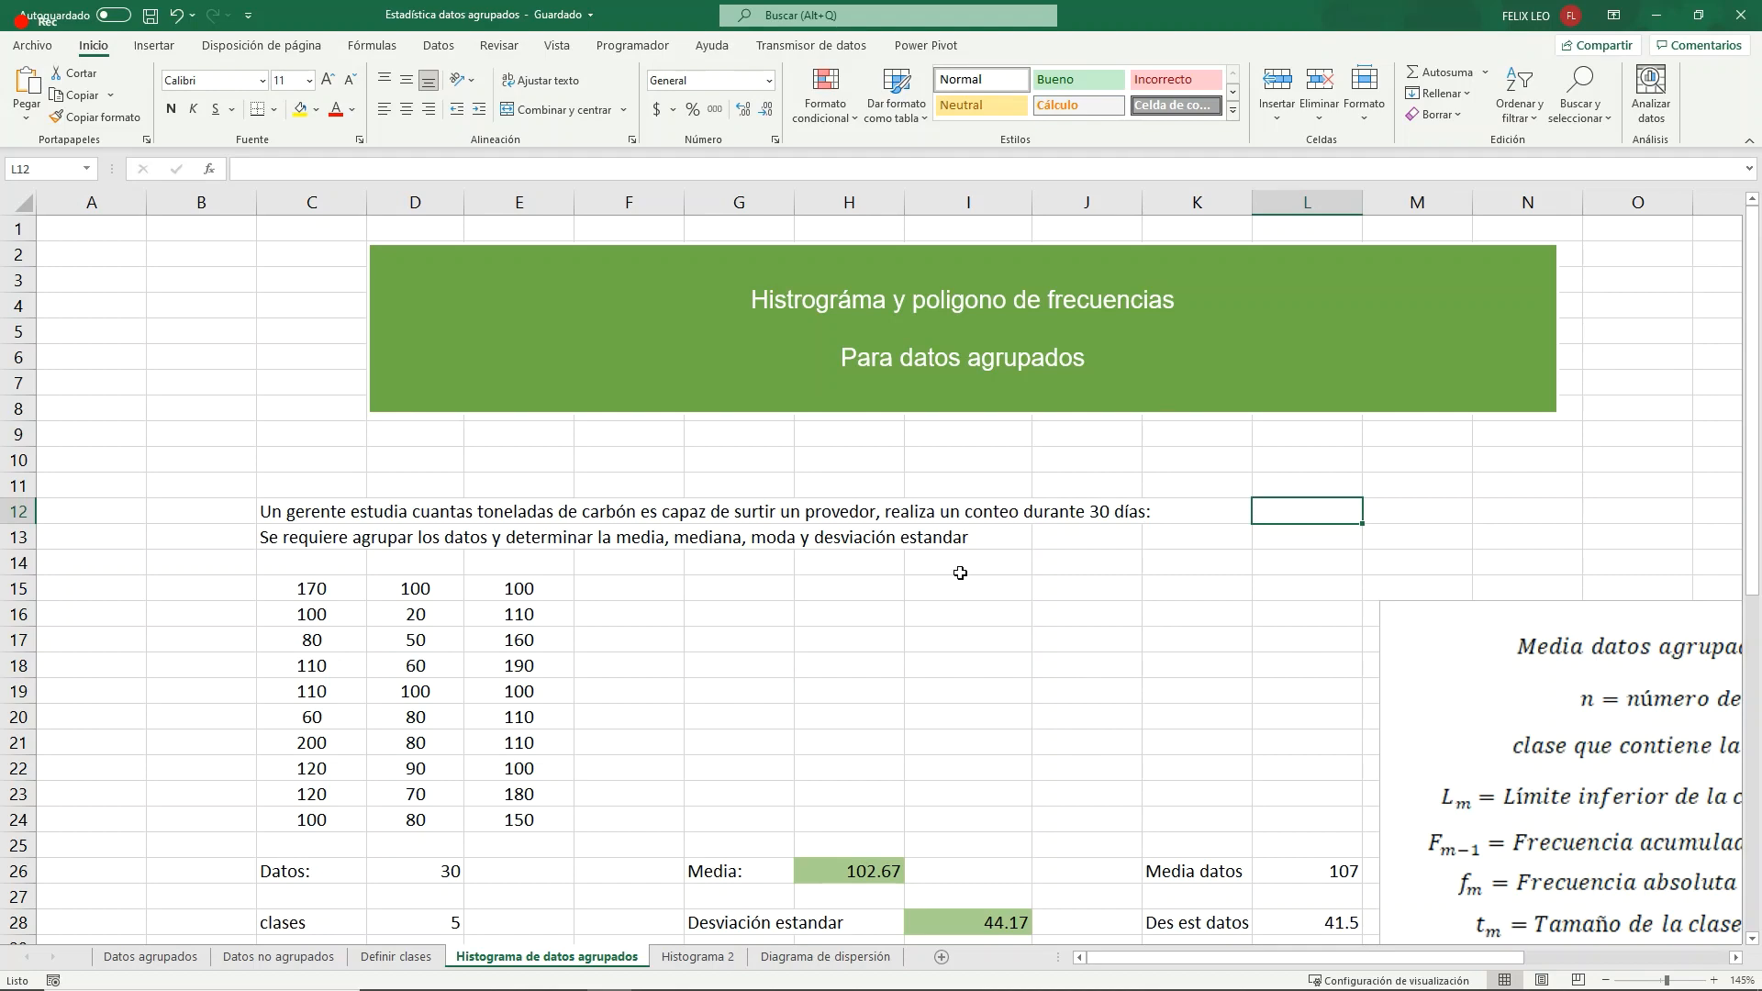
- Examine the problem statement, the raw data in C15:E24 and the grouped frequency table in D36:F41
{"action": "scroll", "coordinate": [960, 572], "scroll_direction": "down", "scroll_amount": 2}
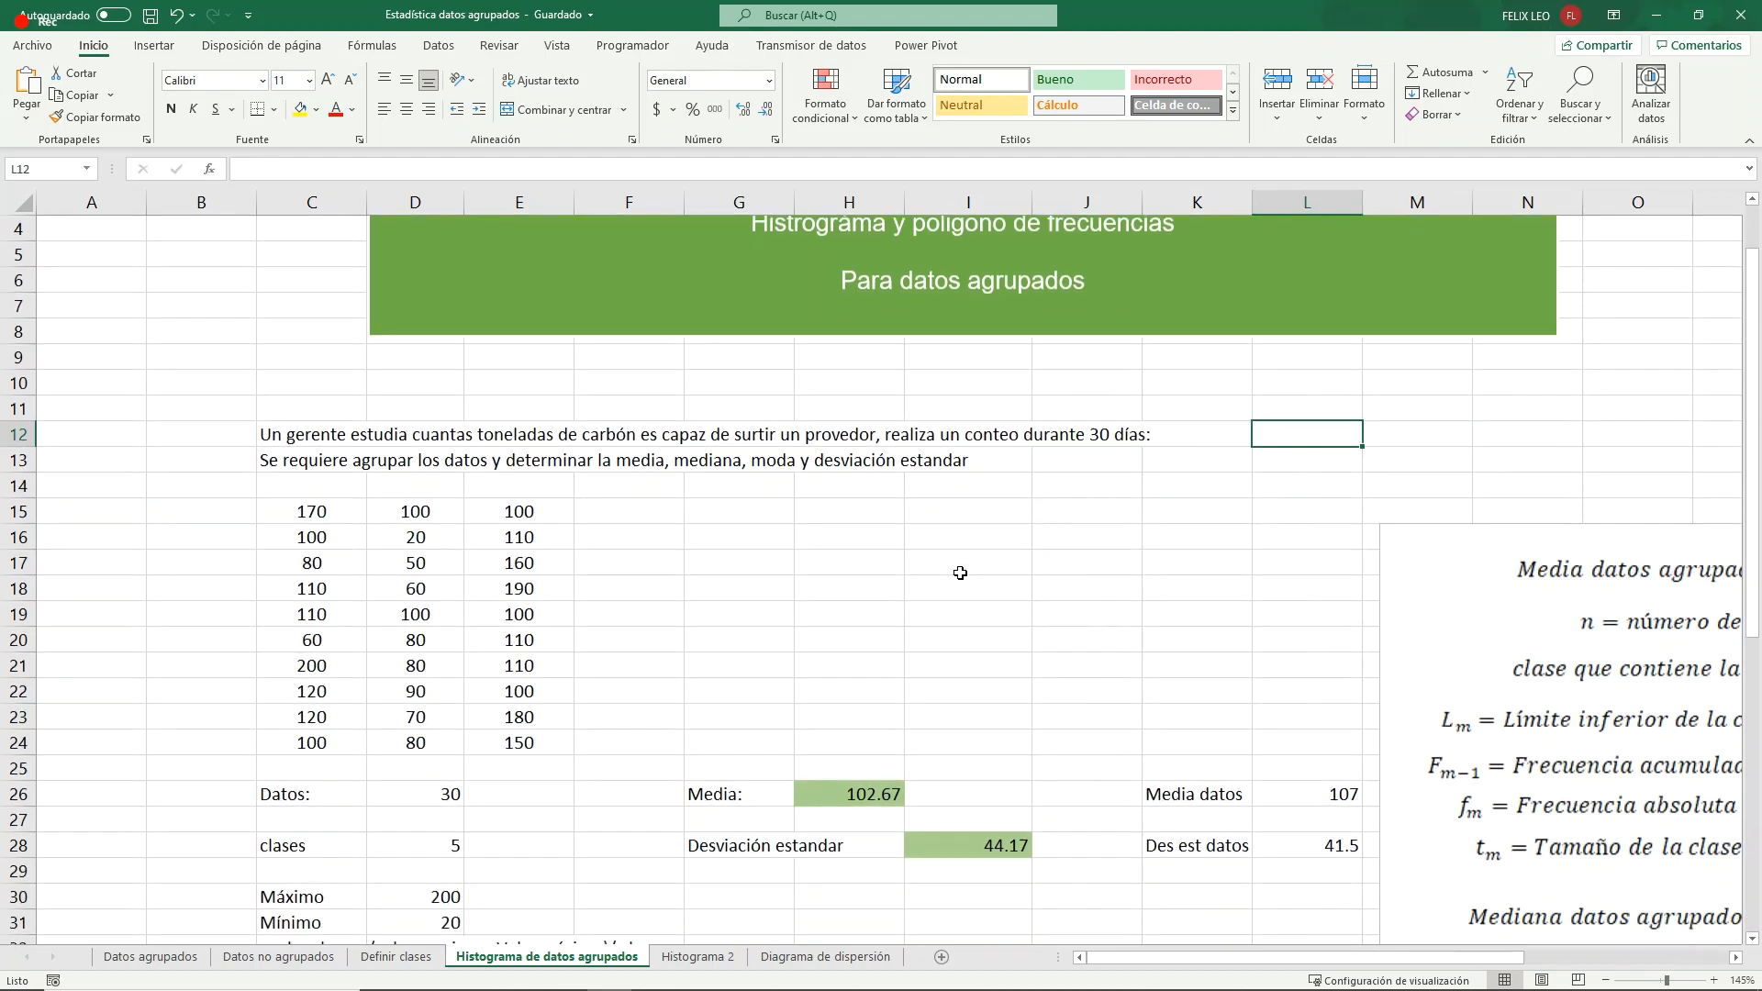
{"action": "scroll", "coordinate": [1024, 551], "scroll_direction": "down", "scroll_amount": 1}
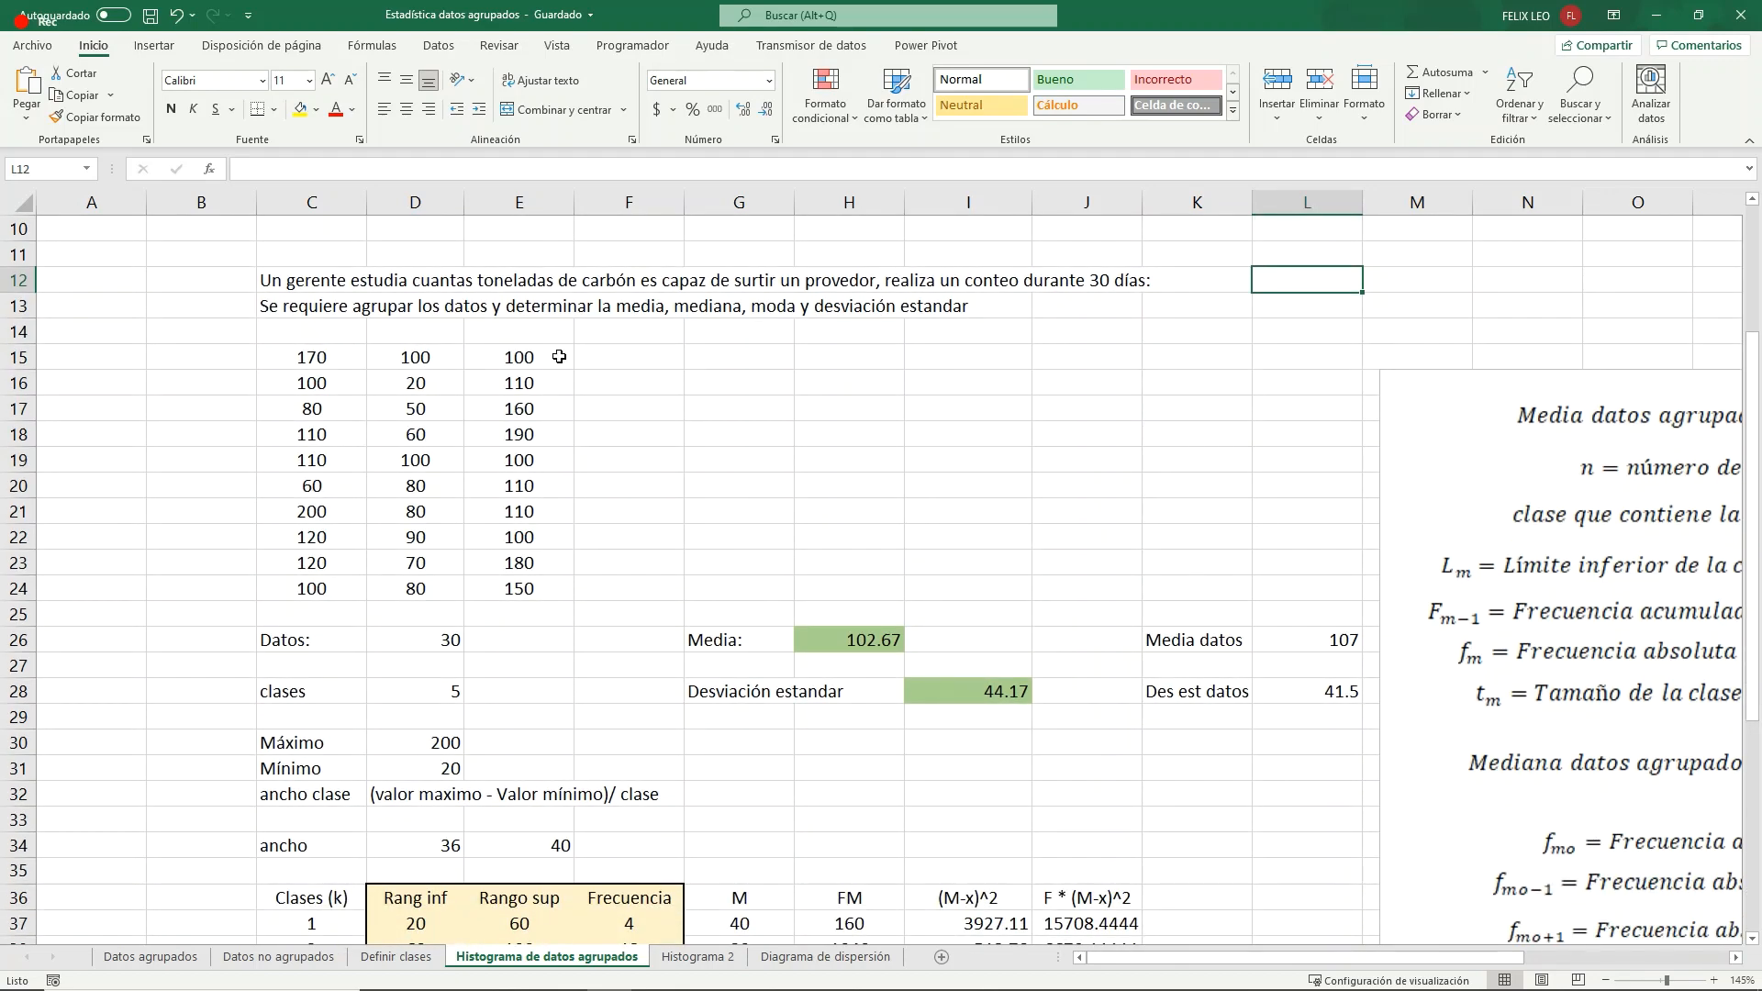
{"action": "scroll", "coordinate": [795, 500], "scroll_direction": "down", "scroll_amount": 1}
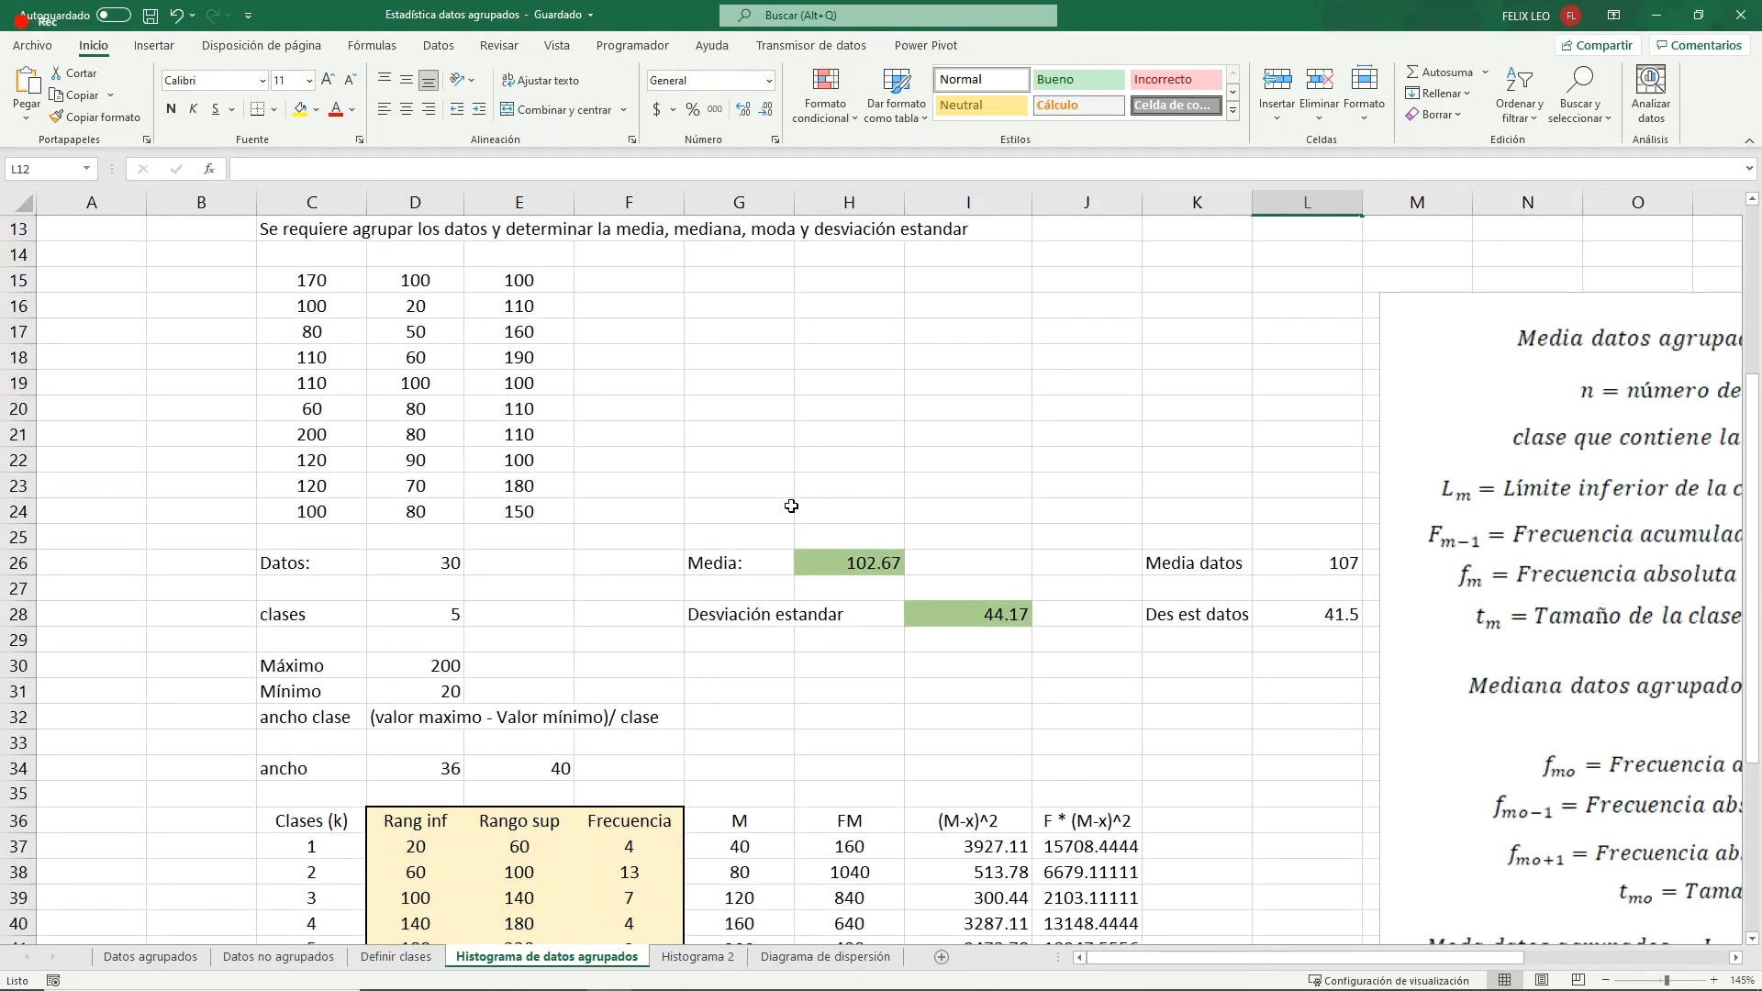
{"action": "left_click", "coordinate": [326, 281]}
{"action": "left_click_drag", "start_coordinate": [326, 281], "coordinate": [540, 511]}
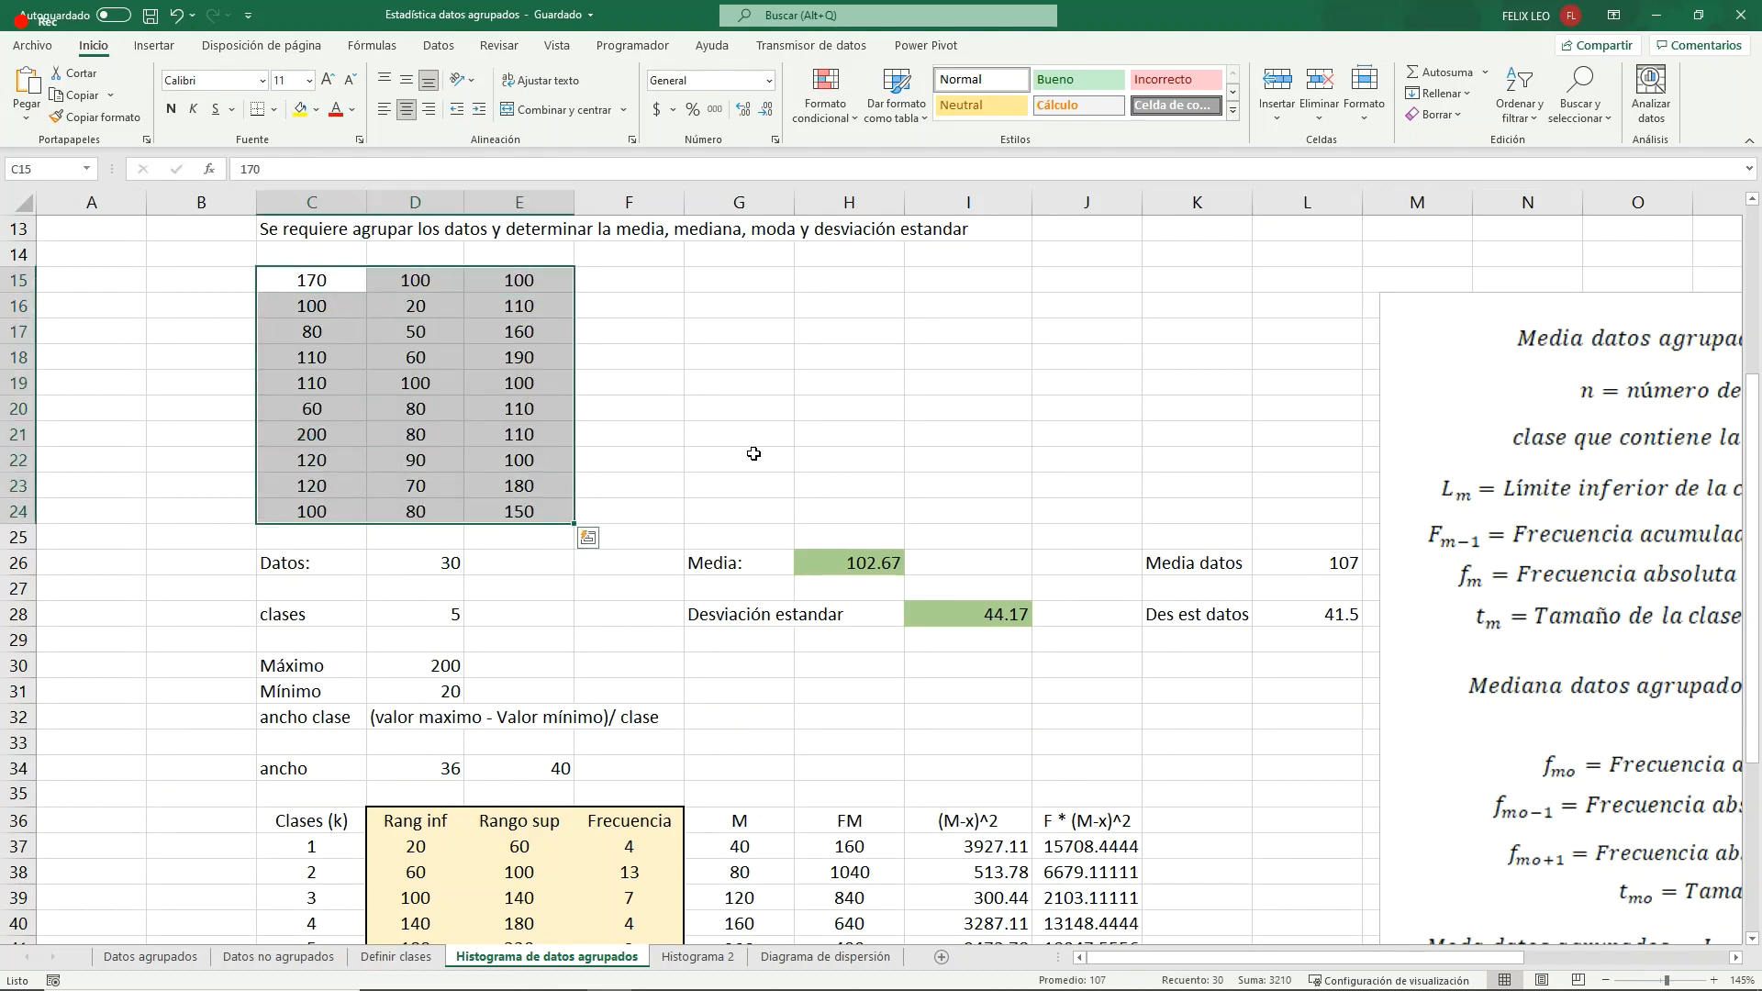
{"action": "scroll", "coordinate": [753, 453], "scroll_direction": "down", "scroll_amount": 2}
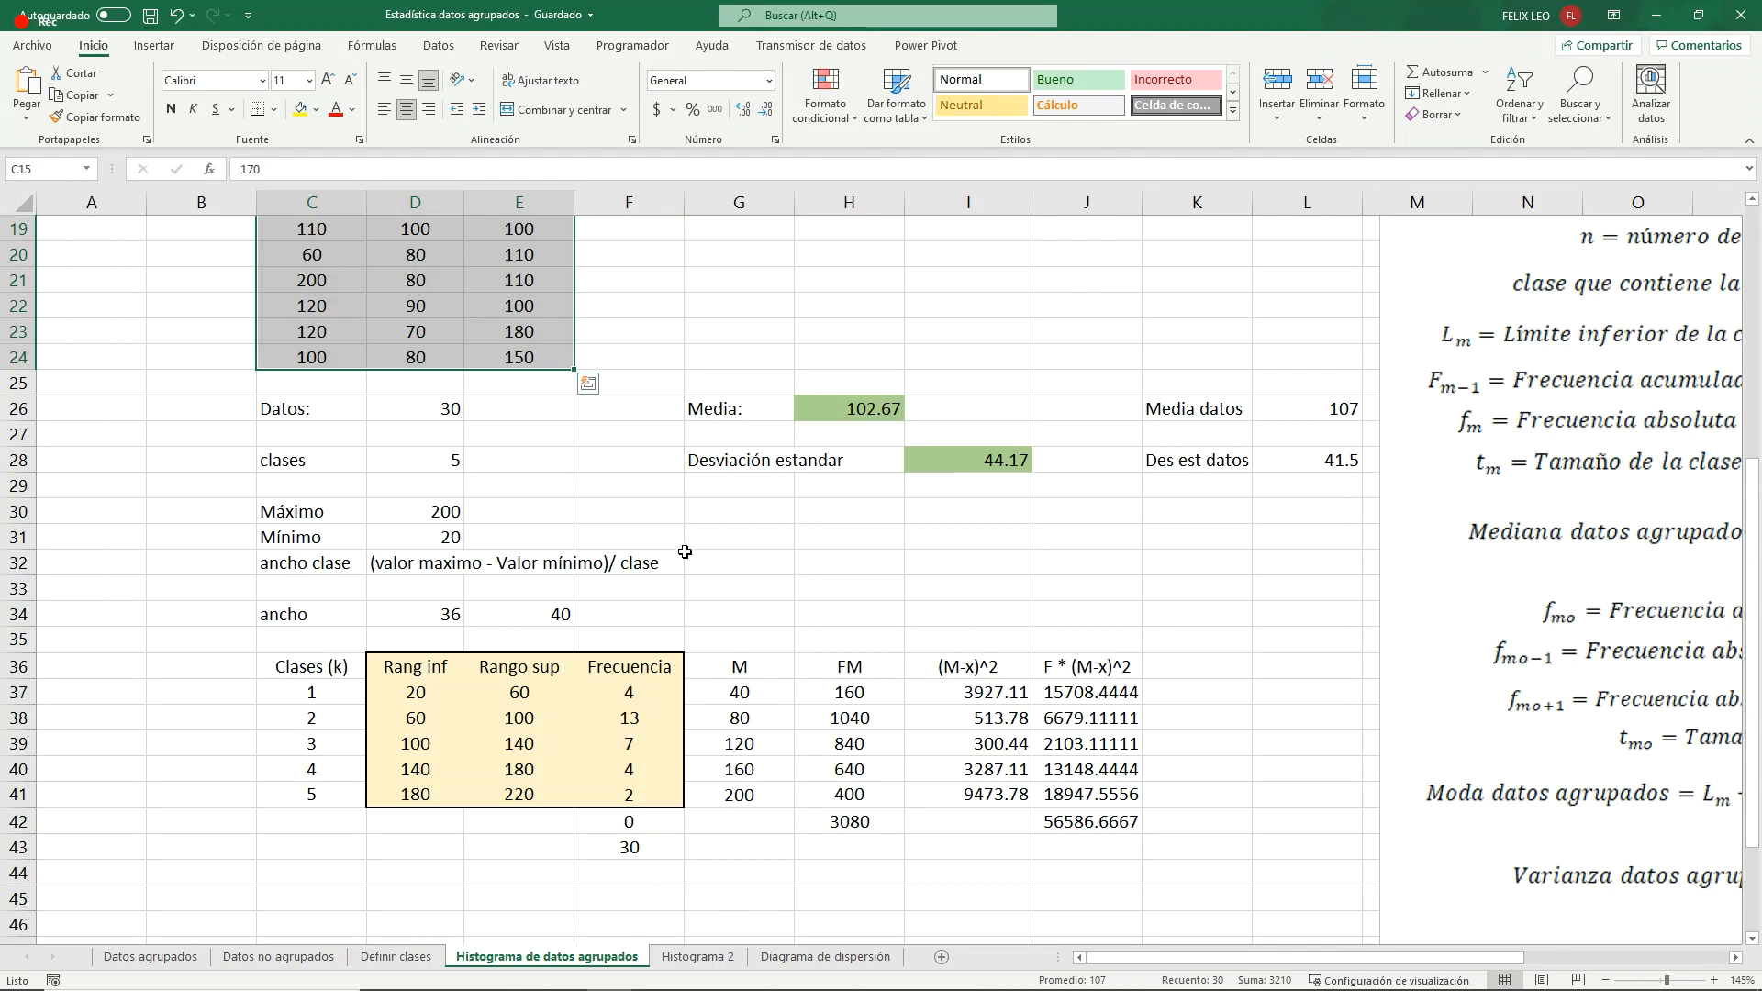
{"action": "scroll", "coordinate": [683, 555], "scroll_direction": "down", "scroll_amount": 2}
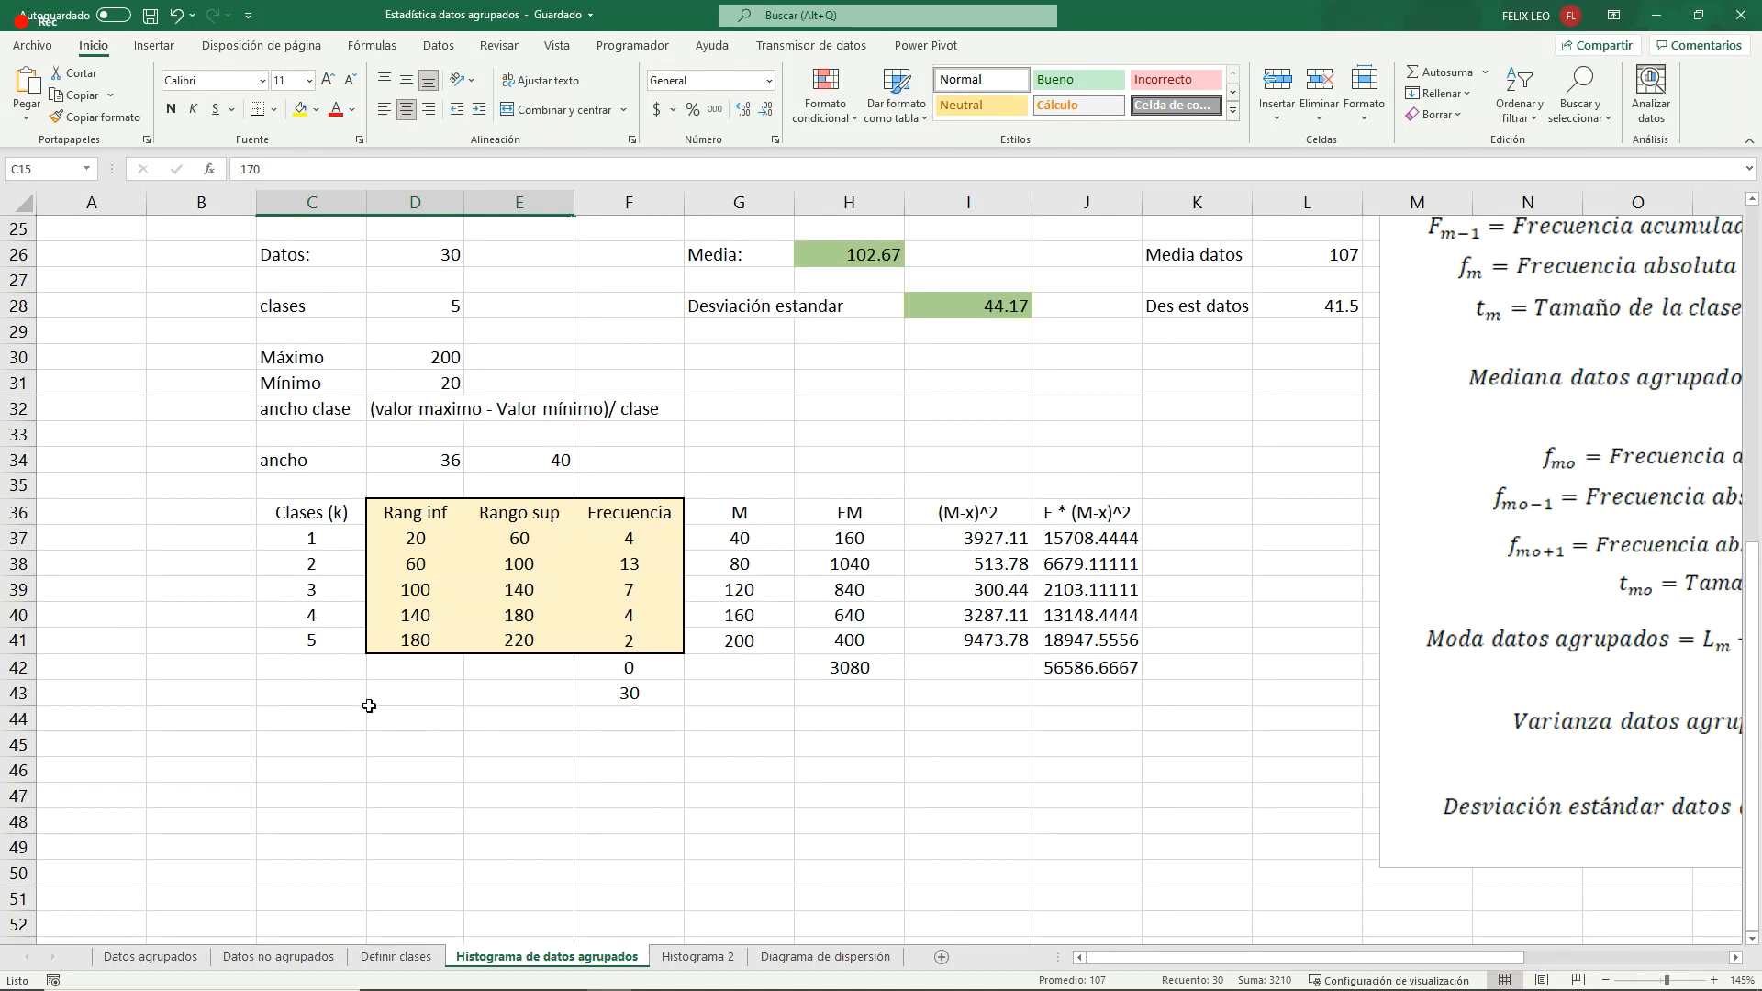
{"action": "left_click_drag", "start_coordinate": [409, 513], "coordinate": [641, 642]}
- Enter the header "Clase" in C47 with the class labels "20 a 60" and "60 a 100" in the two cells below
{"action": "left_click", "coordinate": [292, 815]}
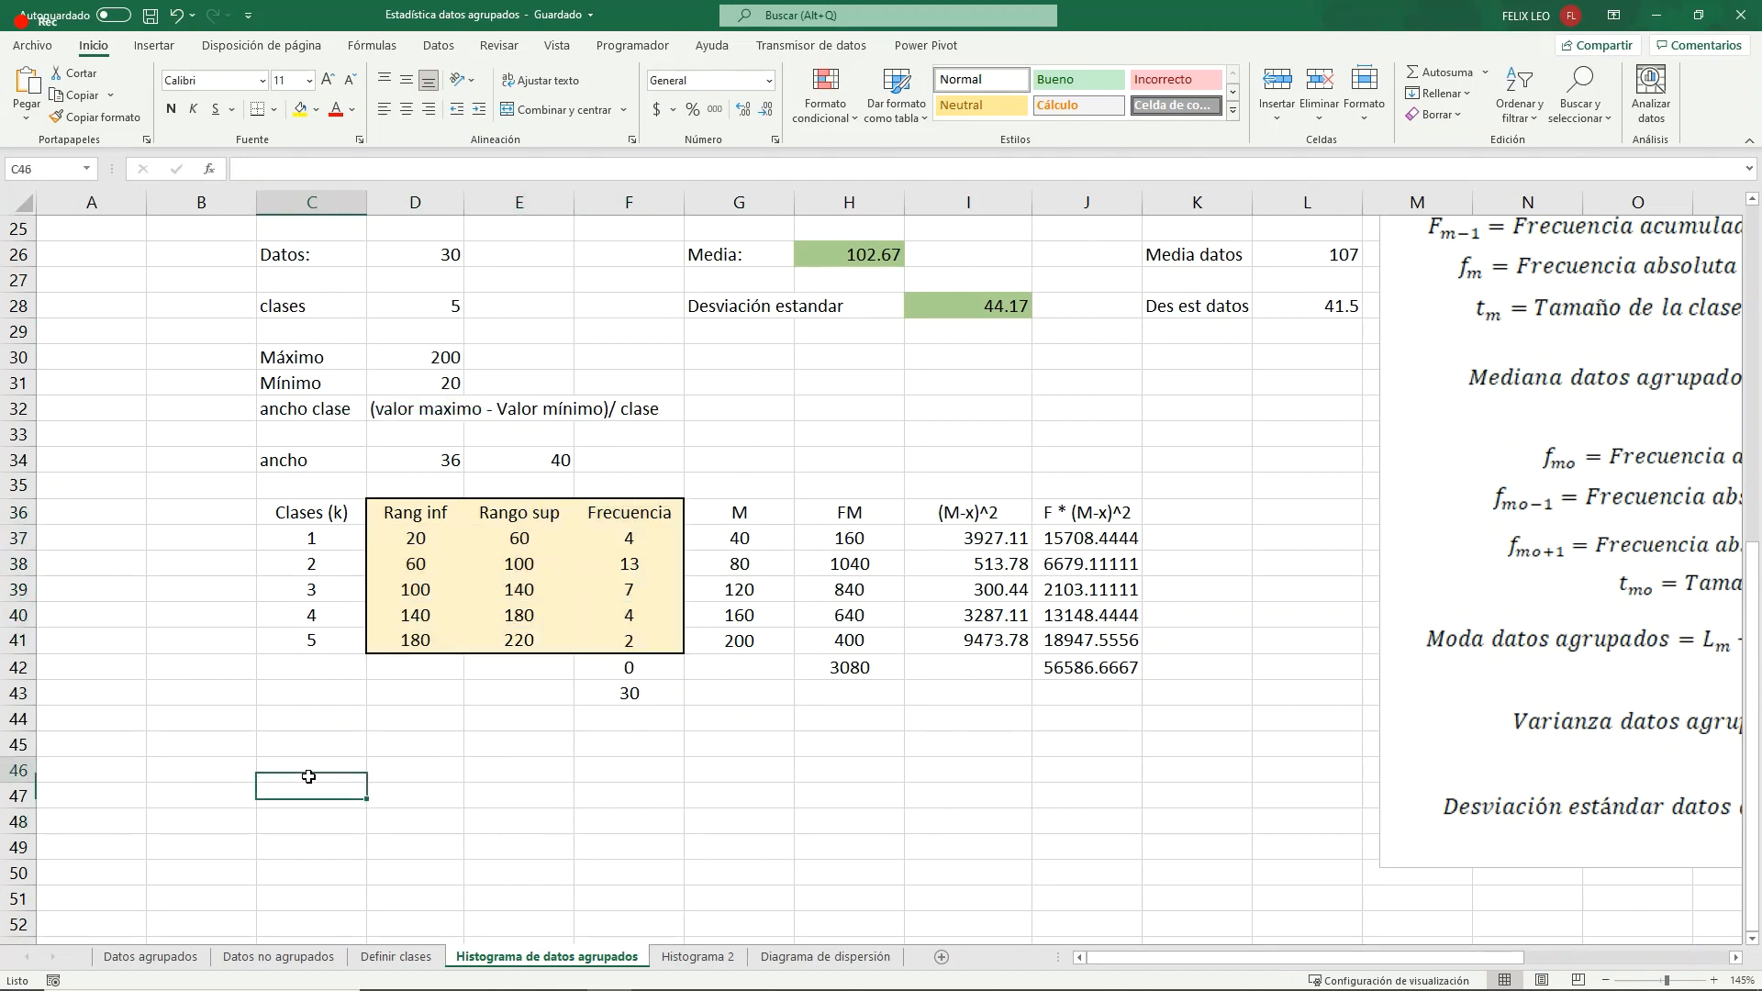
{"action": "left_click", "coordinate": [306, 797]}
{"action": "type", "text": "Clase"}
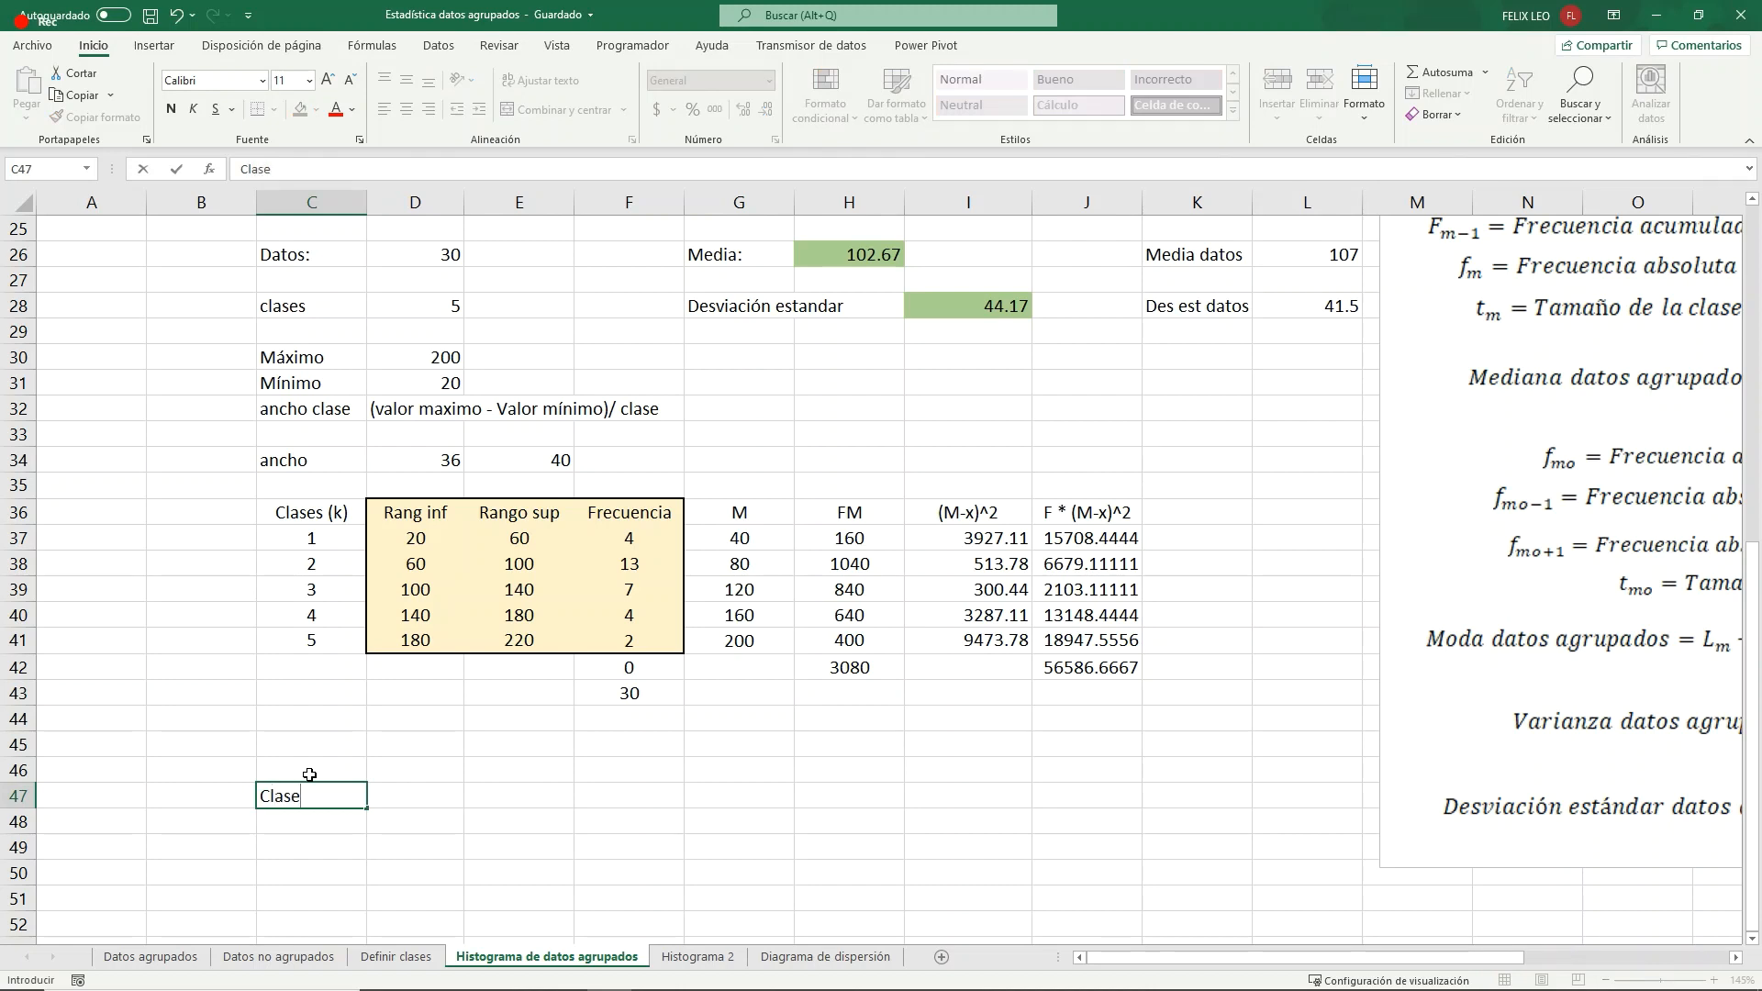
{"action": "key", "text": "Return"}
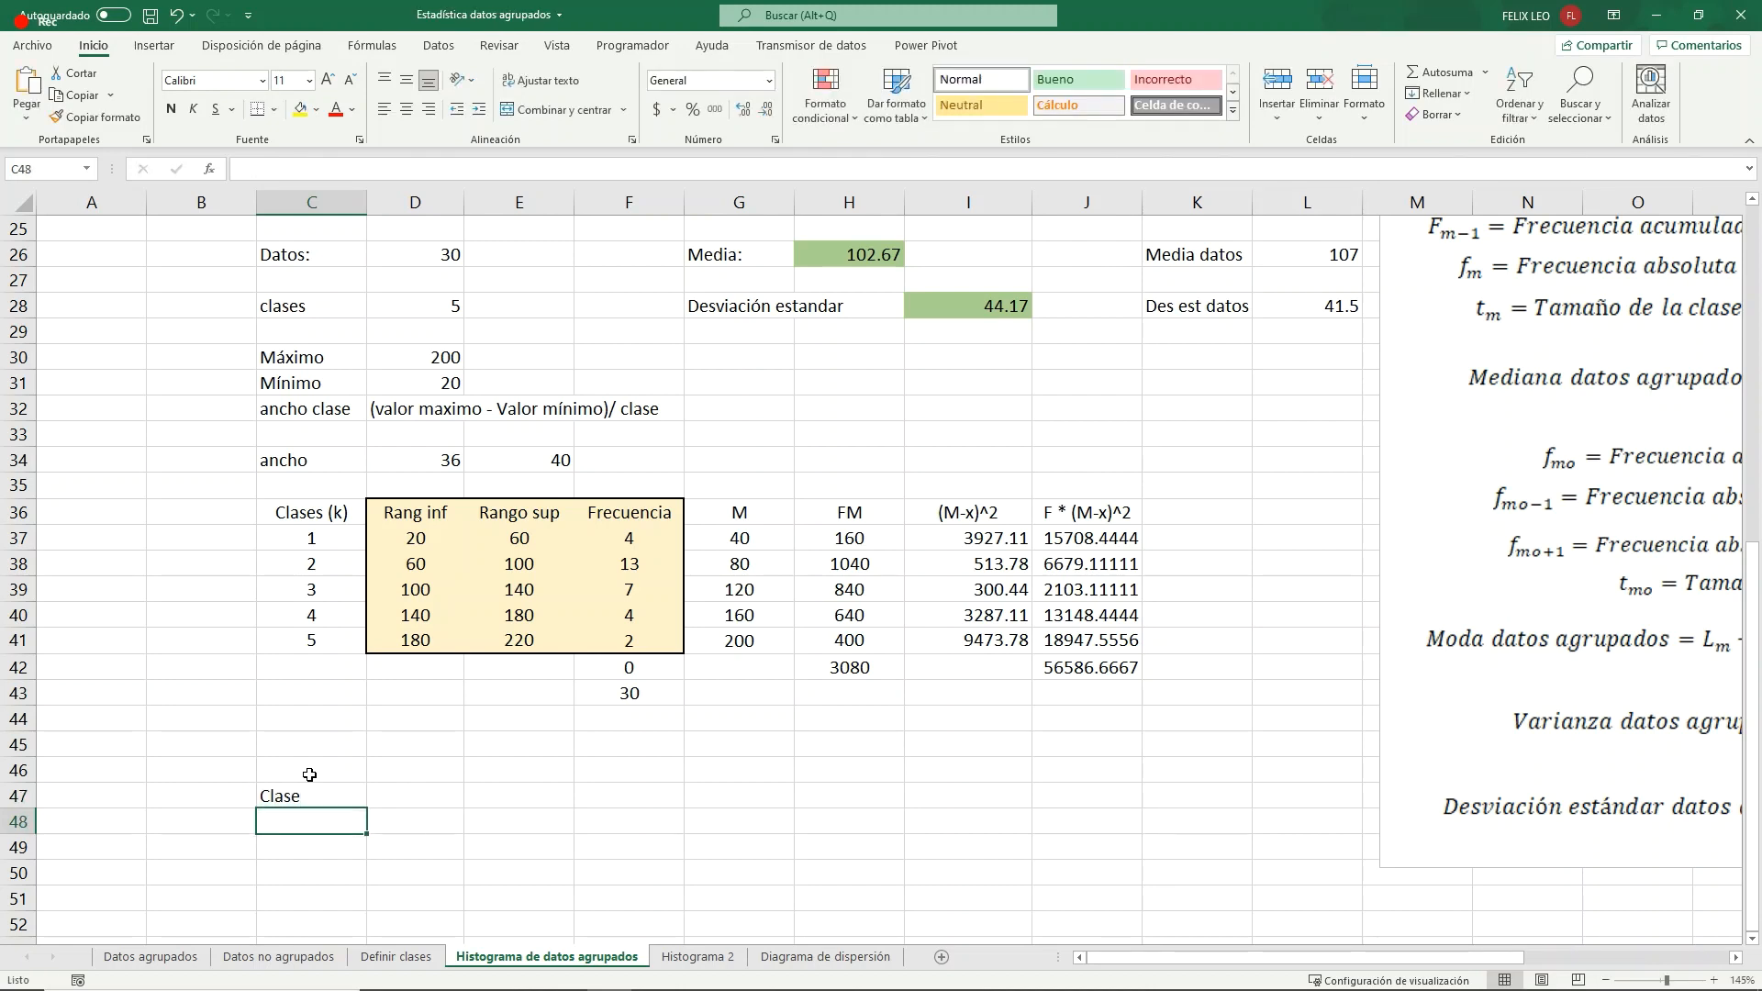
{"action": "type", "text": "20 a"}
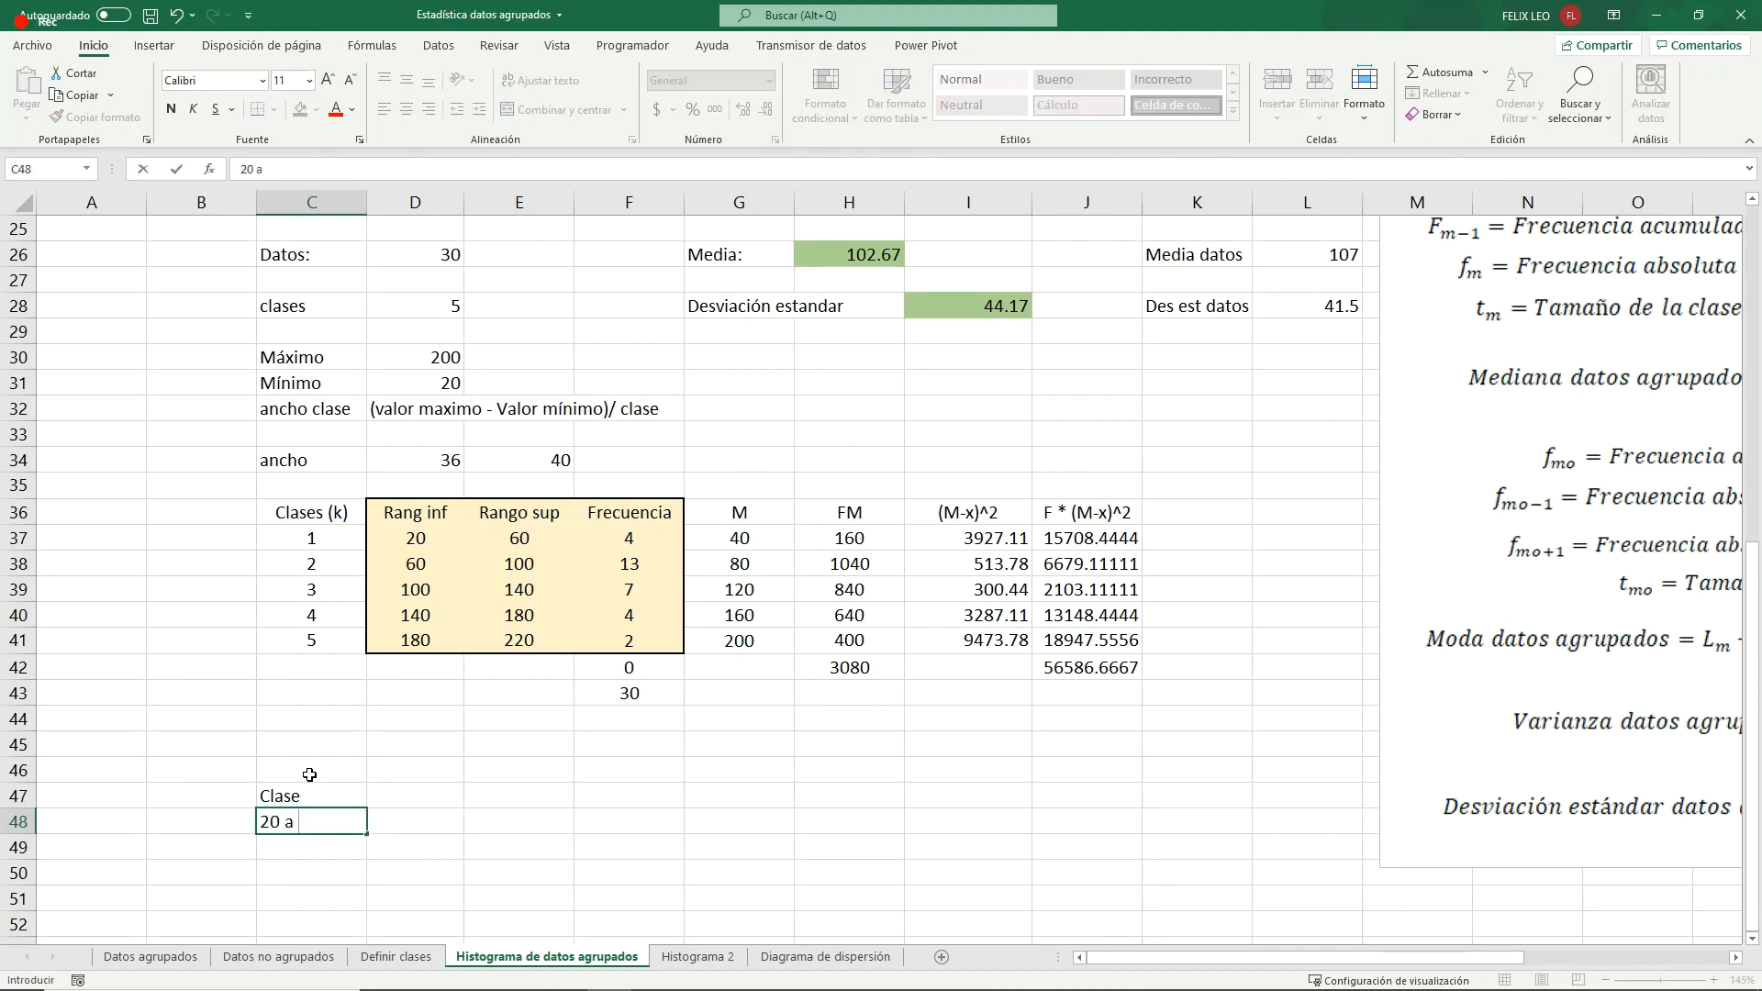
{"action": "type", "text": " 60"}
{"action": "key", "text": "Return"}
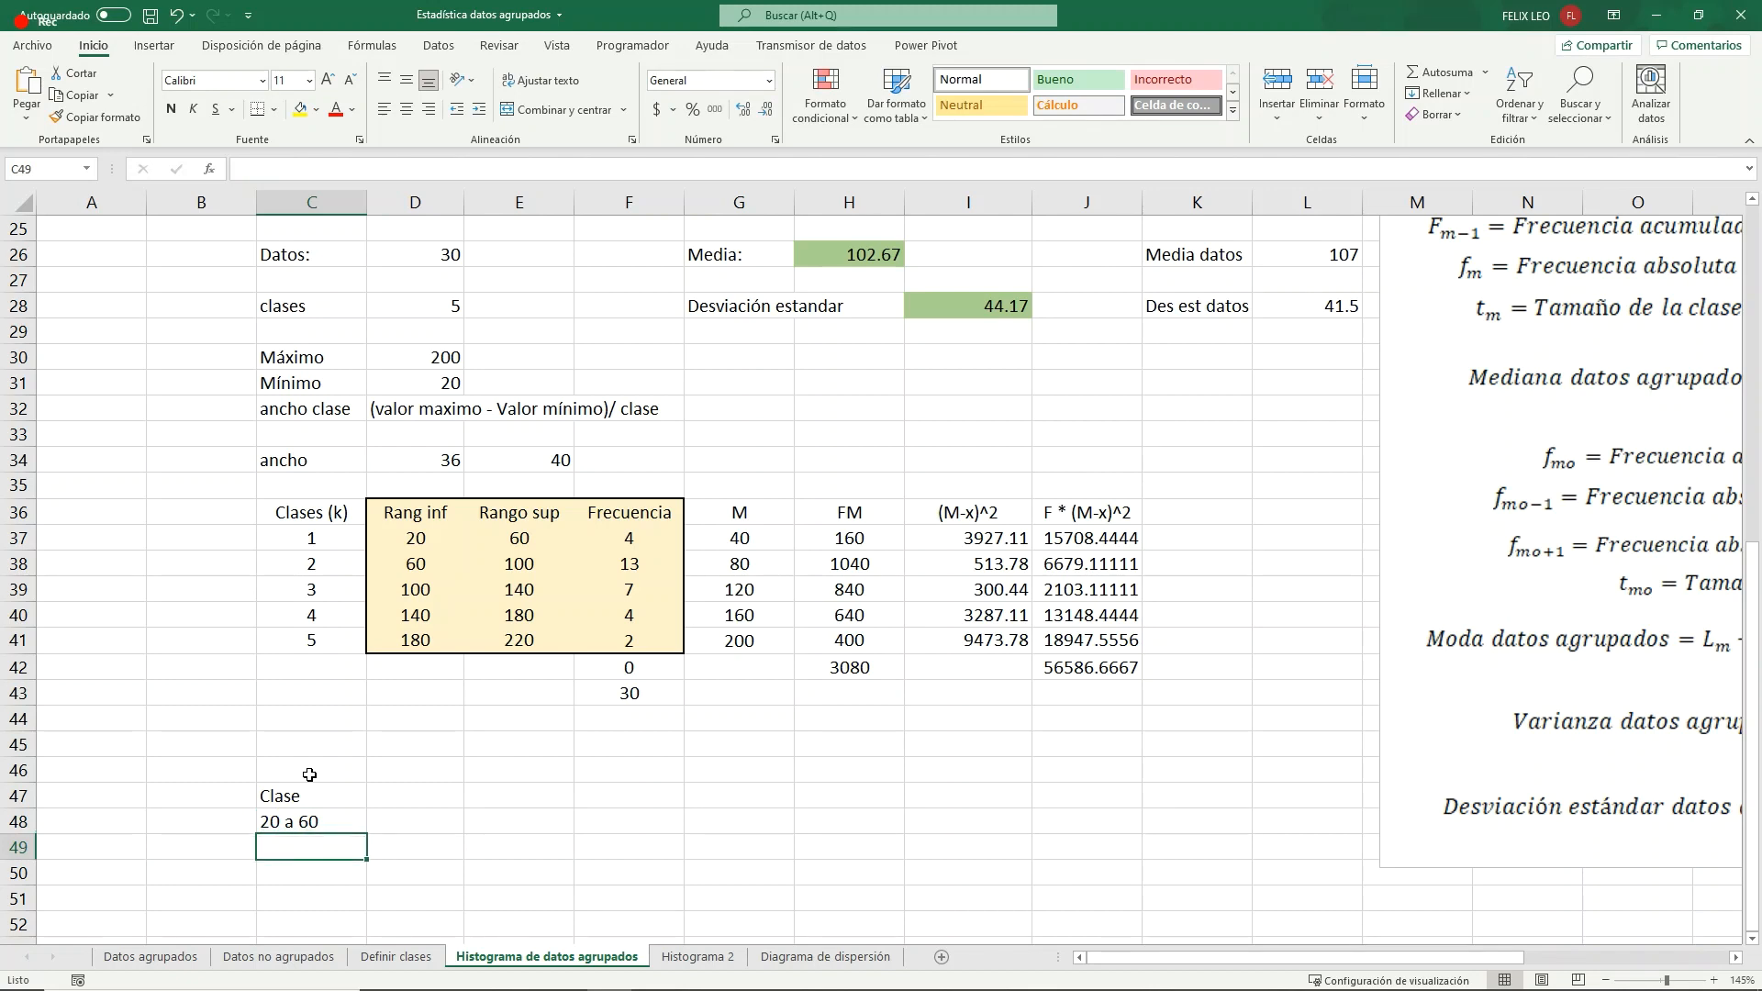
{"action": "type", "text": "60 "}
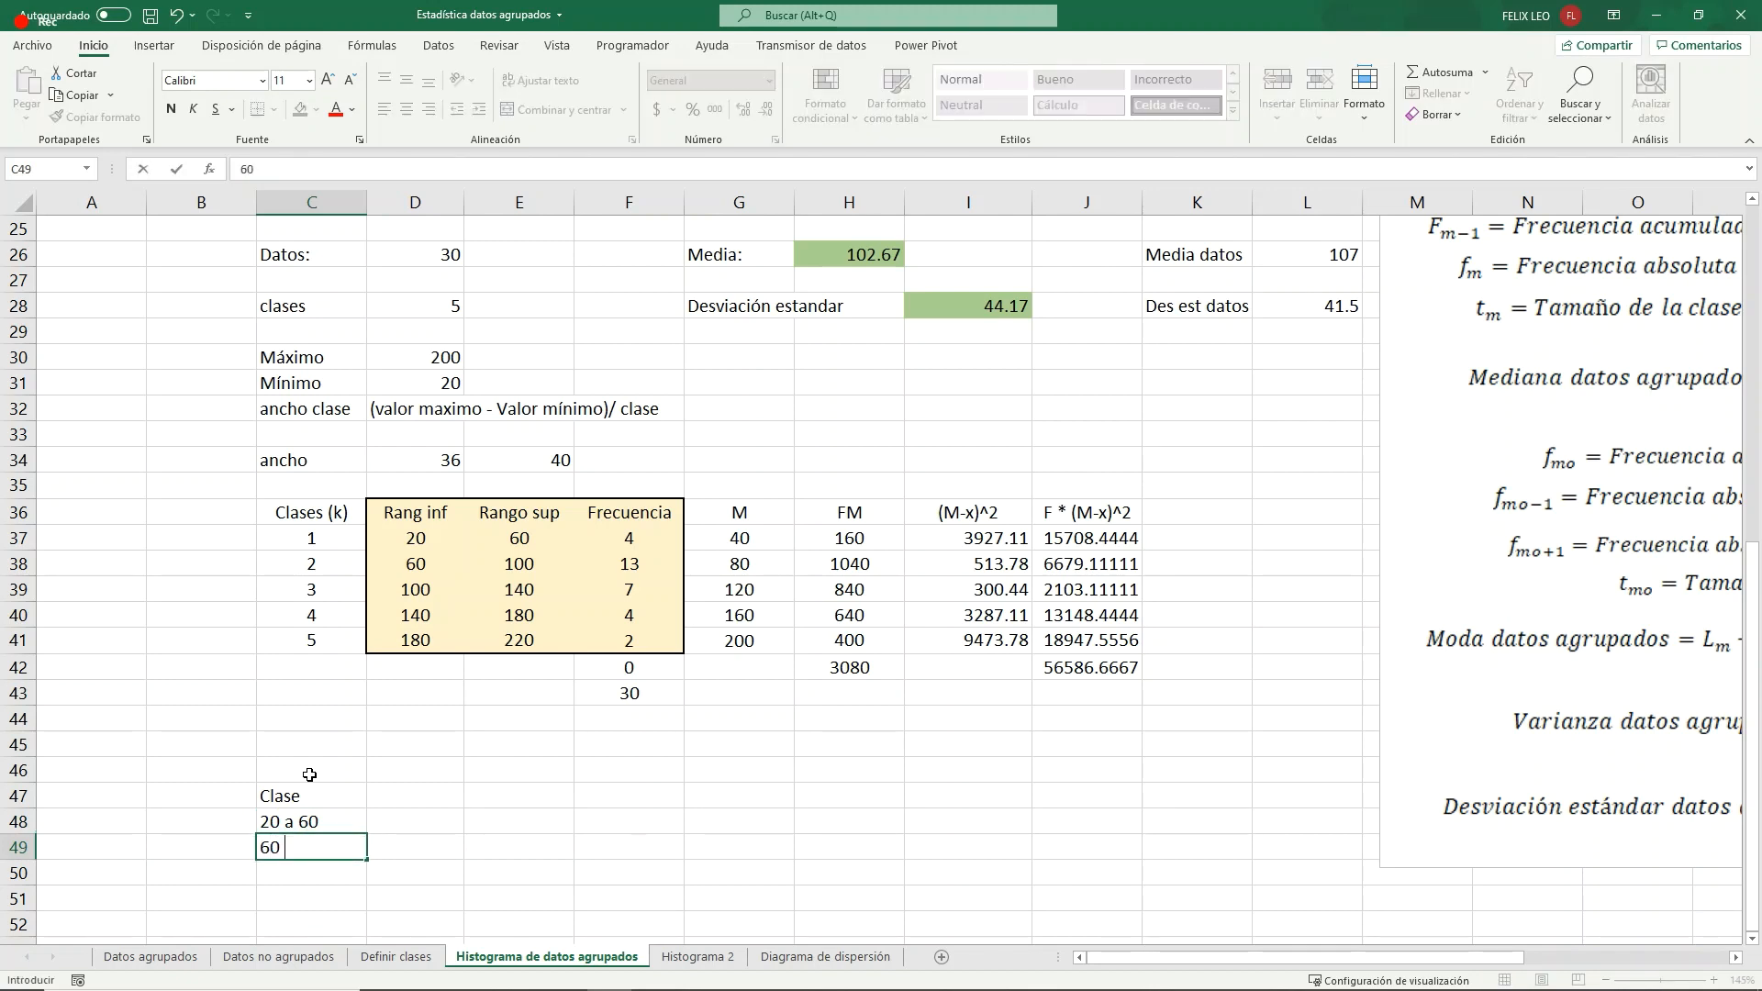
{"action": "type", "text": "a 100"}
{"action": "key", "text": "Return"}
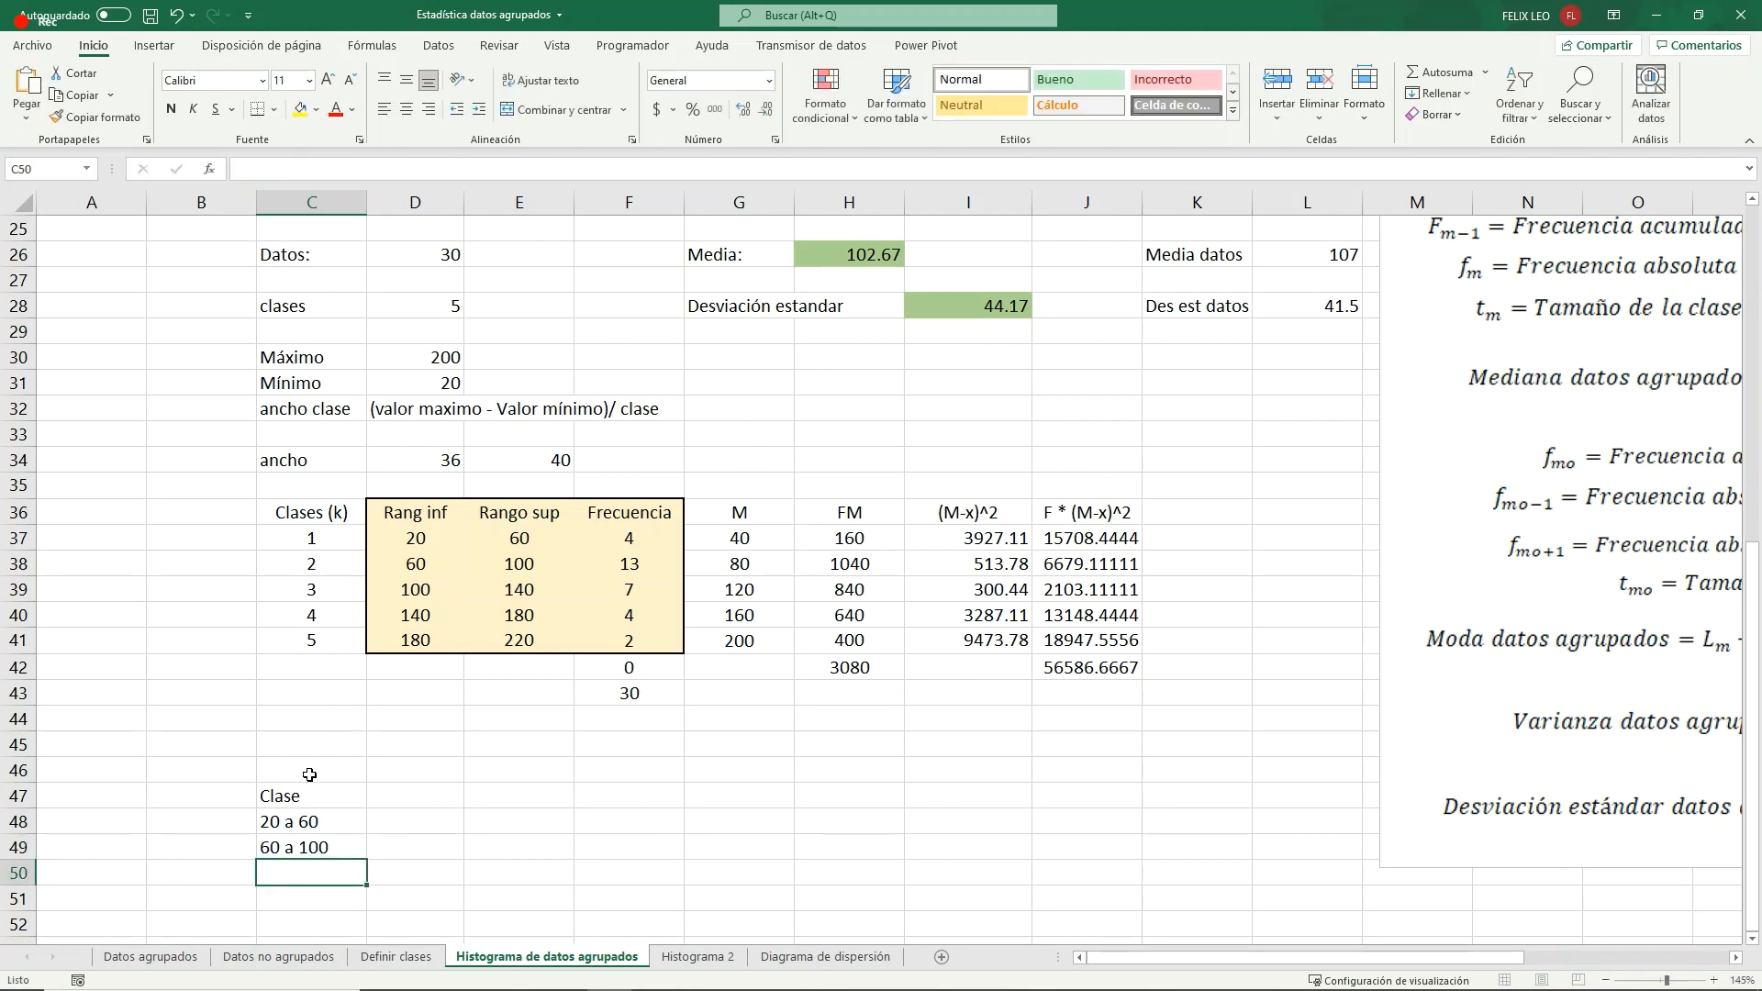
- Enter the remaining class labels "100 a 140", "140 a 180" and "180 a 220" in C50:C52
{"action": "type", "text": "100 a "}
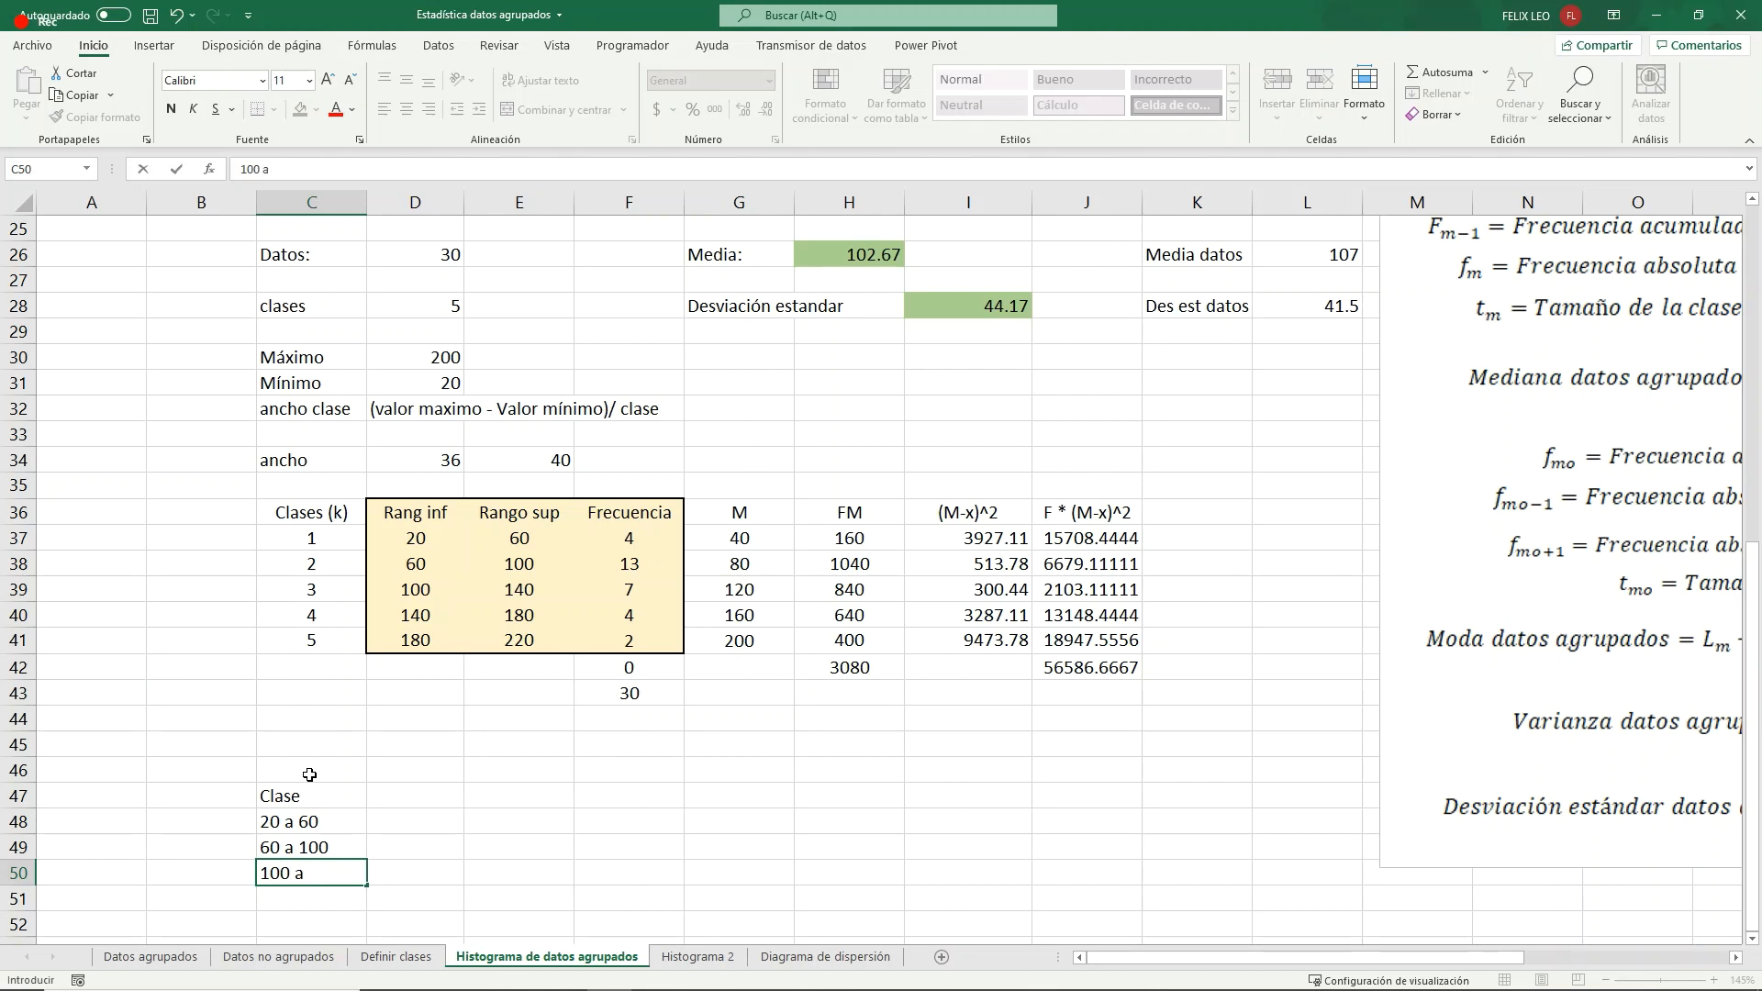
{"action": "type", "text": "140"}
{"action": "key", "text": "Return"}
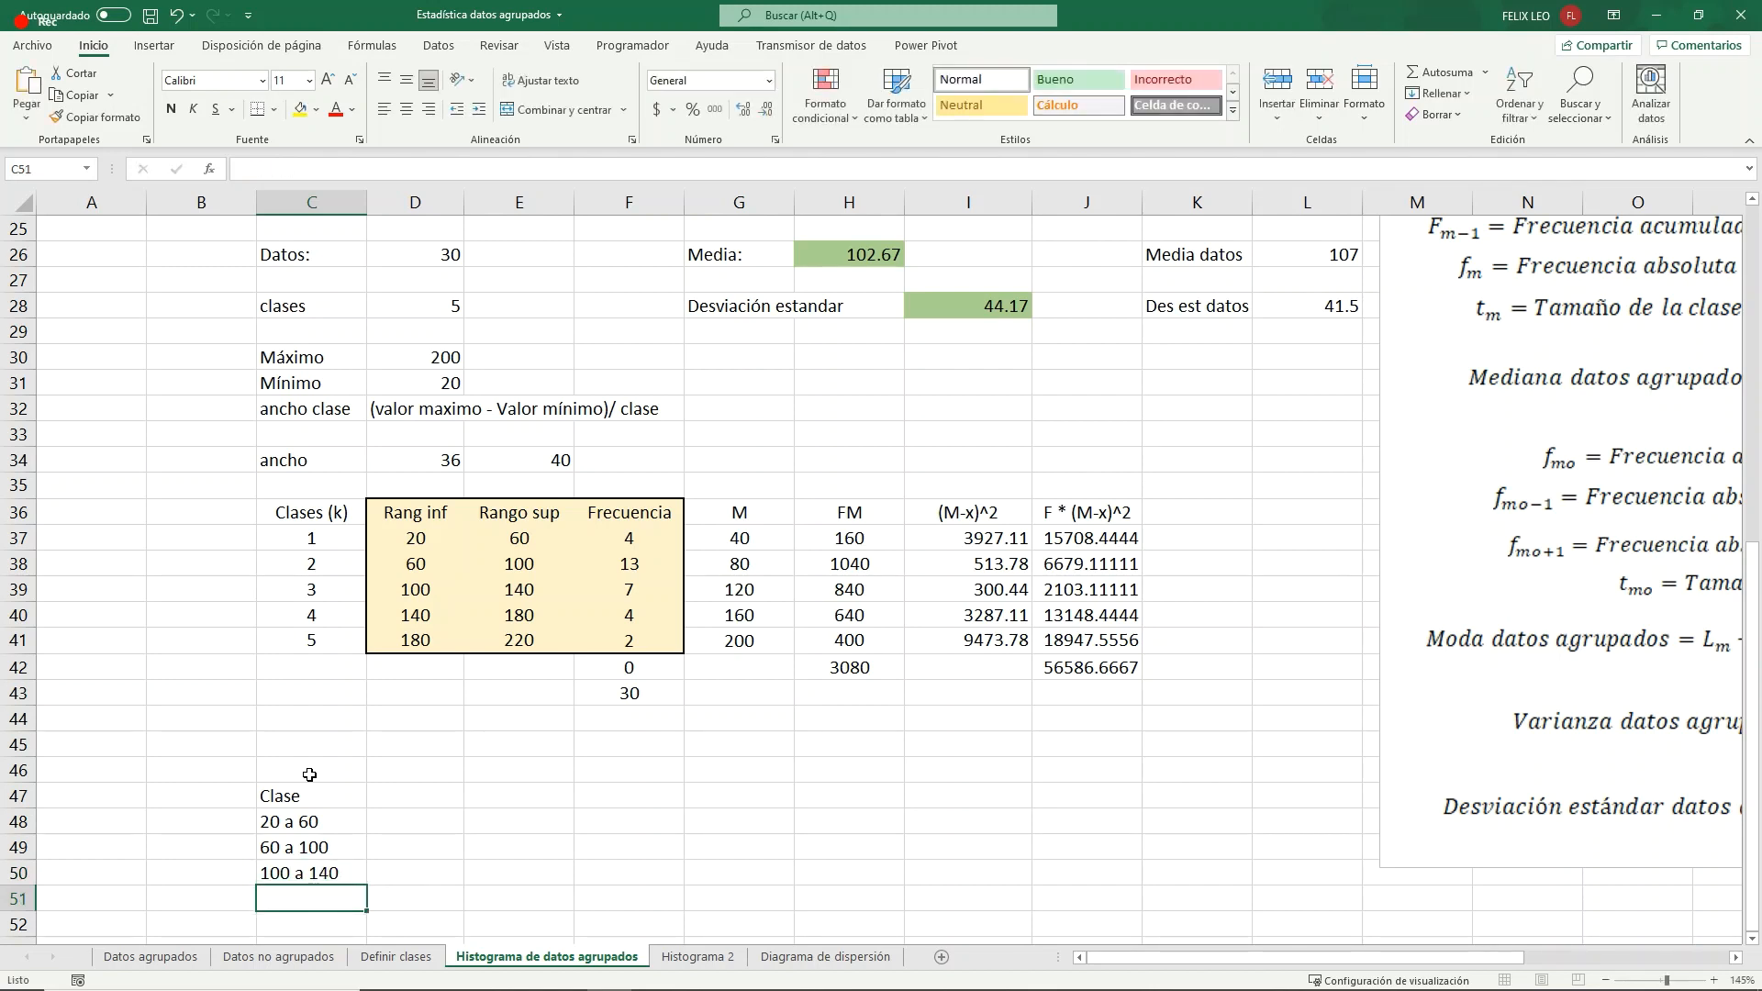
{"action": "type", "text": "140"}
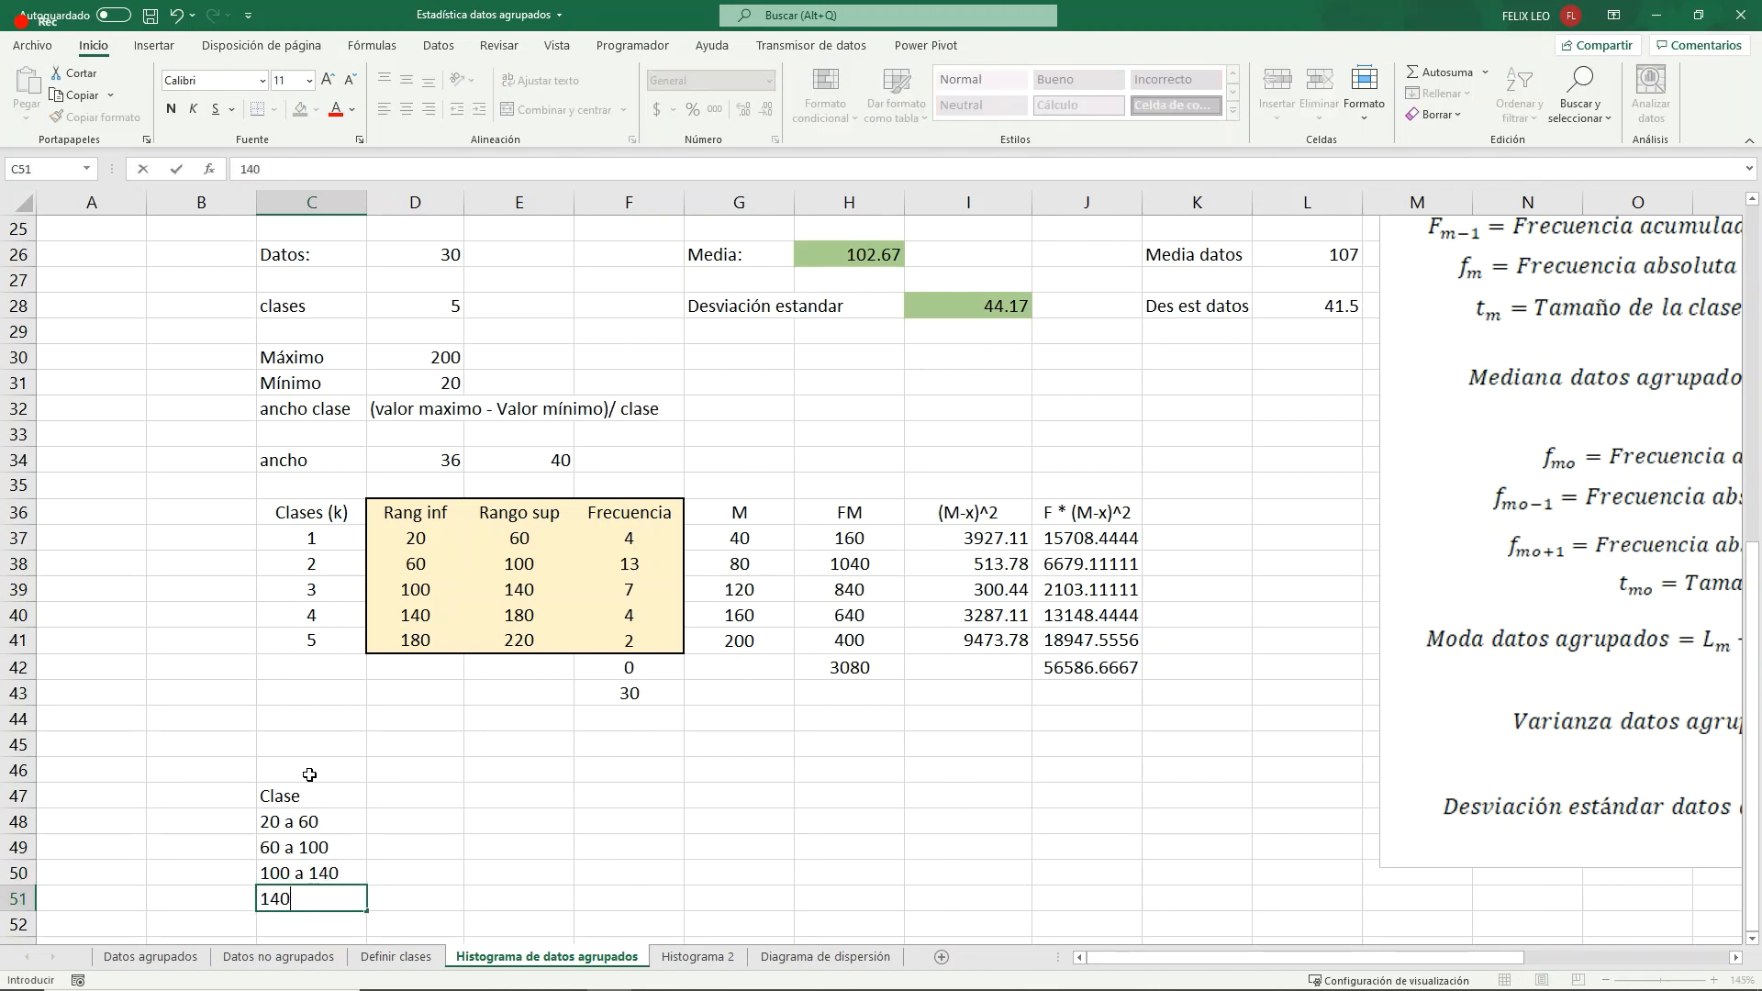
{"action": "type", "text": " a 180"}
{"action": "key", "text": "Return"}
{"action": "type", "text": "18"}
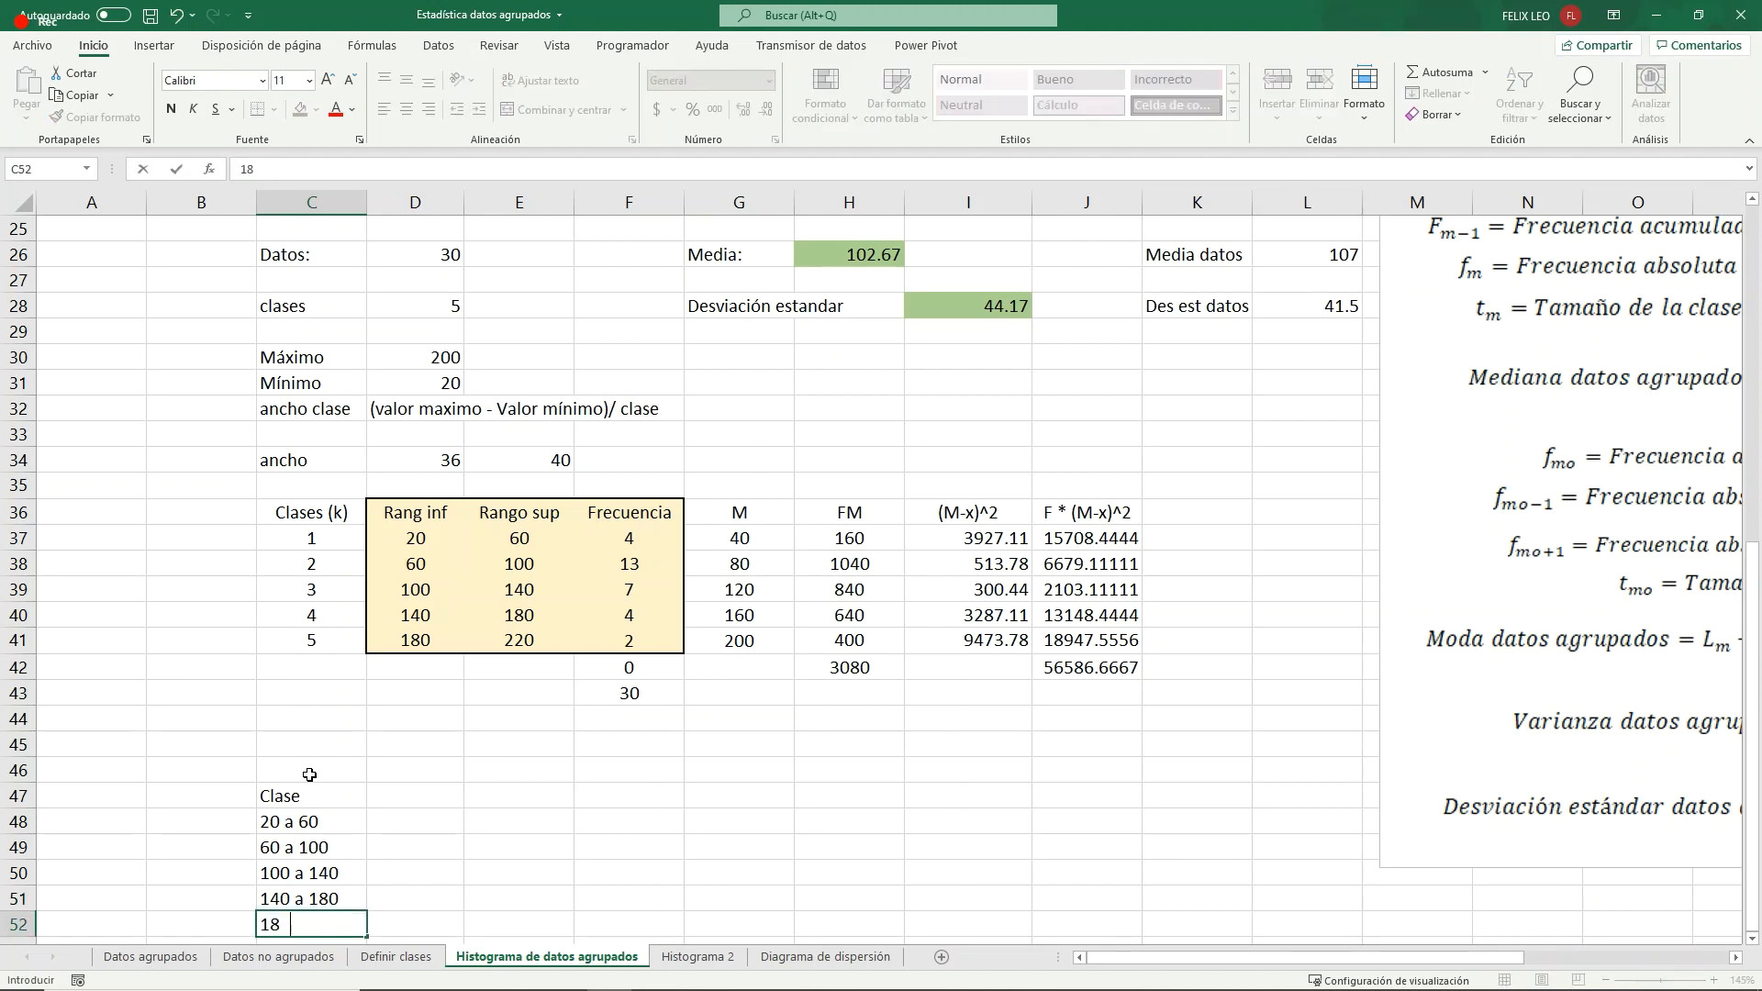
{"action": "type", "text": "0 a 220"}
{"action": "key", "text": "Return"}
- Center the Clase header and its class labels in C47:C52 horizontally
{"action": "scroll", "coordinate": [309, 776], "scroll_direction": "down", "scroll_amount": 1}
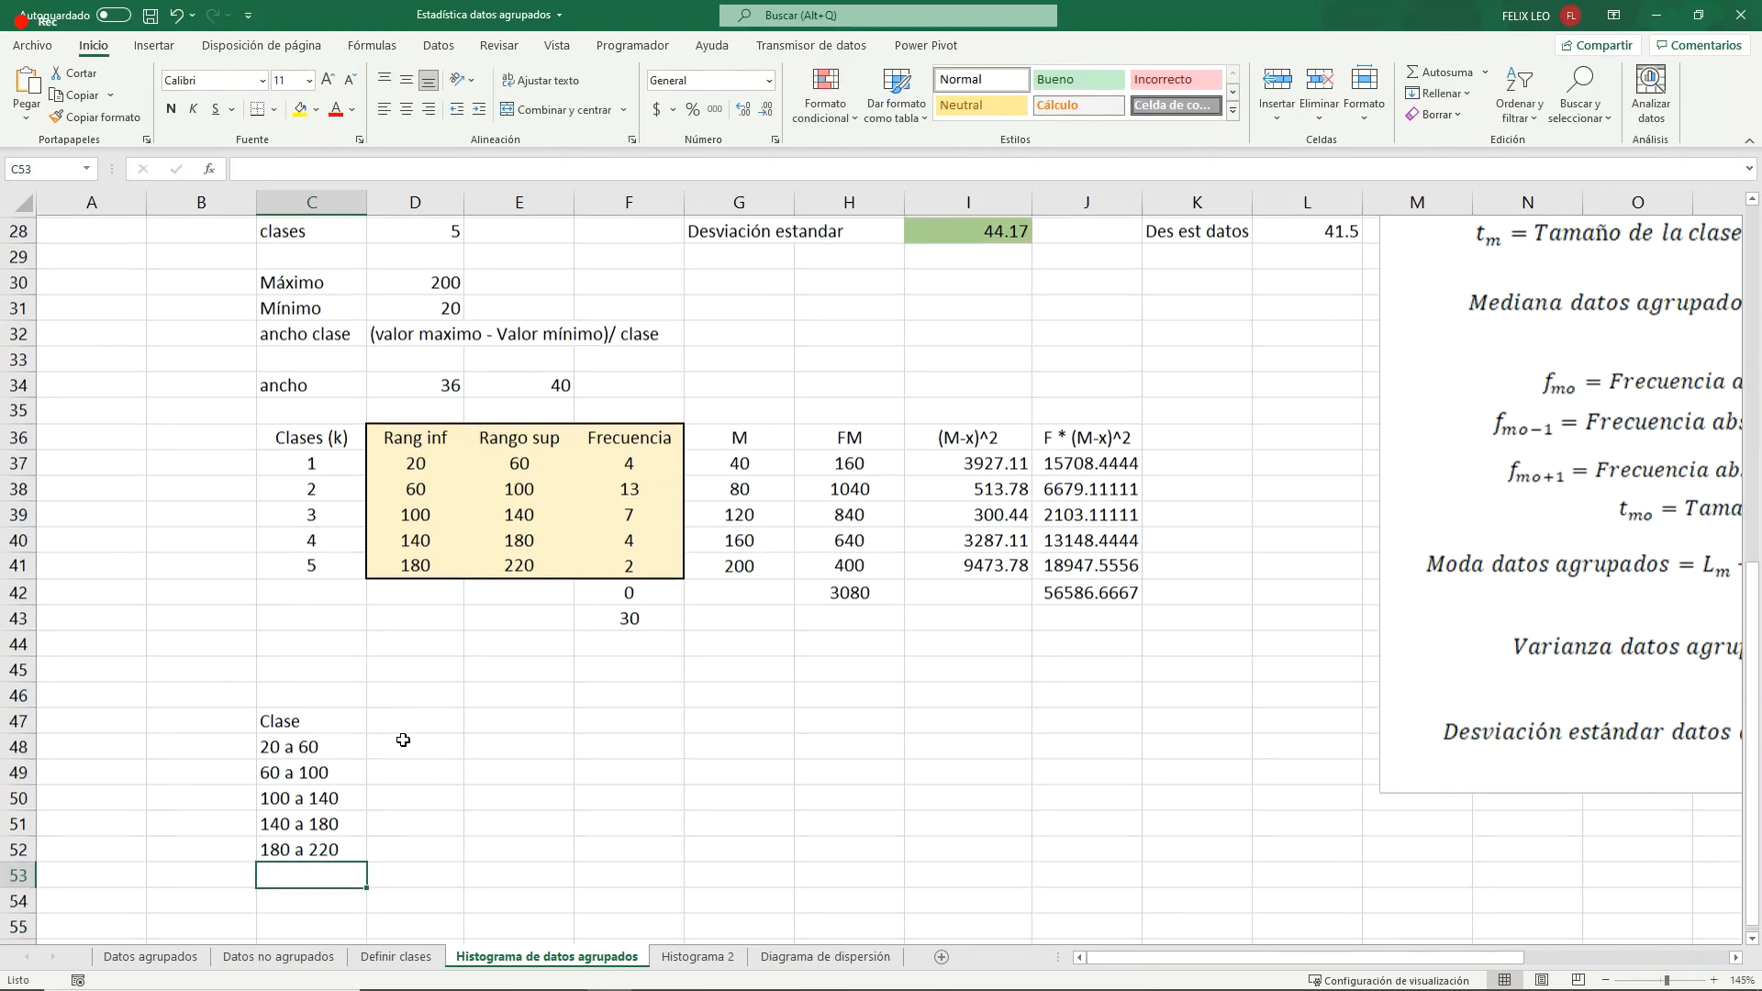
{"action": "left_click_drag", "start_coordinate": [309, 695], "coordinate": [315, 817]}
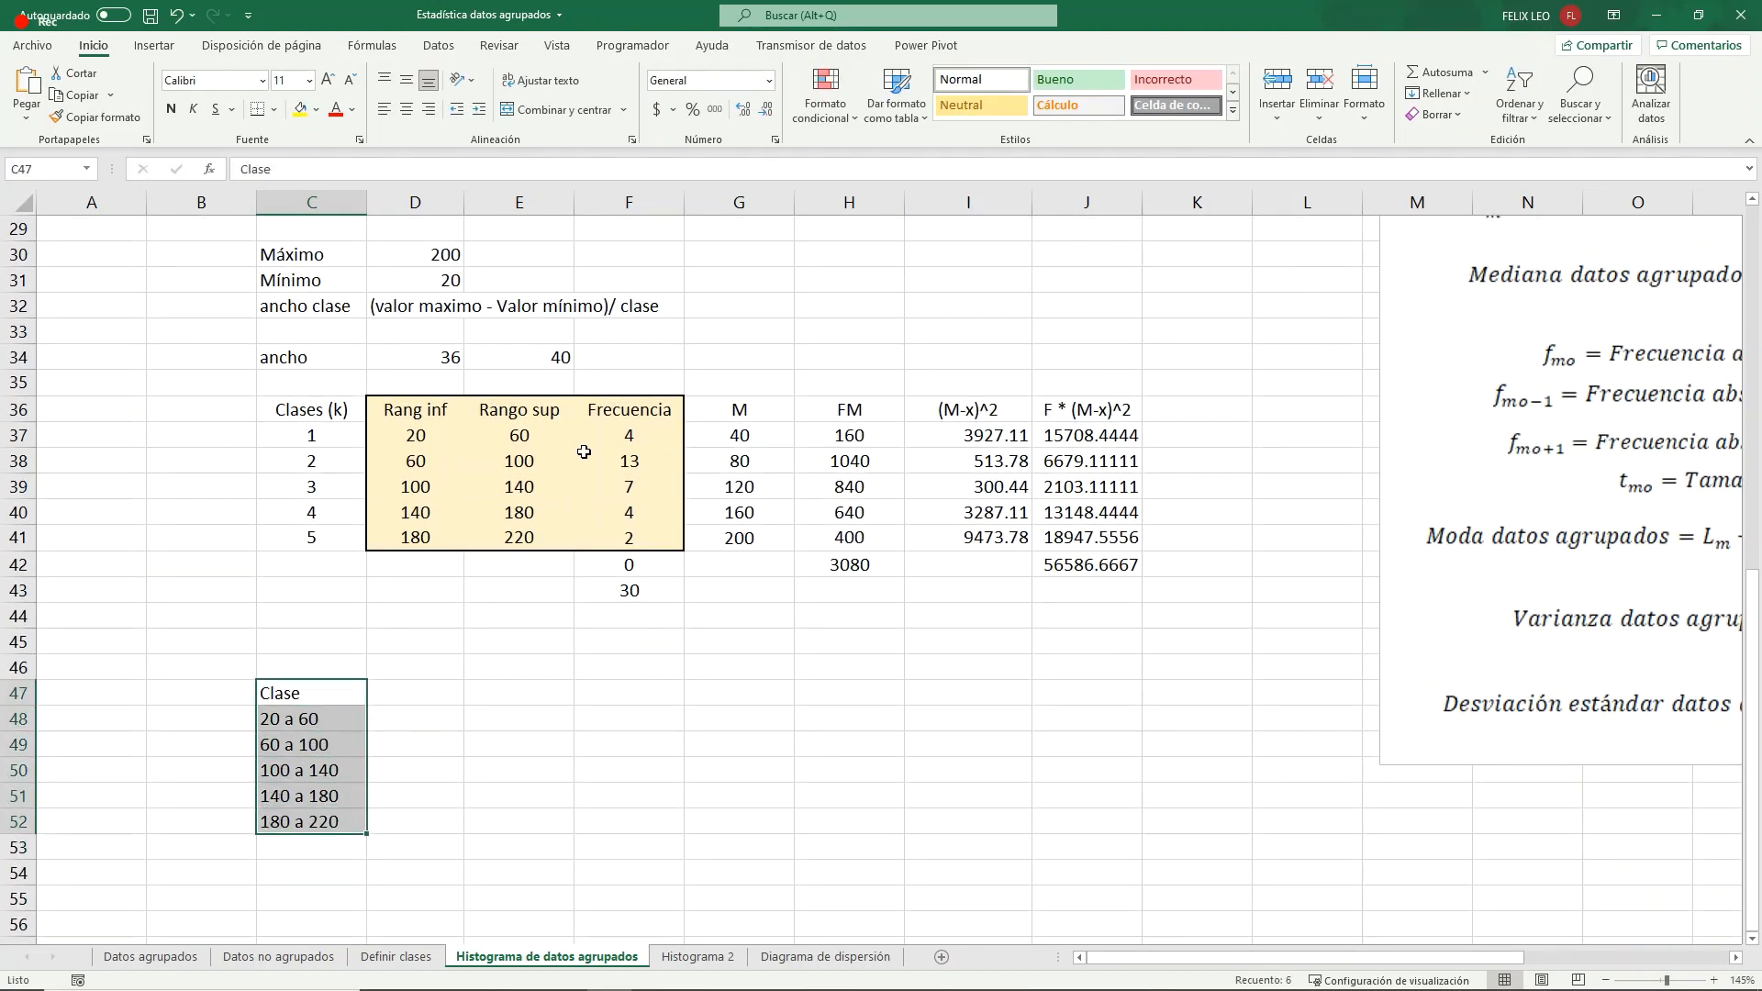
{"action": "left_click", "coordinate": [406, 109]}
{"action": "left_click", "coordinate": [393, 738]}
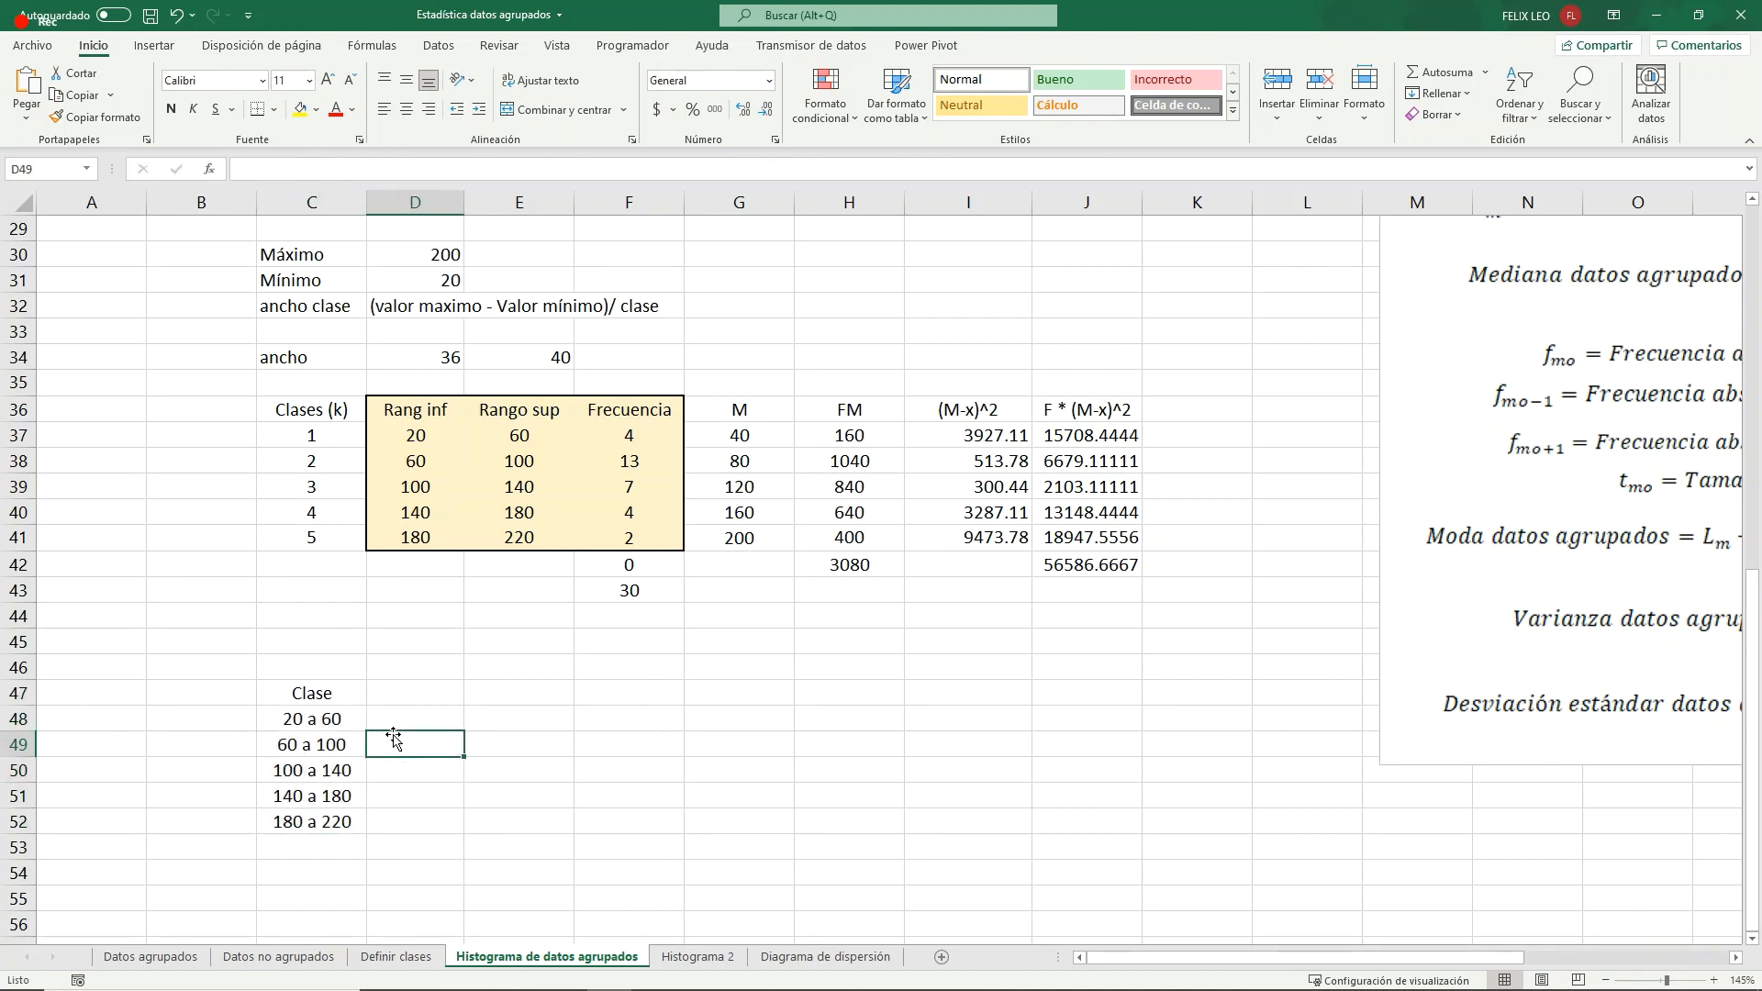
- Enter the header "Frecuencia" in D47, beside the Clase header
{"action": "left_click", "coordinate": [422, 690]}
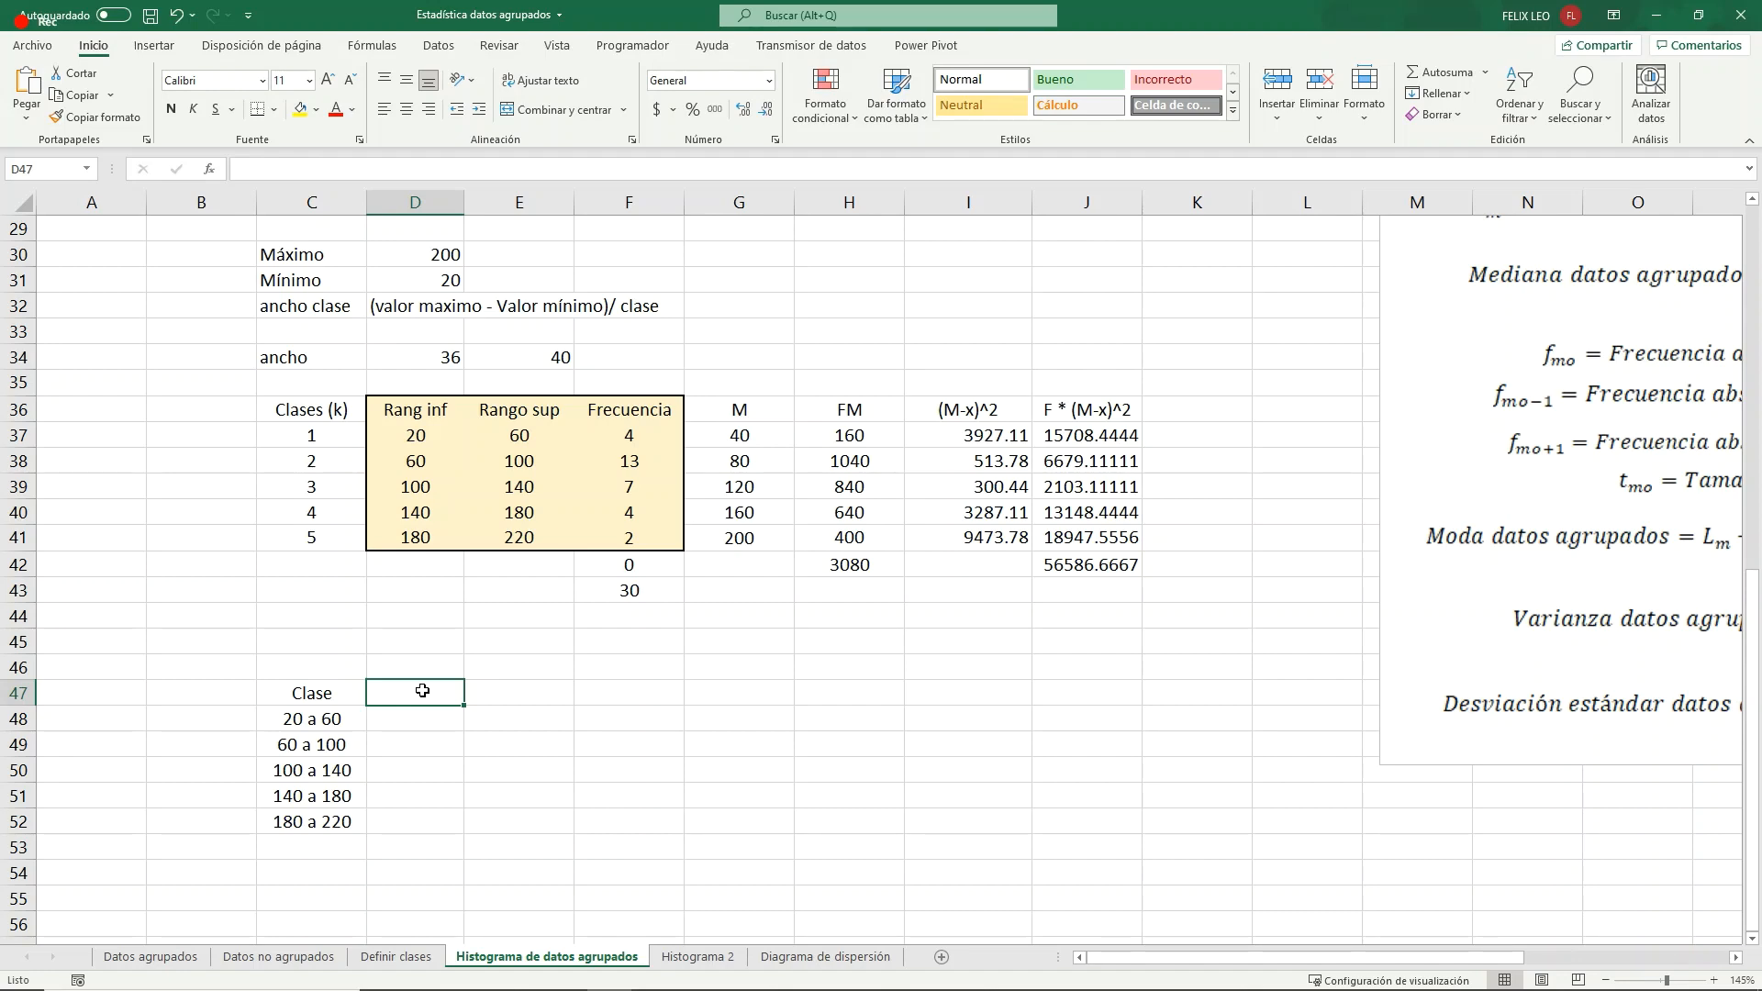
{"action": "scroll", "coordinate": [422, 690], "scroll_direction": "up", "scroll_amount": 6}
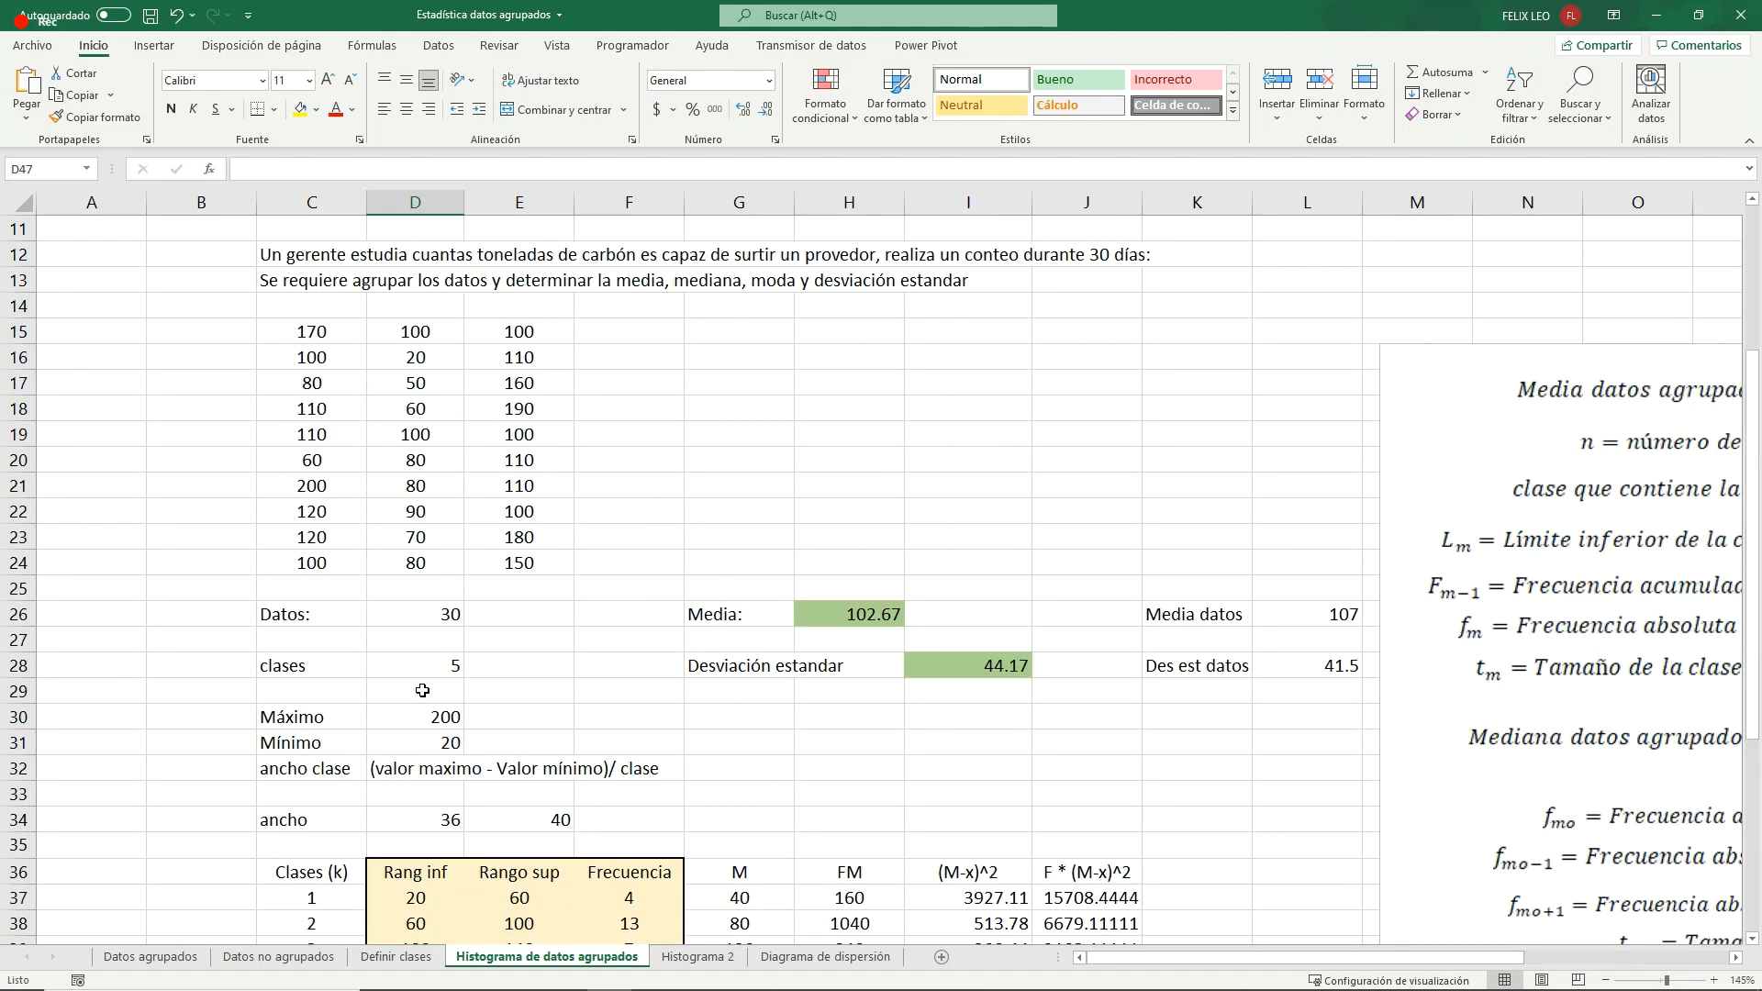
{"action": "scroll", "coordinate": [422, 689], "scroll_direction": "down", "scroll_amount": 7}
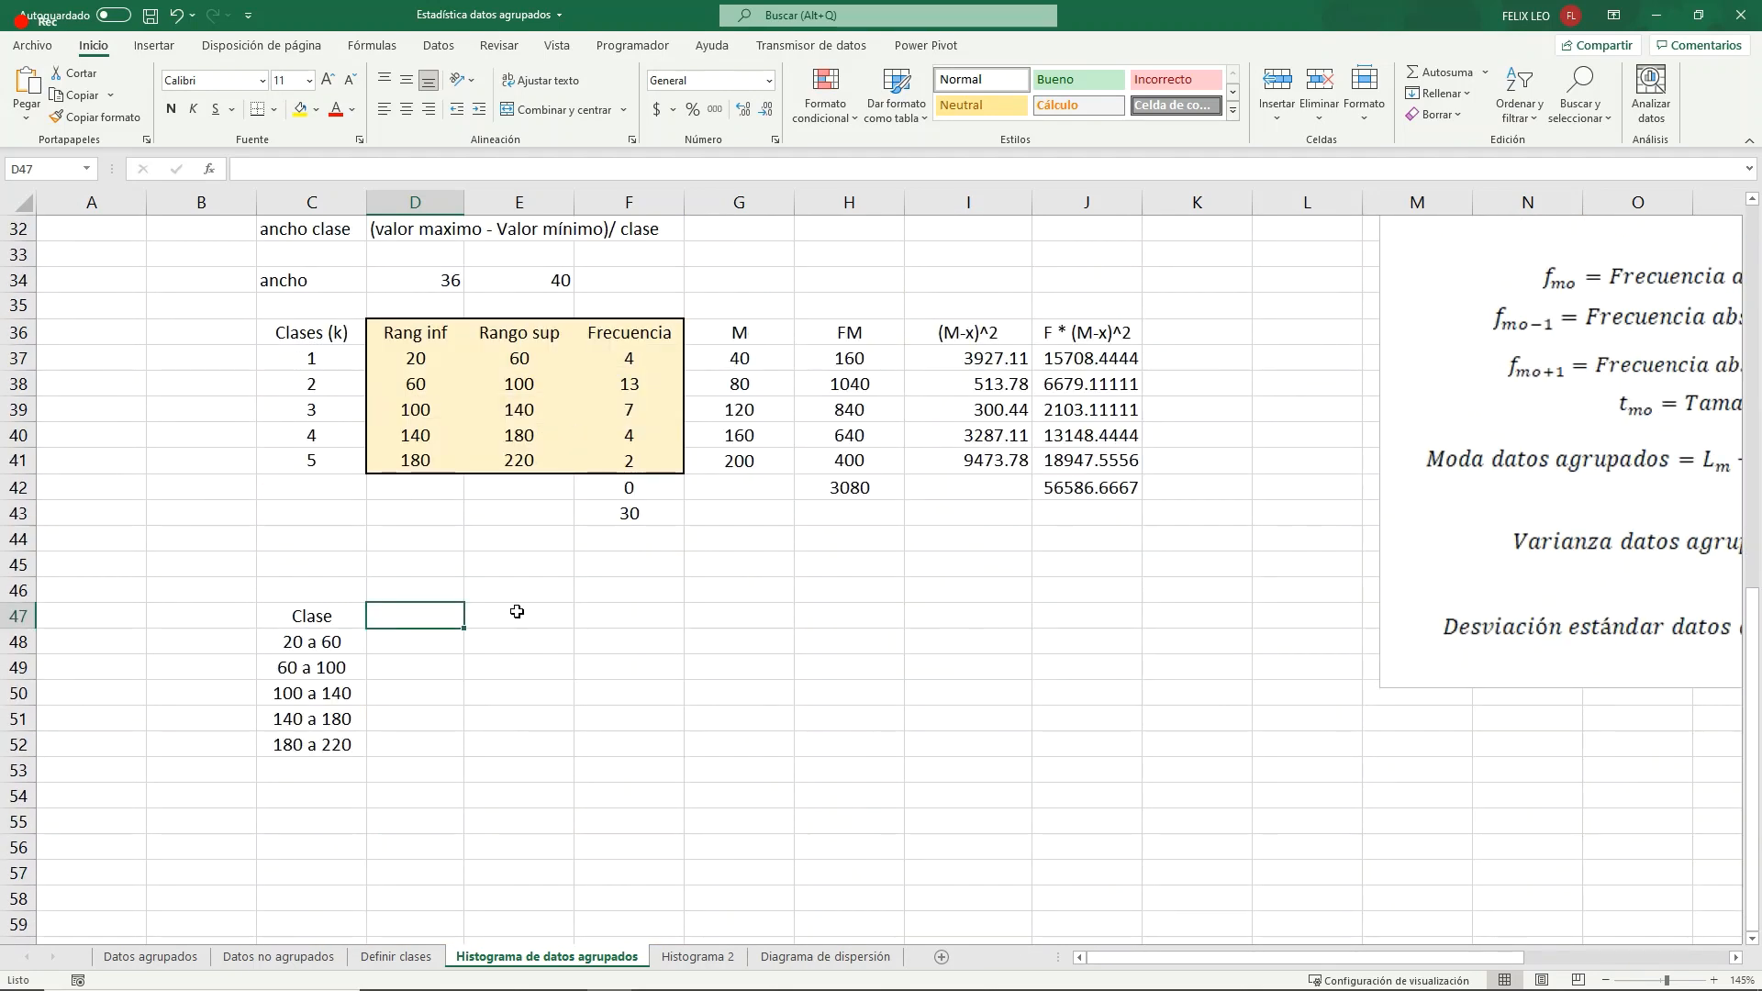
{"action": "type", "text": "Tonal"}
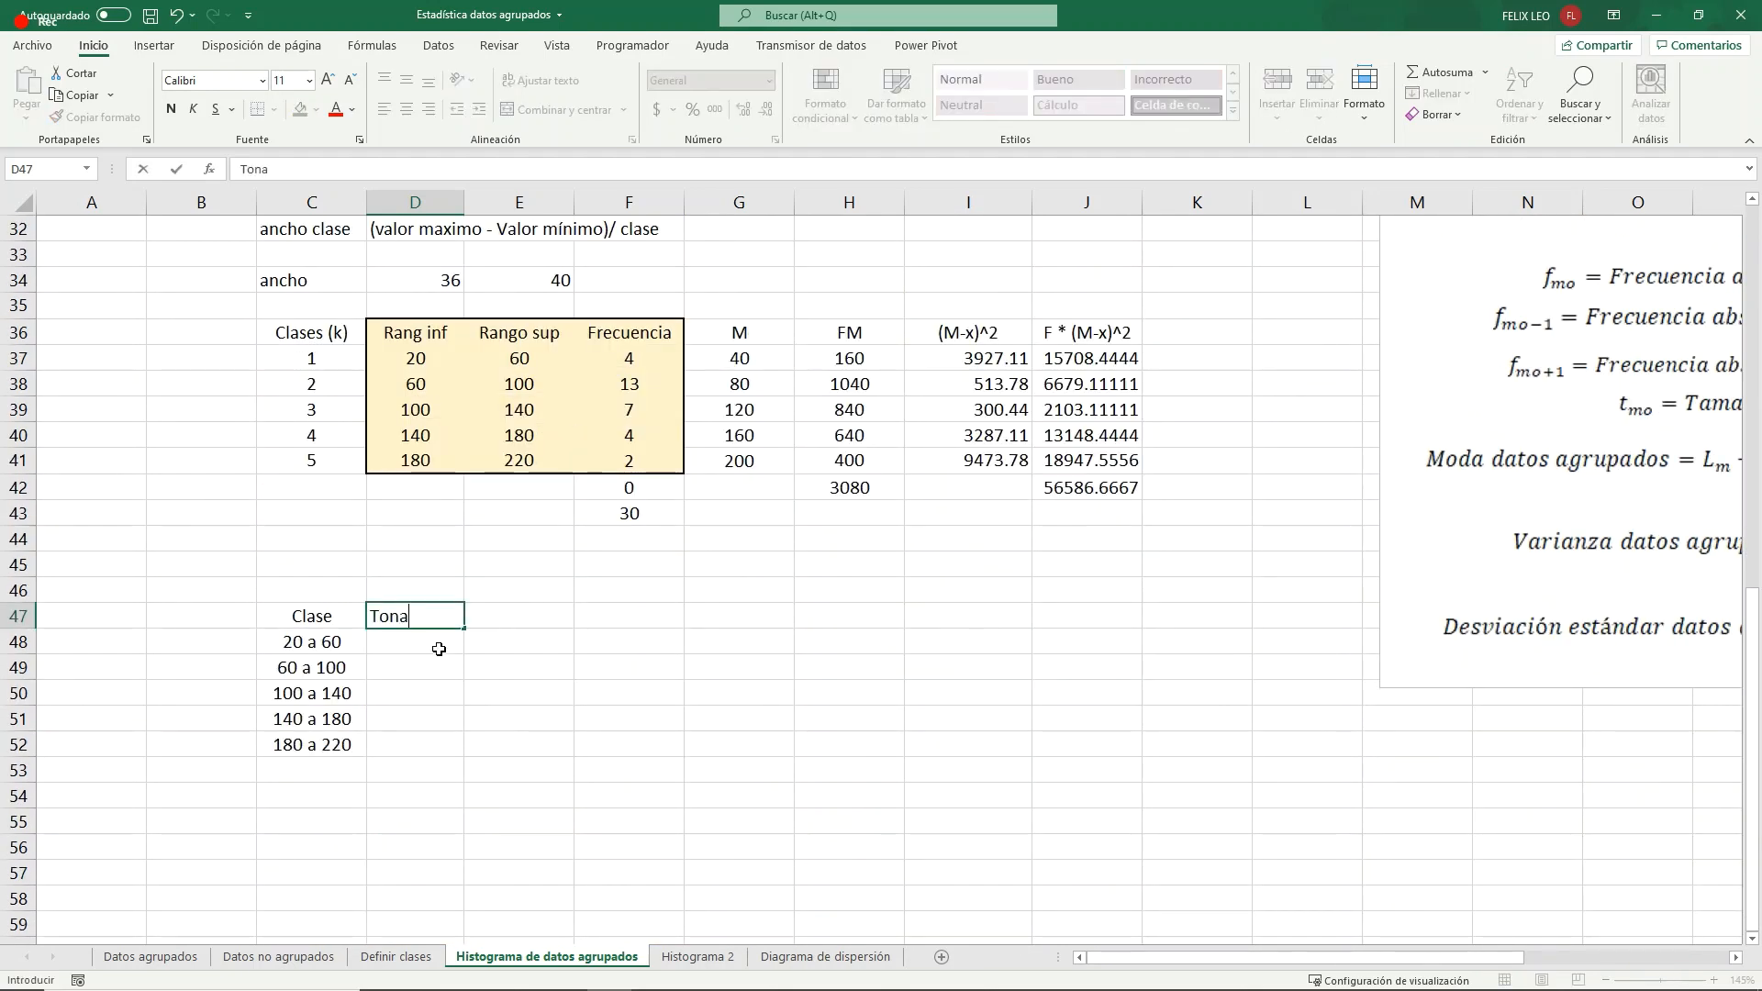
{"action": "key", "text": "BackSpace"}
{"action": "key", "text": "BackSpace"}
{"action": "key", "text": "BackSpace"}
{"action": "key", "text": "BackSpace"}
{"action": "key", "text": "BackSpace"}
{"action": "type", "text": "Frecuencia"}
{"action": "key", "text": "Return"}
- Link D48 to the first class frequency with =F37 and fill the formula down to D52
{"action": "type", "text": "="}
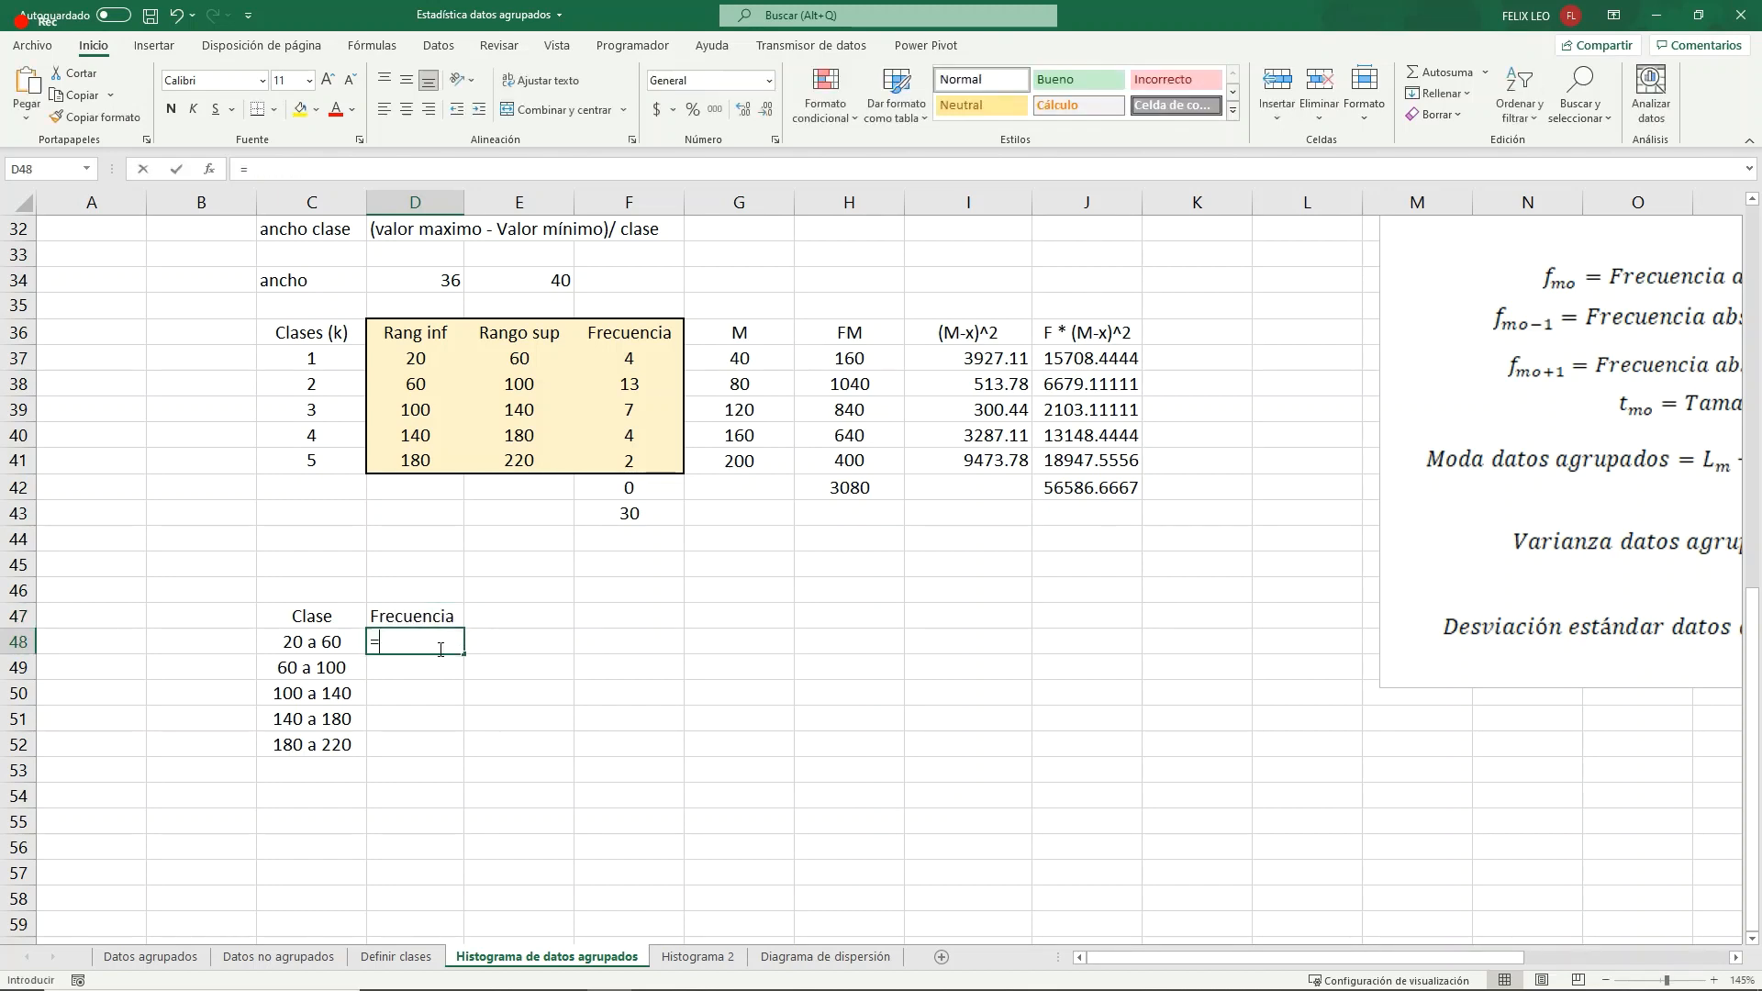
{"action": "left_click", "coordinate": [622, 364]}
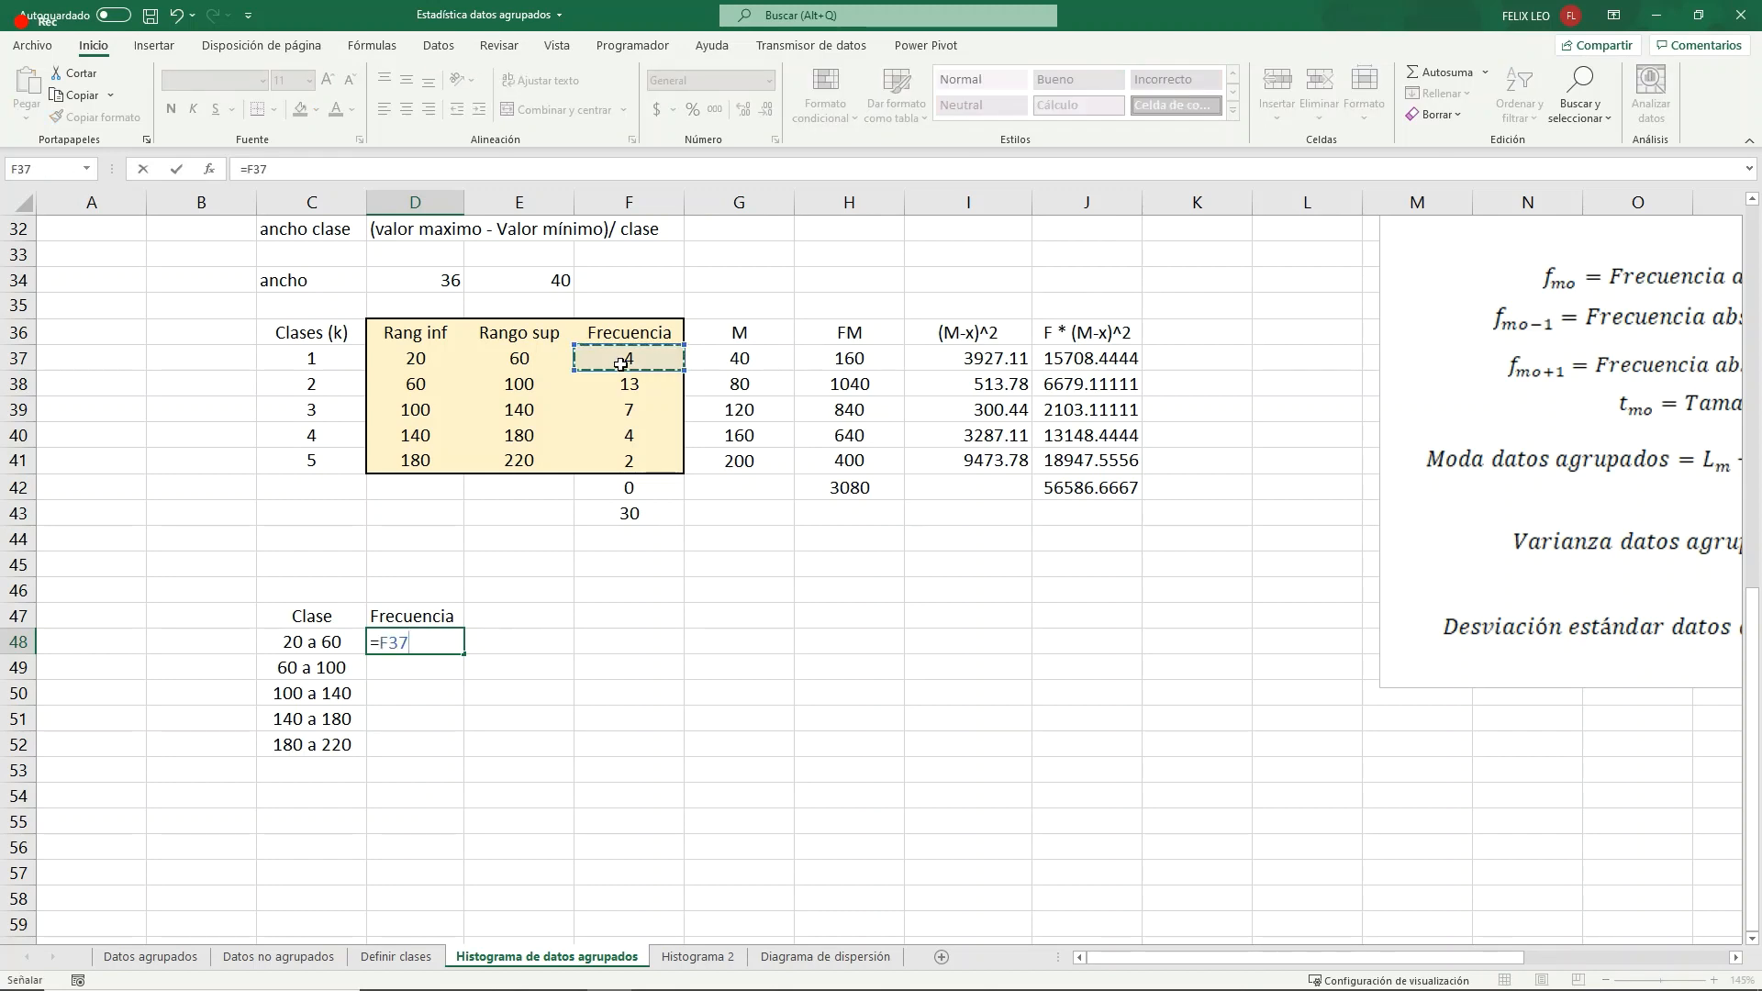
{"action": "key", "text": "Return"}
{"action": "left_click", "coordinate": [446, 633]}
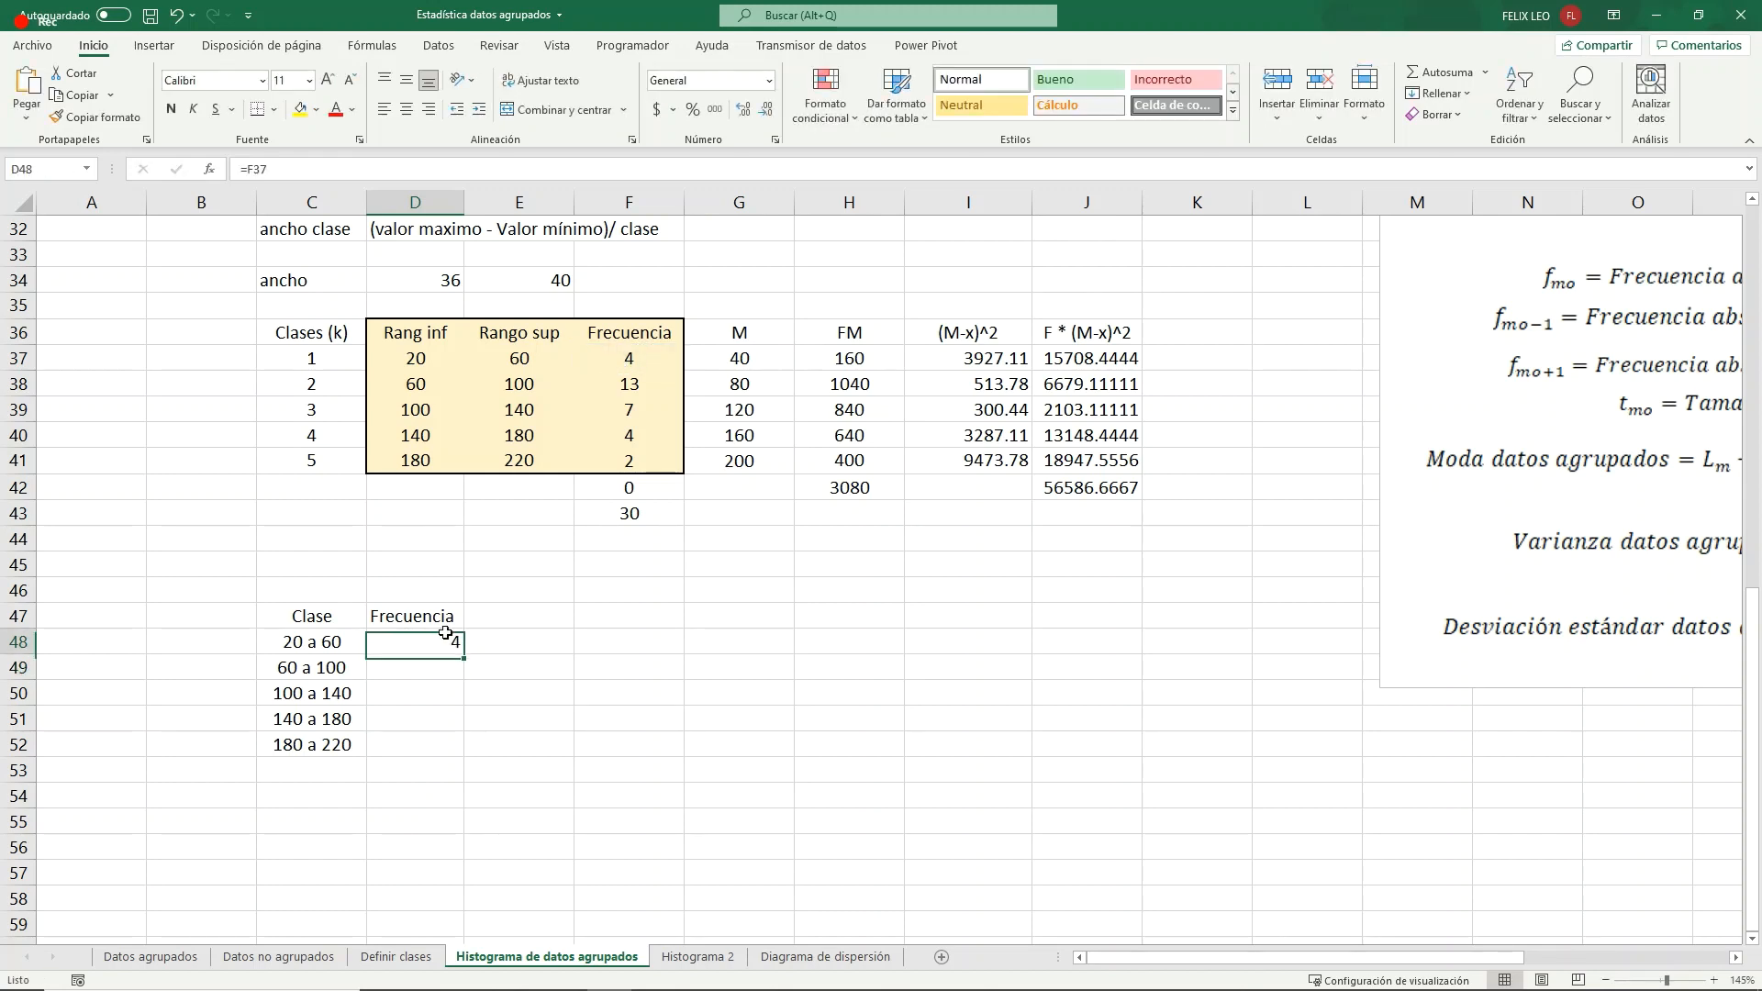
{"action": "left_click_drag", "start_coordinate": [464, 658], "coordinate": [464, 751]}
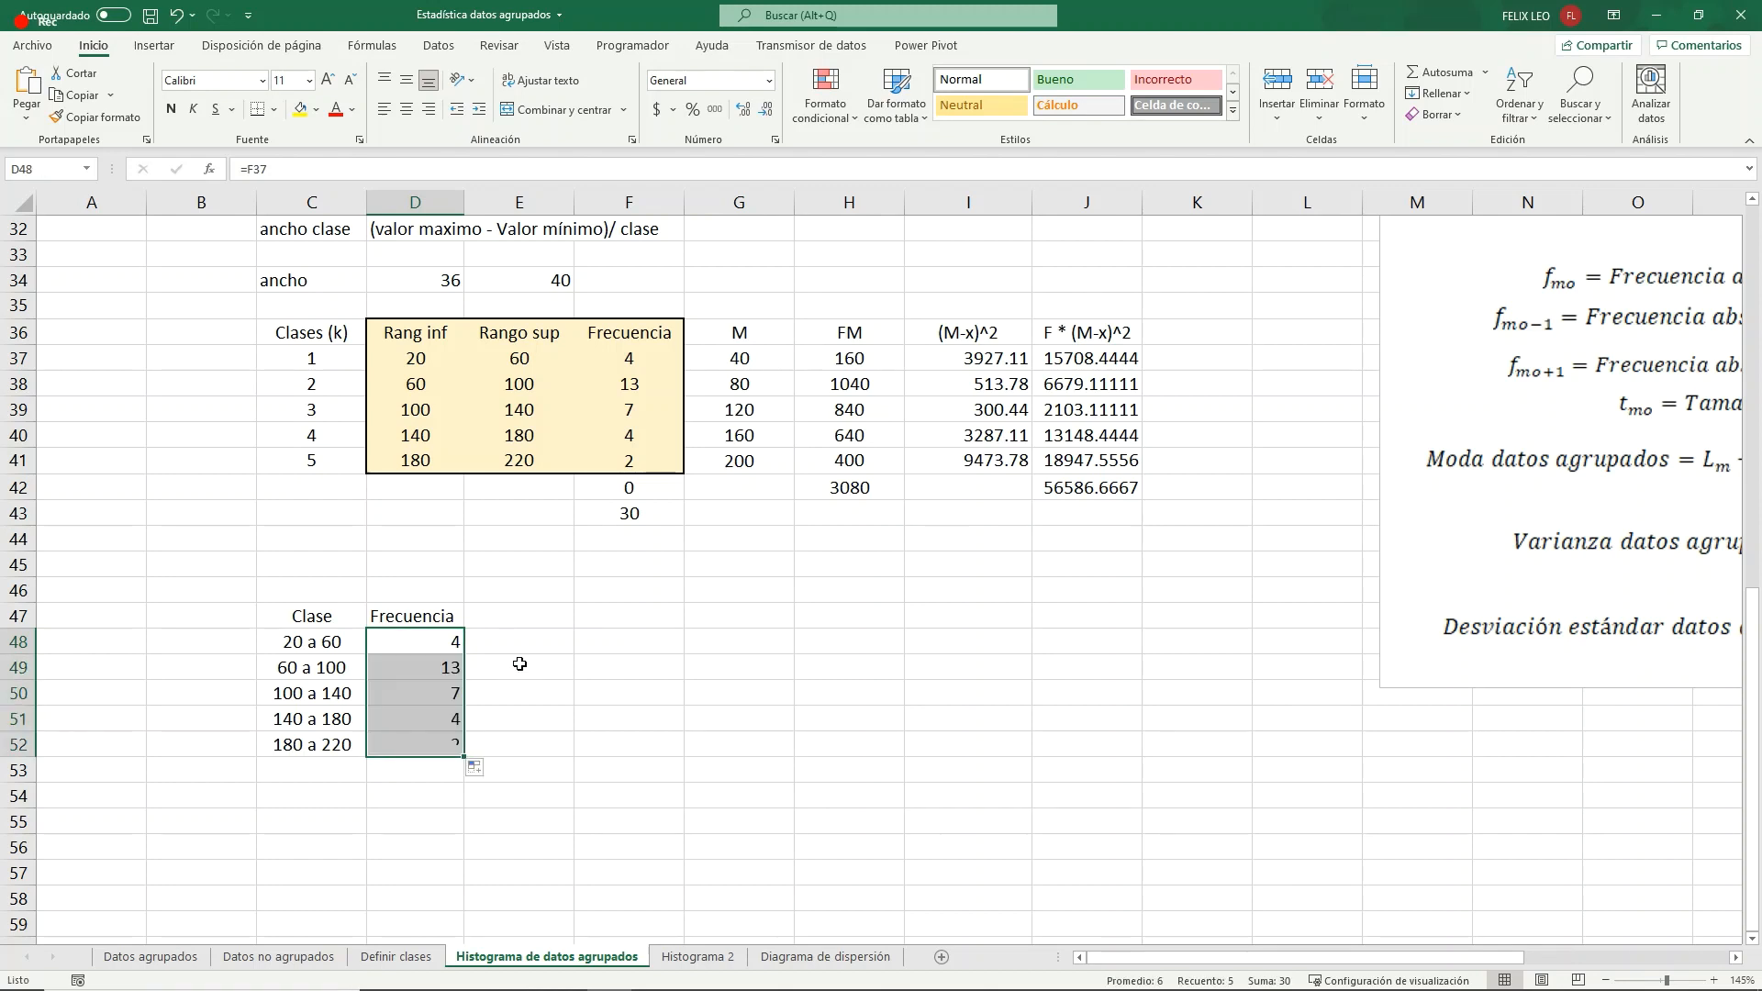
- Center the Frecuencia header and its values in D47:D52 horizontally
{"action": "left_click_drag", "start_coordinate": [417, 617], "coordinate": [440, 738]}
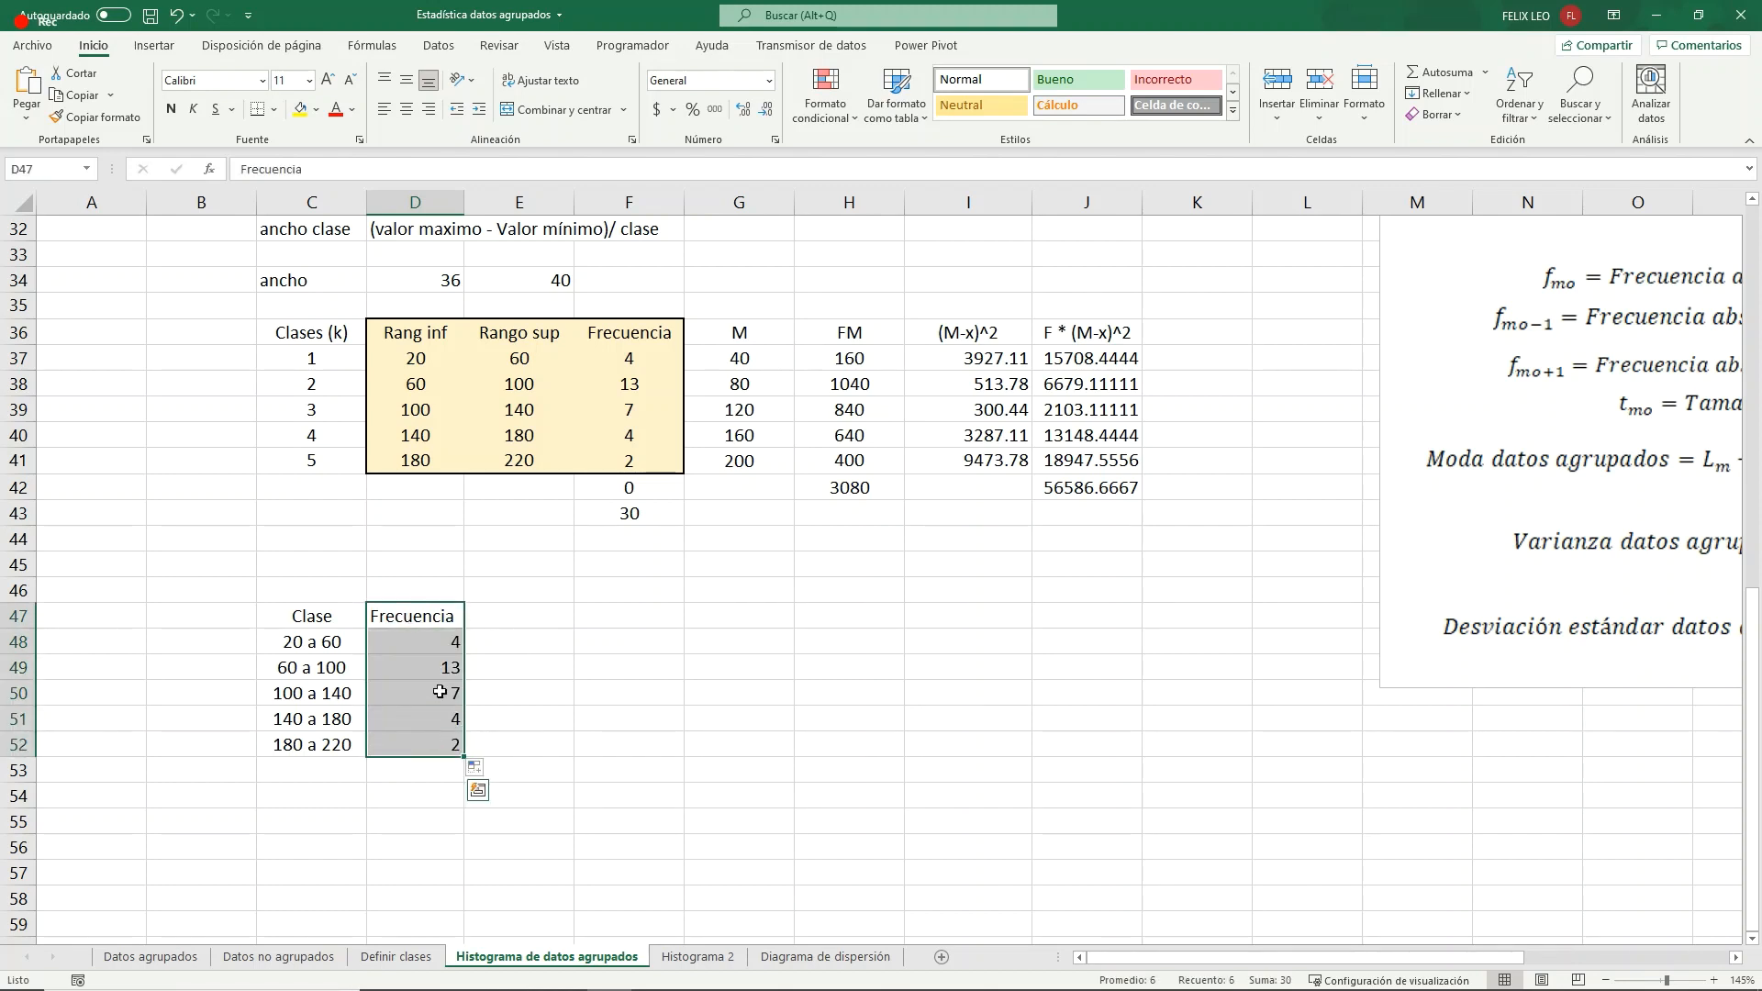
{"action": "left_click", "coordinate": [583, 688]}
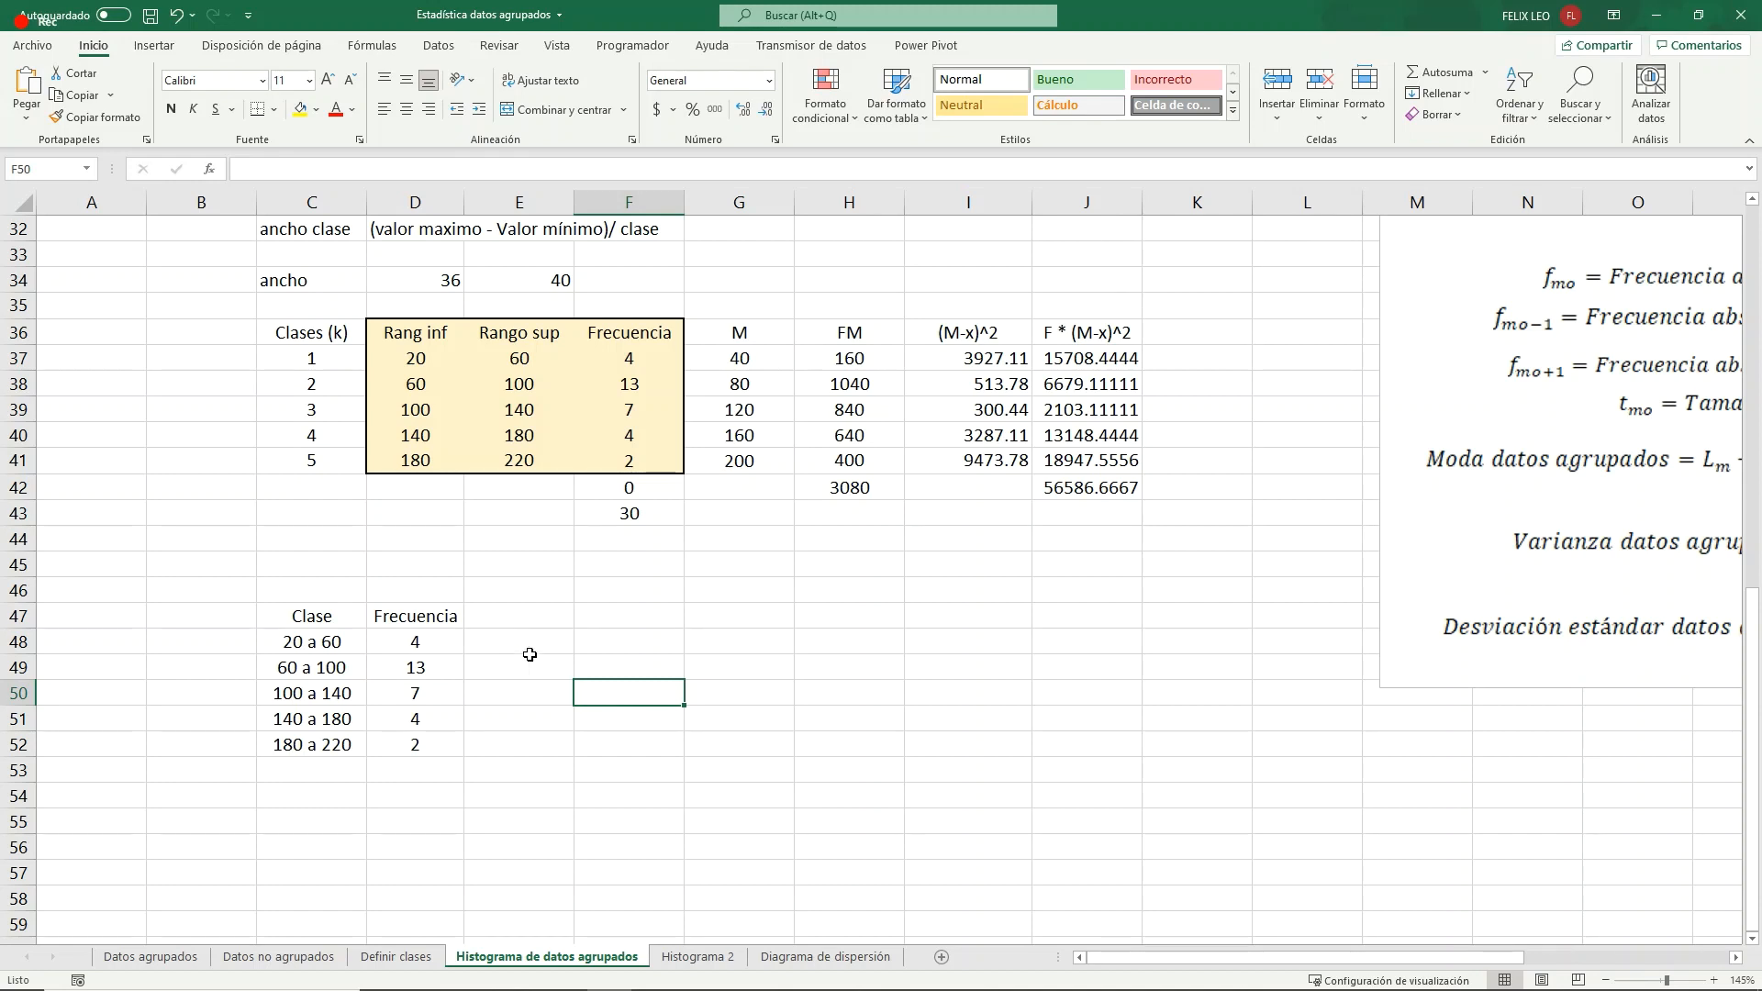
{"action": "left_click", "coordinate": [529, 613]}
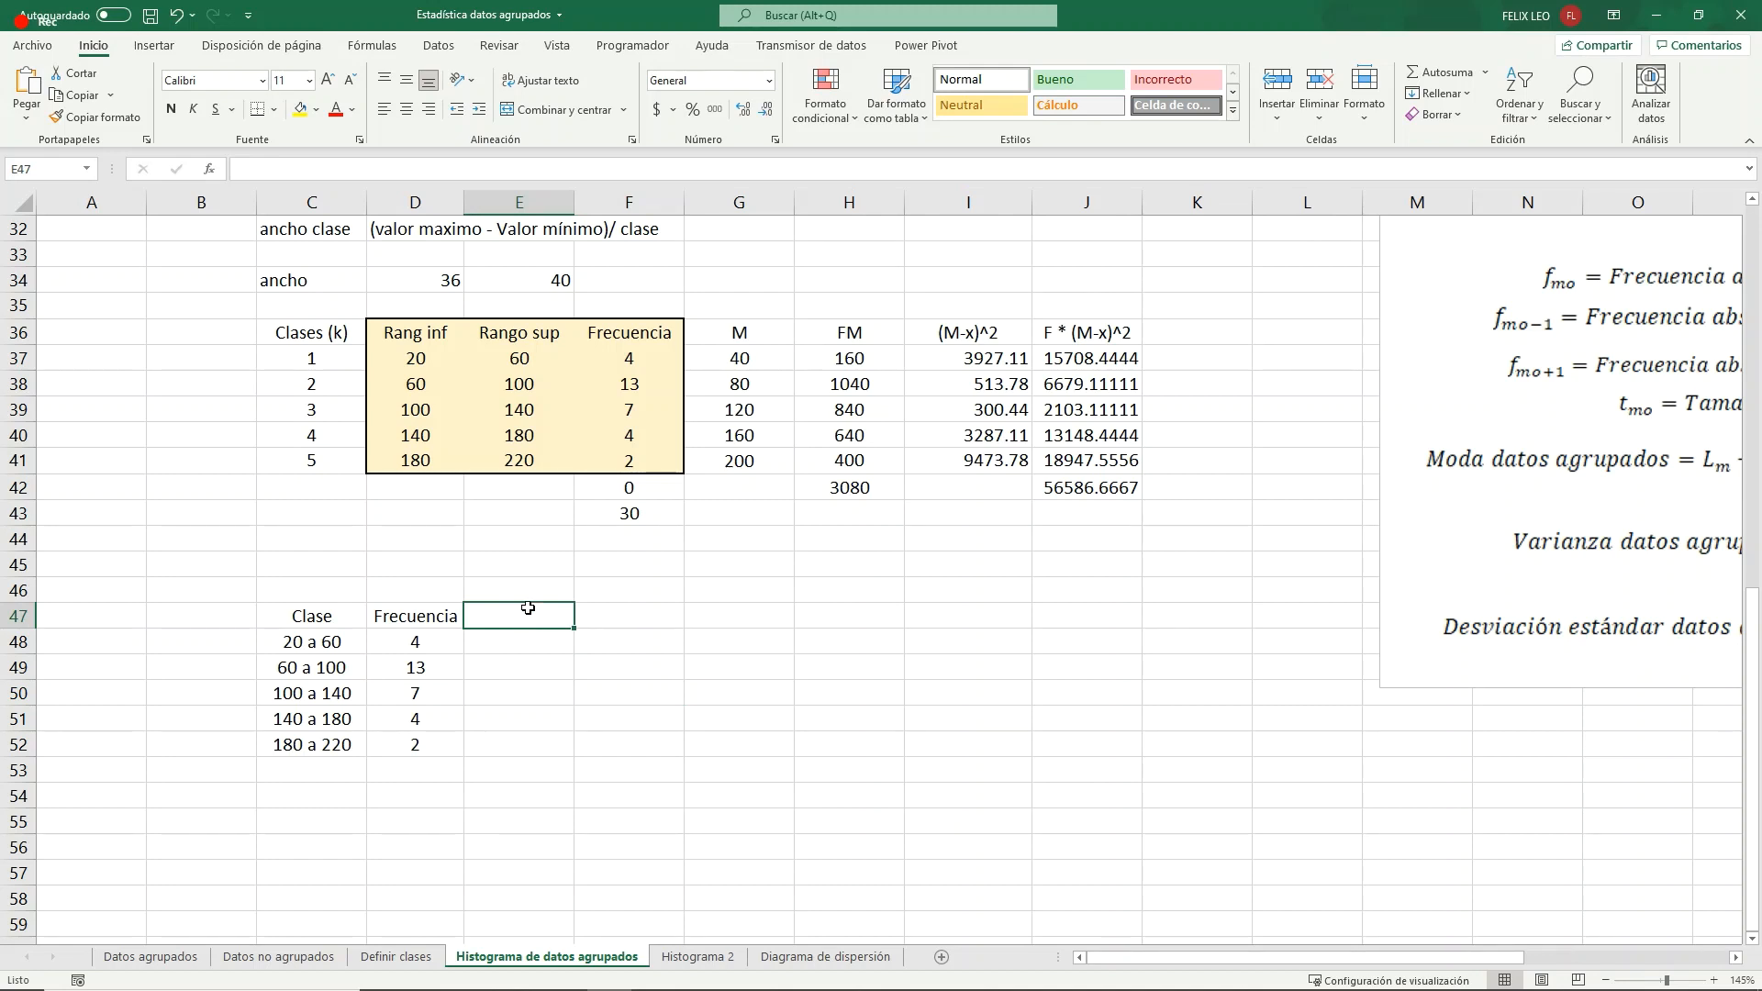
- Insert a clustered column chart from the class and frequency table C47:D52 and place it beside the table
{"action": "left_click_drag", "start_coordinate": [307, 616], "coordinate": [414, 744]}
{"action": "scroll", "coordinate": [596, 585], "scroll_direction": "down", "scroll_amount": 1}
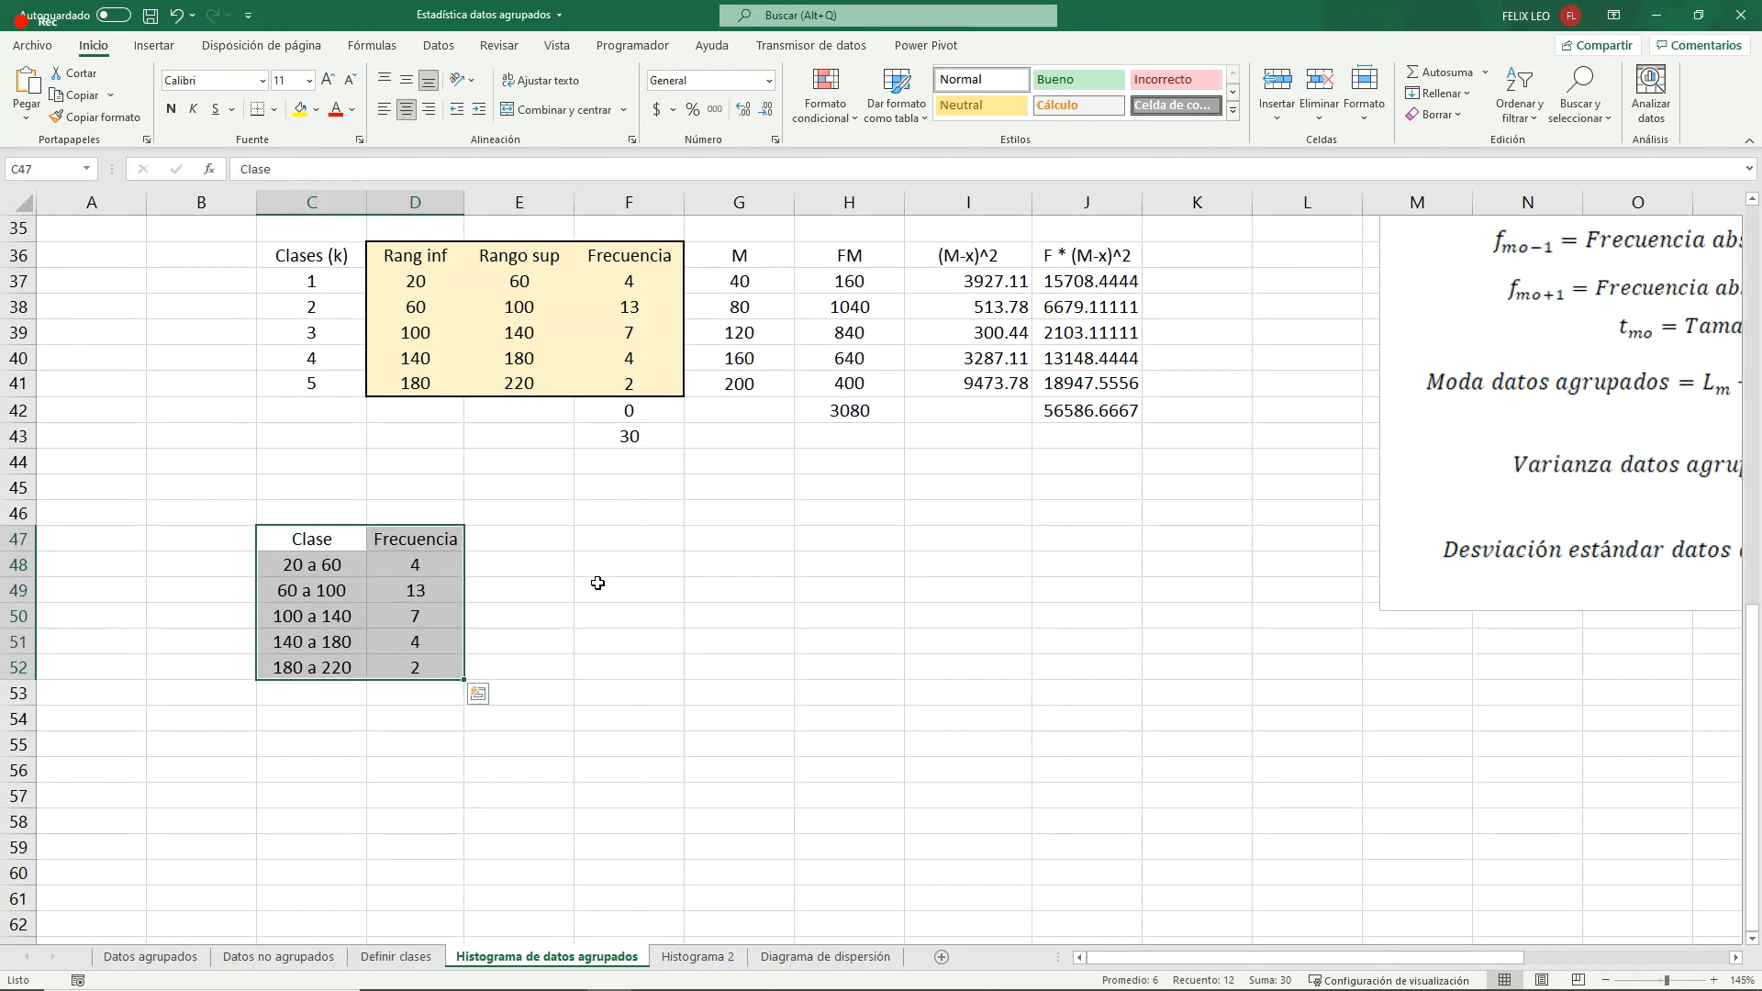
{"action": "left_click", "coordinate": [170, 48]}
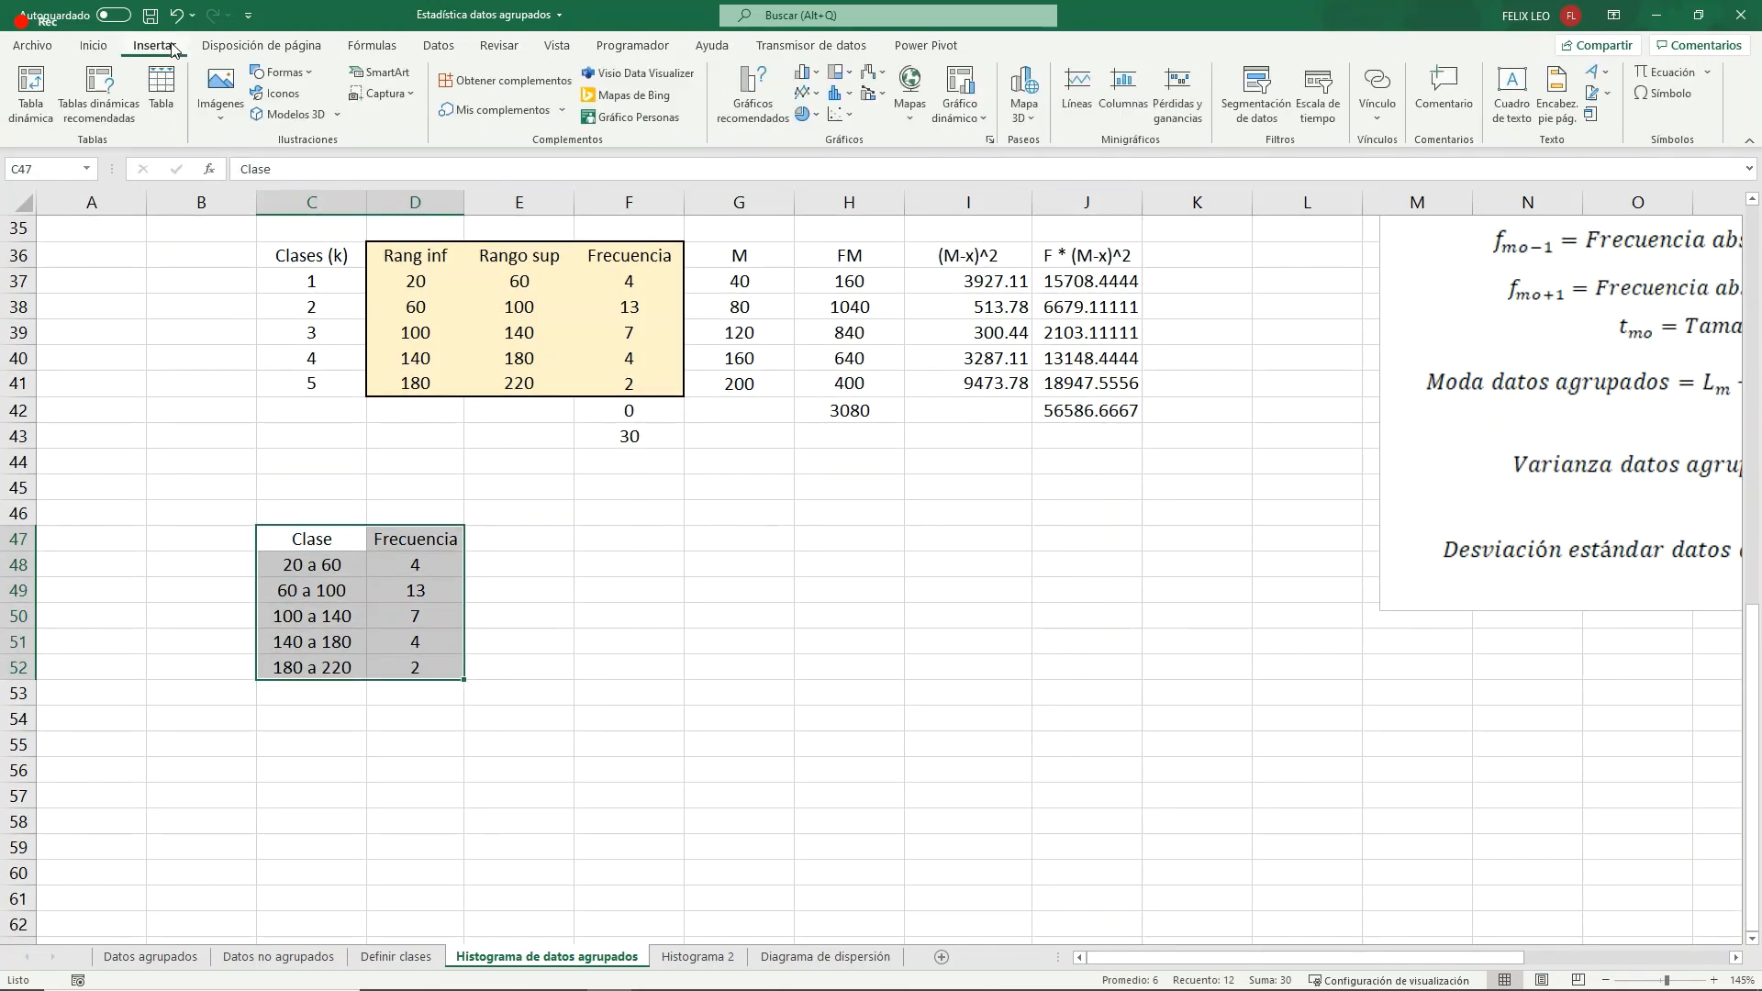
{"action": "left_click", "coordinate": [753, 92]}
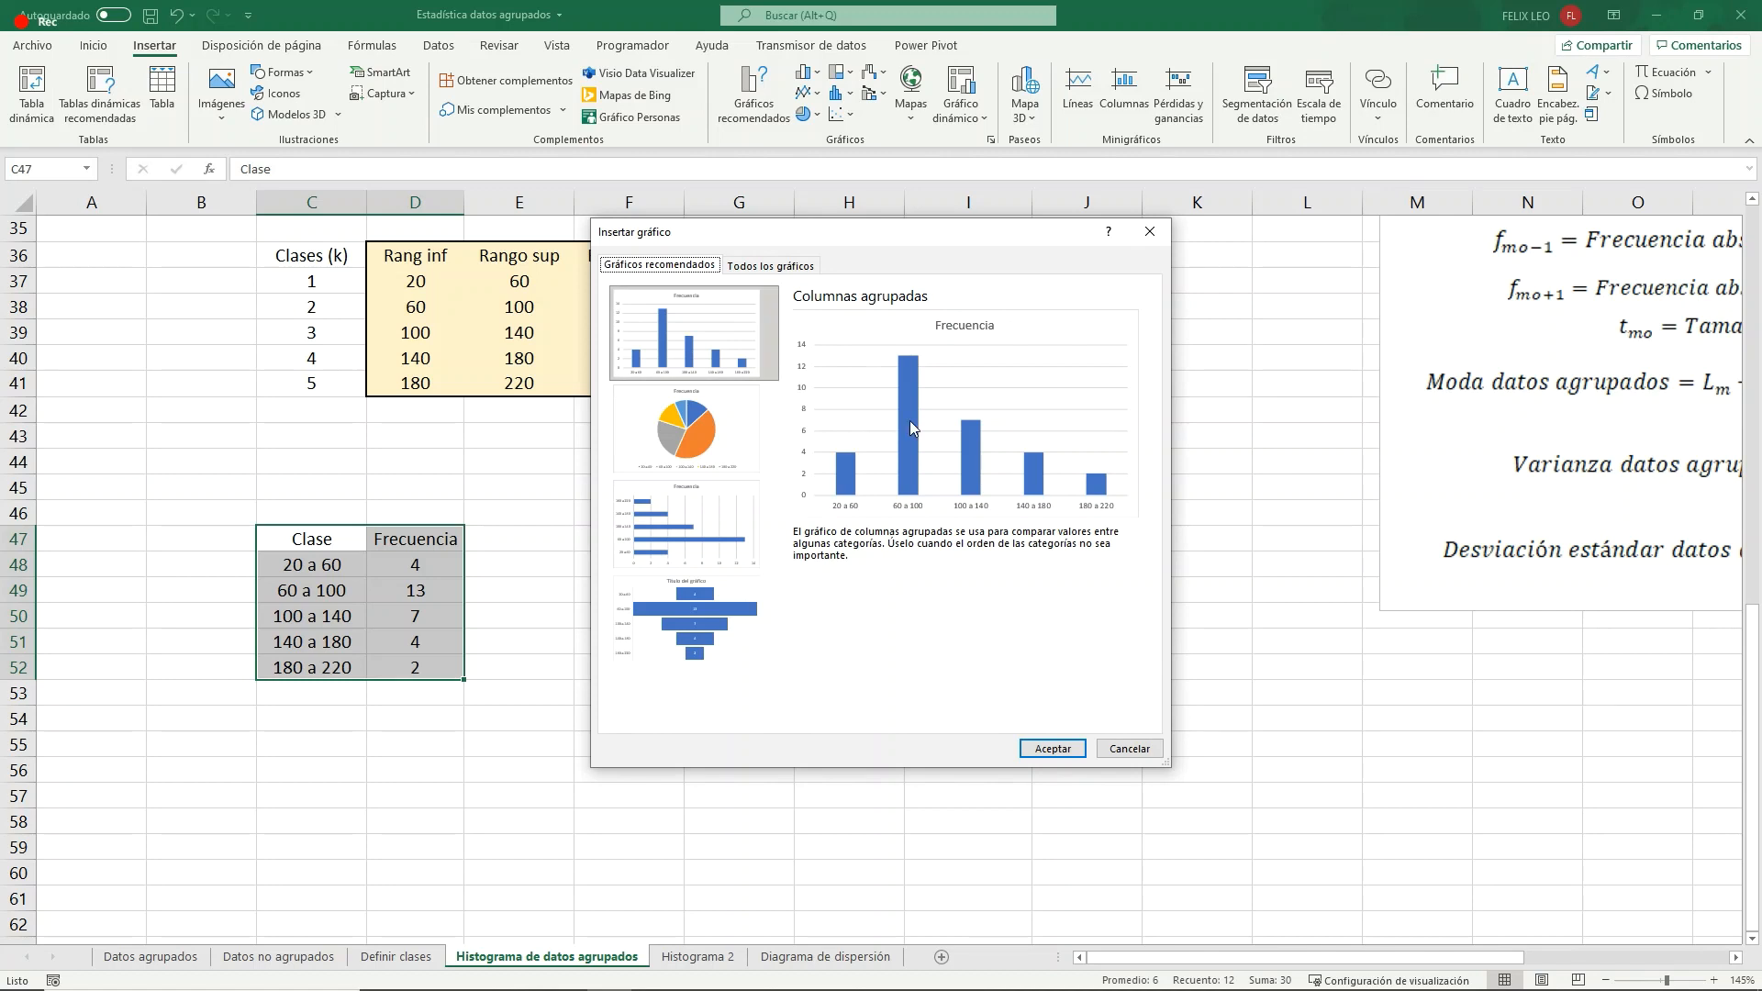
{"action": "left_click", "coordinate": [776, 265]}
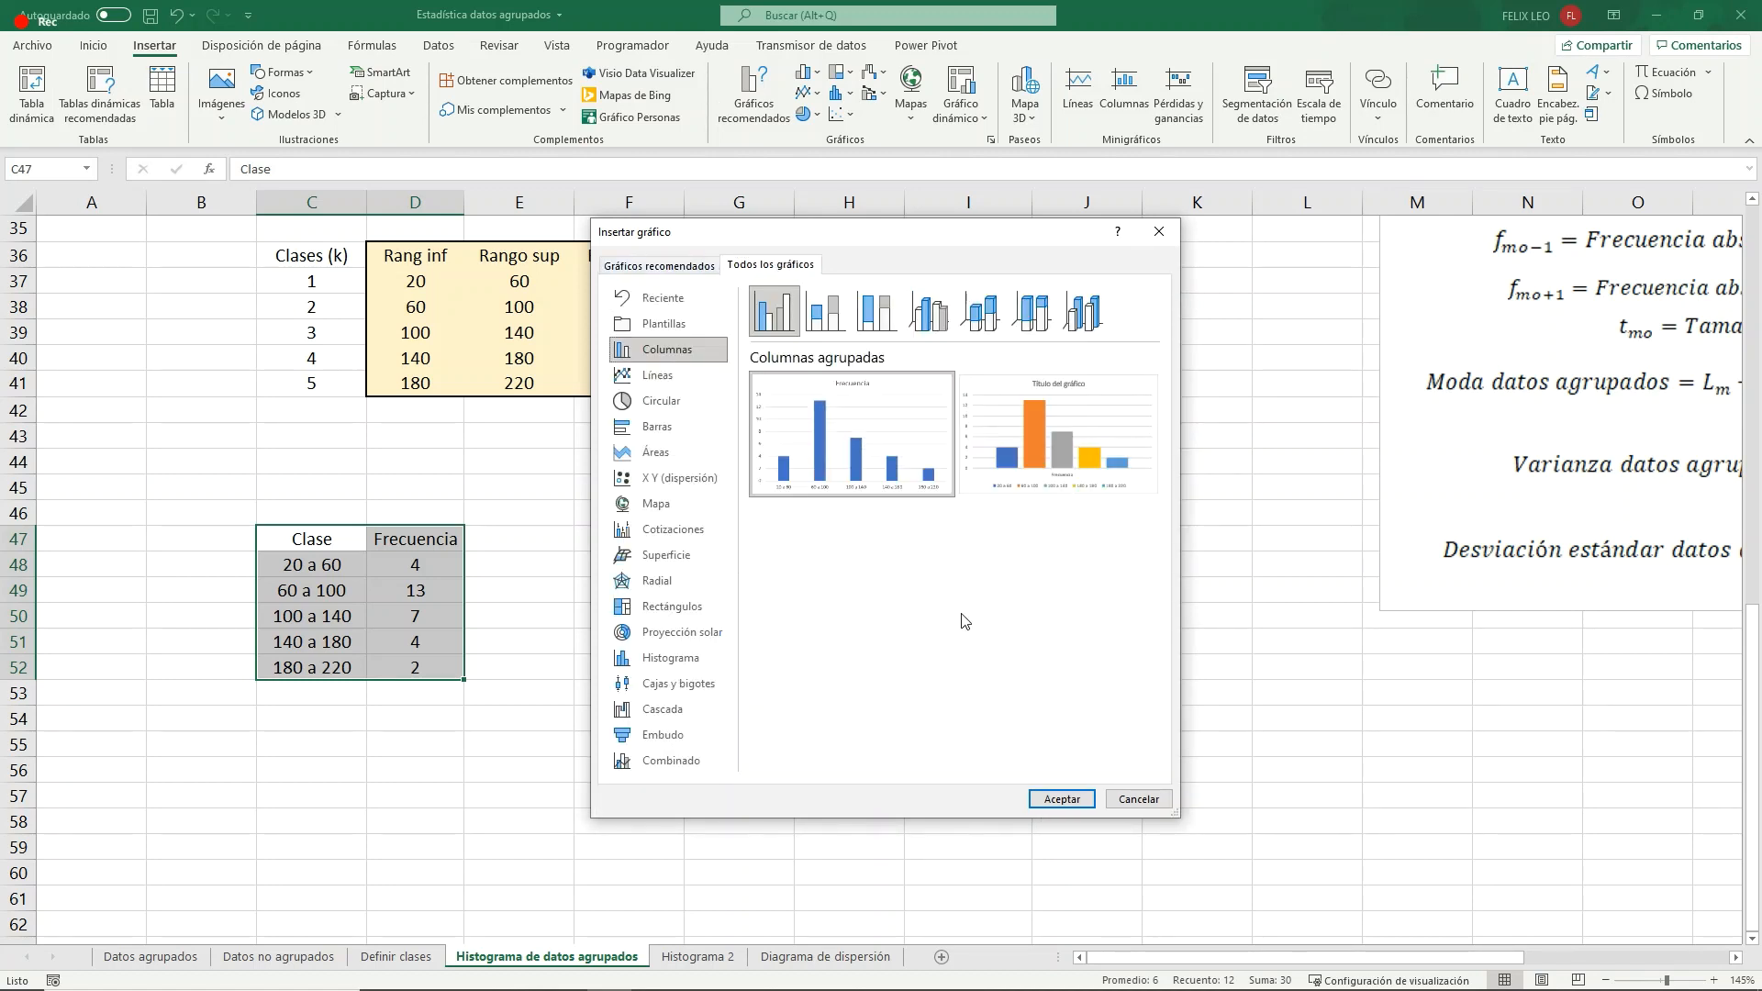
{"action": "mouse_move", "coordinate": [878, 484]}
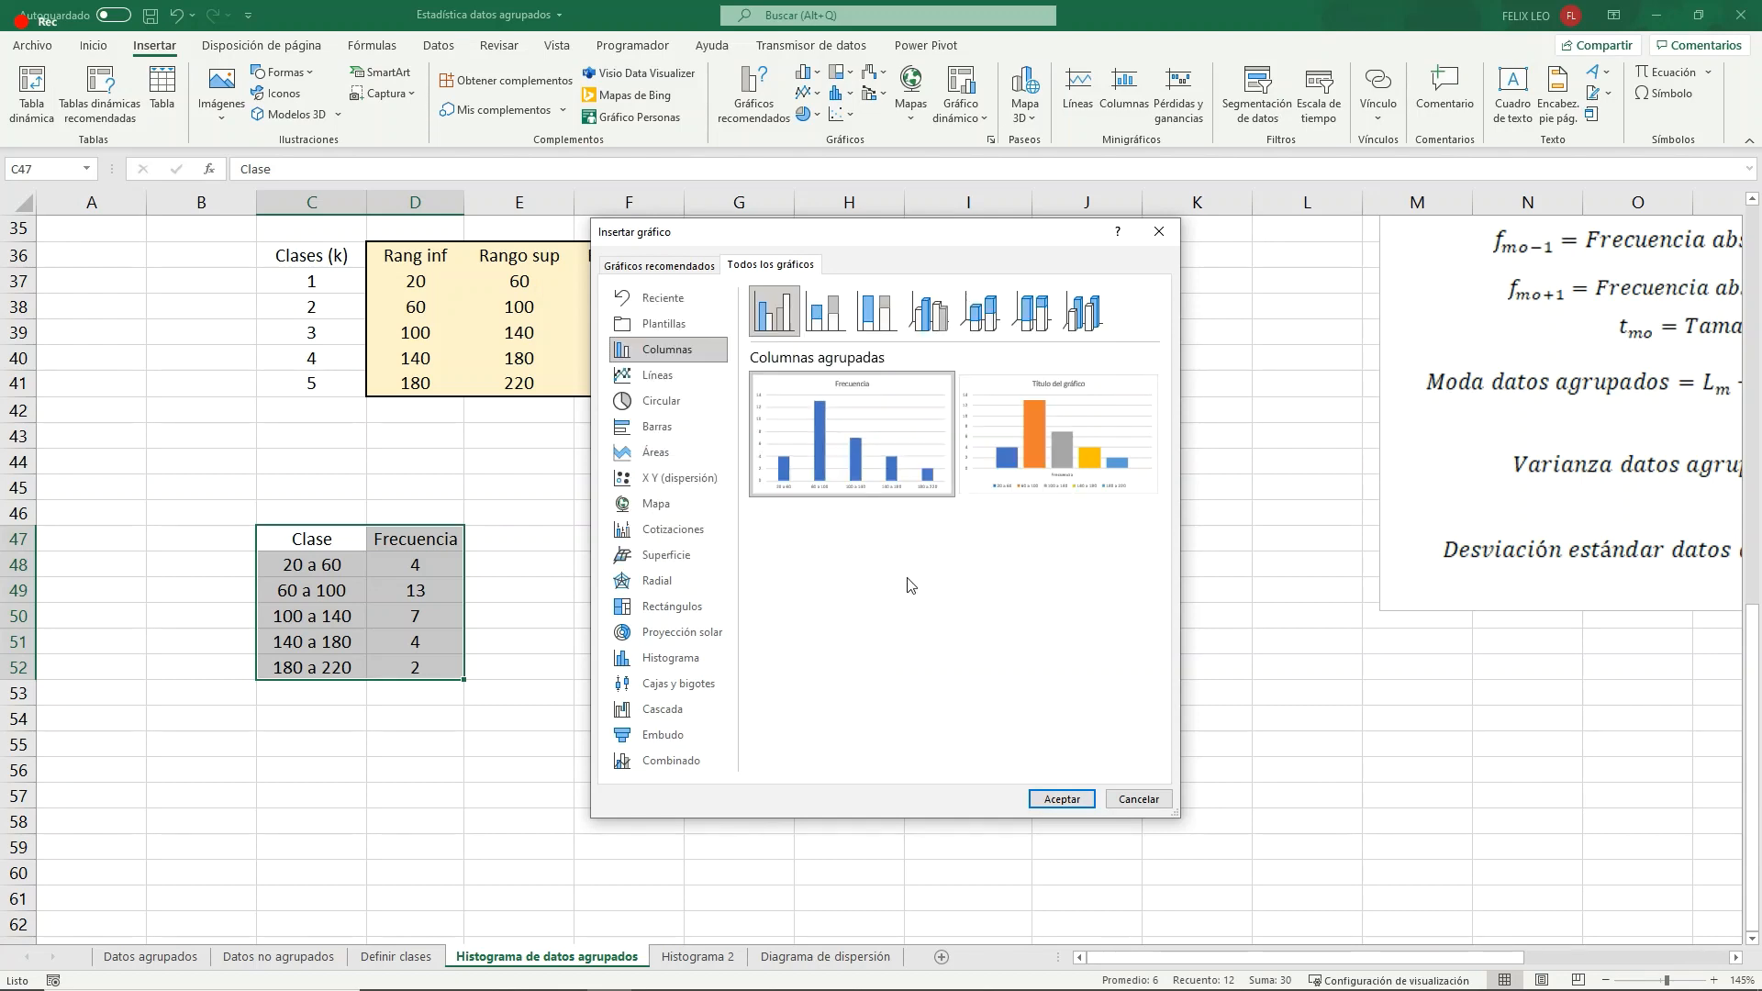
{"action": "left_click", "coordinate": [1062, 798]}
{"action": "scroll", "coordinate": [675, 502], "scroll_direction": "down", "scroll_amount": 1}
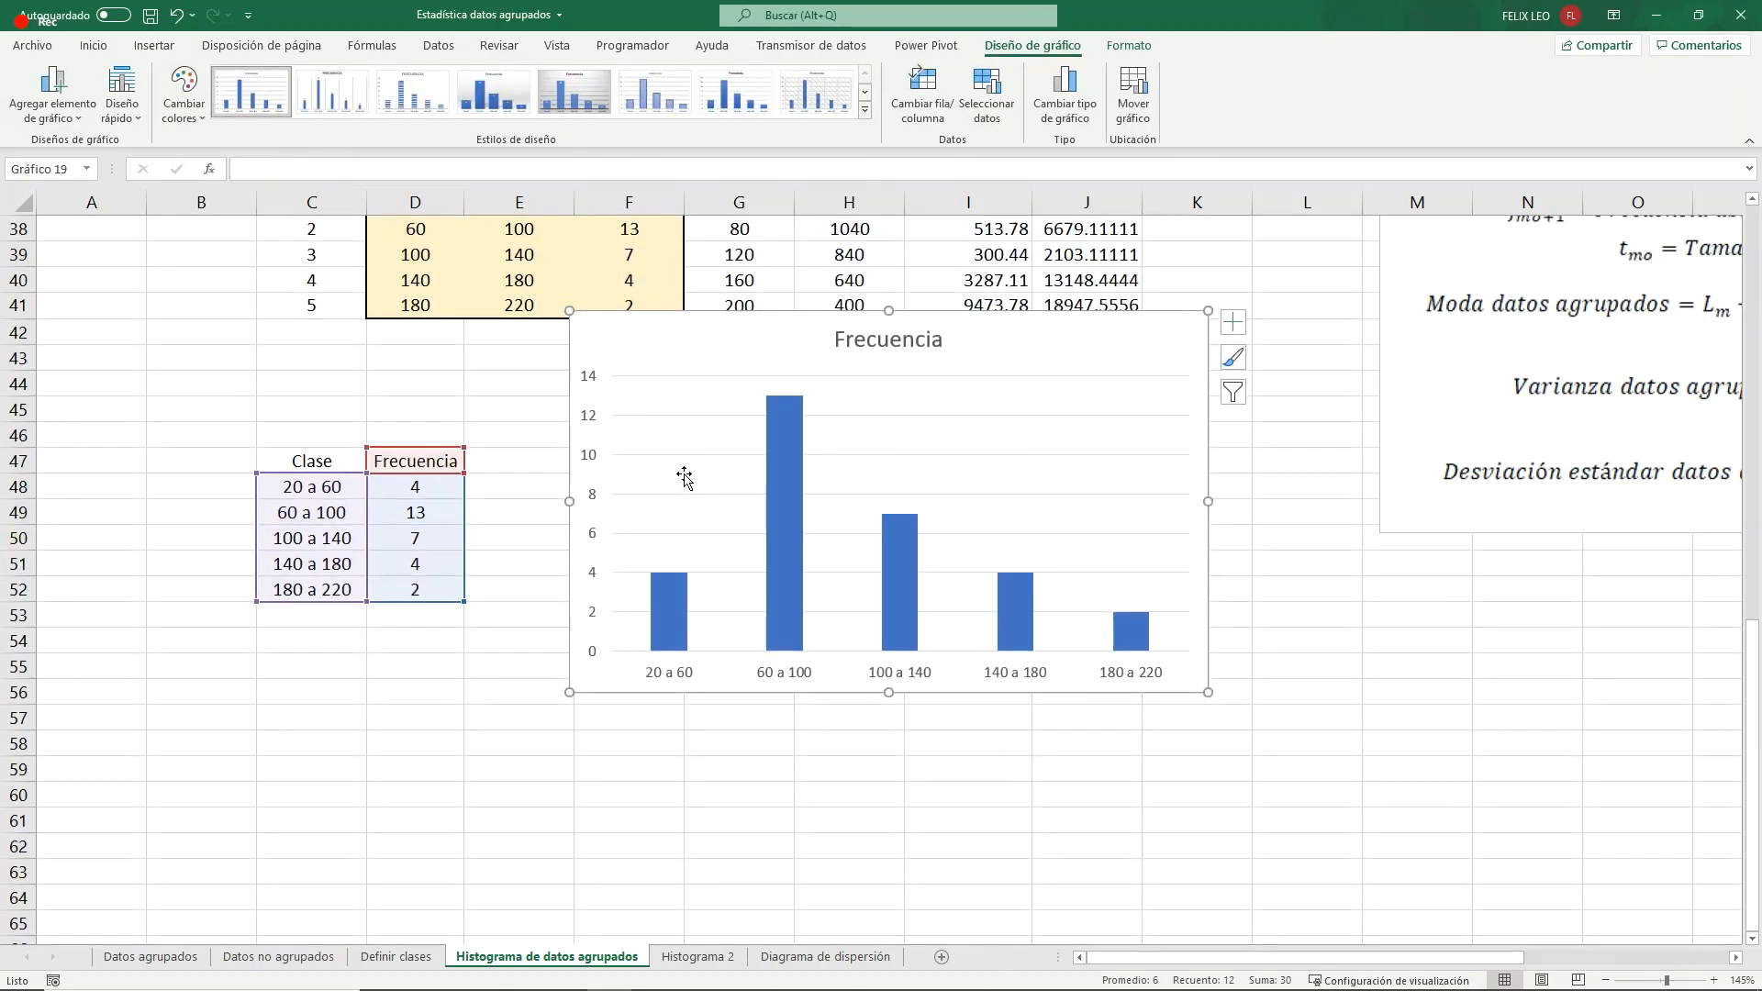
{"action": "left_click_drag", "start_coordinate": [690, 322], "coordinate": [658, 451]}
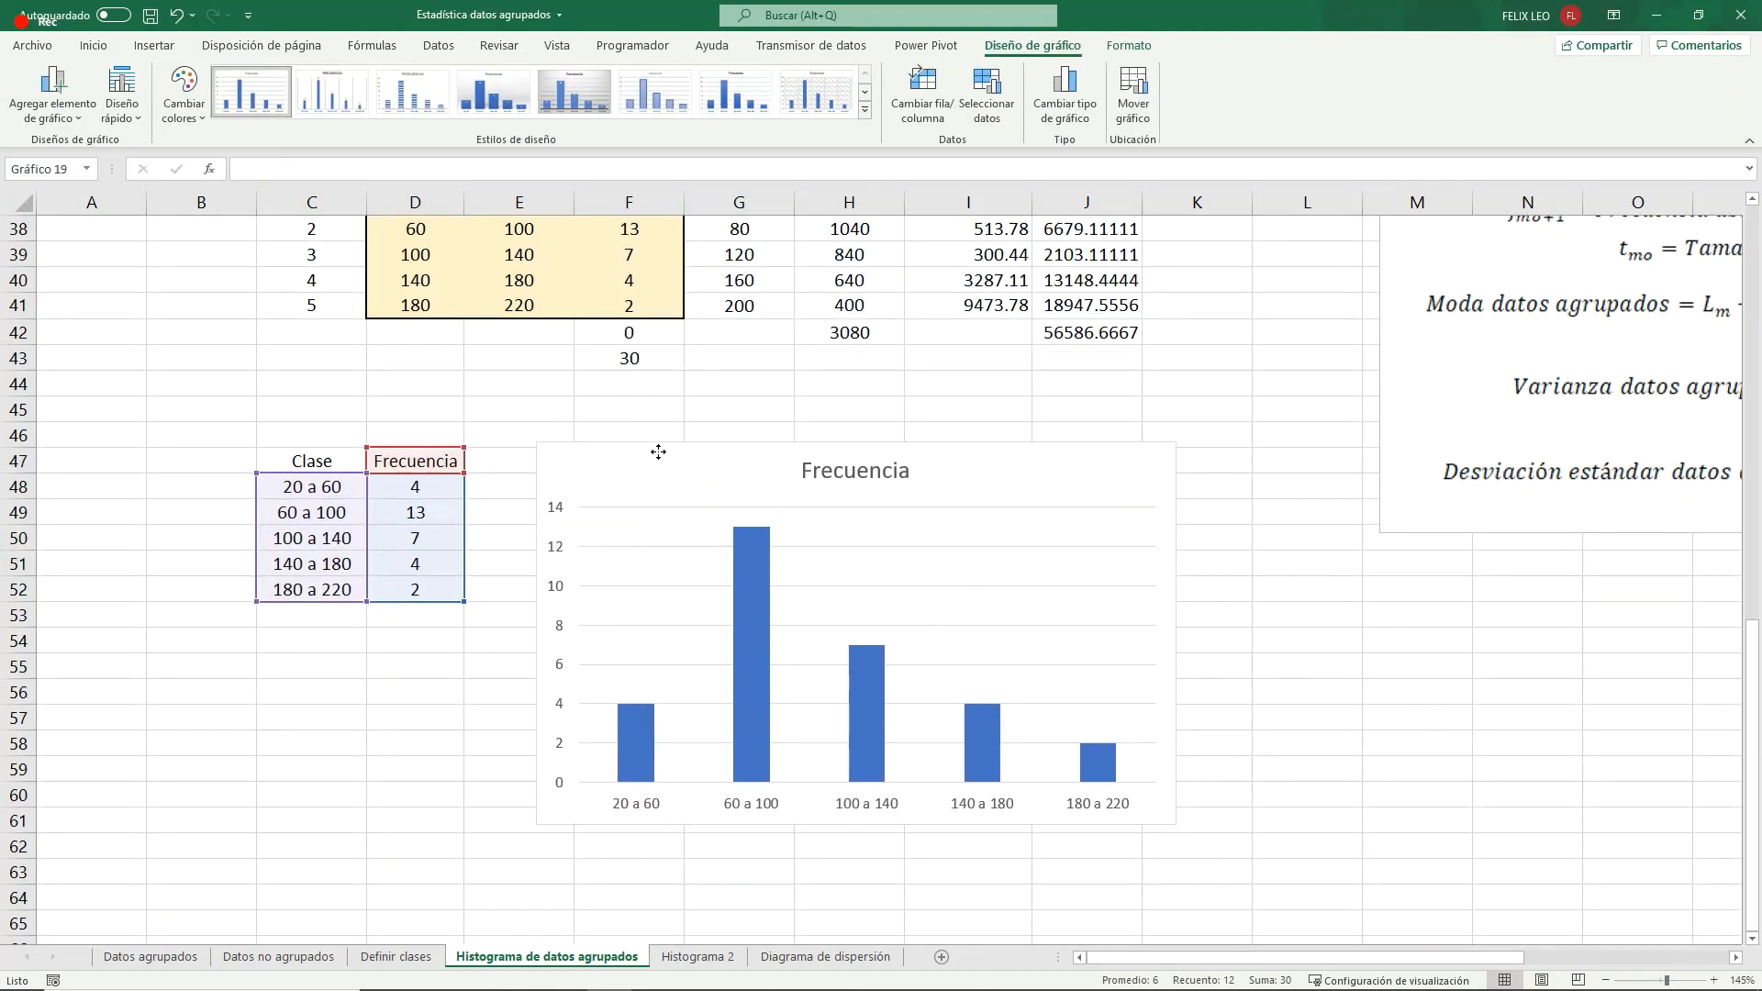
- Replace the chart title with "Cantidad de toneladas de carbón"
{"action": "left_click", "coordinate": [856, 471]}
{"action": "left_click_drag", "start_coordinate": [910, 471], "coordinate": [806, 469]}
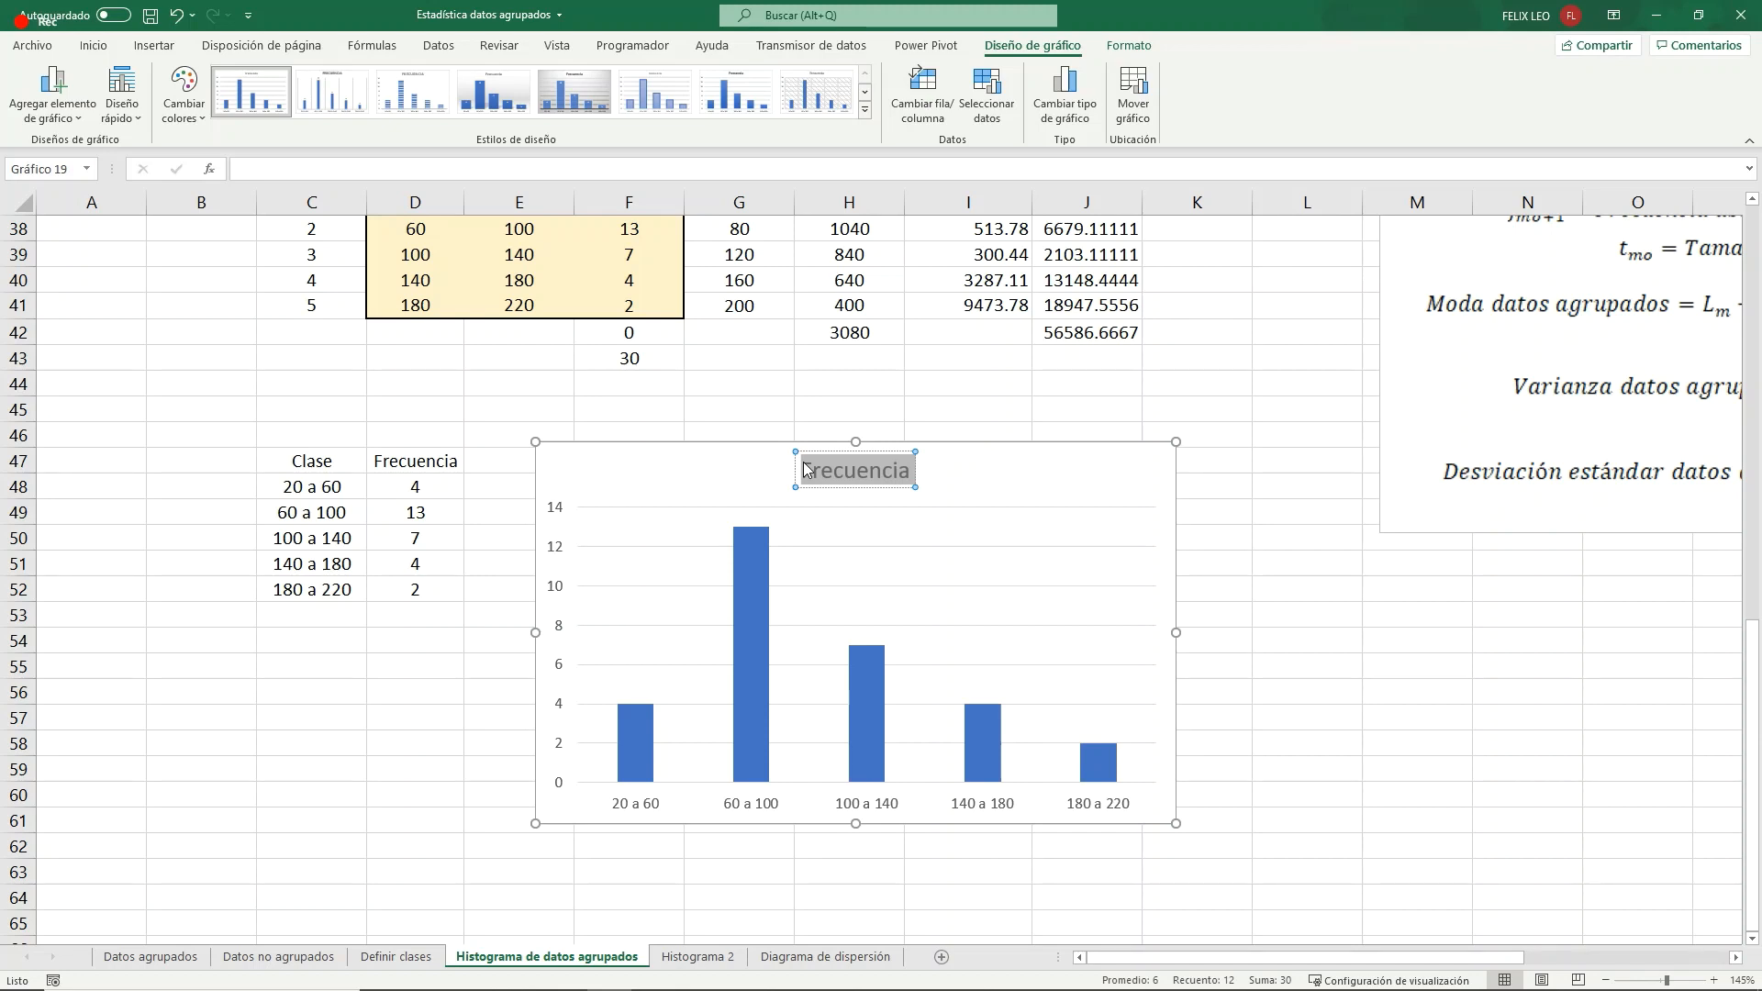
{"action": "type", "text": "Ca"}
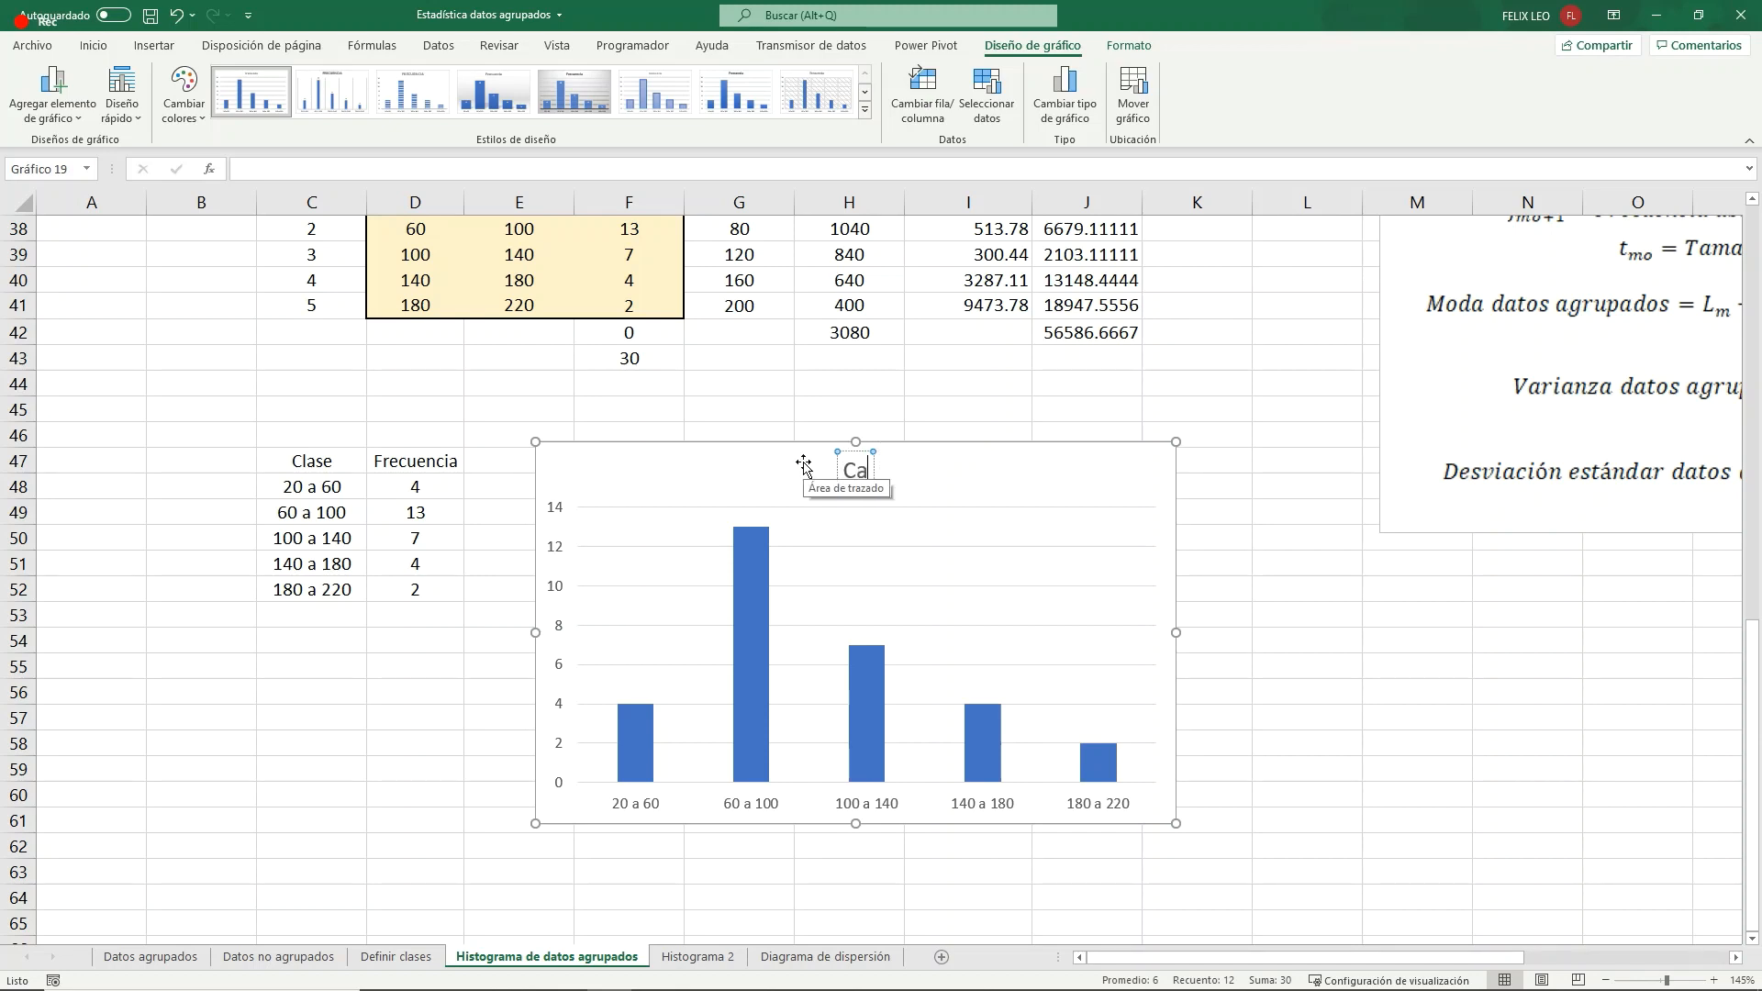
{"action": "type", "text": "ntidad de tonelads"}
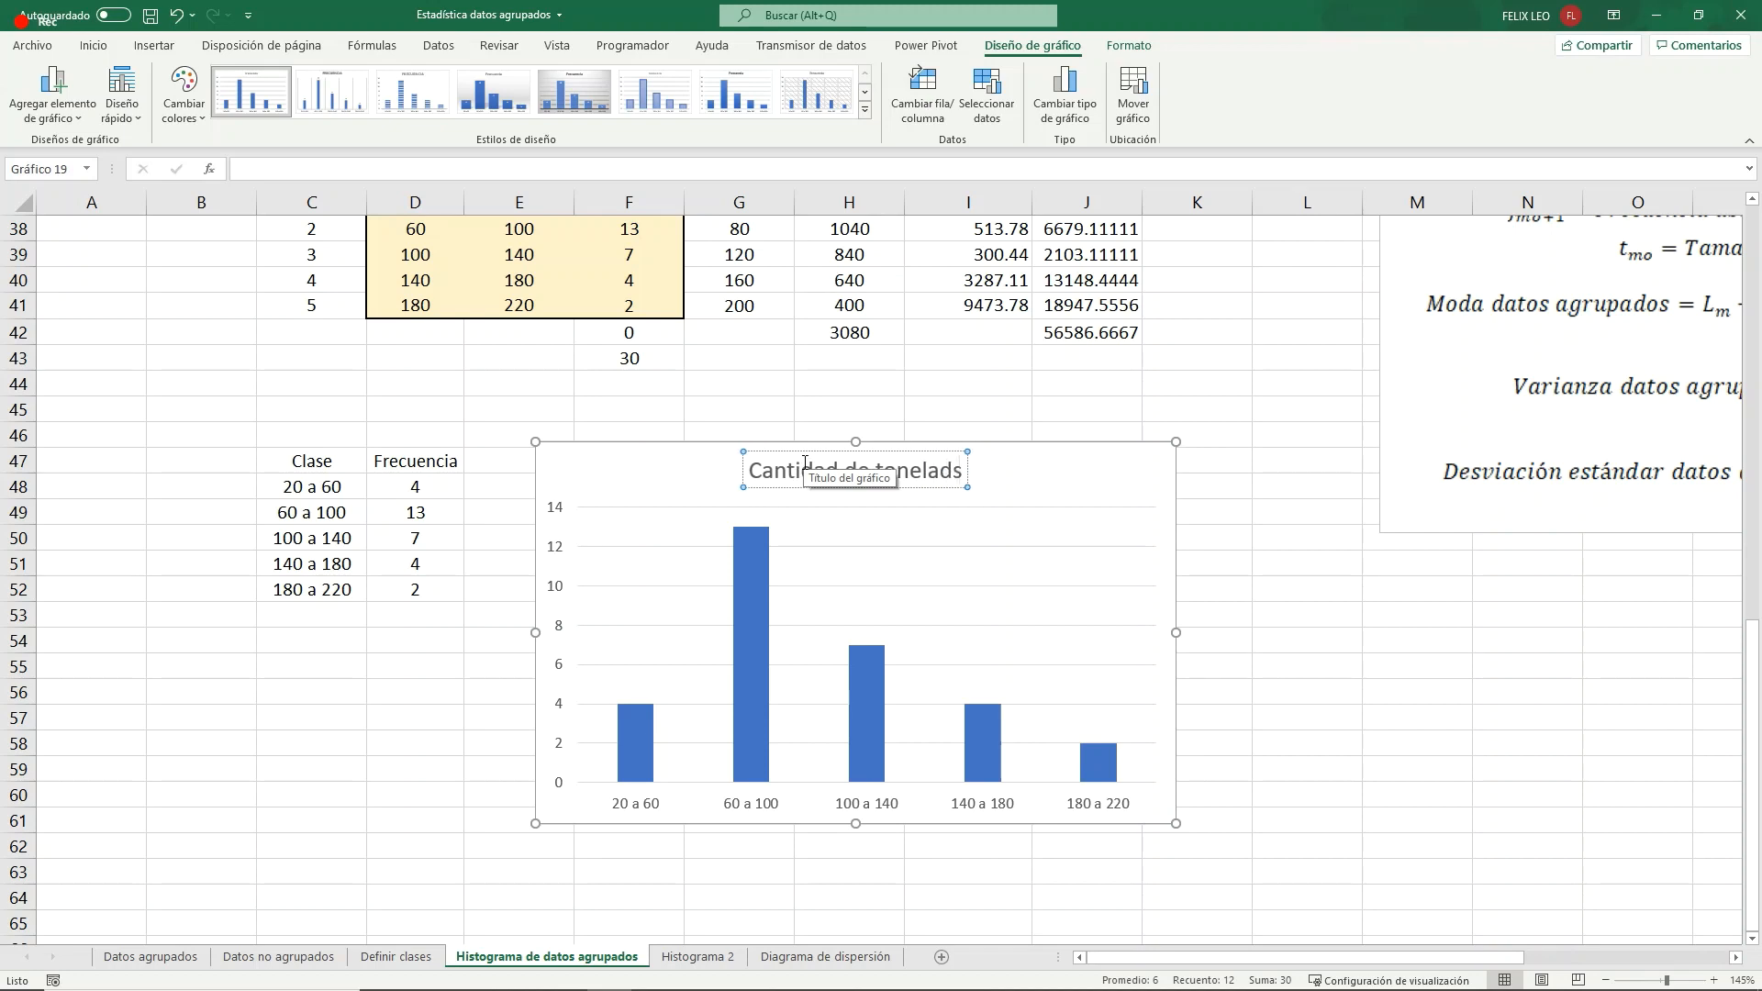
{"action": "key", "text": "BackSpace"}
{"action": "type", "text": "as"}
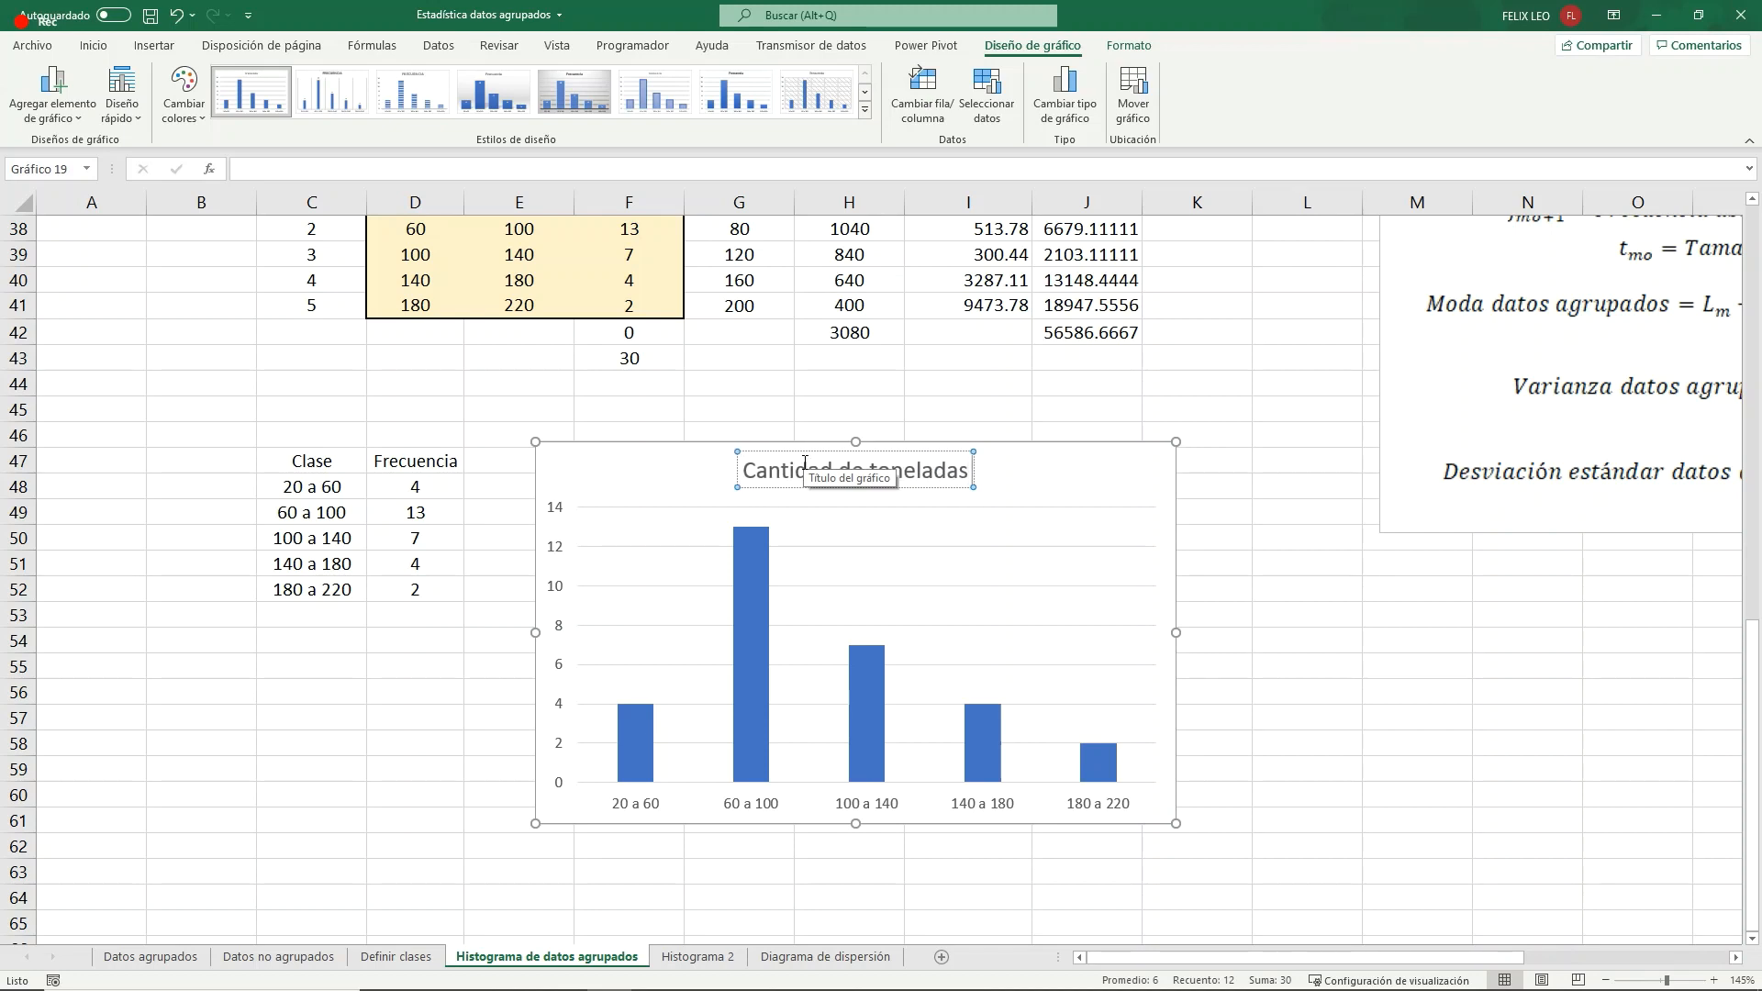
{"action": "type", "text": " de carbón"}
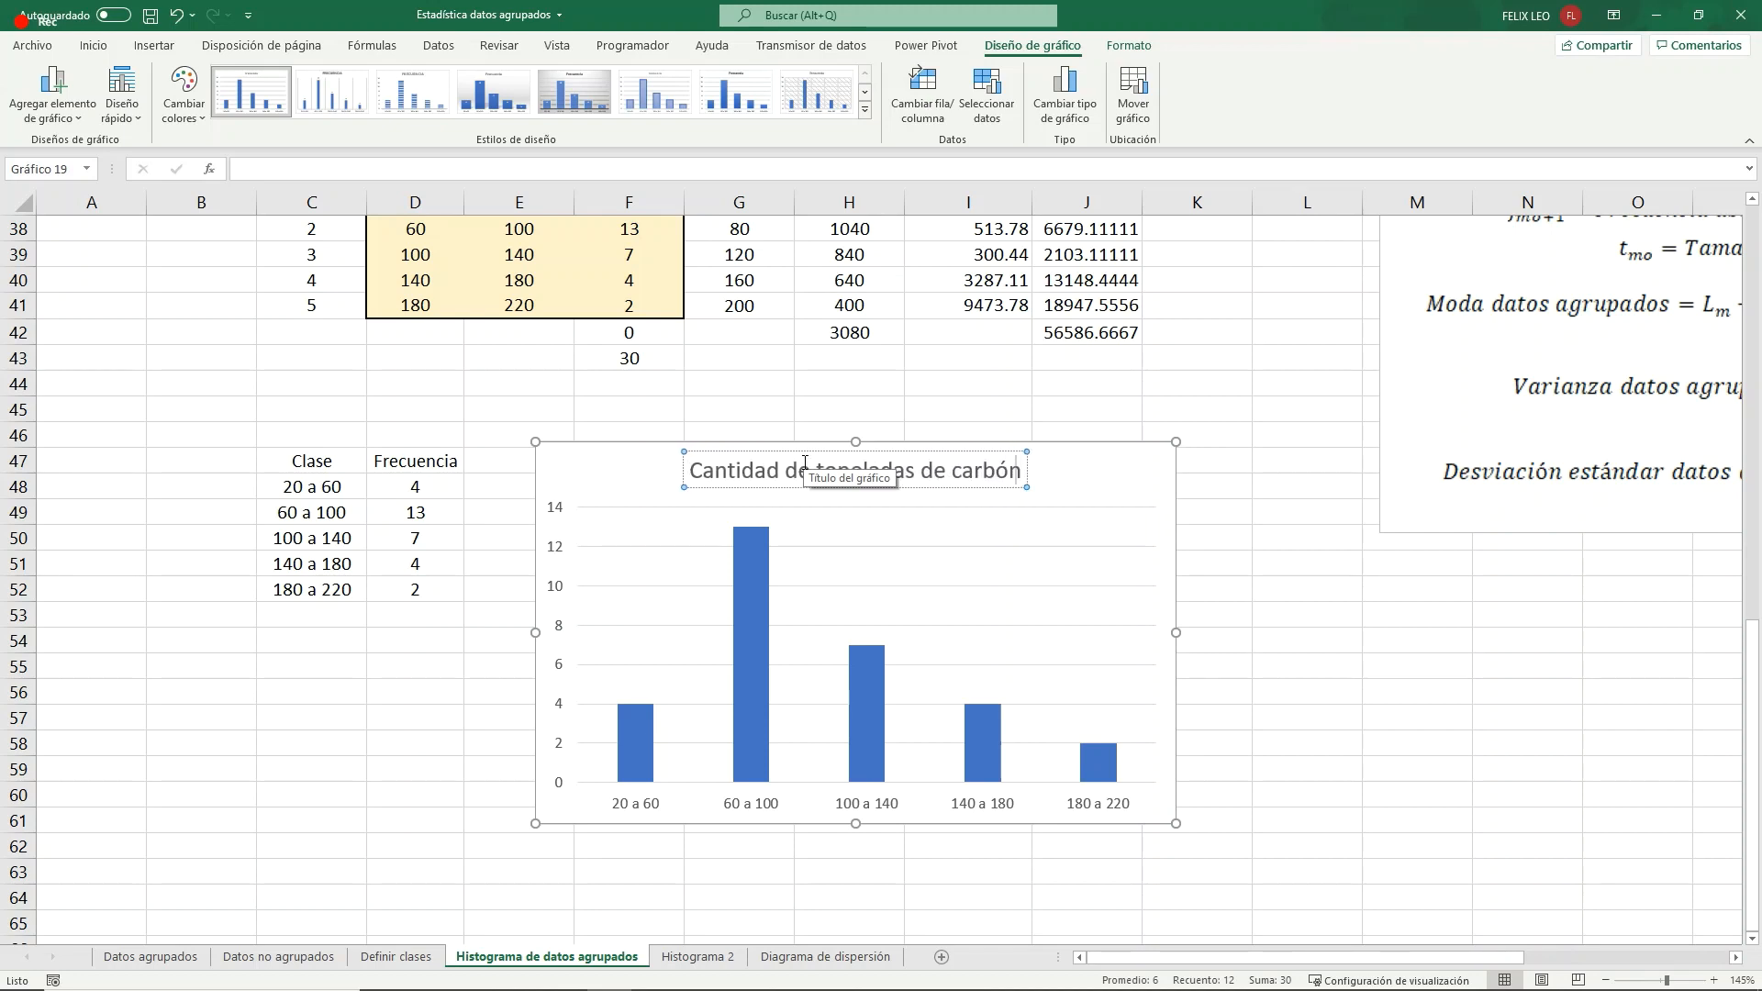
{"action": "left_click", "coordinate": [645, 443]}
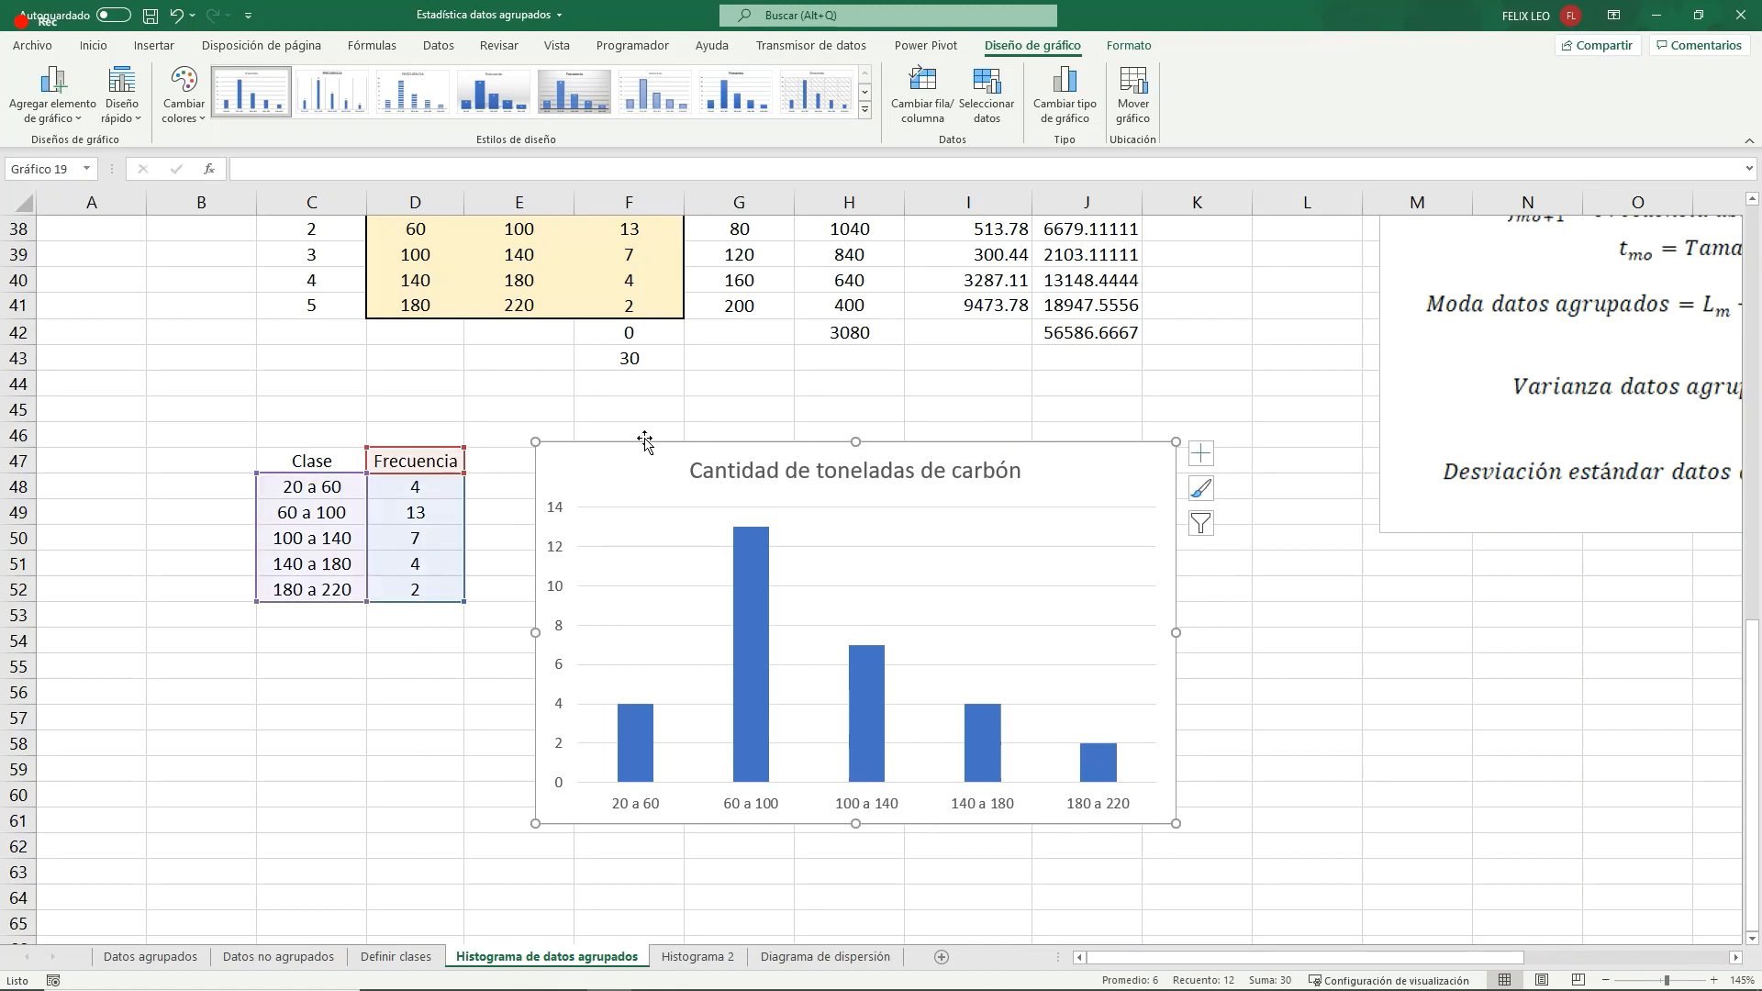
- Add primary vertical and primary horizontal axis titles to the column chart
{"action": "left_click", "coordinate": [53, 92]}
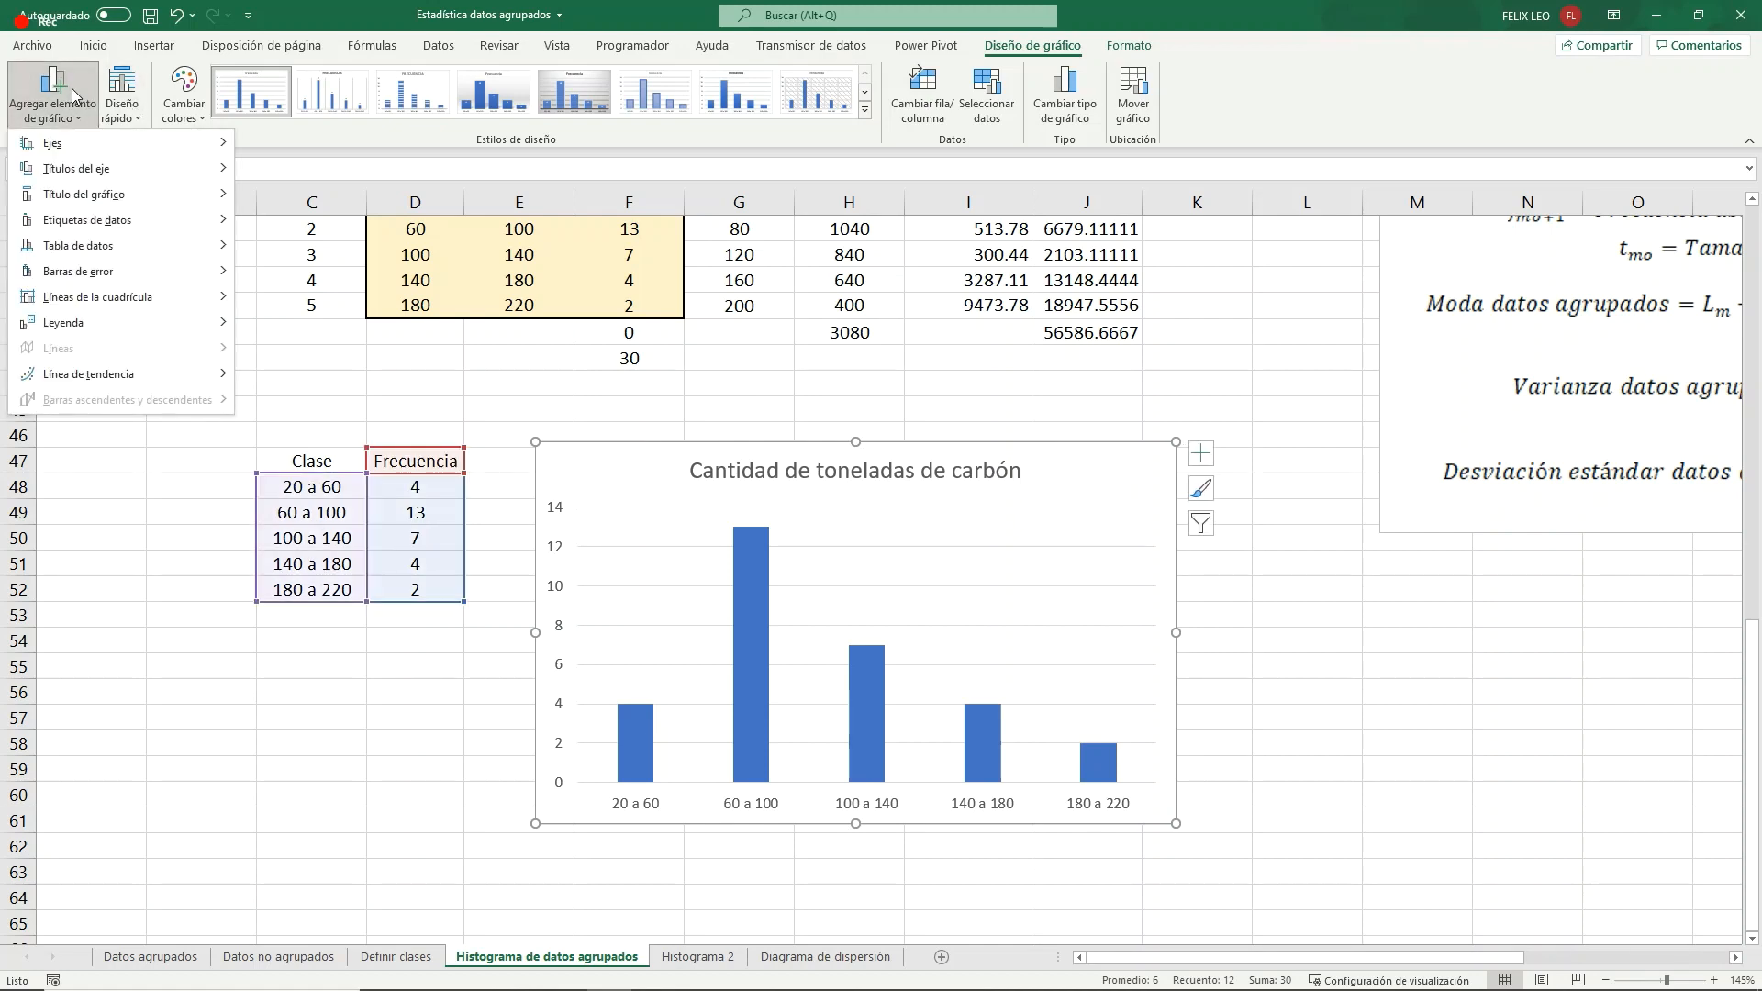
{"action": "mouse_move", "coordinate": [76, 168]}
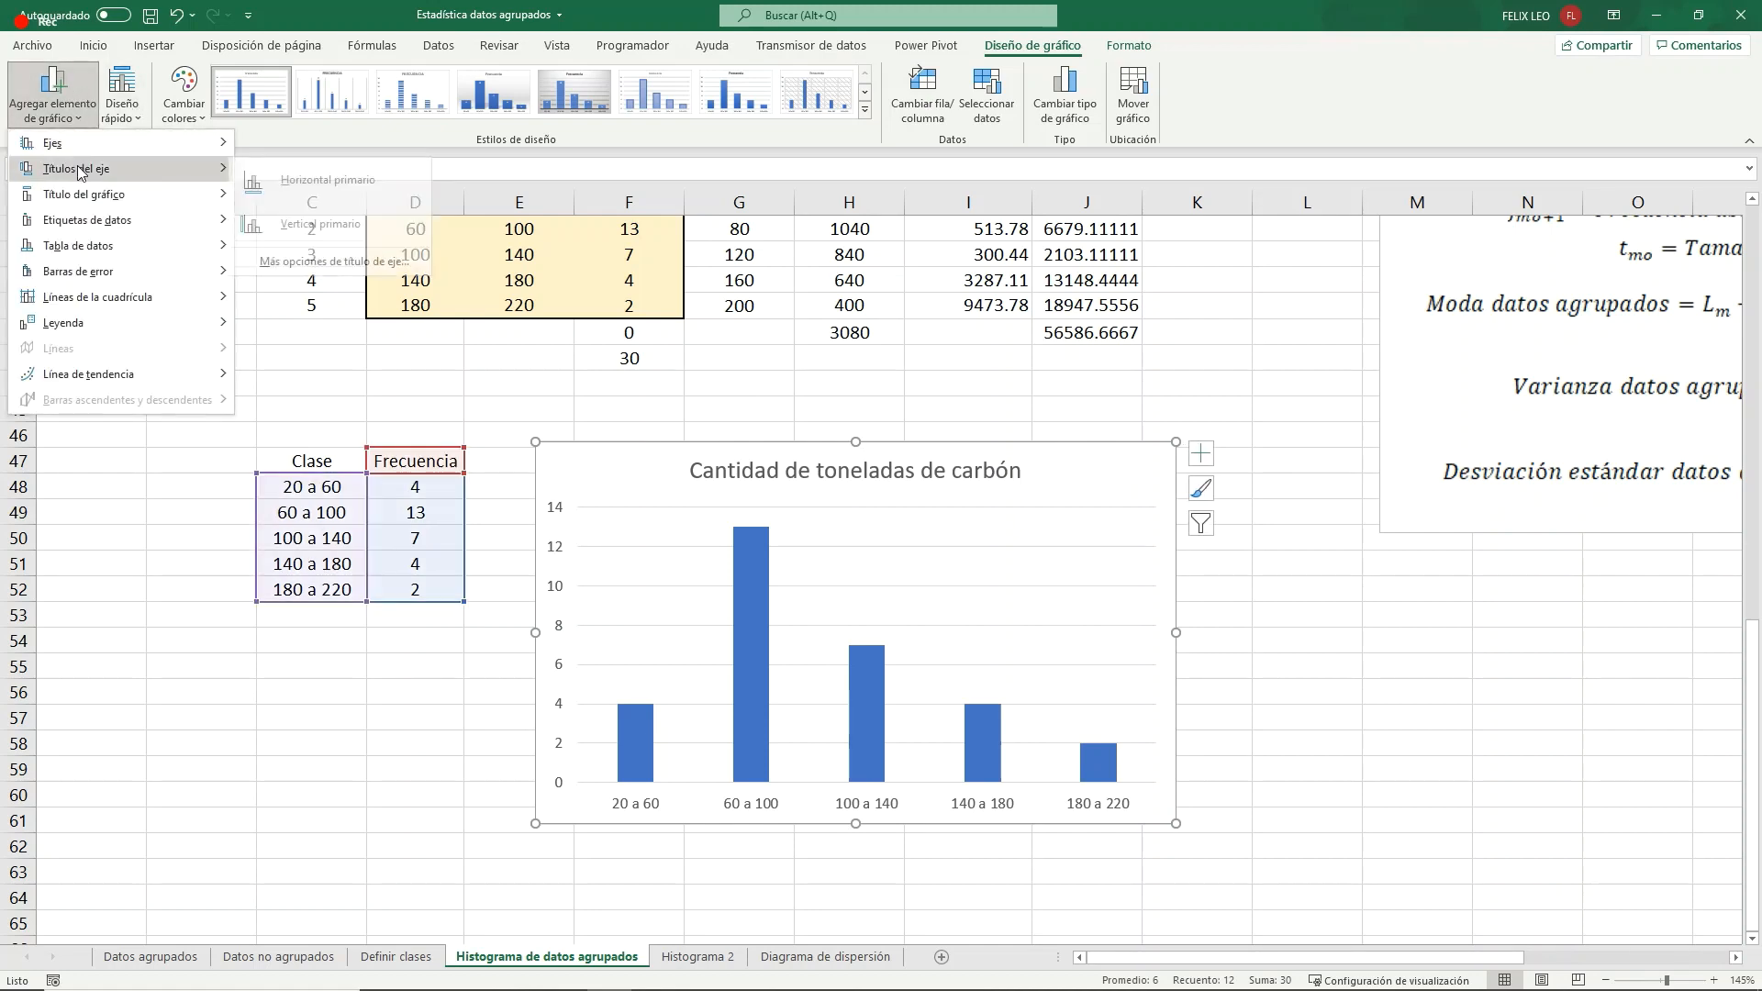
{"action": "left_click", "coordinate": [311, 223]}
{"action": "left_click", "coordinate": [53, 92]}
{"action": "mouse_move", "coordinate": [225, 151]}
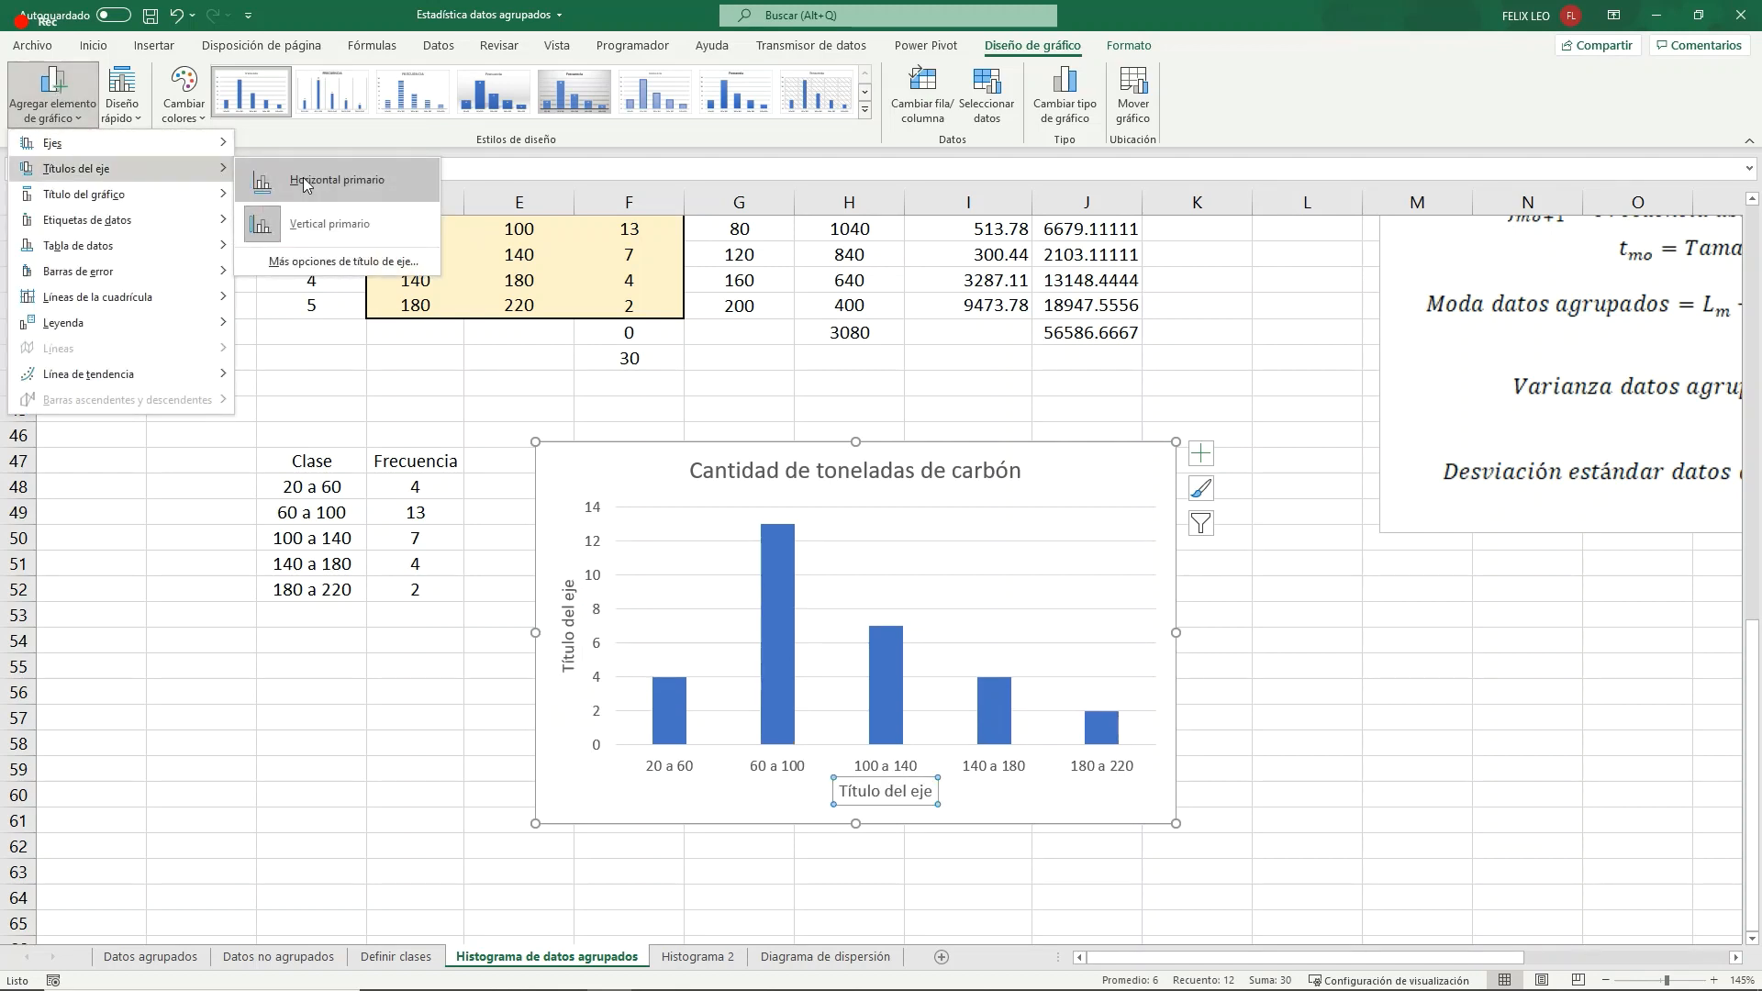
{"action": "left_click", "coordinate": [305, 181]}
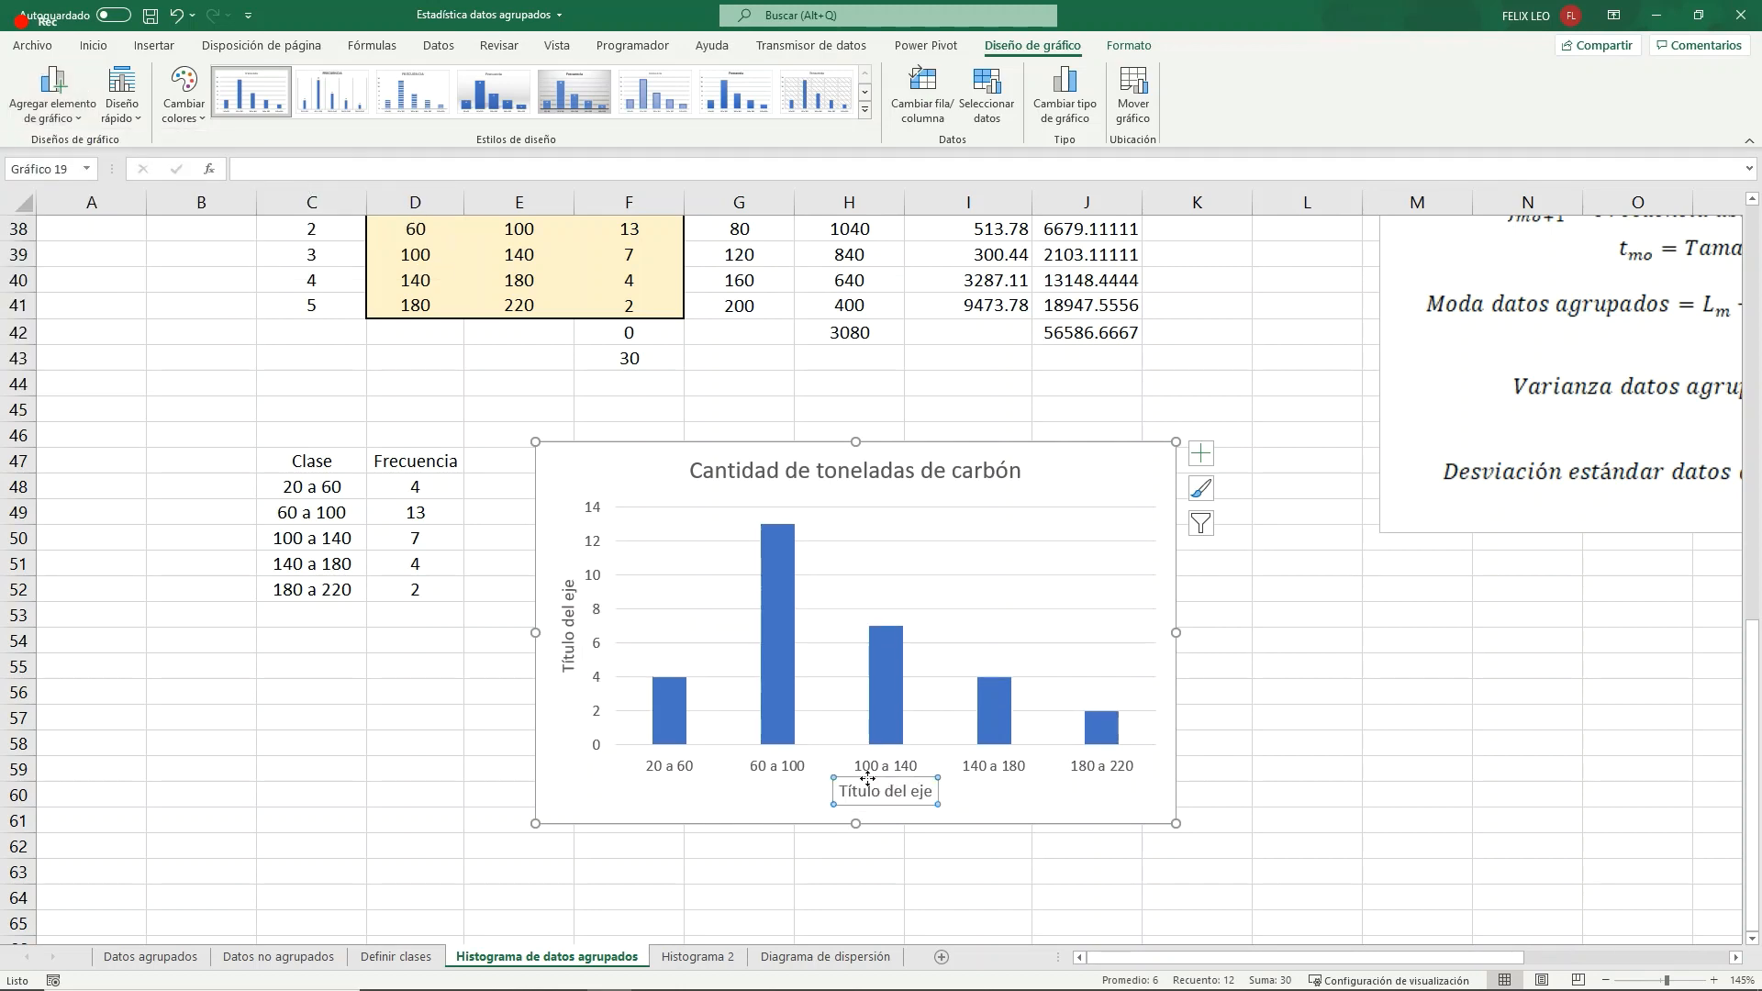
- Set the horizontal axis title to "Toneladas de carbón"
{"action": "triple_click", "coordinate": [870, 791]}
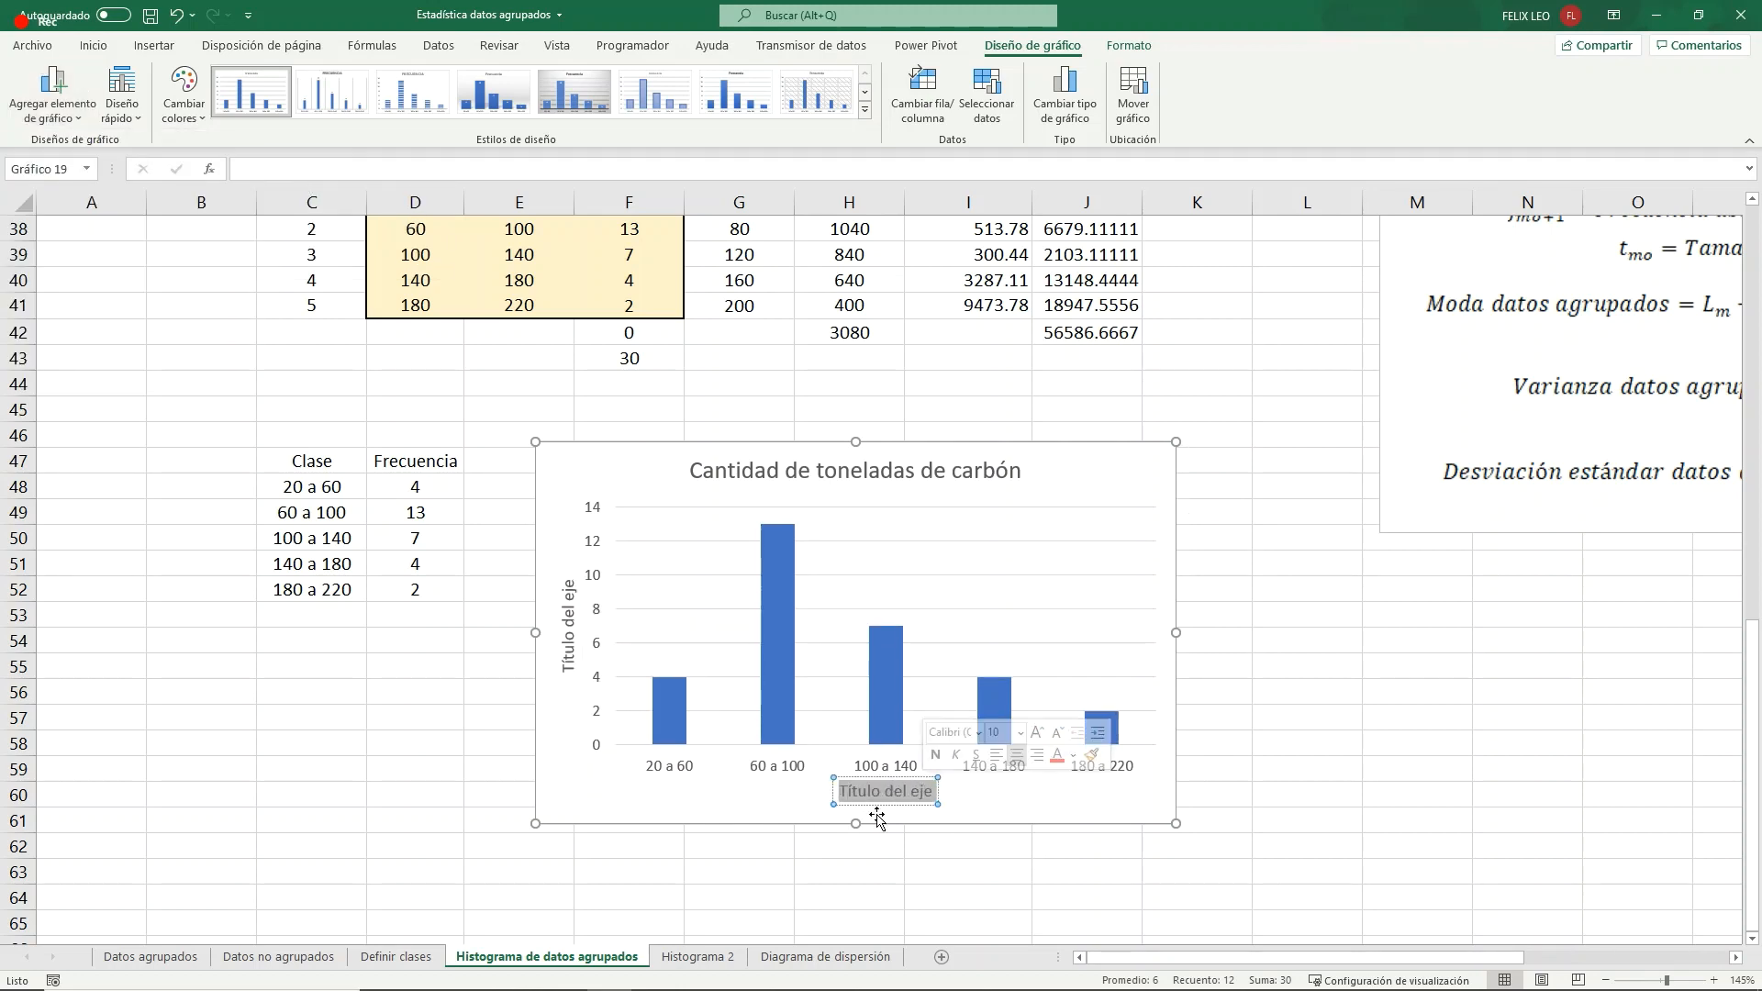
{"action": "type", "text": "Ton"}
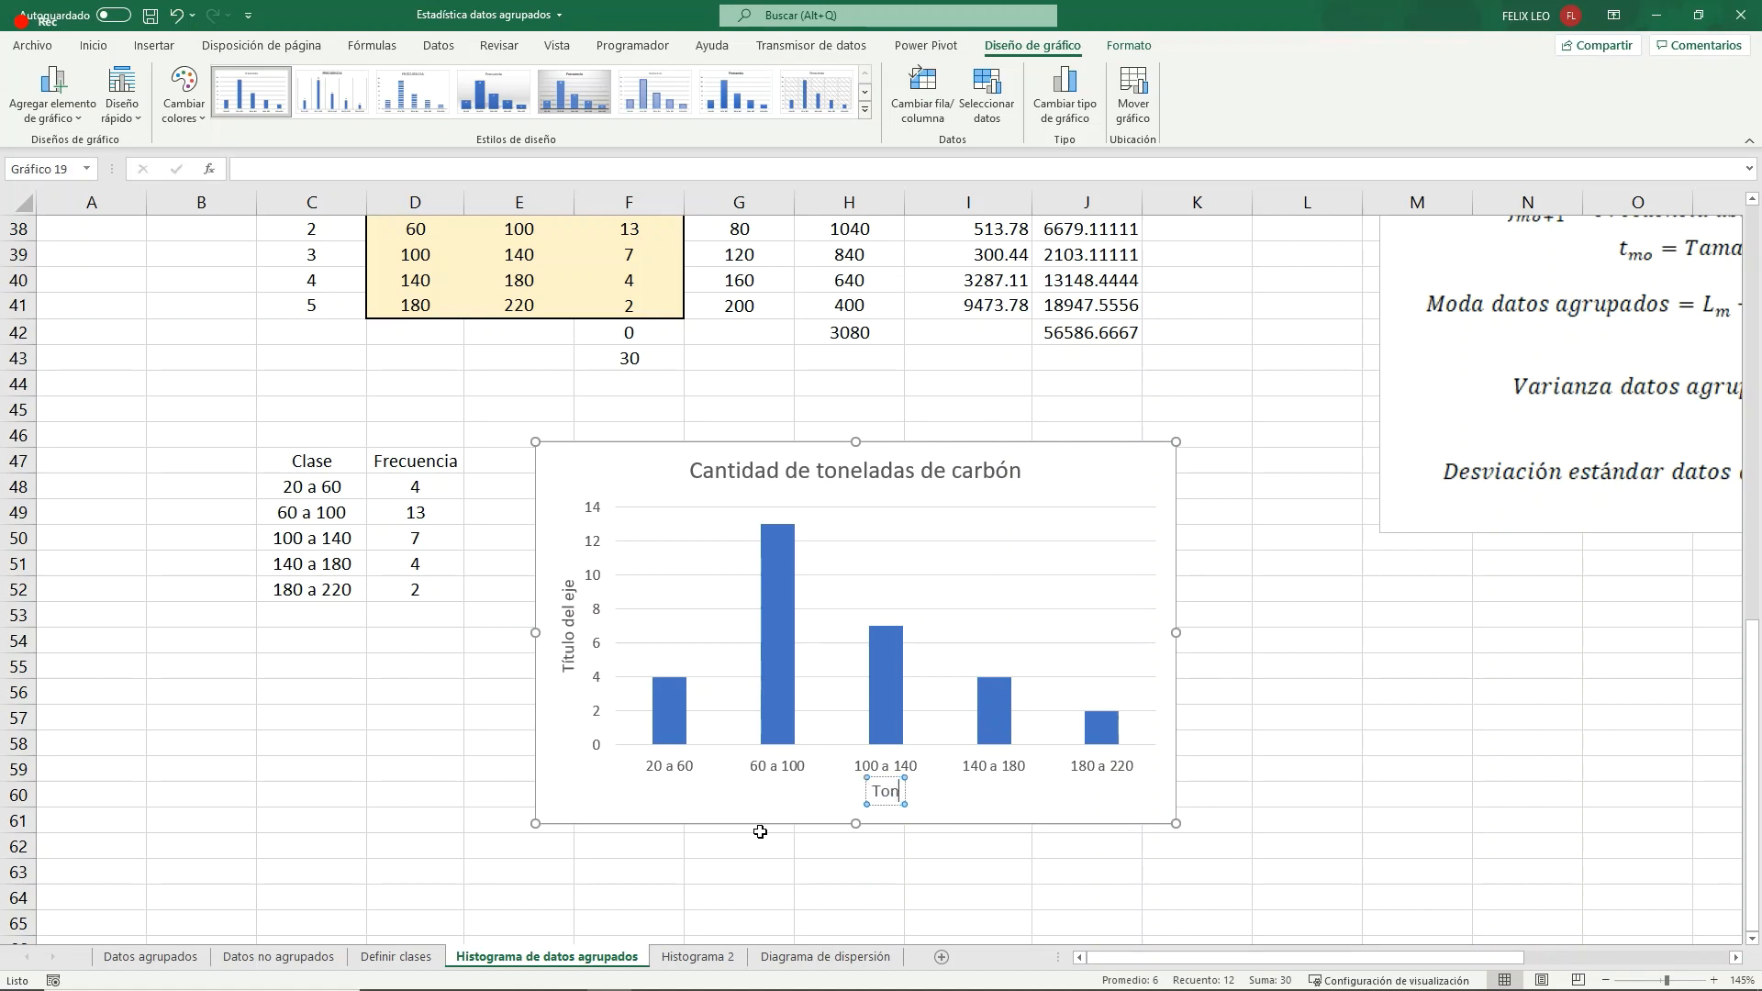
{"action": "type", "text": "eladas de carbó"}
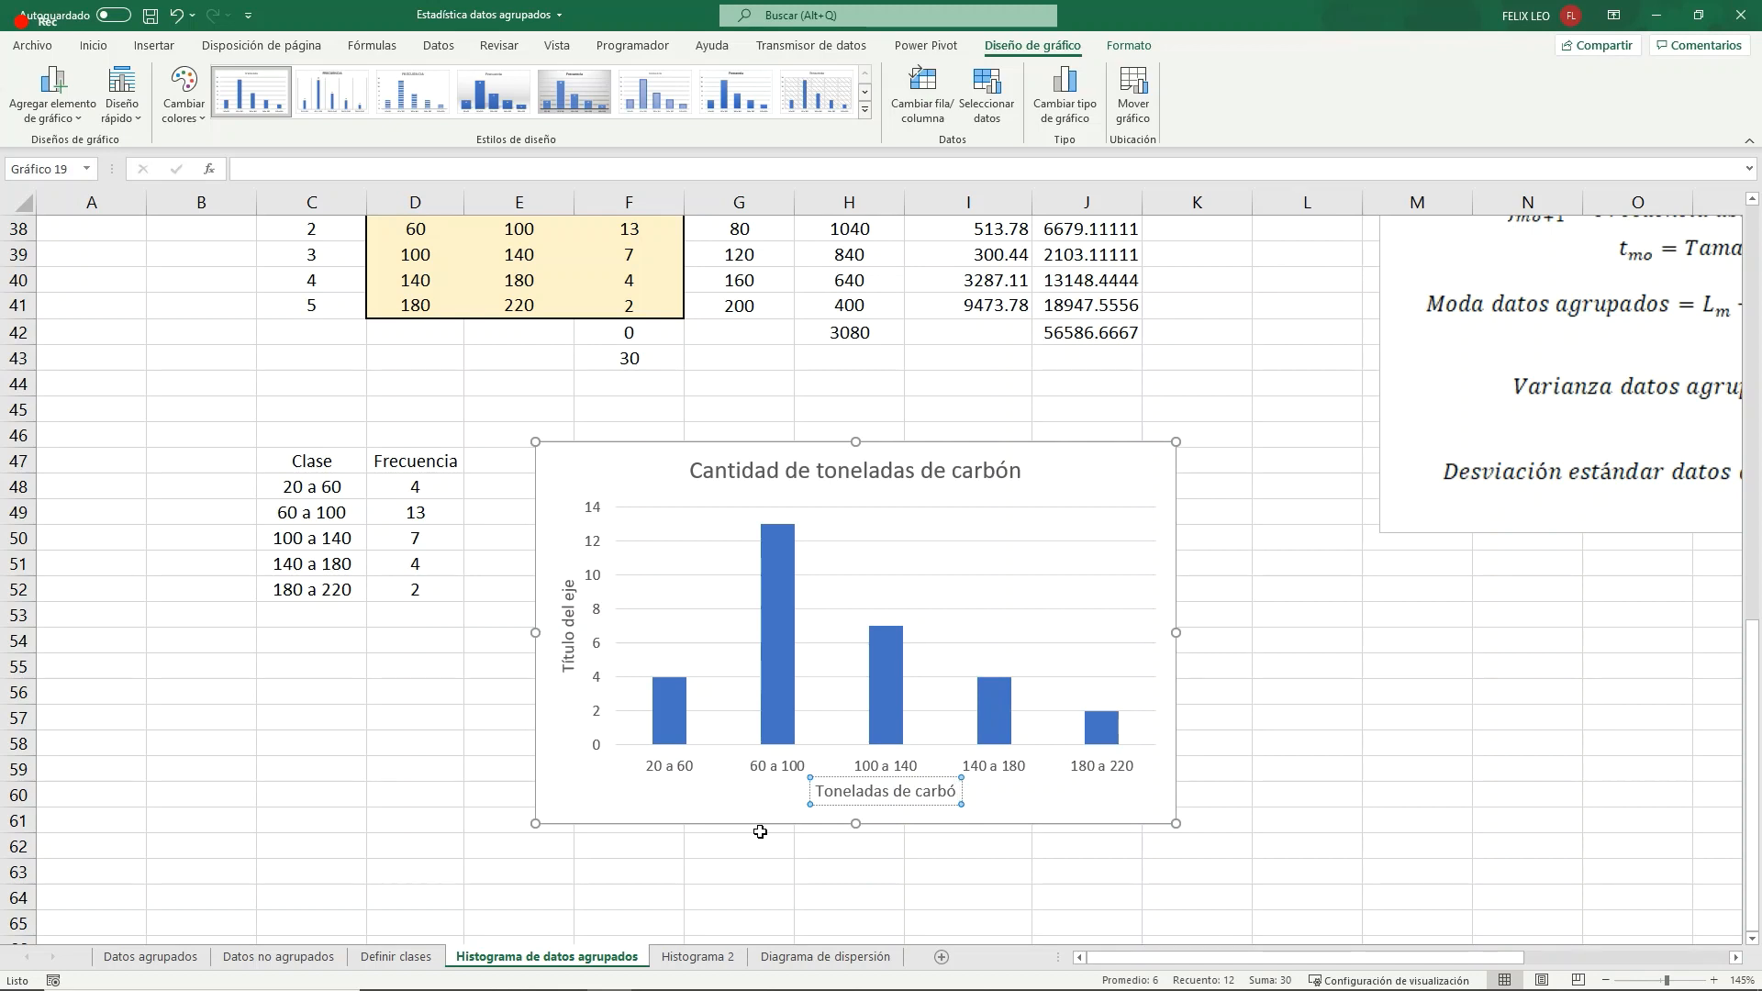
{"action": "type", "text": "n"}
- Set the vertical axis title to "Frecuencia"
{"action": "left_click", "coordinate": [569, 629]}
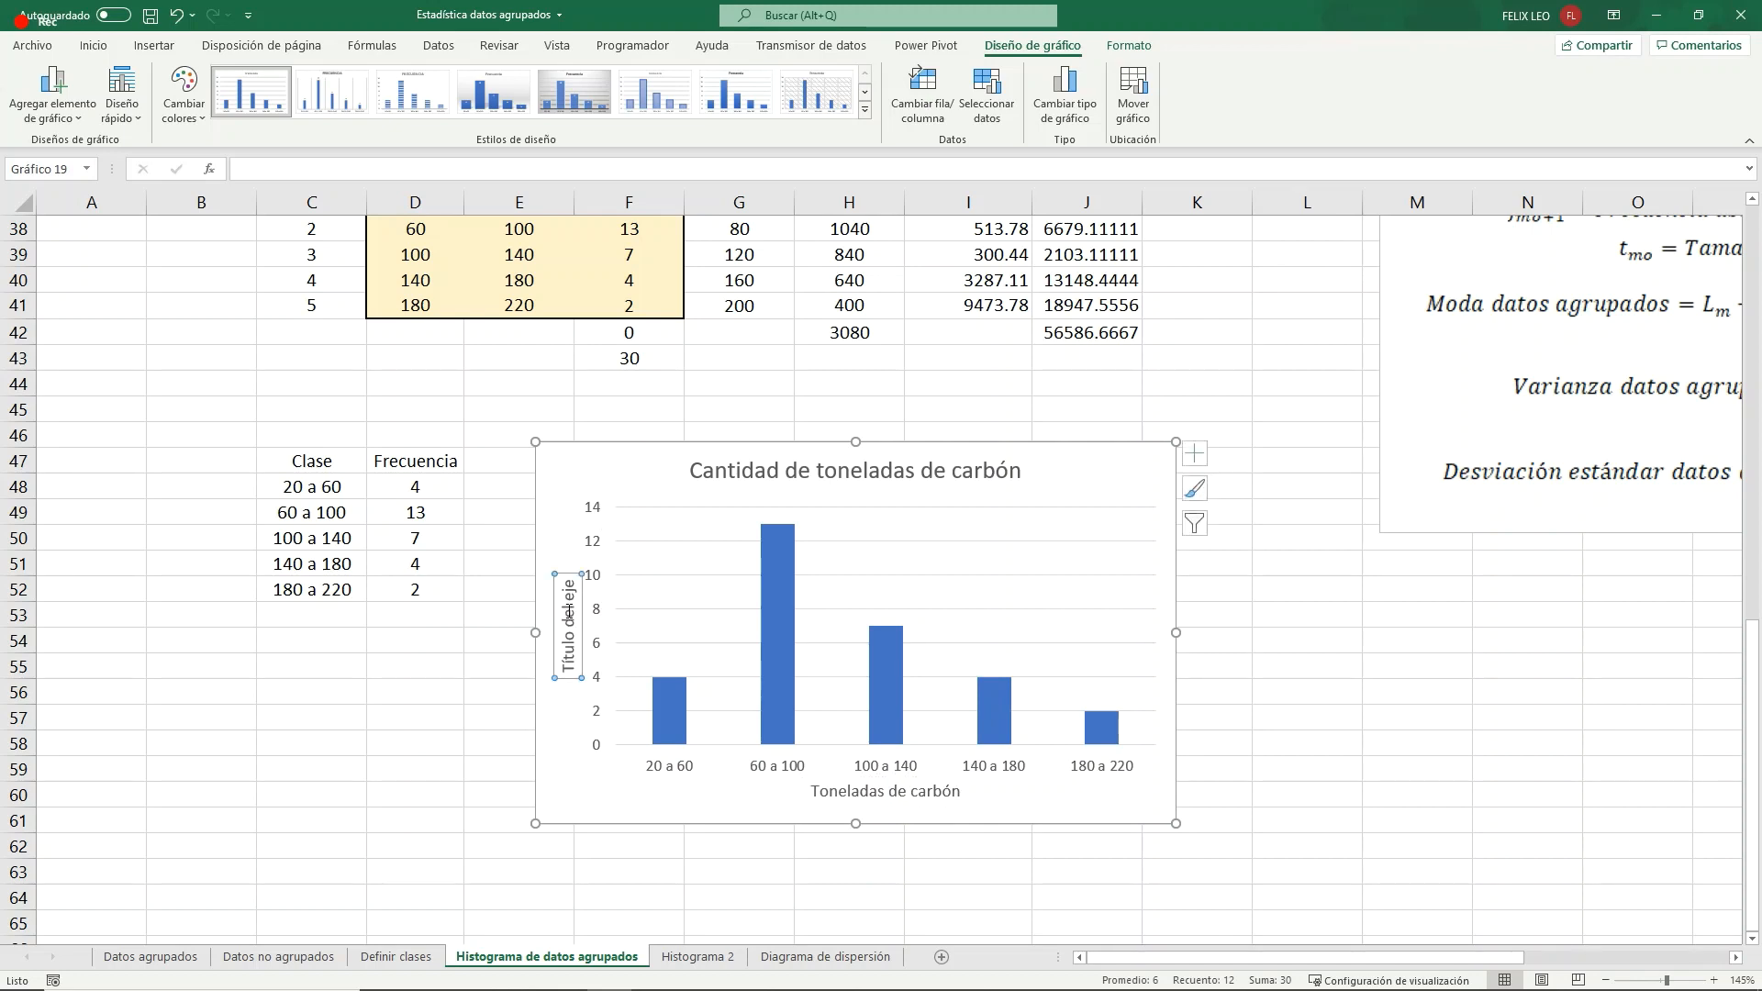
{"action": "triple_click", "coordinate": [569, 659]}
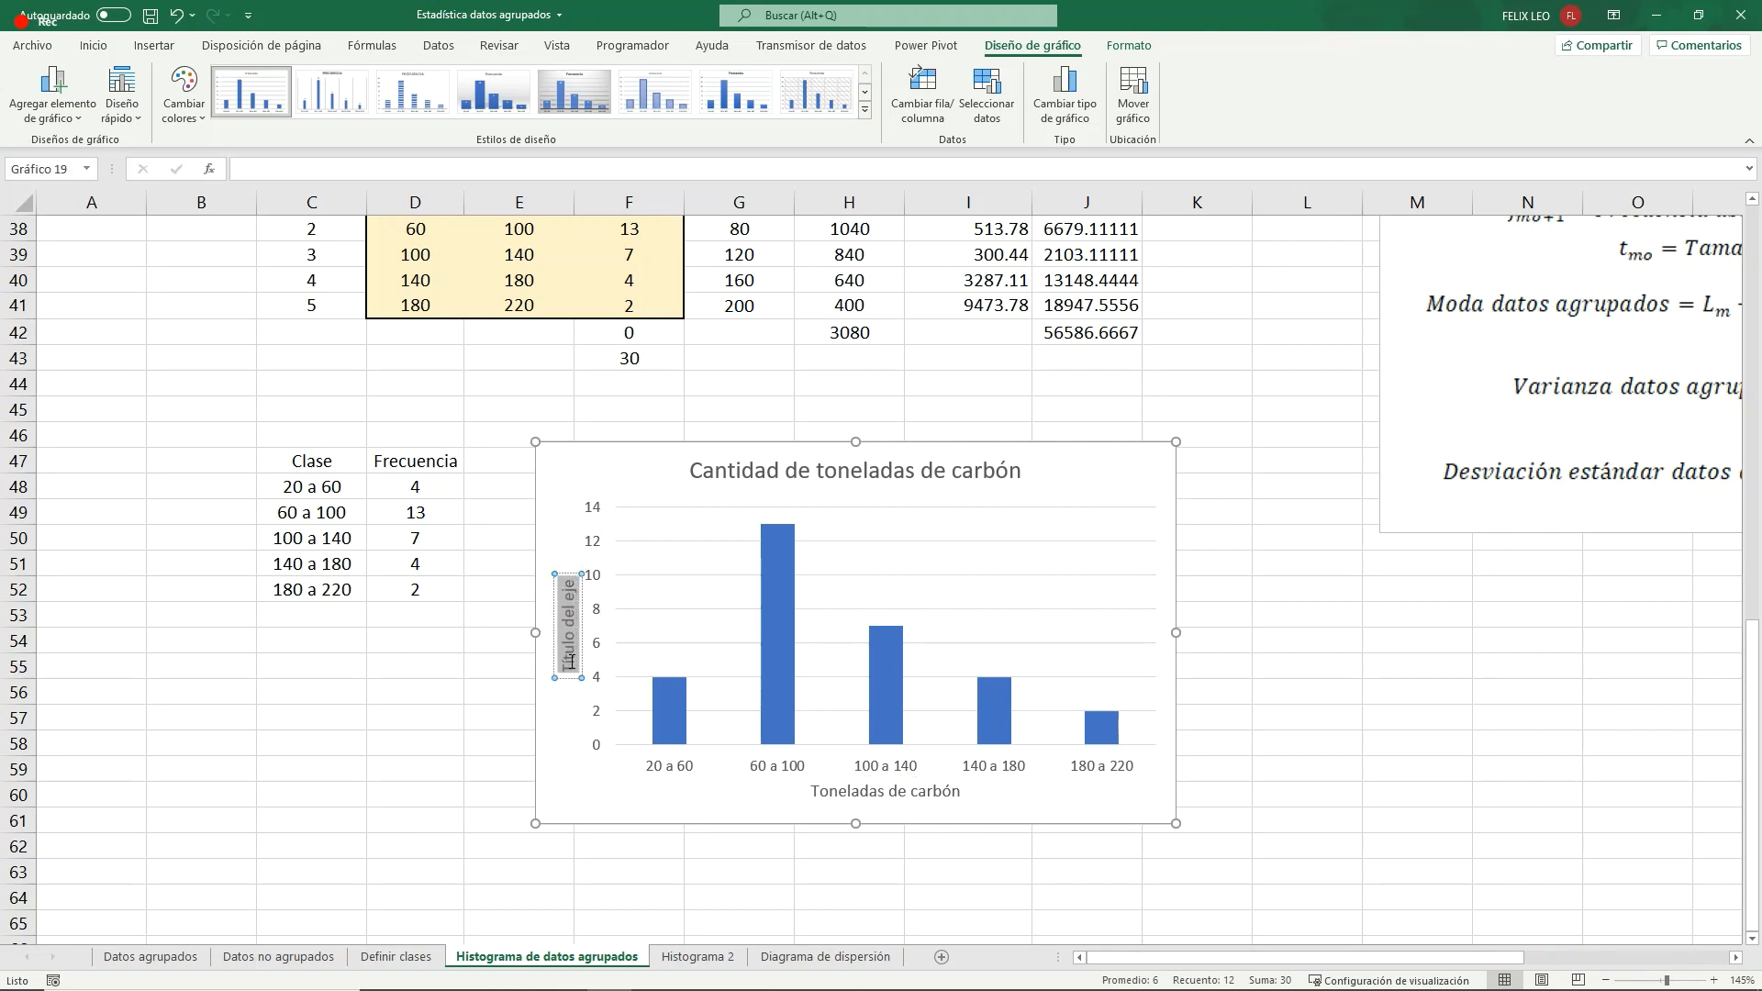
{"action": "type", "text": "Fre"}
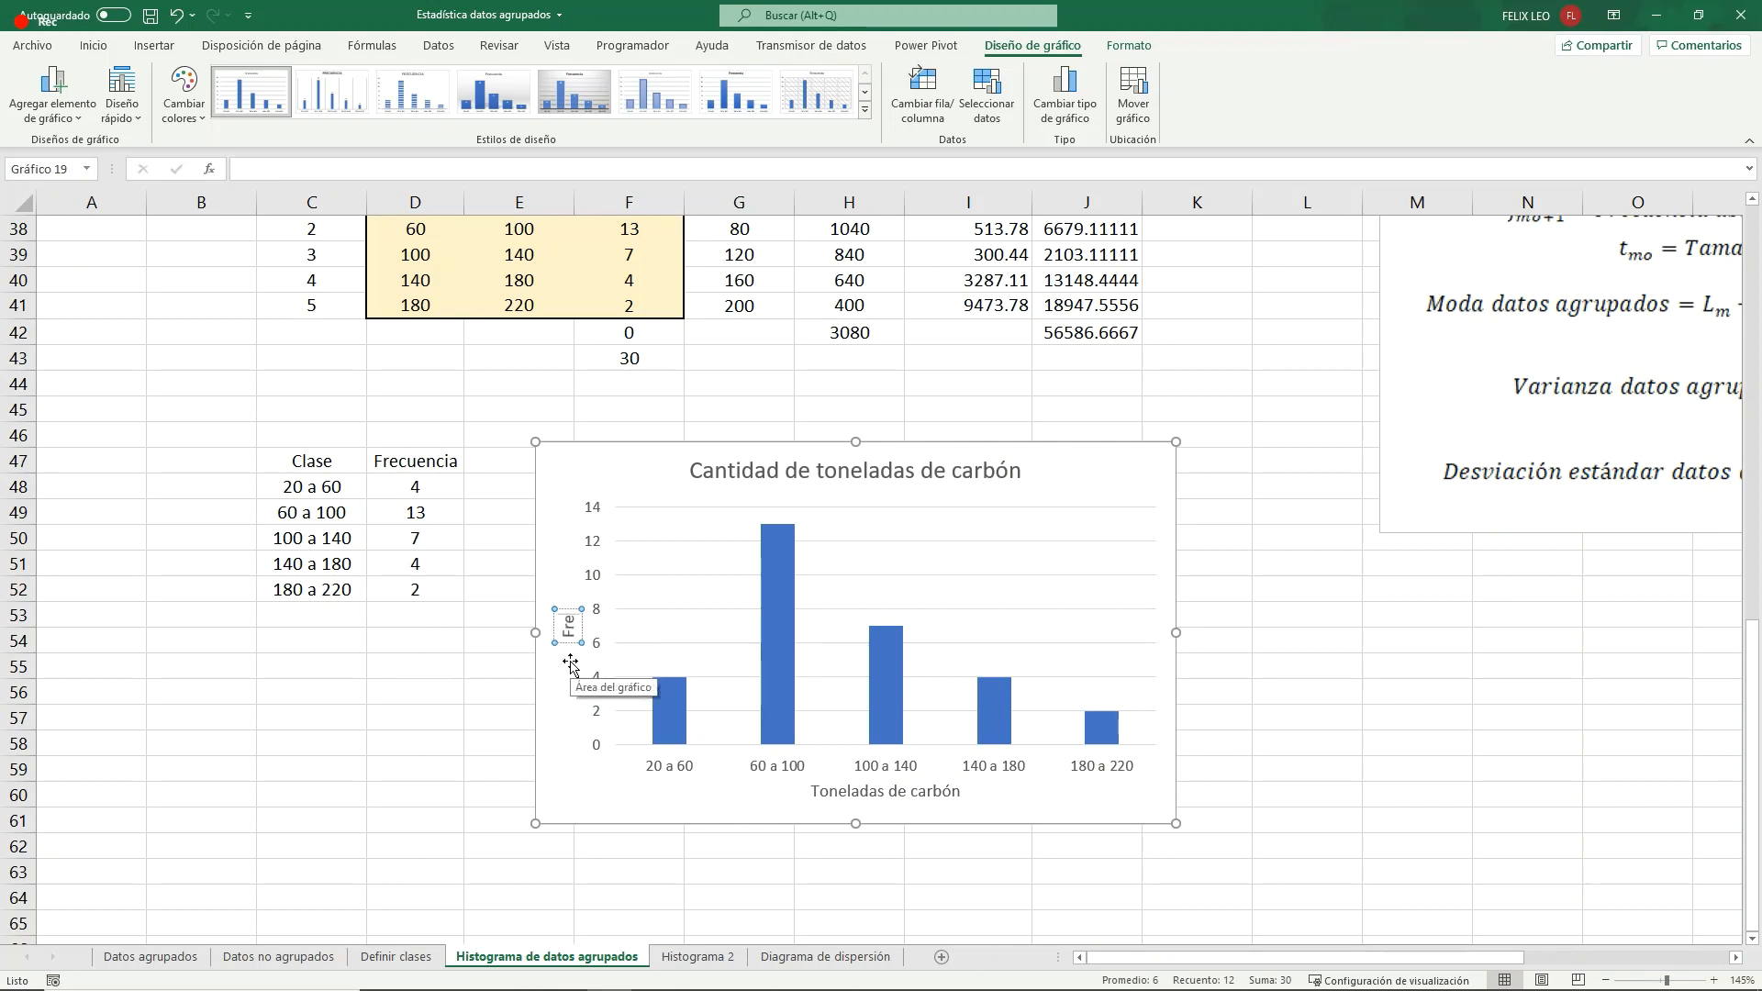
{"action": "type", "text": "cuencia"}
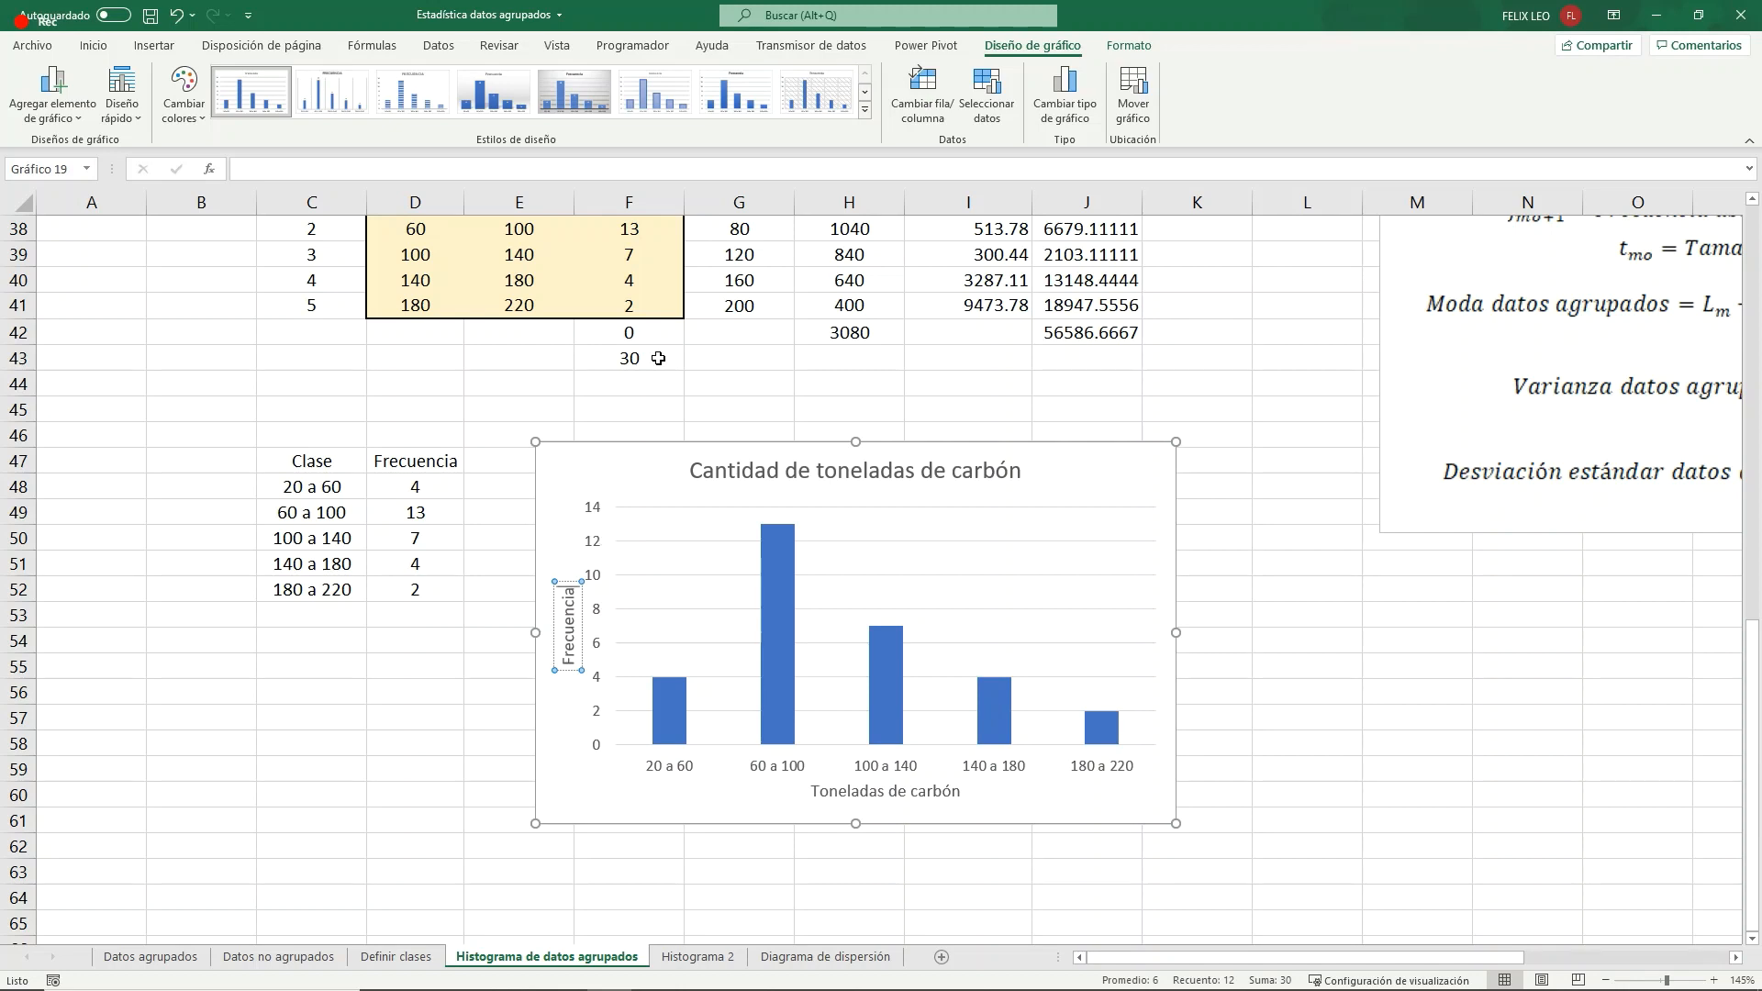
{"action": "left_click", "coordinate": [1134, 541]}
- Set the gap width of the chart's columns to 0% so the bars touch like a histogram
{"action": "left_click", "coordinate": [779, 584]}
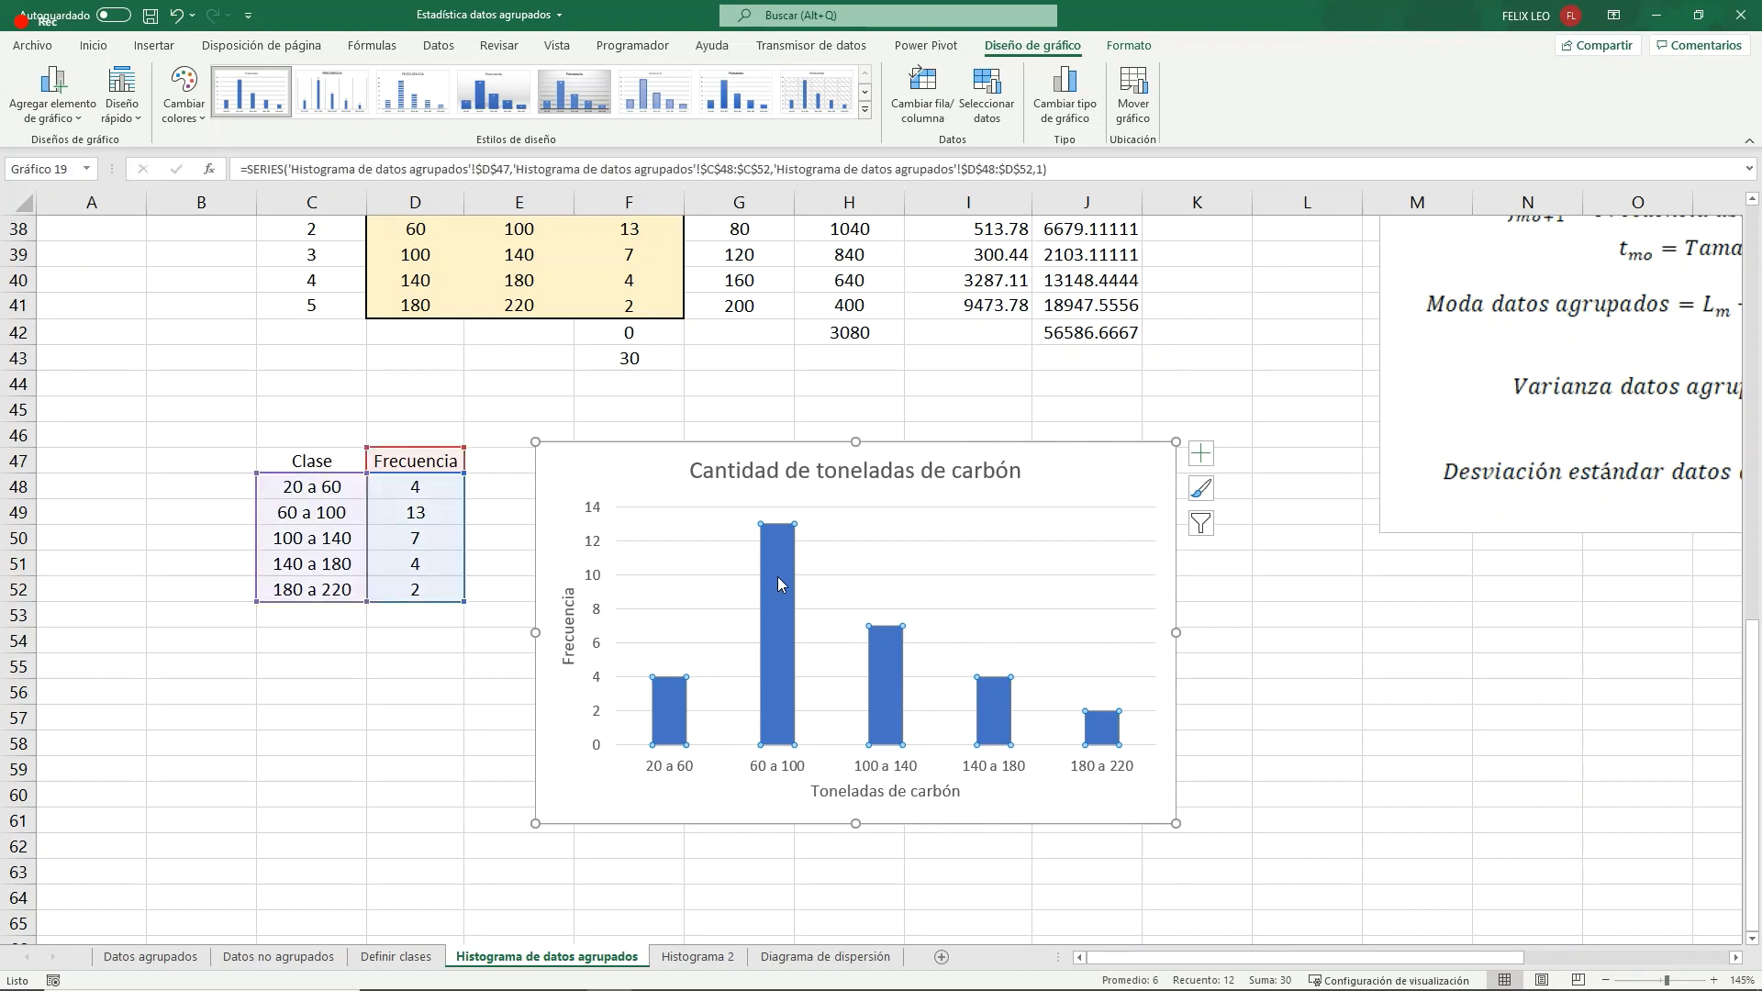
{"action": "left_click", "coordinate": [779, 581]}
{"action": "right_click", "coordinate": [780, 585]}
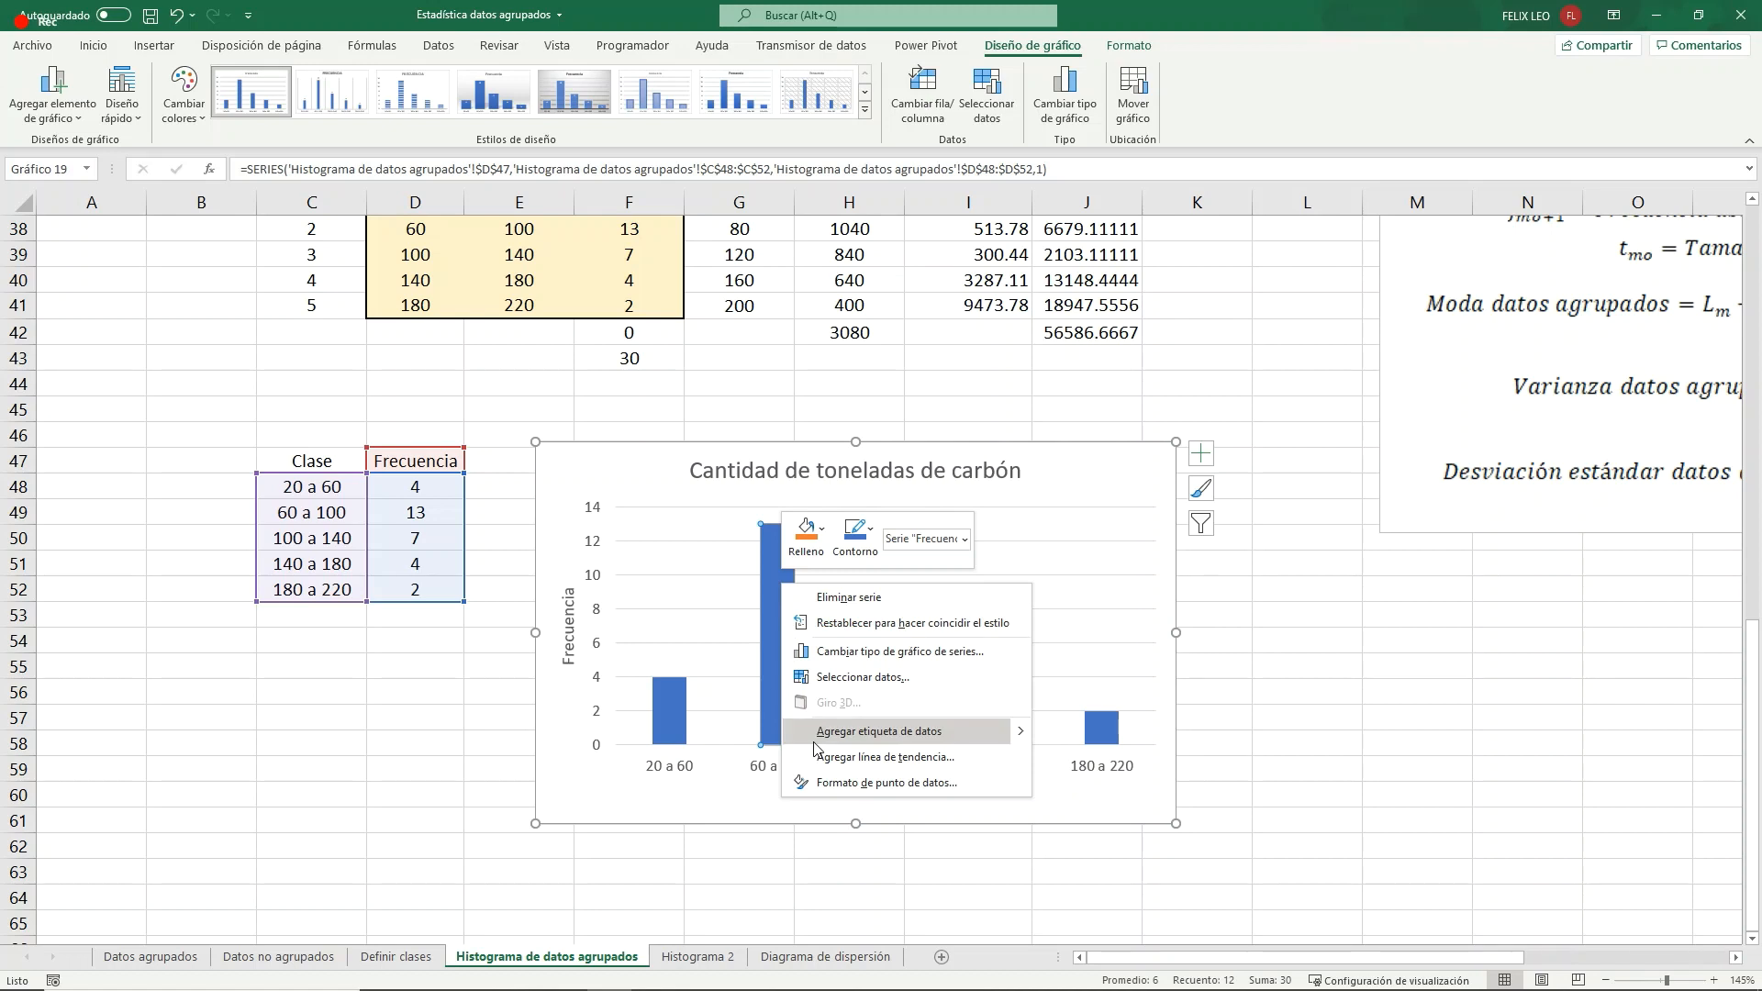
{"action": "left_click", "coordinate": [838, 784]}
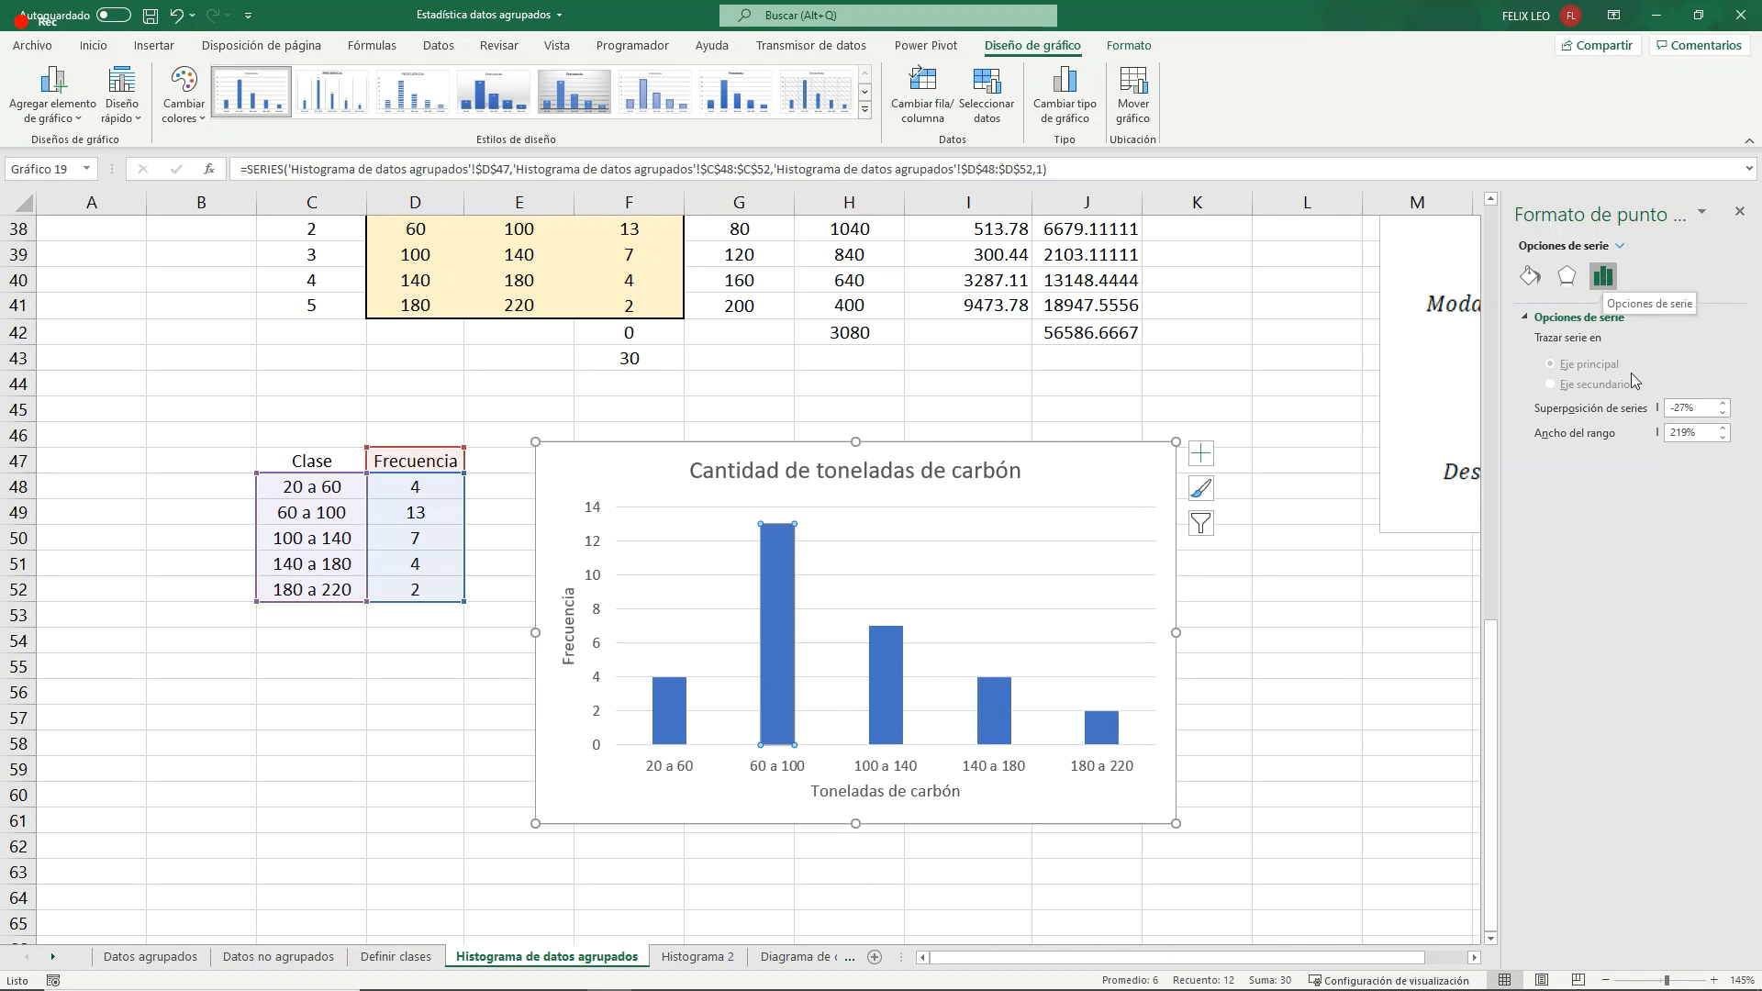
{"action": "left_click", "coordinate": [1667, 435]}
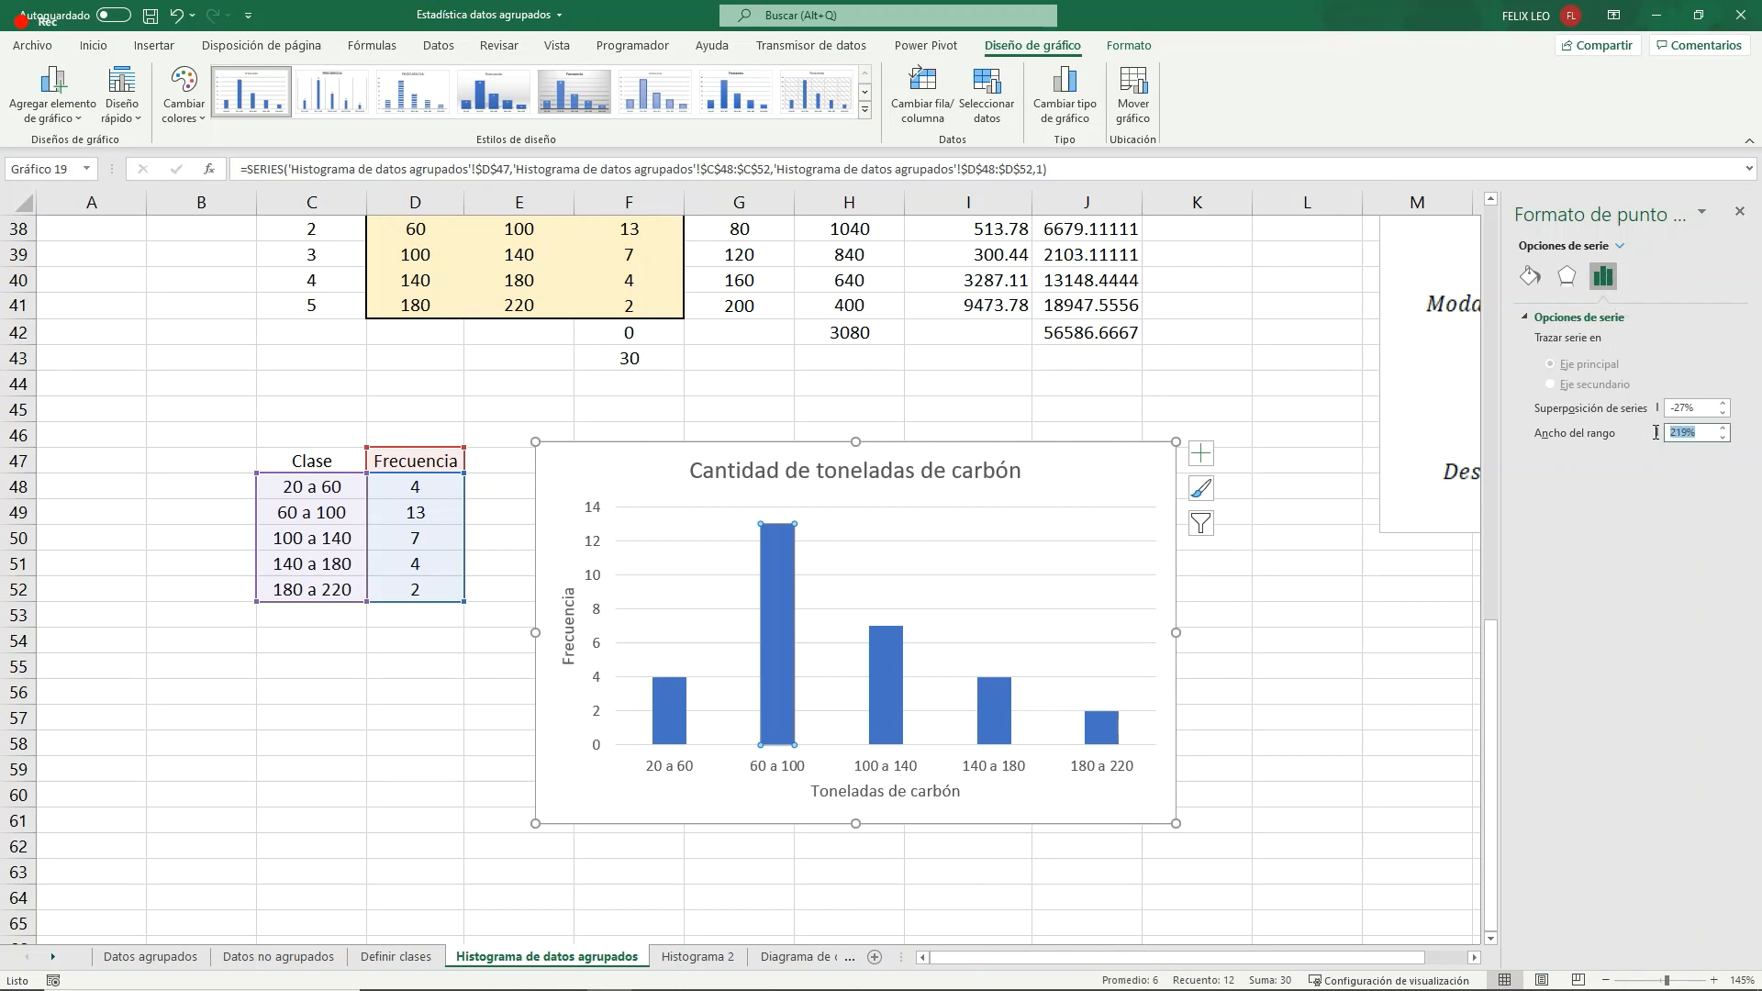
{"action": "type", "text": "0"}
{"action": "key", "text": "Return"}
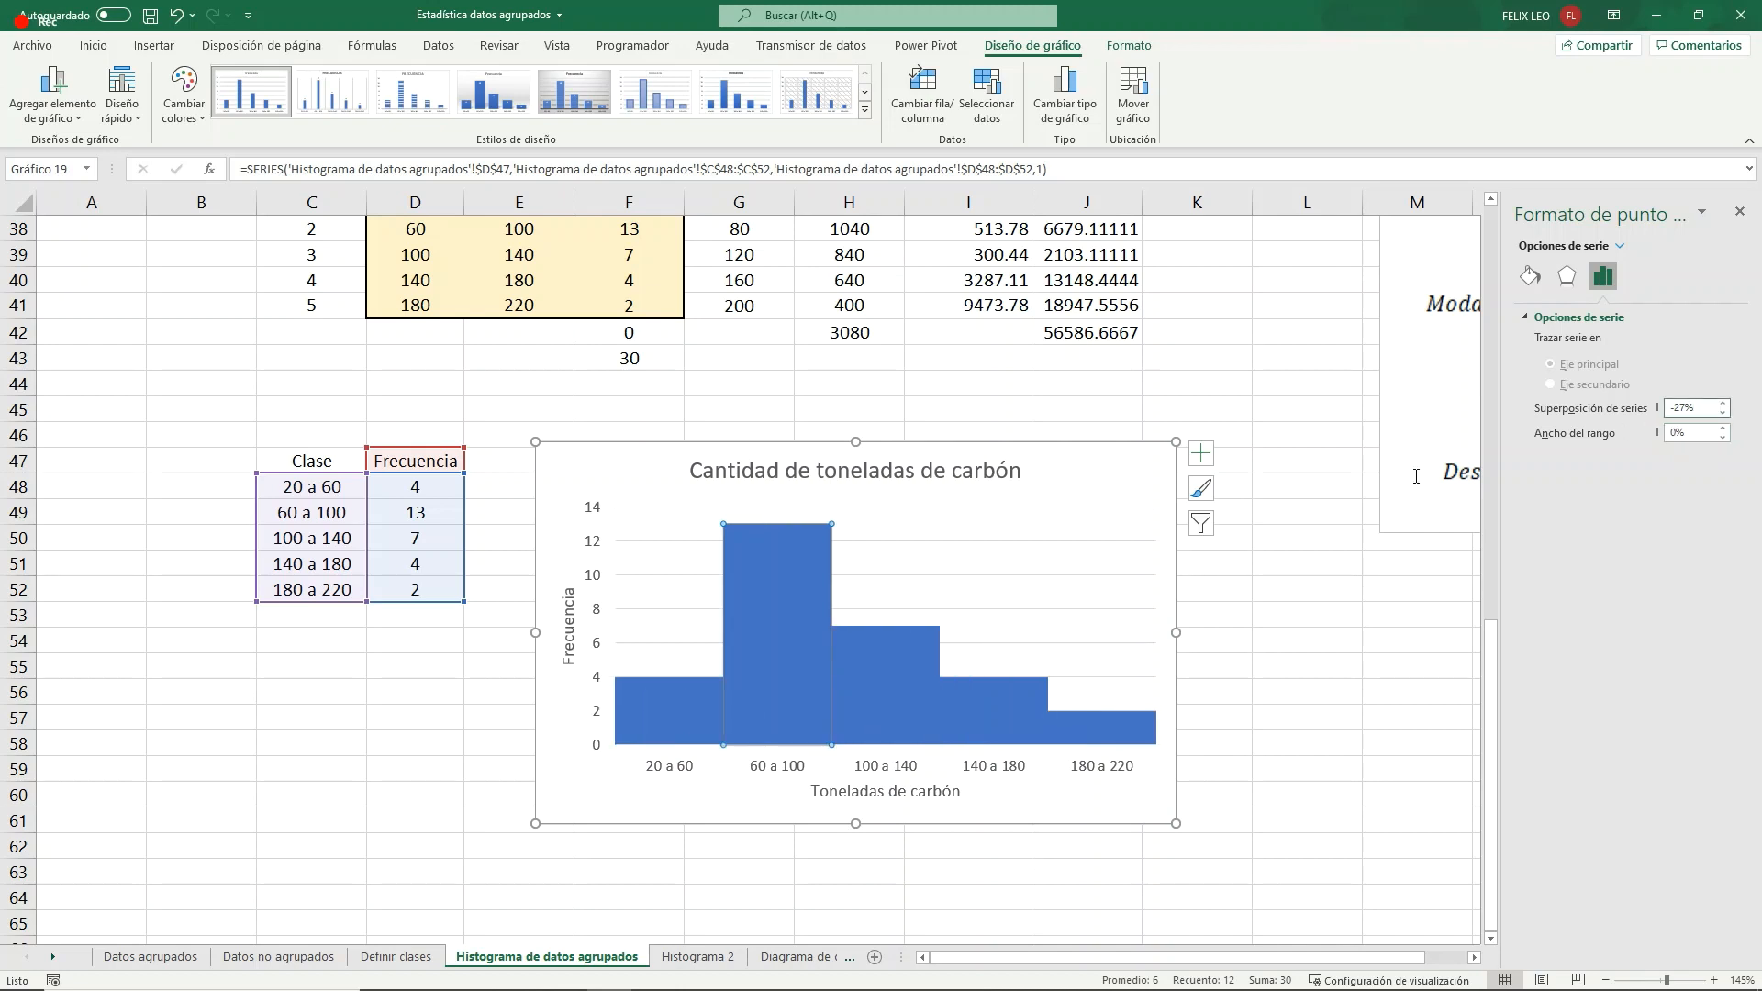
{"action": "mouse_move", "coordinate": [893, 710]}
{"action": "right_click", "coordinate": [878, 676]}
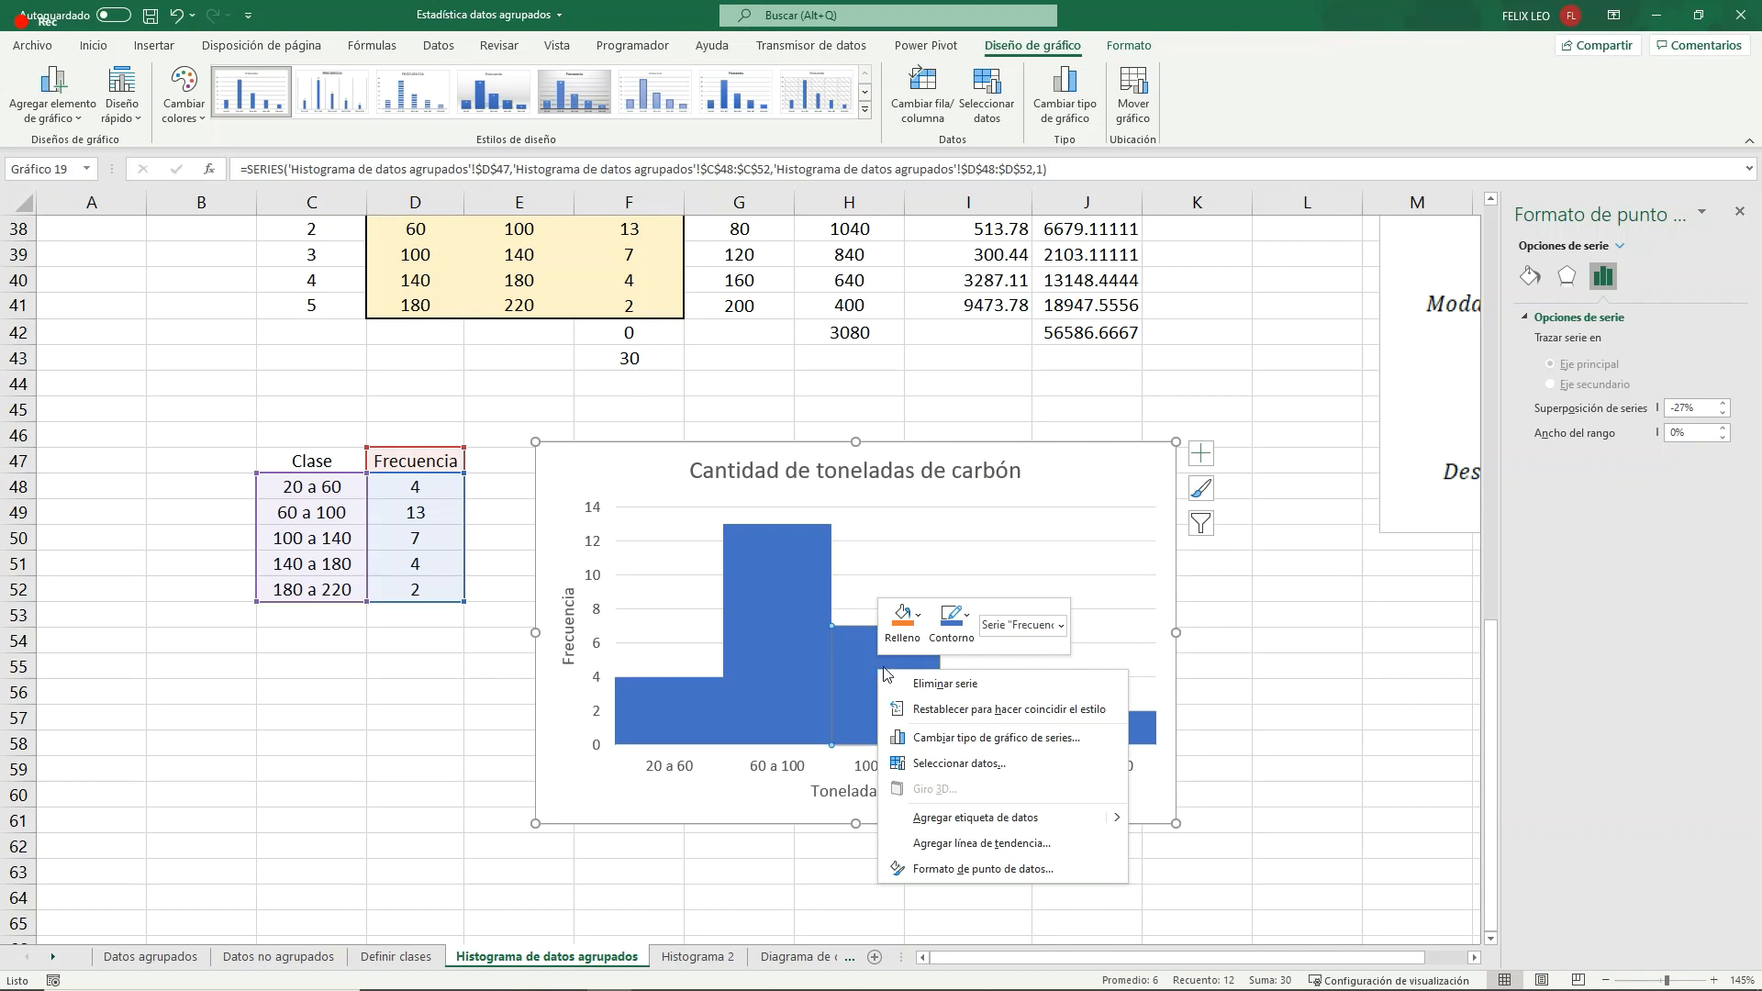
{"action": "left_click", "coordinate": [903, 620]}
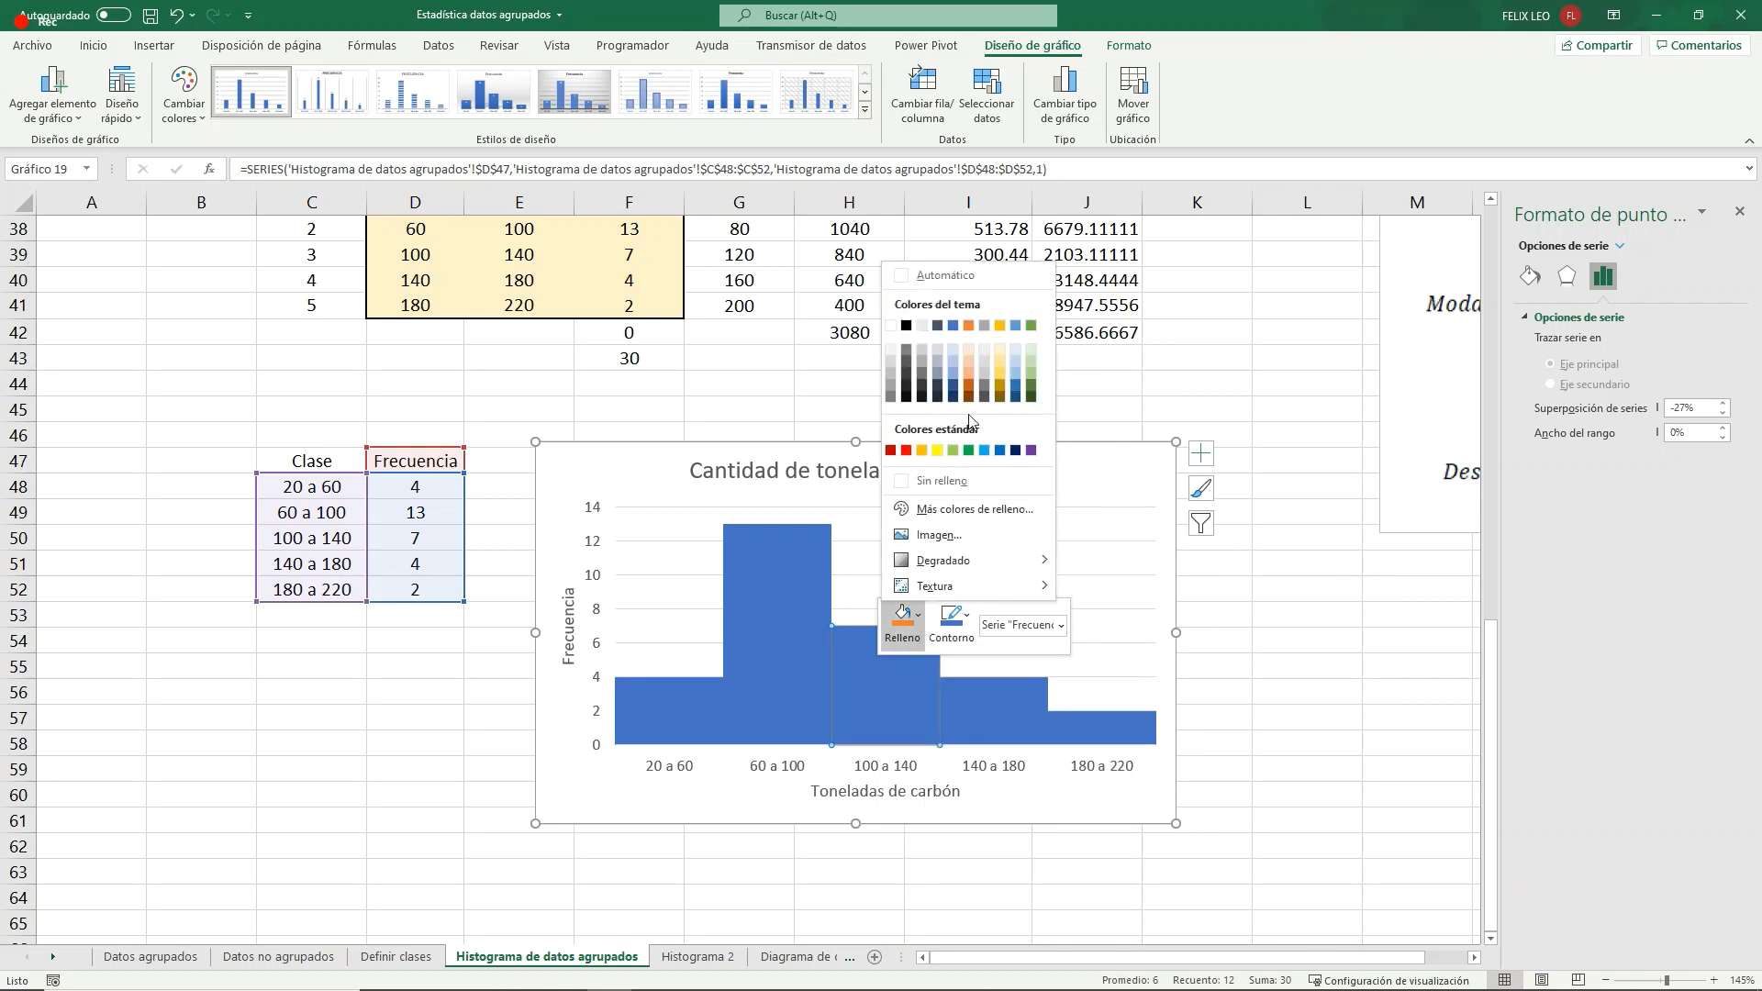
{"action": "left_click", "coordinate": [752, 690]}
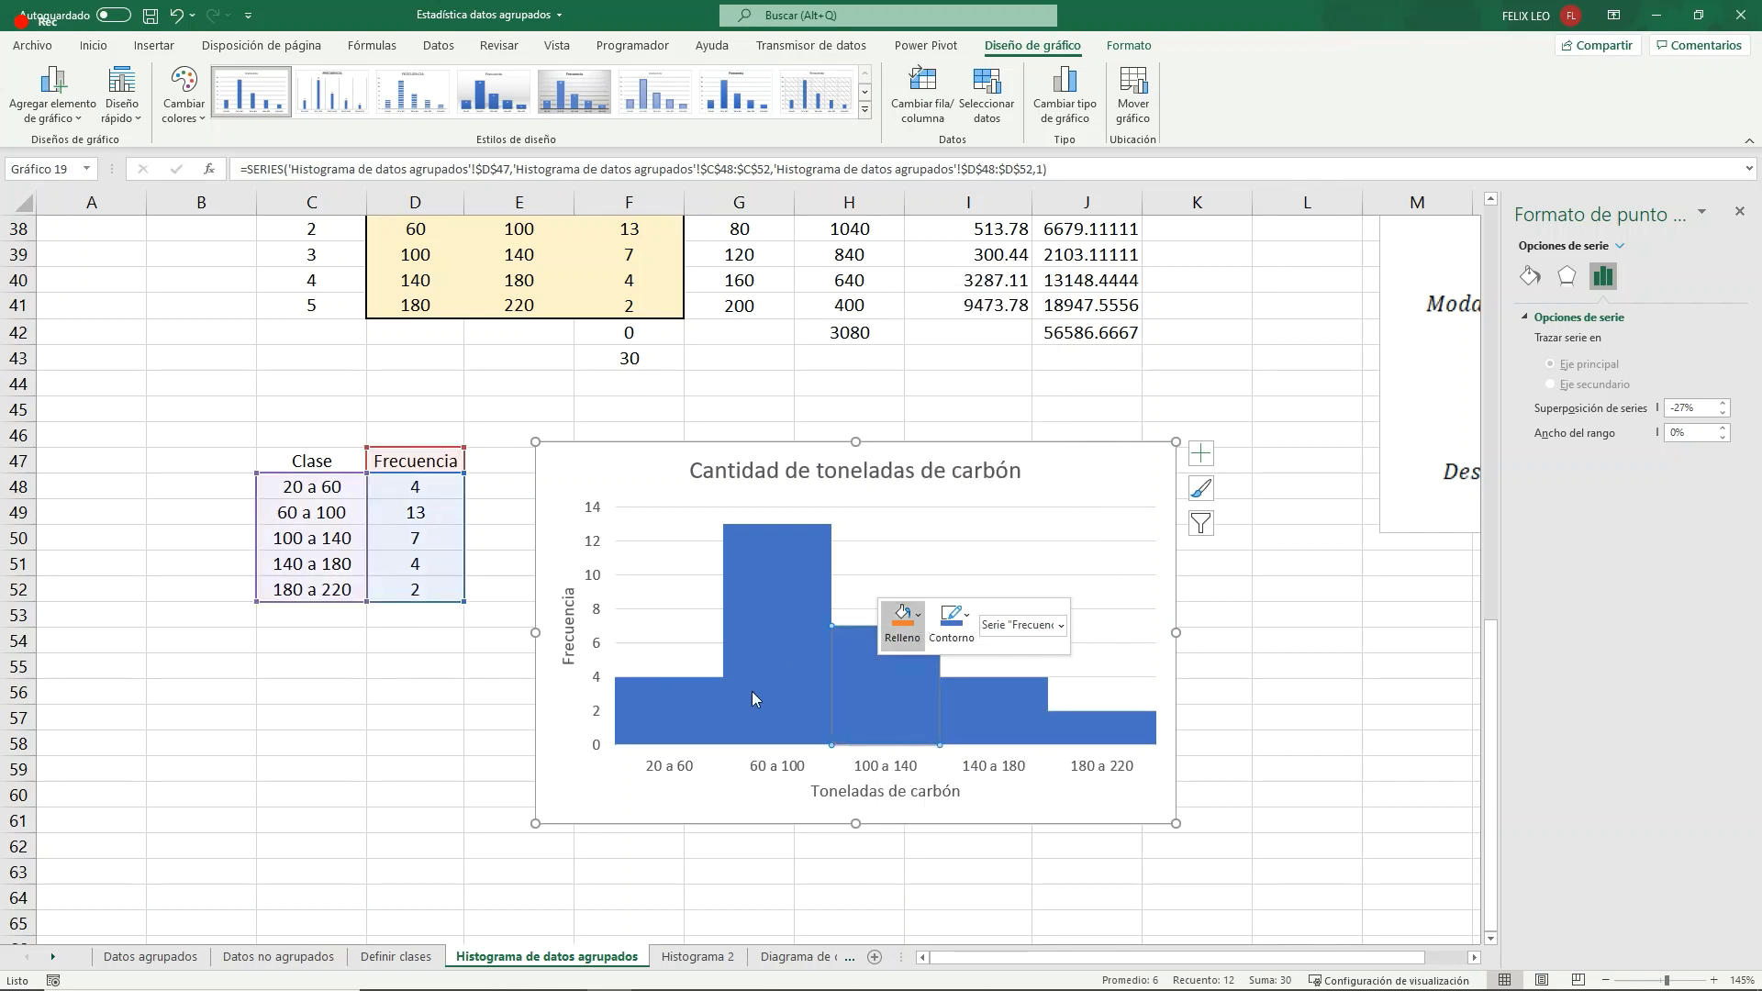
{"action": "left_click", "coordinate": [787, 606]}
{"action": "left_click", "coordinate": [382, 709]}
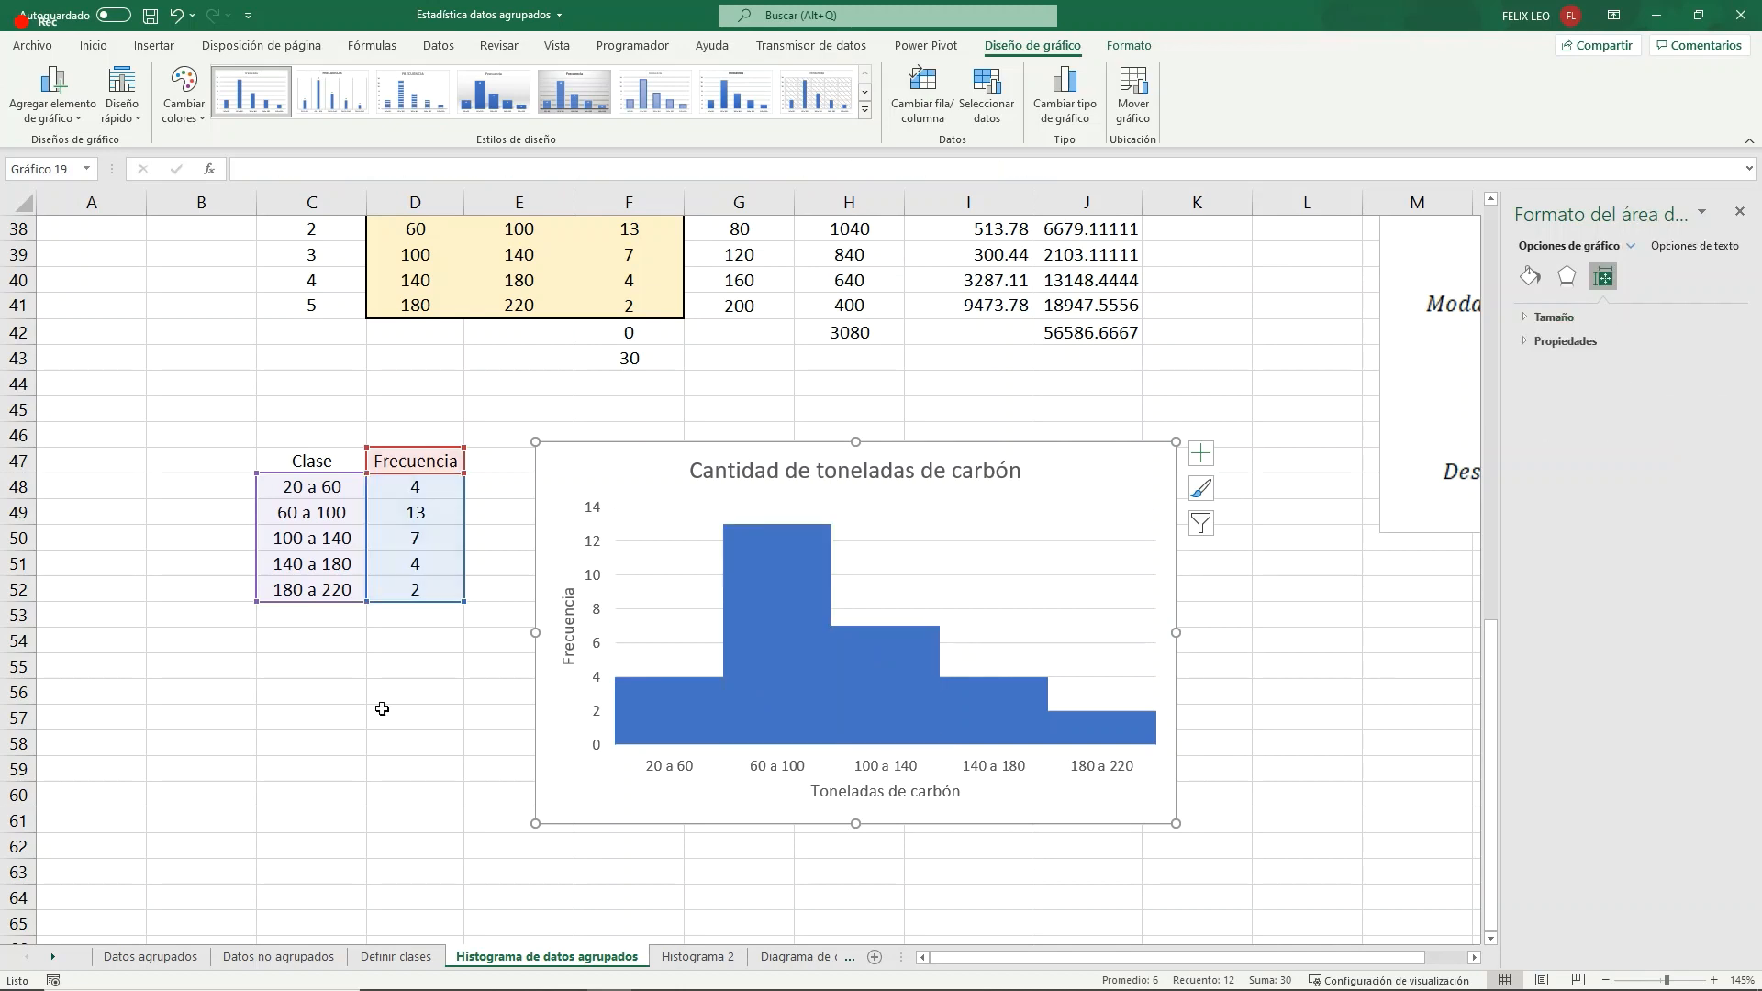
- Fill the histogram columns with a light blue theme colour
{"action": "left_click", "coordinate": [789, 616]}
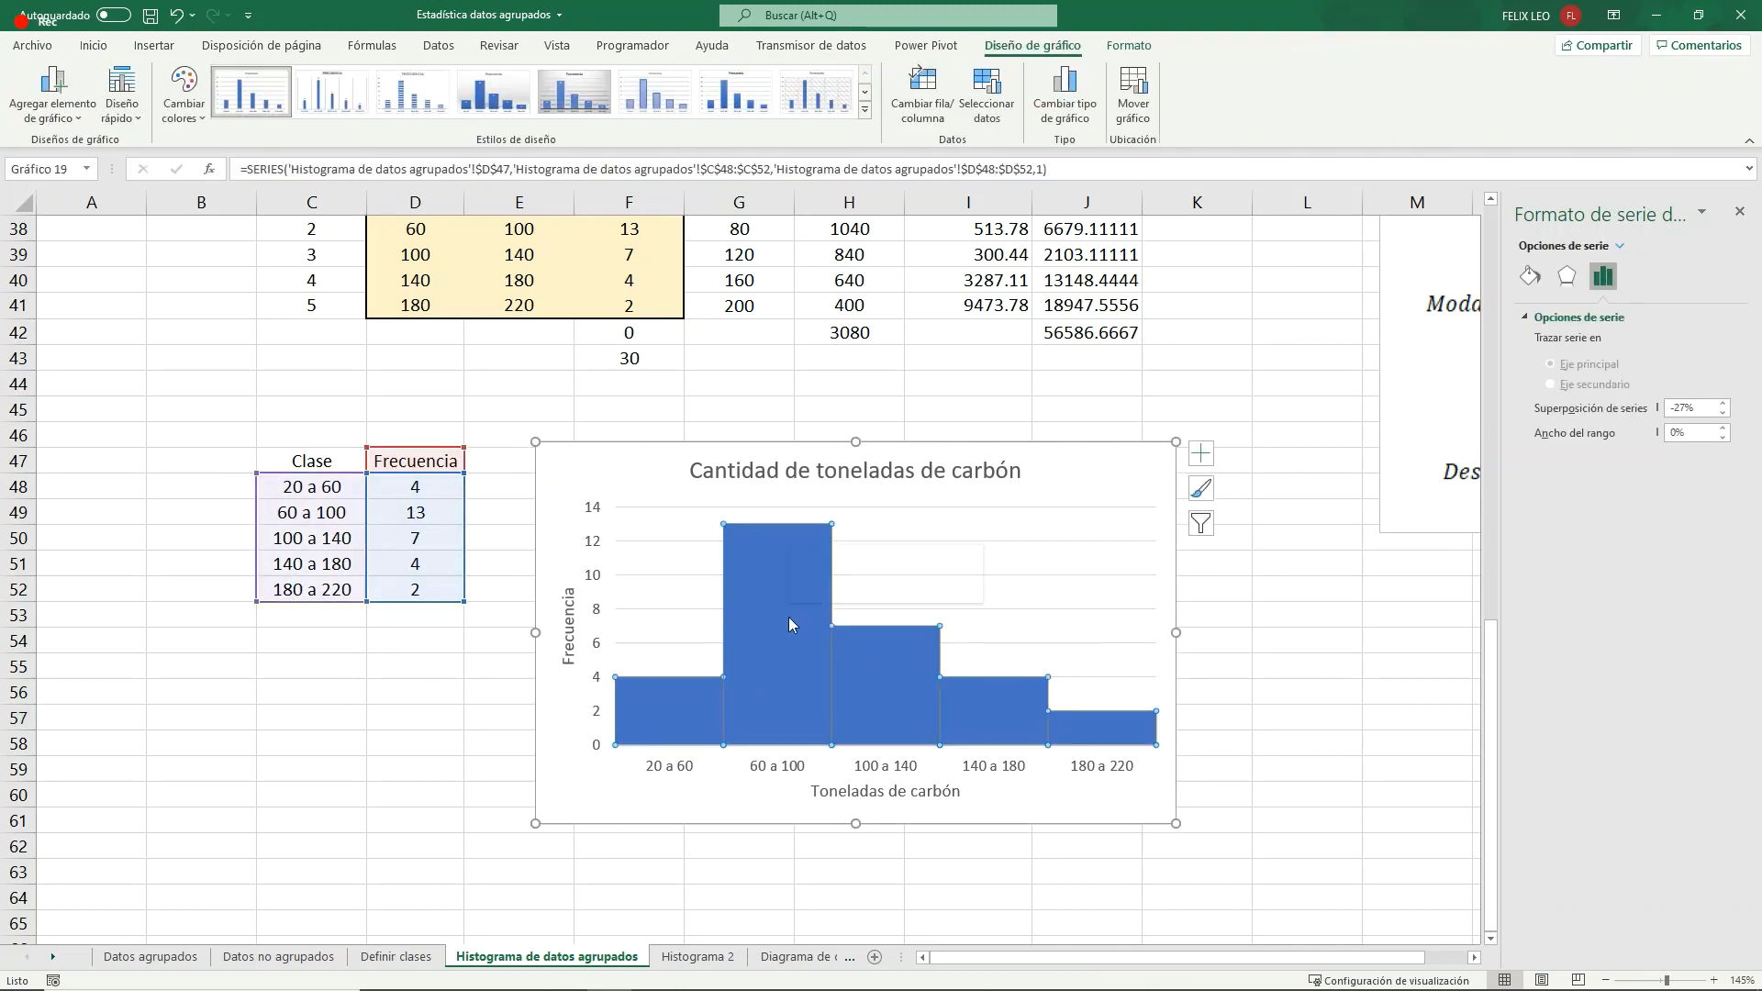
{"action": "right_click", "coordinate": [789, 617]}
{"action": "left_click", "coordinate": [829, 564]}
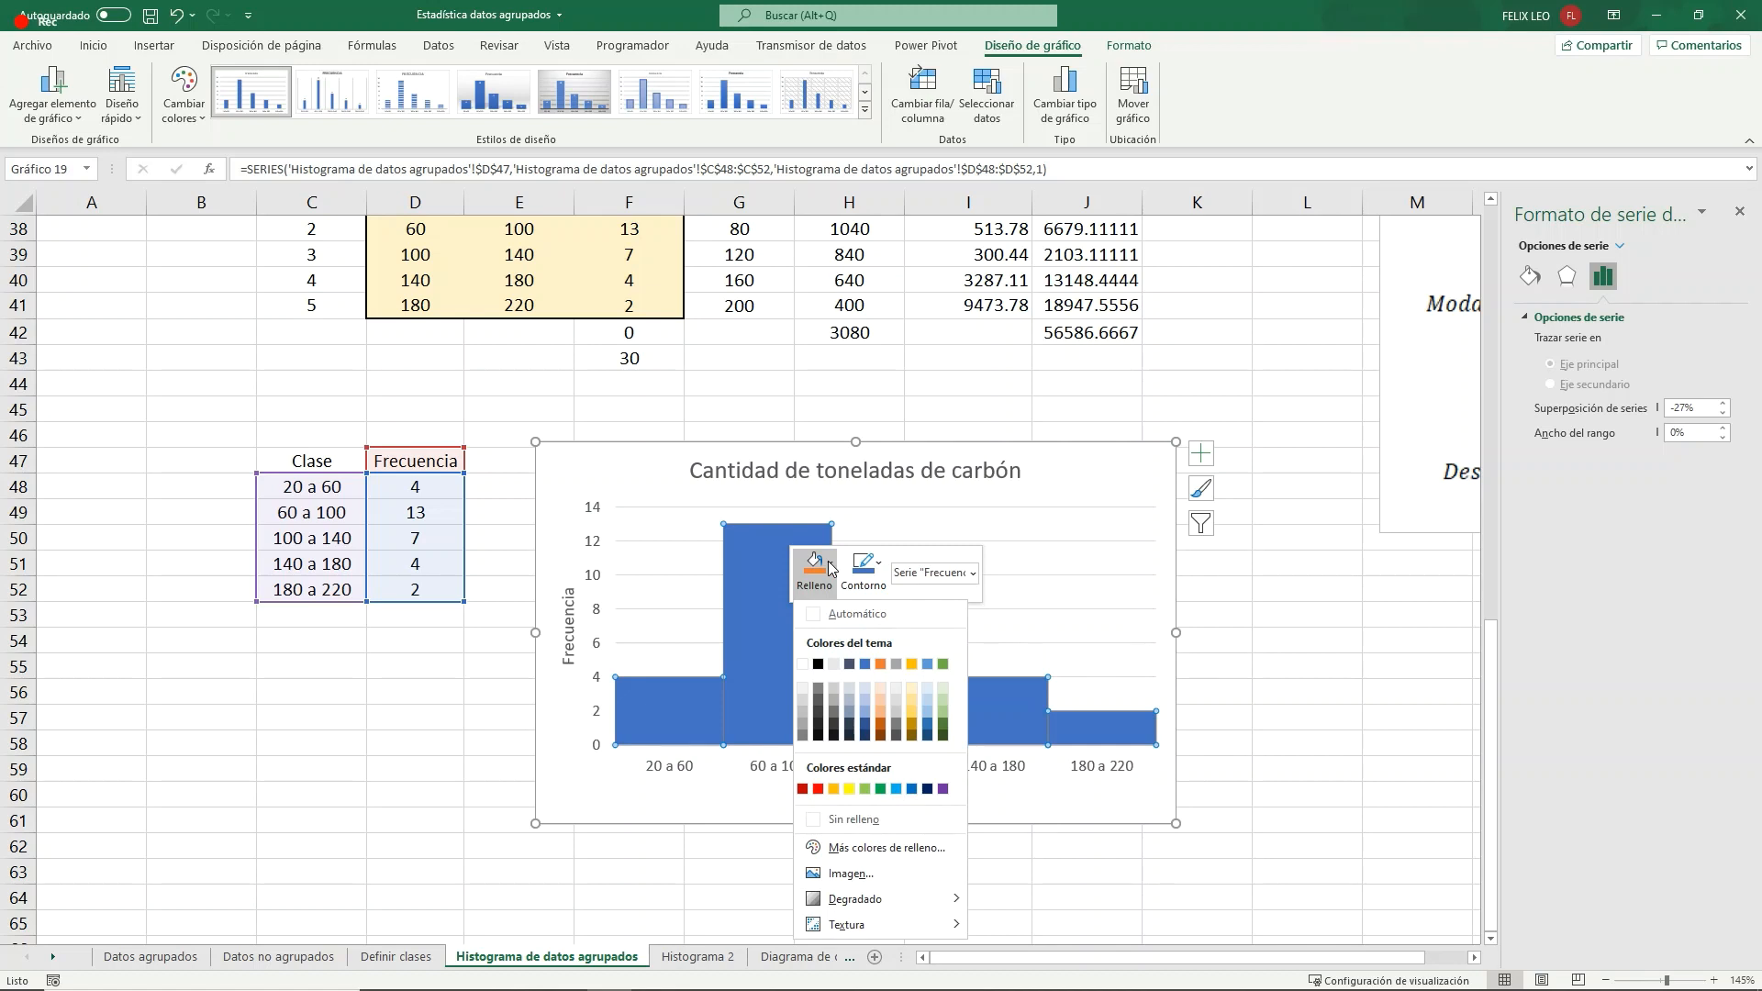
{"action": "left_click", "coordinate": [930, 701]}
- Give the histogram columns a standard dark blue outline with a thickness of 3 pt
{"action": "left_click", "coordinate": [878, 564]}
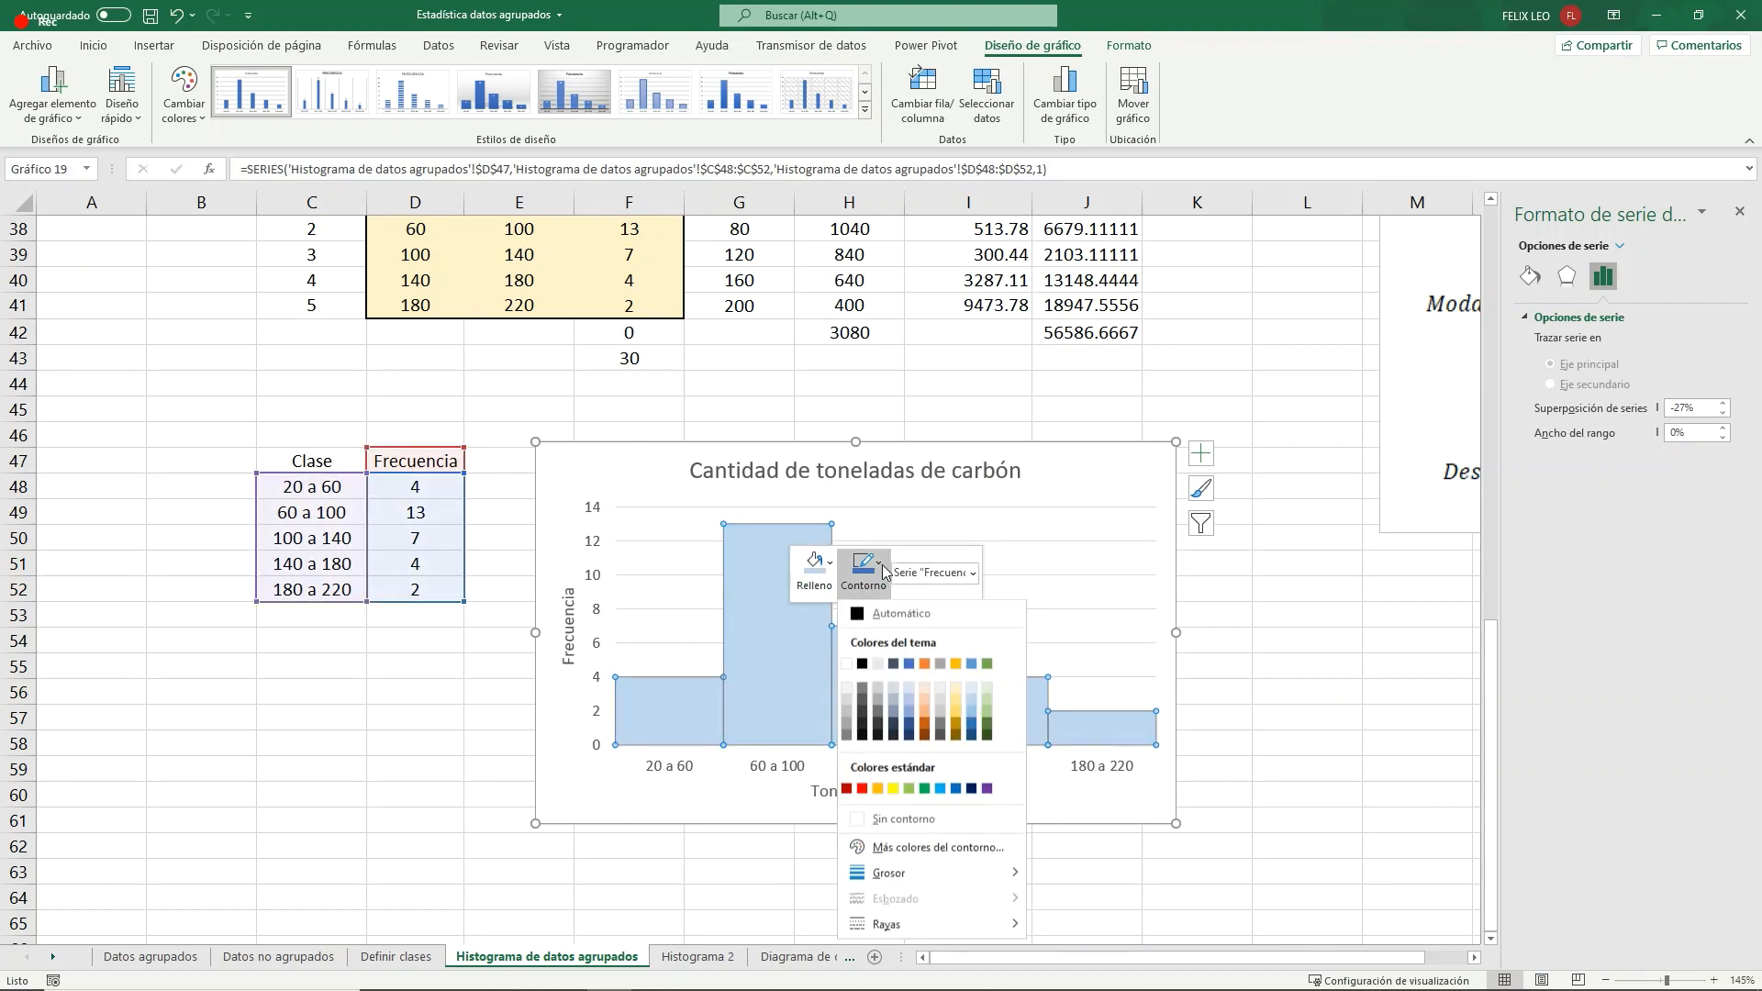
{"action": "left_click", "coordinate": [973, 791]}
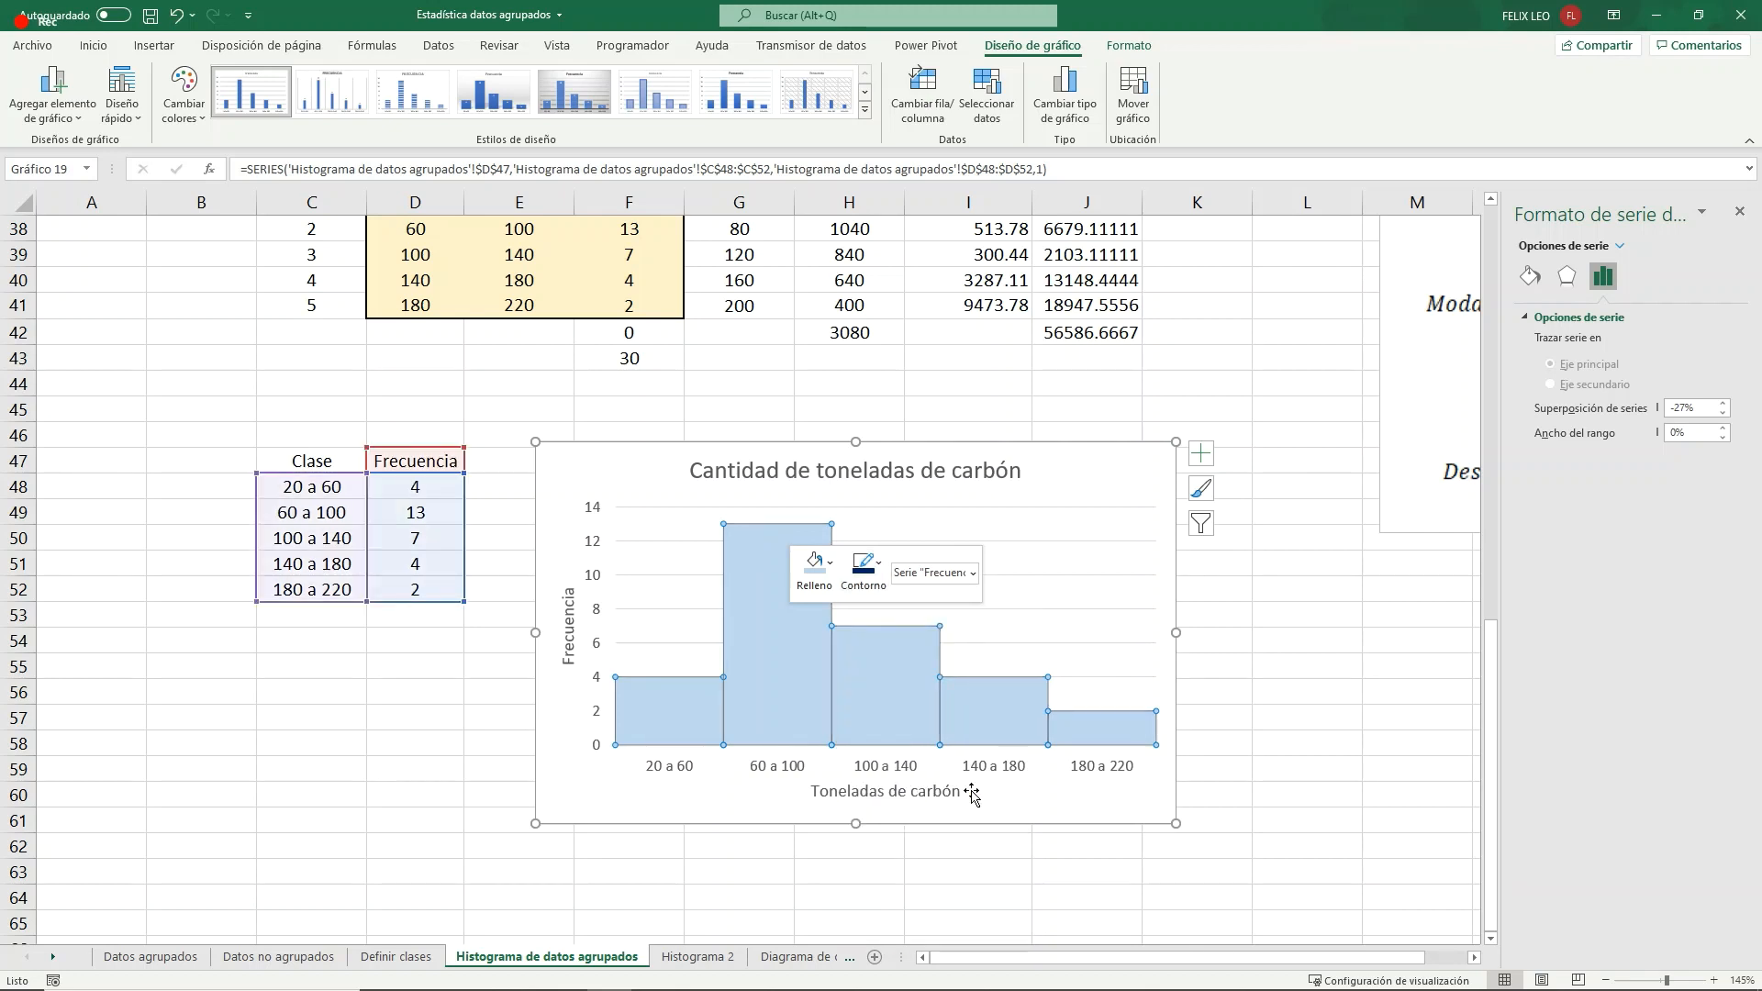
{"action": "left_click", "coordinate": [863, 564]}
{"action": "mouse_move", "coordinate": [932, 872]}
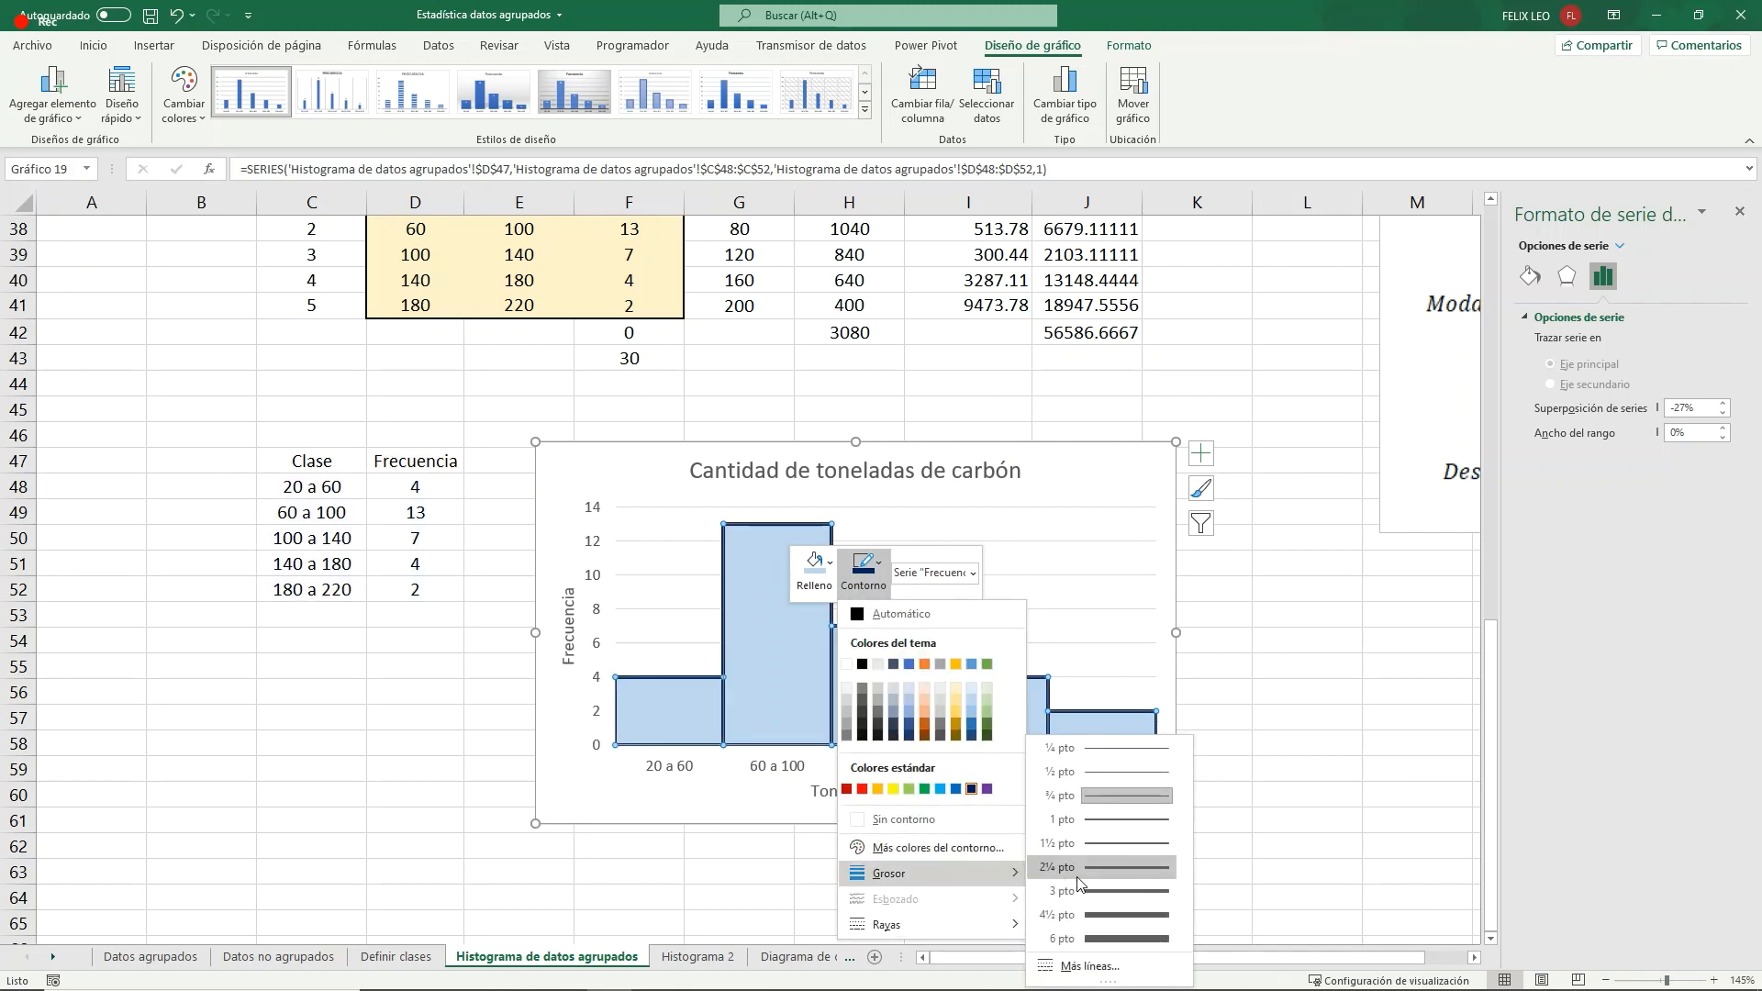
{"action": "left_click", "coordinate": [1068, 889]}
{"action": "left_click", "coordinate": [1244, 659]}
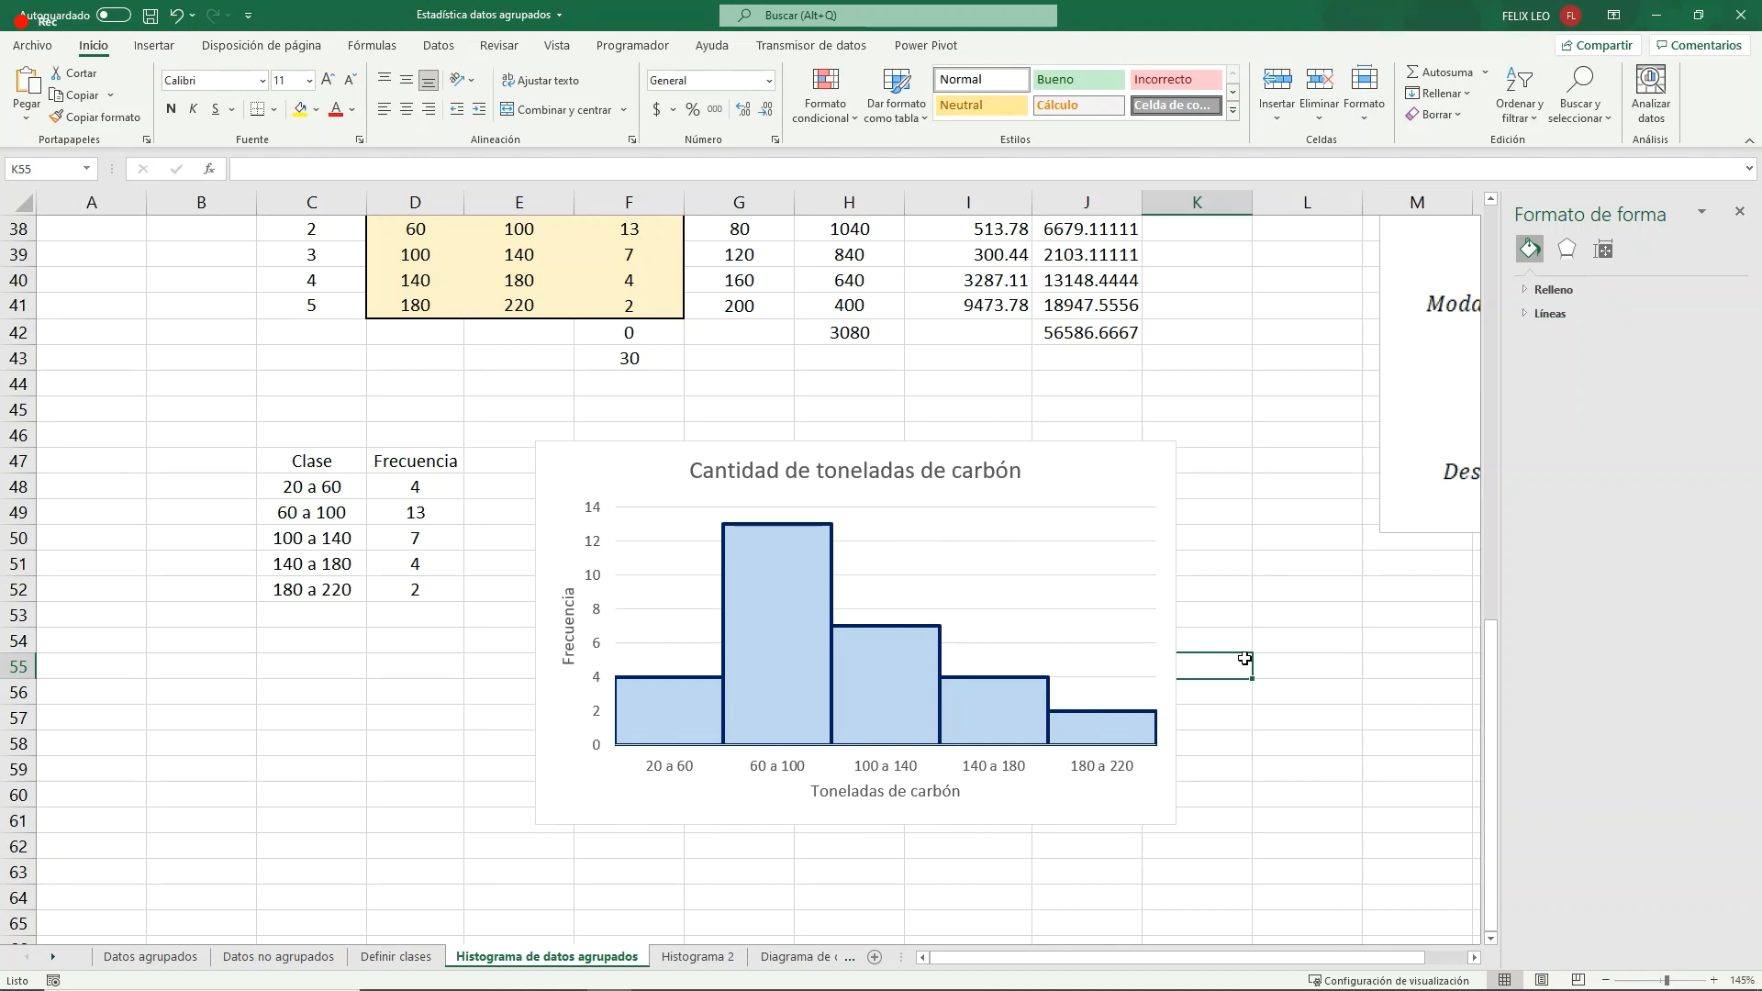
- Add data labels with the frequency values to the histogram columns
{"action": "right_click", "coordinate": [672, 706]}
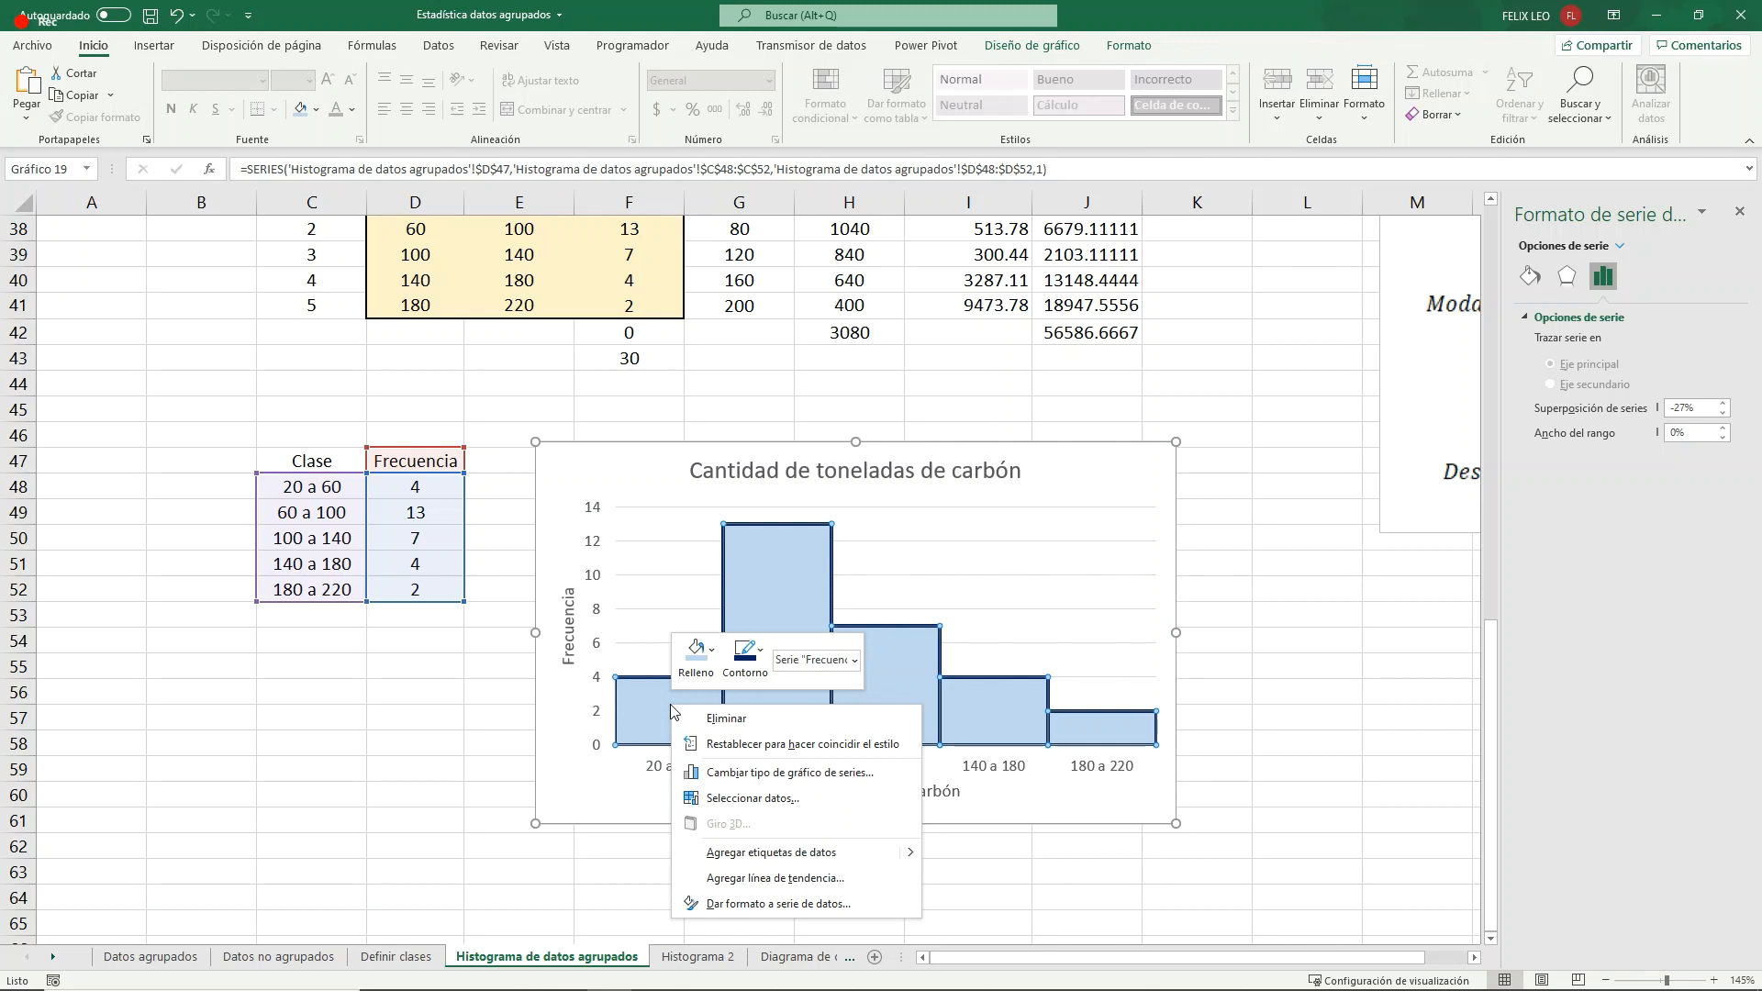
{"action": "mouse_move", "coordinate": [880, 853]}
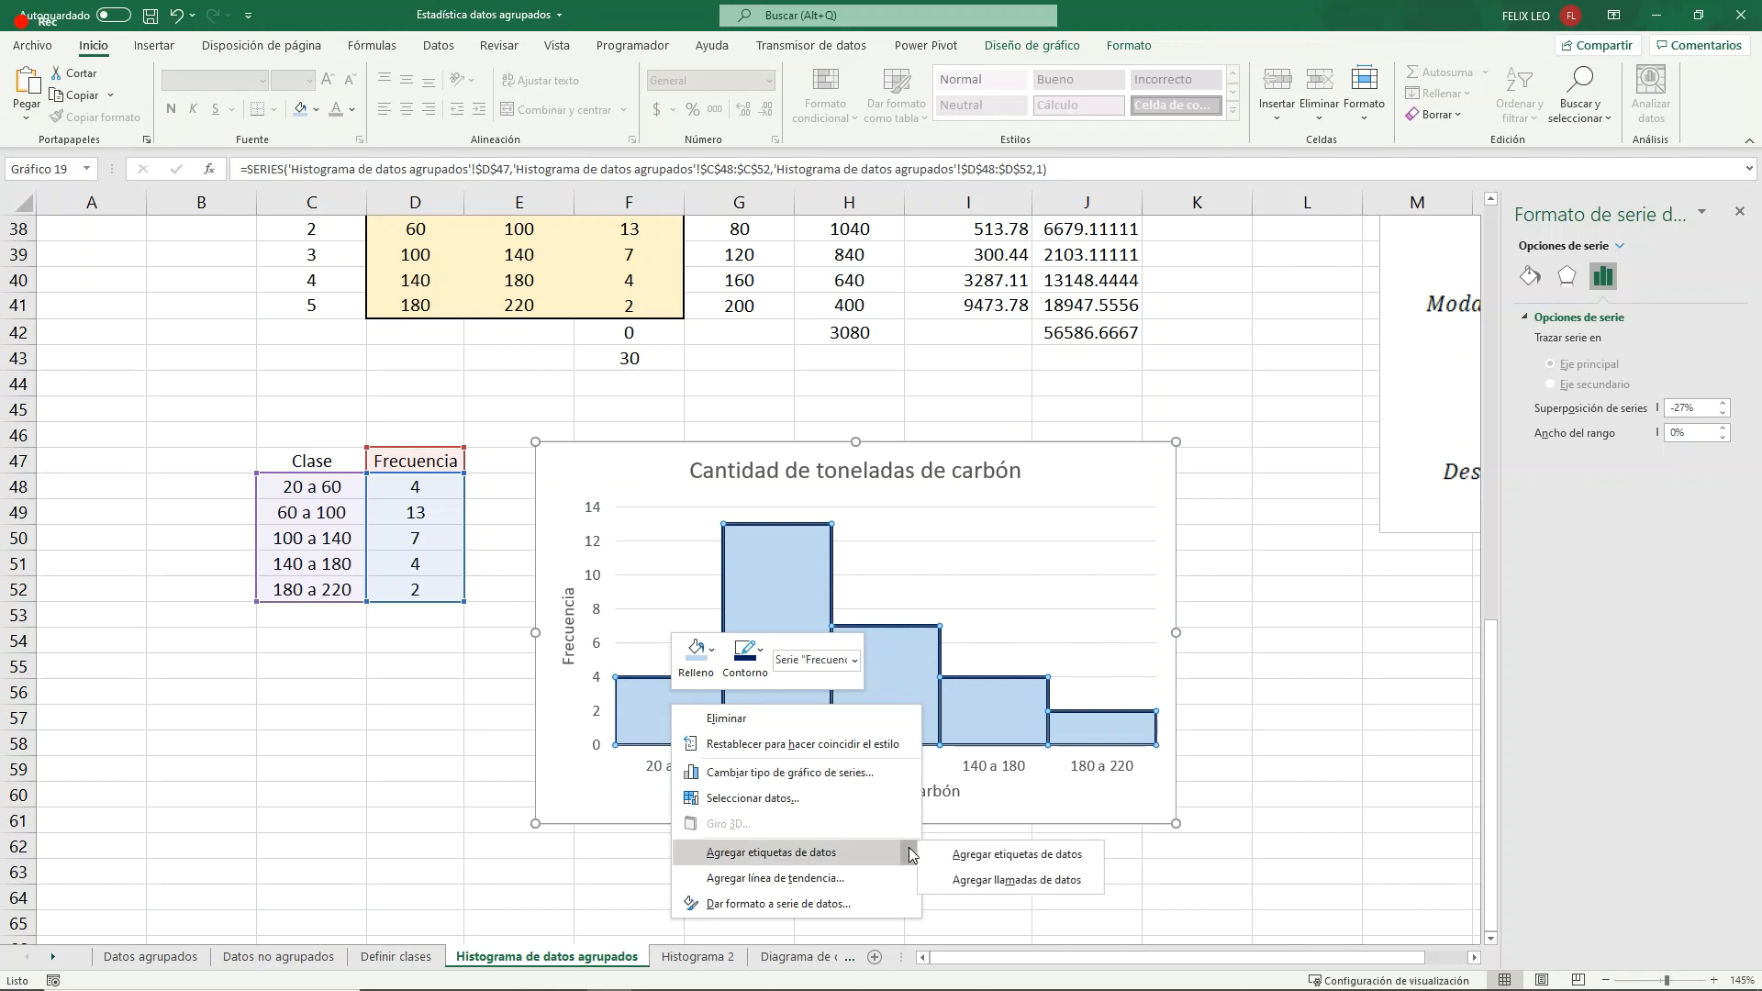
{"action": "left_click", "coordinate": [945, 856]}
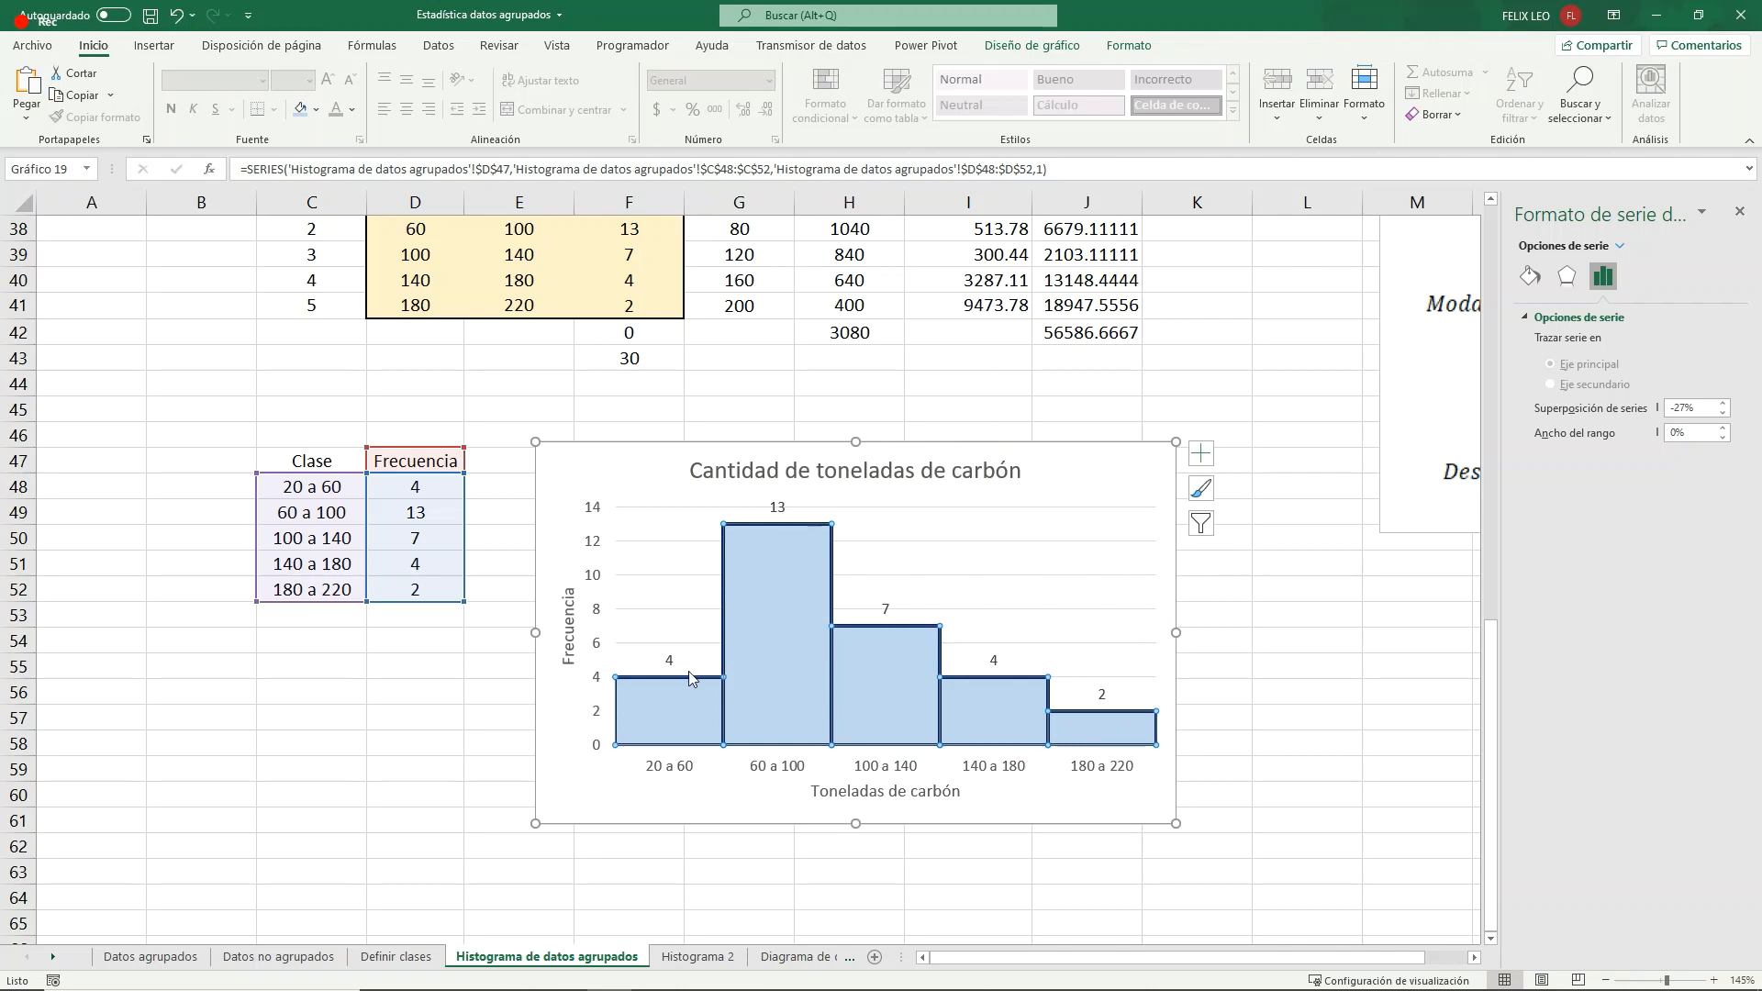
{"action": "mouse_move", "coordinate": [1092, 713]}
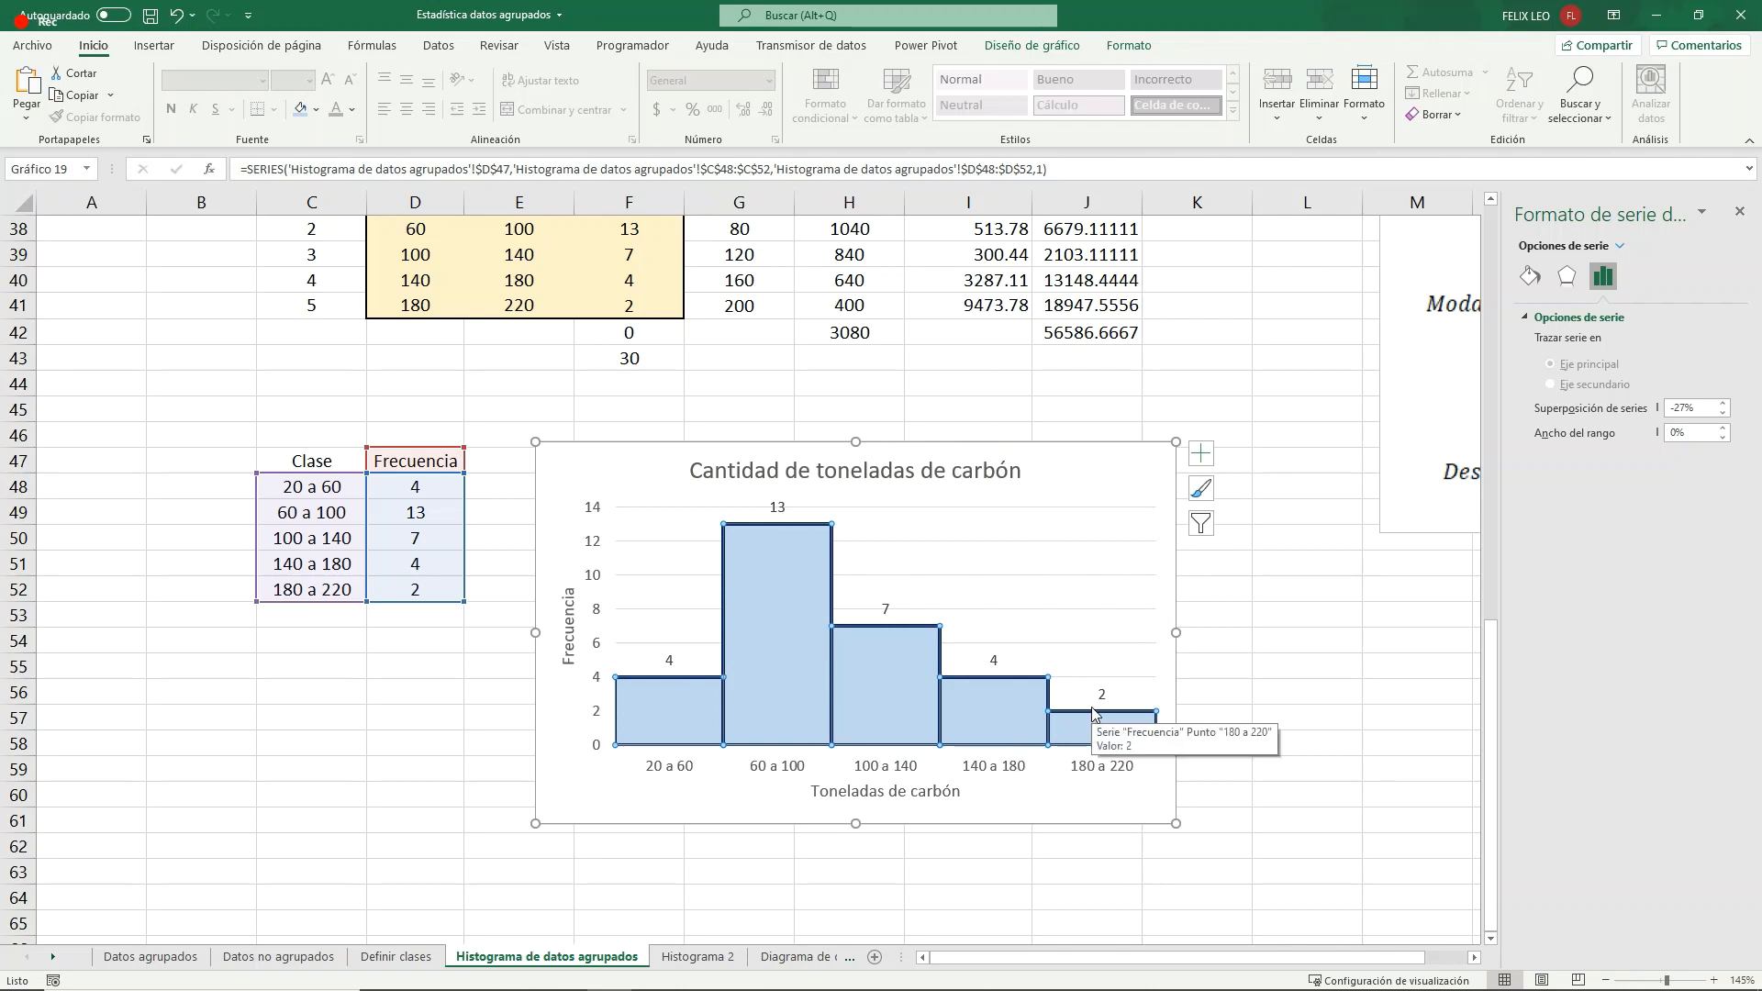
{"action": "mouse_move", "coordinate": [783, 527]}
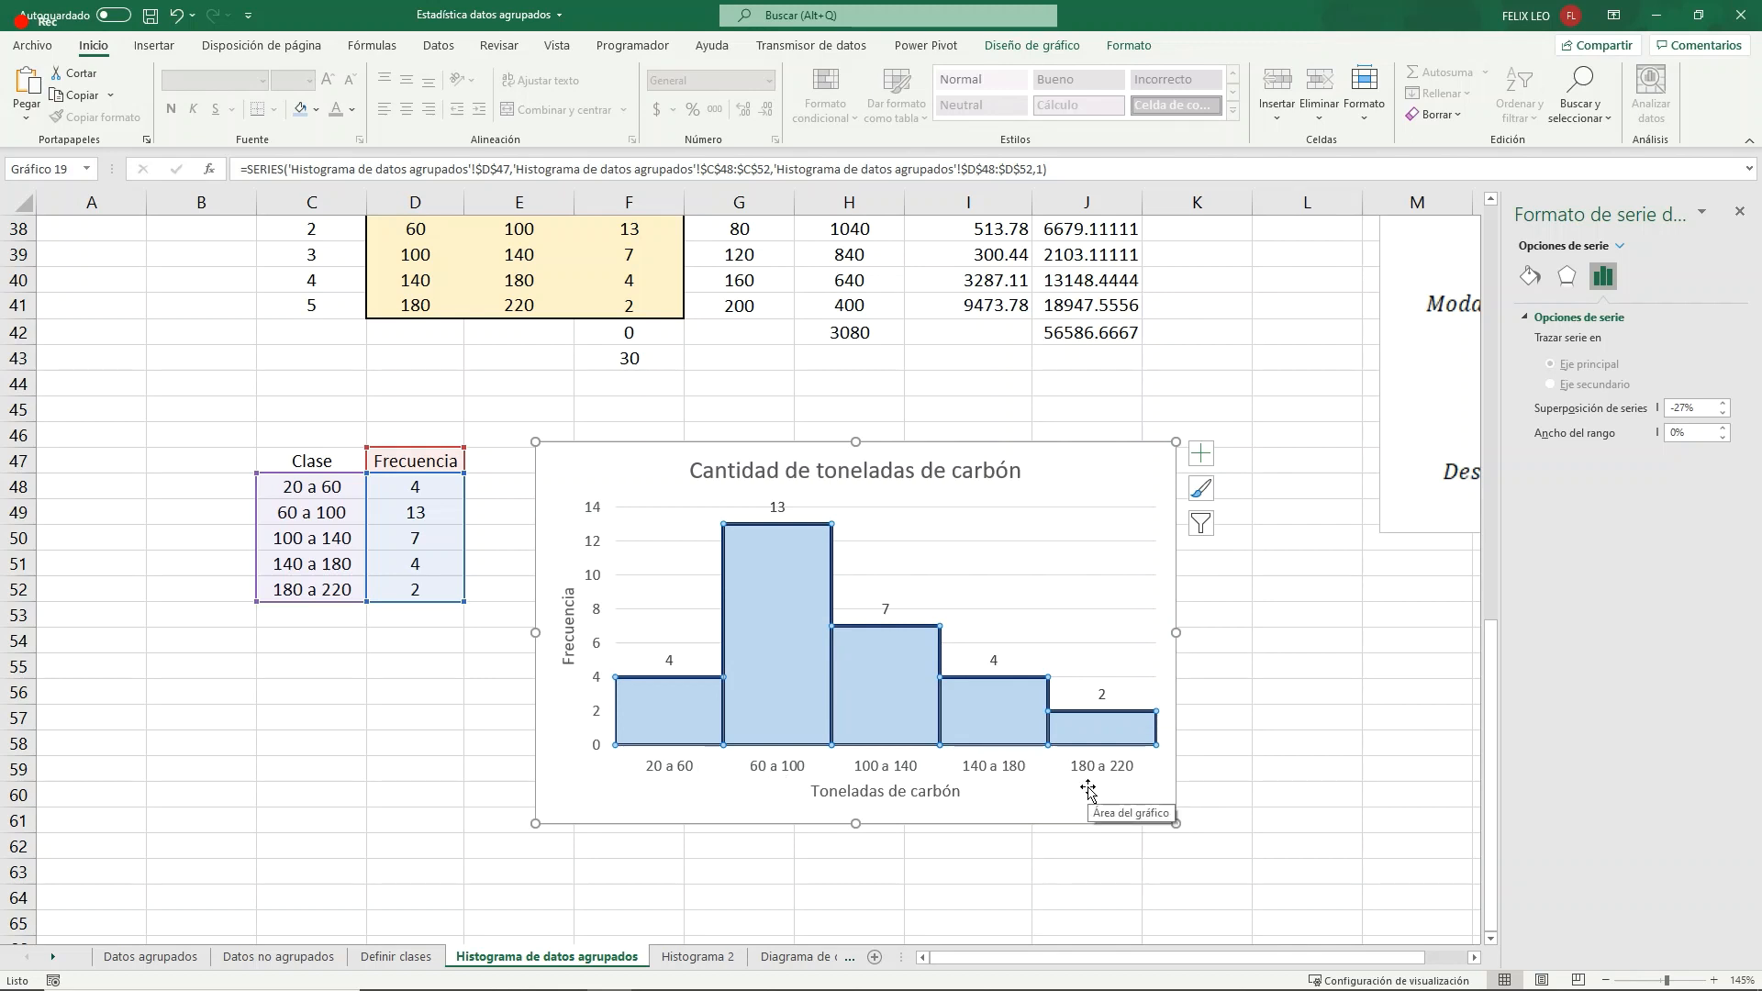
{"action": "left_click", "coordinate": [1295, 662]}
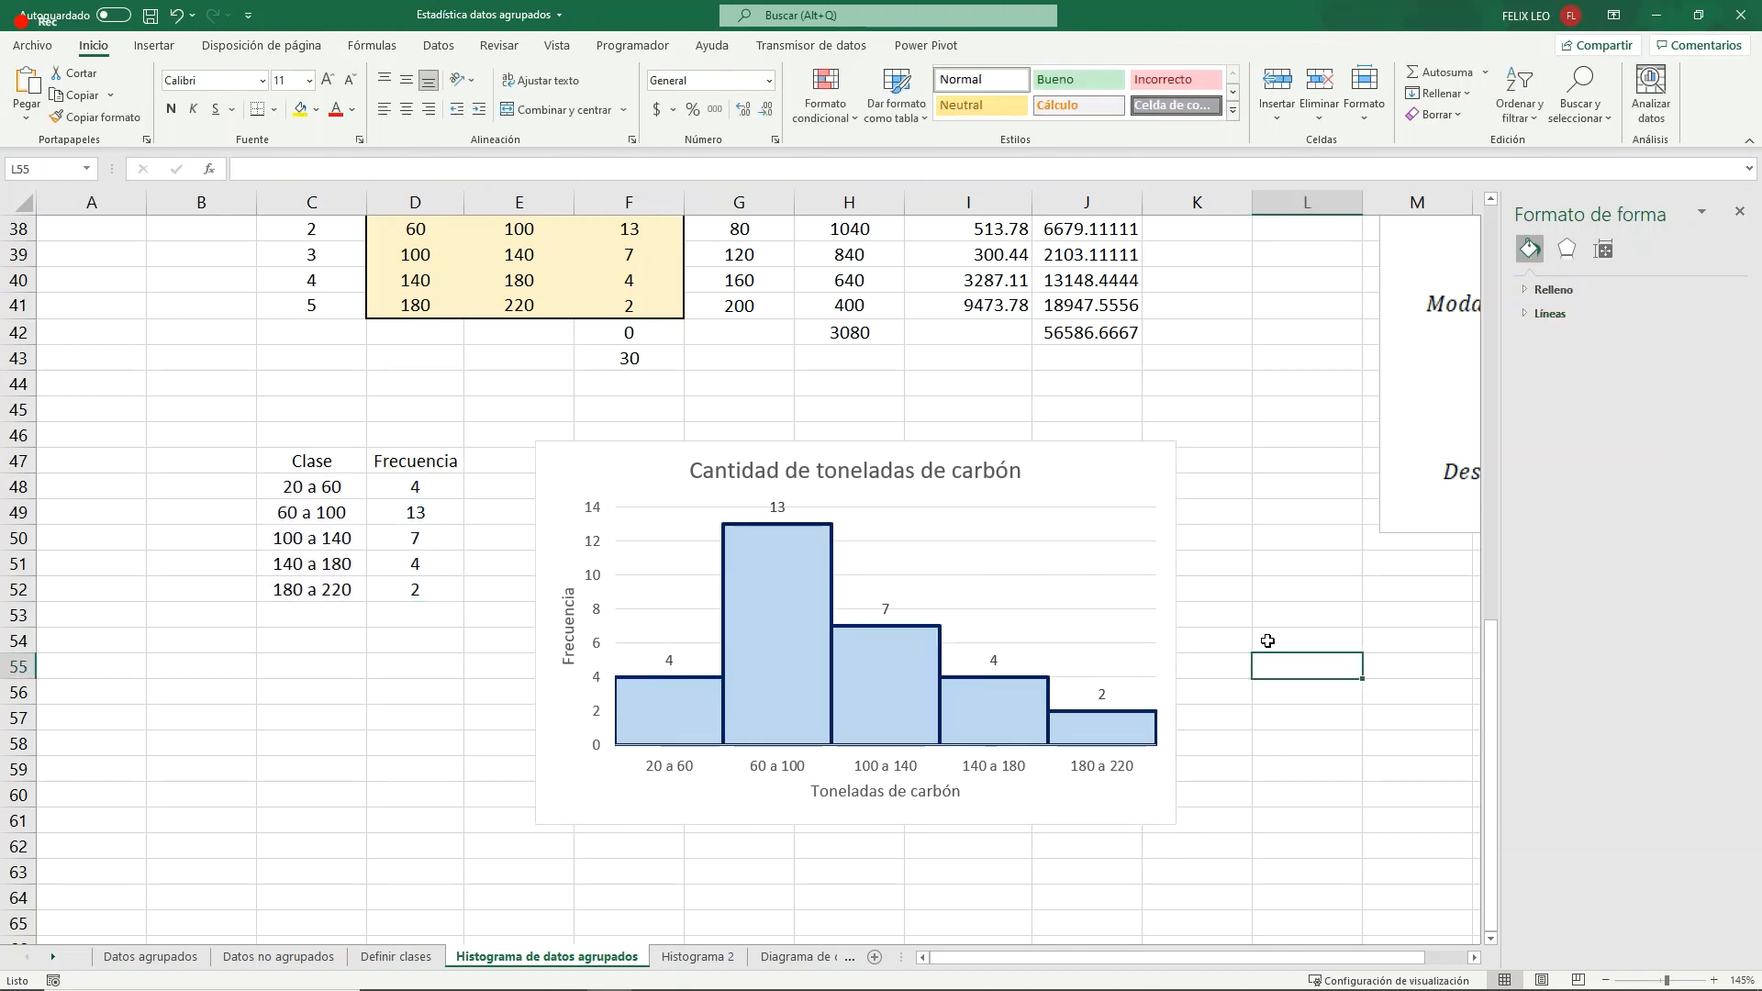
- Move the histogram up and to the right so it starts just below row 43, beginning at column F
{"action": "left_click", "coordinate": [1078, 459]}
{"action": "left_click_drag", "start_coordinate": [1078, 459], "coordinate": [1066, 443]}
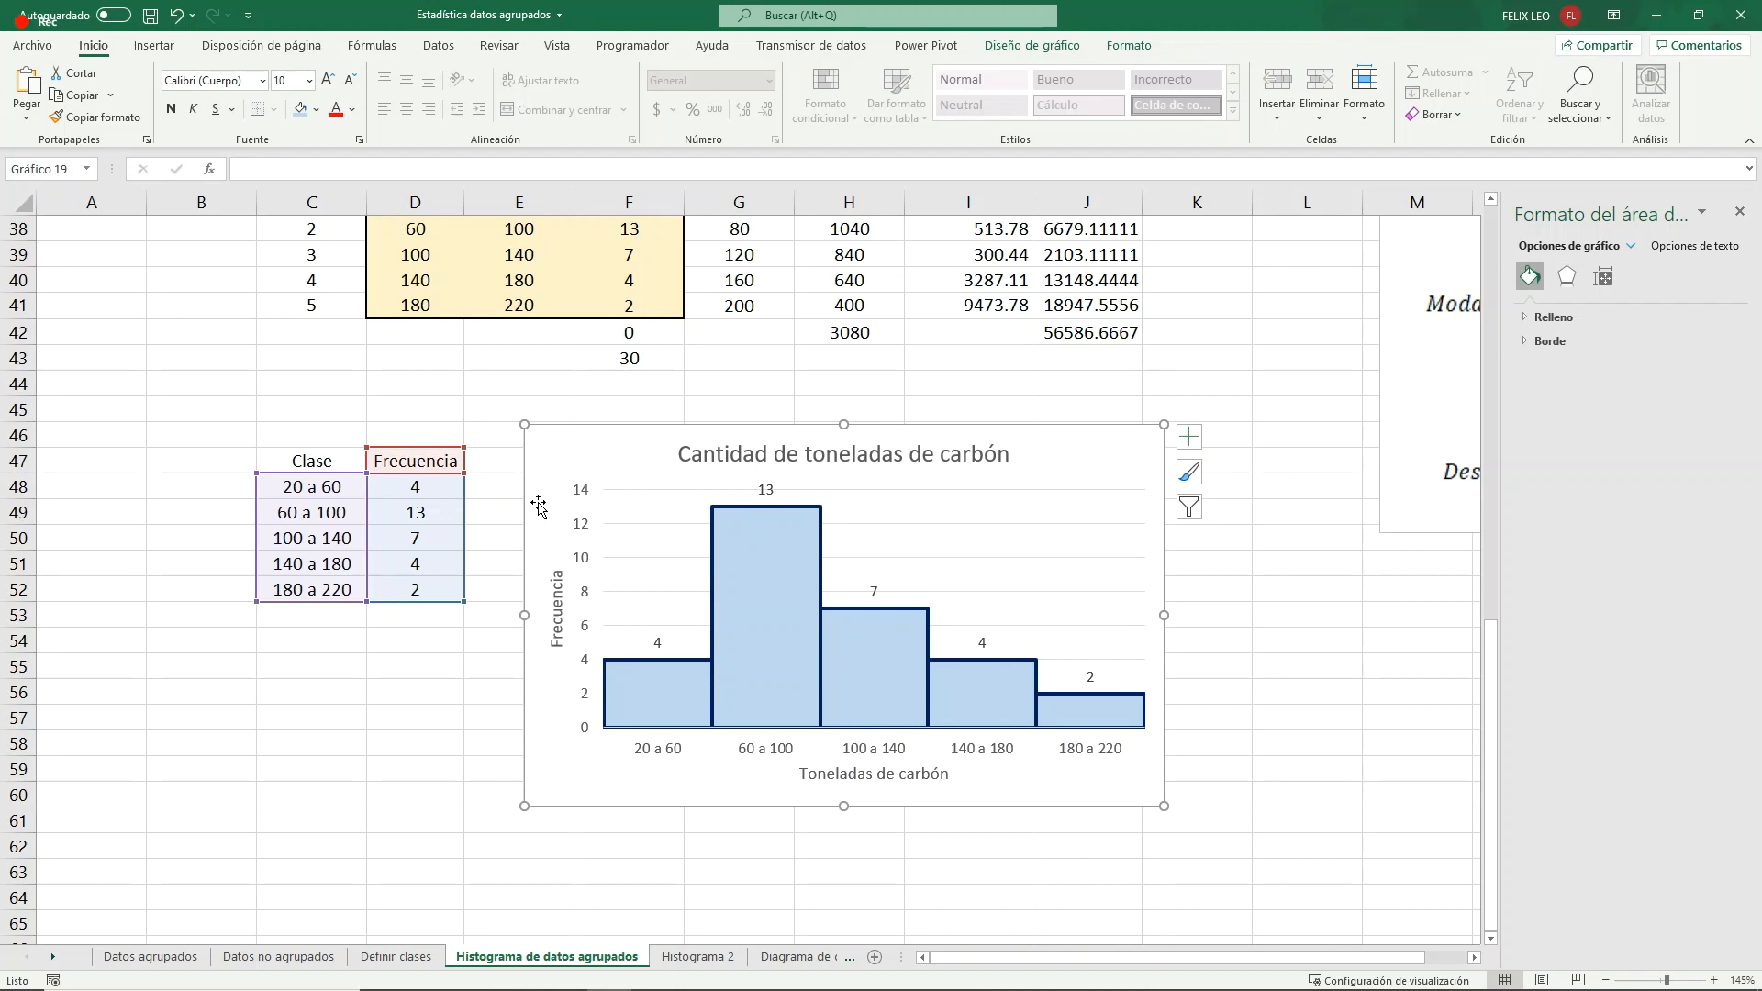
{"action": "left_click_drag", "start_coordinate": [557, 449], "coordinate": [609, 397]}
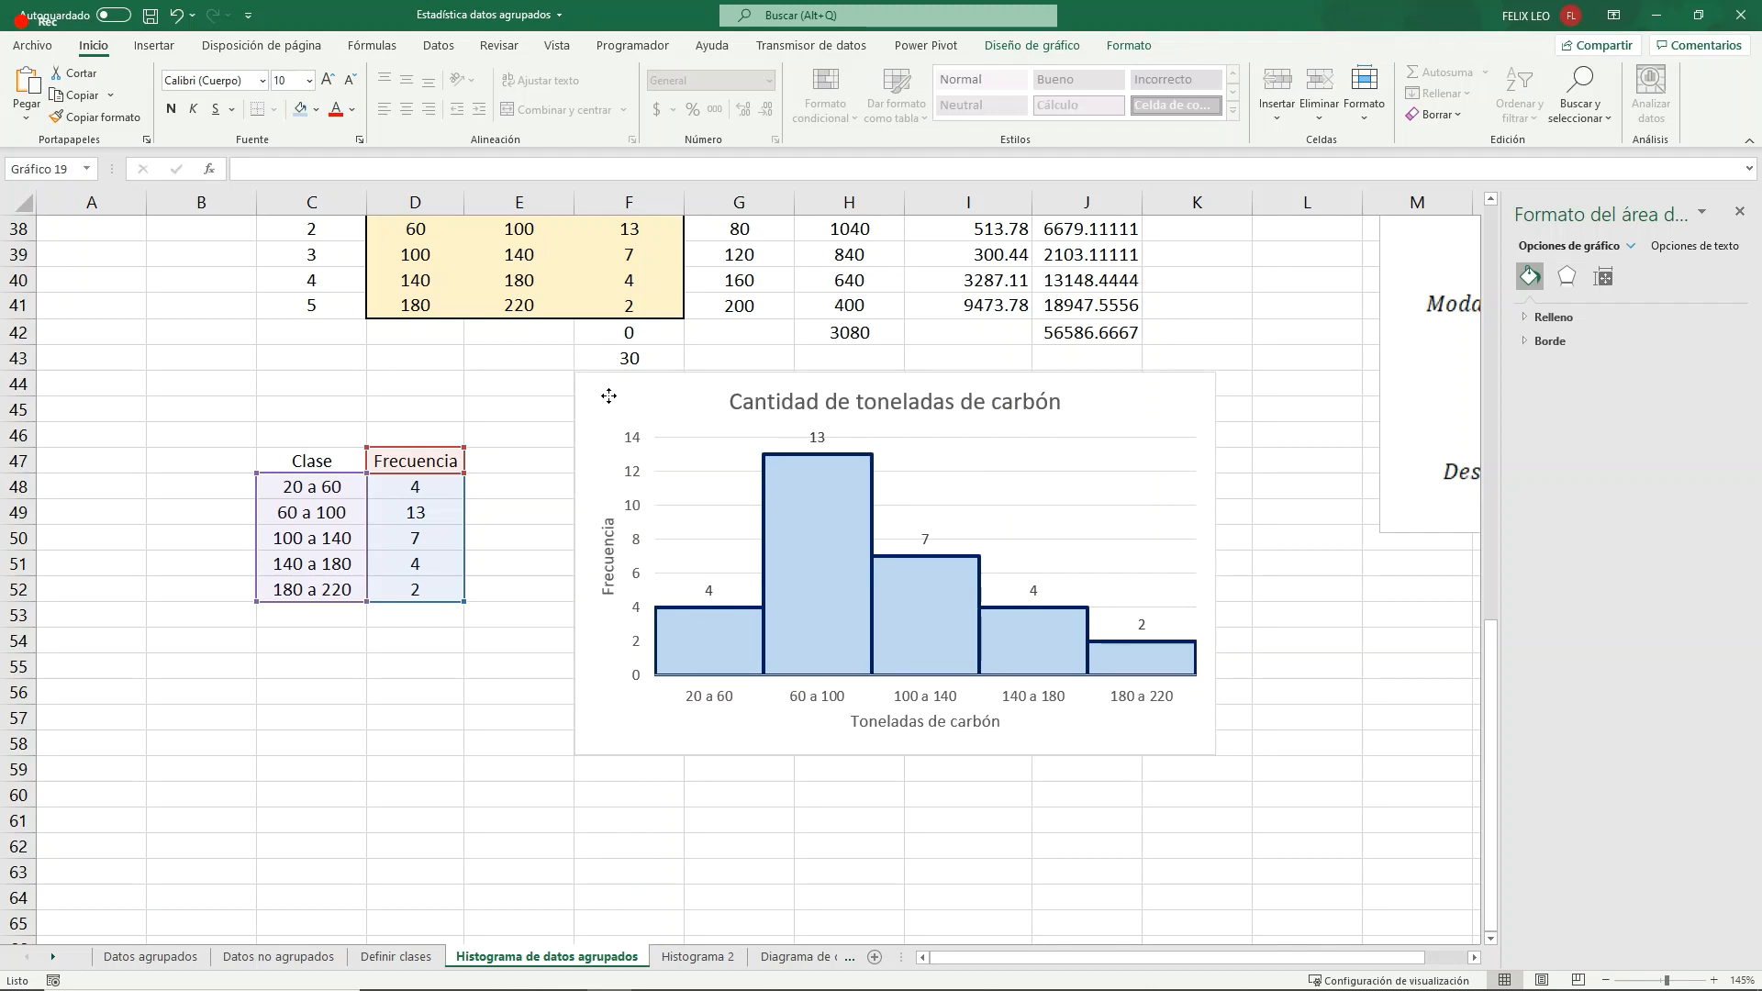
{"action": "left_click", "coordinate": [444, 683]}
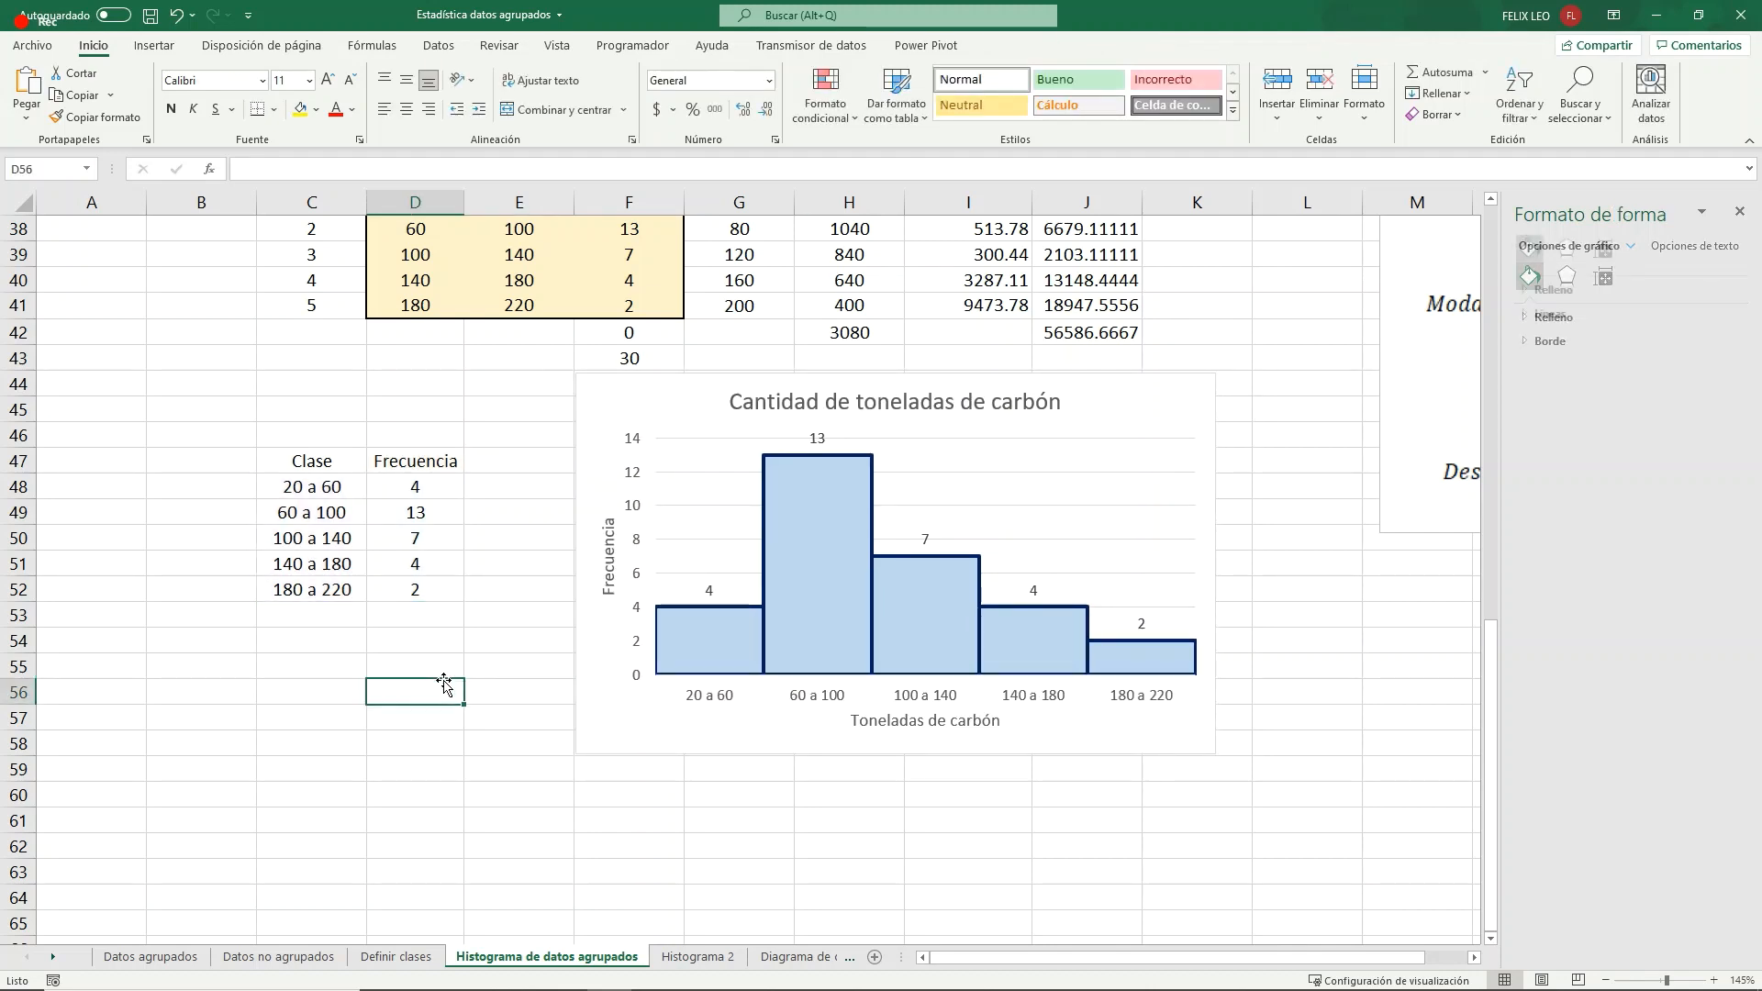
{"action": "left_click_drag", "start_coordinate": [303, 461], "coordinate": [419, 588]}
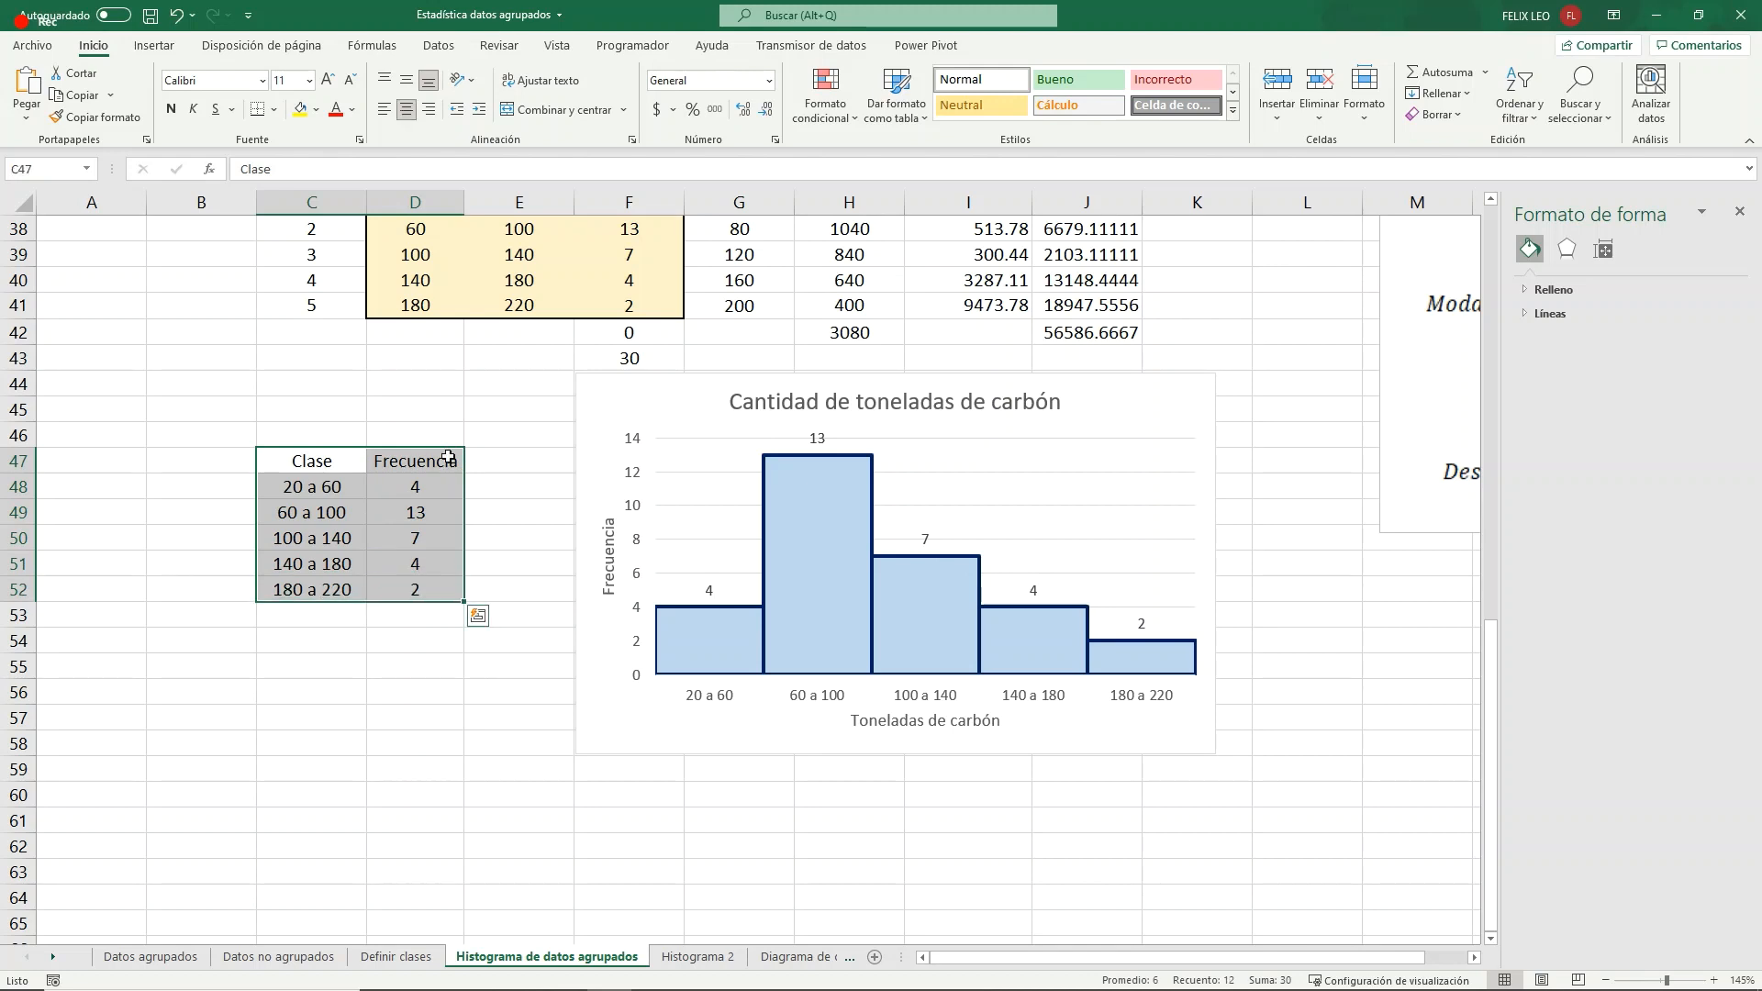
{"action": "left_click", "coordinate": [477, 615]}
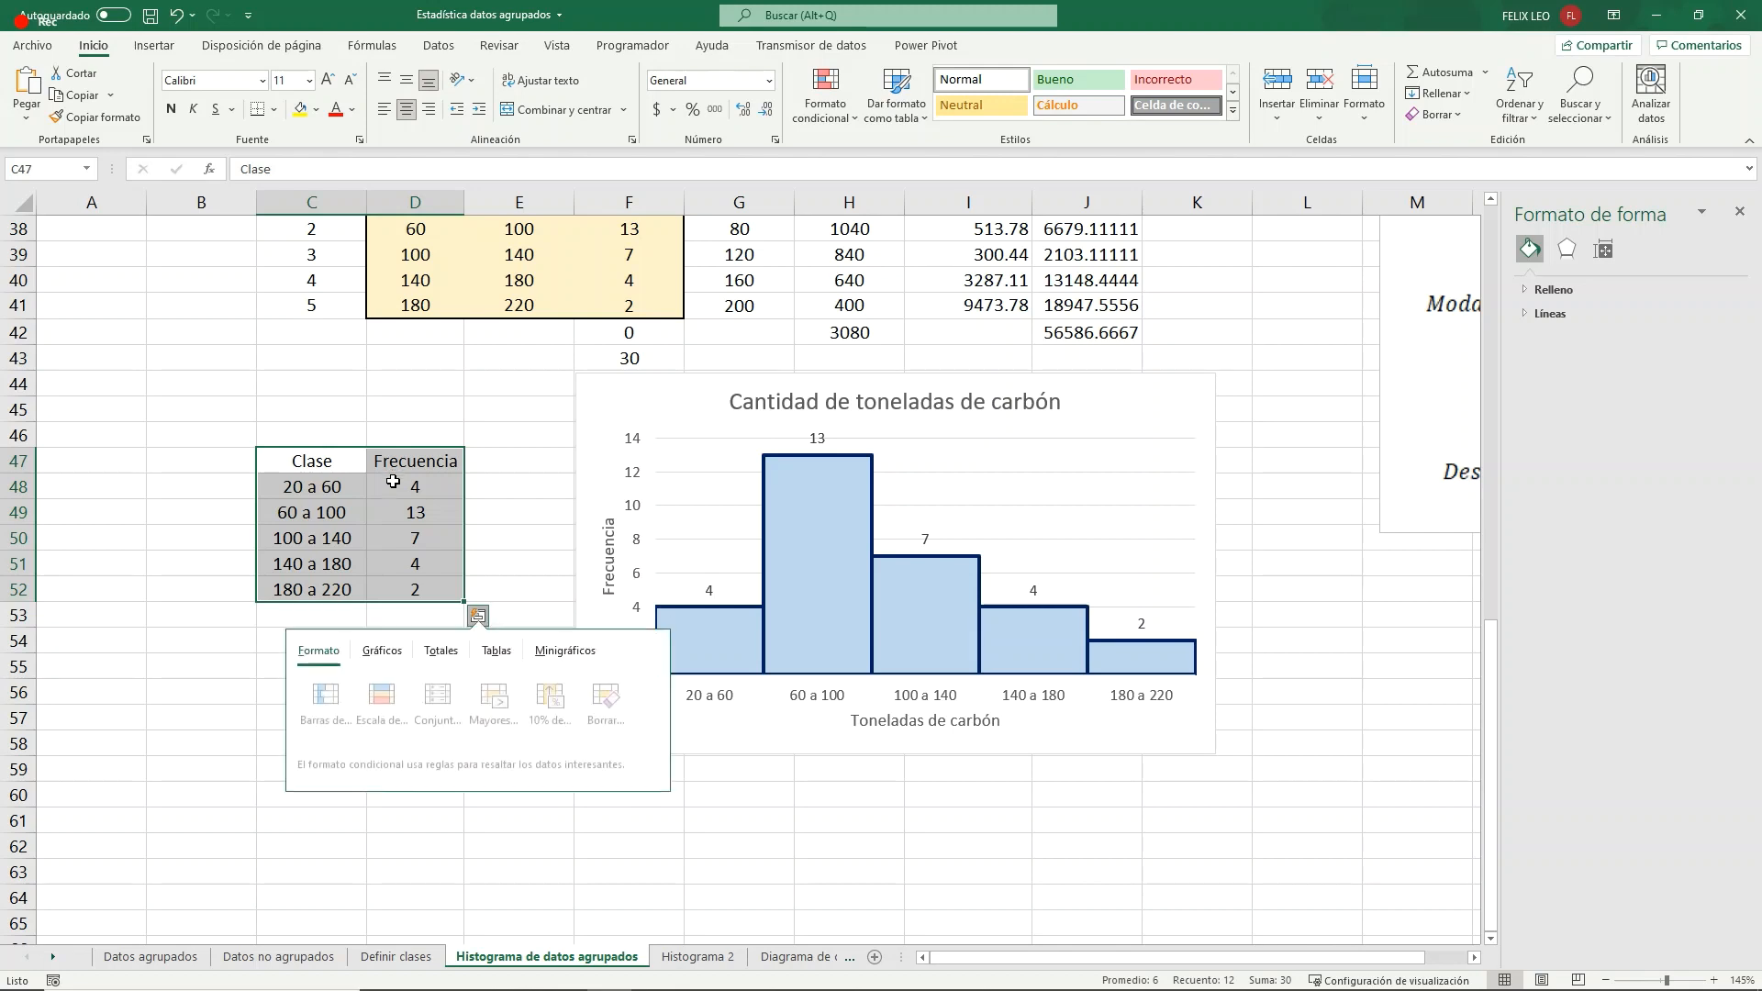
{"action": "left_click", "coordinate": [261, 642]}
- Copy the class and frequency table C47:D52, paste it as values at C63, and center the pasted cells
{"action": "left_click_drag", "start_coordinate": [311, 460], "coordinate": [415, 589]}
{"action": "key", "text": "ctrl+c"}
{"action": "scroll", "coordinate": [405, 734], "scroll_direction": "down", "scroll_amount": 4}
{"action": "left_click", "coordinate": [334, 567]}
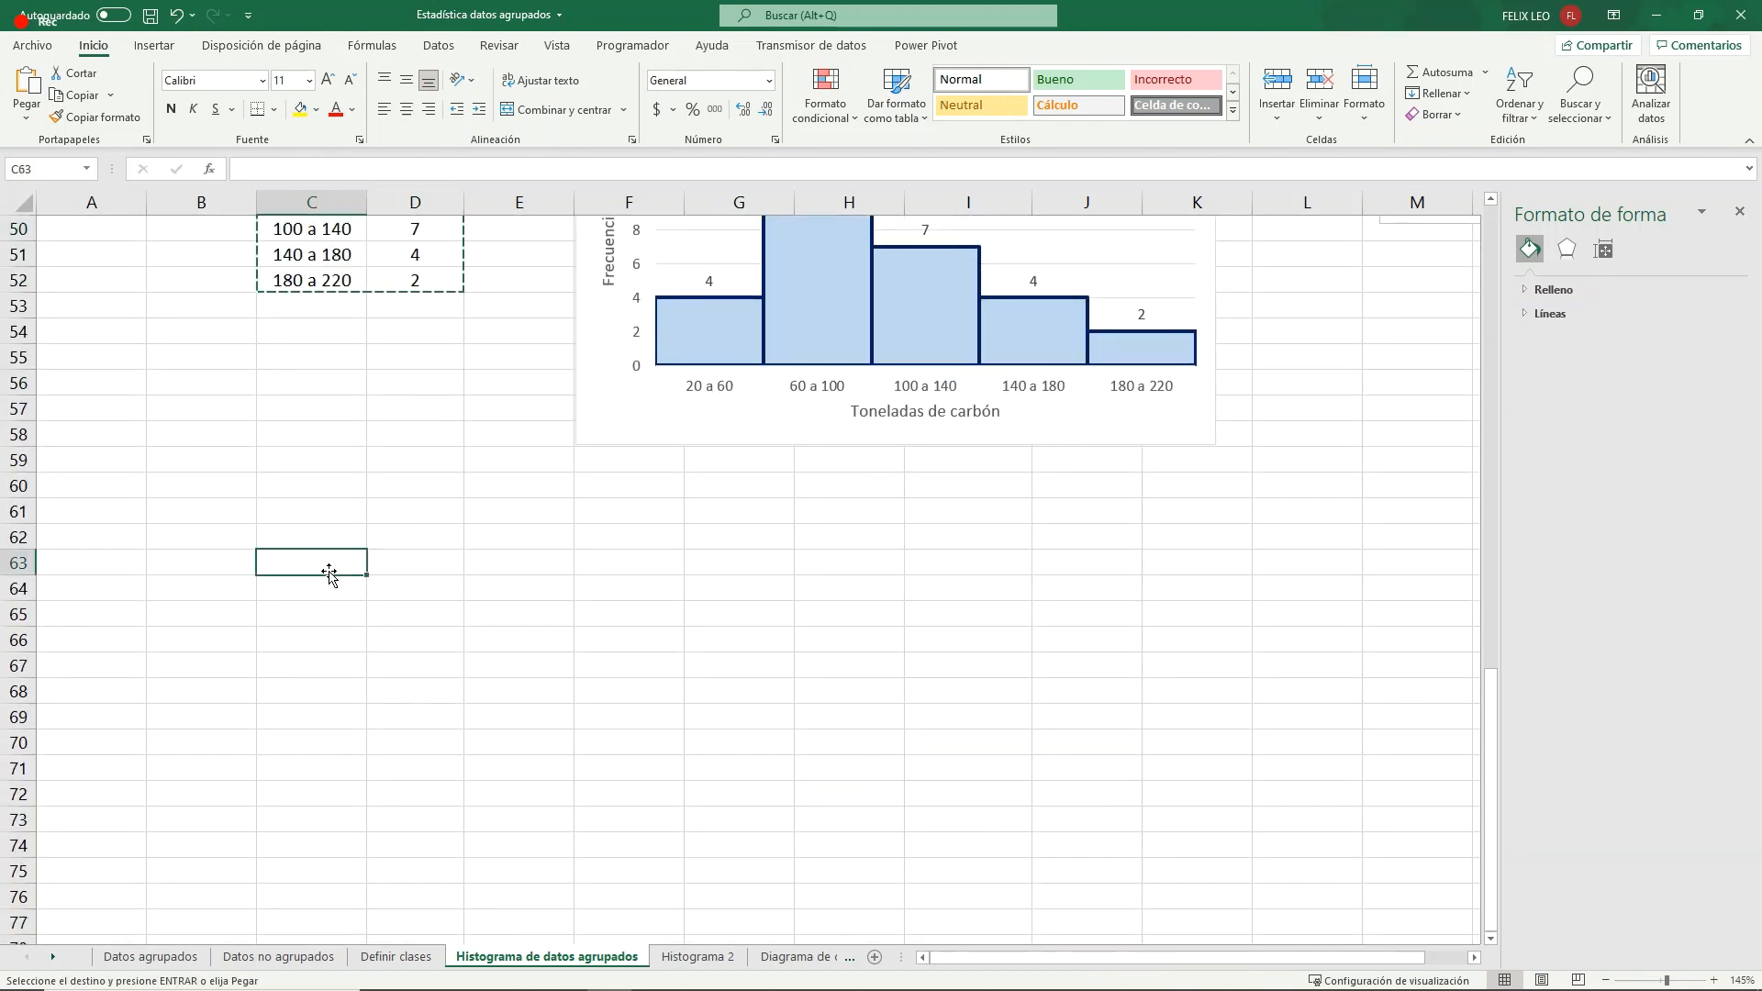
{"action": "right_click", "coordinate": [332, 569]}
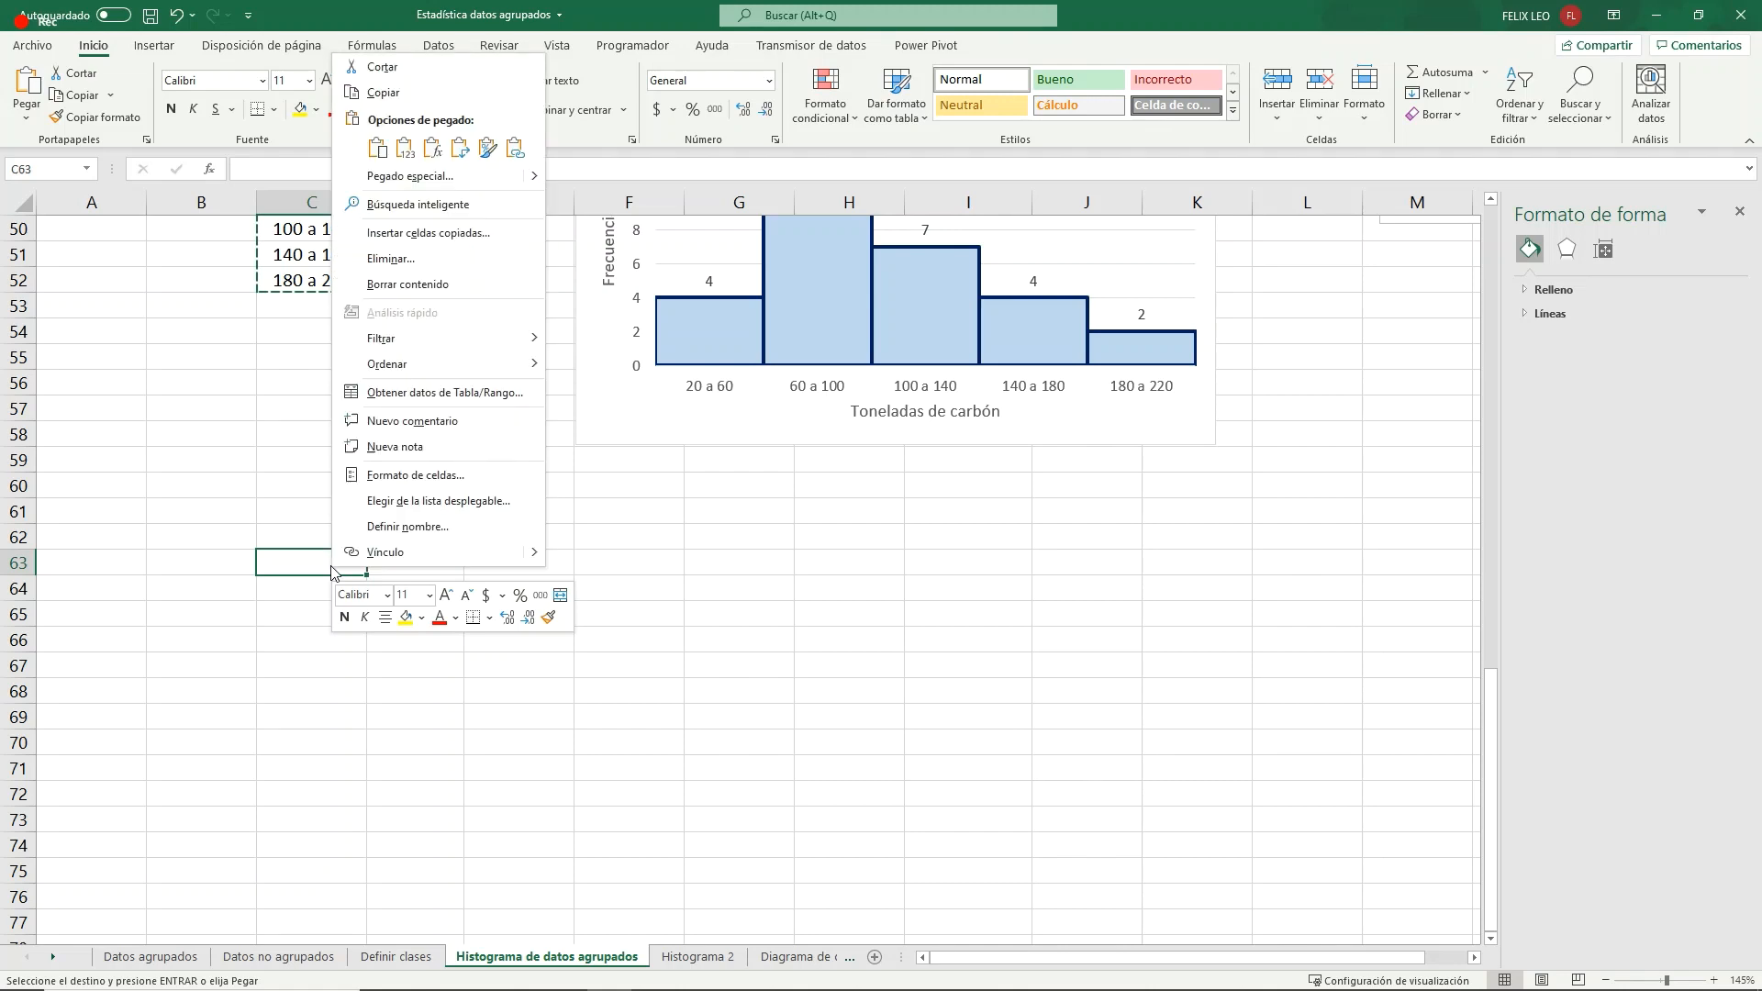
{"action": "left_click", "coordinate": [404, 147]}
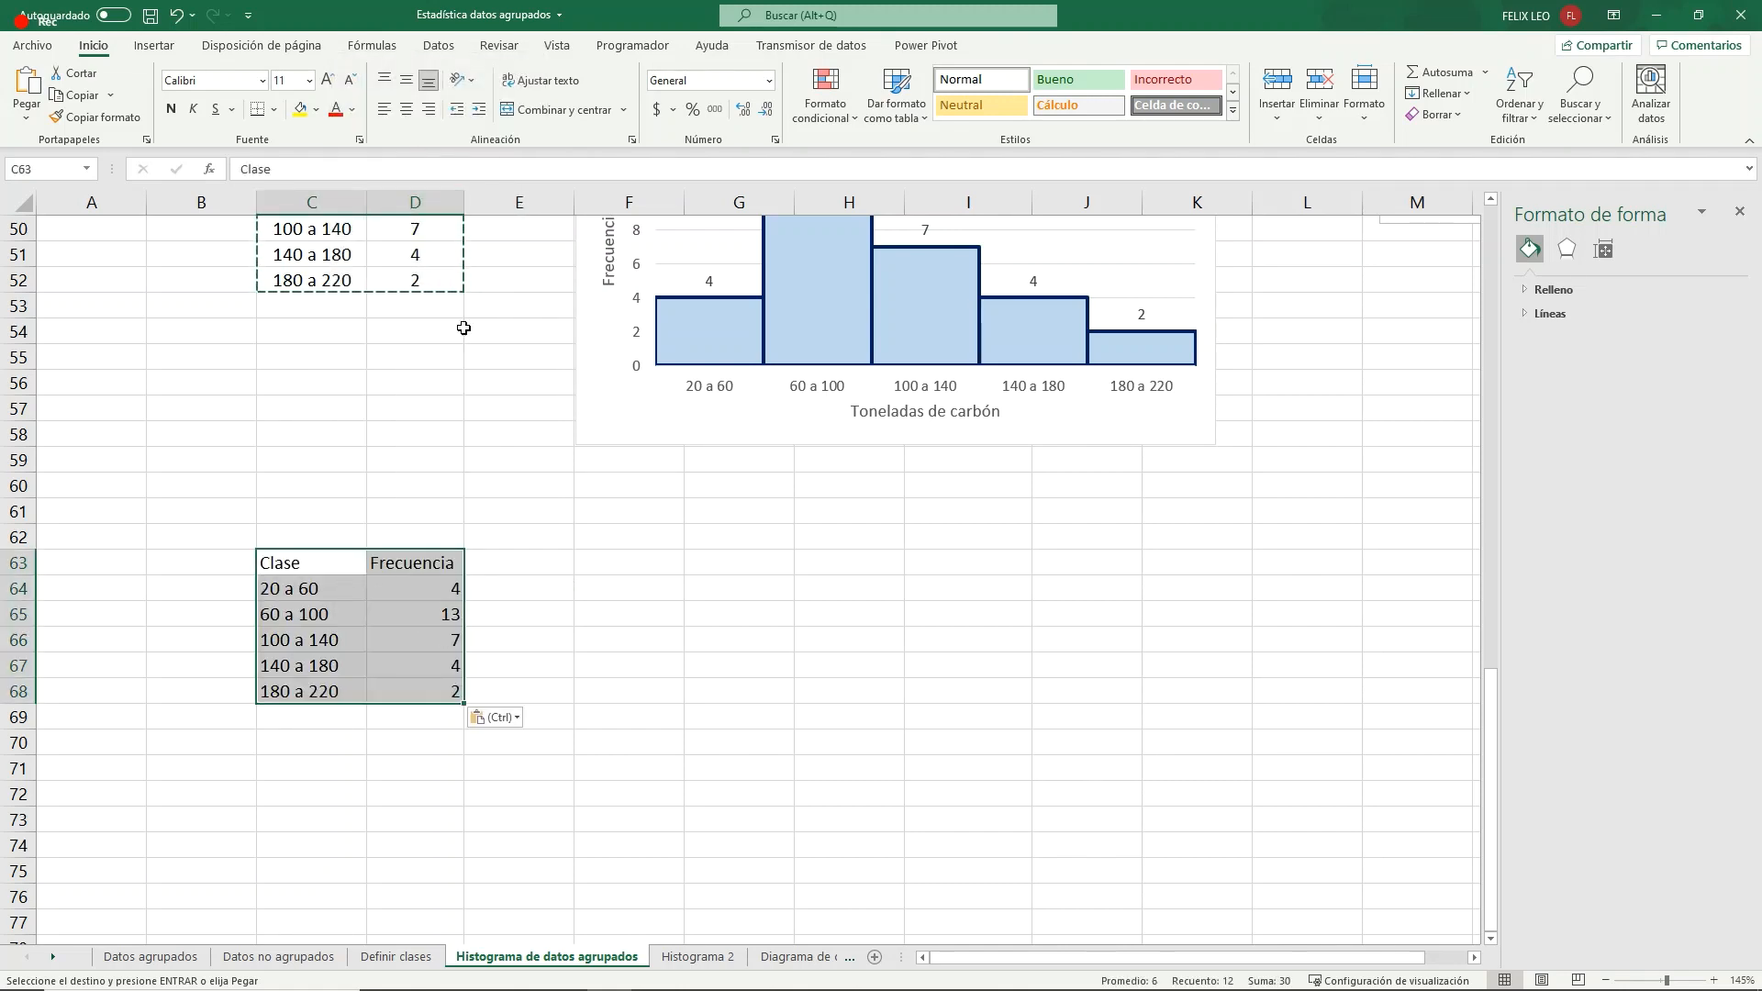
{"action": "left_click", "coordinate": [415, 110]}
- Enter the header "Frecuencia relativa" in E63, beside the copied table's Frecuencia header
{"action": "left_click", "coordinate": [520, 563]}
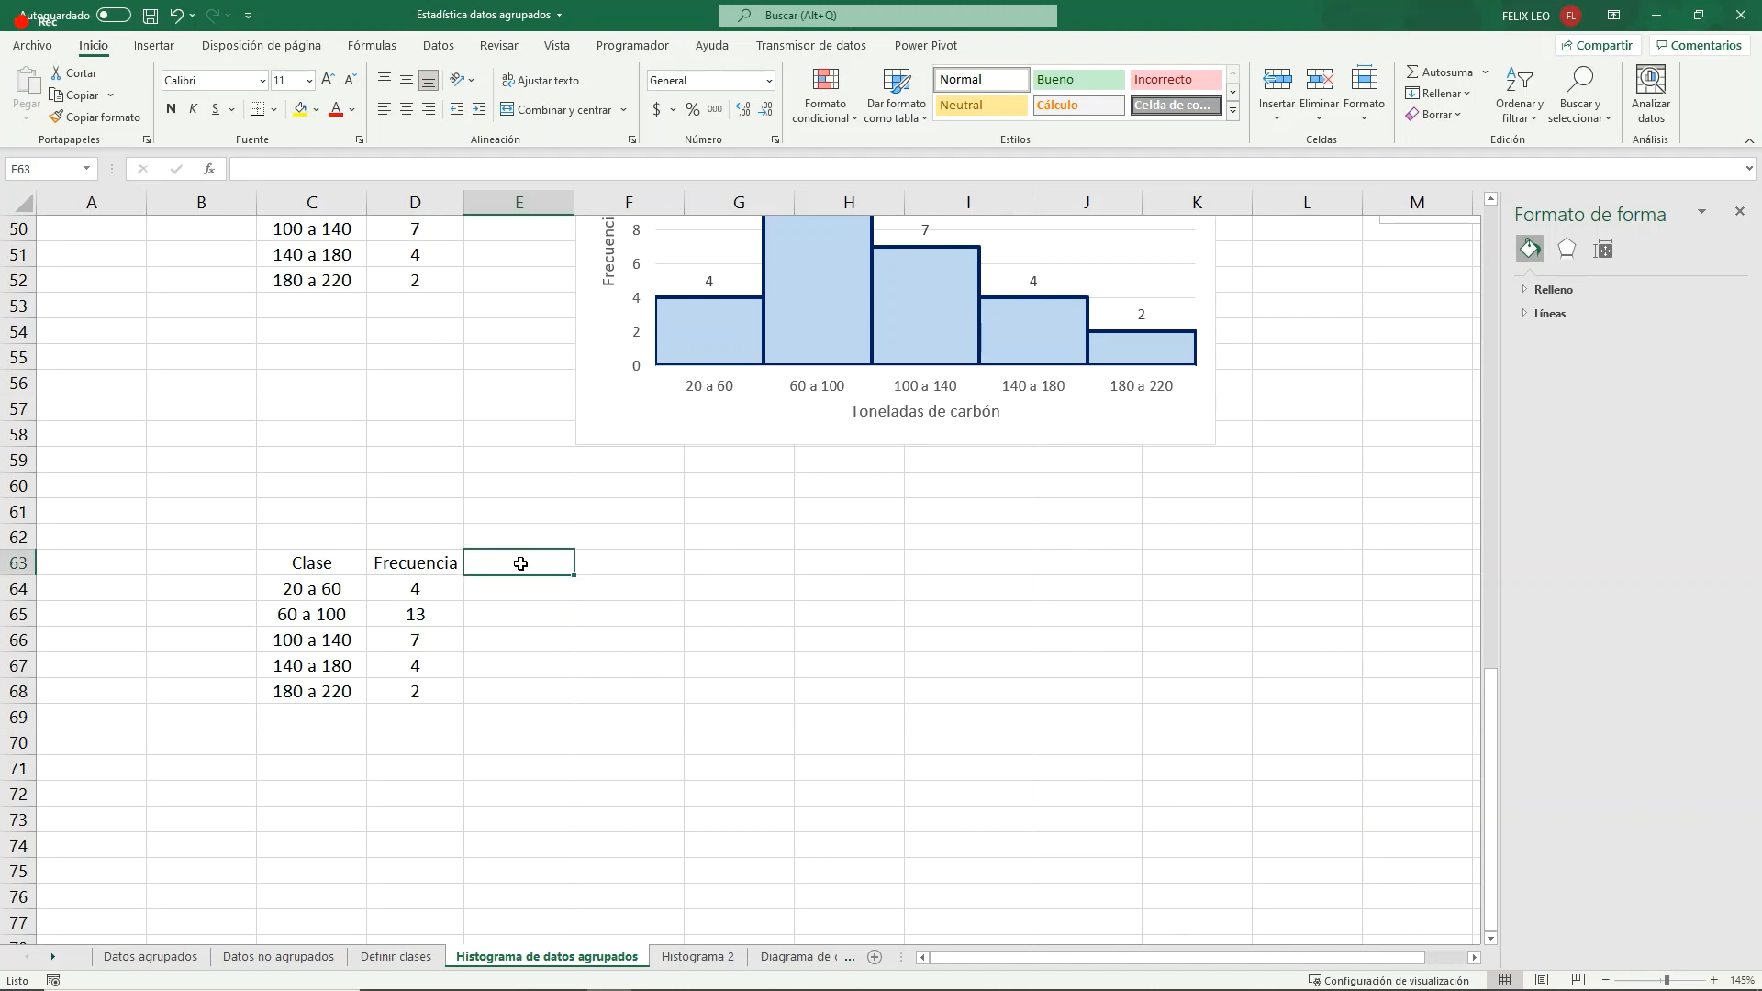
{"action": "type", "text": "F"}
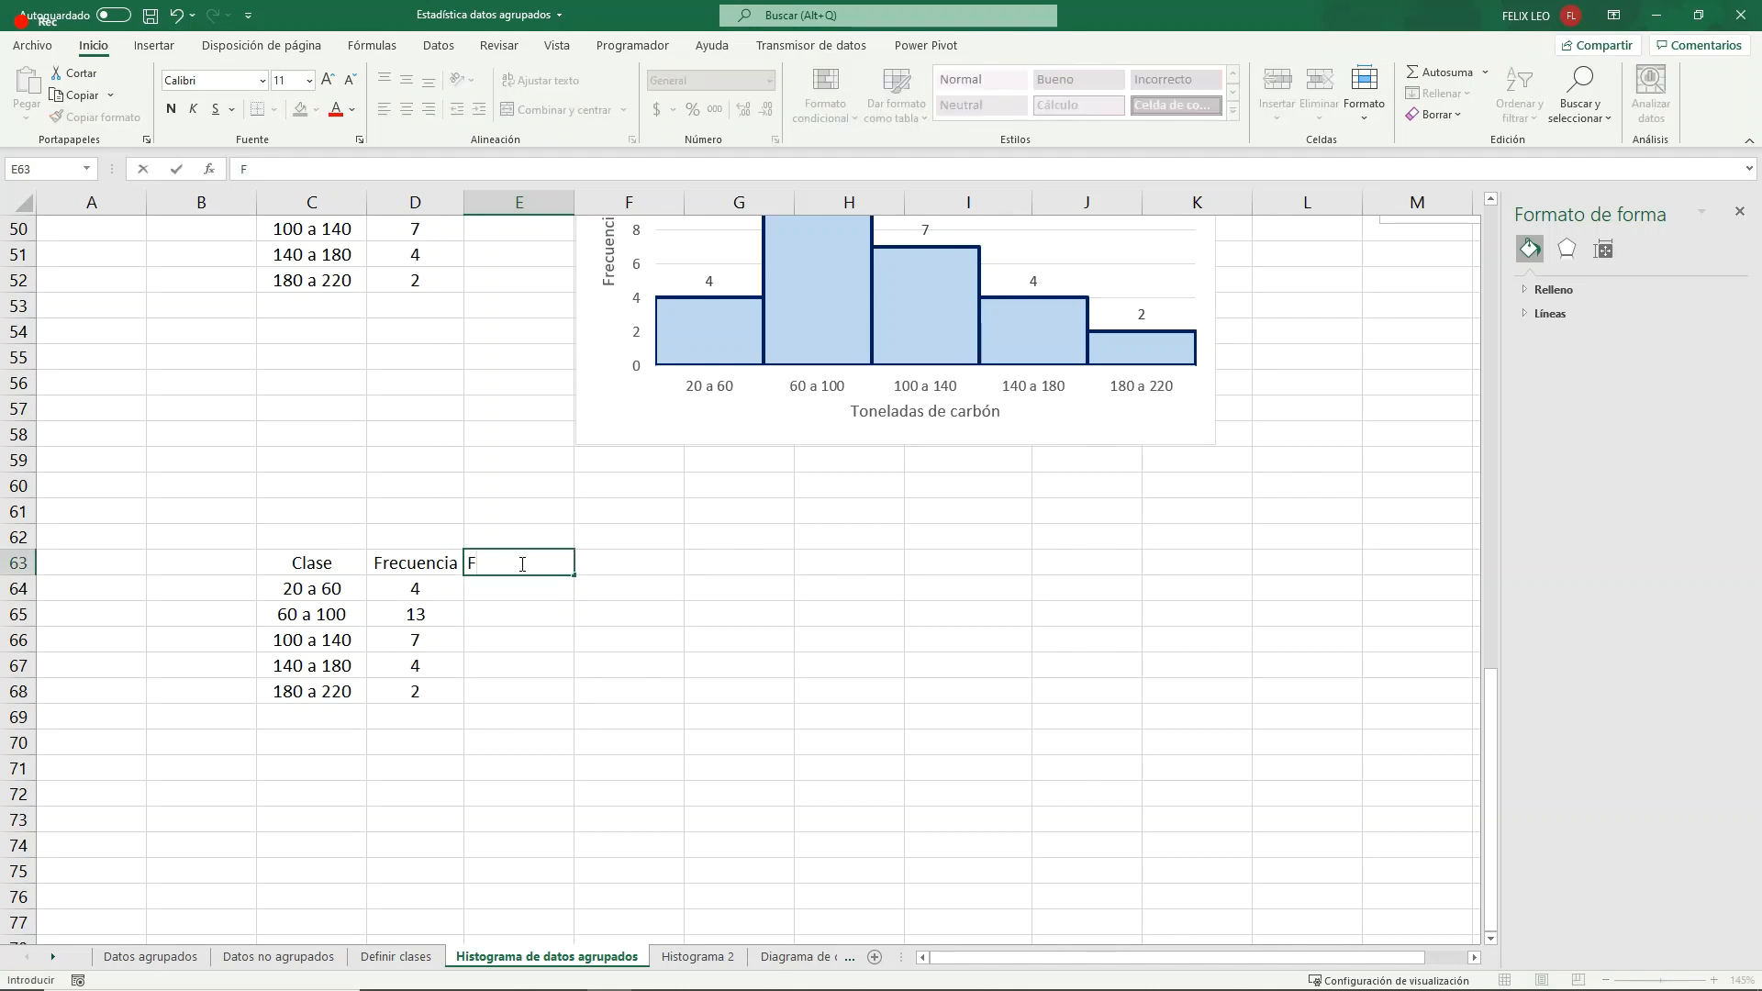
{"action": "type", "text": "recuencia relativa"}
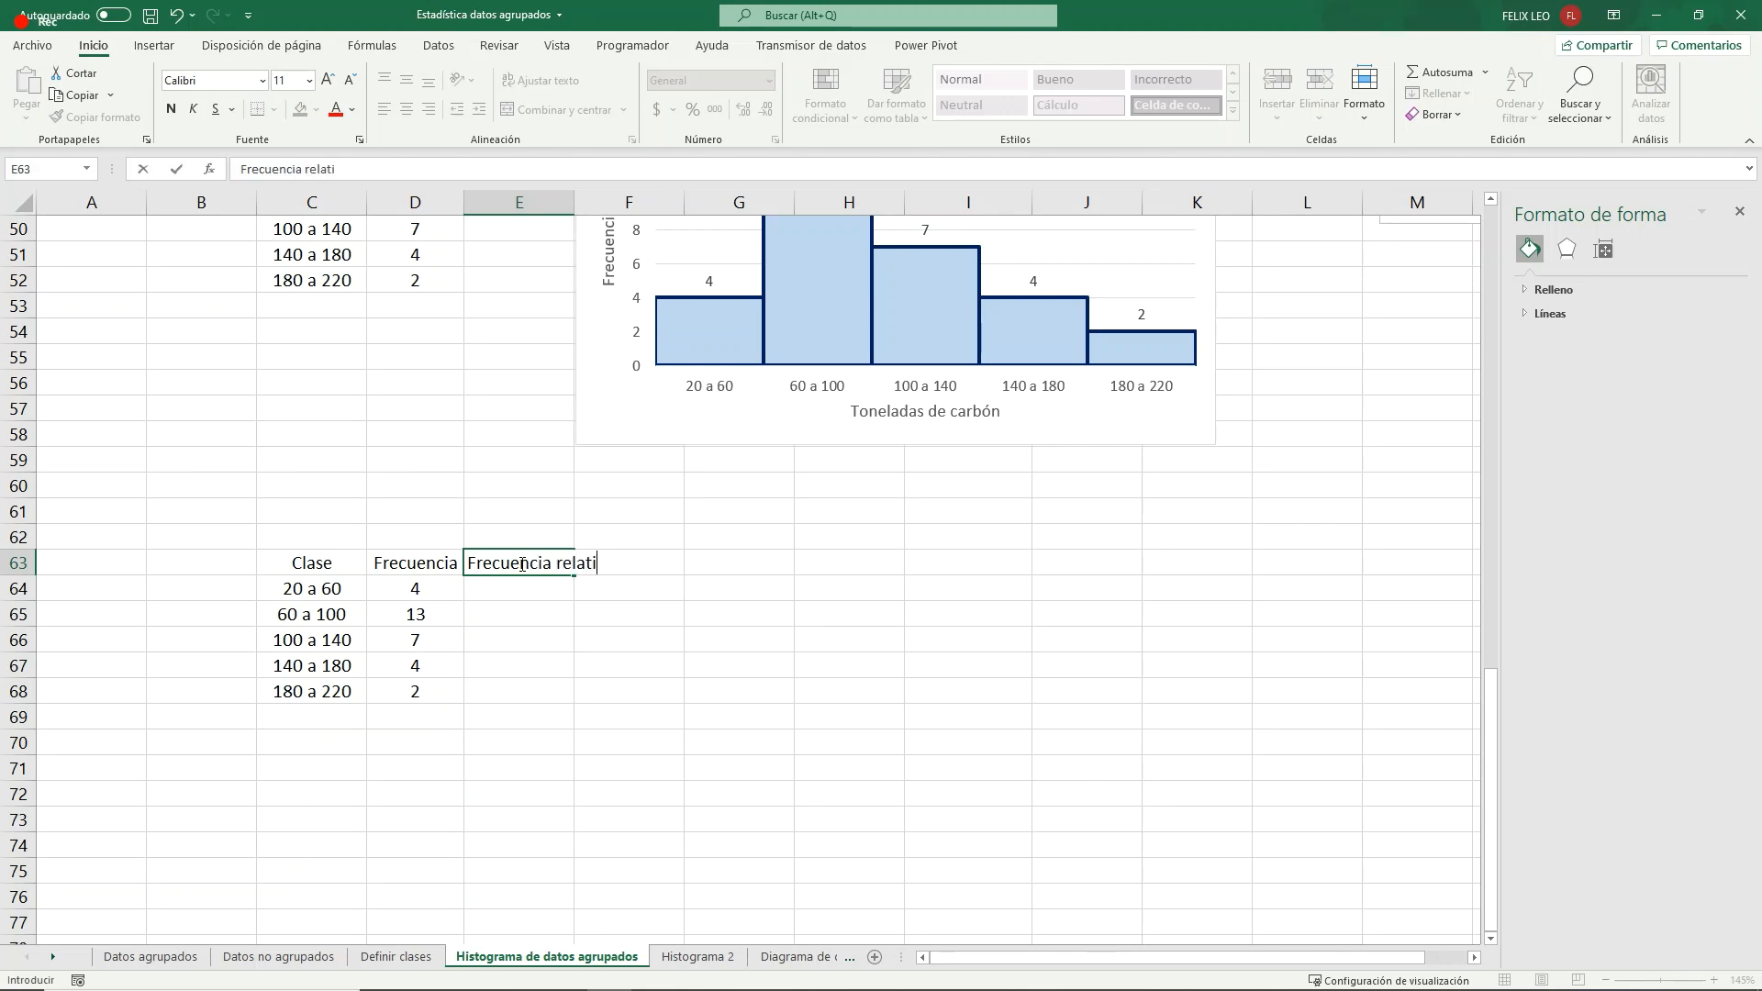
{"action": "key", "text": "Return"}
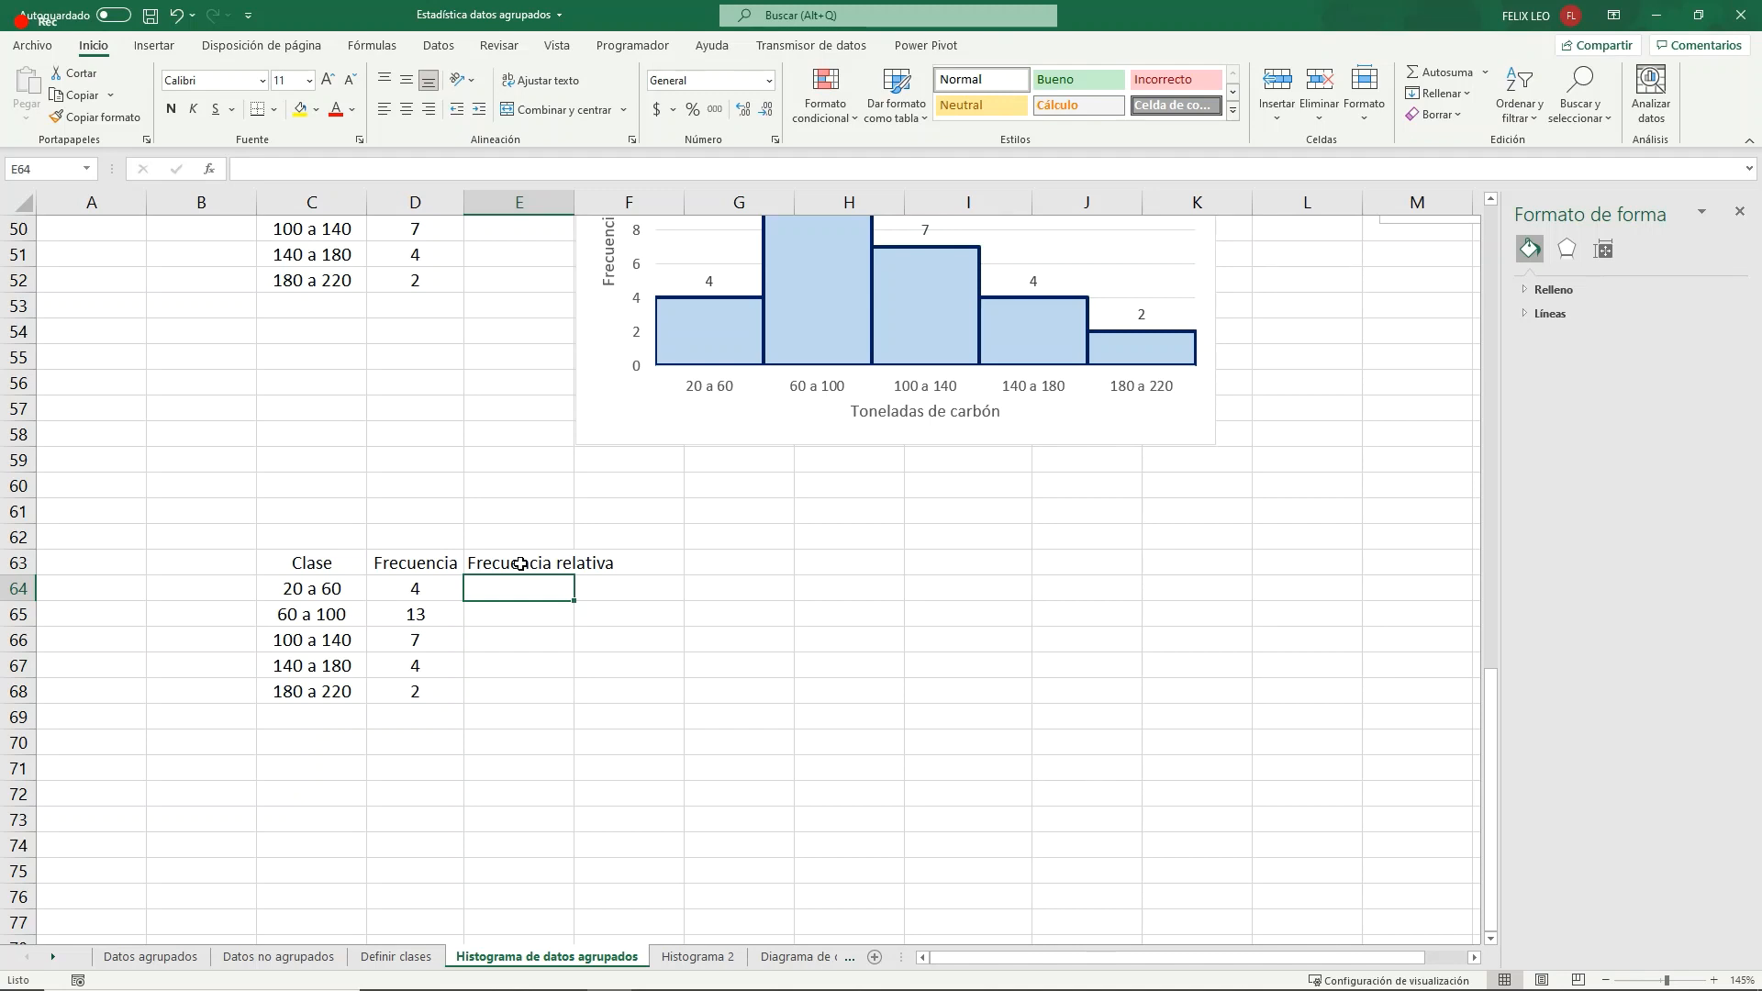
- Sum the frequencies D64:D68 in D69 and make the total bold
{"action": "left_click", "coordinate": [395, 715]}
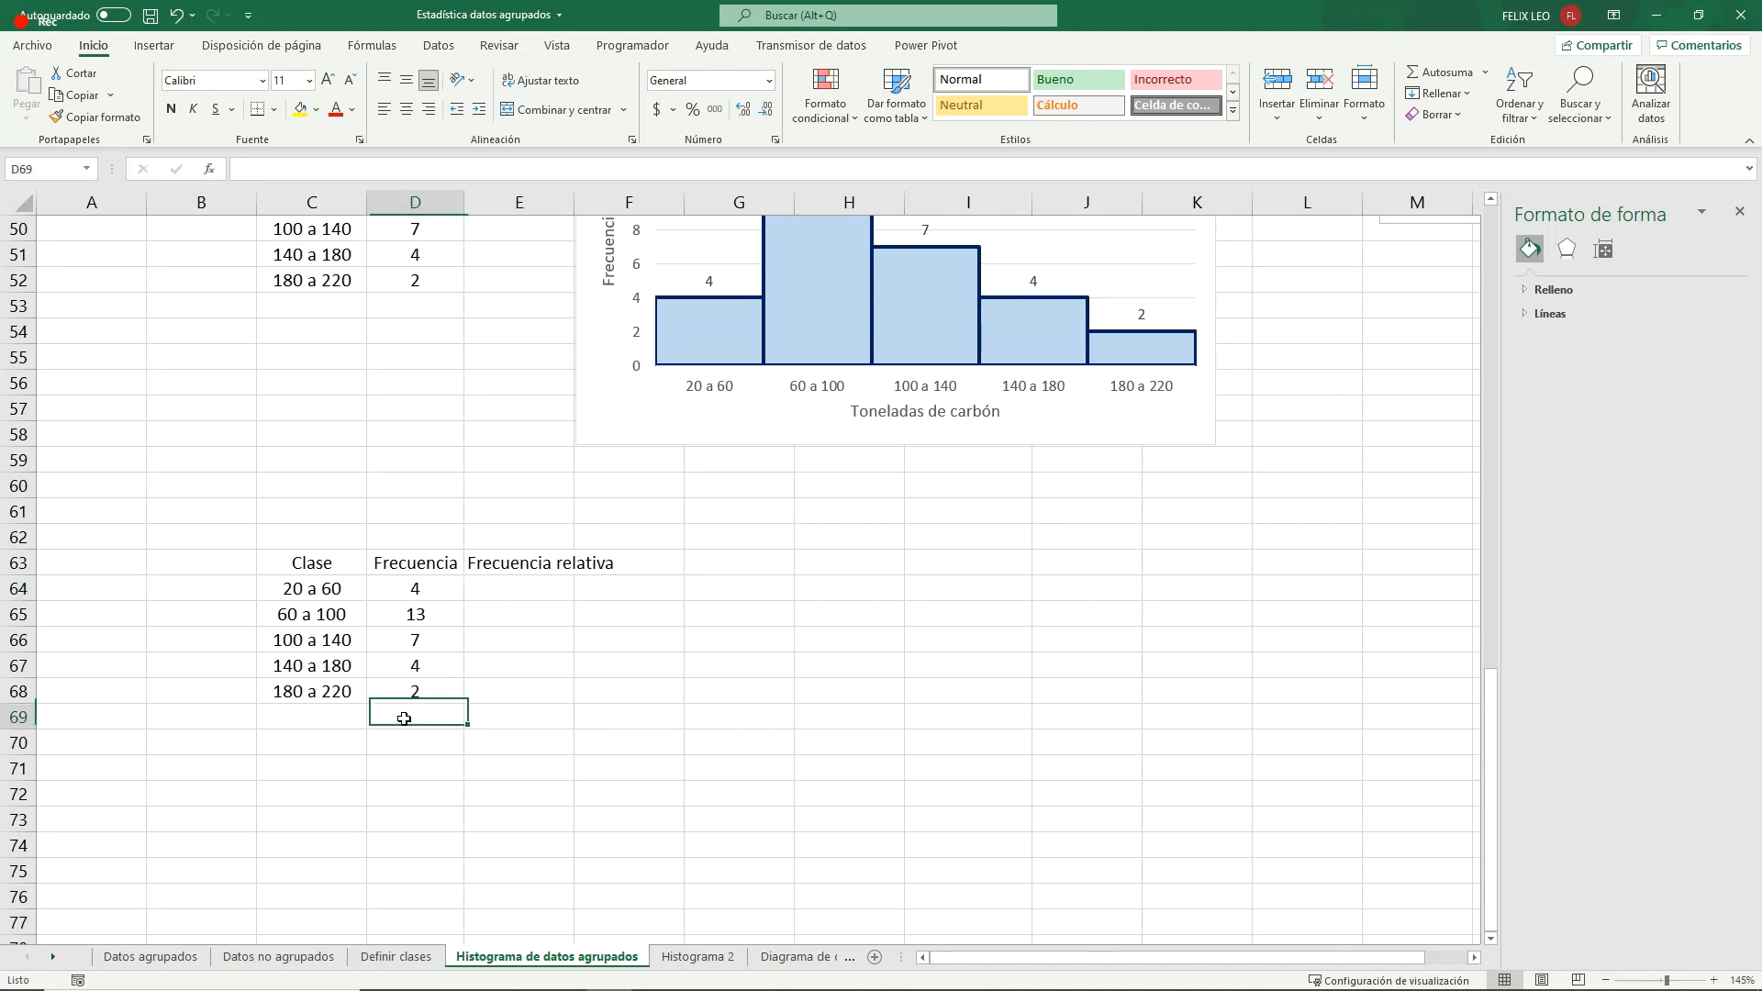
{"action": "left_click", "coordinate": [1439, 71]}
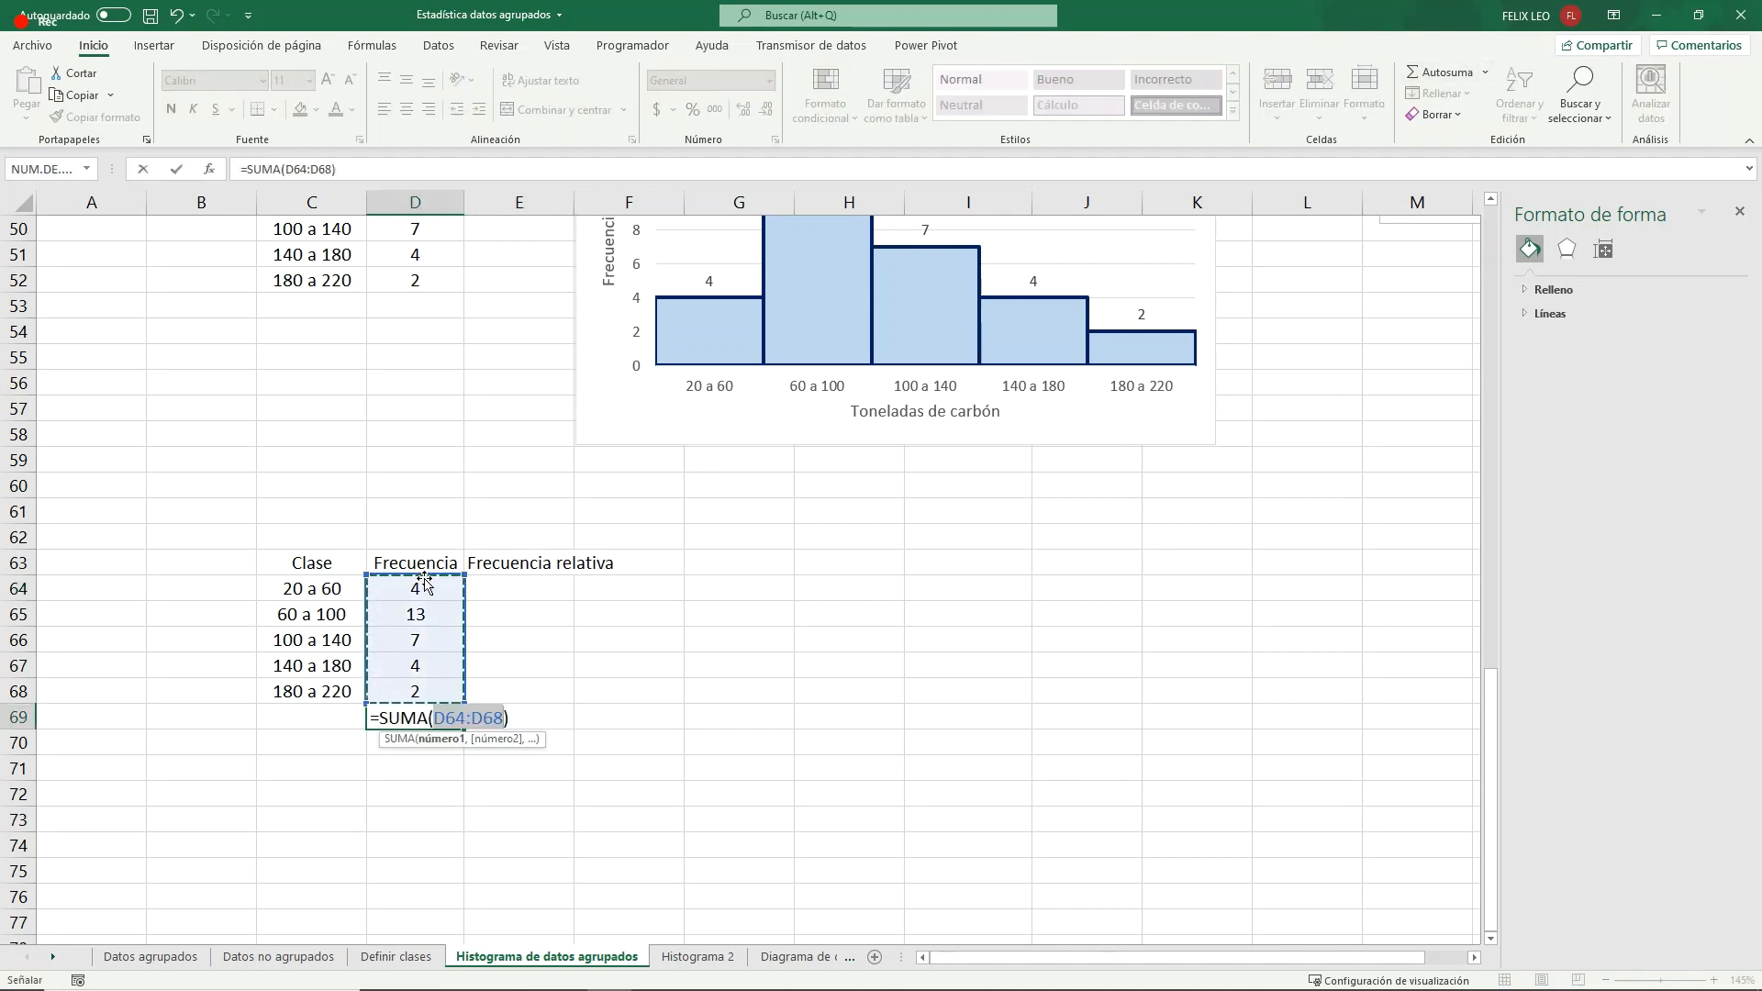
{"action": "left_click_drag", "start_coordinate": [418, 589], "coordinate": [418, 699]}
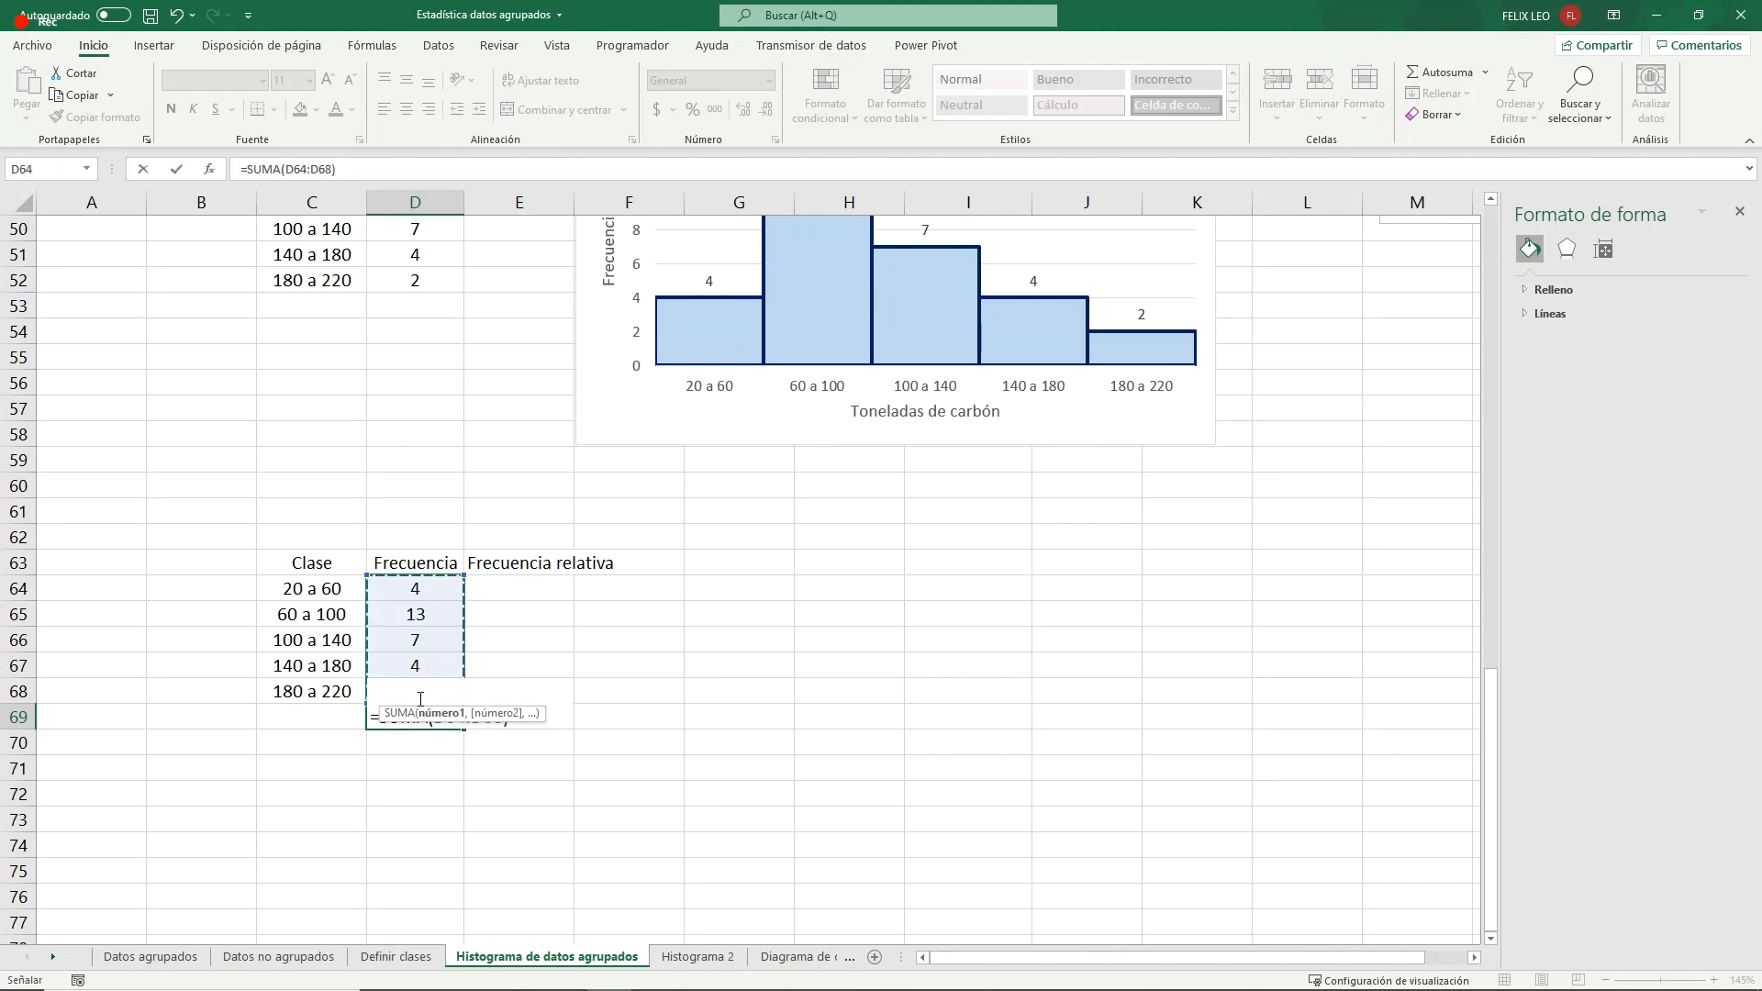
{"action": "key", "text": "Return"}
{"action": "left_click", "coordinate": [429, 720]}
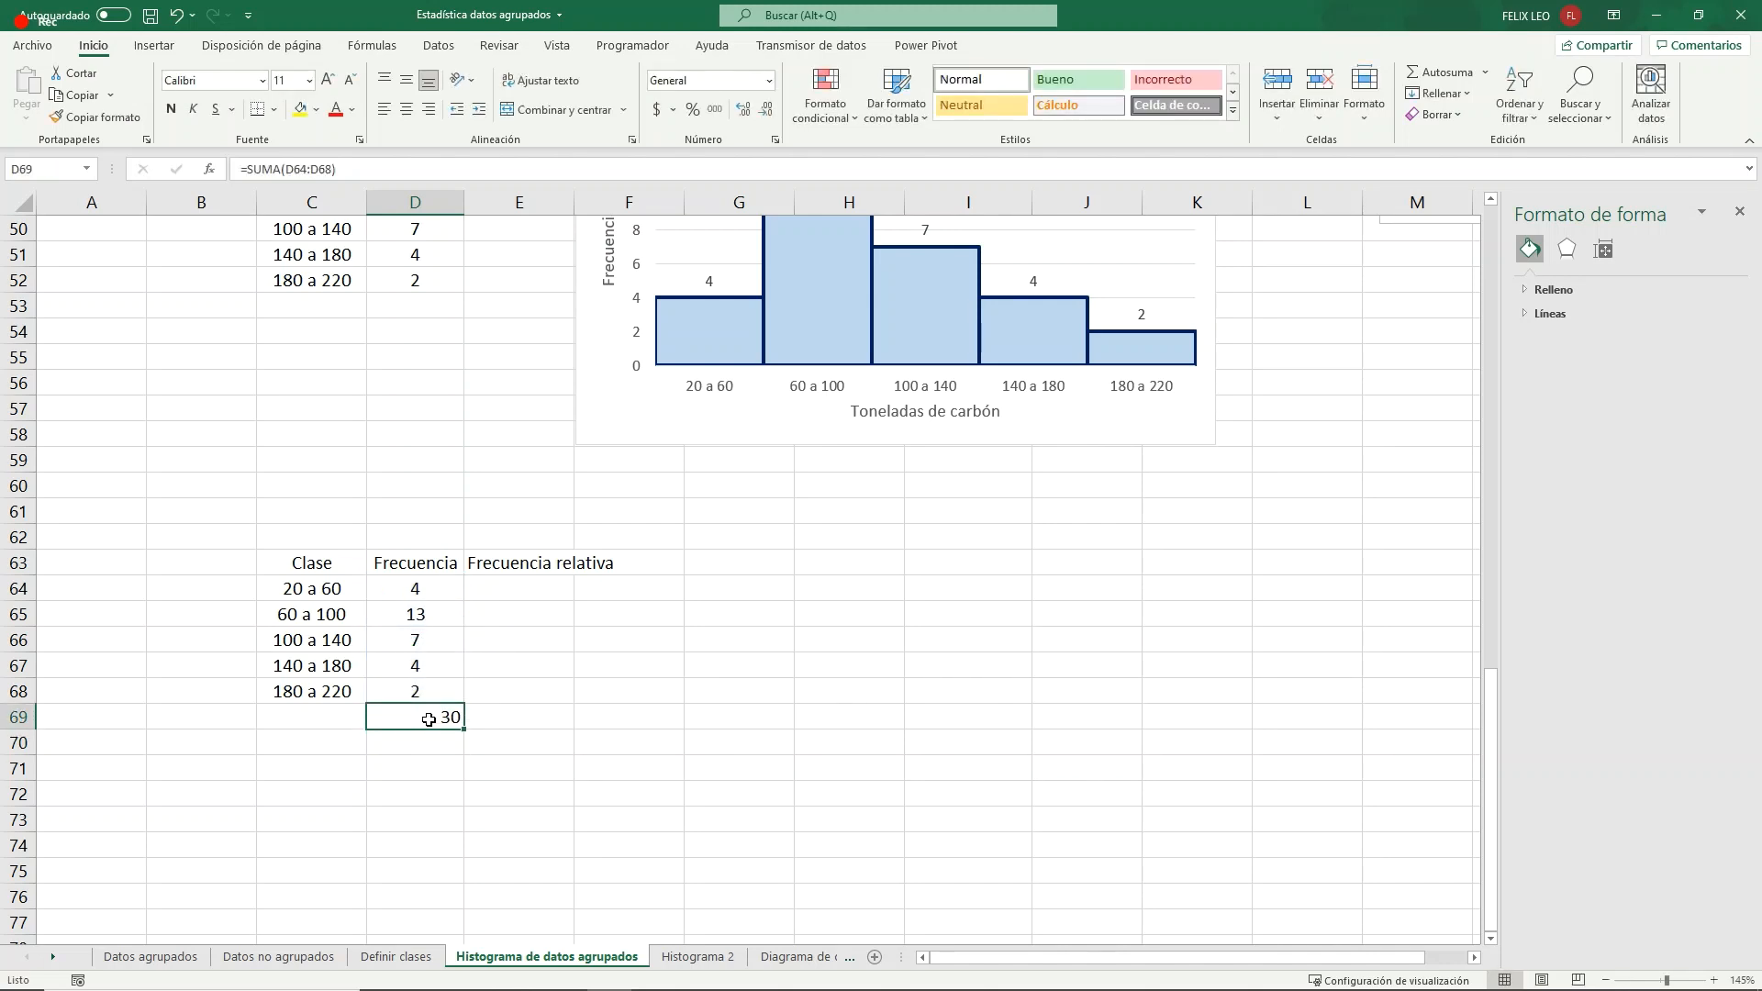
{"action": "left_click", "coordinate": [170, 109]}
- Calculate the first class's relative frequency in E64 with the formula =D64/$D$69
{"action": "left_click", "coordinate": [502, 590]}
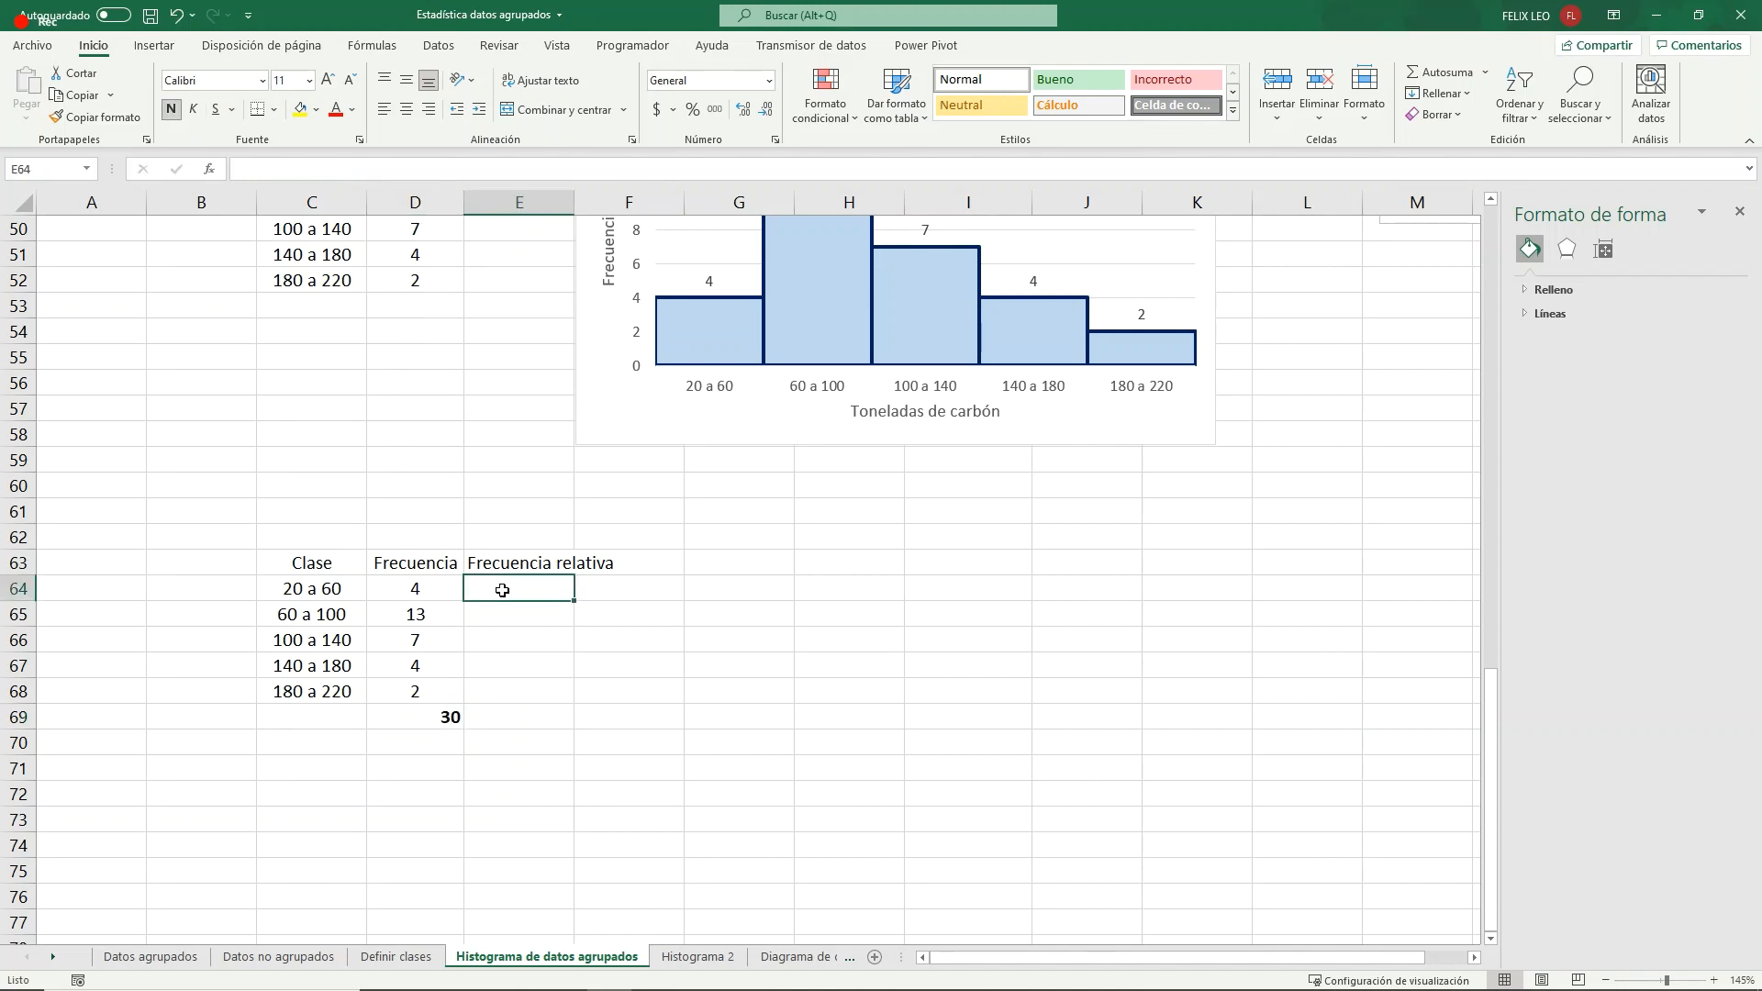
{"action": "type", "text": "="}
{"action": "key", "text": "Left"}
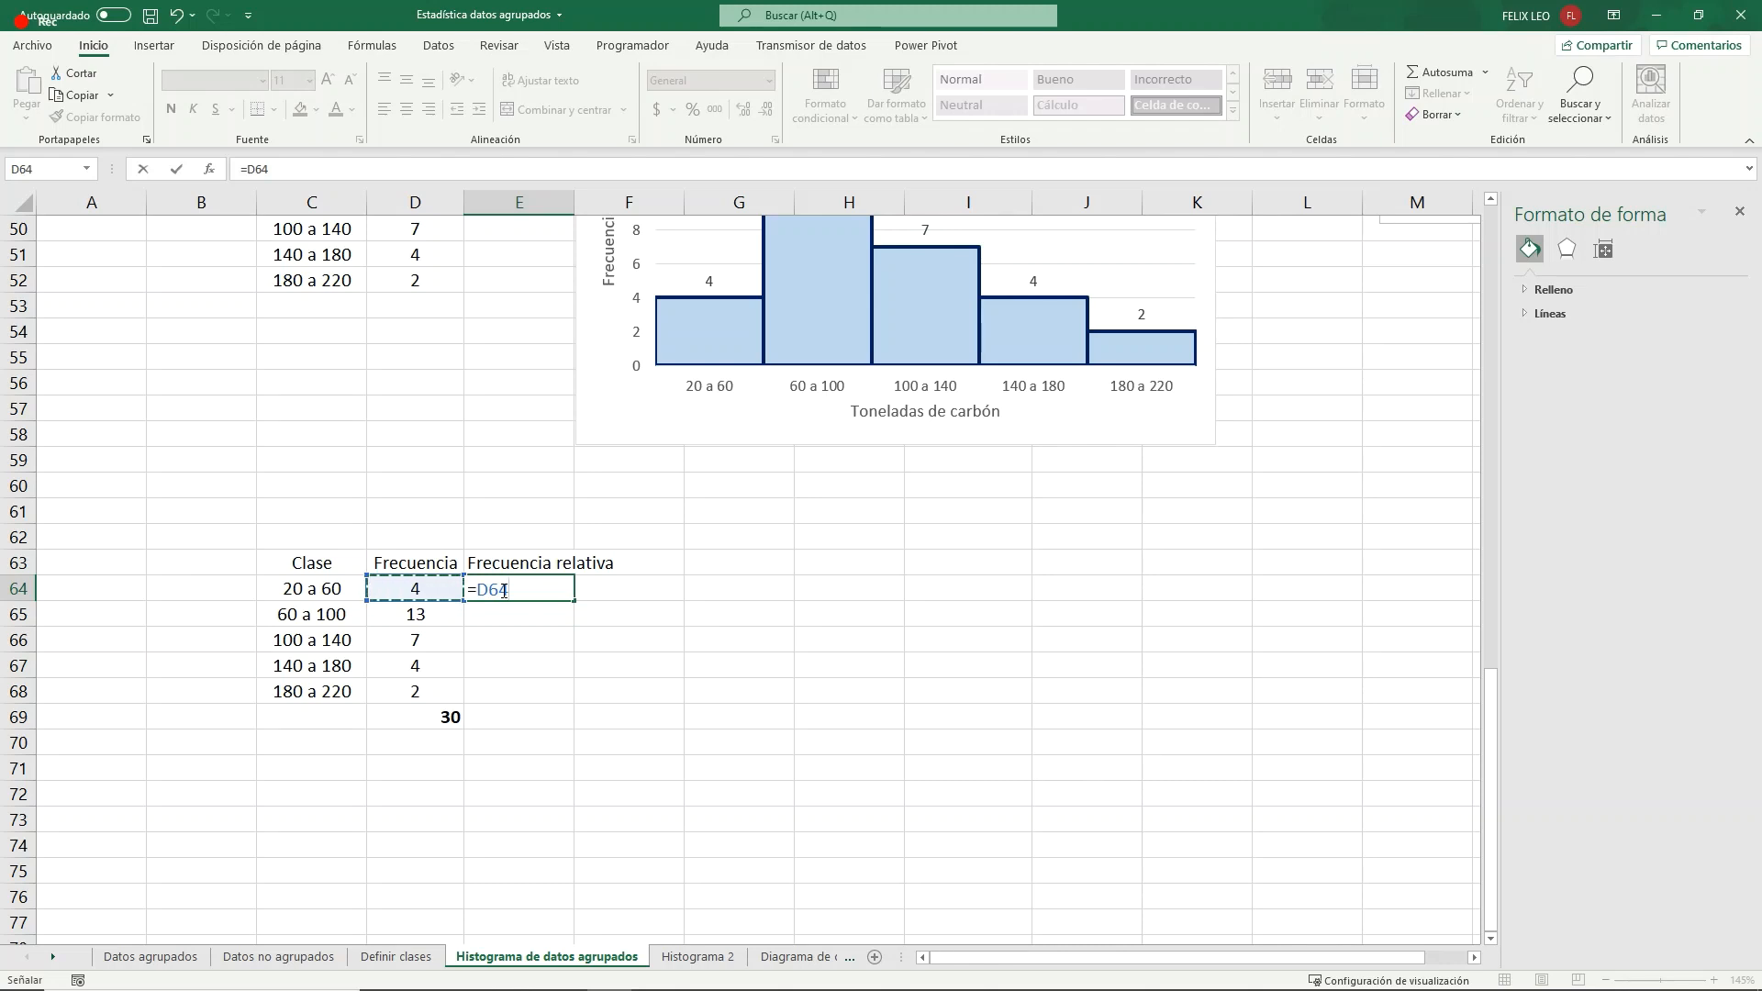
{"action": "type", "text": "/"}
{"action": "left_click", "coordinate": [435, 721]}
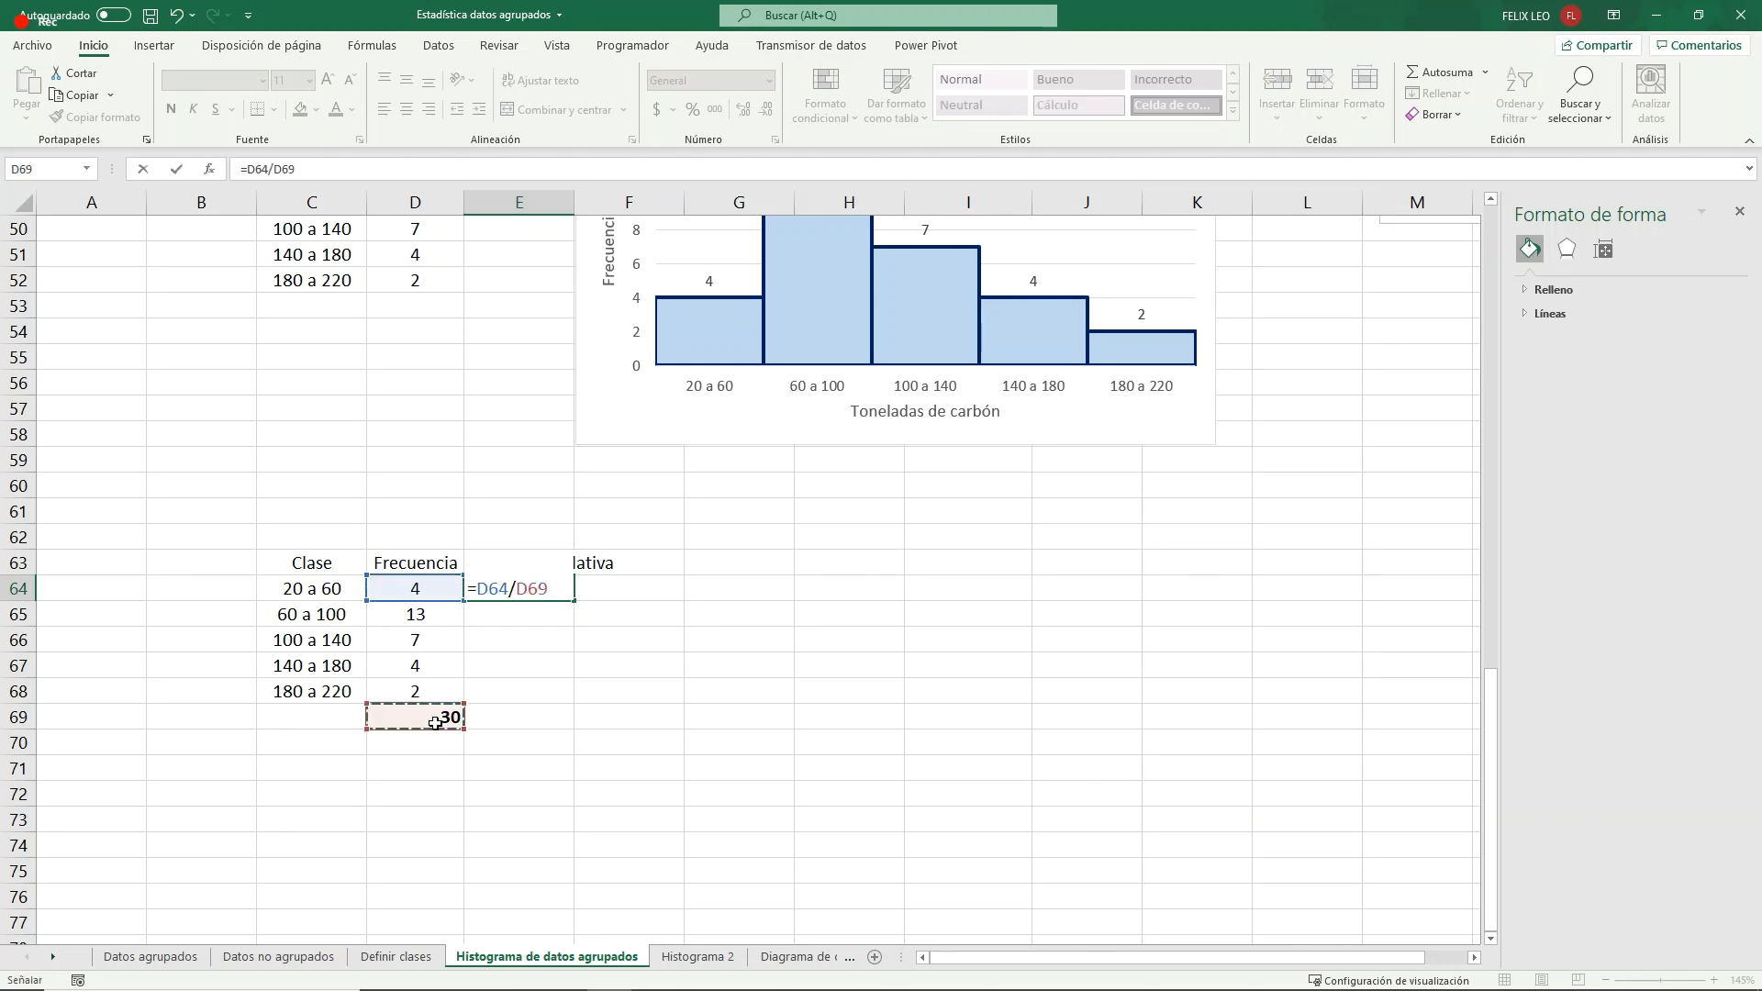
{"action": "key", "text": "F4"}
{"action": "key", "text": "Return"}
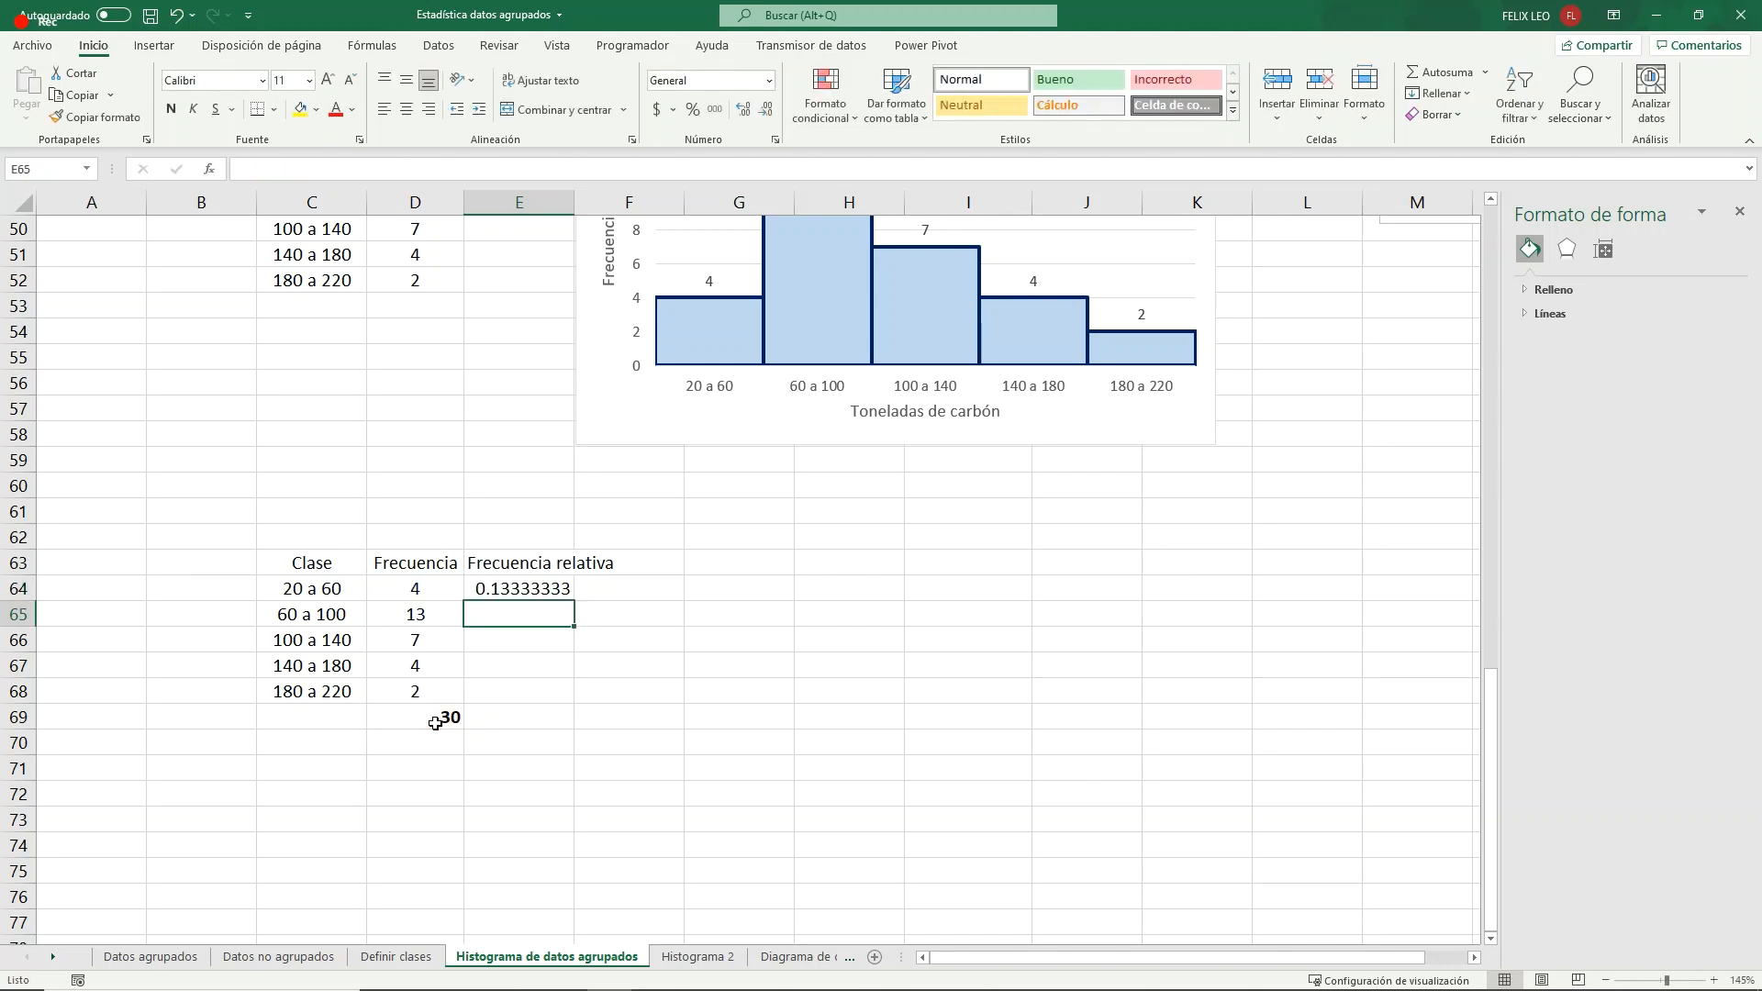
- Display E64 with three decimal places and fill its relative frequency formula down through E68
{"action": "key", "text": "Up"}
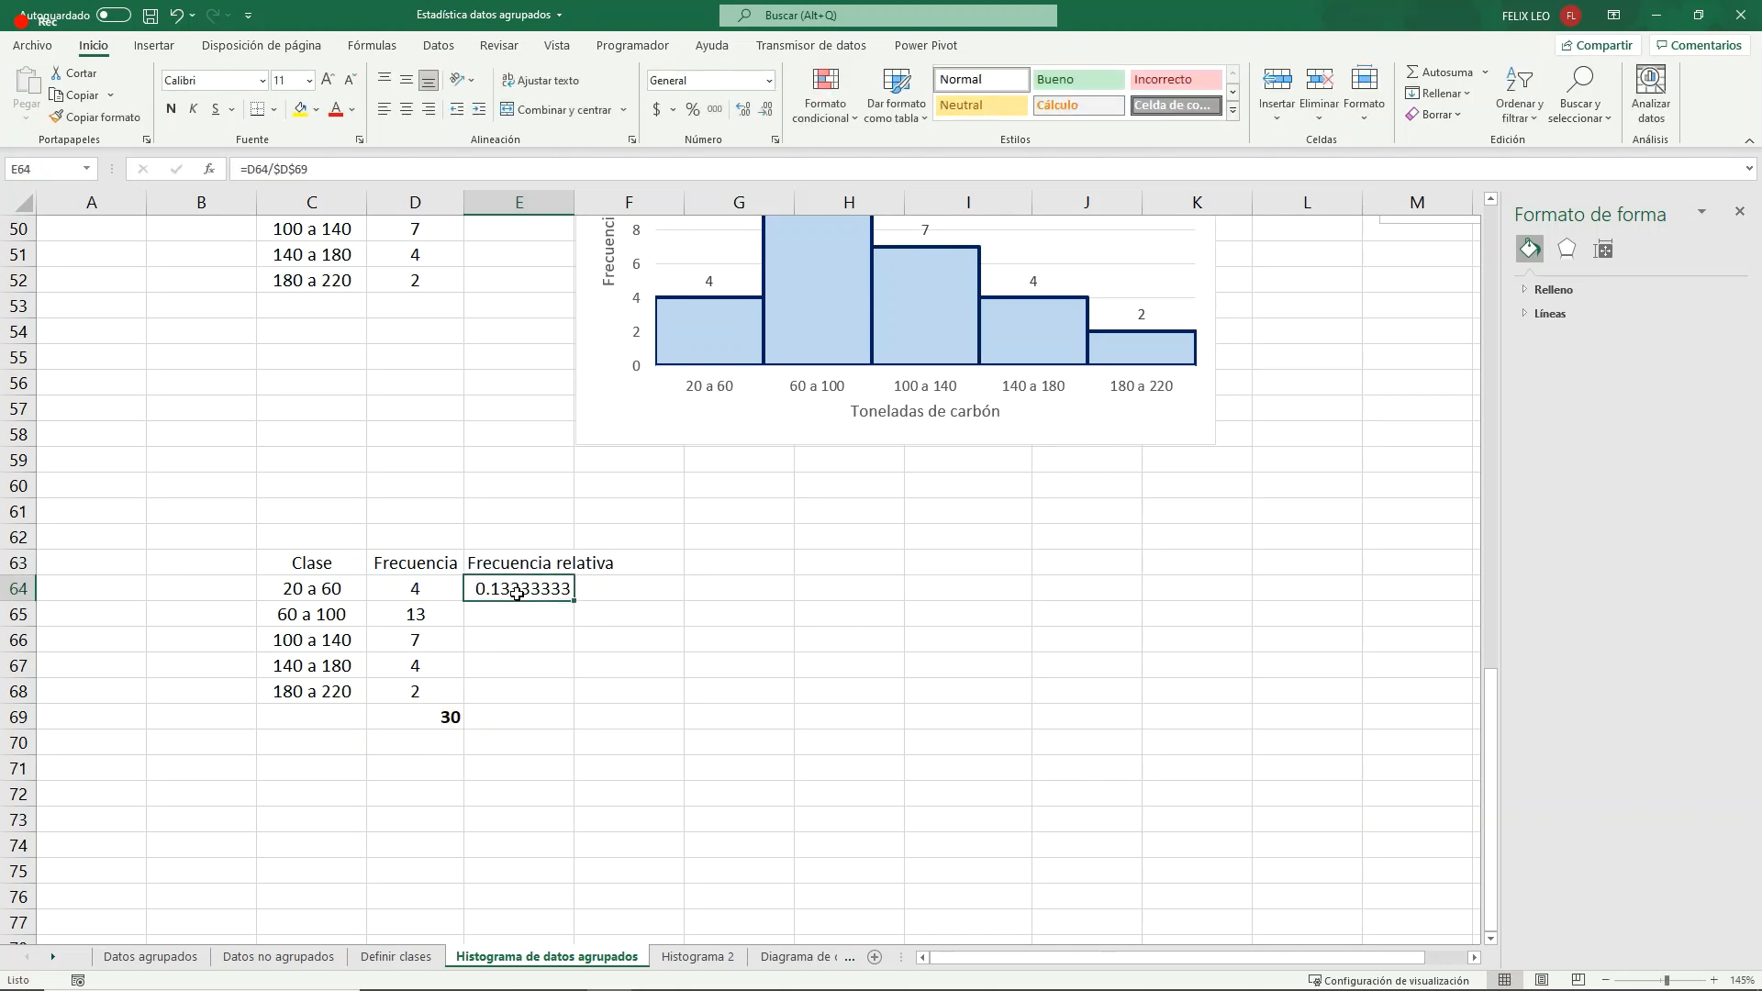
{"action": "left_click", "coordinate": [769, 112]}
{"action": "left_click", "coordinate": [768, 112]}
{"action": "left_click", "coordinate": [769, 112]}
{"action": "left_click", "coordinate": [768, 112]}
{"action": "left_click", "coordinate": [769, 112]}
{"action": "left_click_drag", "start_coordinate": [575, 601], "coordinate": [586, 699]}
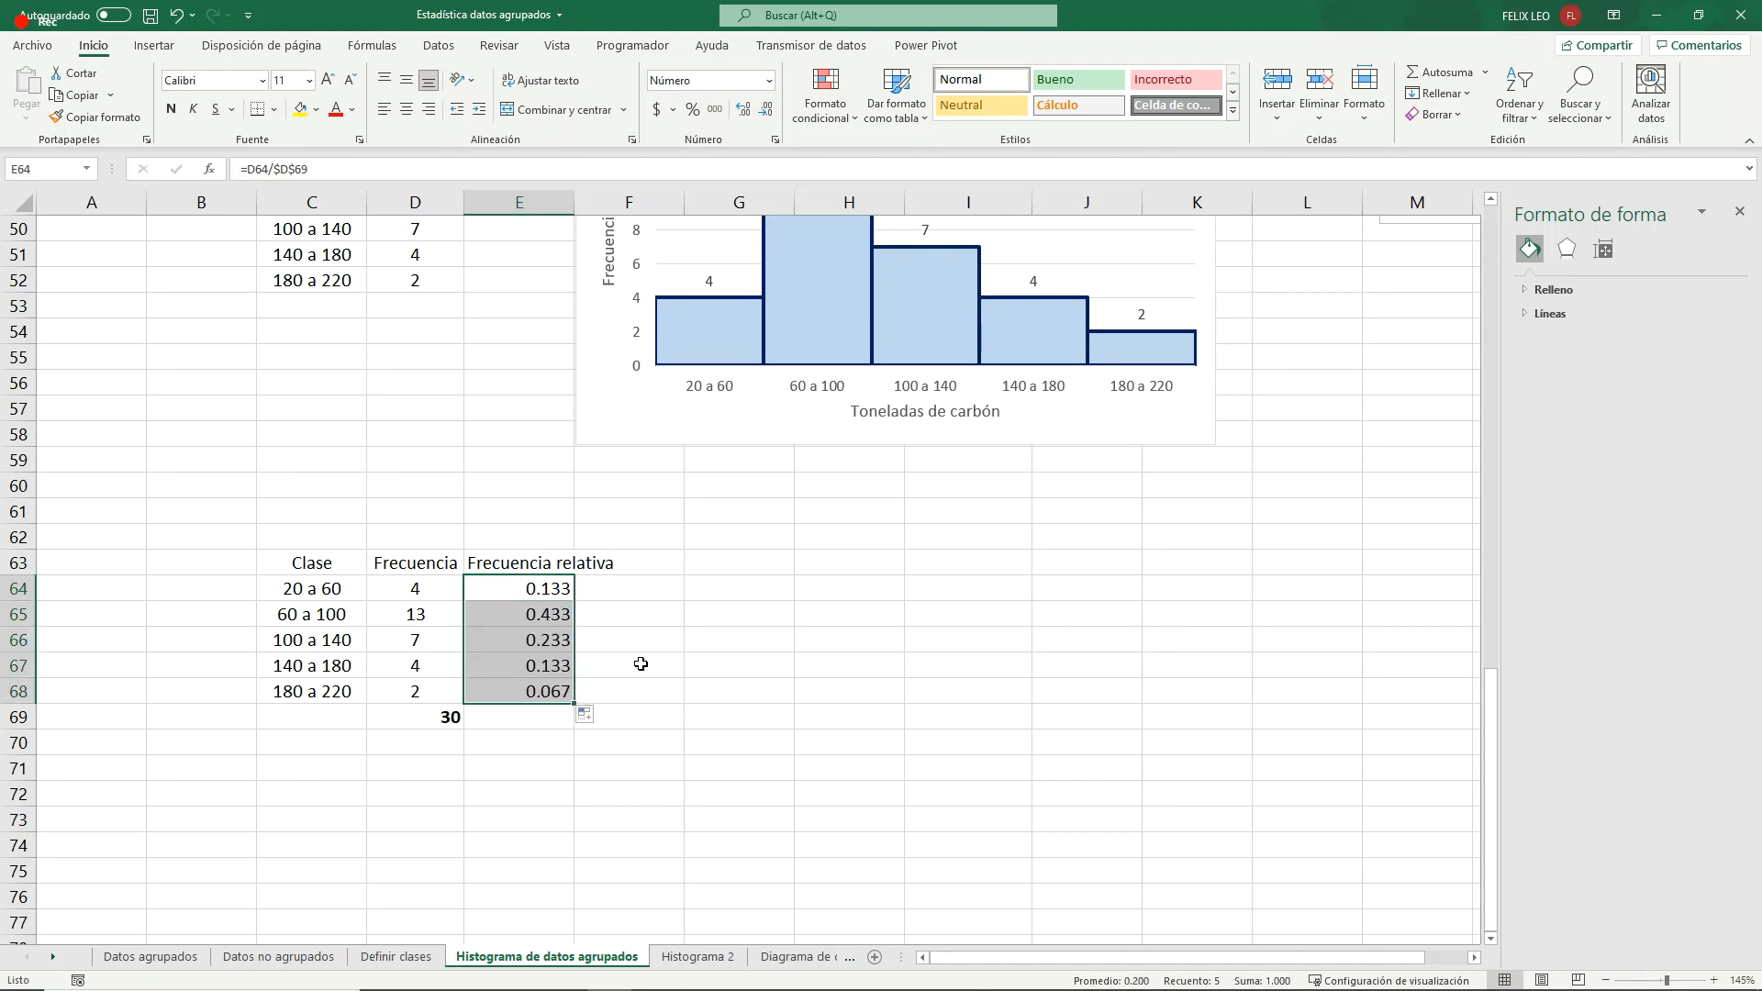
{"action": "left_click", "coordinate": [543, 716]}
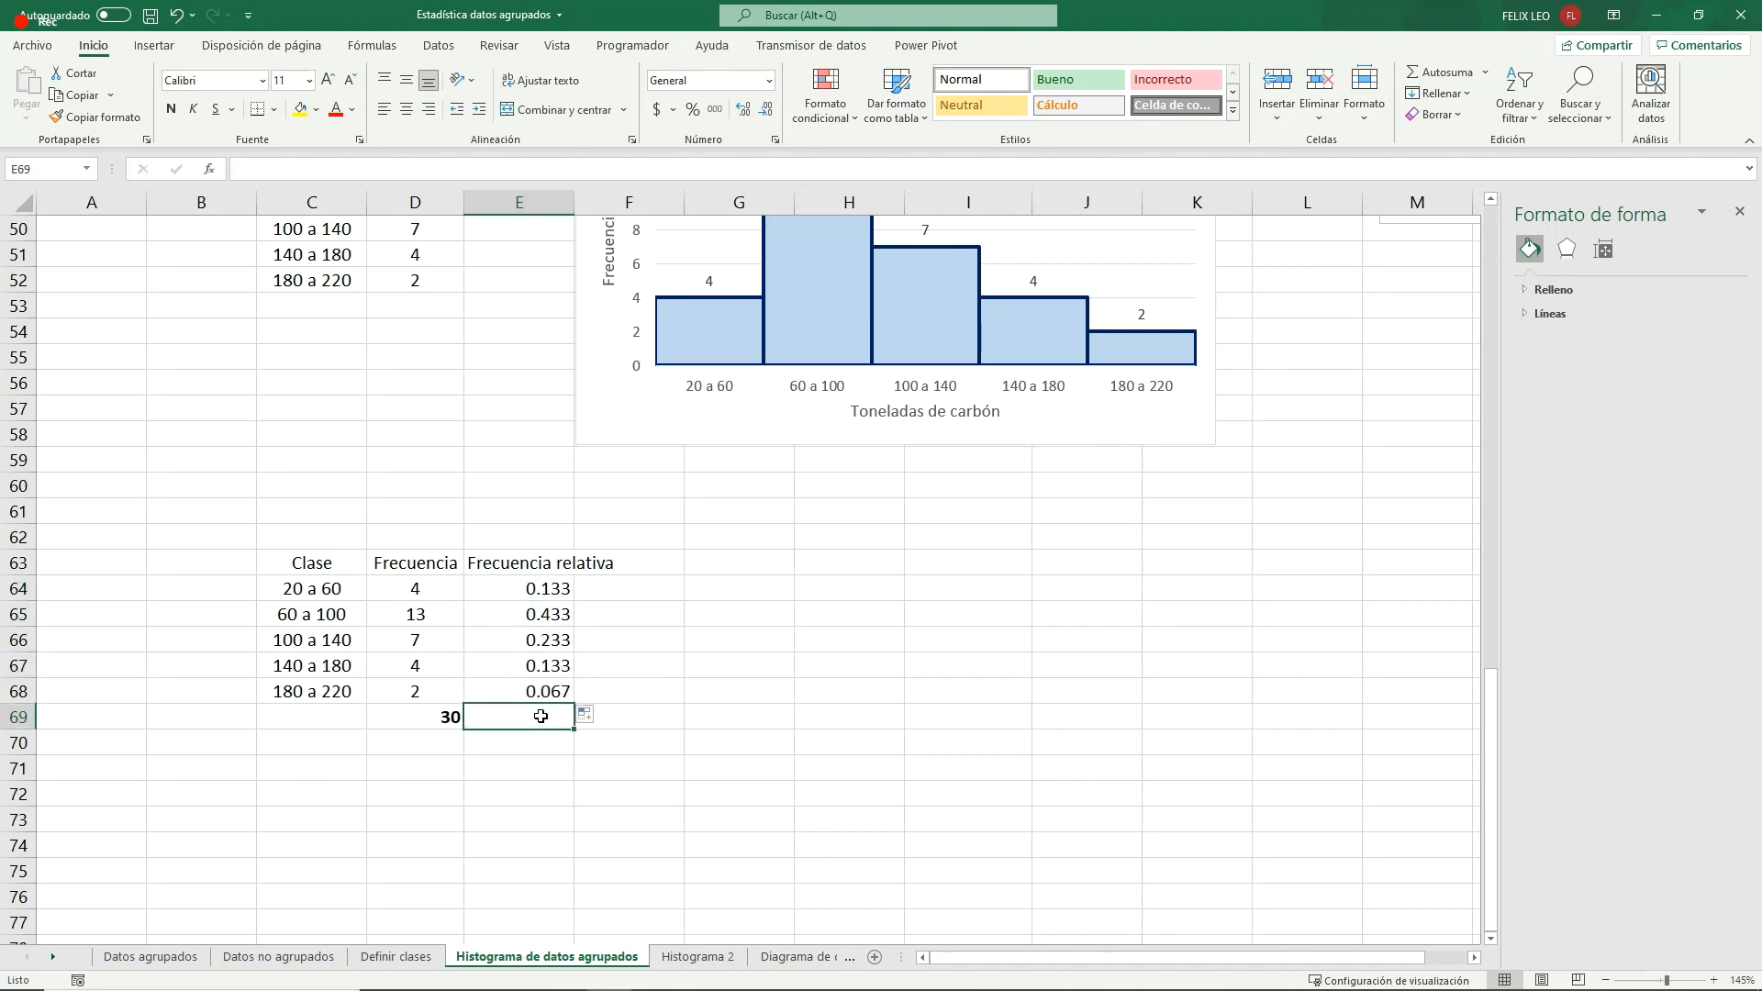
- Sum the relative frequencies E64:E68 in E69
{"action": "left_click", "coordinate": [1483, 71]}
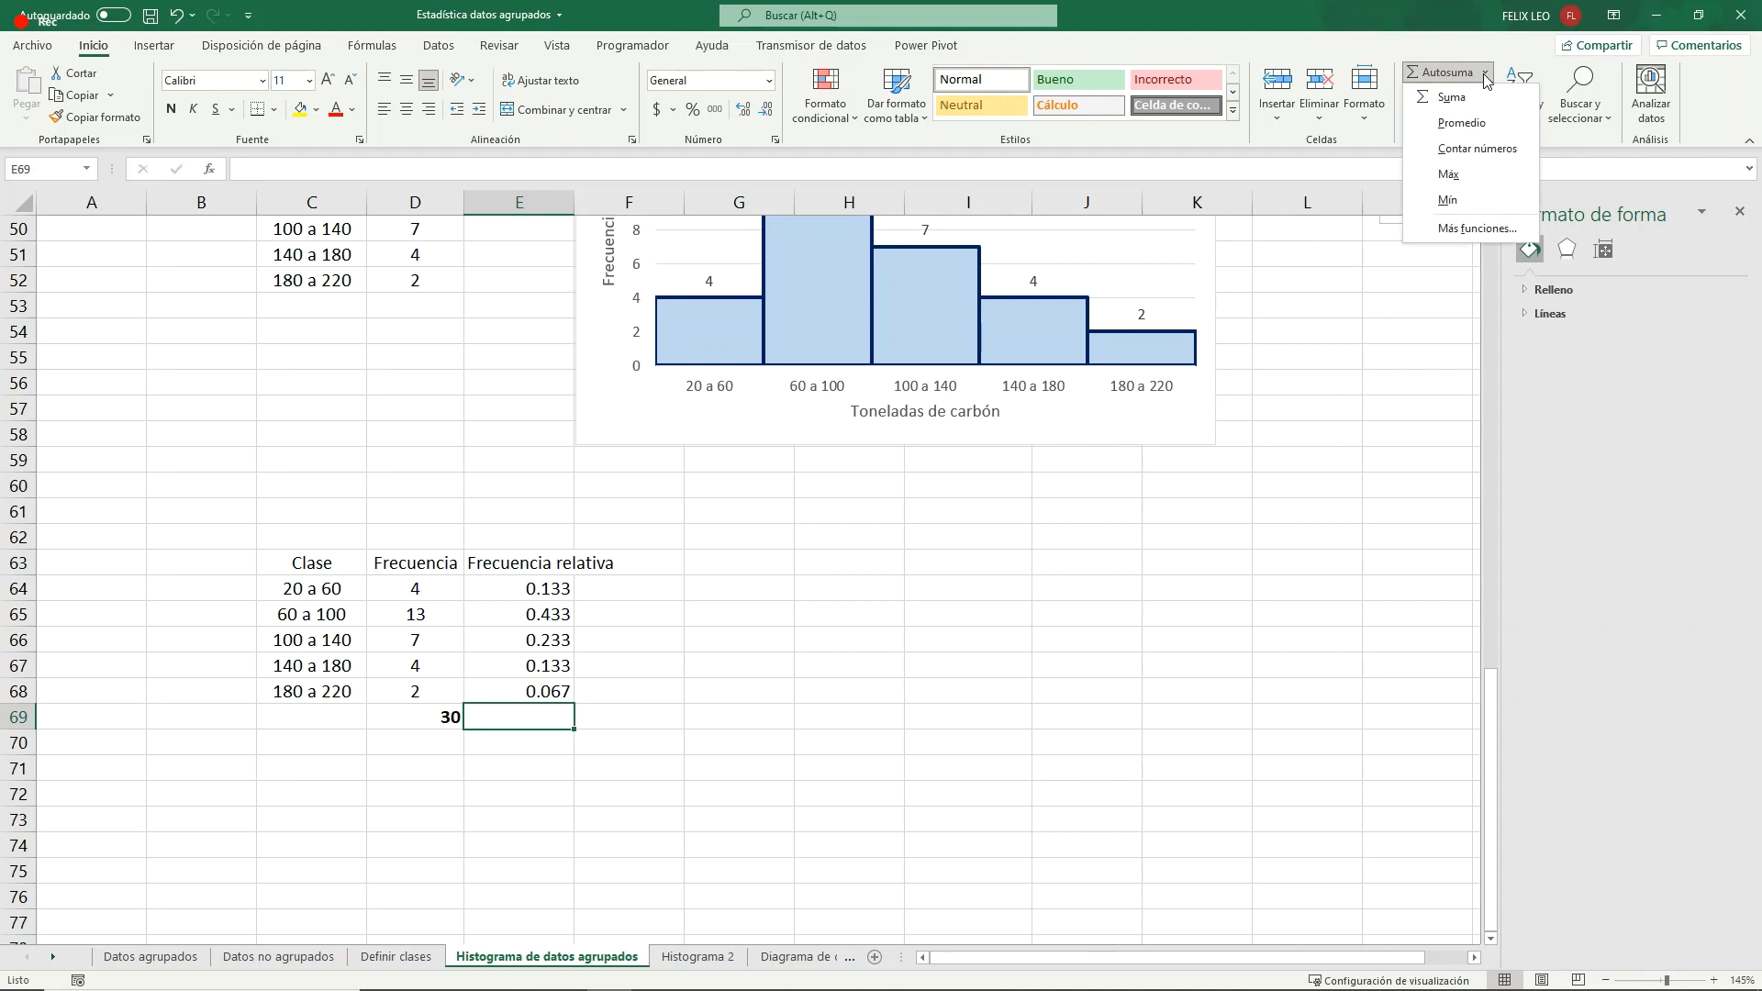
{"action": "left_click", "coordinate": [1433, 86]}
{"action": "key", "text": "Return"}
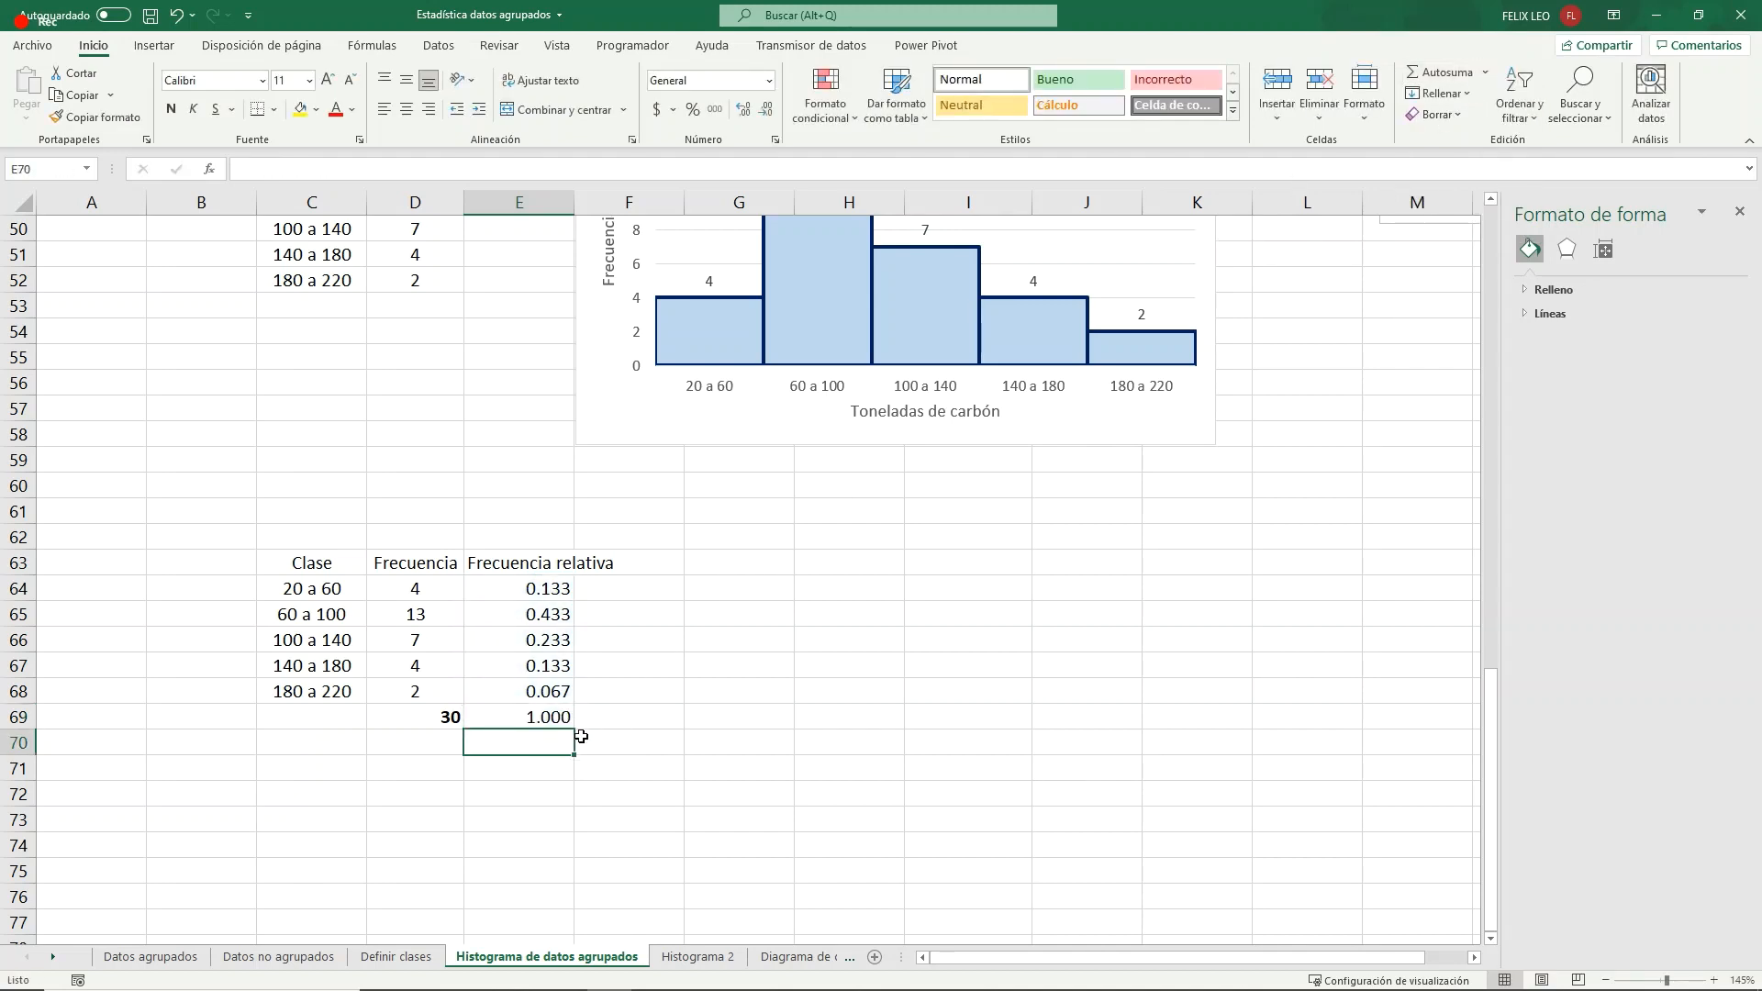
{"action": "left_click", "coordinate": [546, 716]}
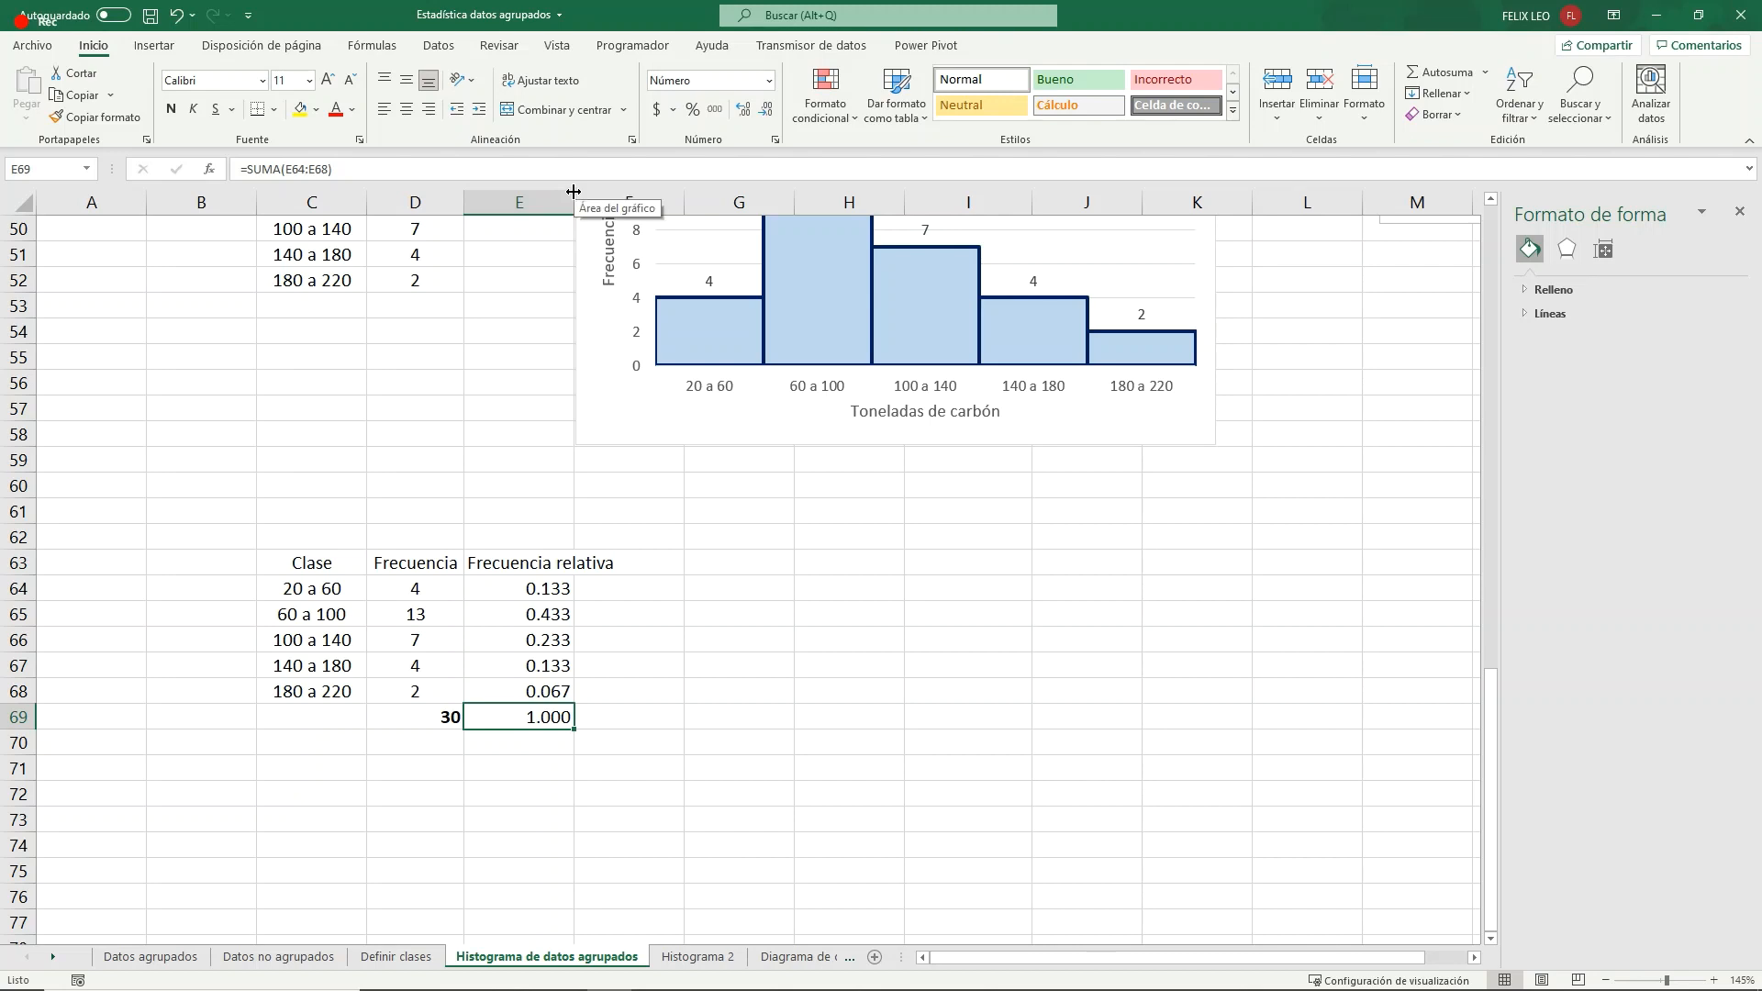
- Enter the header "Frecuencia %" in F63, beside the Frecuencia relativa header
{"action": "left_click", "coordinate": [417, 562]}
{"action": "left_click", "coordinate": [529, 560]}
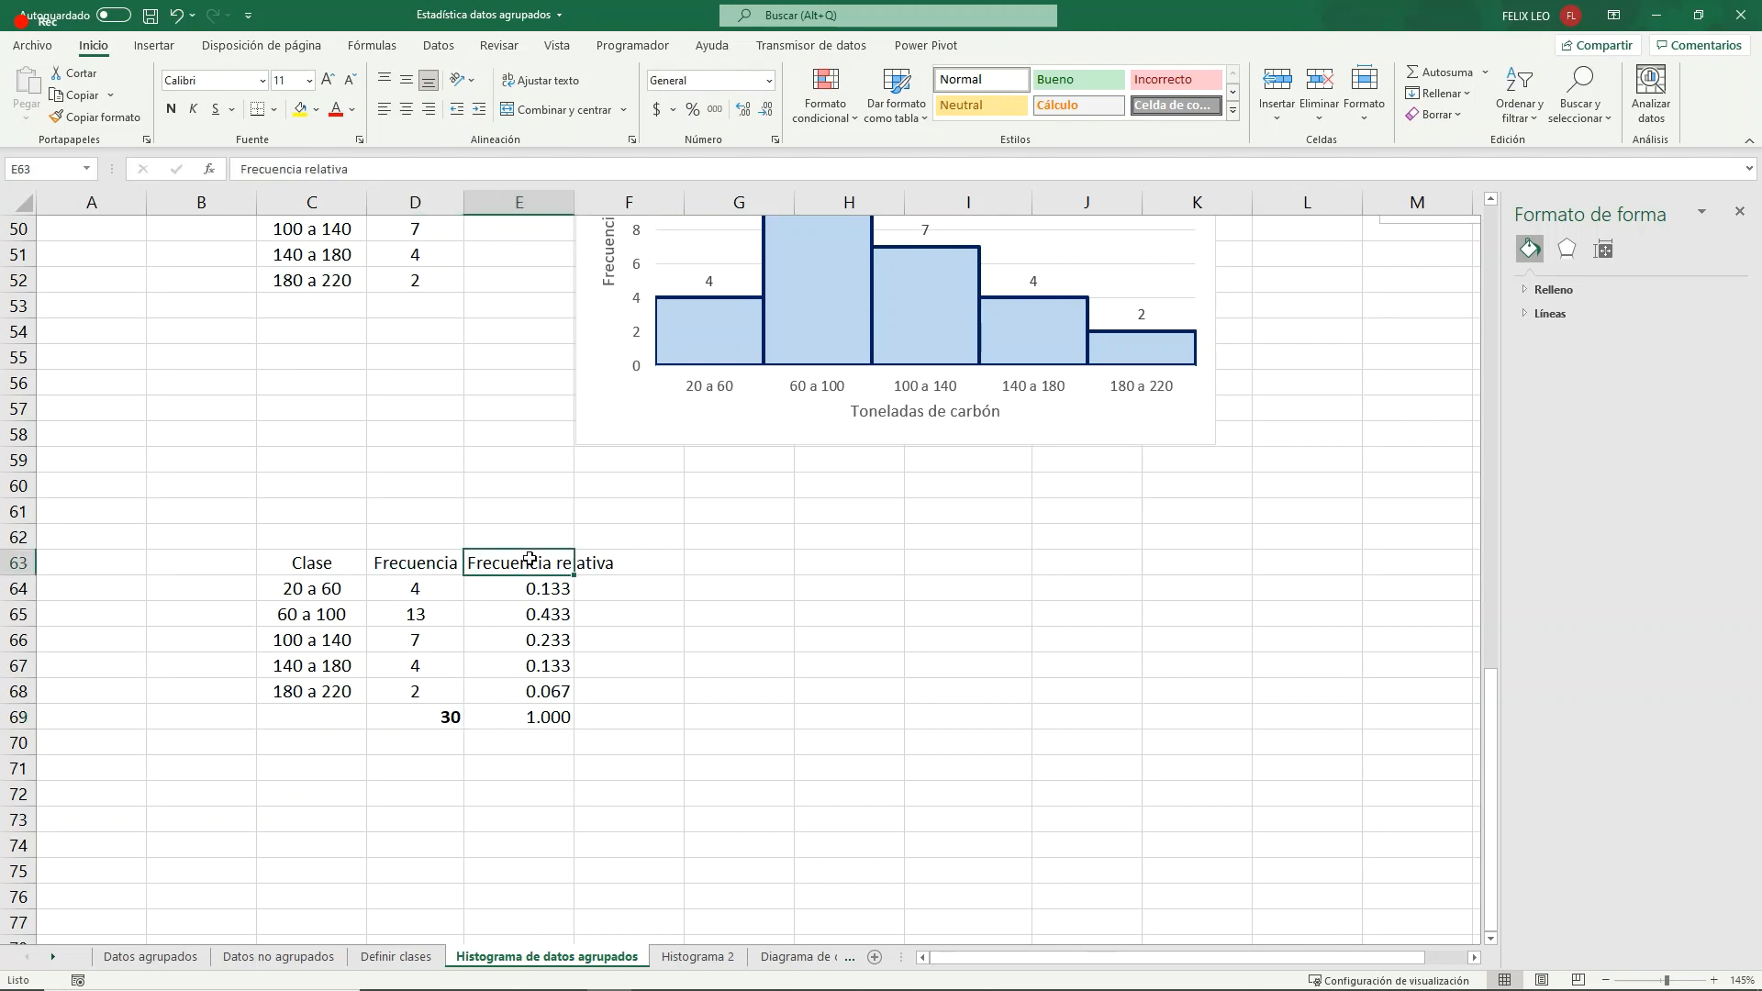
{"action": "left_click", "coordinate": [651, 562]}
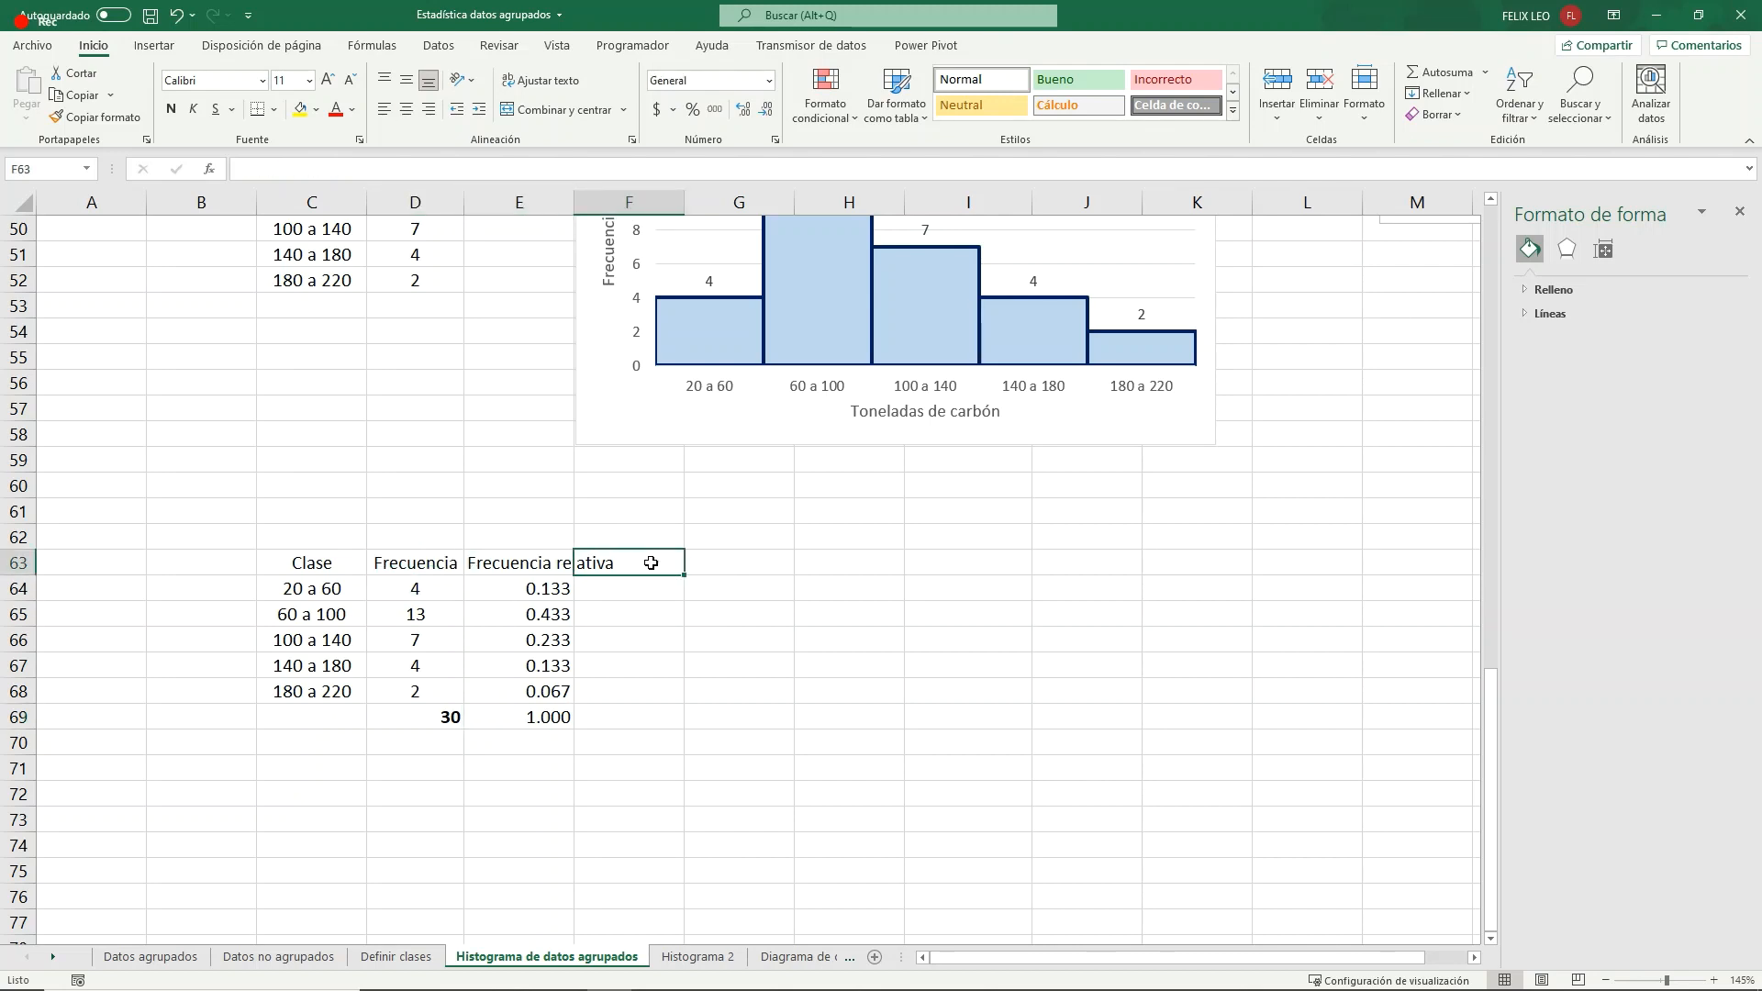
{"action": "type", "text": "Fre"}
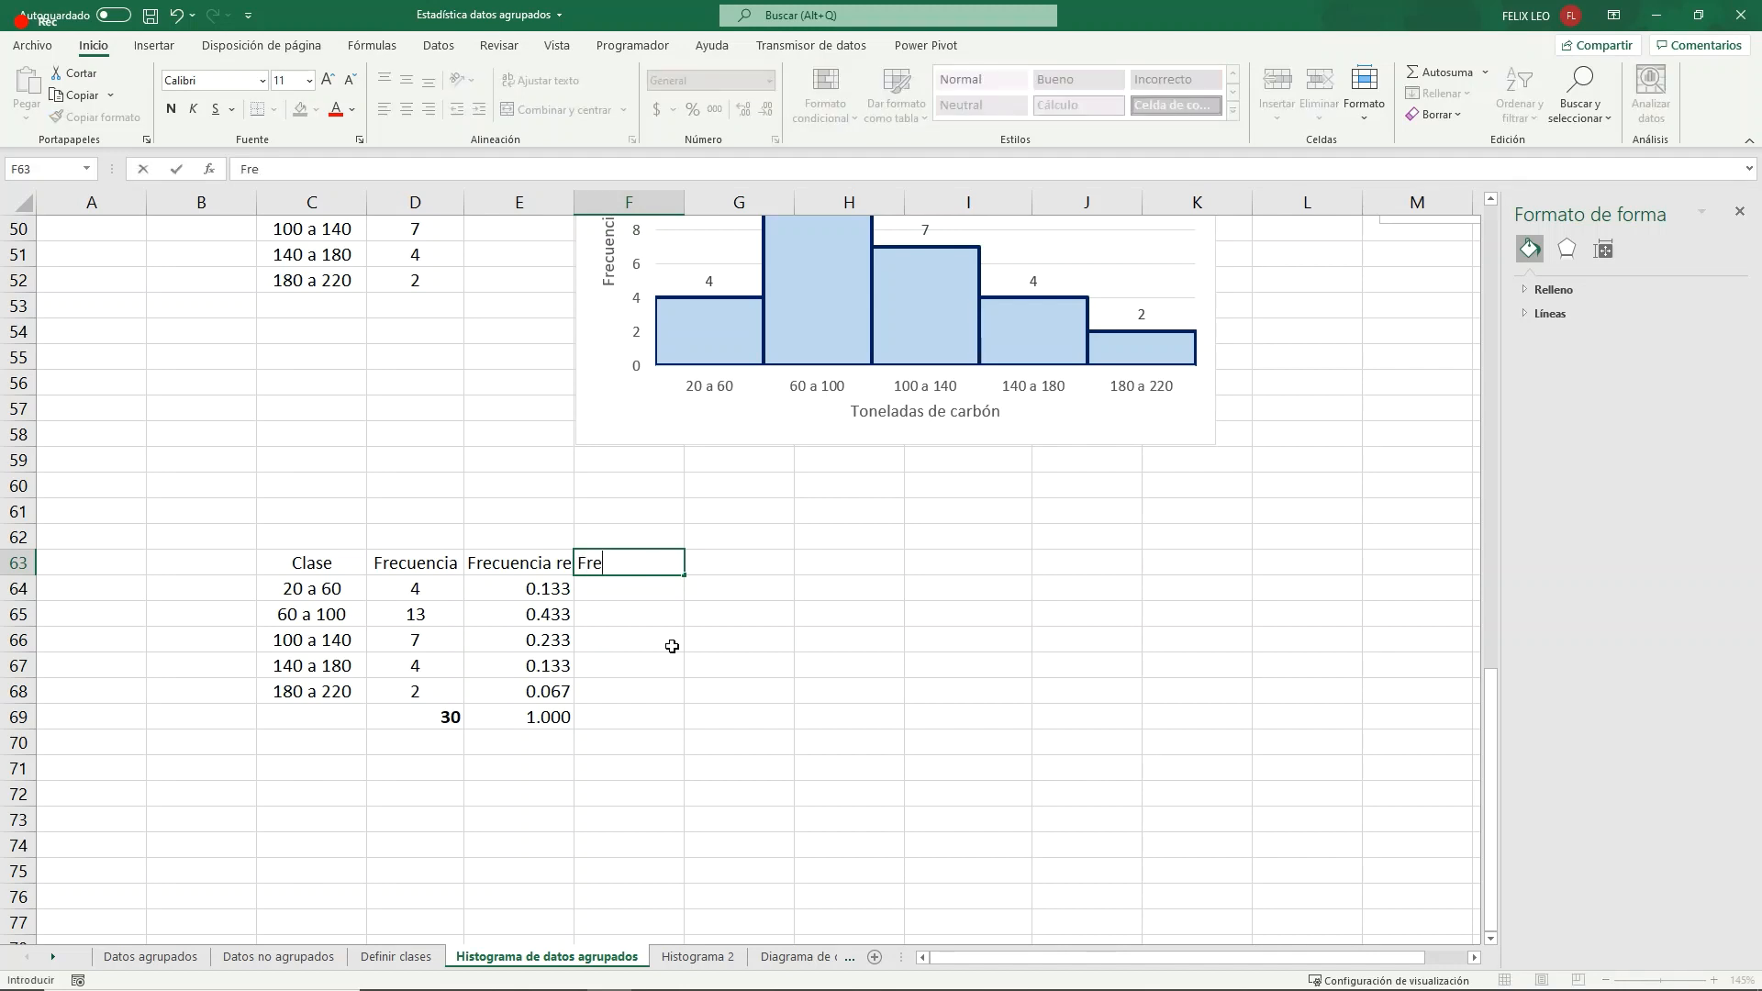
{"action": "type", "text": "cuencia %"}
{"action": "key", "text": "Return"}
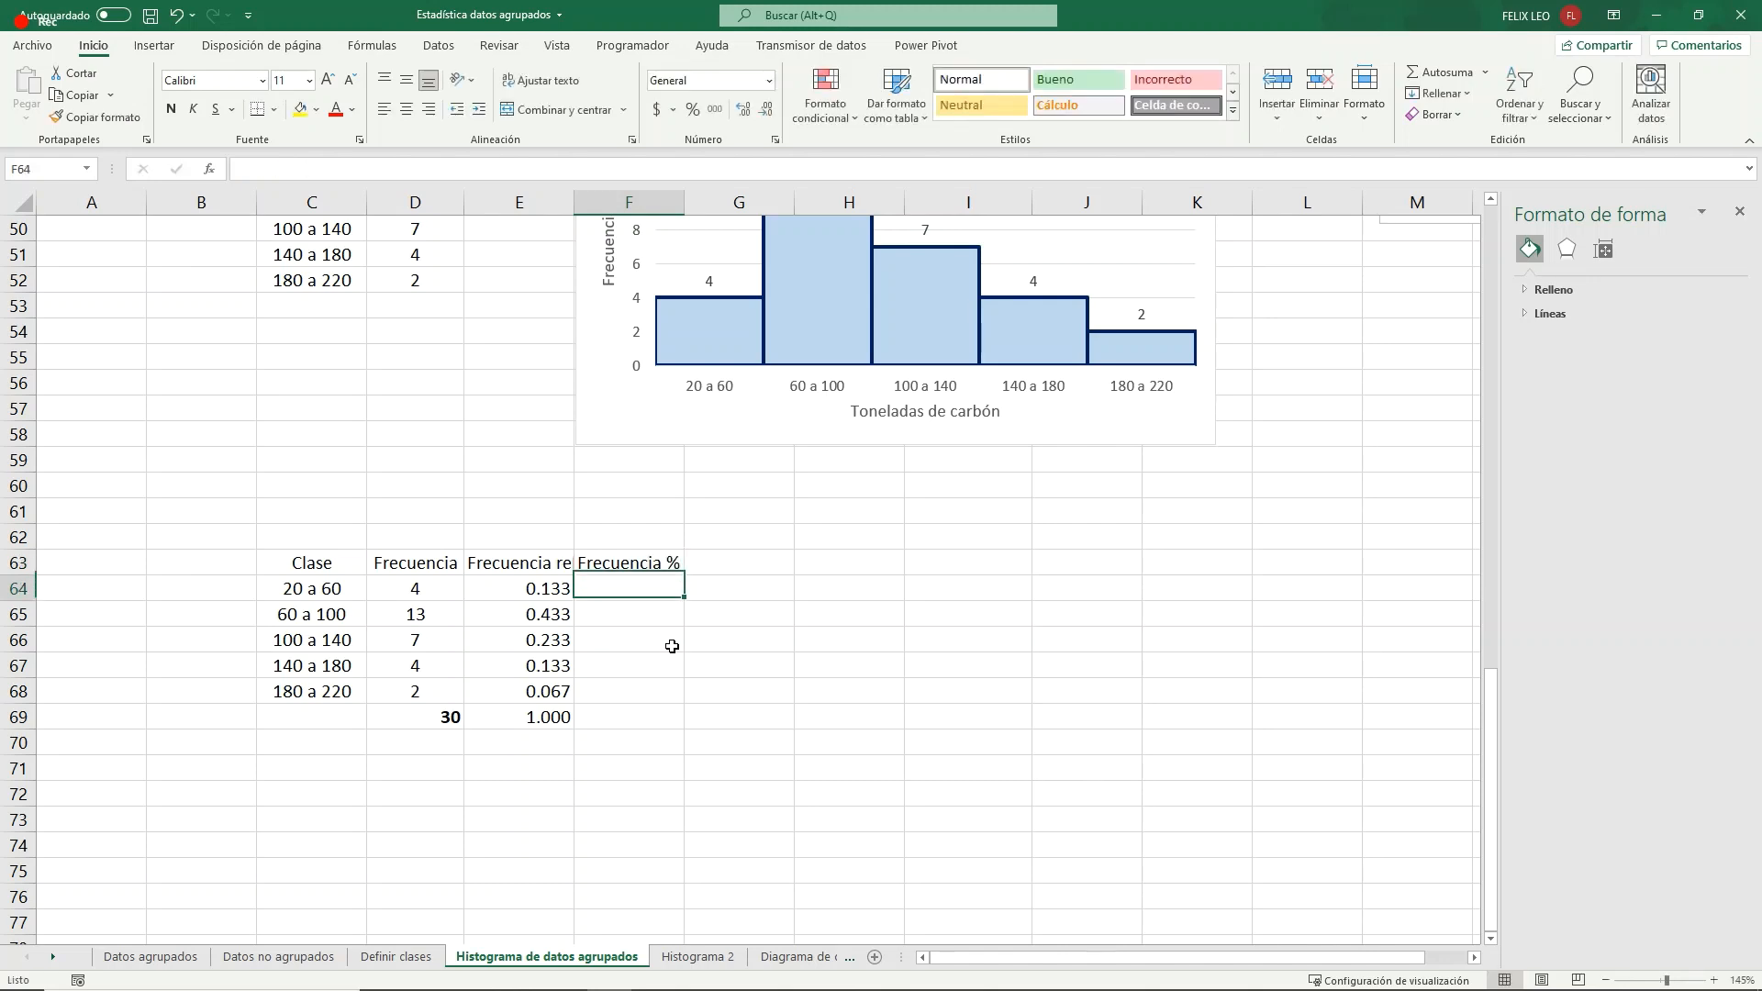
- Enter the formula =E64+100 in F64 for the first class's percentage frequency
{"action": "type", "text": ")"}
{"action": "key", "text": "BackSpace"}
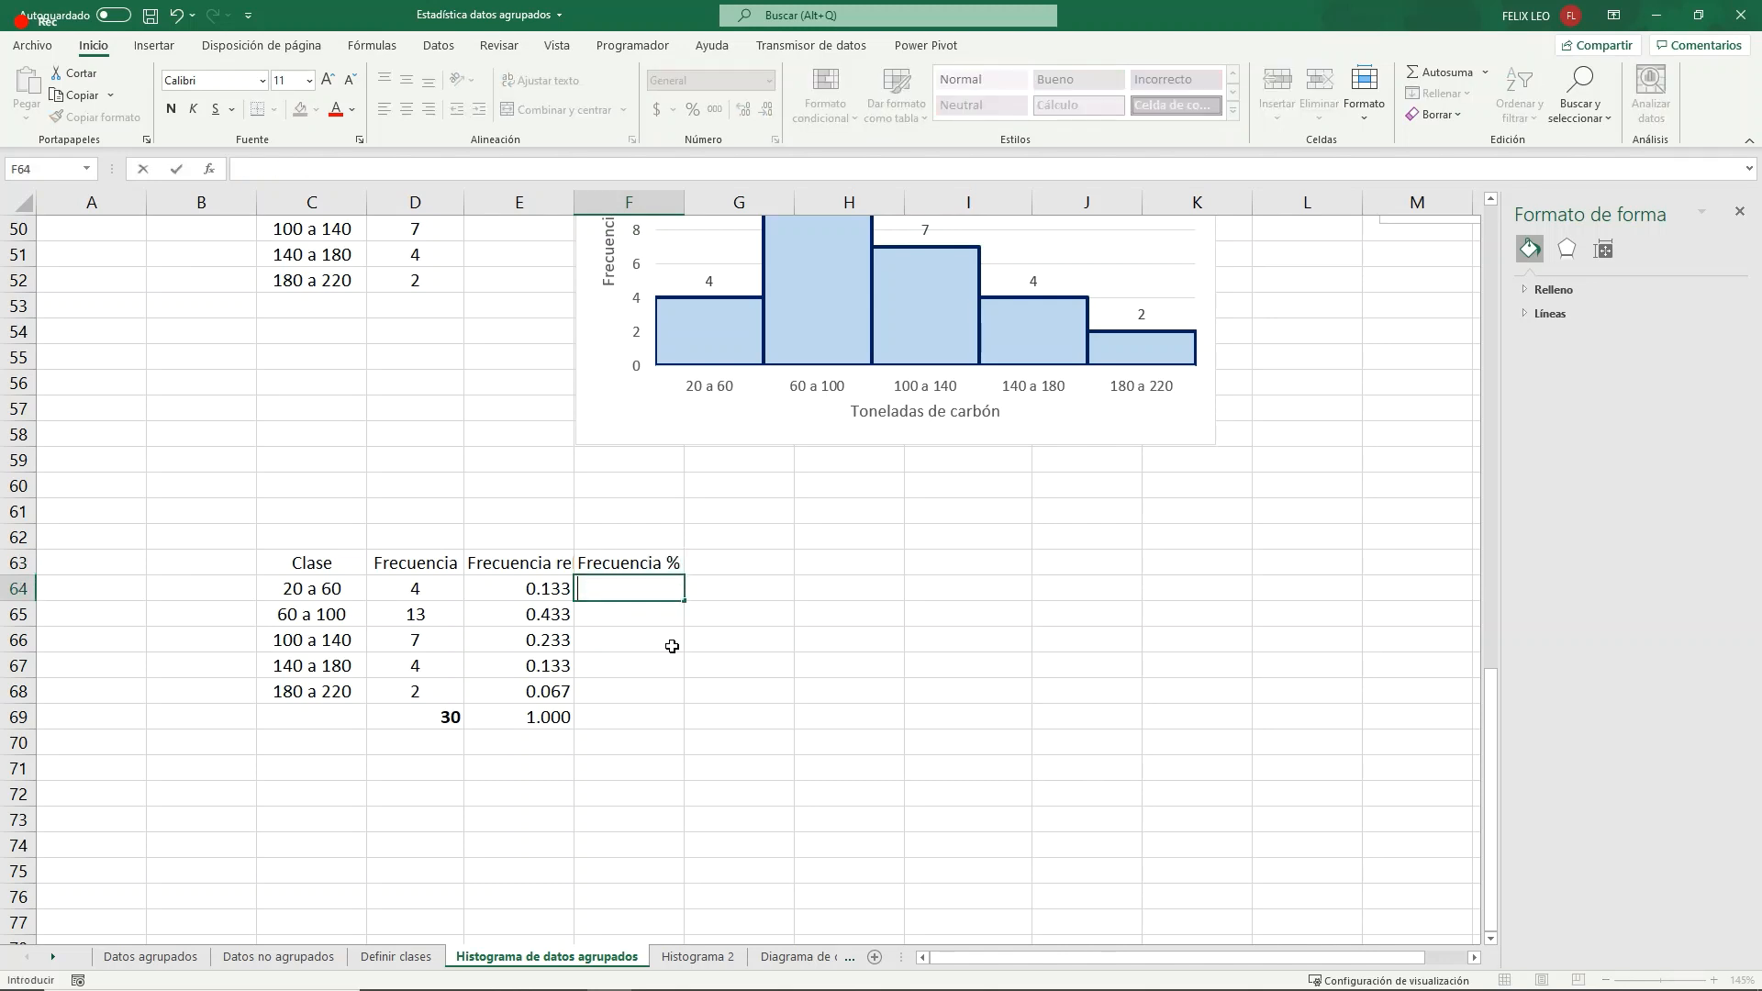
{"action": "type", "text": "="}
{"action": "key", "text": "Left"}
{"action": "type", "text": "+100"}
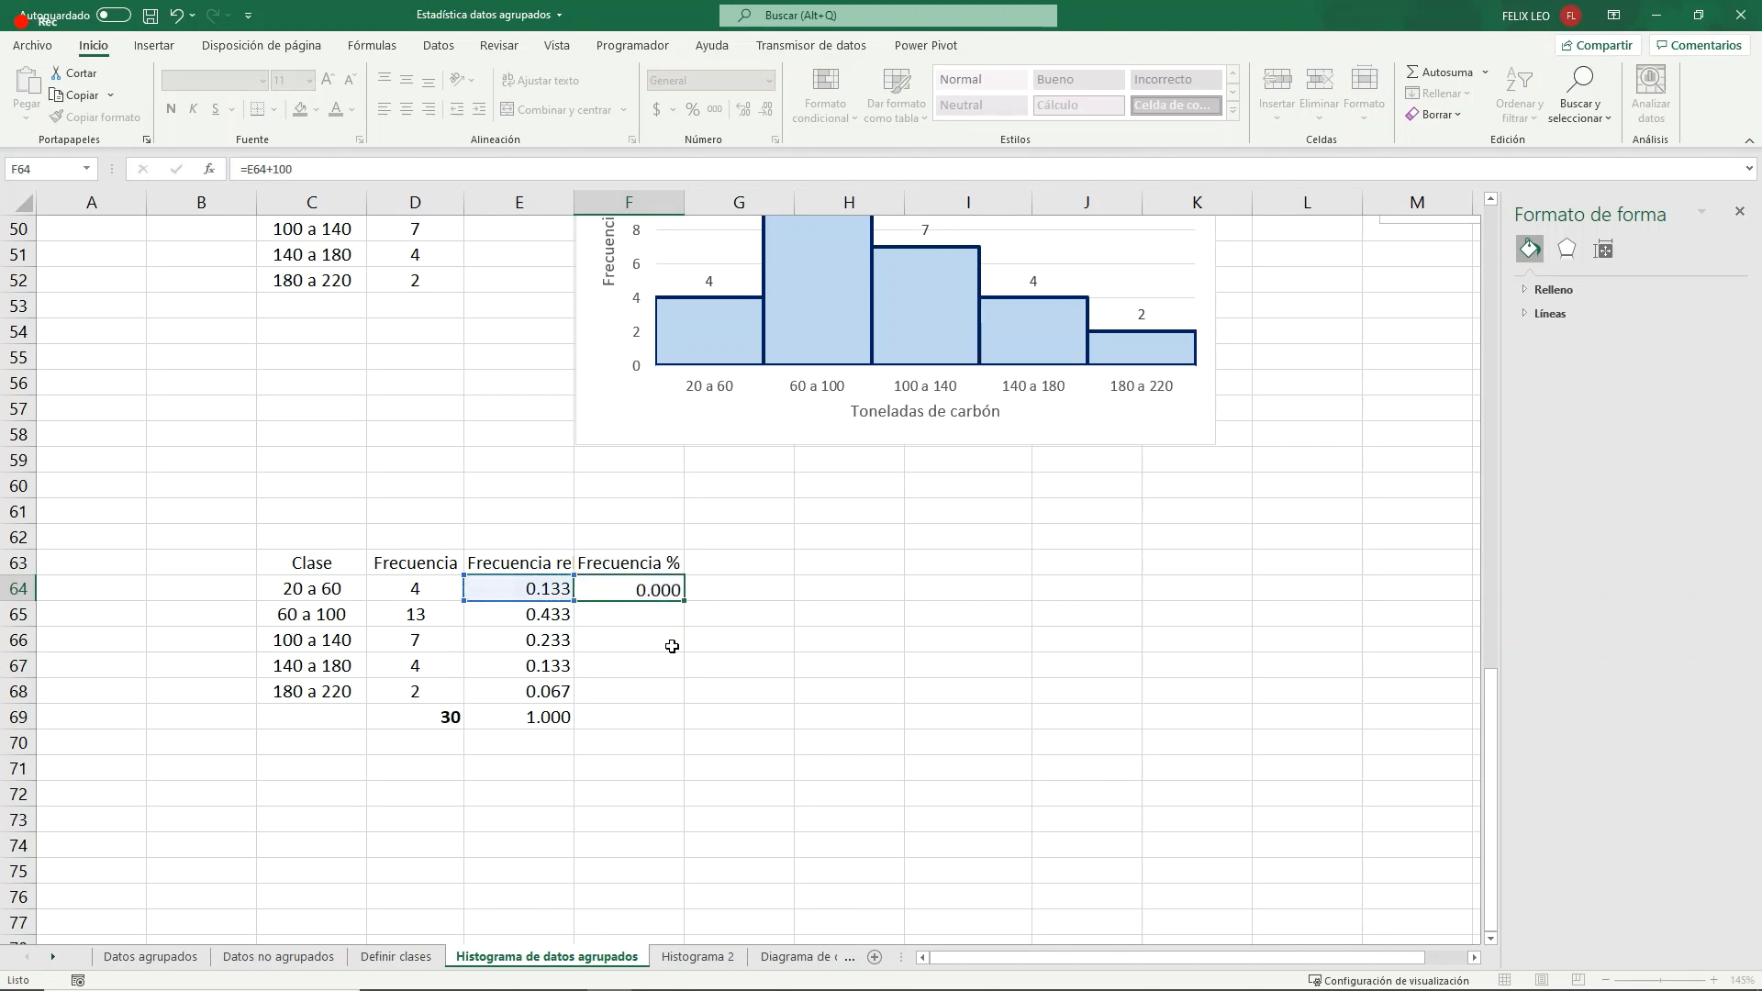
{"action": "key", "text": "Return"}
- Display F64 with two decimal places and fill its formula down through F68
{"action": "left_click", "coordinate": [642, 588]}
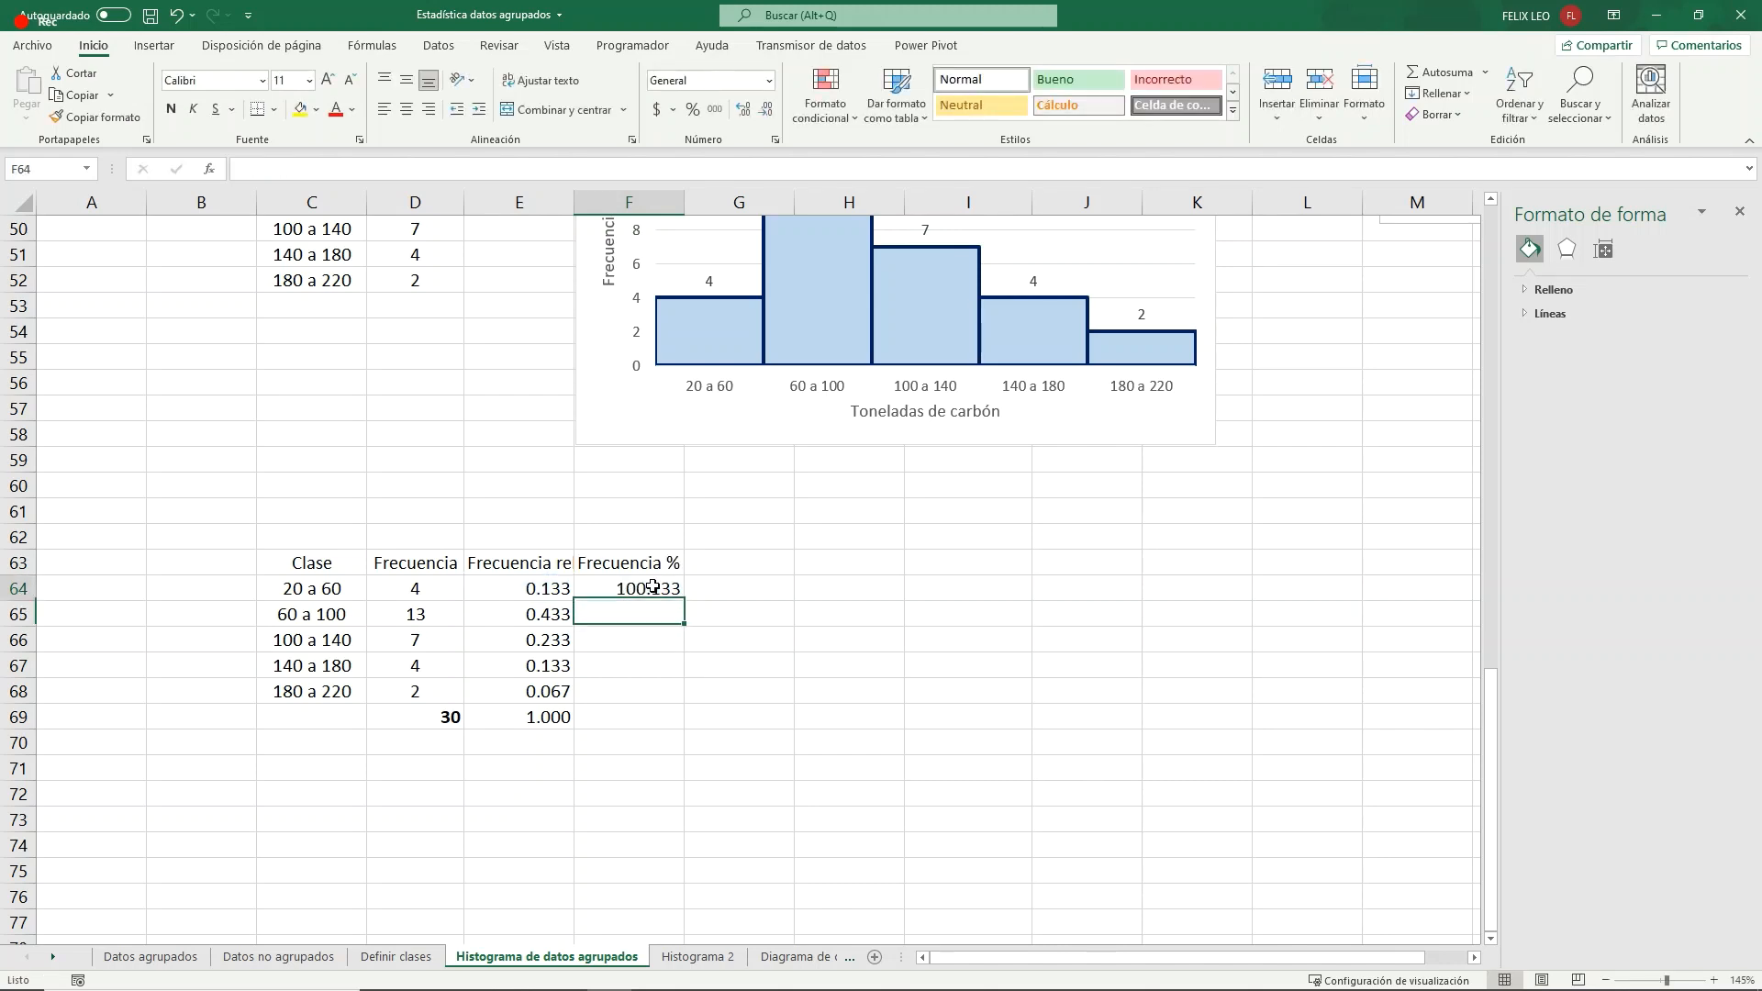
{"action": "left_click", "coordinate": [766, 109]}
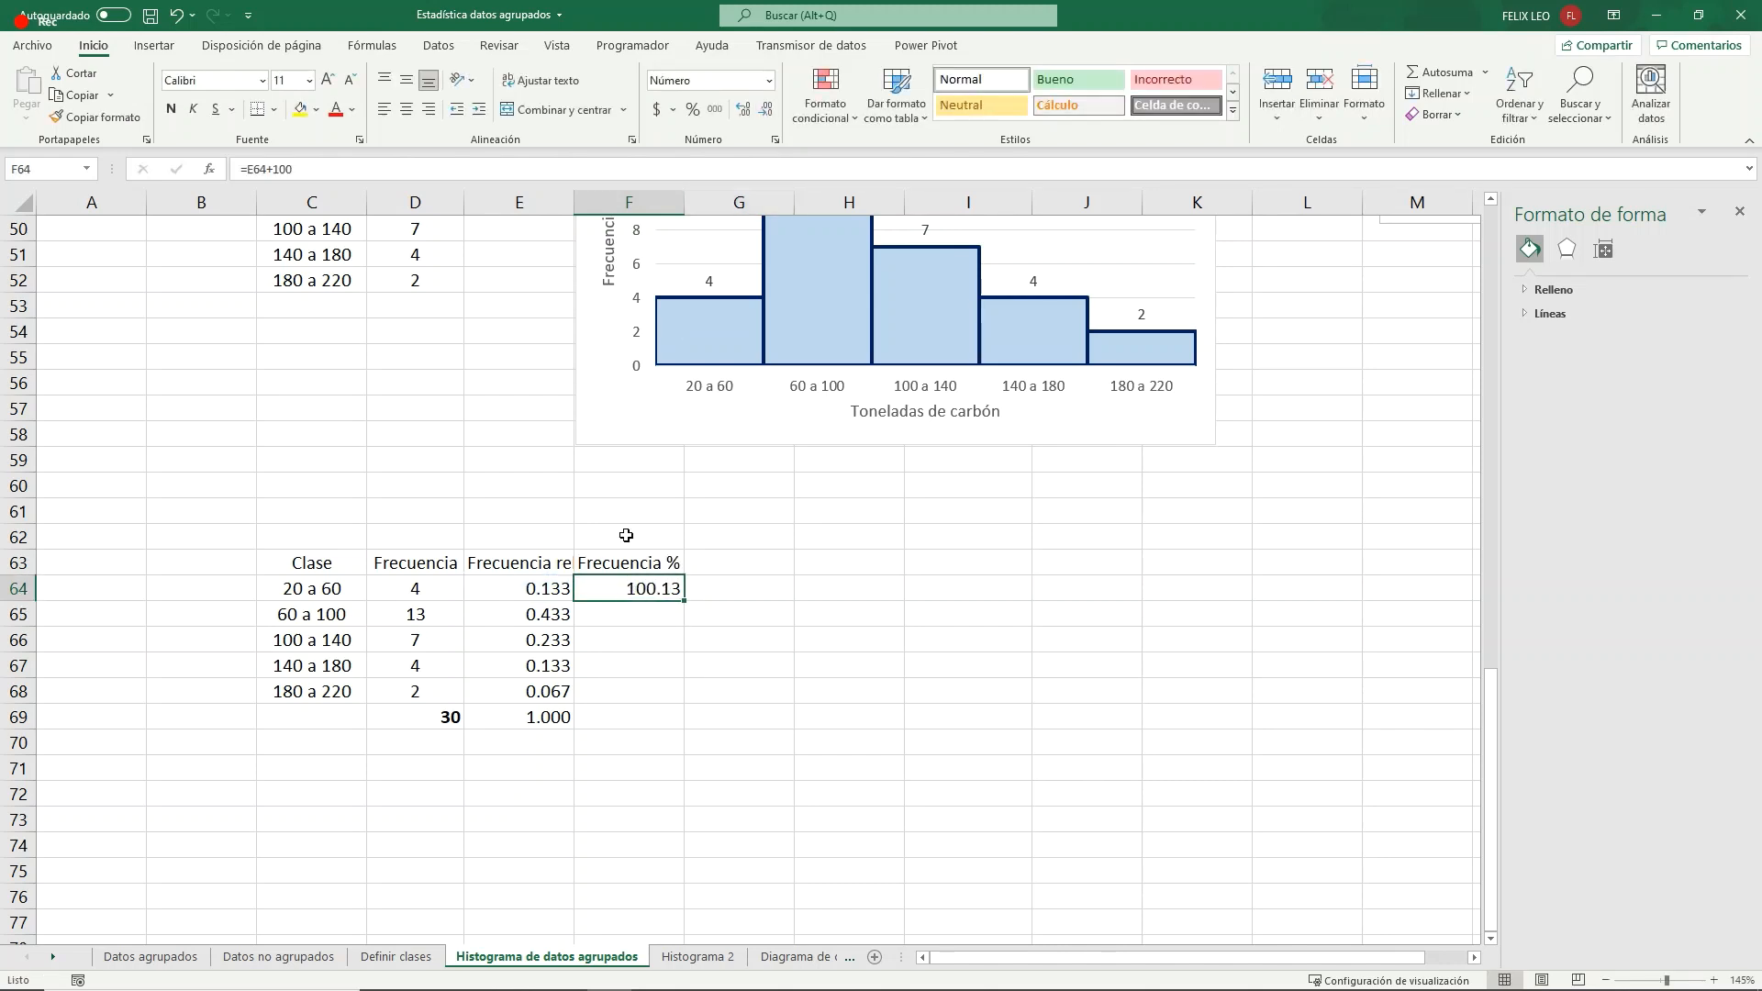
{"action": "left_click_drag", "start_coordinate": [683, 601], "coordinate": [677, 696]}
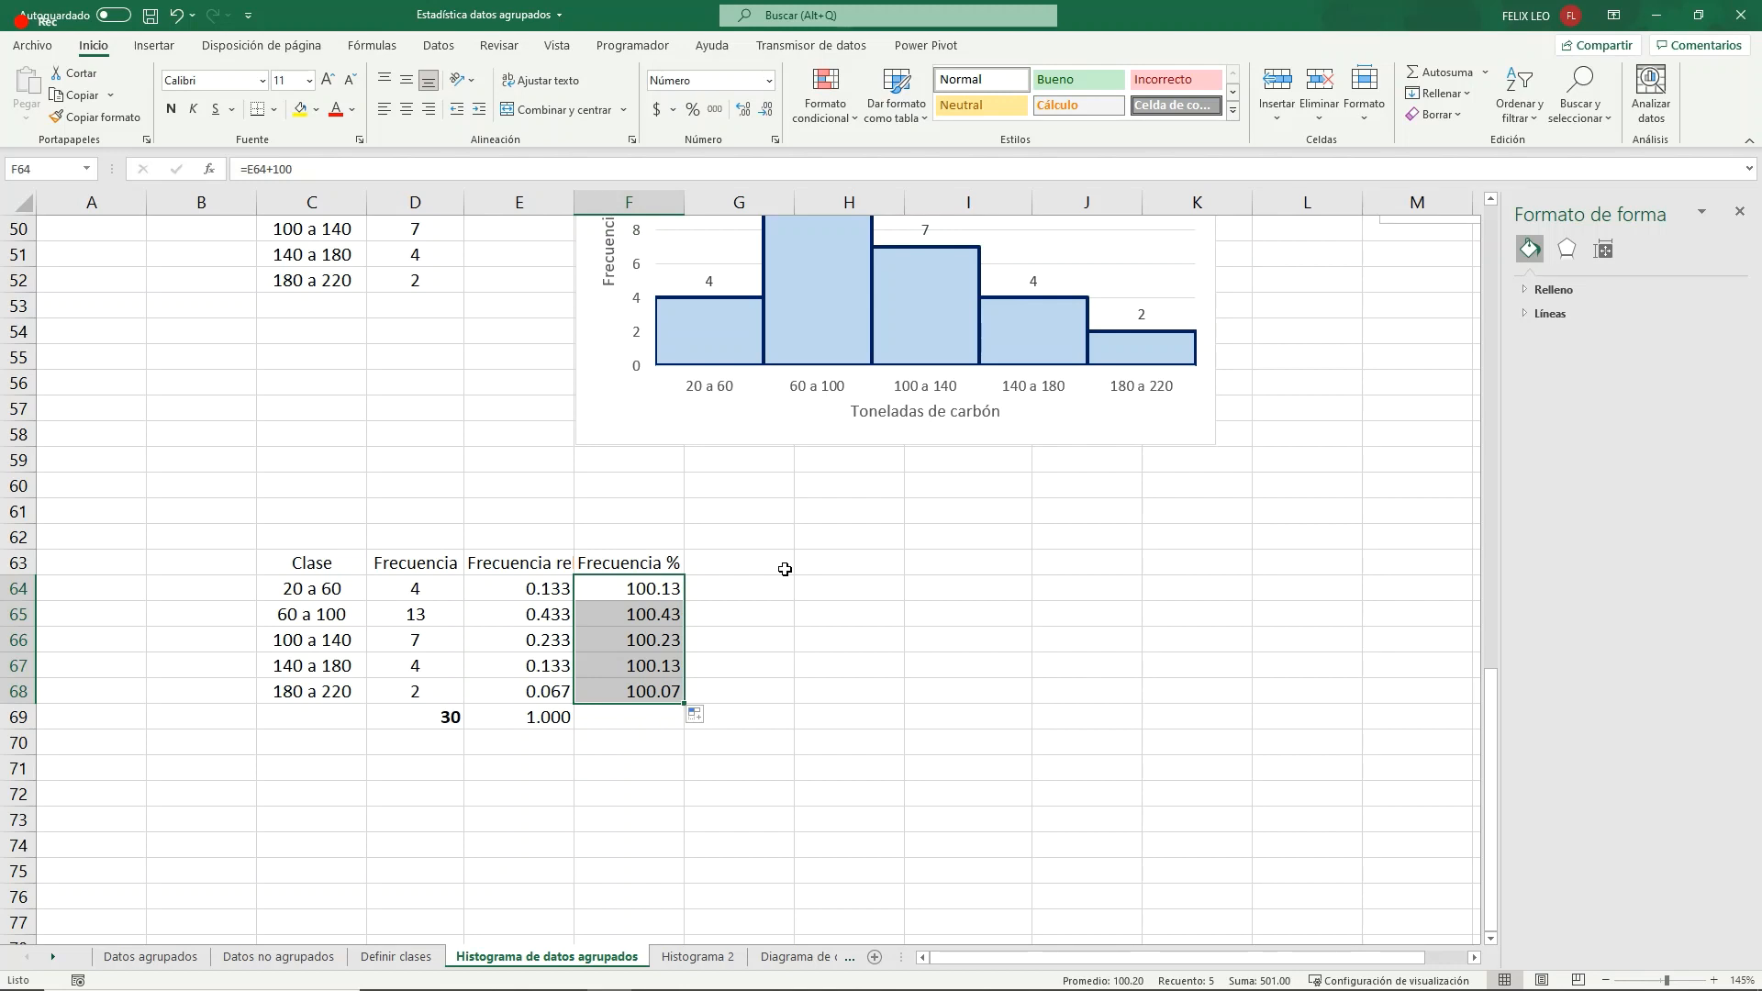
- Correct the formula in F64 to =E64*100 and fill it down through F68
{"action": "left_click", "coordinate": [640, 582]}
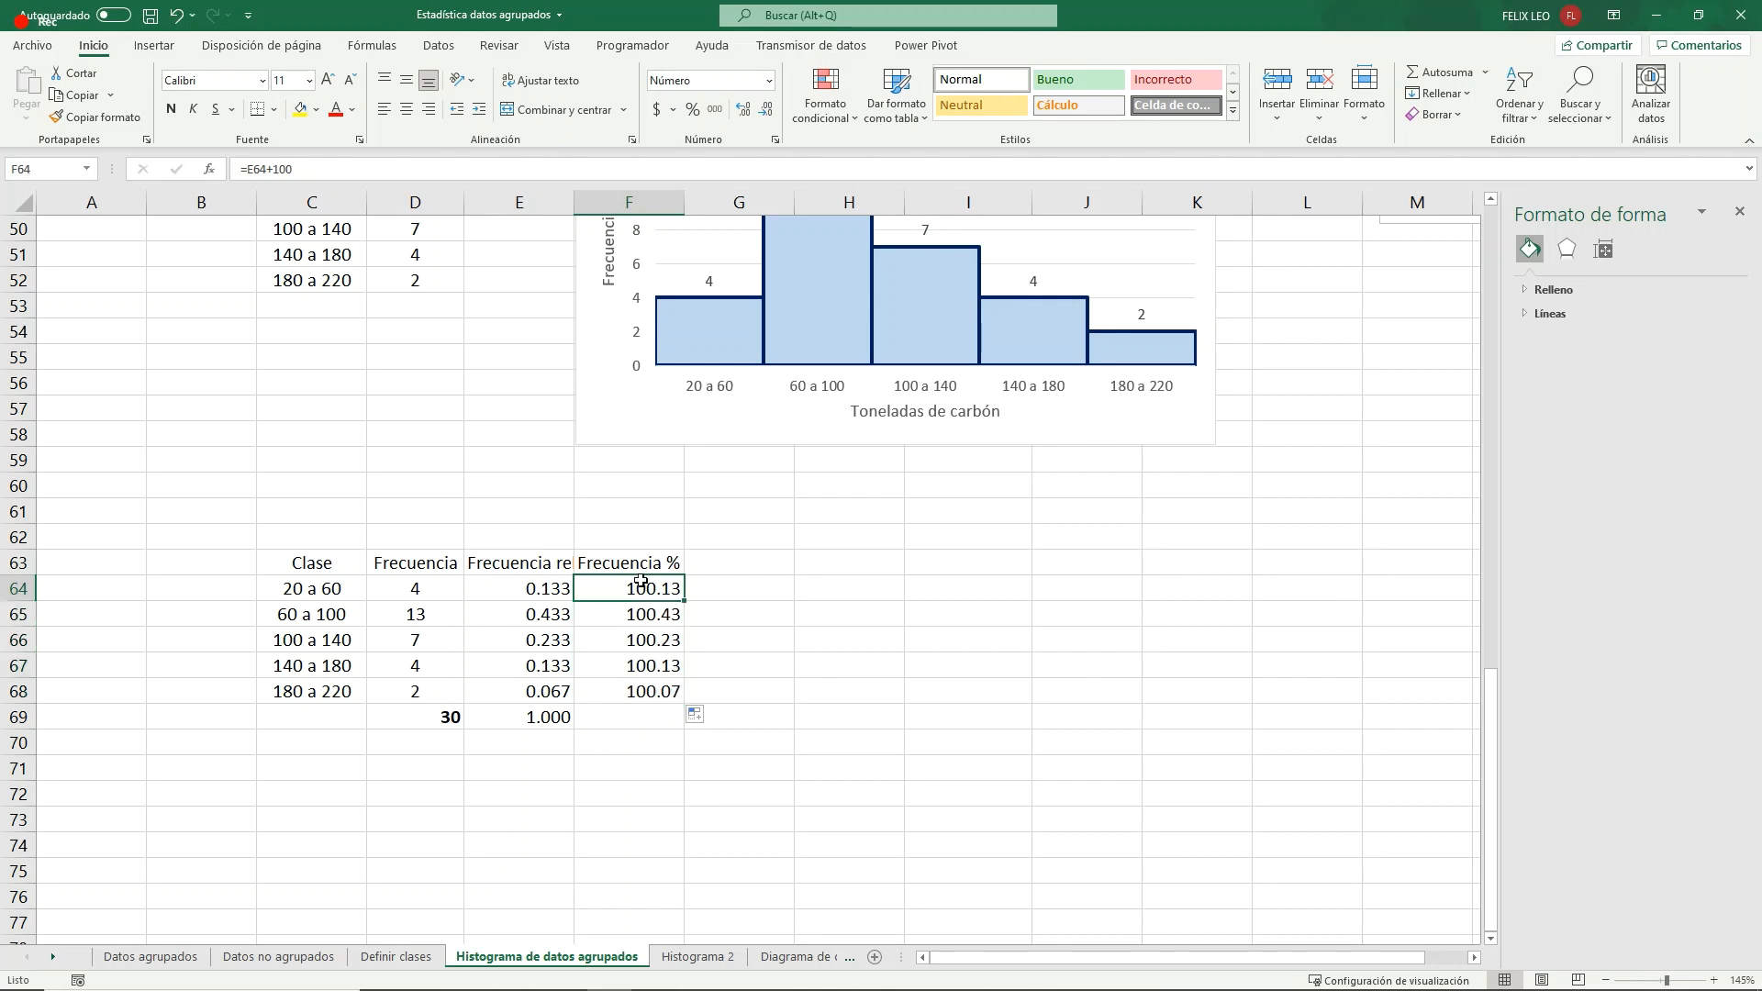
{"action": "left_click", "coordinate": [274, 169]}
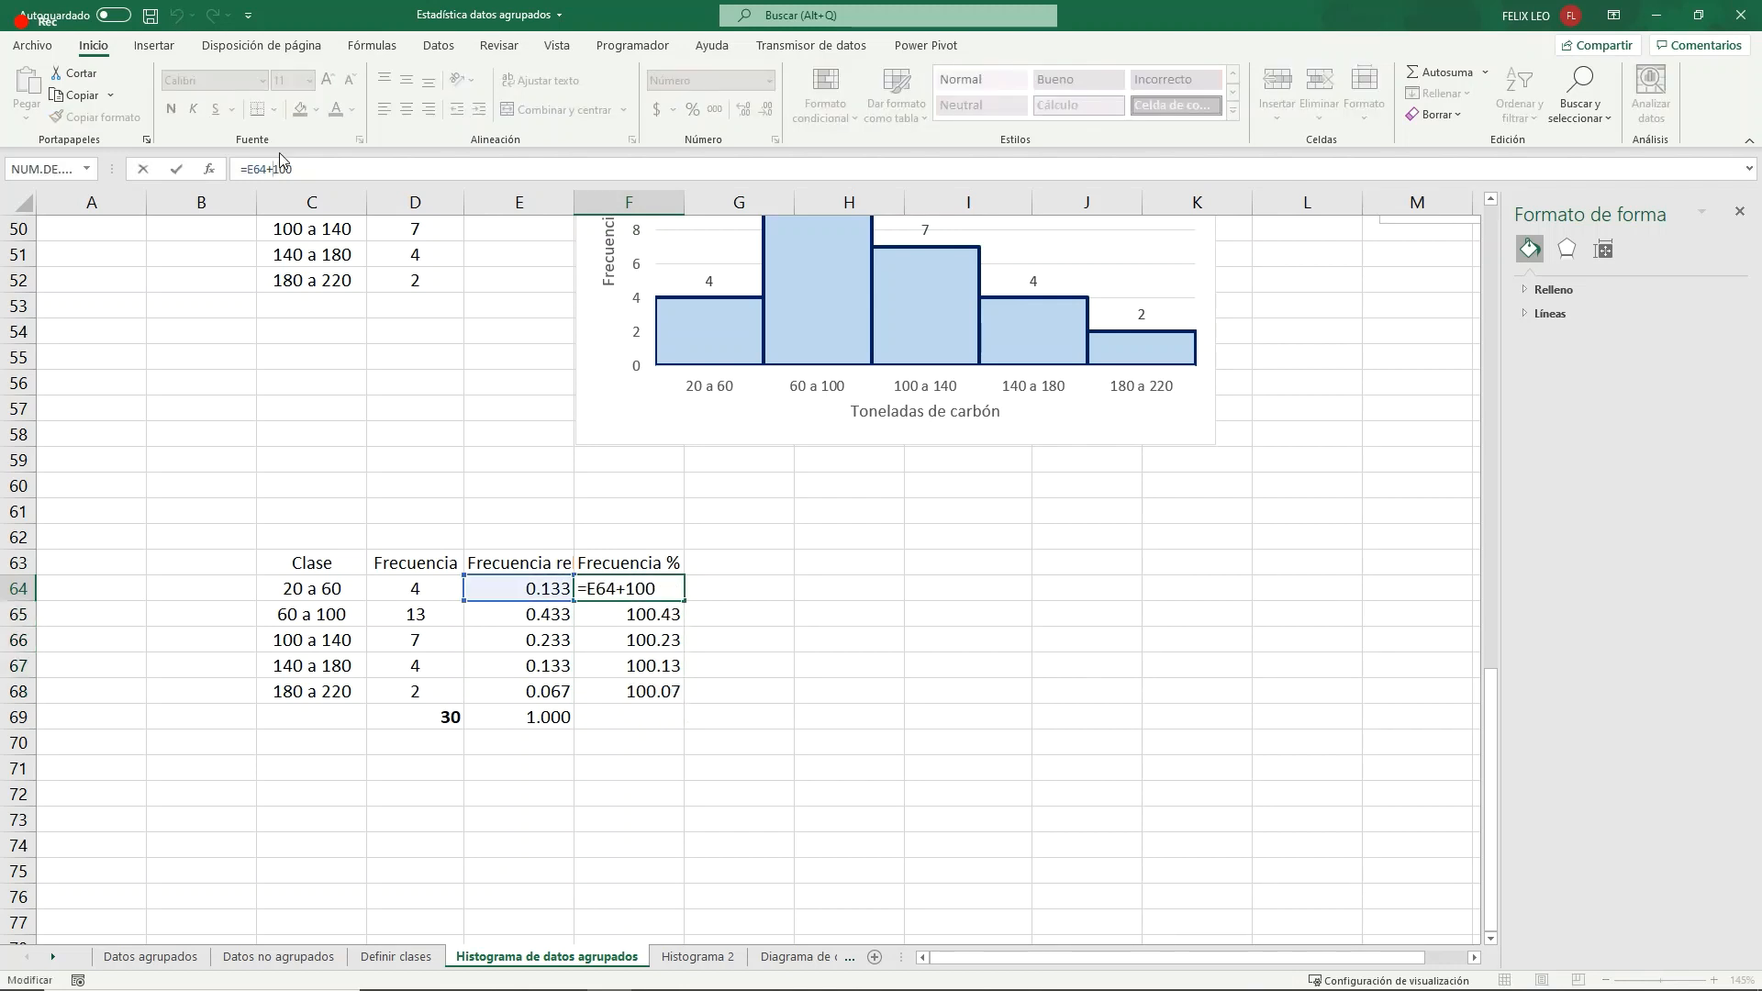
{"action": "key", "text": "BackSpace"}
{"action": "type", "text": "*"}
{"action": "key", "text": "Return"}
{"action": "left_click", "coordinate": [642, 588]}
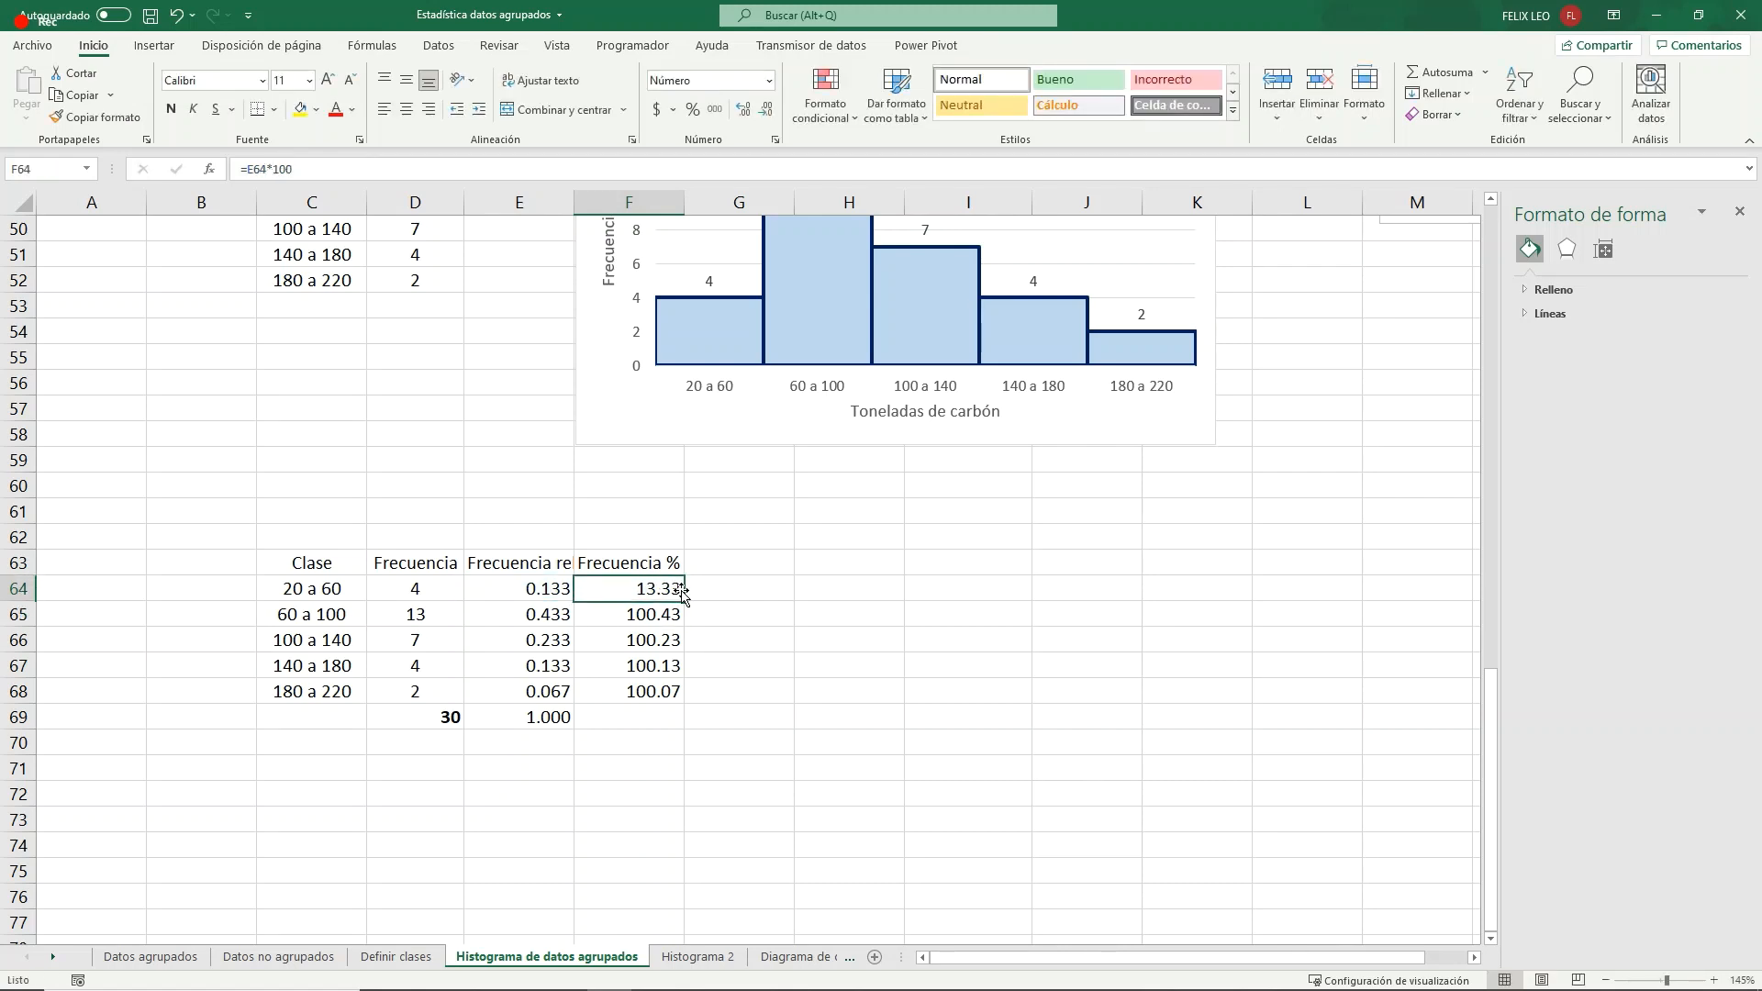
{"action": "left_click_drag", "start_coordinate": [643, 588], "coordinate": [656, 693]}
{"action": "key", "text": "ctrl+d"}
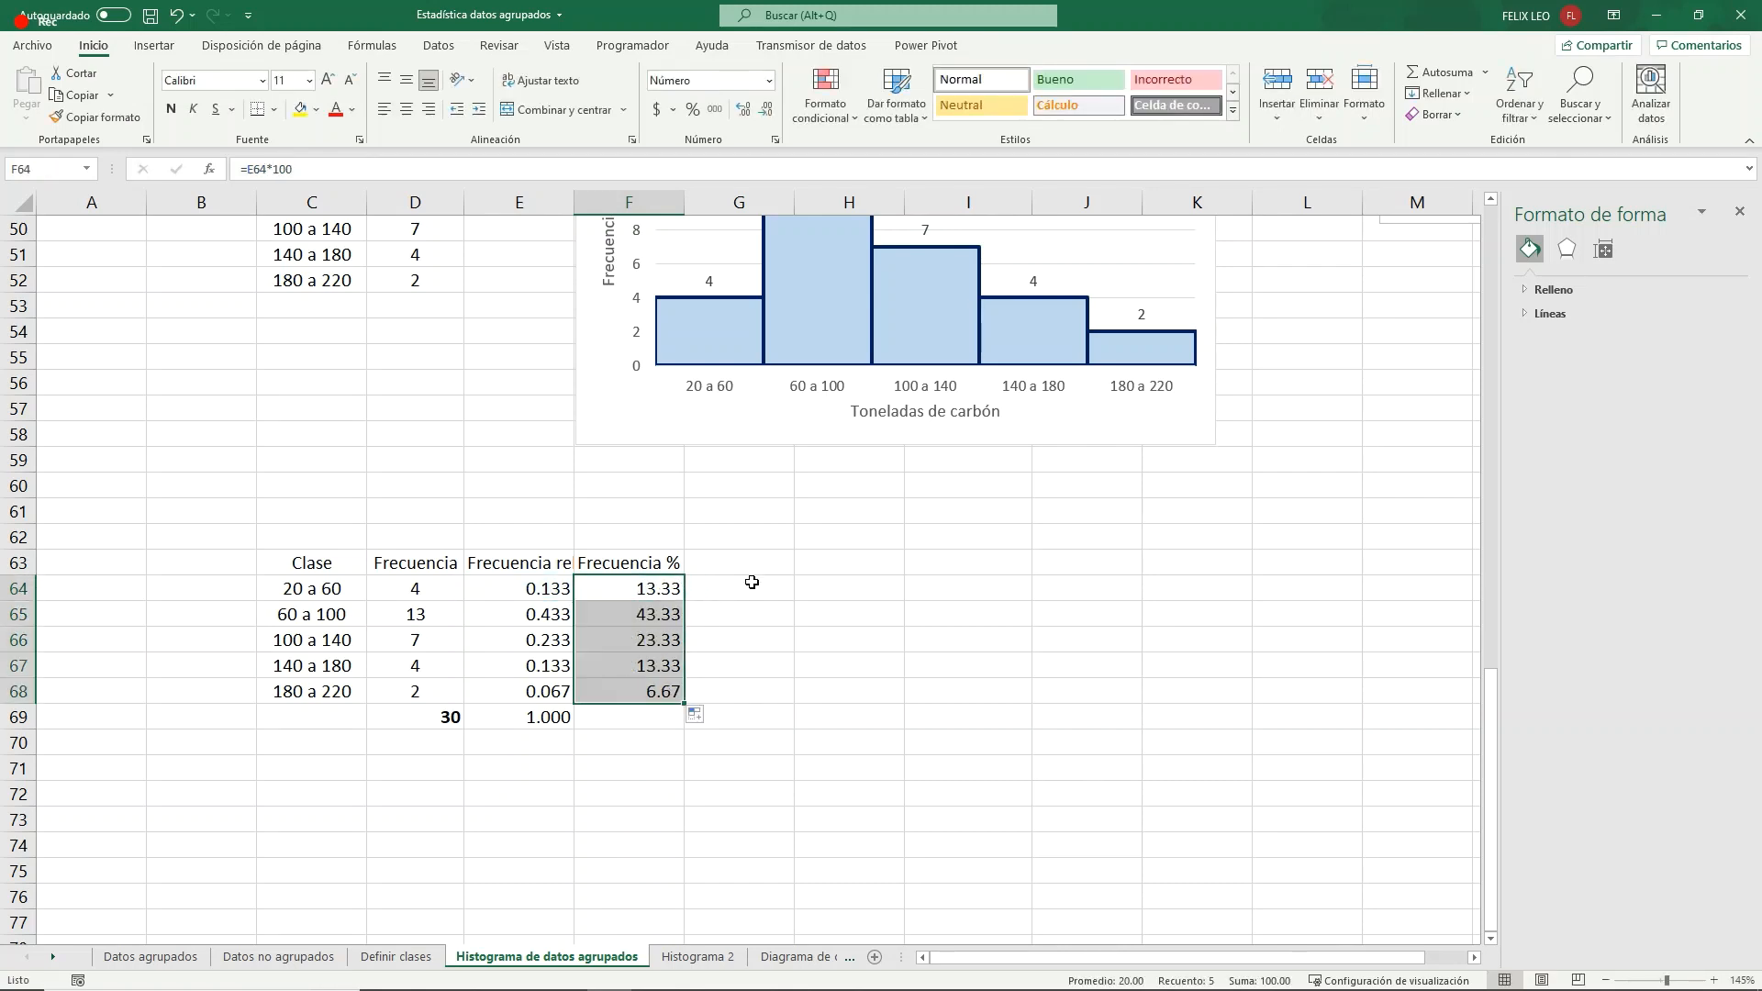
- Sum the percentage frequencies F64:F68 in F69
{"action": "left_click", "coordinate": [643, 717]}
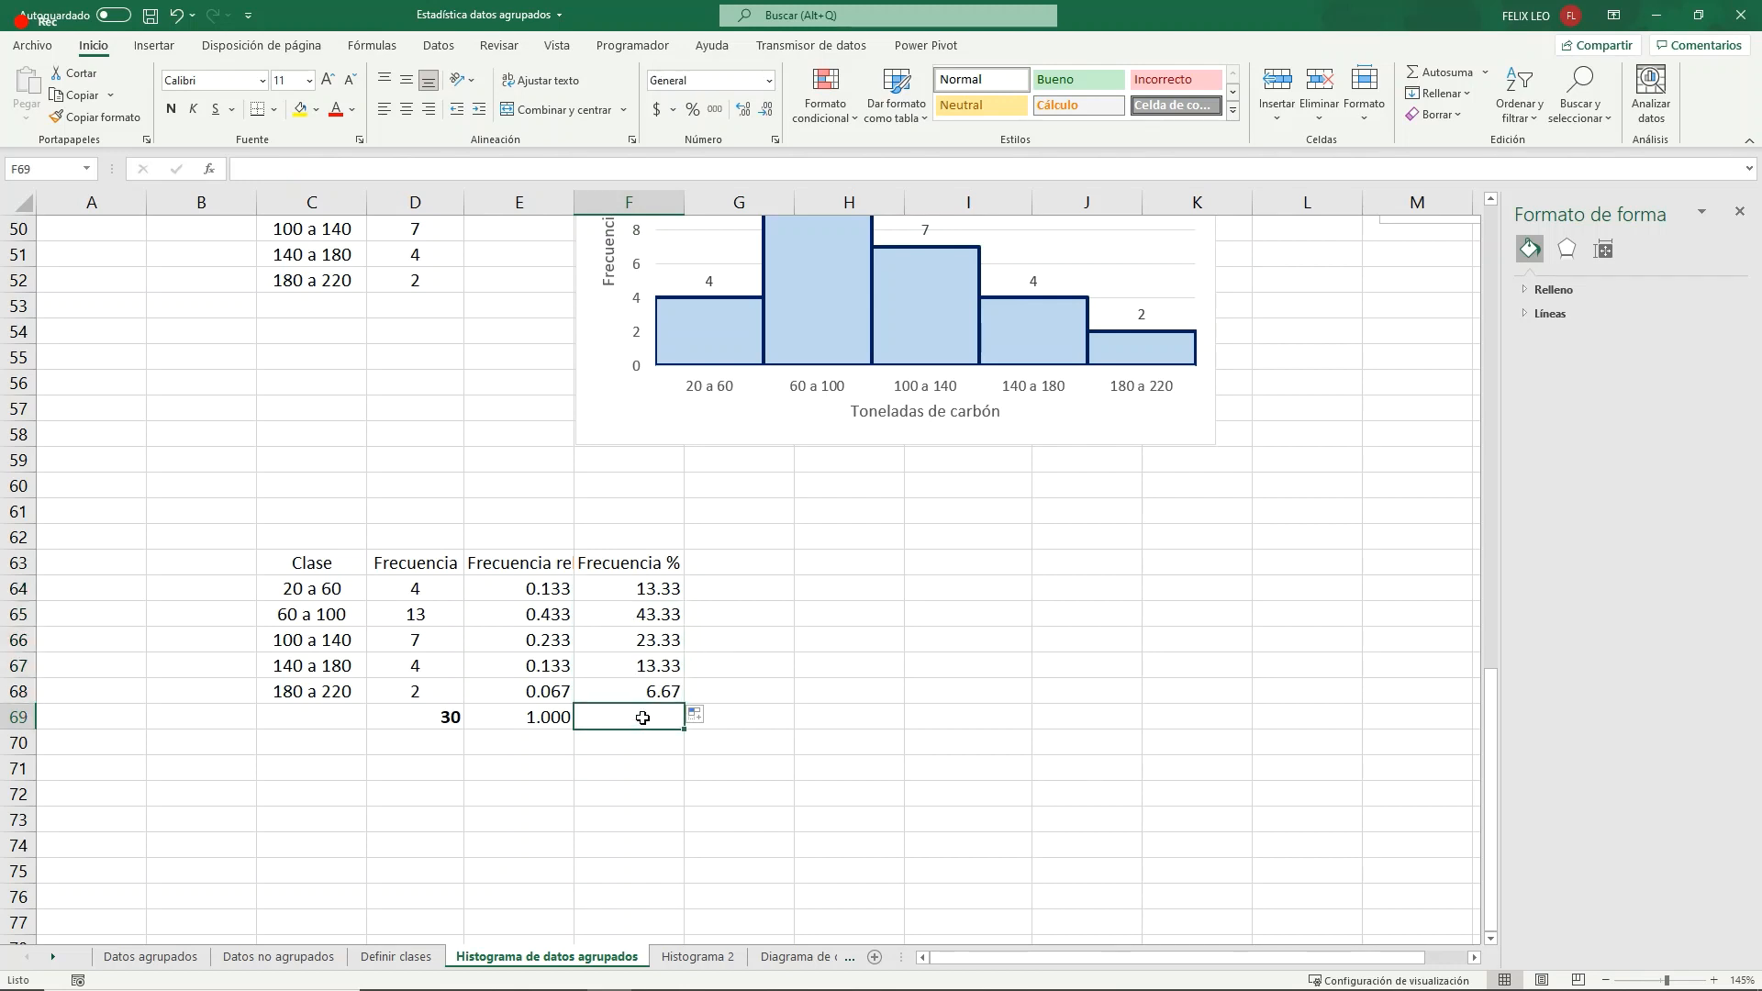
{"action": "left_click", "coordinate": [1441, 72]}
{"action": "key", "text": "Return"}
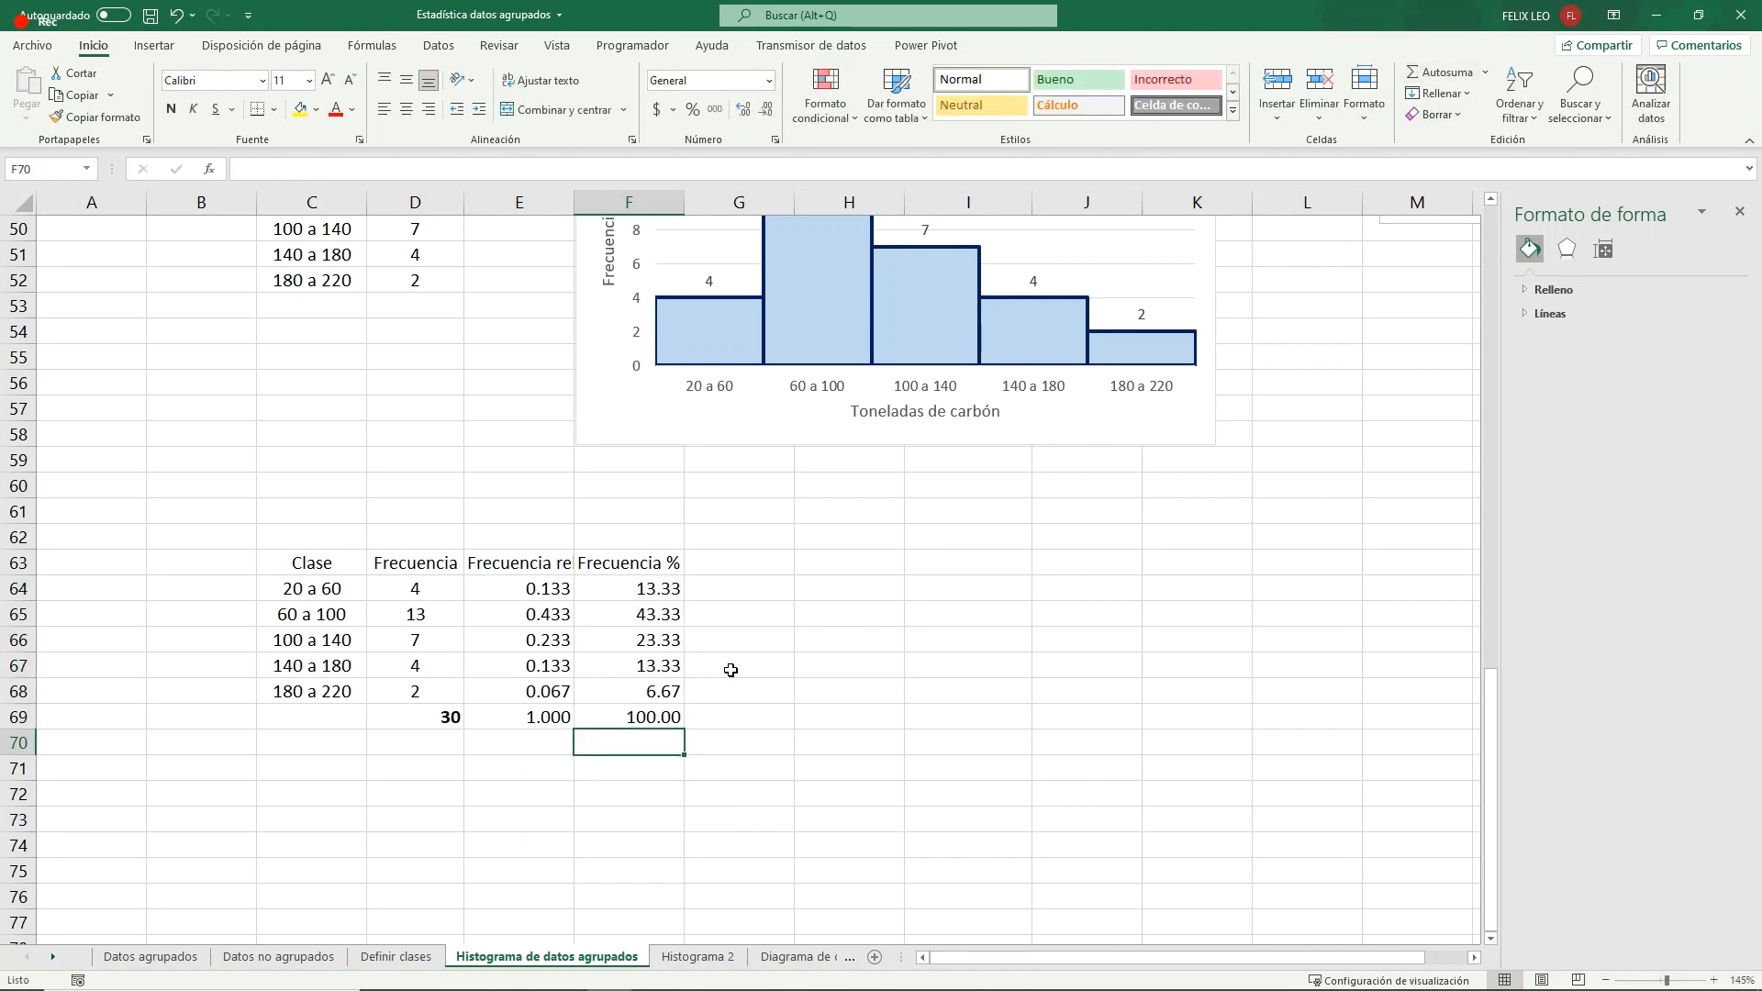
{"action": "left_click", "coordinate": [642, 717]}
- Center the relative and percentage frequency values in E64:F68
{"action": "left_click", "coordinate": [533, 716]}
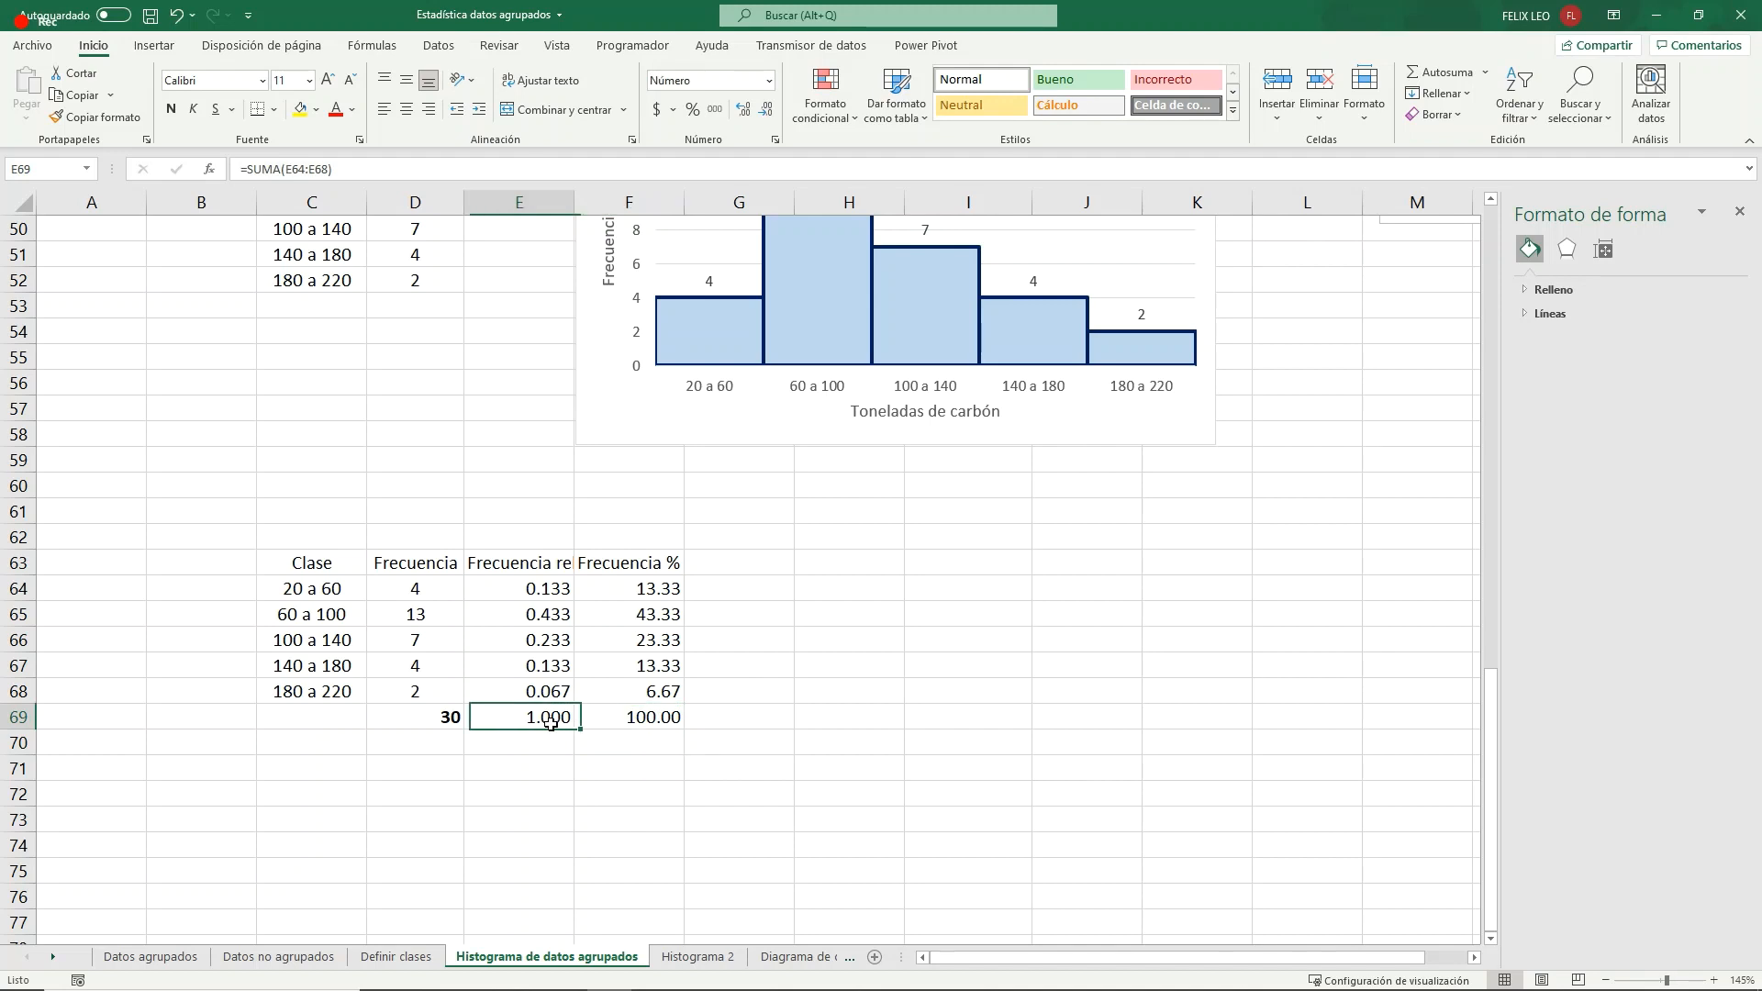
{"action": "left_click", "coordinate": [559, 578]}
{"action": "left_click_drag", "start_coordinate": [559, 578], "coordinate": [558, 693]}
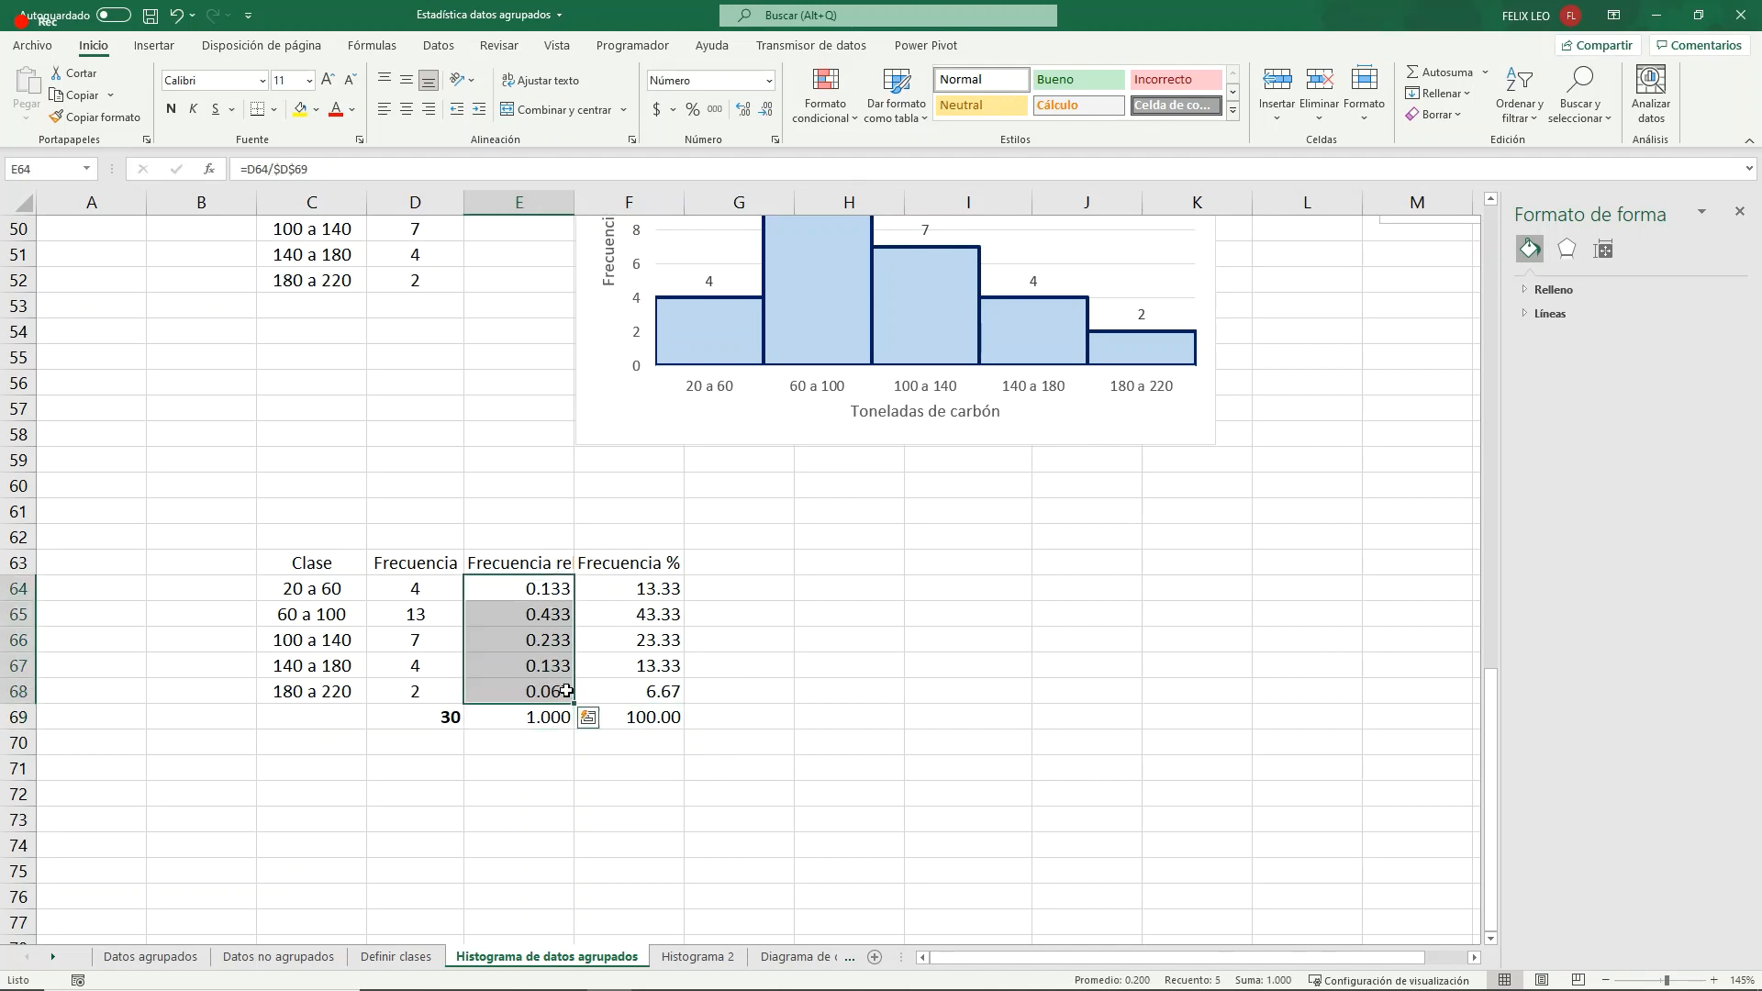
{"action": "left_click", "coordinate": [410, 111]}
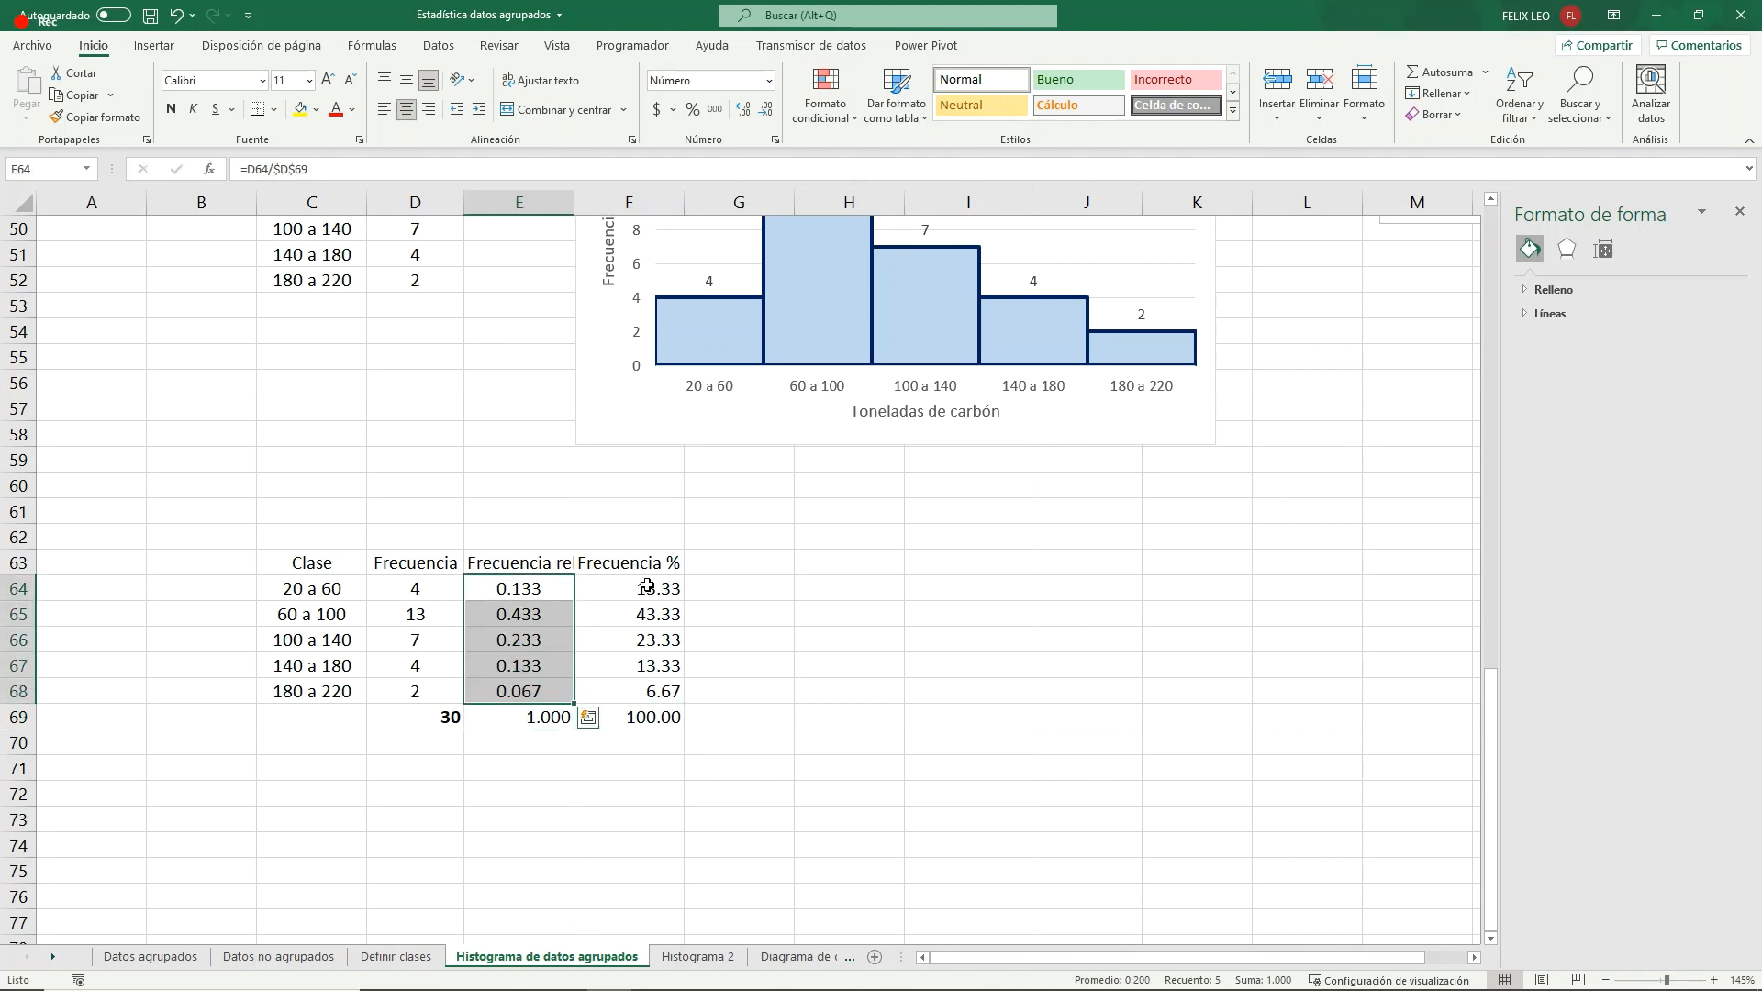
{"action": "left_click_drag", "start_coordinate": [633, 588], "coordinate": [633, 693]}
{"action": "left_click", "coordinate": [406, 109]}
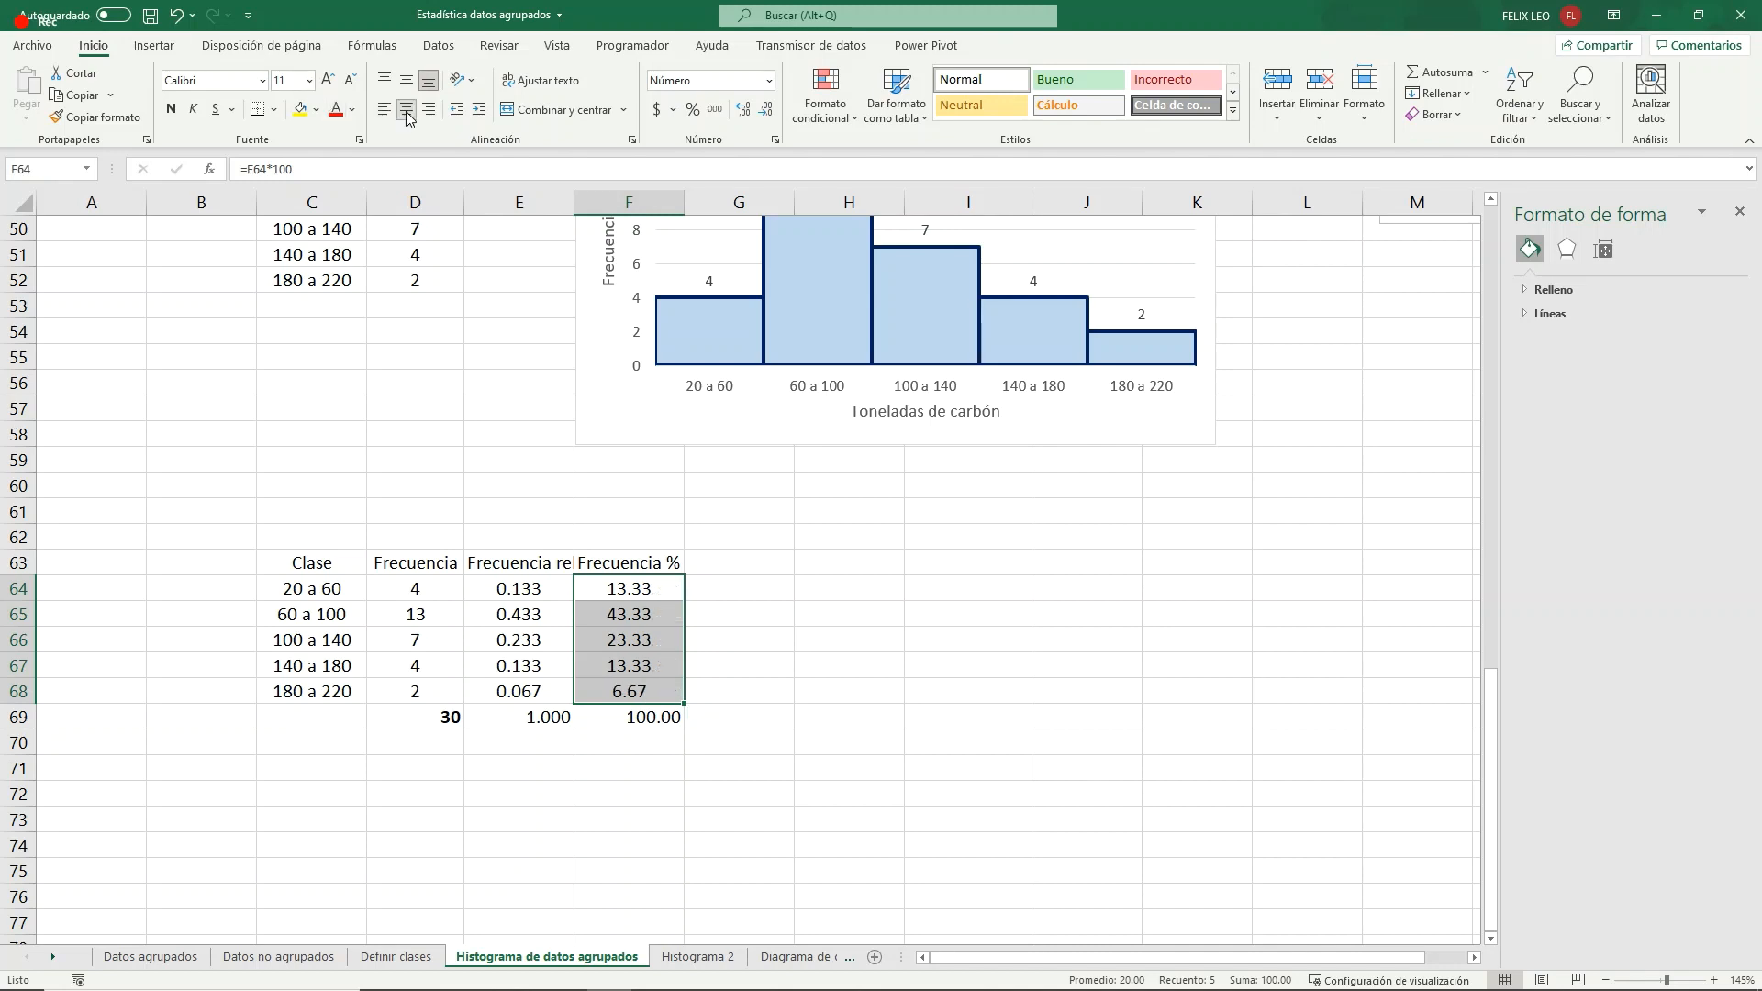
- Fit column E's width to its header text and center the totals in E69:F69
{"action": "left_click", "coordinate": [734, 690]}
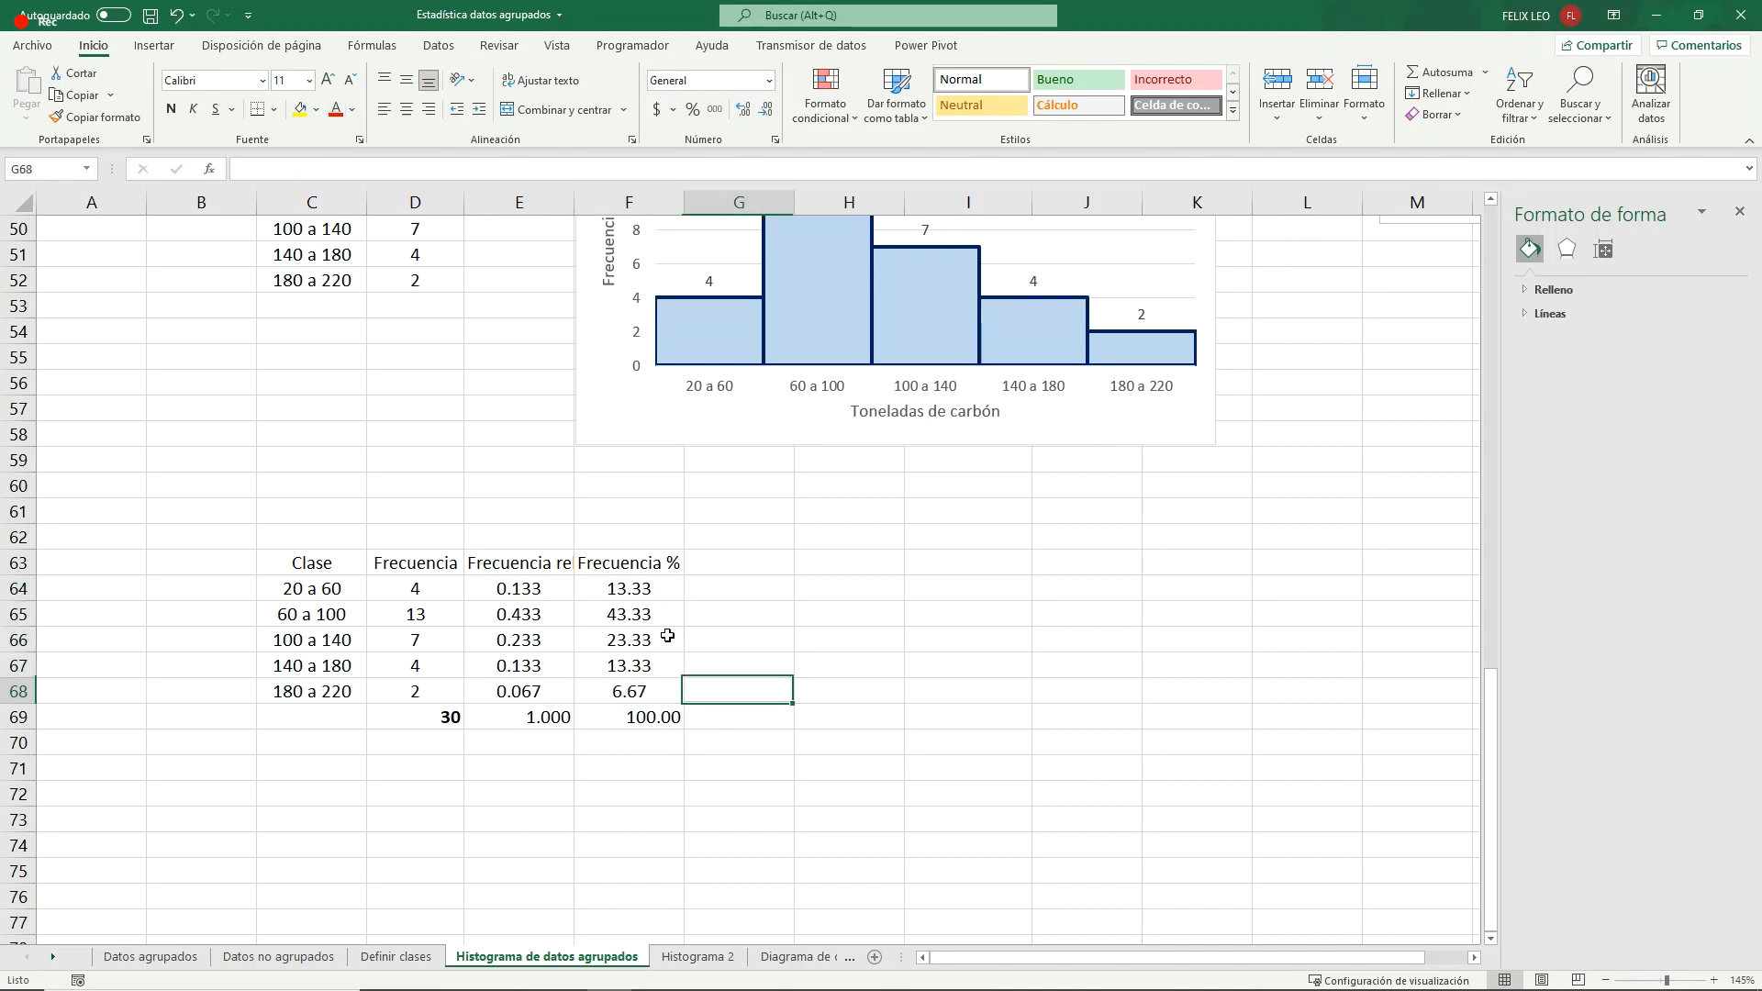
{"action": "double_click", "coordinate": [574, 203]}
{"action": "left_click", "coordinate": [661, 719]}
{"action": "left_click_drag", "start_coordinate": [568, 716], "coordinate": [669, 716]}
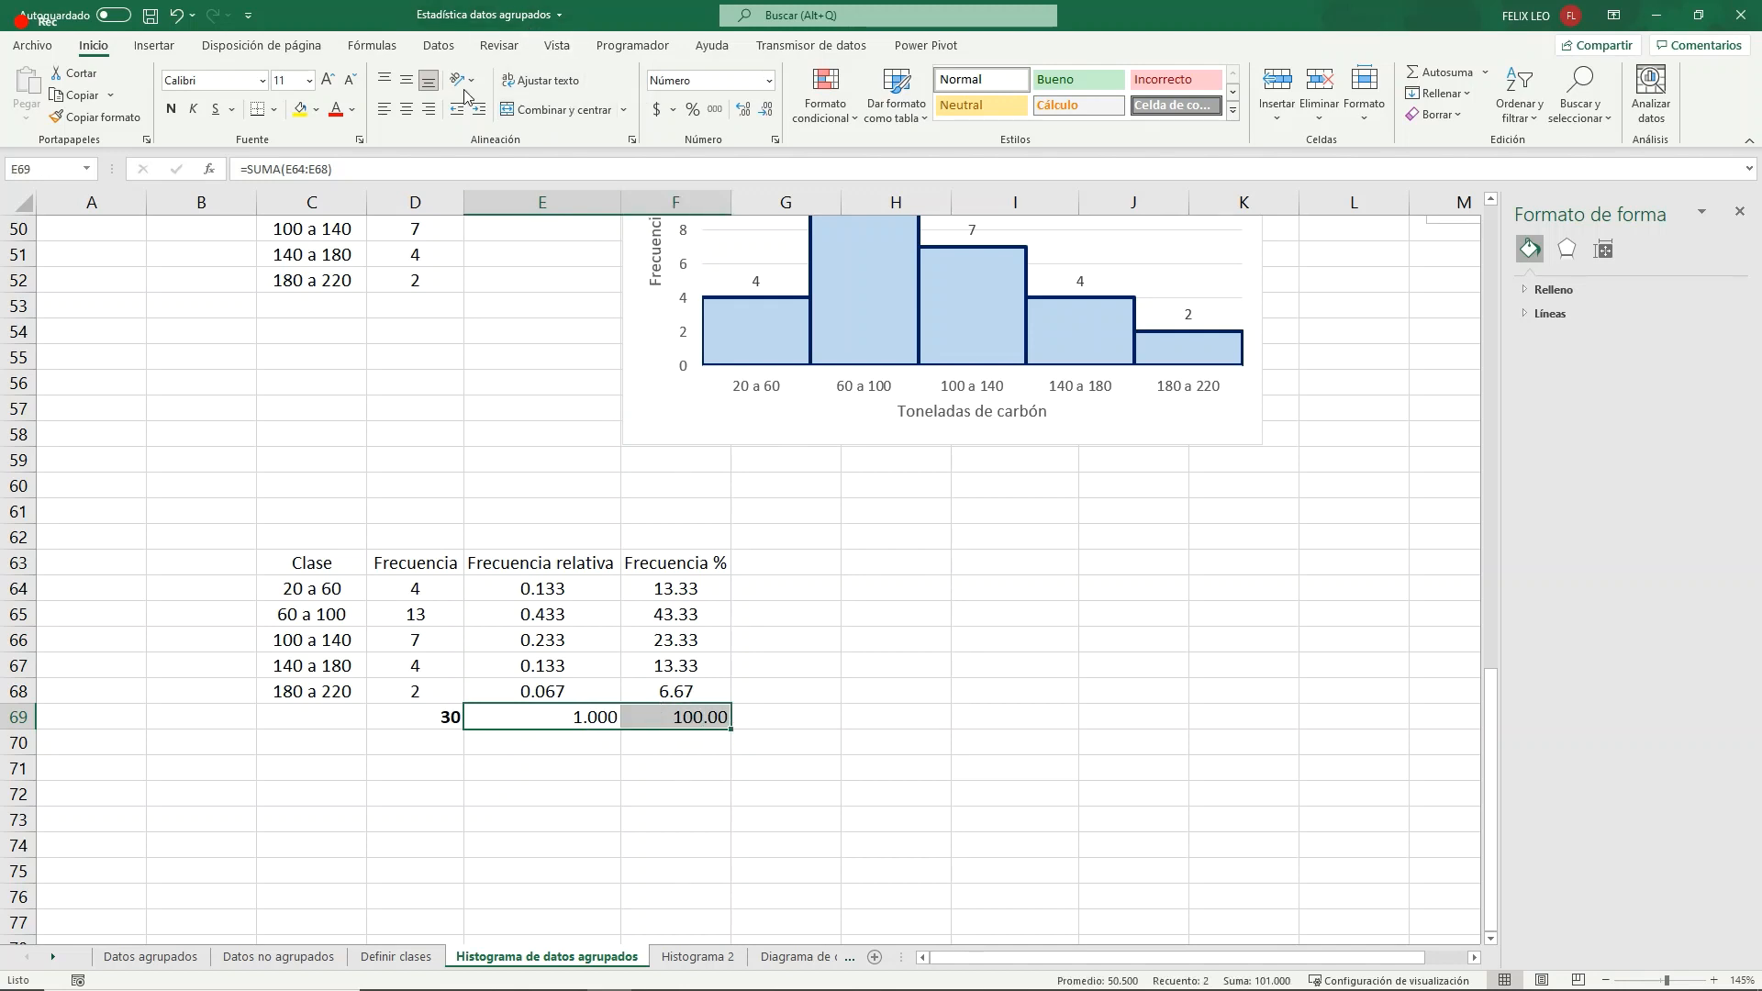
{"action": "left_click", "coordinate": [405, 110]}
{"action": "left_click", "coordinate": [668, 822]}
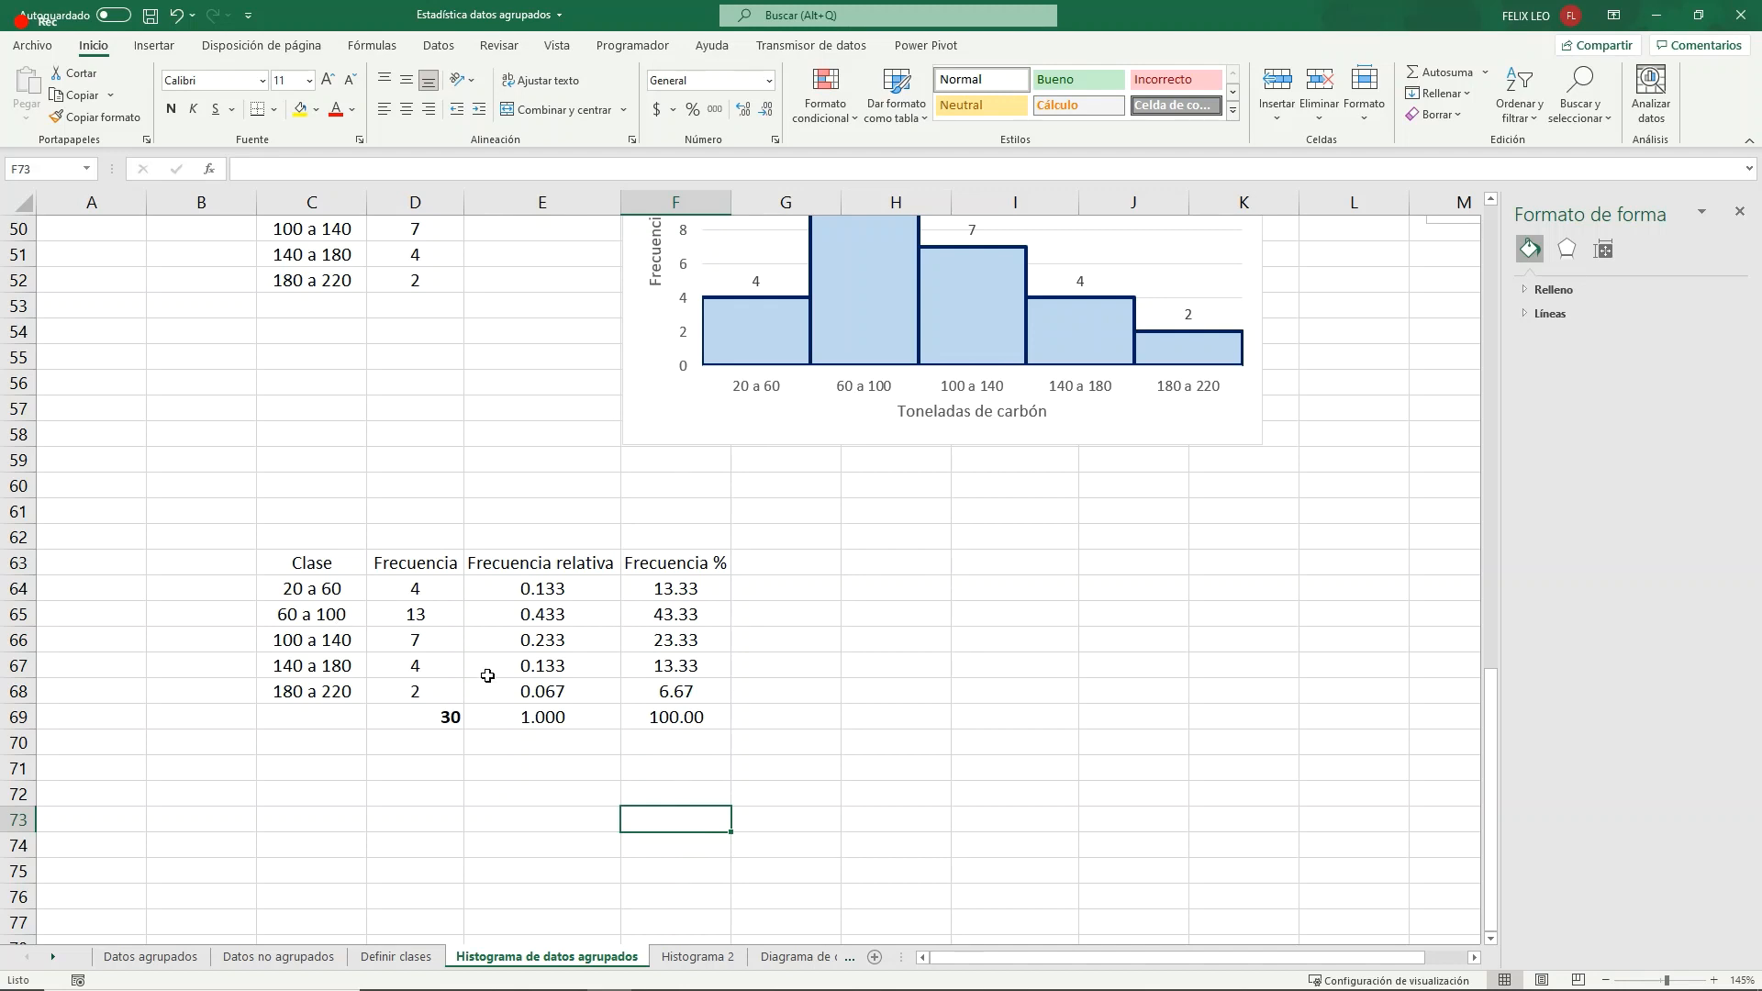
- Move the relative and percentage frequency columns E63:F69 to start at F63, freeing column E for the class marks
{"action": "left_click", "coordinate": [313, 599]}
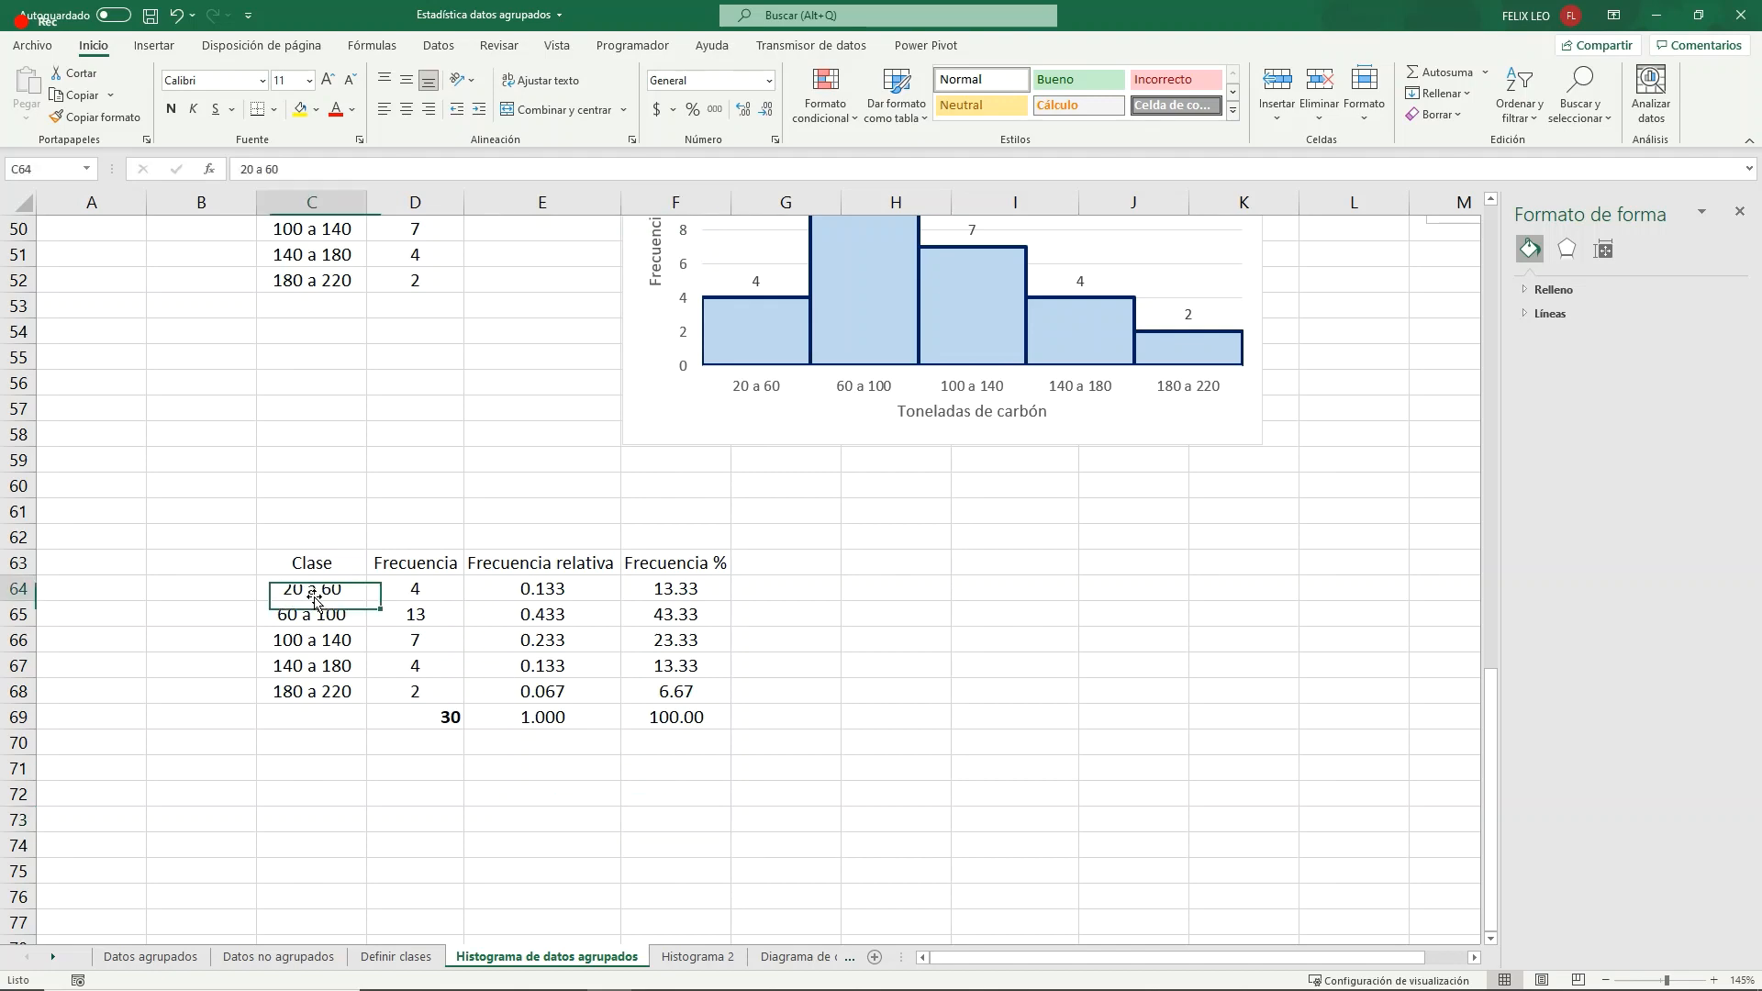
{"action": "scroll", "coordinate": [642, 624], "scroll_direction": "up", "scroll_amount": 6}
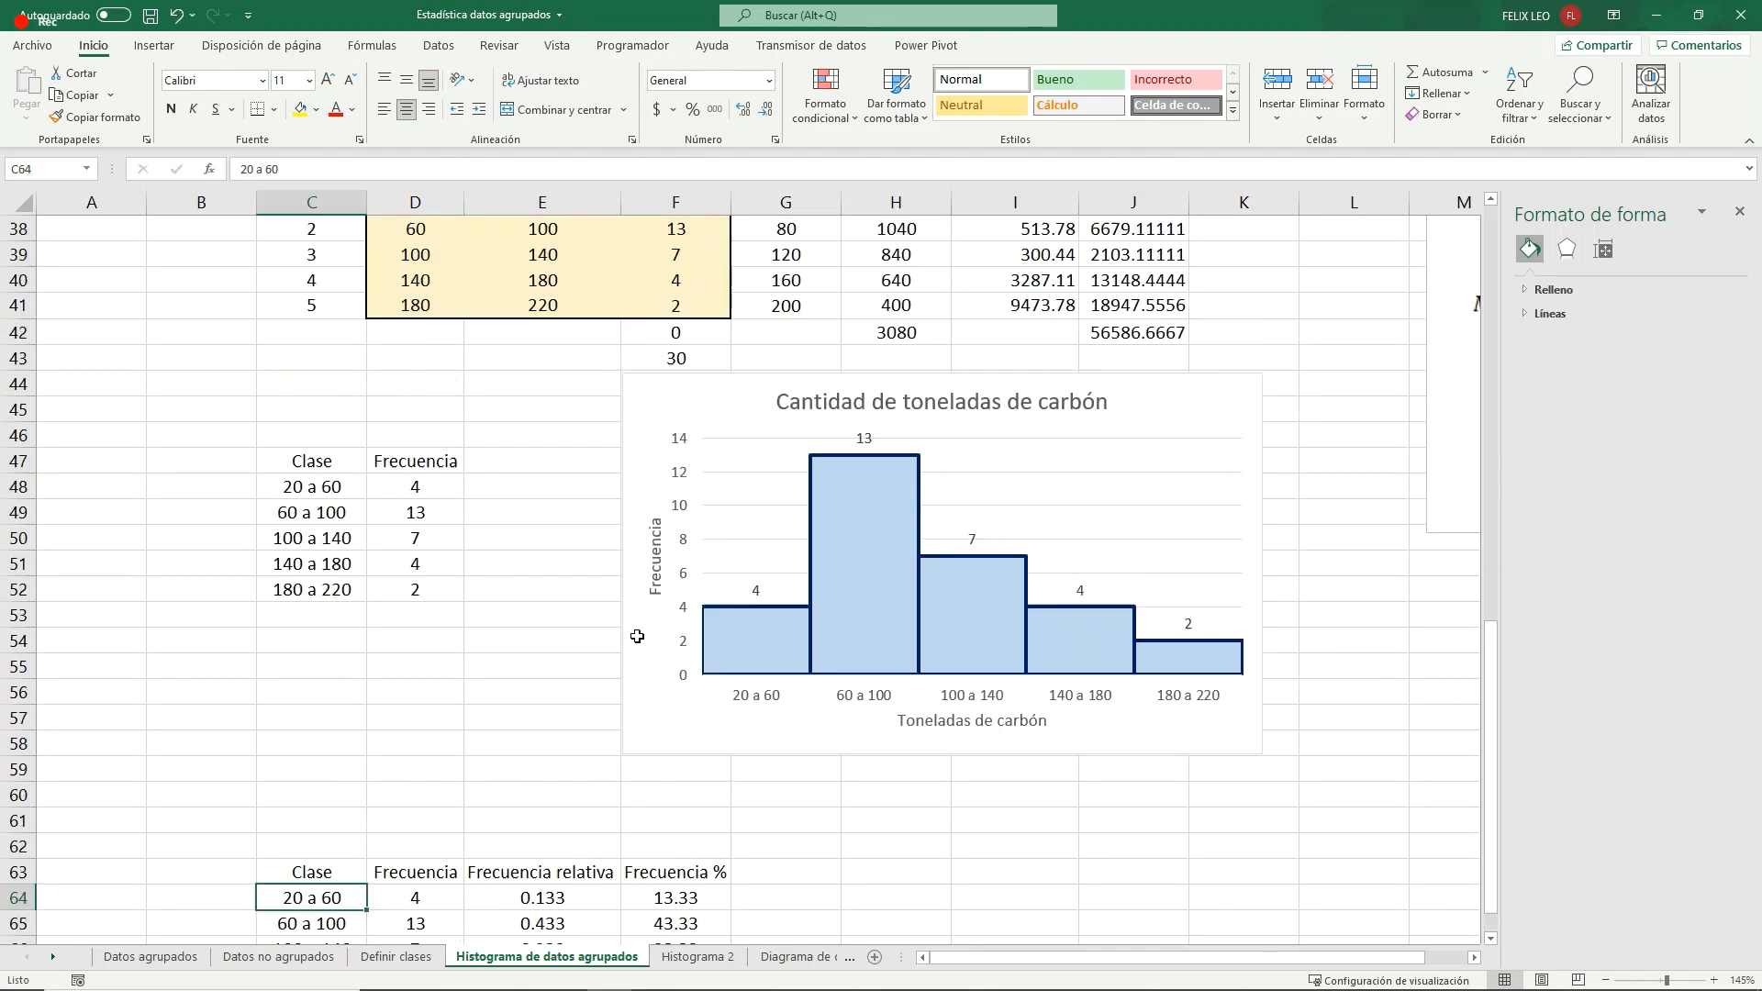
{"action": "left_click_drag", "start_coordinate": [786, 332], "coordinate": [804, 459]}
{"action": "scroll", "coordinate": [461, 619], "scroll_direction": "down", "scroll_amount": 5}
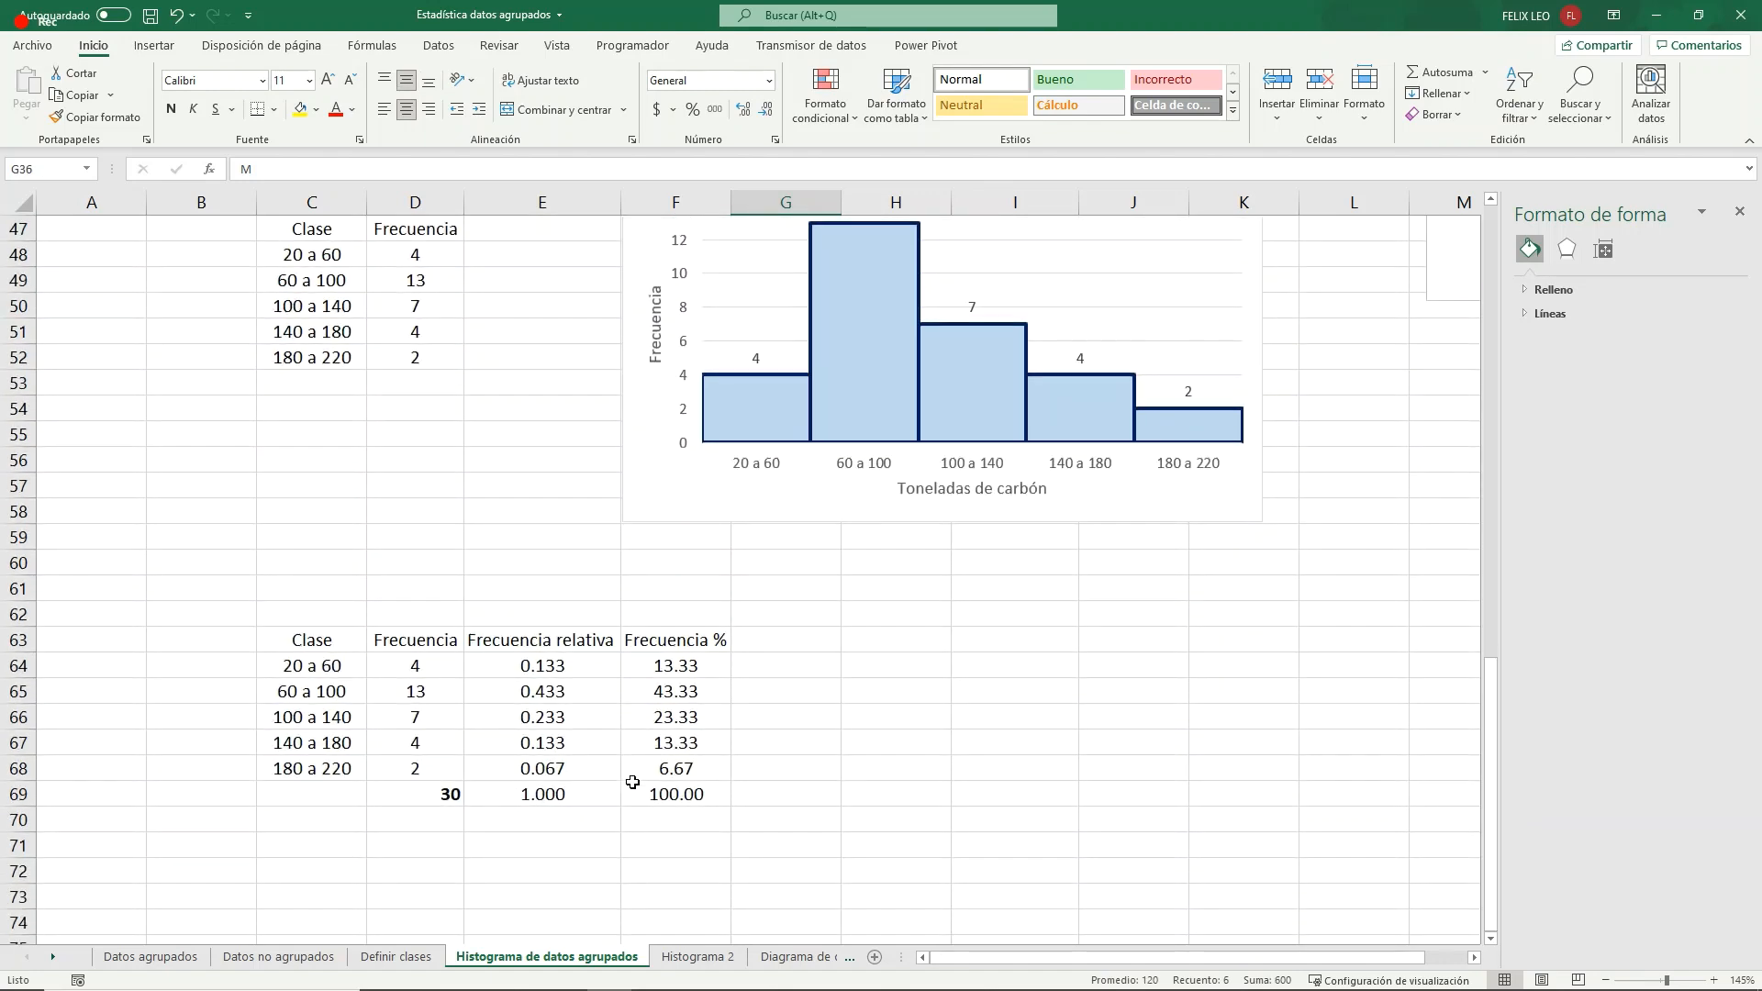
{"action": "left_click", "coordinate": [661, 743]}
{"action": "left_click", "coordinate": [776, 640]}
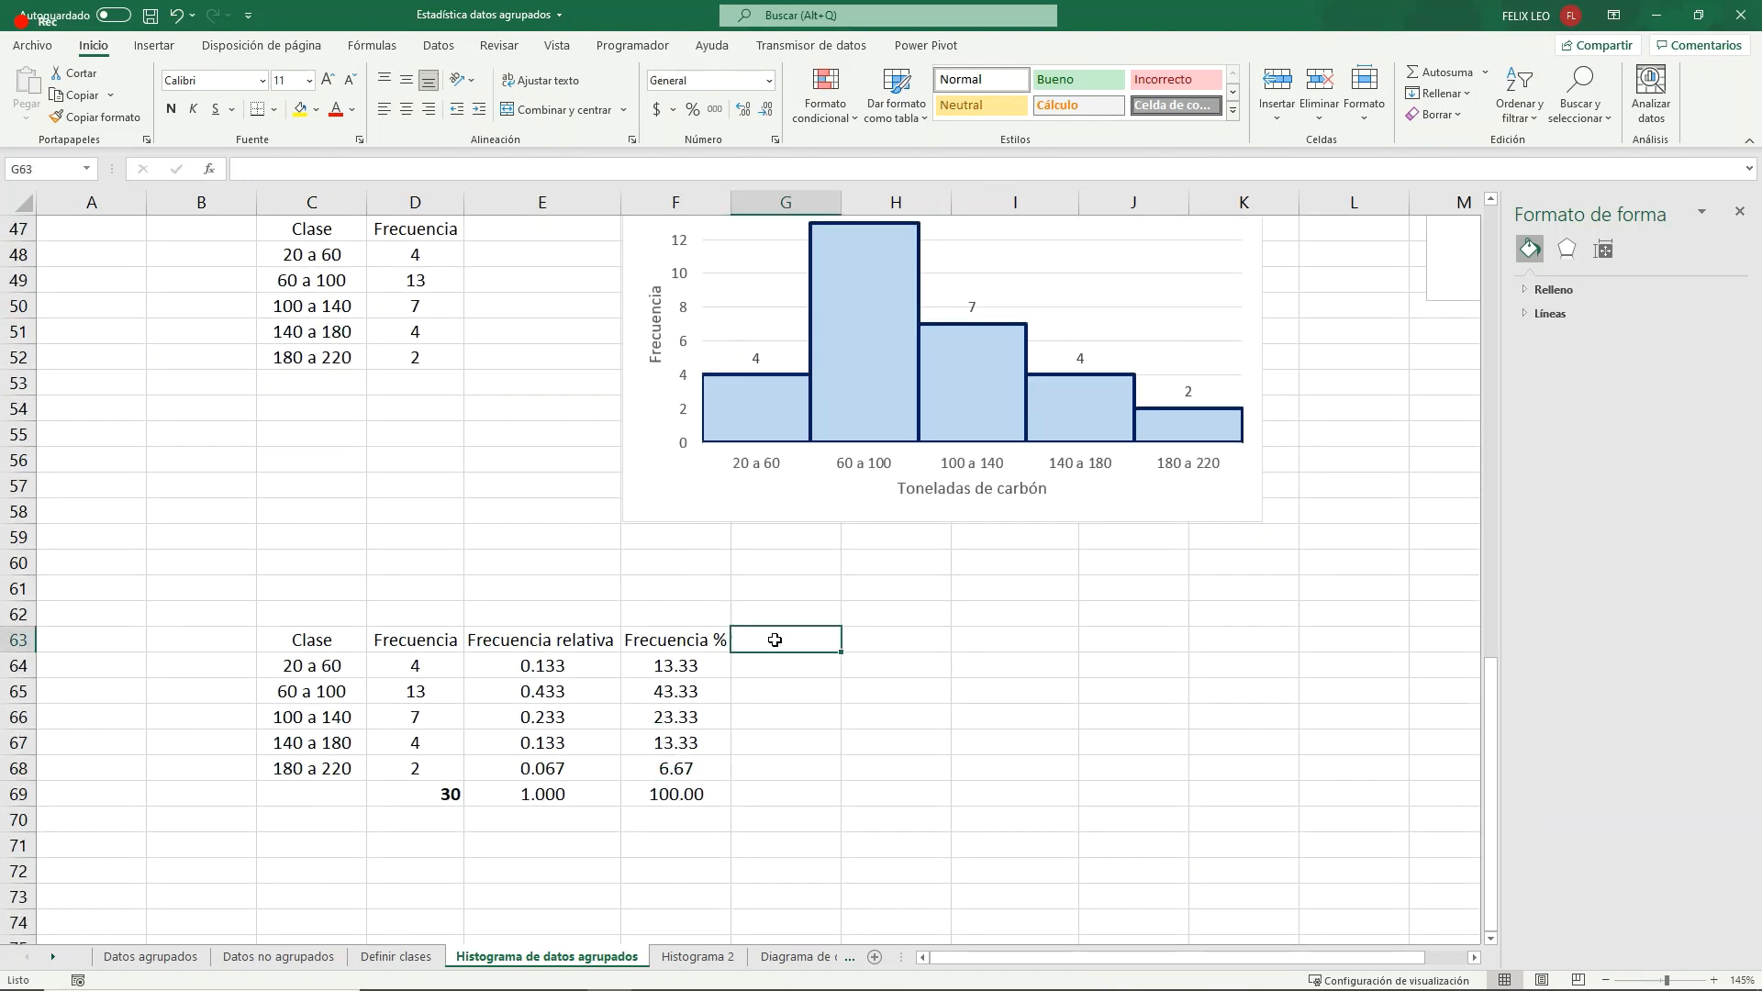
{"action": "left_click_drag", "start_coordinate": [542, 640], "coordinate": [721, 798]}
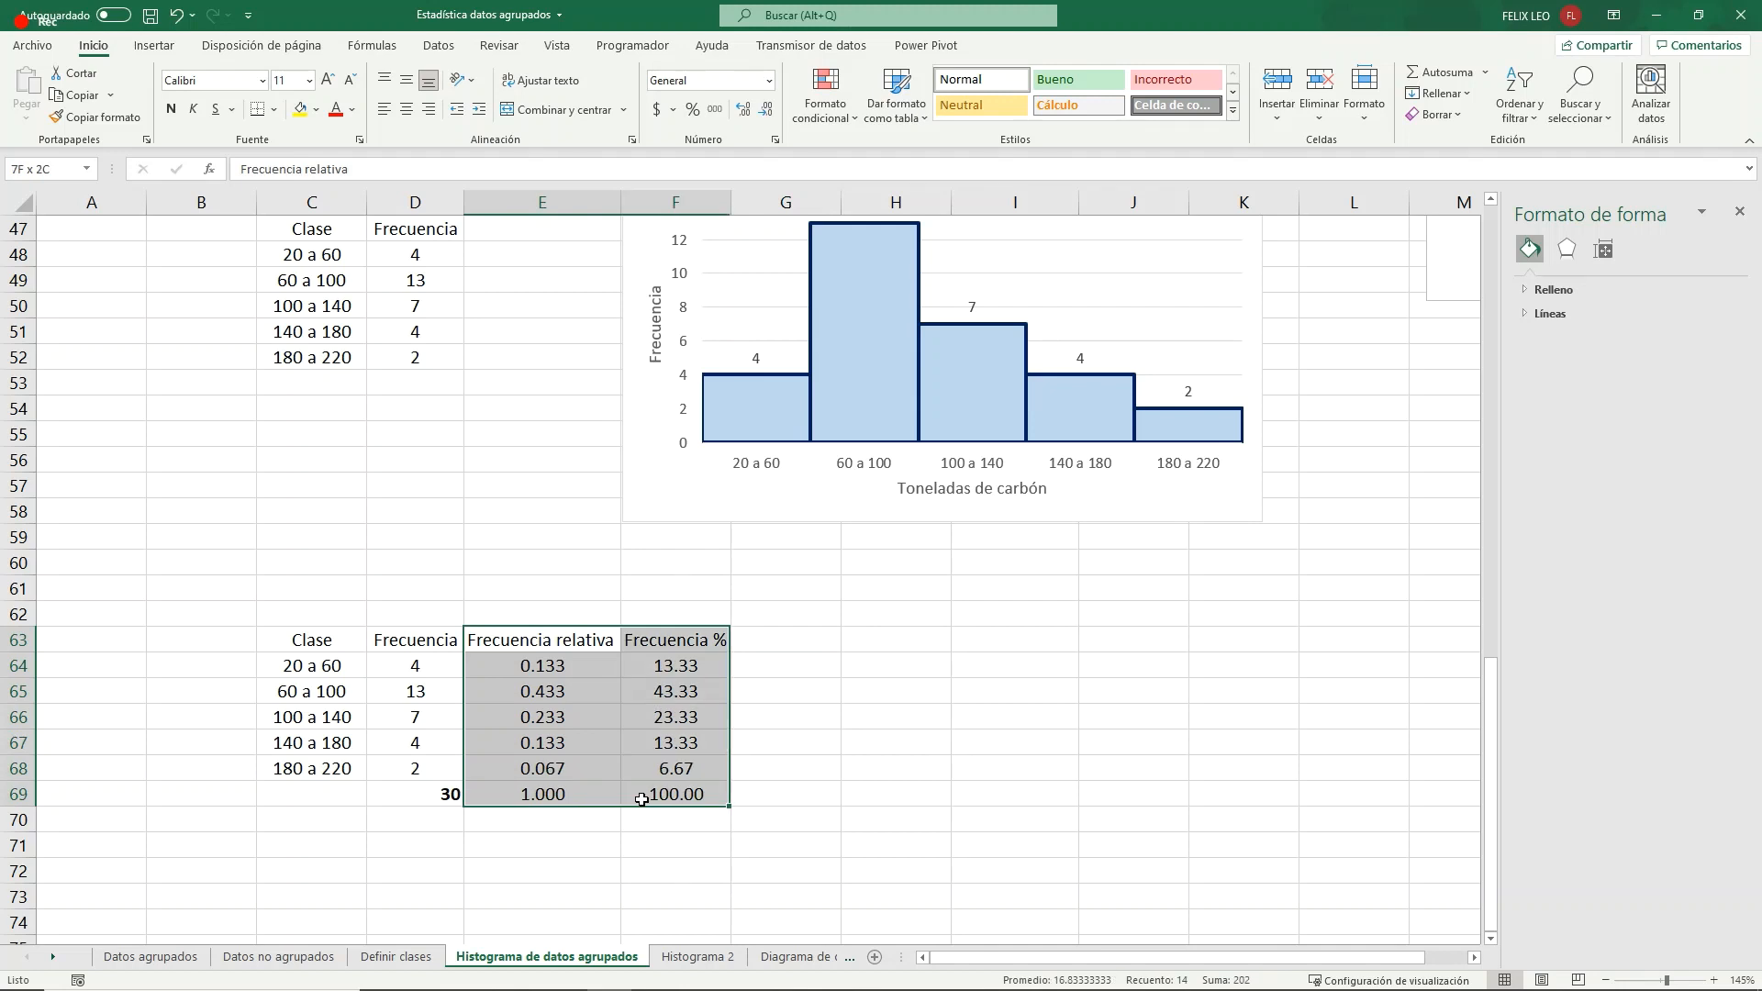
{"action": "key", "text": "ctrl+c"}
{"action": "key", "text": "ctrl+x"}
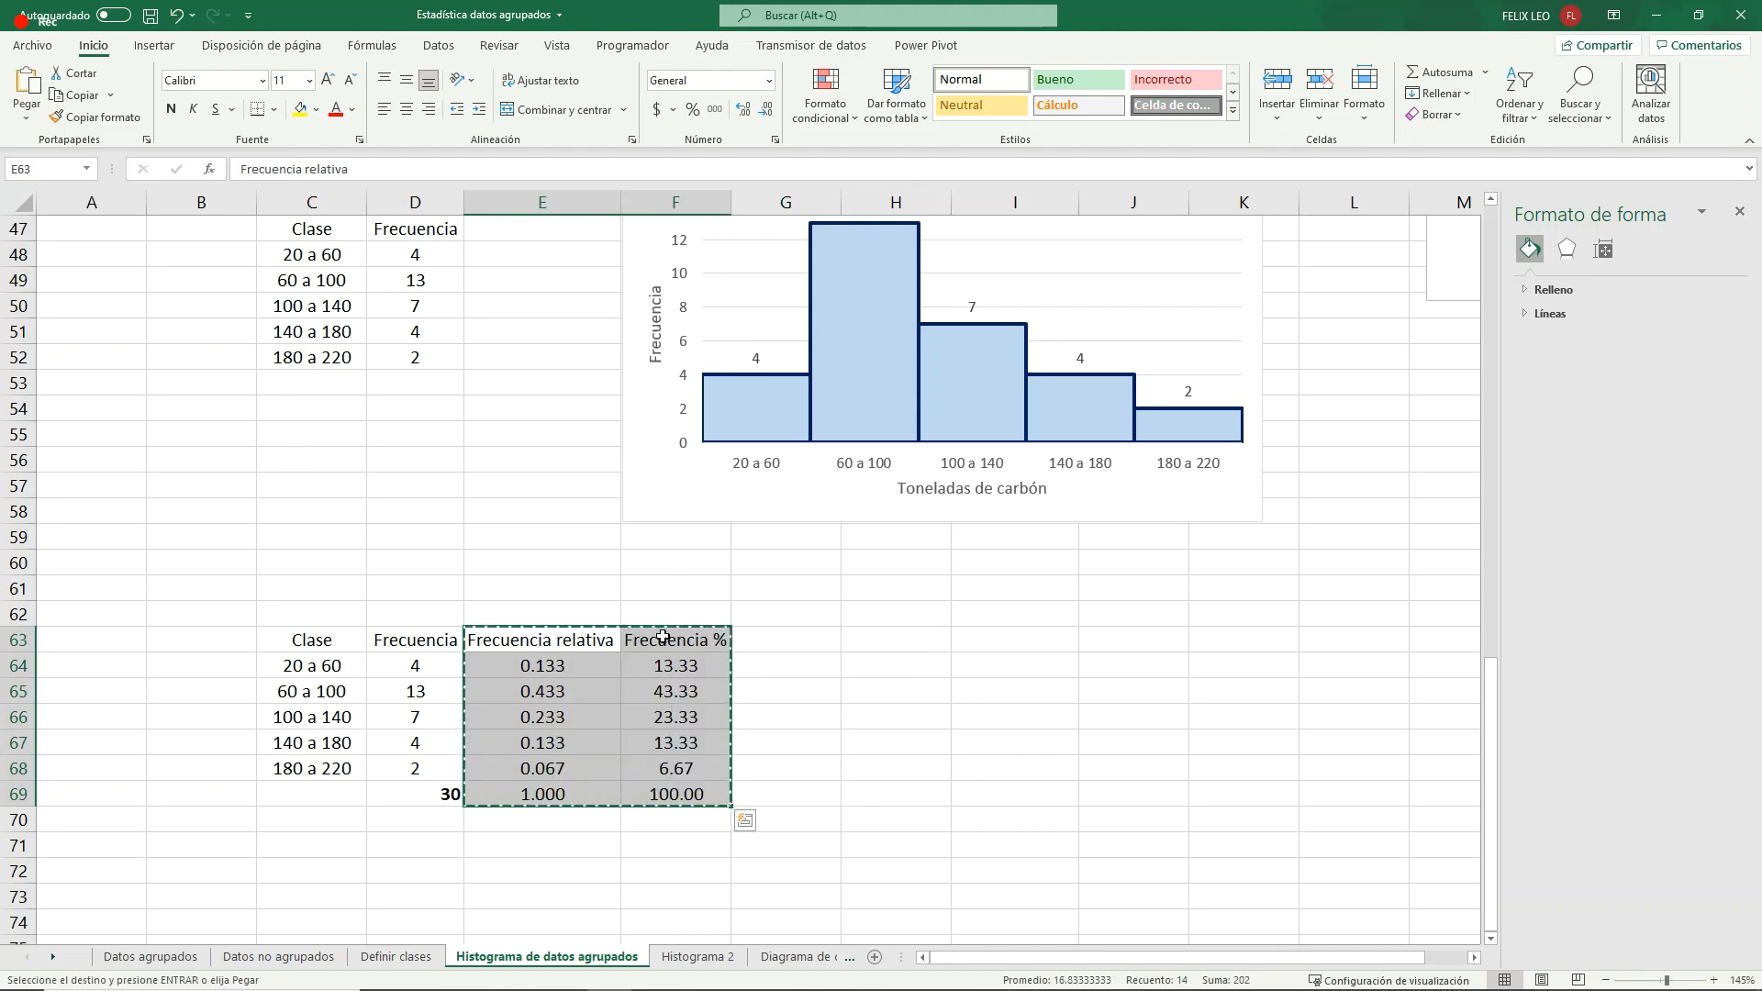
{"action": "left_click", "coordinate": [662, 637]}
{"action": "key", "text": "ctrl+v"}
- Enter the header "M clase" in E63 and center it
{"action": "left_click", "coordinate": [570, 642]}
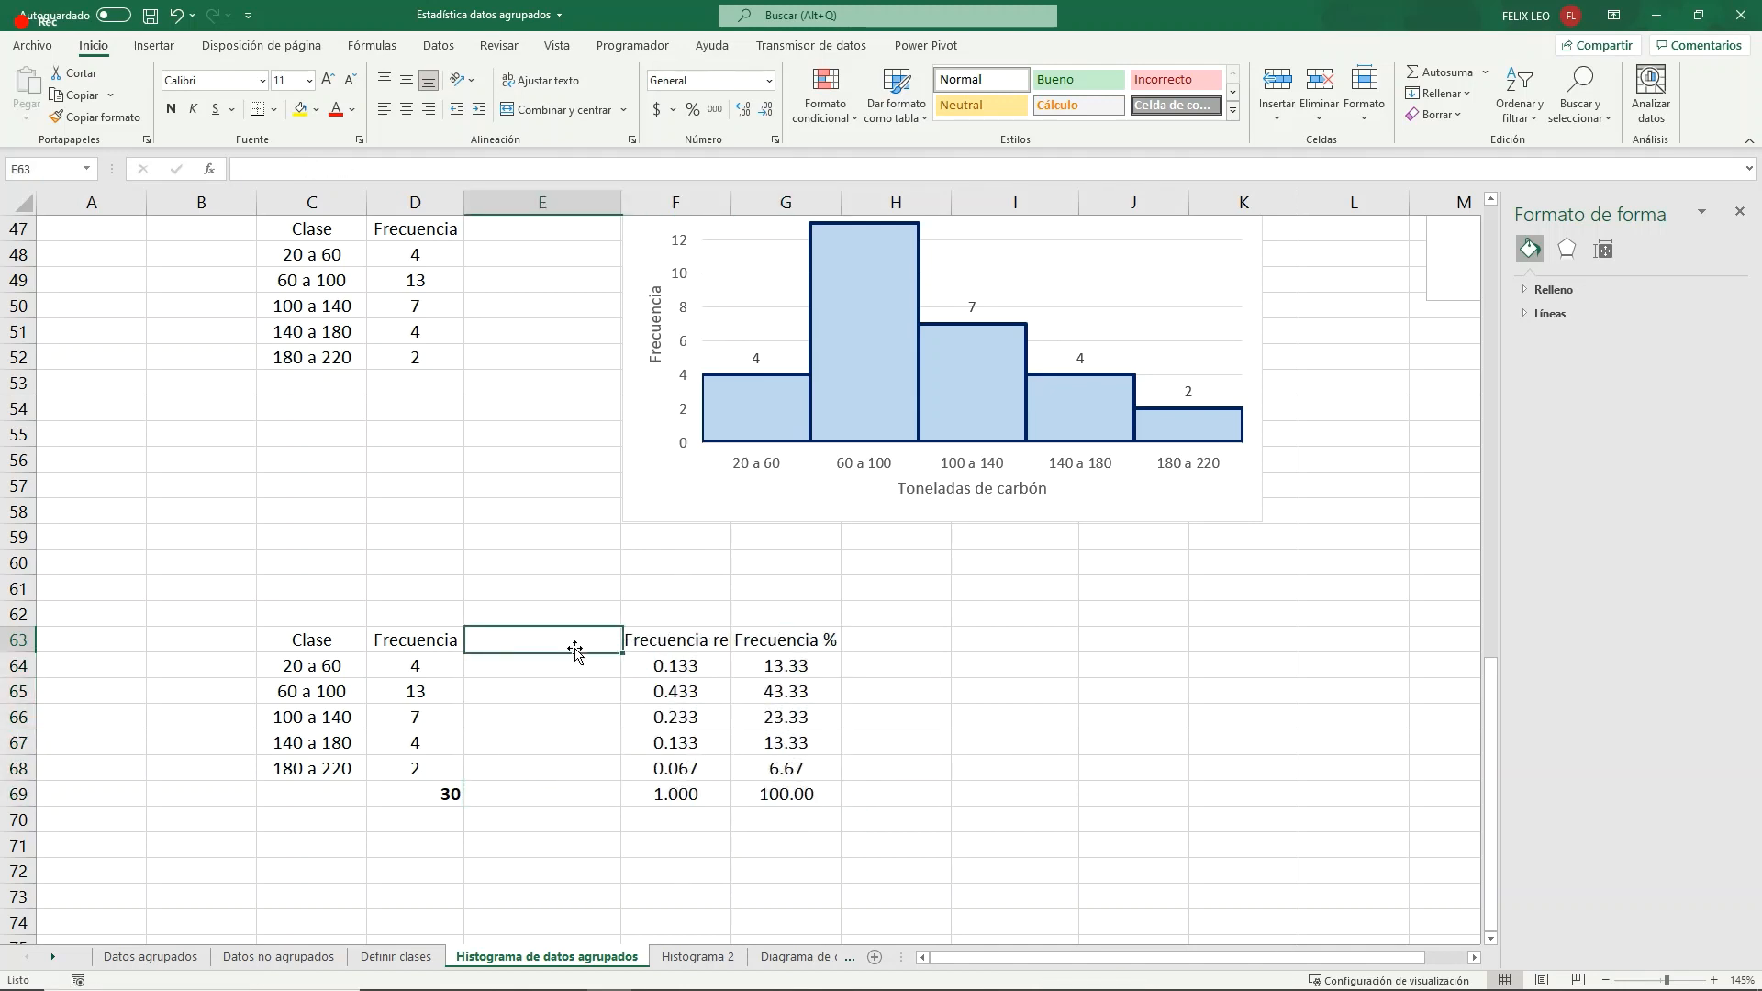
{"action": "type", "text": "M "}
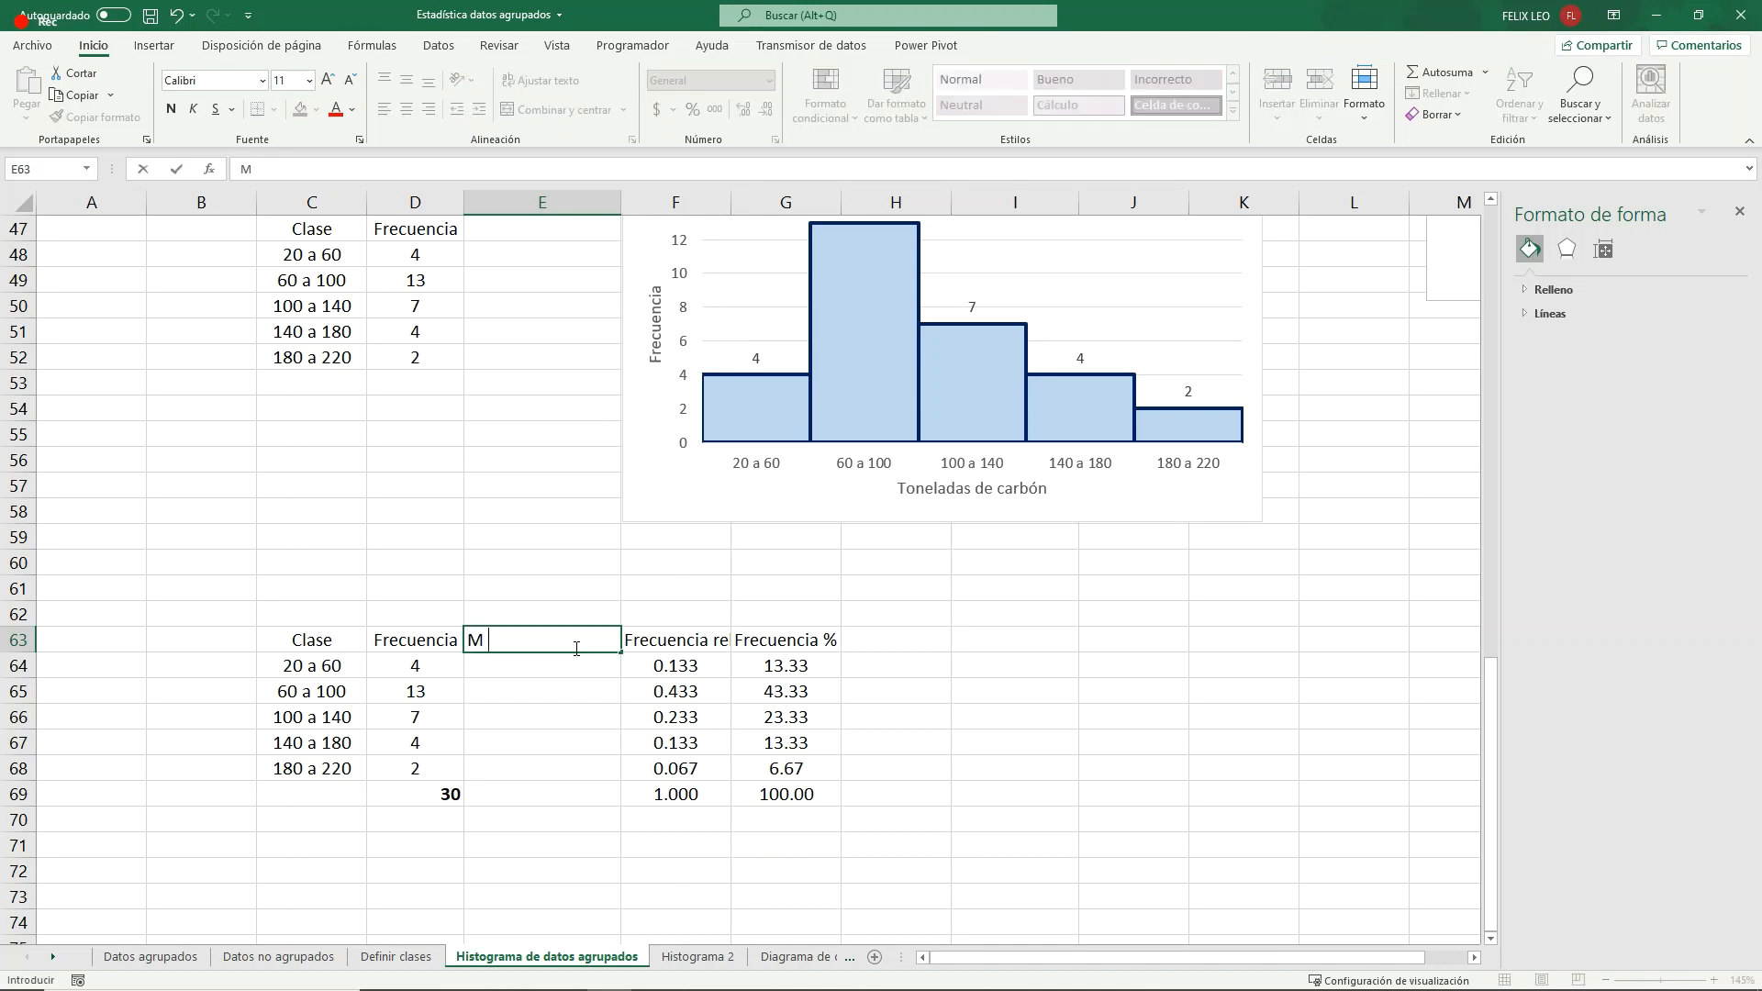
{"action": "type", "text": "clase"}
{"action": "key", "text": "Return"}
{"action": "left_click", "coordinate": [575, 646]}
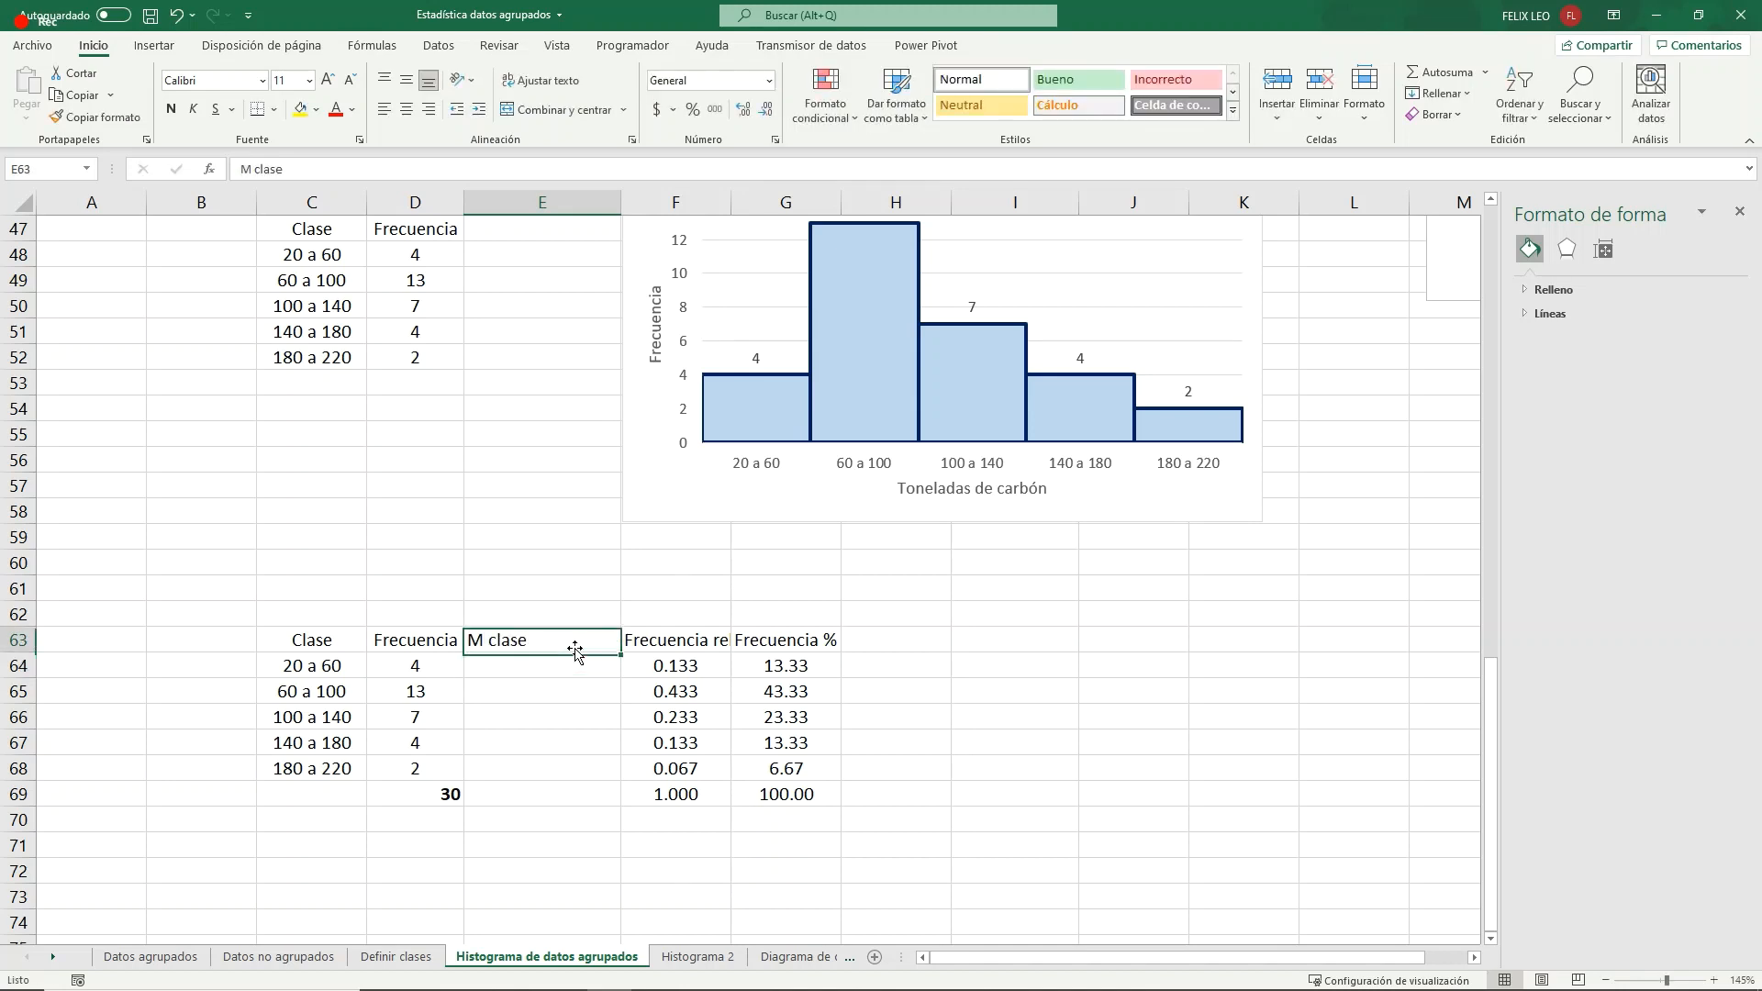
{"action": "left_click", "coordinate": [411, 112]}
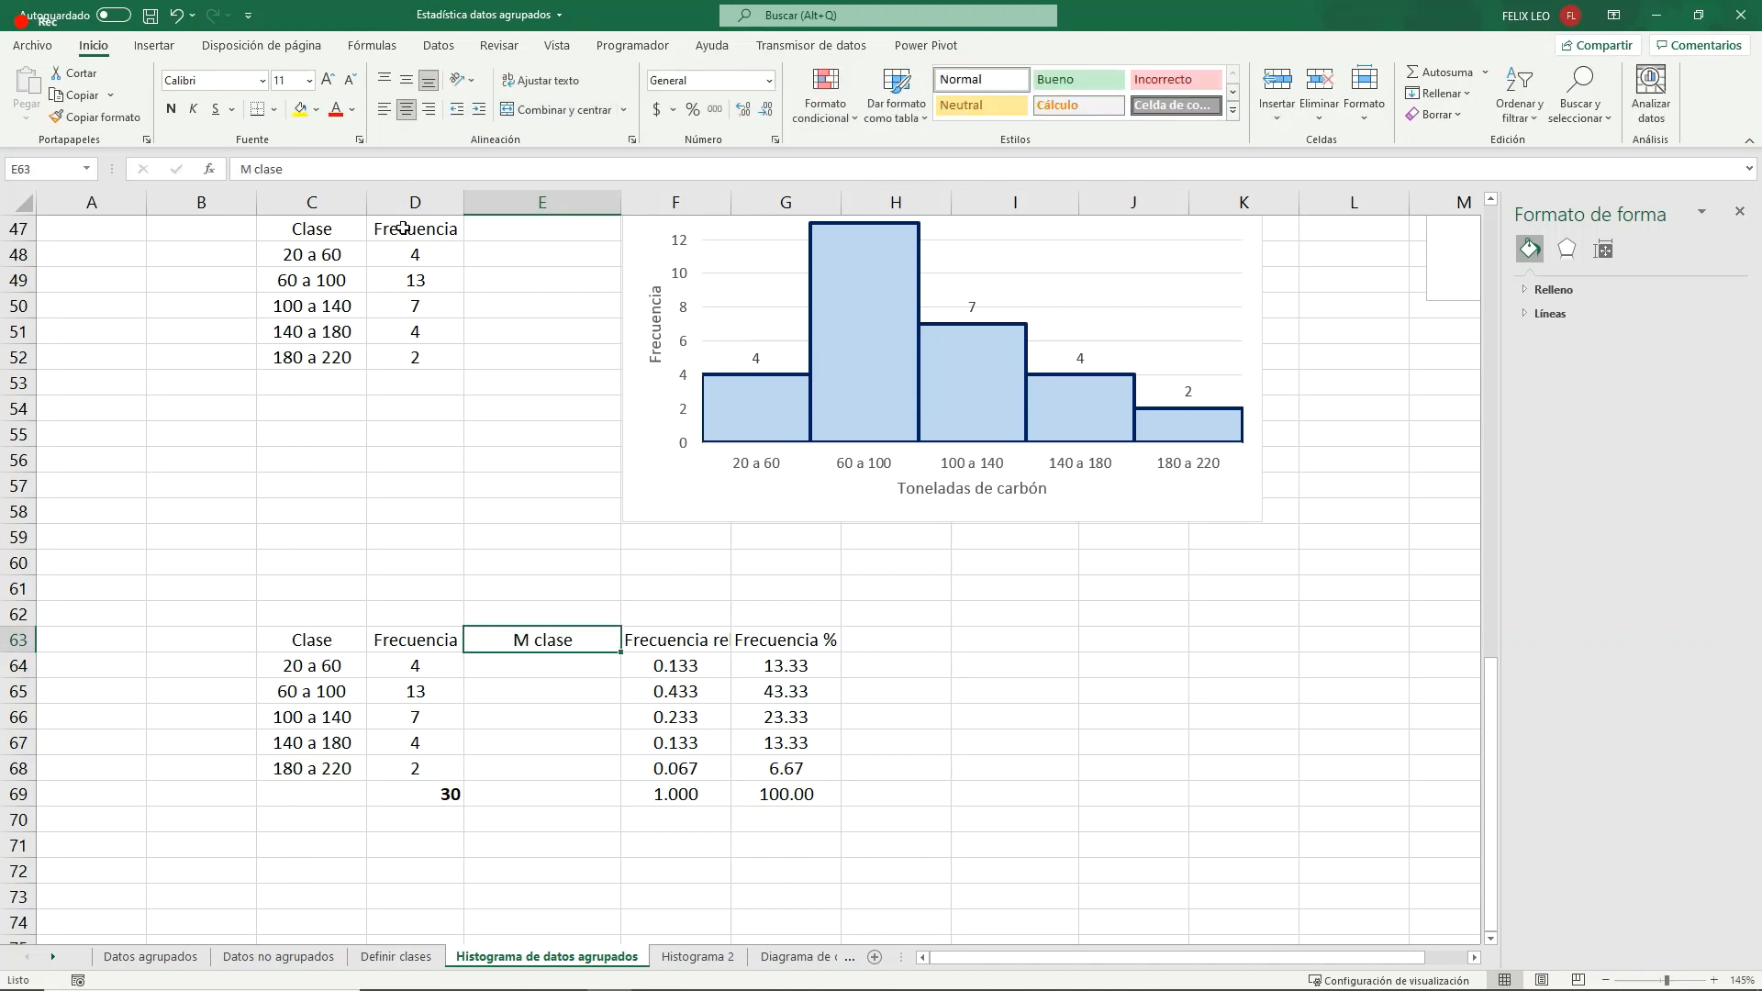
- Fill the class marks in E64:E68 with references to G37:G41 and center them
{"action": "left_click", "coordinate": [568, 664]}
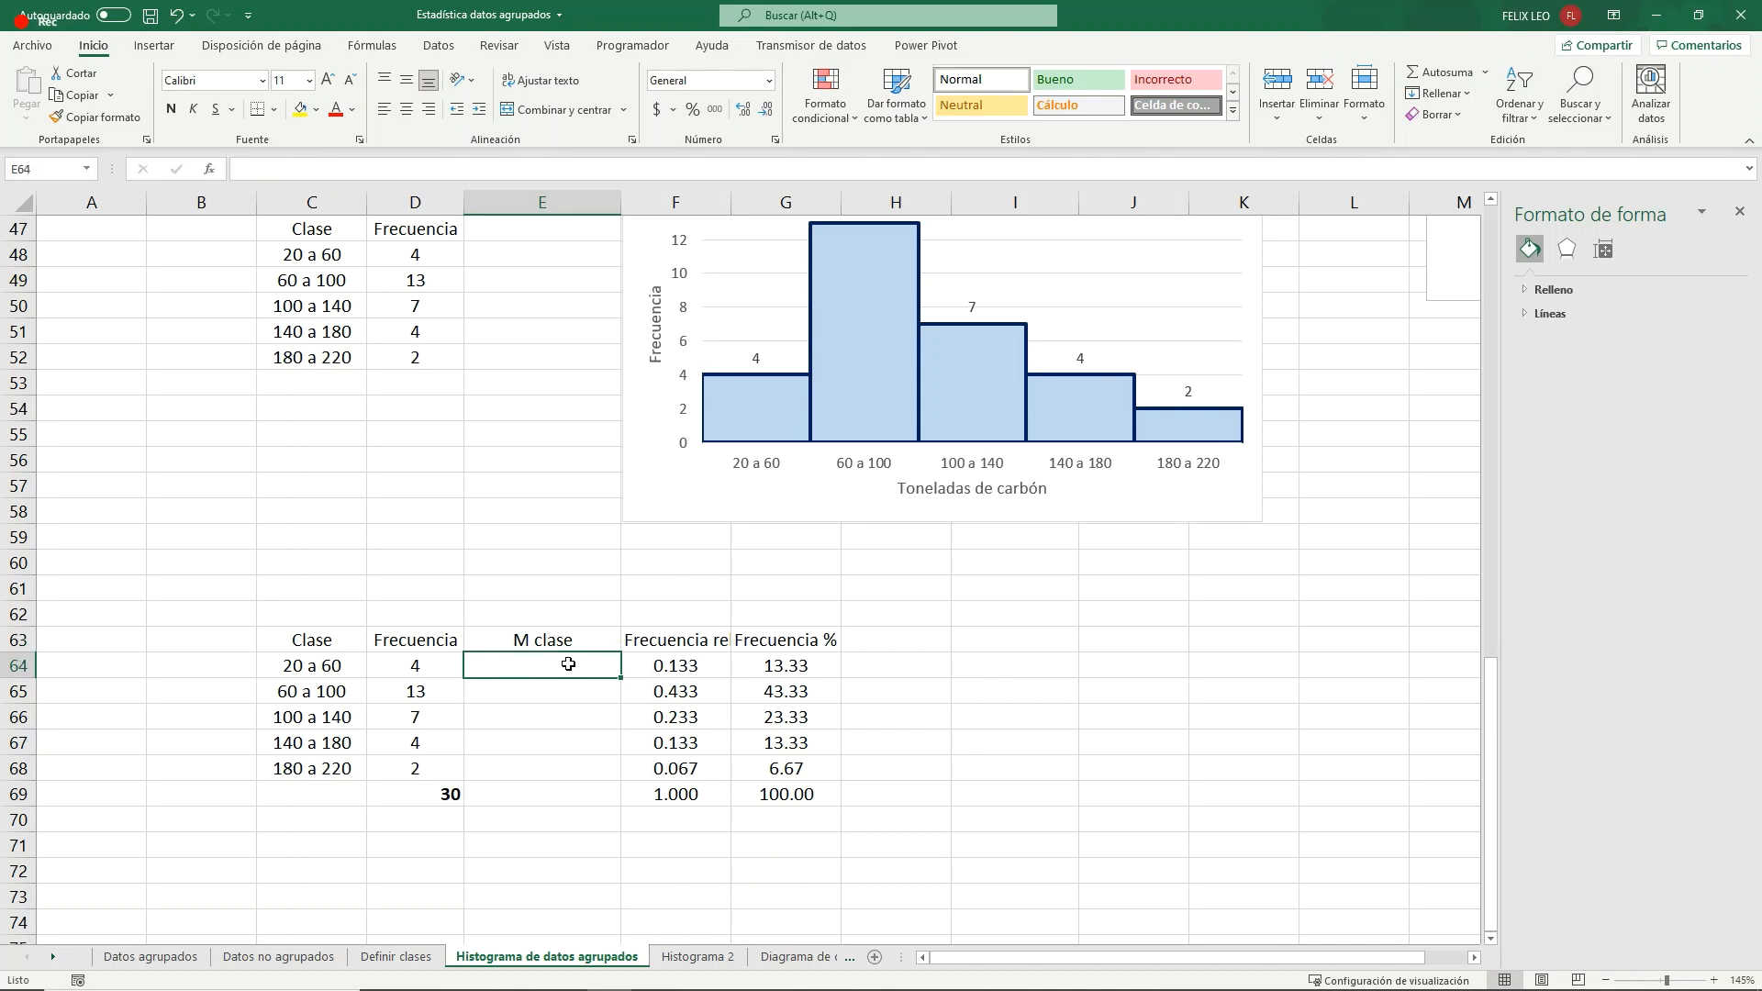
{"action": "type", "text": "="}
{"action": "scroll", "coordinate": [577, 547], "scroll_direction": "up", "scroll_amount": 4}
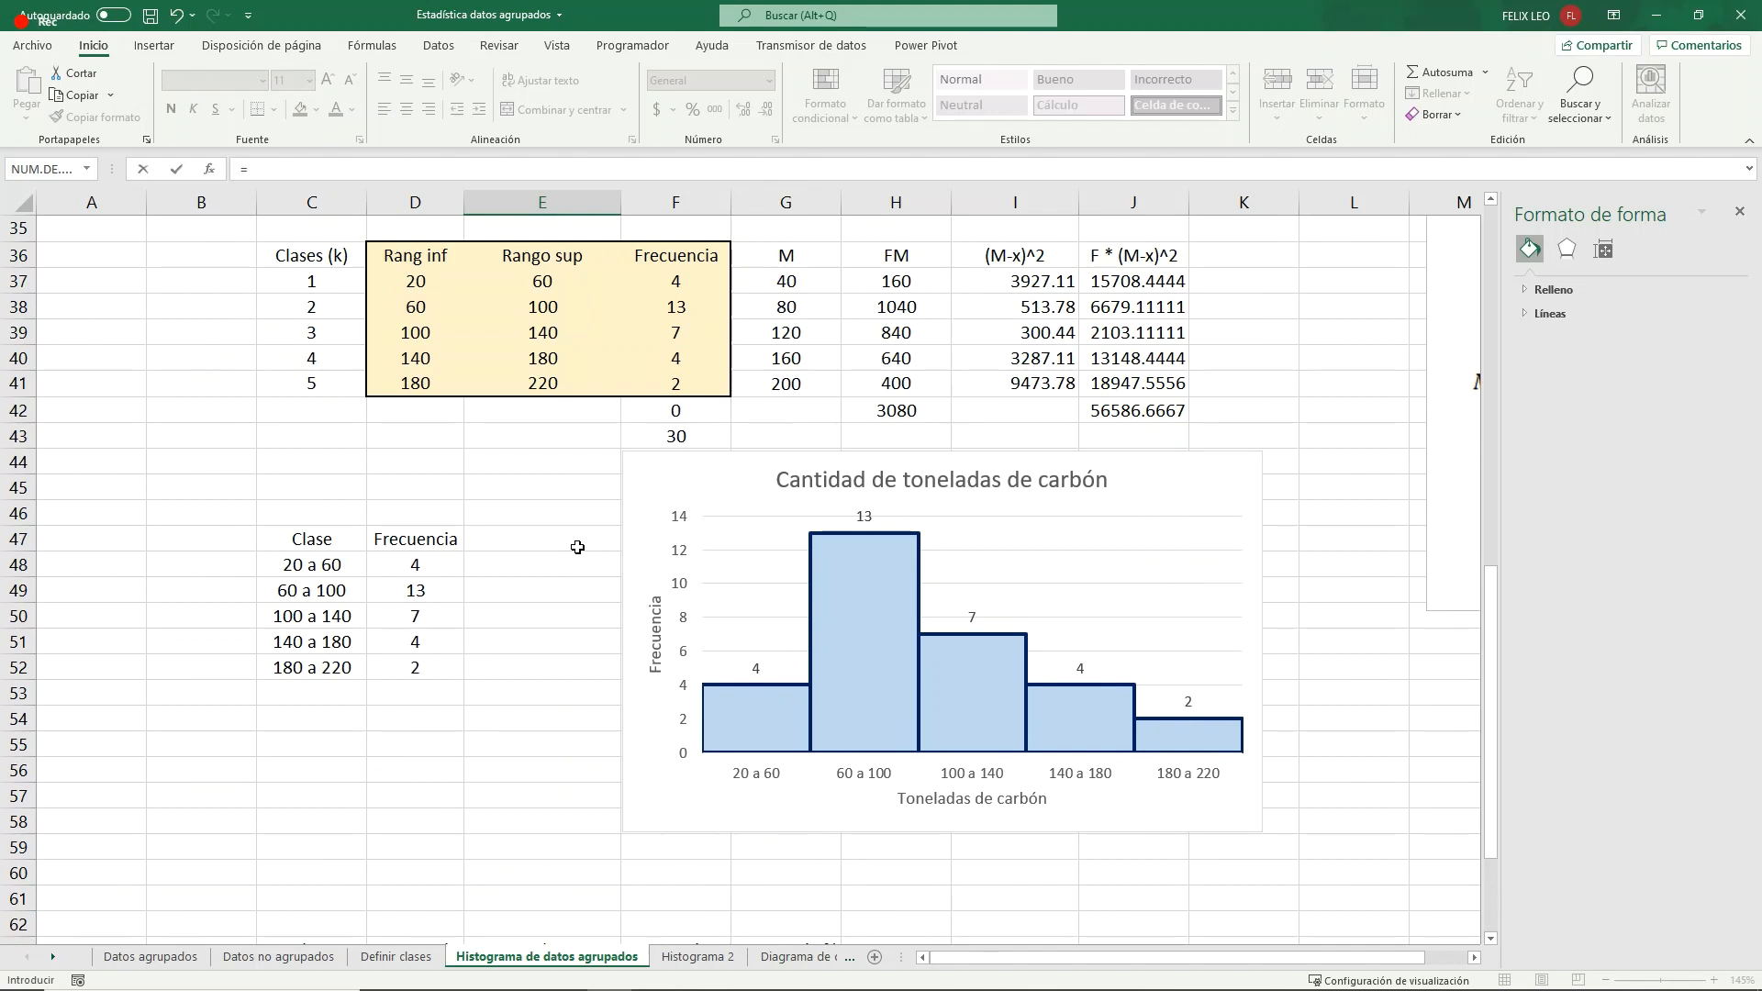
{"action": "left_click", "coordinate": [794, 283]}
{"action": "key", "text": "Return"}
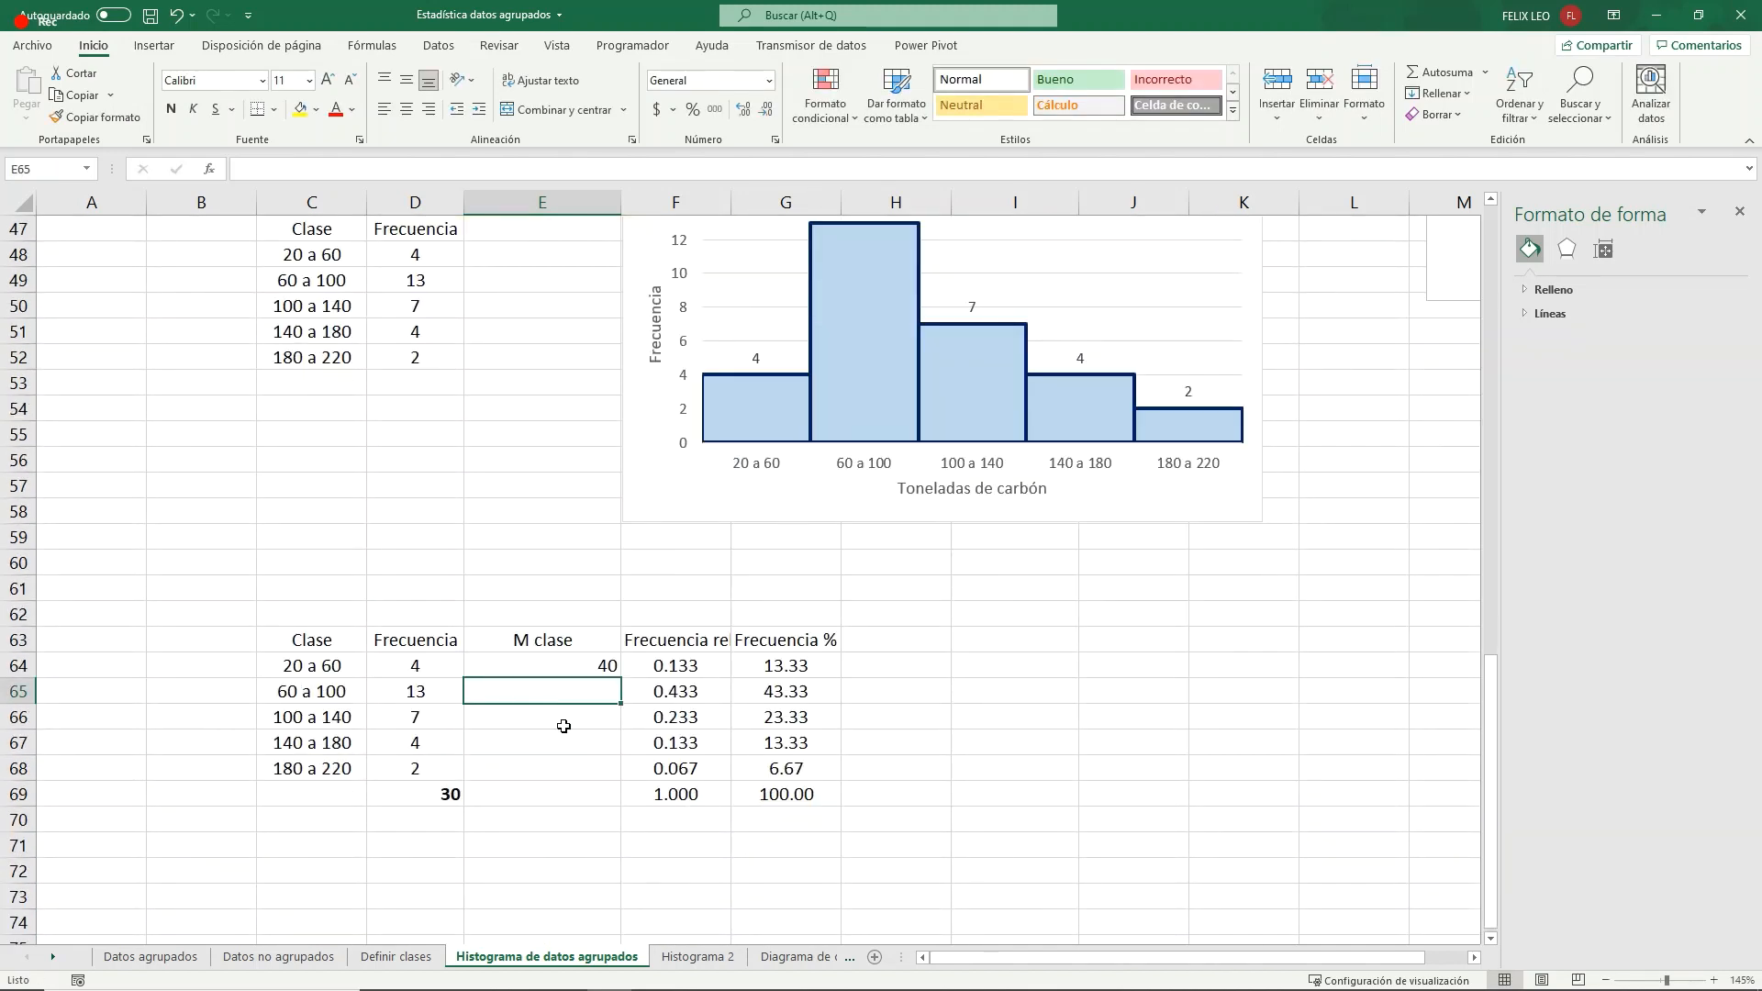
{"action": "left_click_drag", "start_coordinate": [621, 680], "coordinate": [610, 775]}
{"action": "left_click", "coordinate": [406, 109]}
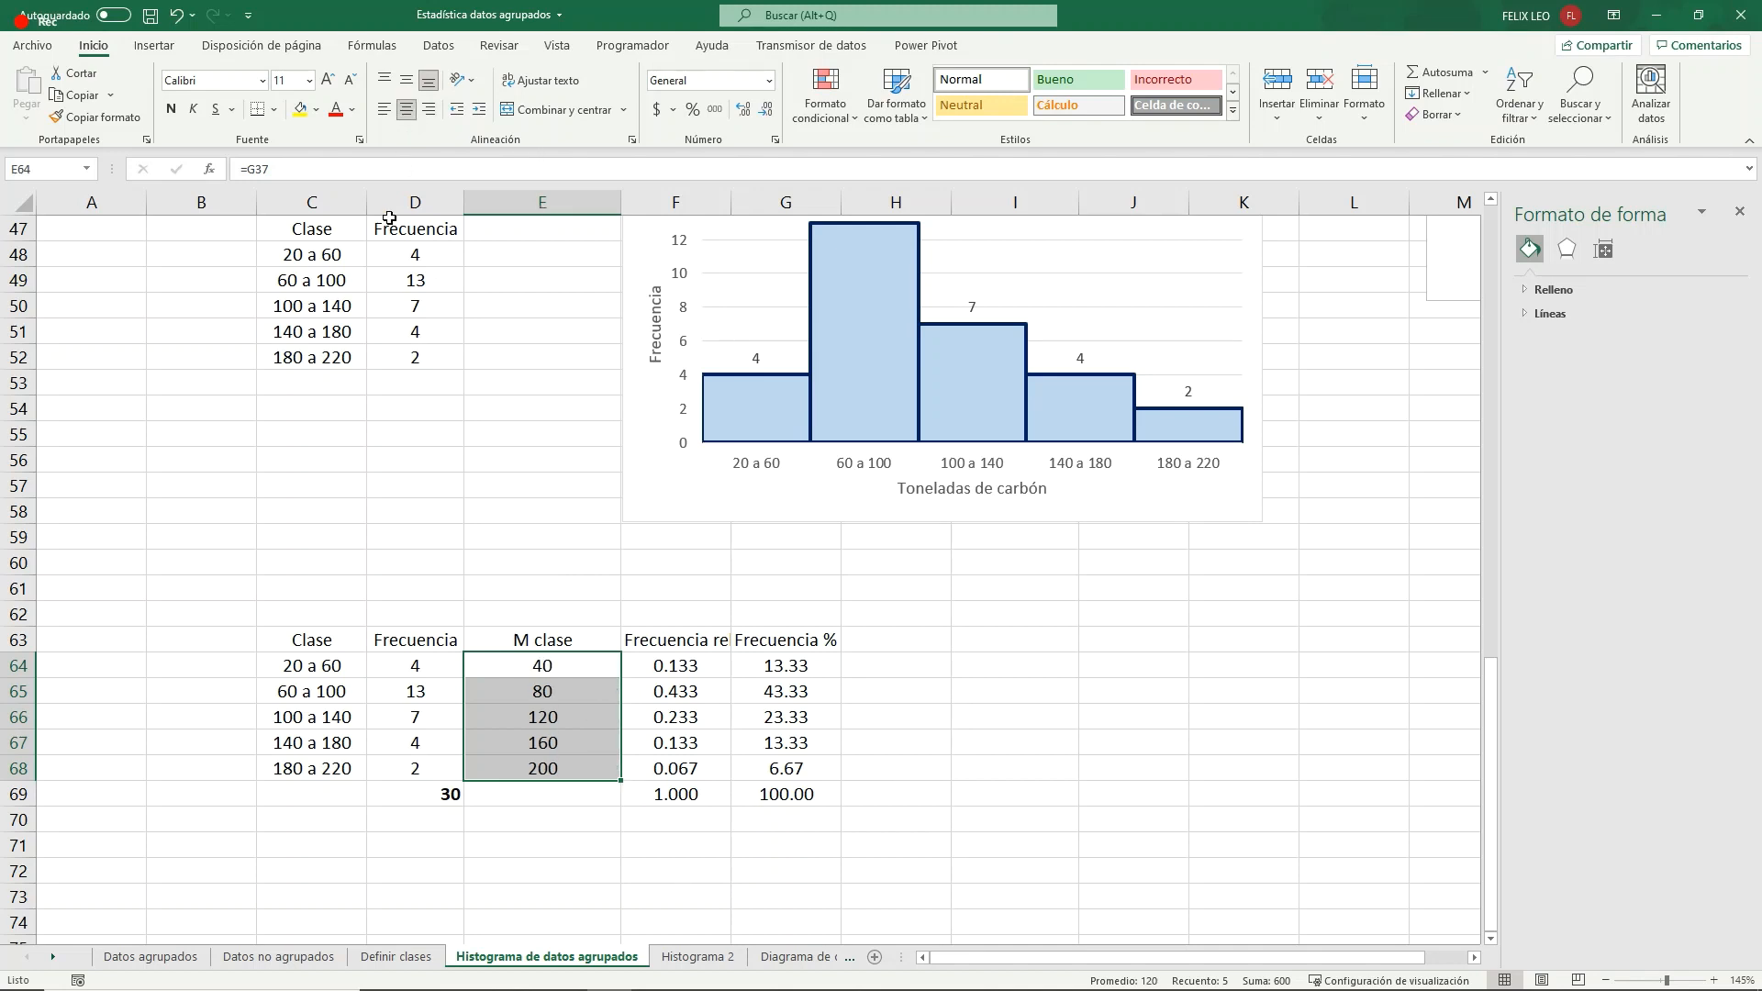
{"action": "left_click", "coordinate": [578, 813]}
{"action": "left_click", "coordinate": [326, 771]}
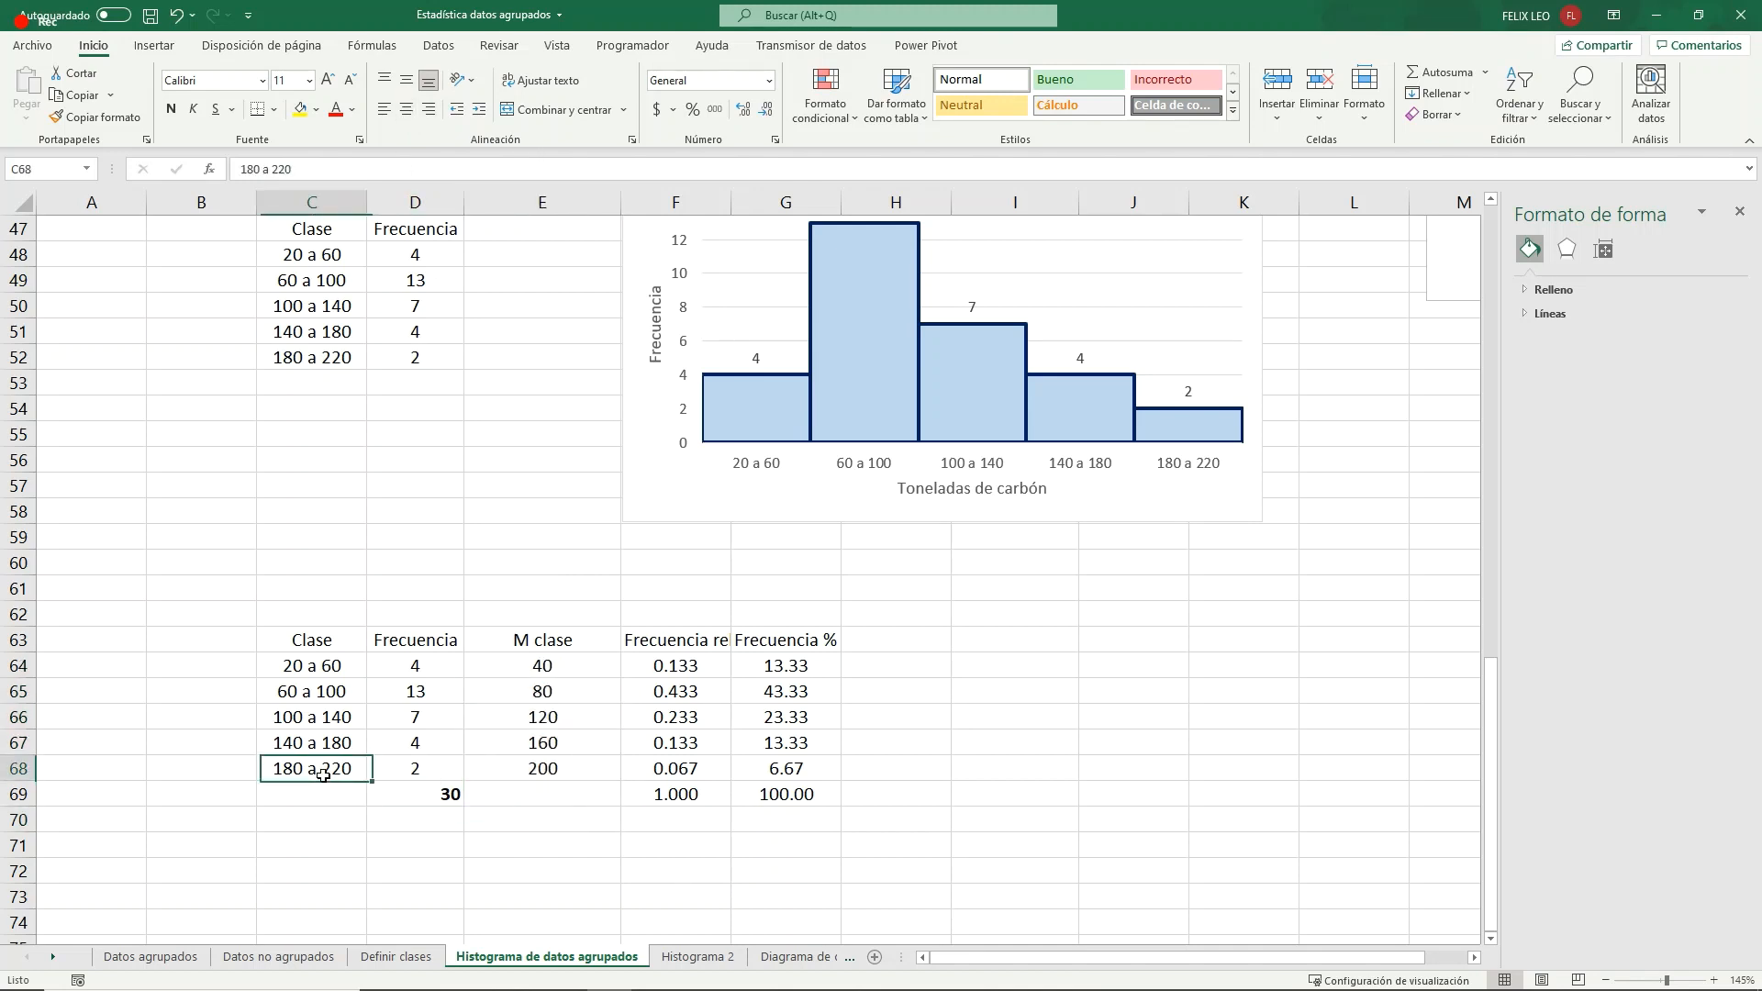
{"action": "left_click", "coordinate": [548, 771]}
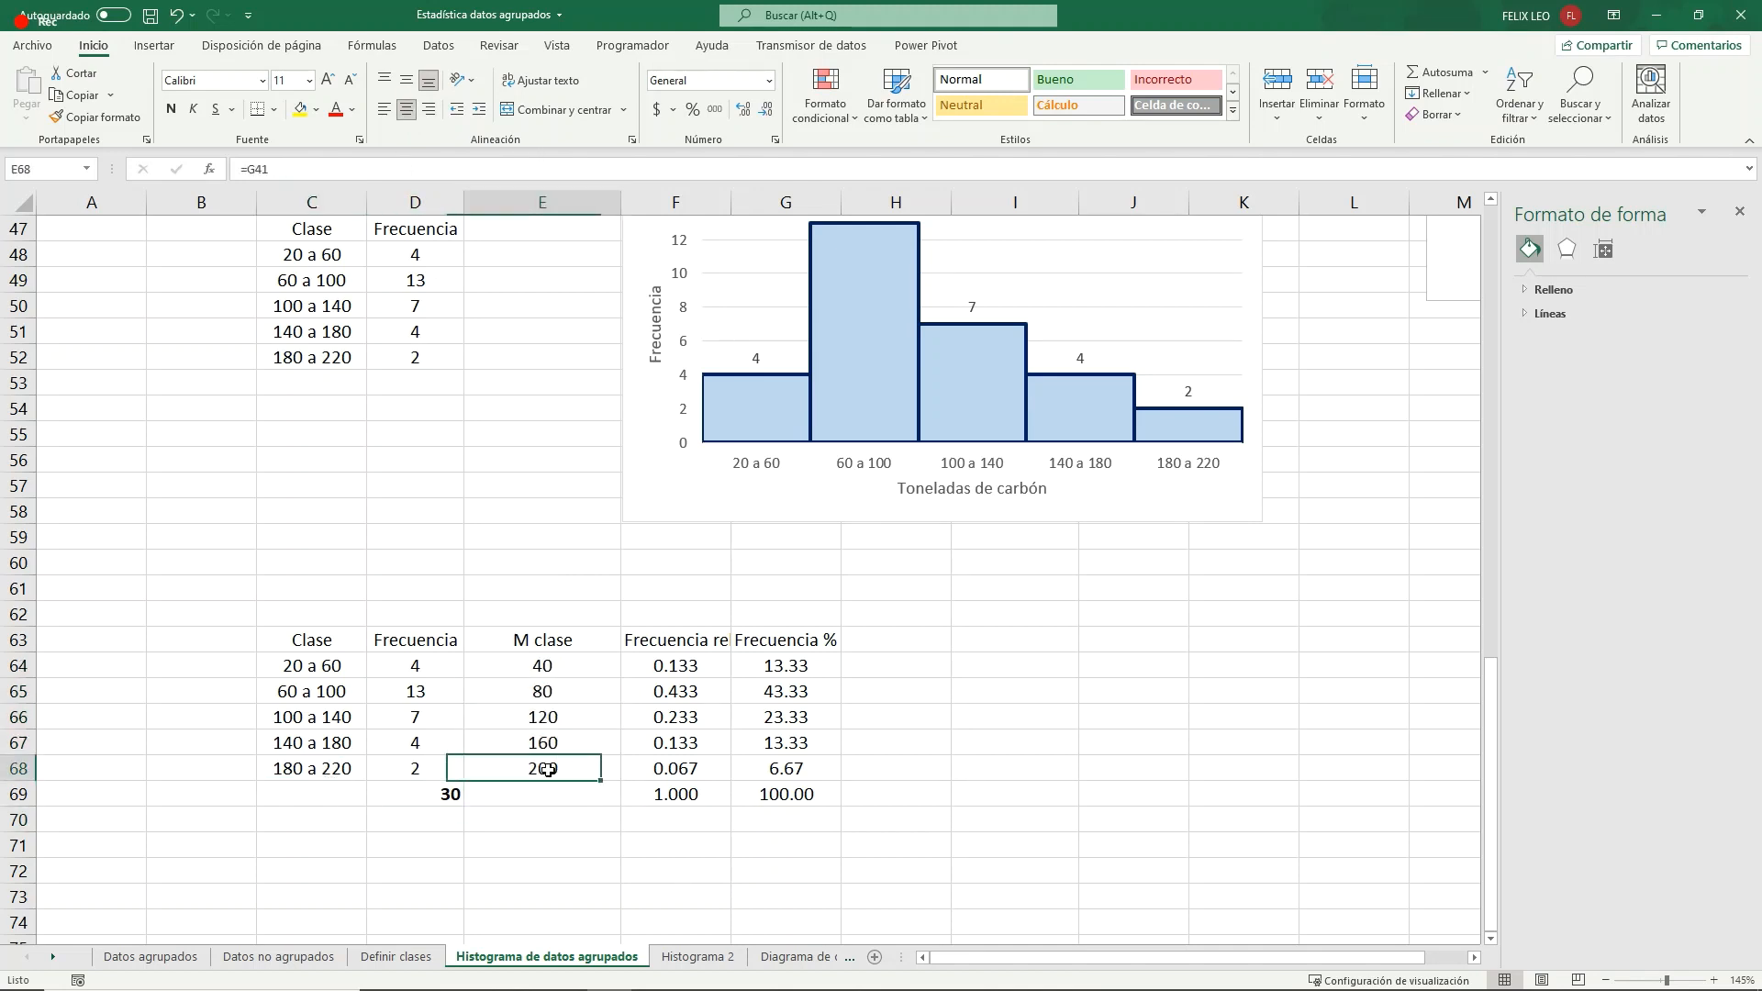
{"action": "left_click_drag", "start_coordinate": [543, 666], "coordinate": [566, 761]}
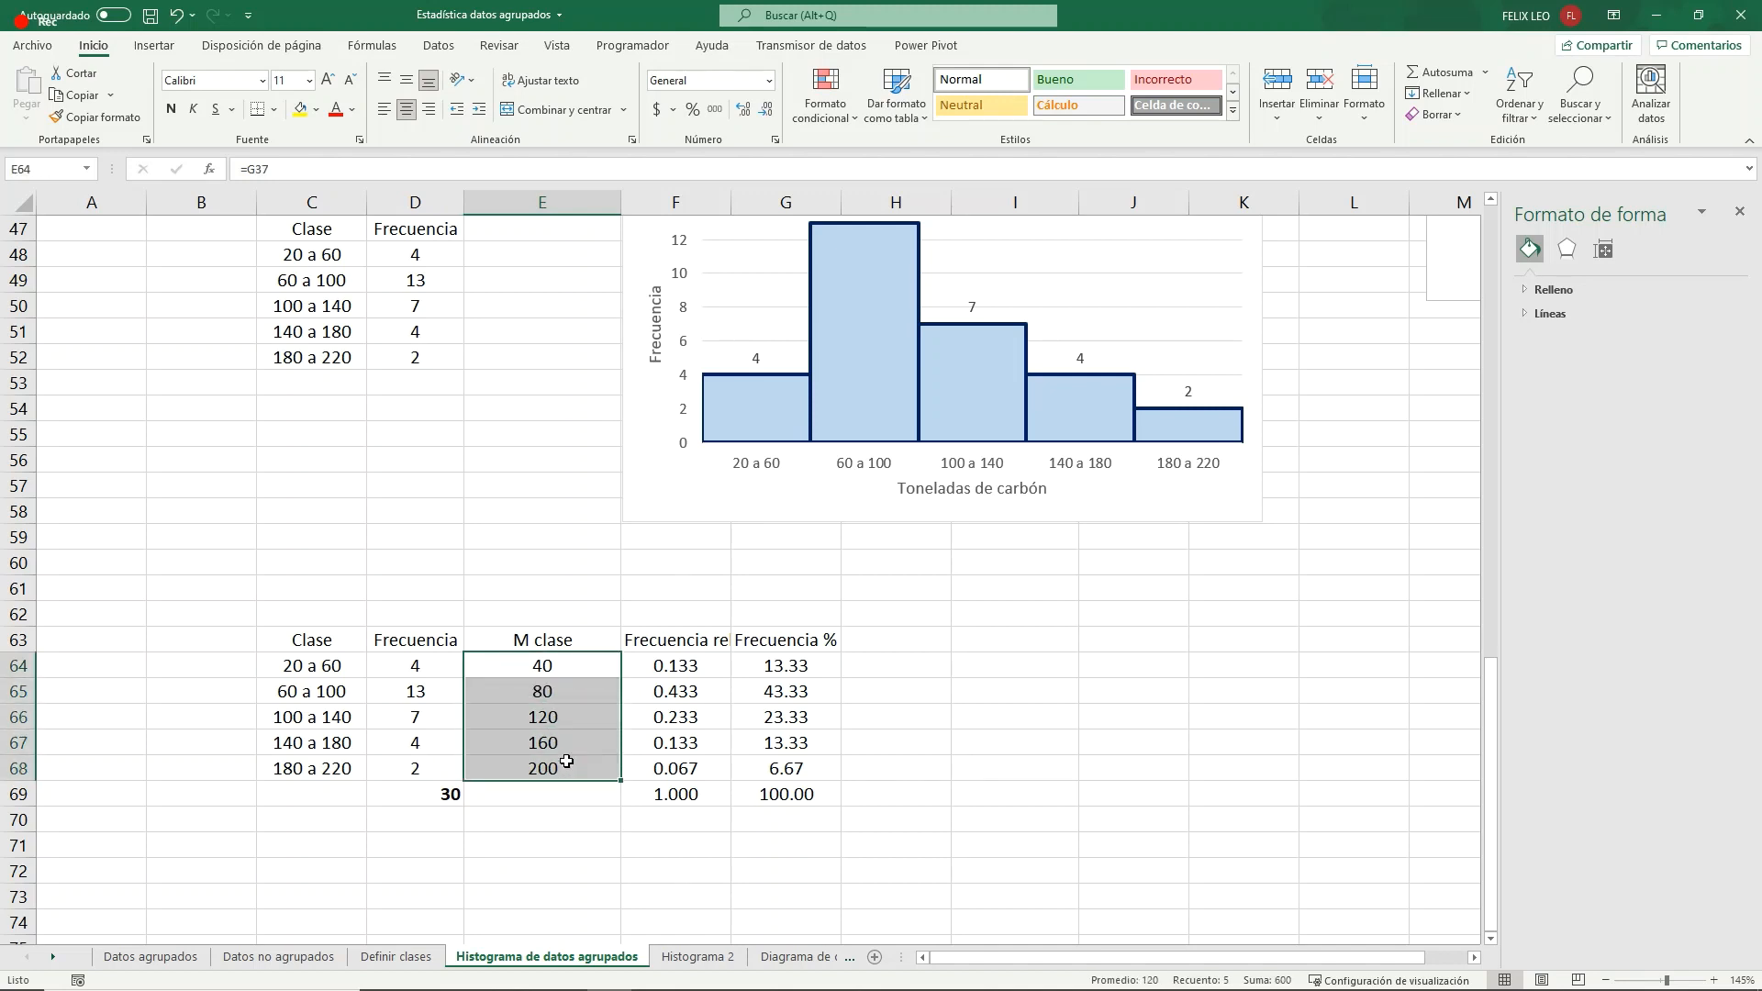
{"action": "left_click", "coordinate": [702, 640]}
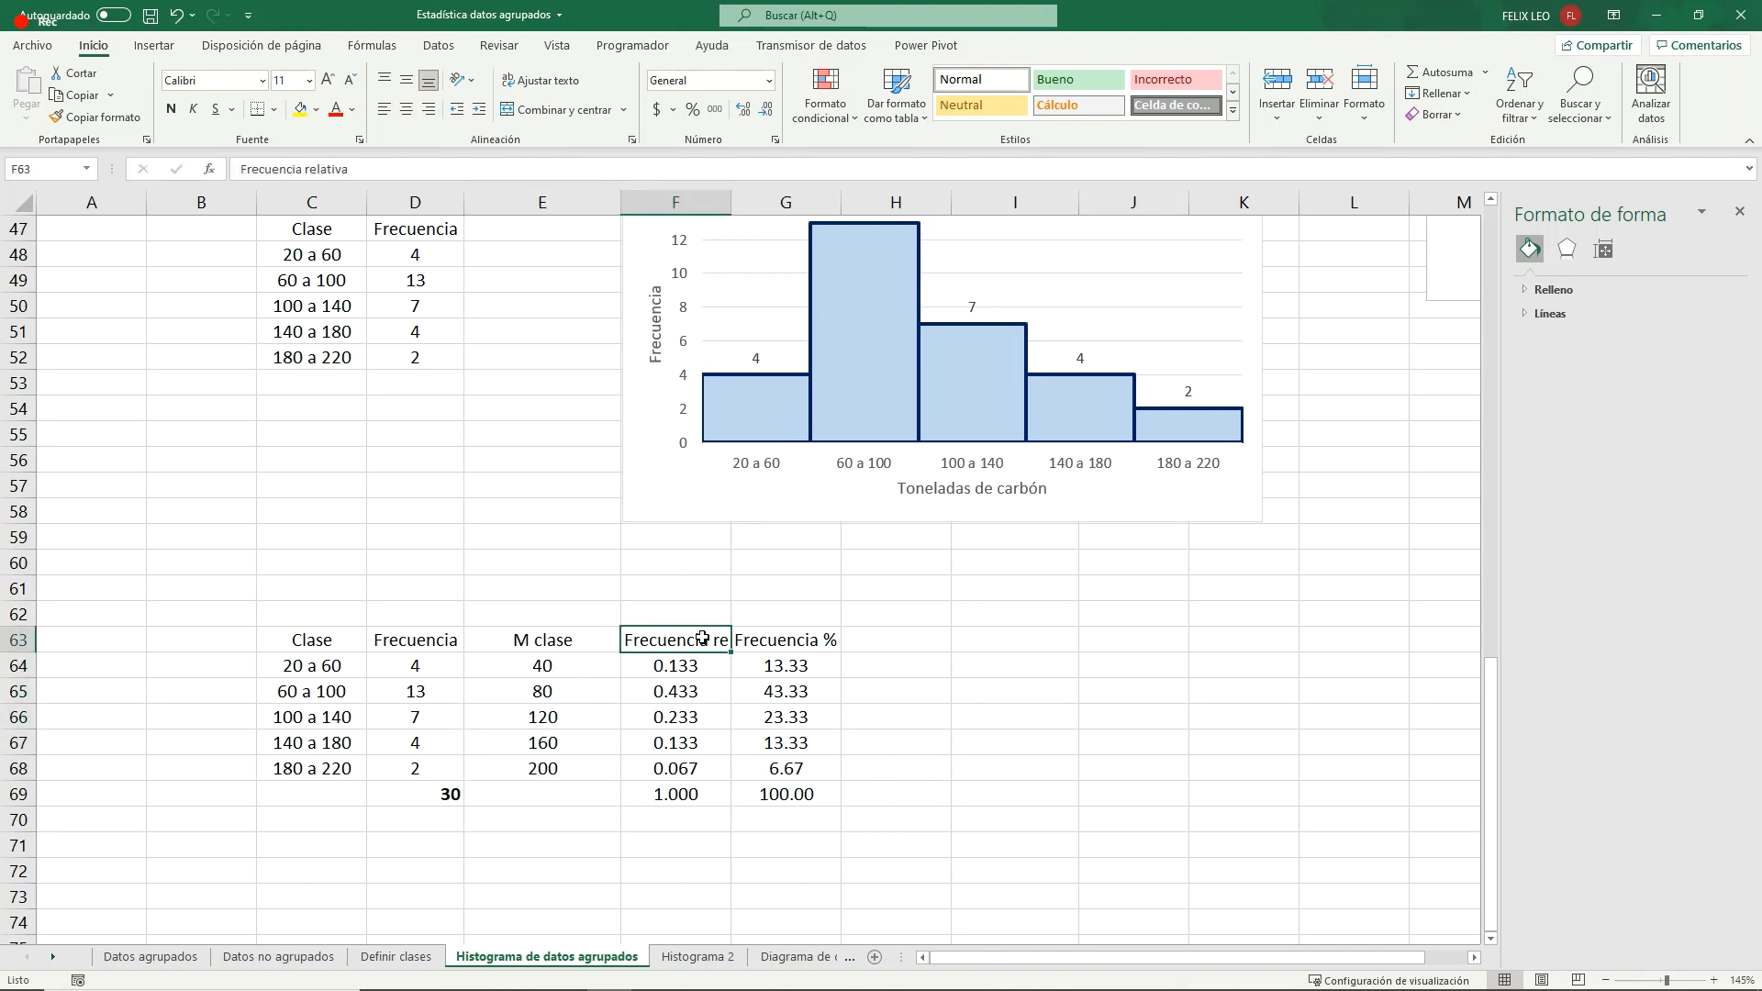
- Insert a line chart with markers from E63:F68, plotting relative frequency against the class marks
{"action": "scroll", "coordinate": [566, 663], "scroll_direction": "down", "scroll_amount": 2}
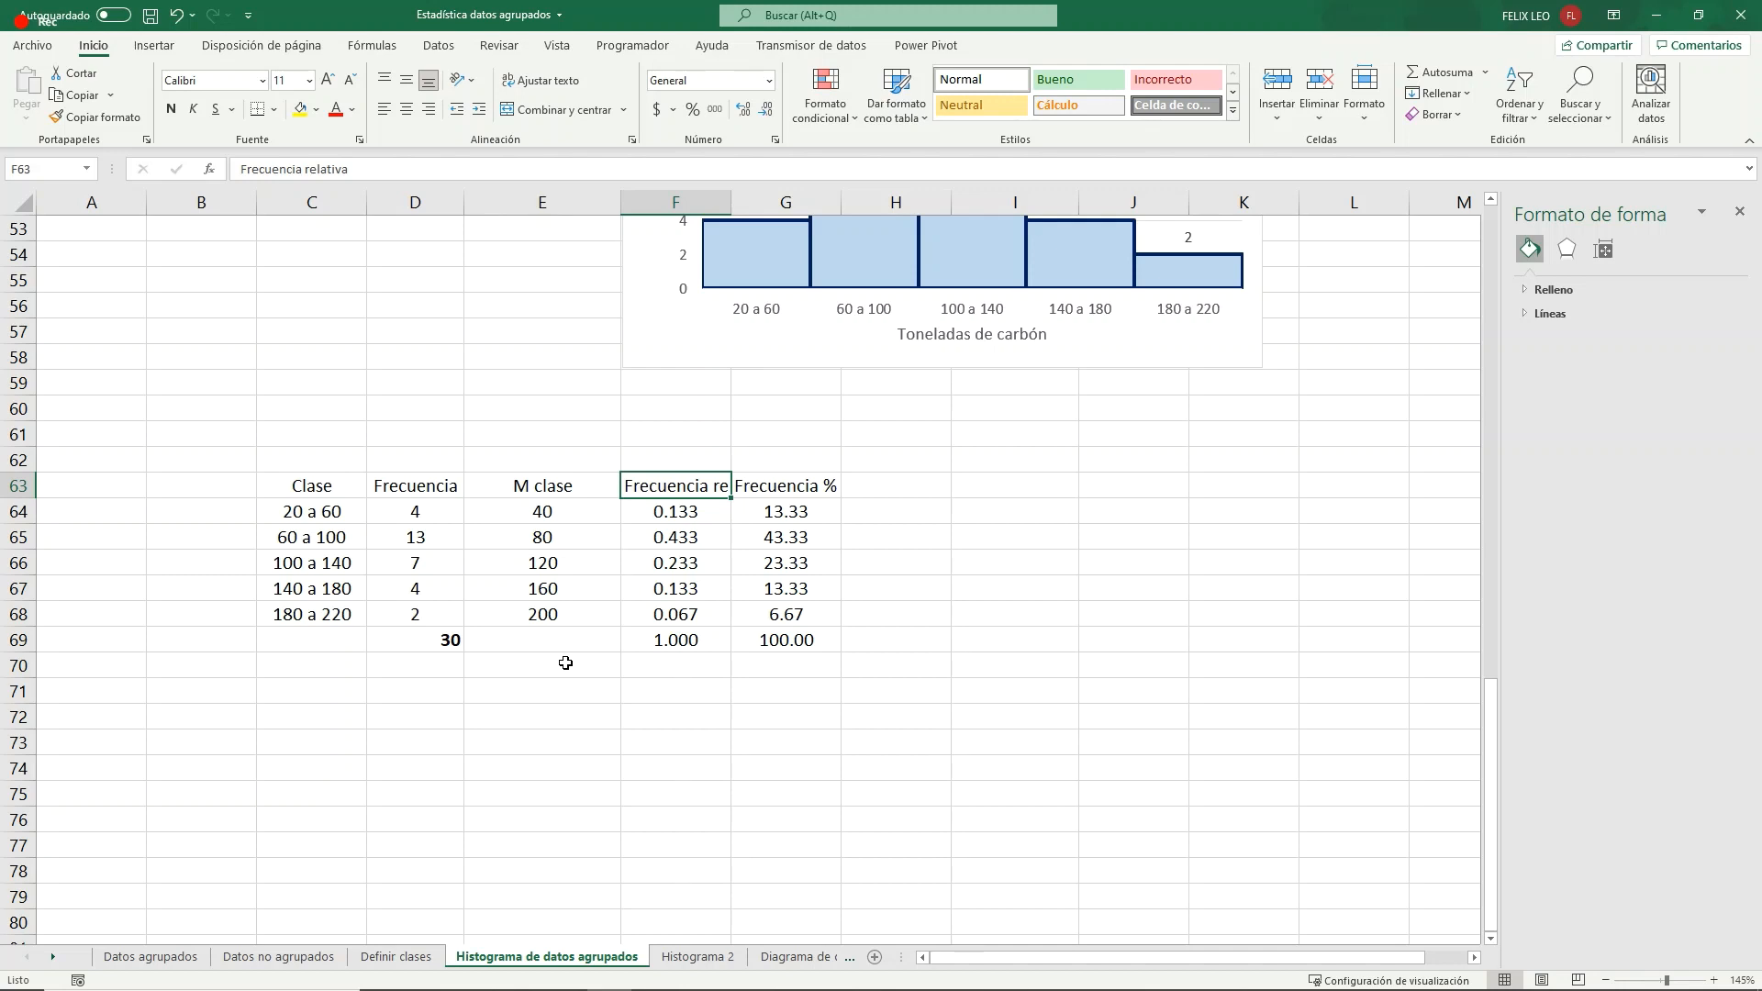
{"action": "left_click_drag", "start_coordinate": [549, 486], "coordinate": [665, 613]}
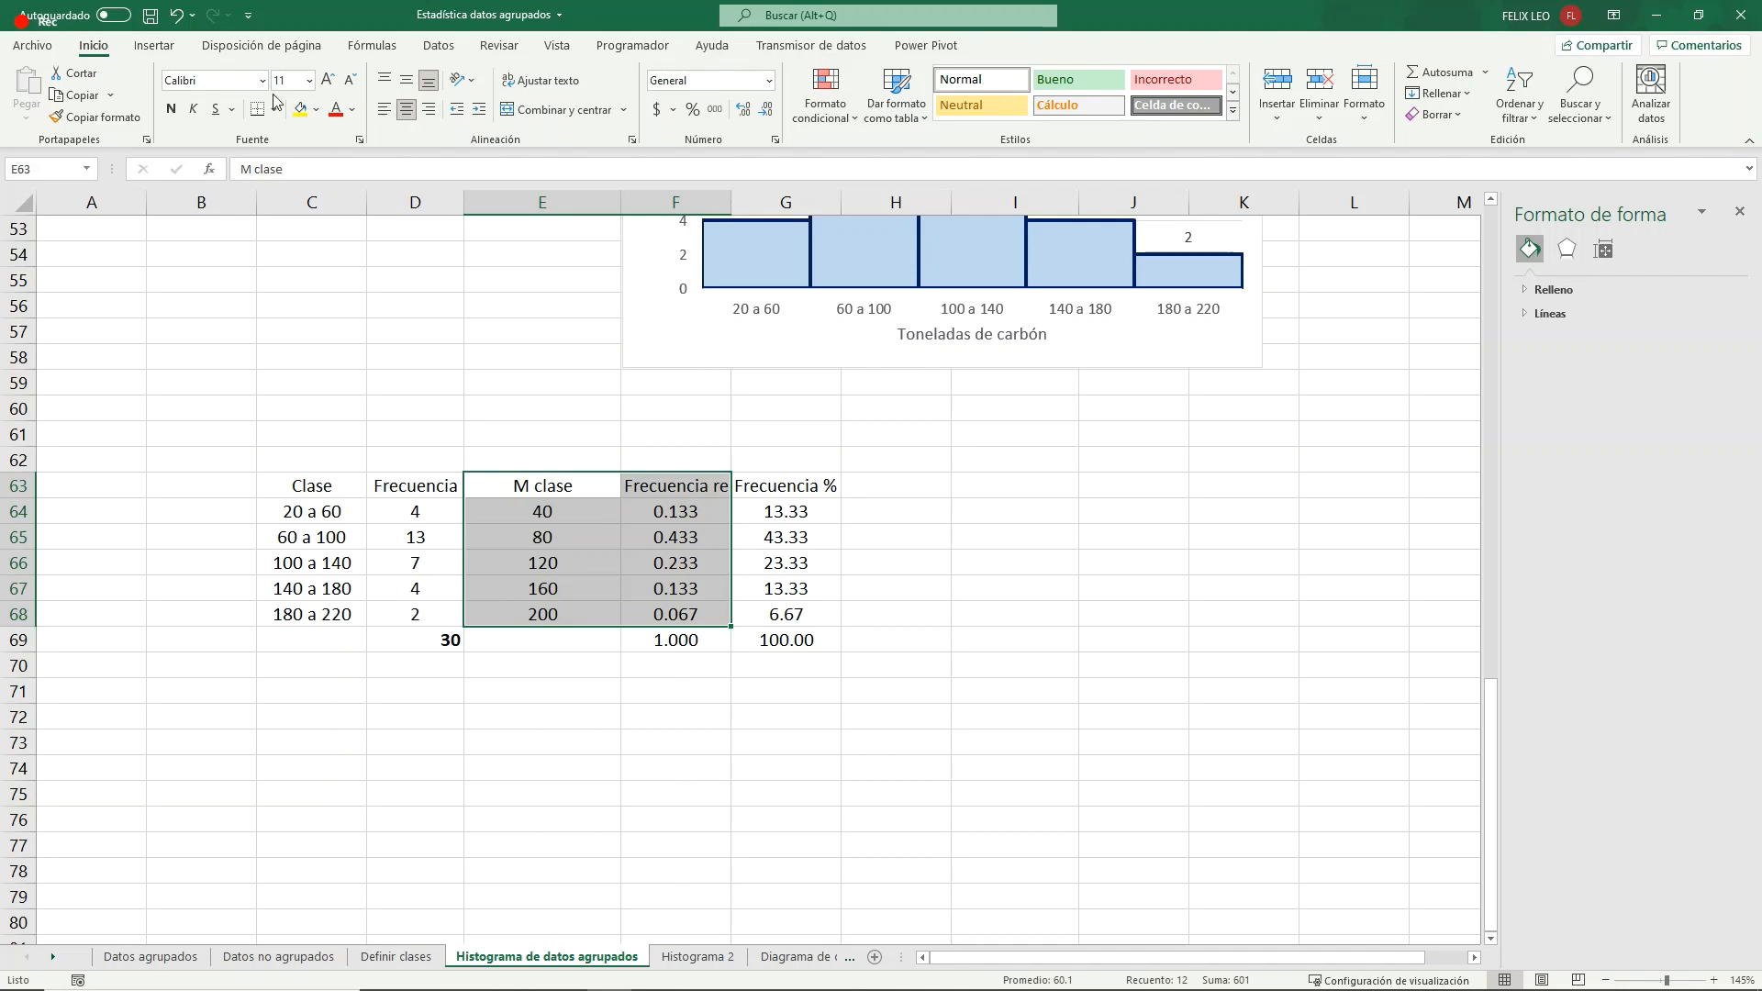
{"action": "left_click", "coordinate": [153, 45]}
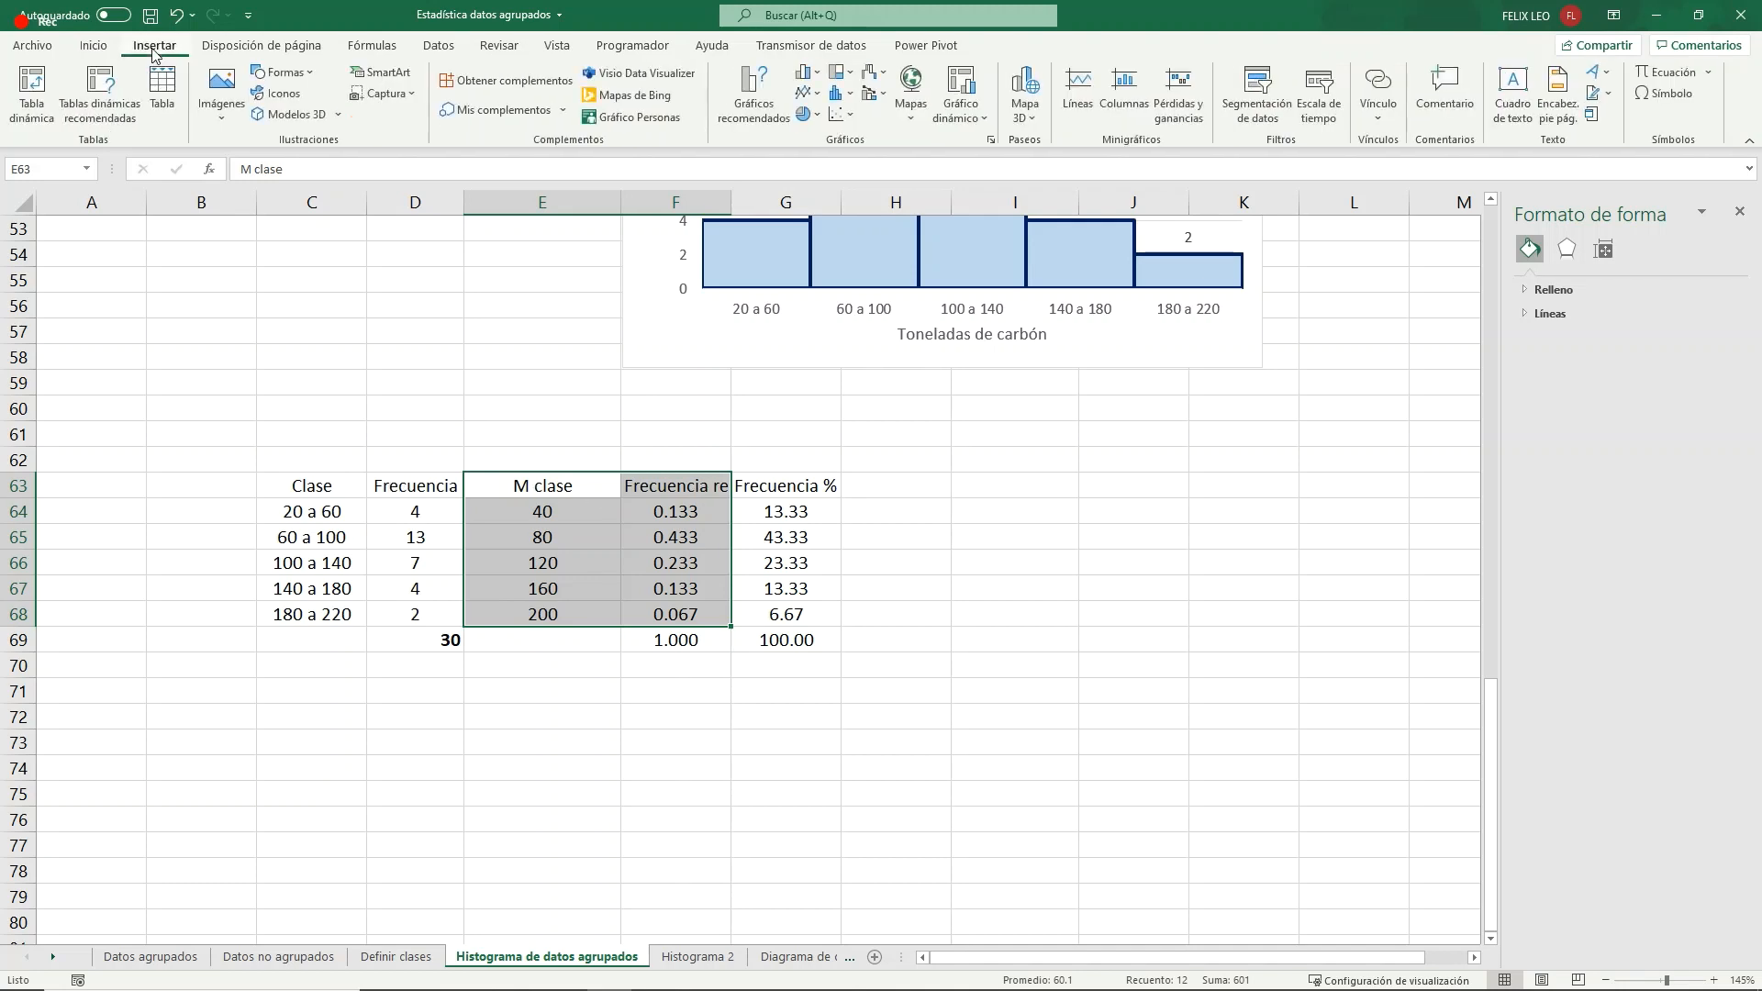
{"action": "left_click", "coordinate": [754, 92]}
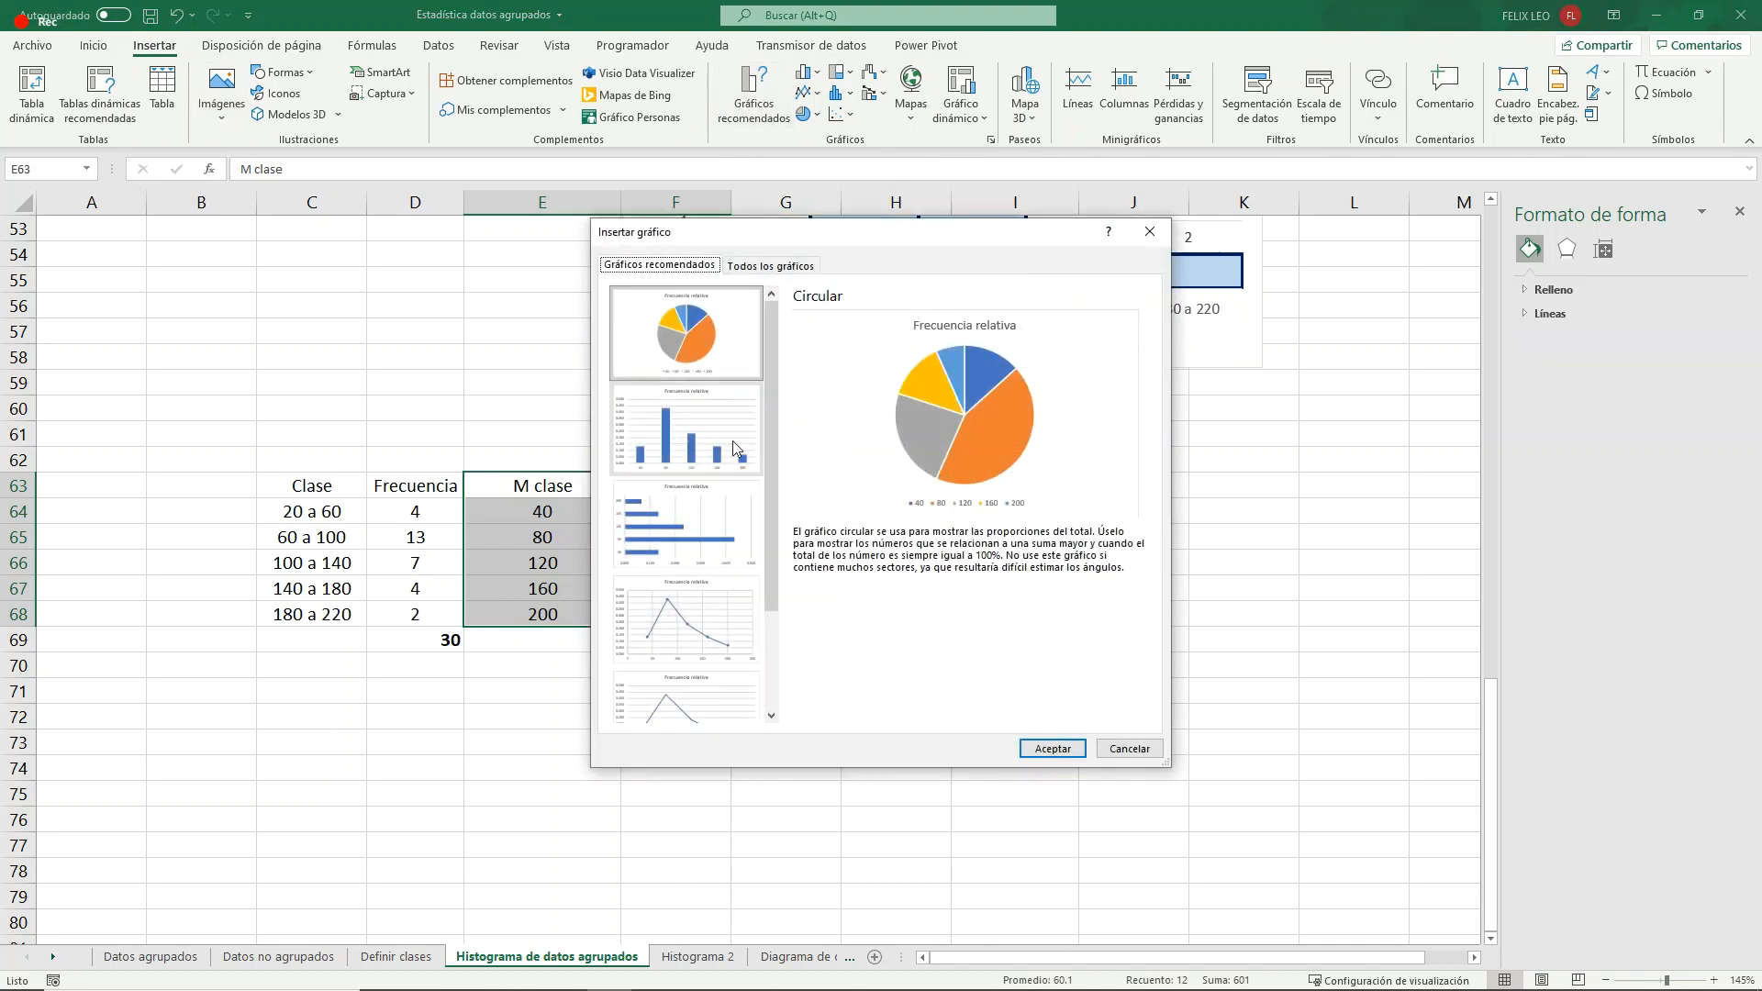
{"action": "left_click", "coordinate": [770, 265]}
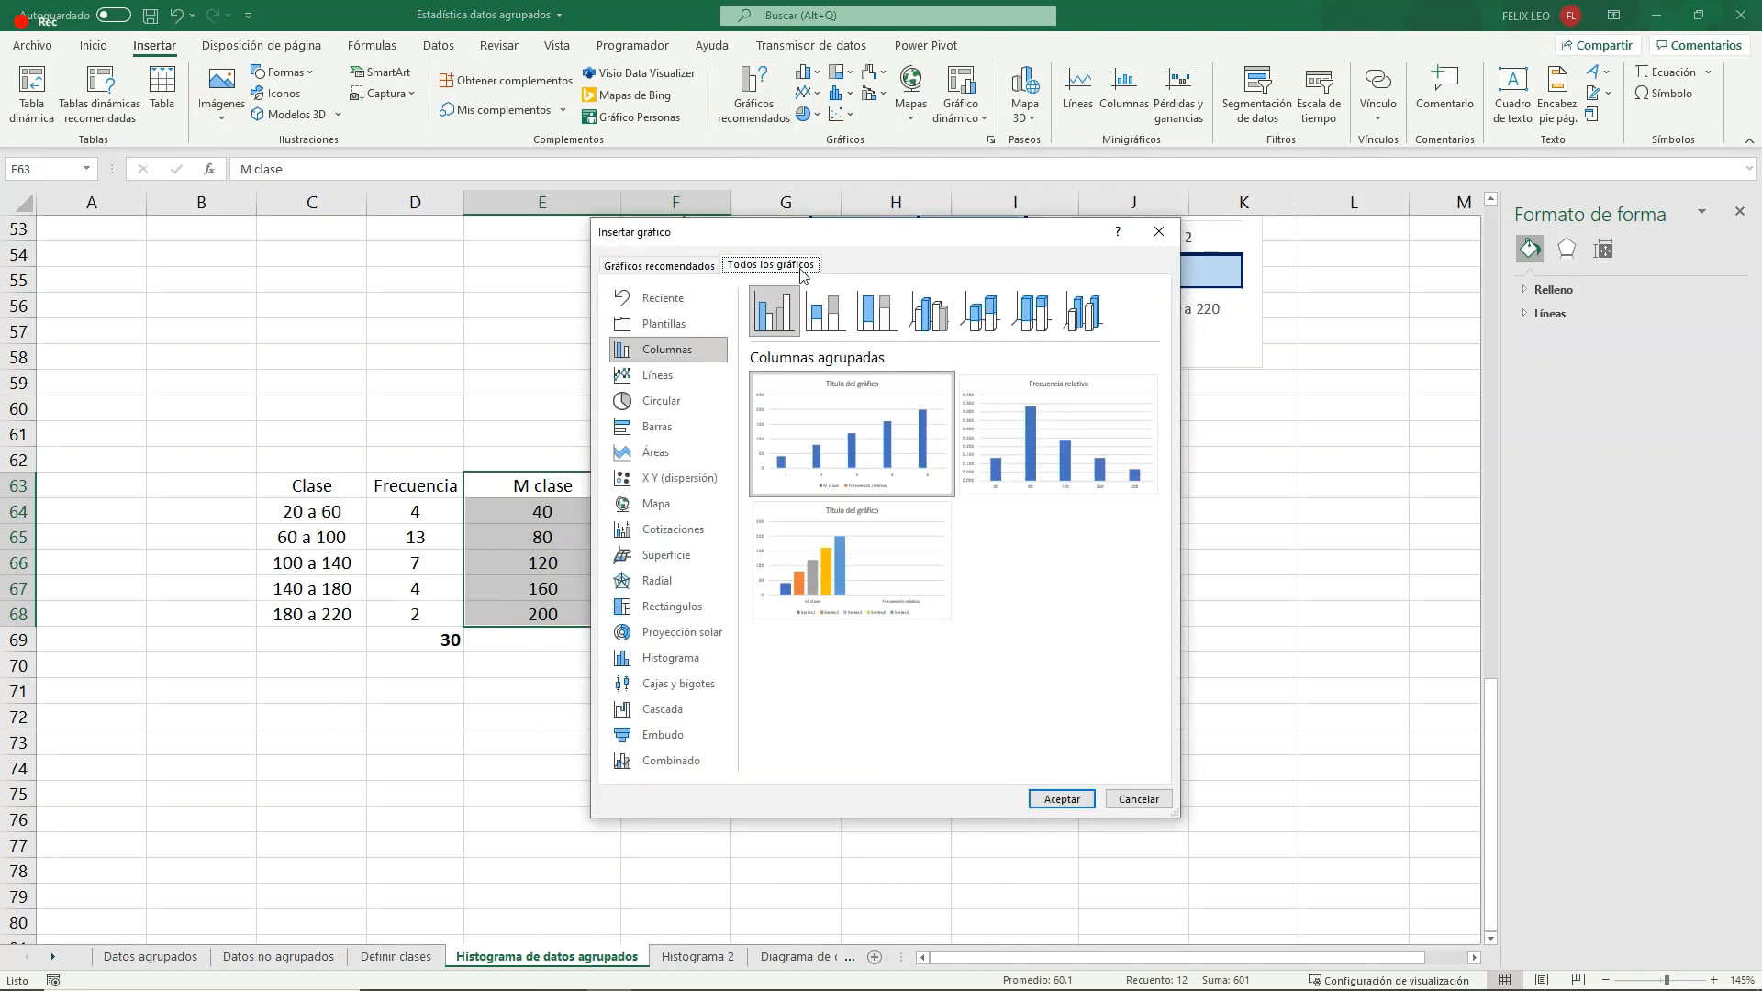
{"action": "left_click", "coordinate": [701, 477]}
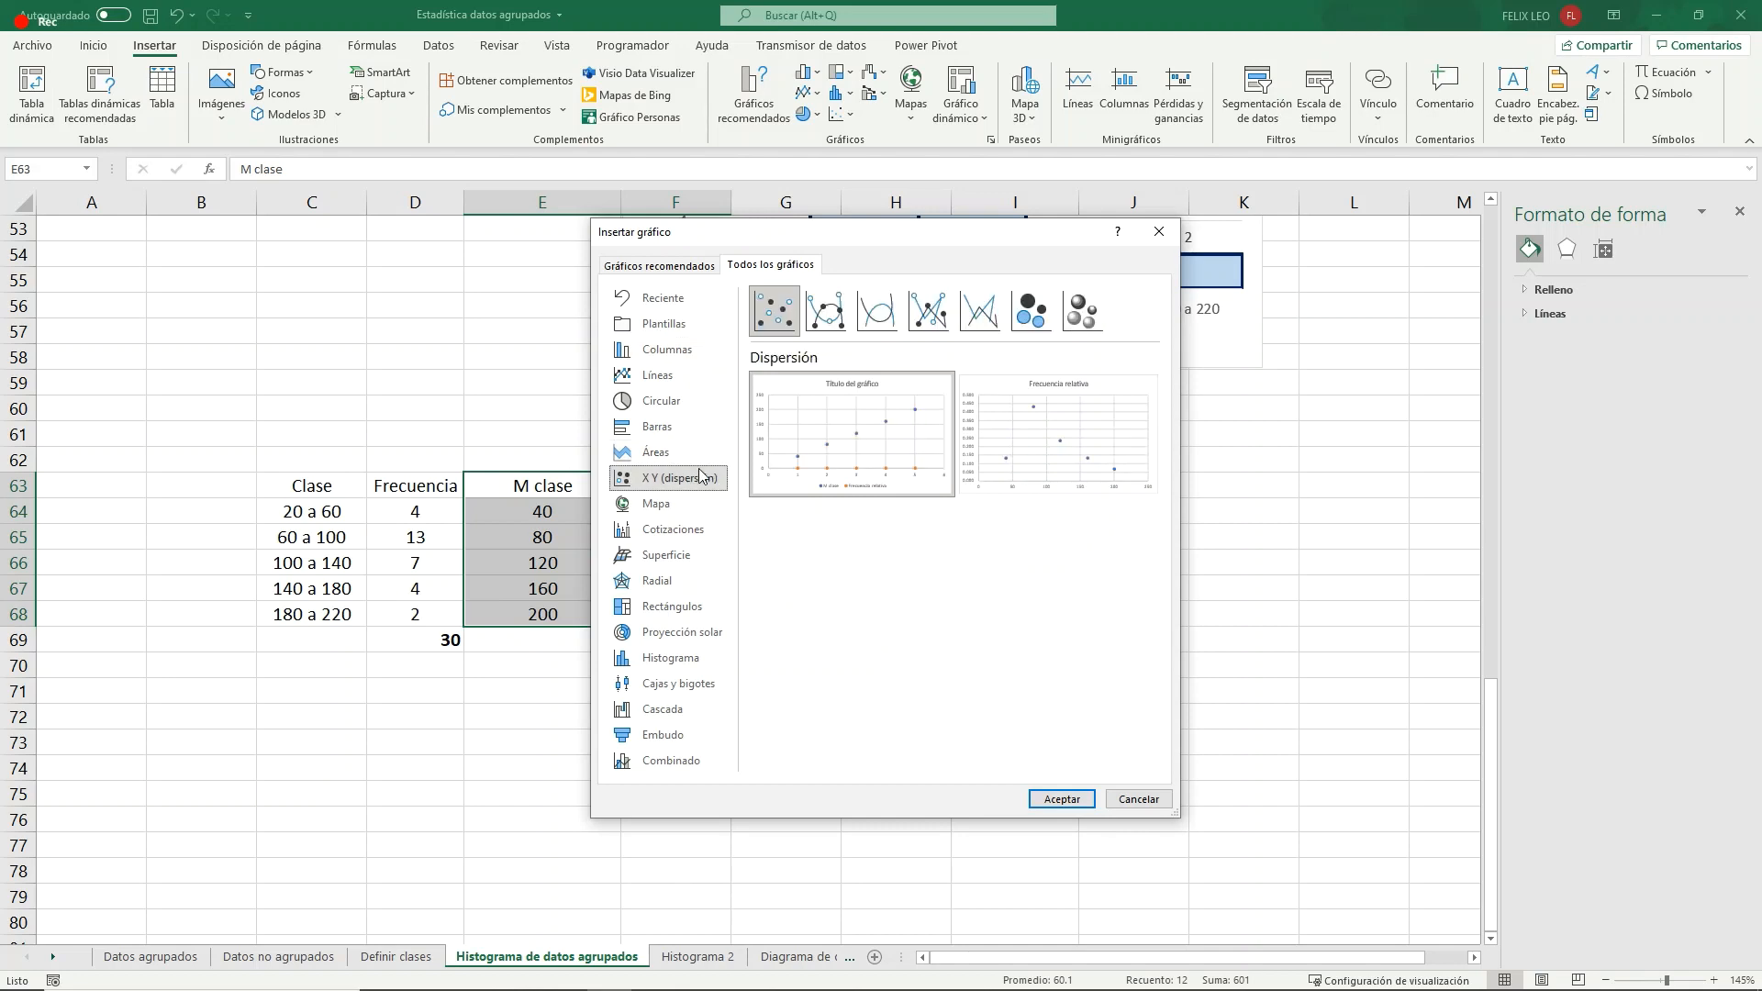
{"action": "left_click", "coordinate": [673, 374]}
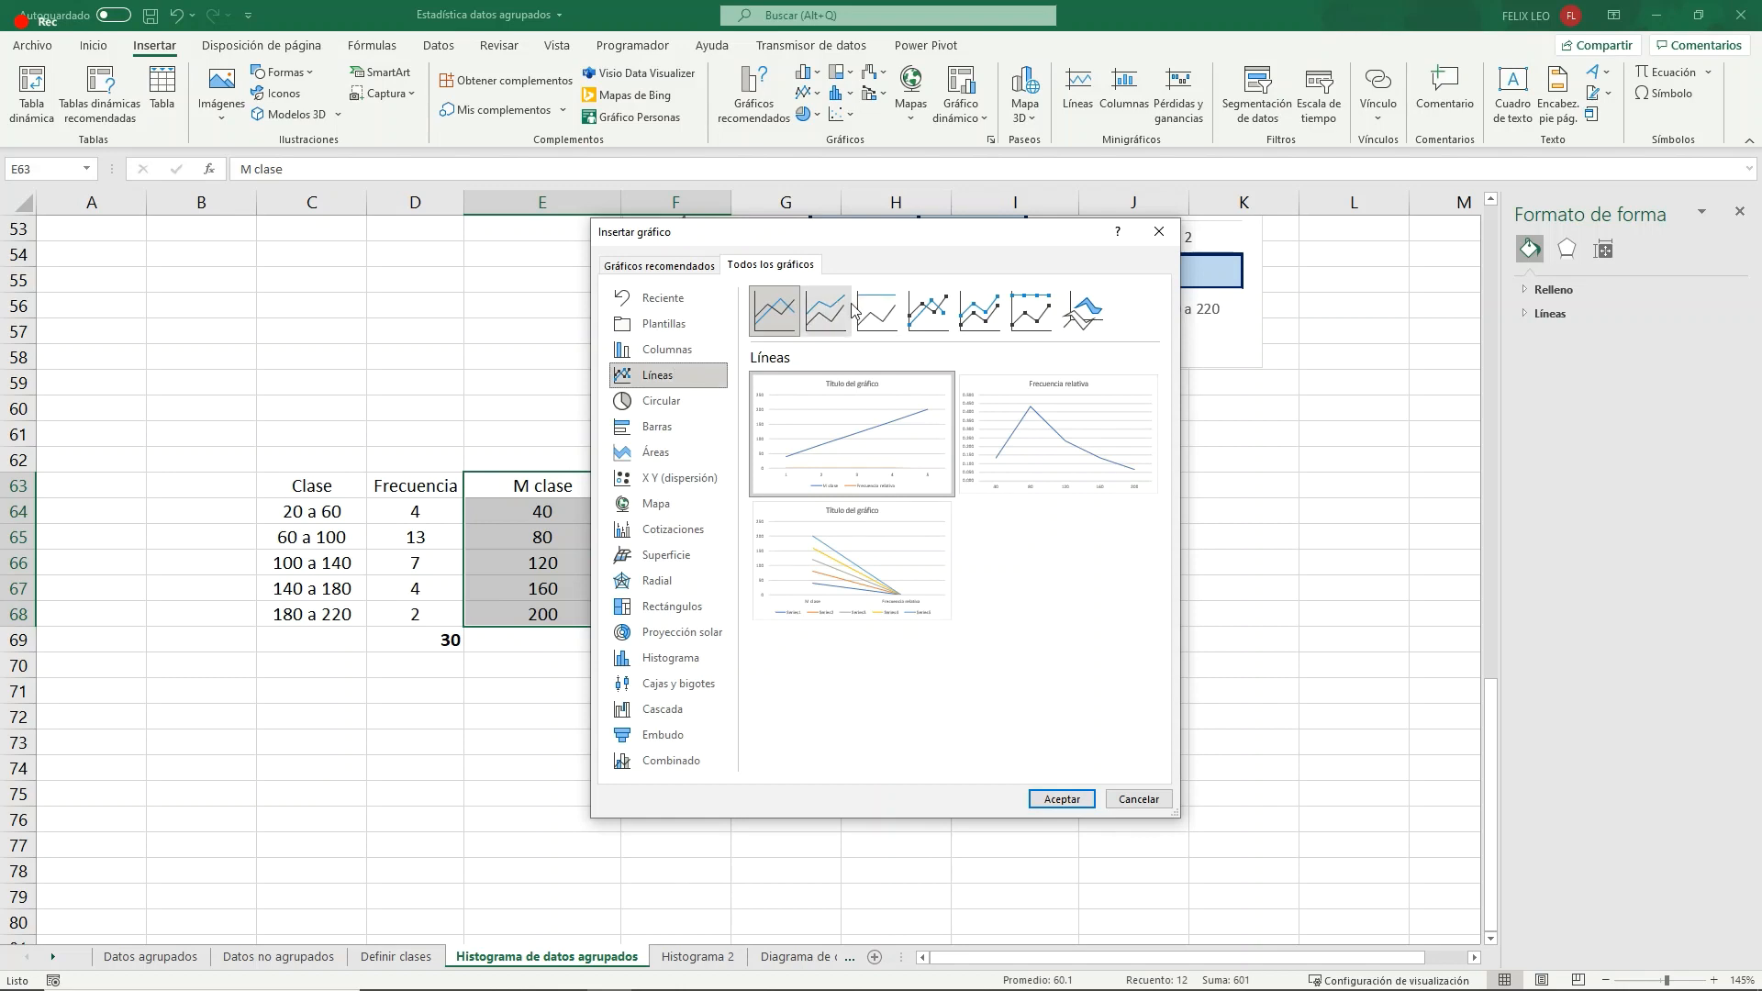
{"action": "left_click", "coordinate": [919, 314]}
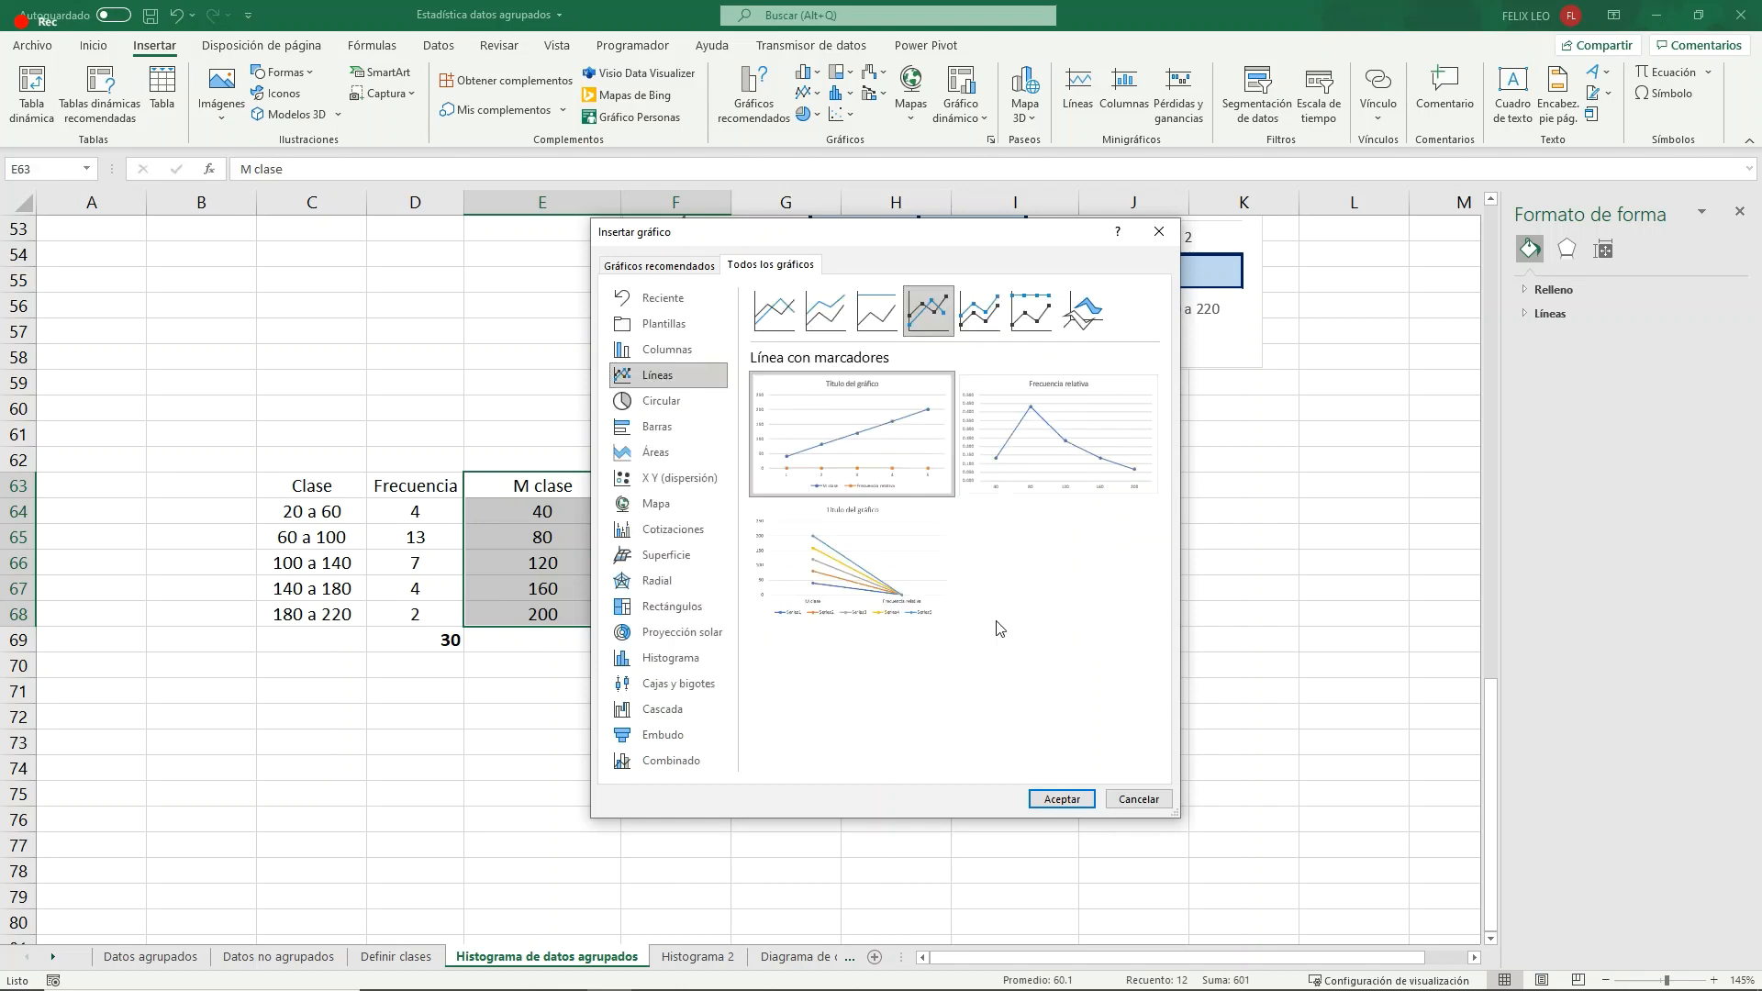
{"action": "mouse_move", "coordinate": [1085, 478]}
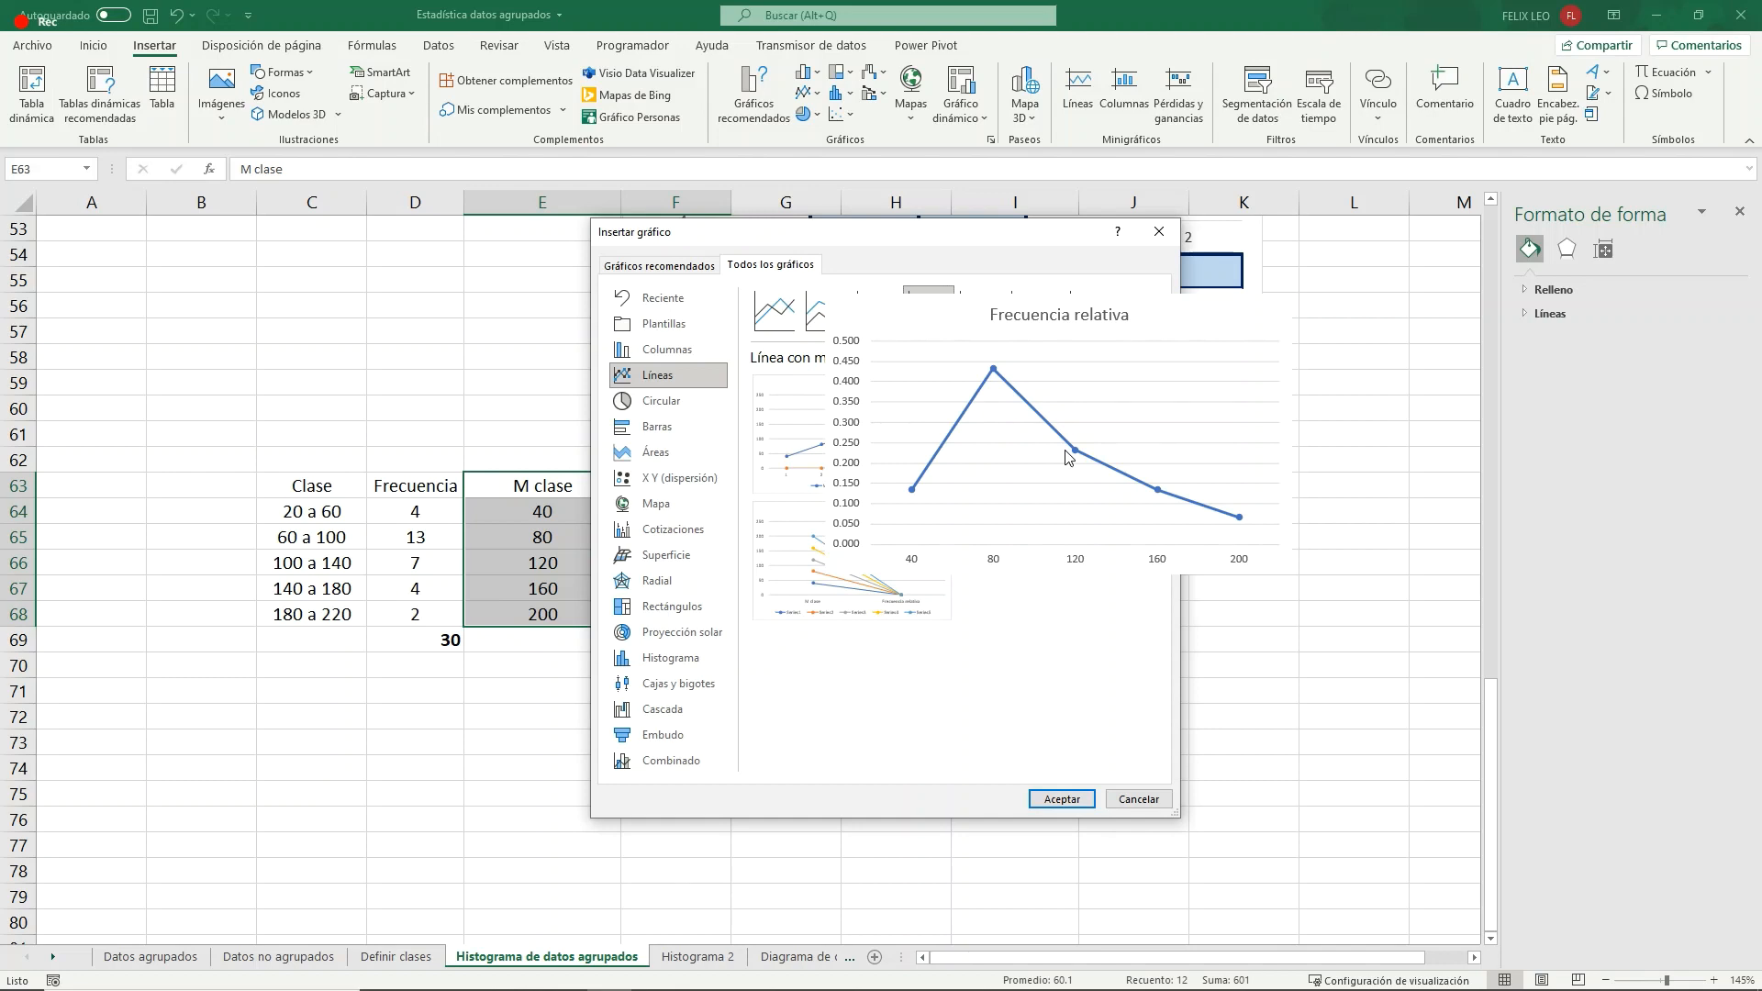
{"action": "left_click", "coordinate": [1062, 799]}
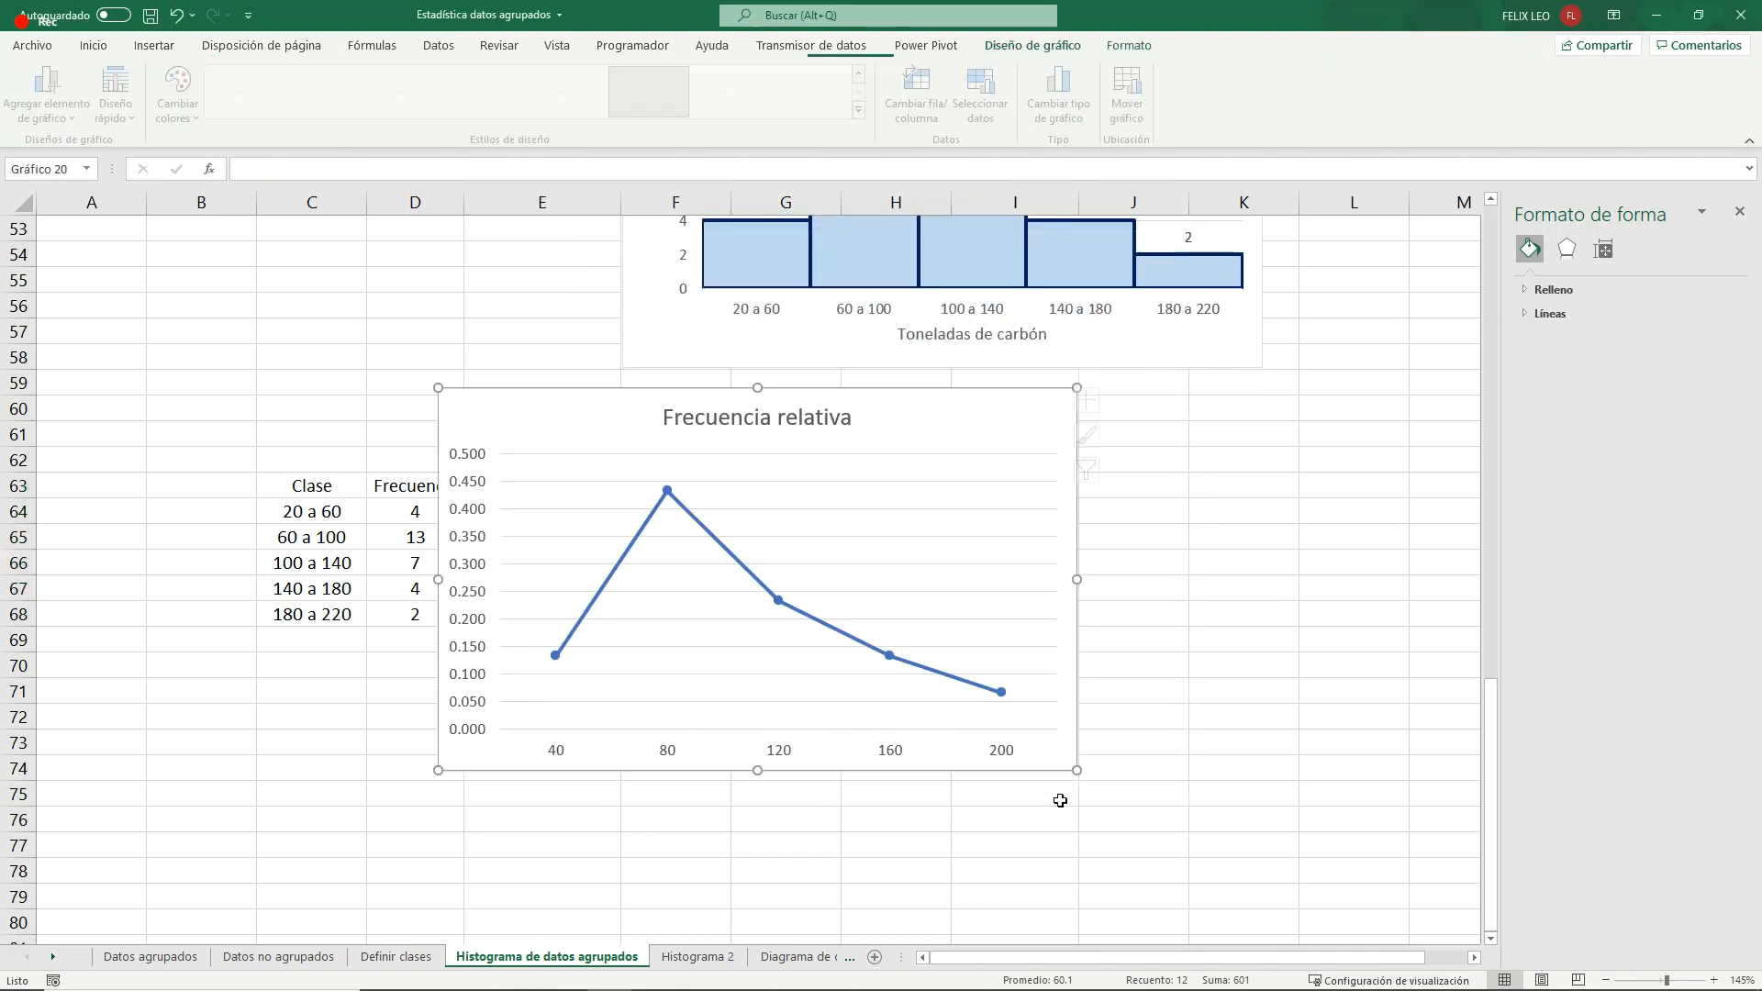
- Move the relative frequency chart below the second table so it stops covering the data
{"action": "left_click_drag", "start_coordinate": [787, 441], "coordinate": [1021, 426]}
{"action": "left_click_drag", "start_coordinate": [1109, 958], "coordinate": [1148, 949]}
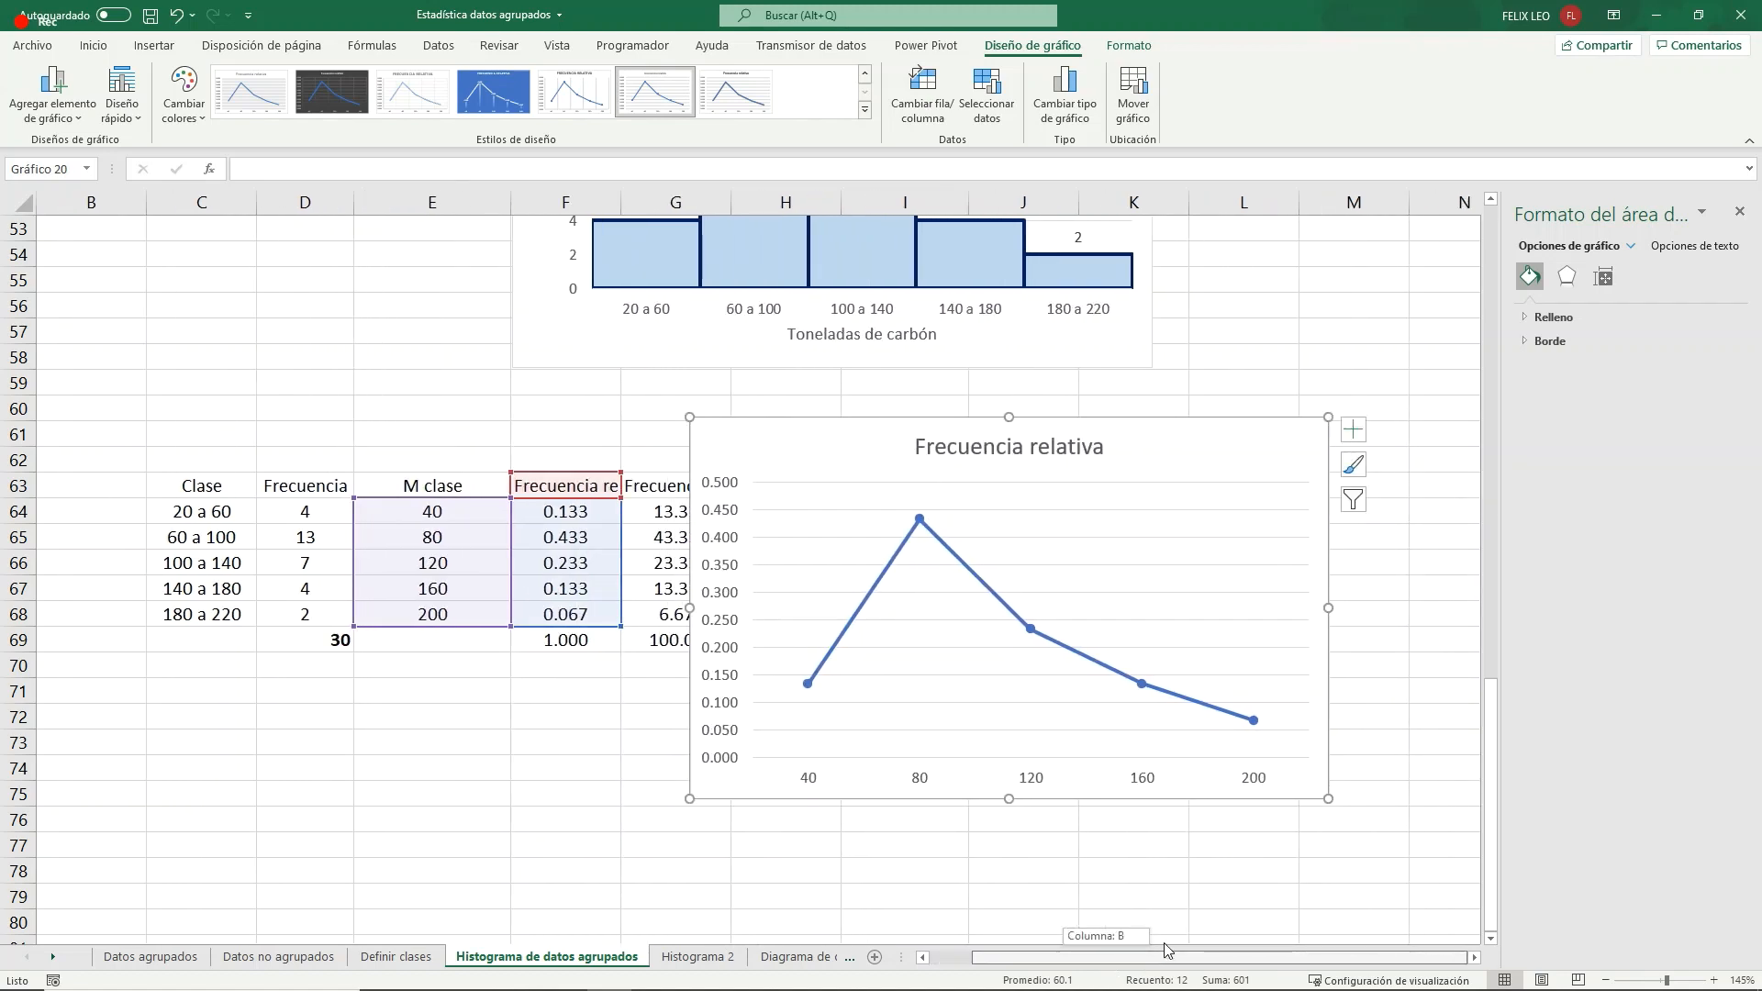
{"action": "scroll", "coordinate": [806, 382], "scroll_direction": "down", "scroll_amount": 2}
{"action": "left_click_drag", "start_coordinate": [763, 300], "coordinate": [672, 530]}
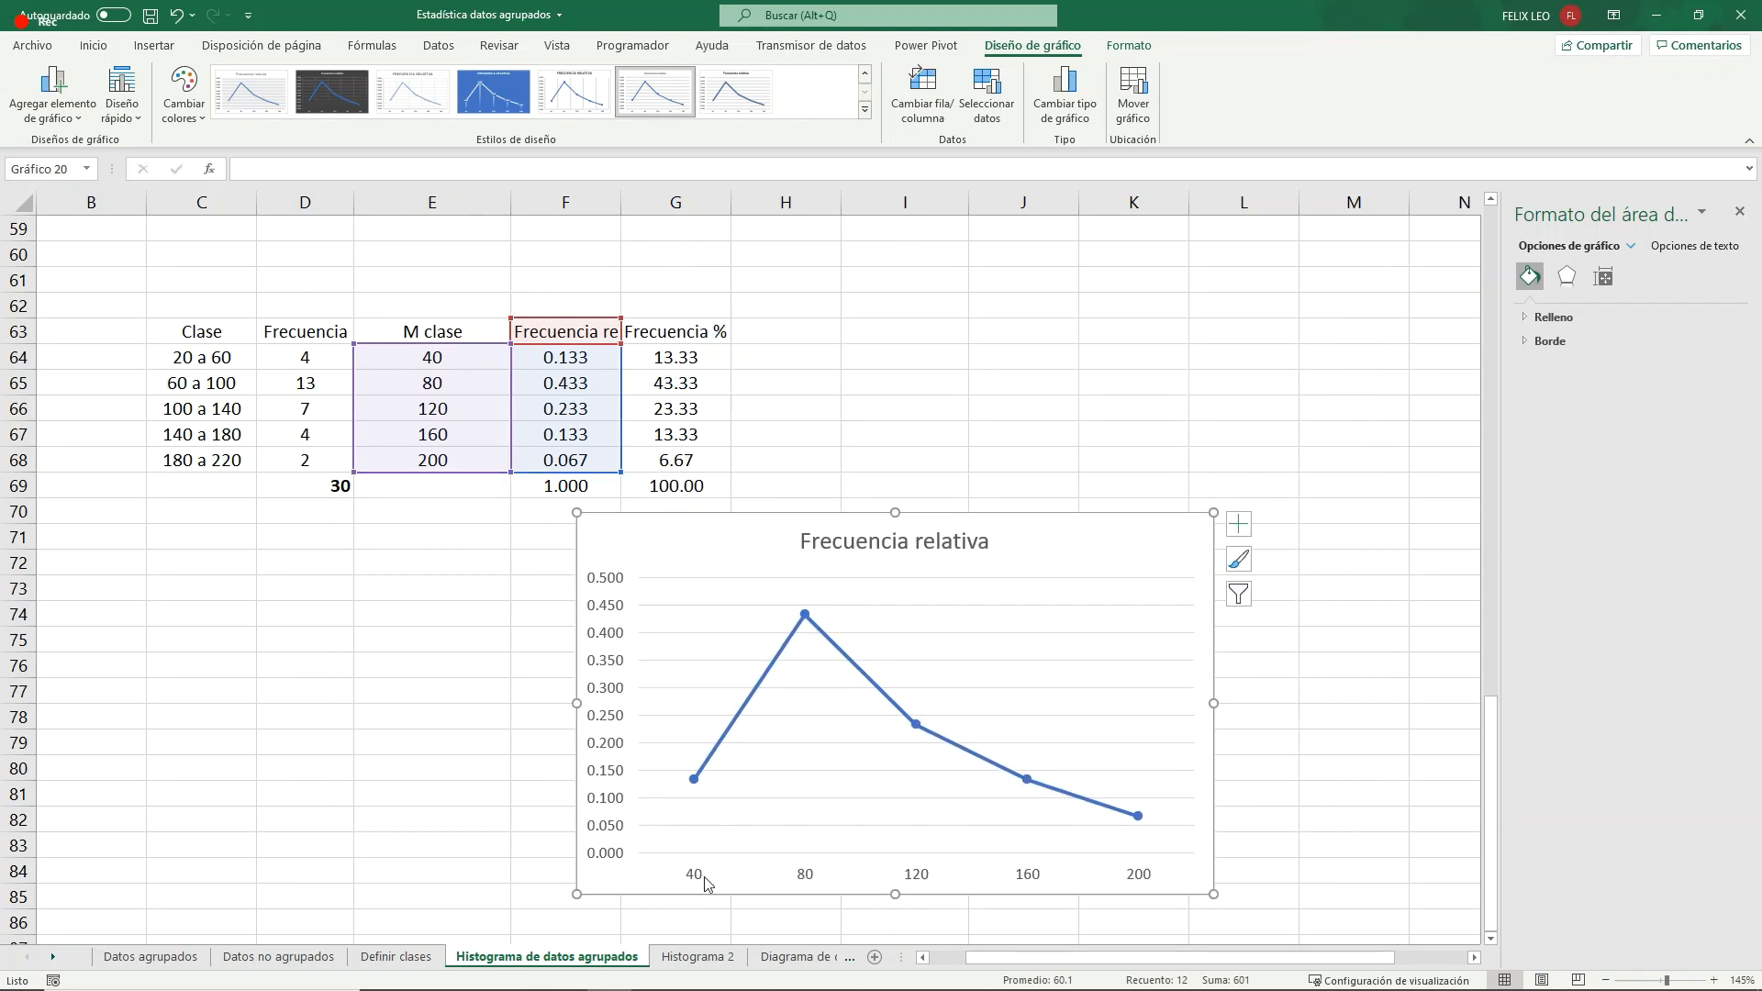
{"action": "left_click", "coordinate": [693, 781]}
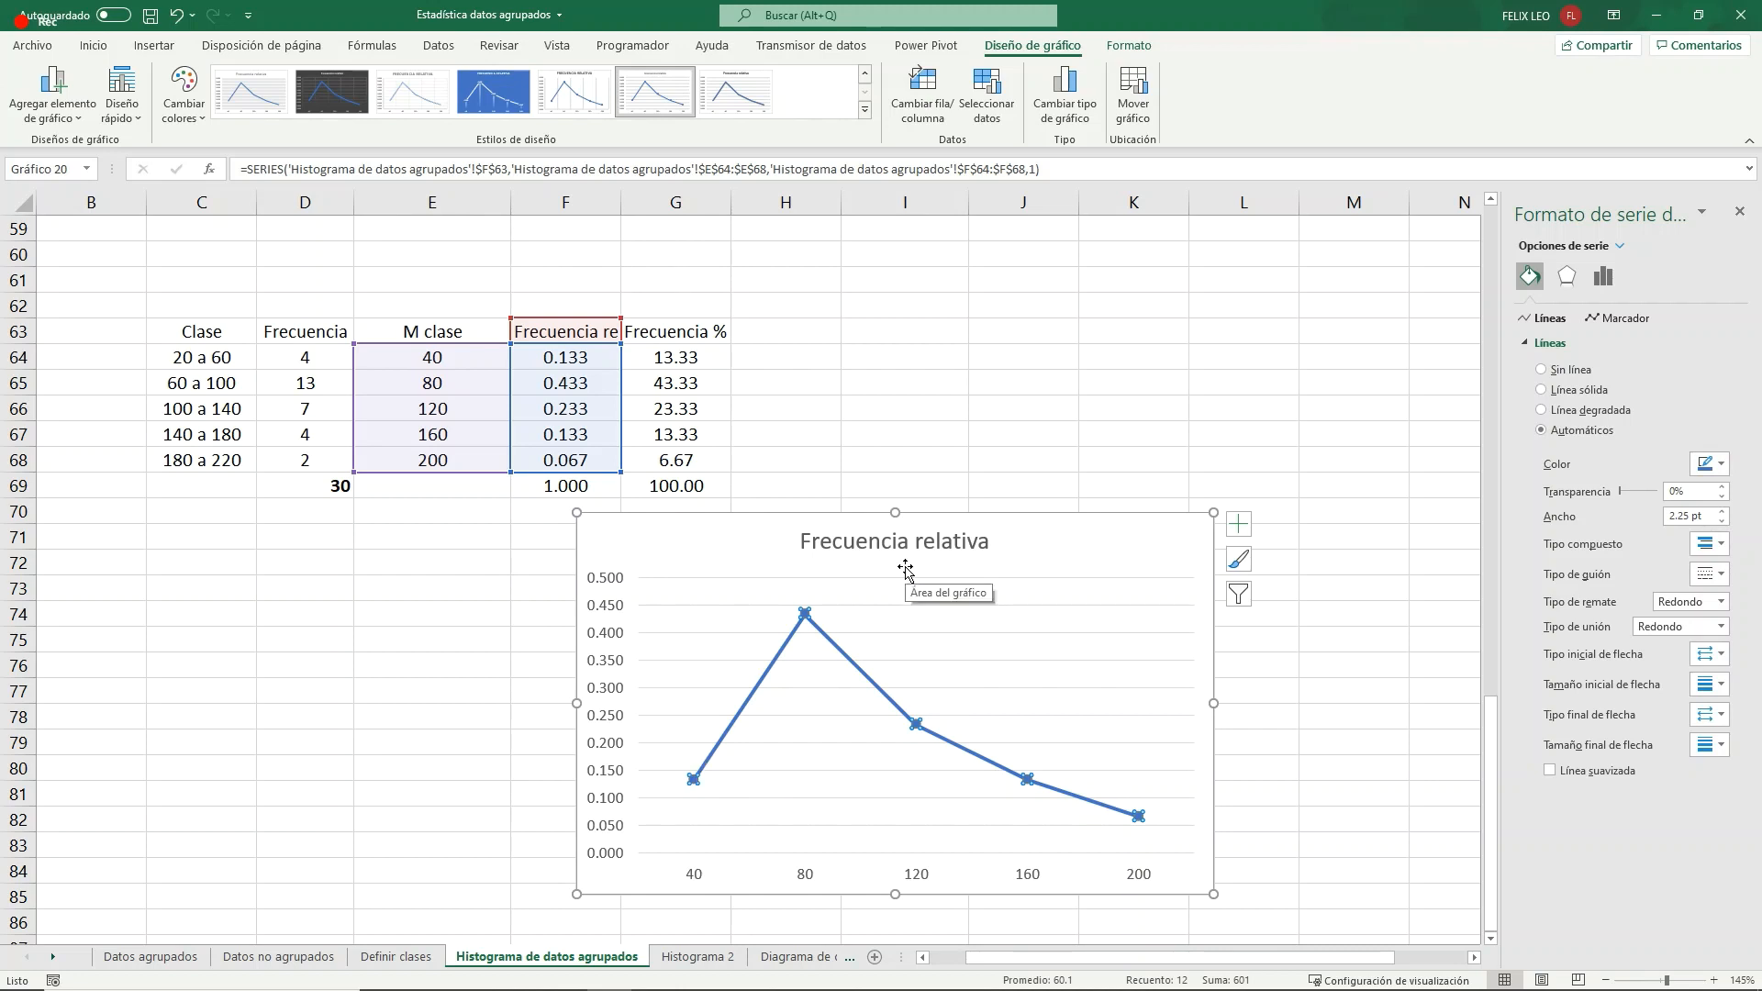
- Move the table's data and totals C64:G69 down one row to start at C65, leaving row 64 empty
{"action": "left_click", "coordinate": [432, 485]}
{"action": "left_click_drag", "start_coordinate": [198, 356], "coordinate": [671, 484]}
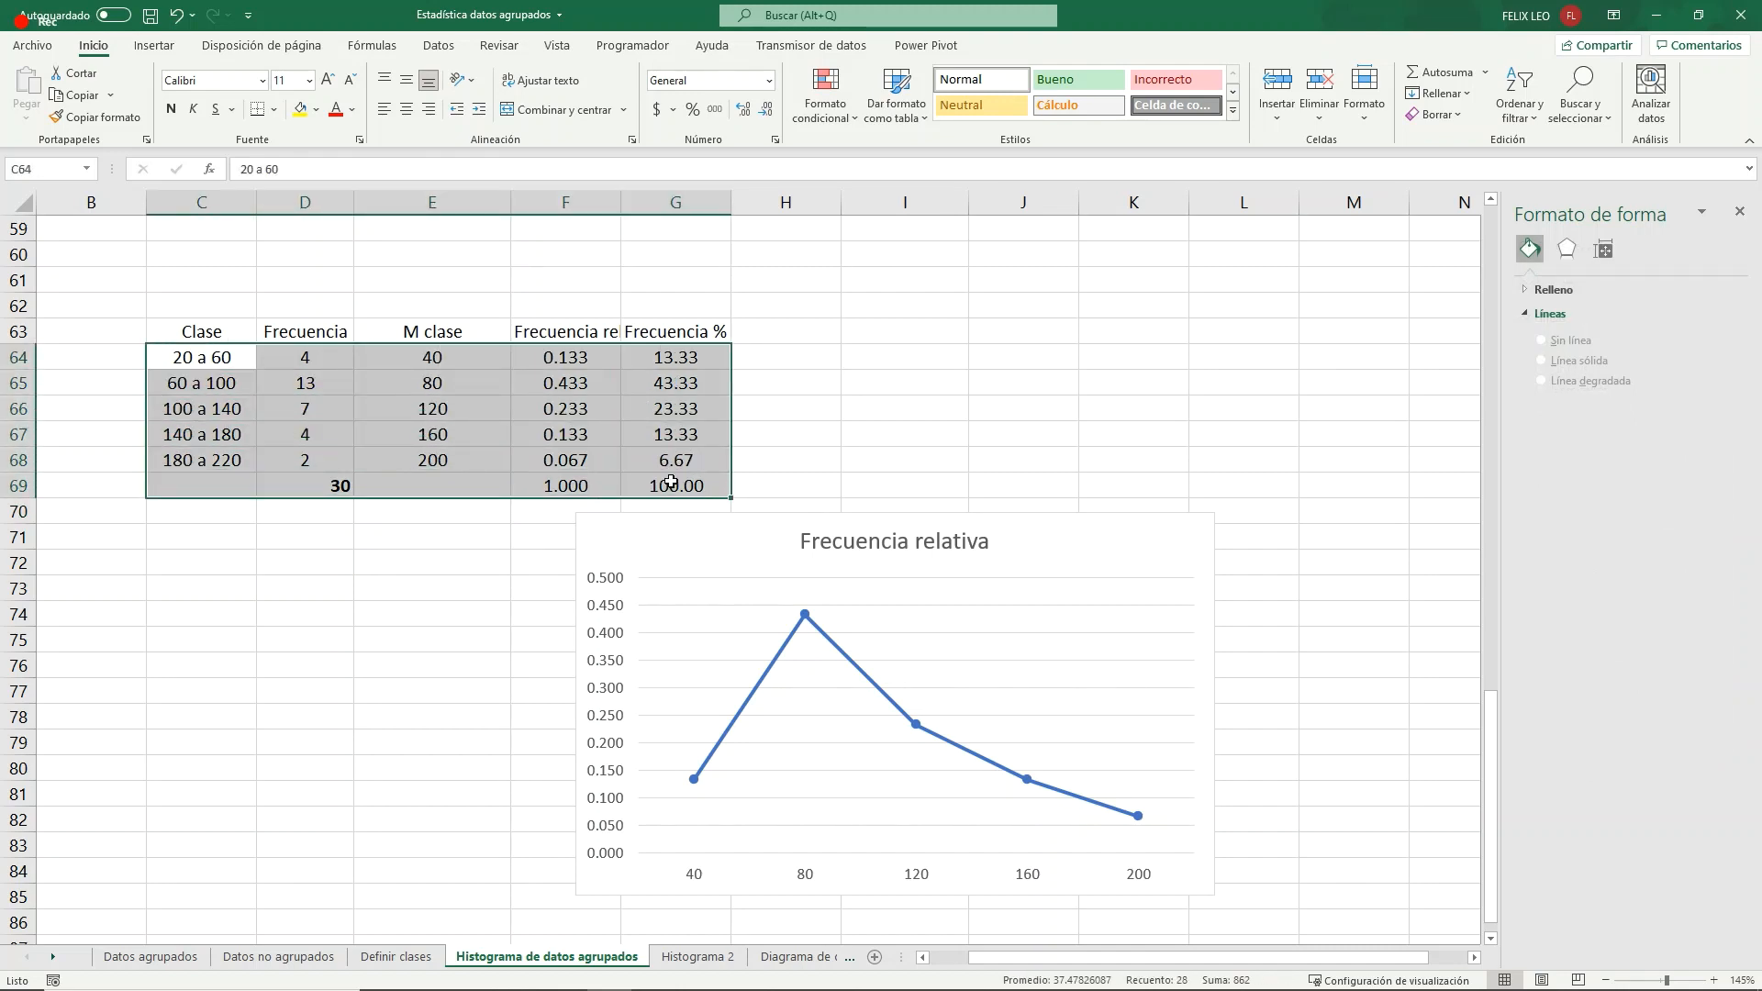
{"action": "key", "text": "ctrl+x"}
{"action": "left_click", "coordinate": [240, 383]}
{"action": "key", "text": "ctrl+v"}
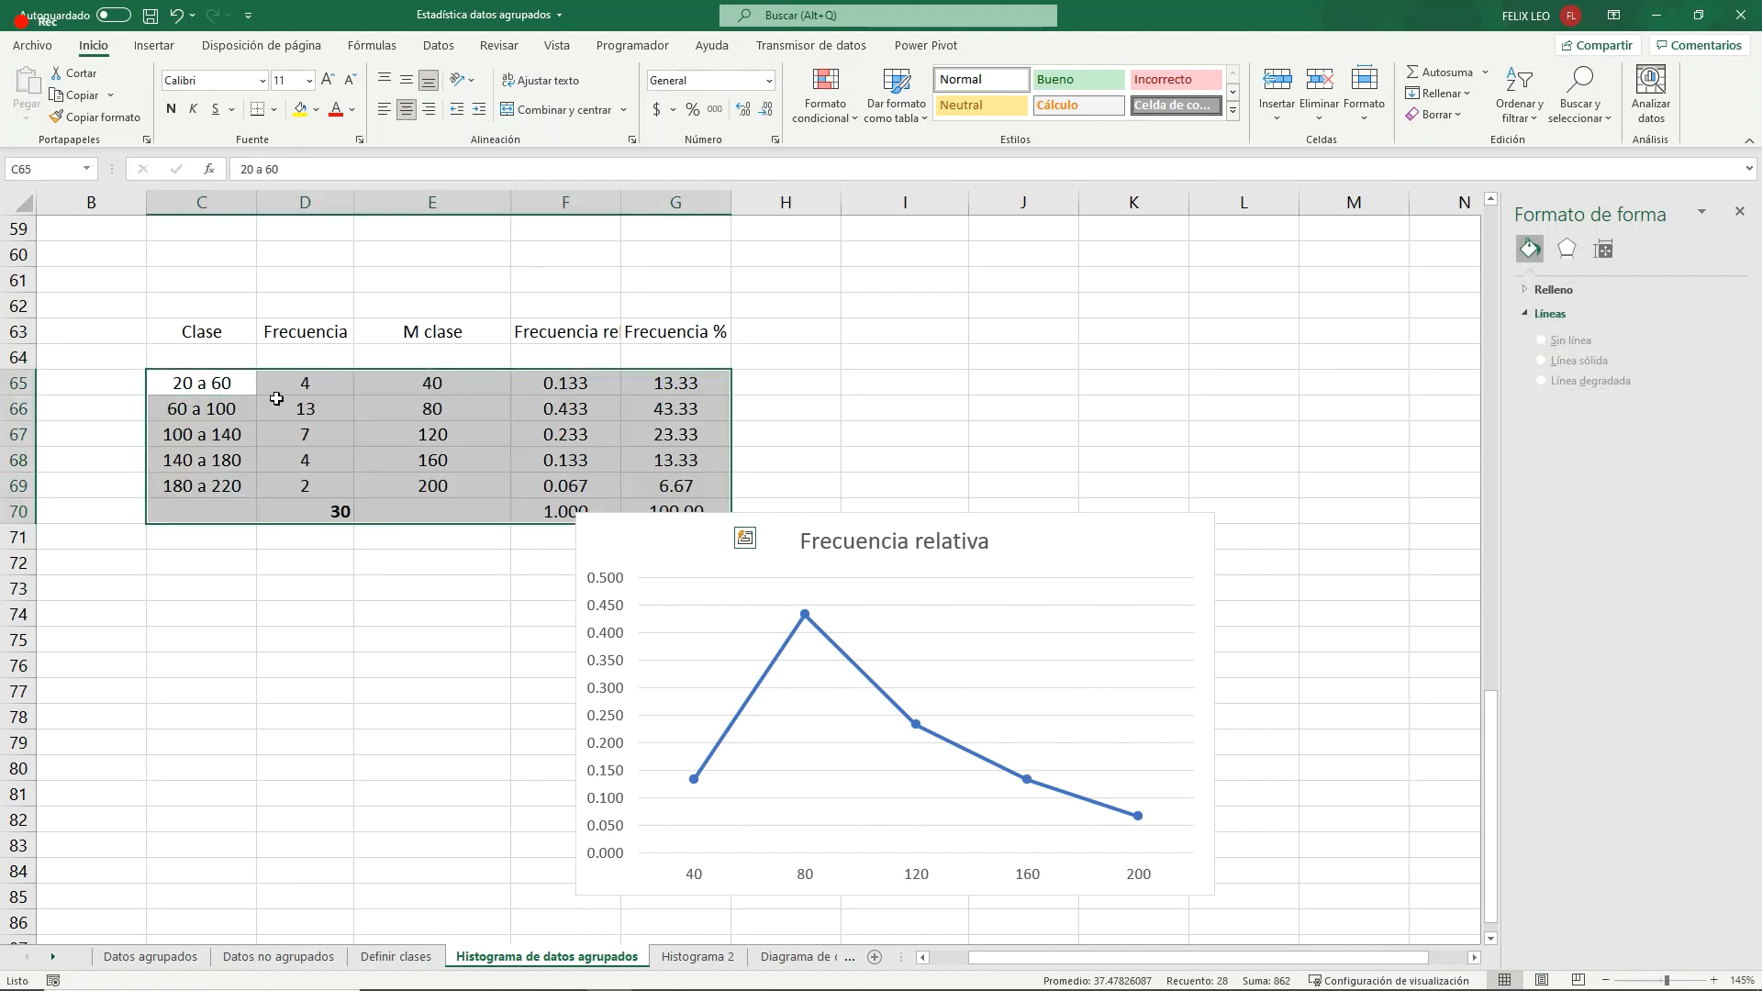
{"action": "left_click", "coordinate": [378, 380]}
{"action": "left_click", "coordinate": [423, 353]}
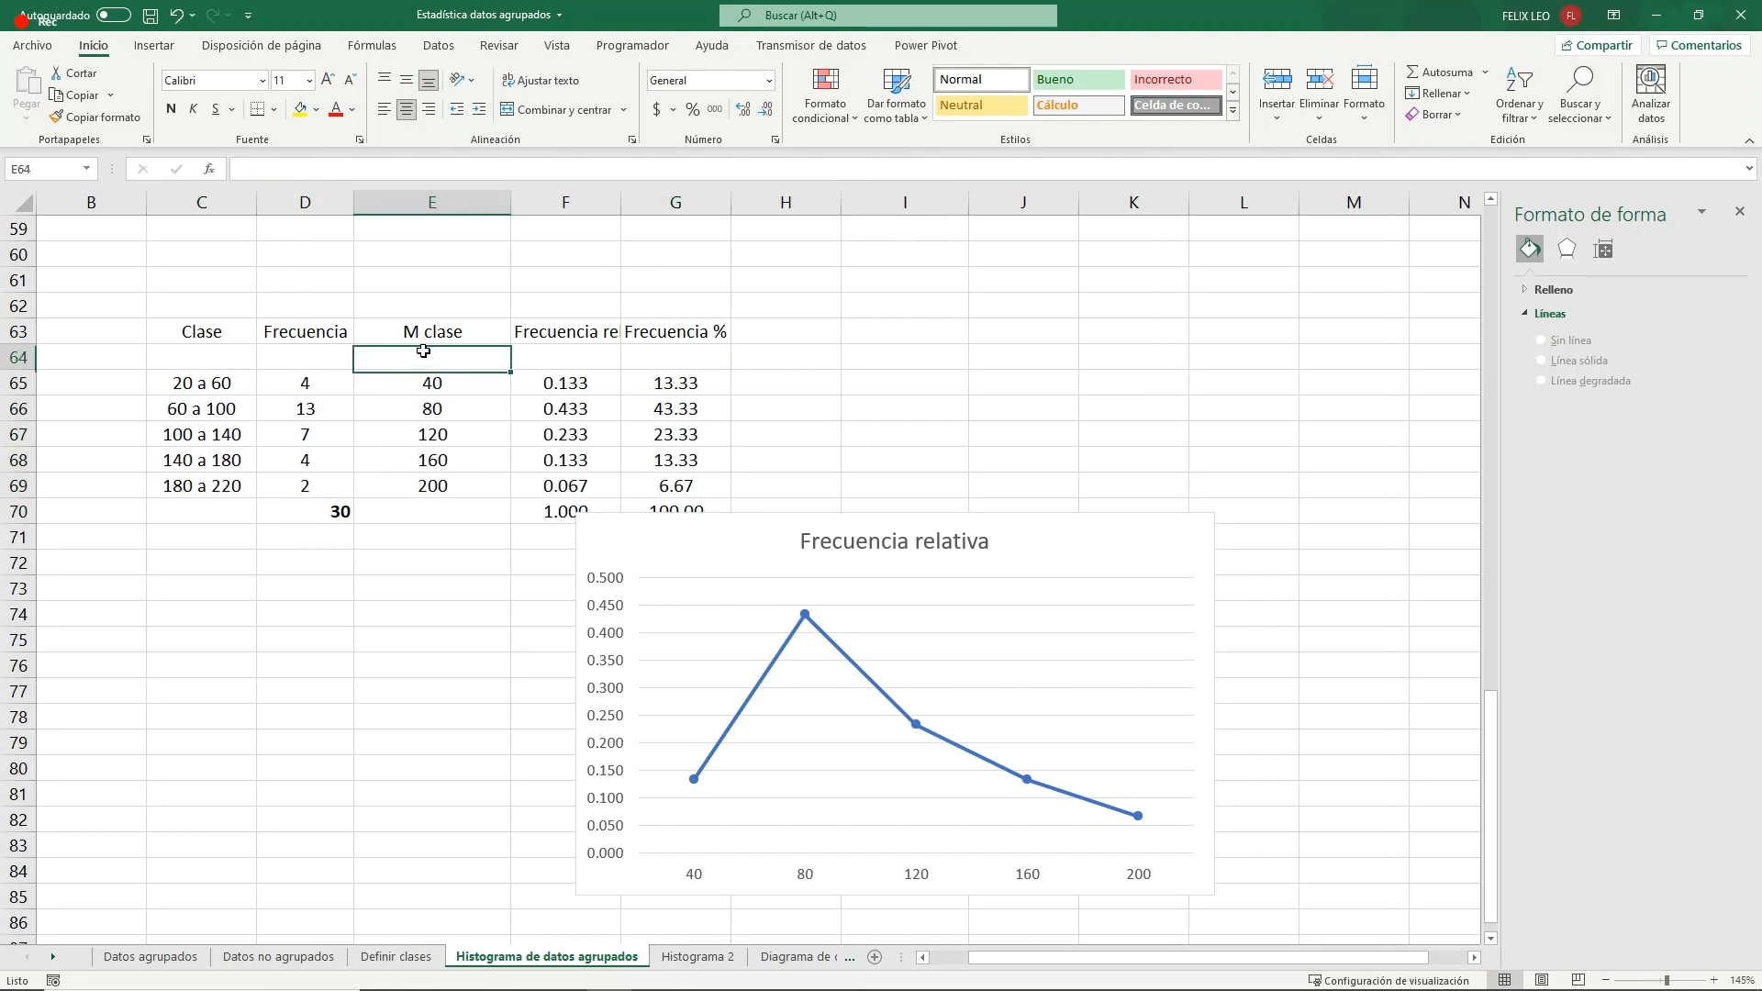
{"action": "left_click", "coordinate": [429, 382]}
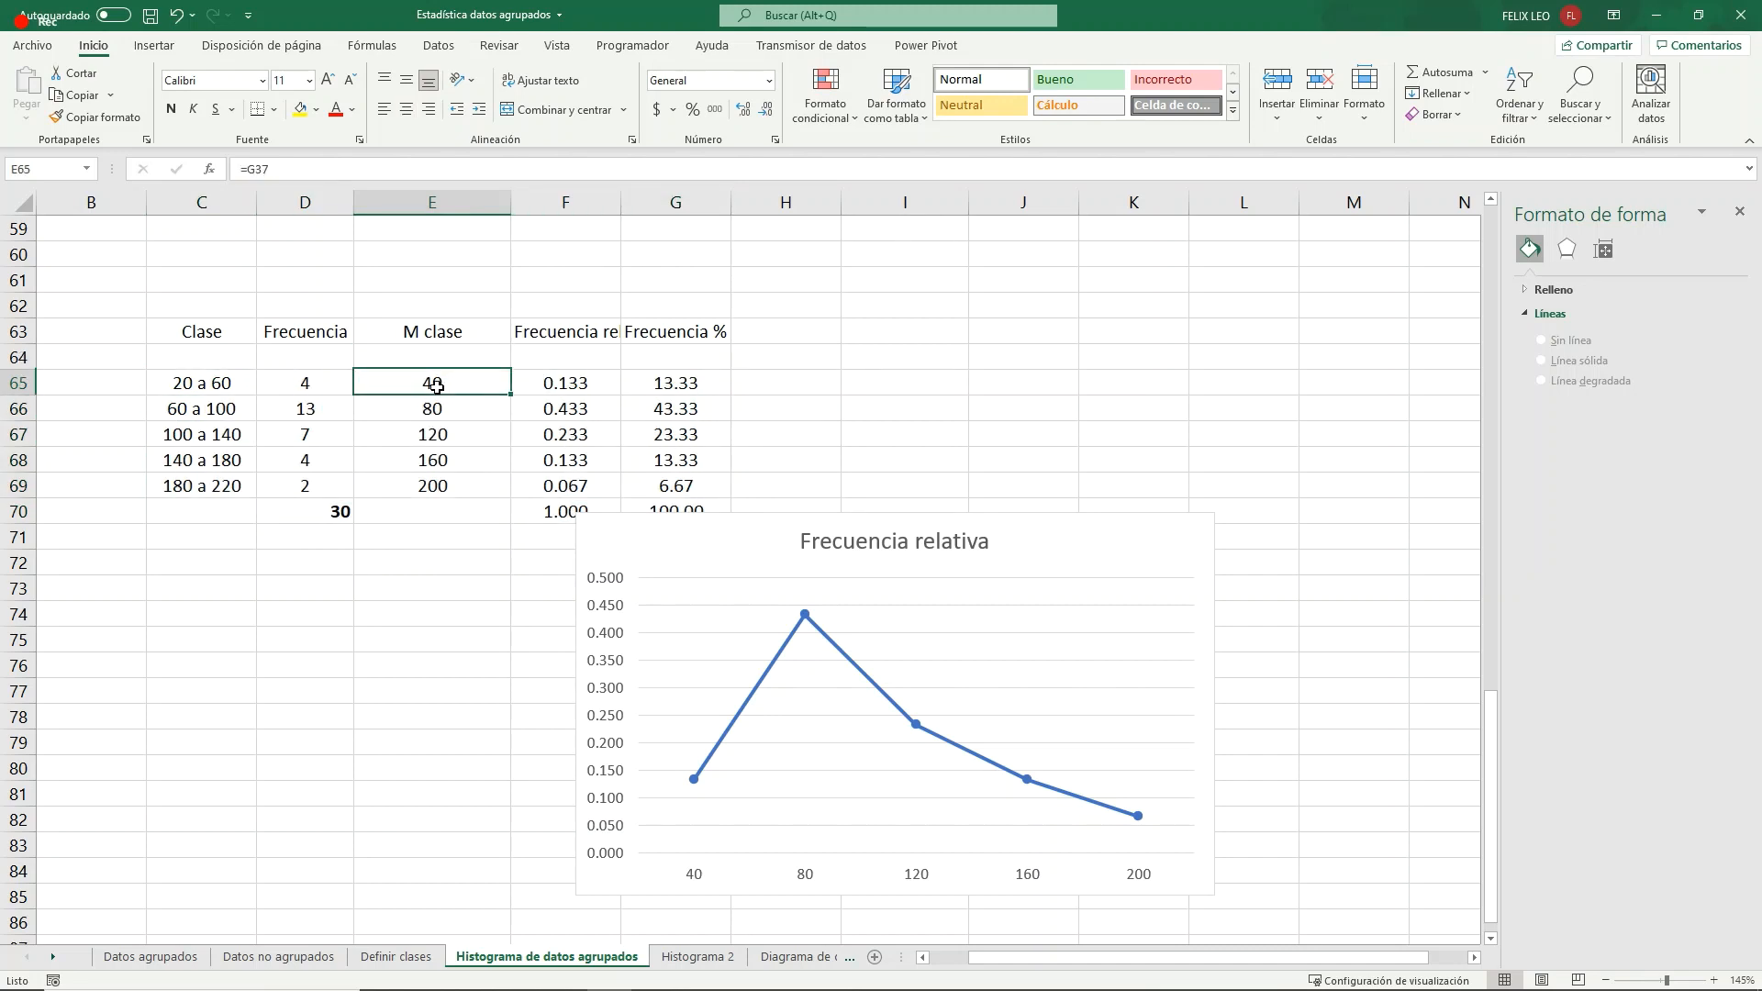
{"action": "left_click", "coordinate": [438, 409]}
{"action": "left_click", "coordinate": [448, 436]}
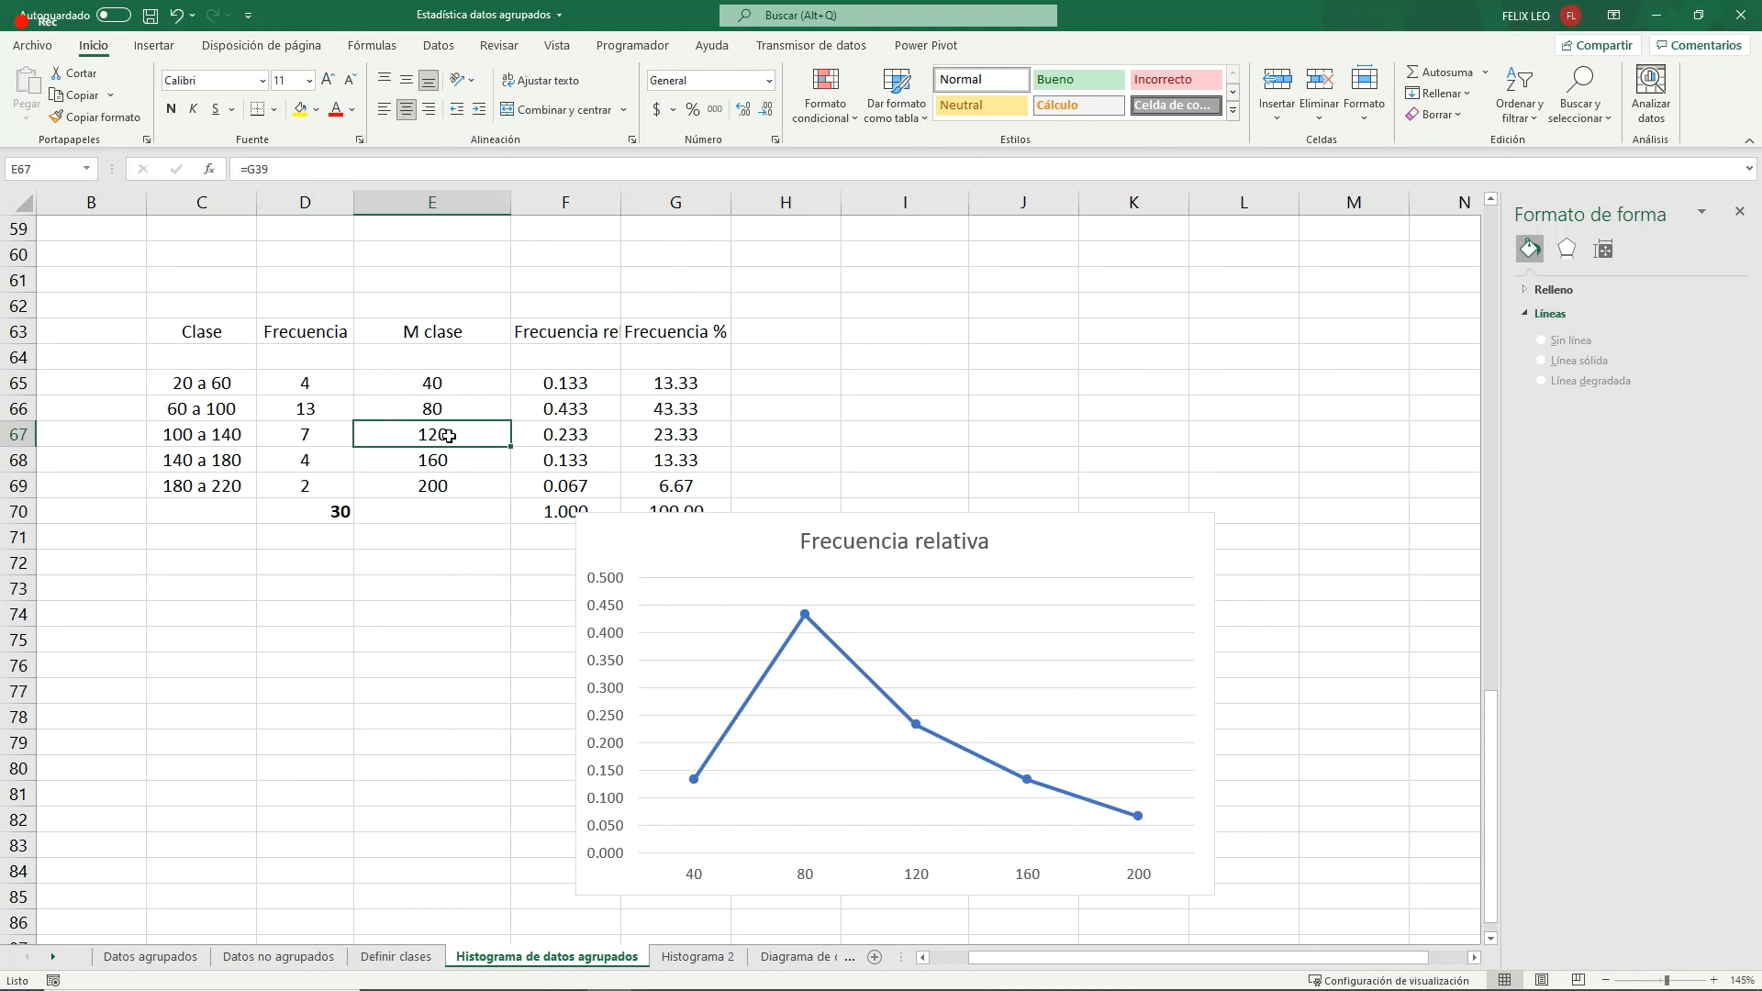
- Enter a centered class mark of 0 in E64 and a relative frequency of 0 in F64
{"action": "left_click", "coordinate": [429, 364]}
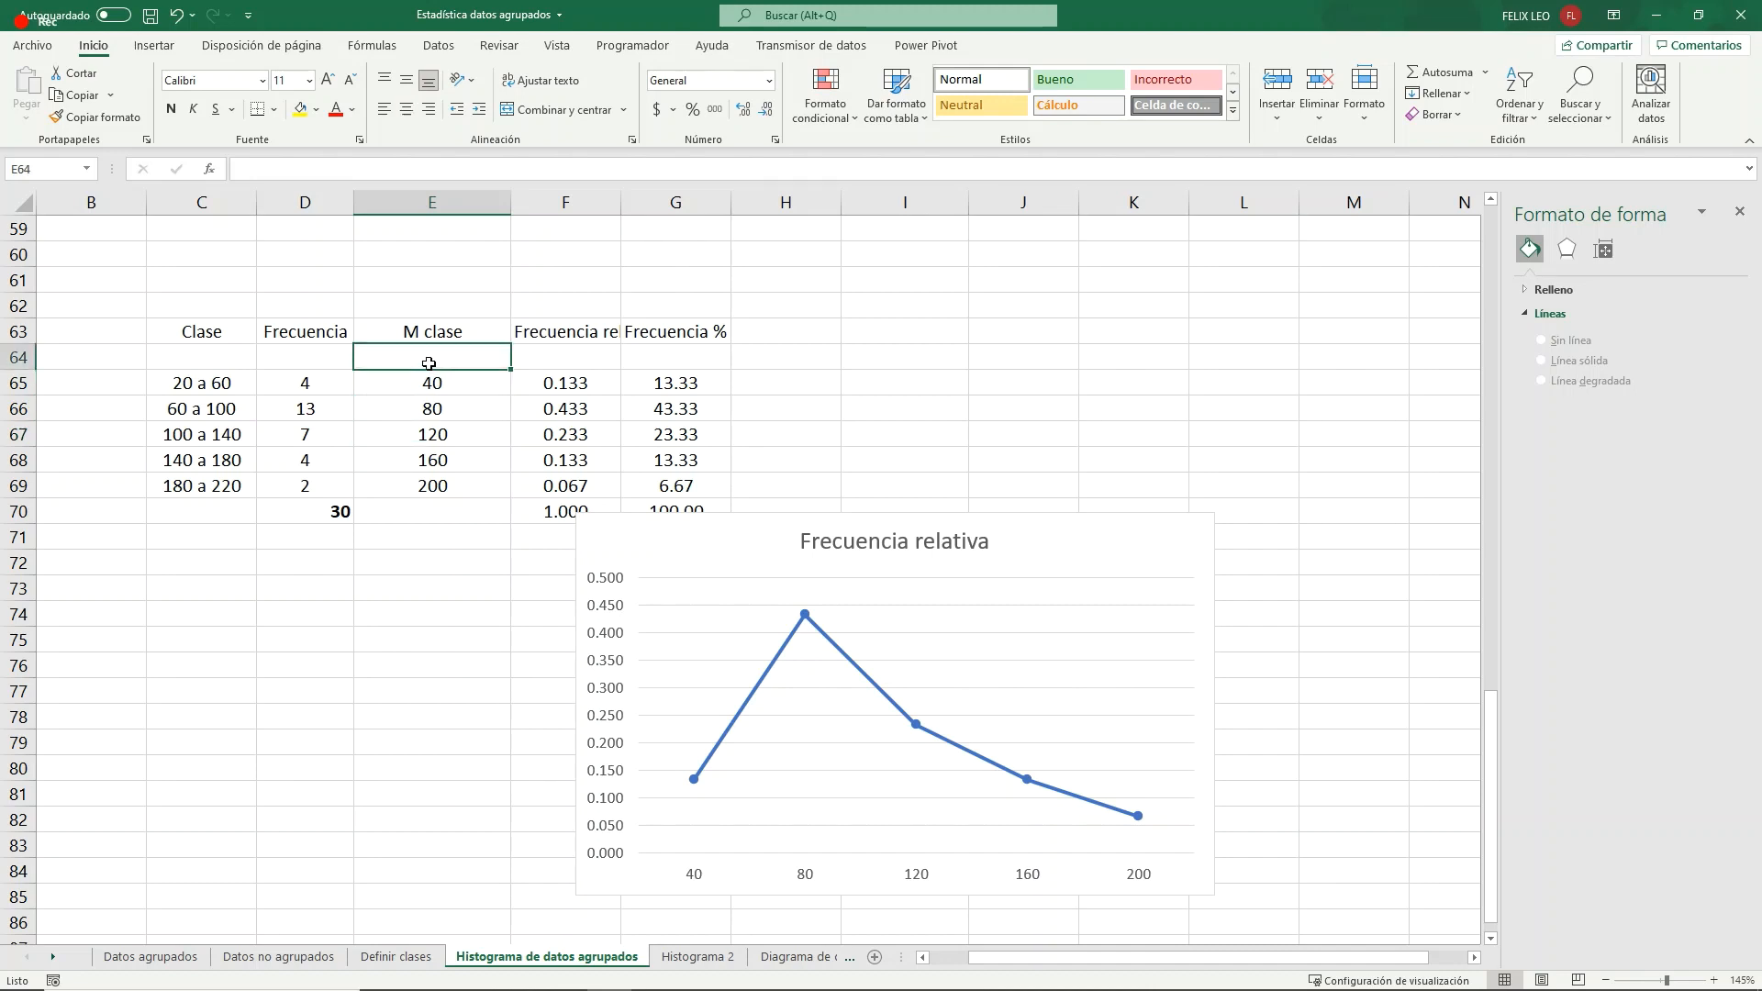
{"action": "type", "text": "0"}
{"action": "key", "text": "Return"}
{"action": "left_click", "coordinate": [458, 357]}
{"action": "left_click", "coordinate": [406, 109]}
{"action": "left_click", "coordinate": [580, 356]}
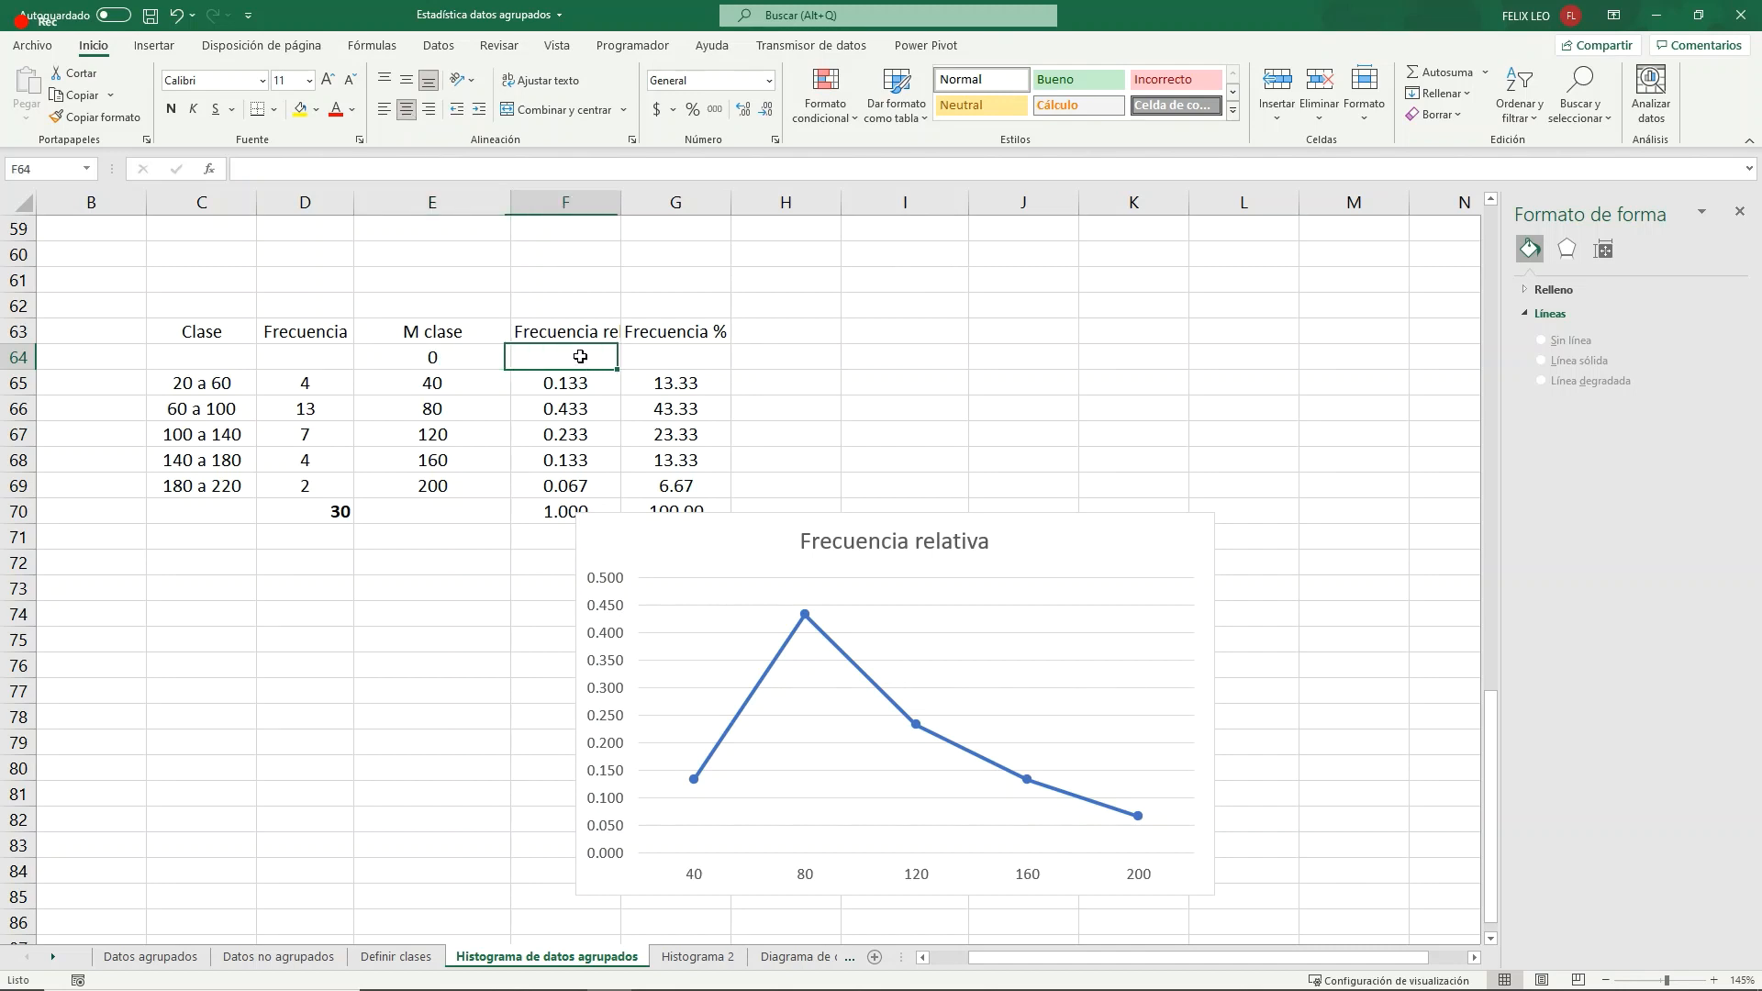
{"action": "type", "text": "0"}
{"action": "key", "text": "Return"}
- Move the totals D70:G70 down to row 71 and place the relative frequency chart beside the table
{"action": "left_click", "coordinate": [552, 540]}
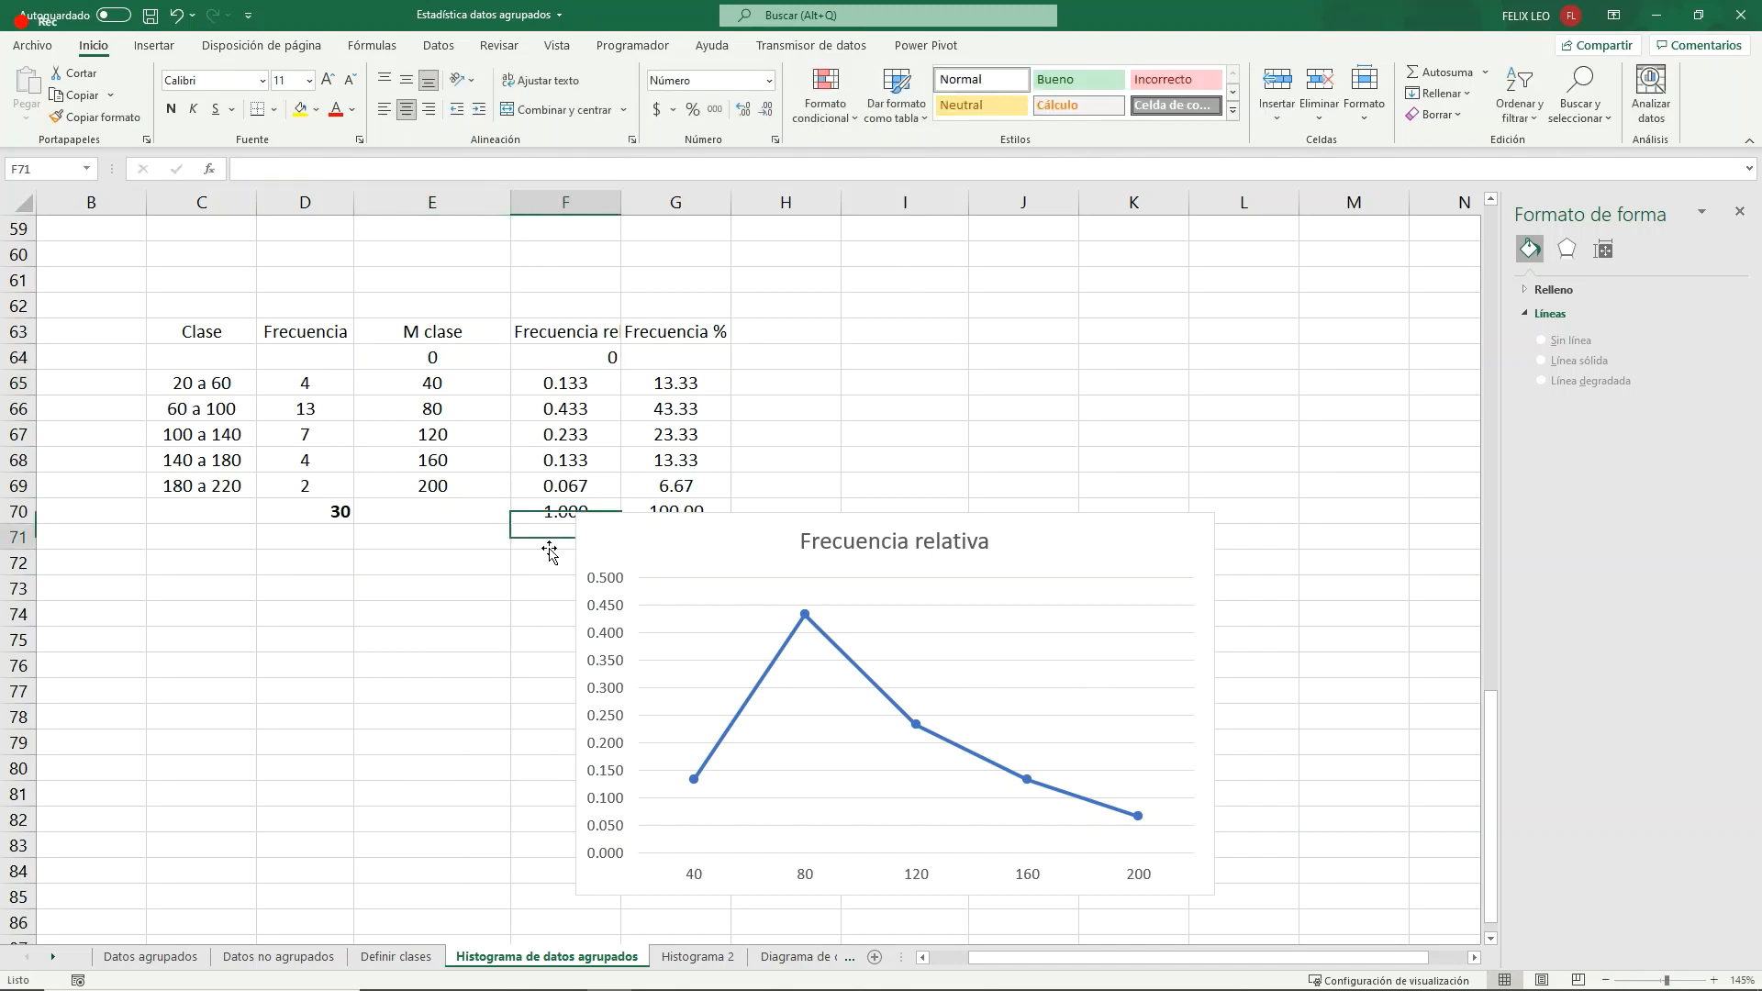
{"action": "left_click_drag", "start_coordinate": [321, 512], "coordinate": [647, 509]}
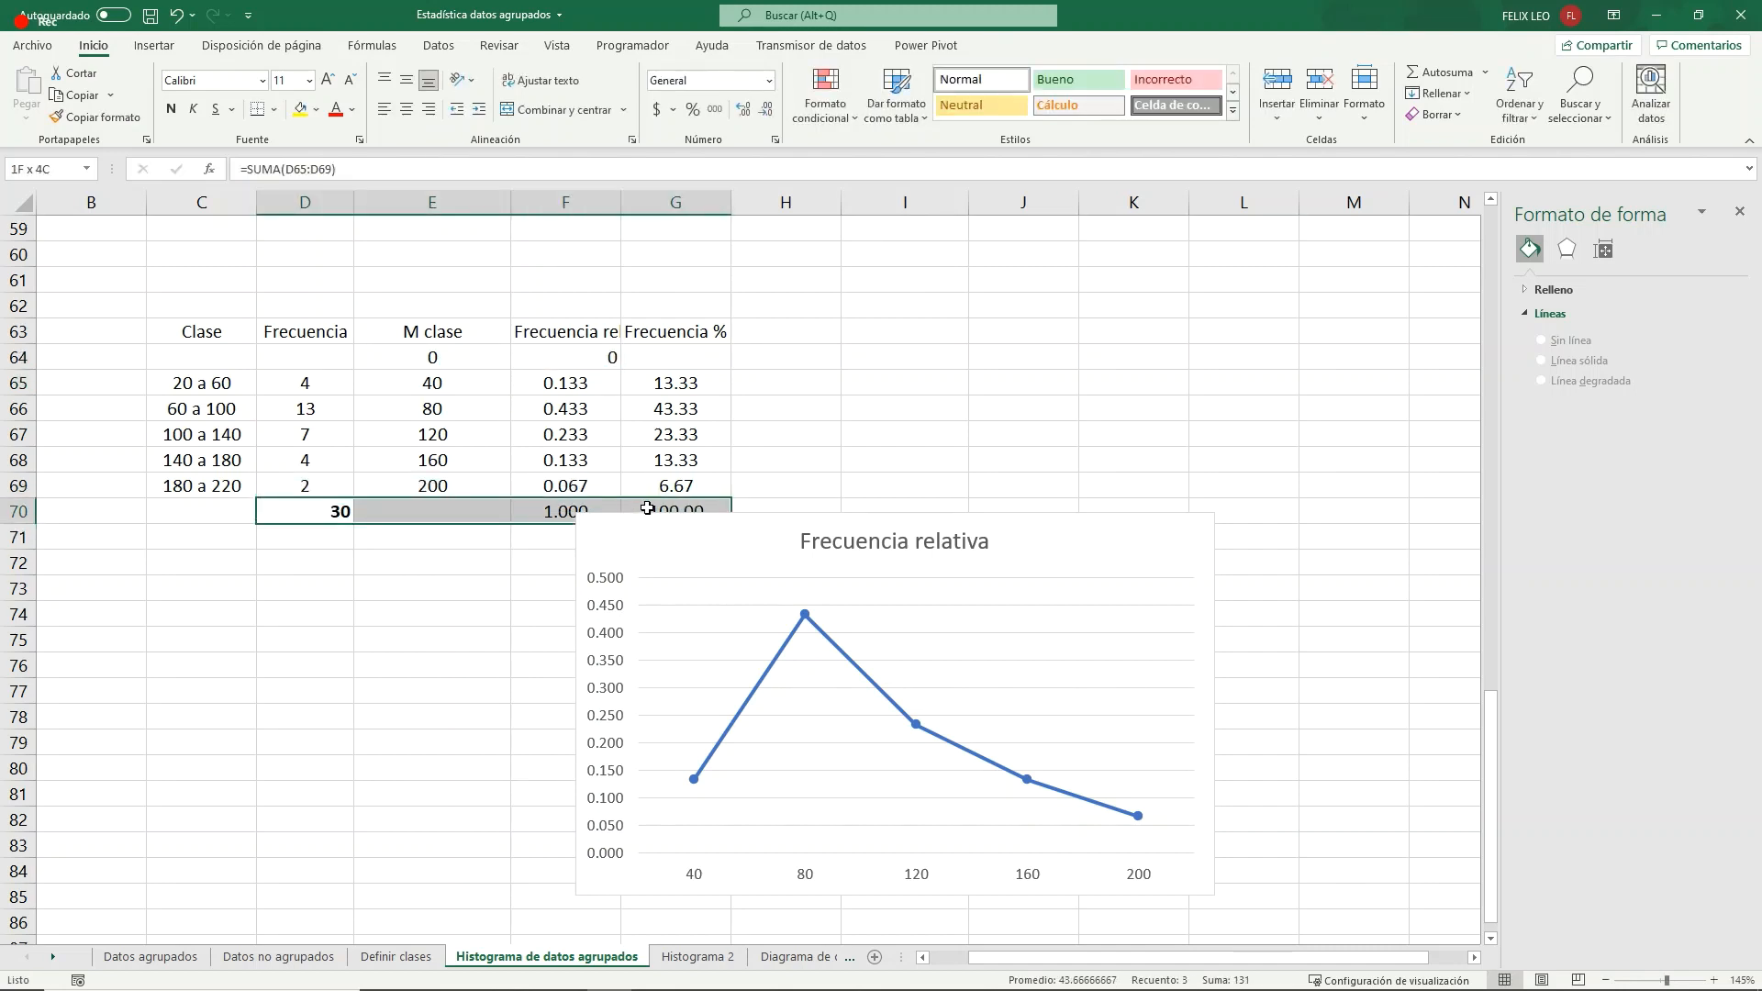
{"action": "left_click_drag", "start_coordinate": [330, 523], "coordinate": [332, 541]}
{"action": "left_click", "coordinate": [407, 592]}
{"action": "left_click_drag", "start_coordinate": [632, 527], "coordinate": [817, 332]}
{"action": "left_click", "coordinate": [555, 560]}
- Enter the closing class mark 240 in E70 with a relative frequency of 0 in F70
{"action": "left_click", "coordinate": [462, 511]}
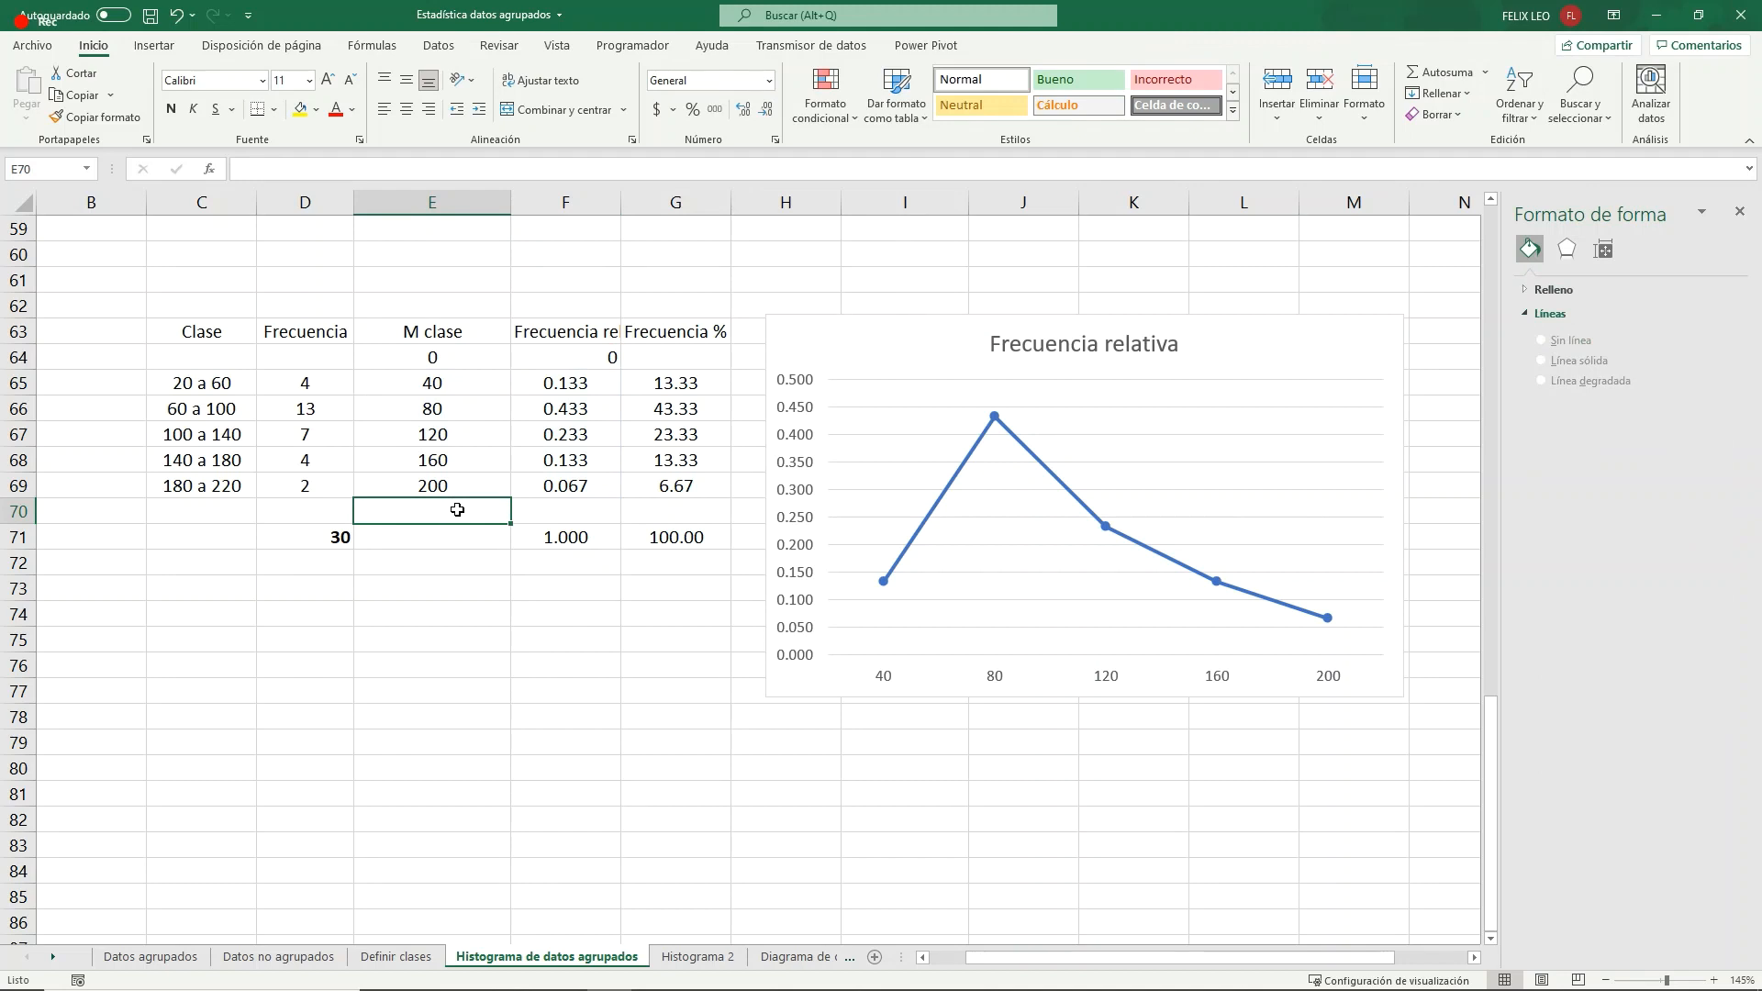
{"action": "type", "text": "240"}
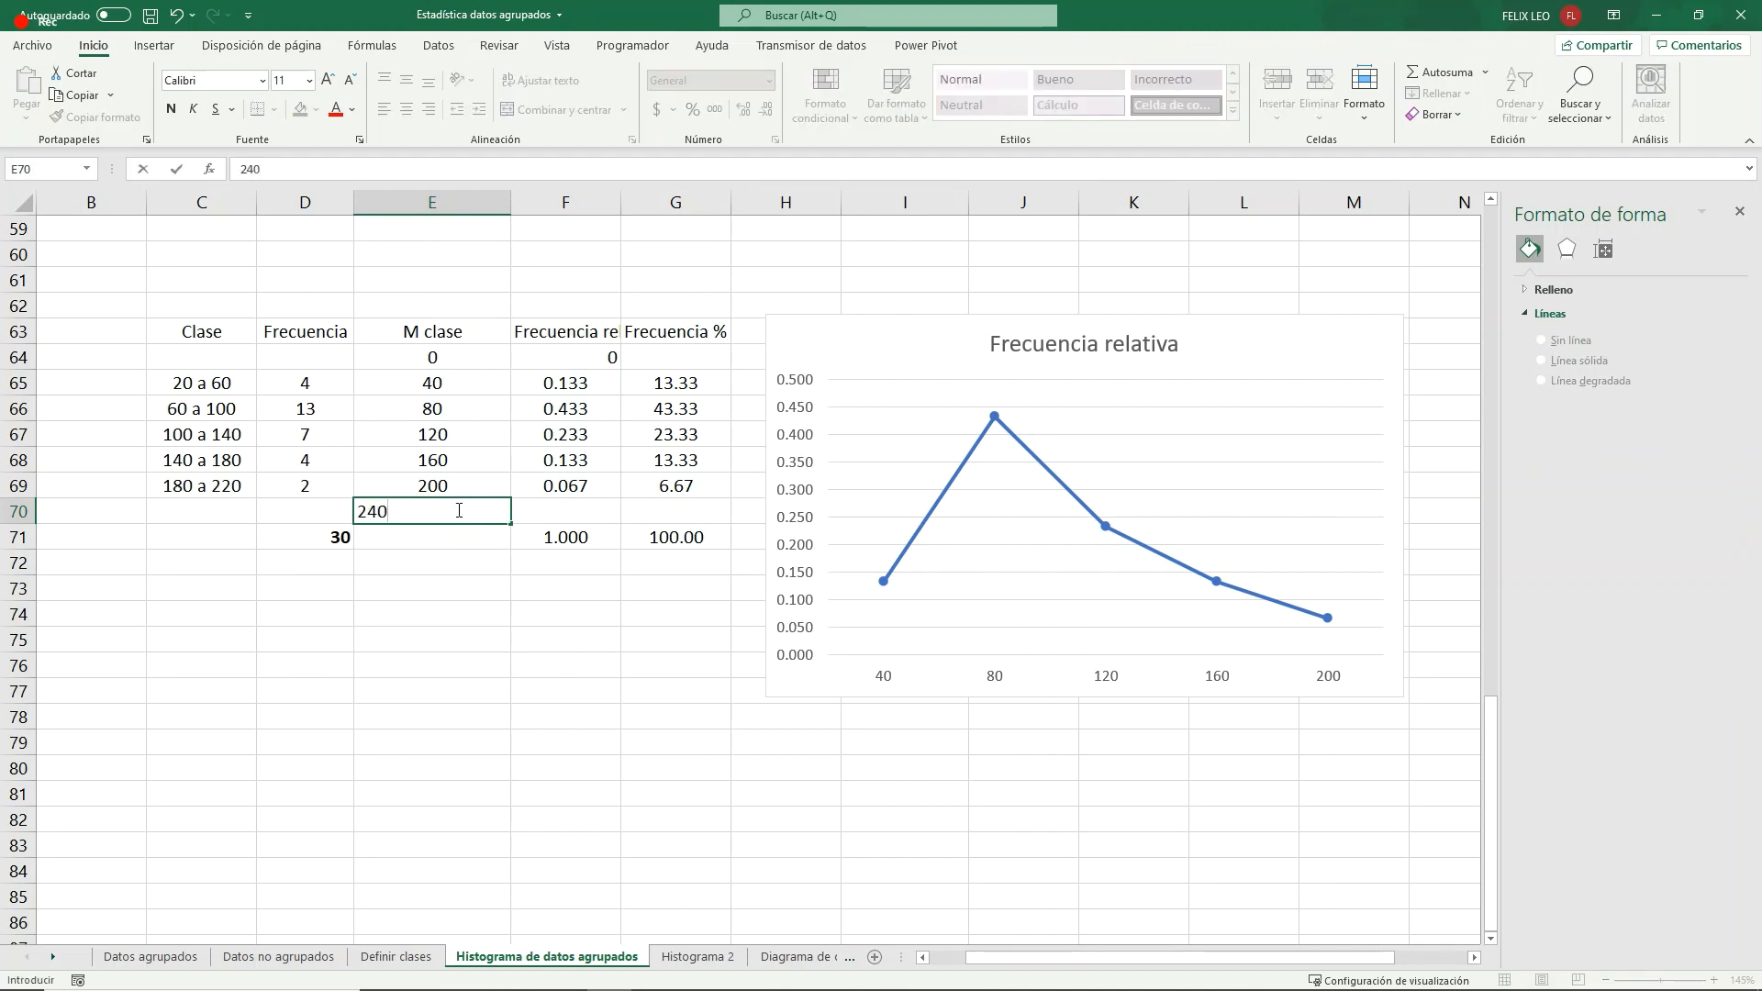
{"action": "key", "text": "Return"}
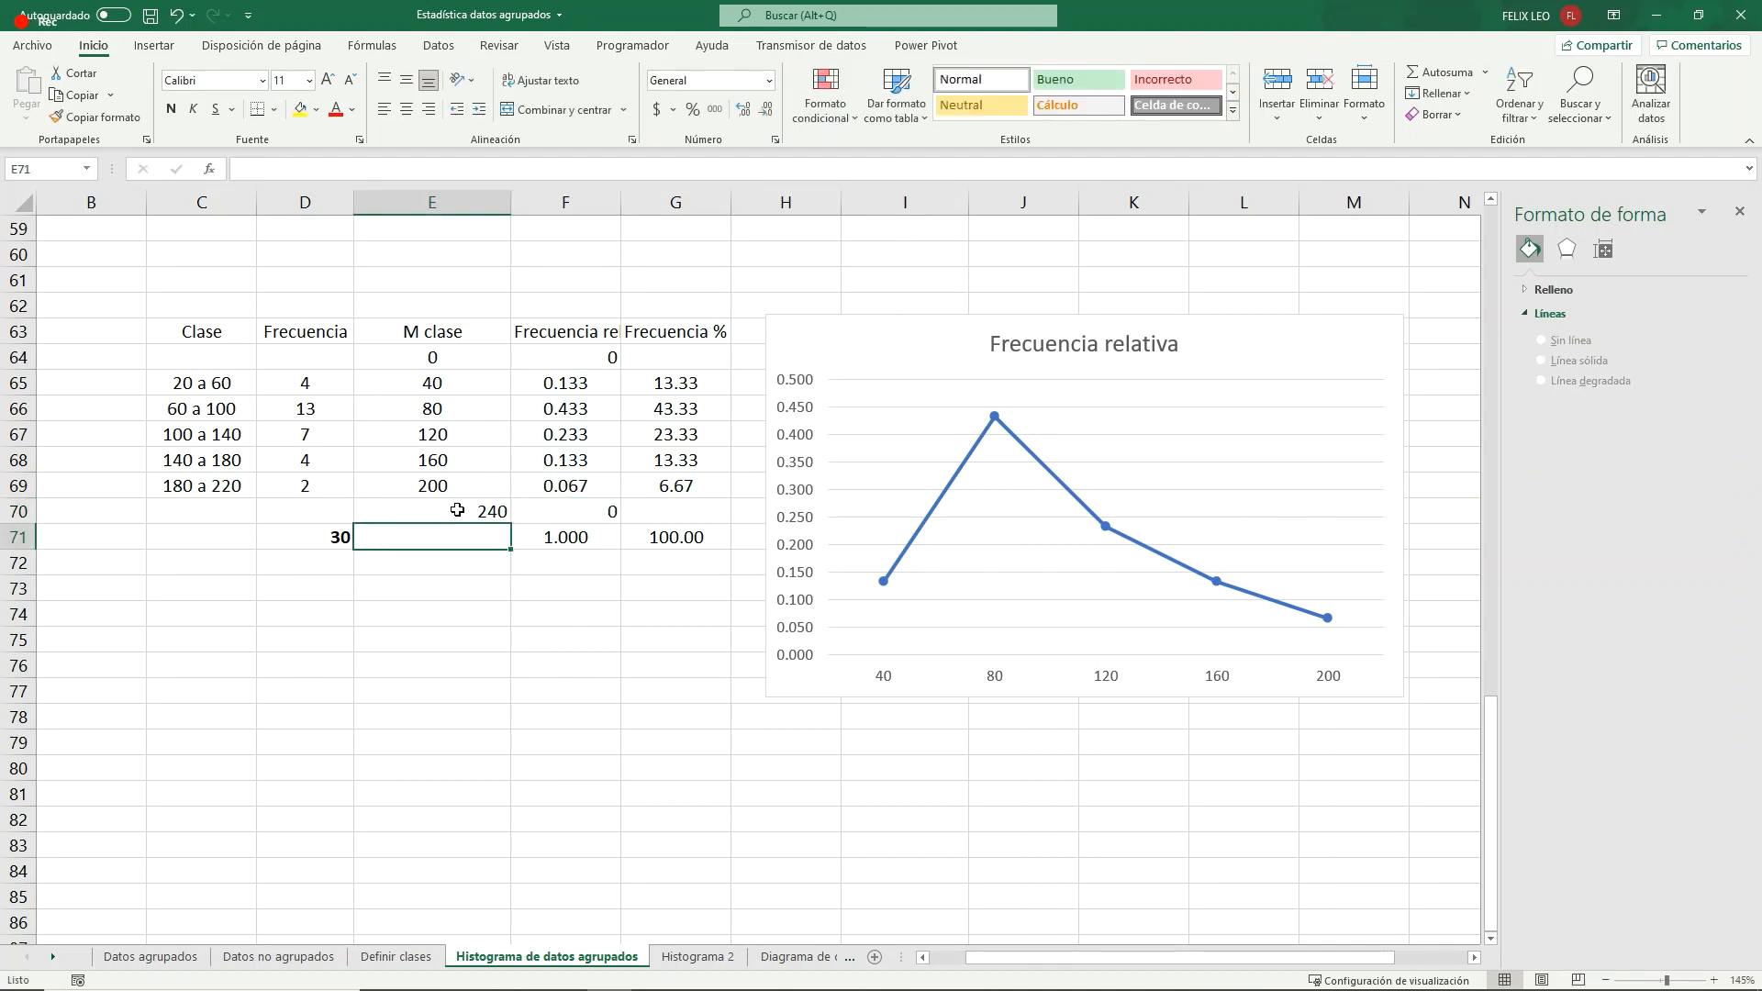
- Center the relative frequencies in F64:F70 and the class marks in E64:E70
{"action": "left_click_drag", "start_coordinate": [608, 357], "coordinate": [611, 504]}
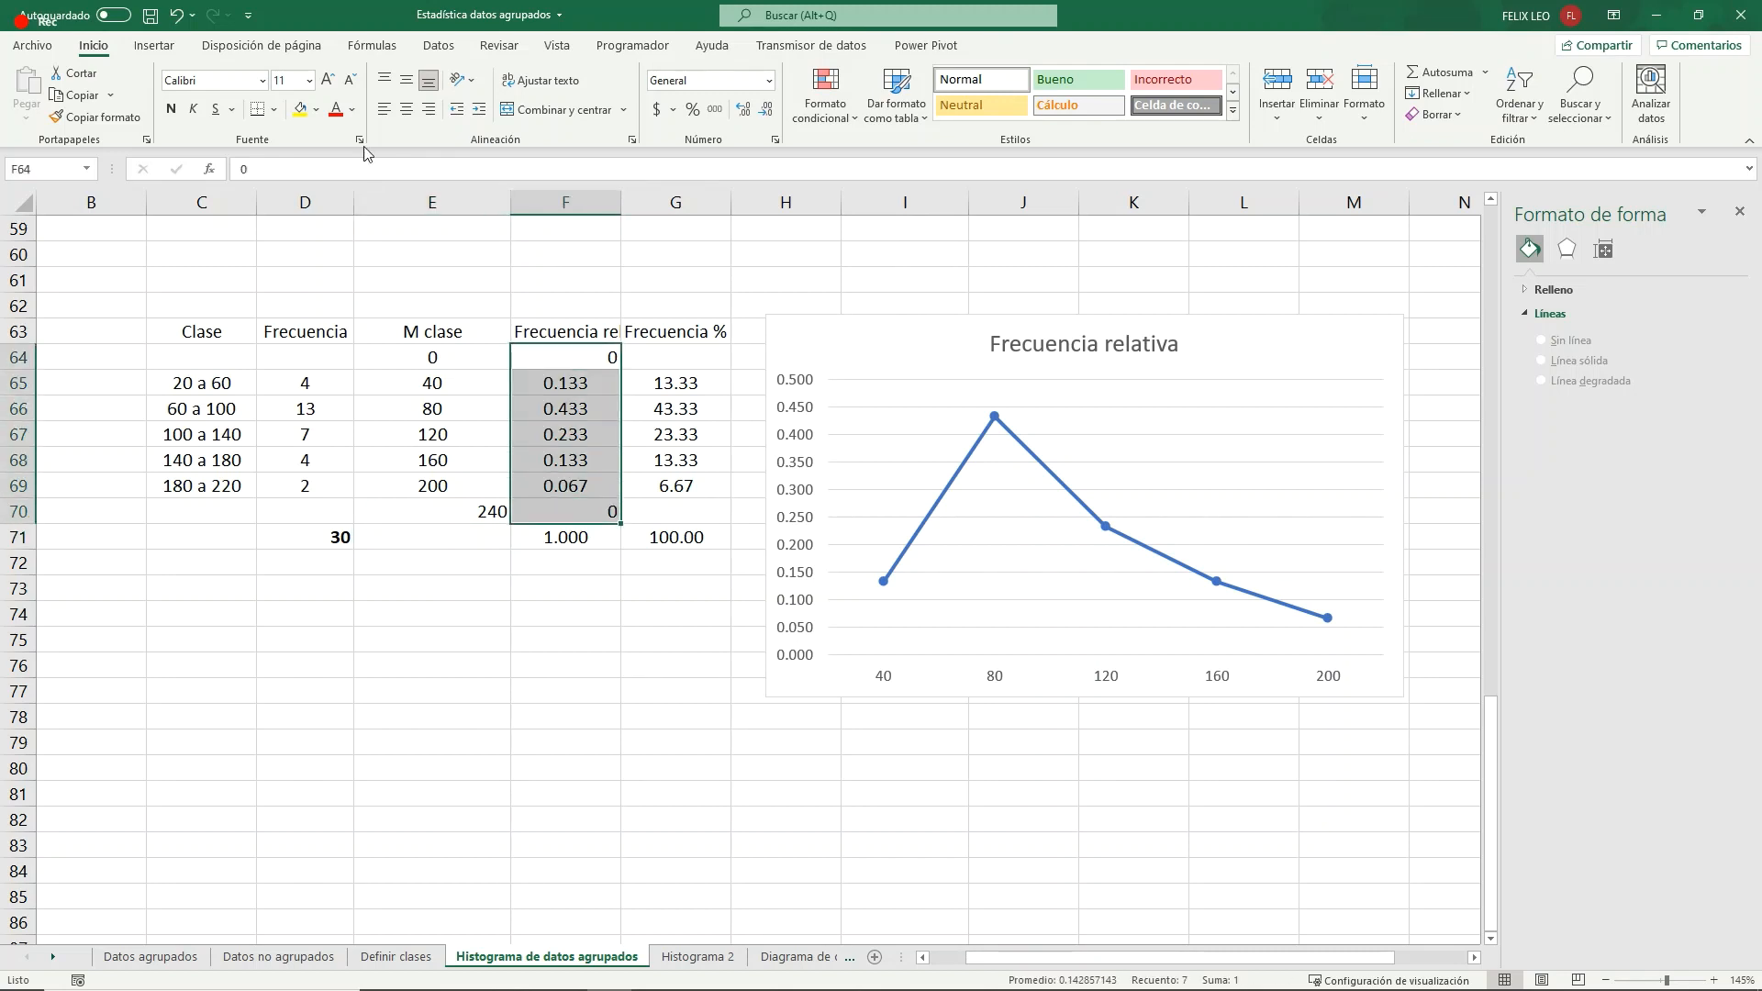
{"action": "left_click", "coordinate": [406, 109]}
{"action": "left_click_drag", "start_coordinate": [441, 357], "coordinate": [459, 511]}
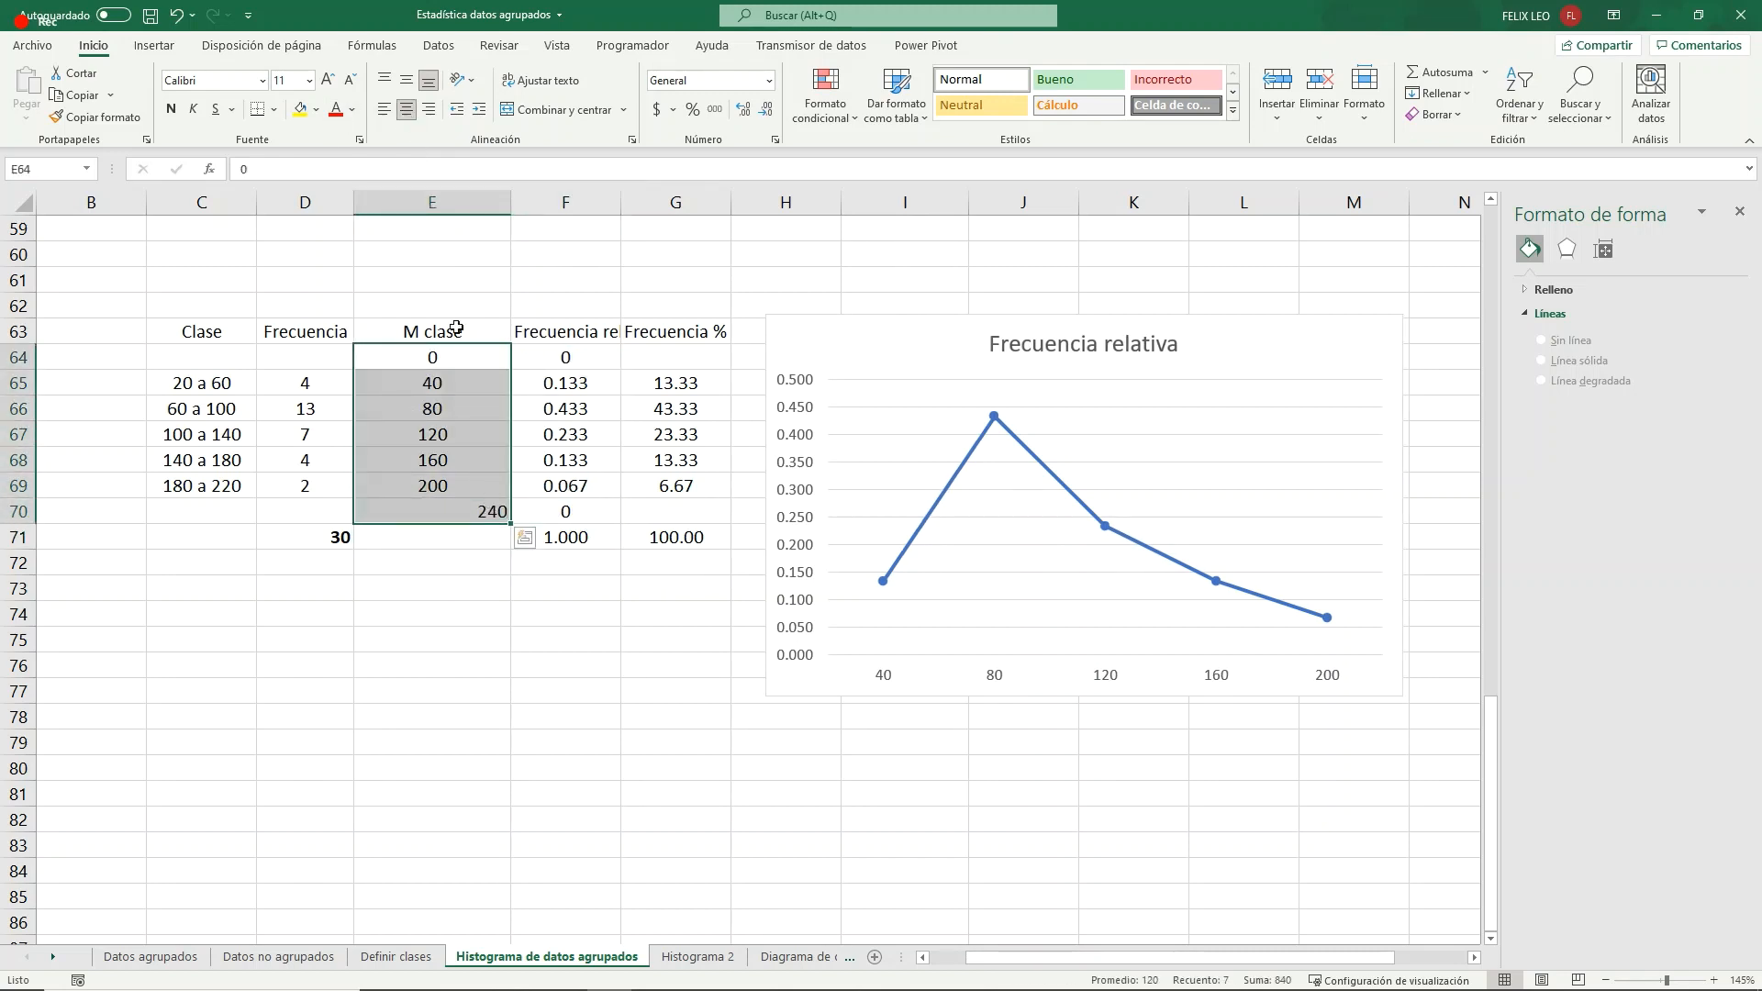
{"action": "left_click", "coordinate": [406, 110]}
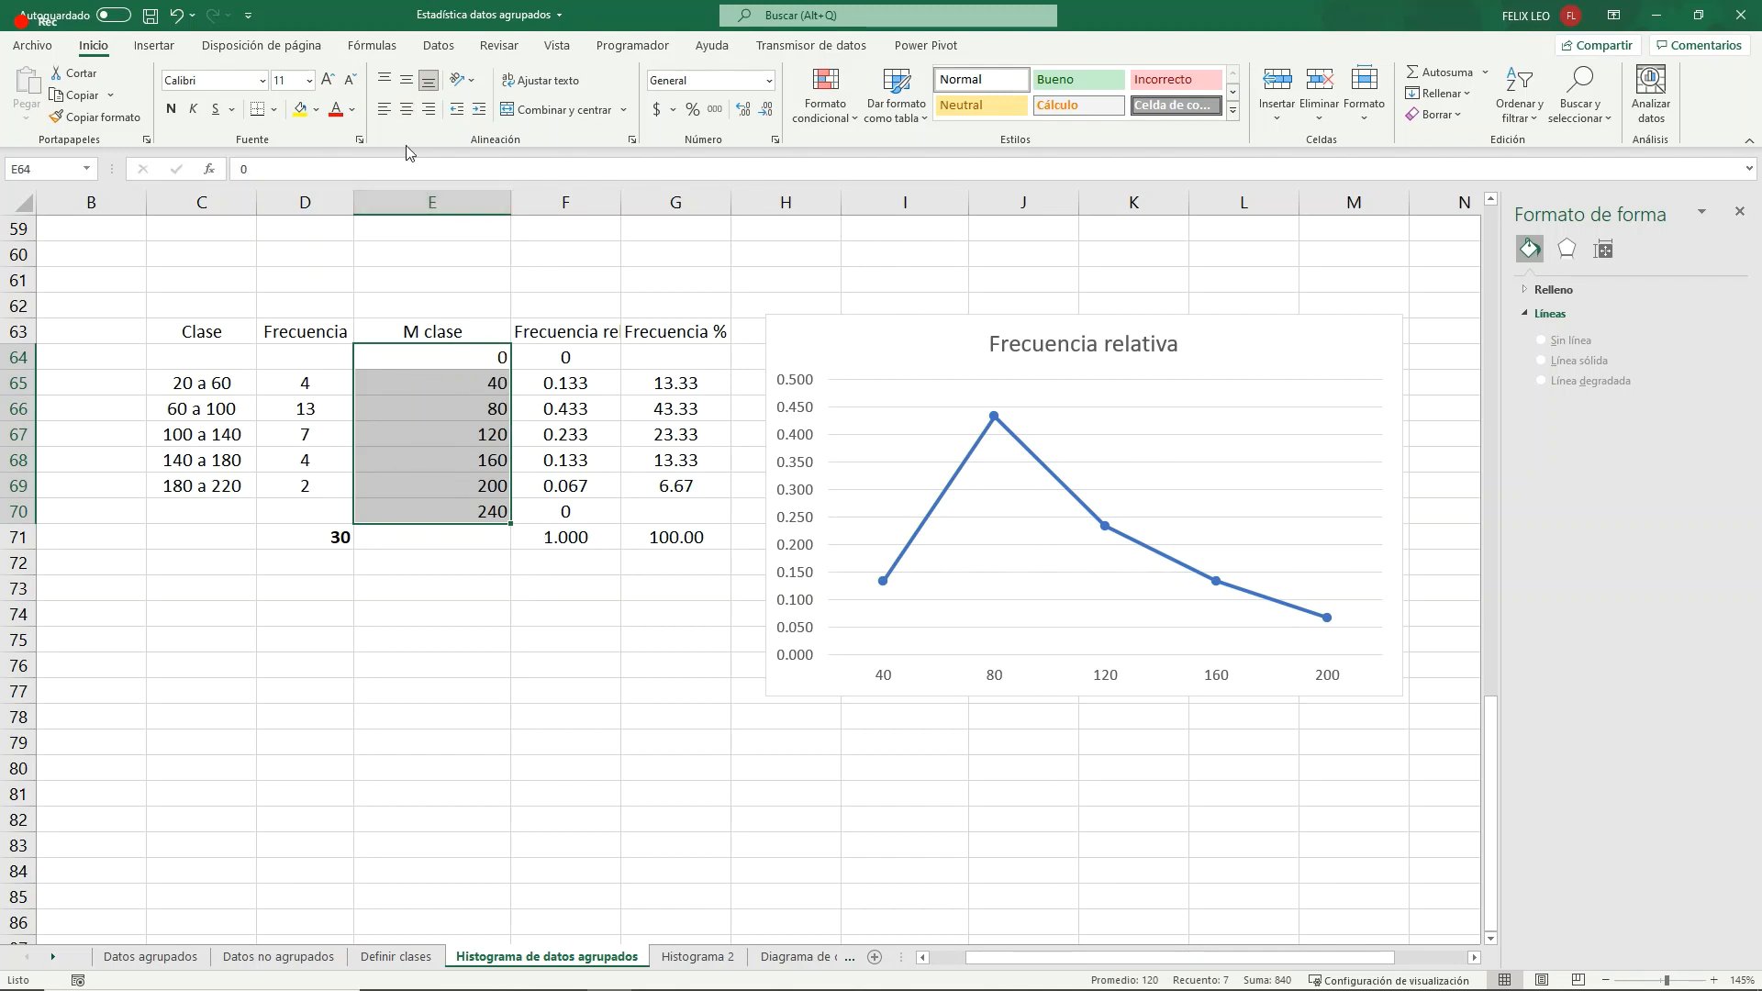
{"action": "left_click", "coordinate": [406, 109]}
{"action": "left_click", "coordinate": [587, 659]}
- Extend the relative frequency chart's series to cover class marks E64:E70 and relative frequencies F64:F70
{"action": "left_click", "coordinate": [929, 519]}
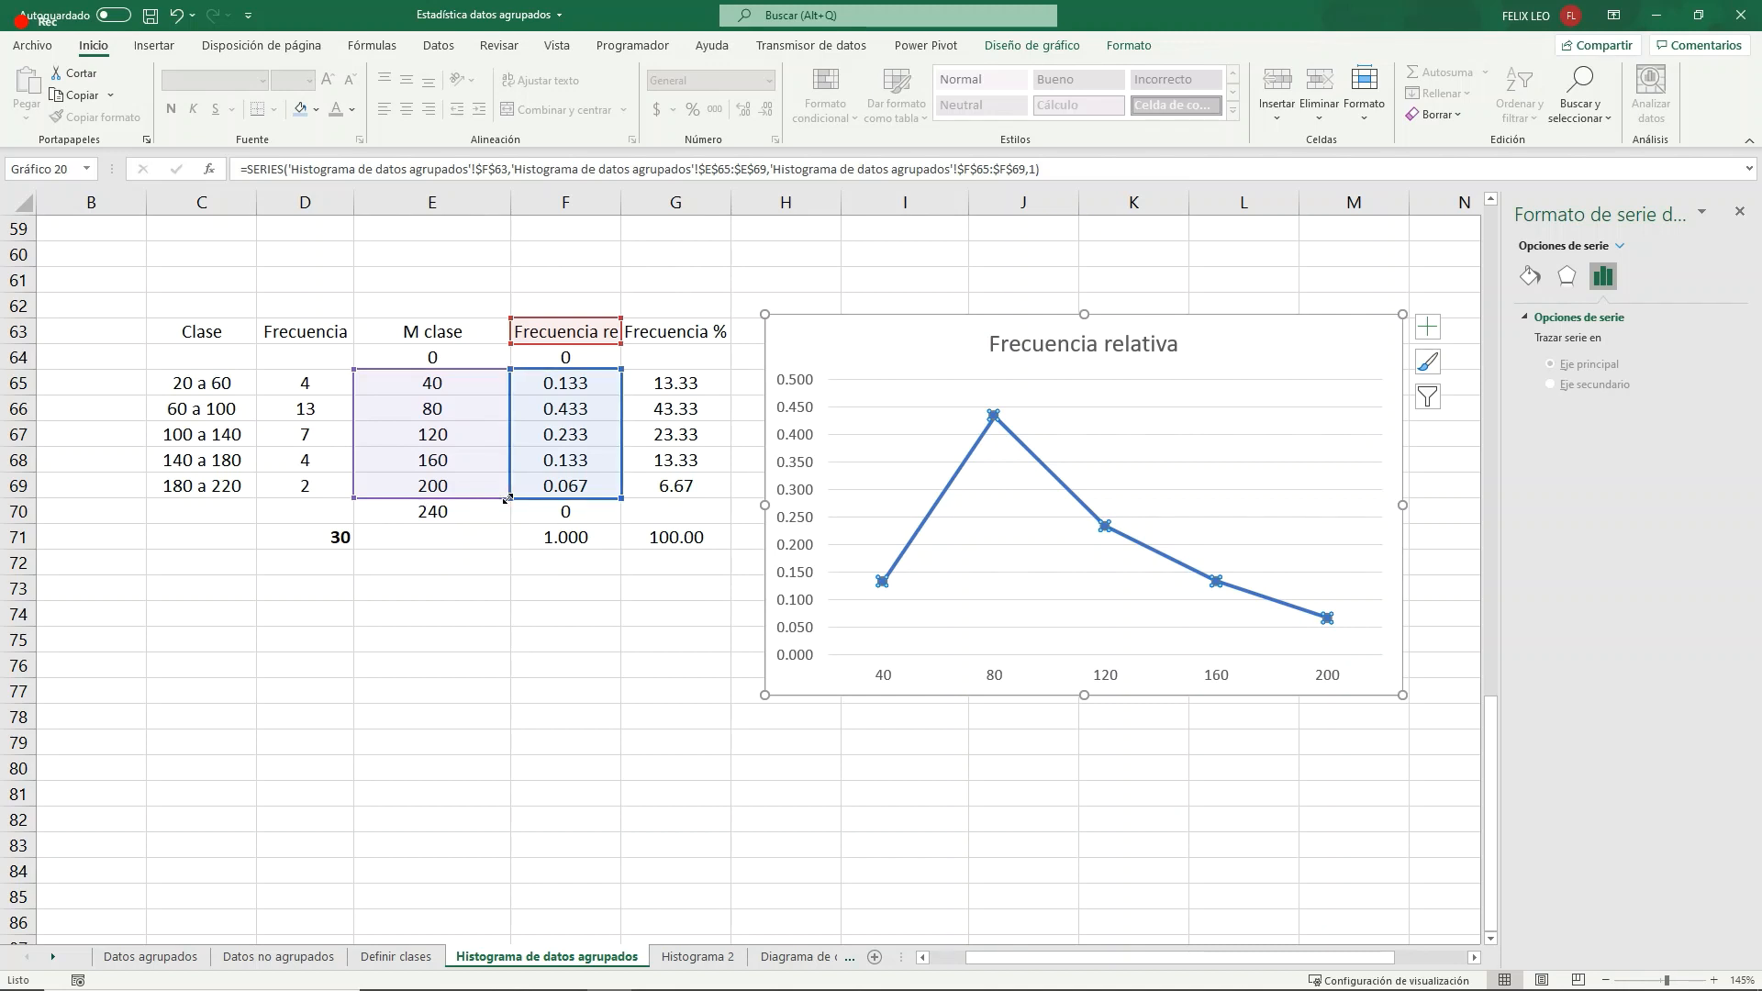
{"action": "left_click_drag", "start_coordinate": [507, 499], "coordinate": [511, 520]}
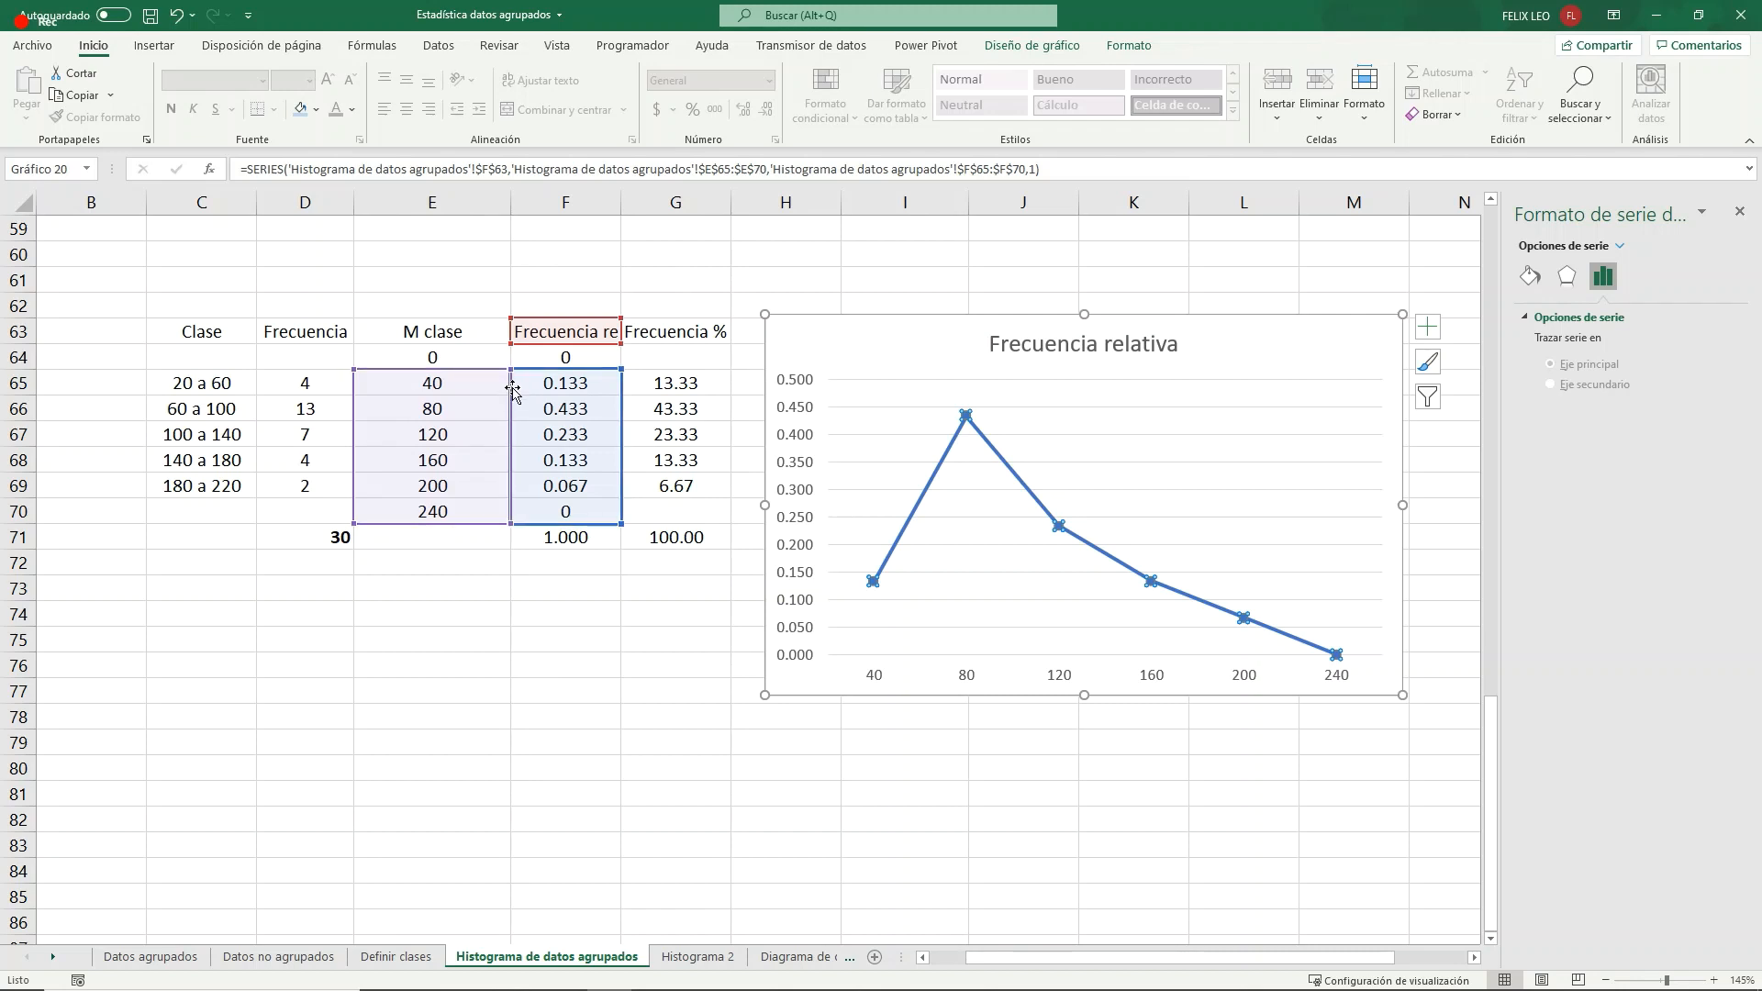
{"action": "left_click_drag", "start_coordinate": [511, 369], "coordinate": [511, 346]}
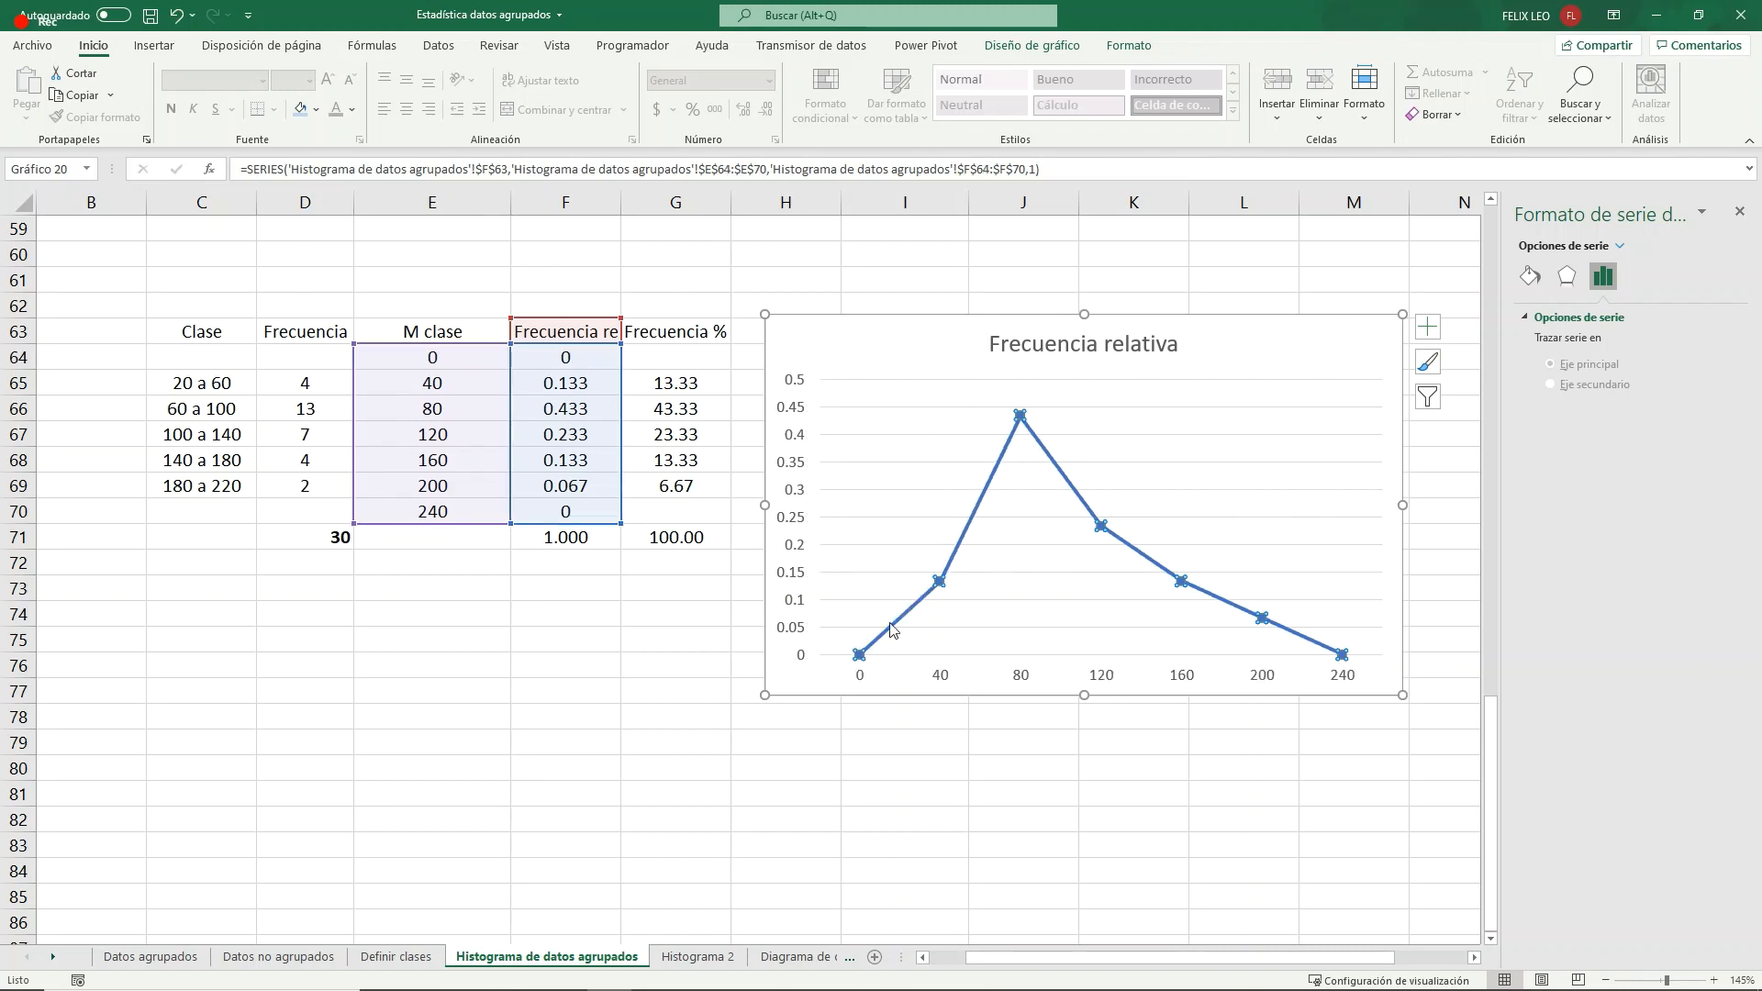
{"action": "mouse_move", "coordinate": [860, 657]}
{"action": "left_click", "coordinate": [900, 343]}
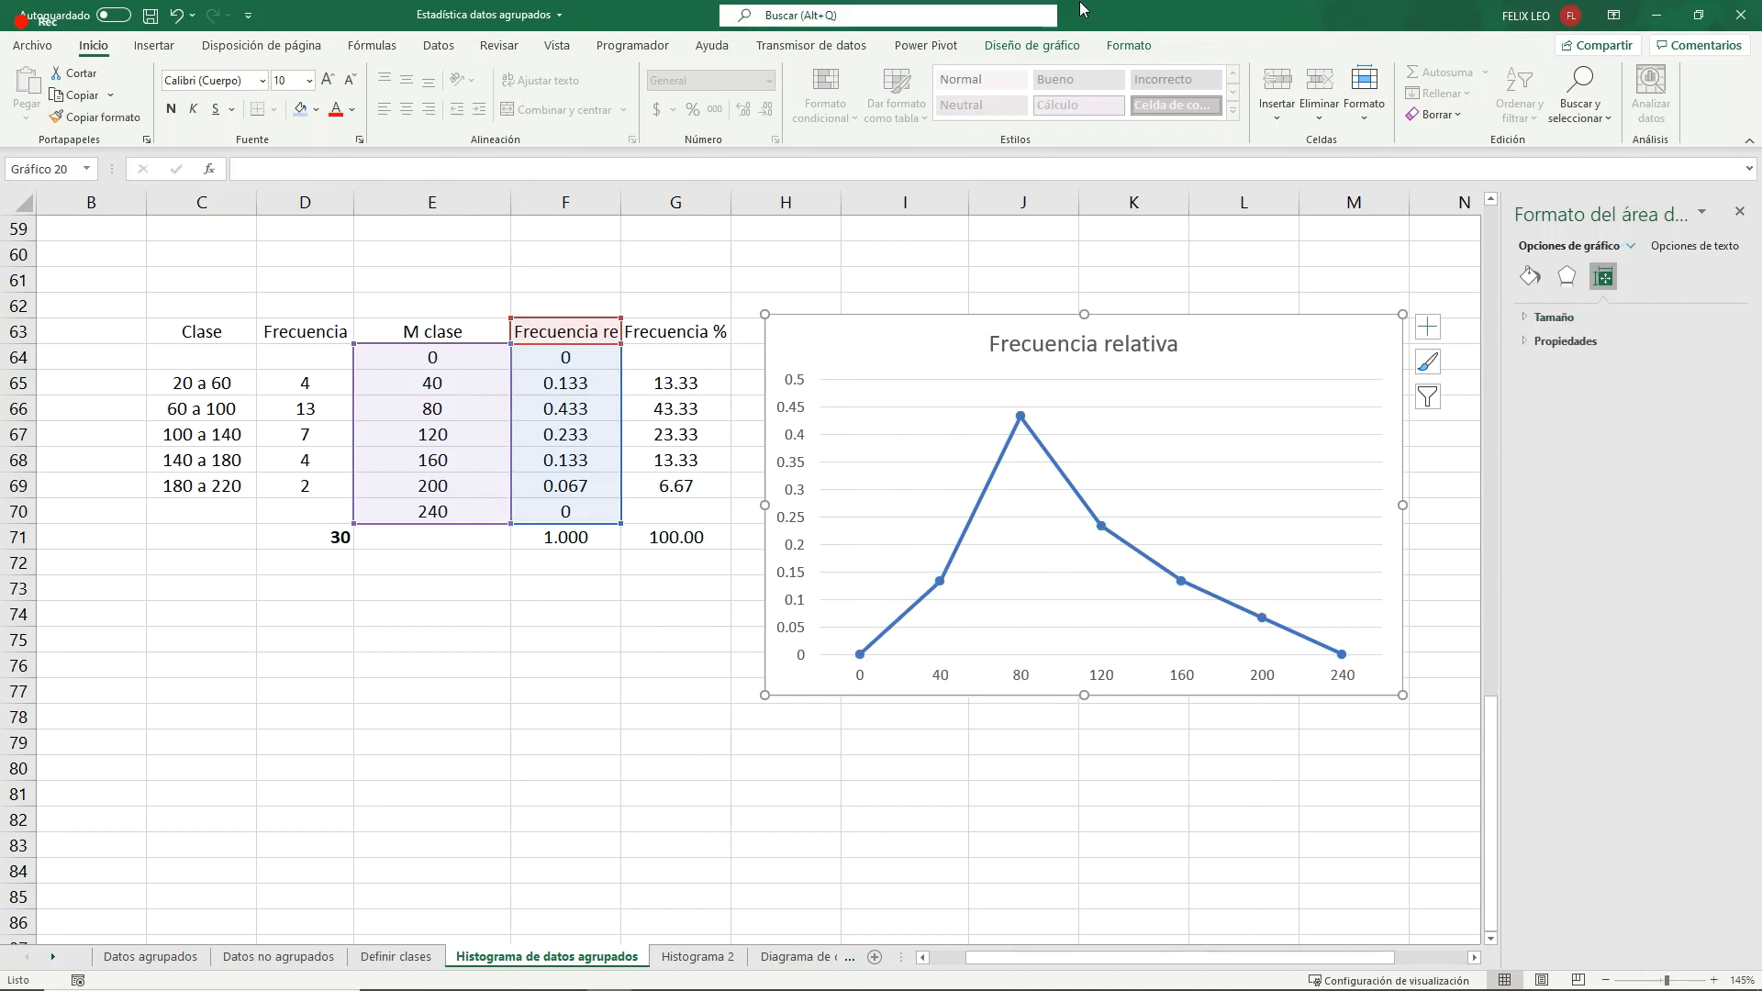
{"action": "left_click", "coordinate": [1031, 45]}
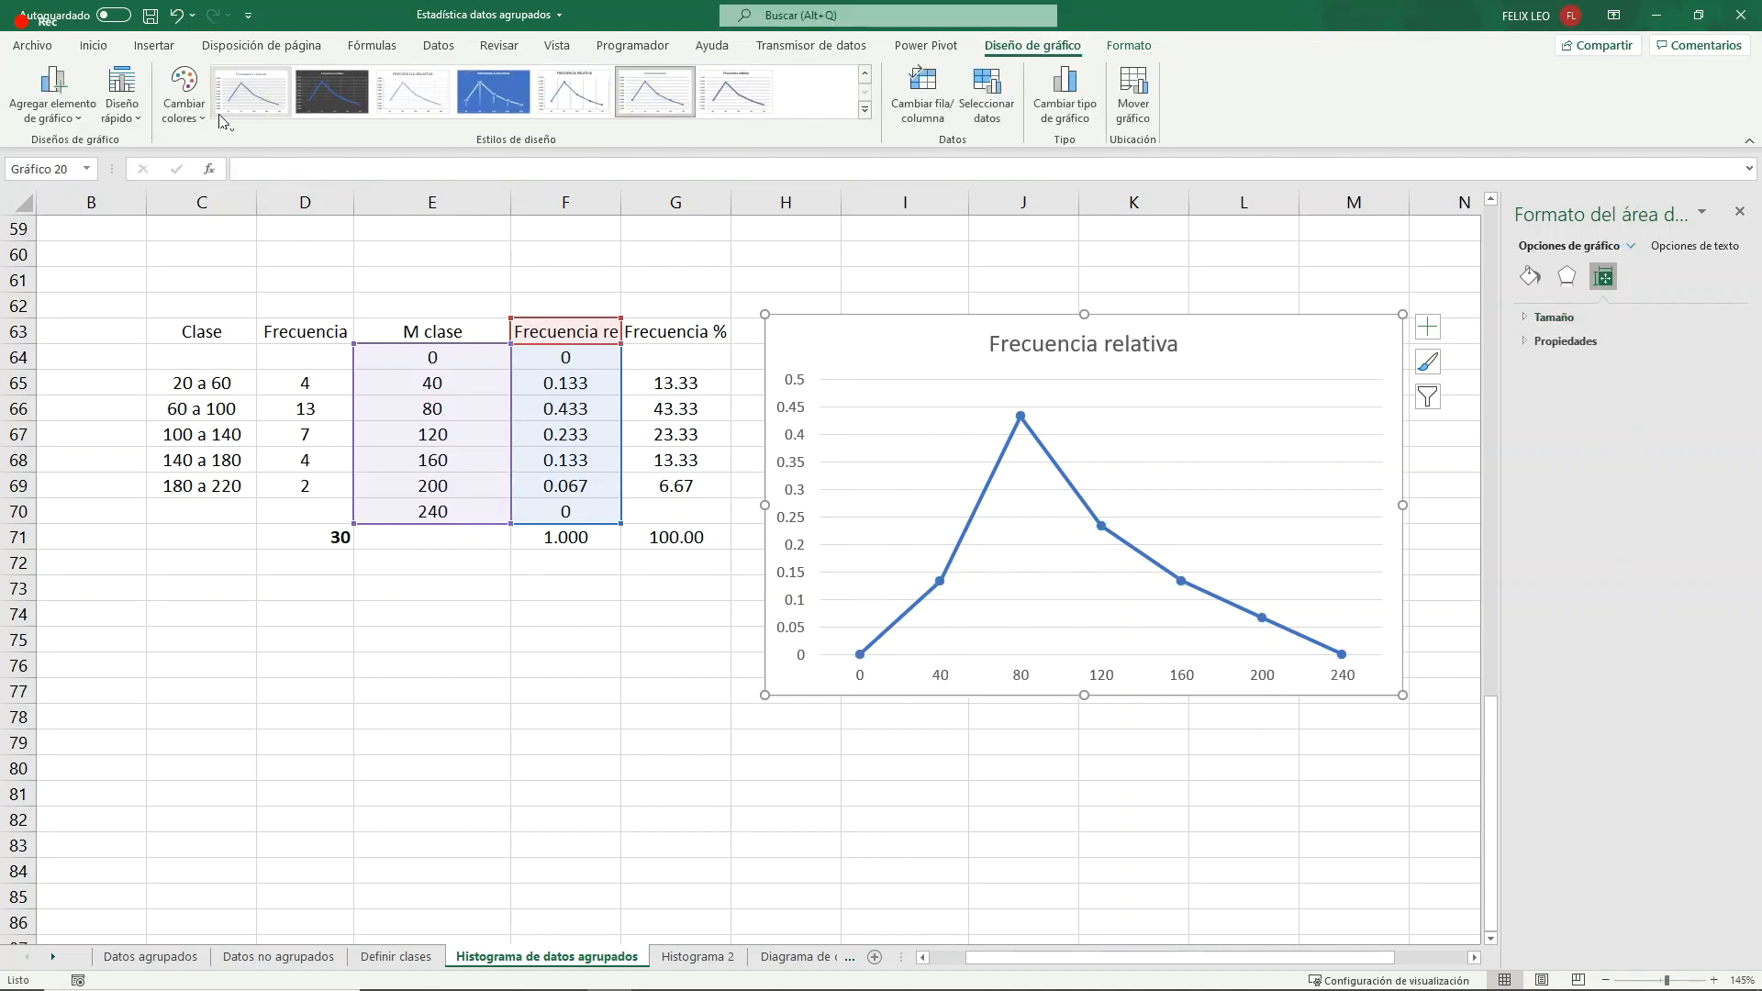
{"action": "left_click", "coordinate": [179, 114]}
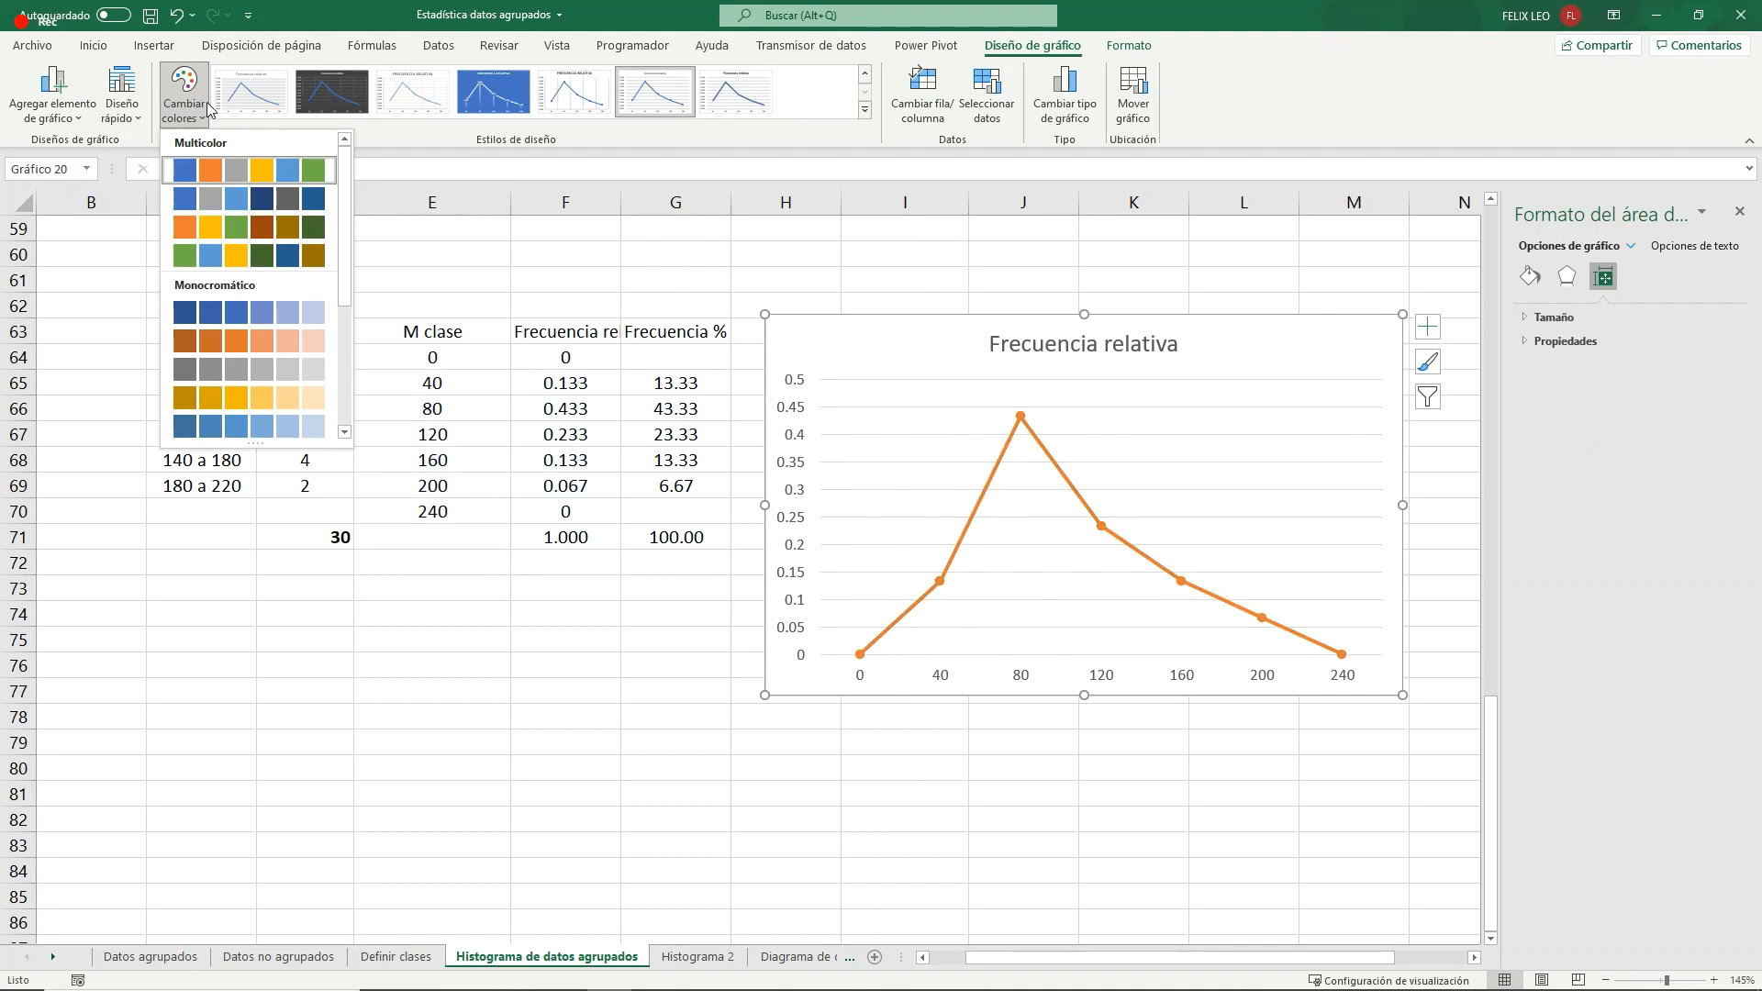
{"action": "left_click", "coordinate": [121, 106]}
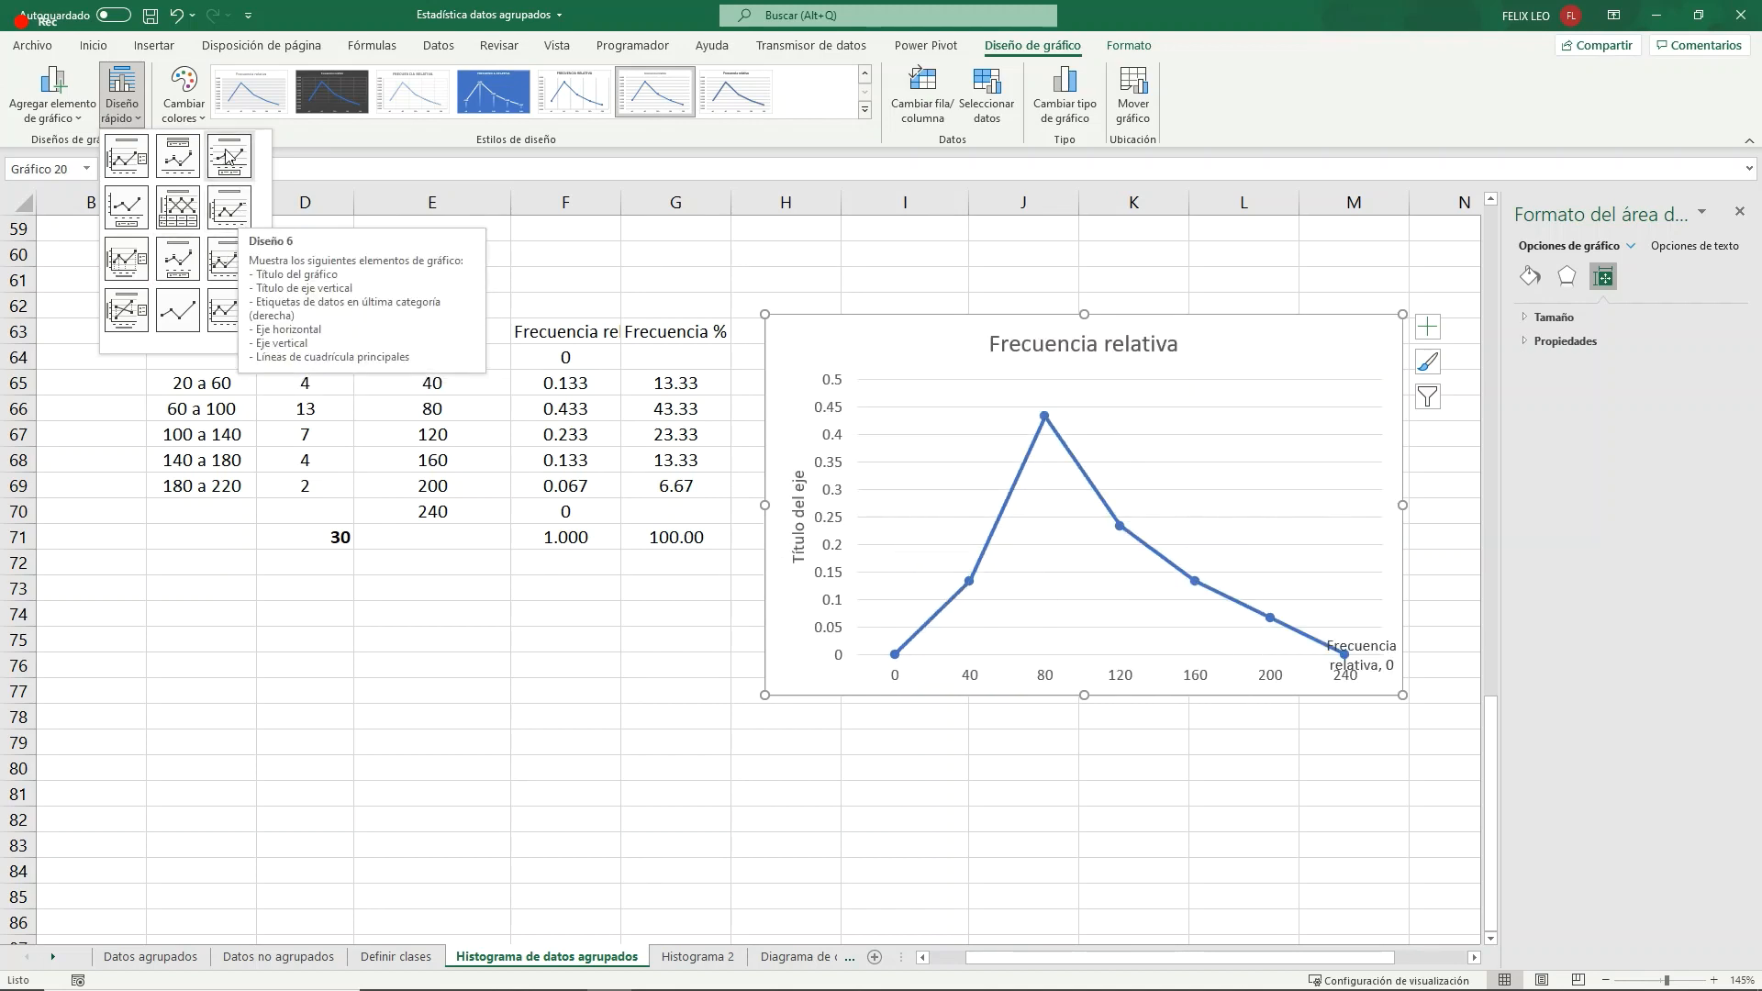
- Change the relative frequency chart to an XY scatter type with straight lines and markers
{"action": "left_click", "coordinate": [1065, 96]}
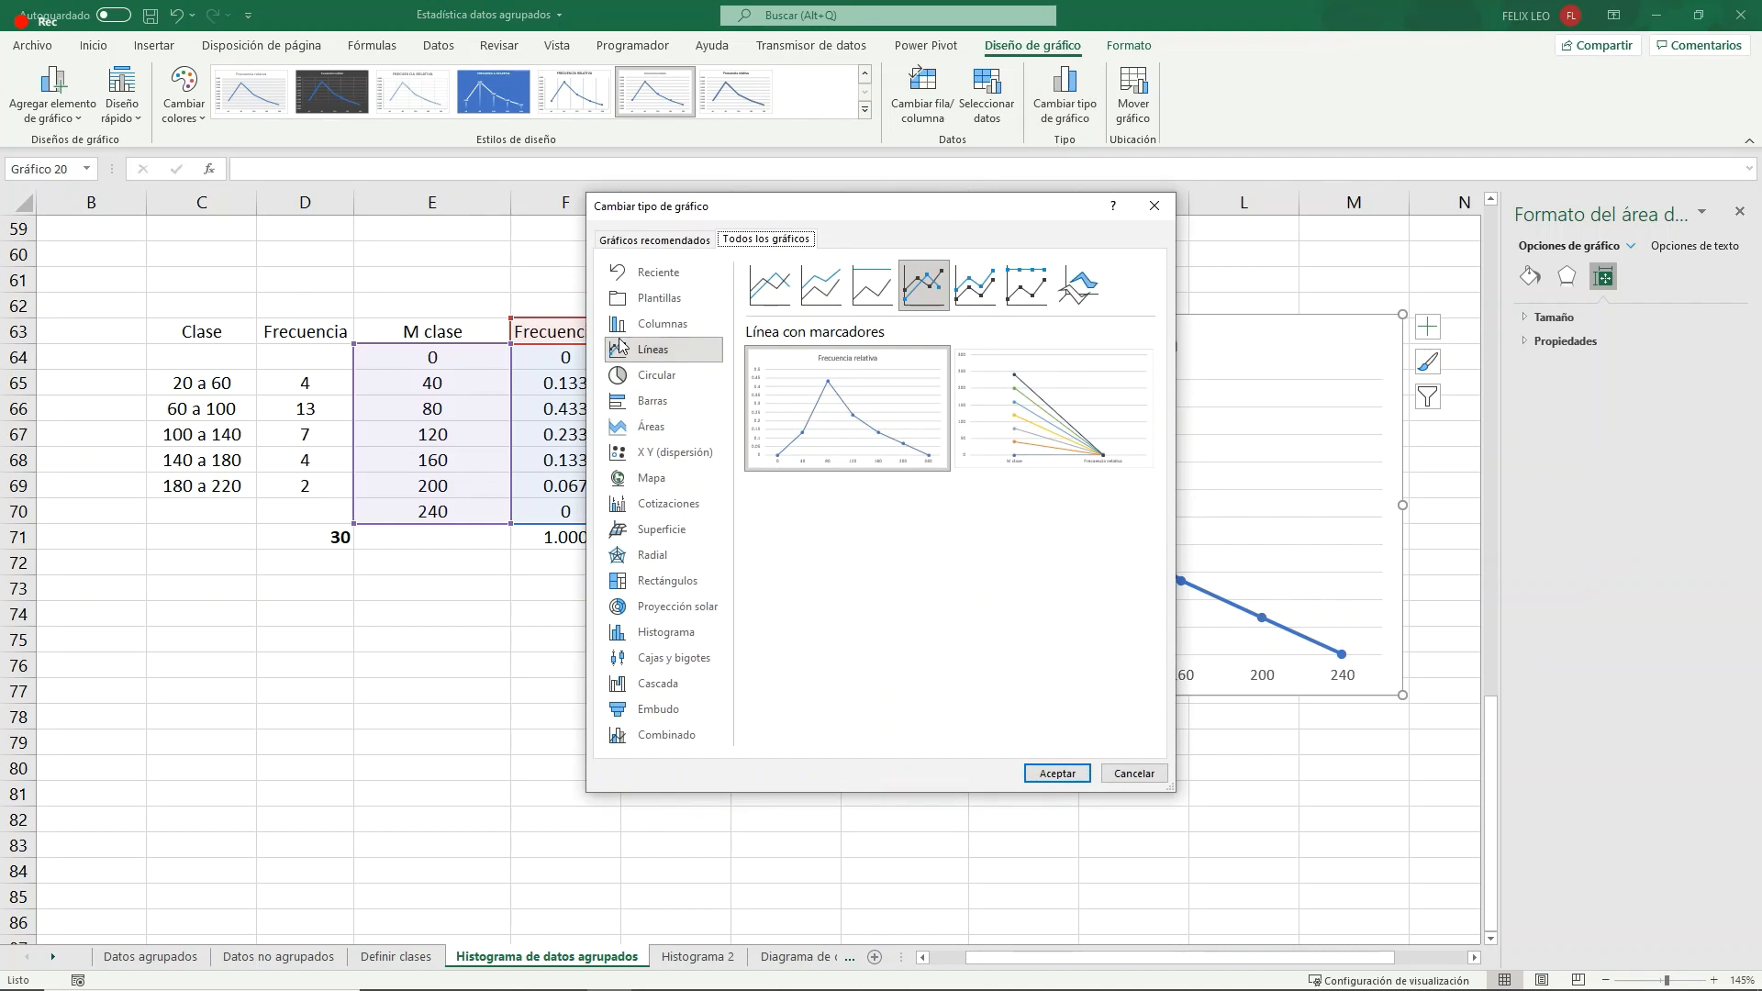
{"action": "left_click", "coordinate": [670, 452]}
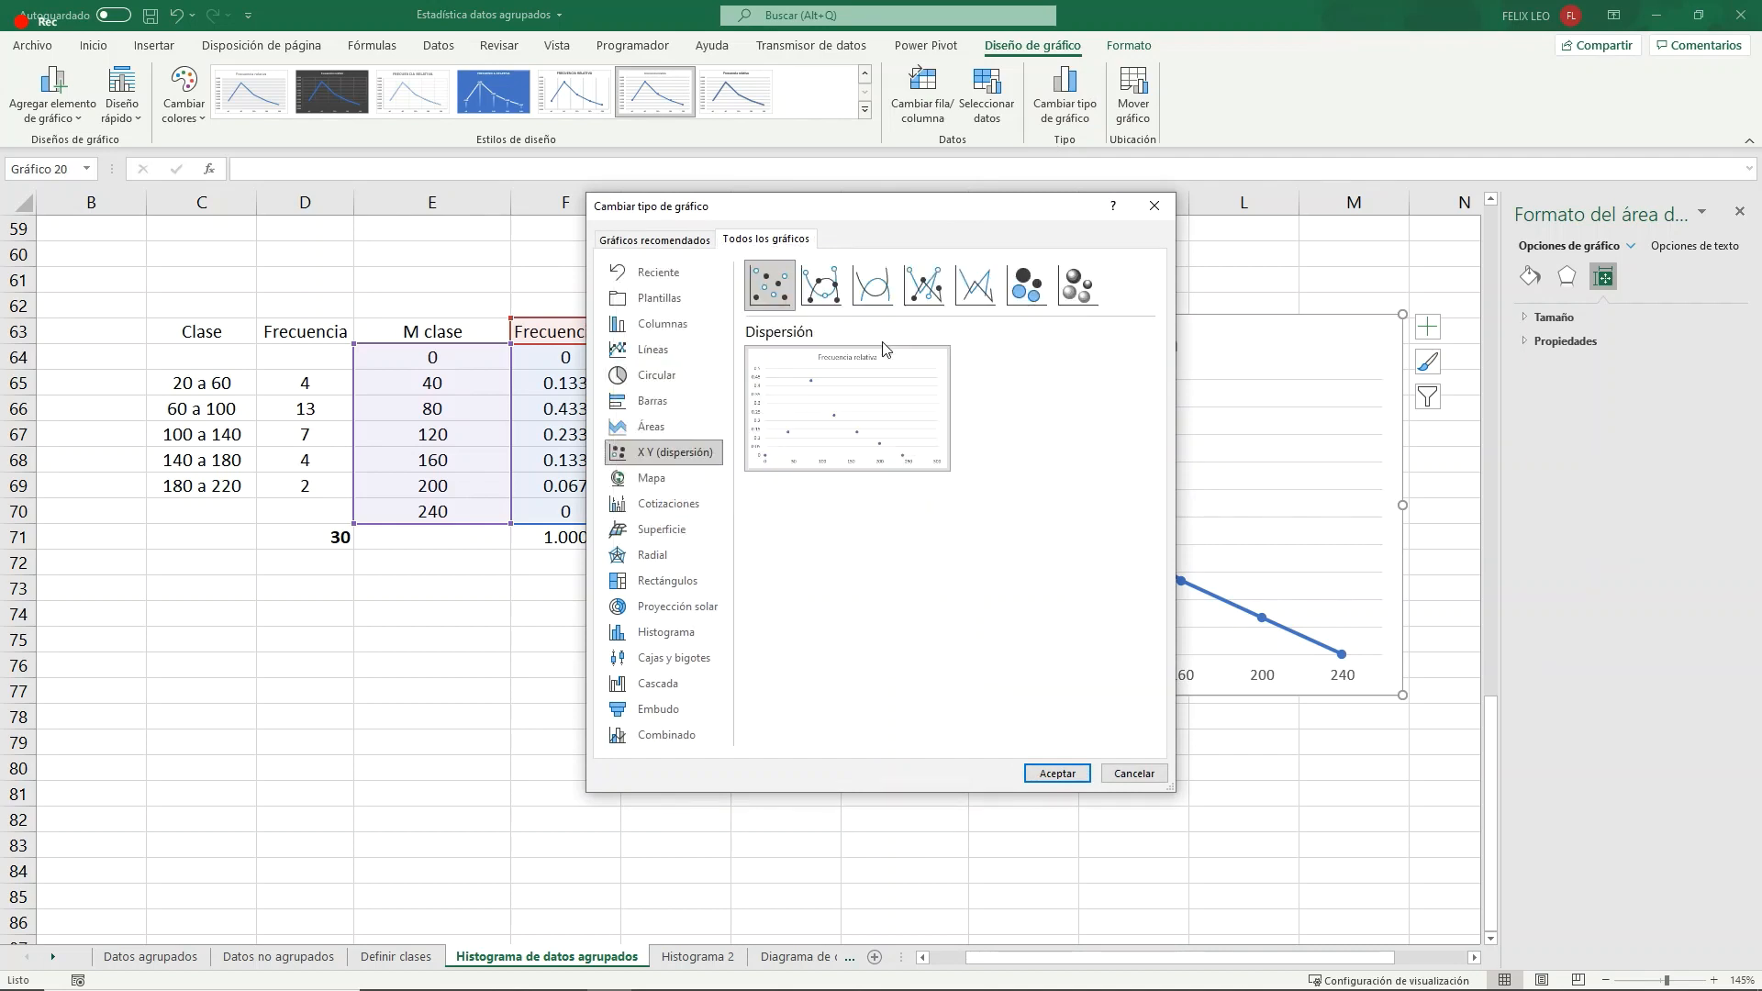
{"action": "left_click", "coordinate": [924, 286]}
{"action": "left_click", "coordinate": [1071, 774]}
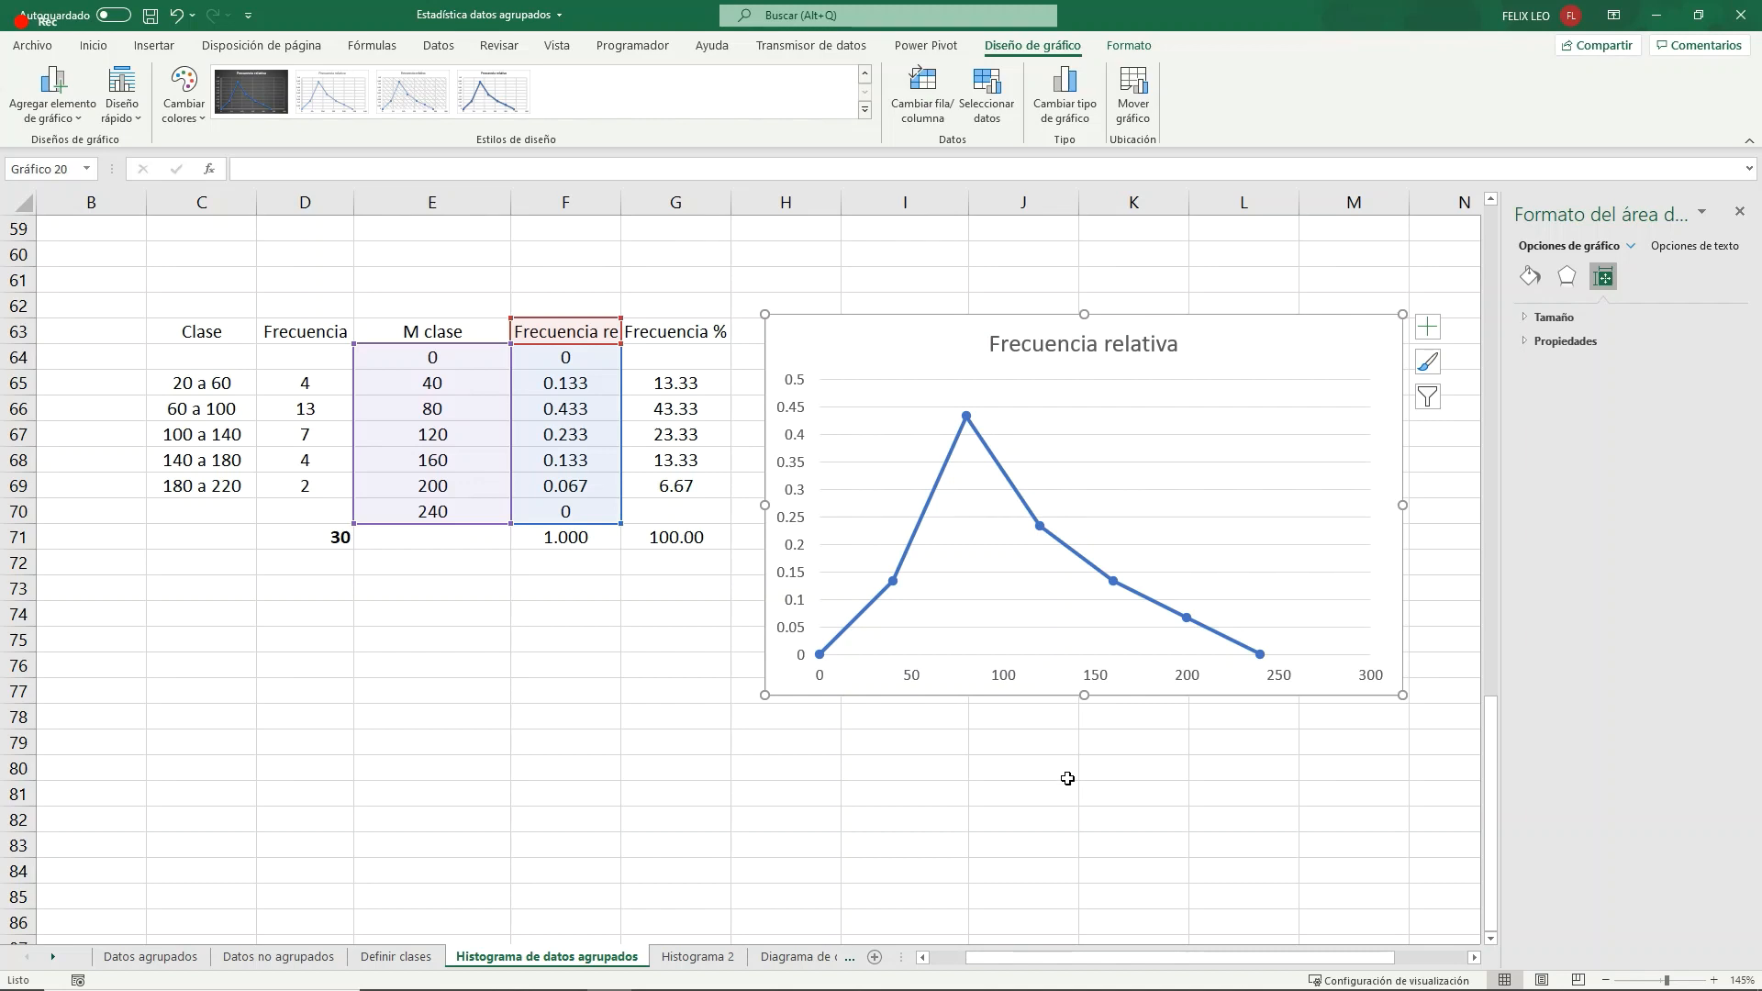
{"action": "mouse_move", "coordinate": [821, 659]}
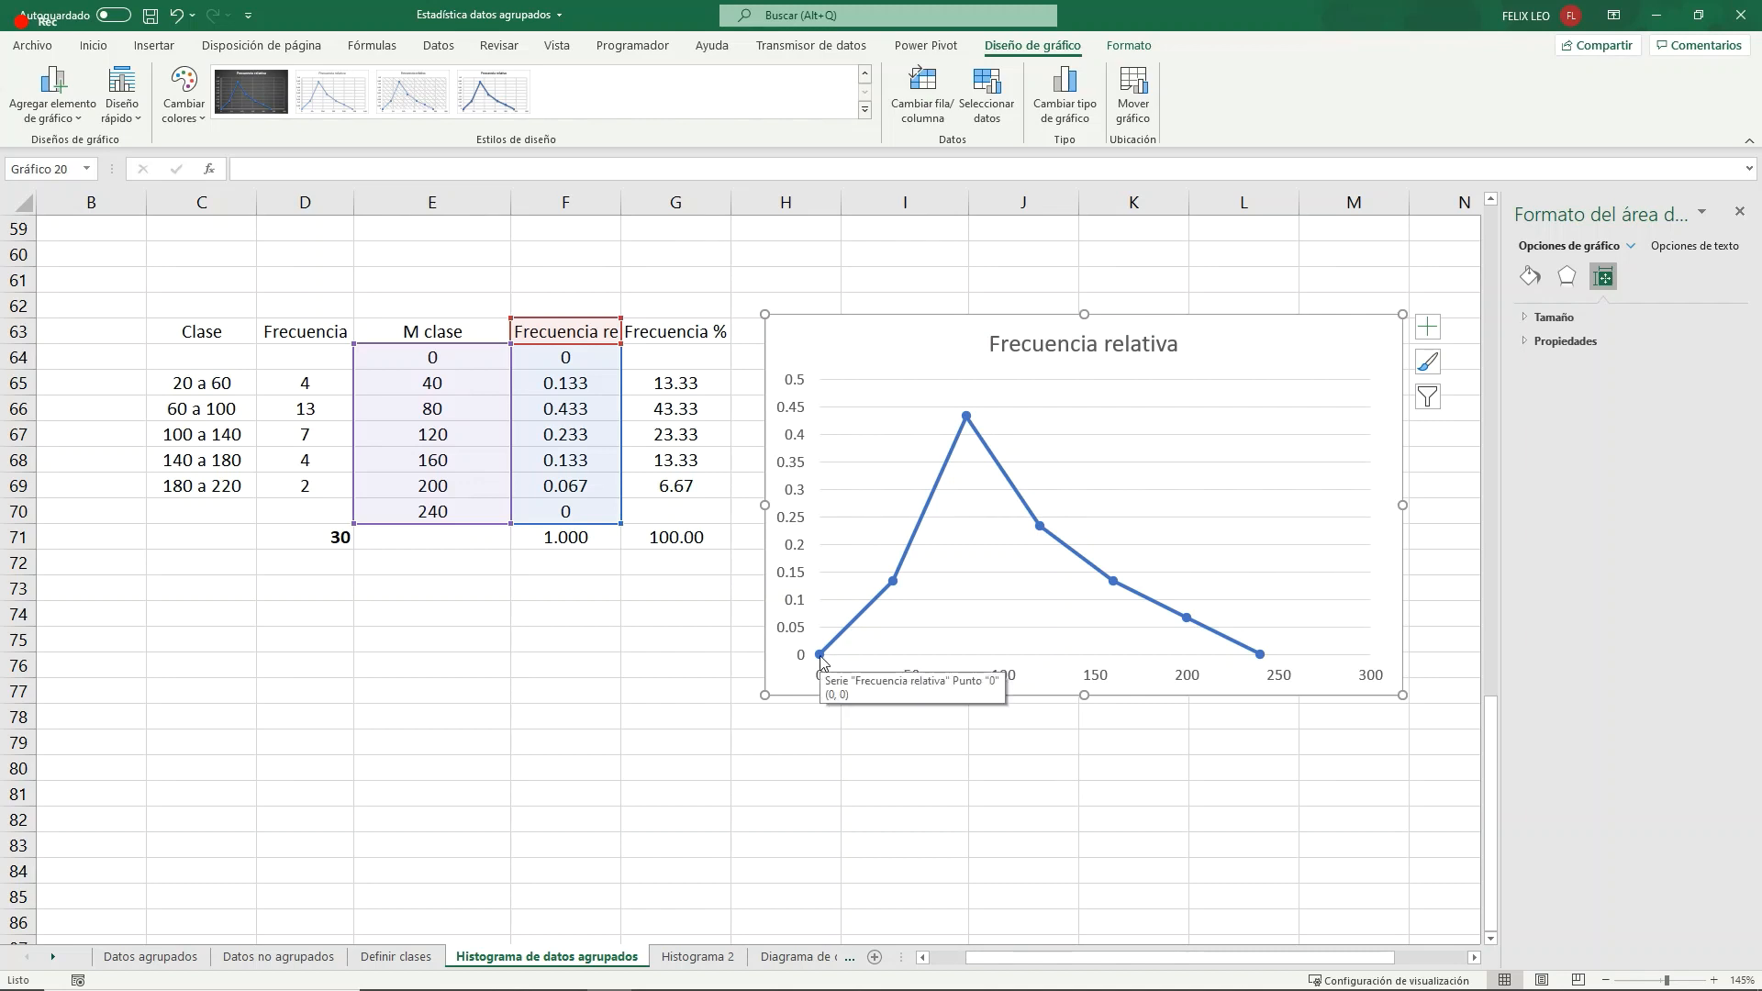
- Set the maximum bound of the relative frequency chart's horizontal axis to 240
{"action": "left_click", "coordinate": [1282, 679]}
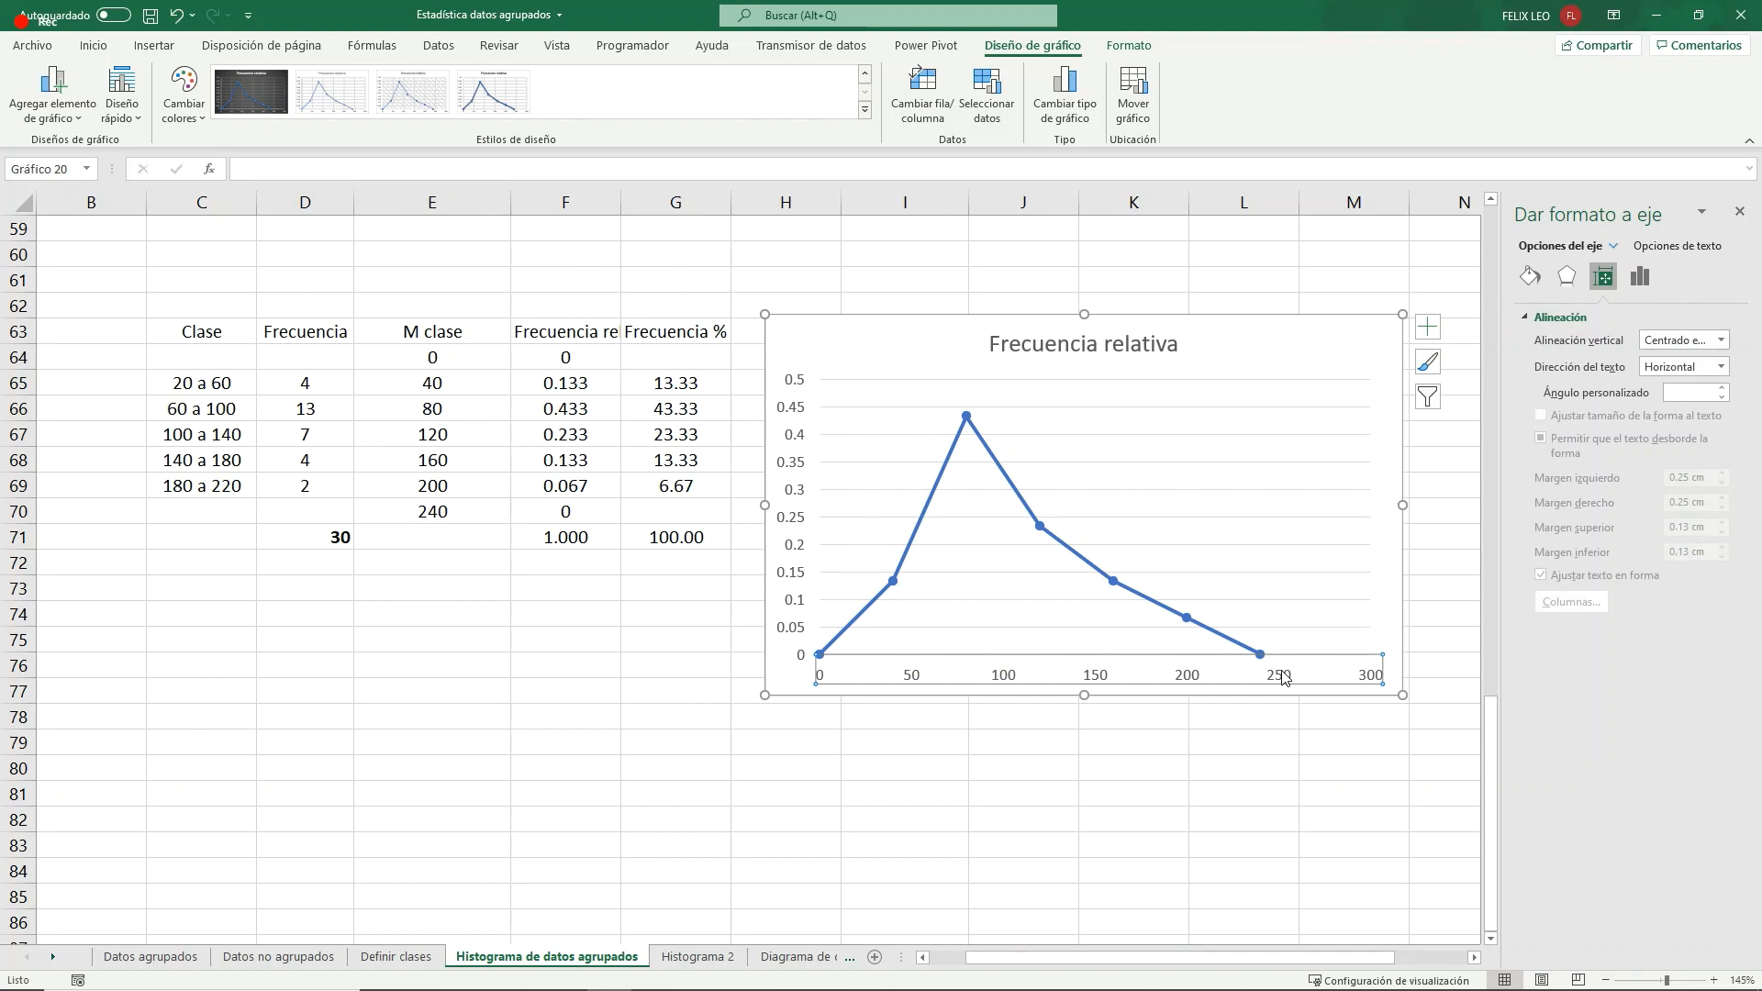
{"action": "right_click", "coordinate": [1281, 679]}
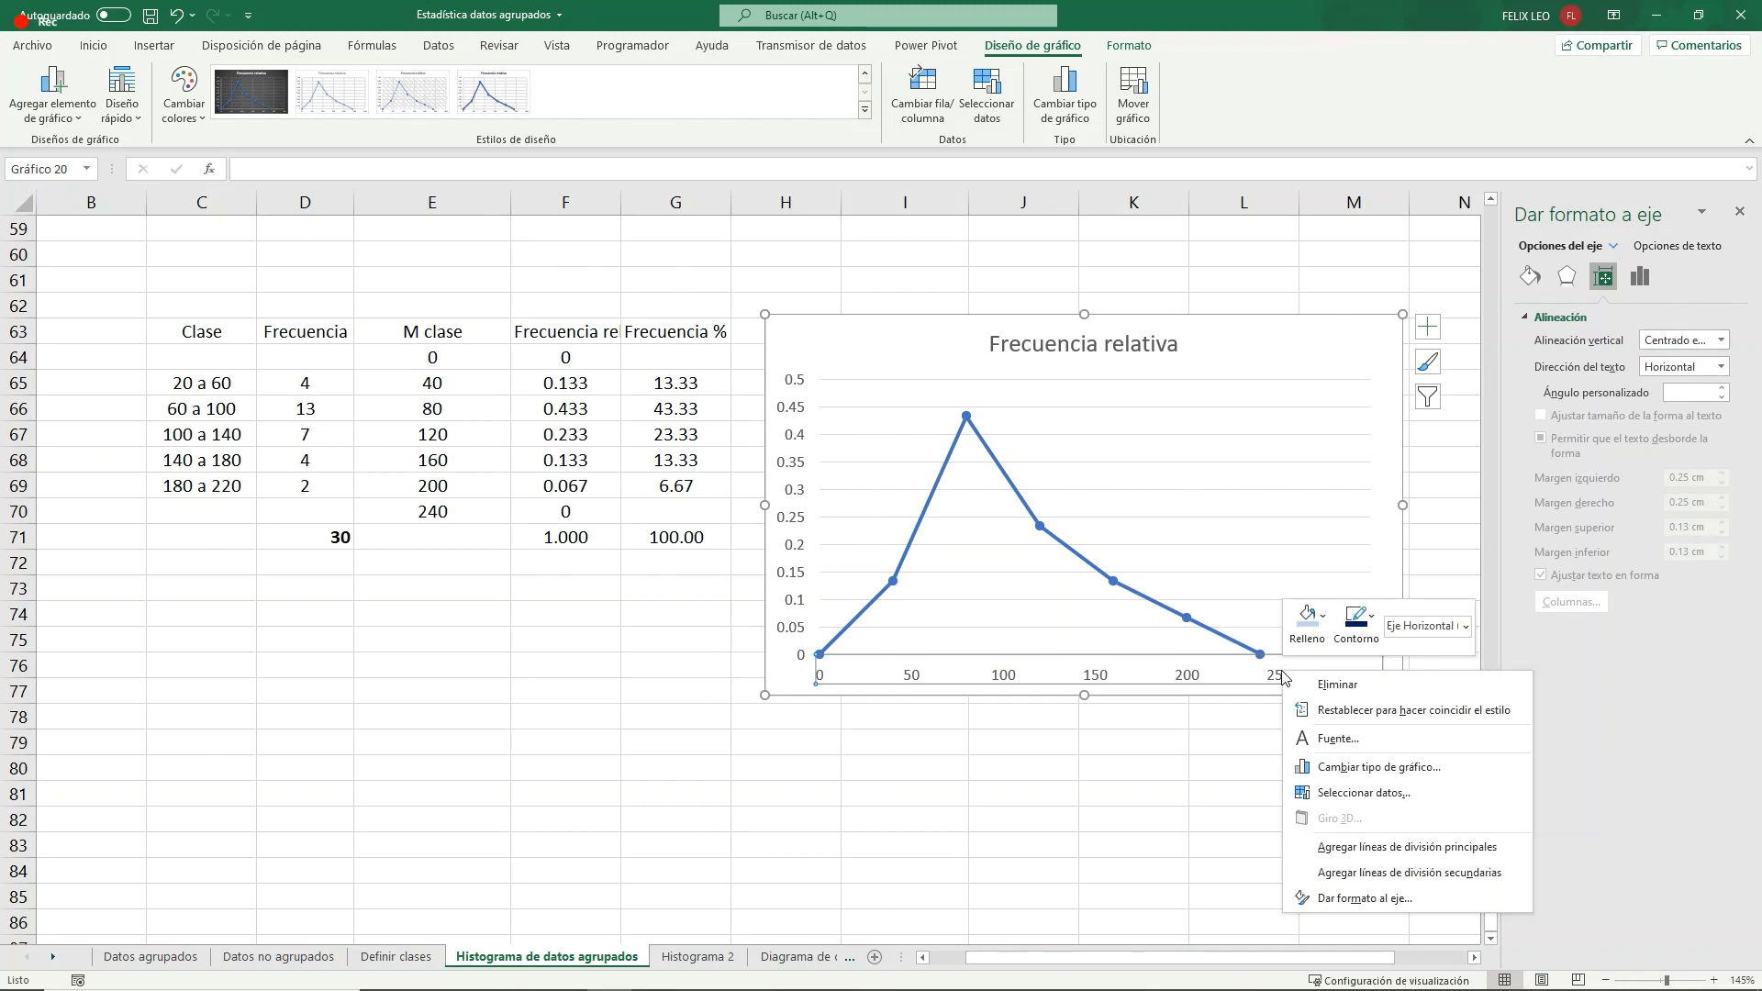
{"action": "left_click", "coordinate": [1347, 905]}
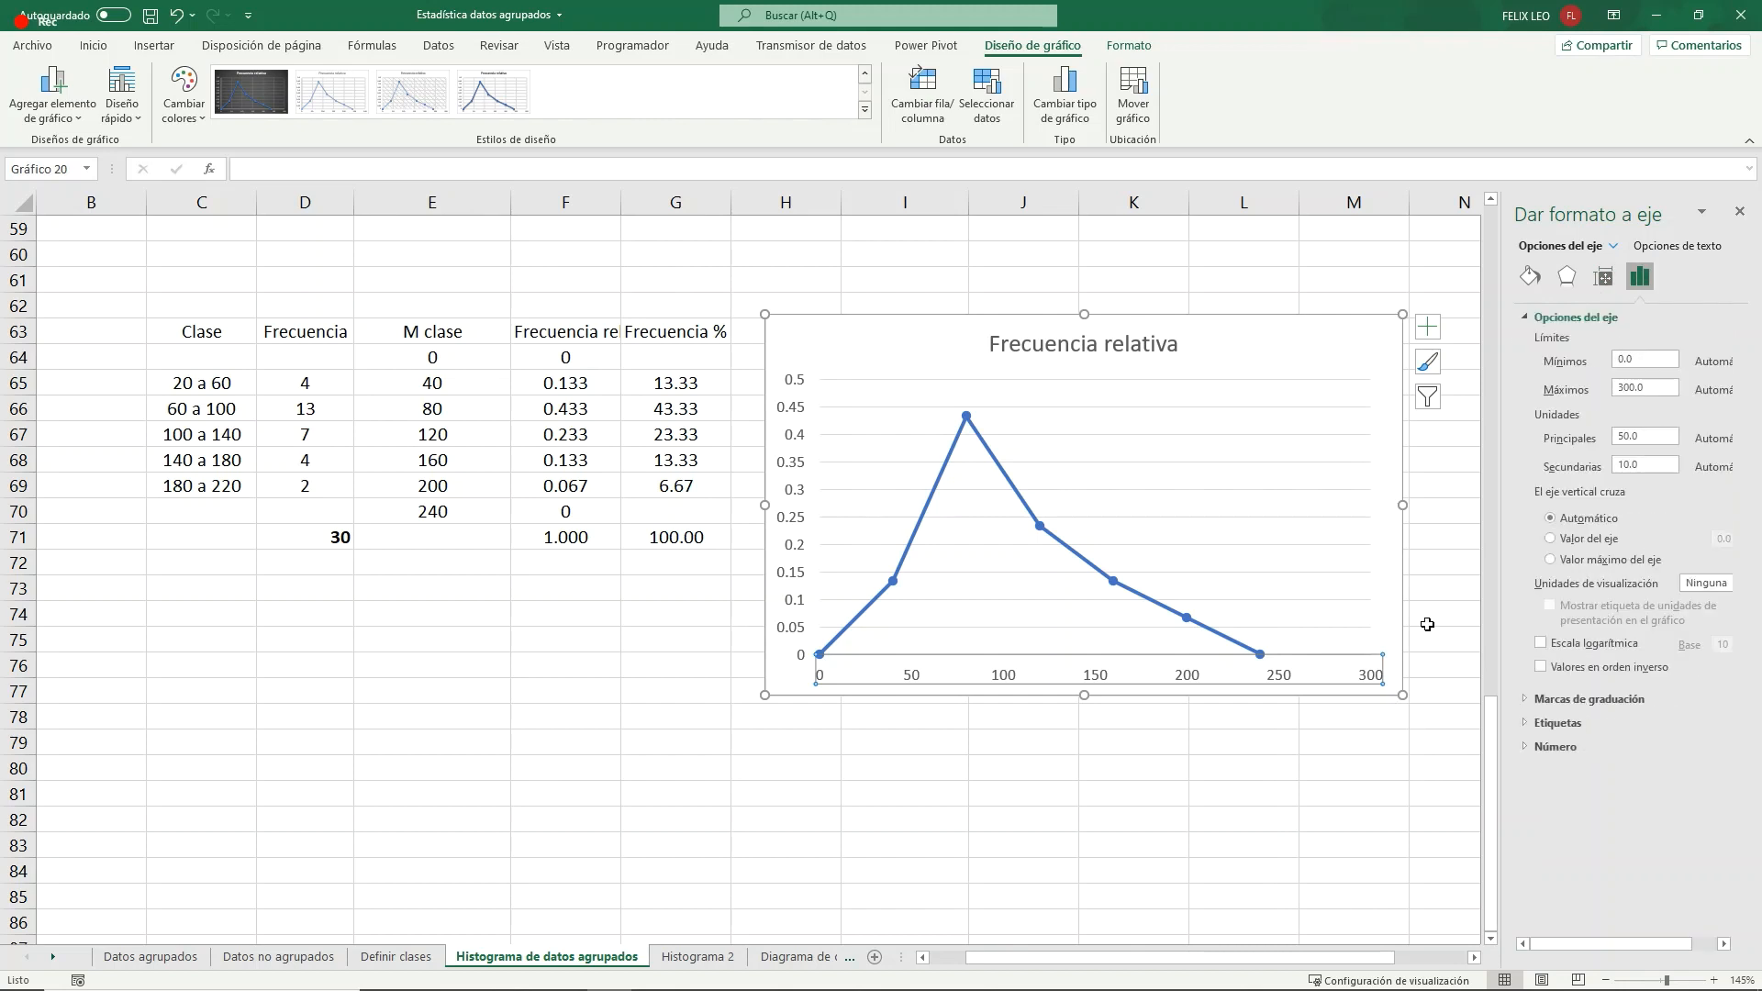
{"action": "left_click_drag", "start_coordinate": [1653, 388], "coordinate": [1601, 389]}
{"action": "type", "text": "25"}
{"action": "key", "text": "Return"}
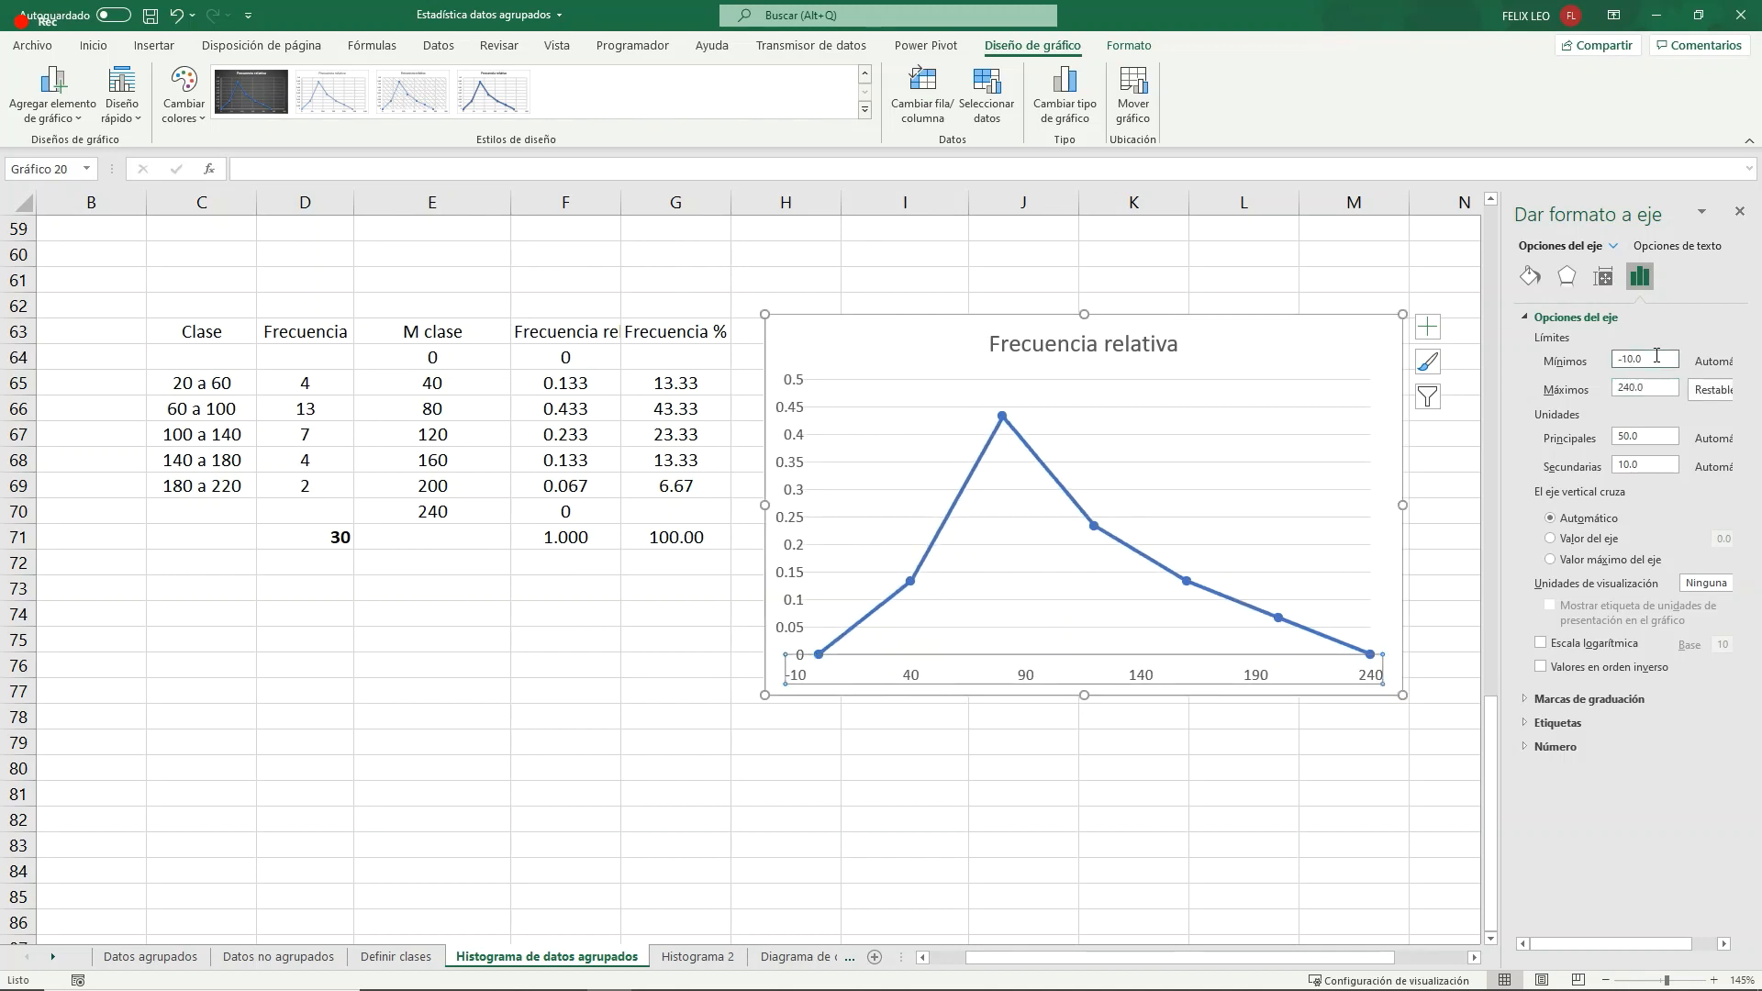
{"action": "left_click", "coordinate": [630, 657]}
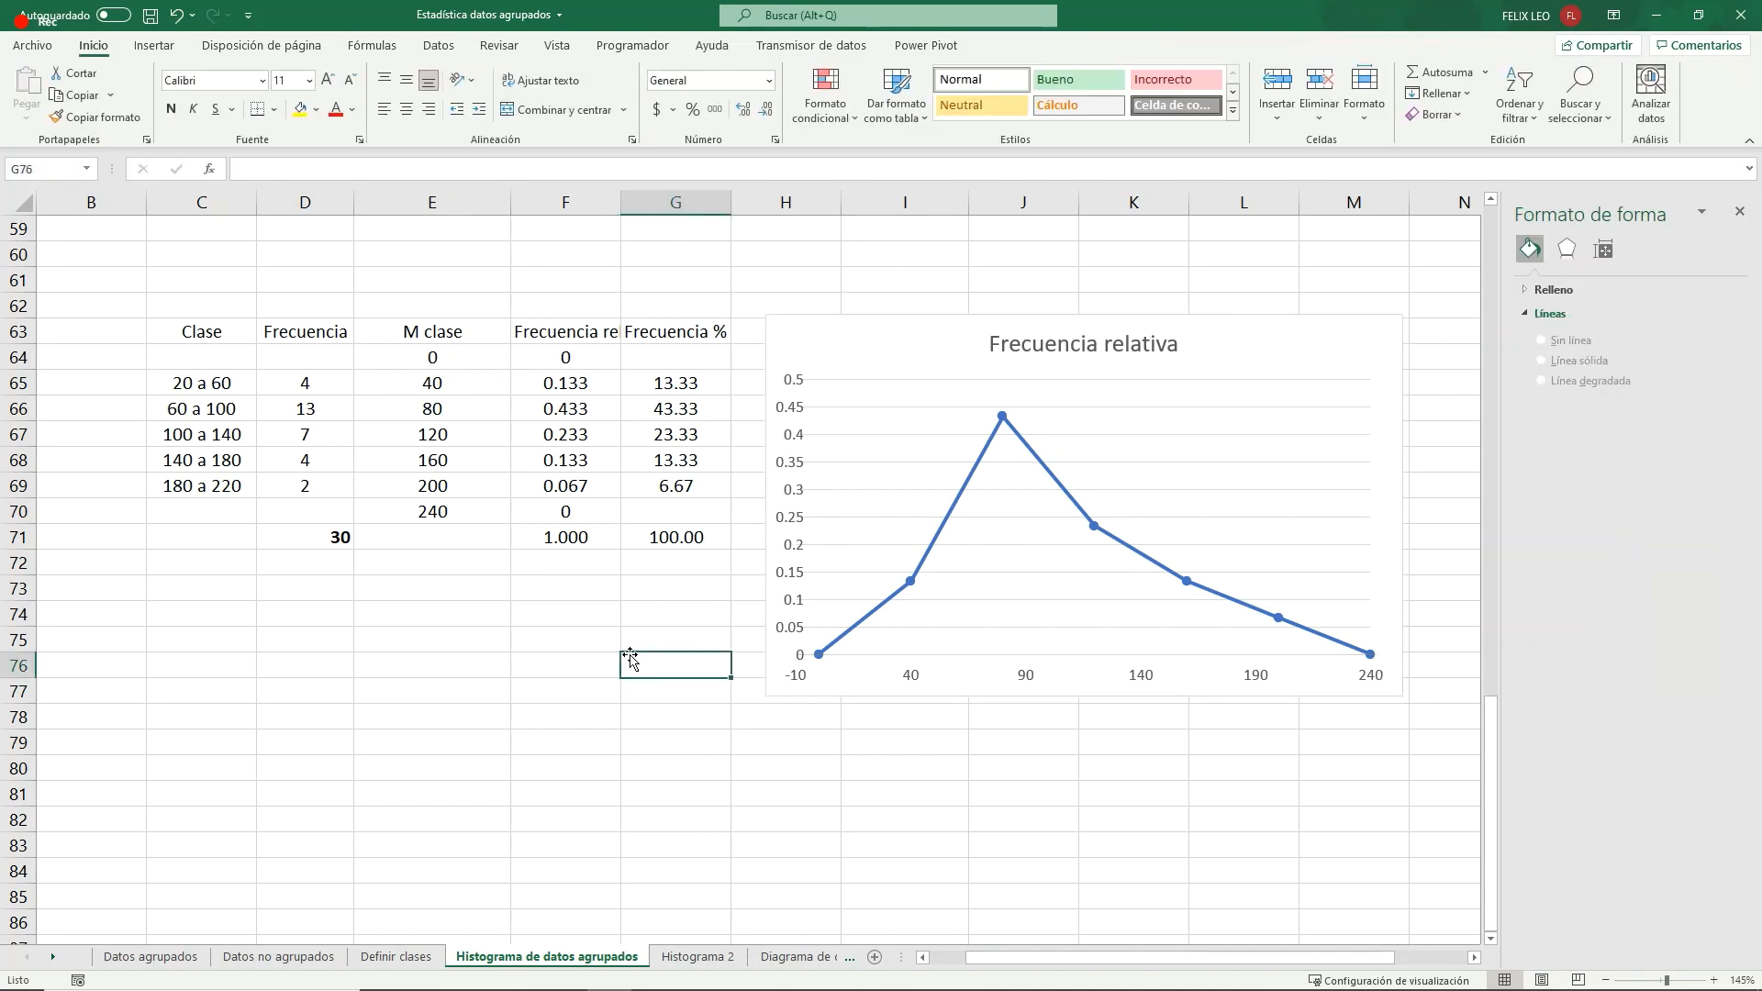
- Retitle the relative frequency chart "Cantidad de toneladas de carbón", matching the histogram above it
{"action": "left_click", "coordinate": [1064, 347]}
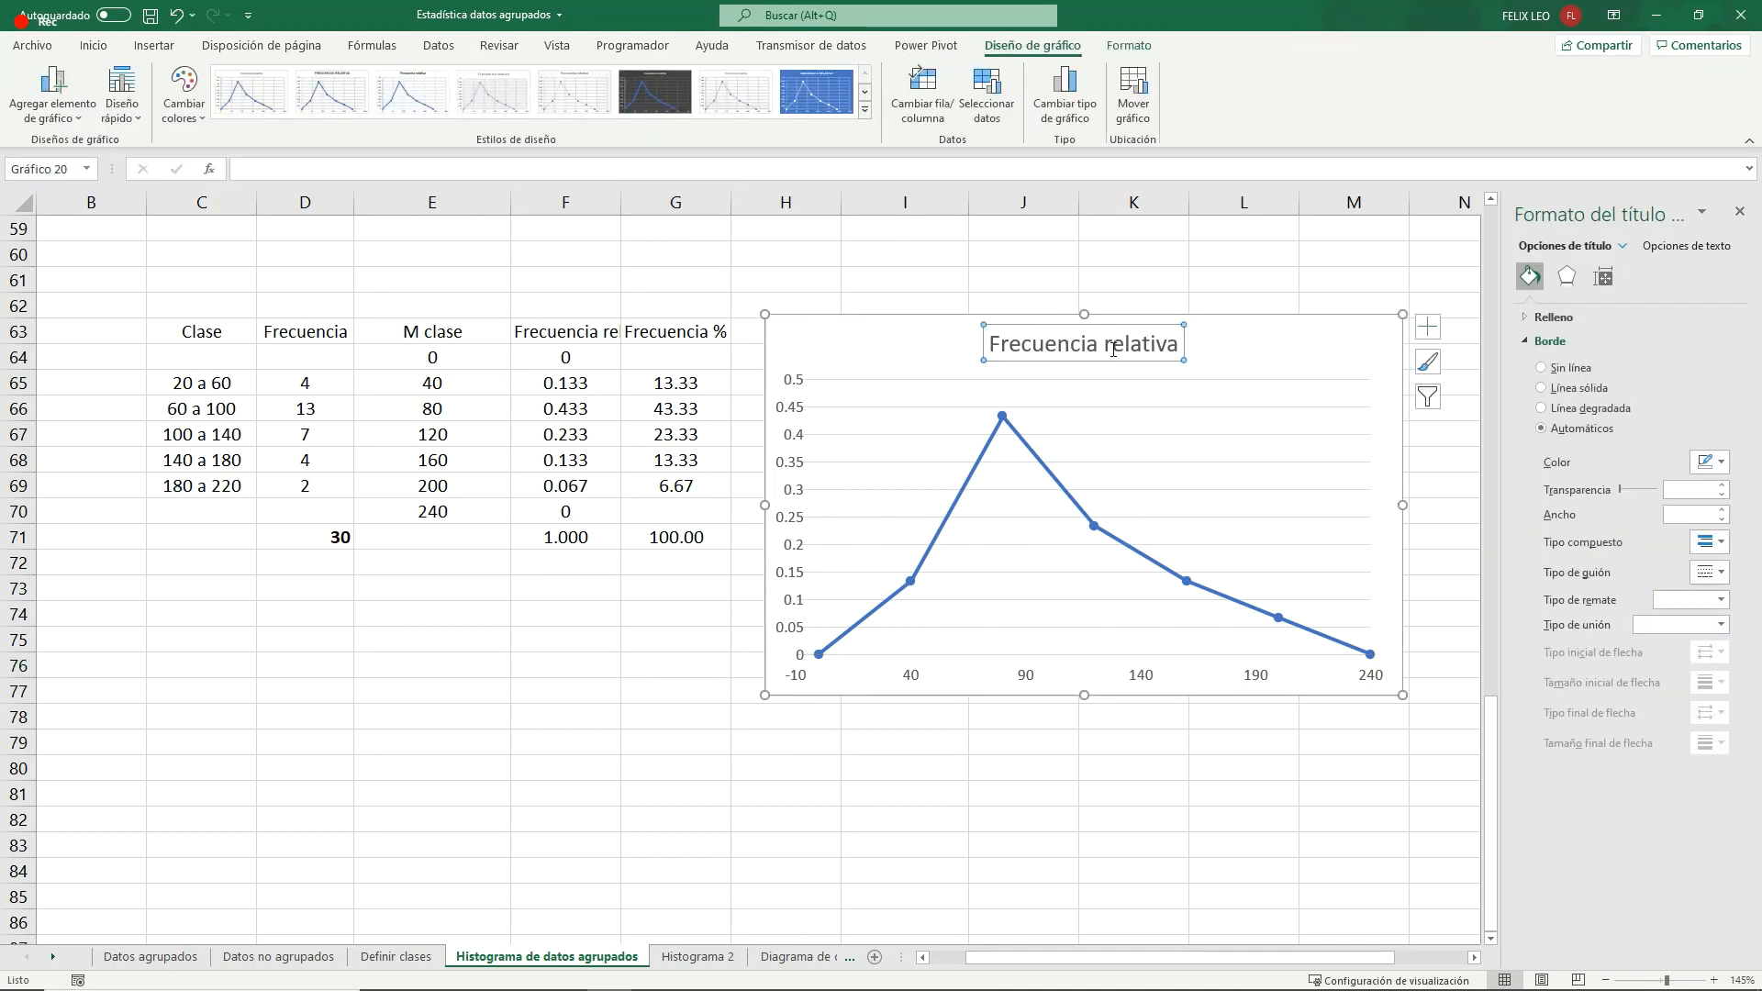
{"action": "triple_click", "coordinate": [1145, 343]}
{"action": "scroll", "coordinate": [771, 514], "scroll_direction": "up", "scroll_amount": 6}
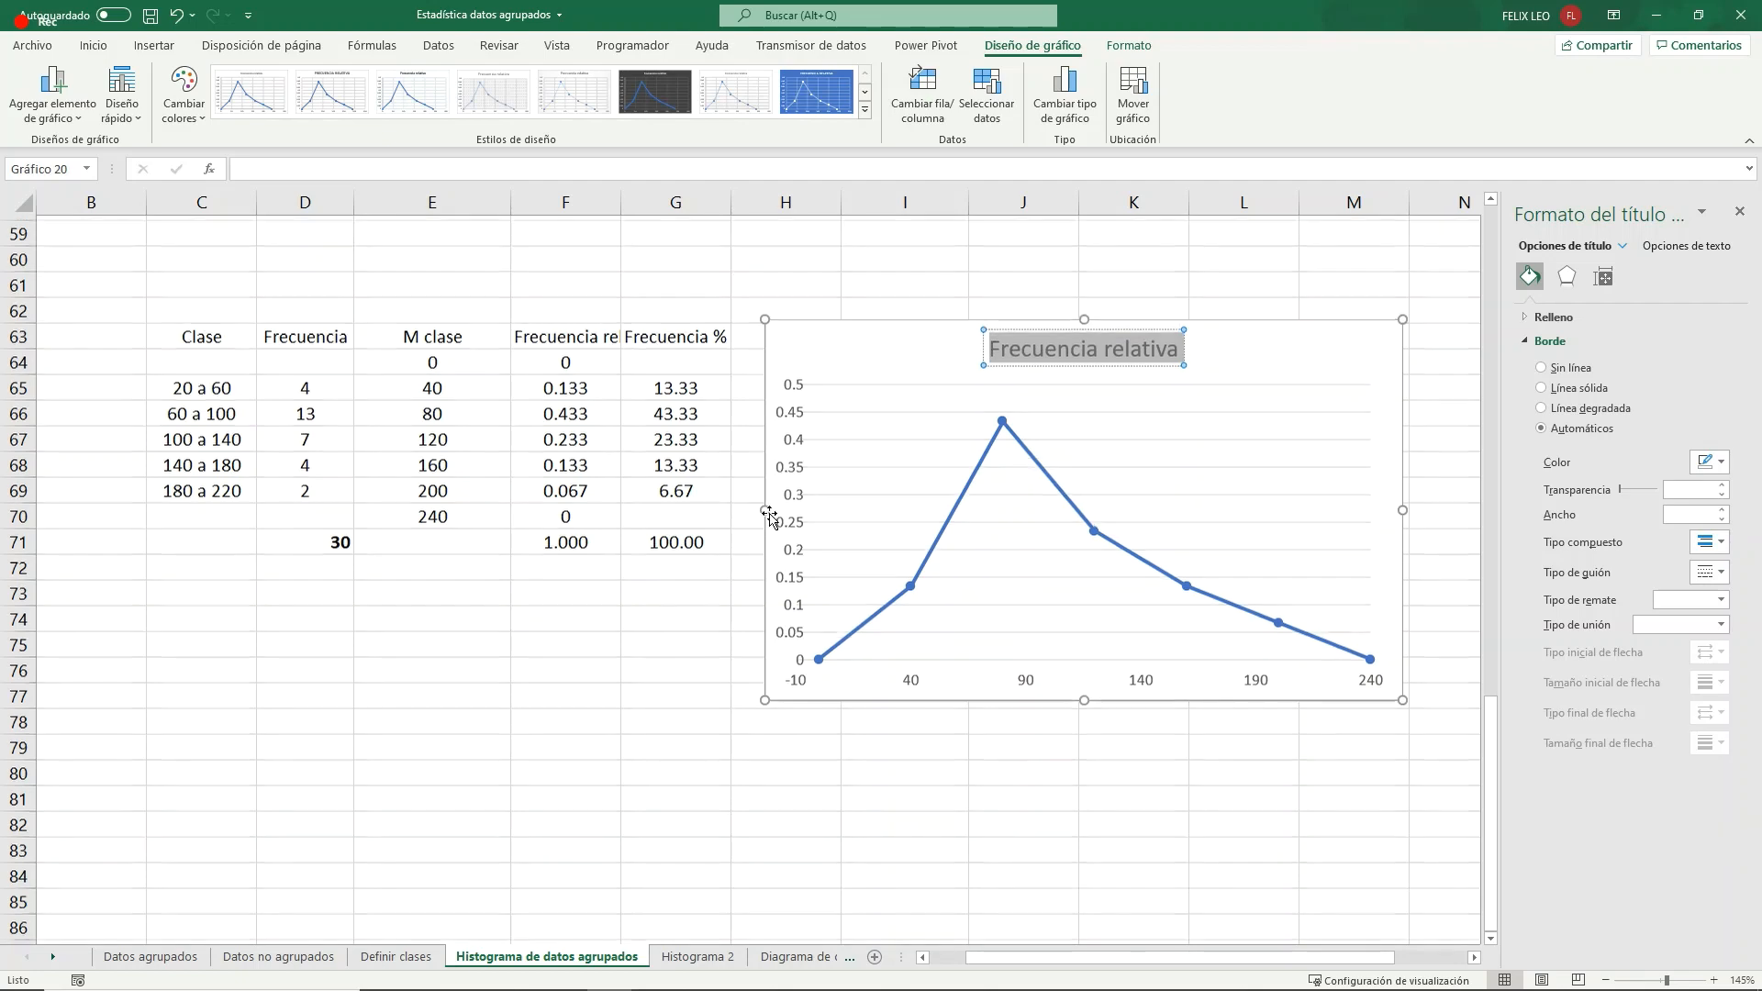
{"action": "scroll", "coordinate": [769, 517], "scroll_direction": "down", "scroll_amount": 1}
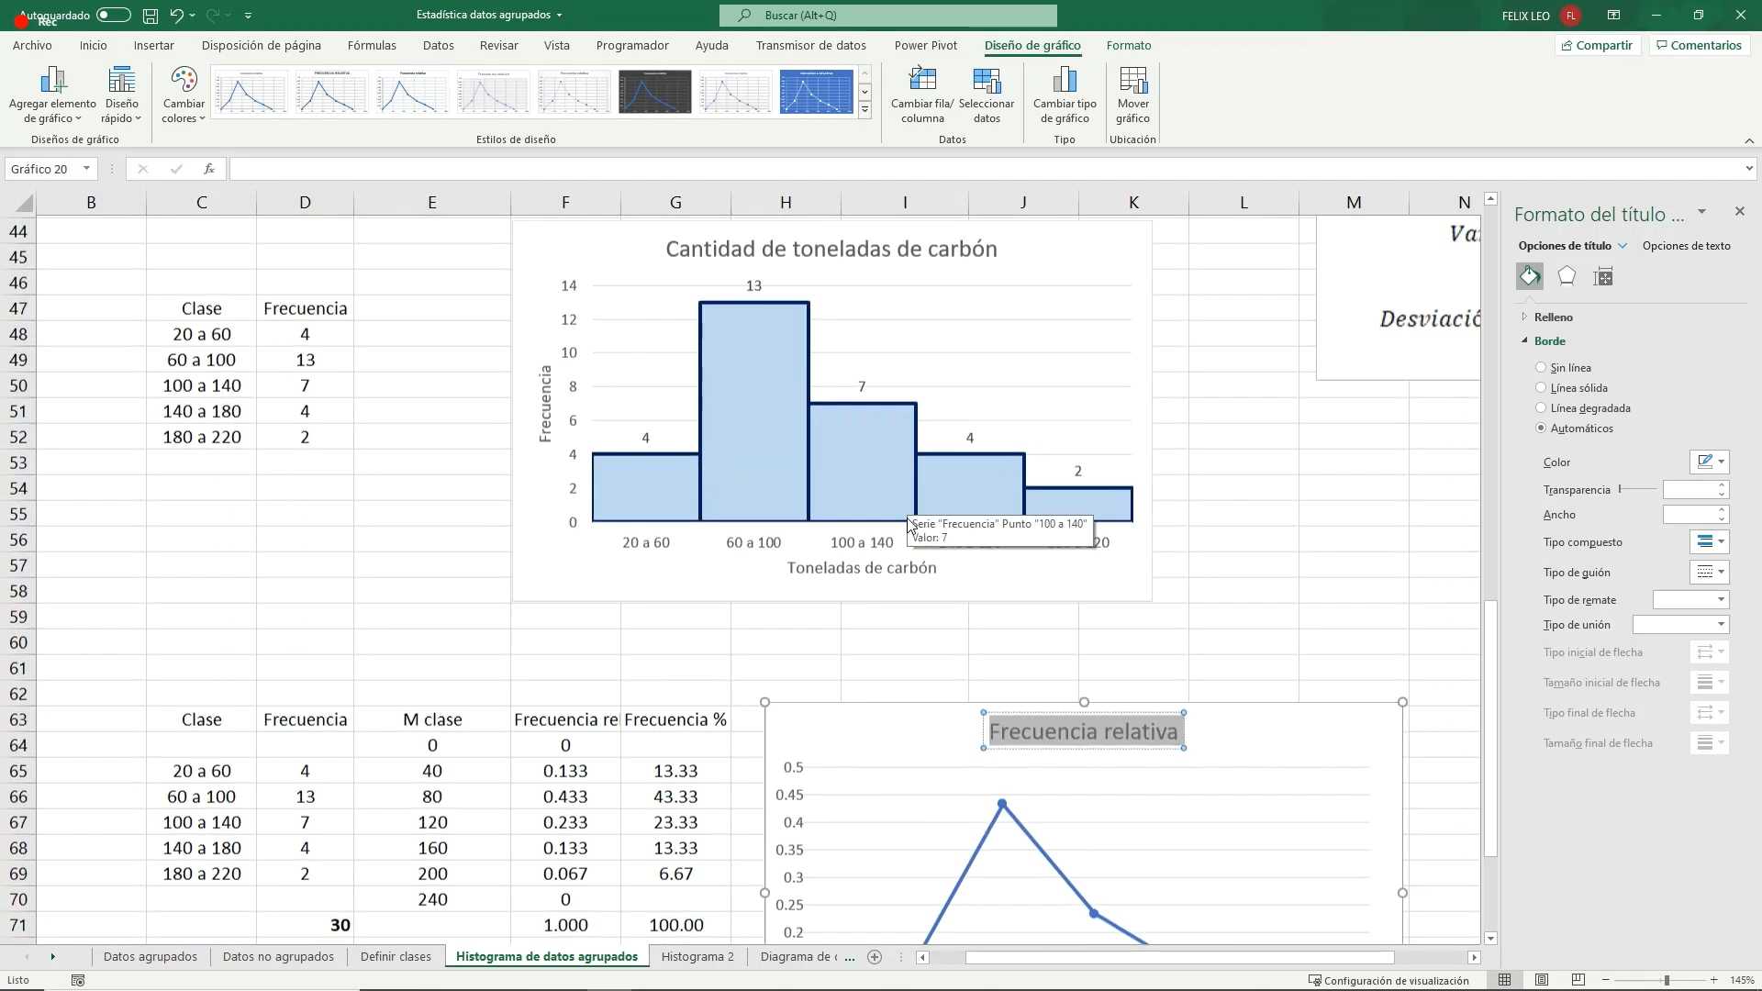
{"action": "type", "text": "Canti"}
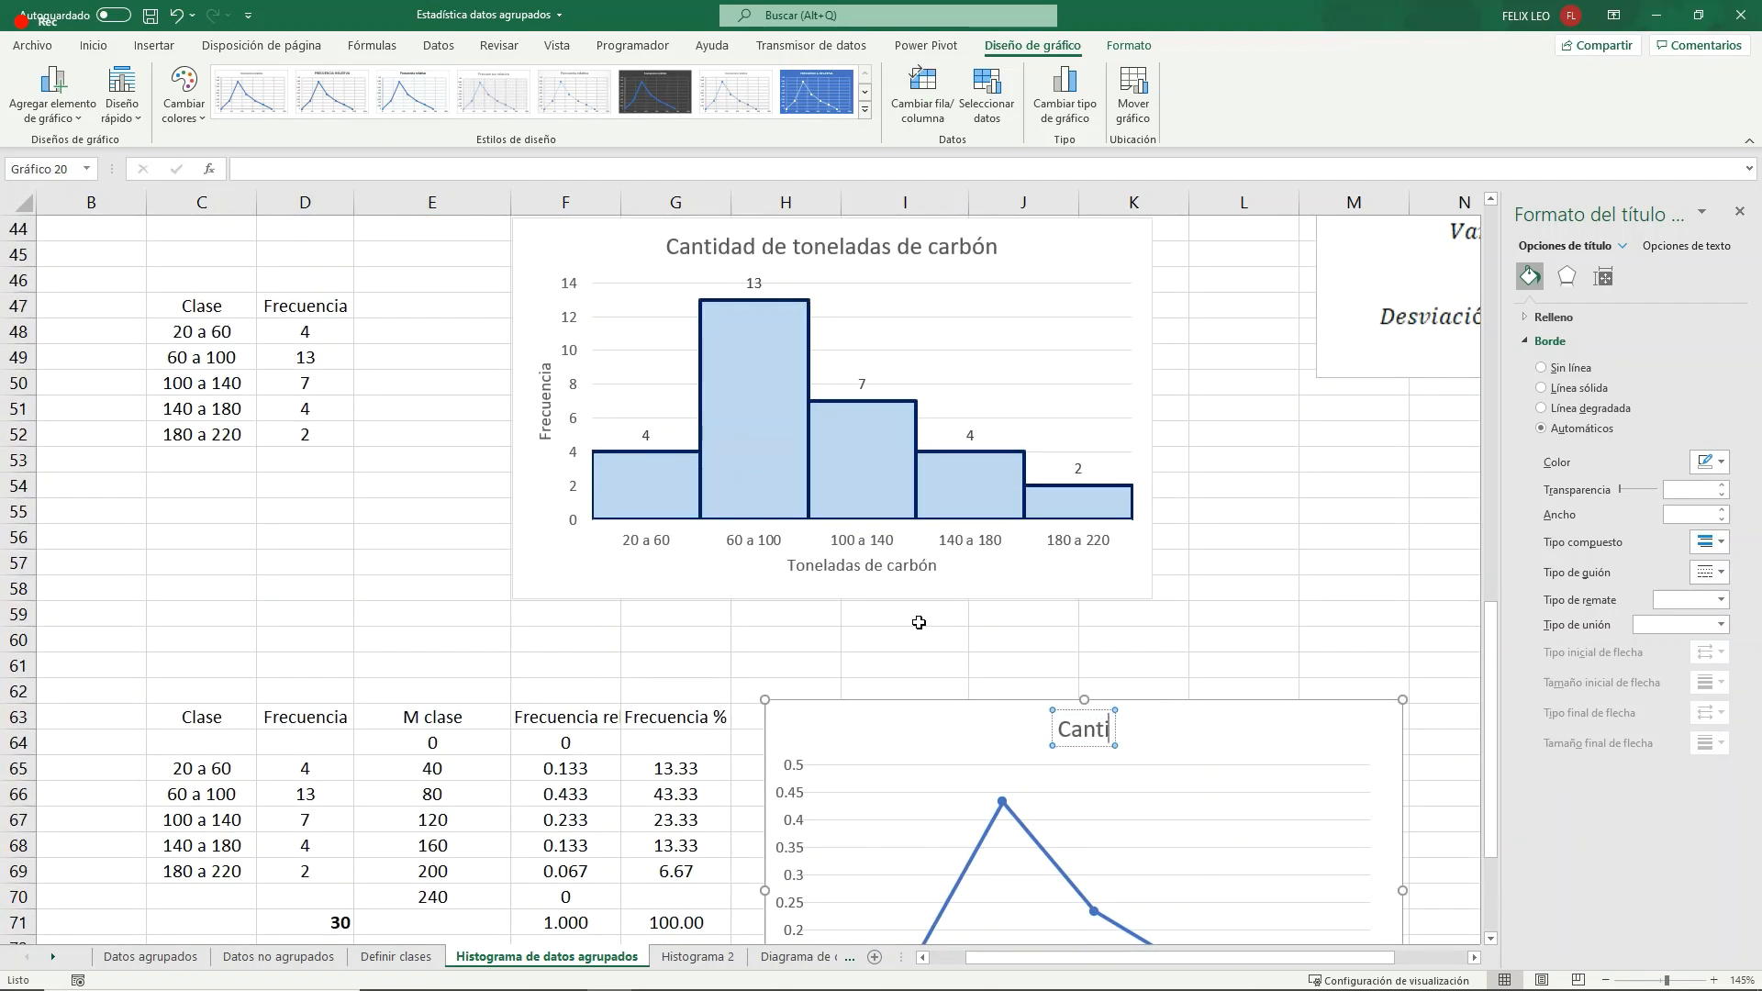
{"action": "type", "text": "dad de tonela"}
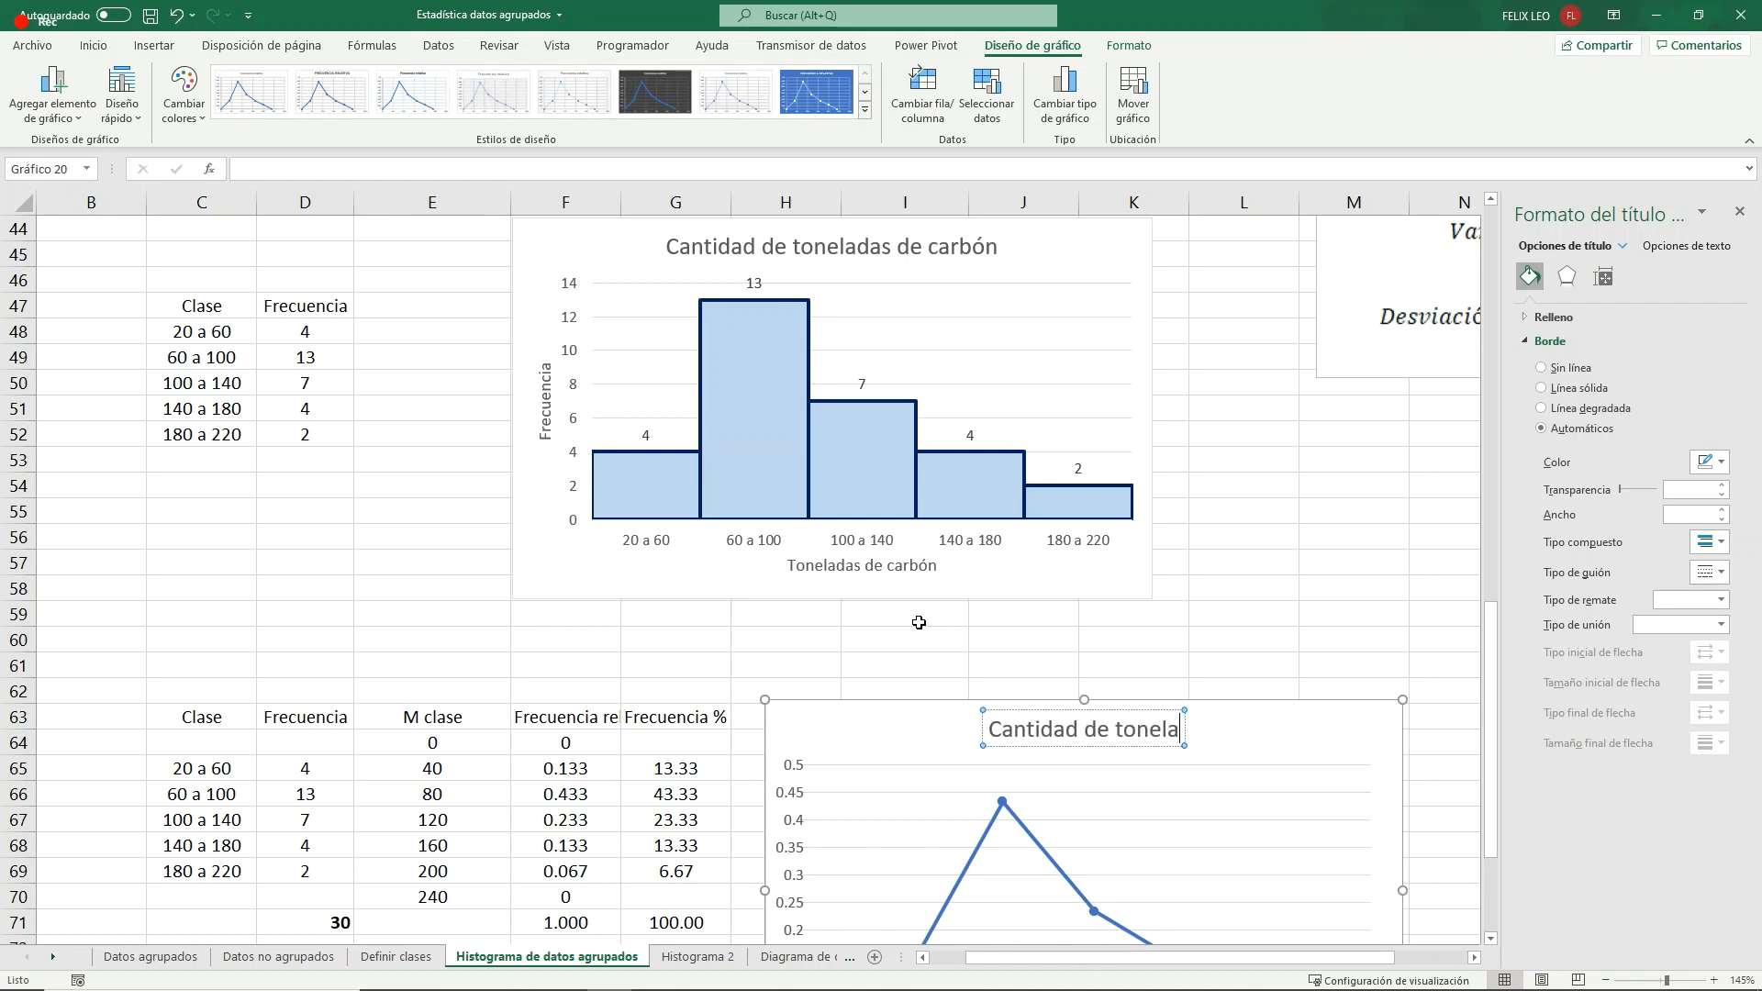
{"action": "type", "text": "das de car"}
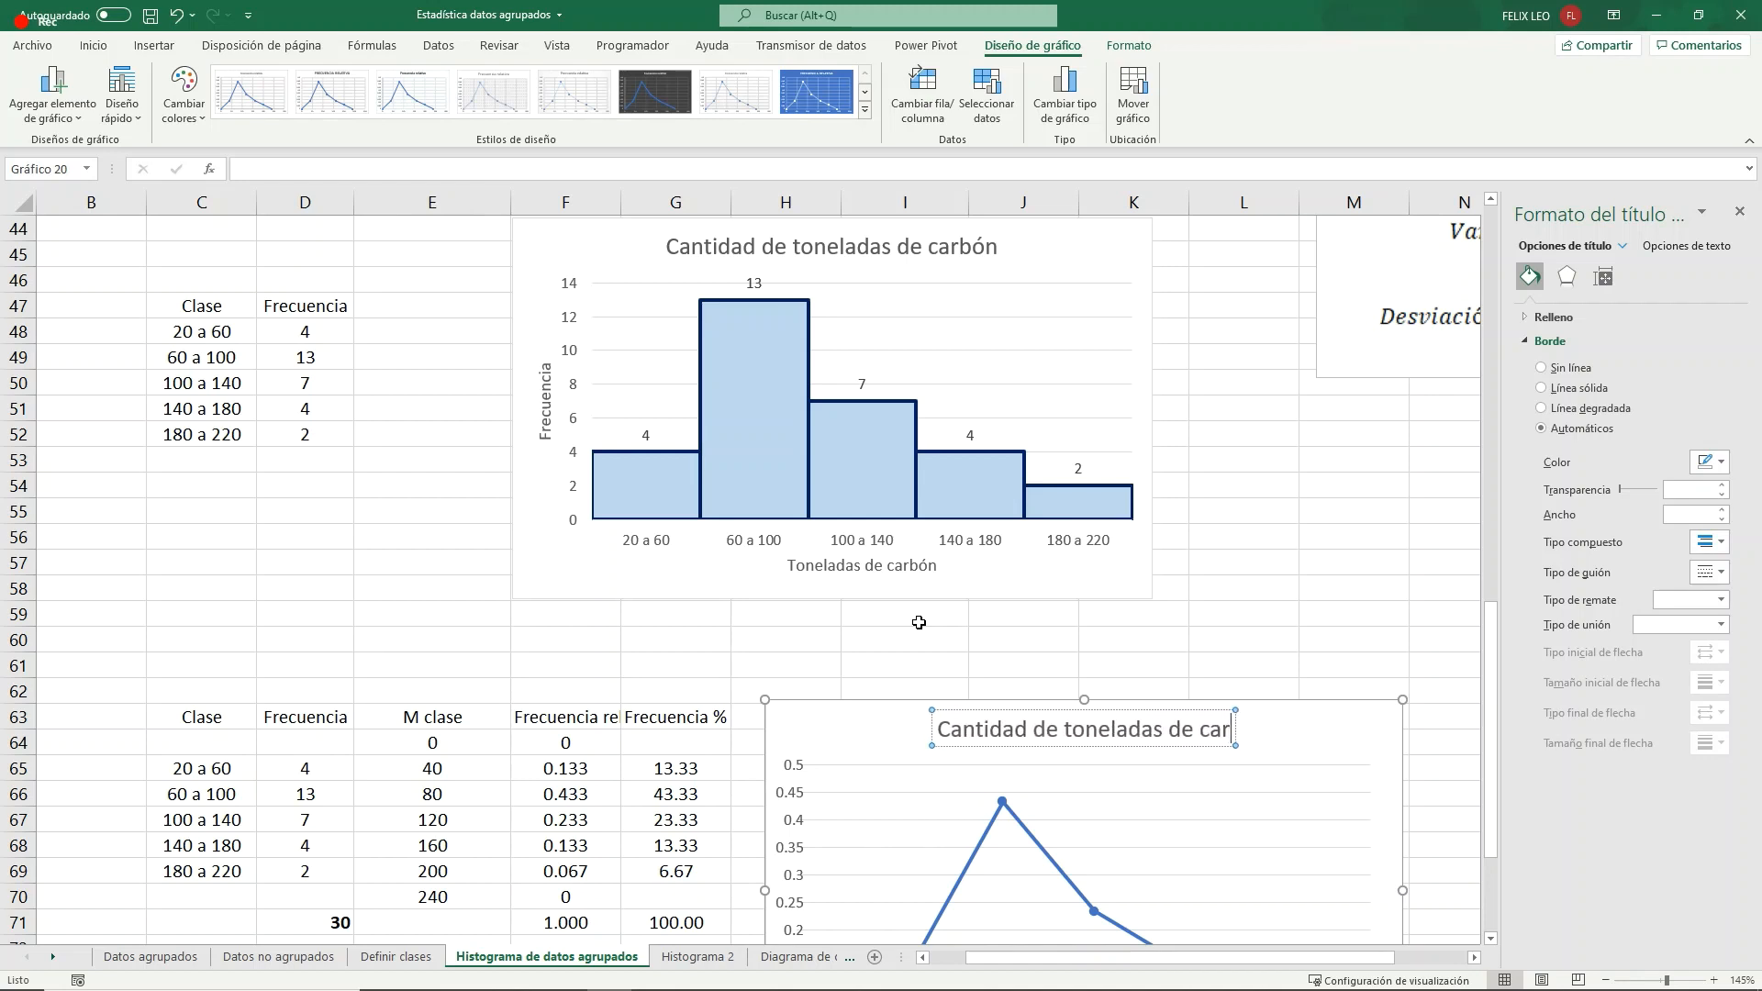
{"action": "type", "text": "bón"}
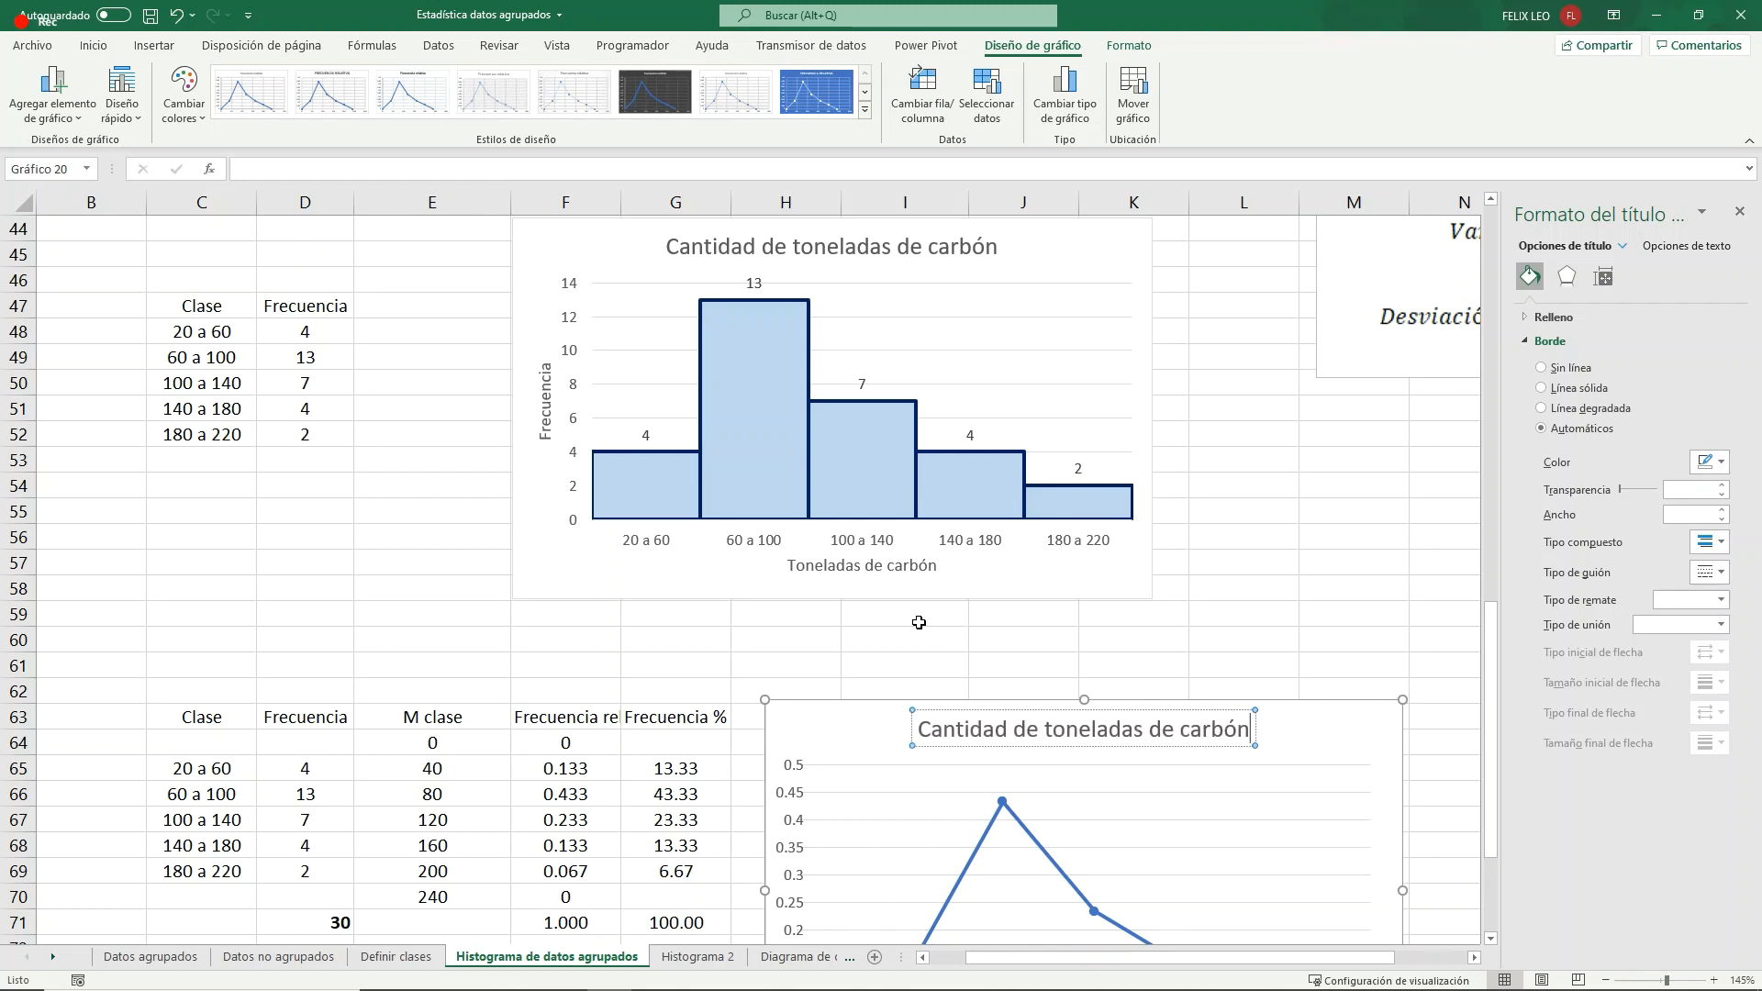
{"action": "left_click", "coordinate": [1234, 616]}
- Narrow the relative frequency chart's plot area slightly to leave more room beside the vertical axis
{"action": "scroll", "coordinate": [1223, 642], "scroll_direction": "down", "scroll_amount": 3}
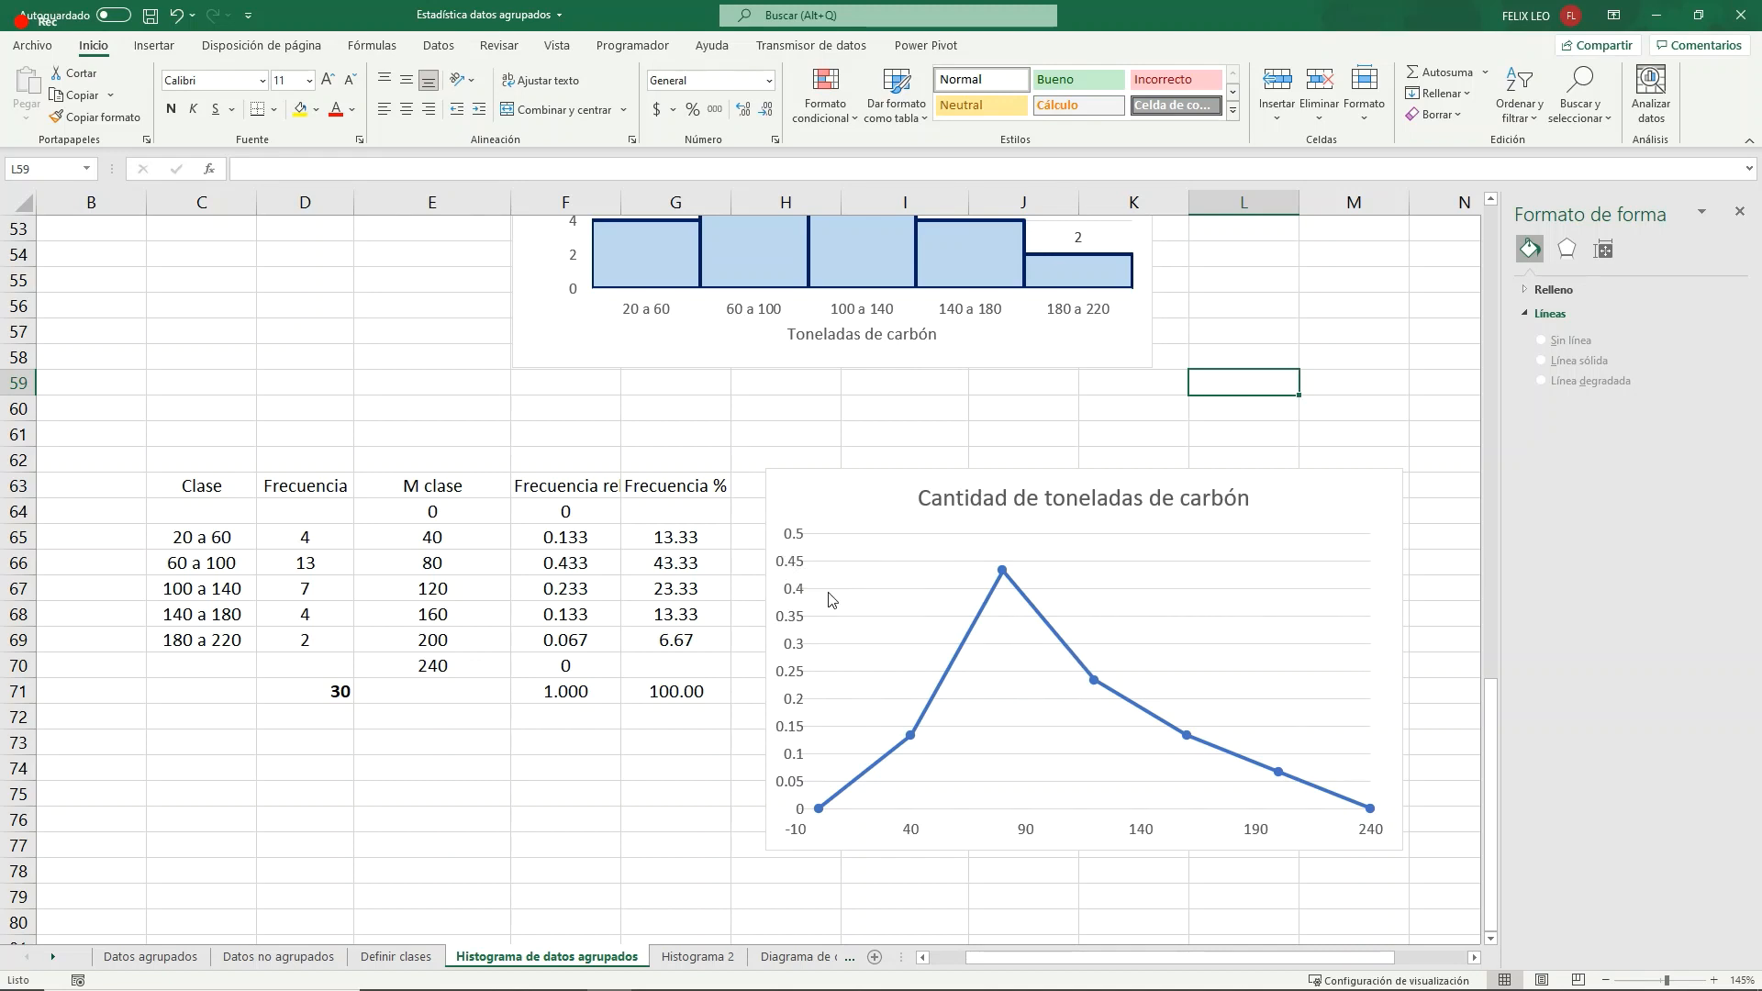
{"action": "right_click", "coordinate": [795, 564]}
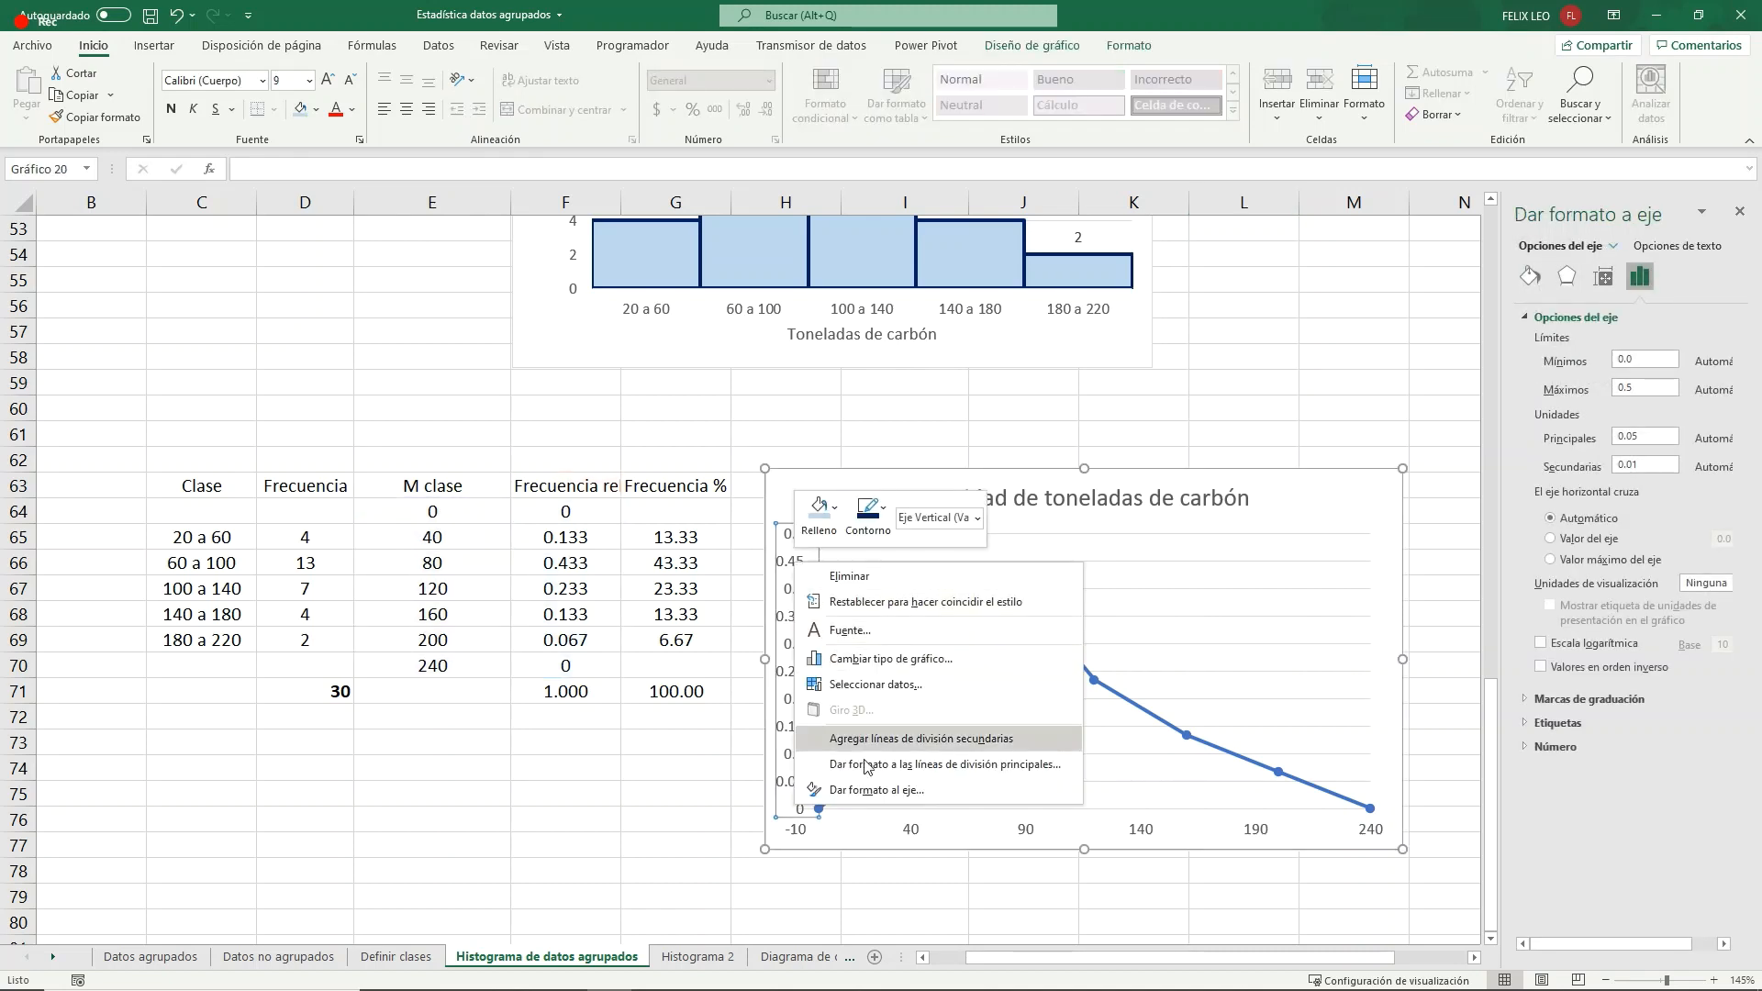
{"action": "left_click", "coordinate": [866, 767]}
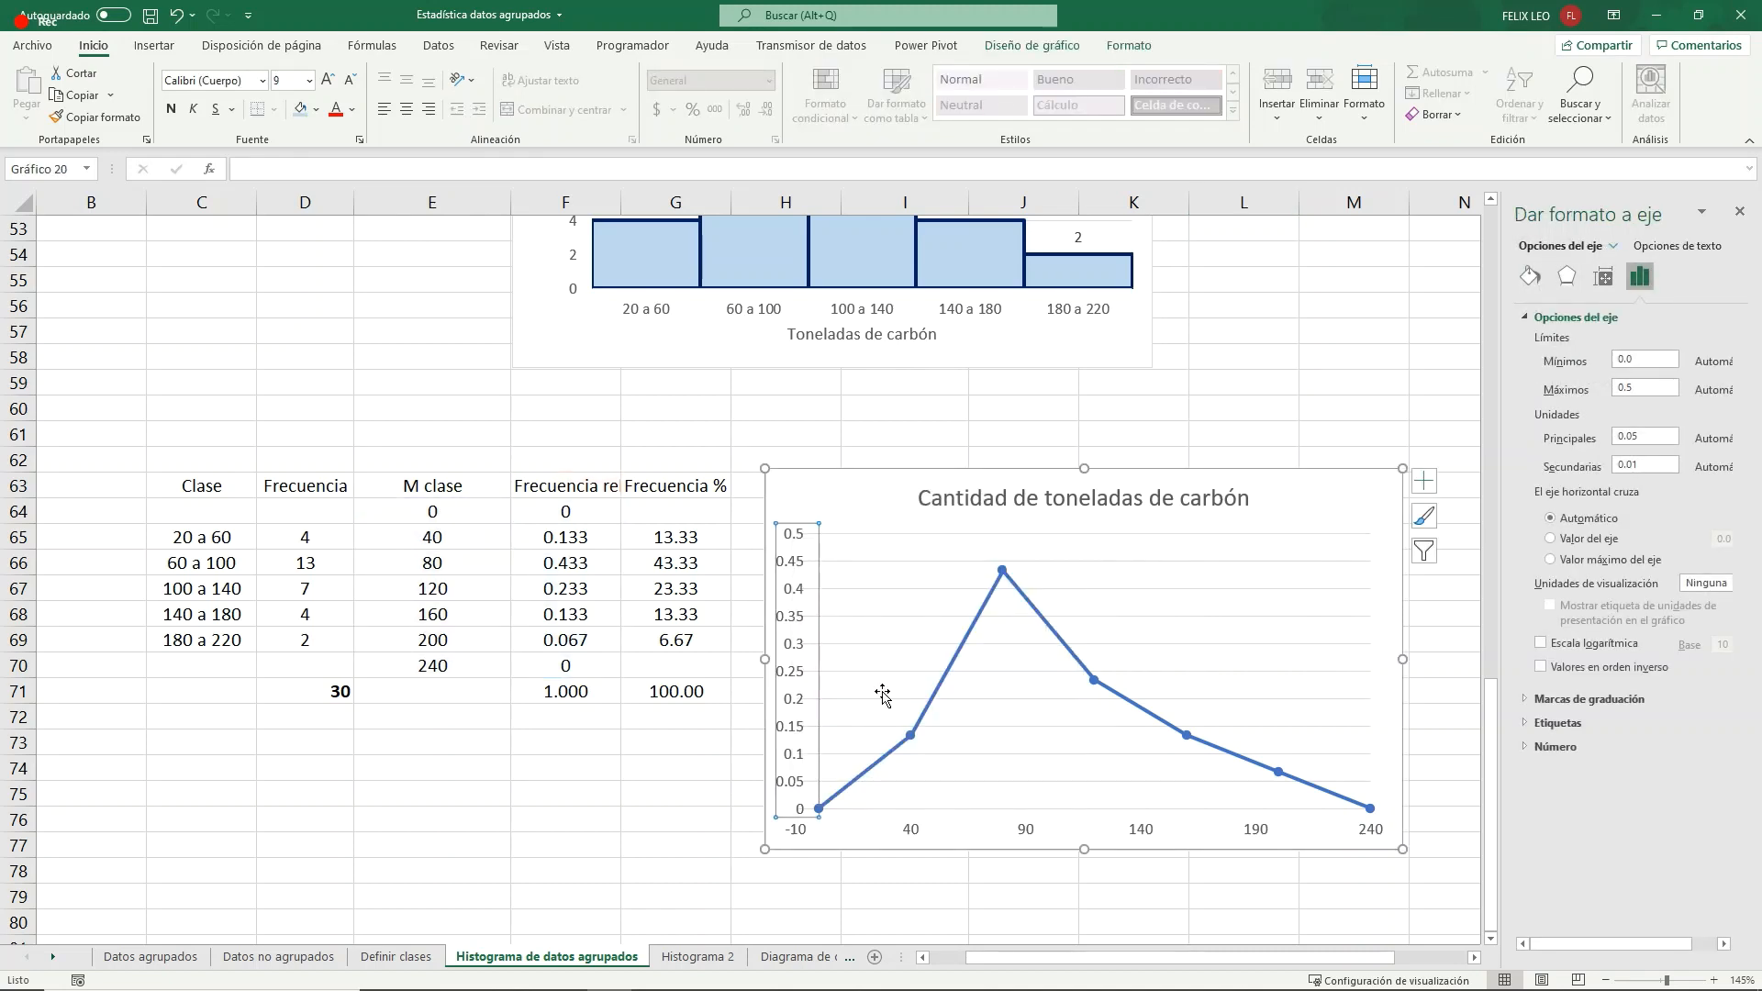
{"action": "left_click", "coordinate": [823, 653]}
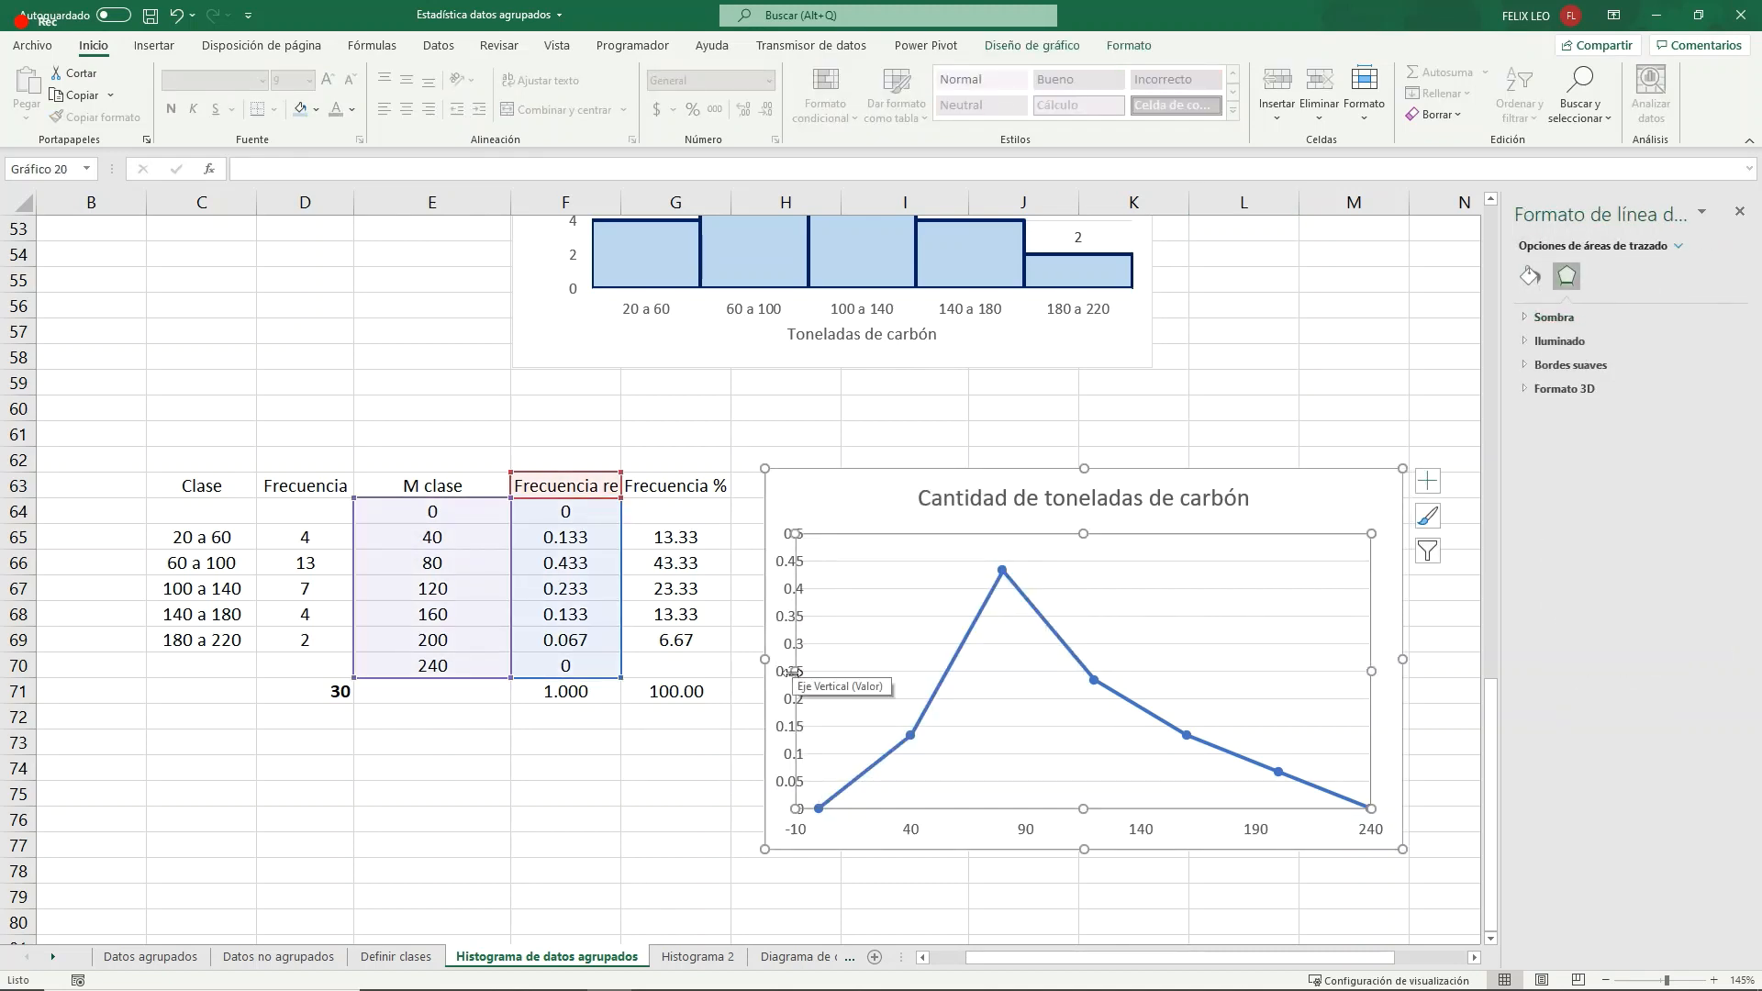
{"action": "left_click_drag", "start_coordinate": [795, 671], "coordinate": [820, 671]}
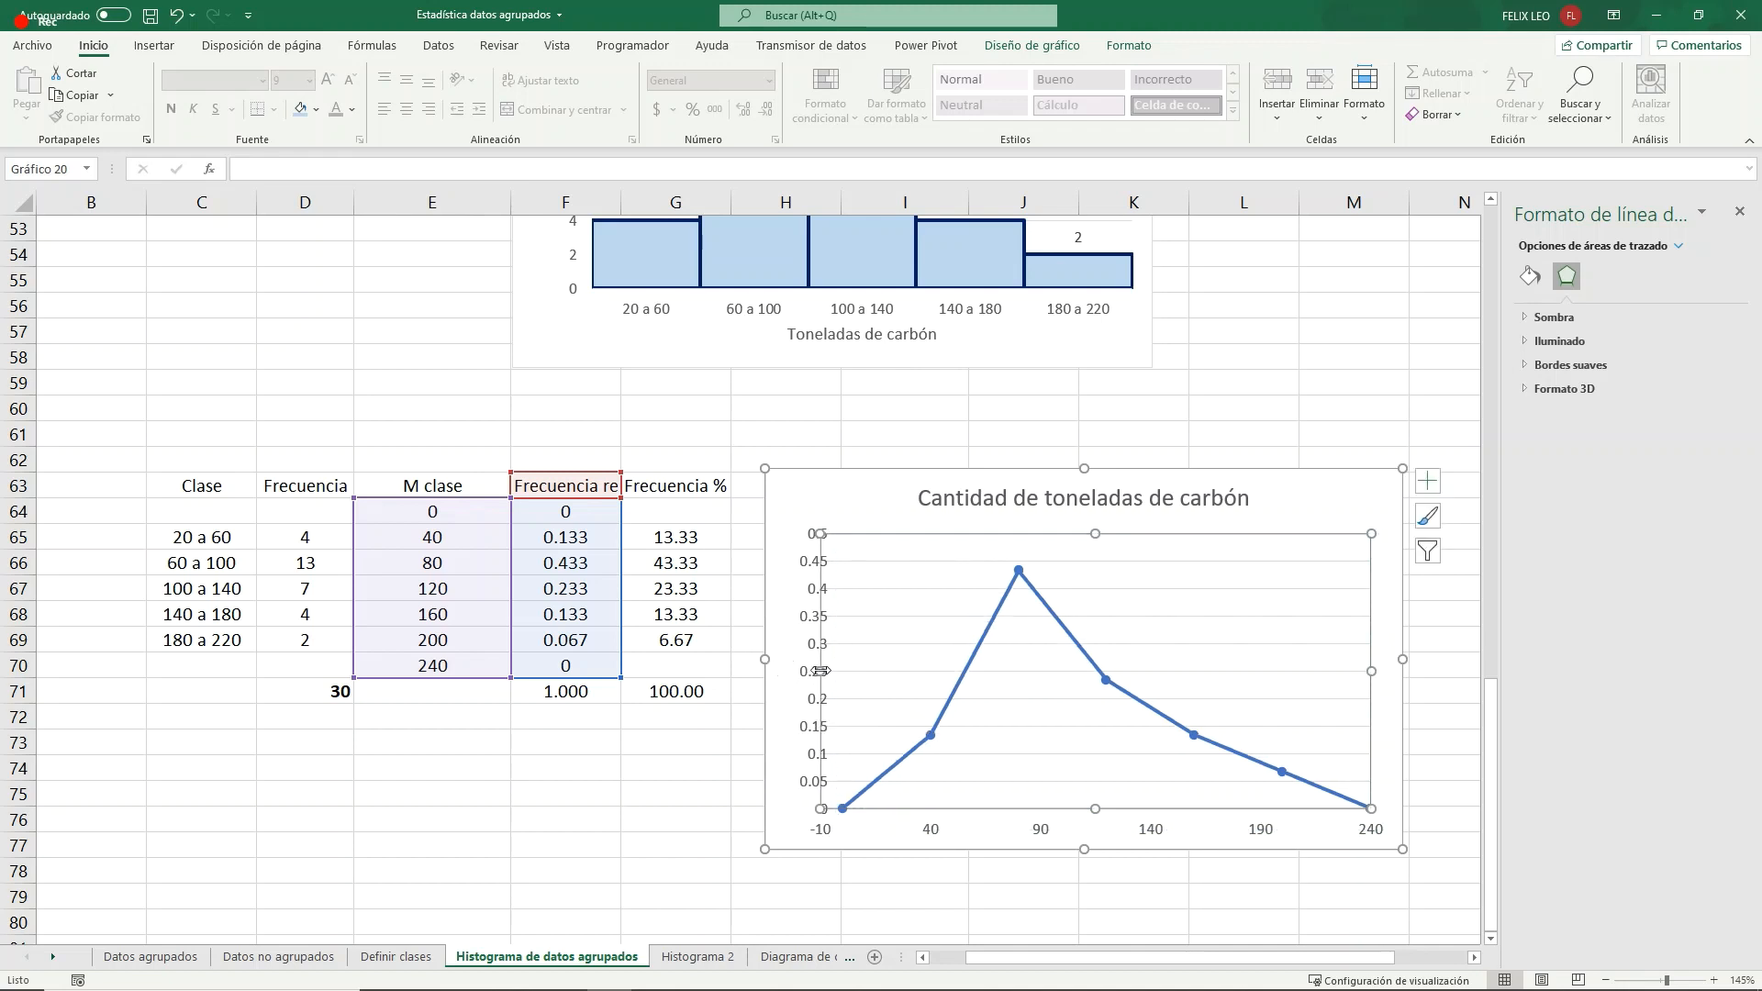
{"action": "left_click", "coordinate": [674, 767]}
- Set the relative frequency chart's vertical axis labels to Arriba vertical alignment, keeping the Horizontal text direction
{"action": "left_click", "coordinate": [804, 617]}
{"action": "right_click", "coordinate": [809, 619]}
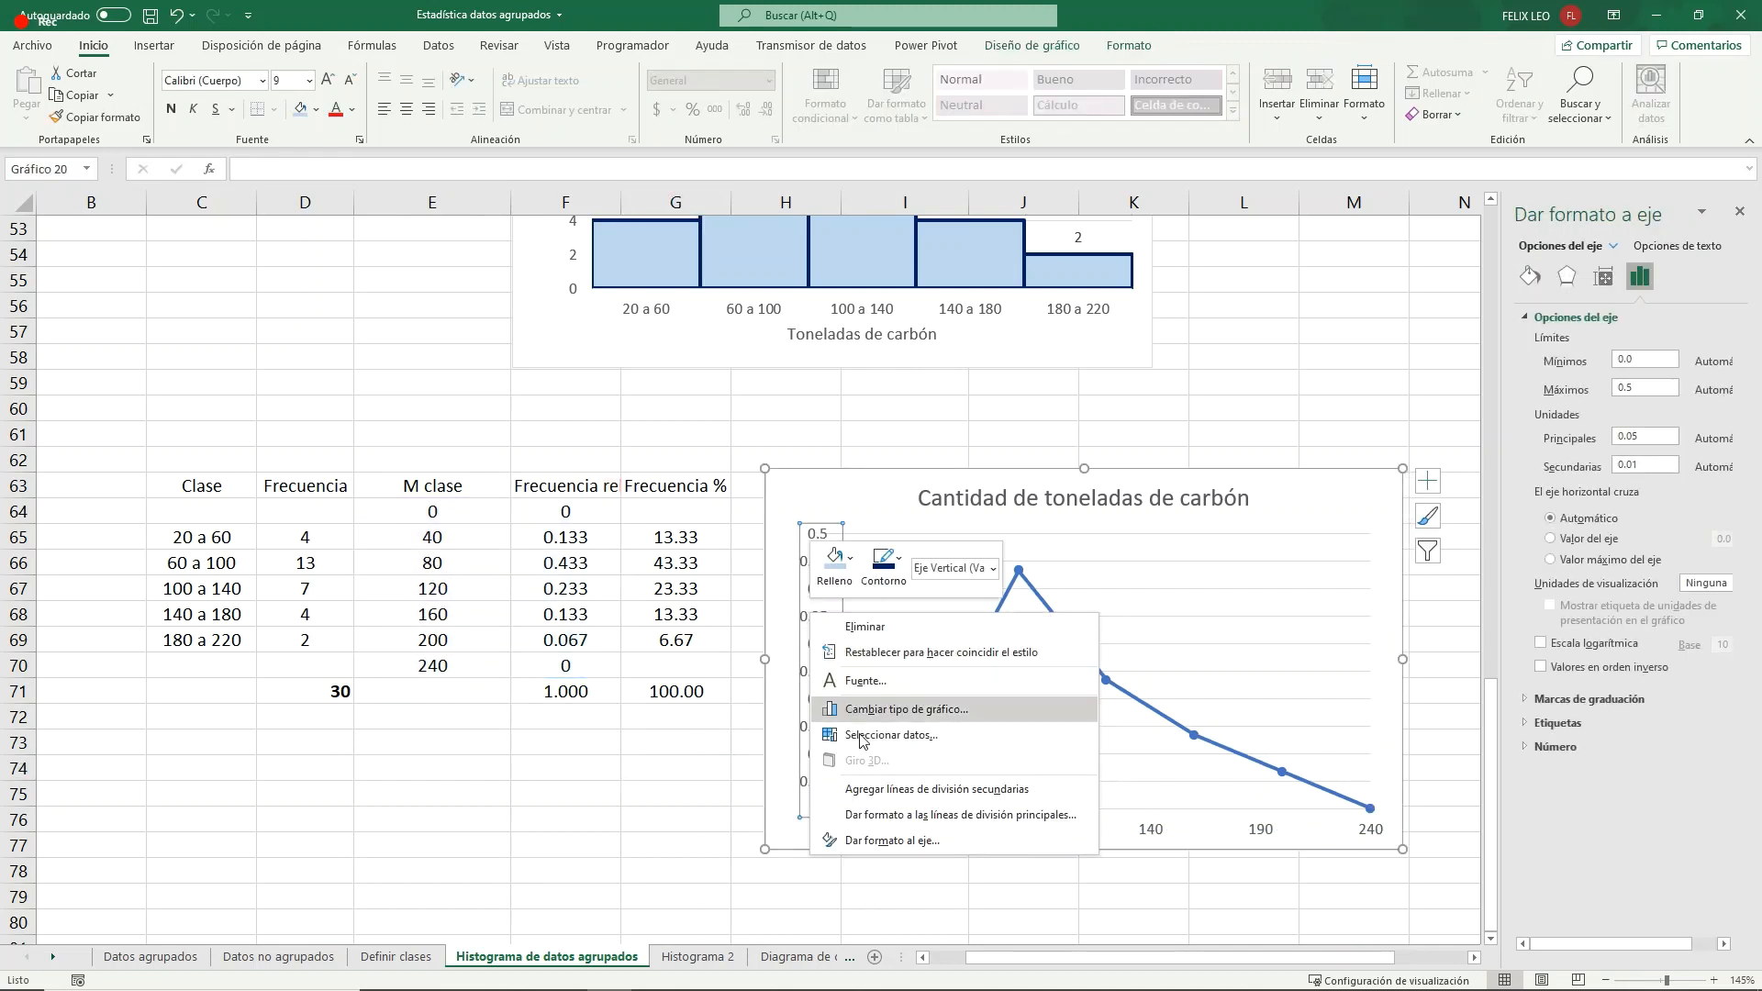
{"action": "left_click", "coordinate": [890, 839]}
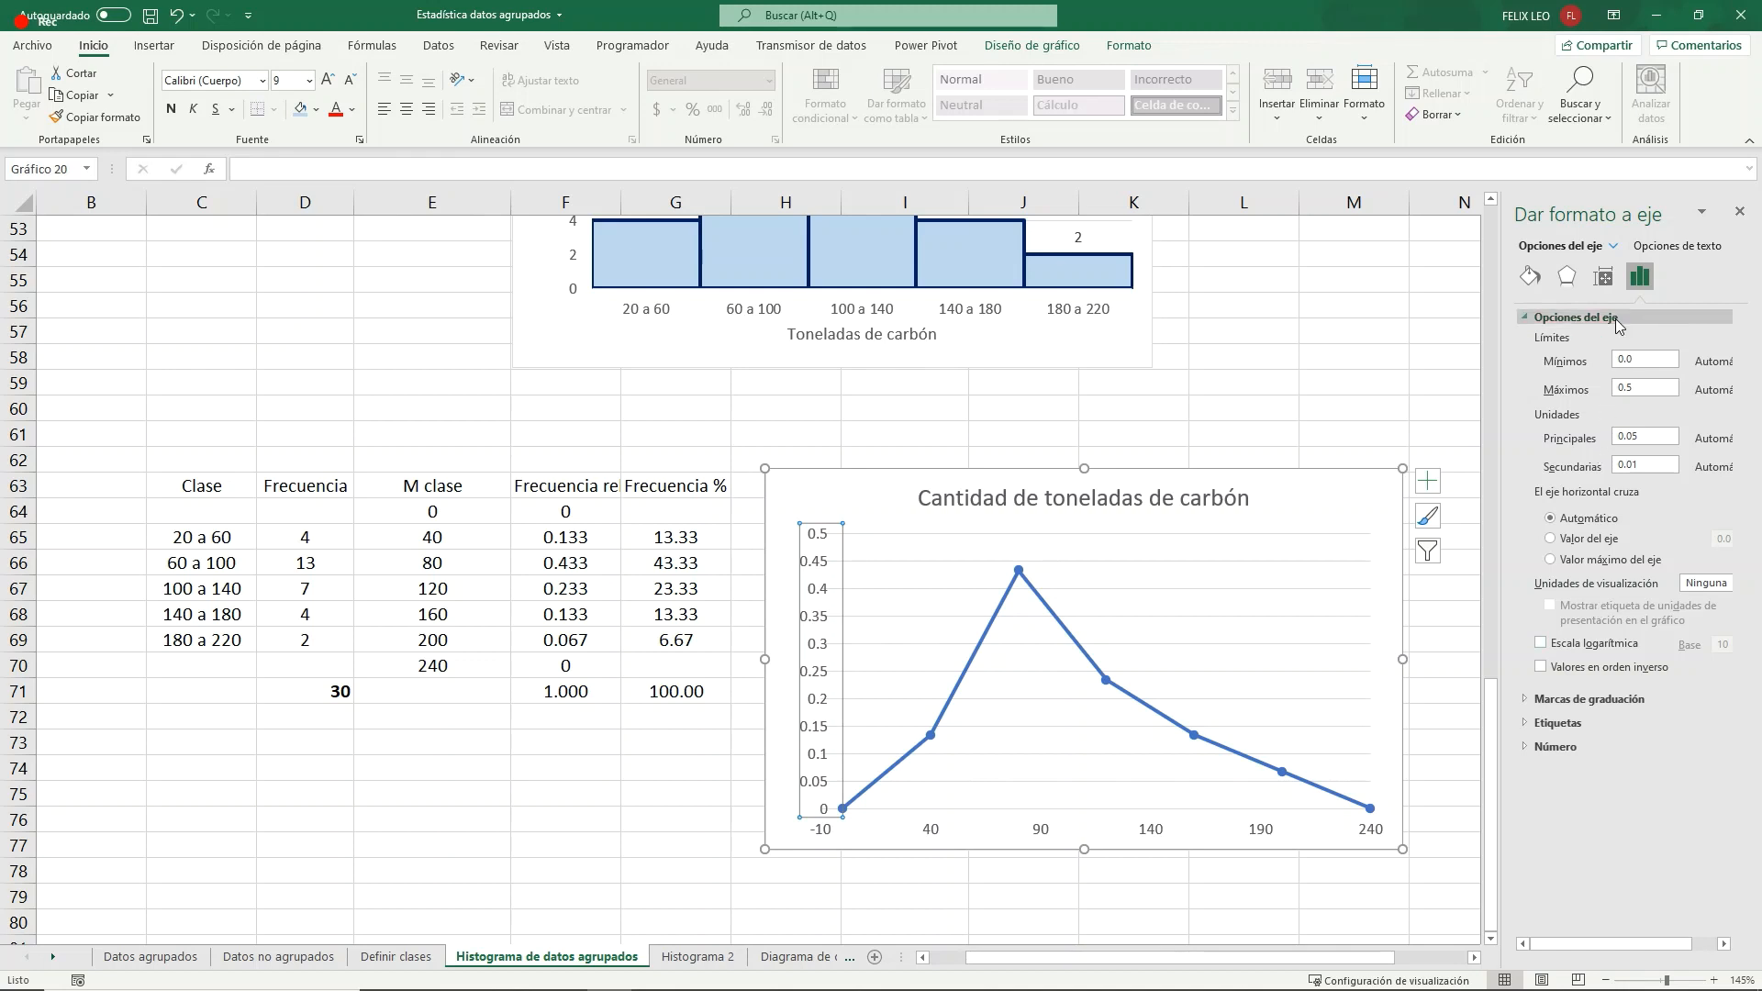
{"action": "left_click", "coordinate": [1602, 275]}
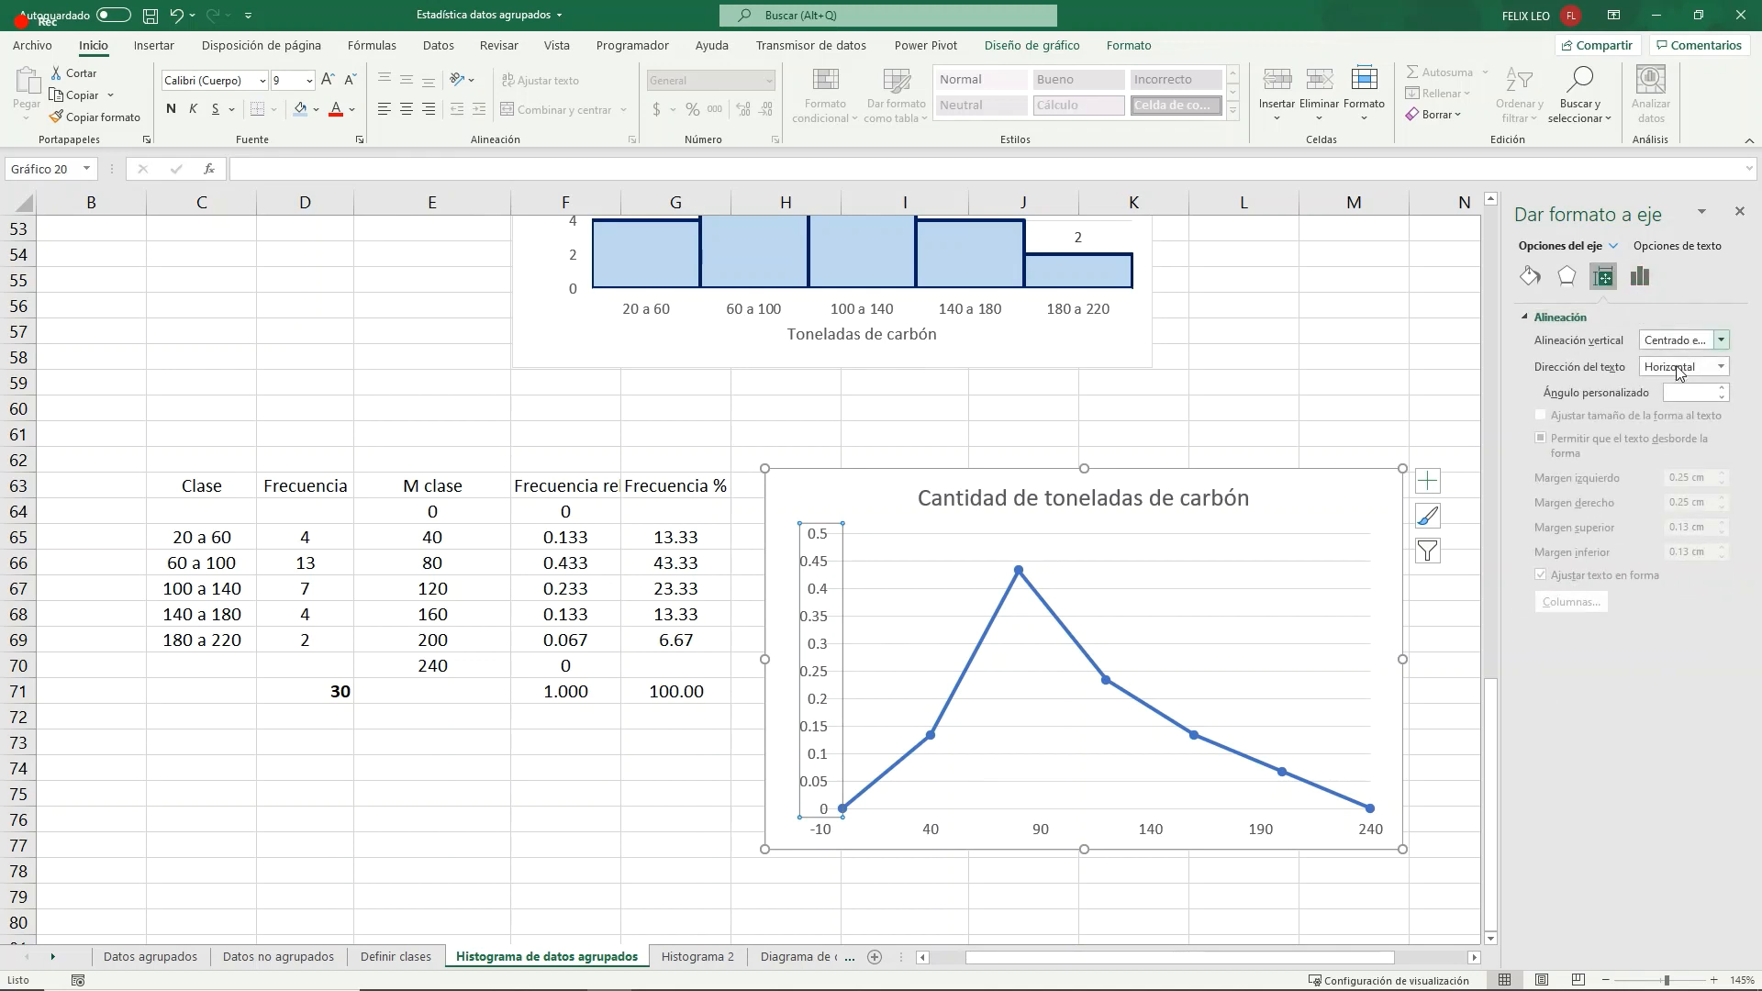
{"action": "left_click", "coordinate": [1722, 340]}
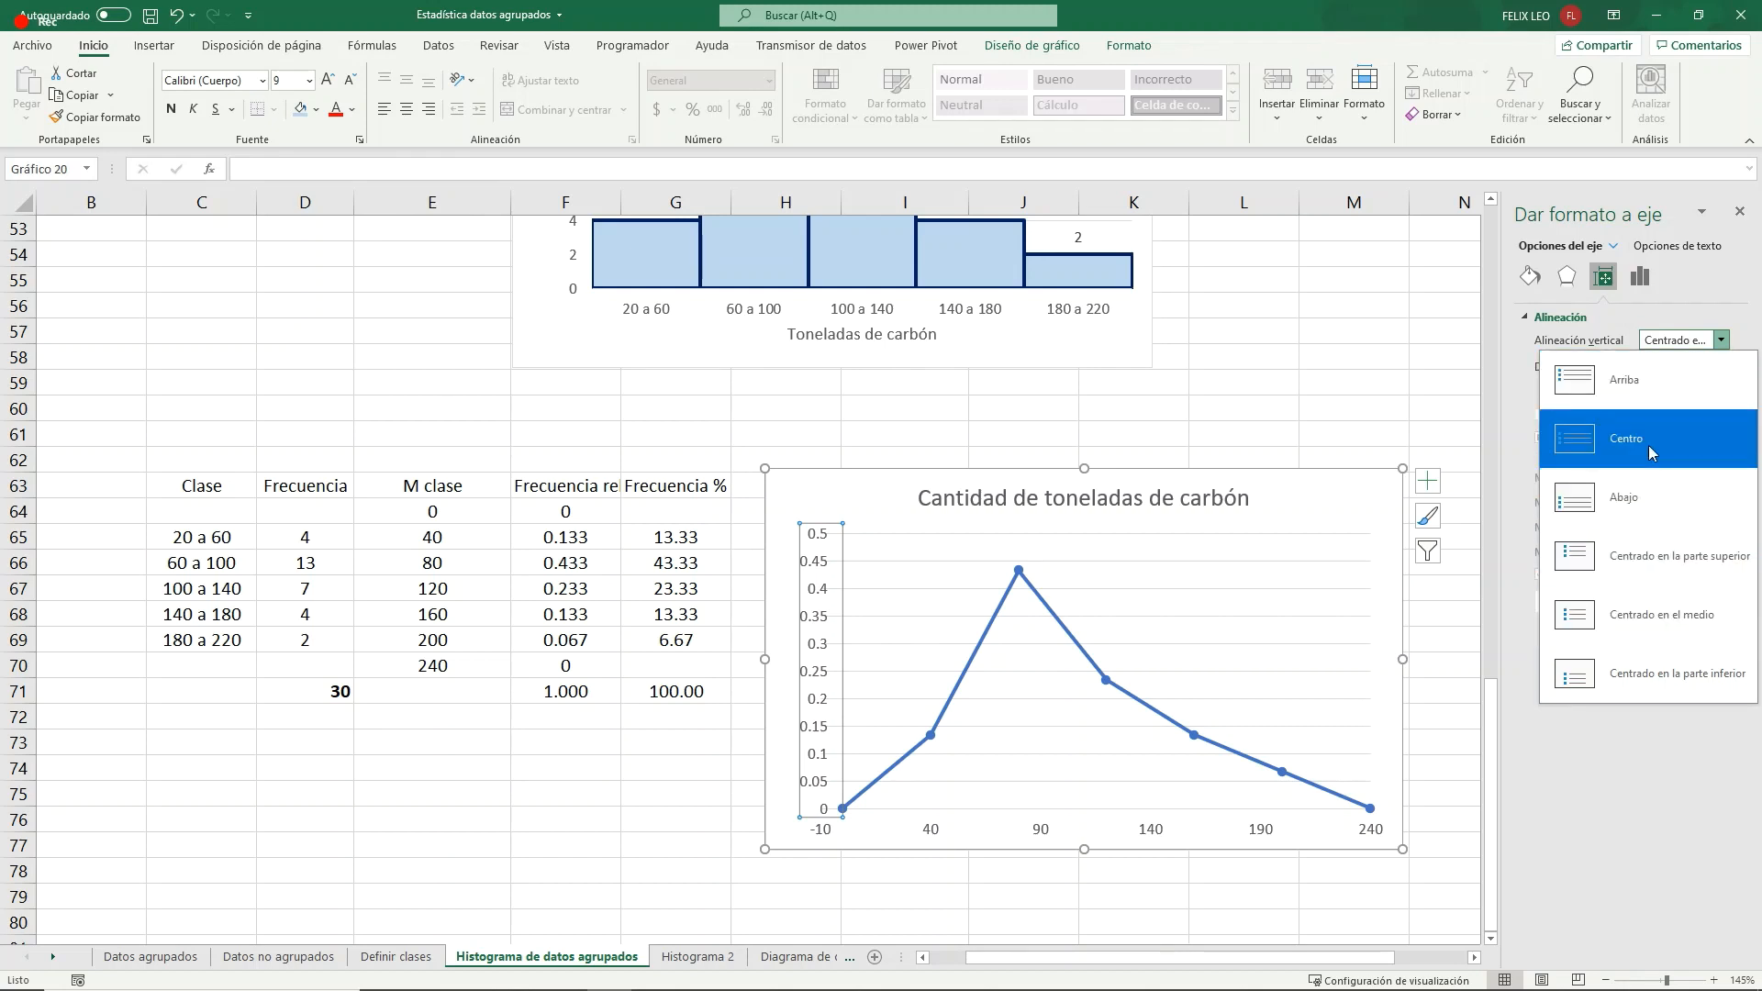
{"action": "left_click", "coordinate": [1653, 385]}
{"action": "left_click", "coordinate": [1681, 366]}
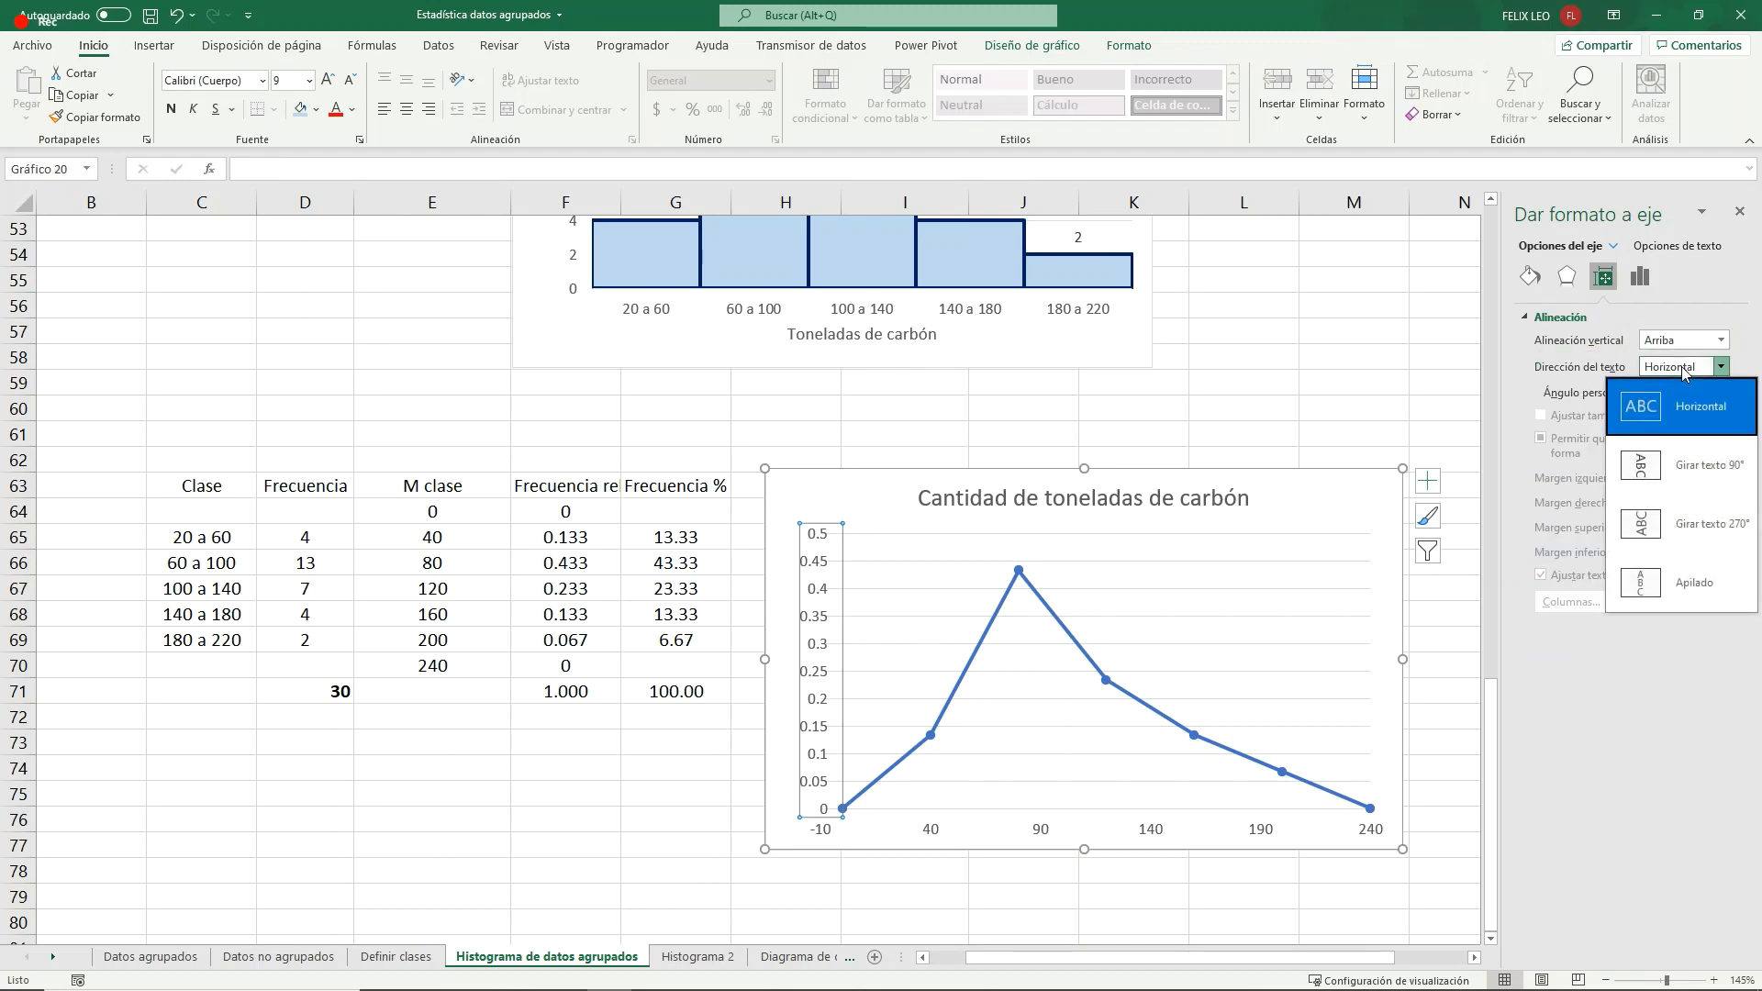
{"action": "left_click", "coordinate": [1657, 419]}
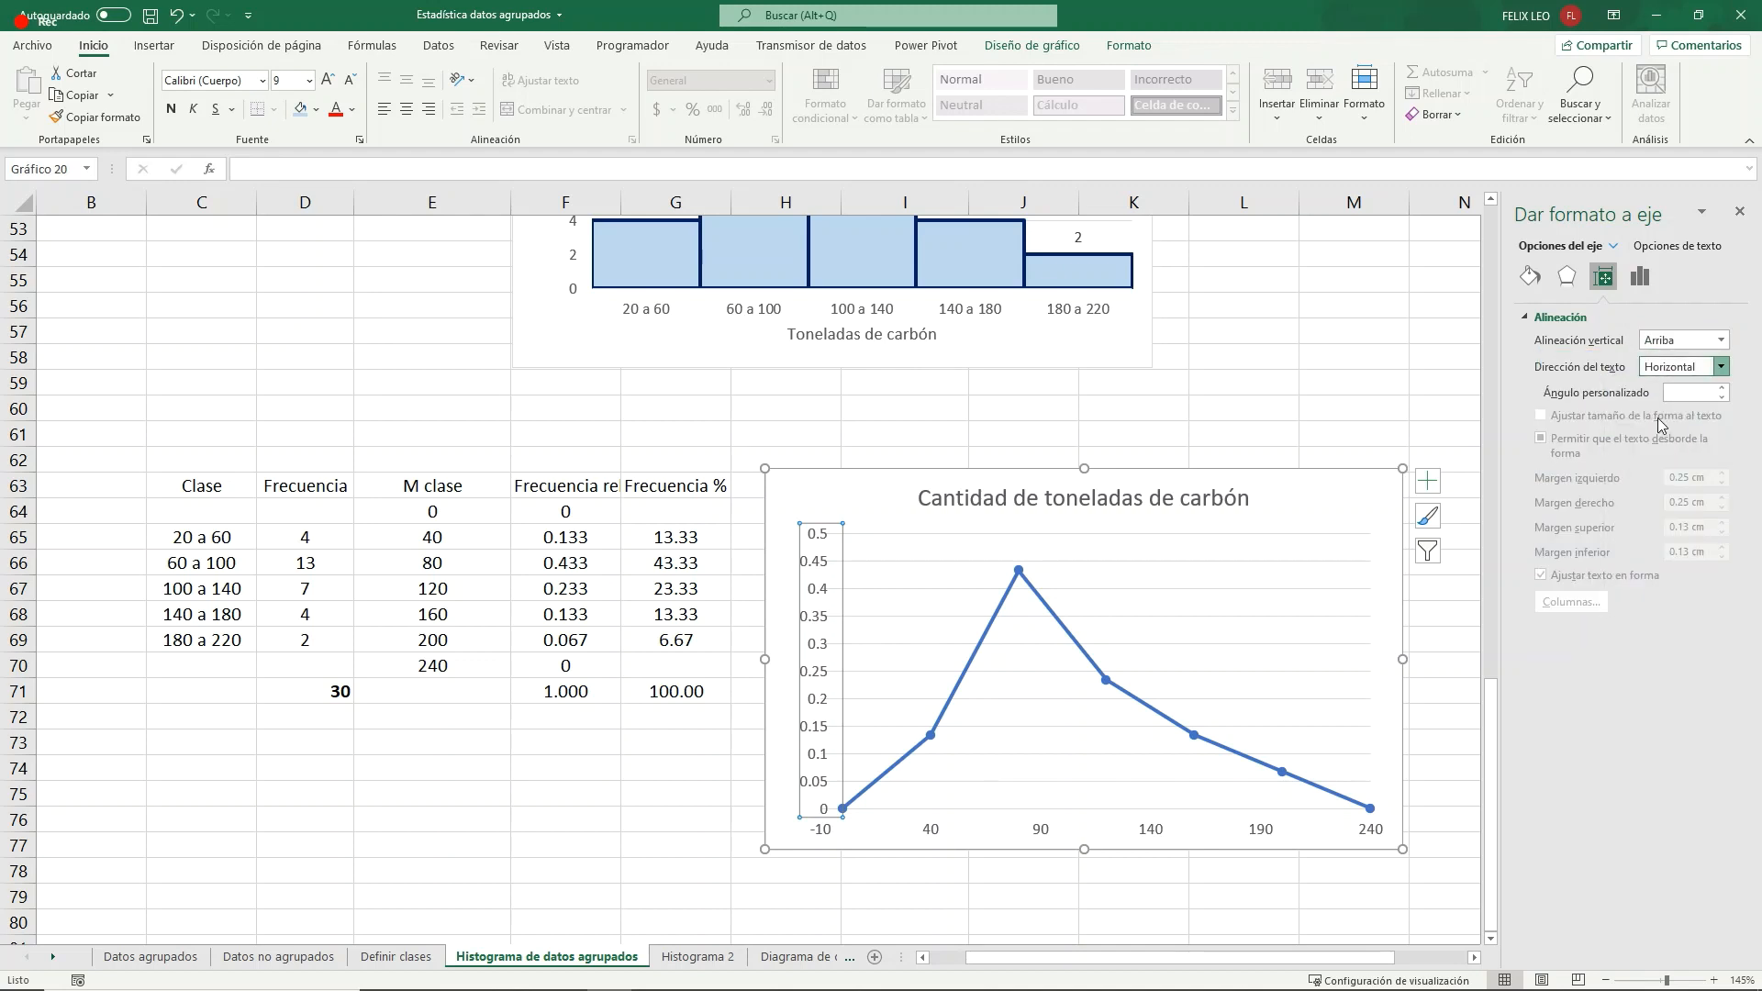
- Format the relative frequency chart's vertical axis numbers with the Número category and two decimal places
{"action": "left_click", "coordinate": [1639, 277]}
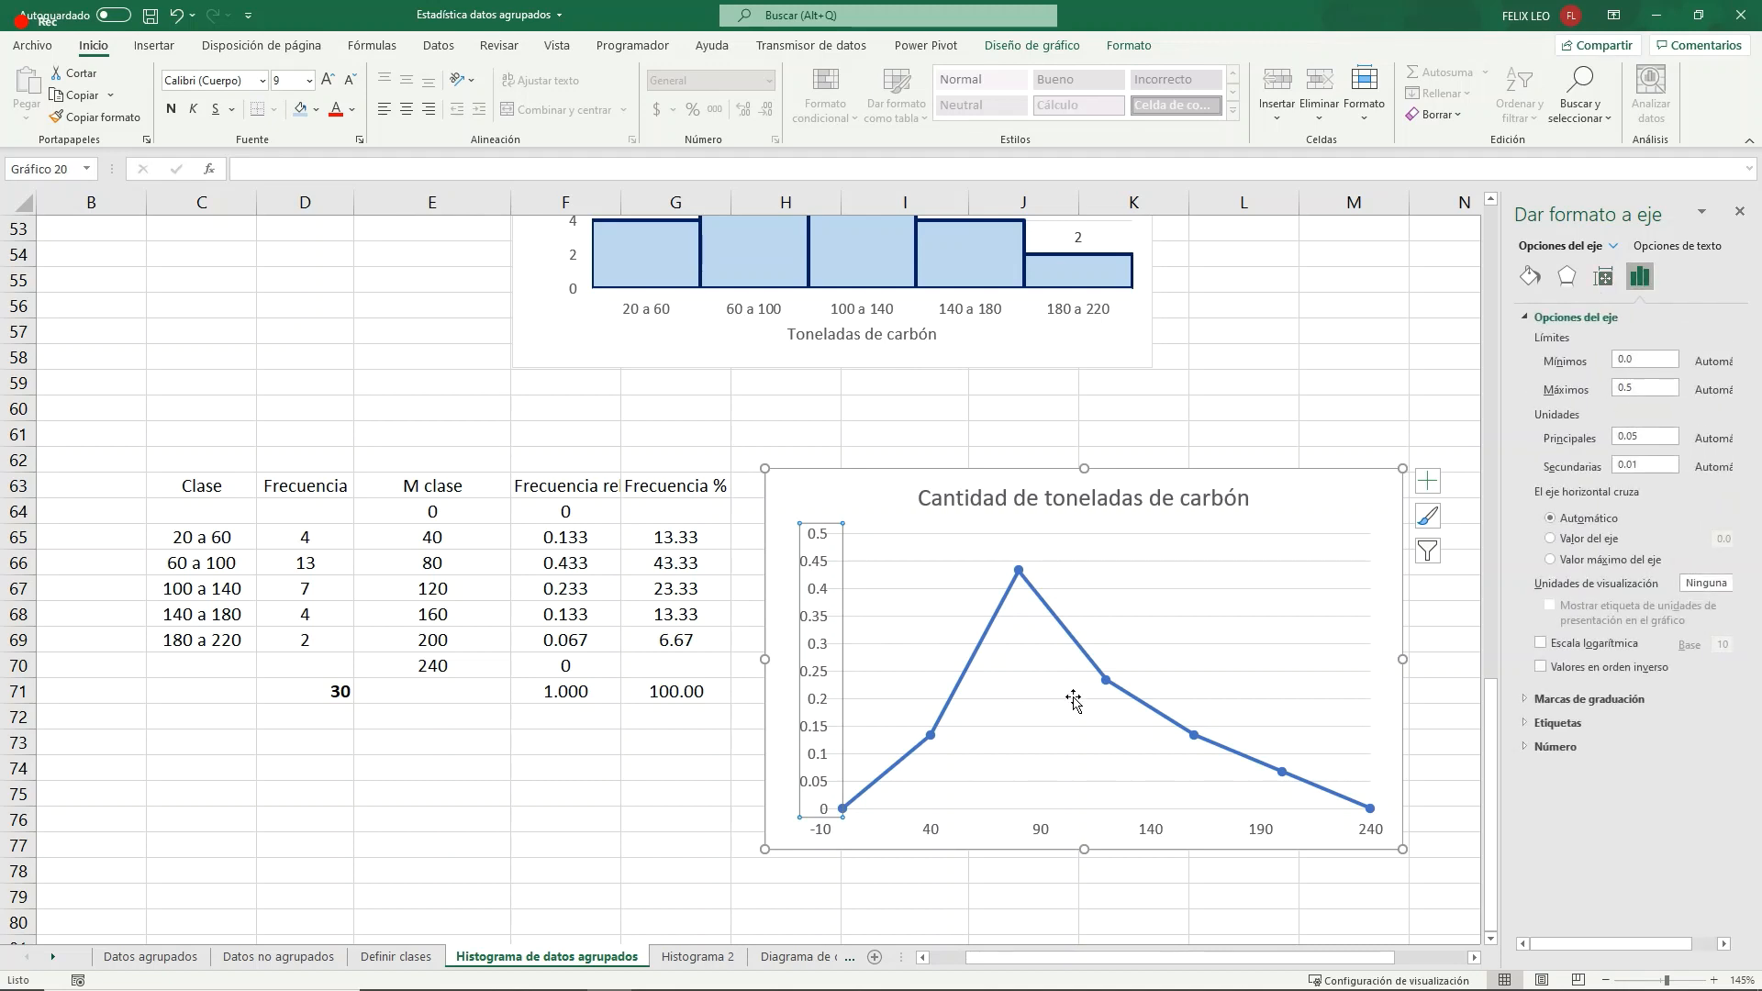
{"action": "left_click", "coordinate": [1560, 748]}
{"action": "left_click", "coordinate": [1601, 791]}
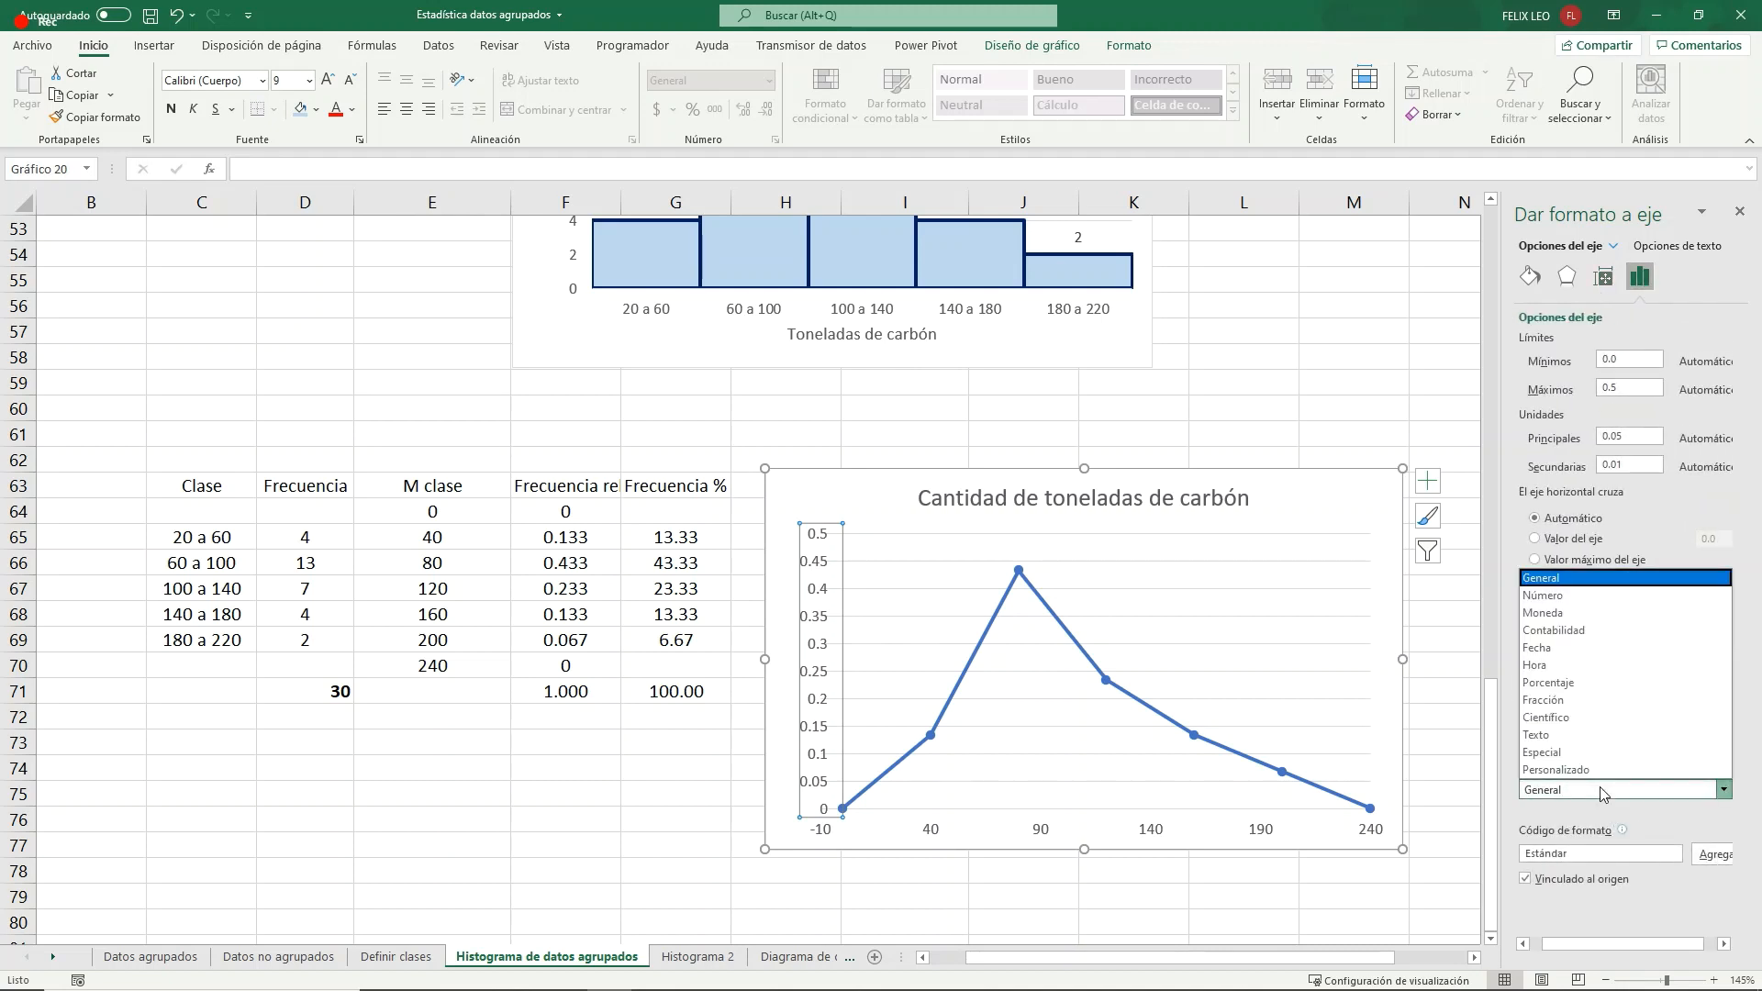
{"action": "left_click", "coordinate": [1546, 594]}
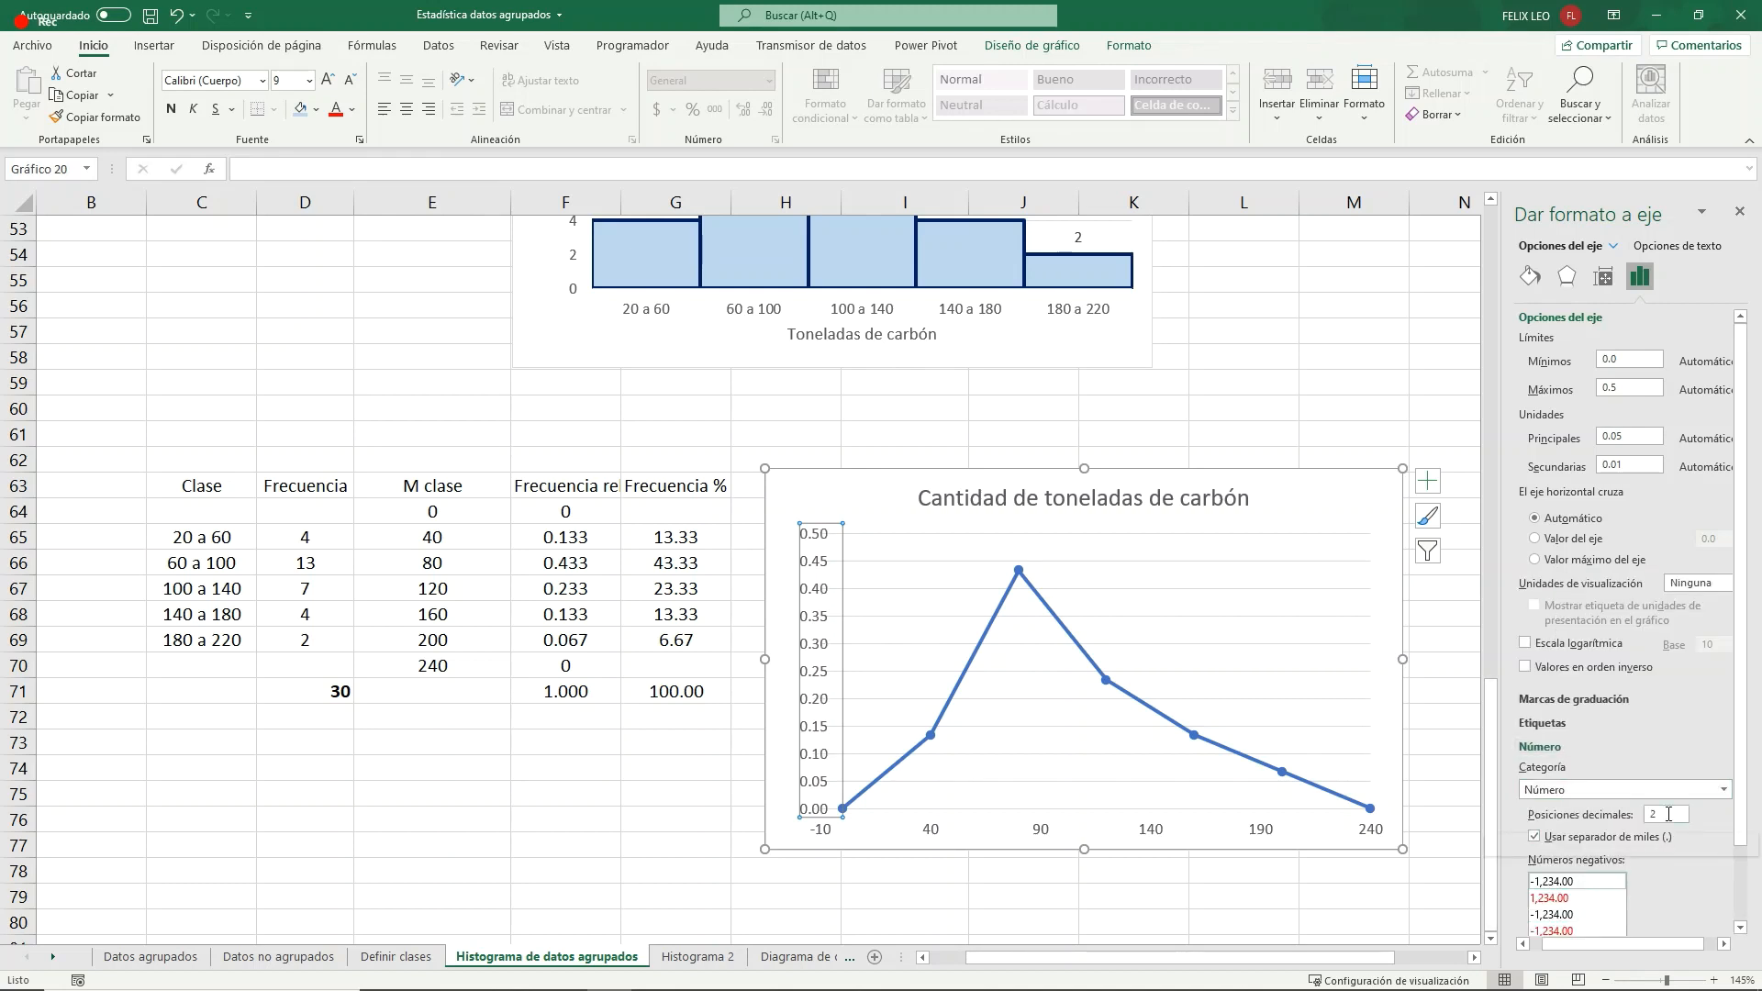
{"action": "scroll", "coordinate": [1668, 814], "scroll_direction": "down", "scroll_amount": 1}
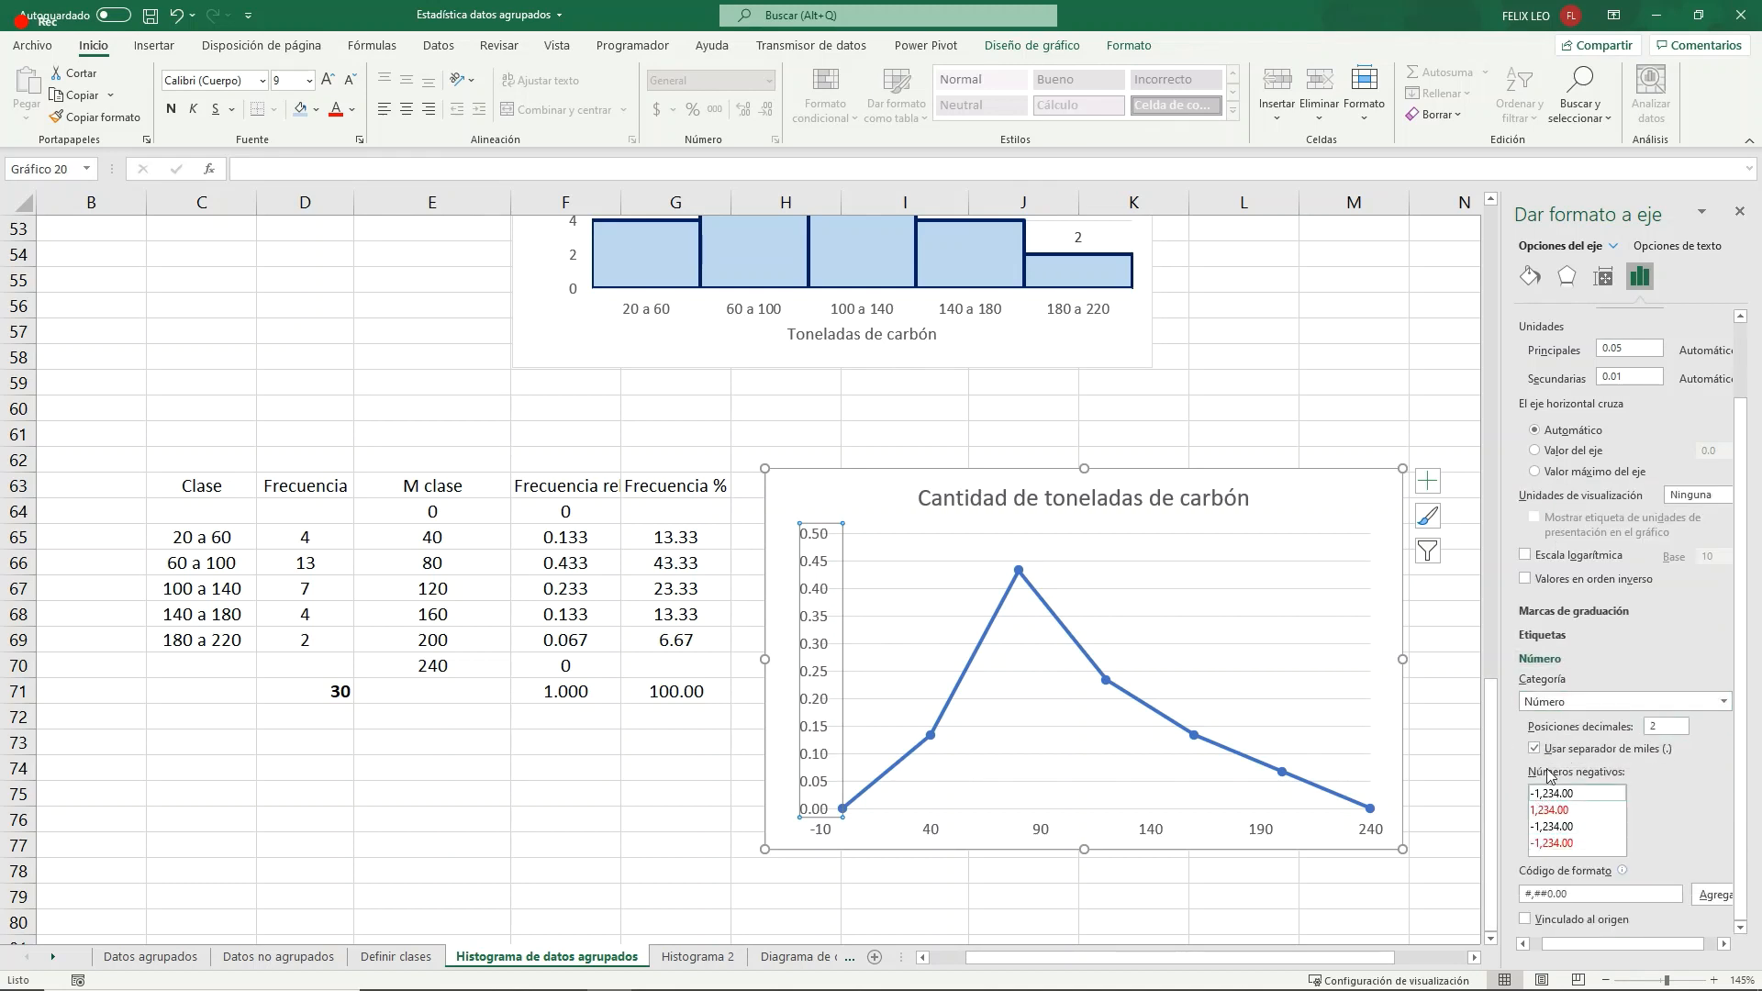
{"action": "left_click", "coordinate": [1203, 893]}
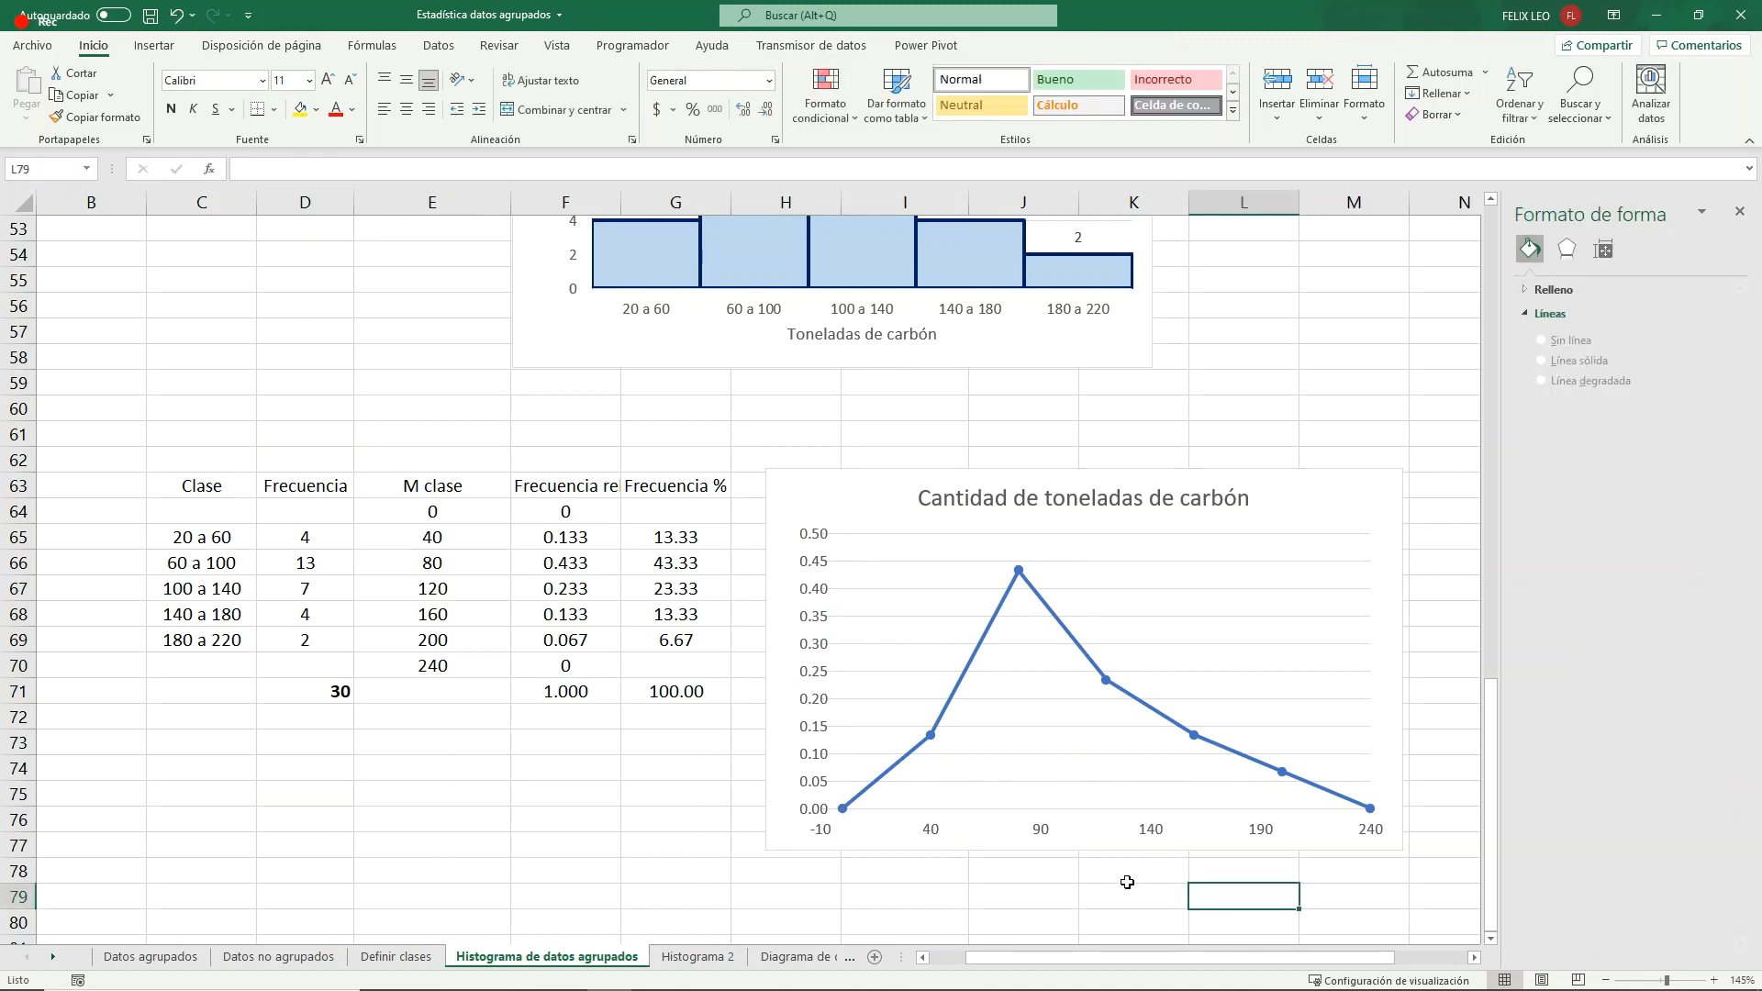
- Move the relative frequency chart up about three rows to free space beneath it
{"action": "left_click_drag", "start_coordinate": [844, 504], "coordinate": [853, 432]}
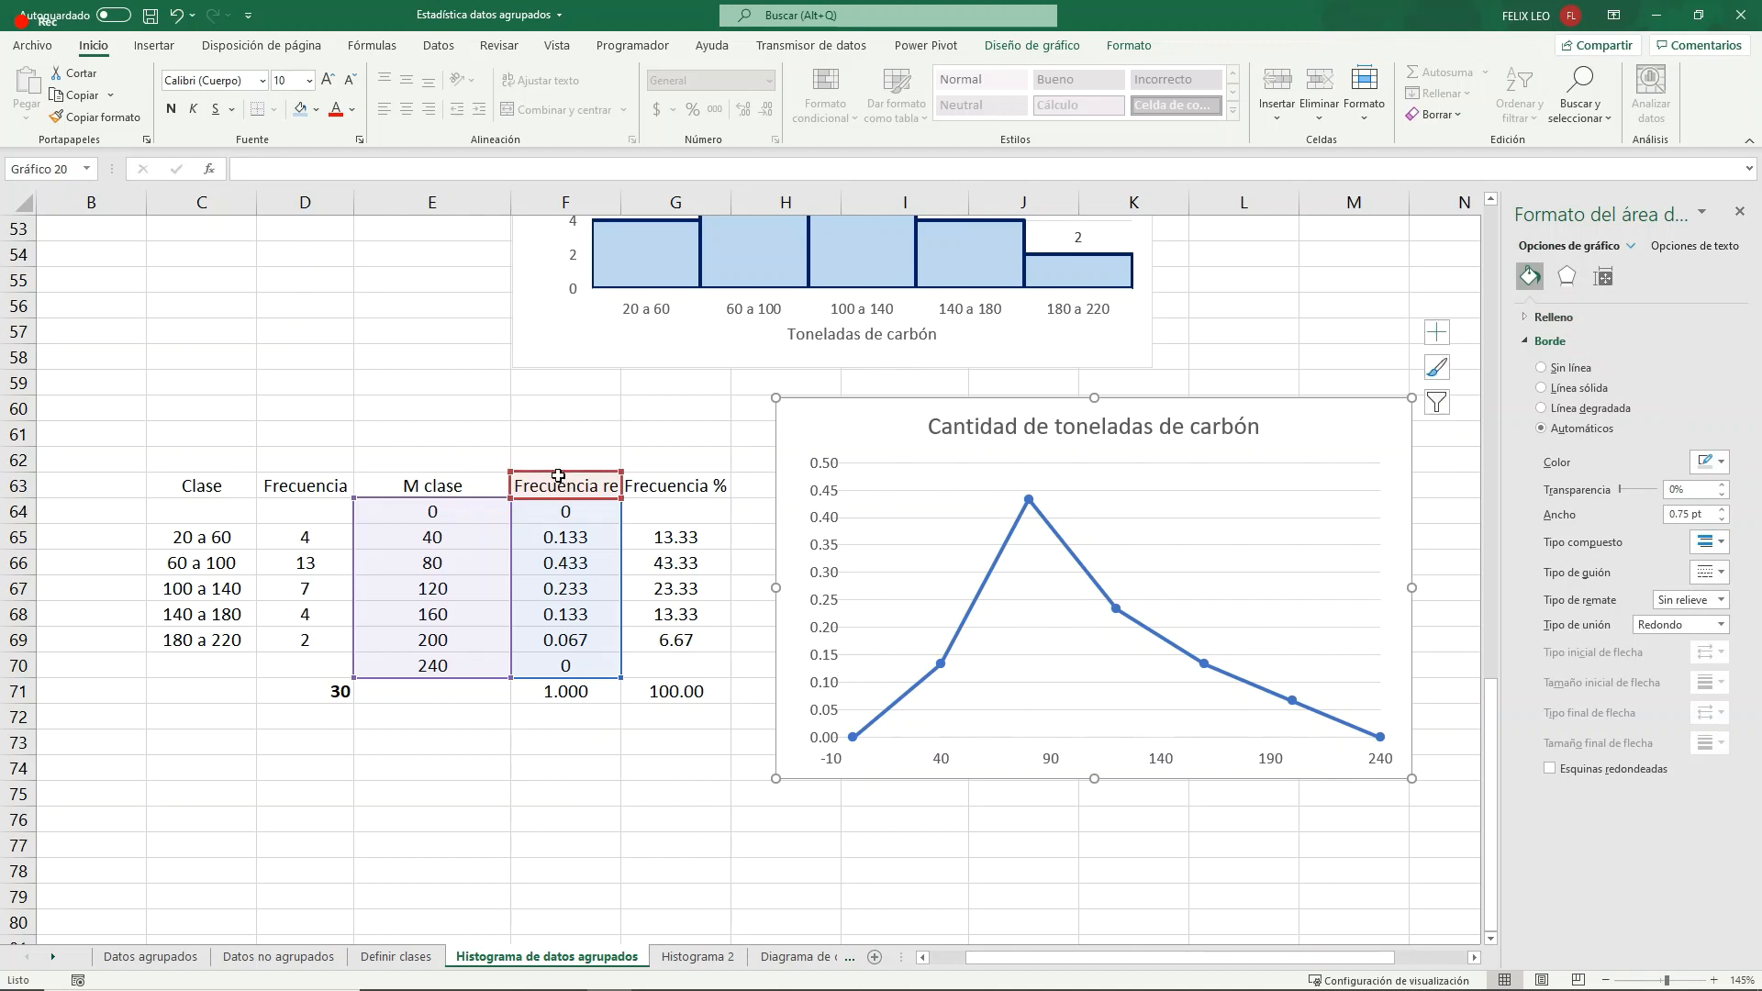
{"action": "scroll", "coordinate": [559, 477], "scroll_direction": "down", "scroll_amount": 2}
{"action": "left_click", "coordinate": [643, 635]}
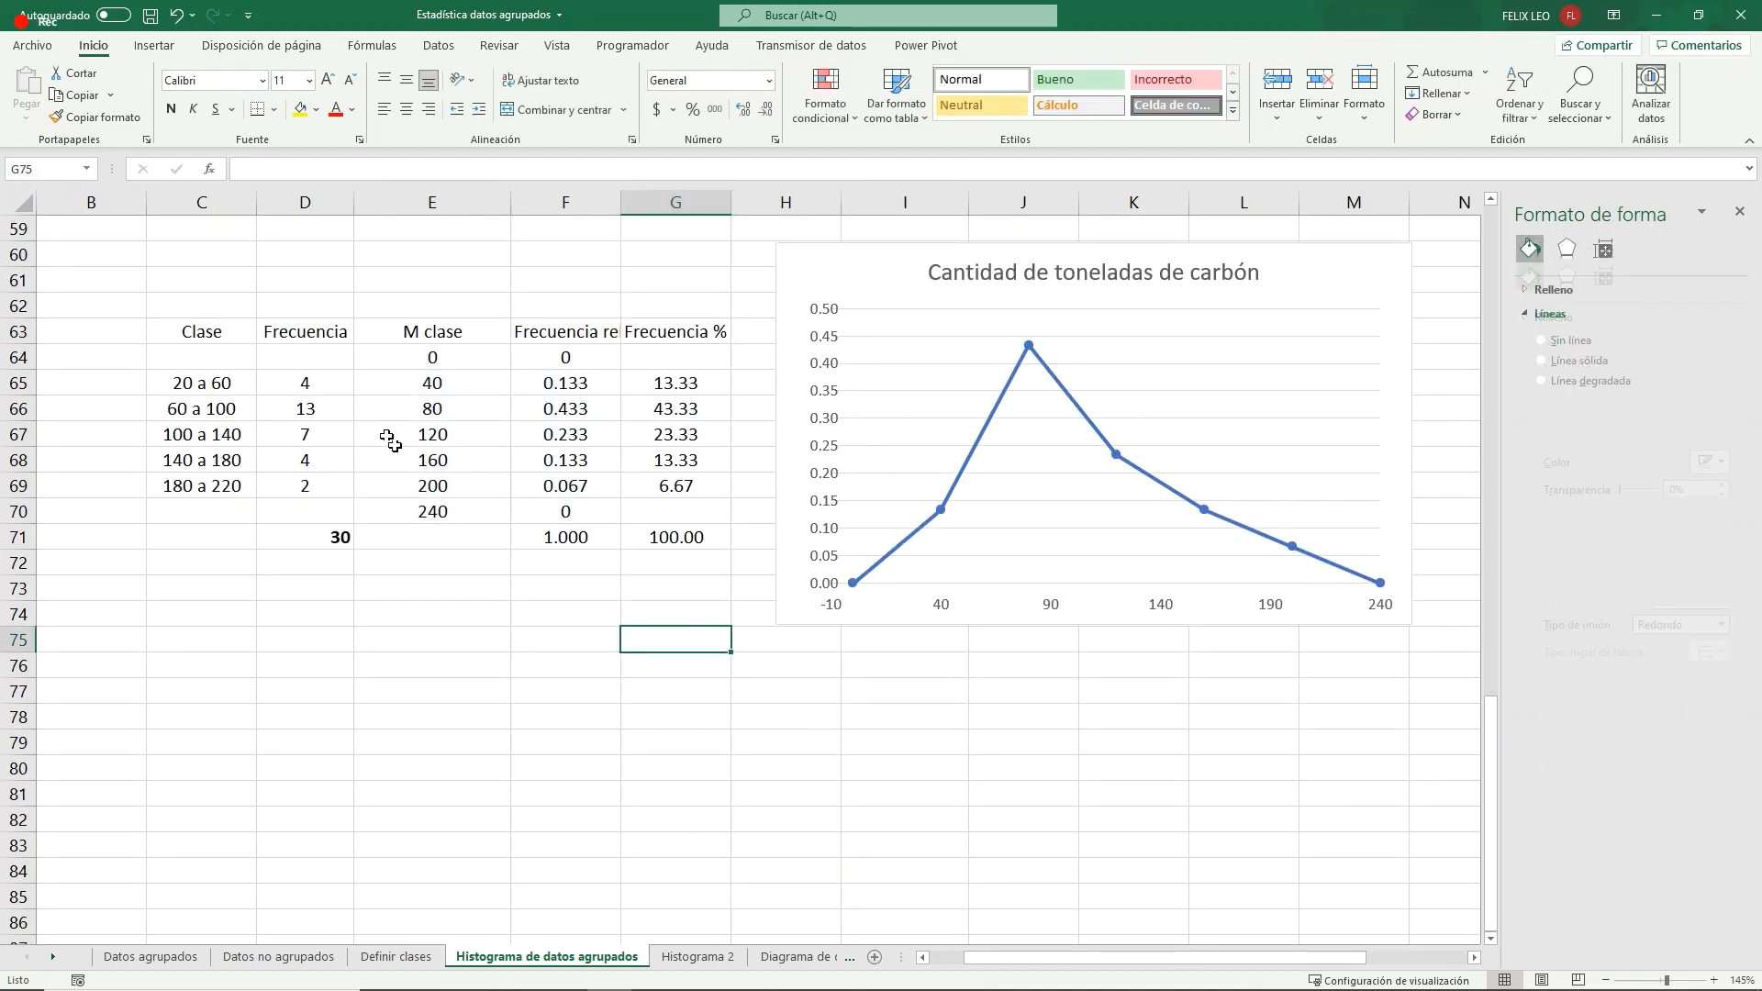
- Enter 0 as the frequency in cells D64 and D70, beside the added class marks 0 and 240
{"action": "left_click", "coordinate": [332, 411]}
{"action": "left_click", "coordinate": [274, 357]}
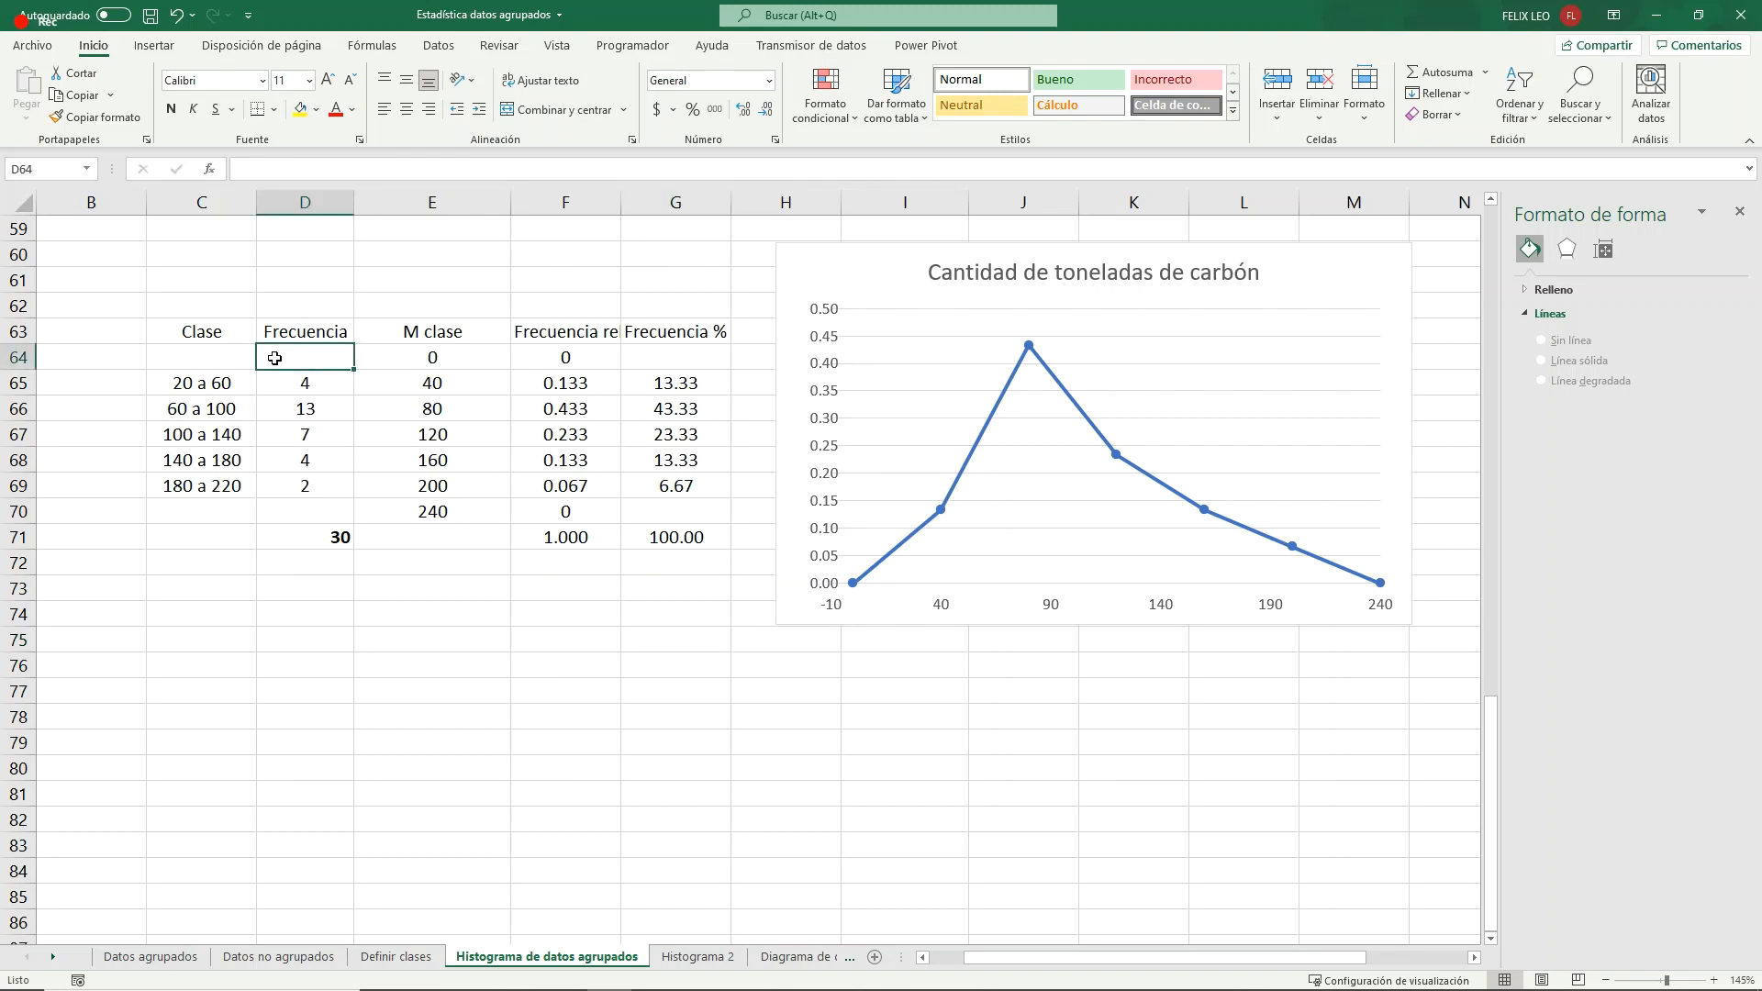
{"action": "type", "text": "0"}
{"action": "left_click", "coordinate": [301, 511]}
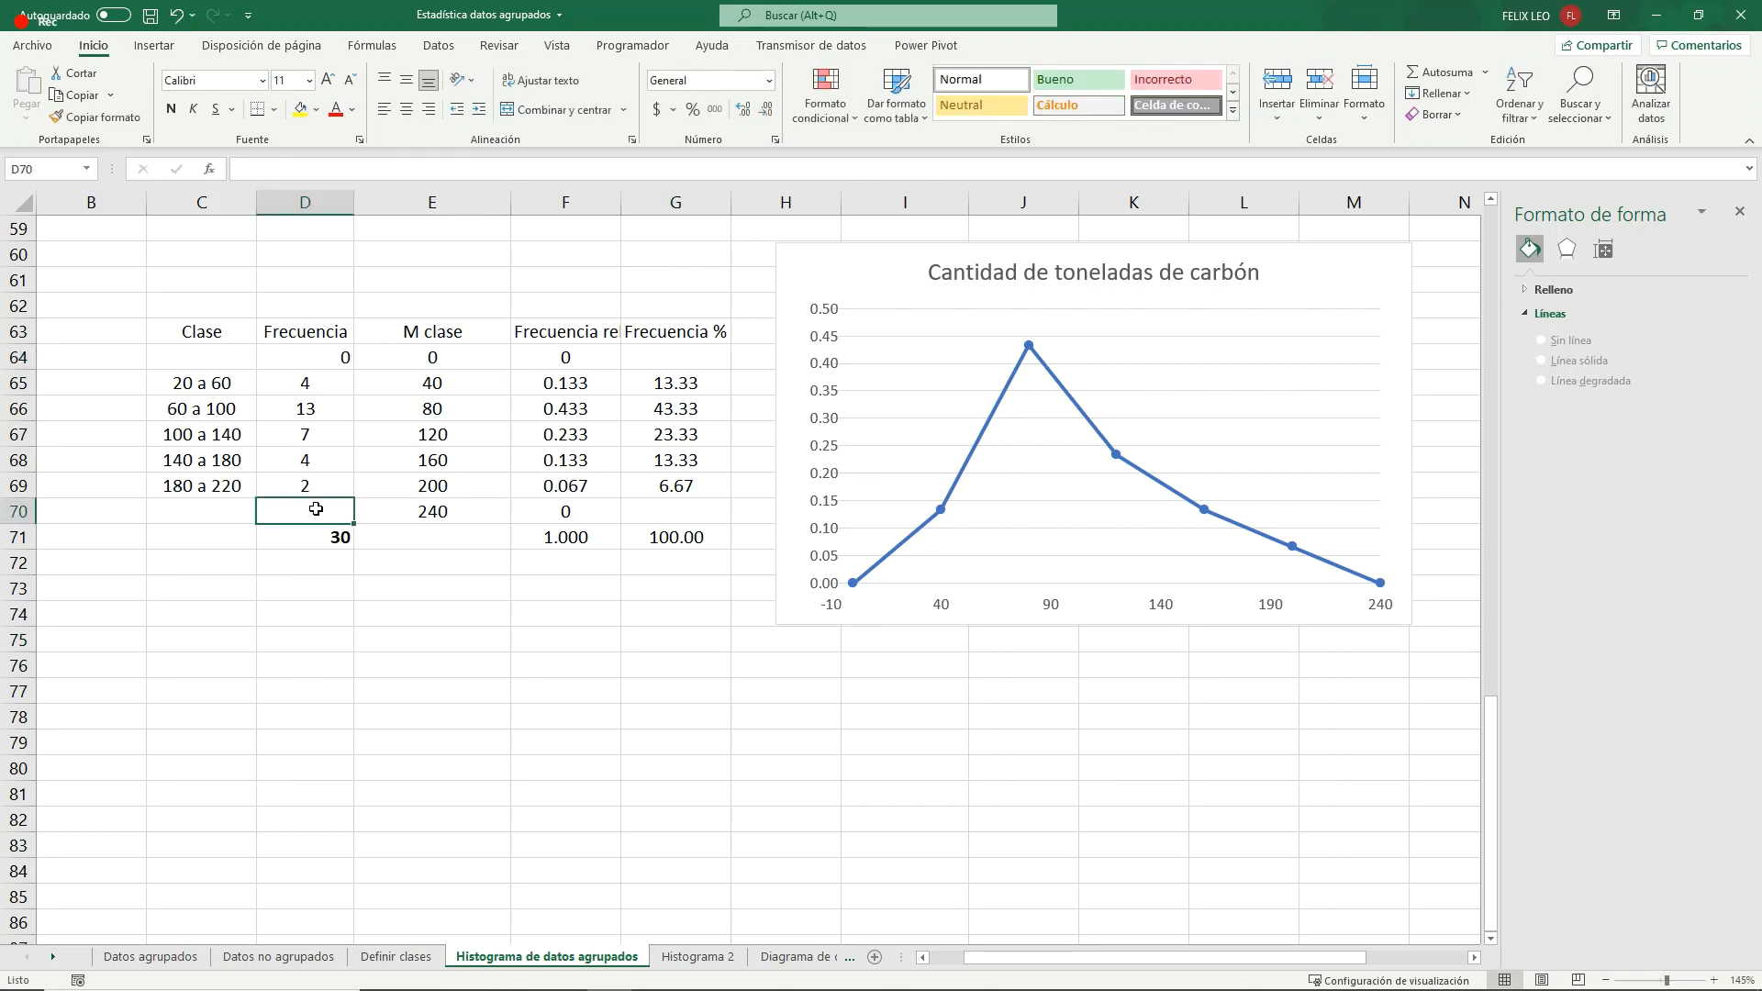
{"action": "type", "text": "0"}
{"action": "left_click_drag", "start_coordinate": [449, 588], "coordinate": [449, 575]}
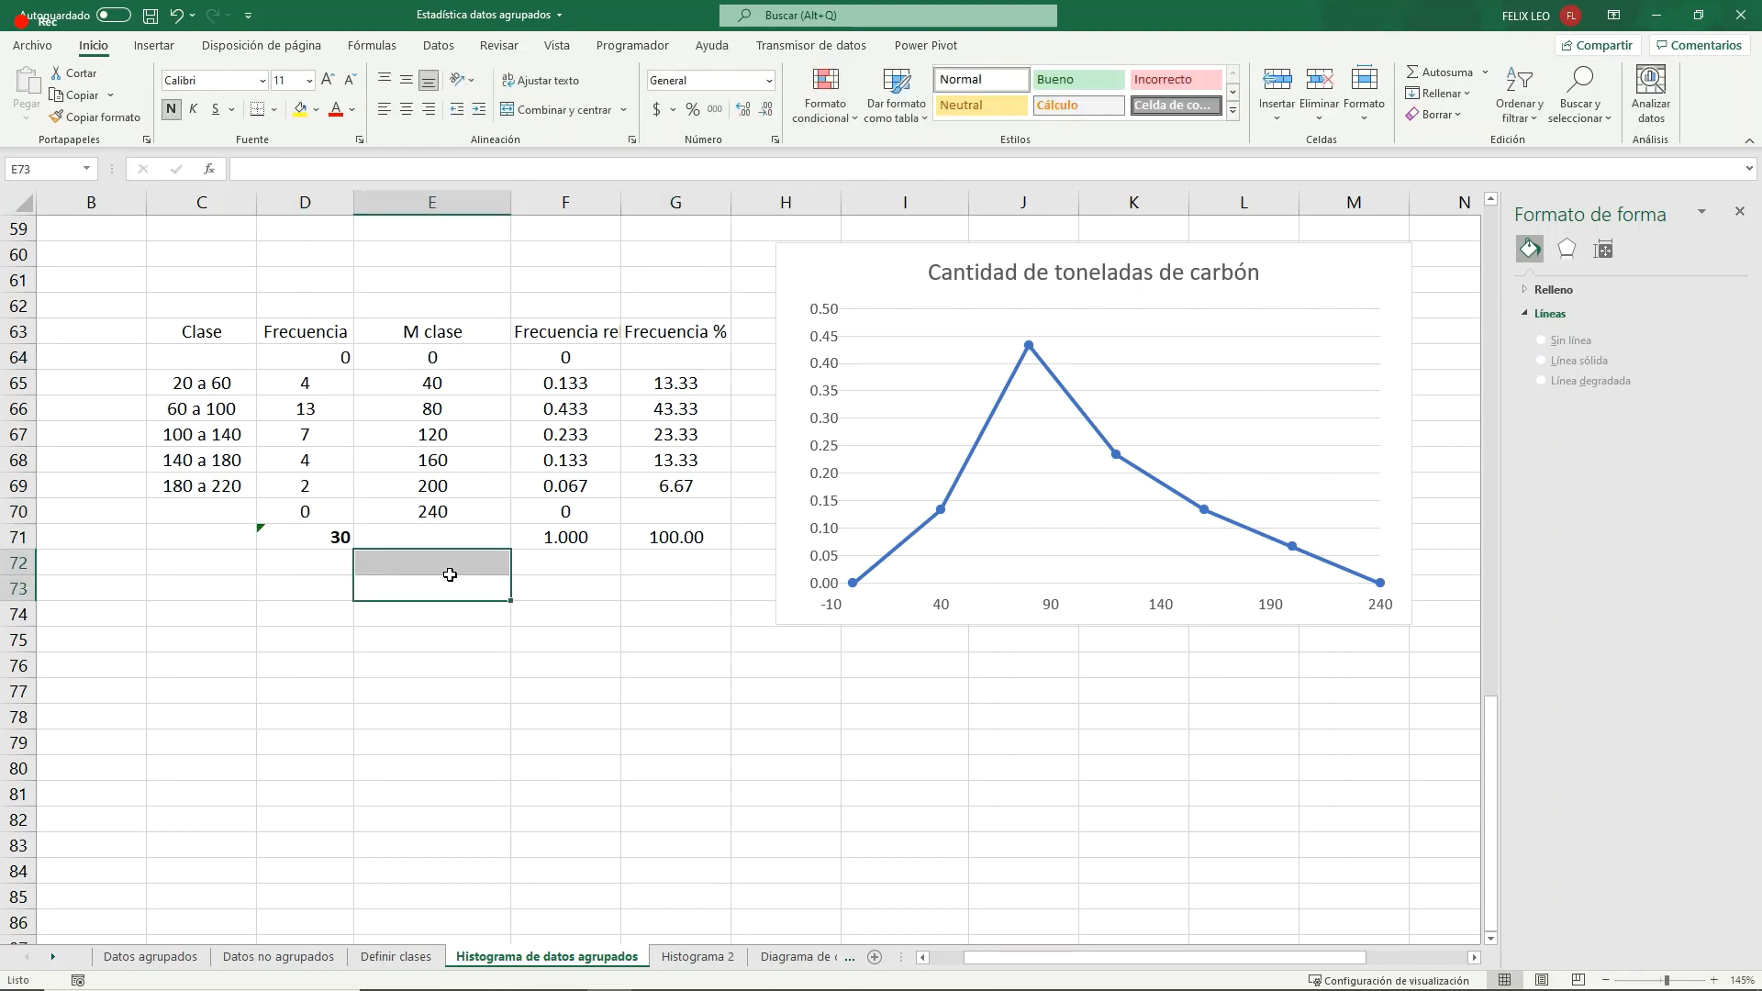
- Insert an empty scatter chart with straight lines and markers, and place it below the relative frequency chart
{"action": "left_click", "coordinate": [154, 44]}
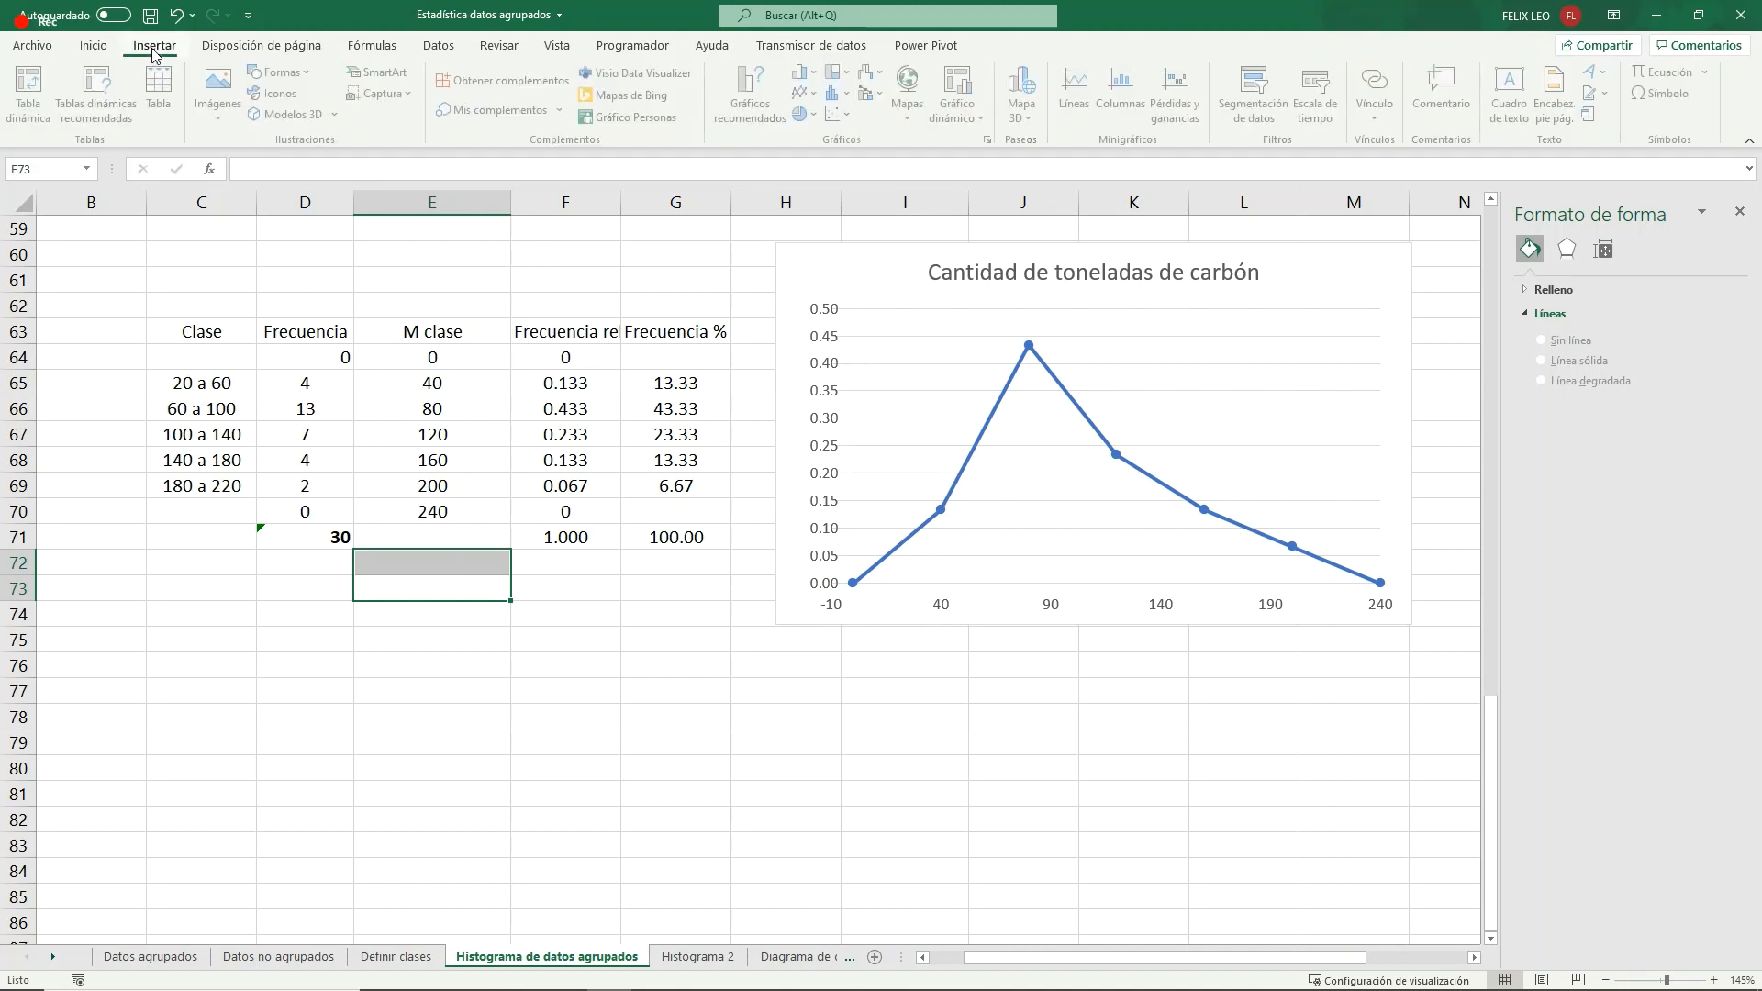
{"action": "left_click", "coordinate": [837, 114]}
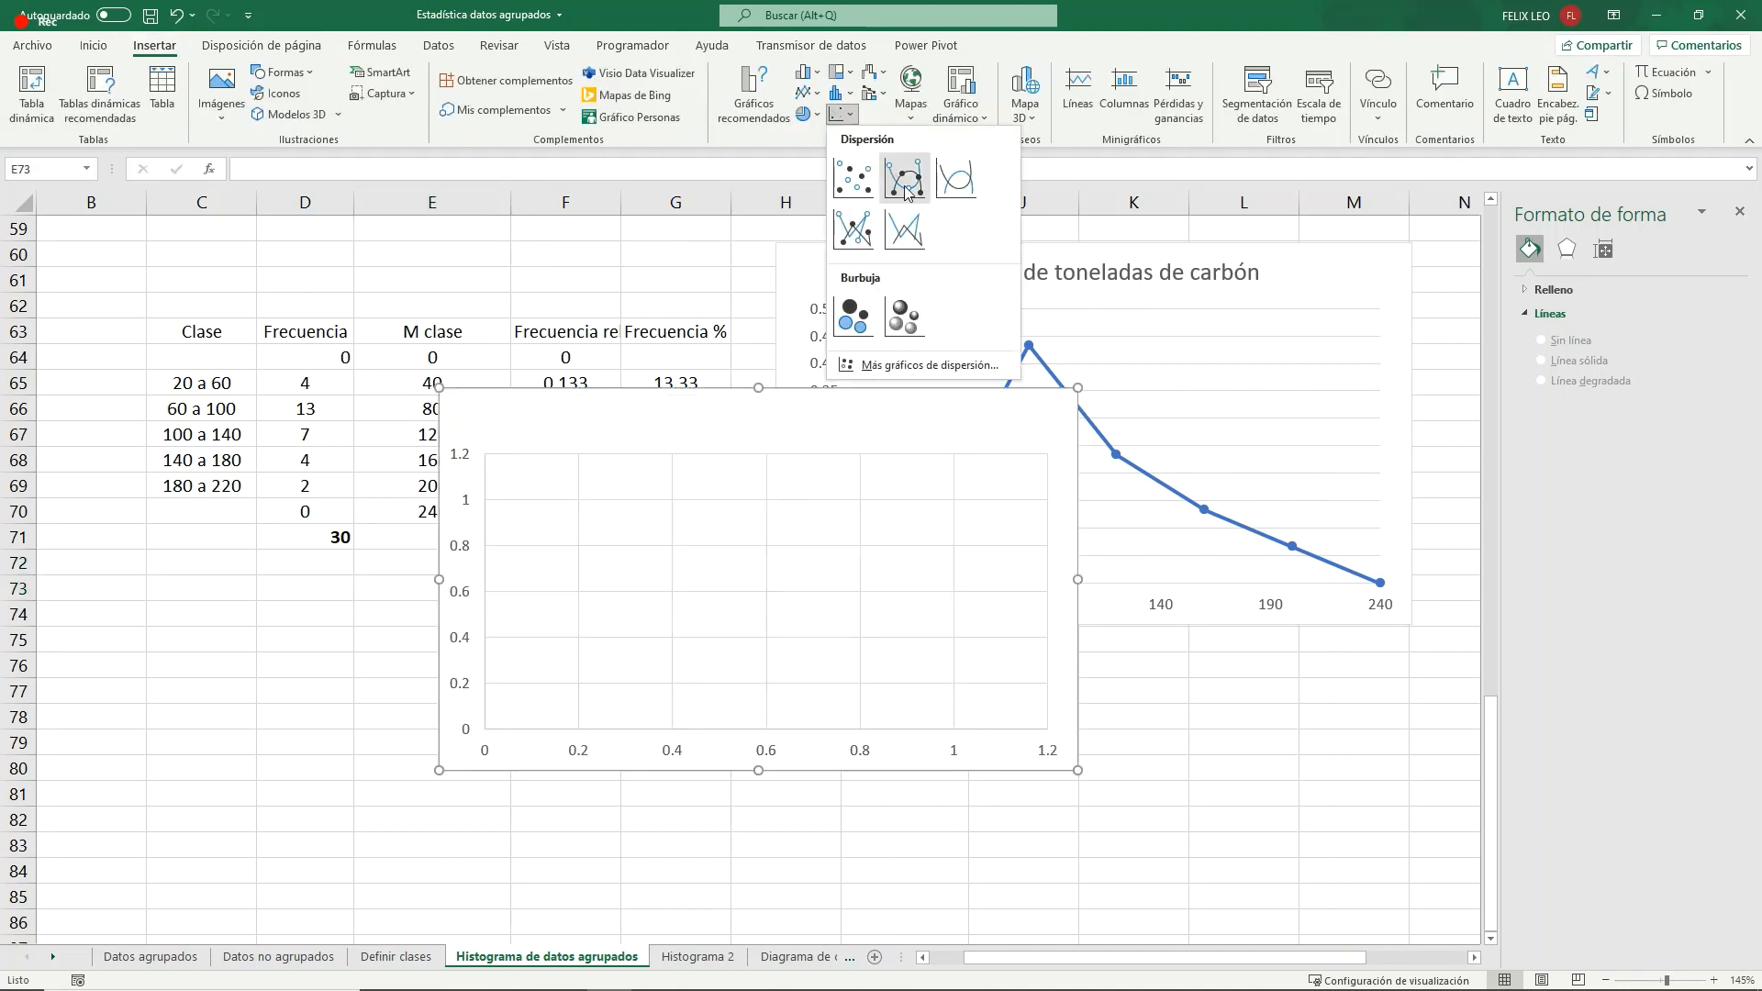
{"action": "left_click", "coordinate": [852, 236]}
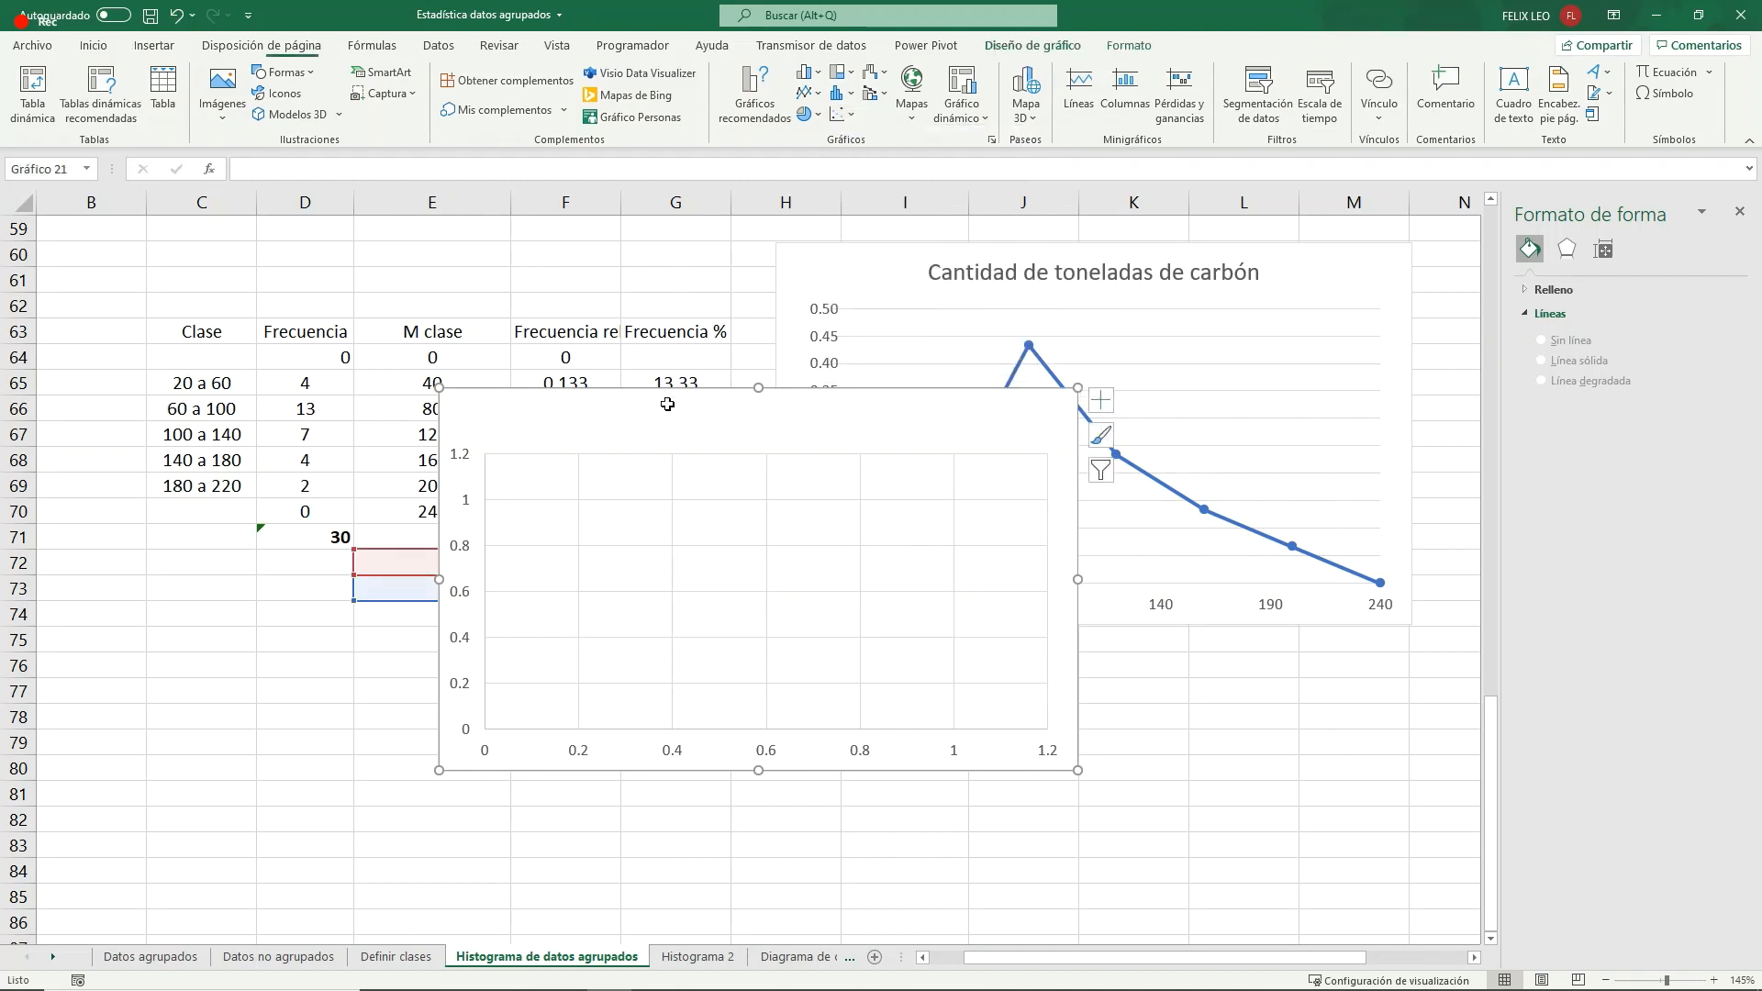
{"action": "left_click_drag", "start_coordinate": [680, 404], "coordinate": [1011, 658]}
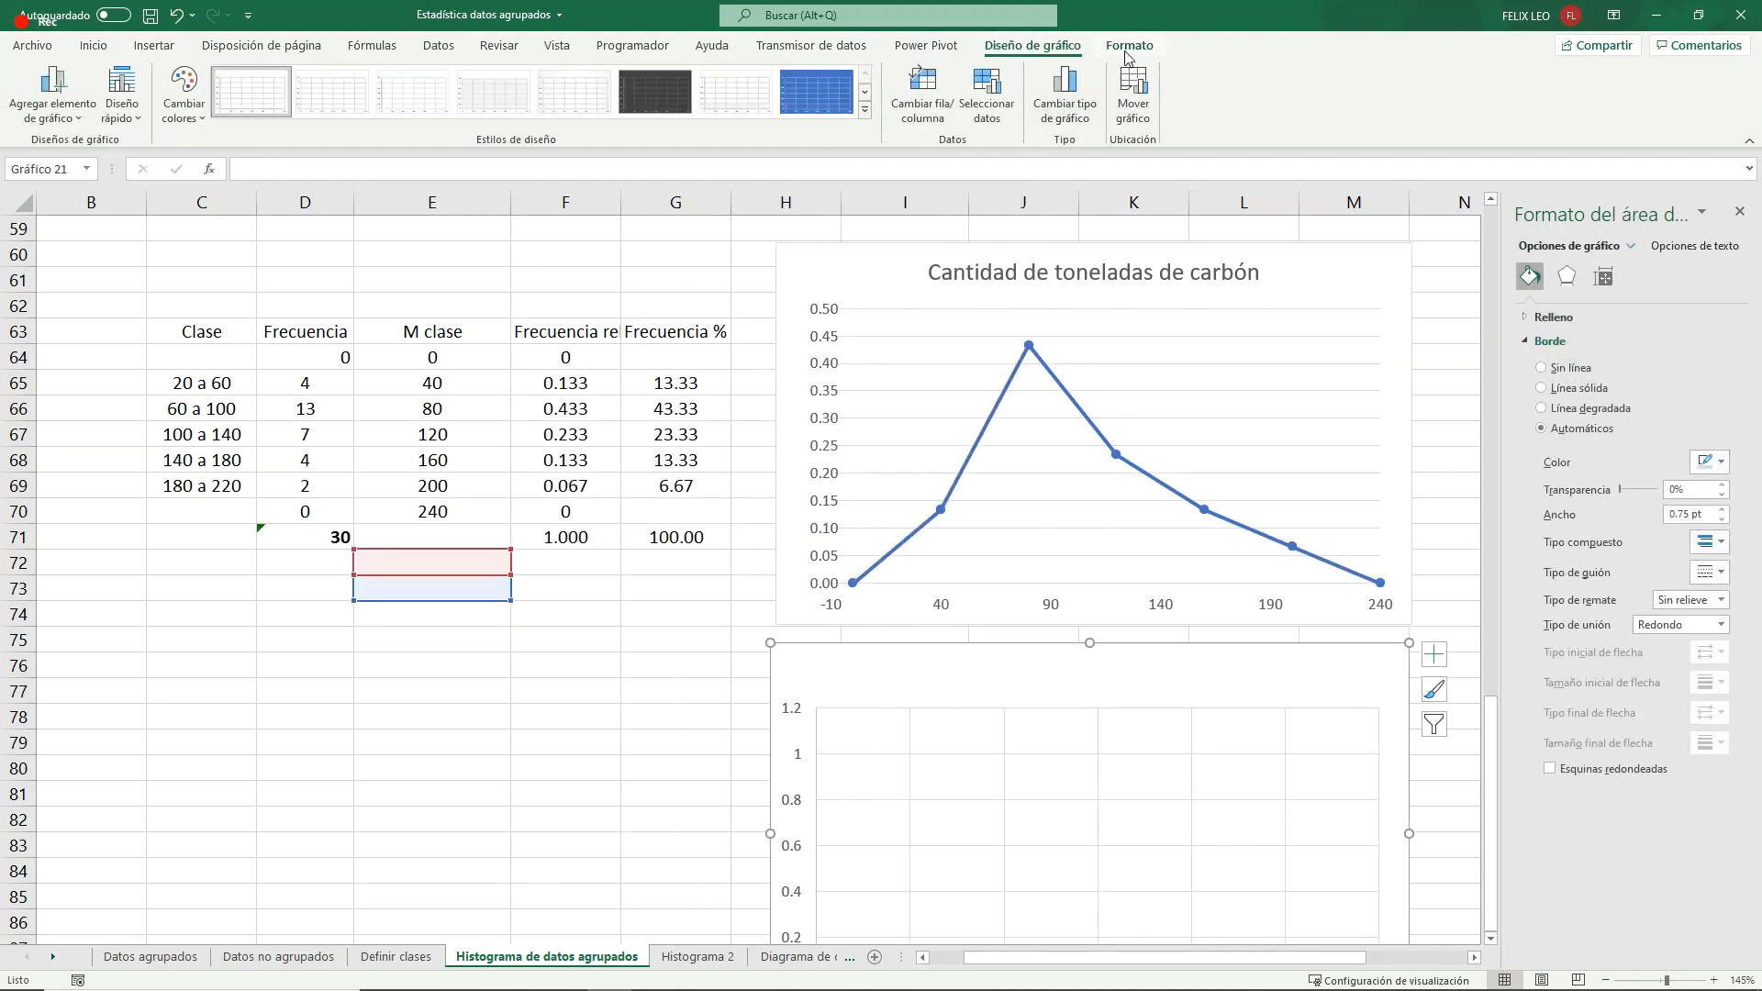
- Add a series to the new chart, named from the Frecuencia header in D63, with class marks E64:E70 as X values
{"action": "left_click", "coordinate": [986, 92]}
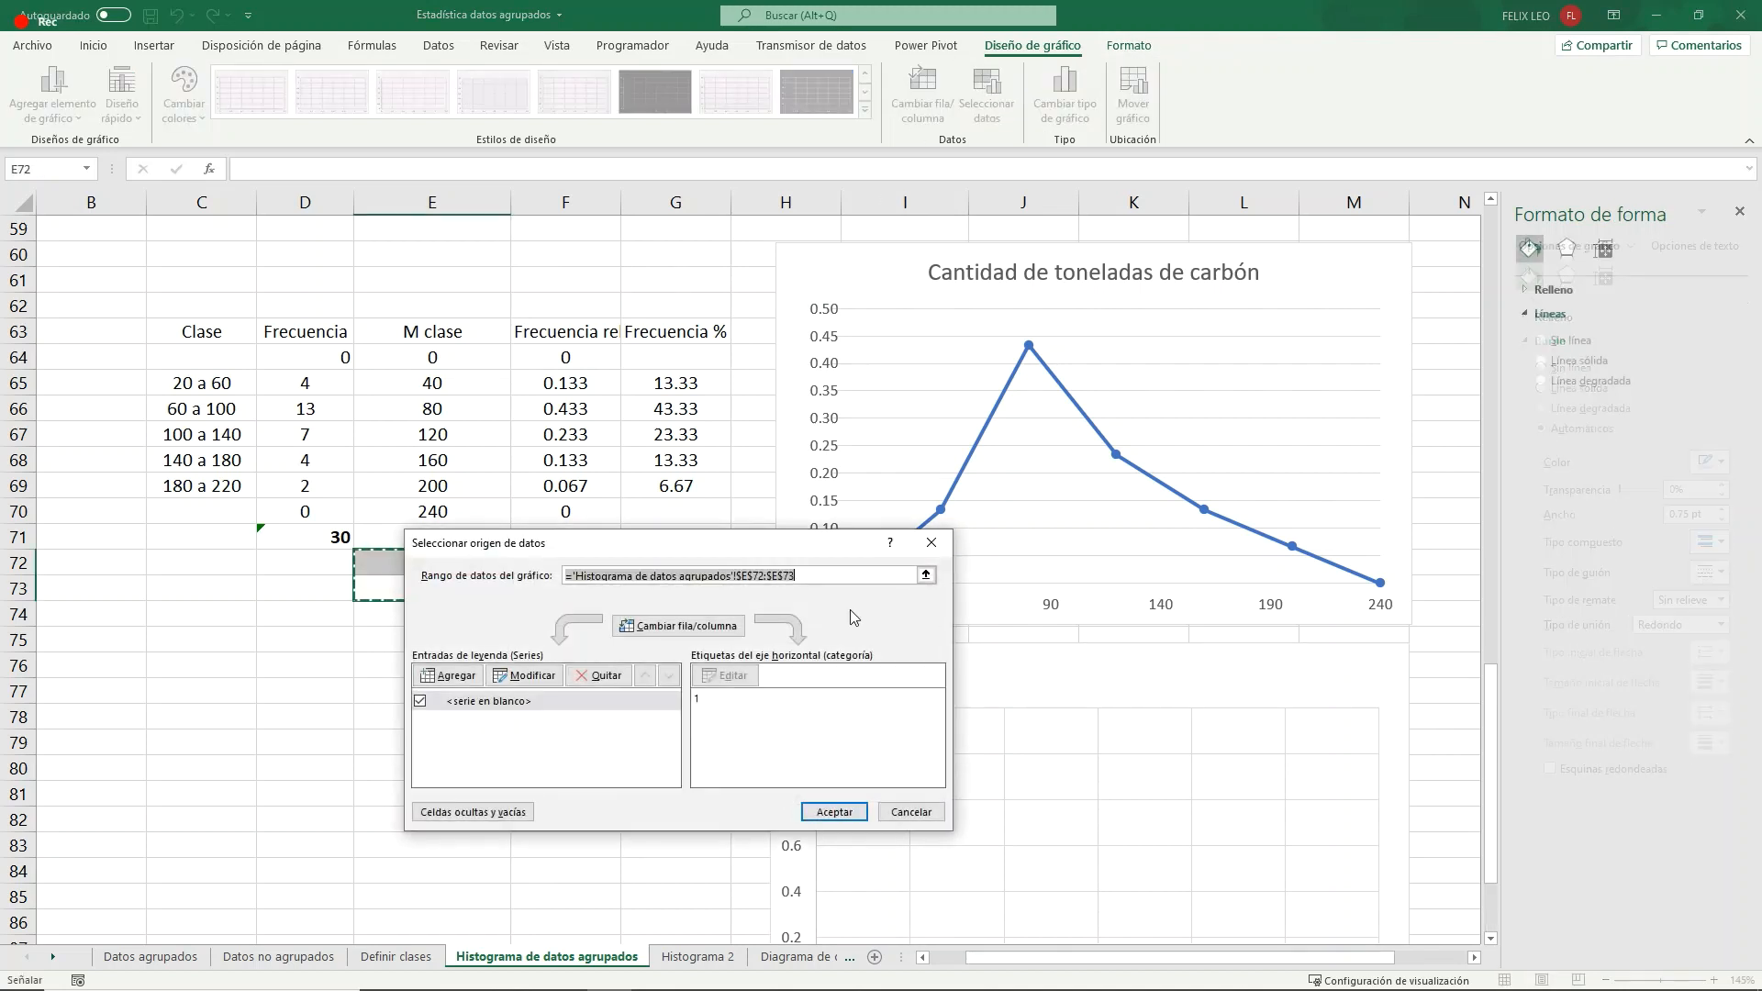
{"action": "left_click", "coordinate": [465, 680]}
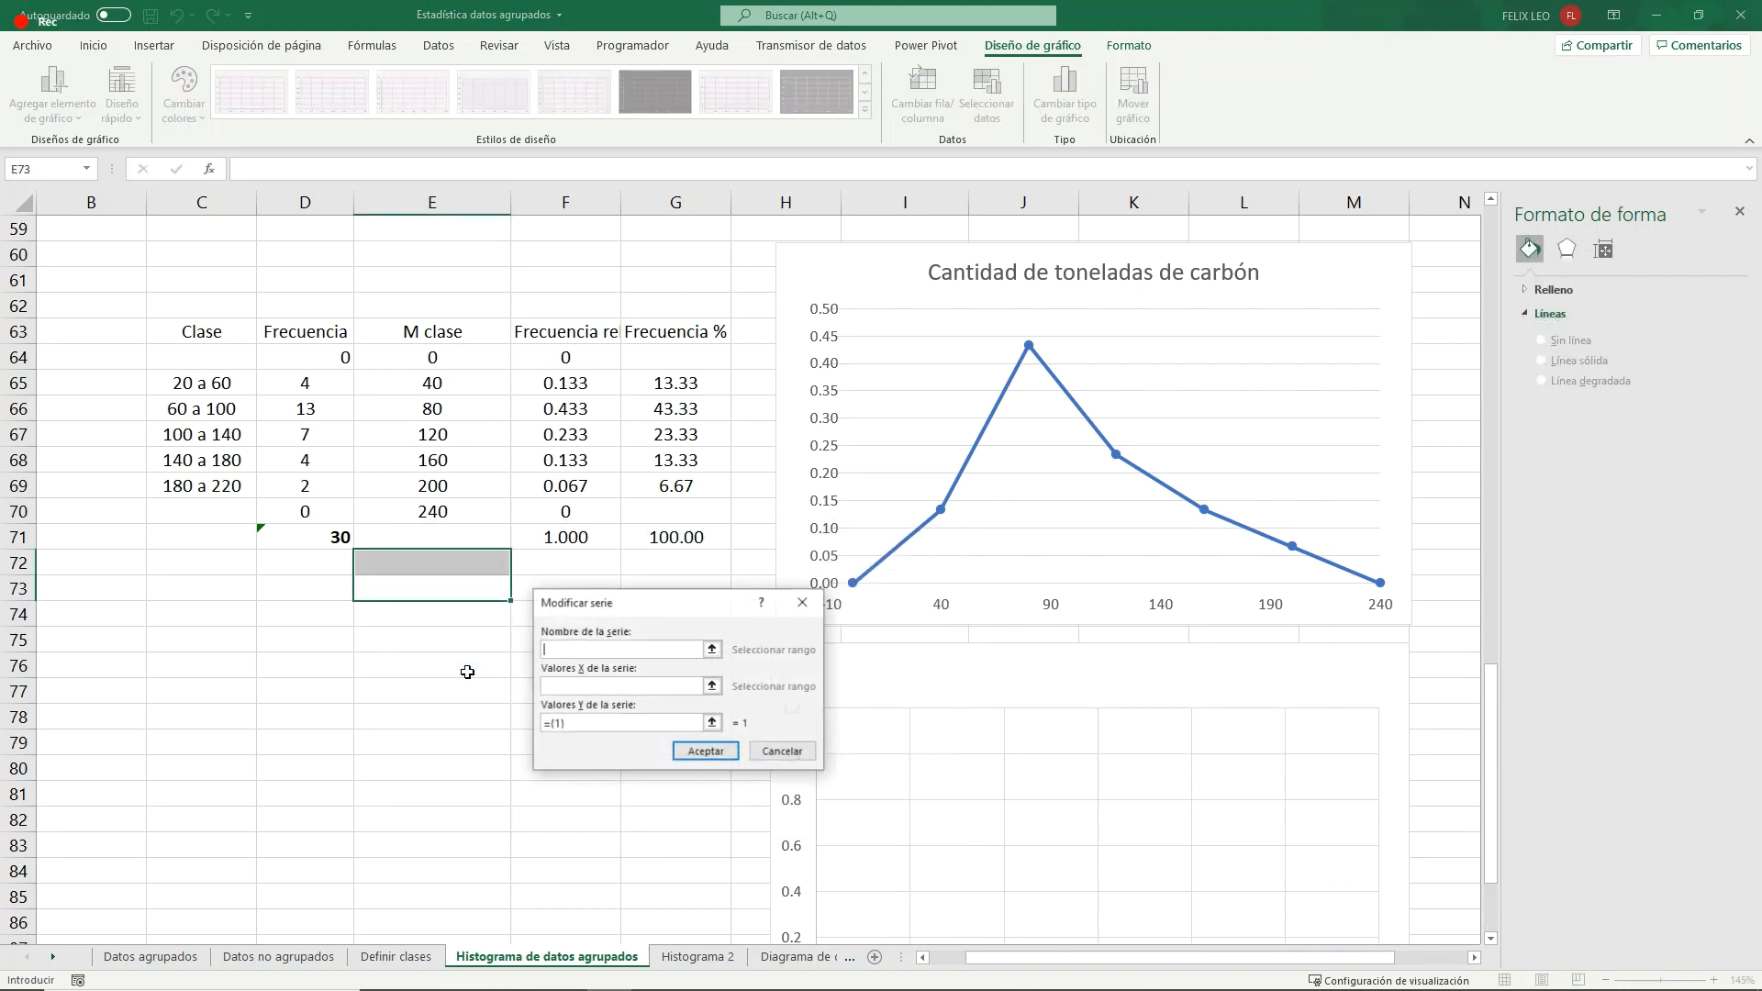
{"action": "left_click", "coordinate": [332, 336]}
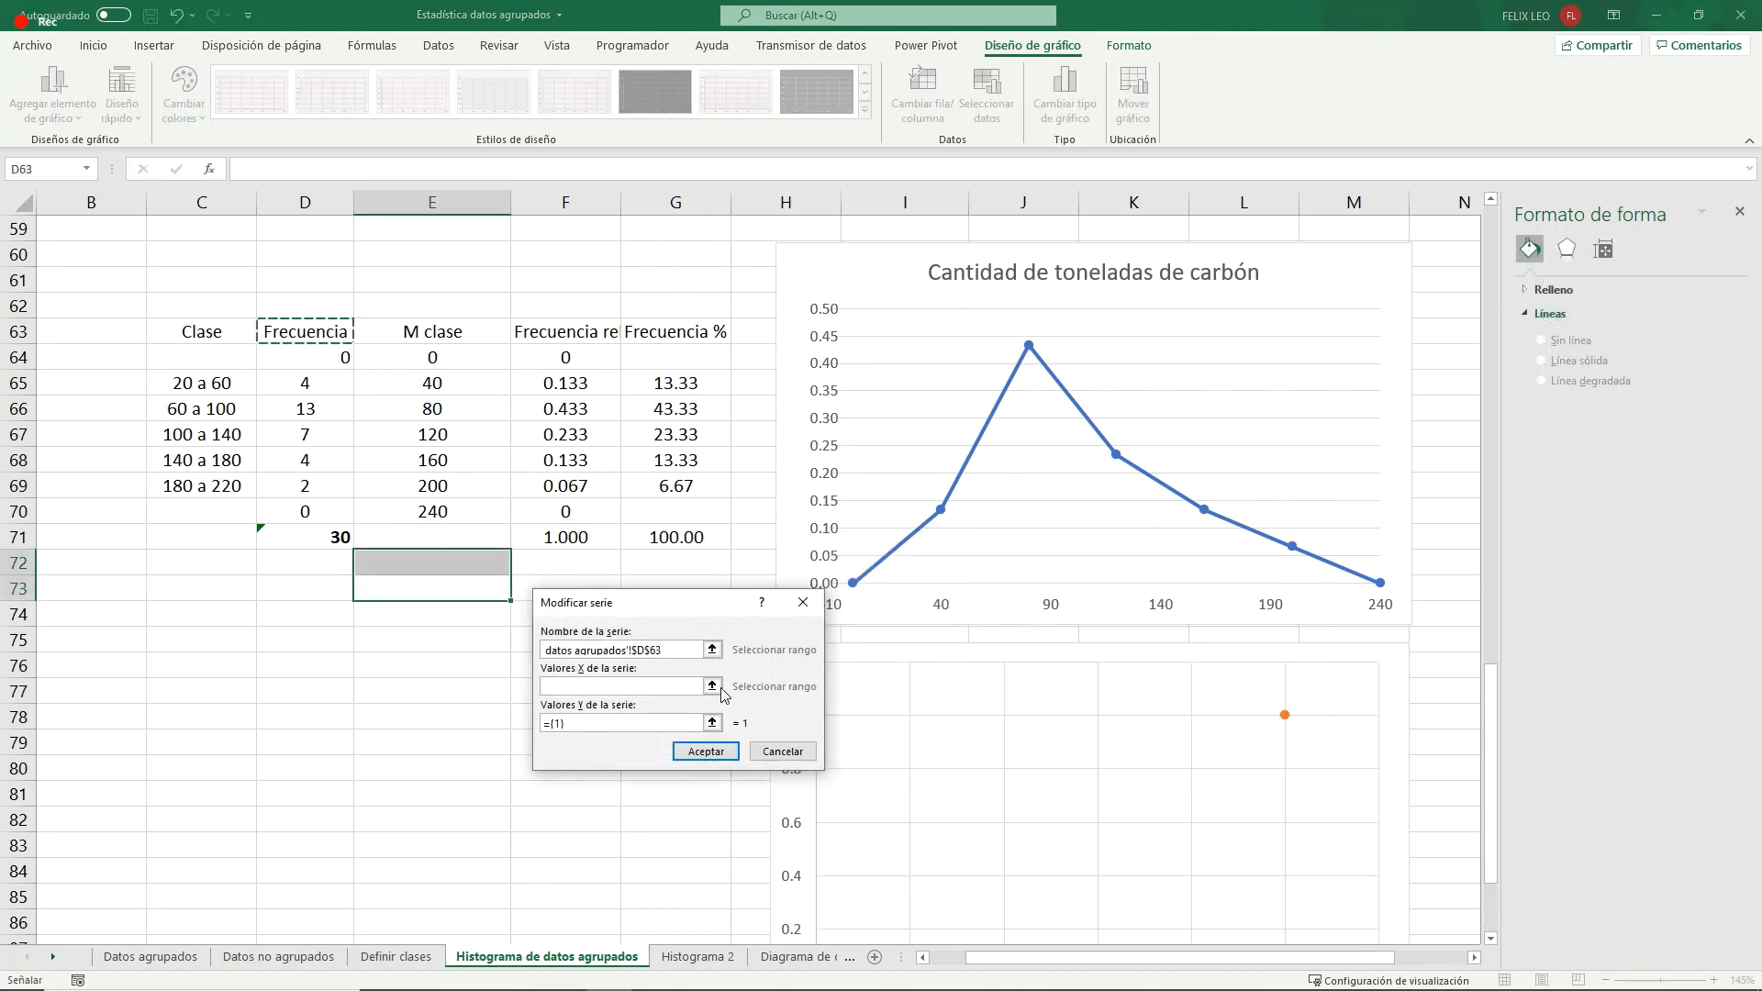
{"action": "left_click", "coordinate": [718, 687]}
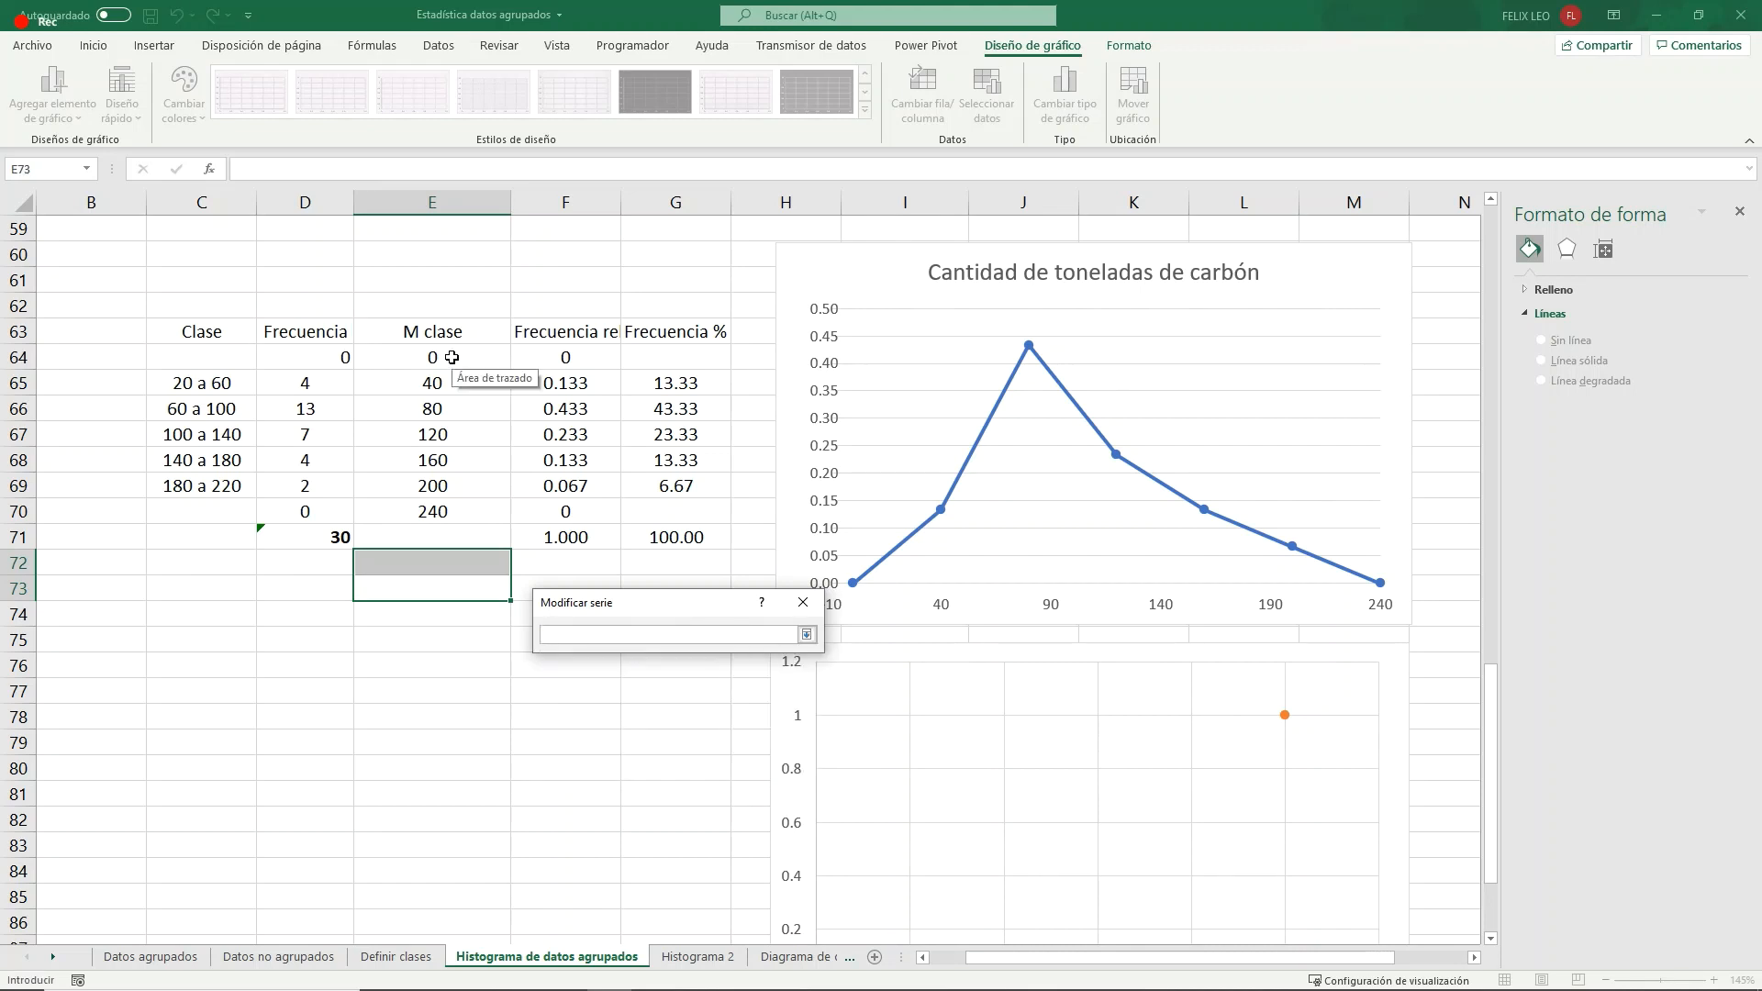
{"action": "left_click_drag", "start_coordinate": [440, 355], "coordinate": [448, 511]}
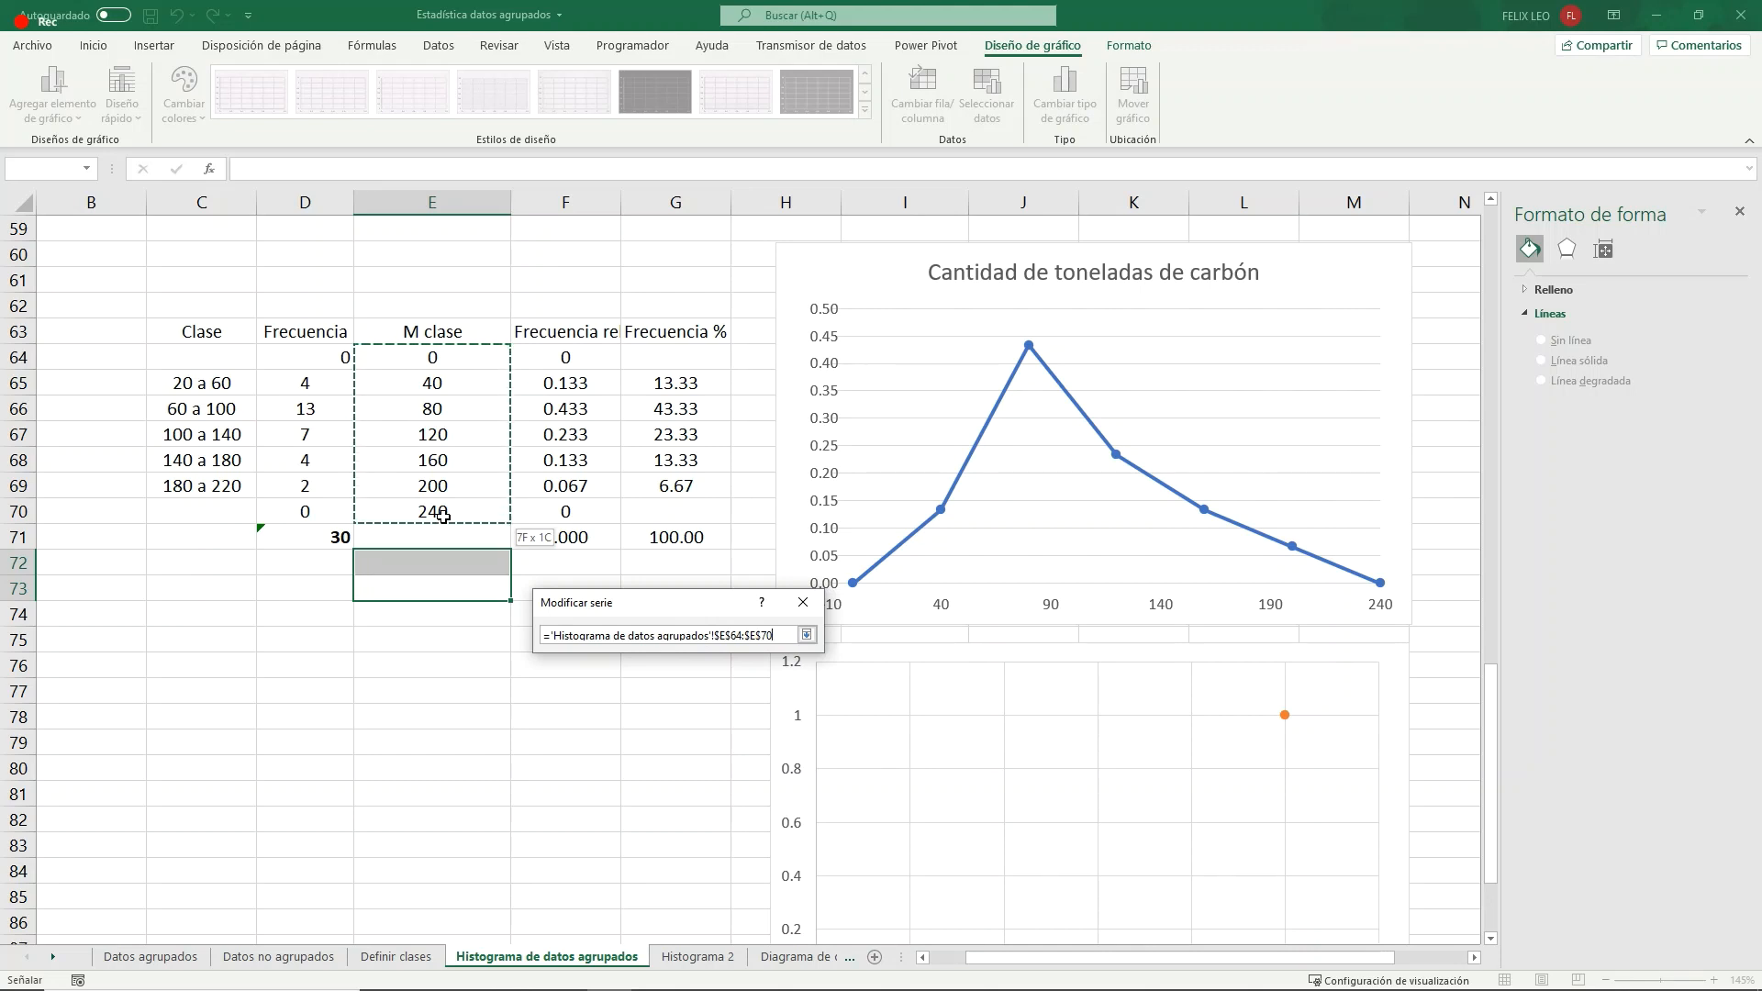
{"action": "left_click", "coordinate": [805, 634]}
- Set the new series' Y values to the frequencies in D64:D70 and accept the chart's data source
{"action": "left_click", "coordinate": [715, 723]}
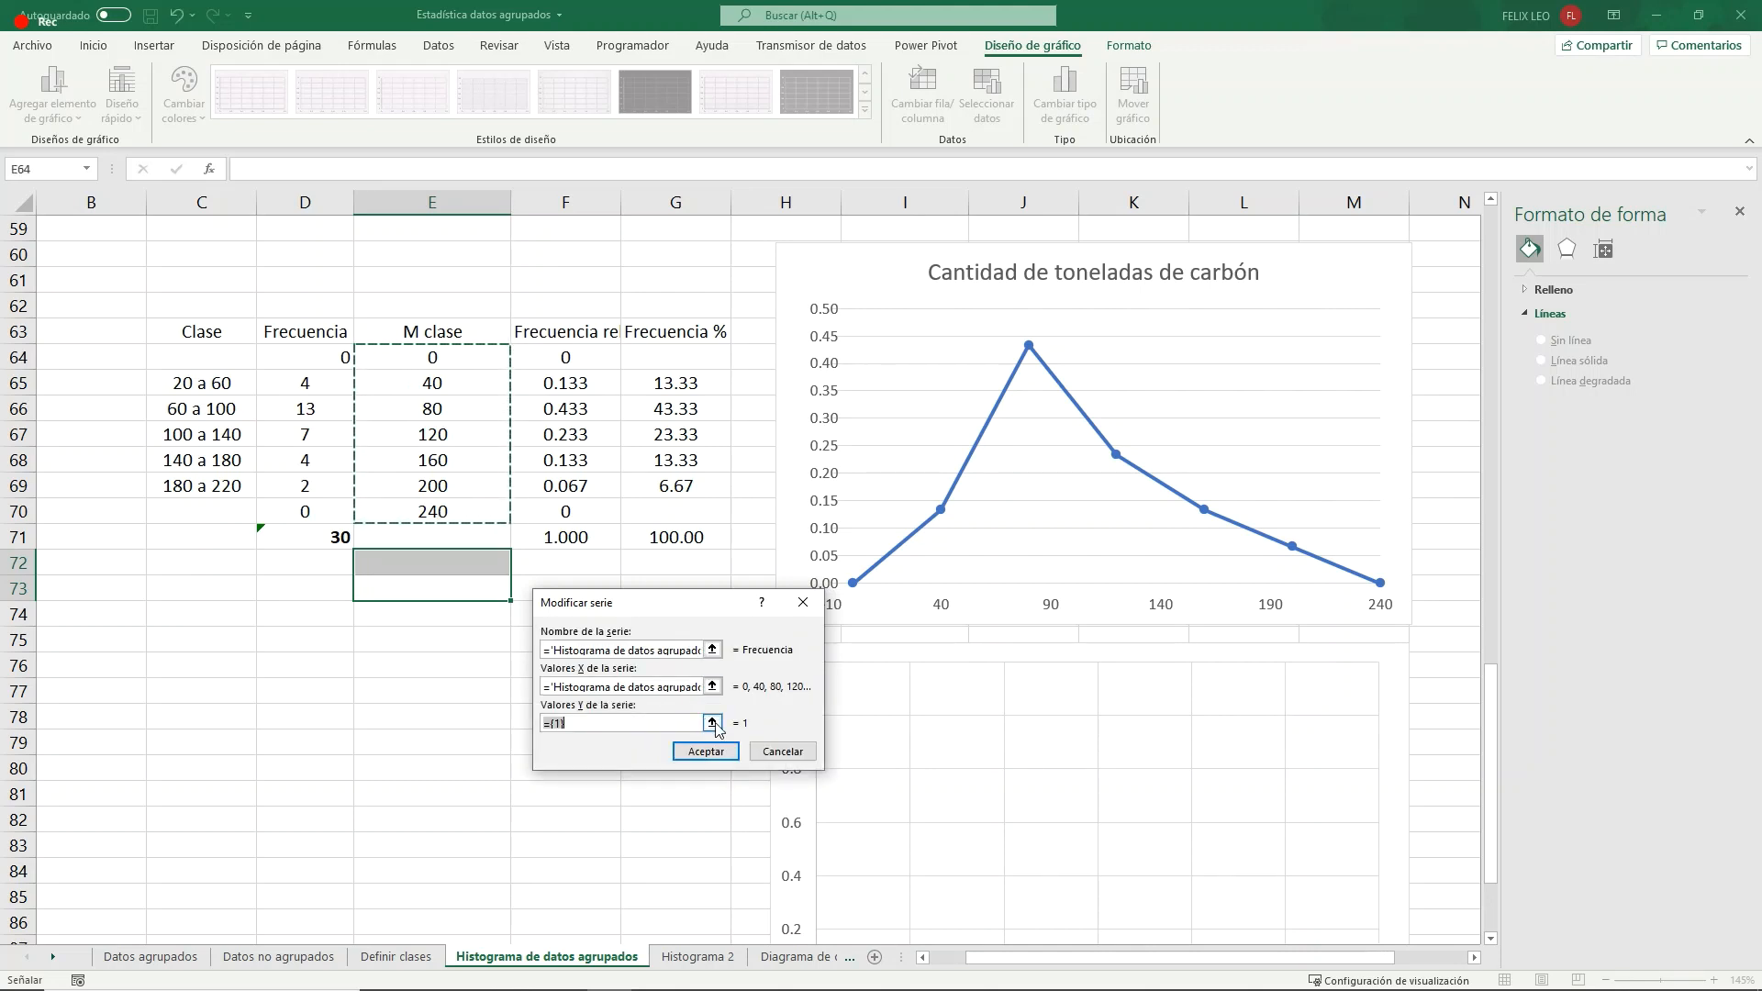
{"action": "left_click_drag", "start_coordinate": [338, 365], "coordinate": [360, 516]}
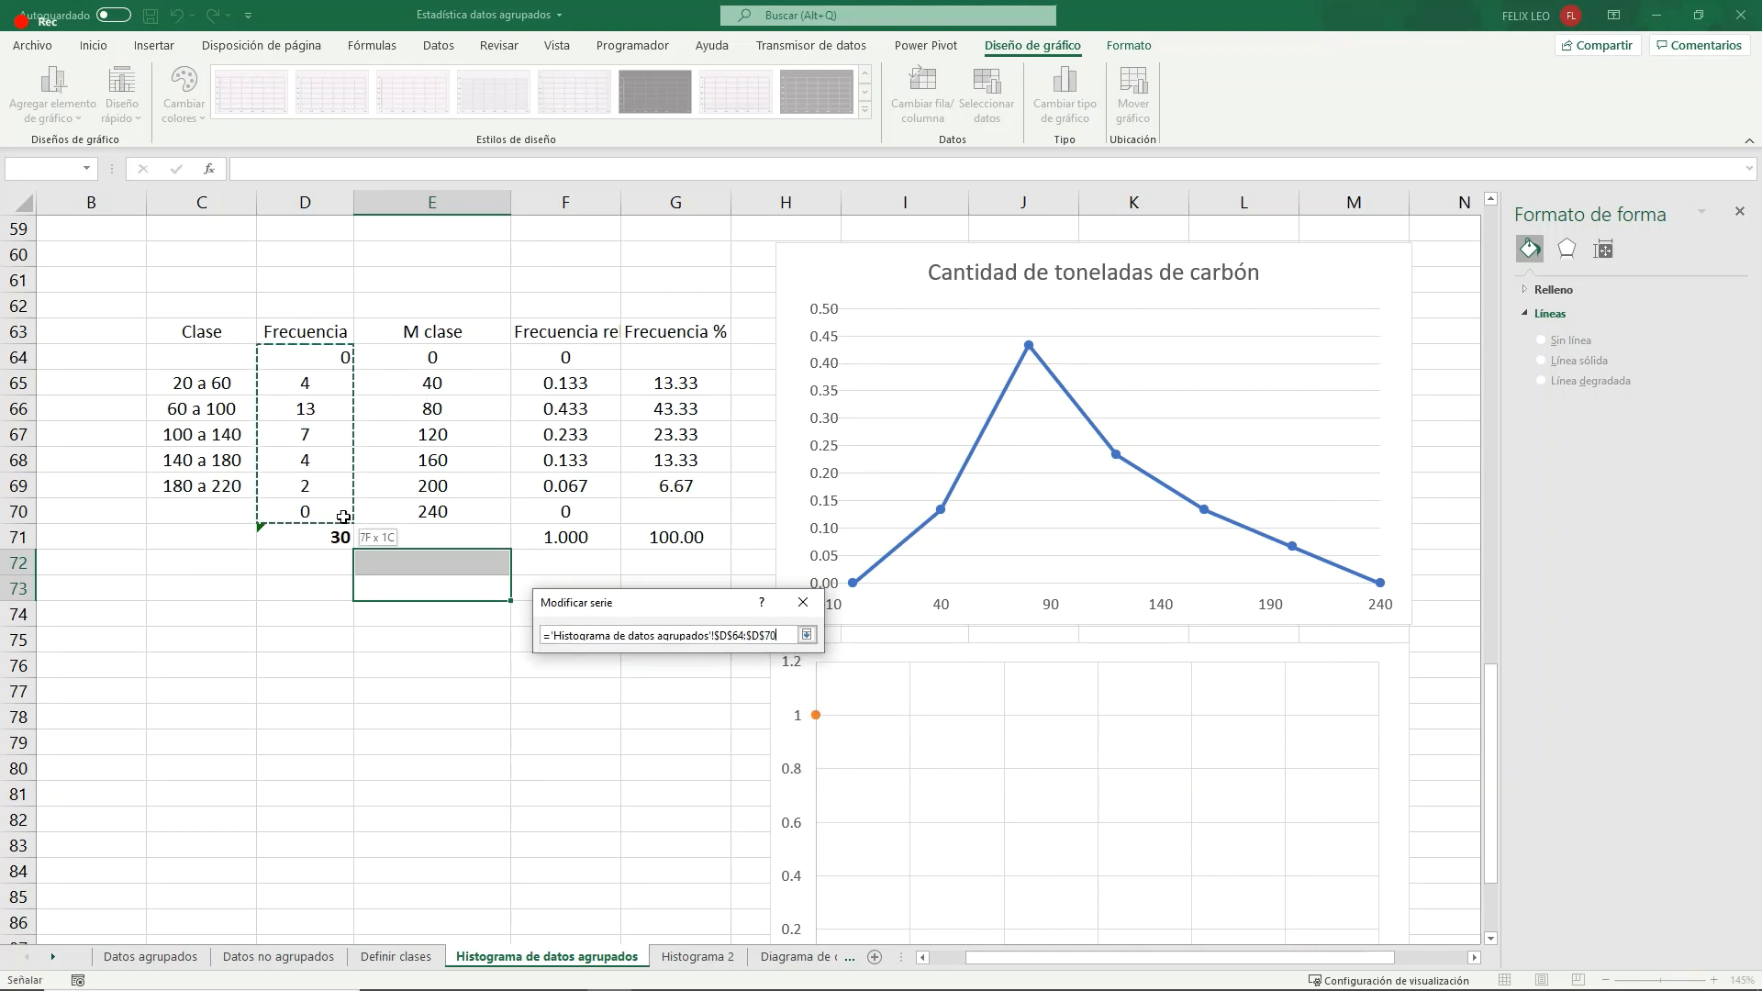
{"action": "left_click", "coordinate": [805, 634]}
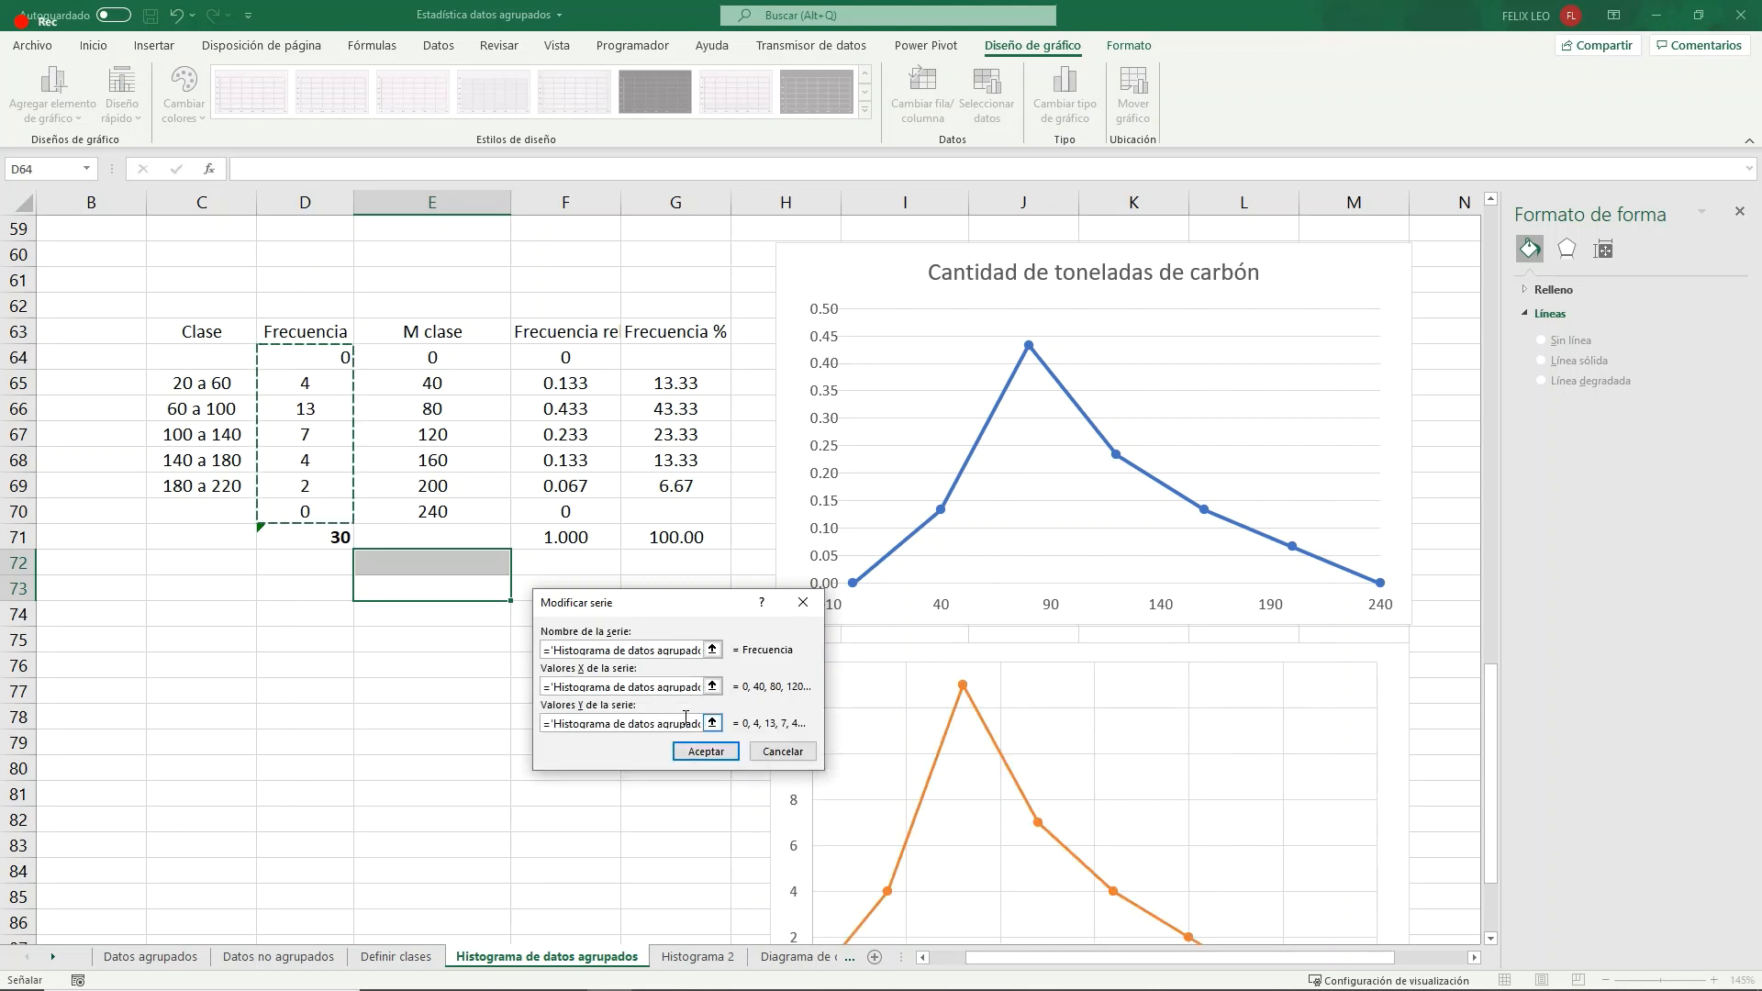
{"action": "scroll", "coordinate": [725, 734], "scroll_direction": "down", "scroll_amount": 2}
{"action": "left_click", "coordinate": [731, 758]}
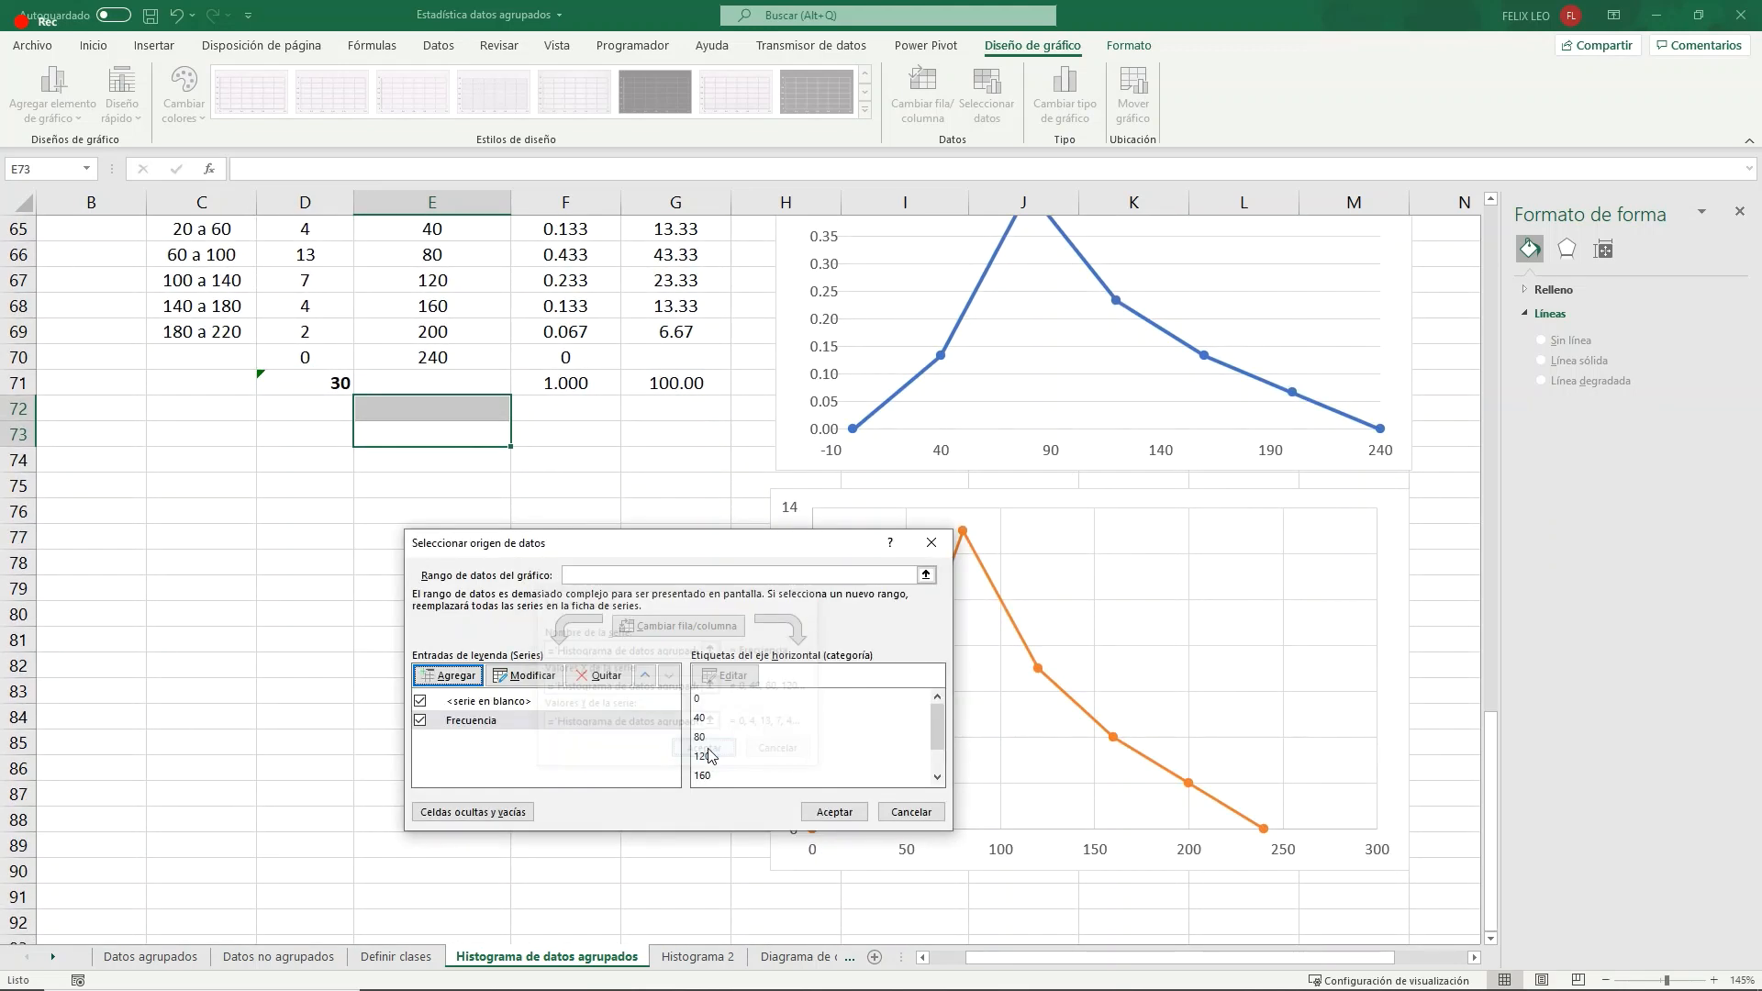
{"action": "left_click", "coordinate": [834, 811]}
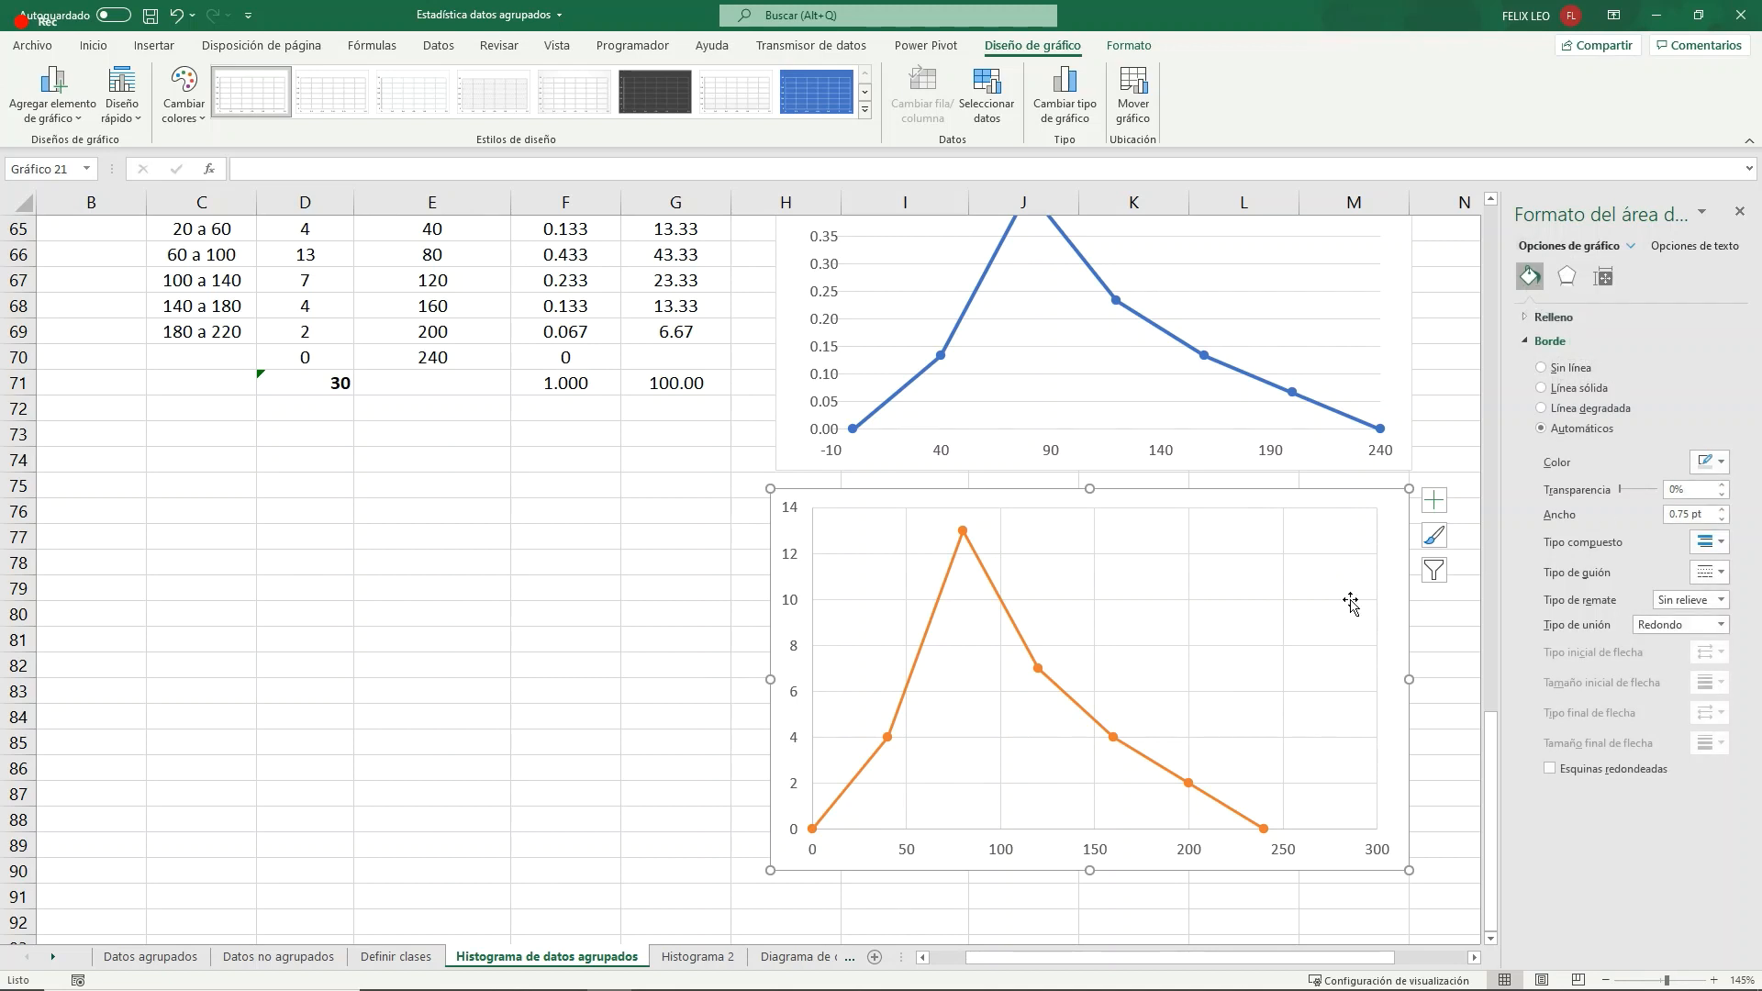
- Set the maximum bound of the new frequency chart's horizontal axis to 240
{"action": "scroll", "coordinate": [1184, 720], "scroll_direction": "up", "scroll_amount": 2}
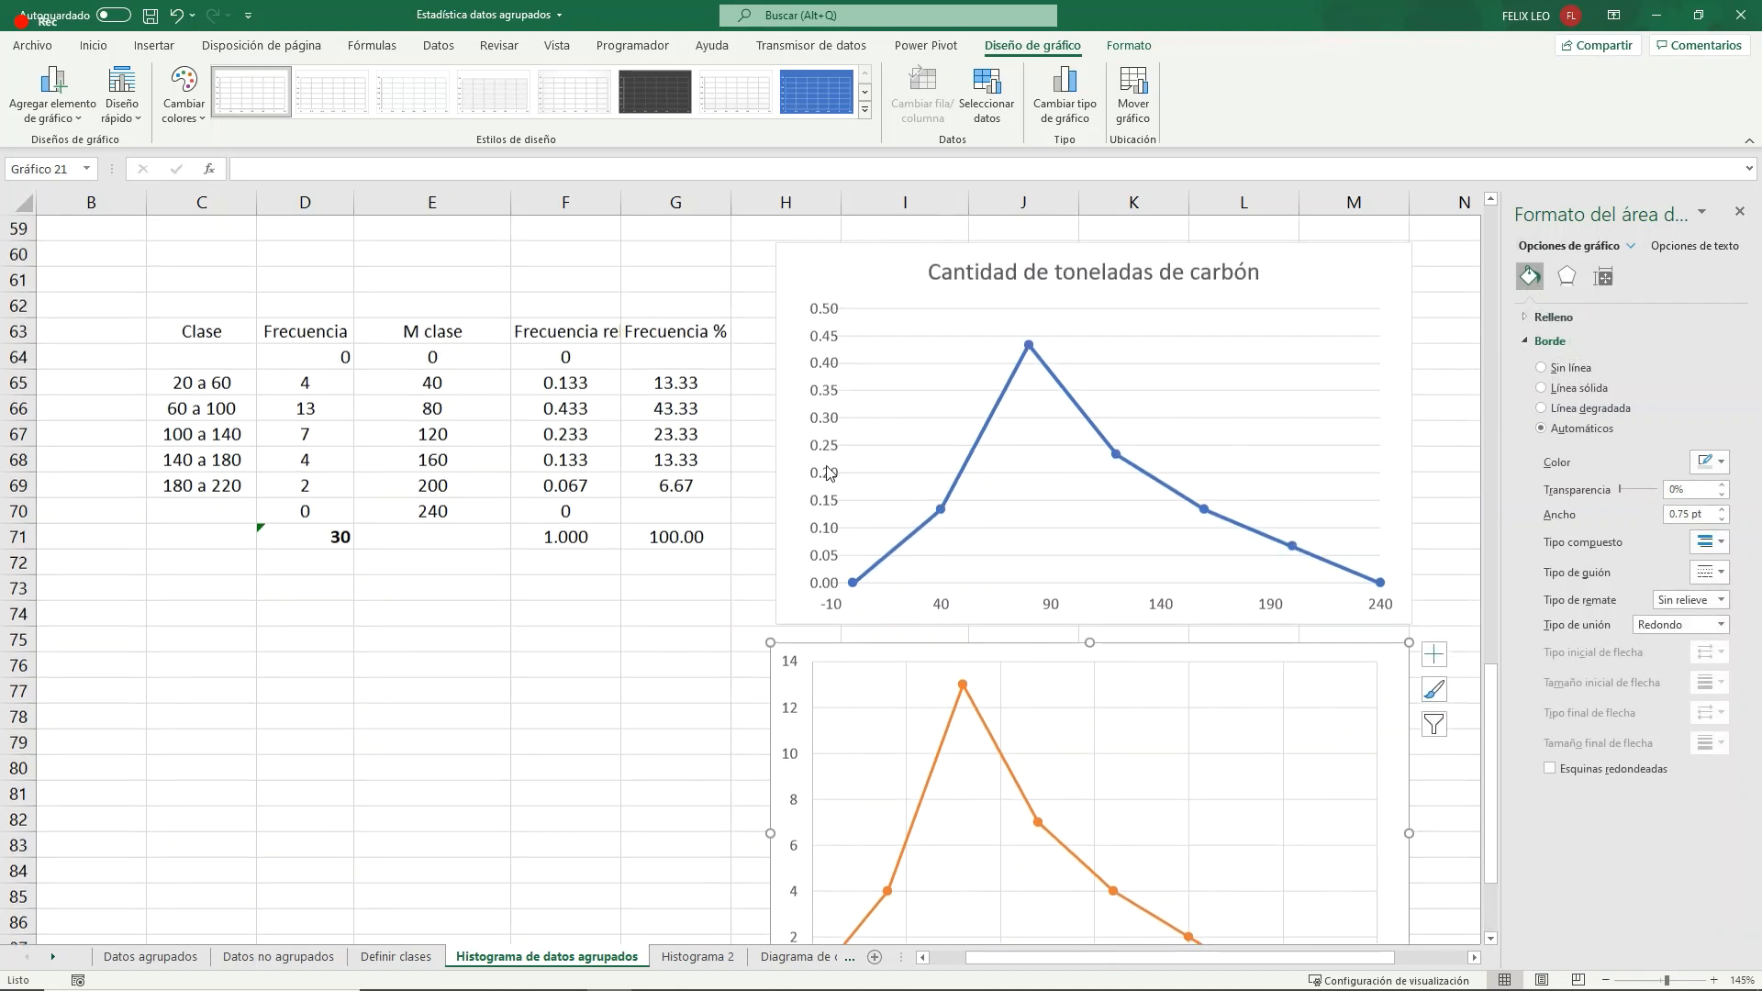
{"action": "scroll", "coordinate": [812, 707], "scroll_direction": "down", "scroll_amount": 2}
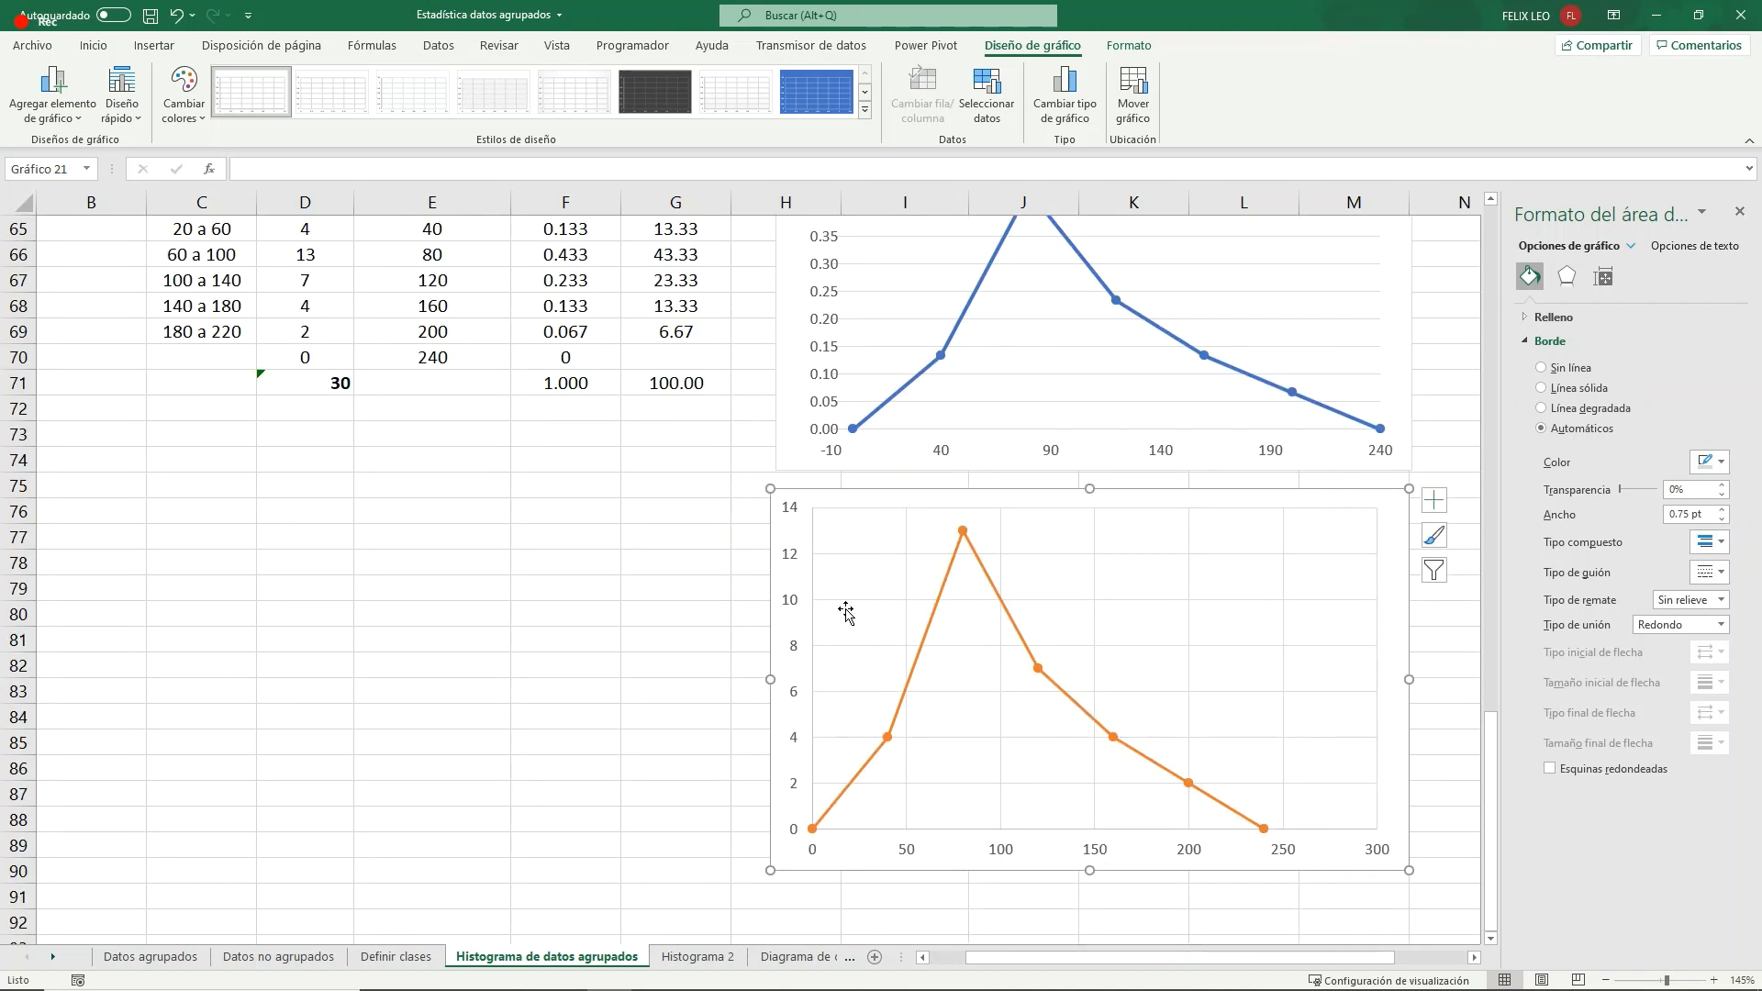
{"action": "right_click", "coordinate": [1292, 855]}
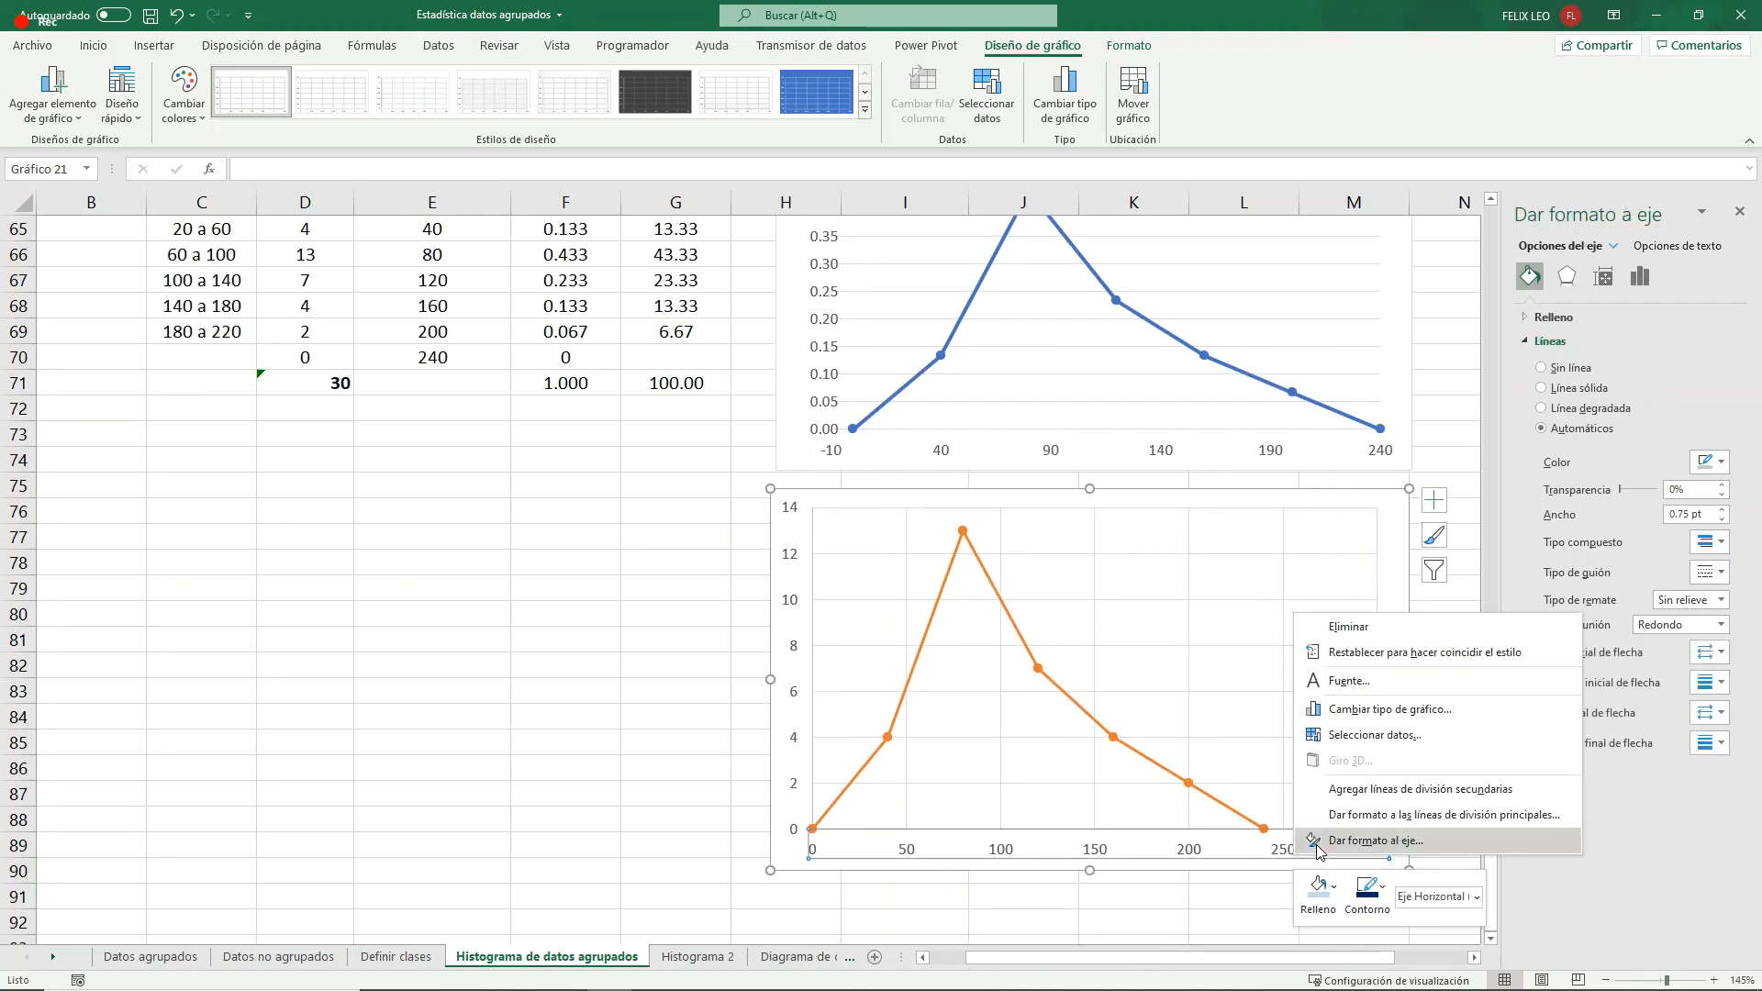
{"action": "left_click", "coordinate": [1330, 837]}
{"action": "left_click_drag", "start_coordinate": [1642, 385], "coordinate": [1572, 394]}
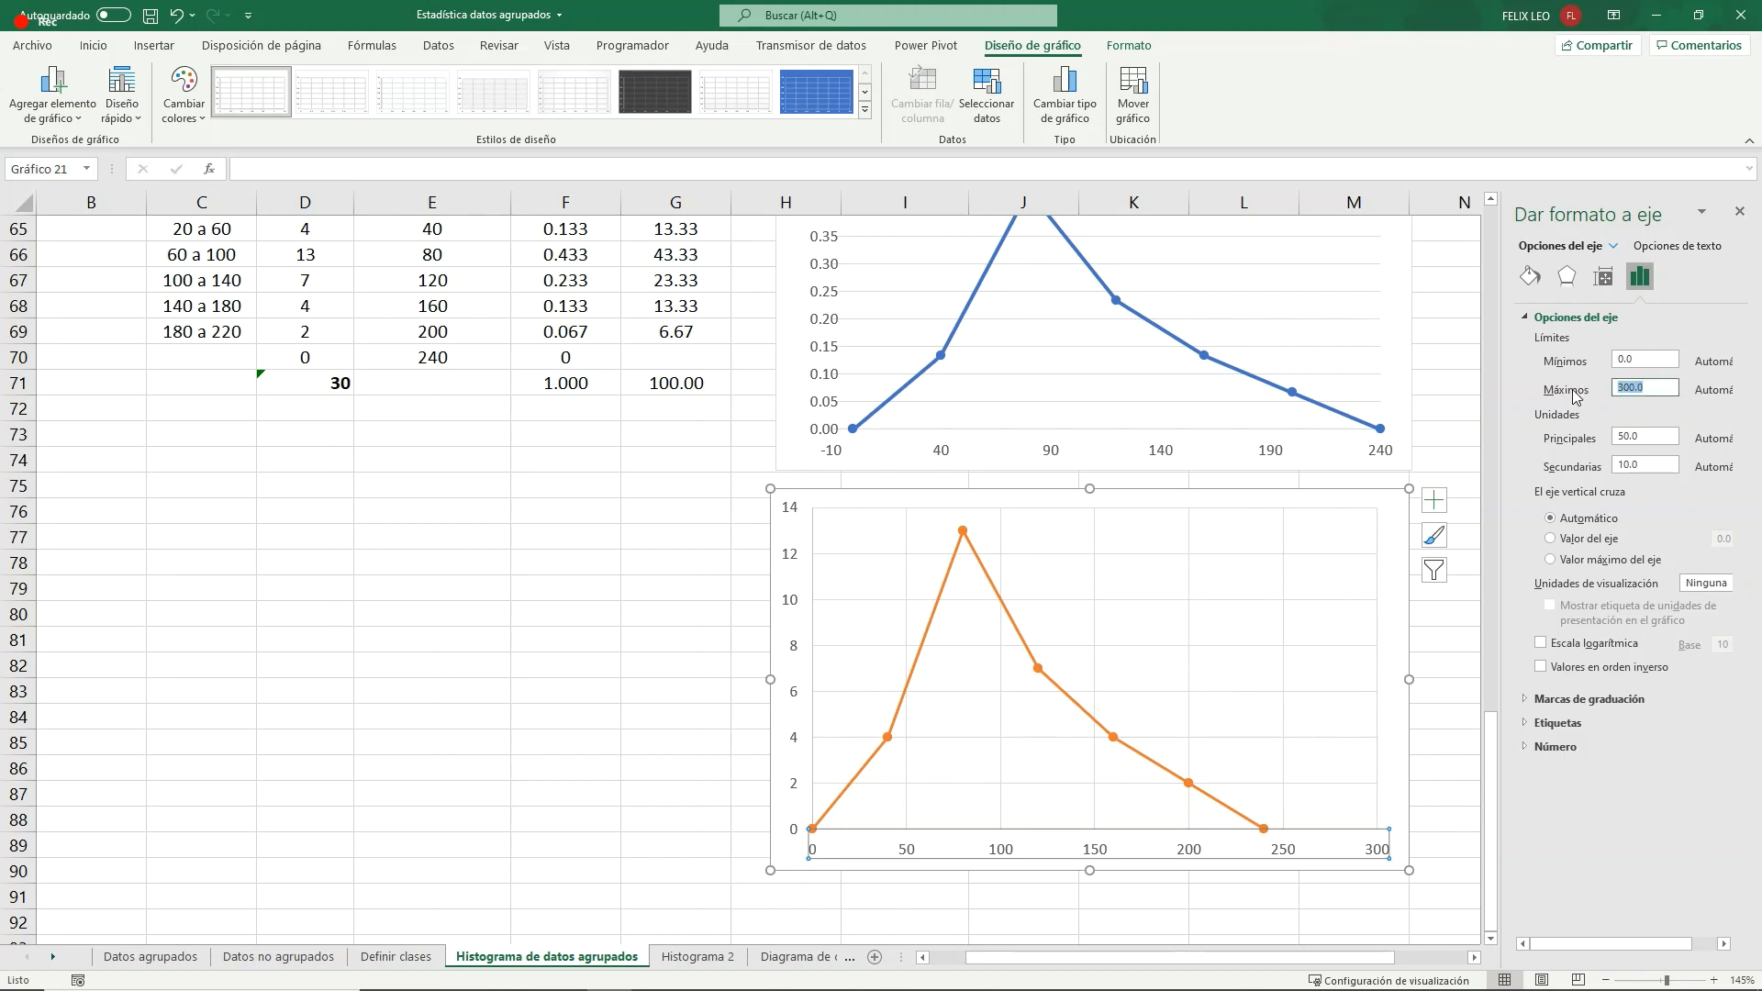
{"action": "type", "text": "240"}
{"action": "key", "text": "Return"}
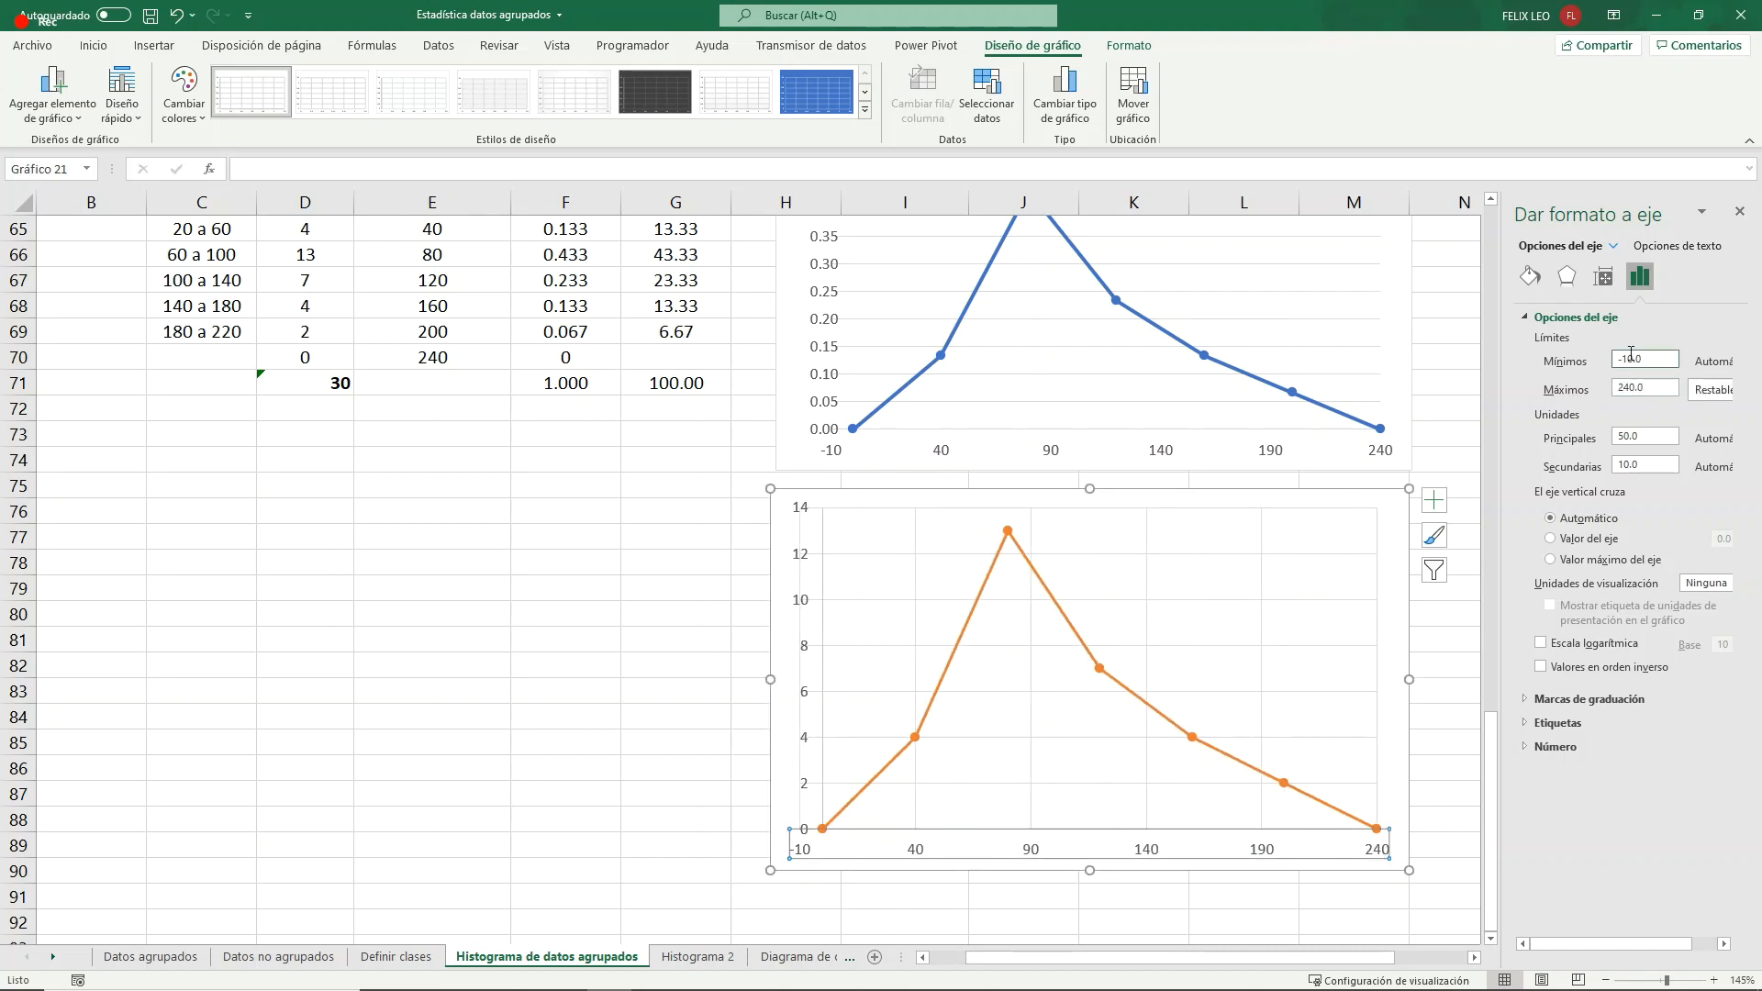
- Set the minimum bound of the frequency chart's horizontal axis to 0
{"action": "type", "text": "0"}
{"action": "left_click", "coordinate": [1662, 384]}
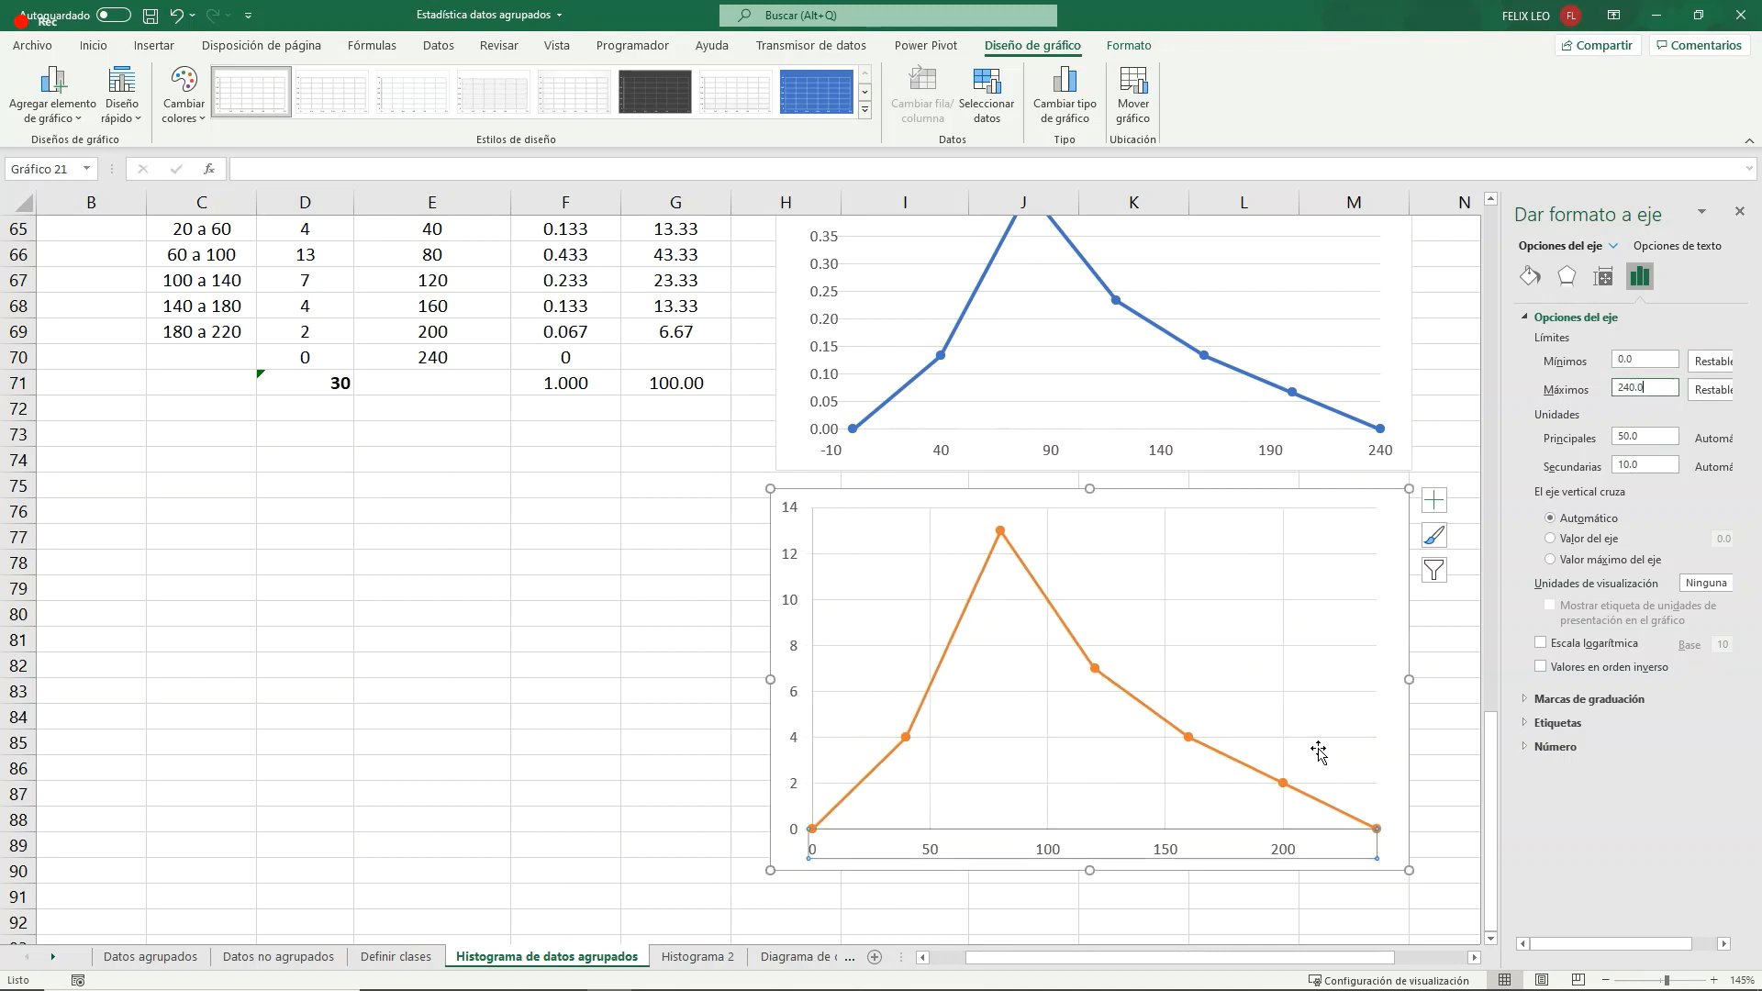
{"action": "left_click", "coordinate": [688, 608]}
{"action": "left_click", "coordinate": [838, 520]}
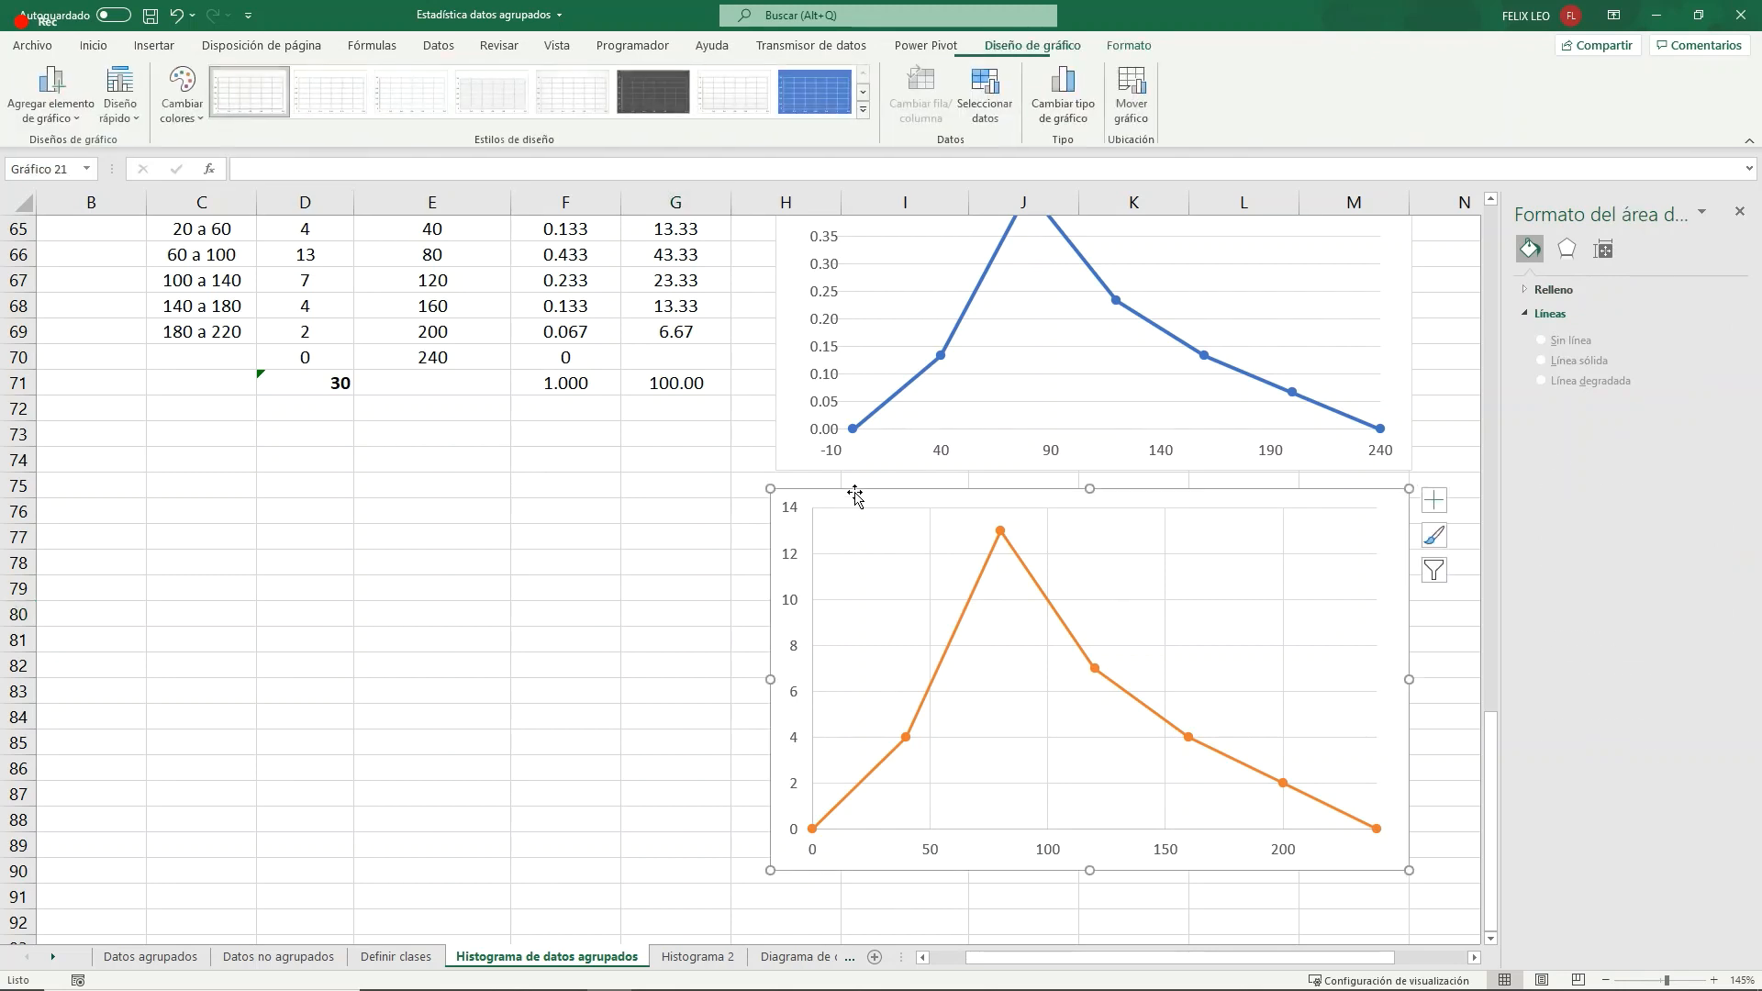
{"action": "scroll", "coordinate": [854, 497], "scroll_direction": "up", "scroll_amount": 3}
{"action": "scroll", "coordinate": [854, 496], "scroll_direction": "down", "scroll_amount": 3}
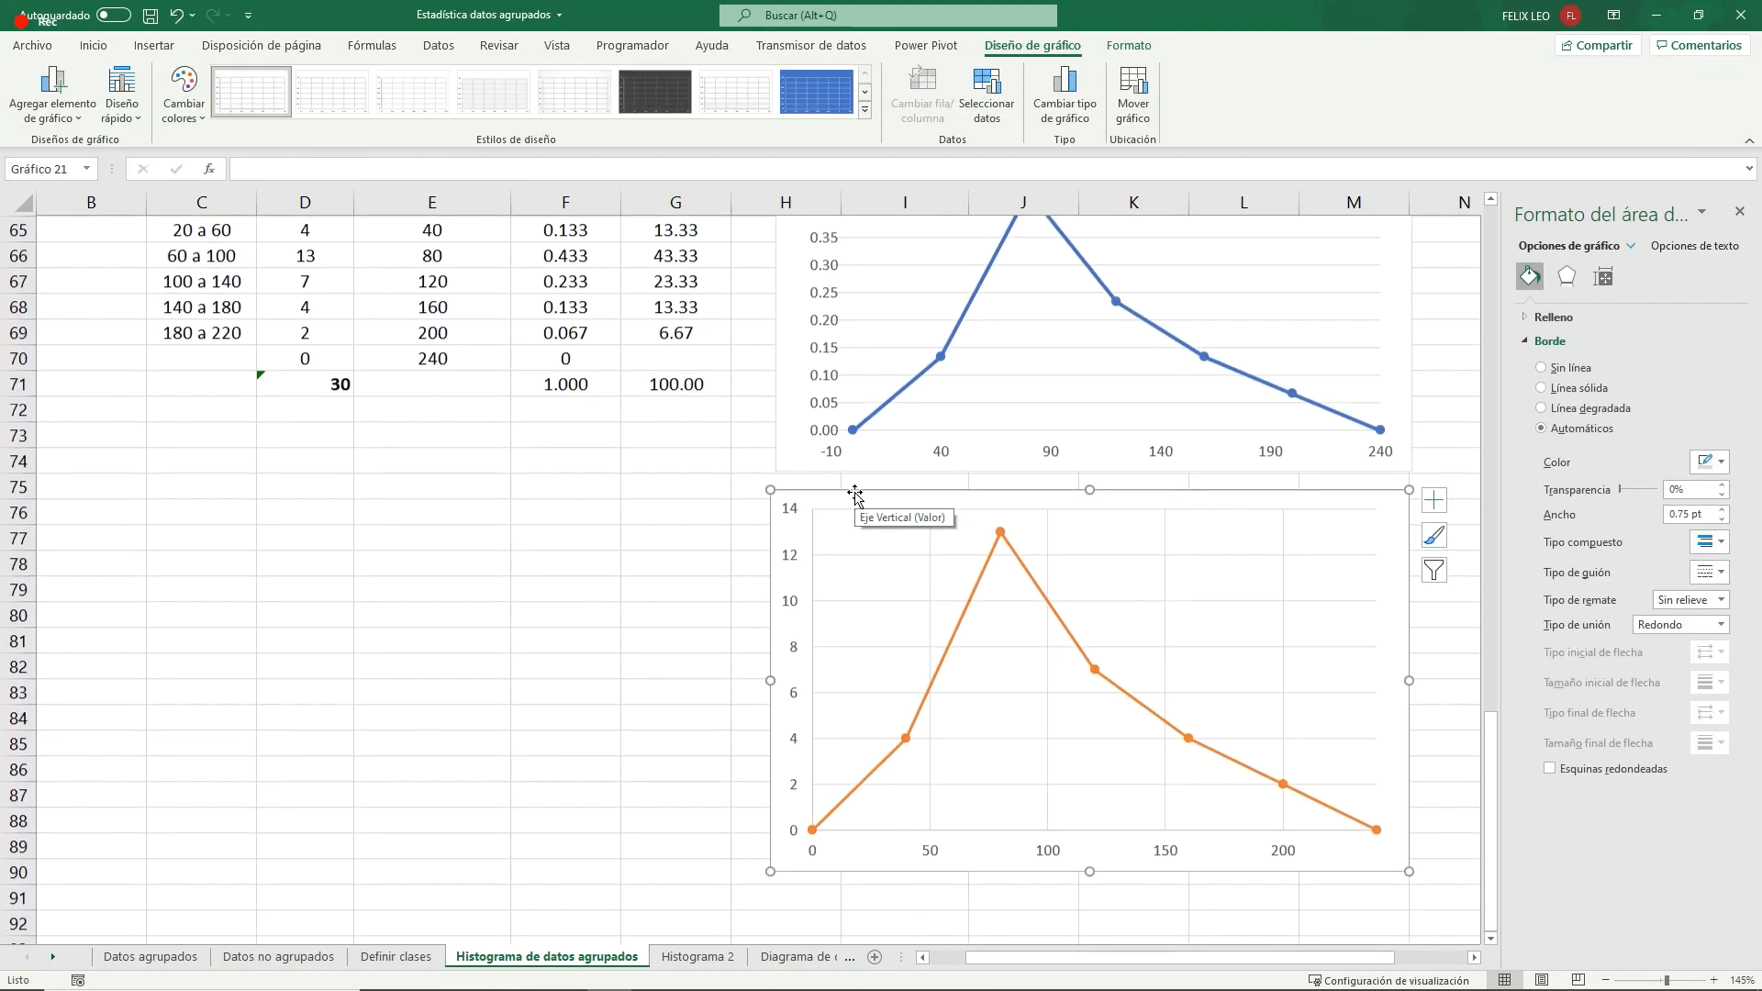
- Add primary horizontal and primary vertical axis titles to the frequency chart
{"action": "left_click", "coordinate": [53, 92]}
{"action": "mouse_move", "coordinate": [108, 202]}
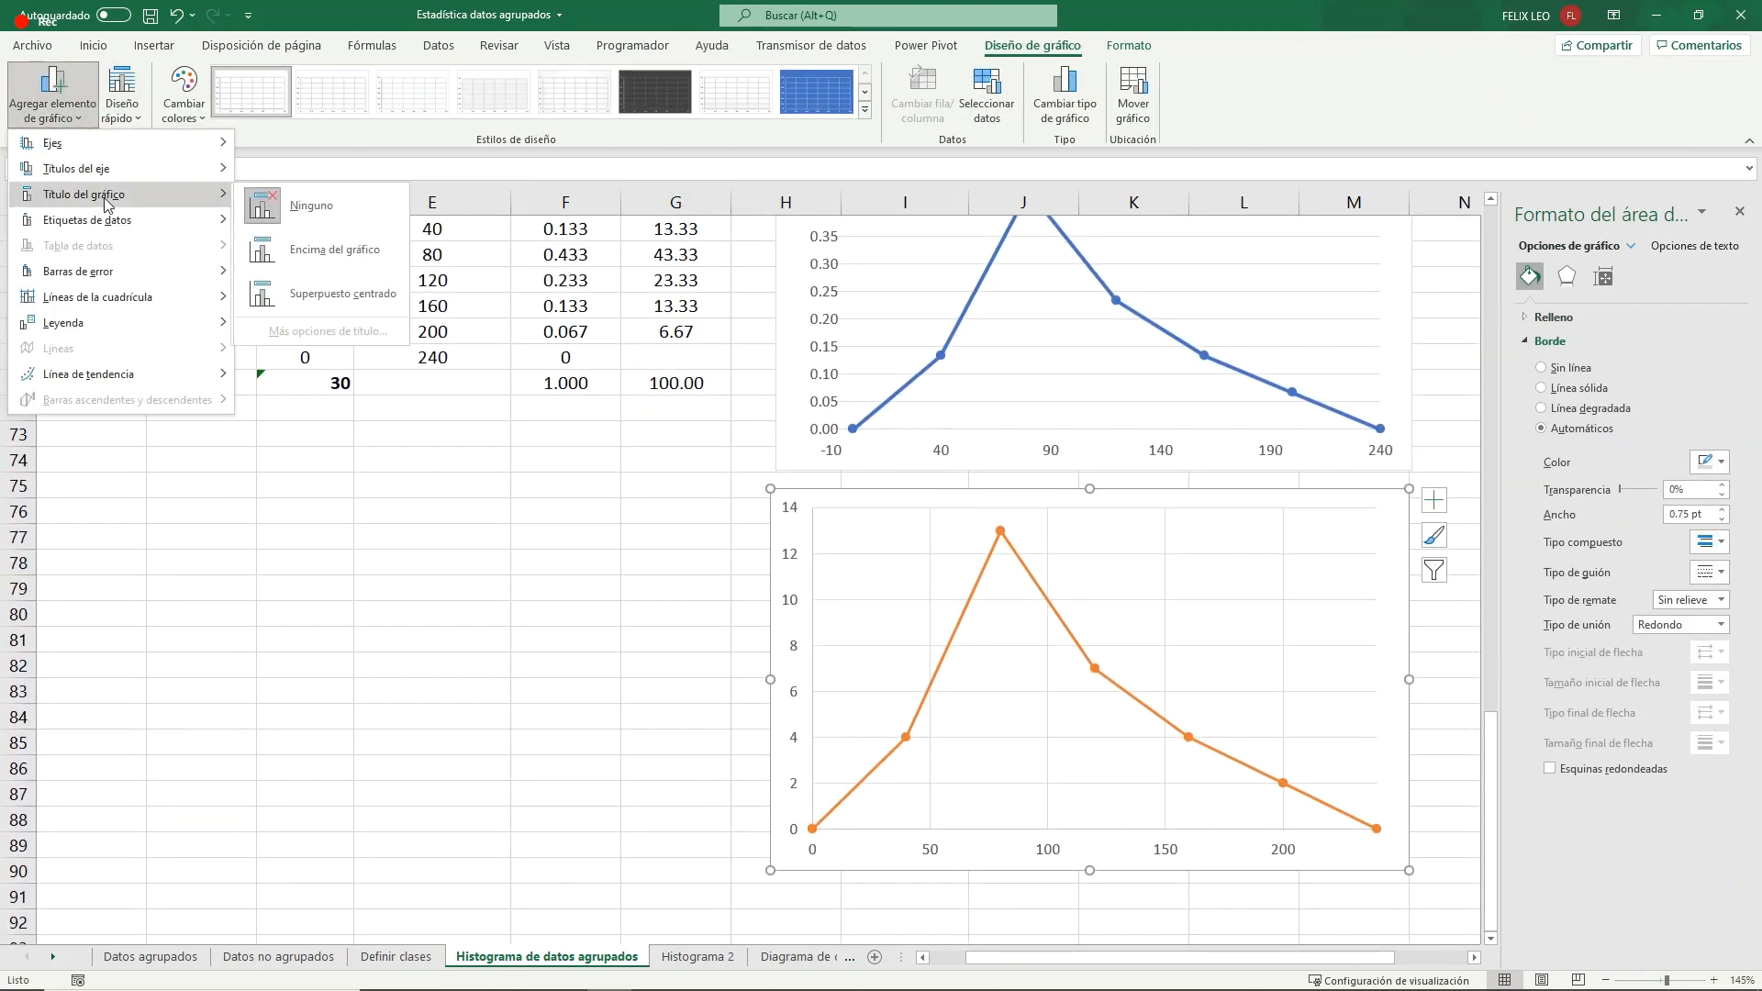
{"action": "mouse_move", "coordinate": [110, 169]}
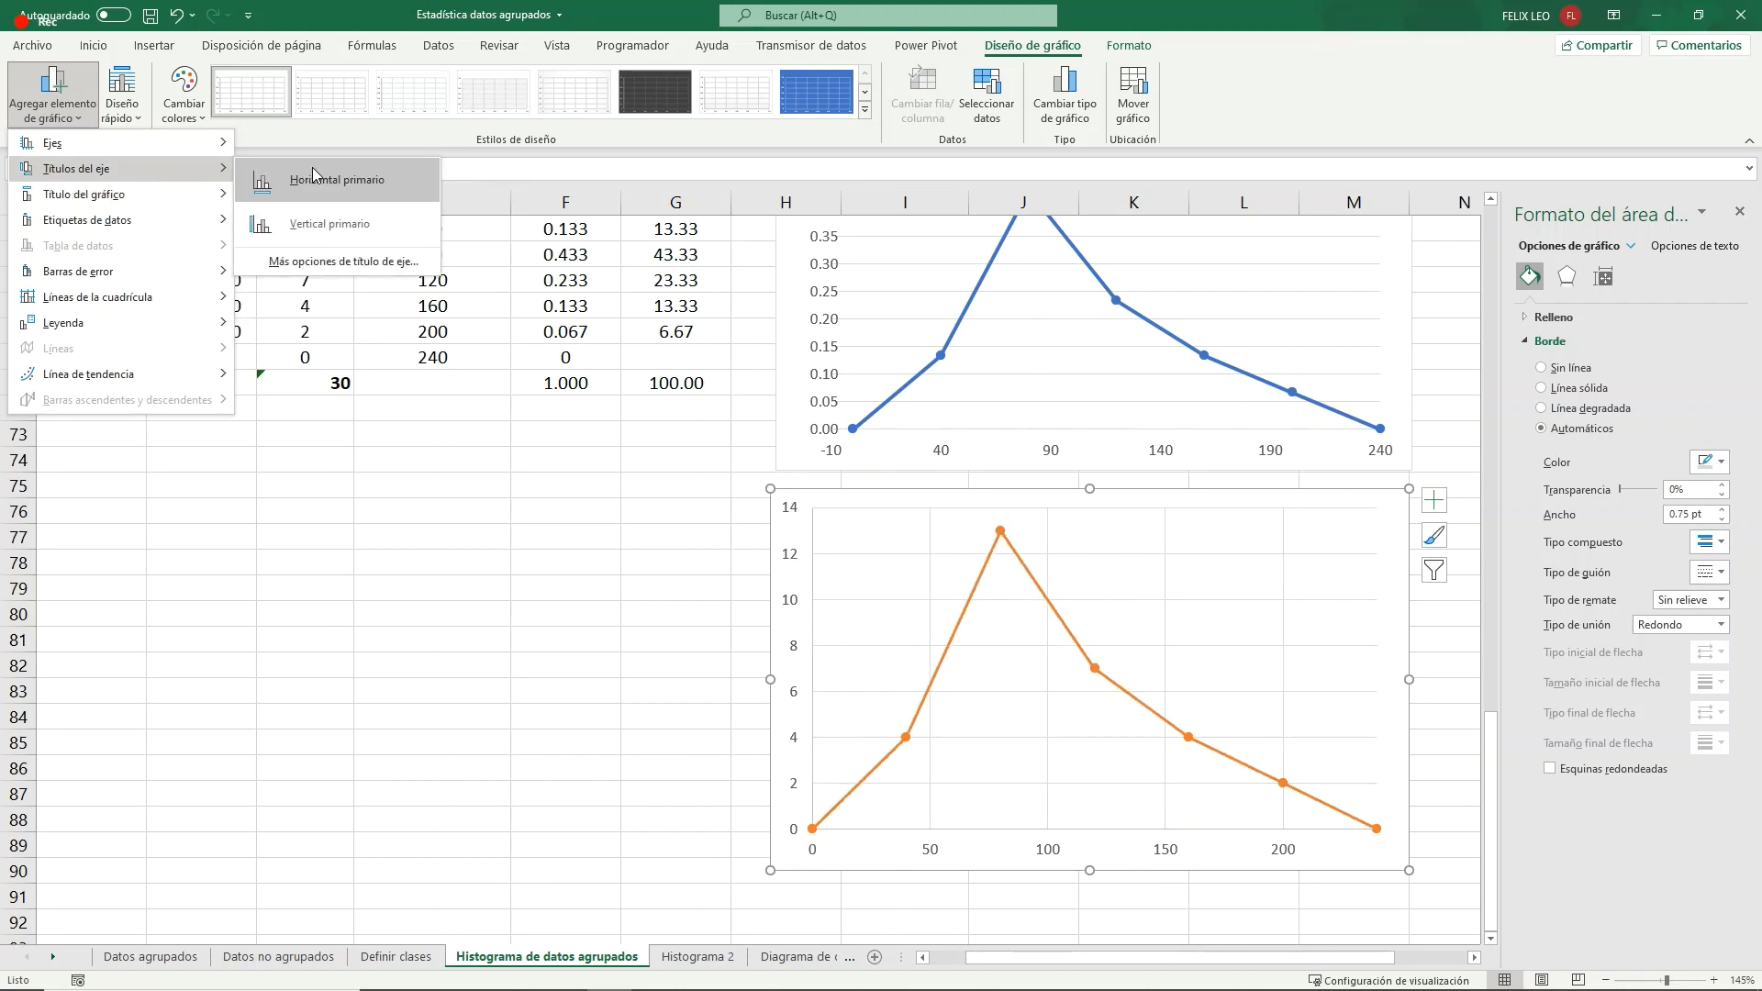
{"action": "left_click", "coordinate": [335, 180]}
{"action": "left_click", "coordinate": [52, 92]}
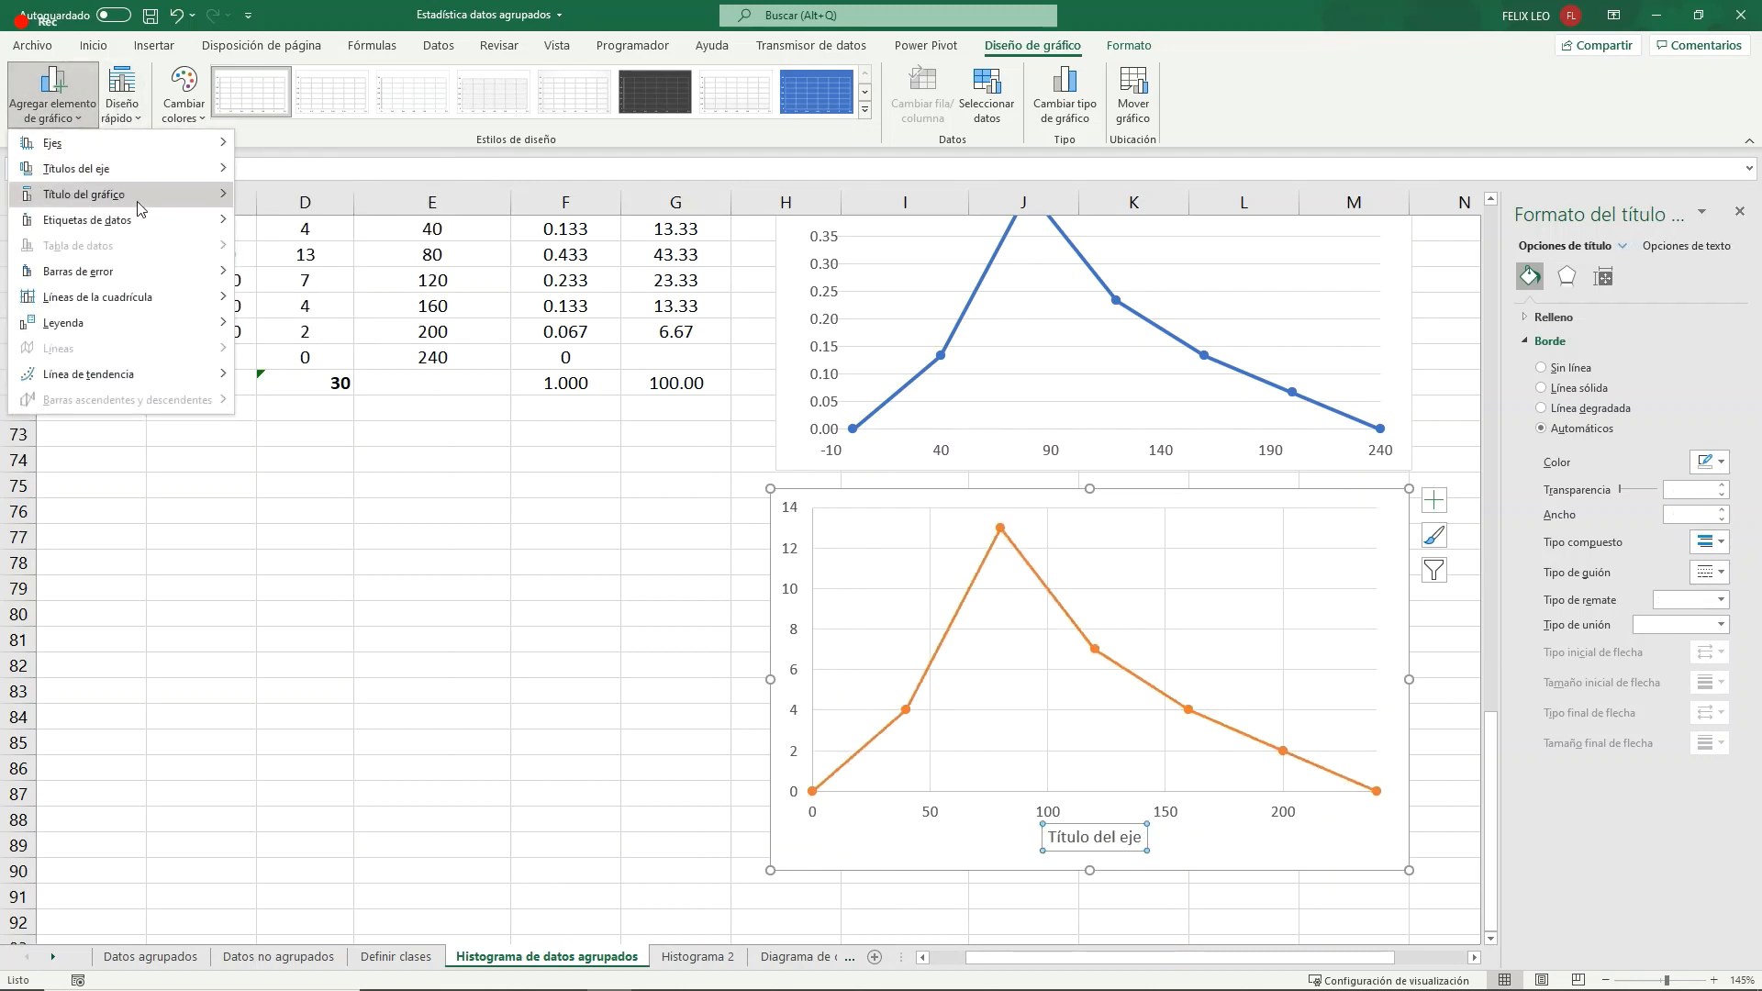
{"action": "left_click", "coordinate": [411, 262]}
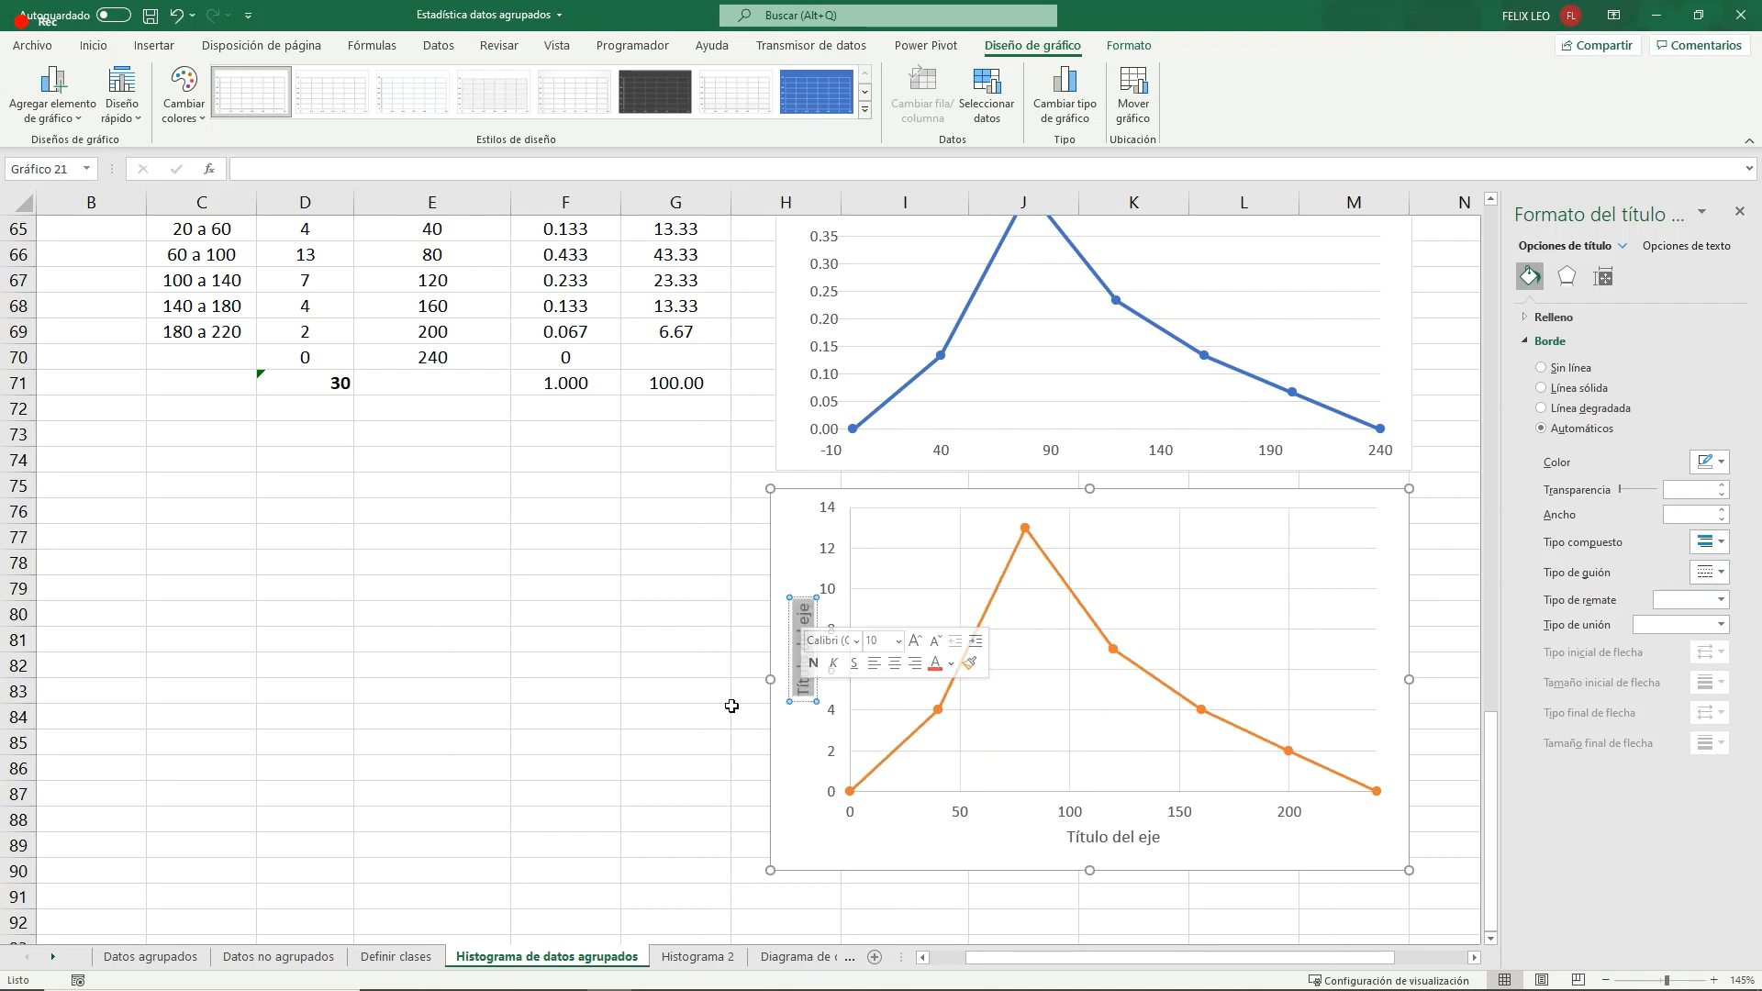
- Title the frequency chart's vertical axis "Frecuencia"
{"action": "type", "text": "Nume"}
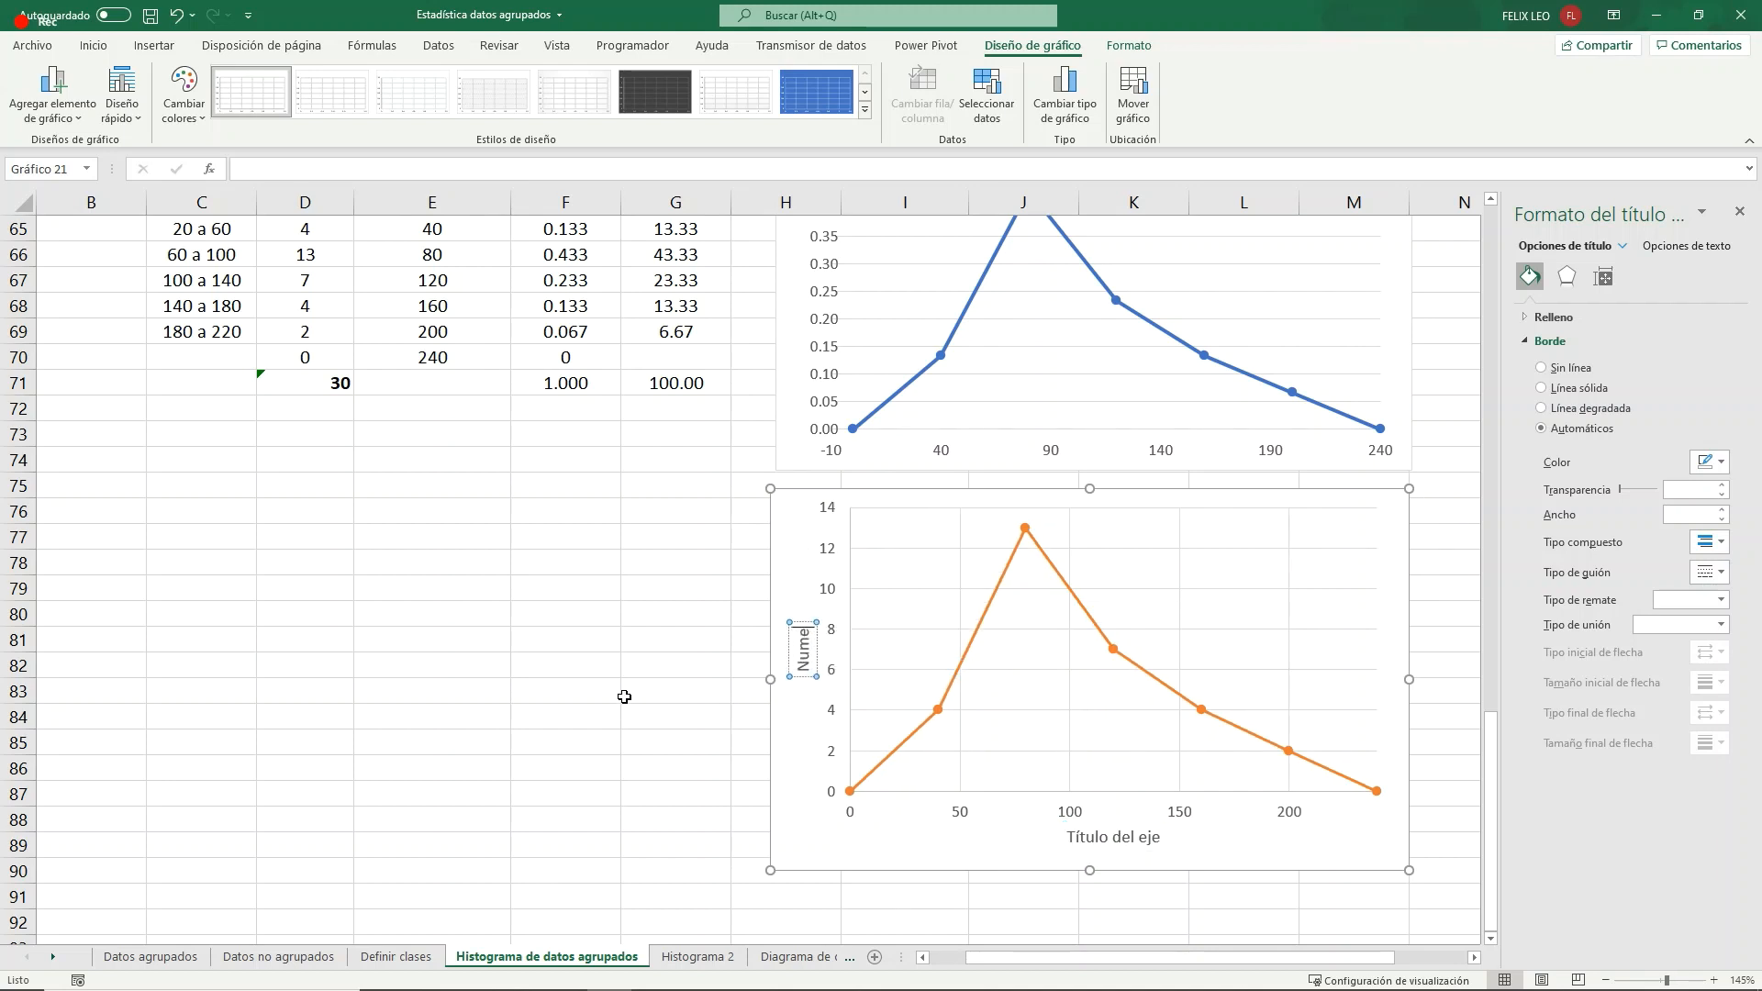
{"action": "type", "text": "ro"}
{"action": "key", "text": "BackSpace"}
{"action": "key", "text": "BackSpace"}
{"action": "key", "text": "BackSpace"}
{"action": "key", "text": "BackSpace"}
{"action": "key", "text": "BackSpace"}
{"action": "key", "text": "BackSpace"}
{"action": "type", "text": "Frecuencia"}
- Replace the frequency chart's horizontal axis title with "Tonelas de carbón" and deselect the chart
{"action": "left_click", "coordinate": [1142, 830]}
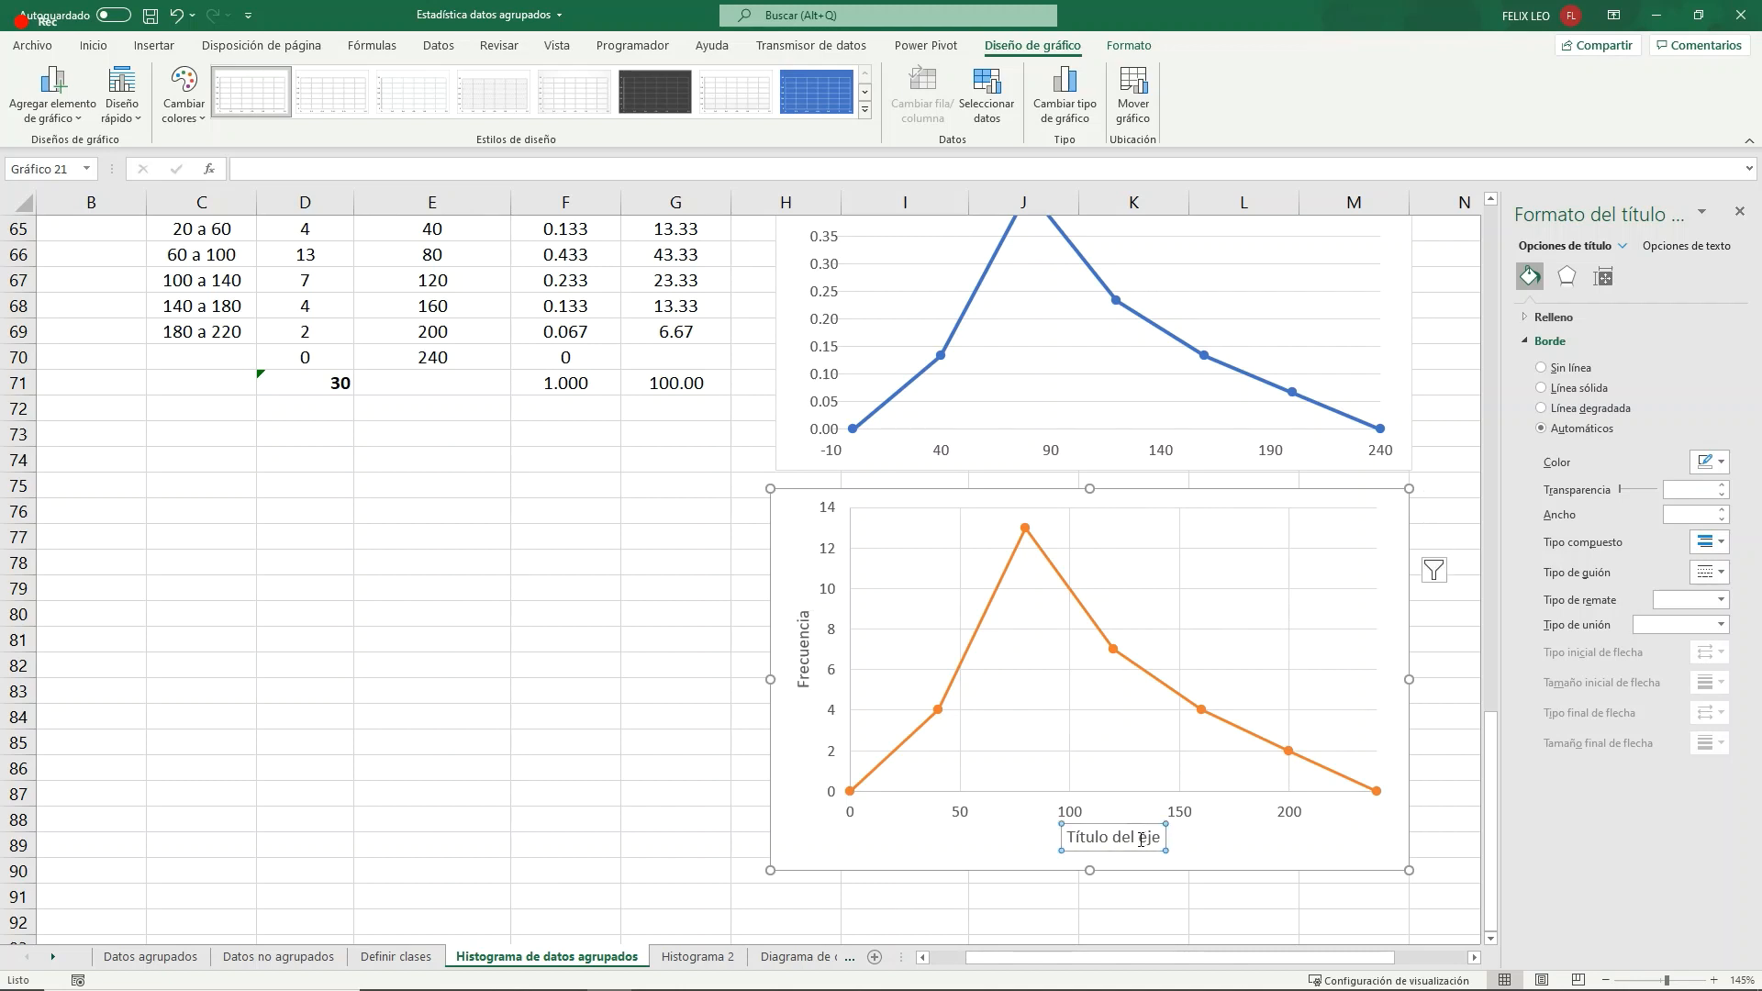
{"action": "left_click_drag", "start_coordinate": [1141, 839], "coordinate": [1037, 833]}
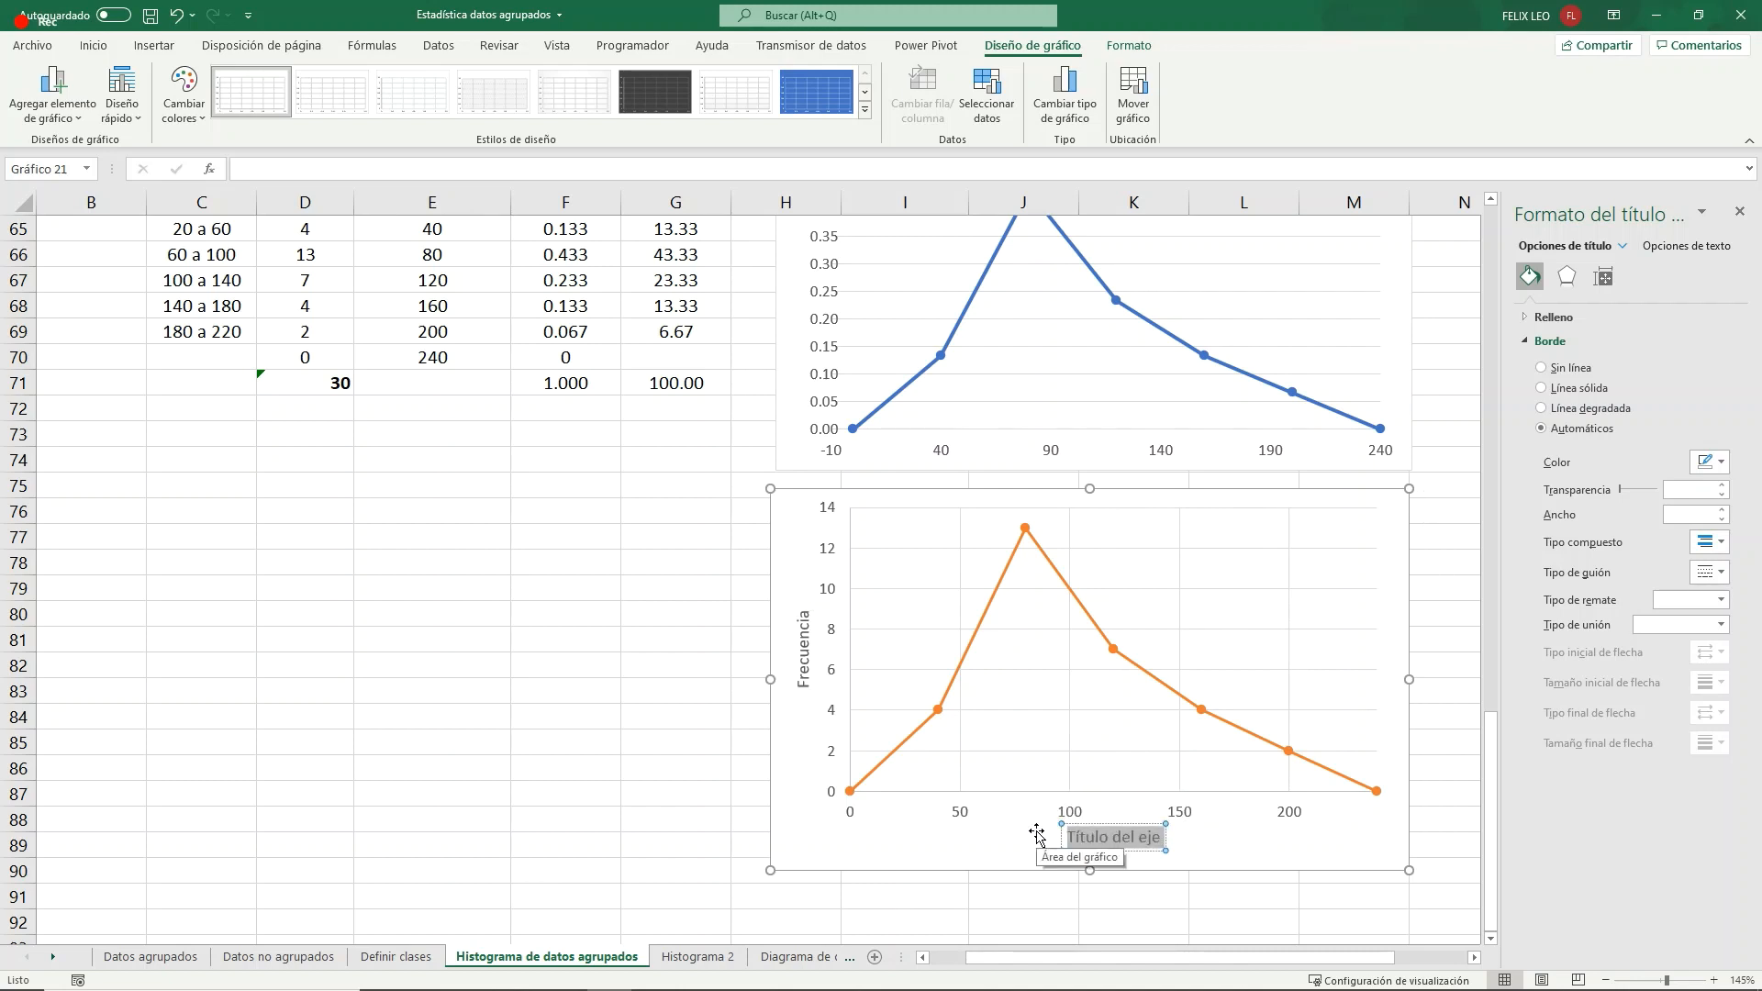
{"action": "type", "text": "Num"}
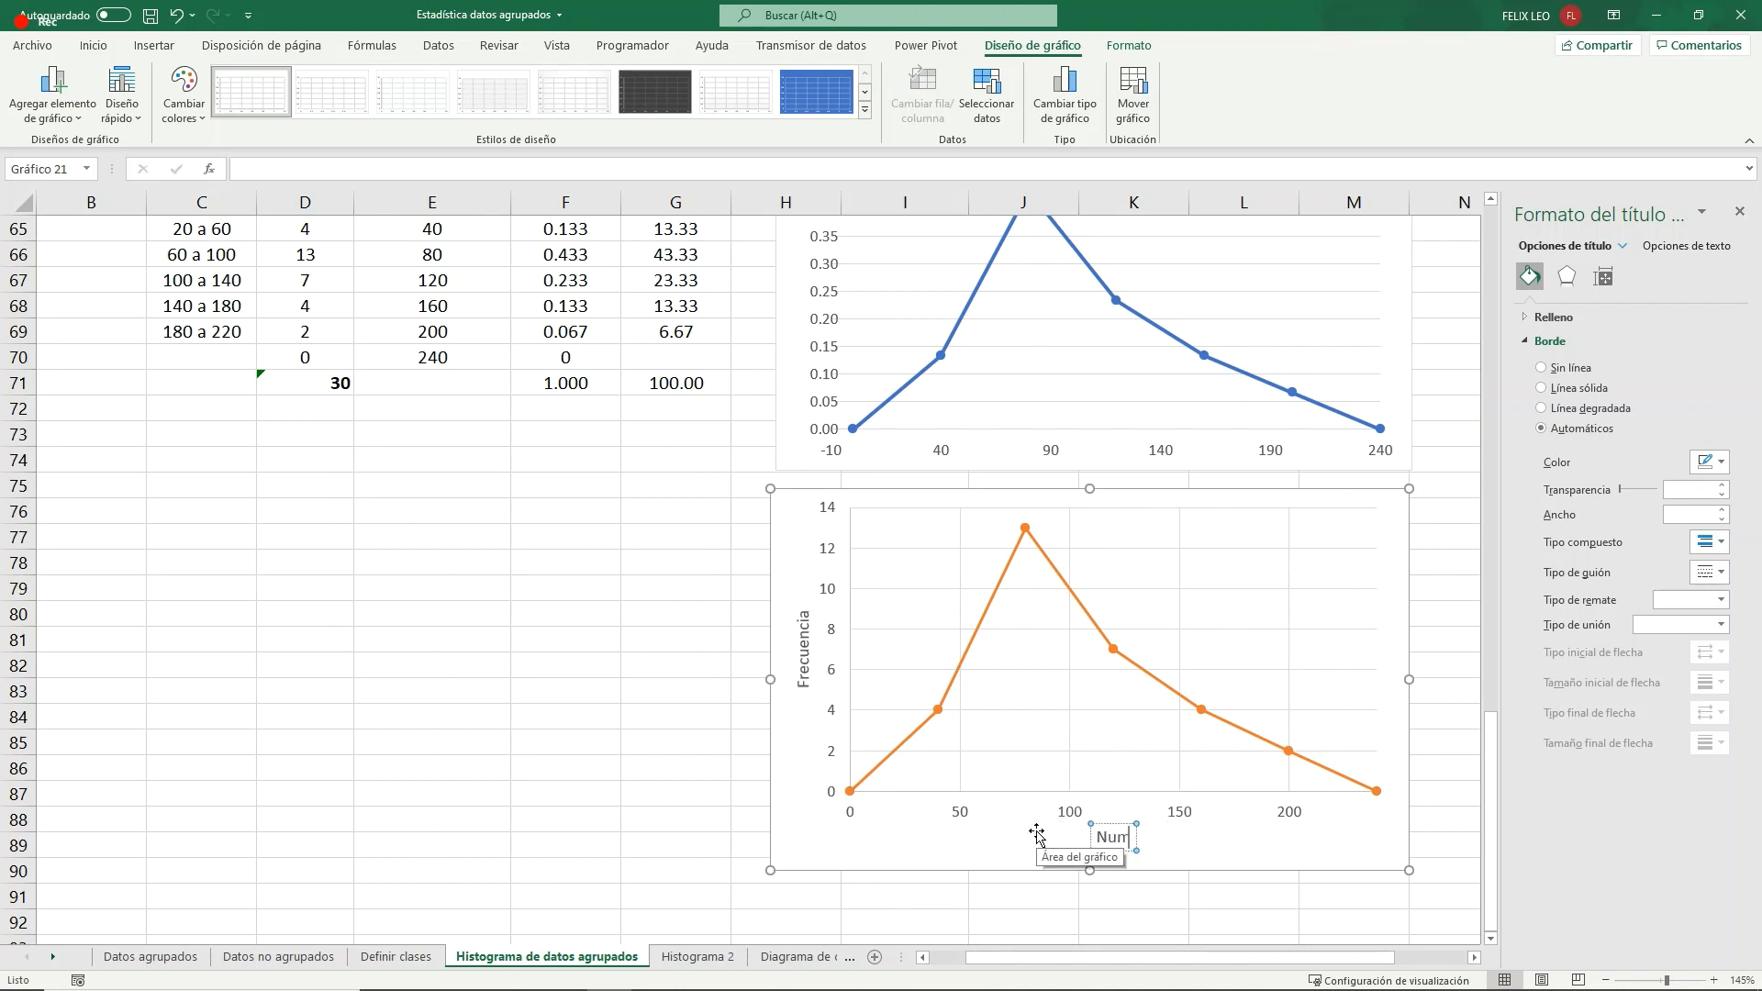
{"action": "key", "text": "BackSpace"}
{"action": "key", "text": "BackSpace"}
{"action": "key", "text": "BackSpace"}
{"action": "type", "text": "Tonelas de carbón"}
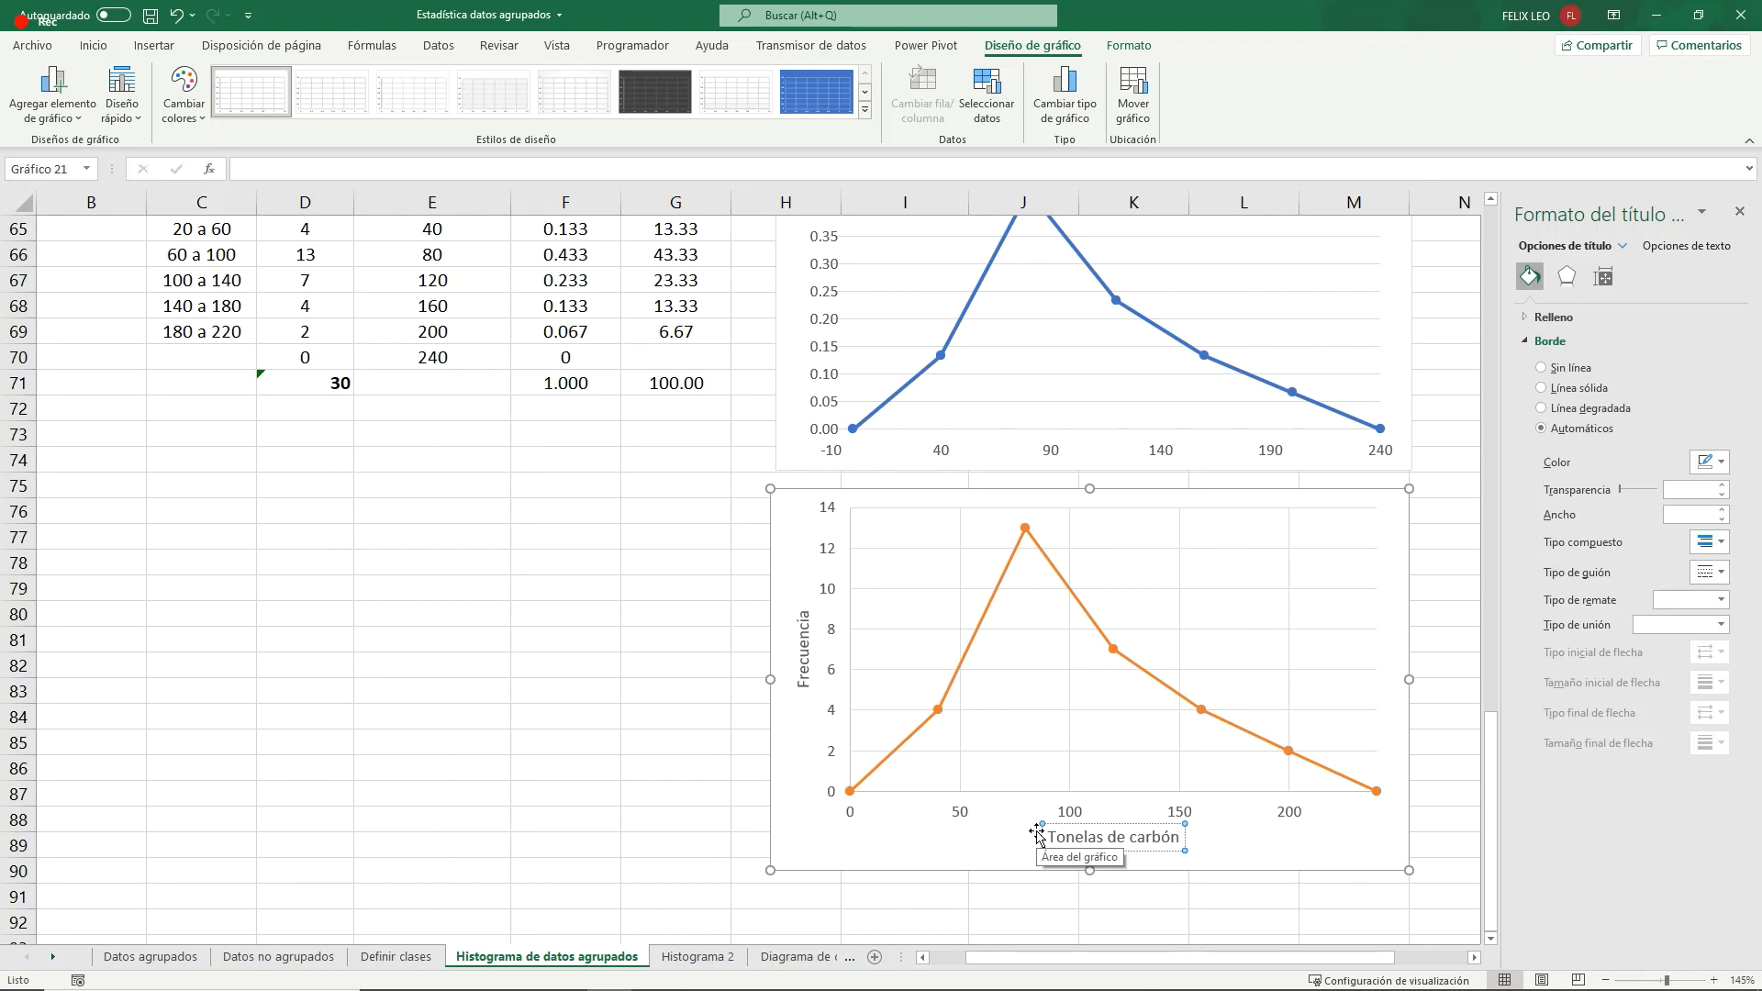
{"action": "left_click", "coordinate": [608, 693]}
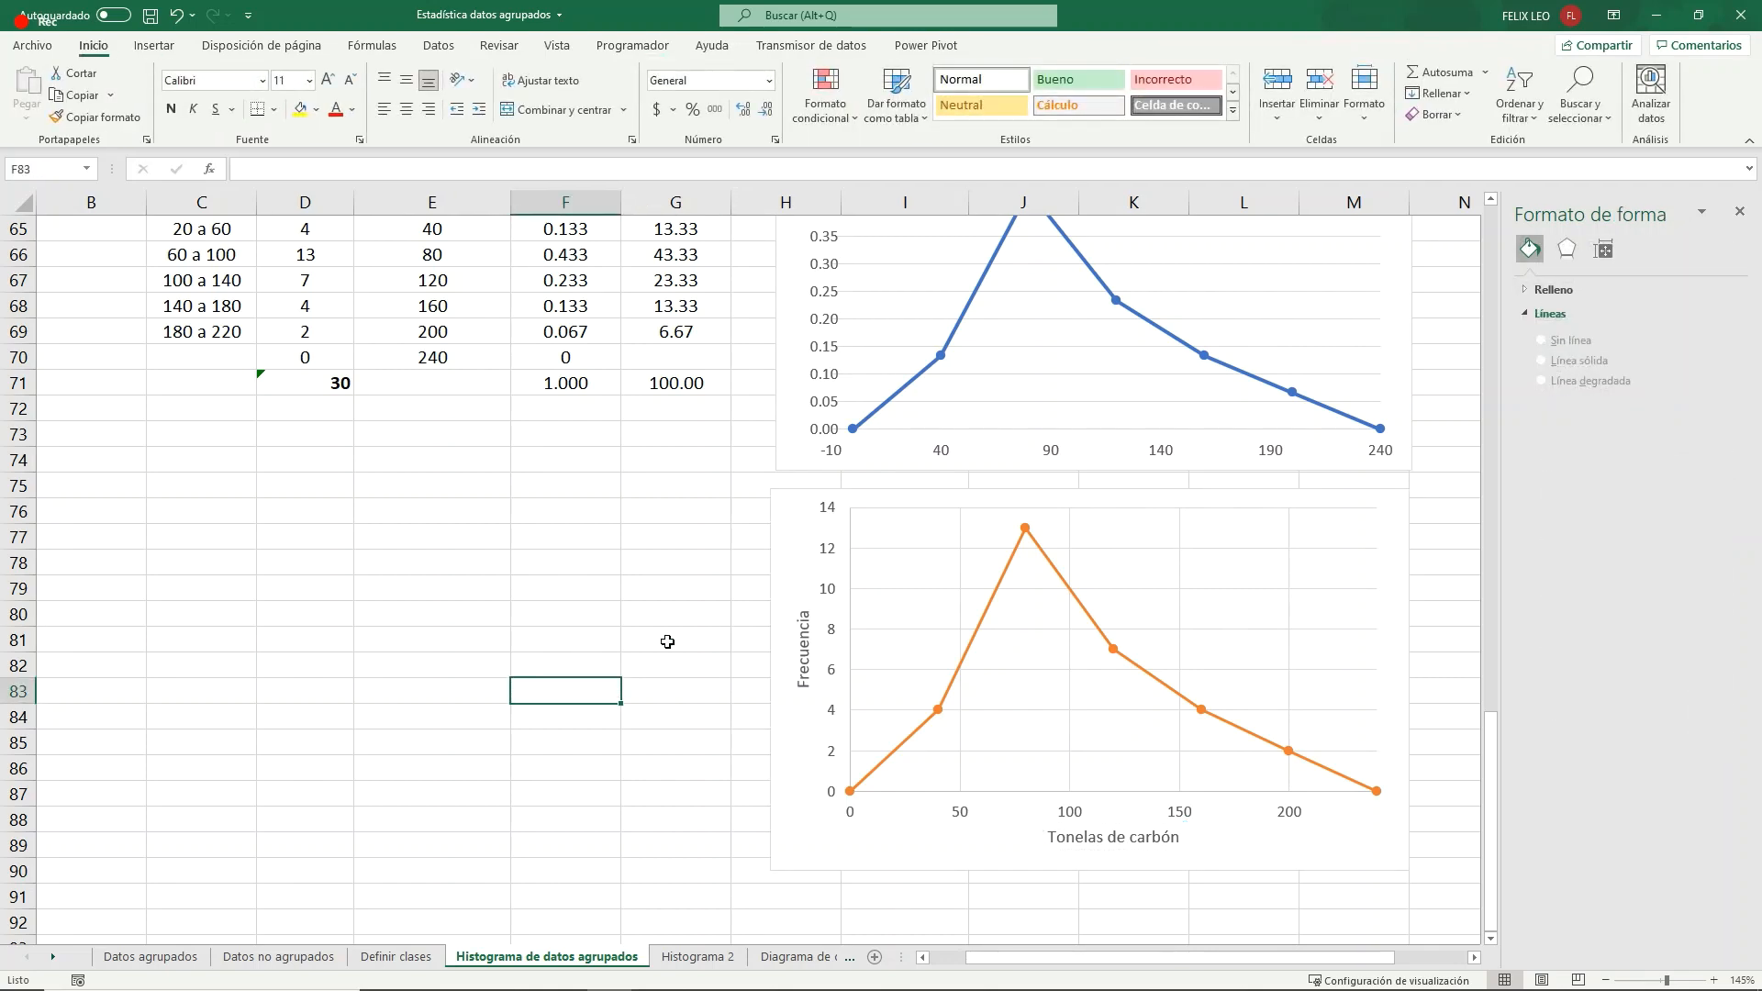
- Select the histogram above the two frequency polygons and examine its class bars
{"action": "scroll", "coordinate": [917, 594], "scroll_direction": "up", "scroll_amount": 2}
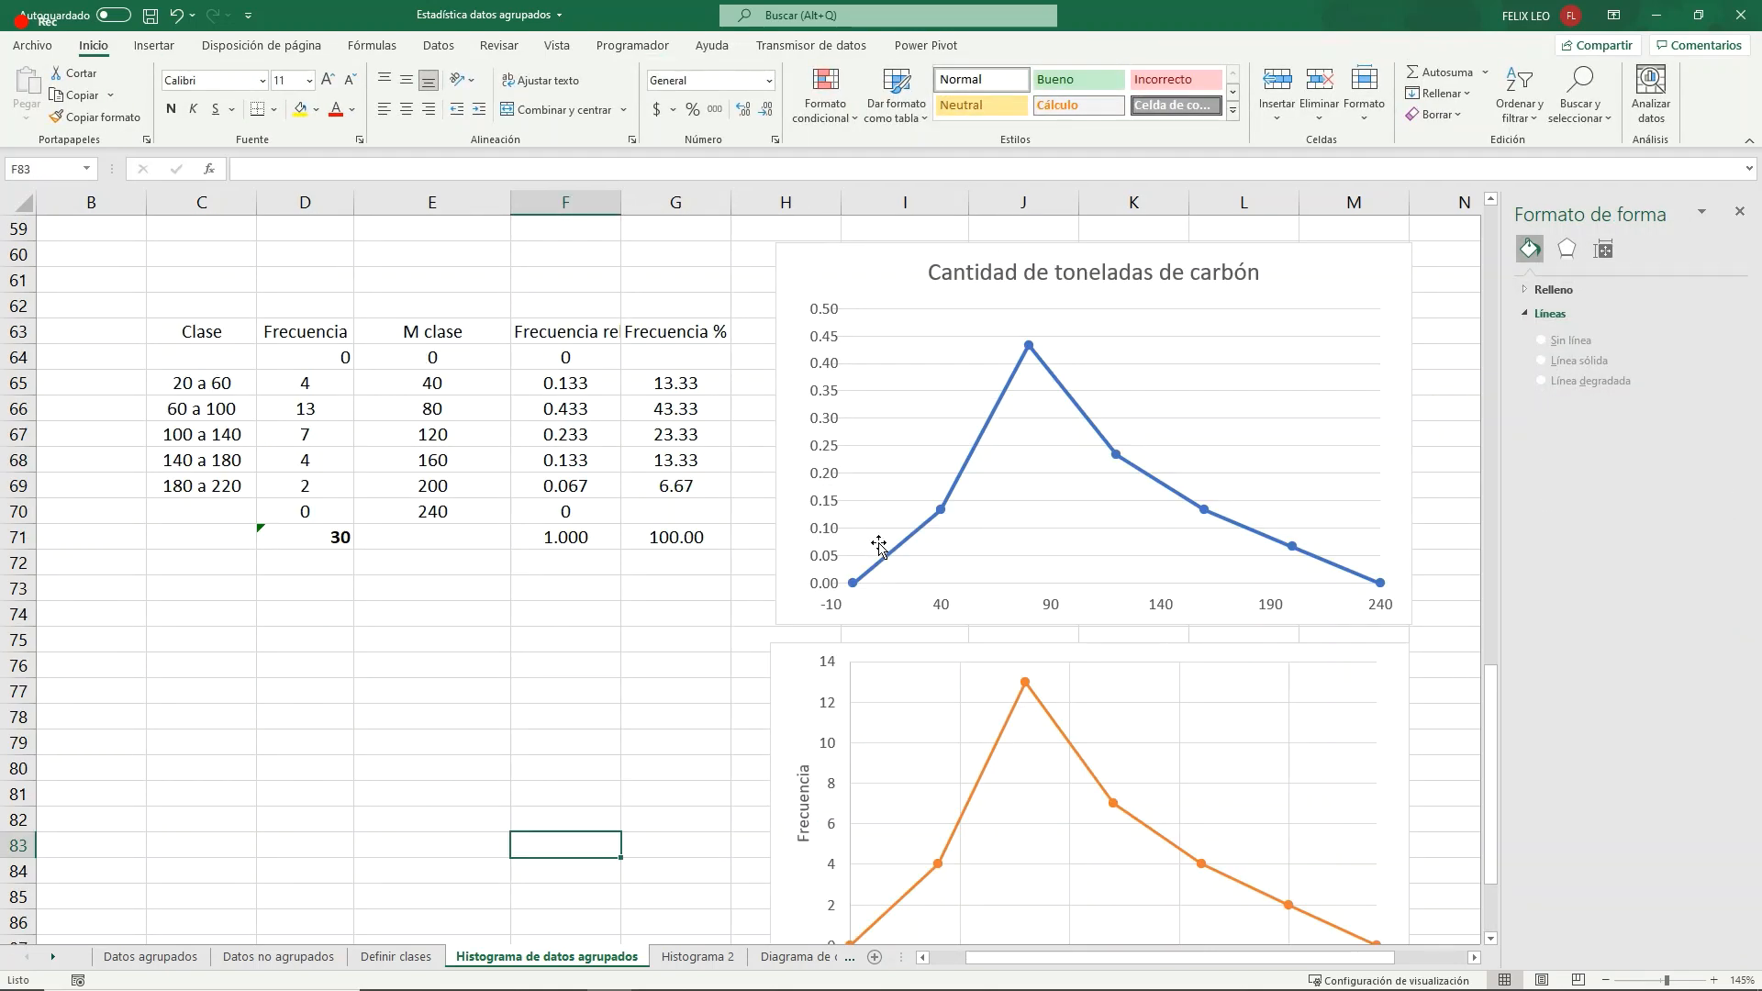
{"action": "scroll", "coordinate": [879, 547], "scroll_direction": "up", "scroll_amount": 5}
{"action": "left_click", "coordinate": [677, 580]}
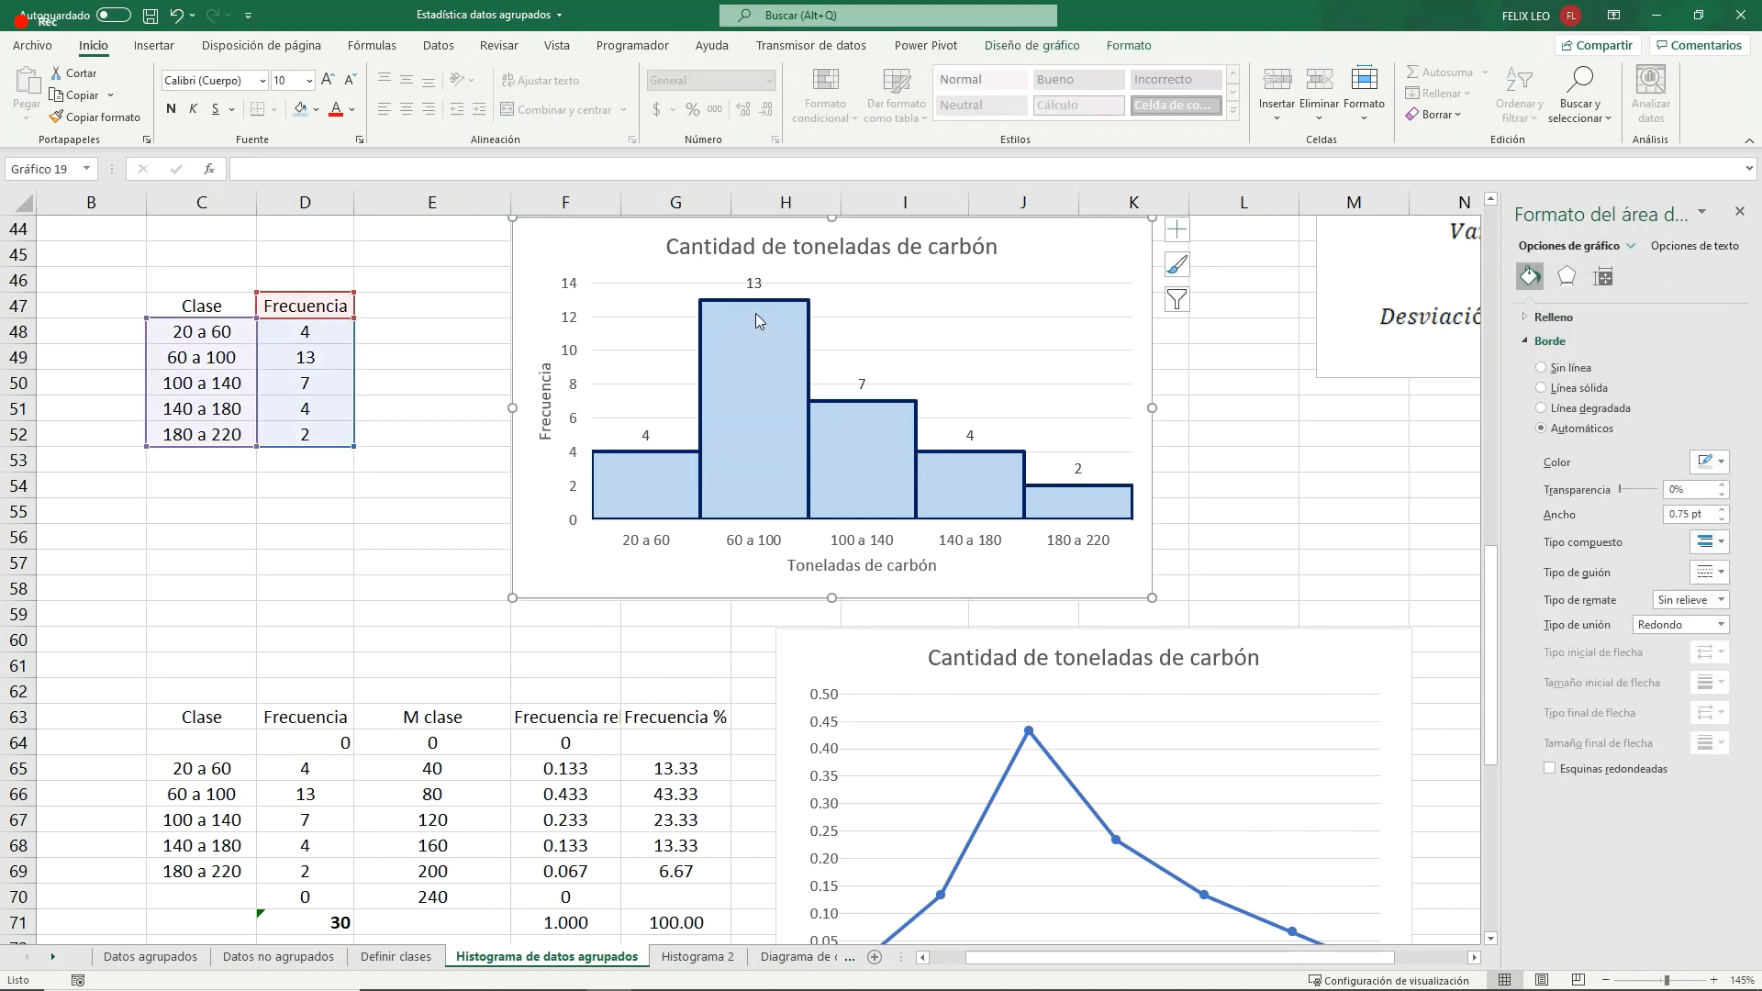
{"action": "mouse_move", "coordinate": [786, 453]}
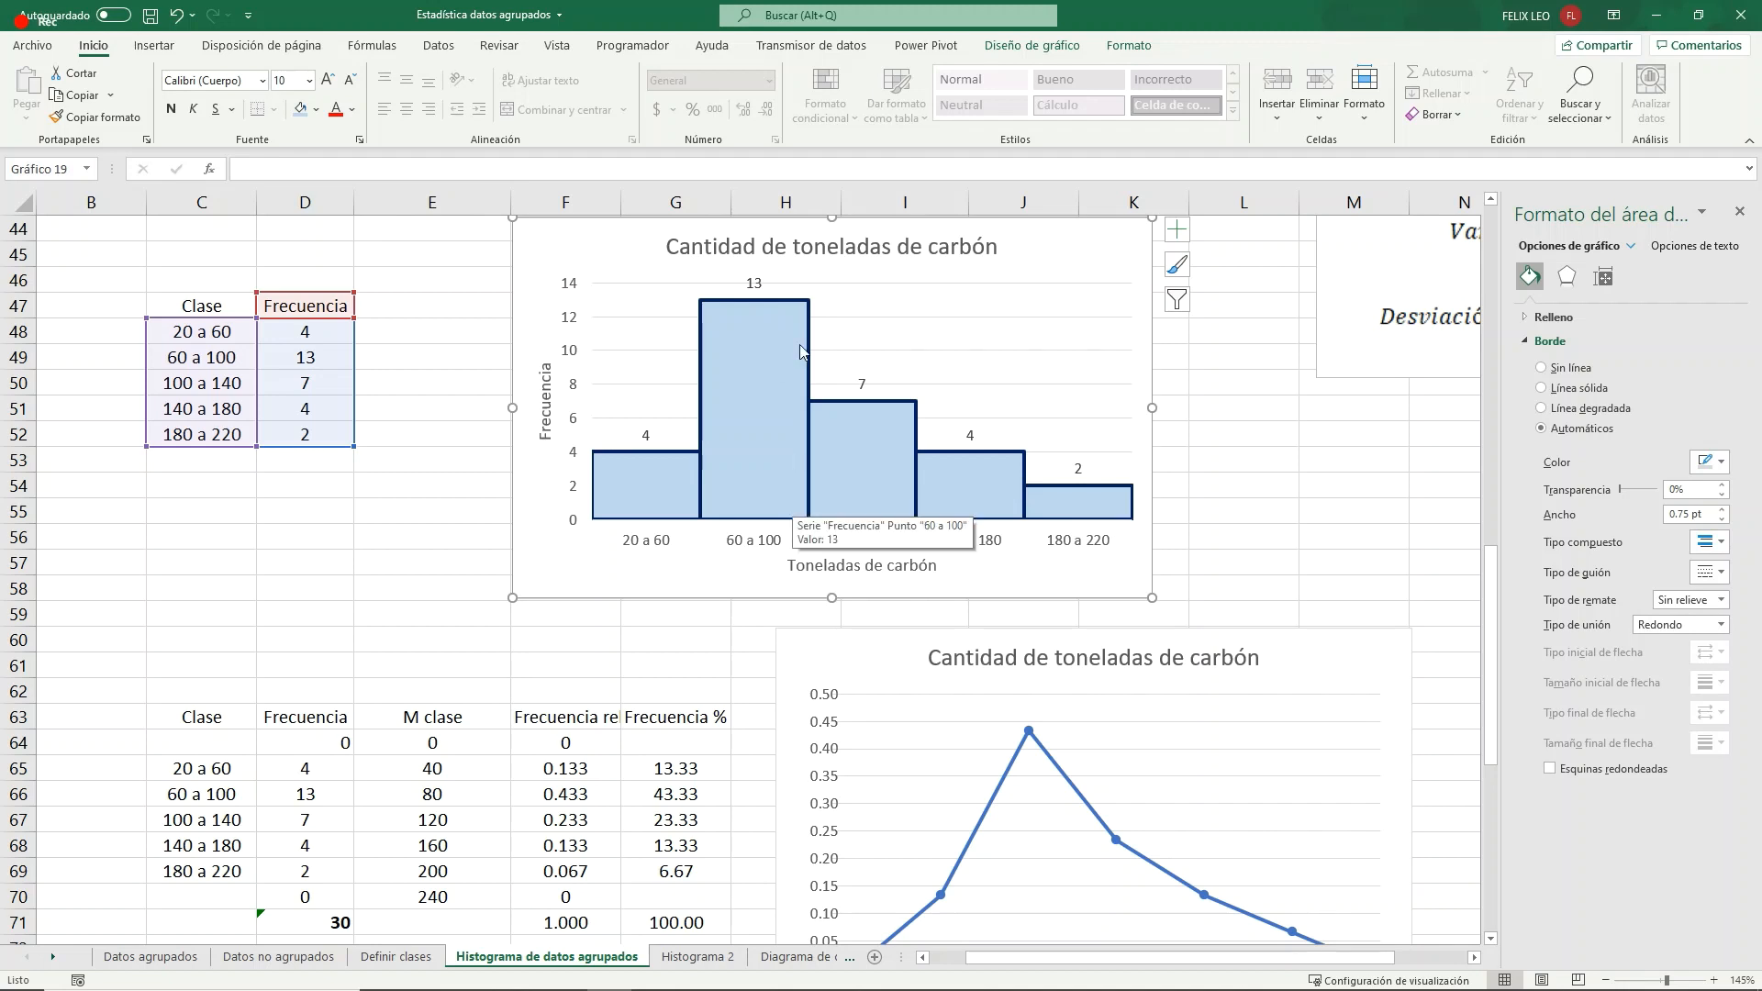
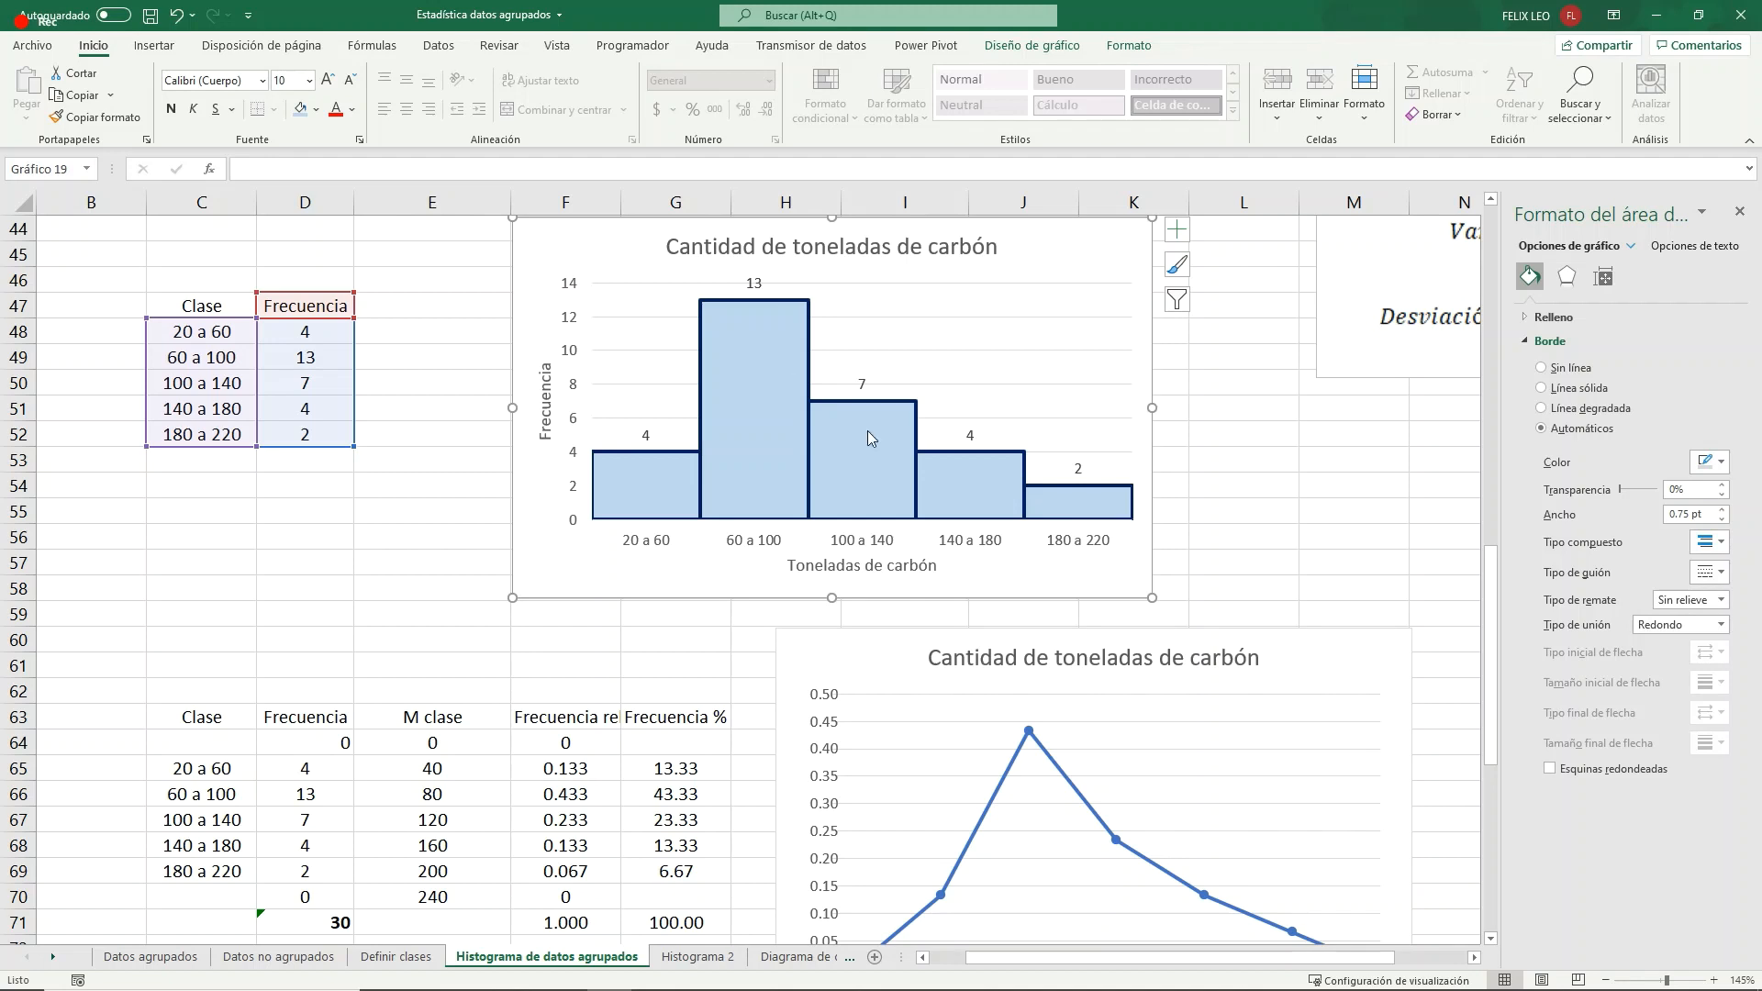
- Move the relative-frequency polygon below the class table and place the orange absolute-frequency polygon directly beside it
{"action": "mouse_move", "coordinate": [866, 459]}
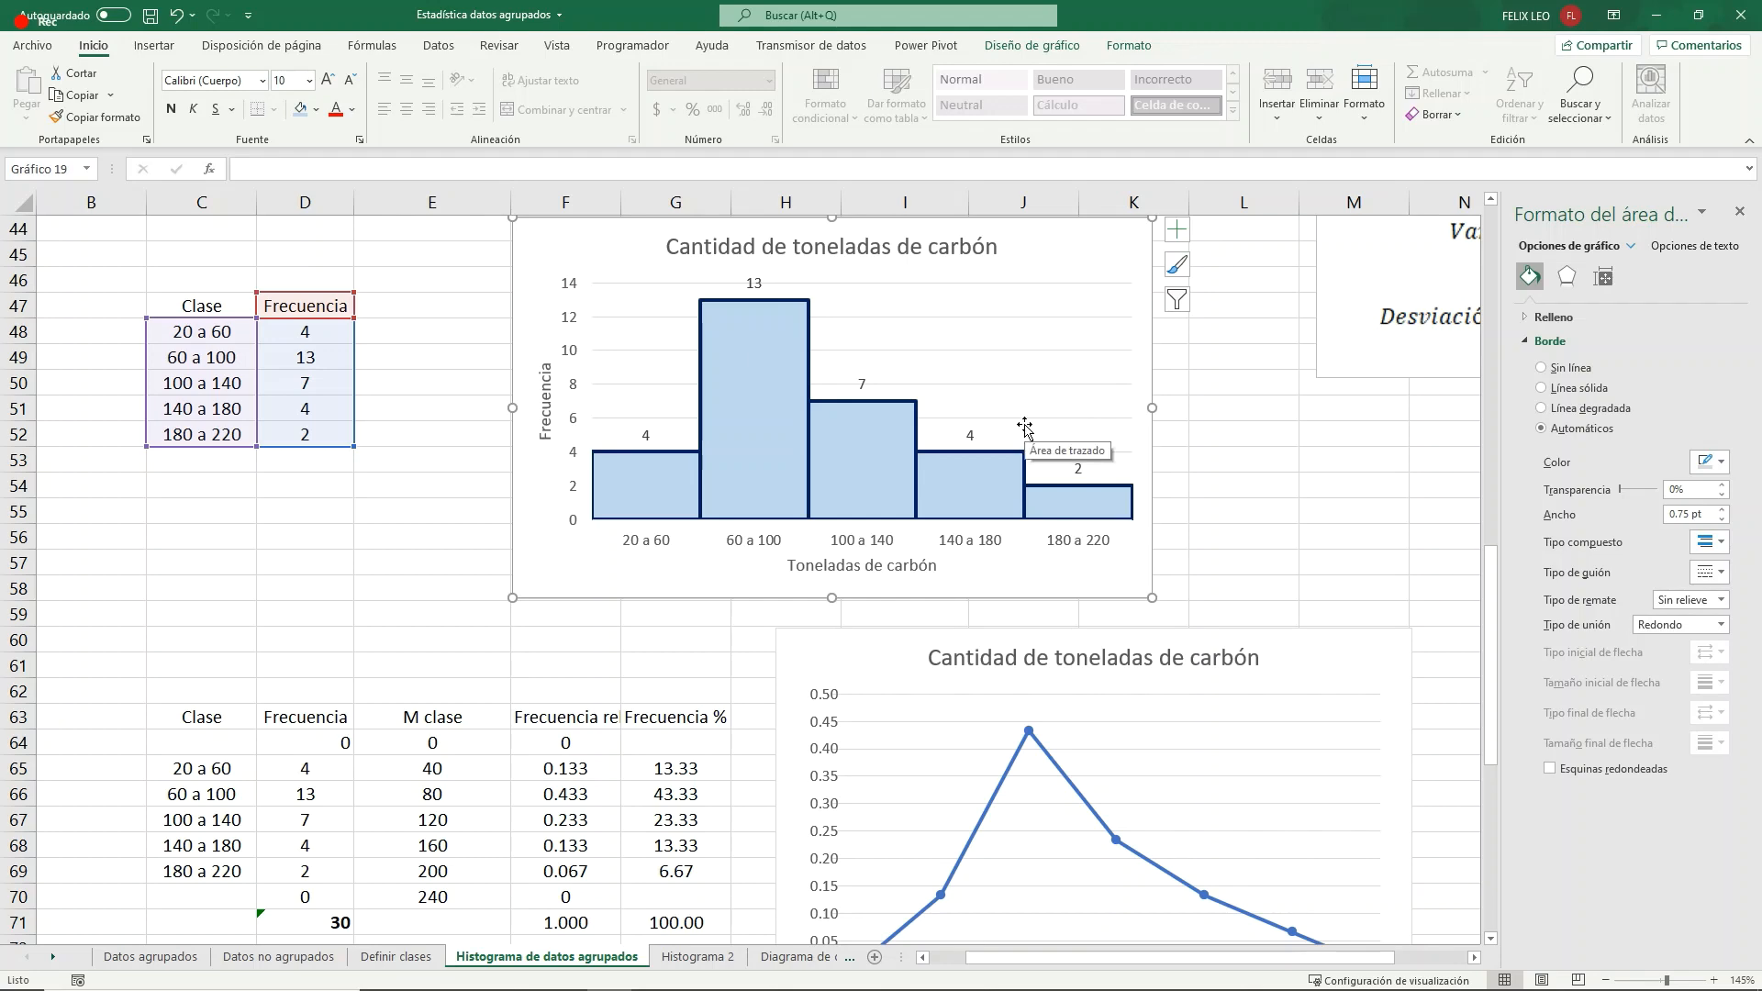
{"action": "left_click", "coordinate": [335, 588]}
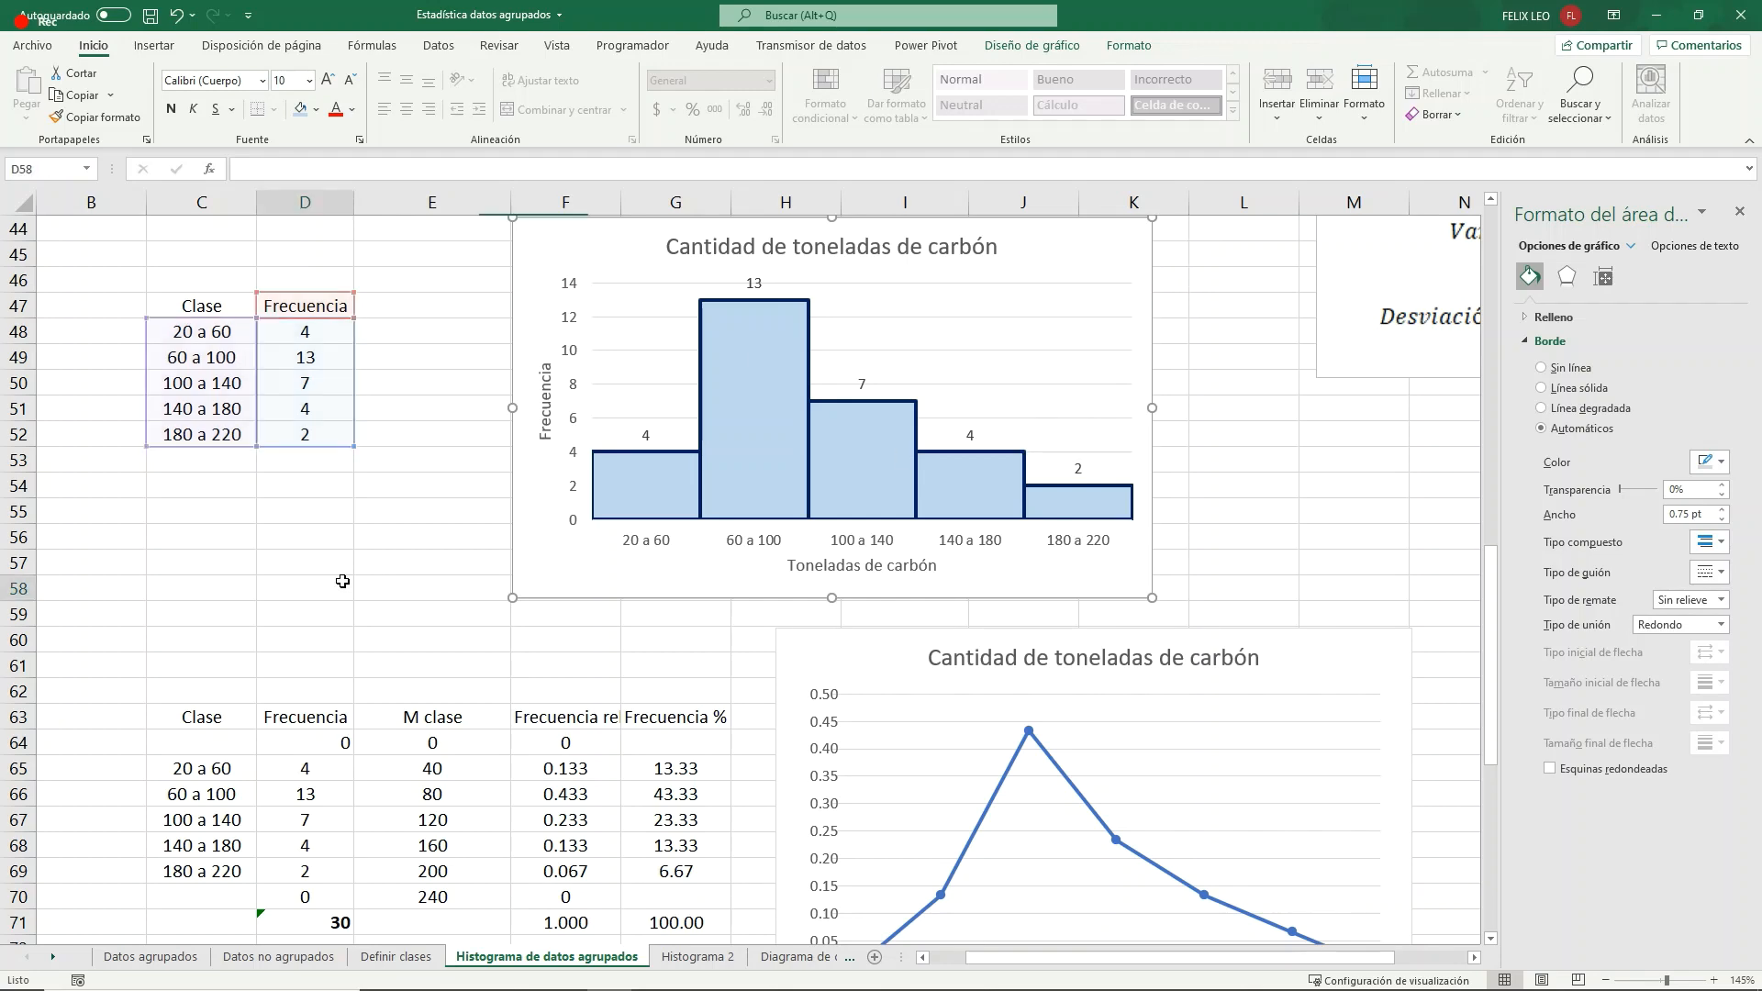
{"action": "scroll", "coordinate": [735, 649], "scroll_direction": "down", "scroll_amount": 5}
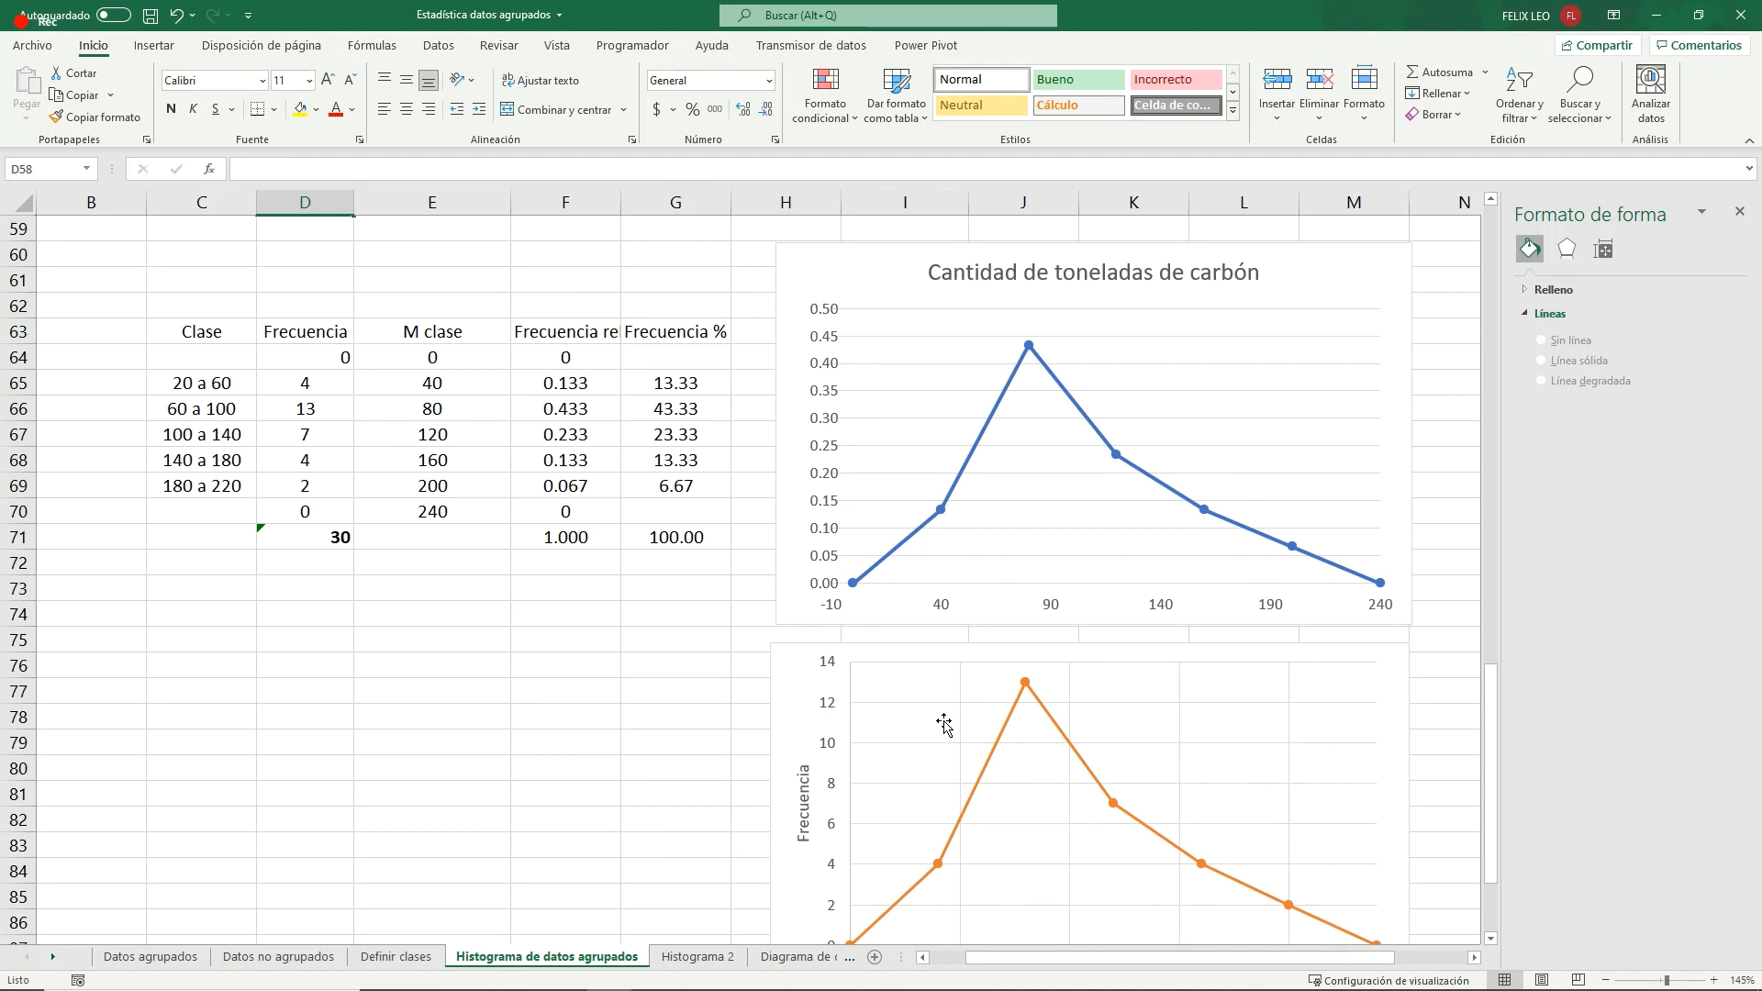
{"action": "left_click", "coordinate": [794, 656]}
{"action": "left_click_drag", "start_coordinate": [794, 655], "coordinate": [805, 652]}
{"action": "left_click", "coordinate": [591, 335]}
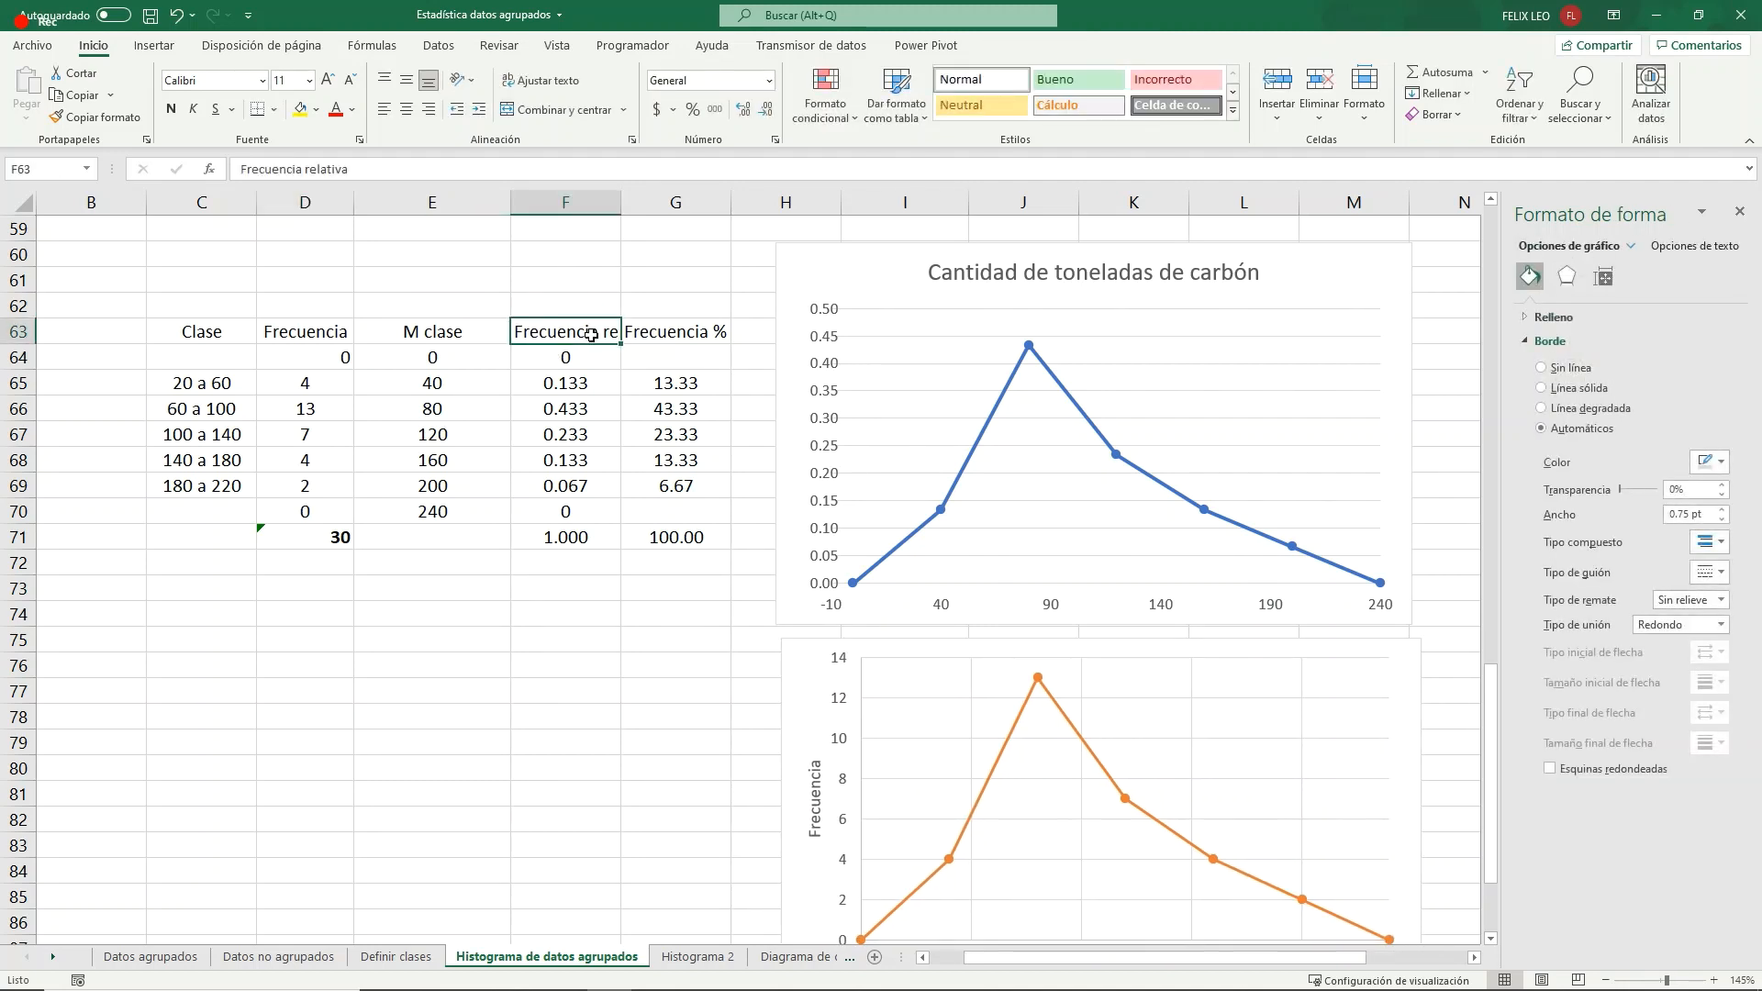
{"action": "left_click_drag", "start_coordinate": [196, 335], "coordinate": [654, 494]}
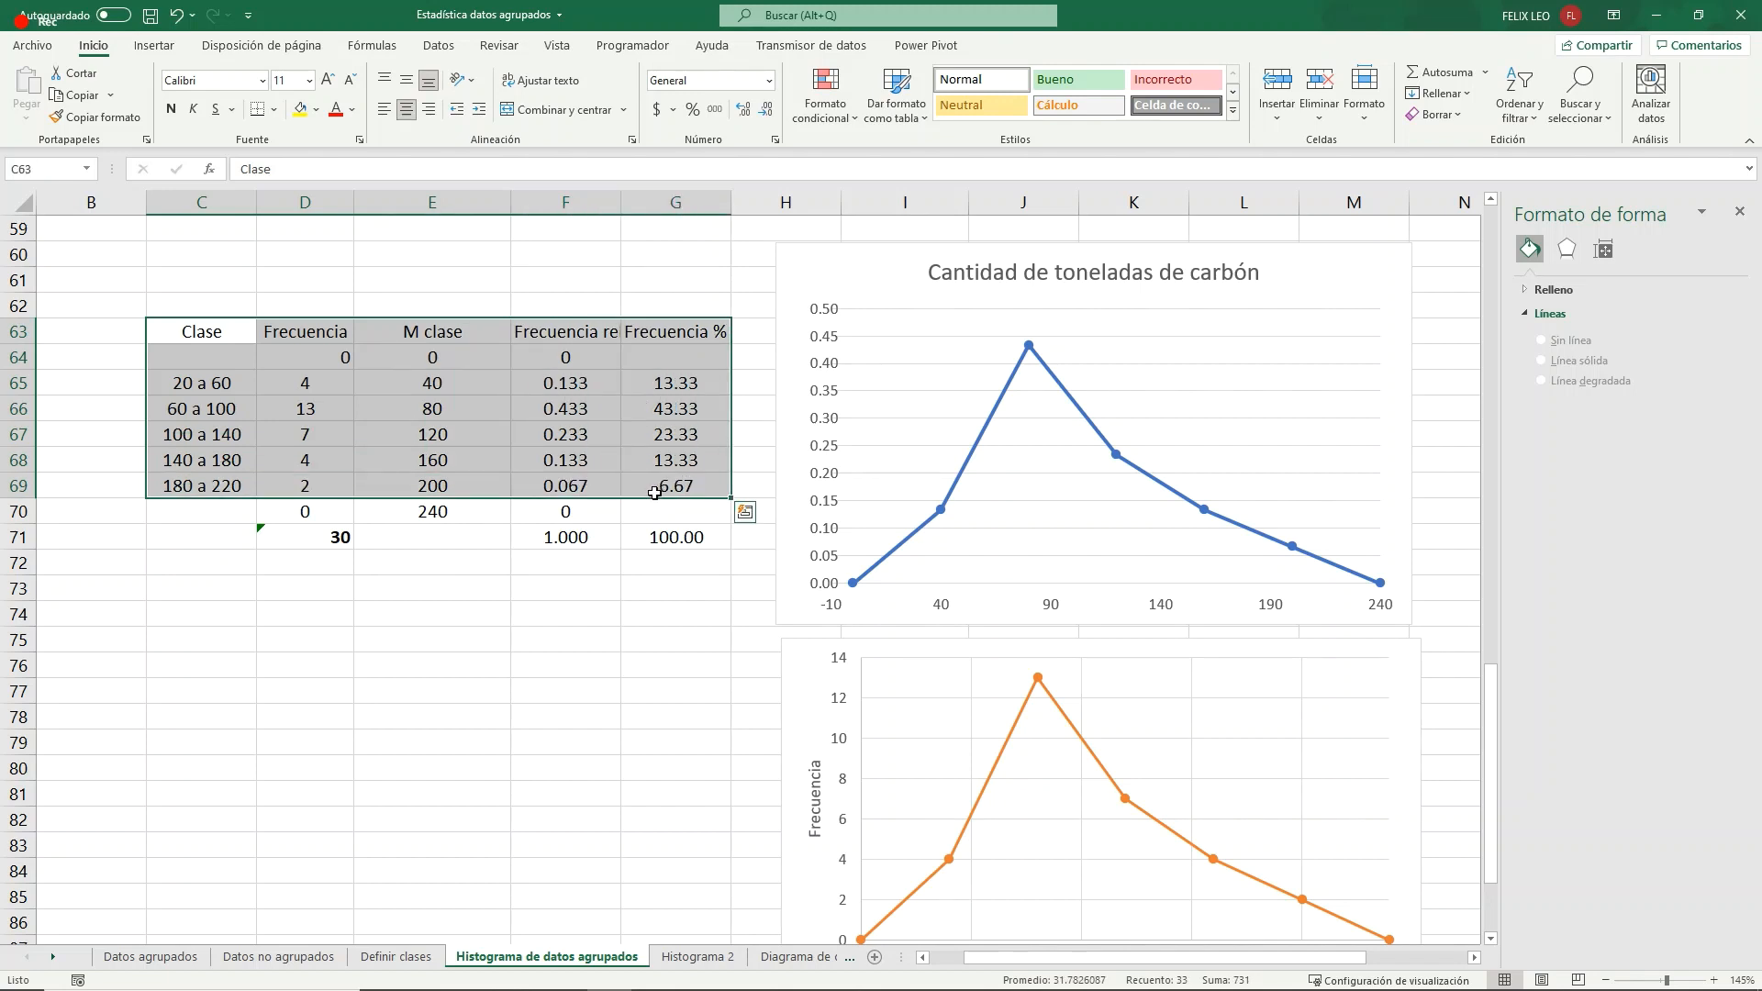
{"action": "left_click", "coordinate": [565, 703]}
{"action": "left_click_drag", "start_coordinate": [850, 256], "coordinate": [174, 643]}
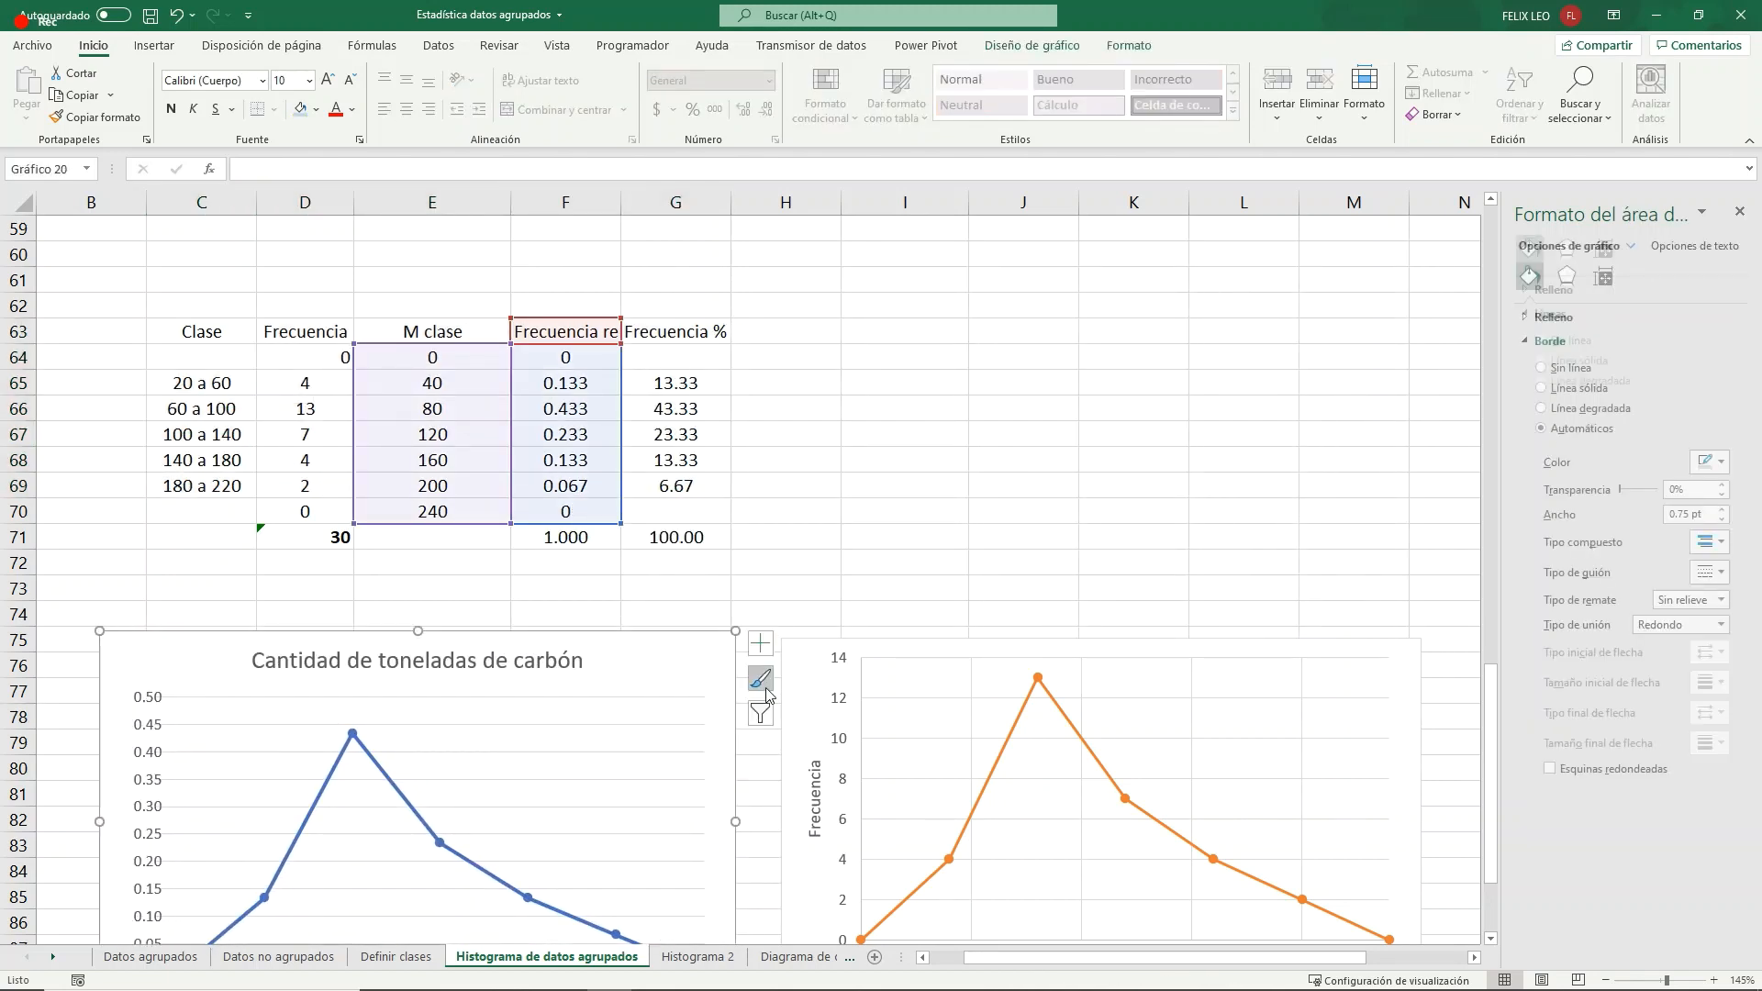
{"action": "left_click_drag", "start_coordinate": [803, 640], "coordinate": [768, 636]}
- Enter the header "Frecuancia acumulada" in H63 and widen column H to fit it
{"action": "left_click", "coordinate": [795, 333]}
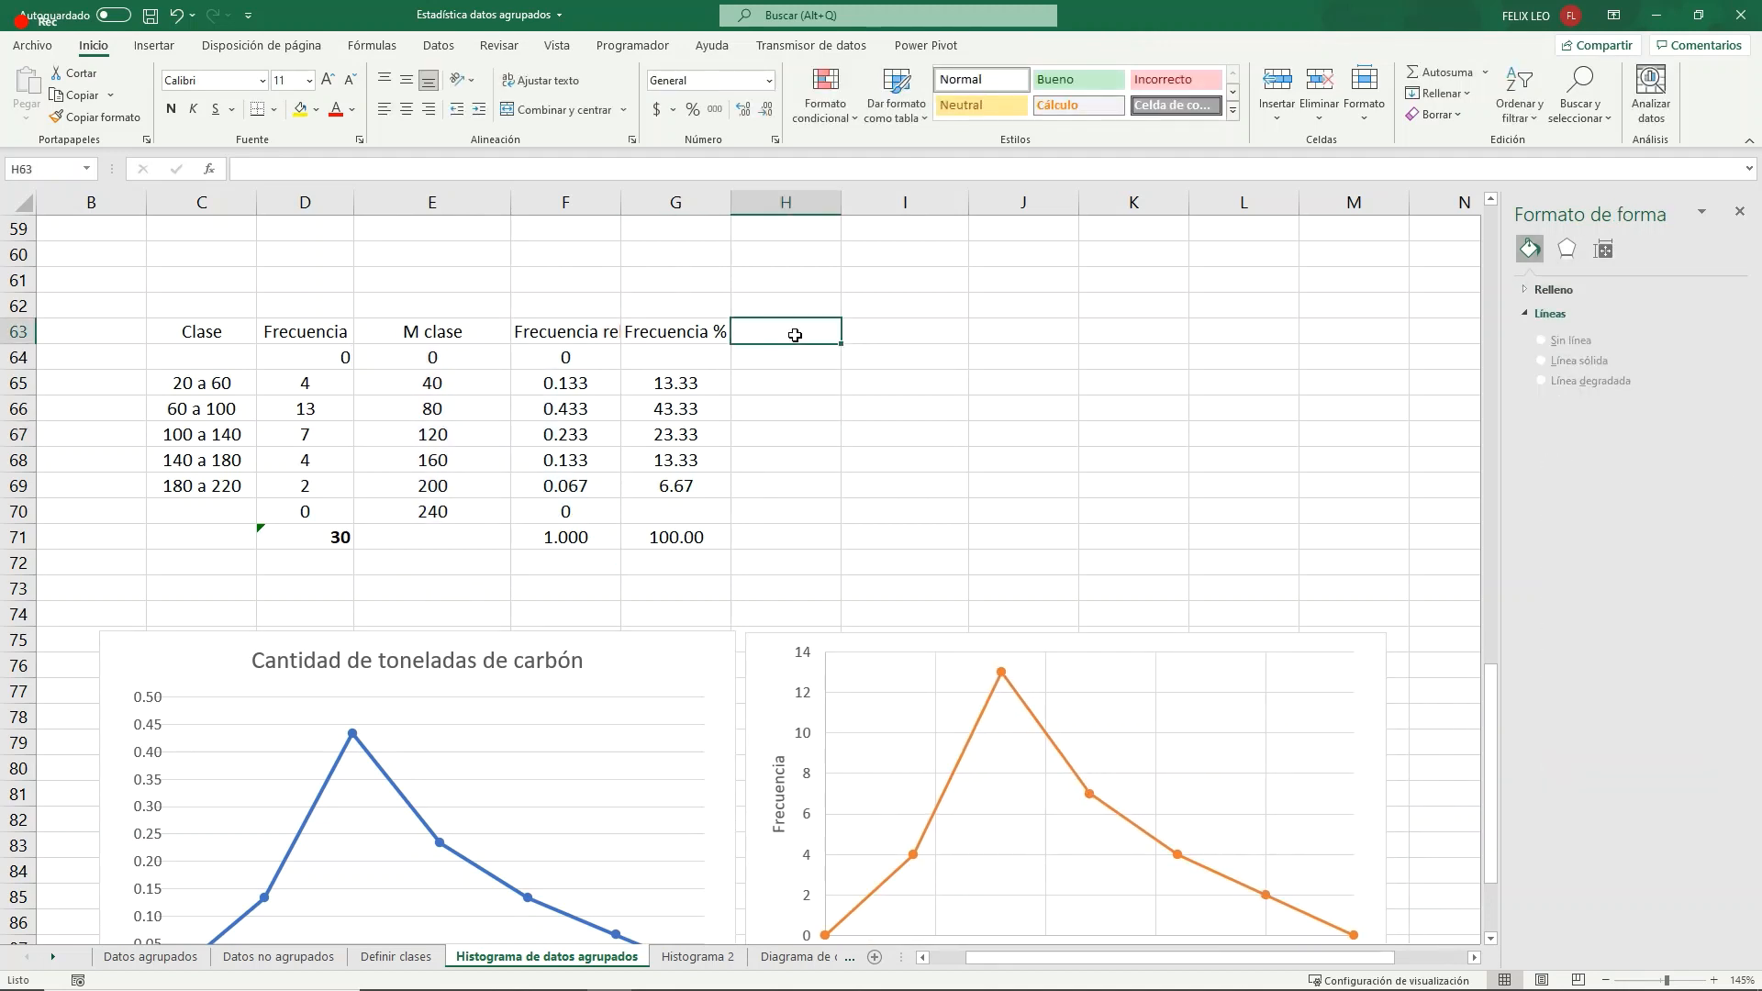
{"action": "type", "text": "Frecu"}
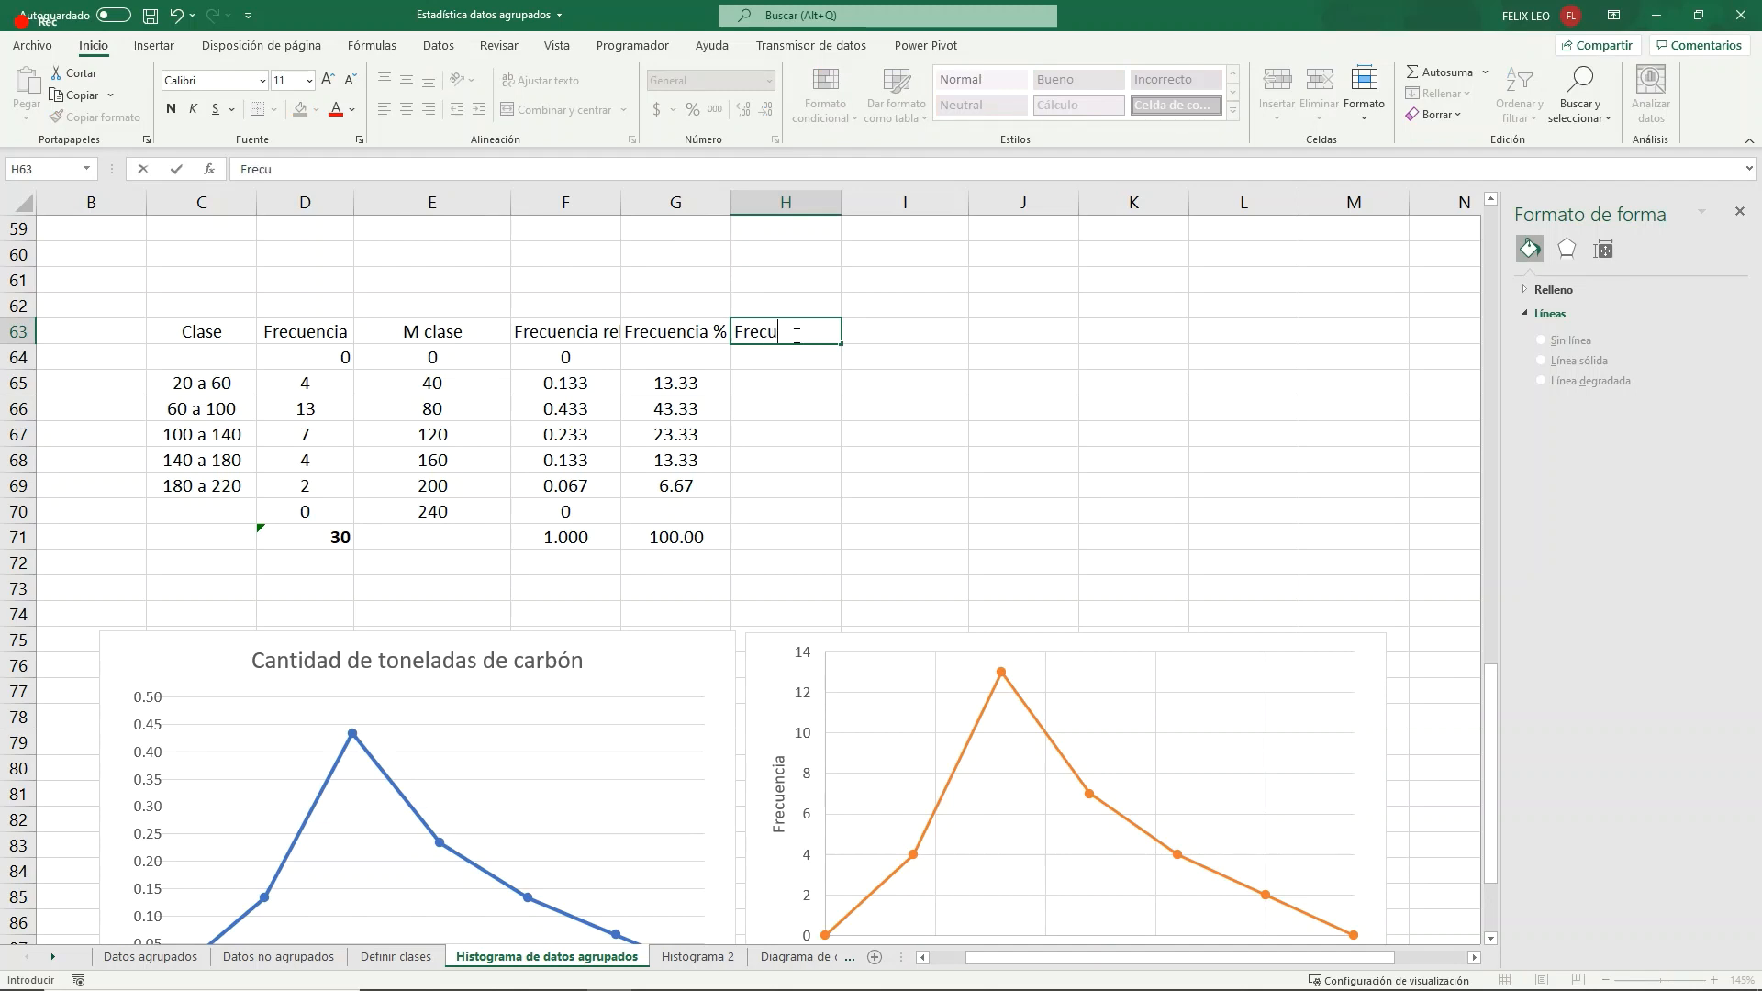
{"action": "type", "text": "ancia acu"}
{"action": "key", "text": "BackSpace"}
{"action": "key", "text": "BackSpace"}
{"action": "type", "text": "cumulada"}
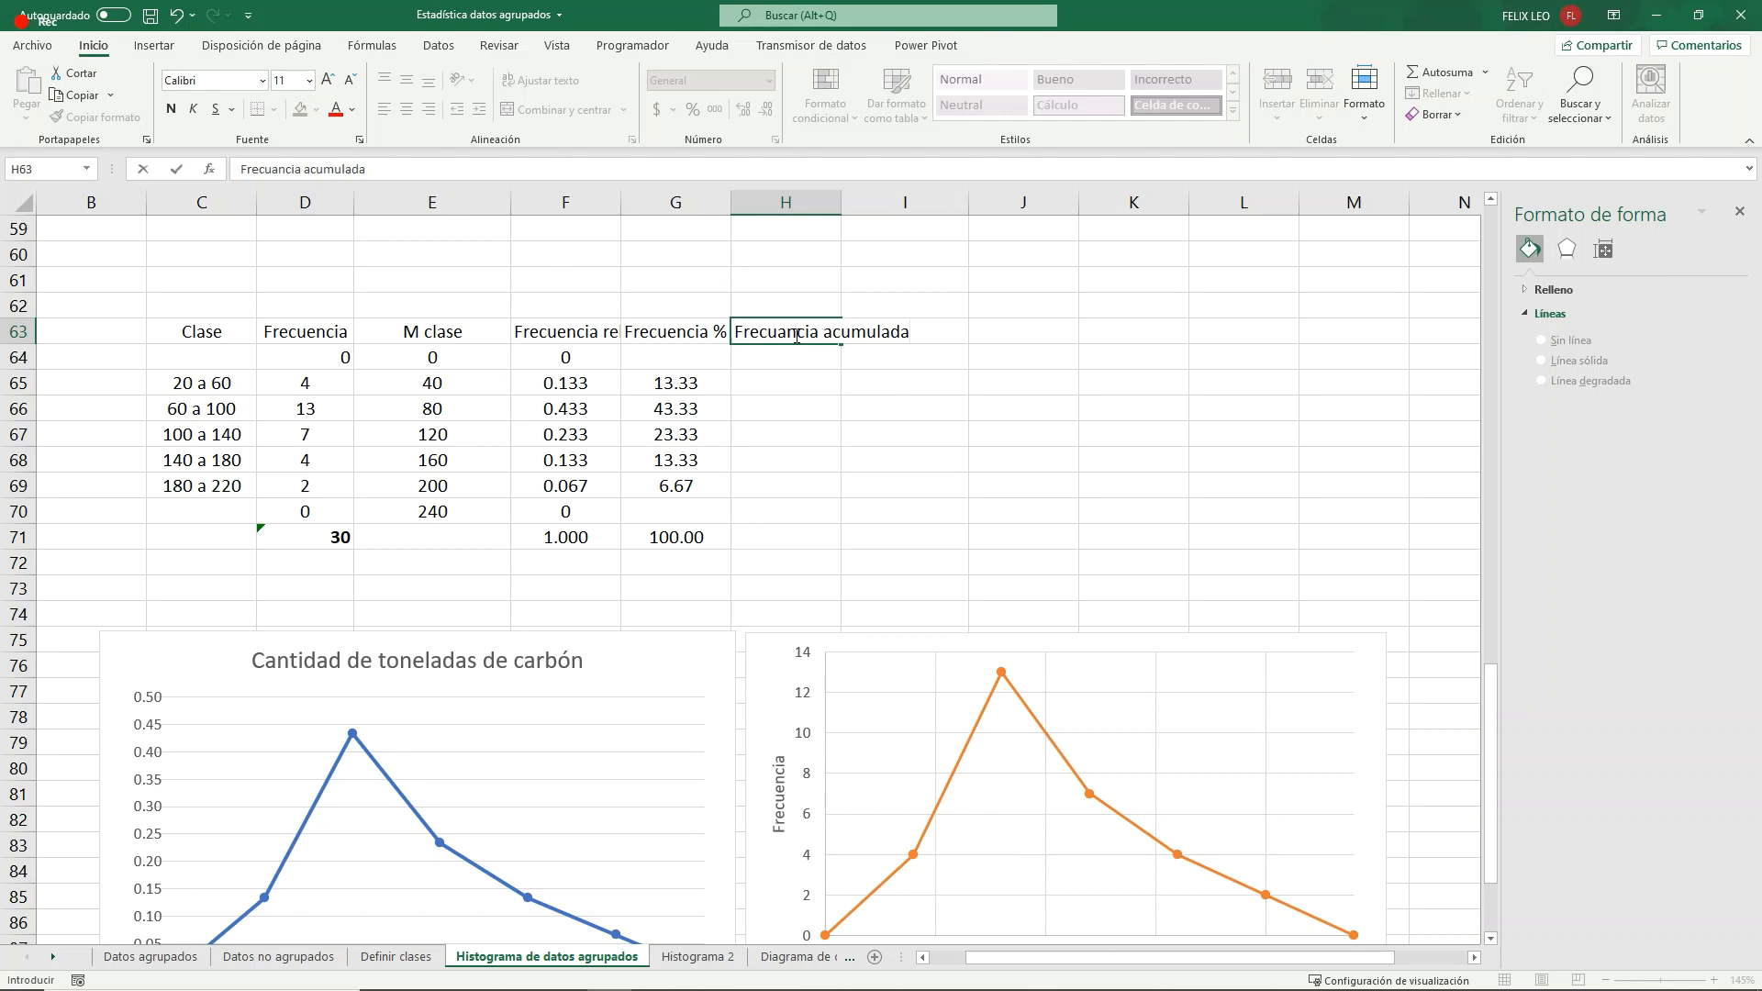
{"action": "left_click_drag", "start_coordinate": [854, 435], "coordinate": [848, 411]}
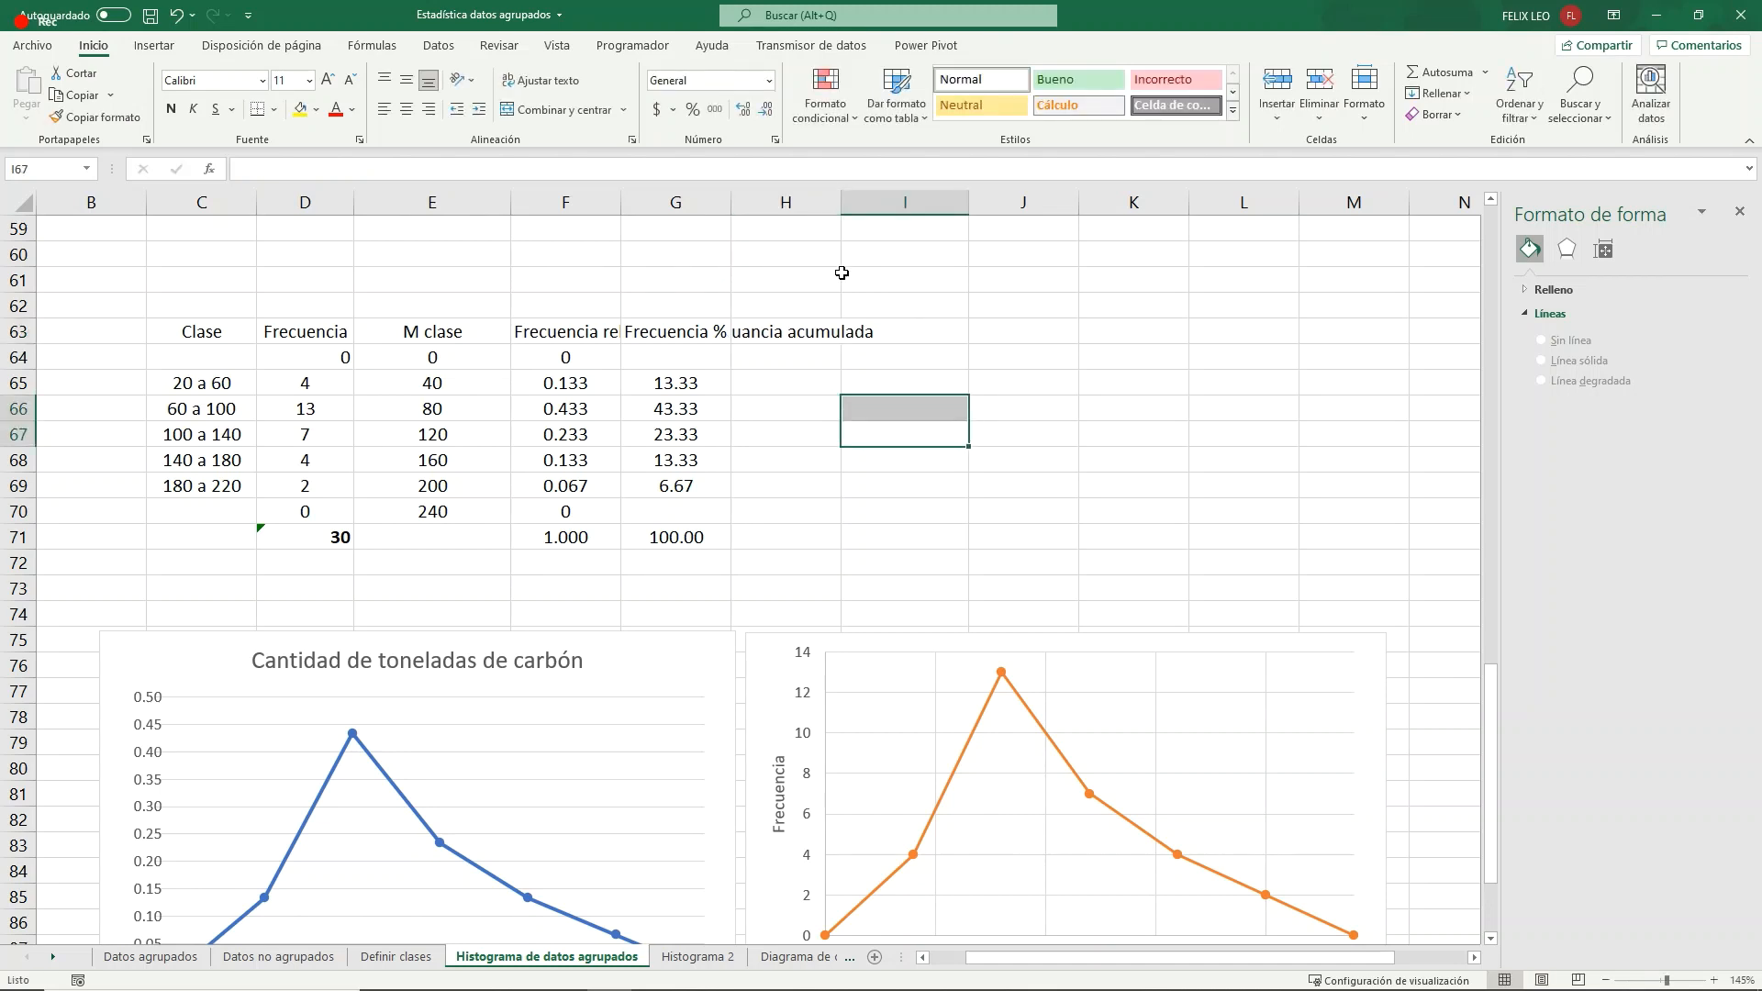
{"action": "left_click", "coordinate": [833, 333]}
{"action": "left_click_drag", "start_coordinate": [842, 207], "coordinate": [905, 209]}
- Enter =F65 in H65 to start the cumulative frequency with the first class's relative frequency
{"action": "left_click", "coordinate": [801, 358]}
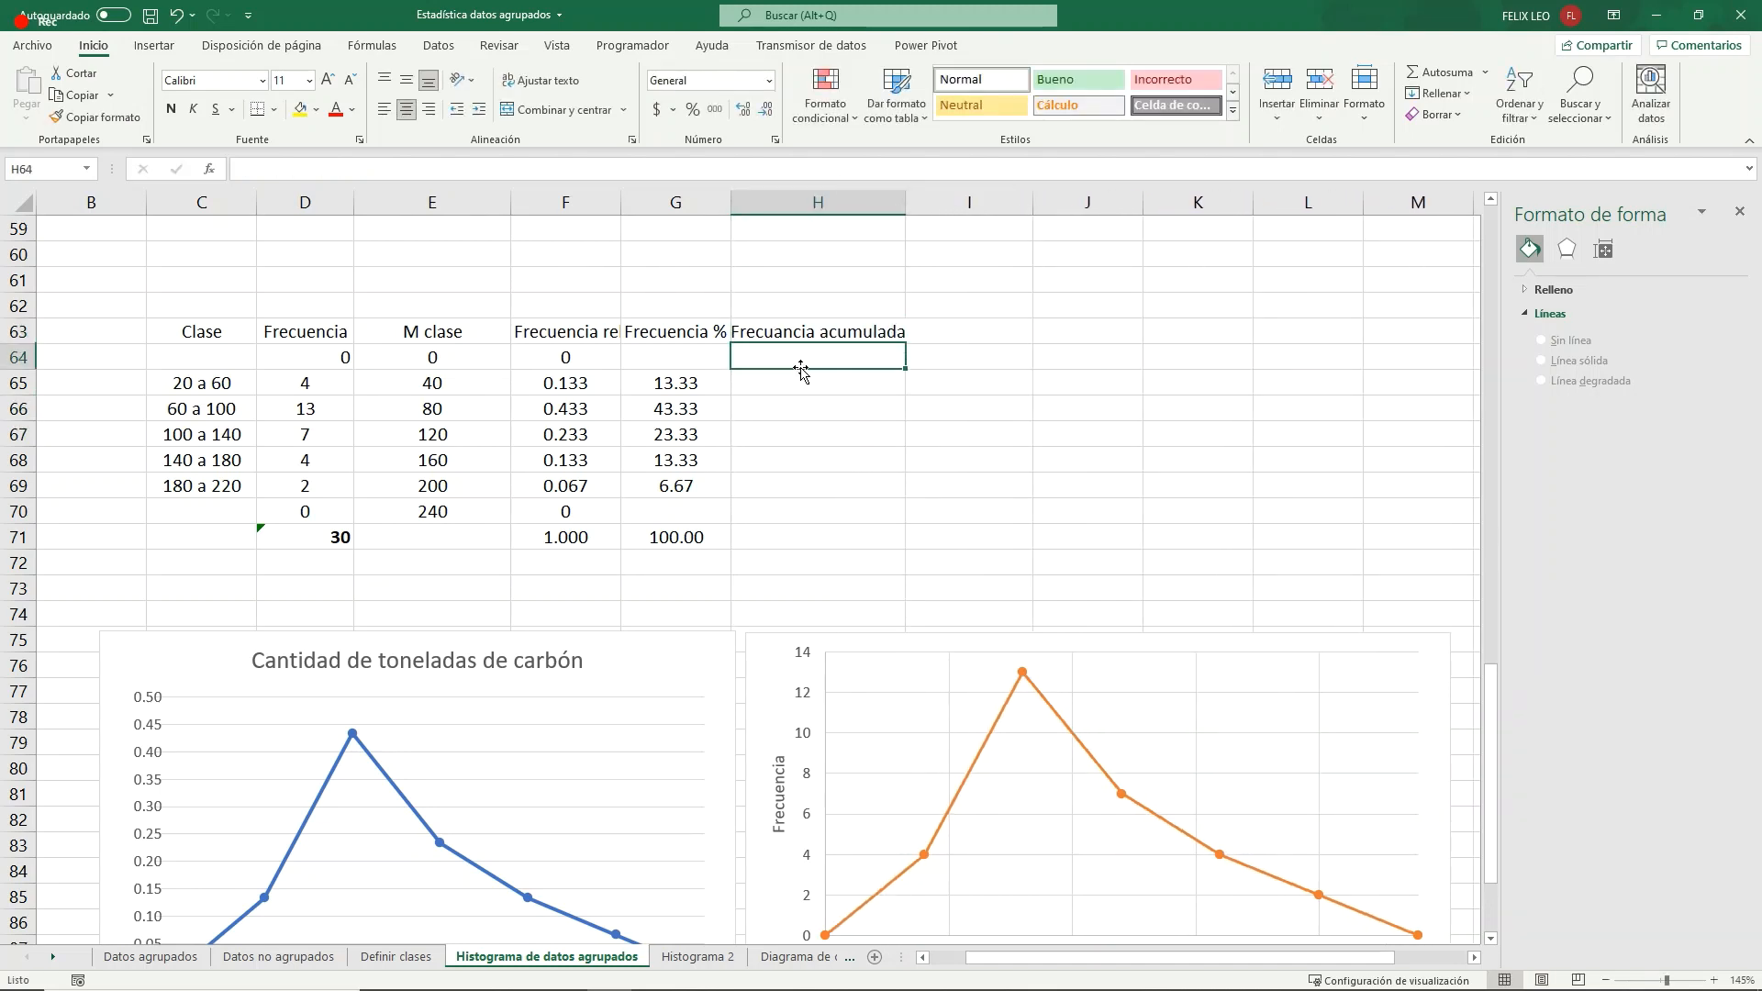
{"action": "left_click", "coordinate": [791, 386]}
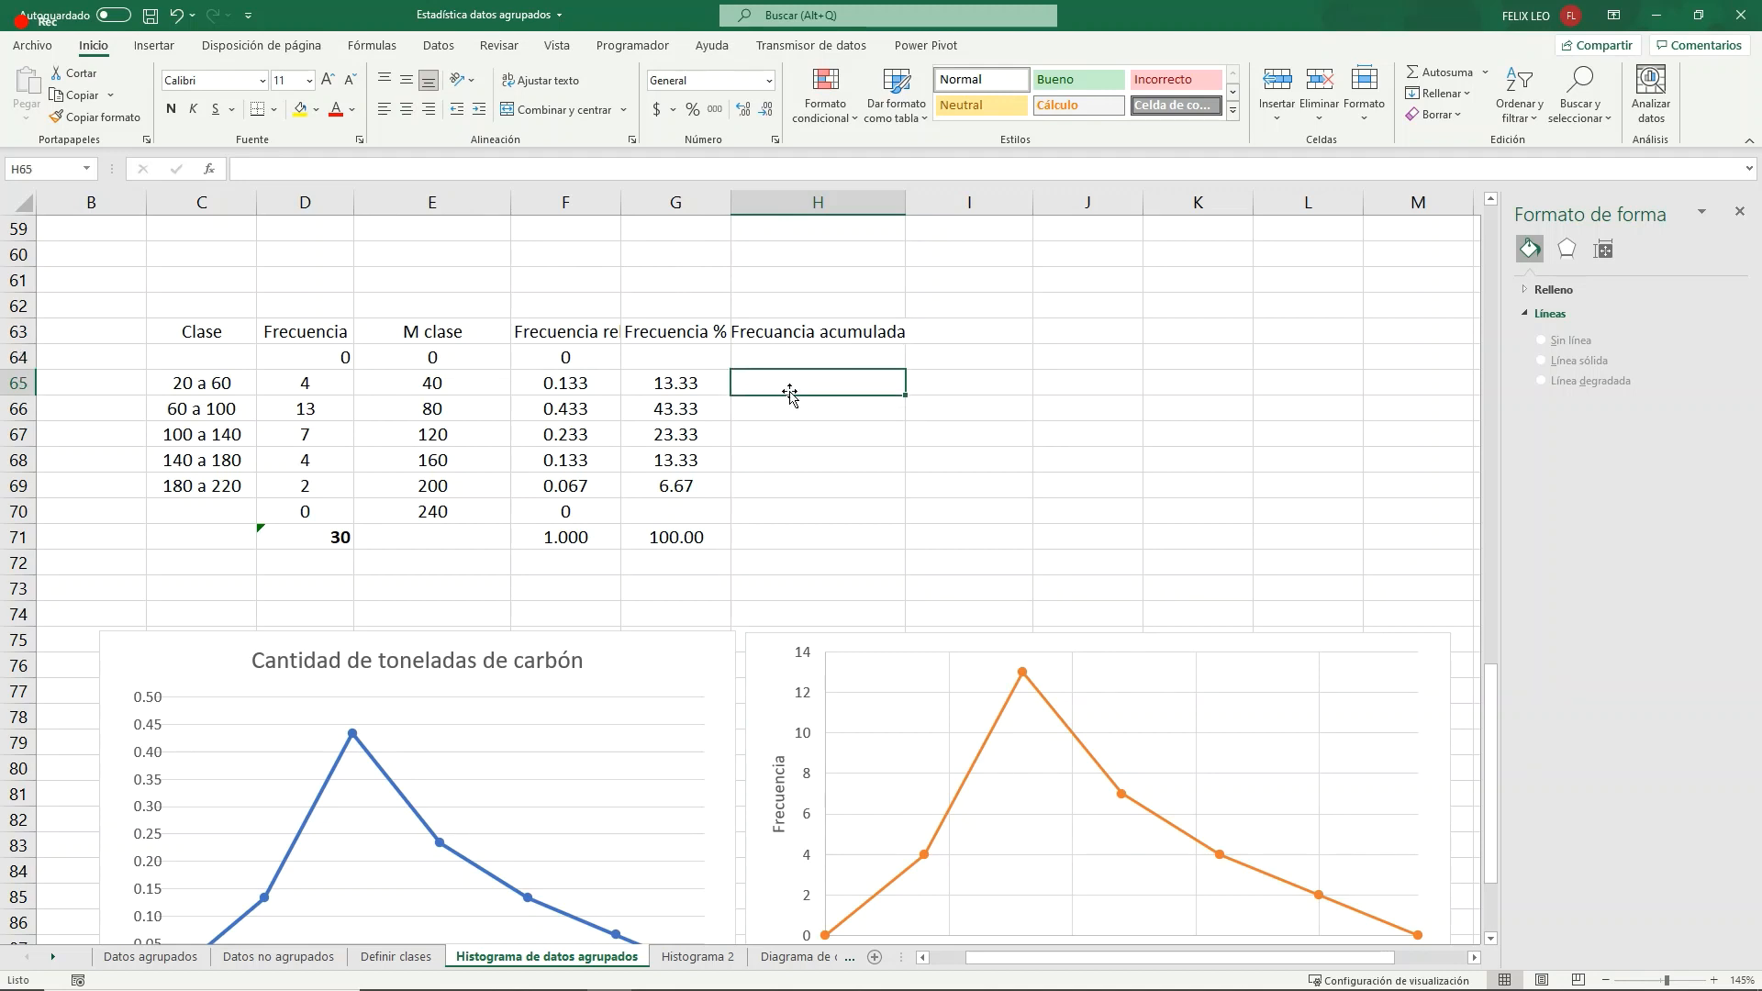
{"action": "left_click", "coordinate": [582, 344]}
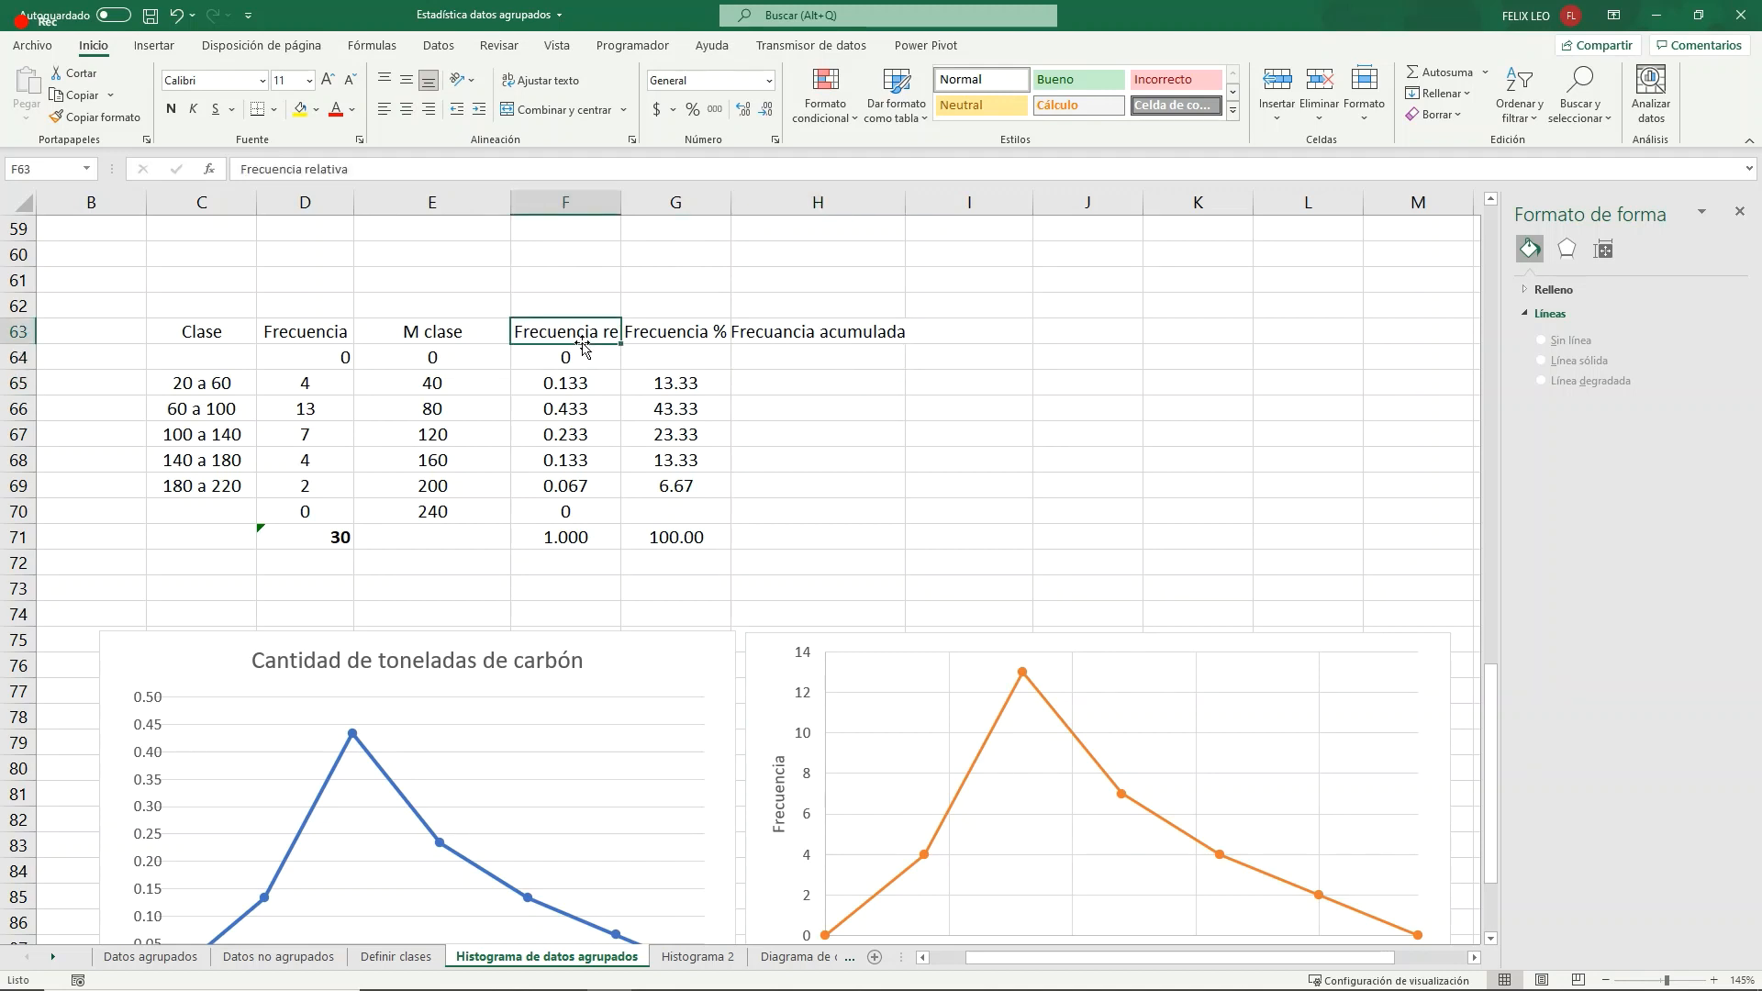
{"action": "left_click", "coordinate": [563, 396]}
{"action": "left_click", "coordinate": [805, 386]}
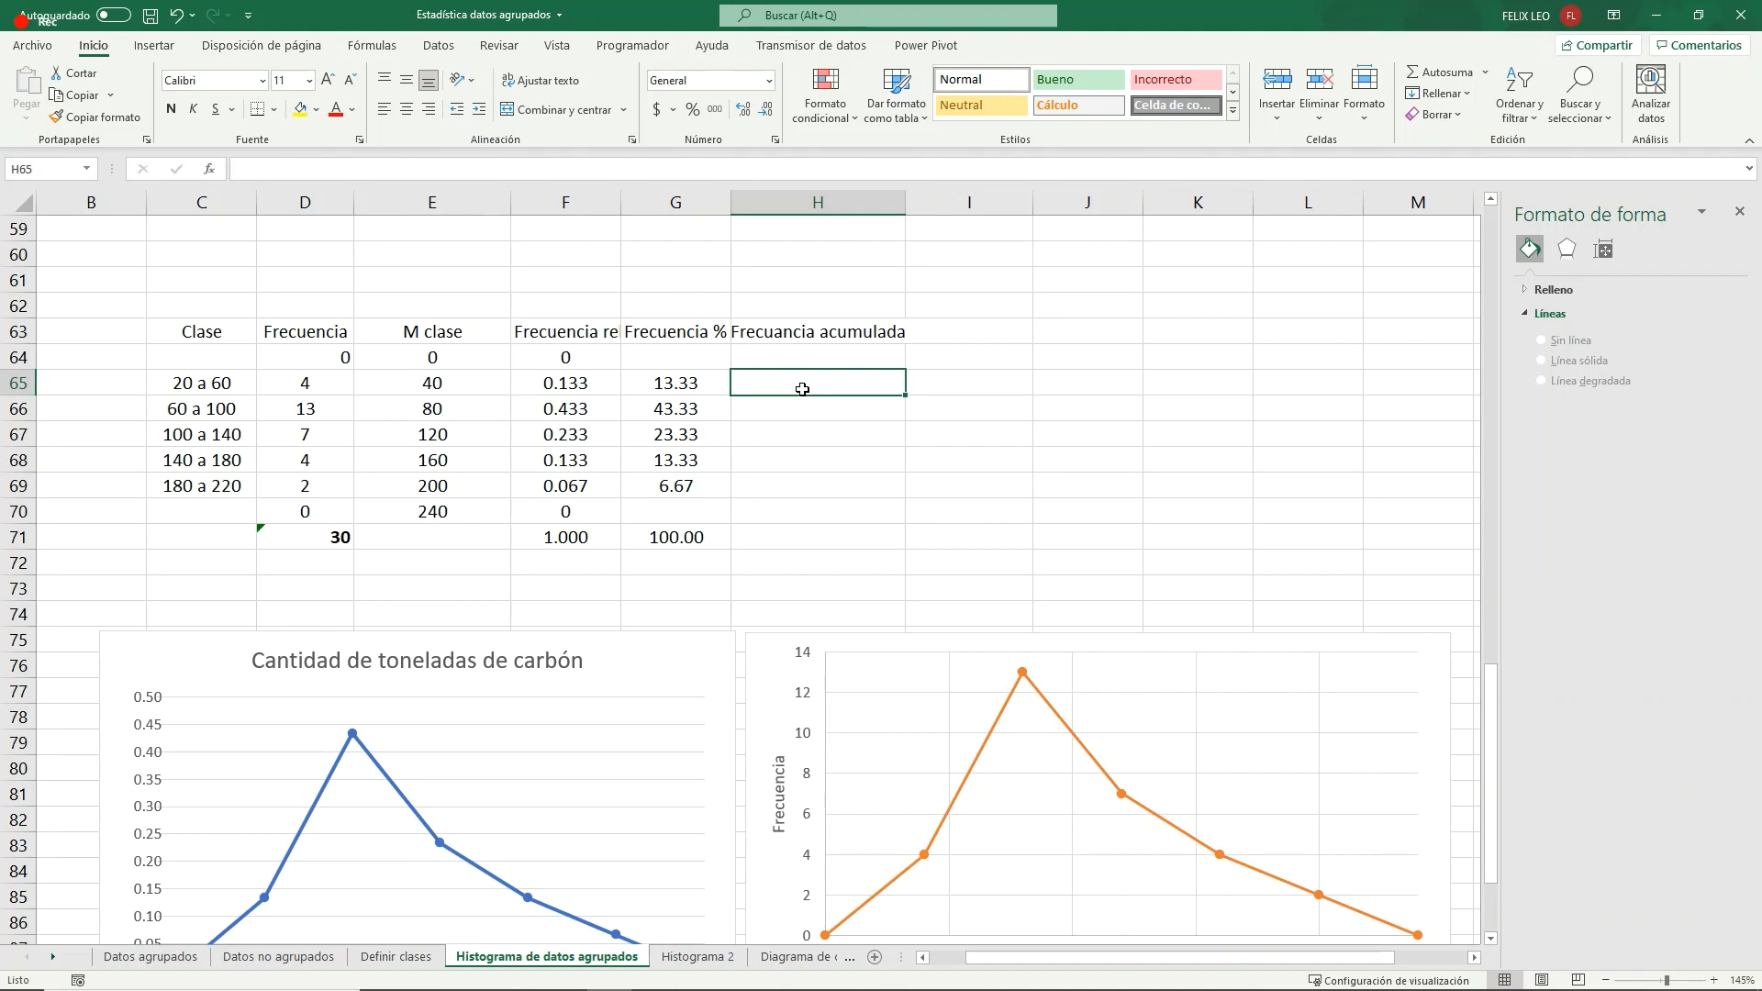
{"action": "type", "text": "="}
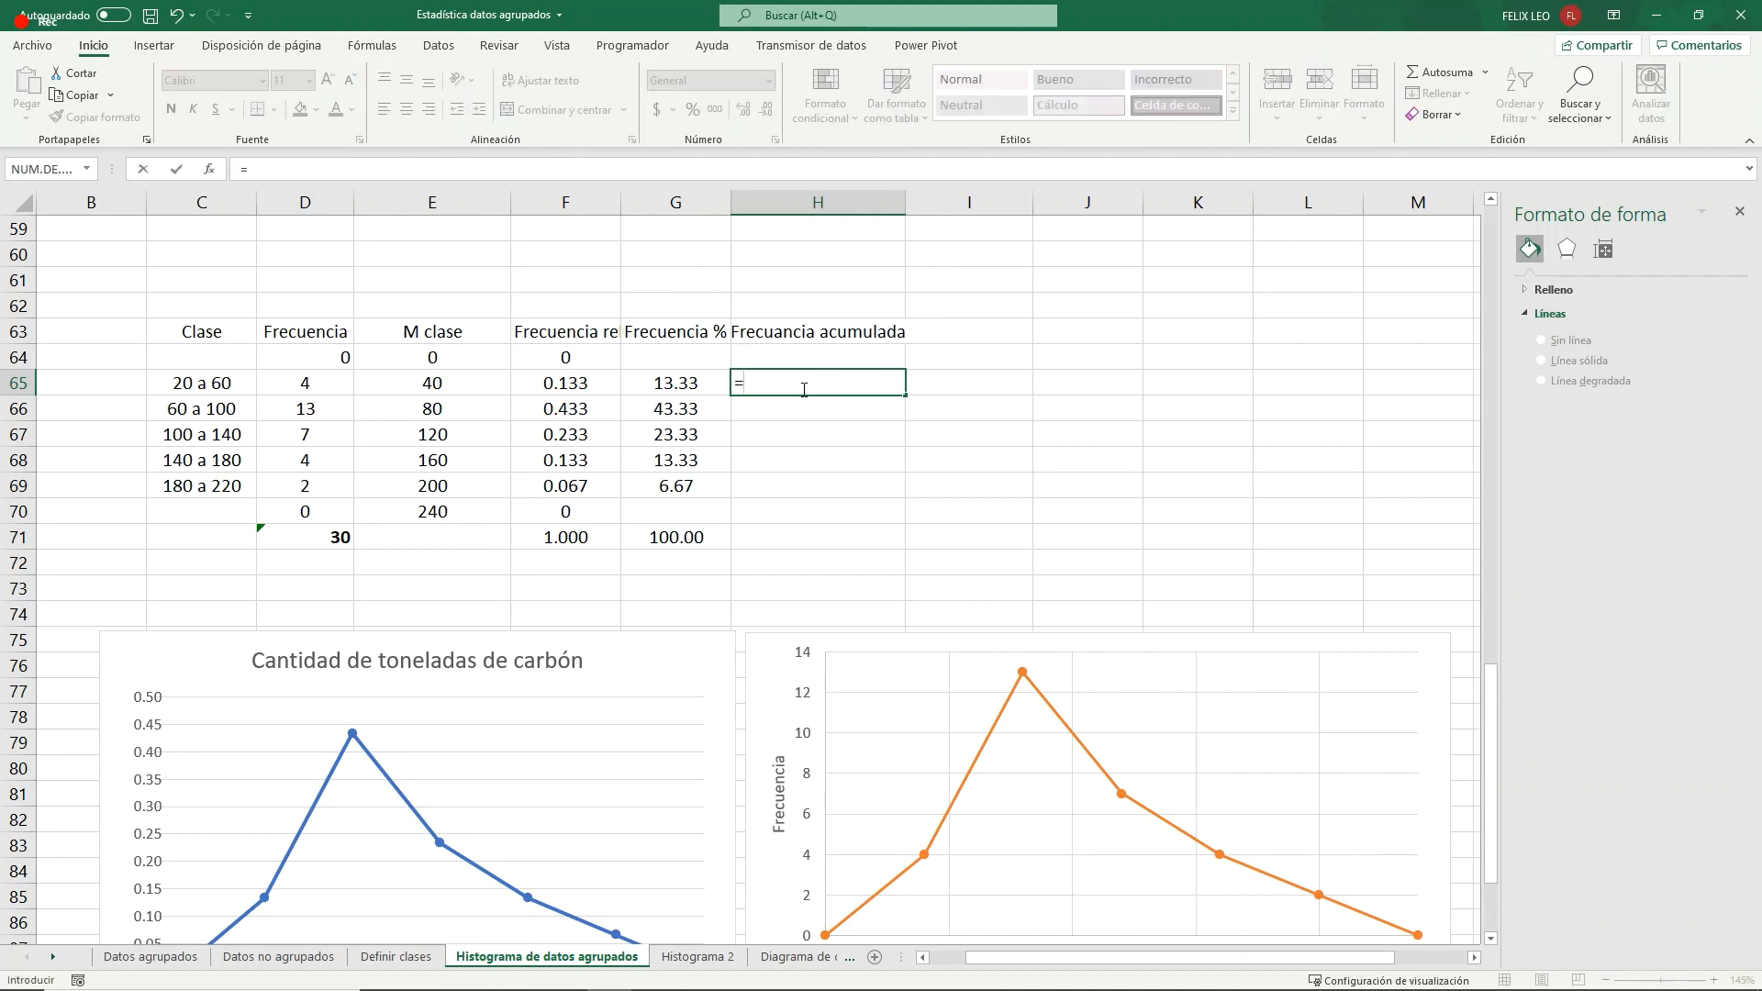
{"action": "key", "text": "Left"}
{"action": "key", "text": "Left"}
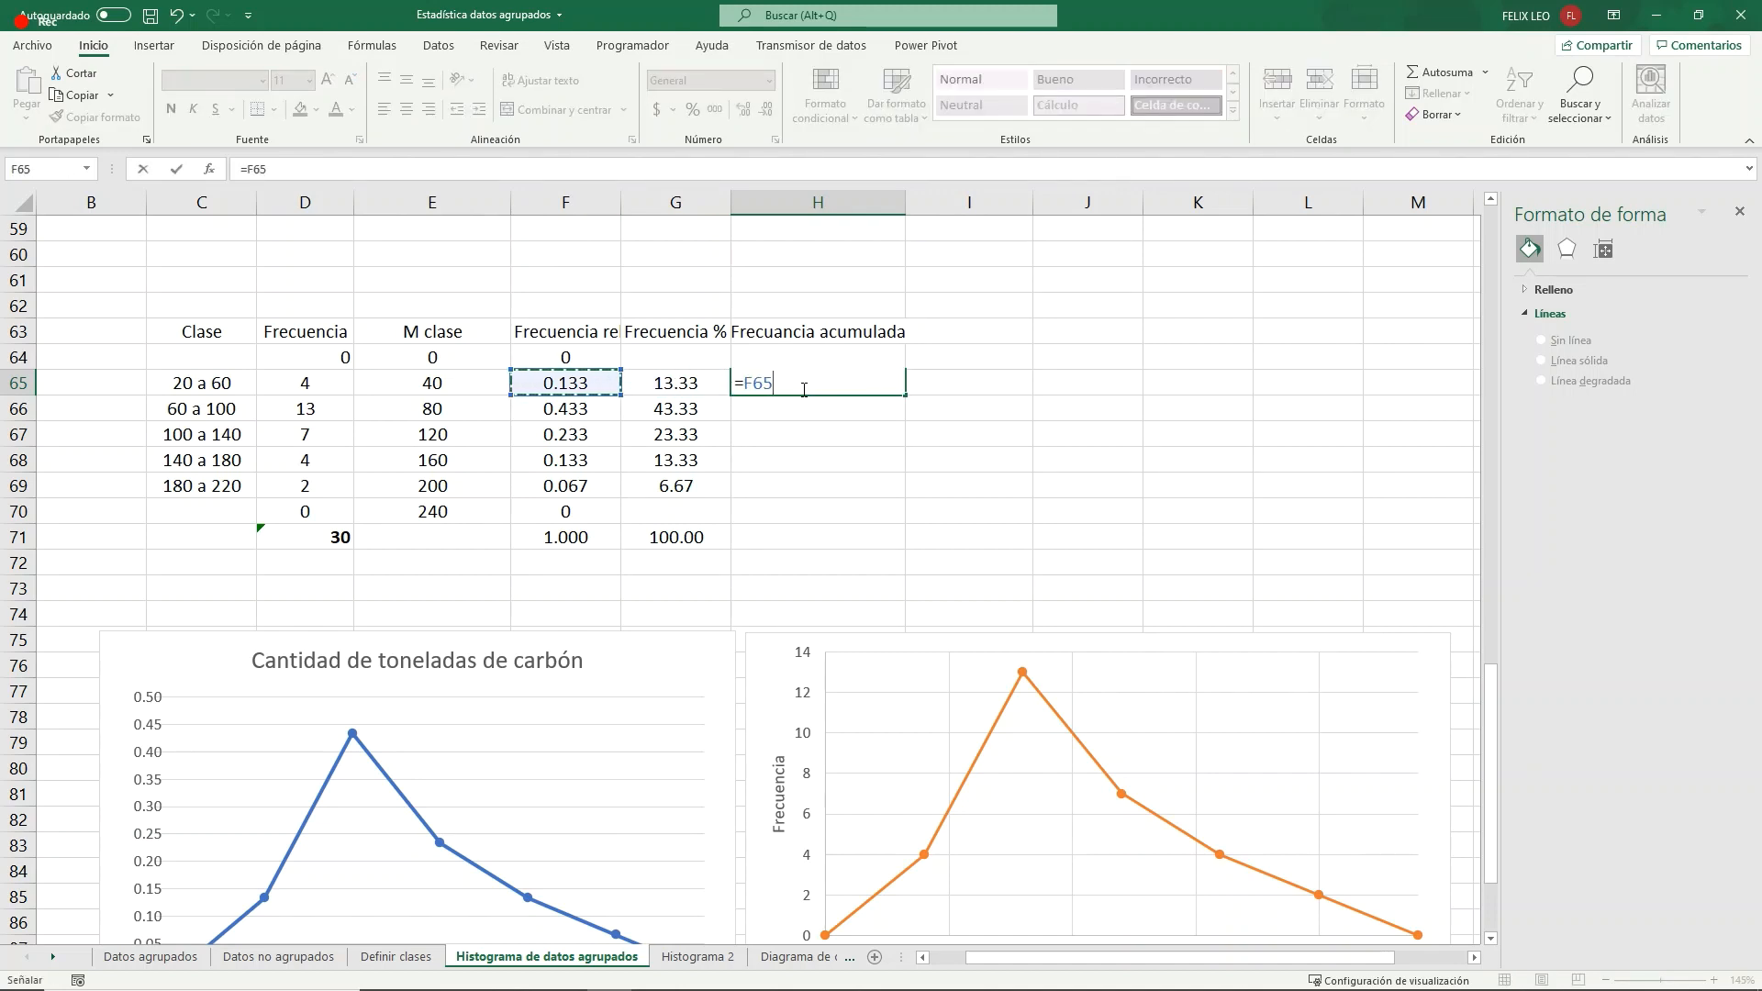
{"action": "key", "text": "Return"}
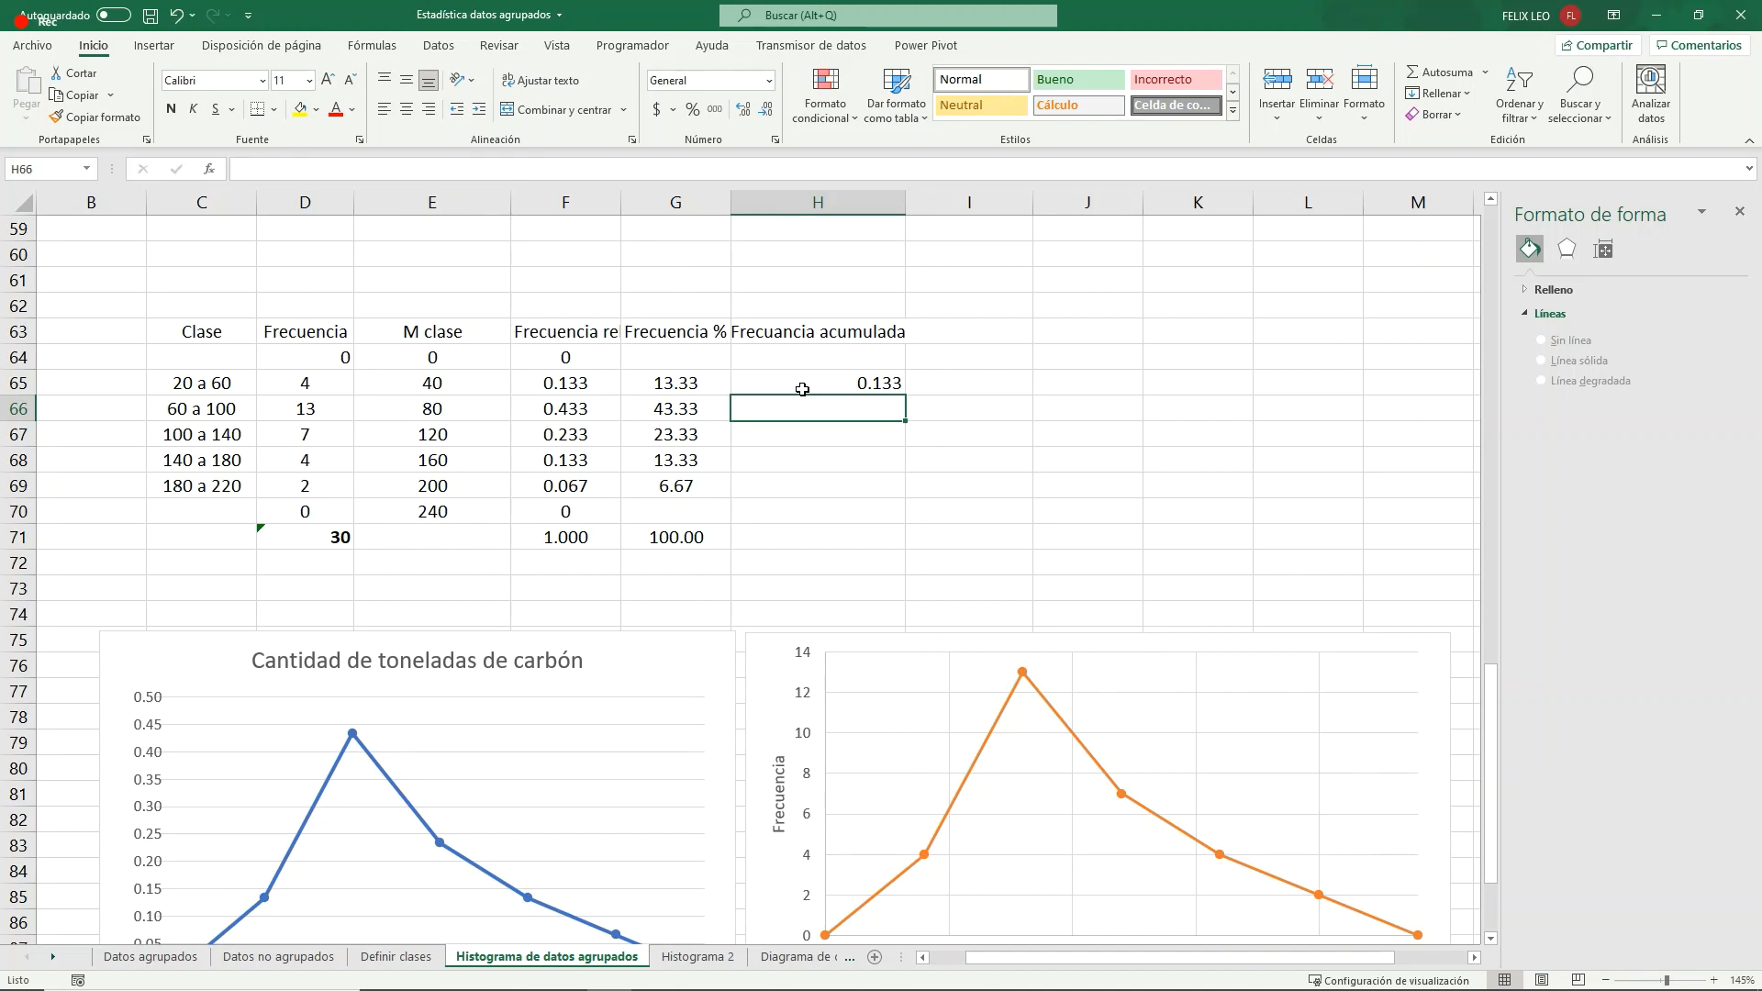
- Enter =H65+F66 in H66 to add the second class's relative frequency to the running total
{"action": "type", "text": "="}
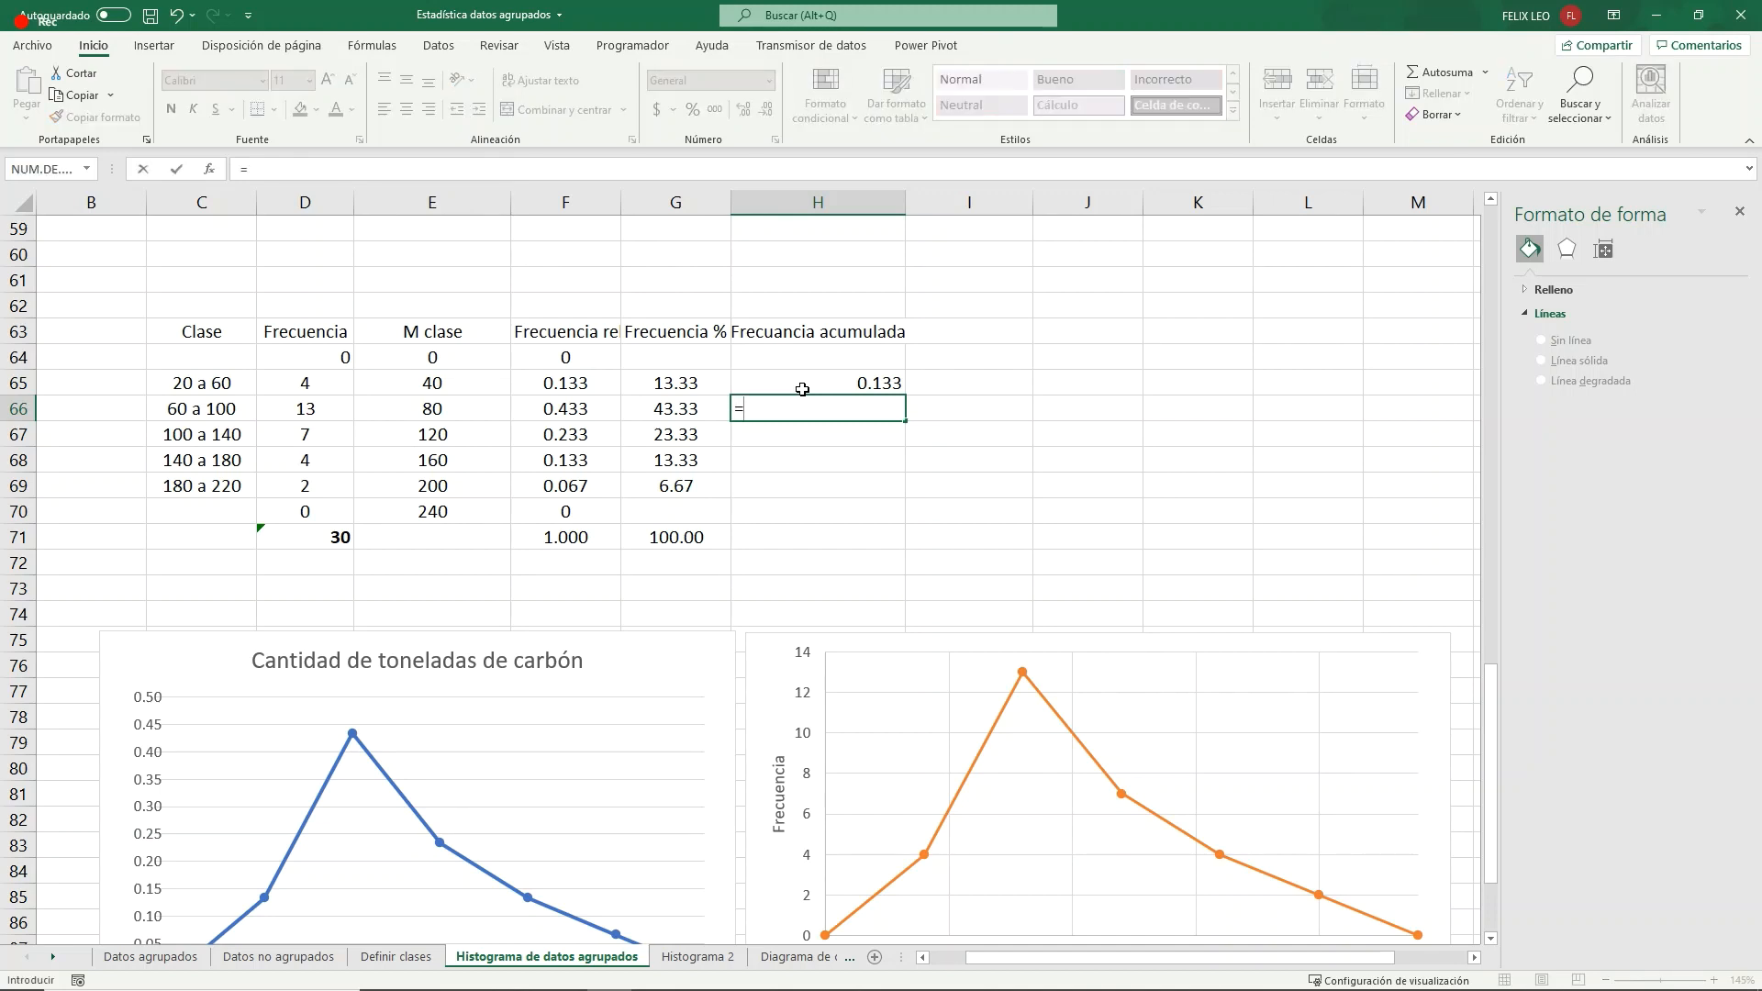
{"action": "left_click", "coordinate": [800, 387]}
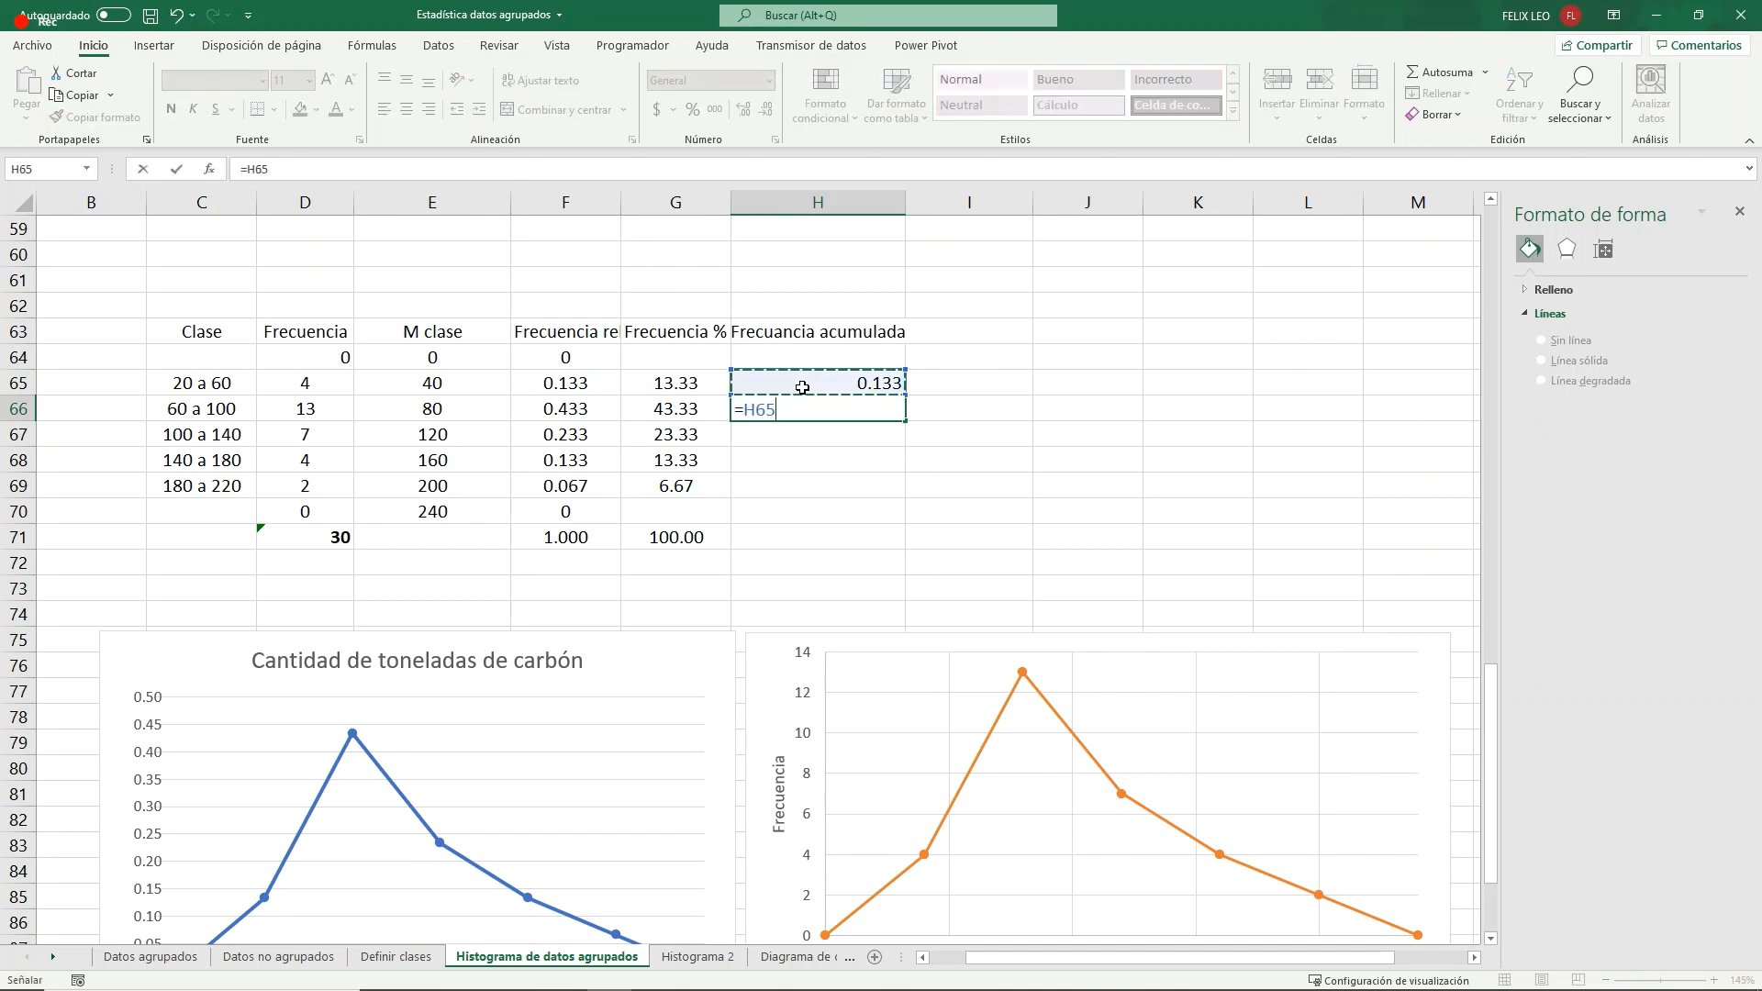
{"action": "type", "text": "+"}
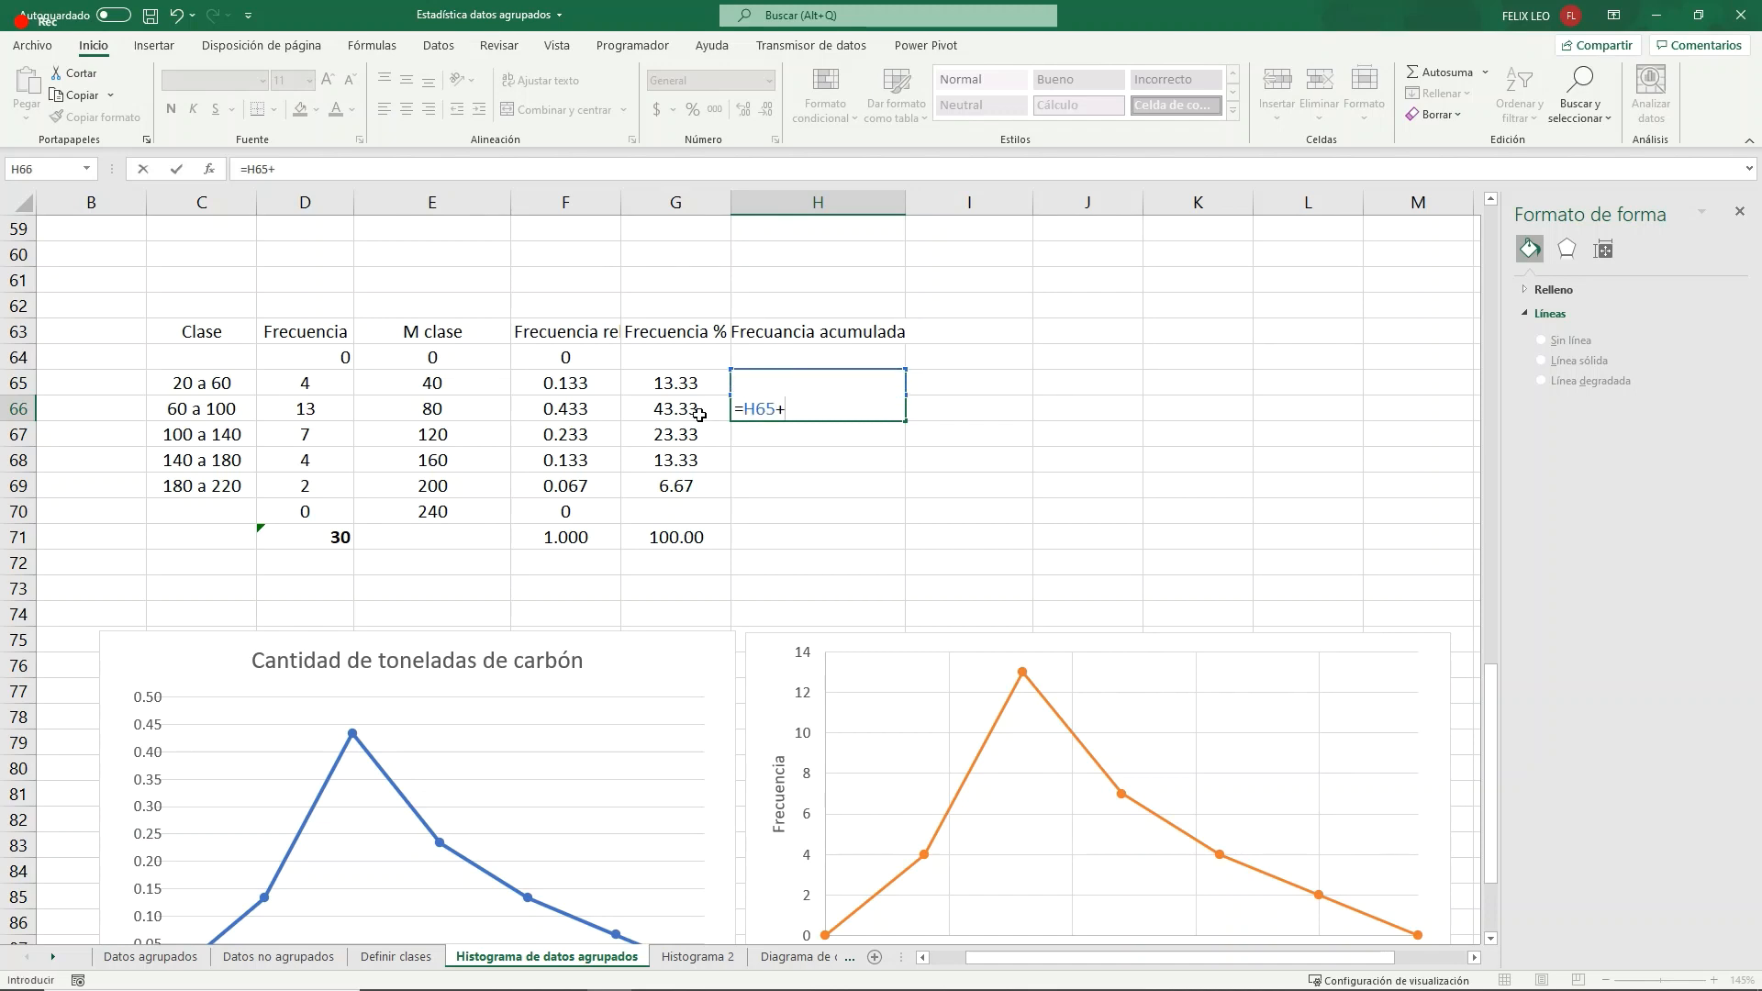
{"action": "left_click", "coordinate": [571, 411]}
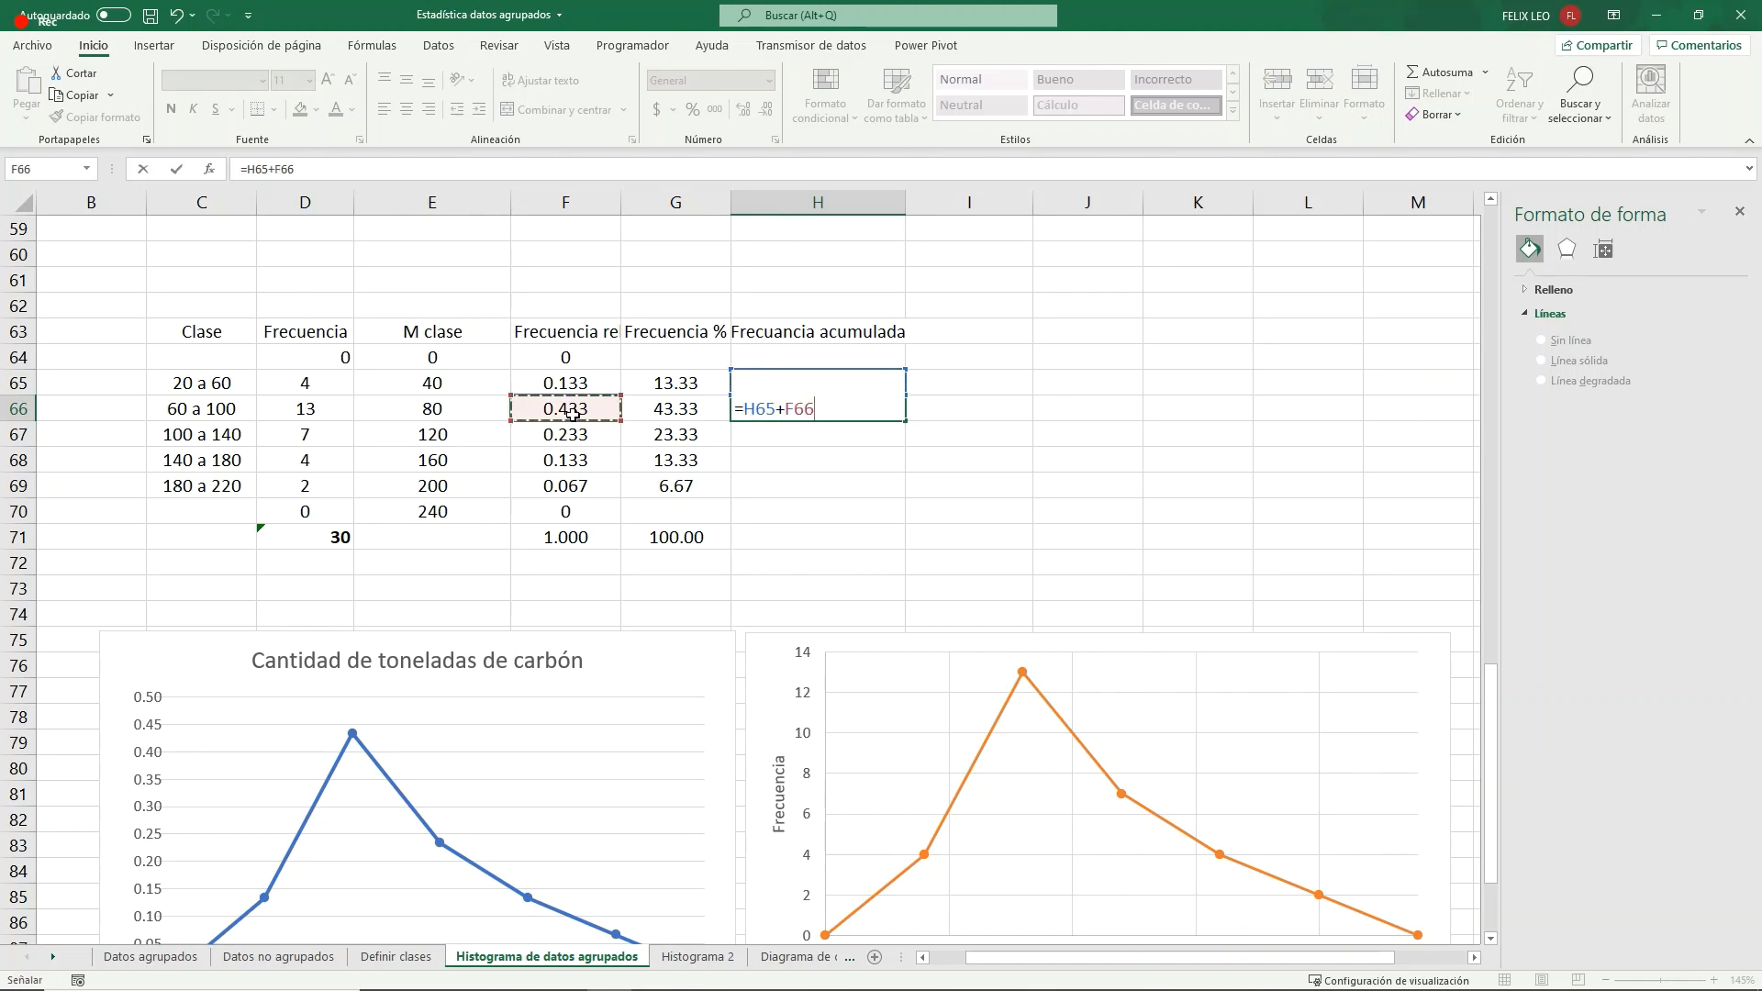
{"action": "key", "text": "Return"}
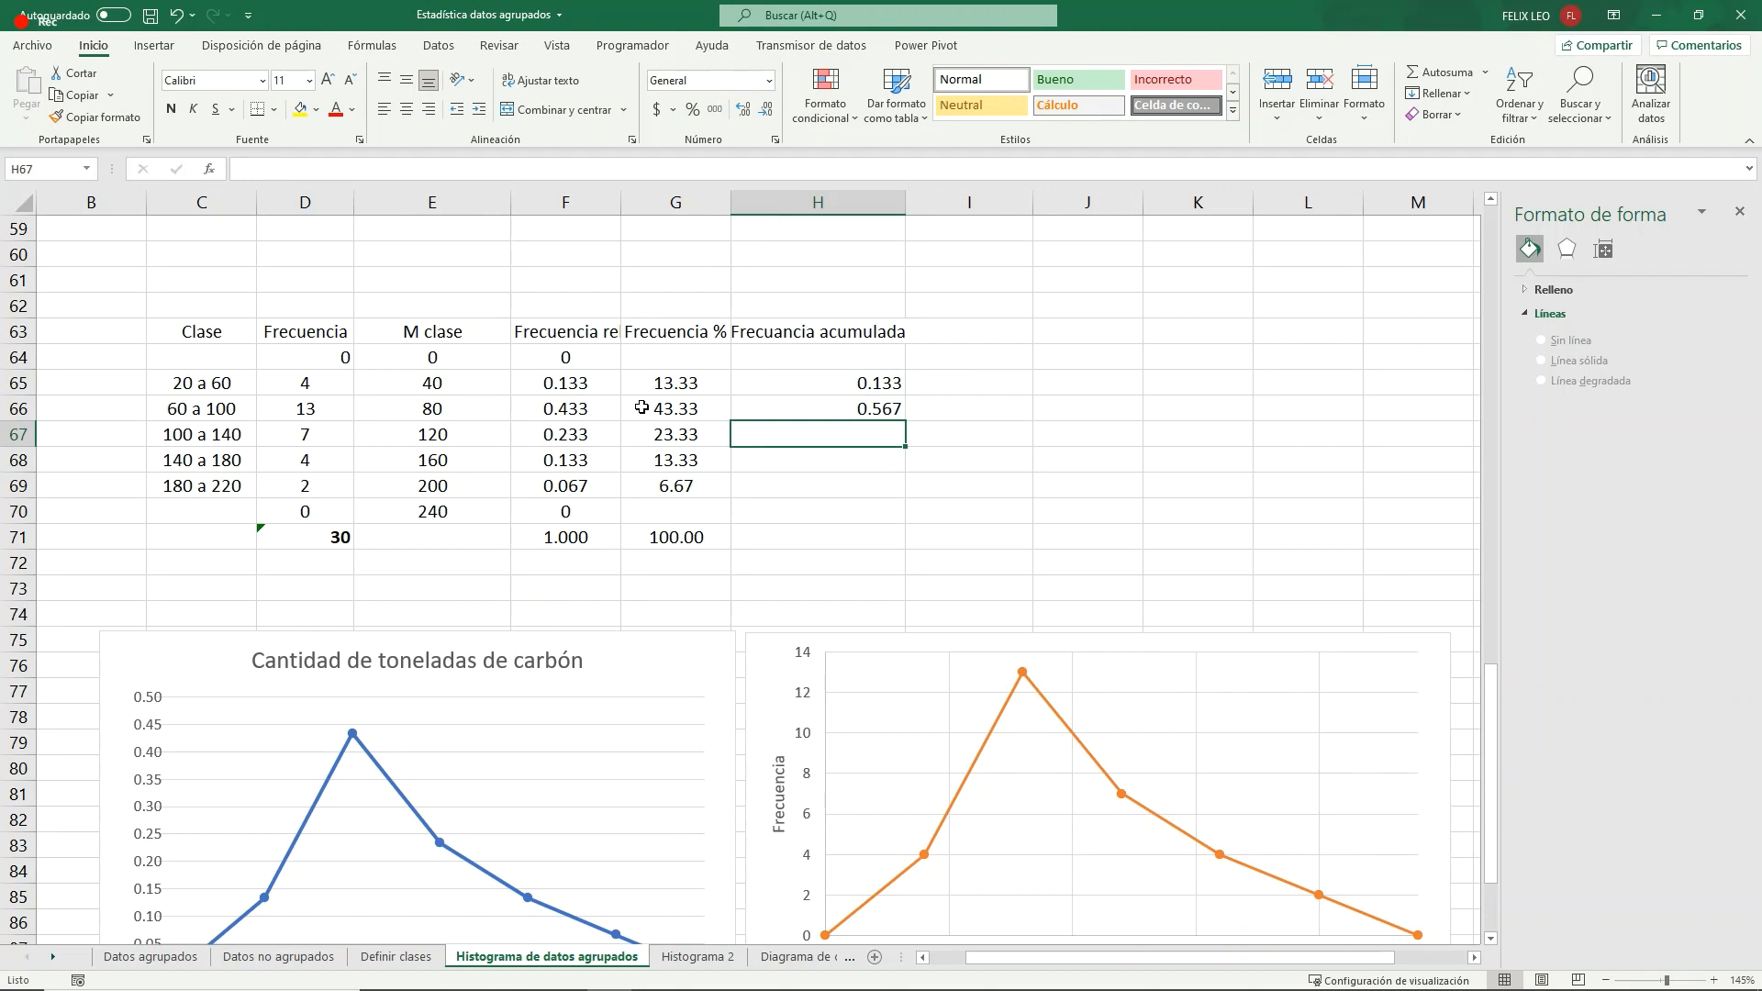
- Review the formula in H66 and fill it down through H69 for the remaining classes
{"action": "left_click", "coordinate": [860, 412]}
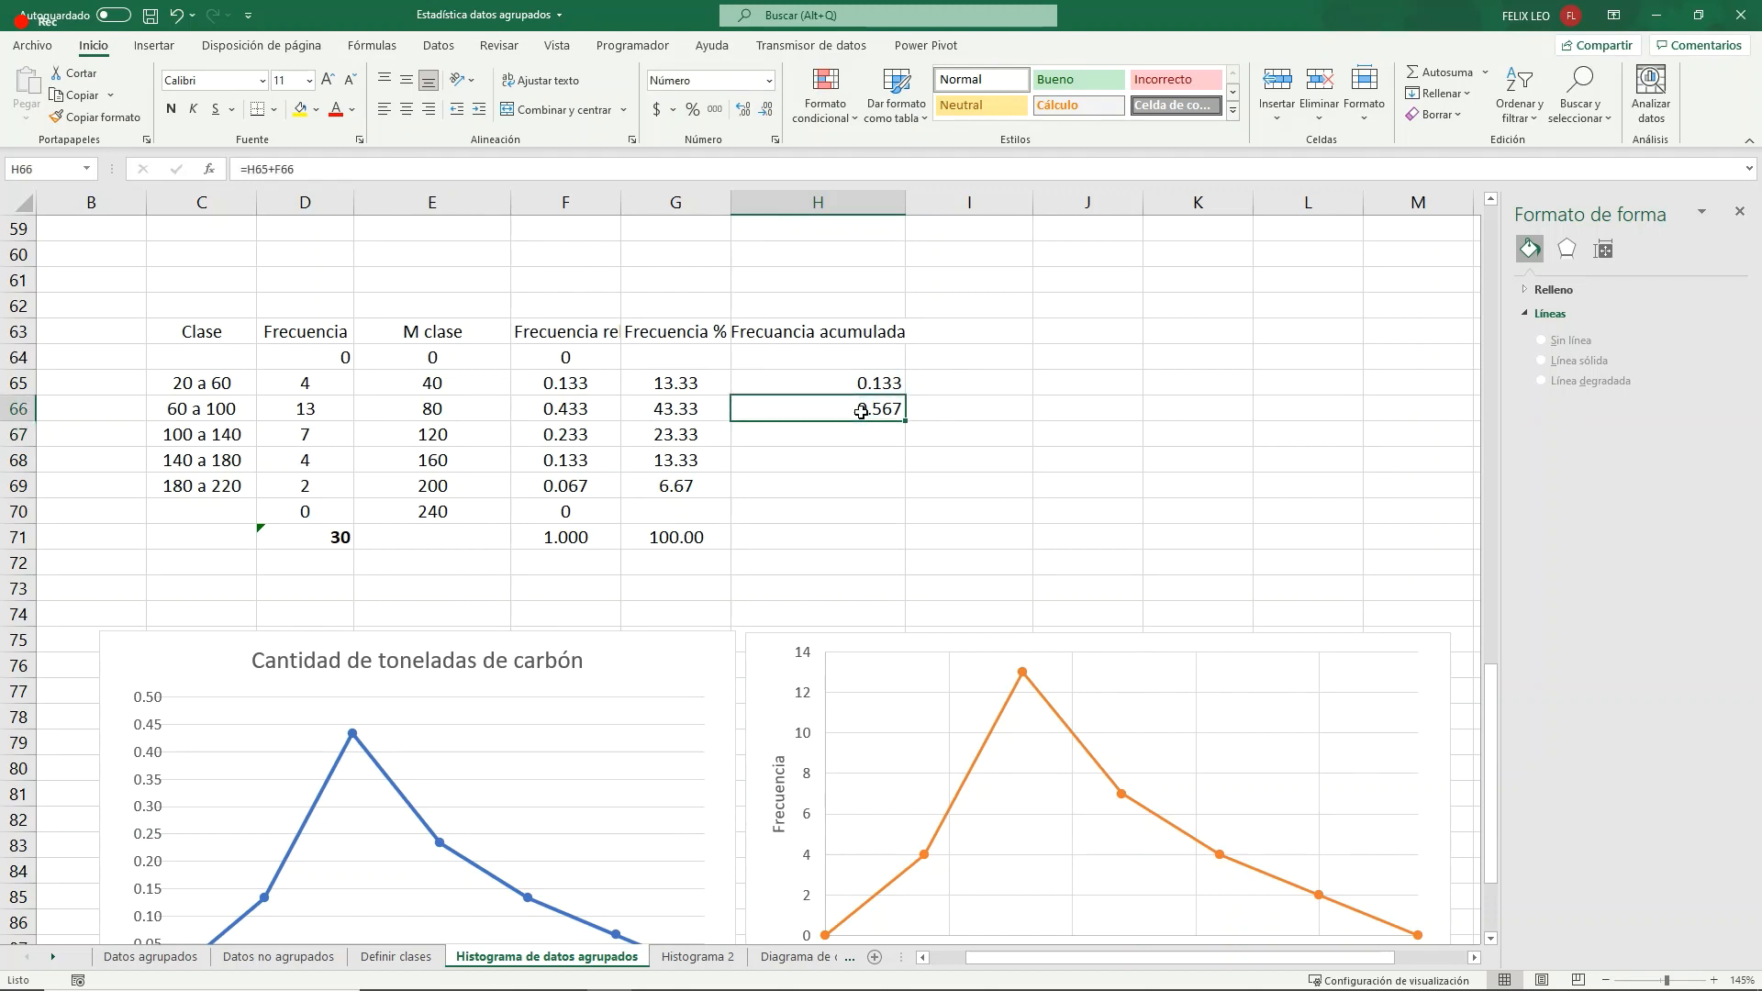
{"action": "double_click", "coordinate": [861, 412]}
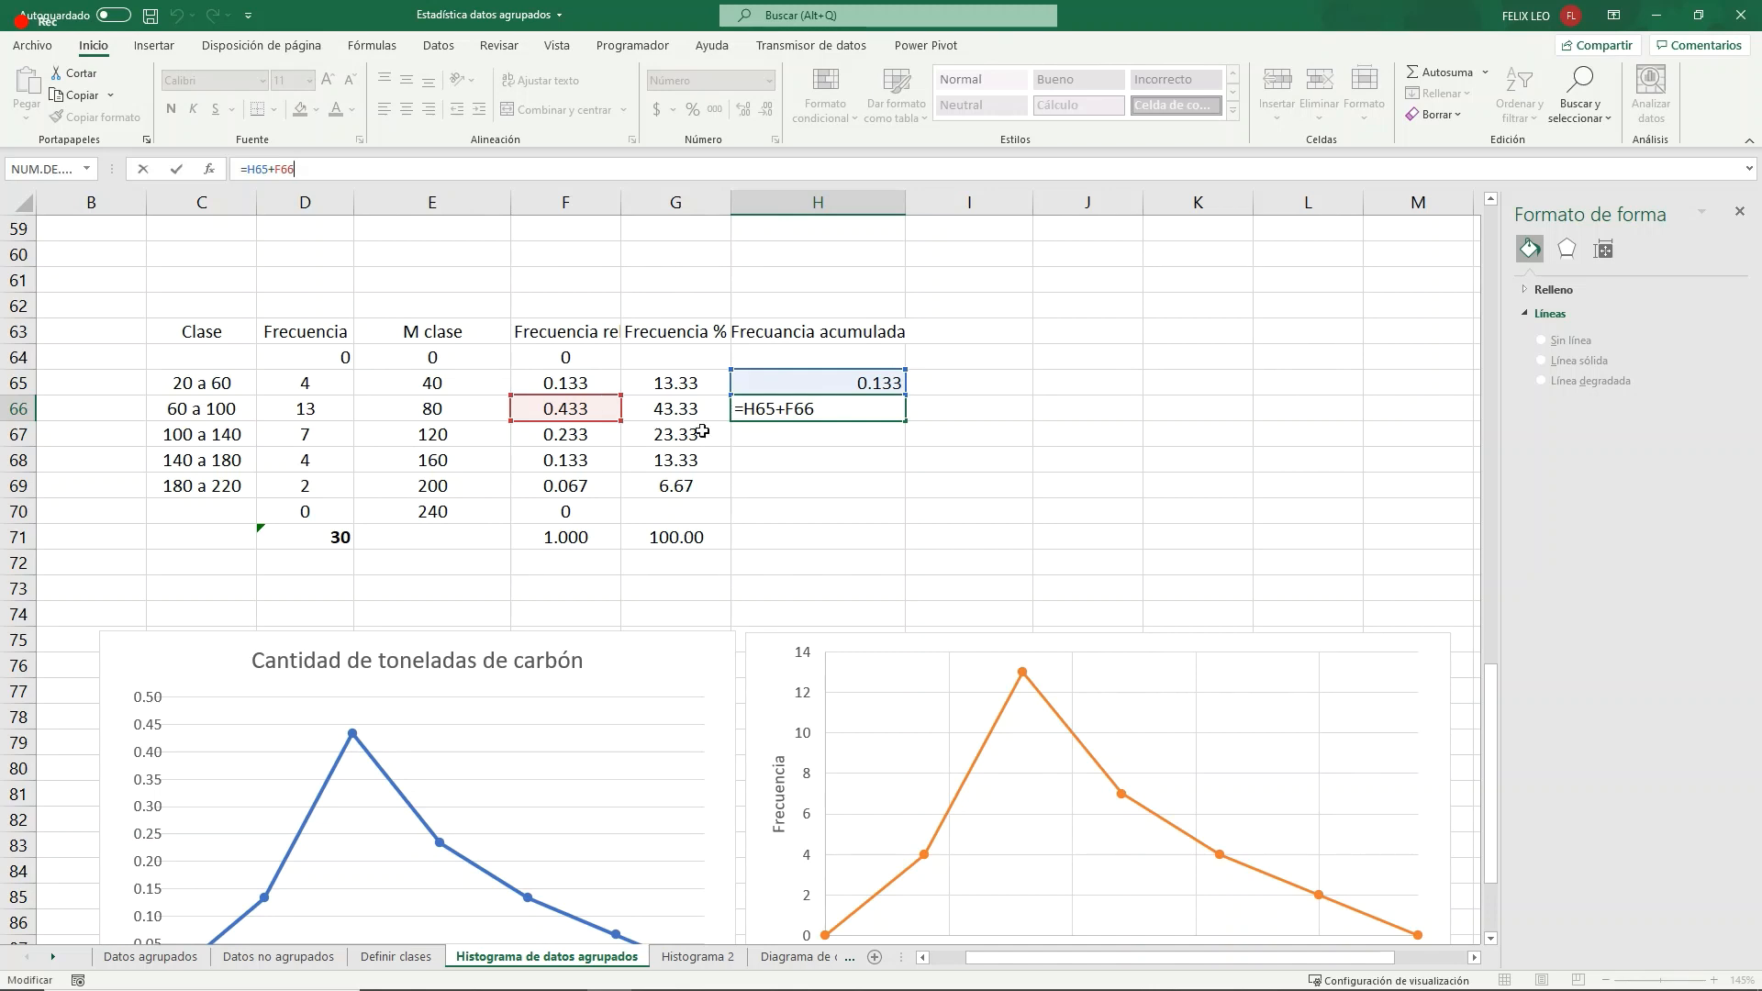
{"action": "left_click", "coordinate": [837, 441]}
{"action": "left_click", "coordinate": [851, 409]}
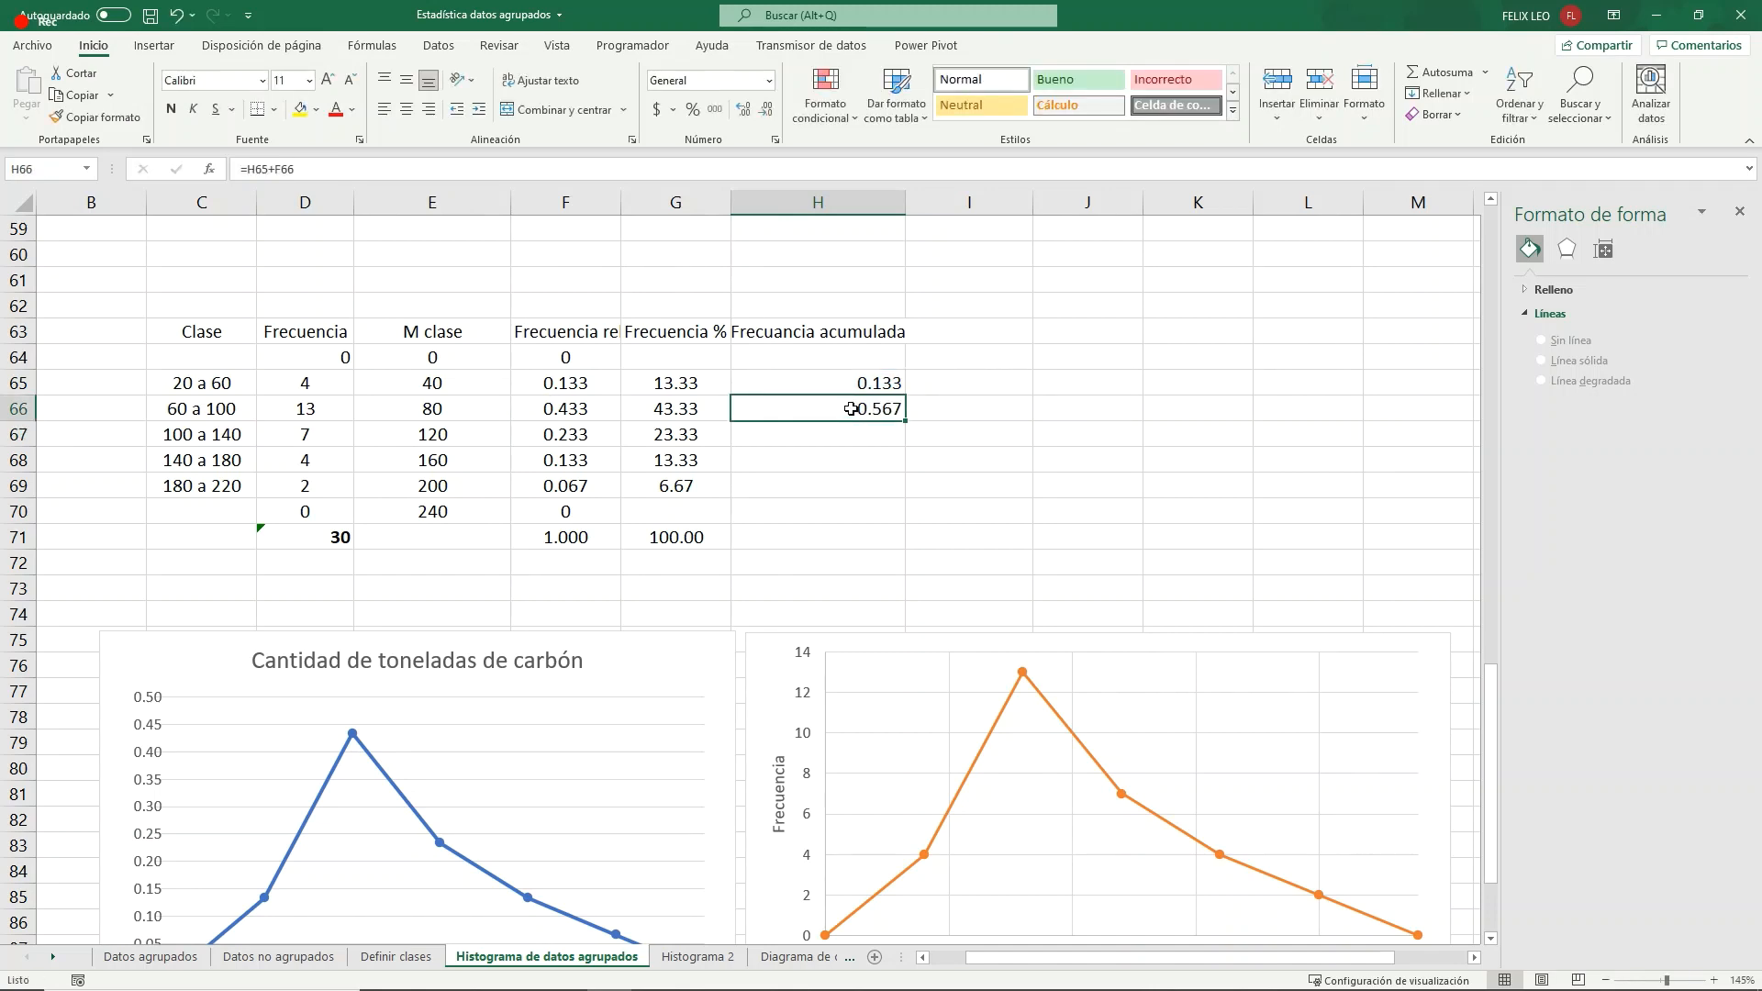
{"action": "left_click_drag", "start_coordinate": [904, 421], "coordinate": [895, 488]}
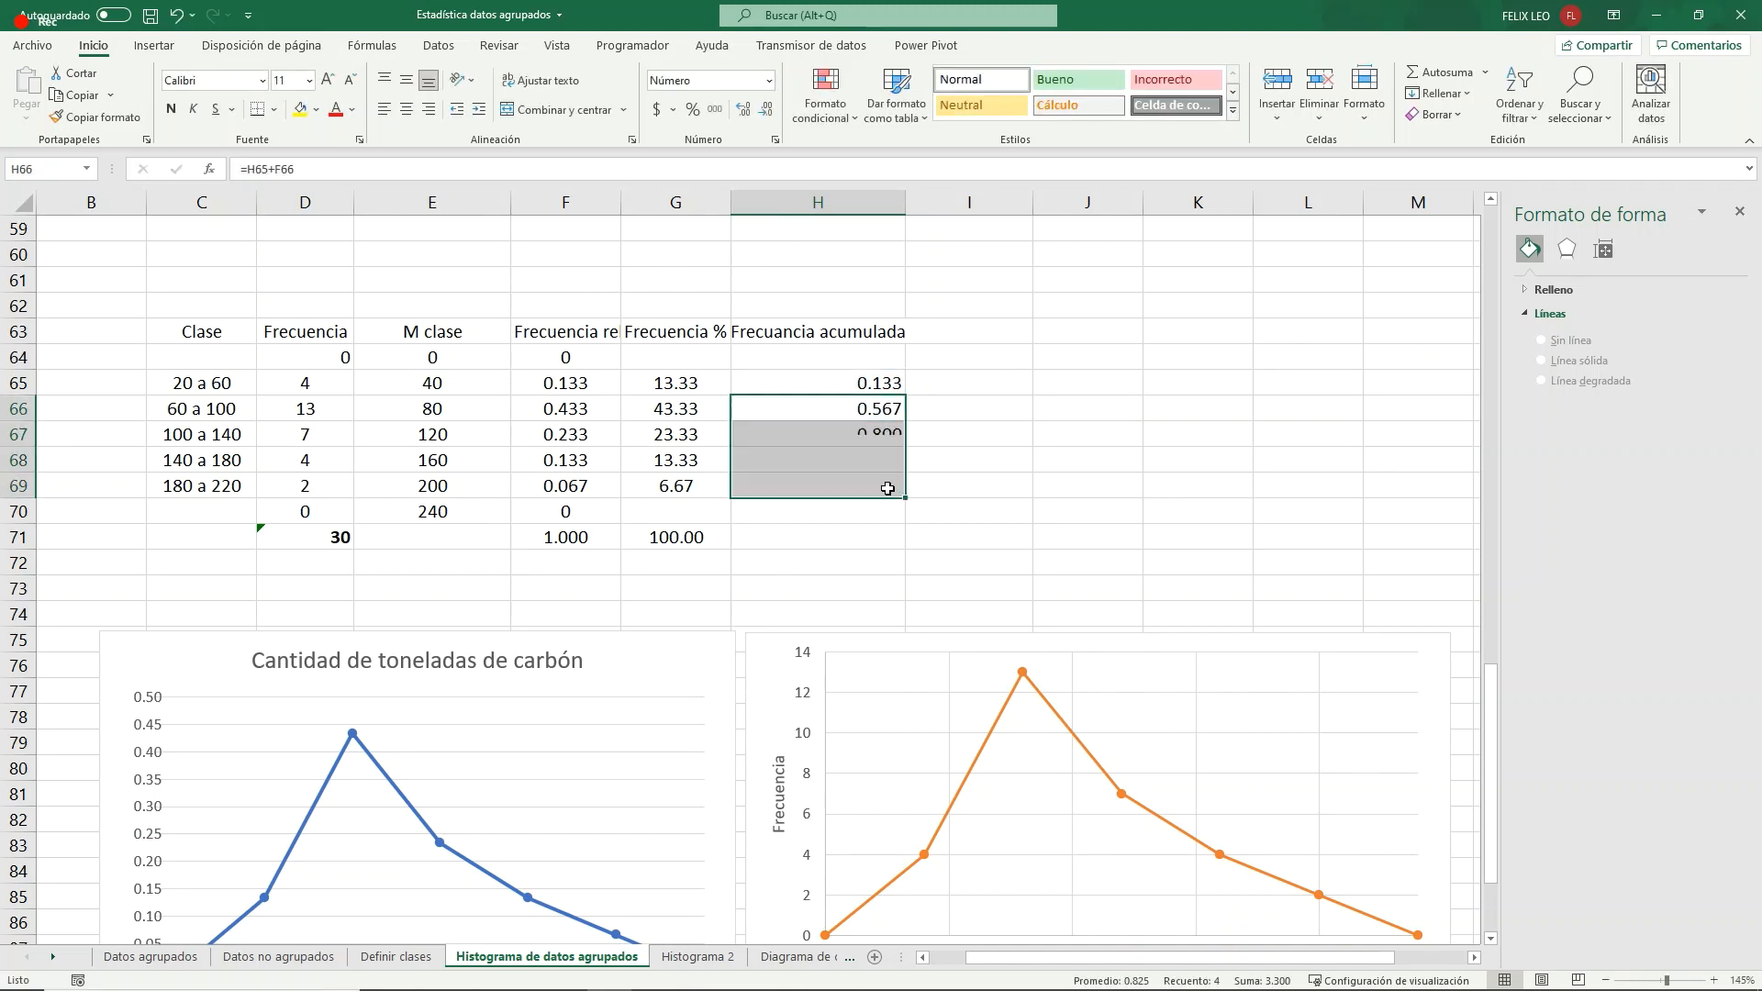
{"action": "left_click", "coordinate": [855, 530]}
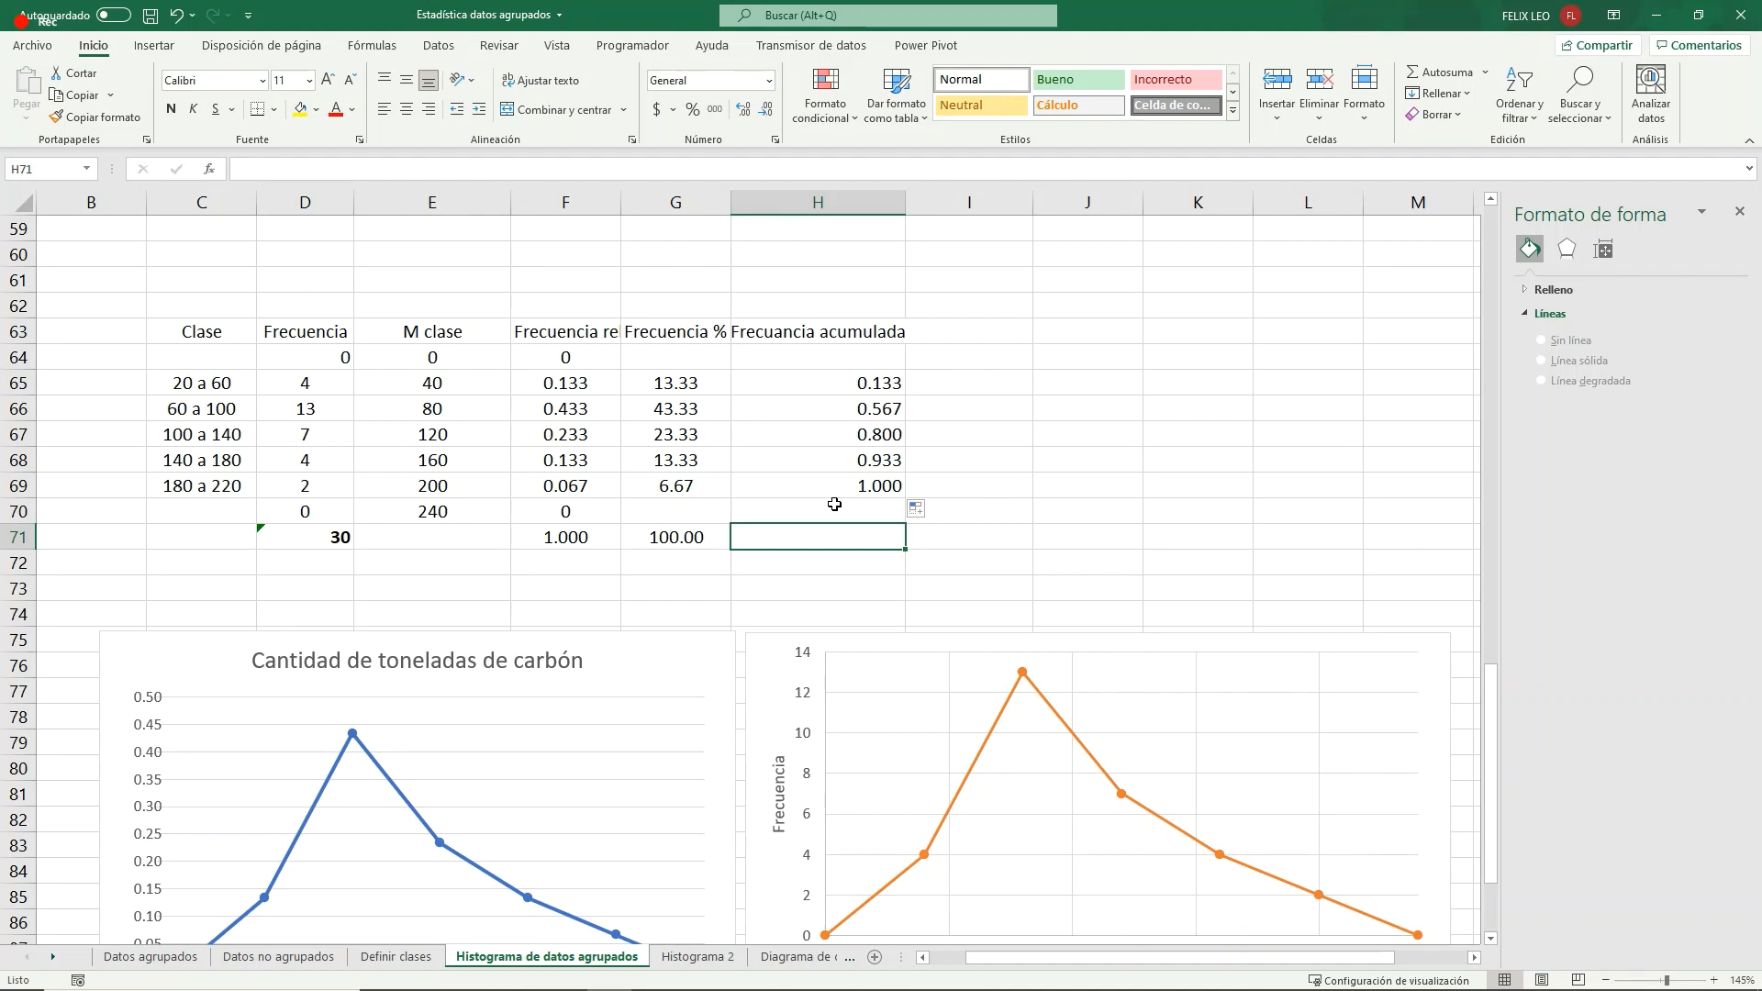
- Enter 0 in H64 as the starting value of the cumulative frequency column
{"action": "left_click", "coordinate": [804, 360]}
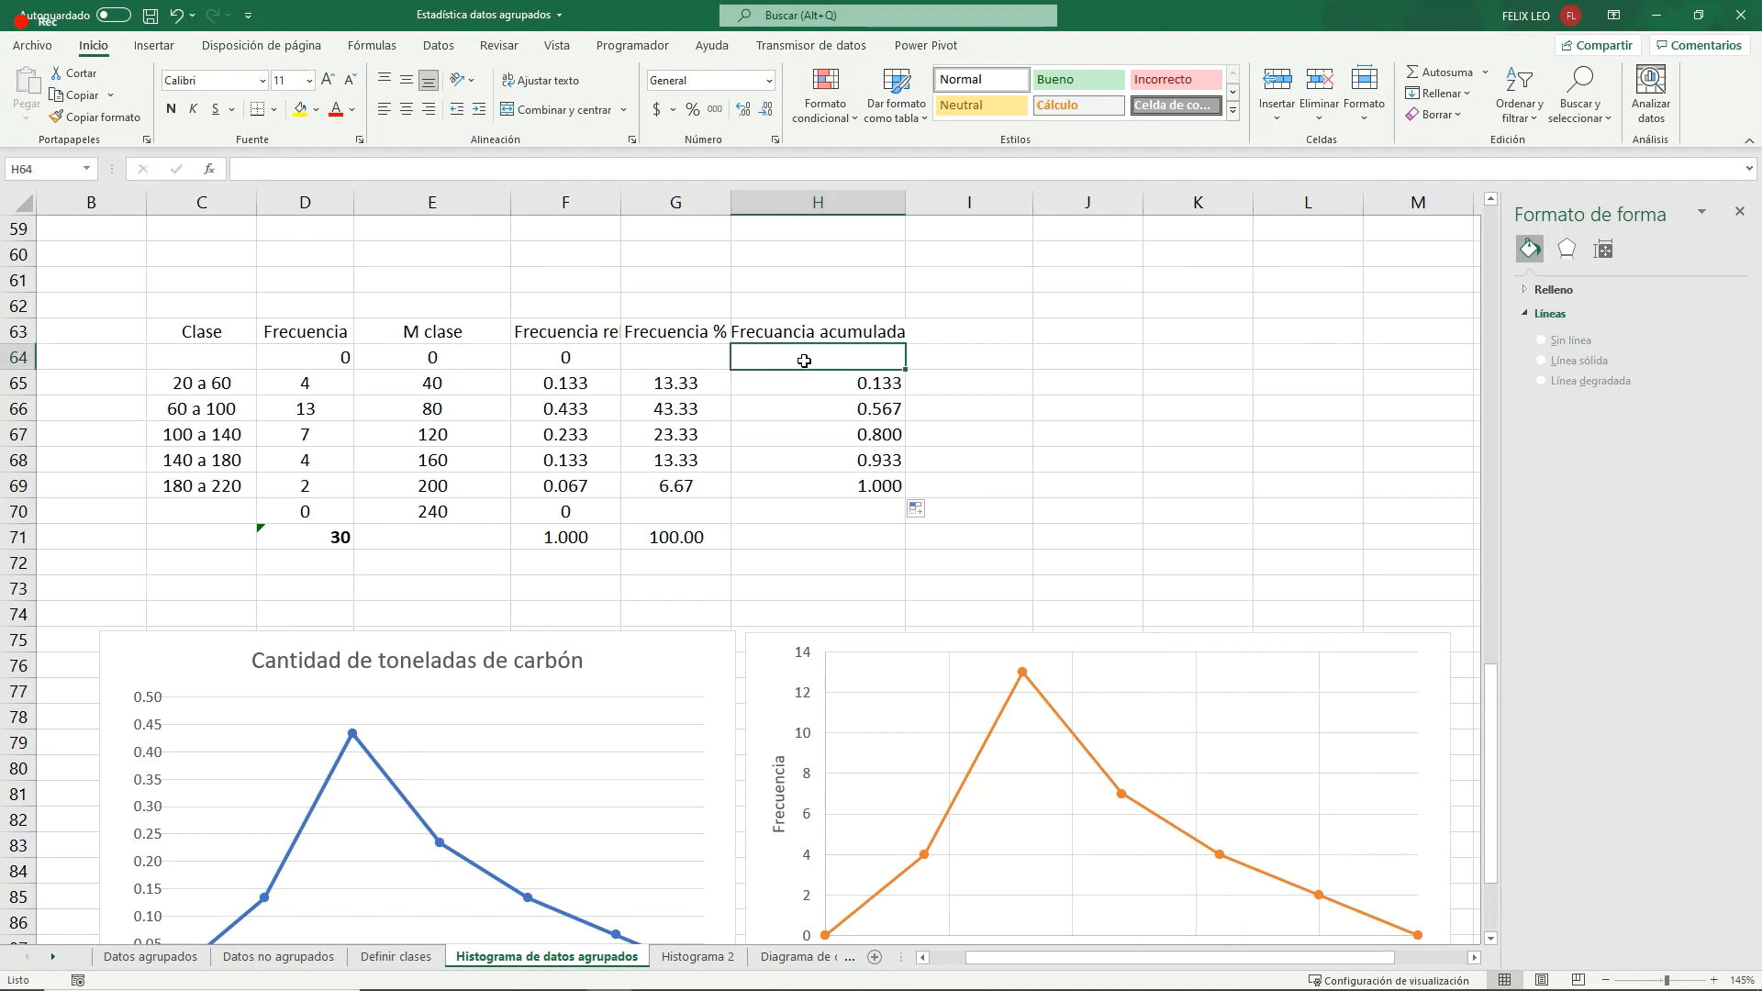
{"action": "type", "text": "0"}
{"action": "key", "text": "Return"}
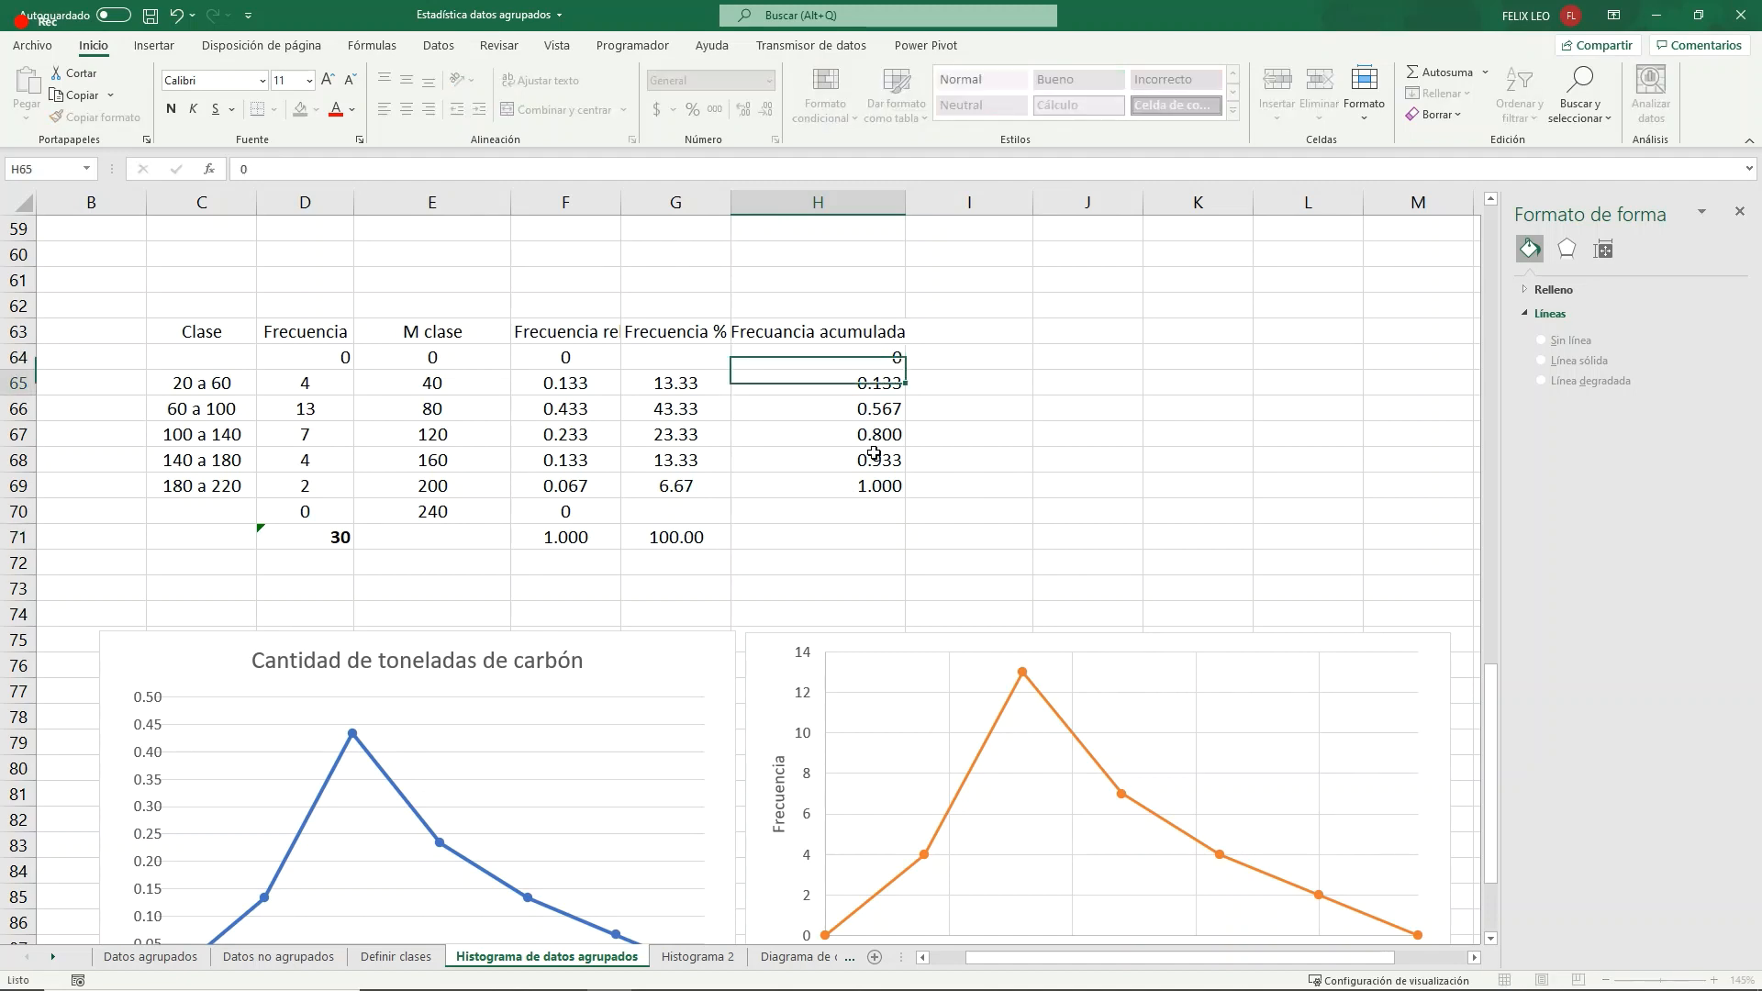
{"action": "left_click", "coordinate": [833, 462]}
- Move the orange absolute-frequency polygon below the relative-frequency polygon to clear the space beside the table
{"action": "scroll", "coordinate": [836, 464], "scroll_direction": "down", "scroll_amount": 1}
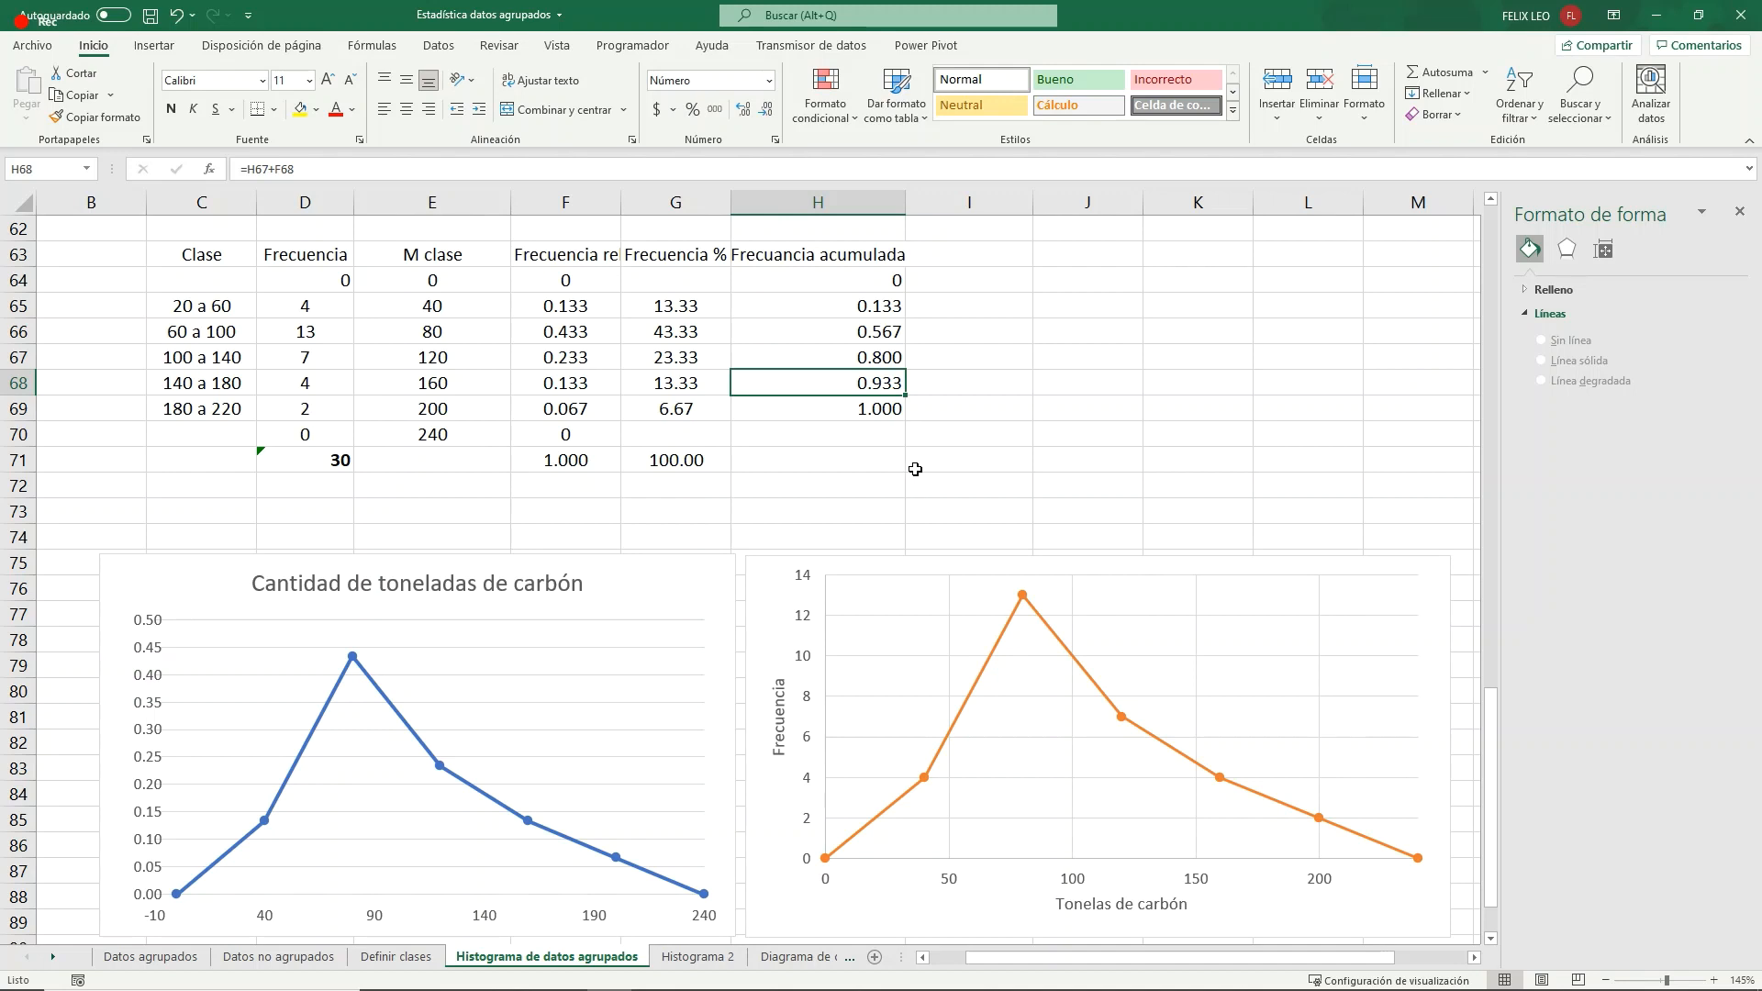
{"action": "left_click_drag", "start_coordinate": [465, 258], "coordinate": [470, 281]}
{"action": "left_click", "coordinate": [817, 255]}
{"action": "left_click", "coordinate": [1018, 287]}
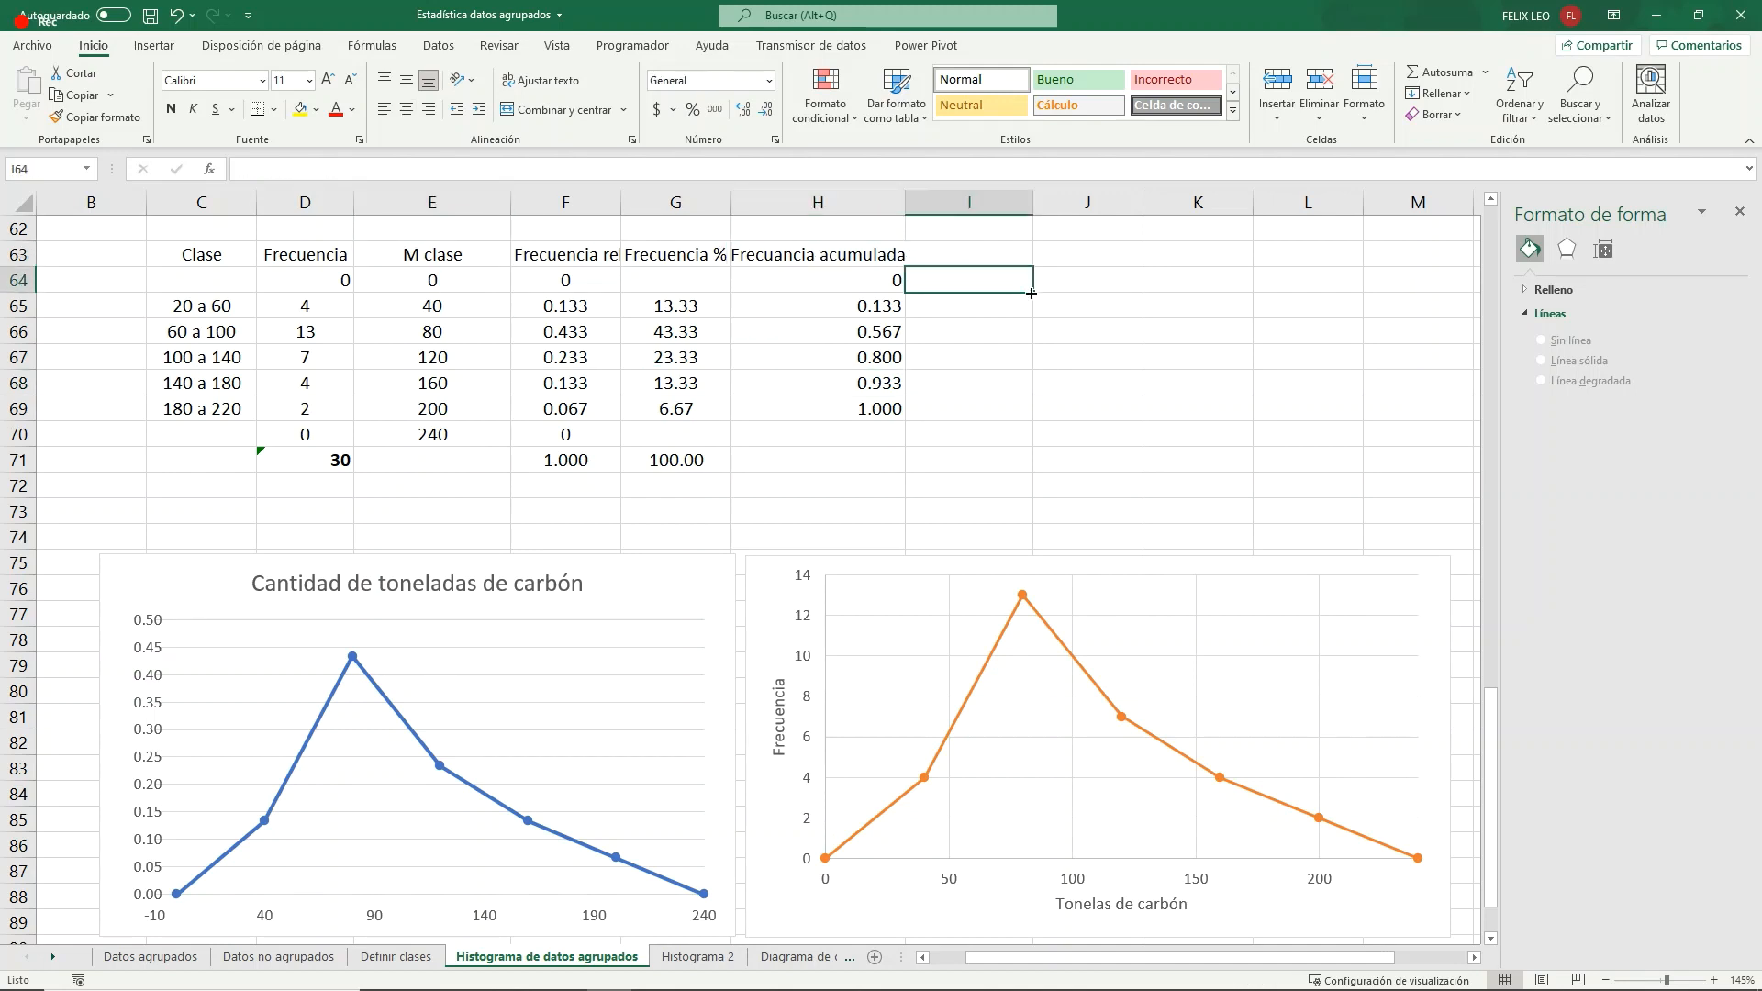
{"action": "scroll", "coordinate": [1031, 293], "scroll_direction": "down", "scroll_amount": 3}
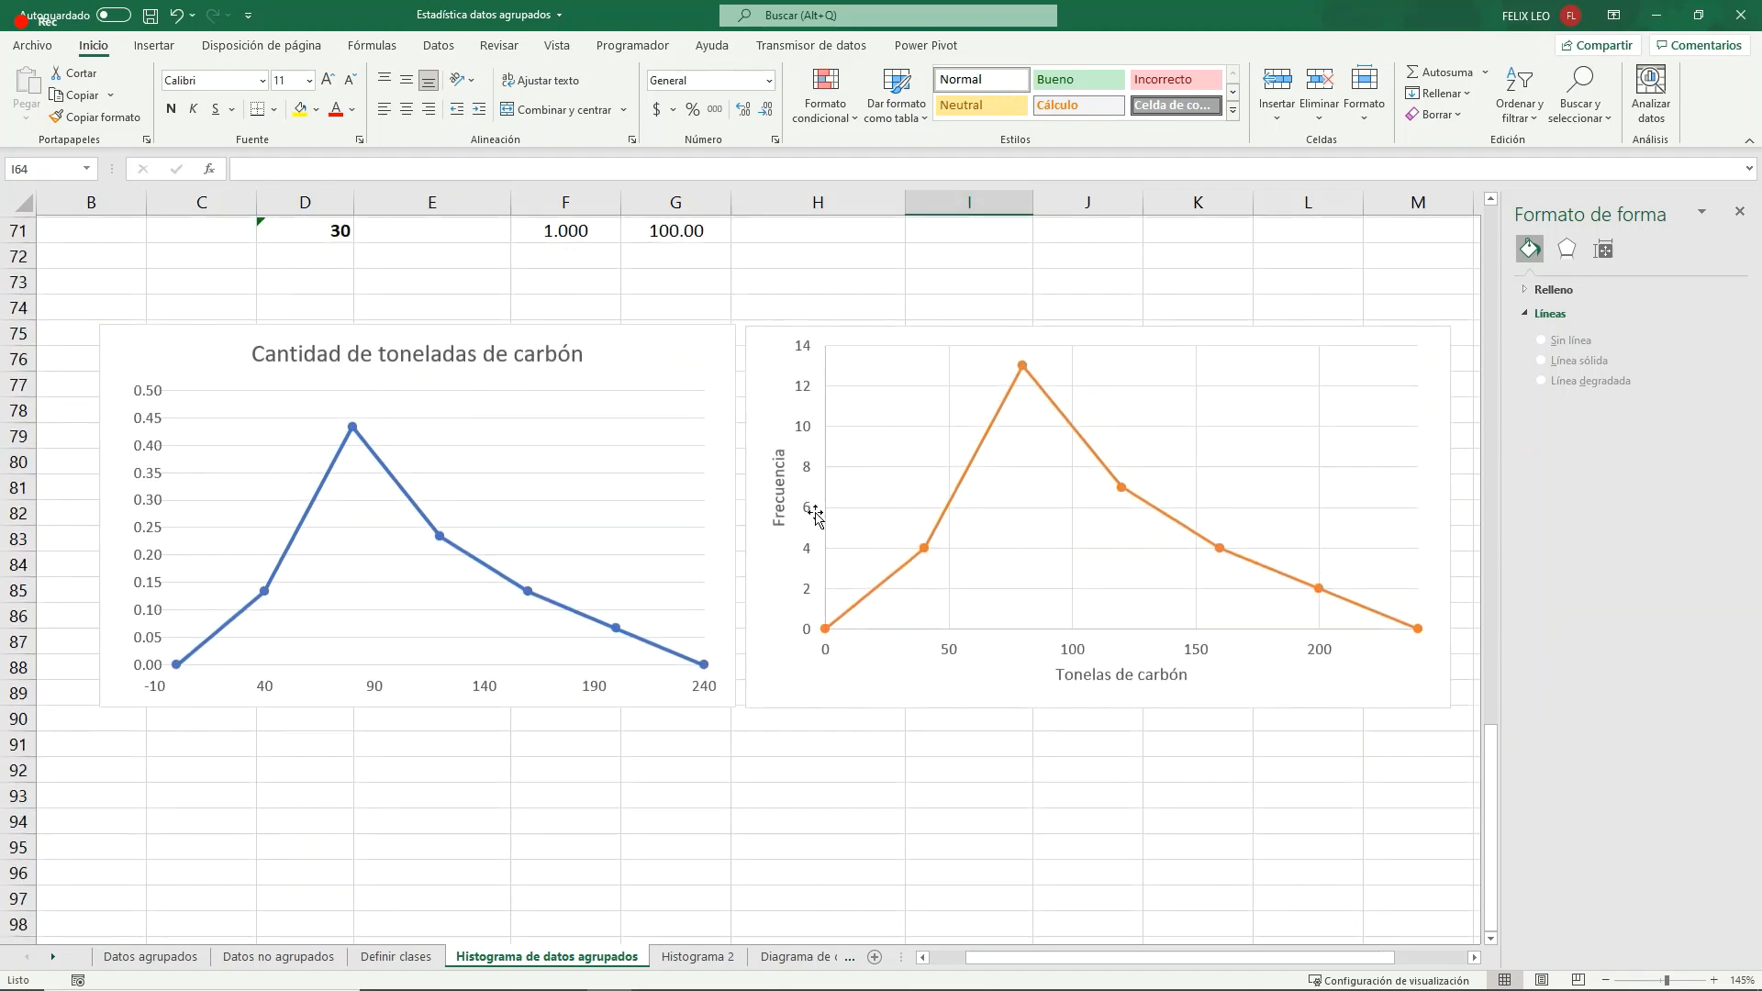
{"action": "left_click_drag", "start_coordinate": [741, 473], "coordinate": [100, 863]}
{"action": "scroll", "coordinate": [1018, 536], "scroll_direction": "up", "scroll_amount": 2}
{"action": "scroll", "coordinate": [1028, 540], "scroll_direction": "up", "scroll_amount": 3}
- Insert an empty scatter chart with straight lines and markers and place it below the table, beside the relative-frequency polygon
{"action": "left_click", "coordinate": [1037, 542]}
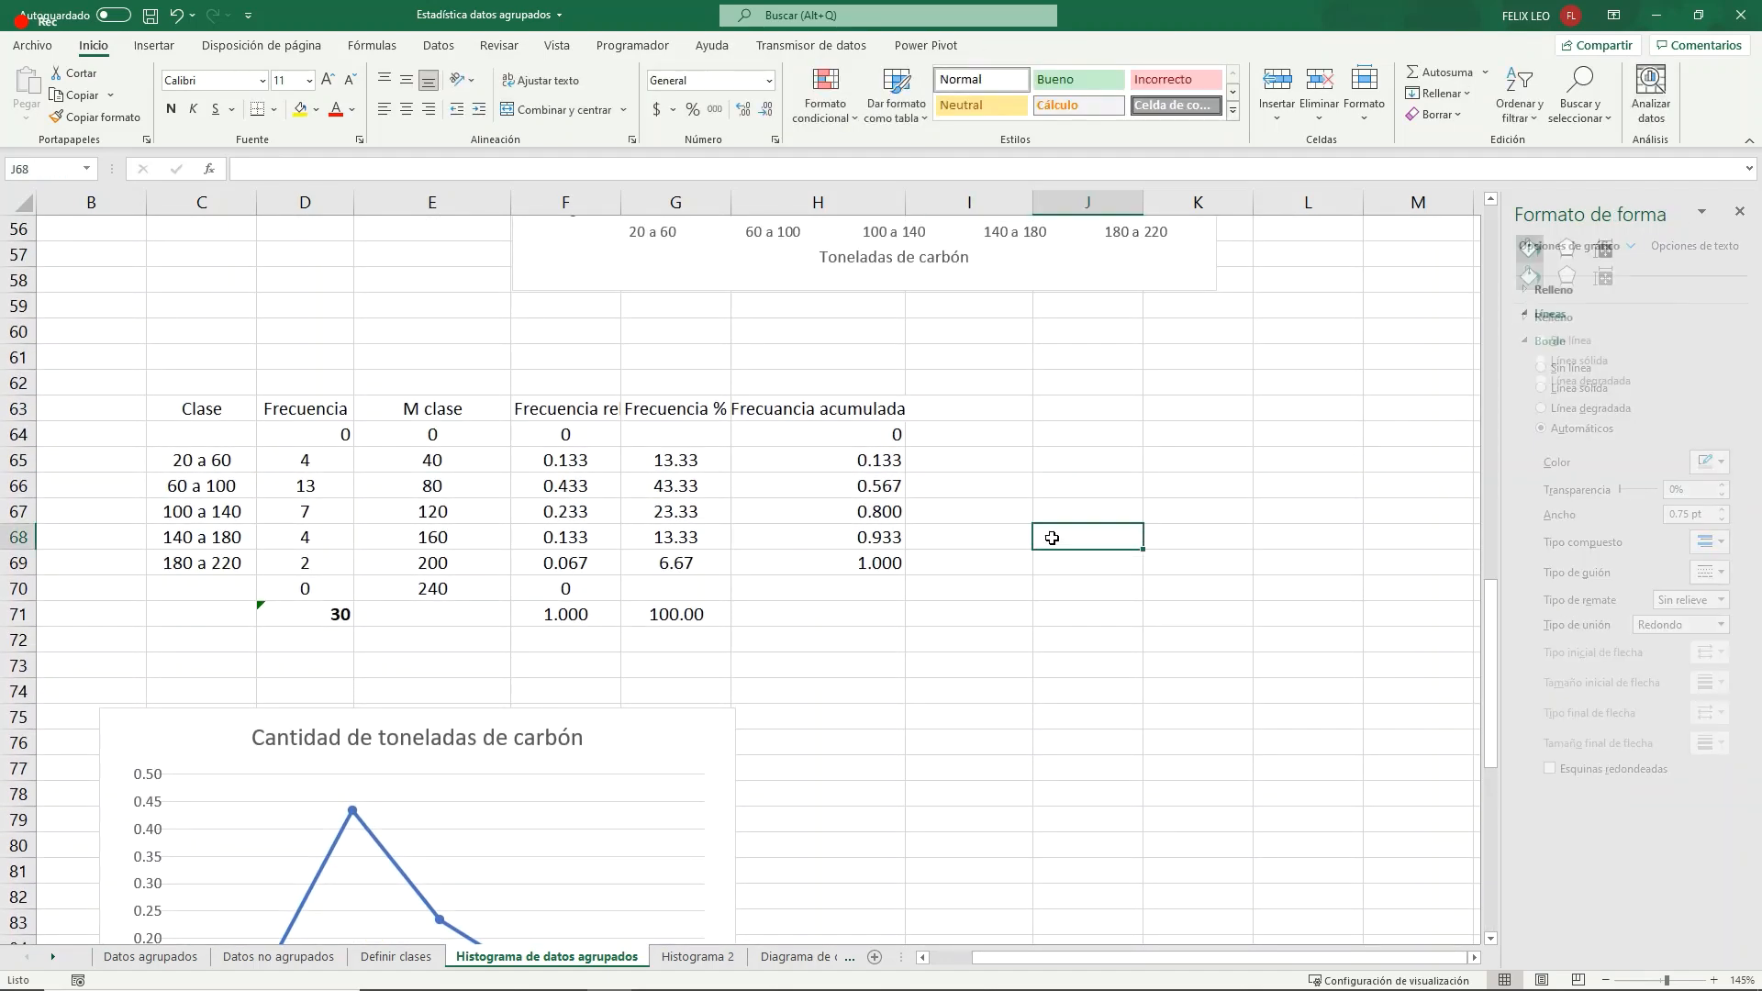
{"action": "scroll", "coordinate": [1046, 539], "scroll_direction": "down", "scroll_amount": 1}
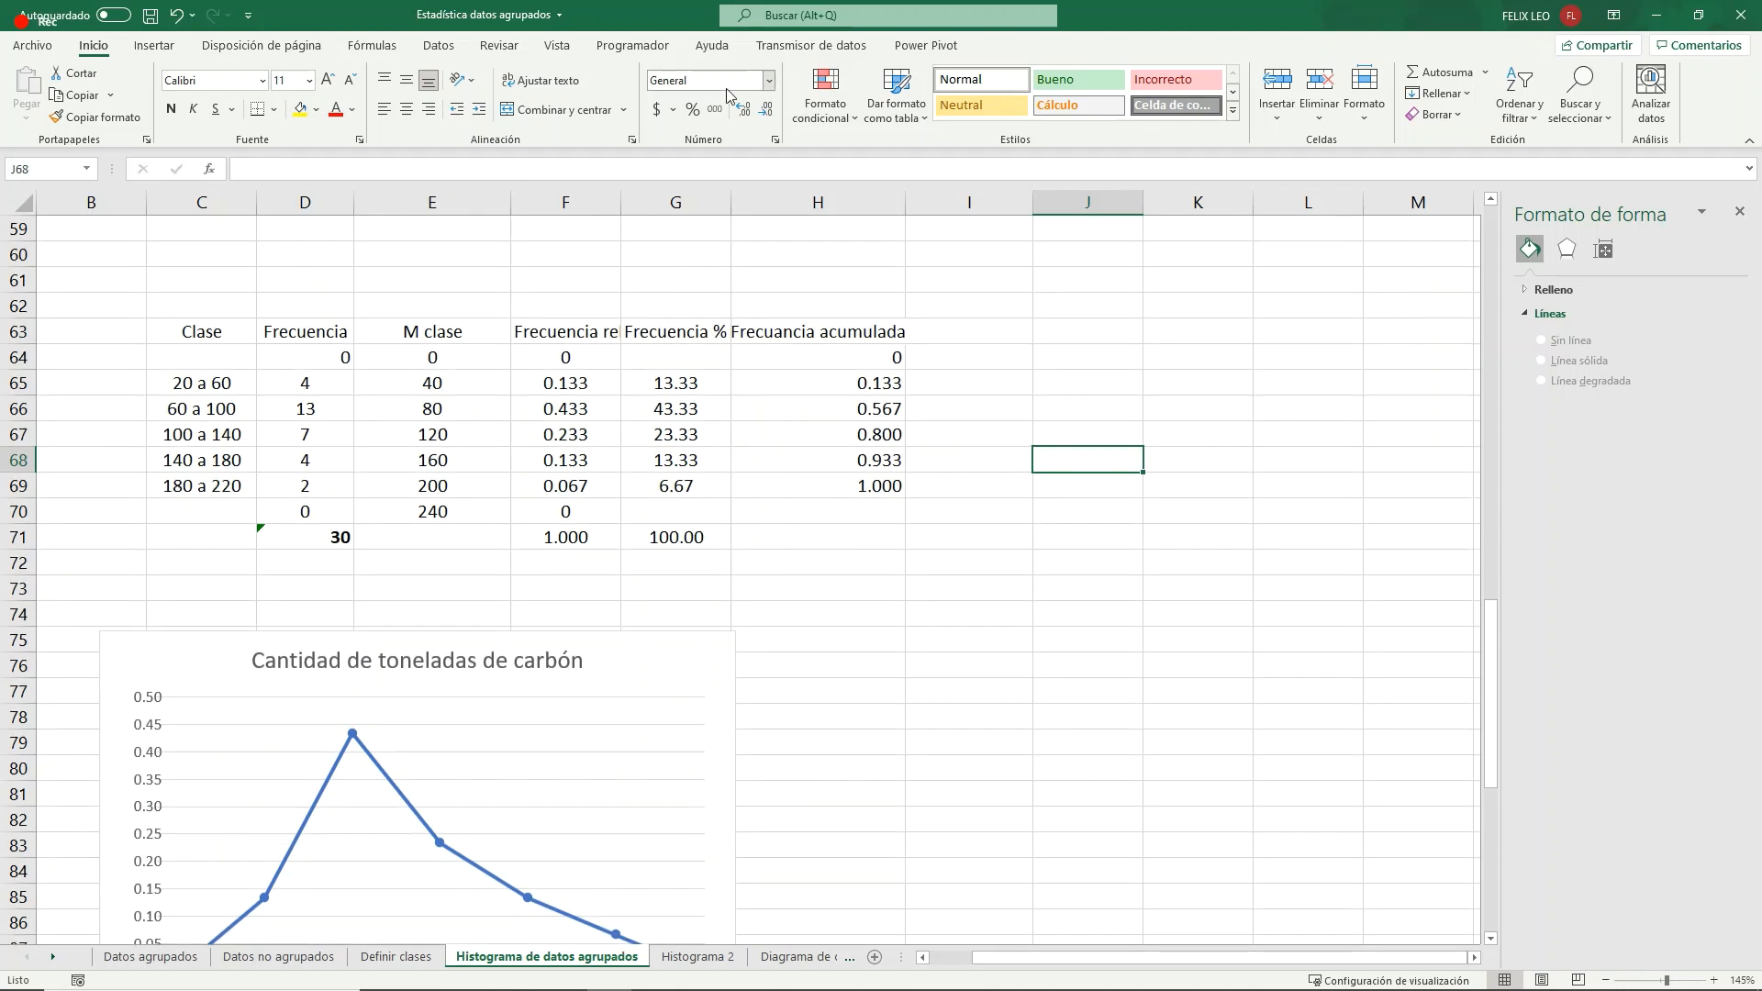
{"action": "left_click", "coordinate": [155, 49]}
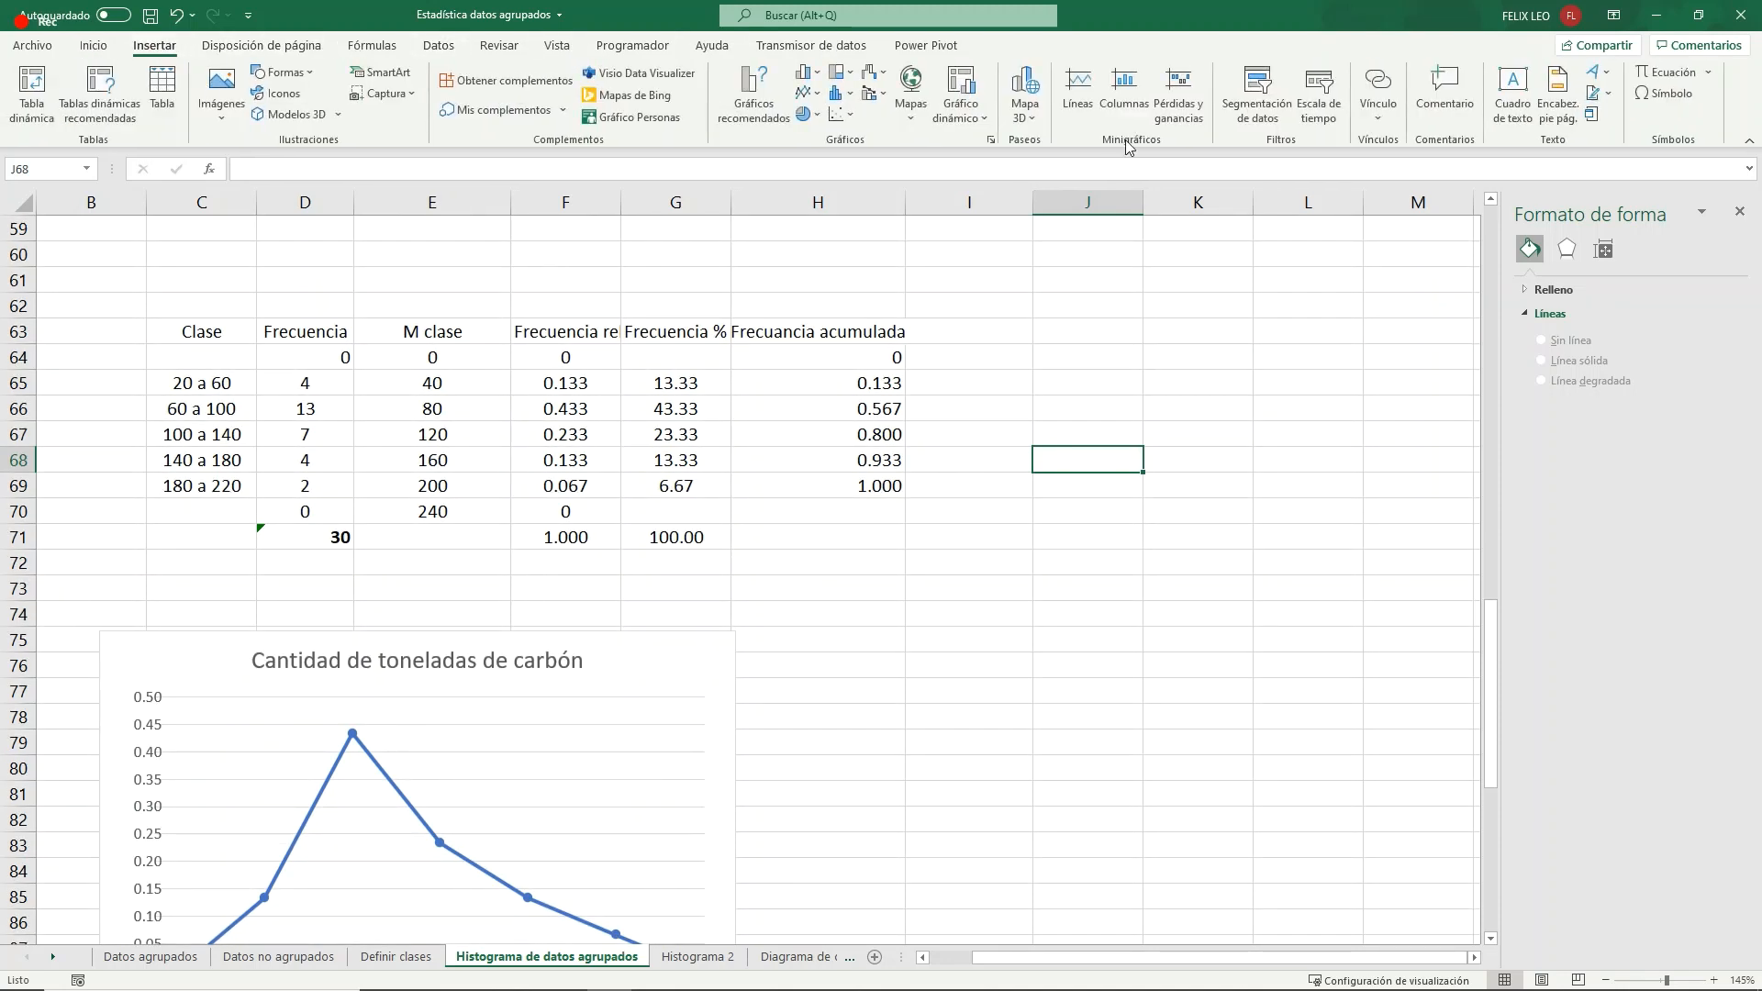
{"action": "left_click", "coordinate": [851, 119]}
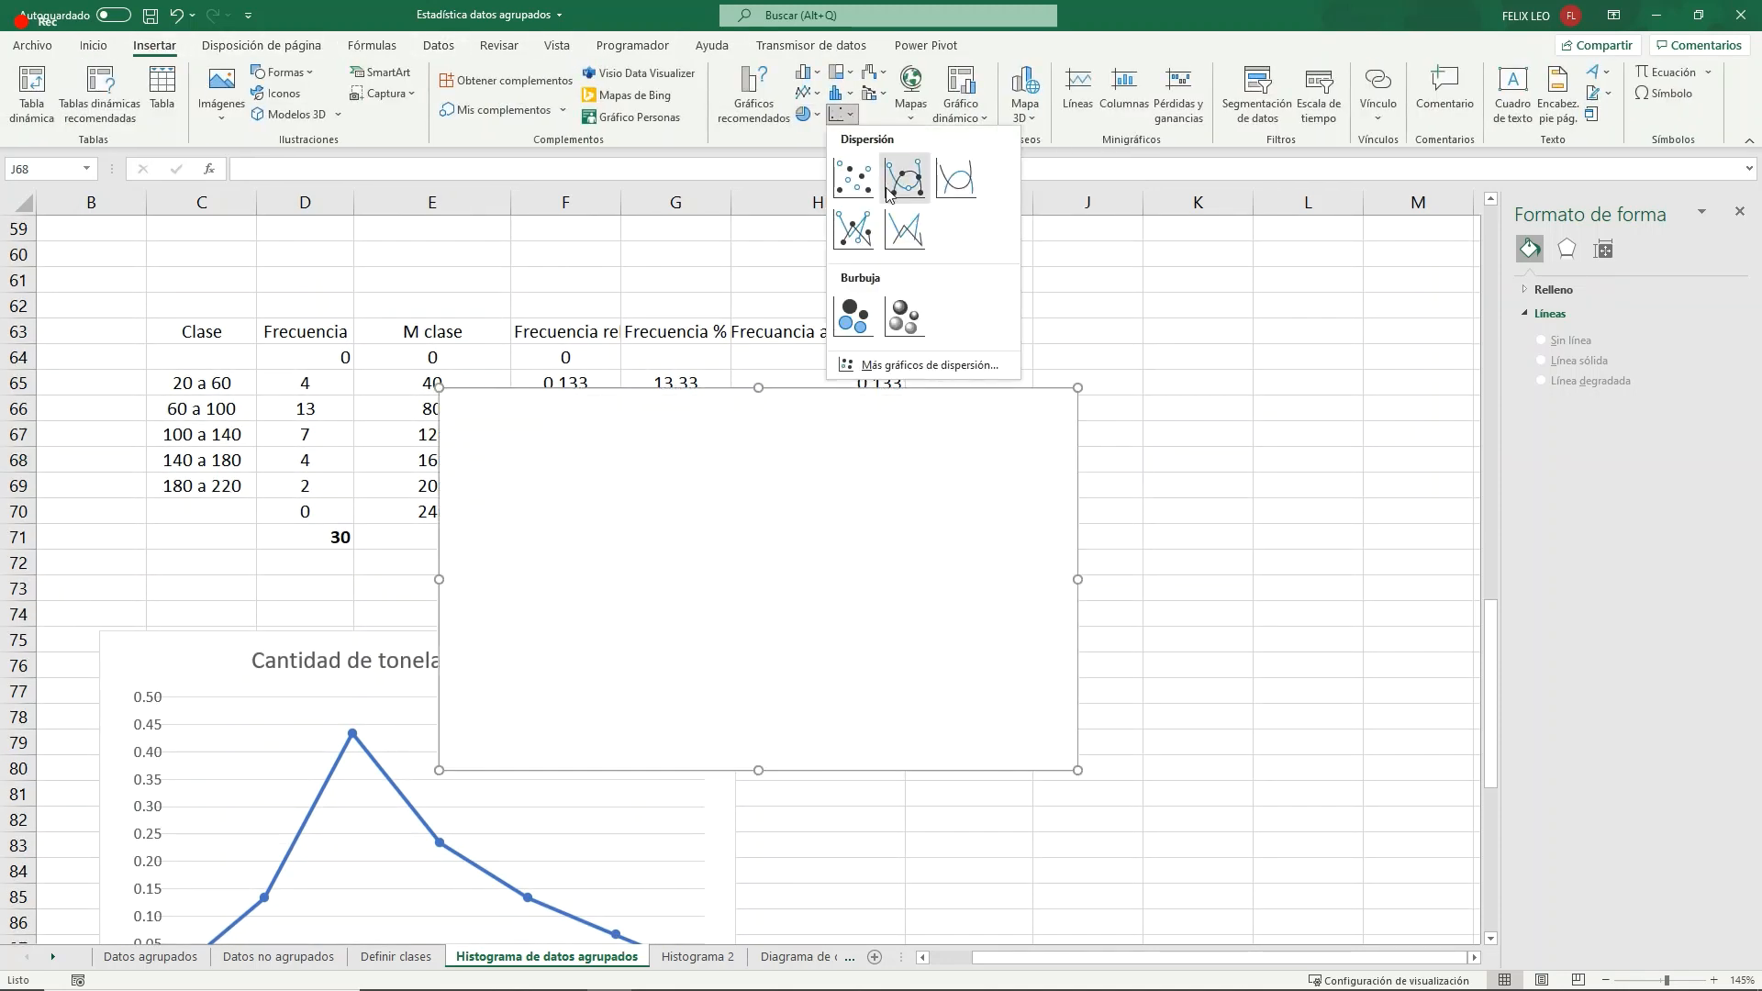
{"action": "left_click", "coordinate": [861, 237]}
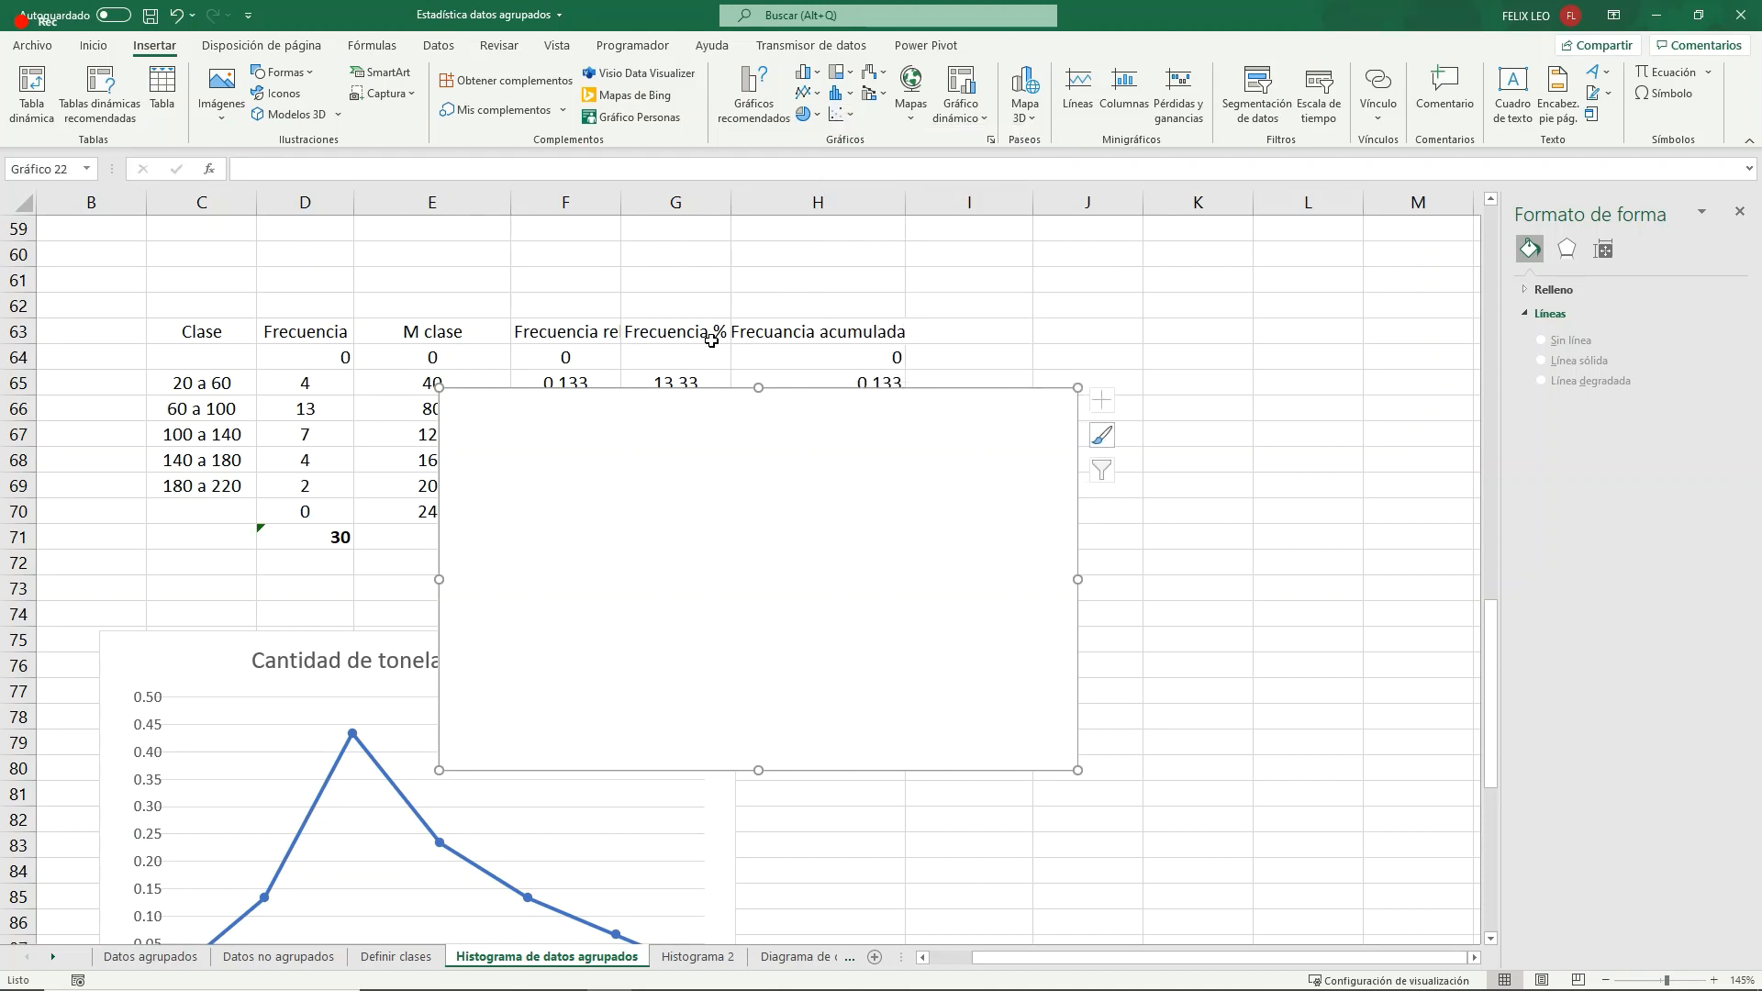
{"action": "left_click_drag", "start_coordinate": [711, 424], "coordinate": [967, 584]}
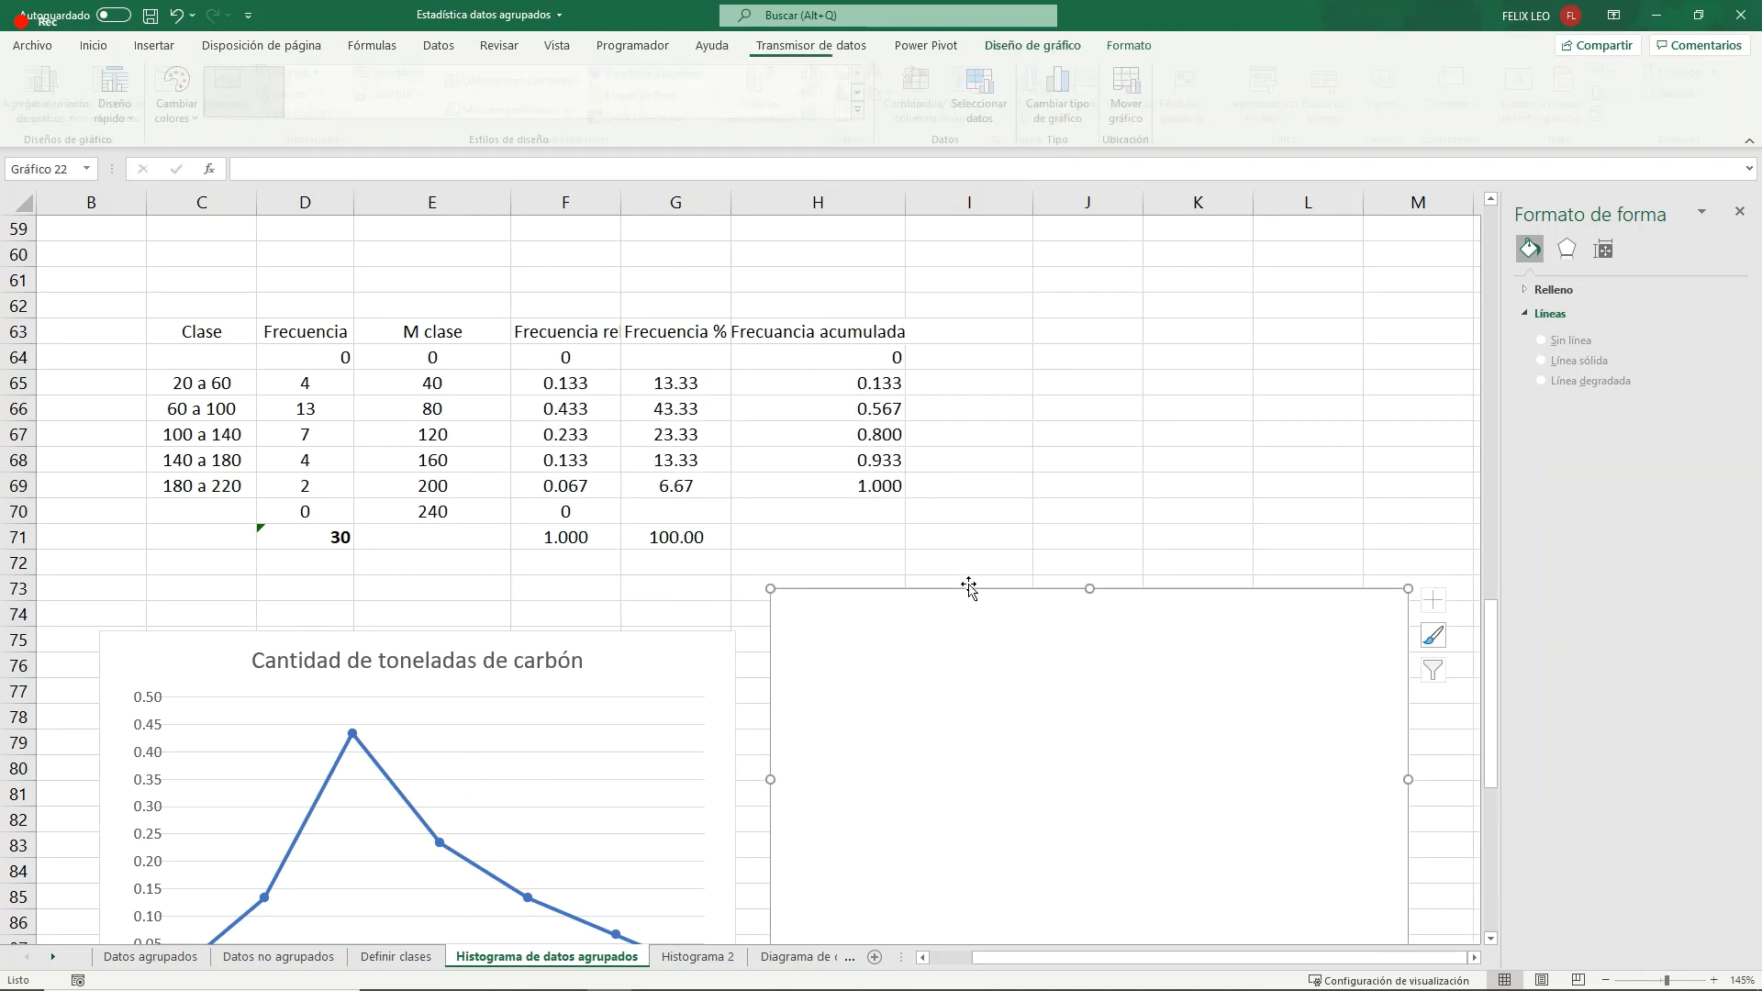
- Add a data series to the empty chart, named from H63, with the class midpoints E64:E69 as X values
{"action": "left_click", "coordinate": [991, 101]}
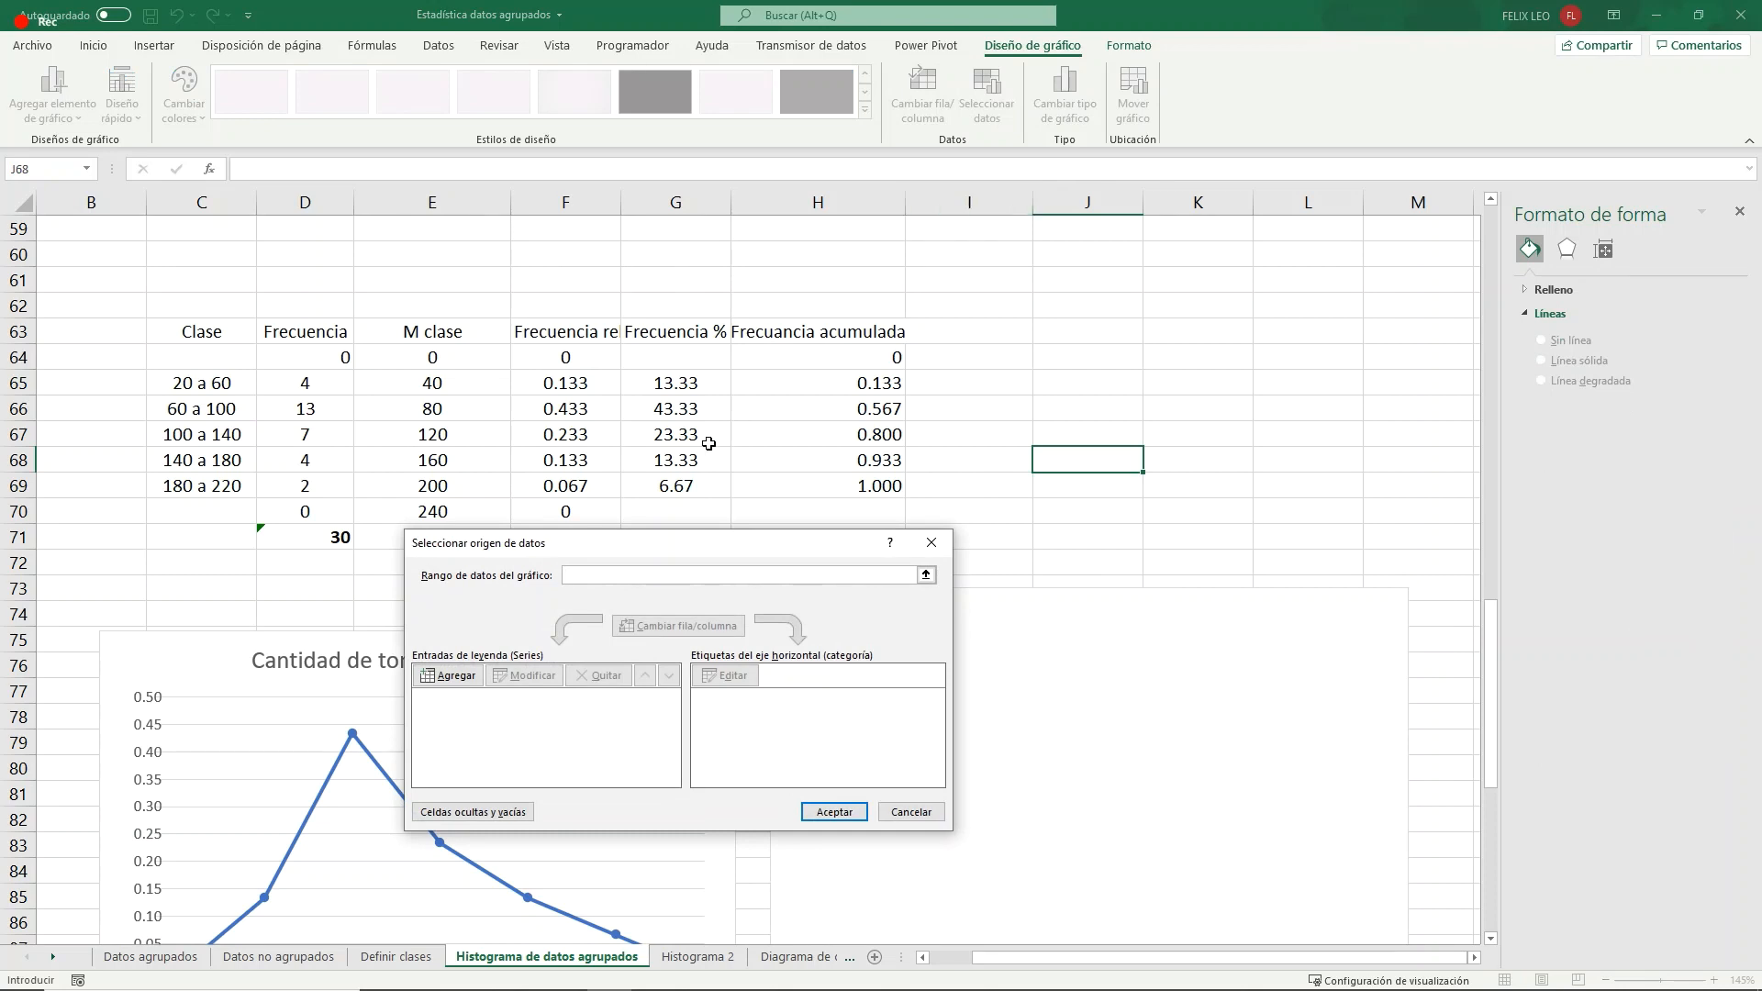
{"action": "left_click", "coordinate": [449, 678]}
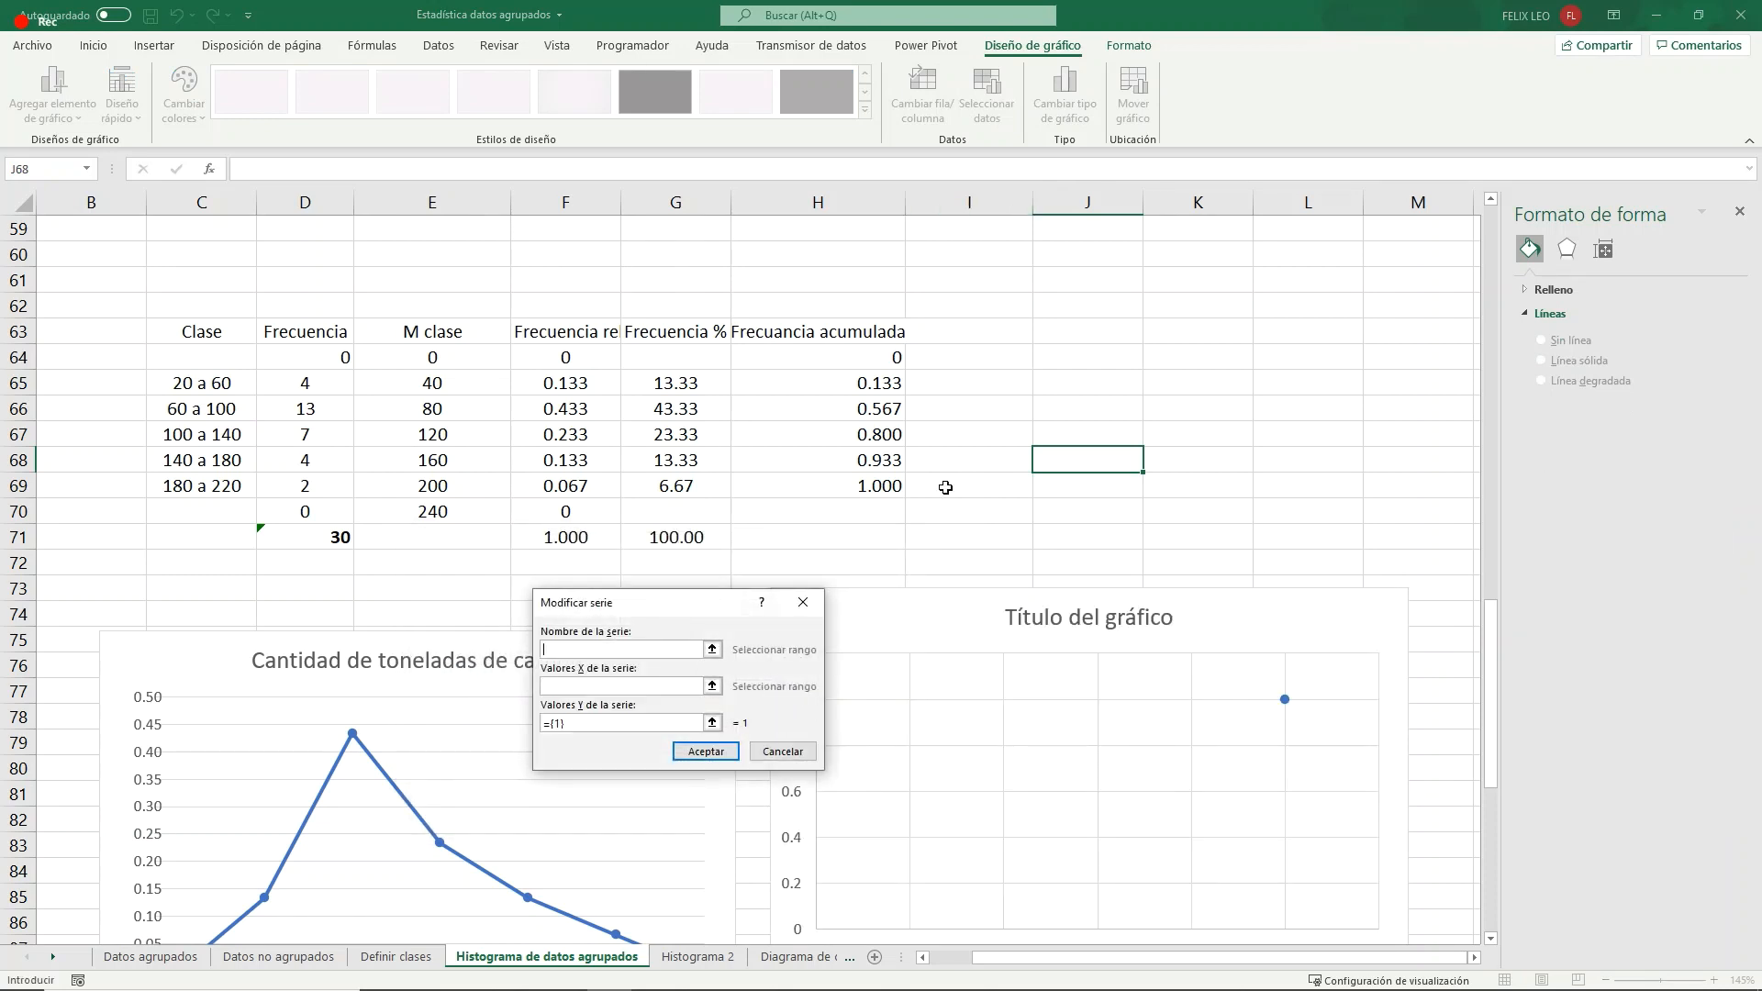
{"action": "left_click", "coordinate": [819, 332]}
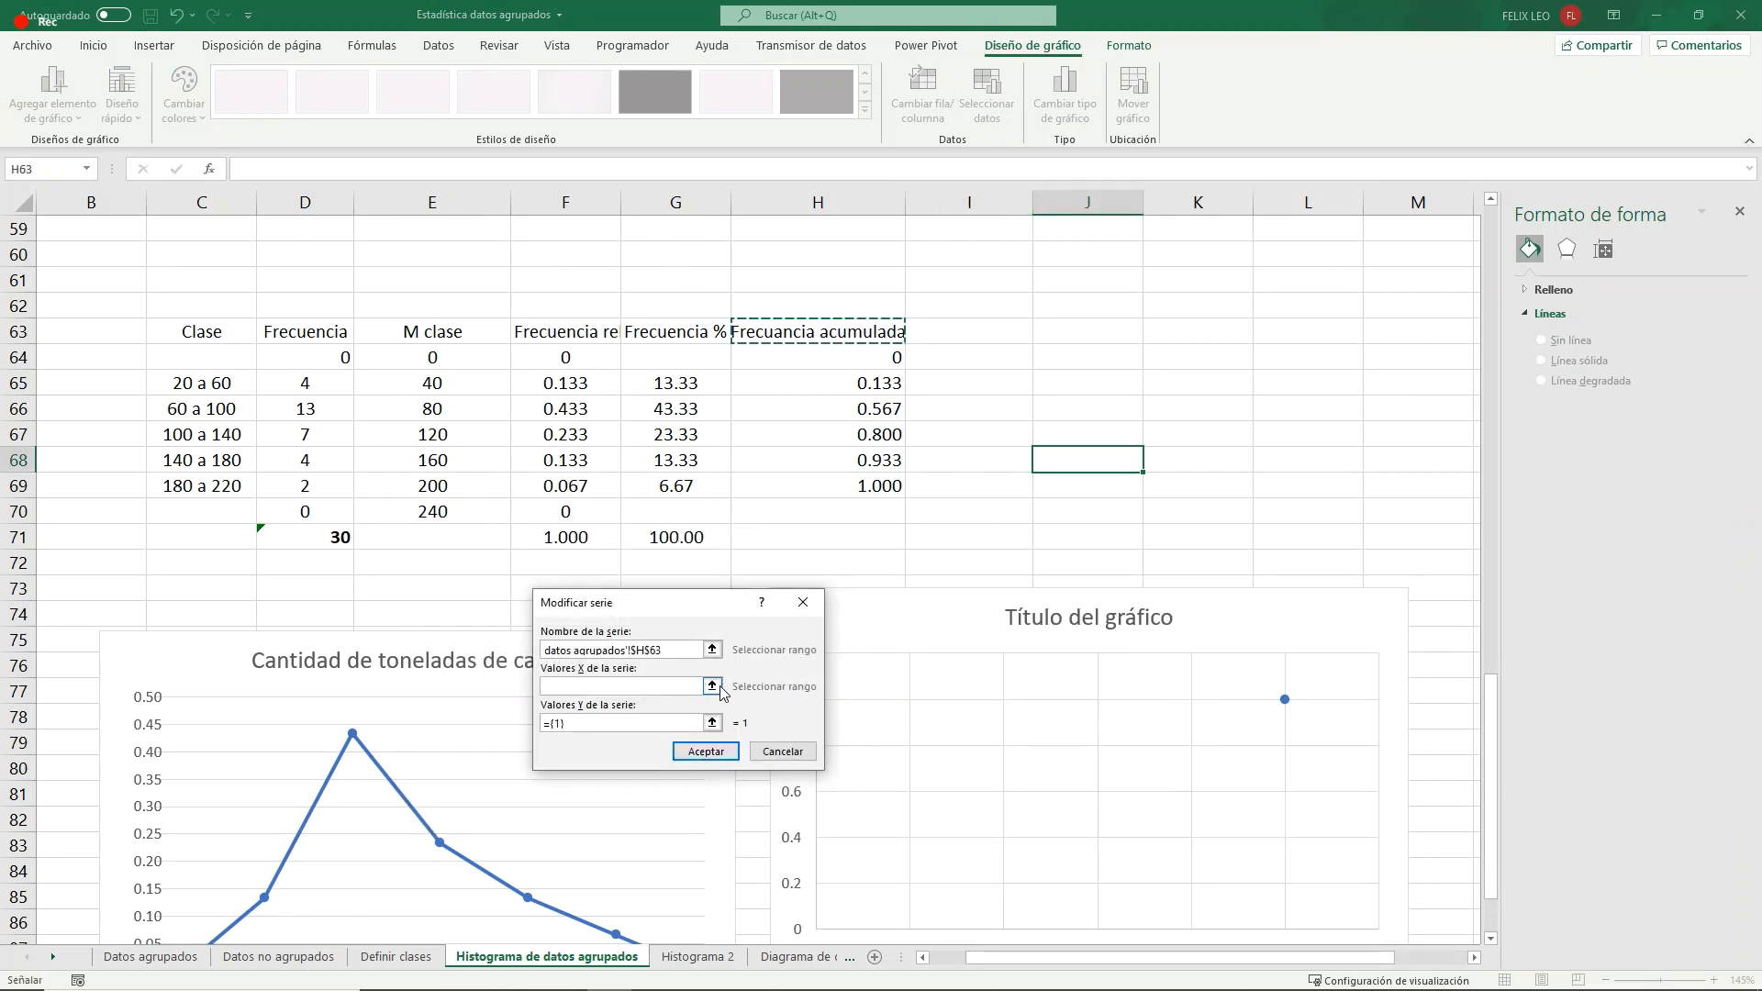
{"action": "left_click", "coordinate": [712, 723]}
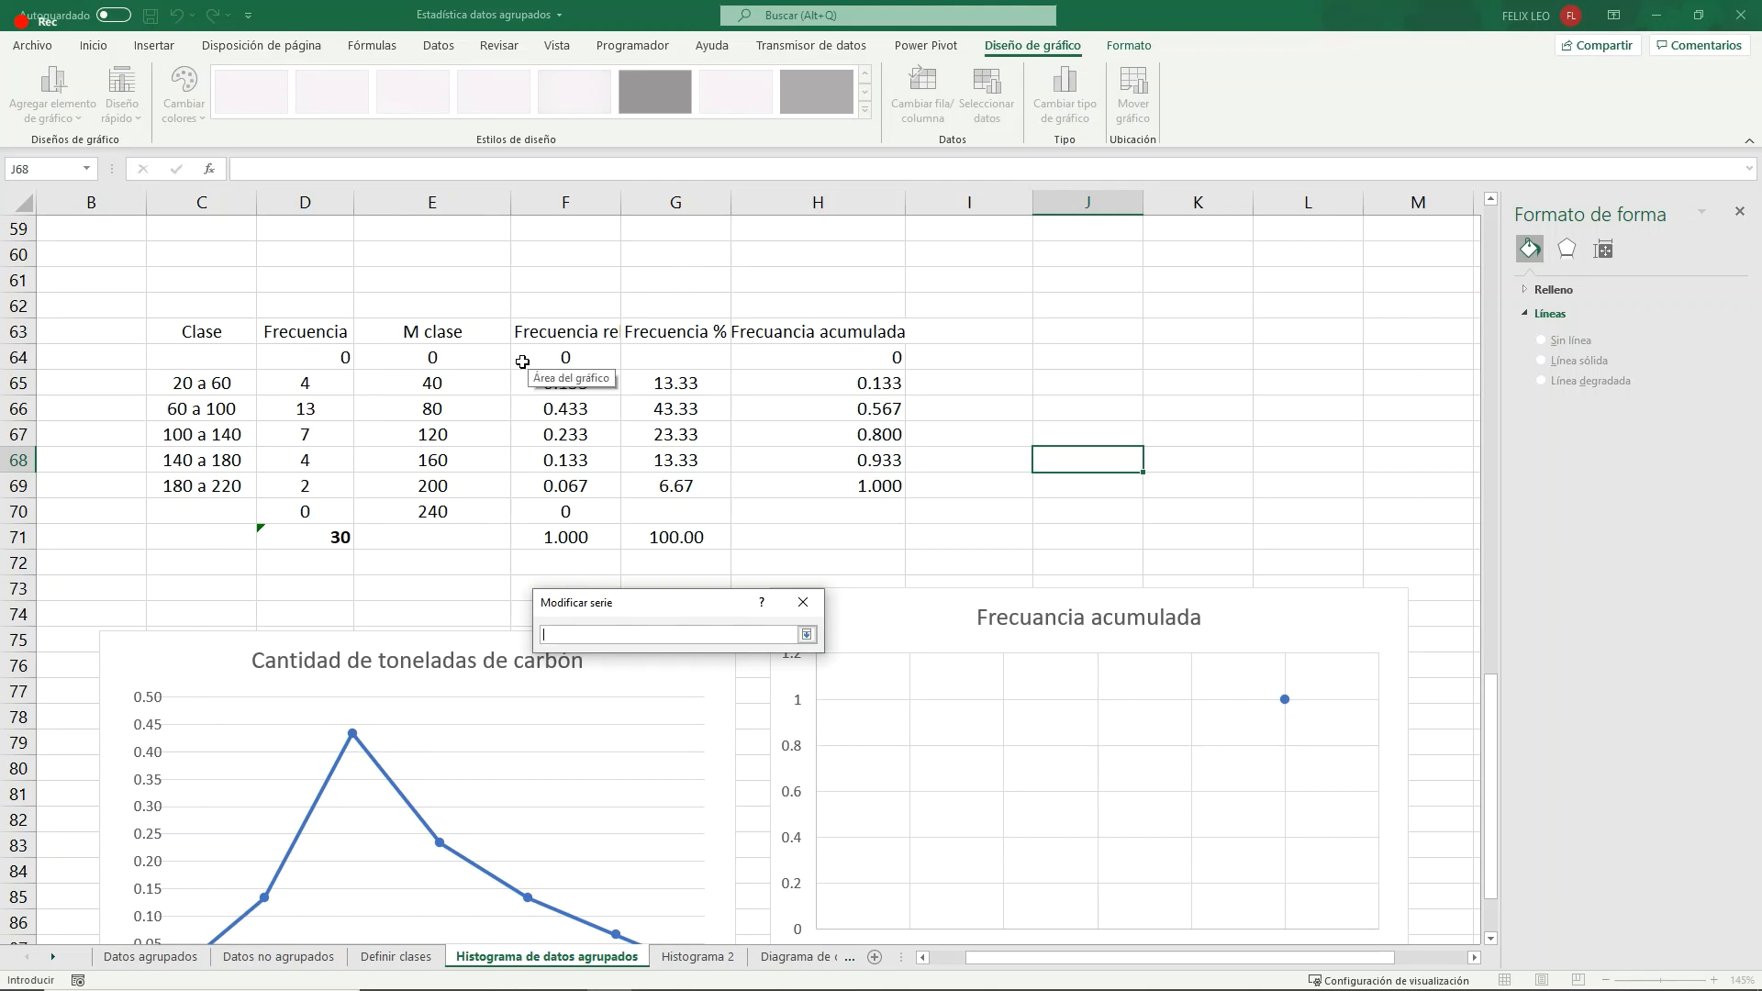
{"action": "left_click_drag", "start_coordinate": [431, 358], "coordinate": [455, 492]}
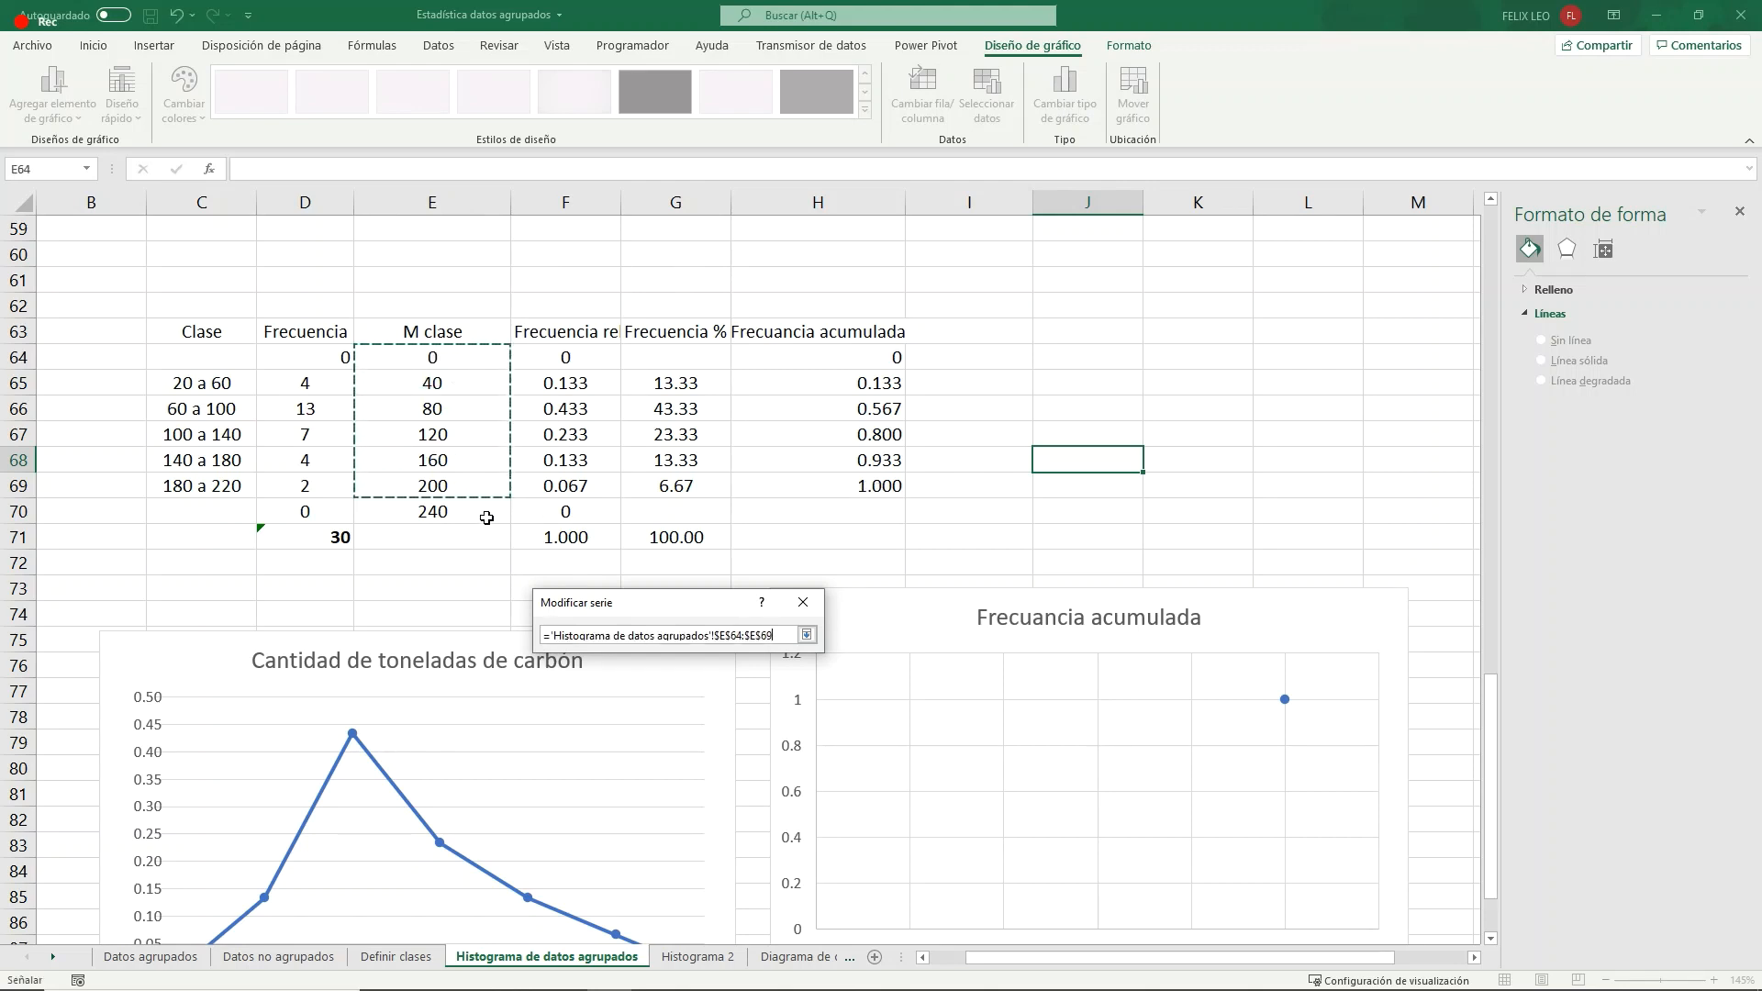
{"action": "left_click", "coordinate": [806, 634]}
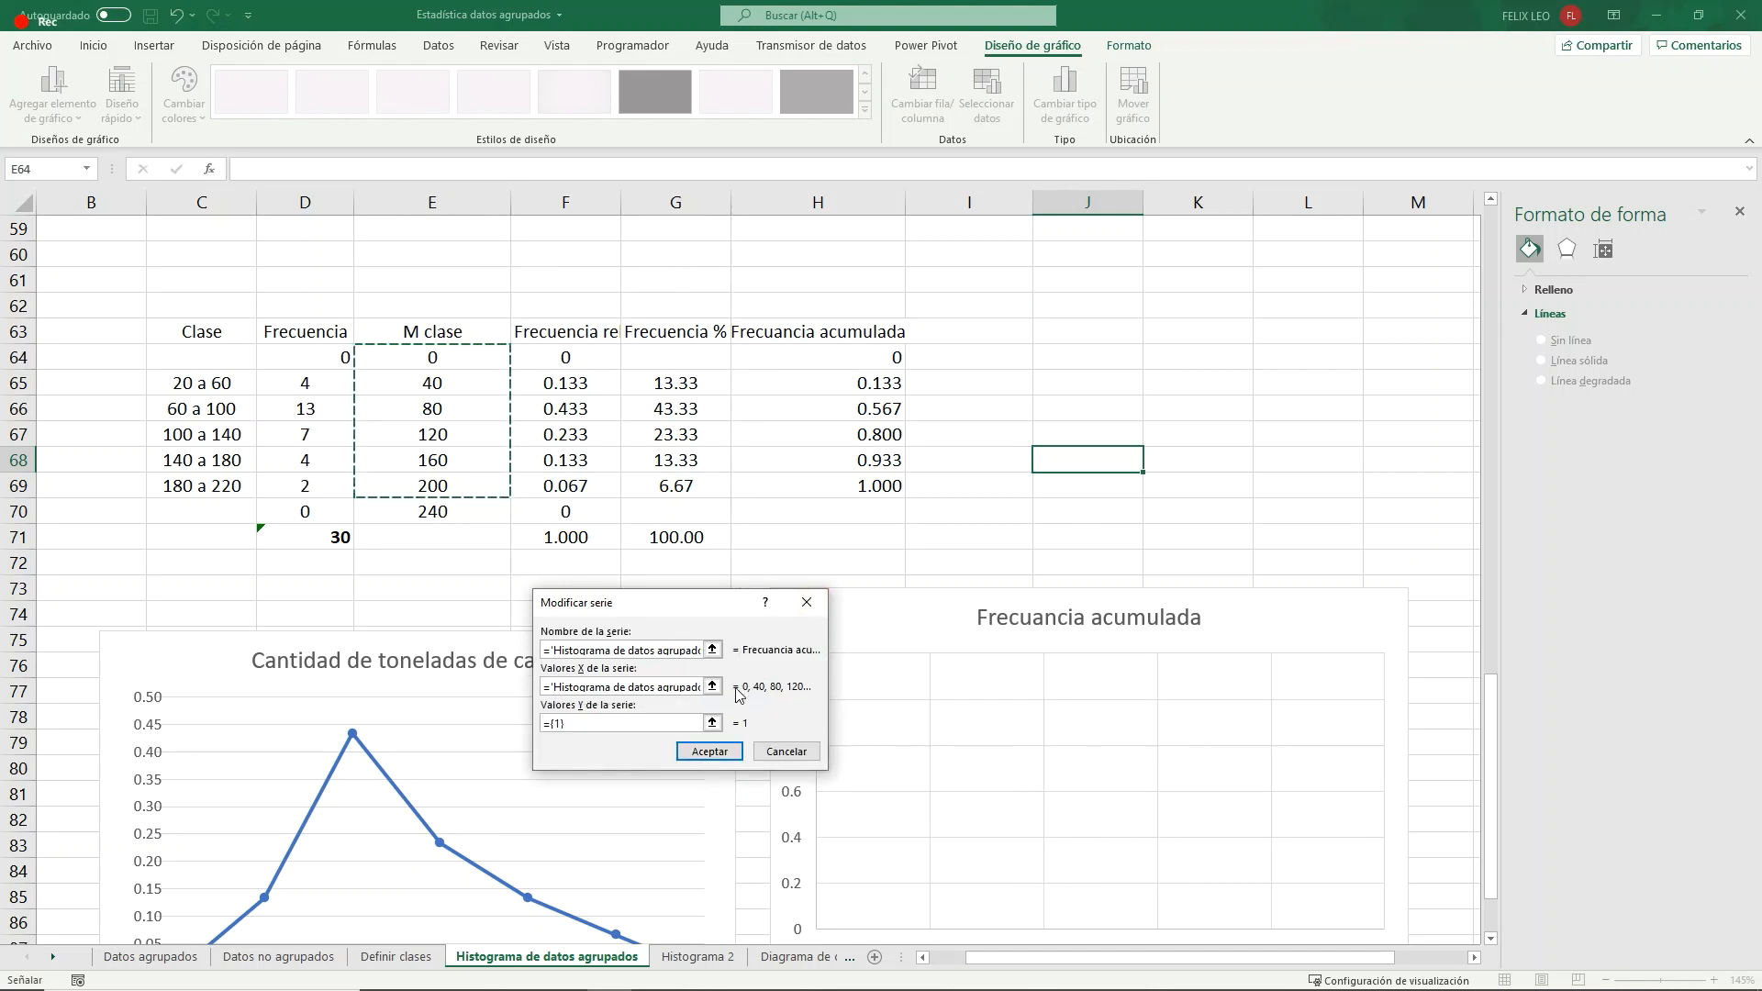
- Set the series' Y values to the cumulative frequencies in H64:H69 and accept the chart's data source
{"action": "left_click", "coordinate": [712, 723]}
{"action": "left_click", "coordinate": [870, 357]}
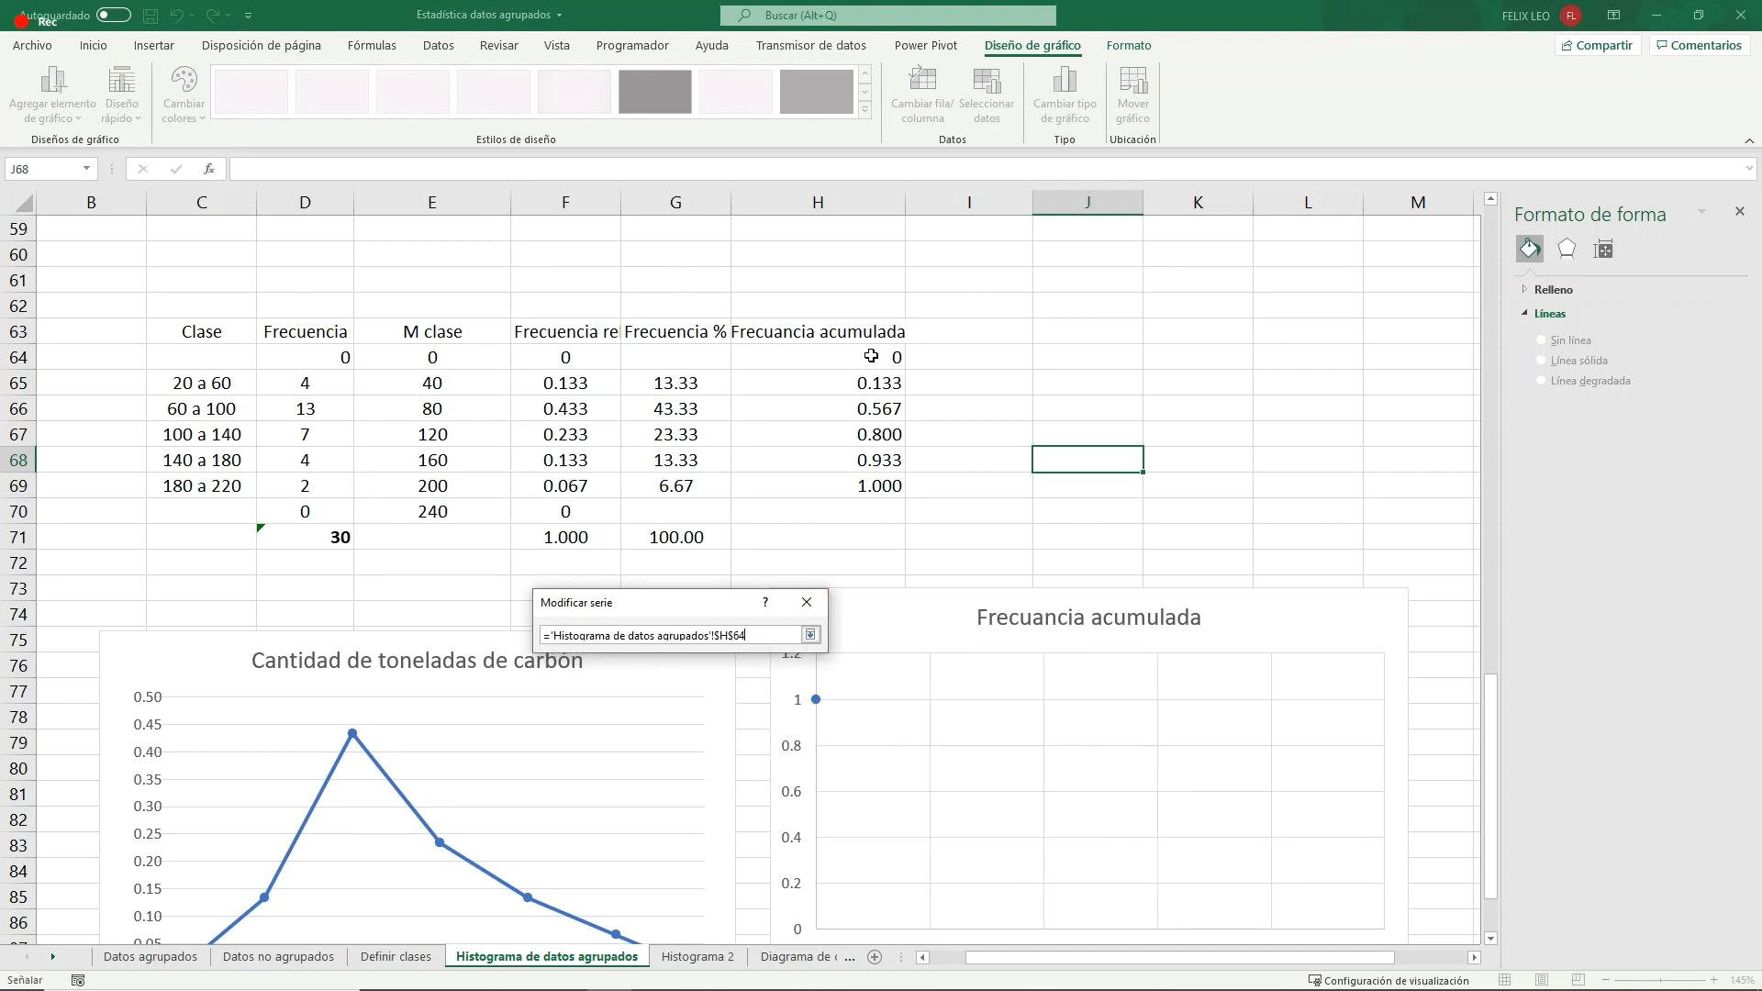
{"action": "left_click_drag", "start_coordinate": [871, 357], "coordinate": [853, 495]}
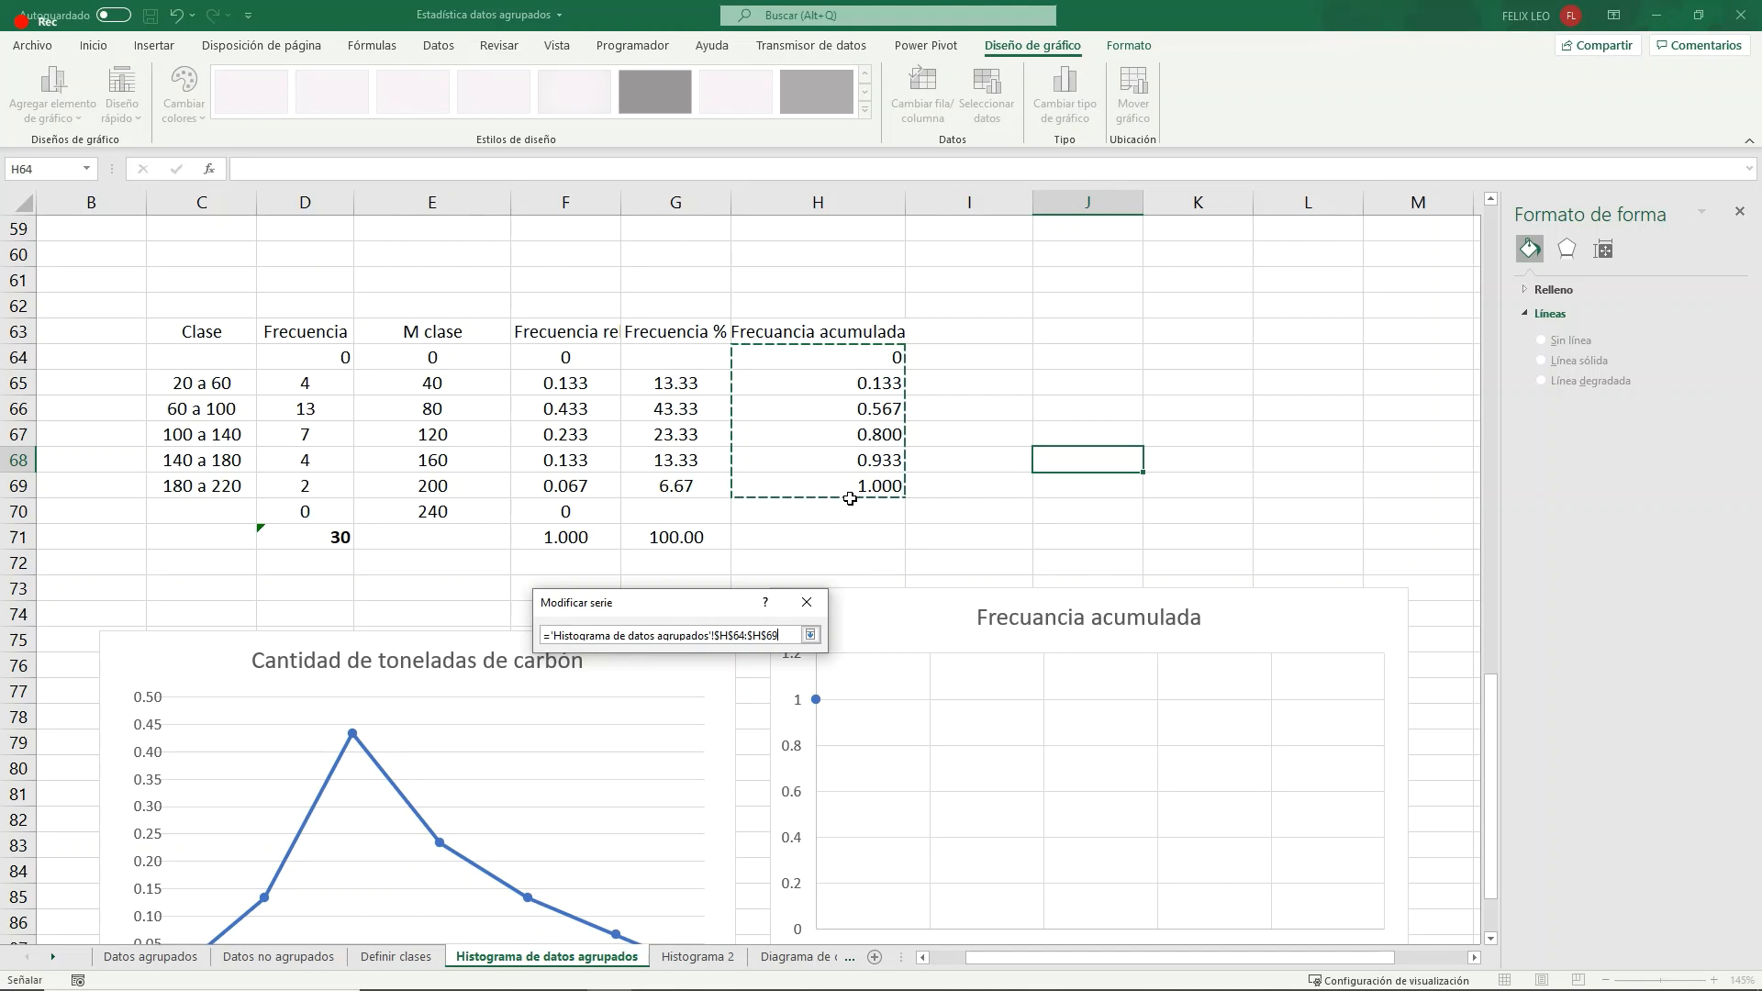
{"action": "left_click", "coordinate": [810, 635]}
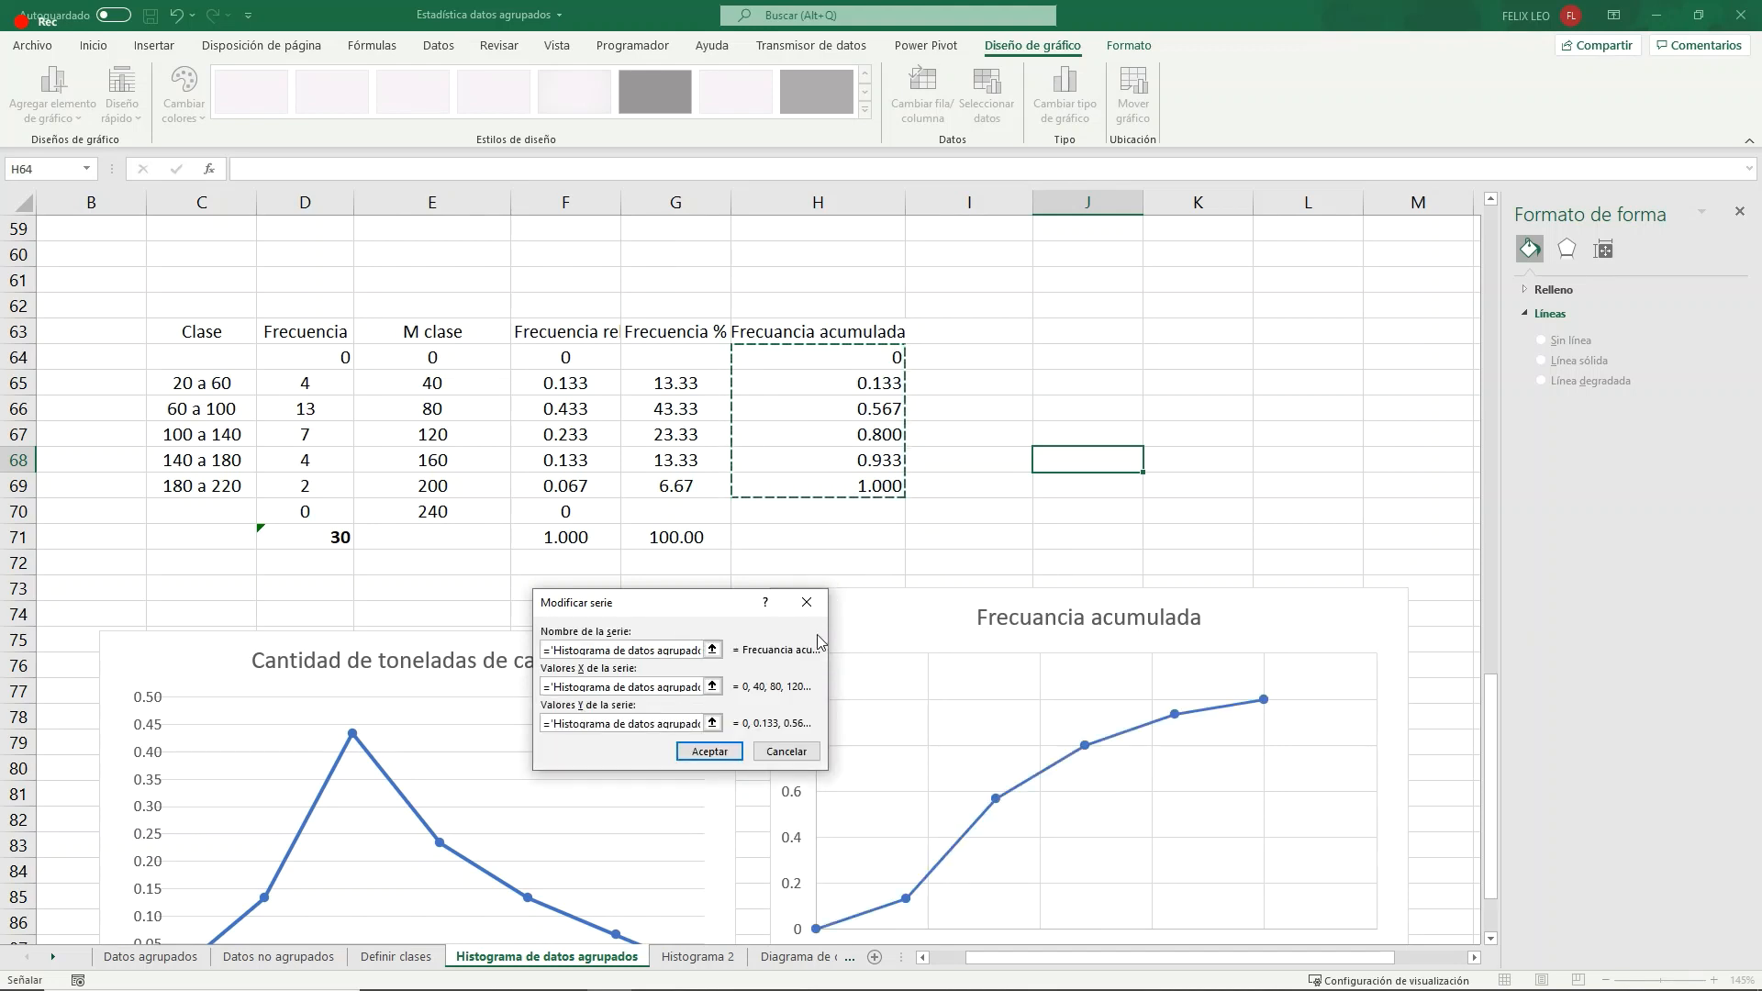
{"action": "scroll", "coordinate": [1192, 495], "scroll_direction": "down", "scroll_amount": 2}
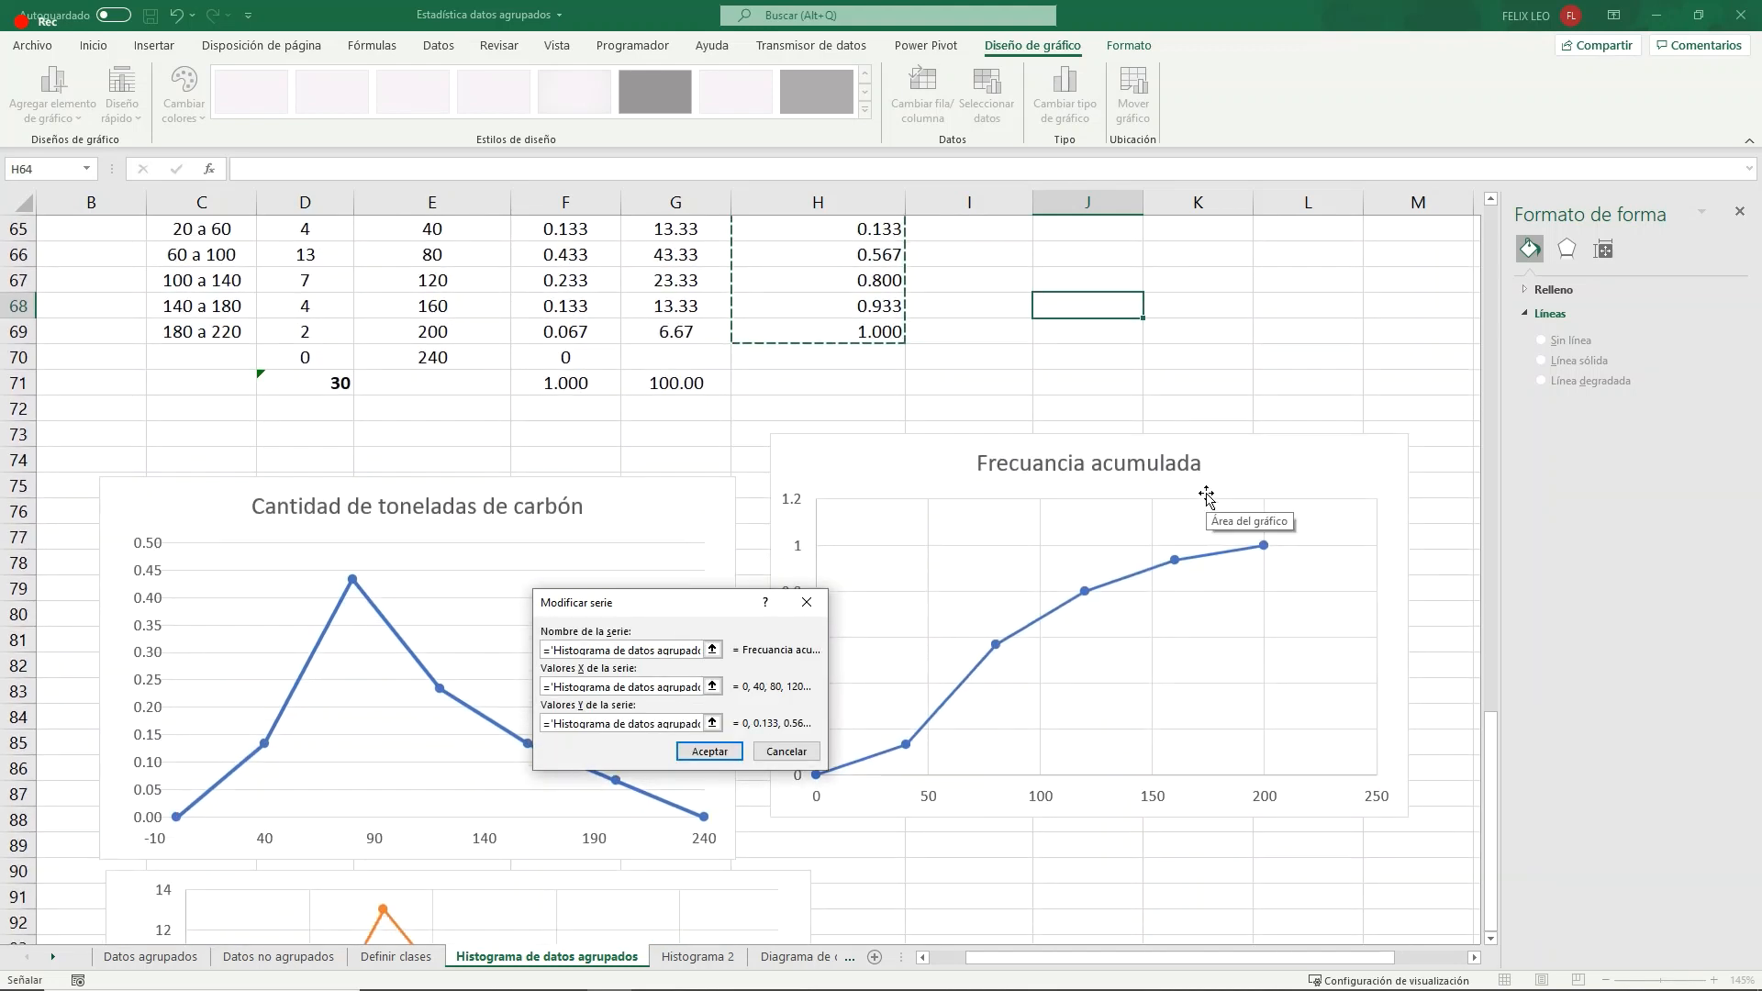
{"action": "left_click", "coordinate": [721, 746]}
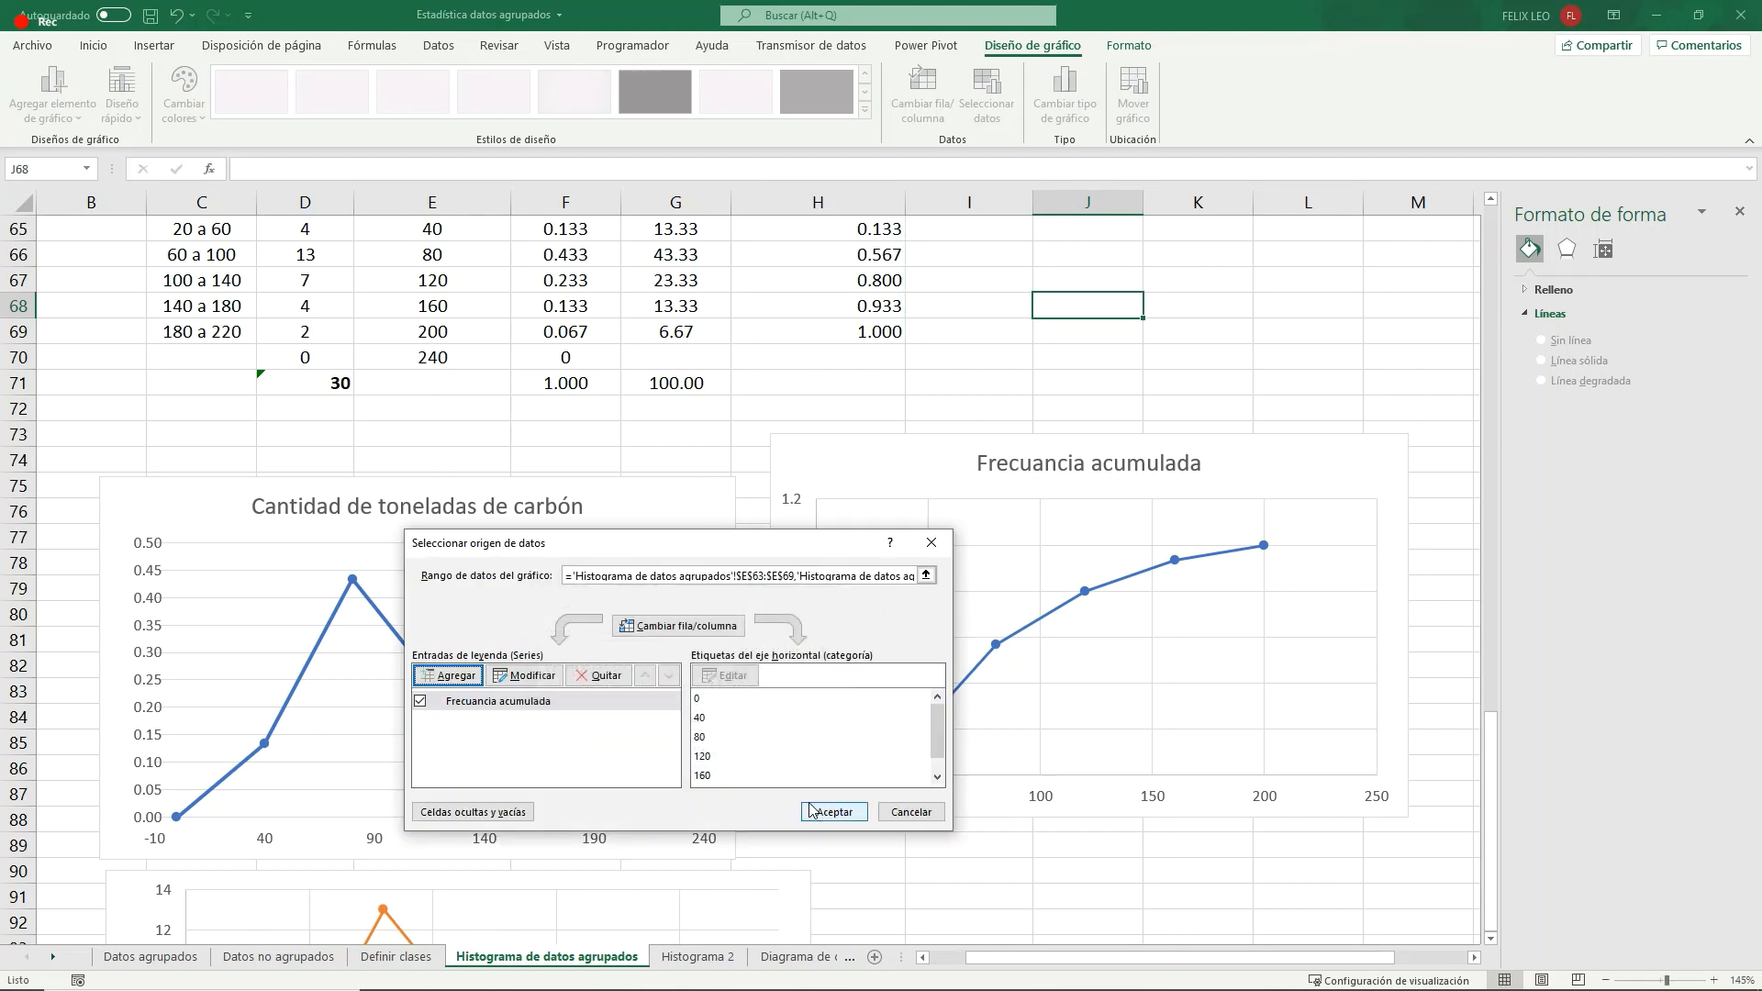
{"action": "left_click", "coordinate": [810, 809]}
{"action": "left_click", "coordinate": [1165, 842]}
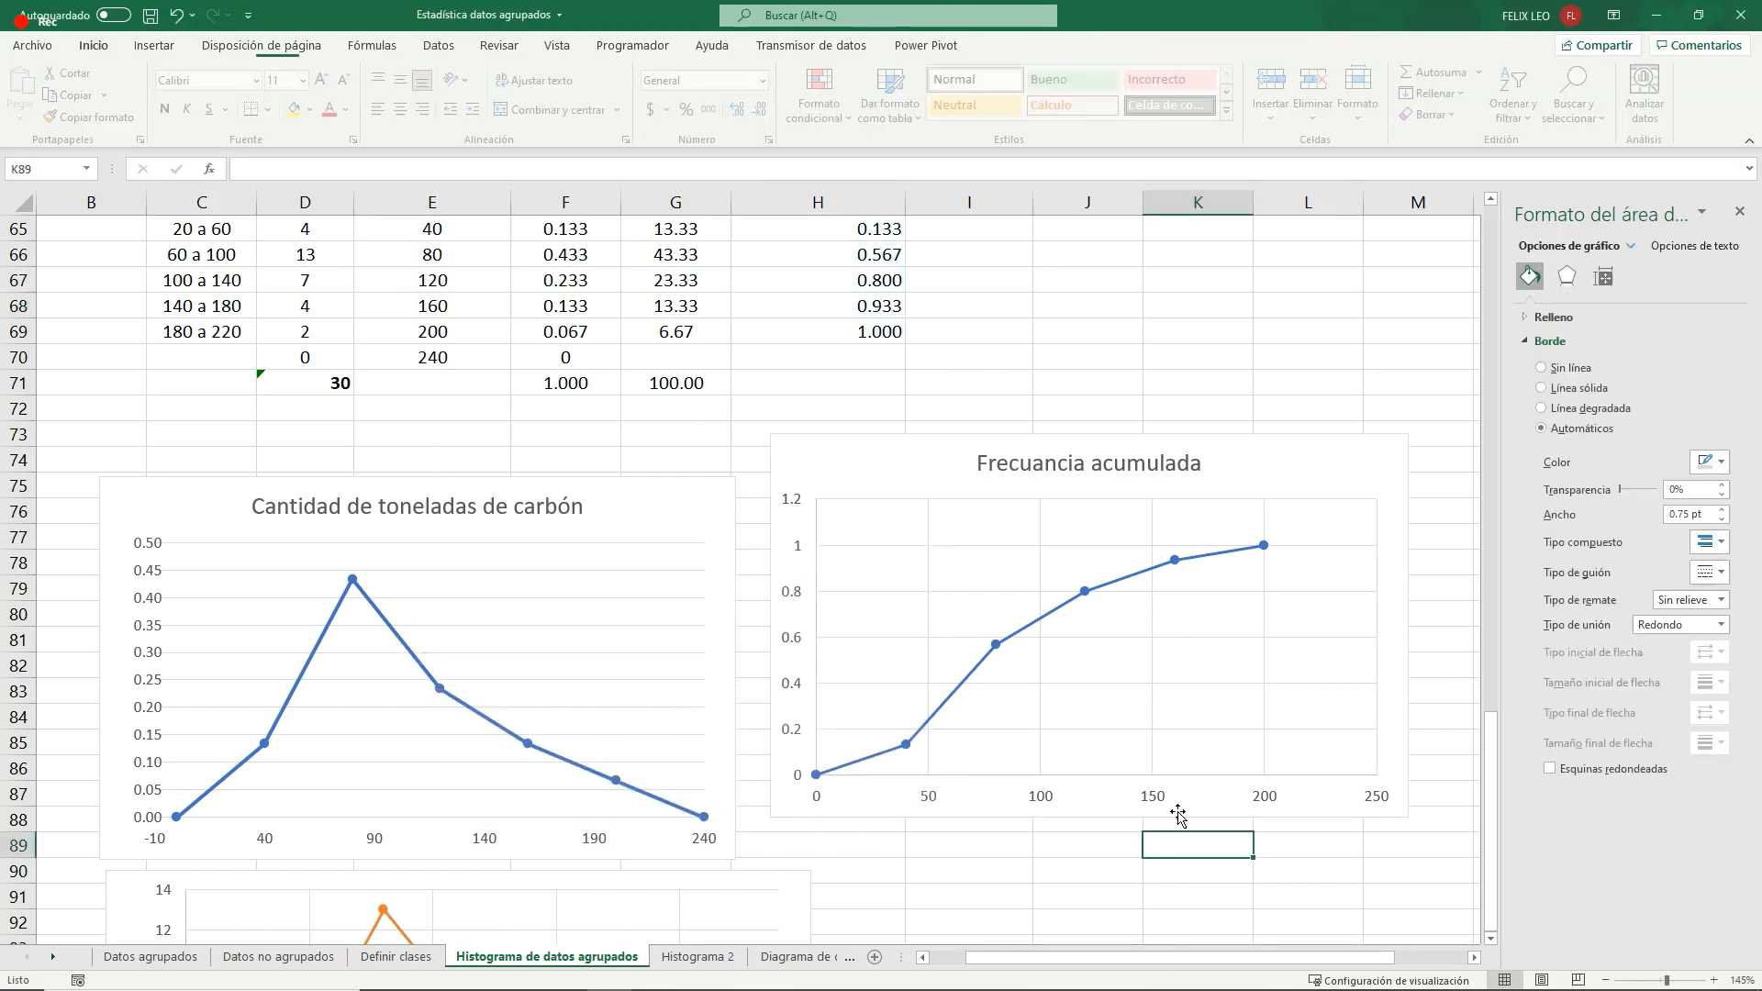
- Replace the cumulative frequency chart's title with "Toneladas de carbón"
{"action": "left_click", "coordinate": [1119, 484]}
{"action": "triple_click", "coordinate": [1136, 469]}
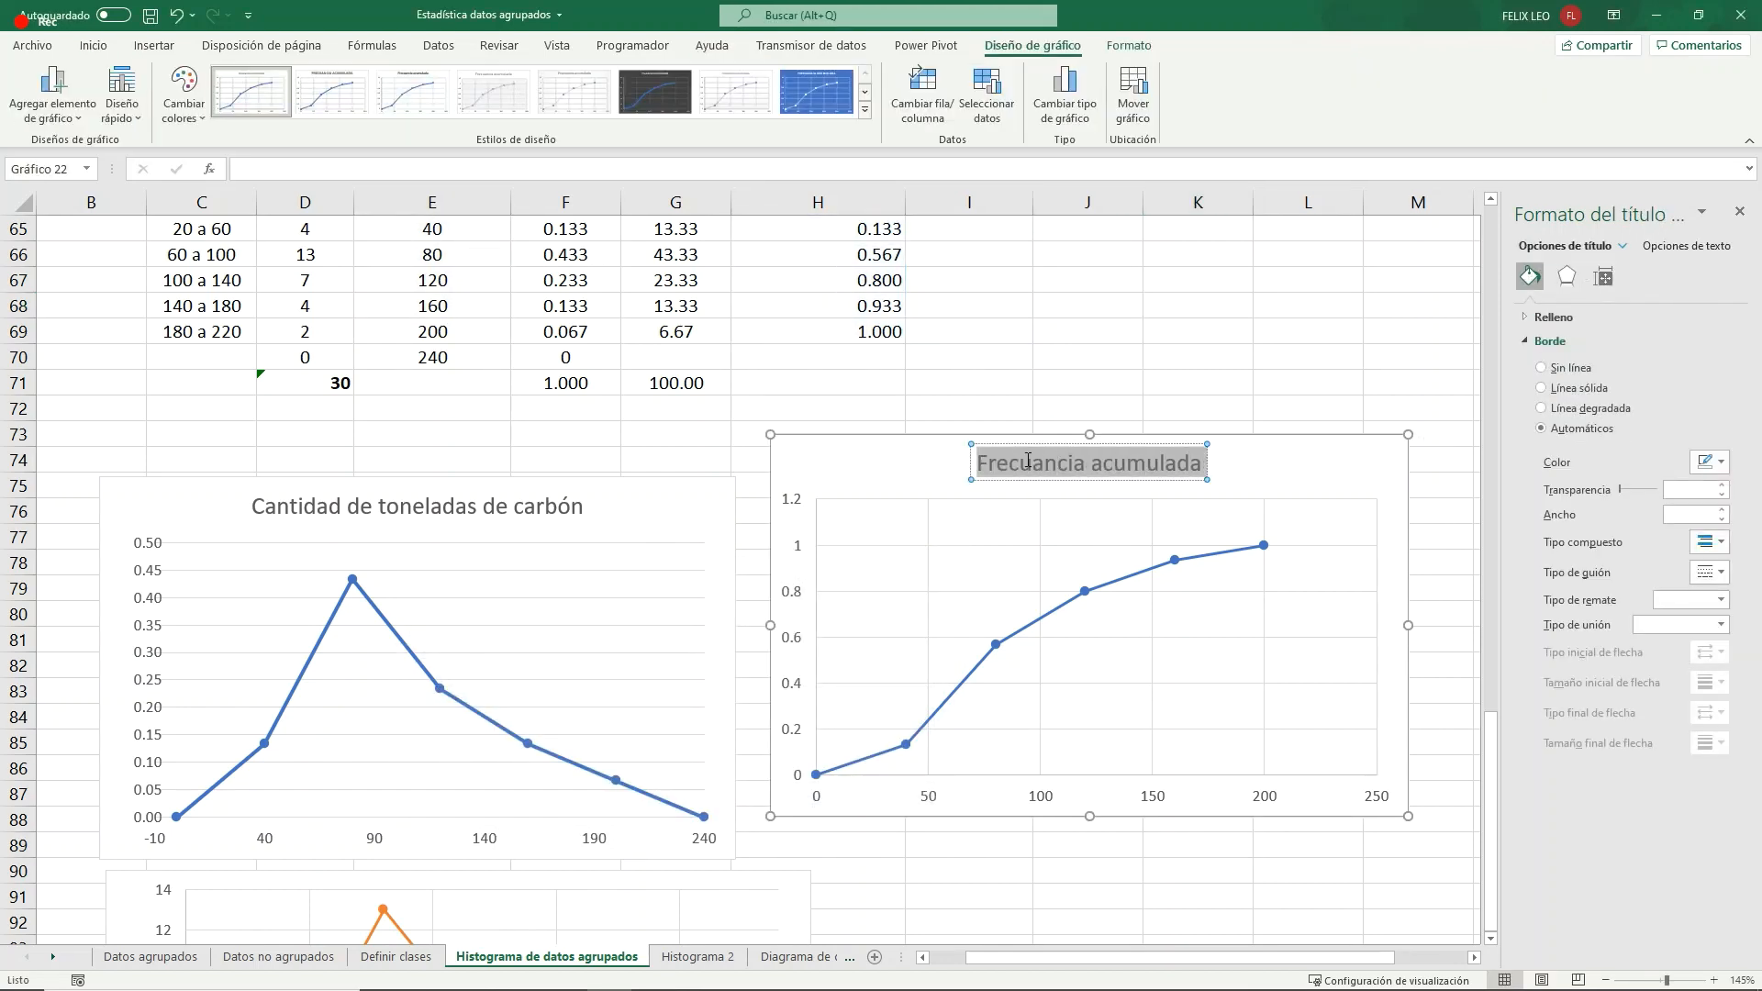
{"action": "type", "text": "Tonel"}
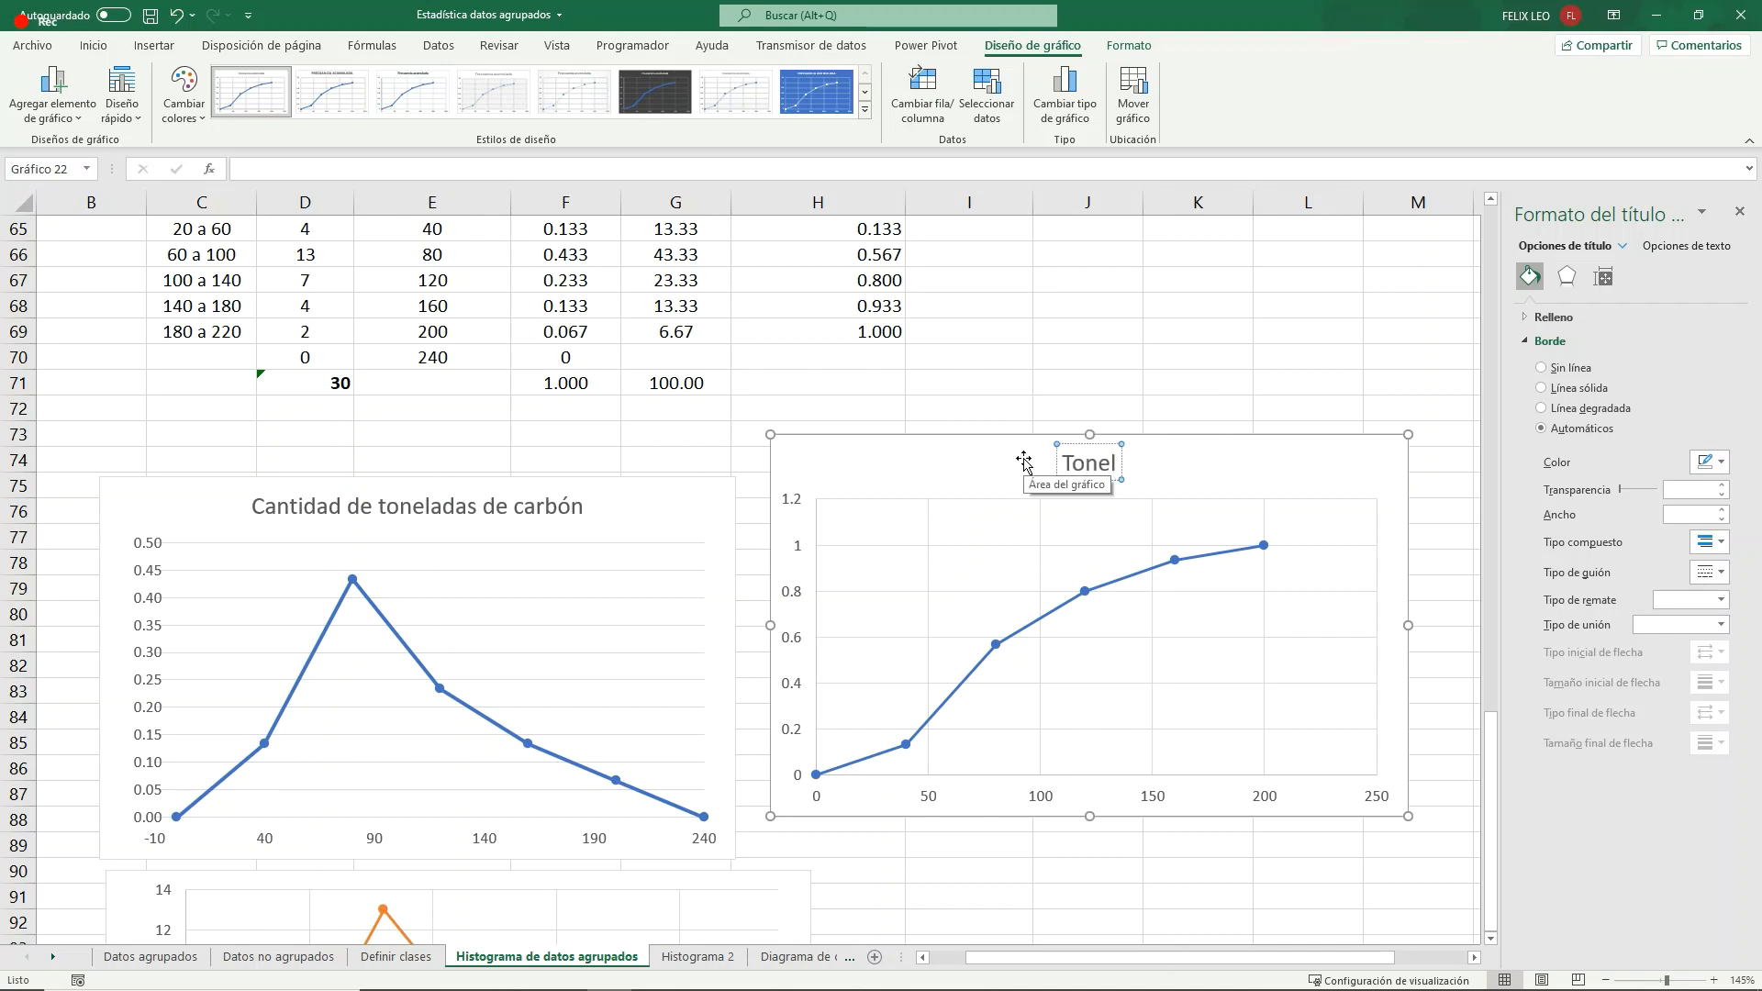
{"action": "type", "text": "adas de carbón"}
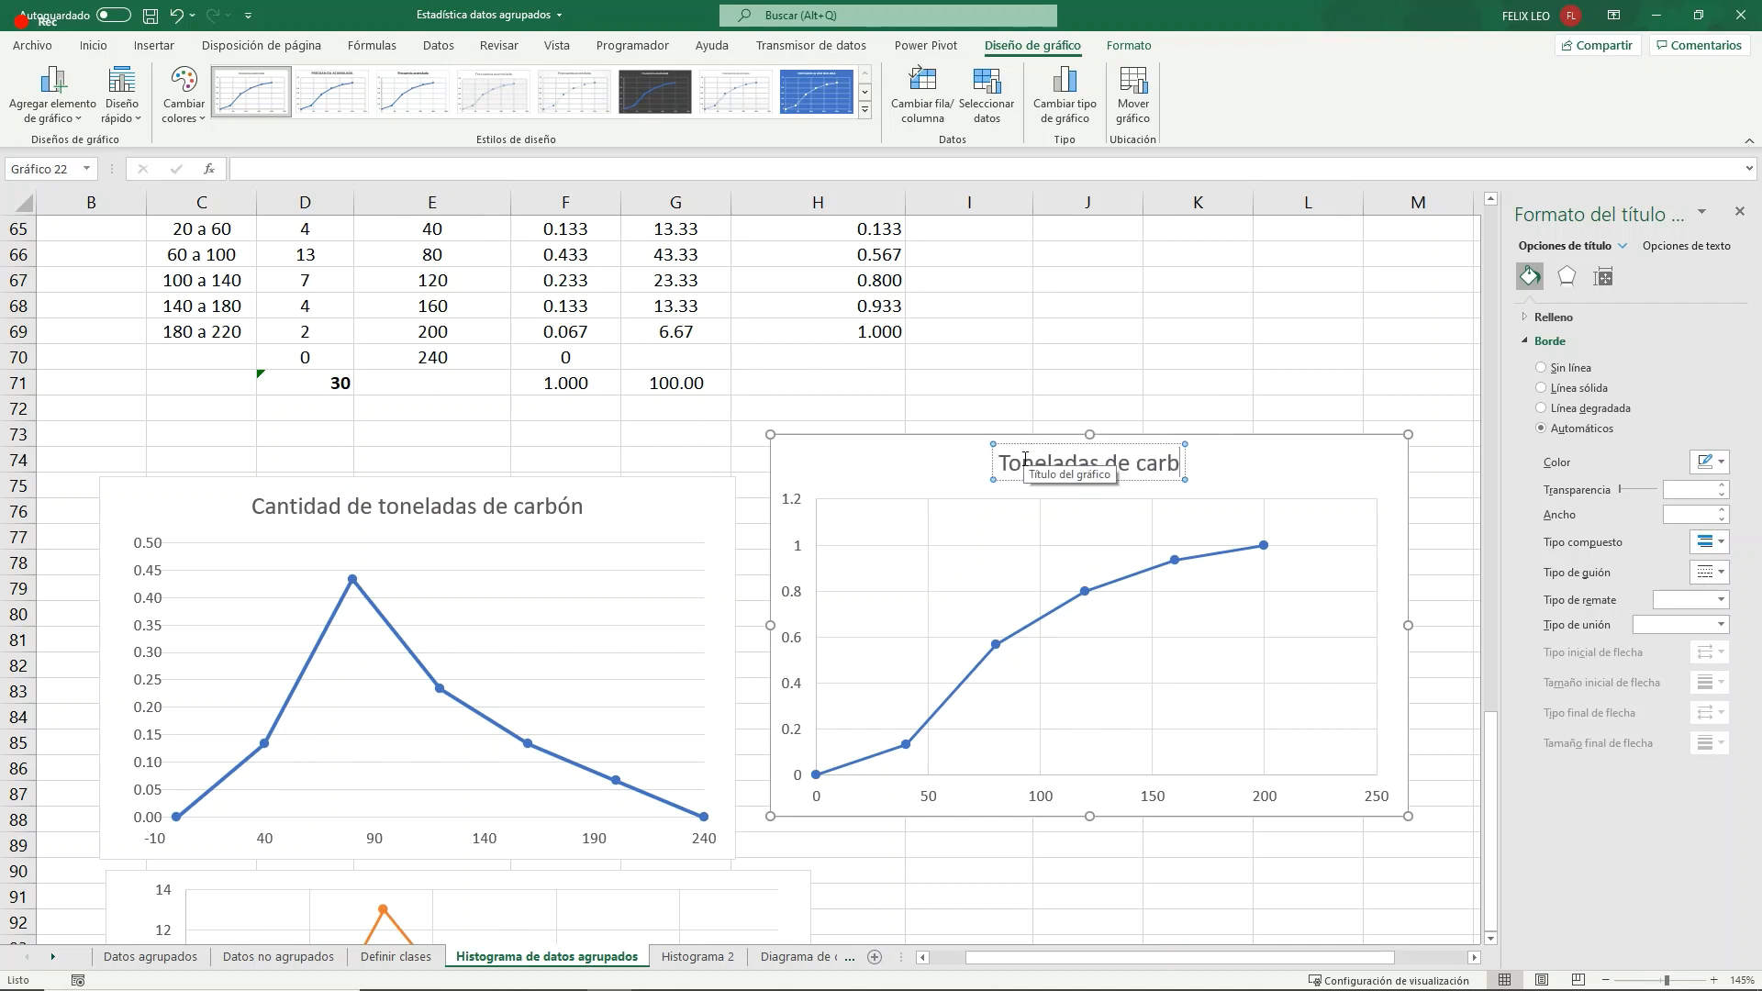
{"action": "left_click", "coordinate": [876, 463]}
- Set the maximum bound of the cumulative frequency chart's vertical axis to 1
{"action": "left_click", "coordinate": [801, 506]}
{"action": "right_click", "coordinate": [801, 505]}
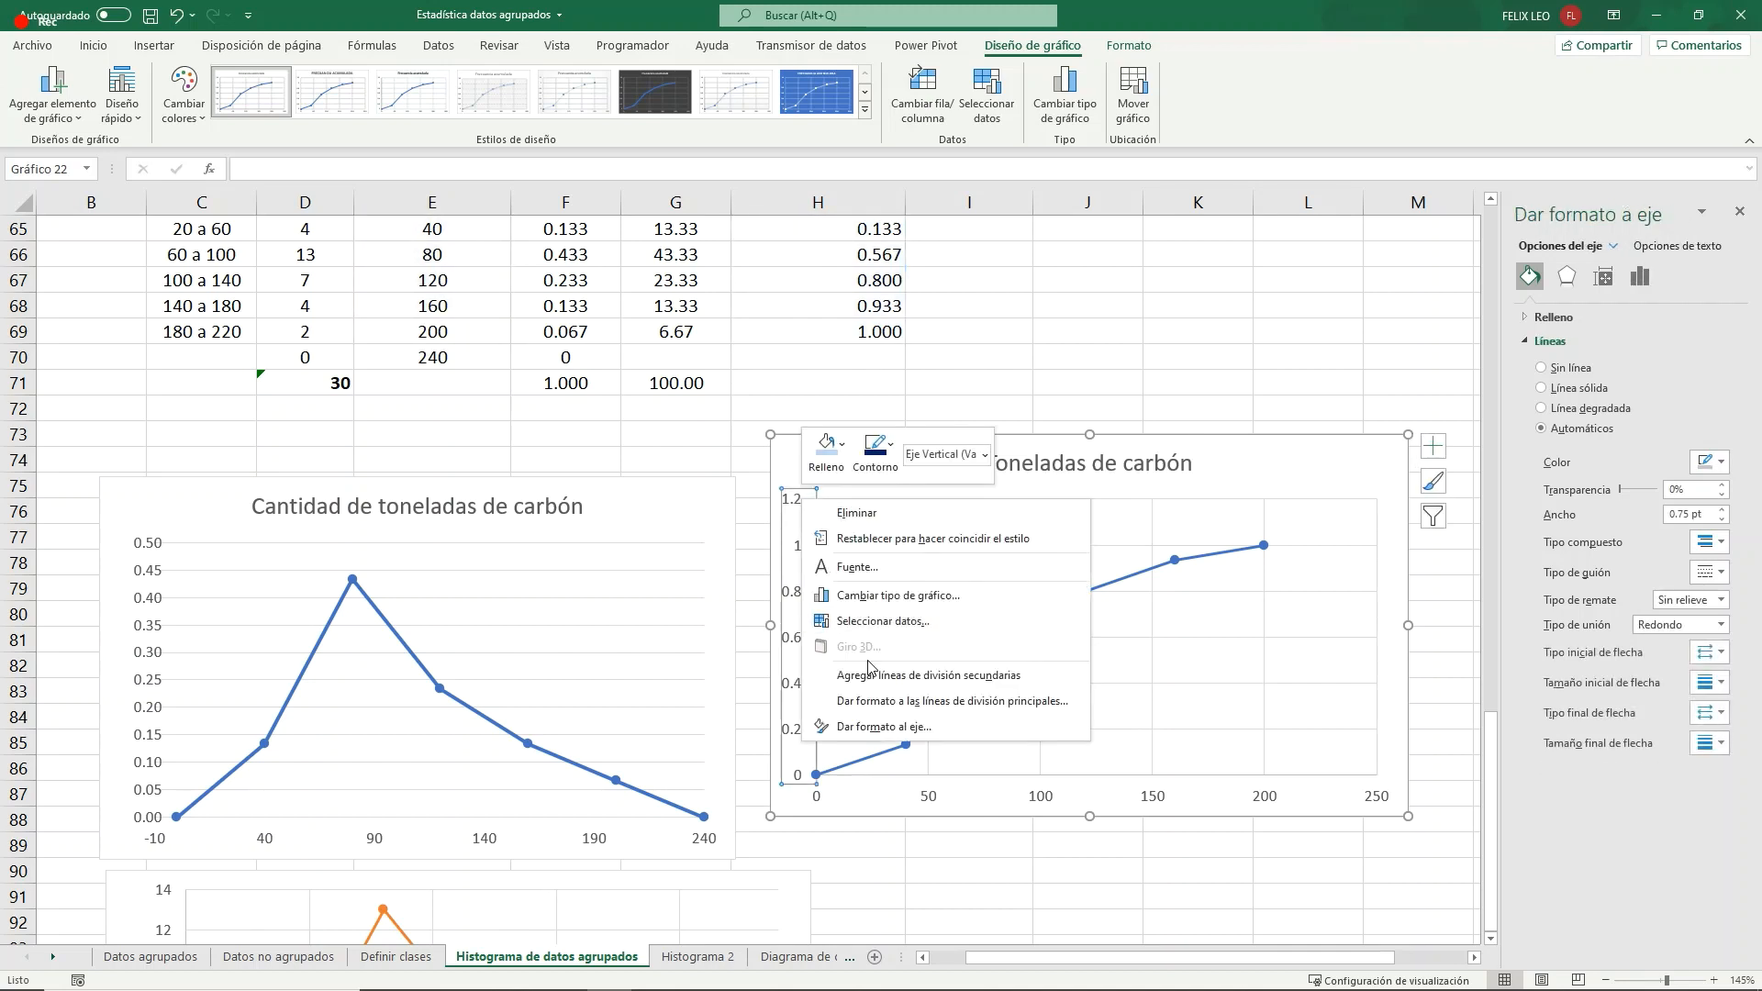
{"action": "left_click", "coordinate": [871, 729]}
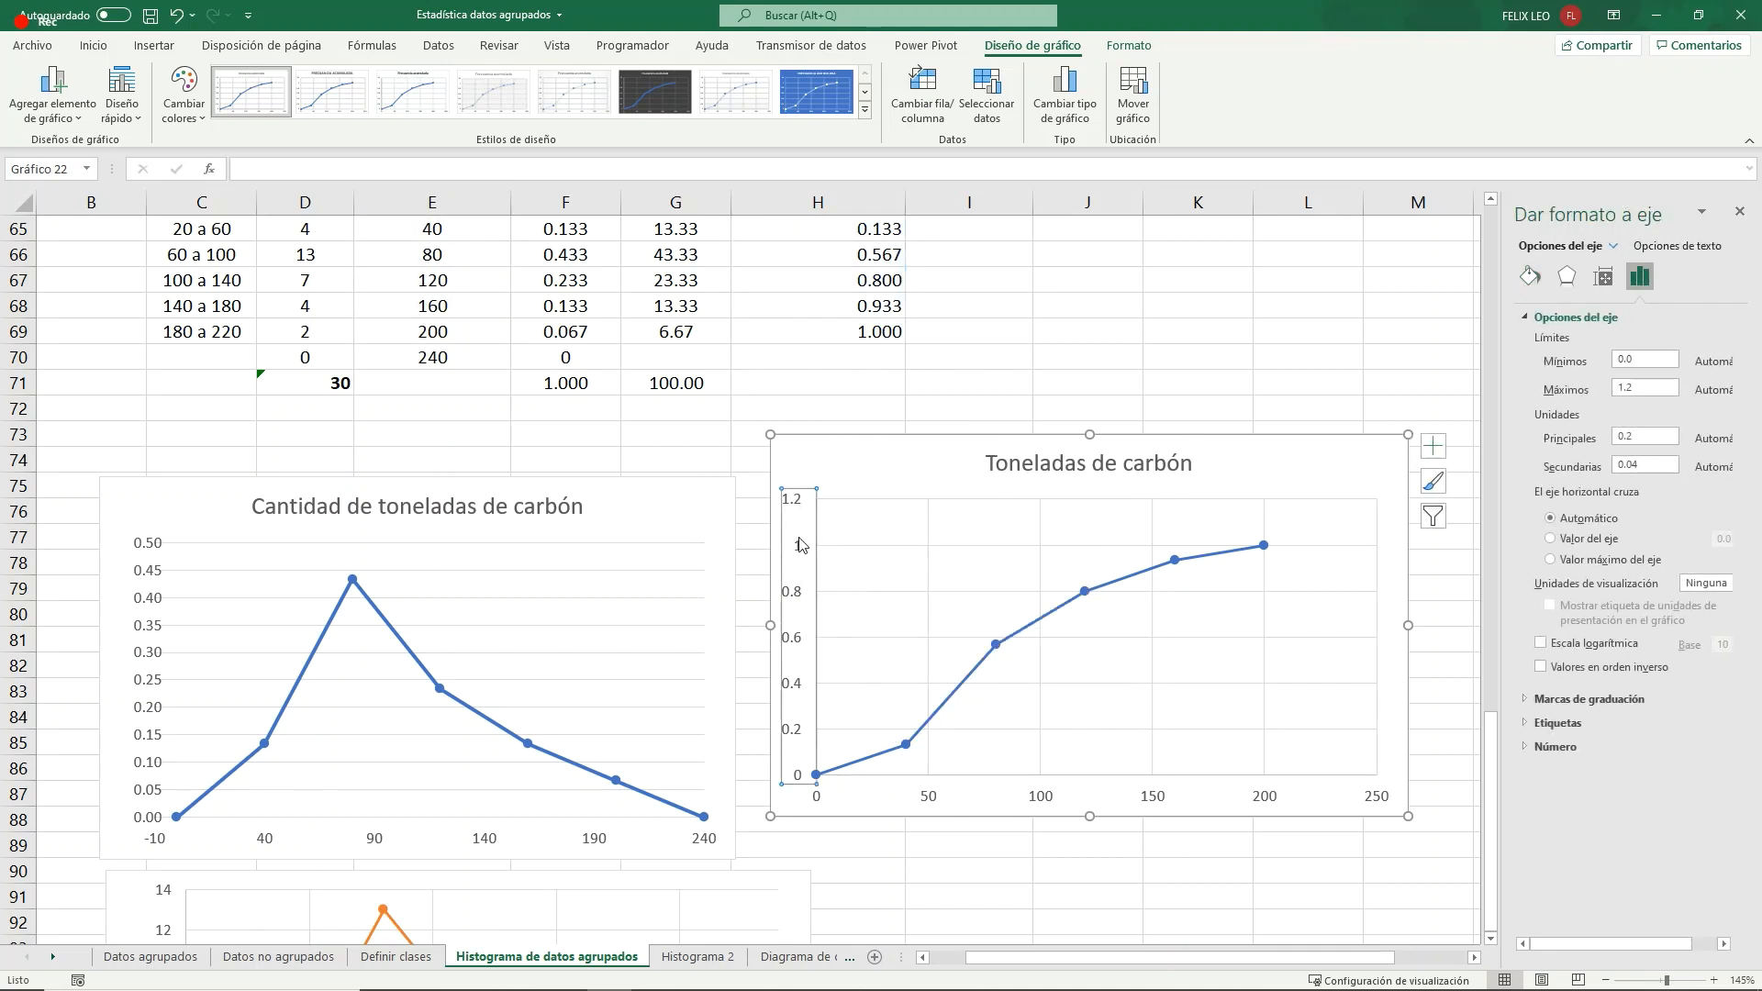
{"action": "left_click_drag", "start_coordinate": [1673, 384], "coordinate": [1590, 390]}
{"action": "type", "text": "1"}
{"action": "key", "text": "Return"}
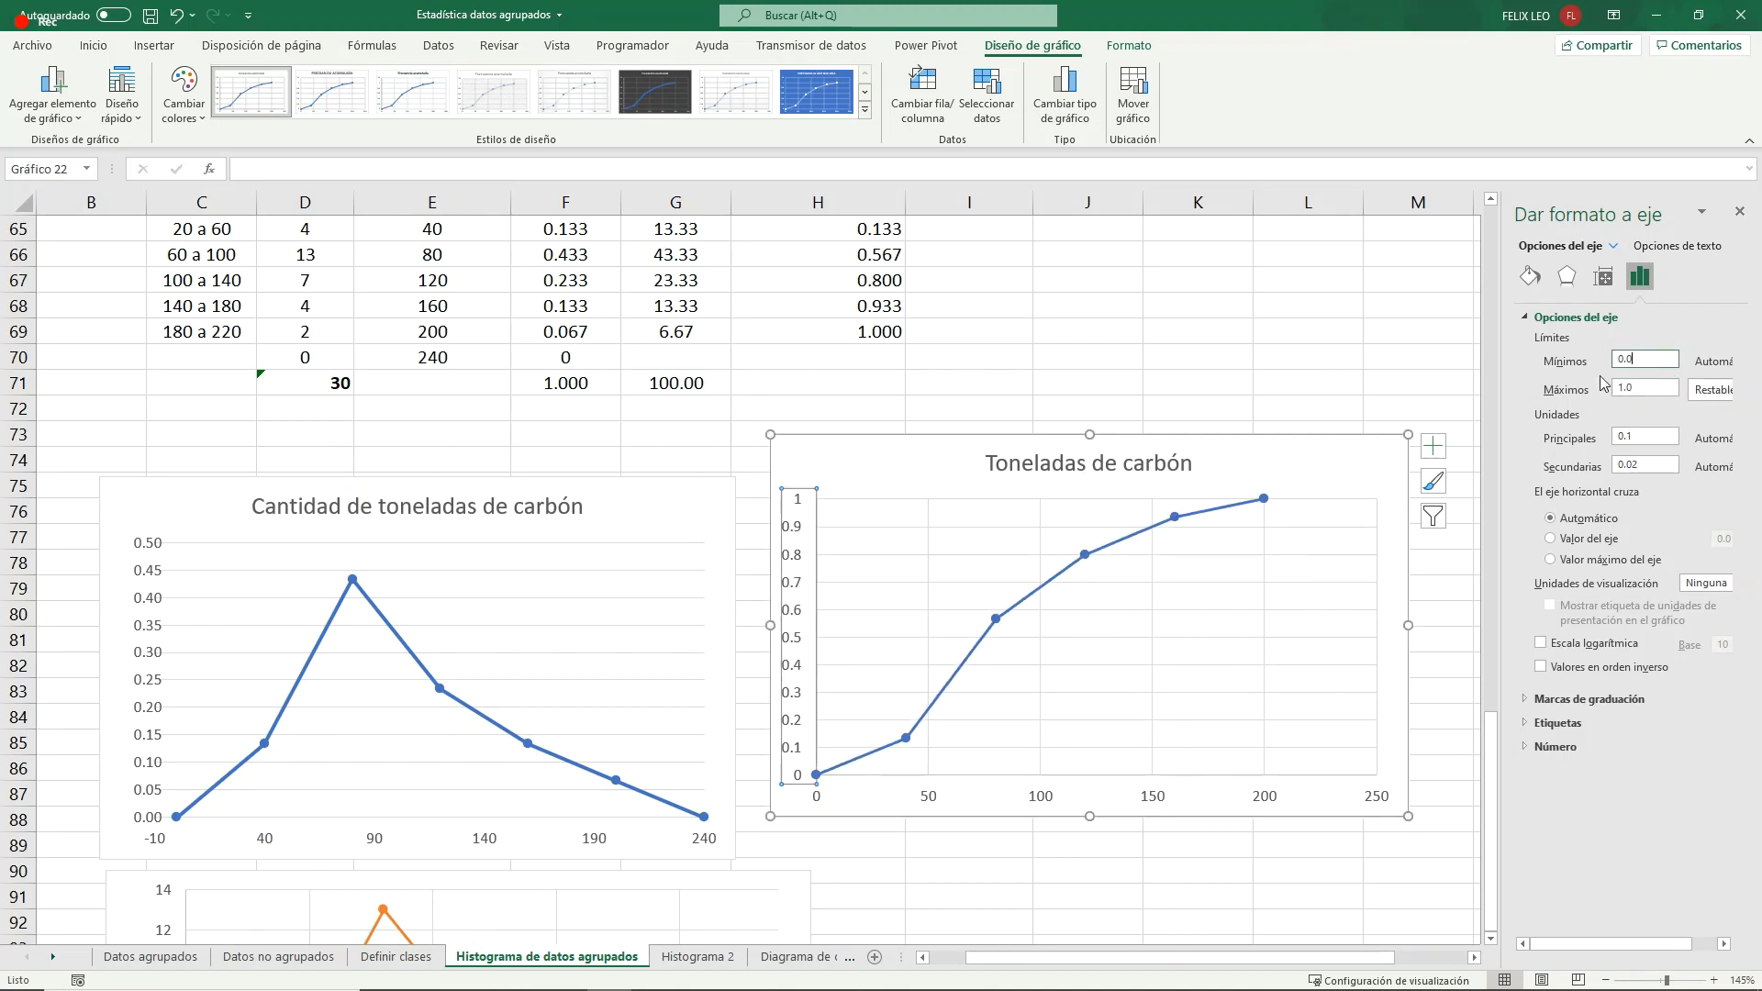
{"action": "scroll", "coordinate": [805, 504], "scroll_direction": "up", "scroll_amount": 1}
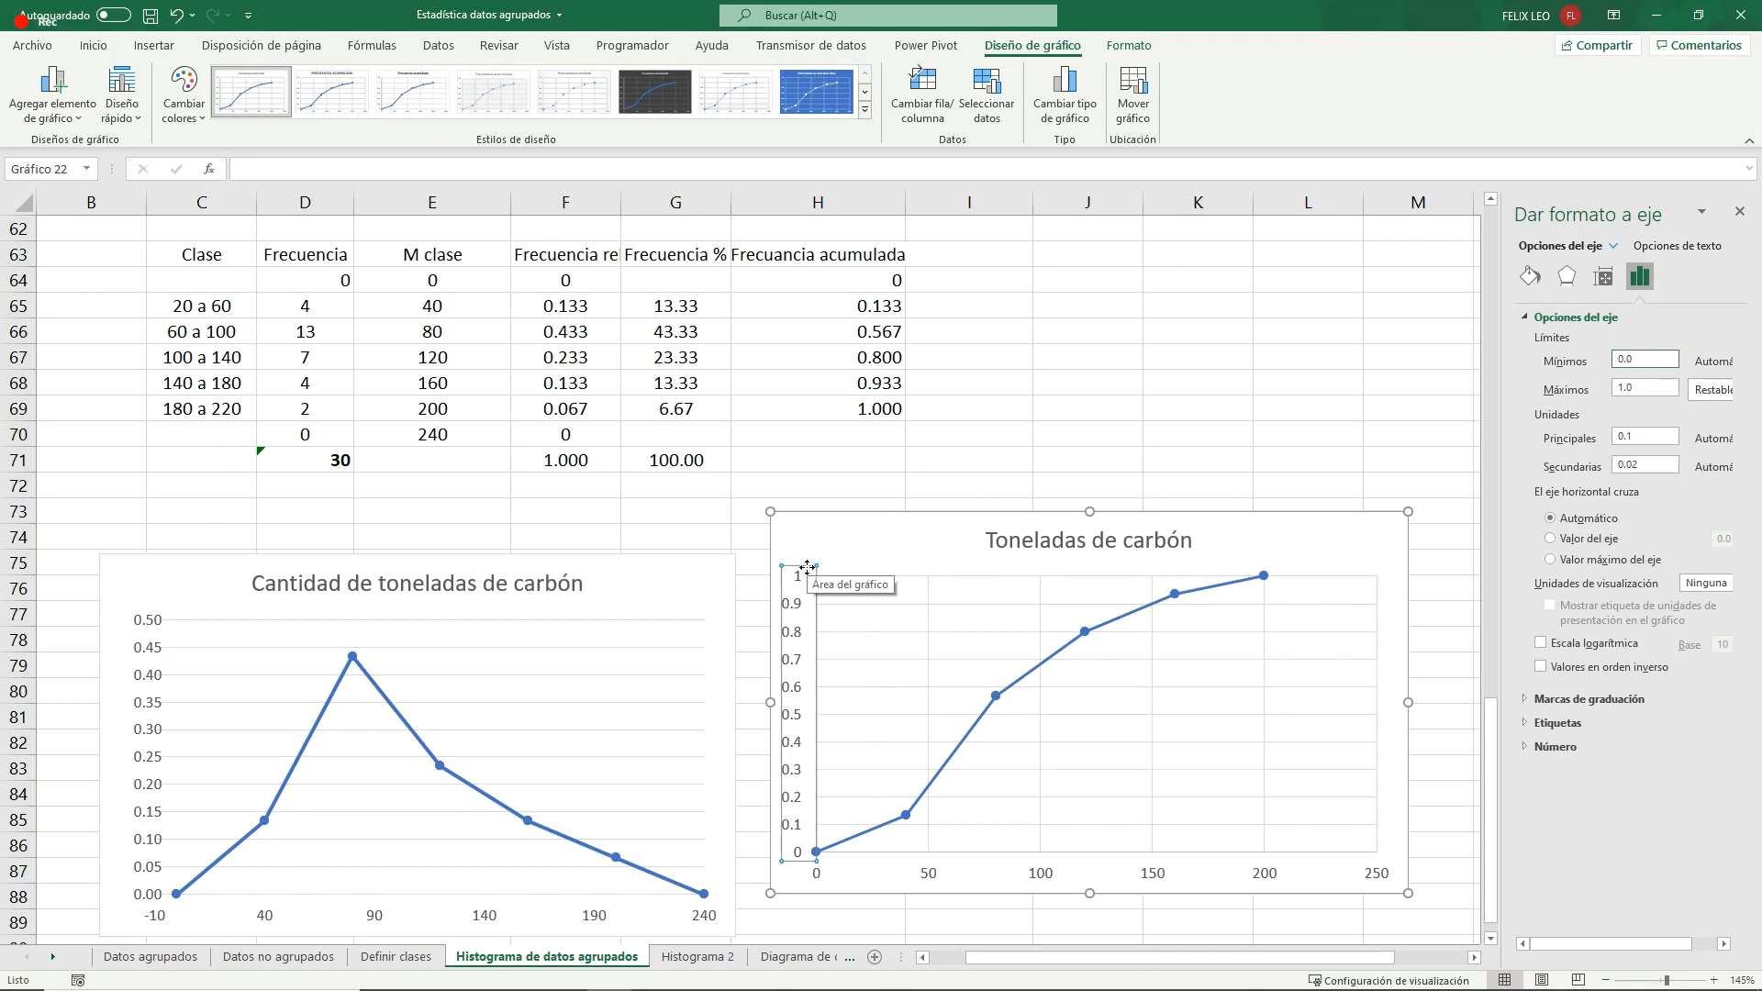
- Set the maximum bound of the cumulative frequency chart's horizontal axis to 200
{"action": "scroll", "coordinate": [1212, 597], "scroll_direction": "down", "scroll_amount": 2}
{"action": "left_click", "coordinate": [1268, 725]}
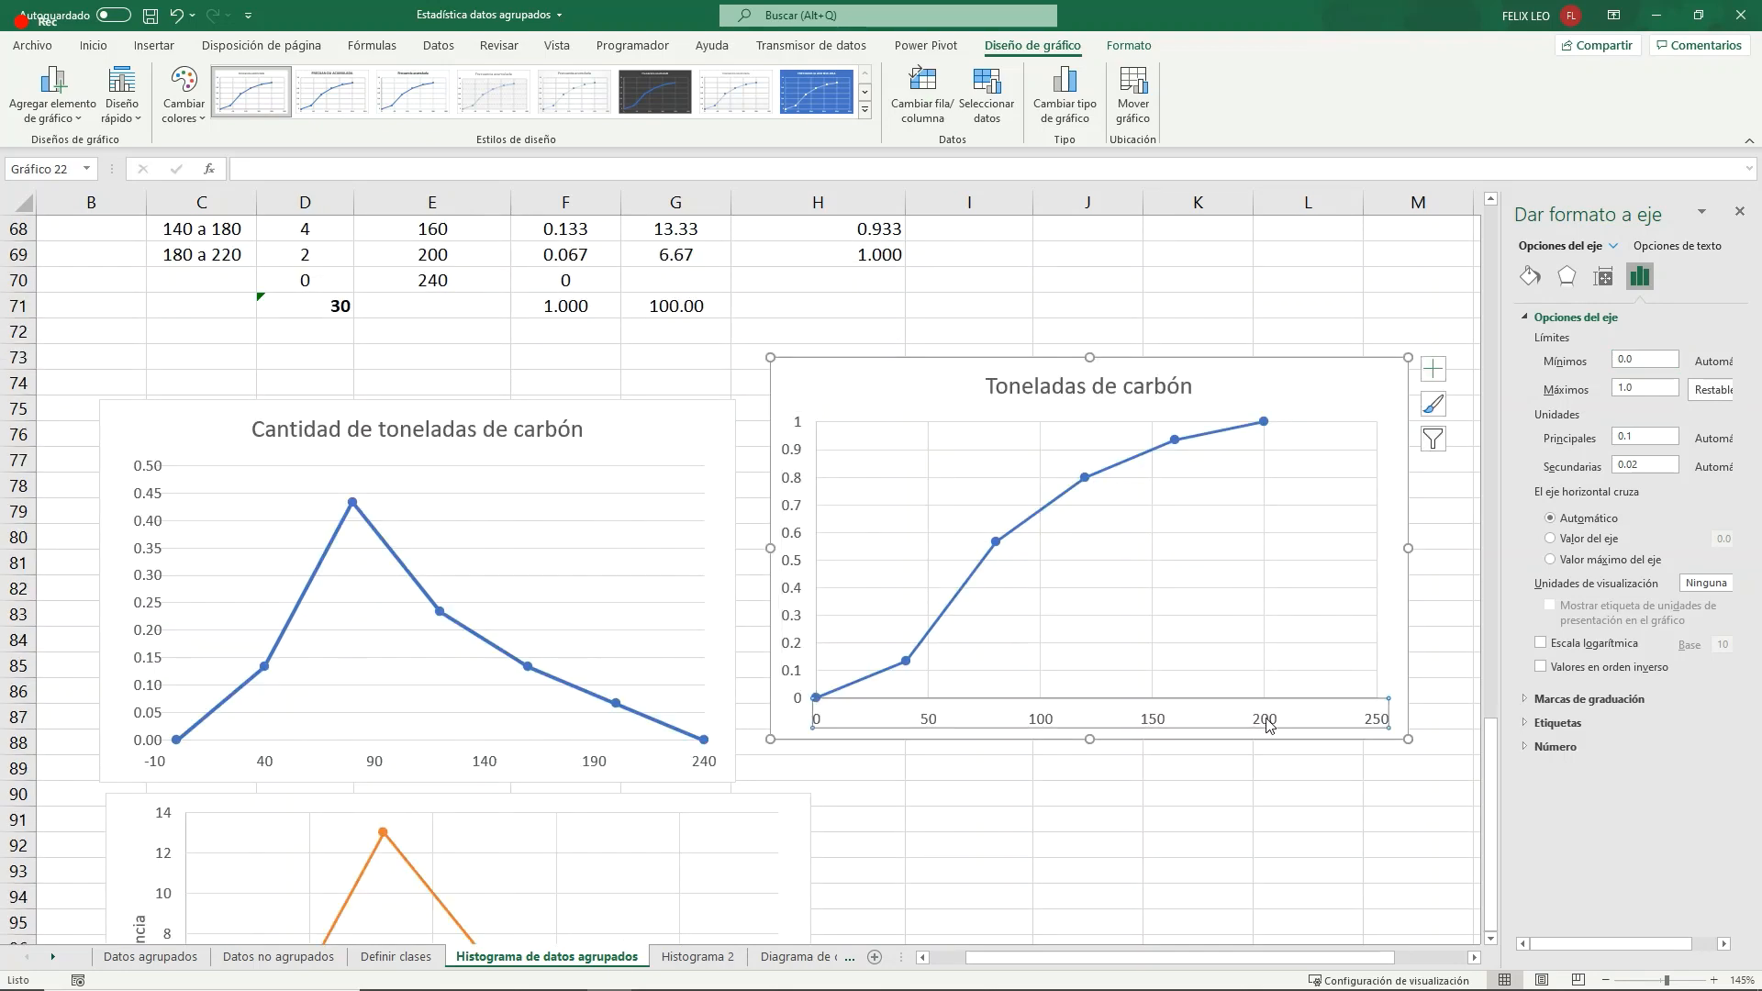
{"action": "right_click", "coordinate": [1268, 725]}
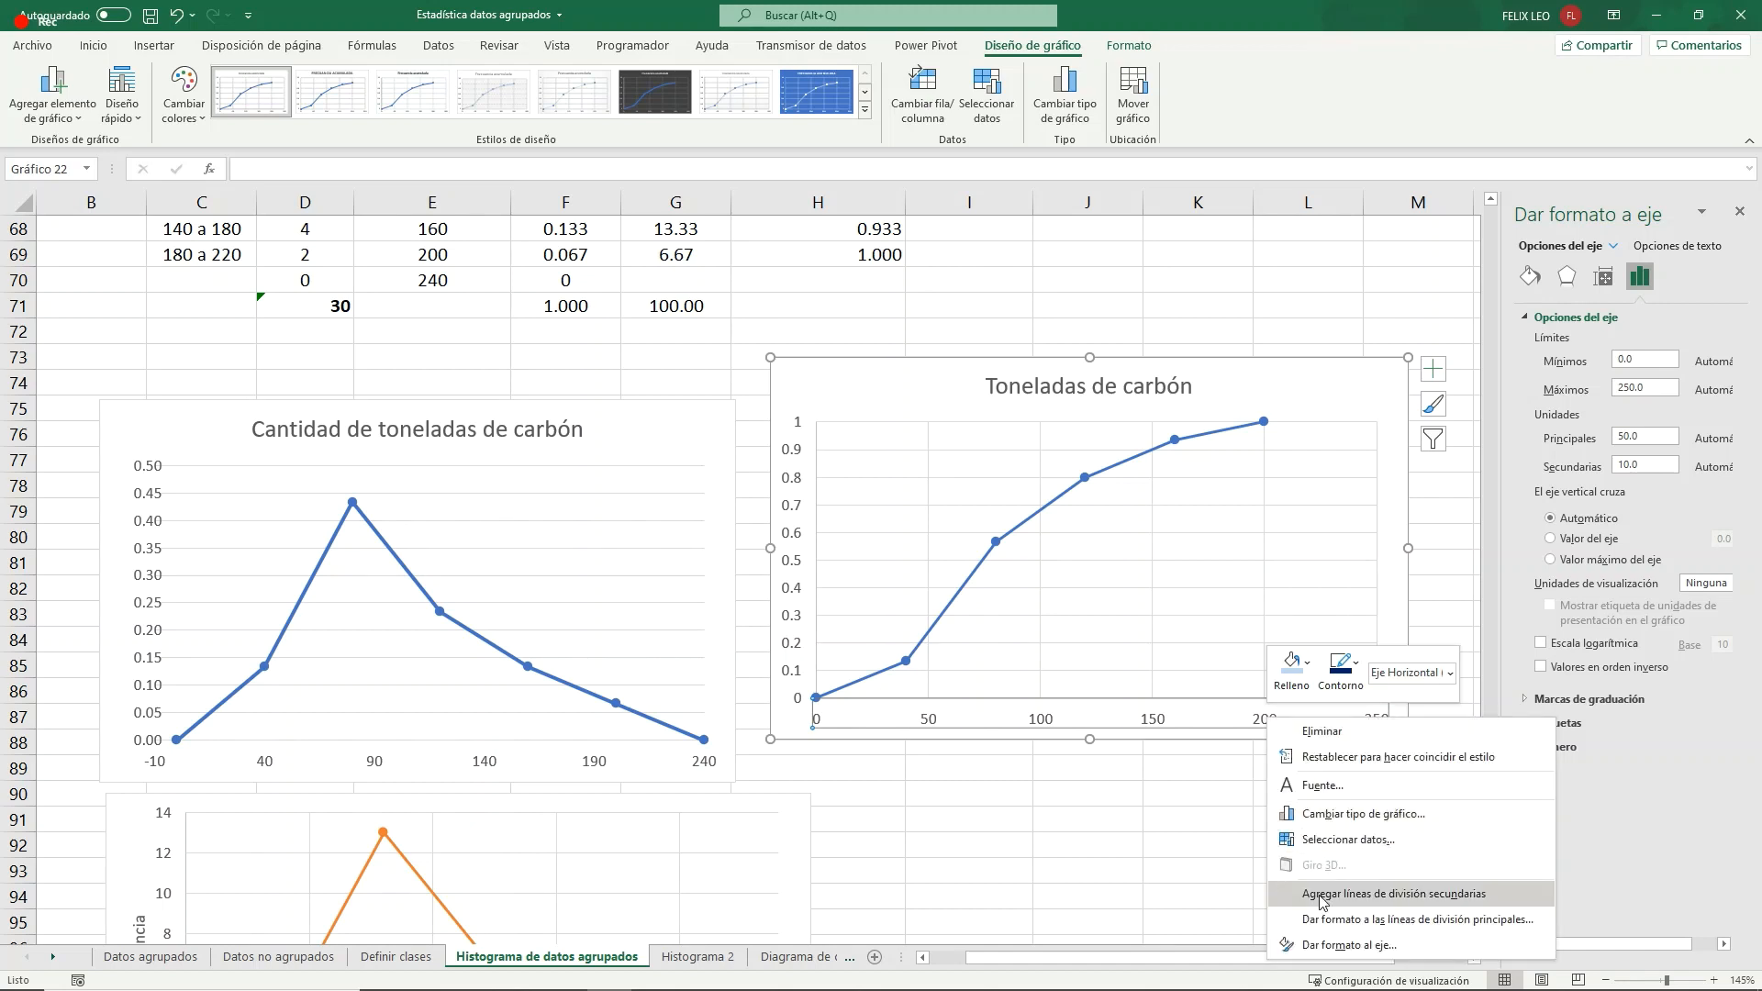
{"action": "left_click", "coordinate": [1321, 944]}
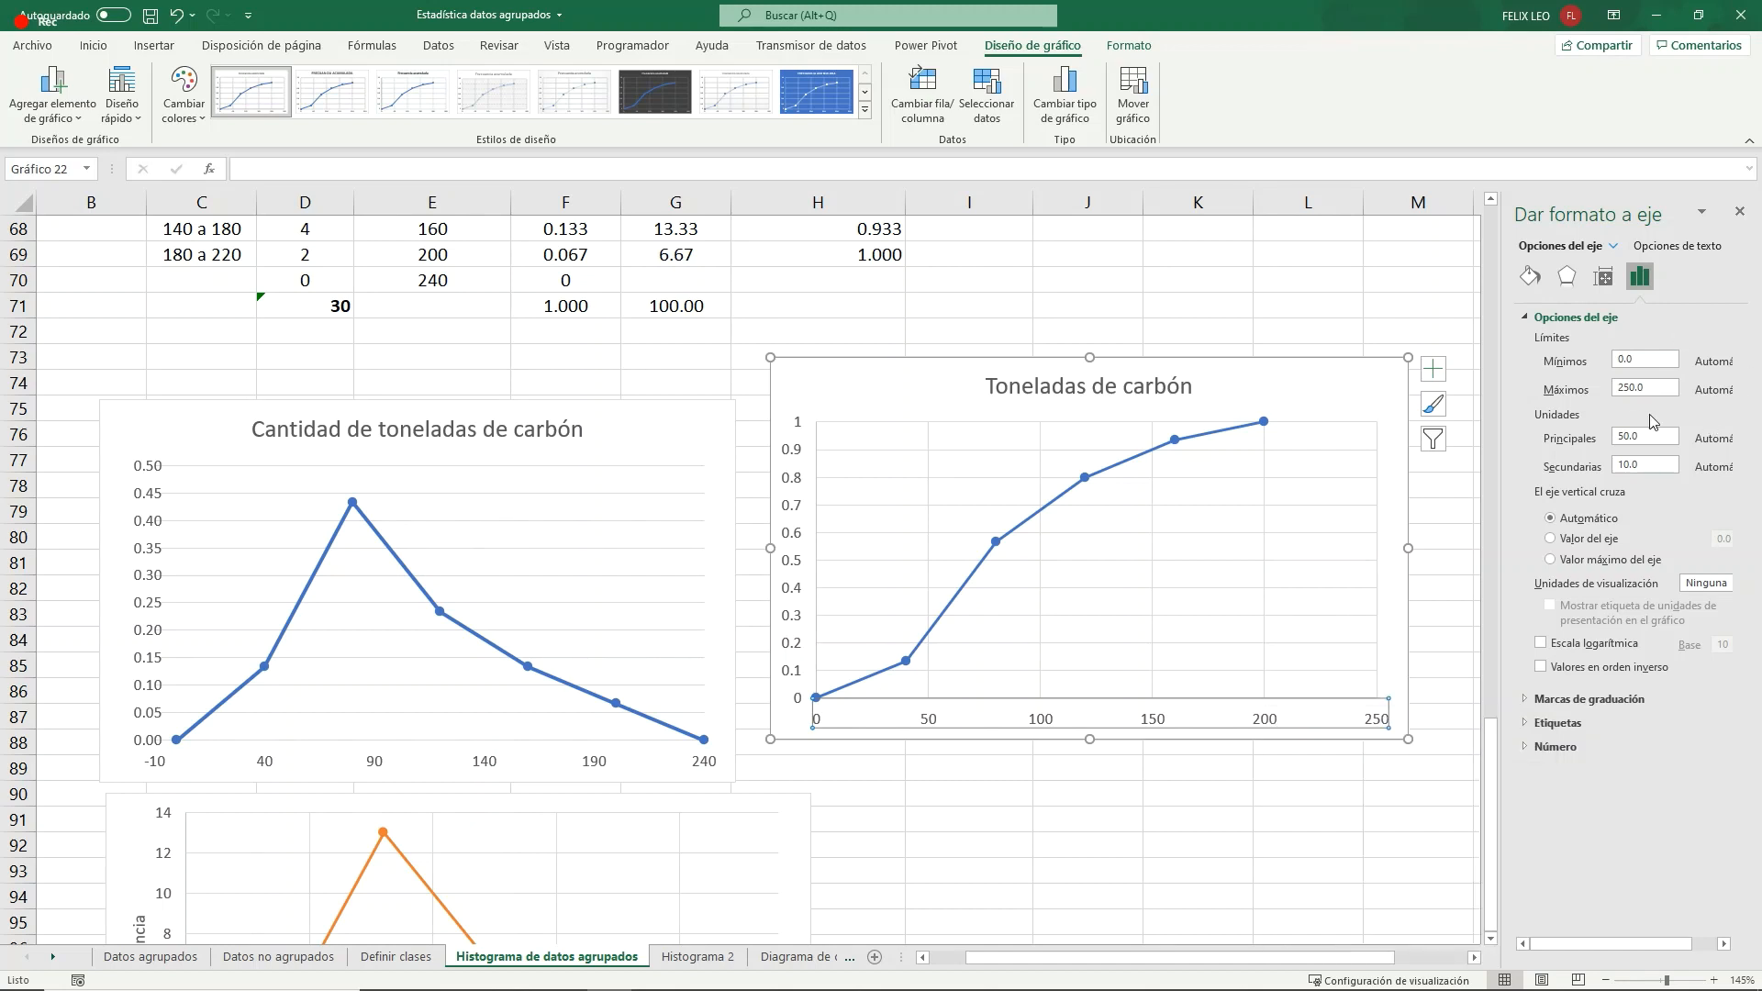
{"action": "left_click_drag", "start_coordinate": [1651, 388], "coordinate": [1519, 388]}
{"action": "type", "text": "200"}
{"action": "left_click", "coordinate": [1452, 541]}
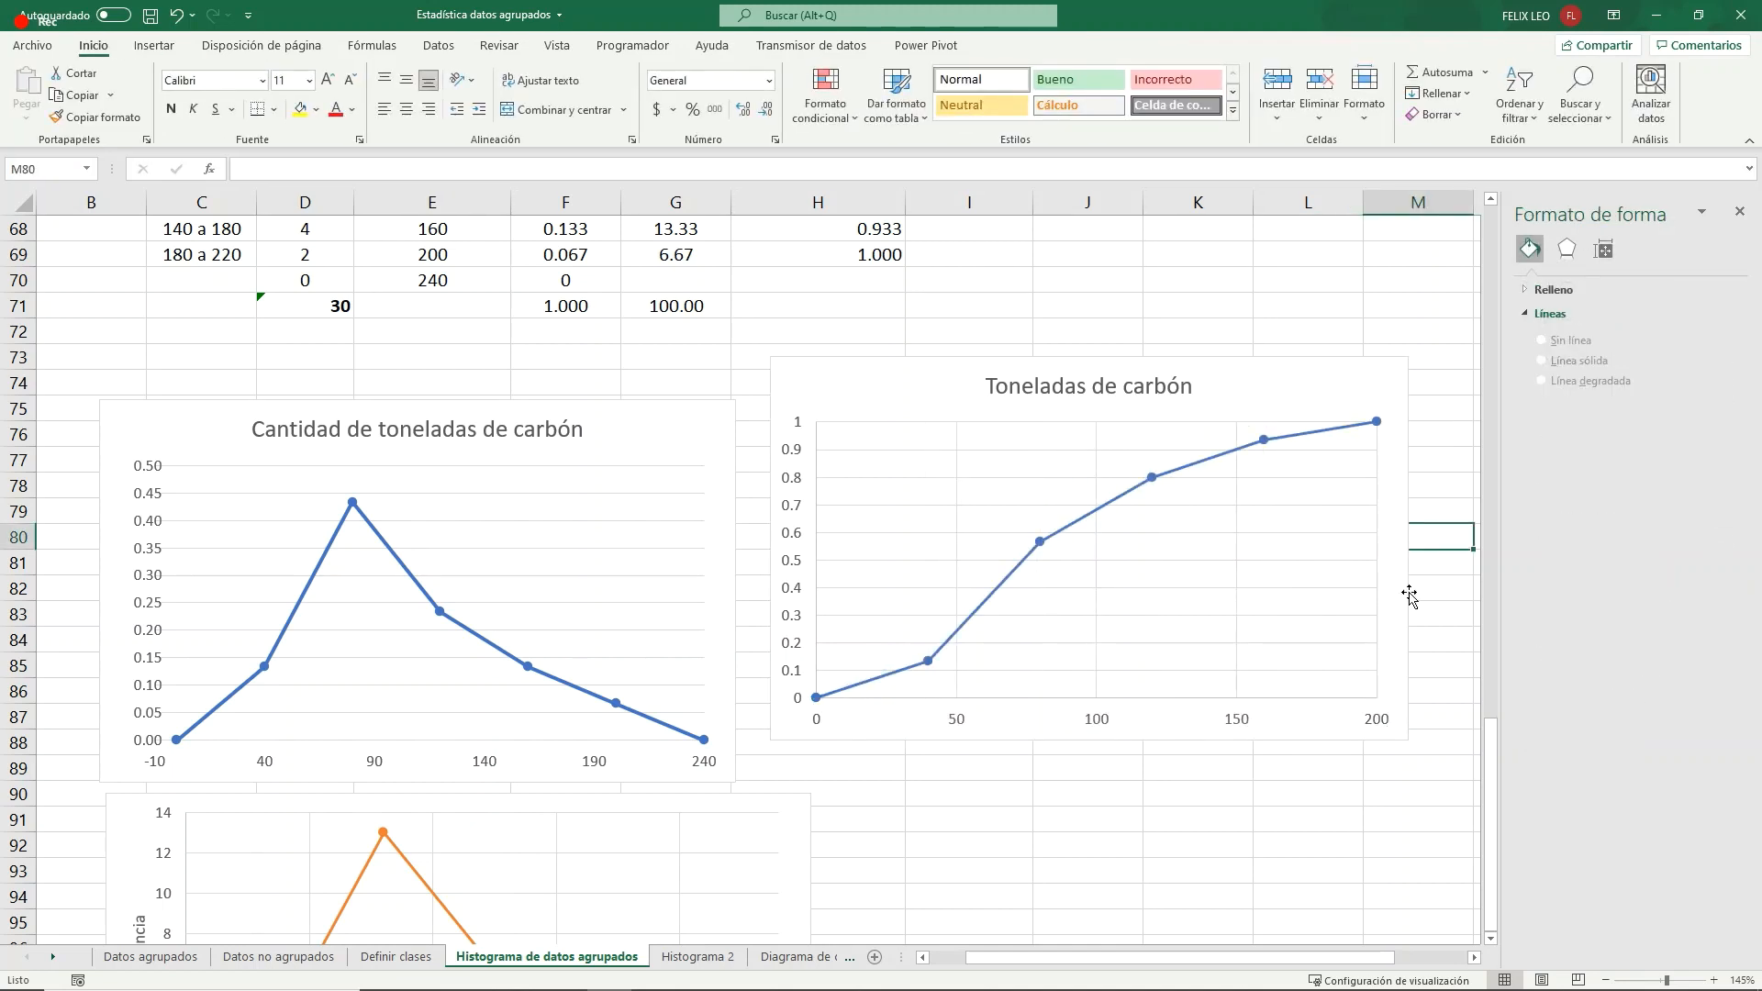
- Add "Ojiva - " before the cumulative chart's title so that it reads "Ojiva - Toneladas de carbón"
{"action": "left_click", "coordinate": [1354, 693]}
{"action": "left_click", "coordinate": [1194, 390]}
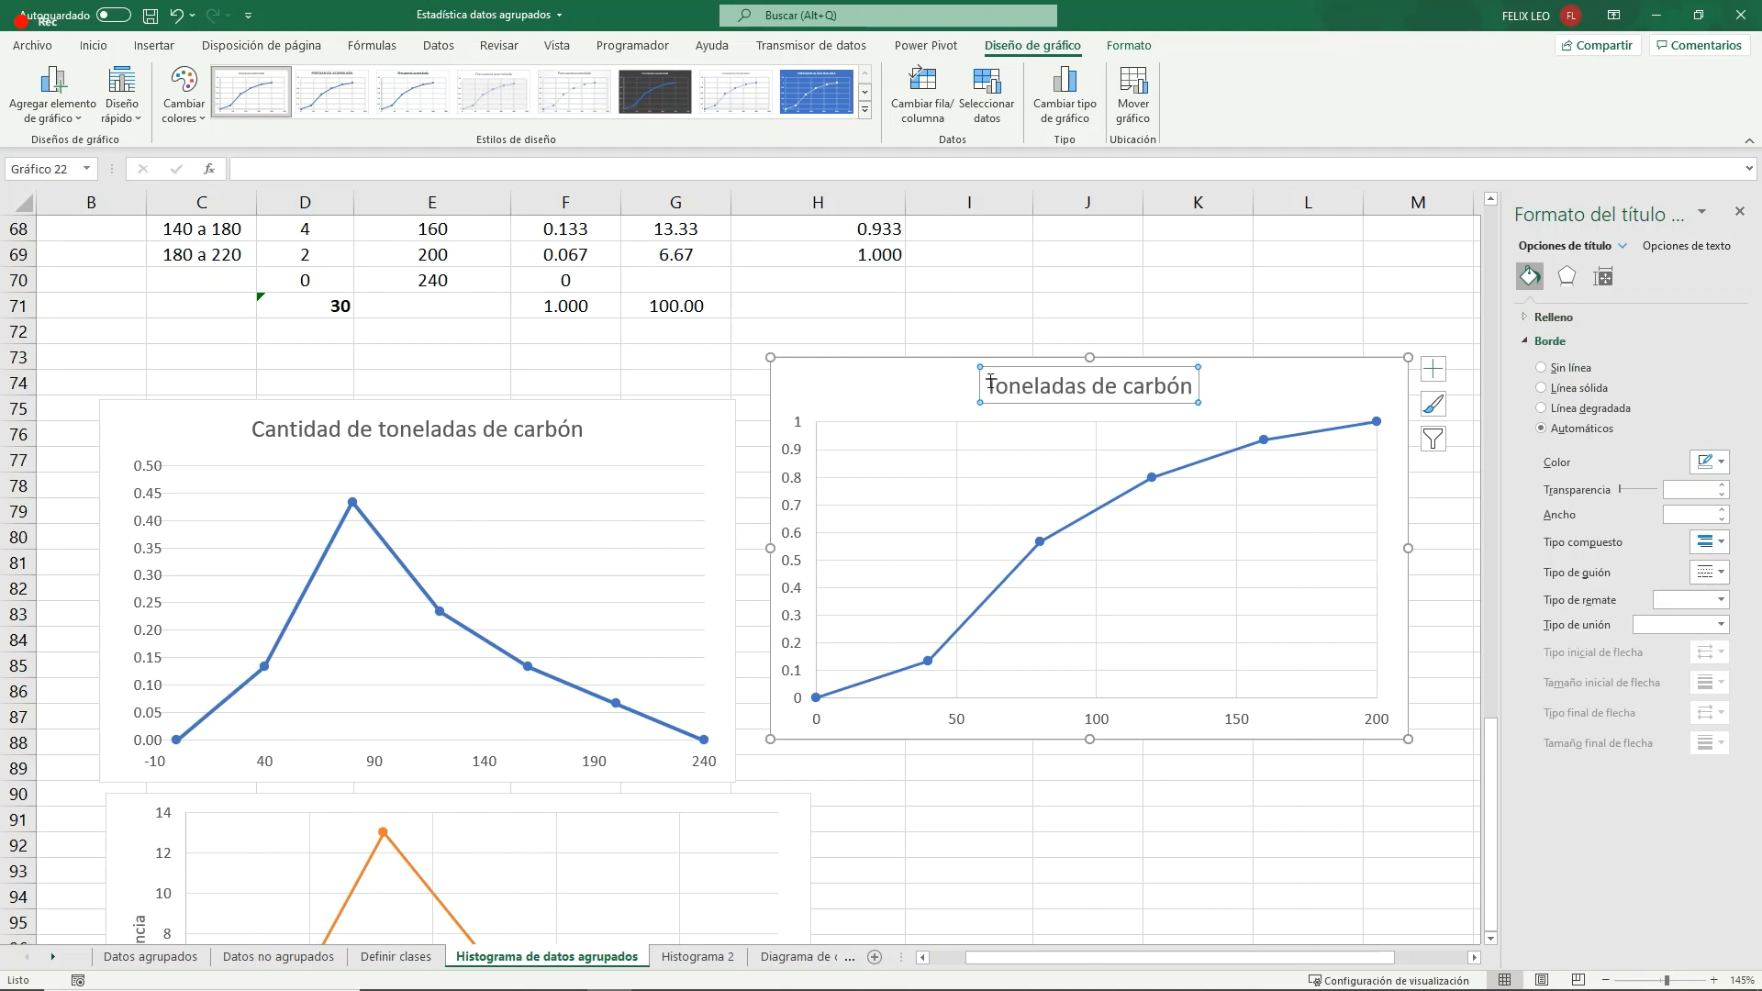
{"action": "type", "text": "Ojiva"}
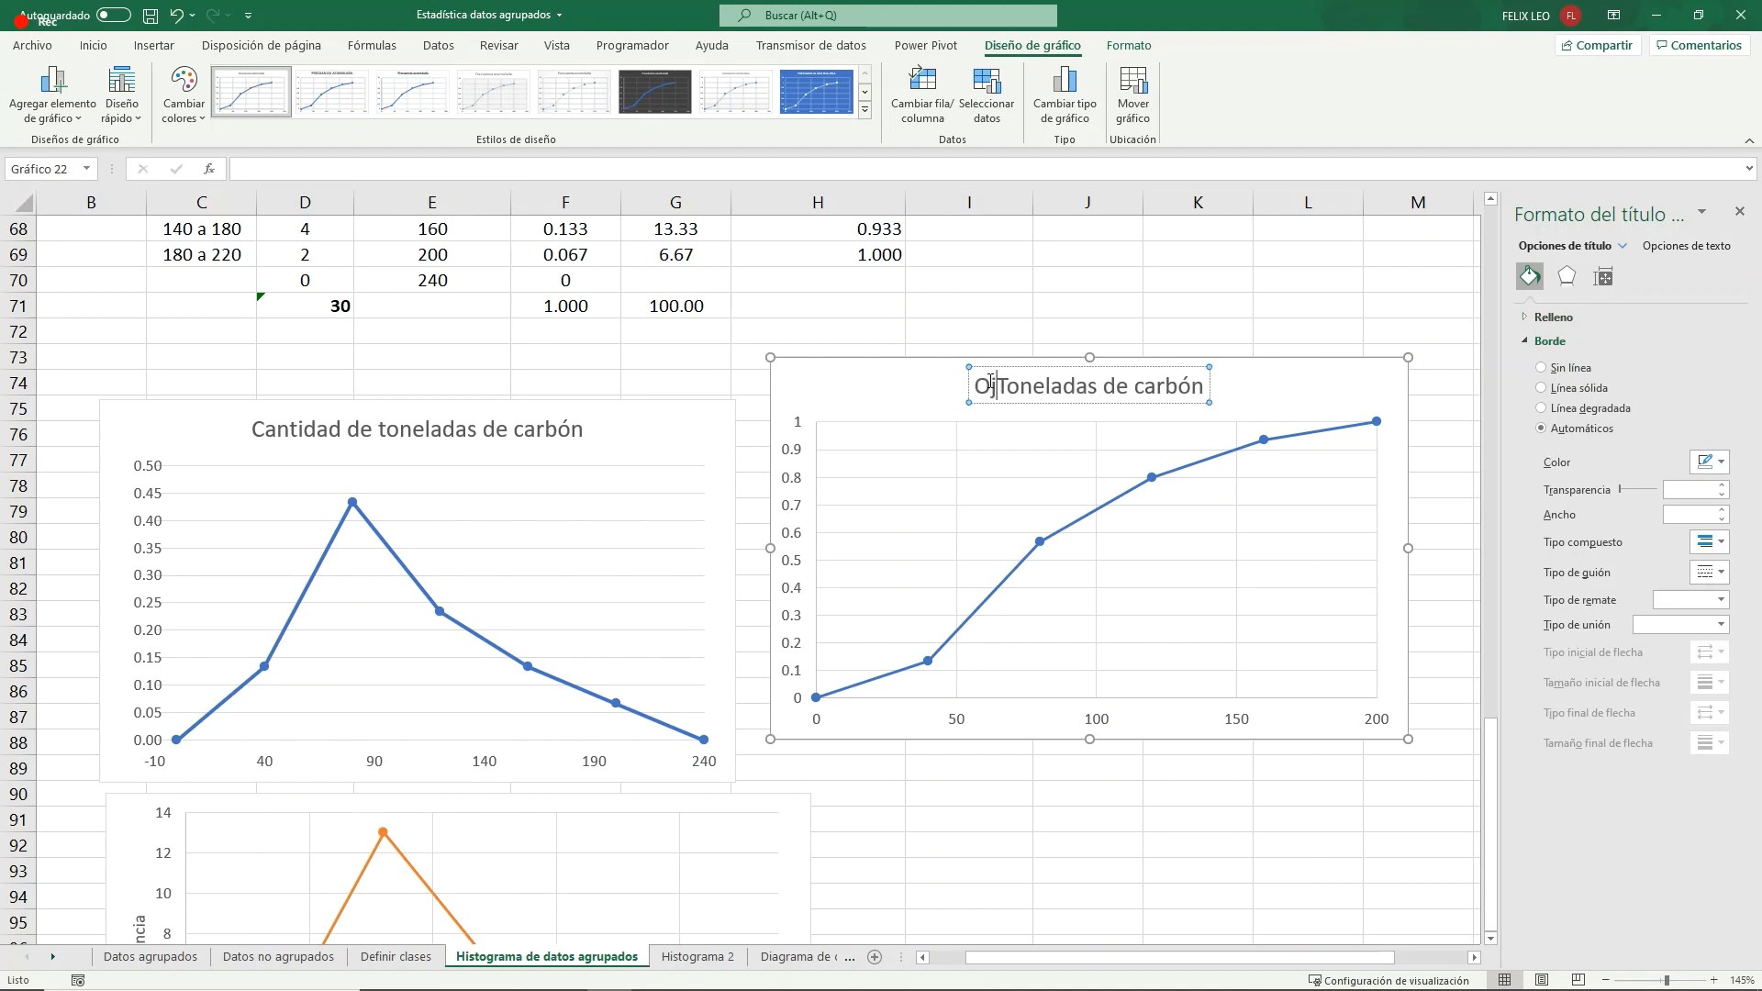
{"action": "type", "text": " -"}
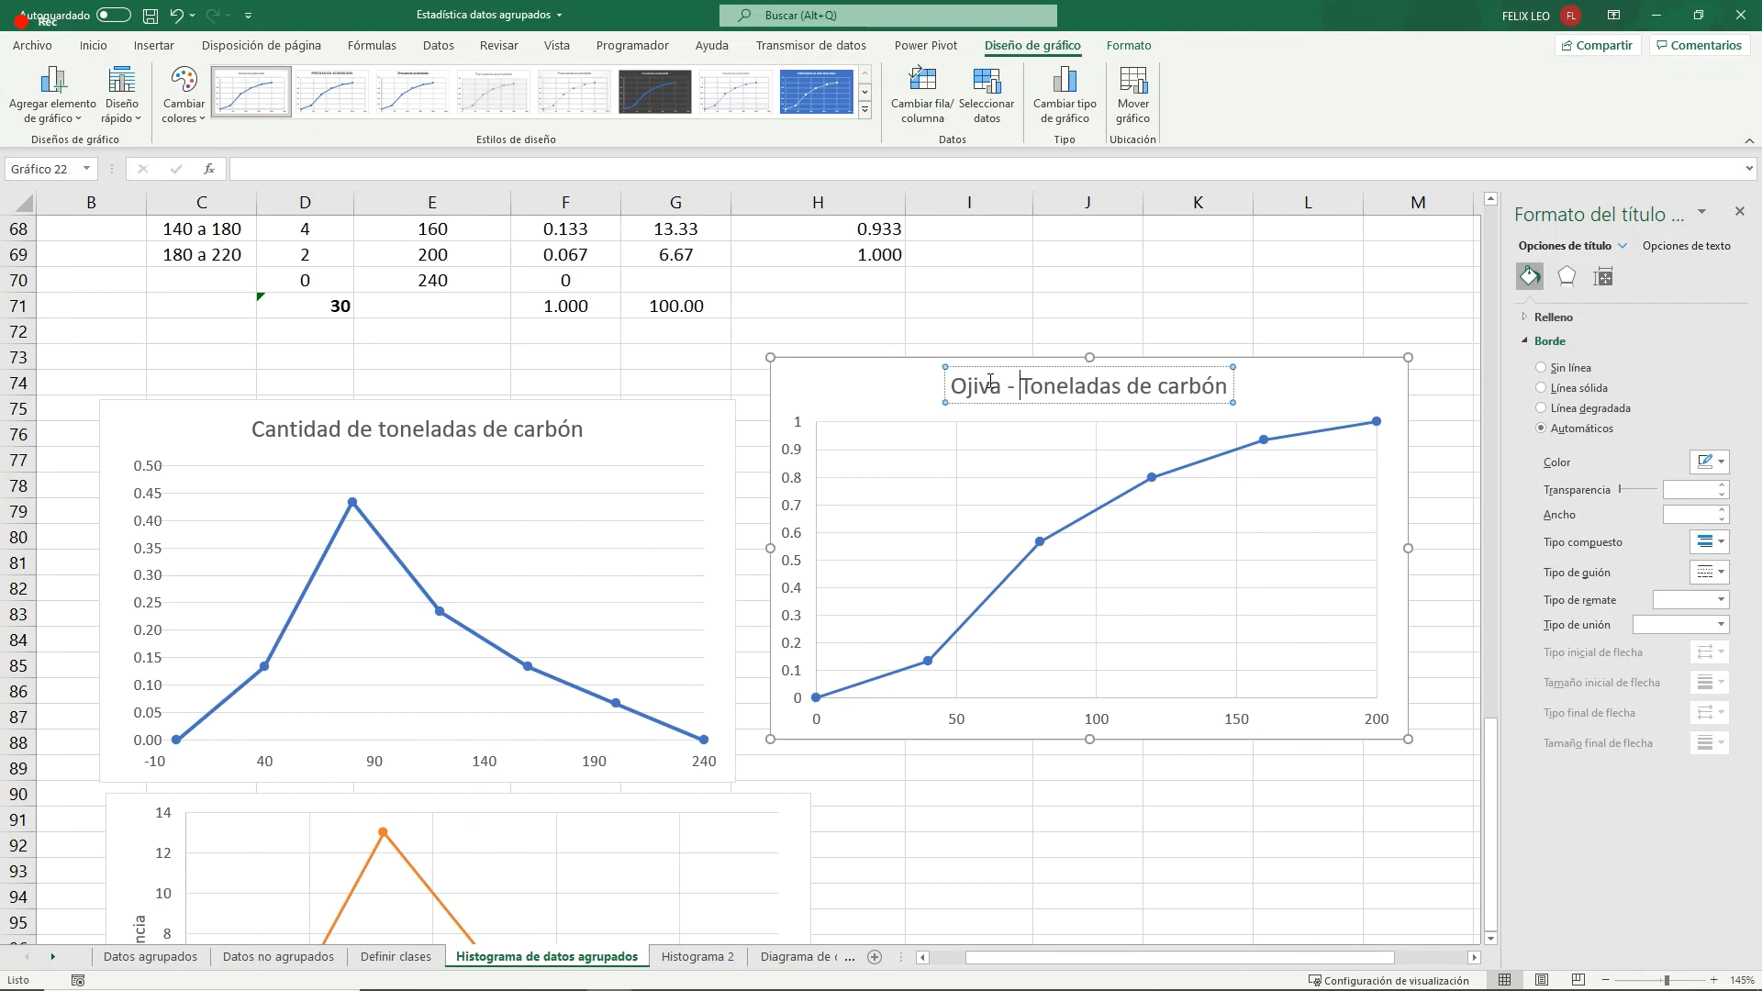
{"action": "left_click", "coordinate": [1162, 297]}
{"action": "left_click", "coordinate": [990, 409]}
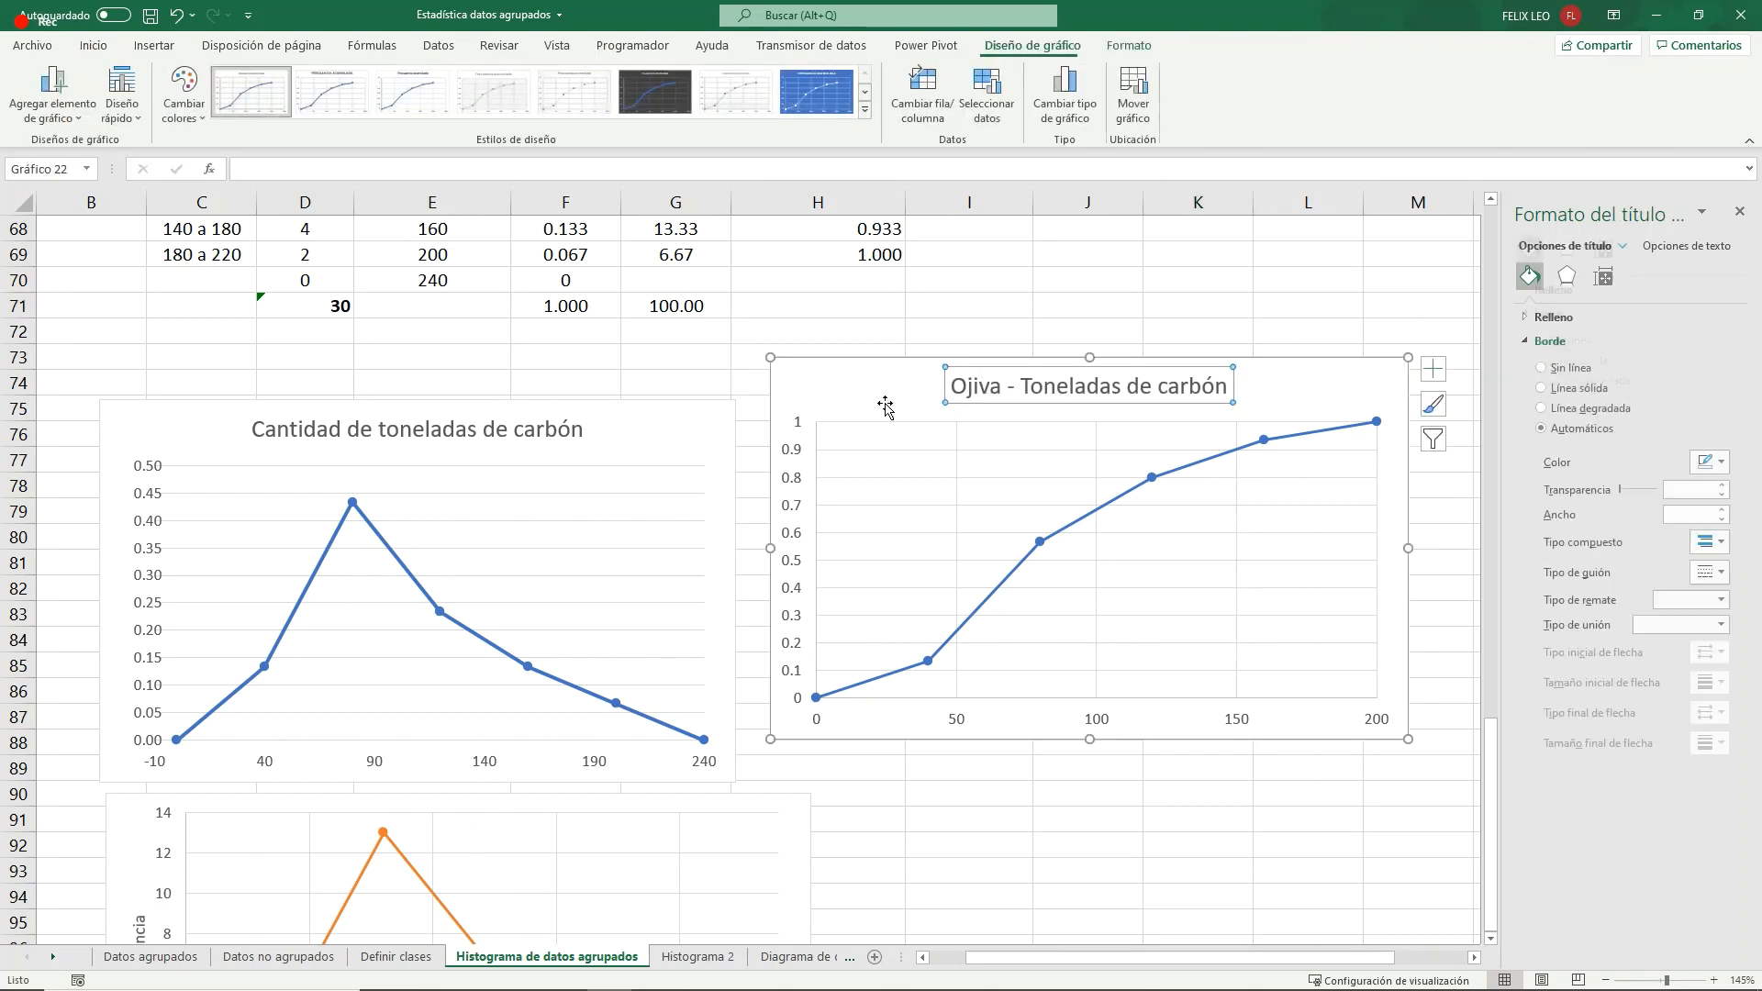
- Correct the misspelled header of the cumulative frequency column in the lower table to "Frecuencia acumulada"
{"action": "scroll", "coordinate": [842, 409], "scroll_direction": "up", "scroll_amount": 3}
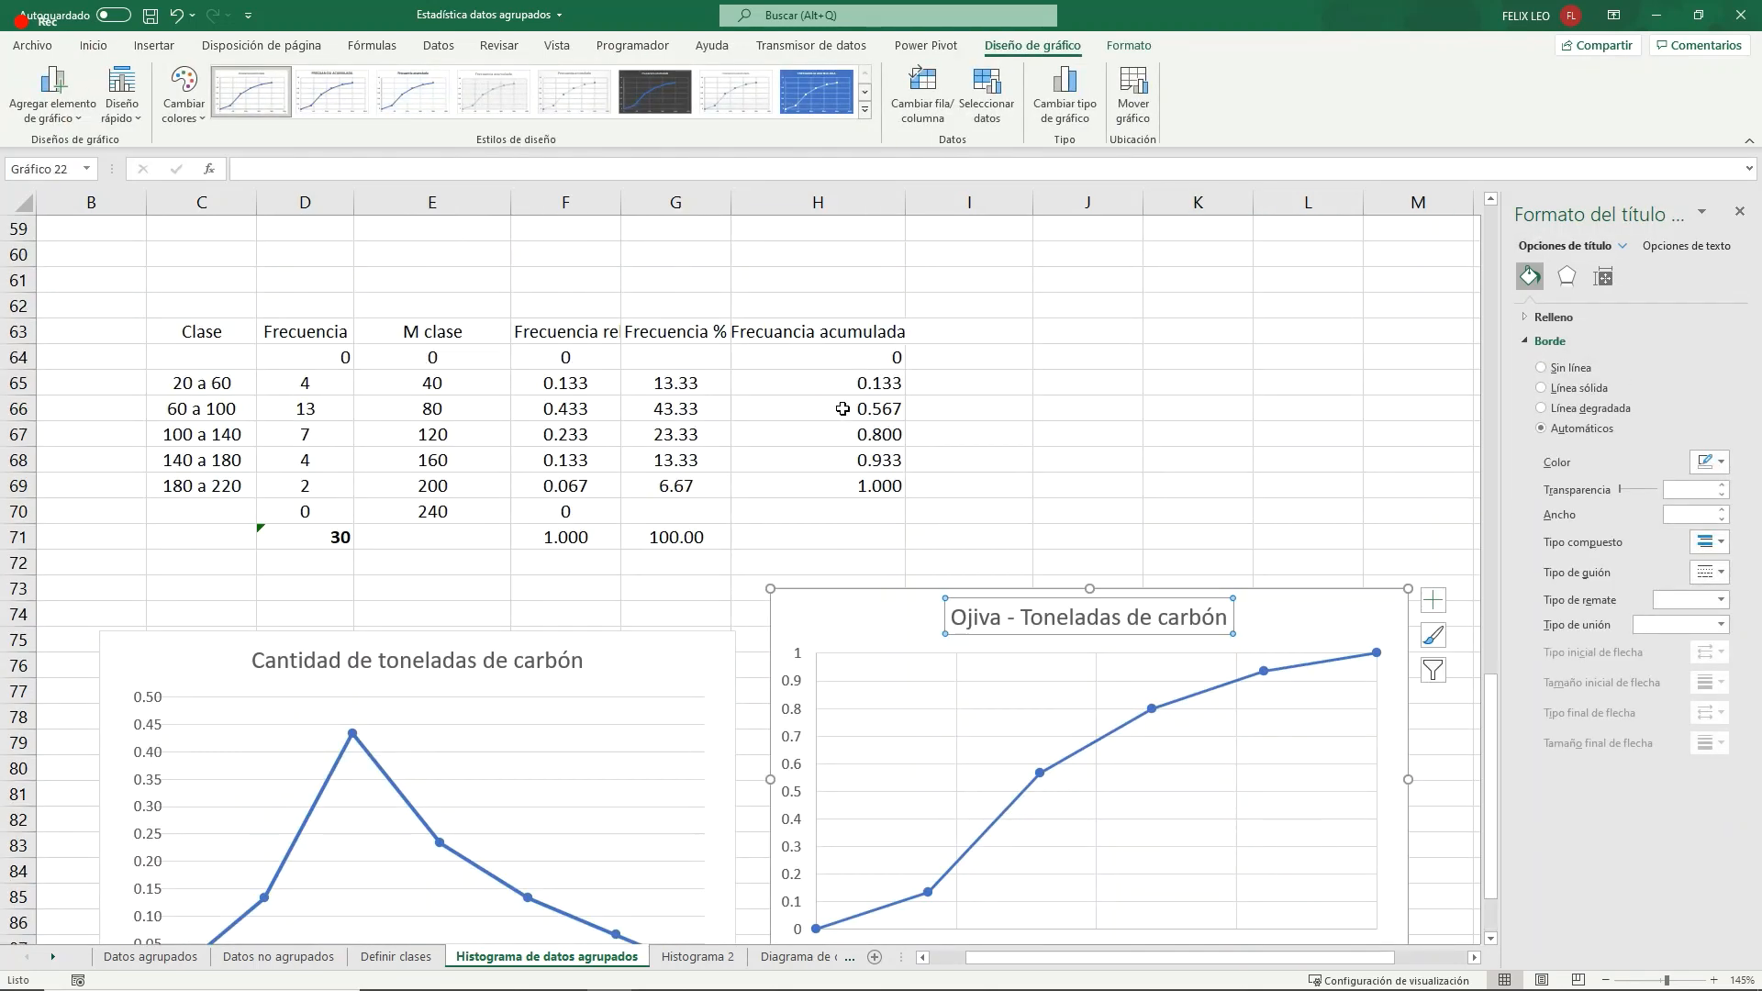
{"action": "left_click", "coordinate": [830, 328]}
{"action": "left_click", "coordinate": [297, 167]}
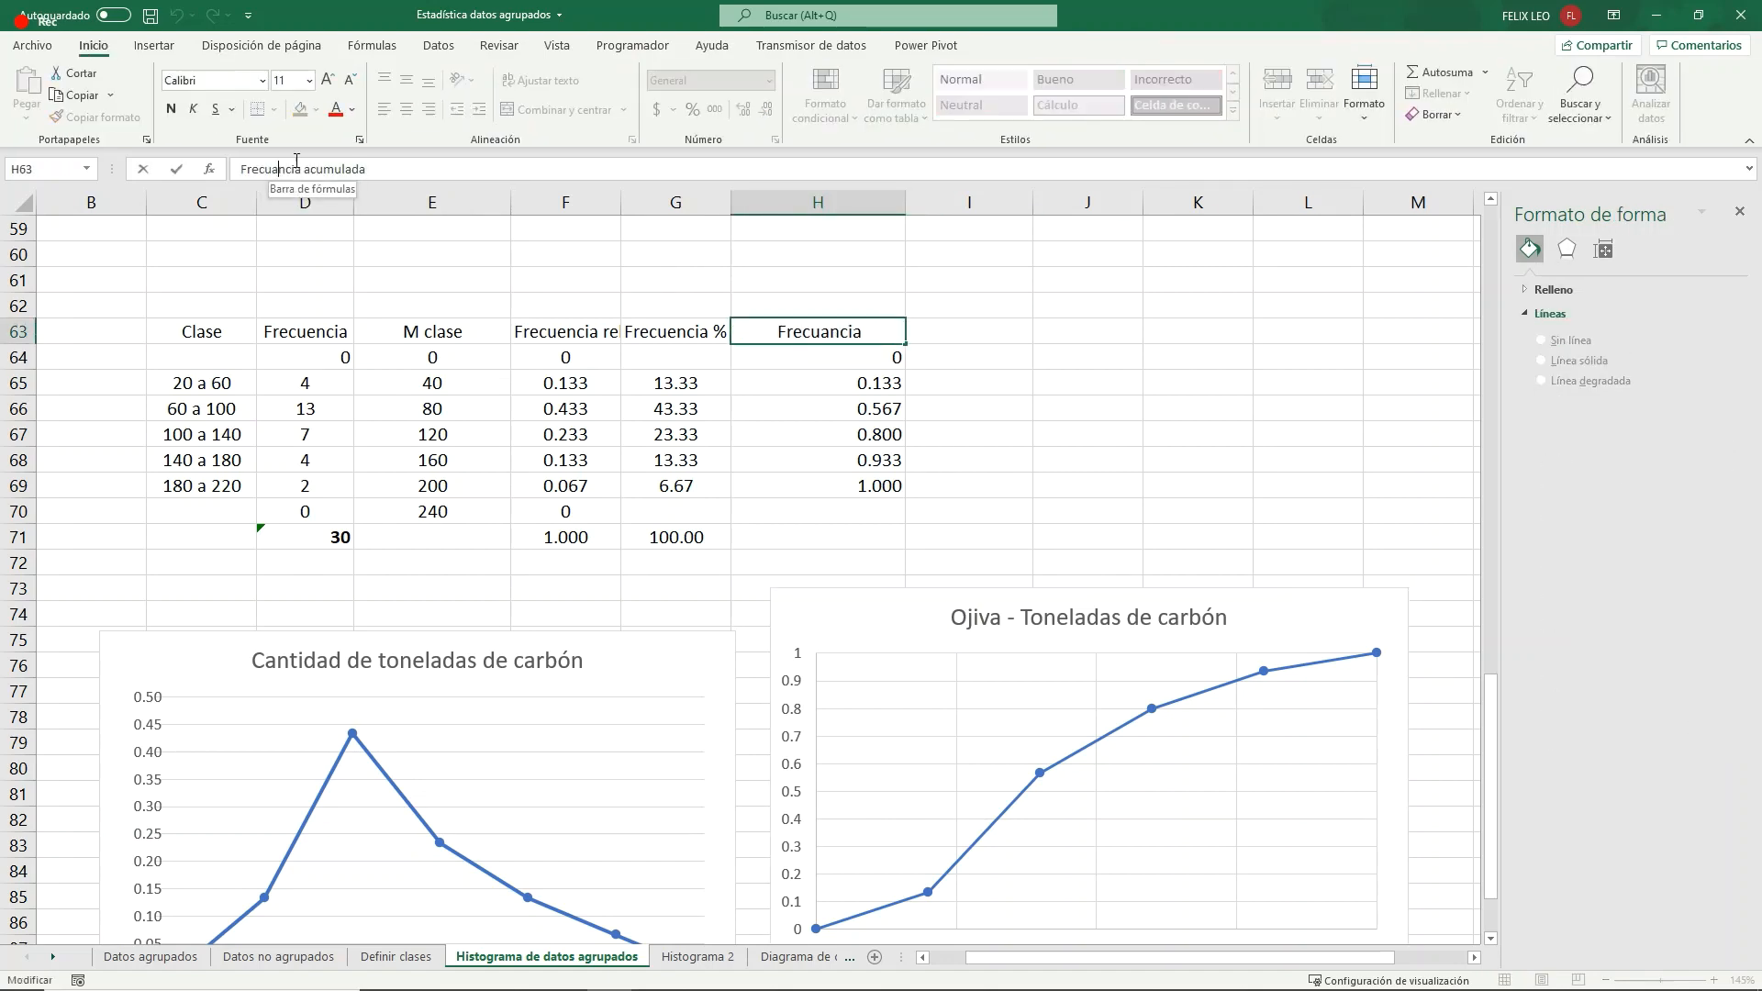
{"action": "key", "text": "BackSpace"}
{"action": "type", "text": "e"}
{"action": "key", "text": "Return"}
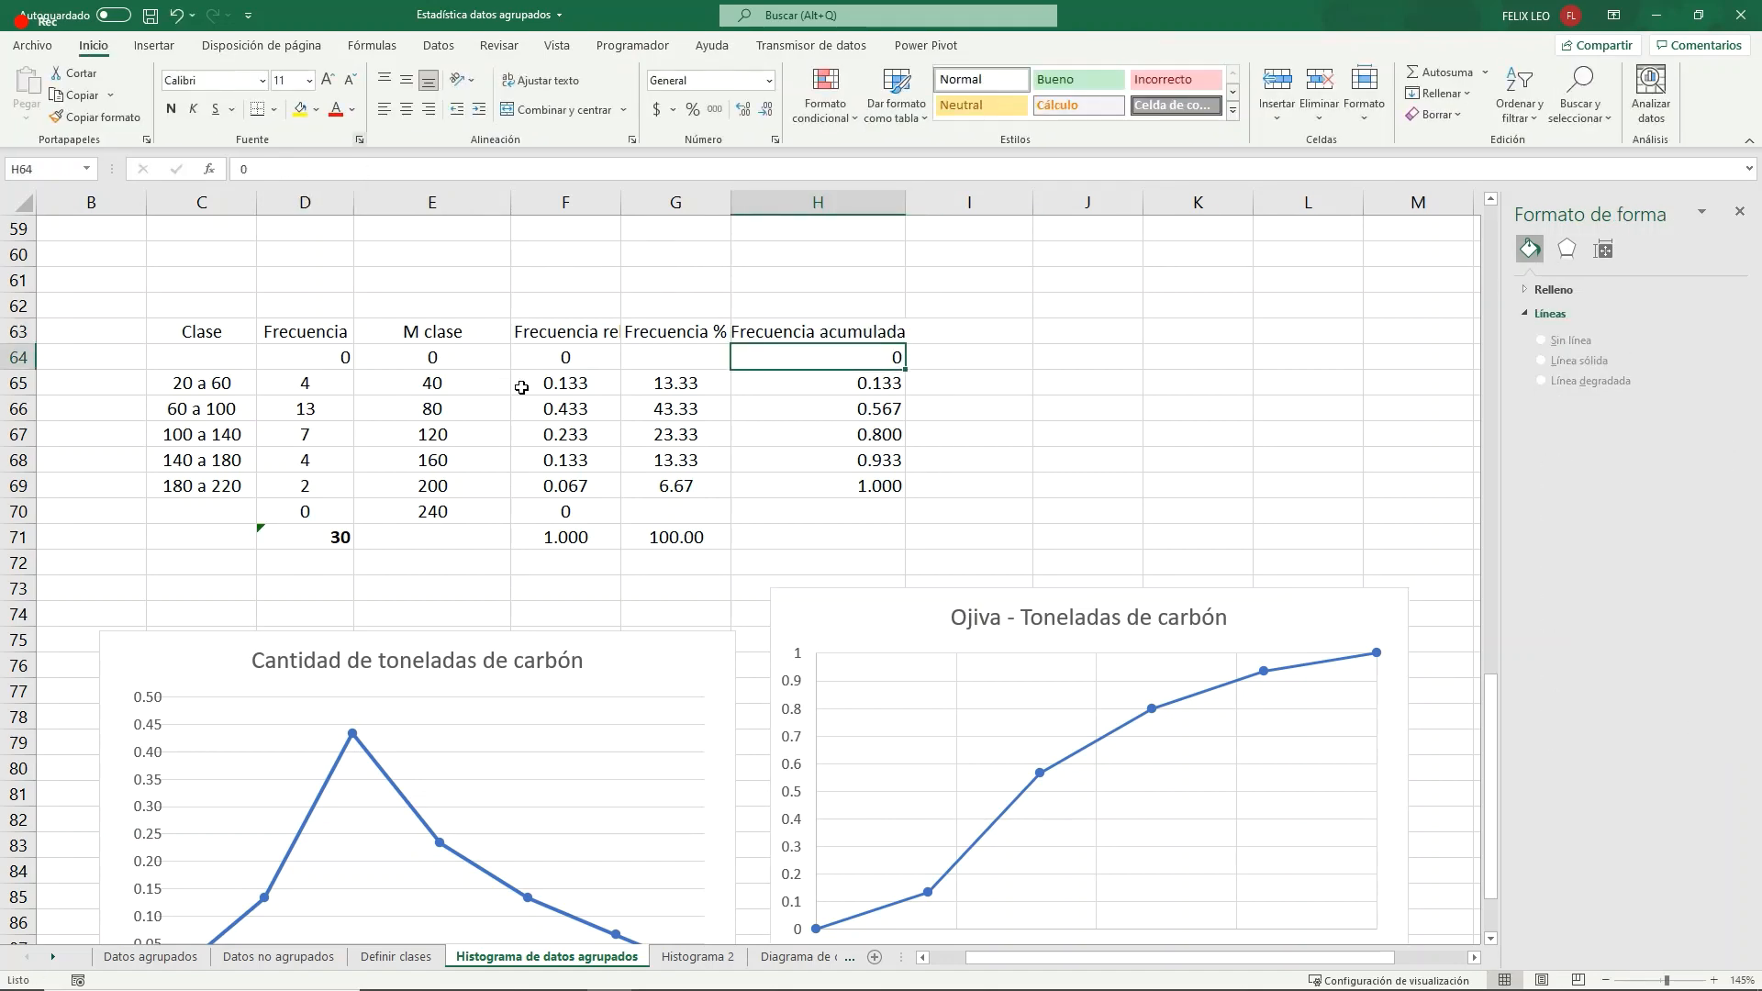
- Shift the ogive chart slightly away from the neighbouring frequency polygon and inspect the values of its plotted points
{"action": "scroll", "coordinate": [1085, 495], "scroll_direction": "down", "scroll_amount": 3}
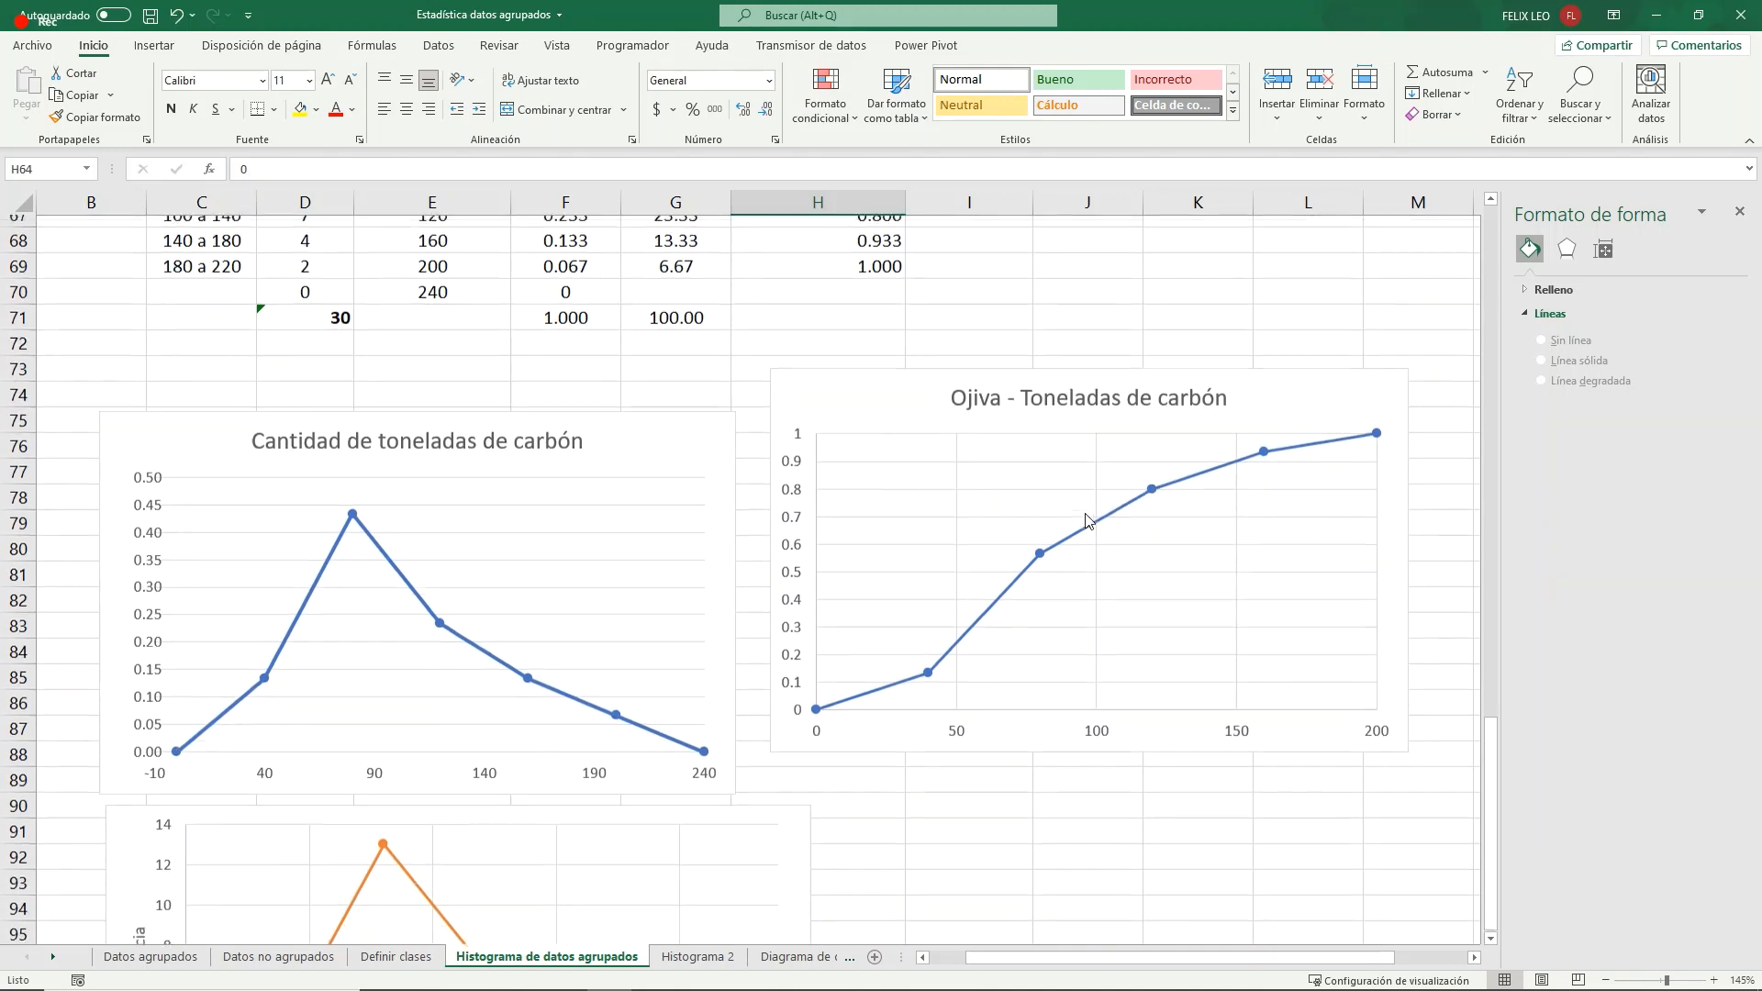
{"action": "left_click_drag", "start_coordinate": [1015, 734], "coordinate": [1022, 746]}
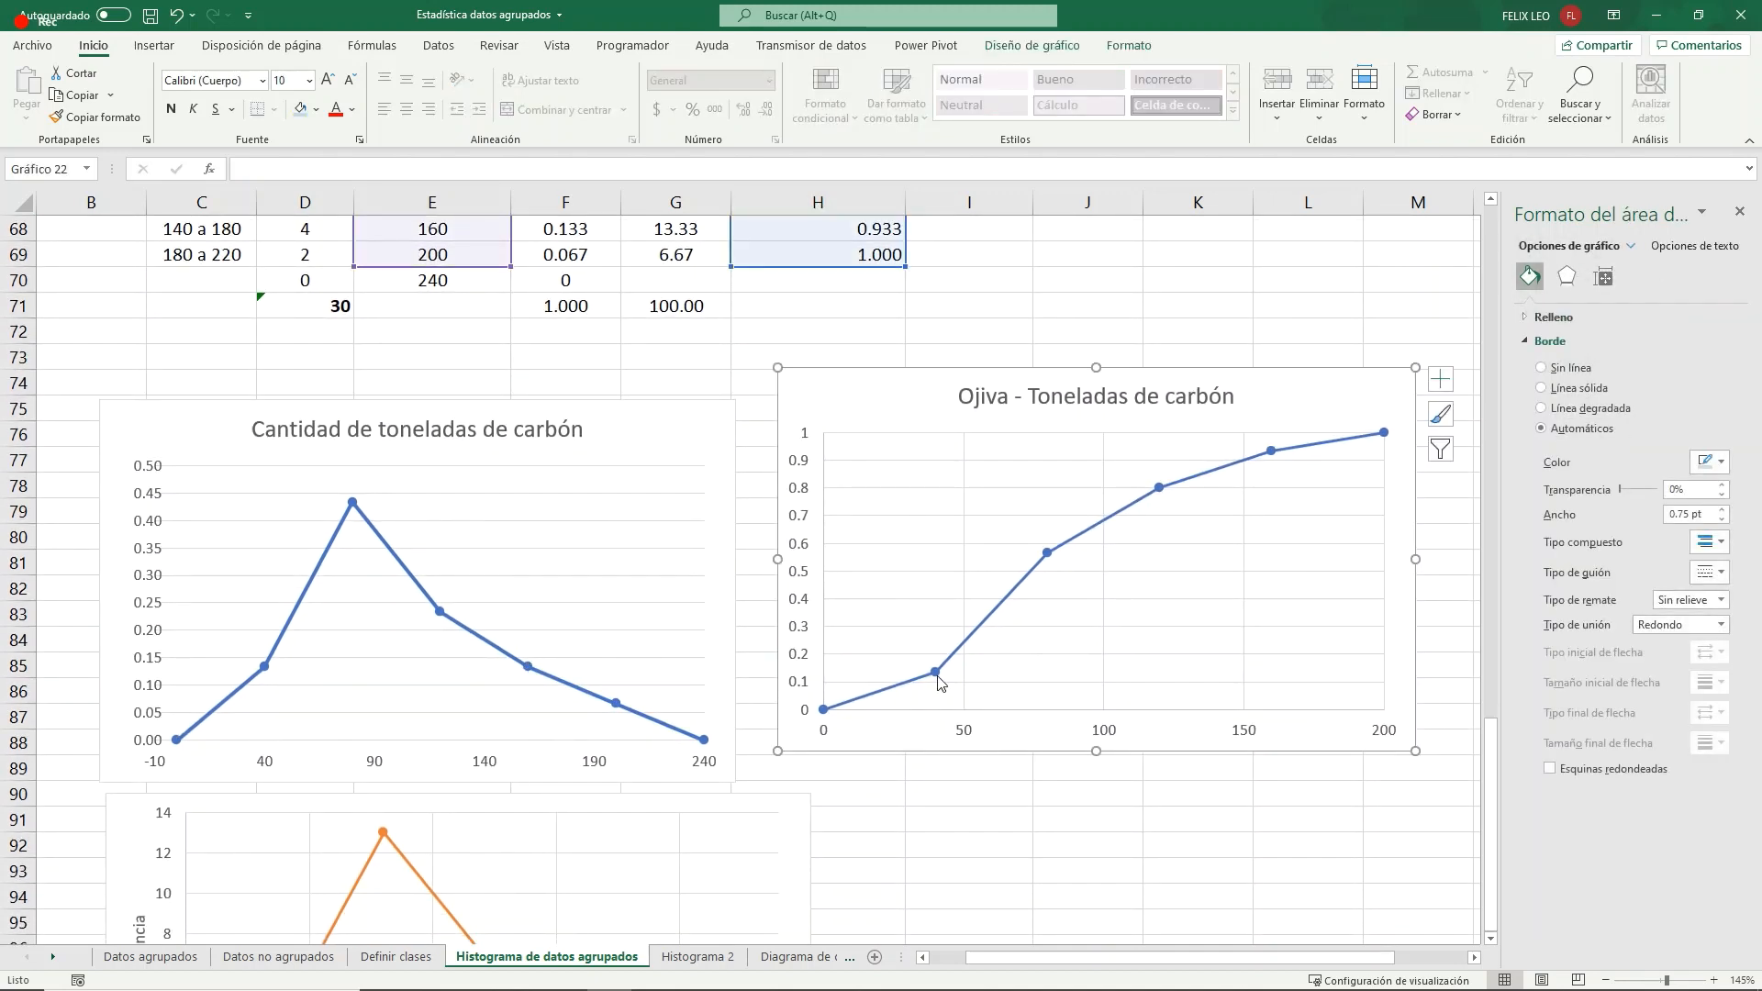
{"action": "mouse_move", "coordinate": [936, 676]}
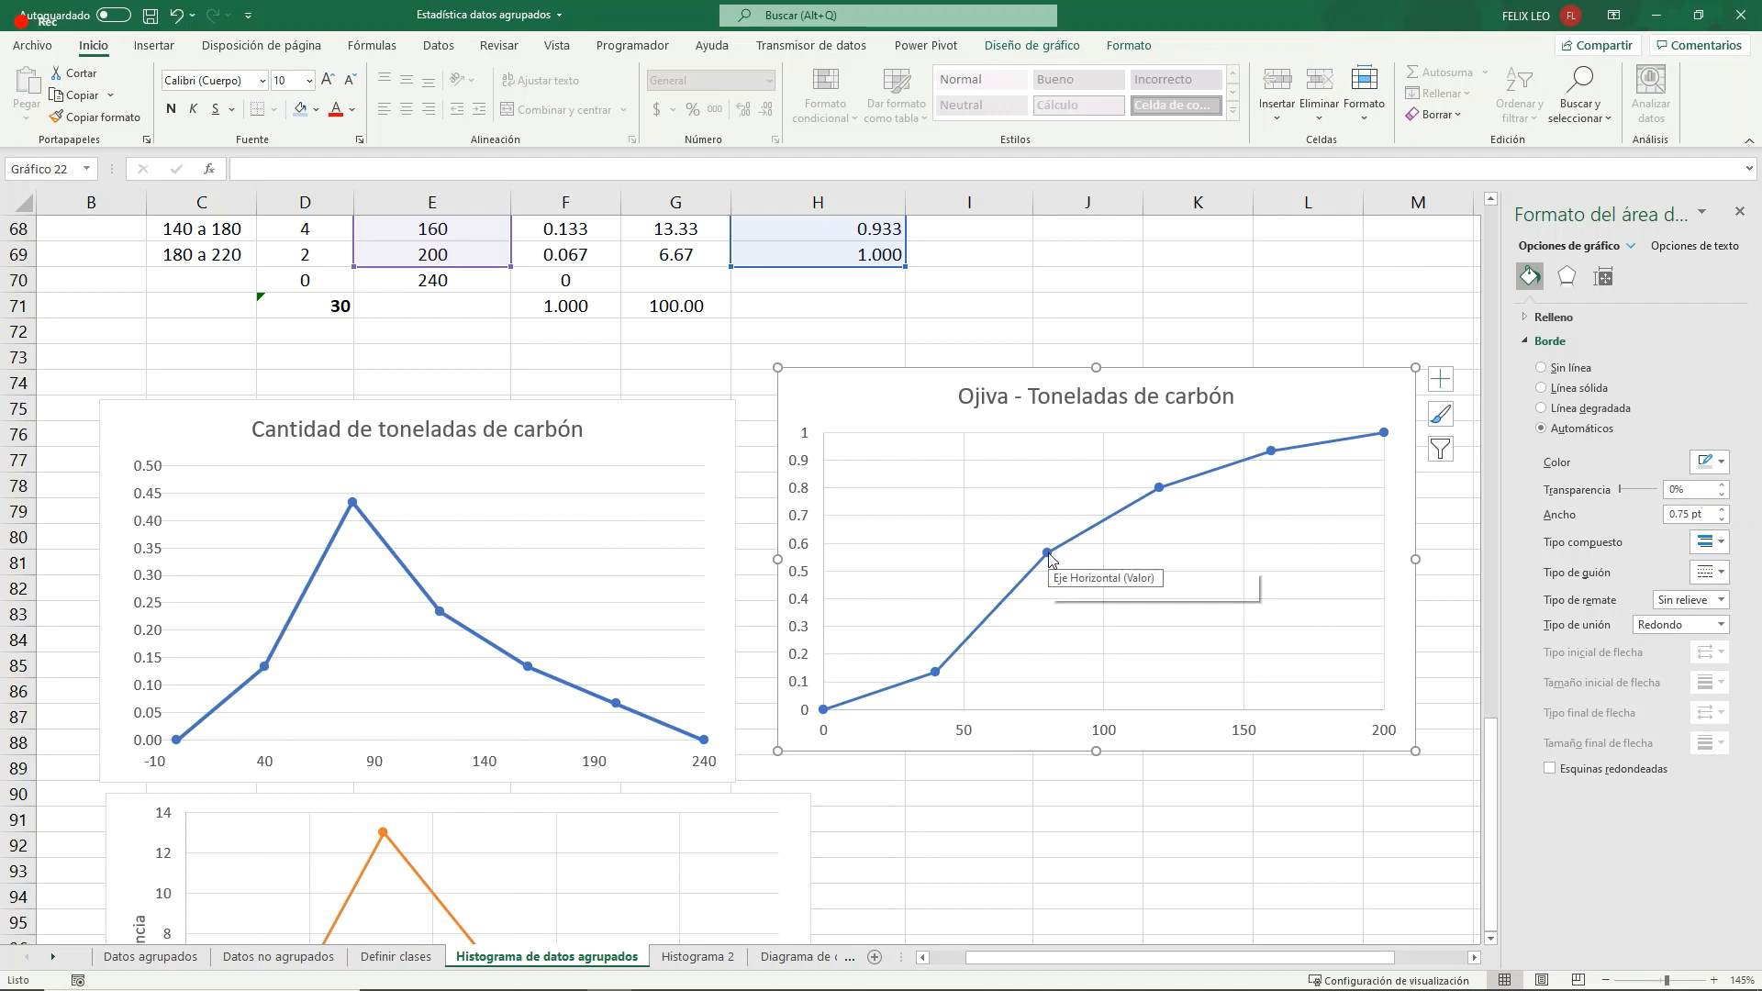
{"action": "mouse_move", "coordinate": [1050, 557]}
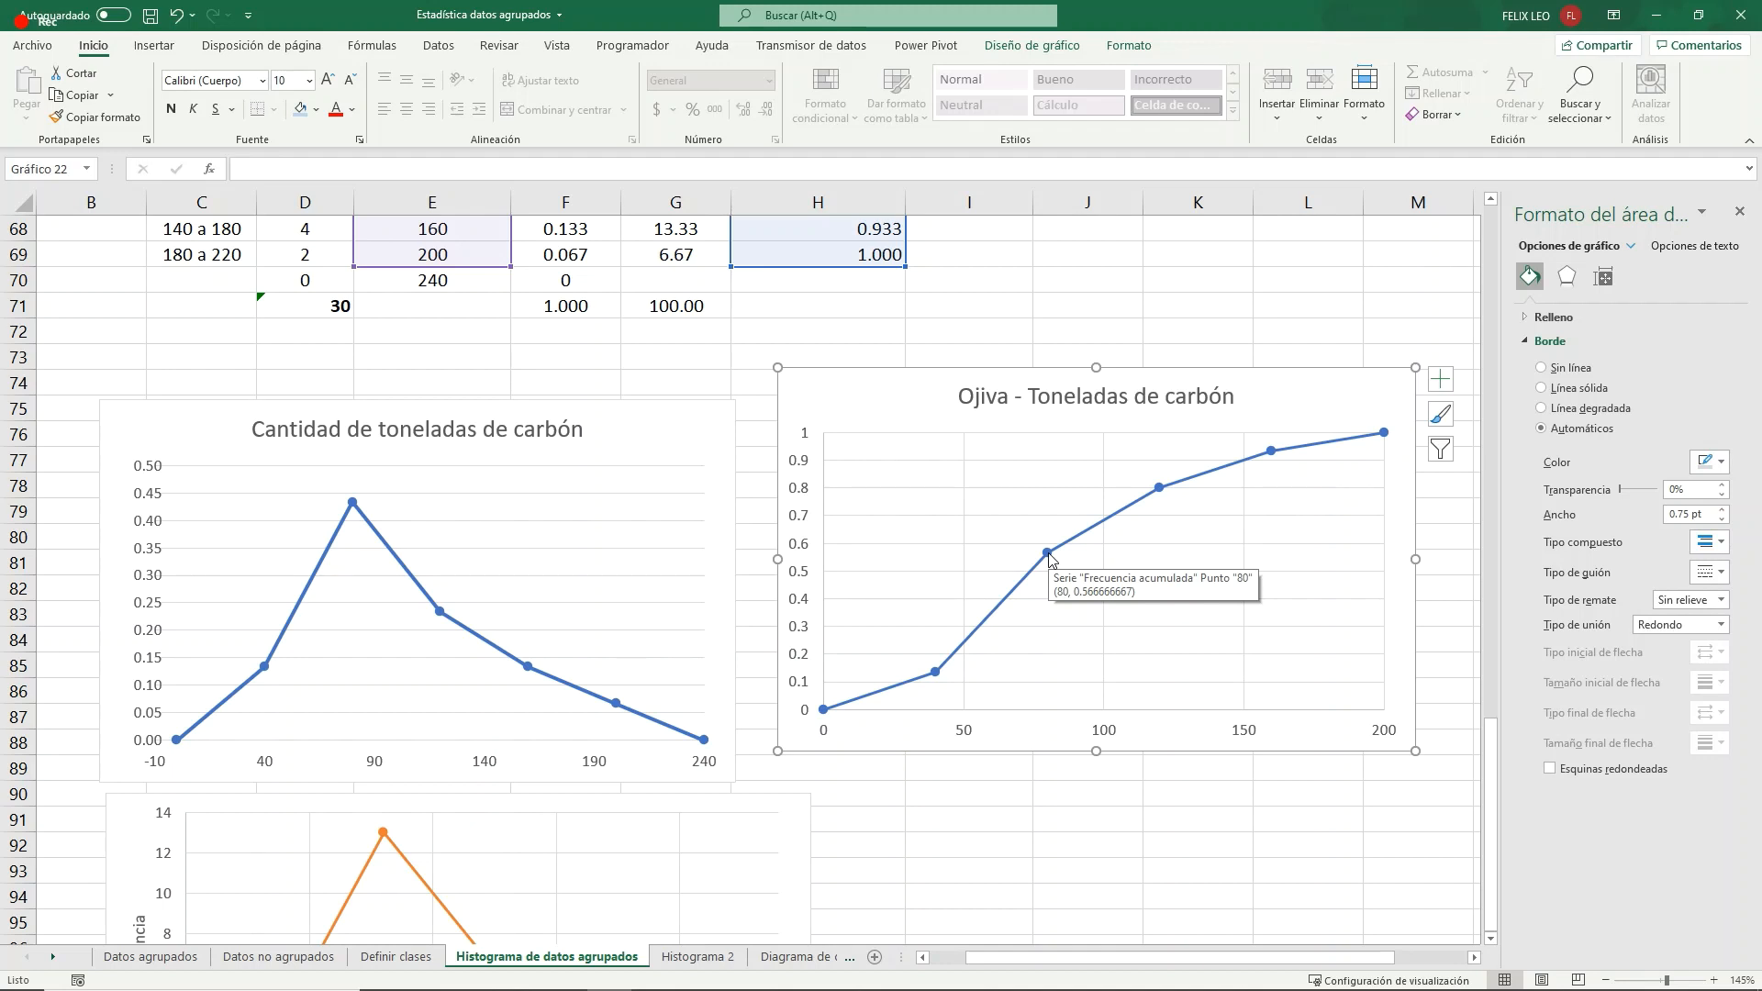
{"action": "mouse_move", "coordinate": [1275, 448]}
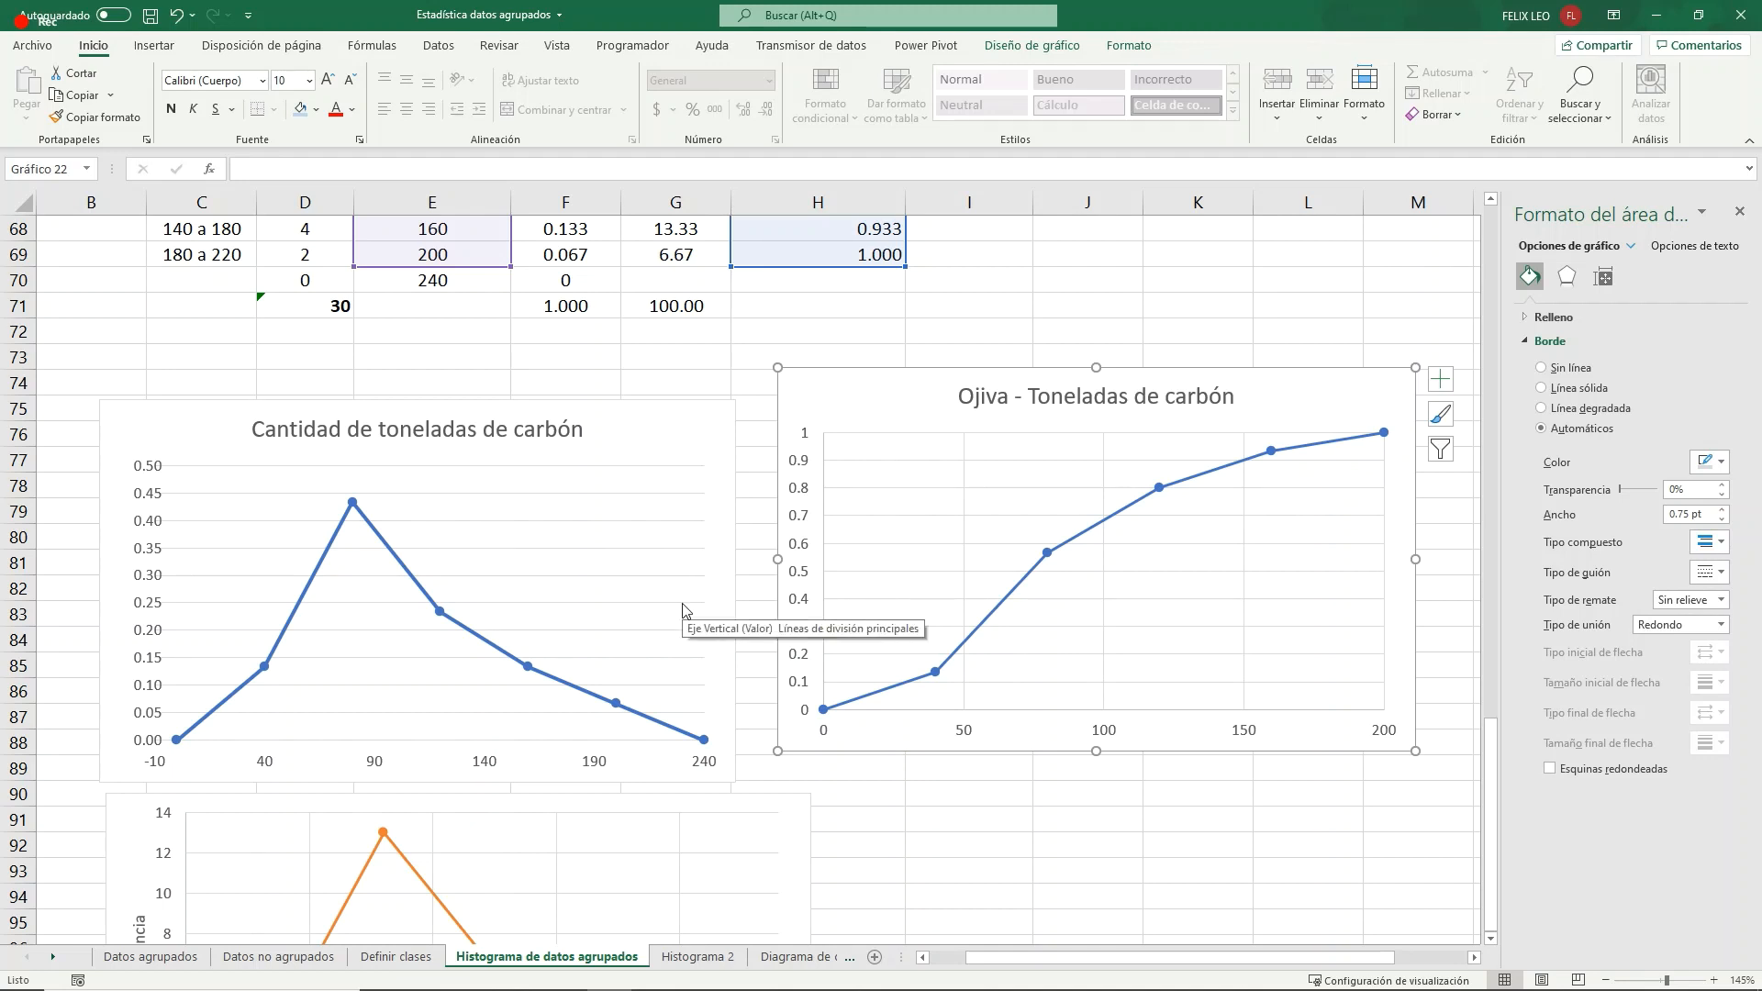
- Compare the ogive and the neighbouring frequency polygon with the class midpoints and cumulative frequencies in the table
{"action": "scroll", "coordinate": [692, 601], "scroll_direction": "up", "scroll_amount": 1}
{"action": "scroll", "coordinate": [692, 601], "scroll_direction": "up", "scroll_amount": 2}
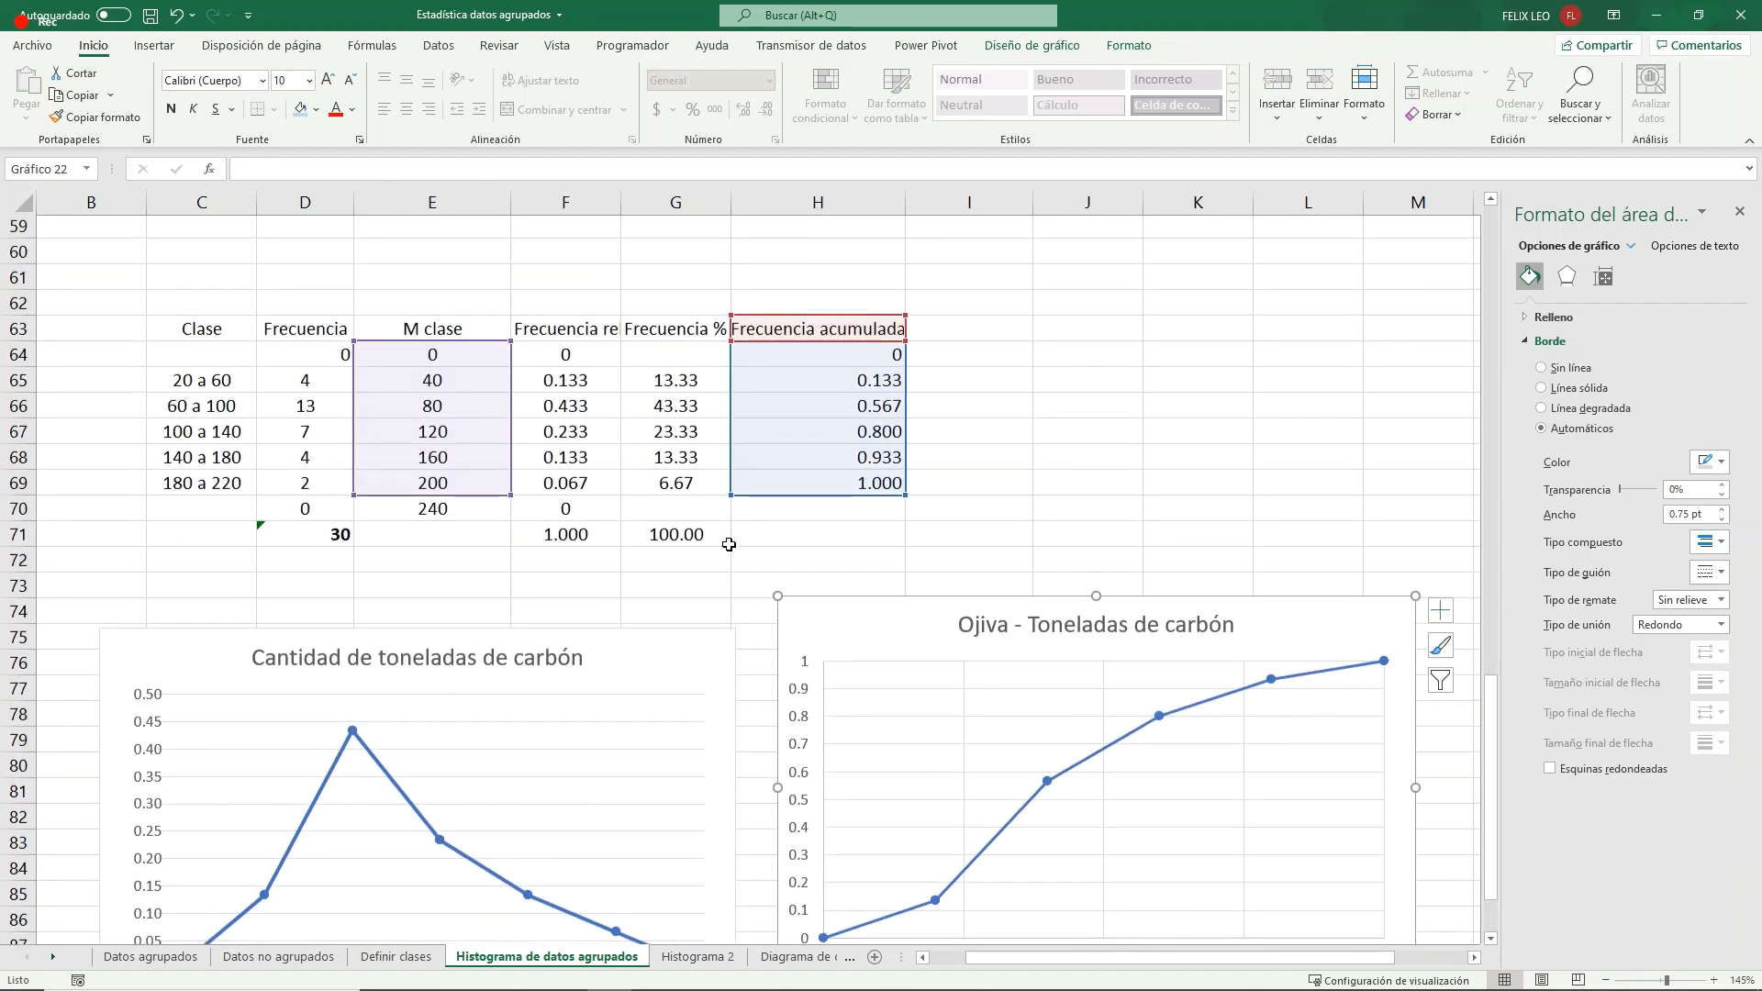
{"action": "left_click", "coordinate": [844, 555]}
{"action": "scroll", "coordinate": [846, 556], "scroll_direction": "down", "scroll_amount": 2}
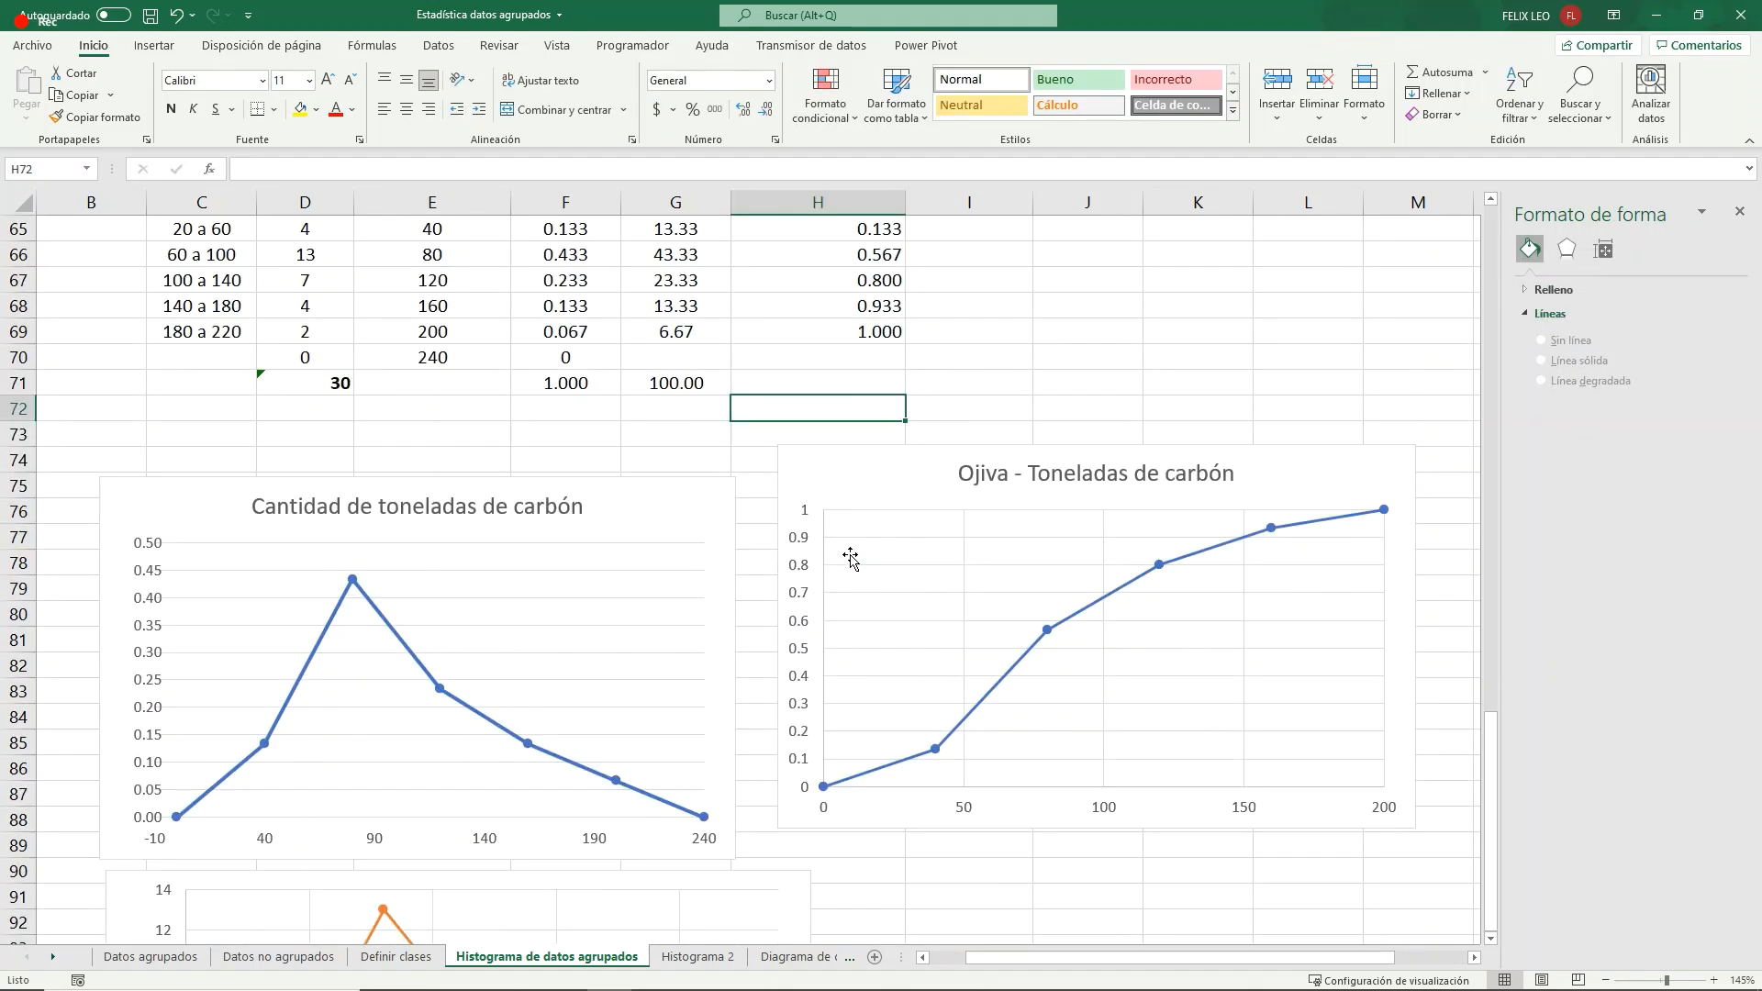
{"action": "left_click", "coordinate": [850, 557]}
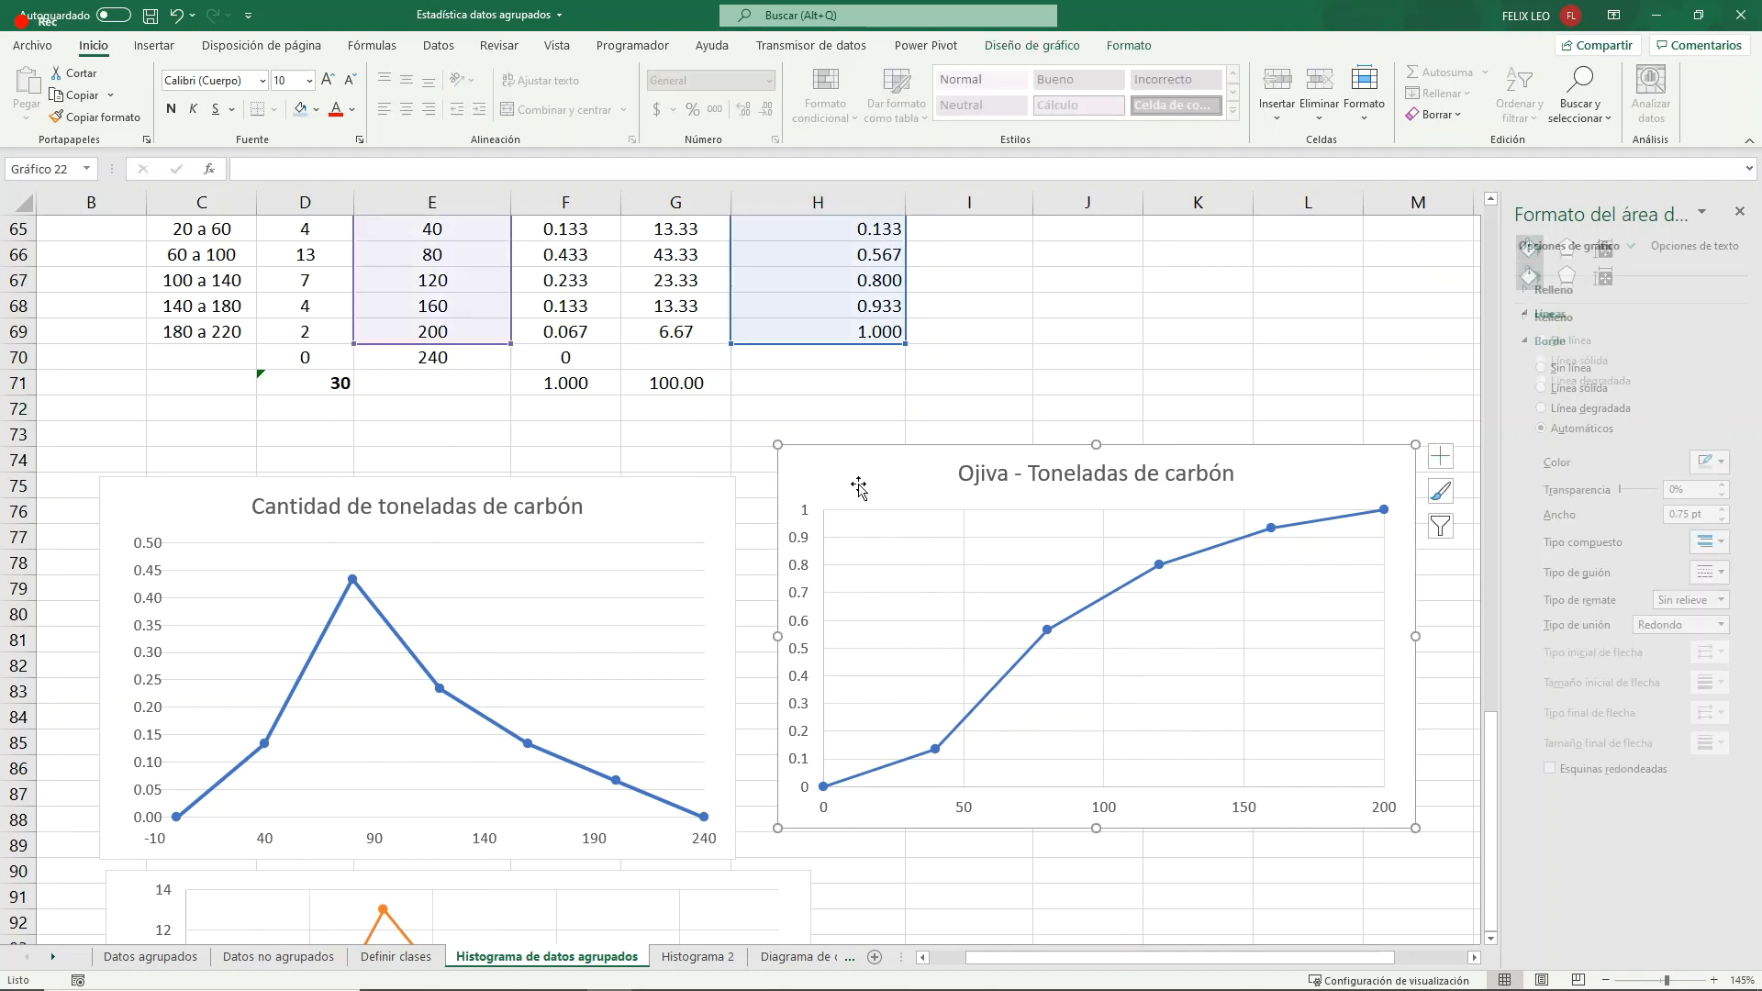
{"action": "left_click", "coordinate": [706, 520]}
{"action": "left_click", "coordinate": [895, 472]}
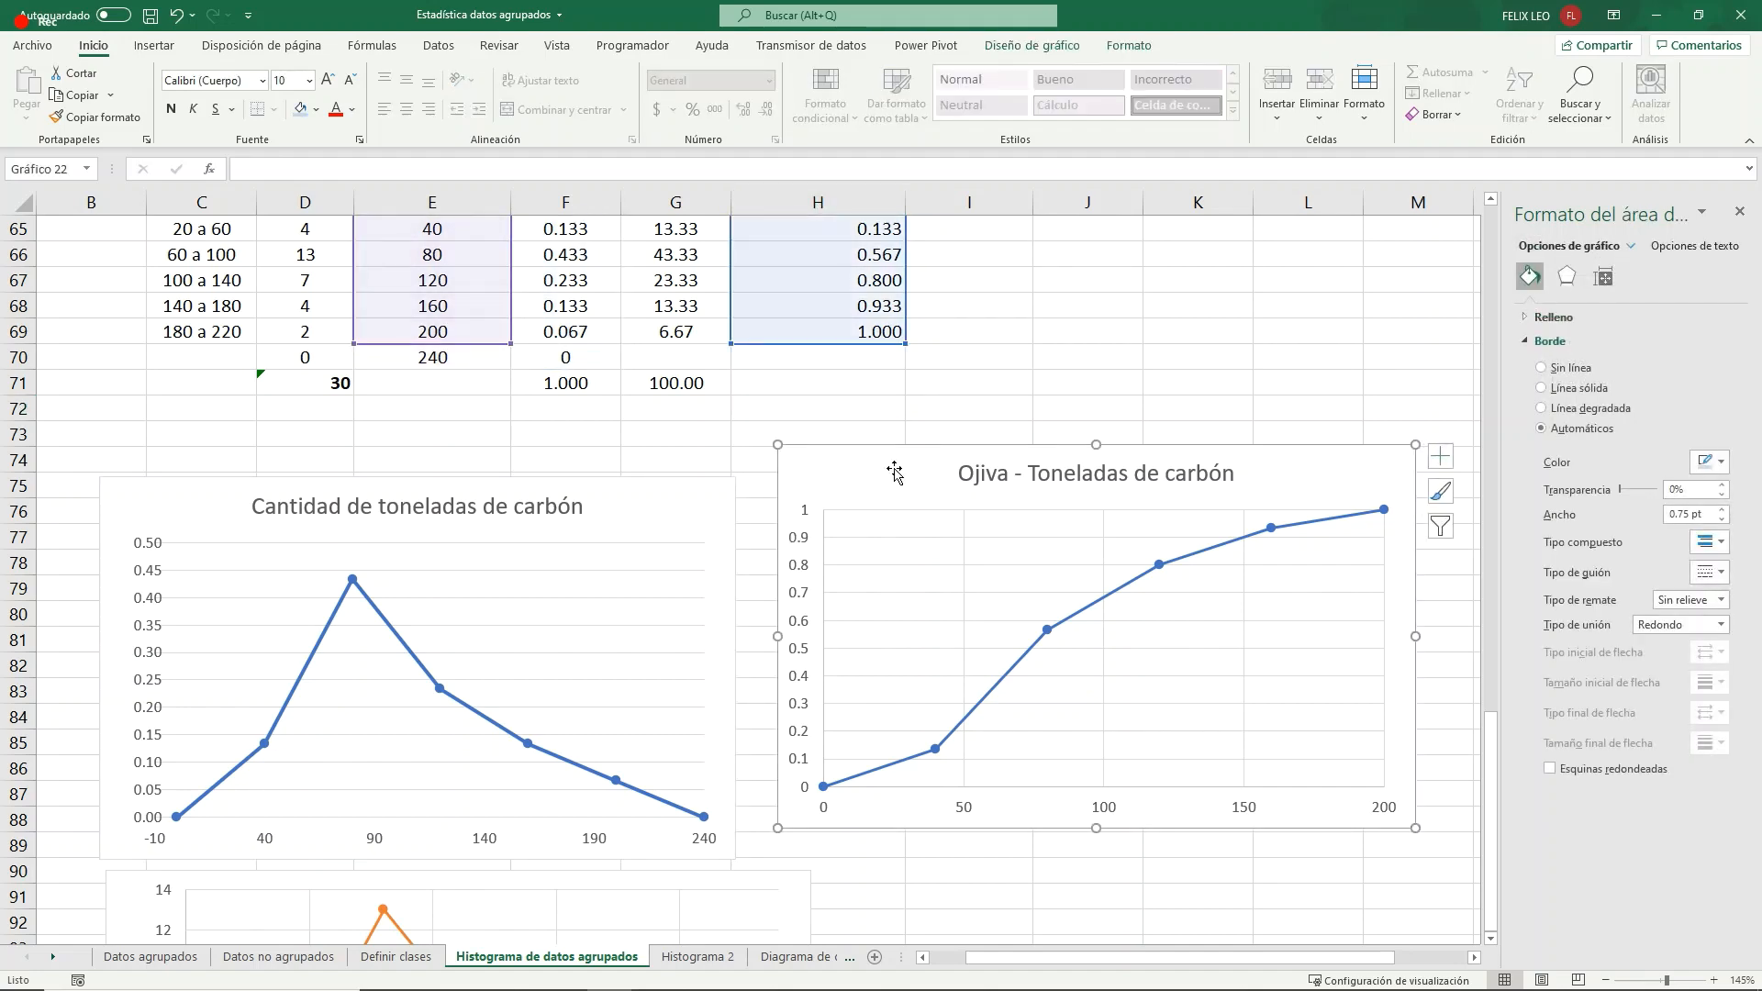
- Add "Histograma - " before the histogram's title so that it reads "Histograma - Cantidad de toneladas de carbón"
{"action": "scroll", "coordinate": [982, 498], "scroll_direction": "up", "scroll_amount": 3}
{"action": "scroll", "coordinate": [983, 498], "scroll_direction": "up", "scroll_amount": 5}
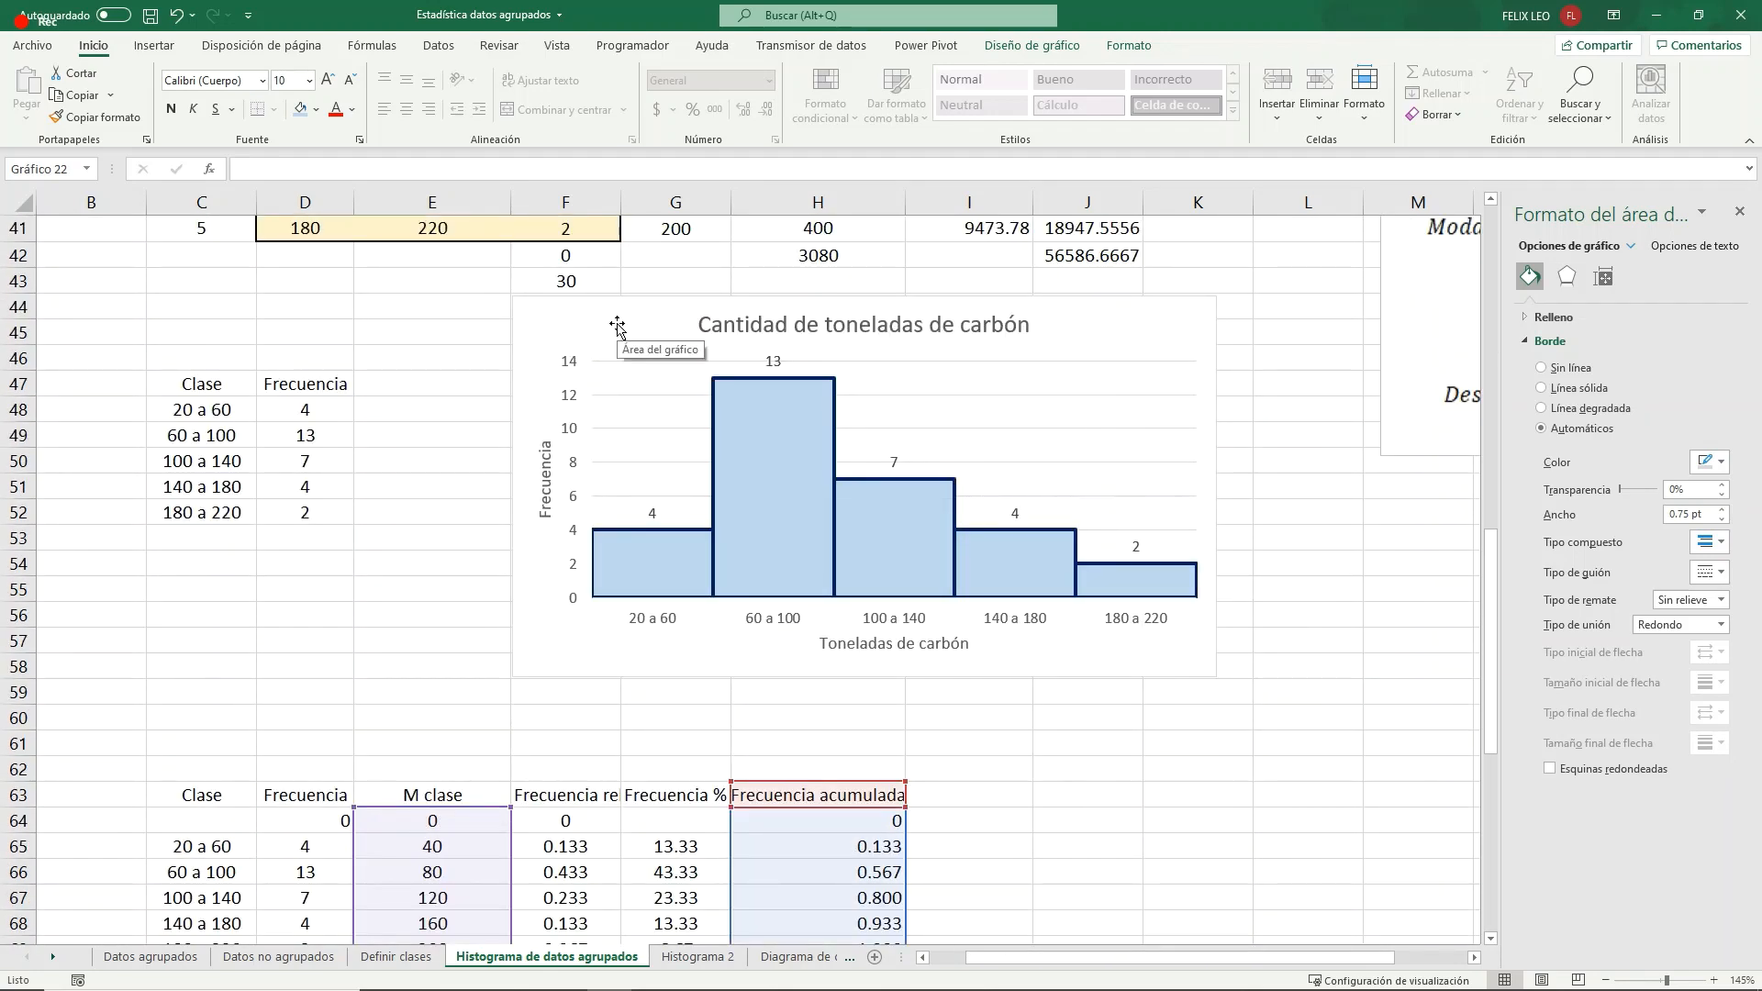
{"action": "left_click", "coordinate": [541, 318]}
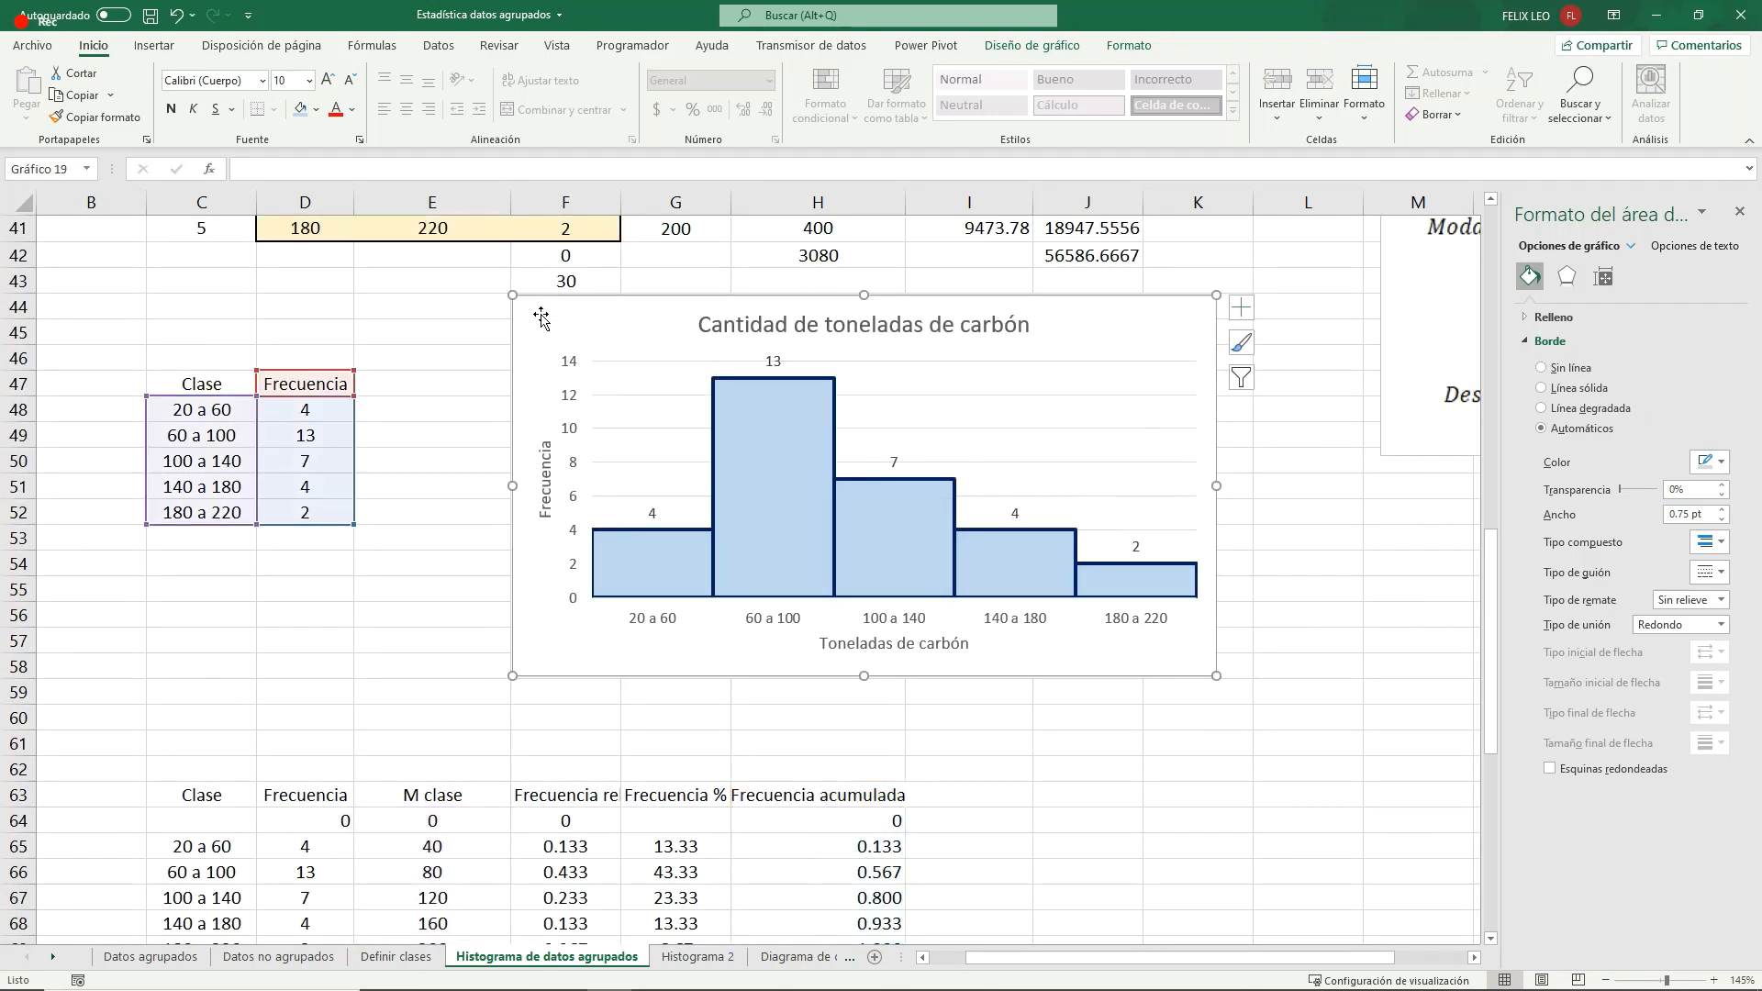
{"action": "left_click", "coordinate": [708, 325]}
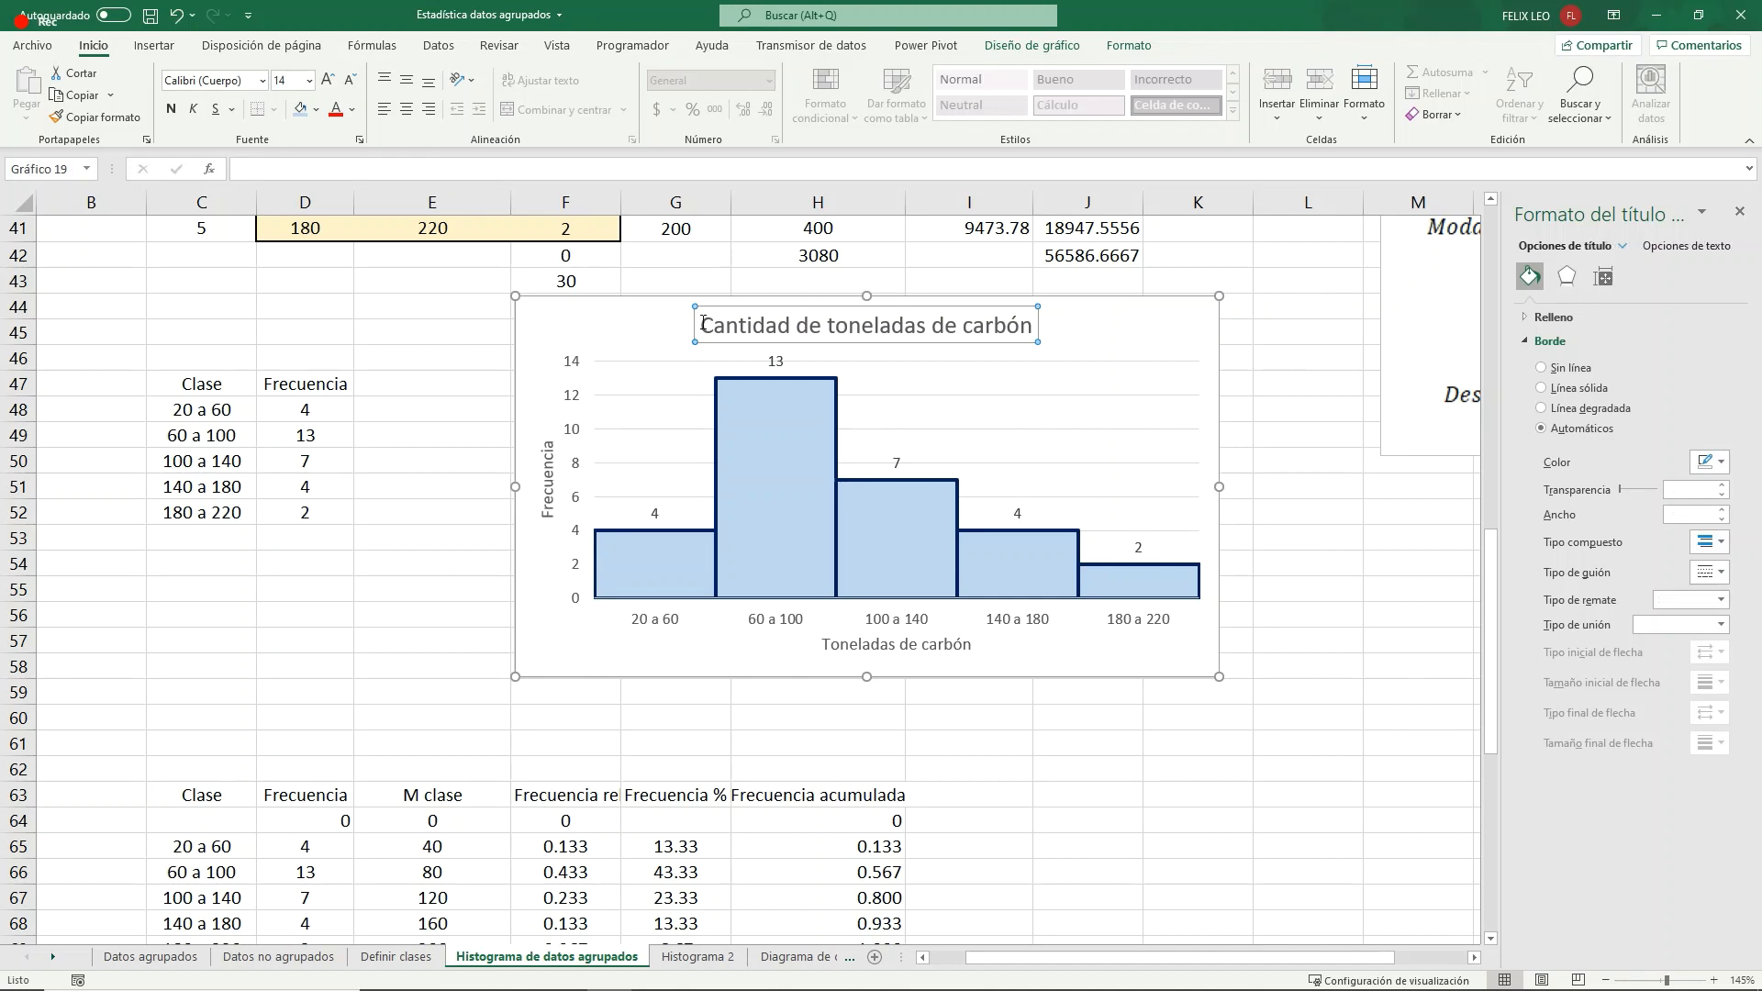
{"action": "left_click", "coordinate": [702, 323]}
{"action": "type", "text": "Histogr"}
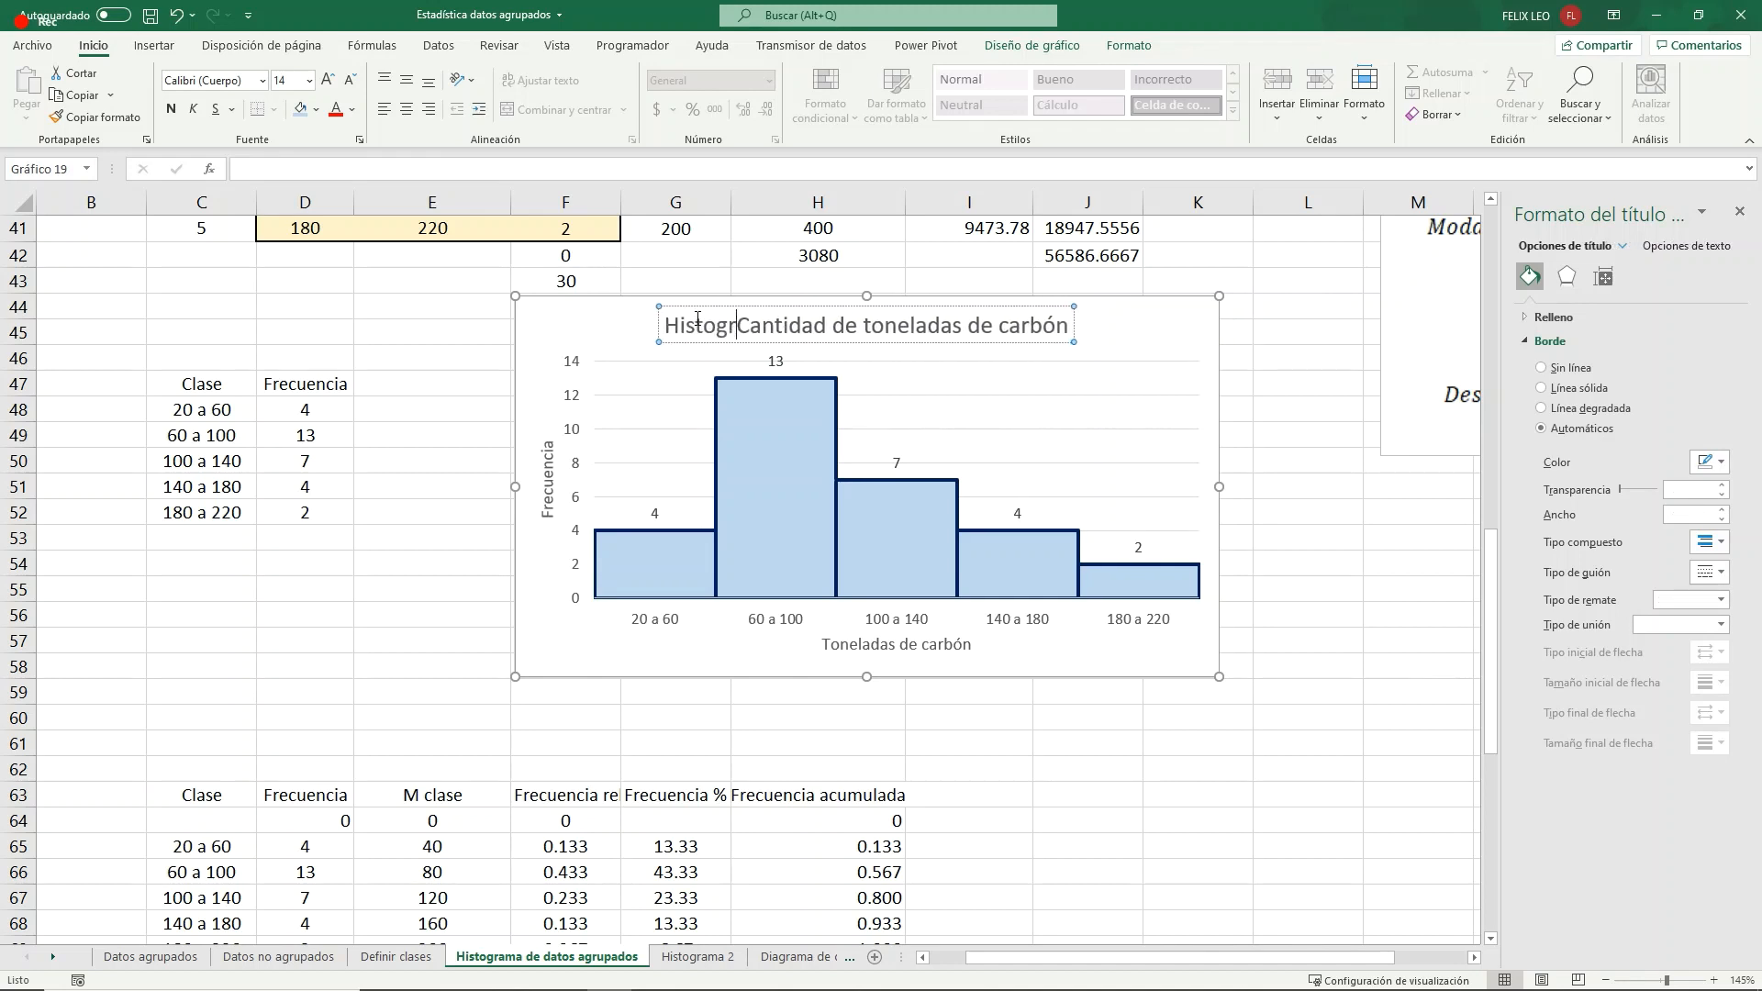
{"action": "type", "text": "ama -"}
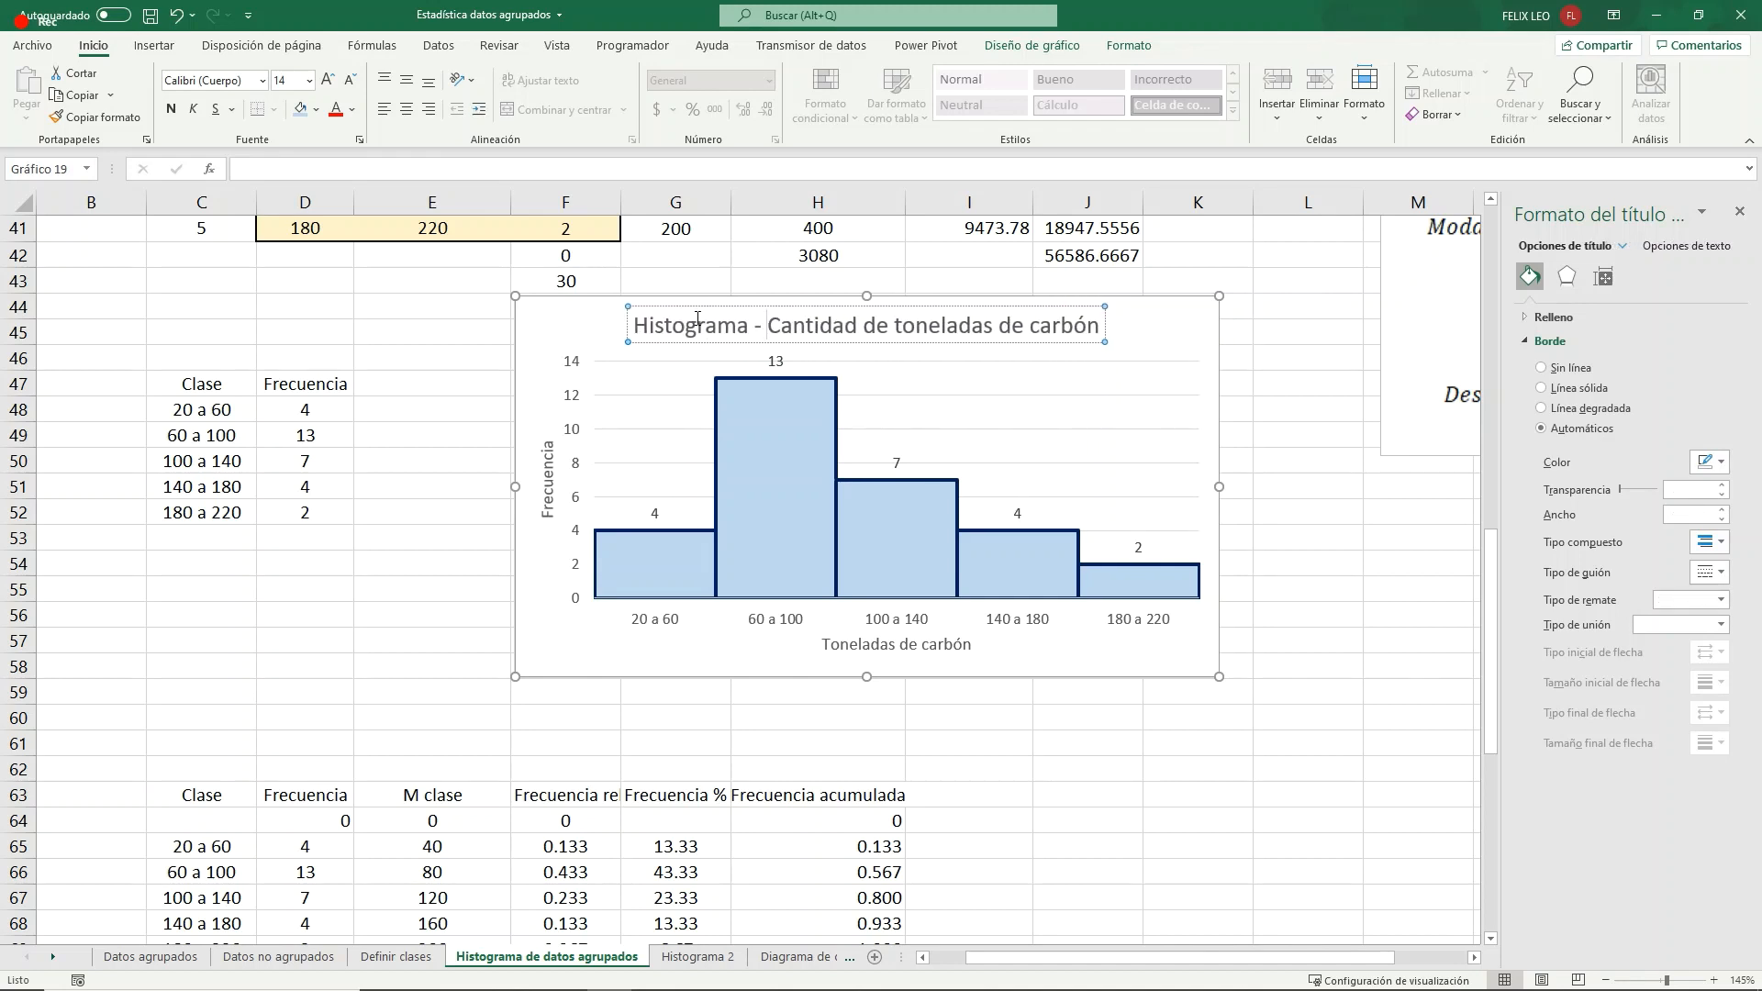
{"action": "left_click", "coordinate": [464, 450]}
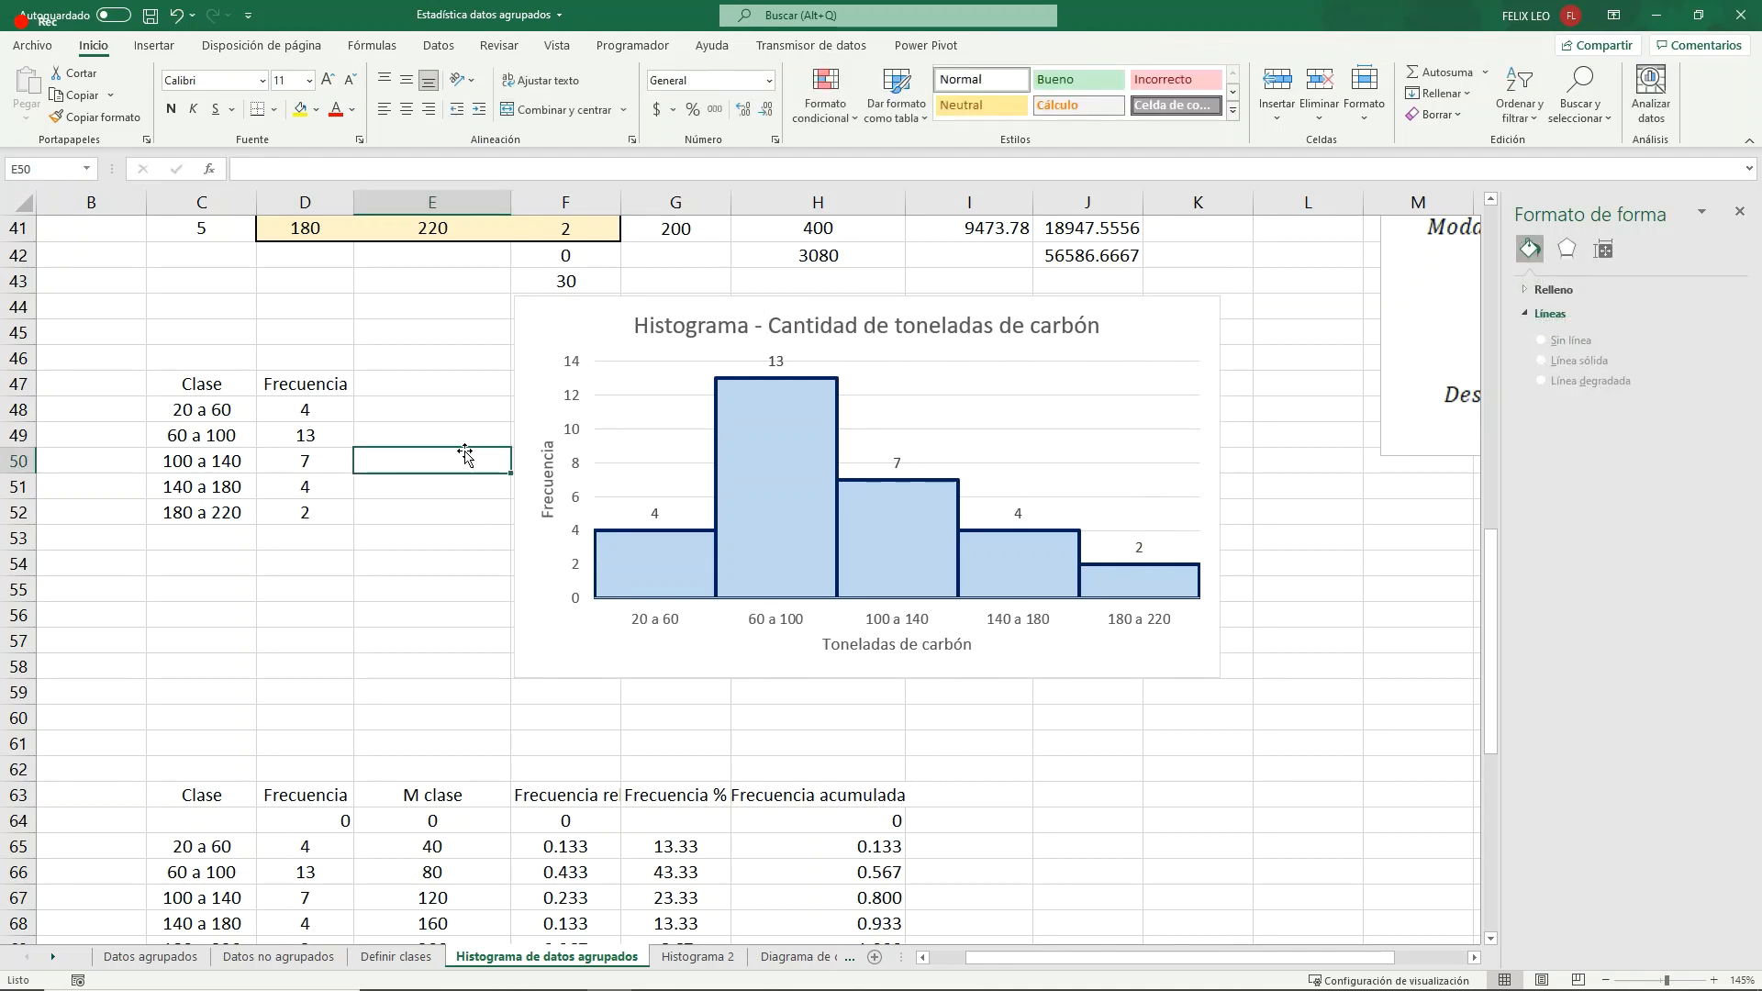
- In the histogram's source table, set the frequencies to 7 for 60 a 100, 13 for 100 a 140 and 7 for 140 a 180
{"action": "left_click", "coordinate": [313, 435]}
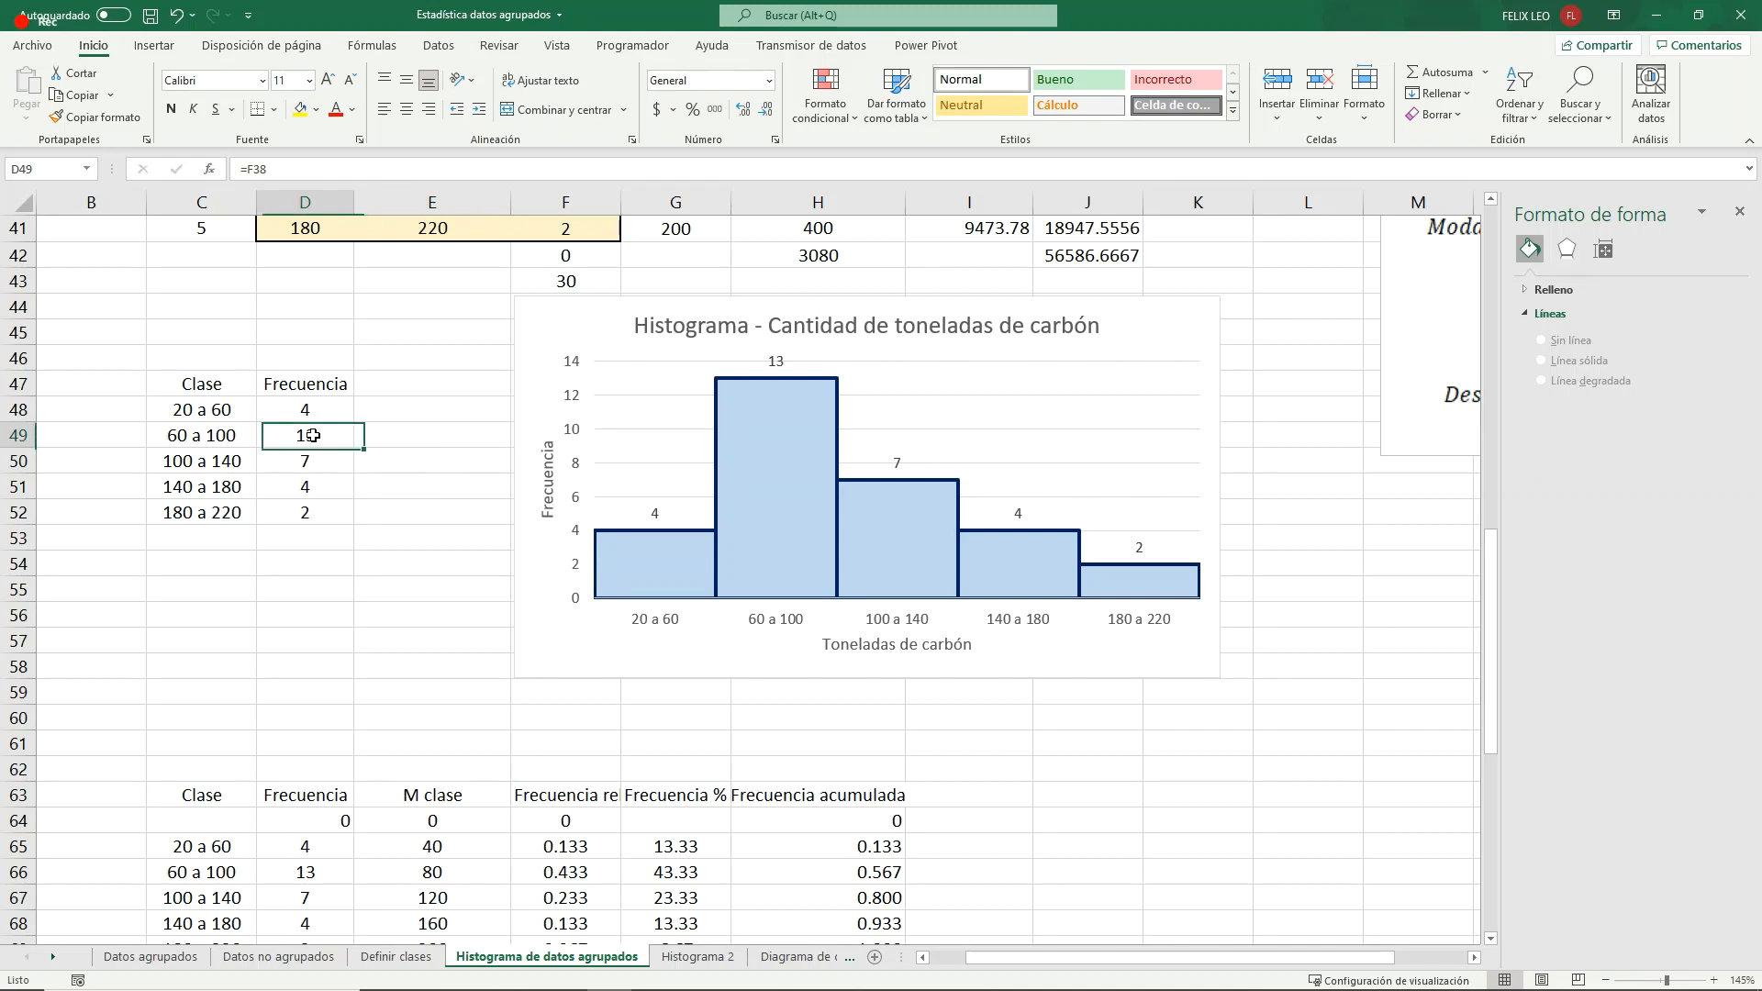
{"action": "type", "text": "7"}
{"action": "key", "text": "Return"}
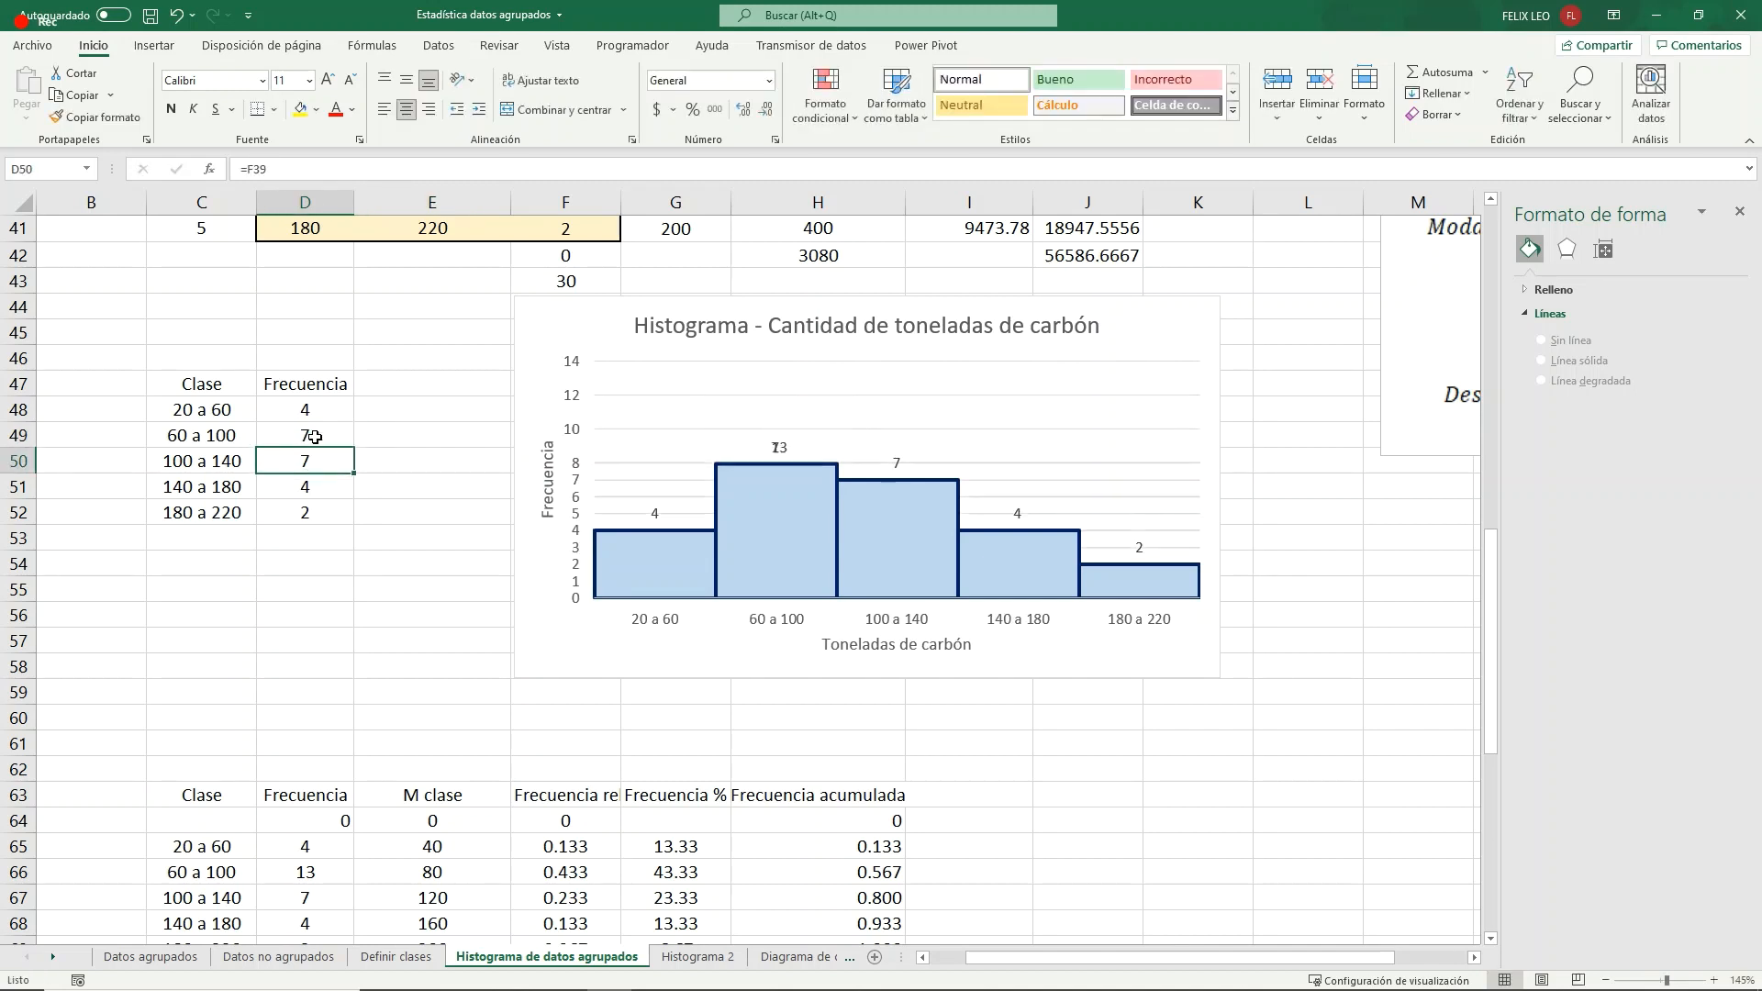
{"action": "type", "text": "13"}
{"action": "key", "text": "Return"}
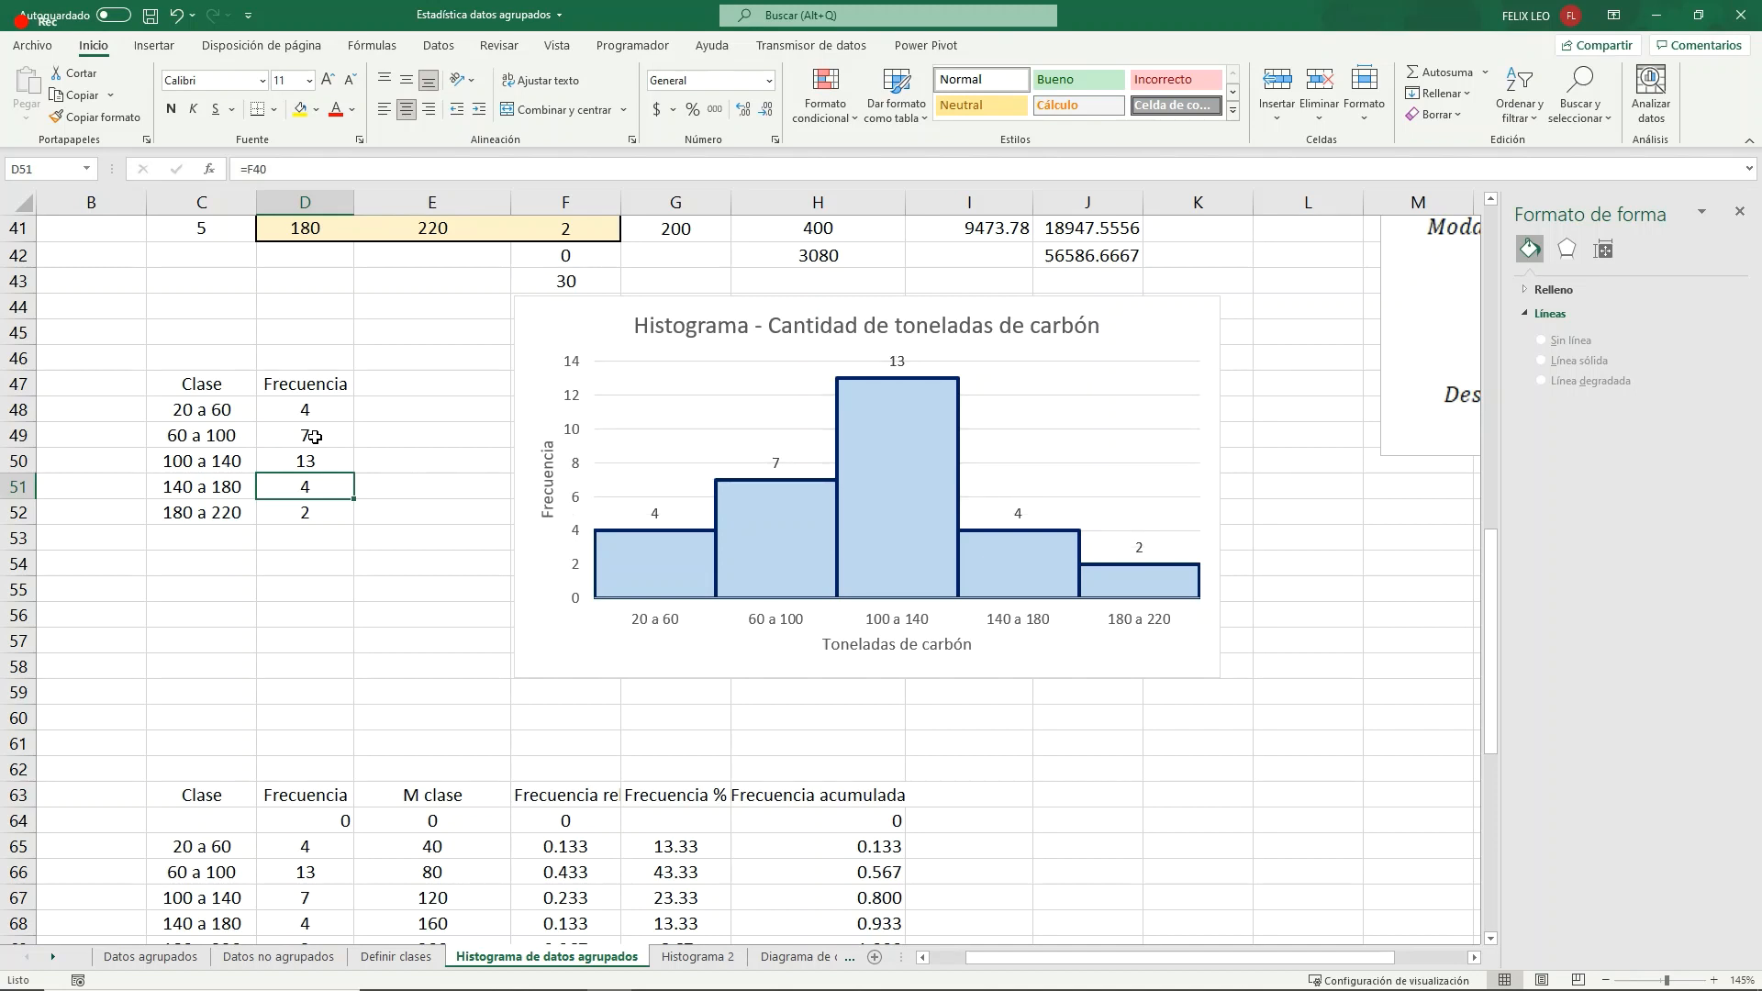
{"action": "type", "text": "7"}
{"action": "key", "text": "Return"}
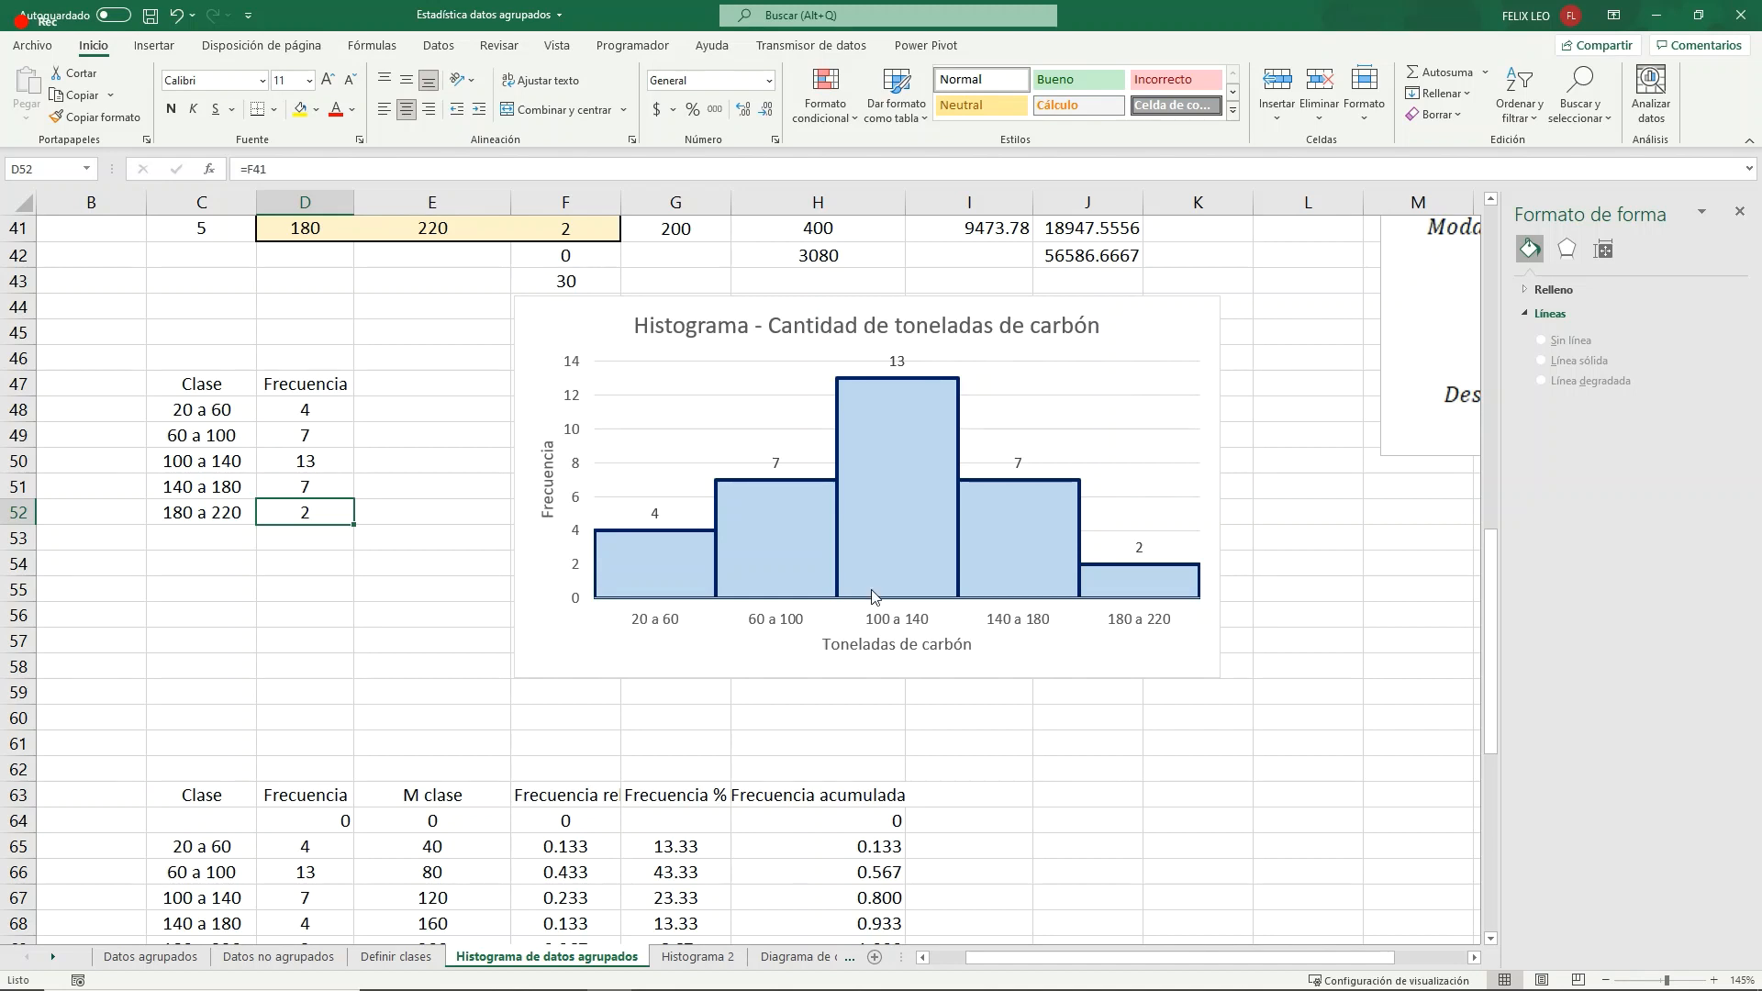
{"action": "mouse_move", "coordinate": [872, 596]}
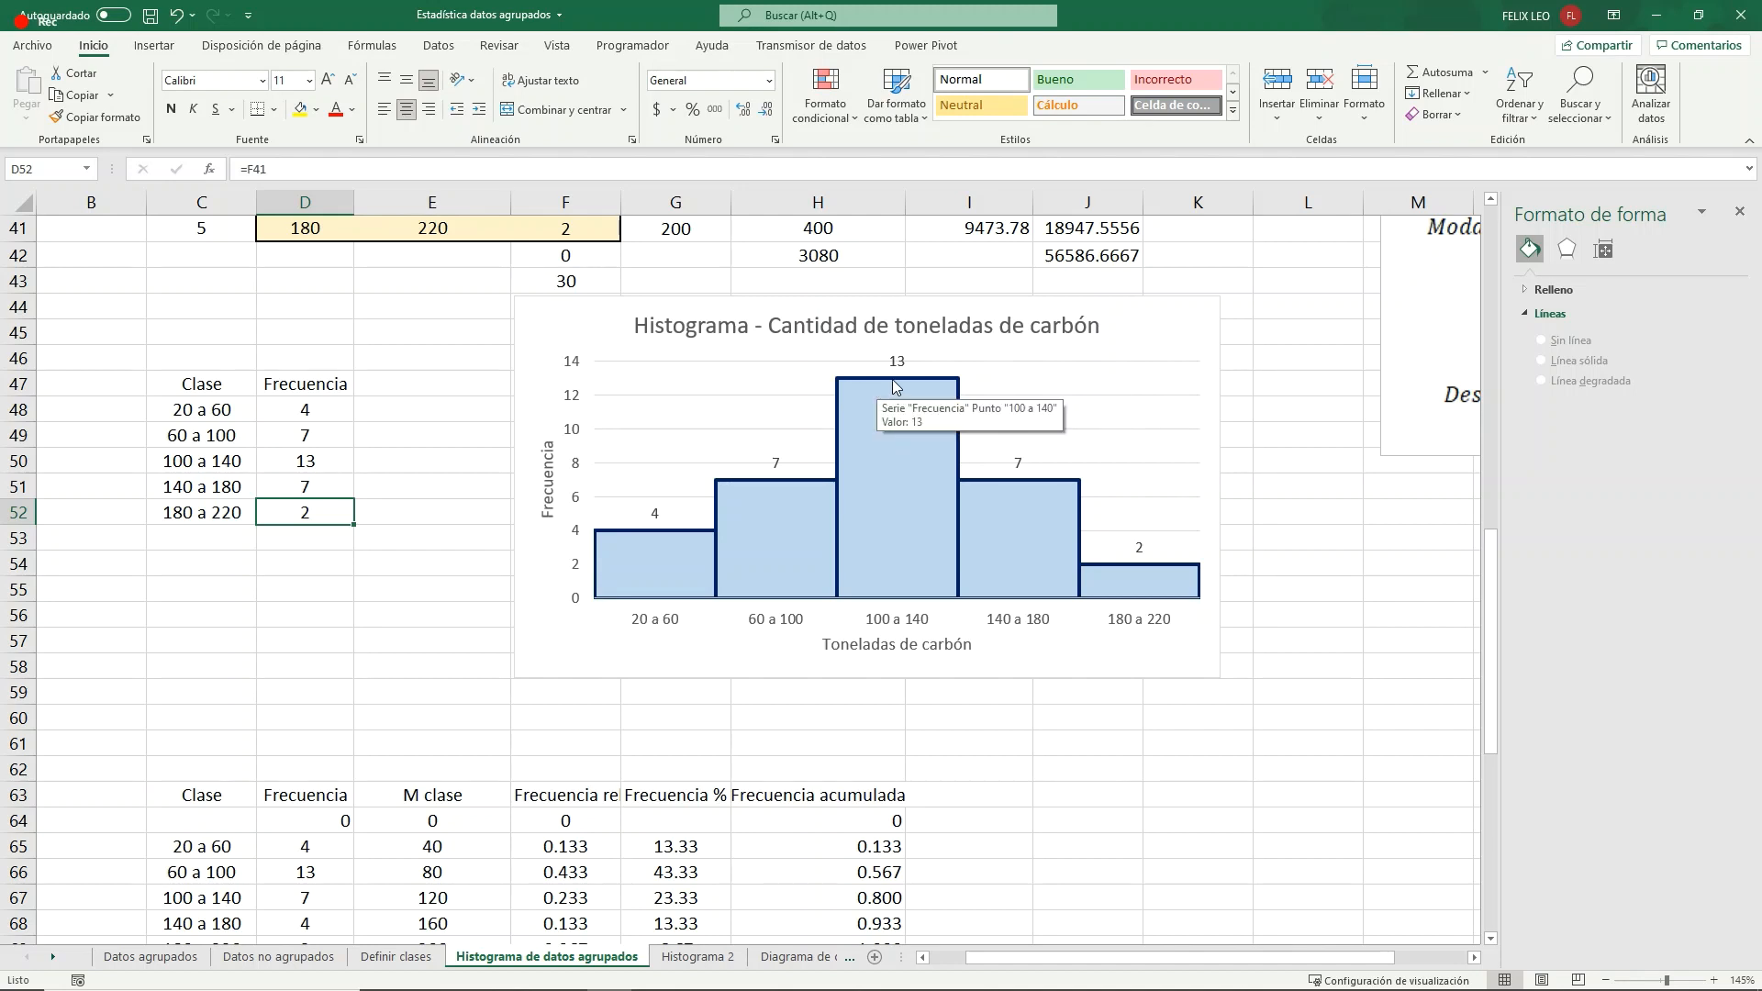
- In the histogram's source table, set the frequencies to 13 for 20 a 60, 4 for 100 a 140 and 4 for 140 a 180
{"action": "left_click", "coordinate": [300, 434]}
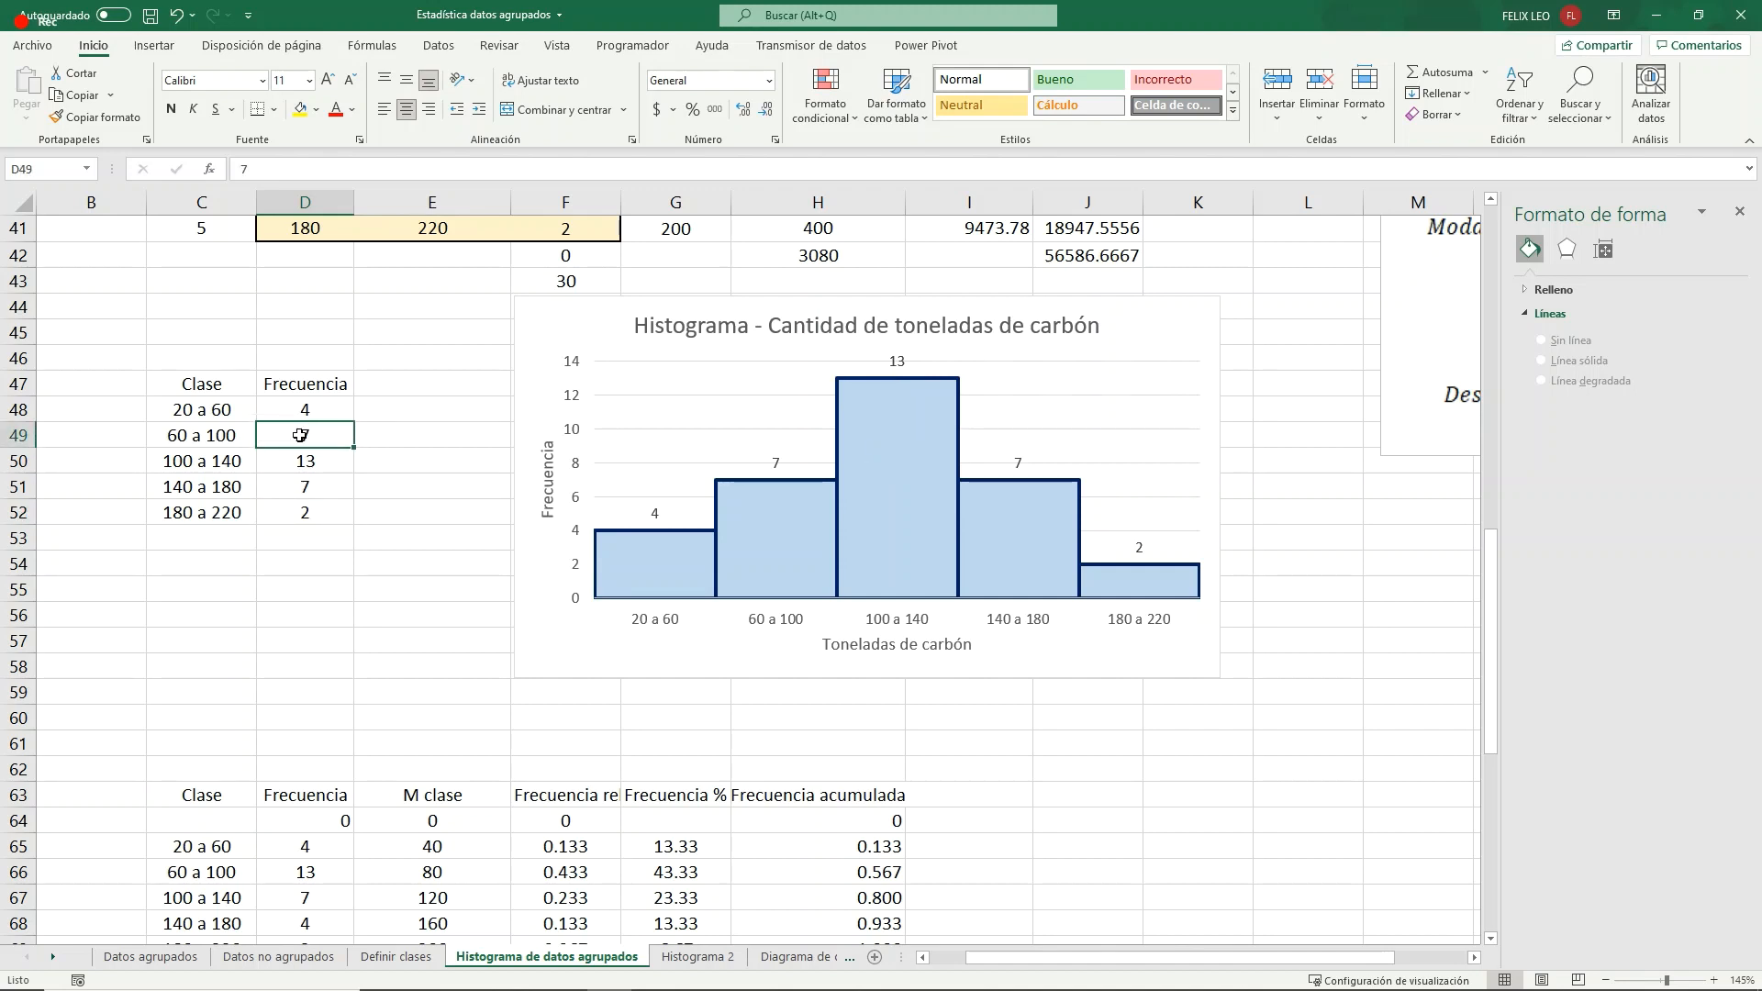
{"action": "left_click", "coordinate": [331, 409]}
{"action": "type", "text": "1"}
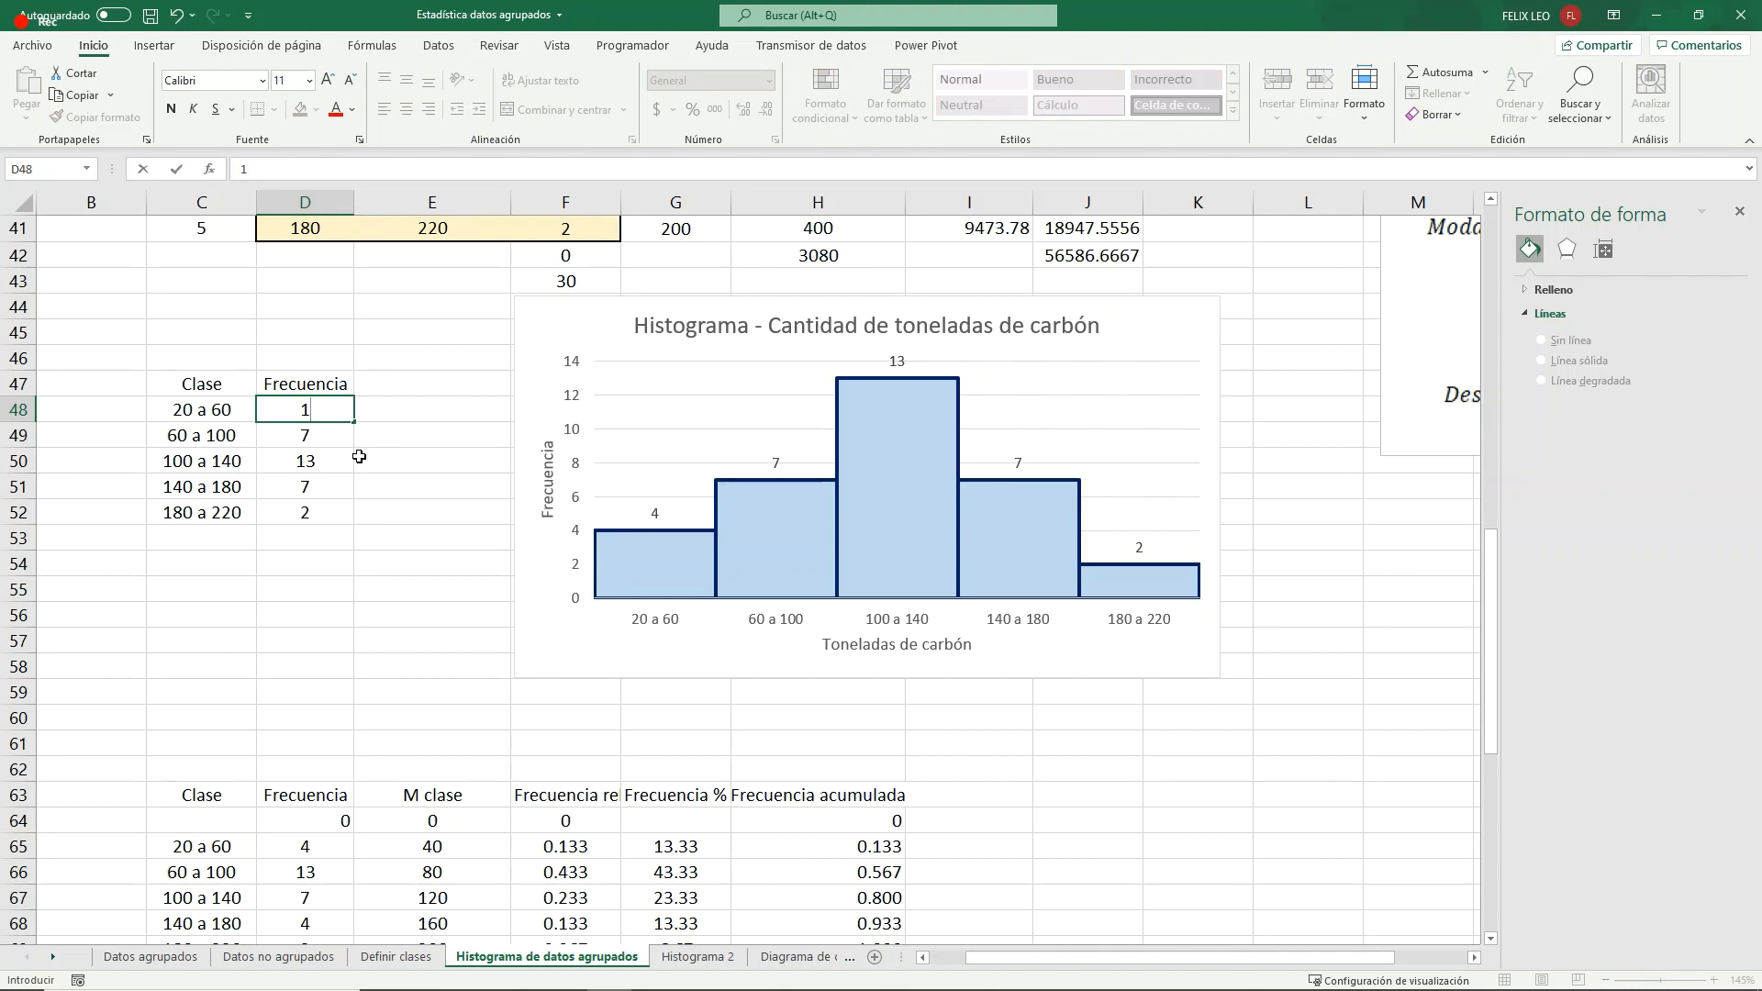
{"action": "type", "text": "-"}
{"action": "key", "text": "BackSpace"}
{"action": "type", "text": "3"}
{"action": "key", "text": "Return"}
{"action": "left_click", "coordinate": [330, 461]}
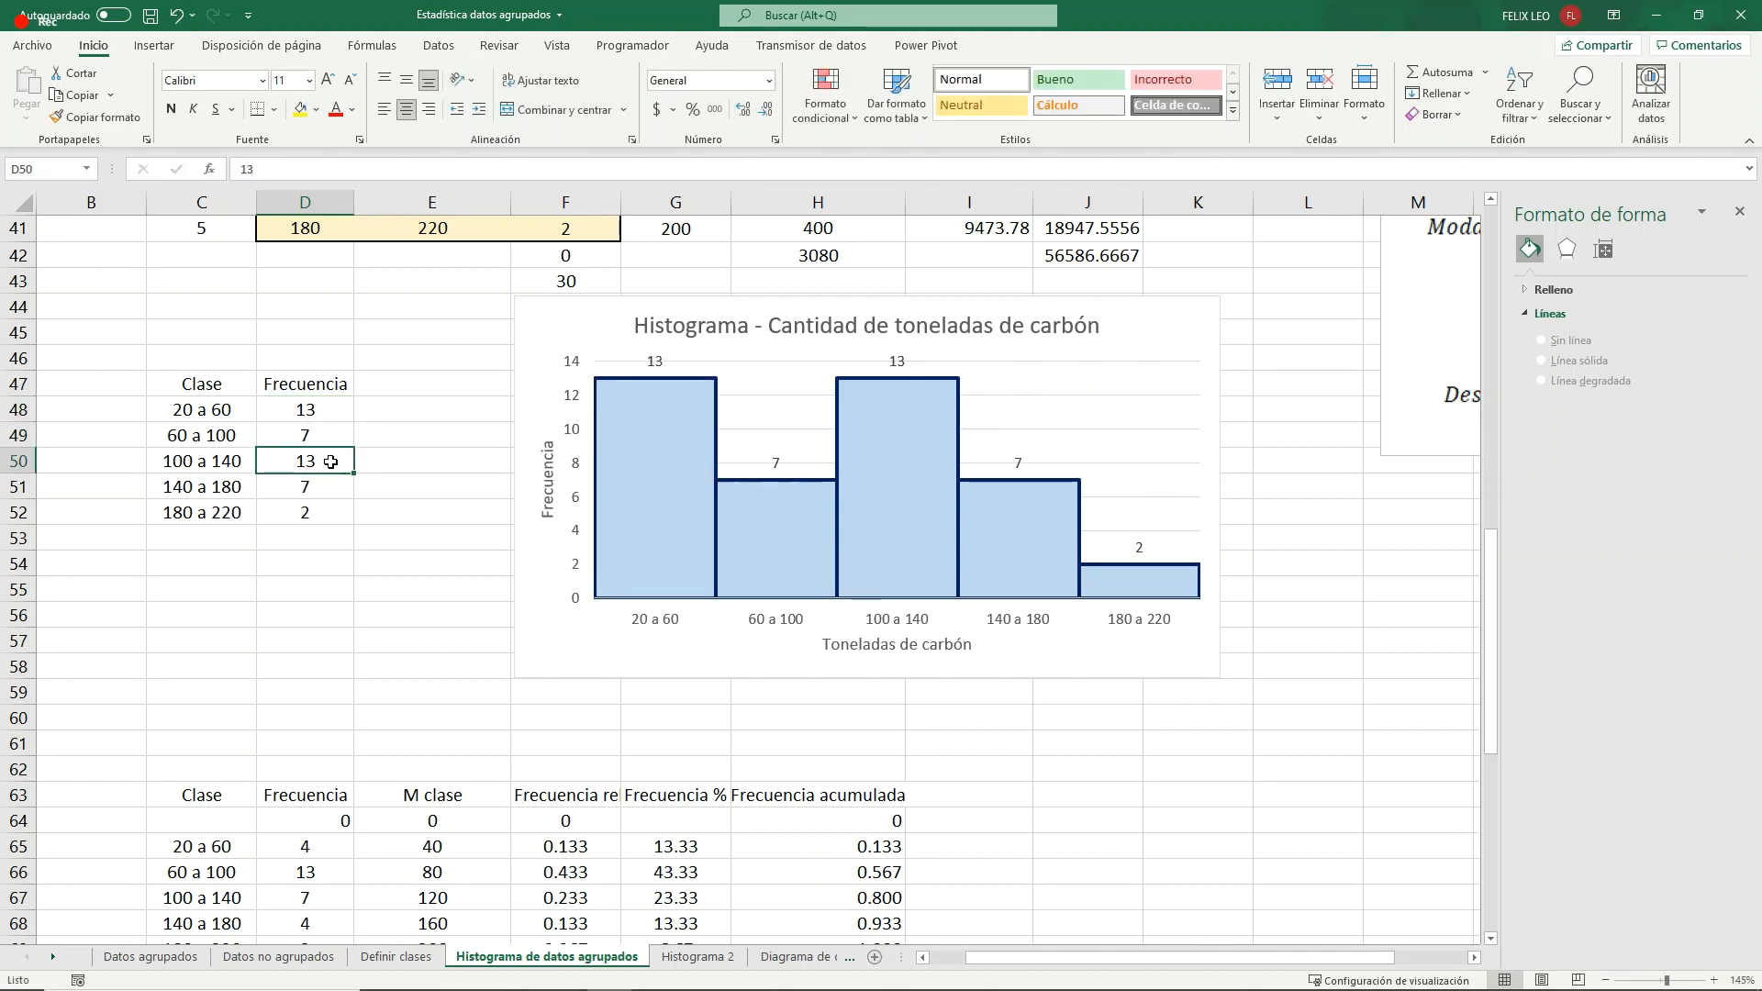
{"action": "type", "text": "4"}
{"action": "left_click", "coordinate": [341, 504]}
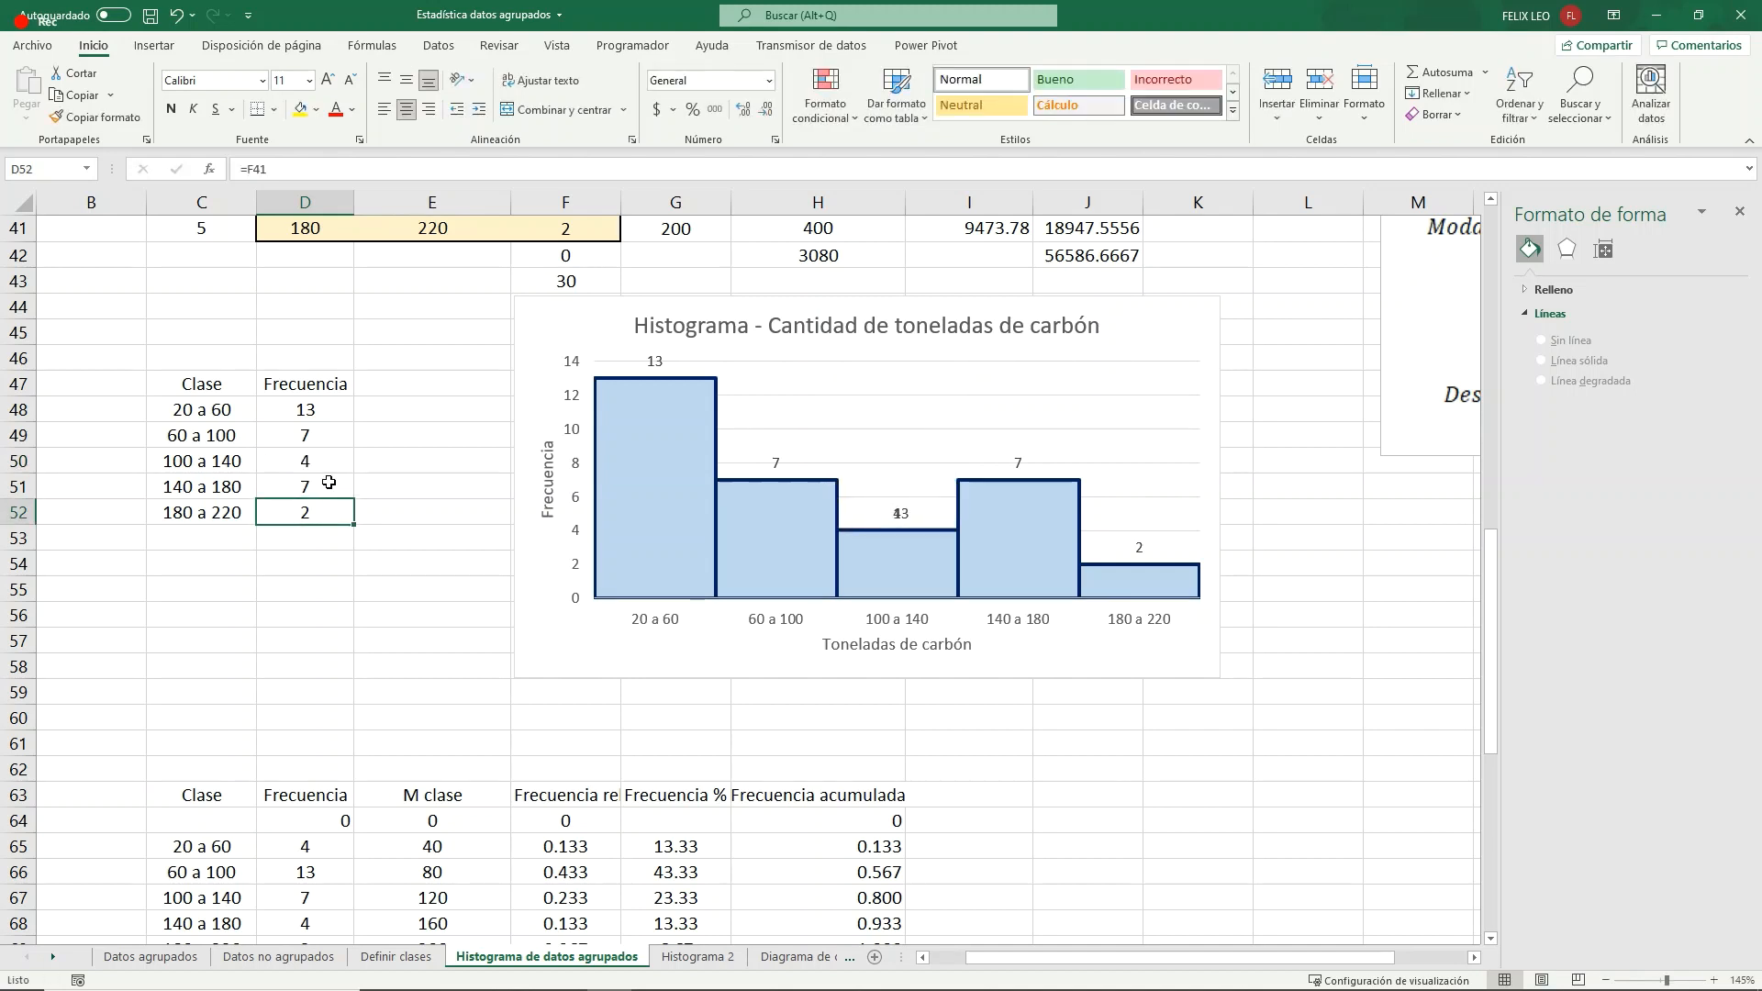
{"action": "left_click", "coordinate": [329, 481]}
{"action": "type", "text": "4"}
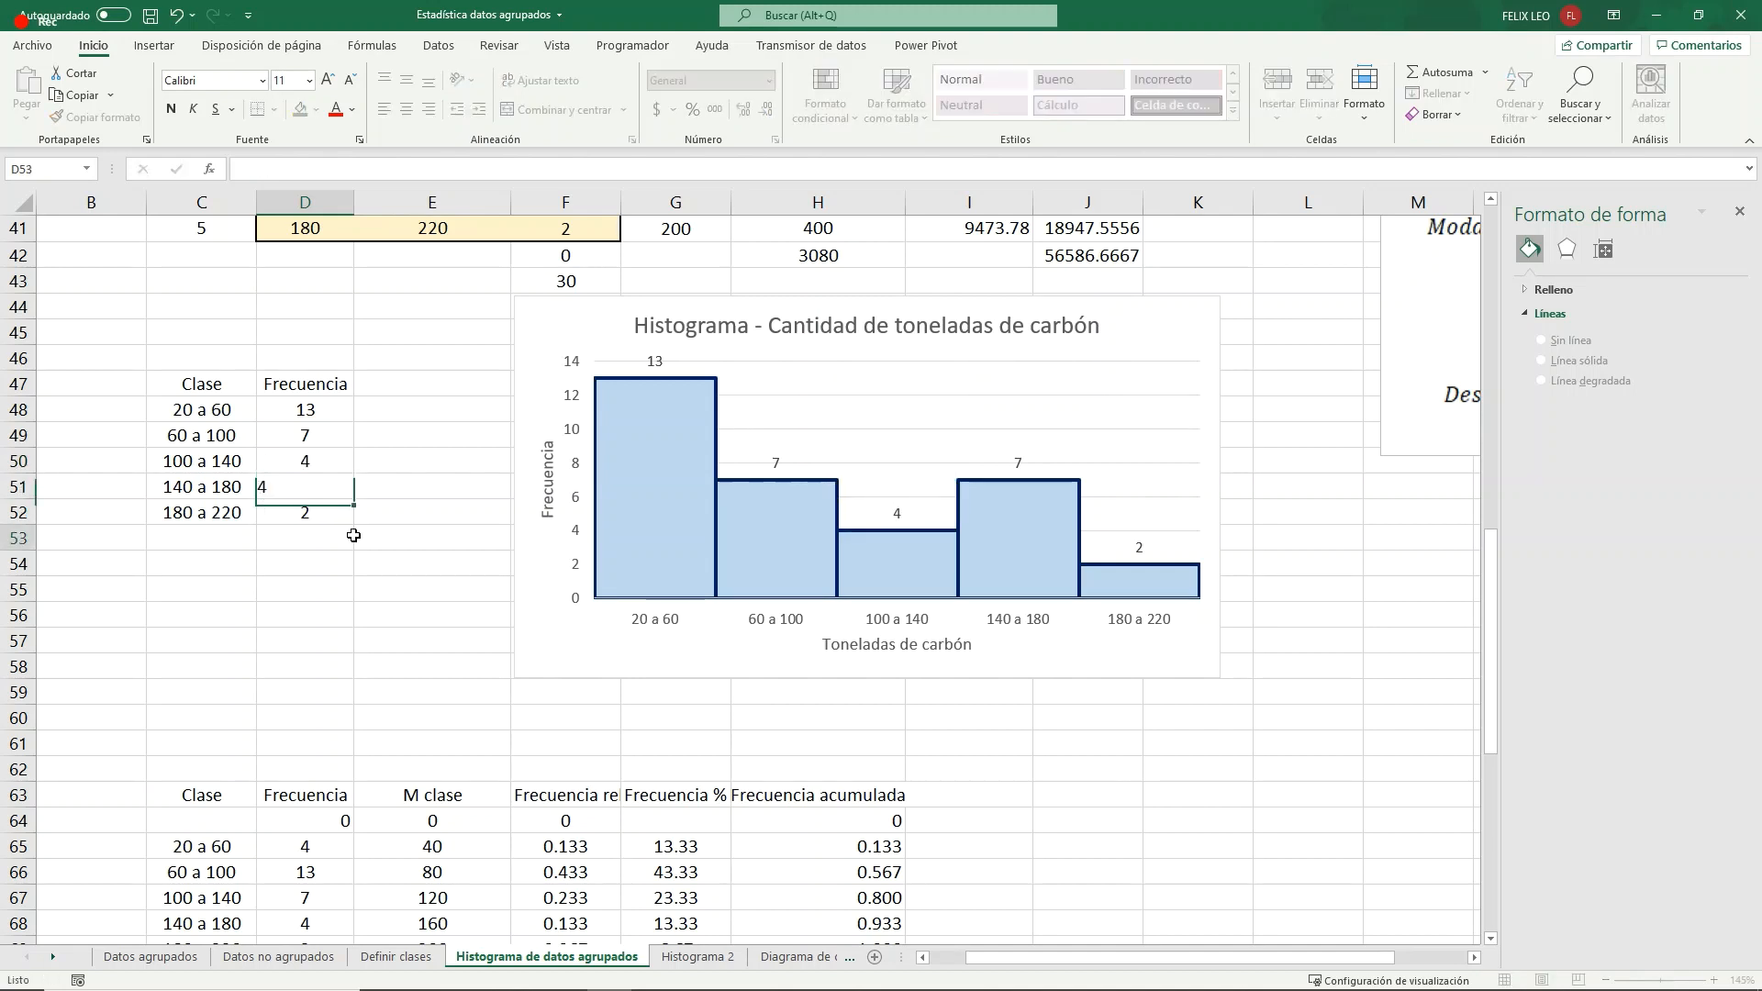
{"action": "left_click", "coordinate": [352, 537]}
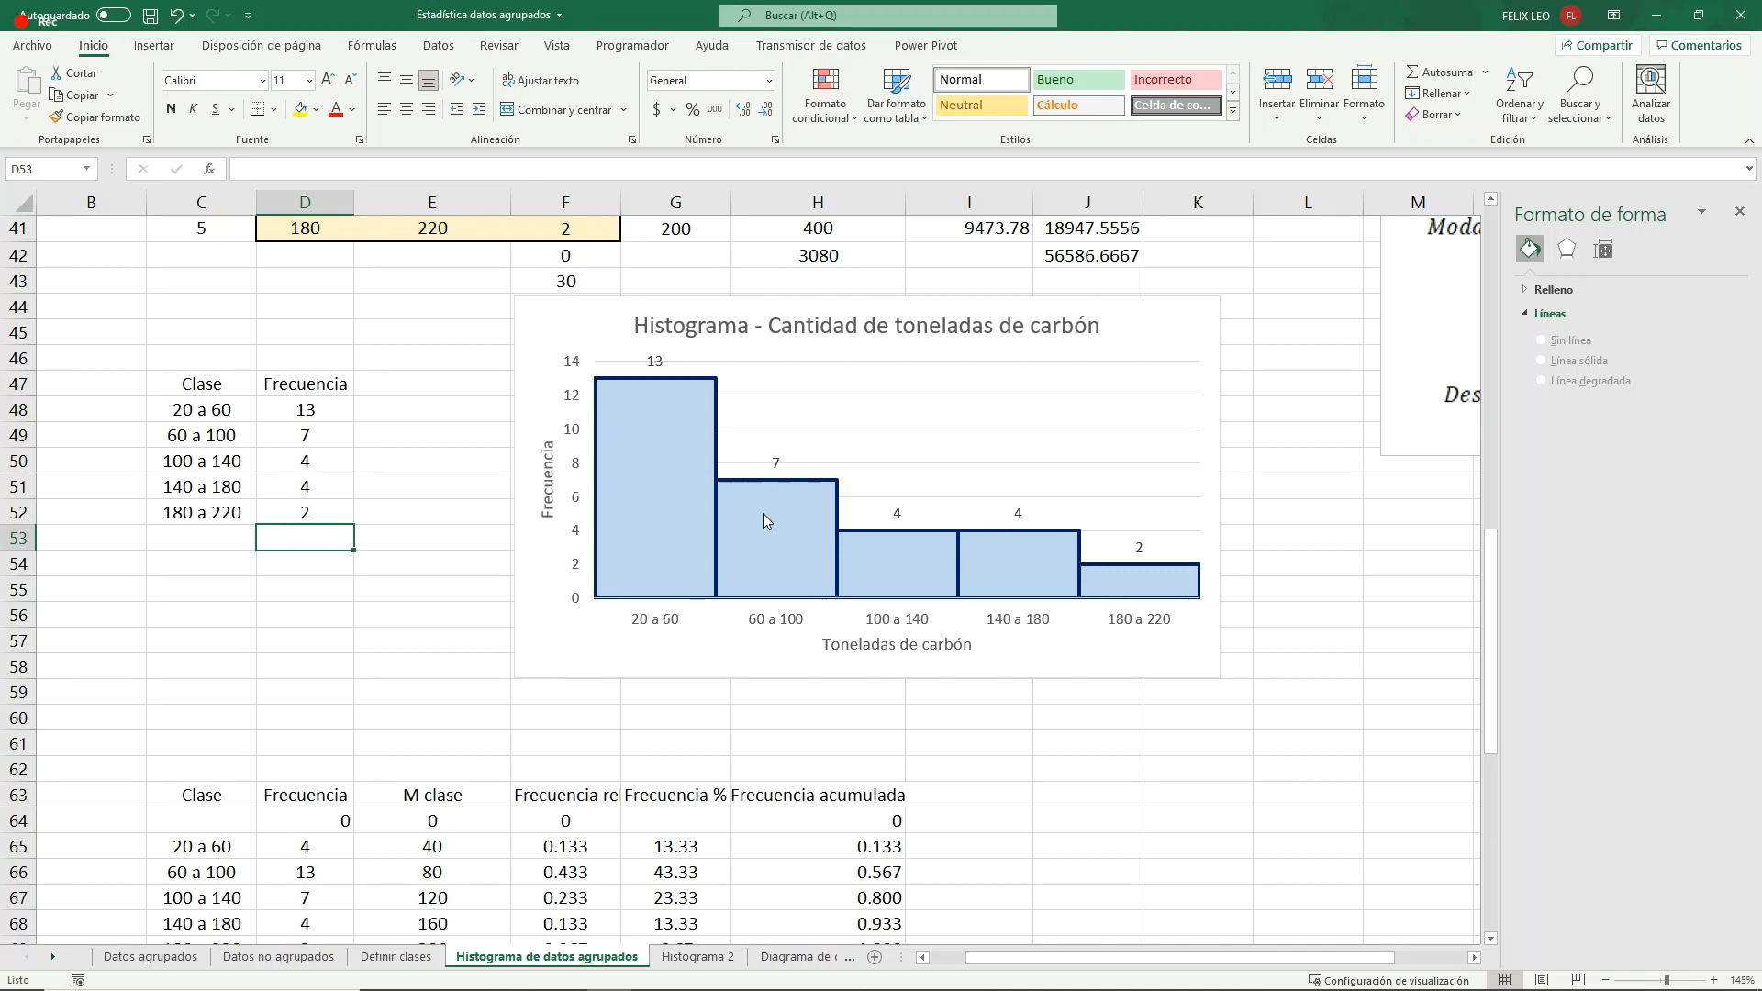
{"action": "mouse_move", "coordinate": [763, 520]}
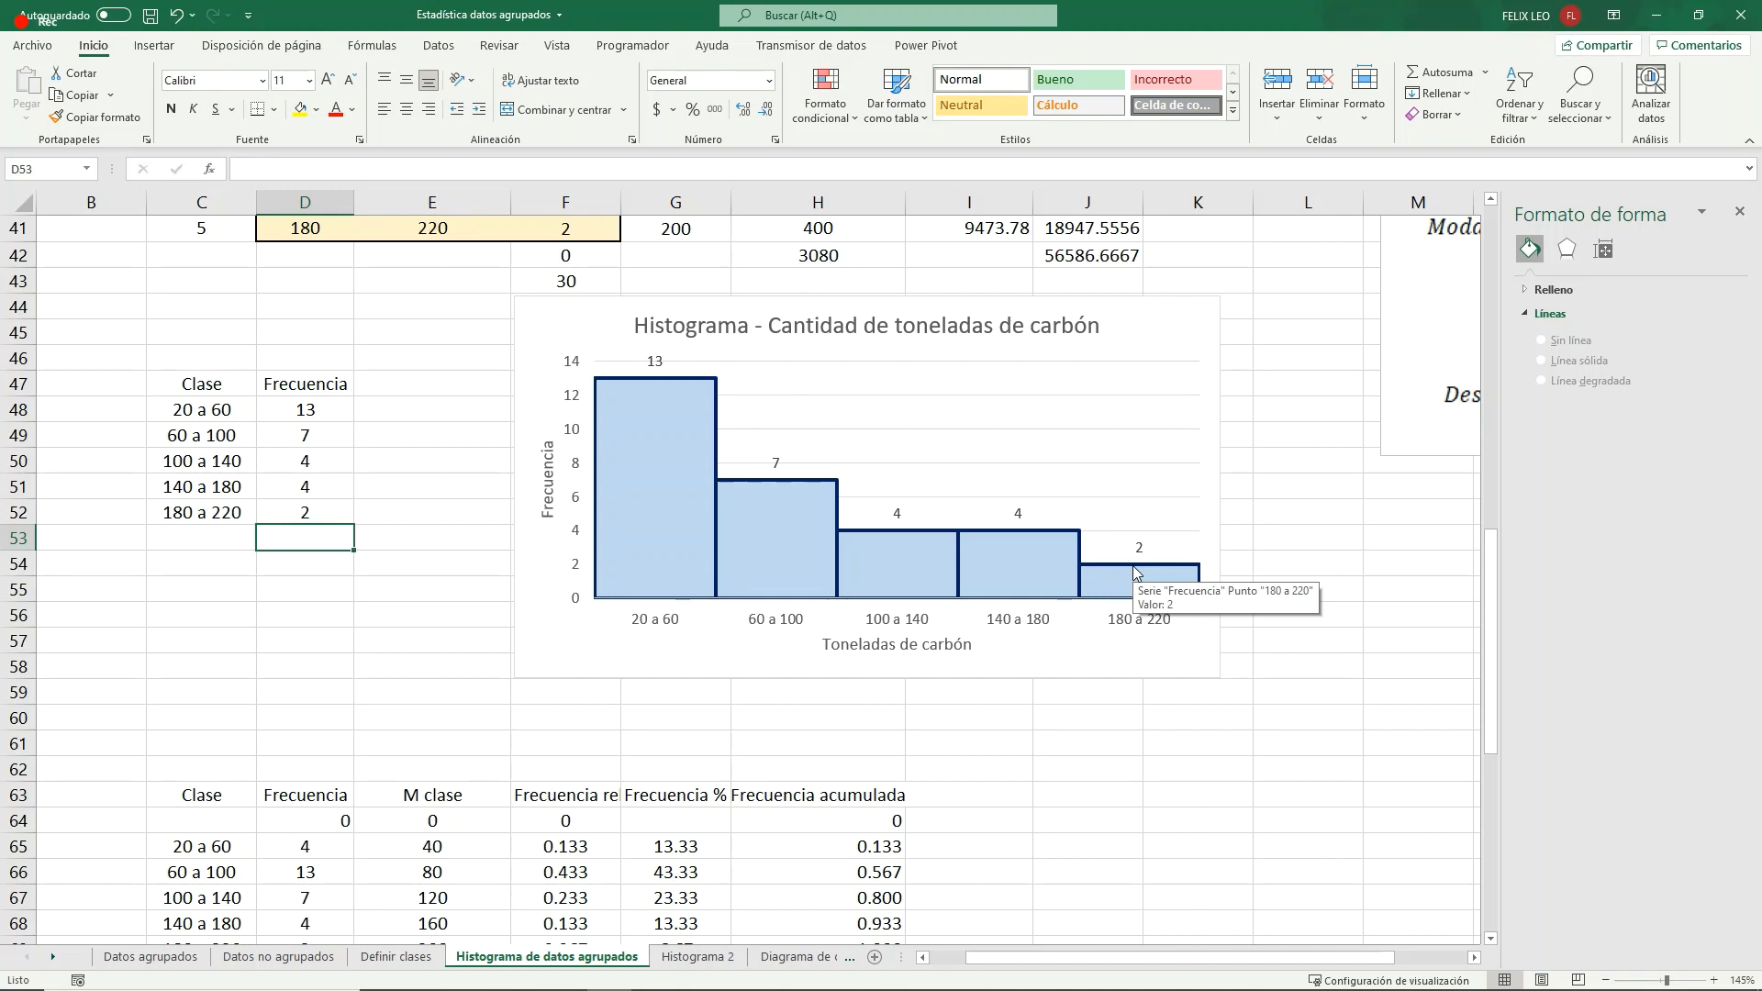
- Set the histogram table's frequencies to 13 for 180 a 220, 2 for 20 a 60, 4 for 60 a 100 and 7 for 140 a 180
{"action": "left_click", "coordinate": [320, 512]}
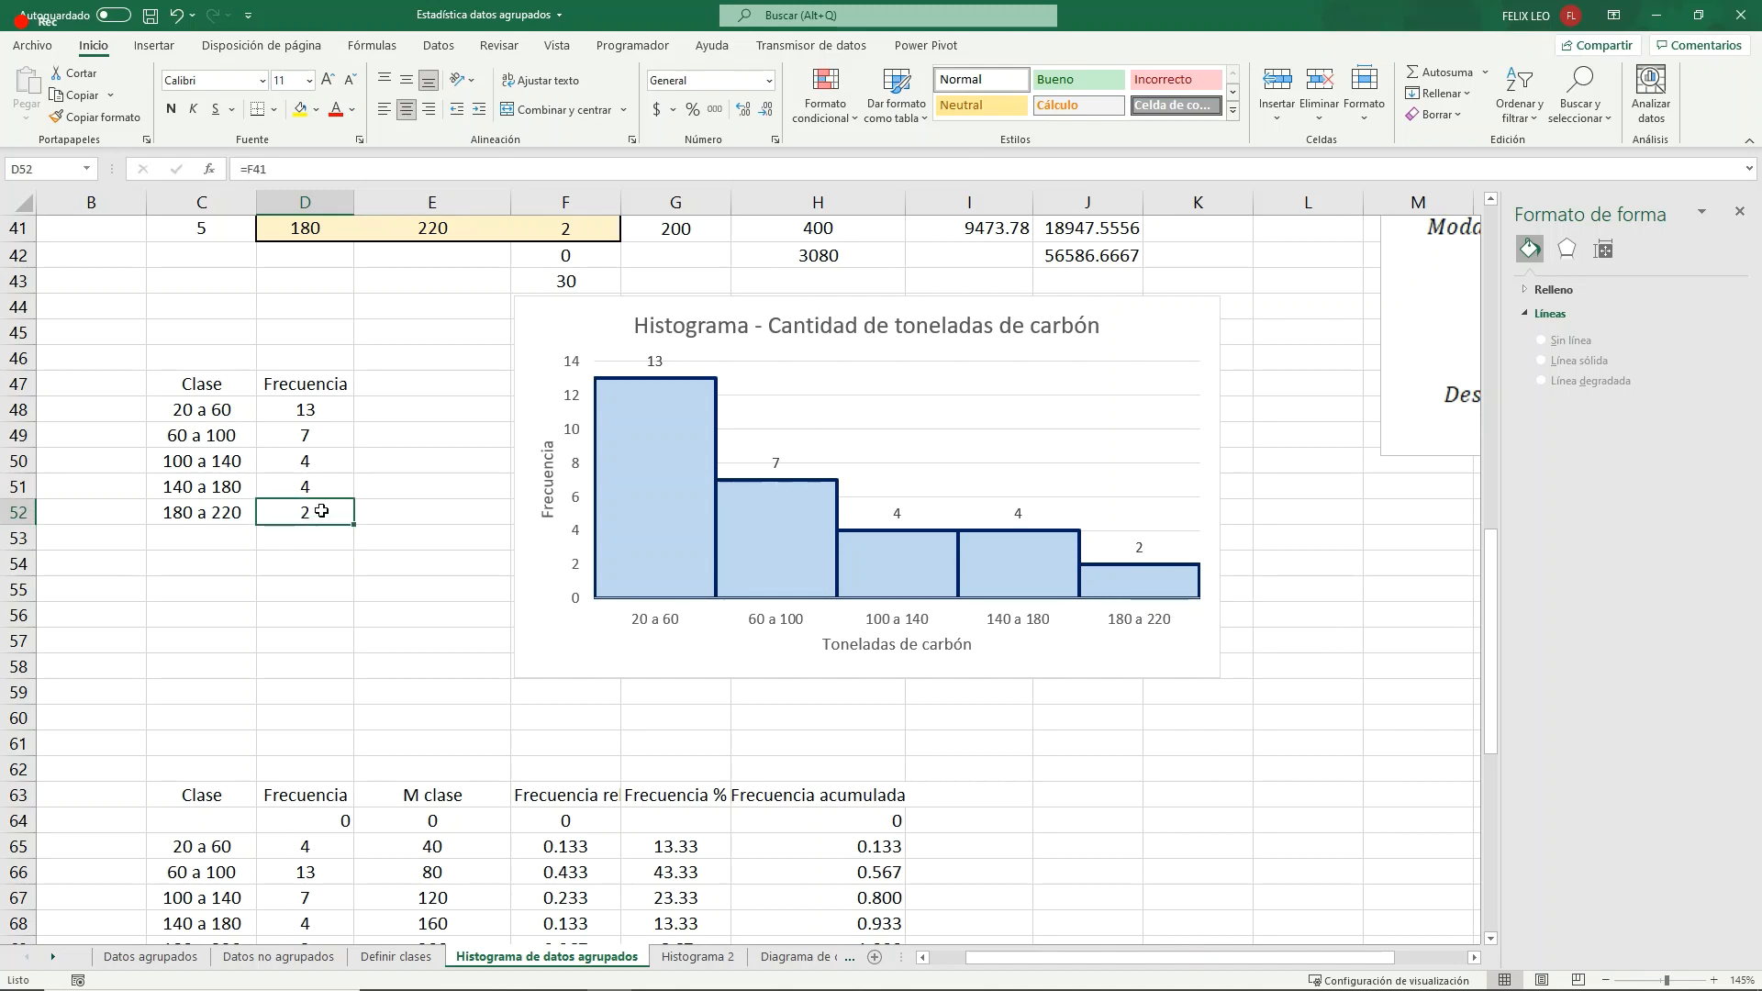
{"action": "type", "text": "13"}
{"action": "left_click", "coordinate": [301, 415]}
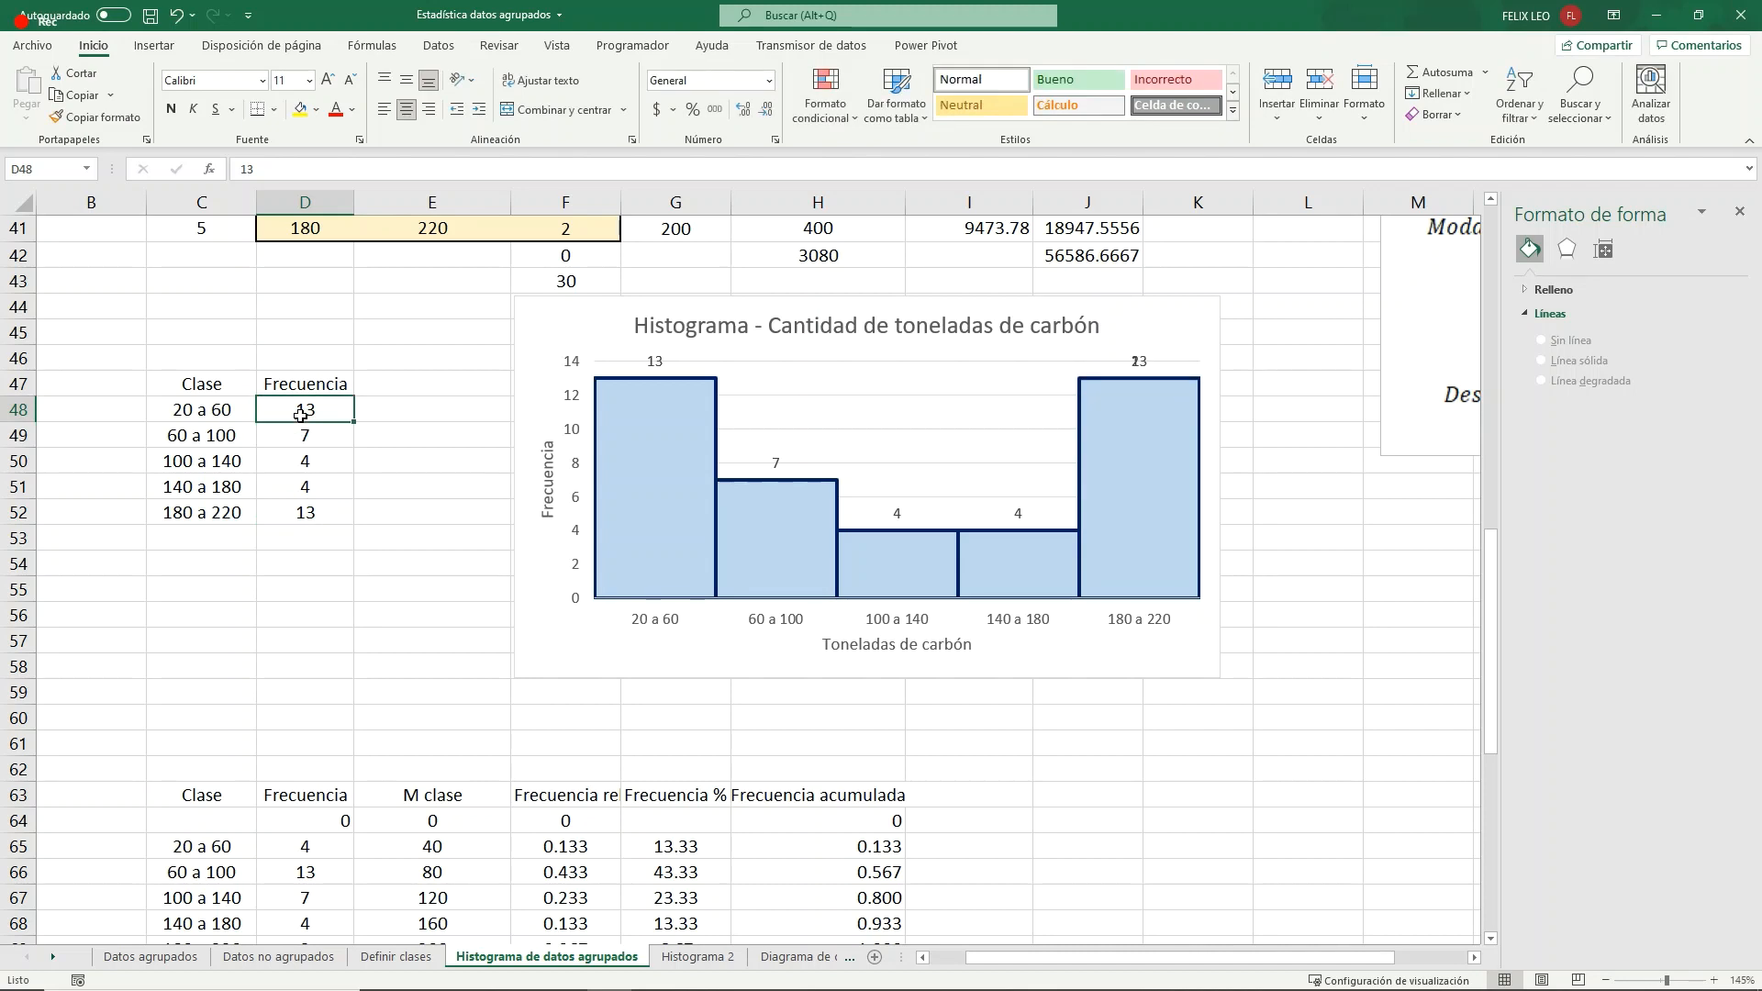
{"action": "type", "text": "2"}
{"action": "left_click", "coordinate": [331, 490]}
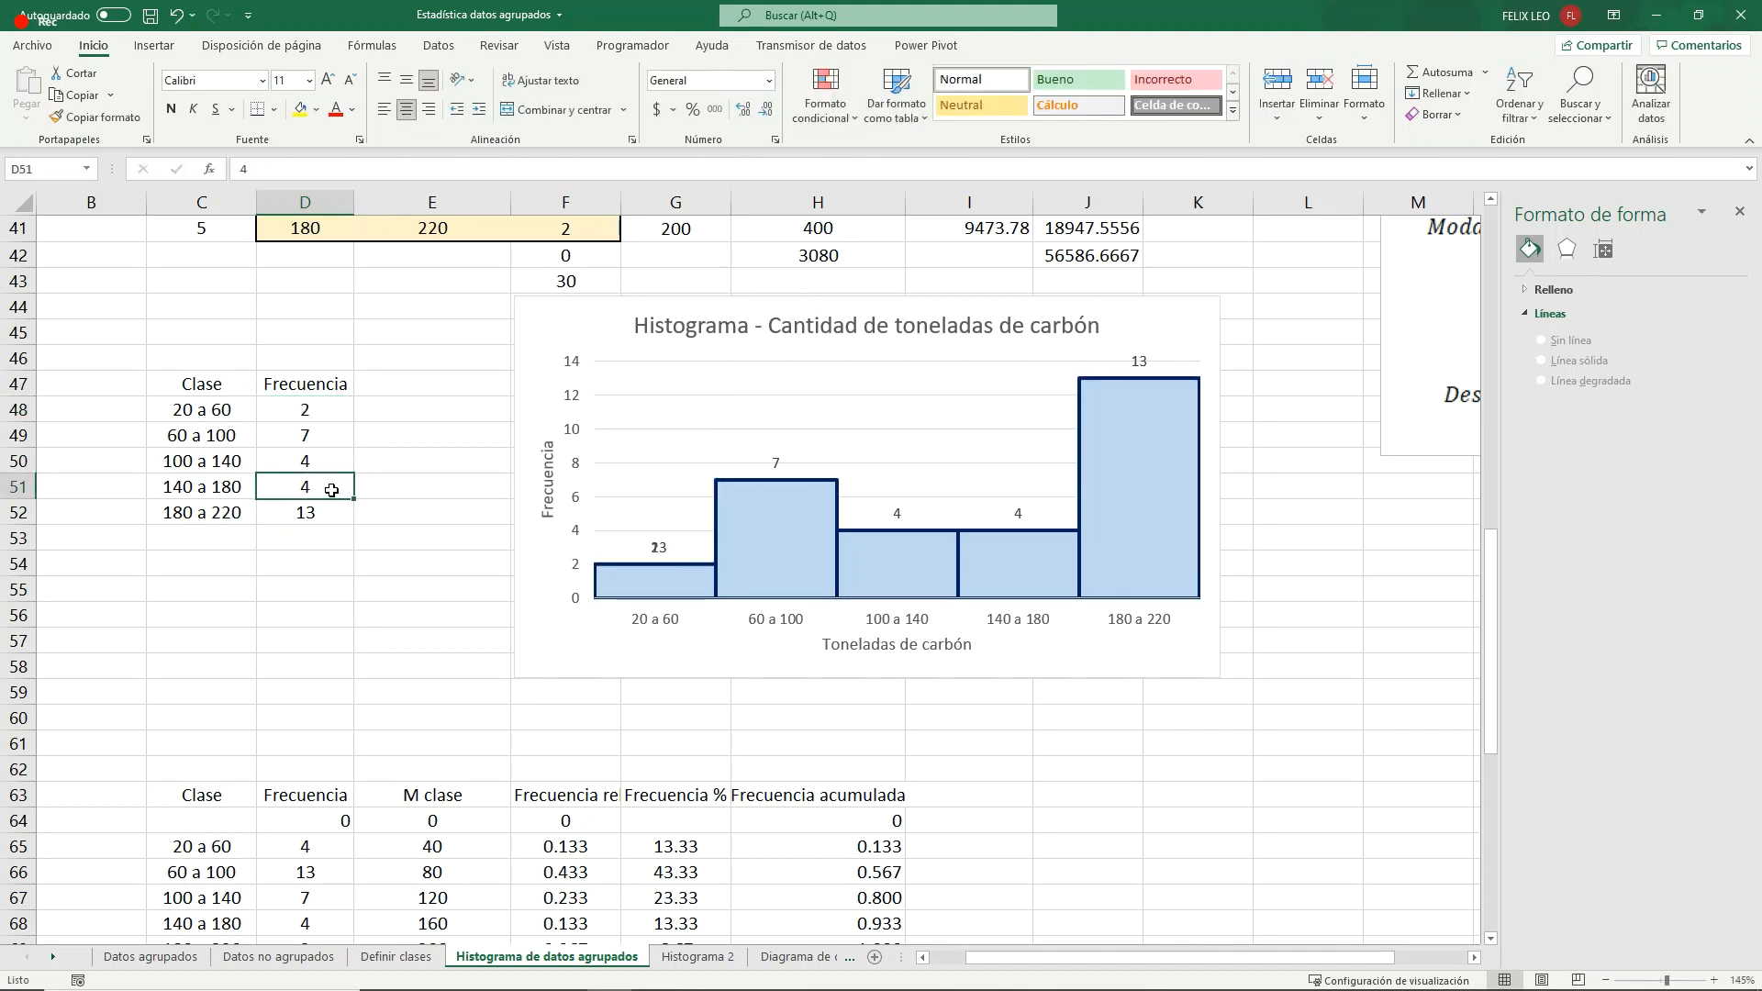
{"action": "left_click", "coordinate": [325, 438]}
{"action": "type", "text": "4"}
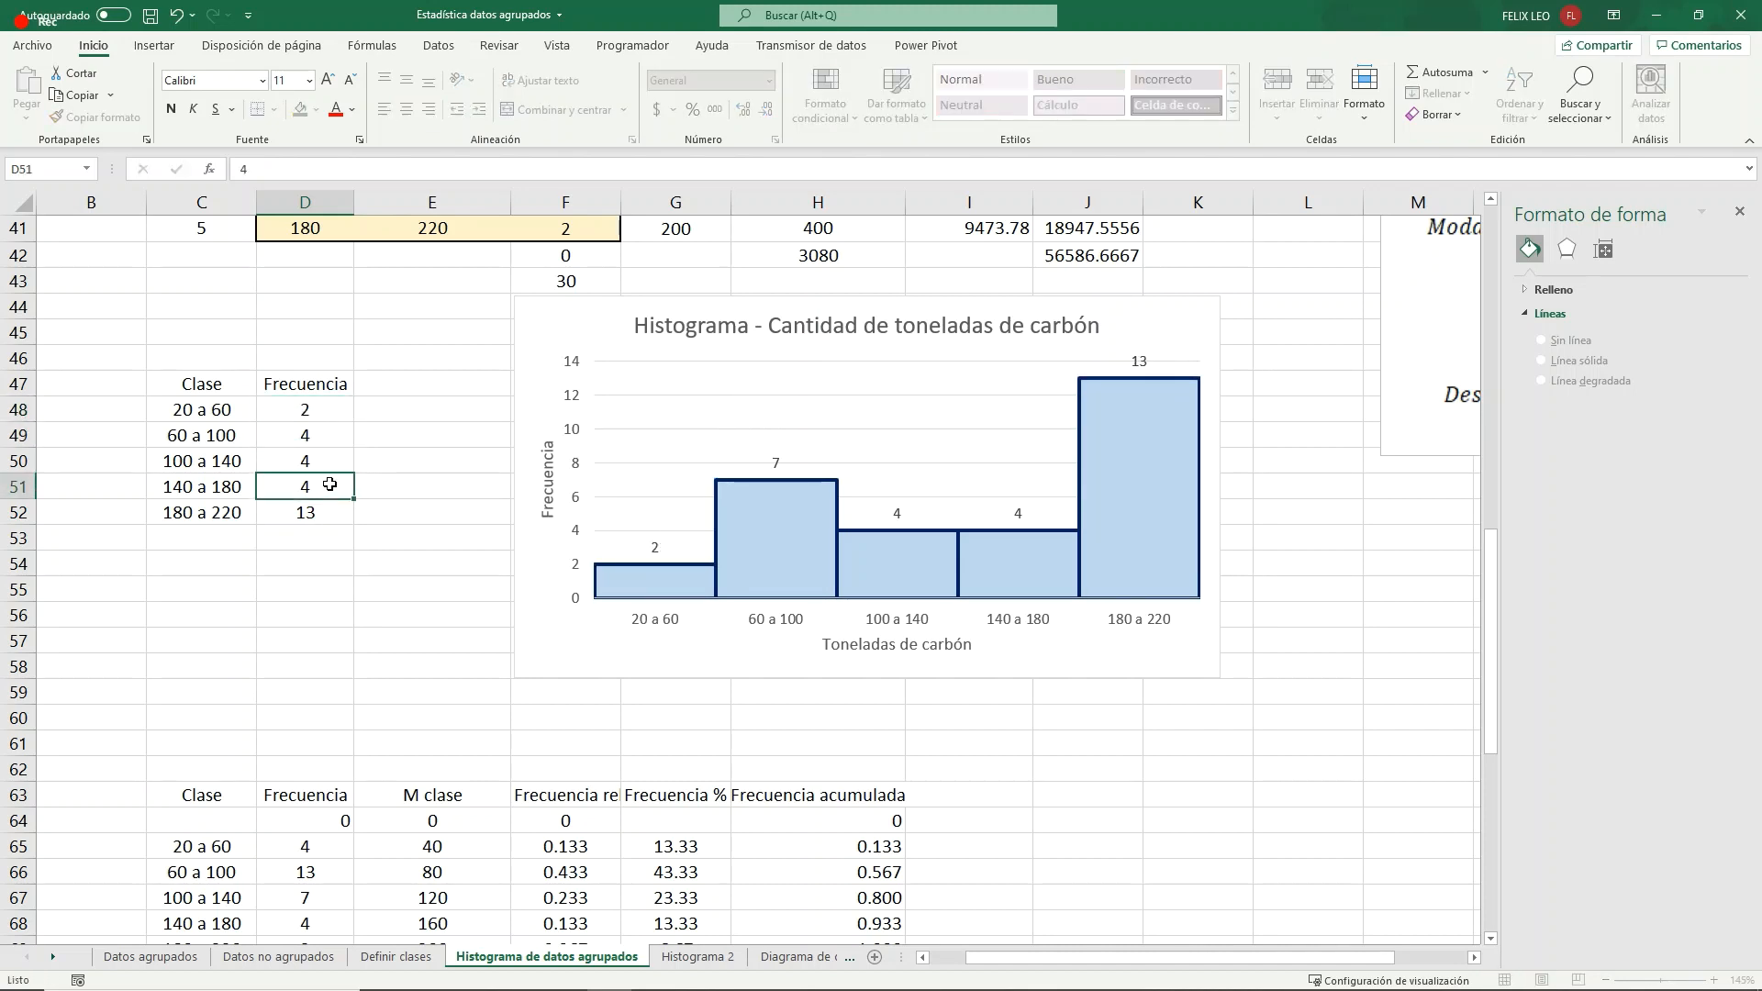
{"action": "left_click", "coordinate": [335, 486]}
{"action": "type", "text": "7"}
{"action": "left_click", "coordinate": [378, 519]}
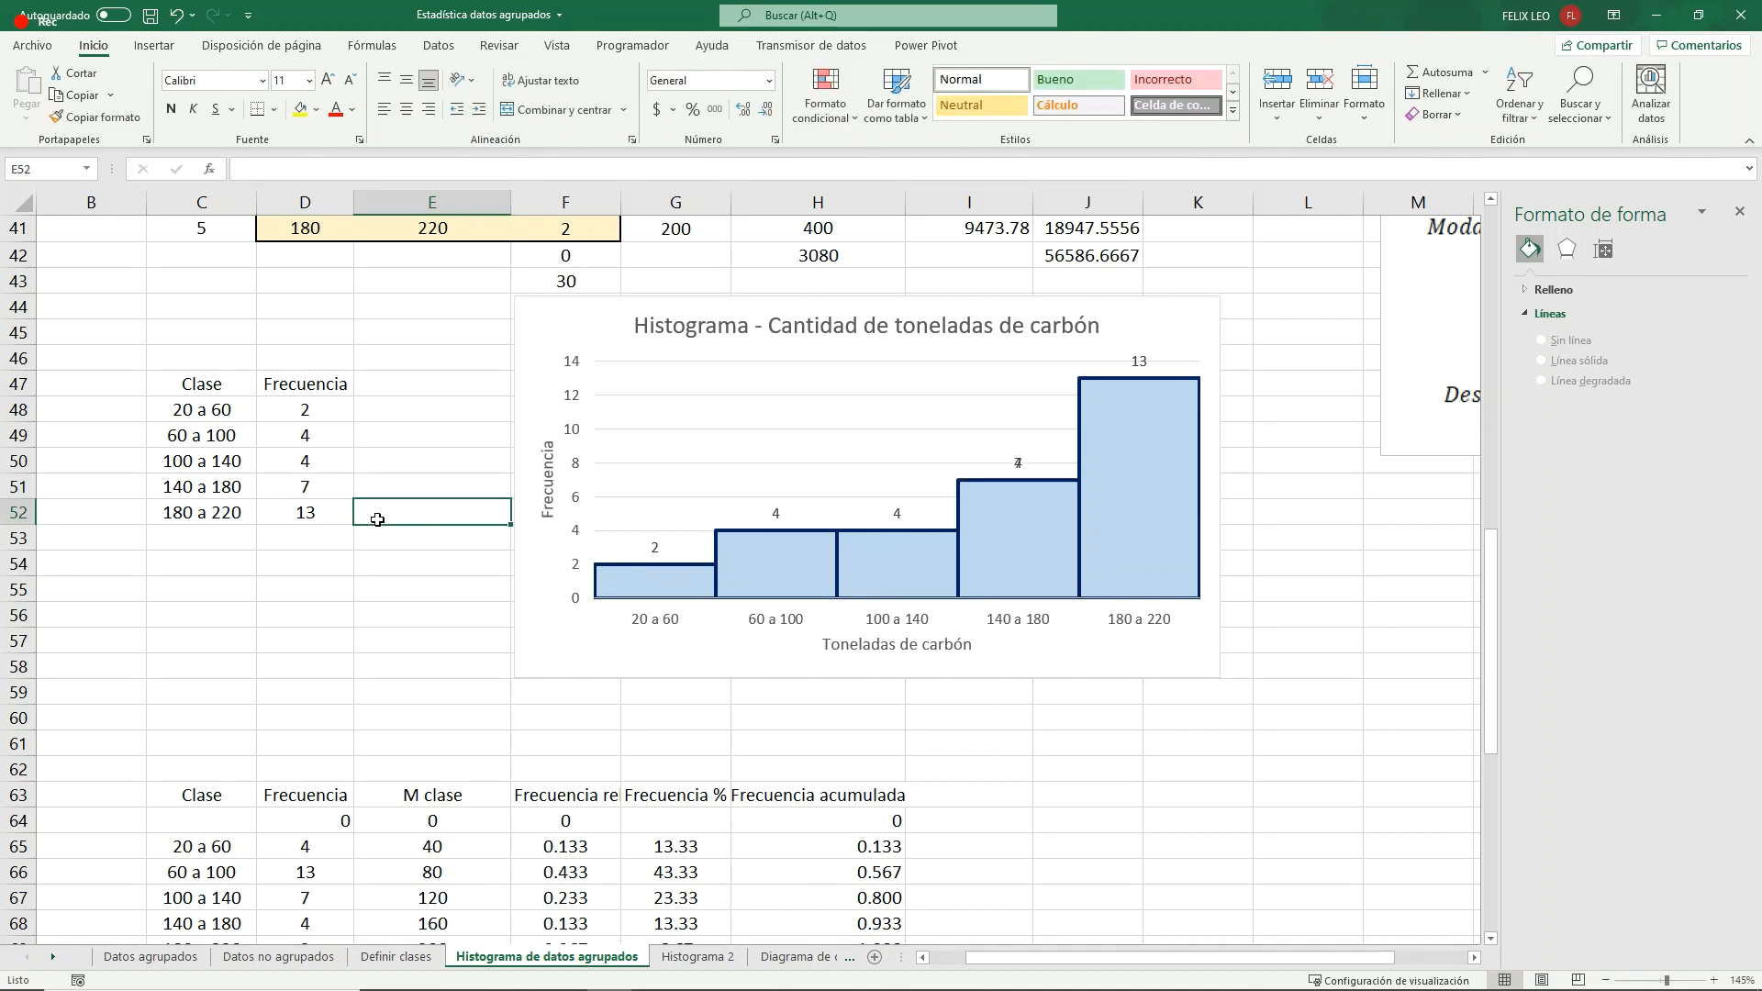
{"action": "mouse_move", "coordinate": [992, 496]}
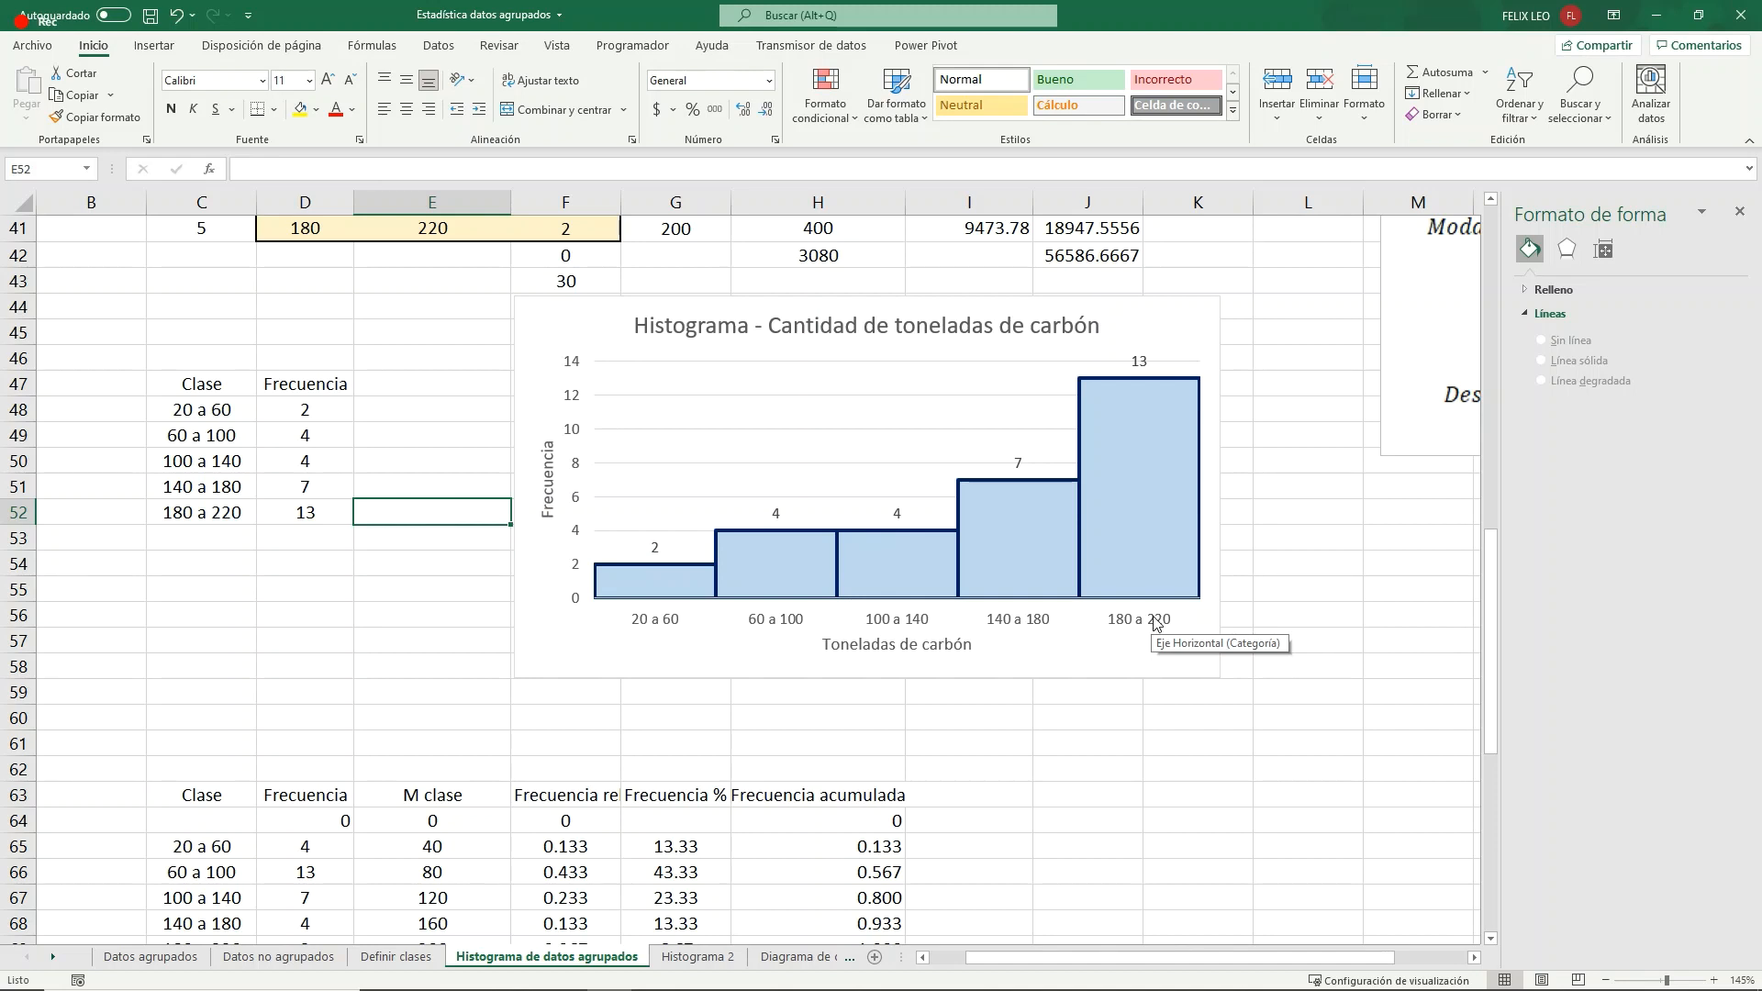
- In the histogram's source table, set the frequencies to 13 for 20 a 60 and 2 for 180 a 220
{"action": "mouse_move", "coordinate": [1134, 588]}
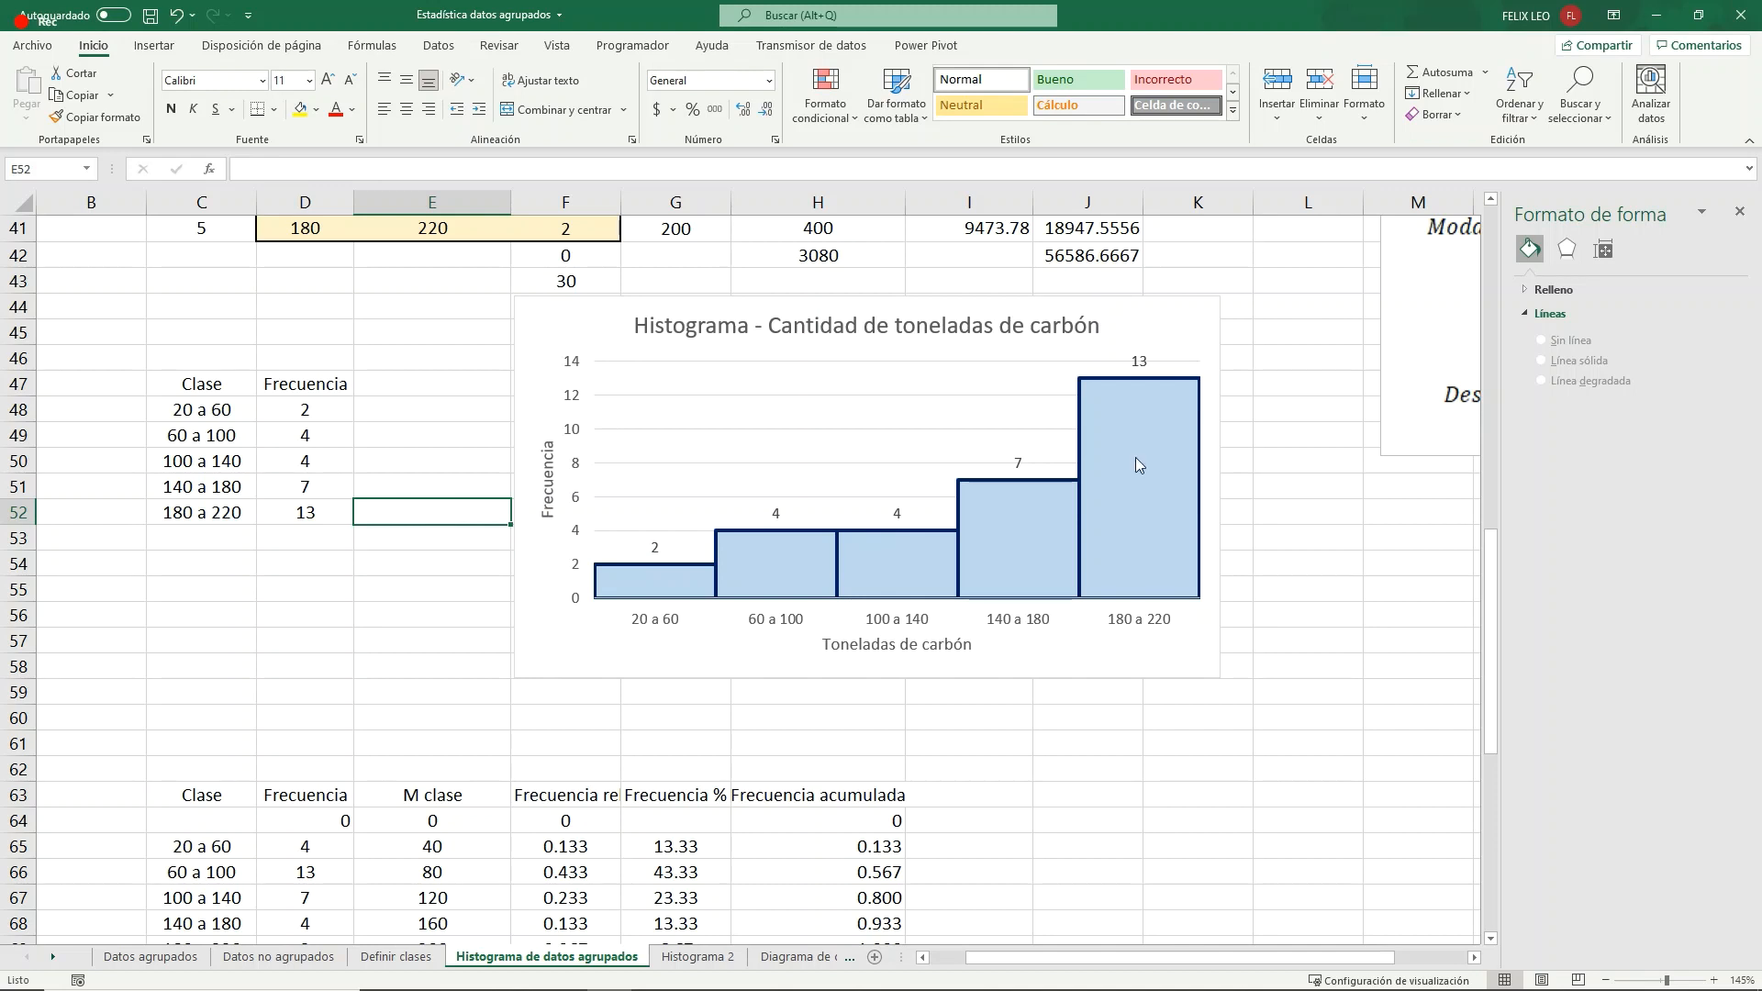
{"action": "mouse_move", "coordinate": [1136, 458]}
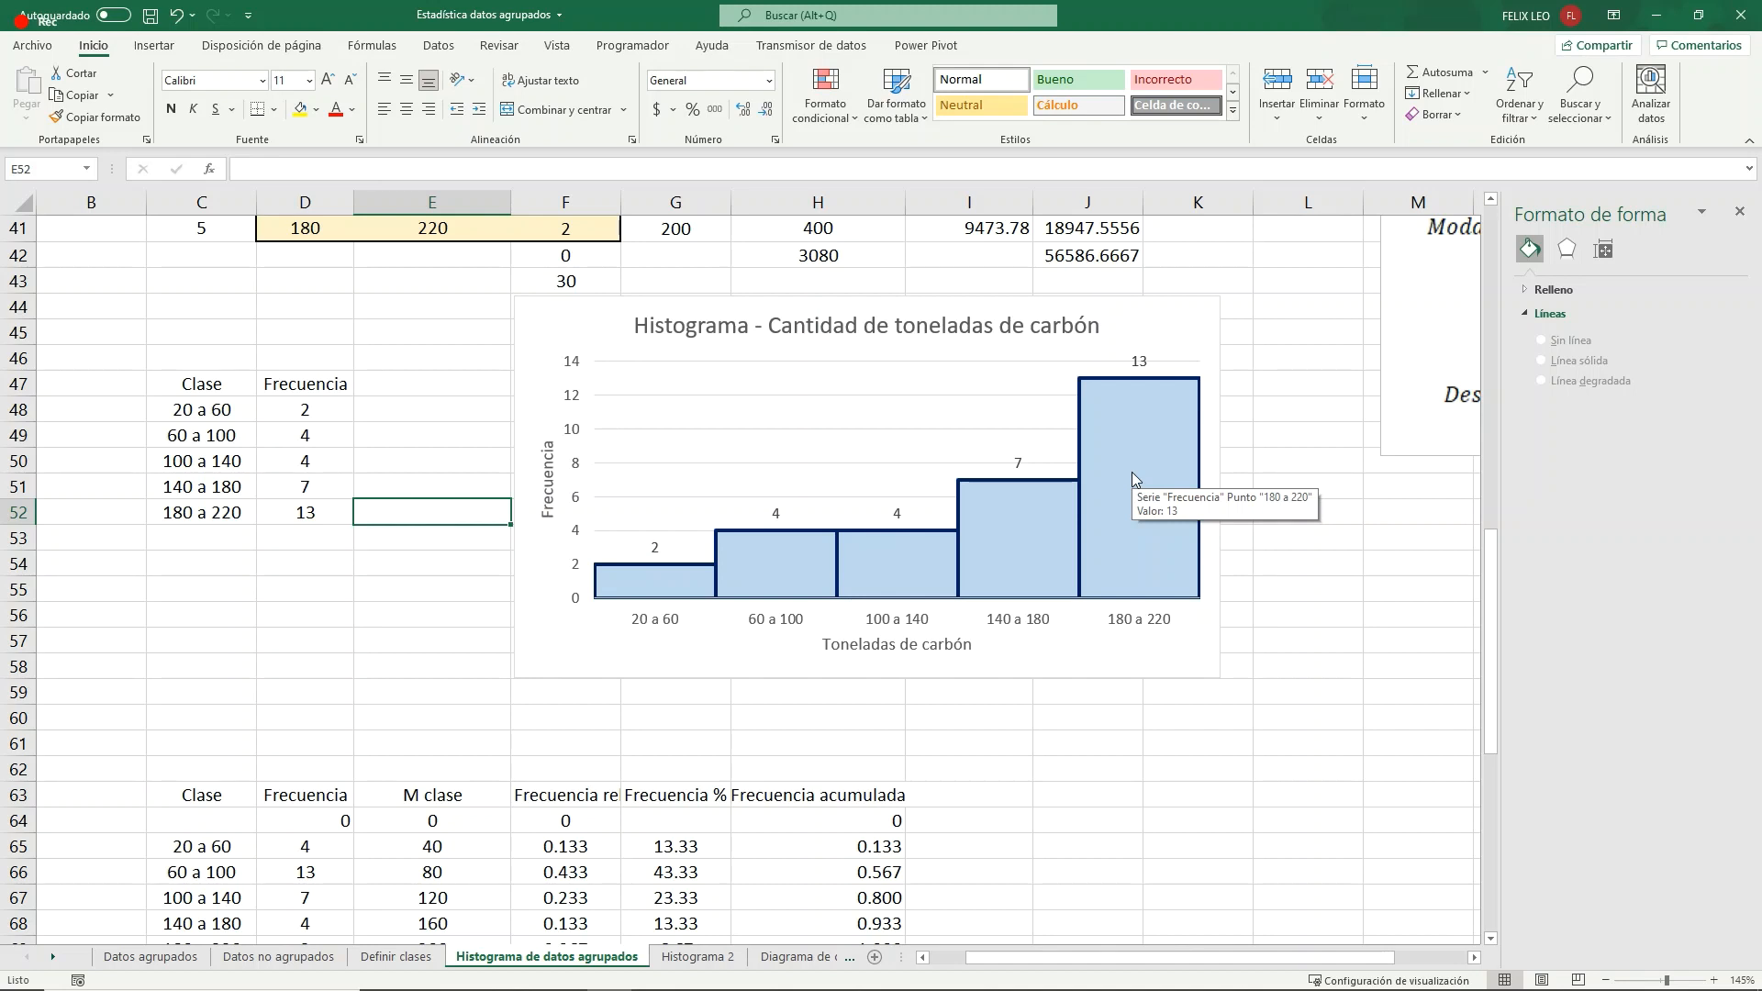
{"action": "mouse_move", "coordinate": [746, 590]}
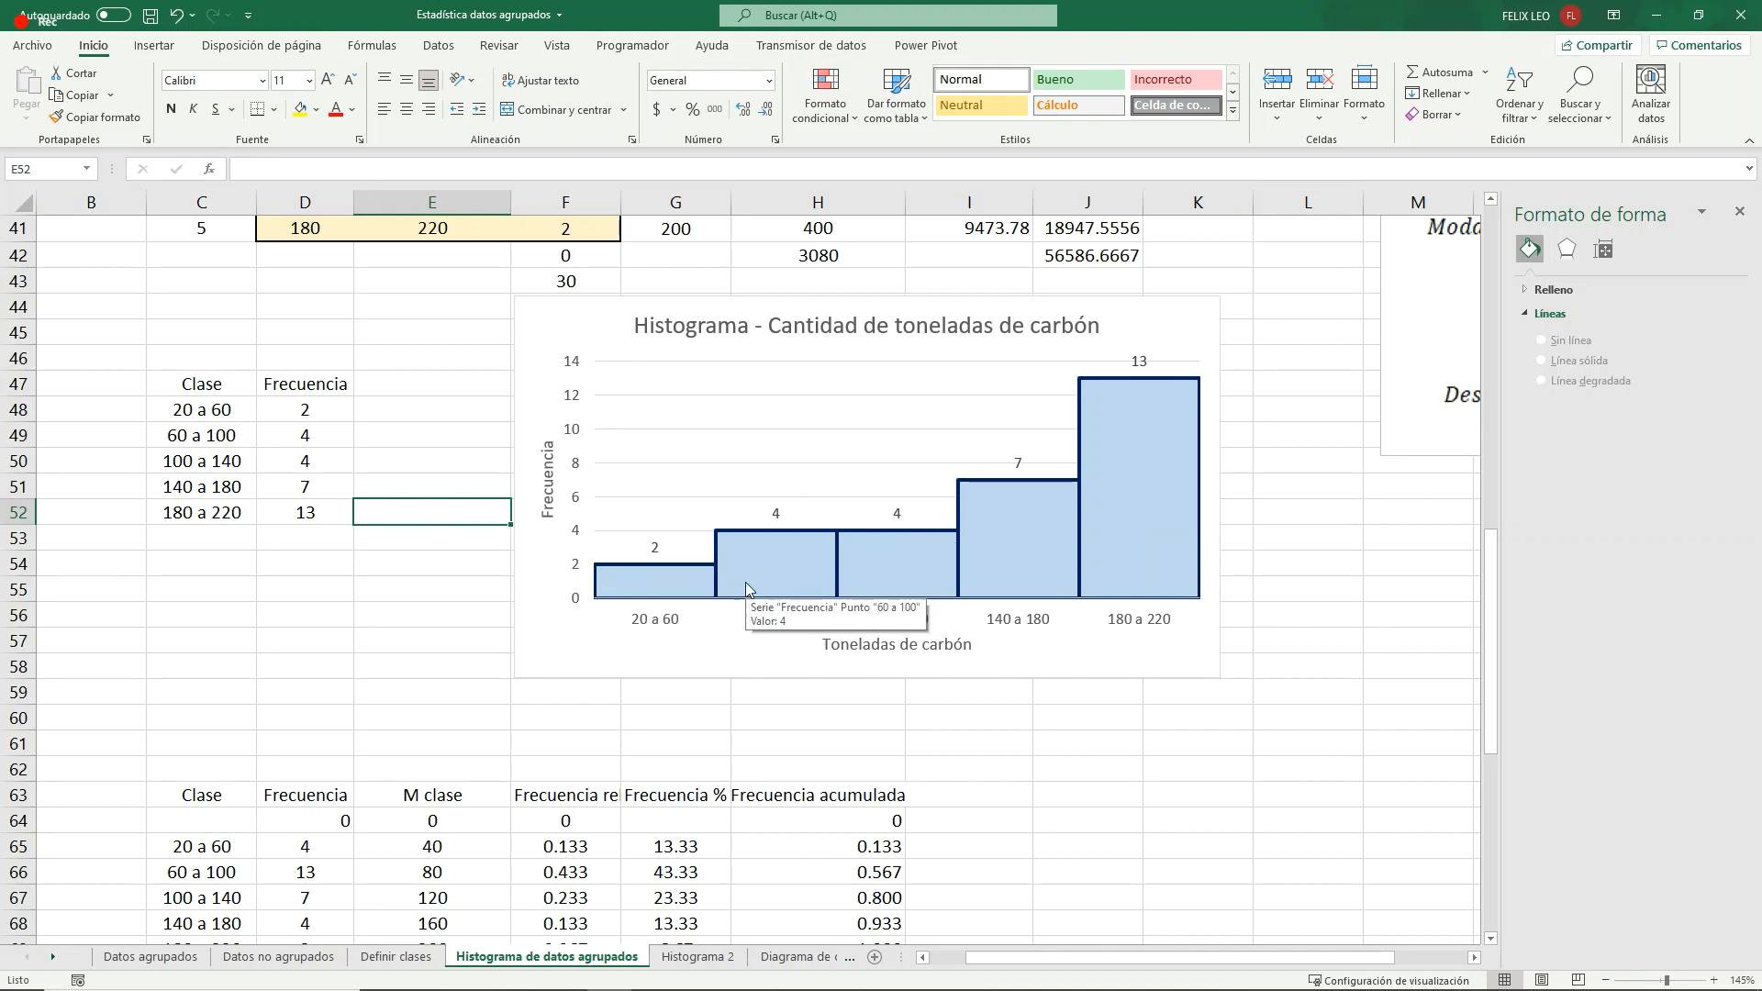
{"action": "left_click", "coordinate": [330, 409]}
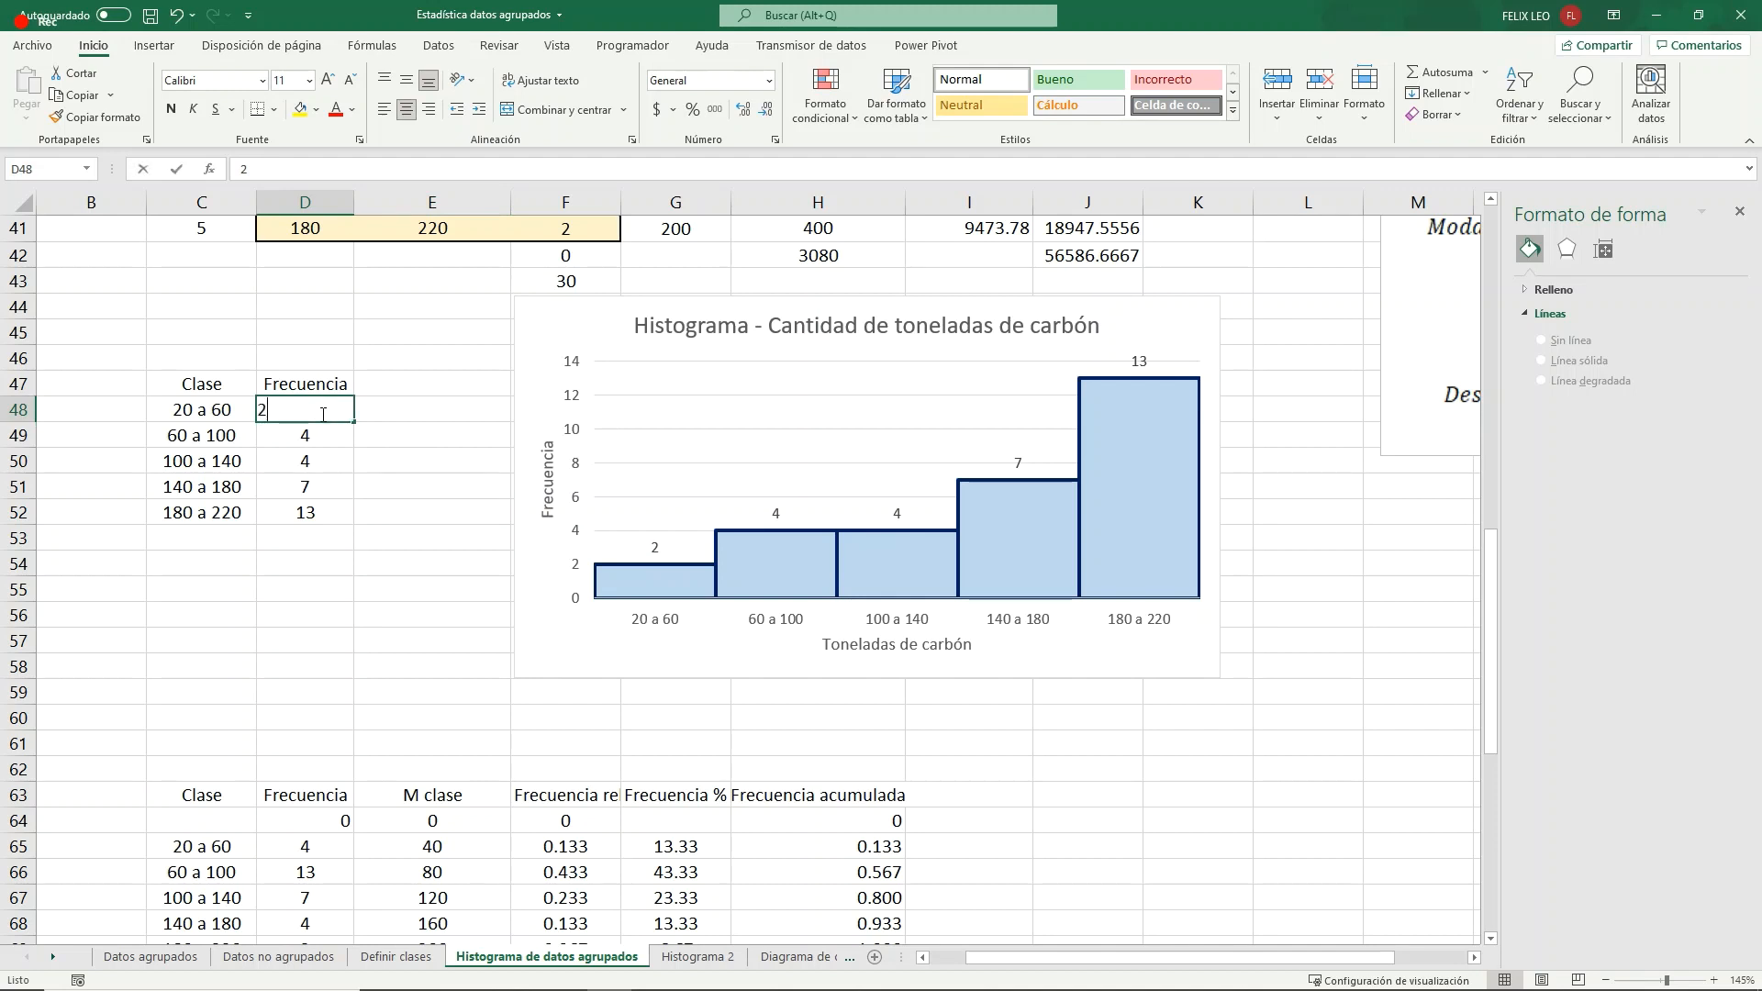
{"action": "type", "text": "13"}
{"action": "left_click", "coordinate": [321, 512]}
{"action": "type", "text": "2"}
{"action": "key", "text": "Return"}
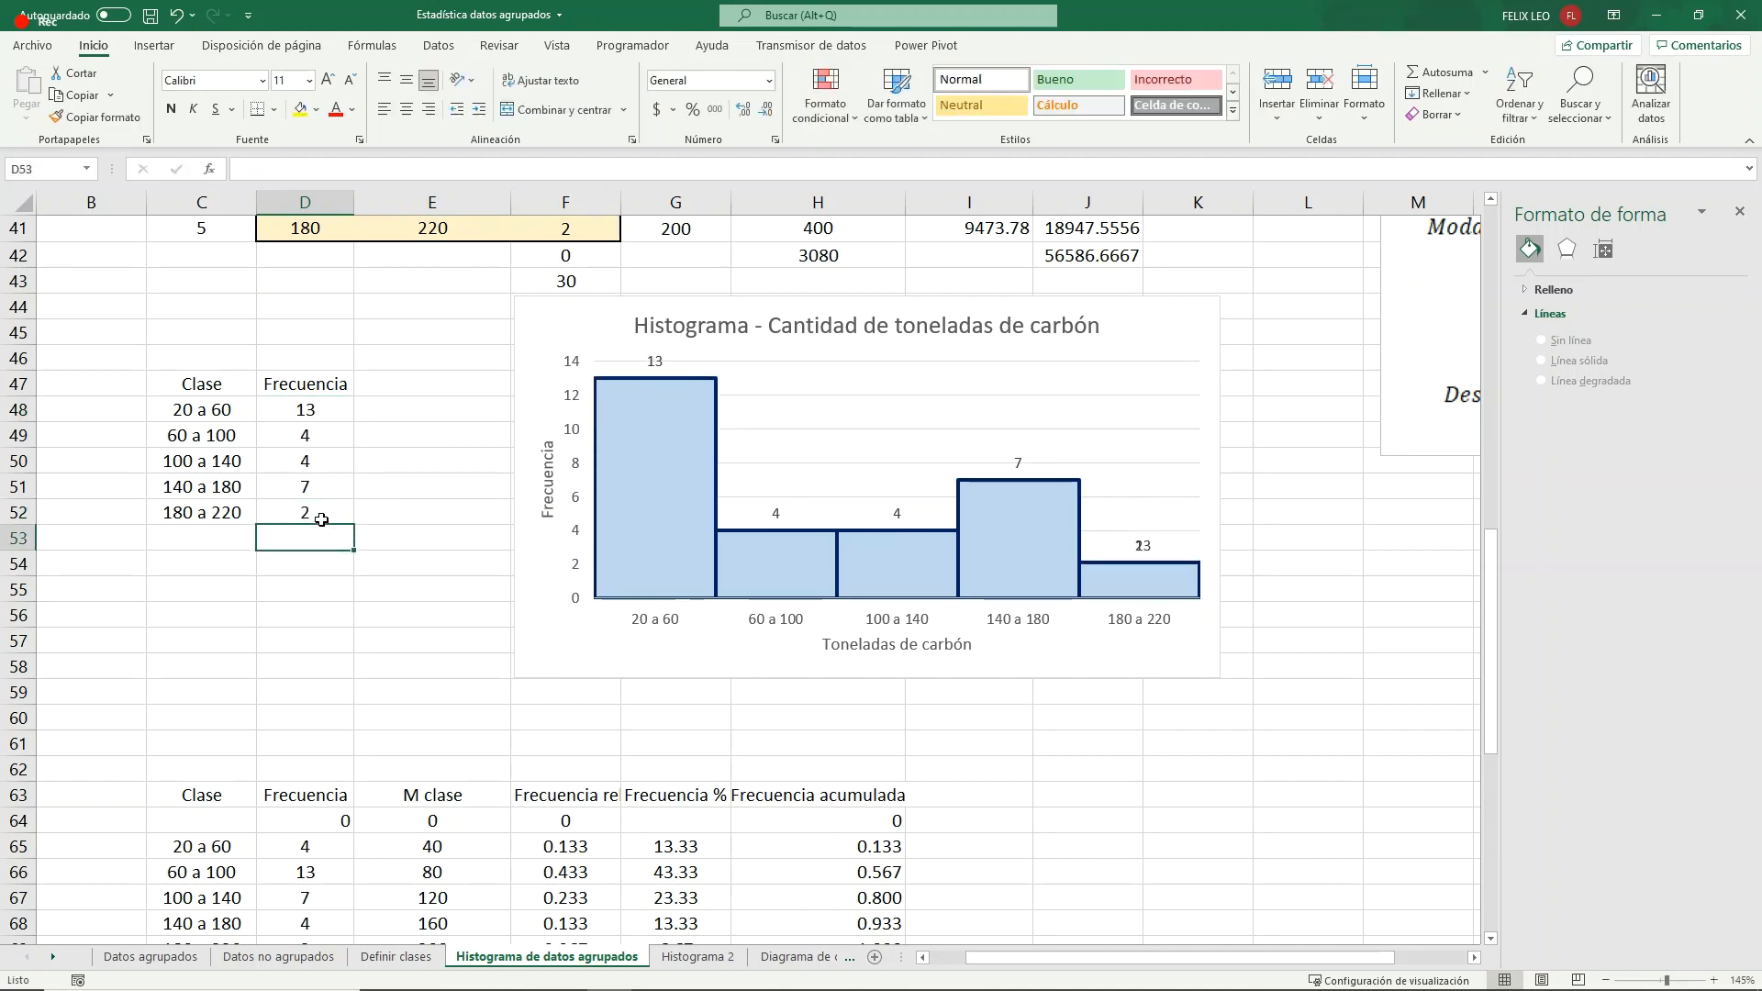
- In the histogram's source table, set the frequencies to 7 for 60 a 100 and 4 for 140 a 180
{"action": "left_click", "coordinate": [321, 435]}
{"action": "type", "text": "7"}
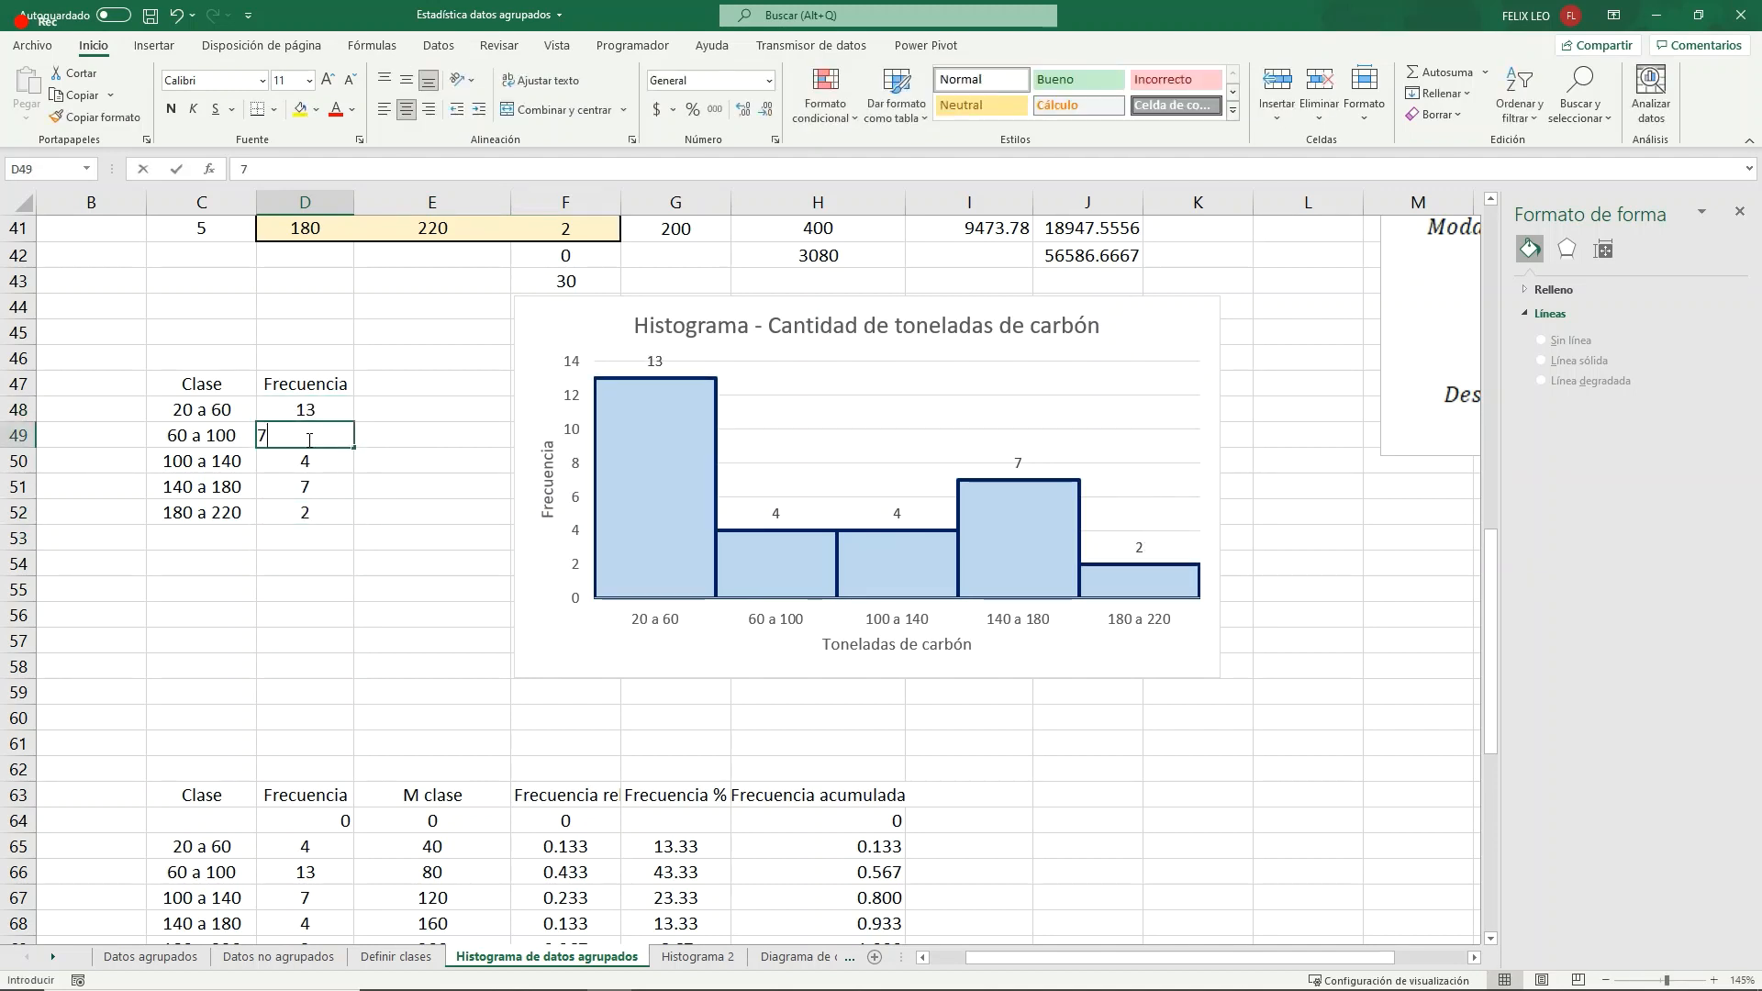
{"action": "key", "text": "Return"}
{"action": "left_click", "coordinate": [326, 485]}
{"action": "type", "text": "4"}
{"action": "key", "text": "Return"}
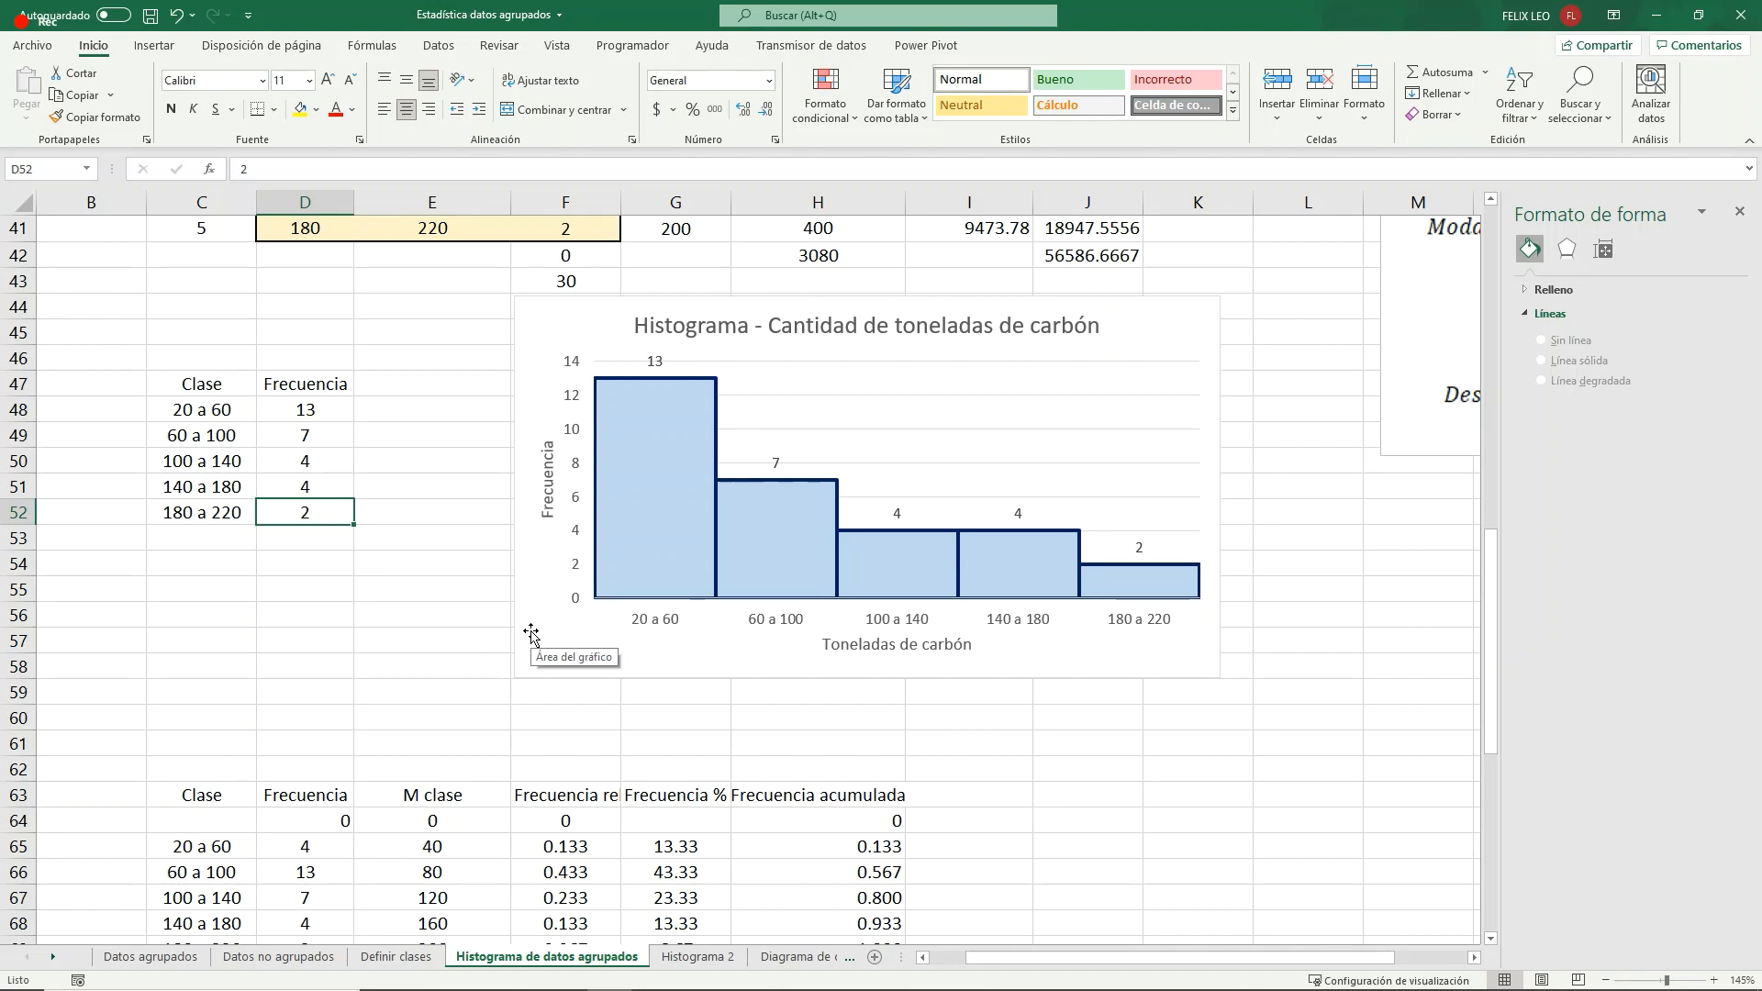
- Move the ogive chart slightly lower and place a copy of it beside the cumulative frequency table
{"action": "scroll", "coordinate": [511, 578], "scroll_direction": "down", "scroll_amount": 8}
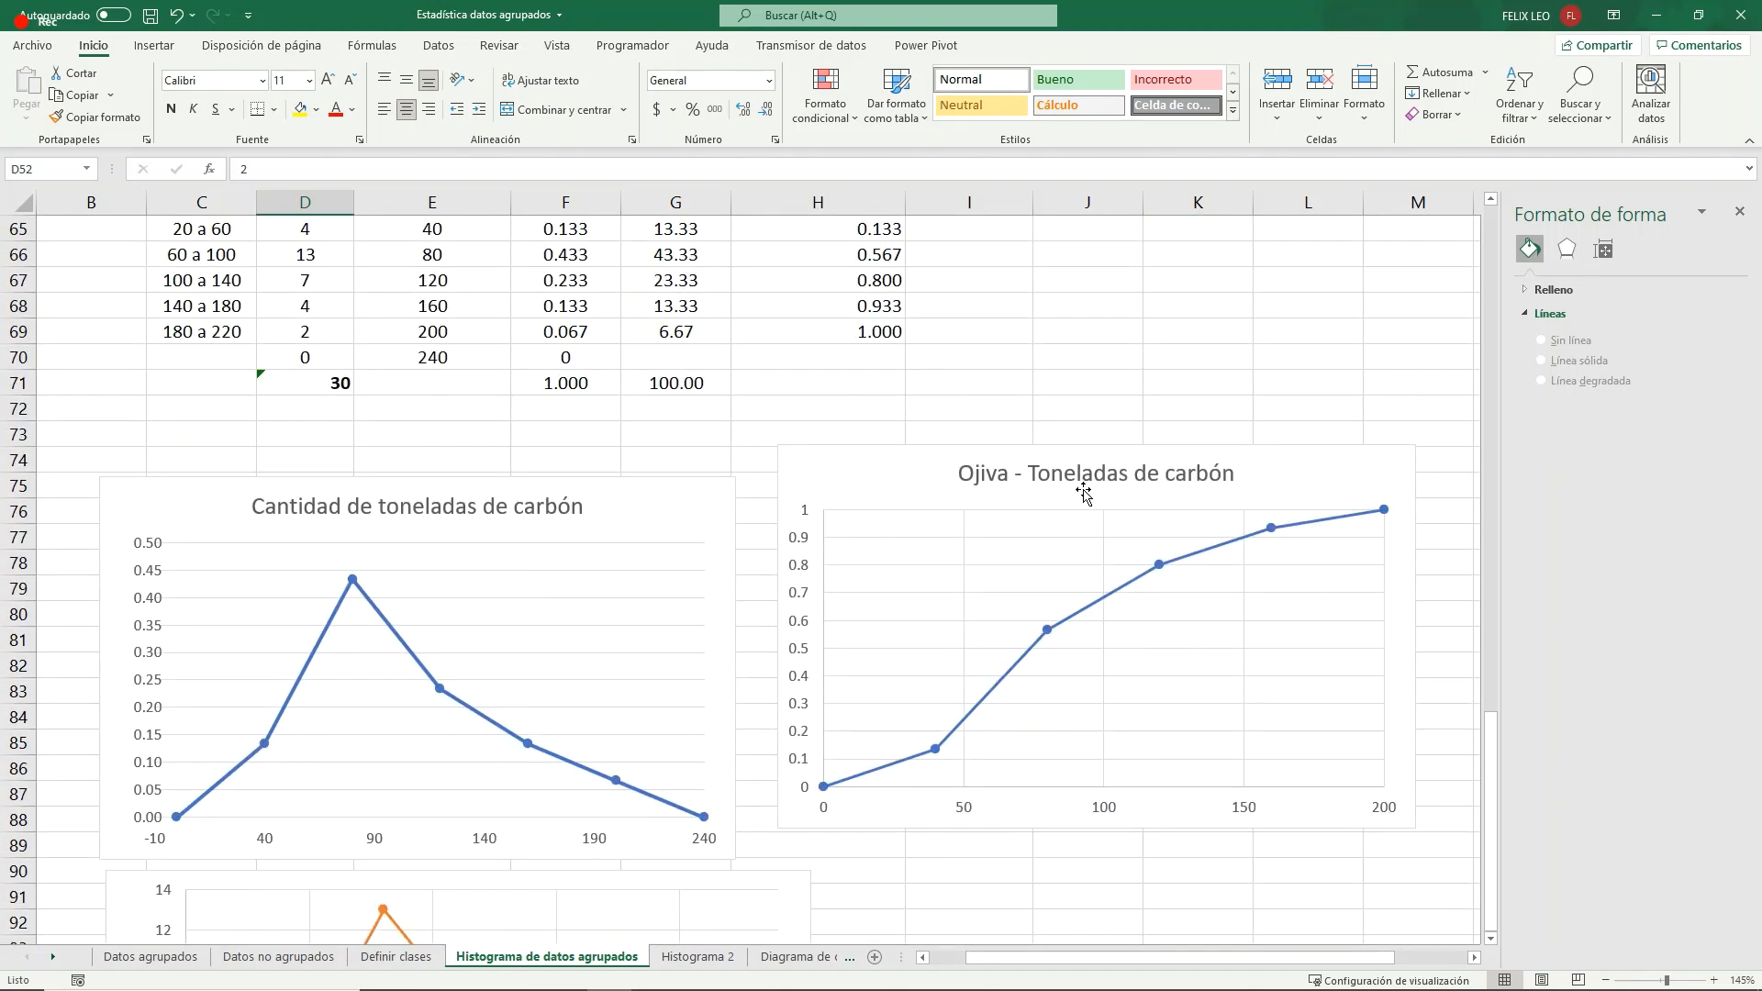
{"action": "scroll", "coordinate": [1083, 492], "scroll_direction": "up", "scroll_amount": 1}
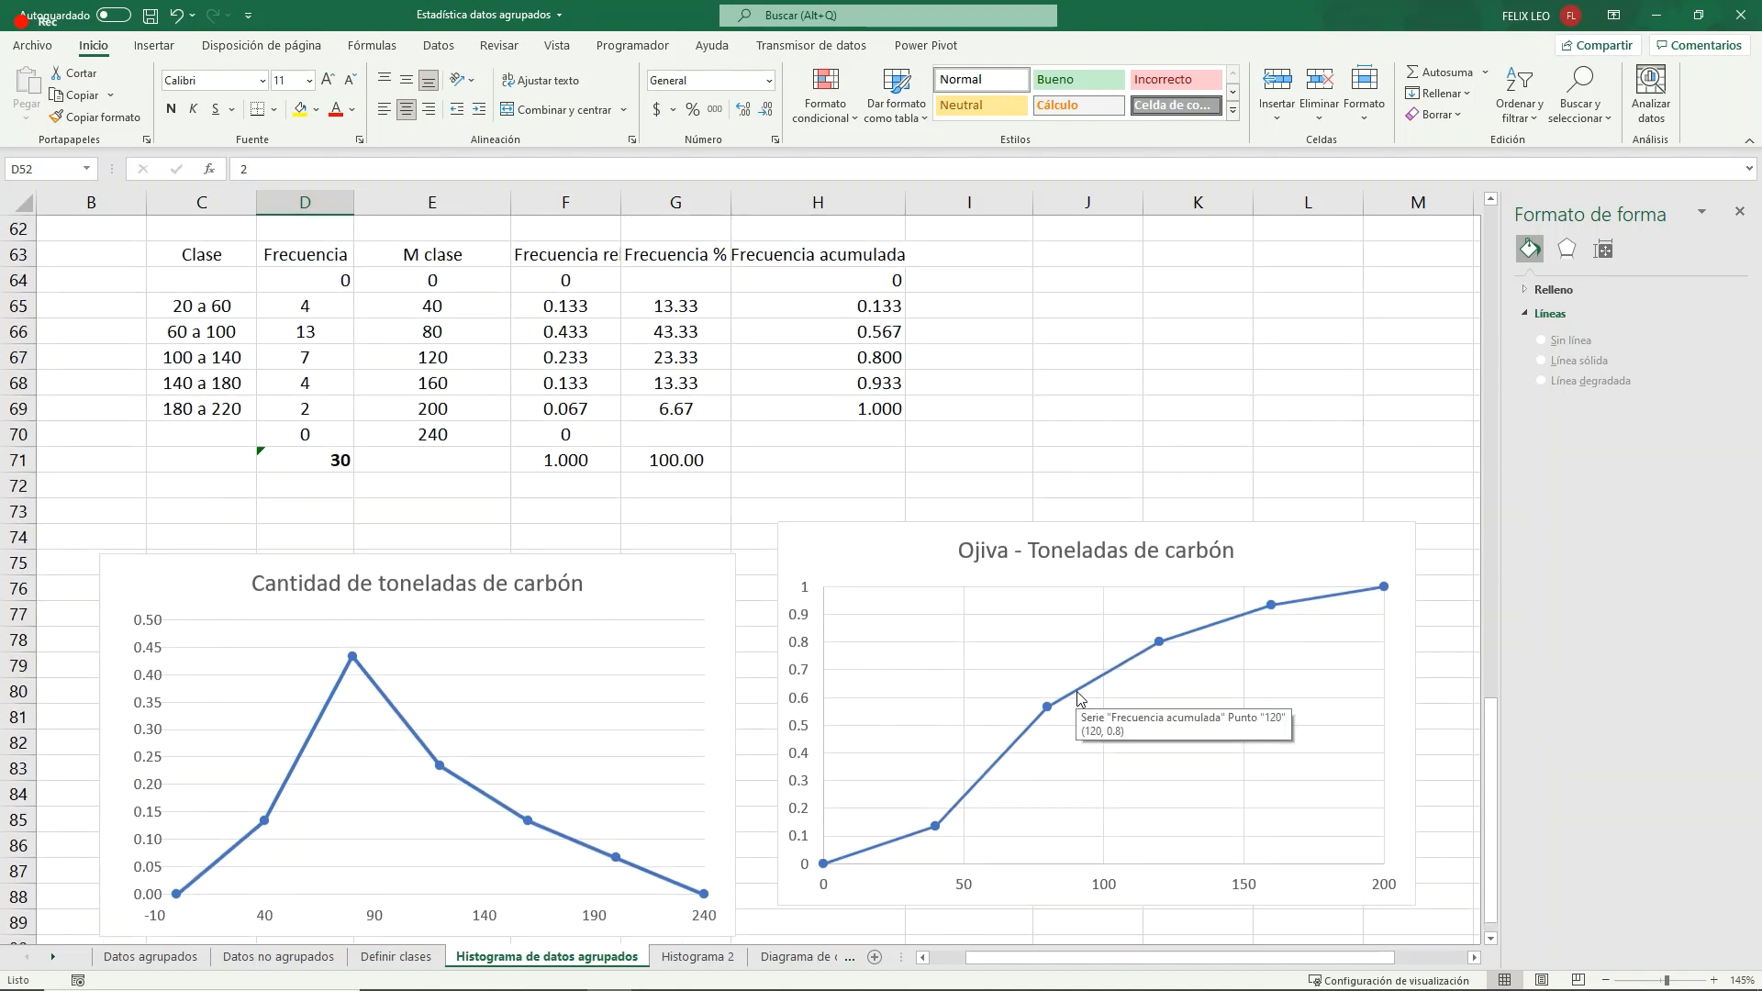
{"action": "left_click", "coordinate": [867, 308]}
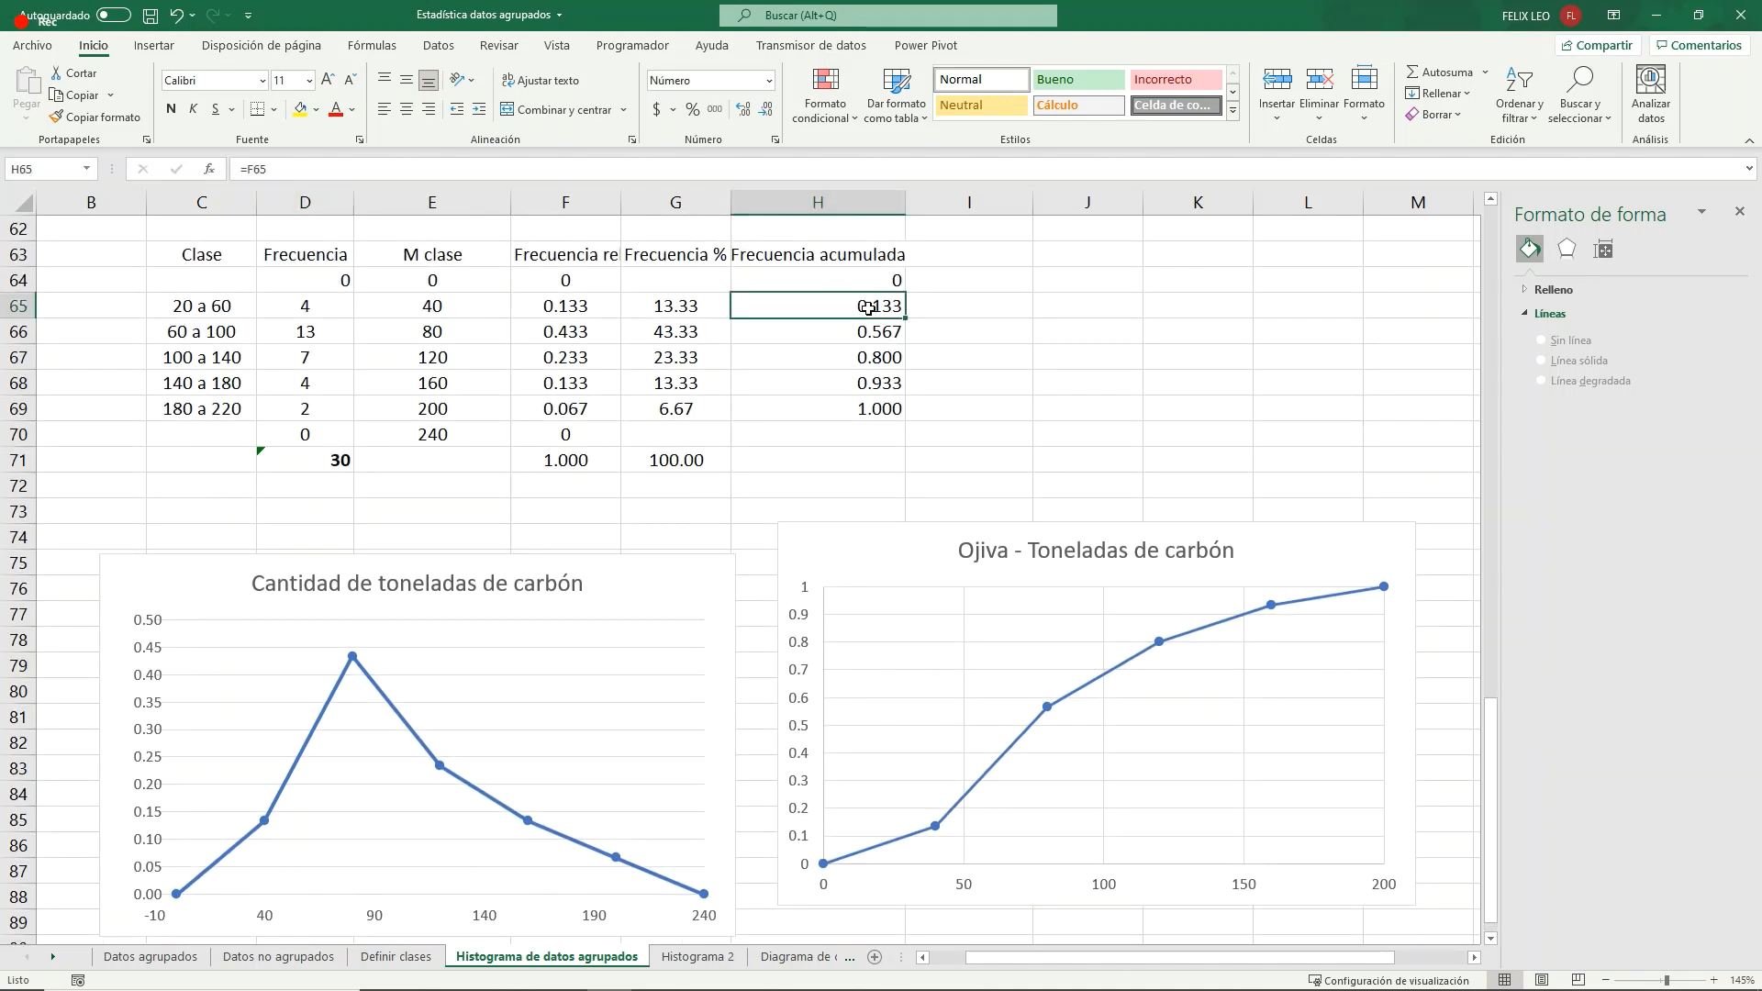
{"action": "left_click", "coordinate": [881, 331]}
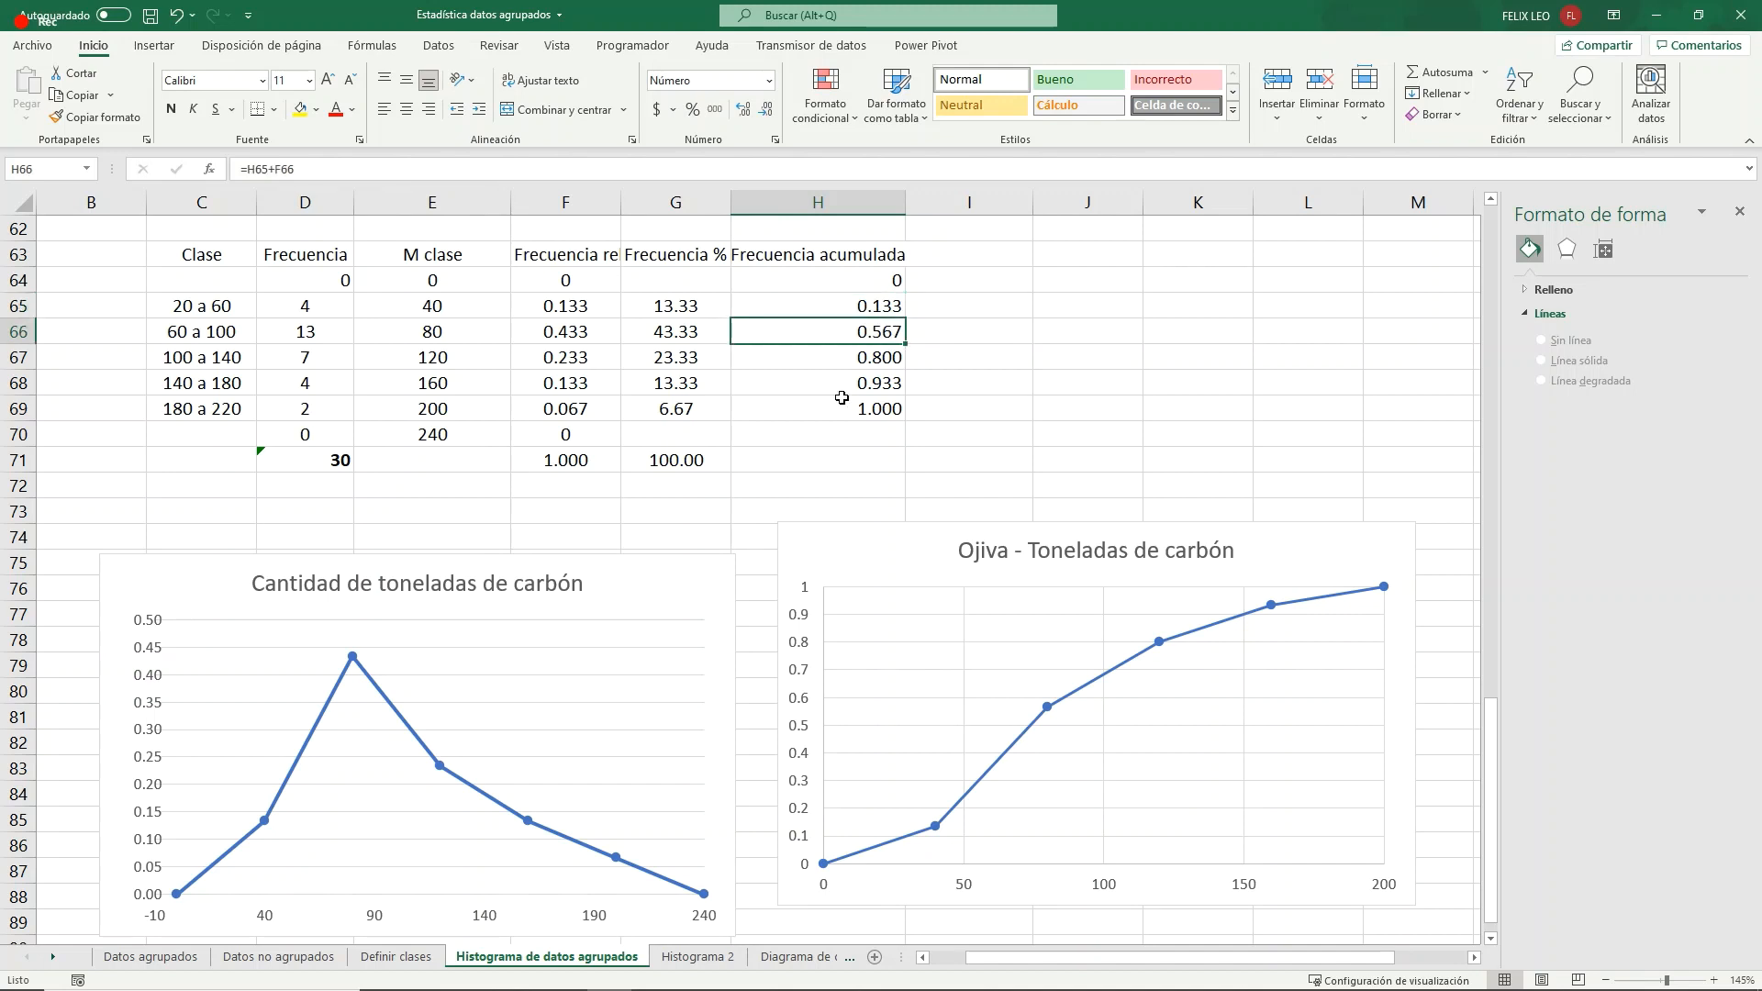
{"action": "left_click", "coordinate": [900, 525]}
{"action": "left_click_drag", "start_coordinate": [901, 524], "coordinate": [882, 606]}
{"action": "key", "text": "ctrl+c"}
{"action": "left_click", "coordinate": [968, 537]}
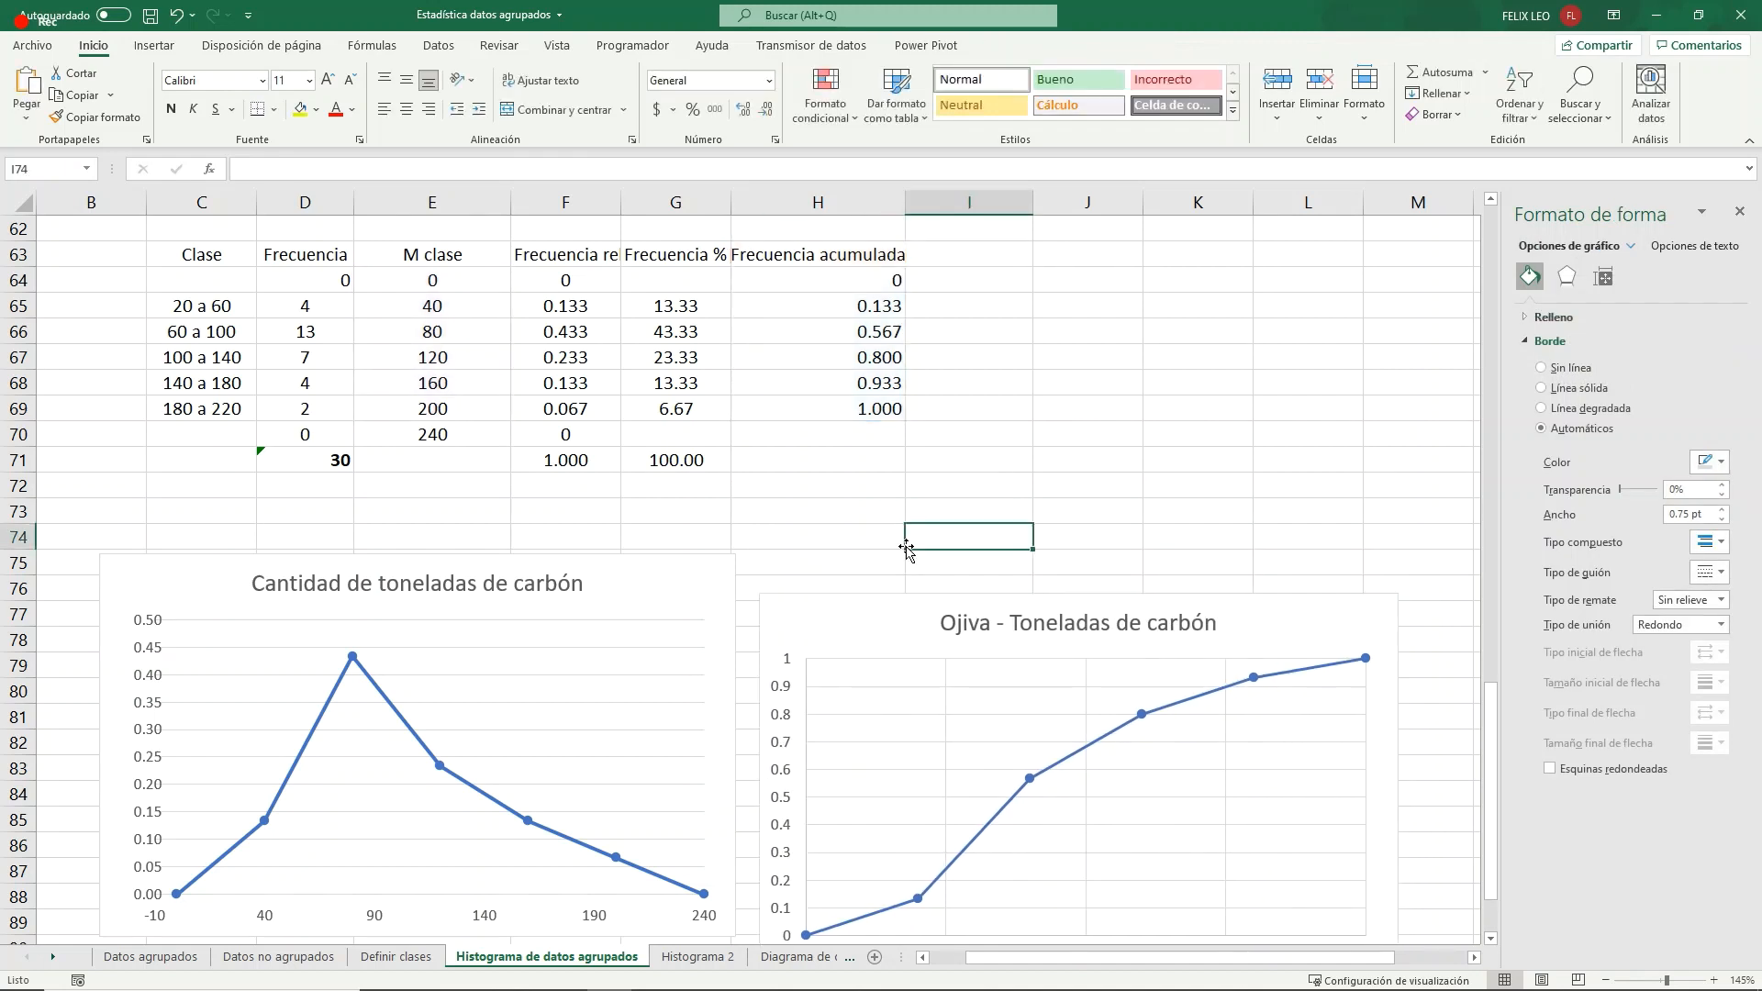
{"action": "key", "text": "ctrl+v"}
{"action": "left_click_drag", "start_coordinate": [997, 517], "coordinate": [1068, 391]}
- Shift the copied ogive's data range from Frecuencia acumulada to I63:I69 and head that empty column "Ojiva"
{"action": "left_click_drag", "start_coordinate": [904, 267], "coordinate": [992, 271]}
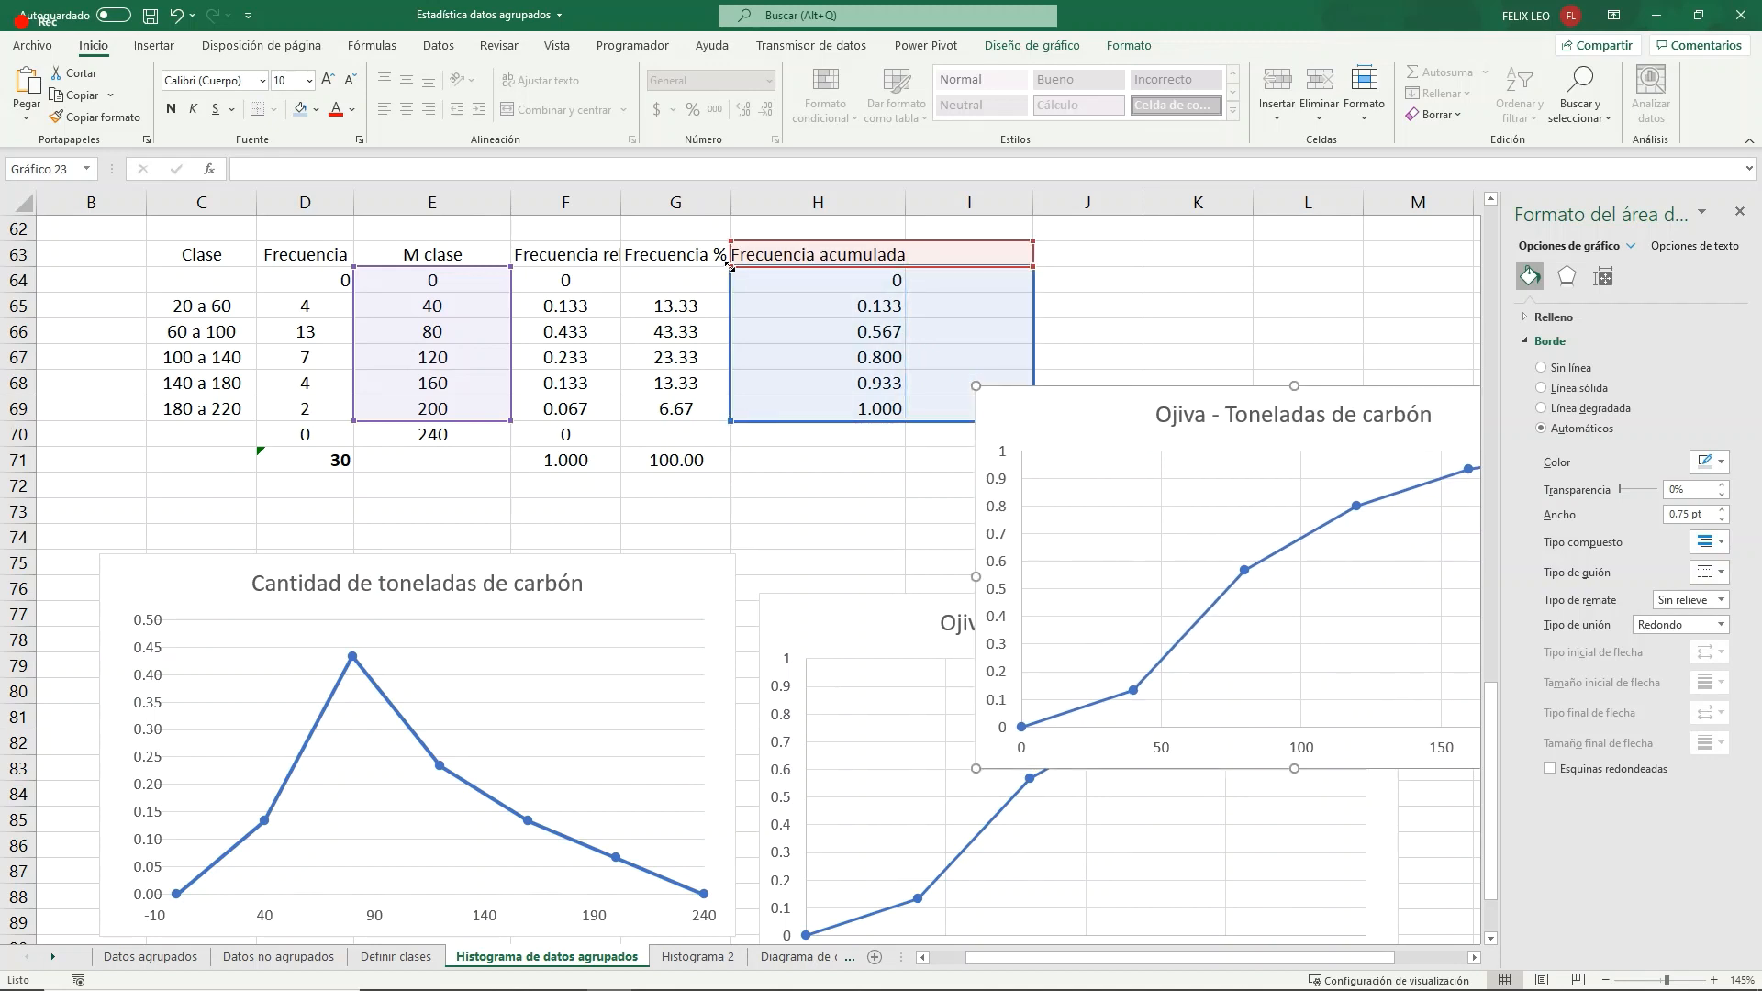
{"action": "left_click_drag", "start_coordinate": [731, 266], "coordinate": [895, 266]}
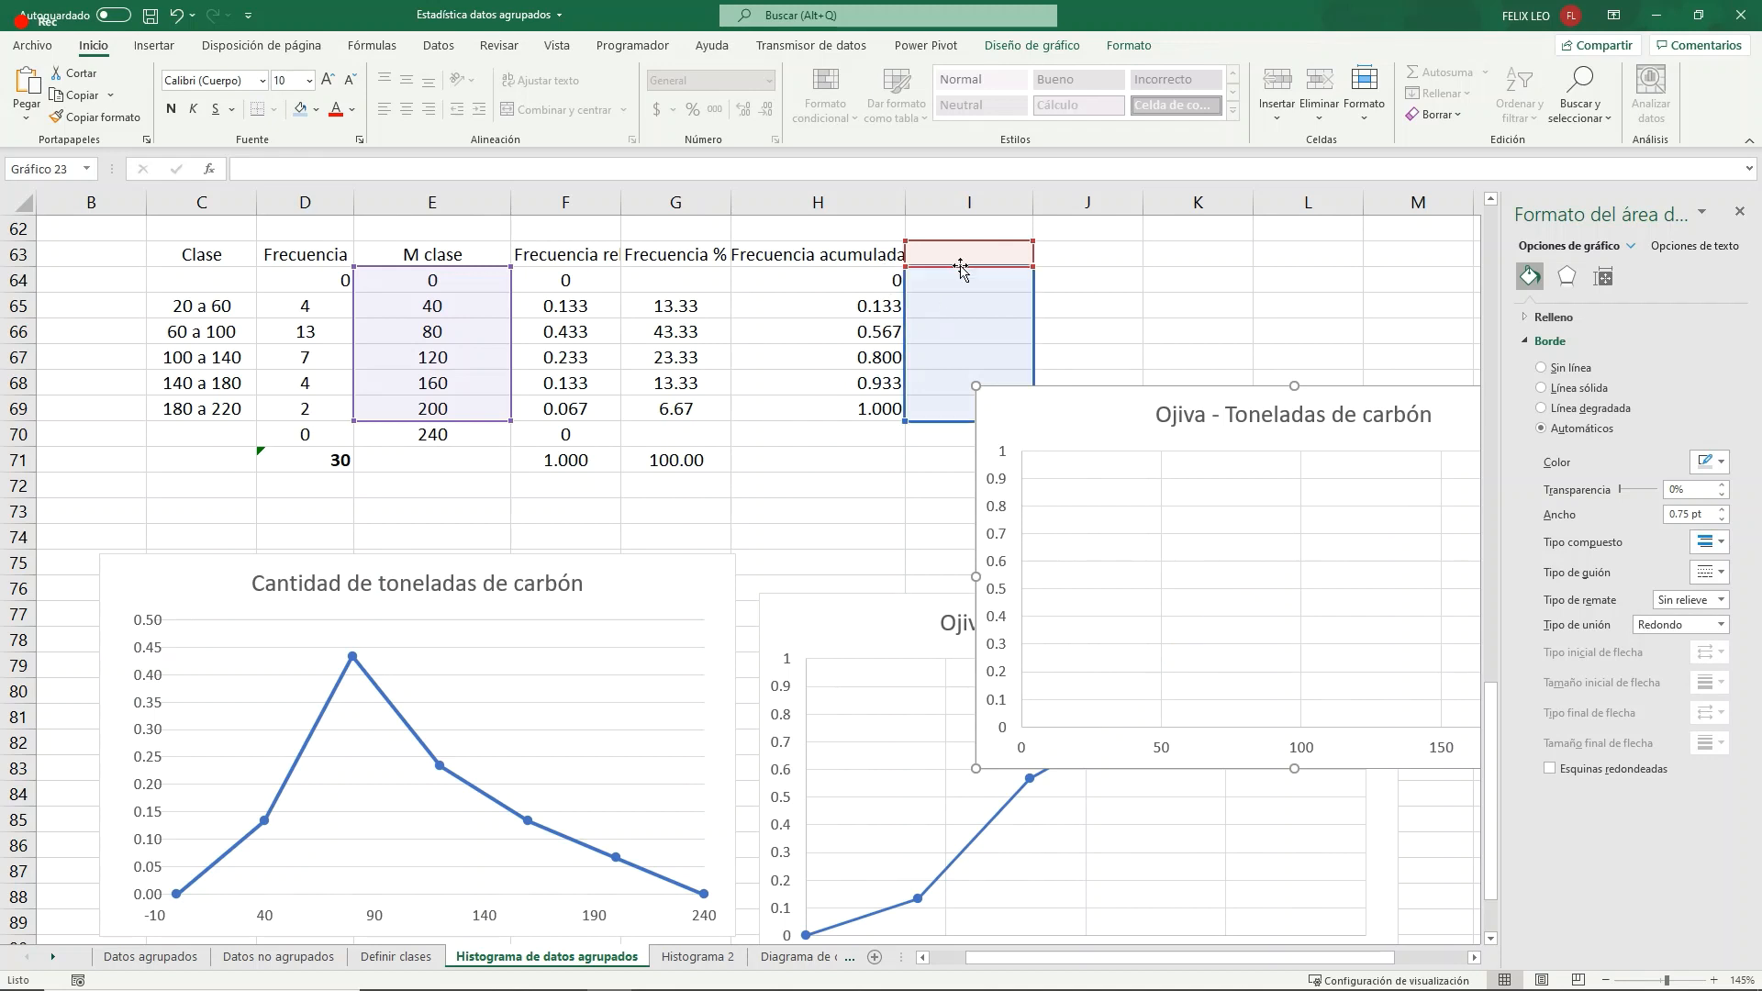
{"action": "left_click", "coordinate": [956, 258]}
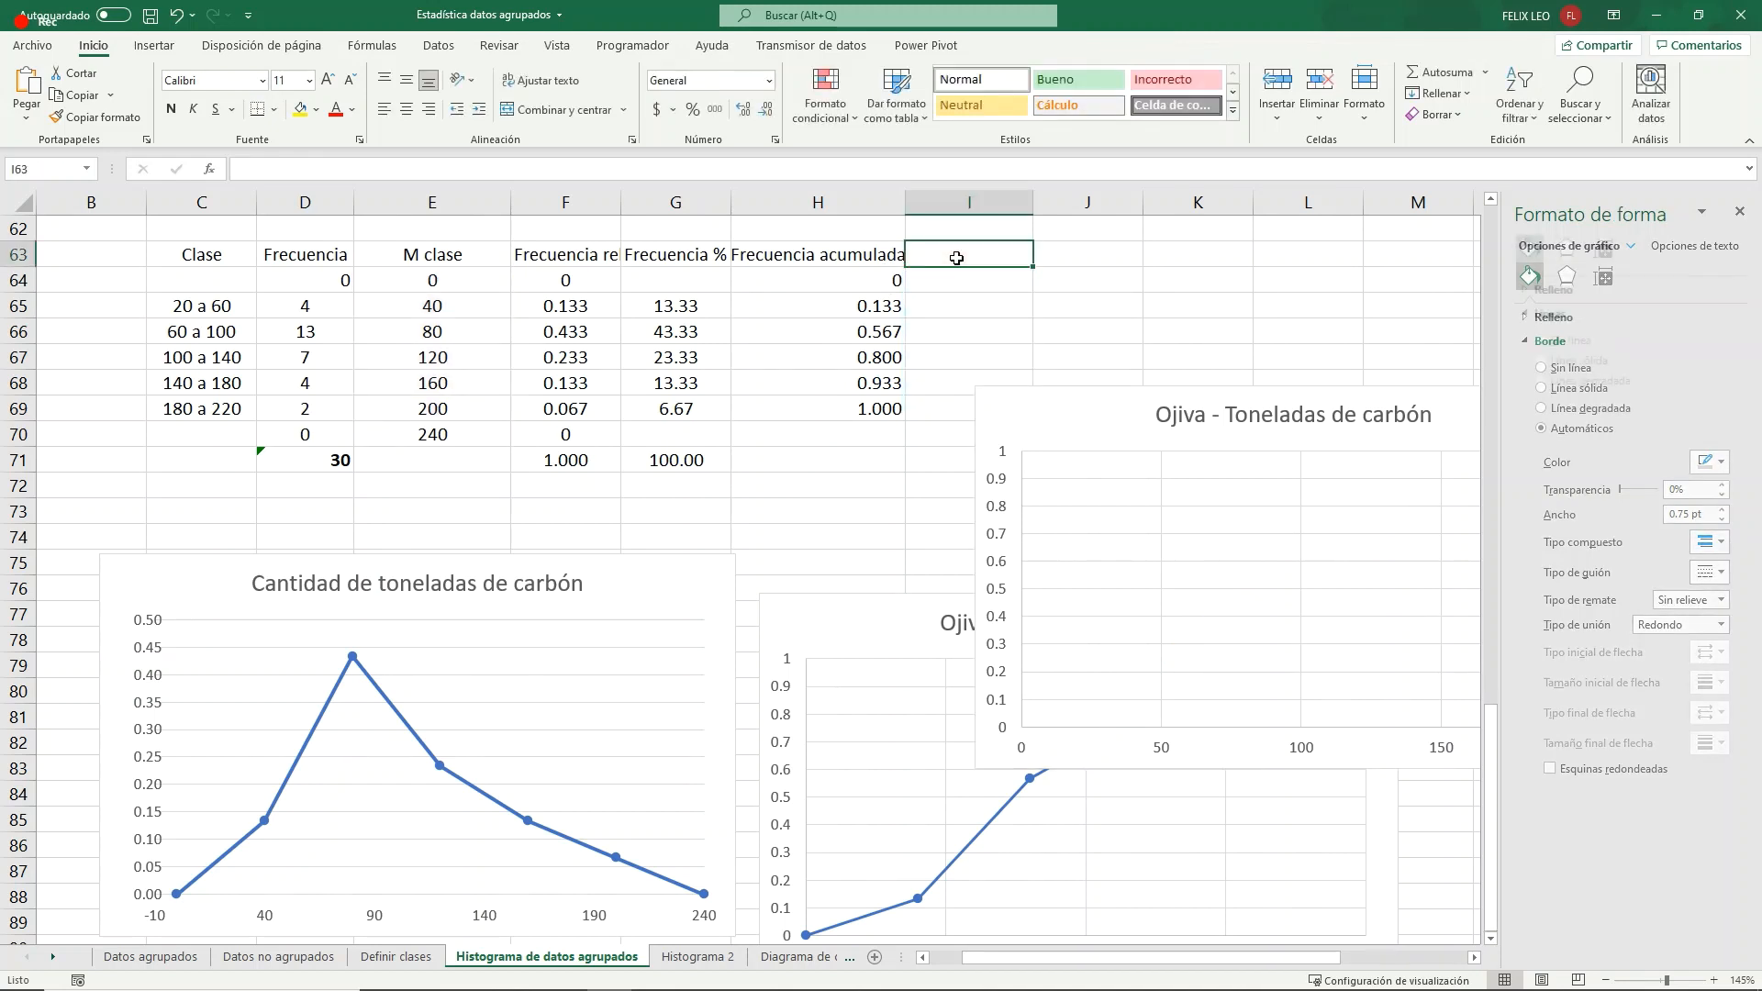
{"action": "type", "text": "Ojiva"}
{"action": "key", "text": "Return"}
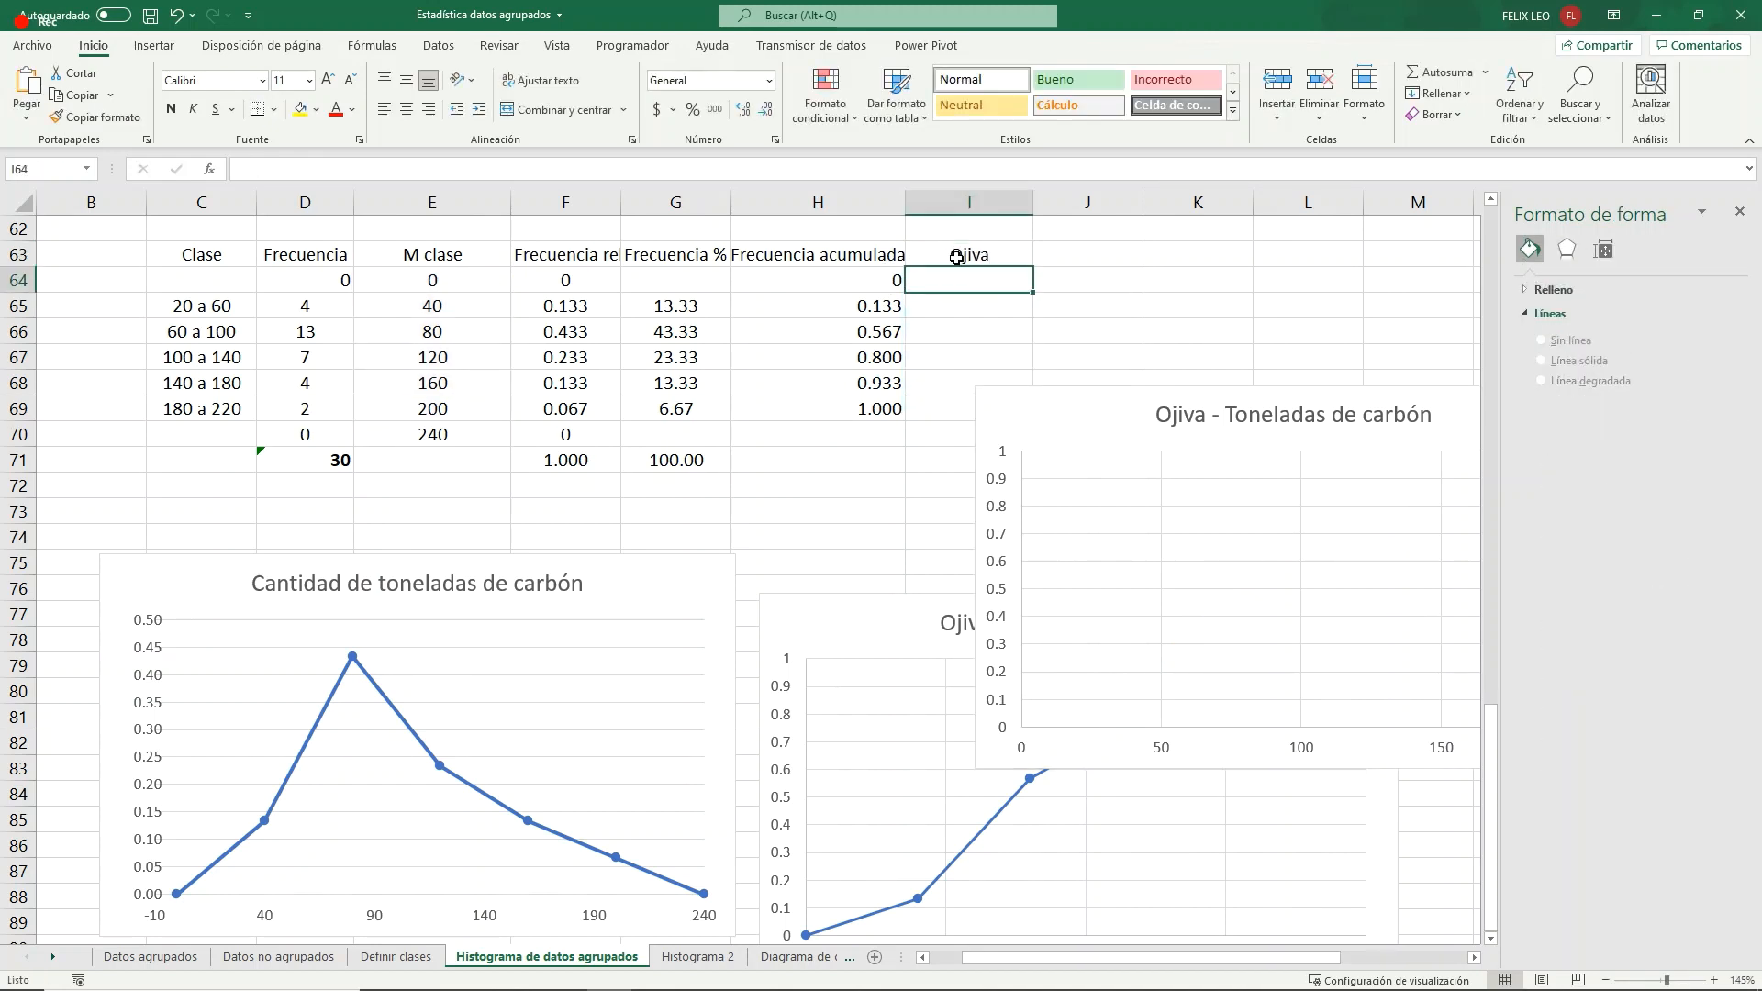
- Fill the Ojiva column in I64:I69 with 0, 0.1, 0.25, 0.5, 0.8 and 1
{"action": "type", "text": "0"}
{"action": "key", "text": "Return"}
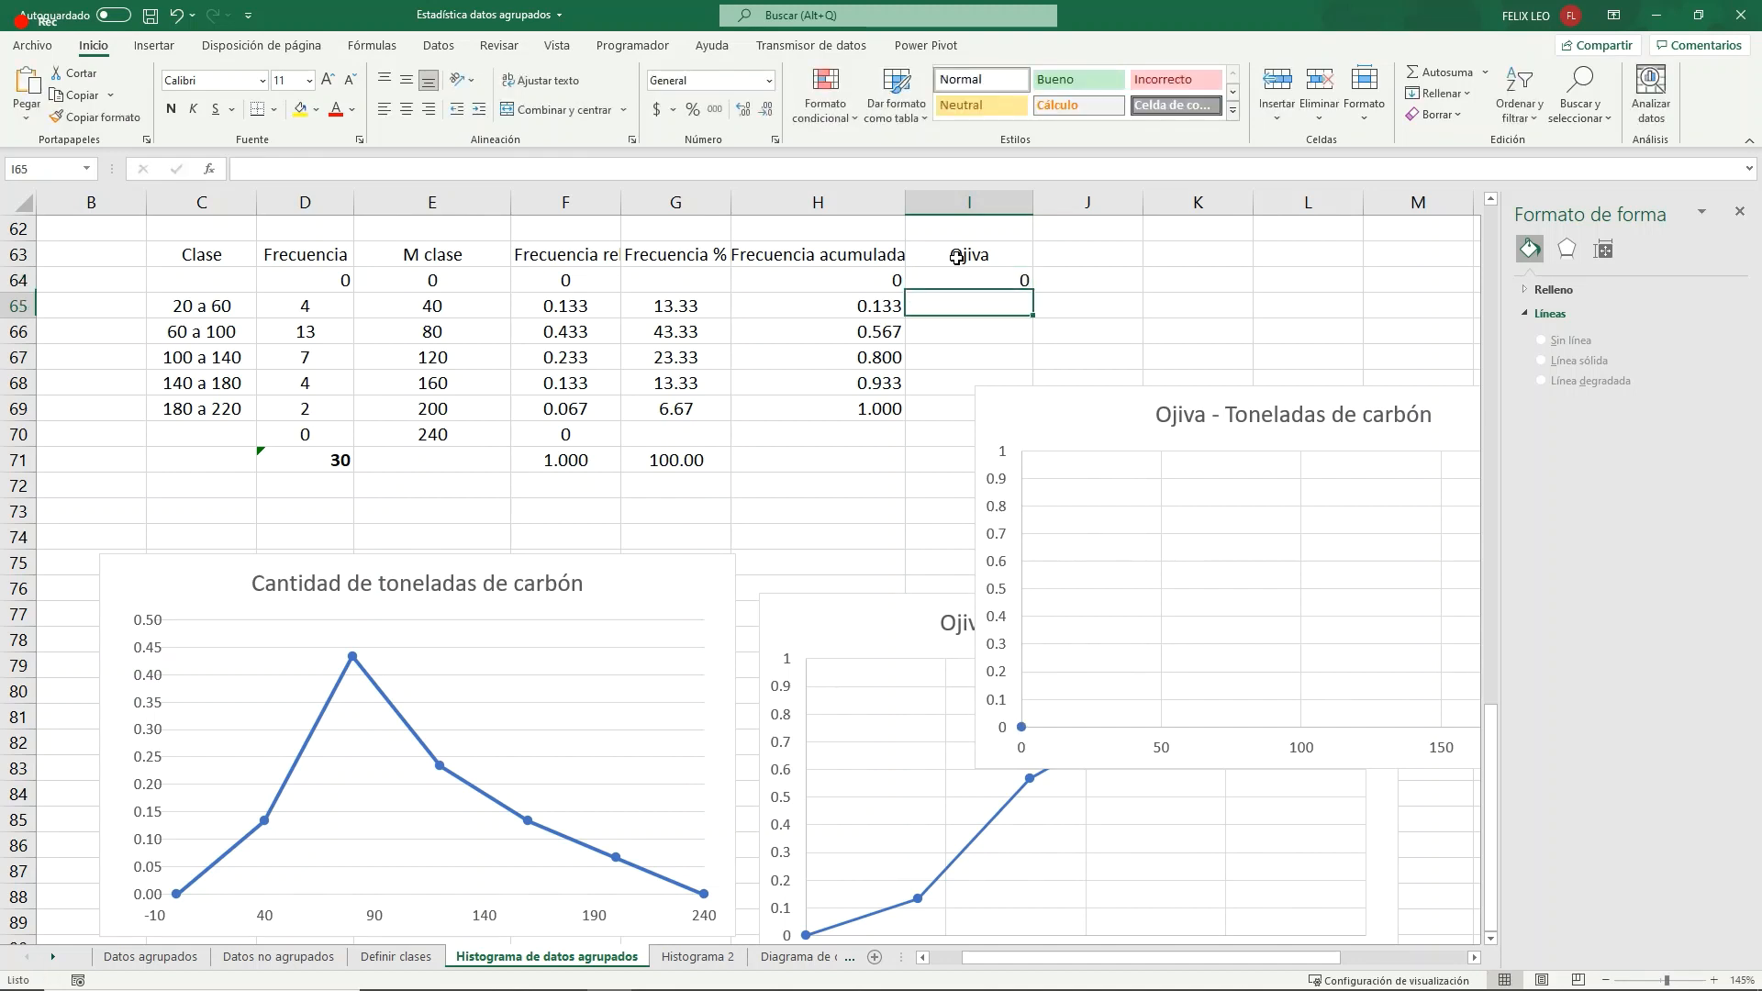
{"action": "type", "text": "0.1"}
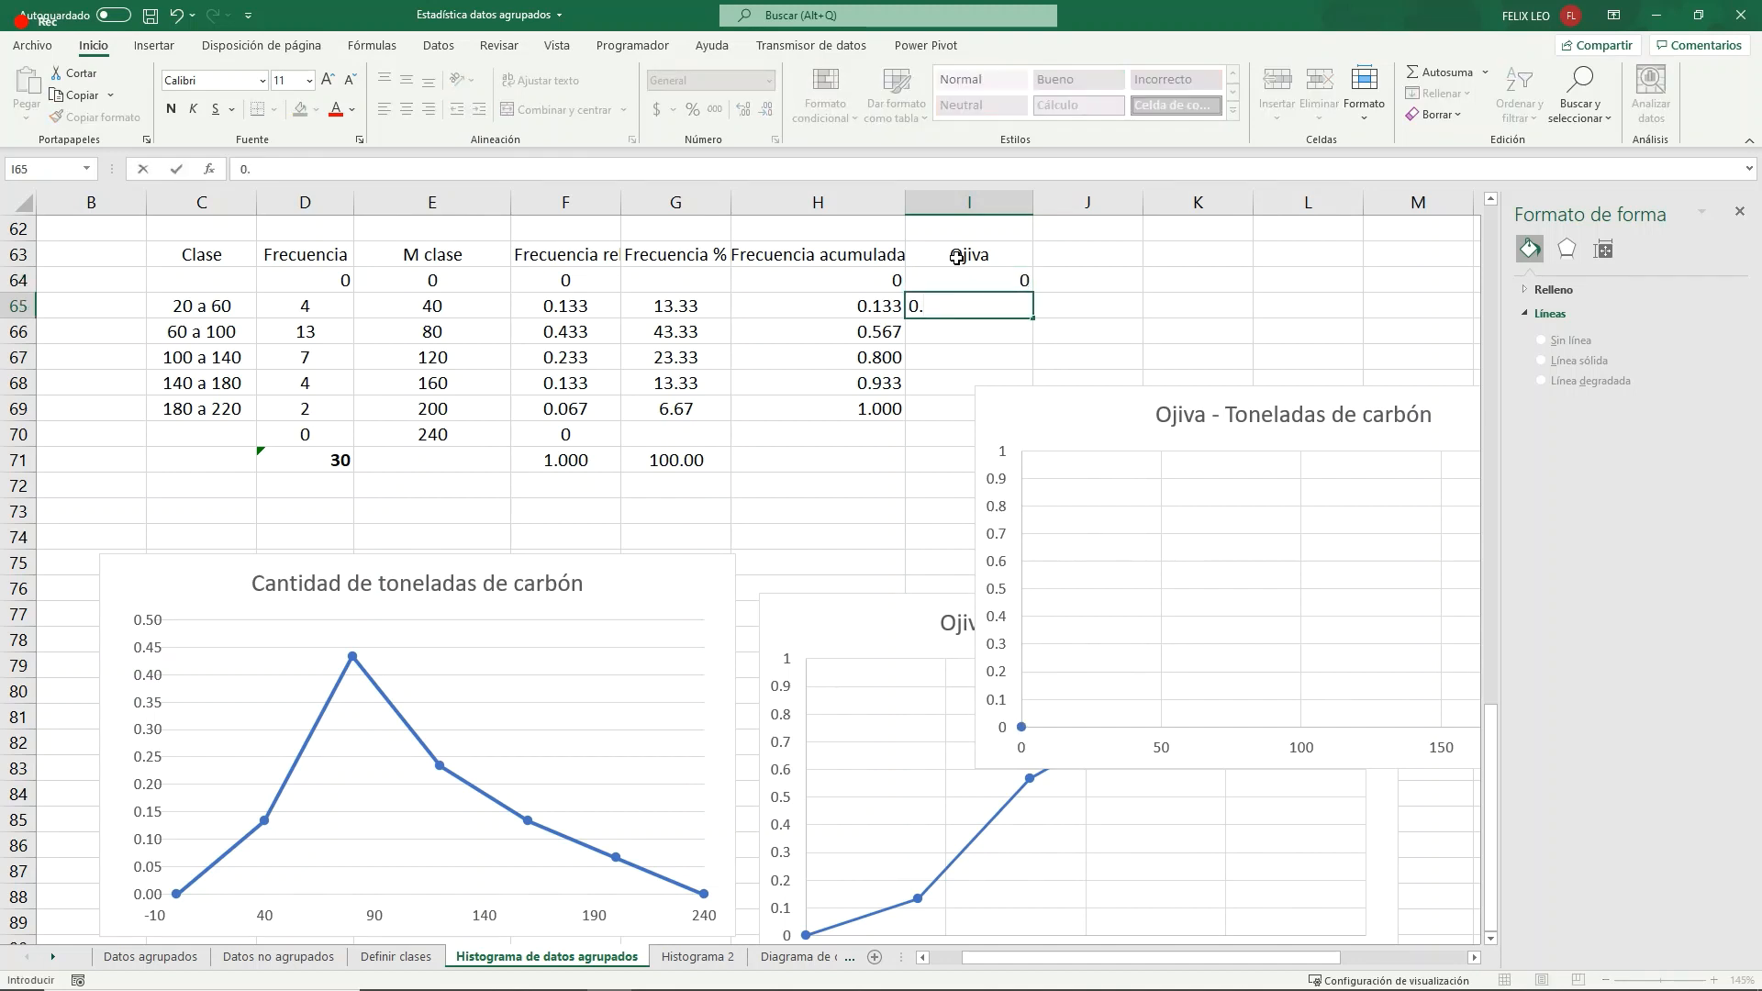
{"action": "key", "text": "Return"}
{"action": "type", "text": "0.25"}
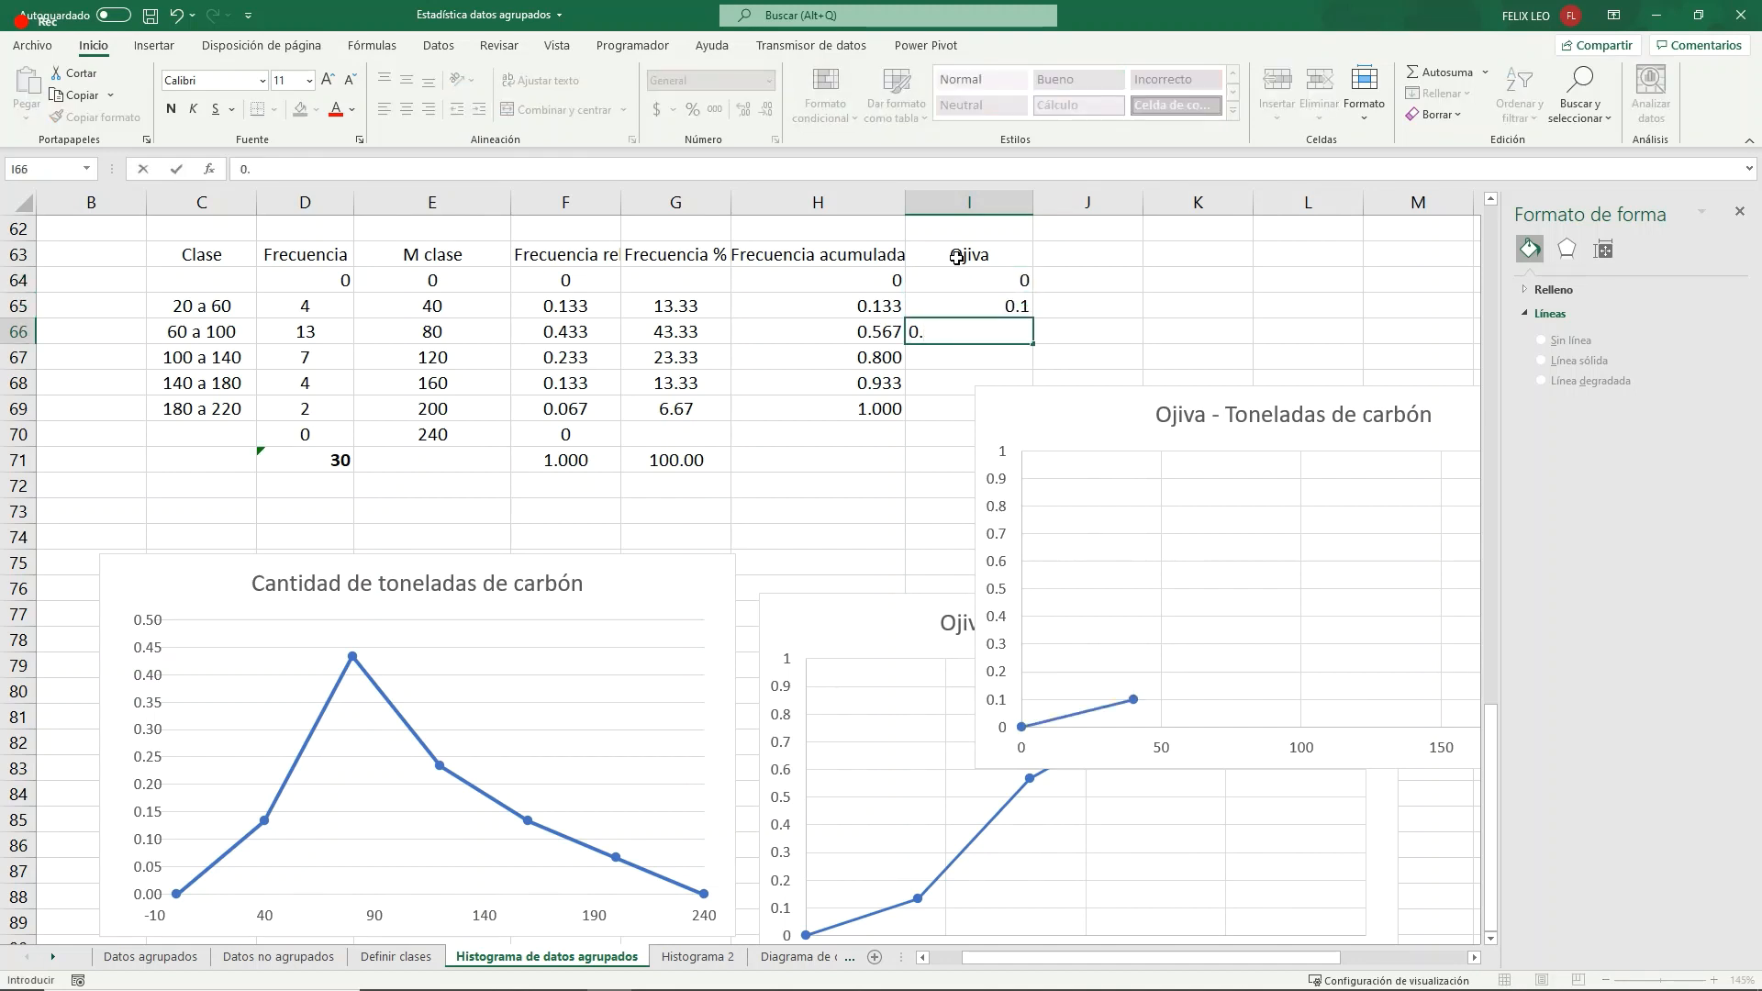
{"action": "key", "text": "Return"}
{"action": "type", "text": "0.5"}
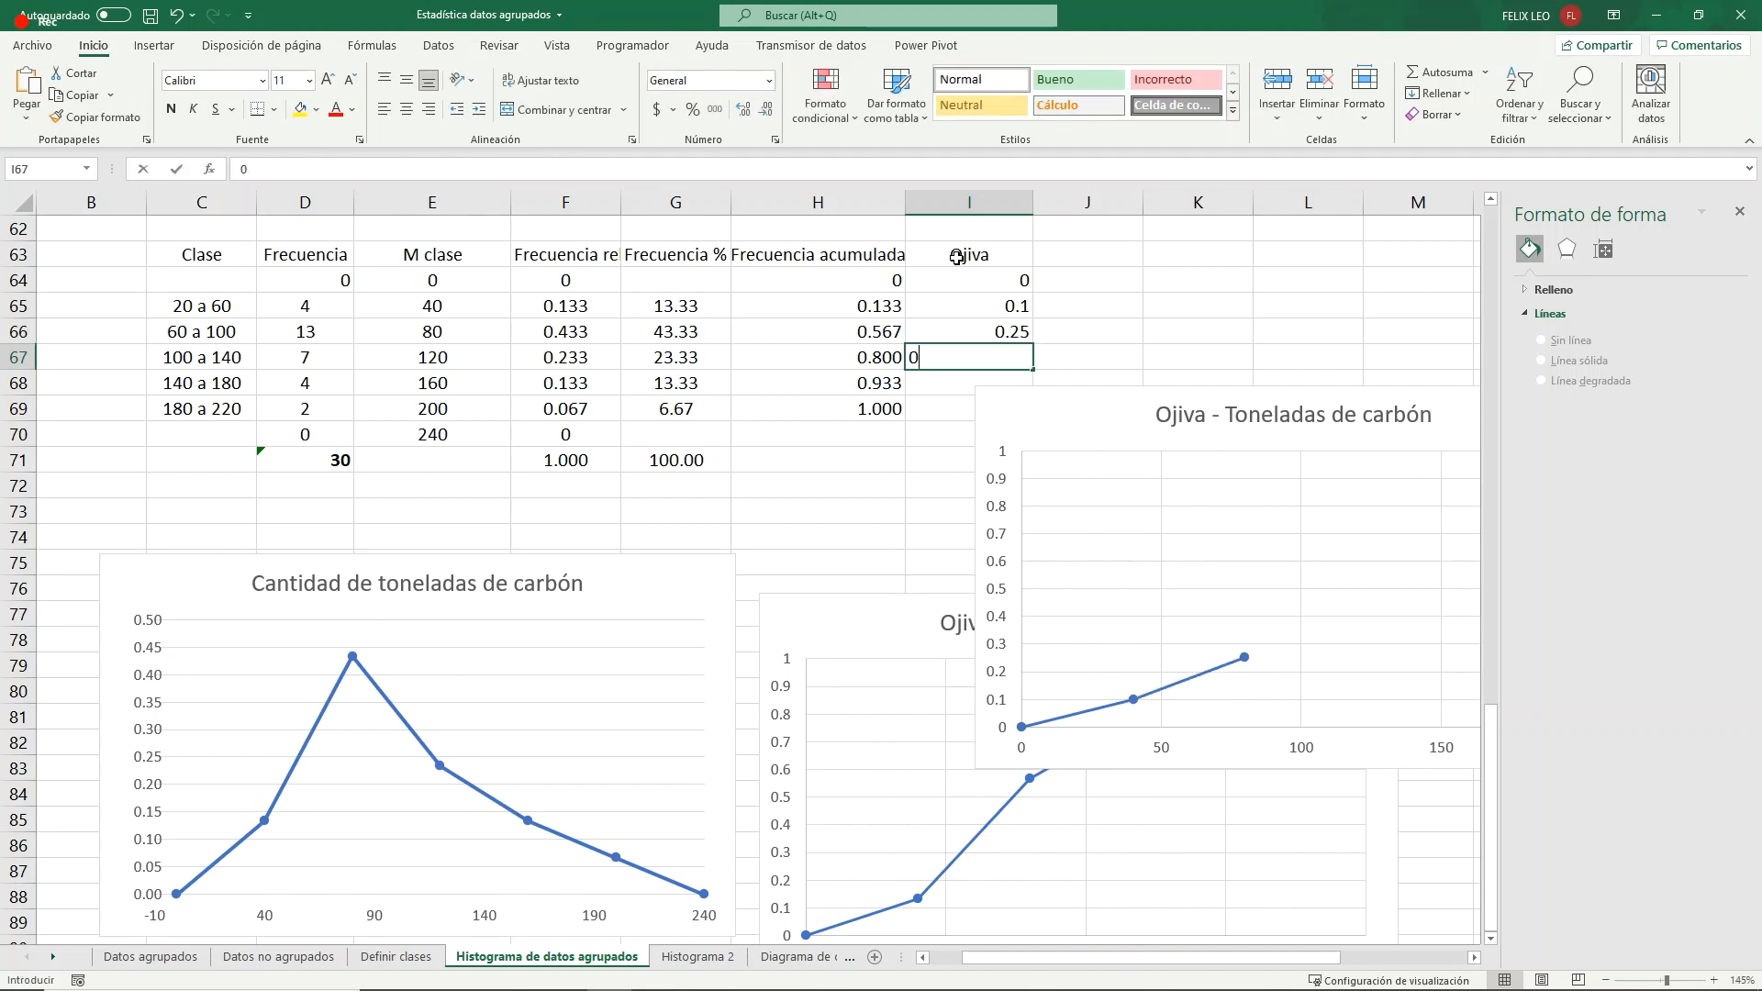
{"action": "key", "text": "Return"}
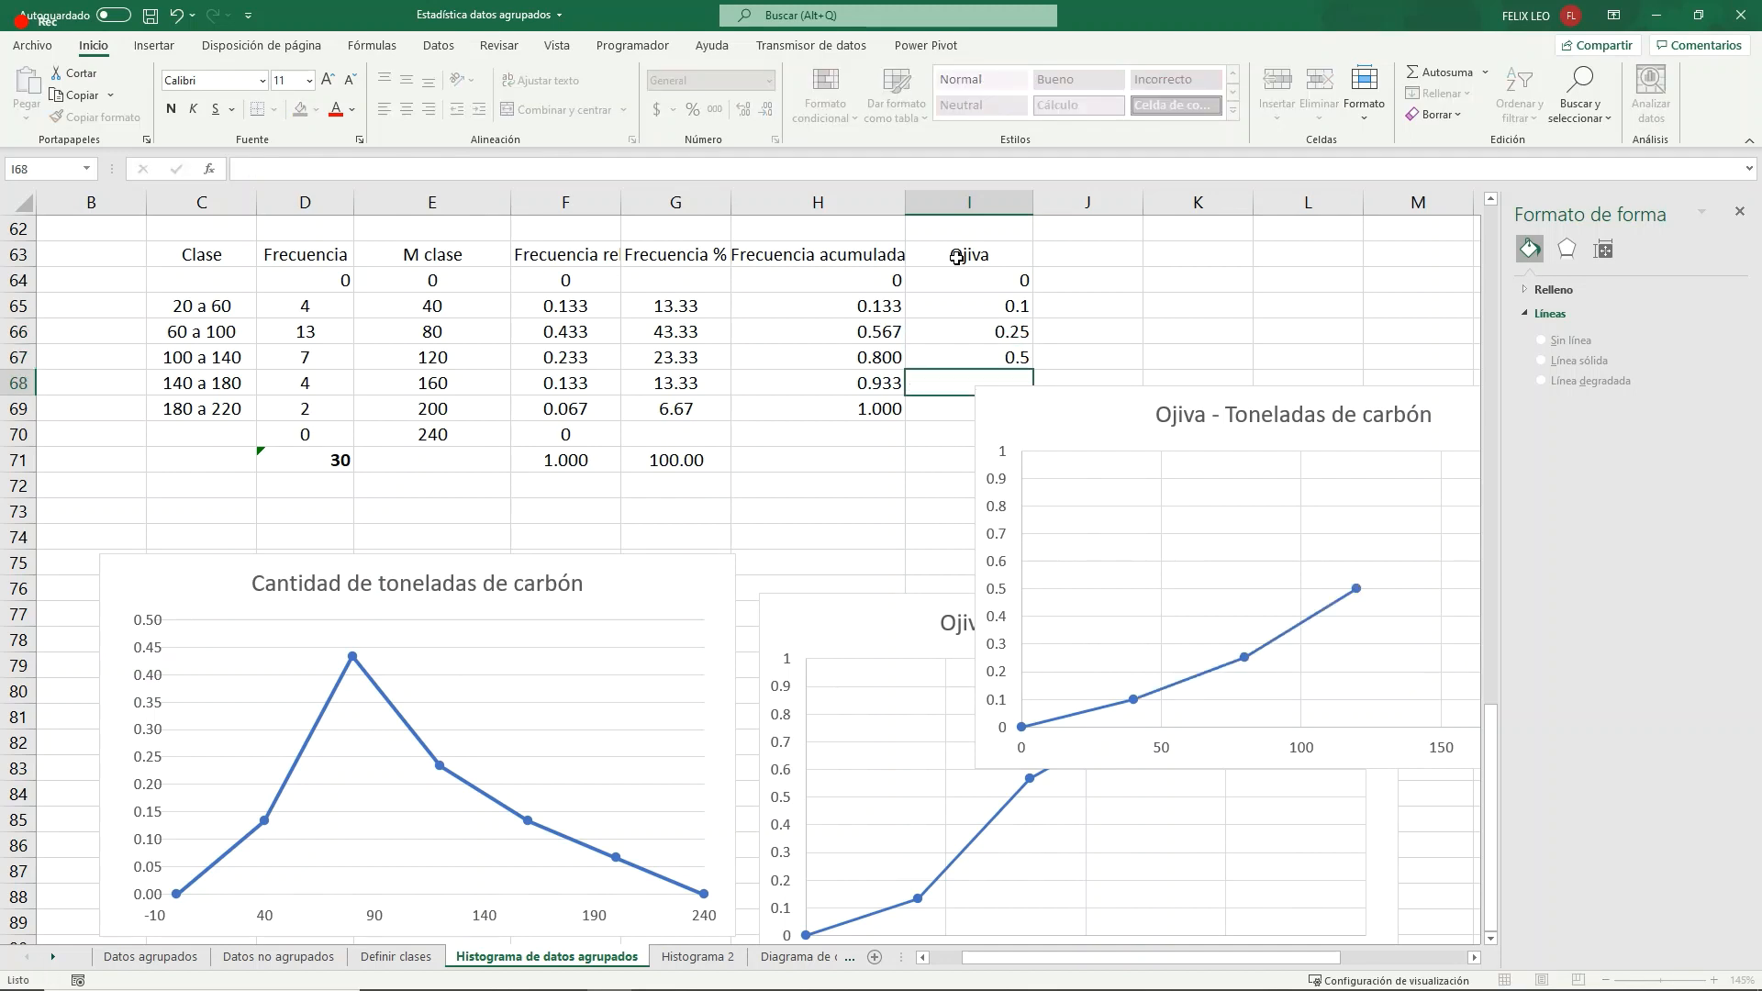
{"action": "type", "text": "0.8"}
{"action": "key", "text": "Return"}
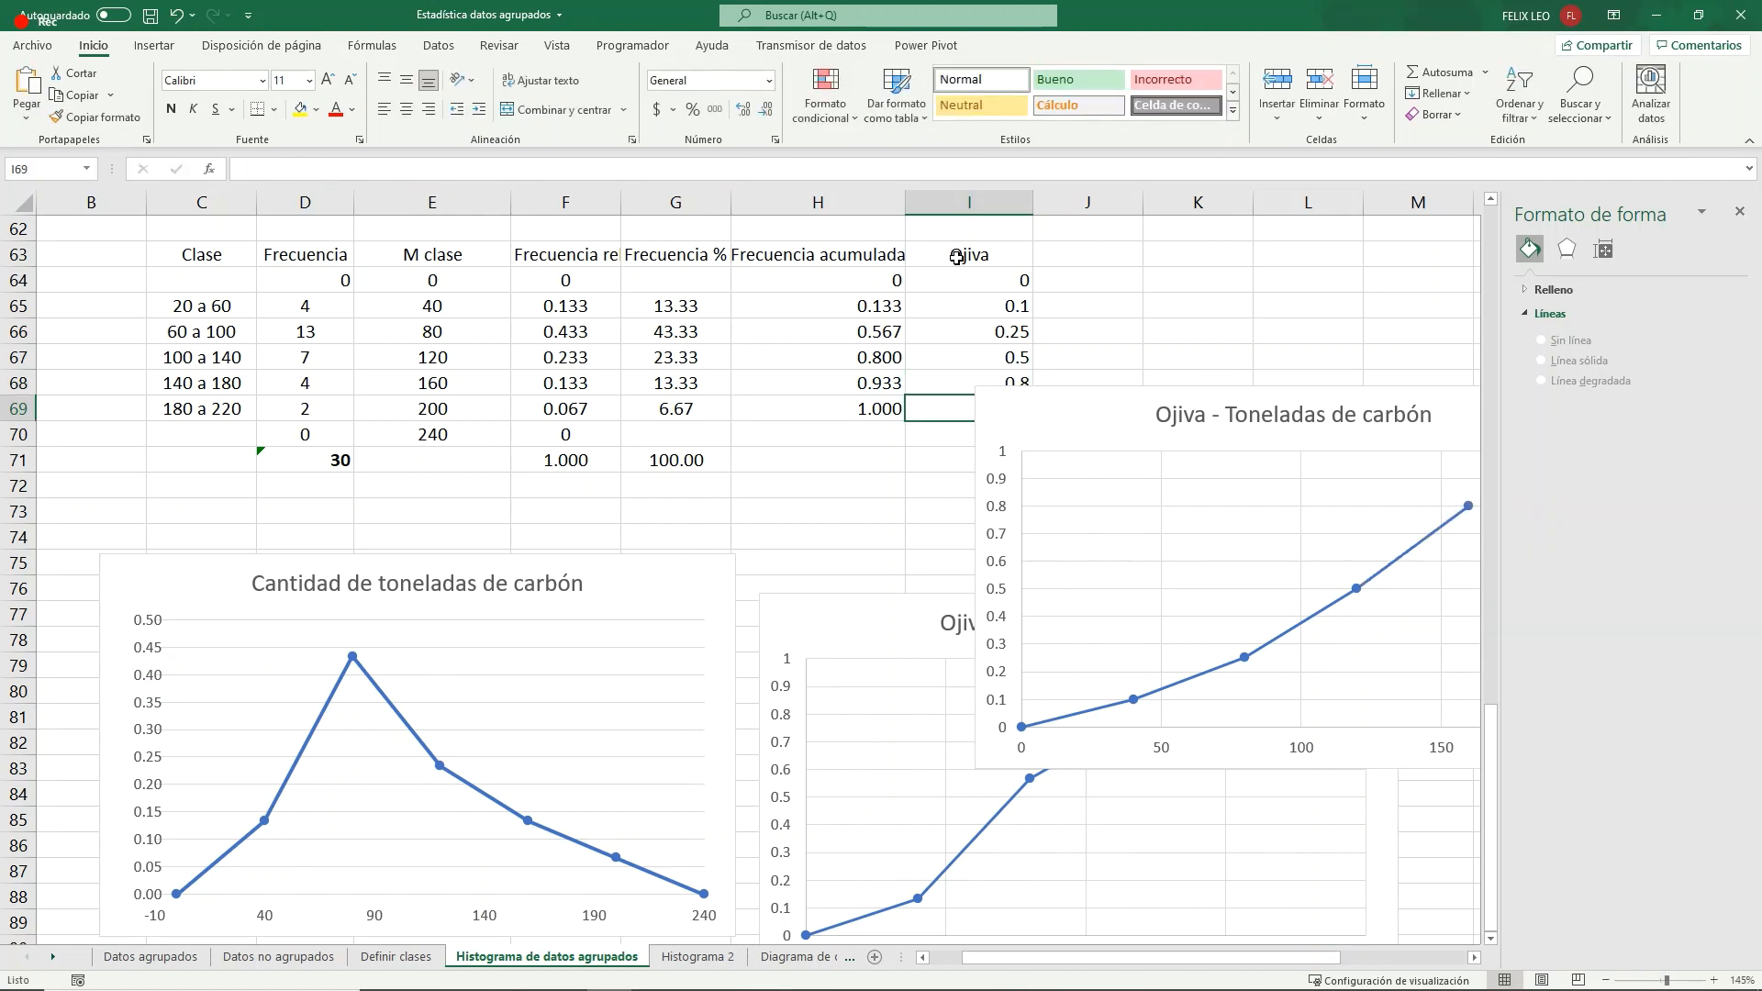
{"action": "key", "text": "Return"}
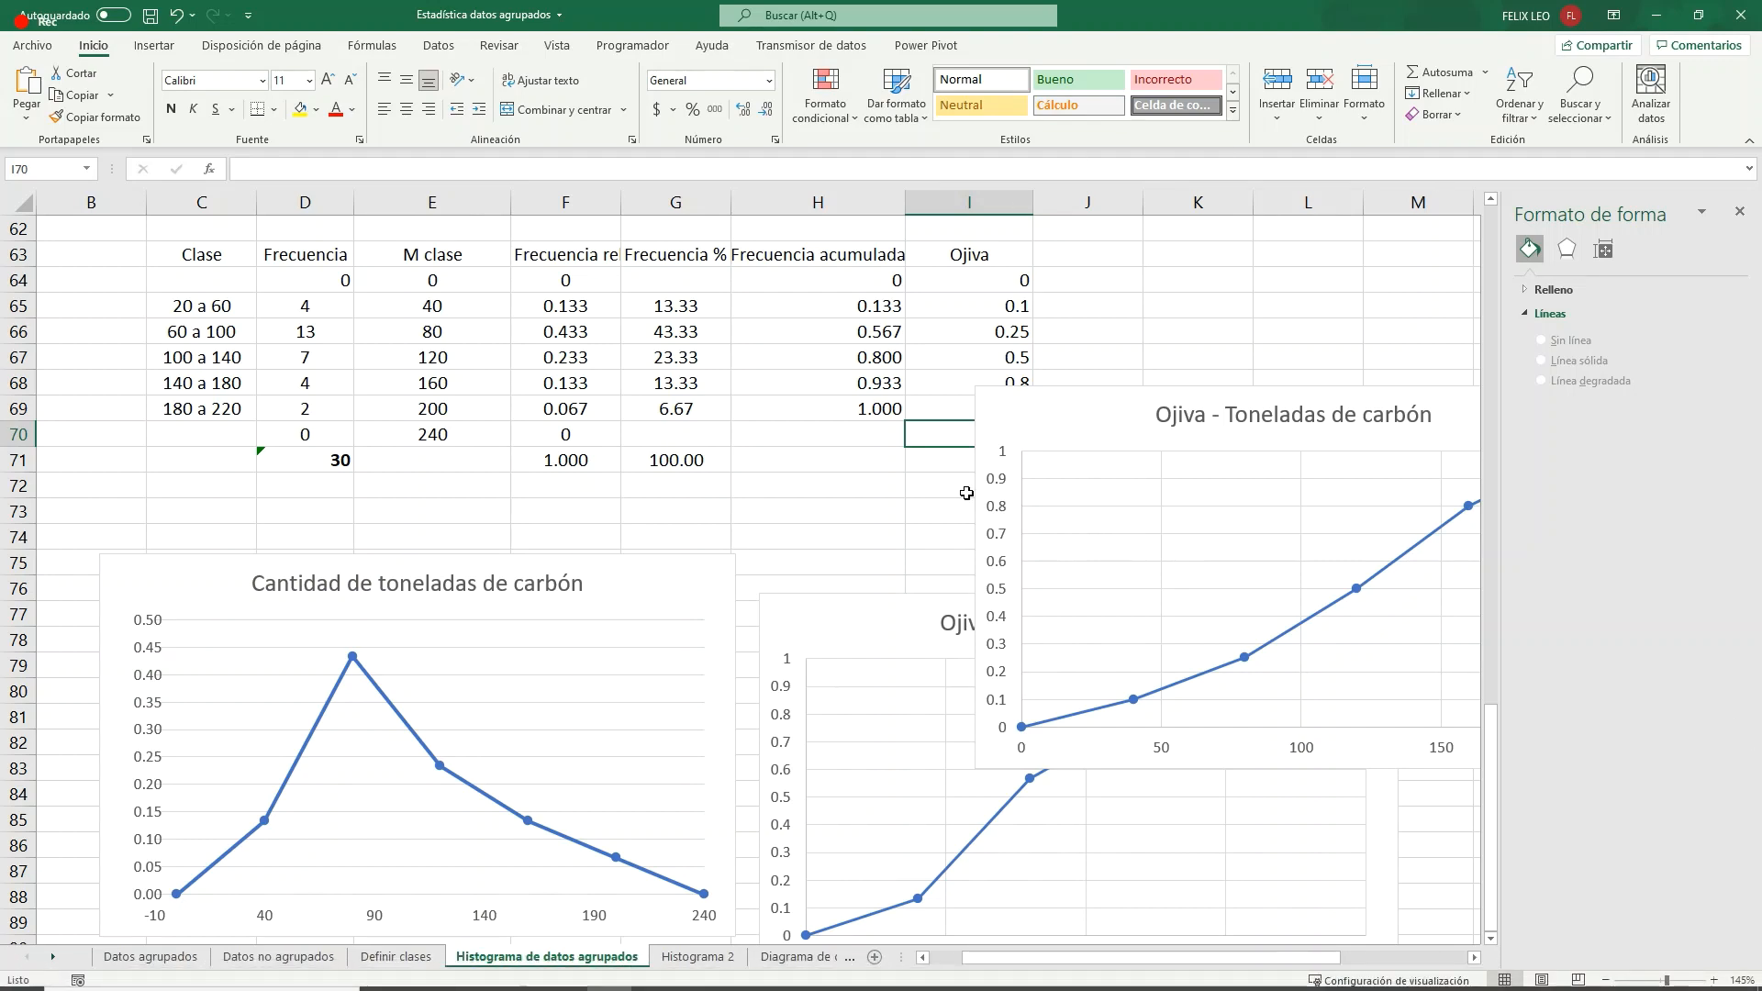
- Move the copied ogive chart clear of the Ojiva column and set the 60 a 100 value in I66 to 0.15
{"action": "left_click_drag", "start_coordinate": [1153, 966], "coordinate": [1282, 967]}
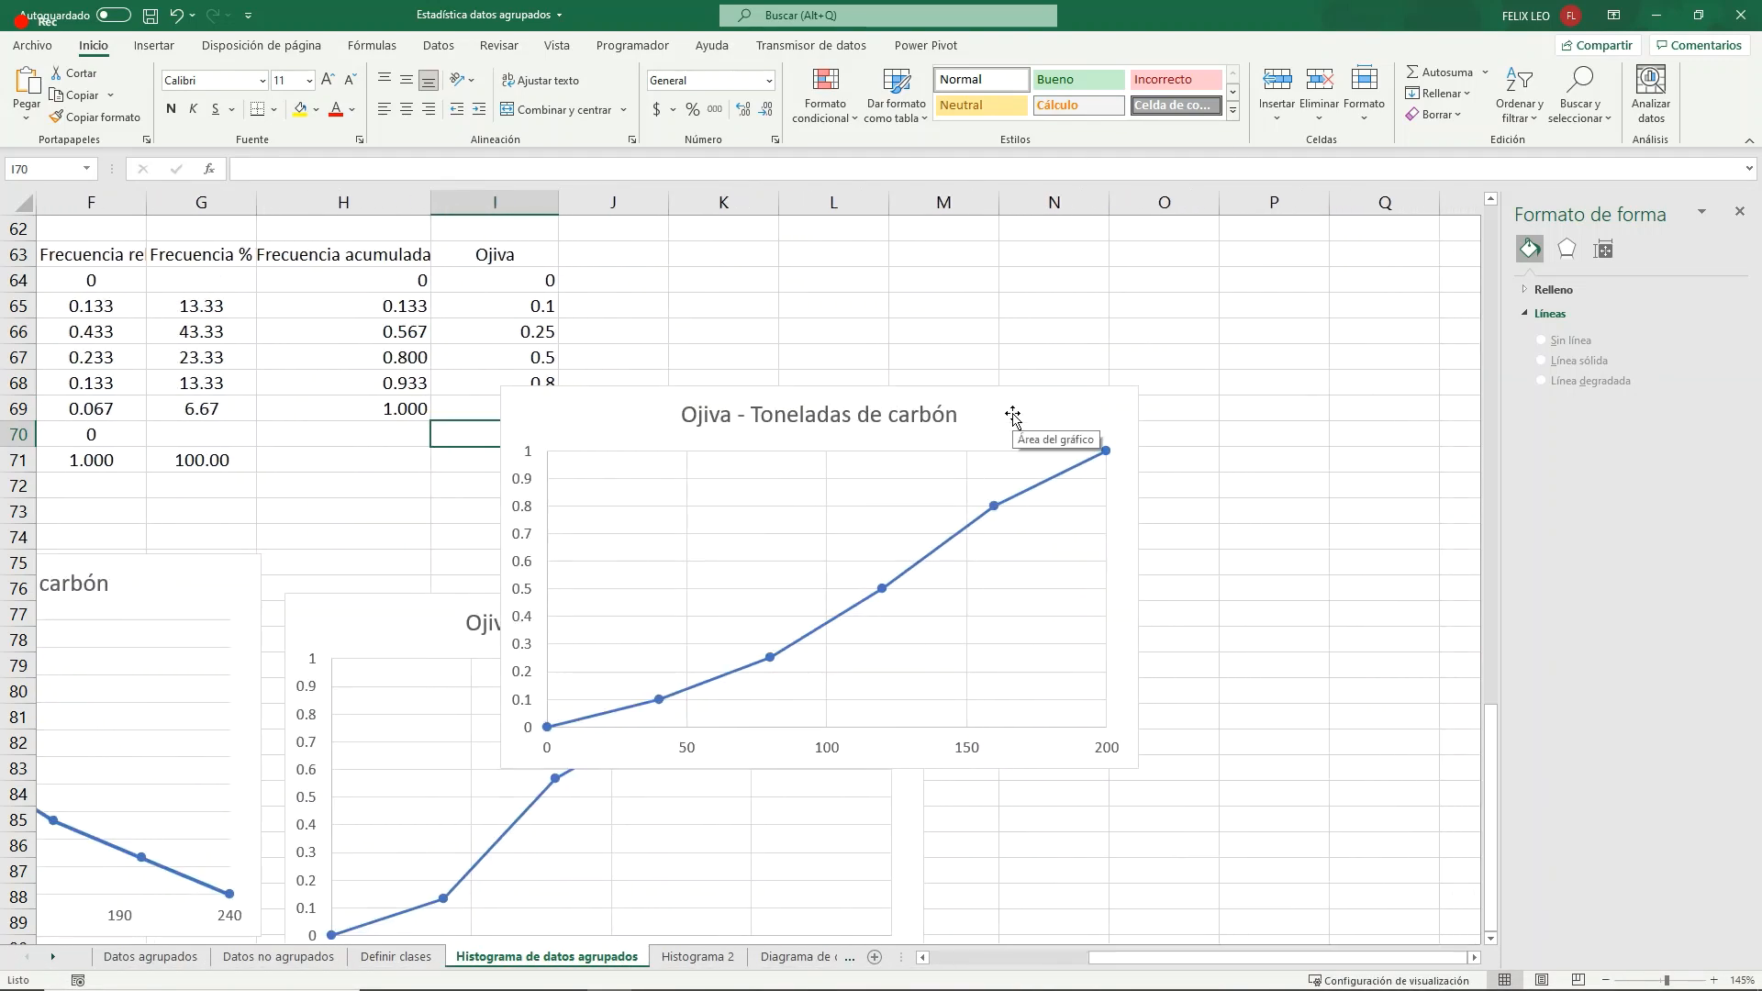
{"action": "left_click_drag", "start_coordinate": [1029, 399], "coordinate": [1234, 317]}
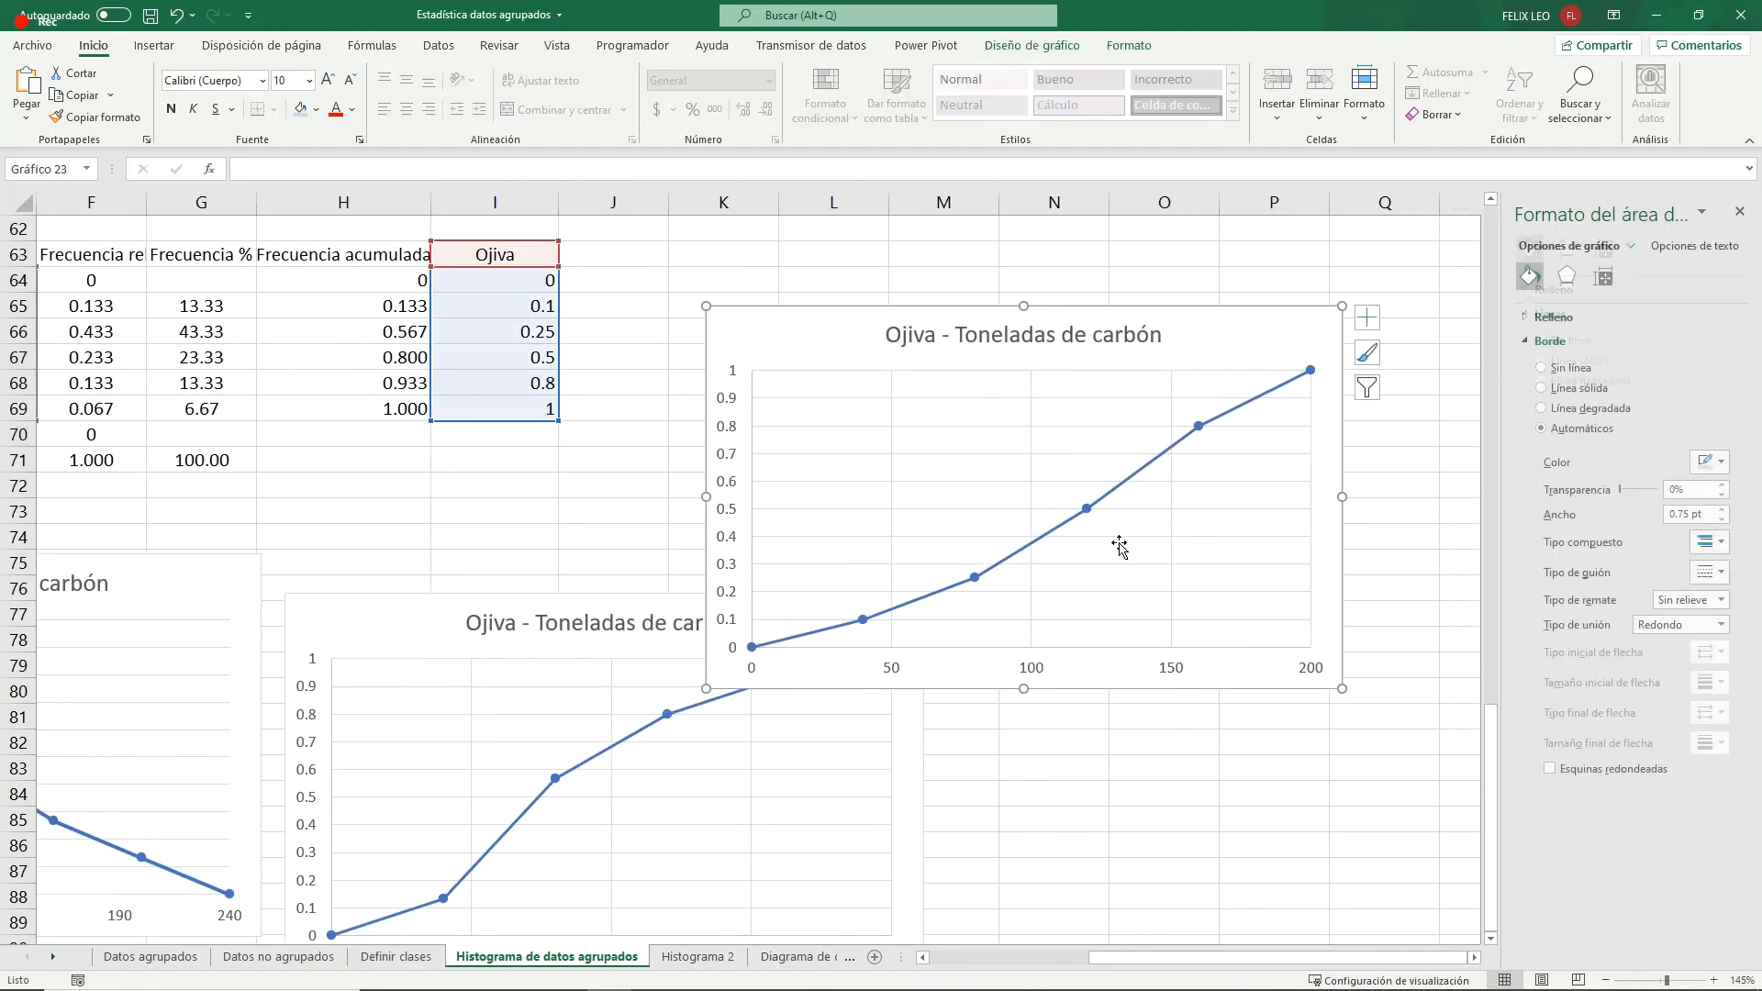
{"action": "left_click", "coordinate": [528, 330]}
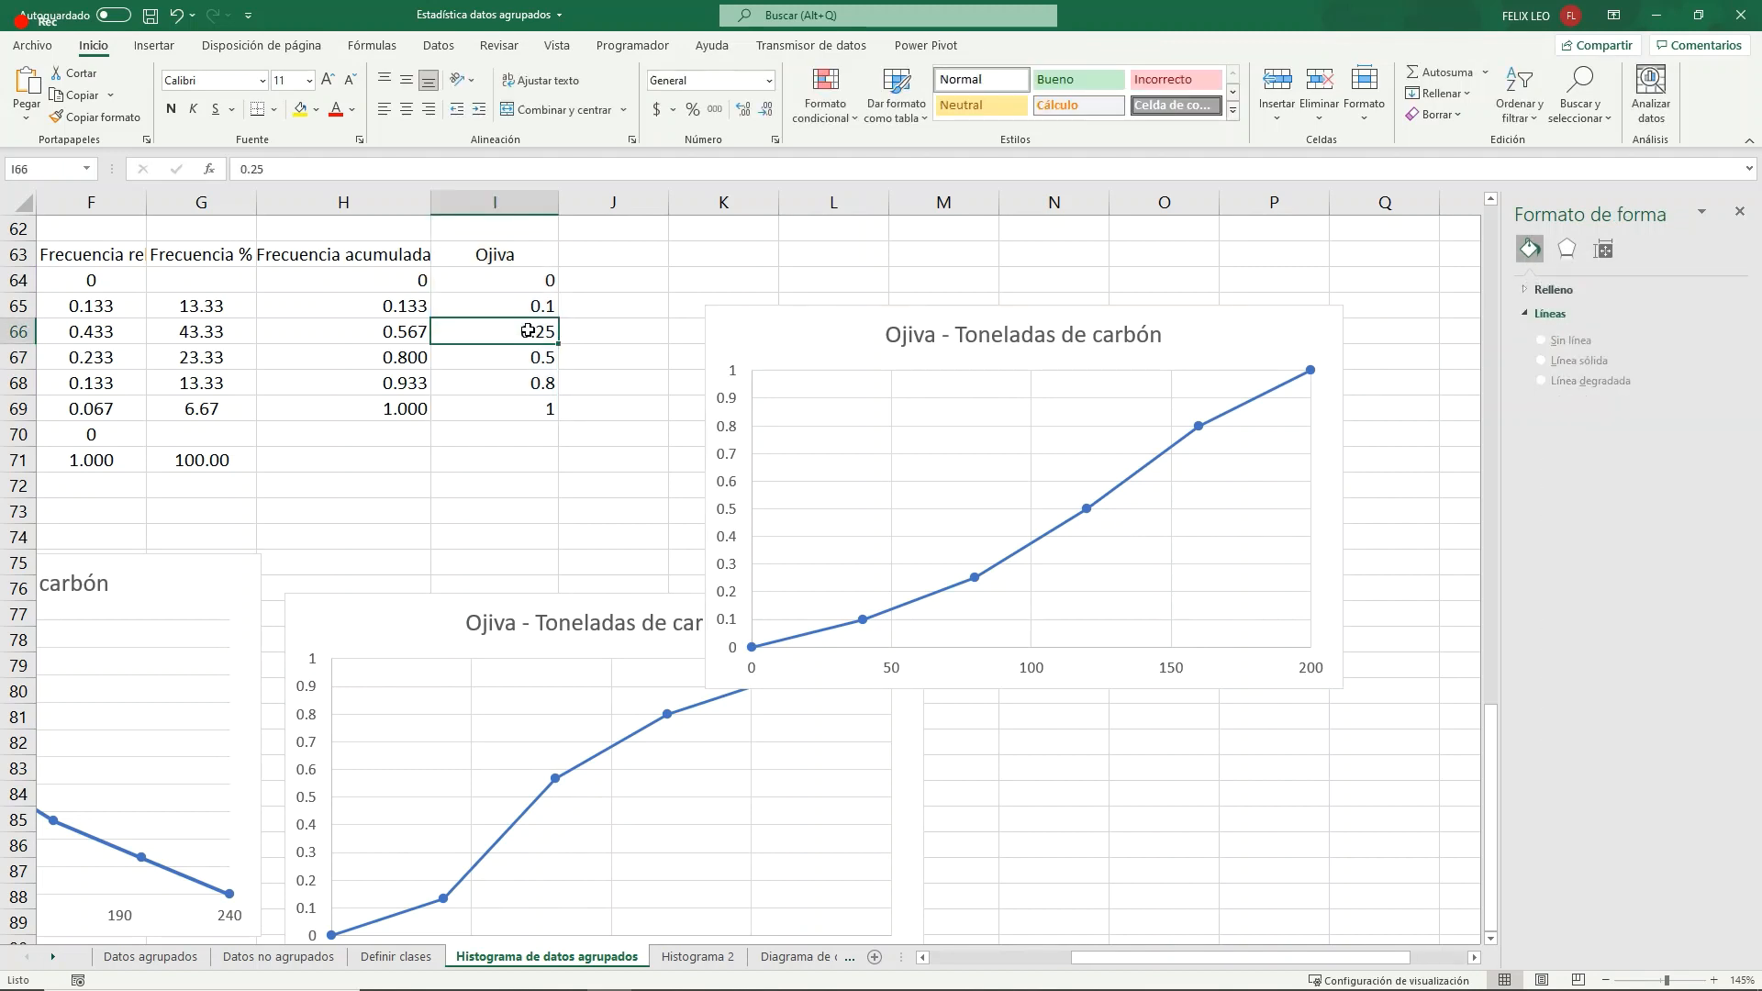
{"action": "type", "text": "0.15"}
{"action": "key", "text": "Return"}
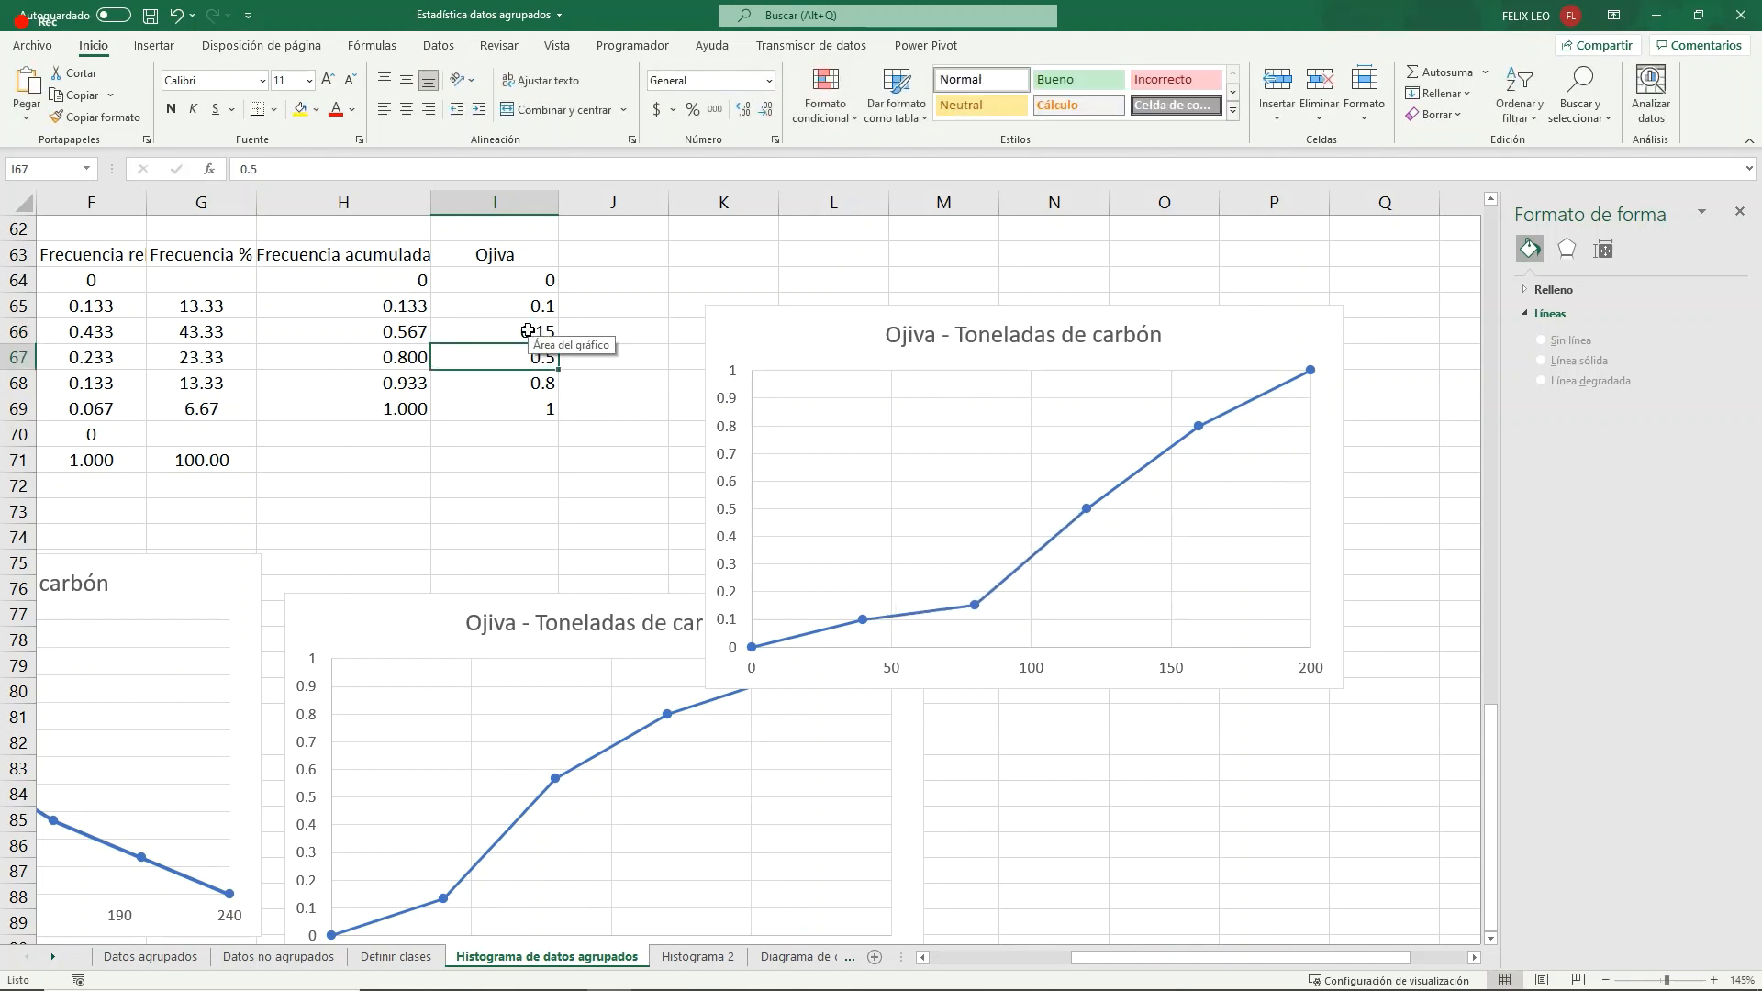
- In the Ojiva column, set the value for 100 a 140 to 0.3 and for 140 a 180 to 0.9
{"action": "left_click", "coordinate": [510, 433]}
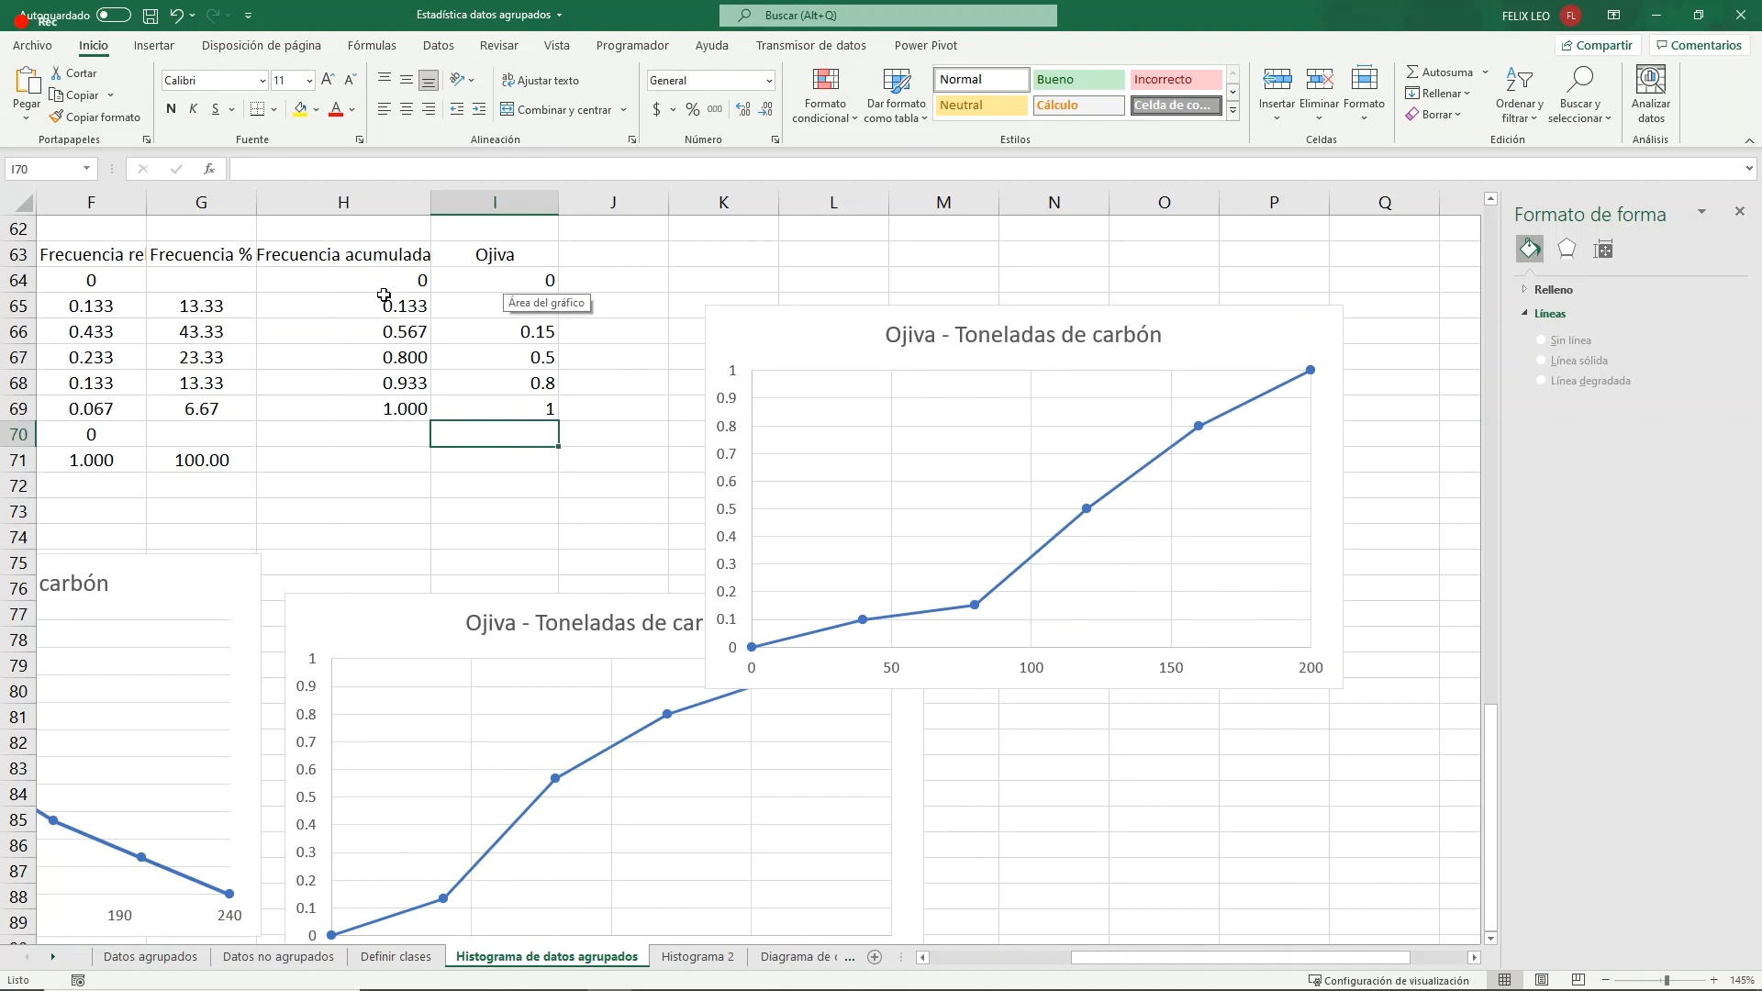
{"action": "left_click", "coordinate": [523, 359]}
{"action": "type", "text": "0"}
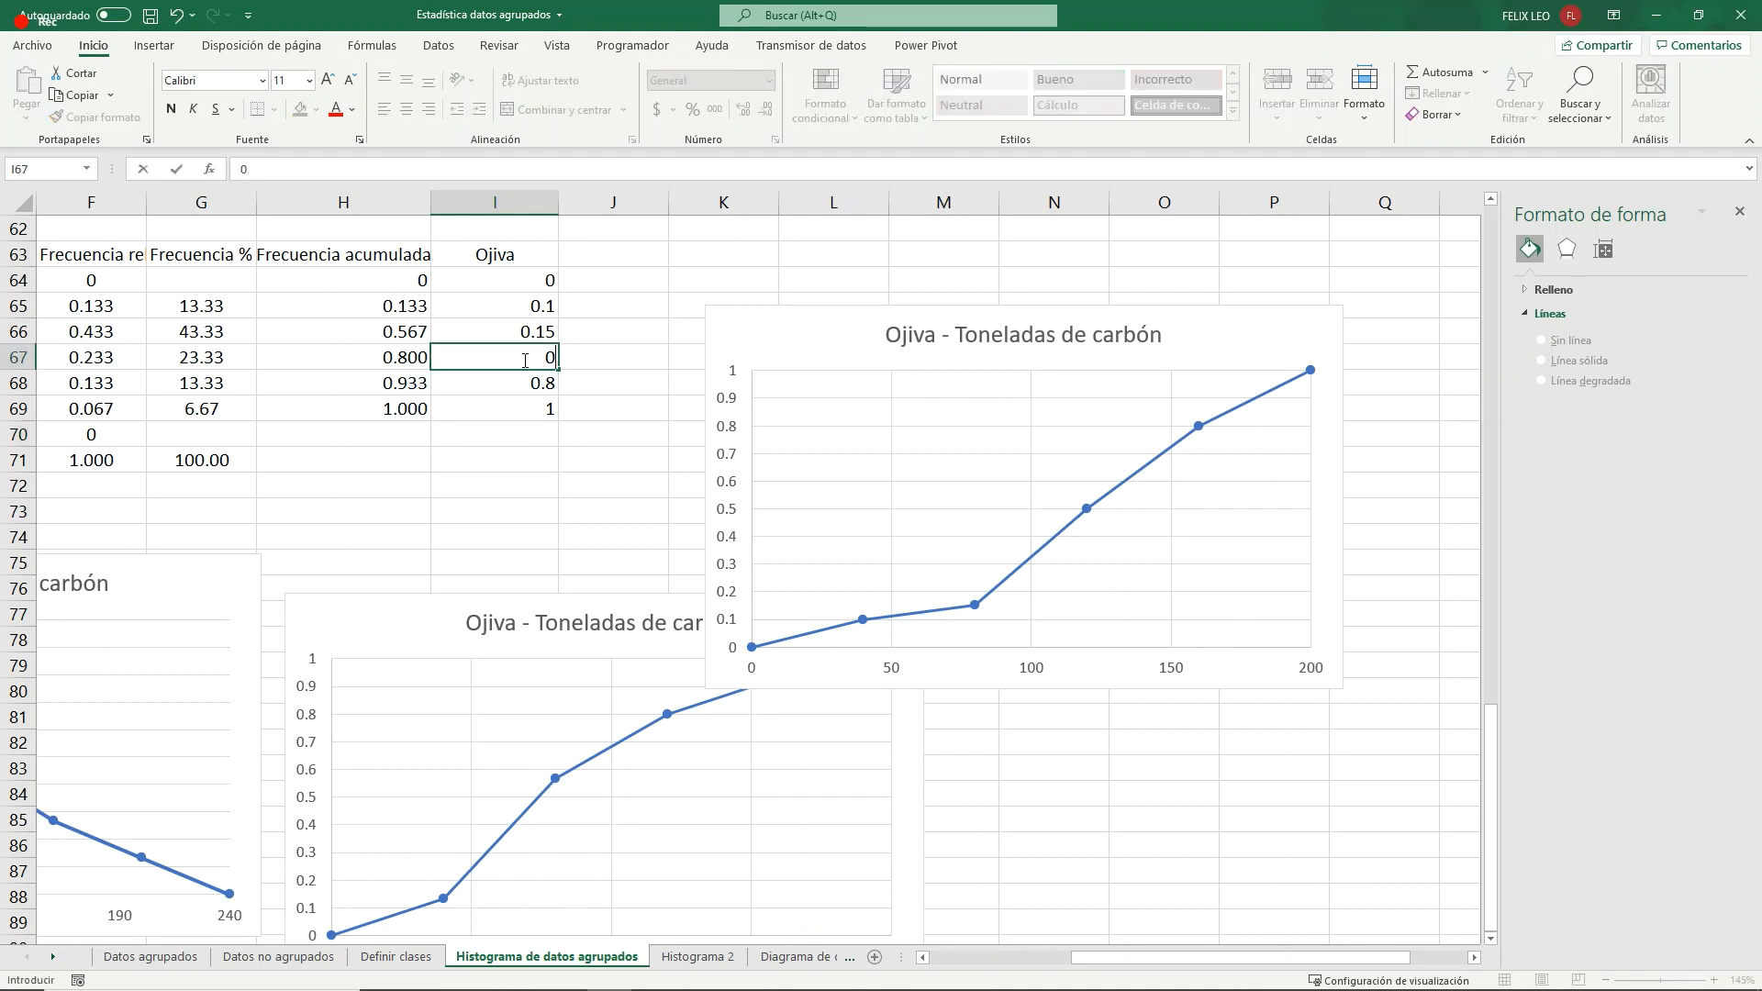
{"action": "type", "text": ".3"}
{"action": "key", "text": "Return"}
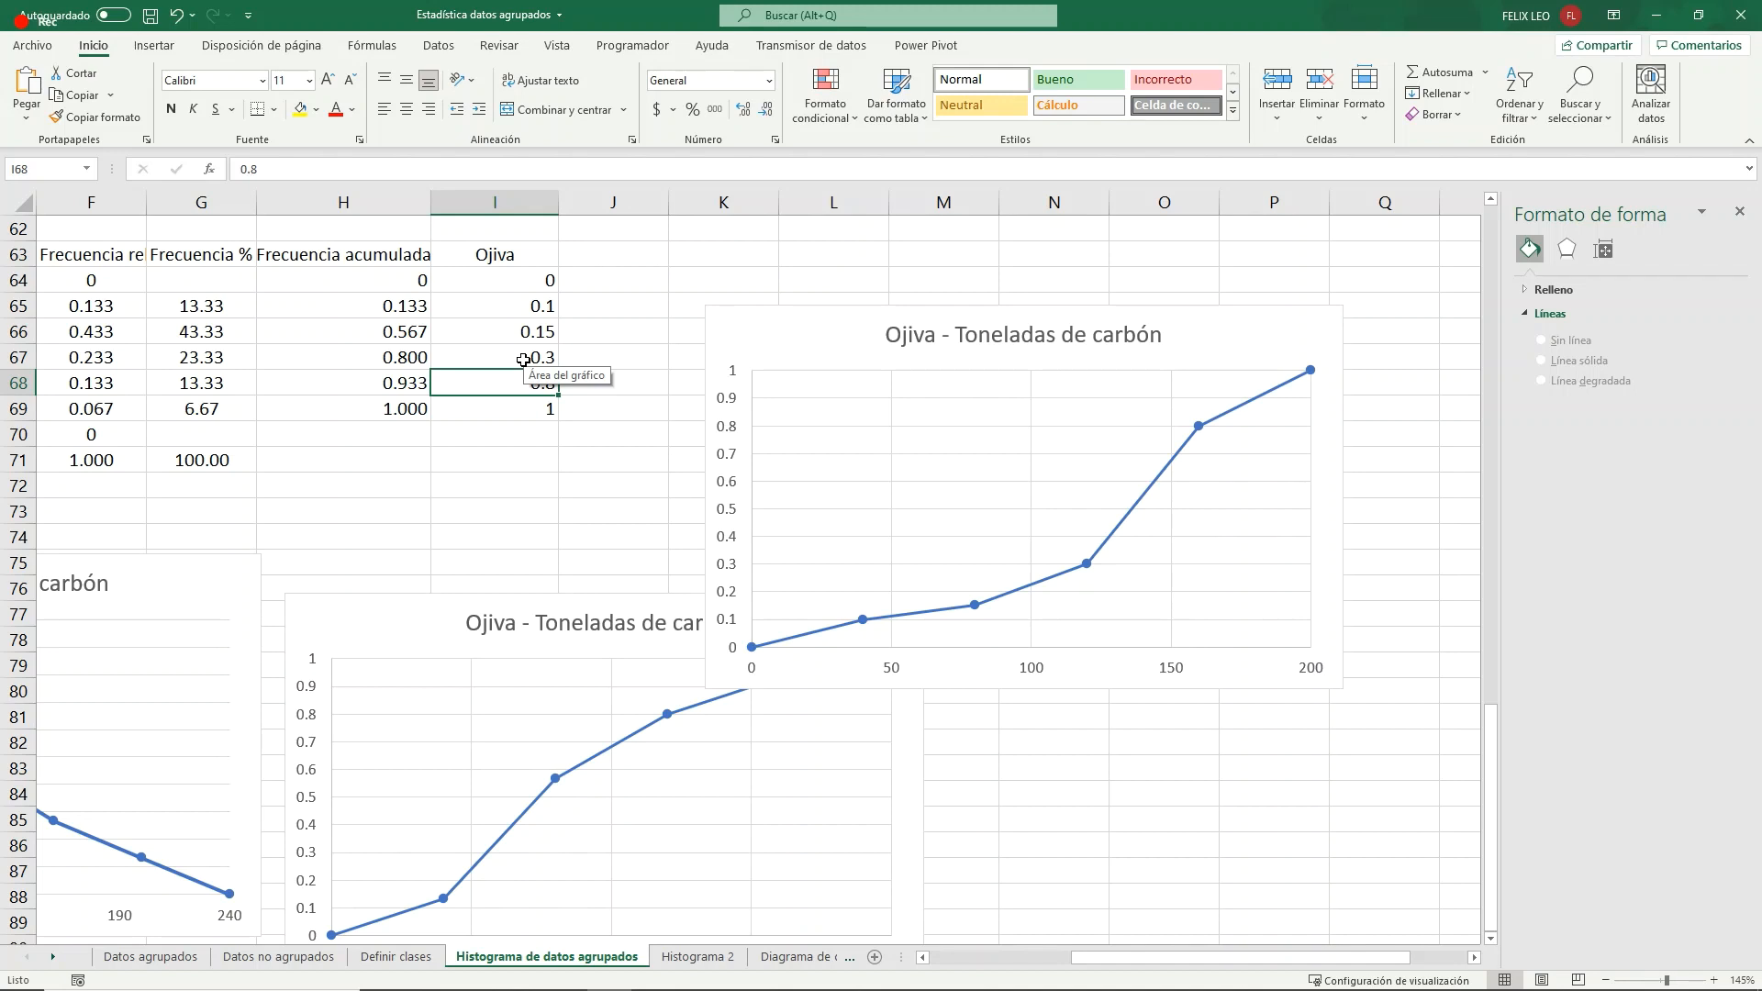
{"action": "type", "text": "0"}
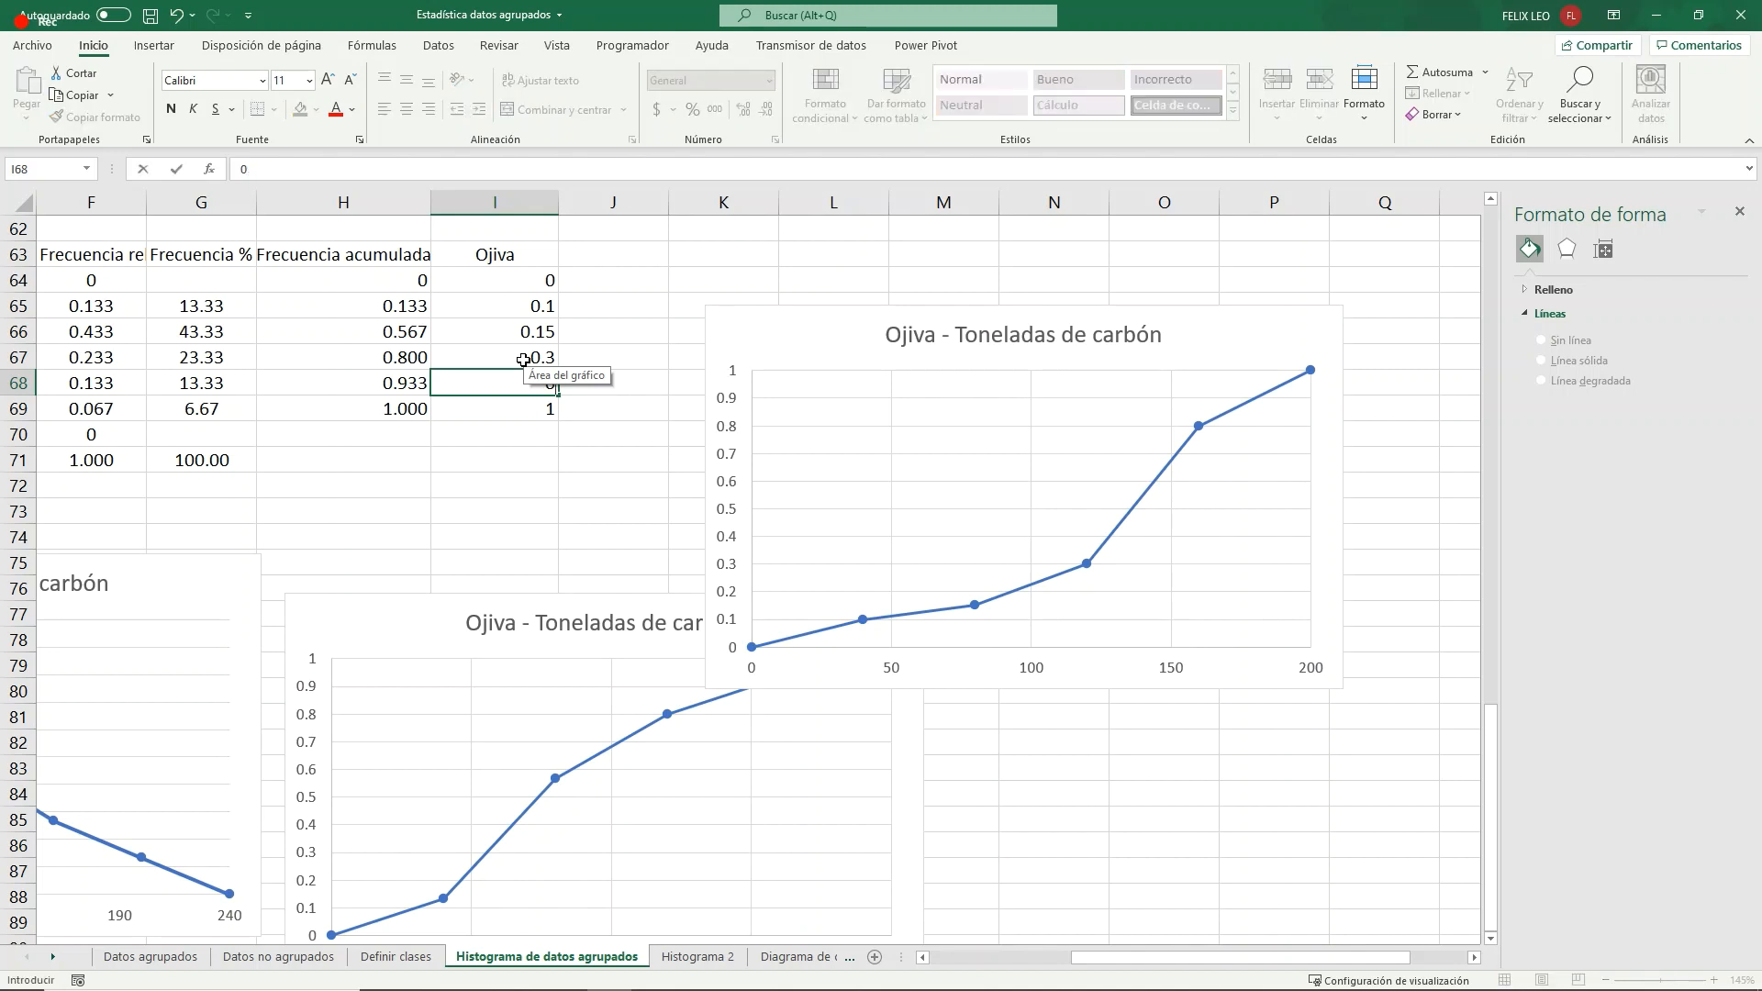
{"action": "type", "text": ".9"}
{"action": "key", "text": "Return"}
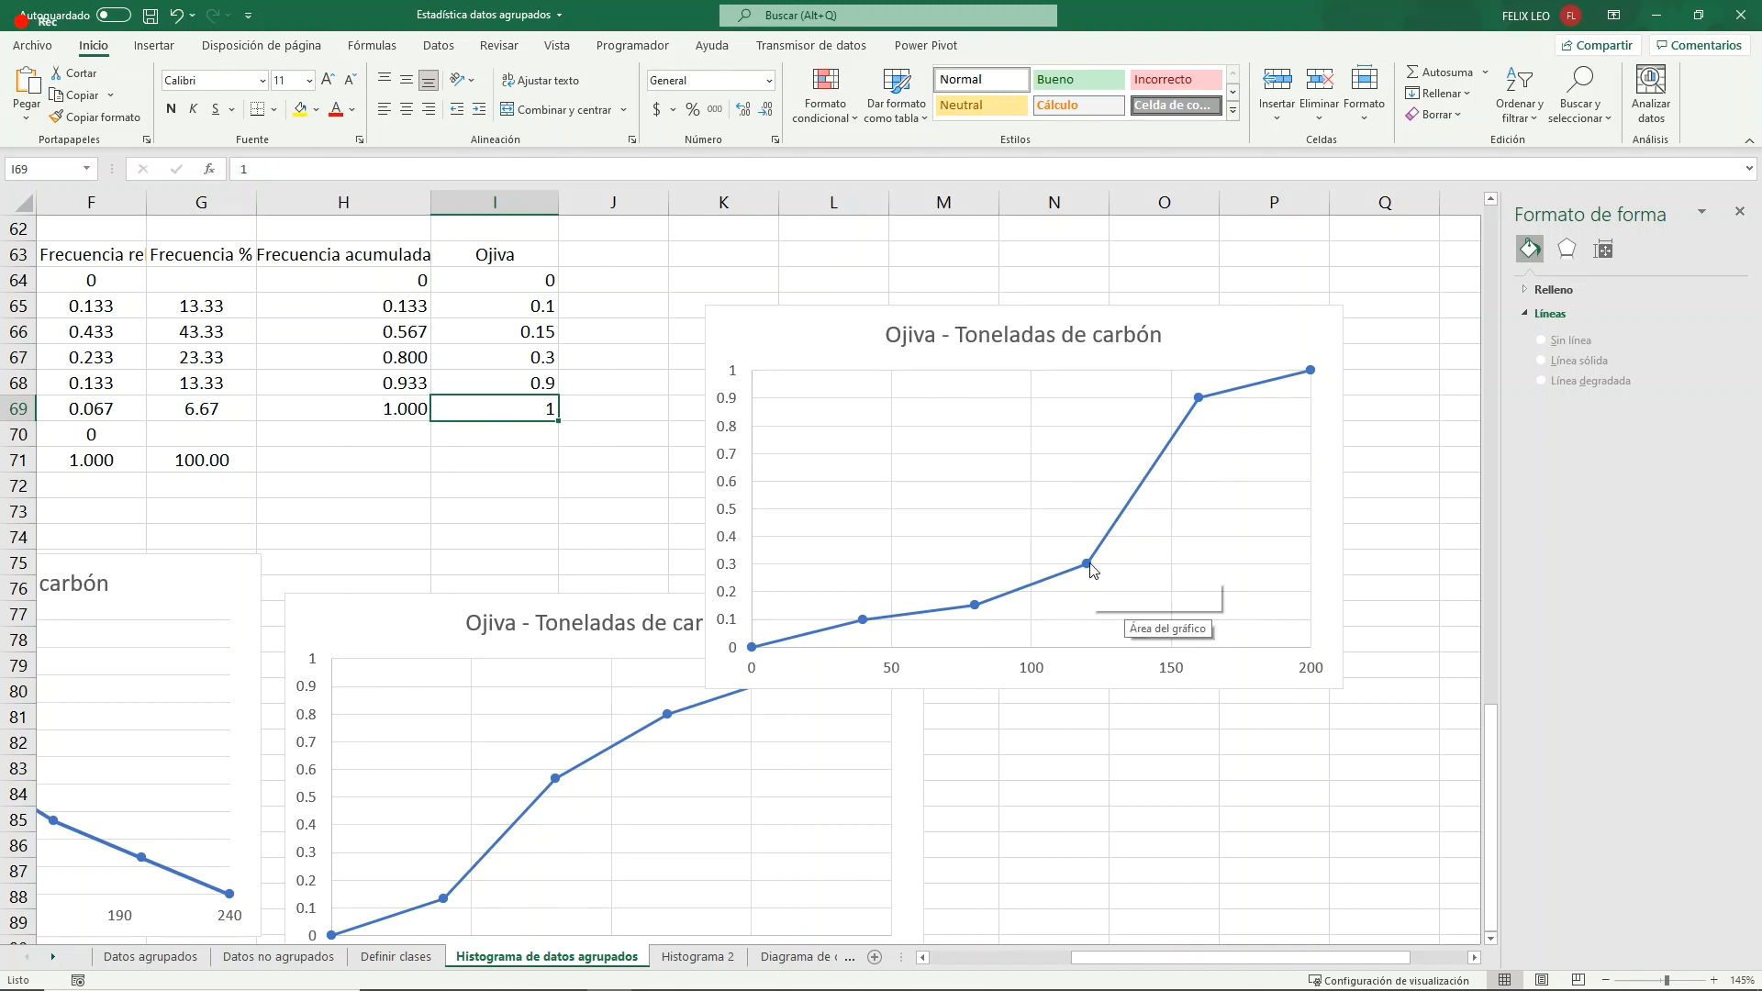
- Select the copied ogive's data series and examine its point at class mark 120
{"action": "mouse_move", "coordinate": [1090, 568]}
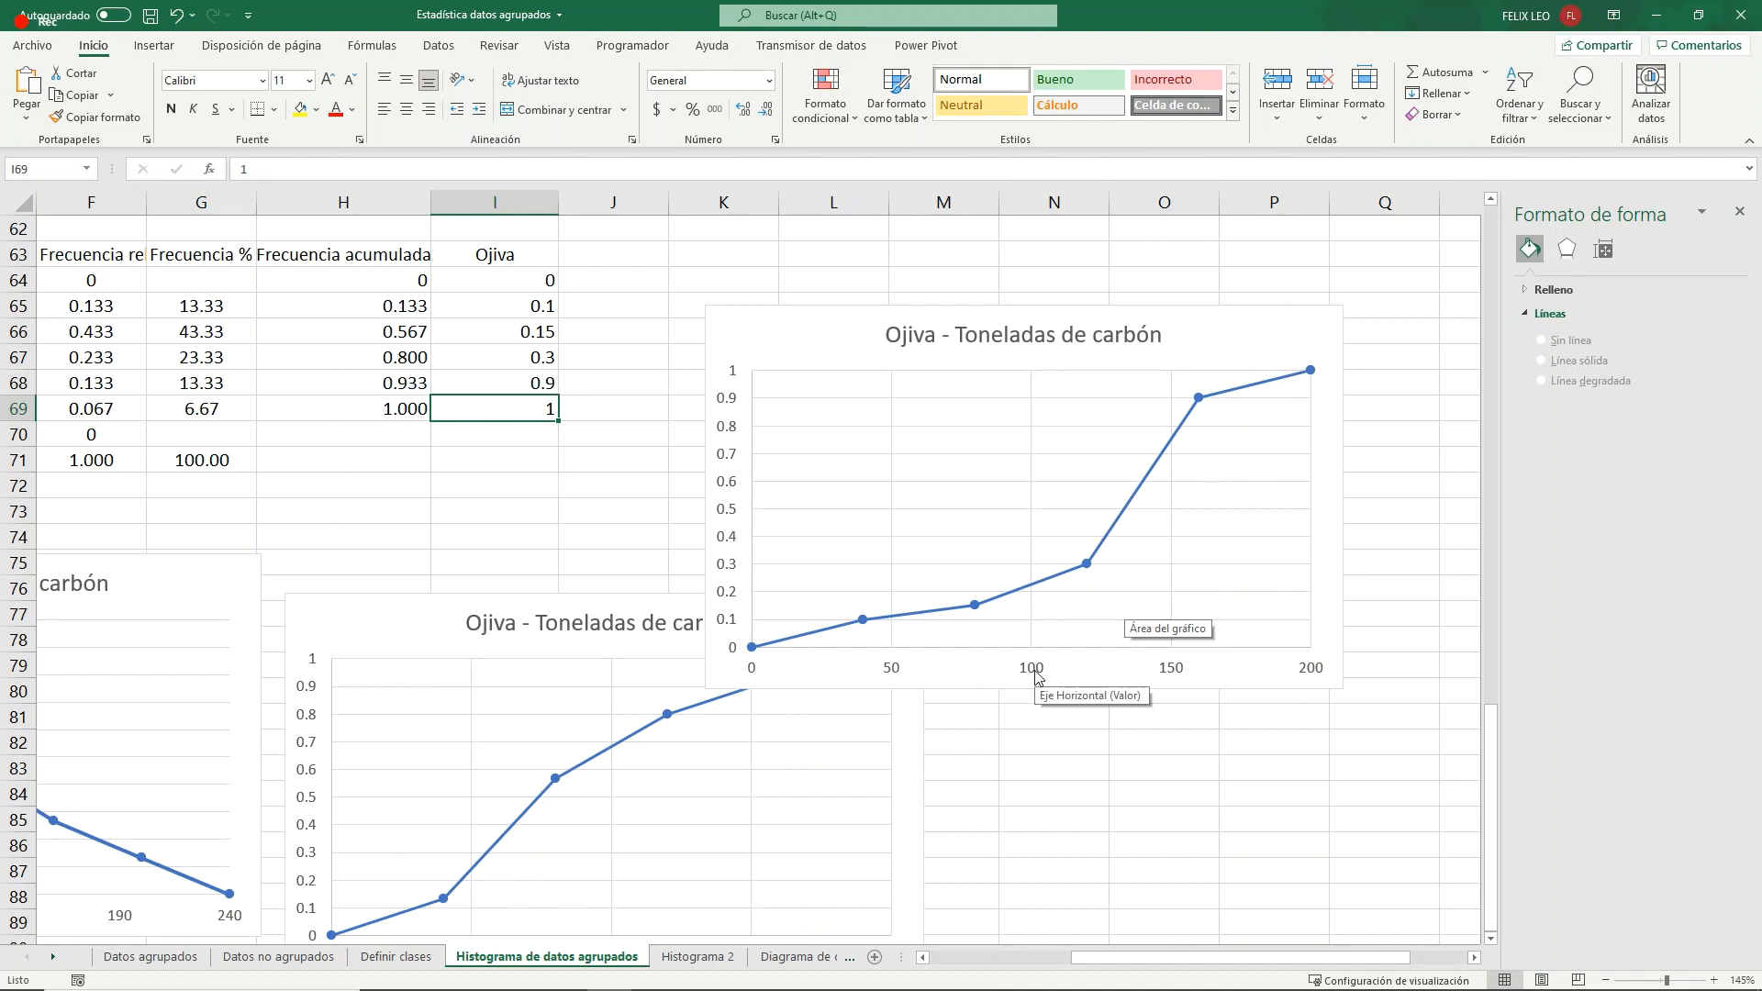
{"action": "left_click", "coordinate": [1081, 567]}
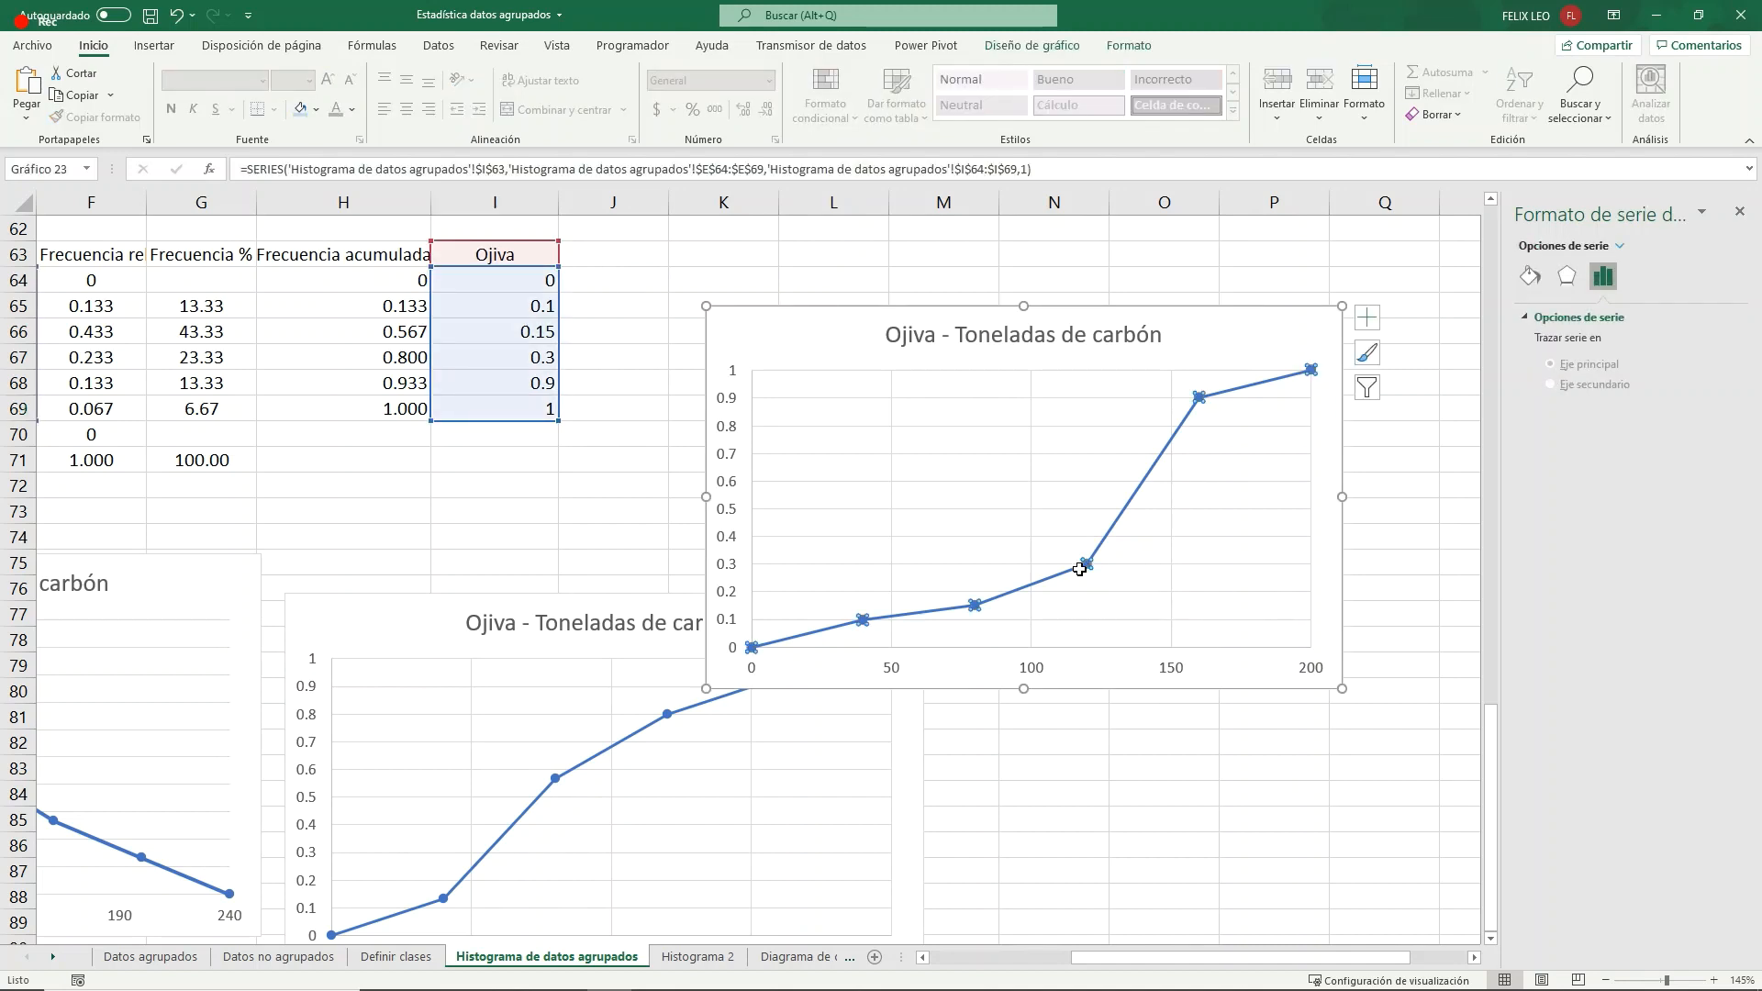
{"action": "left_click_drag", "start_coordinate": [1094, 959], "coordinate": [1153, 963]}
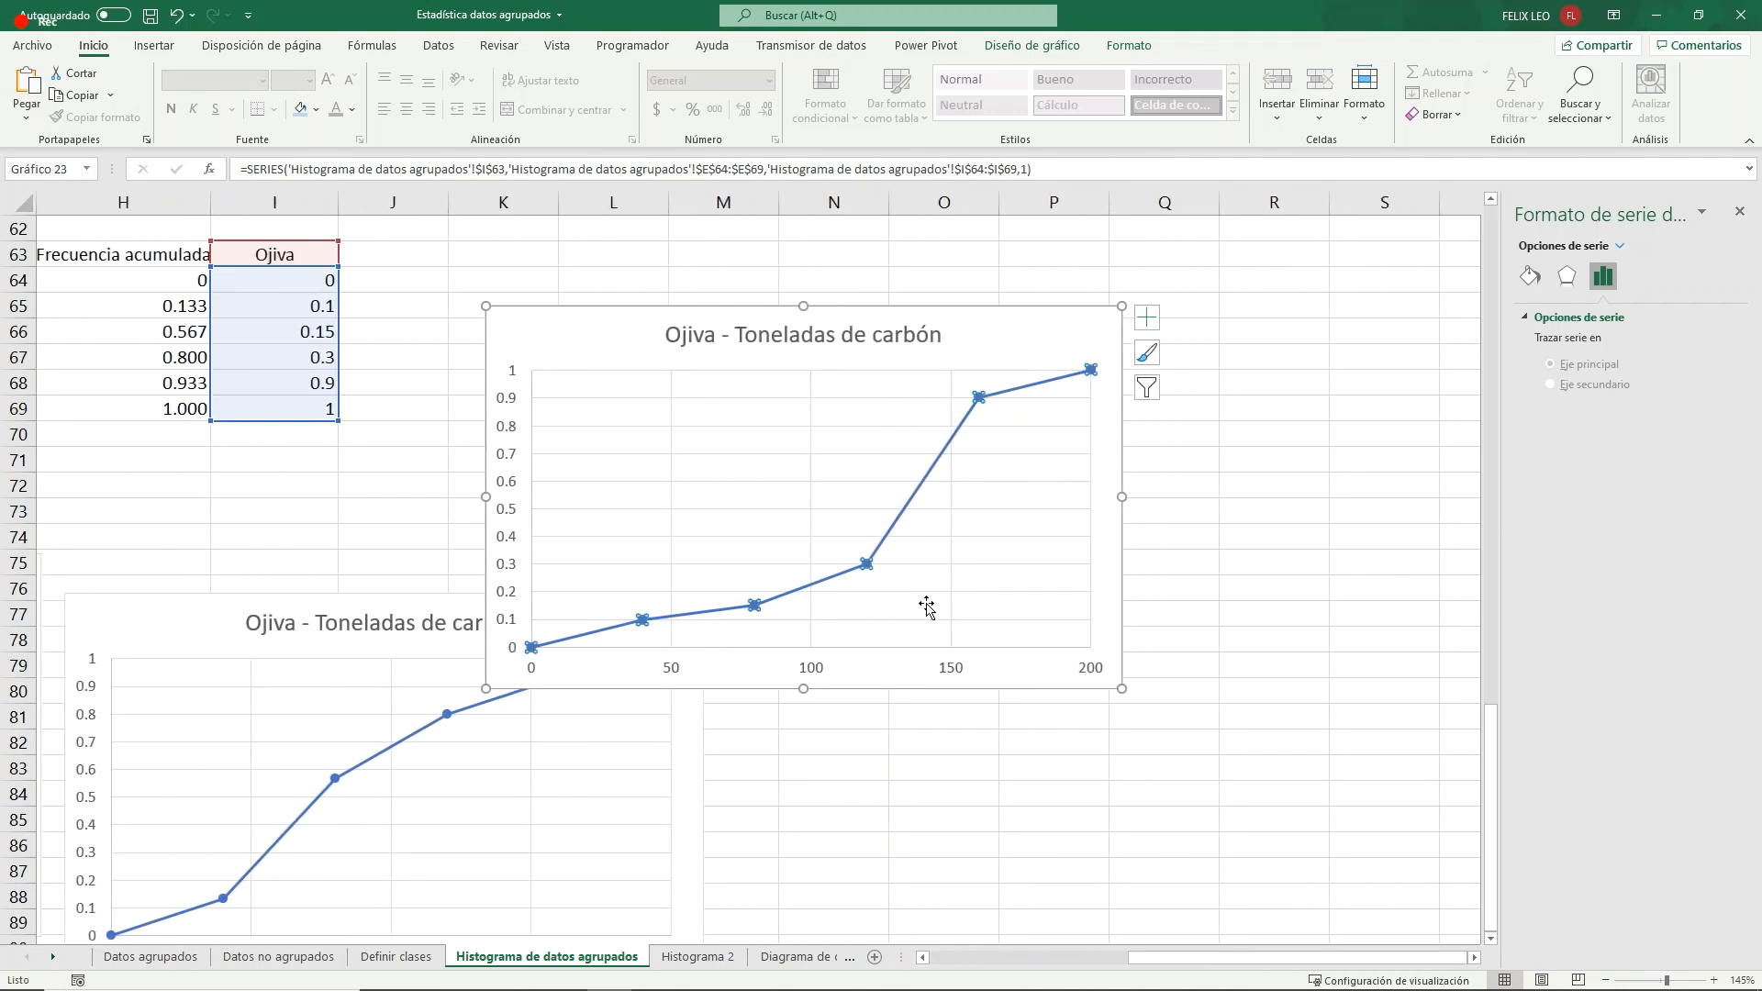
- Add data labels to the series of the copied ogive chart
{"action": "right_click", "coordinate": [866, 563]}
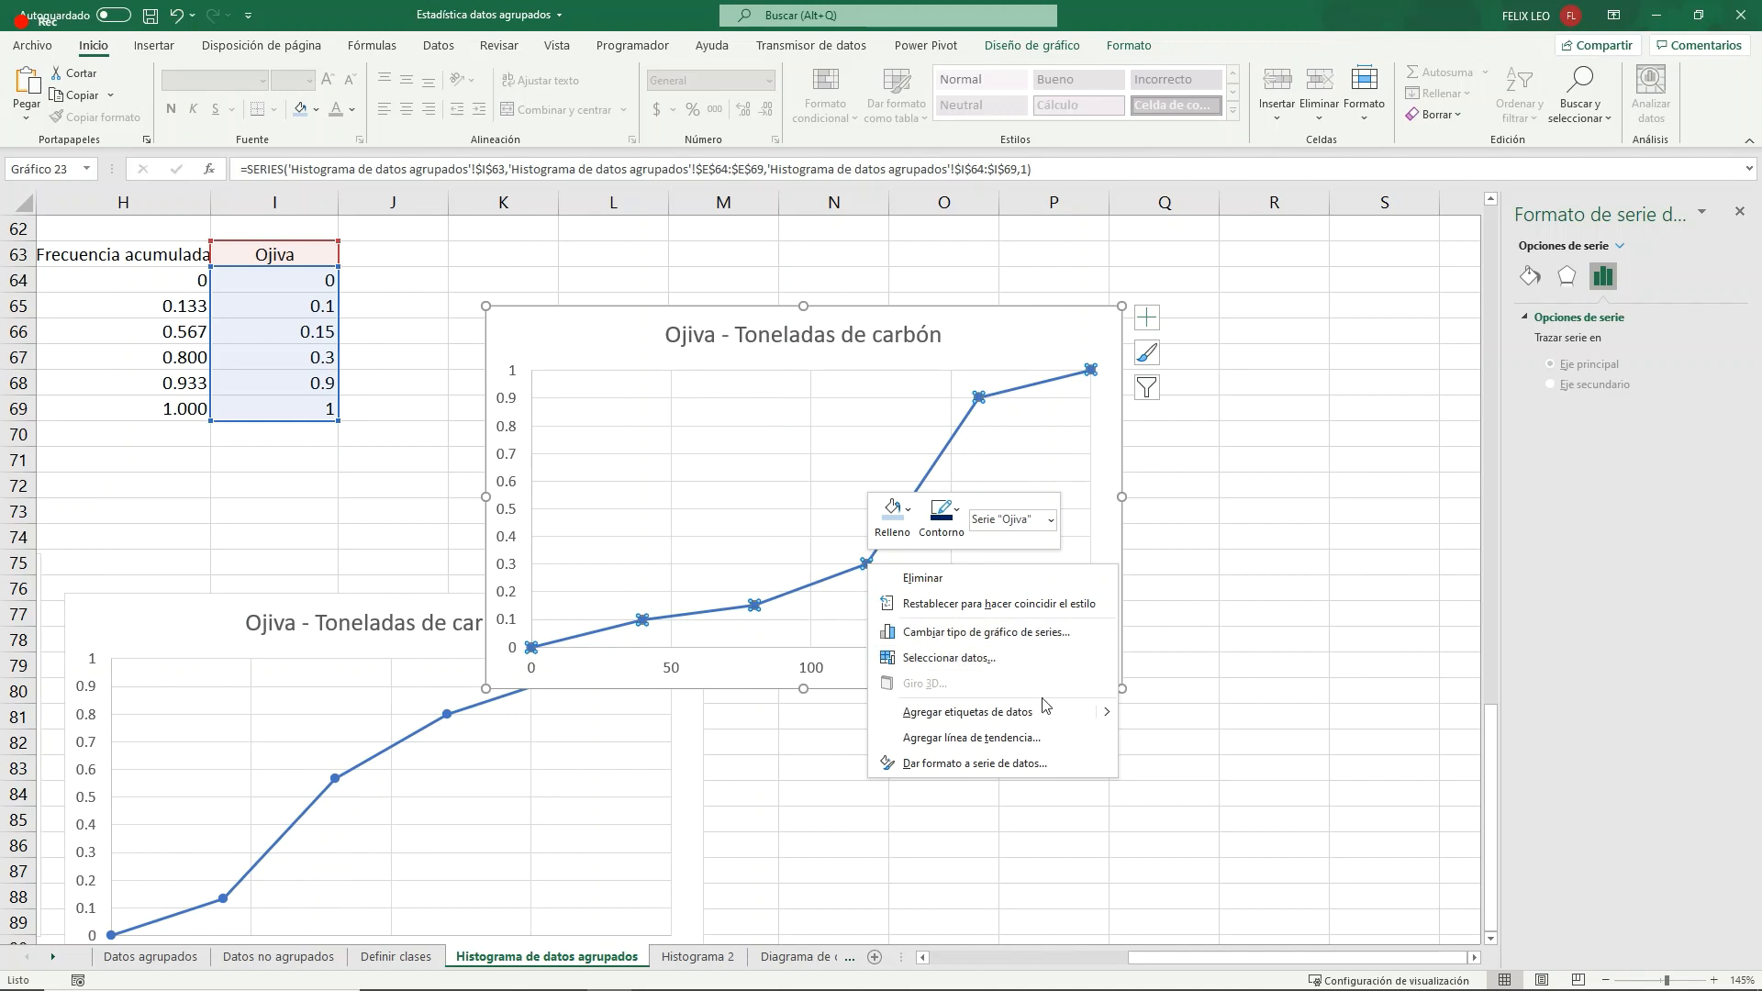
{"action": "left_click", "coordinate": [1147, 711]}
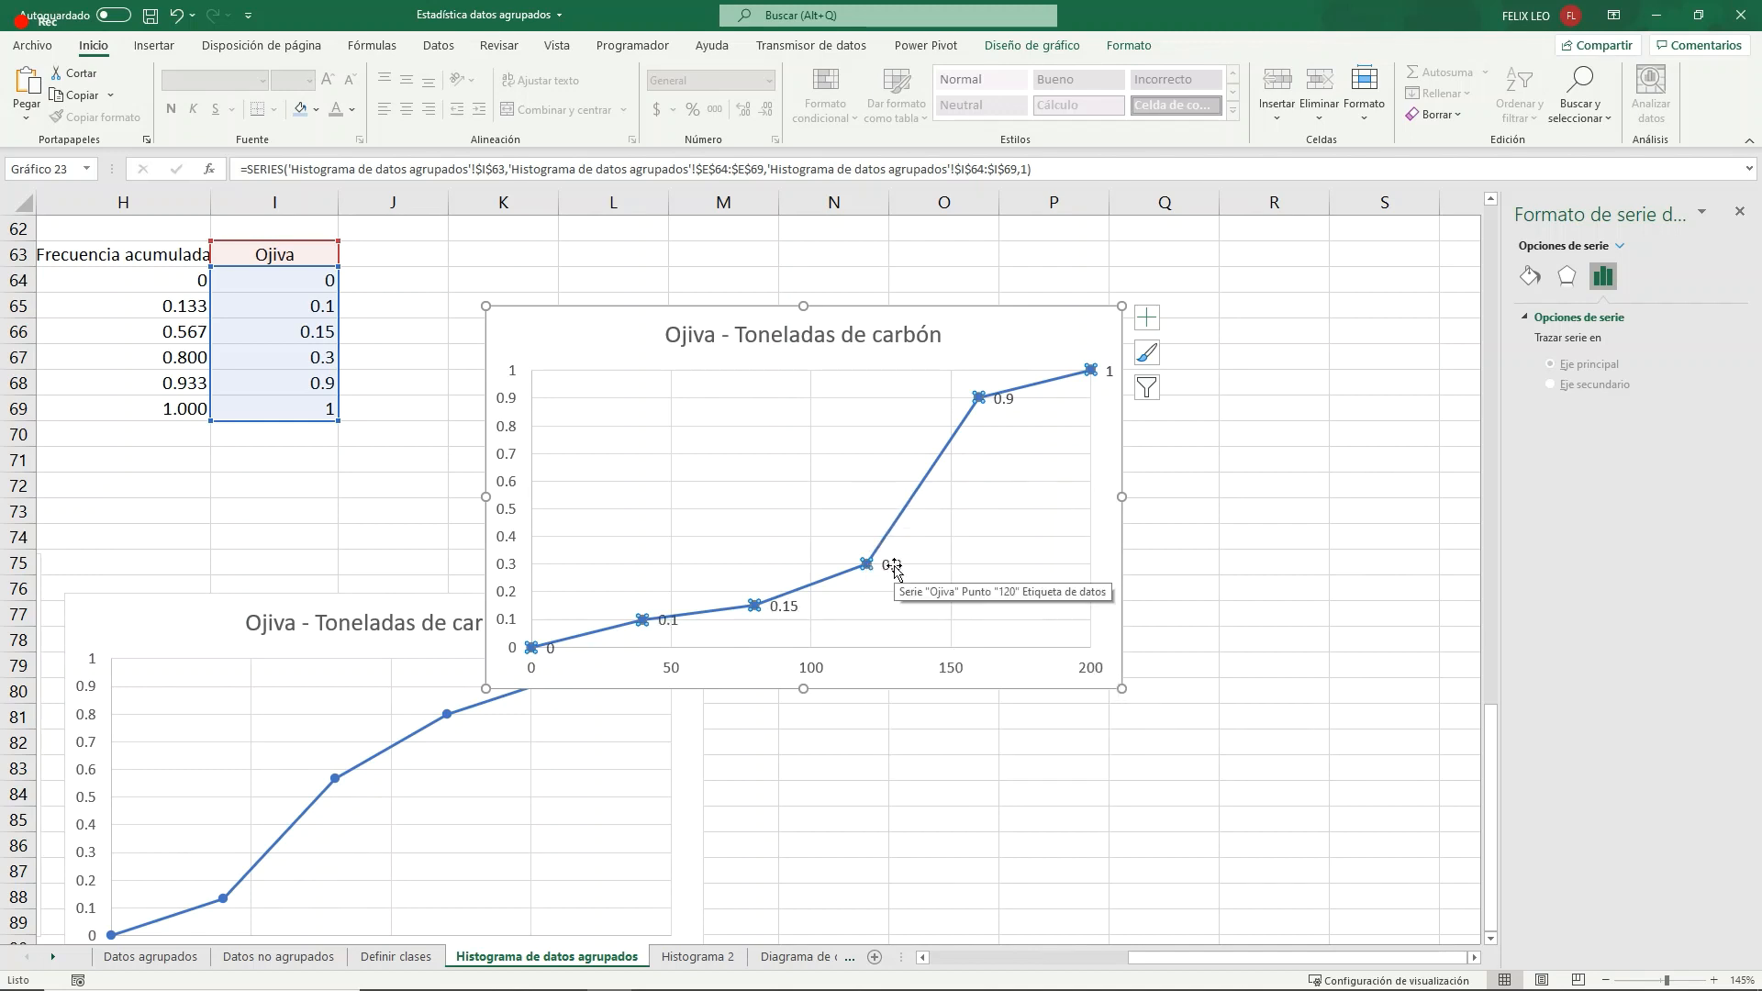
{"action": "left_click", "coordinate": [394, 362]}
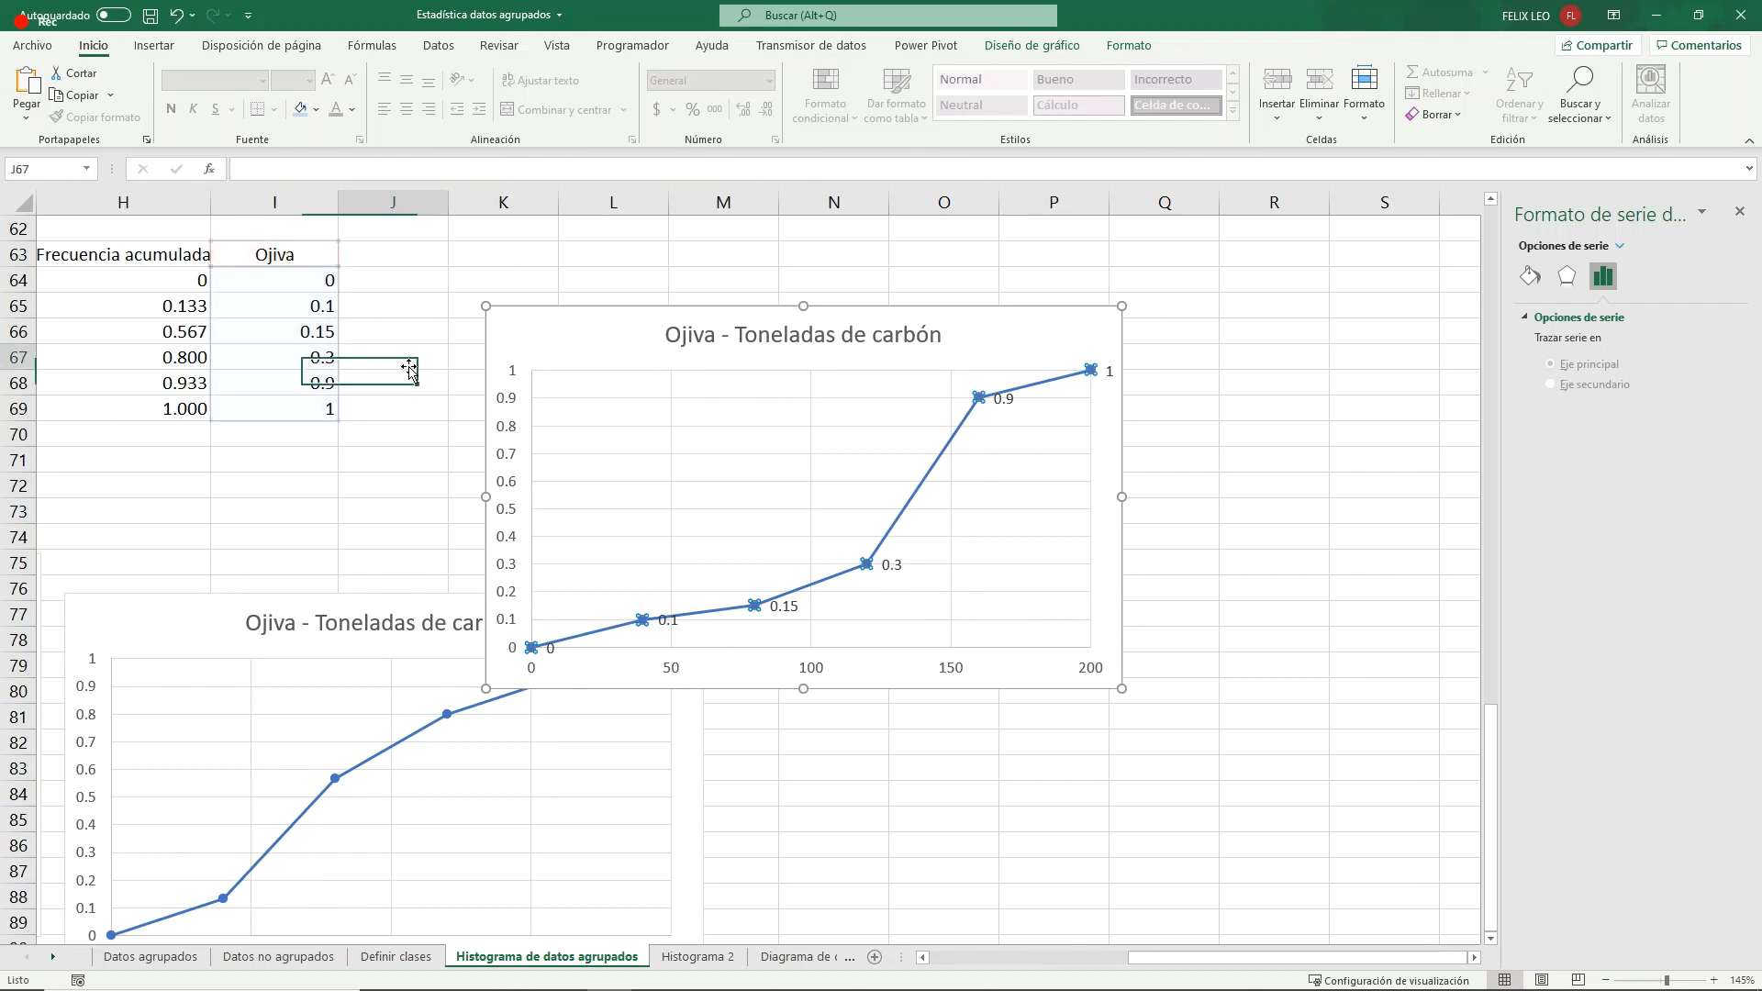
- In the Ojiva column, set I65 to 0.6, I66 to 0.7 and I67 to 0.8
{"action": "left_click", "coordinate": [317, 306]}
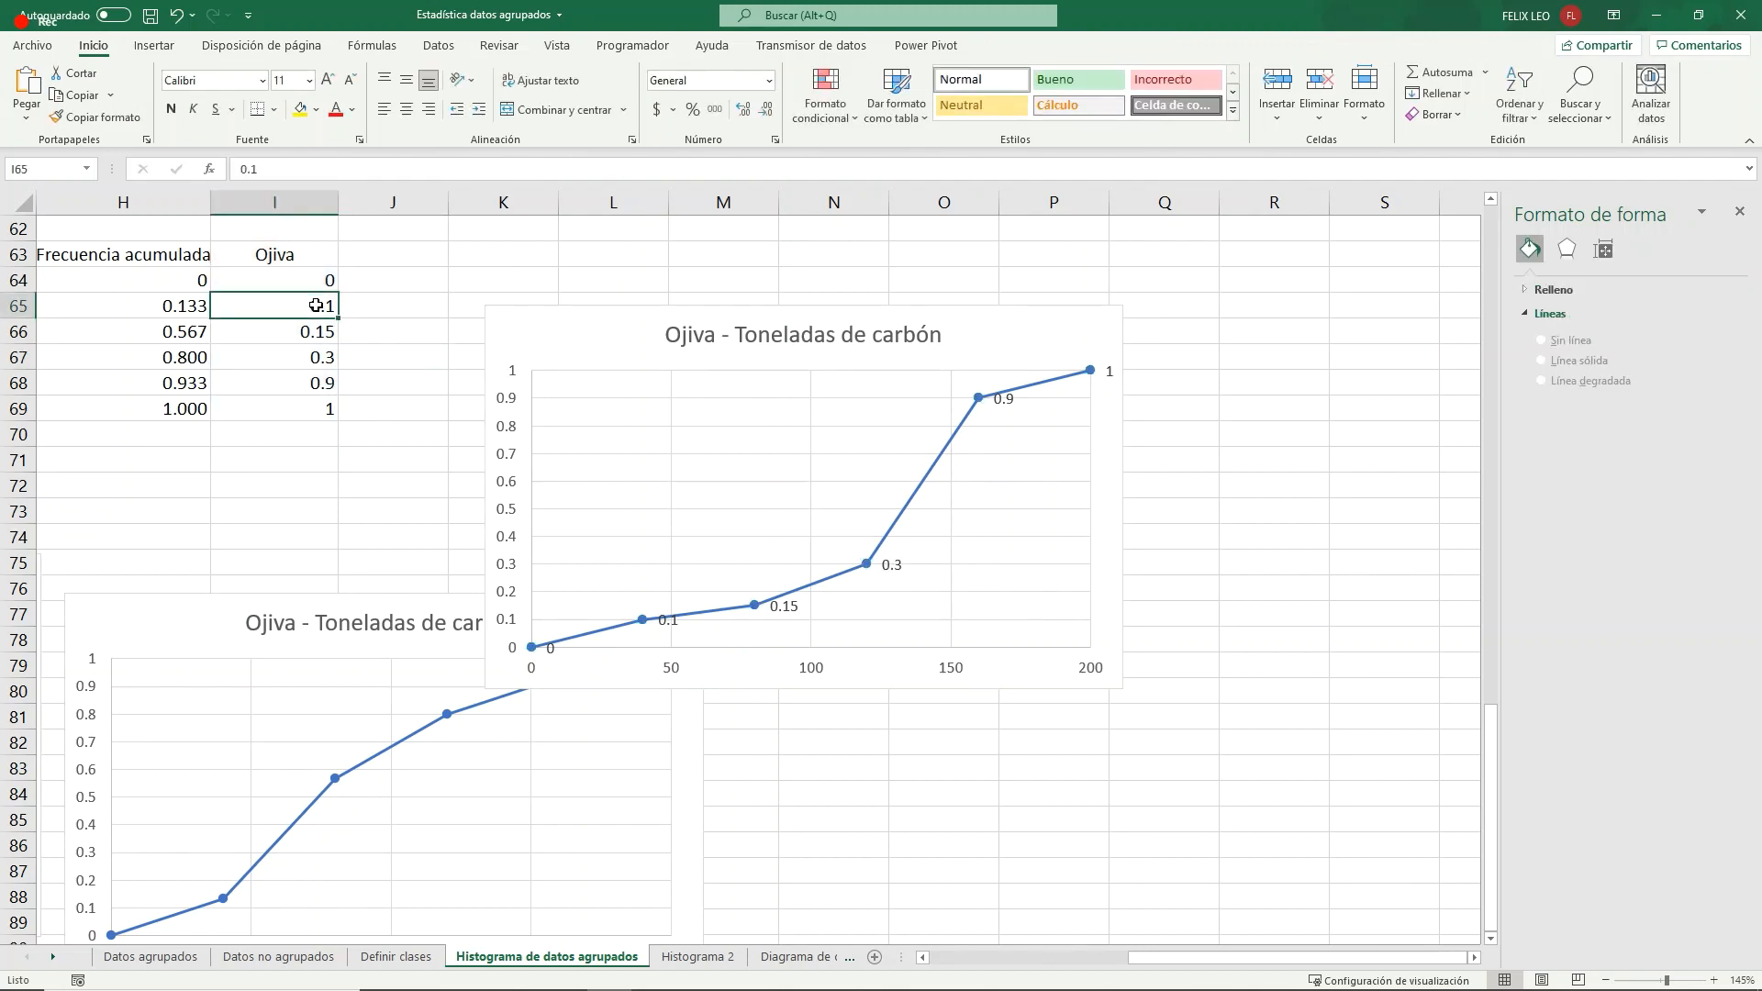
{"action": "type", "text": "0."}
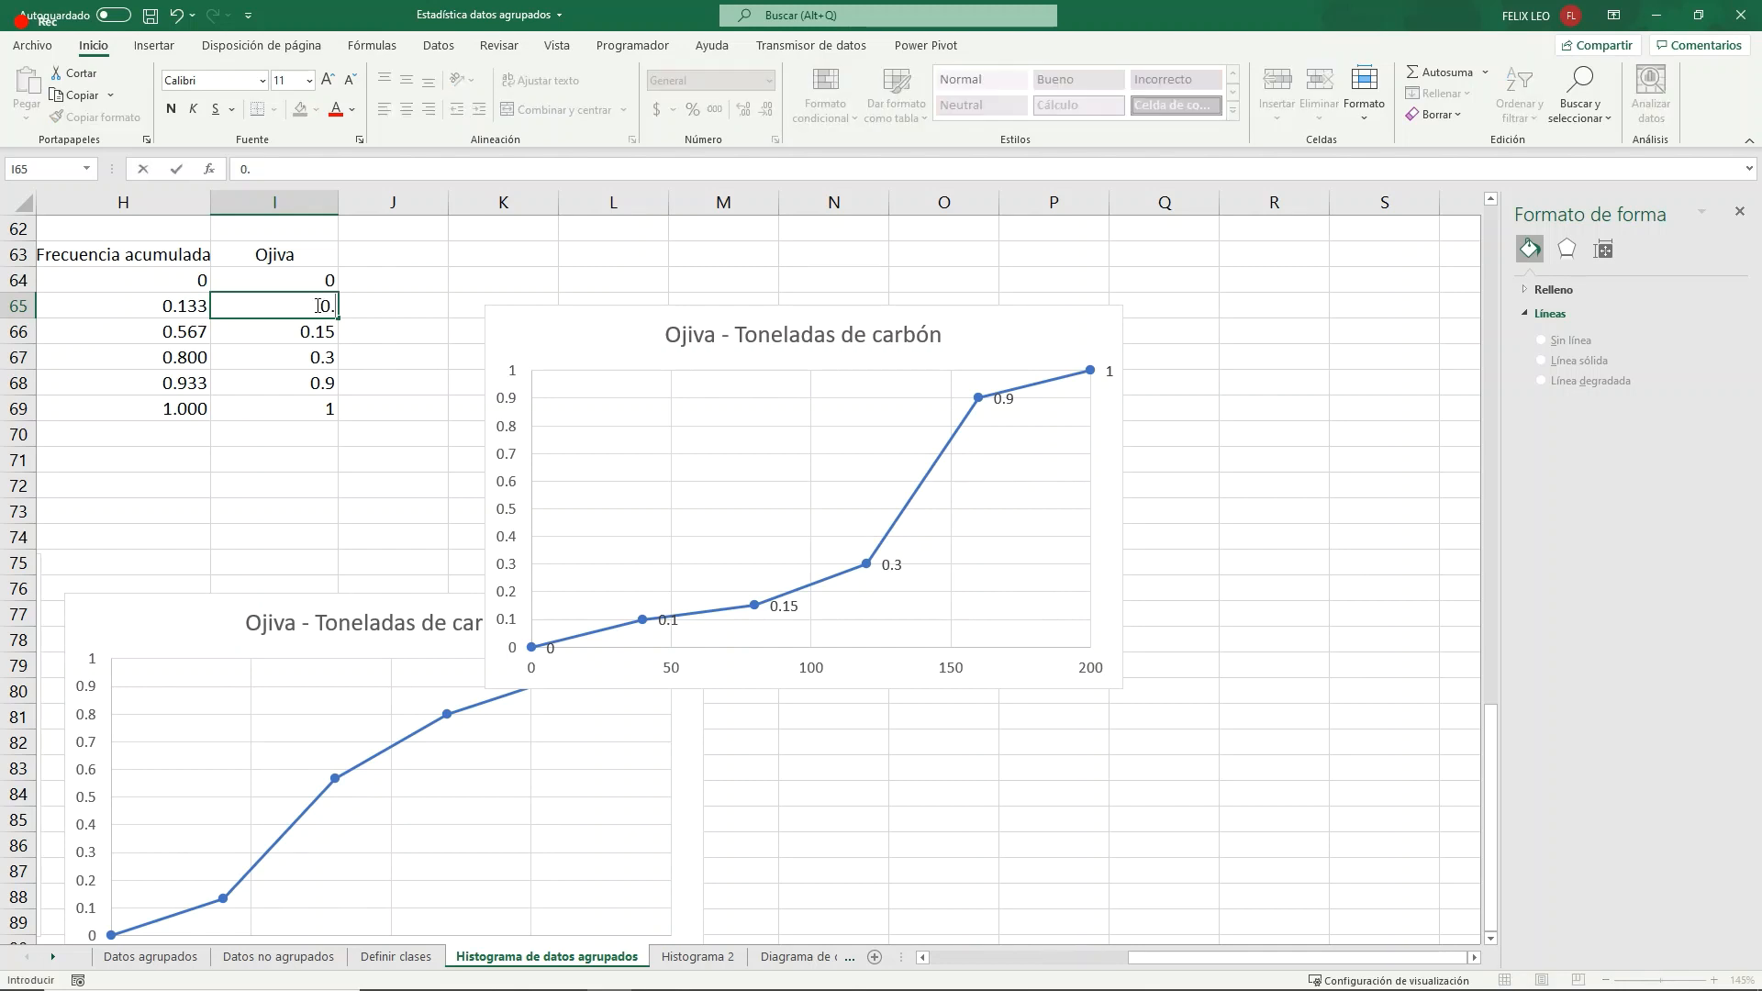
{"action": "type", "text": "6"}
{"action": "key", "text": "Return"}
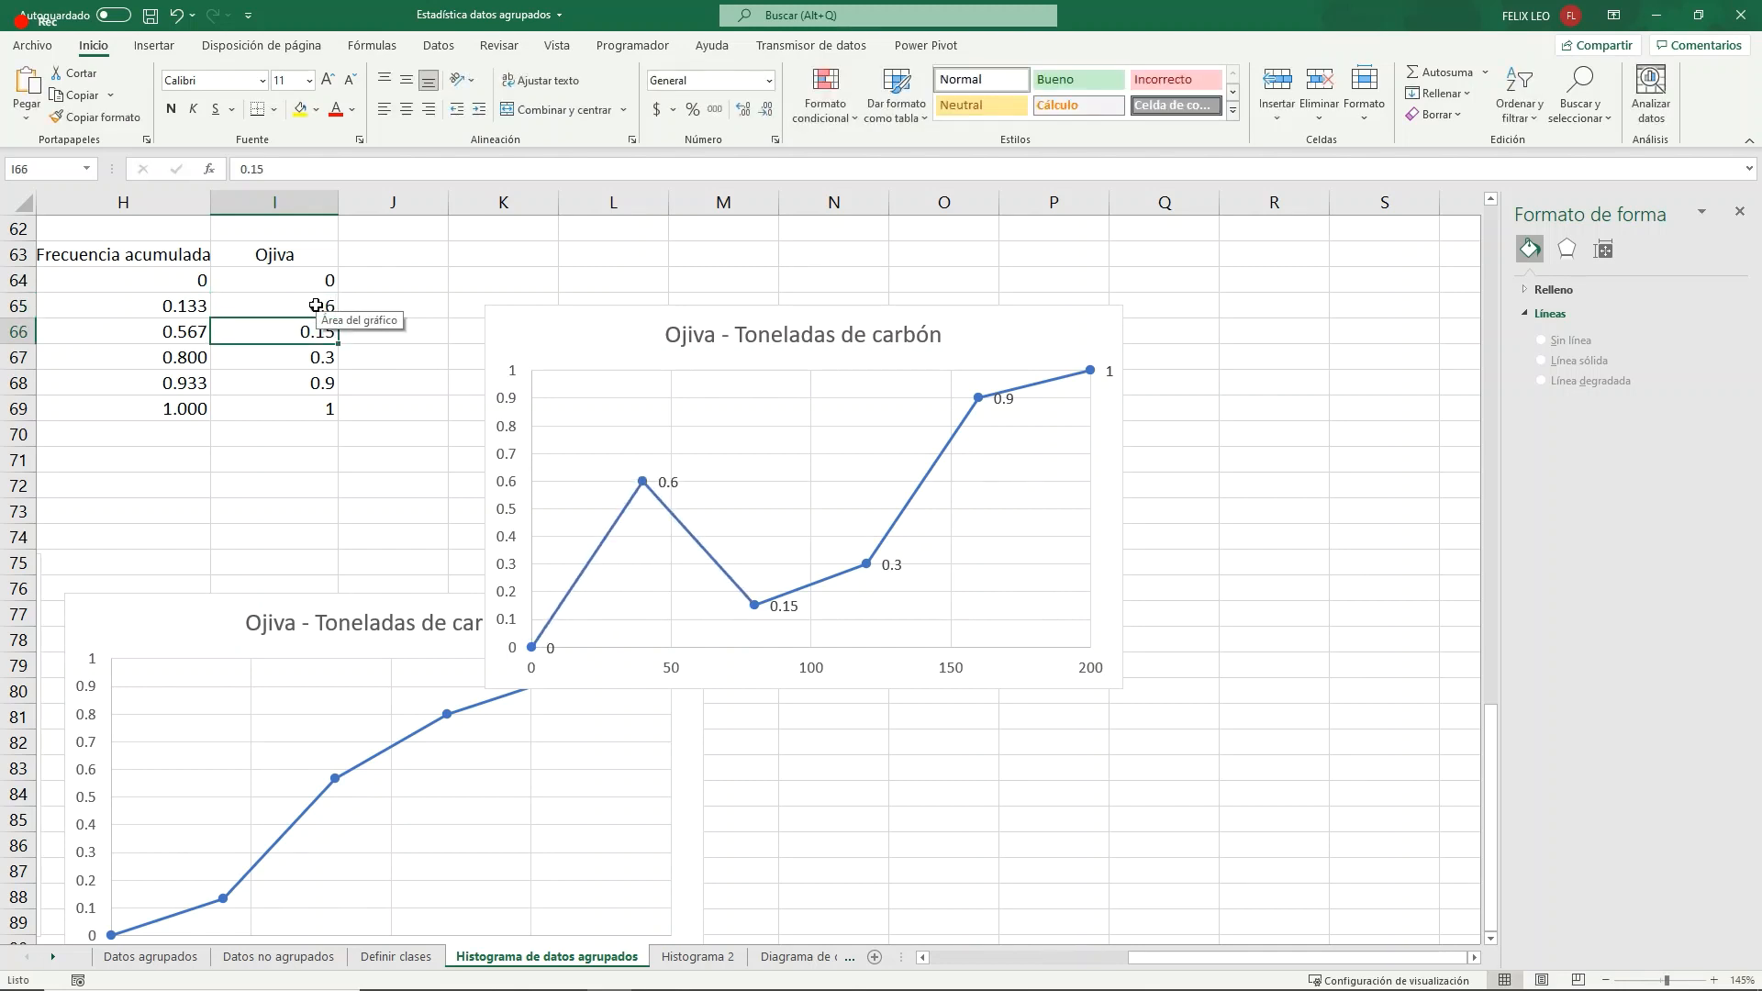
{"action": "type", "text": "0.7"}
{"action": "key", "text": "Return"}
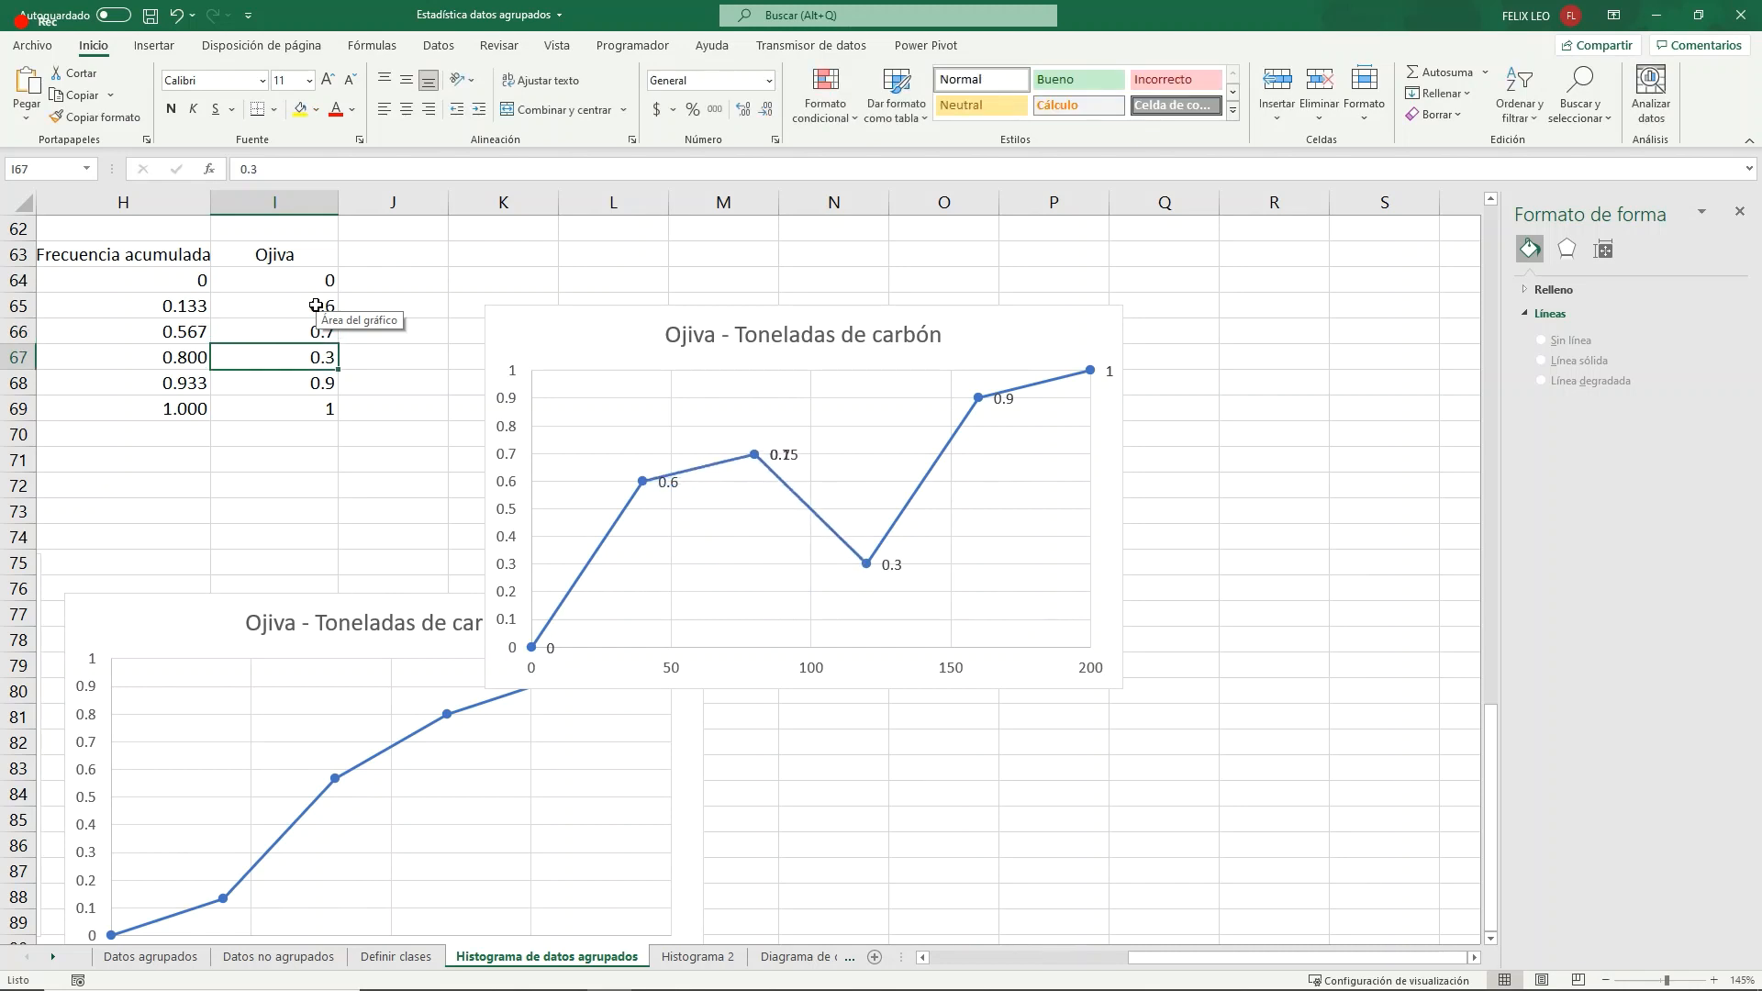
{"action": "type", "text": "0.8"}
{"action": "key", "text": "Return"}
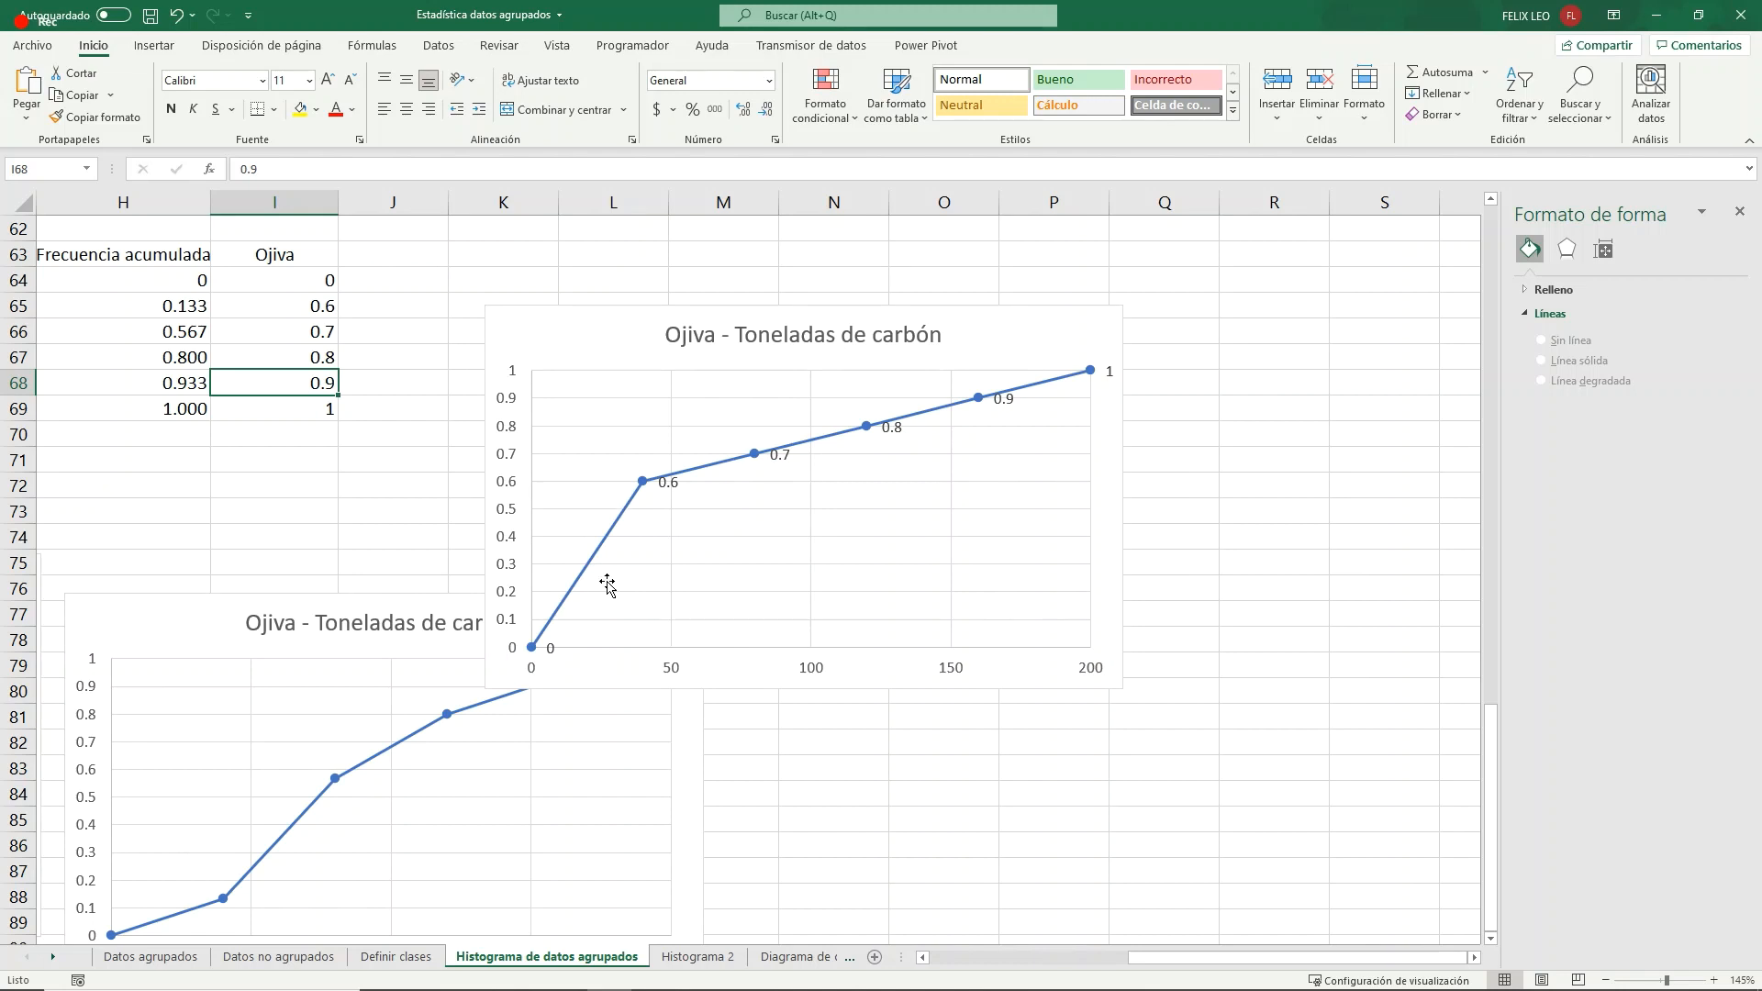
- Examine the copied ogive's points against its vertical axis and move the chart right, clear of the original ogive
{"action": "left_click", "coordinate": [644, 482]}
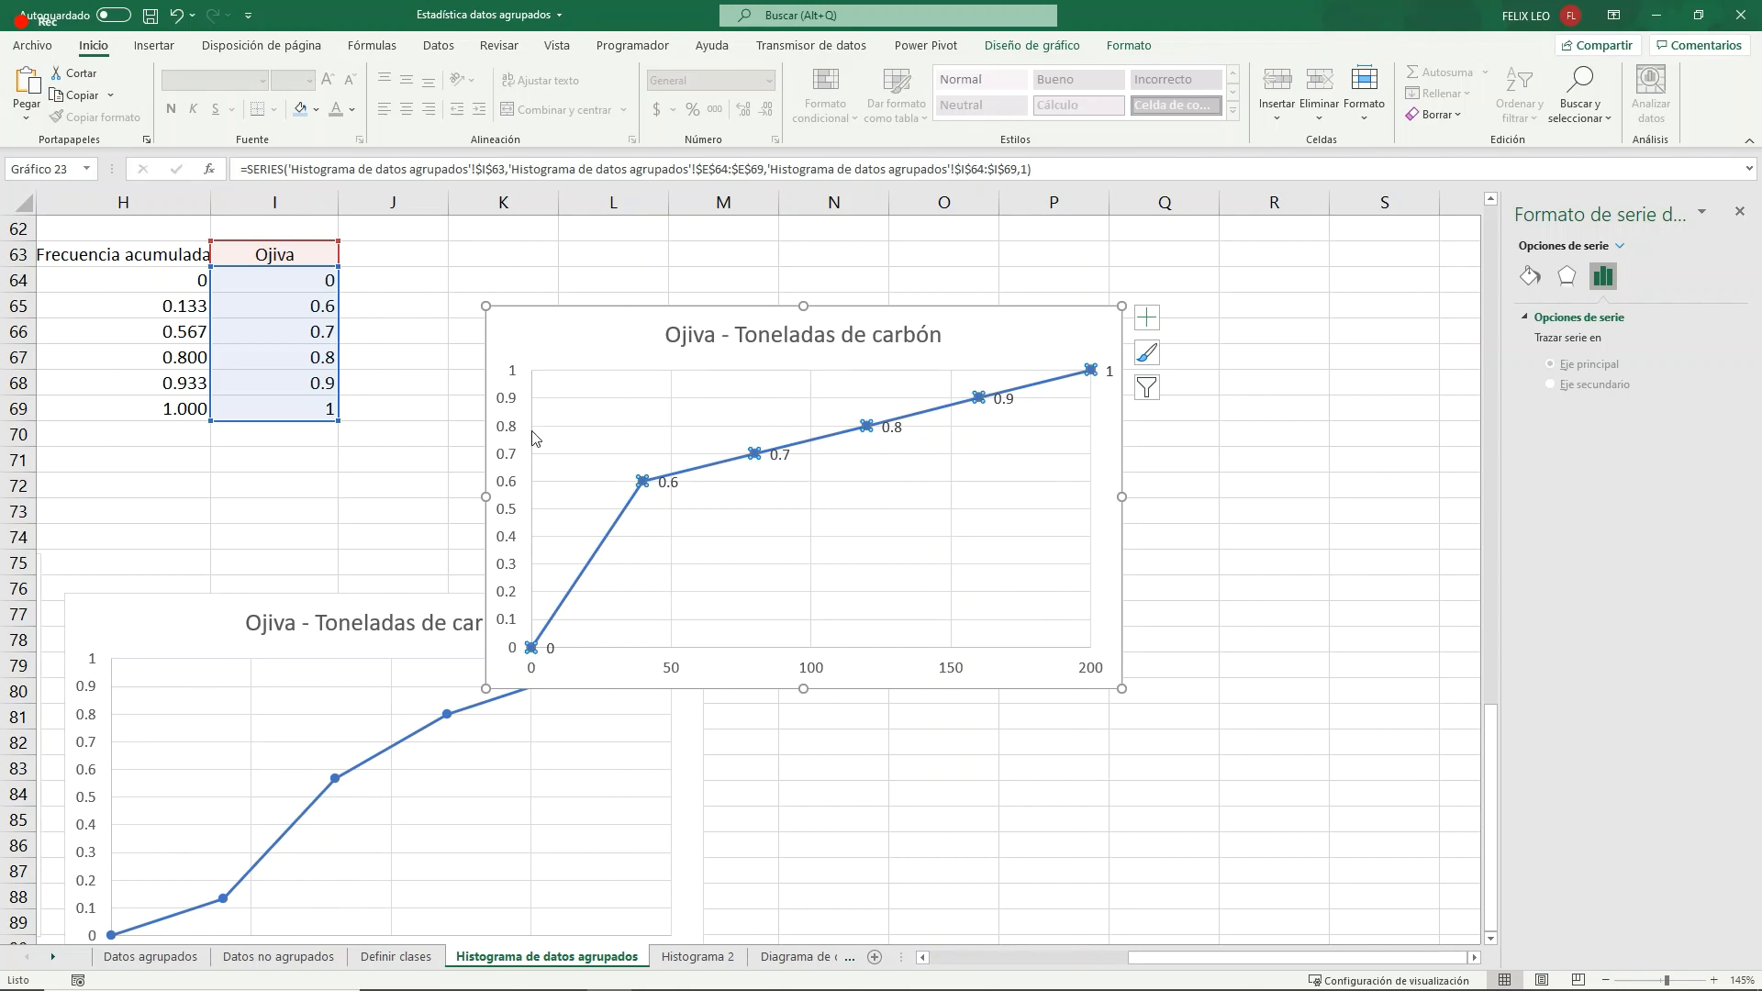
{"action": "left_click", "coordinate": [514, 374]}
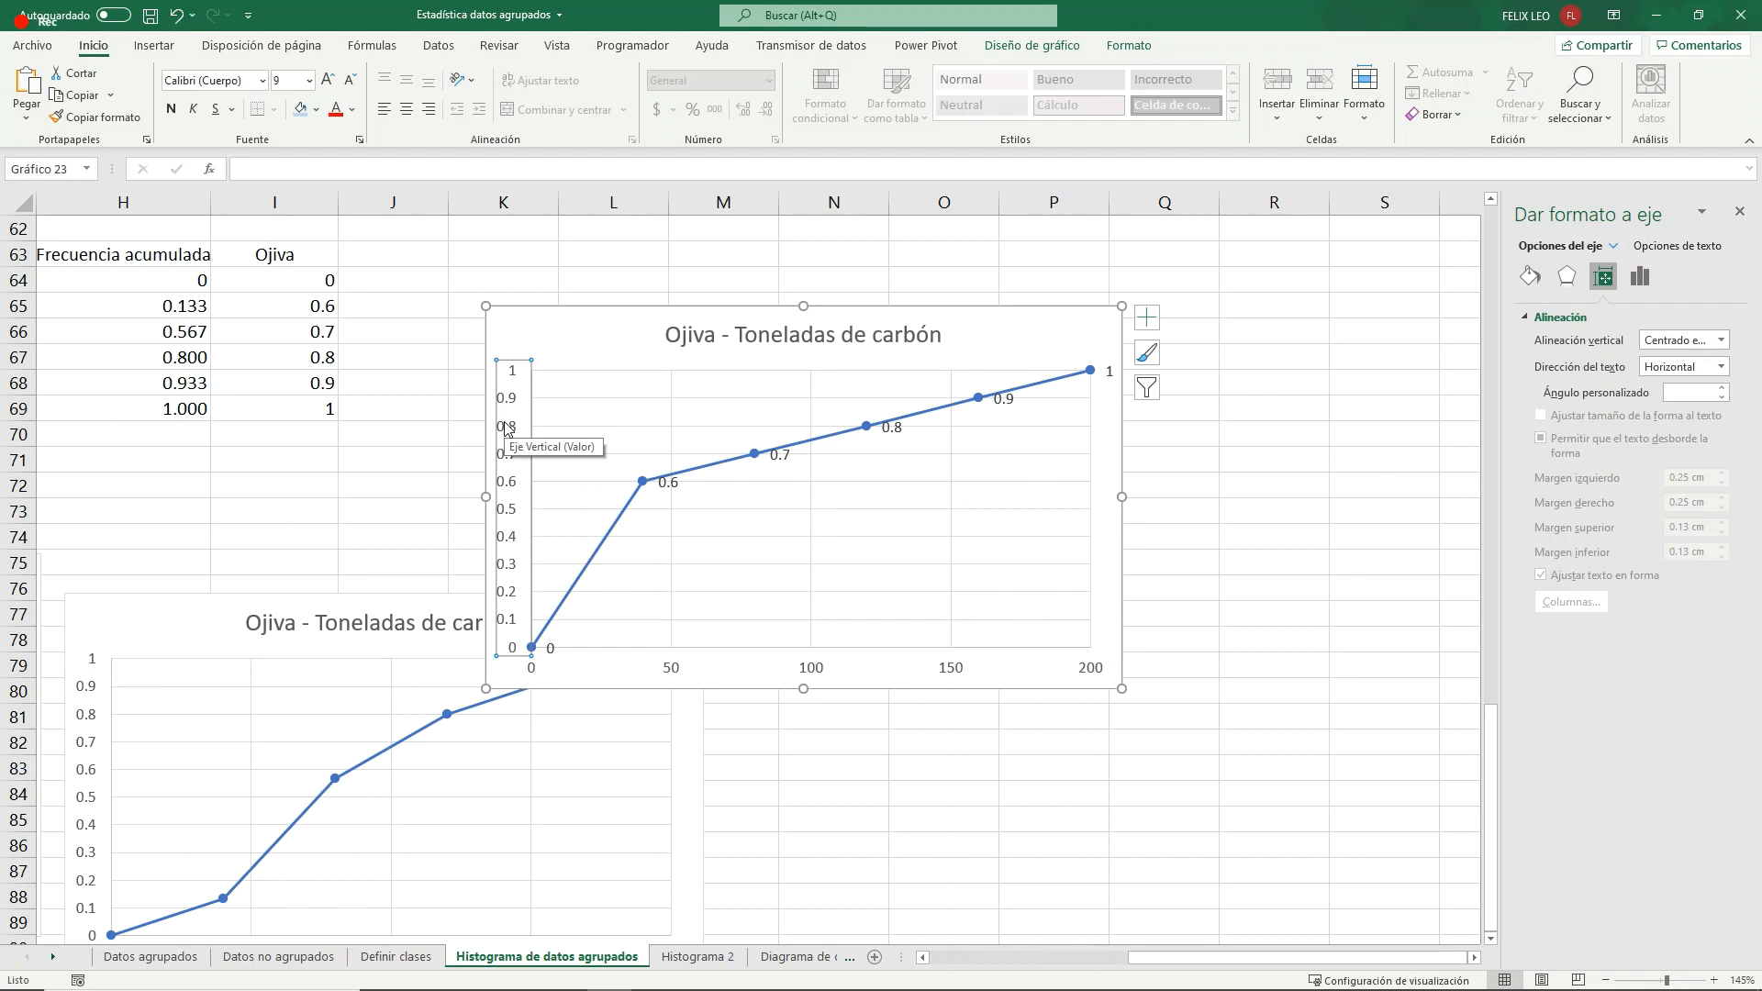
{"action": "left_click", "coordinate": [1107, 649]}
{"action": "left_click_drag", "start_coordinate": [603, 342], "coordinate": [844, 342]}
{"action": "left_click", "coordinate": [523, 569]}
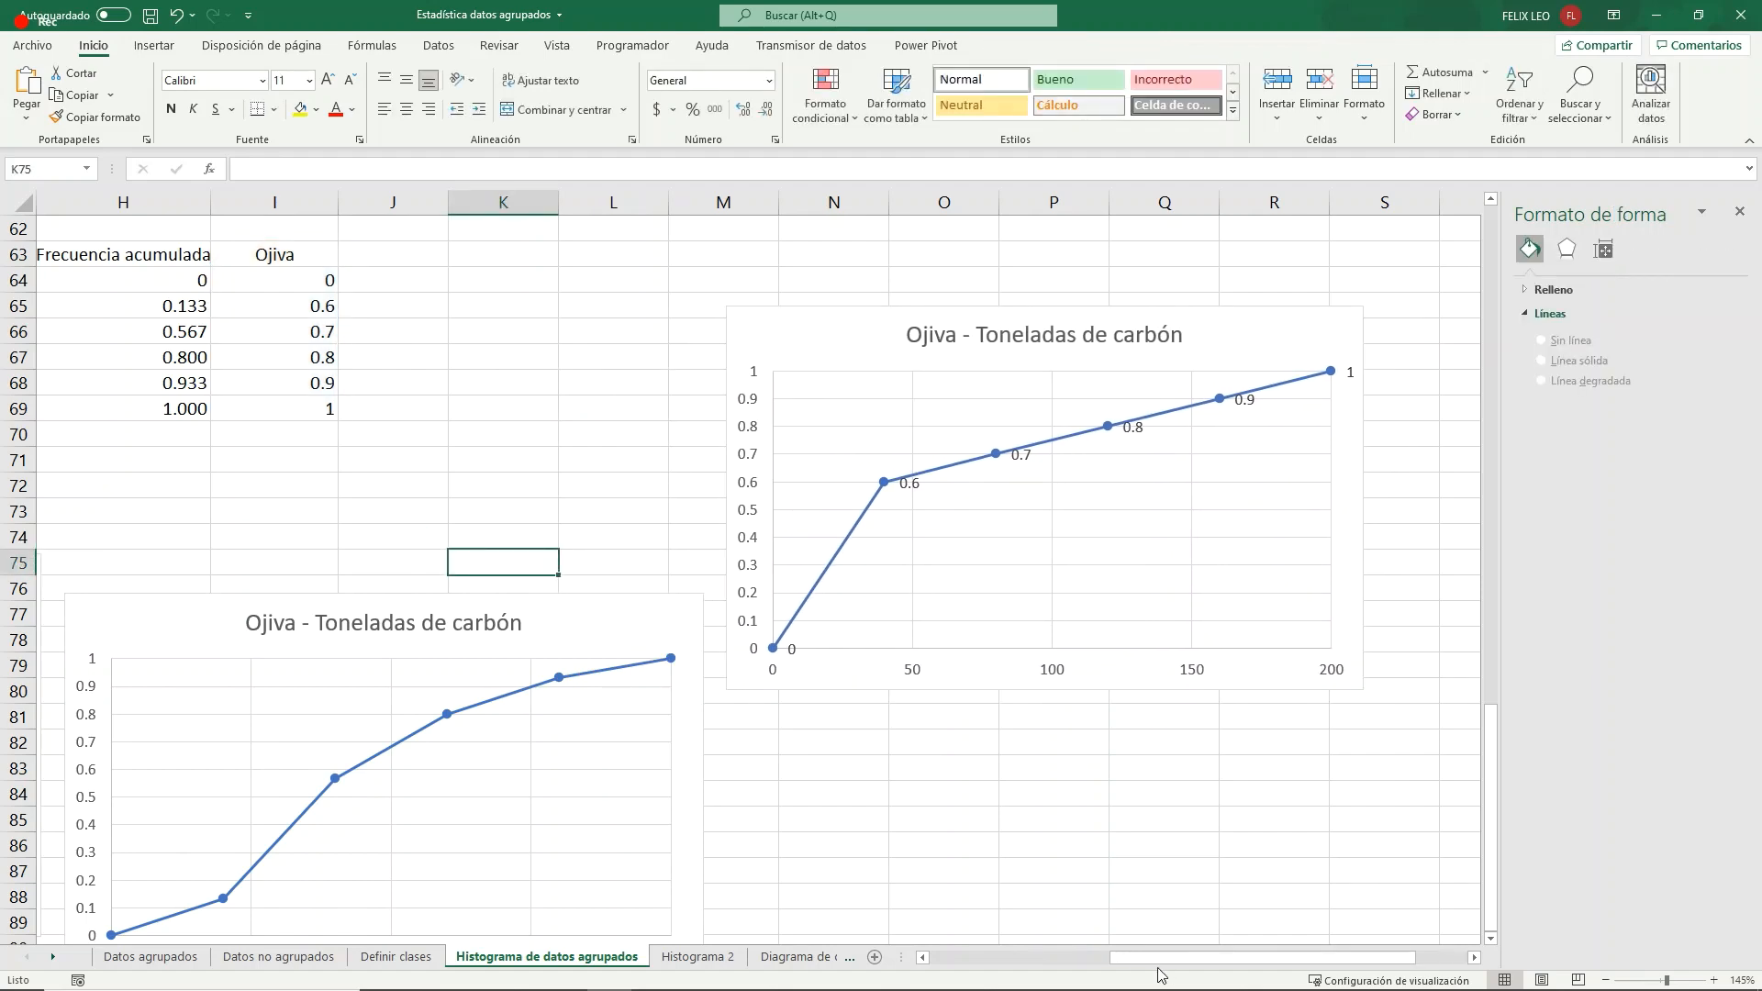
- Pull the orange frequency polygon out from under the Cantidad de toneladas de carbón chart and move that blue chart down to about row 93
{"action": "scroll", "coordinate": [934, 663], "scroll_direction": "left", "scroll_amount": 3}
{"action": "scroll", "coordinate": [934, 663], "scroll_direction": "up", "scroll_amount": 7}
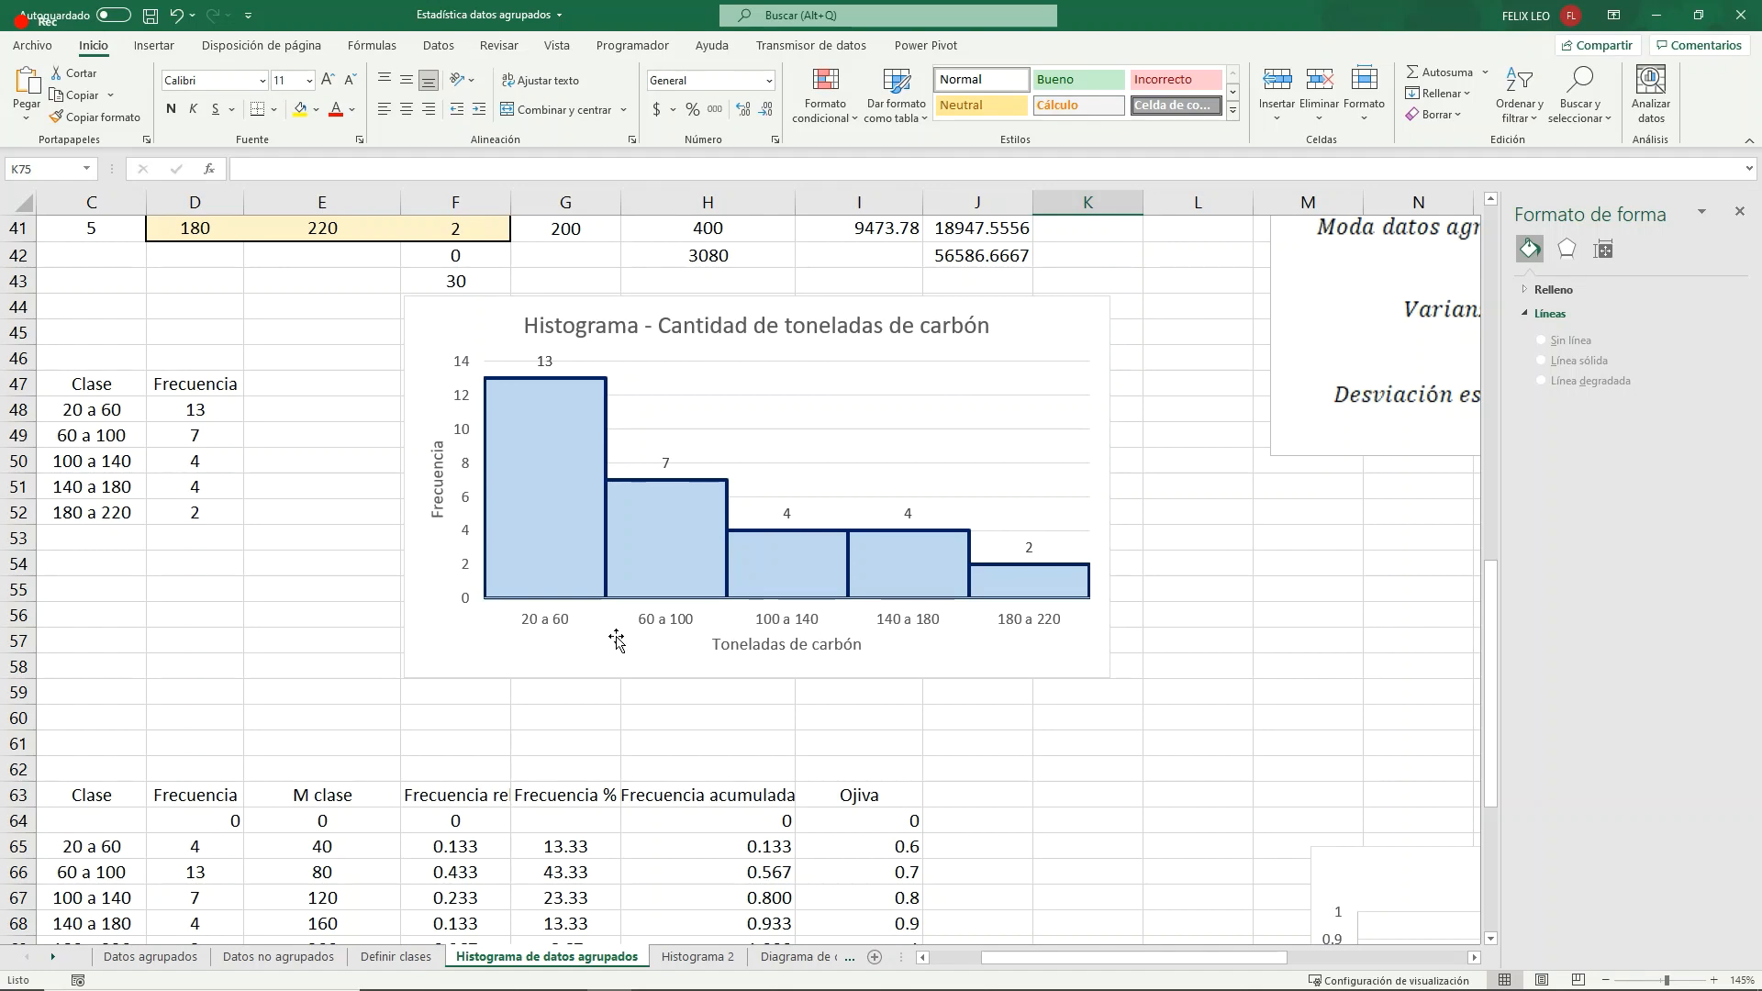
{"action": "scroll", "coordinate": [616, 640], "scroll_direction": "down", "scroll_amount": 8}
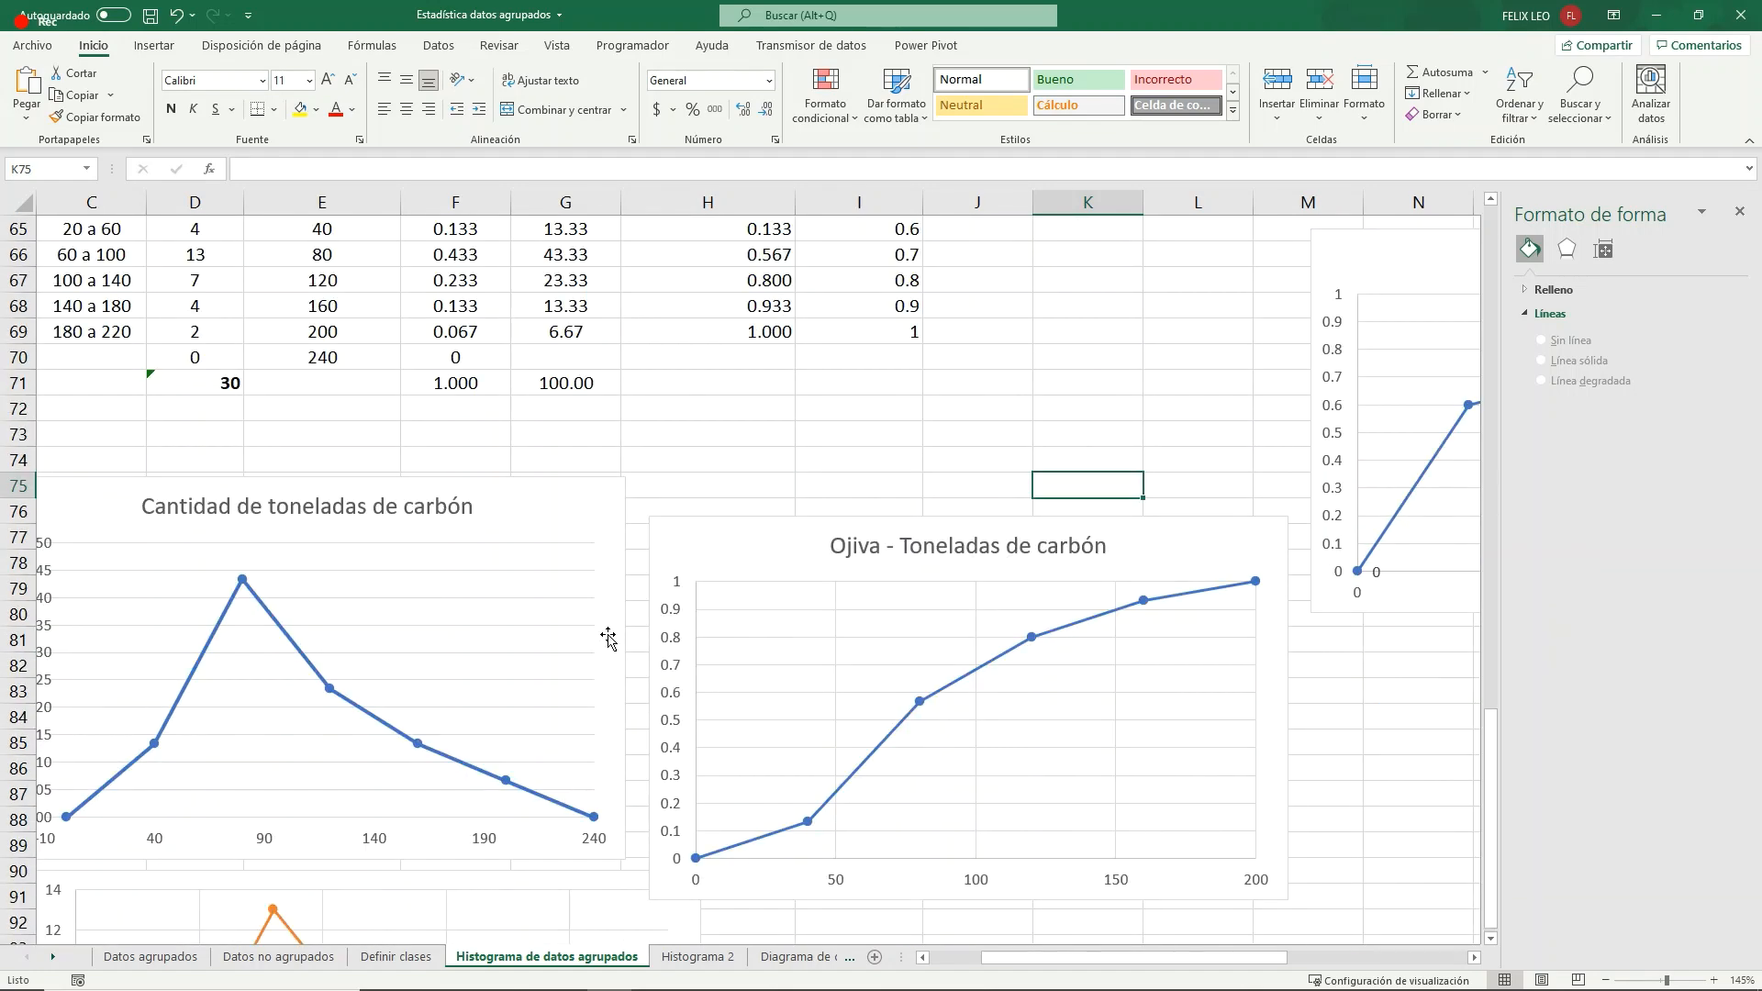
{"action": "left_click_drag", "start_coordinate": [1000, 957], "coordinate": [909, 957]}
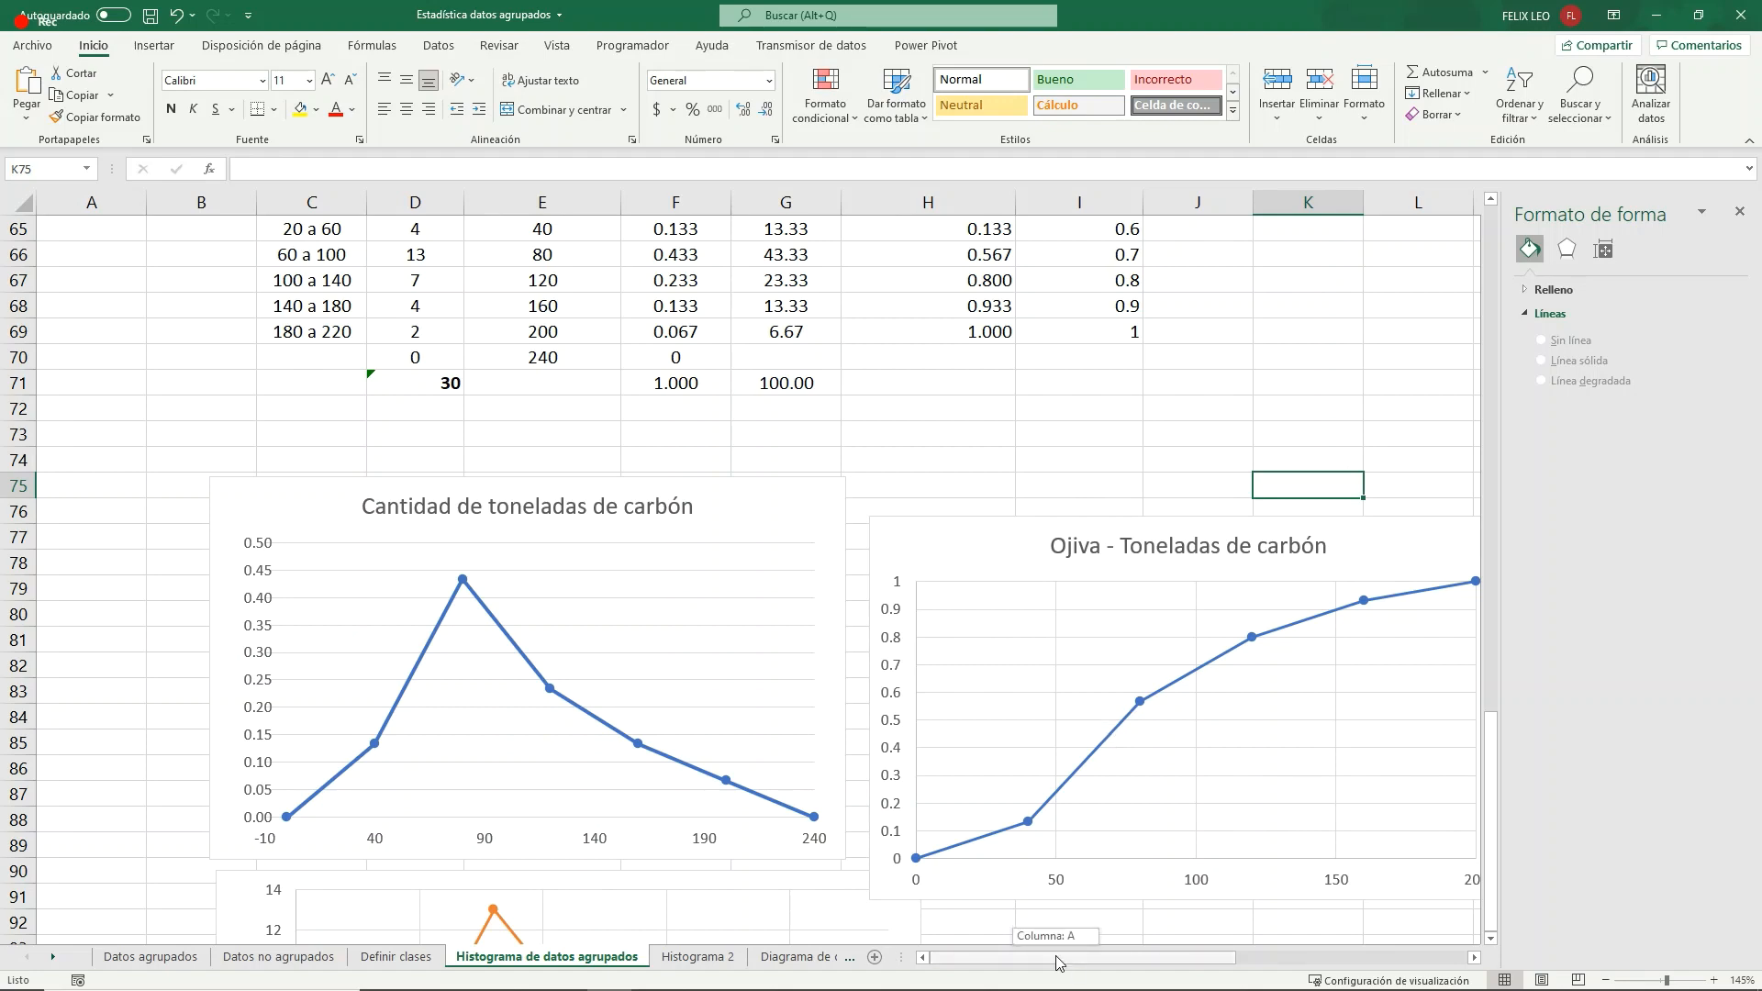
{"action": "scroll", "coordinate": [594, 720], "scroll_direction": "down", "scroll_amount": 2}
{"action": "scroll", "coordinate": [592, 720], "scroll_direction": "down", "scroll_amount": 4}
{"action": "left_click_drag", "start_coordinate": [261, 661], "coordinate": [695, 667]}
{"action": "scroll", "coordinate": [666, 677], "scroll_direction": "up", "scroll_amount": 3}
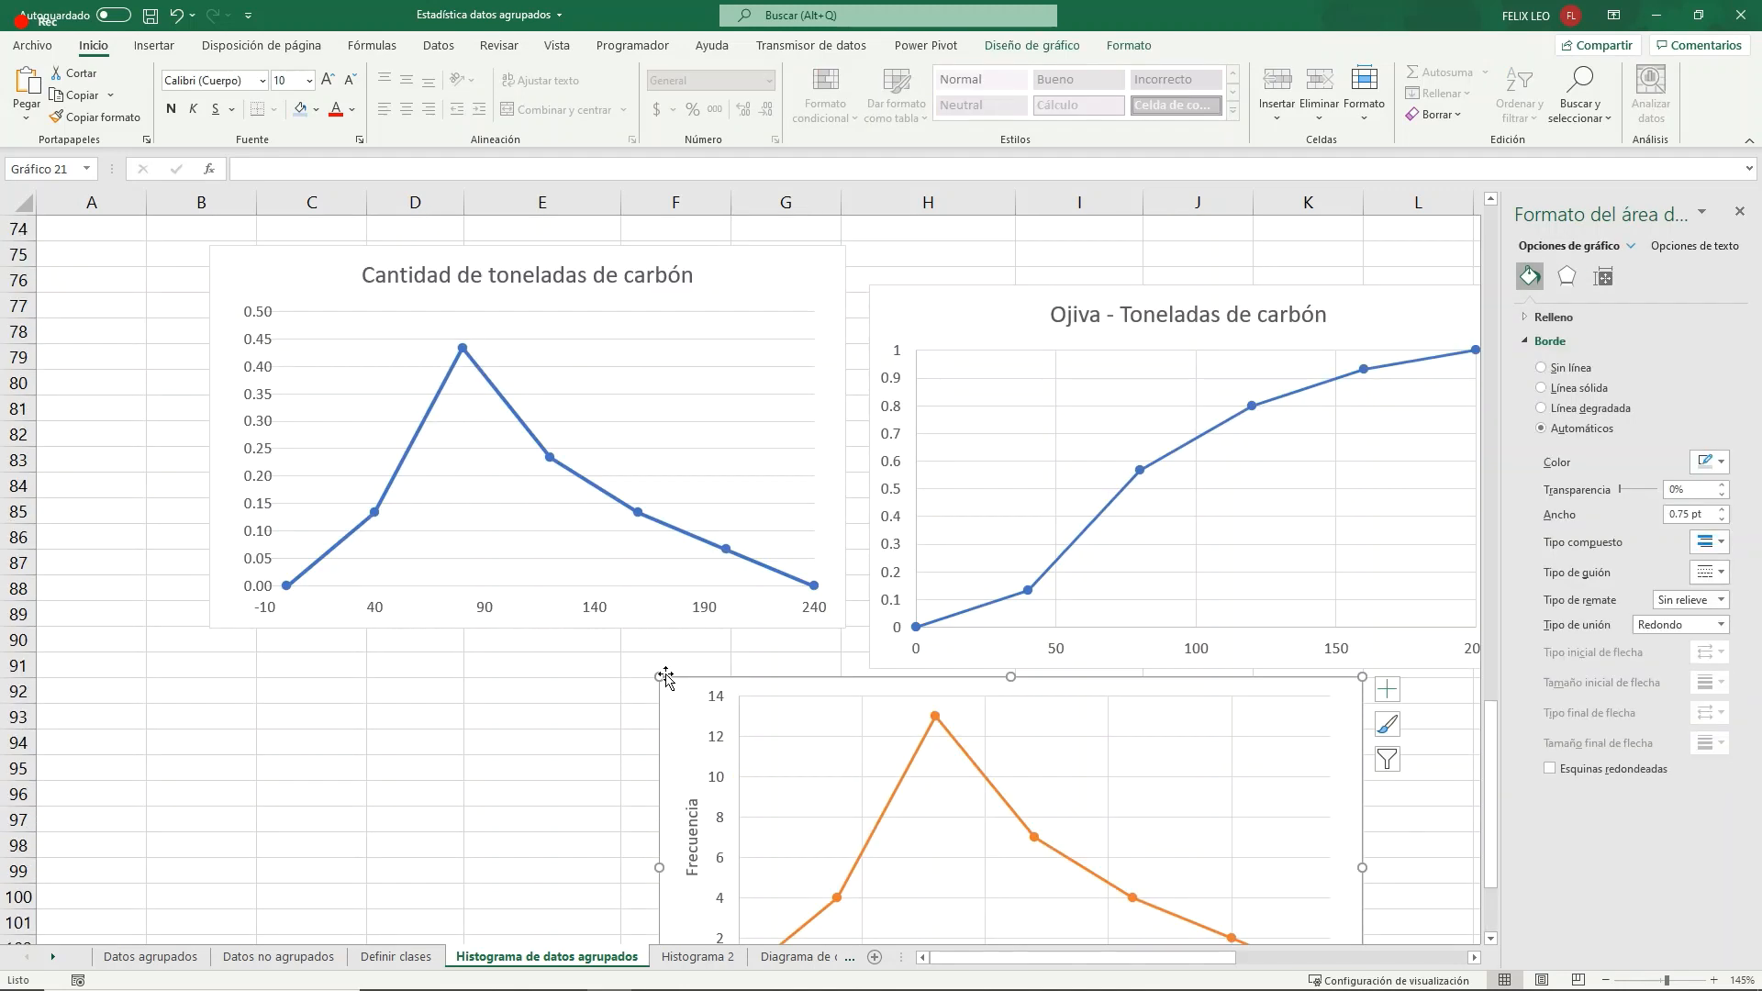
{"action": "left_click_drag", "start_coordinate": [713, 342], "coordinate": [612, 799]}
- Move the original ogive chart down out of the way and place the orange frequency polygon just below the frequency table
{"action": "left_click_drag", "start_coordinate": [634, 693], "coordinate": [375, 377]}
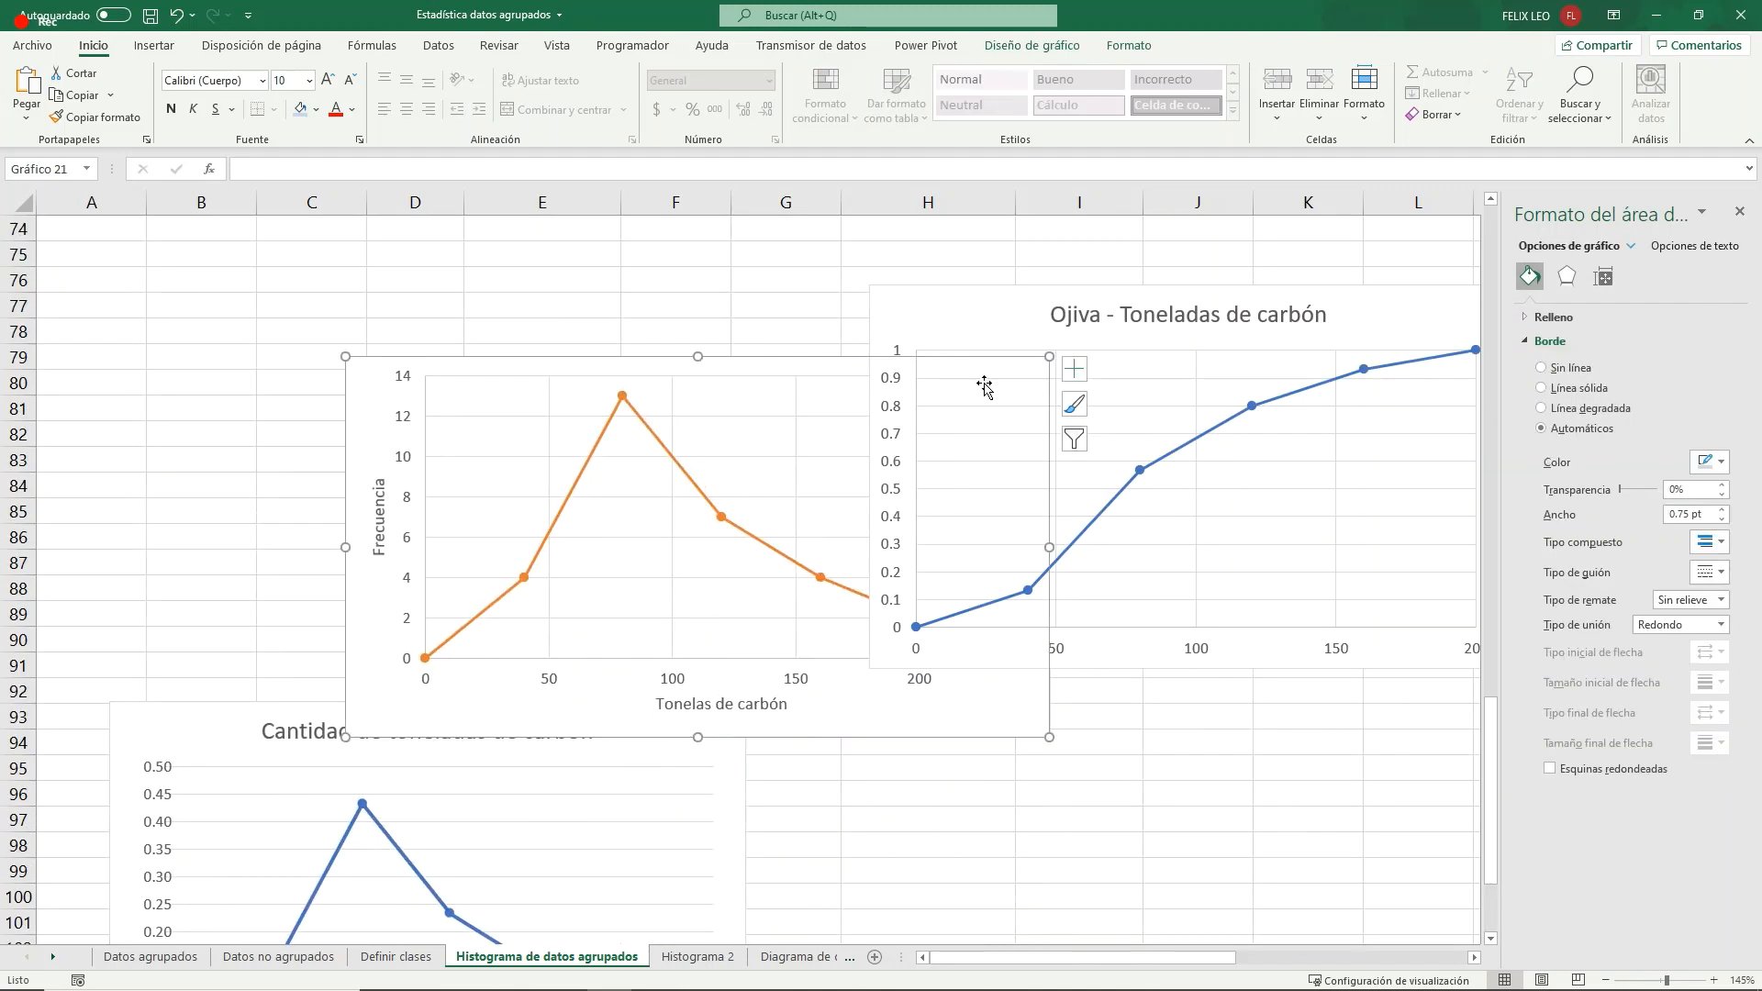
{"action": "left_click_drag", "start_coordinate": [968, 317], "coordinate": [887, 804]}
{"action": "scroll", "coordinate": [904, 753], "scroll_direction": "up", "scroll_amount": 3}
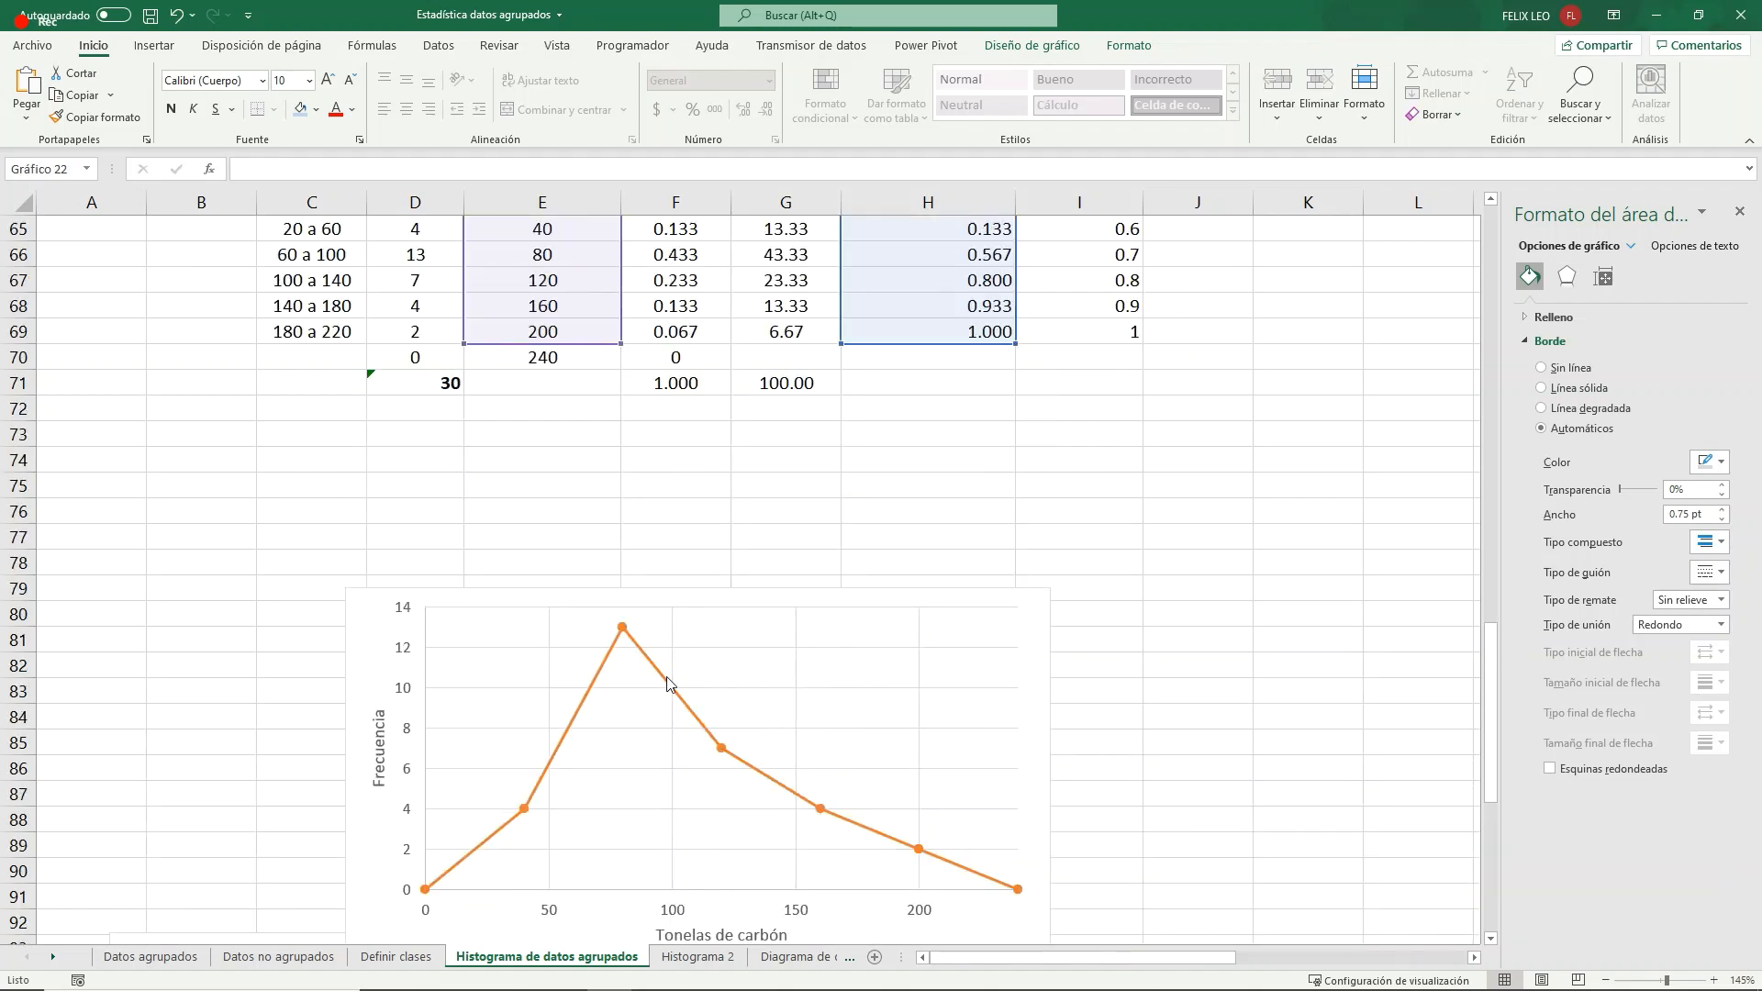
{"action": "left_click_drag", "start_coordinate": [514, 598], "coordinate": [645, 444]}
{"action": "scroll", "coordinate": [860, 633], "scroll_direction": "up", "scroll_amount": 1}
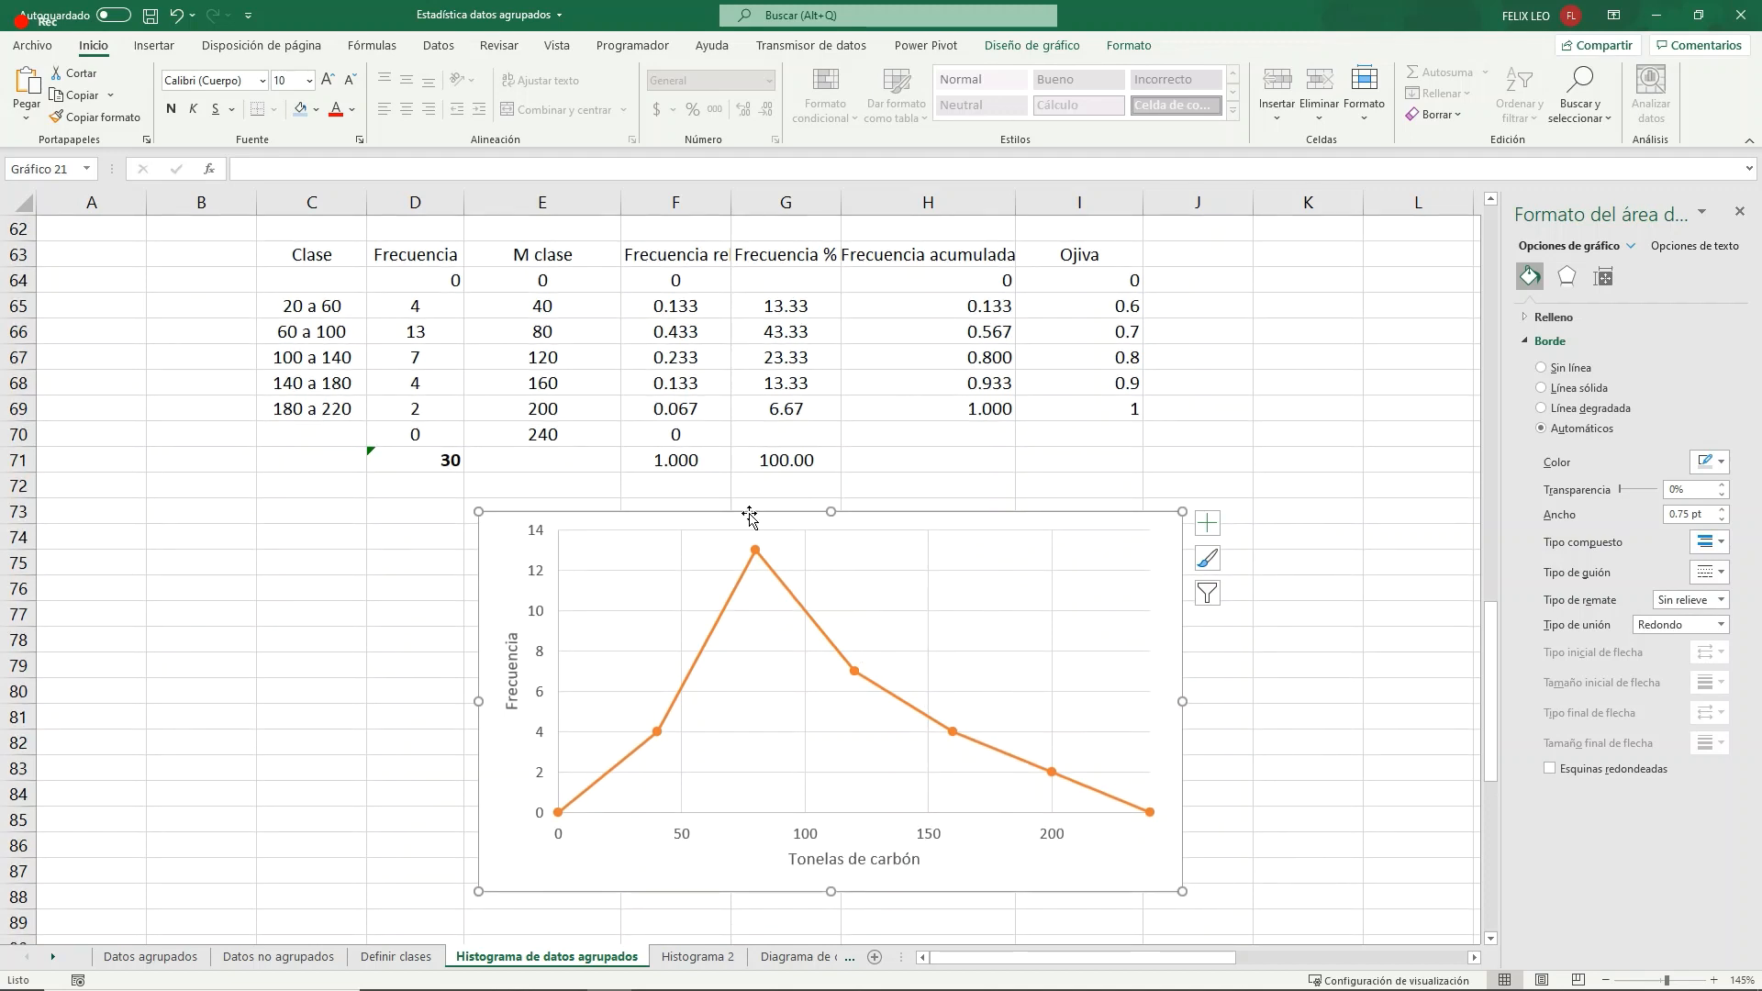
- Copy the Frecuencia and M clase columns (D63:E70), paste them as values at C76 and center the pasted cells
{"action": "left_click", "coordinate": [798, 323]}
{"action": "left_click", "coordinate": [811, 617]}
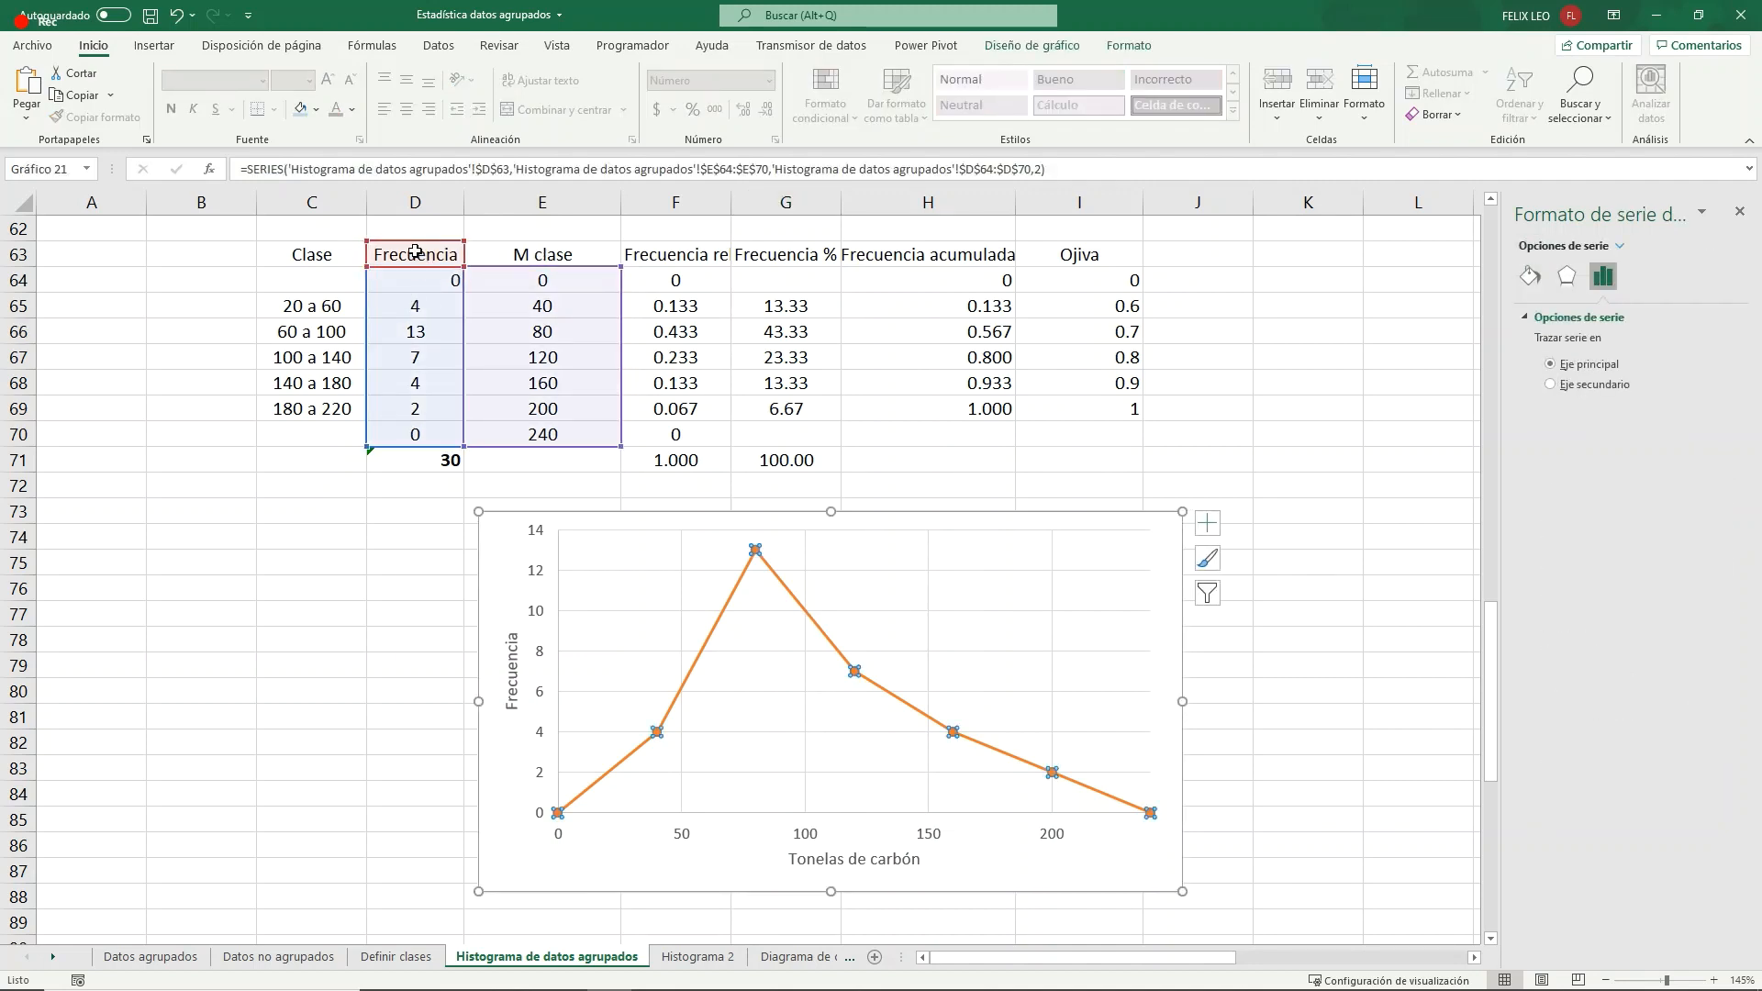
{"action": "left_click_drag", "start_coordinate": [413, 261], "coordinate": [555, 426]}
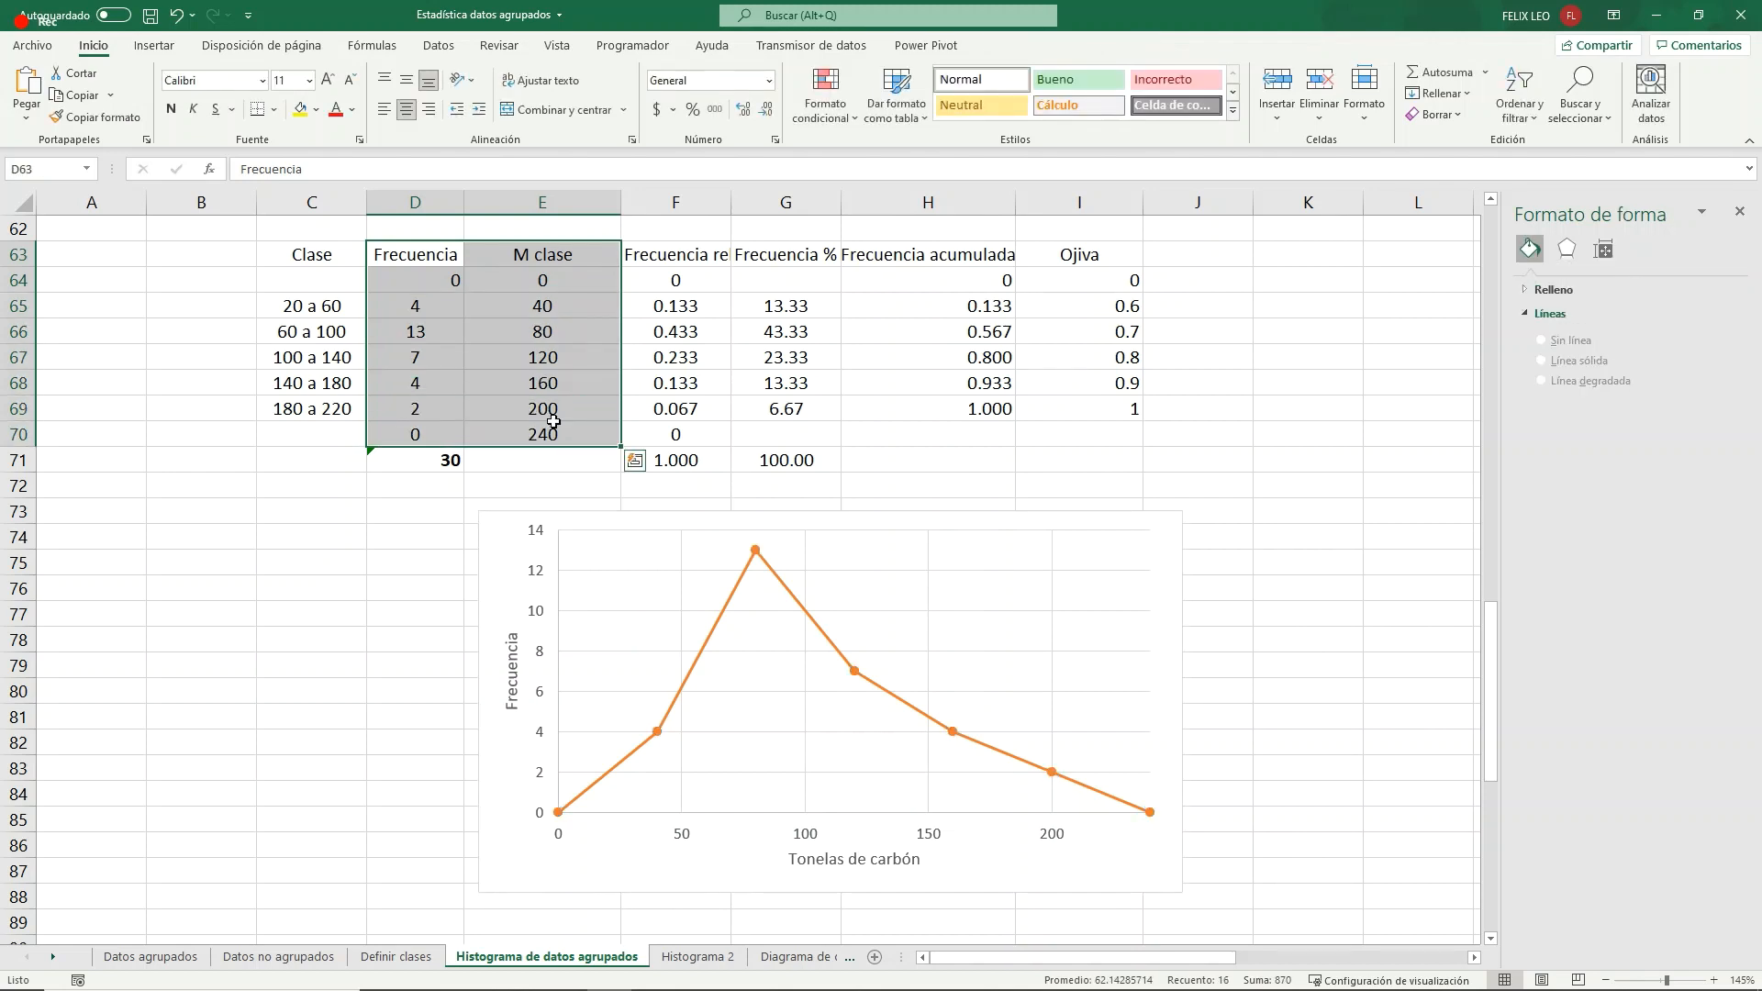
{"action": "key", "text": "ctrl+c"}
{"action": "left_click", "coordinate": [279, 588]}
{"action": "right_click", "coordinate": [279, 588]}
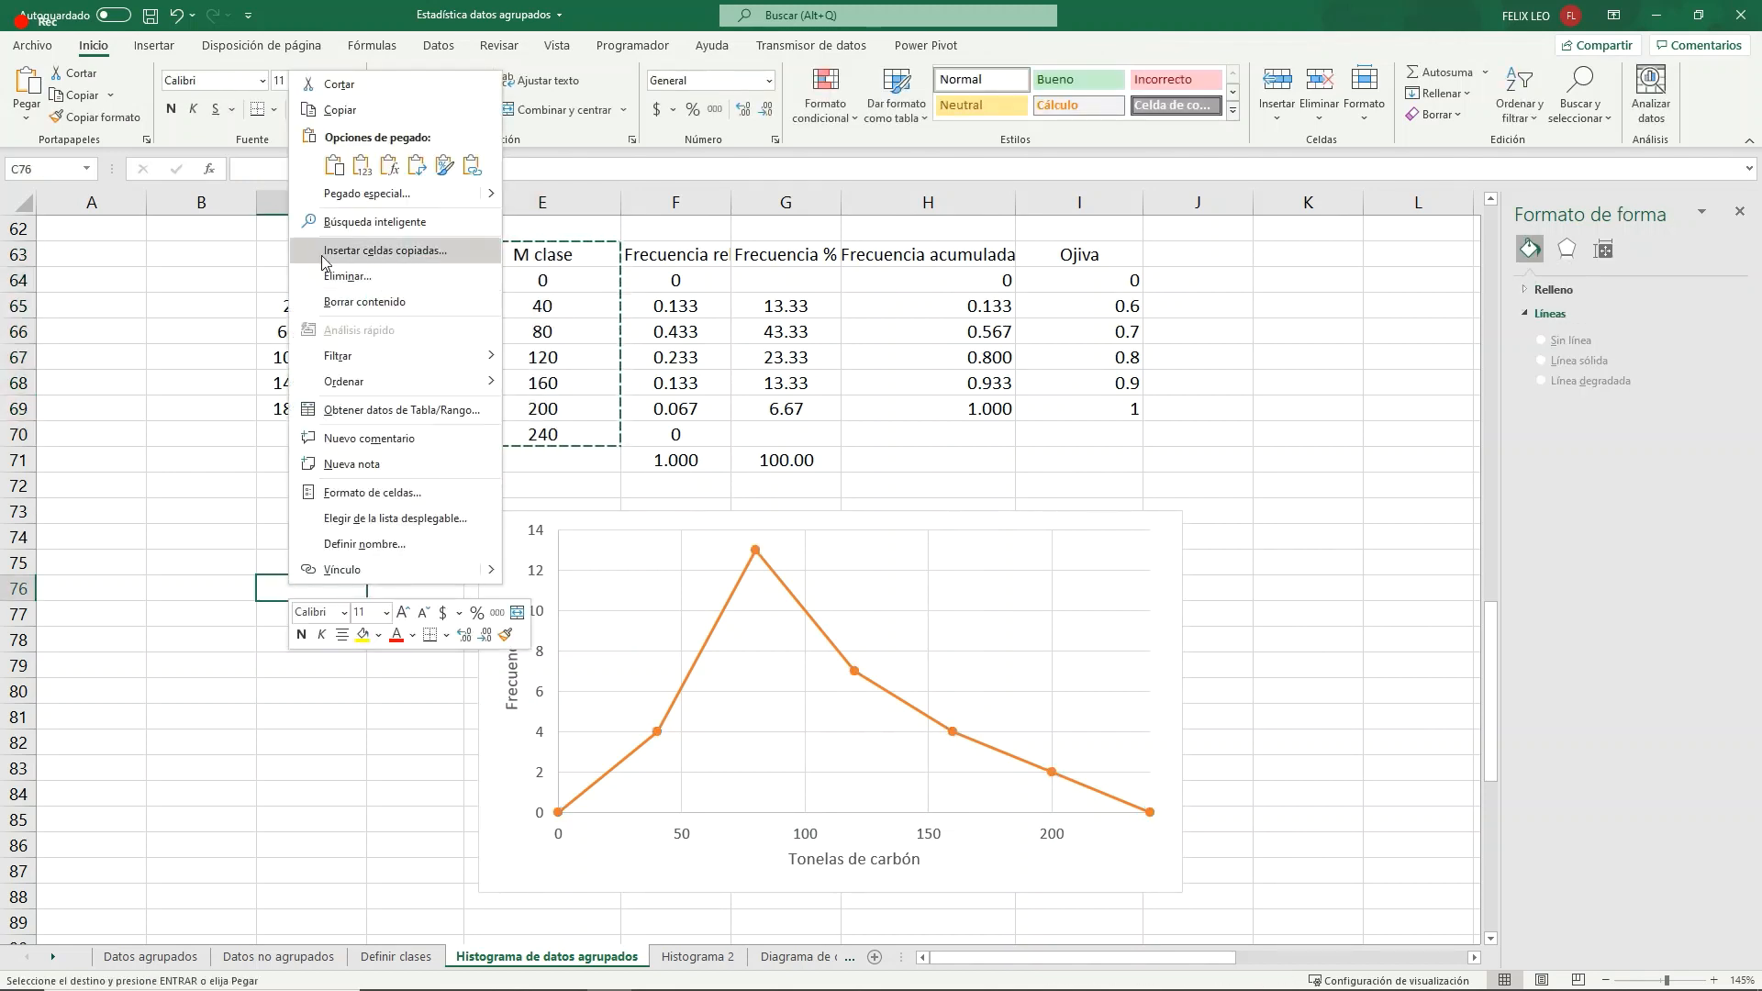
{"action": "left_click", "coordinate": [363, 168]}
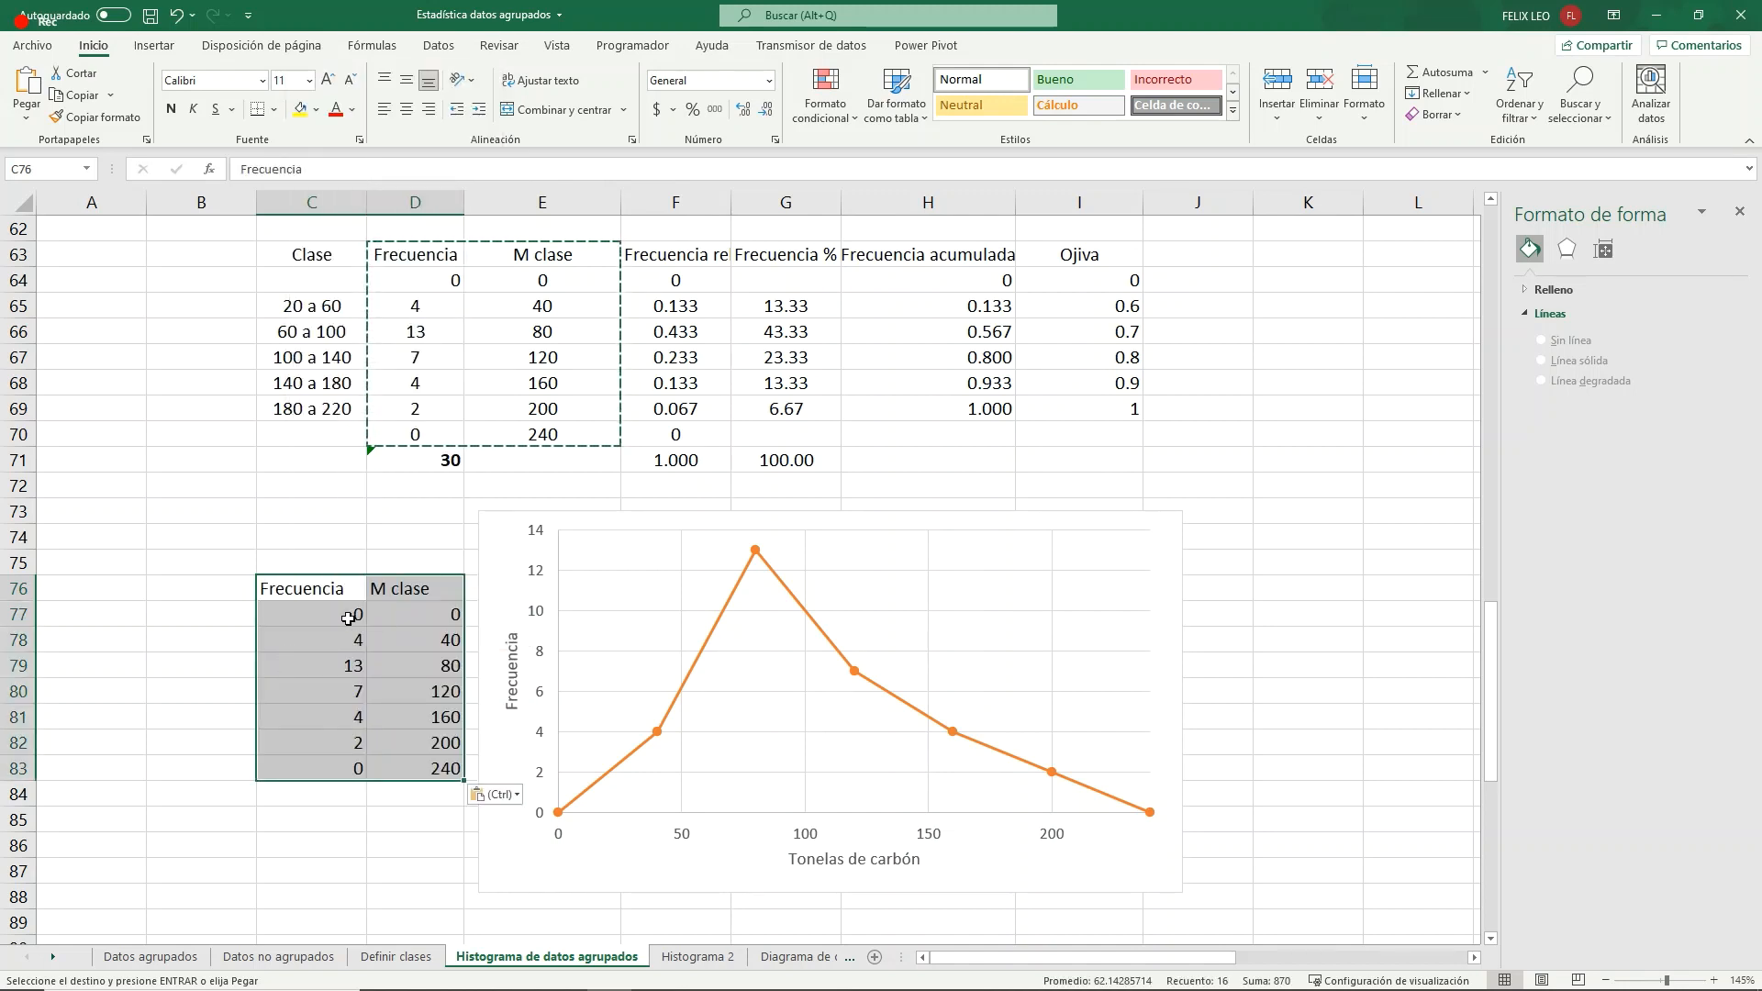
{"action": "left_click", "coordinate": [404, 108]}
- Move the orange polygon clear of the pasted table and relink its series to name C76, X values D77:D83 and Y values C77:C83
{"action": "left_click_drag", "start_coordinate": [702, 596], "coordinate": [963, 582]}
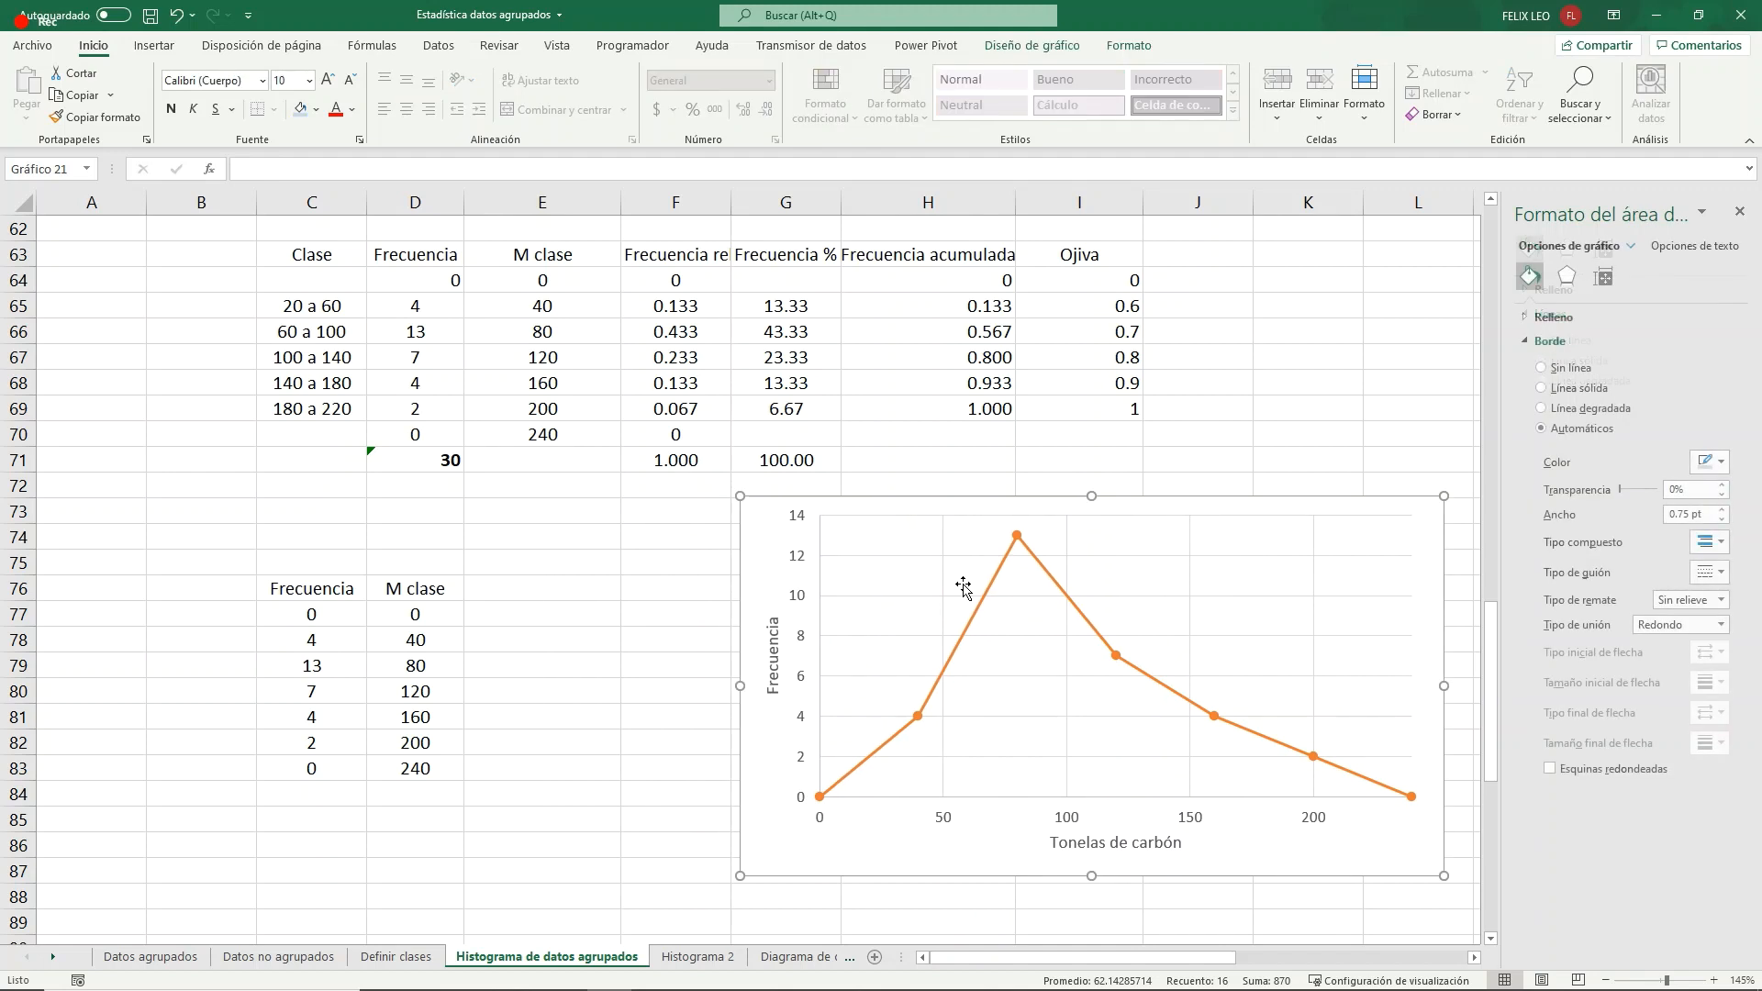
{"action": "left_click", "coordinate": [984, 601]}
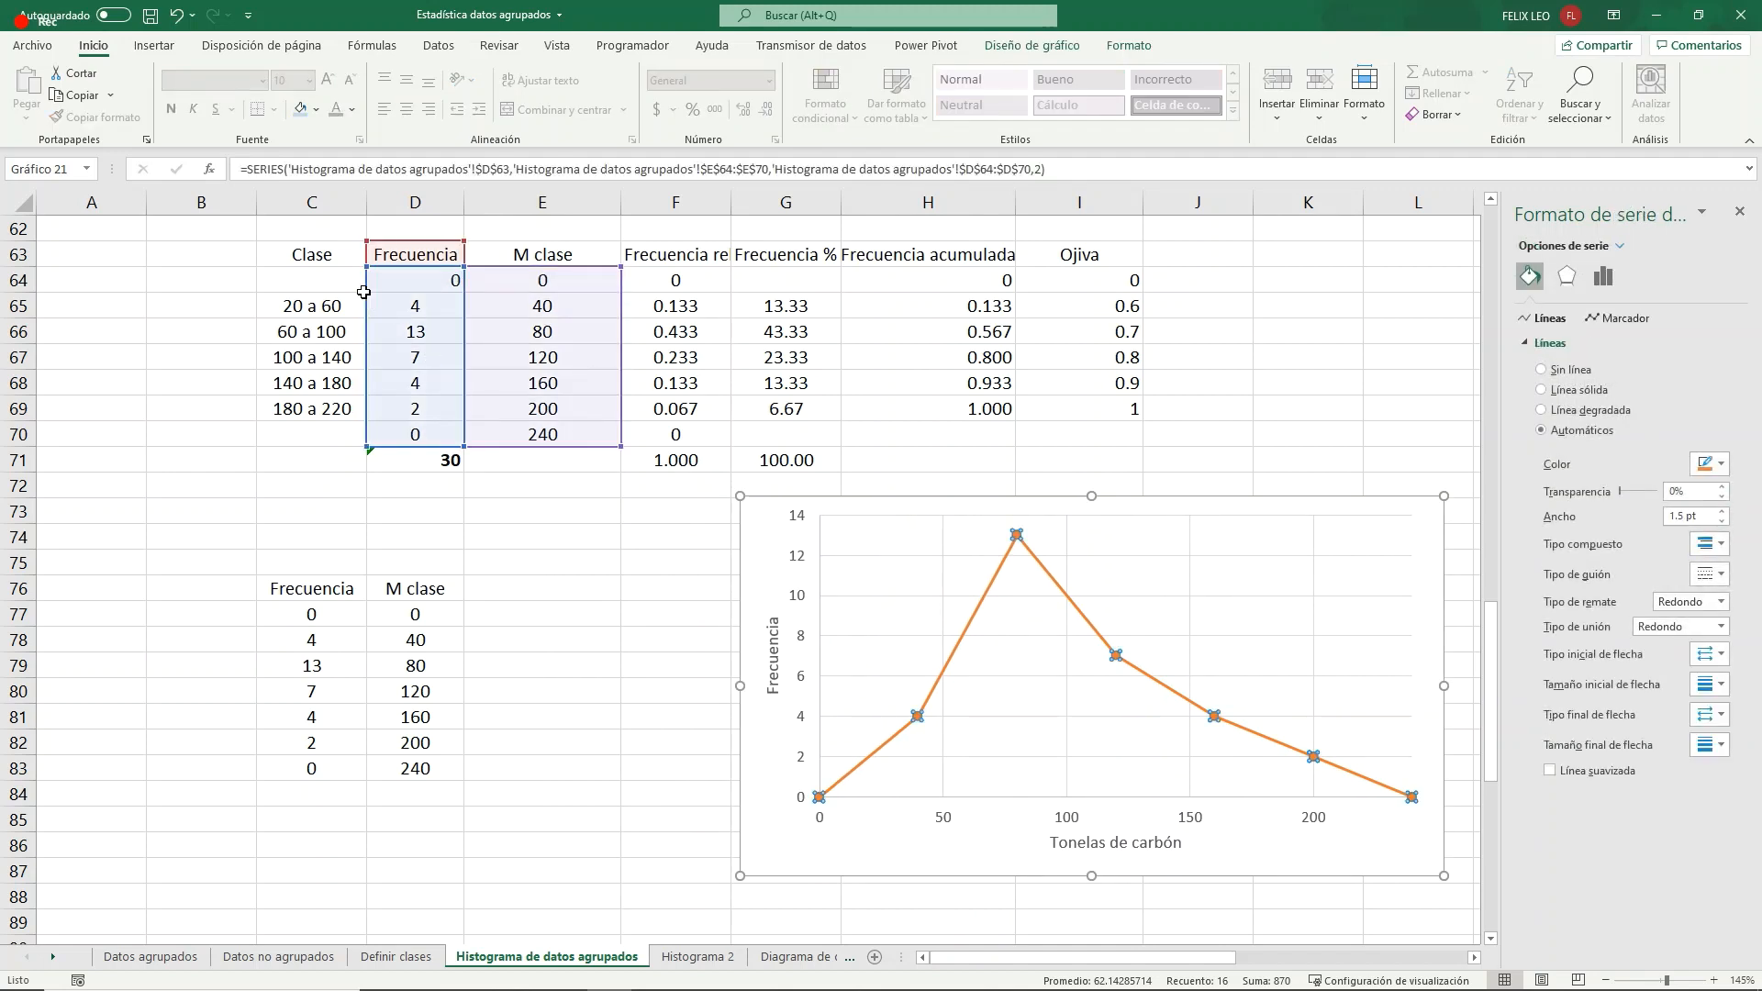
{"action": "left_click_drag", "start_coordinate": [367, 294], "coordinate": [340, 650]}
{"action": "left_click_drag", "start_coordinate": [465, 354], "coordinate": [414, 685]}
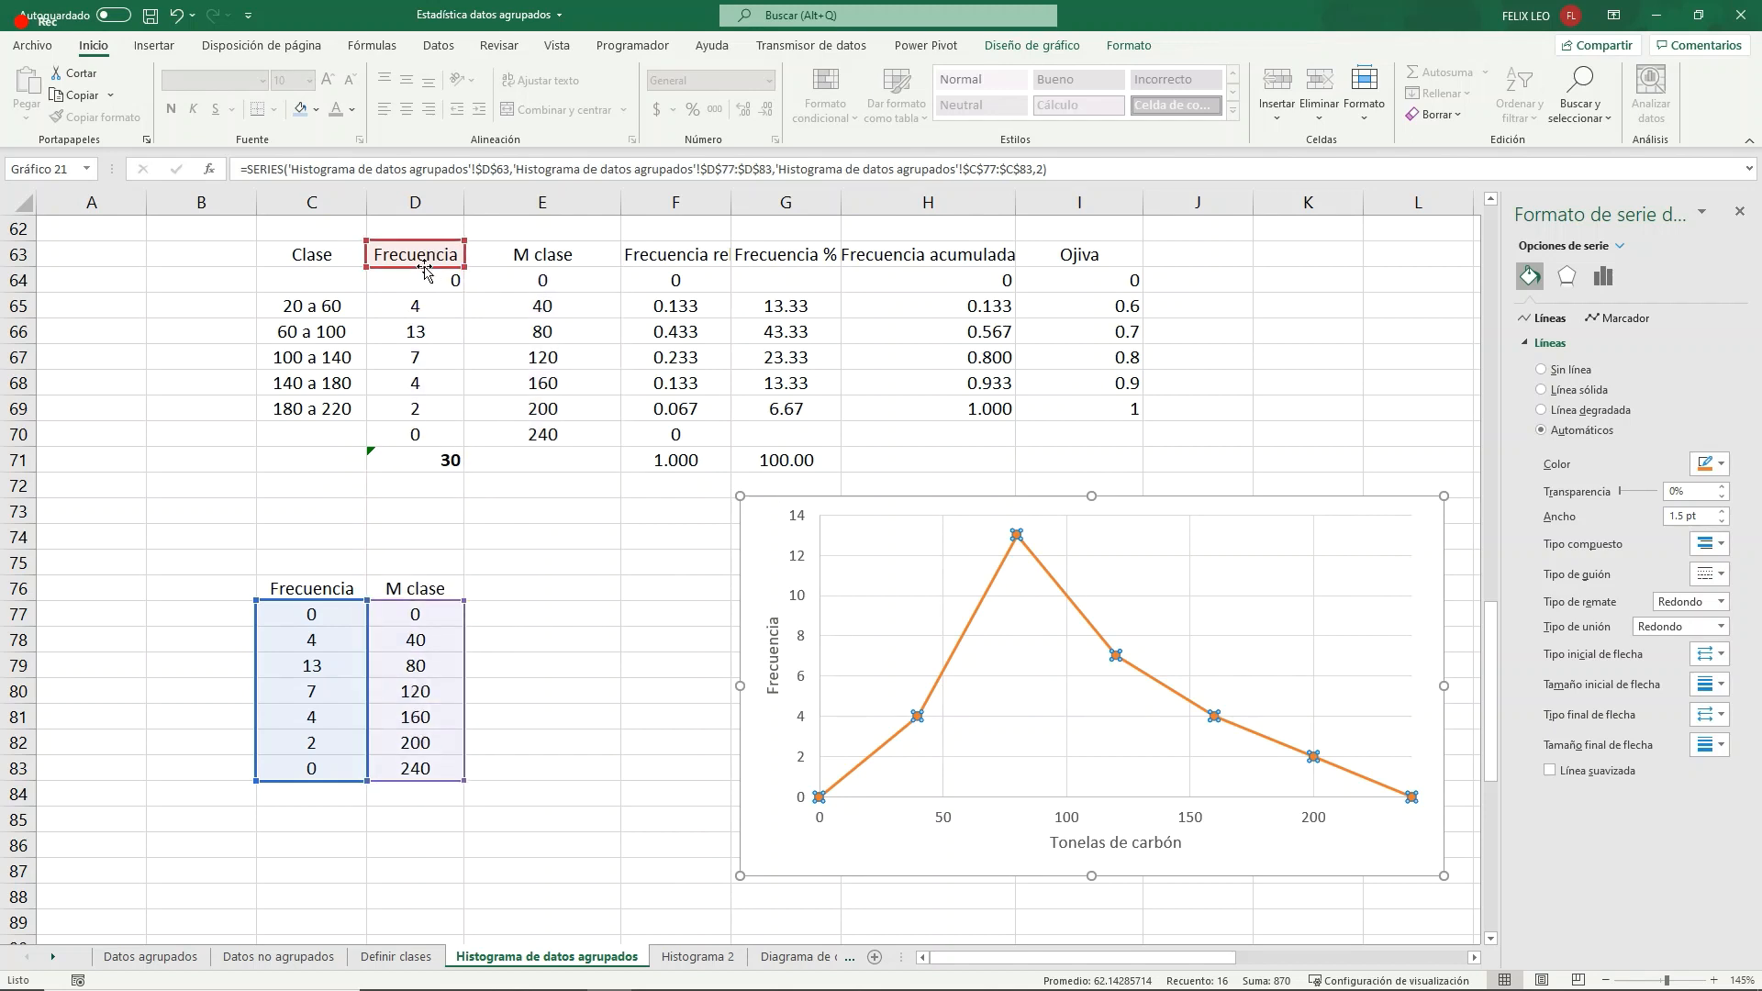
{"action": "left_click_drag", "start_coordinate": [430, 265], "coordinate": [322, 597]}
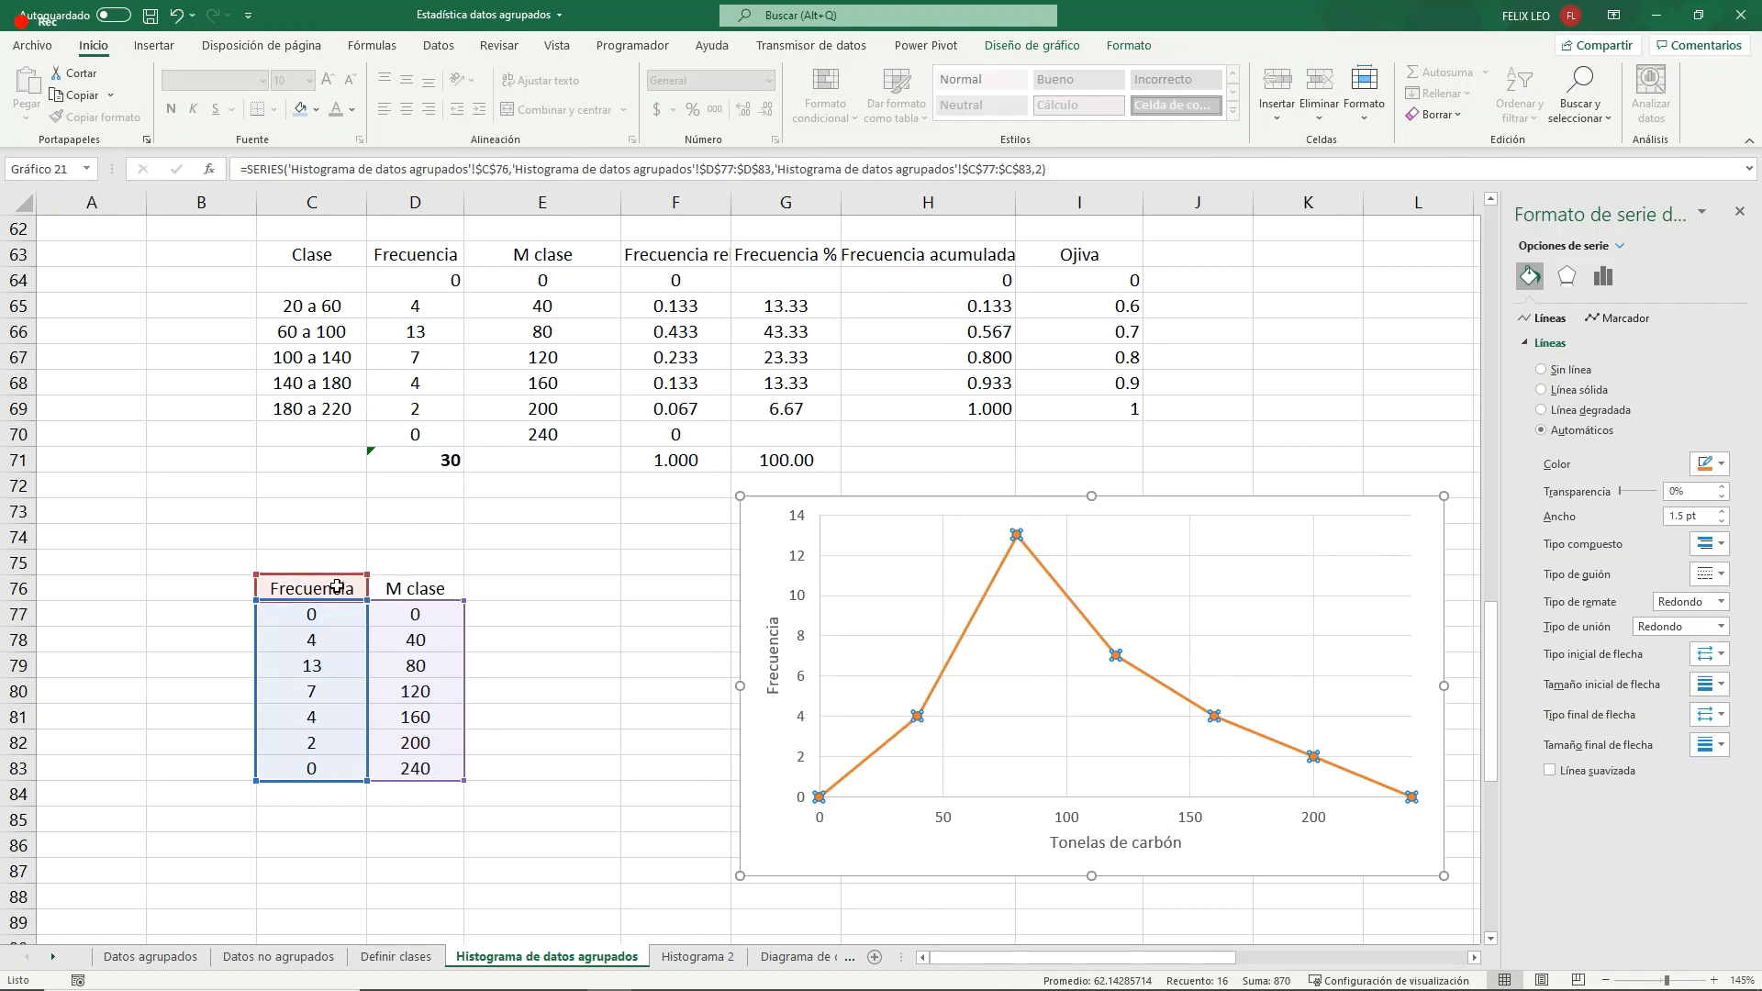
- Rename the header in C76 as Probedor A and enter Probedor B in E76
{"action": "left_click", "coordinate": [337, 587]}
{"action": "type", "text": "P"}
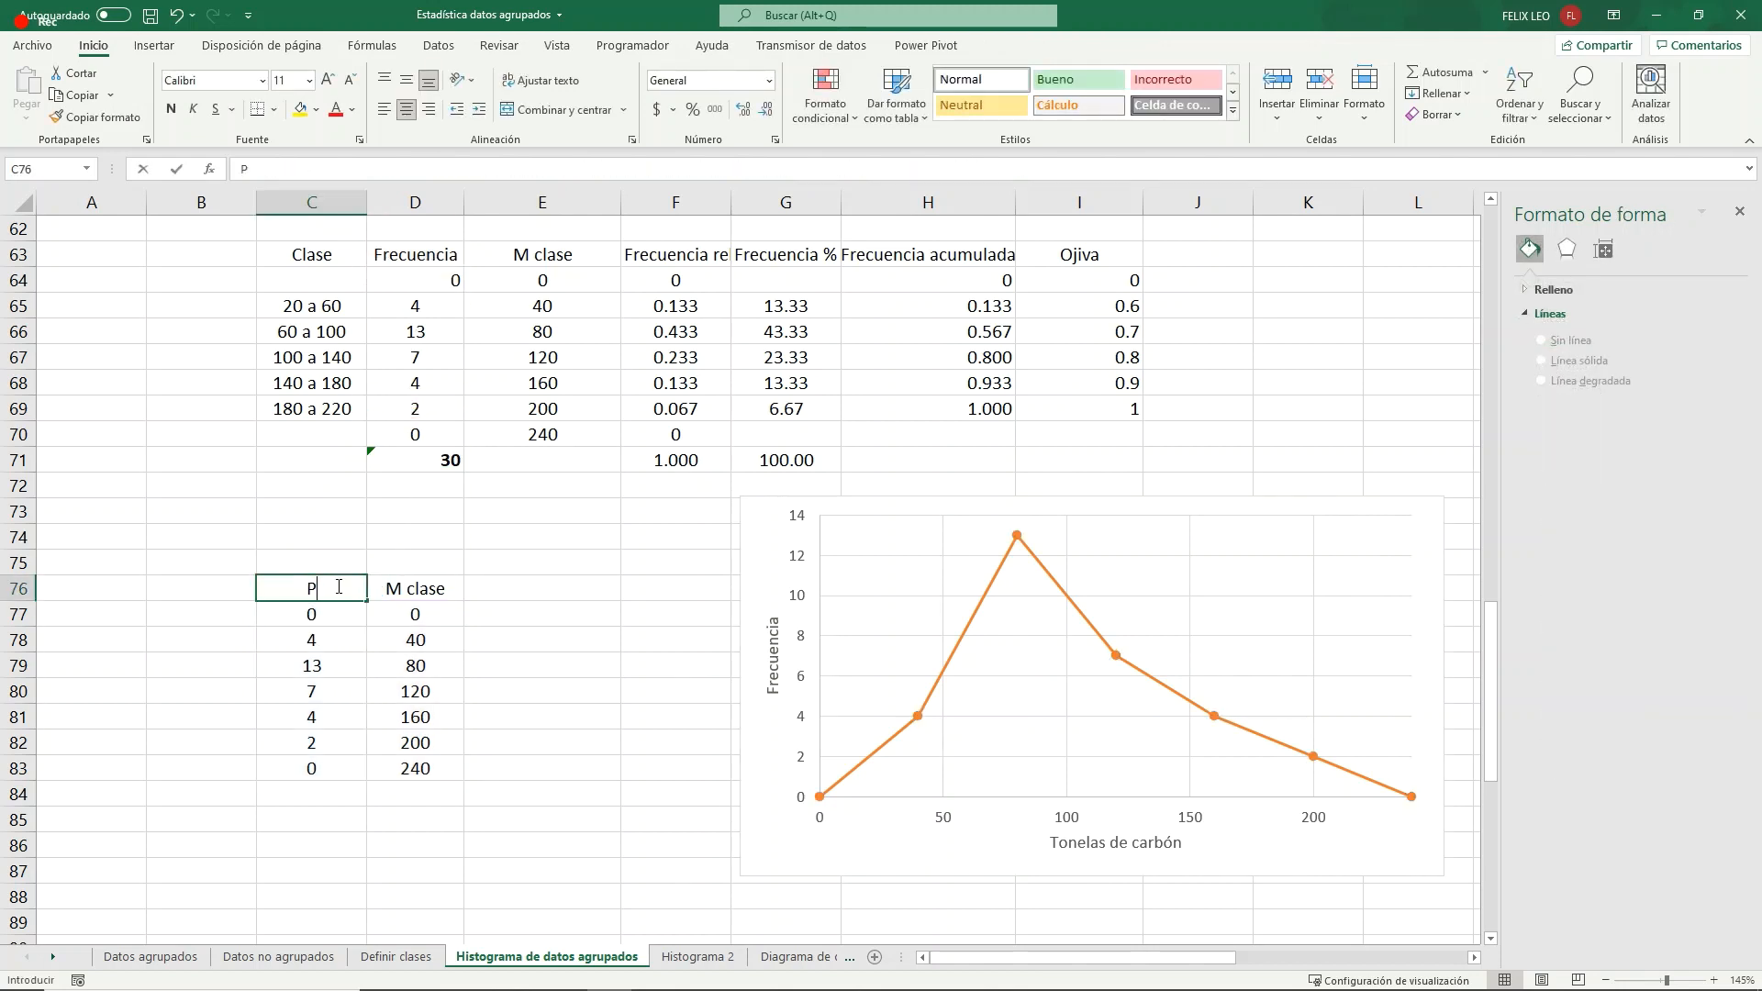
{"action": "type", "text": "robedor"}
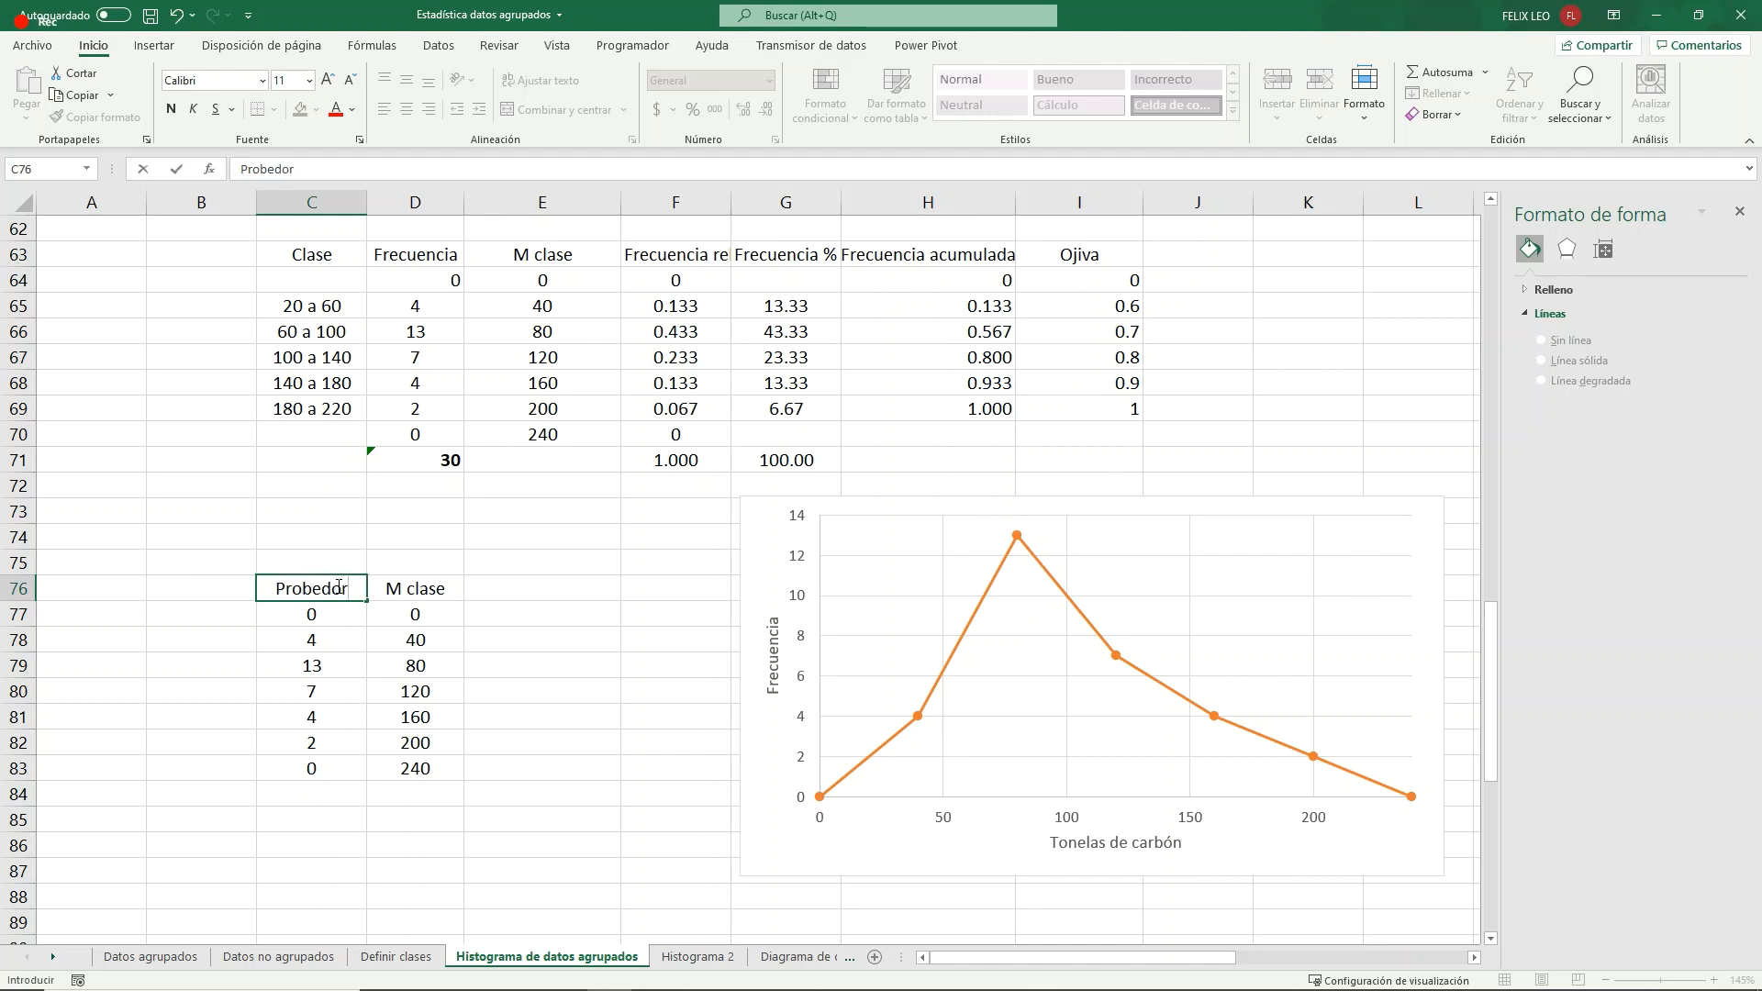
{"action": "type", "text": " A"}
{"action": "key", "text": "Tab"}
{"action": "key", "text": "Tab"}
{"action": "type", "text": "P"}
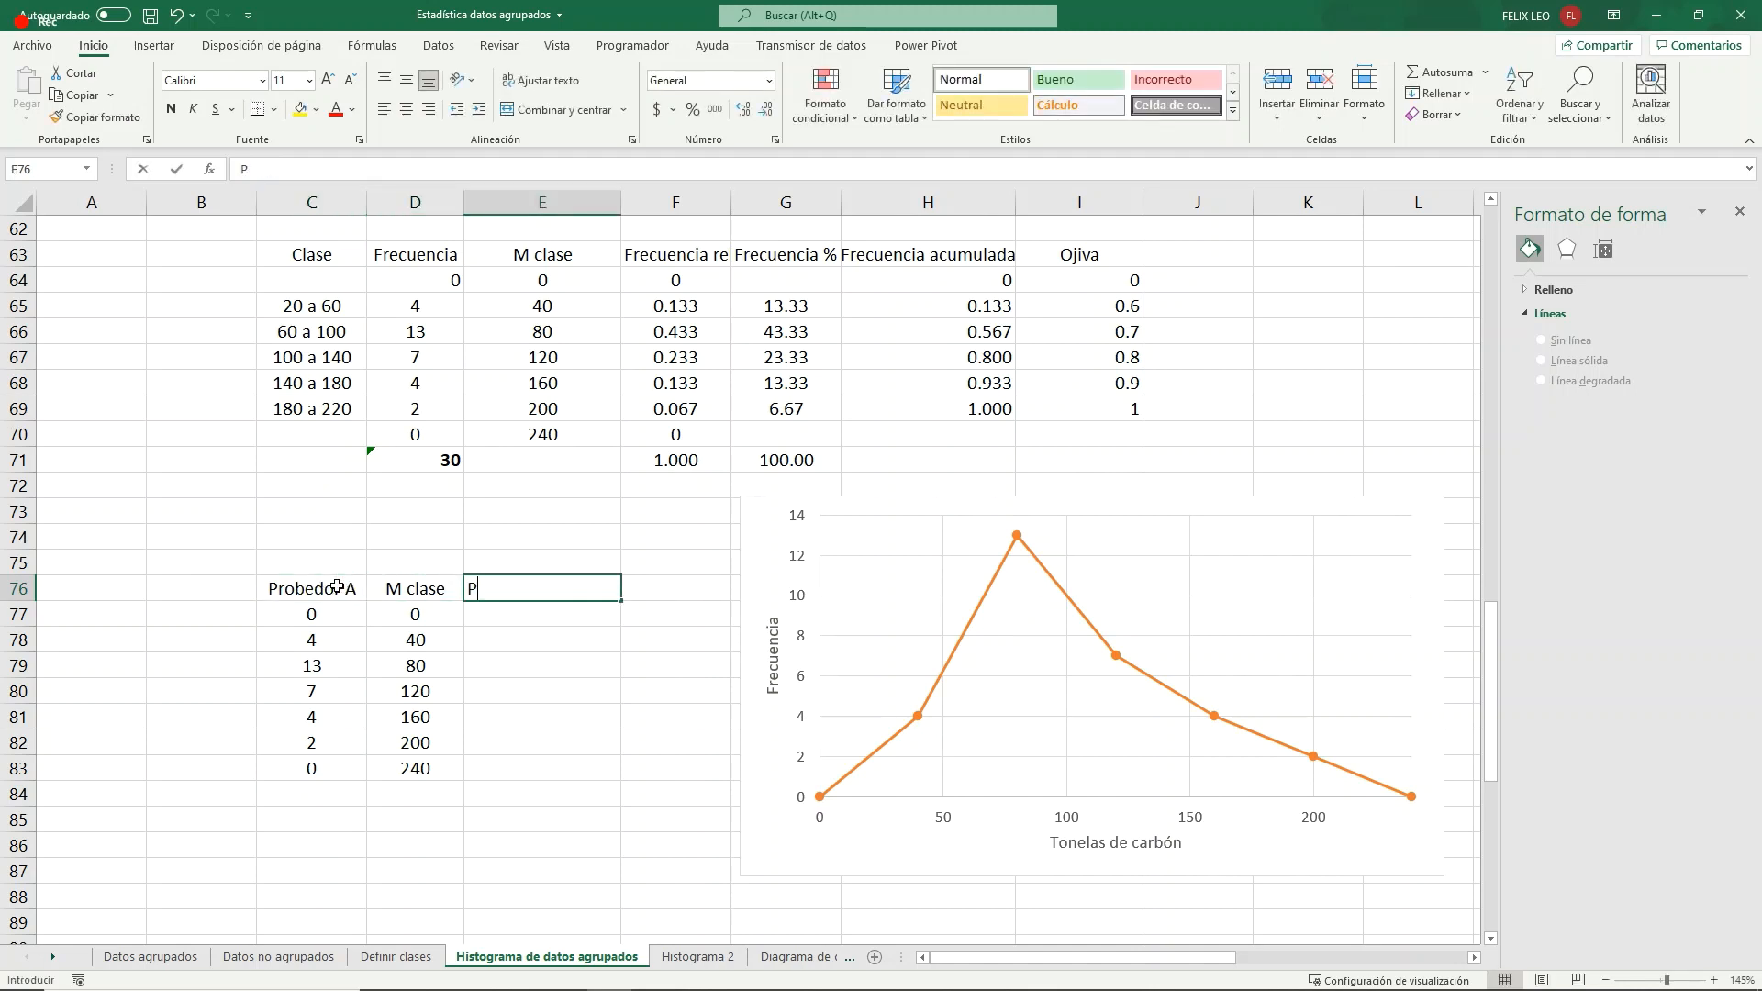
{"action": "type", "text": "robedor"}
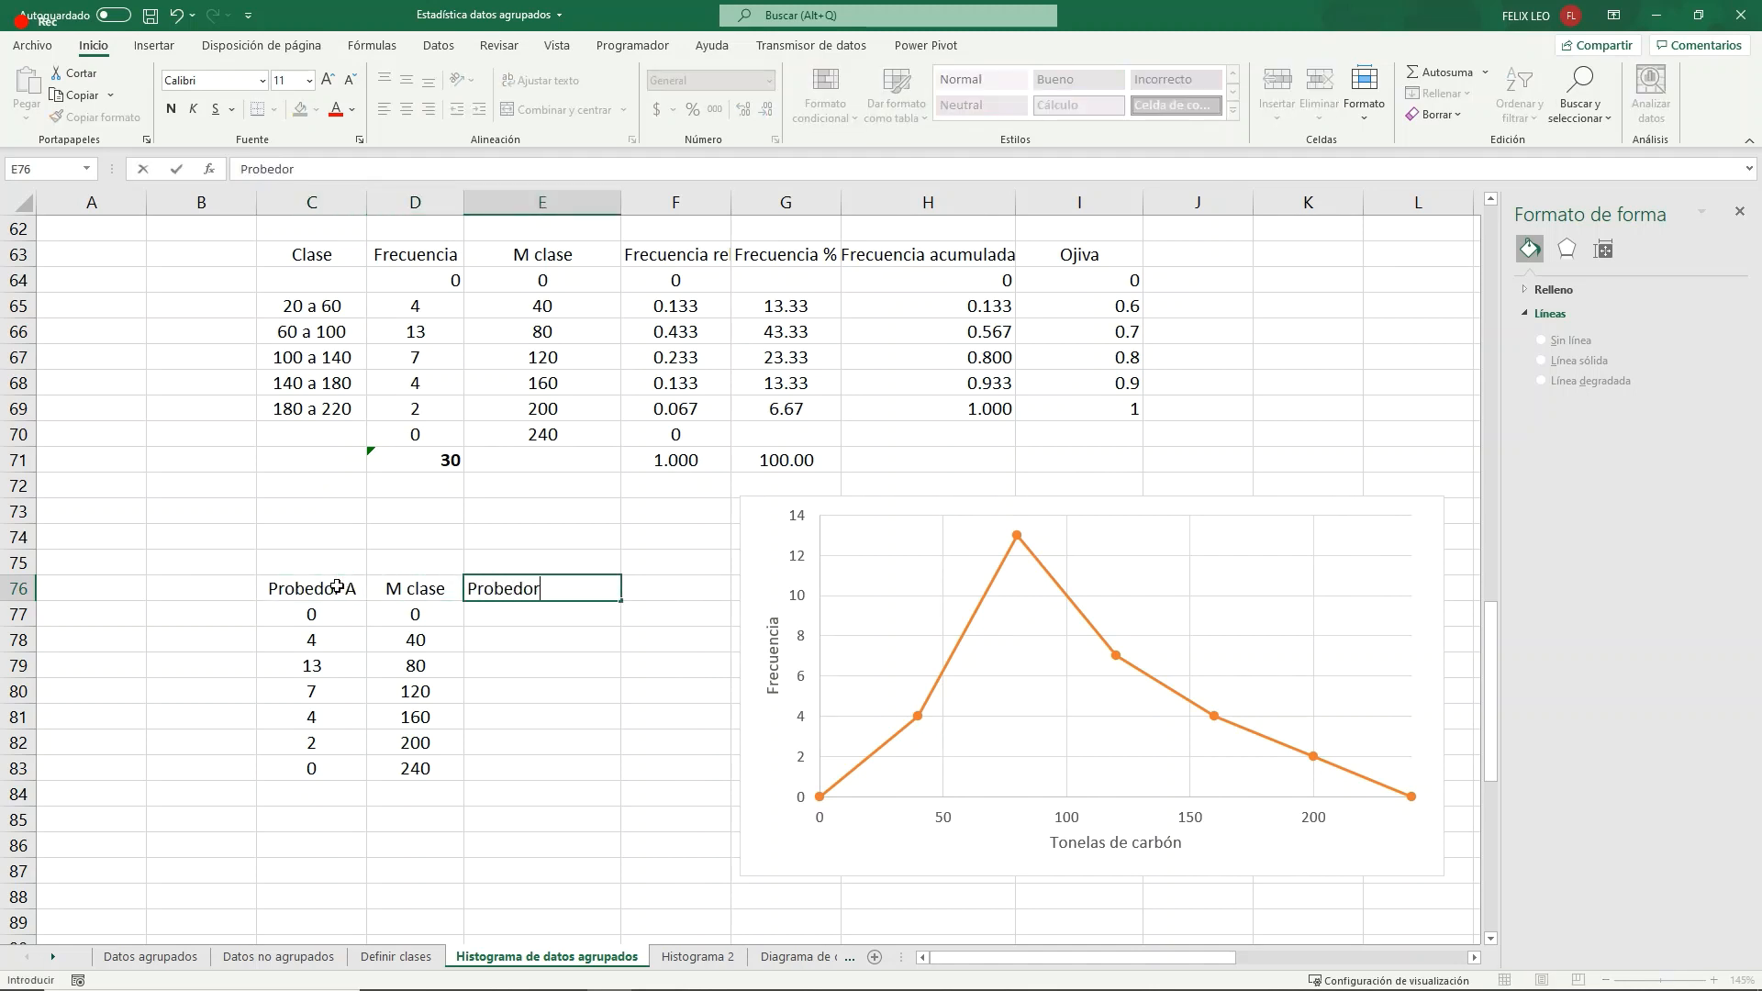
{"action": "type", "text": " B"}
{"action": "key", "text": "Return"}
- Correct the header in C76 to Provedor A
{"action": "left_click", "coordinate": [337, 587]}
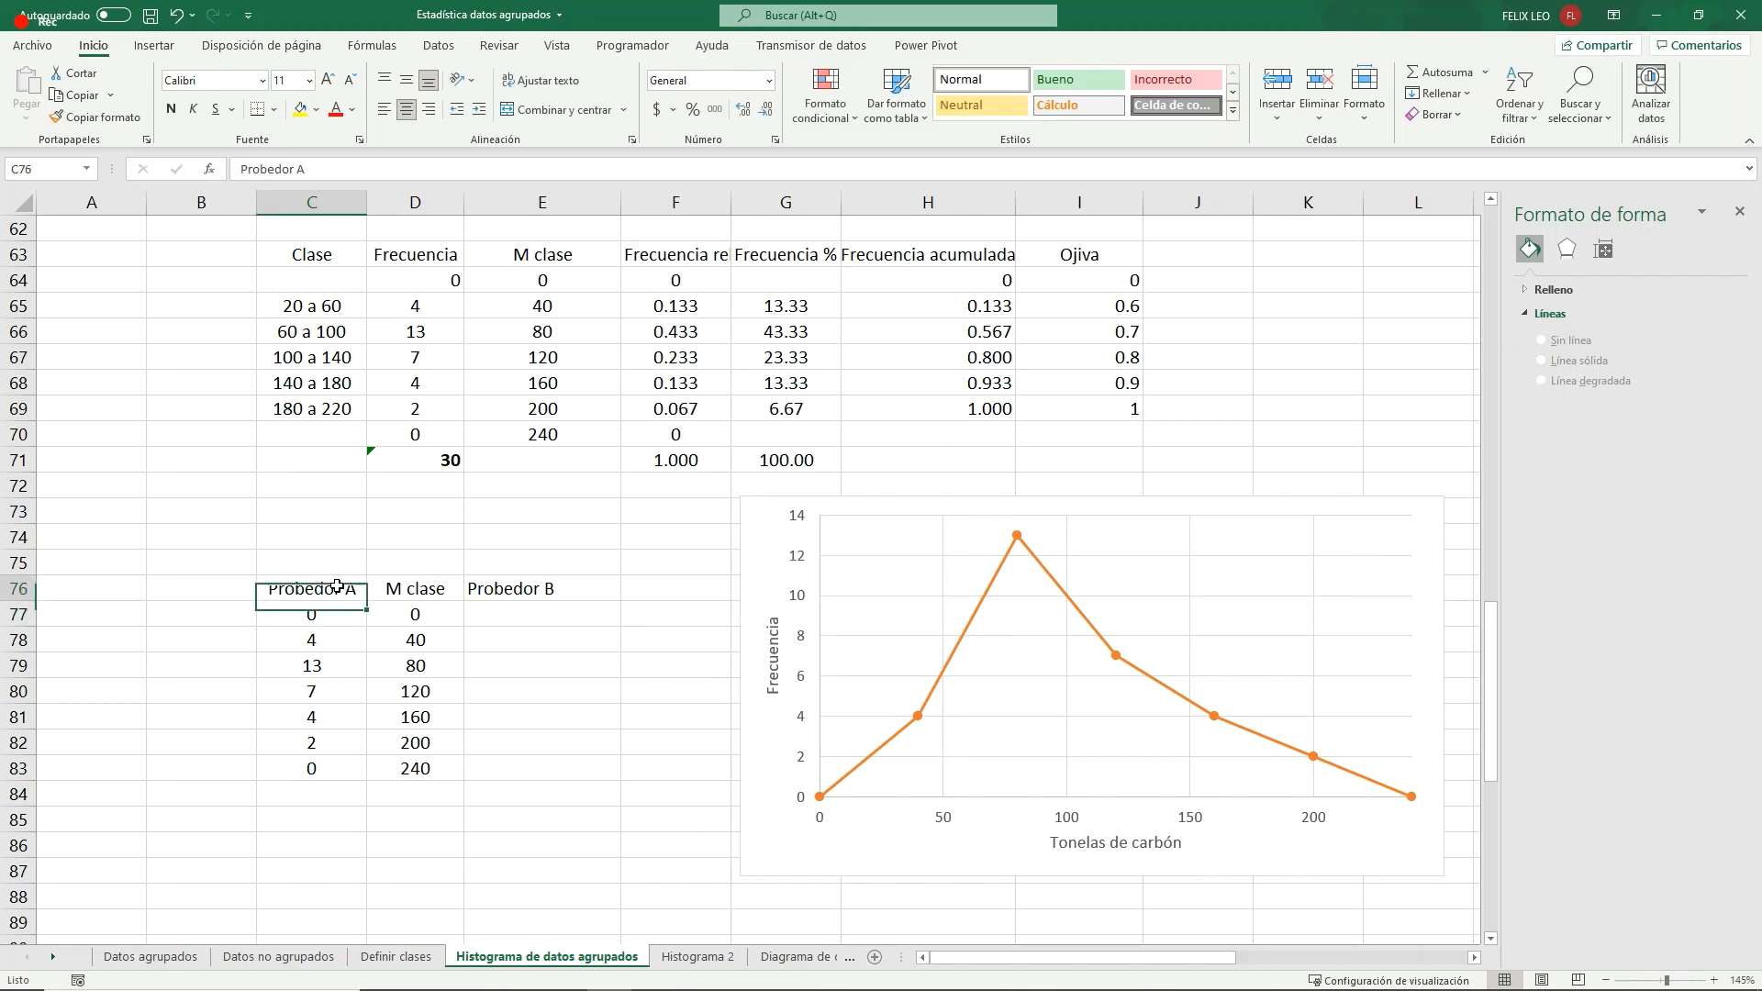
{"action": "type", "text": "Provedor"}
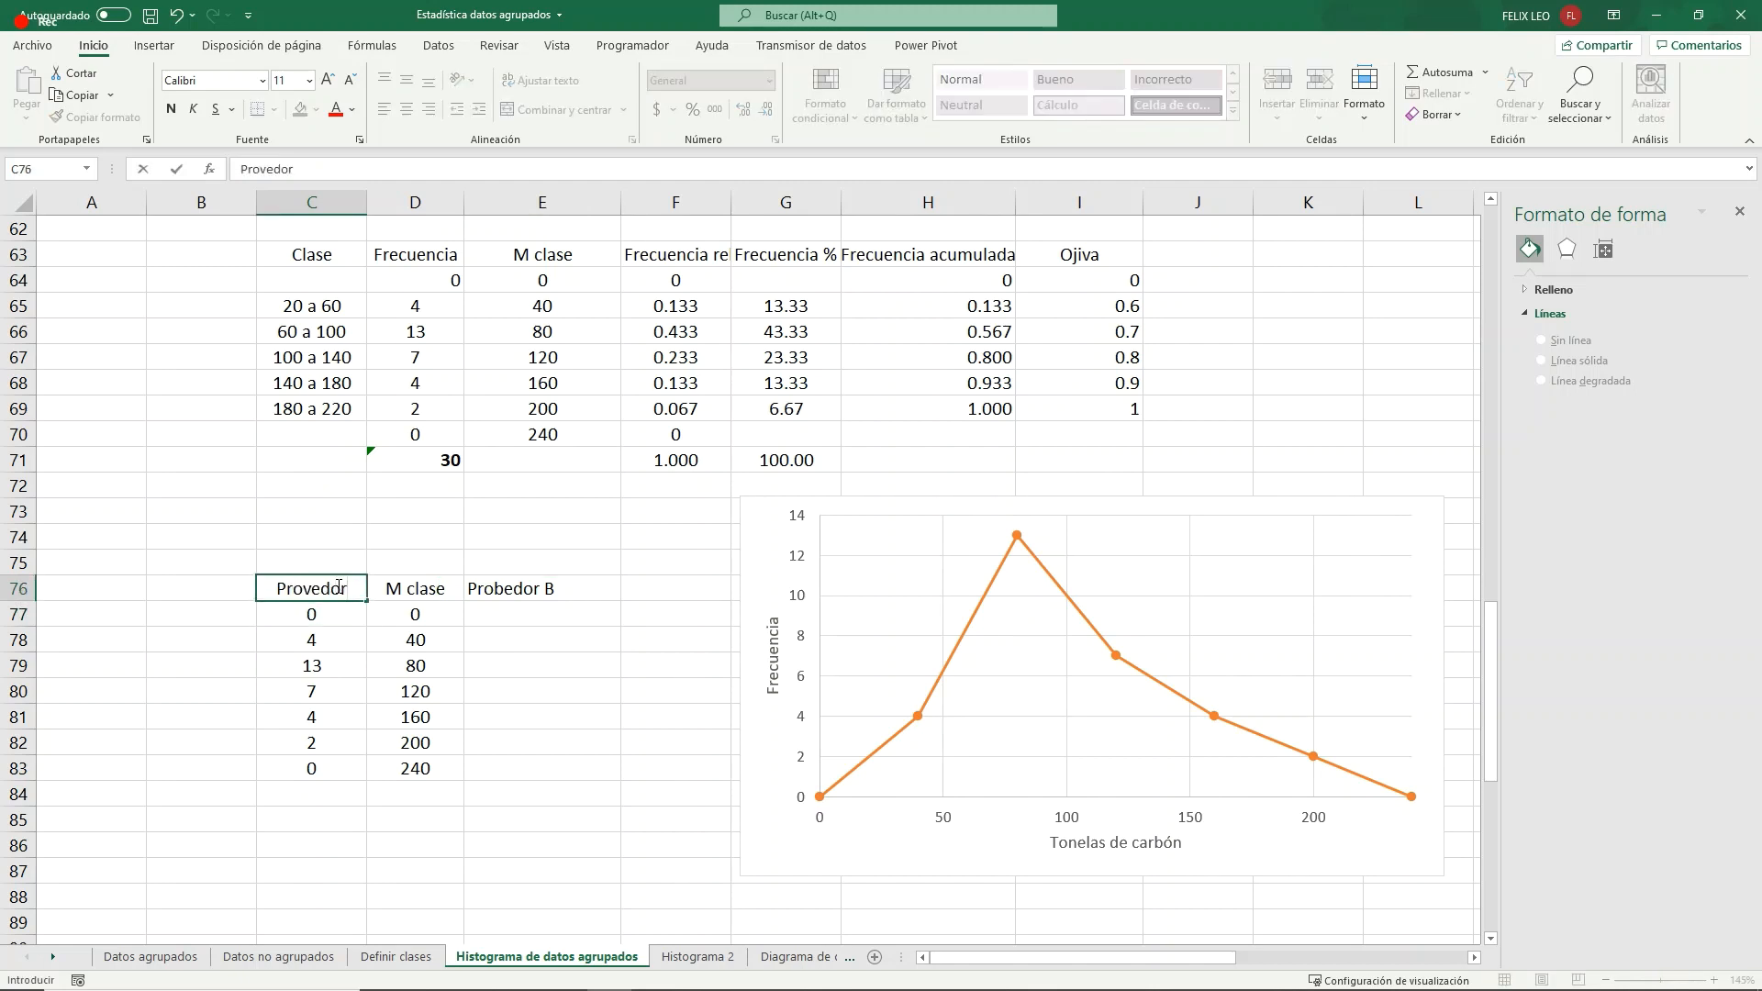
{"action": "key", "text": "Tab"}
{"action": "left_click", "coordinate": [337, 586]}
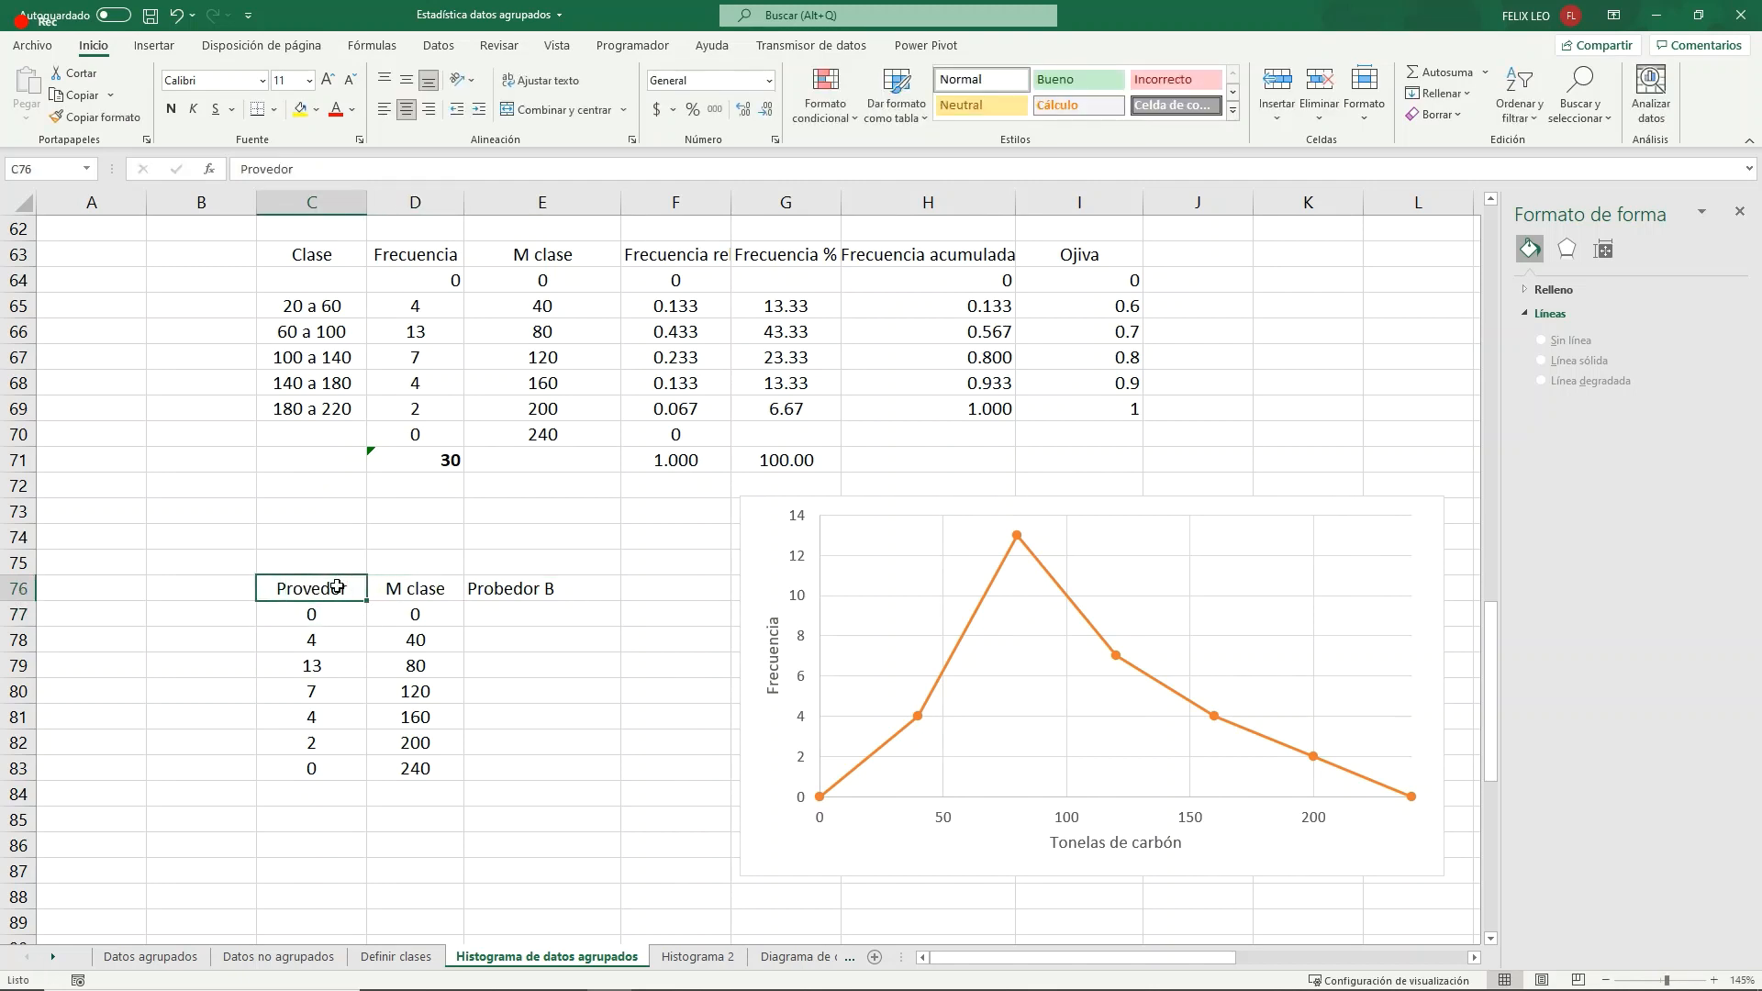
{"action": "left_click", "coordinate": [338, 171]}
{"action": "type", "text": "A"}
{"action": "key", "text": "Tab"}
{"action": "key", "text": "Tab"}
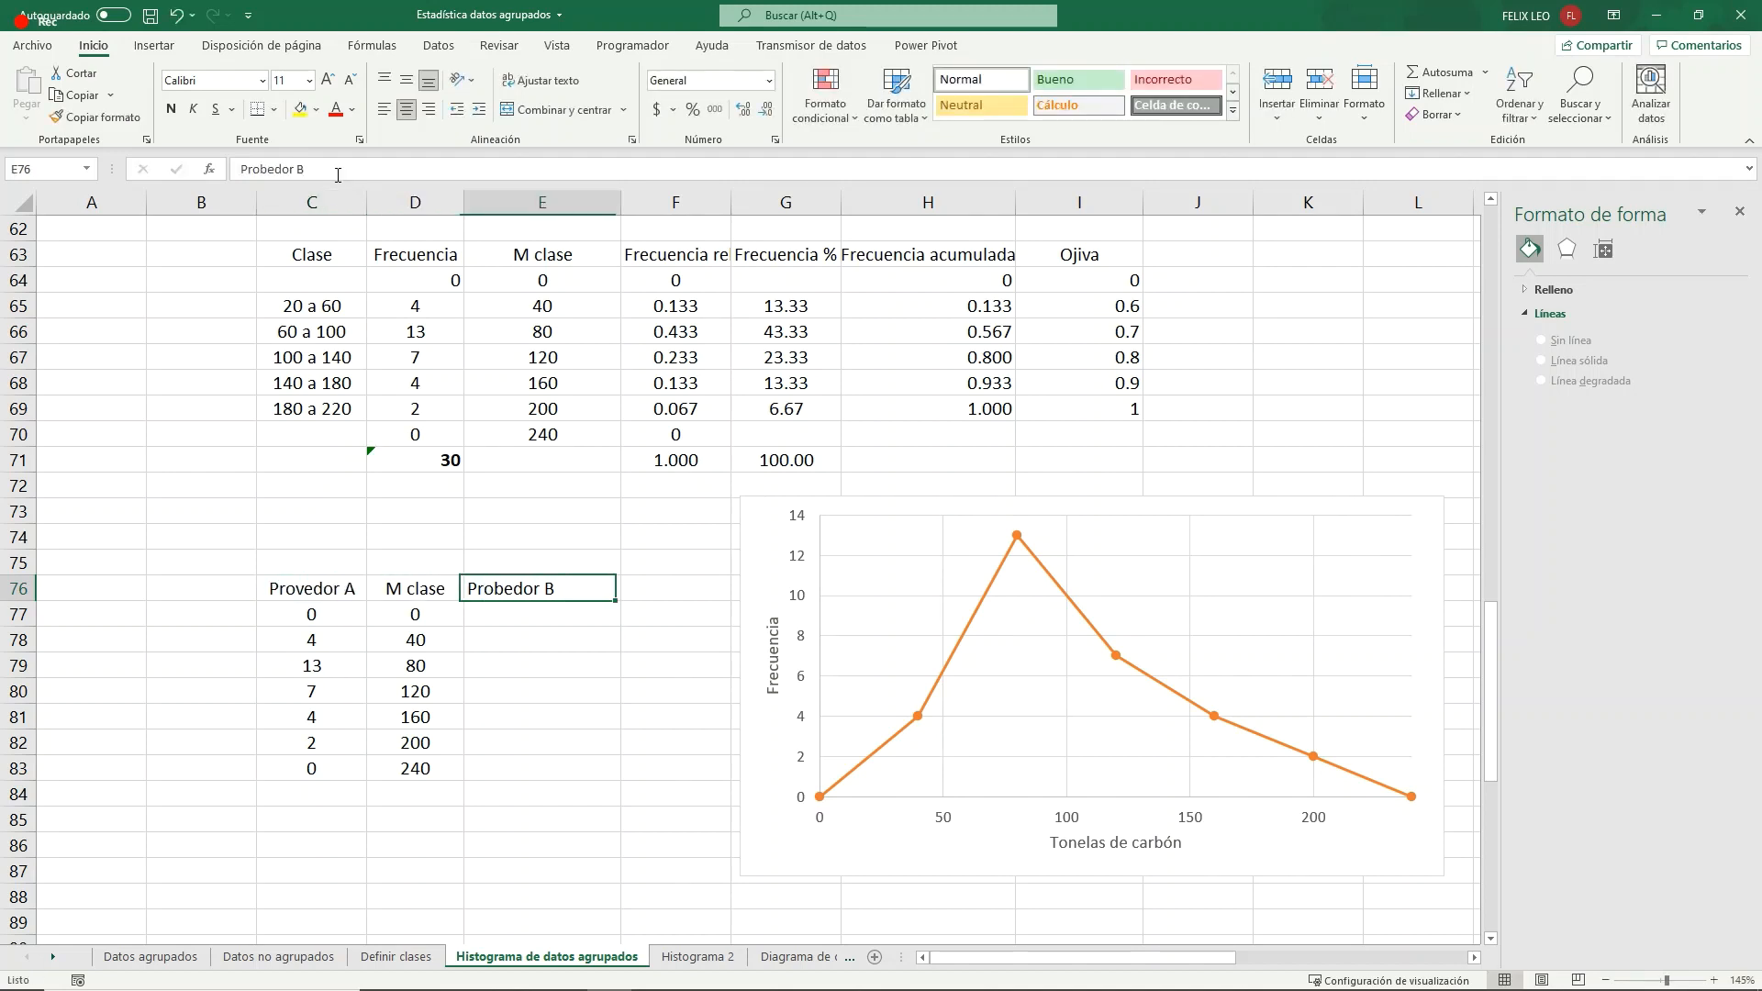
- Correct the header in E76 to Provedor B
{"action": "type", "text": "PRovedor "}
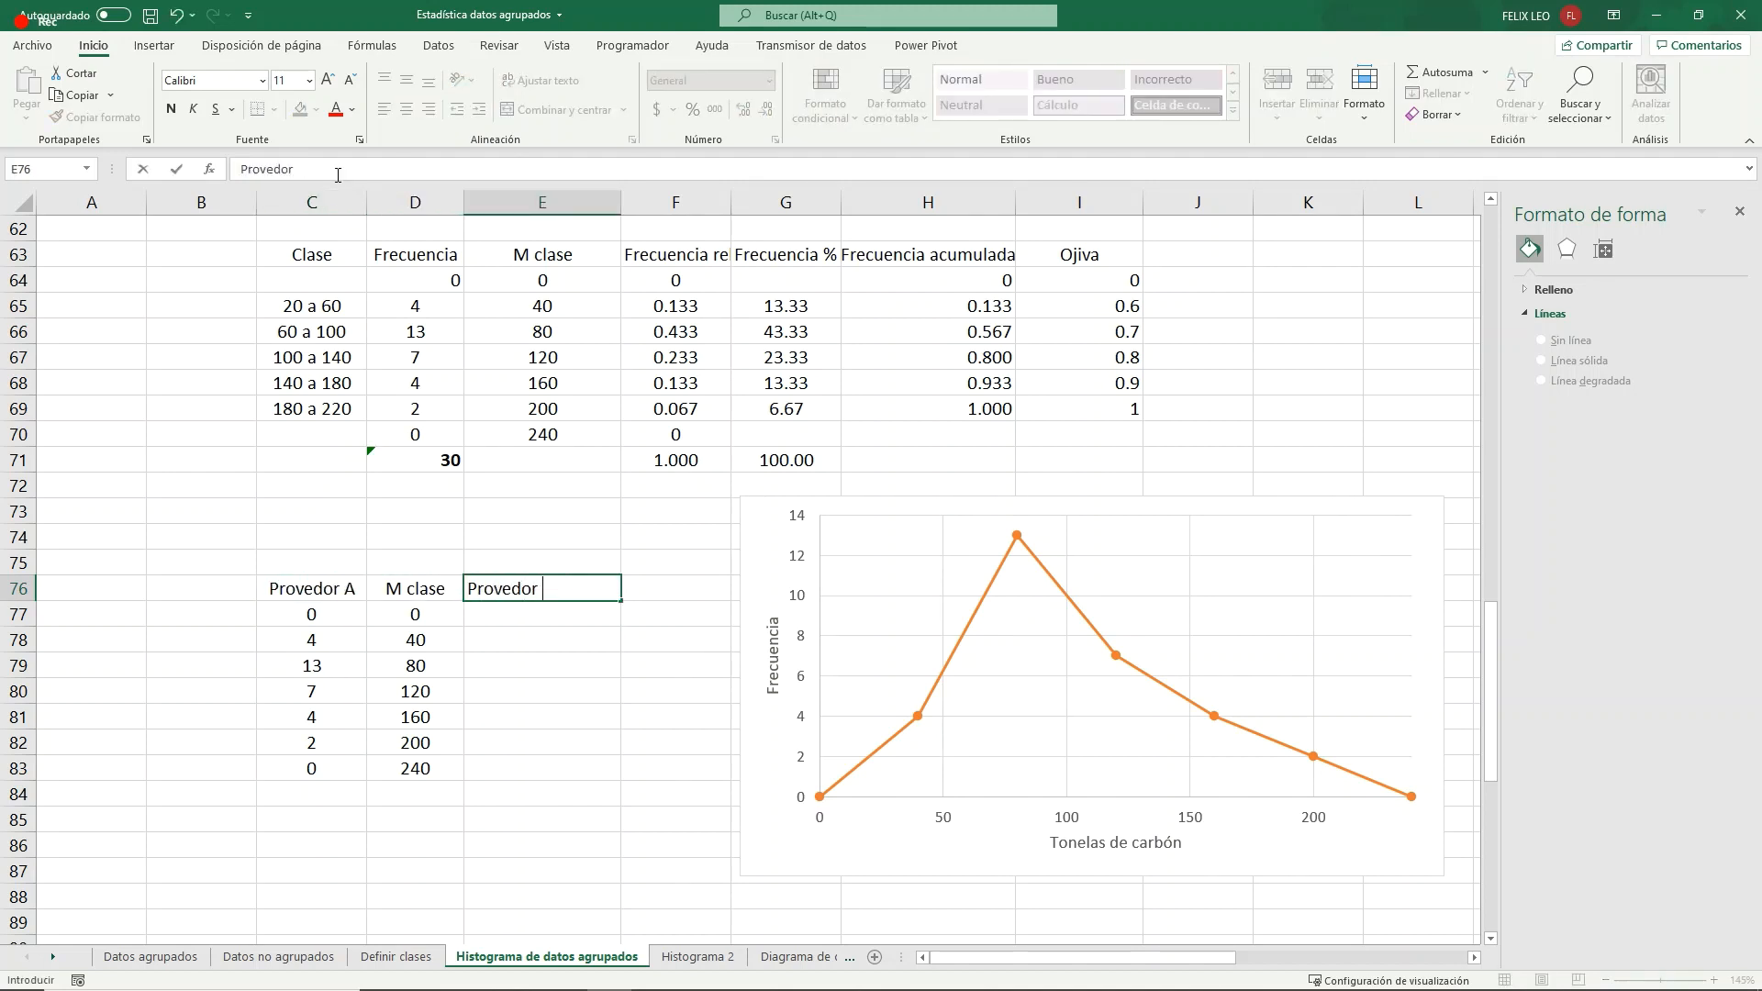
{"action": "type", "text": "r B"}
{"action": "key", "text": "Return"}
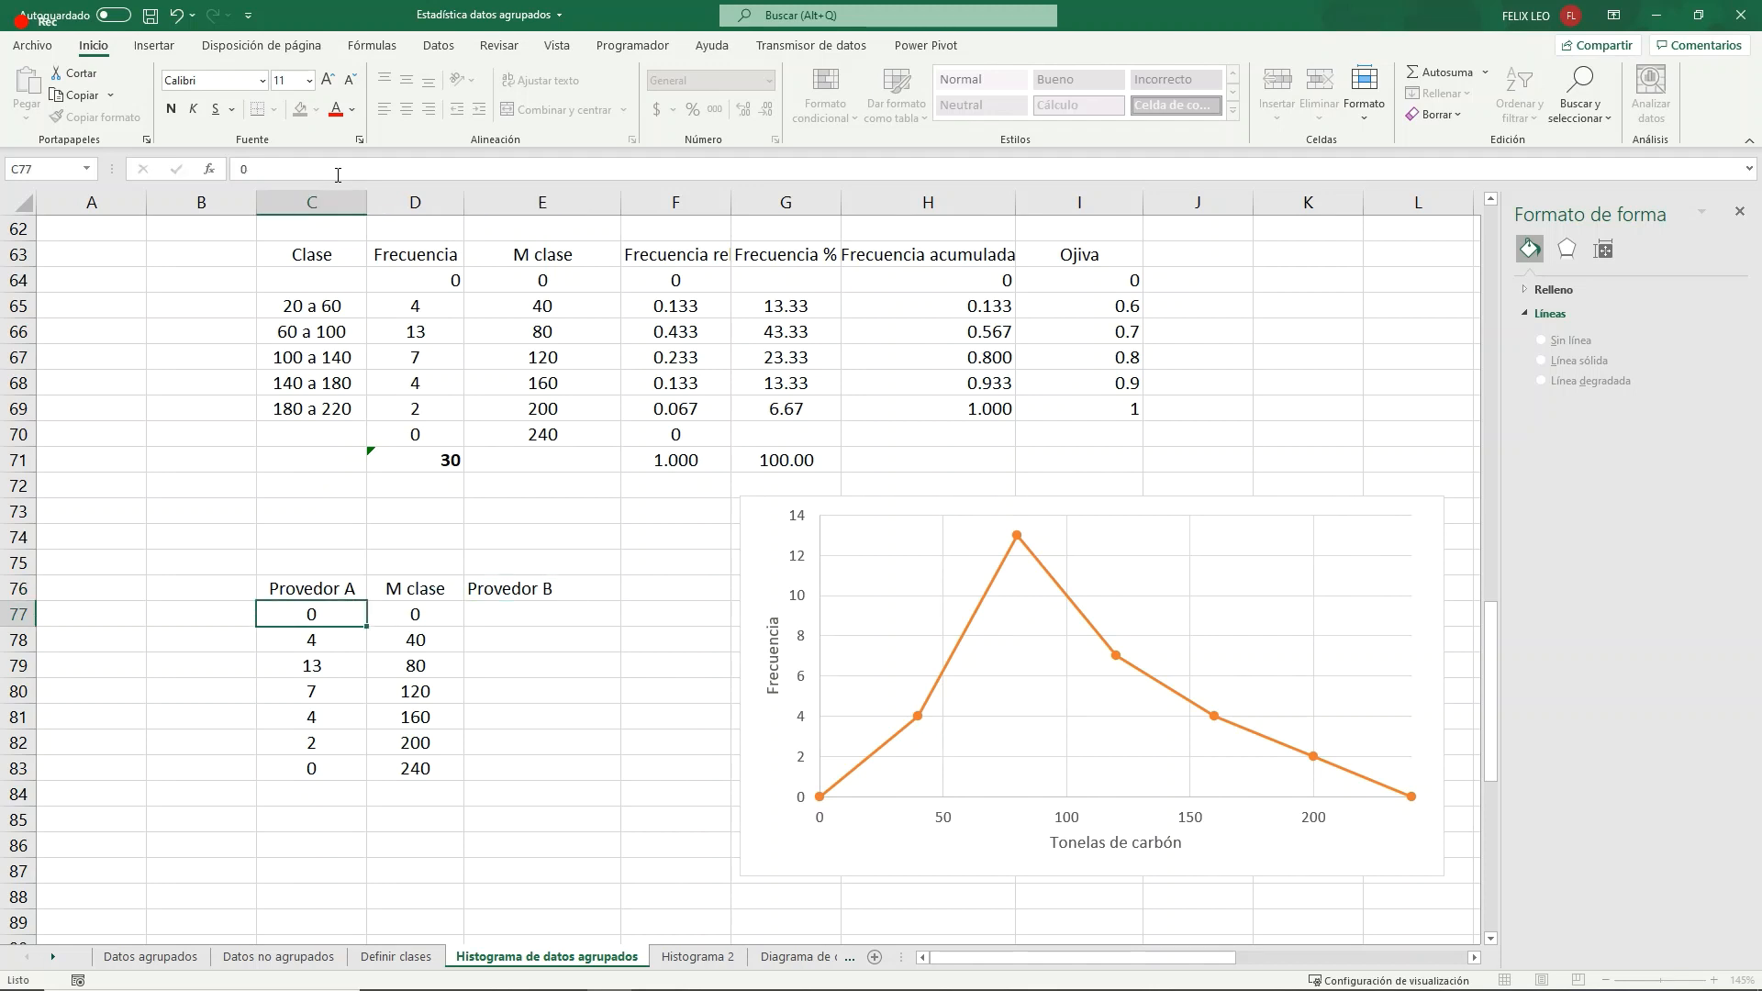
- Enter the Provedor B frequencies 0, 3, 6, 8, 12, 16 and 0 in E77:E83
{"action": "key", "text": "Right"}
{"action": "key", "text": "Right"}
{"action": "type", "text": "0"}
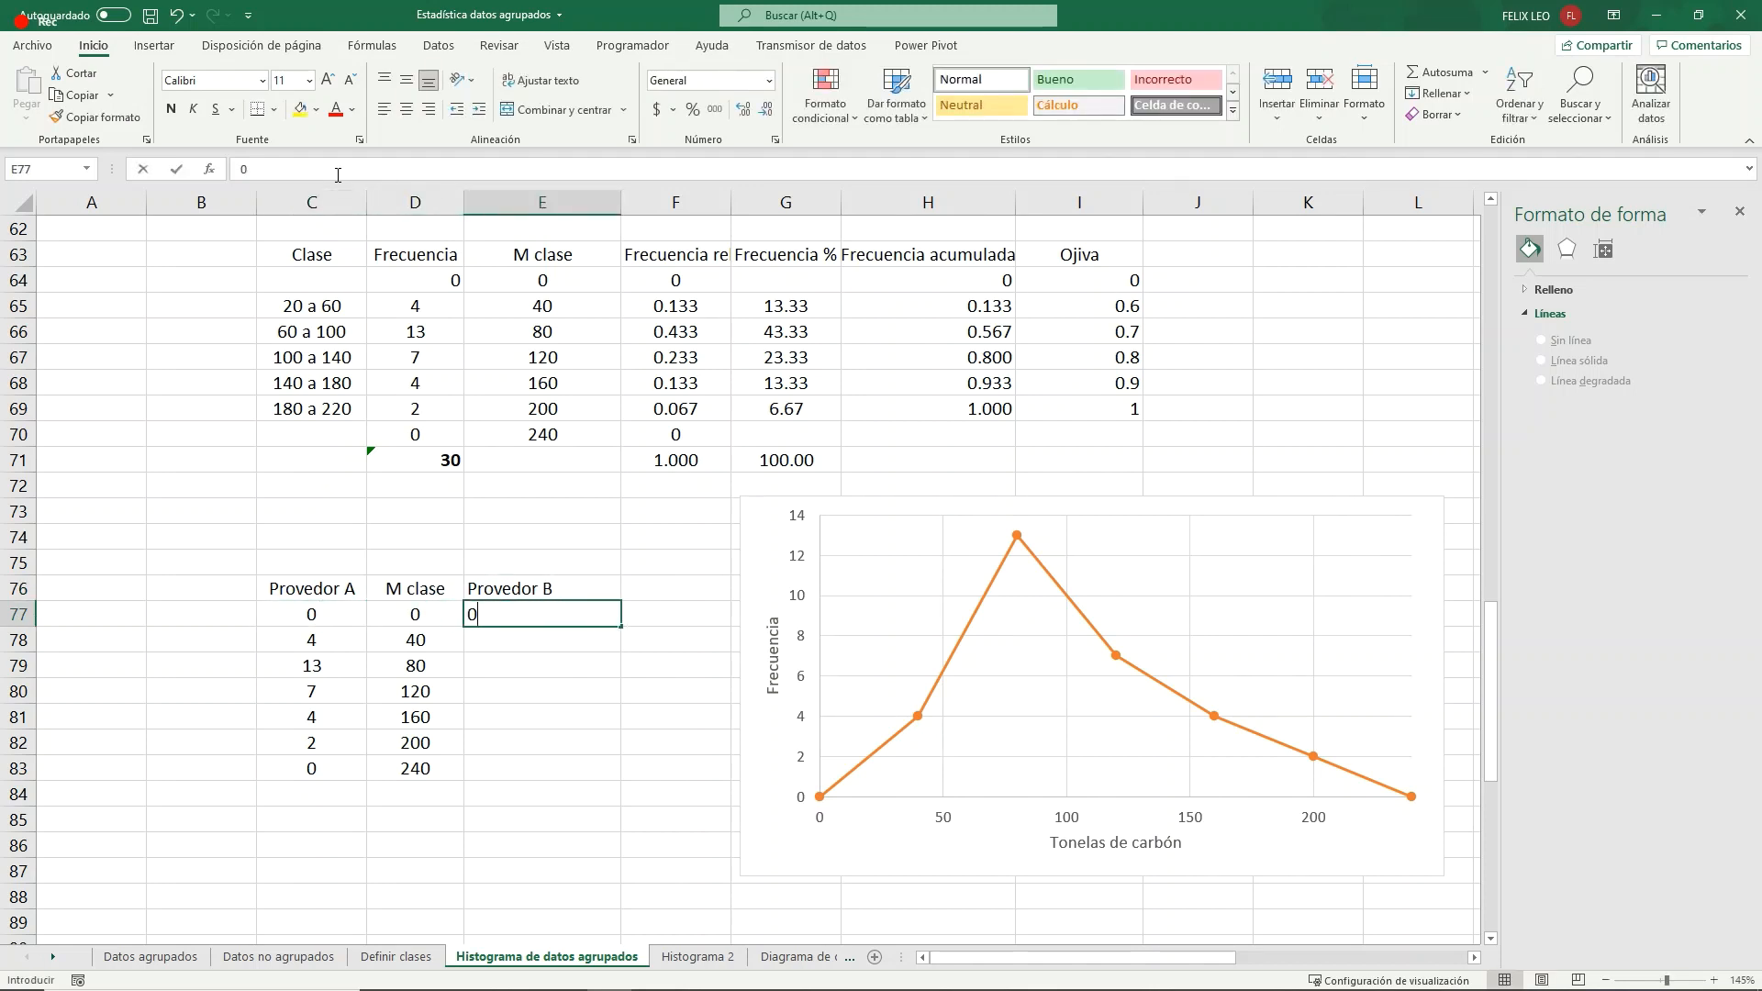
{"action": "key", "text": "Return"}
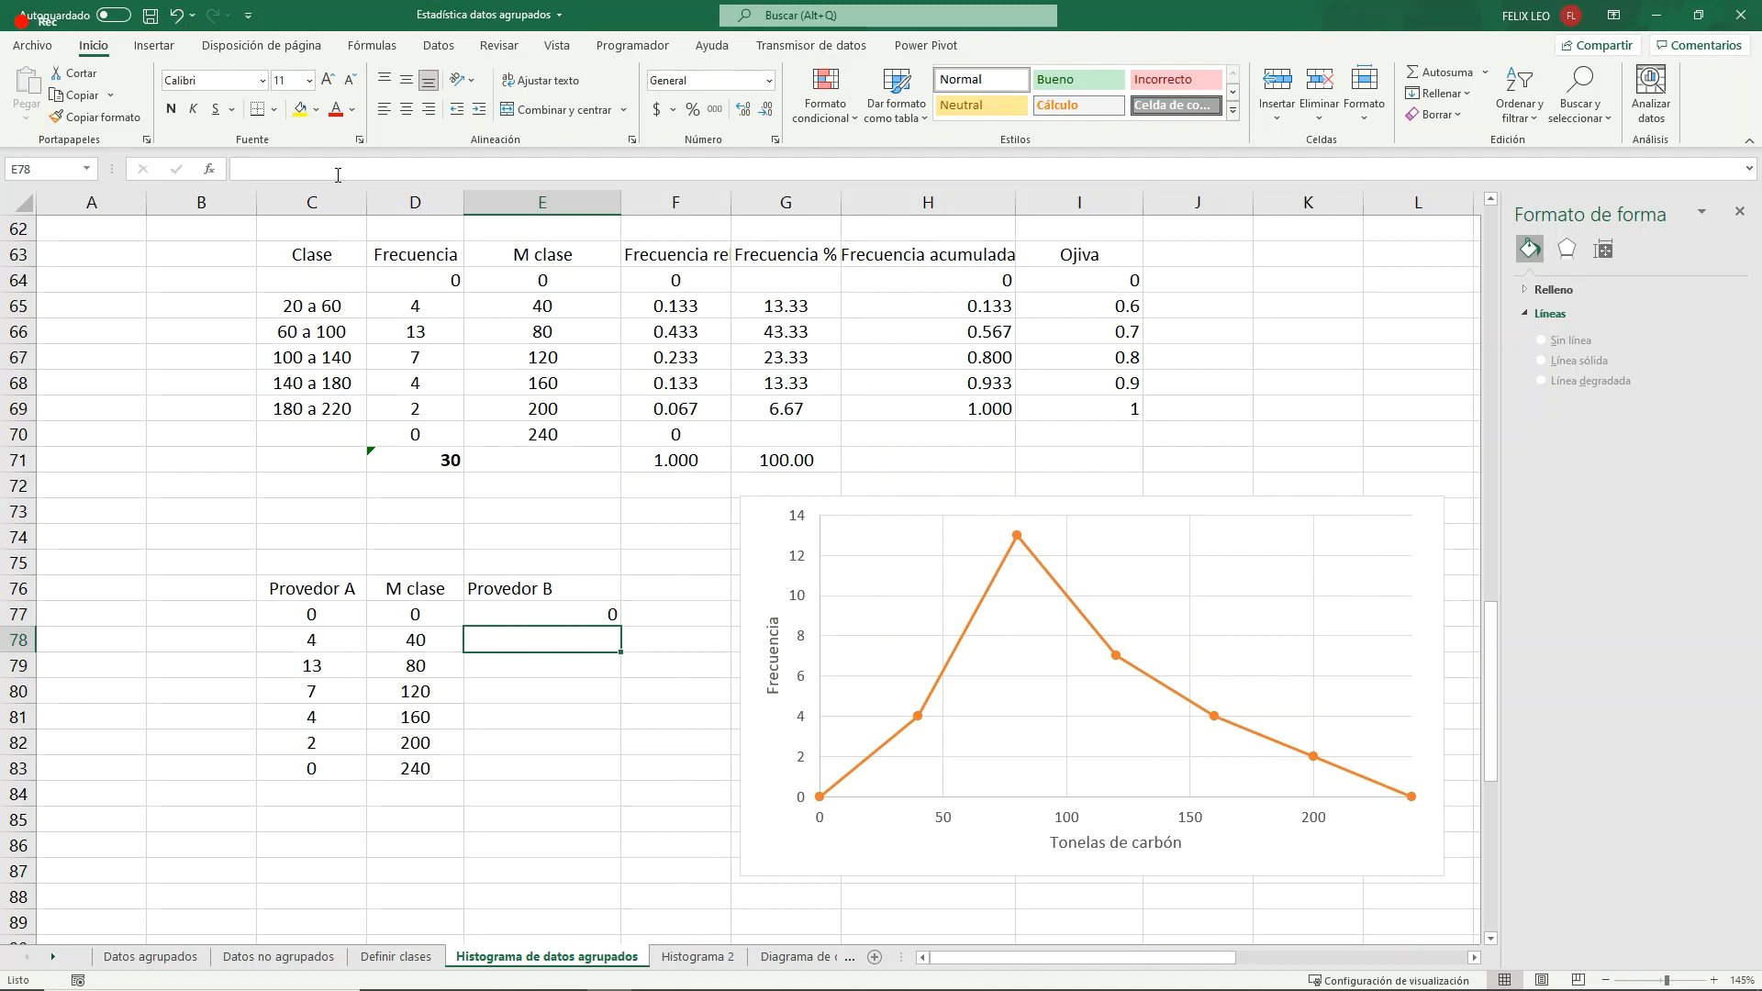
{"action": "type", "text": "3"}
{"action": "key", "text": "Return"}
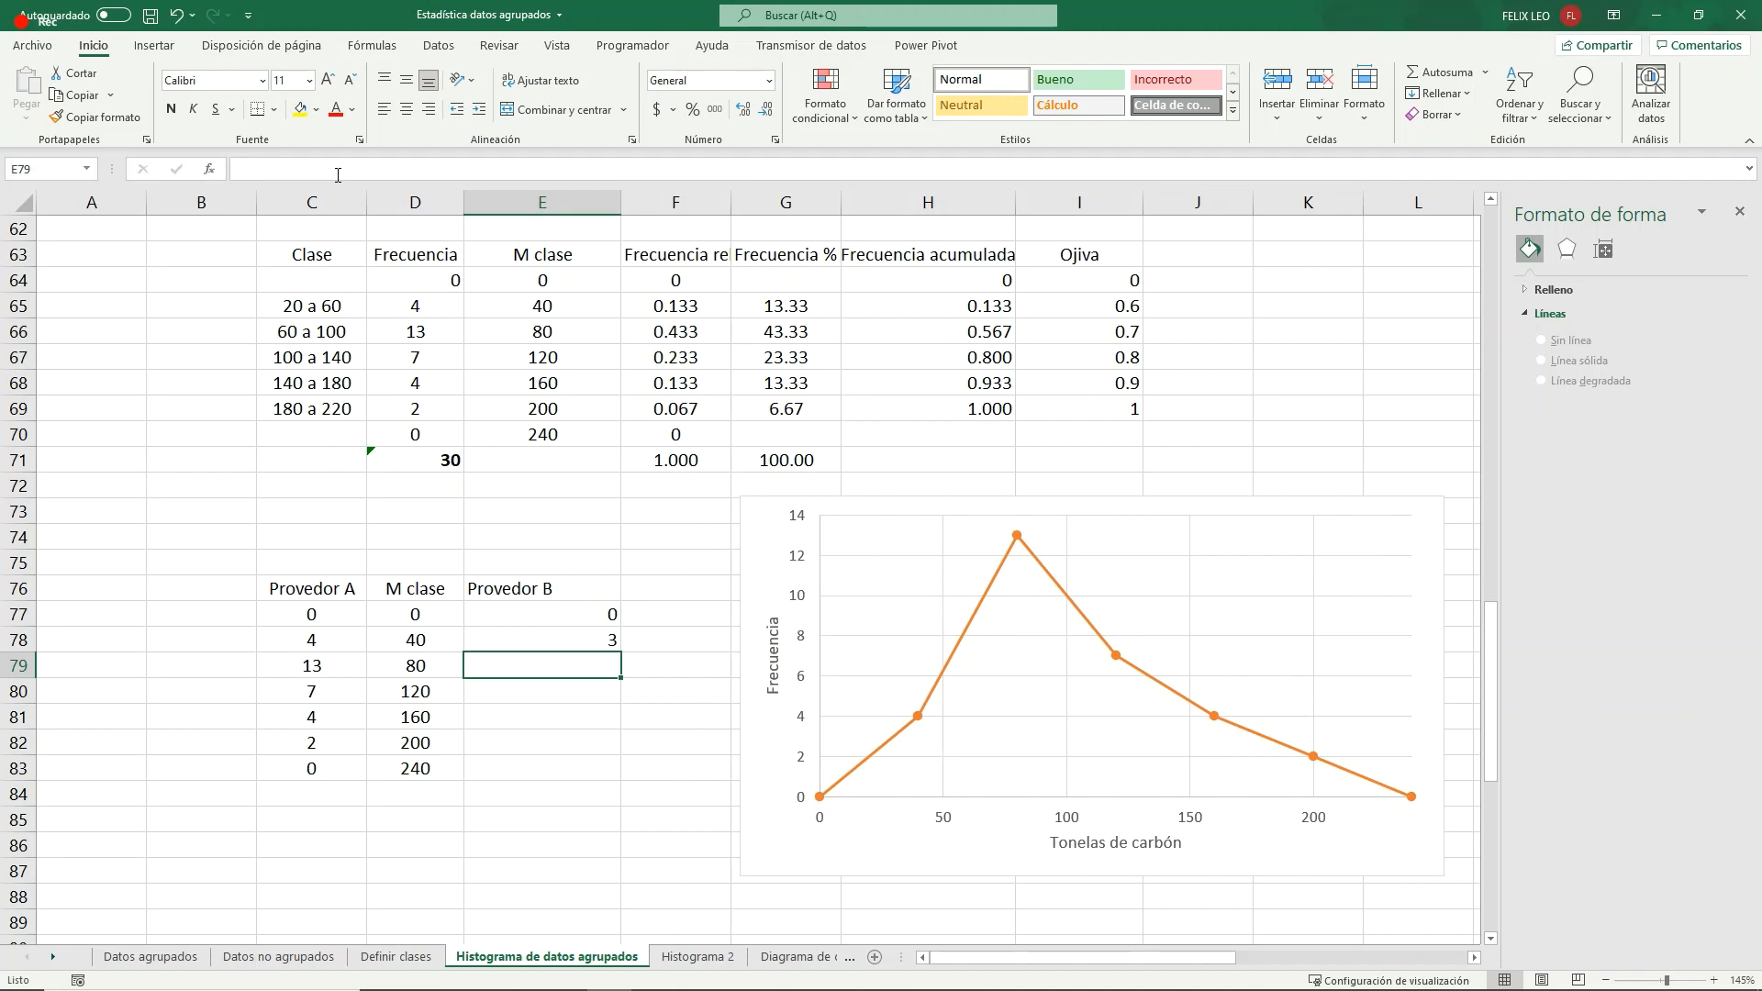
{"action": "type", "text": "6"}
{"action": "key", "text": "Return"}
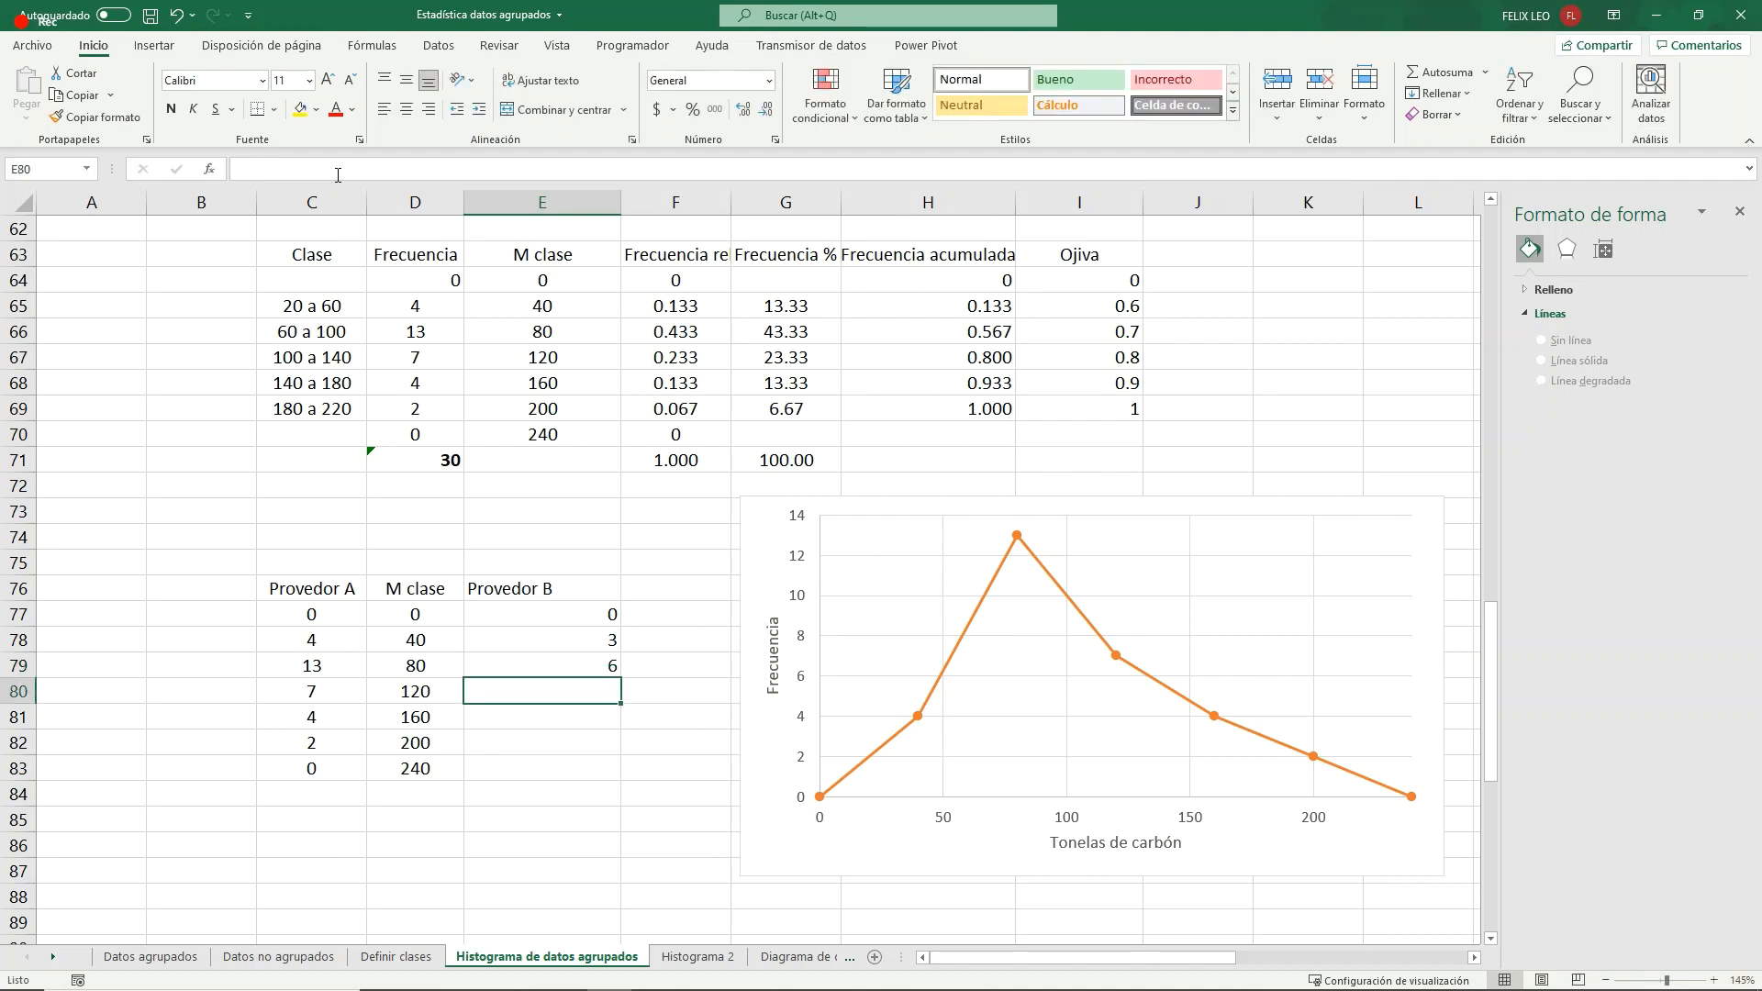
{"action": "type", "text": "8"}
{"action": "key", "text": "Return"}
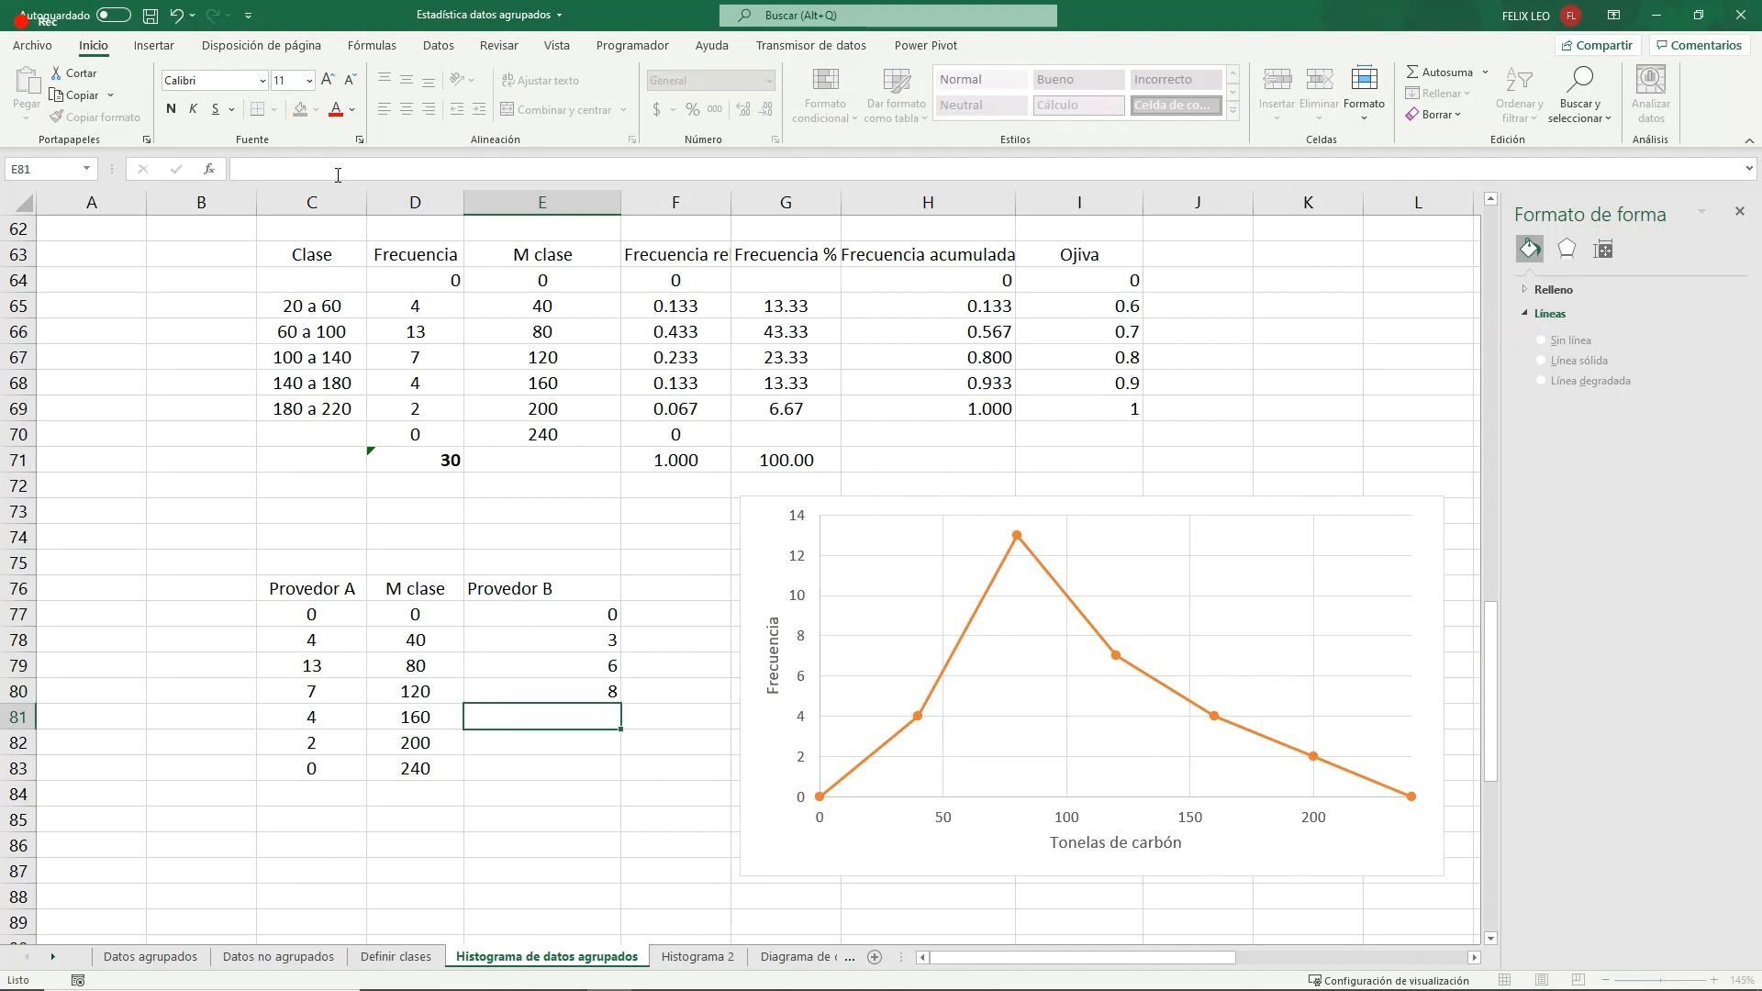
{"action": "type", "text": "12"}
{"action": "key", "text": "Return"}
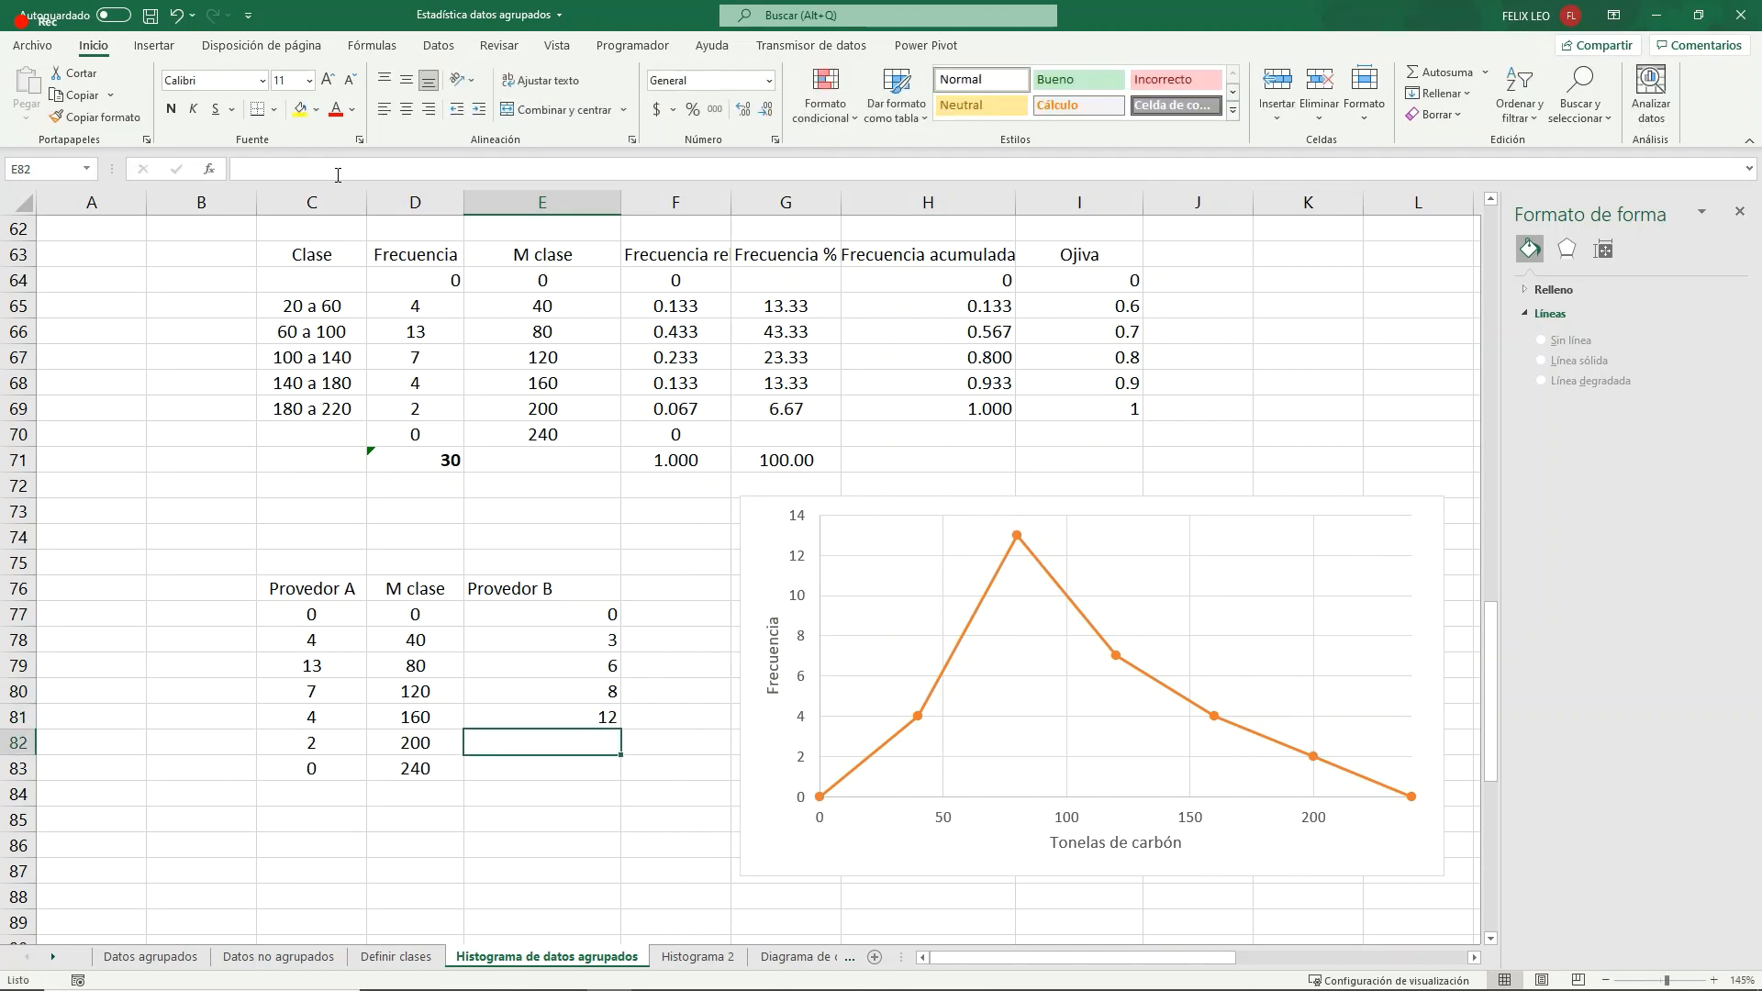
{"action": "type", "text": "16"}
{"action": "key", "text": "Return"}
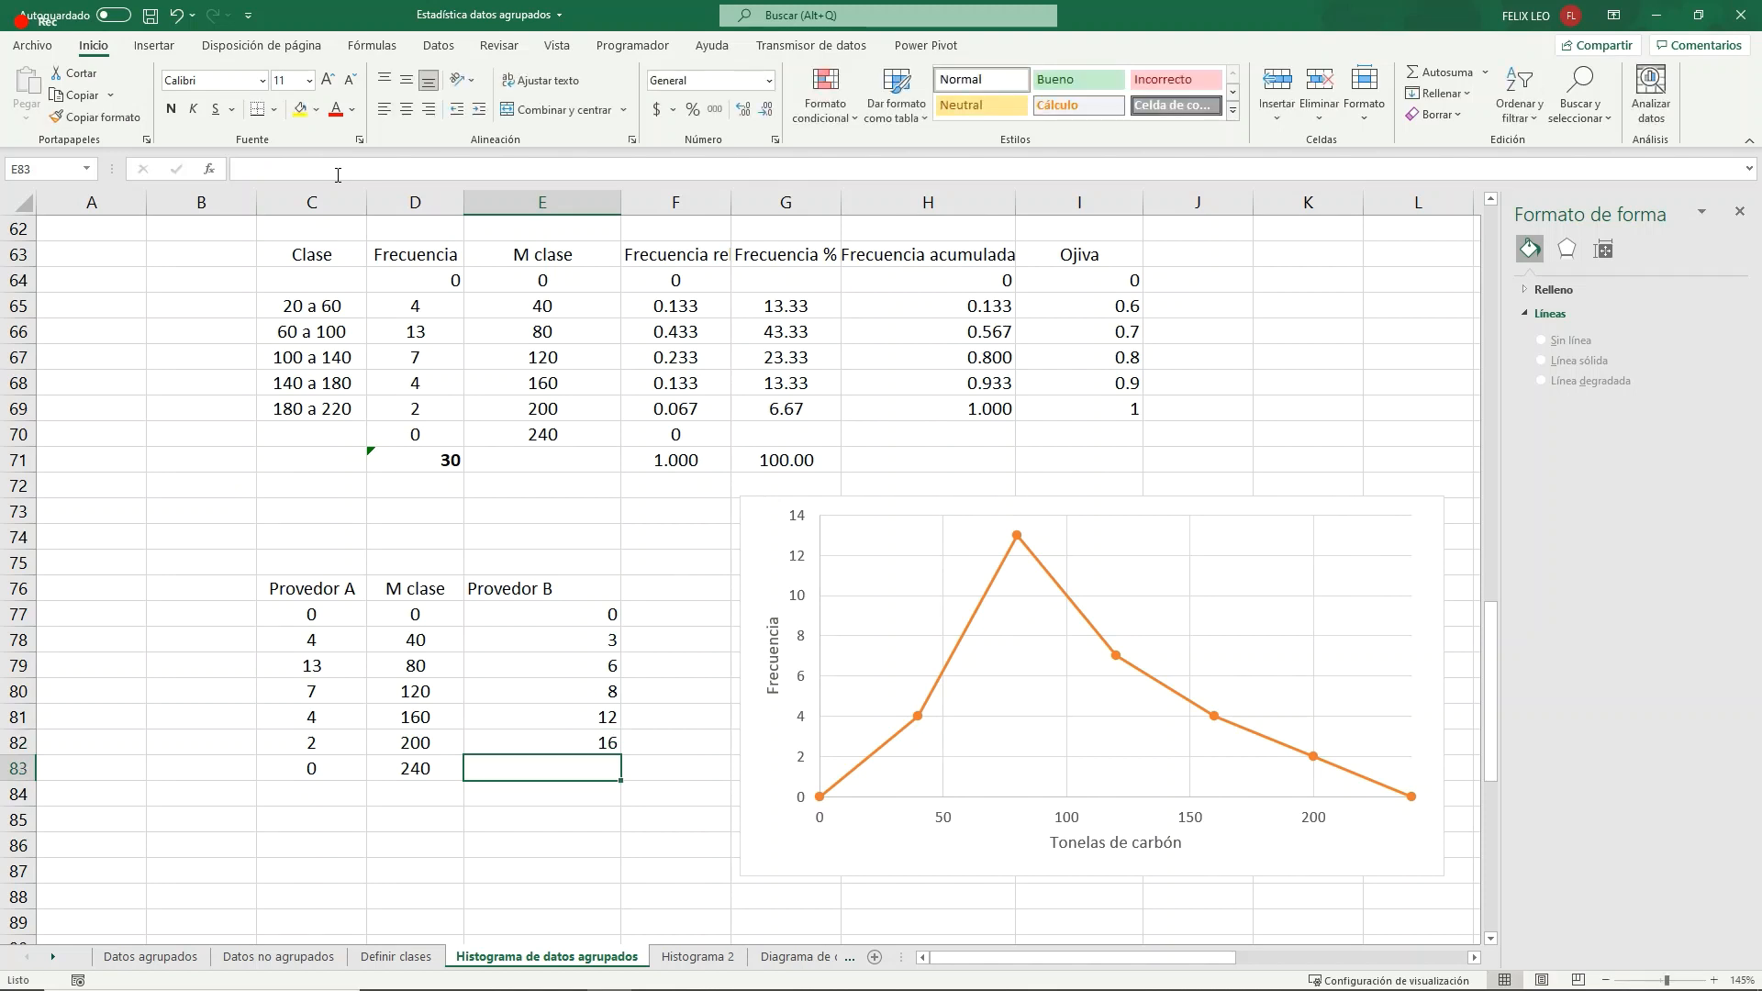
{"action": "type", "text": "3"}
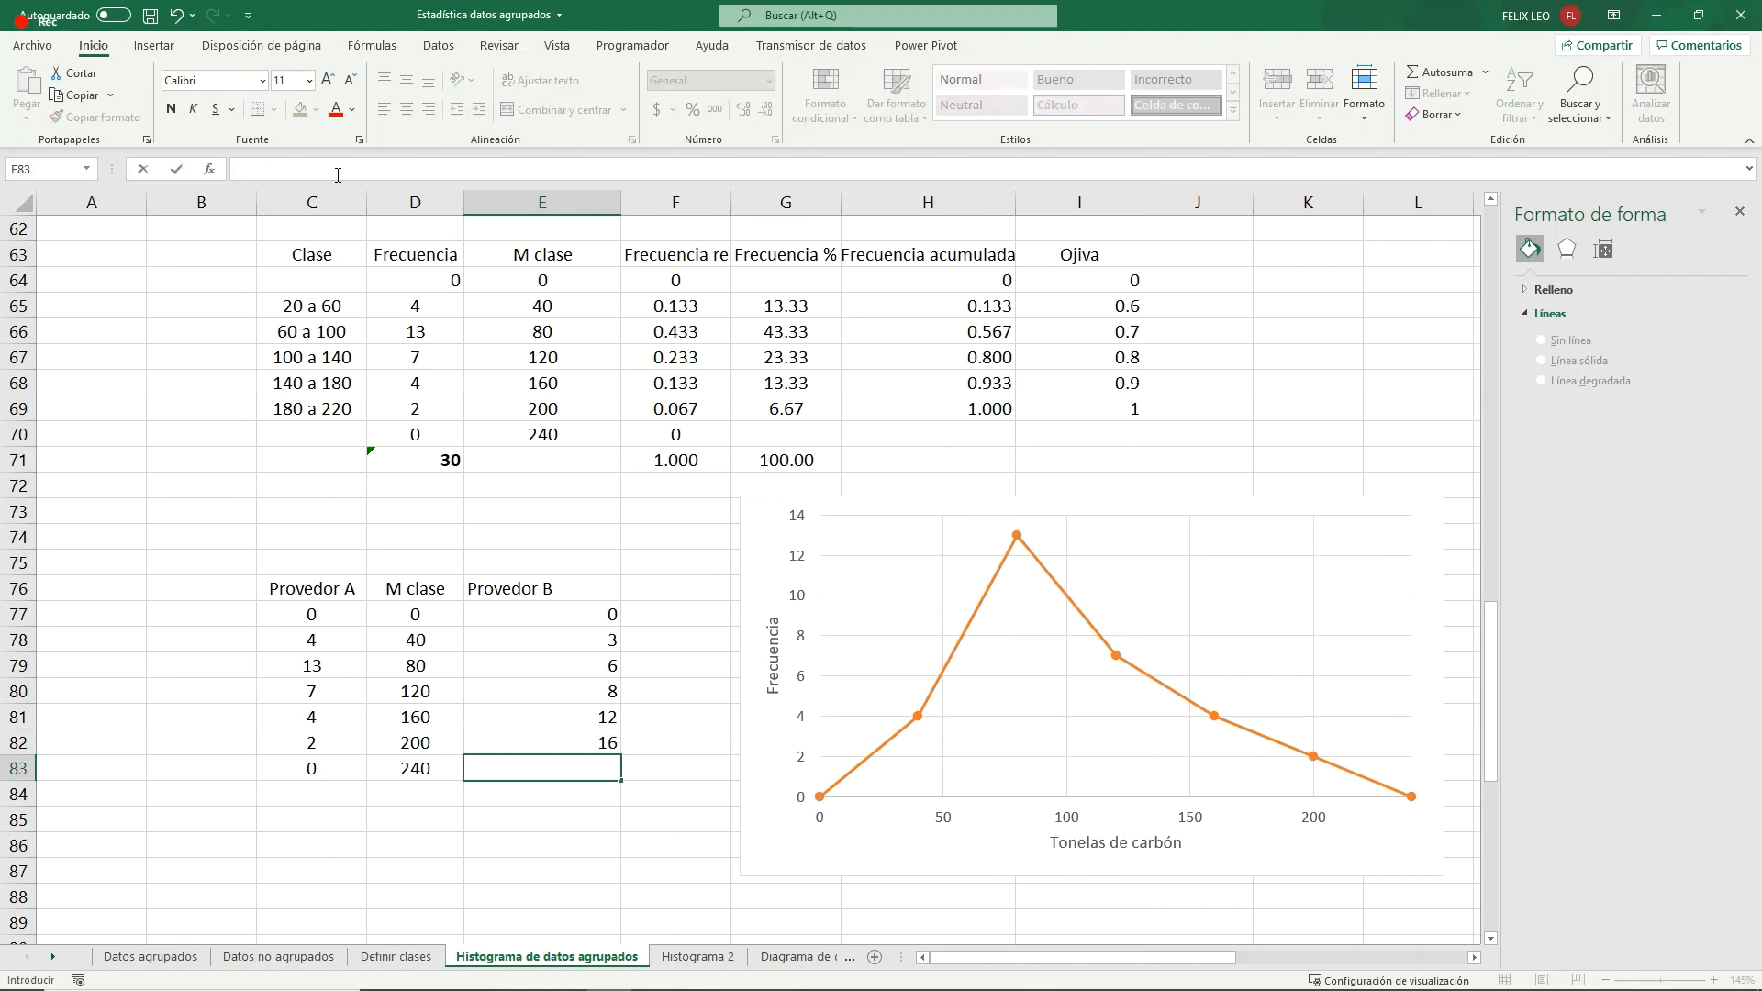
{"action": "type", "text": "0"}
{"action": "key", "text": "Return"}
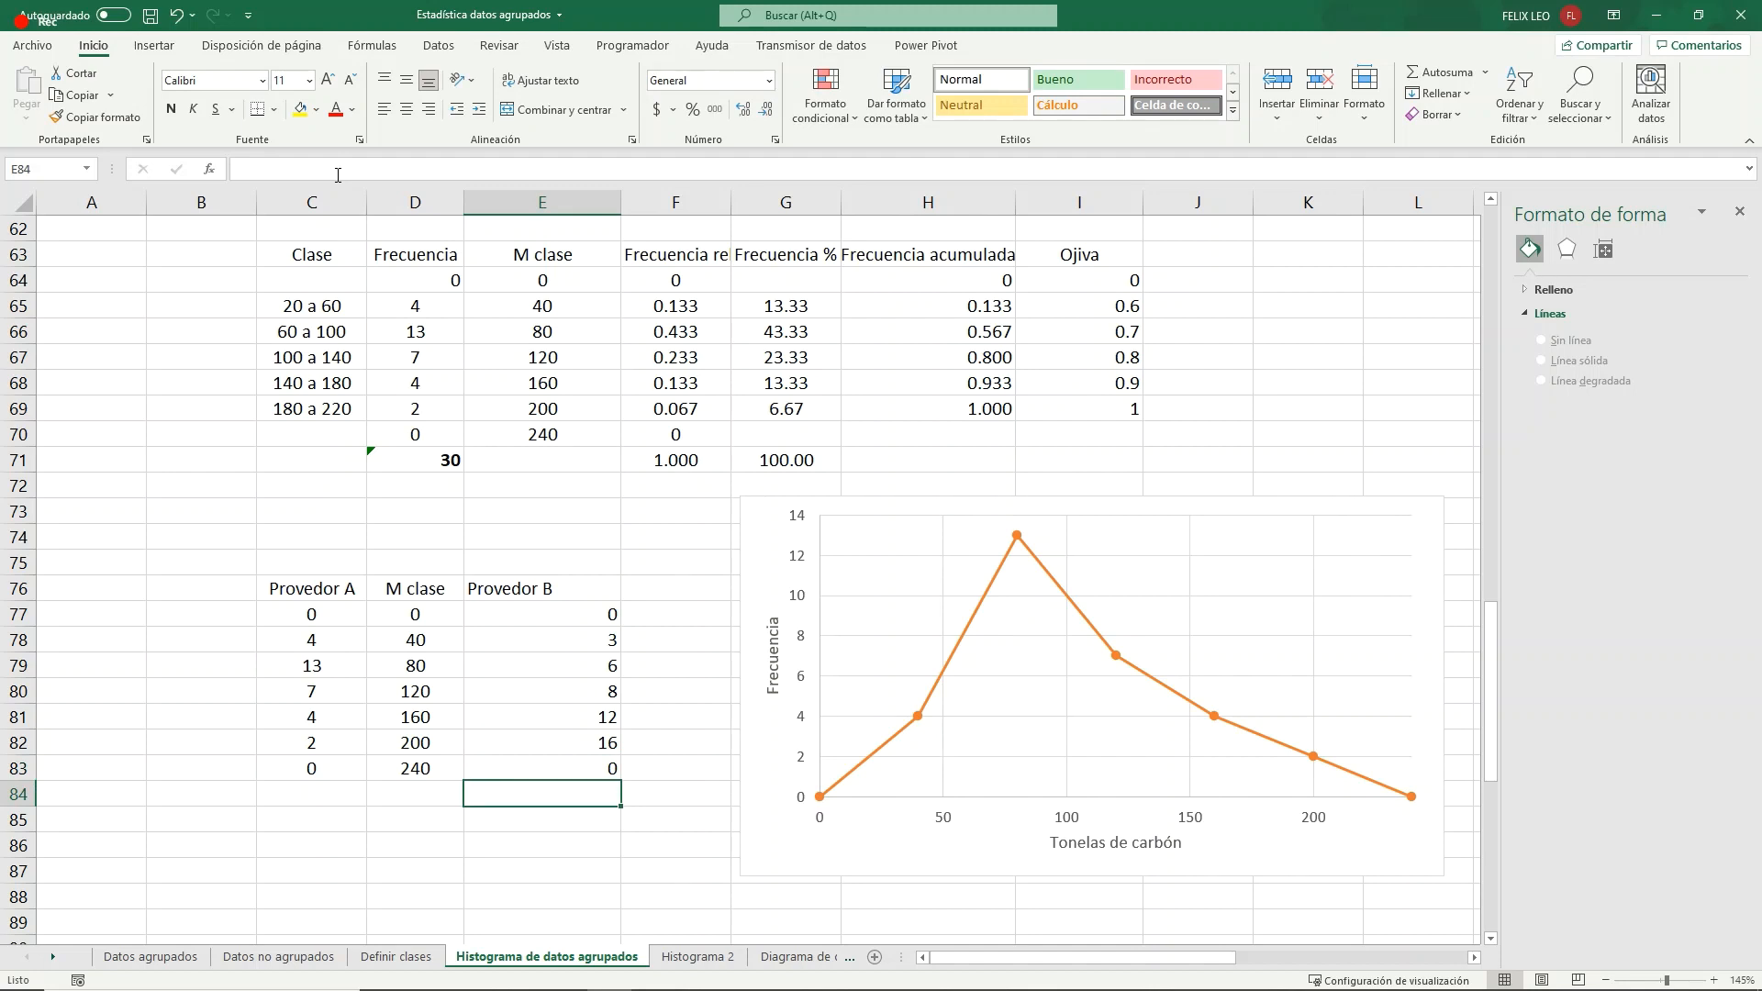
- Add a new data series to the orange frequency polygon chart and link its name to cell E76
{"action": "left_click", "coordinate": [964, 504]}
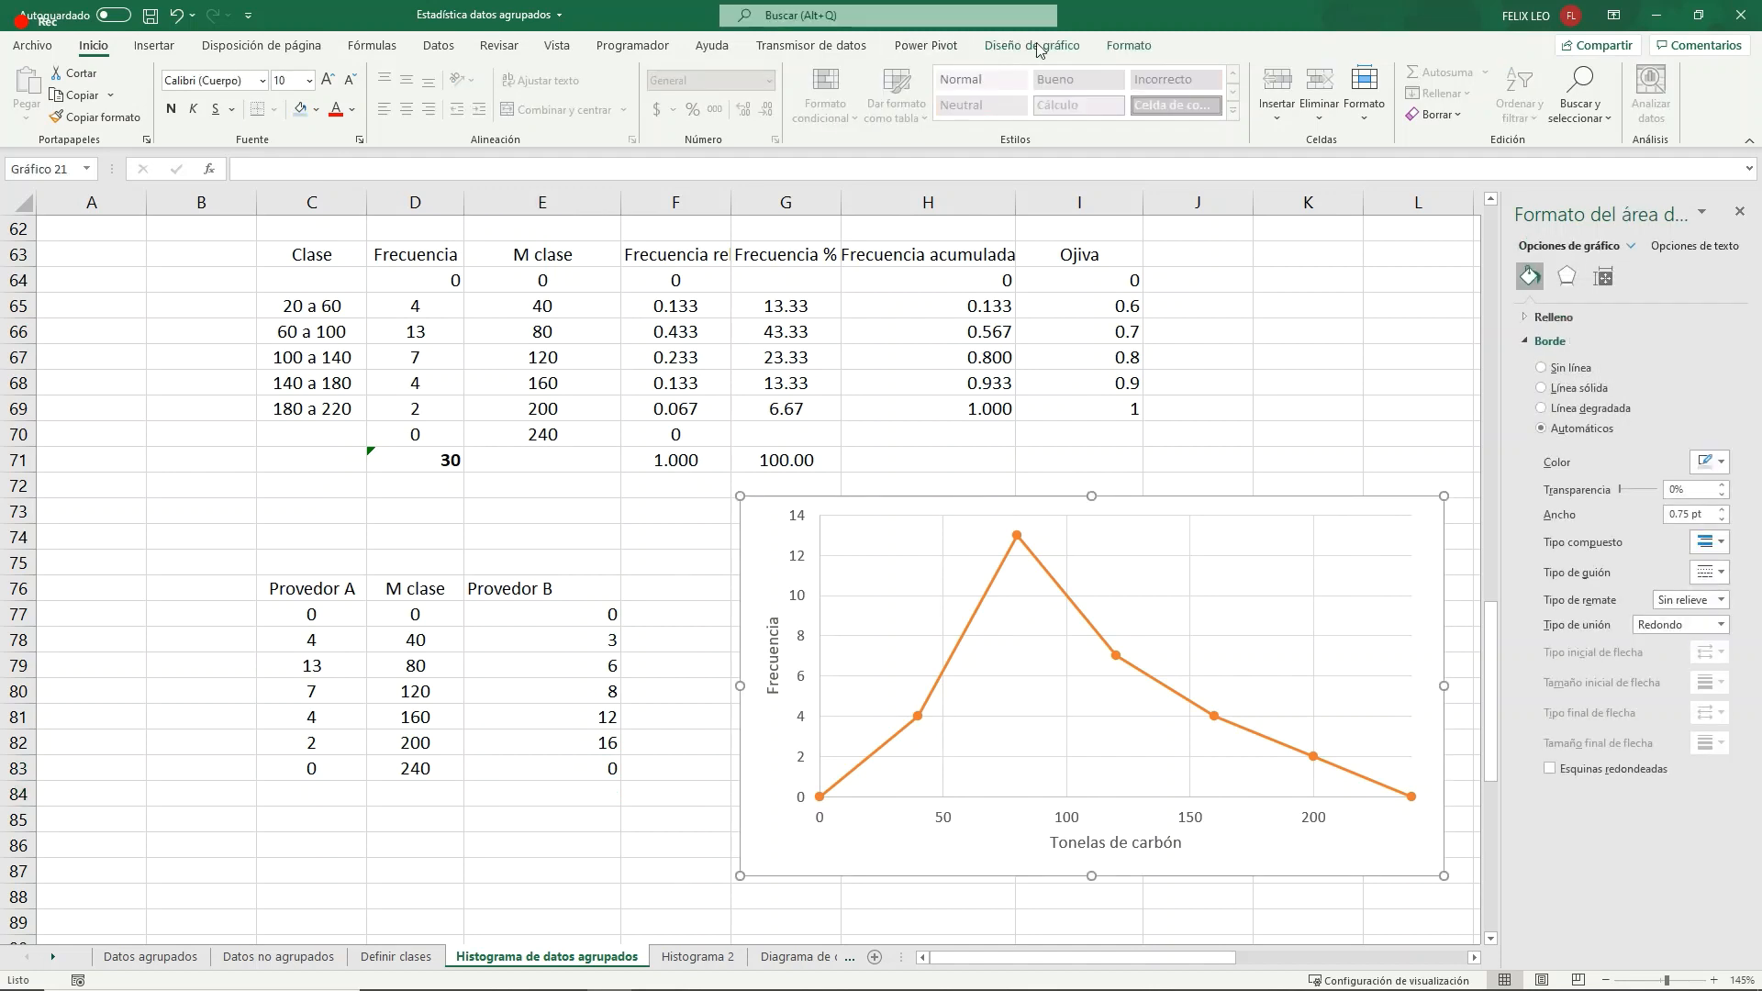
{"action": "left_click", "coordinate": [1033, 46]}
{"action": "left_click", "coordinate": [1064, 88]}
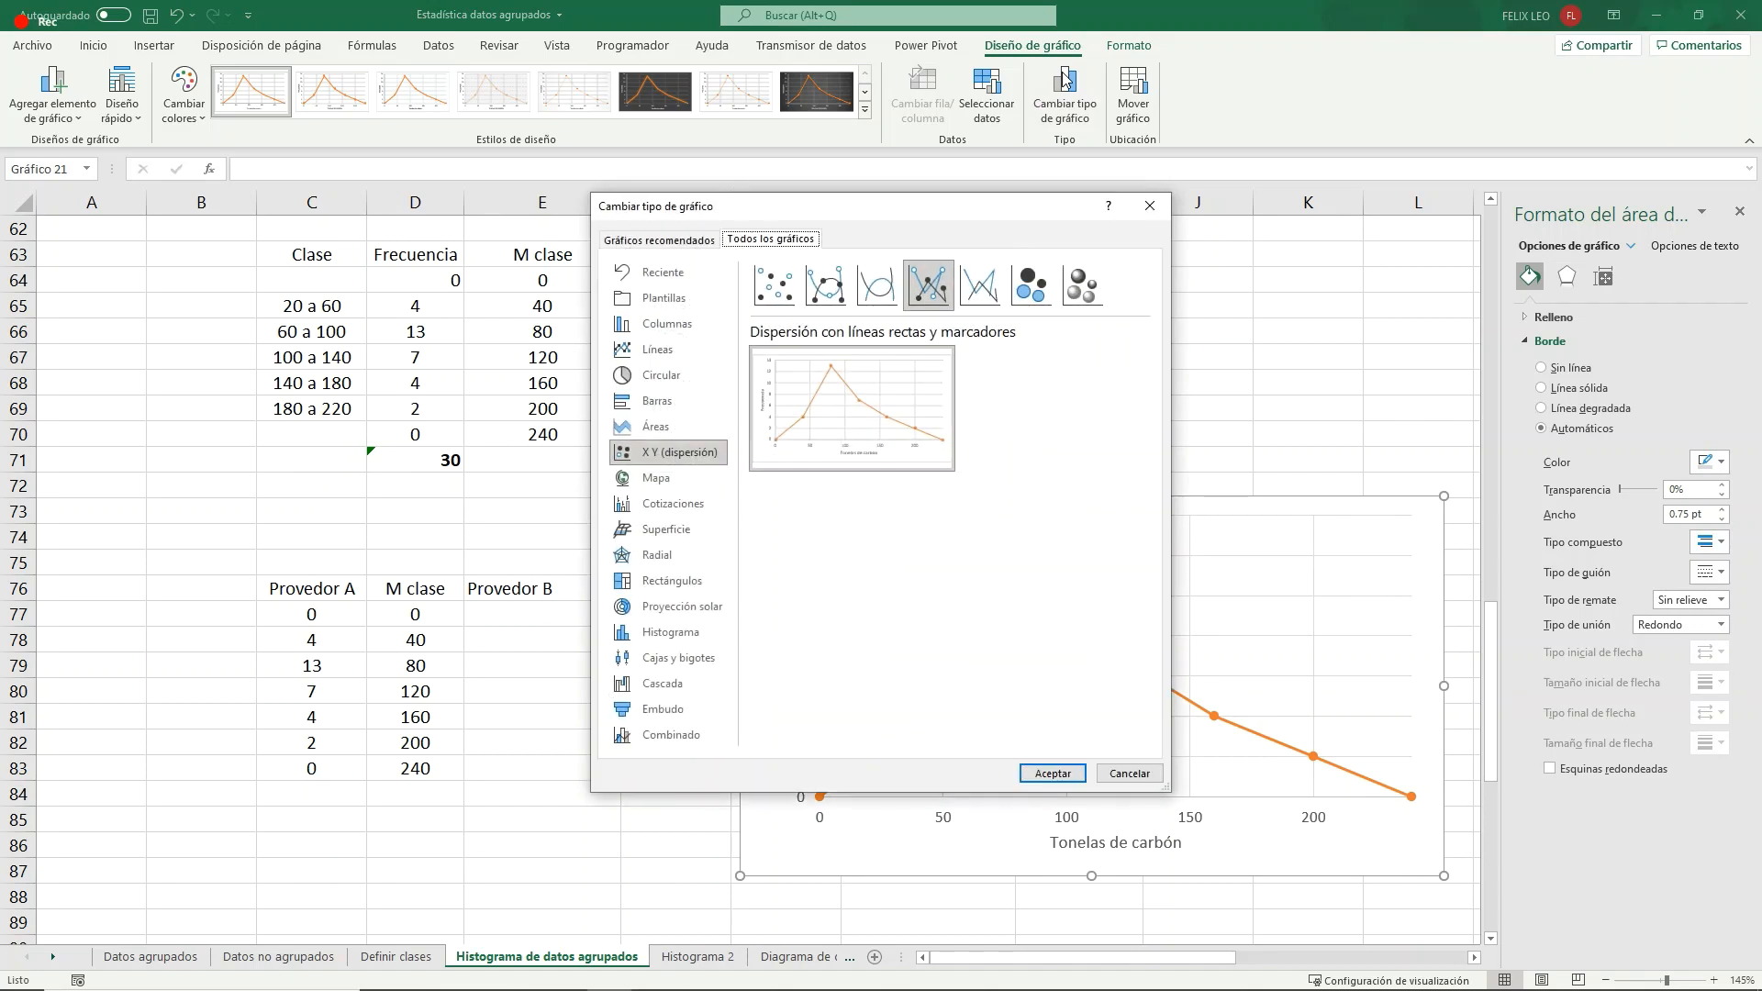
{"action": "left_click", "coordinate": [1149, 206]}
{"action": "left_click", "coordinate": [986, 92]}
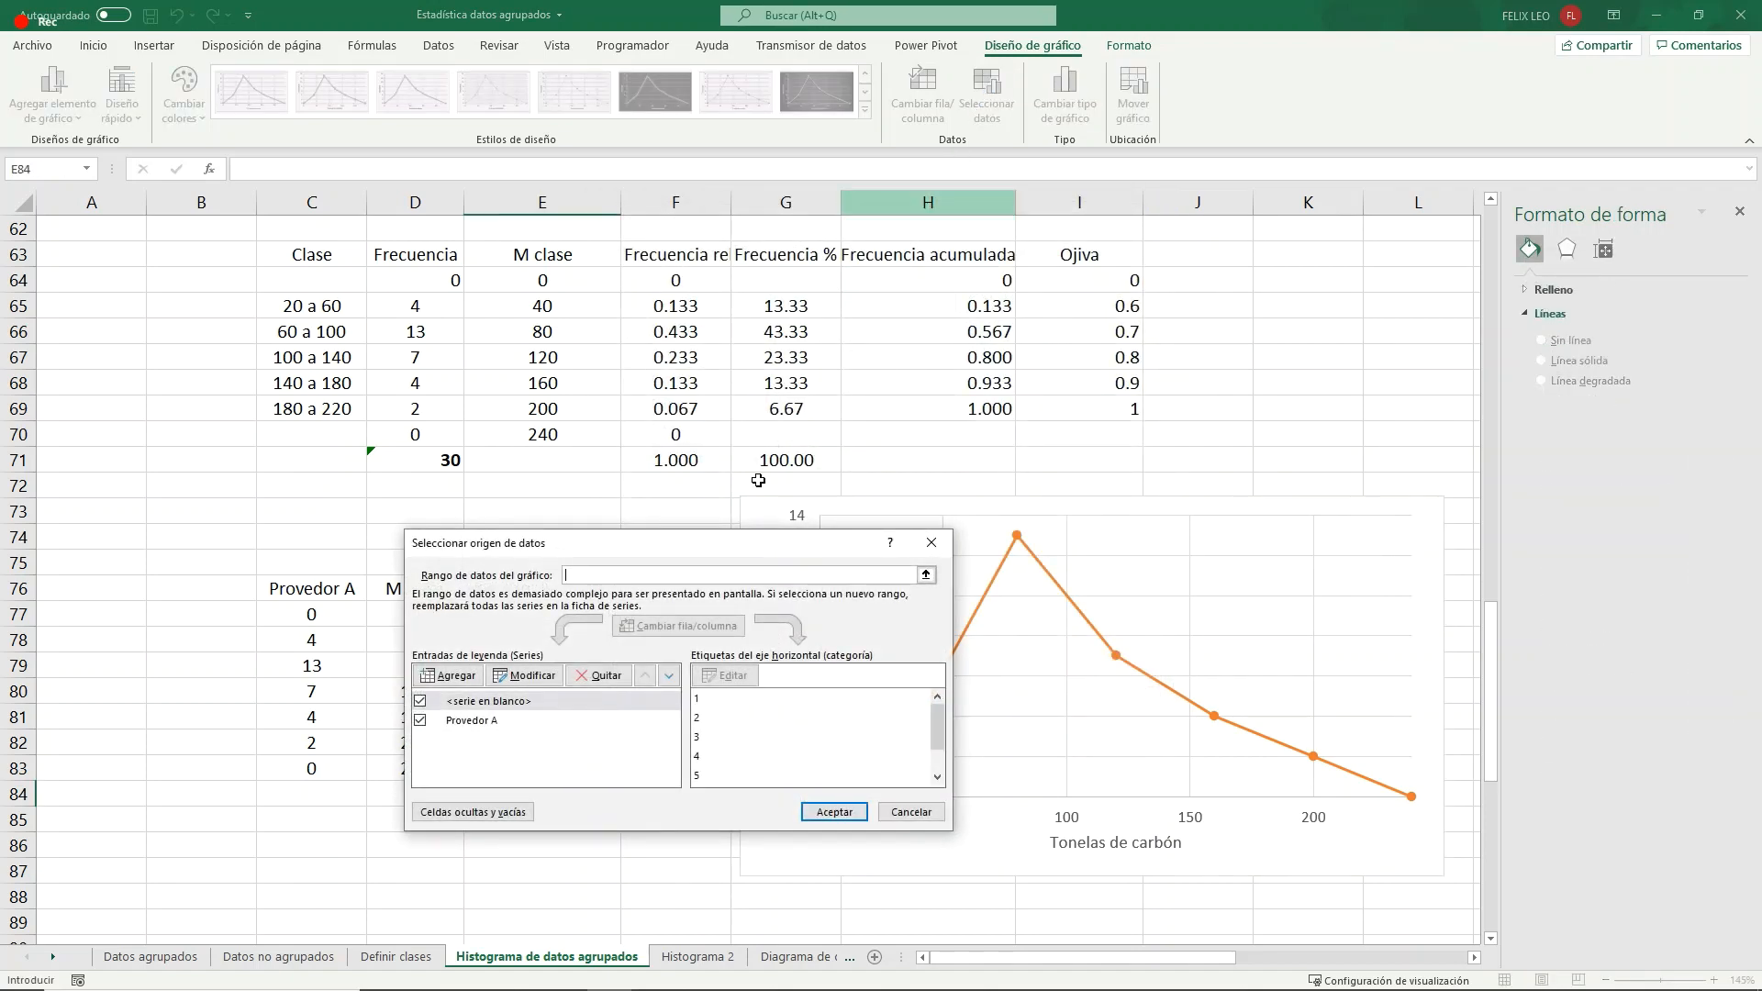
{"action": "left_click", "coordinate": [463, 676]}
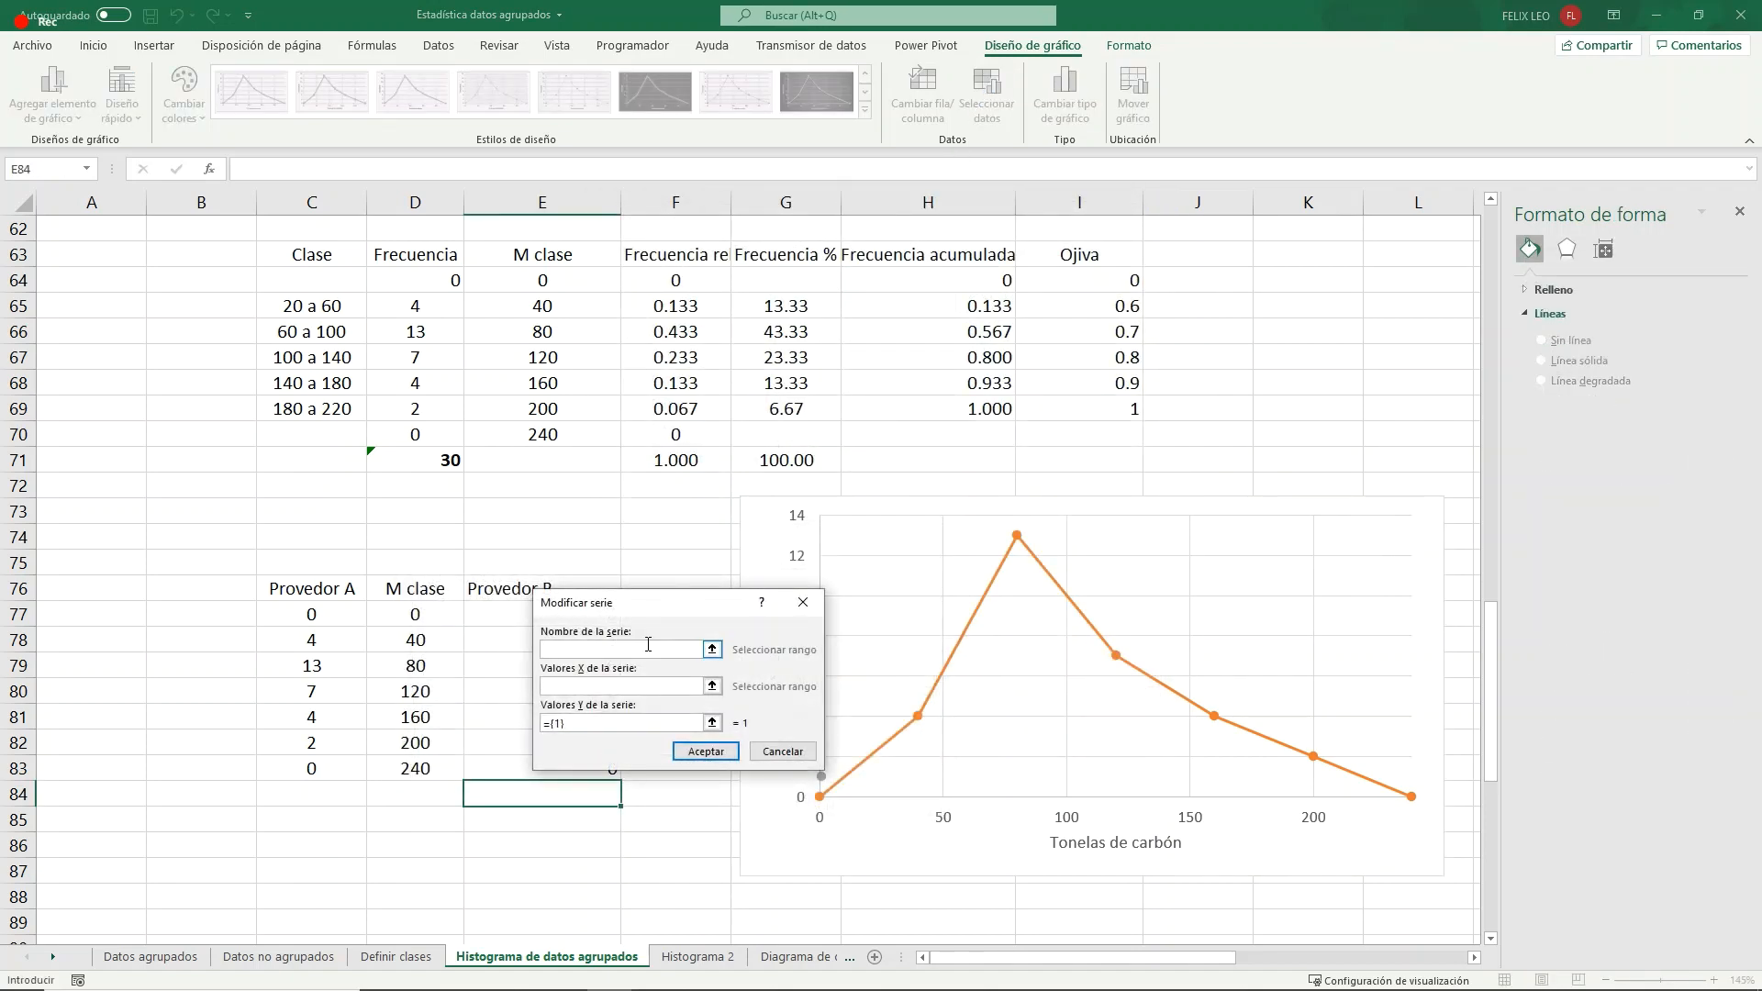
{"action": "left_click", "coordinate": [495, 588]}
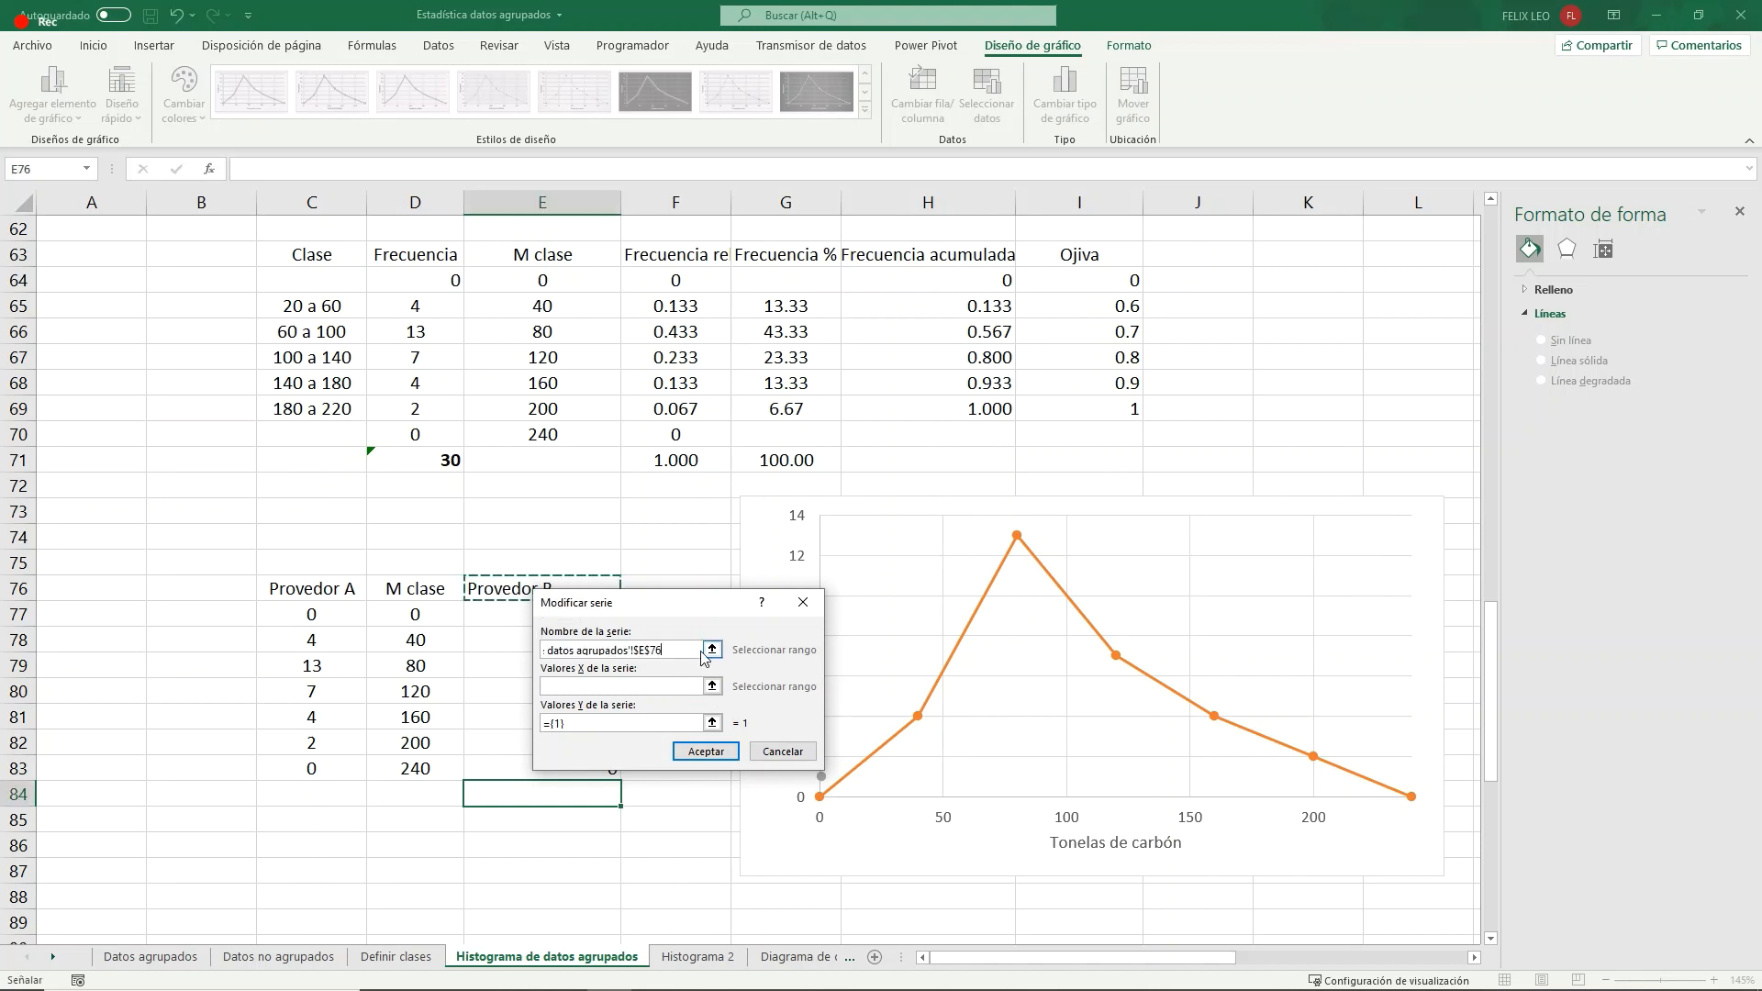
{"action": "key", "text": "BackSpace"}
{"action": "key", "text": "BackSpace"}
{"action": "key", "text": "BackSpace"}
{"action": "key", "text": "BackSpace"}
{"action": "key", "text": "BackSpace"}
{"action": "key", "text": "BackSpace"}
{"action": "key", "text": "BackSpace"}
{"action": "key", "text": "BackSpace"}
{"action": "key", "text": "BackSpace"}
{"action": "key", "text": "BackSpace"}
{"action": "key", "text": "BackSpace"}
{"action": "key", "text": "BackSpace"}
{"action": "key", "text": "BackSpace"}
{"action": "key", "text": "BackSpace"}
{"action": "key", "text": "BackSpace"}
{"action": "key", "text": "BackSpace"}
{"action": "key", "text": "BackSpace"}
{"action": "key", "text": "BackSpace"}
{"action": "key", "text": "BackSpace"}
{"action": "key", "text": "BackSpace"}
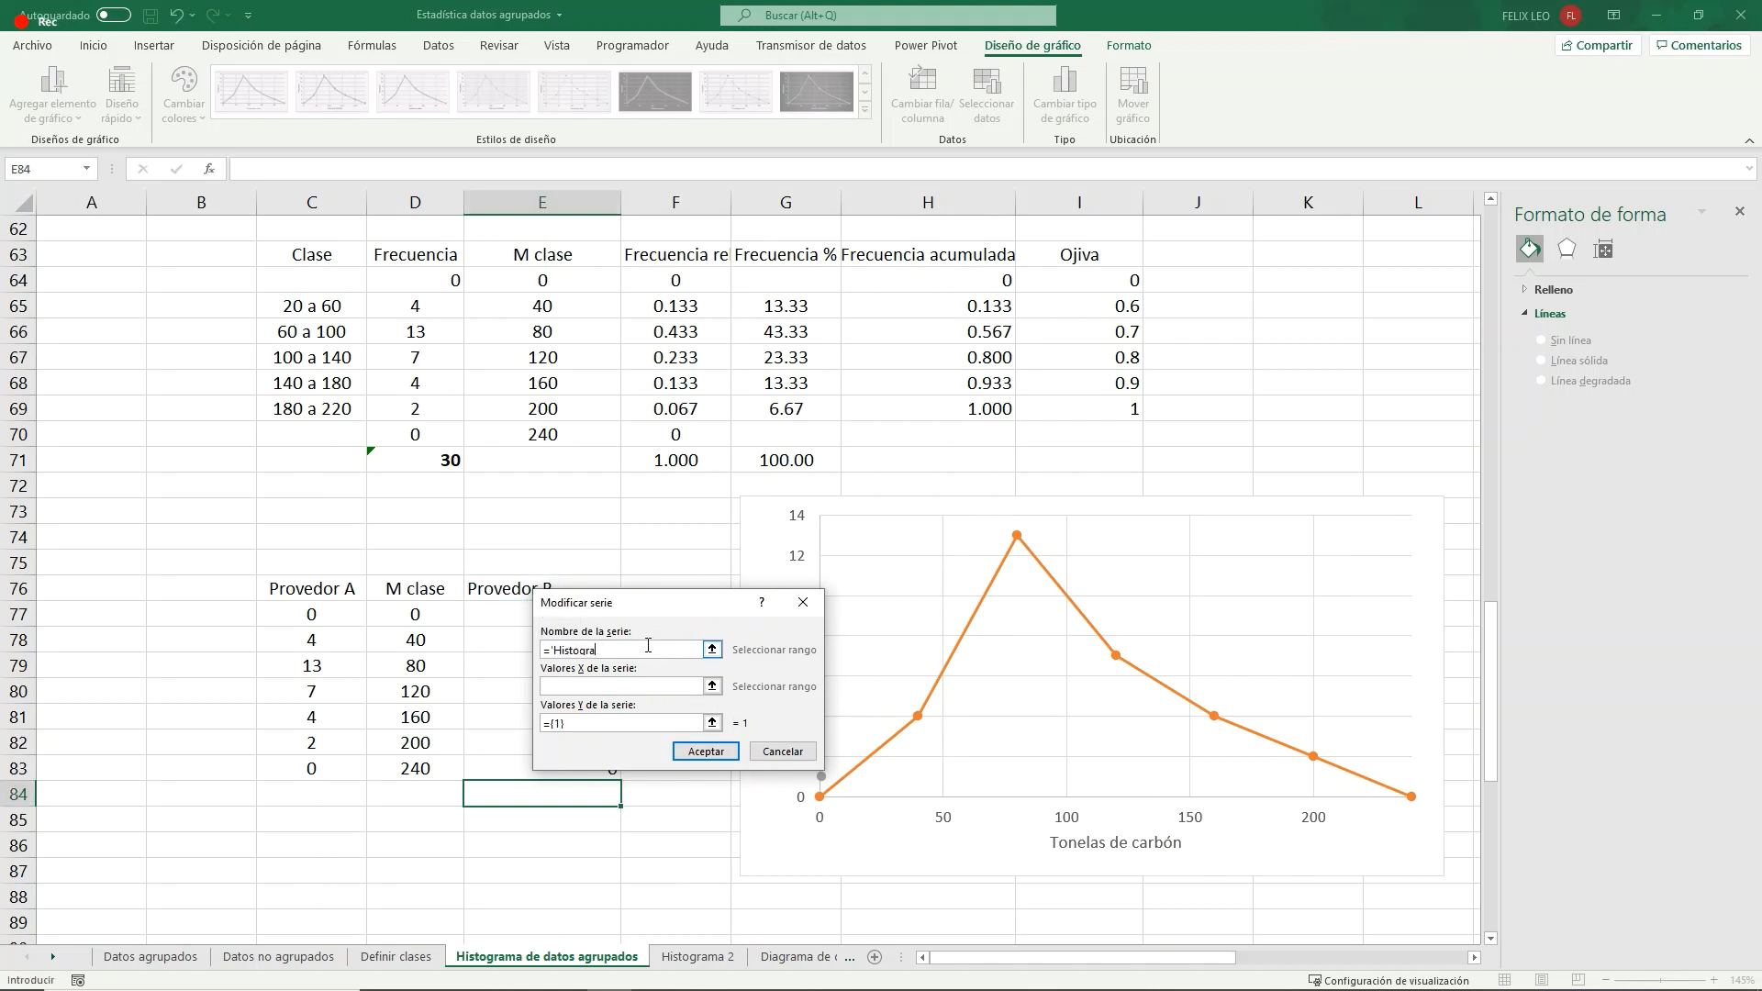
{"action": "left_click", "coordinate": [712, 649]}
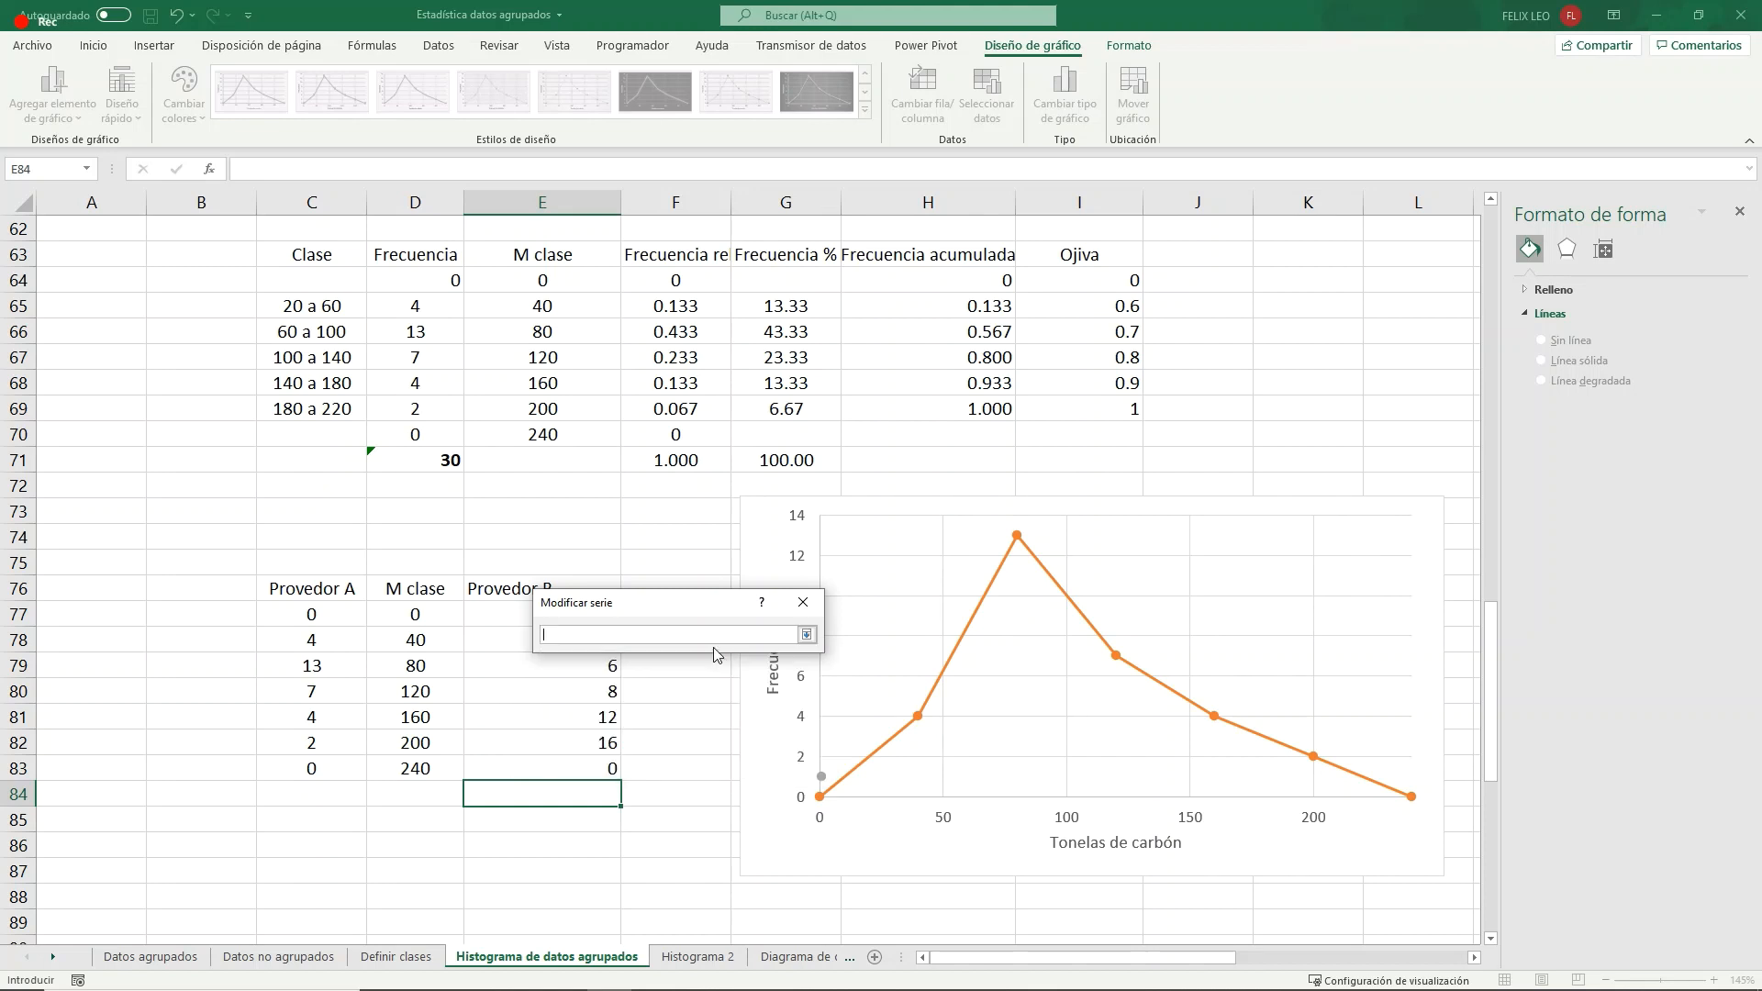
{"action": "left_click", "coordinate": [490, 590]}
{"action": "left_click", "coordinate": [807, 634]}
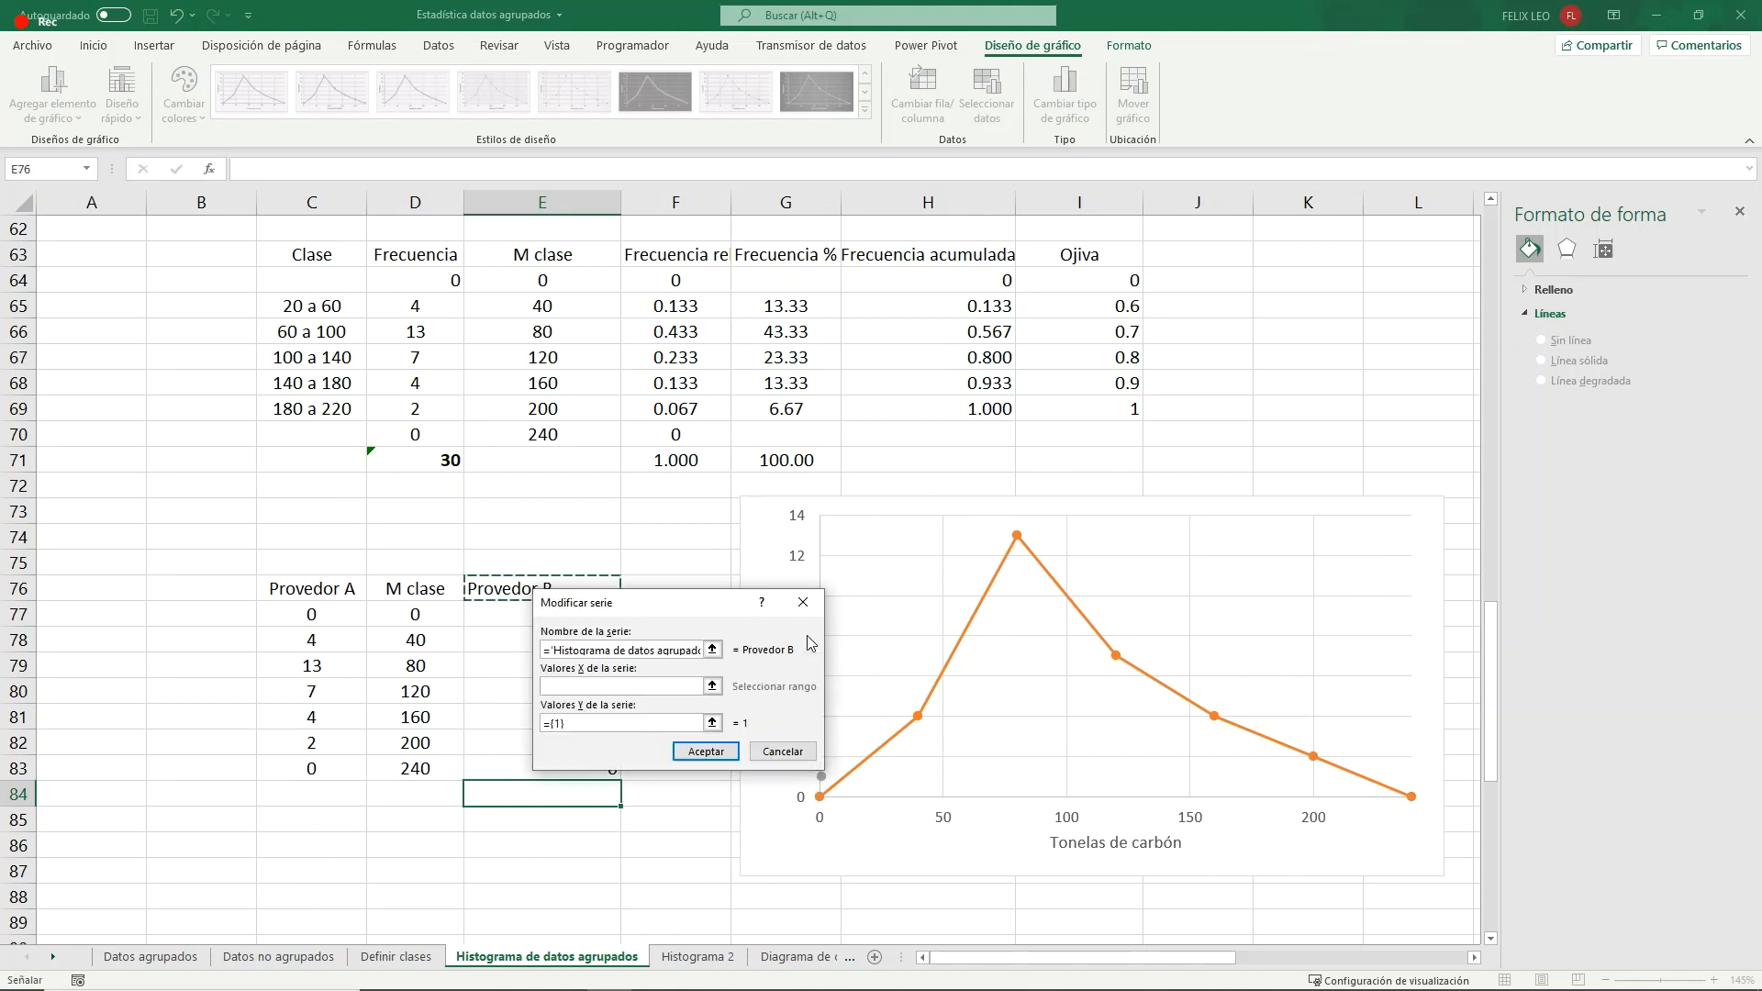
- Set the new series' X values to D77:D83 and its Y values to E77:E83, and apply the chart's data source
{"action": "left_click", "coordinate": [712, 685]}
{"action": "left_click_drag", "start_coordinate": [421, 617], "coordinate": [431, 764]}
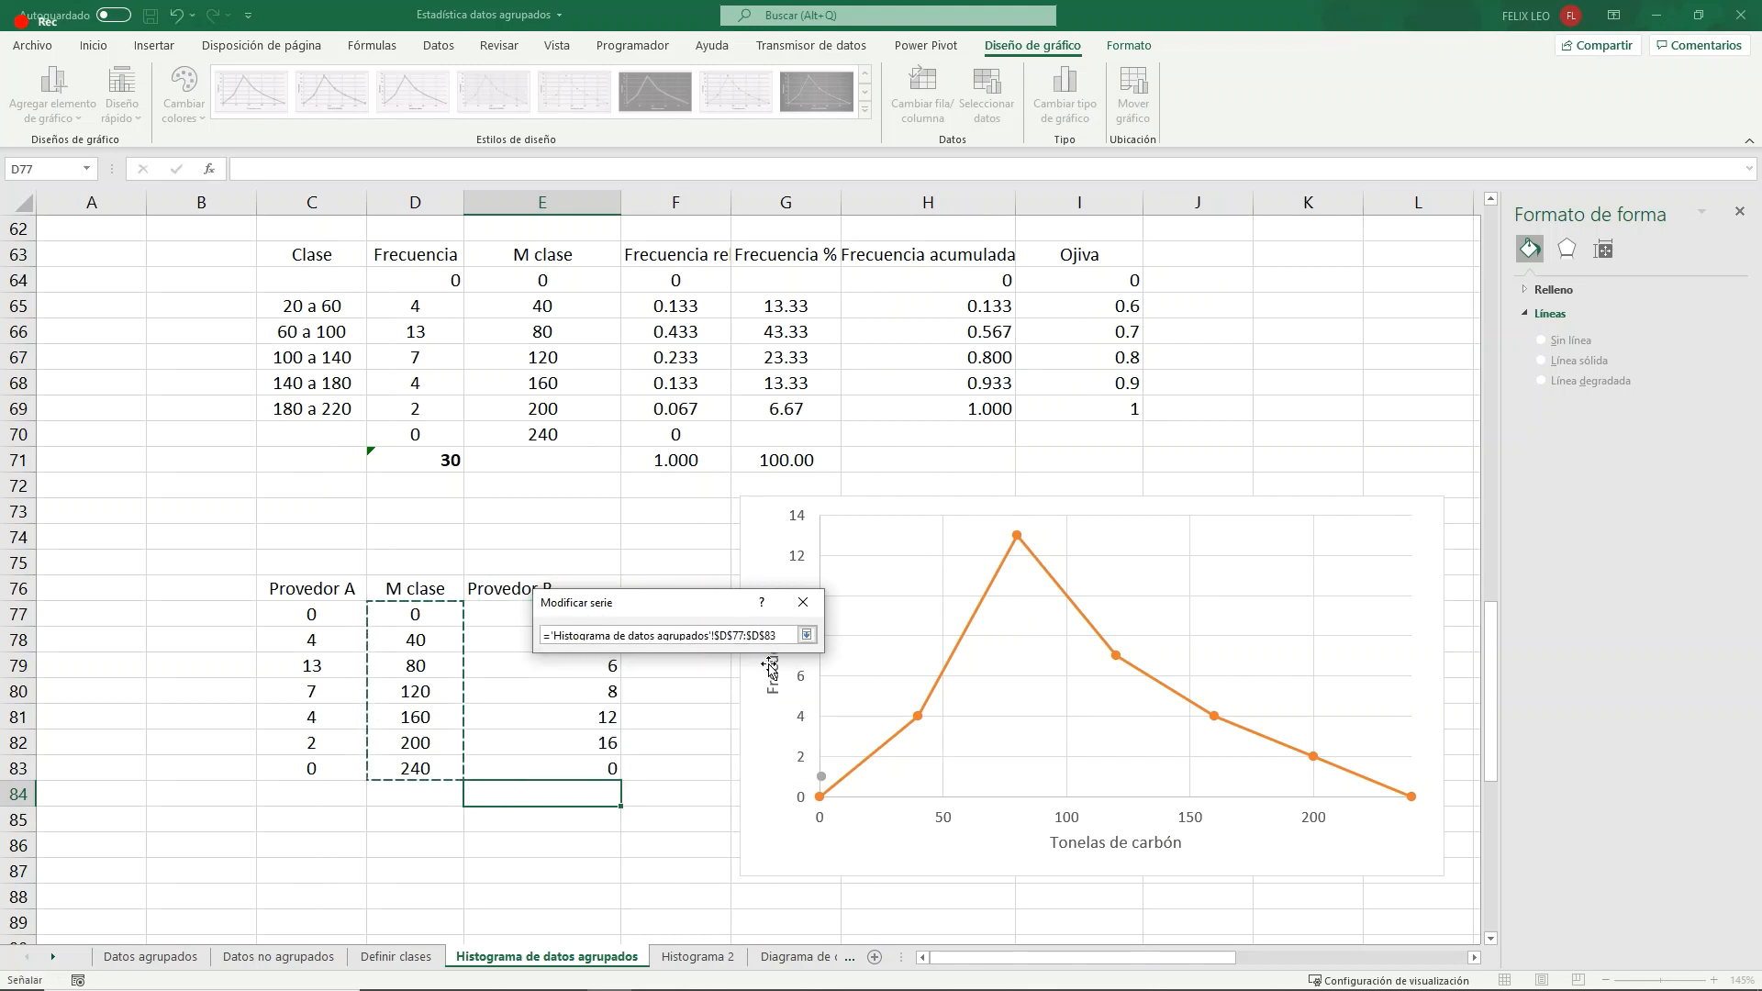
{"action": "left_click", "coordinate": [806, 634]}
{"action": "left_click", "coordinate": [712, 722]}
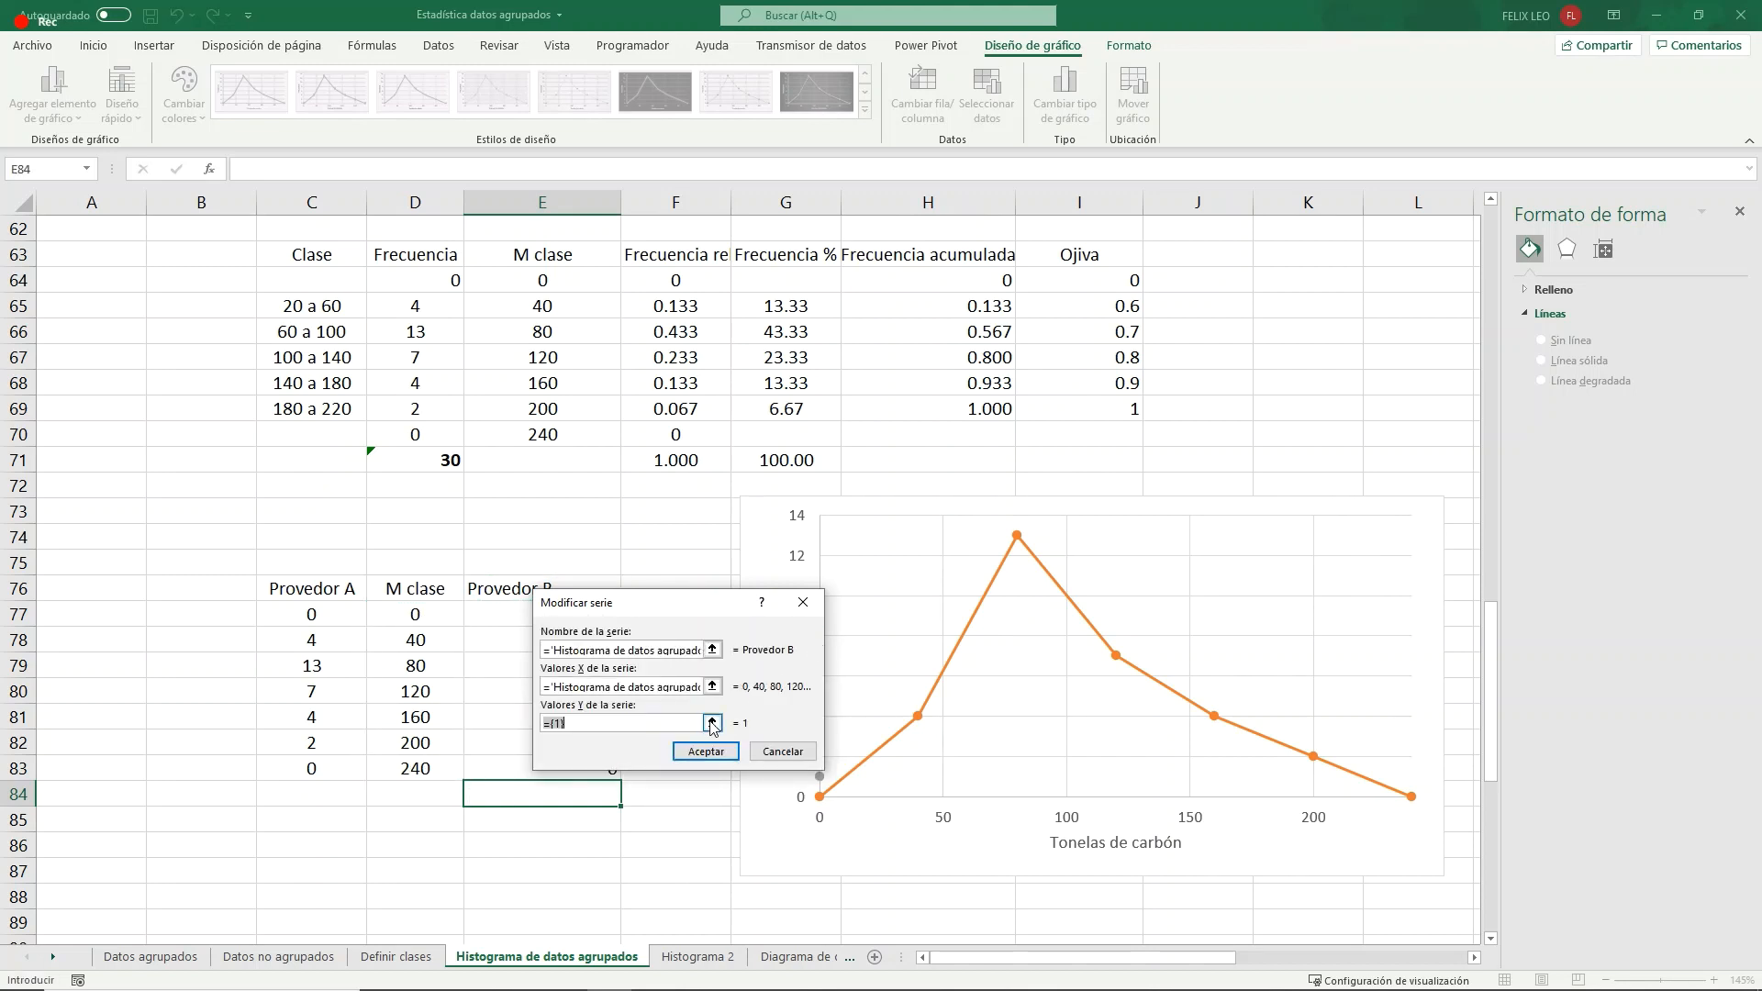
{"action": "left_click_drag", "start_coordinate": [514, 616], "coordinate": [511, 775]}
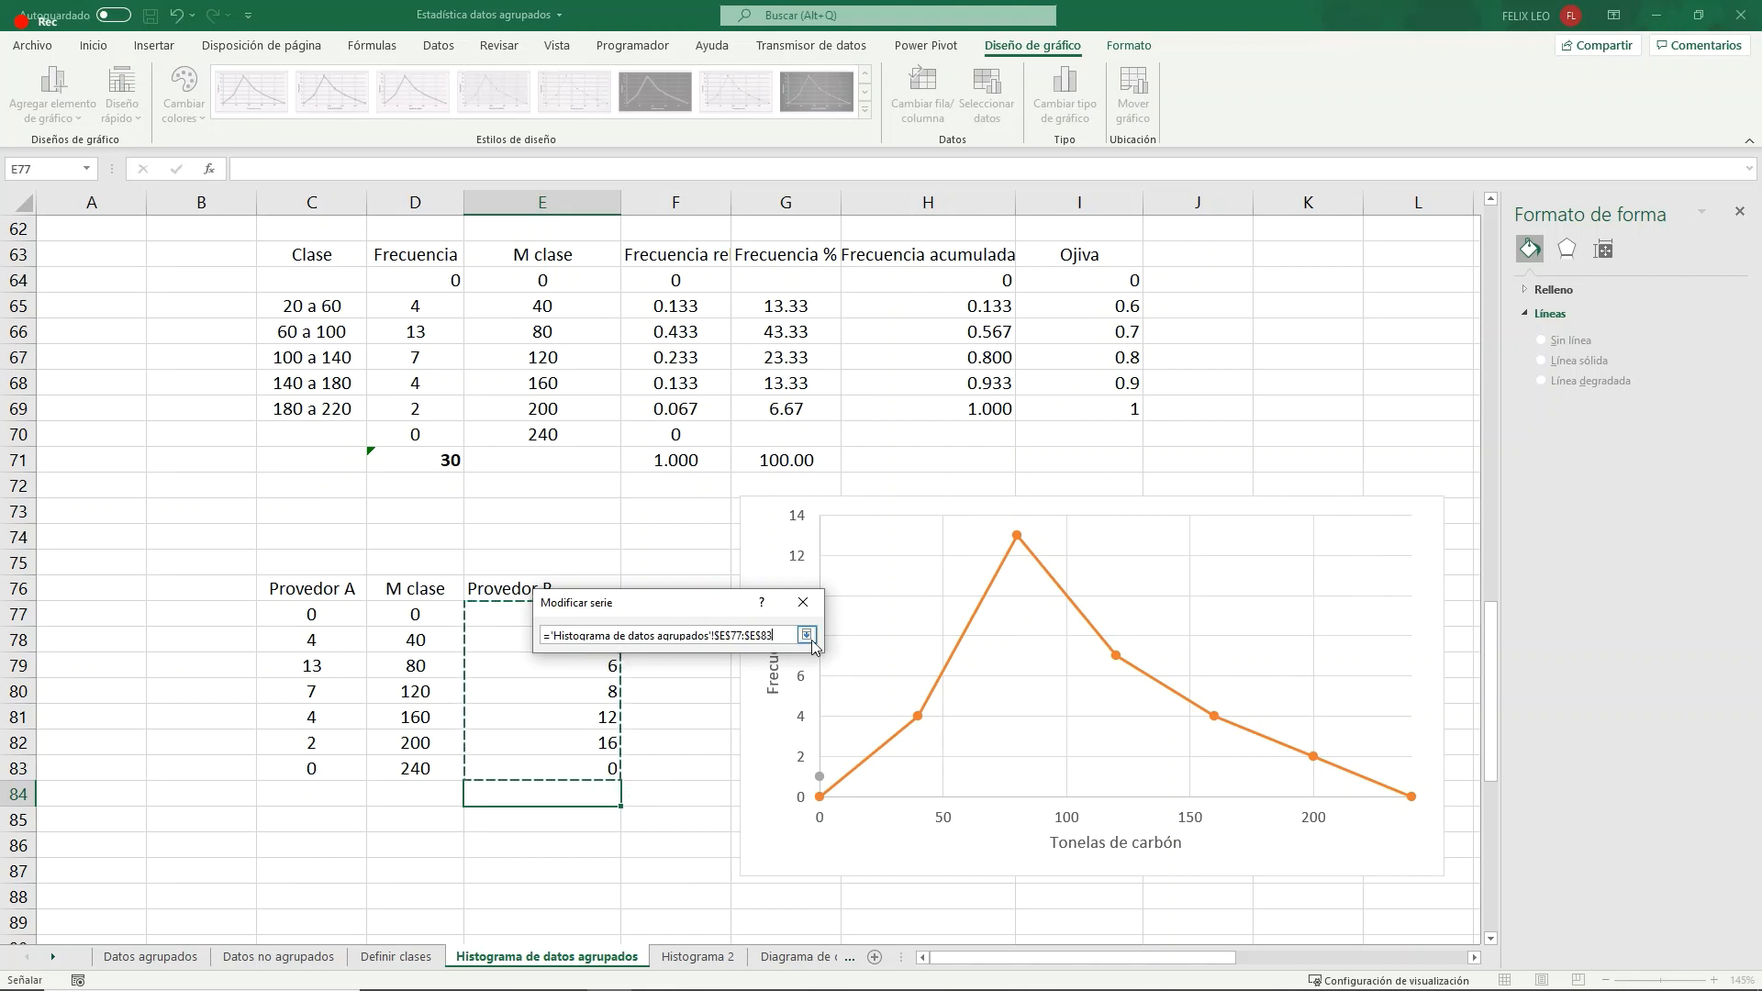
{"action": "left_click", "coordinate": [807, 635]}
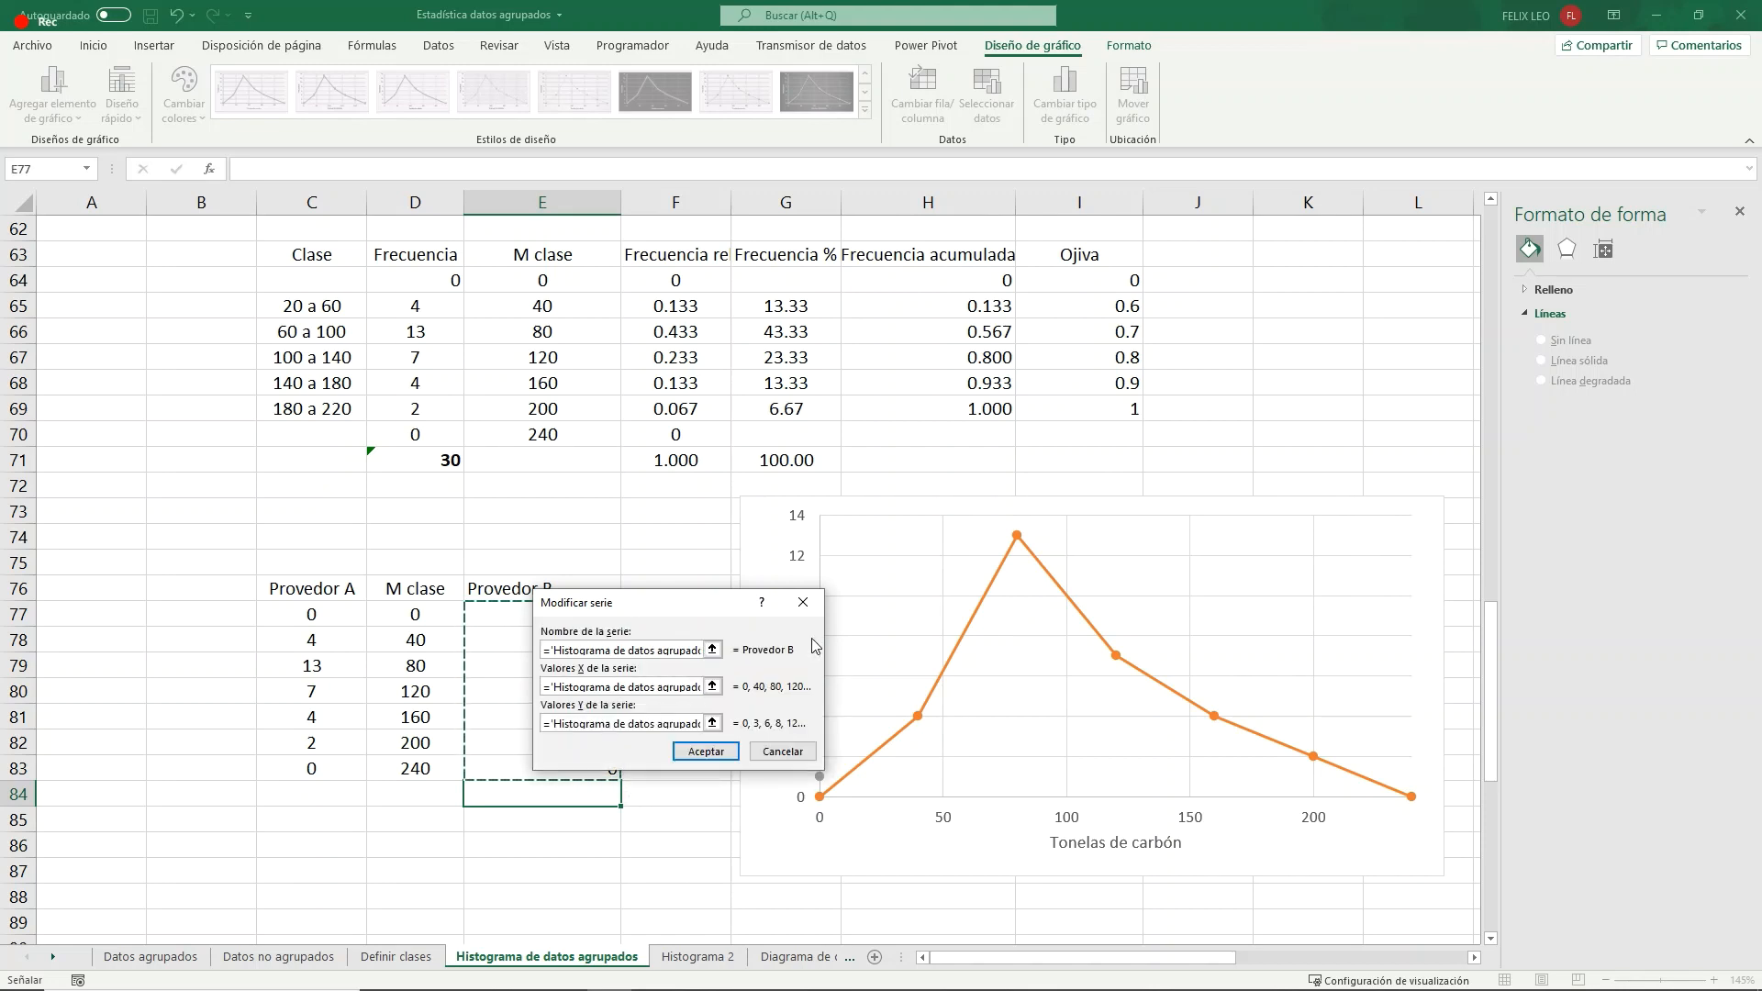
{"action": "left_click", "coordinate": [697, 751]}
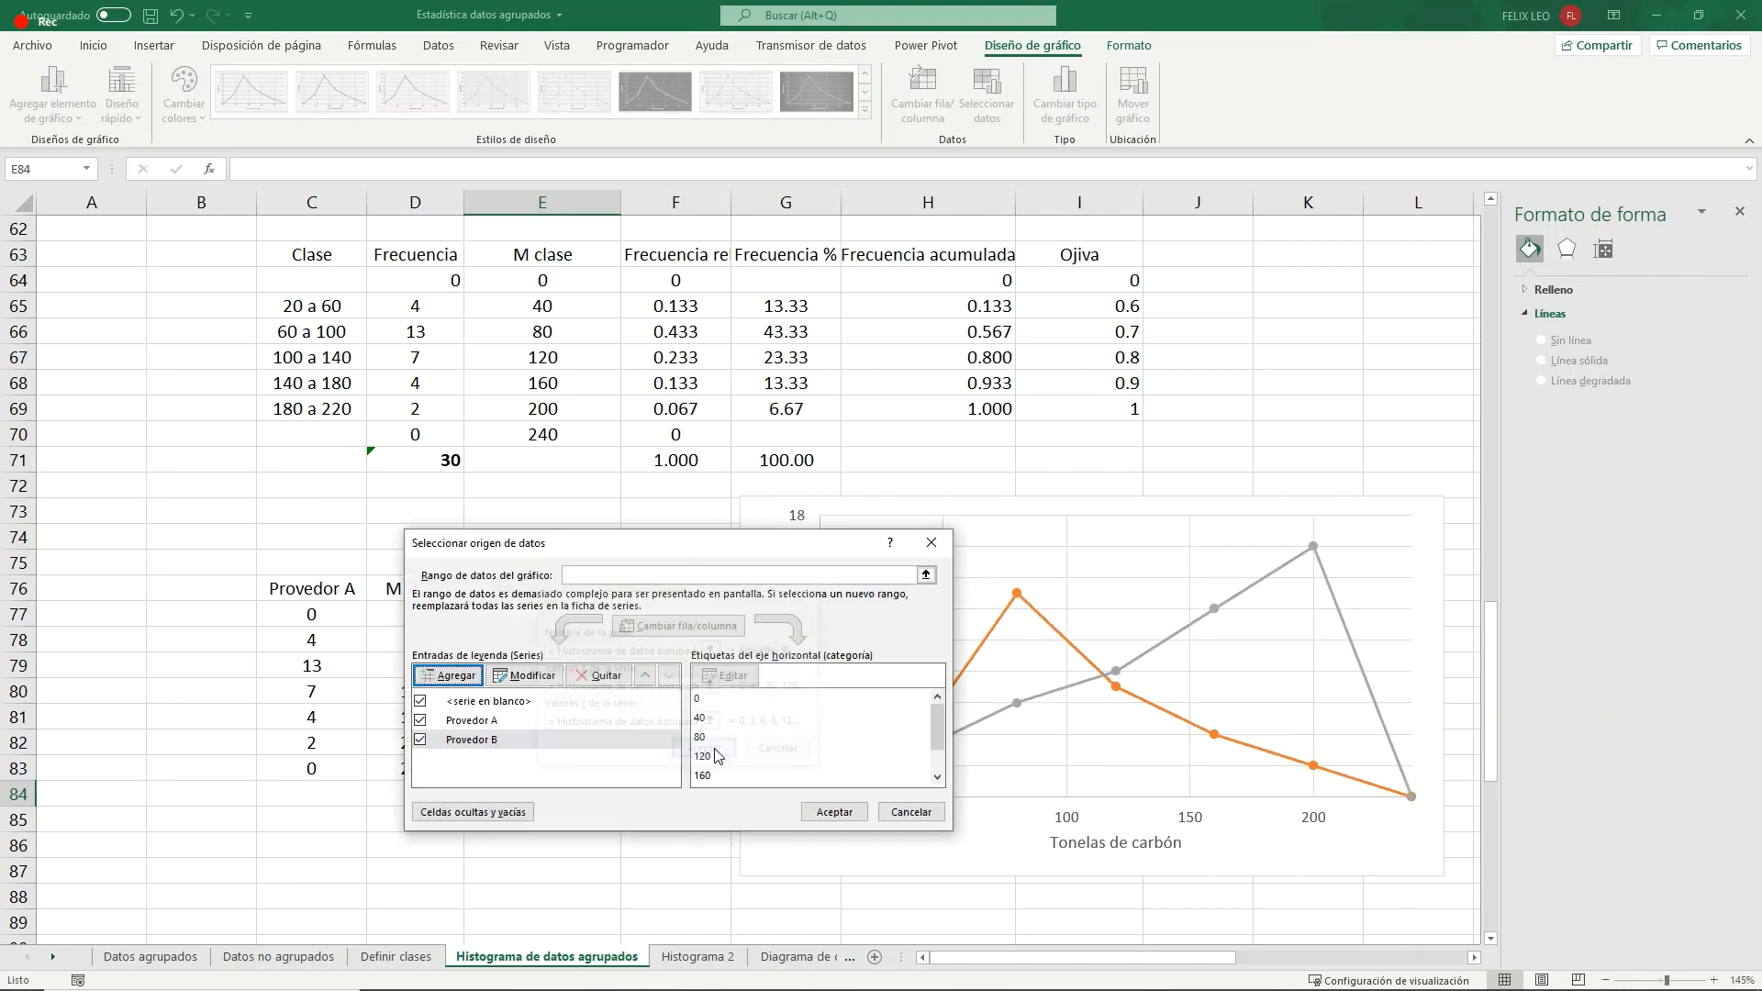
{"action": "left_click", "coordinate": [834, 811]}
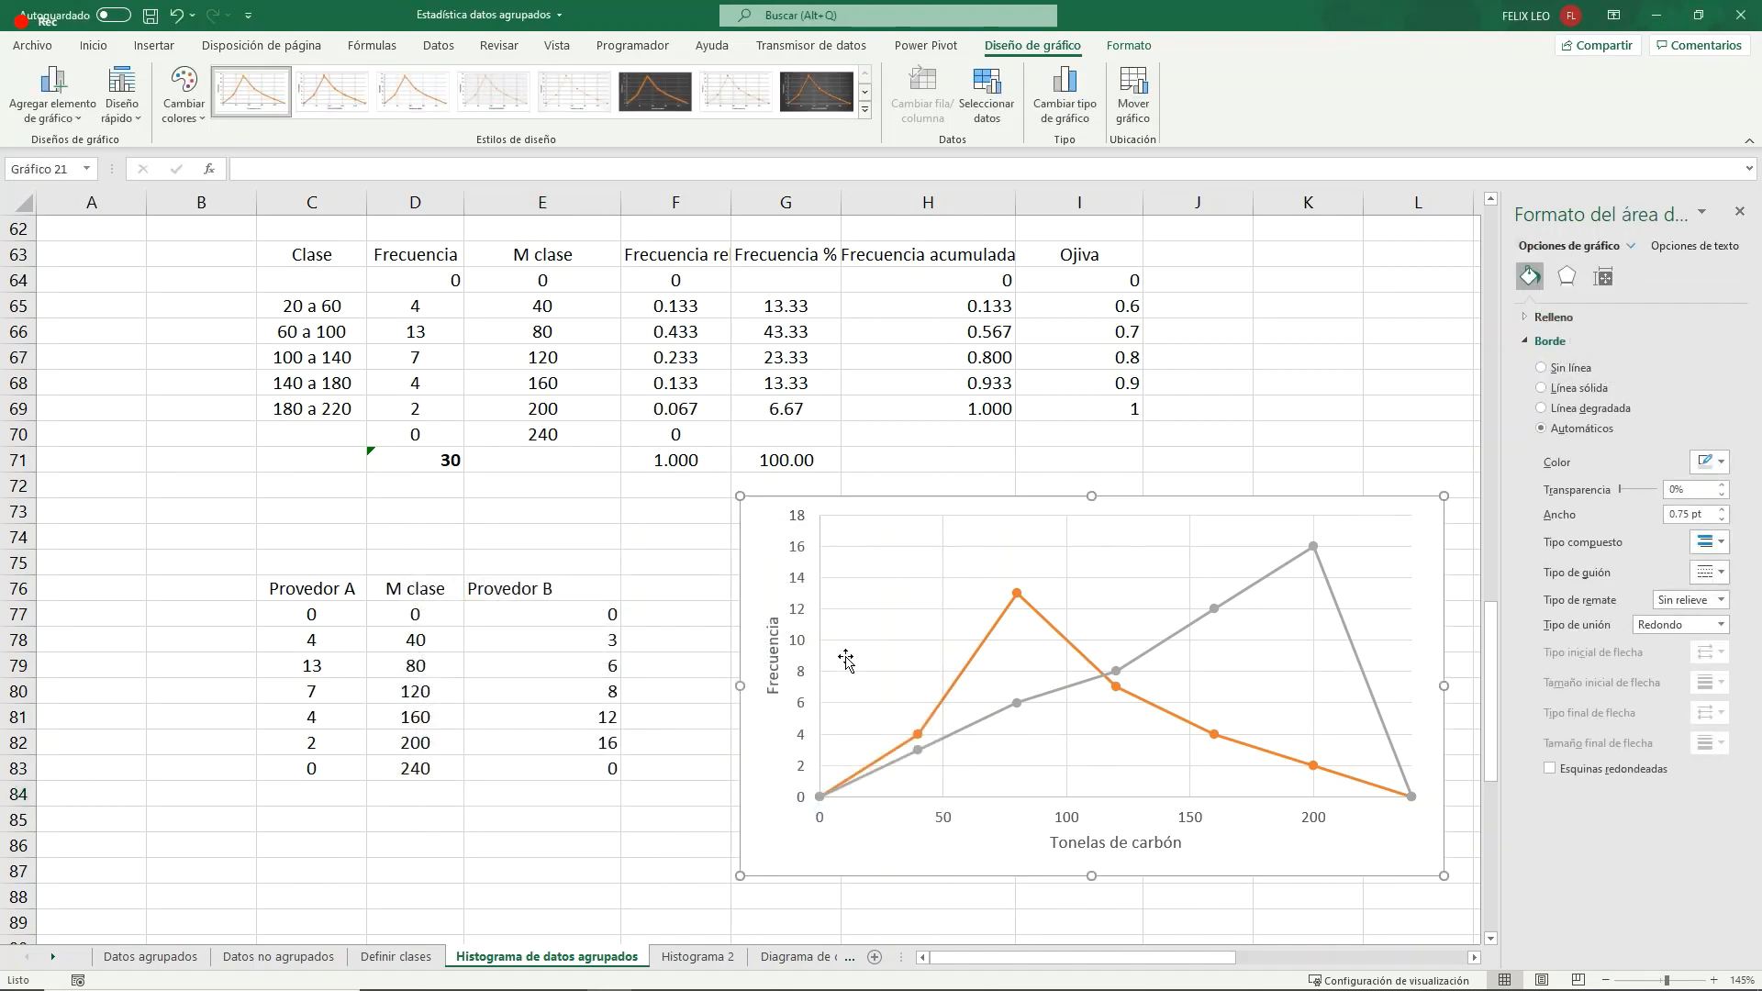
- Recolor the comparison chart with the blue, yellow and green multicolor palette and apply a quick layout with a legend beside the plot and minor gridlines
{"action": "scroll", "coordinate": [989, 514], "scroll_direction": "down", "scroll_amount": 1}
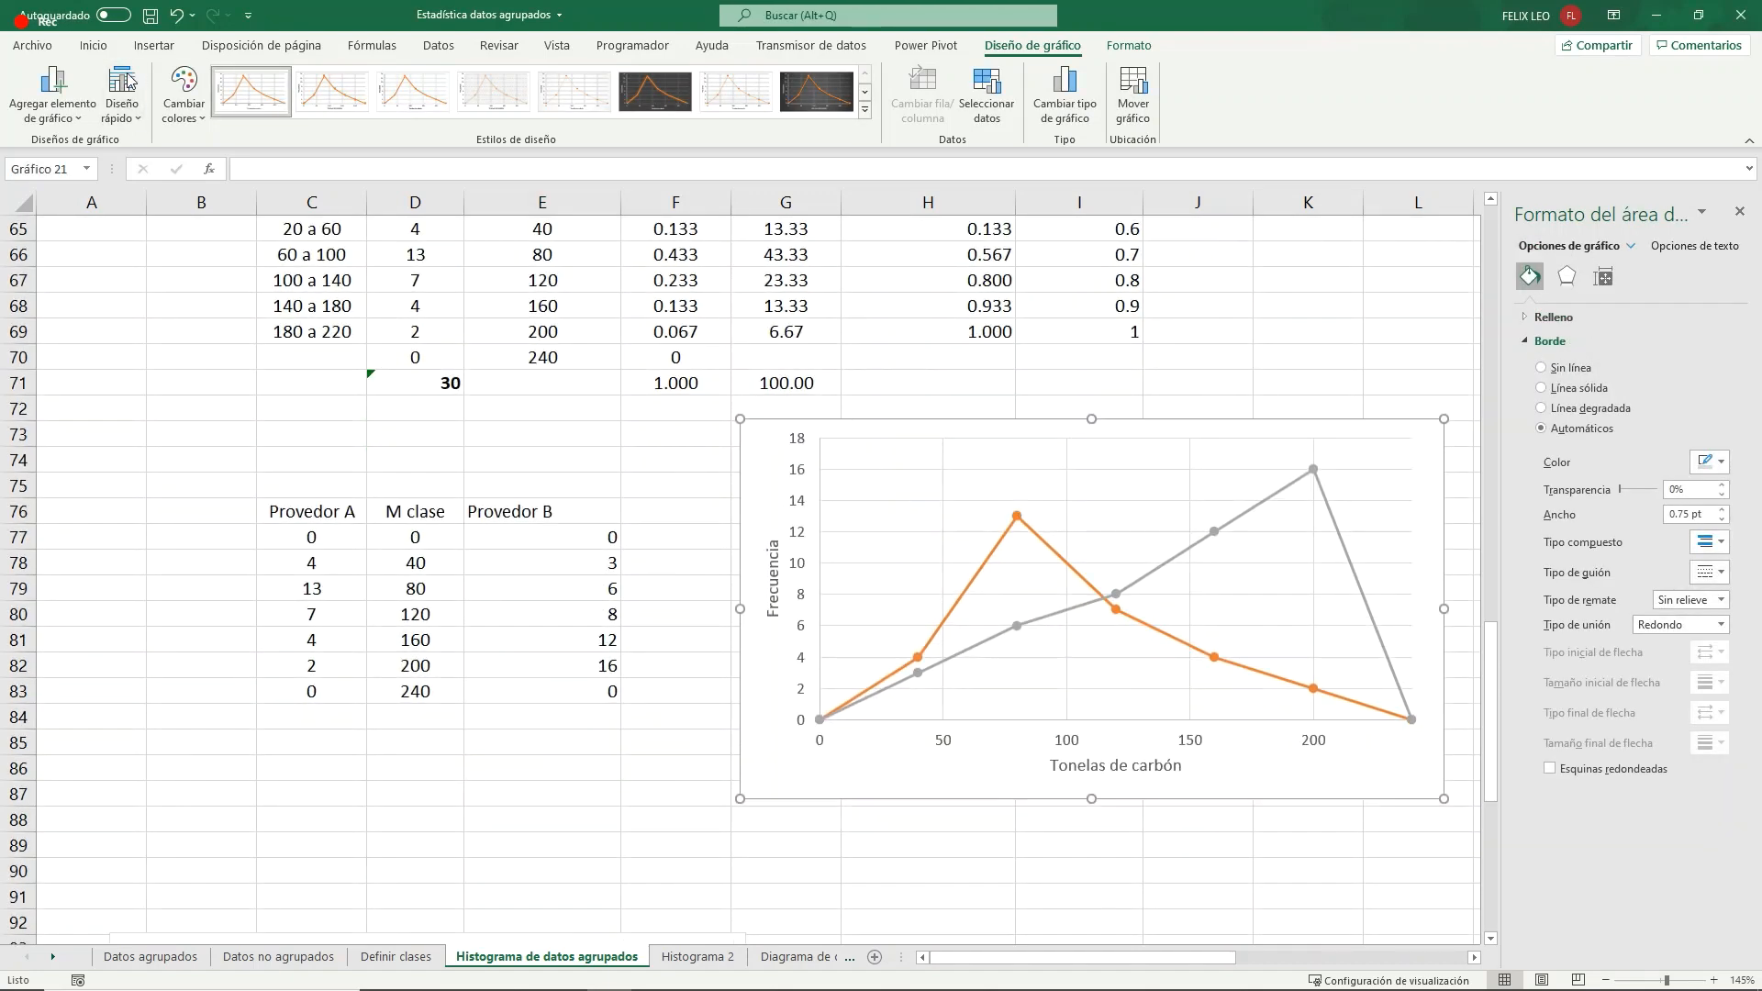
{"action": "left_click", "coordinate": [183, 92]}
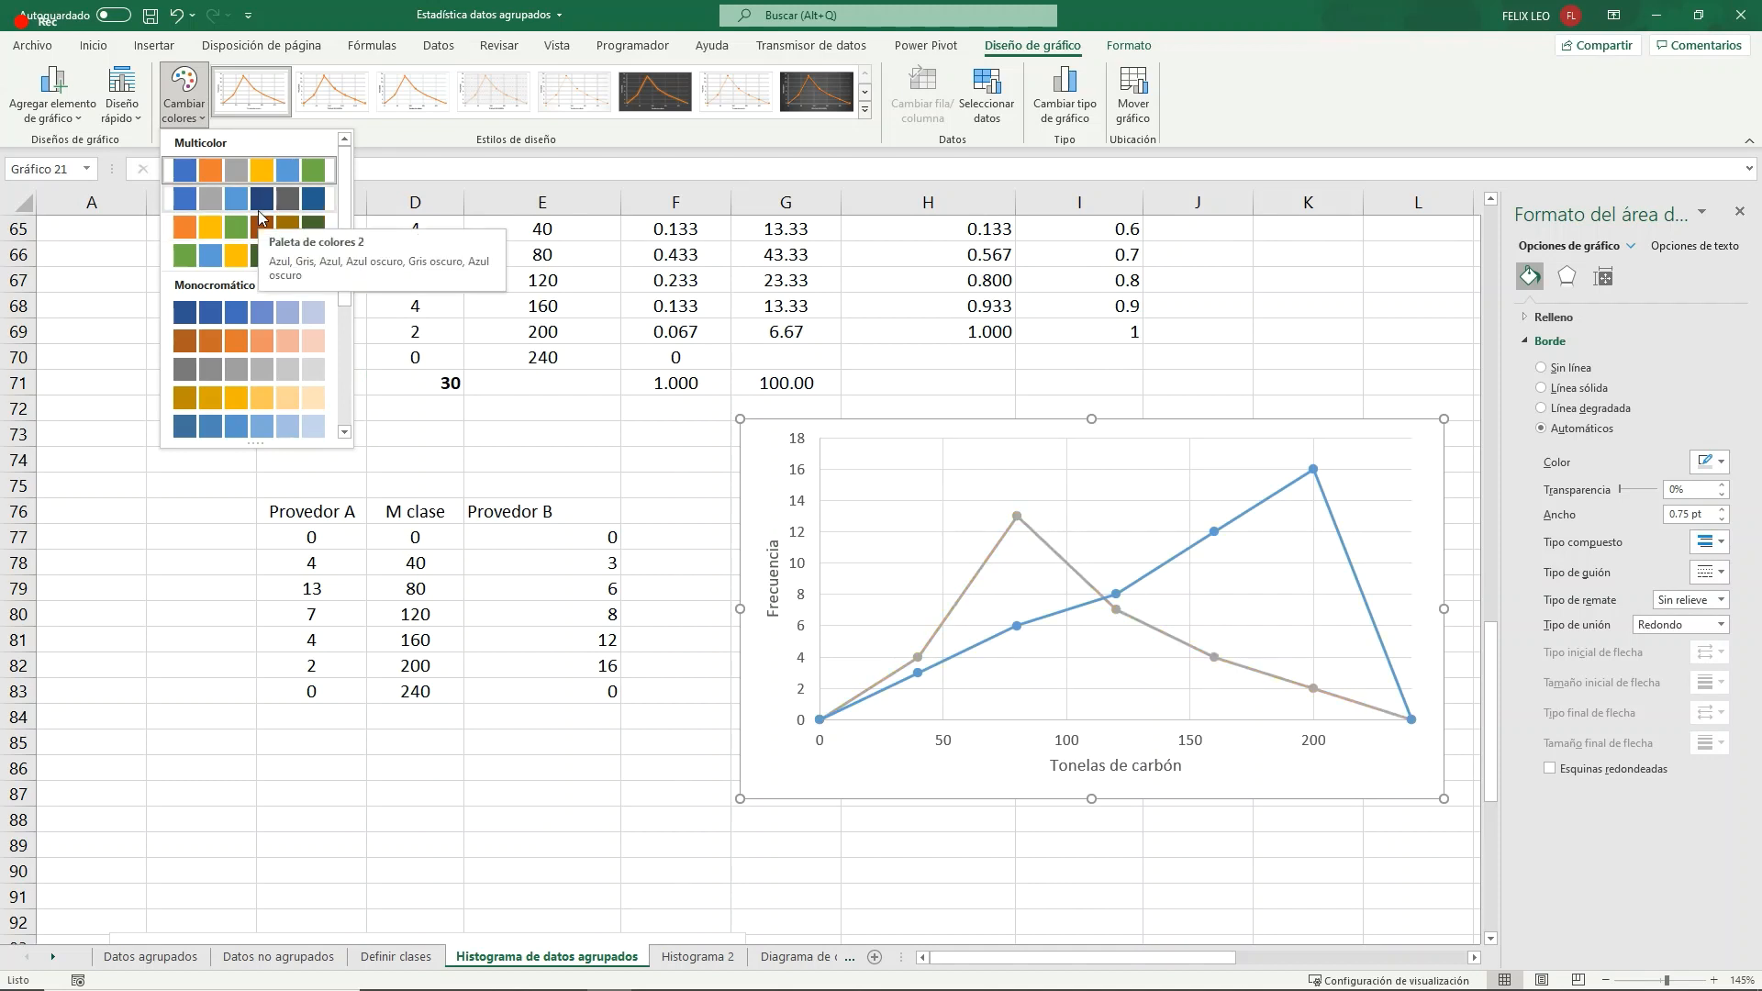
{"action": "left_click", "coordinate": [253, 256]}
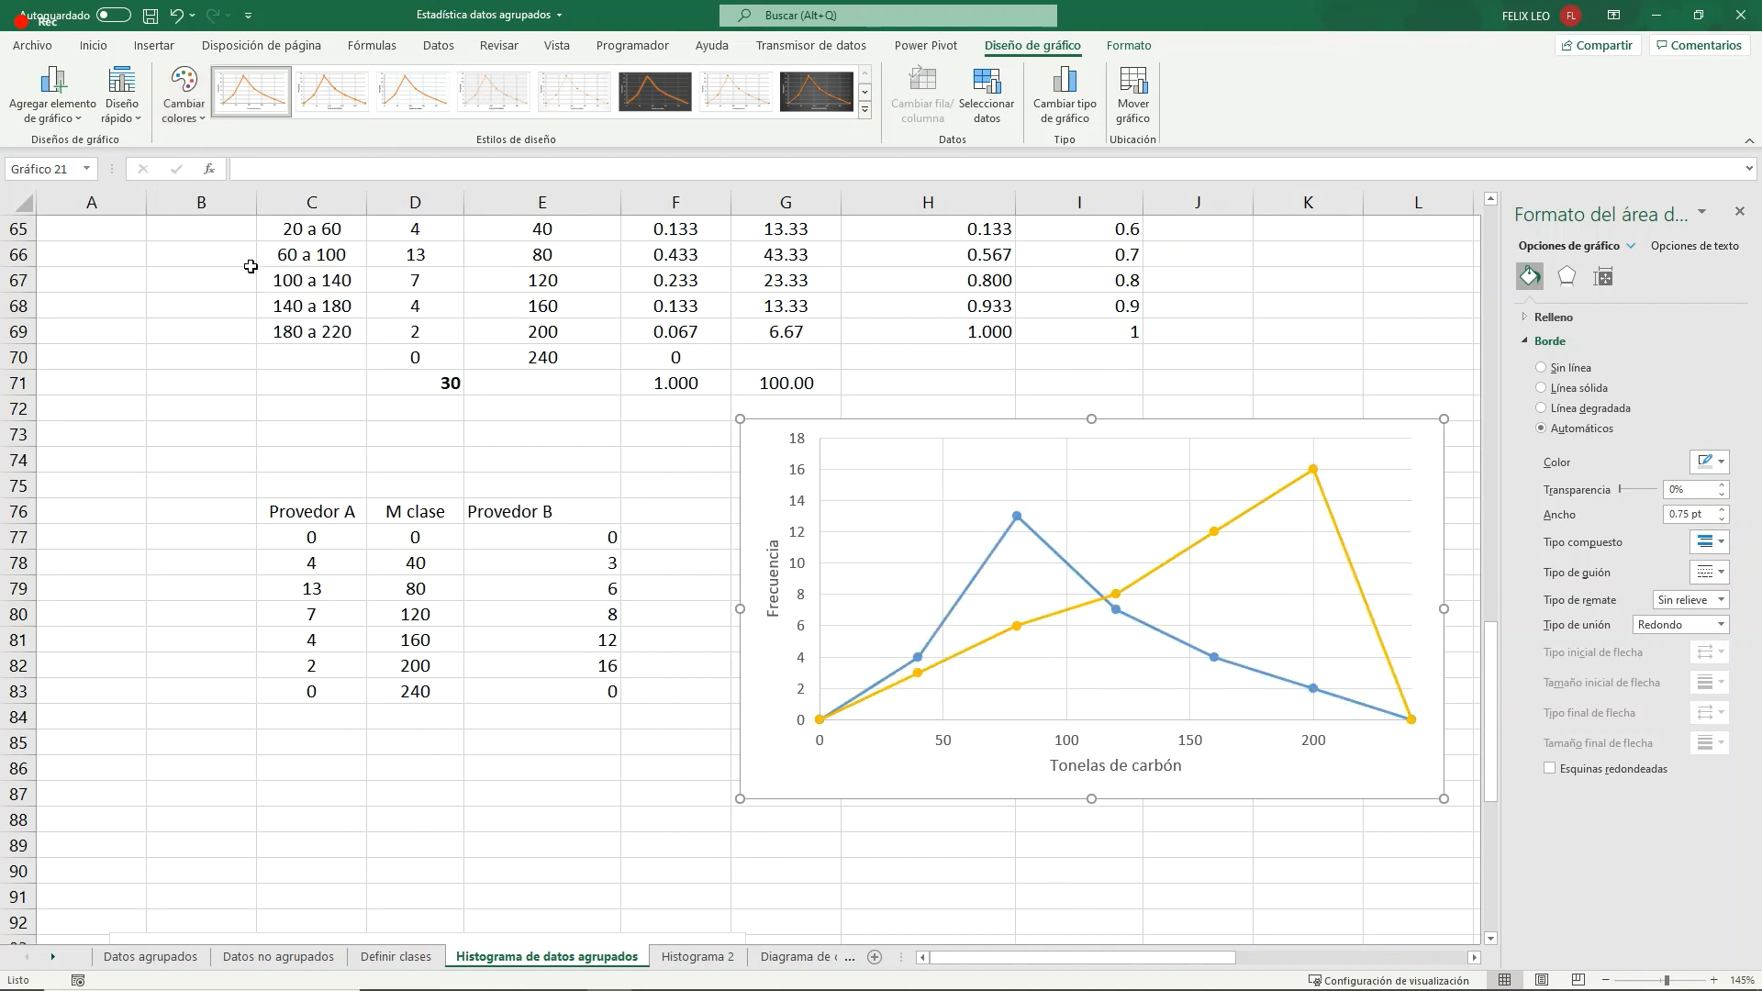
{"action": "left_click", "coordinate": [122, 96]}
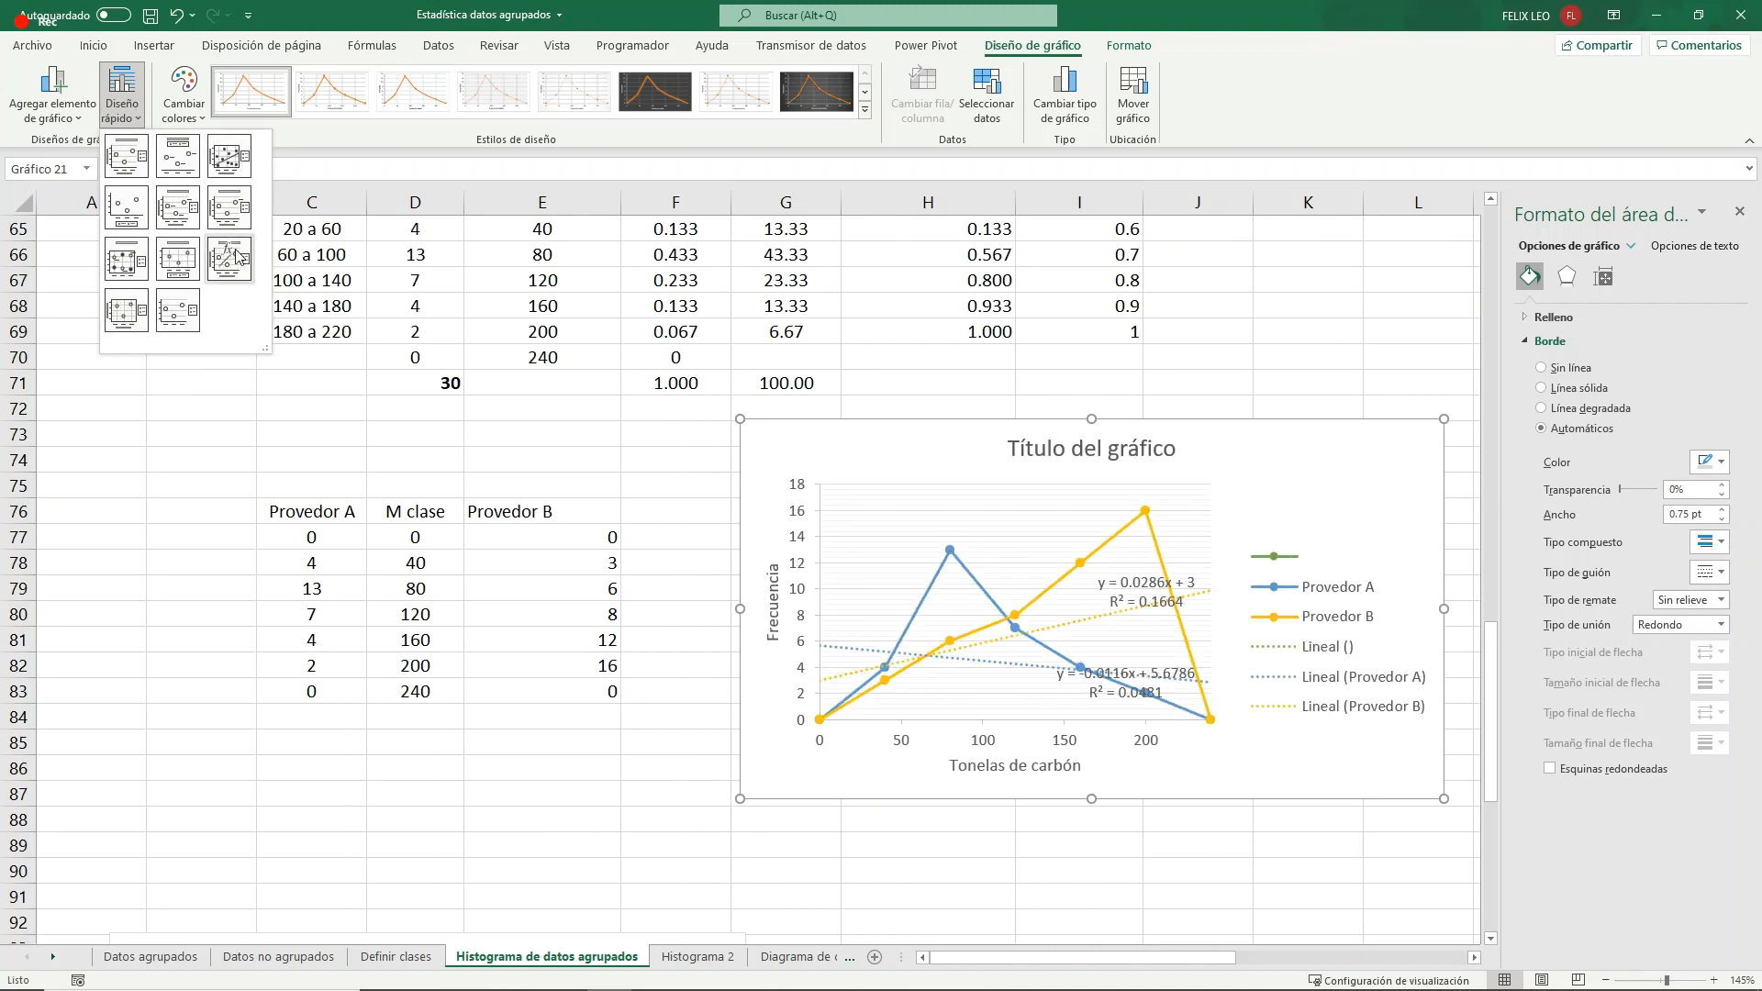
{"action": "left_click", "coordinate": [111, 310]}
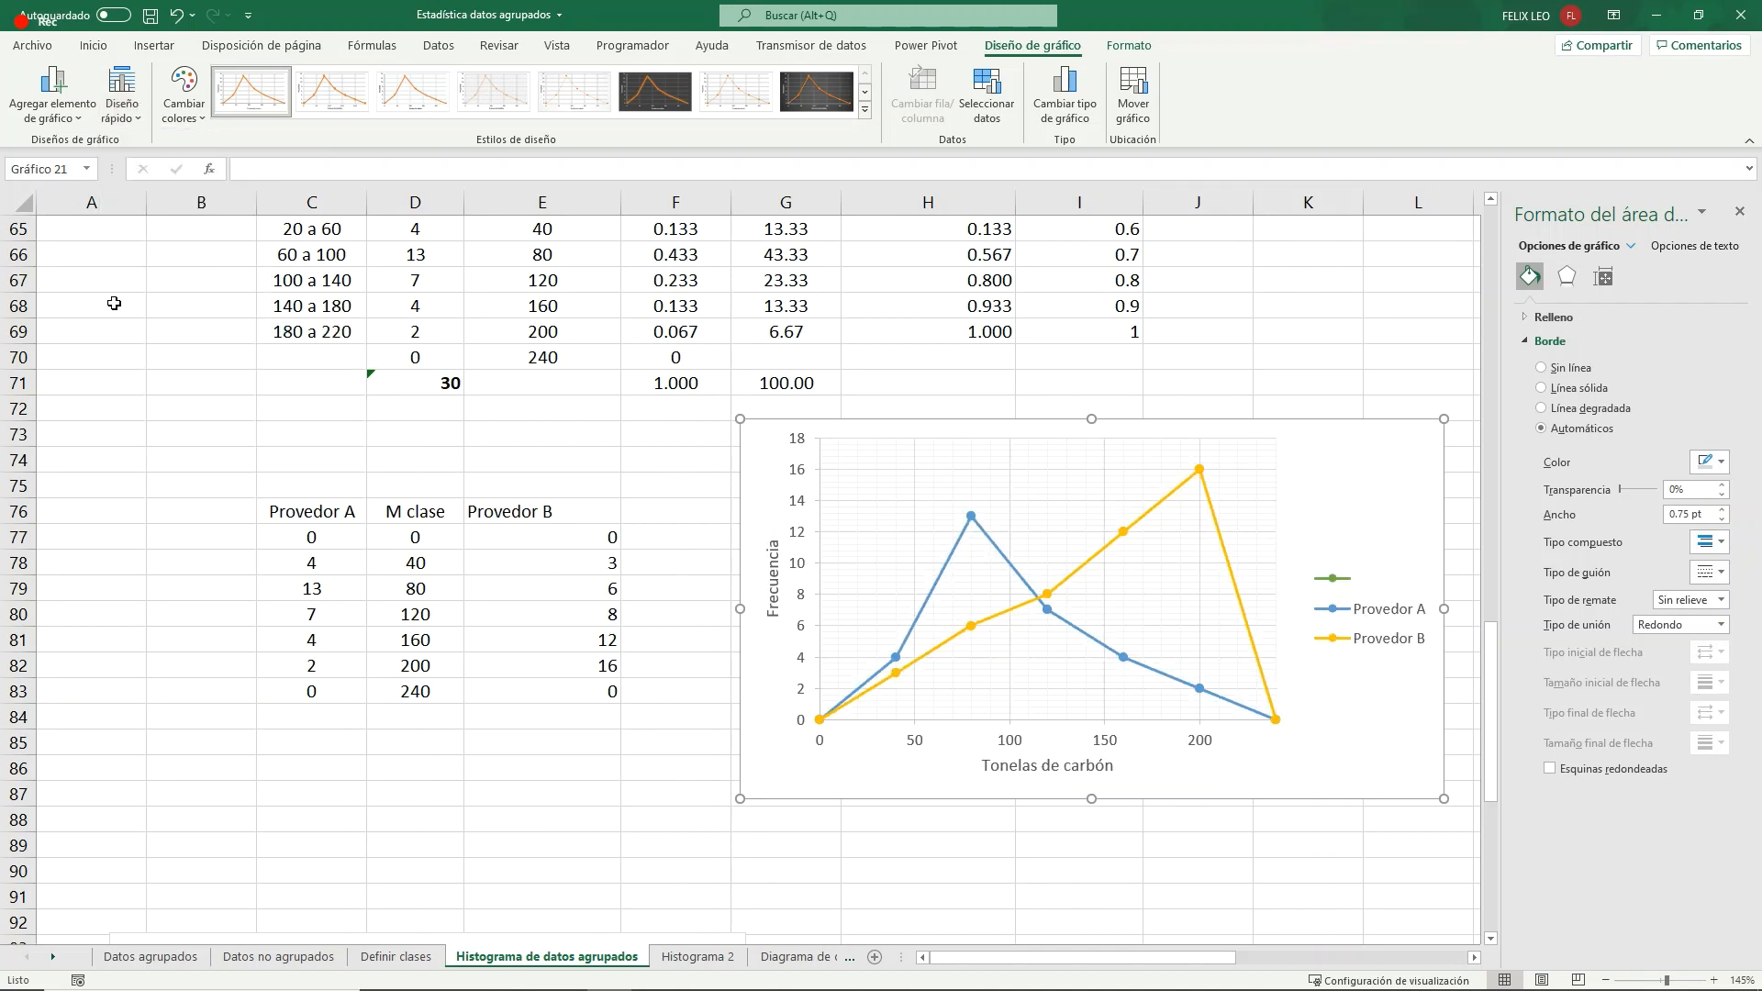
- Delete the unnamed green entry from the comparison chart's legend and shift the chart so it starts in column F at row 73
{"action": "left_click", "coordinate": [1342, 579]}
{"action": "left_click", "coordinate": [1342, 579]}
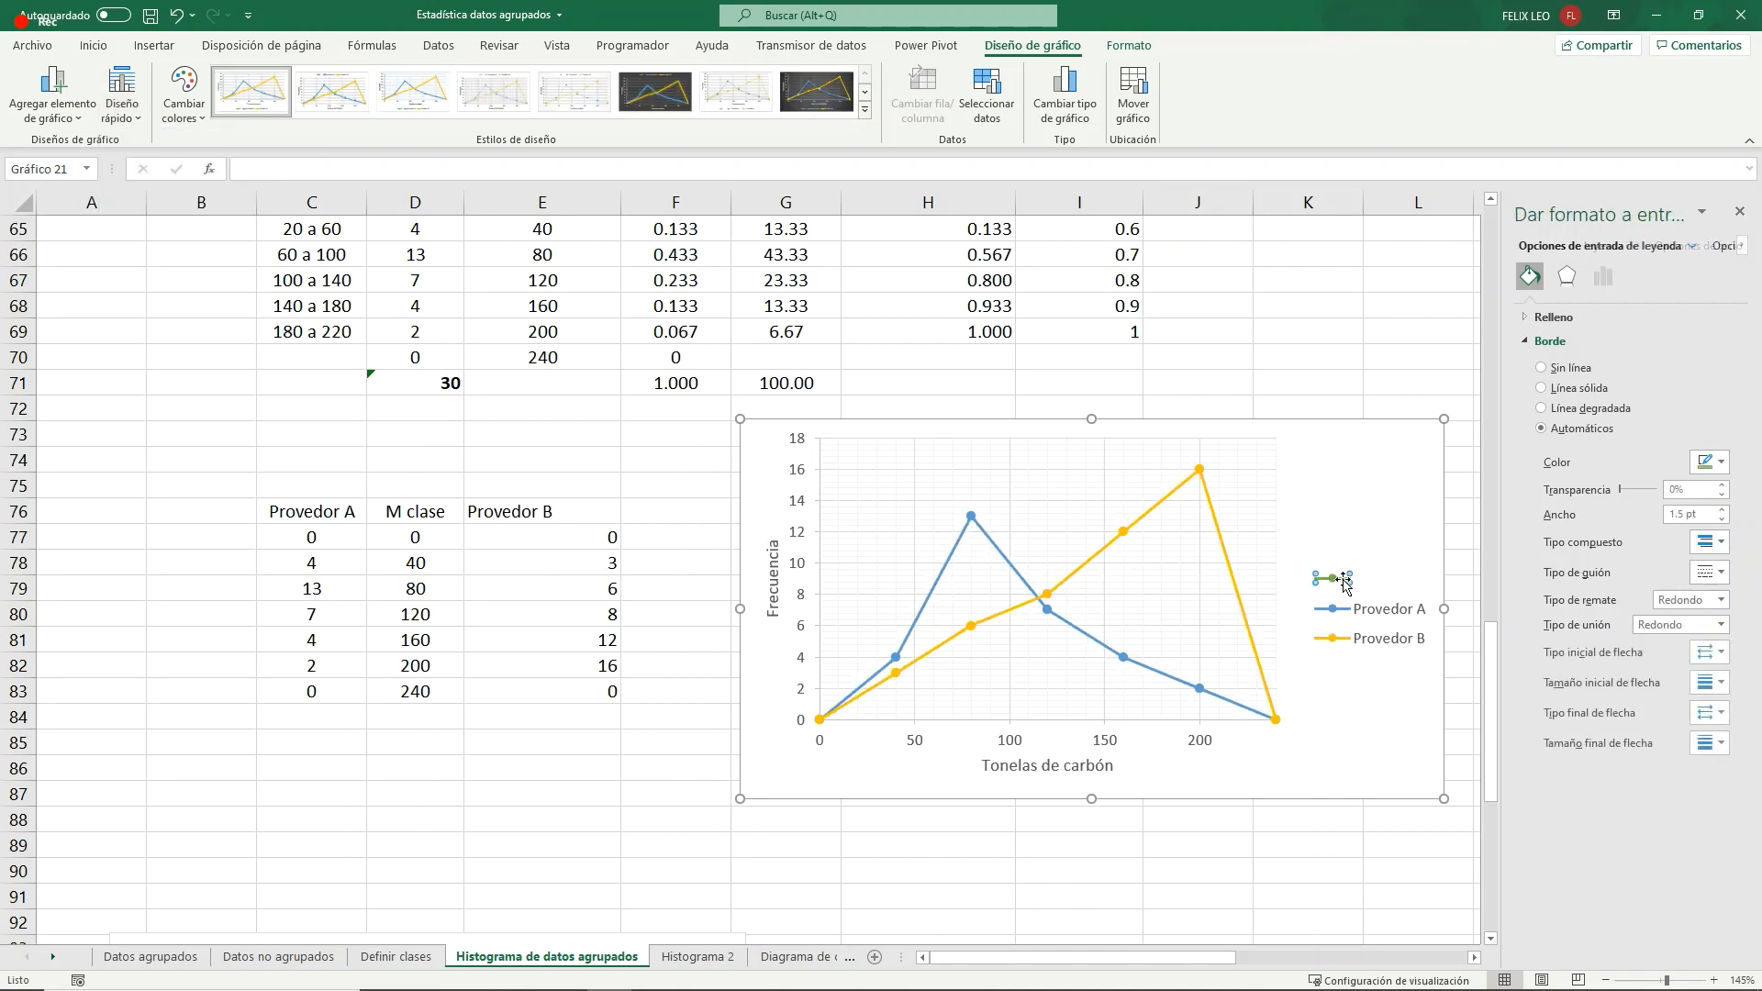
{"action": "key", "text": "Delete"}
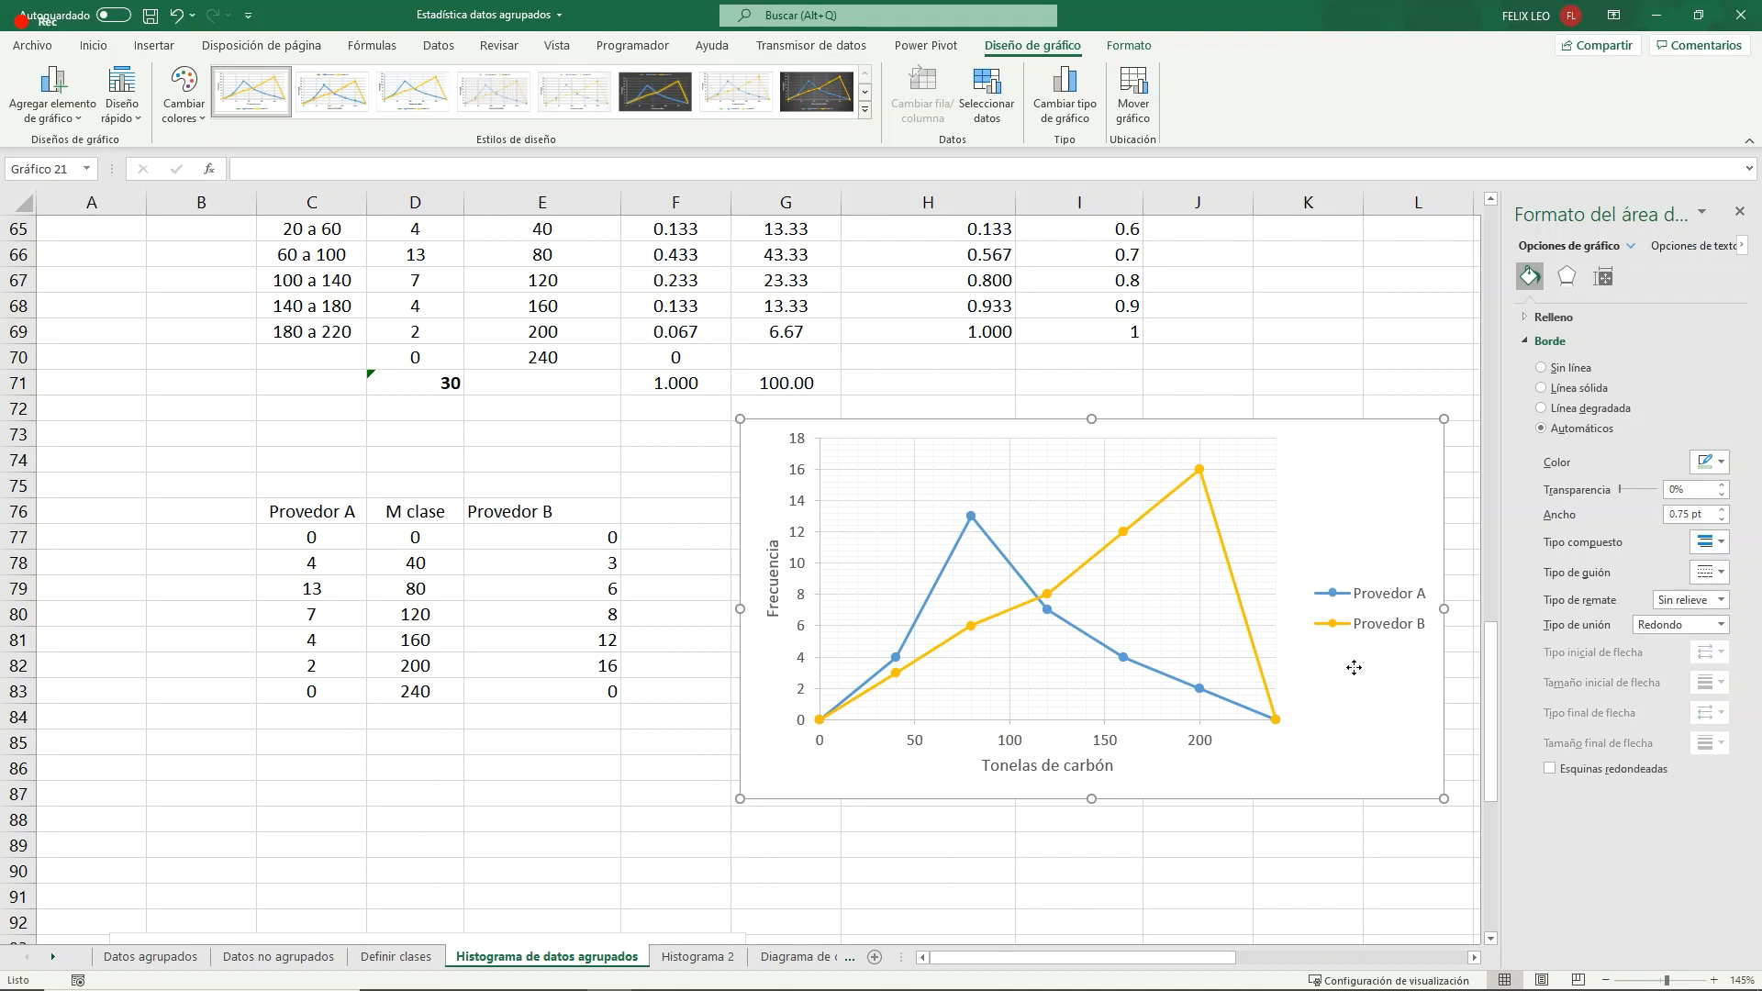
{"action": "mouse_move", "coordinate": [978, 525]}
{"action": "left_click_drag", "start_coordinate": [933, 425], "coordinate": [853, 438]}
- Add a title above the comparison chart reading "Poligono de frecuencias"
{"action": "left_click", "coordinate": [68, 96]}
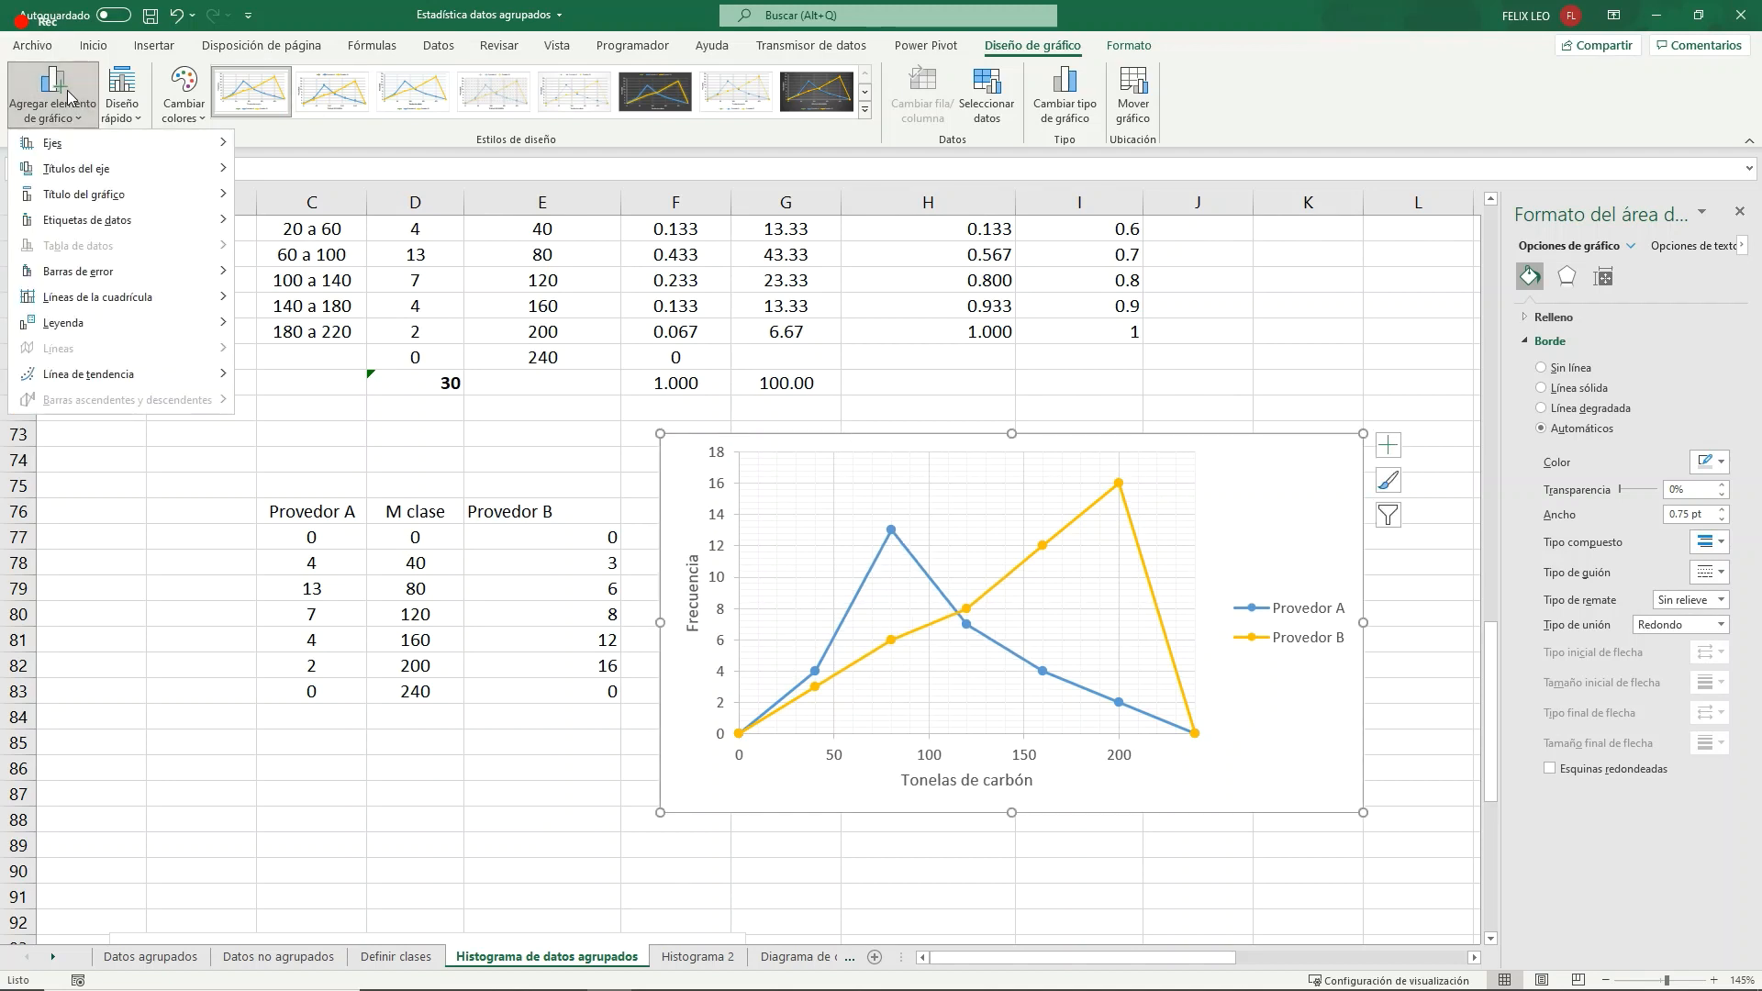
{"action": "mouse_move", "coordinate": [137, 170]}
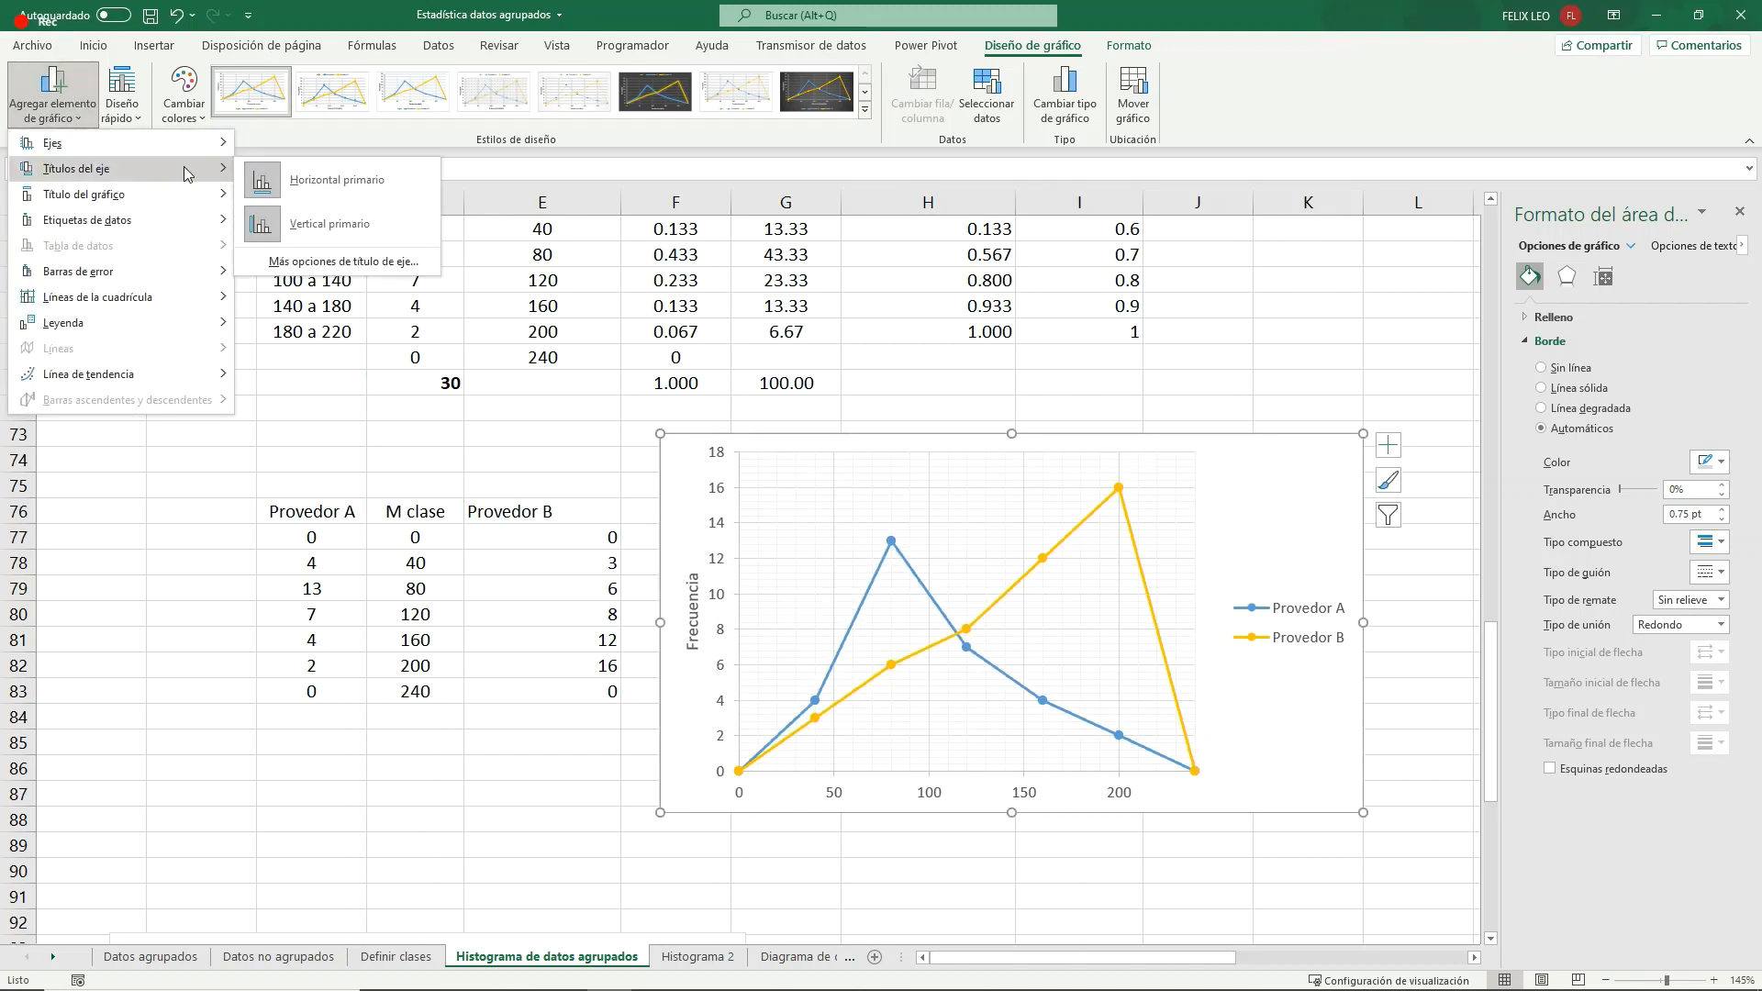
{"action": "mouse_move", "coordinate": [197, 195]}
{"action": "left_click", "coordinate": [988, 444]}
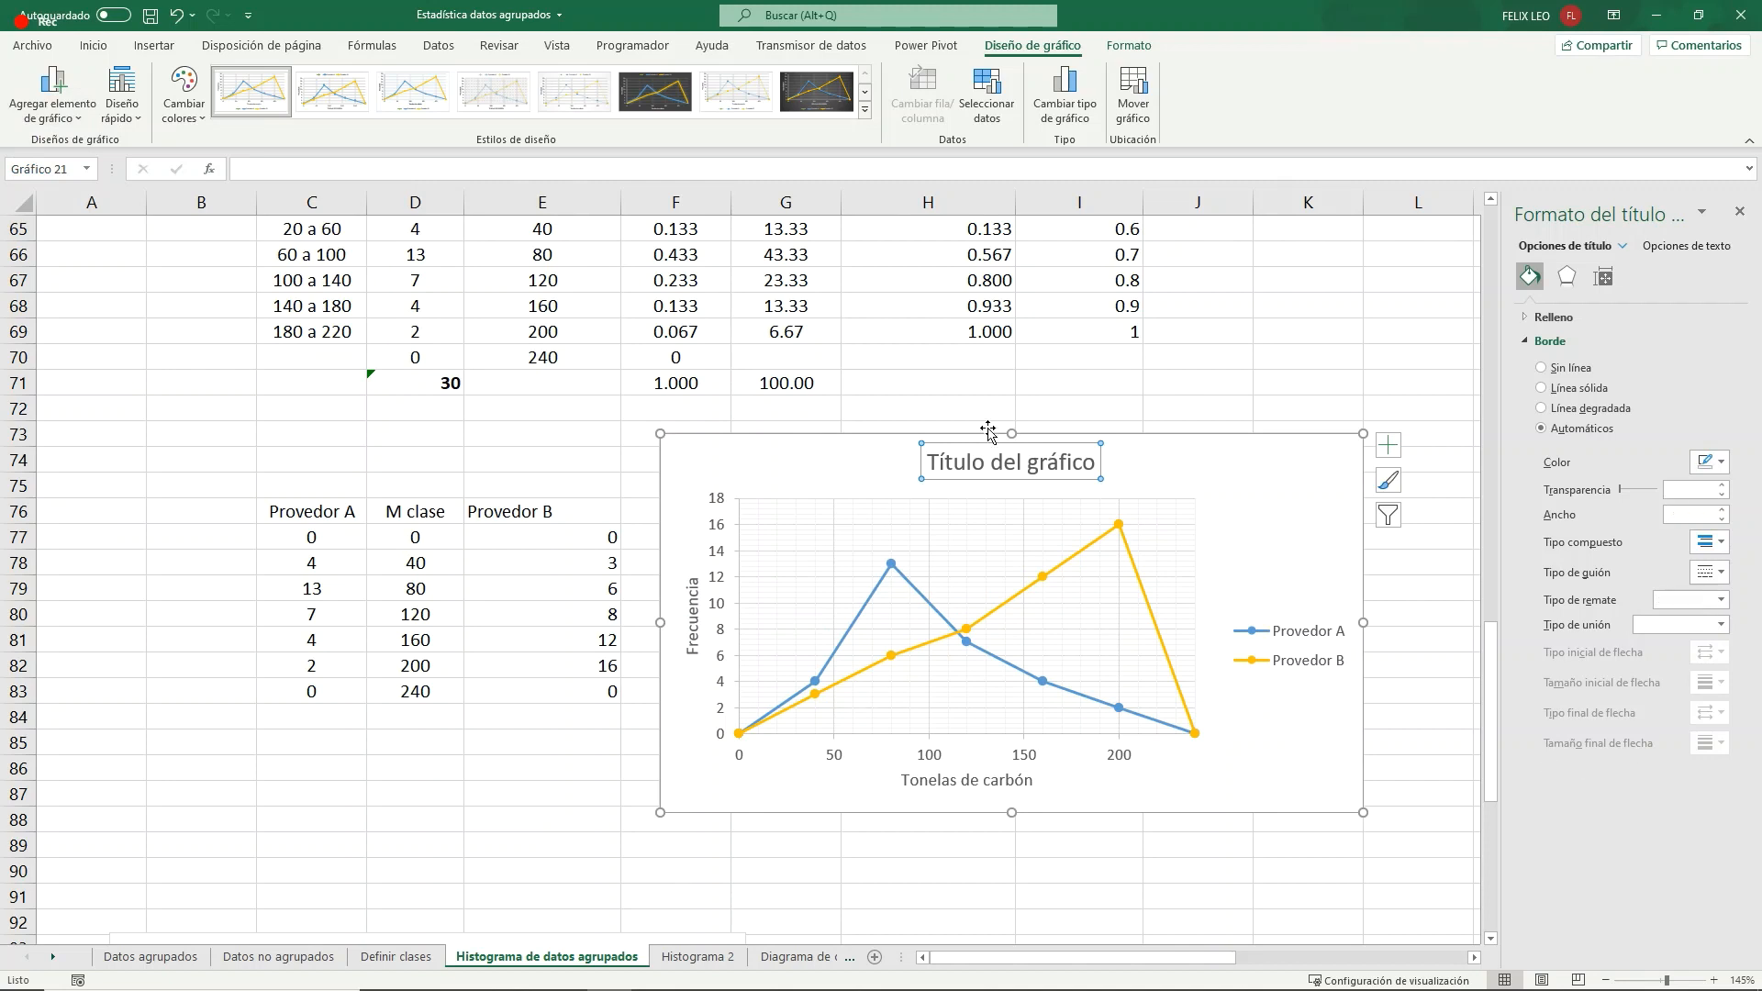
{"action": "left_click_drag", "start_coordinate": [1103, 464], "coordinate": [917, 463]}
{"action": "type", "text": "P"}
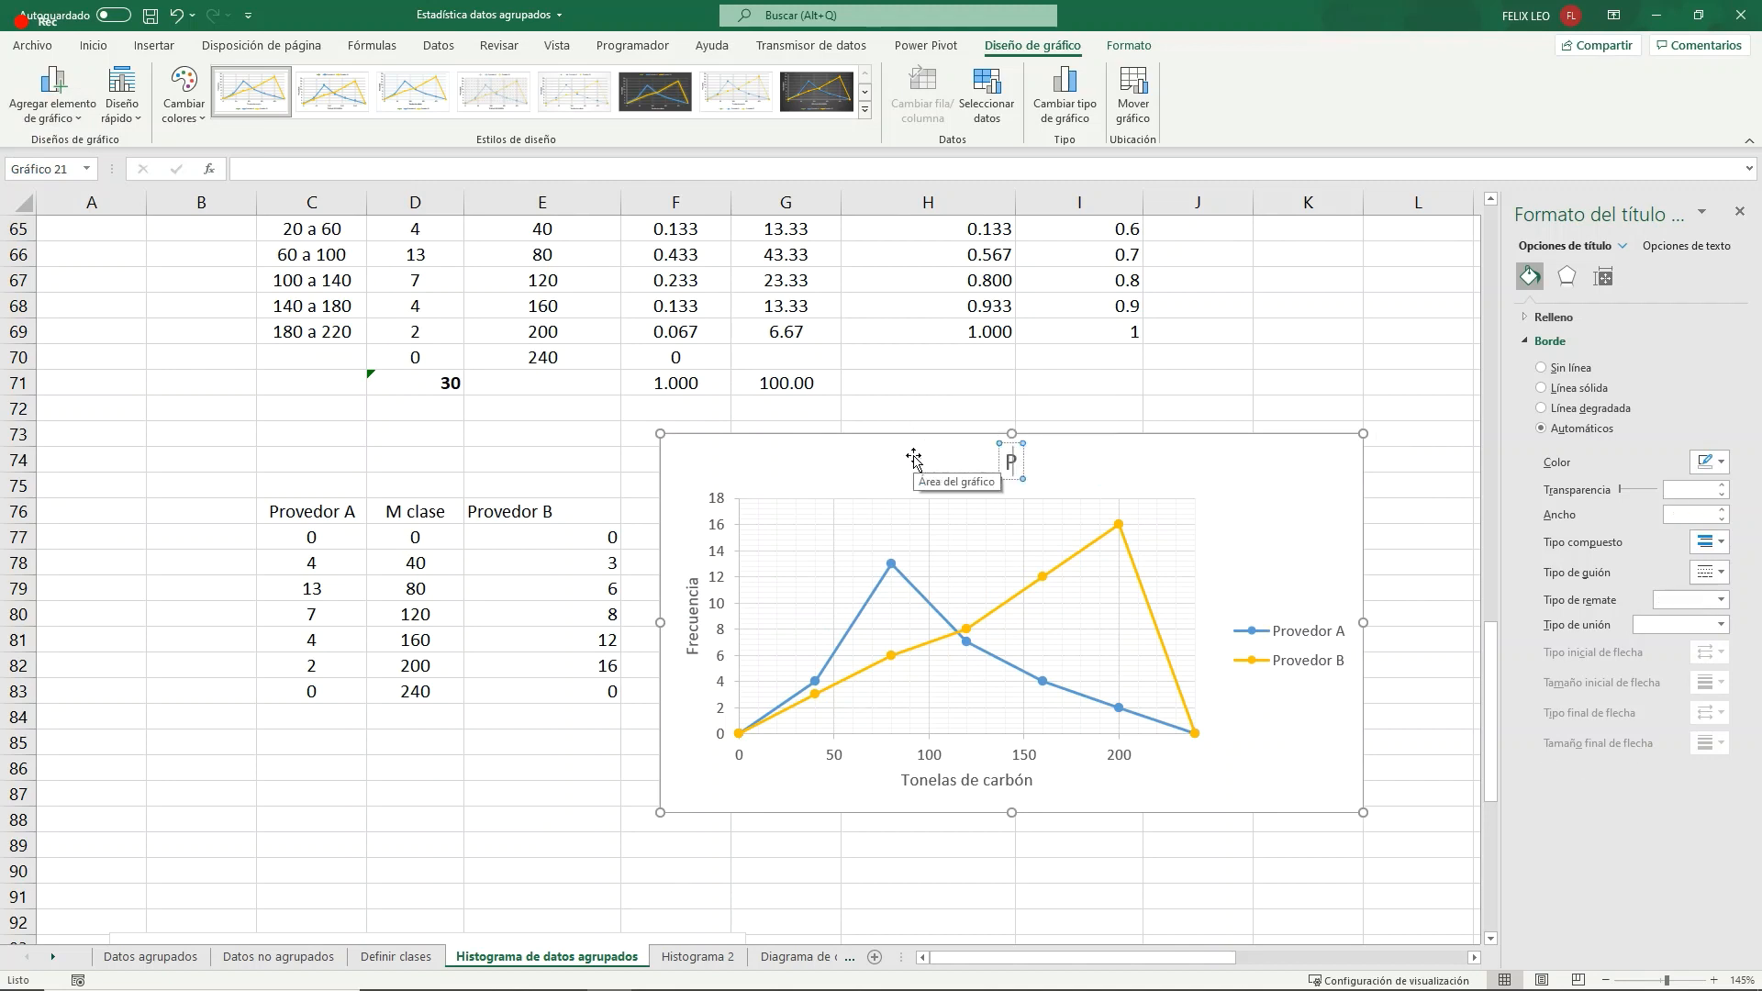
{"action": "type", "text": "oligono de fre"}
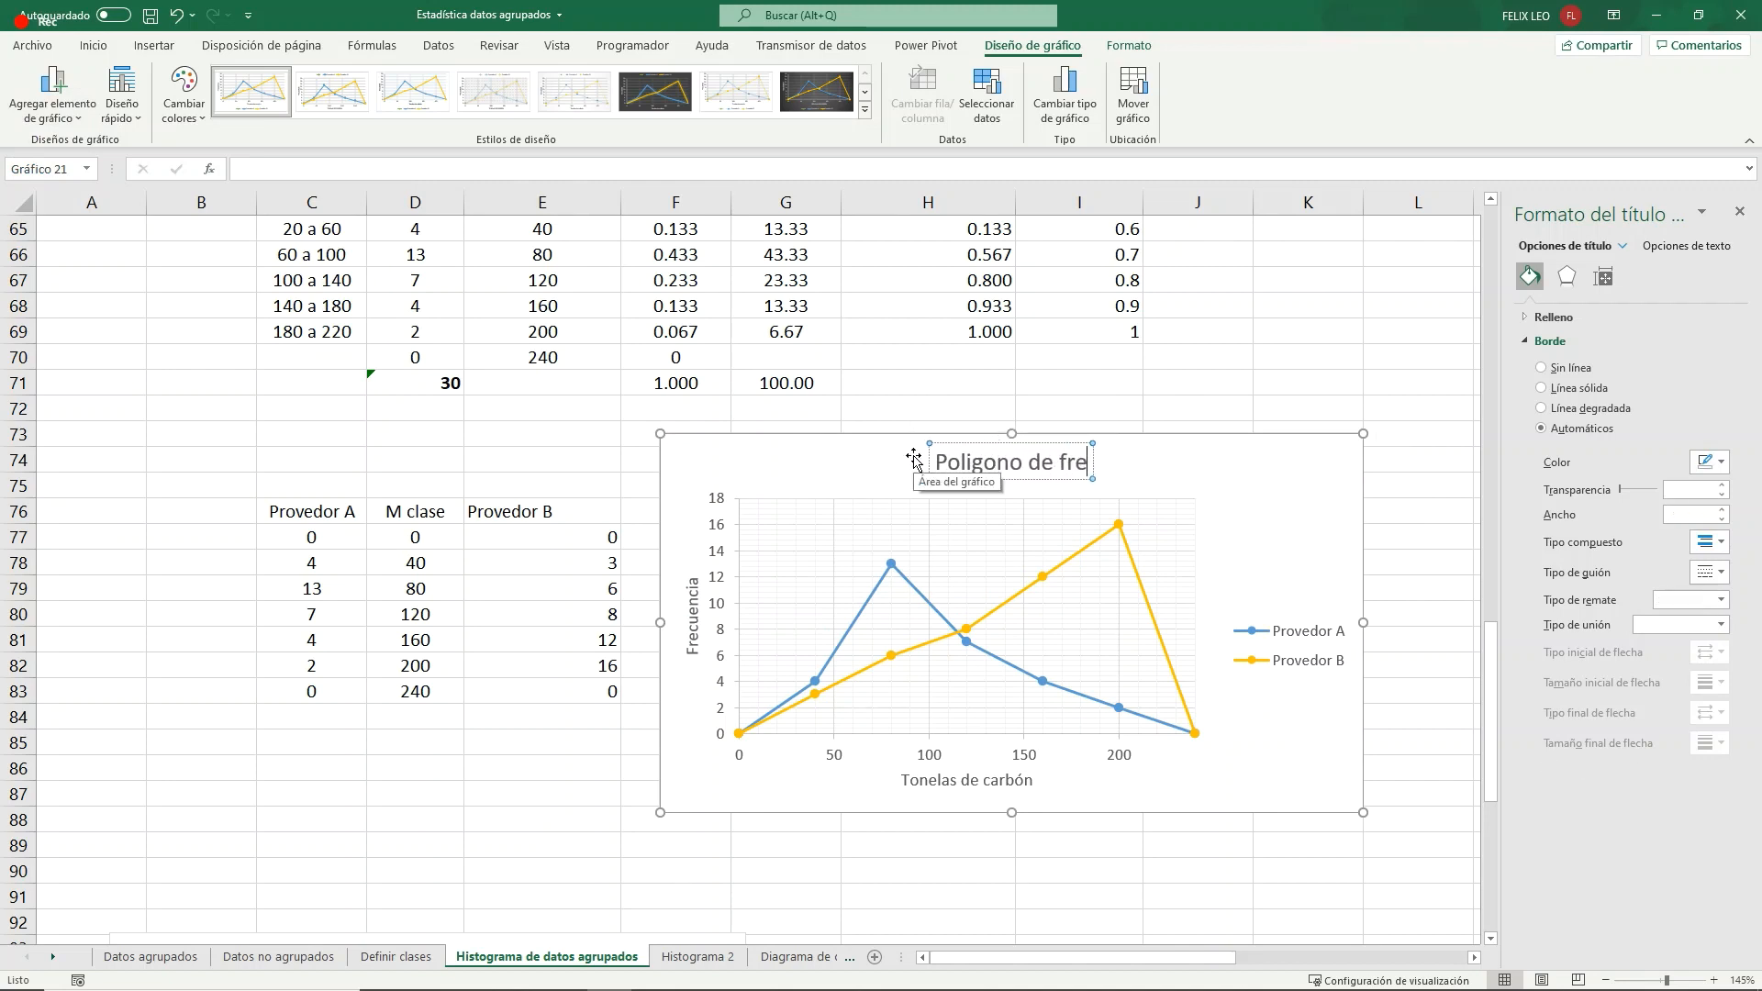
{"action": "type", "text": "cuencias"}
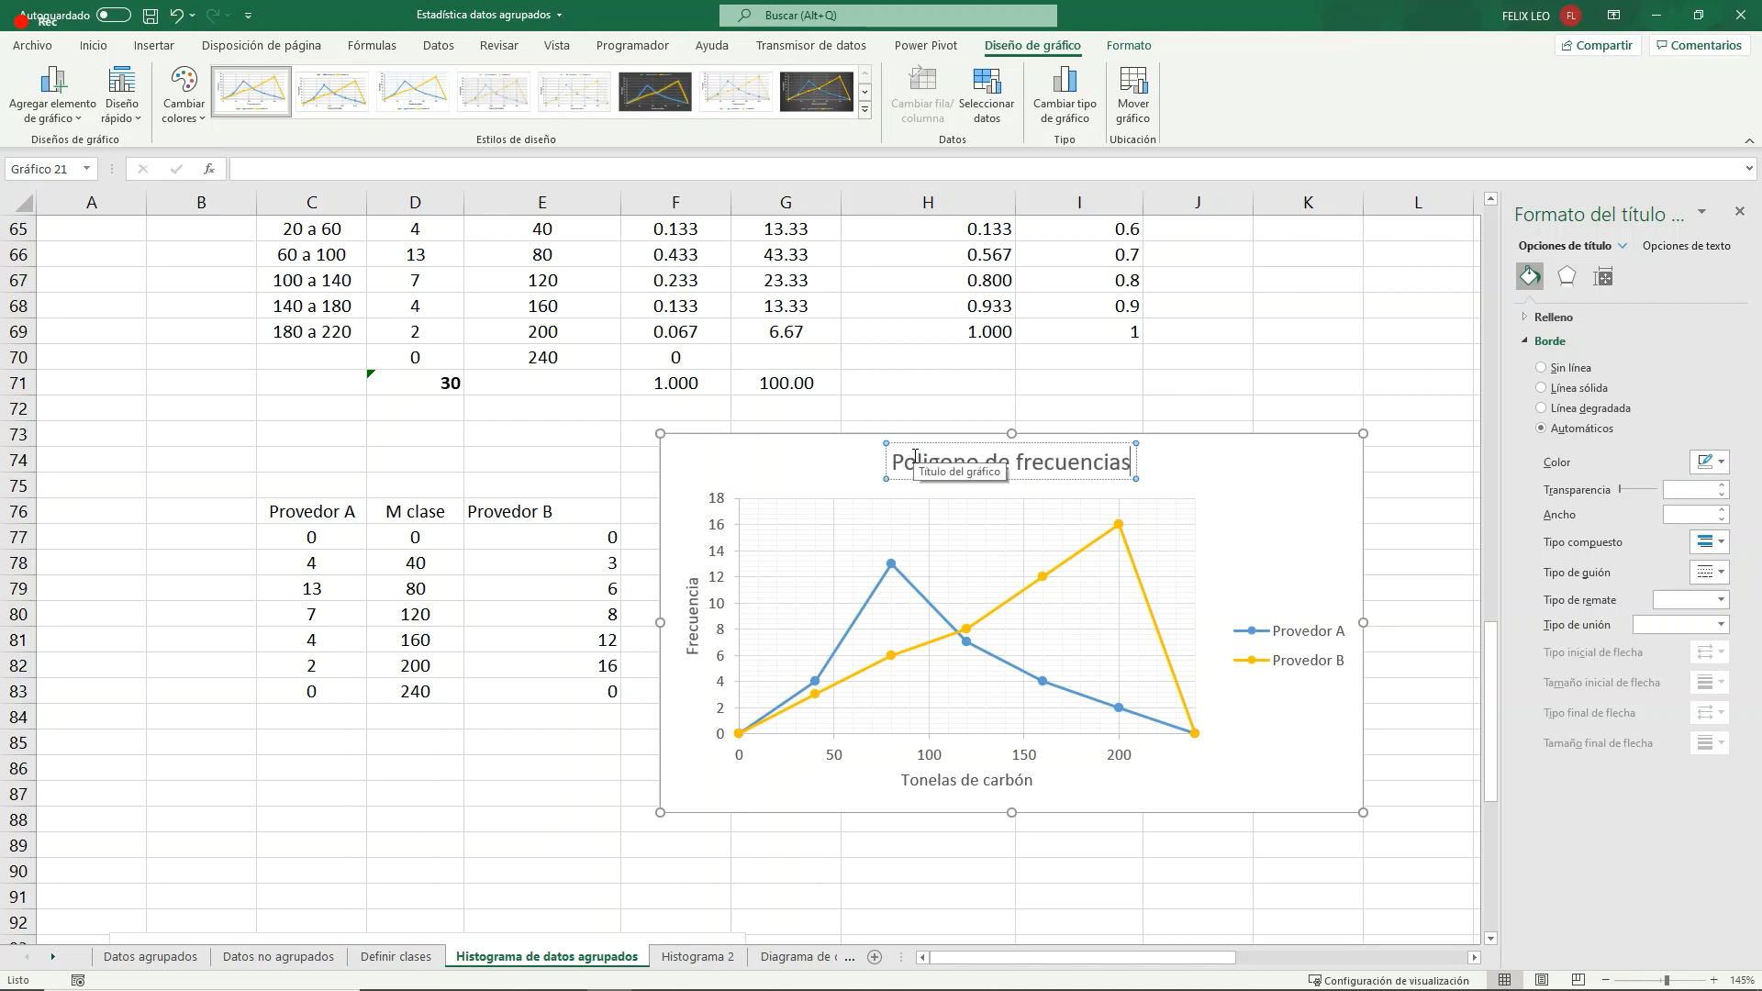
{"action": "left_click", "coordinate": [1246, 456]}
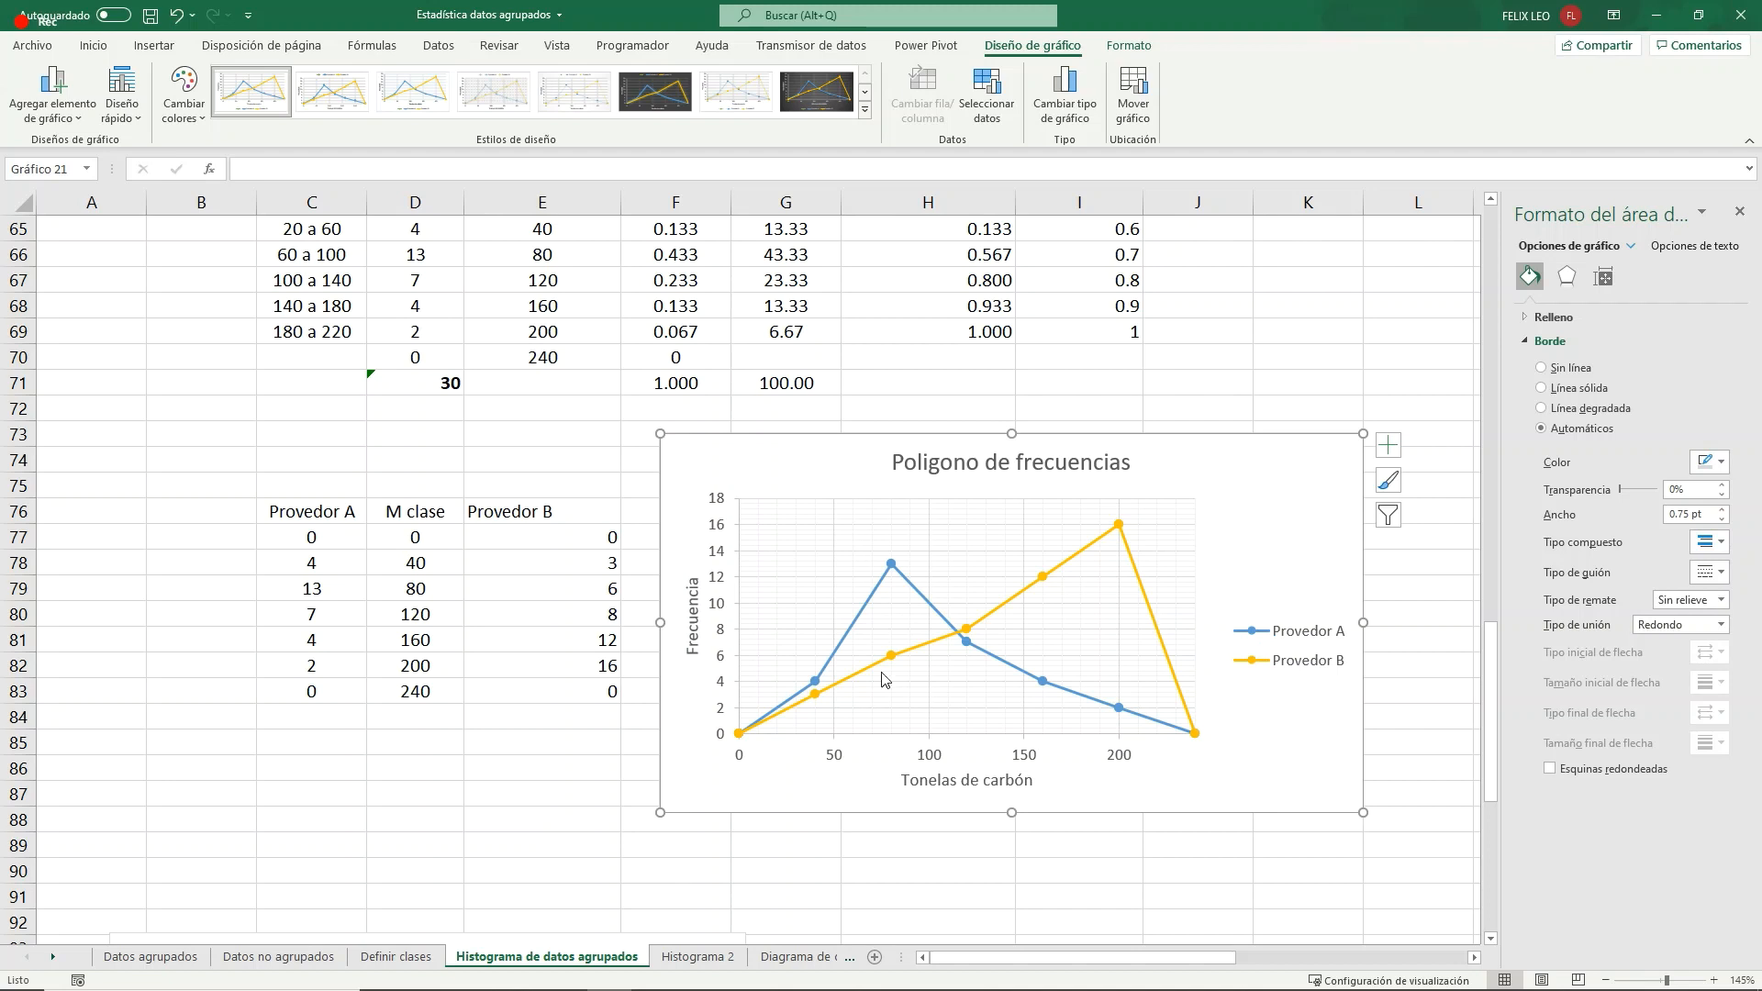
- Set the Provedor B frequencies in E81 and E82 to 4 and 1
{"action": "left_click", "coordinate": [542, 608]}
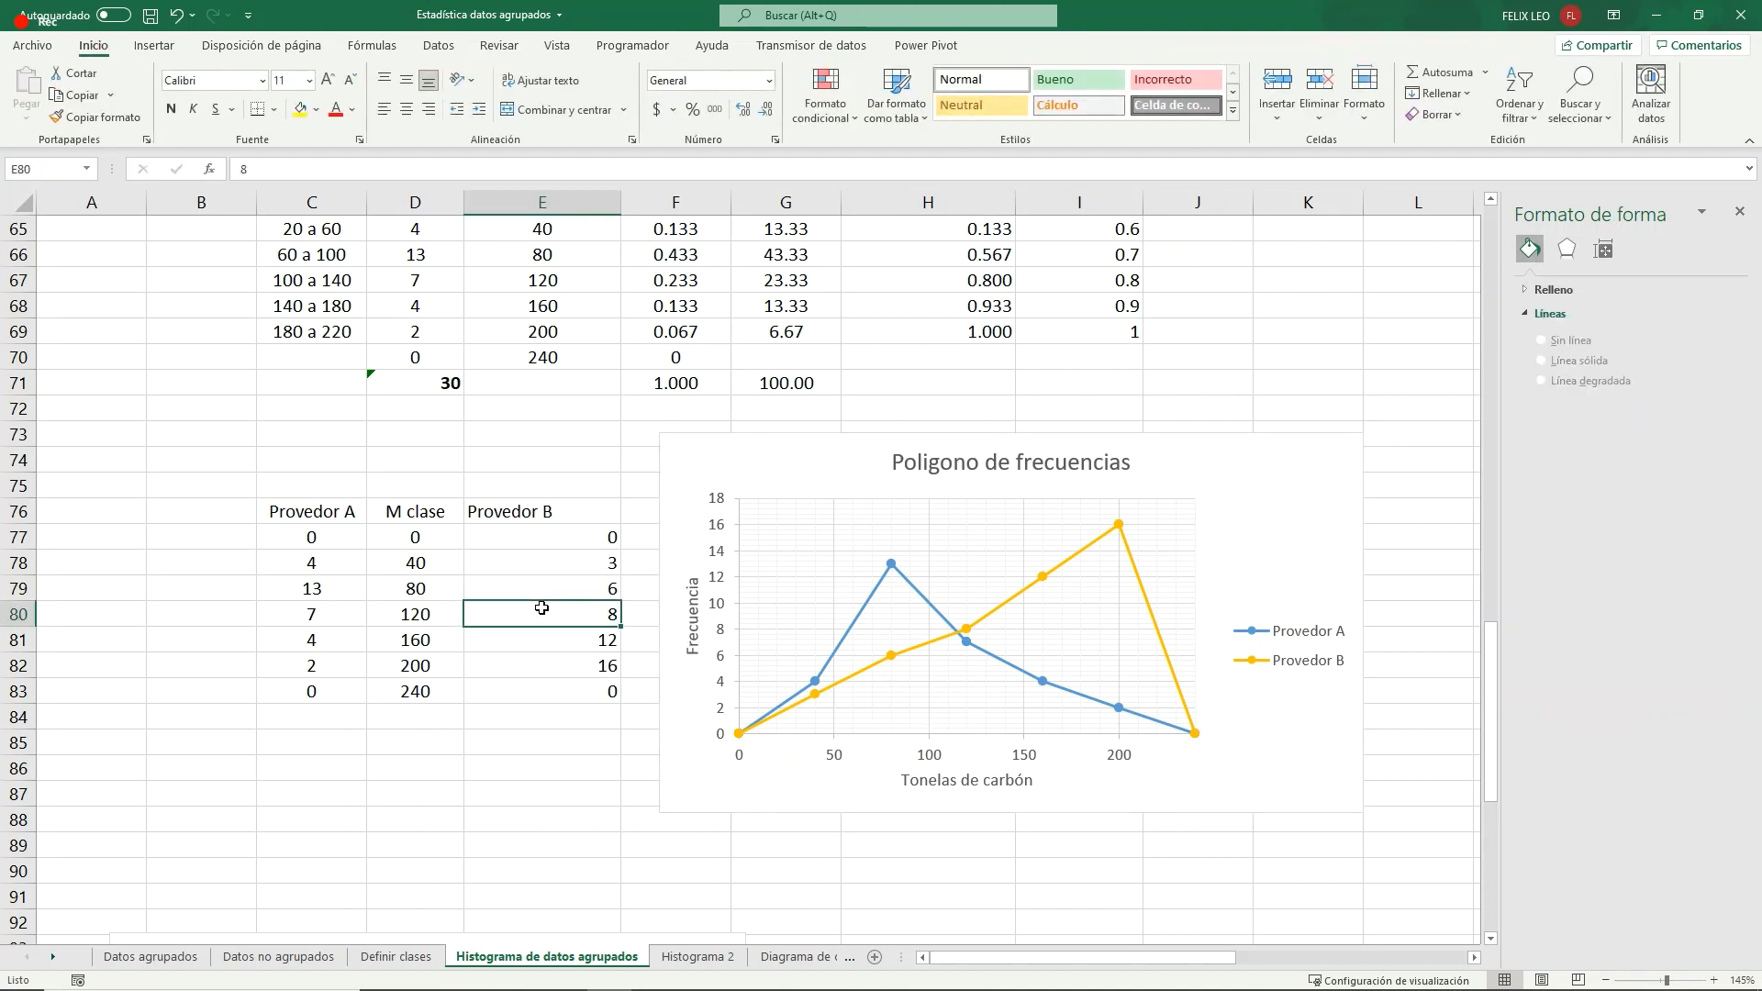
{"action": "left_click", "coordinate": [549, 562]}
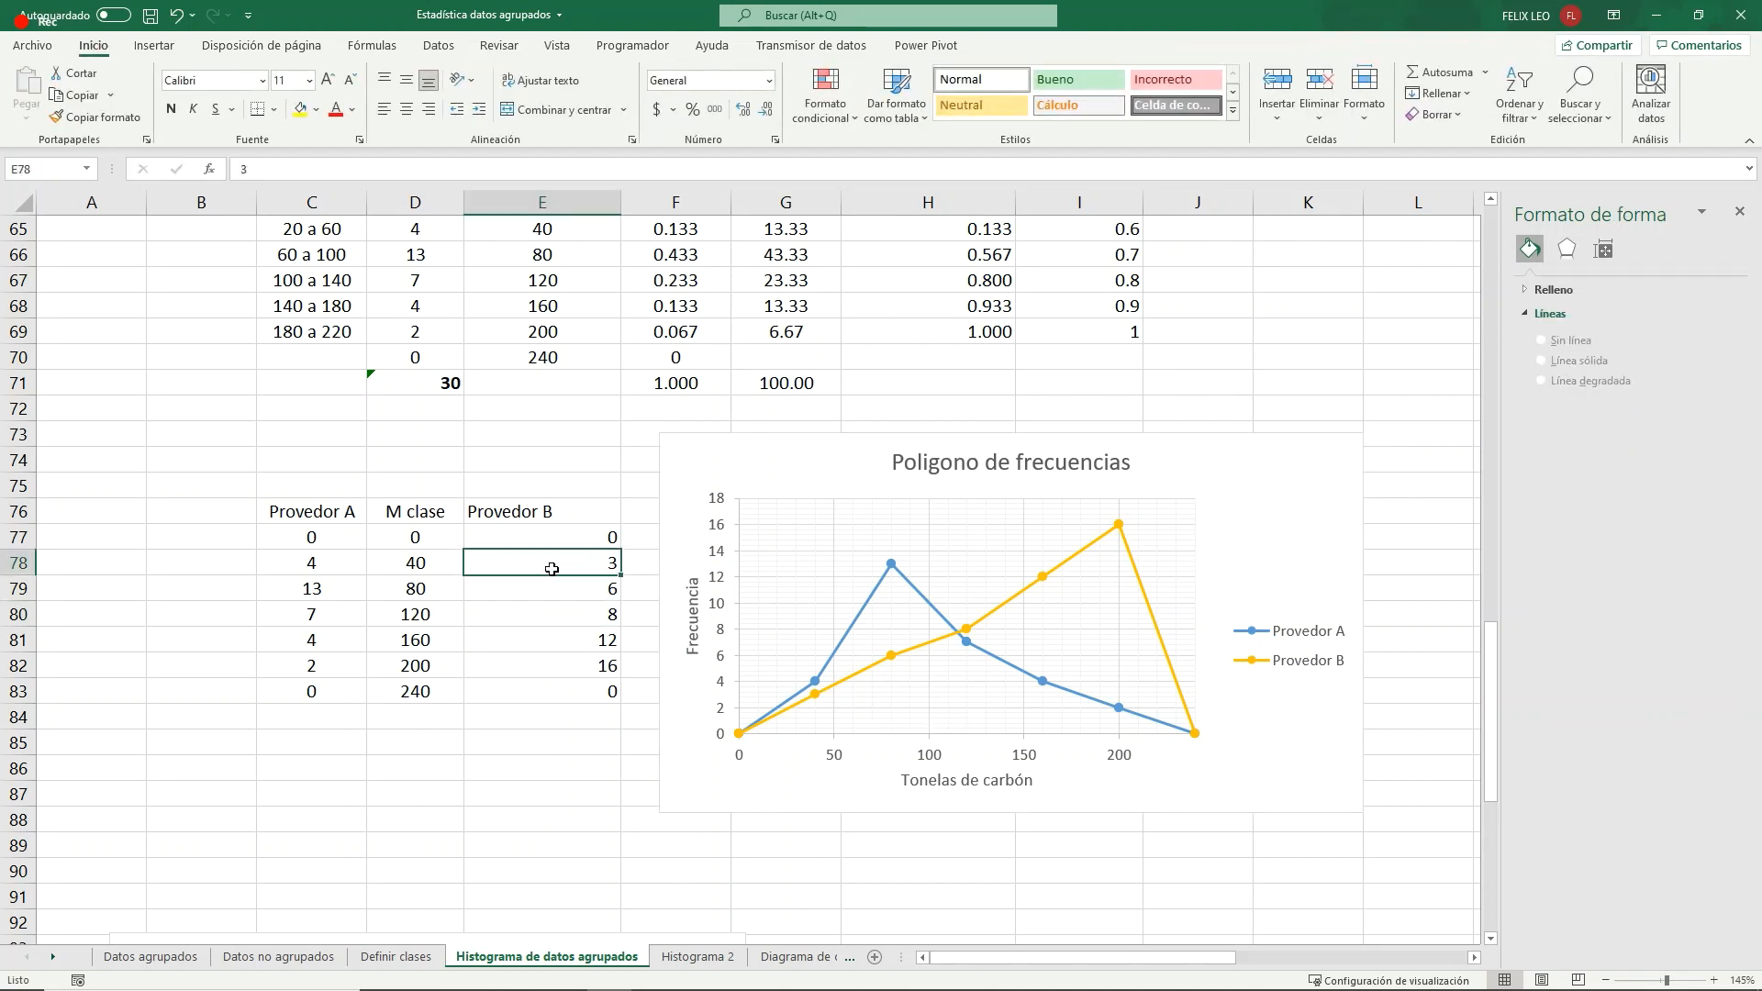
{"action": "left_click", "coordinate": [569, 640]}
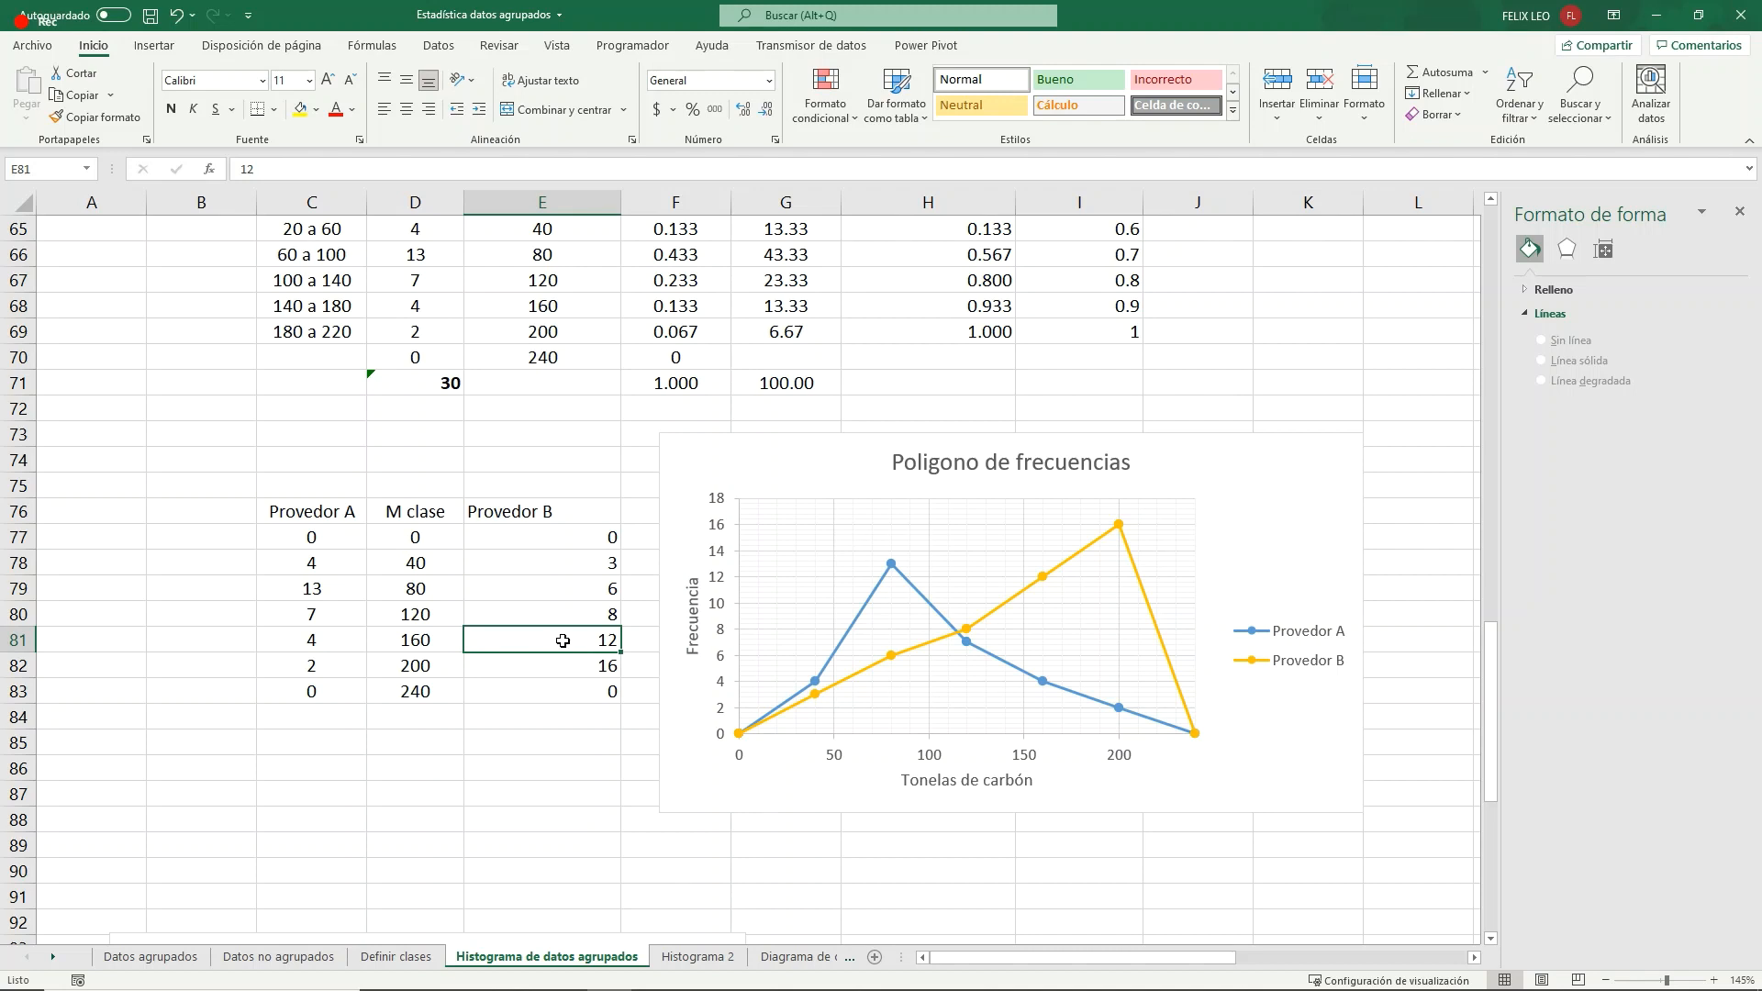
{"action": "type", "text": "4"}
{"action": "key", "text": "Return"}
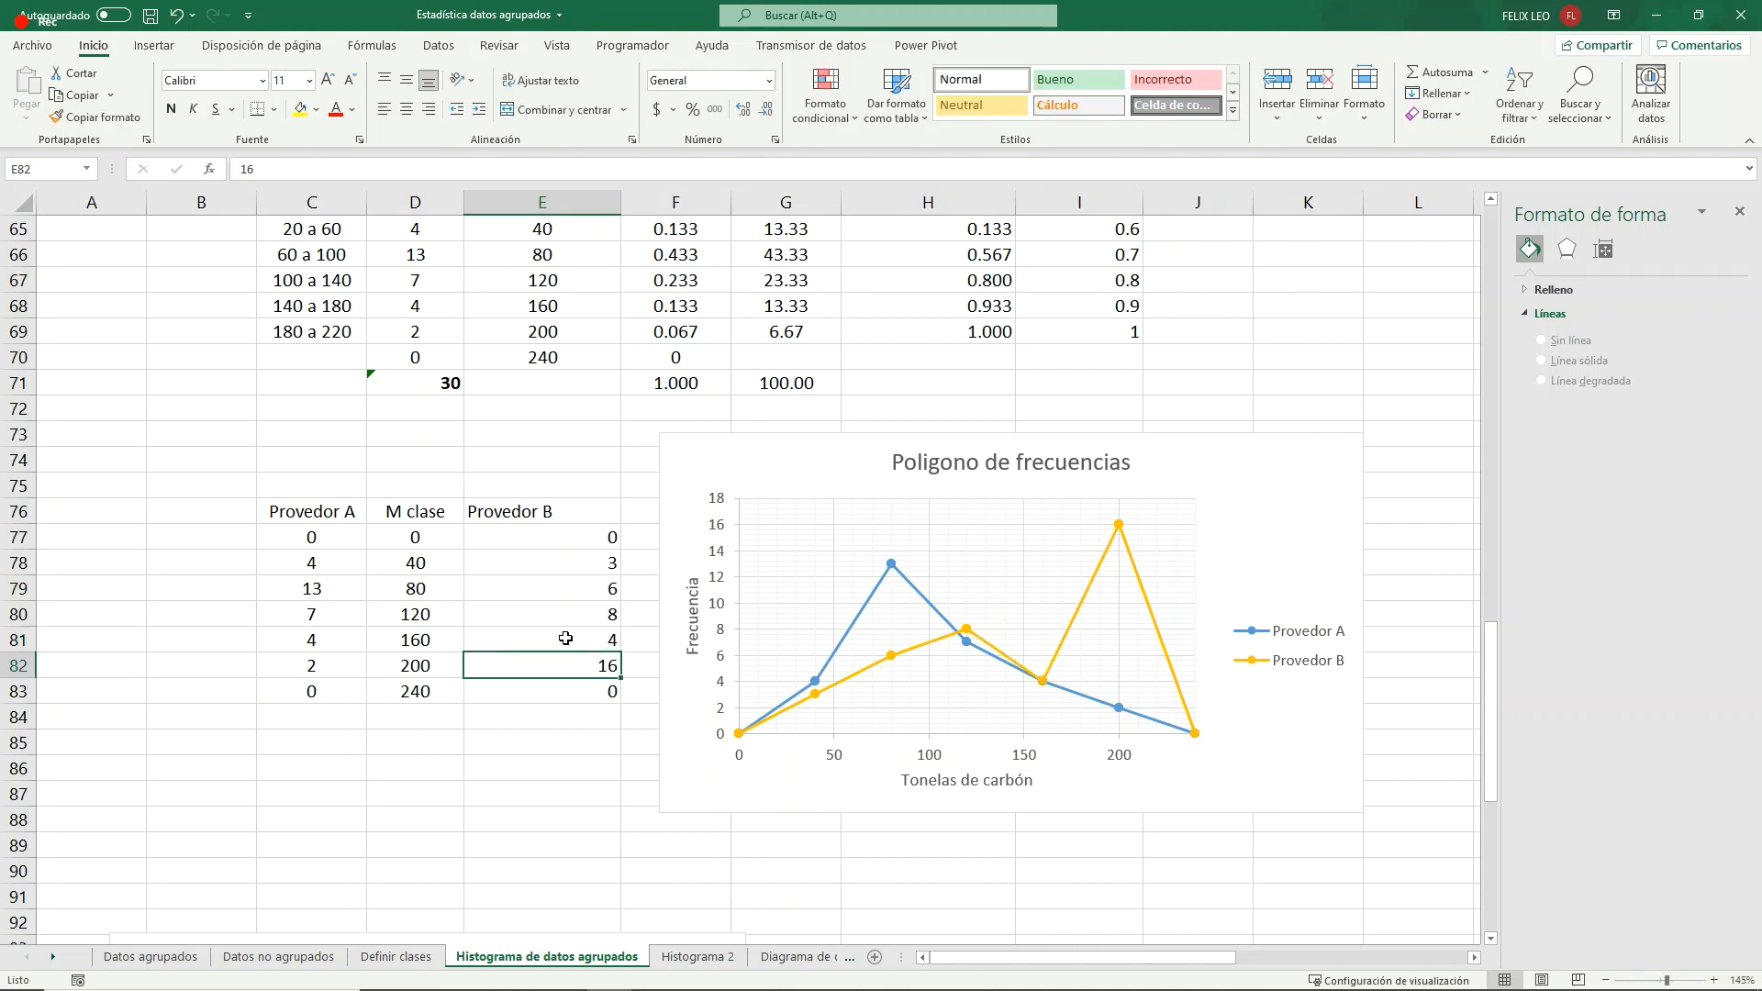
{"action": "type", "text": "1"}
{"action": "key", "text": "Return"}
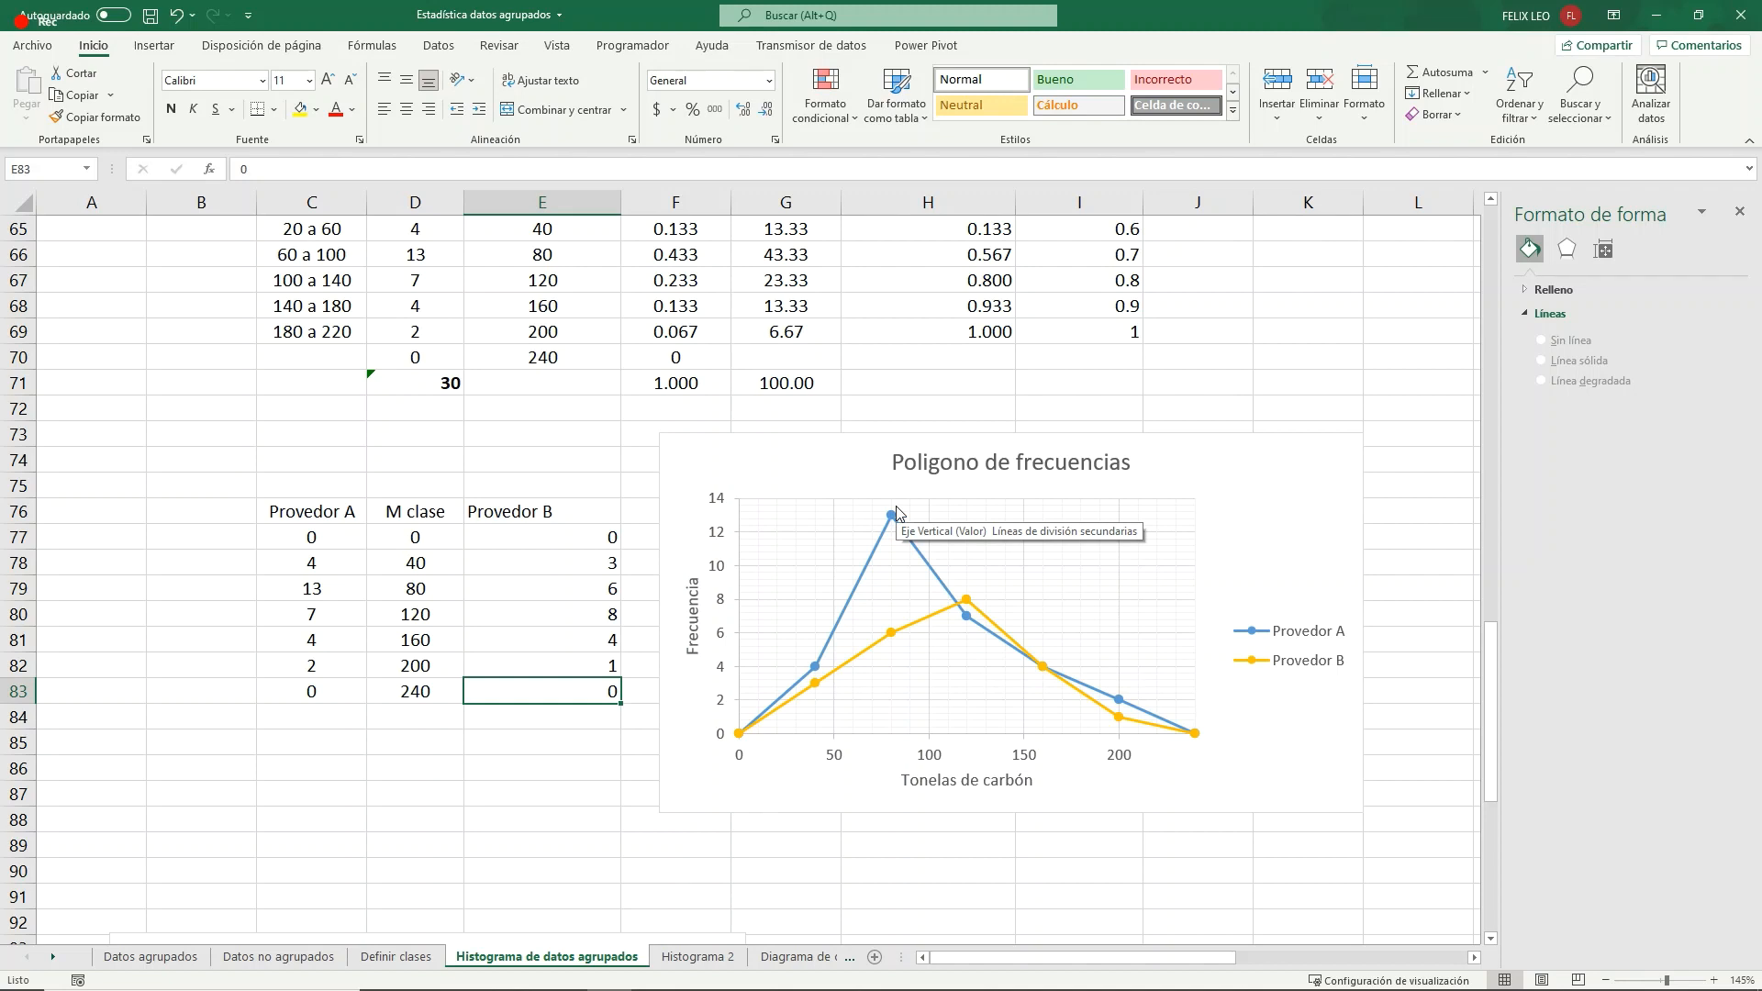
{"action": "mouse_move", "coordinate": [897, 524]}
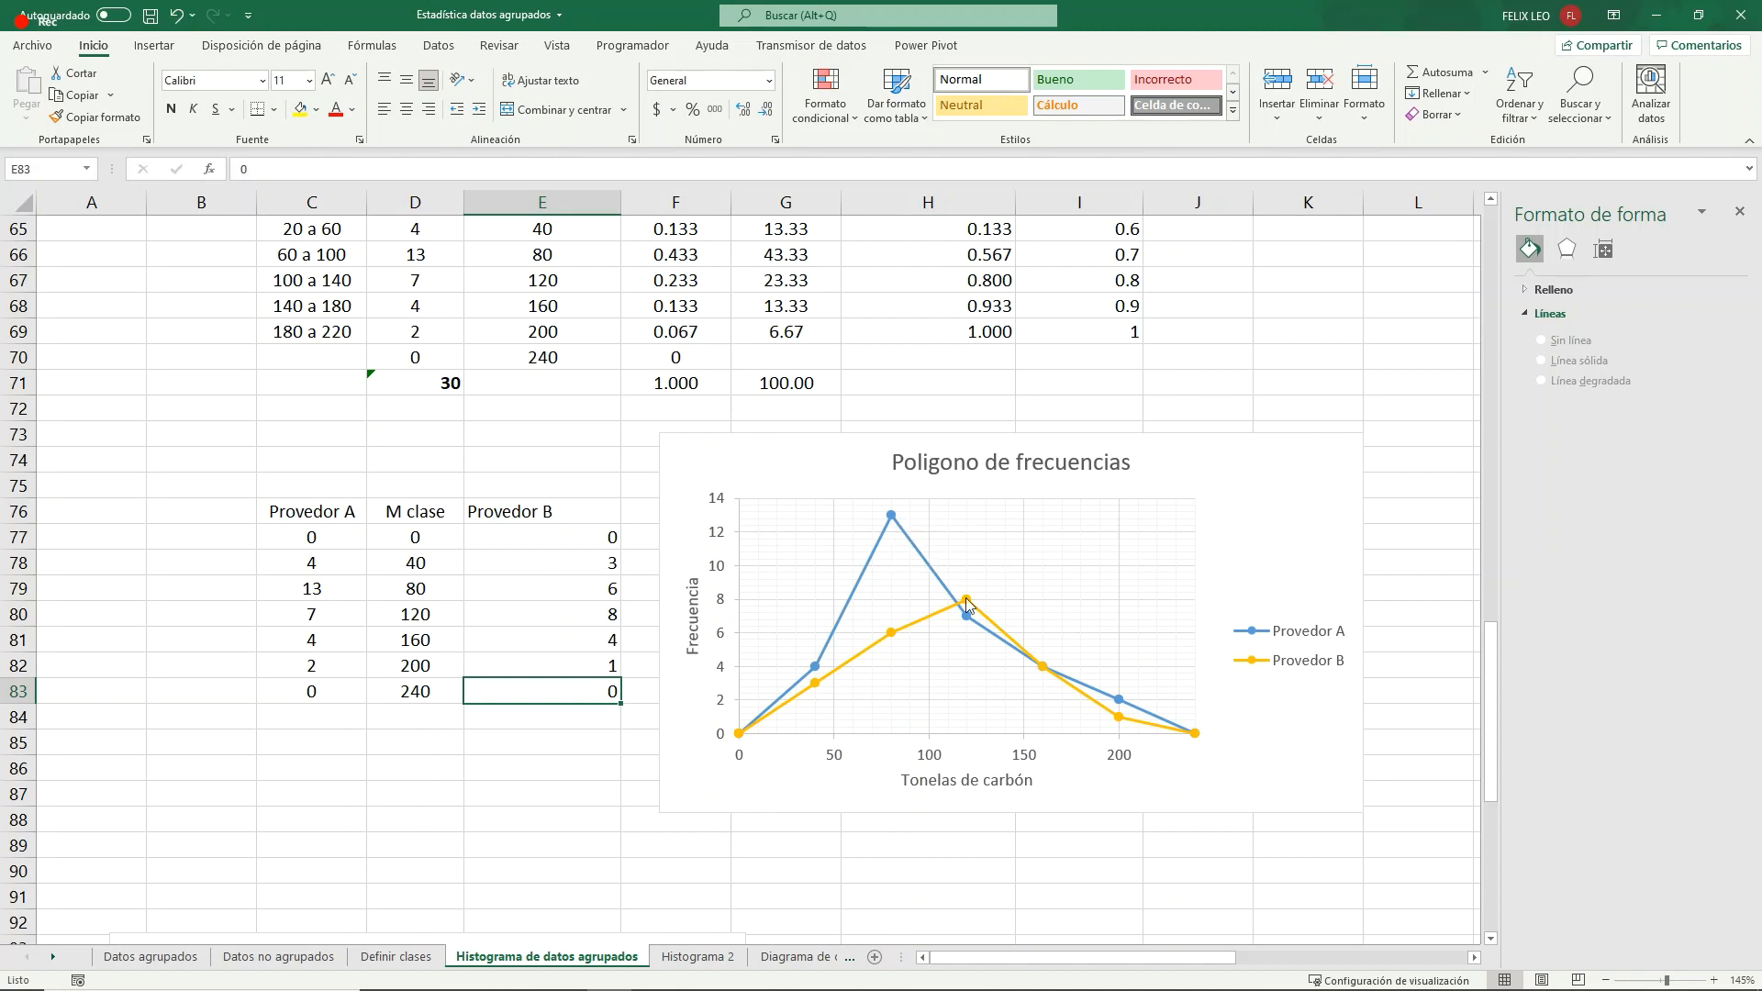
{"action": "mouse_move", "coordinate": [966, 605]}
- Rearrange the supplier table so M clase occupies C76:C83 and Provedor A occupies D76:D83, ahead of Provedor B
{"action": "left_click_drag", "start_coordinate": [415, 511], "coordinate": [420, 691]}
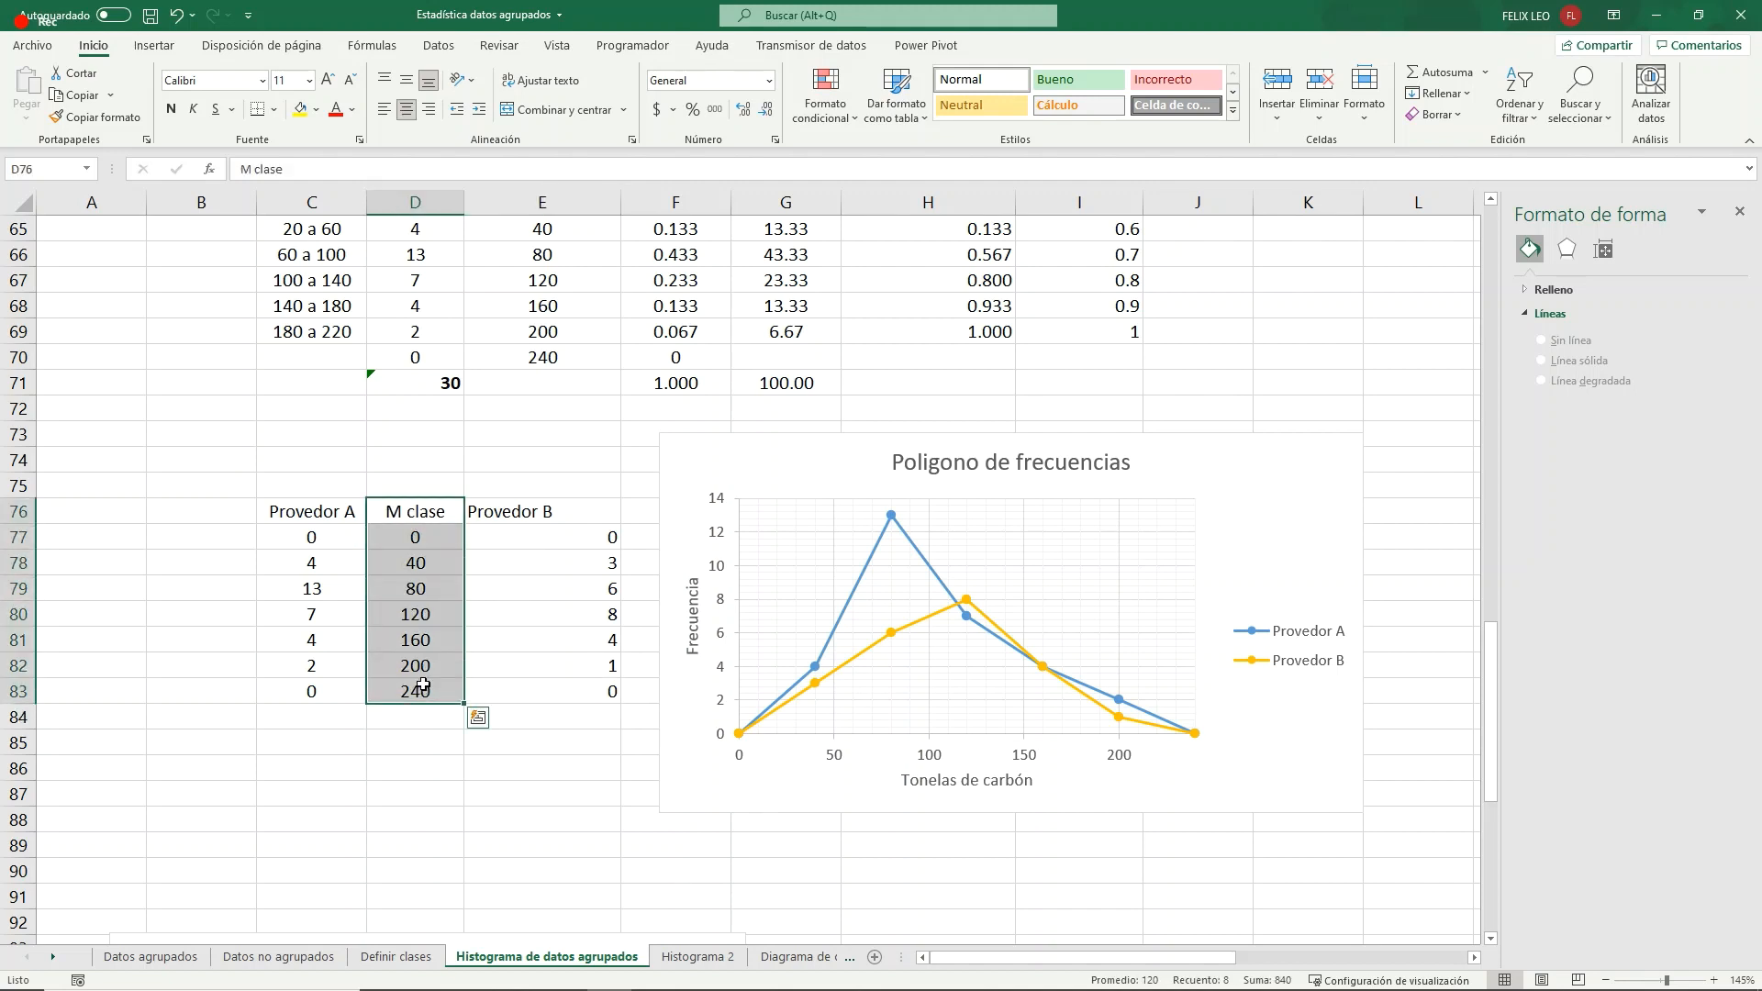
{"action": "key", "text": "ctrl+c"}
{"action": "left_click", "coordinate": [221, 506]}
{"action": "key", "text": "ctrl+v"}
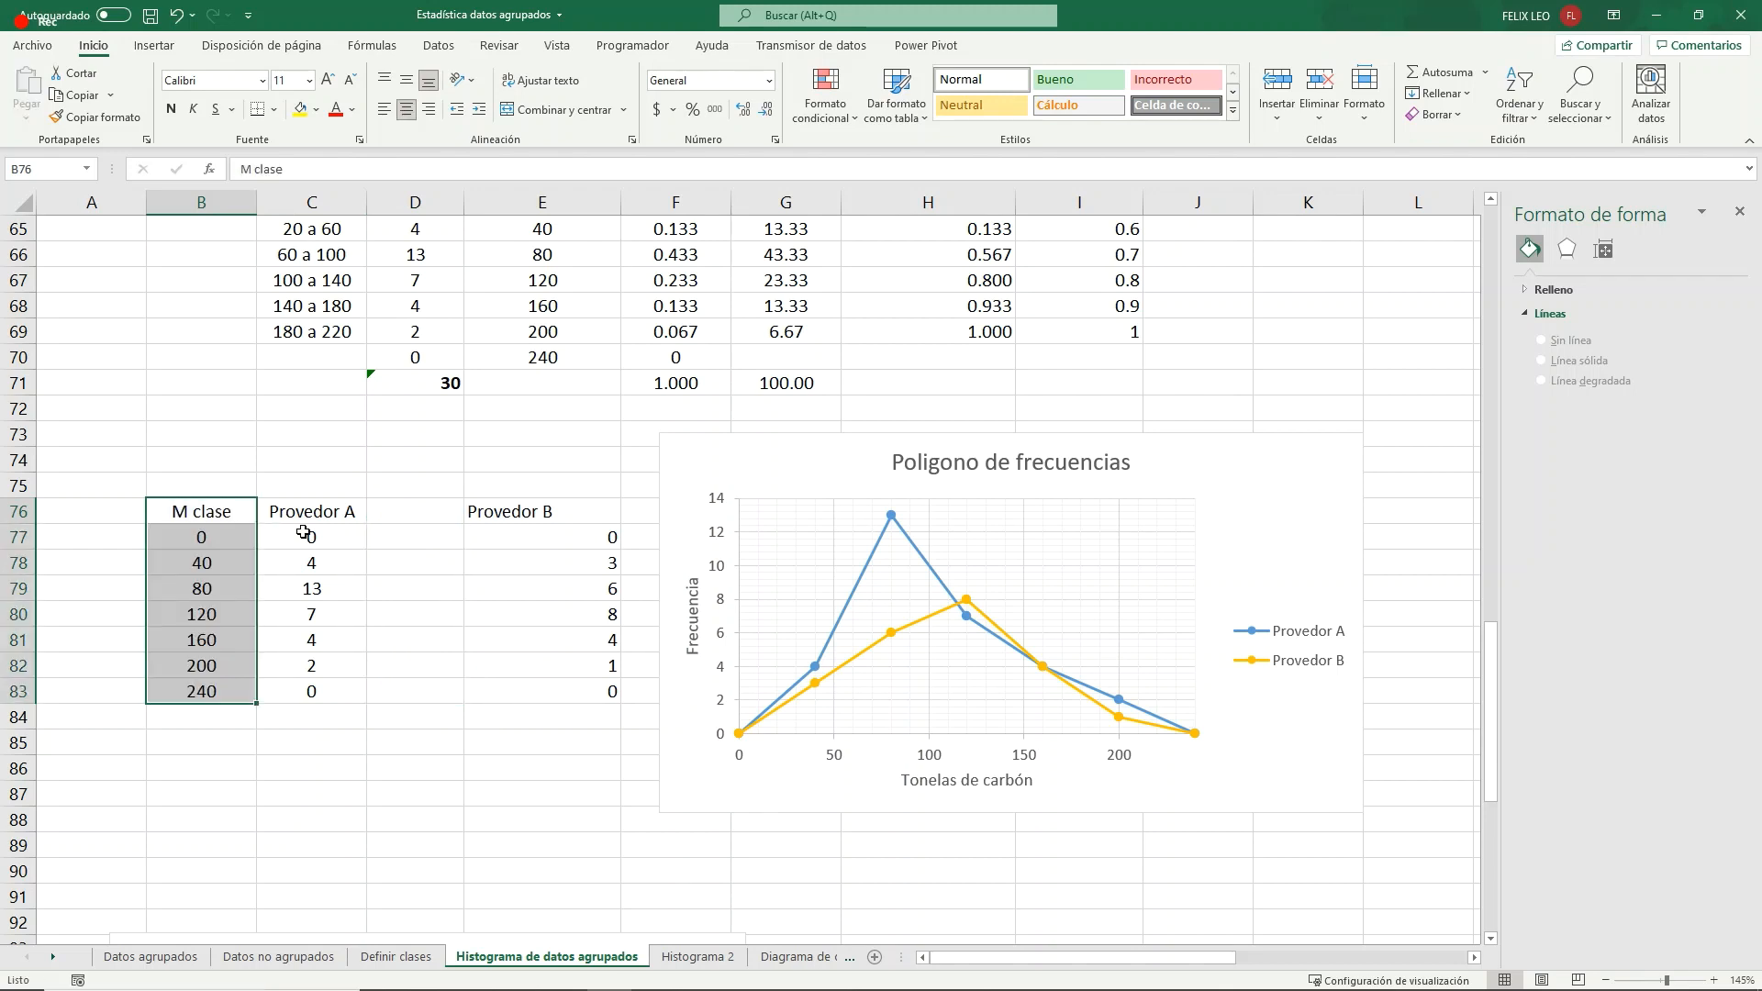
{"action": "left_click_drag", "start_coordinate": [218, 512], "coordinate": [327, 693]}
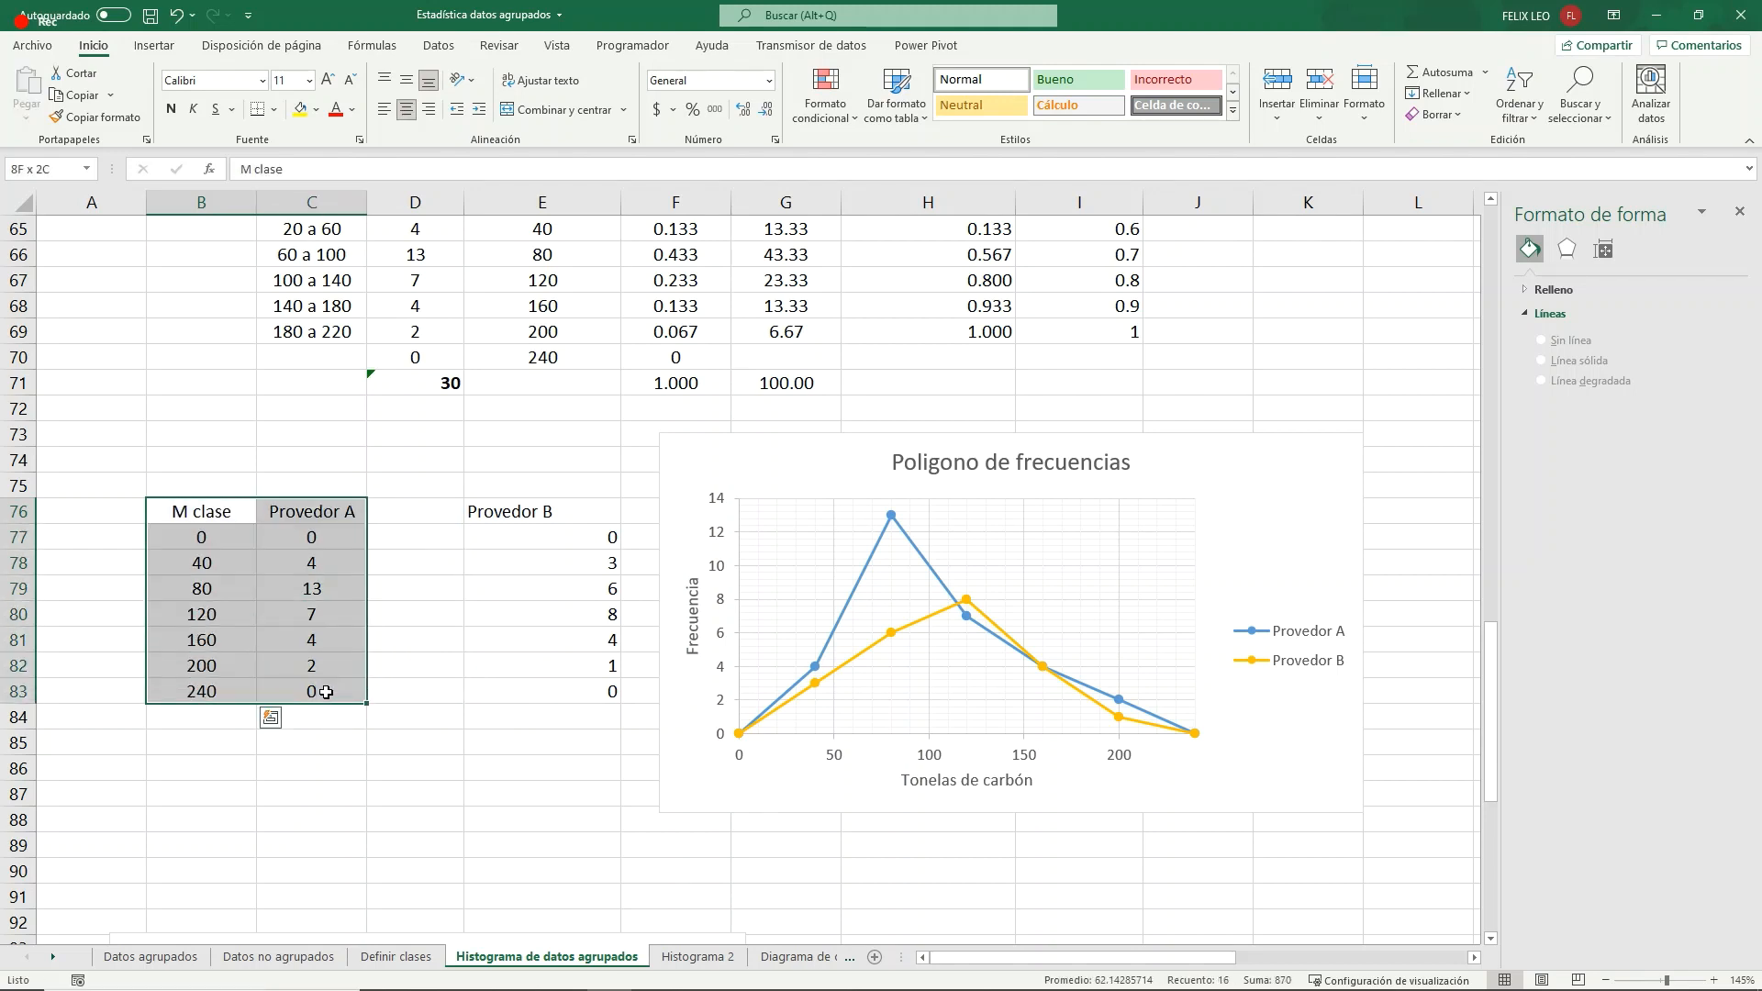
{"action": "left_click_drag", "start_coordinate": [366, 516], "coordinate": [601, 695]}
- Center the Provedor B header and values in E76:E83
{"action": "left_click", "coordinate": [458, 567]}
{"action": "left_click", "coordinate": [406, 109]}
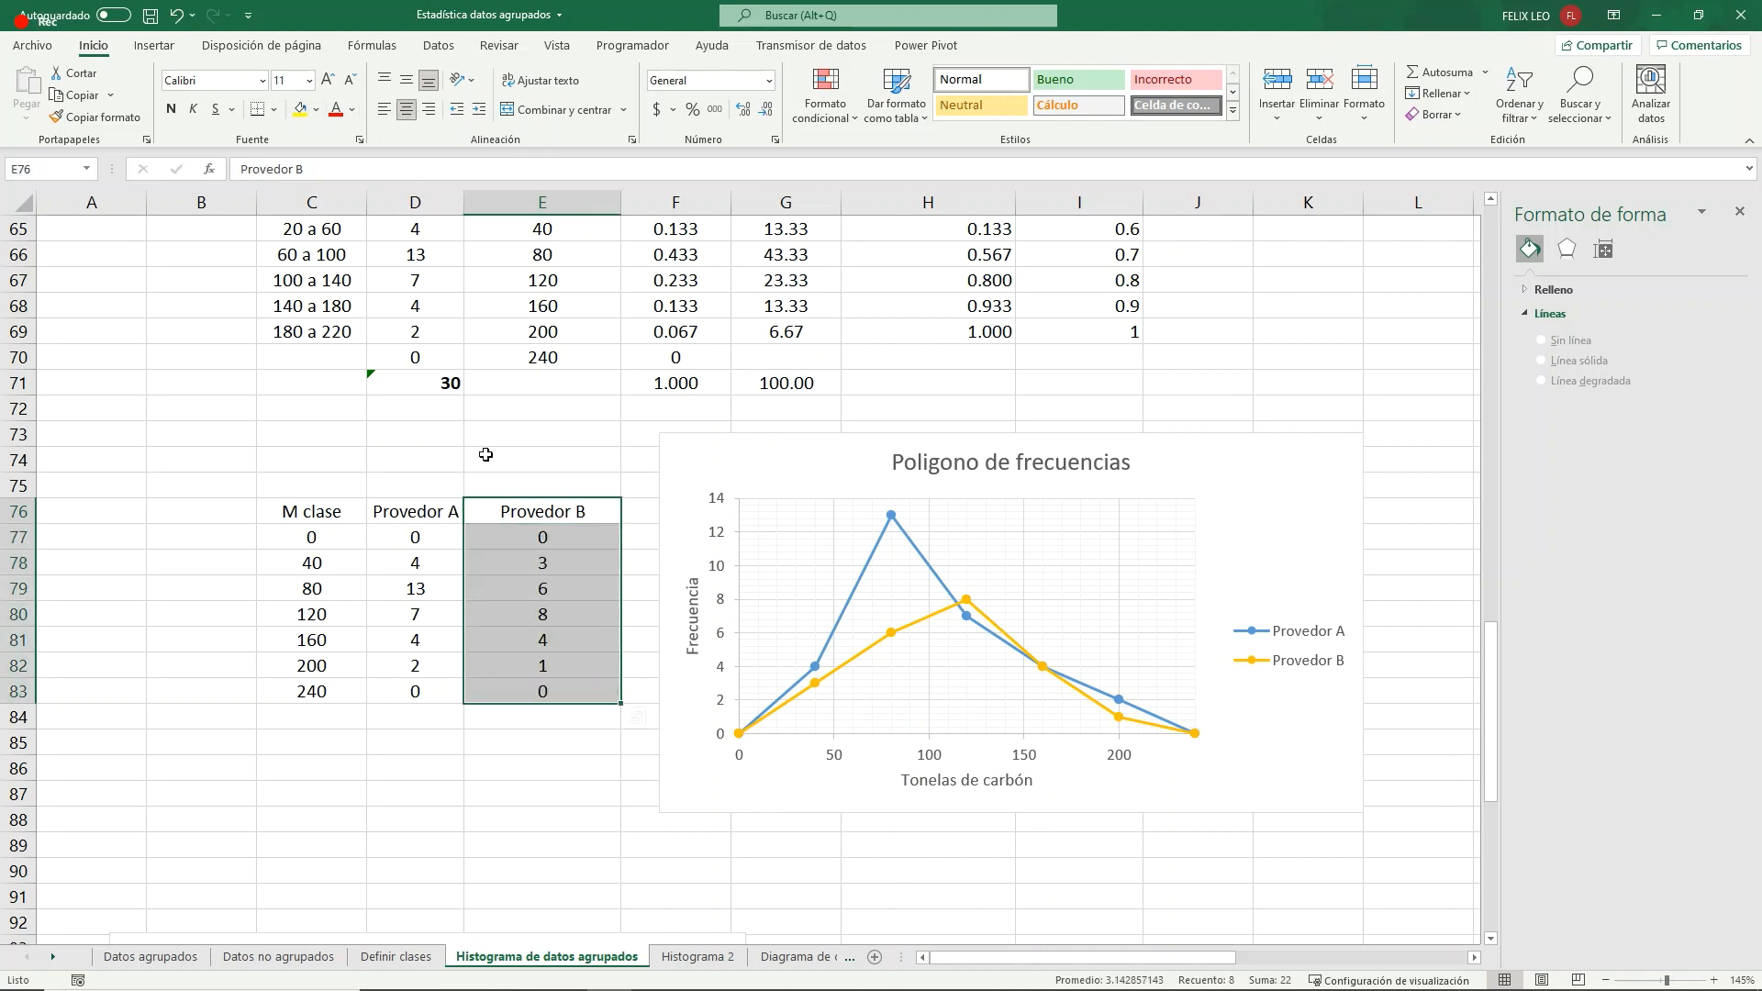
{"action": "left_click", "coordinate": [561, 609]}
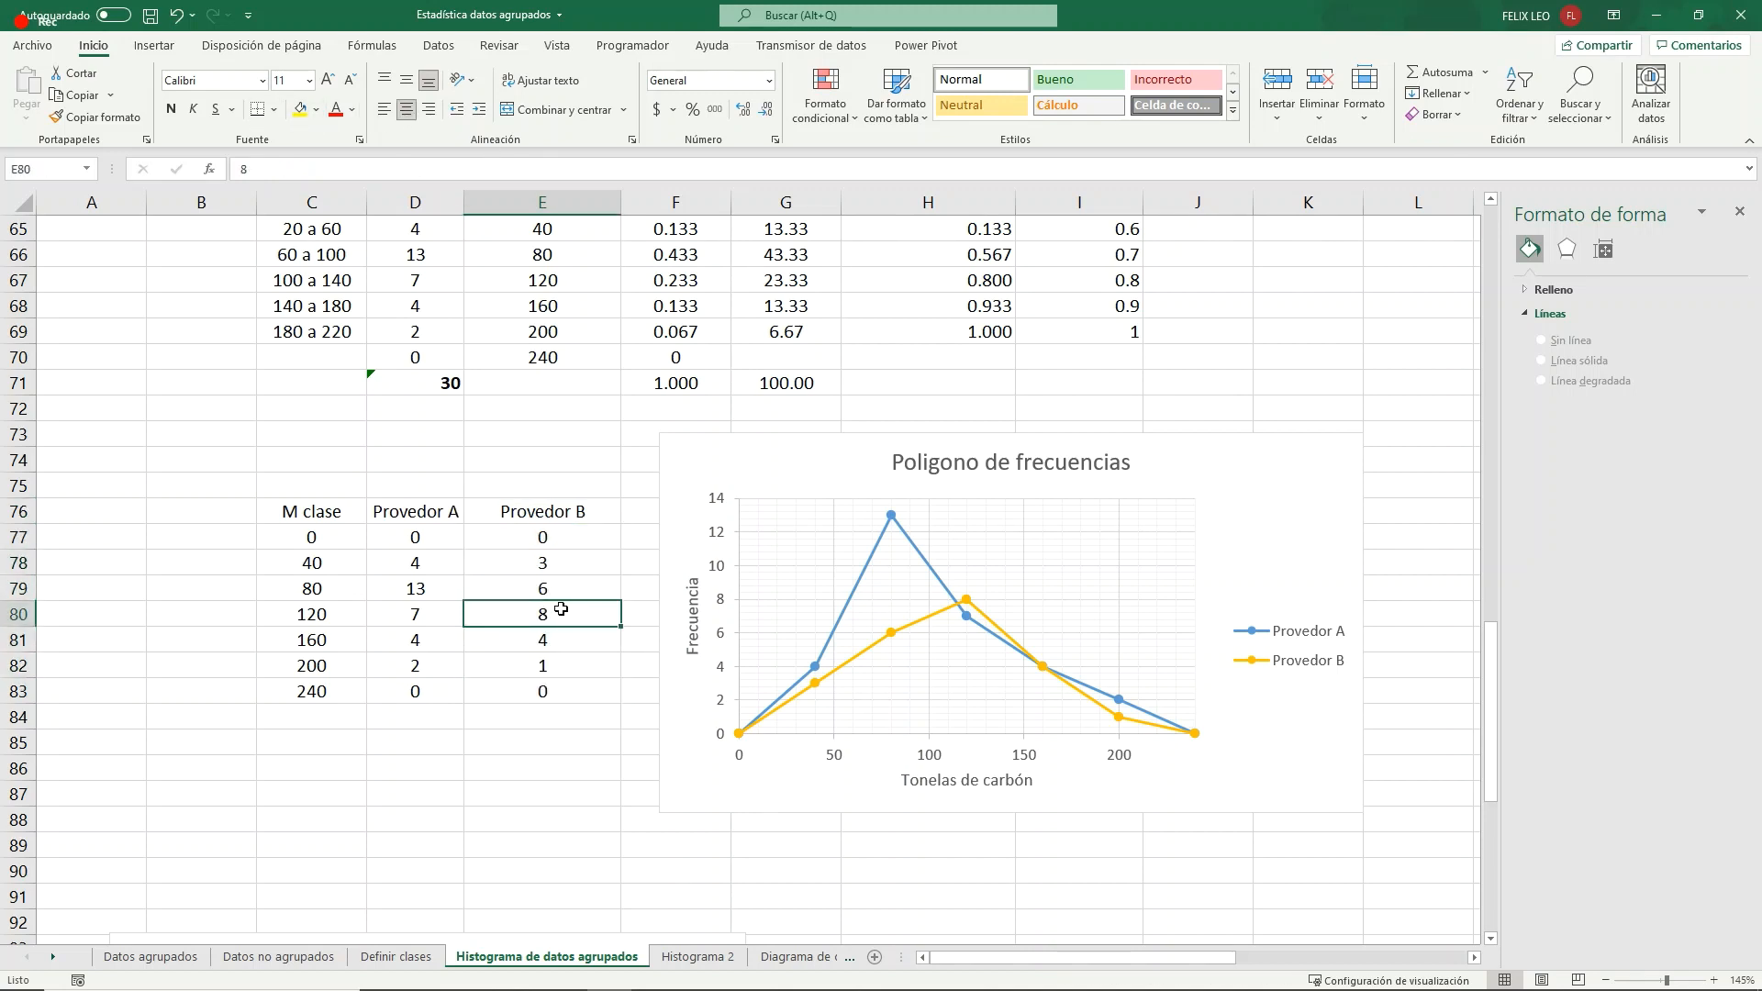
- Shift the chart clear of column F and move the Provedor B column from E76:E83 to F76:F83
{"action": "left_click_drag", "start_coordinate": [312, 539], "coordinate": [341, 689]}
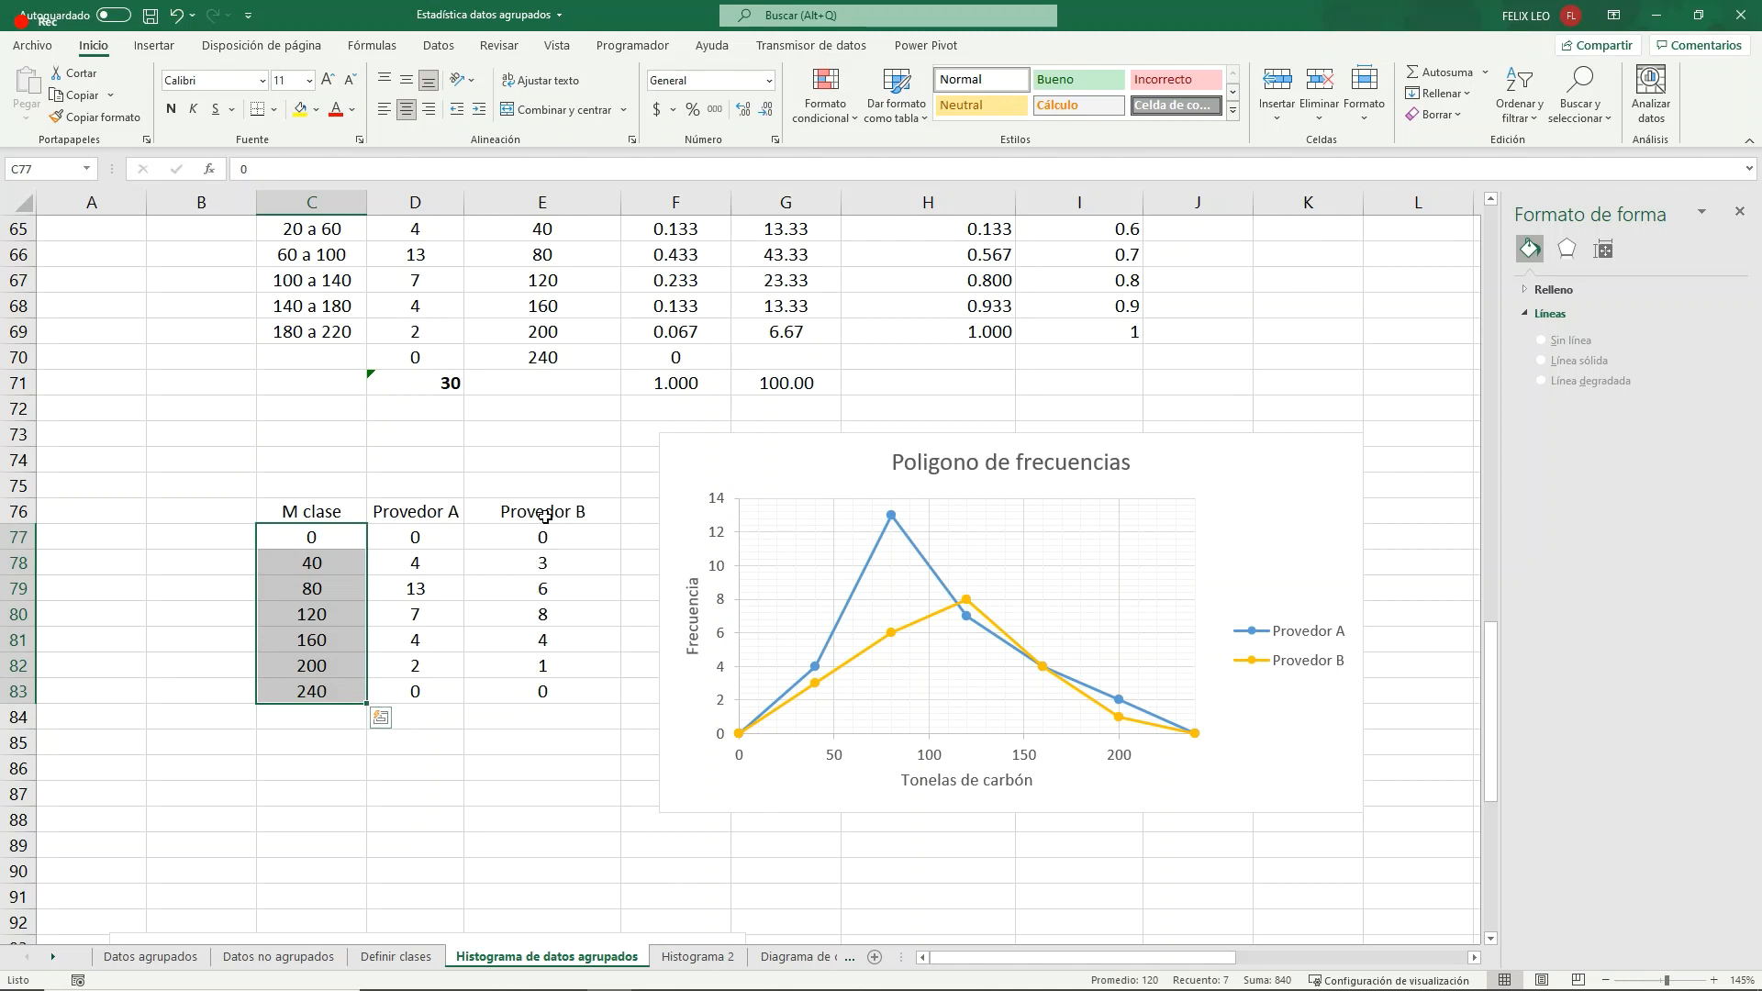
{"action": "left_click_drag", "start_coordinate": [757, 450], "coordinate": [873, 448]}
{"action": "left_click_drag", "start_coordinate": [553, 514], "coordinate": [551, 699]}
{"action": "key", "text": "ctrl+c"}
{"action": "left_click", "coordinate": [669, 510]}
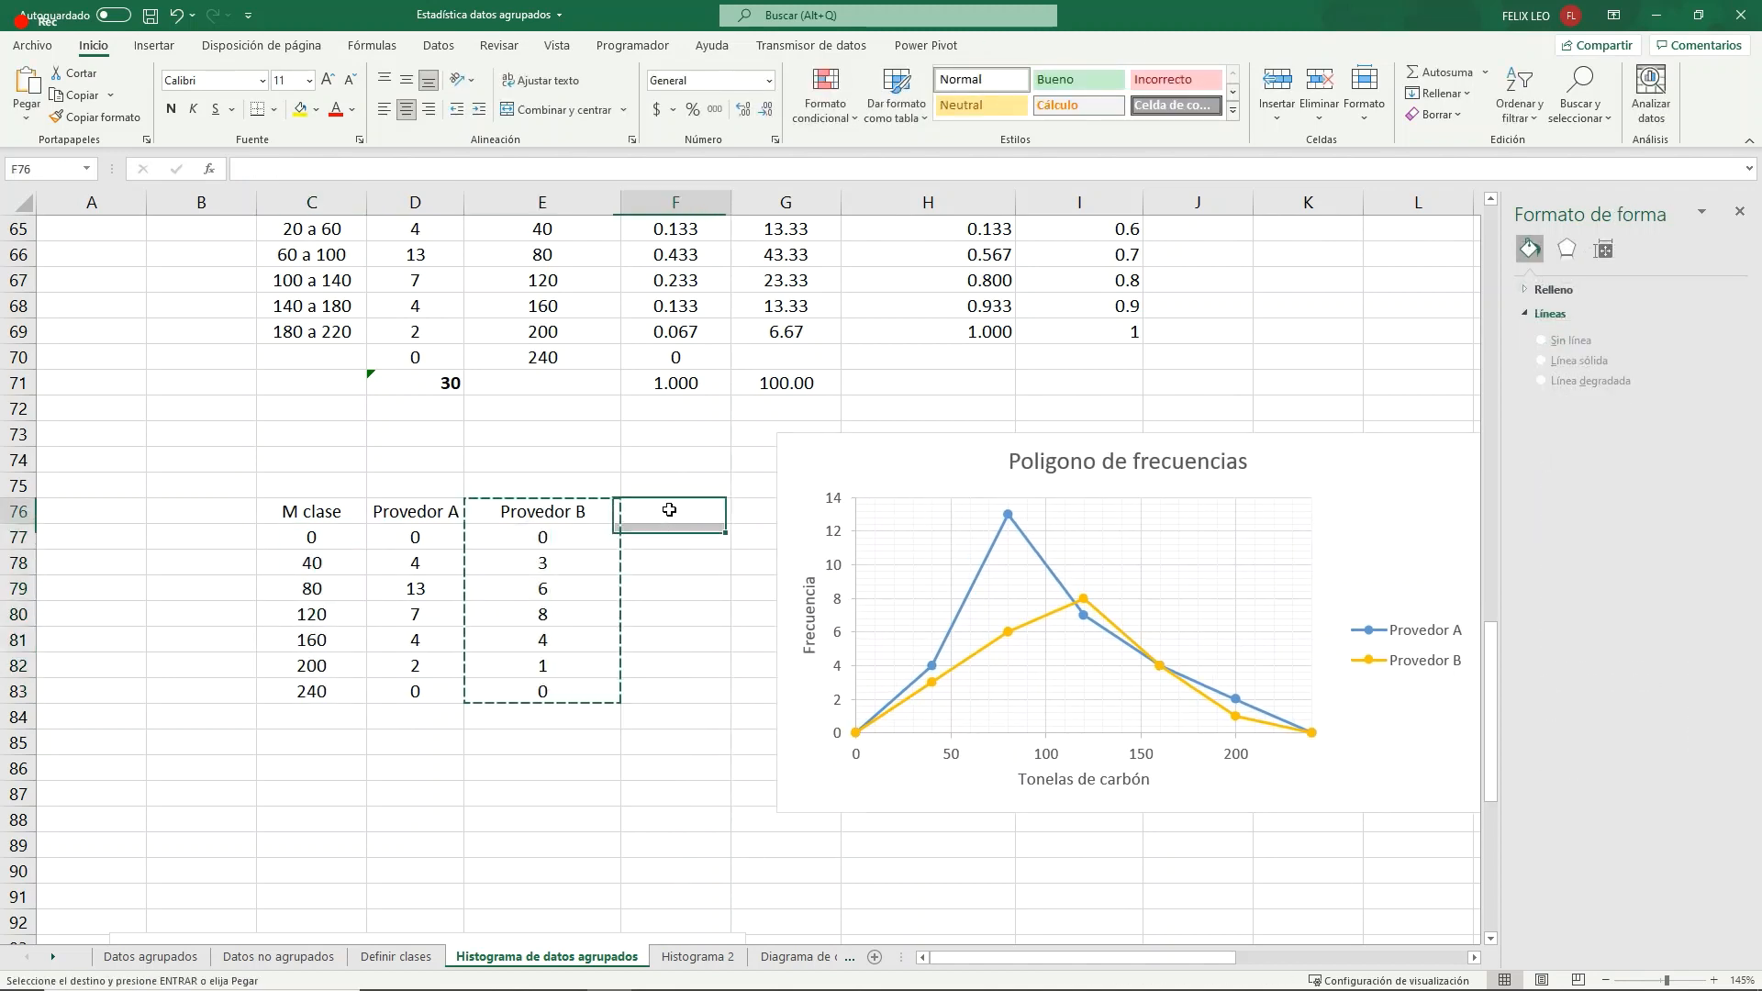
{"action": "key", "text": "ctrl+v"}
- Enter the lower class limits 0, 20 and 60 in E77:E79 between the two supplier columns
{"action": "left_click", "coordinate": [543, 562]}
{"action": "scroll", "coordinate": [539, 556], "scroll_direction": "up", "scroll_amount": 3}
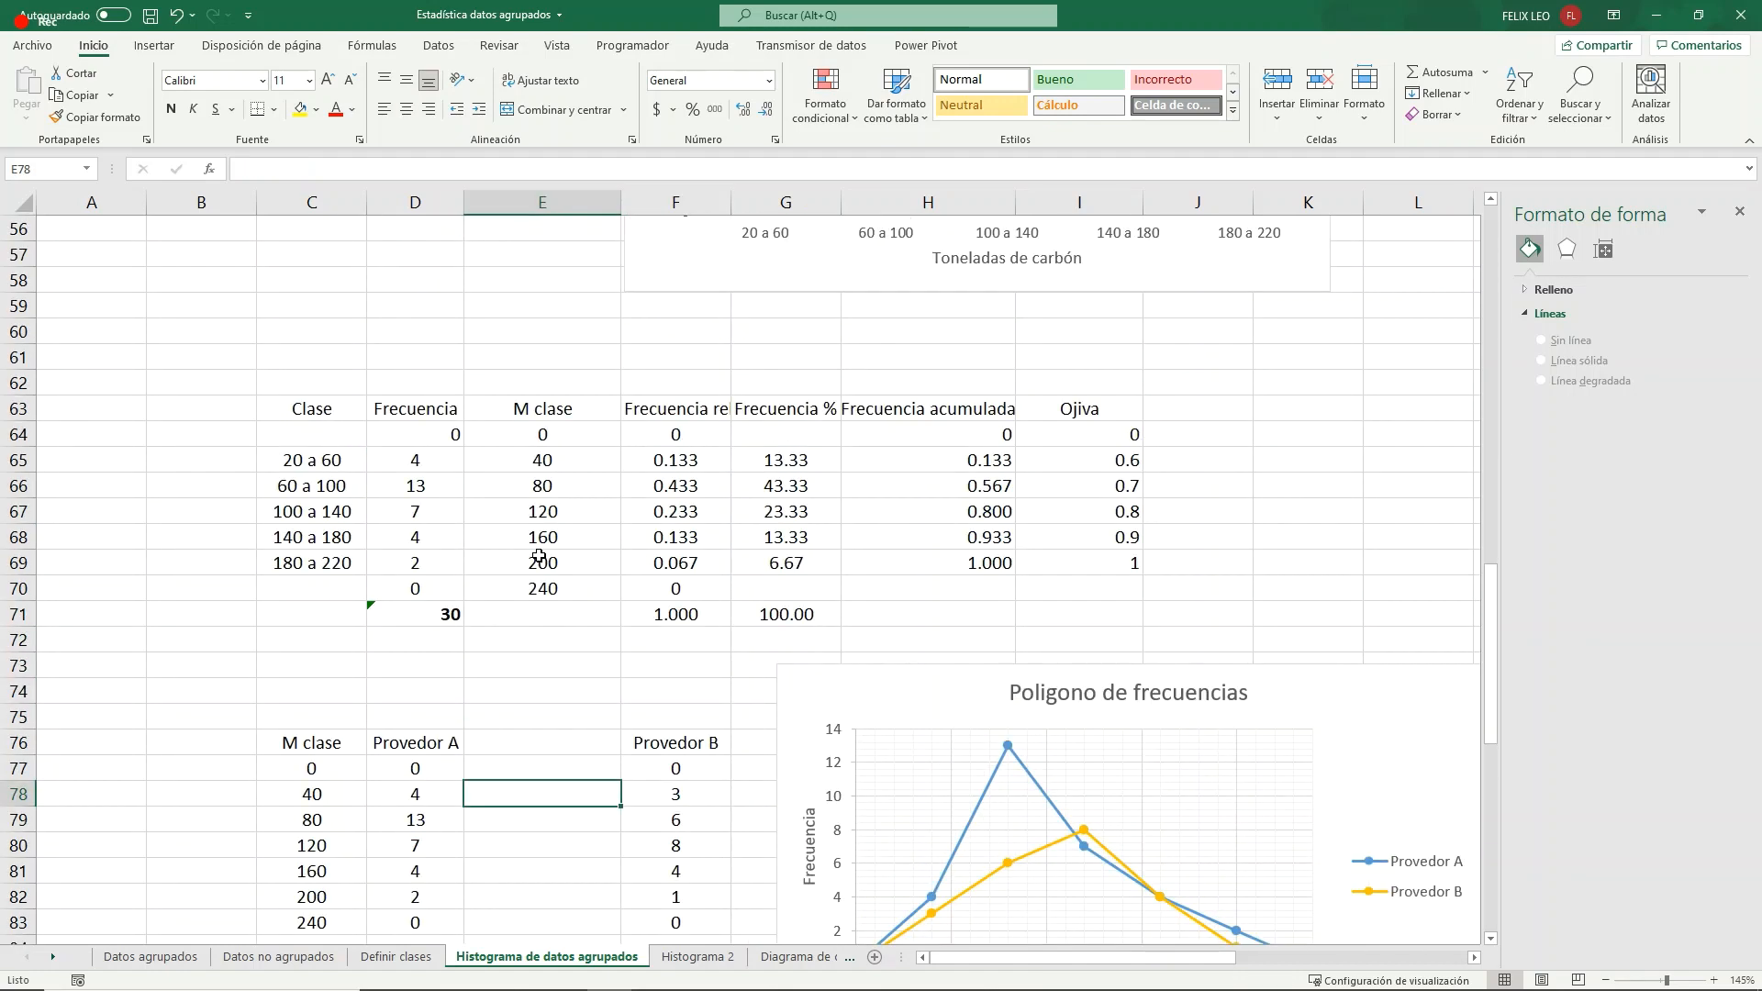
{"action": "scroll", "coordinate": [539, 556], "scroll_direction": "up", "scroll_amount": 8}
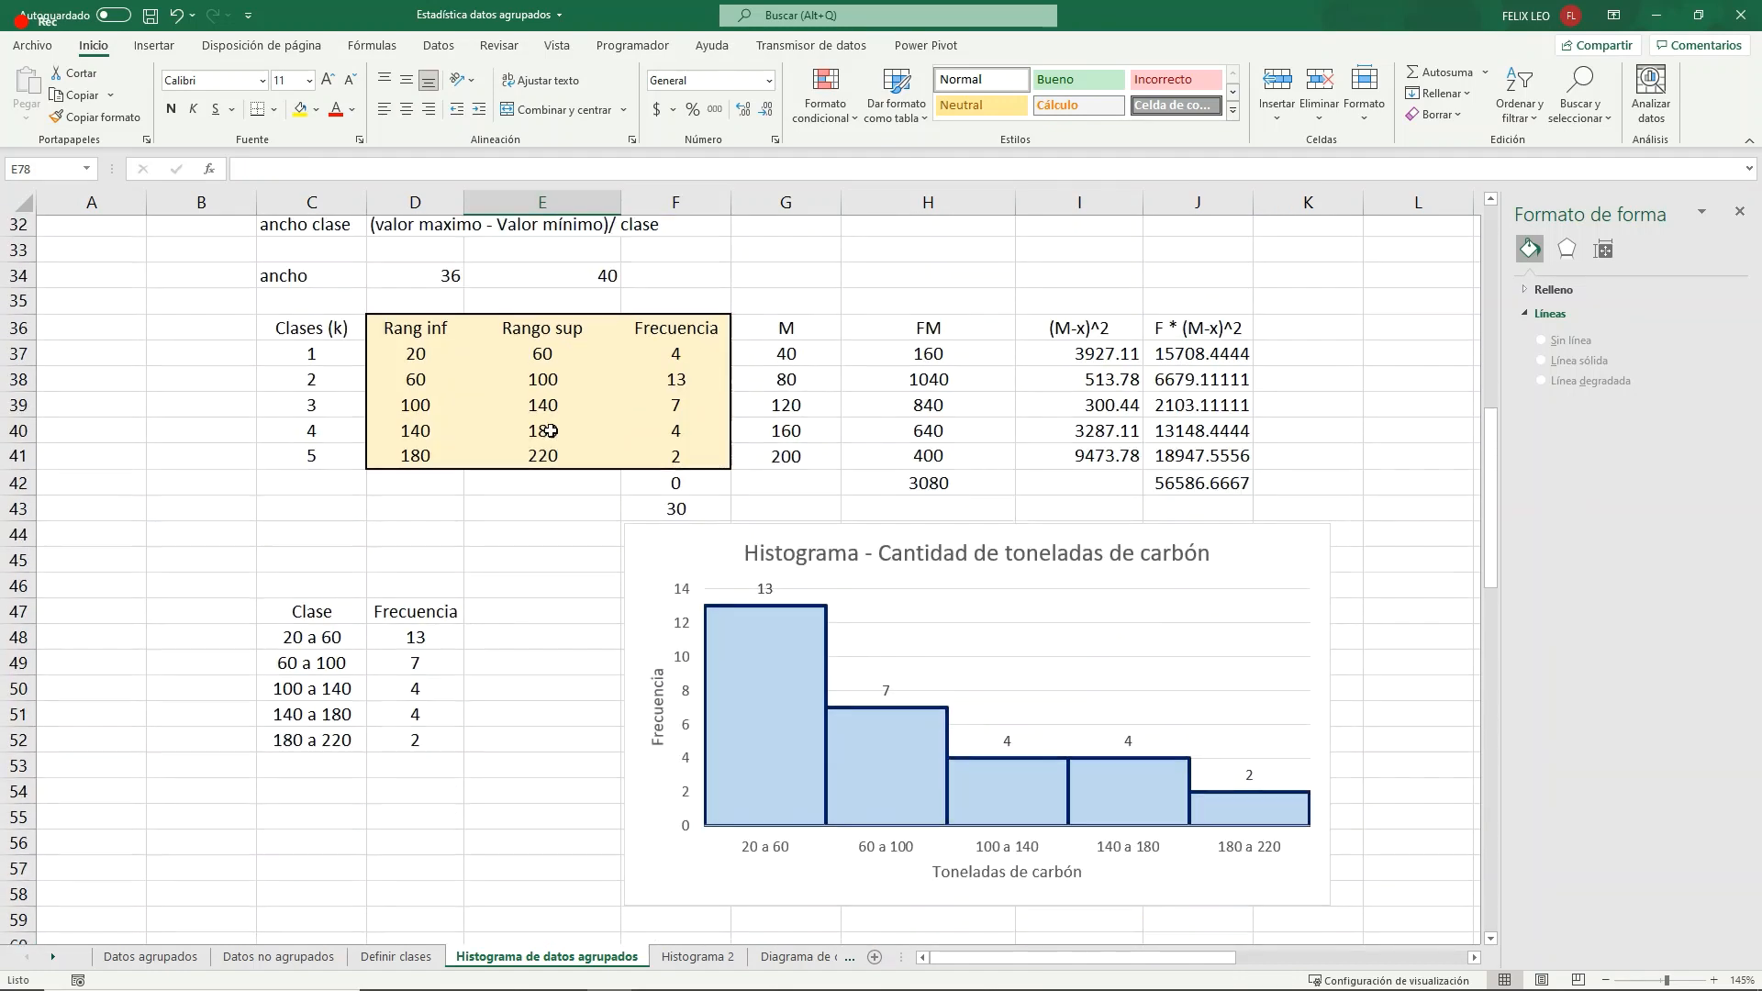
{"action": "scroll", "coordinate": [549, 430], "scroll_direction": "down", "scroll_amount": 9}
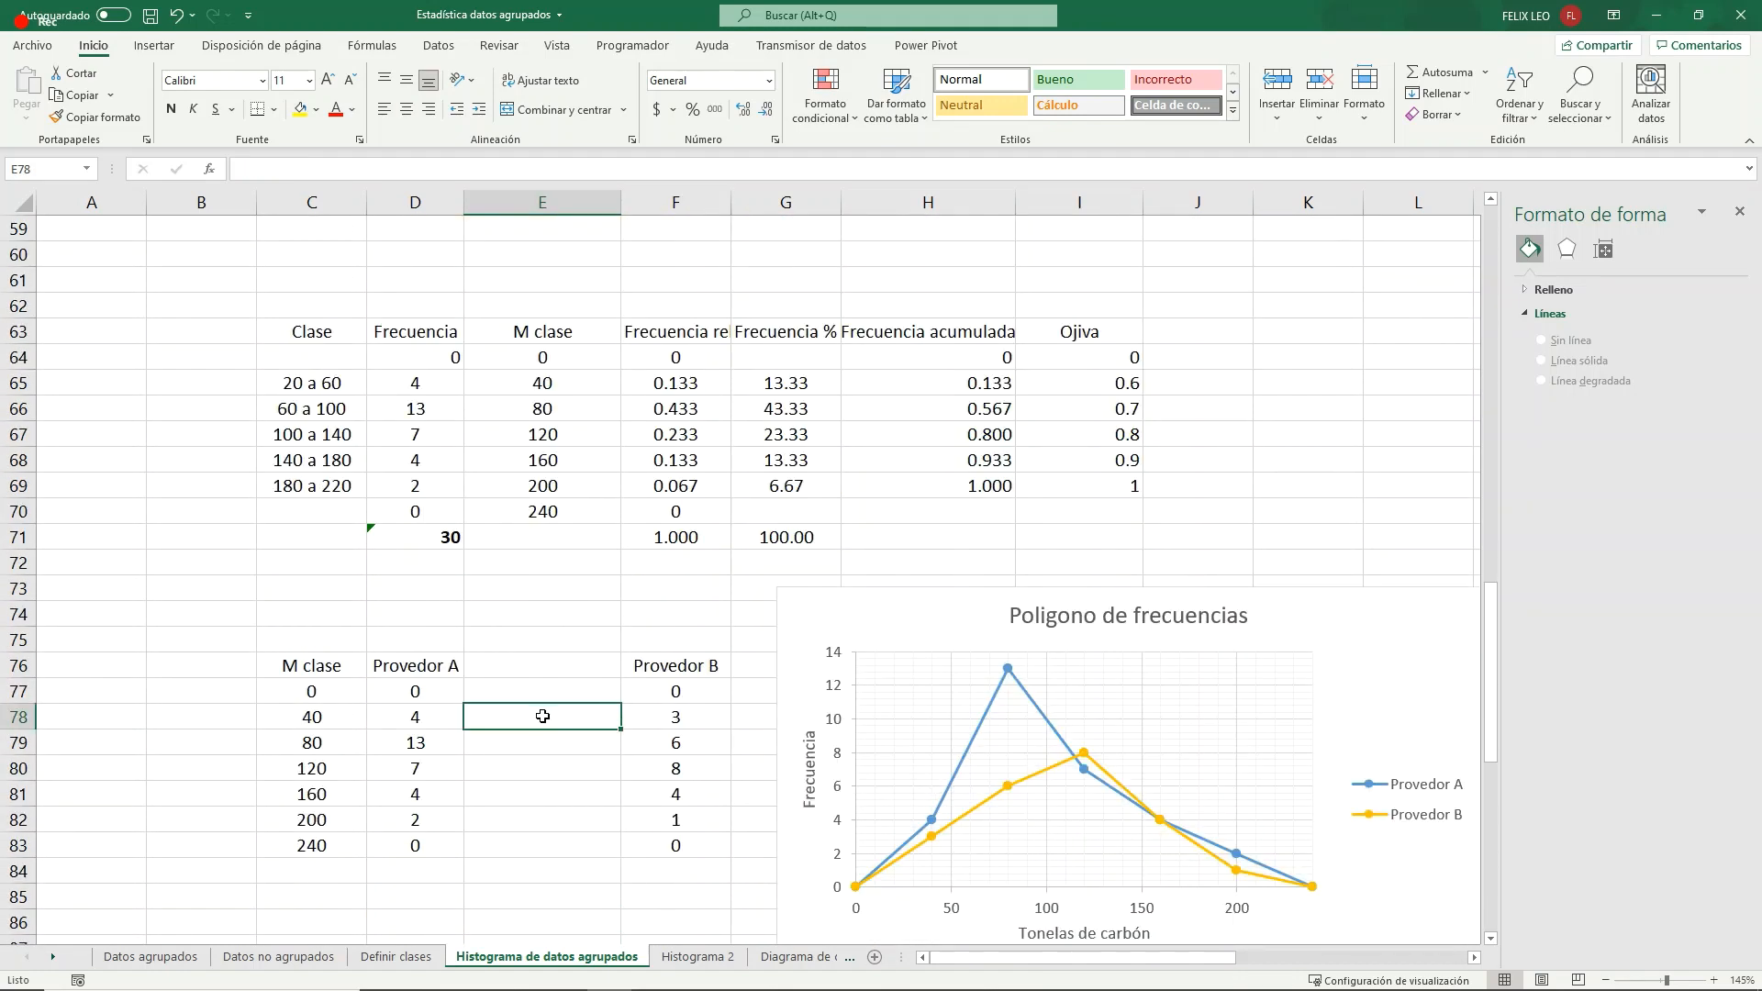
{"action": "left_click", "coordinate": [533, 693]}
{"action": "type", "text": "0"}
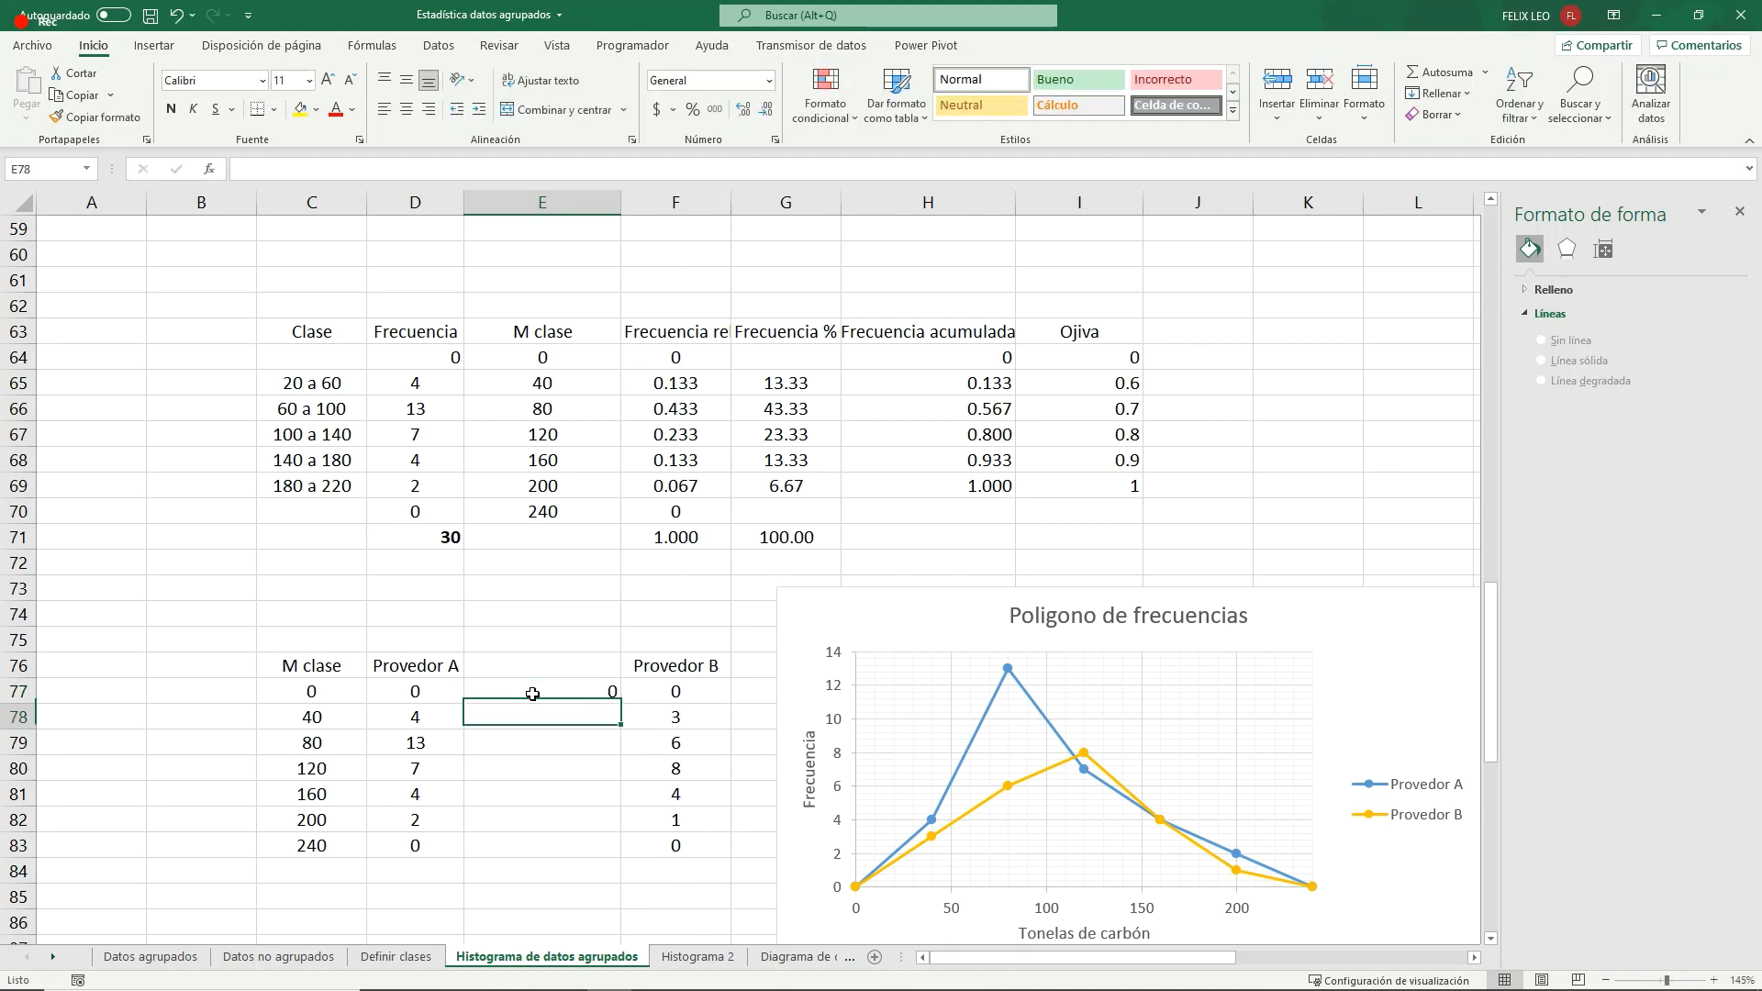
{"action": "key", "text": "Return"}
{"action": "type", "text": "20"}
{"action": "key", "text": "Return"}
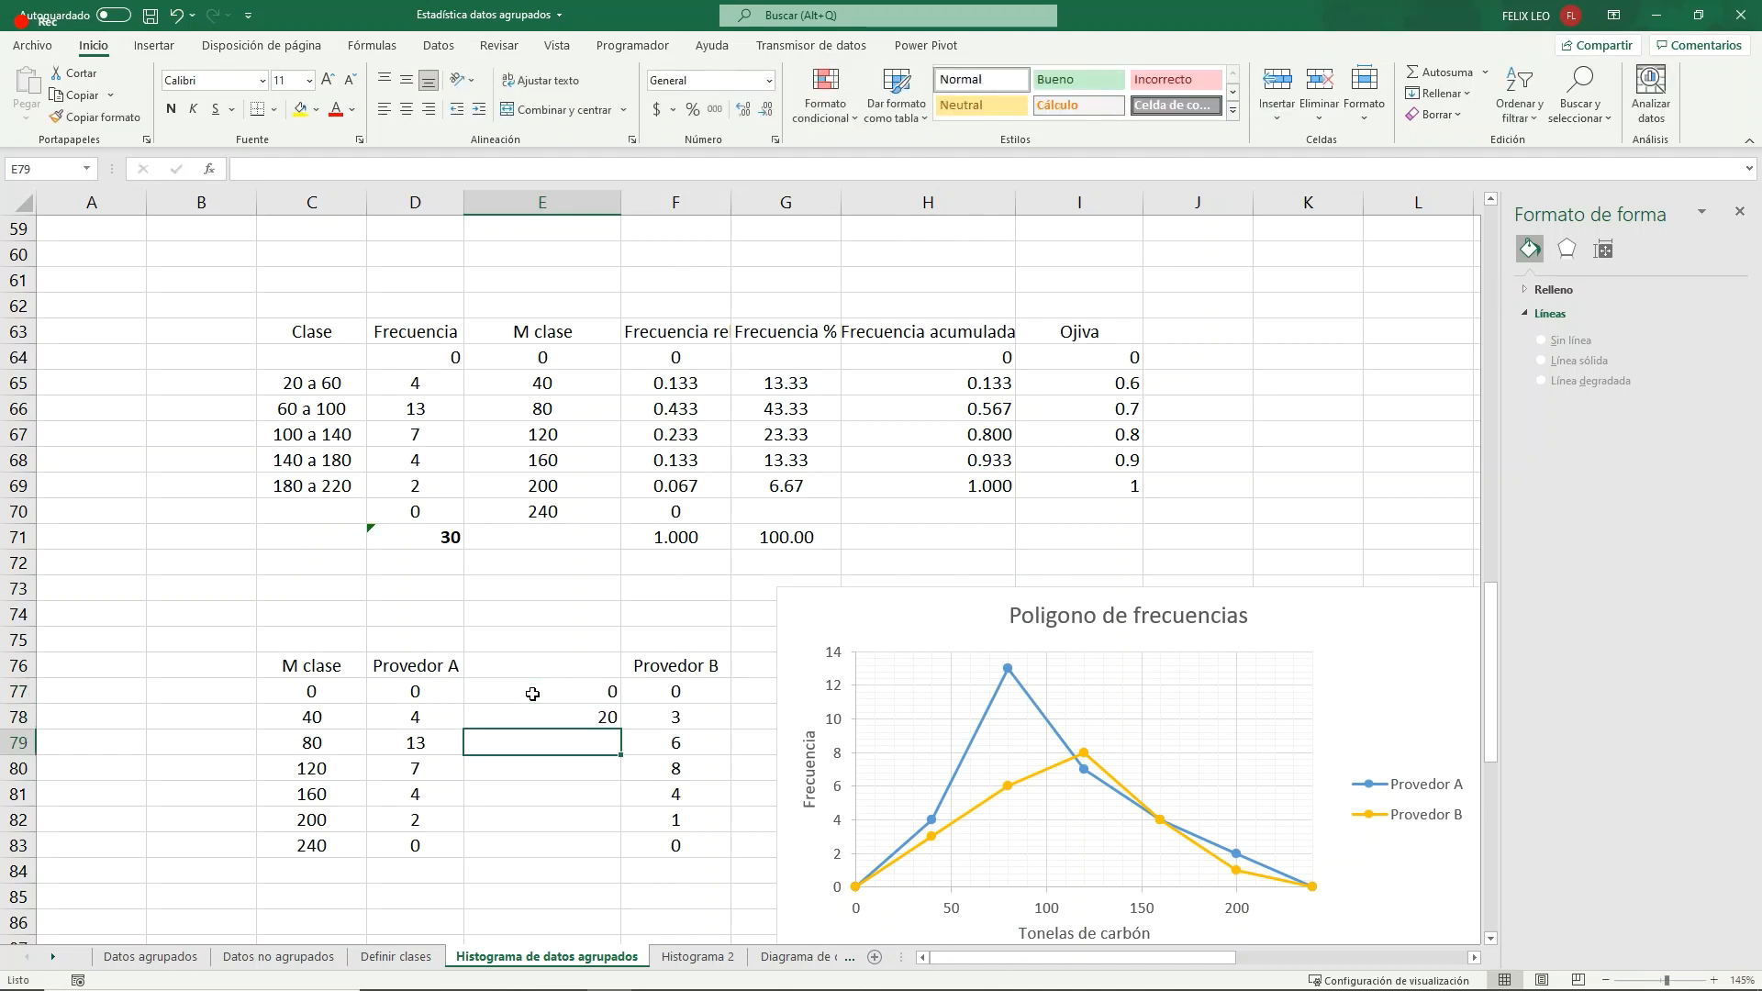
{"action": "type", "text": "60"}
{"action": "key", "text": "Return"}
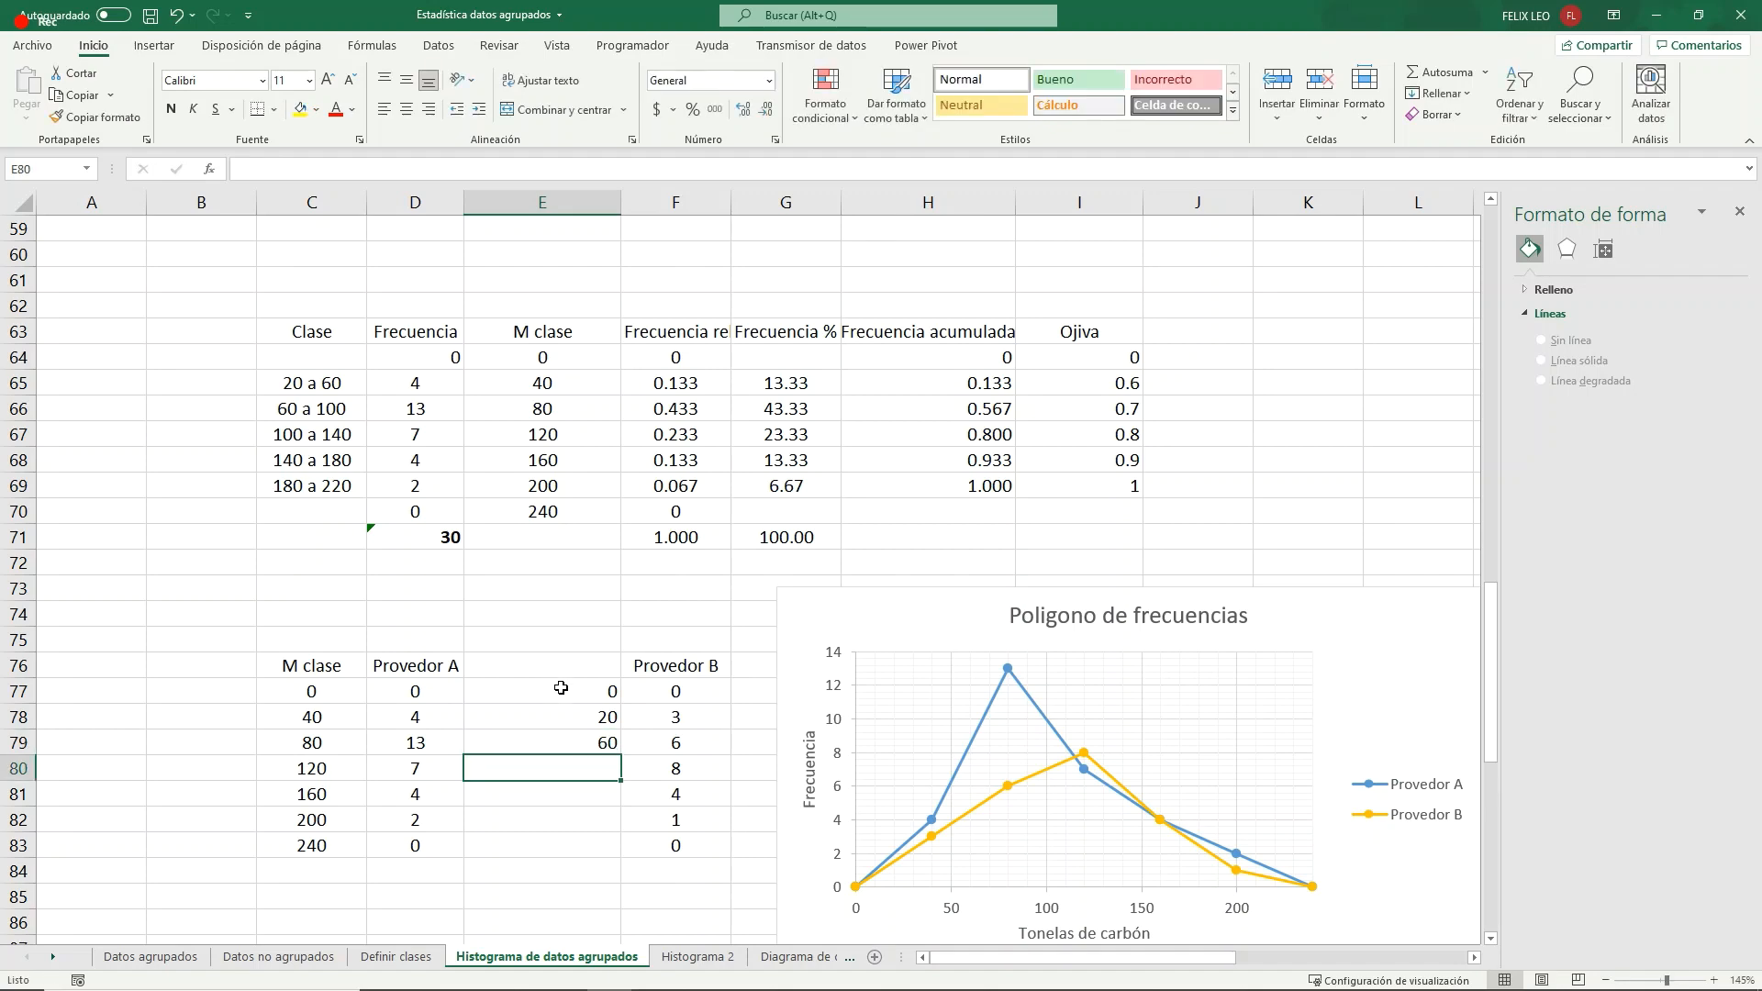
- Continue the class limits with 100, 140 and 180 in E80:E82
{"action": "left_click", "coordinate": [588, 747]}
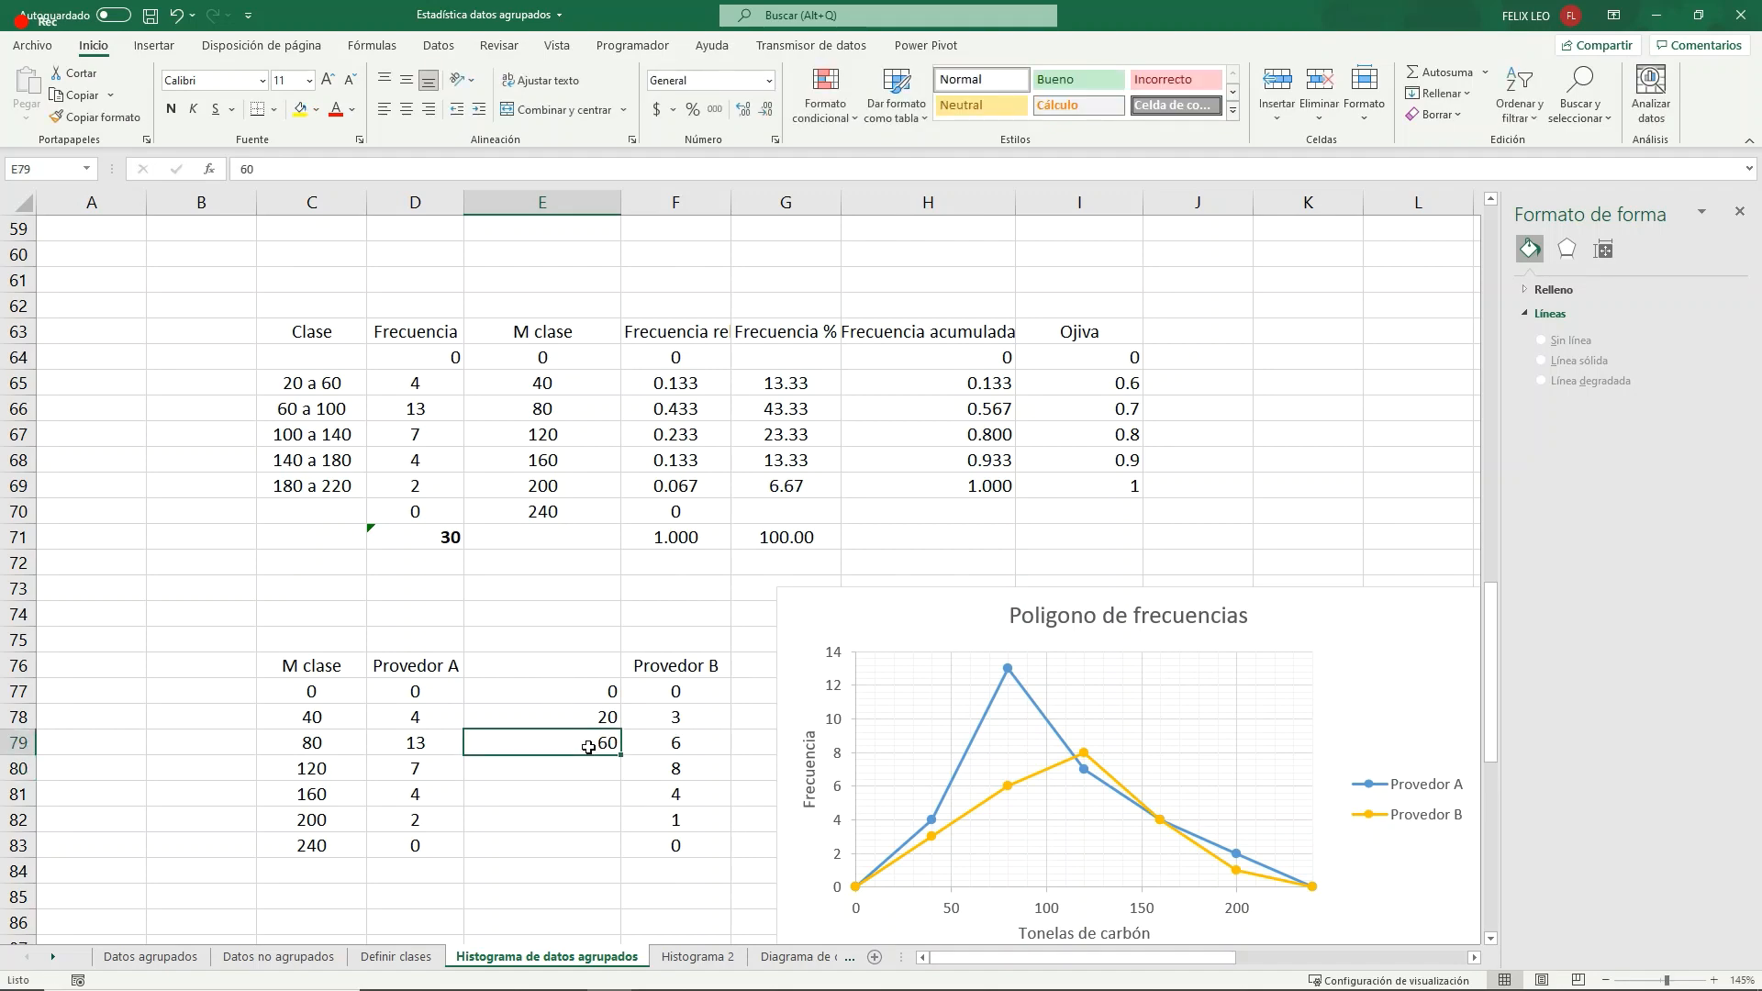
{"action": "scroll", "coordinate": [588, 747], "scroll_direction": "down", "scroll_amount": 1}
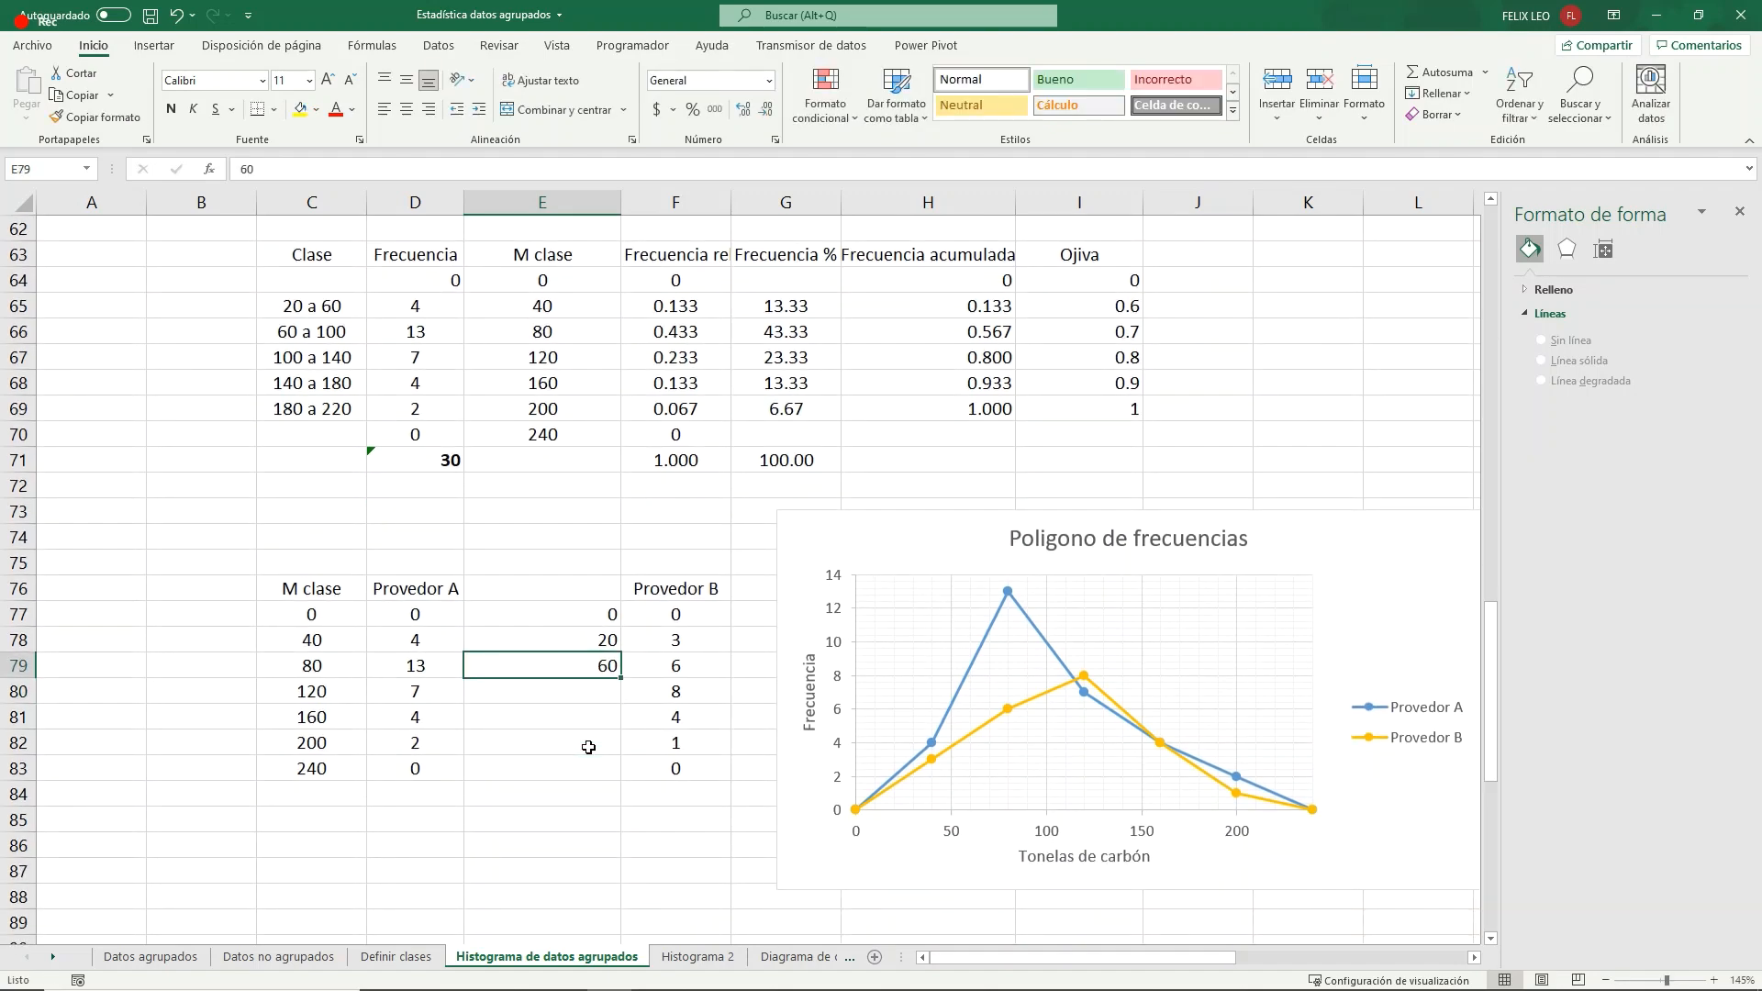
{"action": "left_click", "coordinate": [584, 617]}
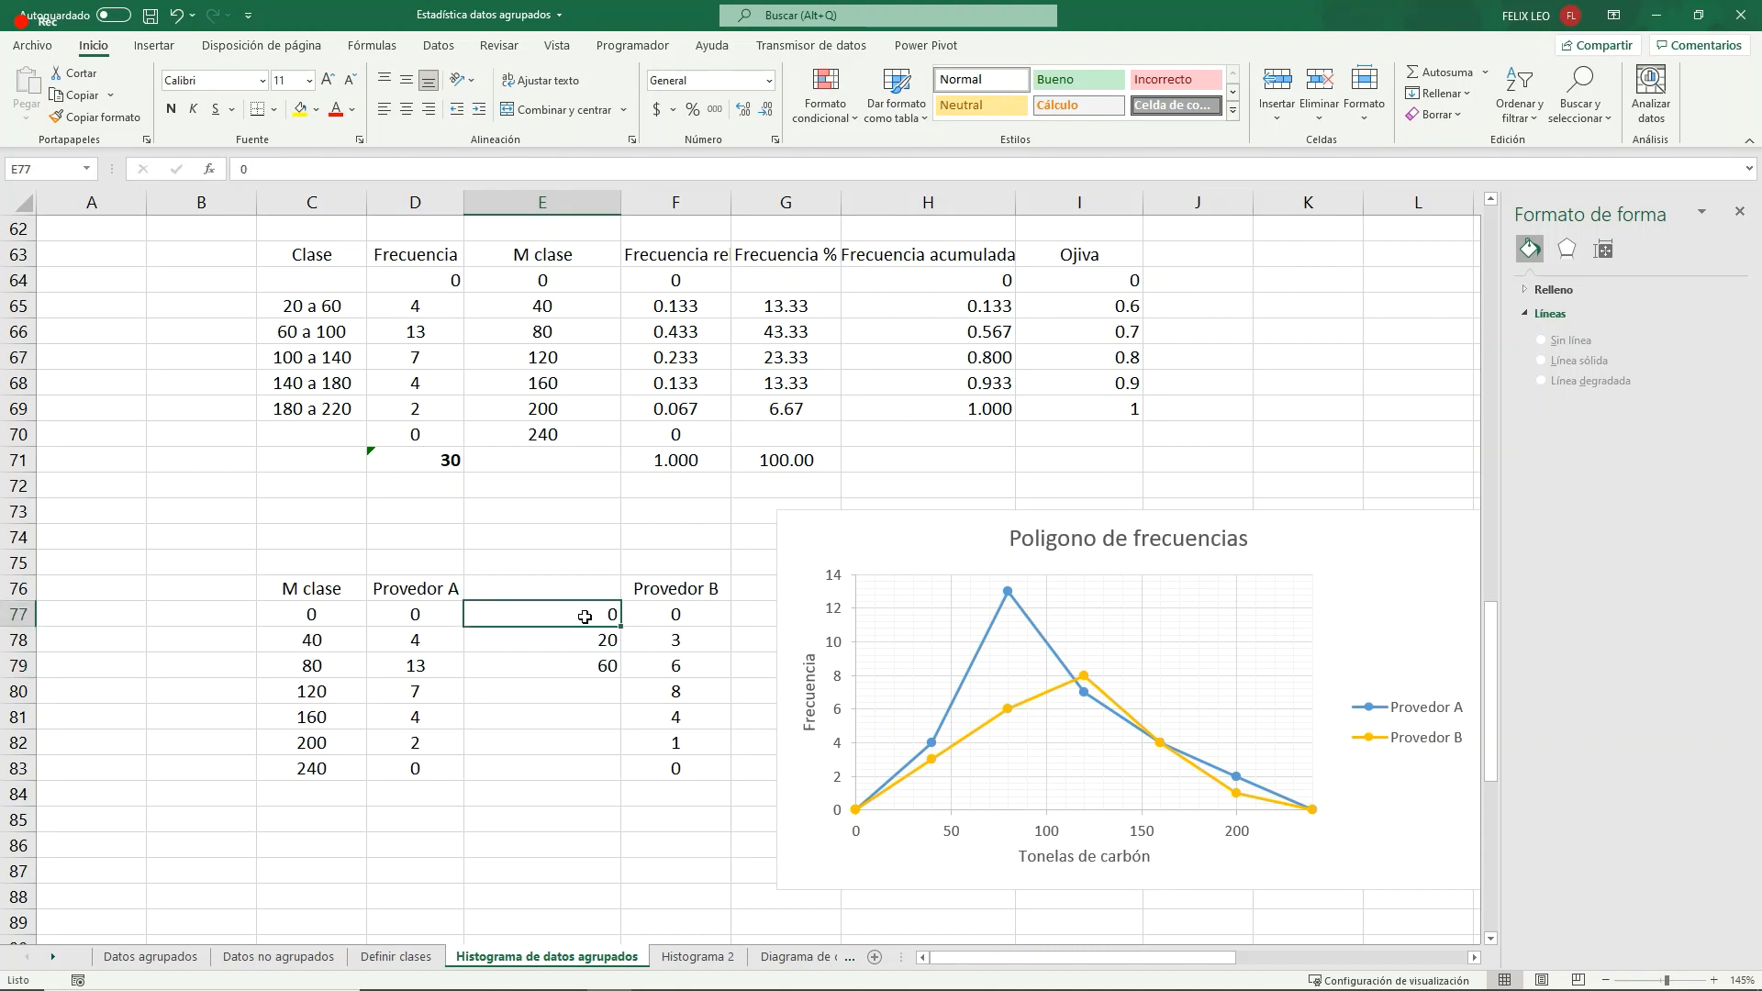
{"action": "left_click", "coordinate": [541, 689]}
{"action": "type", "text": "8"}
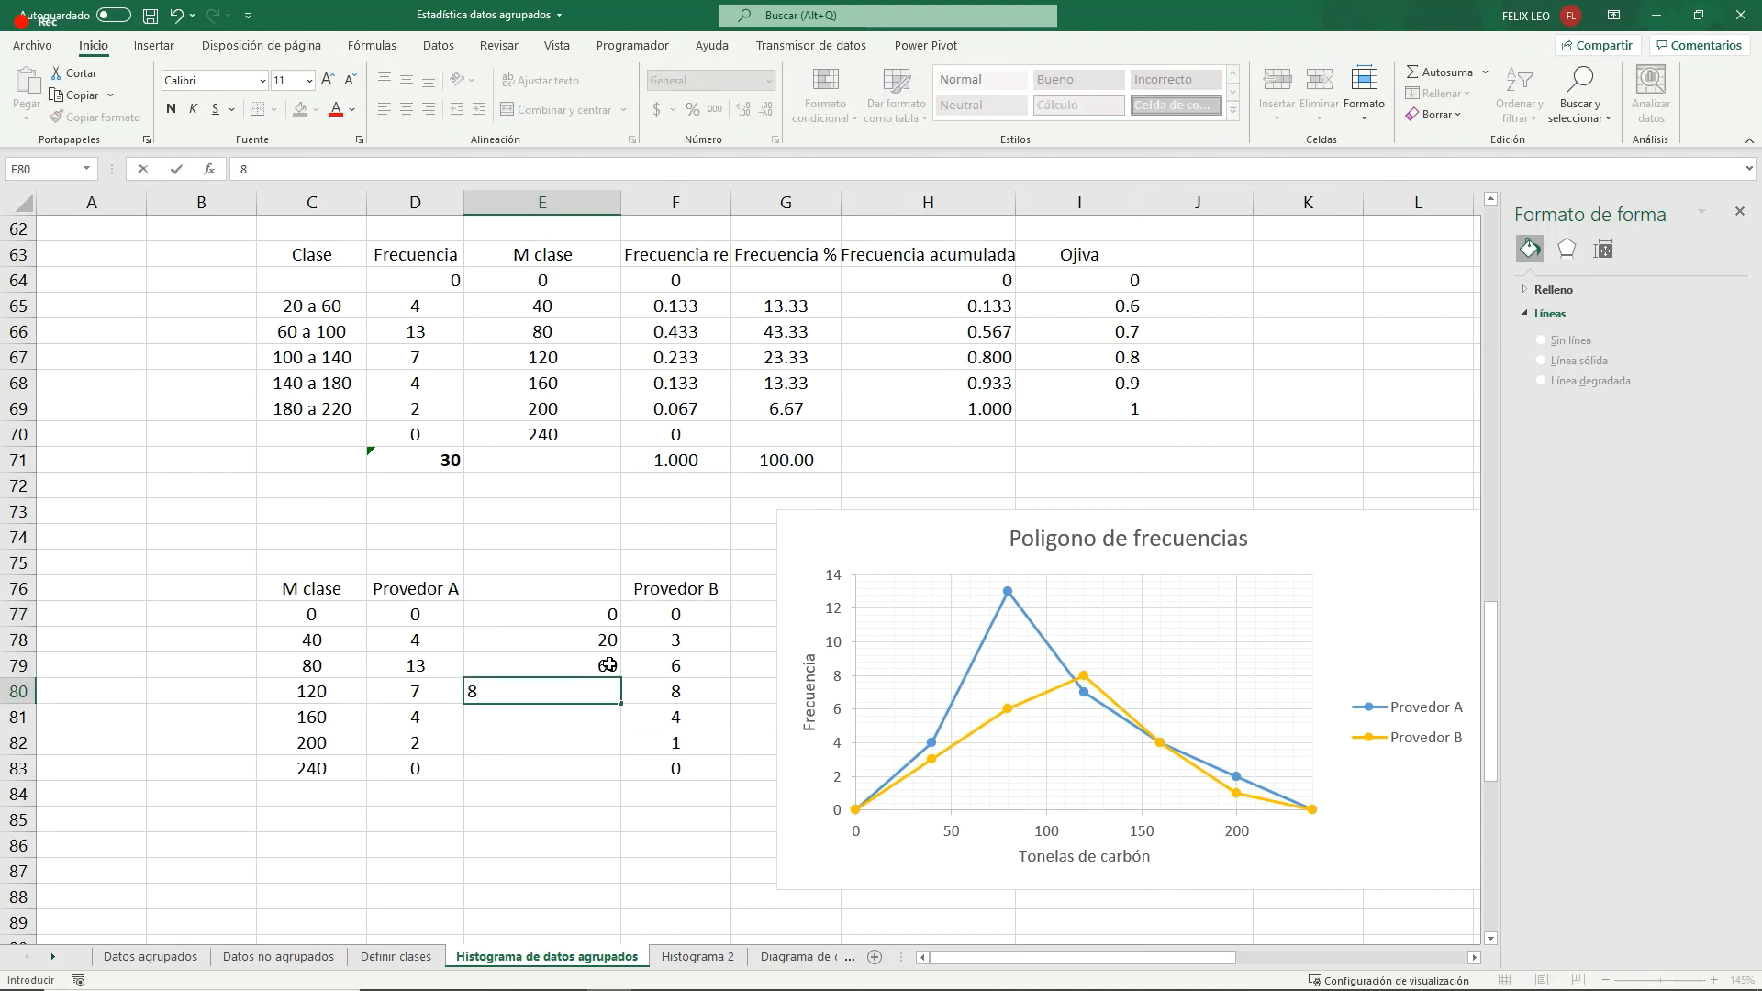
{"action": "key", "text": "BackSpace"}
{"action": "type", "text": "100"}
{"action": "key", "text": "Return"}
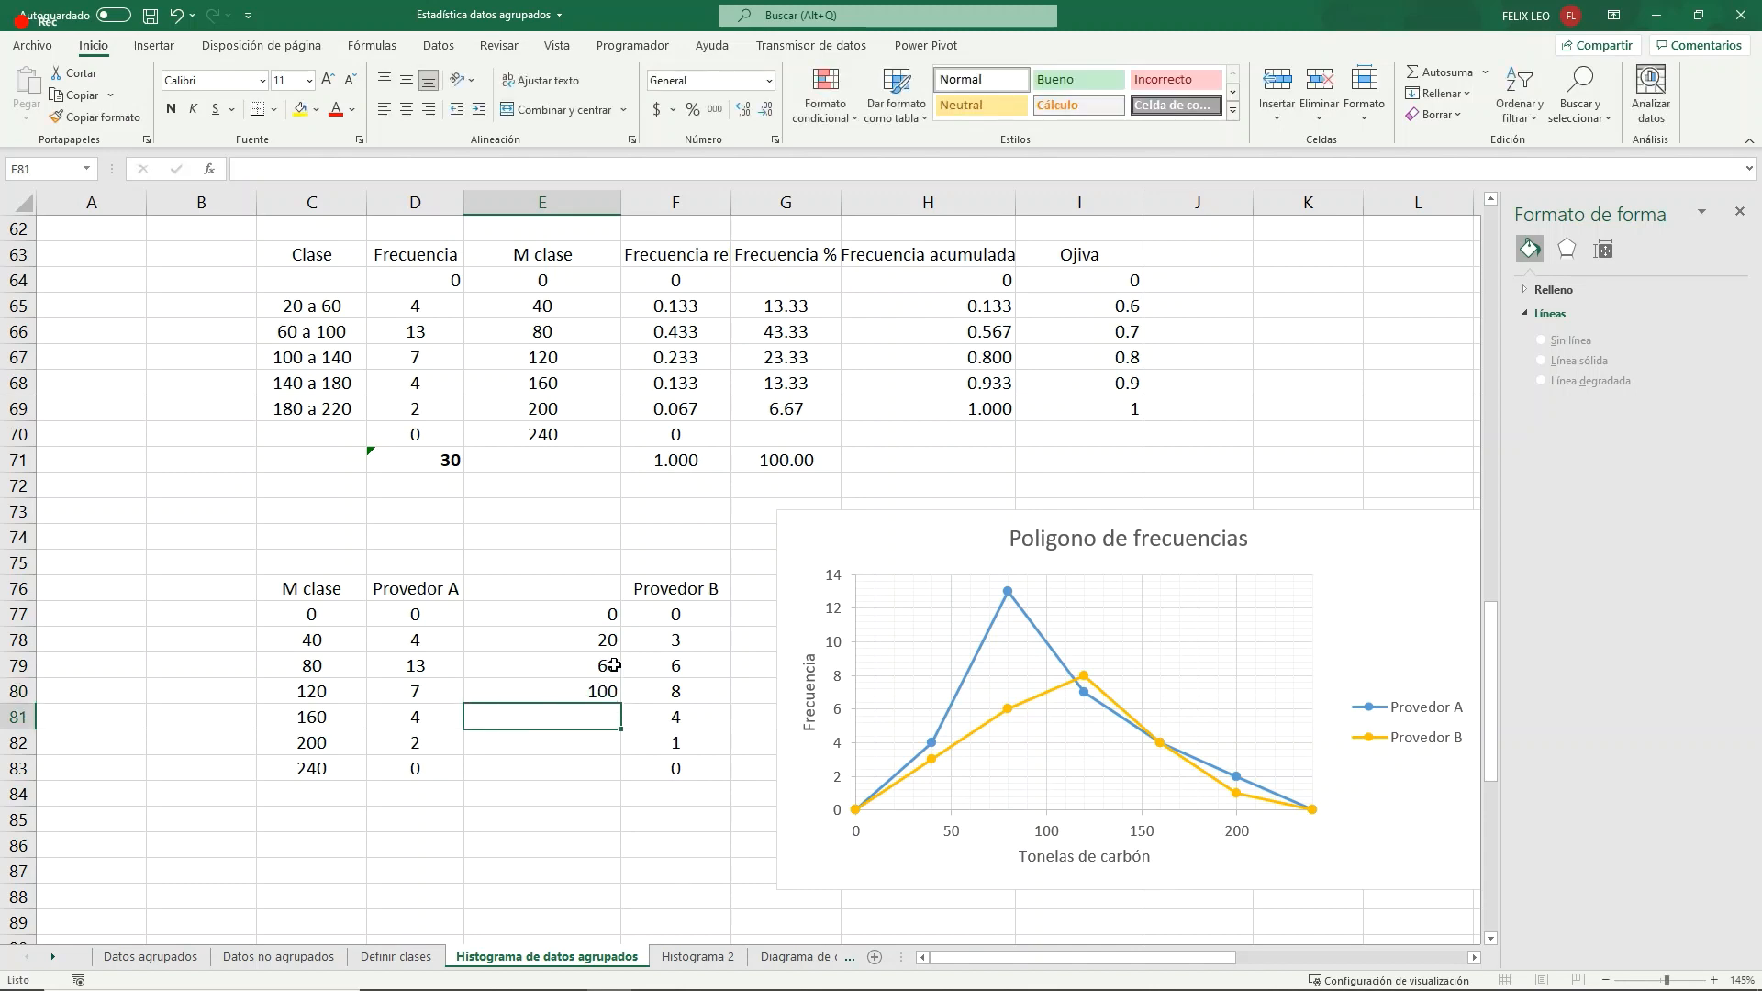
{"action": "type", "text": "140"}
{"action": "key", "text": "Return"}
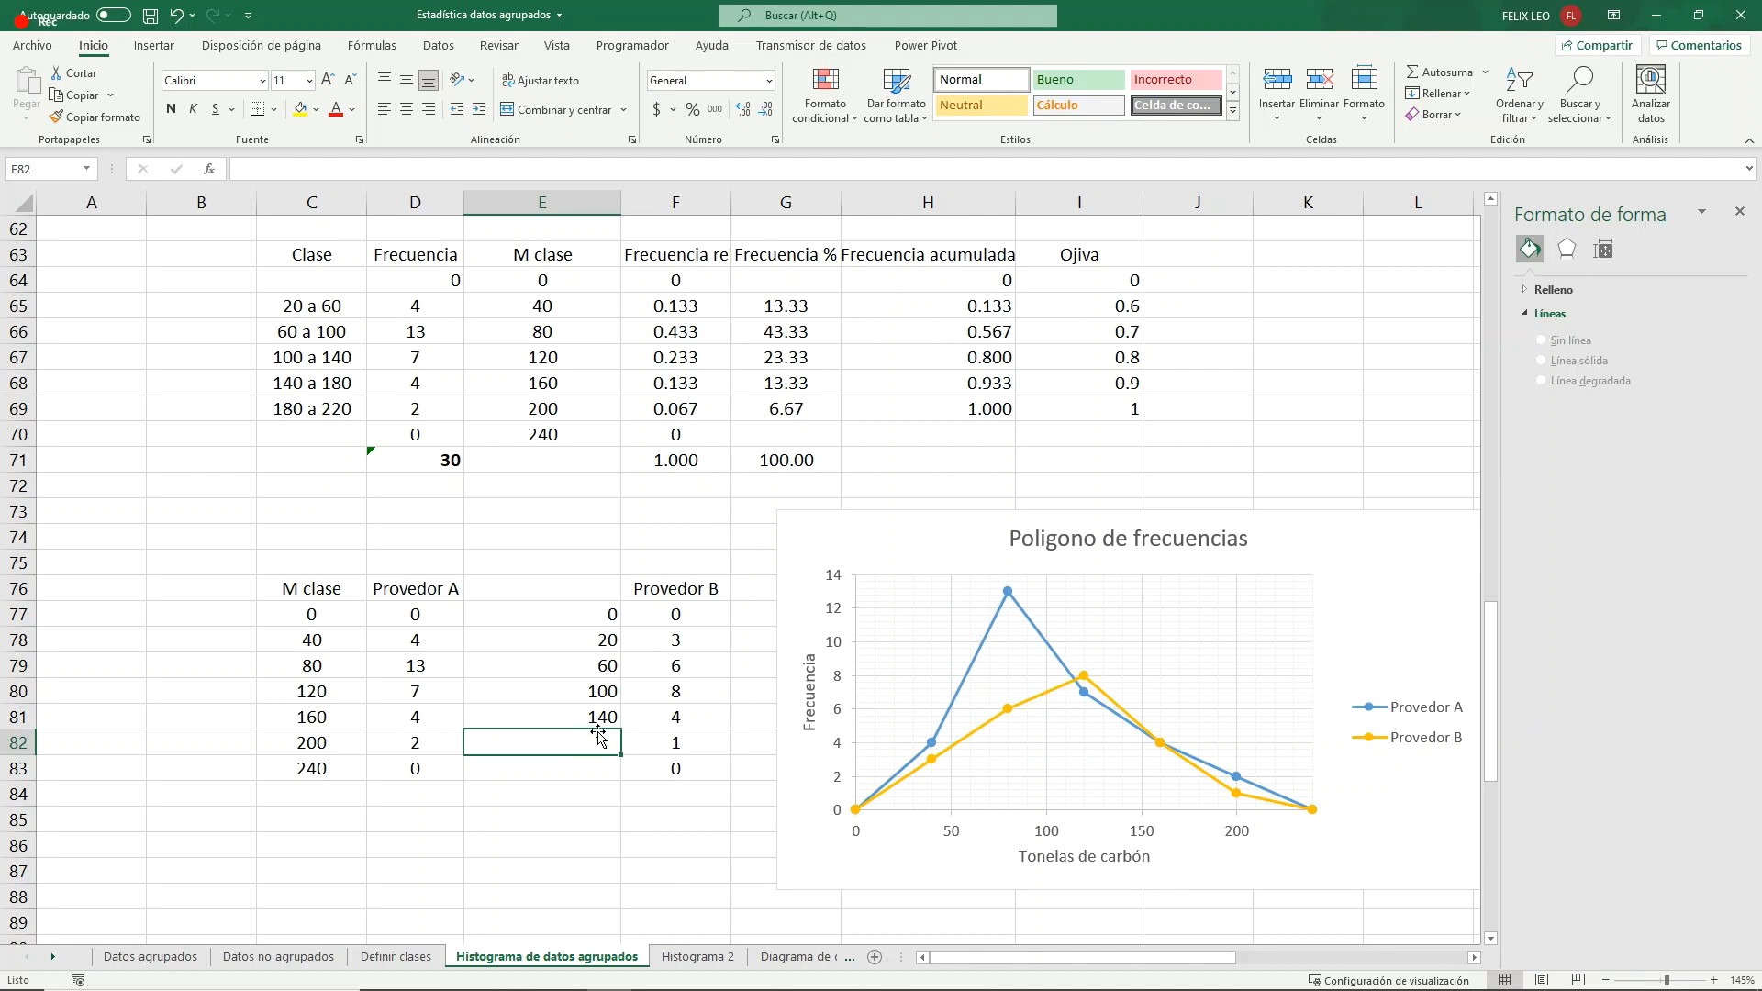
{"action": "type", "text": "180"}
{"action": "key", "text": "Return"}
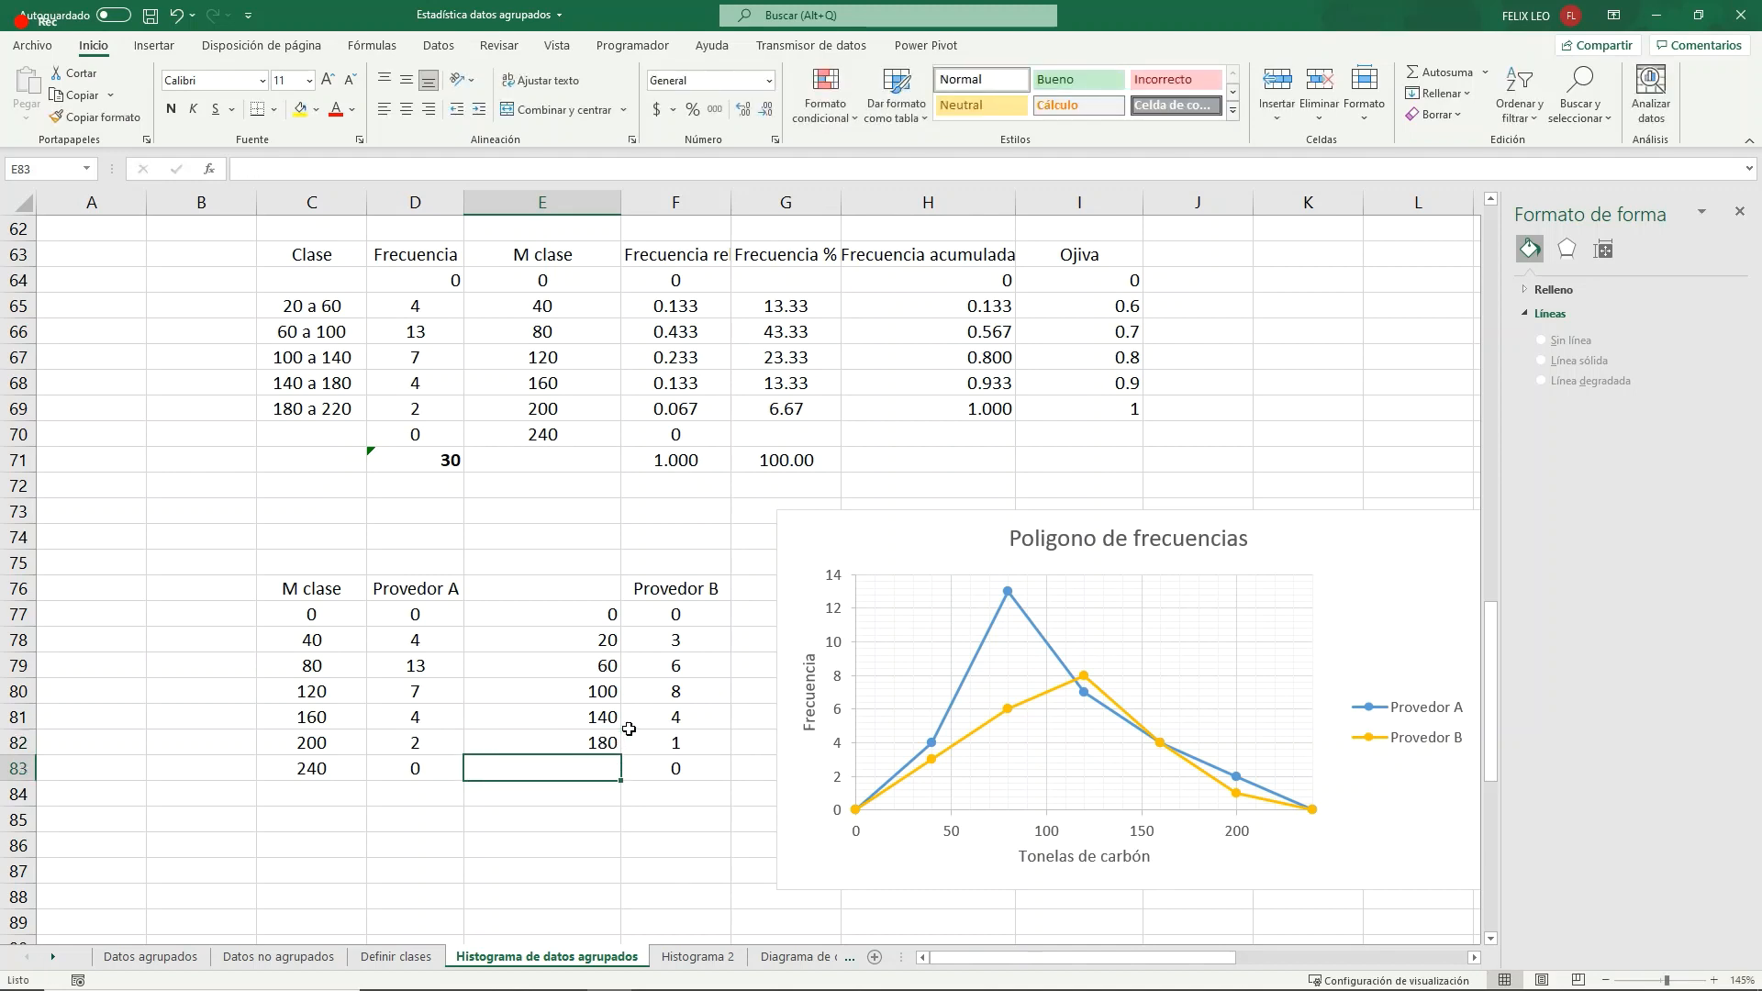
- Enter 220 in E83 and switch the Provedor B series' X values to E77:E83 in the polygon chart
{"action": "type", "text": "220"}
{"action": "key", "text": "Return"}
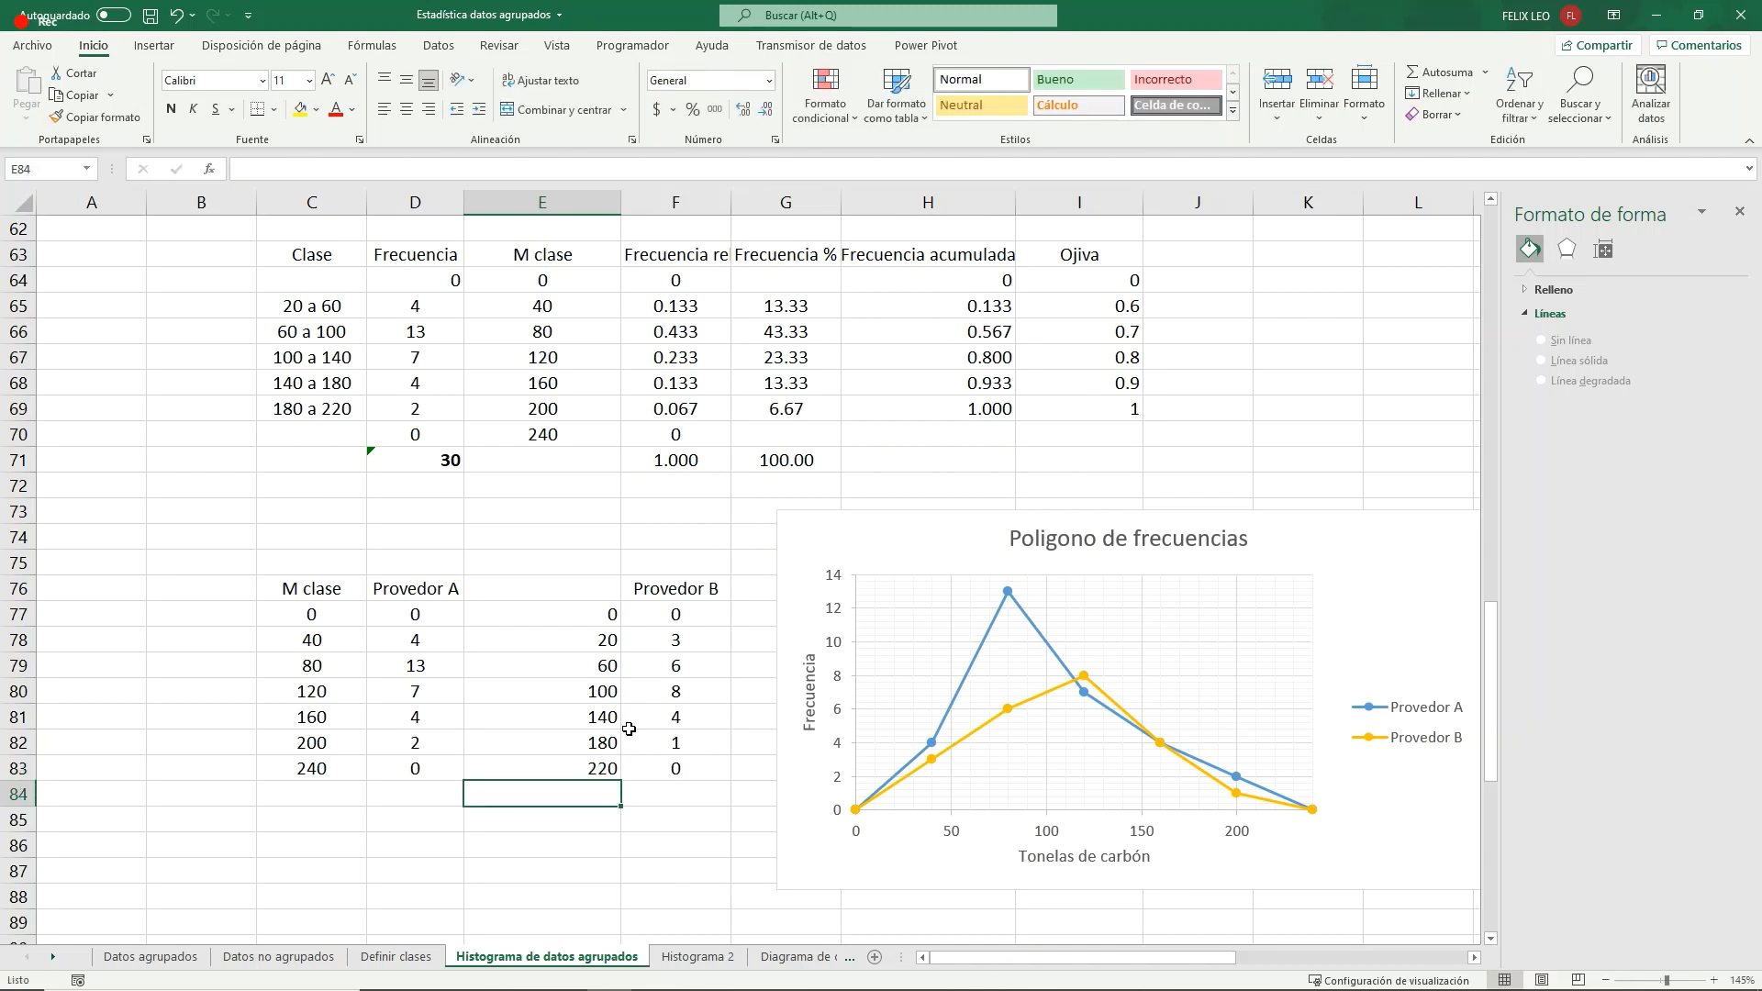
{"action": "left_click", "coordinate": [1043, 694]}
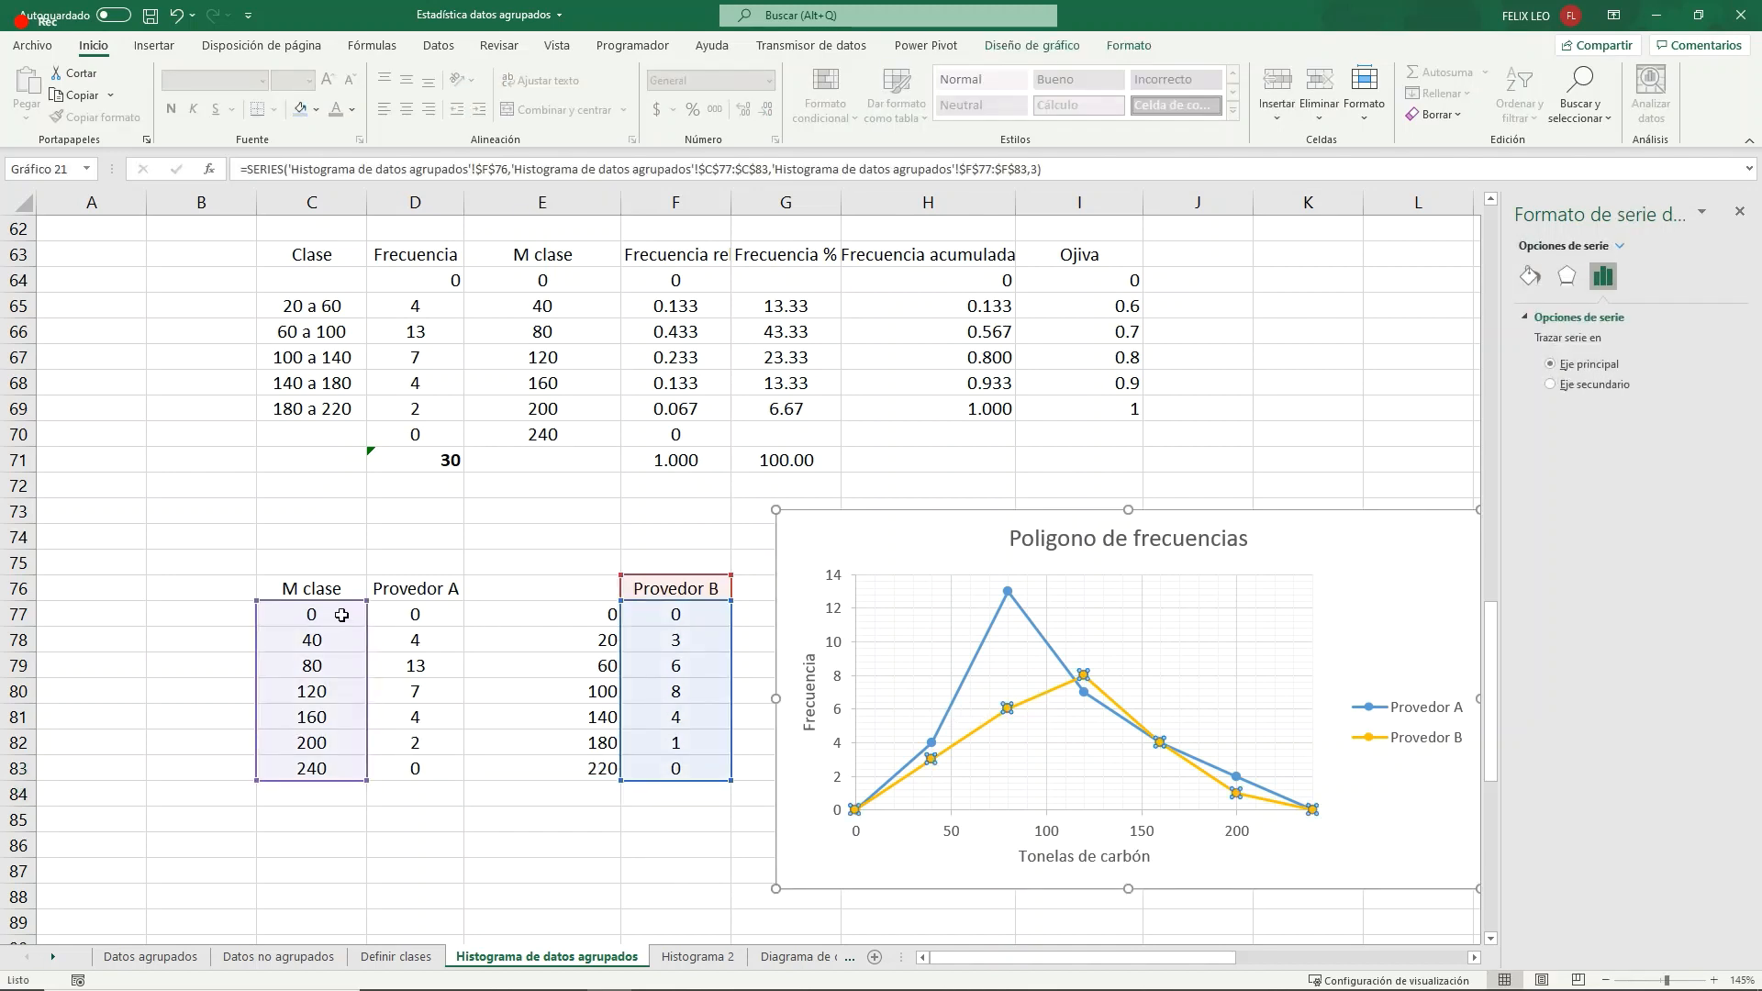
{"action": "left_click_drag", "start_coordinate": [327, 607], "coordinate": [544, 609]}
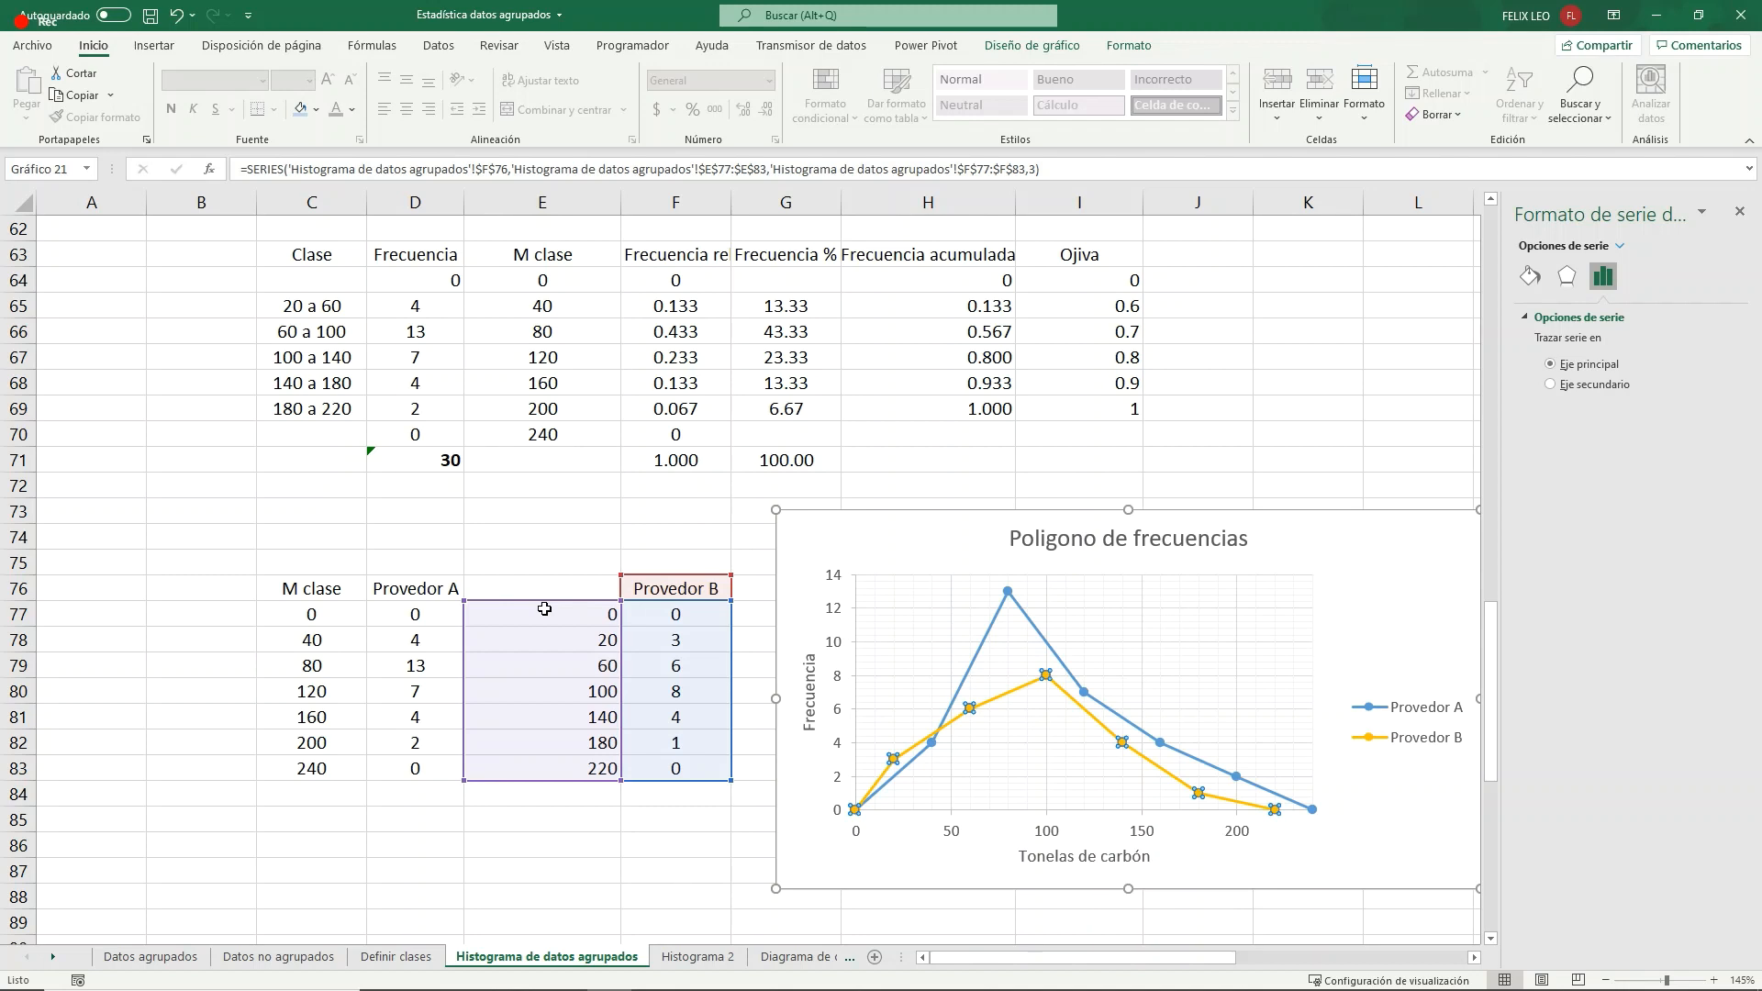
{"action": "left_click", "coordinate": [561, 843]}
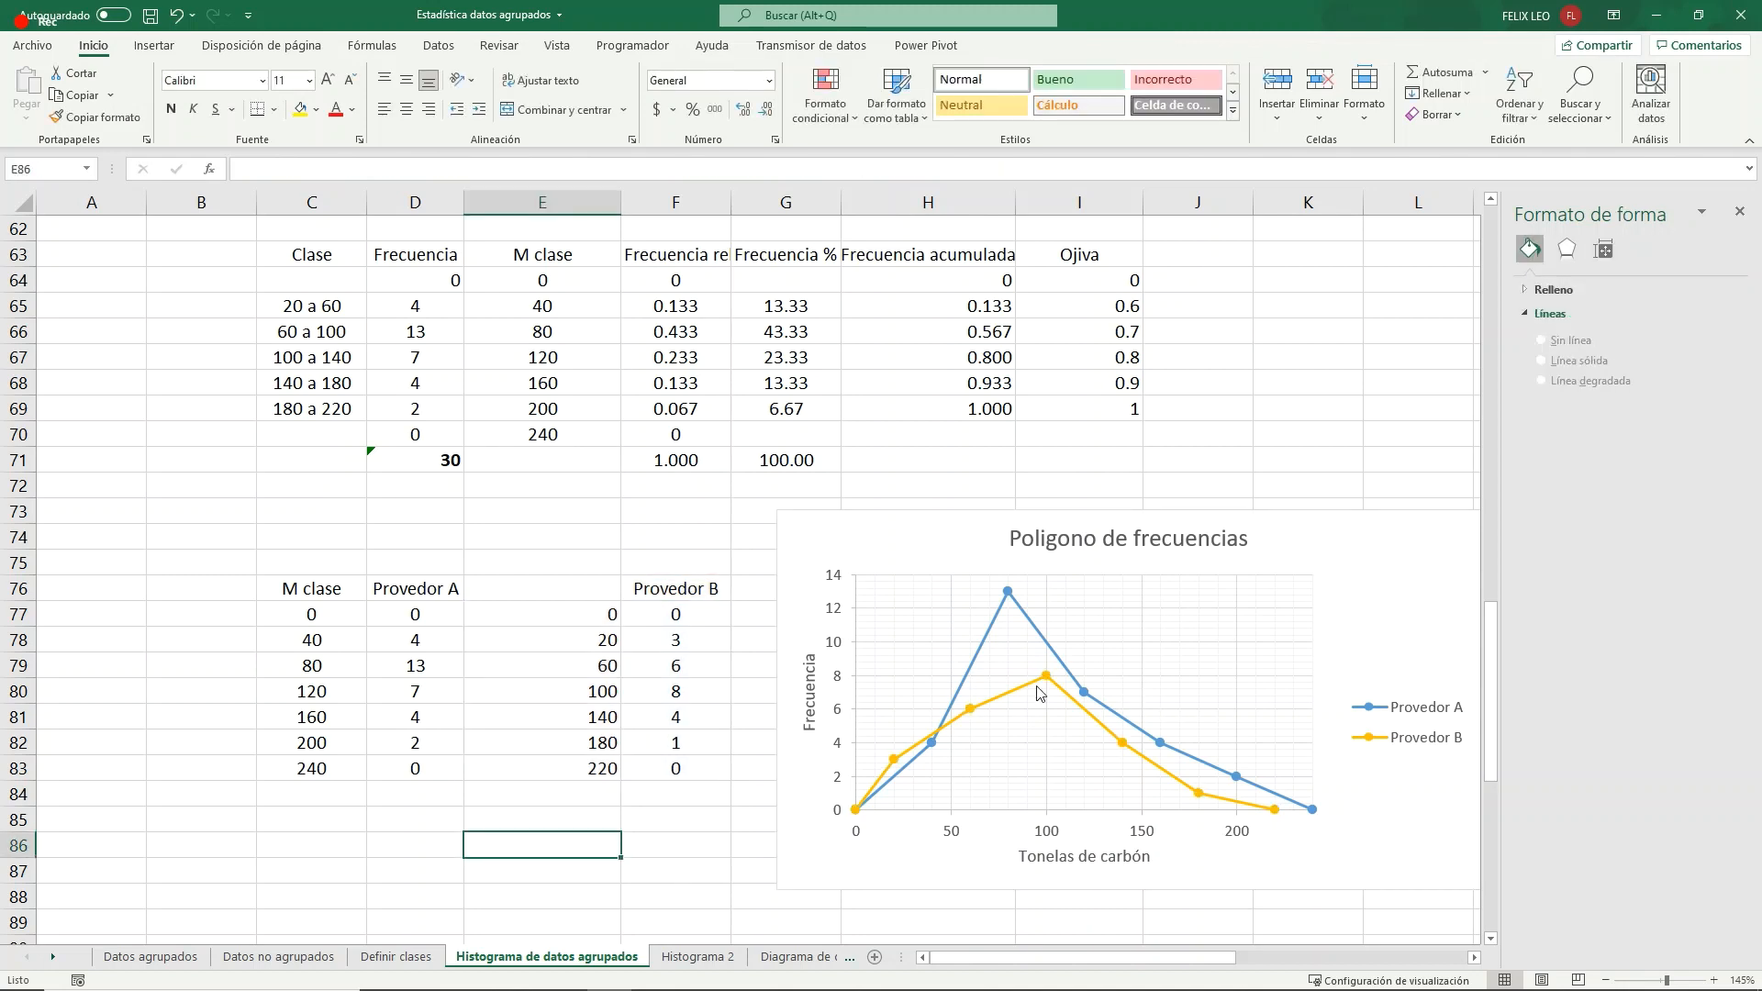
- Examine the two supplier polygons and their data points, along with the histogram and ogive charts on the sheet
{"action": "left_click_drag", "start_coordinate": [1099, 958], "coordinate": [1131, 960]}
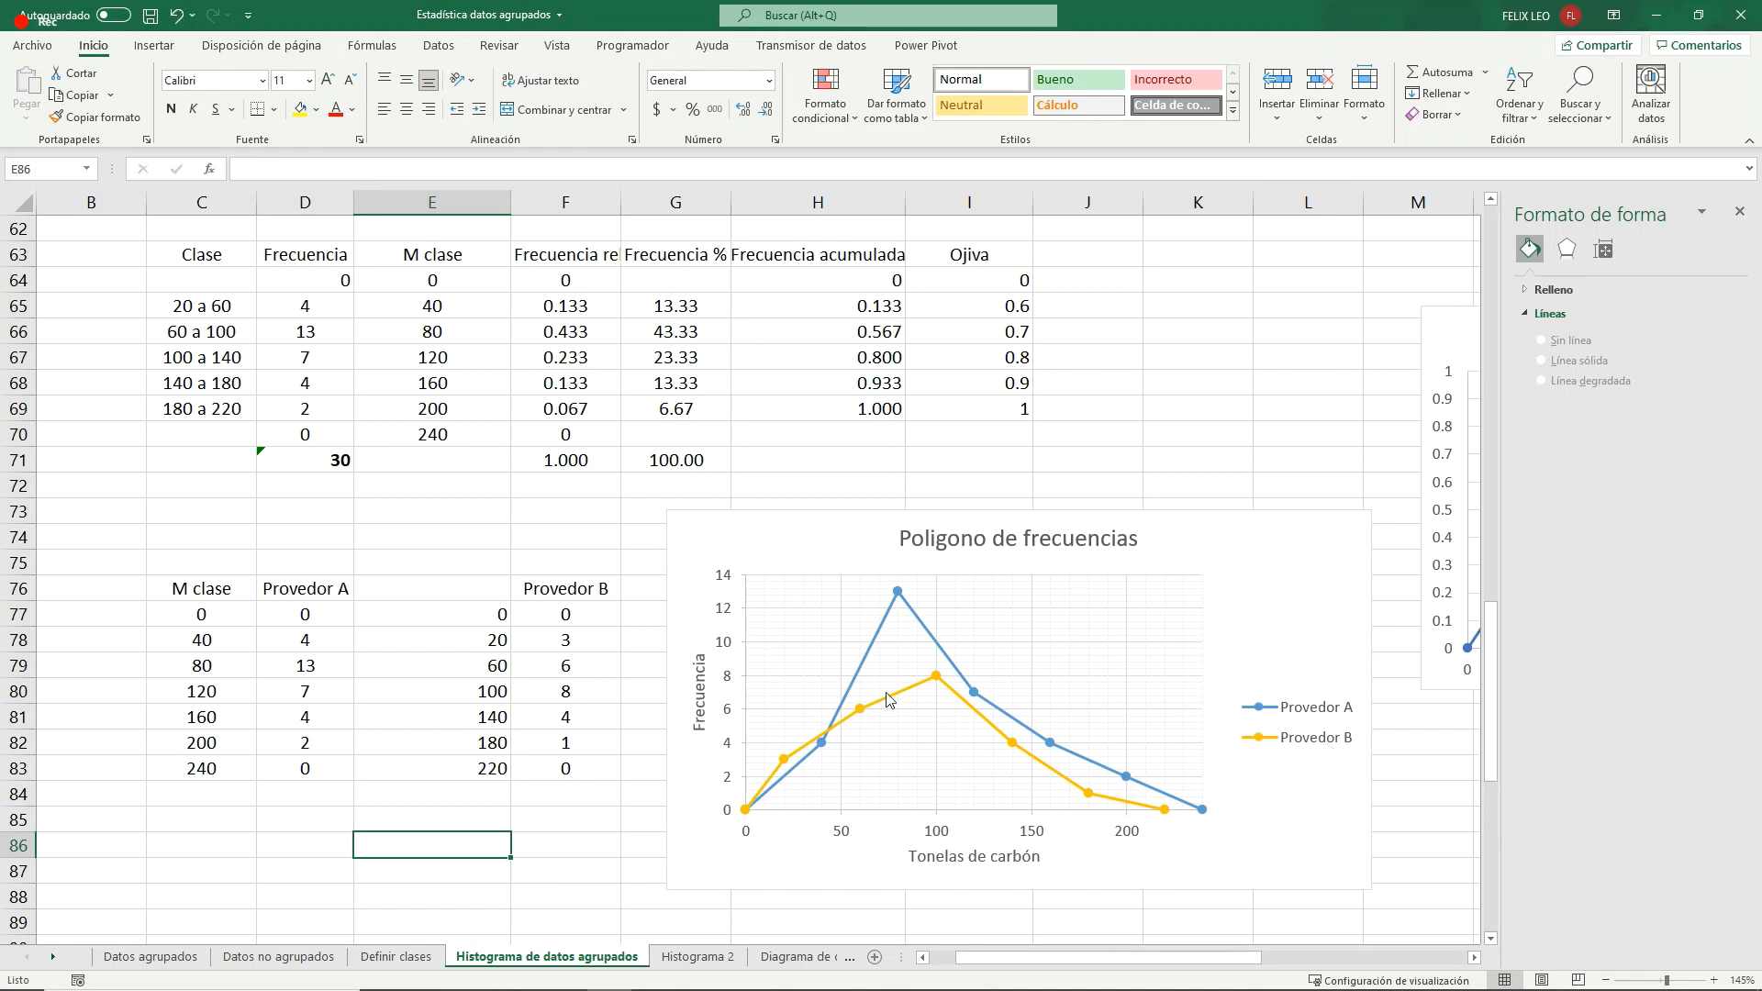
{"action": "mouse_move", "coordinate": [938, 679]}
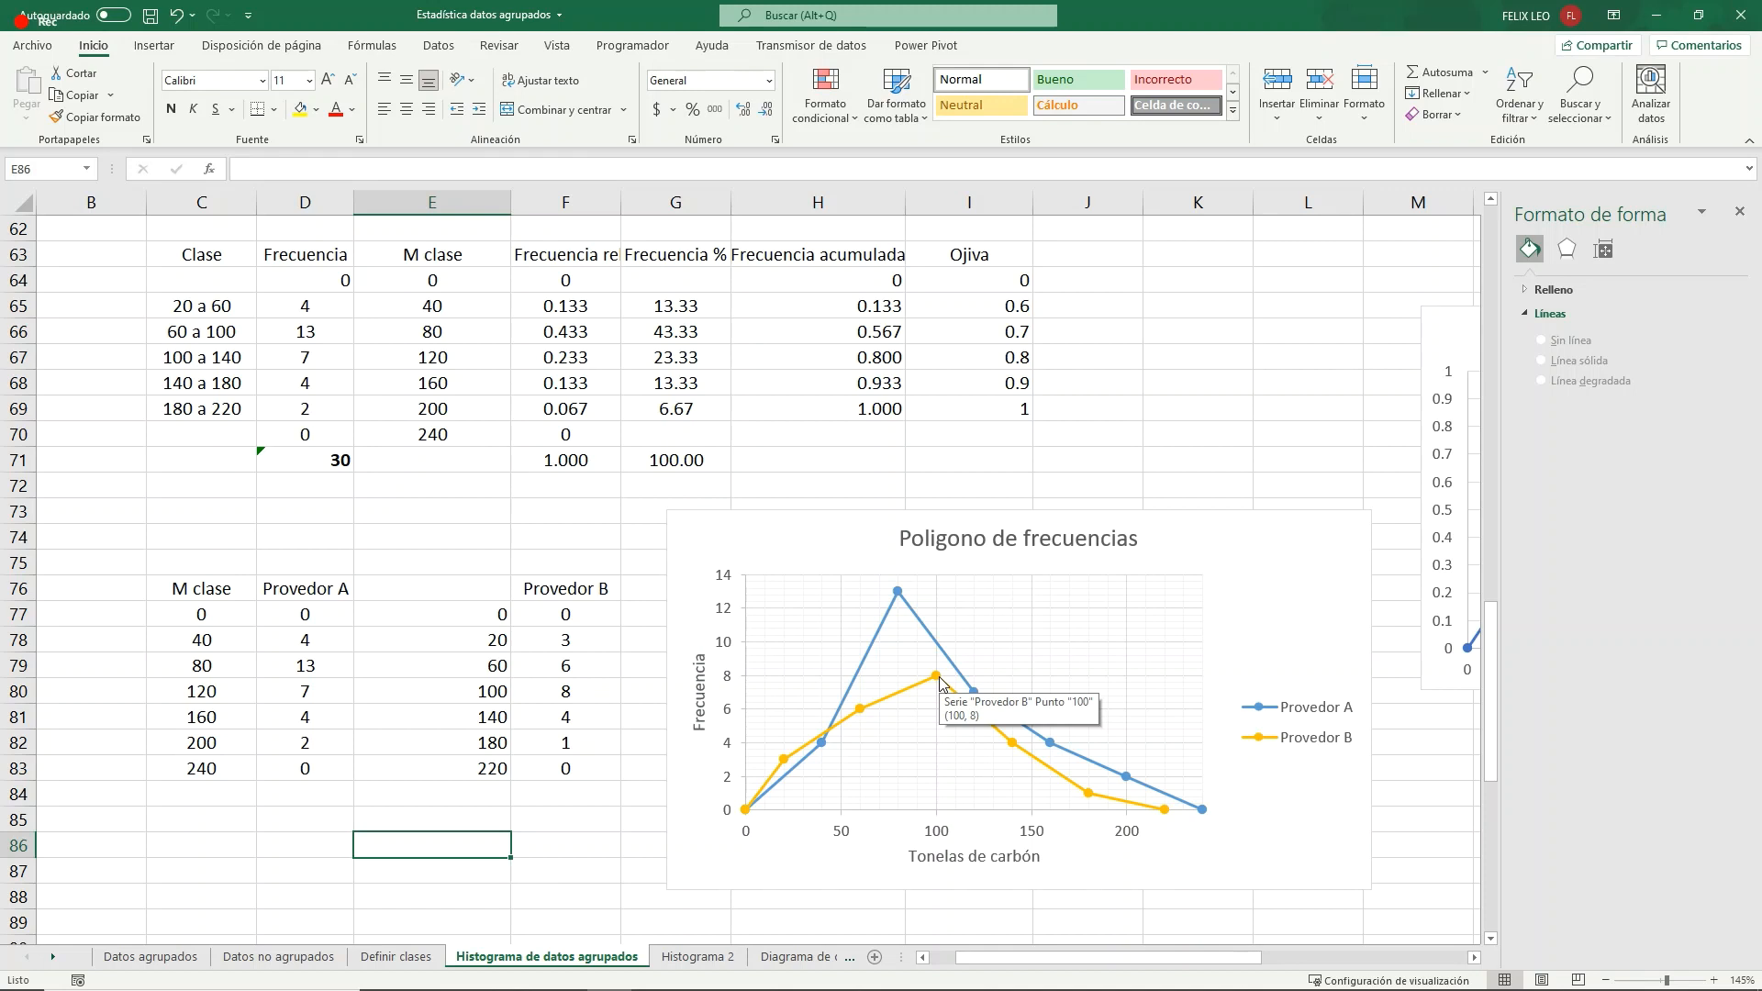
{"action": "mouse_move", "coordinate": [915, 612]}
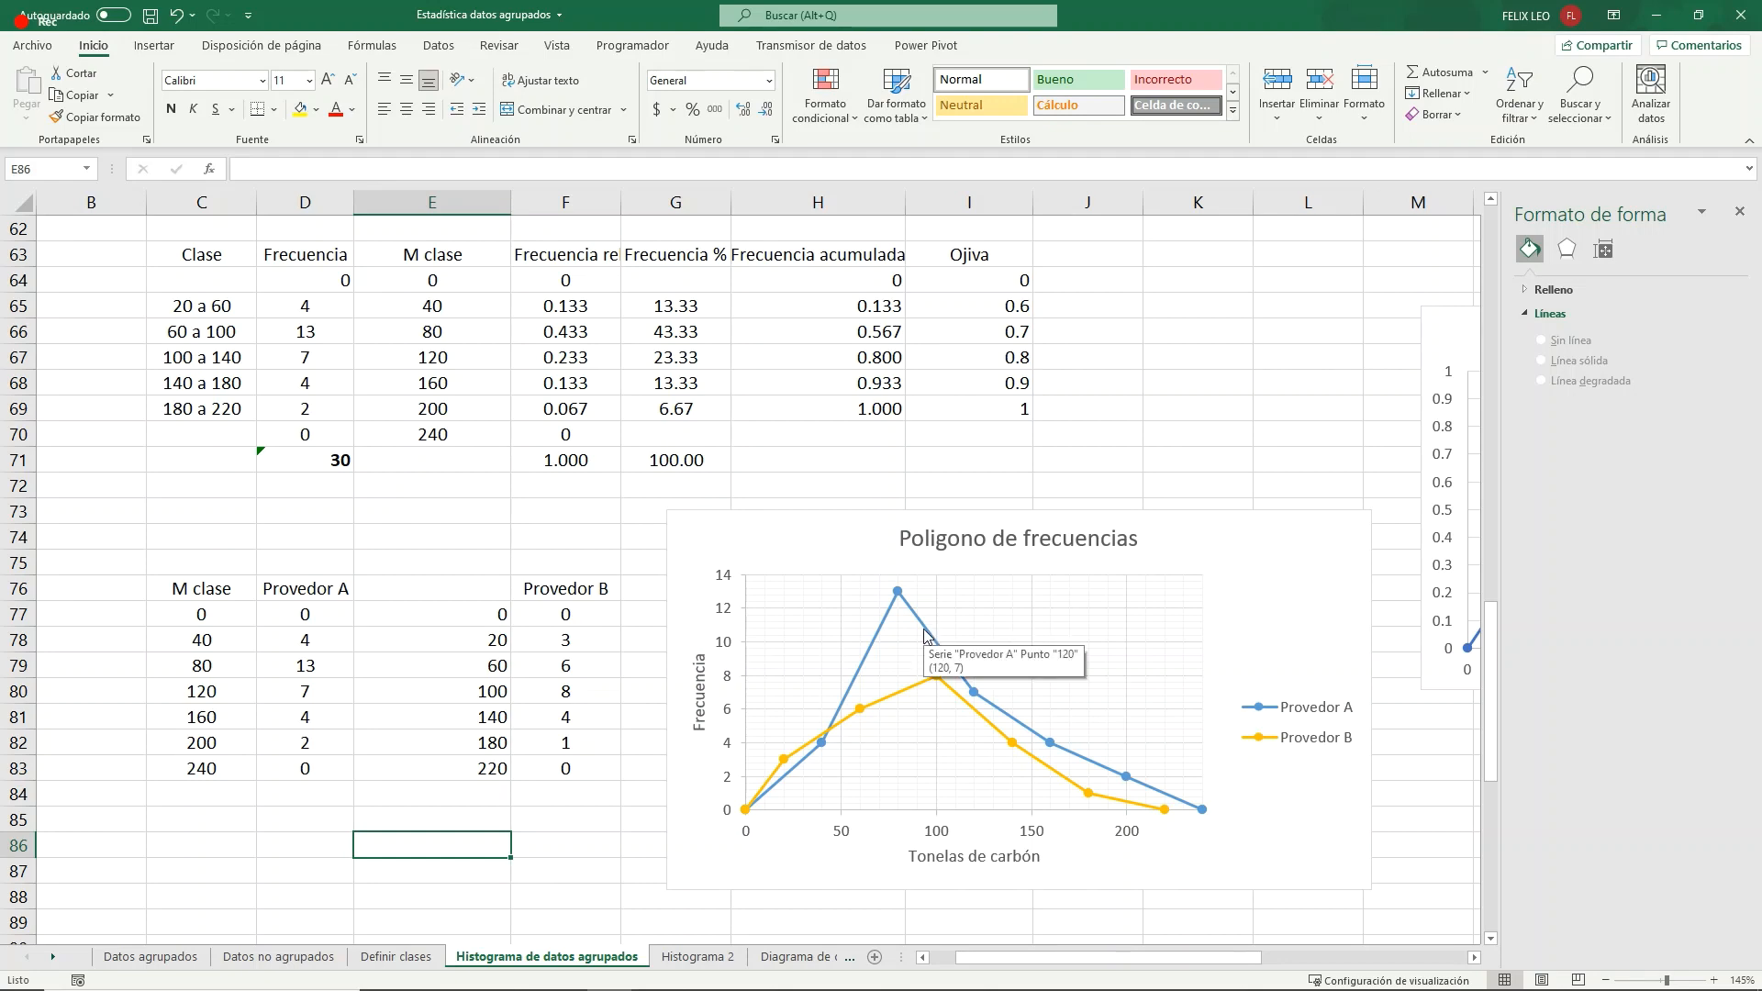
{"action": "scroll", "coordinate": [743, 660], "scroll_direction": "up", "scroll_amount": 4}
{"action": "scroll", "coordinate": [743, 659], "scroll_direction": "up", "scroll_amount": 2}
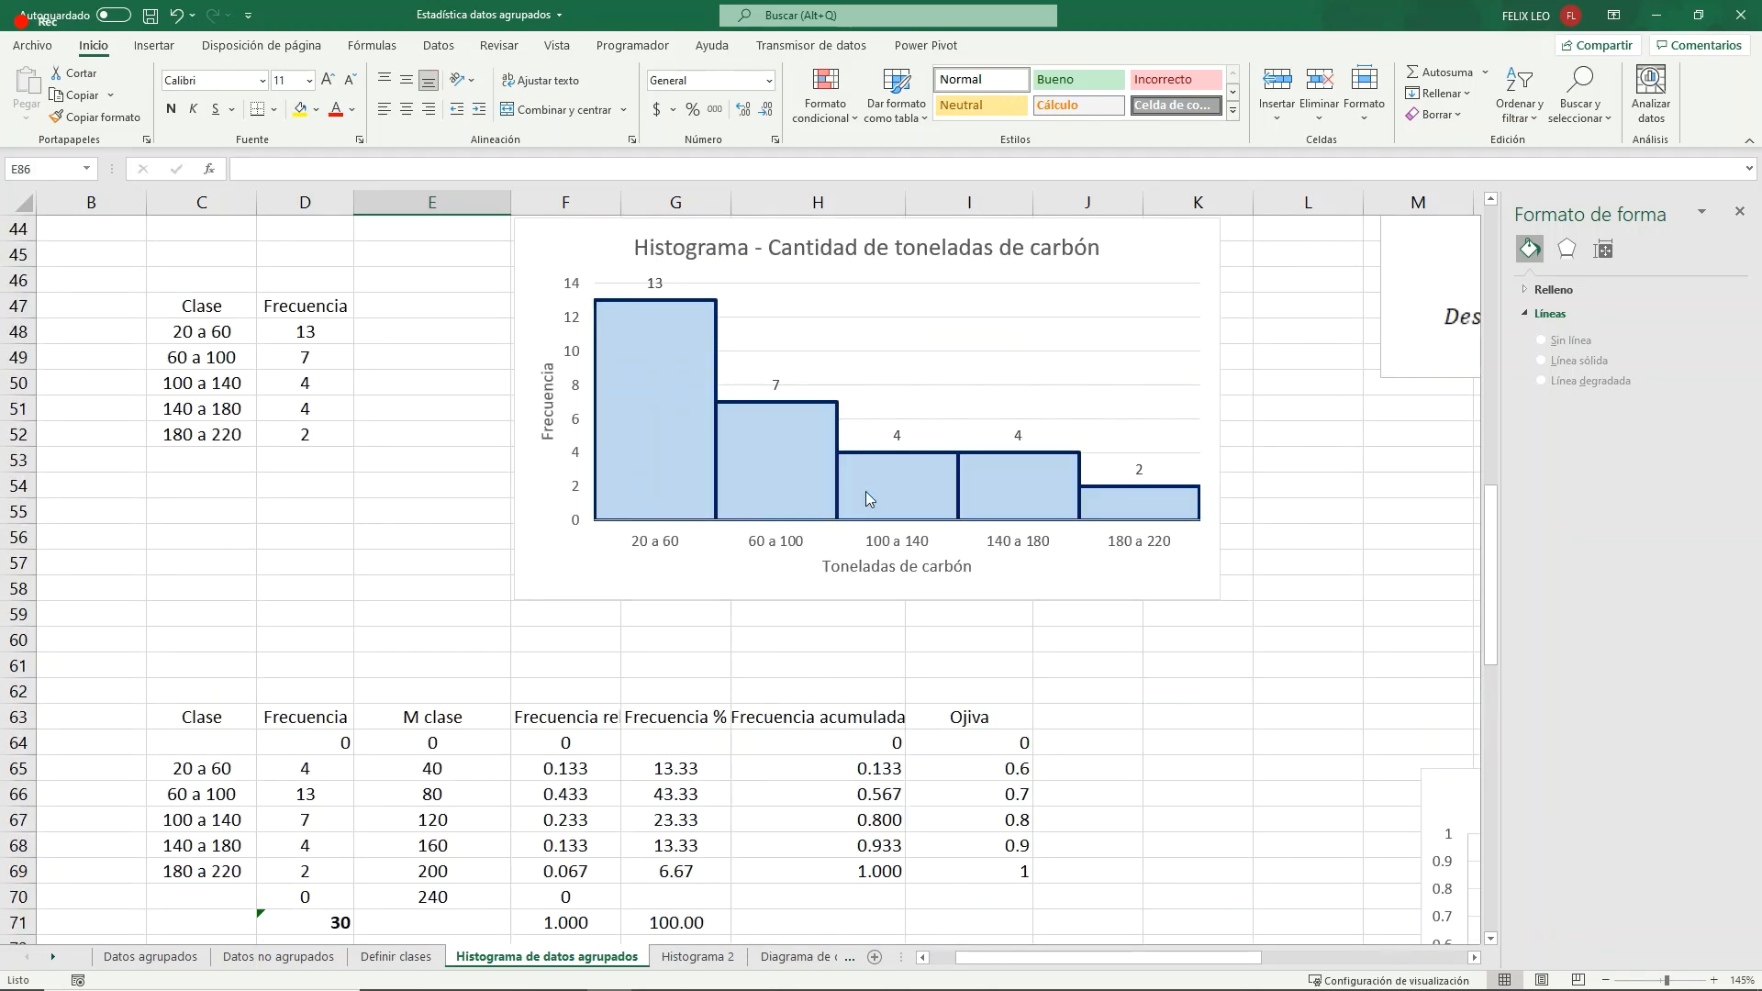
{"action": "scroll", "coordinate": [866, 492], "scroll_direction": "down", "scroll_amount": 6}
{"action": "scroll", "coordinate": [864, 492], "scroll_direction": "down", "scroll_amount": 7}
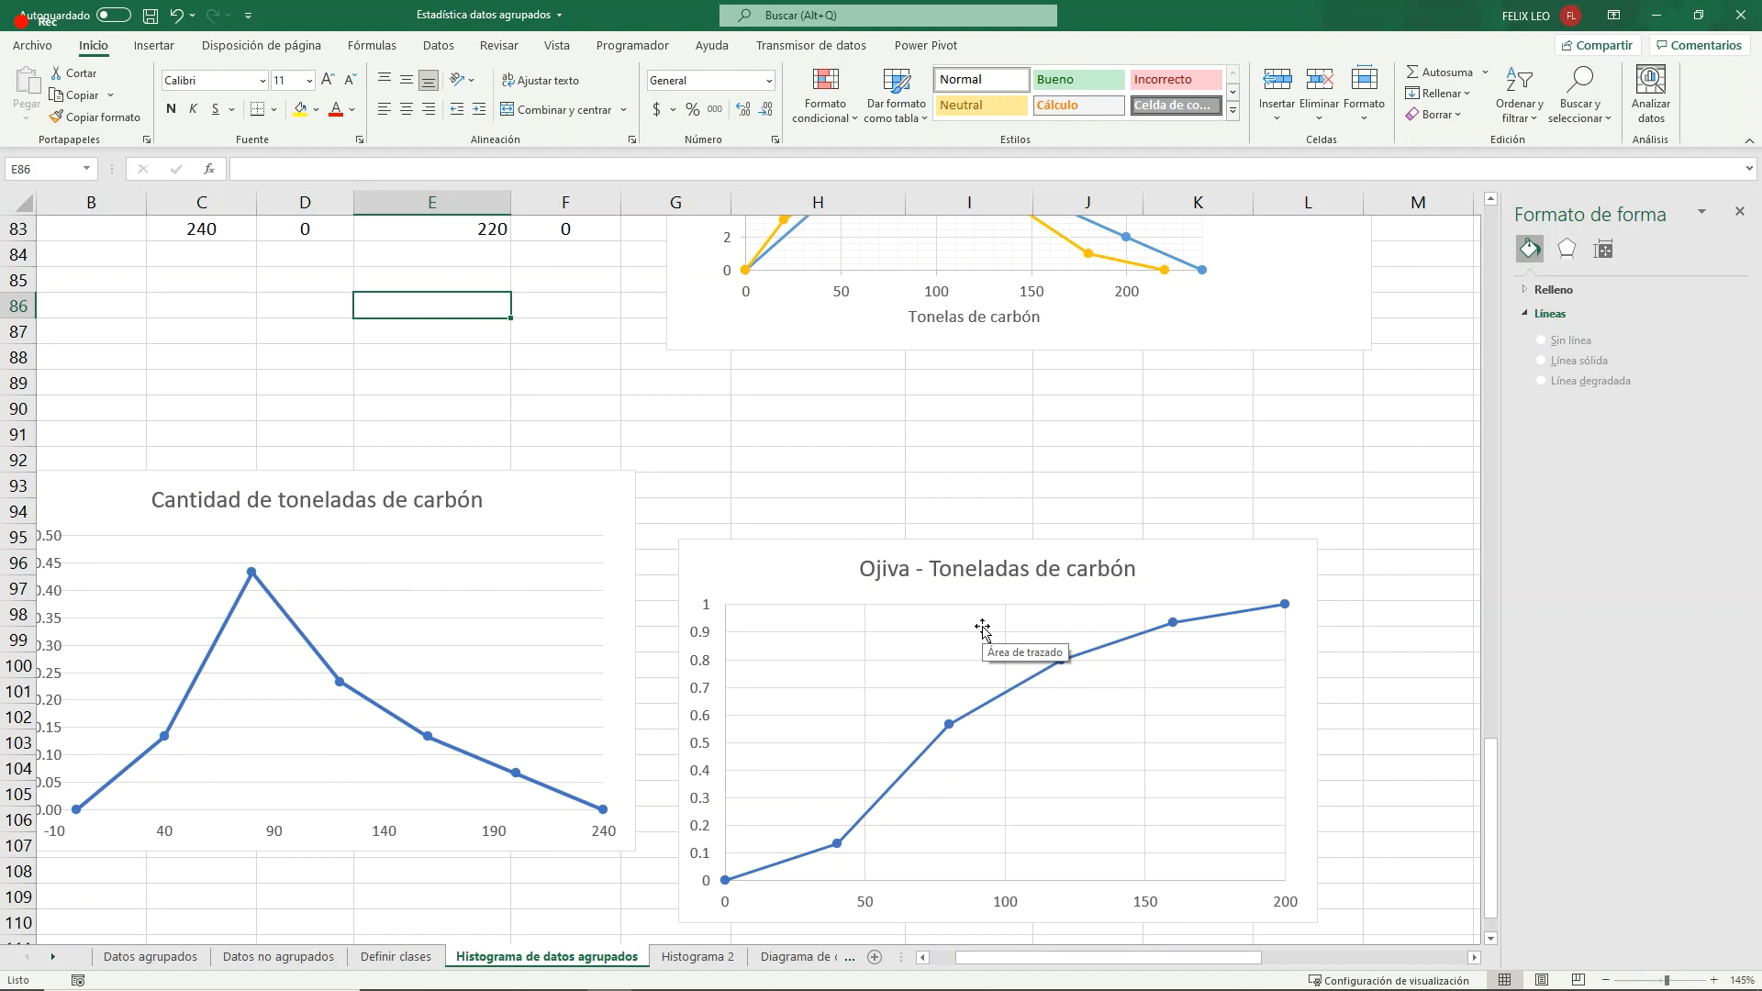
- Copy C12:D17 from the Datos agrupados sheet and paste it as values at B5 of the Histograma 2 sheet
{"action": "left_click", "coordinate": [151, 957]}
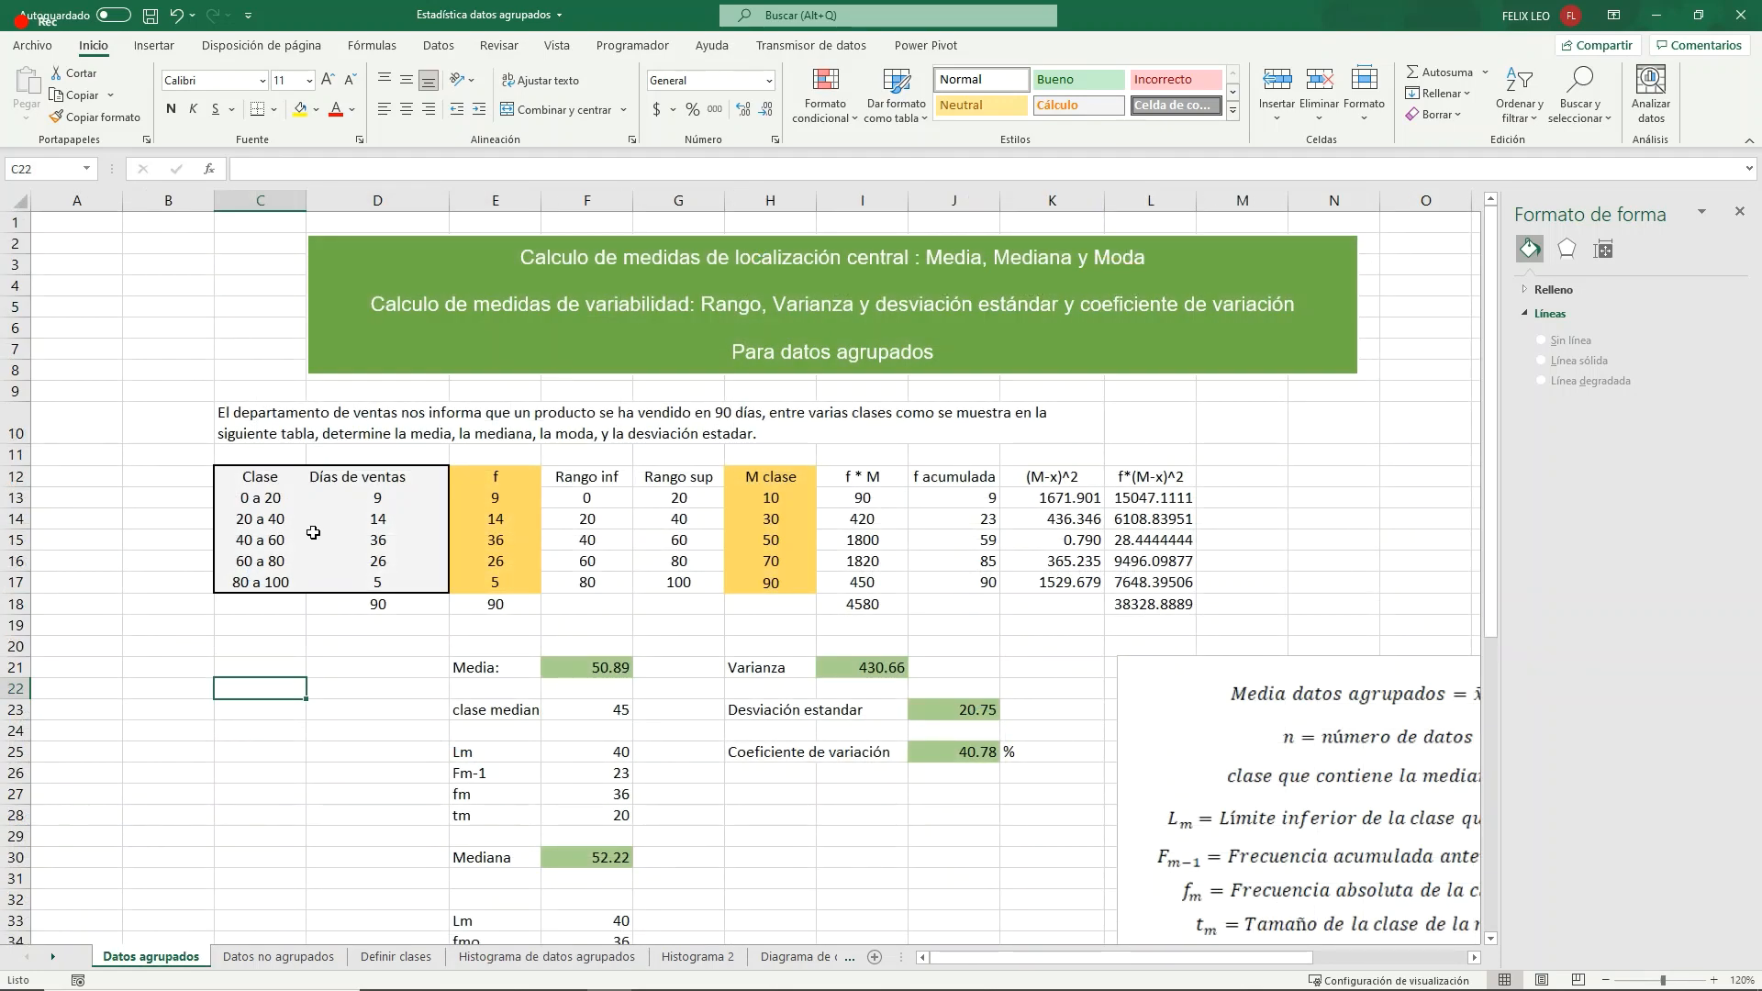
{"action": "left_click_drag", "start_coordinate": [260, 476], "coordinate": [391, 578]}
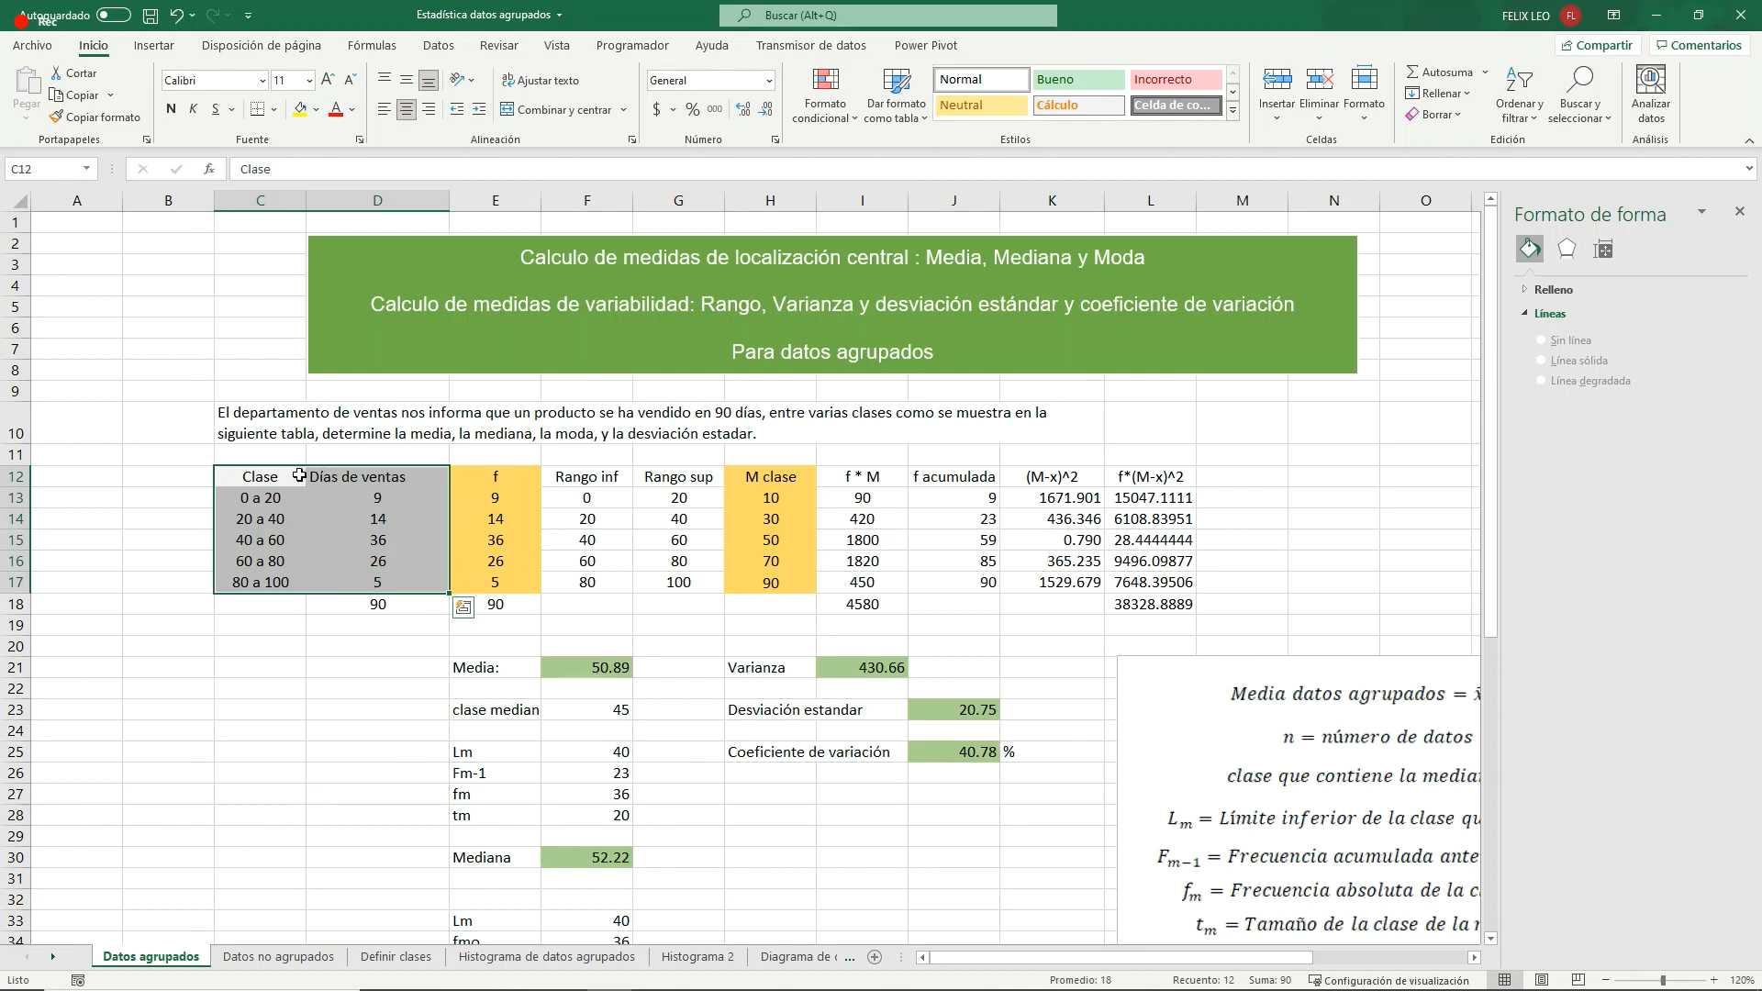
{"action": "key", "text": "ctrl+c"}
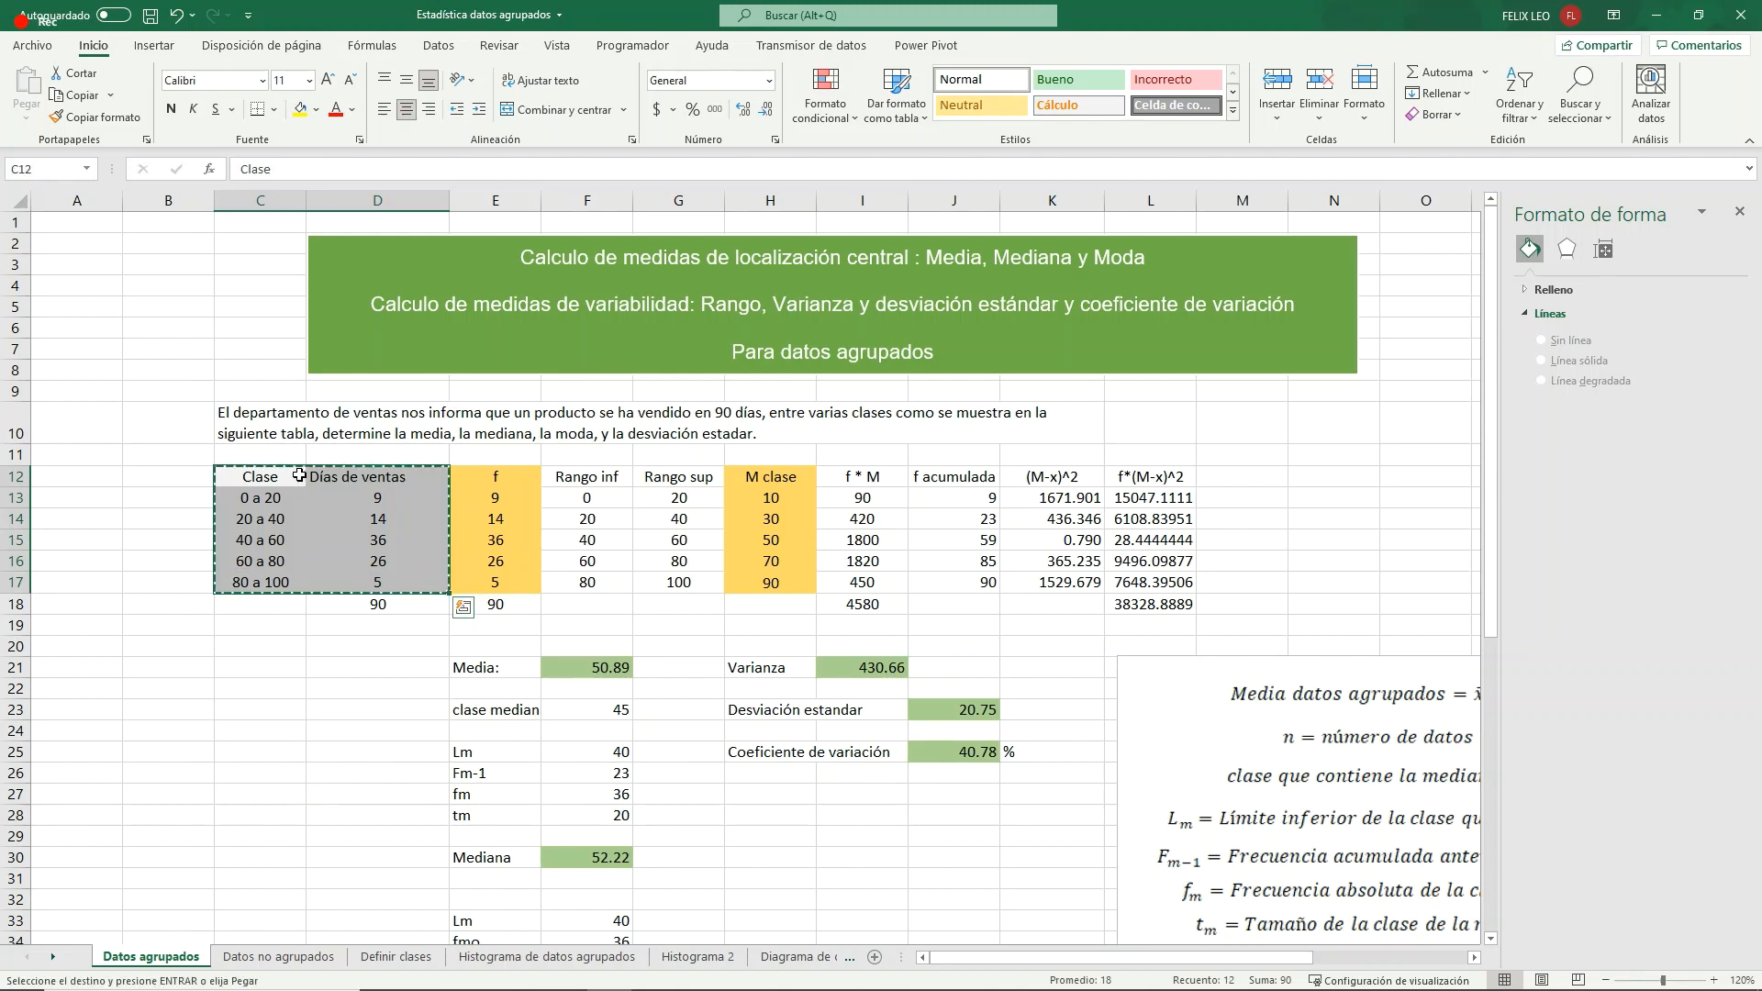
{"action": "left_click", "coordinate": [699, 957]}
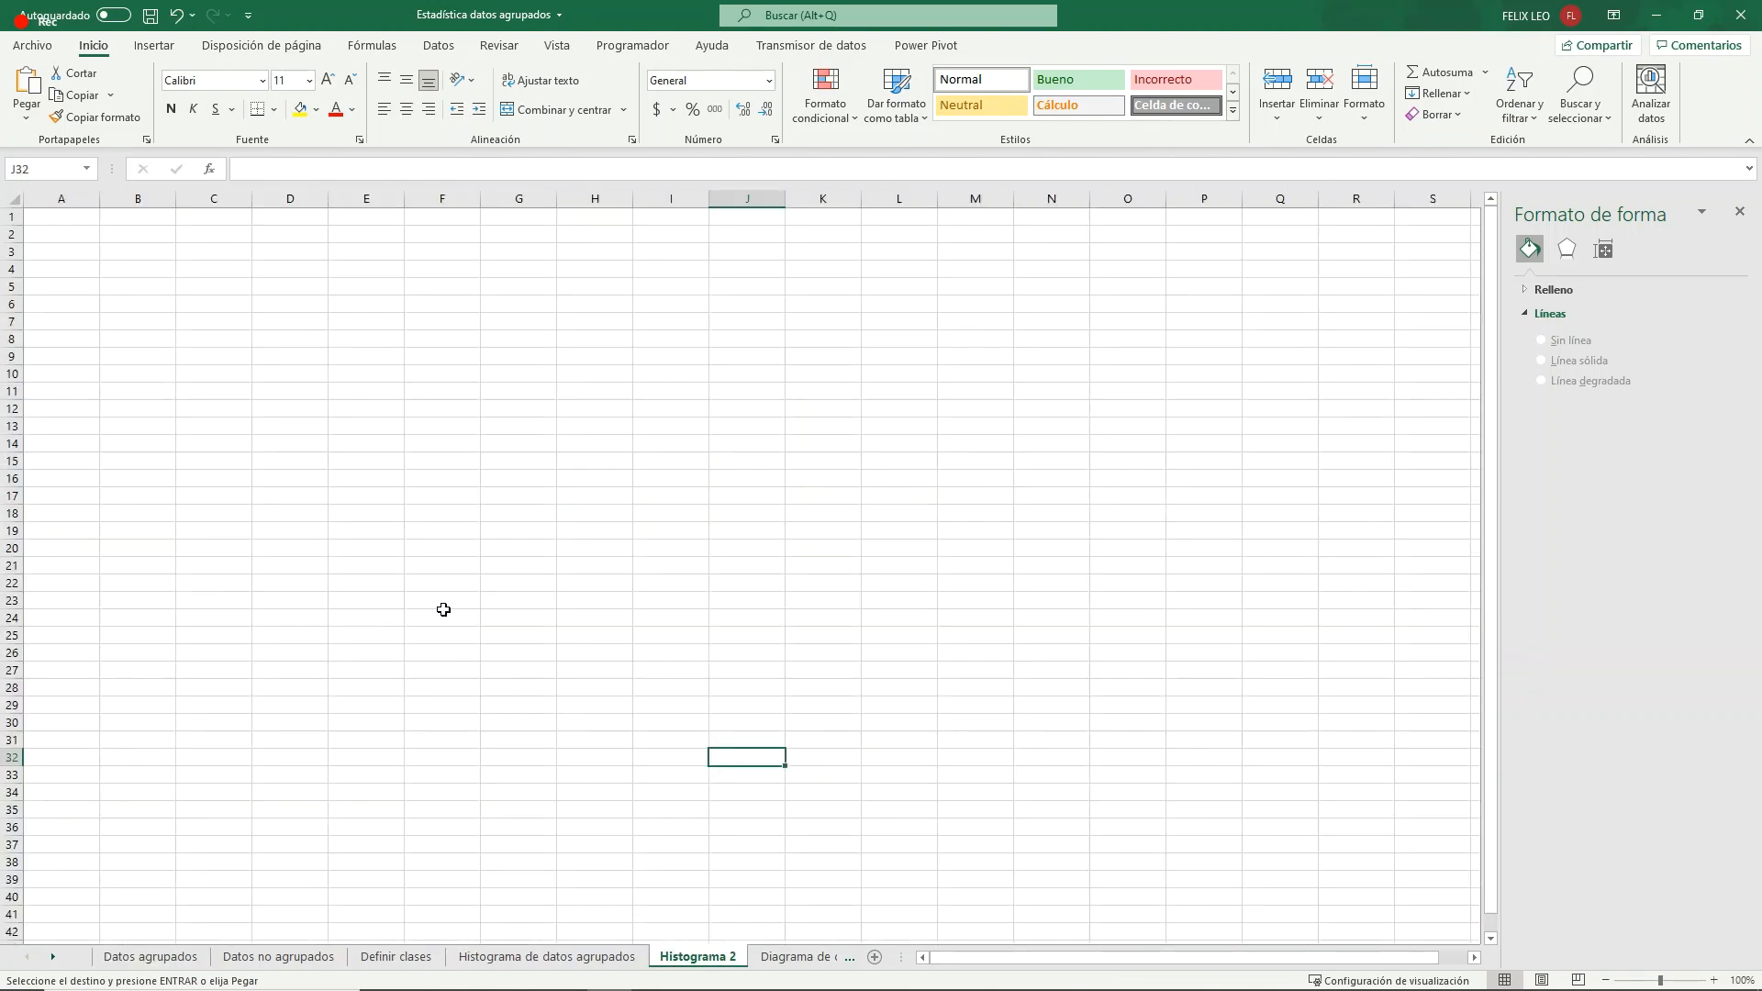
{"action": "left_click", "coordinate": [145, 285]}
{"action": "right_click", "coordinate": [147, 286]}
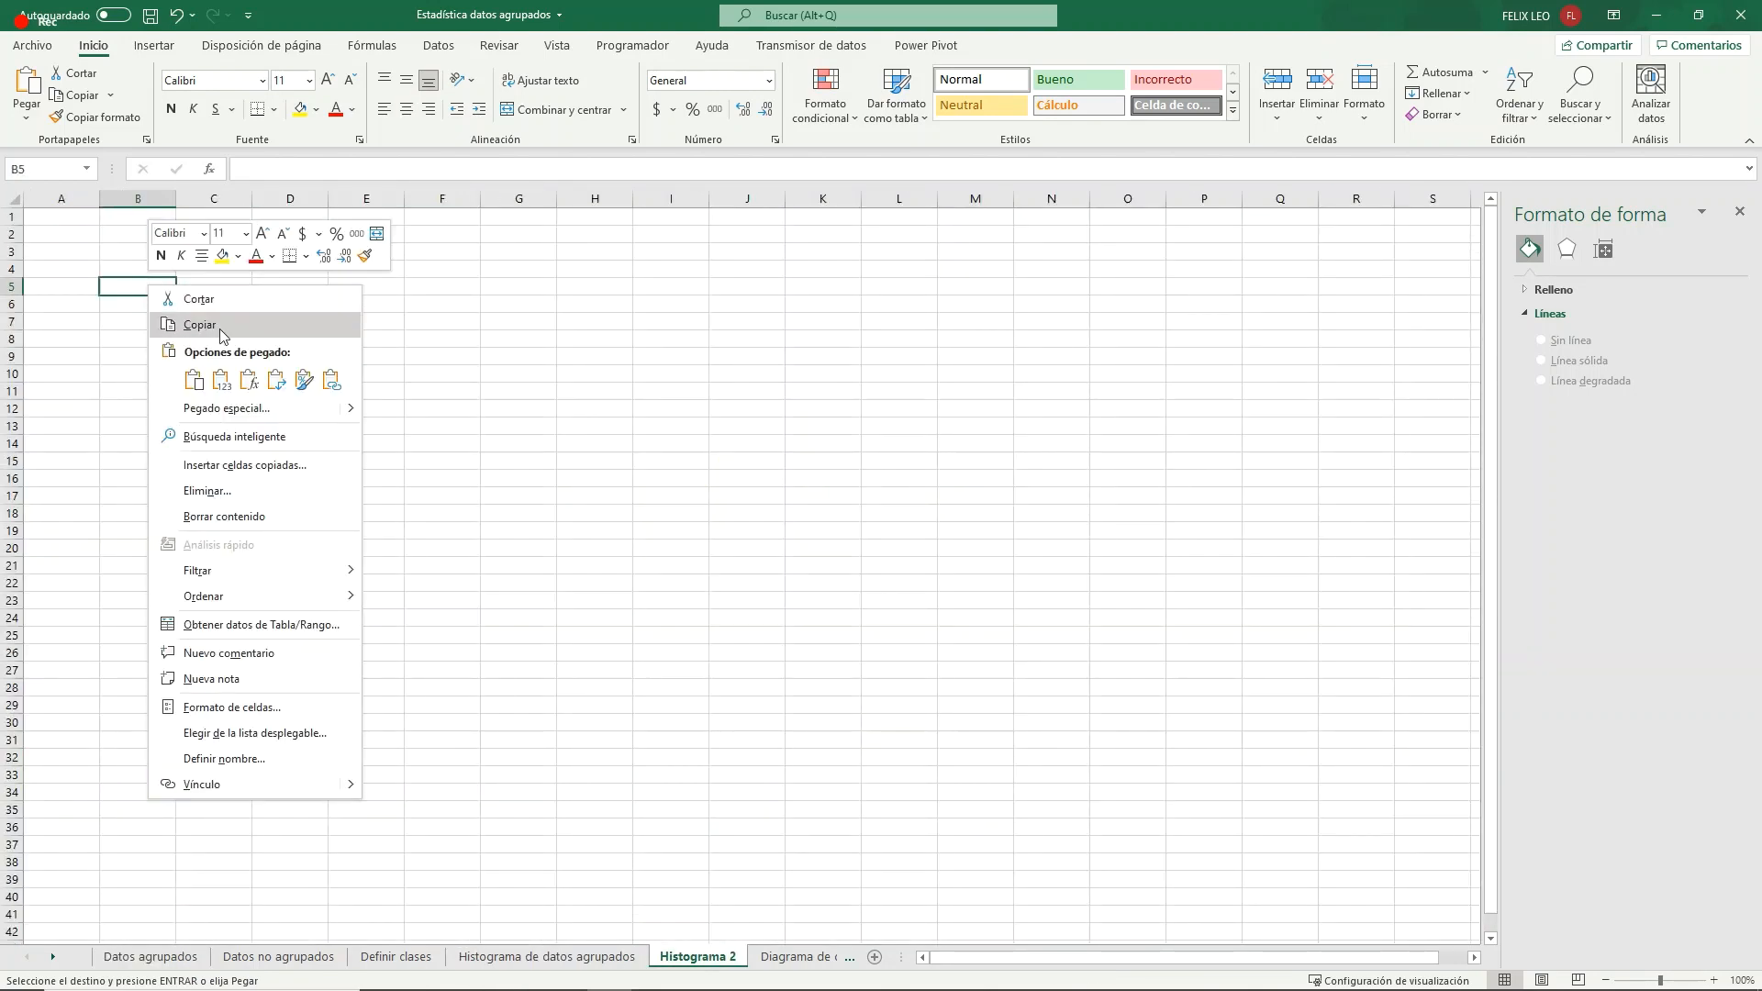
{"action": "left_click", "coordinate": [229, 381]}
{"action": "left_click", "coordinate": [343, 338]}
- Center the pasted table B5:C10 and widen column C to fit the Días de ventas header
{"action": "left_click_drag", "start_coordinate": [137, 286], "coordinate": [240, 375]}
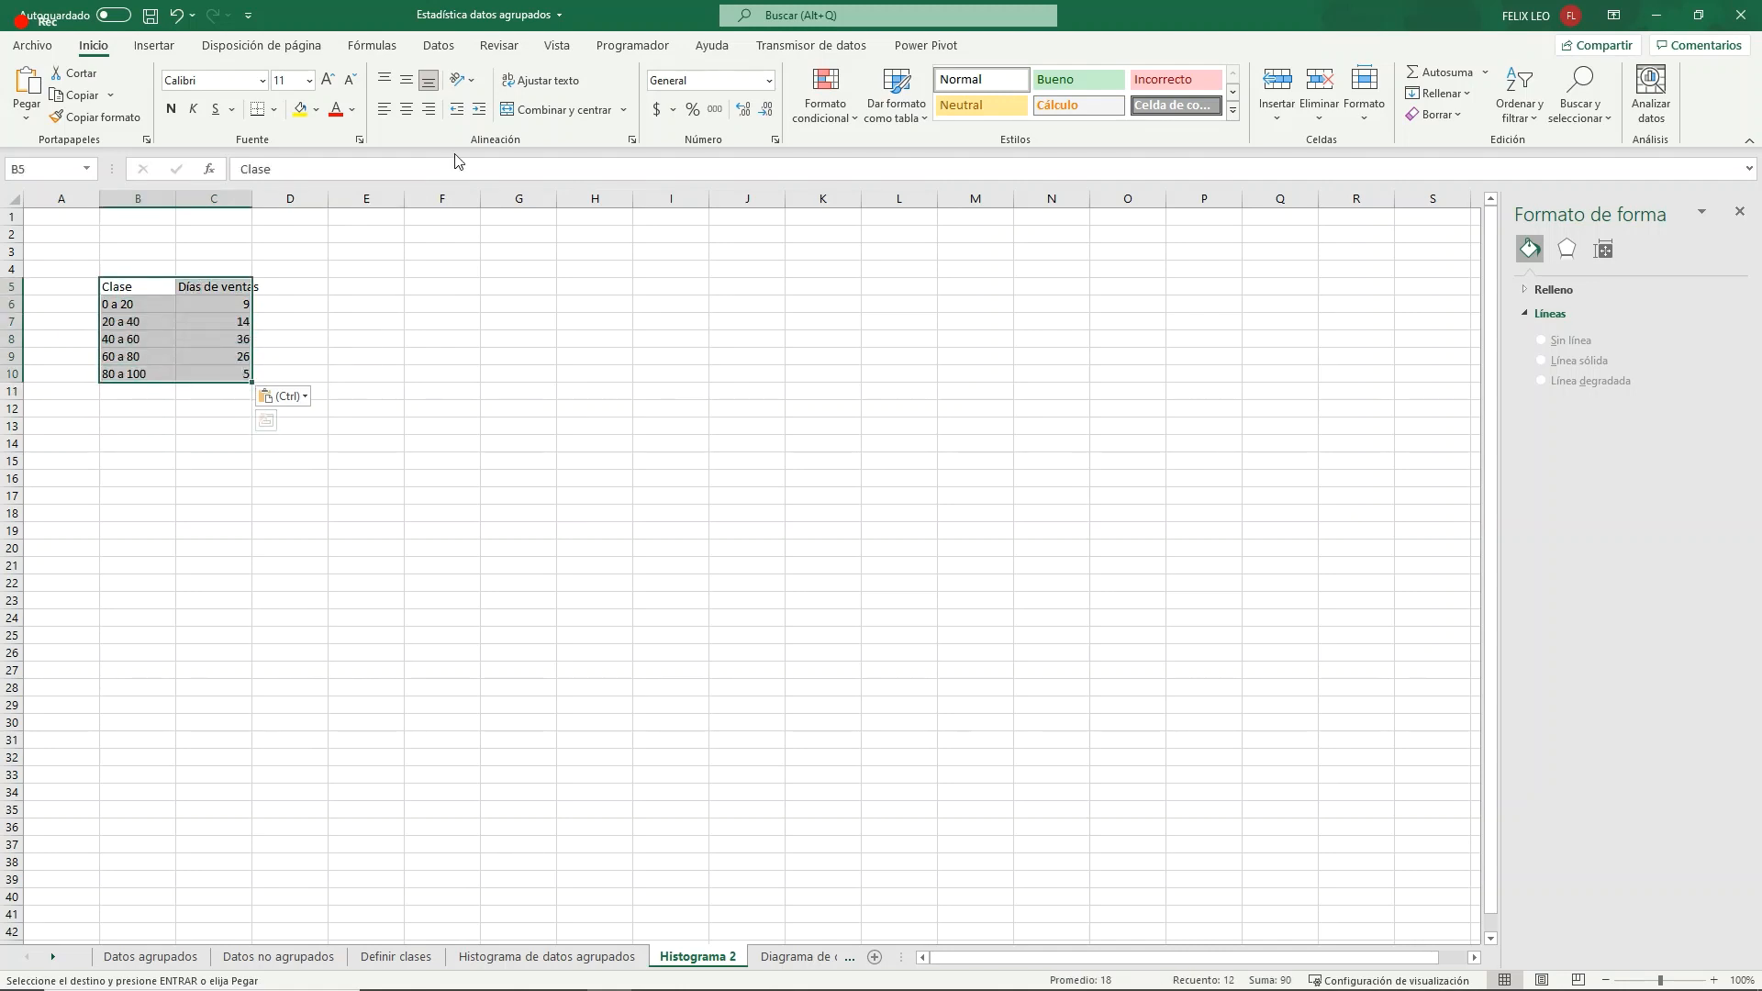
{"action": "left_click", "coordinate": [406, 110]}
{"action": "left_click", "coordinate": [440, 321]}
{"action": "scroll", "coordinate": [247, 347], "scroll_direction": "up", "scroll_amount": 2, "text": "ctrl"}
{"action": "scroll", "coordinate": [246, 346], "scroll_direction": "up", "scroll_amount": 2, "text": "ctrl"}
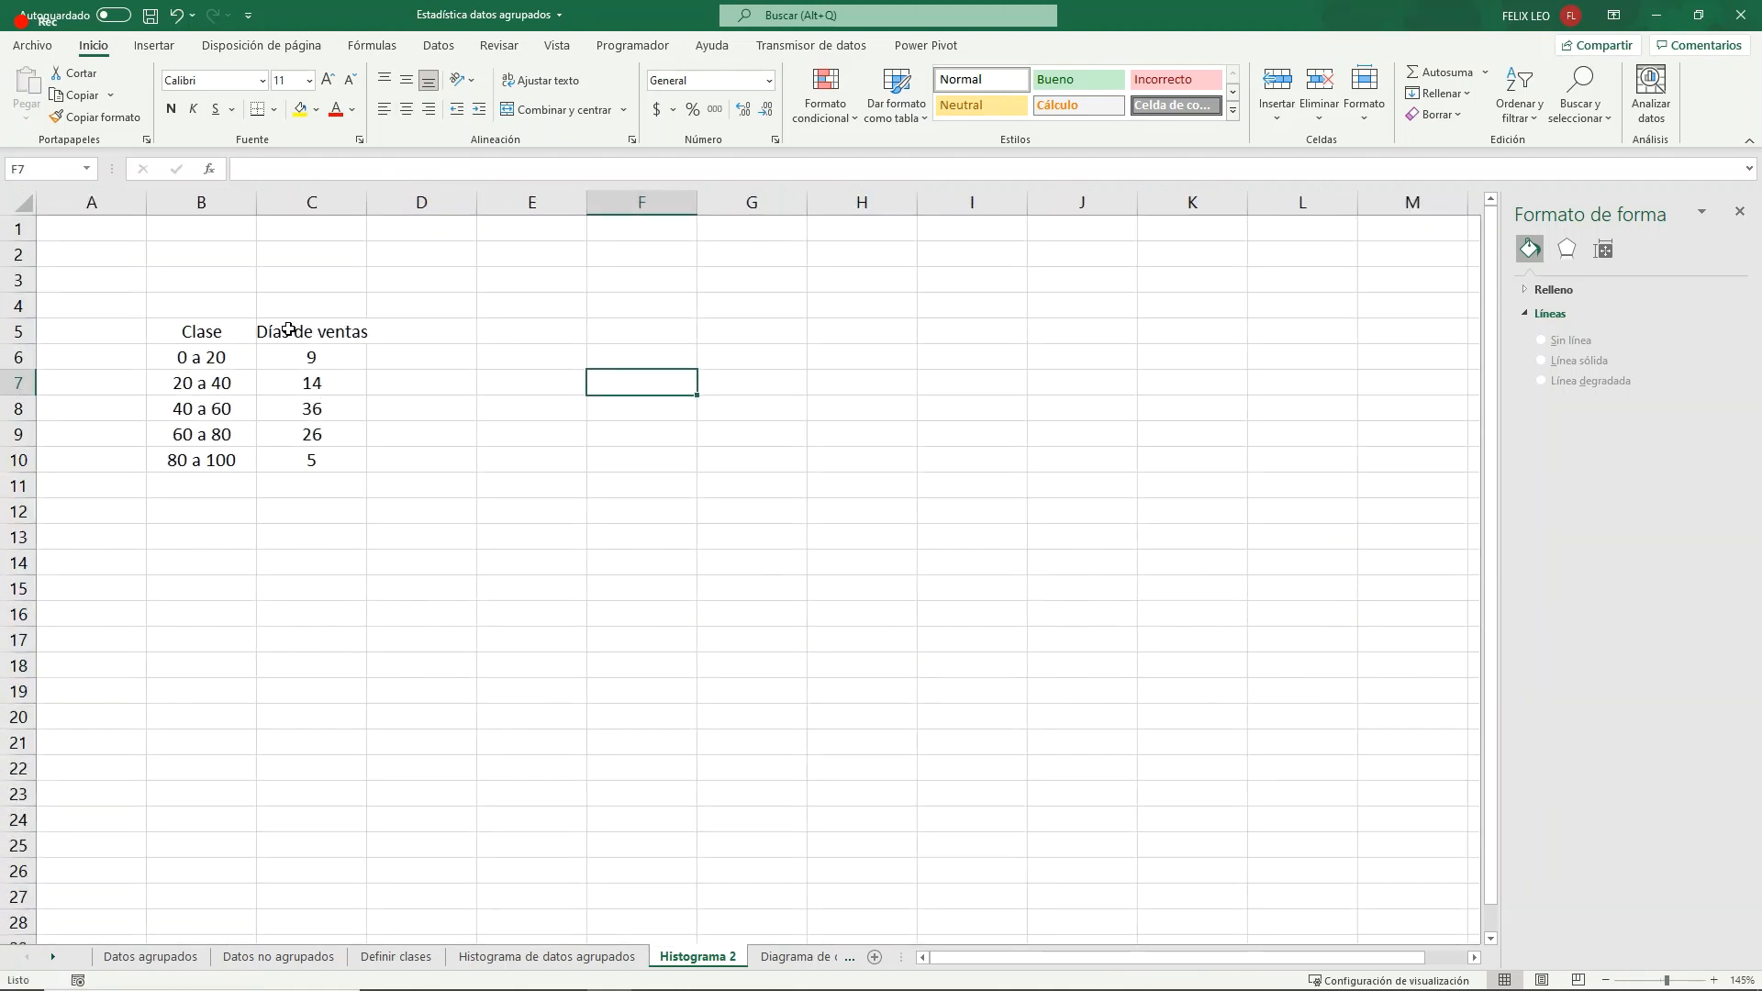
{"action": "left_click_drag", "start_coordinate": [406, 205], "coordinate": [429, 209]}
{"action": "left_click", "coordinate": [493, 364]}
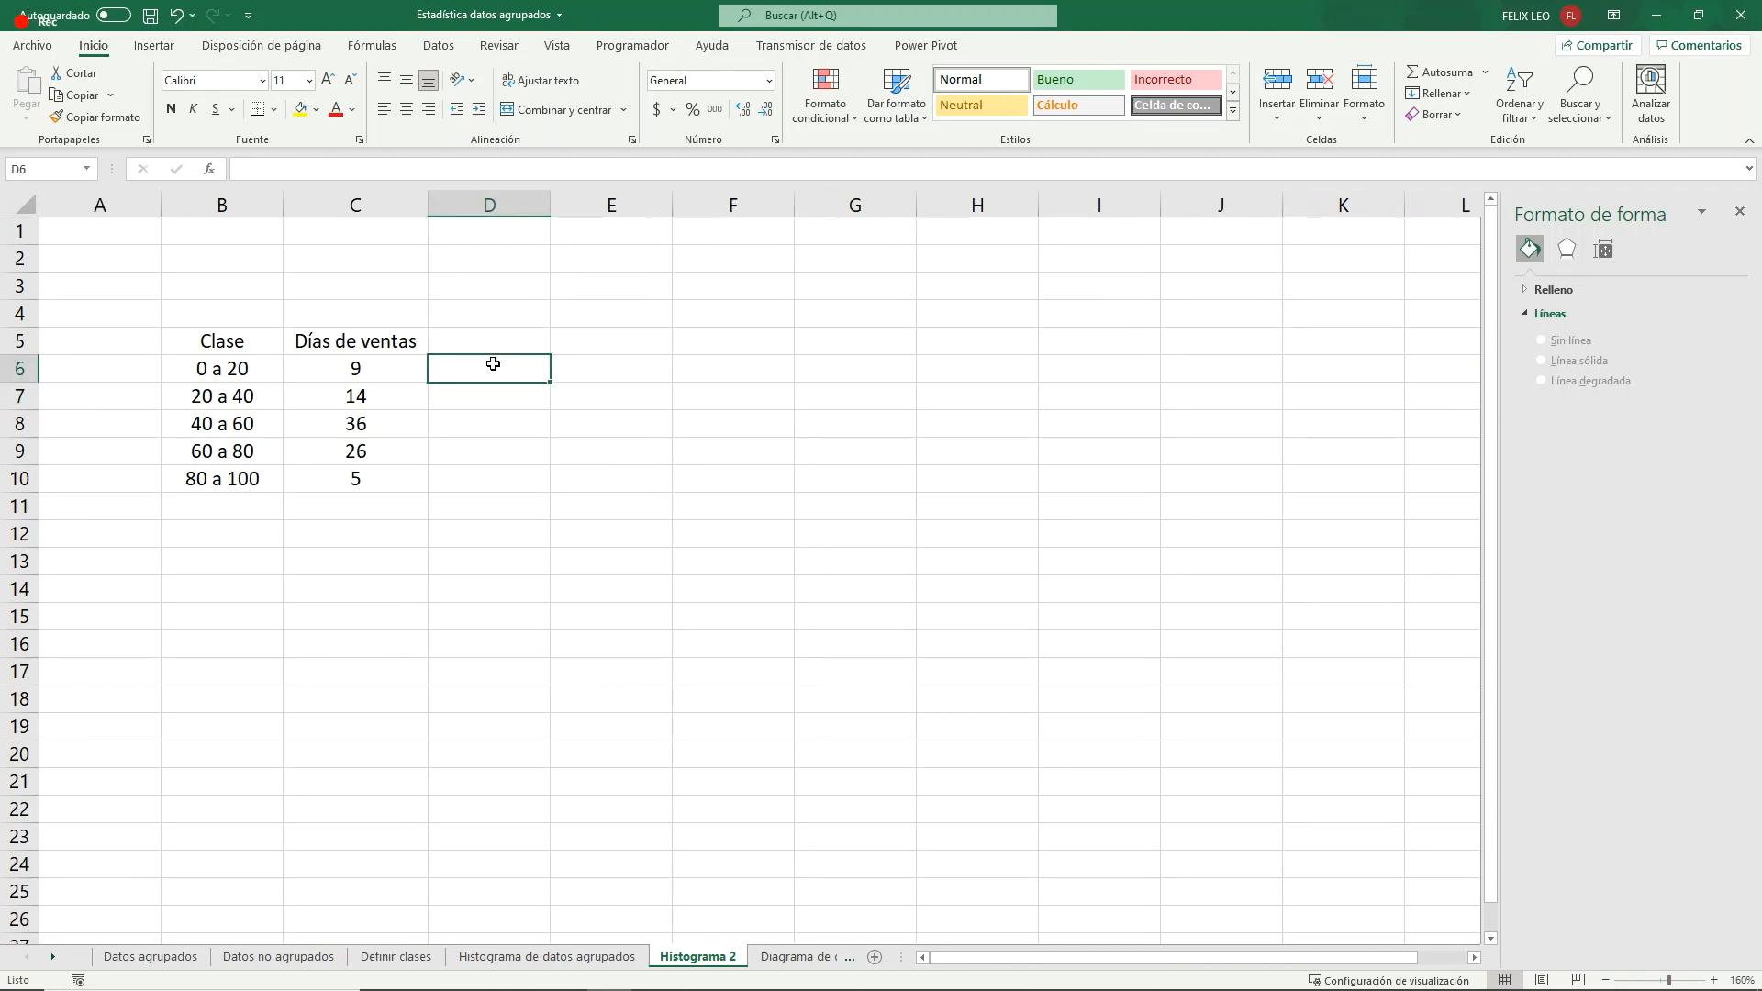
- Insert an empty clustered 2-D column chart and place it beside the Clase and Días de ventas table
{"action": "left_click_drag", "start_coordinate": [223, 340], "coordinate": [367, 478]}
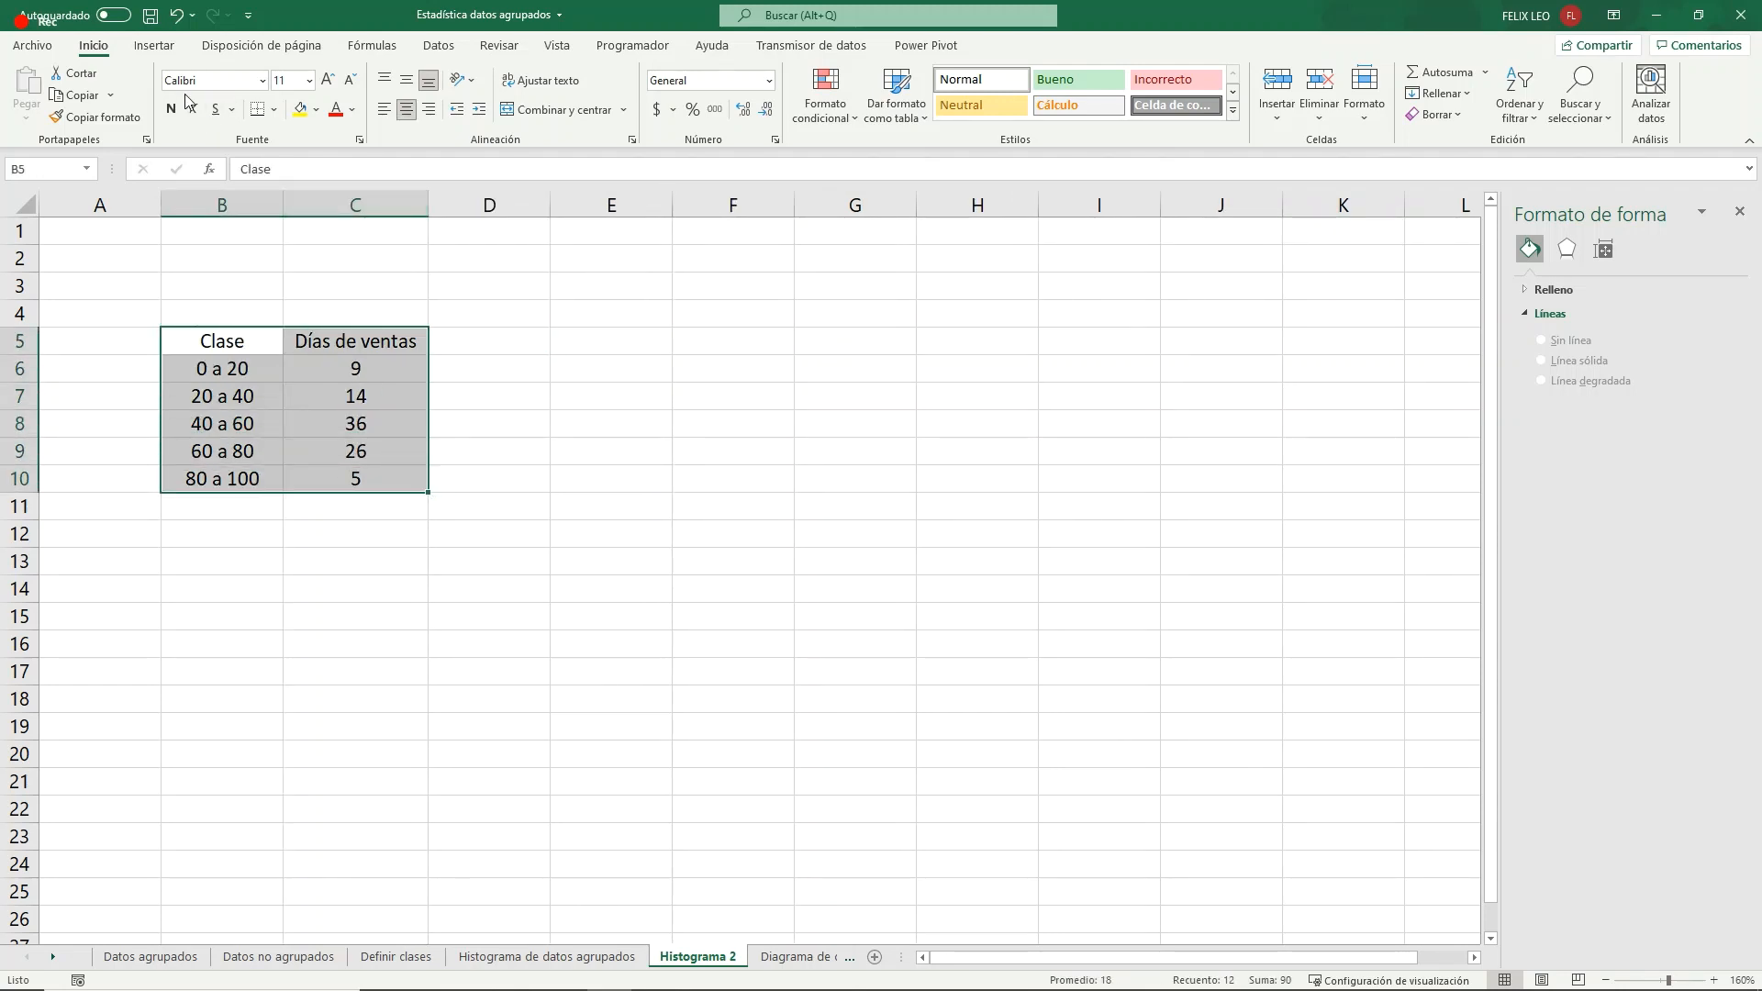
{"action": "left_click", "coordinate": [153, 45]}
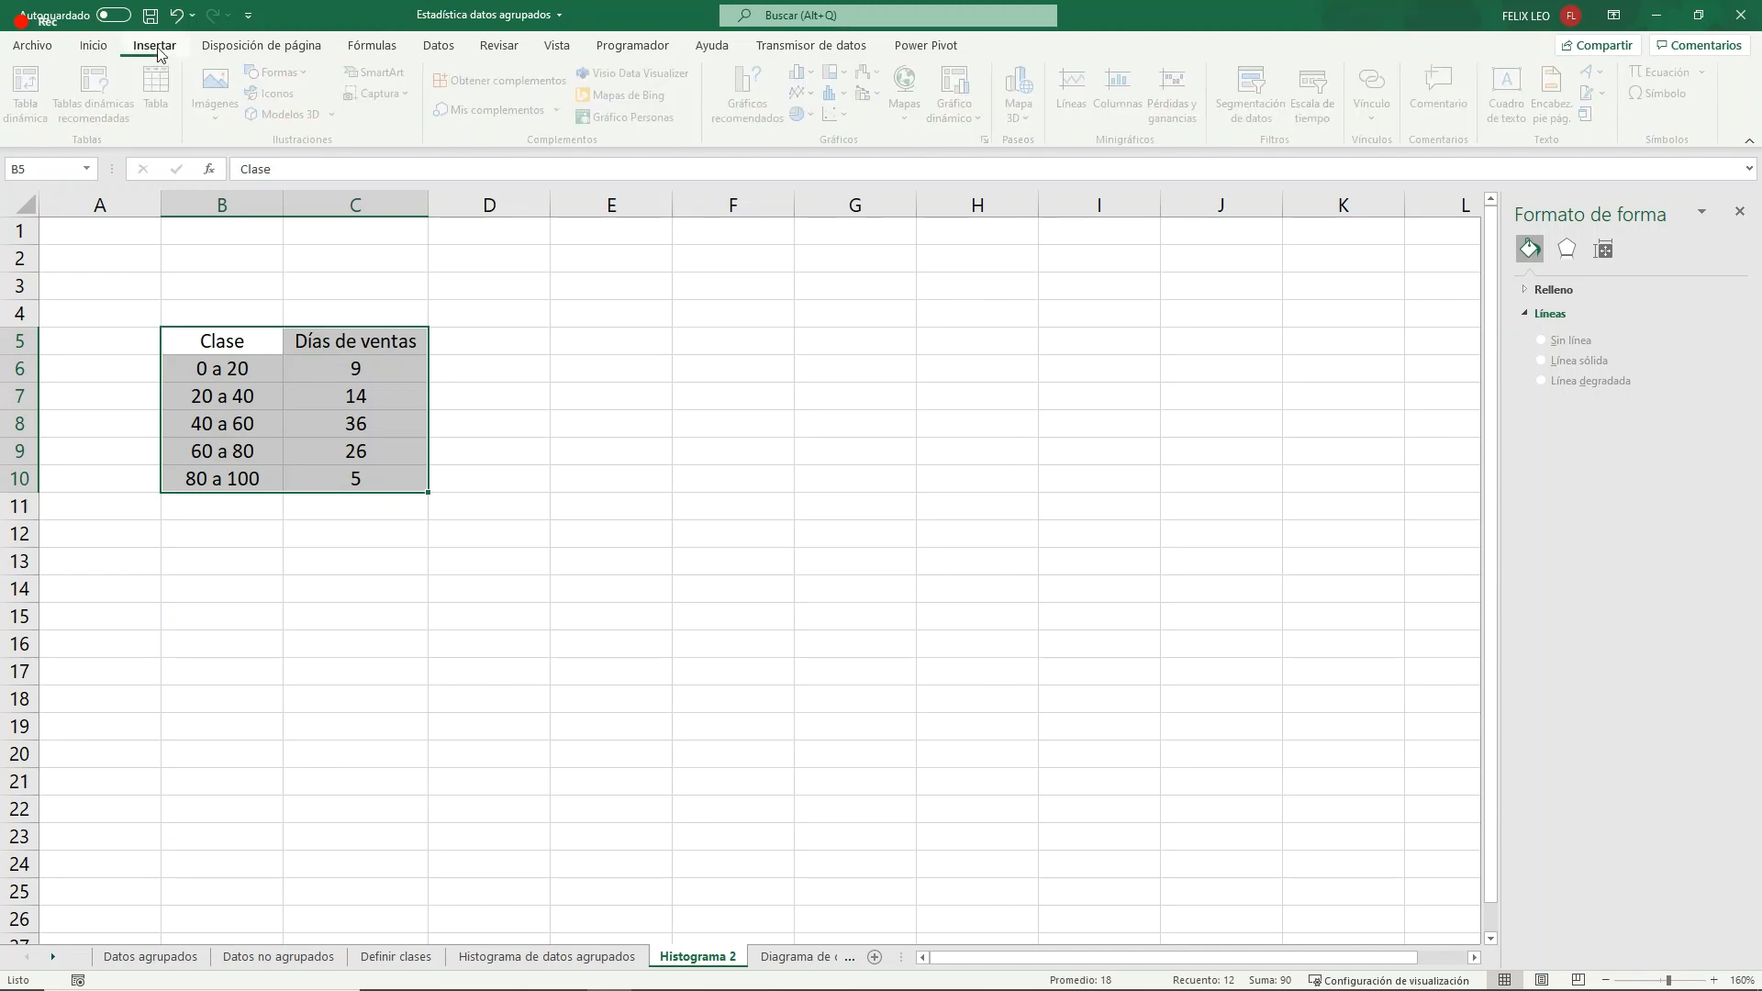
{"action": "left_click", "coordinate": [623, 435]}
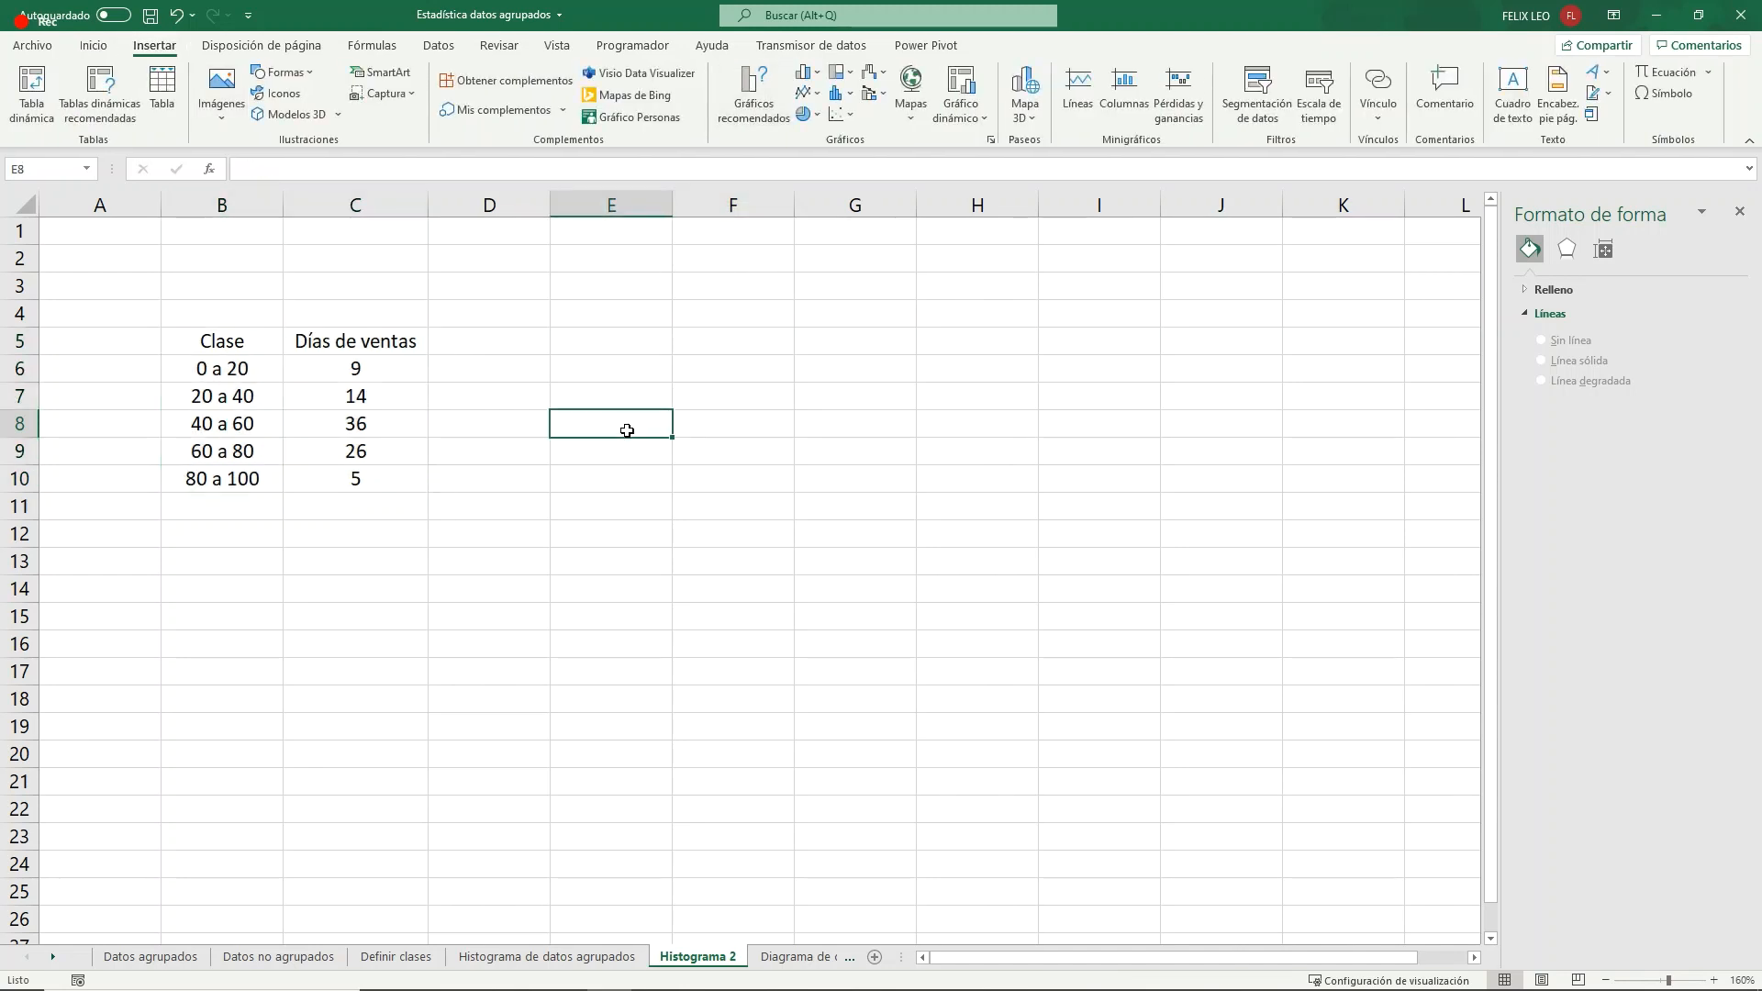
{"action": "left_click", "coordinate": [818, 76]}
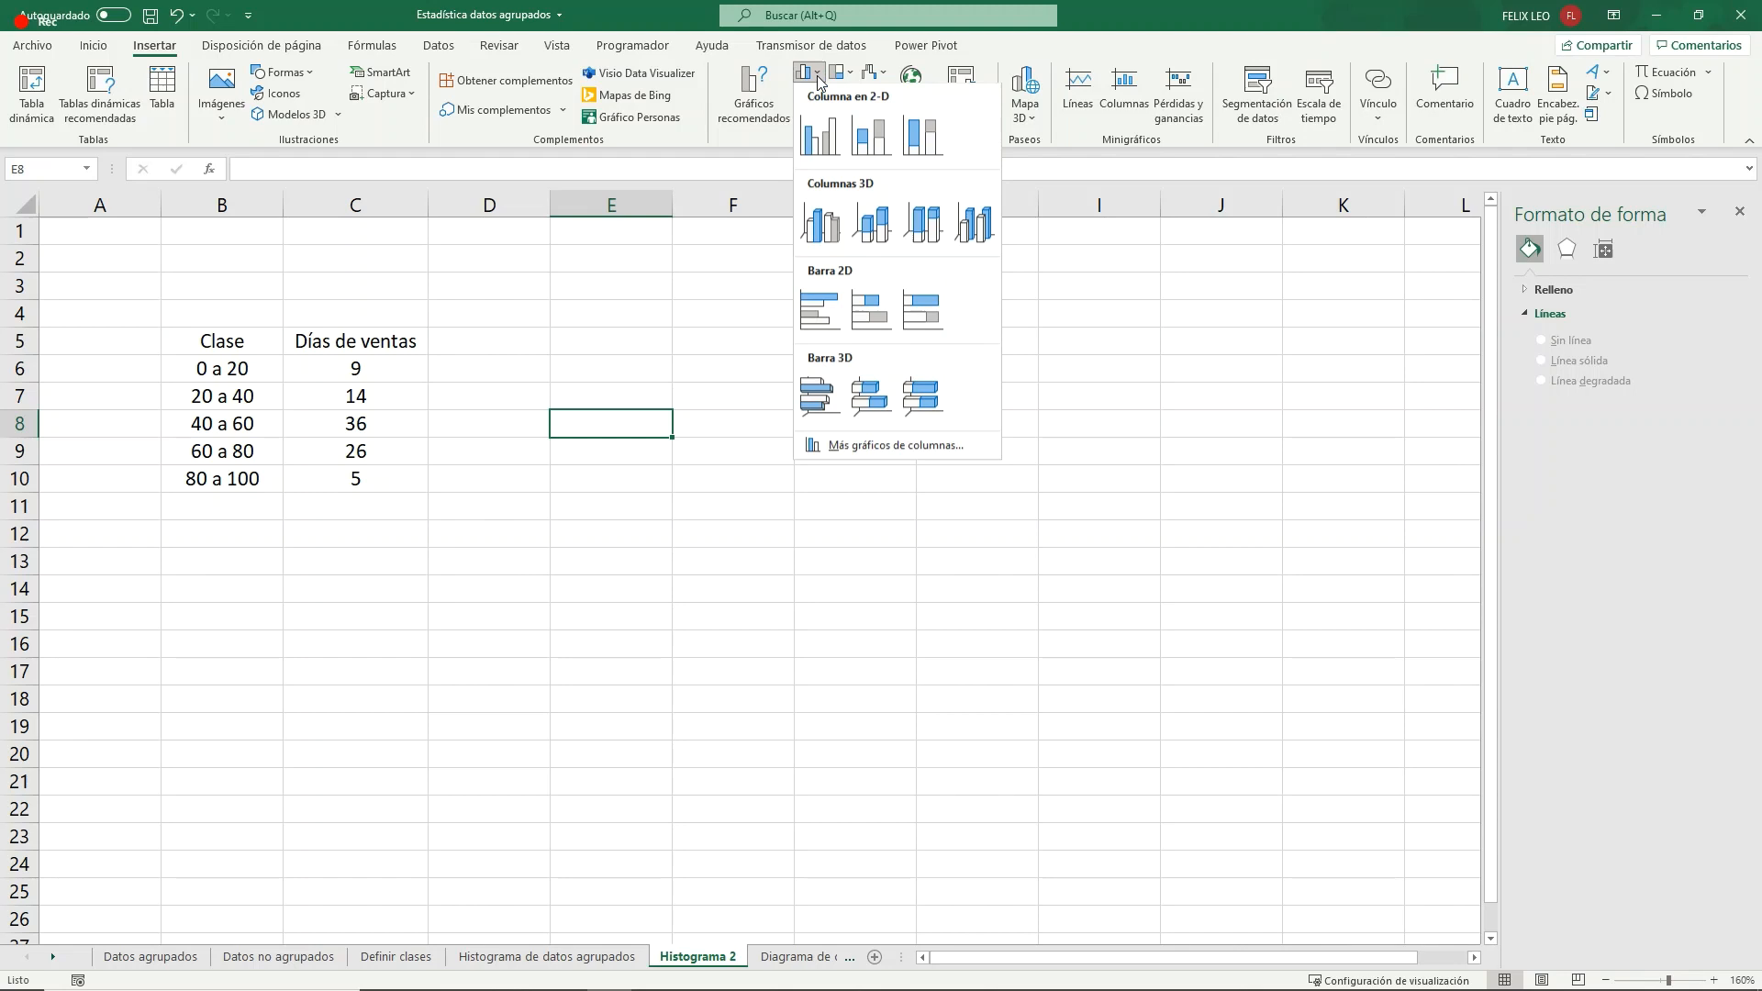
{"action": "left_click", "coordinate": [827, 152]}
{"action": "left_click_drag", "start_coordinate": [649, 382], "coordinate": [760, 323]}
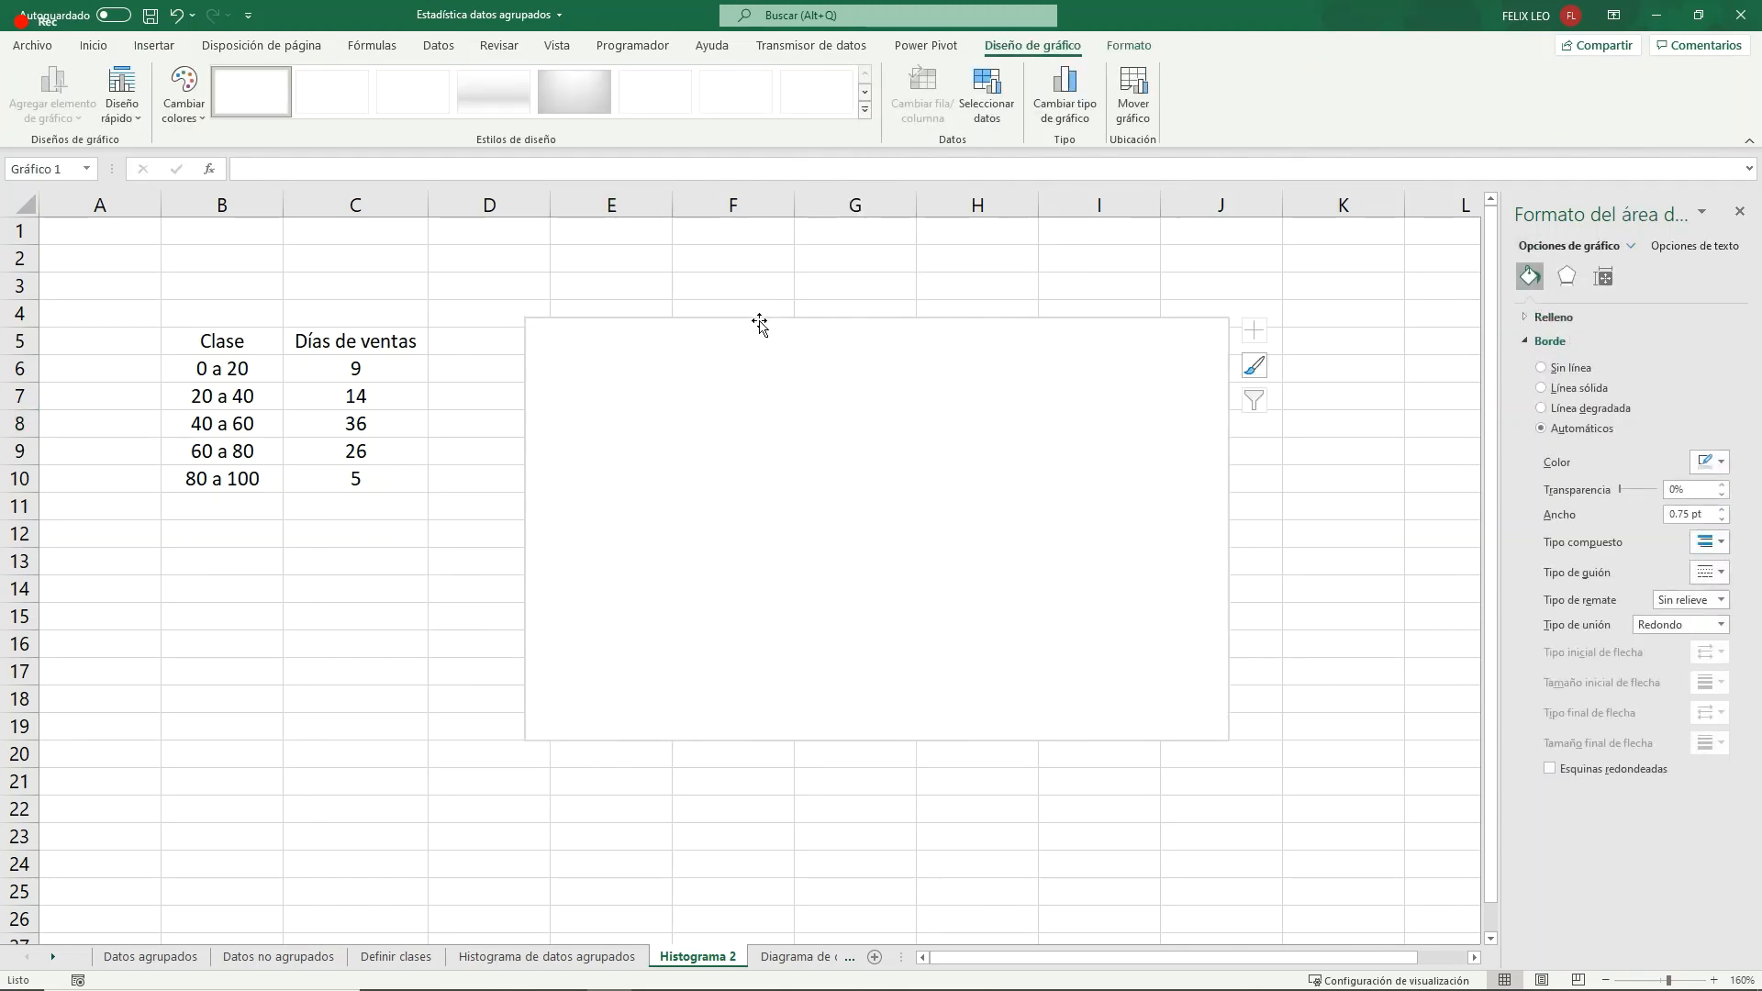
- Add a data series to the chart and take its name from cell C5
{"action": "left_click", "coordinate": [985, 101]}
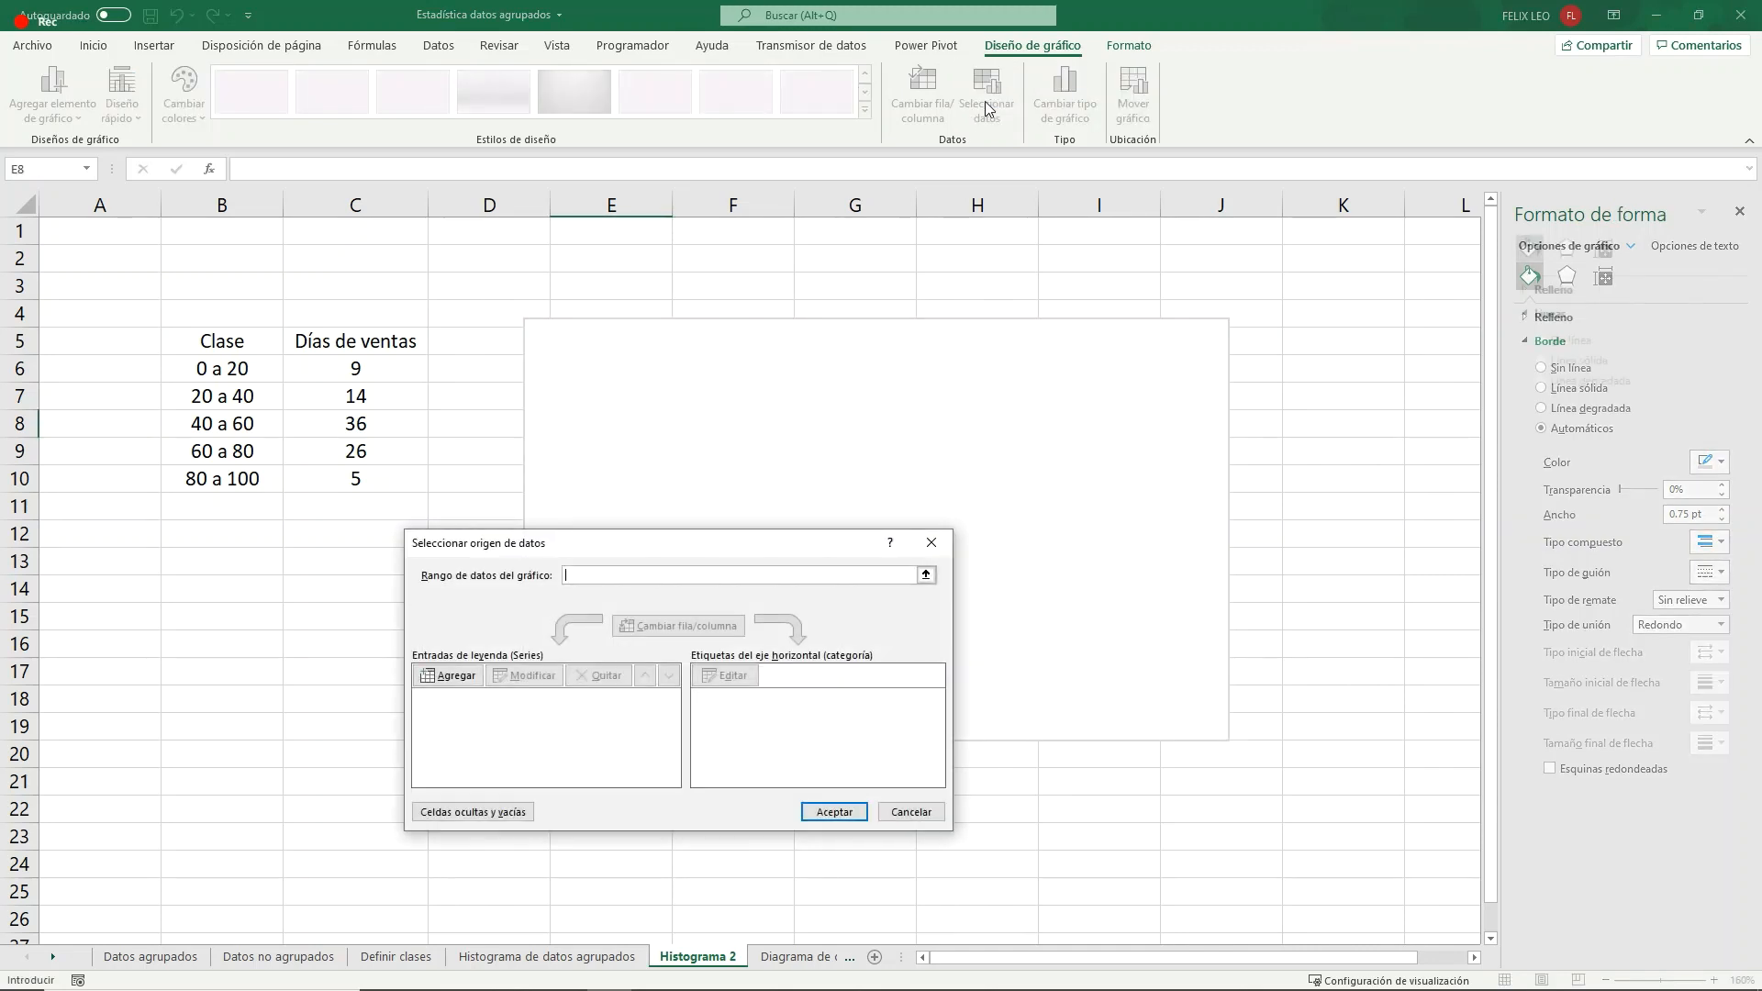
{"action": "left_click", "coordinate": [448, 674]}
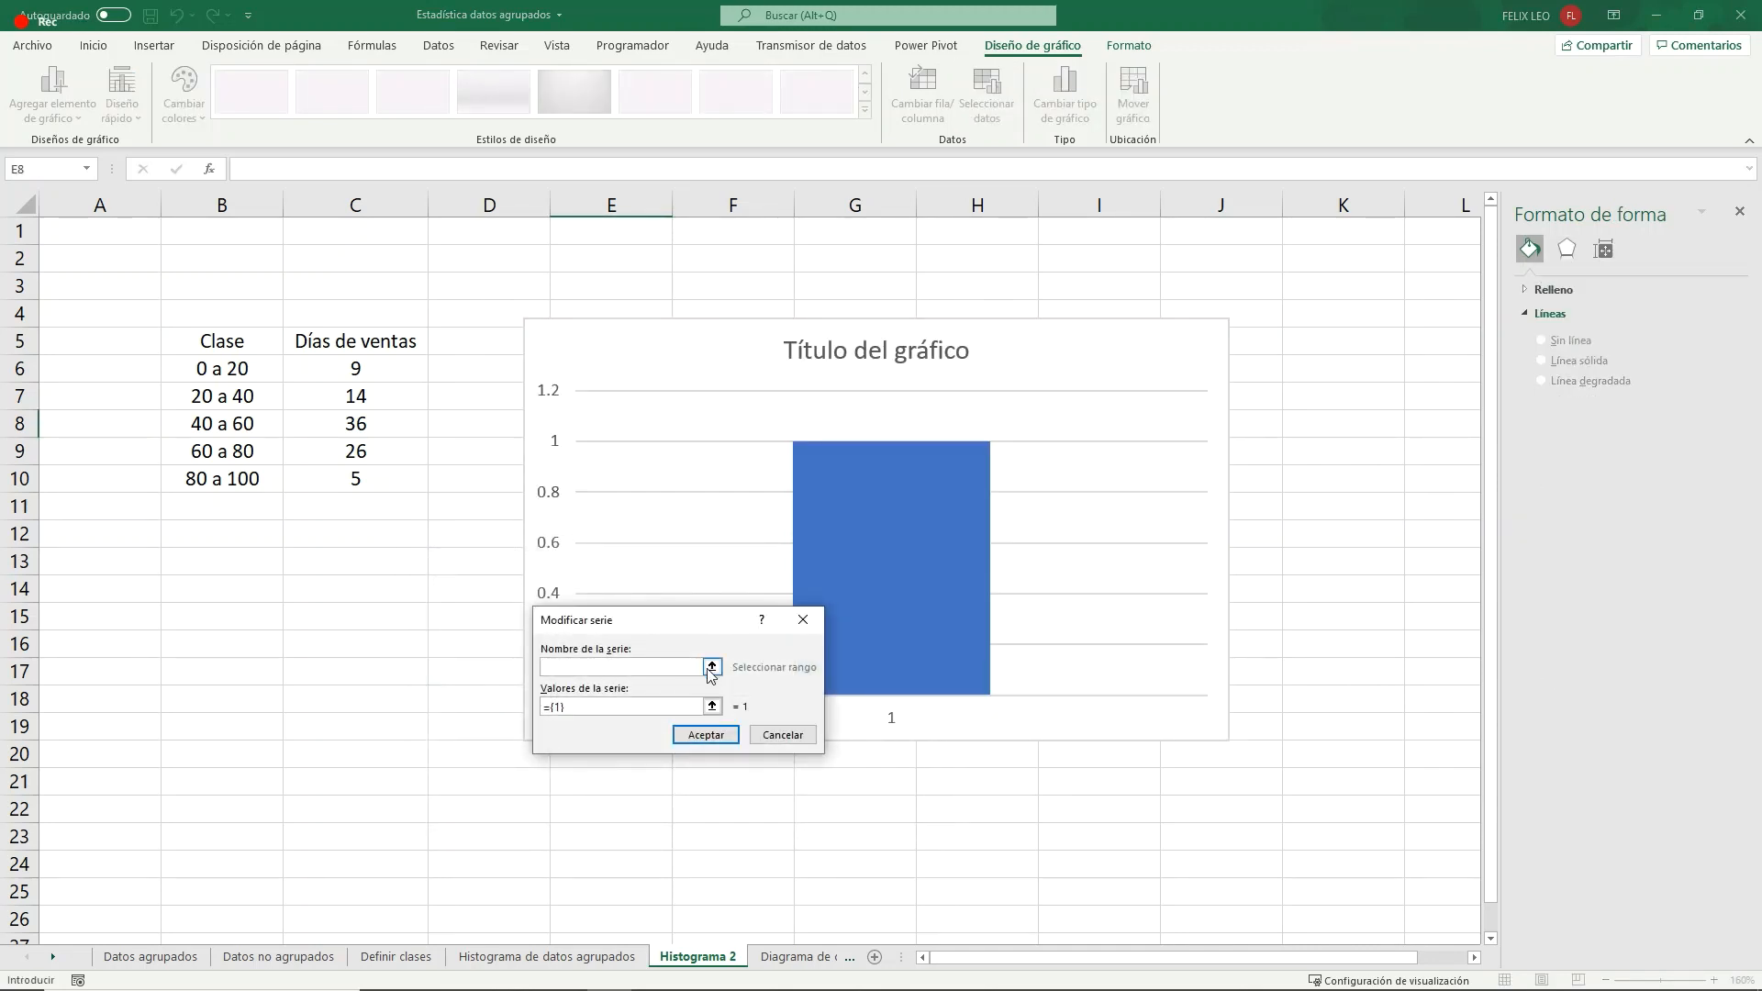
{"action": "left_click", "coordinate": [711, 667]}
{"action": "left_click", "coordinate": [355, 340]}
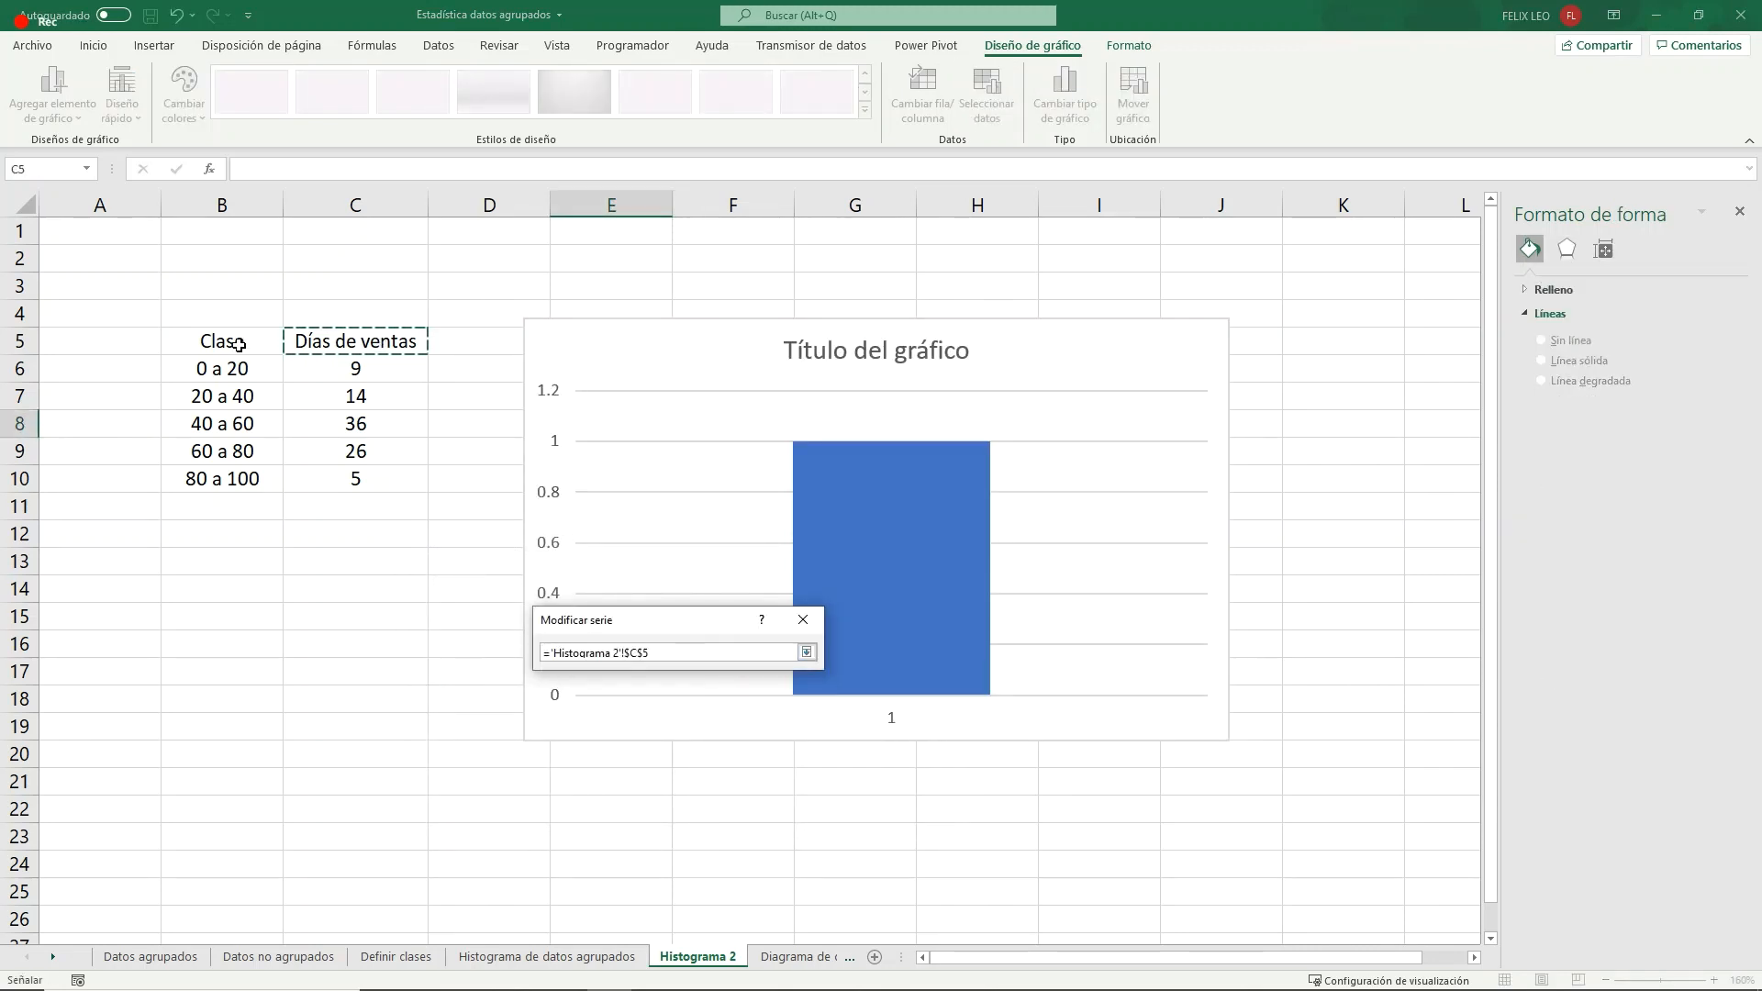
{"action": "left_click", "coordinate": [805, 651]}
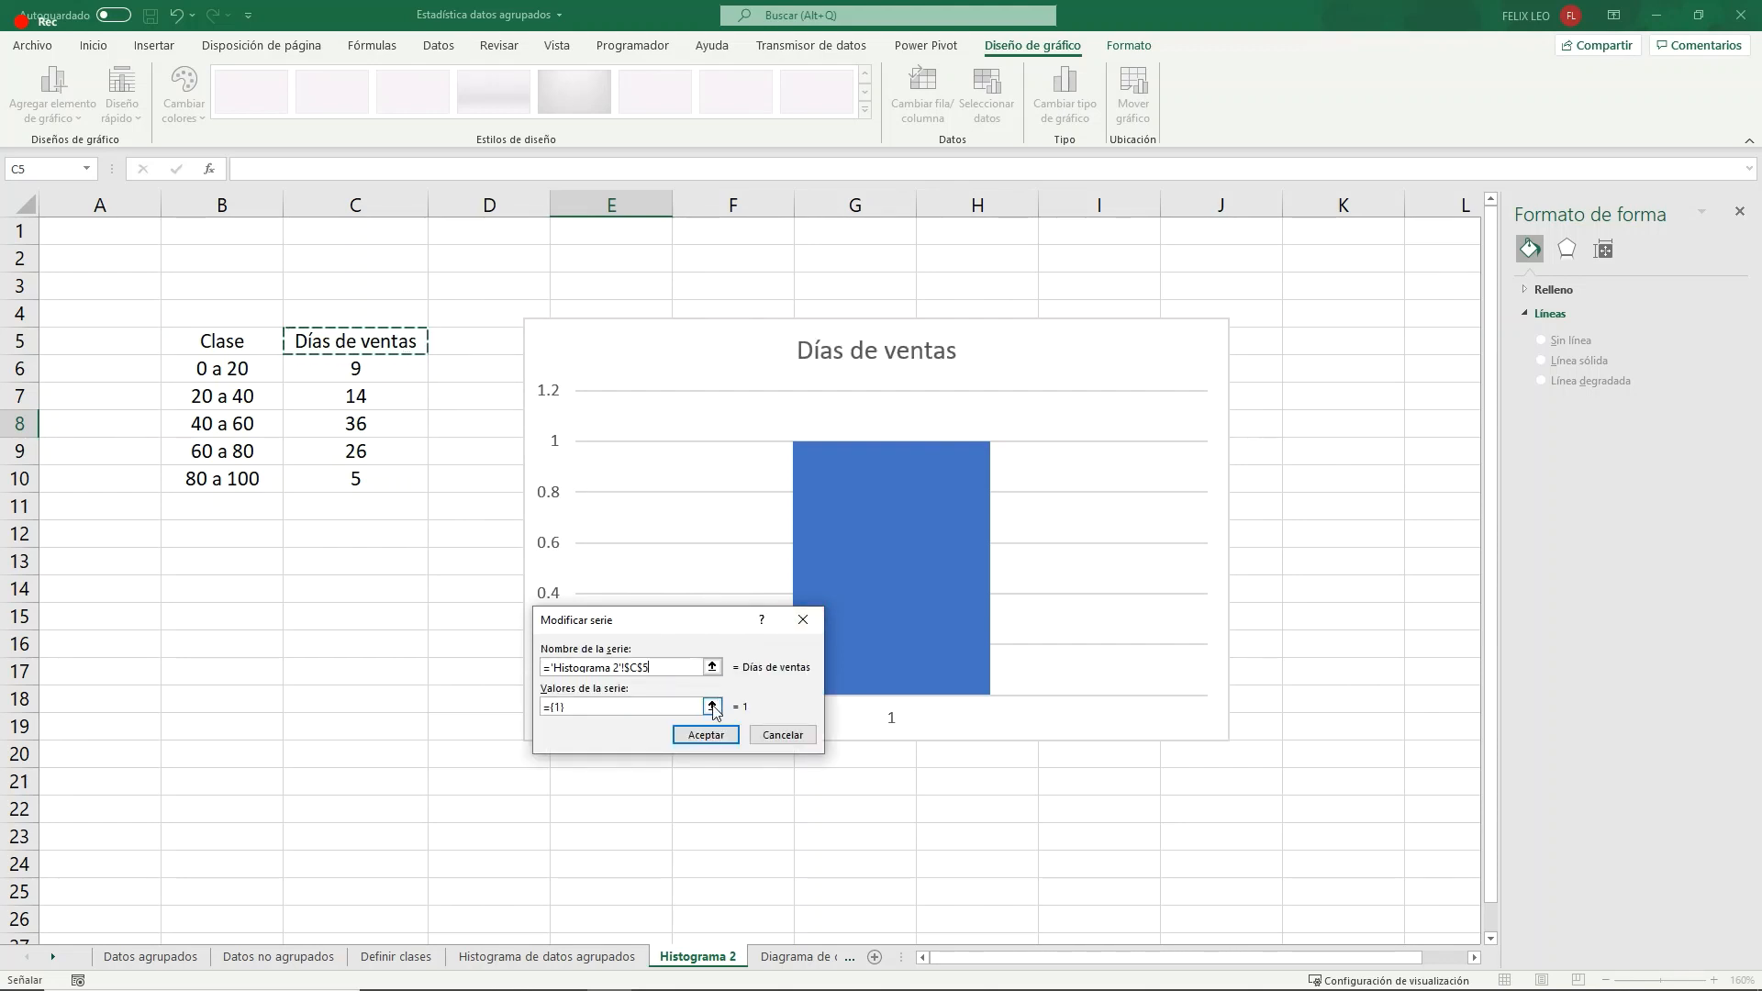
{"action": "left_click", "coordinate": [712, 706]}
{"action": "left_click_drag", "start_coordinate": [222, 368], "coordinate": [257, 479]}
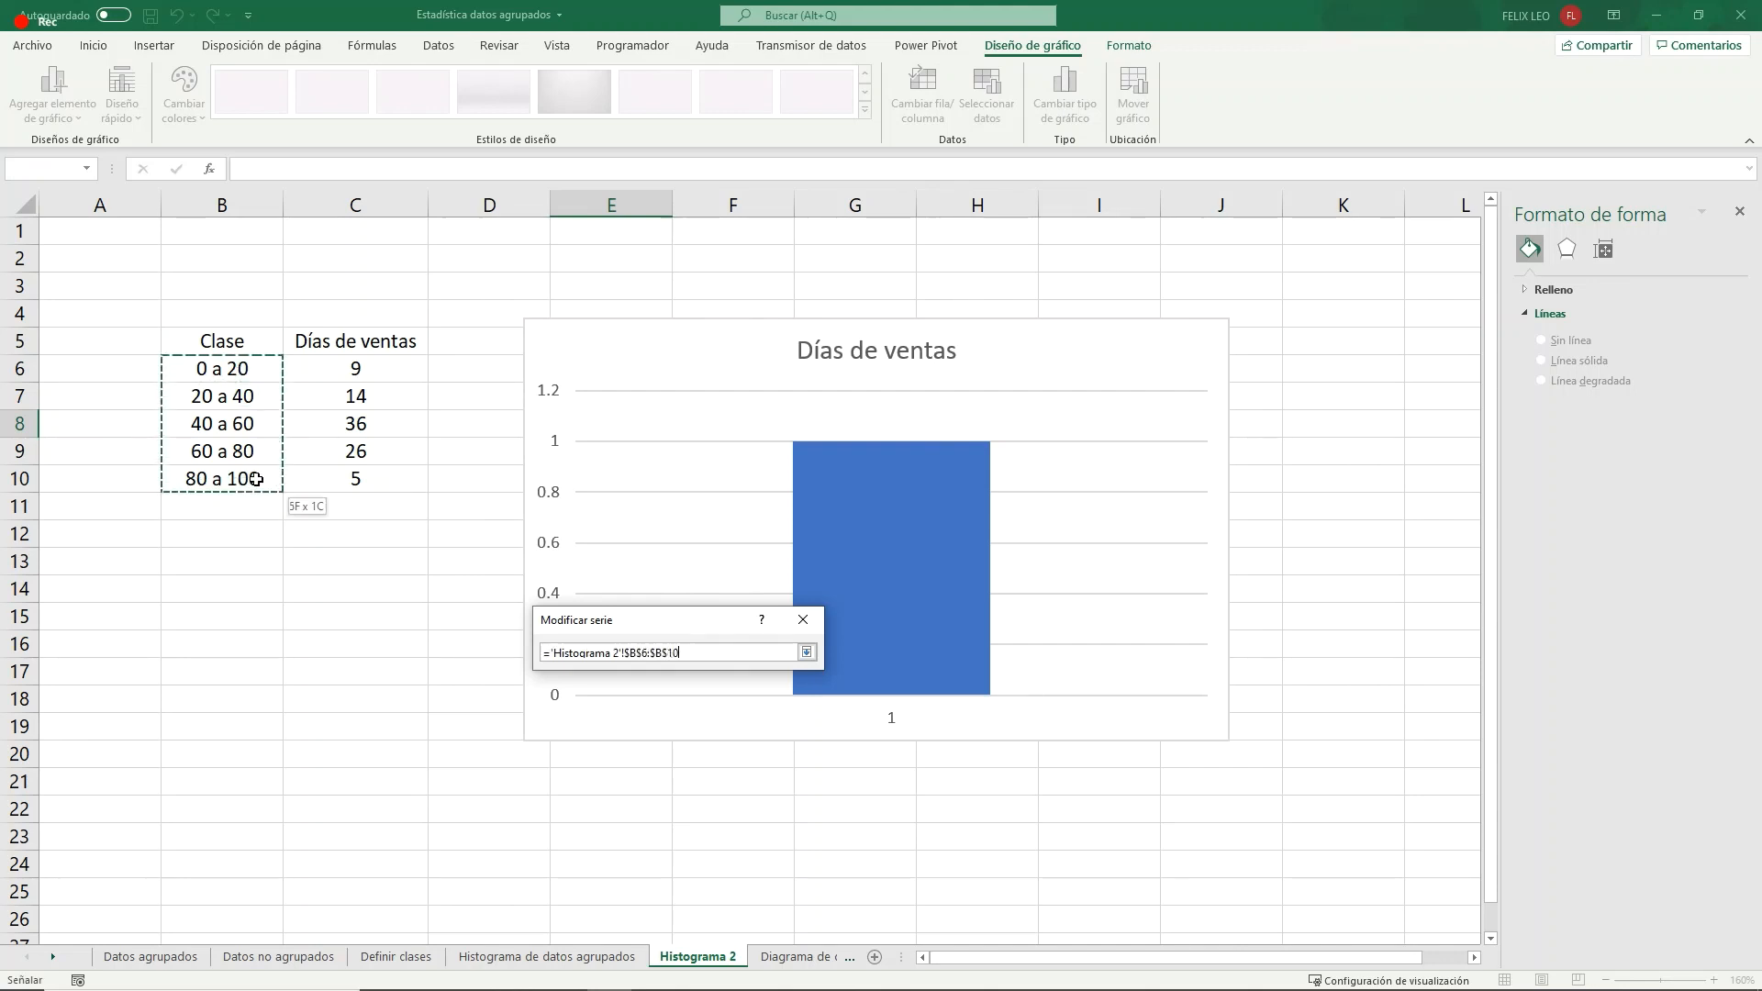
{"action": "left_click", "coordinate": [807, 653]}
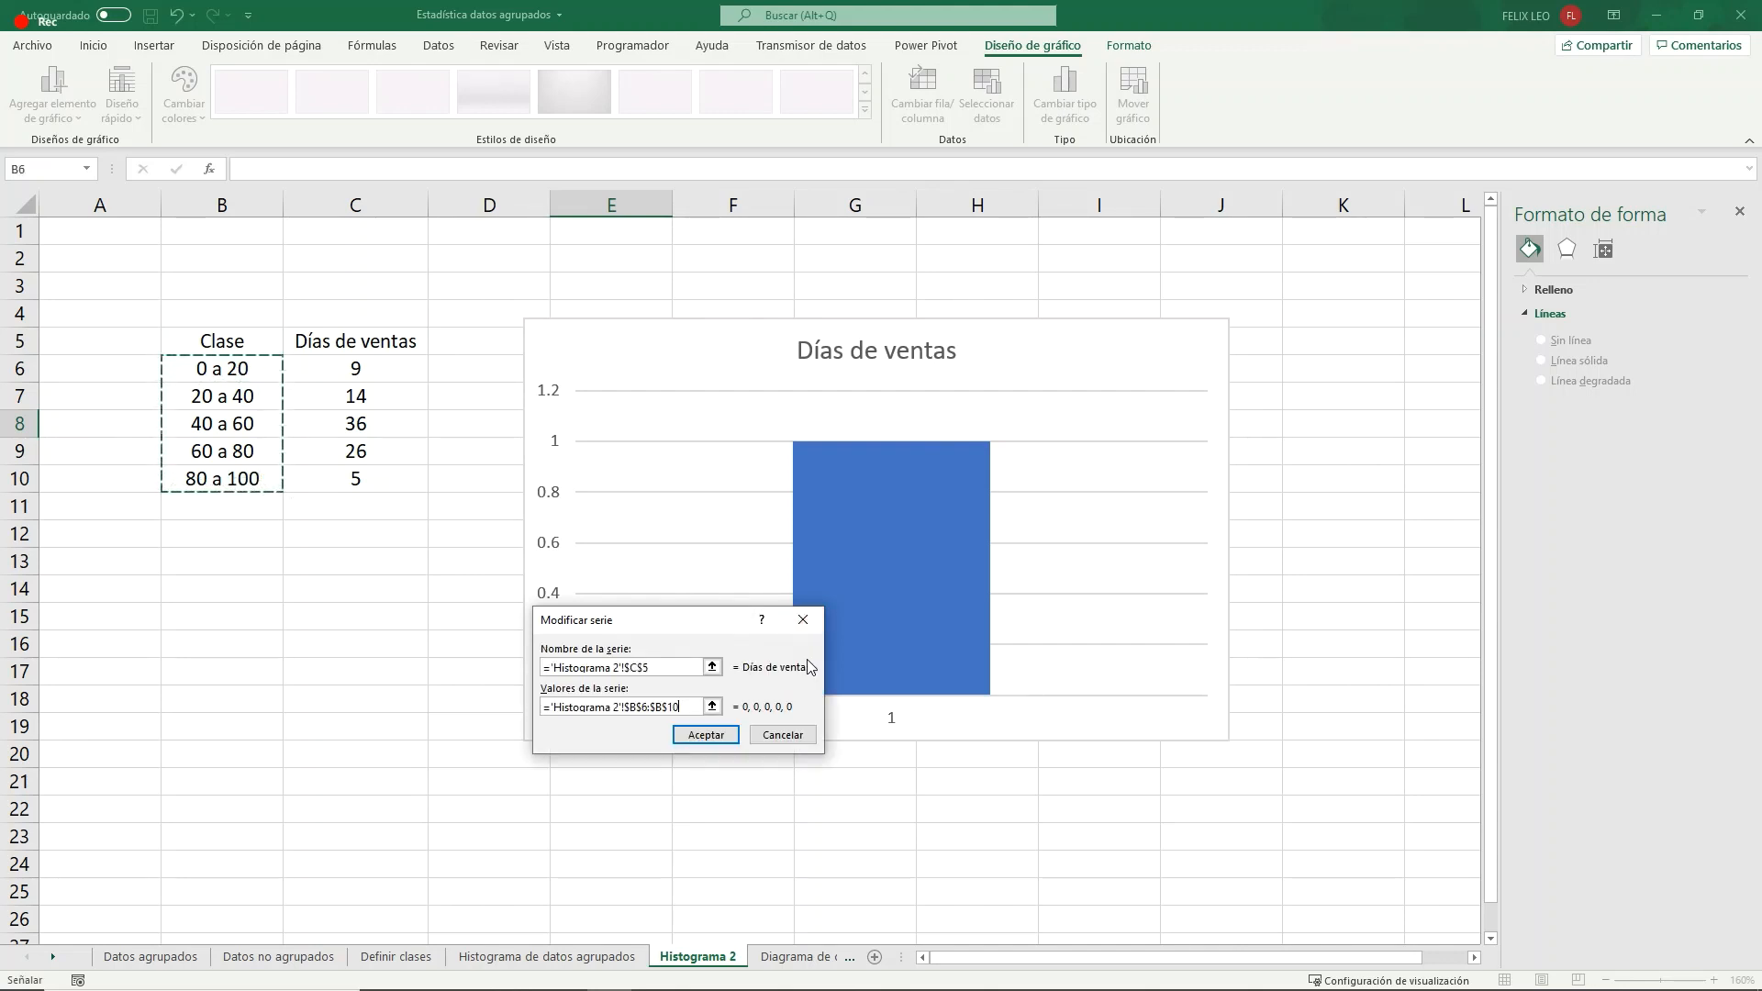
- Set the series values to C6:C10 and accept the series
{"action": "left_click", "coordinate": [712, 704]}
{"action": "left_click_drag", "start_coordinate": [372, 367], "coordinate": [367, 481]}
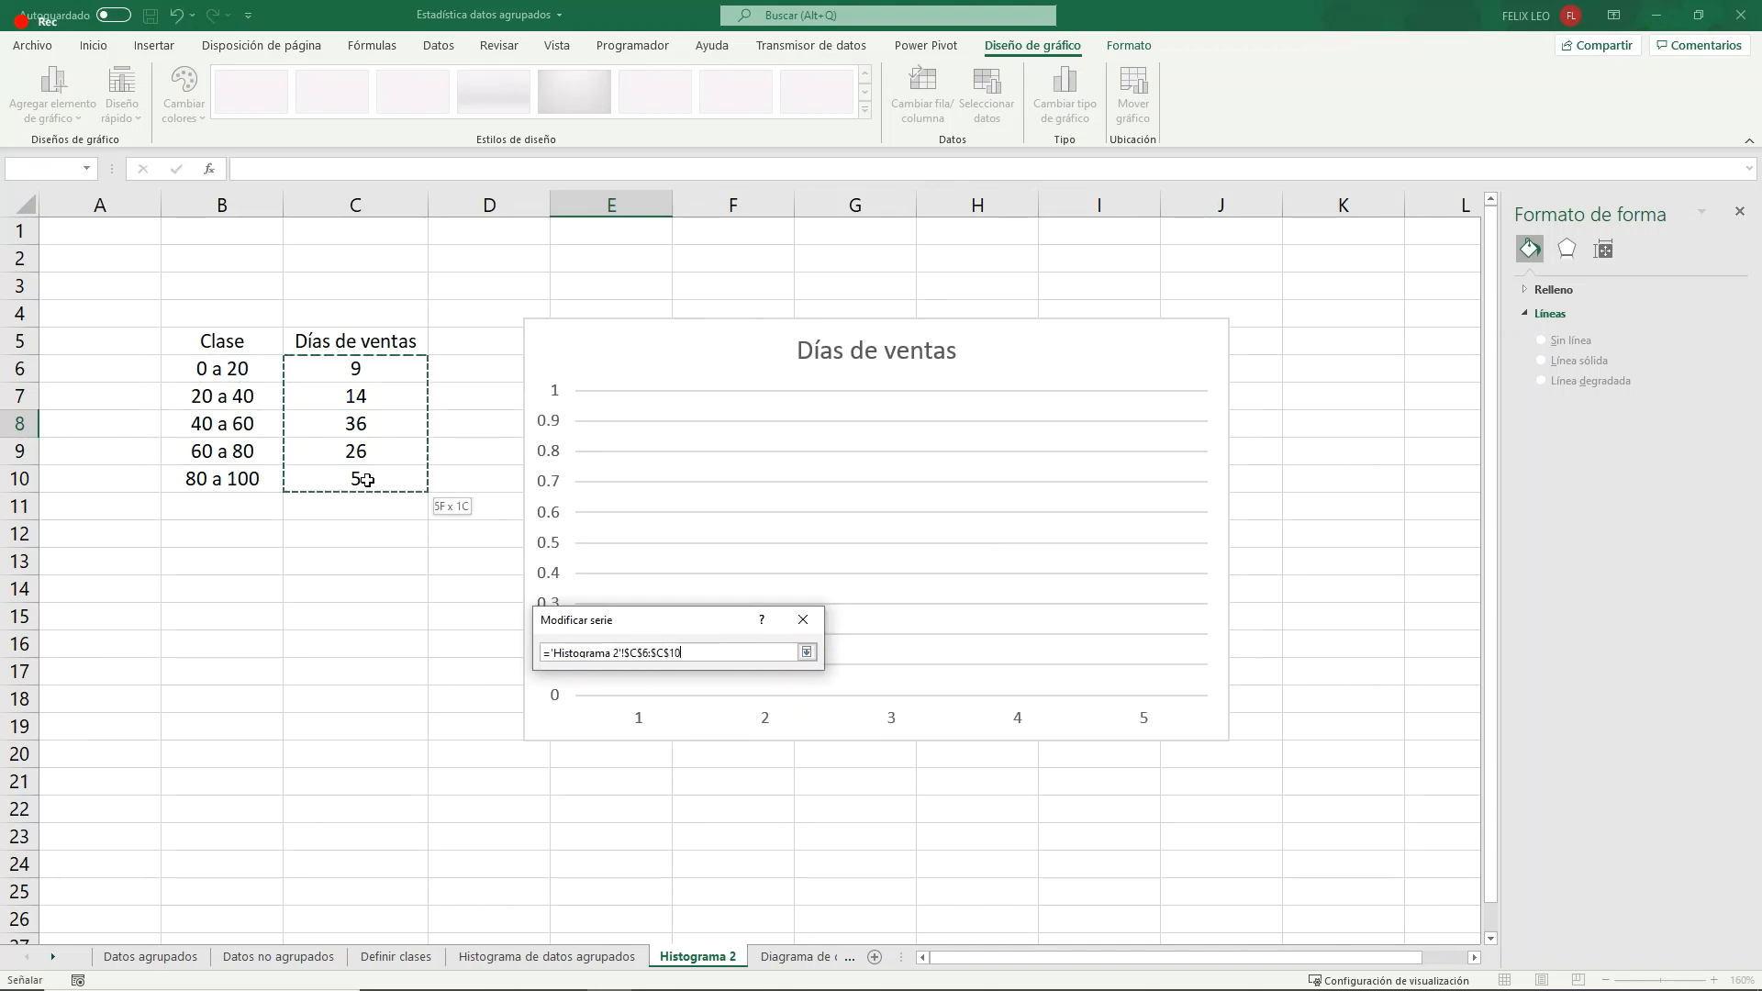
{"action": "left_click", "coordinate": [806, 652]}
{"action": "left_click", "coordinate": [705, 734]}
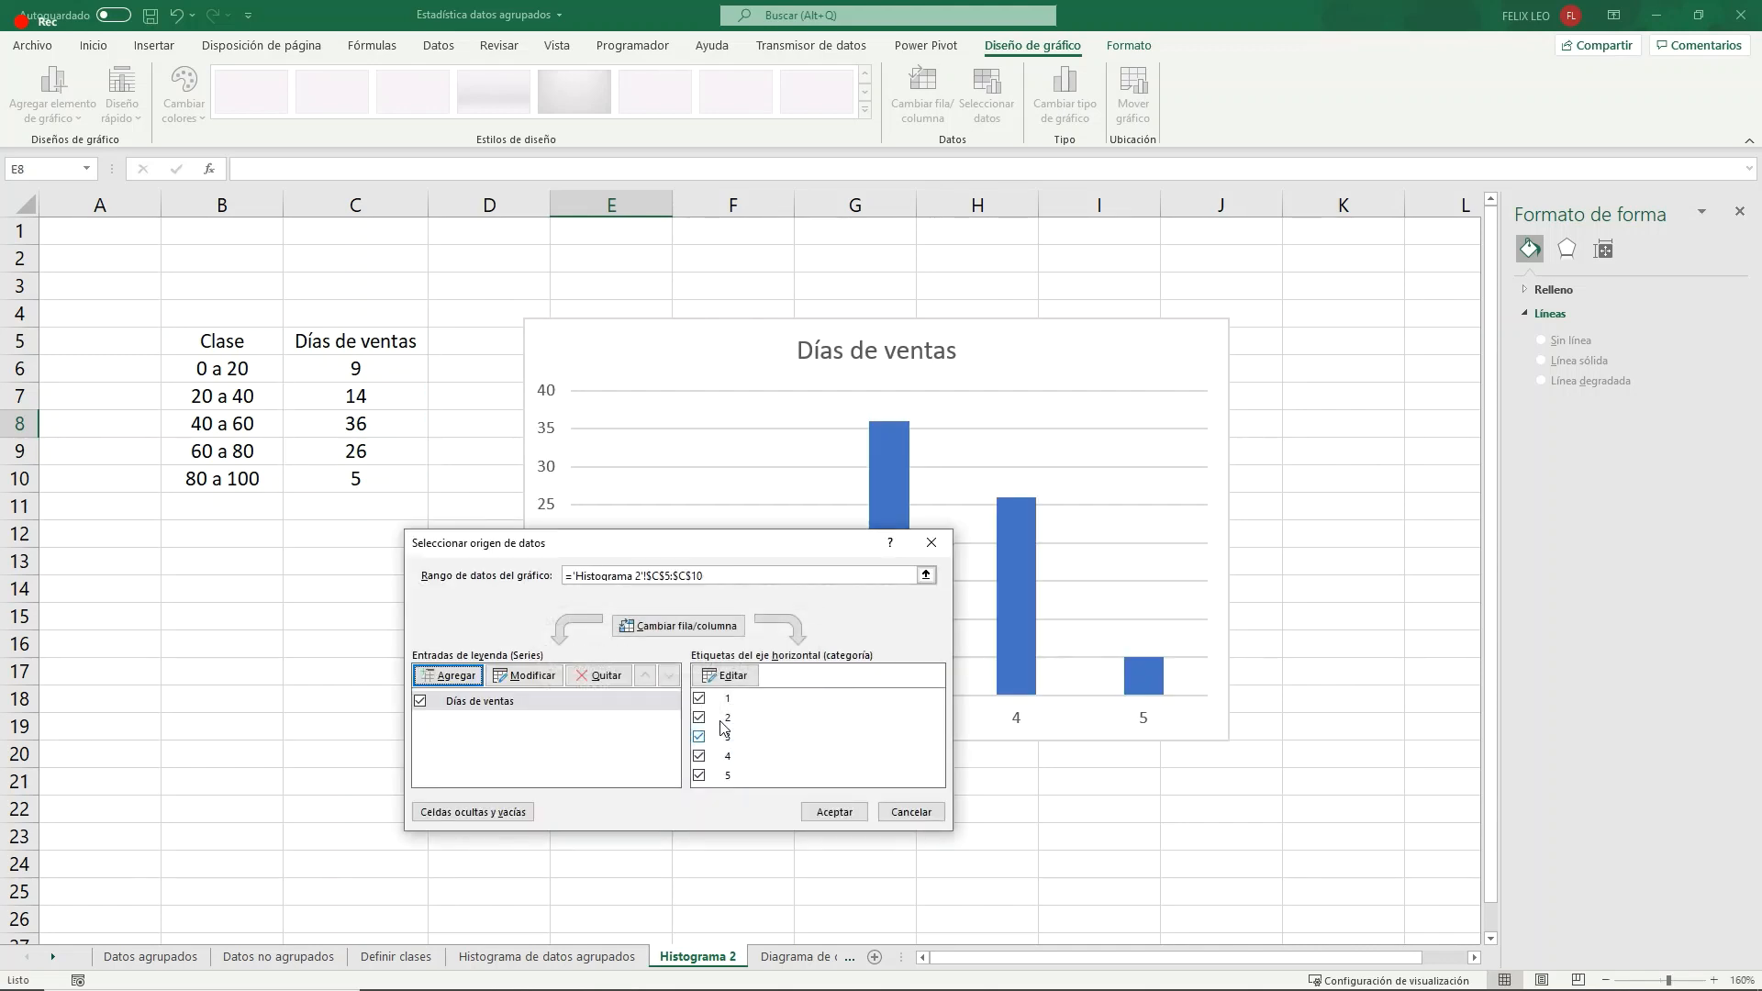
- Set the horizontal axis labels to B6:B10, check the Días de ventas series definition and accept the data source
{"action": "left_click", "coordinate": [738, 683]}
{"action": "left_click_drag", "start_coordinate": [225, 368], "coordinate": [244, 476]}
{"action": "left_click", "coordinate": [720, 713]}
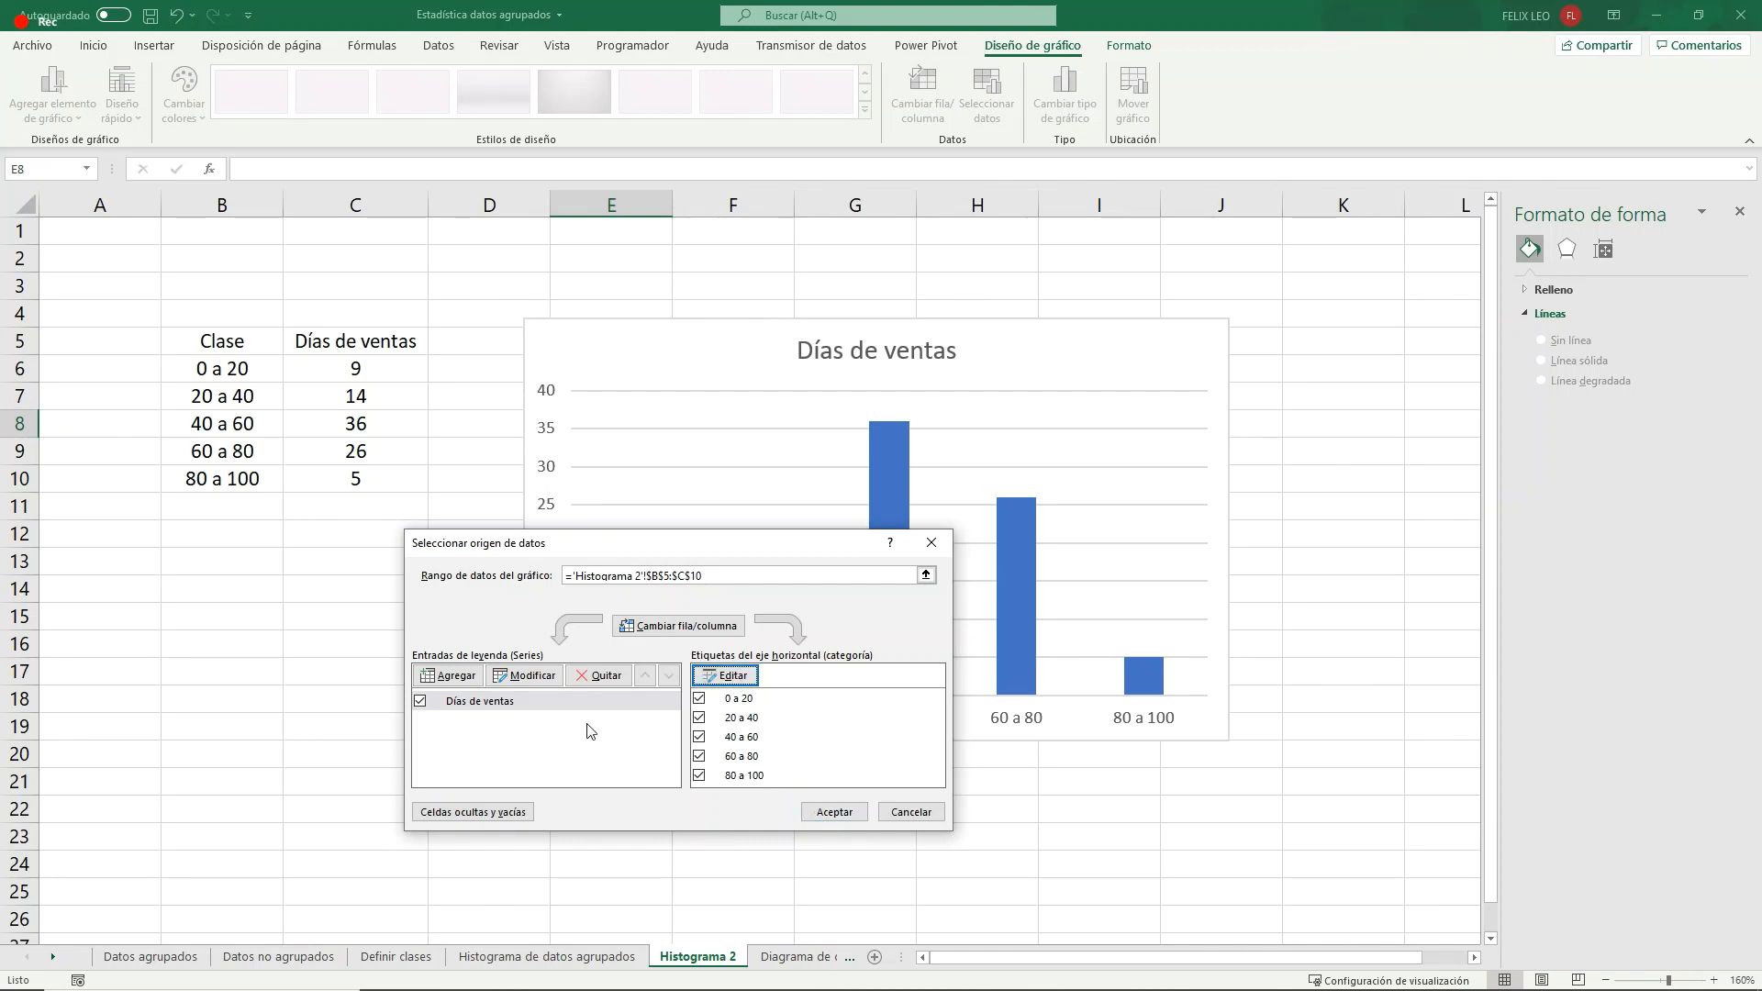
{"action": "left_click", "coordinate": [479, 702]}
{"action": "left_click", "coordinate": [537, 678]}
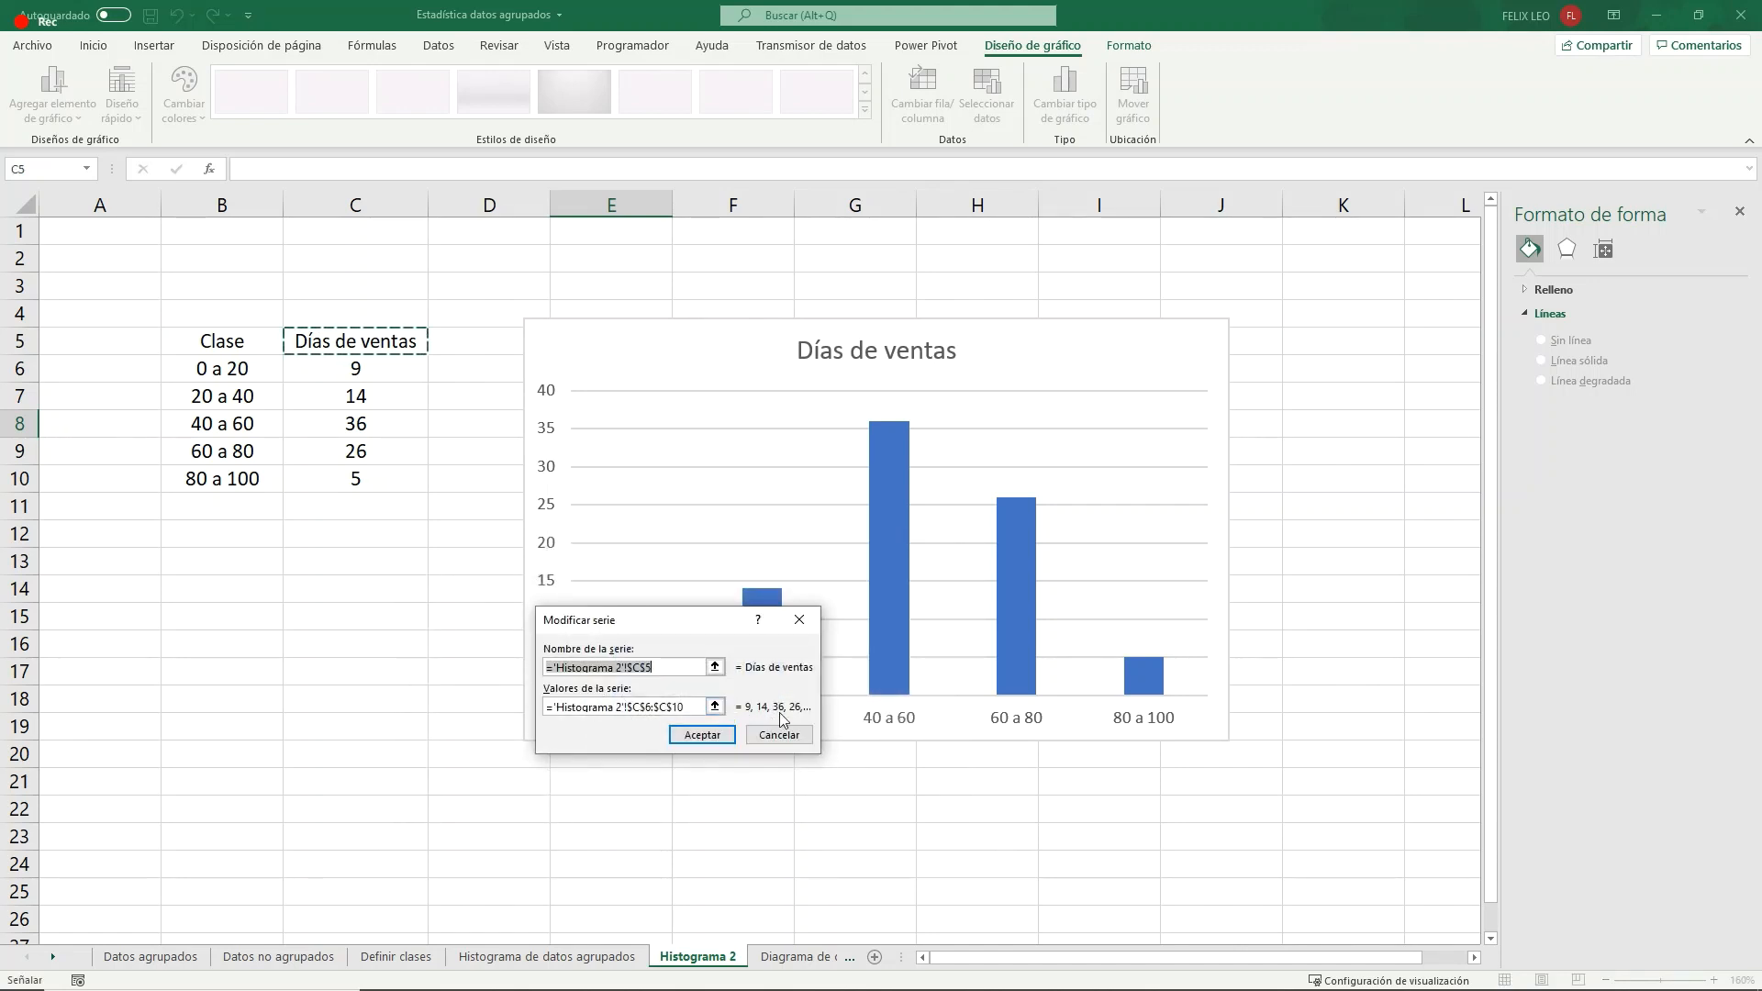
{"action": "left_click", "coordinate": [716, 737]}
{"action": "left_click", "coordinate": [853, 805]}
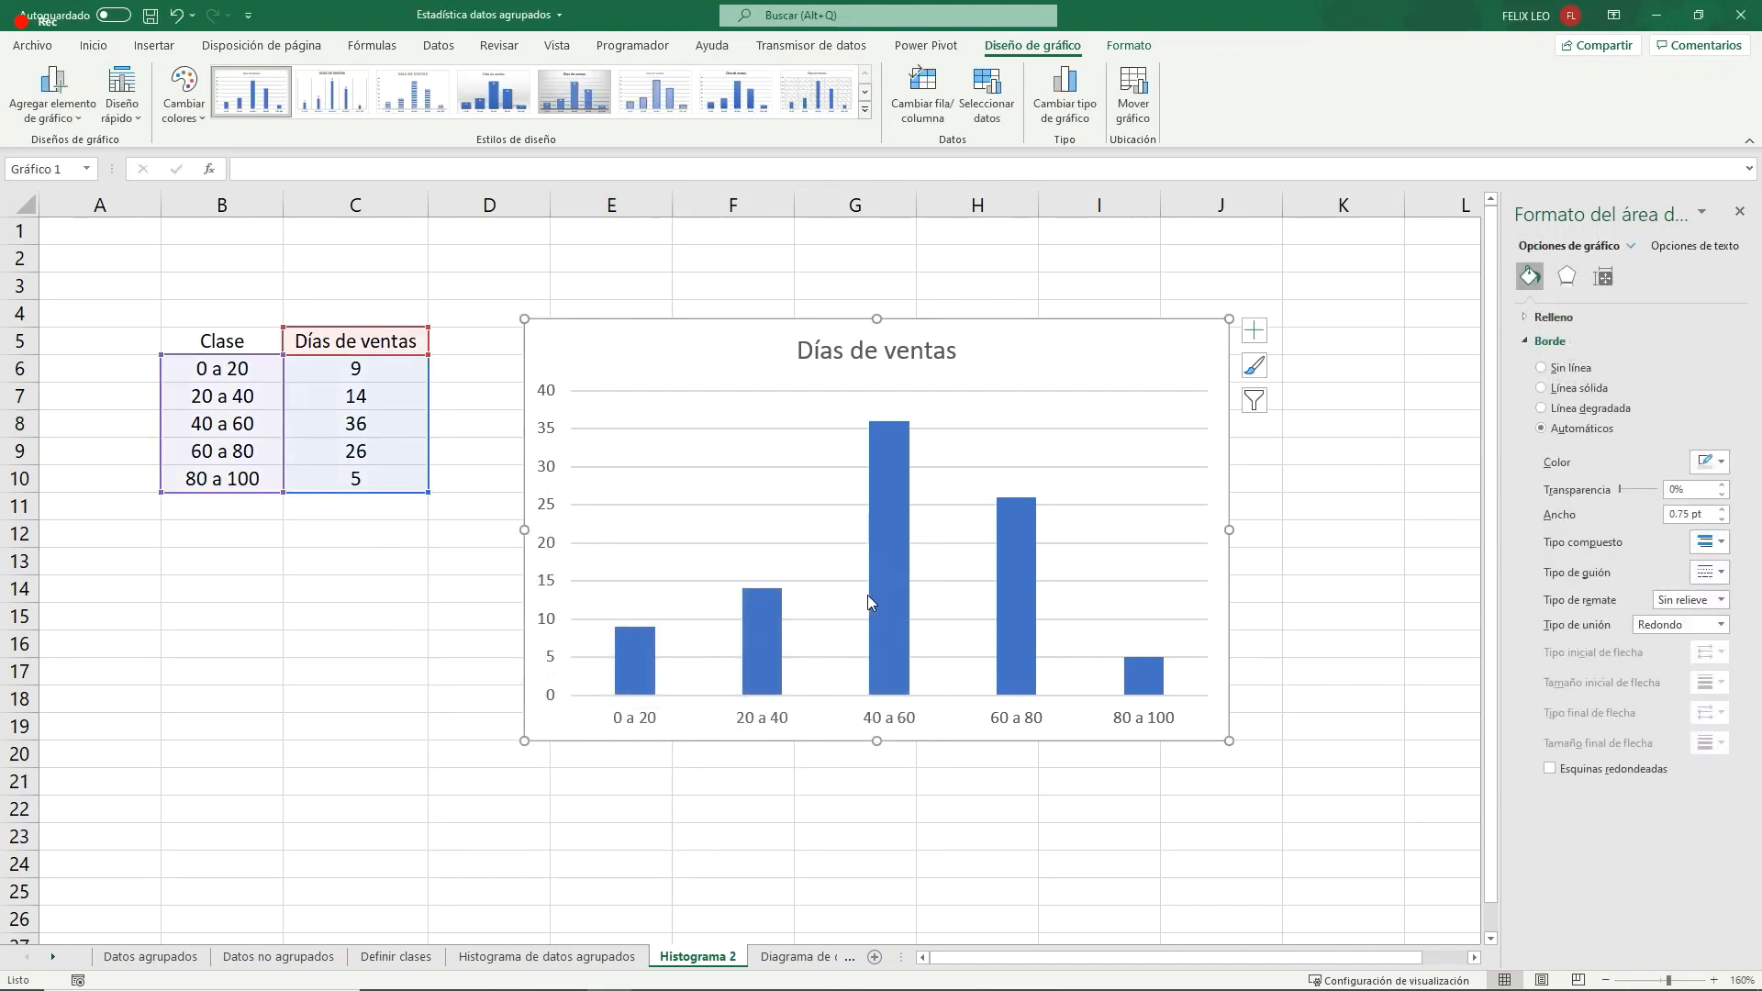
- Set the gap width of the Días de ventas series to 0% so the columns touch
{"action": "left_click", "coordinate": [887, 576]}
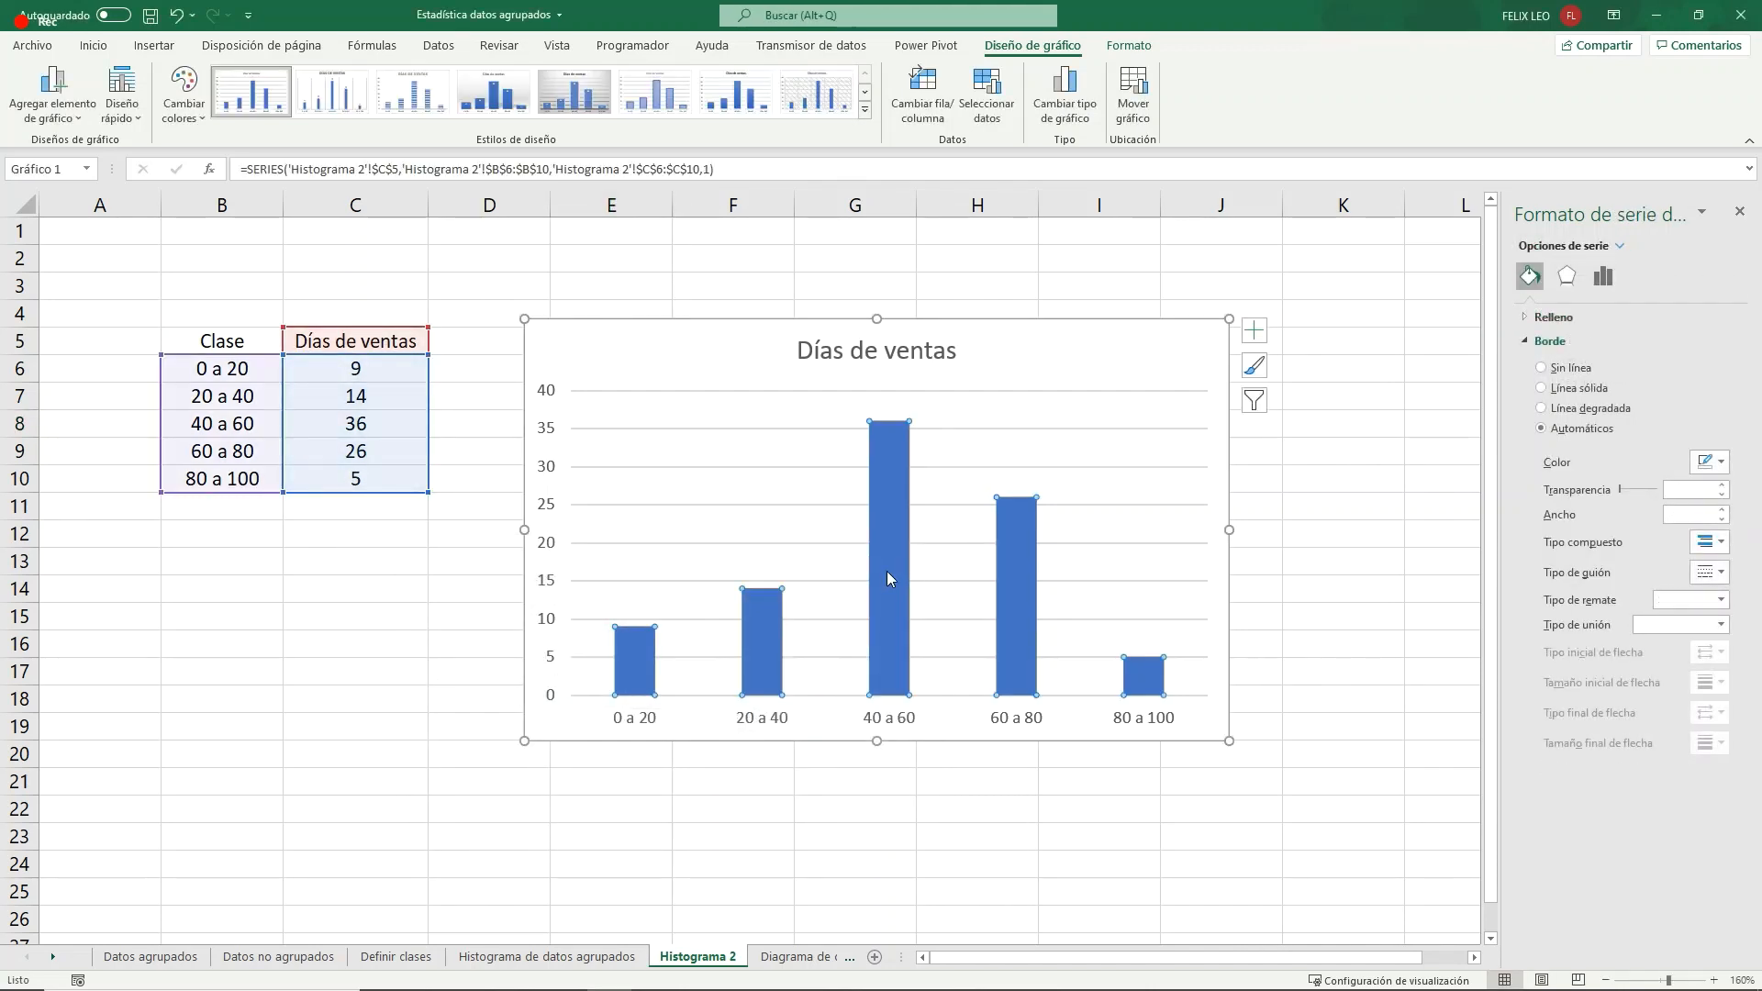
{"action": "right_click", "coordinate": [888, 512]}
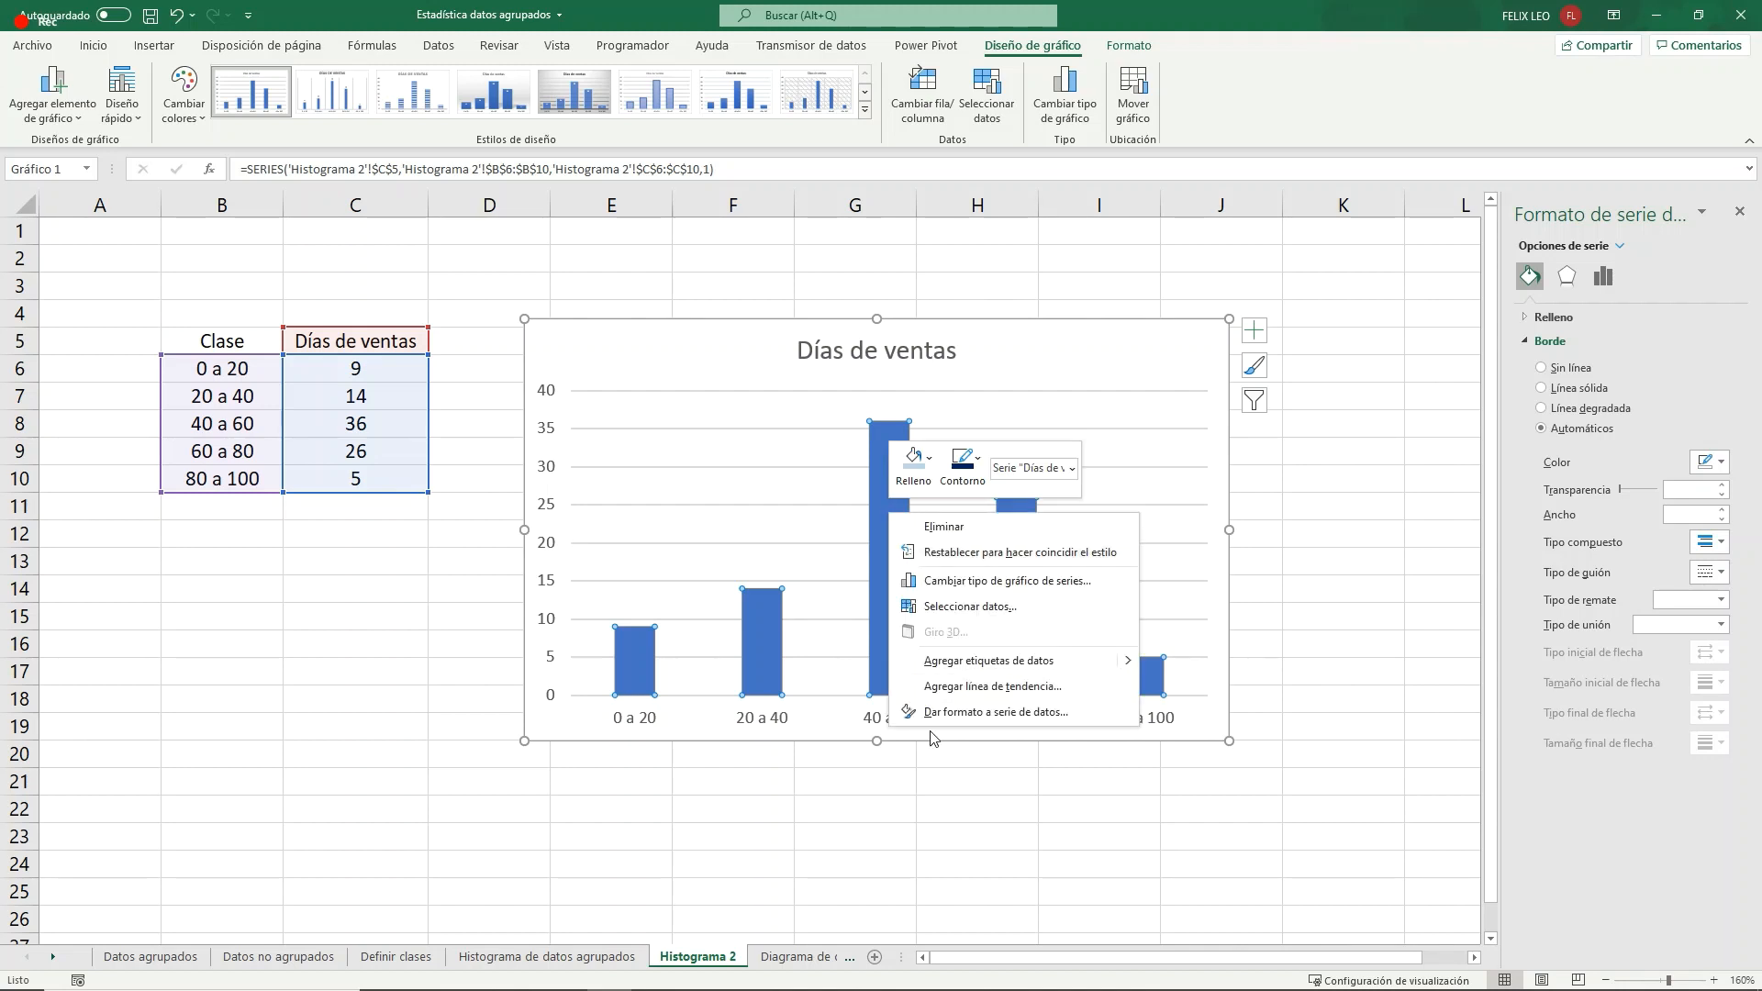
{"action": "left_click", "coordinate": [945, 712]}
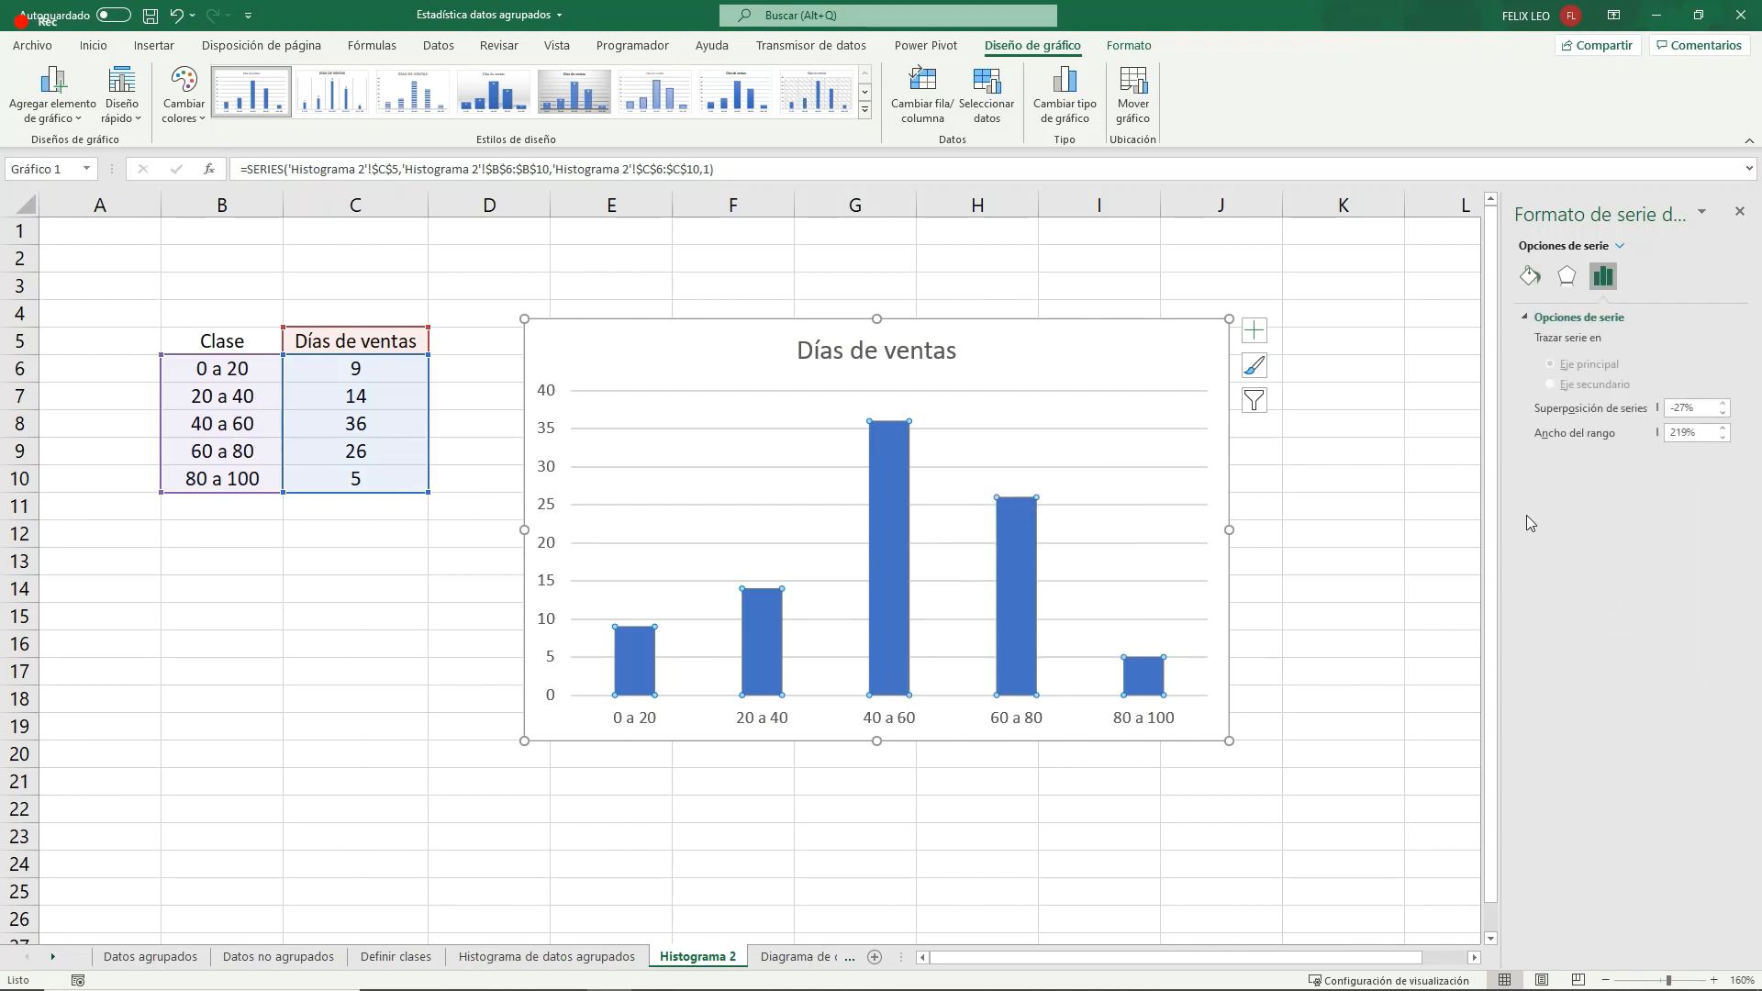
{"action": "left_click", "coordinate": [1604, 438]}
{"action": "type", "text": "0"}
{"action": "key", "text": "Return"}
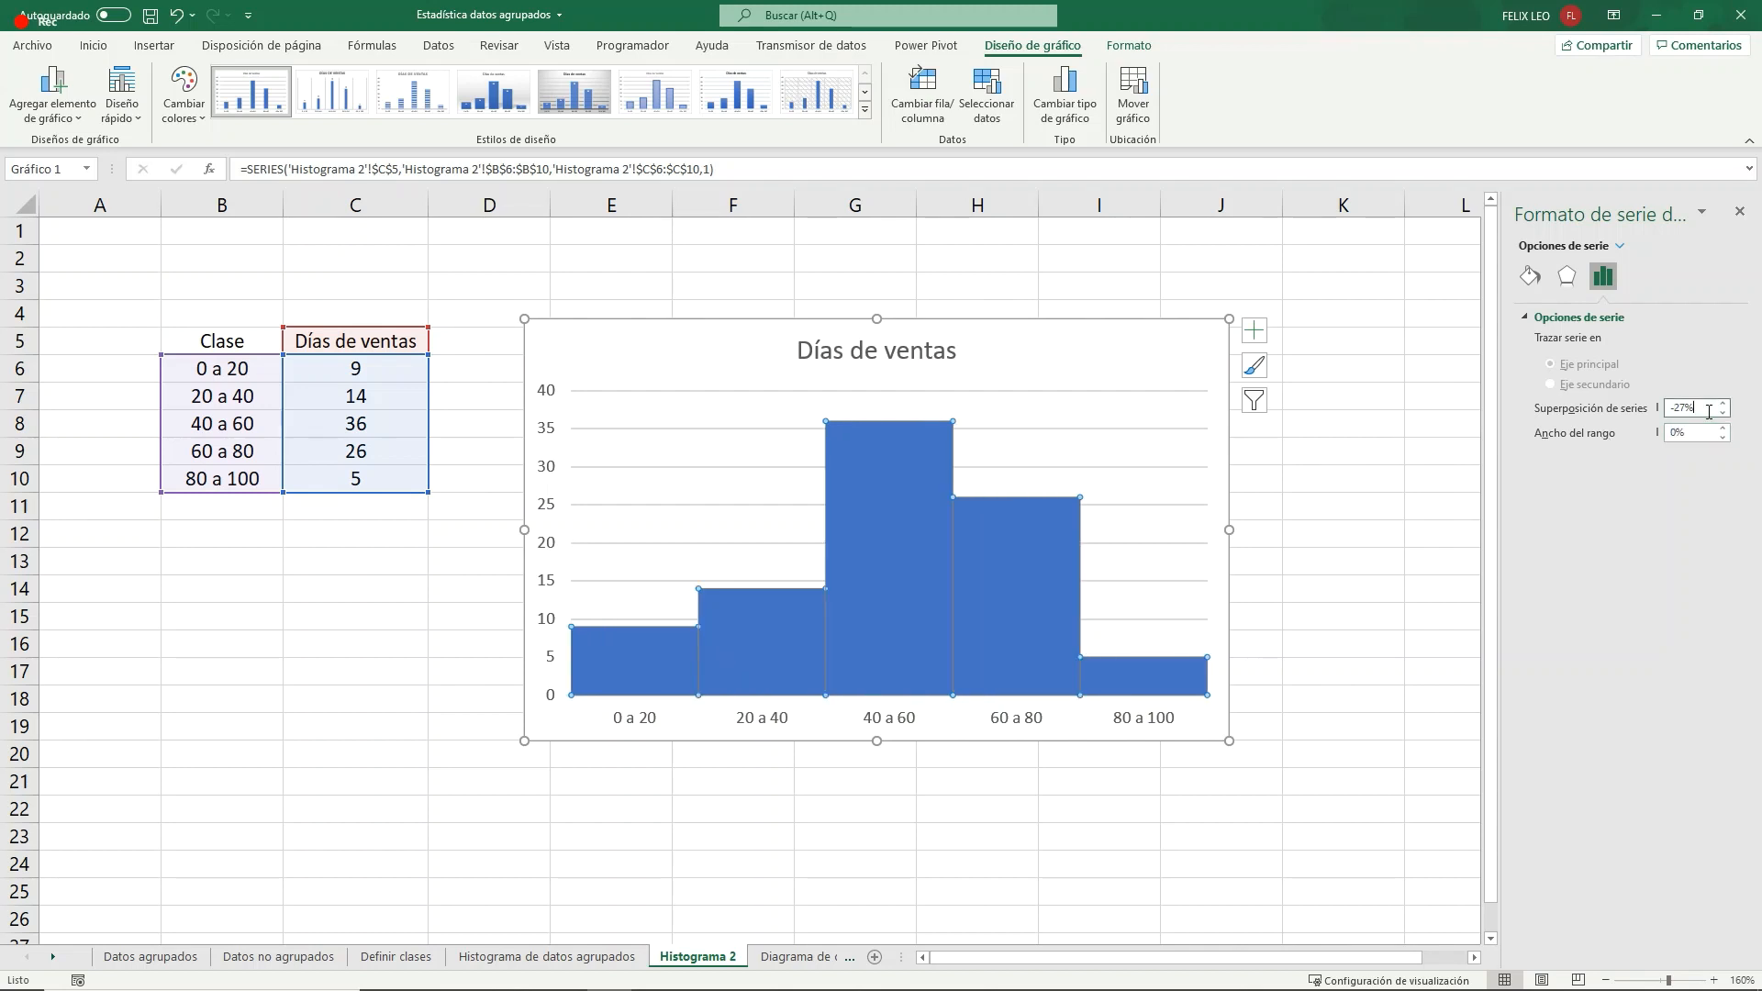
{"action": "left_click", "coordinate": [936, 578]}
{"action": "right_click", "coordinate": [915, 555]}
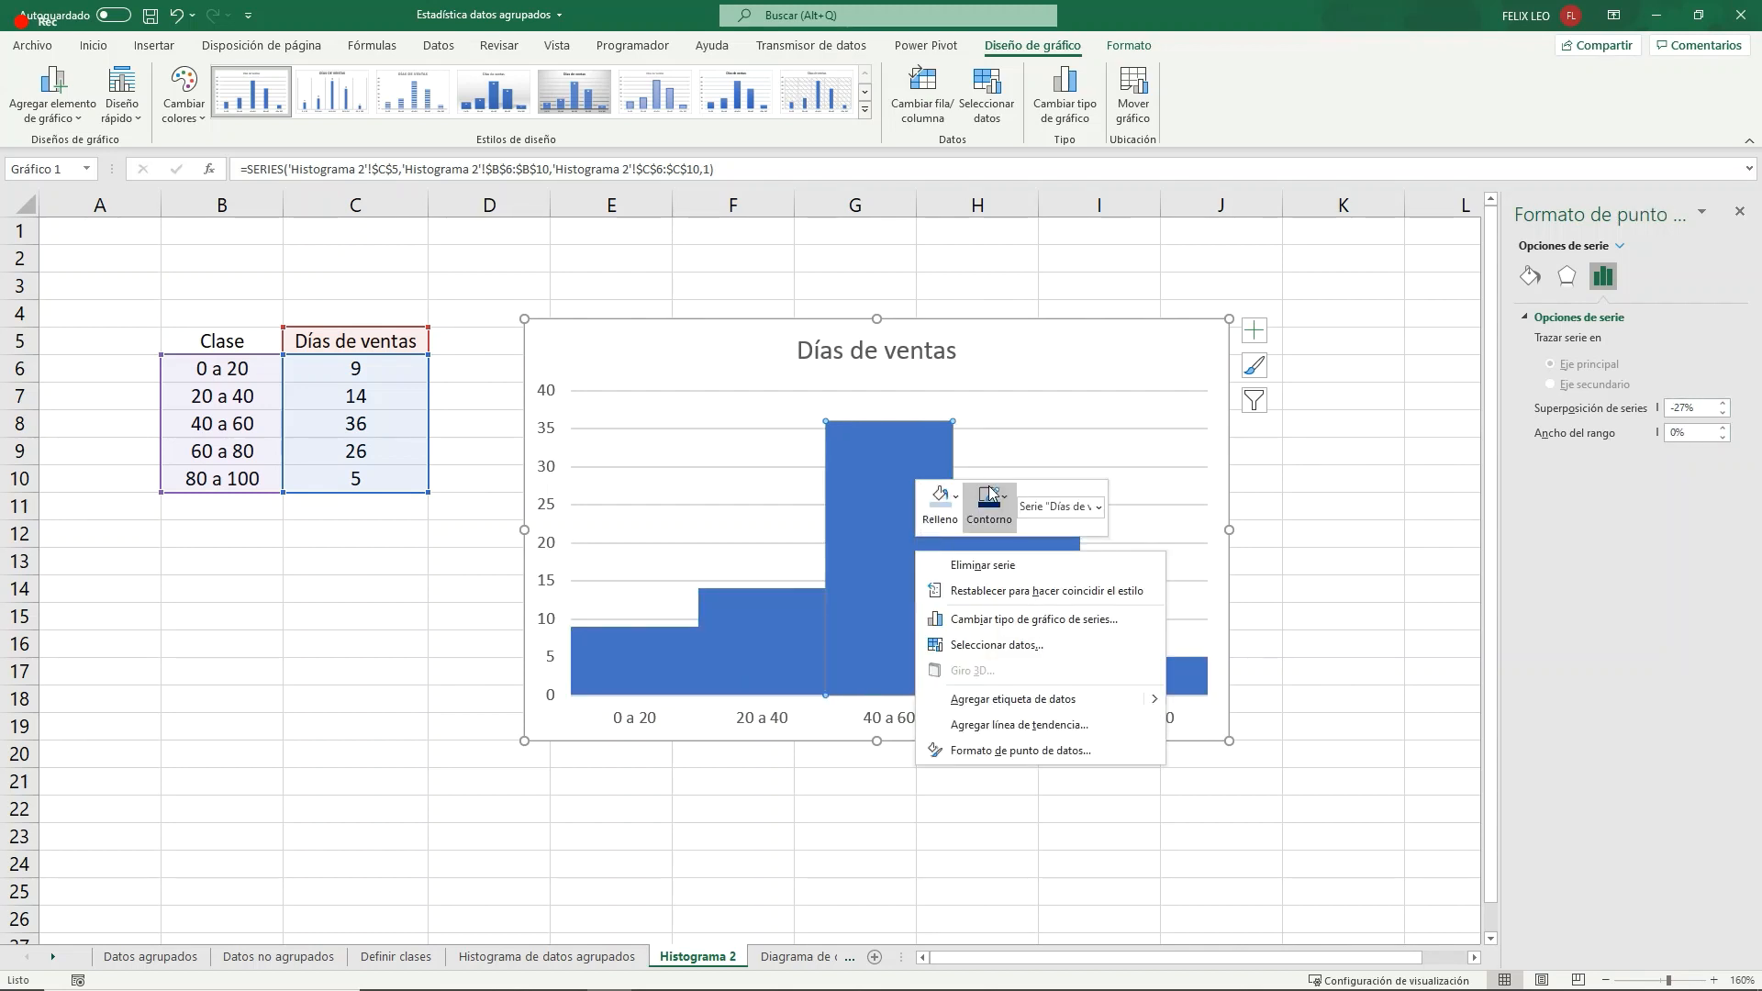
{"action": "left_click", "coordinate": [939, 500]}
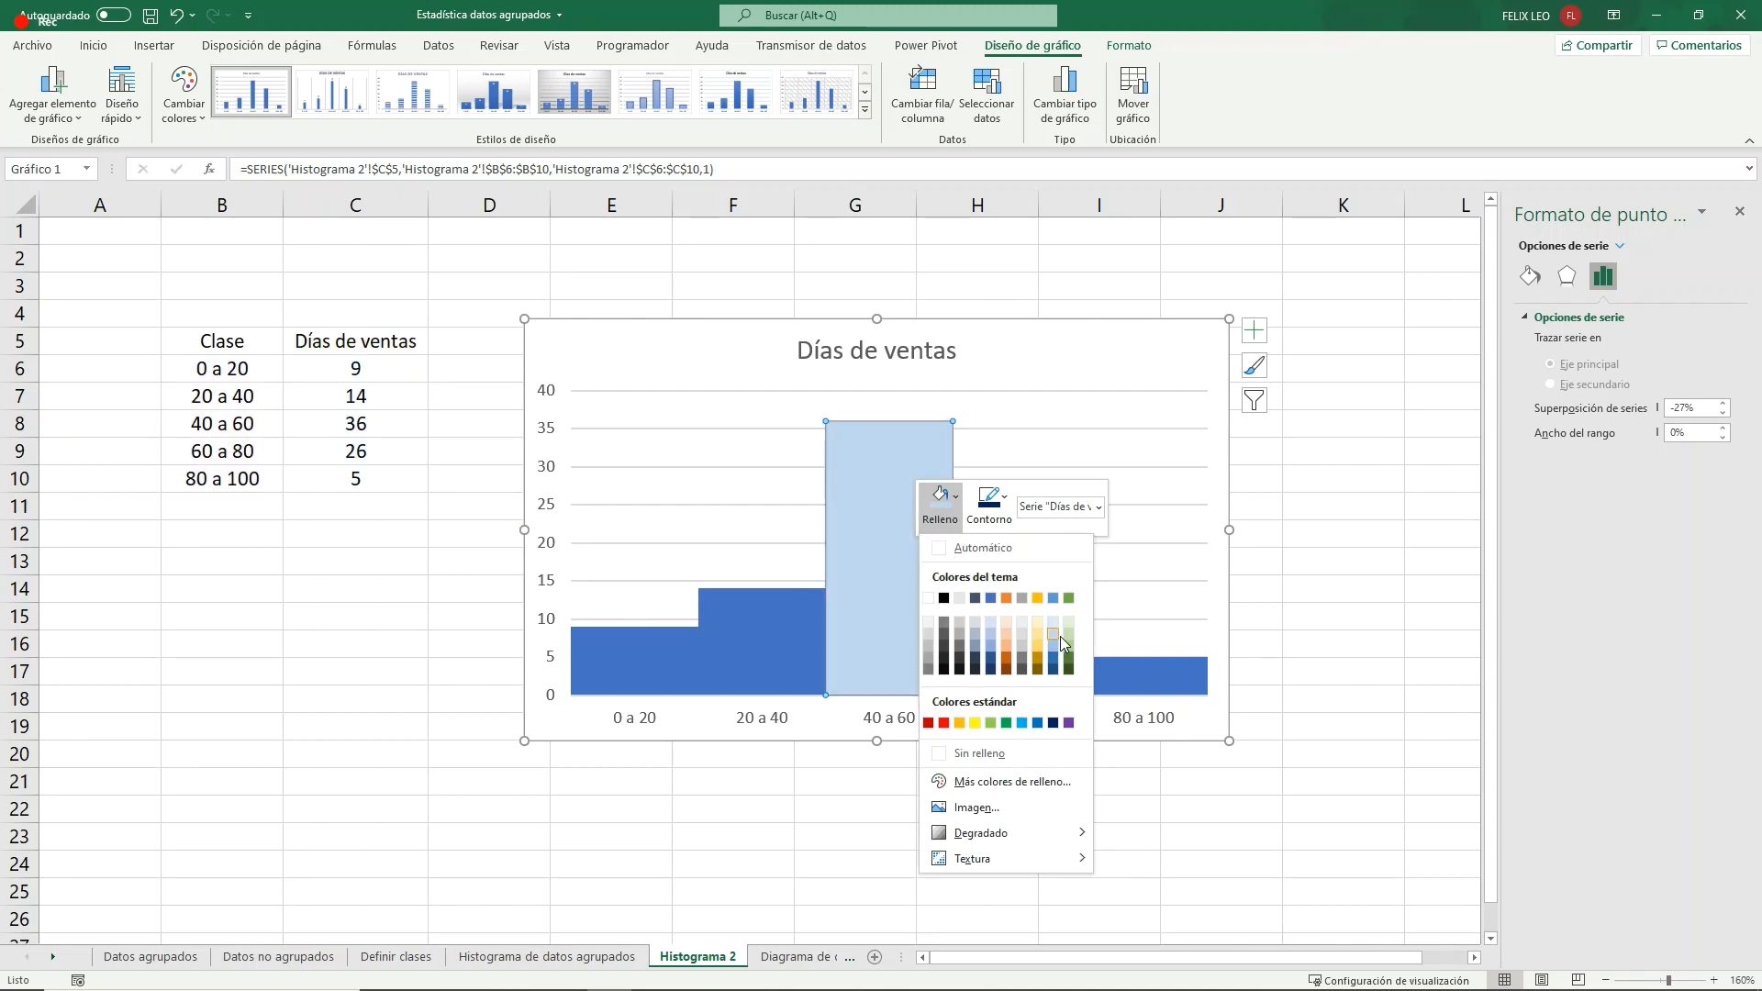
{"action": "left_click", "coordinate": [603, 355]}
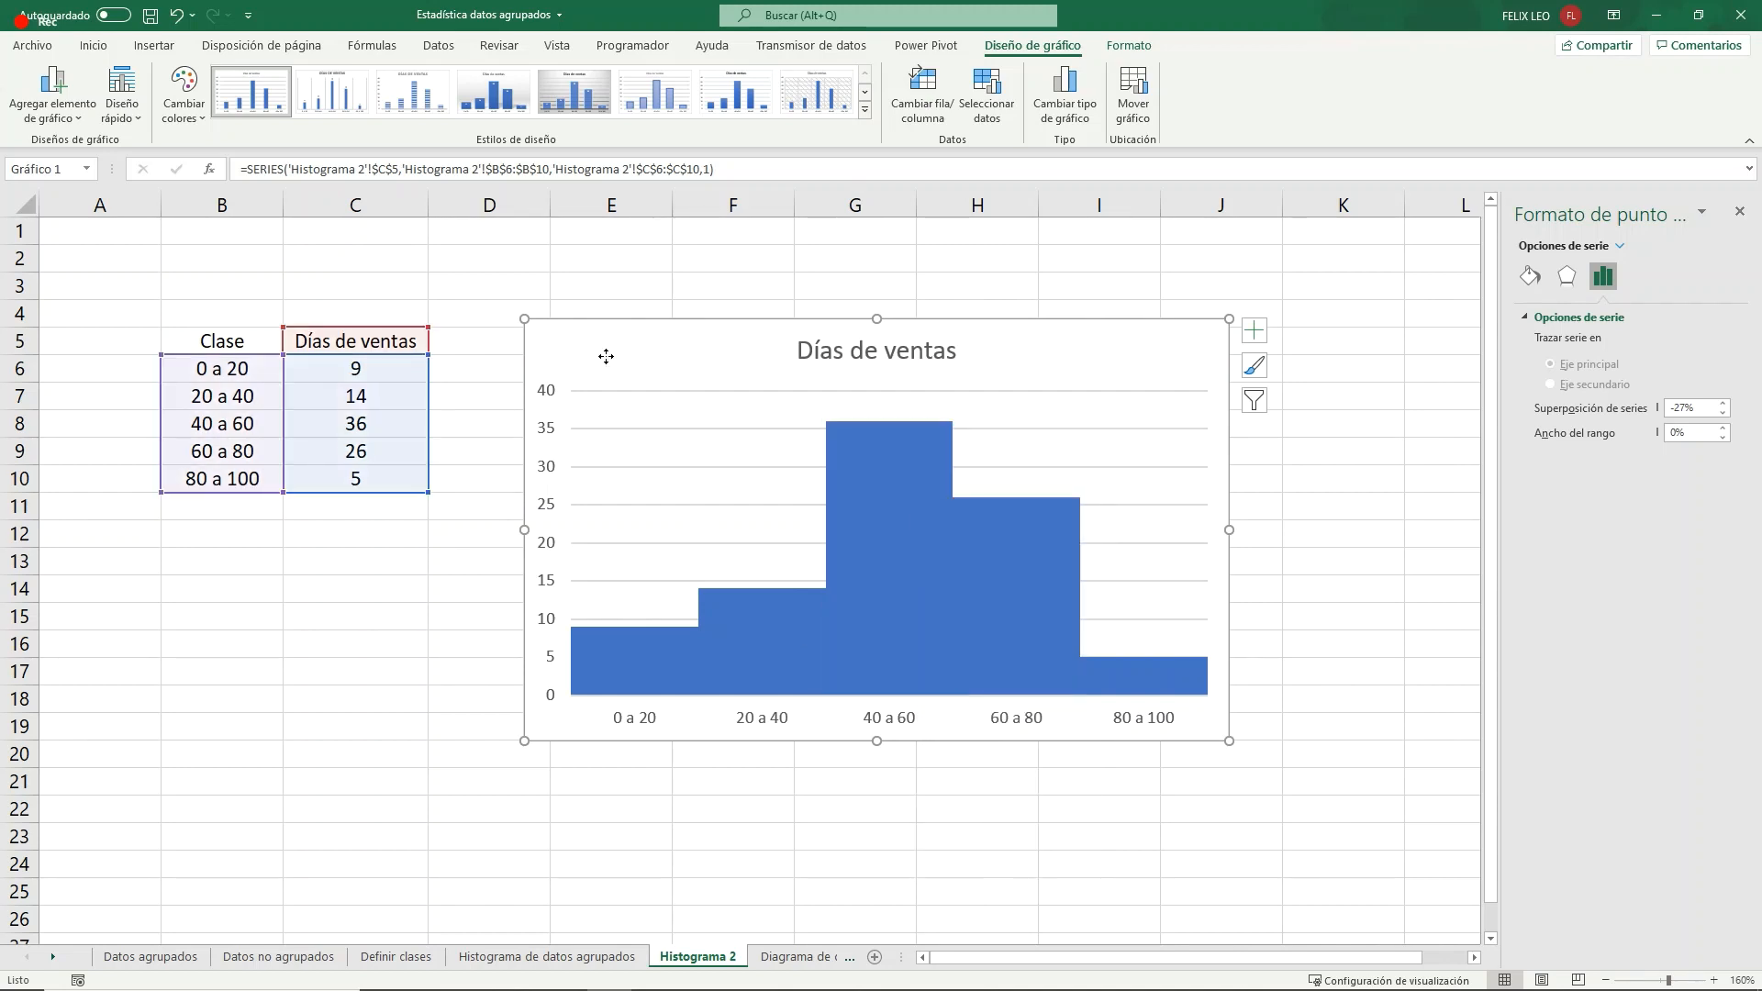
{"action": "left_click", "coordinate": [436, 593]}
{"action": "left_click", "coordinate": [611, 340]}
- Fill all the bars of the Días de ventas series with the lightest orange theme colour
{"action": "right_click", "coordinate": [910, 487]}
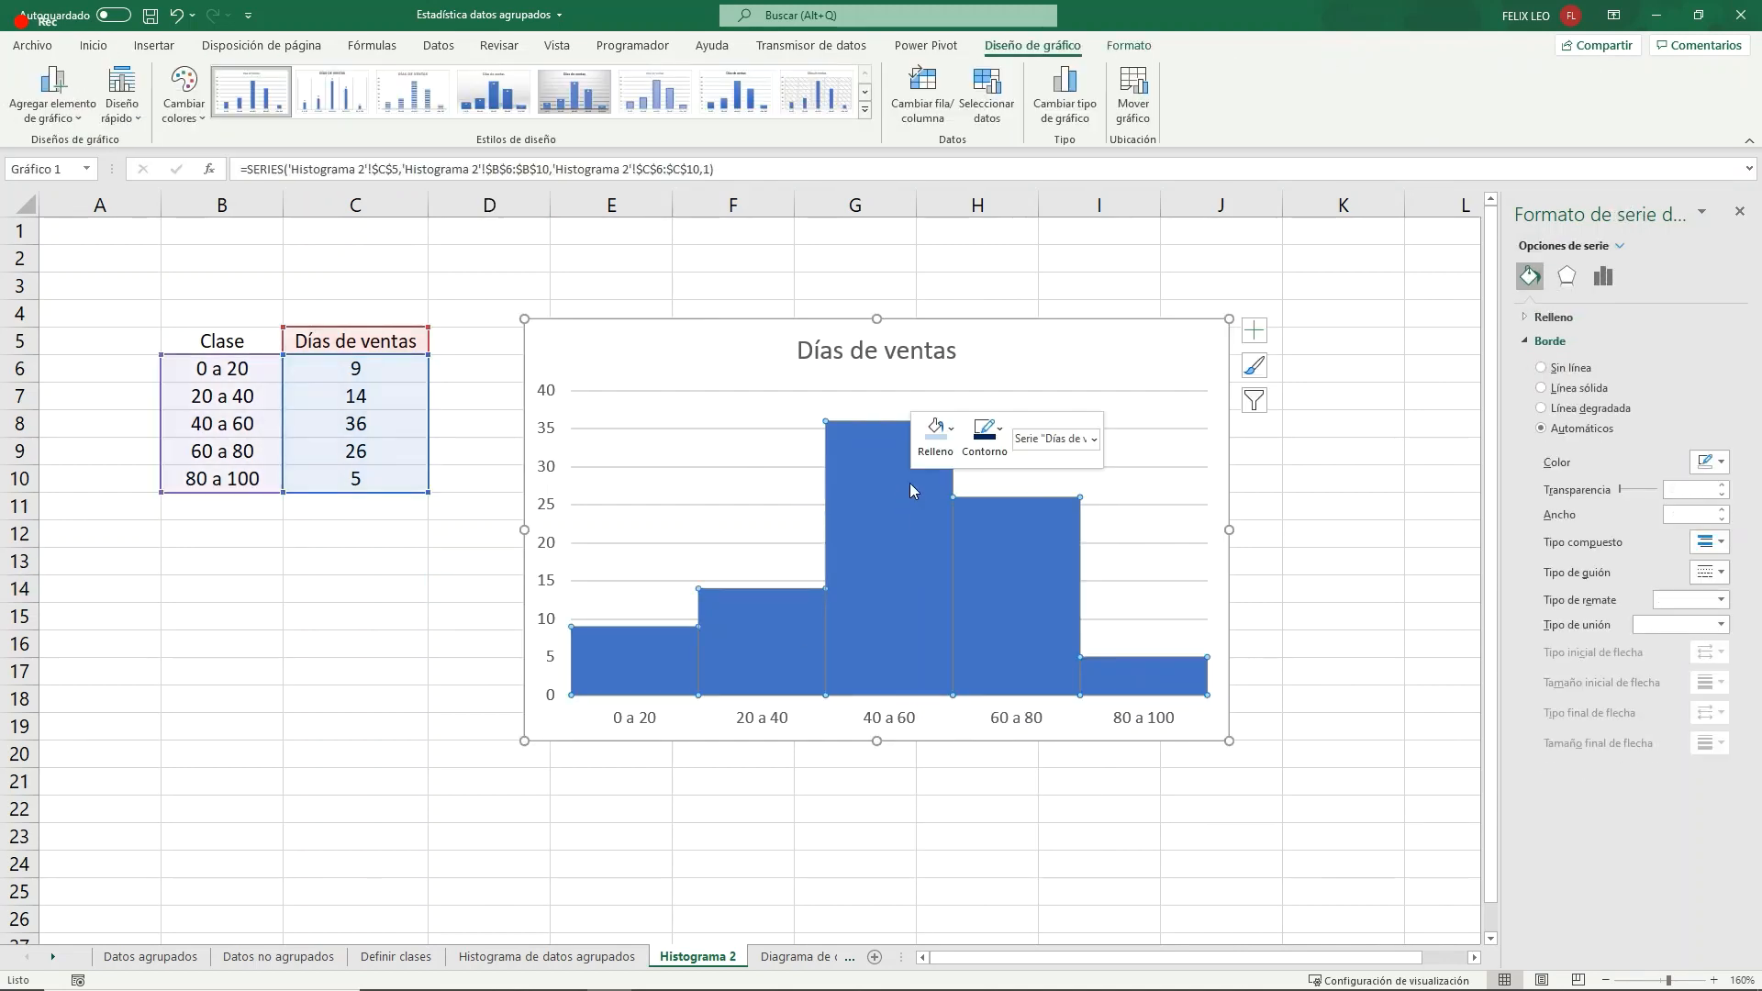
{"action": "left_click", "coordinate": [939, 431]}
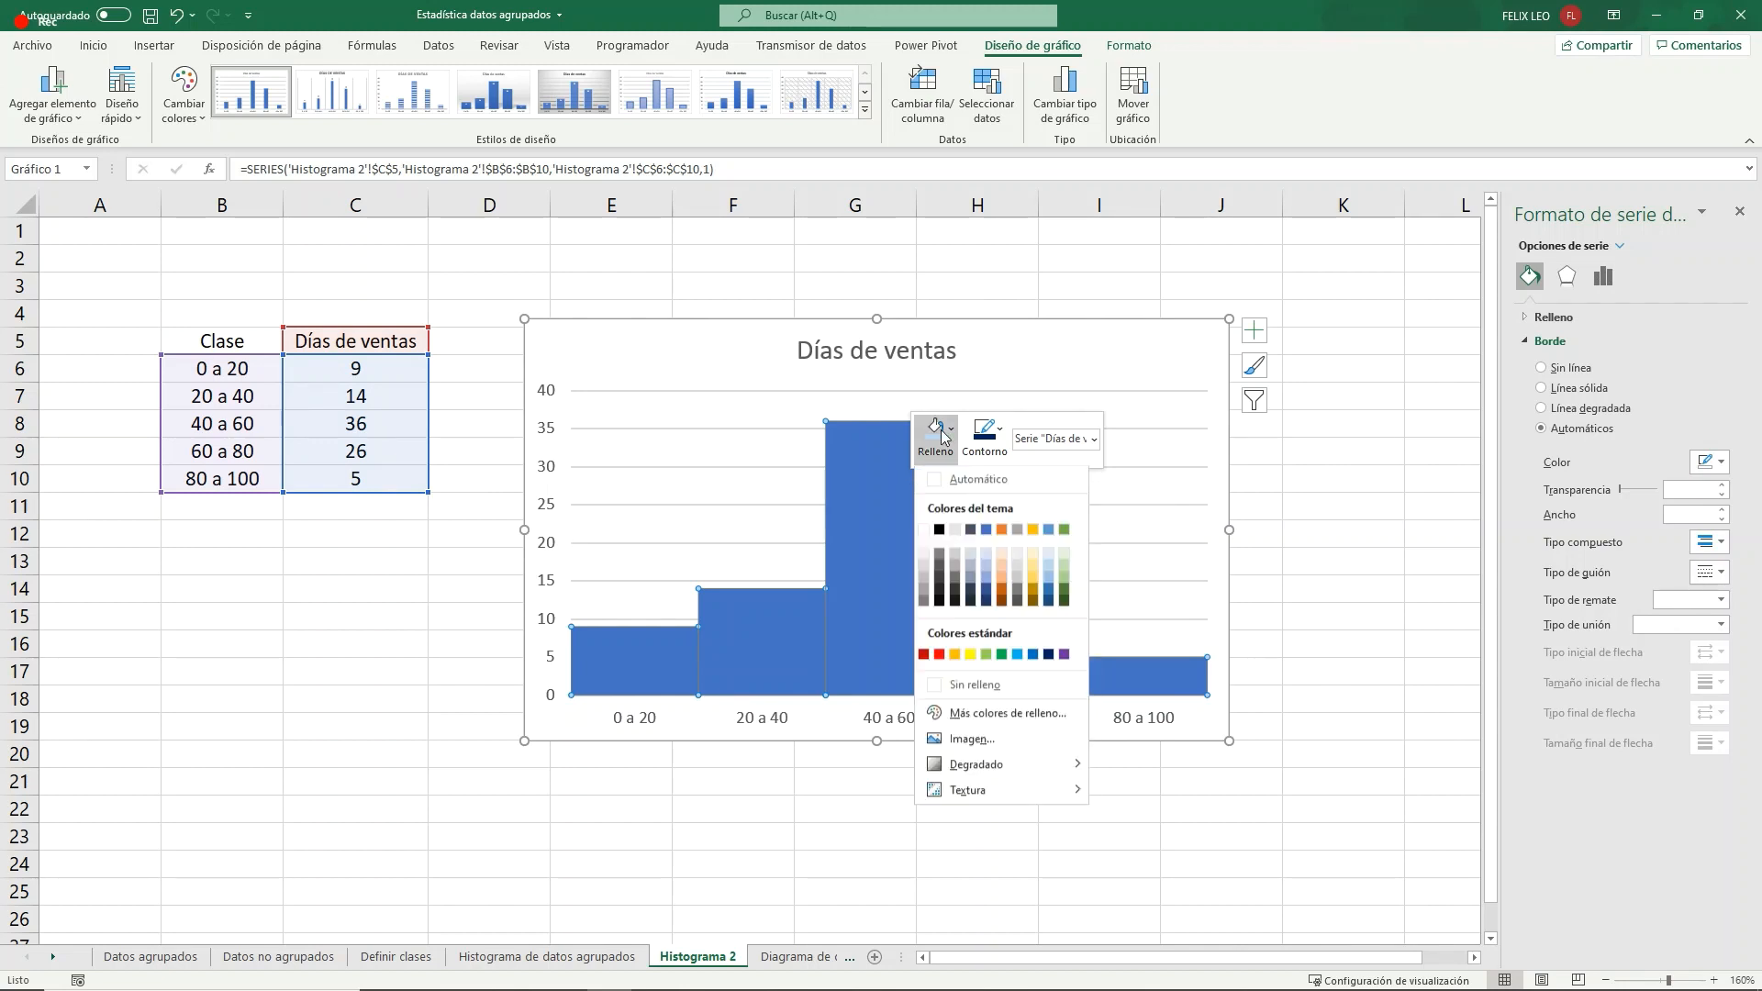
{"action": "left_click", "coordinate": [998, 553]}
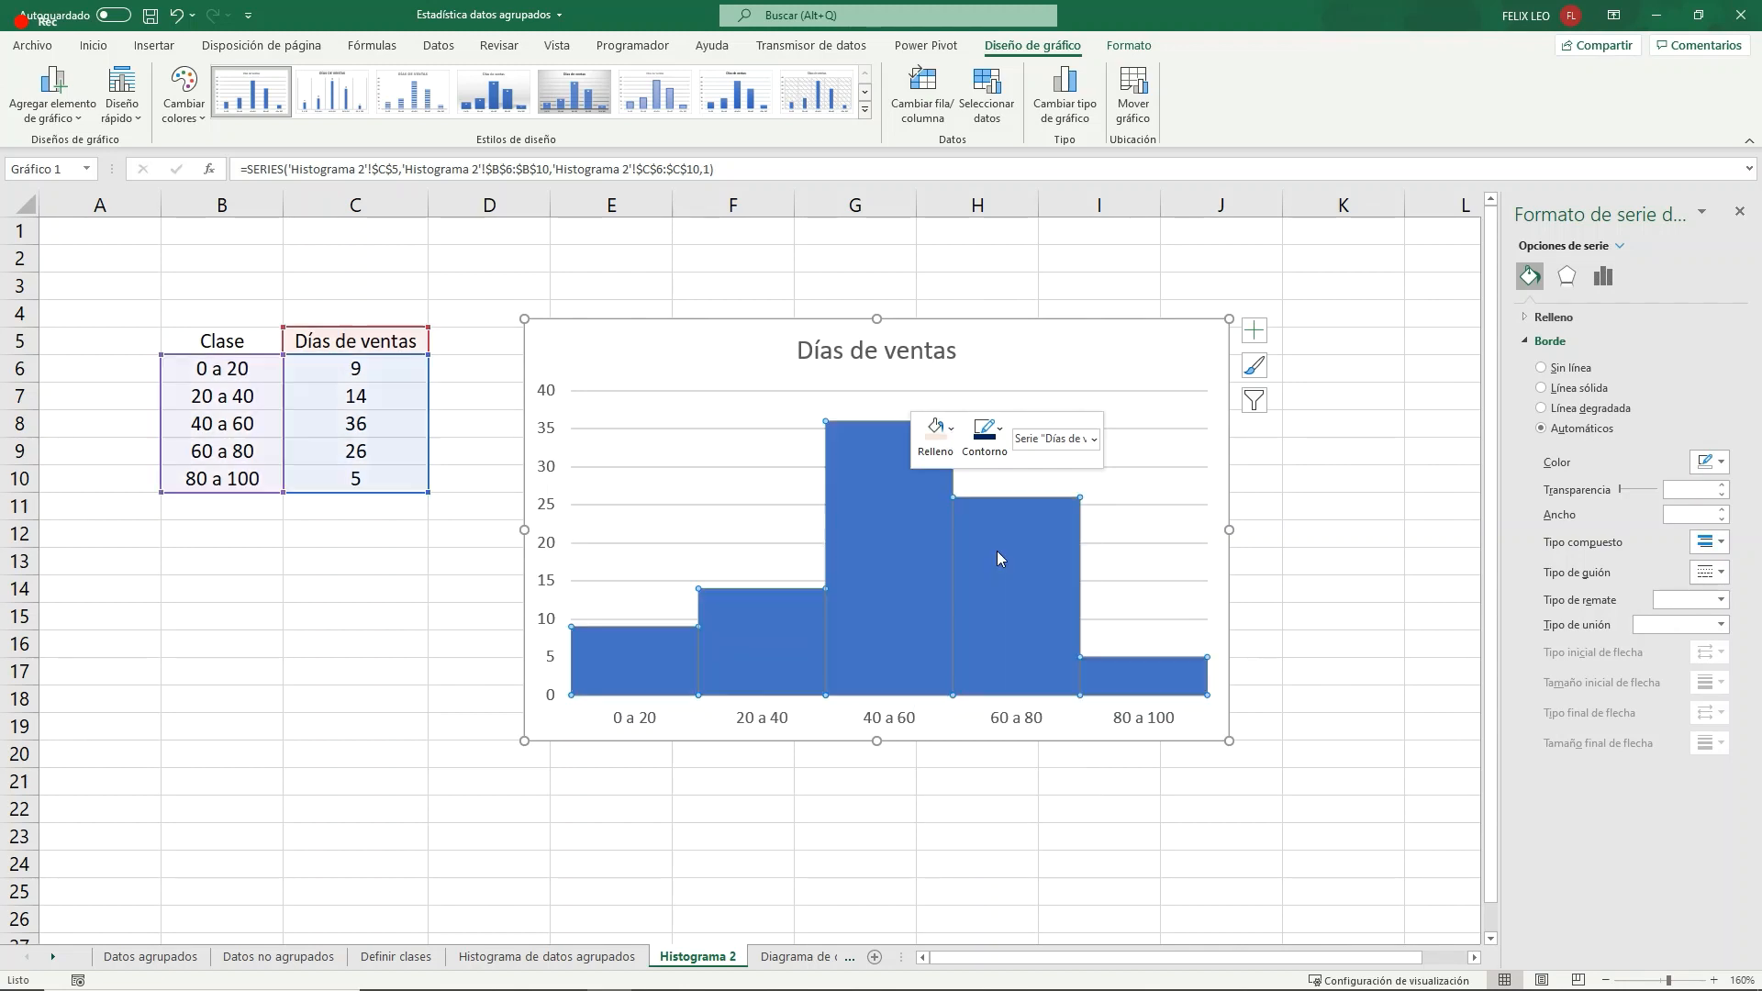
- Give the Días de ventas bars a red outline with a thickness of 2¼ pto and deselect the chart
{"action": "left_click", "coordinate": [985, 433]}
{"action": "left_click", "coordinate": [983, 654]}
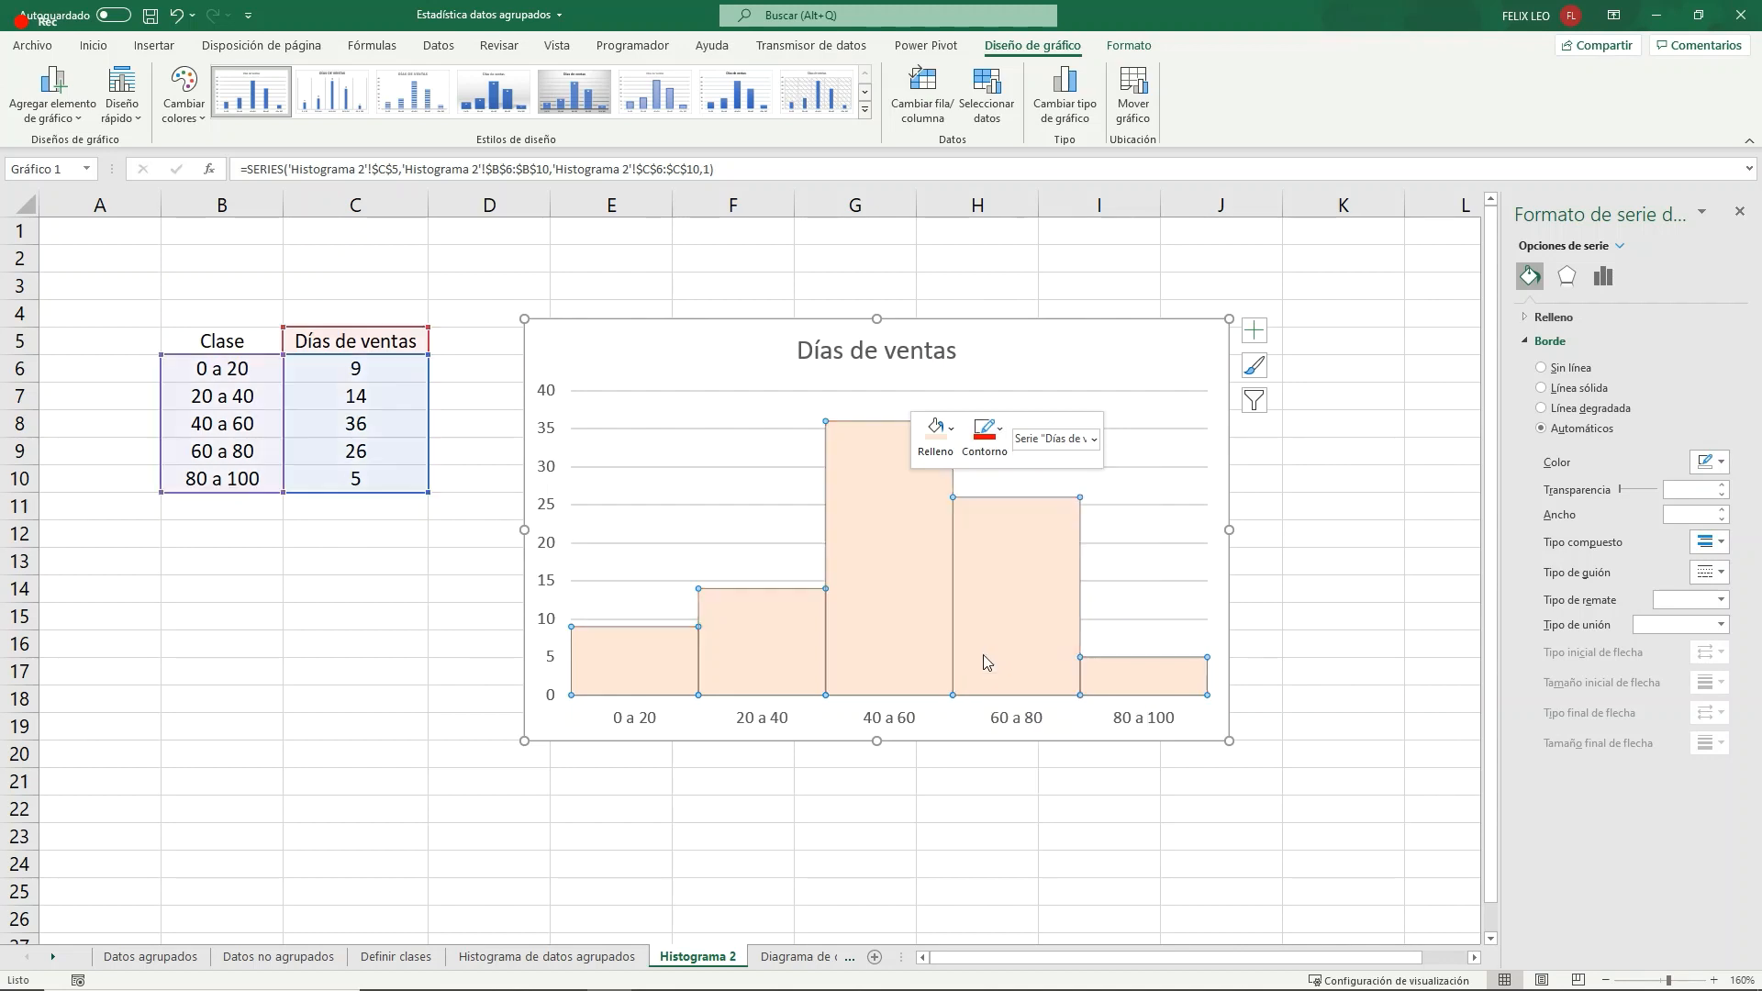
{"action": "left_click", "coordinate": [985, 435]}
{"action": "mouse_move", "coordinate": [1018, 738]}
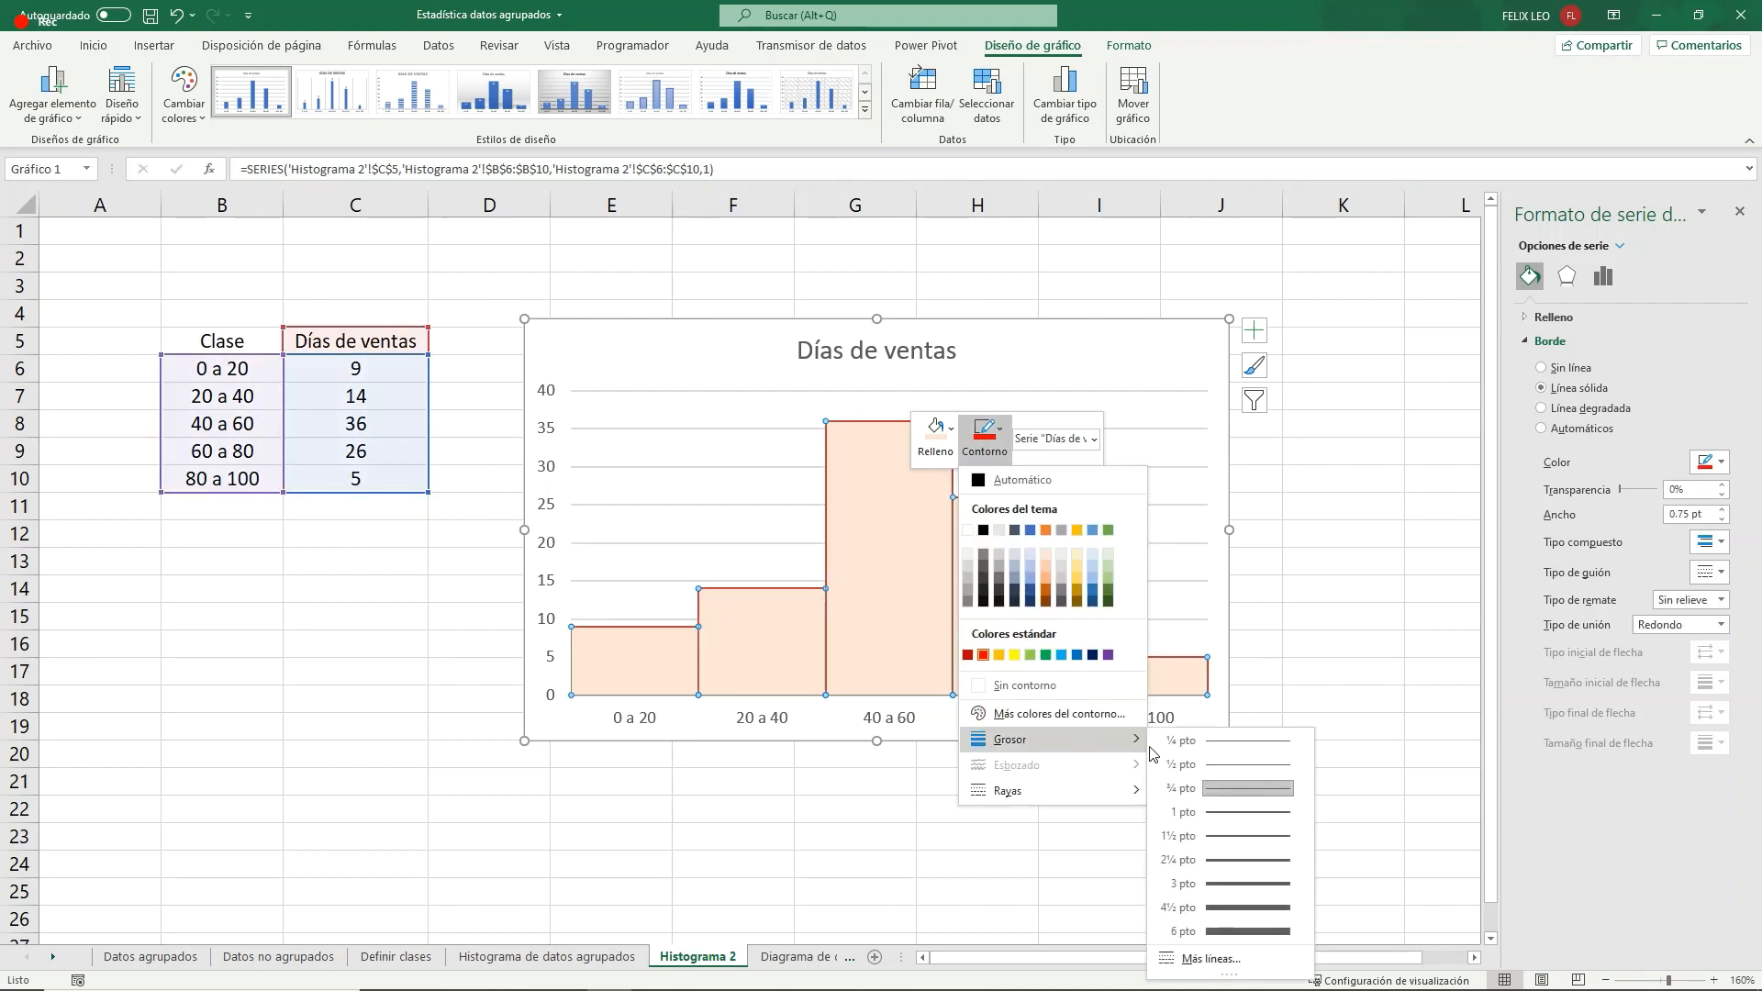
{"action": "left_click", "coordinate": [1224, 861]}
{"action": "left_click", "coordinate": [803, 819]}
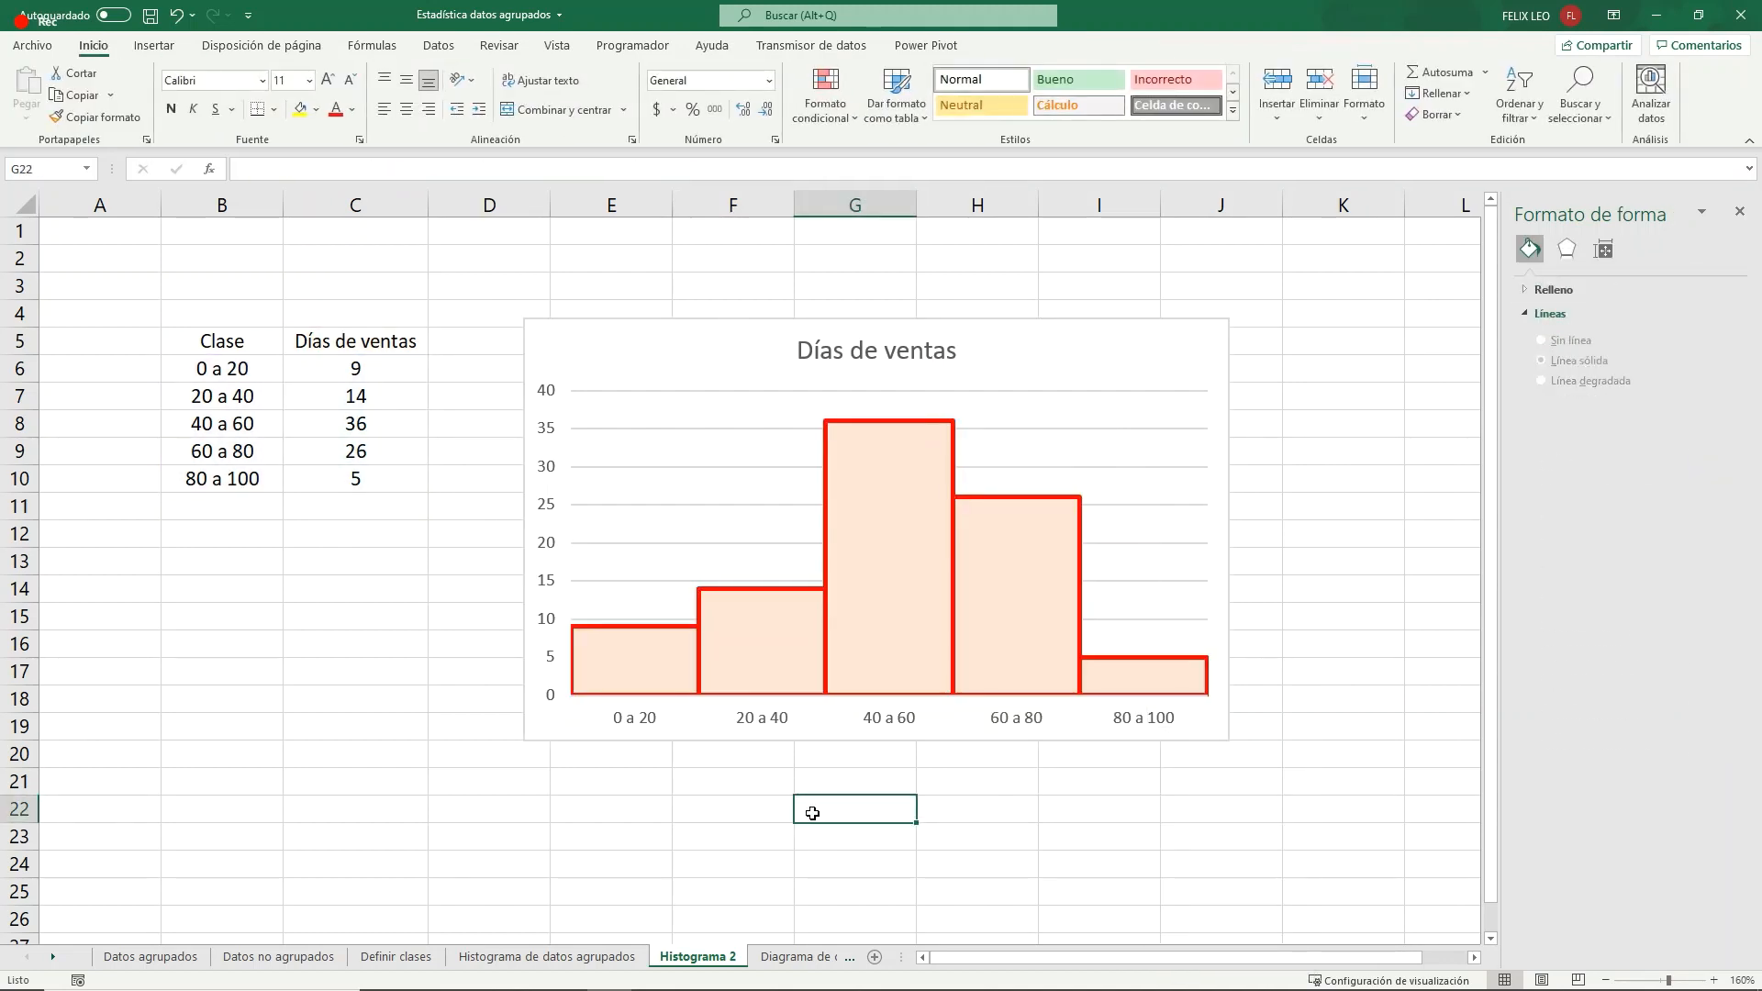
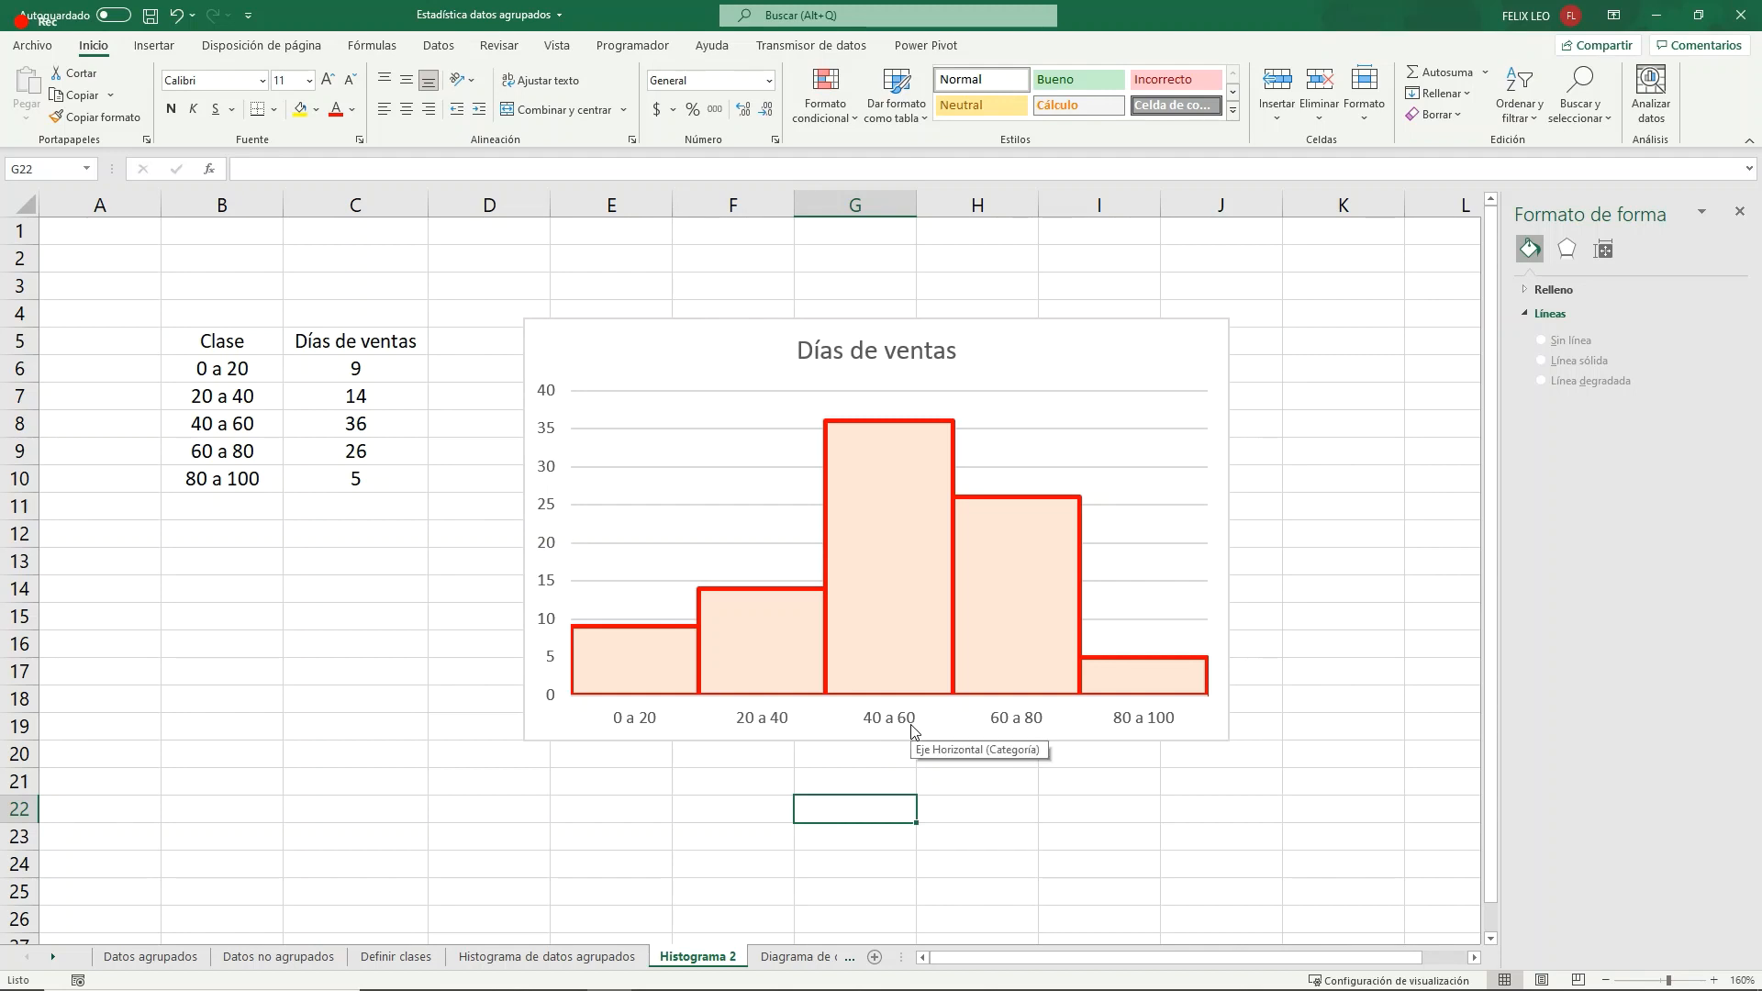
- Set the Días de ventas value of the 60 a 80 class to 14
{"action": "mouse_move", "coordinate": [999, 510]}
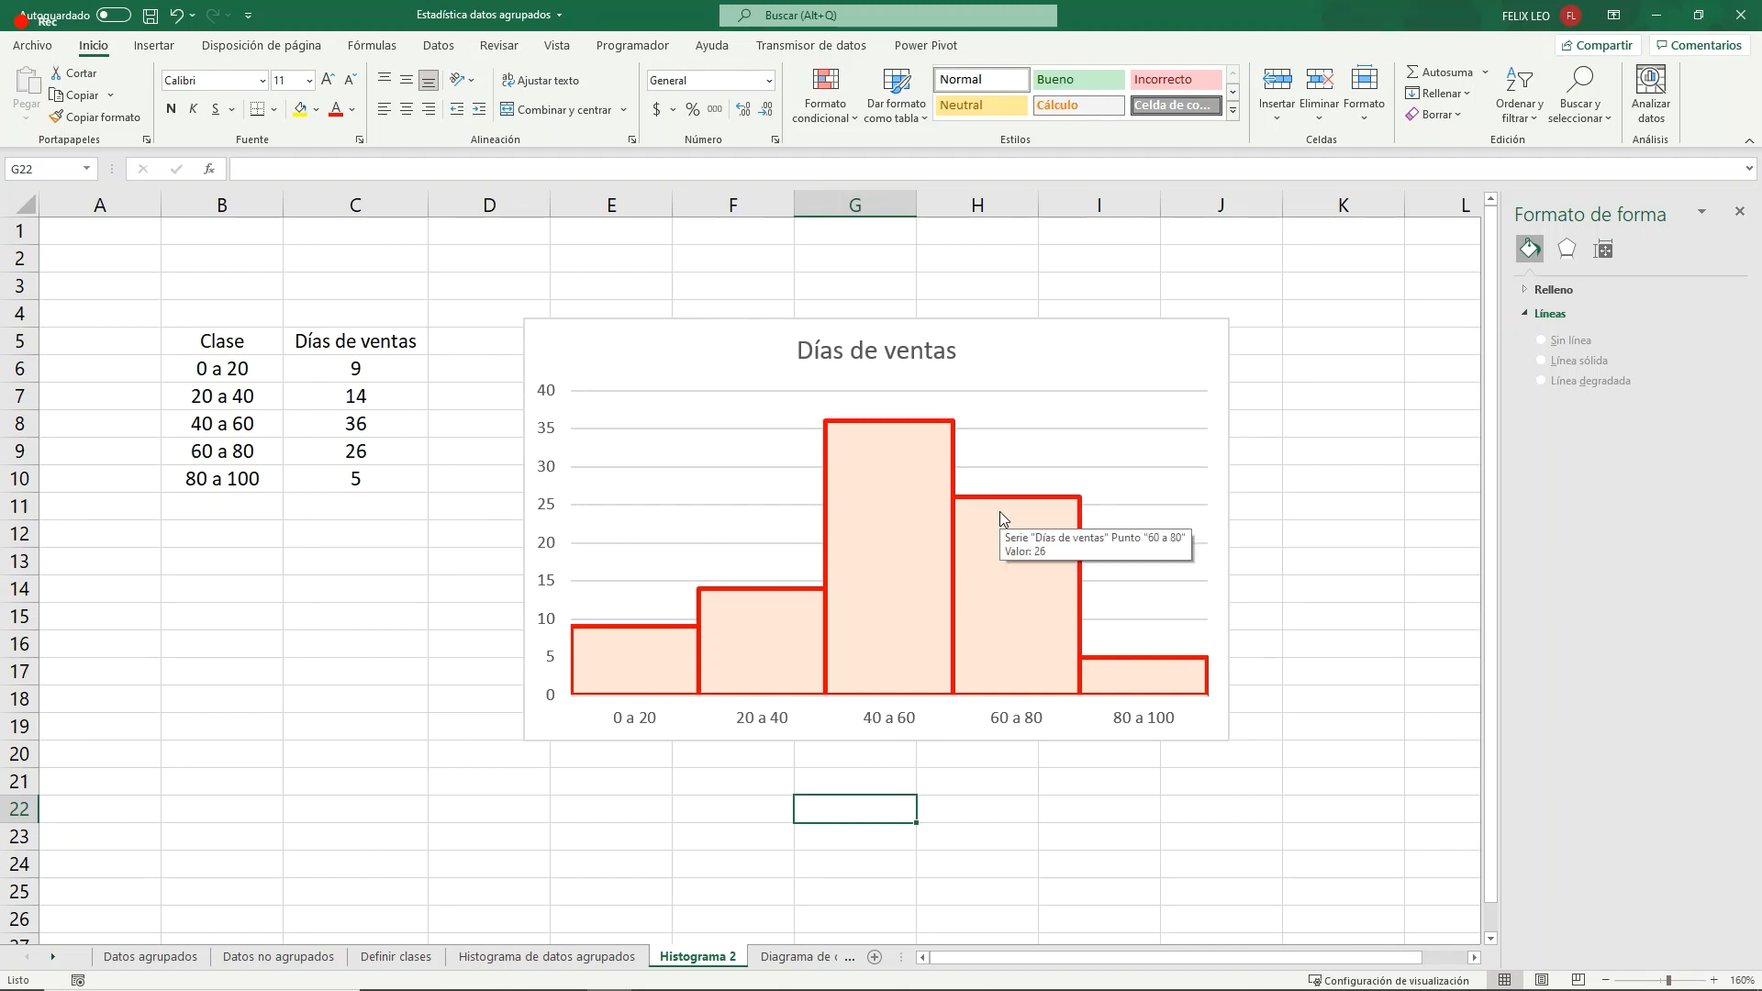
{"action": "mouse_move", "coordinate": [945, 477]}
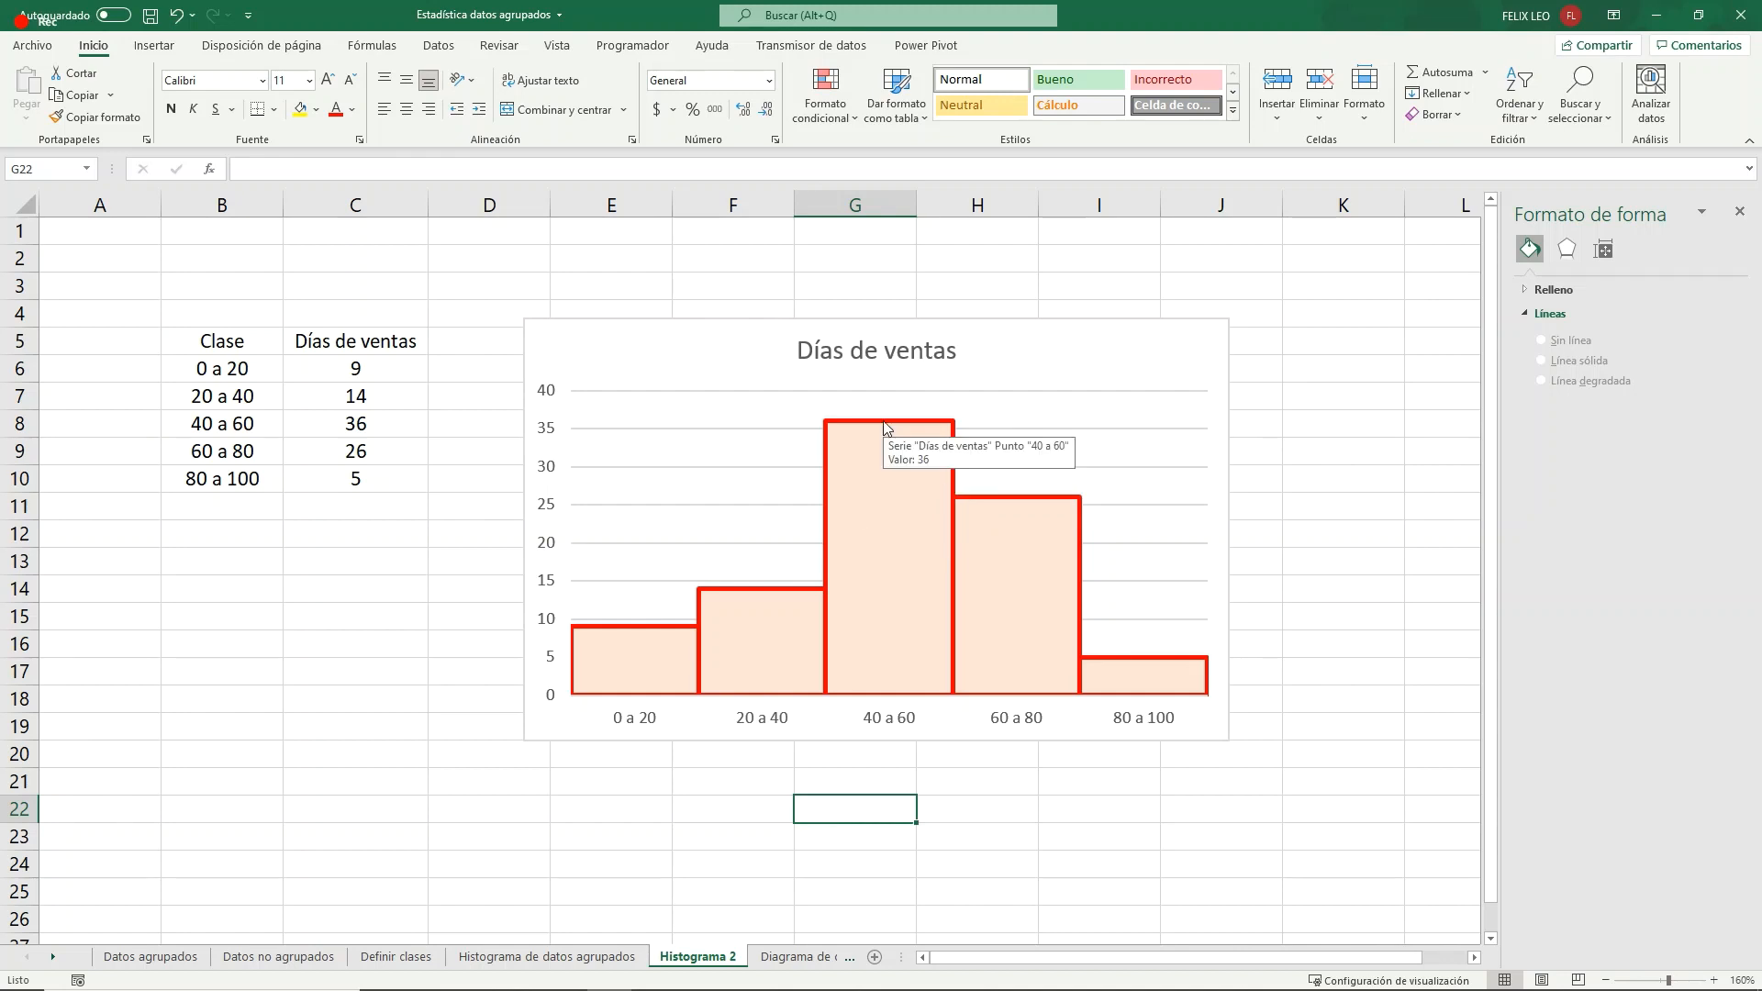
{"action": "mouse_move", "coordinate": [911, 425]}
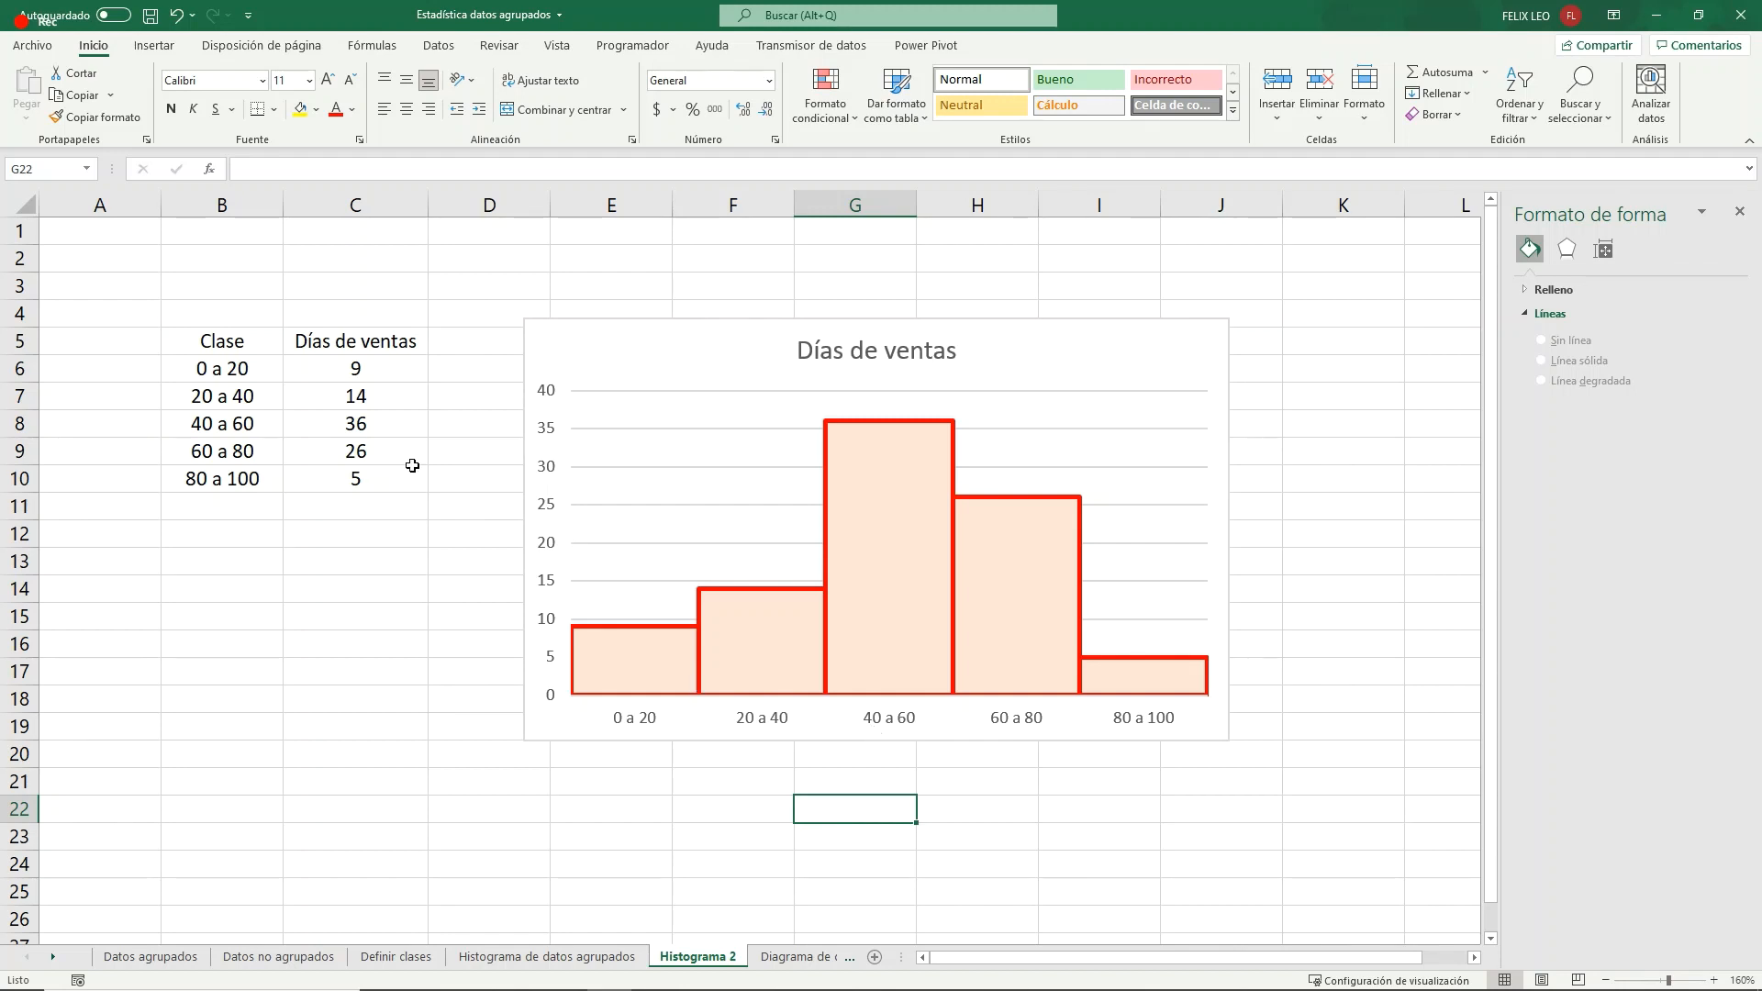
{"action": "left_click", "coordinate": [377, 444]}
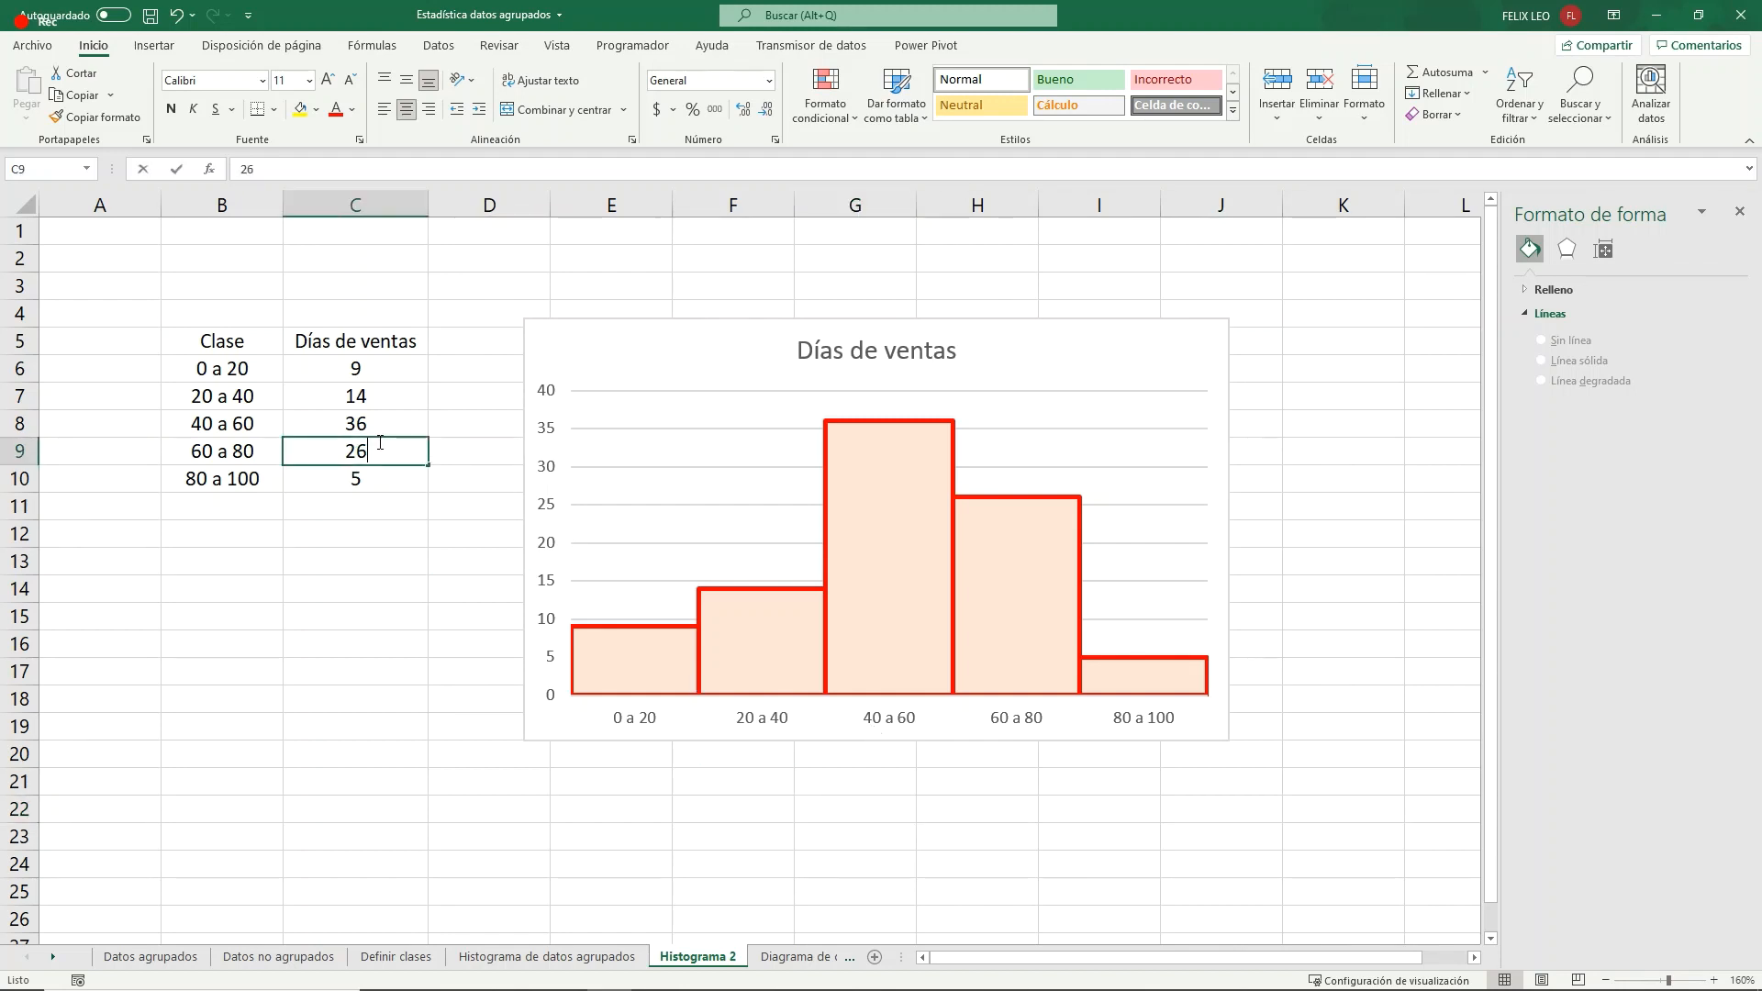
{"action": "type", "text": "14"}
{"action": "key", "text": "Return"}
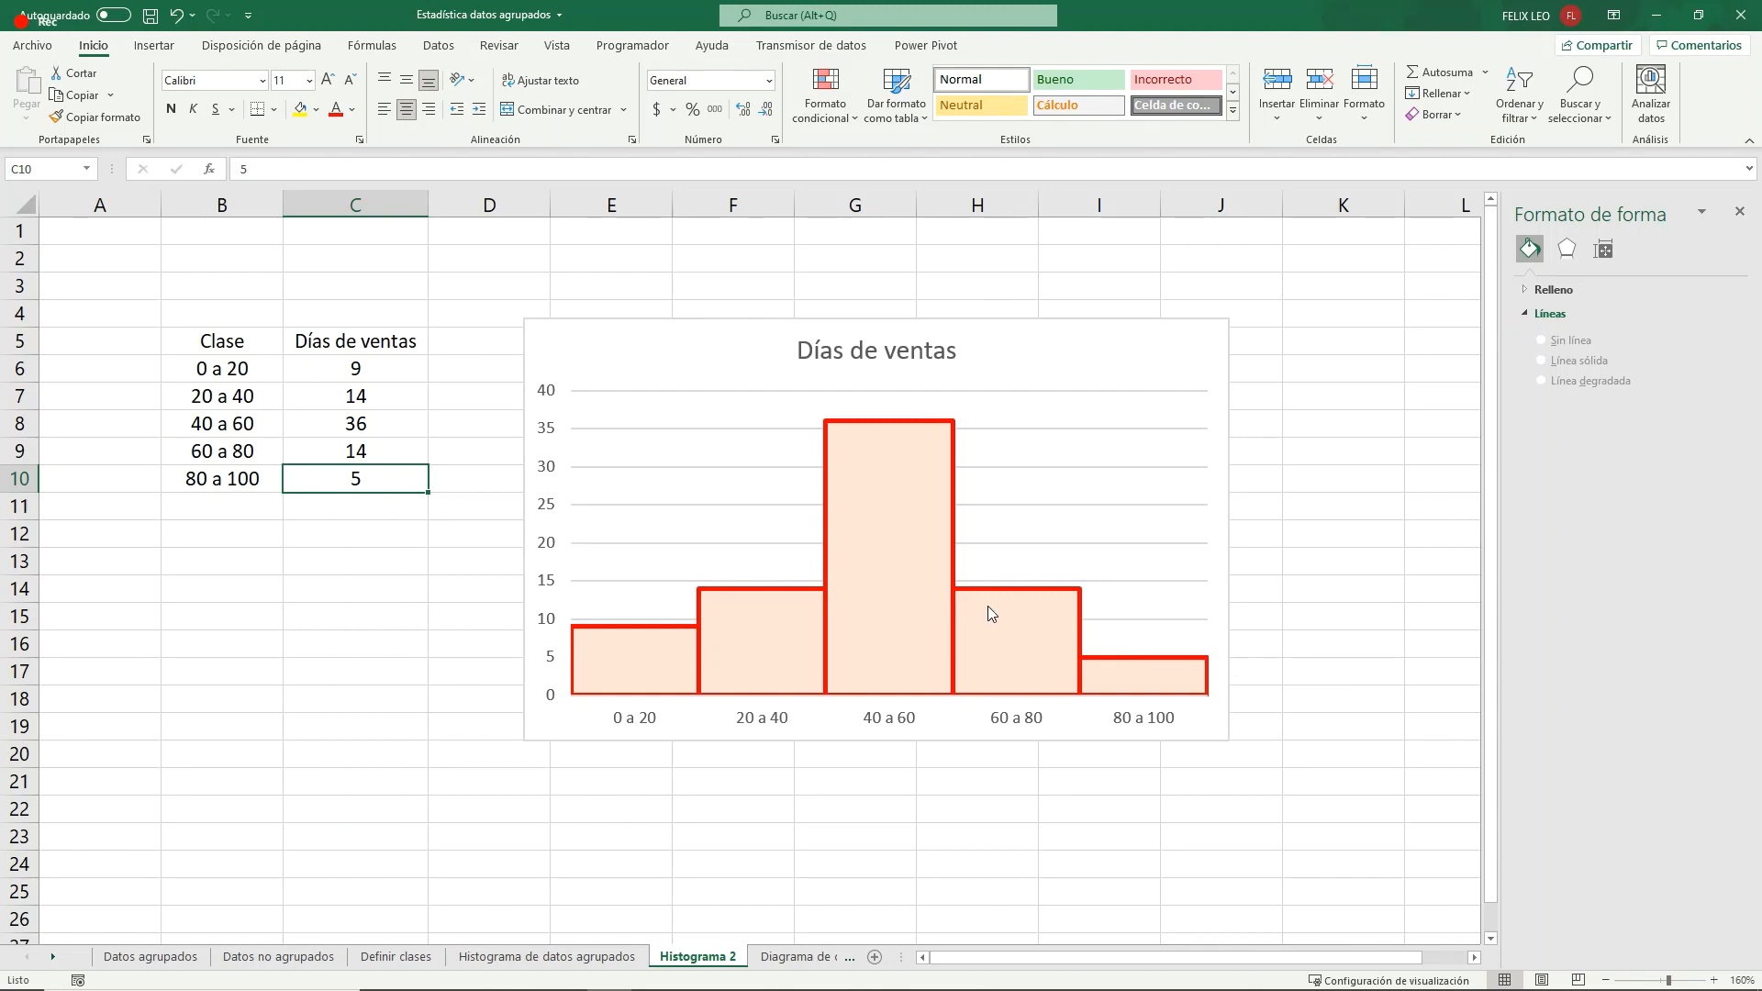
- Set the Días de ventas value of the 60 a 80 class in C9 to 36
{"action": "left_click", "coordinate": [356, 451]}
{"action": "type", "text": "36"}
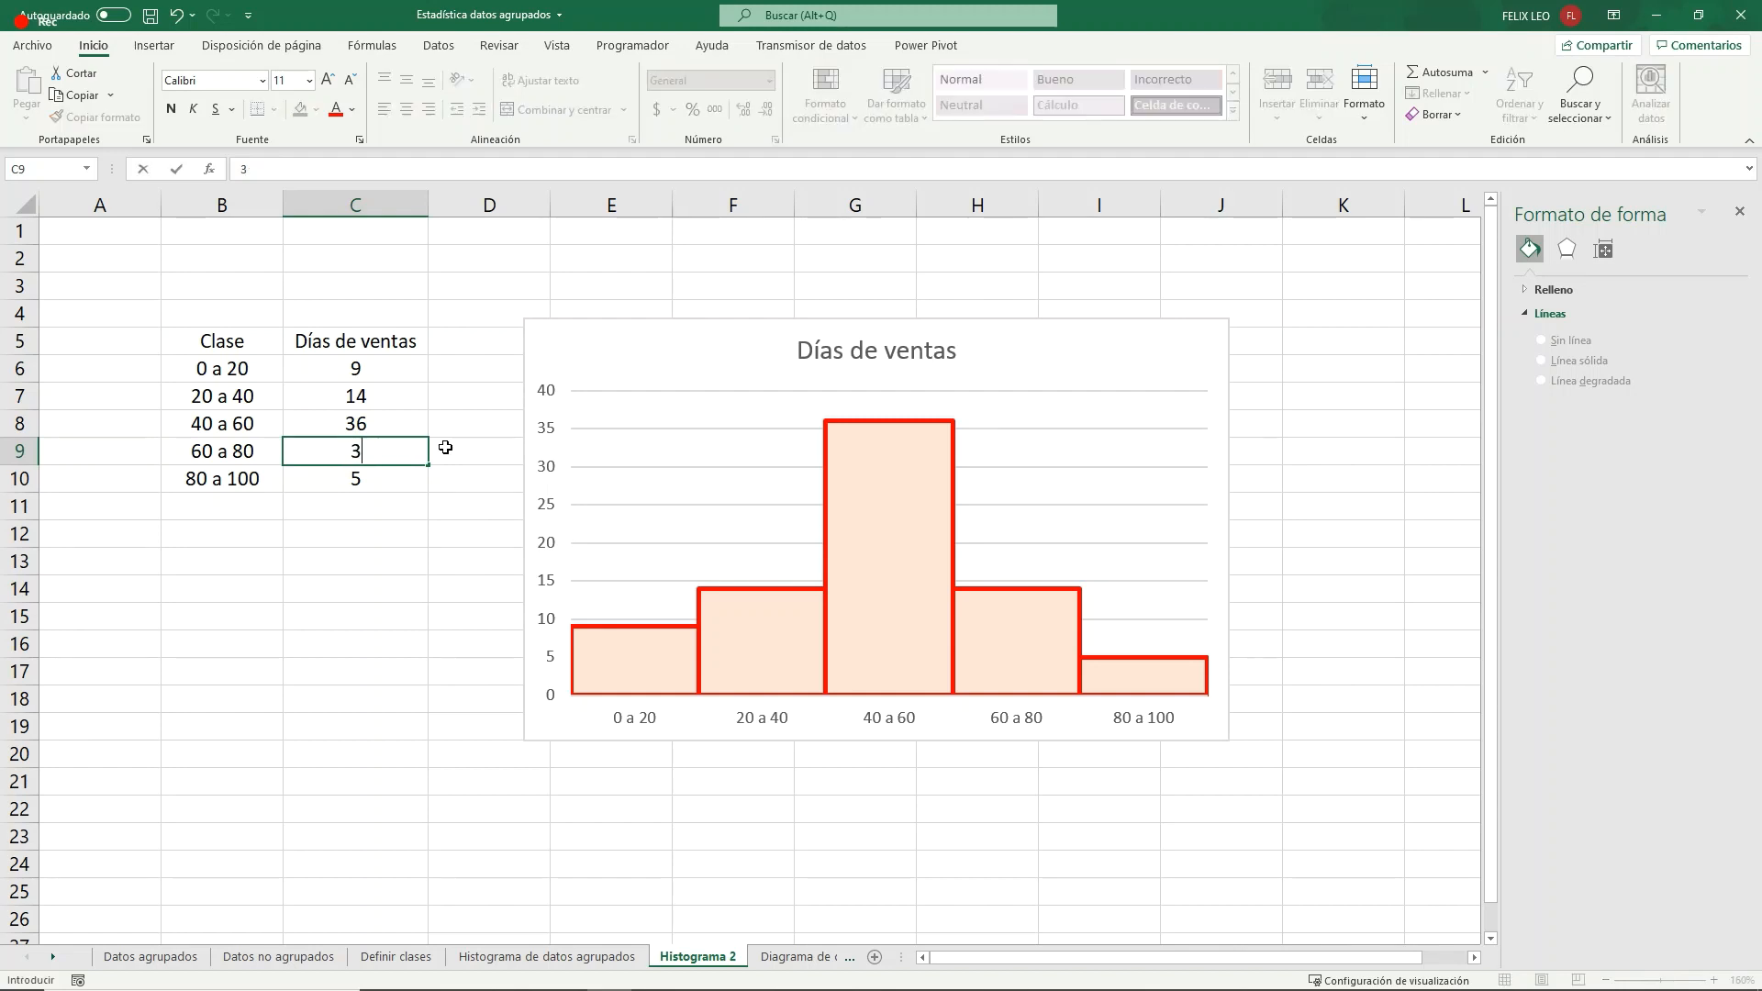
{"action": "left_click", "coordinate": [394, 407]}
- Set the Días de ventas value of the 40 a 60 class to 14, first trying 4
{"action": "left_click", "coordinate": [386, 423]}
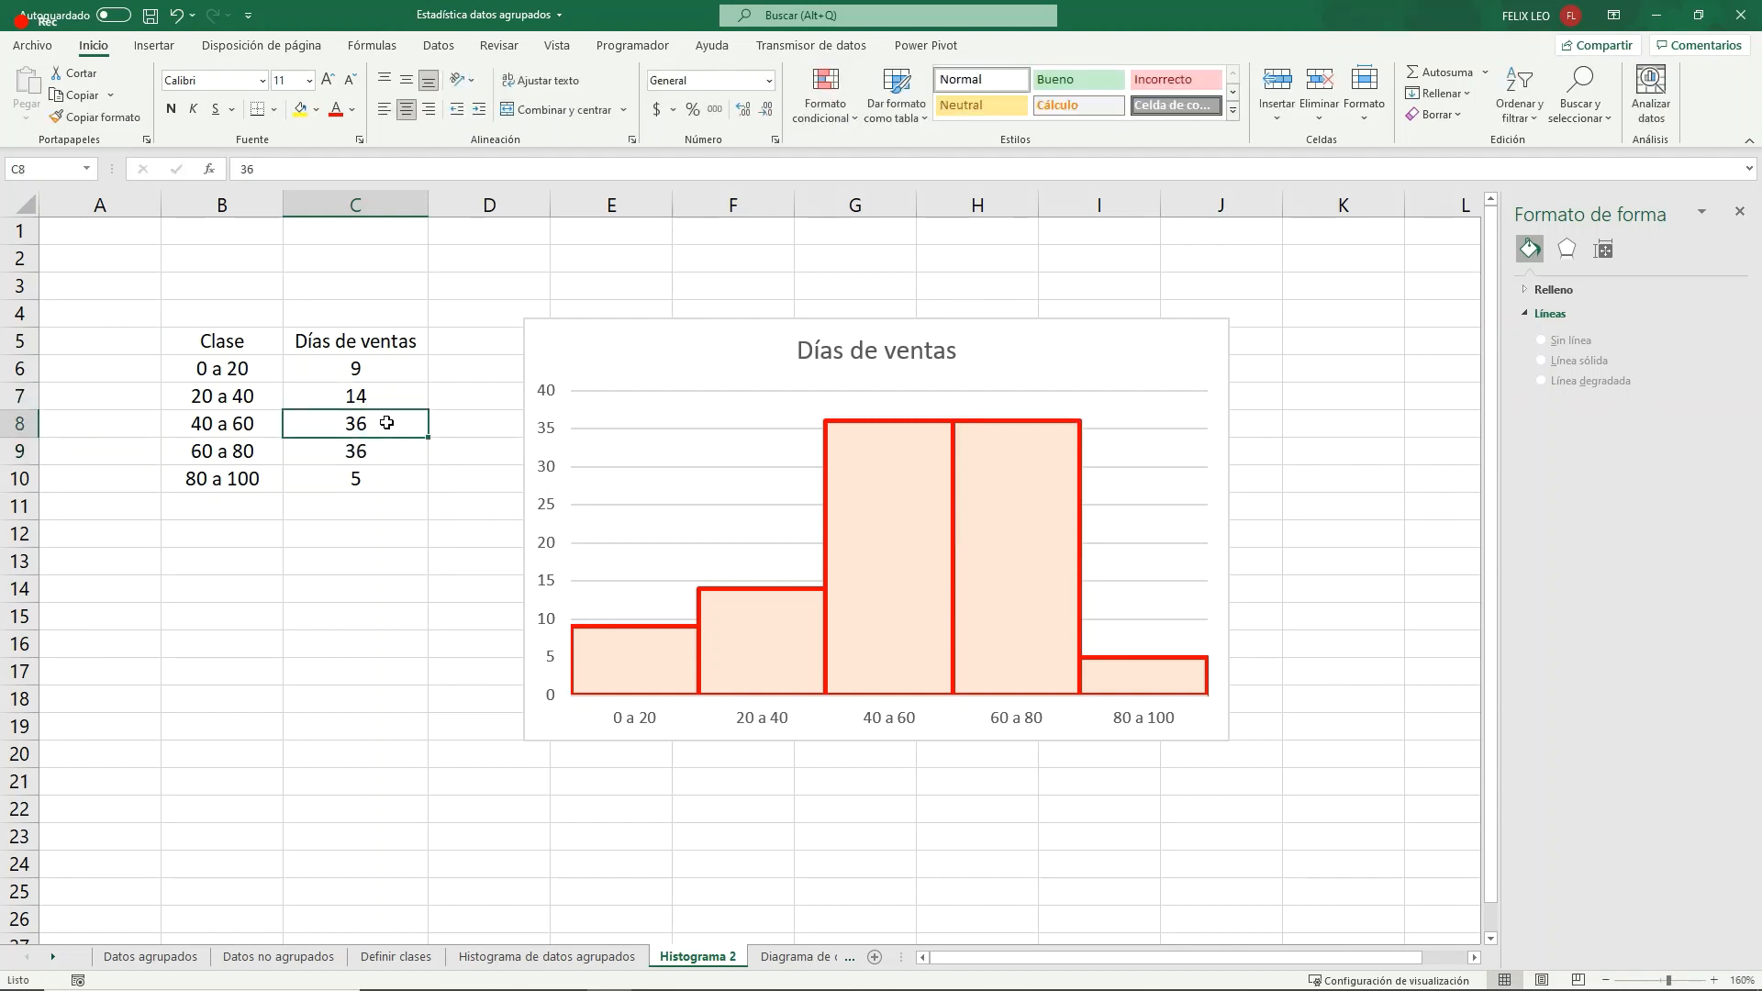
{"action": "type", "text": "4"}
{"action": "key", "text": "Return"}
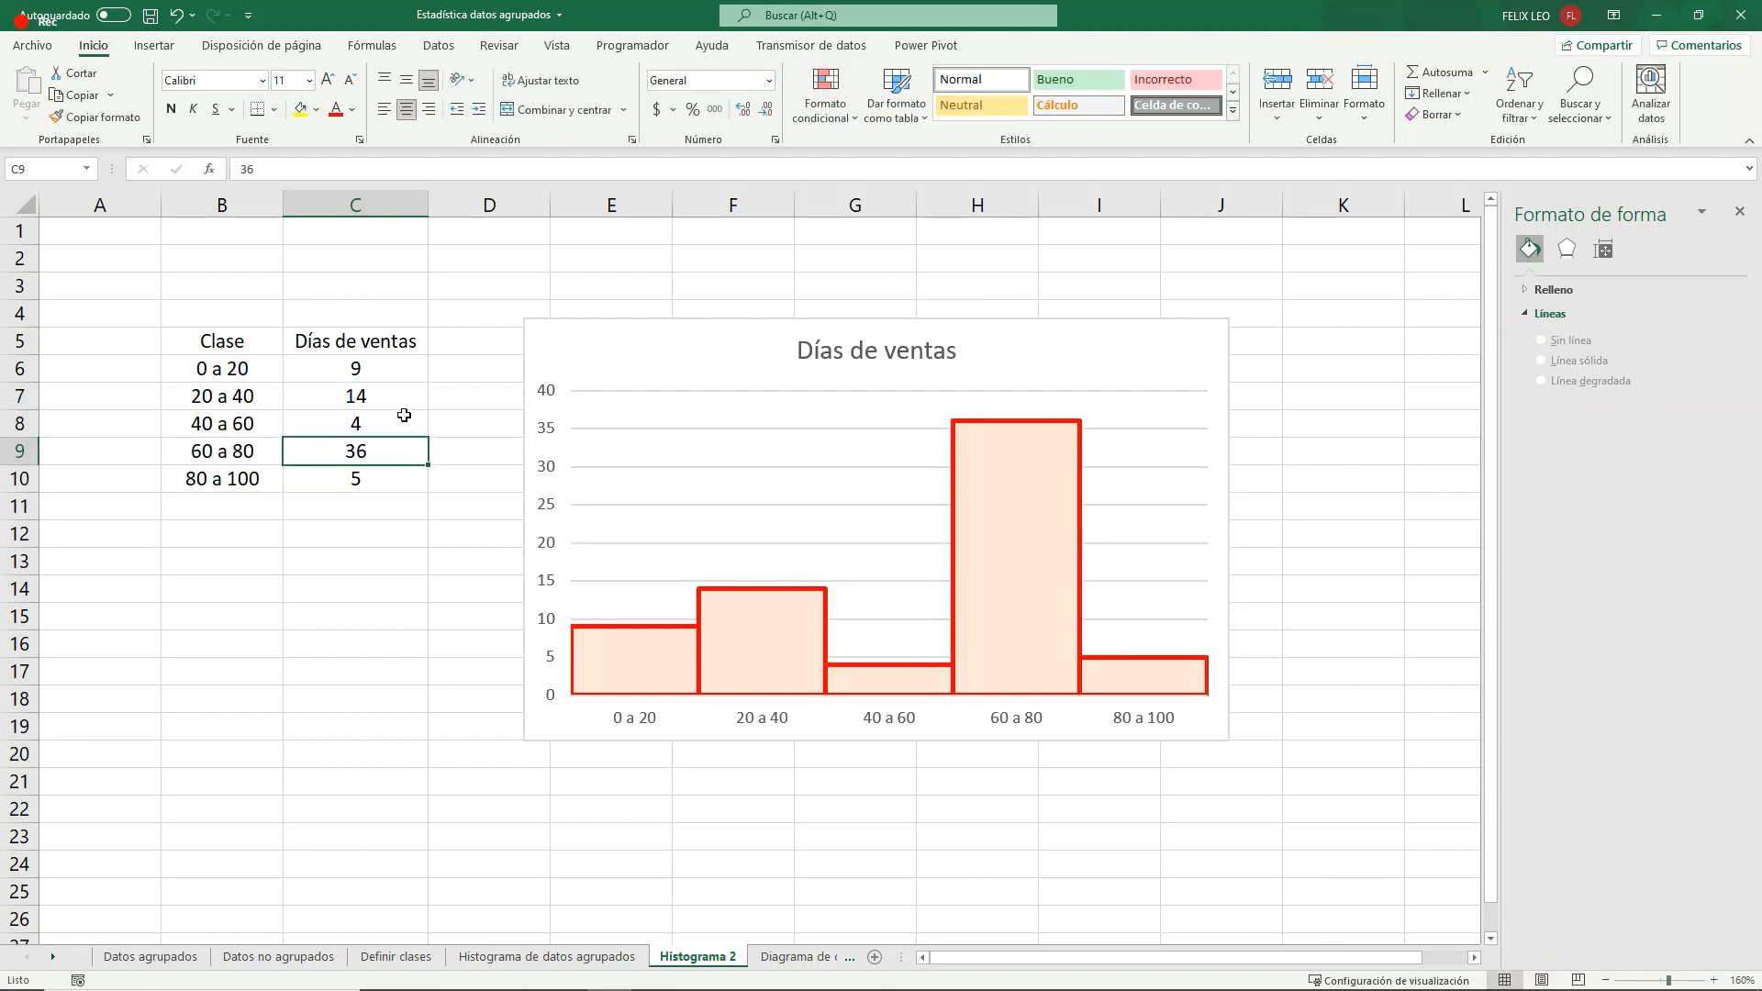
{"action": "left_click", "coordinate": [402, 423]}
{"action": "type", "text": "14"}
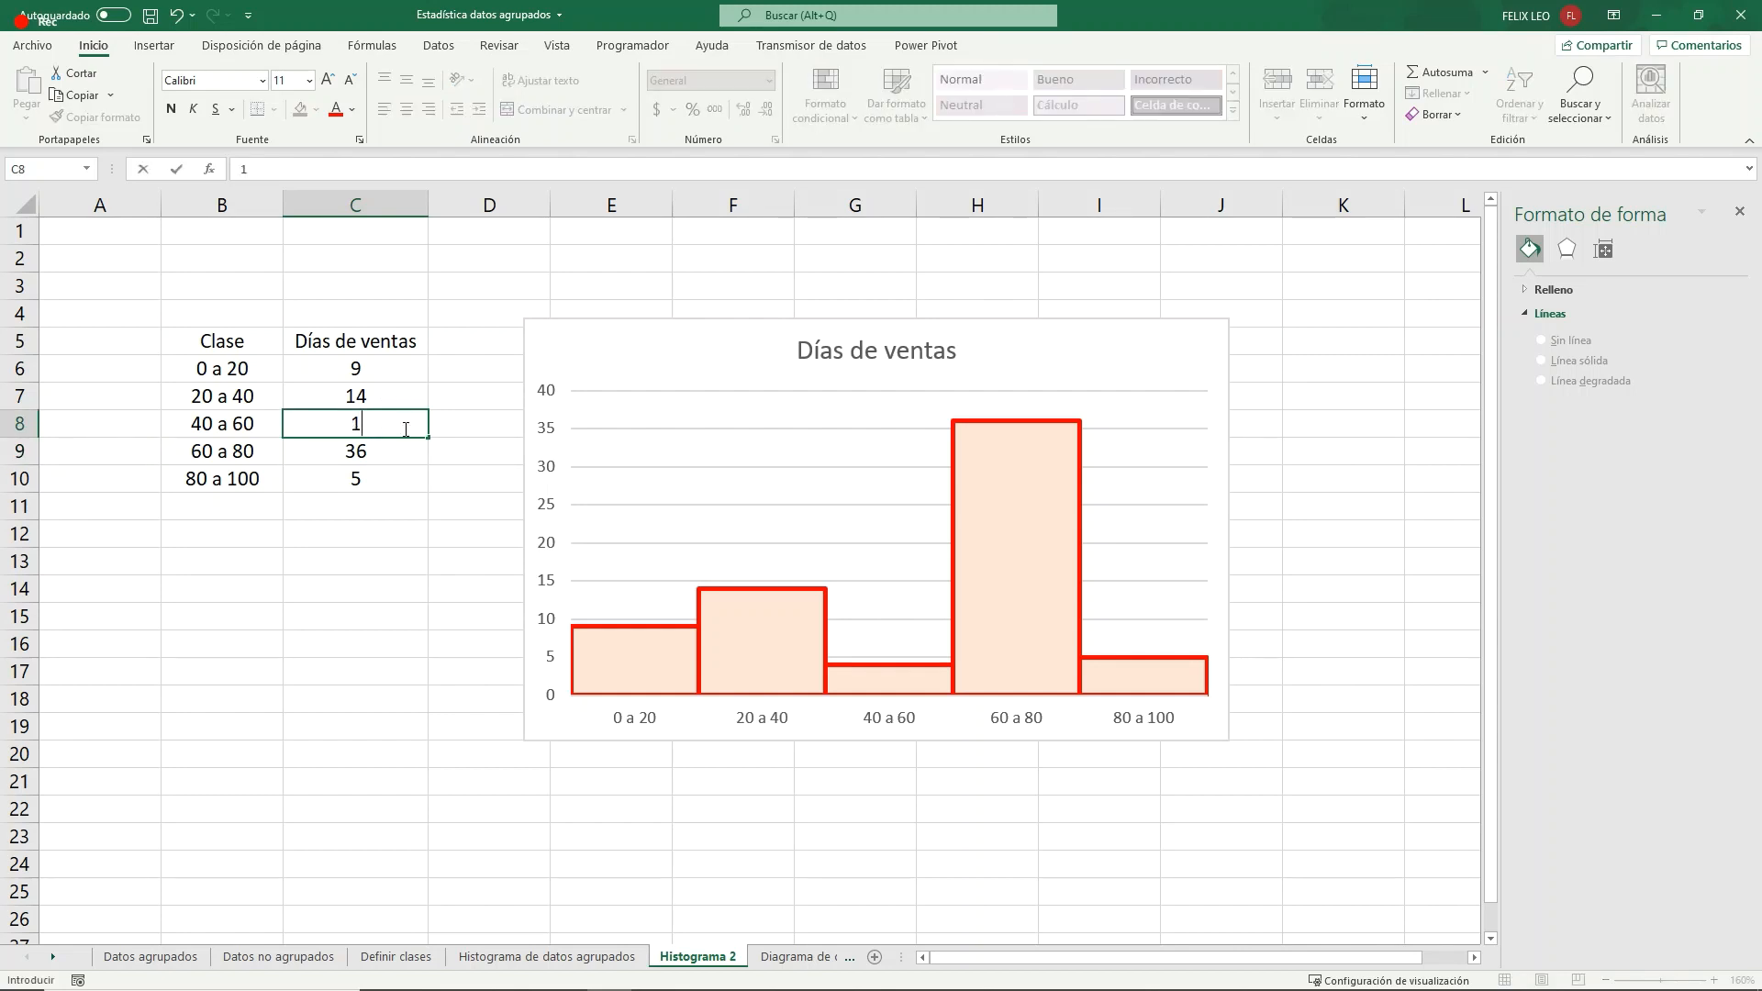
{"action": "key", "text": "Return"}
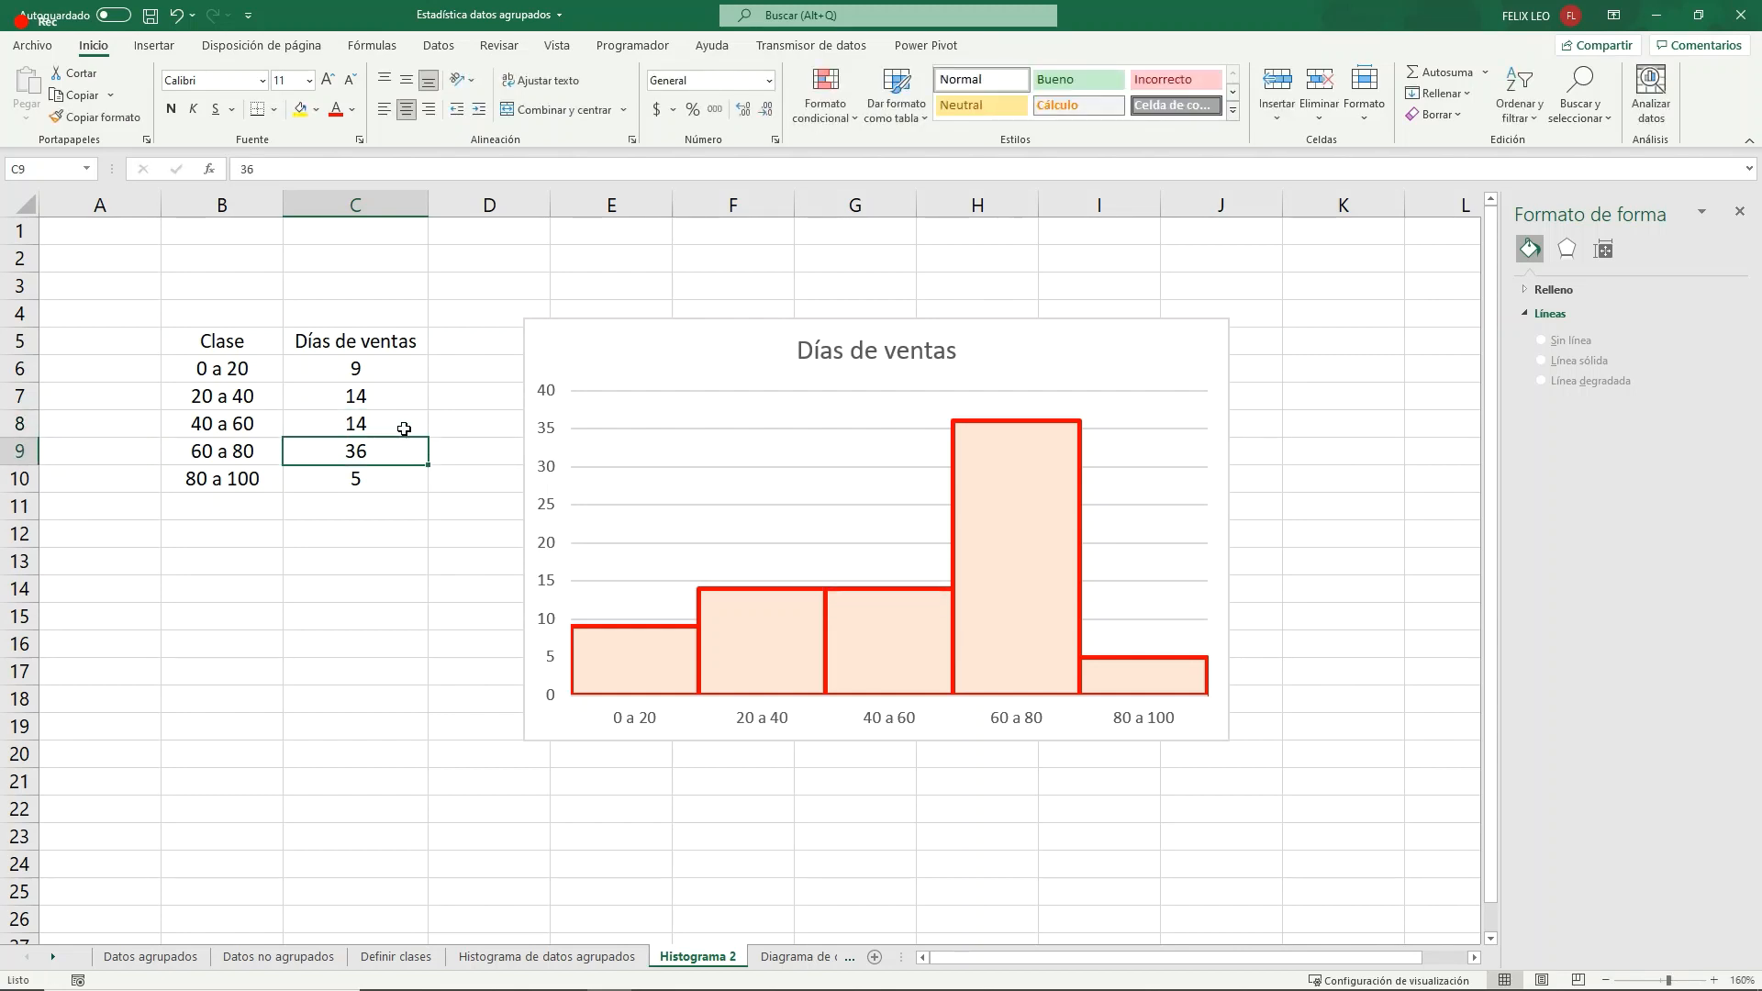
- Set the Días de ventas values to 5 for the 60 a 80 class and 36 for the 80 a 100 class
{"action": "mouse_move", "coordinate": [1051, 530]}
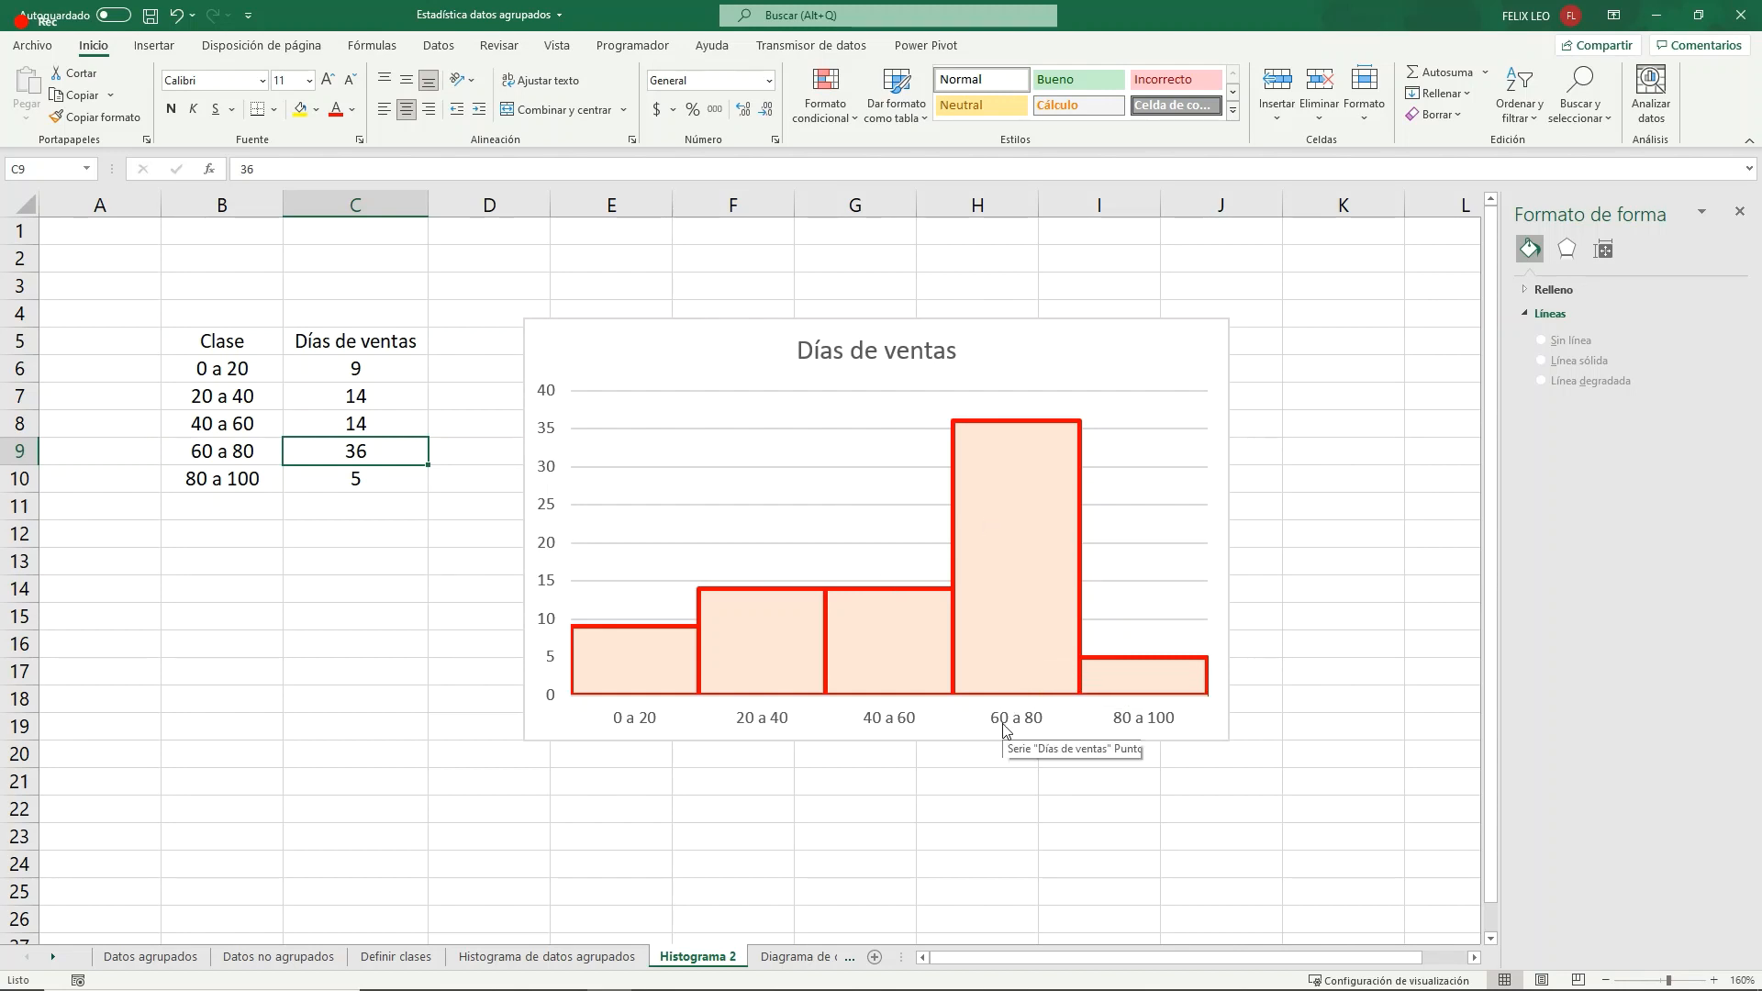
{"action": "left_click", "coordinate": [372, 476]}
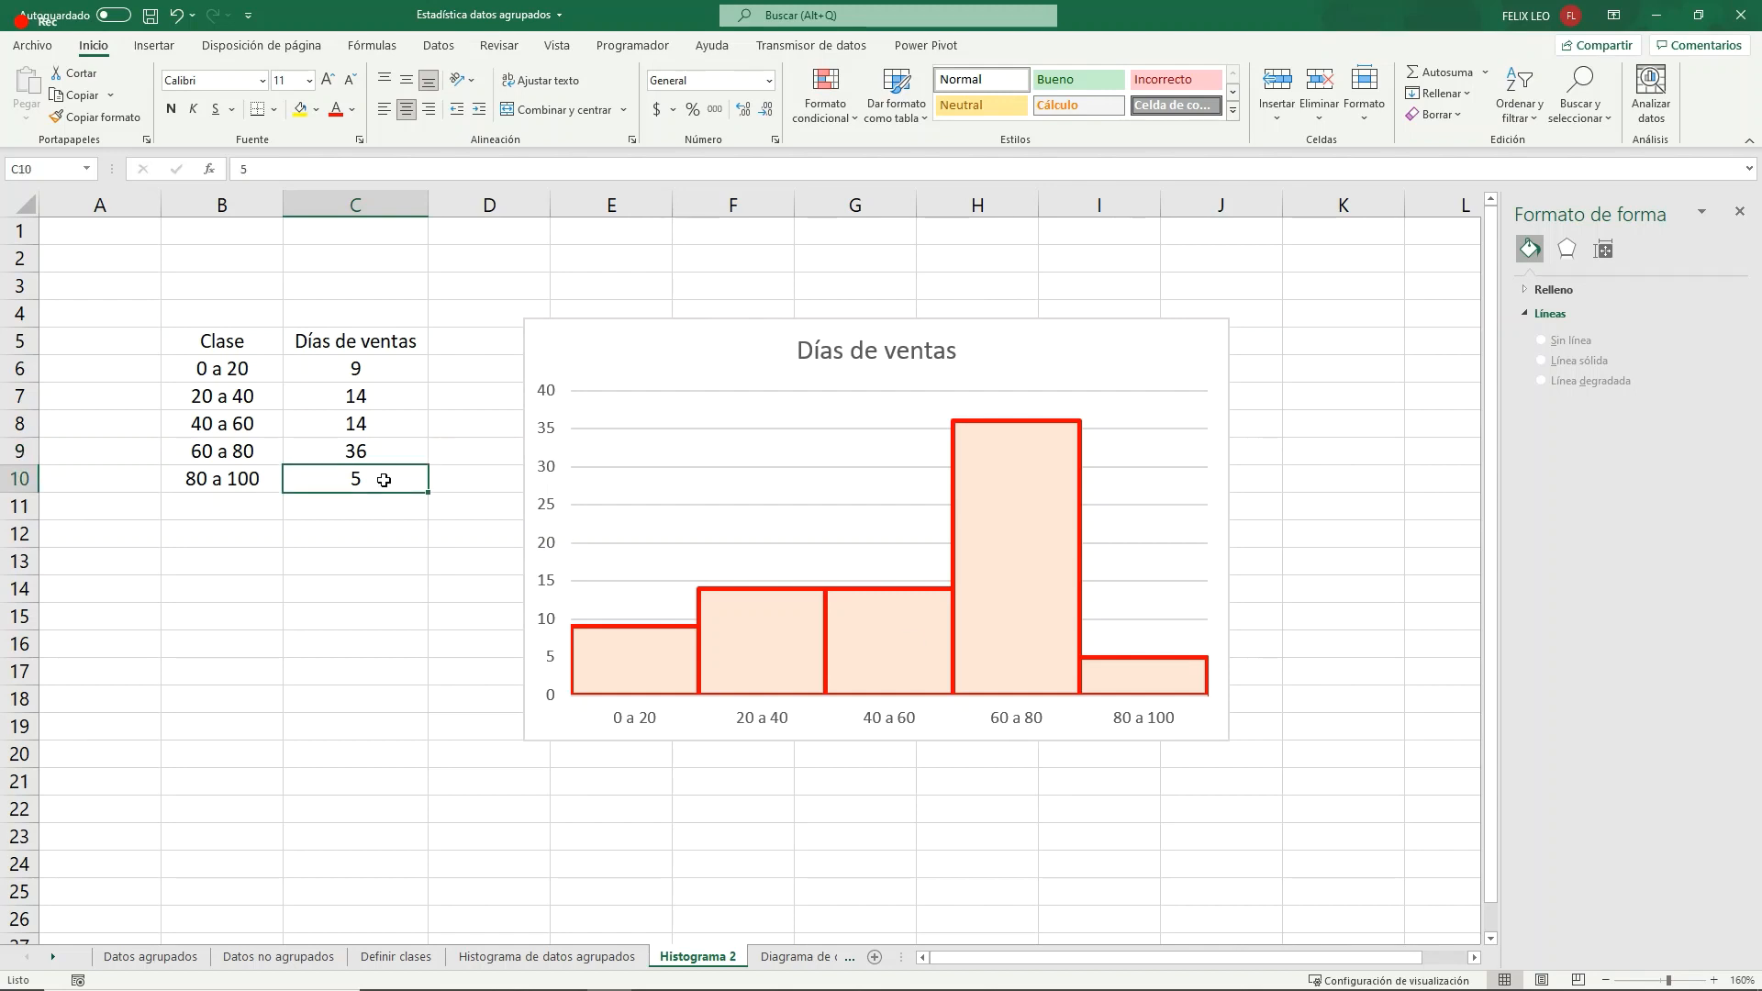
{"action": "left_click", "coordinate": [368, 451]}
{"action": "type", "text": "5"}
{"action": "left_click", "coordinate": [372, 479]}
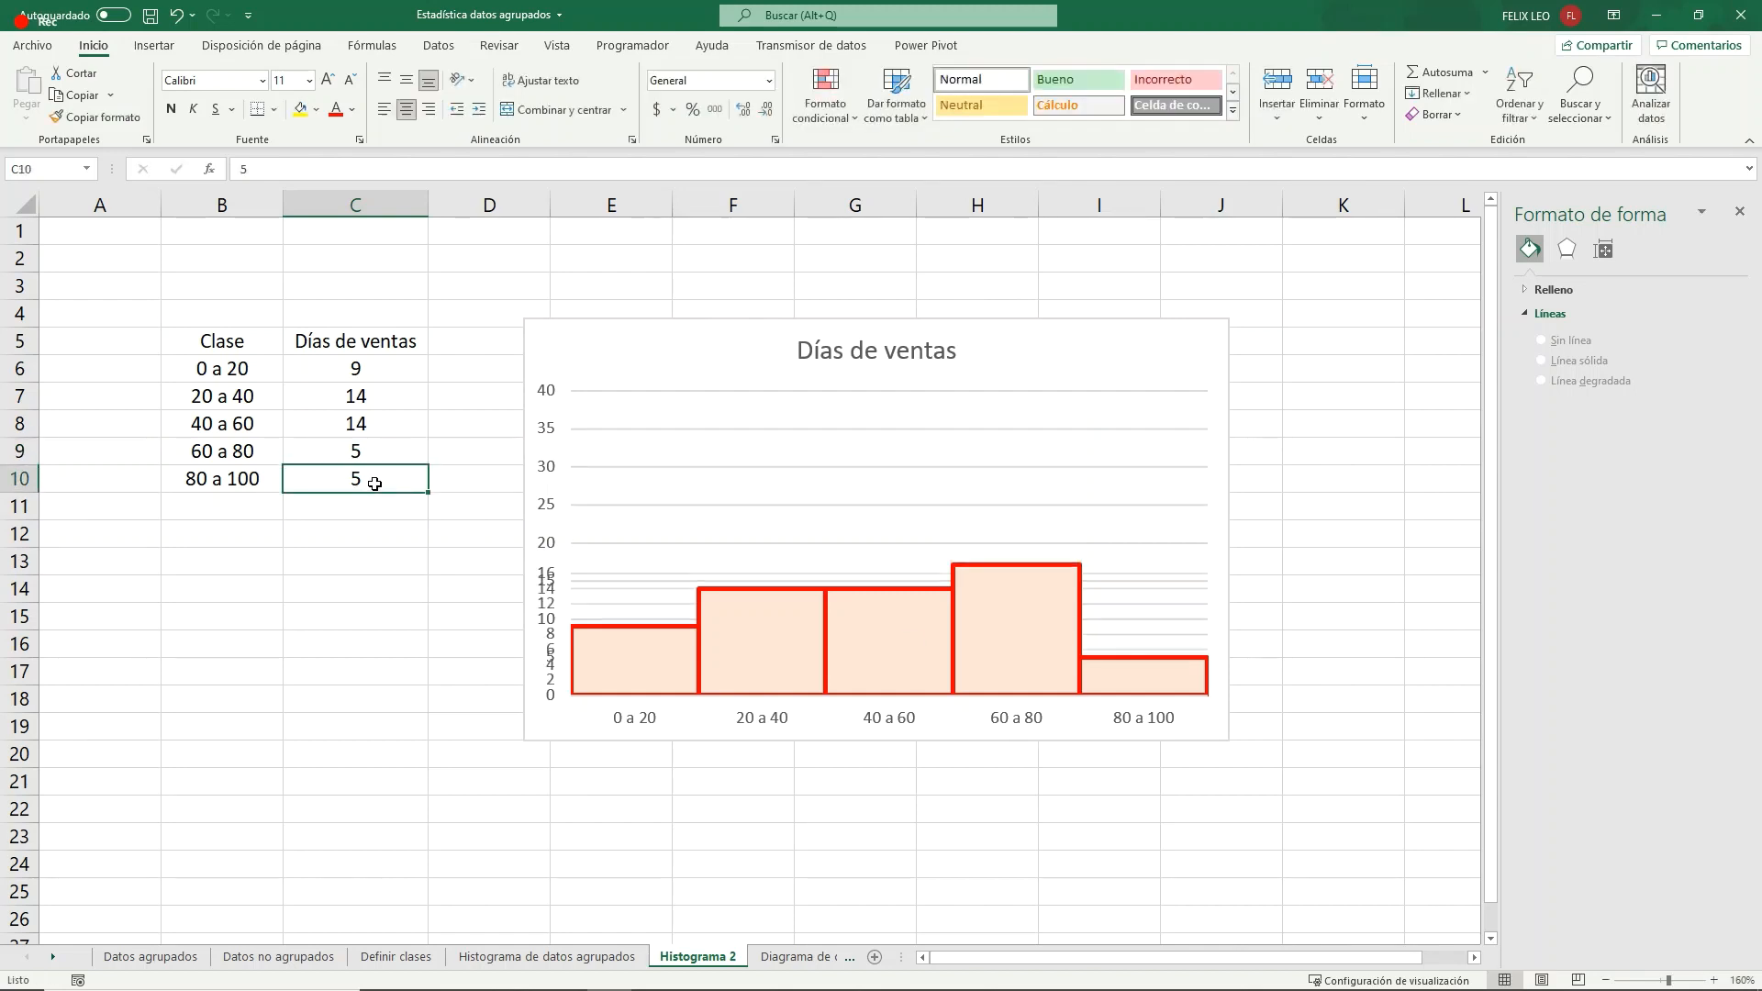
{"action": "type", "text": "36"}
{"action": "key", "text": "Return"}
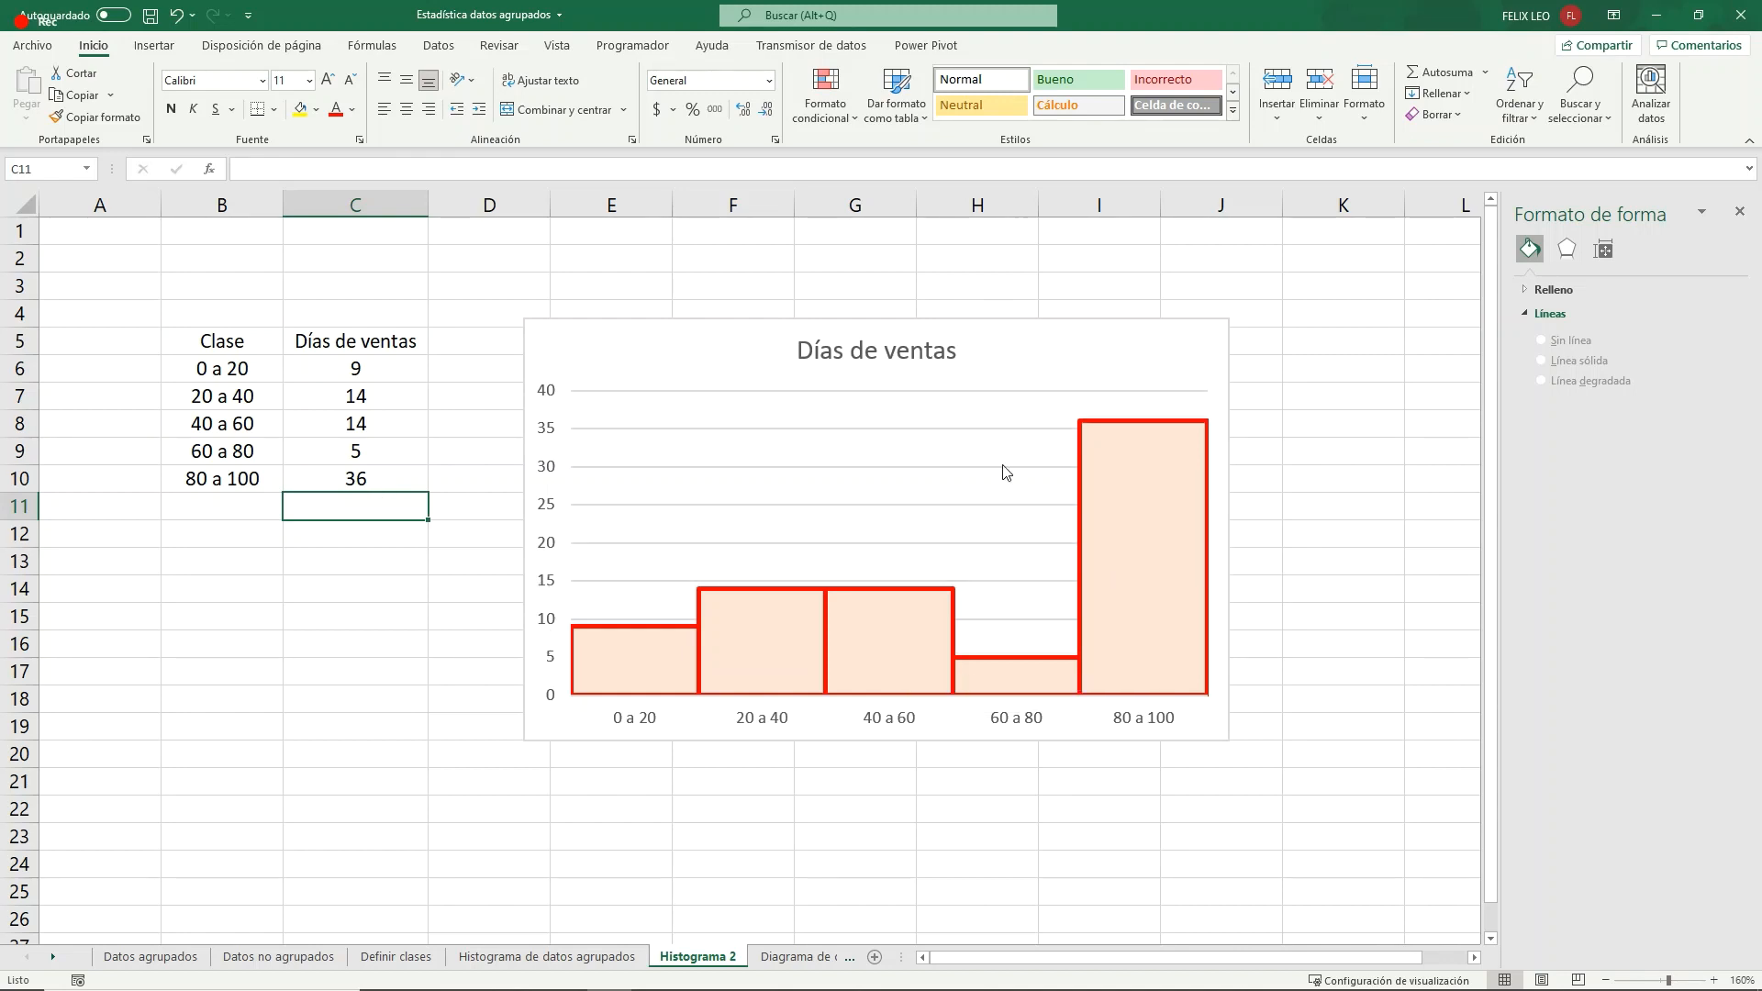
- Set the Días de ventas values to 5 for the 80 a 100 class and 36 for the 0 a 20 class
{"action": "mouse_move", "coordinate": [1159, 612]}
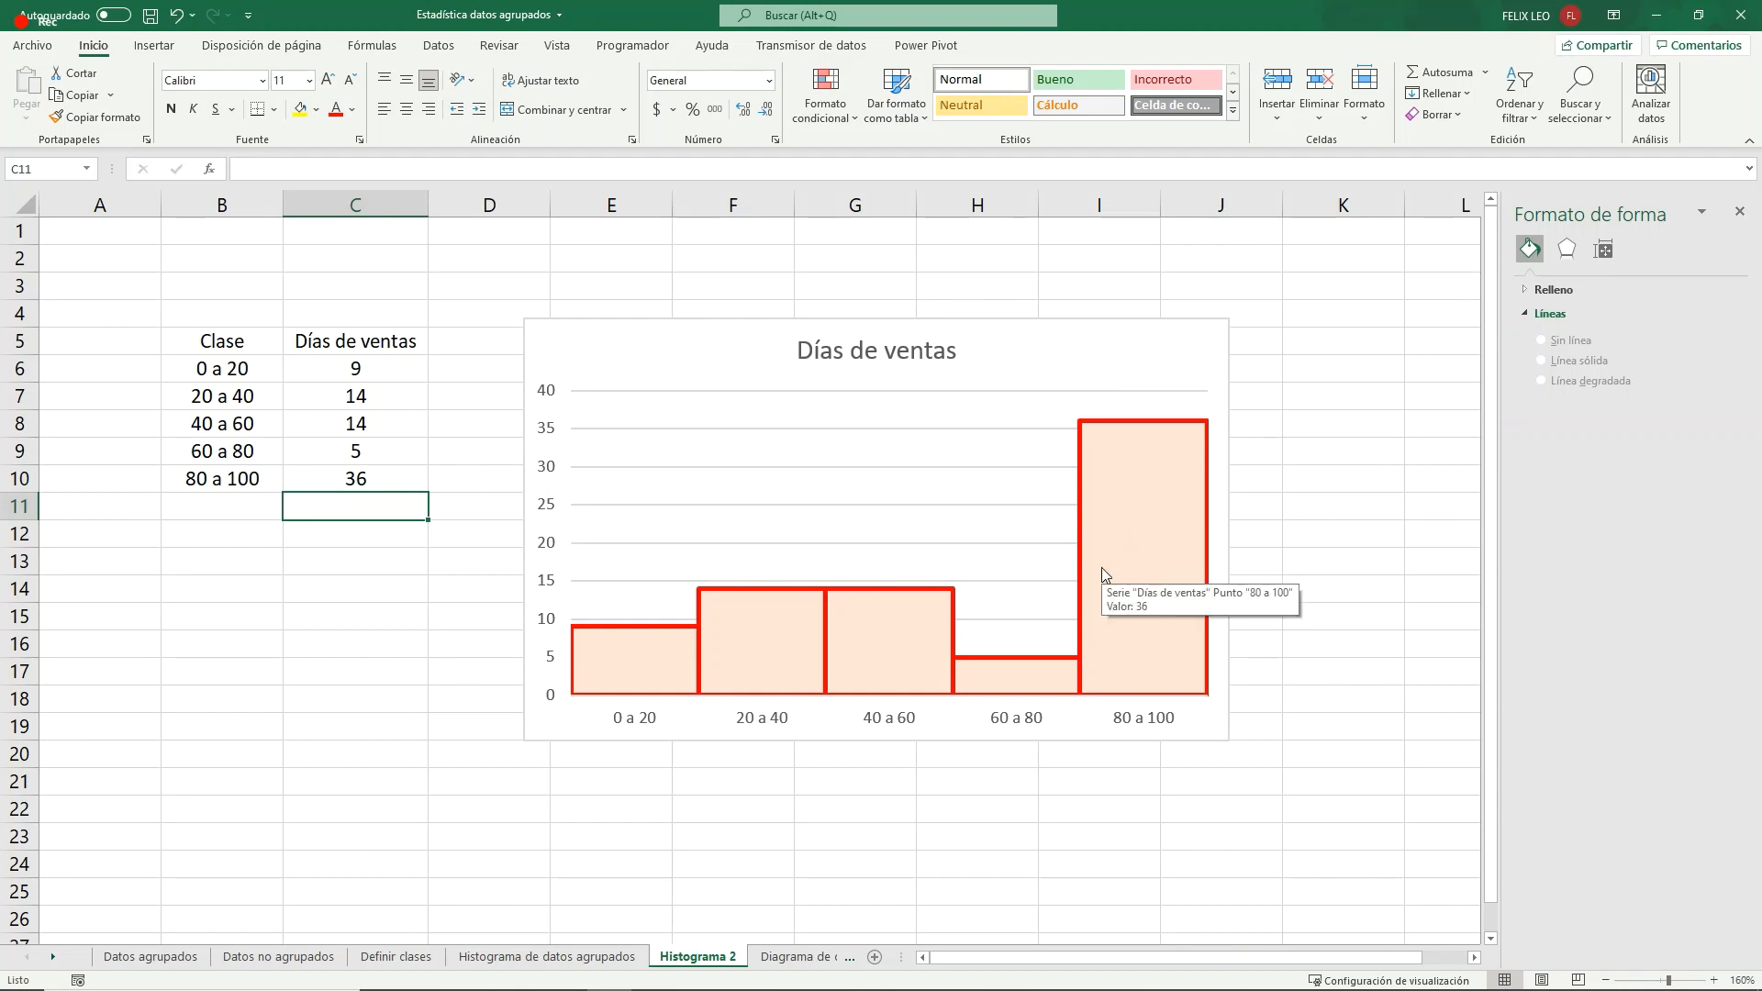
{"action": "left_click", "coordinate": [365, 480]}
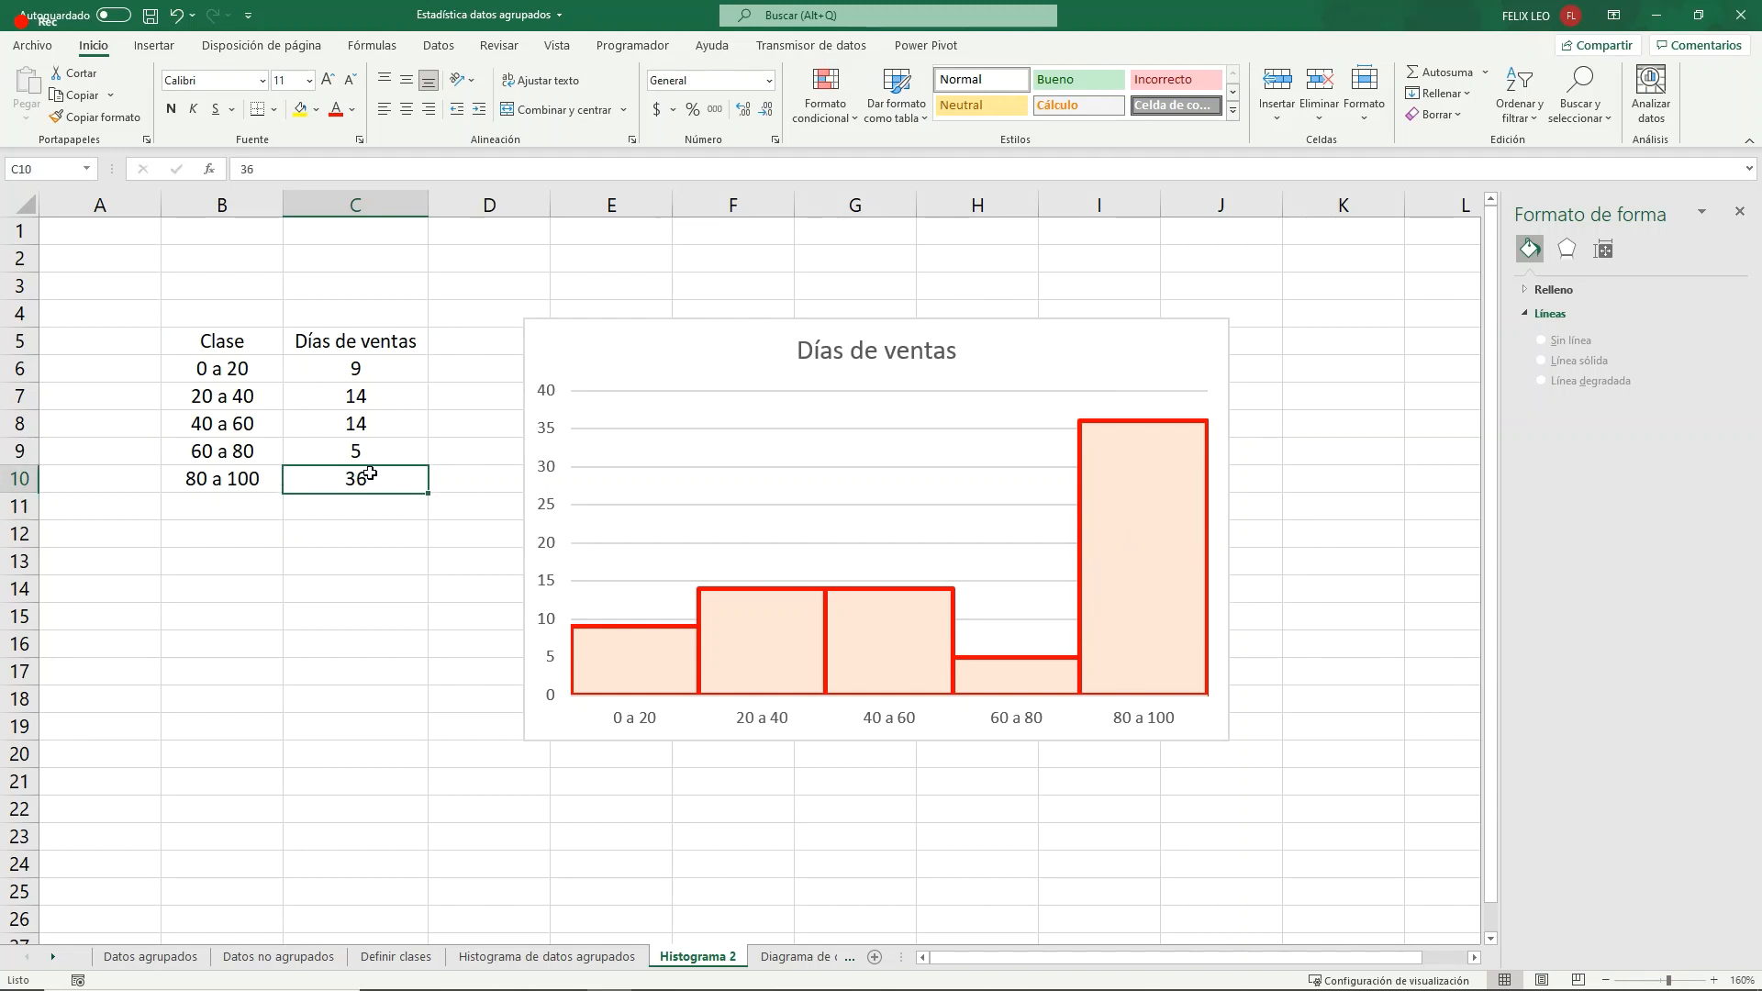
{"action": "type", "text": "5"}
{"action": "key", "text": "Return"}
{"action": "left_click", "coordinate": [374, 372]}
{"action": "type", "text": "36"}
{"action": "key", "text": "Return"}
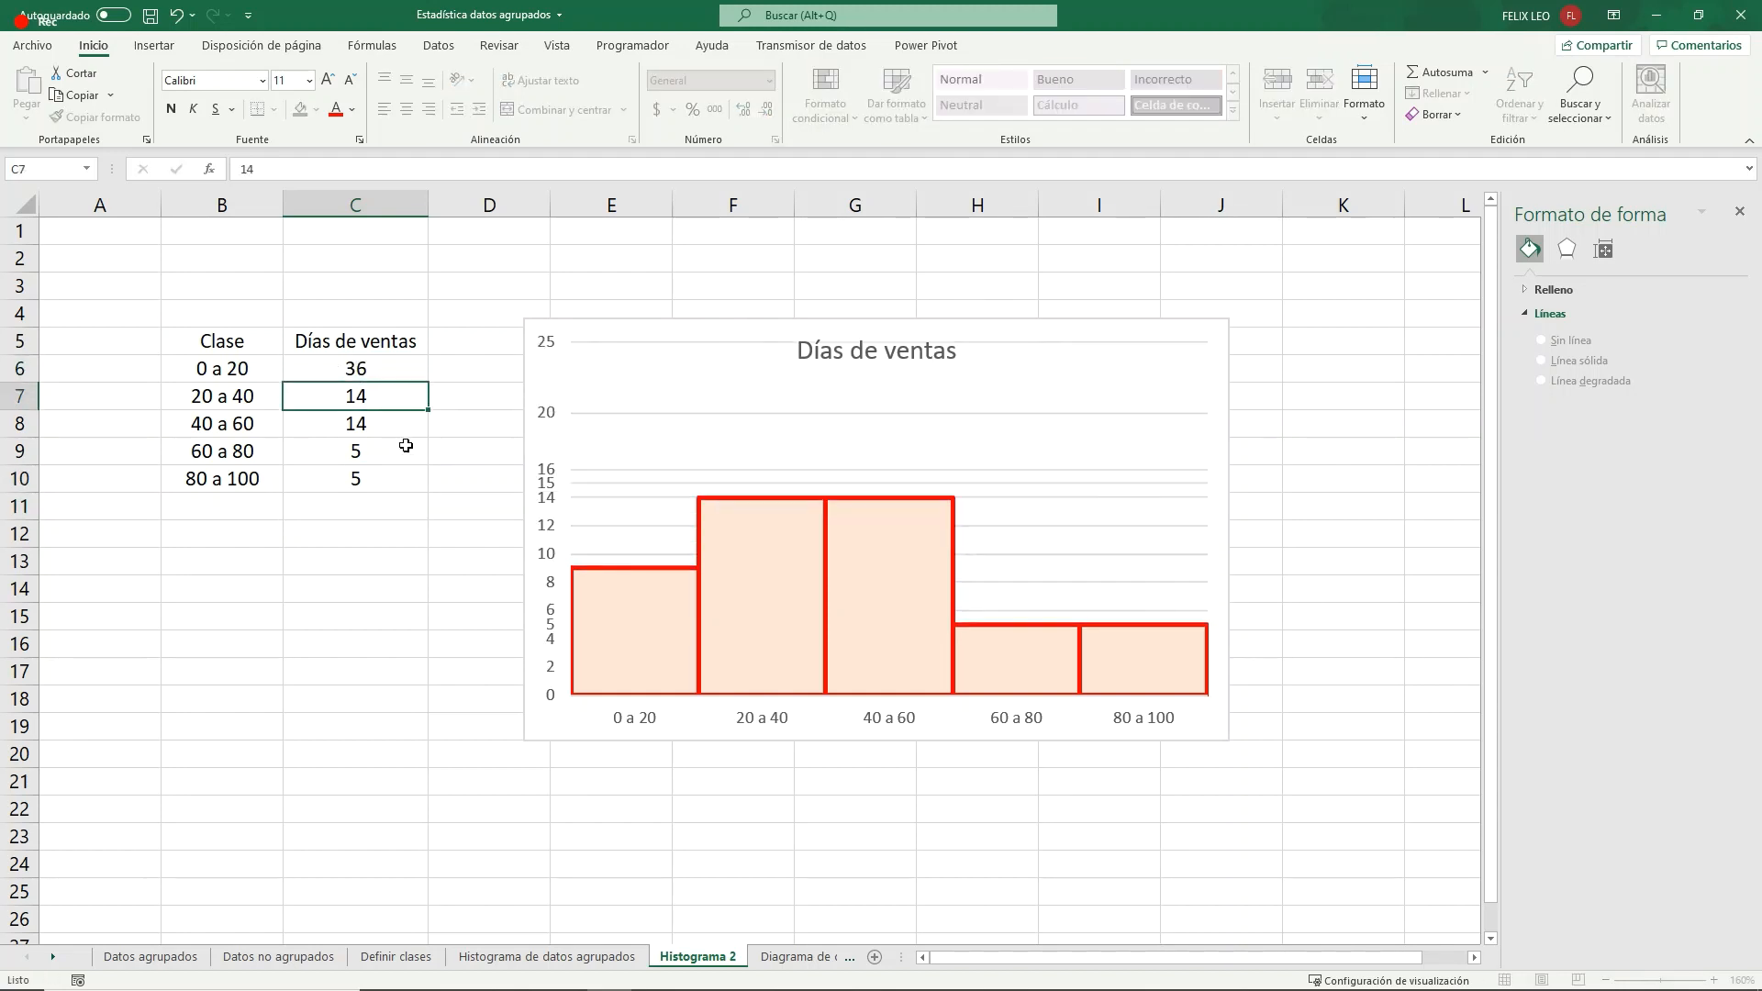
- Examine how the heights of the histogram bars are distributed across the classes from 0 a 20 to 80 a 100
{"action": "mouse_move", "coordinate": [664, 437]}
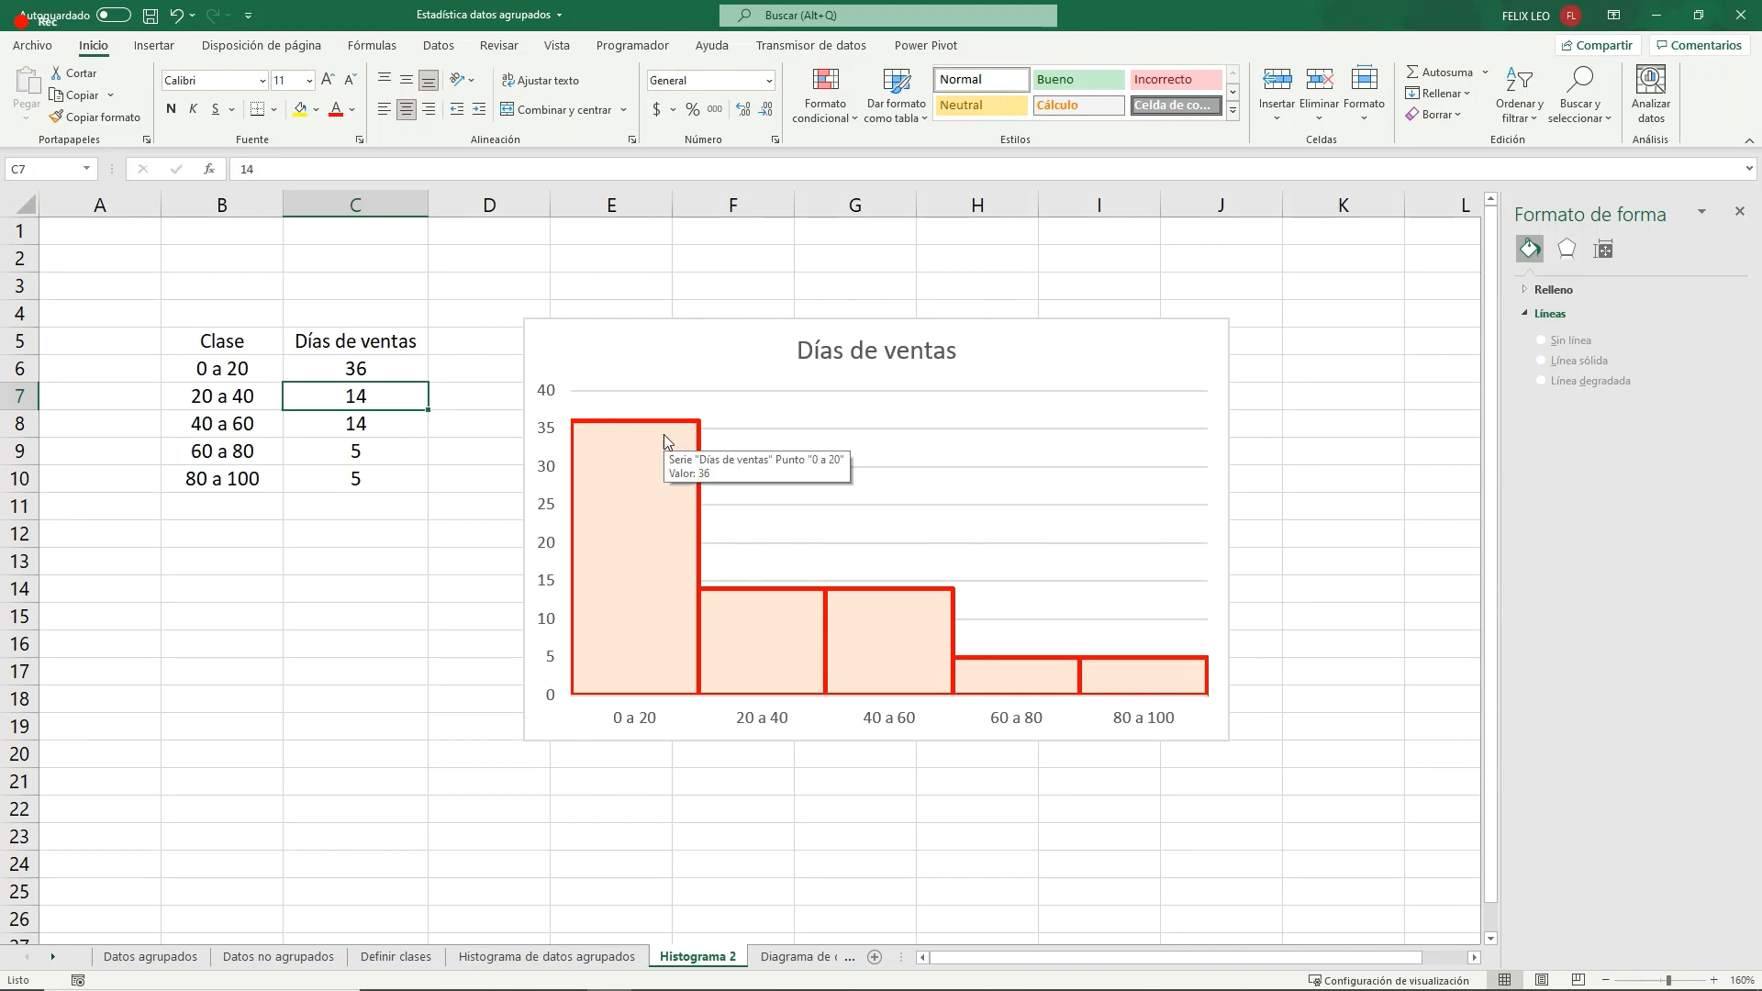
{"action": "mouse_move", "coordinate": [1162, 657]}
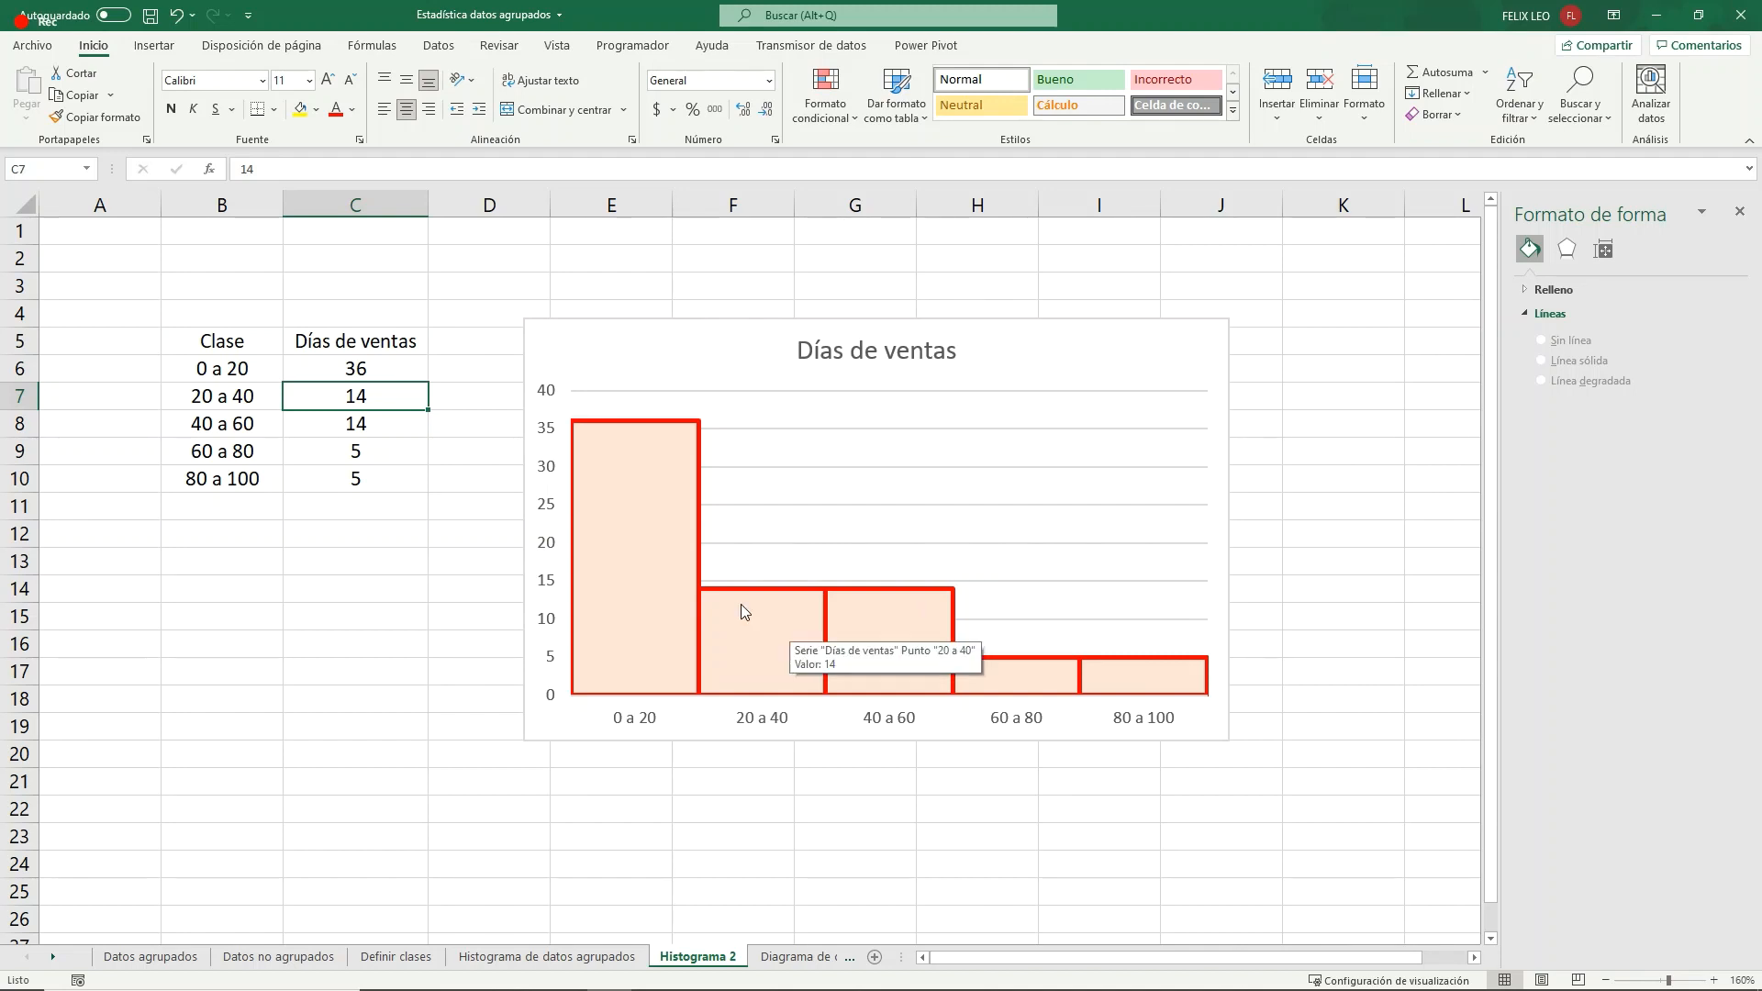
{"action": "mouse_move", "coordinate": [625, 482]}
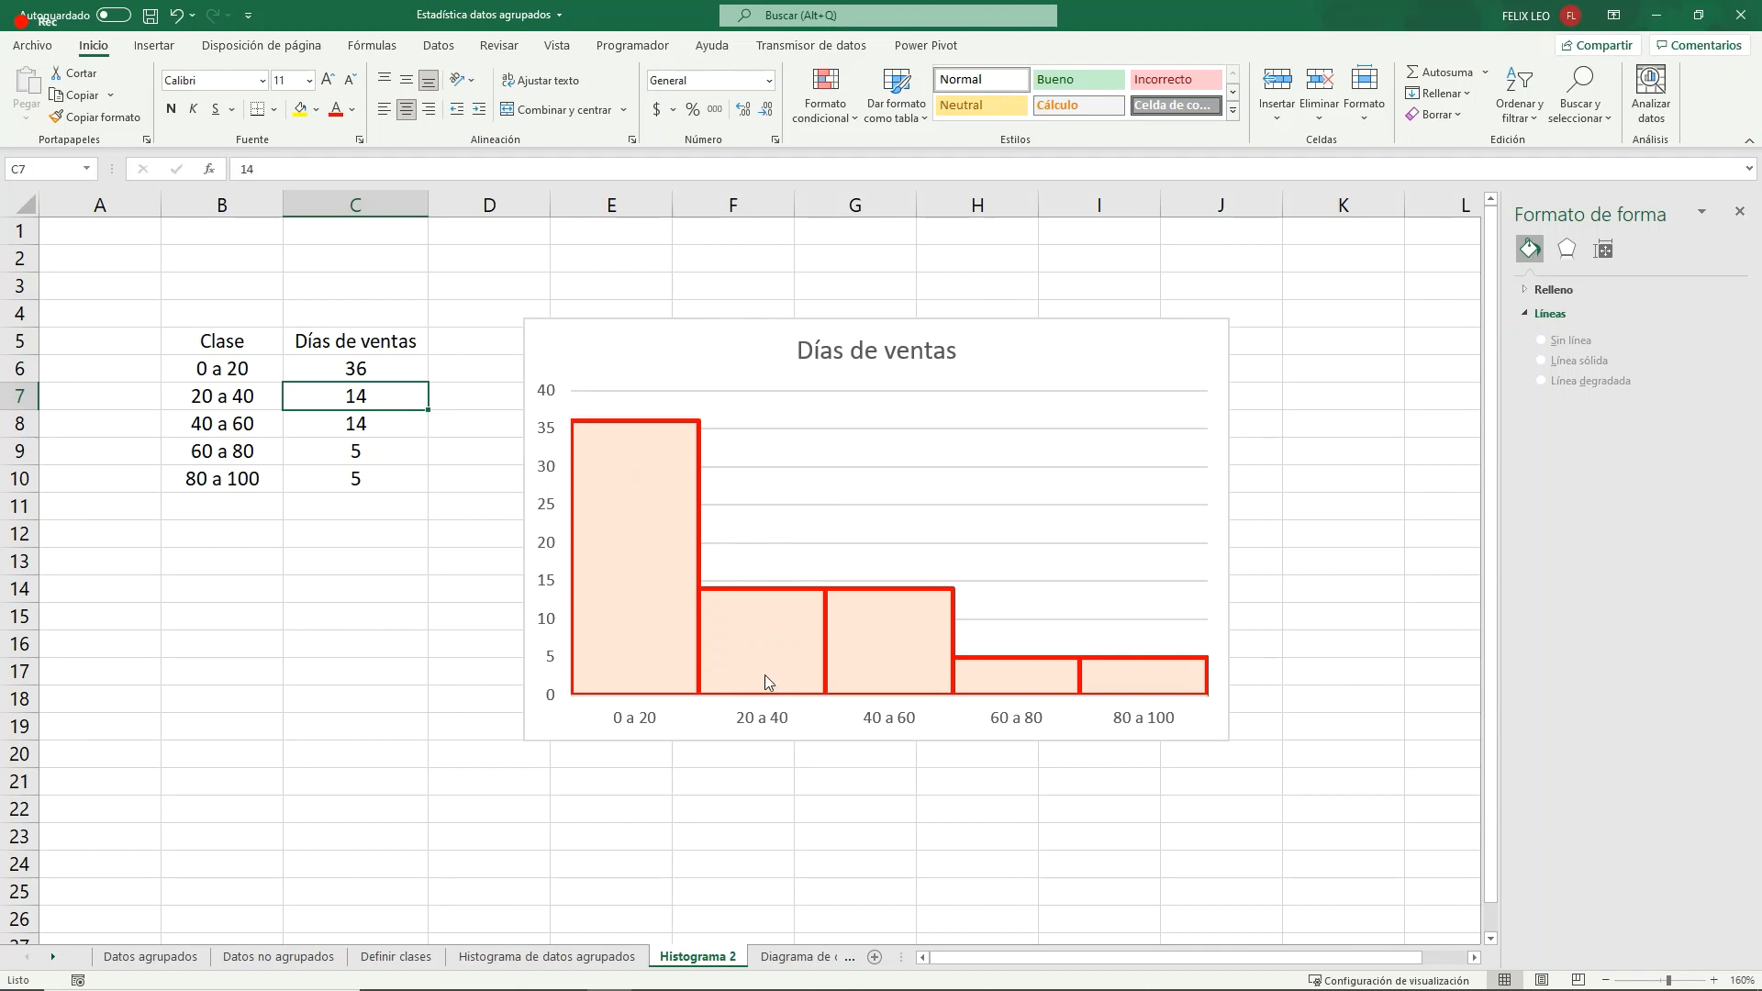
{"action": "mouse_move", "coordinate": [645, 601]}
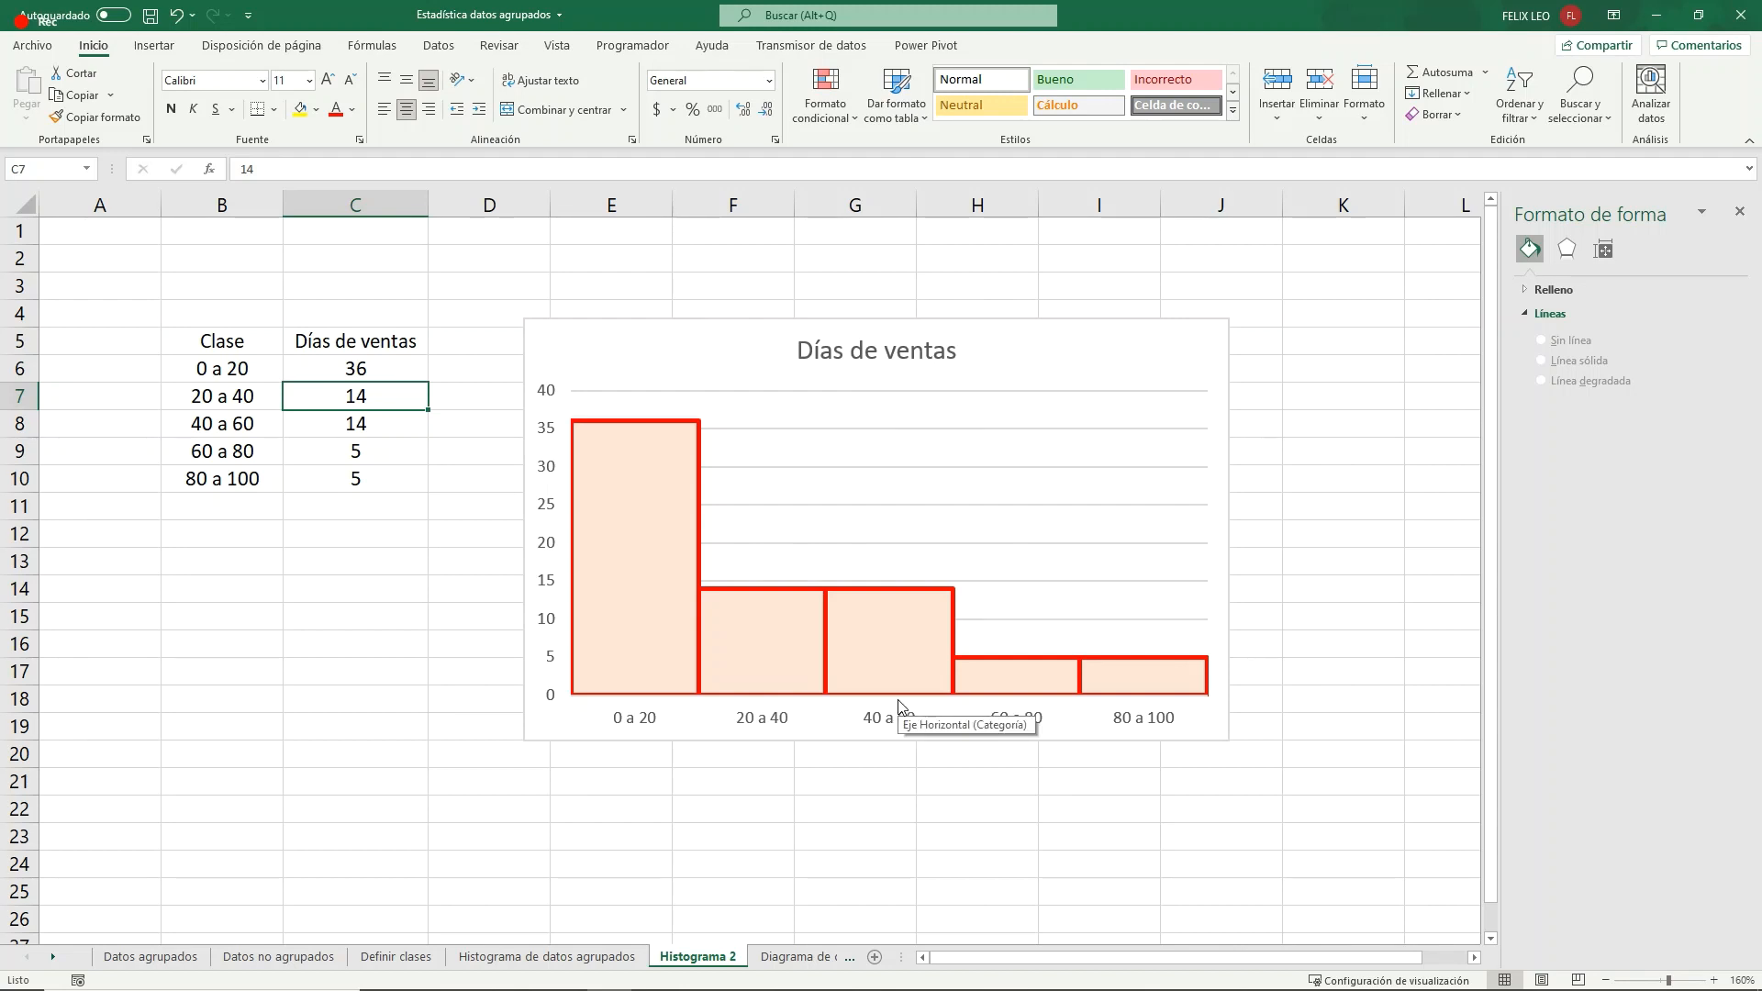
{"action": "mouse_move", "coordinate": [680, 697]}
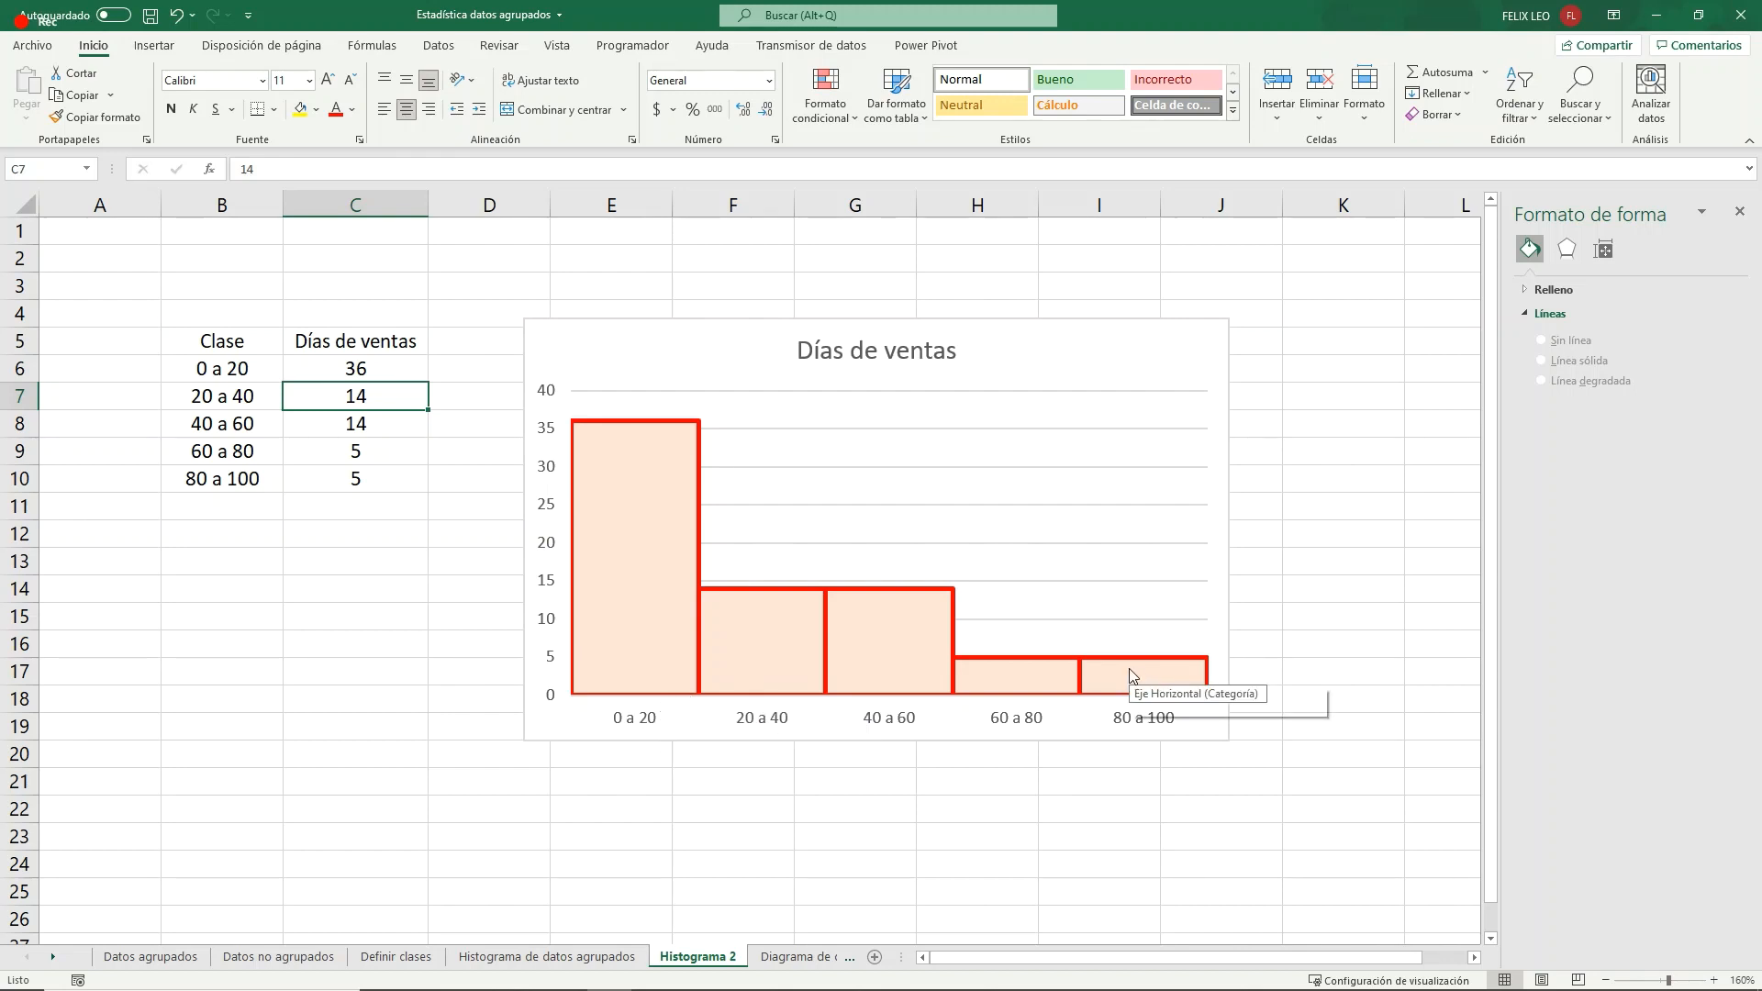
{"action": "mouse_move", "coordinate": [1129, 669]}
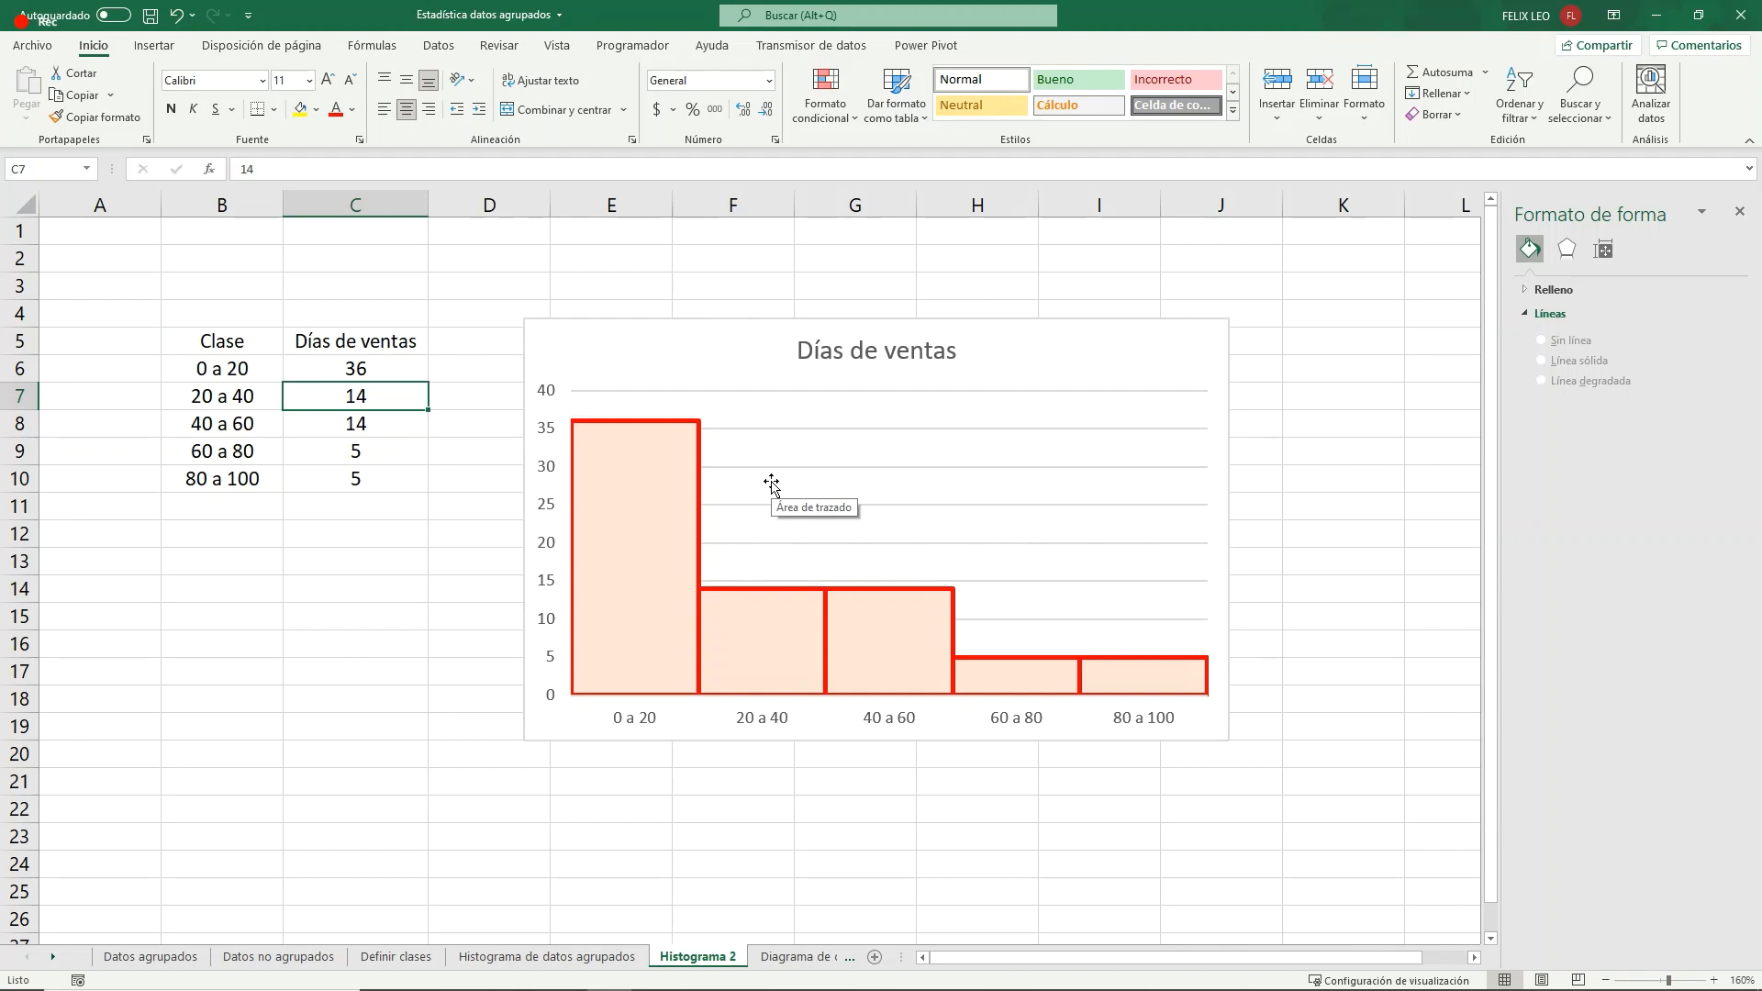
{"action": "mouse_move", "coordinate": [945, 622]}
{"action": "mouse_move", "coordinate": [679, 609]}
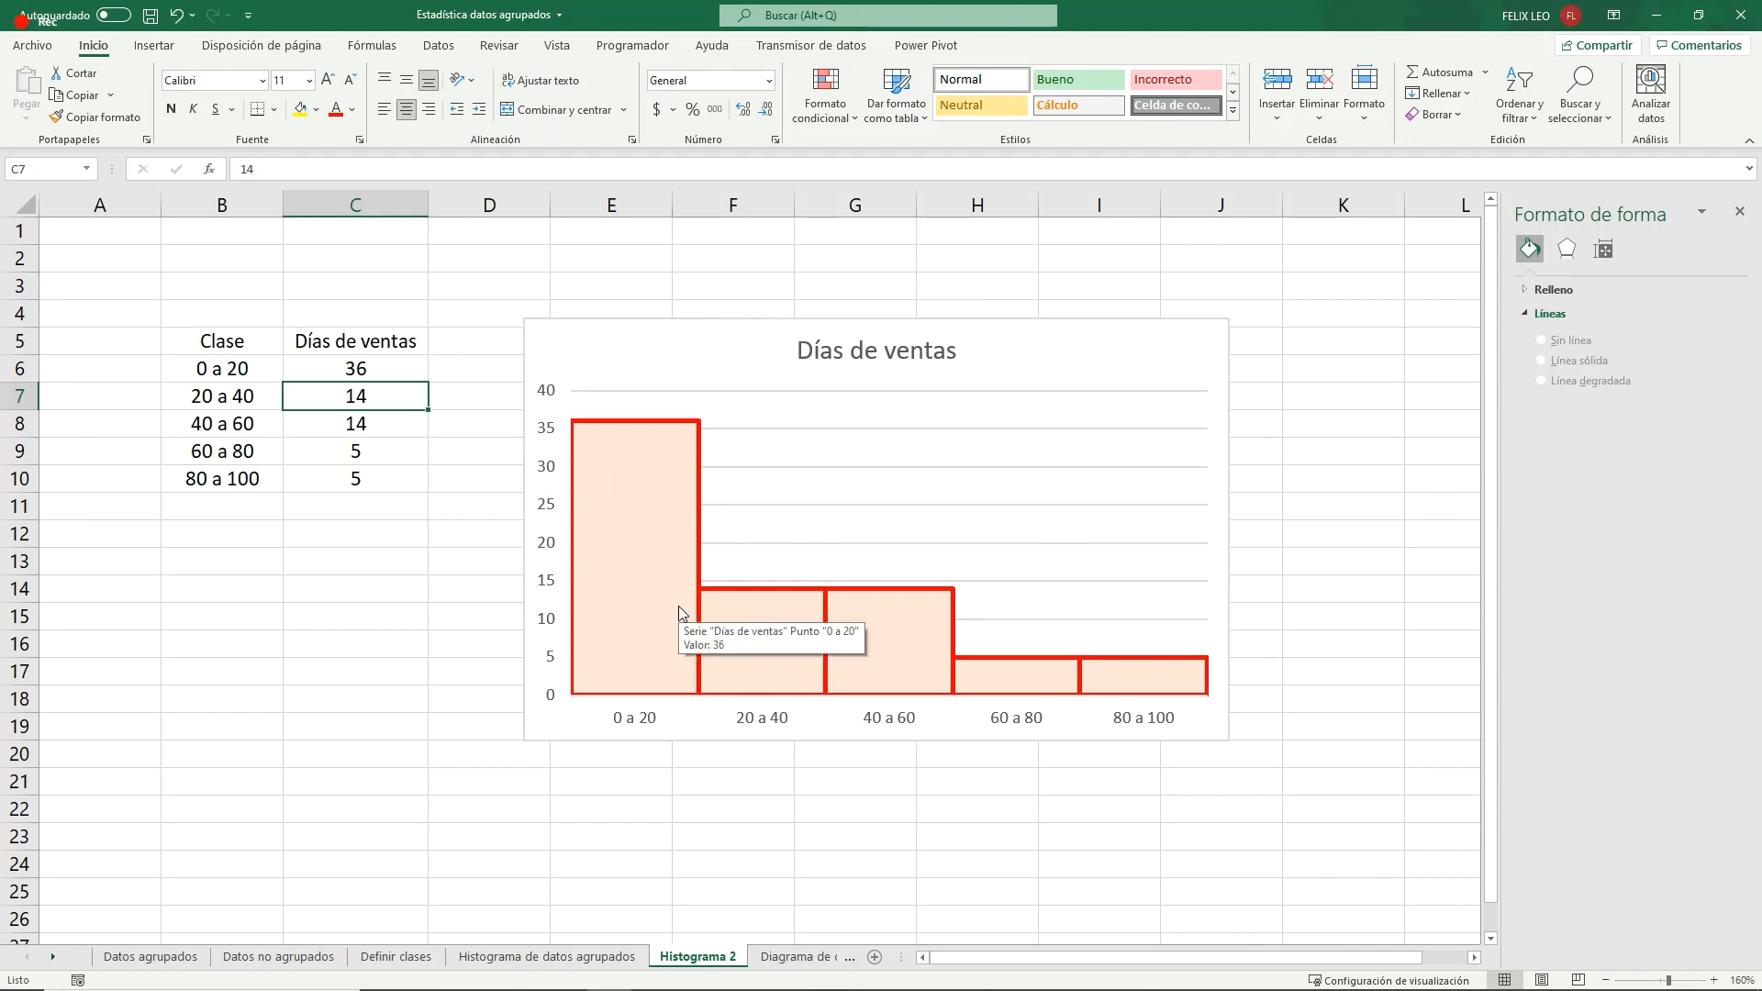
- Set the Días de ventas values to 36 for the 80 a 100 class, 5 for 0 a 20 and 7 for 60 a 80
{"action": "left_click", "coordinate": [366, 479]}
{"action": "type", "text": "36"}
{"action": "left_click", "coordinate": [358, 369]}
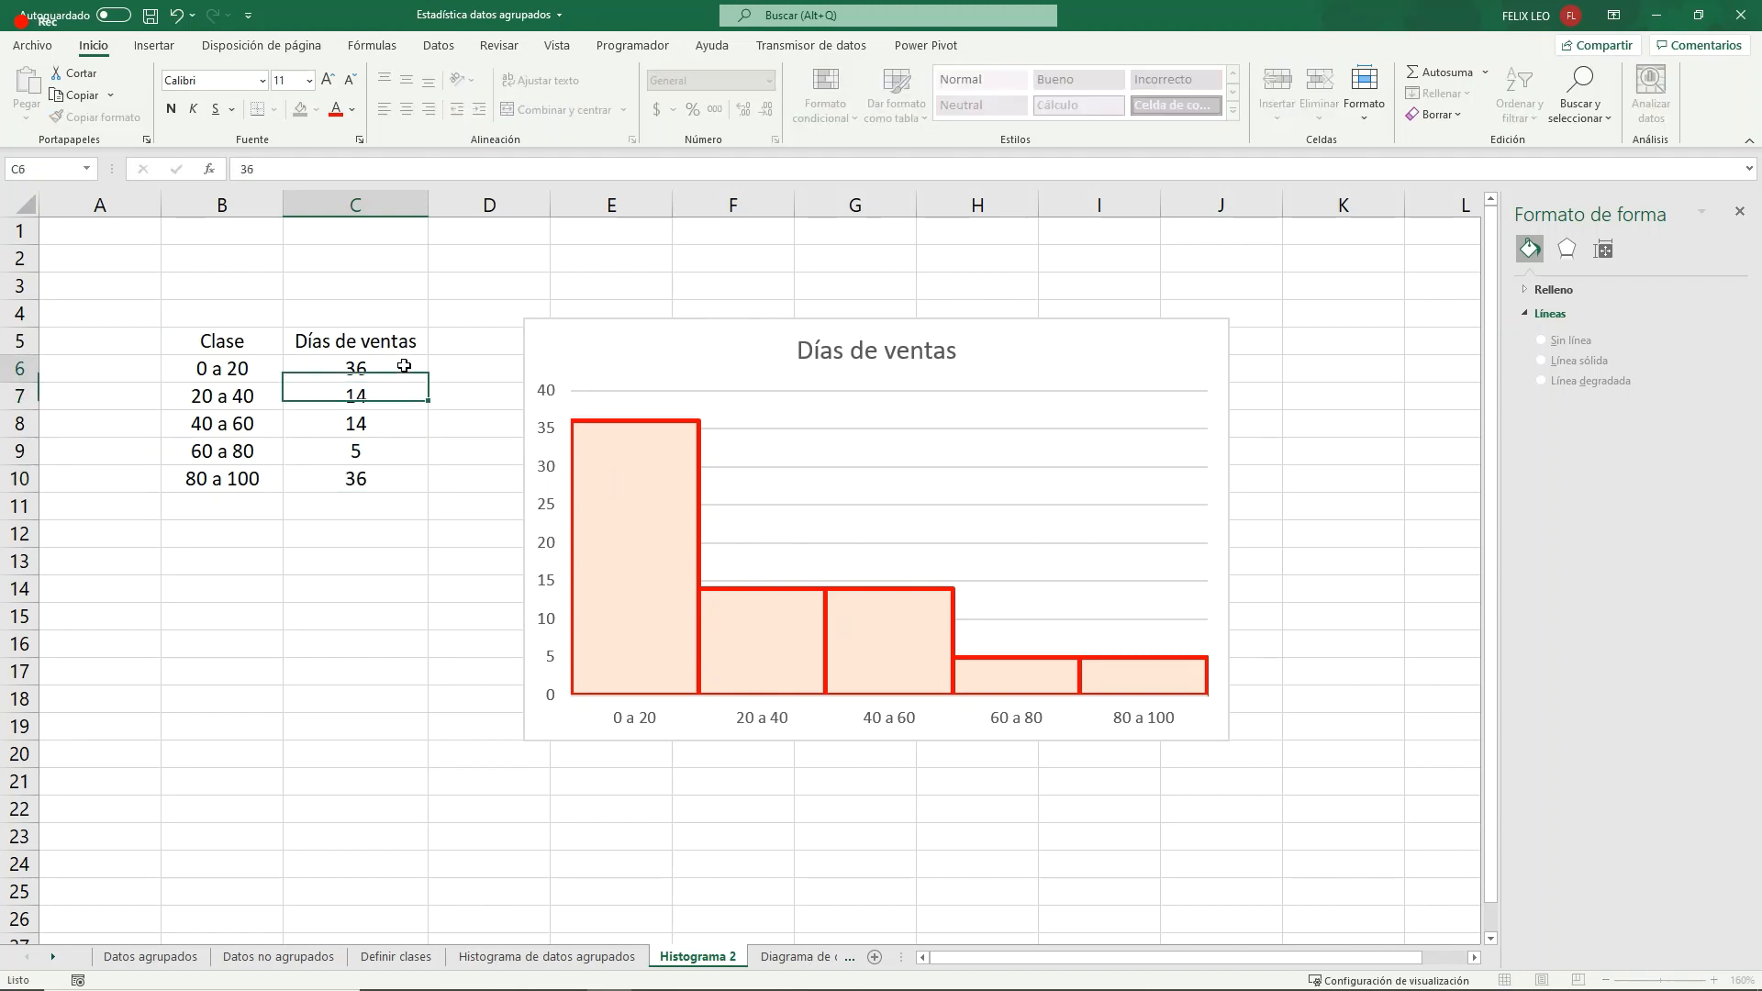
{"action": "type", "text": "5"}
{"action": "key", "text": "Return"}
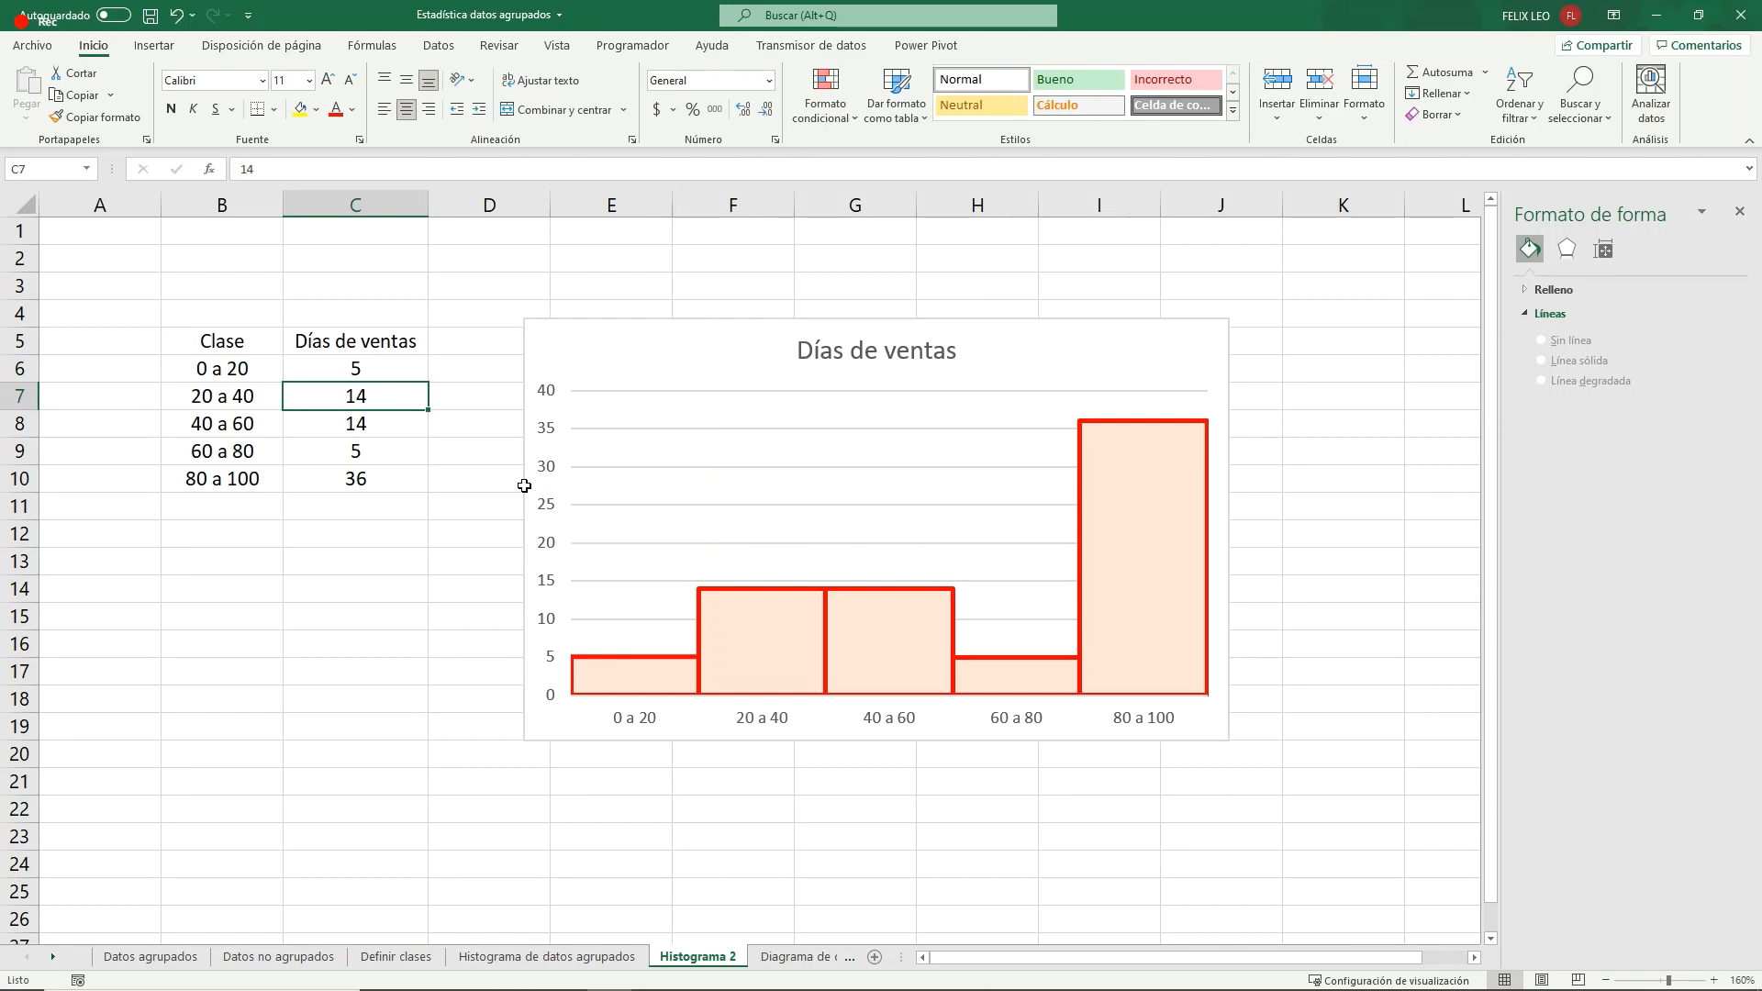
{"action": "left_click", "coordinate": [356, 451]}
{"action": "type", "text": "7"}
{"action": "key", "text": "Return"}
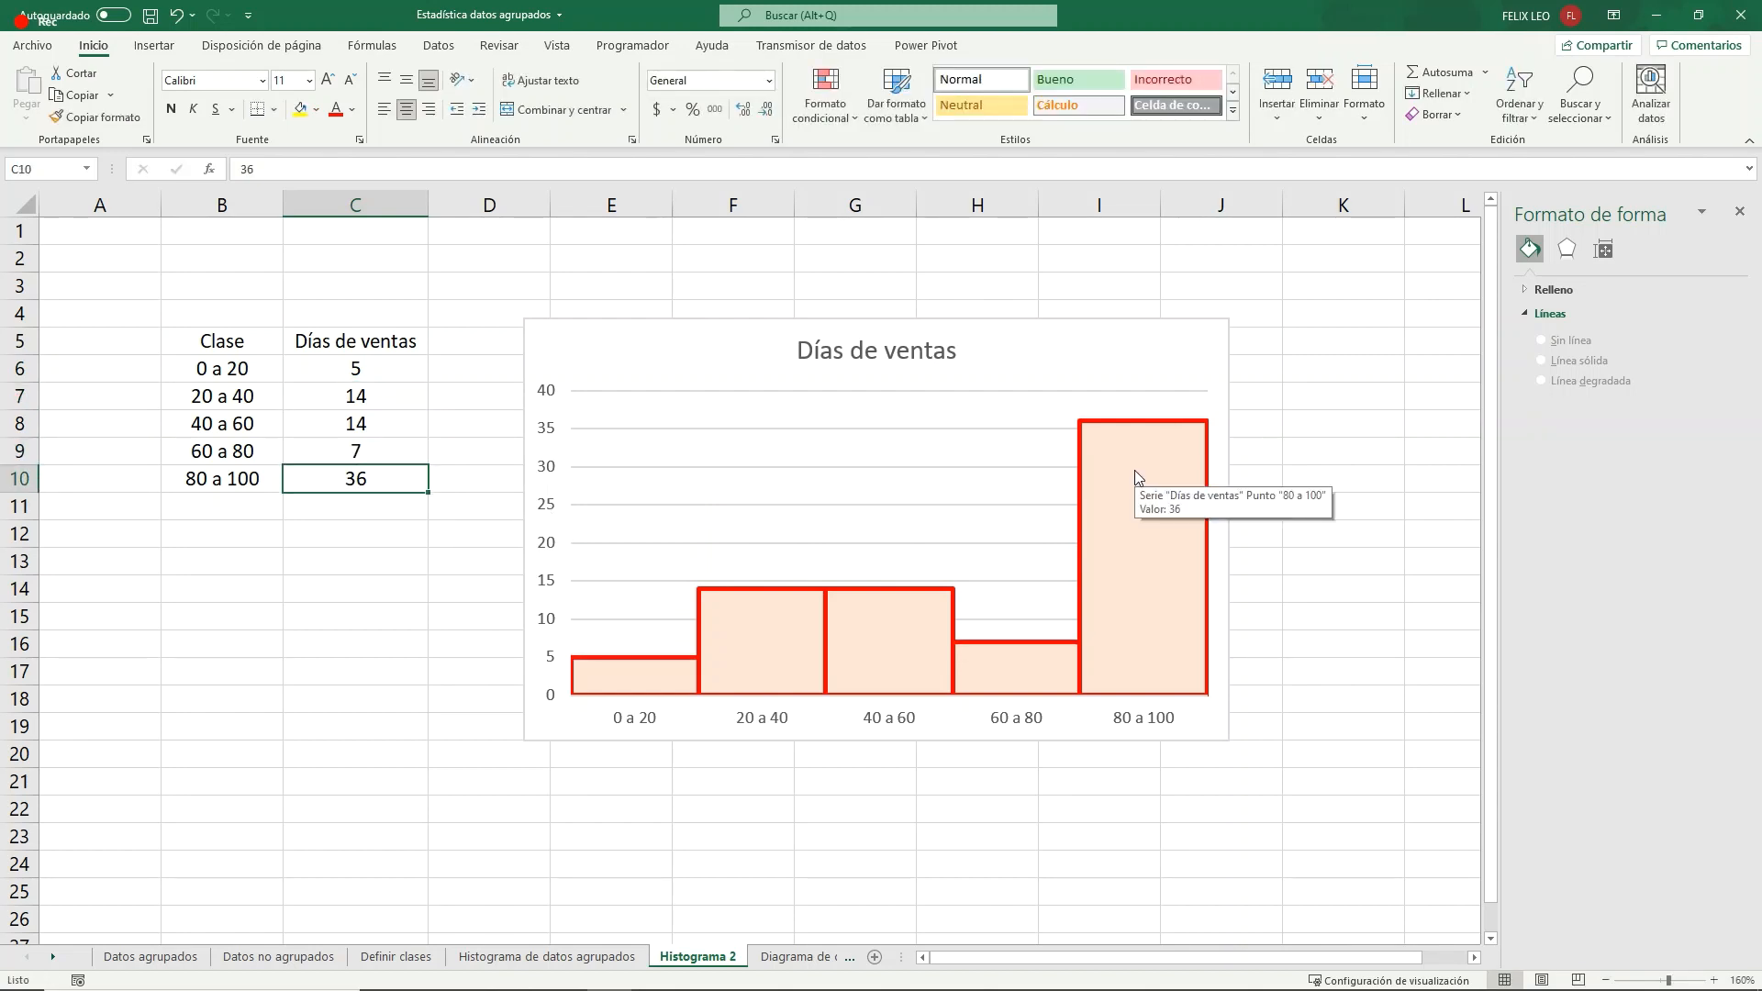
- Switch to the Diagrama de dispersión sheet and review the Edad and Salario mensual data in D12:E20
{"action": "mouse_move", "coordinate": [1164, 471]}
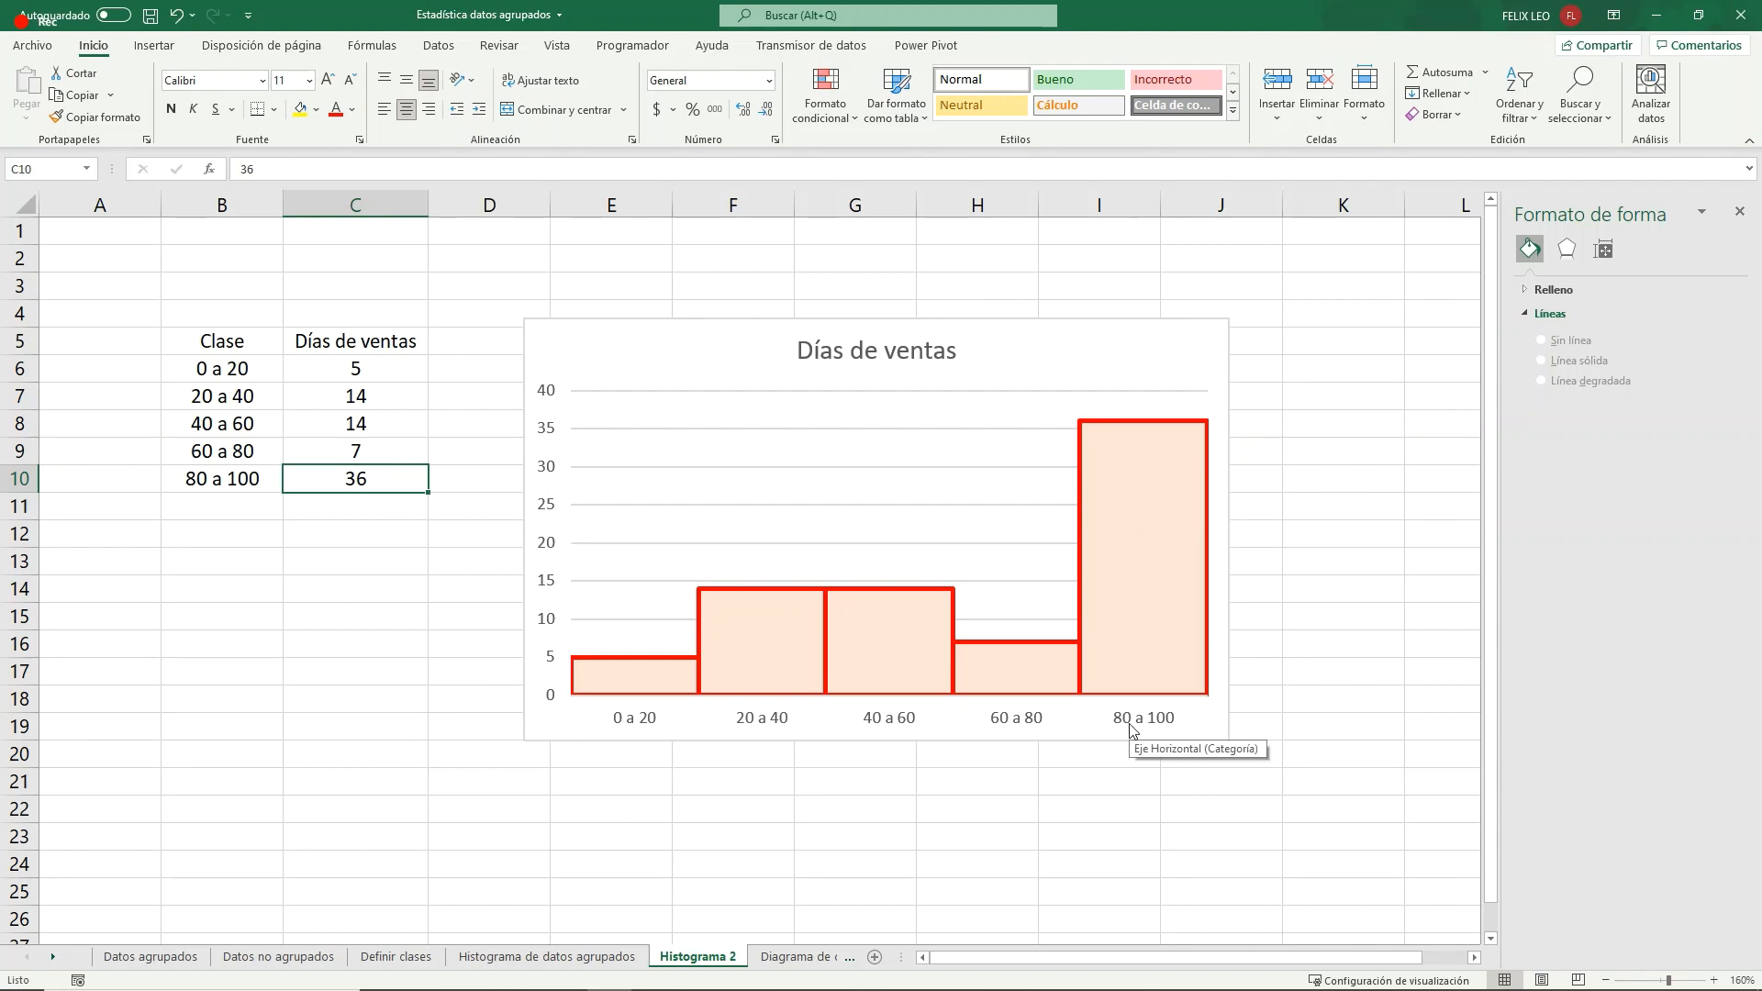
{"action": "mouse_move", "coordinate": [668, 692]}
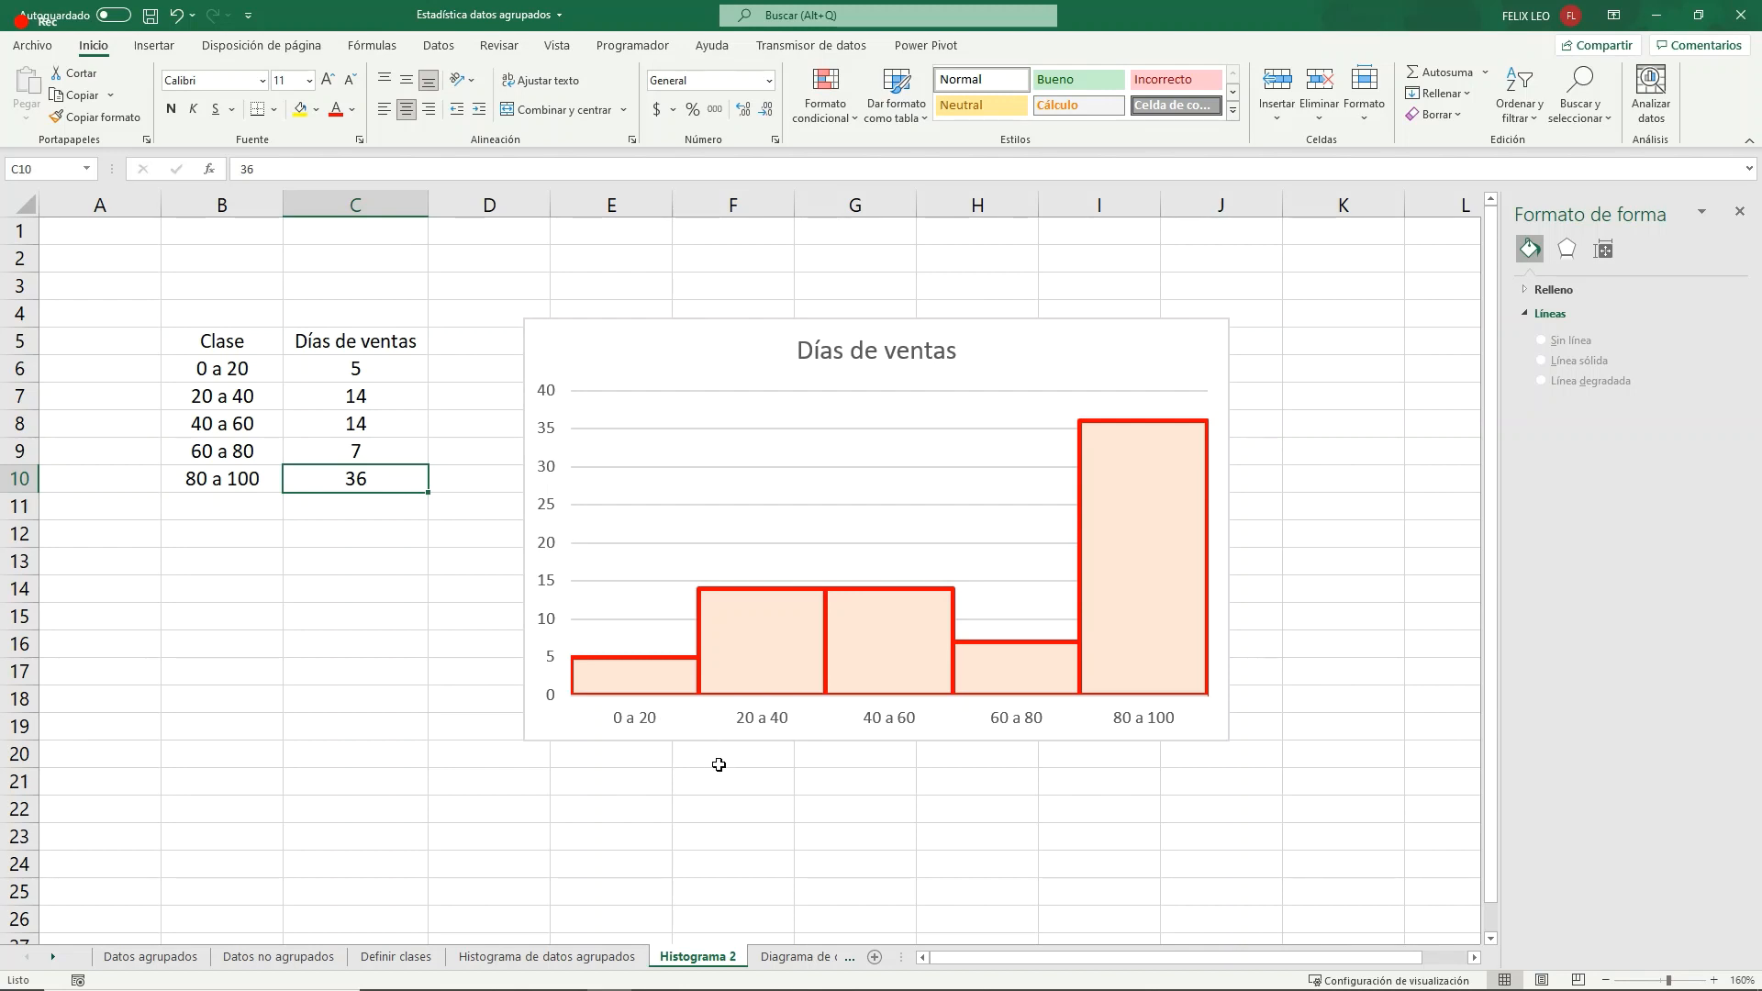
{"action": "left_click", "coordinate": [765, 958]}
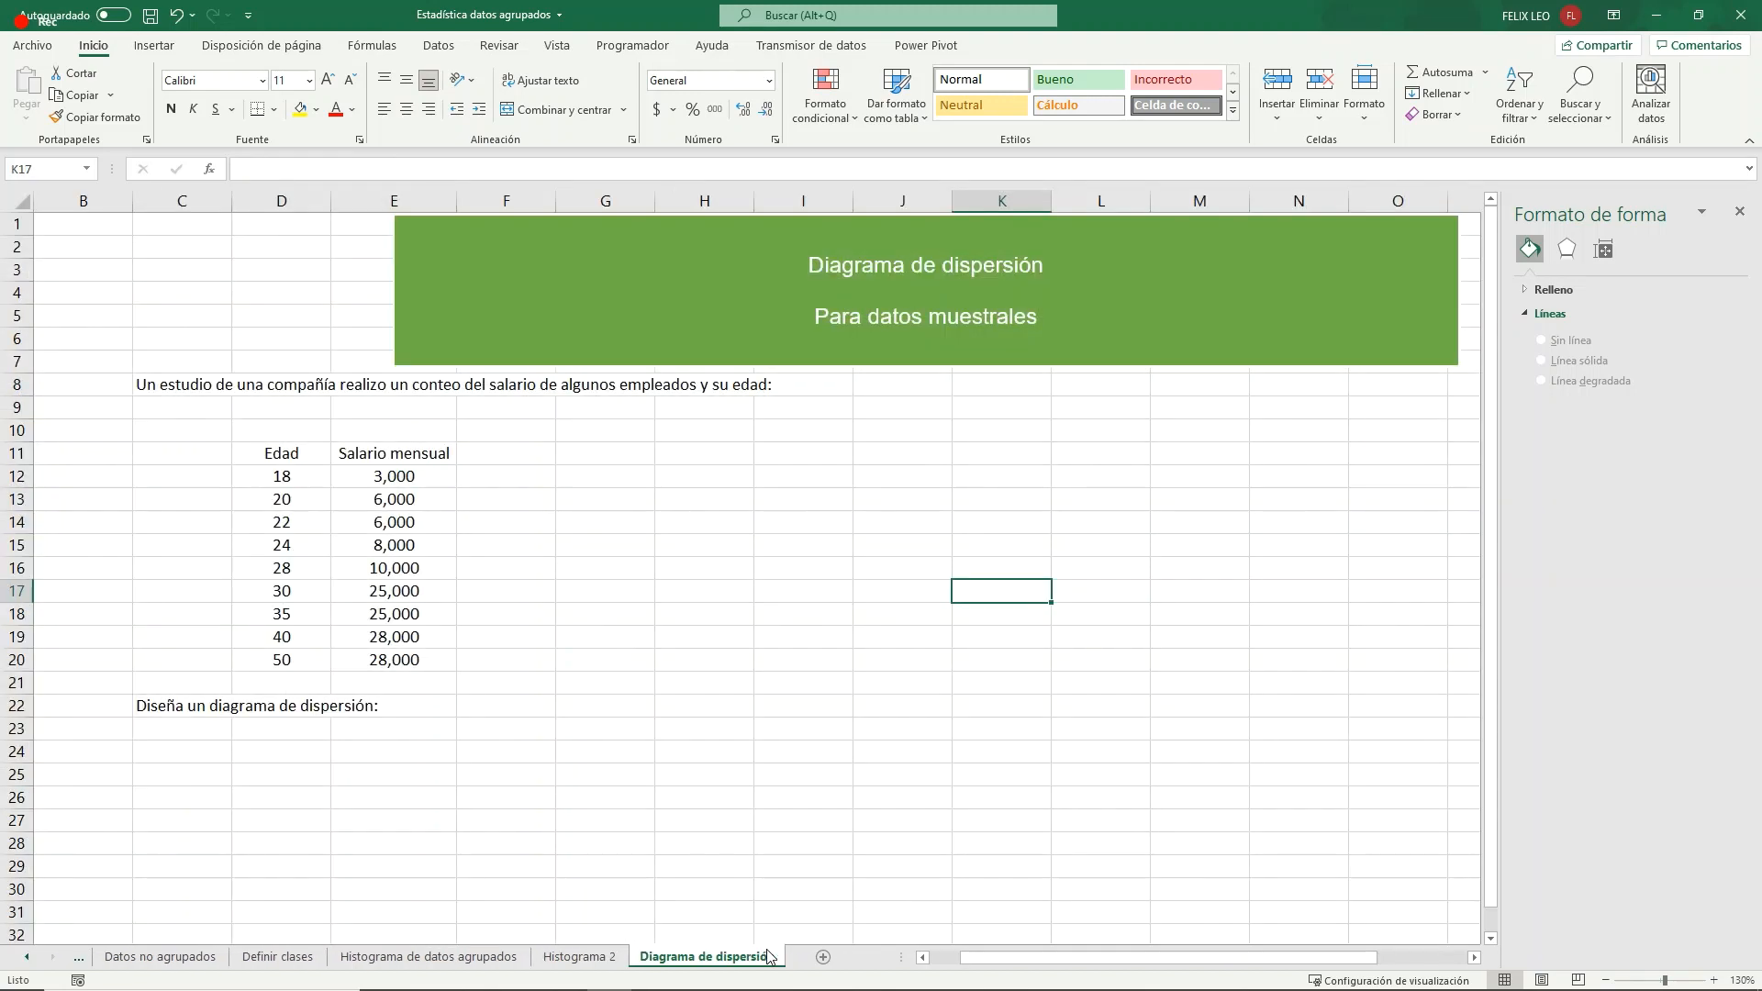
{"action": "left_click", "coordinate": [686, 656]}
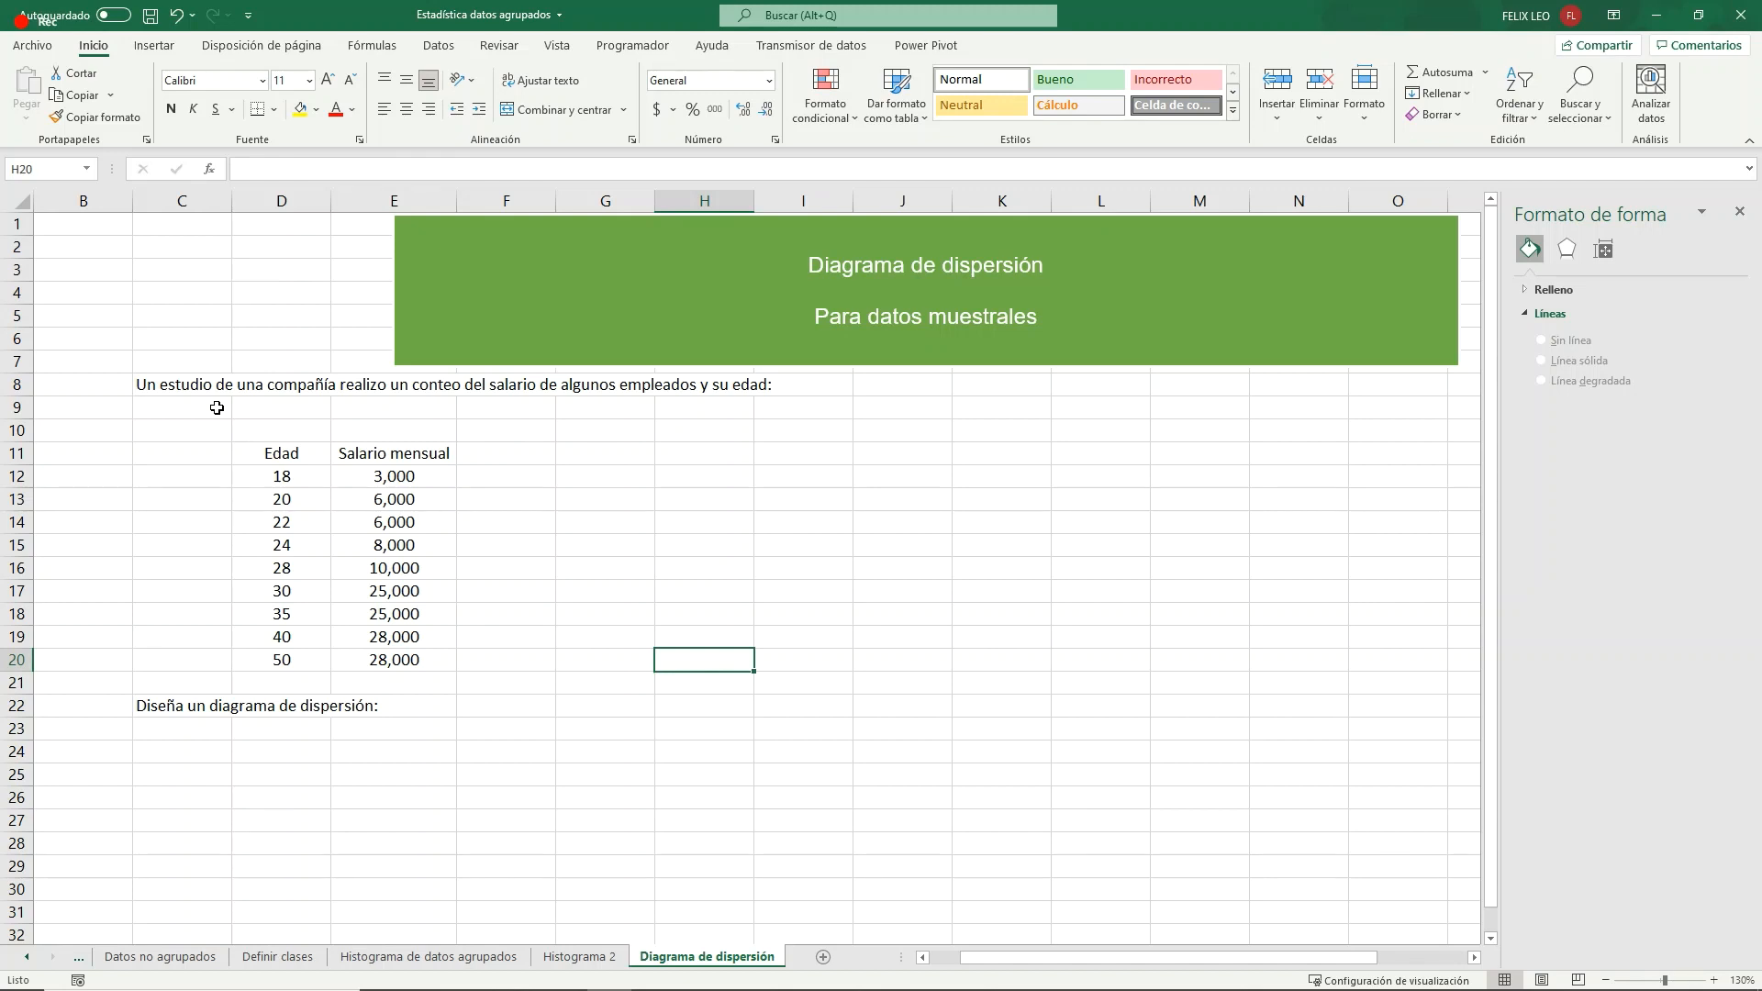
{"action": "left_click_drag", "start_coordinate": [317, 470], "coordinate": [287, 660]}
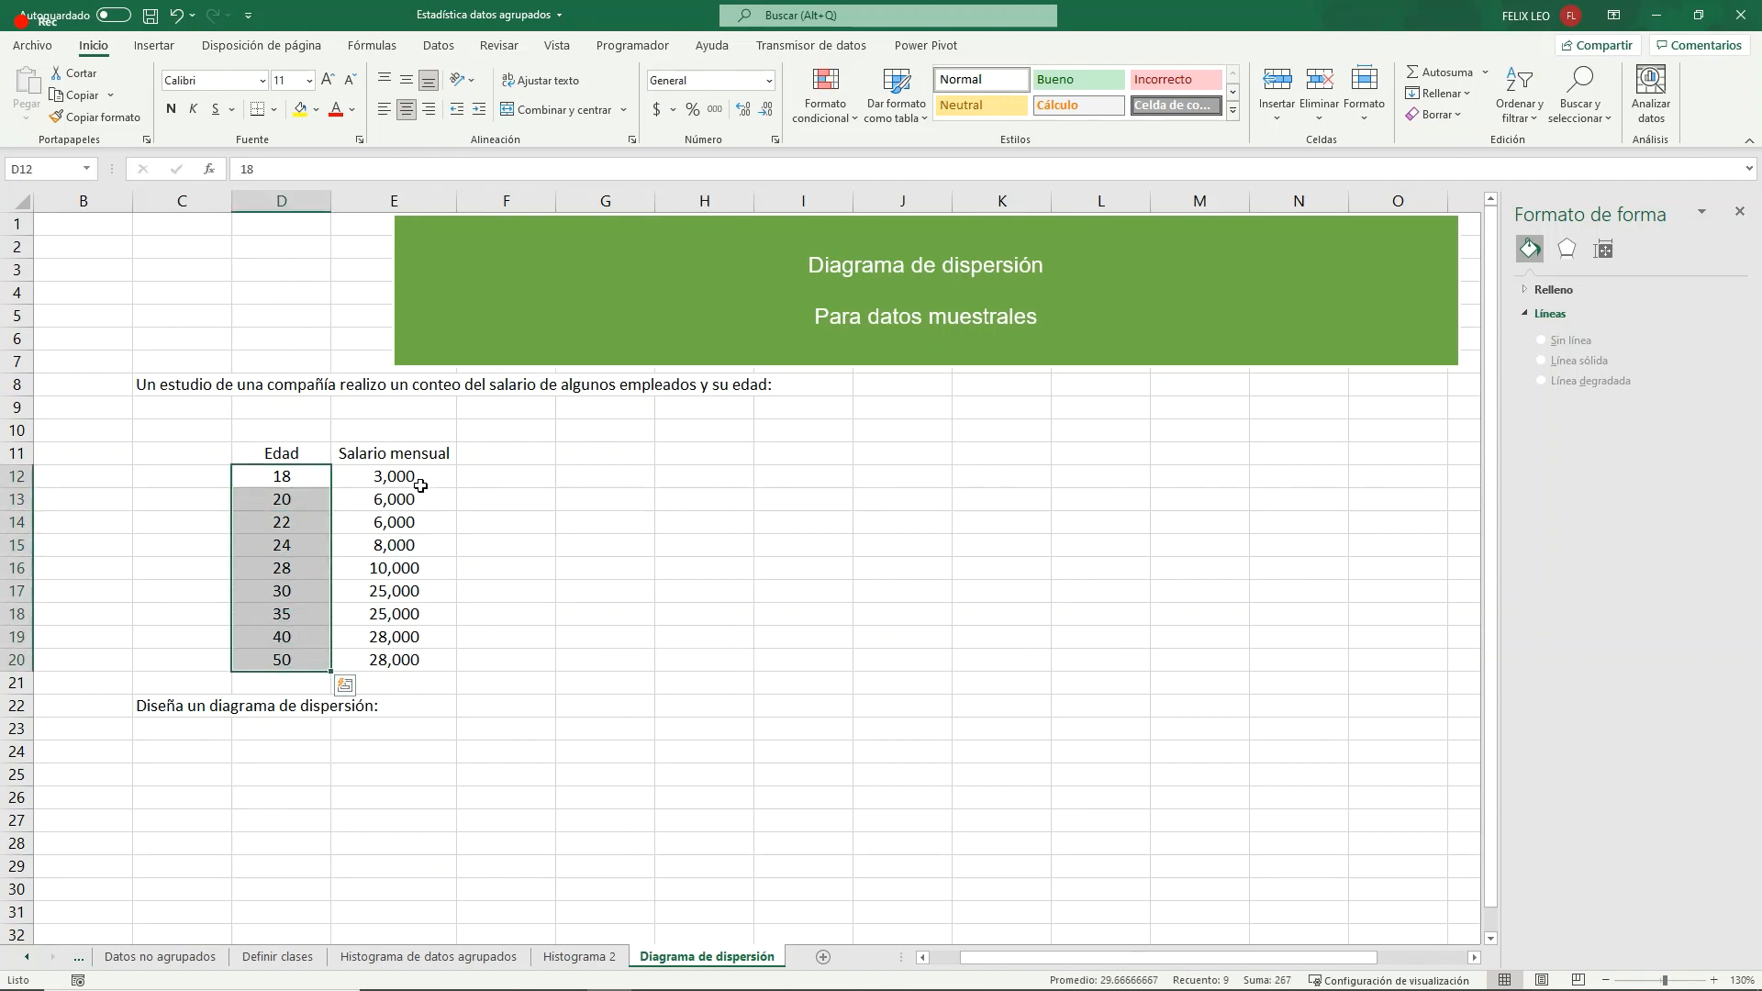
{"action": "left_click_drag", "start_coordinate": [421, 485], "coordinate": [404, 661]}
{"action": "left_click", "coordinate": [542, 617]}
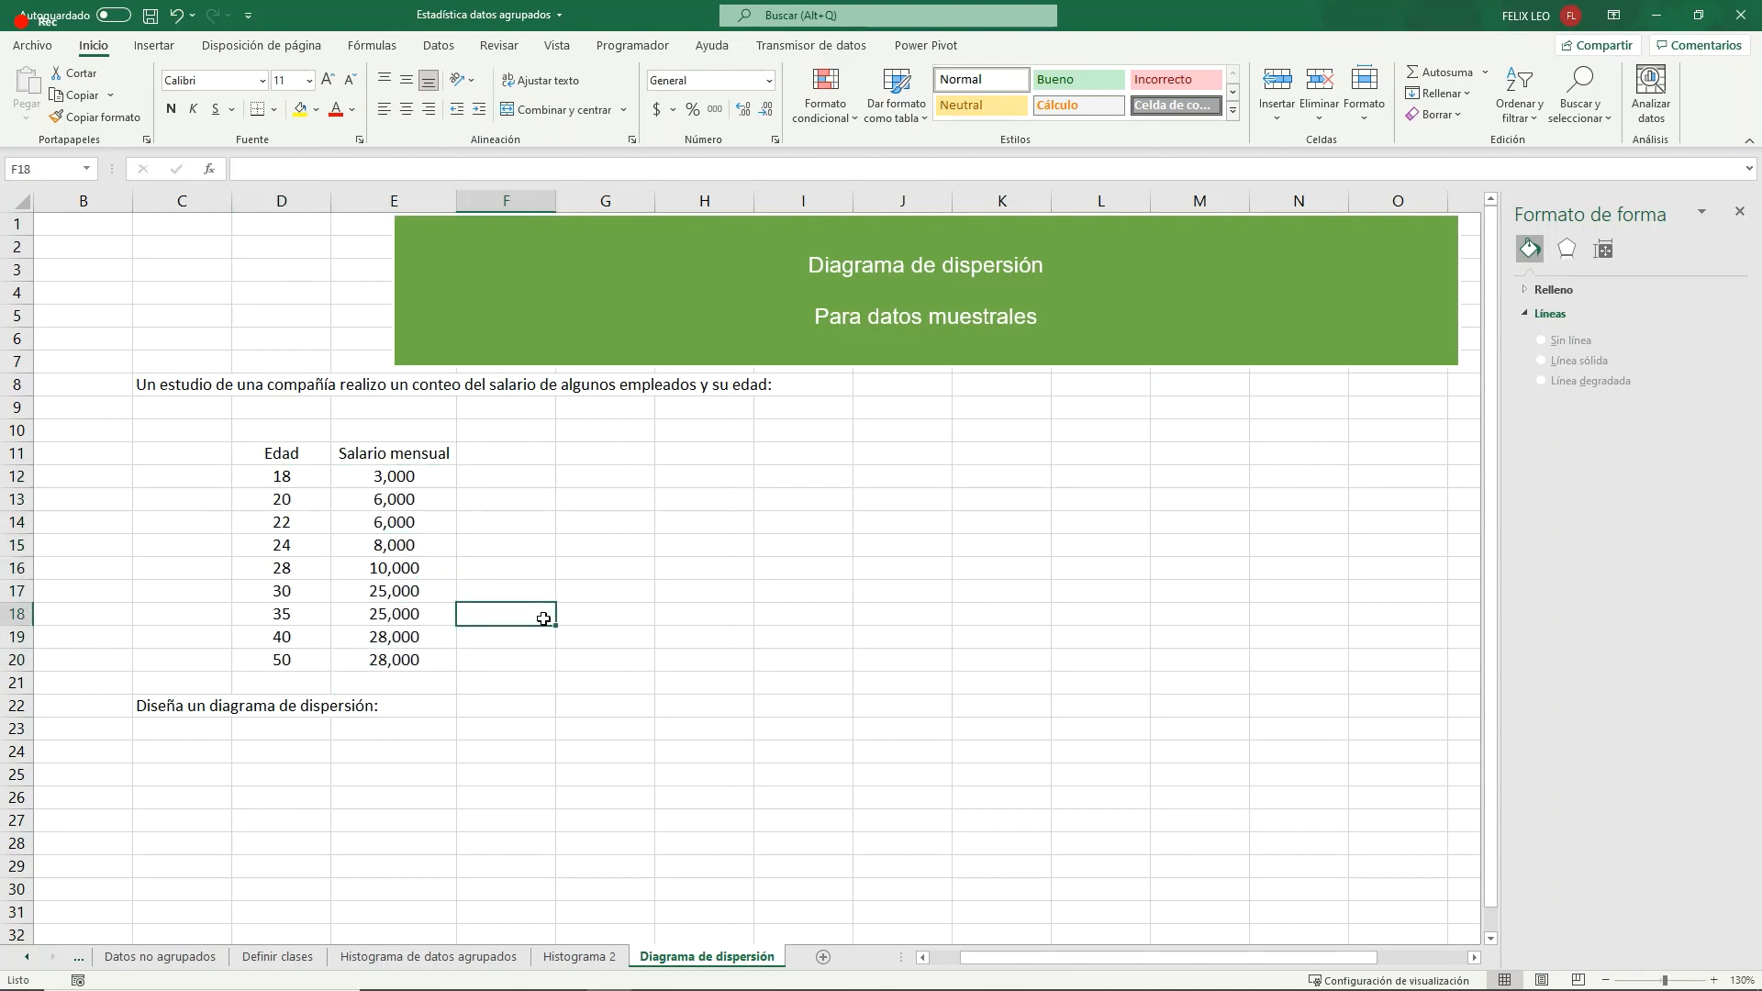
- Insert an empty scatter chart with straight lines and markers and place it beside the Edad and Salario mensual table
{"action": "left_click", "coordinate": [605, 498]}
{"action": "left_click", "coordinate": [625, 452]}
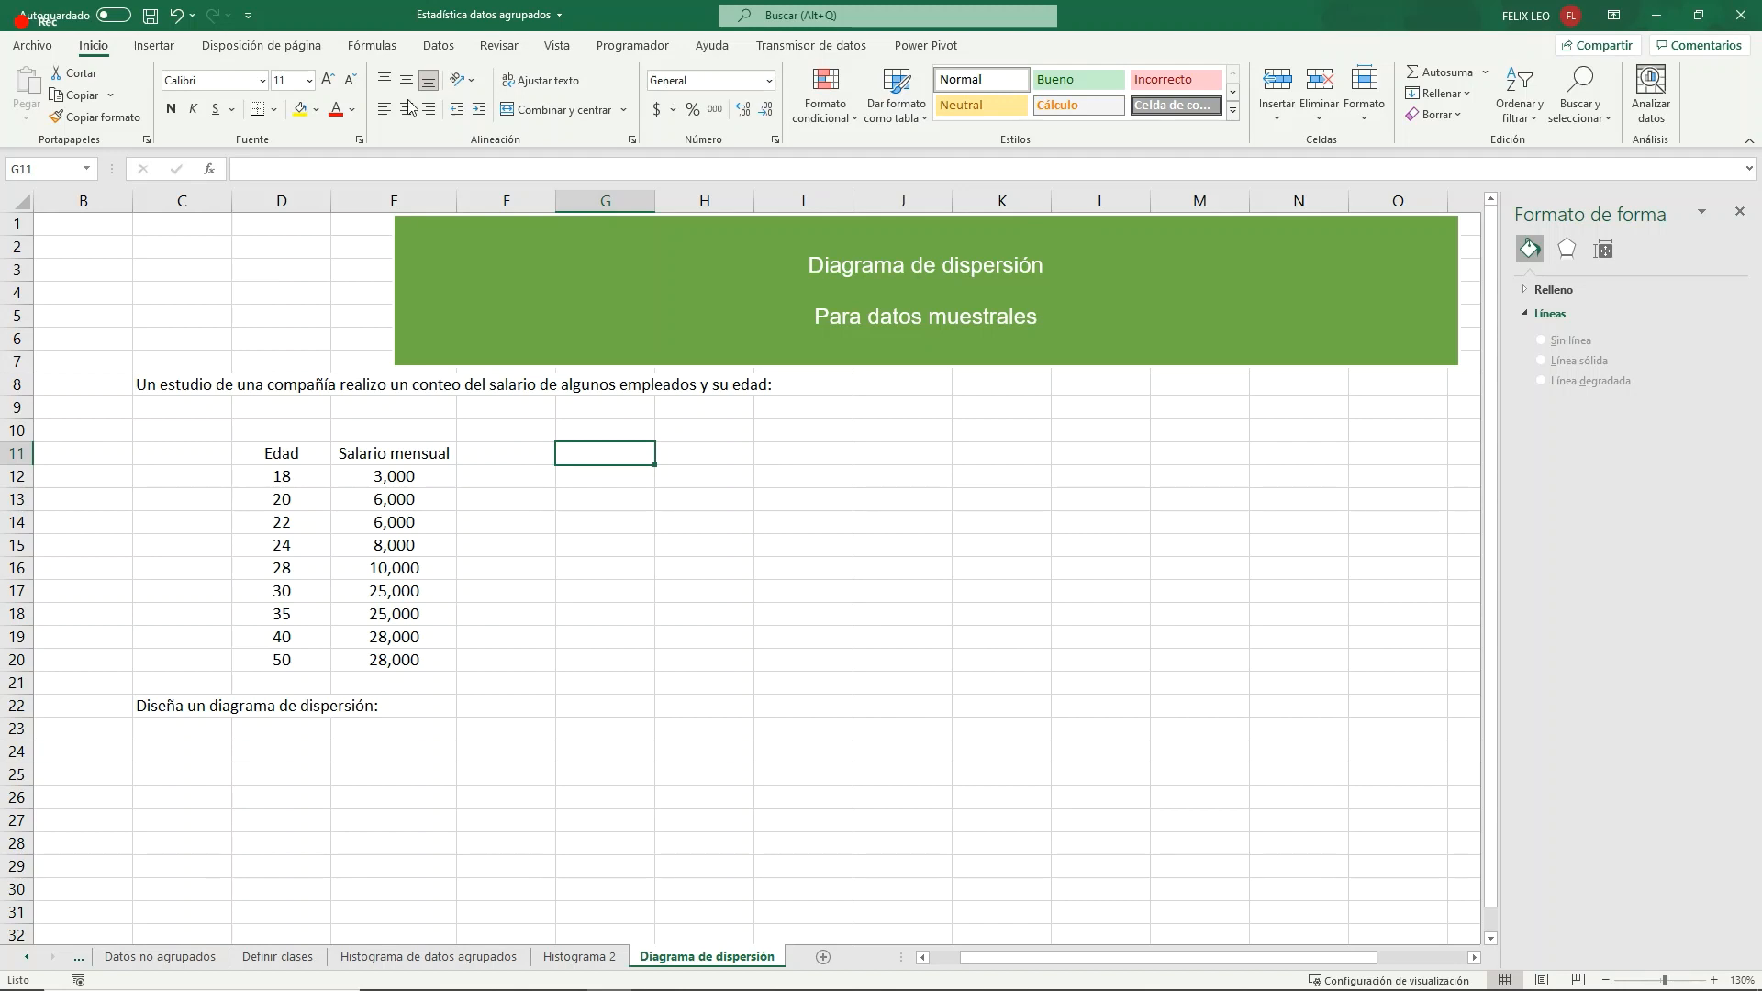
{"action": "left_click", "coordinate": [155, 45]}
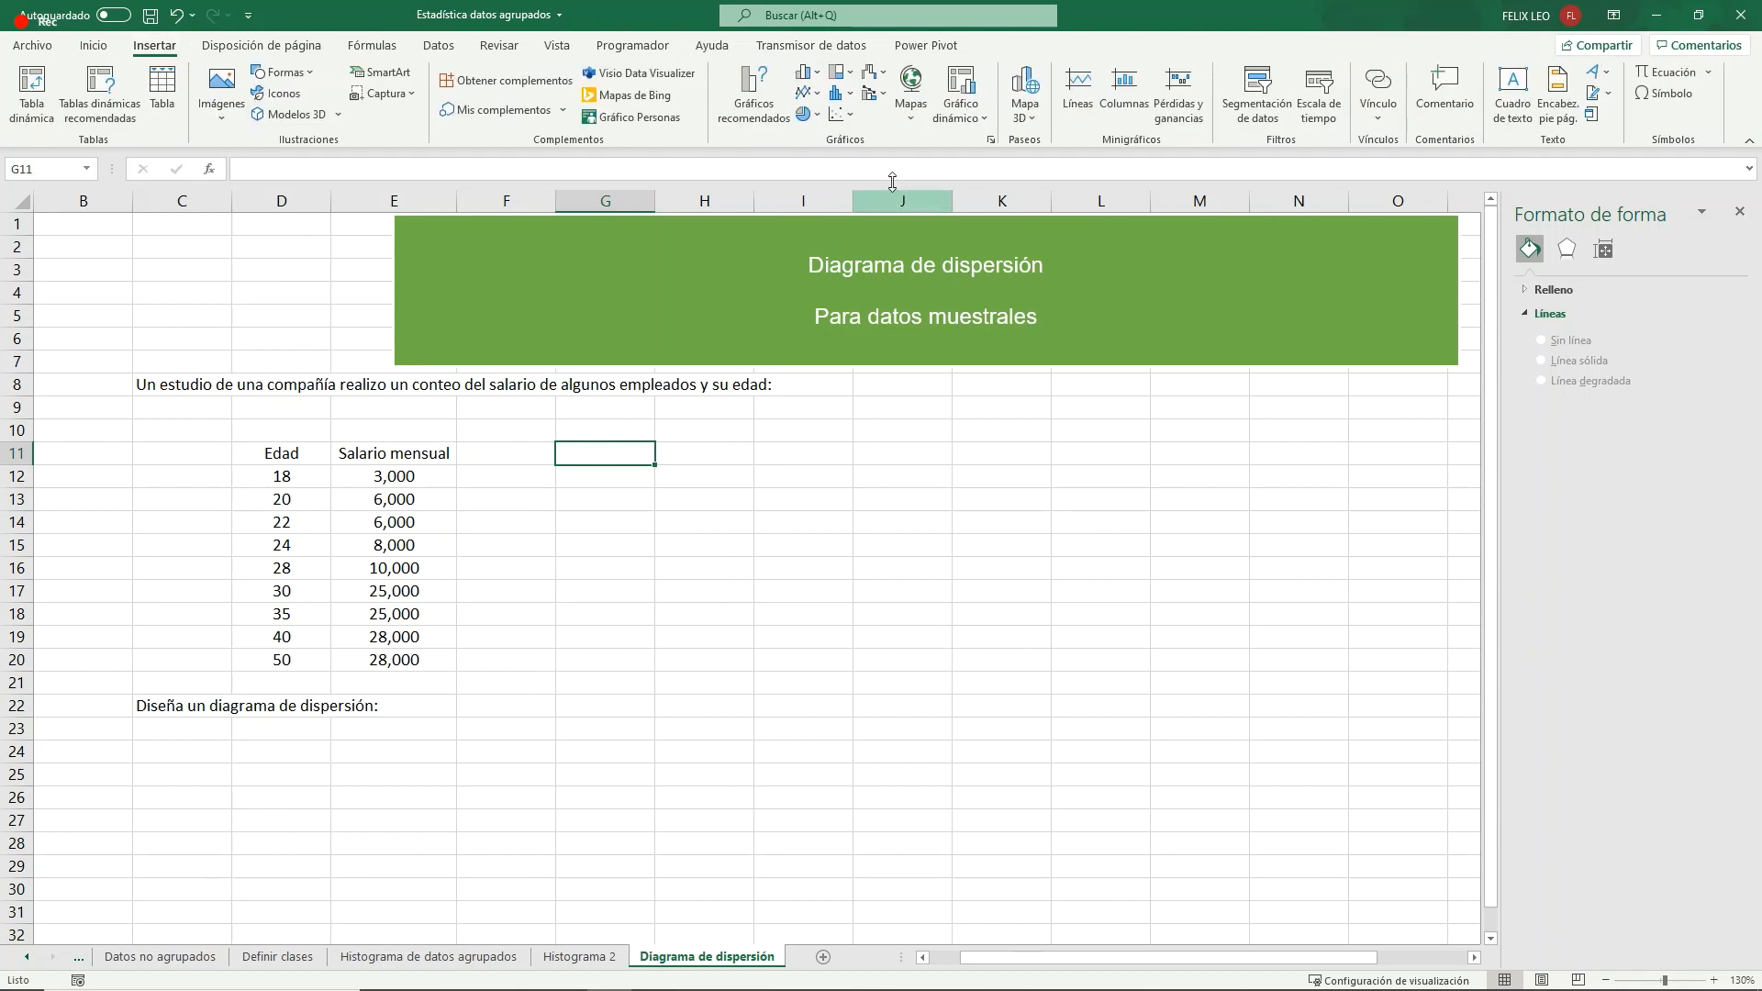
{"action": "left_click", "coordinate": [851, 118]}
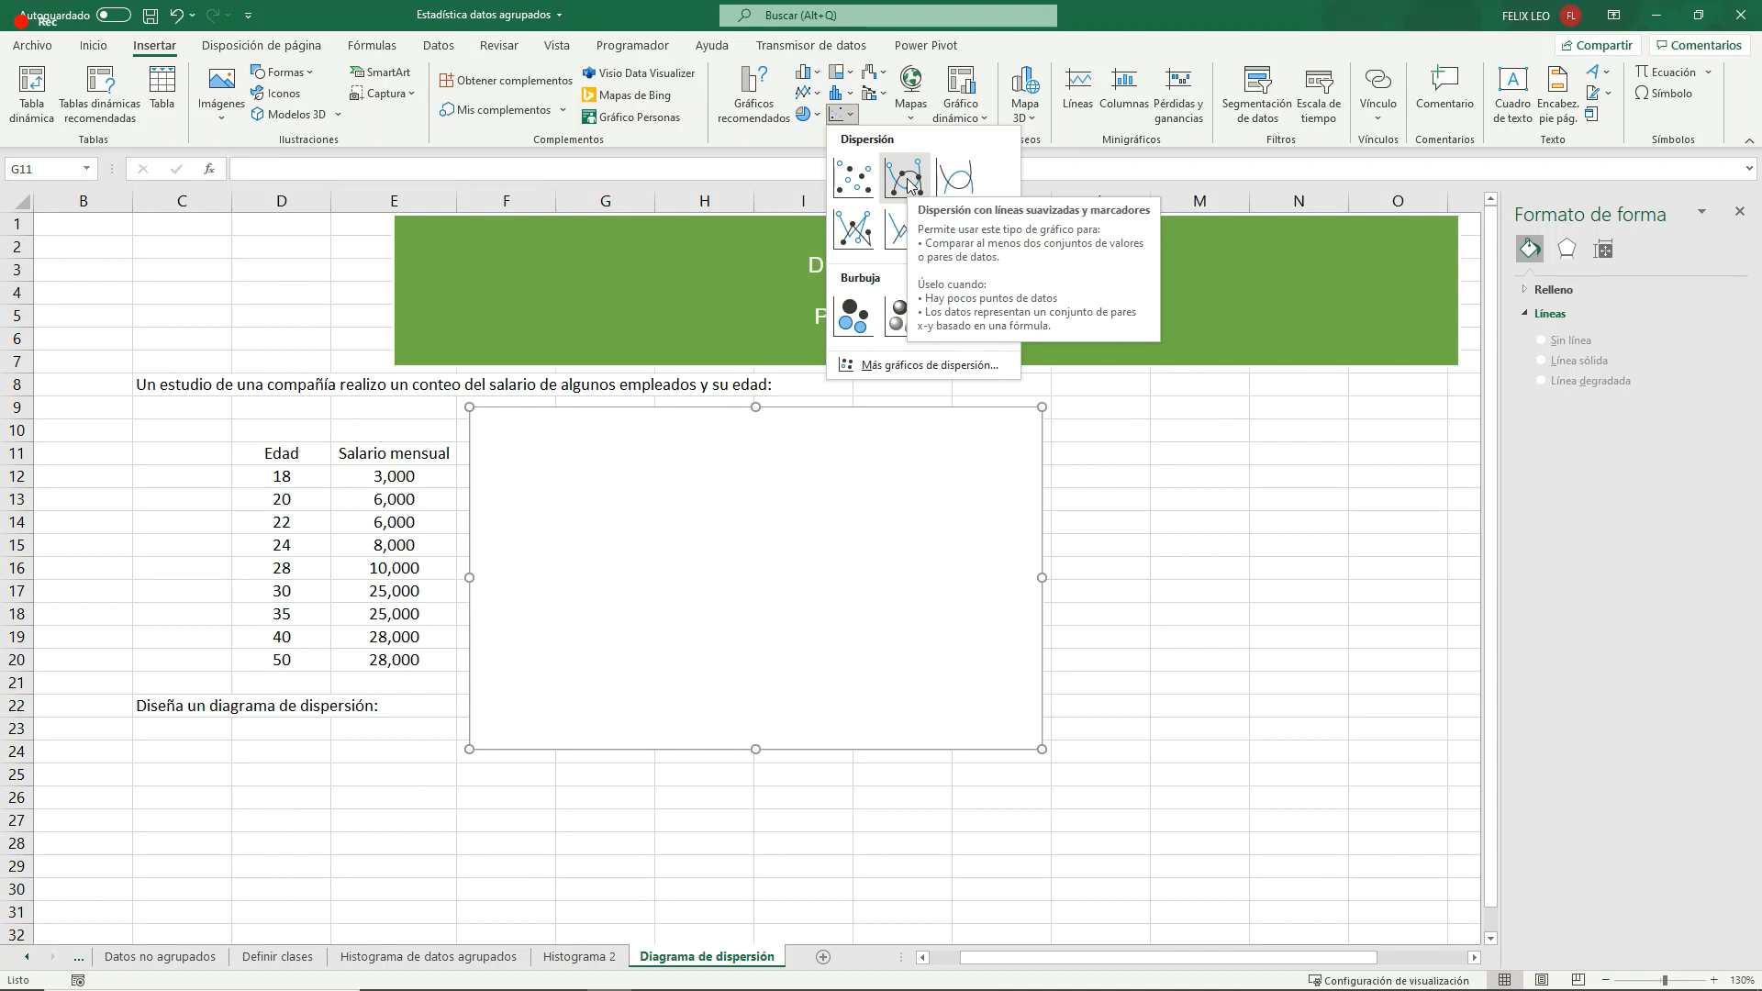
{"action": "left_click", "coordinate": [856, 229]}
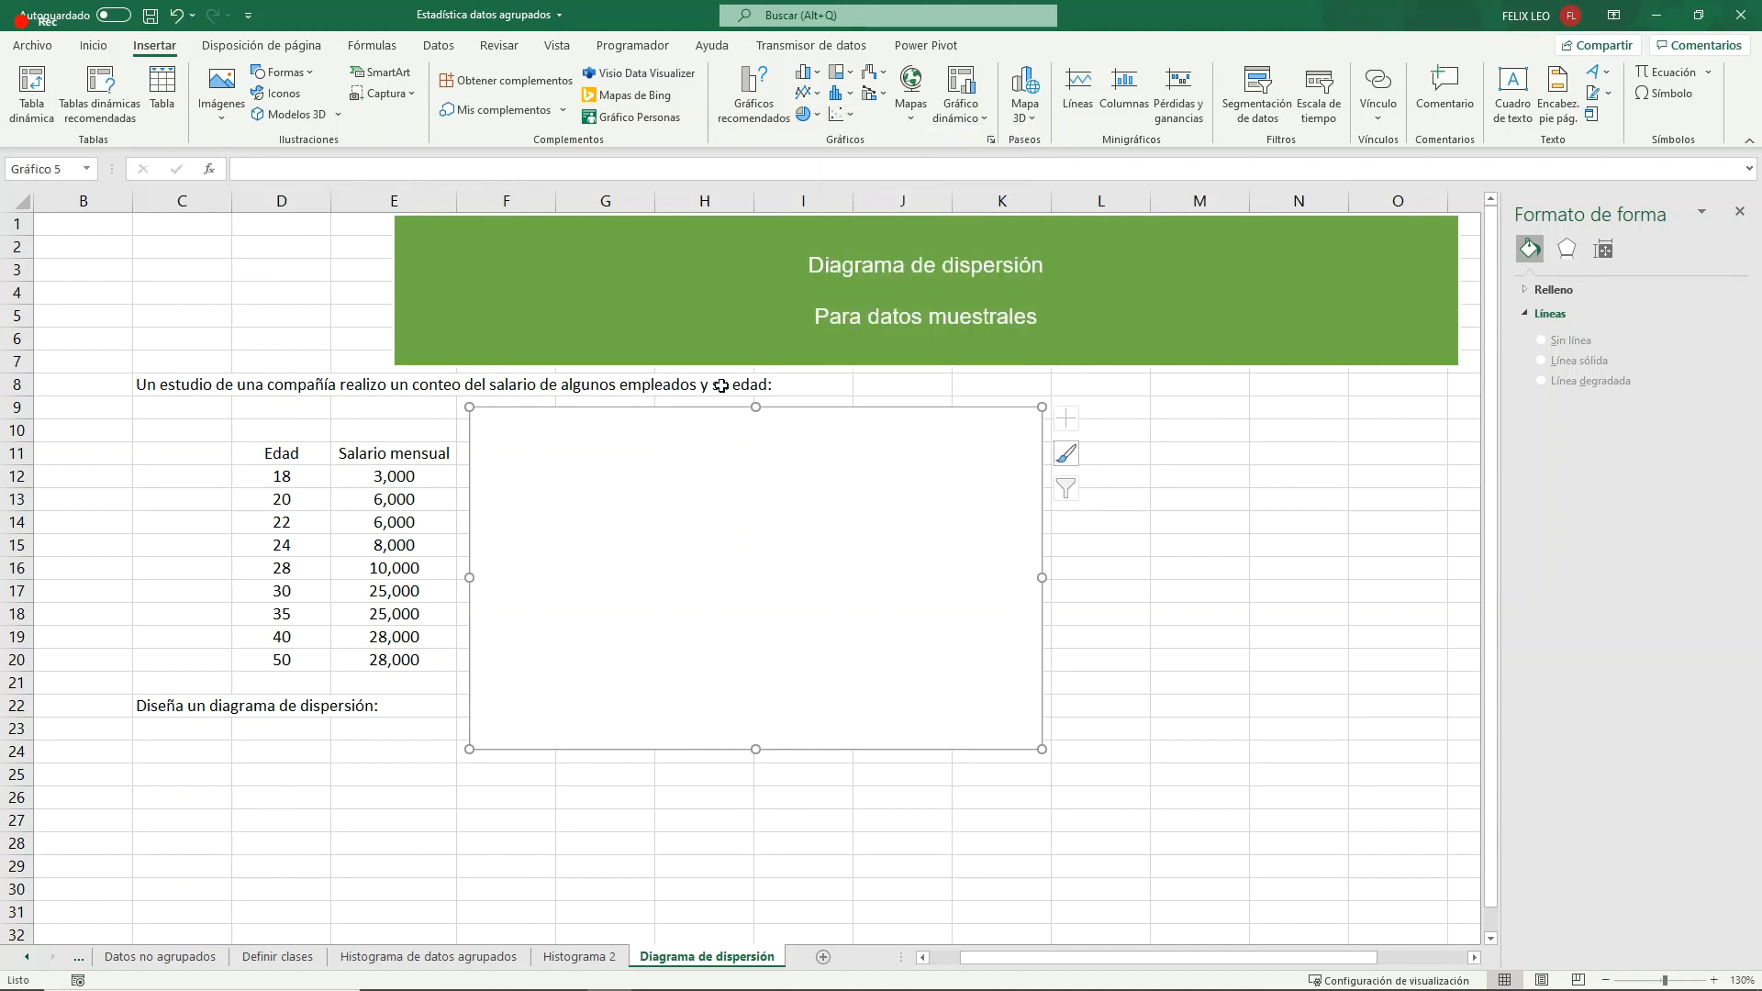
{"action": "left_click_drag", "start_coordinate": [681, 411], "coordinate": [747, 435]}
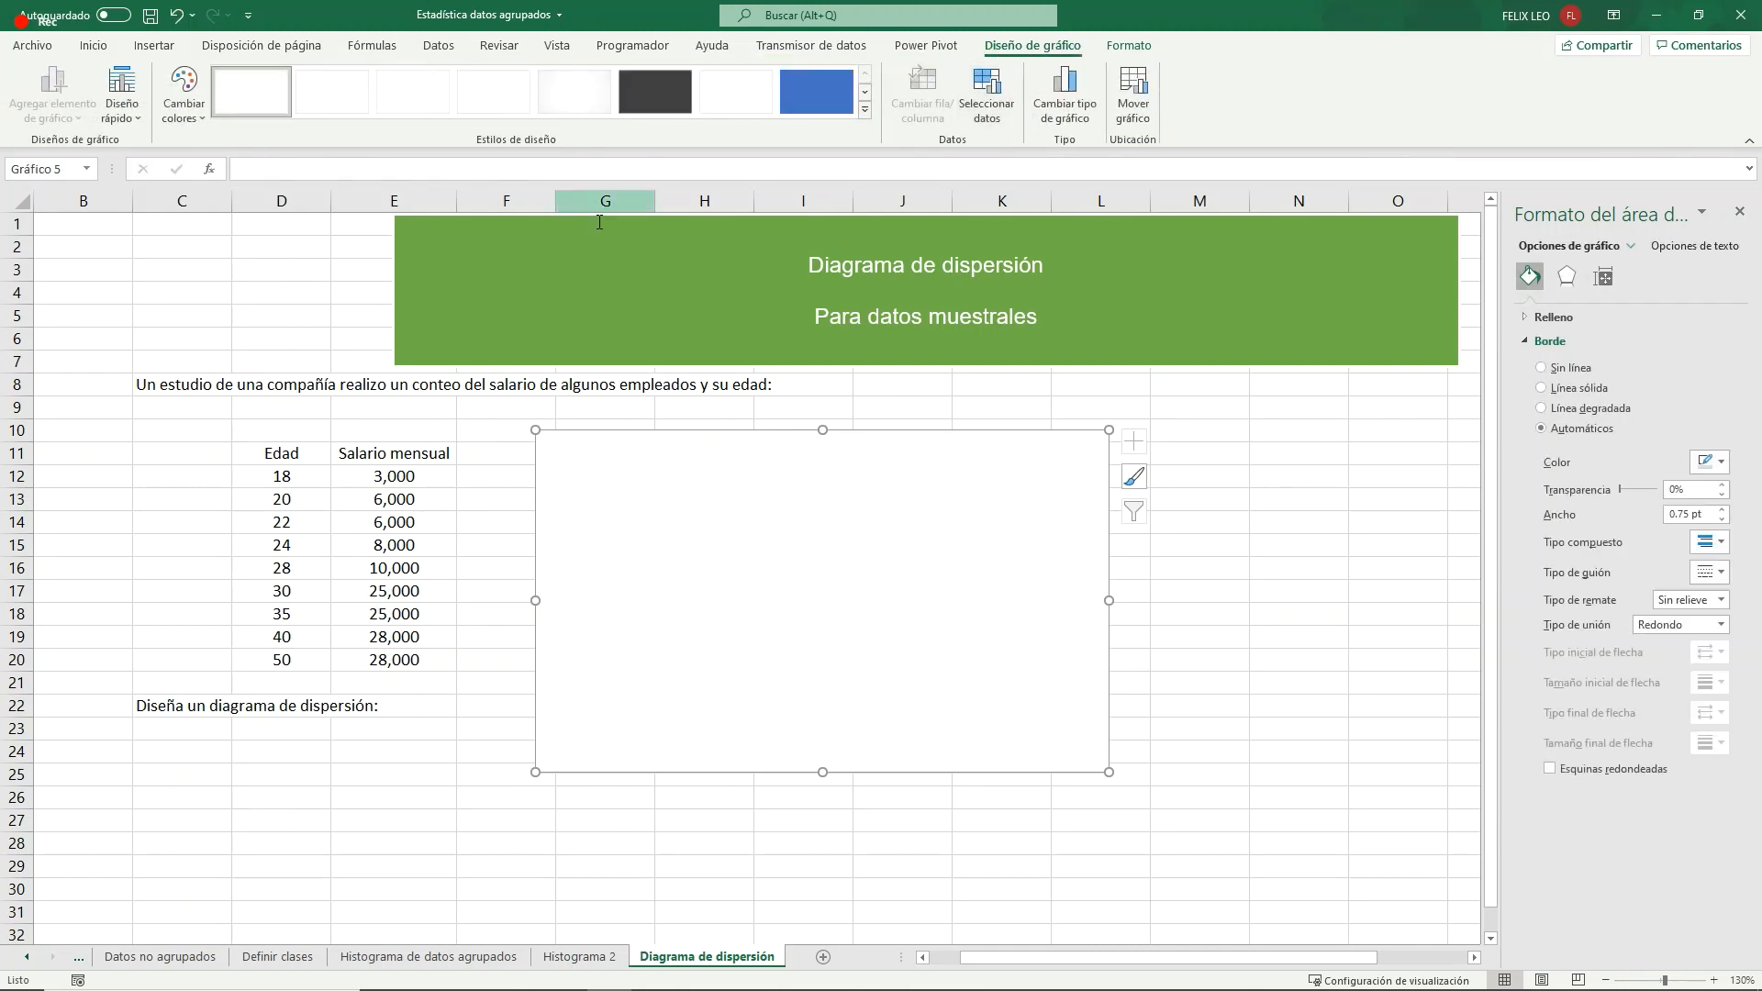
- Add a data series to the empty chart with X values from D12:D20 and Y values from E12:E20
{"action": "left_click", "coordinate": [986, 92]}
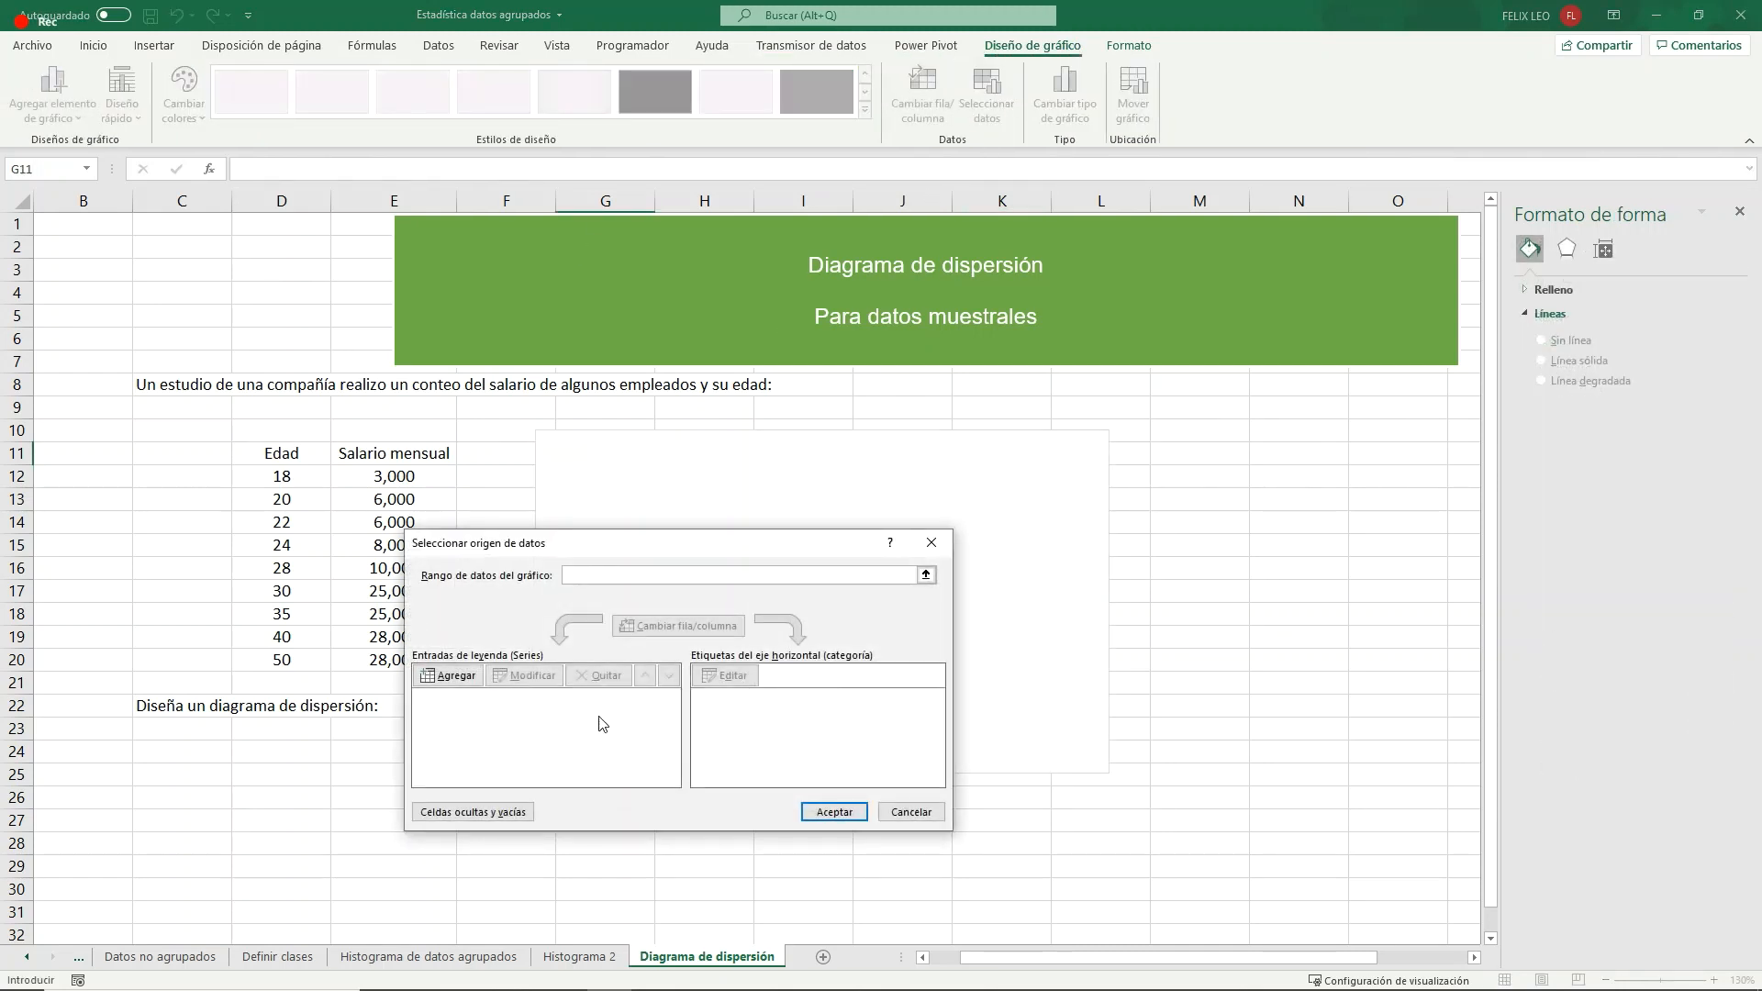
{"action": "left_click", "coordinate": [462, 676]}
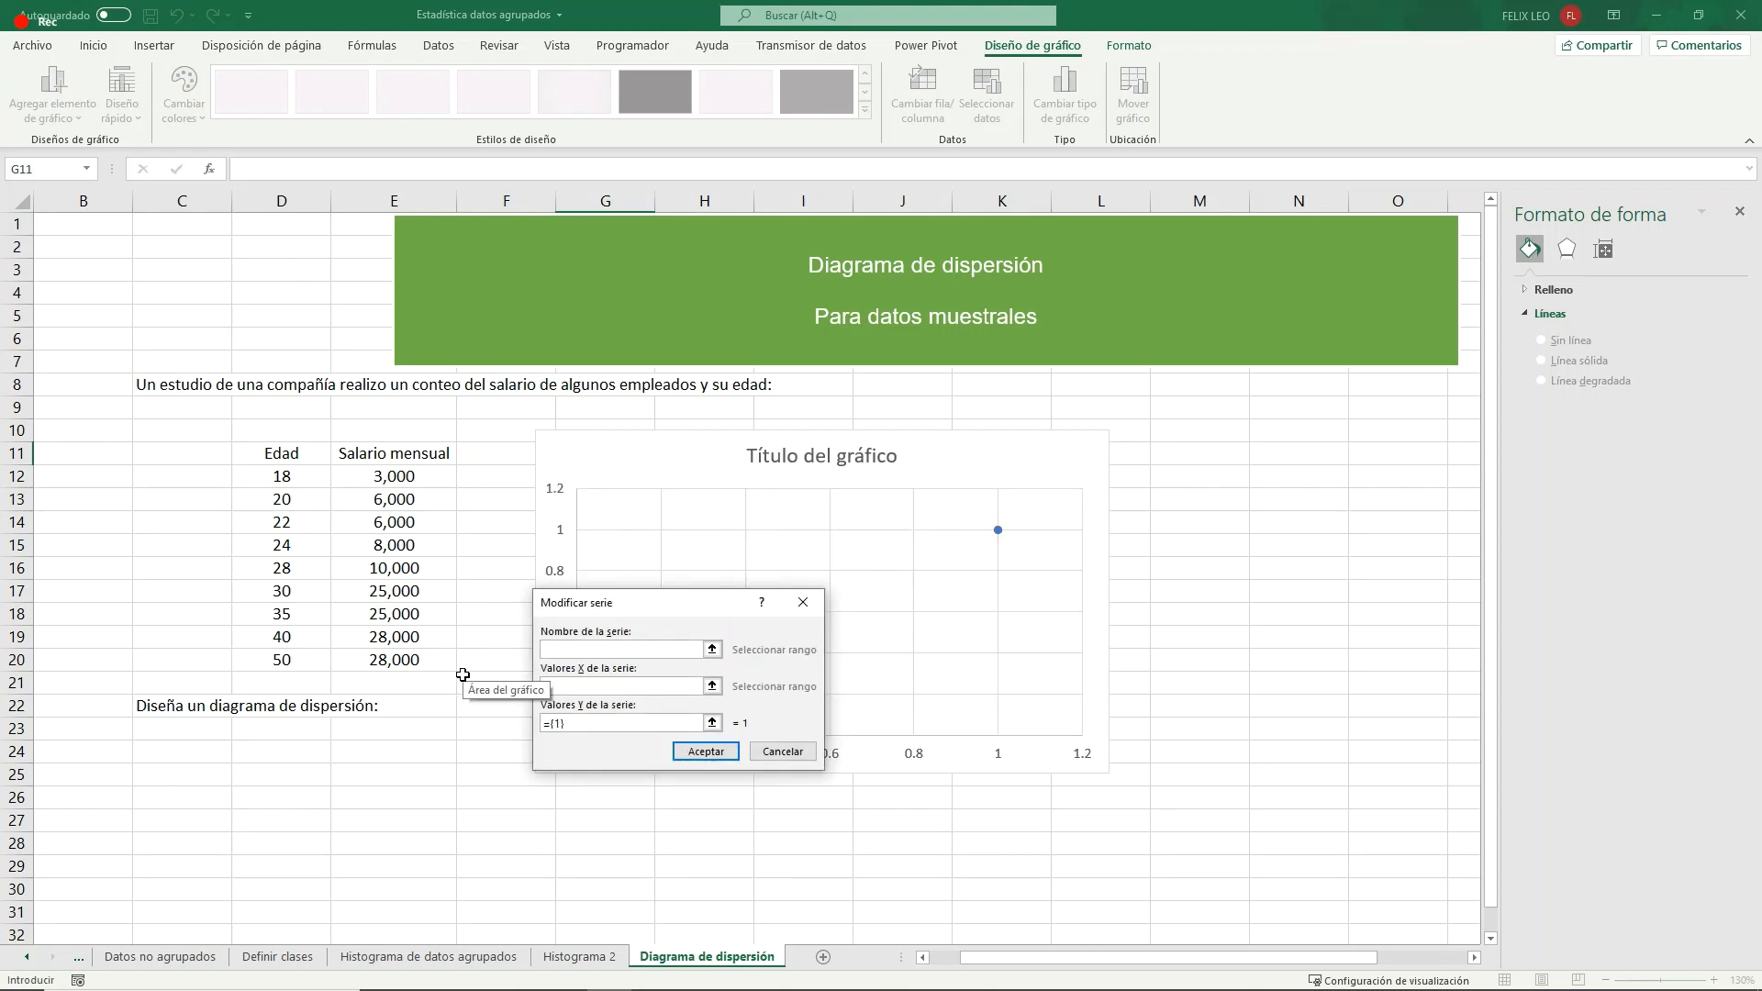
{"action": "left_click", "coordinate": [715, 687]}
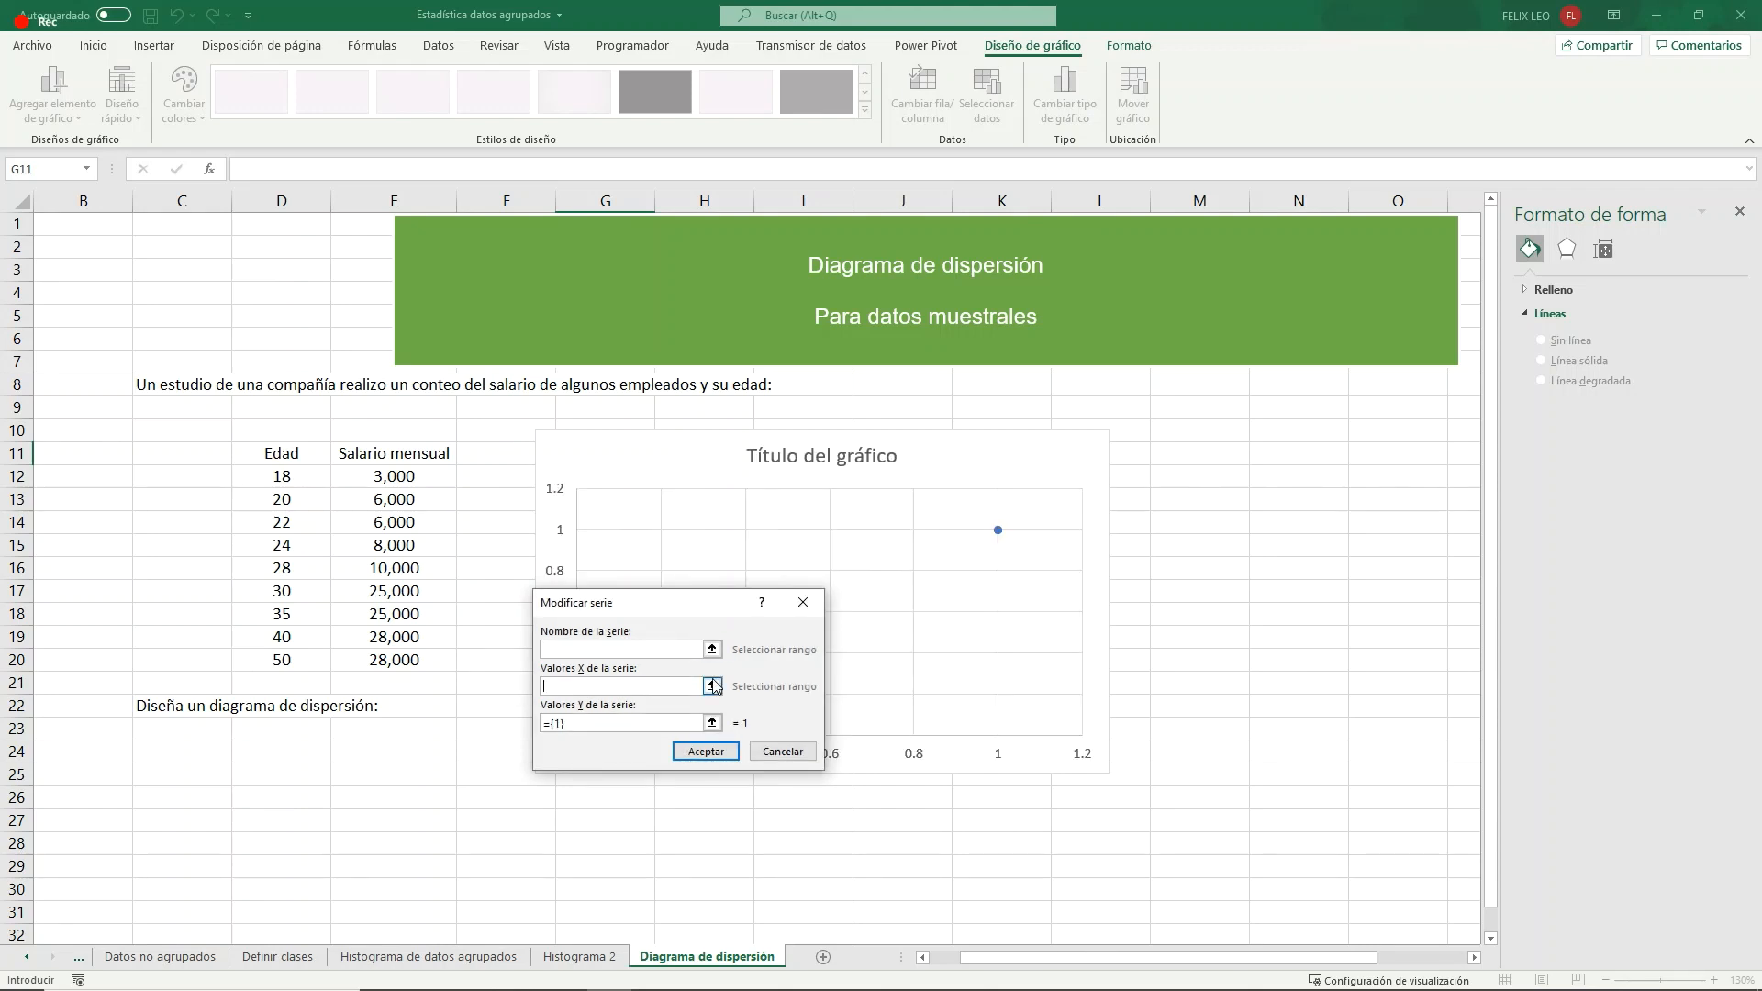
{"action": "left_click_drag", "start_coordinate": [281, 477], "coordinate": [315, 667]}
{"action": "left_click", "coordinate": [806, 634]}
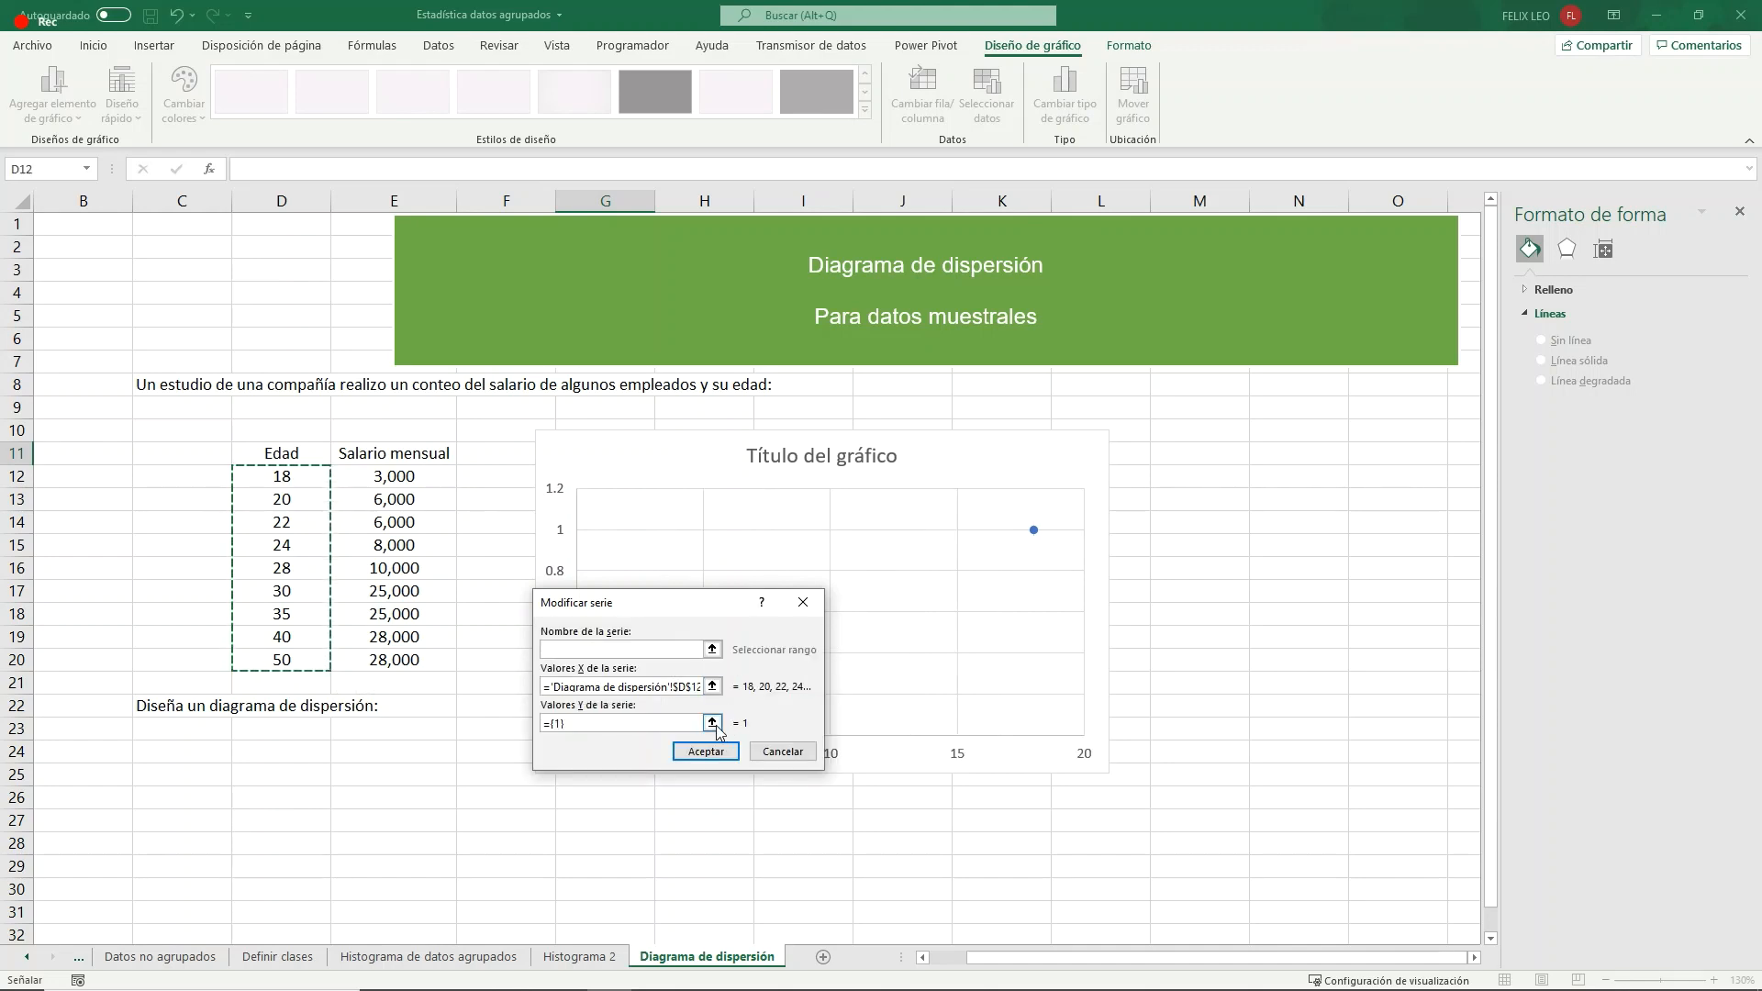
{"action": "left_click", "coordinate": [713, 723]}
{"action": "left_click_drag", "start_coordinate": [394, 476], "coordinate": [409, 667]}
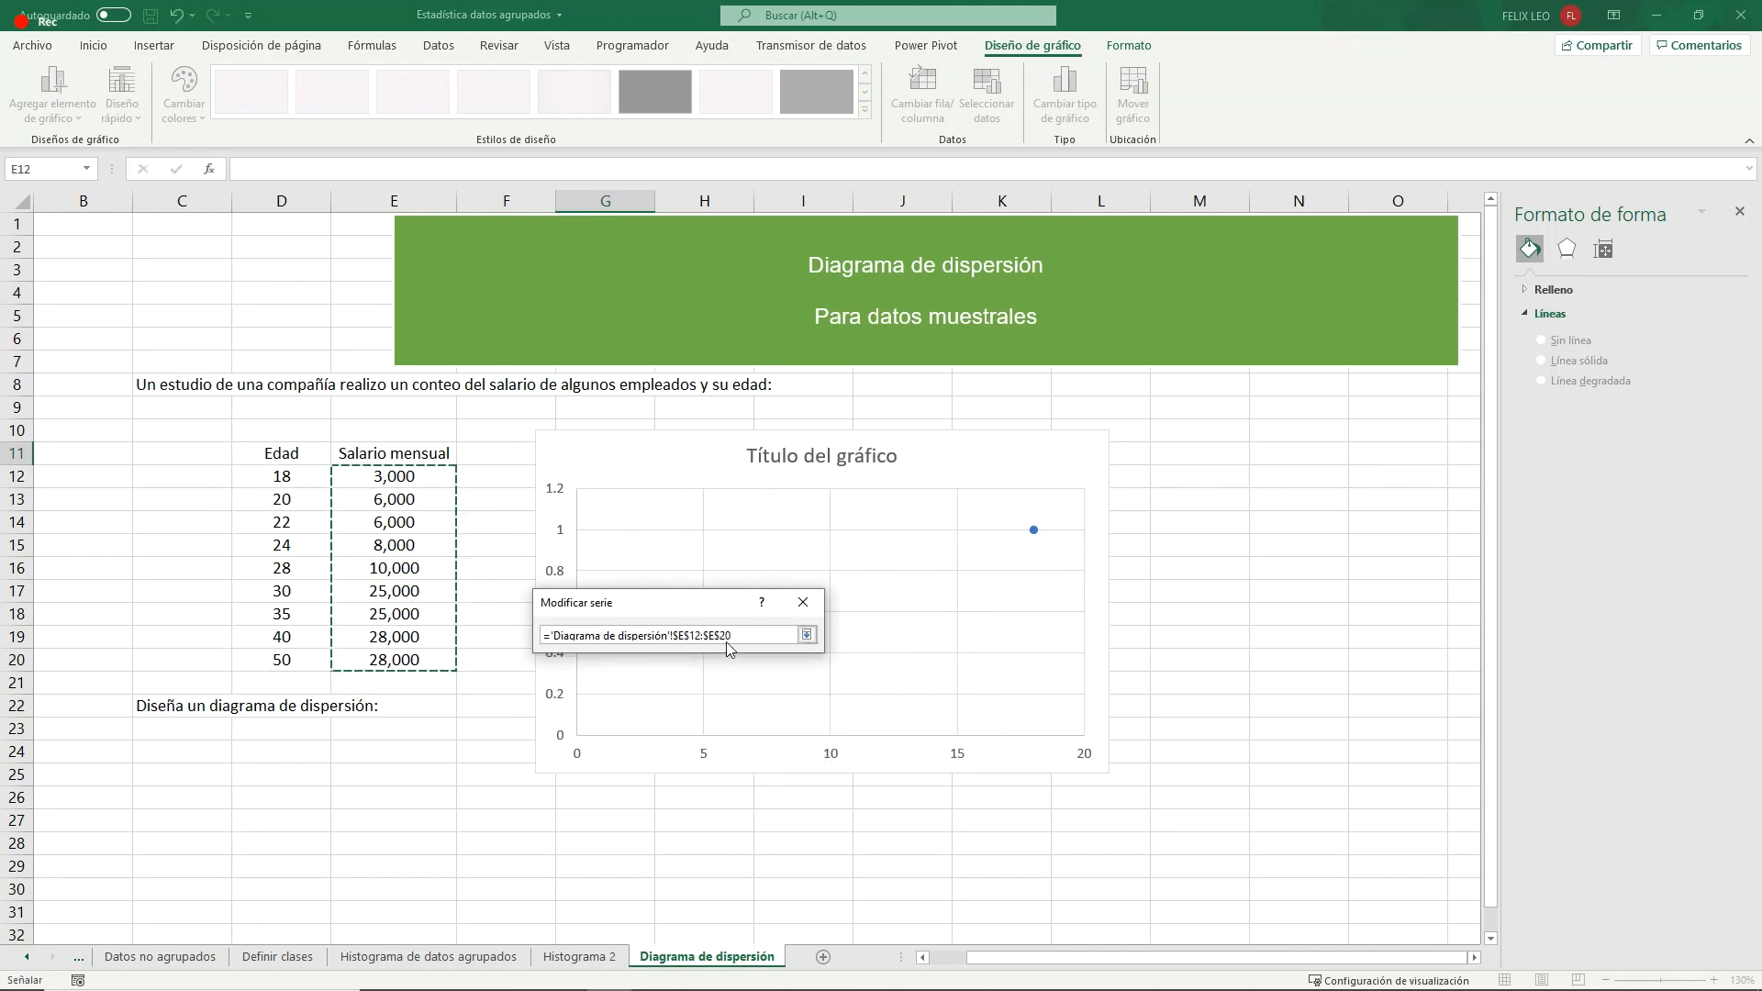
{"action": "left_click", "coordinate": [807, 634]}
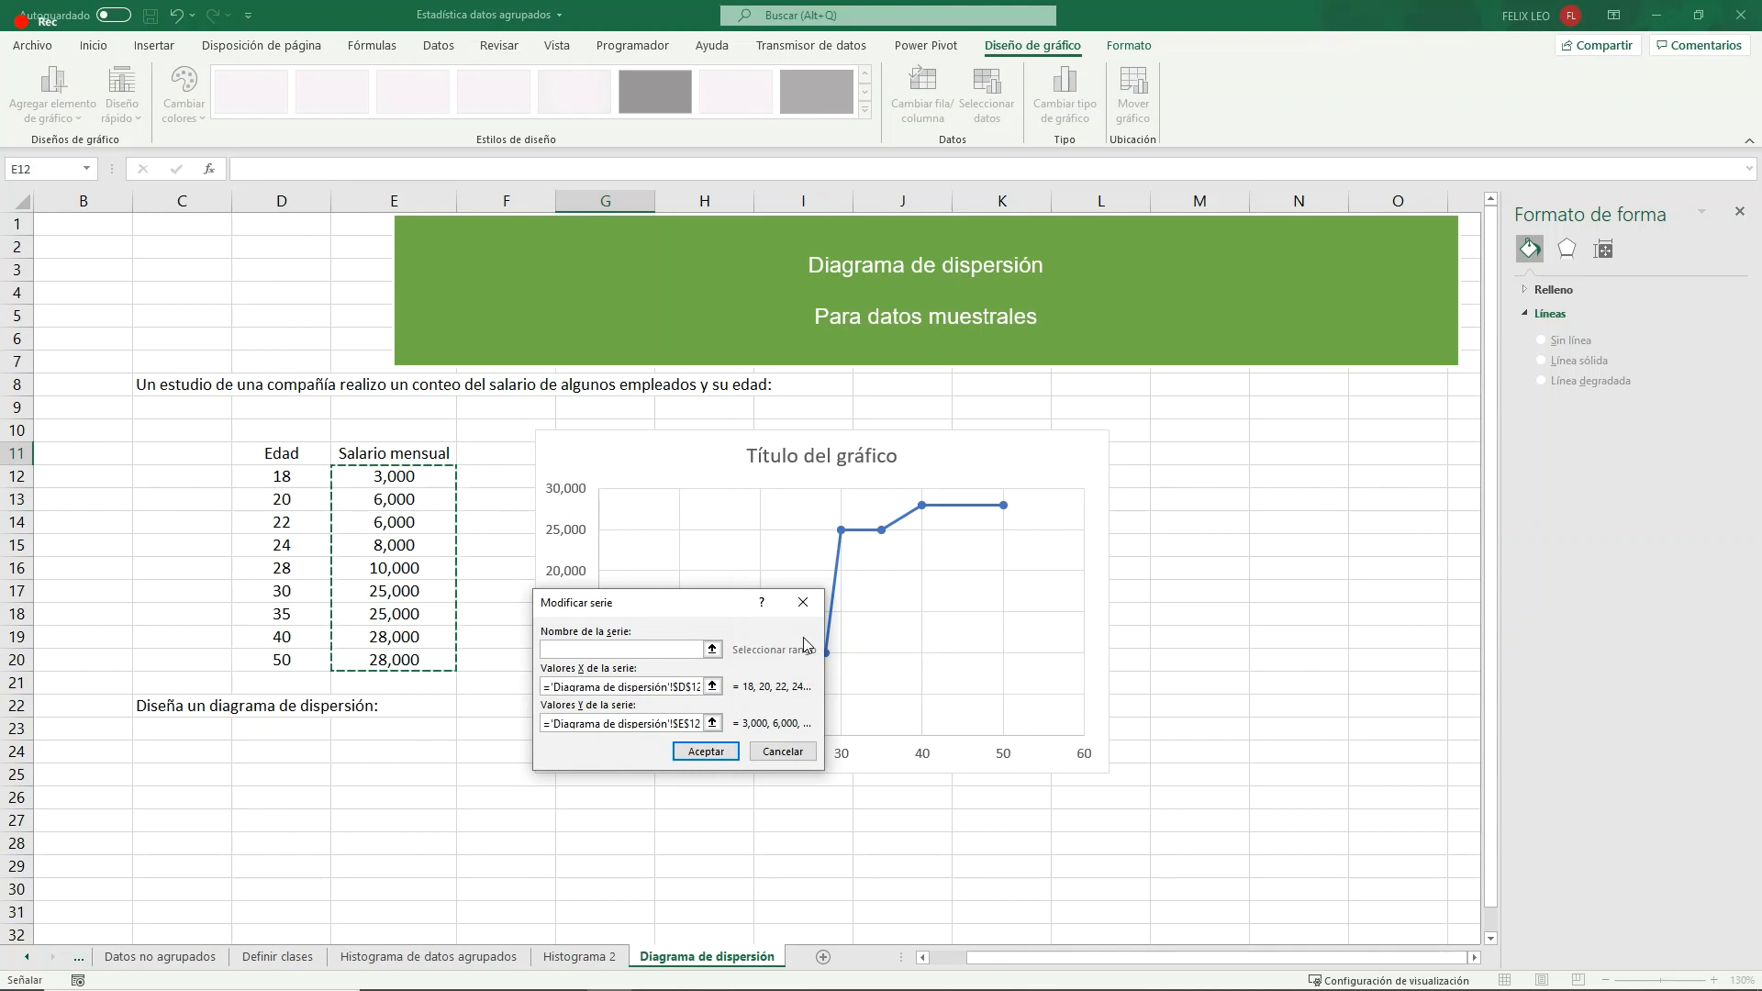
{"action": "left_click", "coordinate": [705, 751]}
{"action": "left_click", "coordinate": [828, 806]}
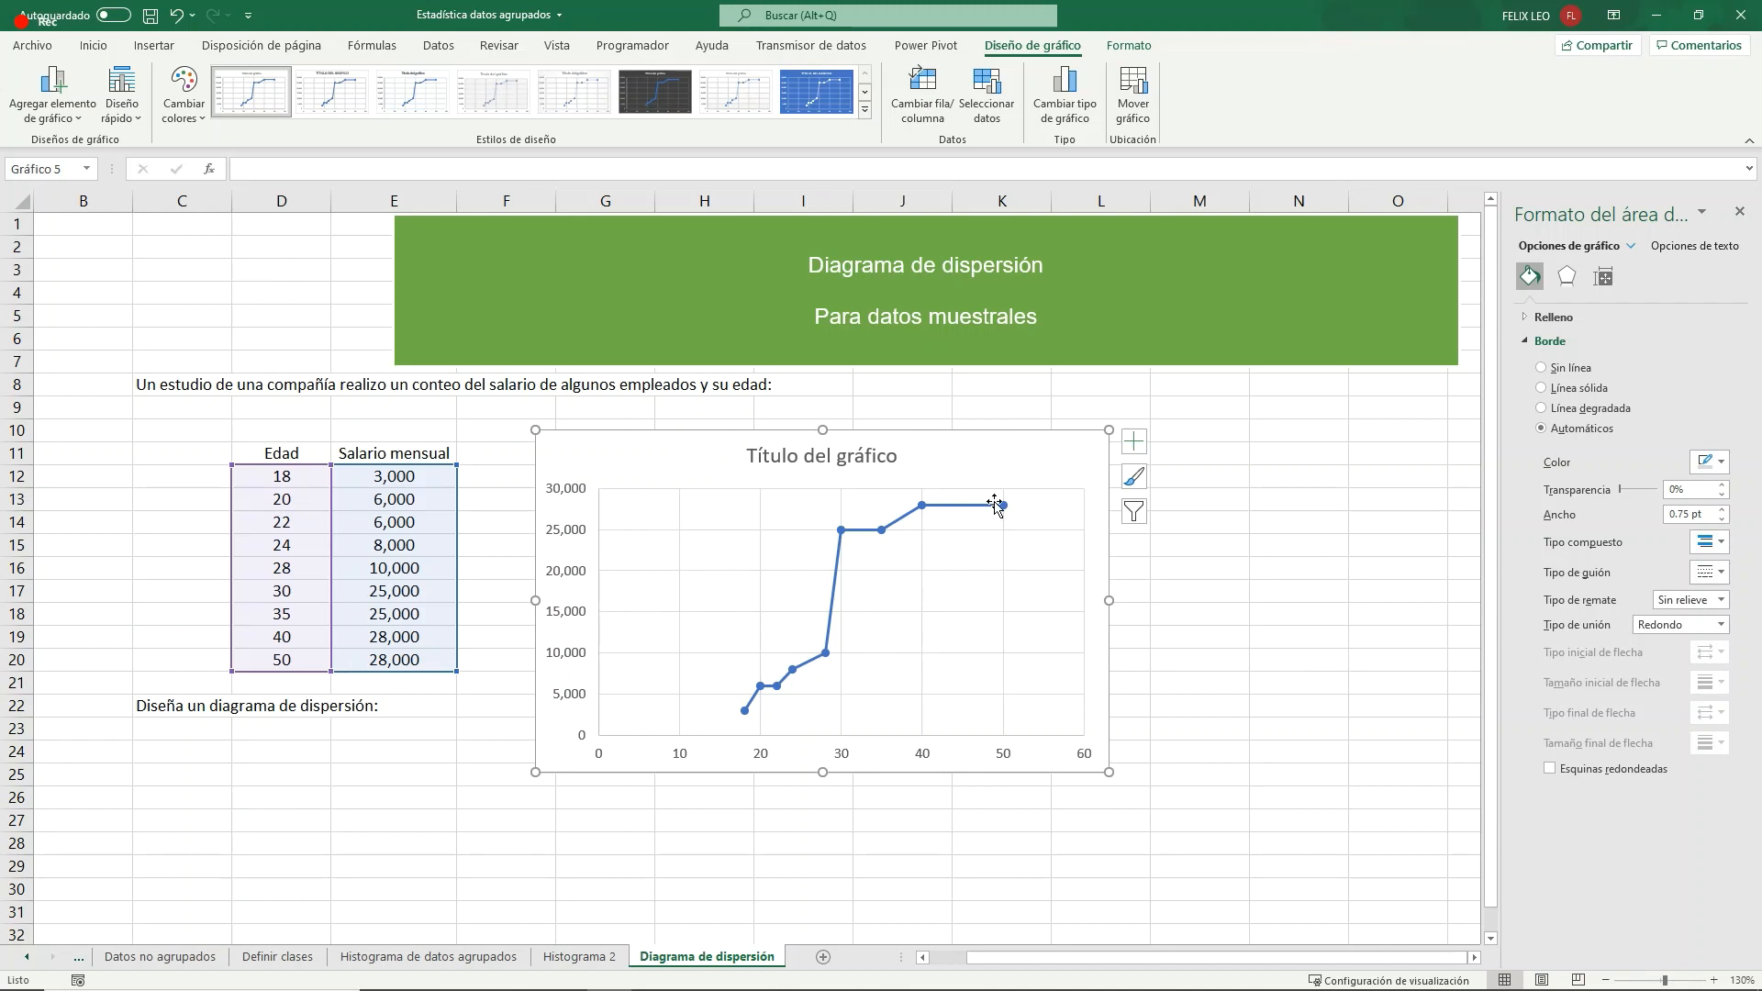
- Change the chart type to scatter with markers only and enlarge the chart down to row 26
{"action": "left_click", "coordinate": [1066, 103]}
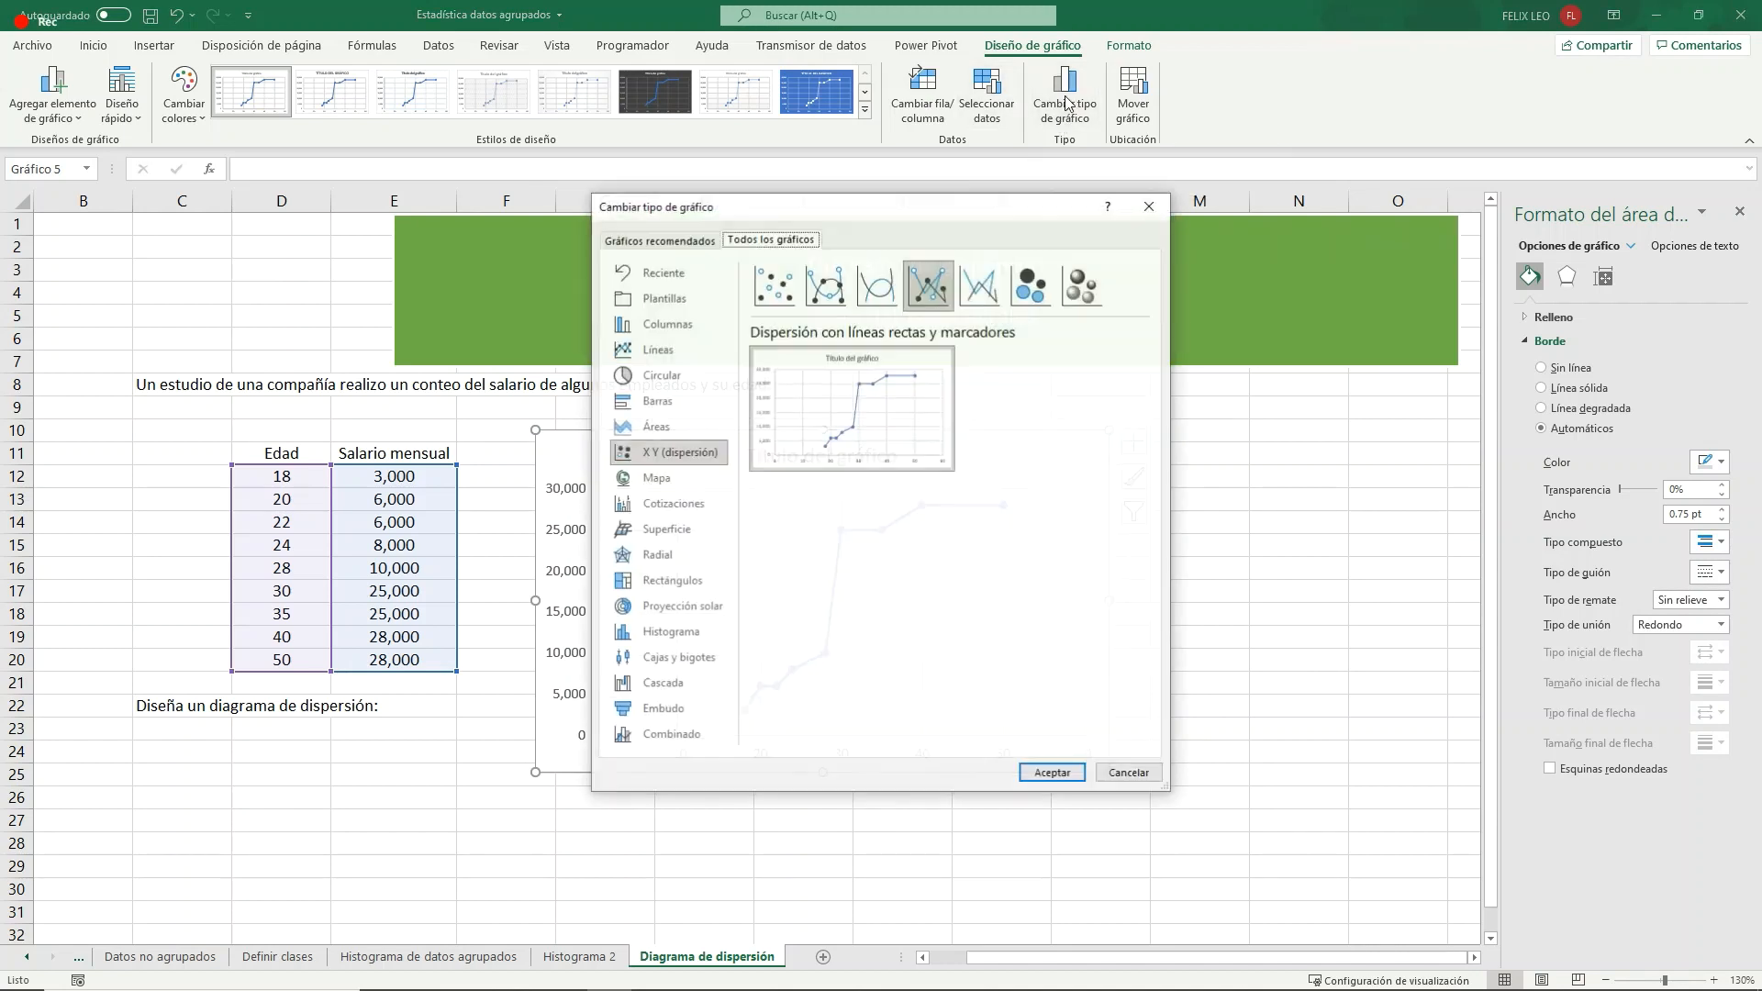
{"action": "left_click", "coordinate": [774, 284]}
{"action": "left_click", "coordinate": [1052, 772]}
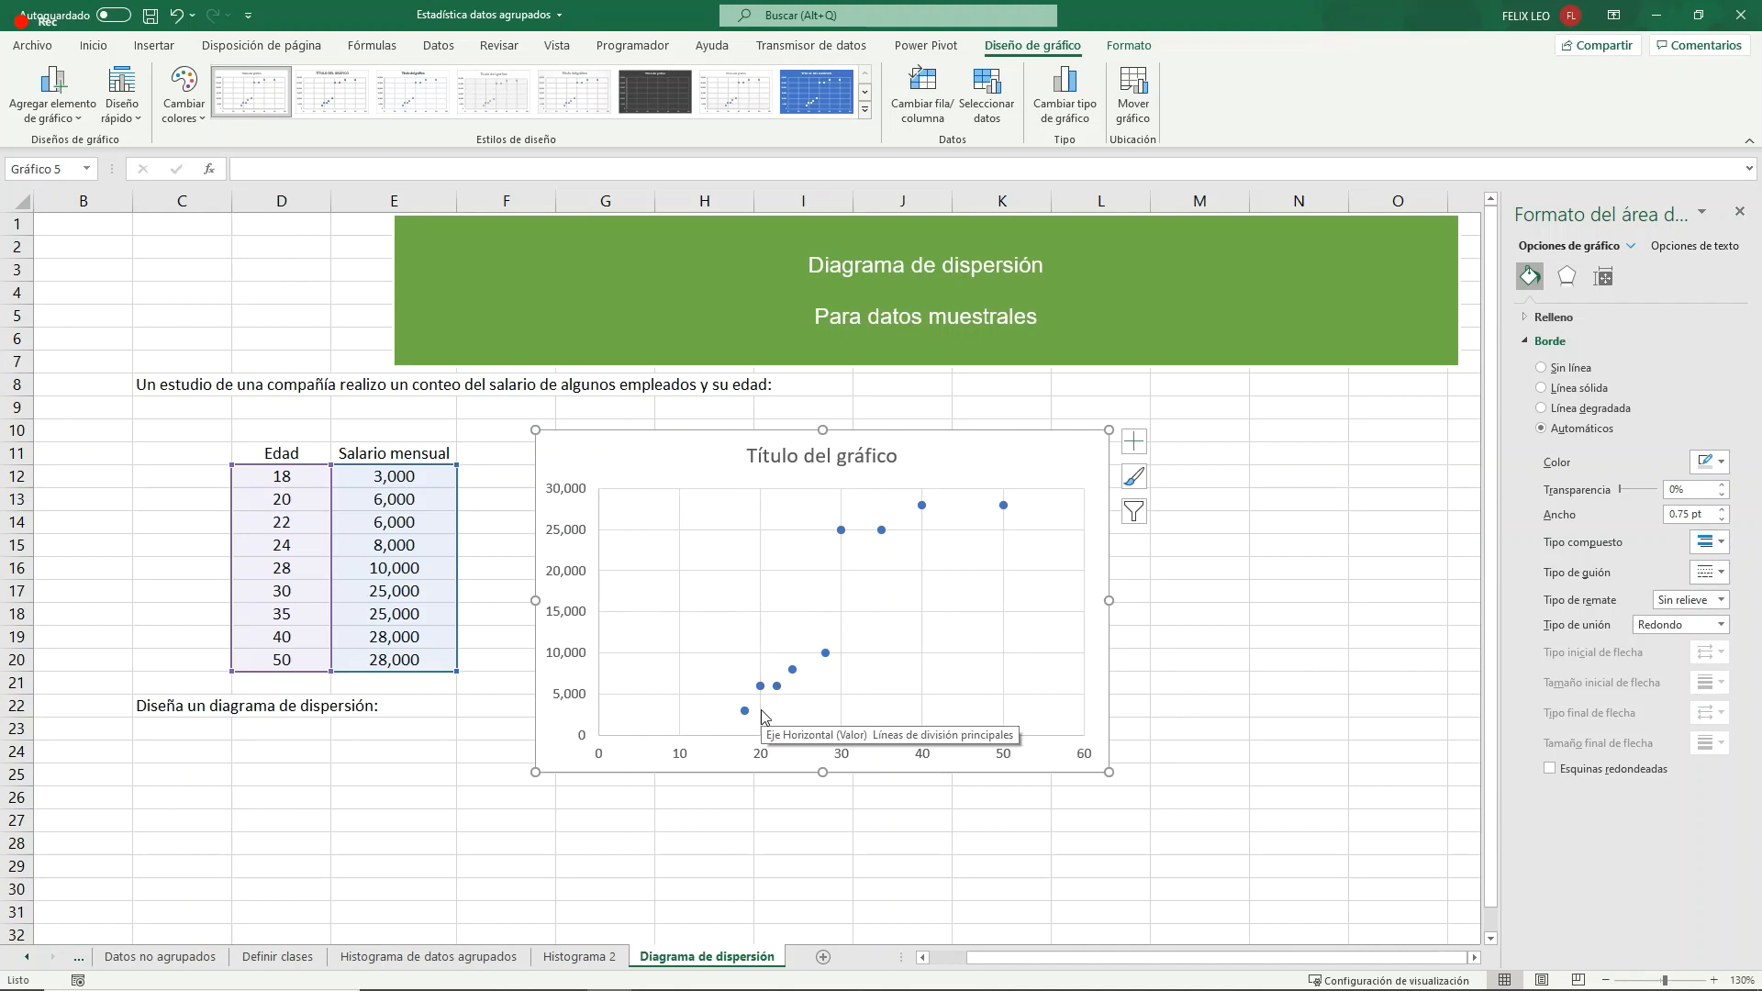
{"action": "left_click_drag", "start_coordinate": [1108, 772], "coordinate": [1163, 799]}
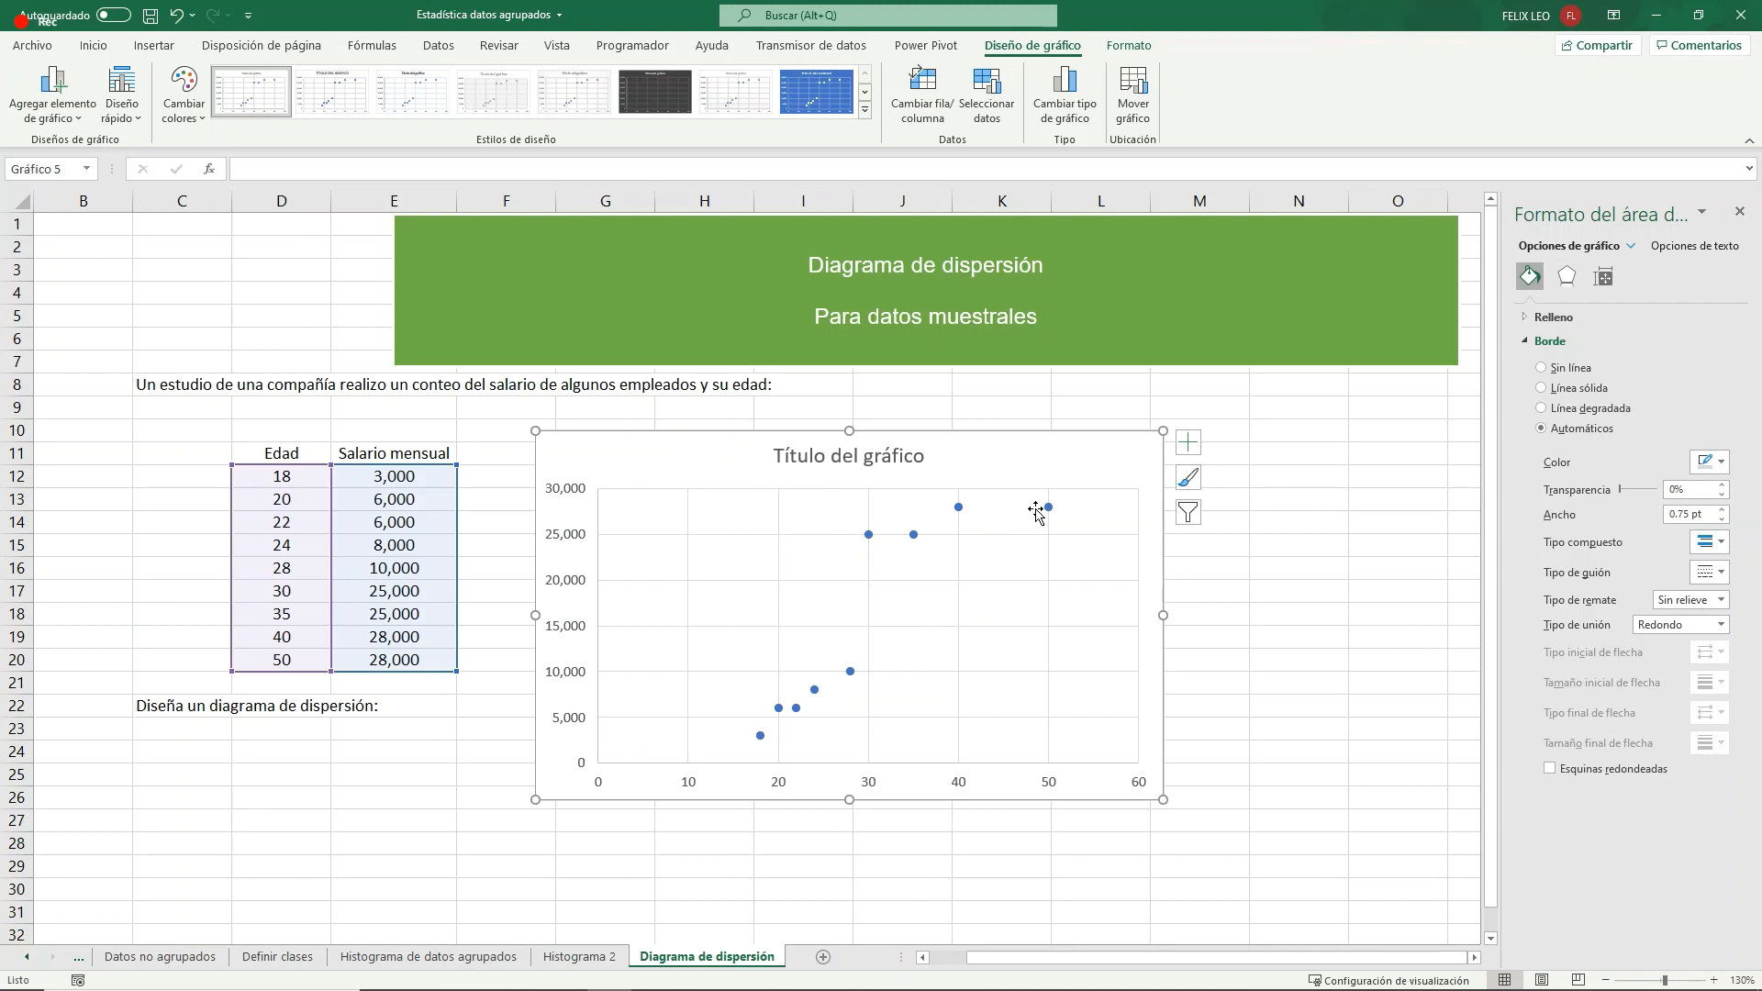
- Add a linear trendline to the data points of the scatter chart
{"action": "left_click", "coordinate": [849, 670]}
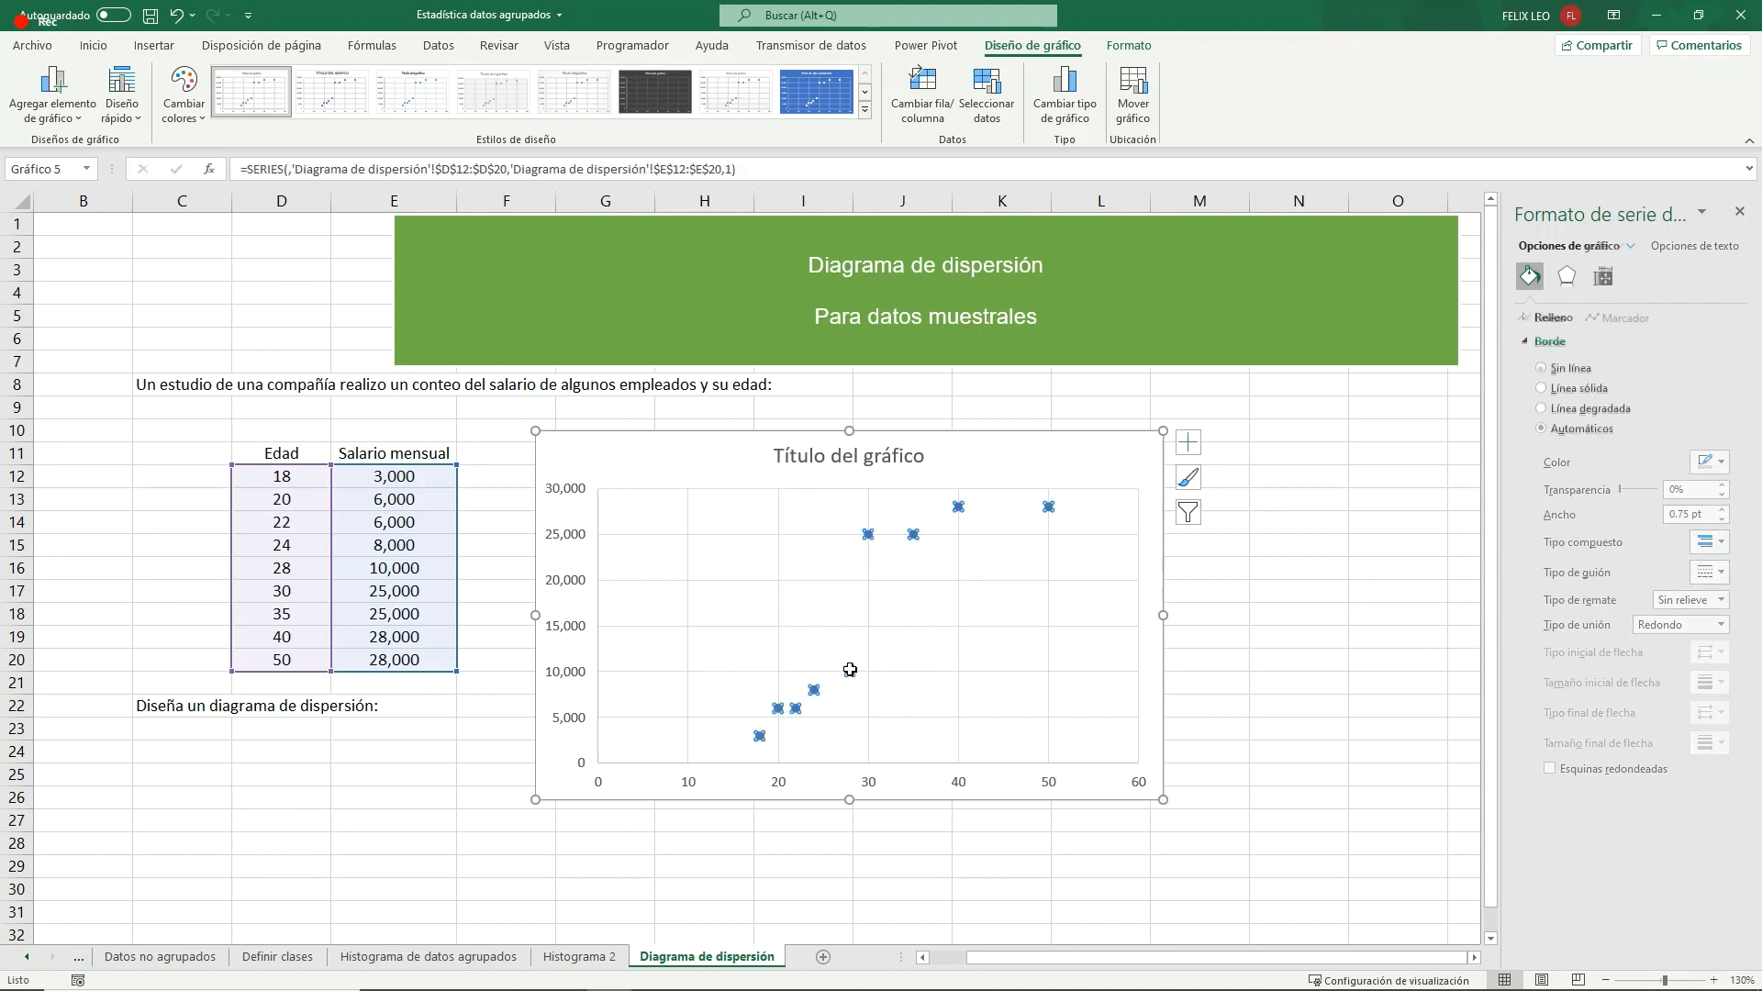
{"action": "left_click", "coordinate": [53, 101]}
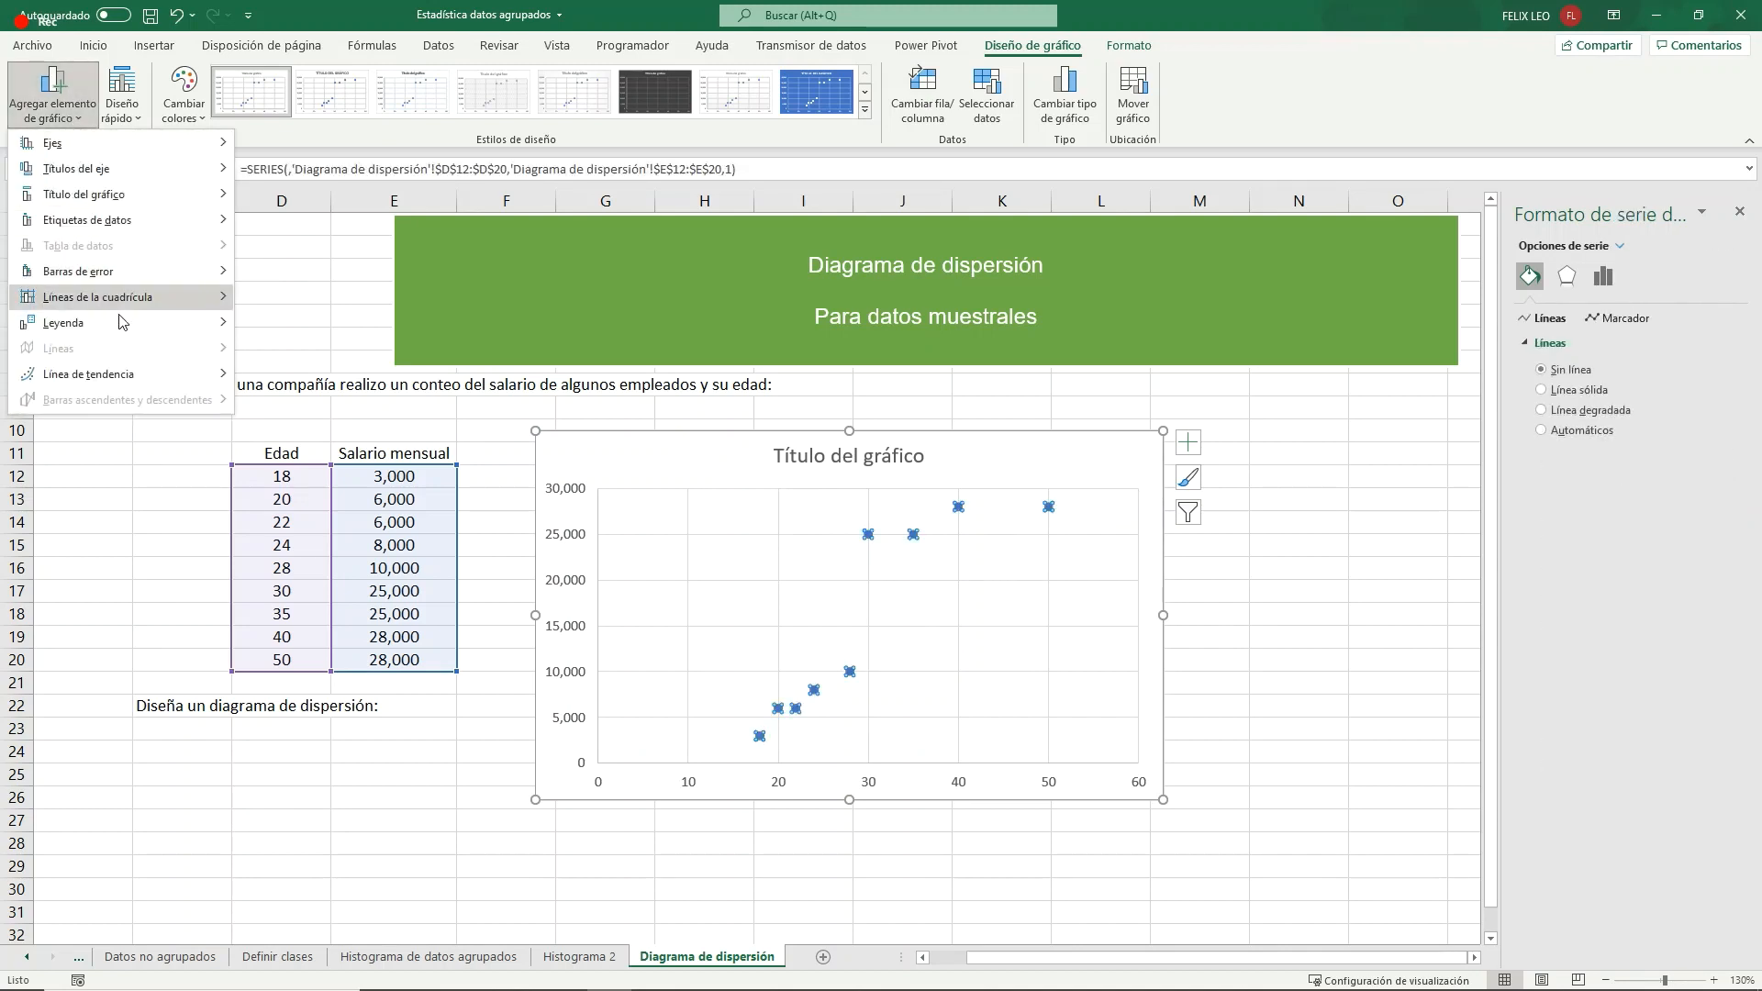
{"action": "mouse_move", "coordinate": [184, 373]}
{"action": "left_click", "coordinate": [336, 426]}
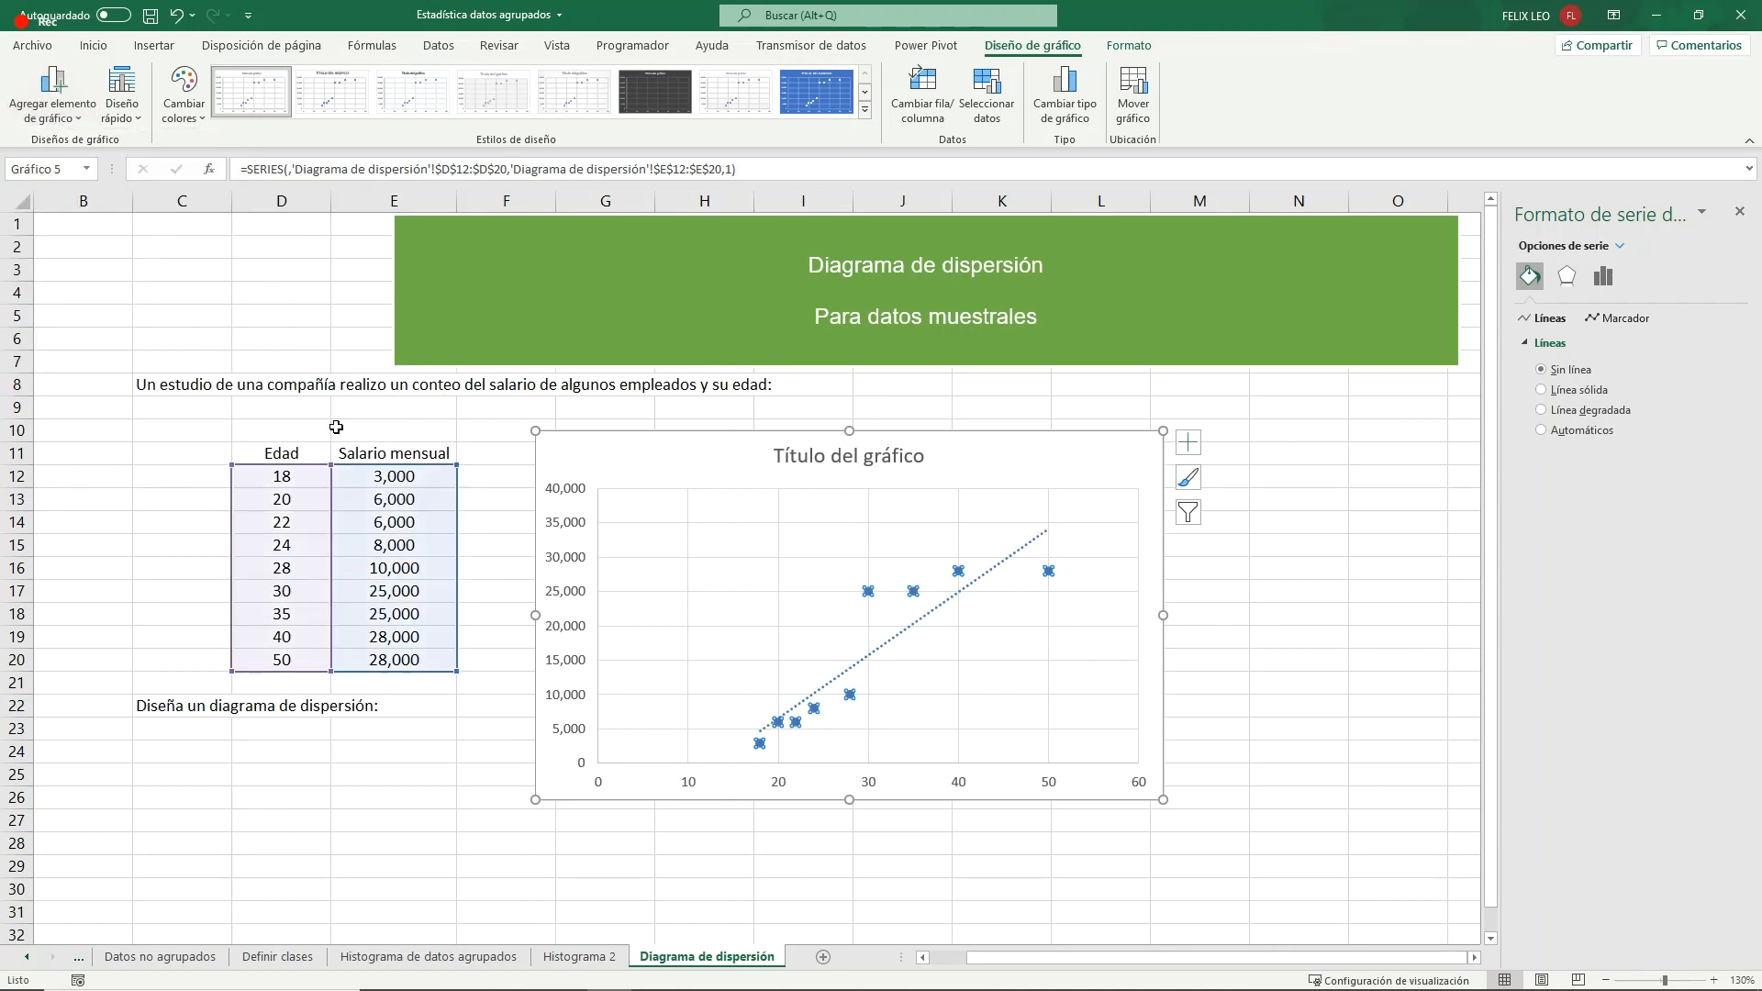
{"action": "left_click", "coordinate": [1191, 609]}
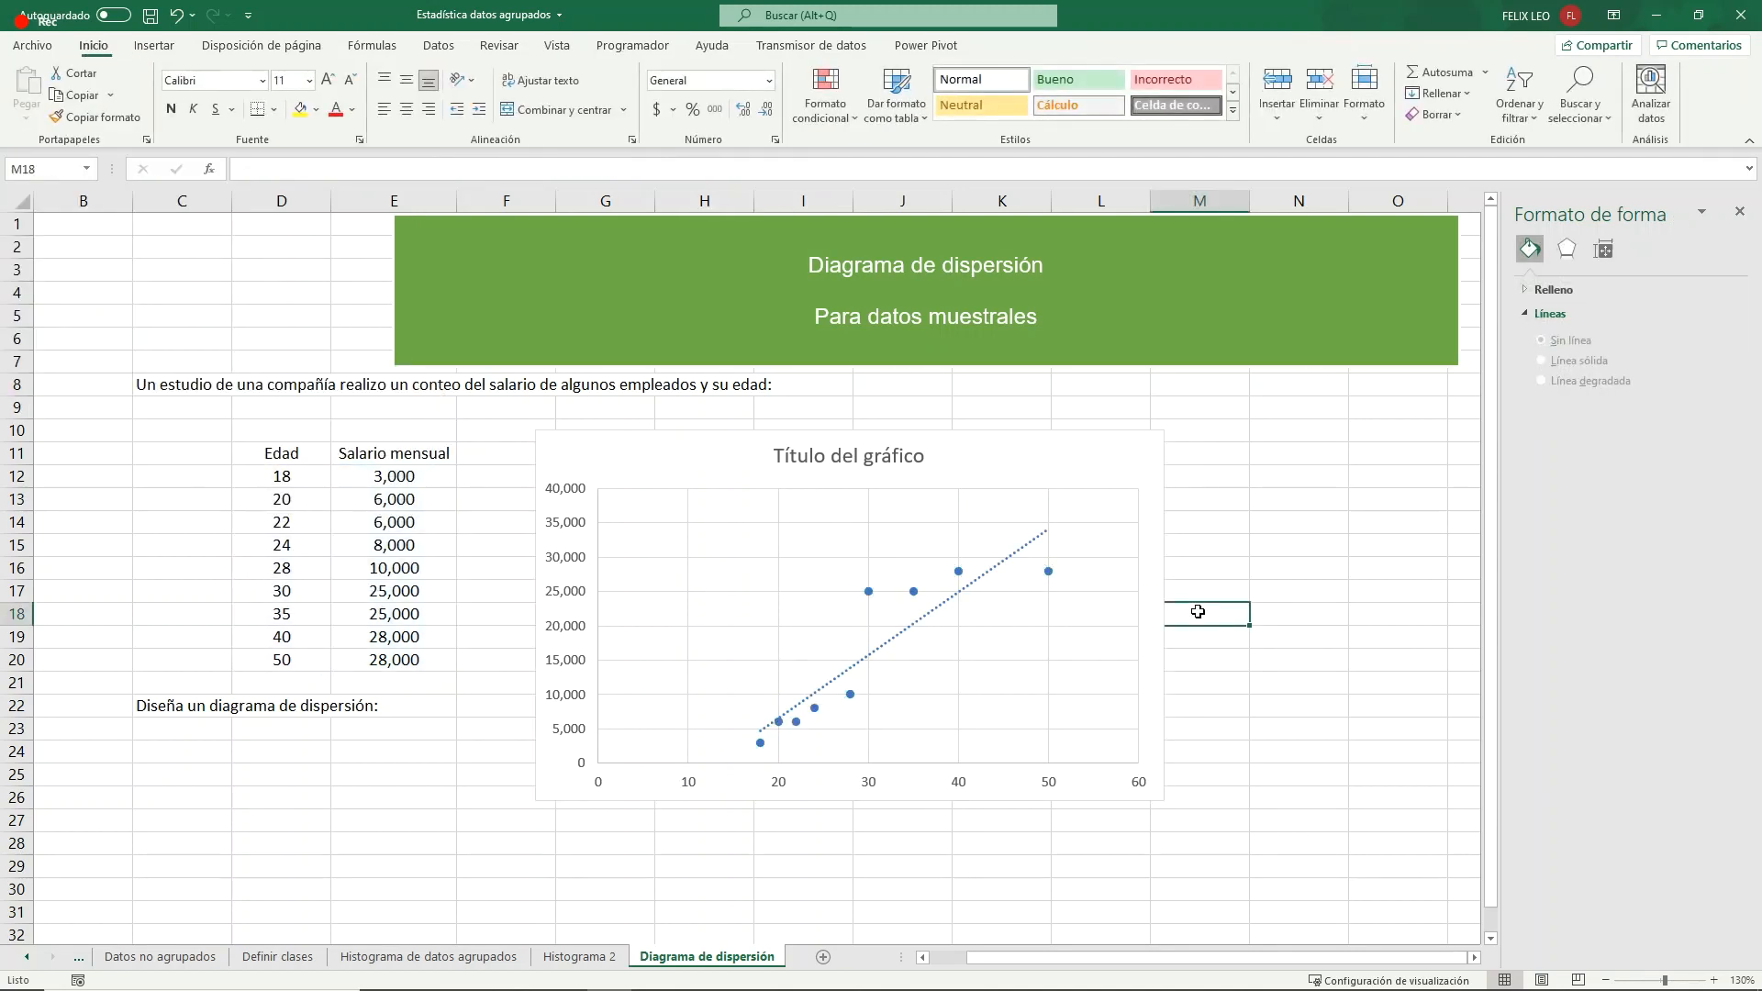
- Replace the chart title with "Diagrama de dispersión de edad - salario mensual"
{"action": "left_click", "coordinate": [852, 461]}
{"action": "left_click_drag", "start_coordinate": [924, 457], "coordinate": [774, 462]}
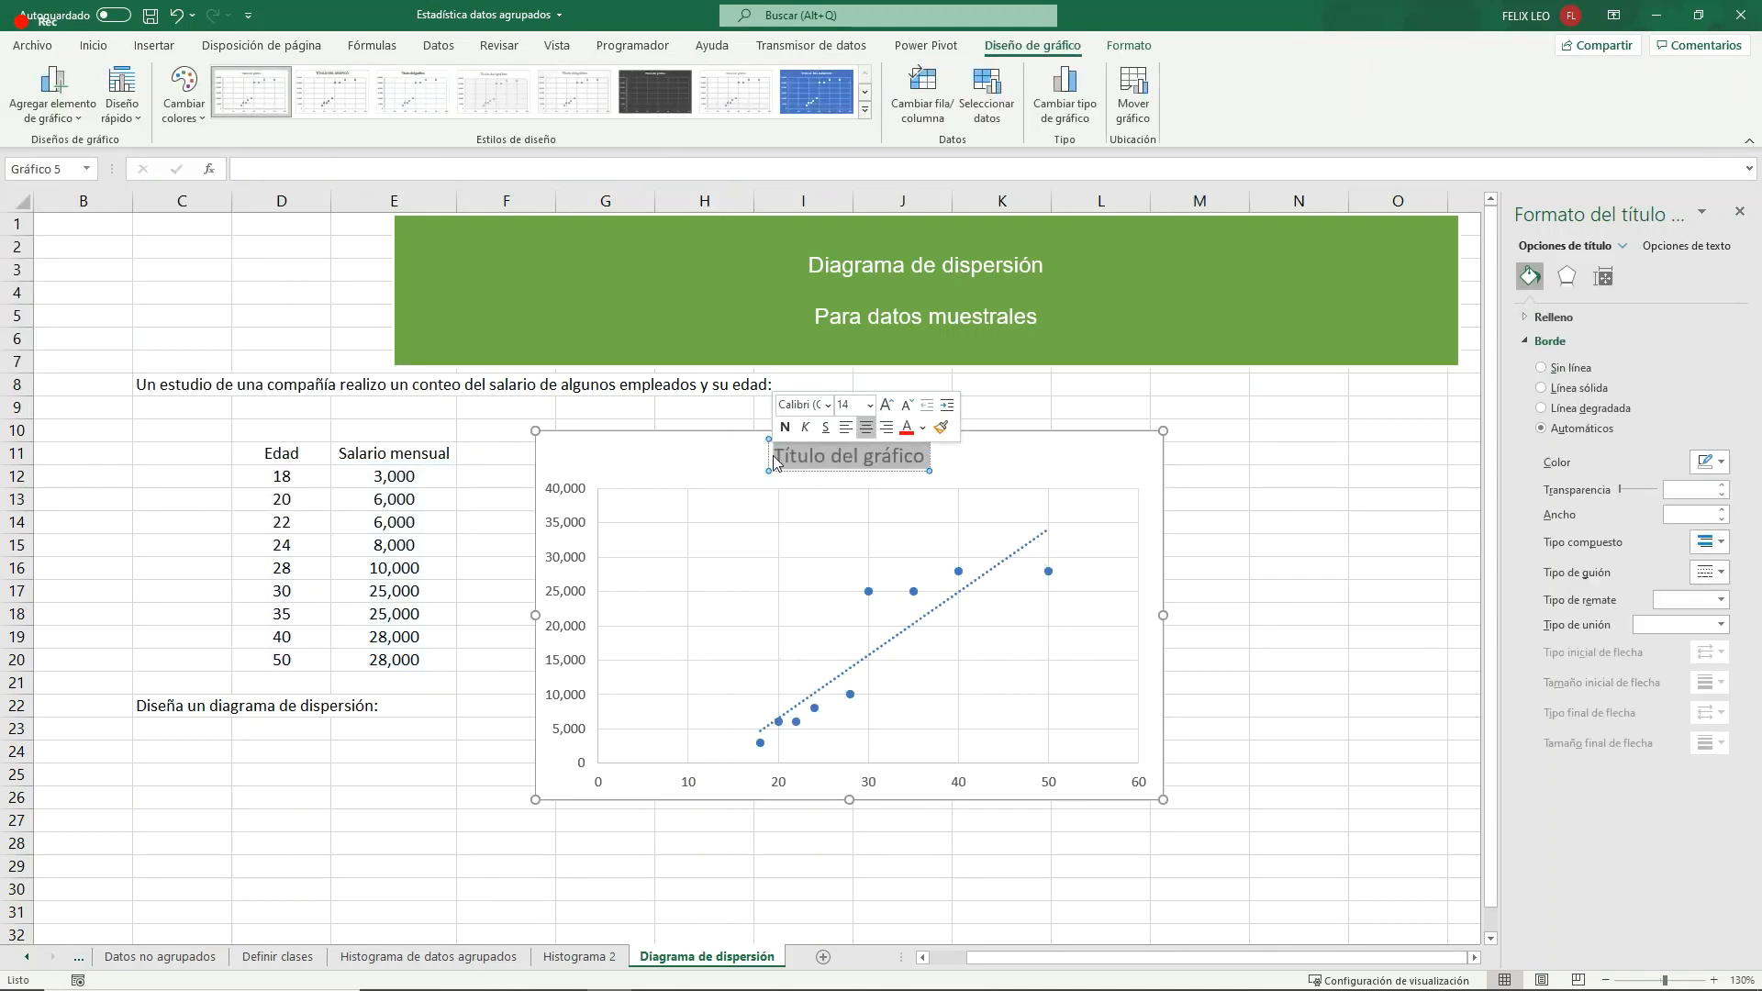
{"action": "type", "text": "Diagrama de"}
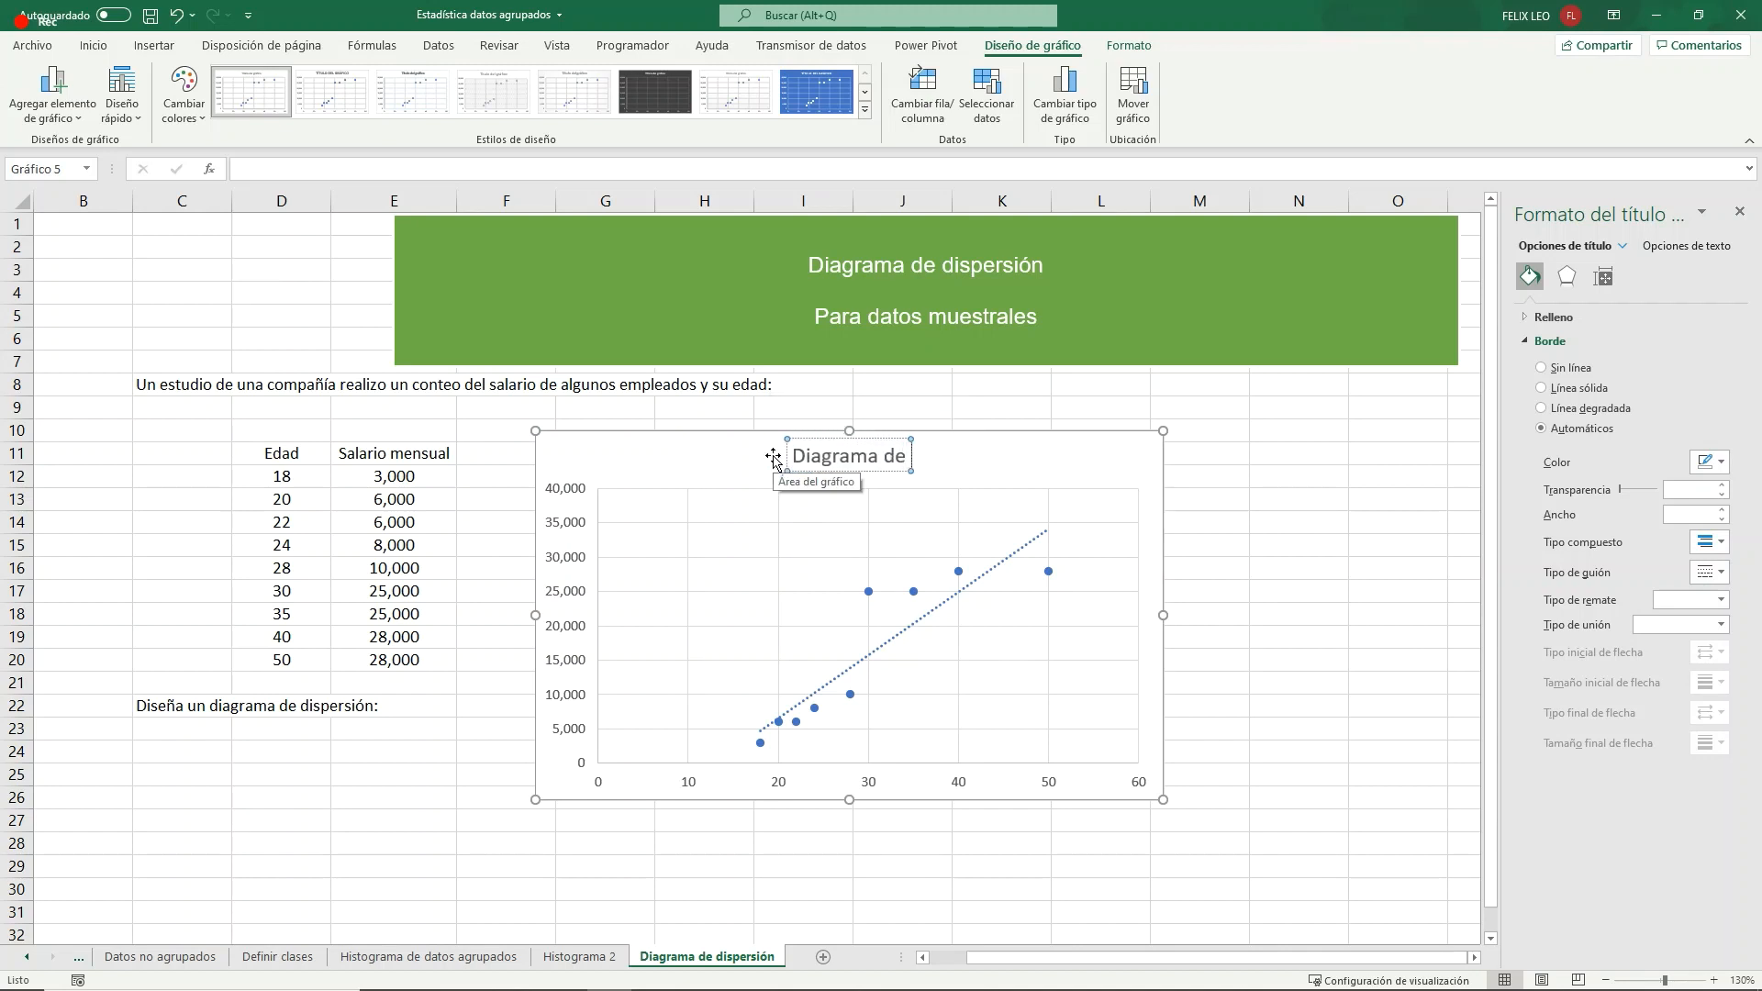
{"action": "type", "text": " dispersió"}
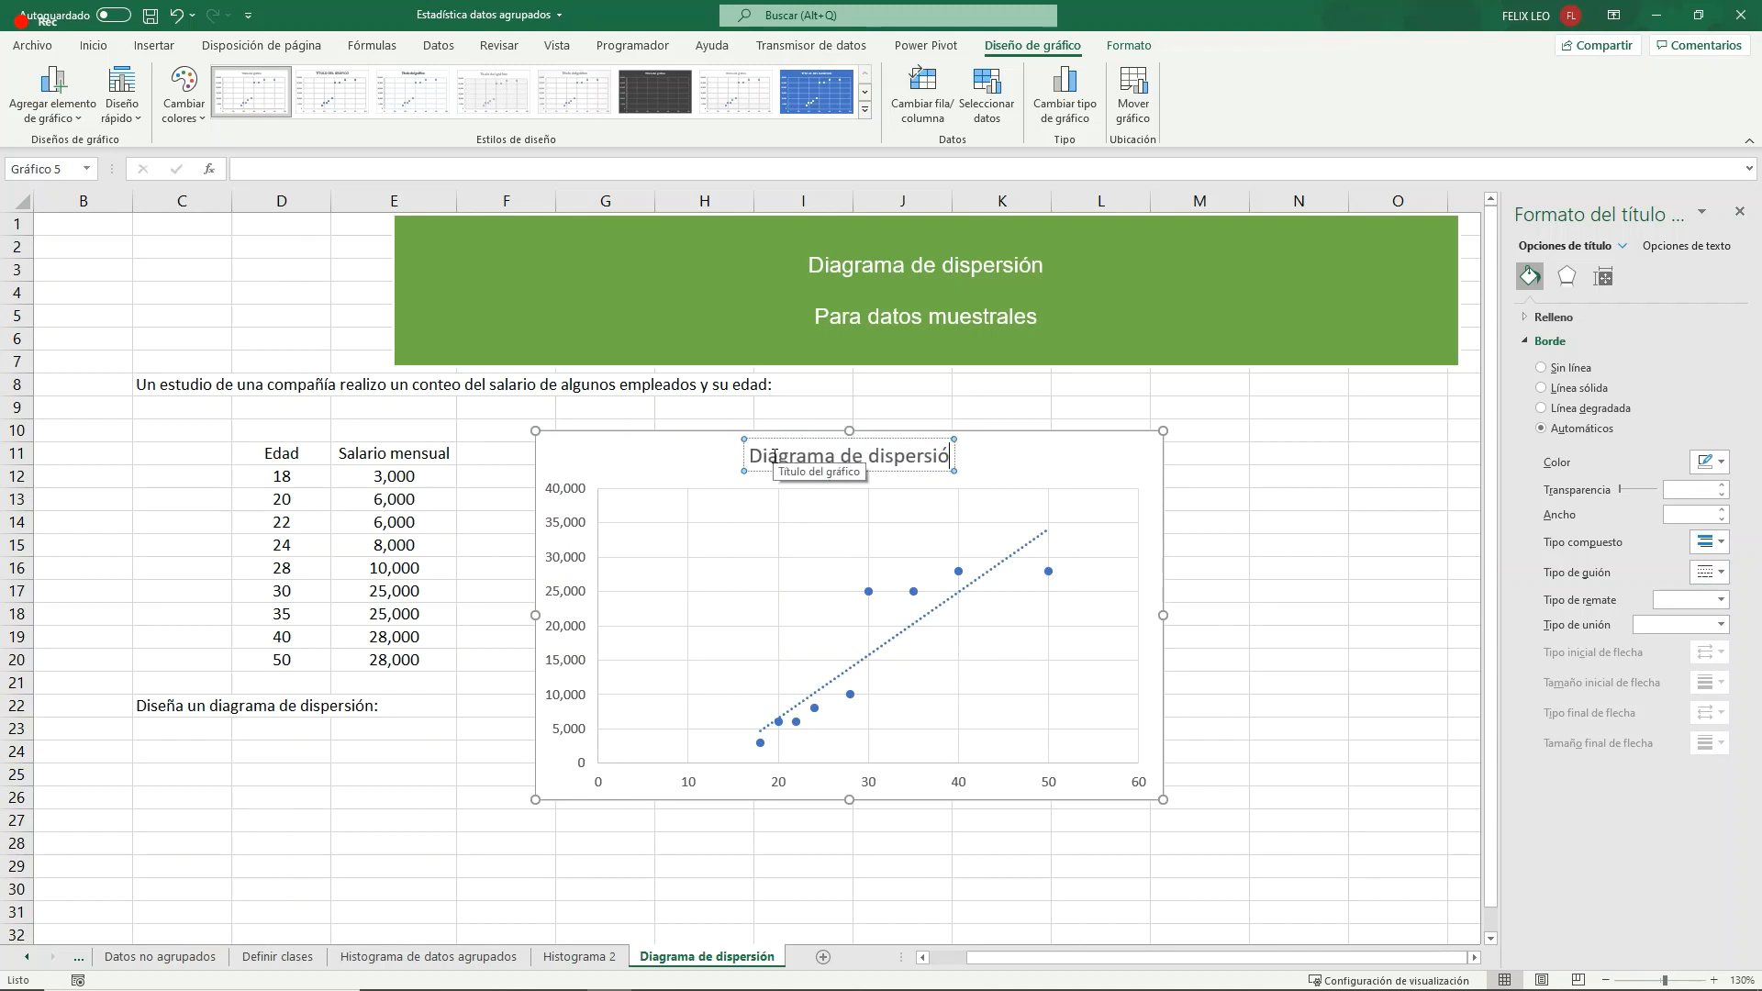
{"action": "type", "text": "n"}
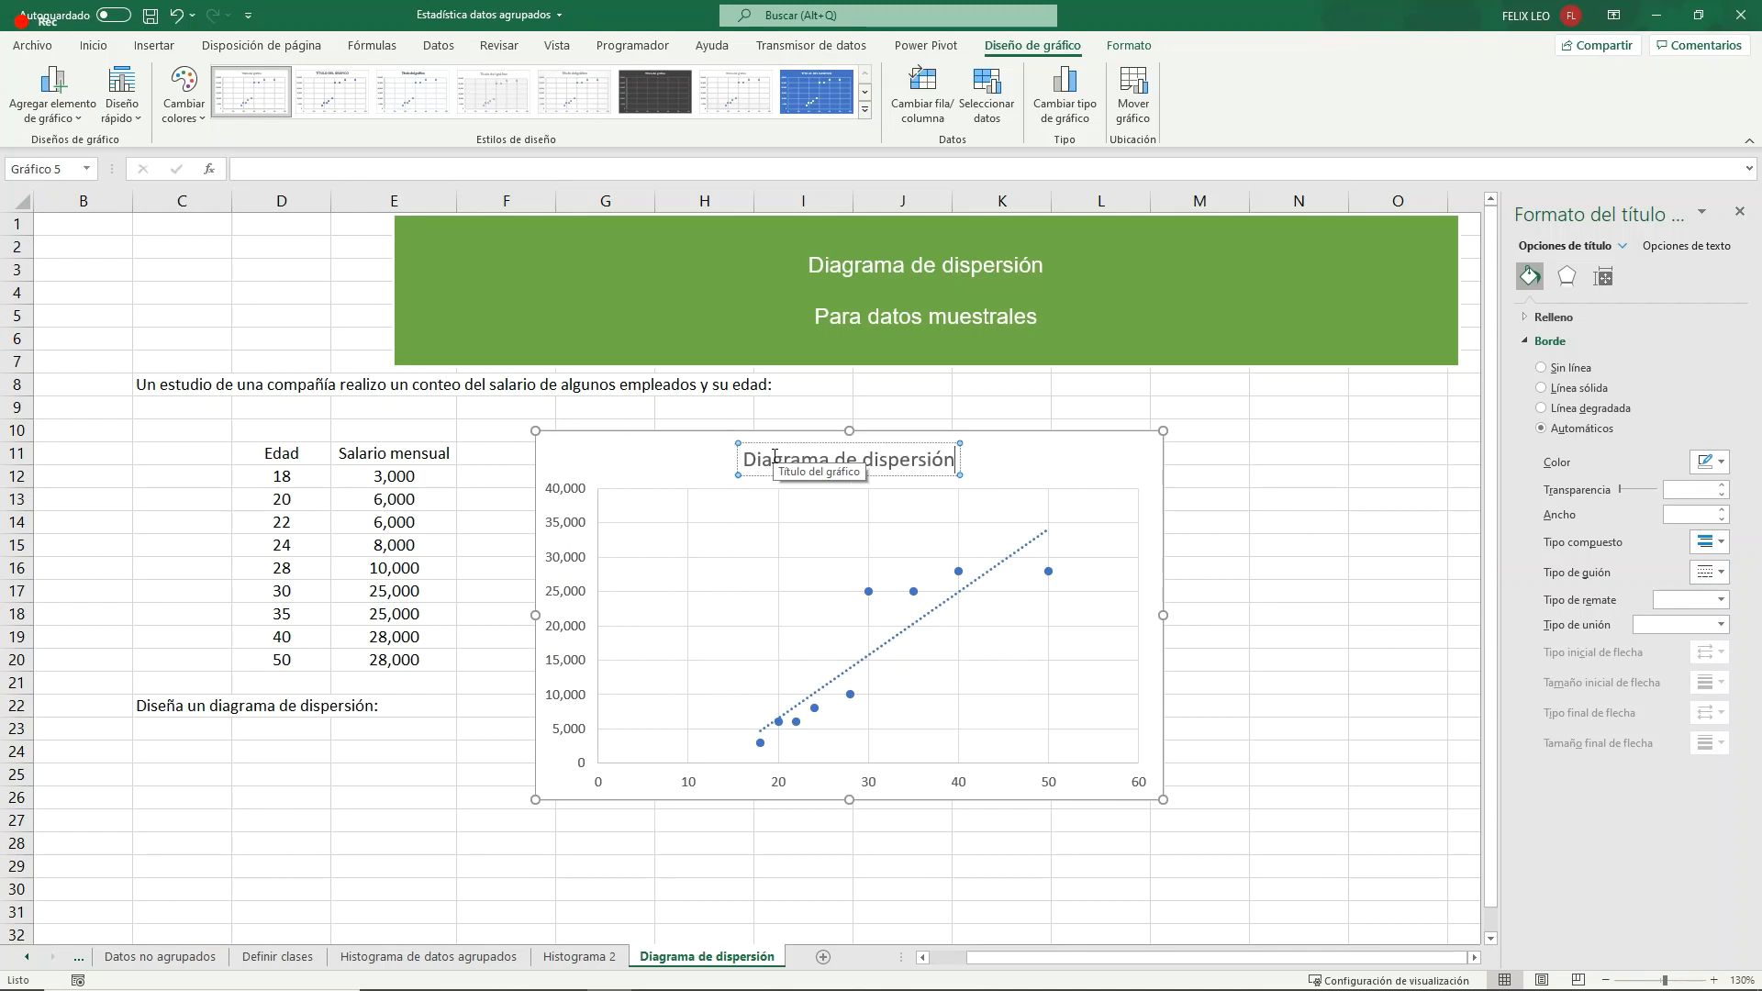
{"action": "type", "text": " de"}
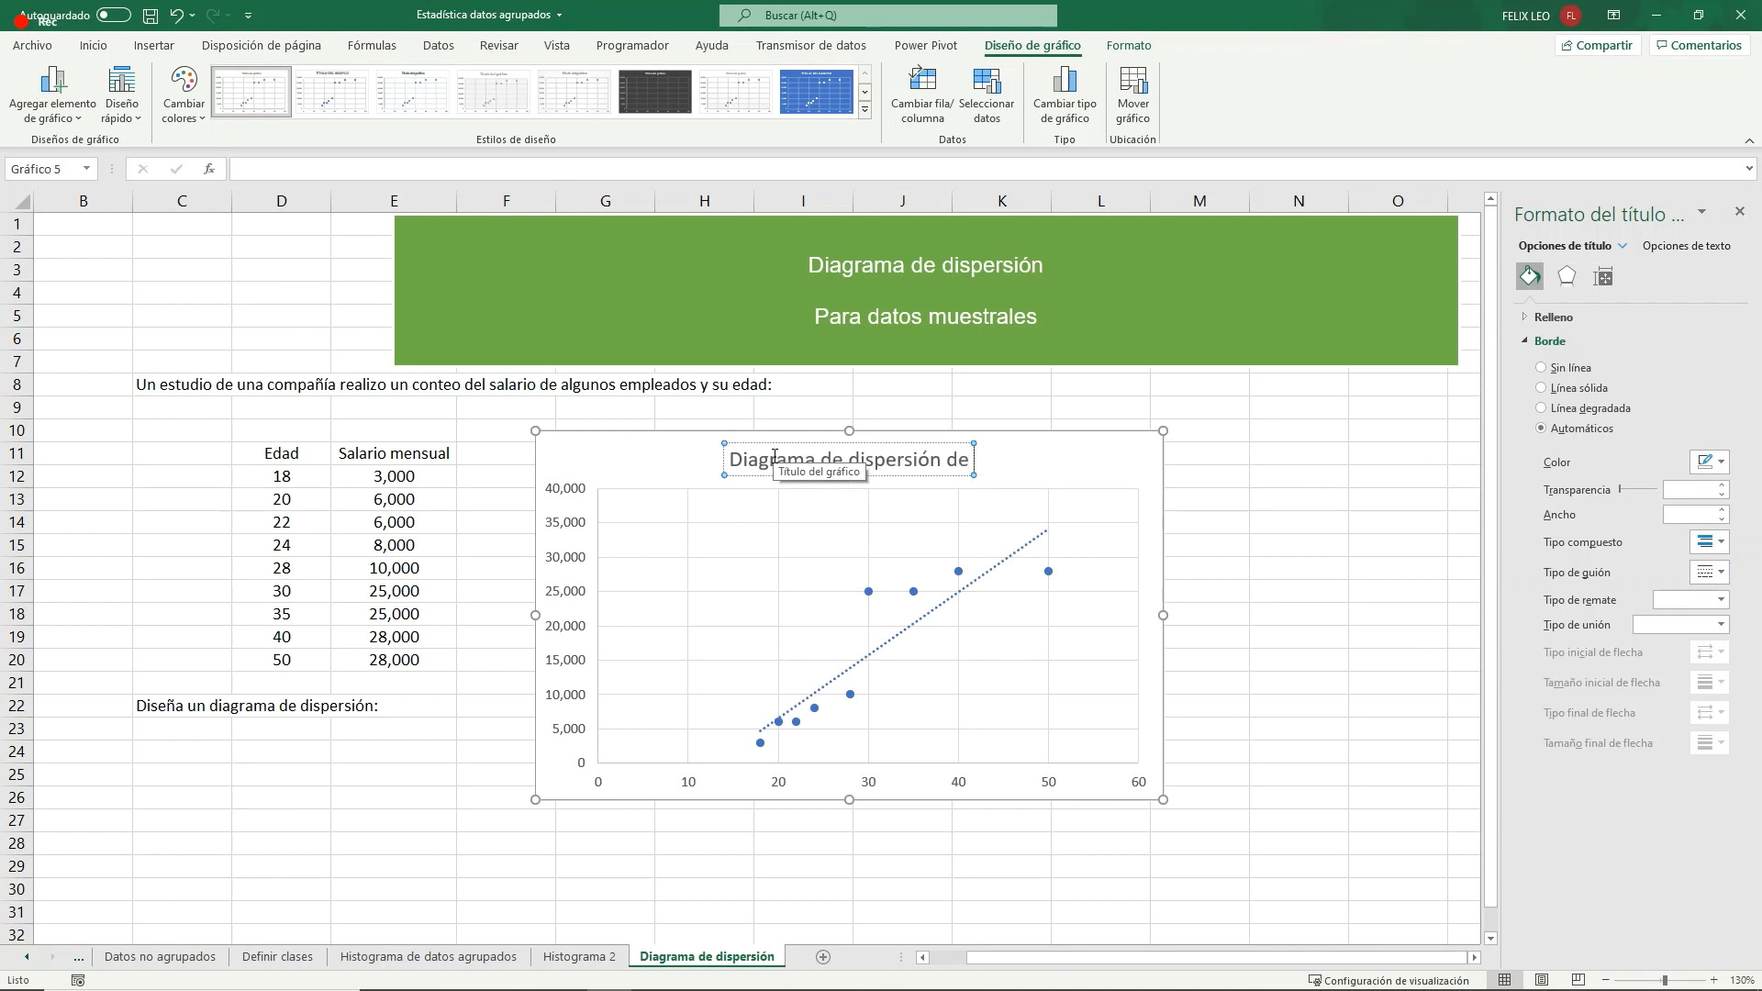
{"action": "type", "text": " edad -"}
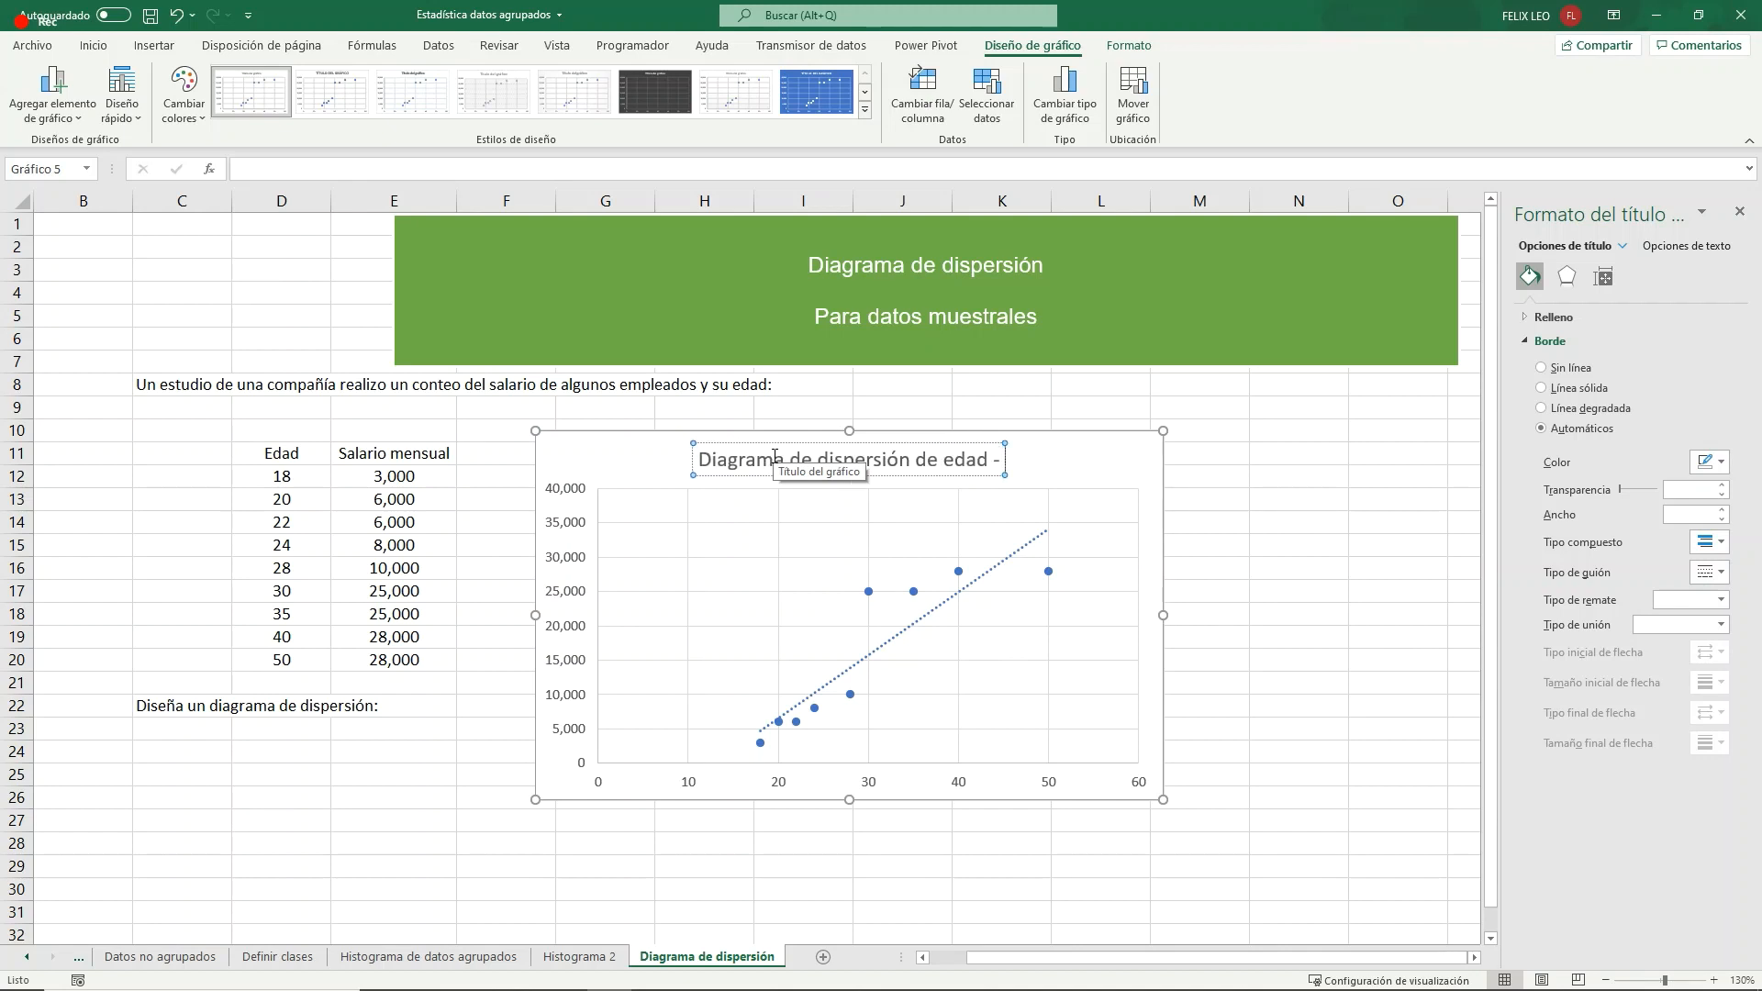
{"action": "type", "text": " salario me"}
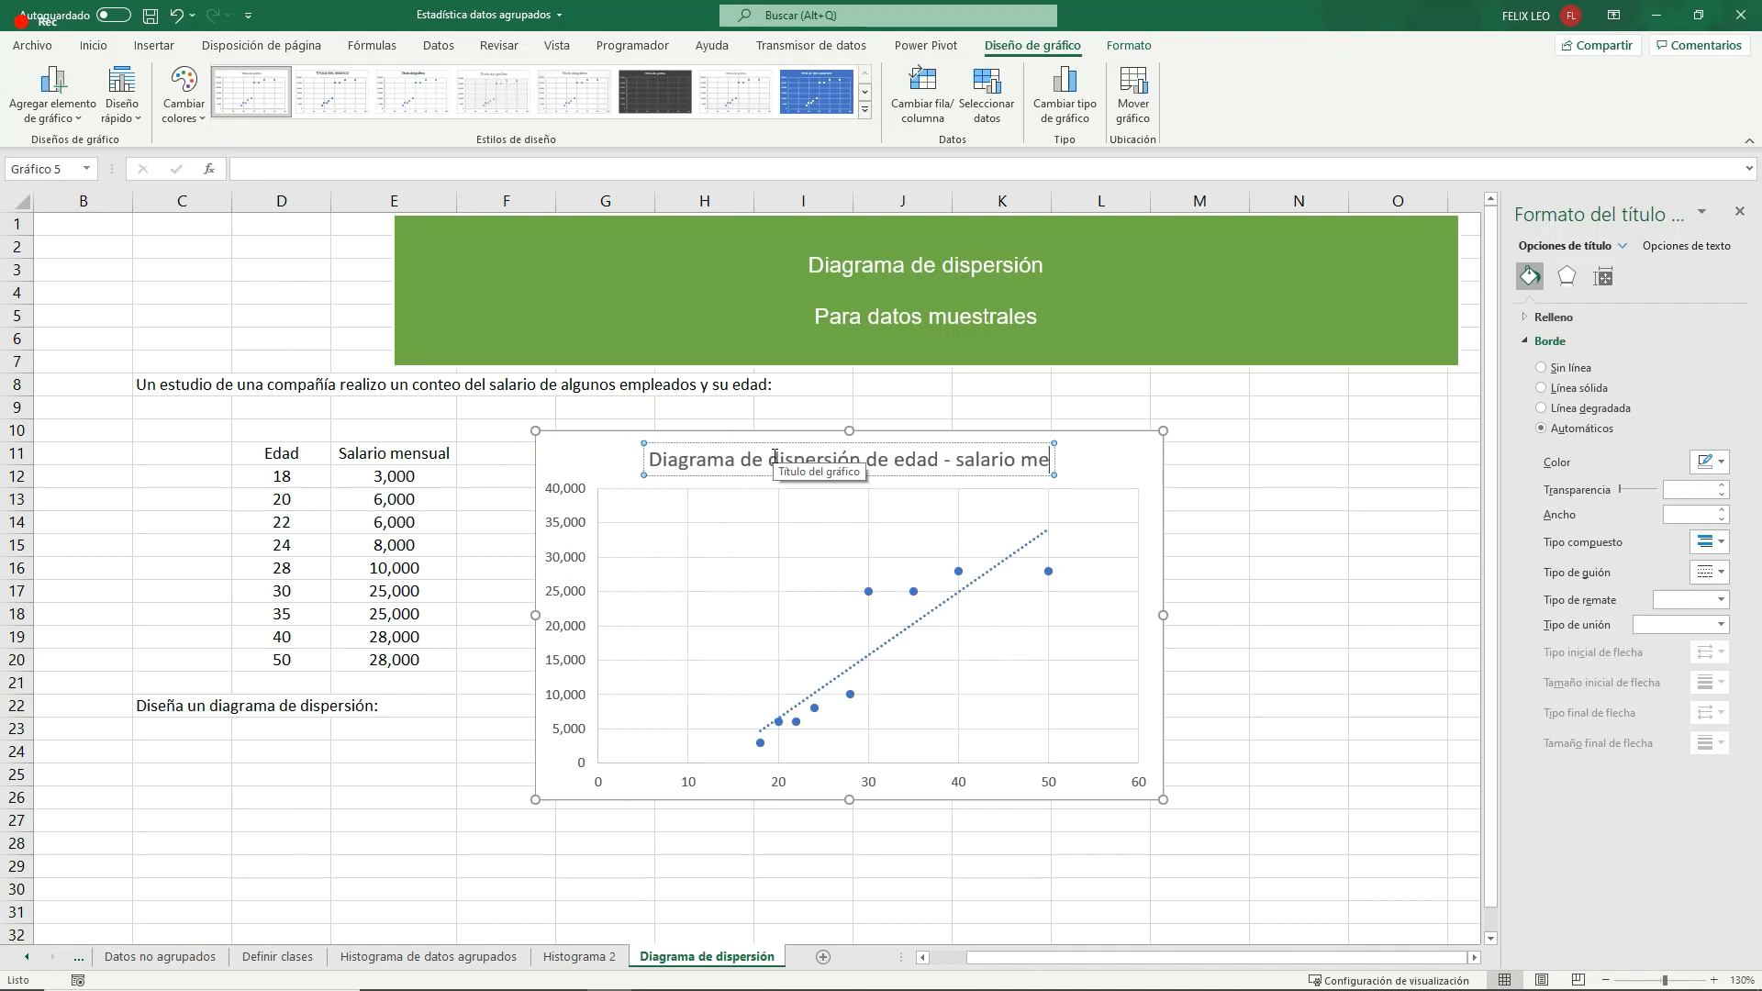
{"action": "type", "text": "nsual"}
{"action": "key", "text": "Return"}
{"action": "key", "text": "BackSpace"}
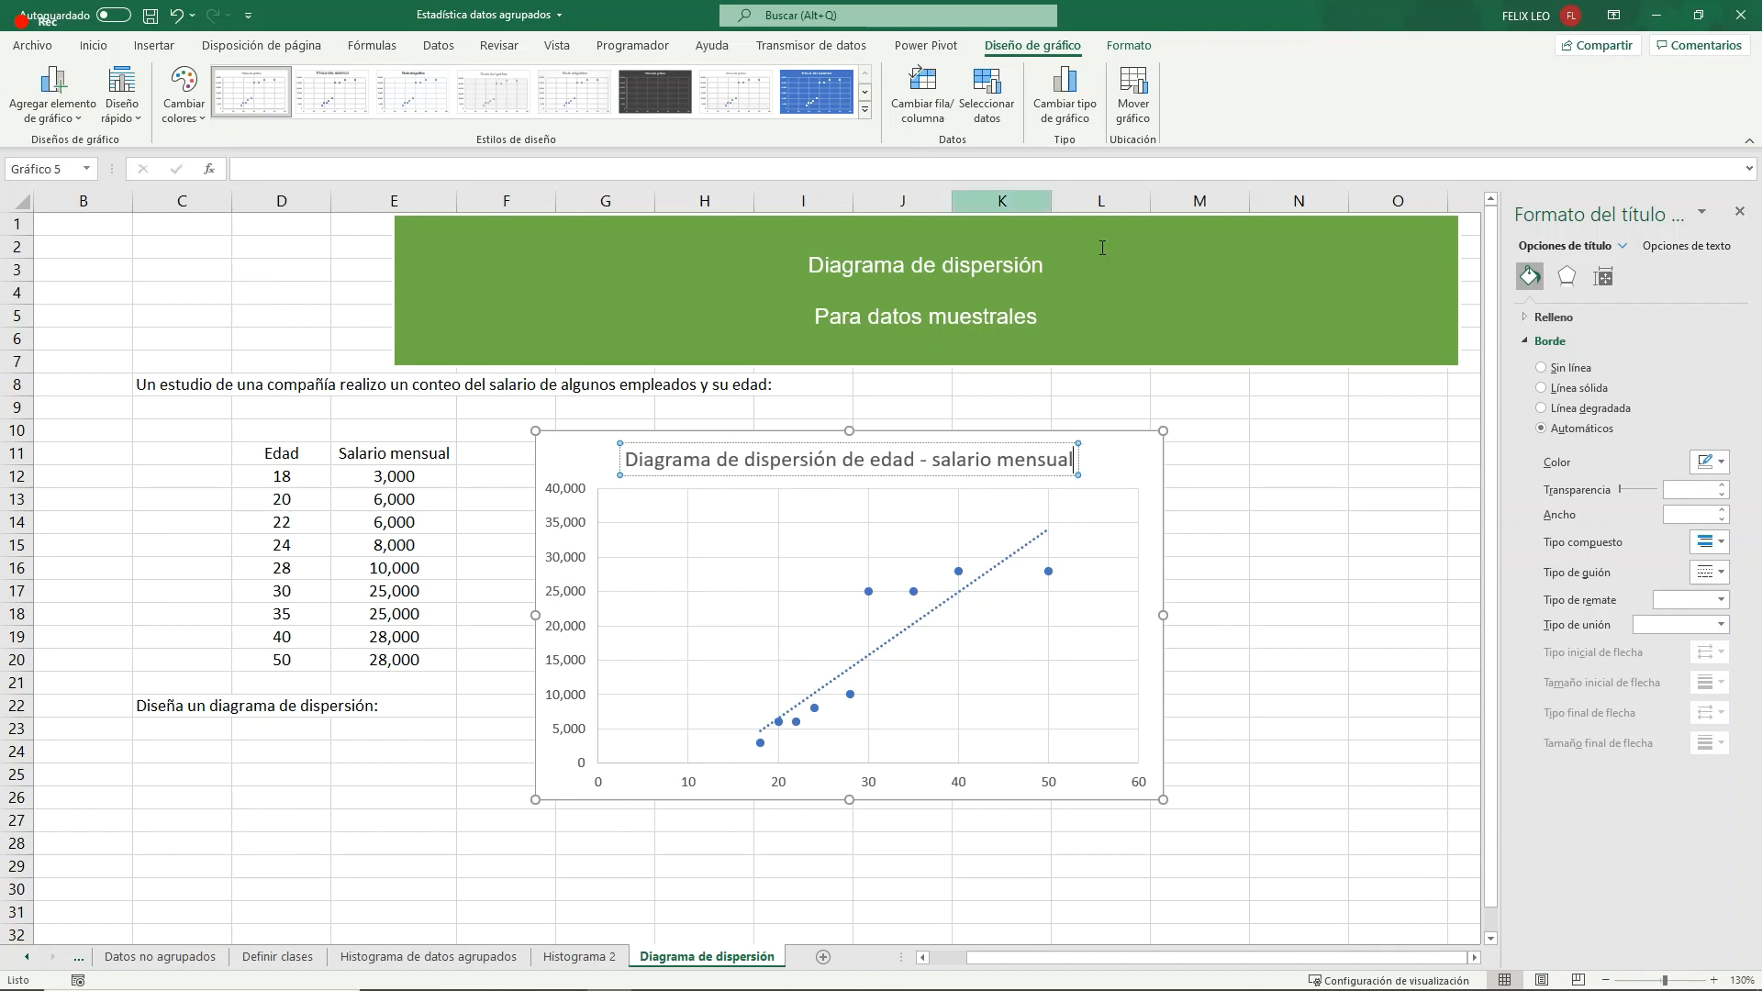
{"action": "left_click", "coordinate": [1223, 454]}
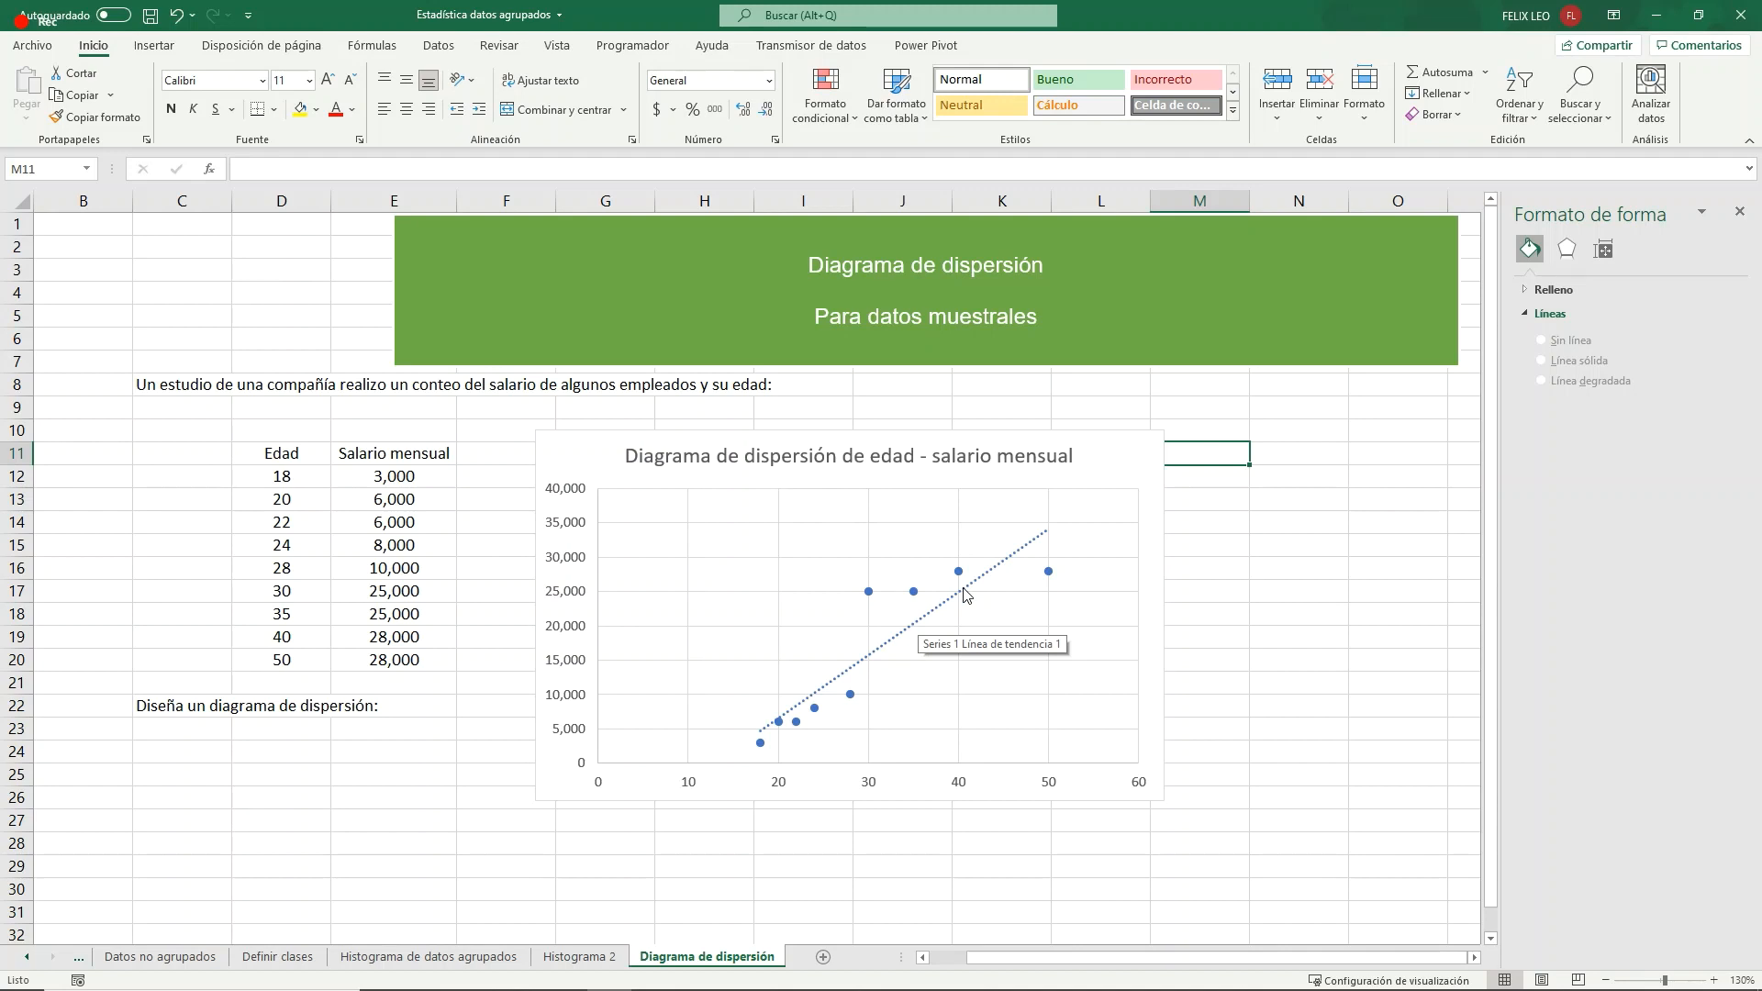
- Add a primary vertical axis title to the scatter chart reading "Salario mensual"
{"action": "left_click", "coordinate": [700, 459]}
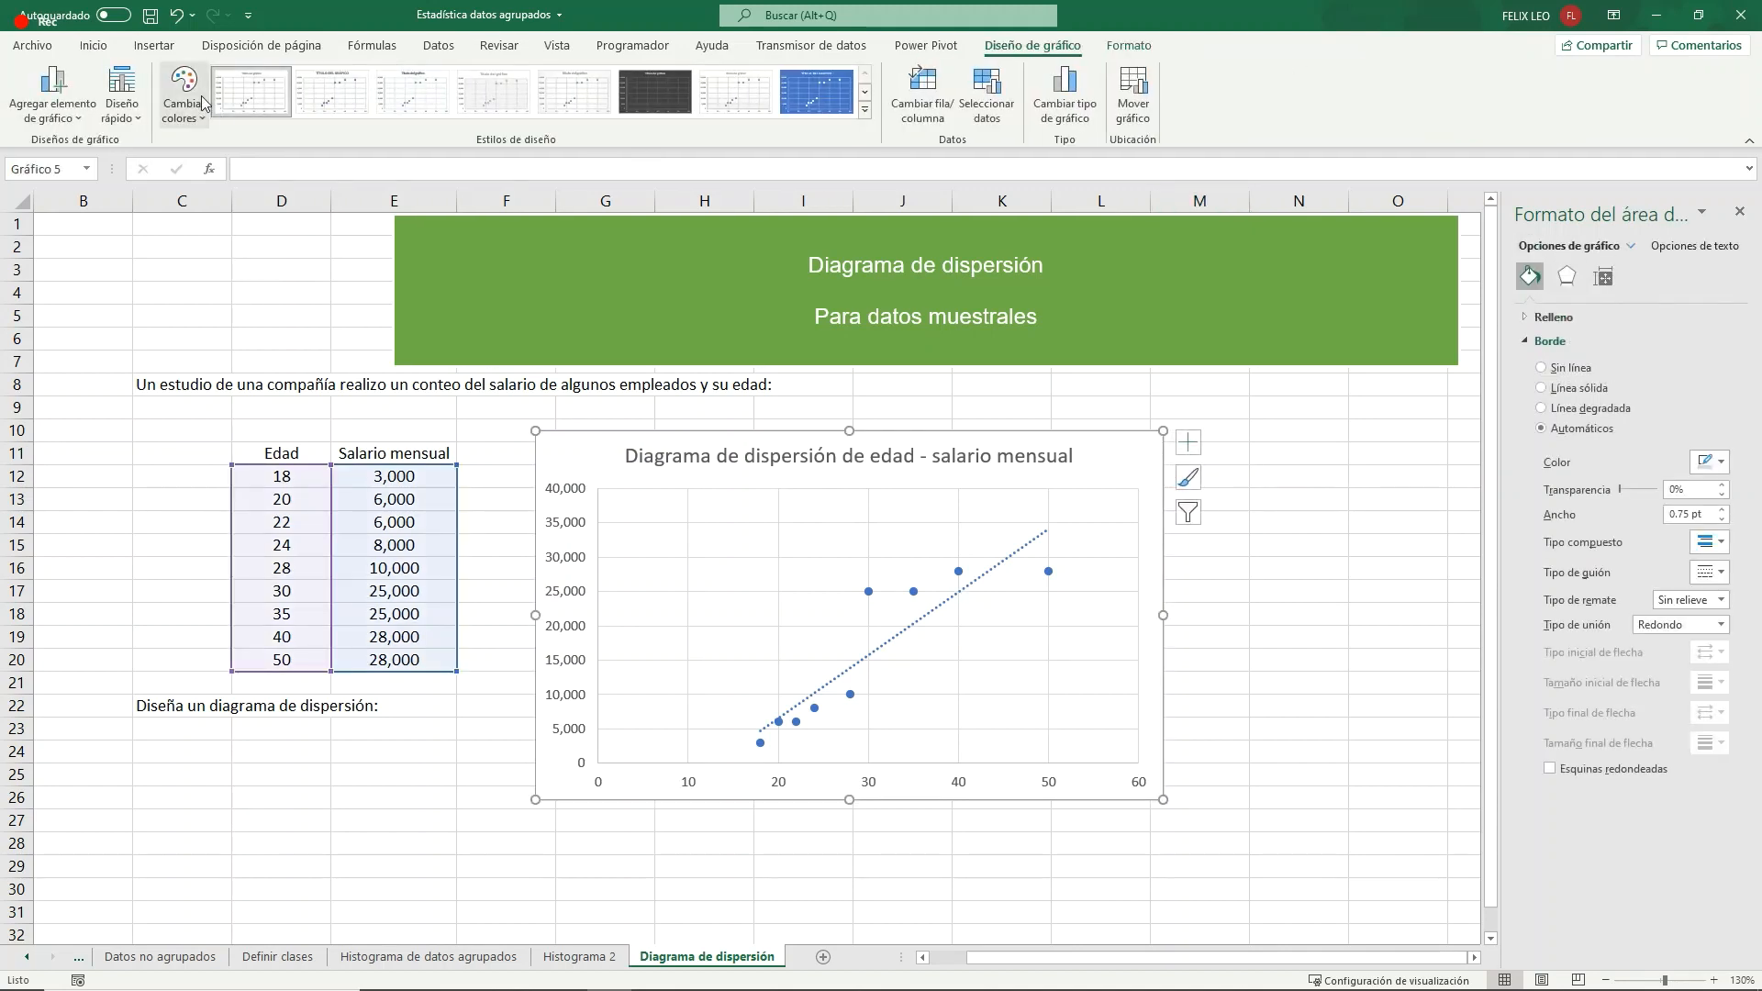
{"action": "left_click", "coordinate": [52, 92]}
{"action": "mouse_move", "coordinate": [120, 197]}
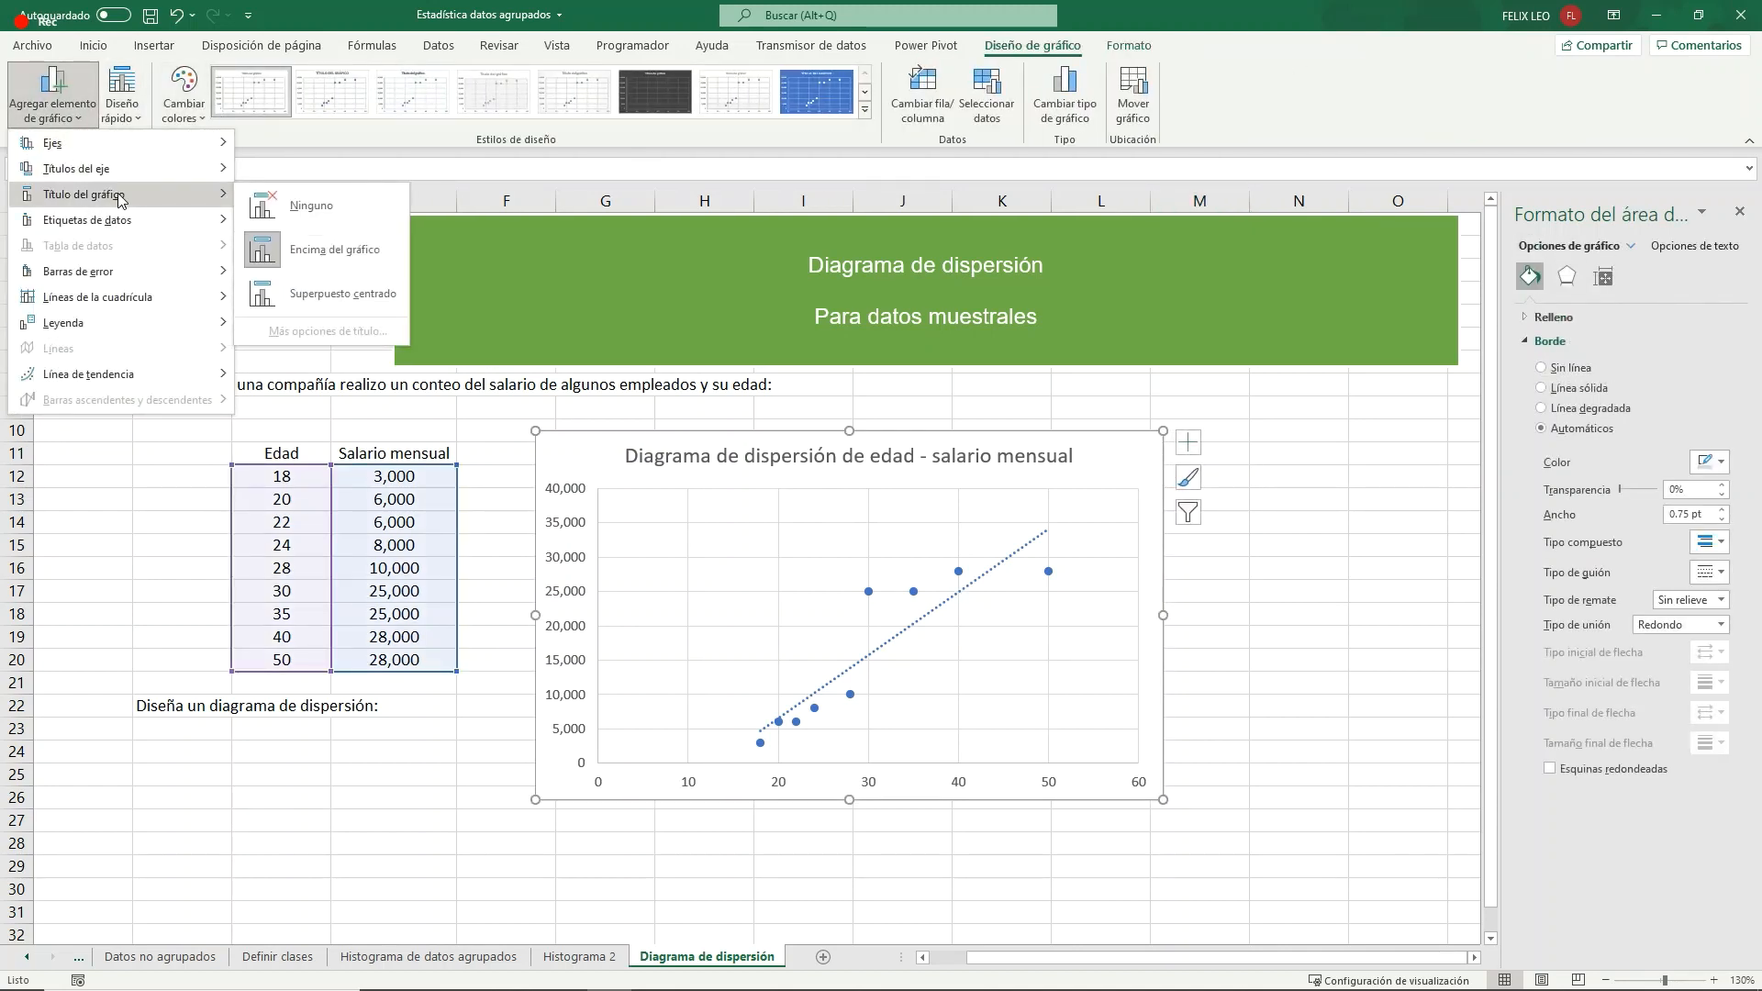
{"action": "mouse_move", "coordinate": [83, 169]}
{"action": "left_click", "coordinate": [298, 224]}
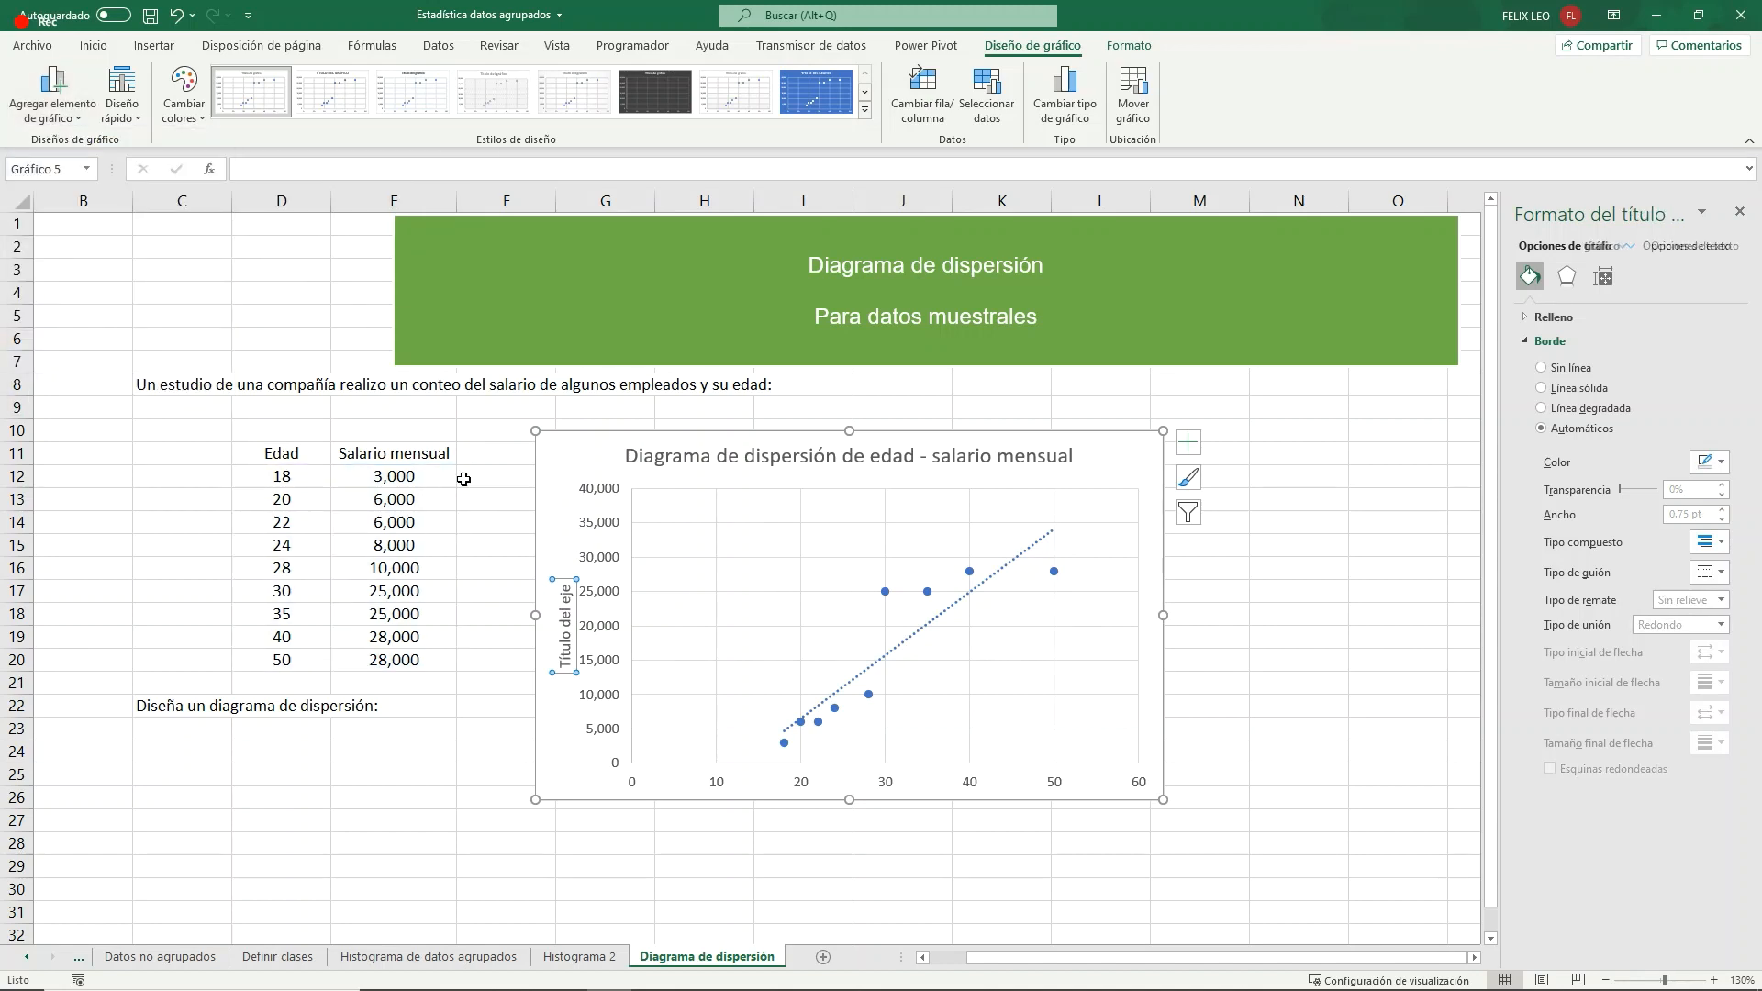
{"action": "left_click_drag", "start_coordinate": [565, 585], "coordinate": [563, 670]}
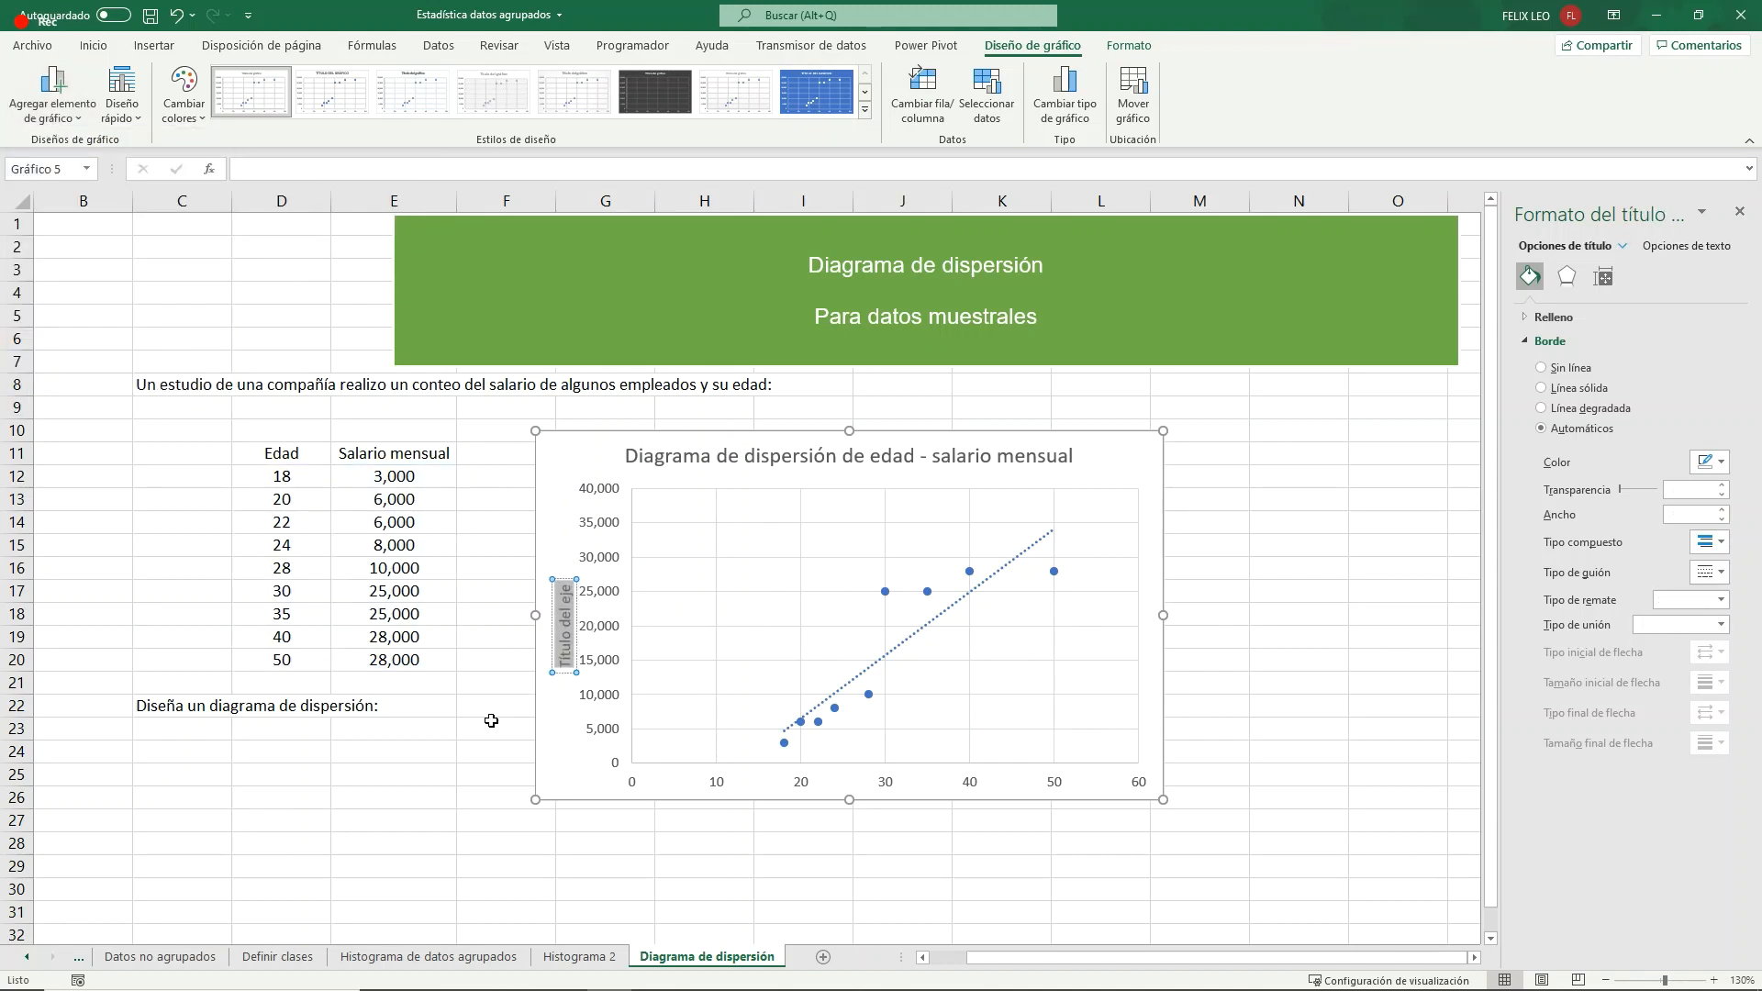
{"action": "type", "text": "Salario"}
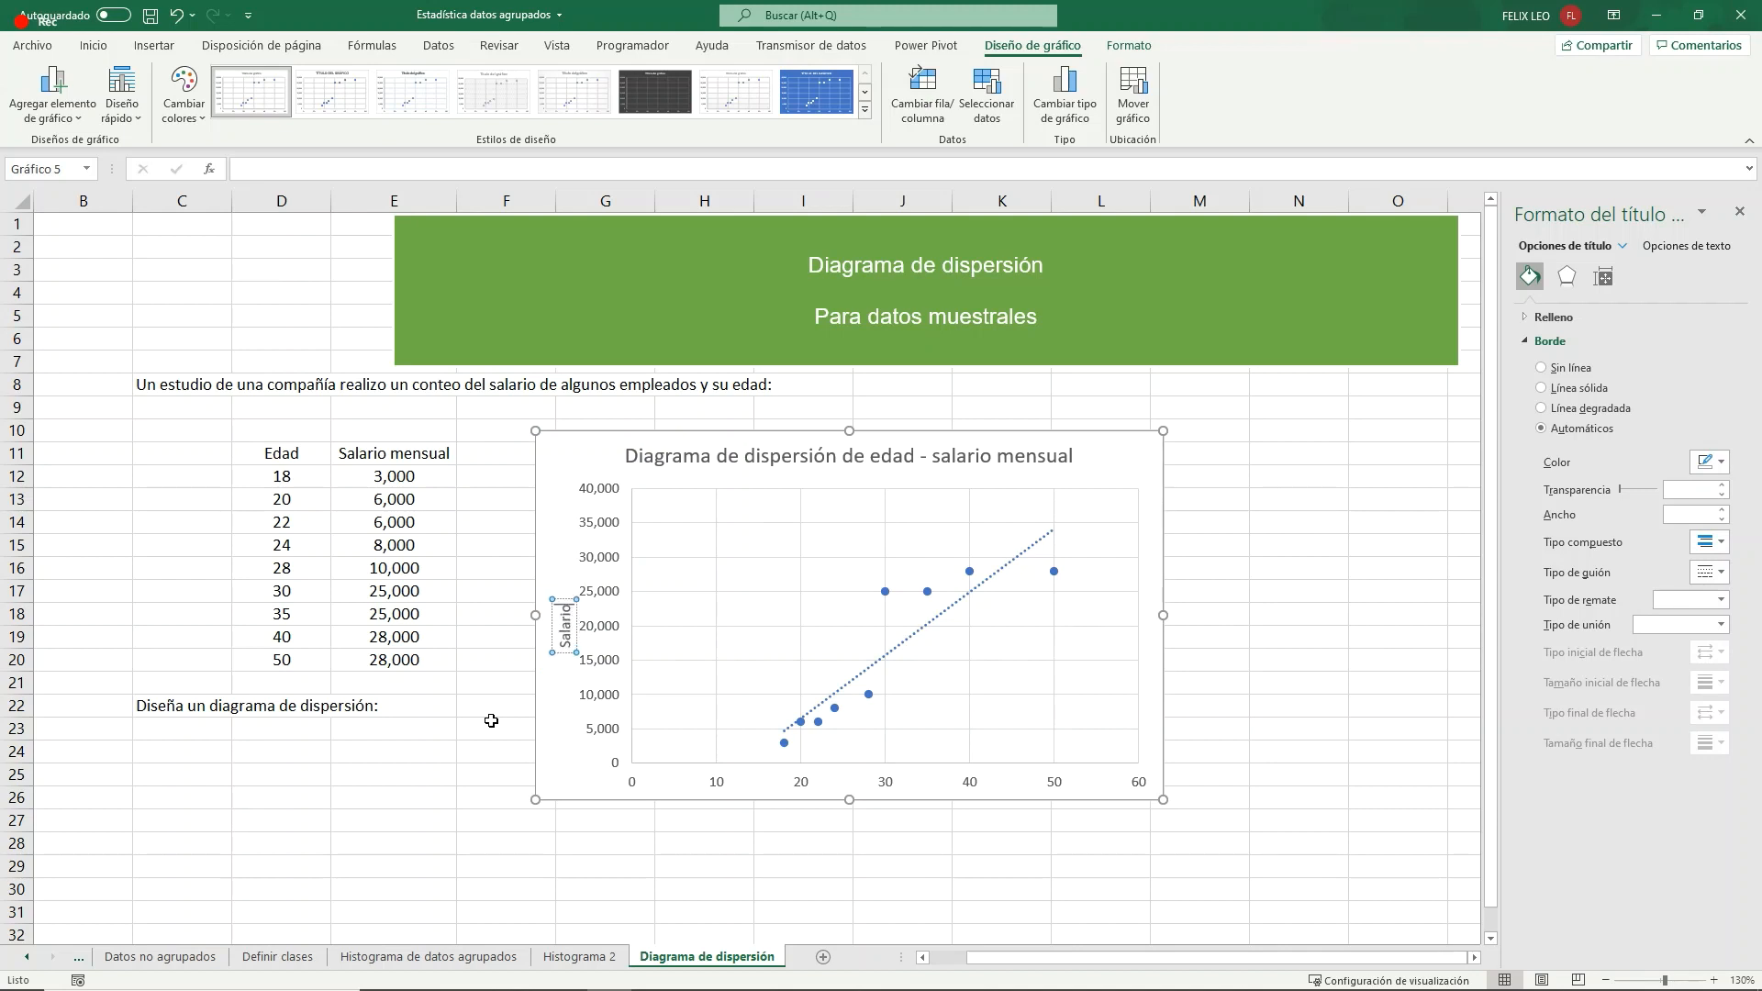
{"action": "type", "text": " mensual"}
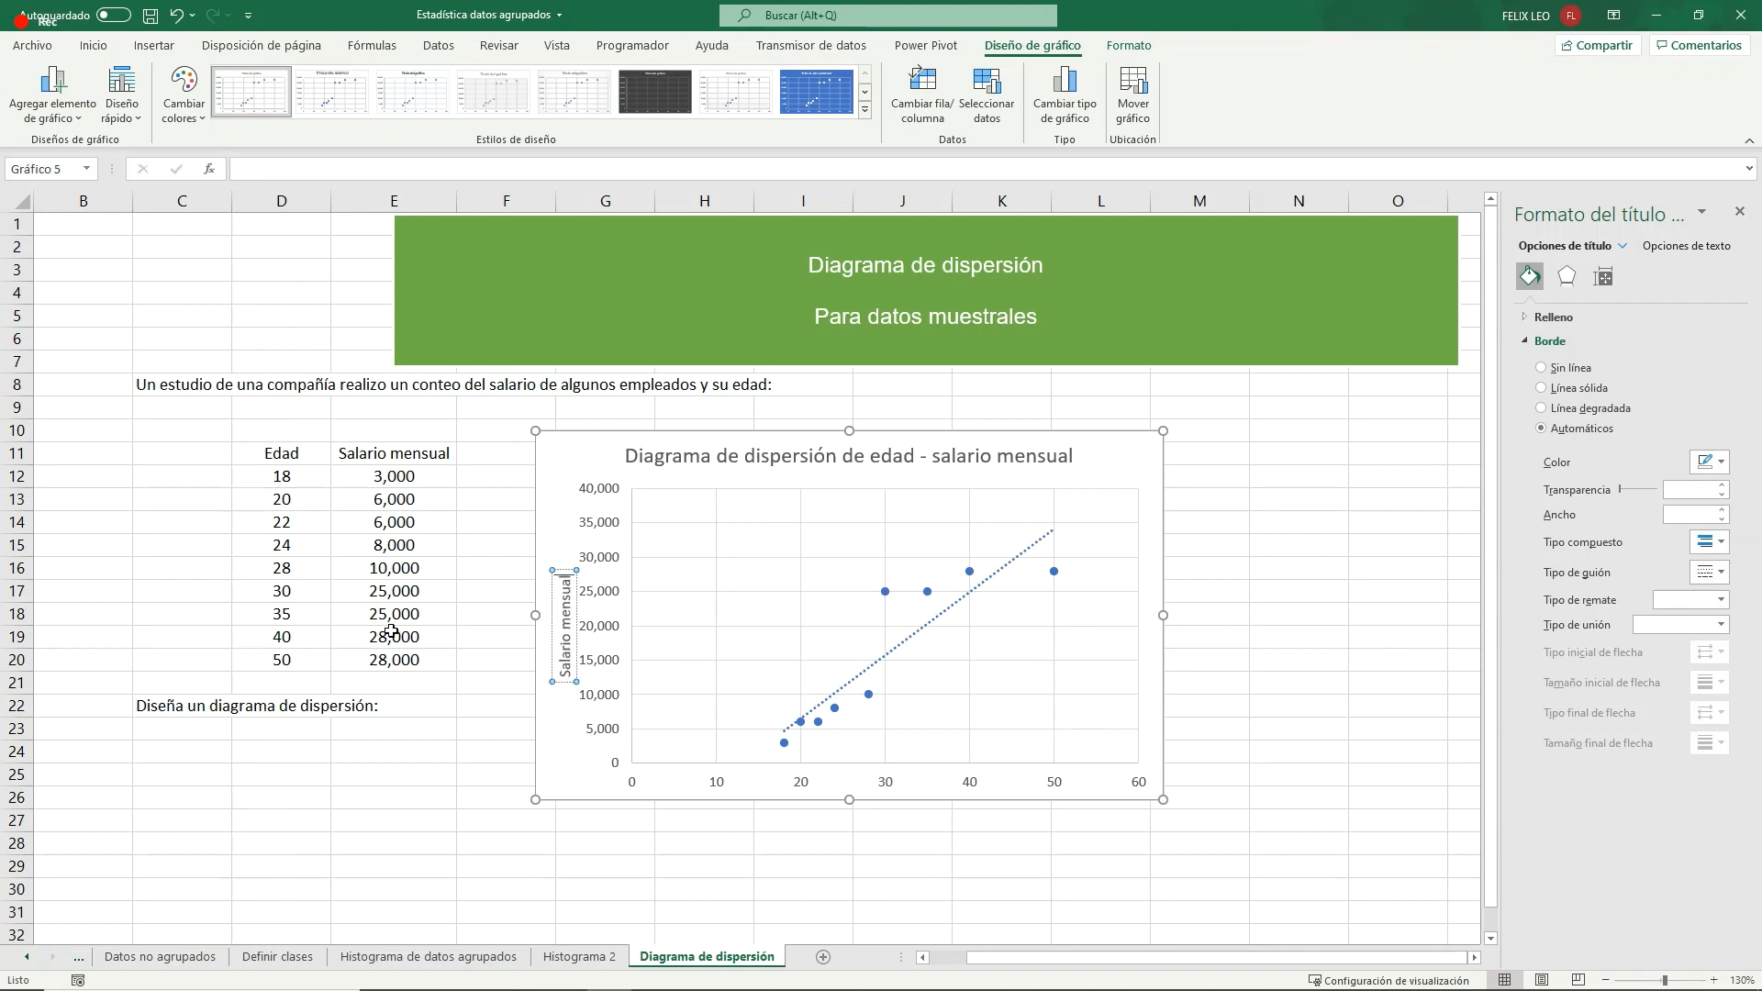
{"action": "left_click", "coordinate": [500, 523]}
- Add a primary horizontal axis title to the scatter chart reading "Edad"
{"action": "left_click", "coordinate": [558, 482]}
{"action": "left_click", "coordinate": [53, 91]}
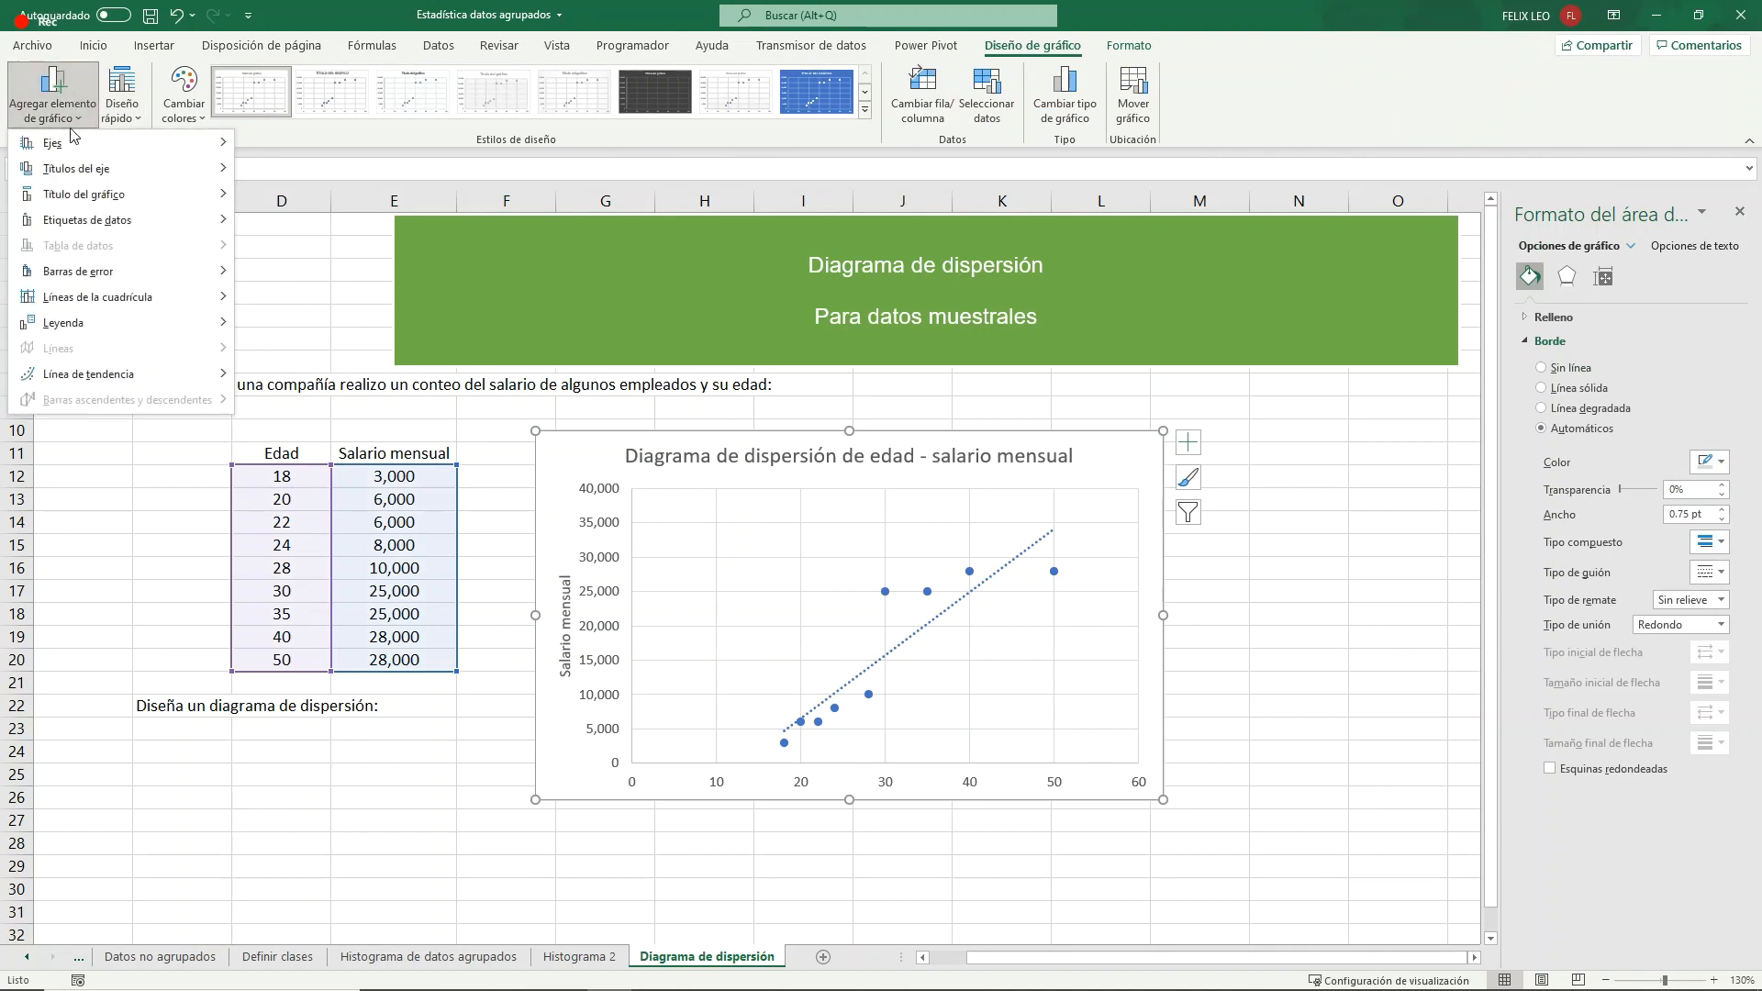
{"action": "mouse_move", "coordinate": [79, 174]}
{"action": "left_click", "coordinate": [336, 178]}
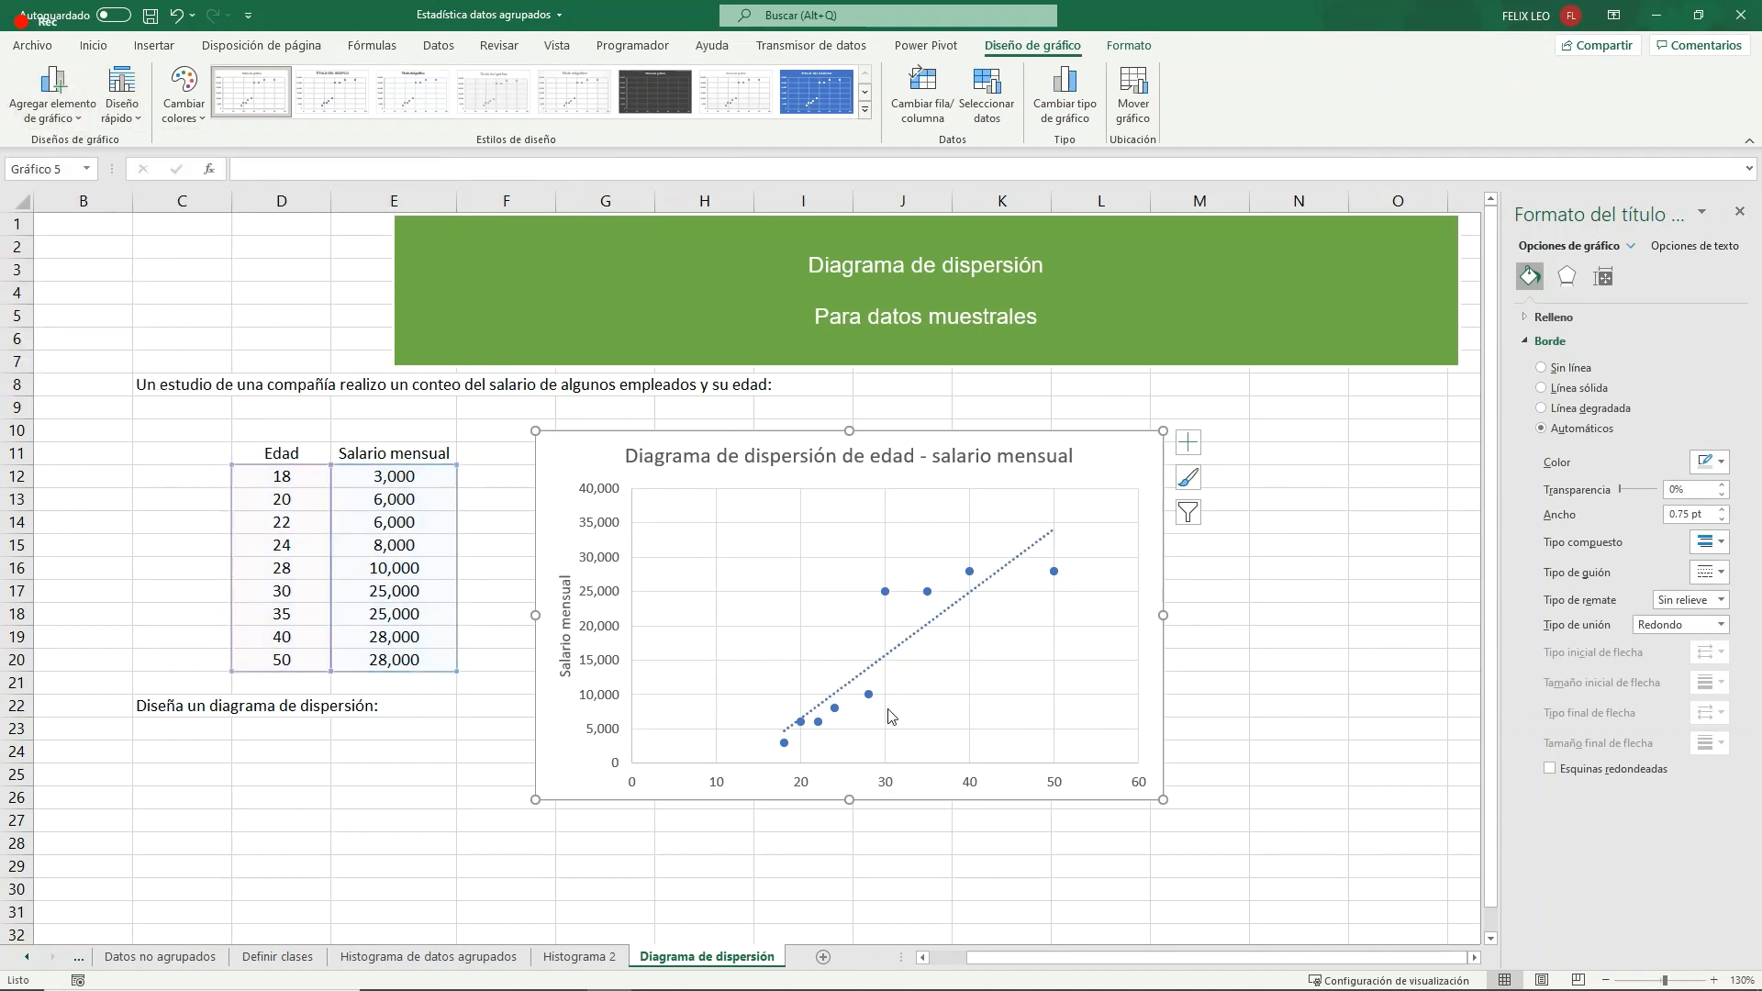
{"action": "left_click", "coordinate": [853, 773]}
{"action": "left_click_drag", "start_coordinate": [853, 773], "coordinate": [957, 769]}
{"action": "type", "text": "Edad"}
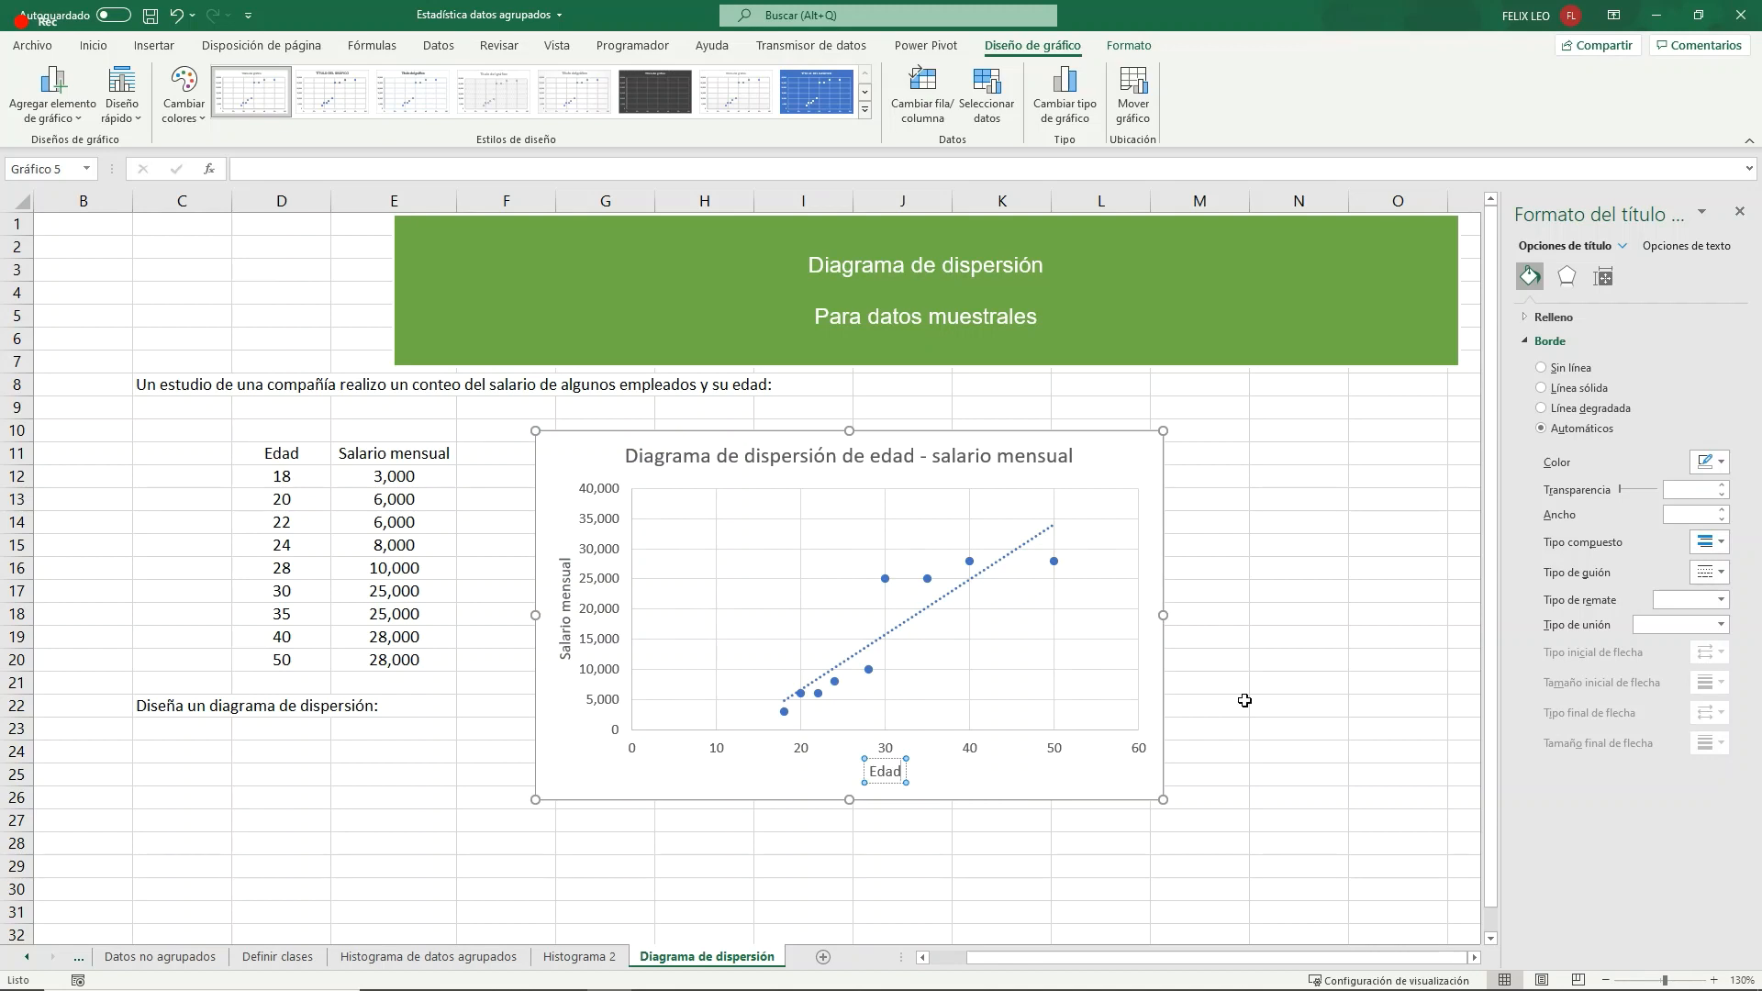
{"action": "left_click", "coordinate": [1297, 657]}
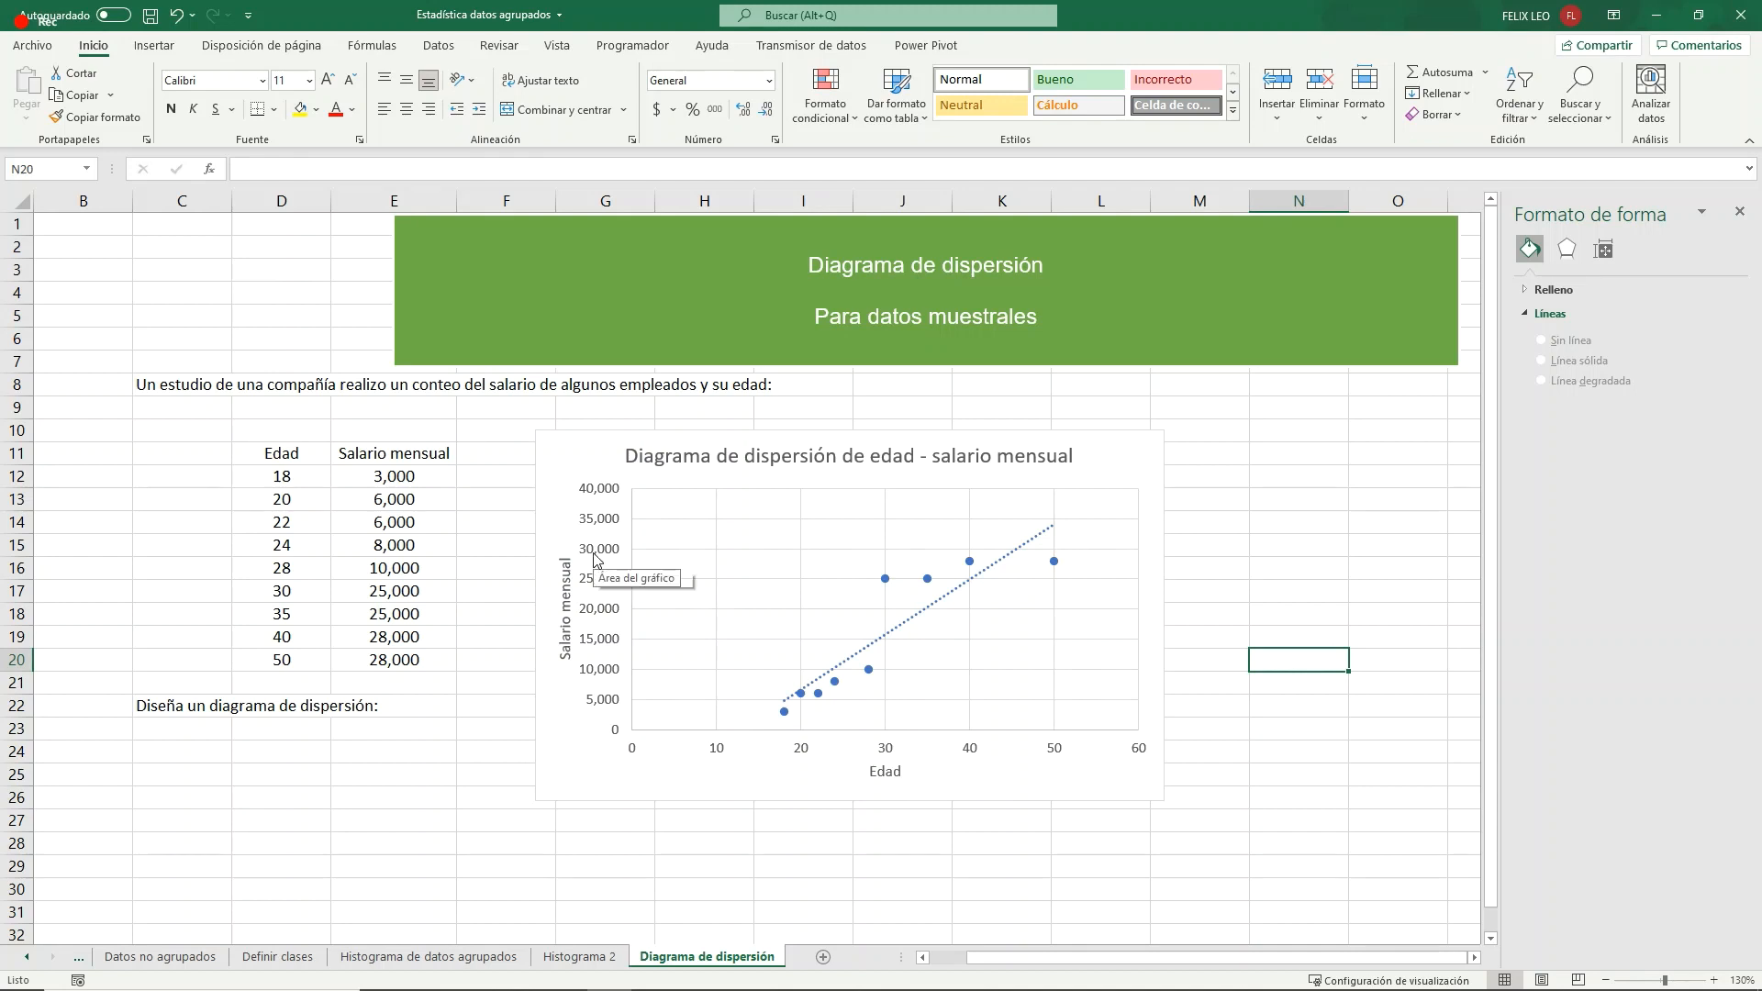
- Set the monthly salaries for ages 18 and 20 in E12 and E13 to 28,000 and 26,000
{"action": "left_click", "coordinate": [404, 474]}
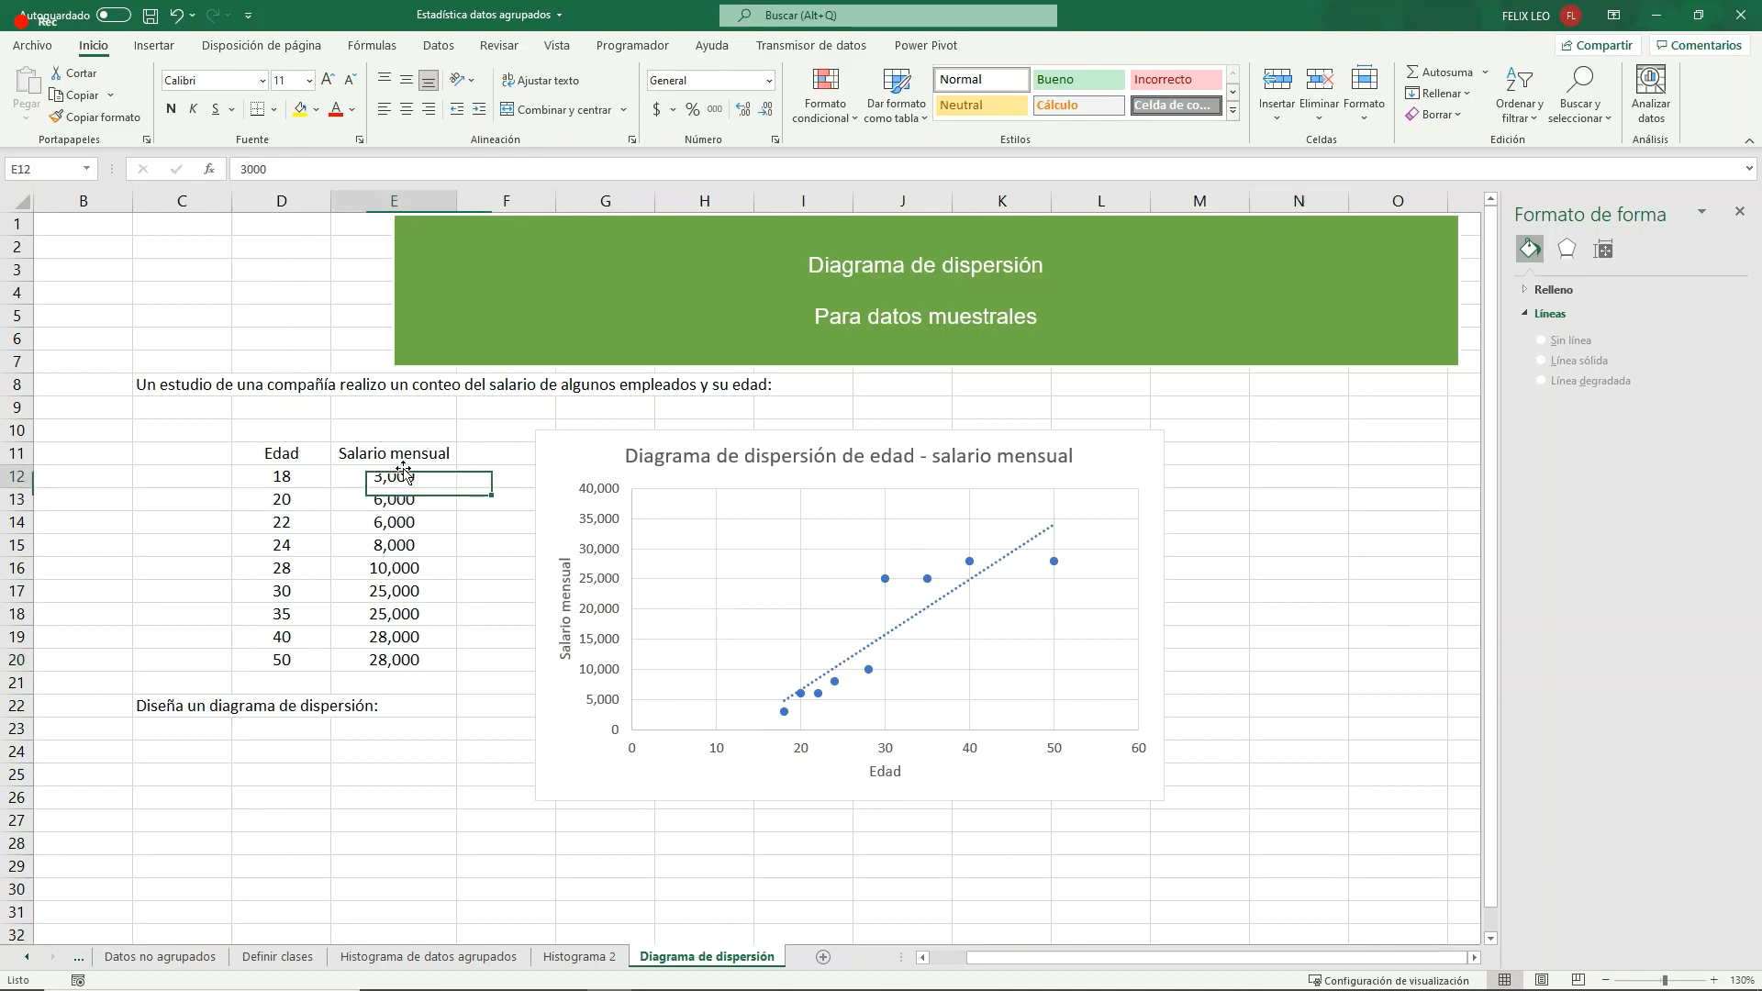
{"action": "double_click", "coordinate": [404, 475]}
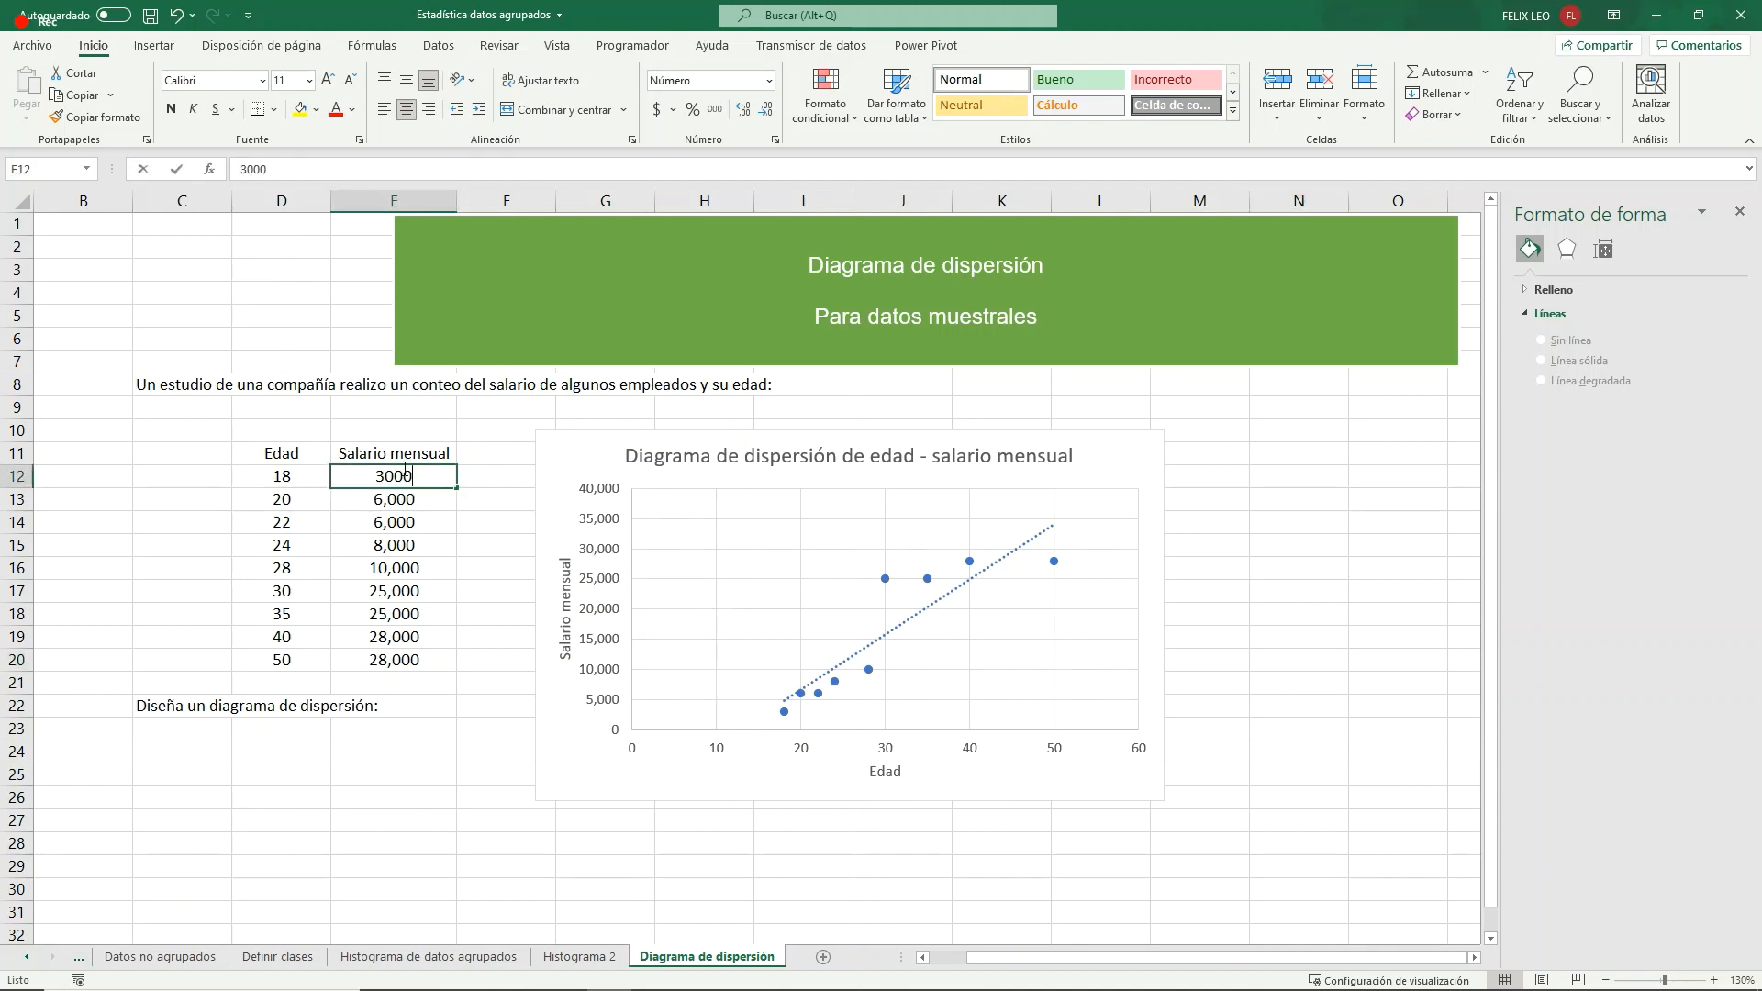
{"action": "key", "text": "BackSpace"}
{"action": "key", "text": "BackSpace"}
{"action": "key", "text": "BackSpace"}
{"action": "key", "text": "BackSpace"}
{"action": "type", "text": "28,00"}
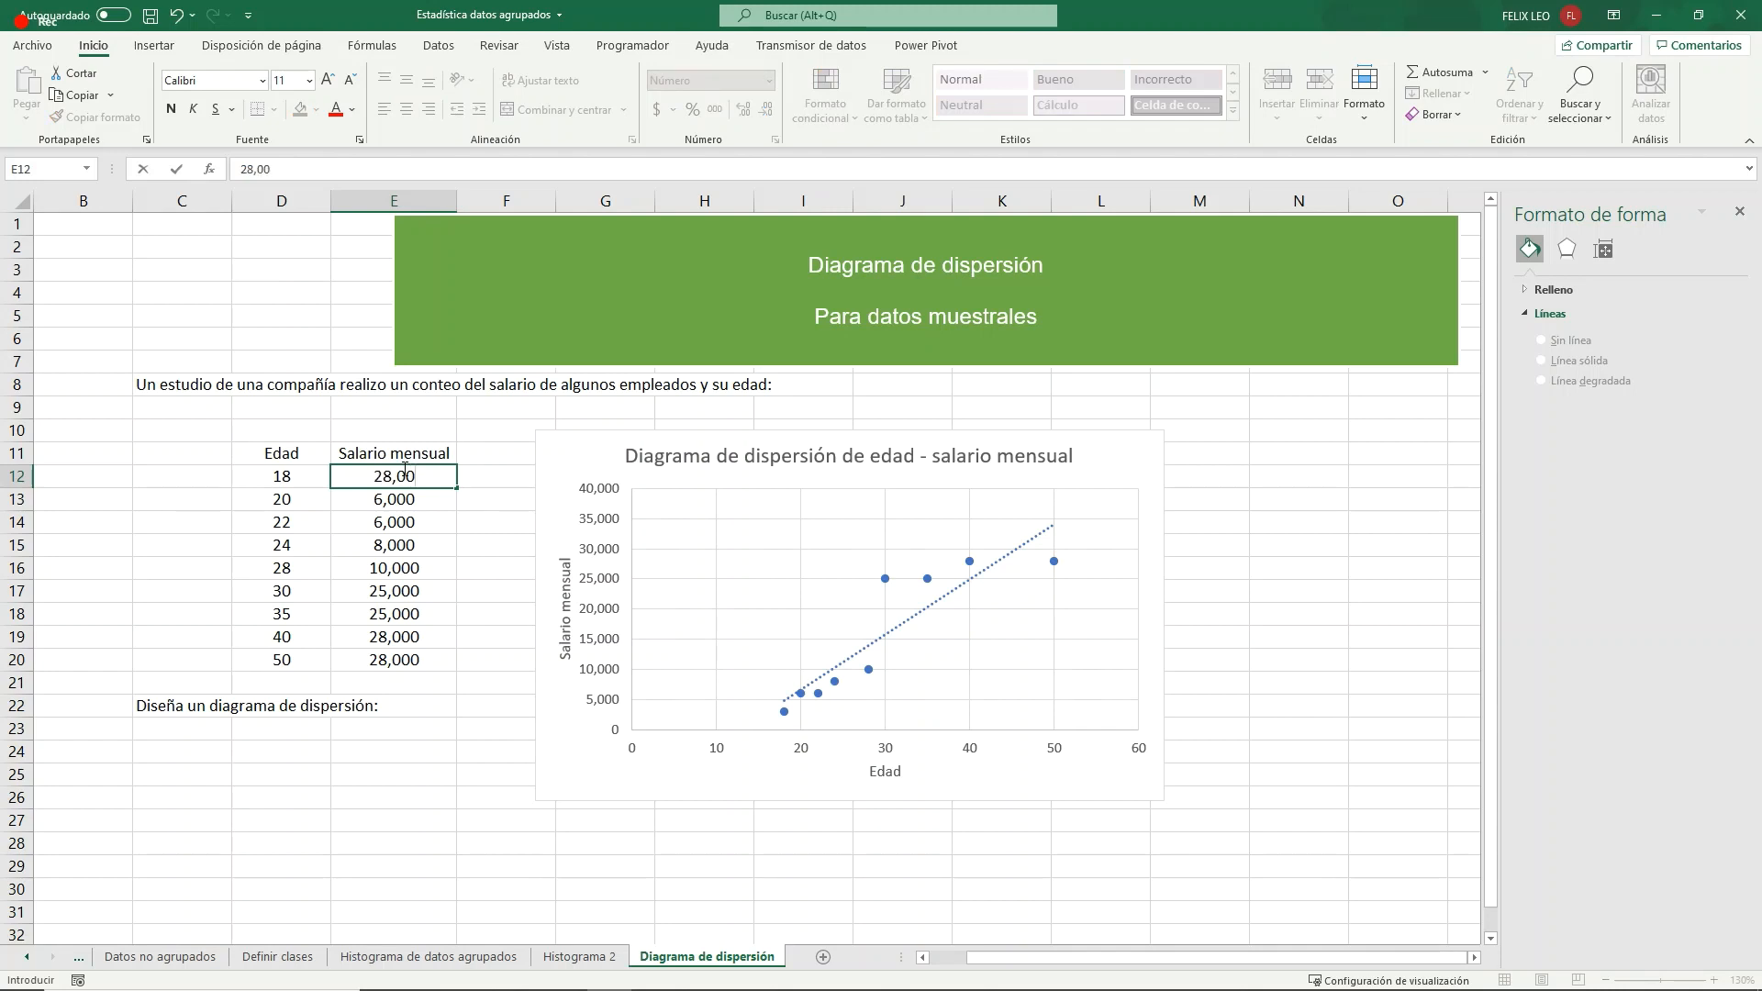
{"action": "type", "text": "0"}
{"action": "key", "text": "Return"}
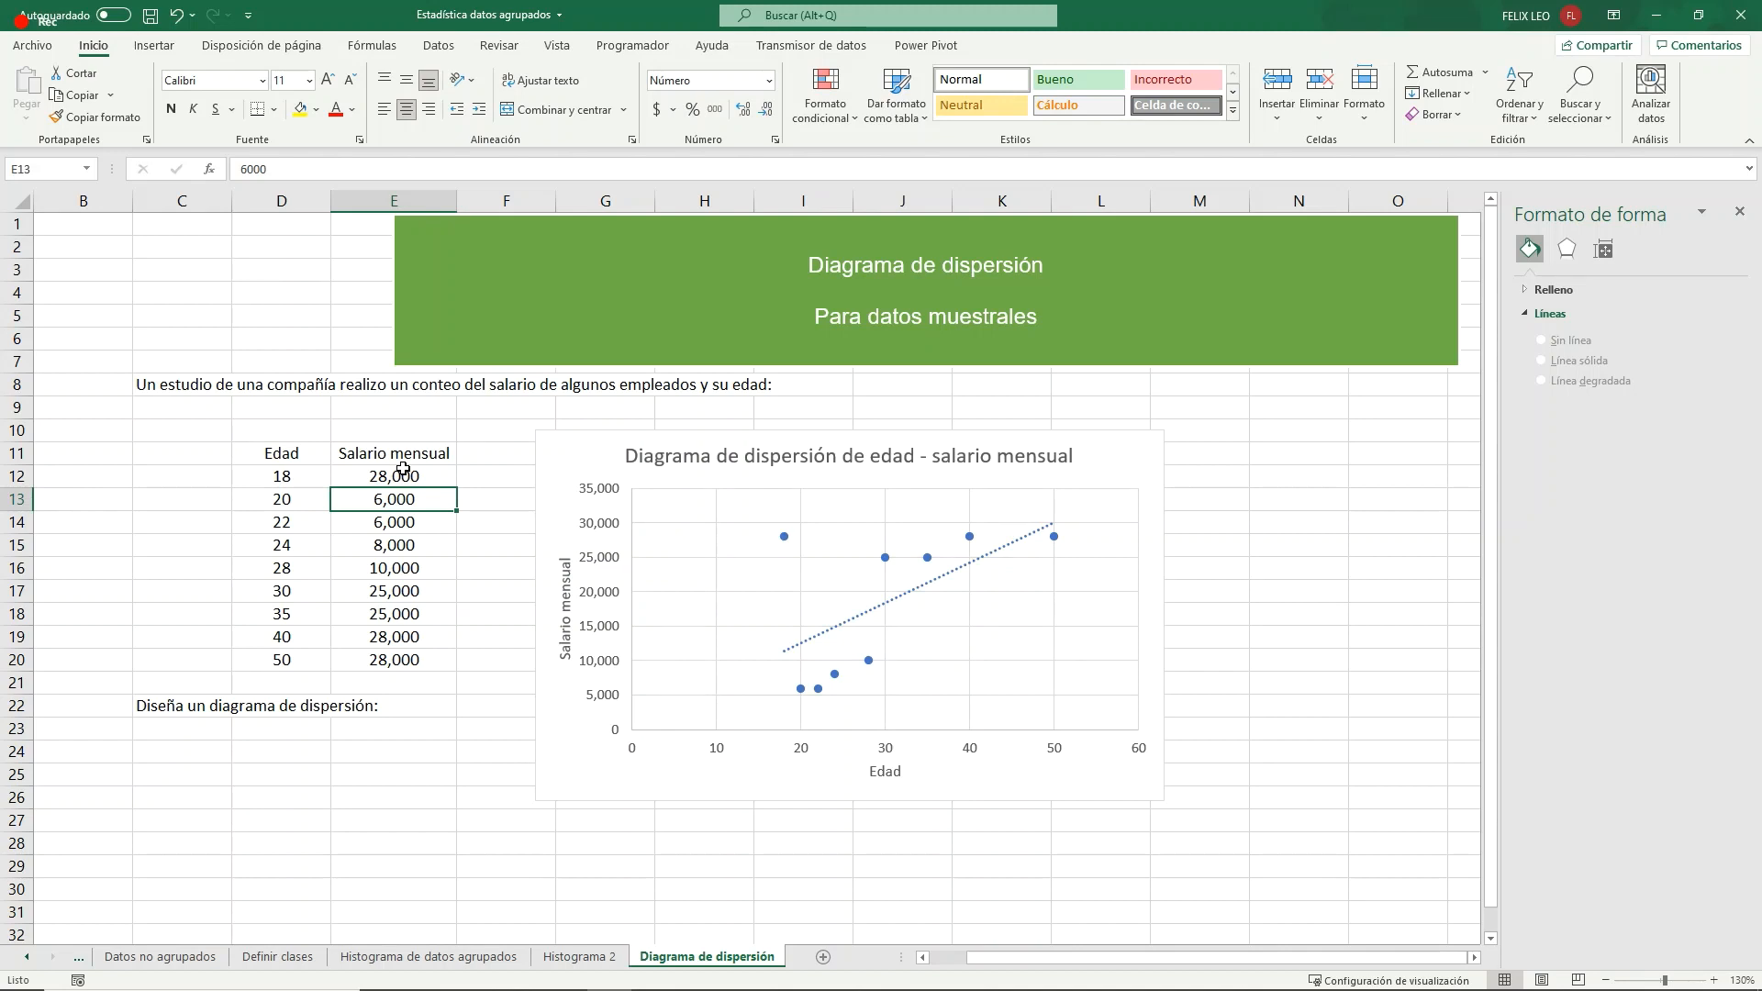
{"action": "type", "text": "26,000"}
{"action": "key", "text": "Return"}
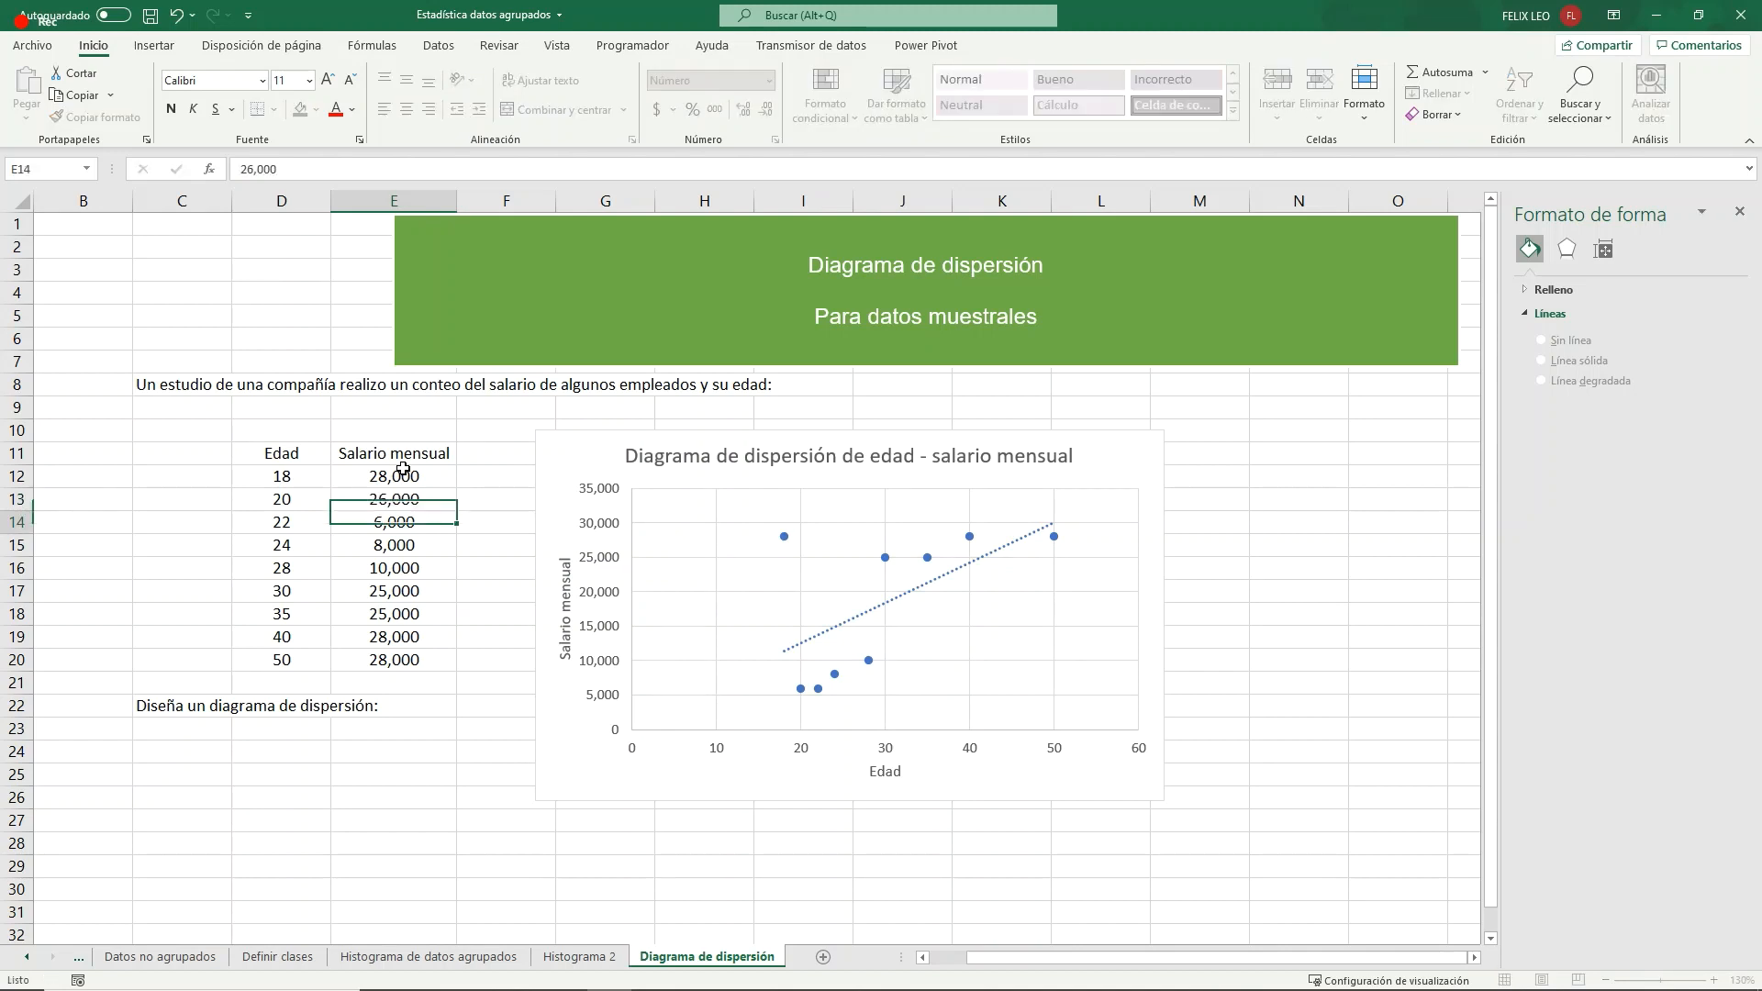
- Set the monthly salaries for ages 22 and 24 in E14 and E15 to 20,000 and 15,000
{"action": "key", "text": "Return"}
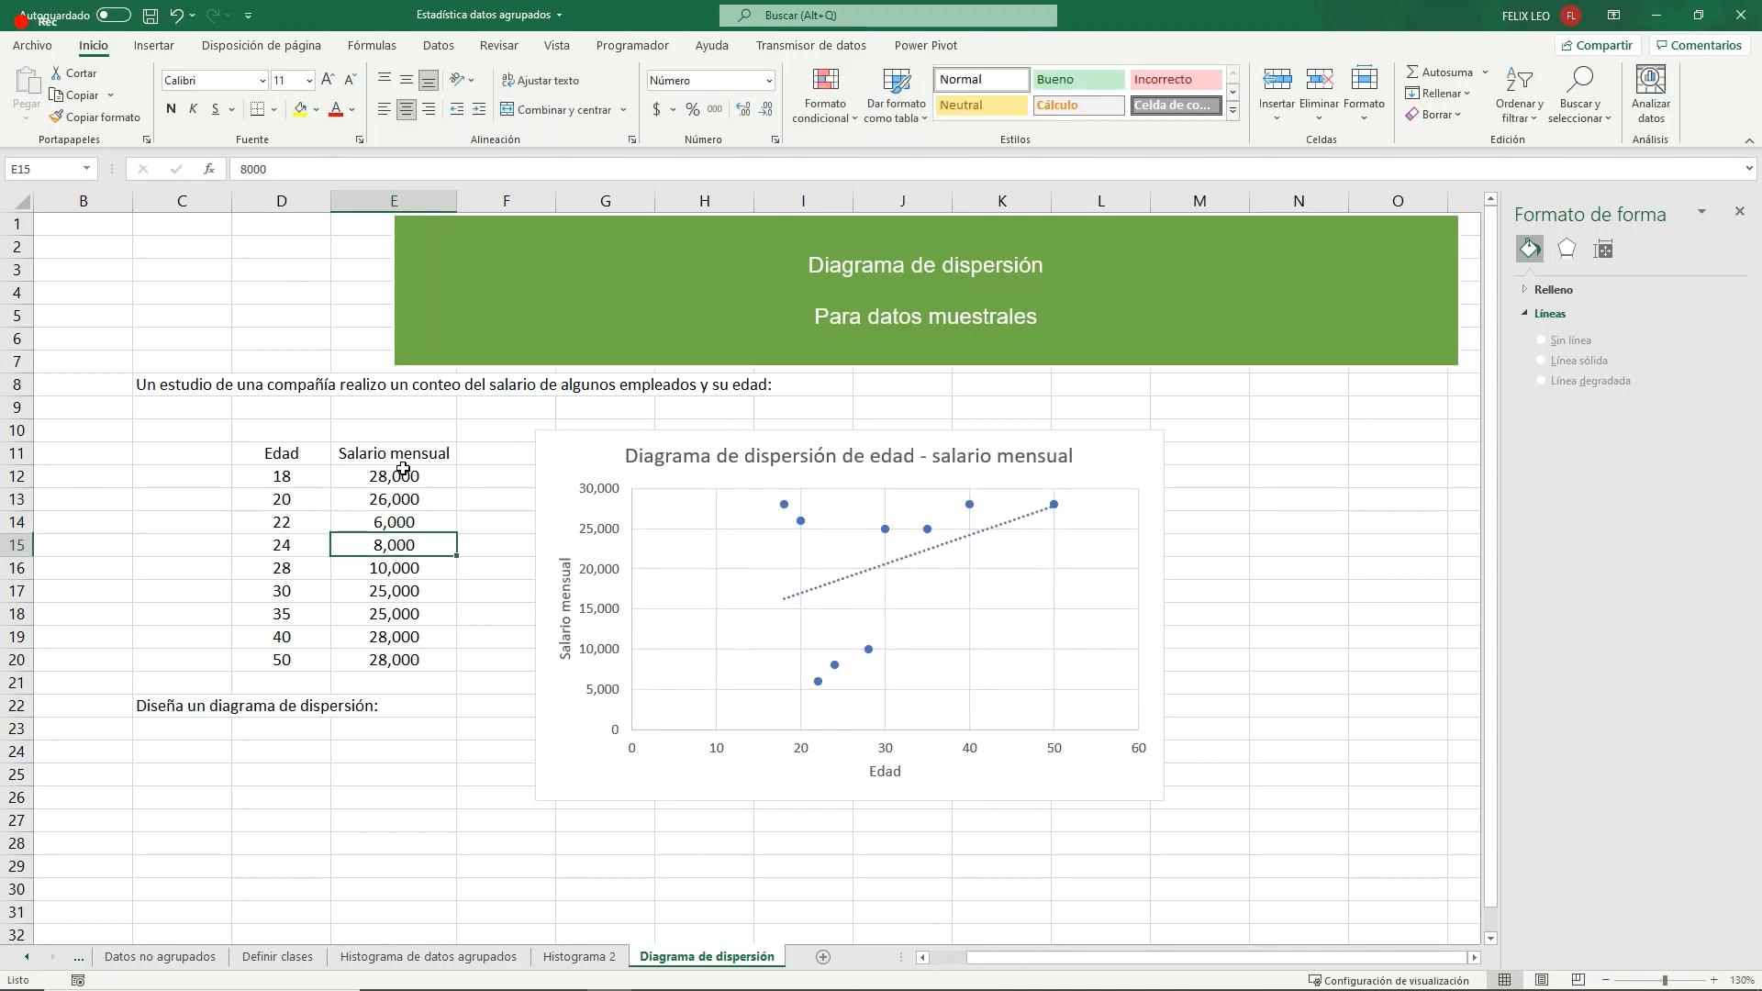
{"action": "key", "text": "Up"}
{"action": "type", "text": "20000"}
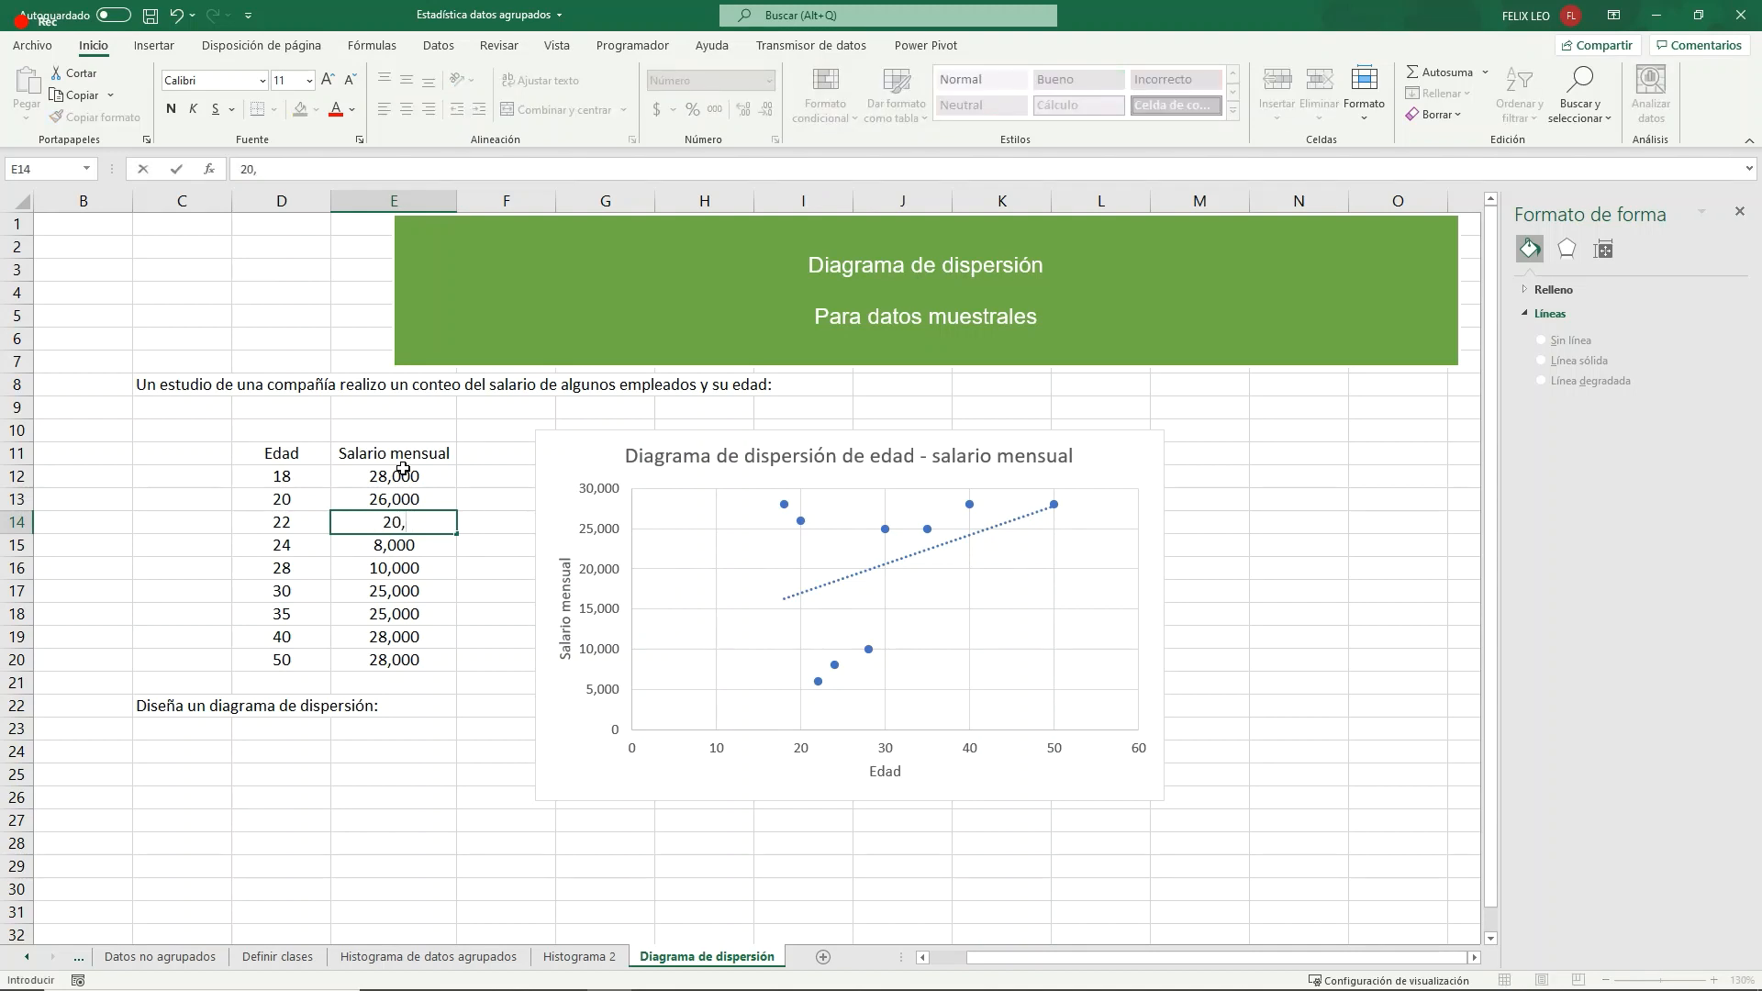
{"action": "key", "text": "Return"}
{"action": "type", "text": "1"}
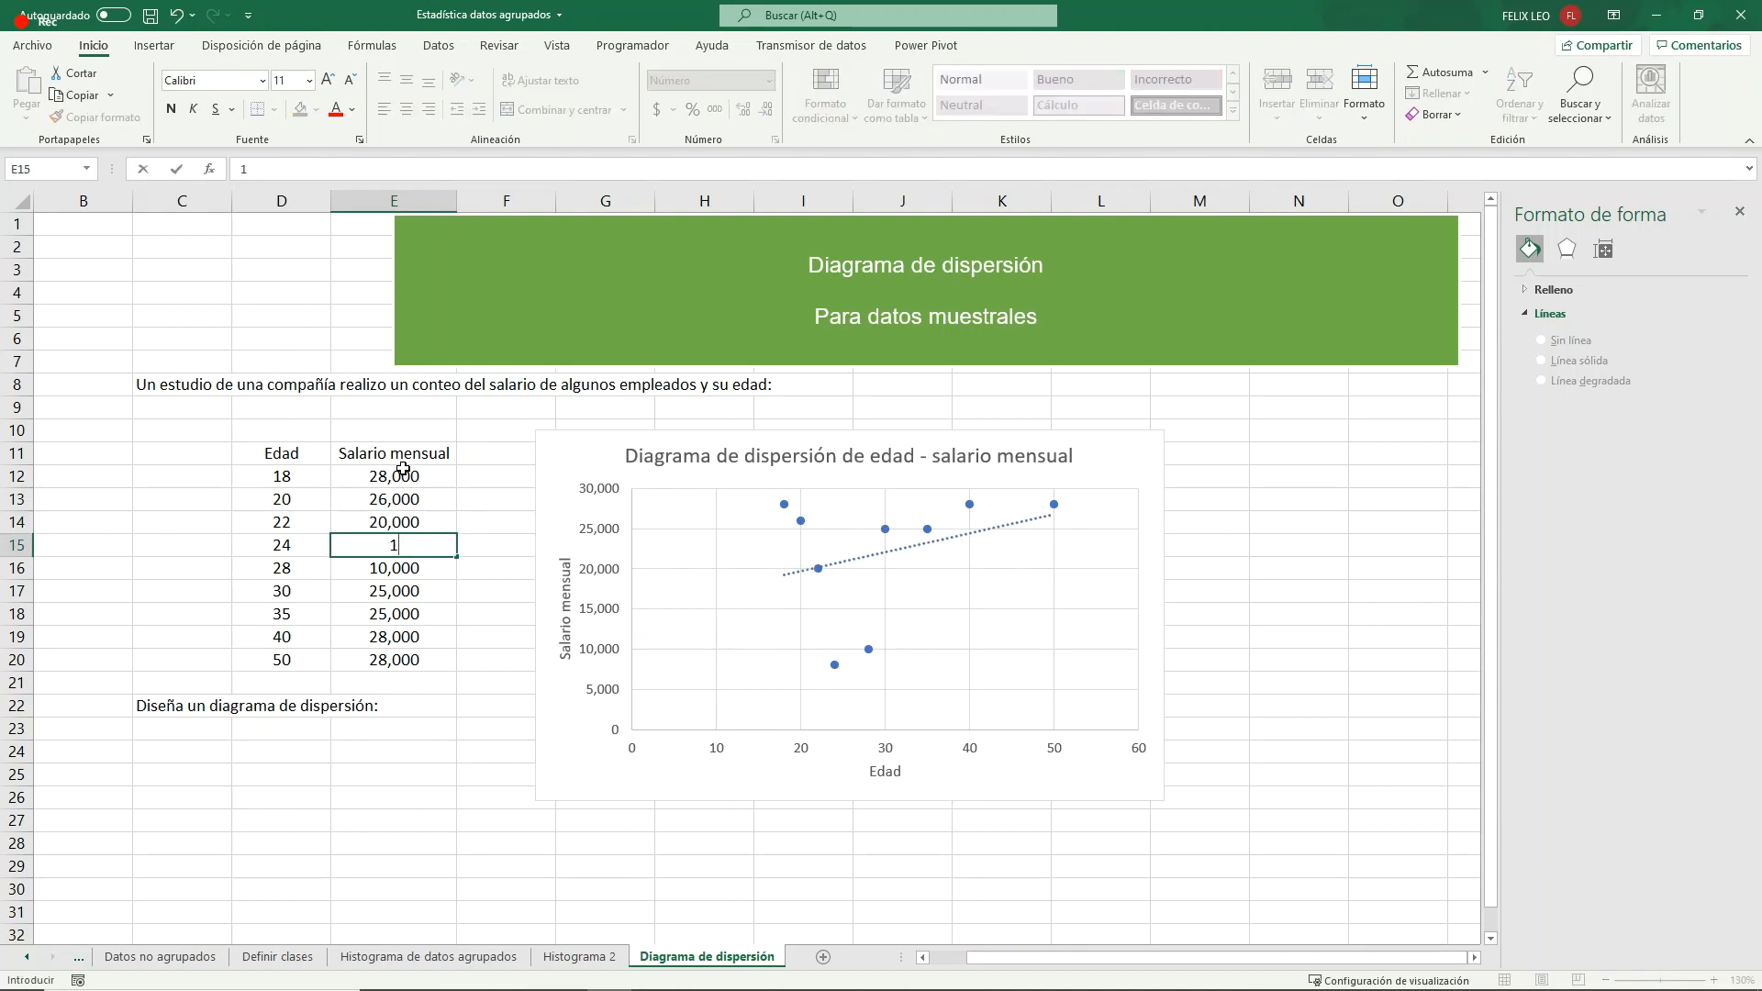
{"action": "type", "text": "5,000"}
{"action": "key", "text": "Return"}
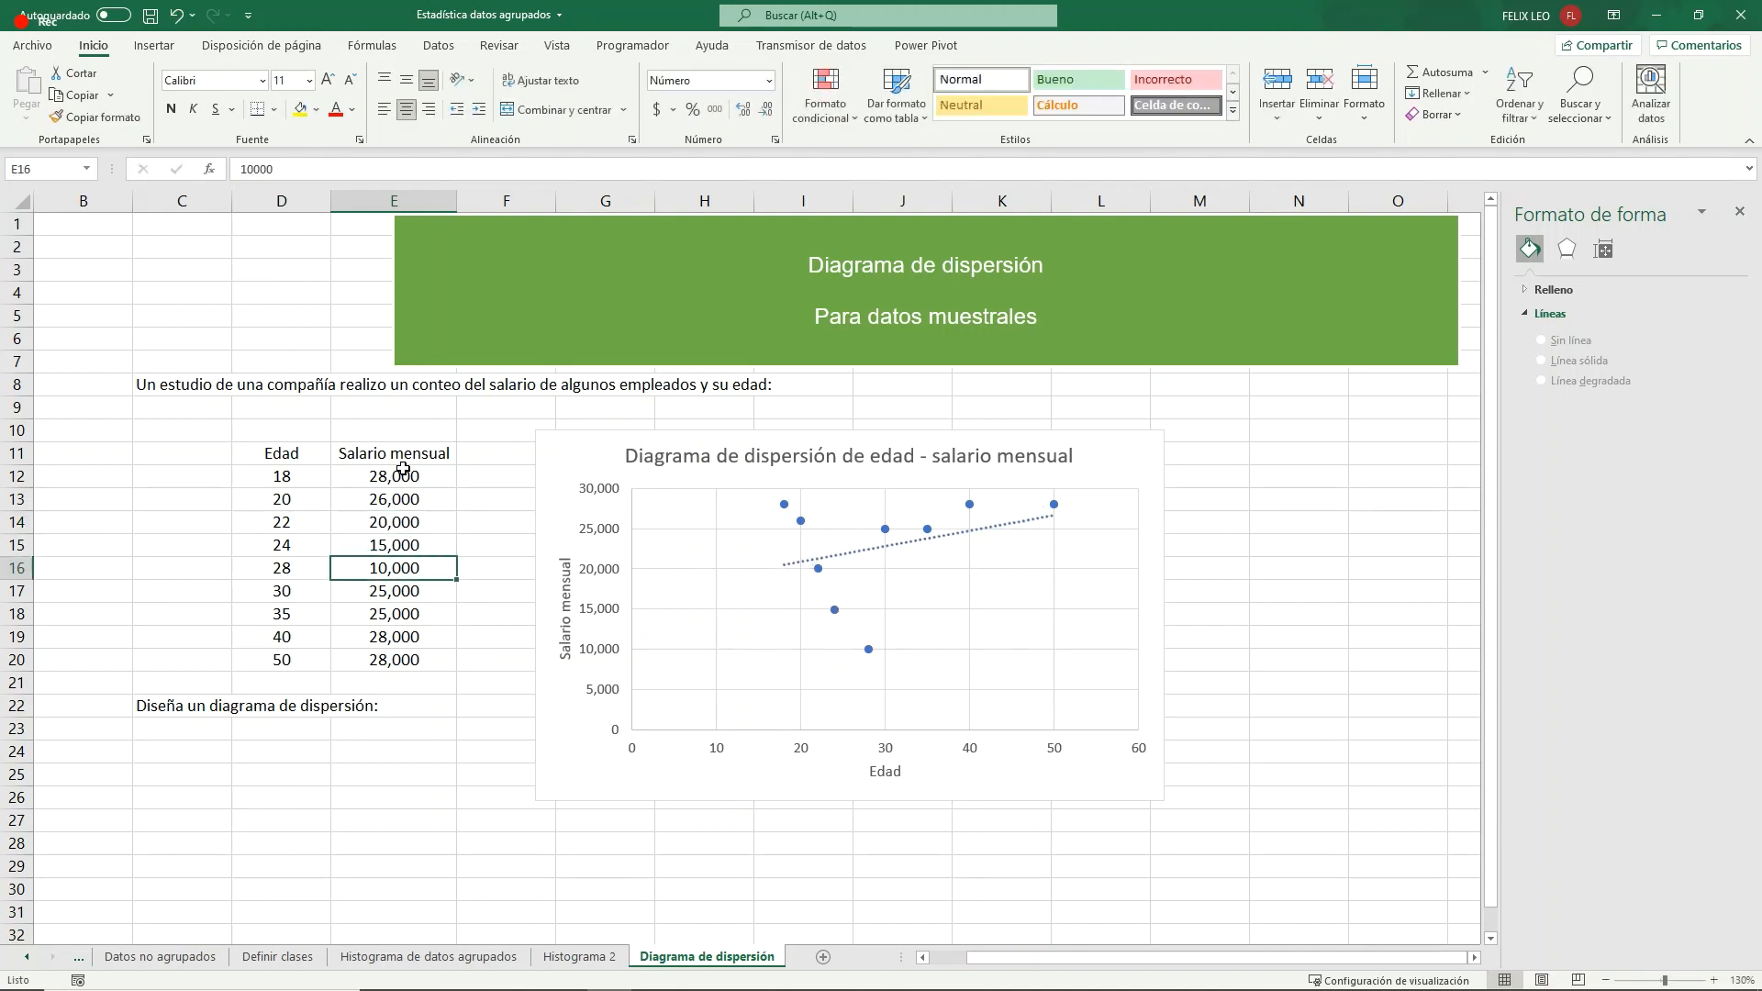
- Set the monthly salaries for ages 28, 30 and 35 in E16:E18 to 8,000, 7,000 and 6,000
{"action": "type", "text": "10000"}
{"action": "key", "text": "BackSpace"}
{"action": "key", "text": "BackSpace"}
{"action": "key", "text": "BackSpace"}
{"action": "key", "text": "BackSpace"}
{"action": "key", "text": "BackSpace"}
{"action": "type", "text": "8,000"}
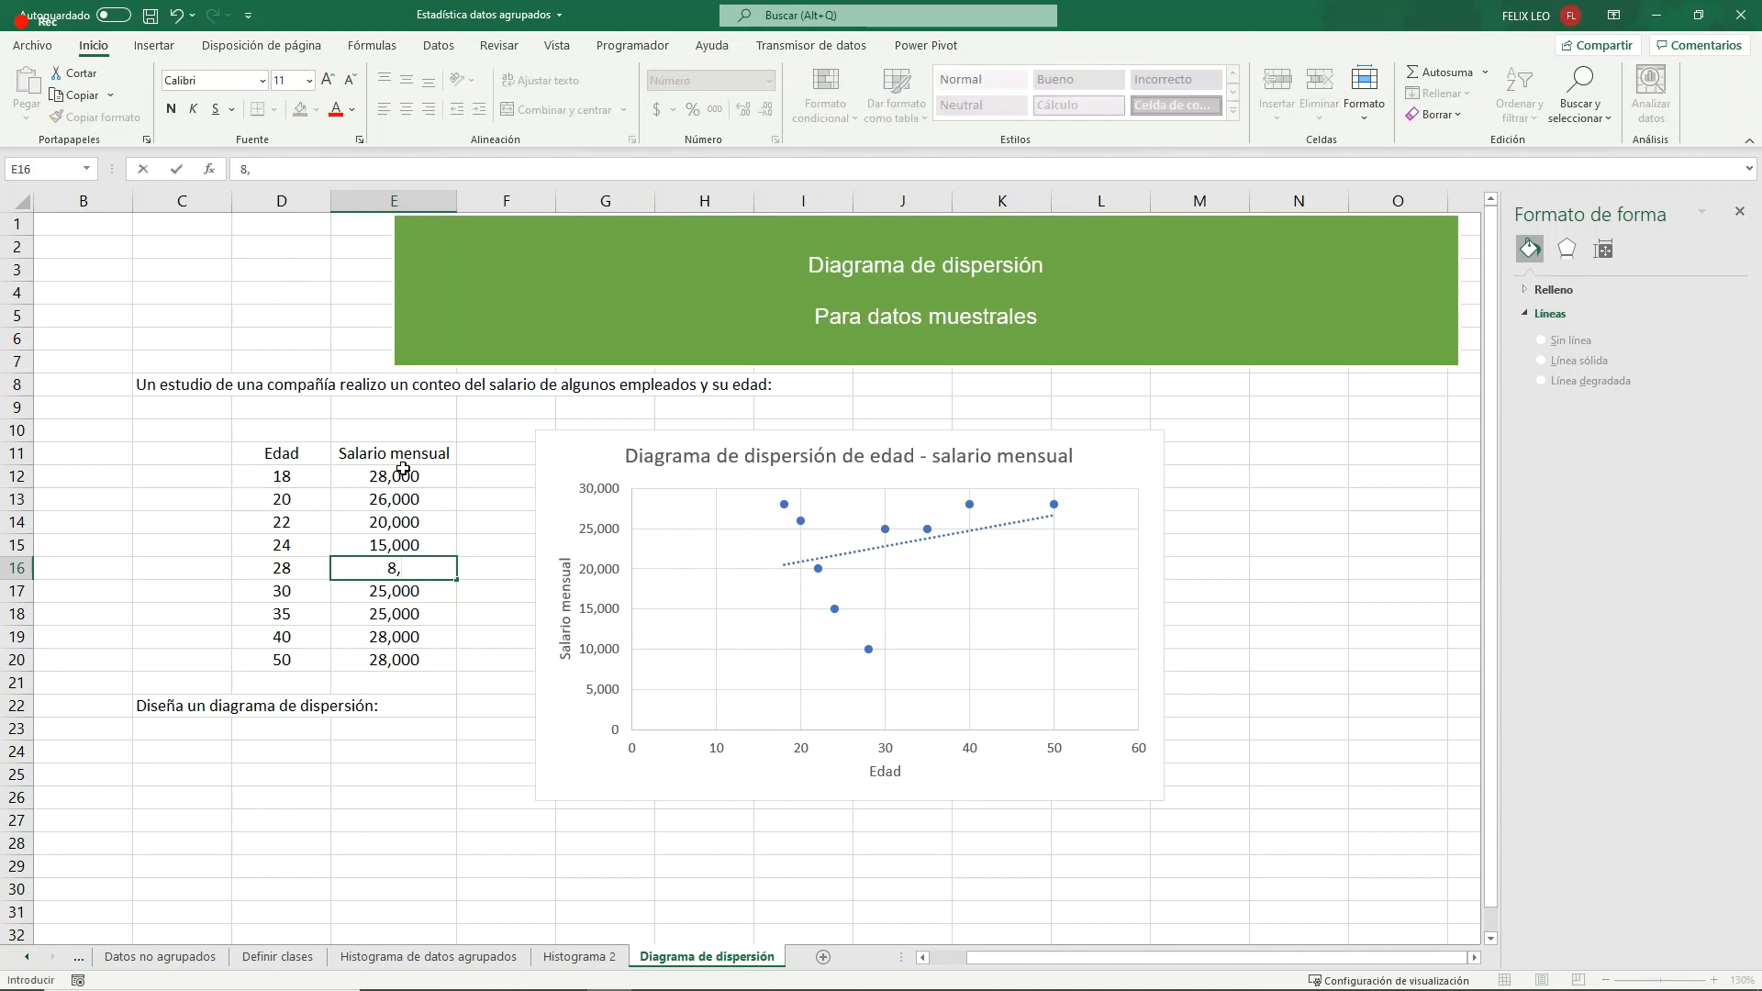
{"action": "key", "text": "Return"}
{"action": "type", "text": "7,000"}
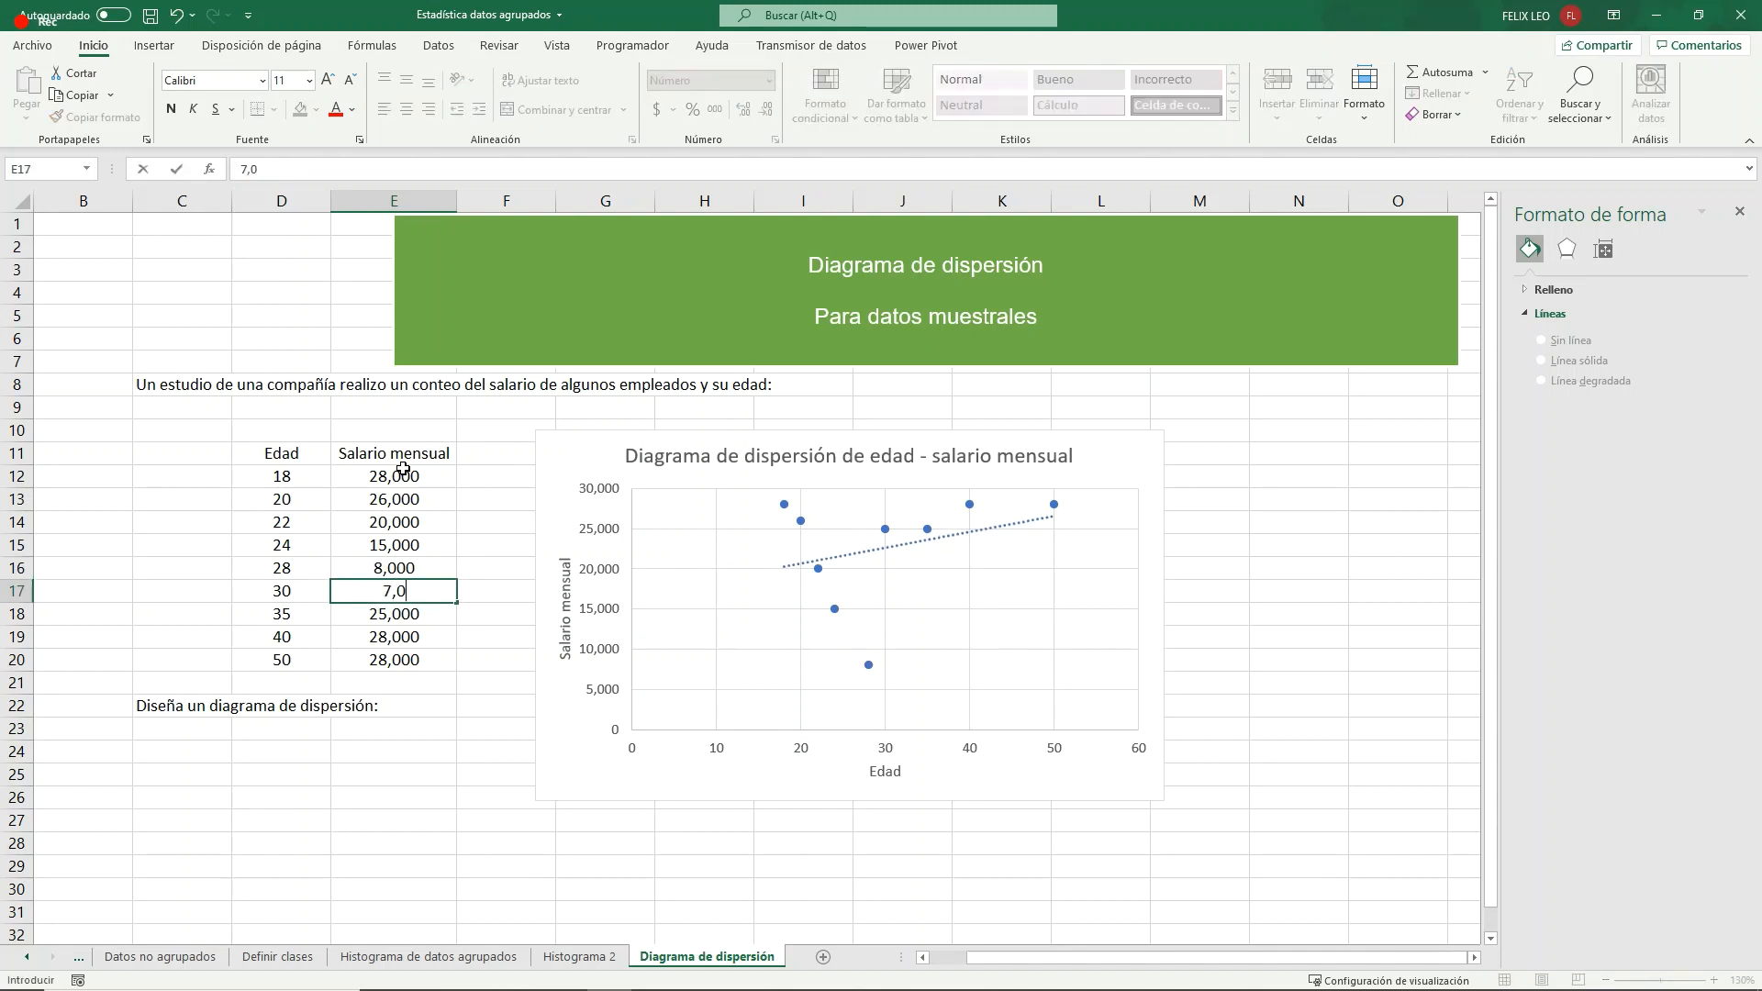
{"action": "key", "text": "Return"}
{"action": "type", "text": "6,0000"}
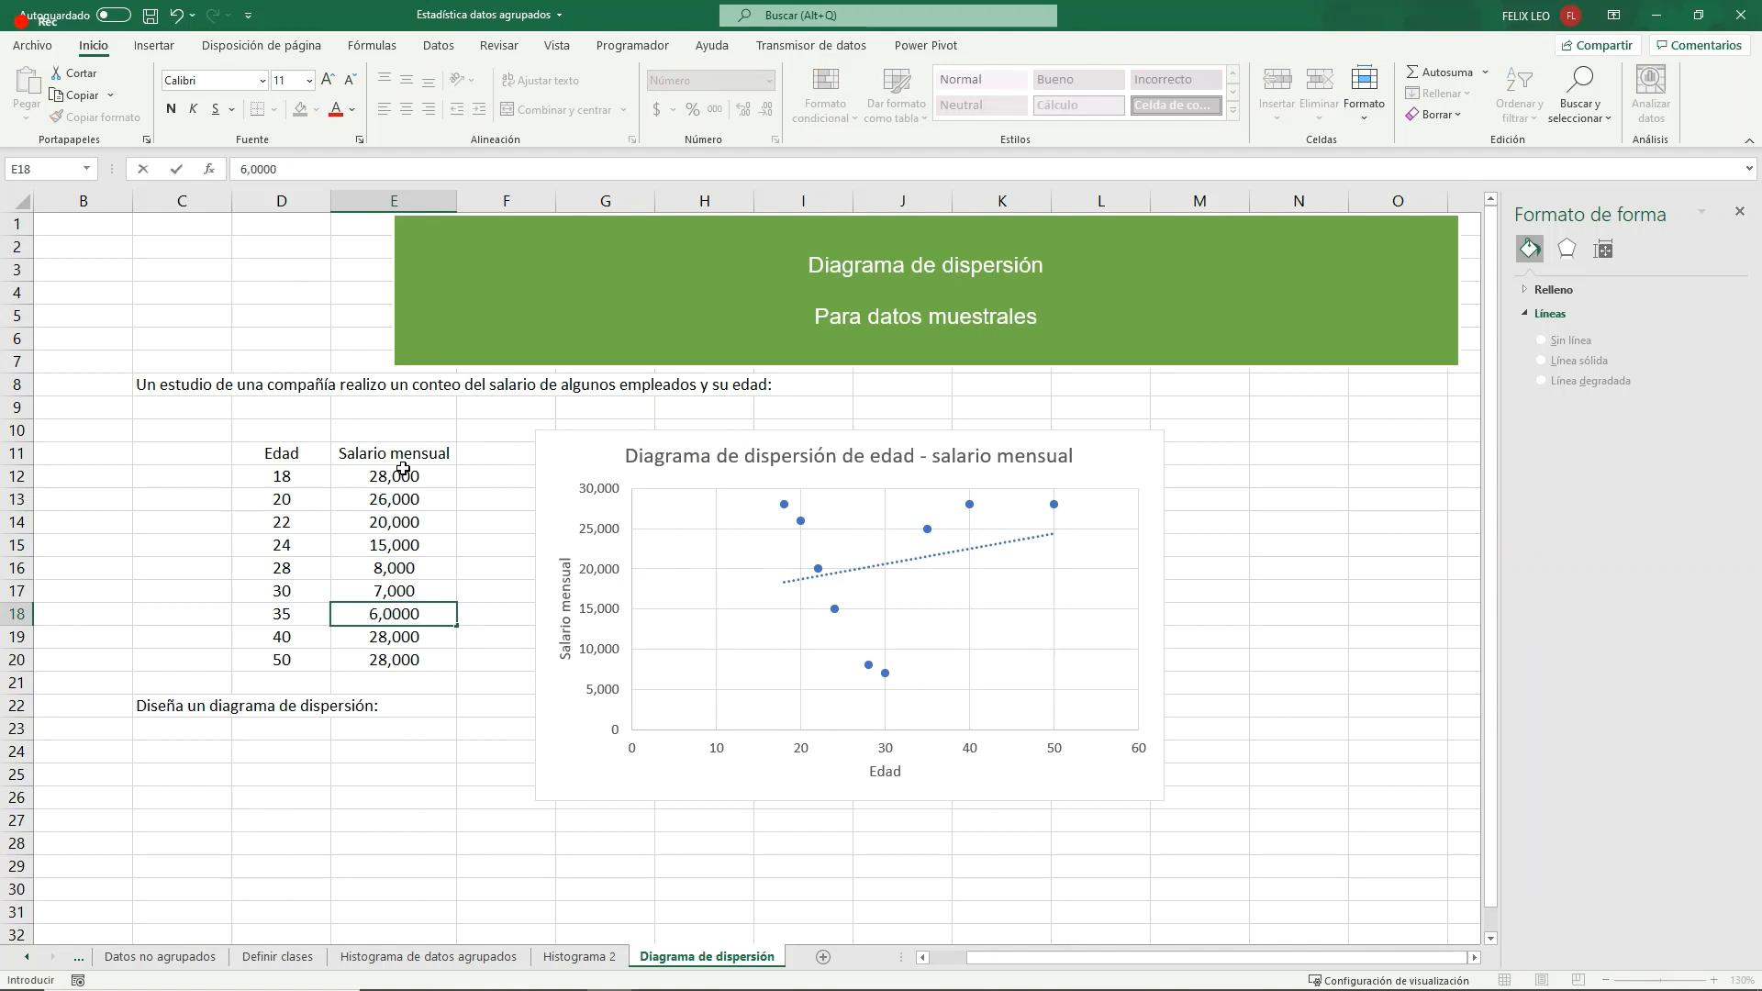
{"action": "key", "text": "BackSpace"}
{"action": "key", "text": "Return"}
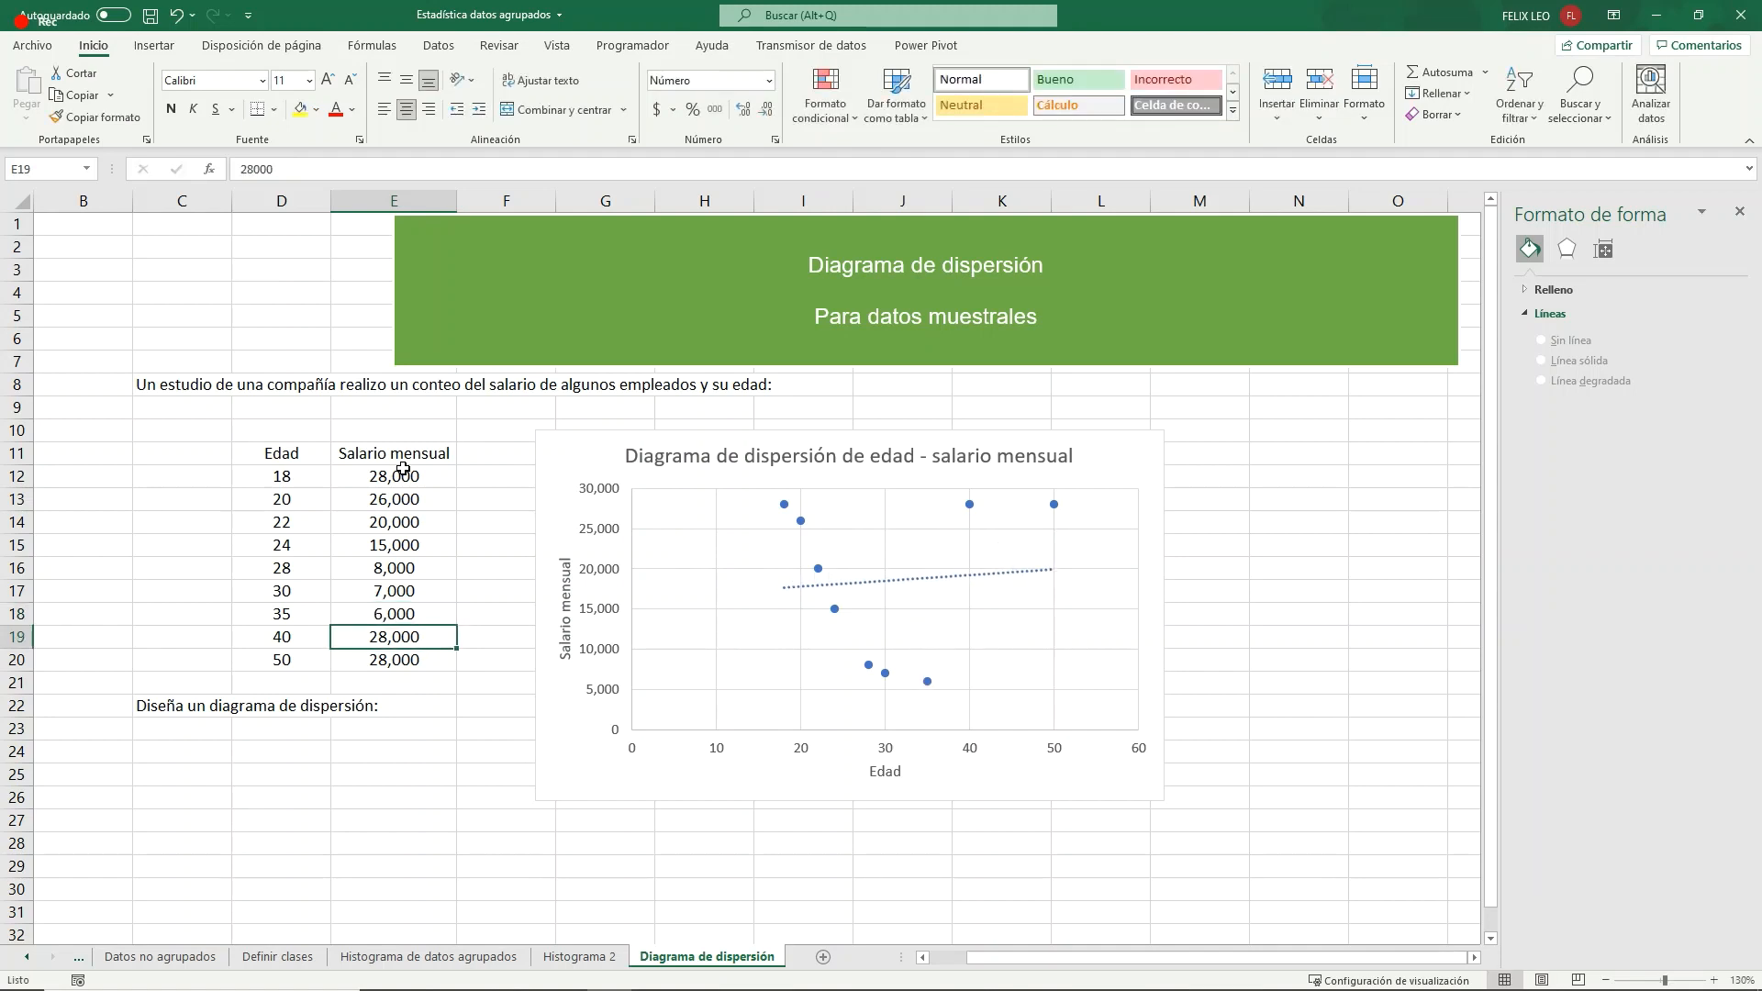
- Set the monthly salaries for ages 40 and 50 in E19 and E20 to 5,000 and 2,000
{"action": "type", "text": "5,000"}
{"action": "key", "text": "Return"}
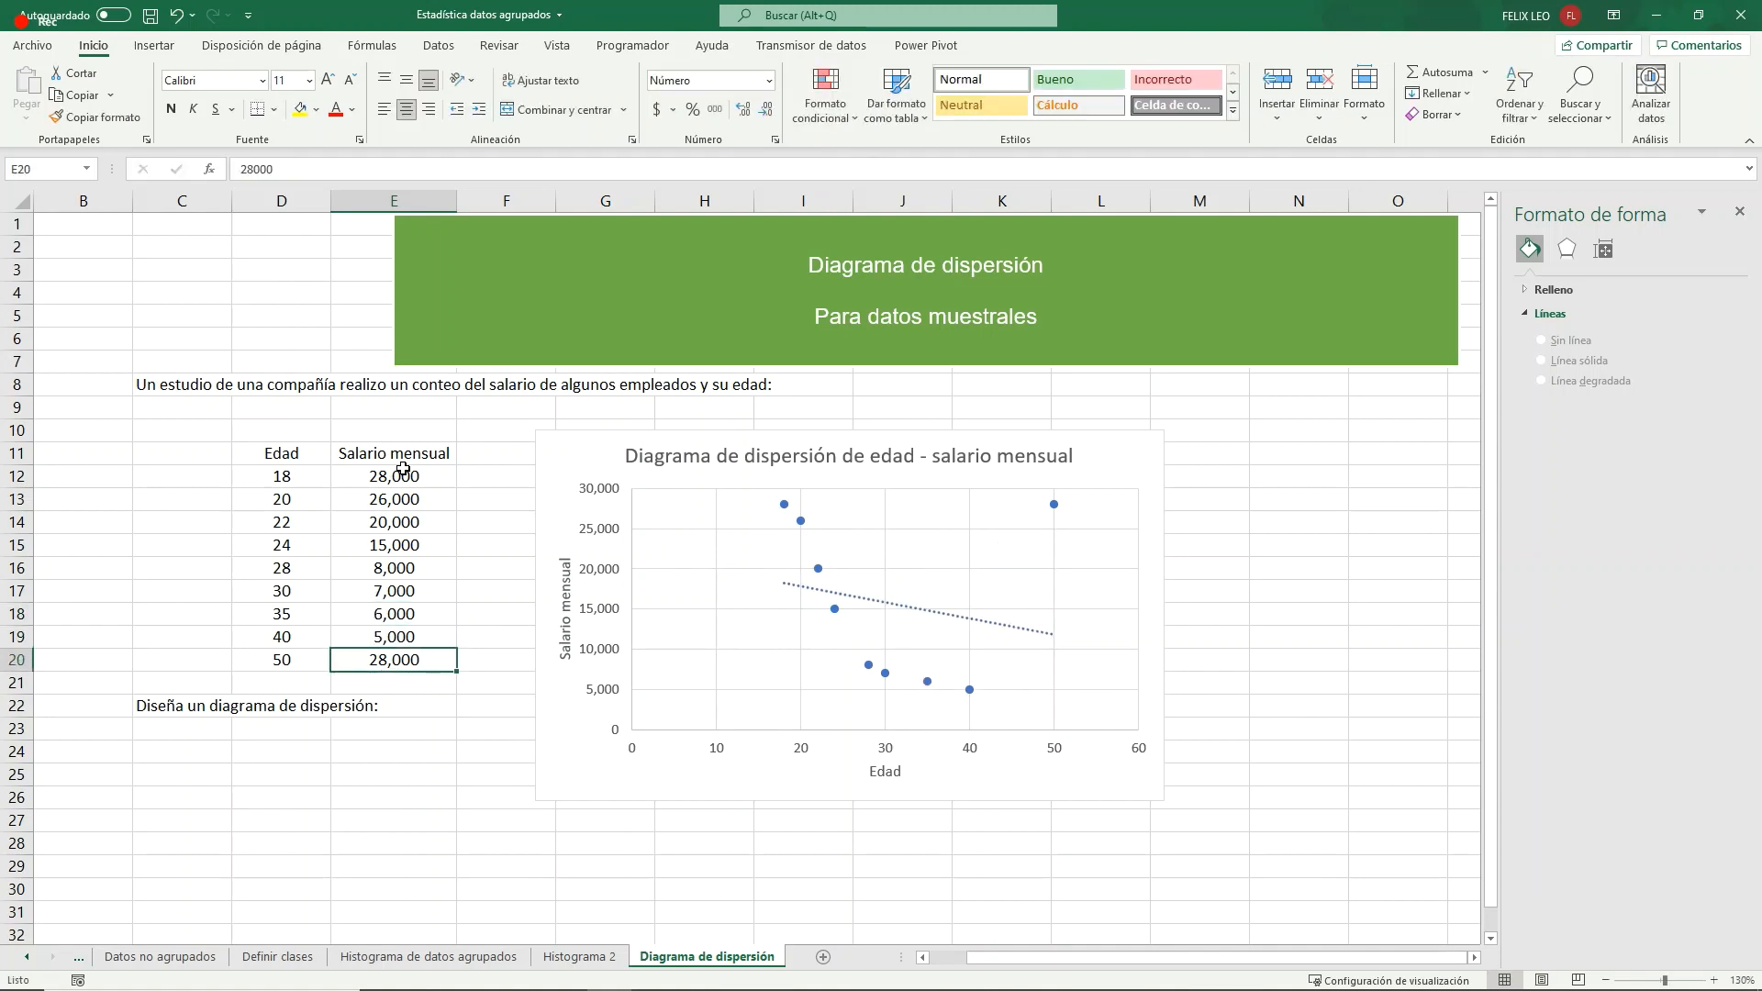
{"action": "type", "text": "2,000"}
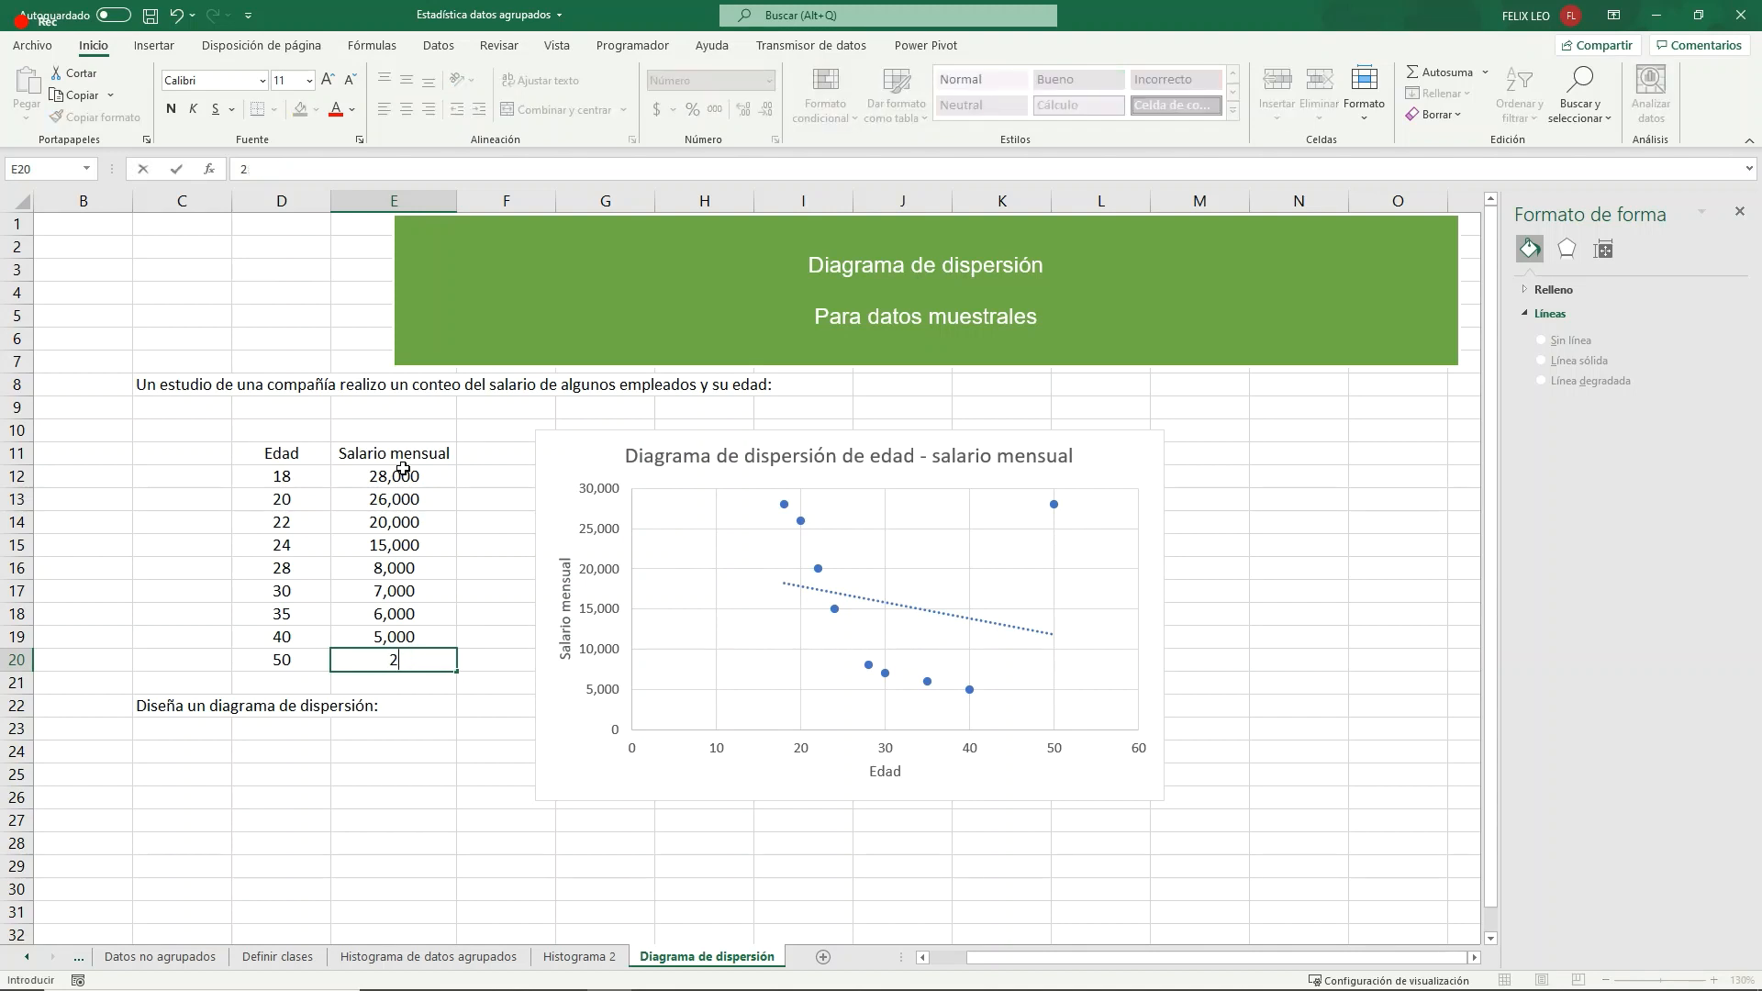
{"action": "key", "text": "Return"}
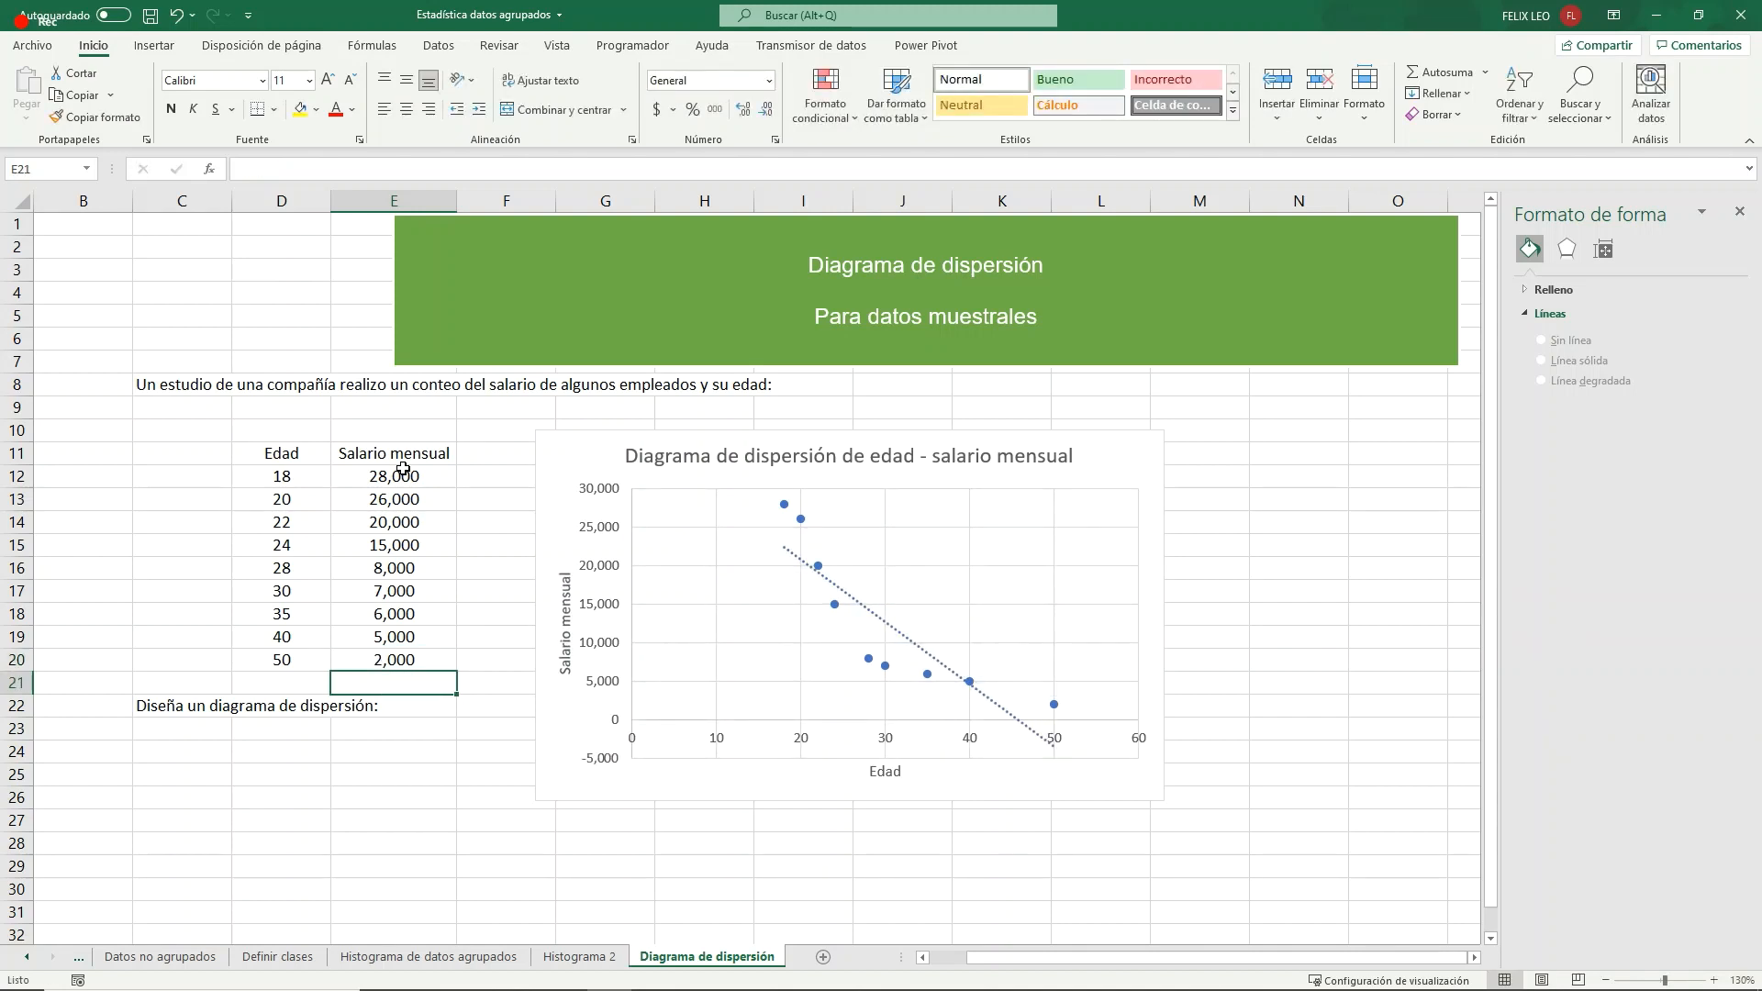
- Resize the scatter chart to be slightly narrower and extend down to about row 28
{"action": "left_click", "coordinate": [1032, 780]}
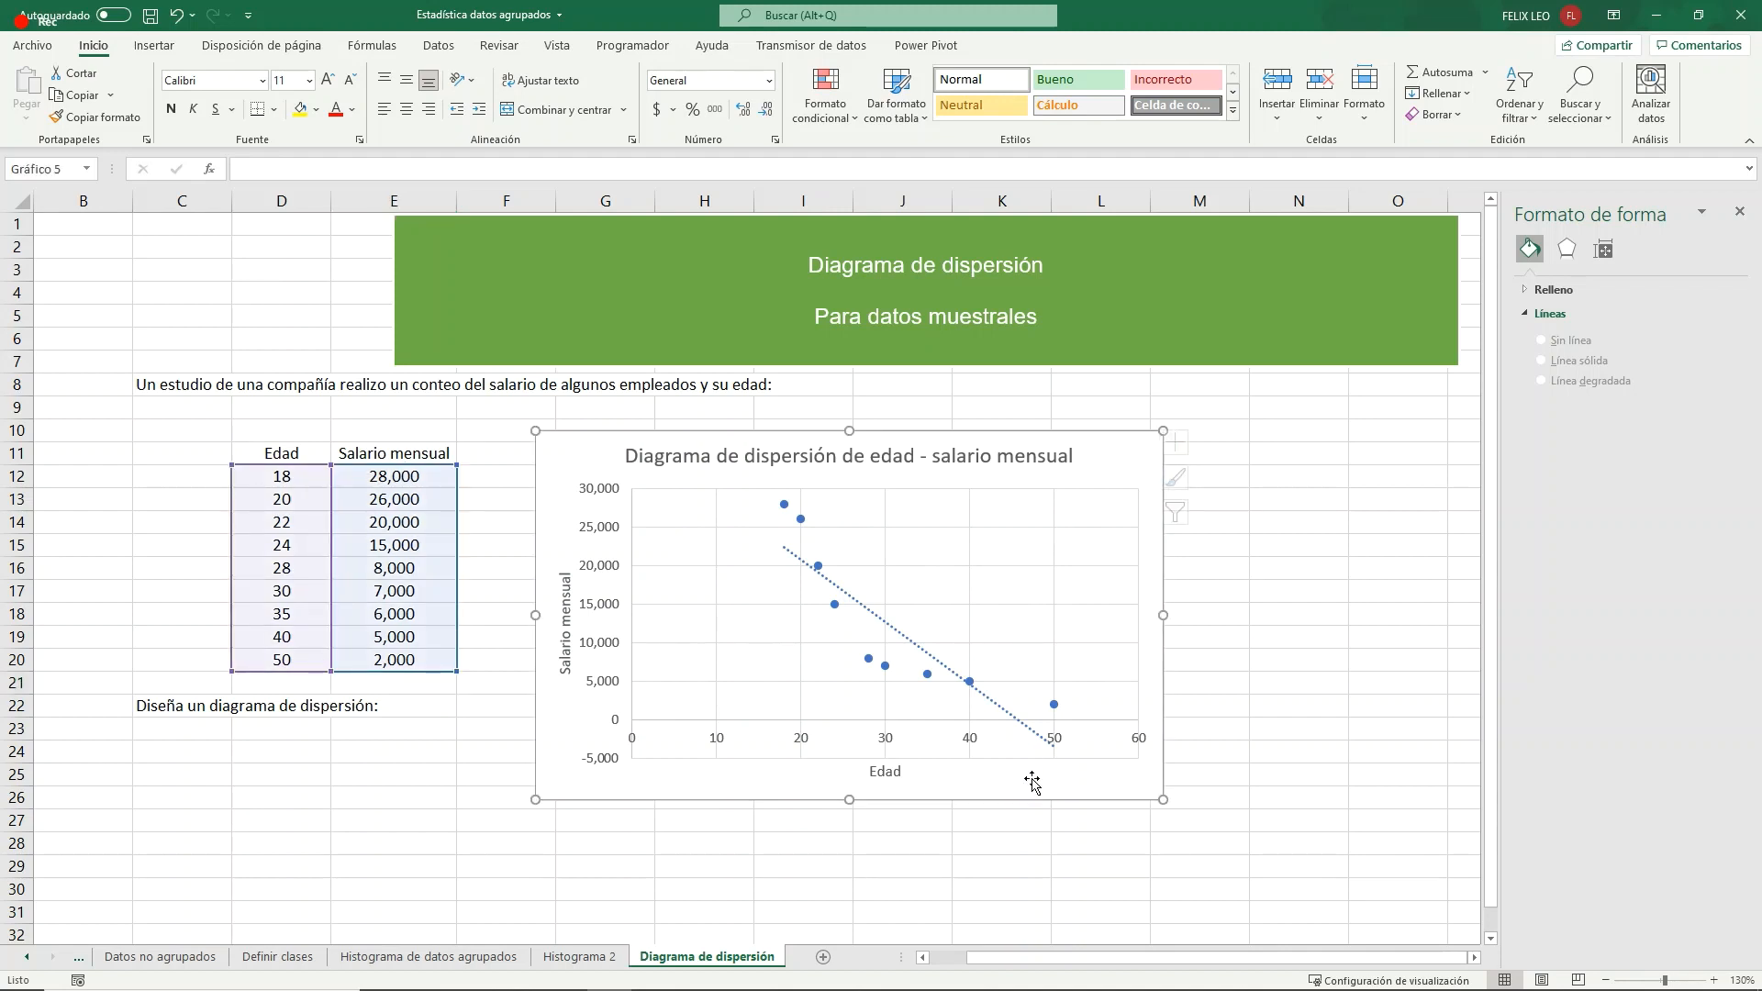
{"action": "left_click_drag", "start_coordinate": [1162, 799], "coordinate": [1131, 846]}
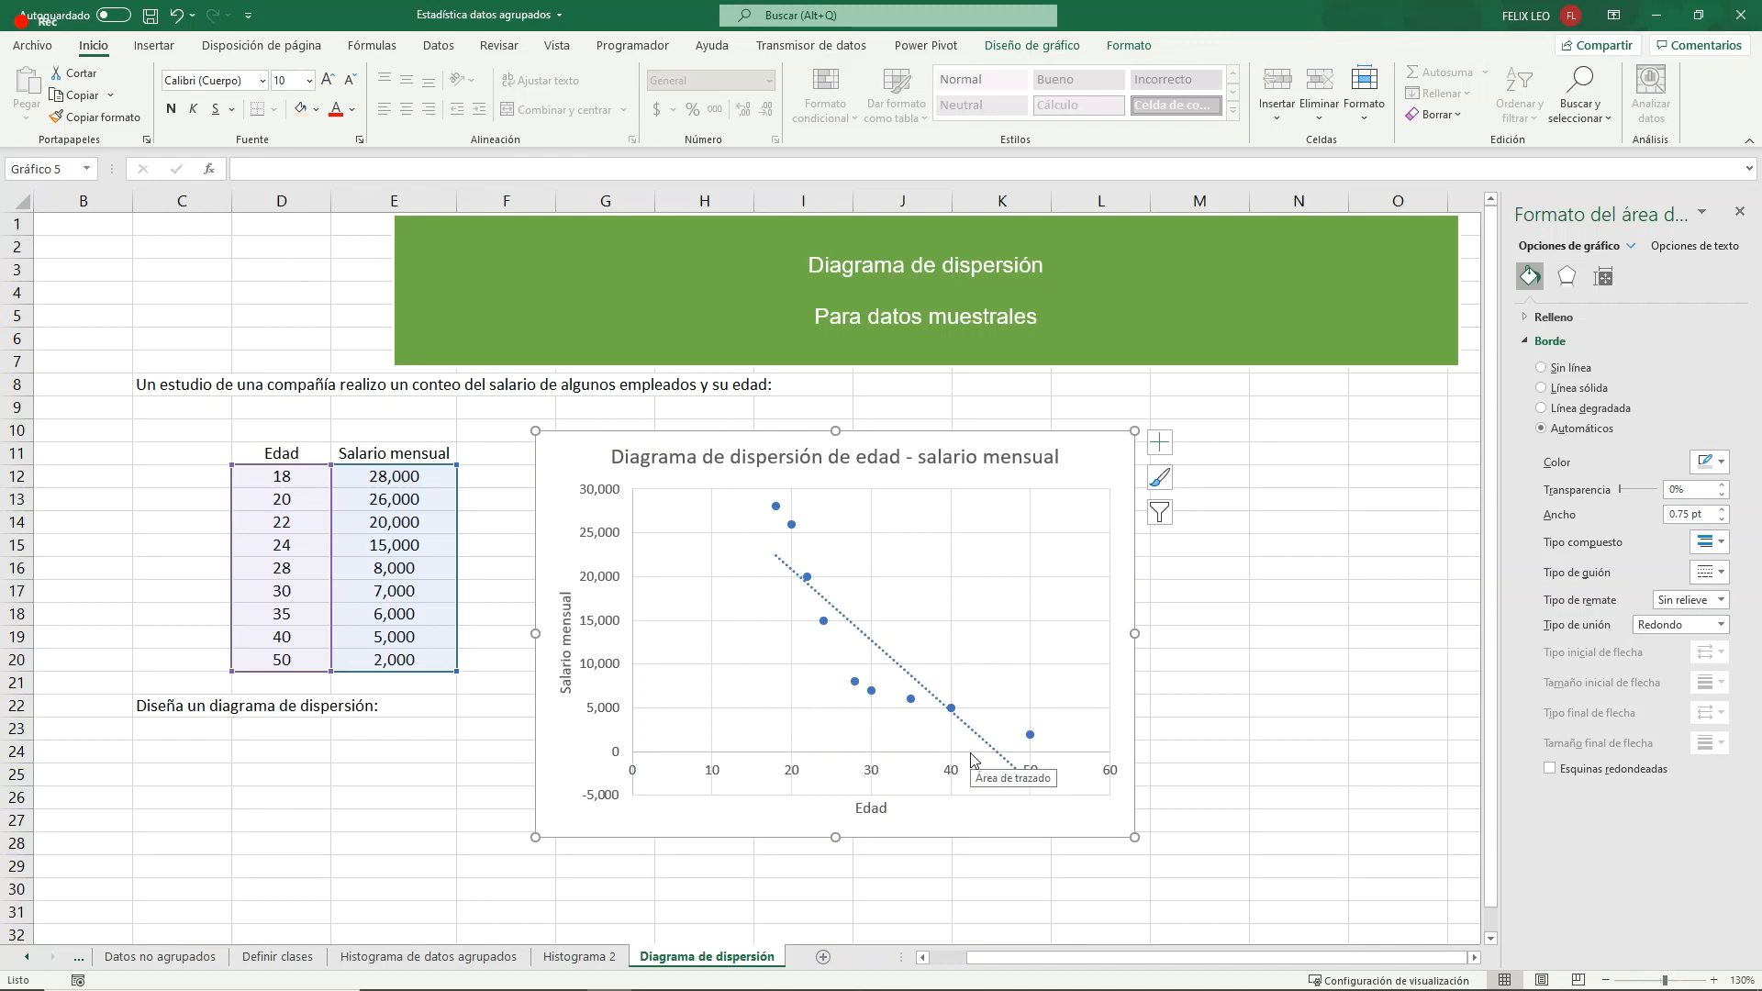
- Replace the "Salario mensual" column header in E11 with "Ahorro"
{"action": "left_click", "coordinate": [404, 457]}
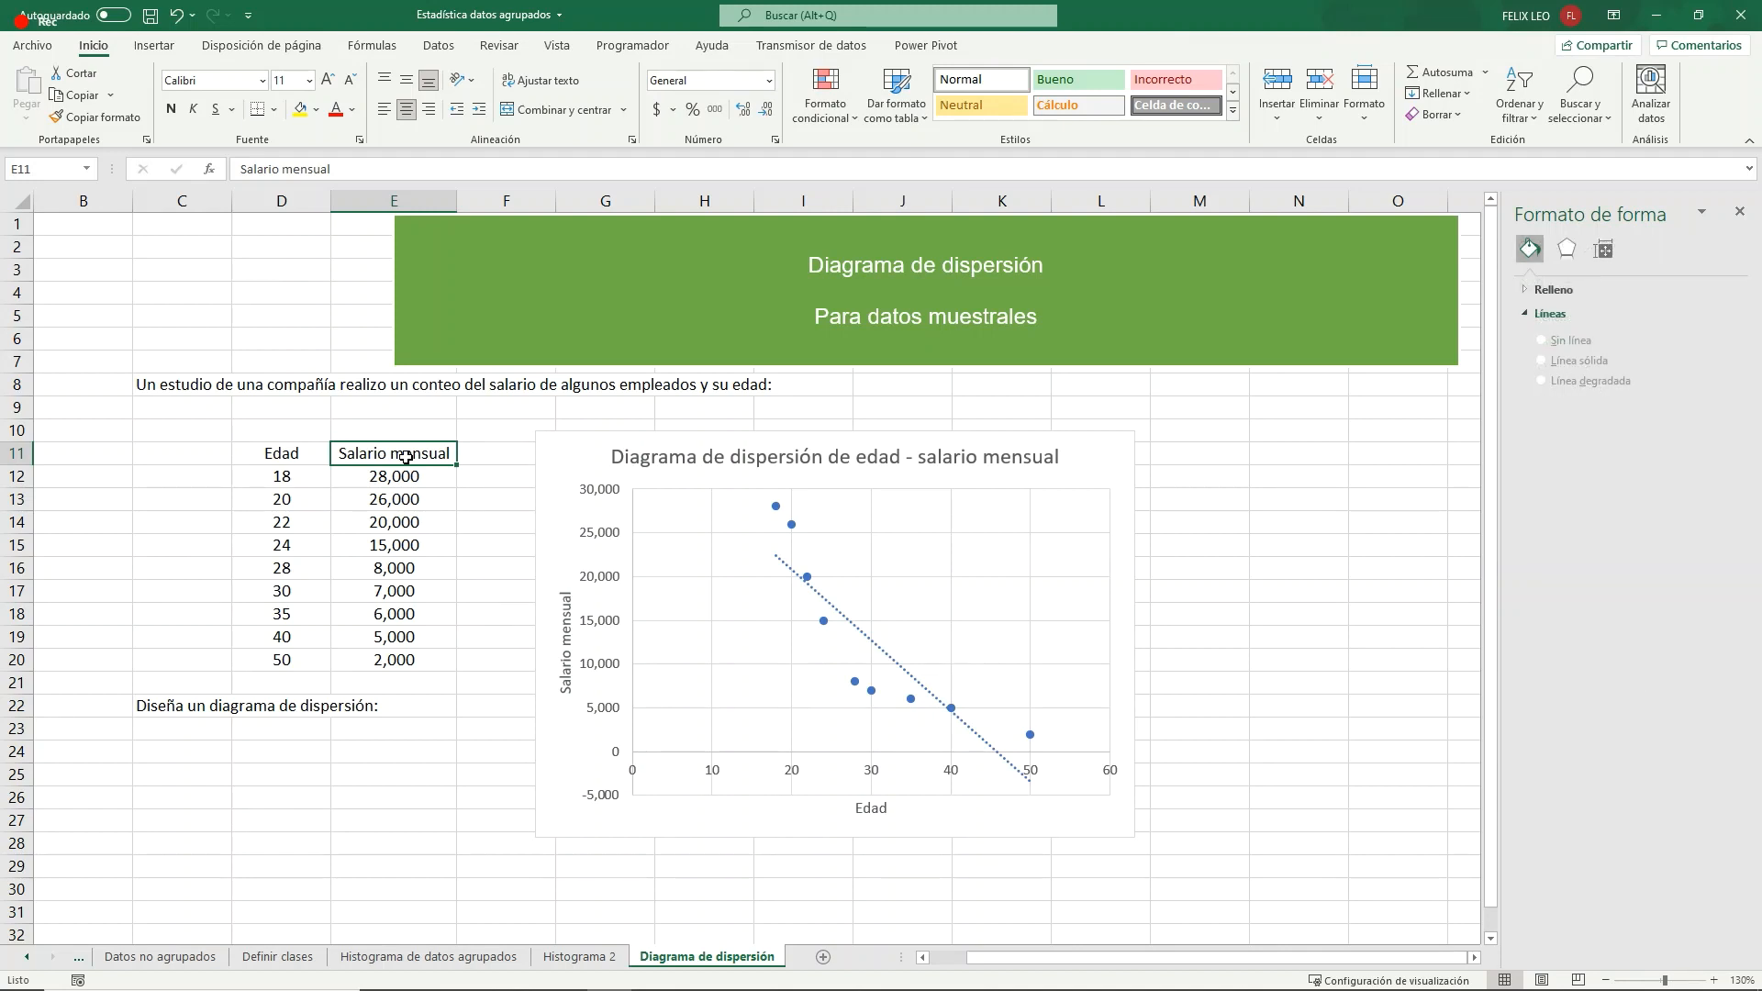
{"action": "type", "text": "Ganancias"}
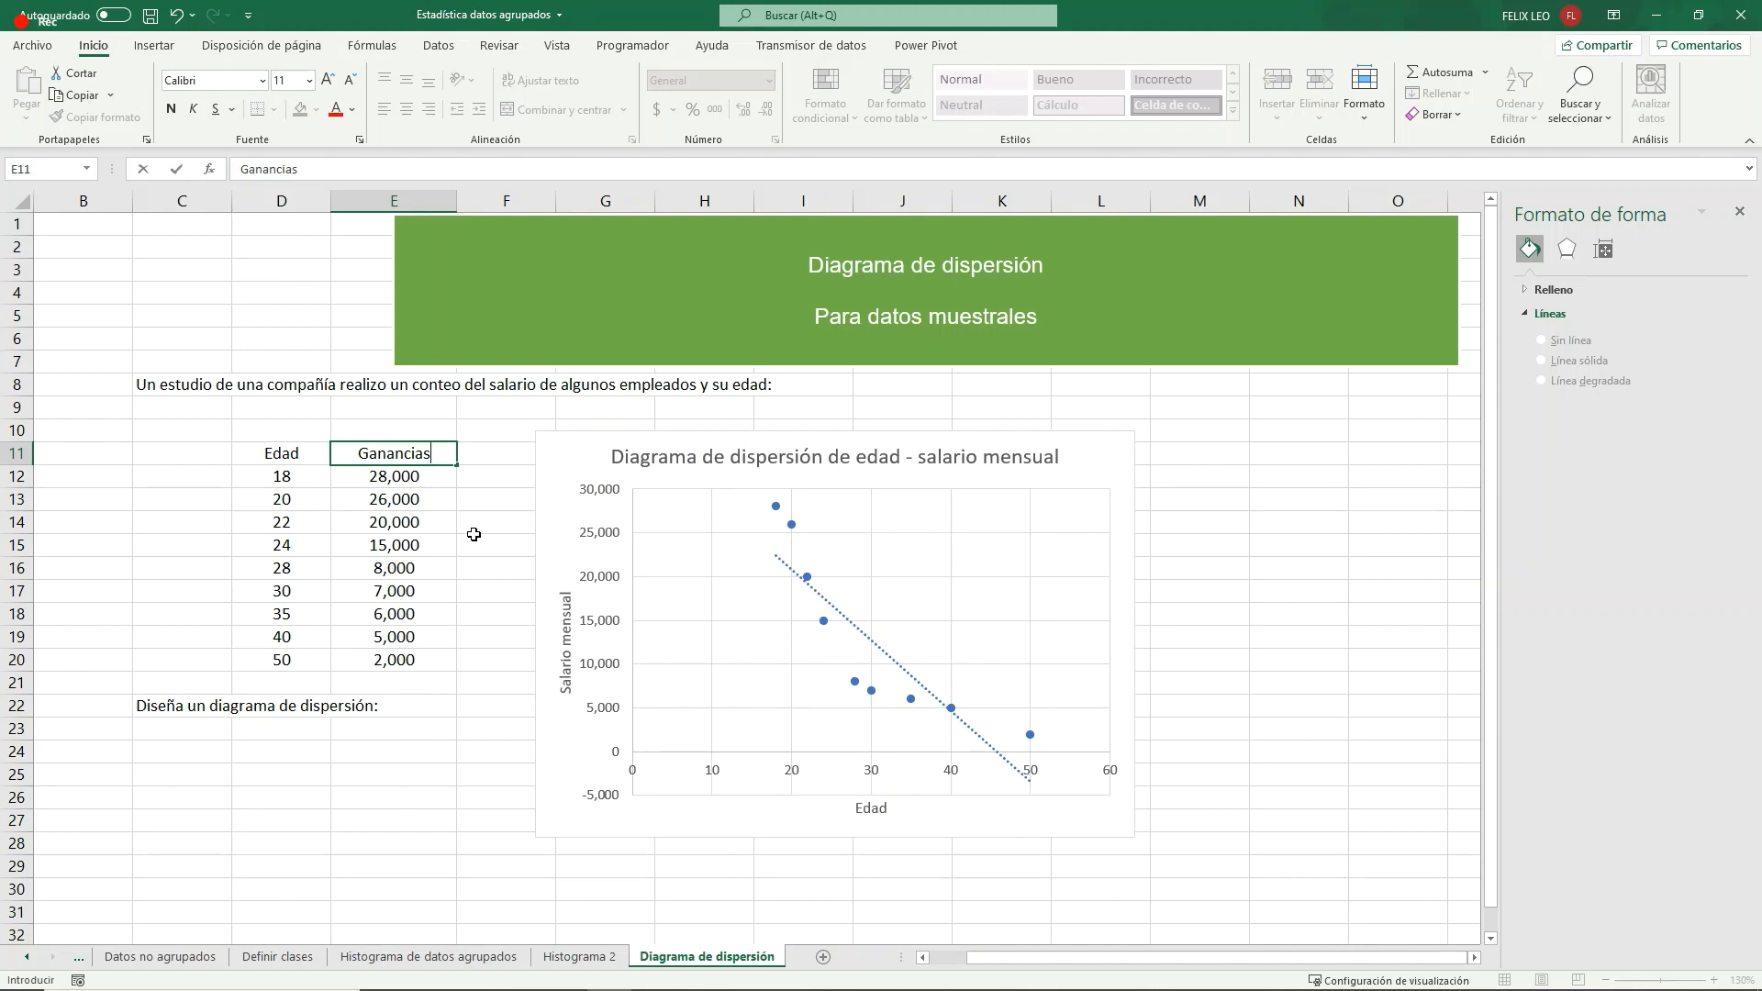
{"action": "key", "text": "BackSpace"}
{"action": "key", "text": "BackSpace"}
{"action": "key", "text": "BackSpace"}
{"action": "key", "text": "BackSpace"}
{"action": "key", "text": "BackSpace"}
{"action": "key", "text": "BackSpace"}
{"action": "key", "text": "BackSpace"}
{"action": "key", "text": "BackSpace"}
{"action": "key", "text": "BackSpace"}
{"action": "type", "text": "Ahorro"}
{"action": "key", "text": "Return"}
- Set the first four ages in D12:D15 to 1, 5, 10 and 15
{"action": "key", "text": "Left"}
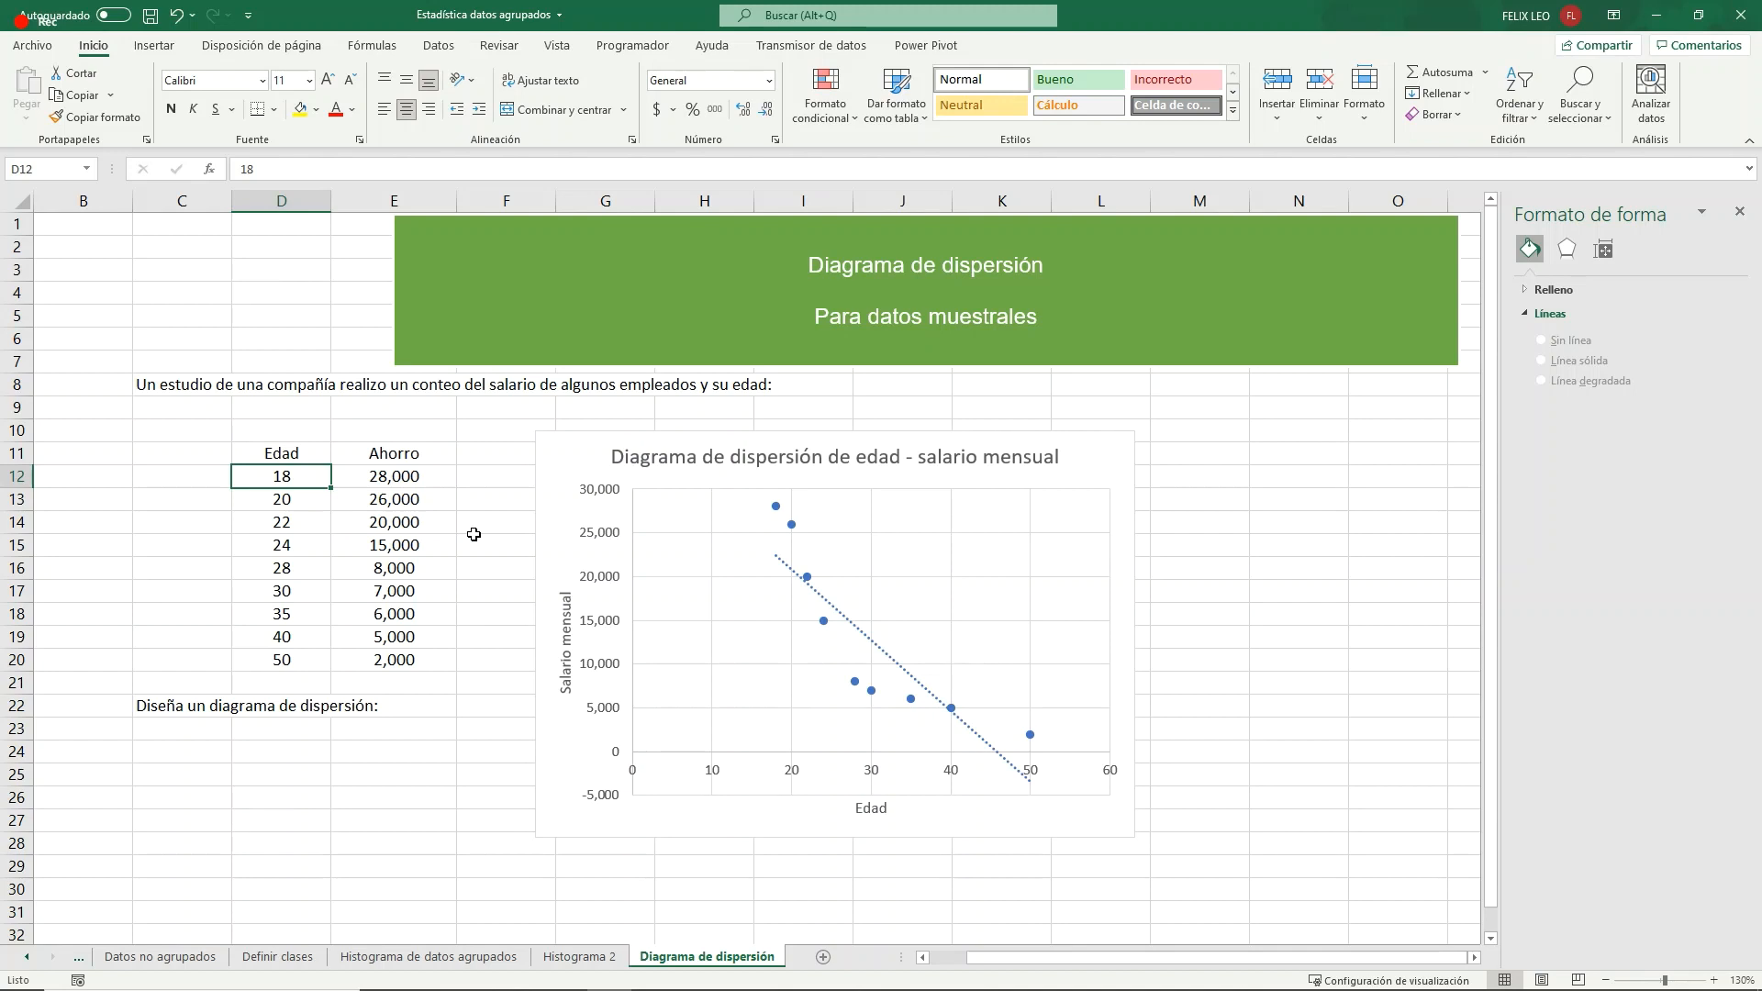
{"action": "type", "text": "1"}
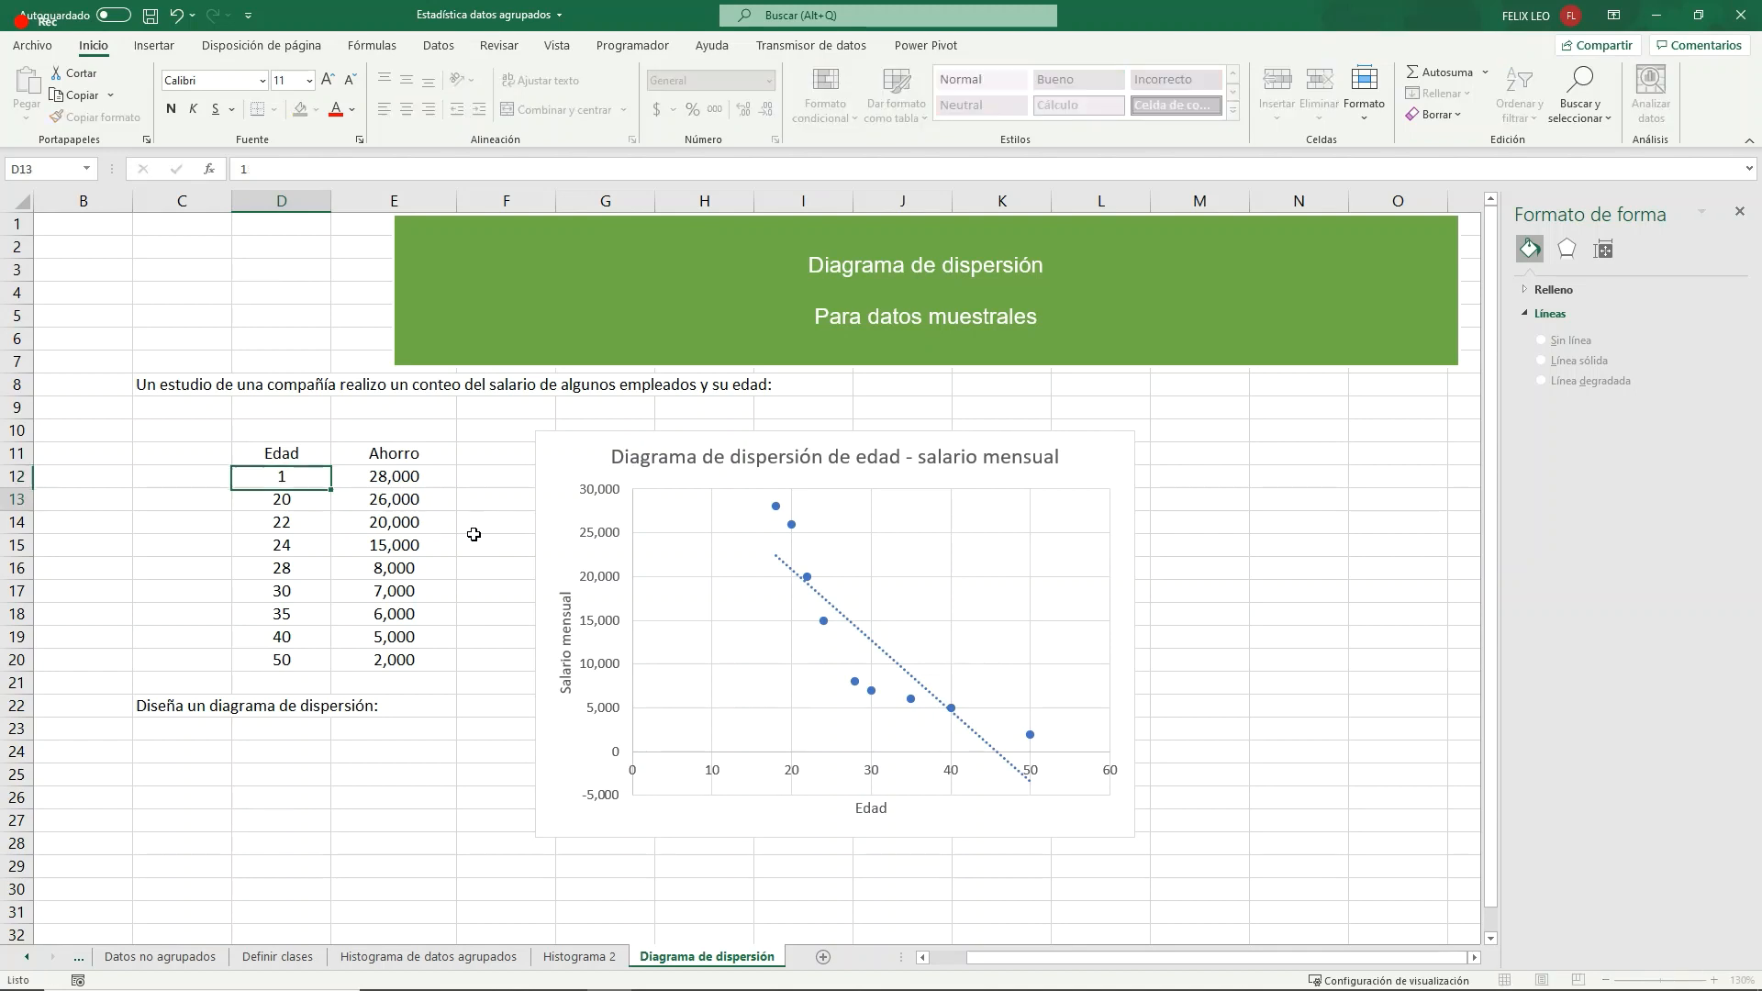
{"action": "key", "text": "Return"}
{"action": "type", "text": "5"}
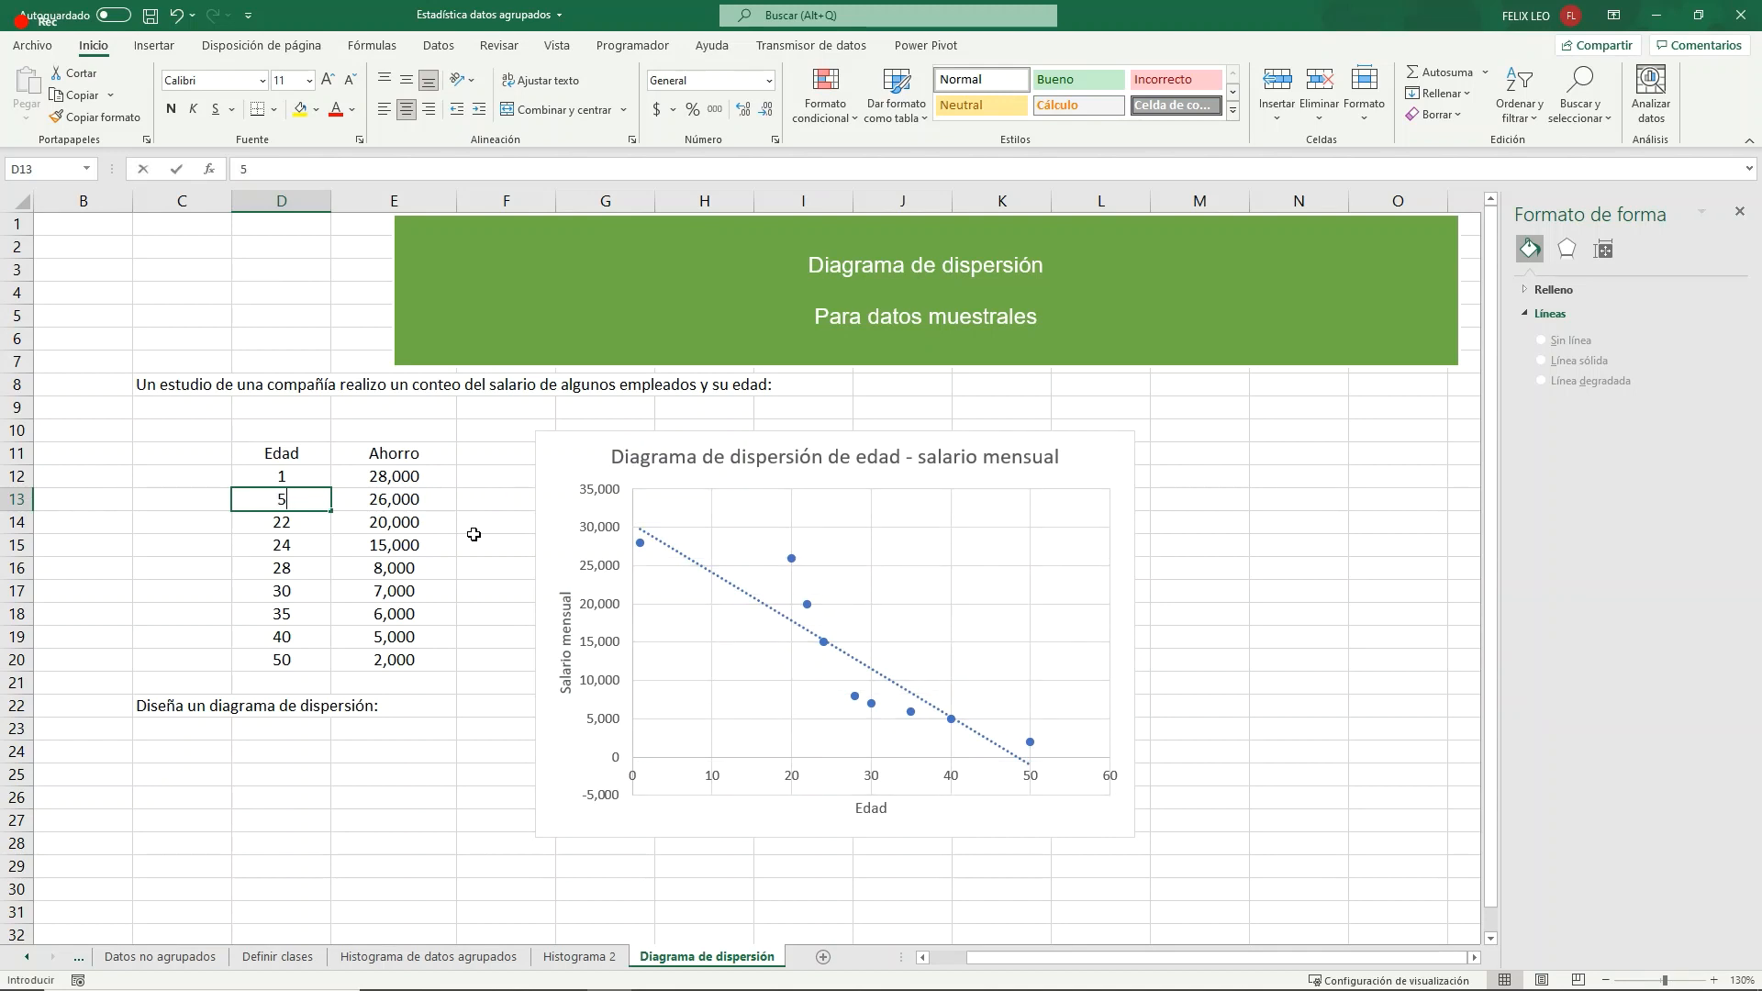
{"action": "key", "text": "Return"}
{"action": "type", "text": "10"}
{"action": "key", "text": "Return"}
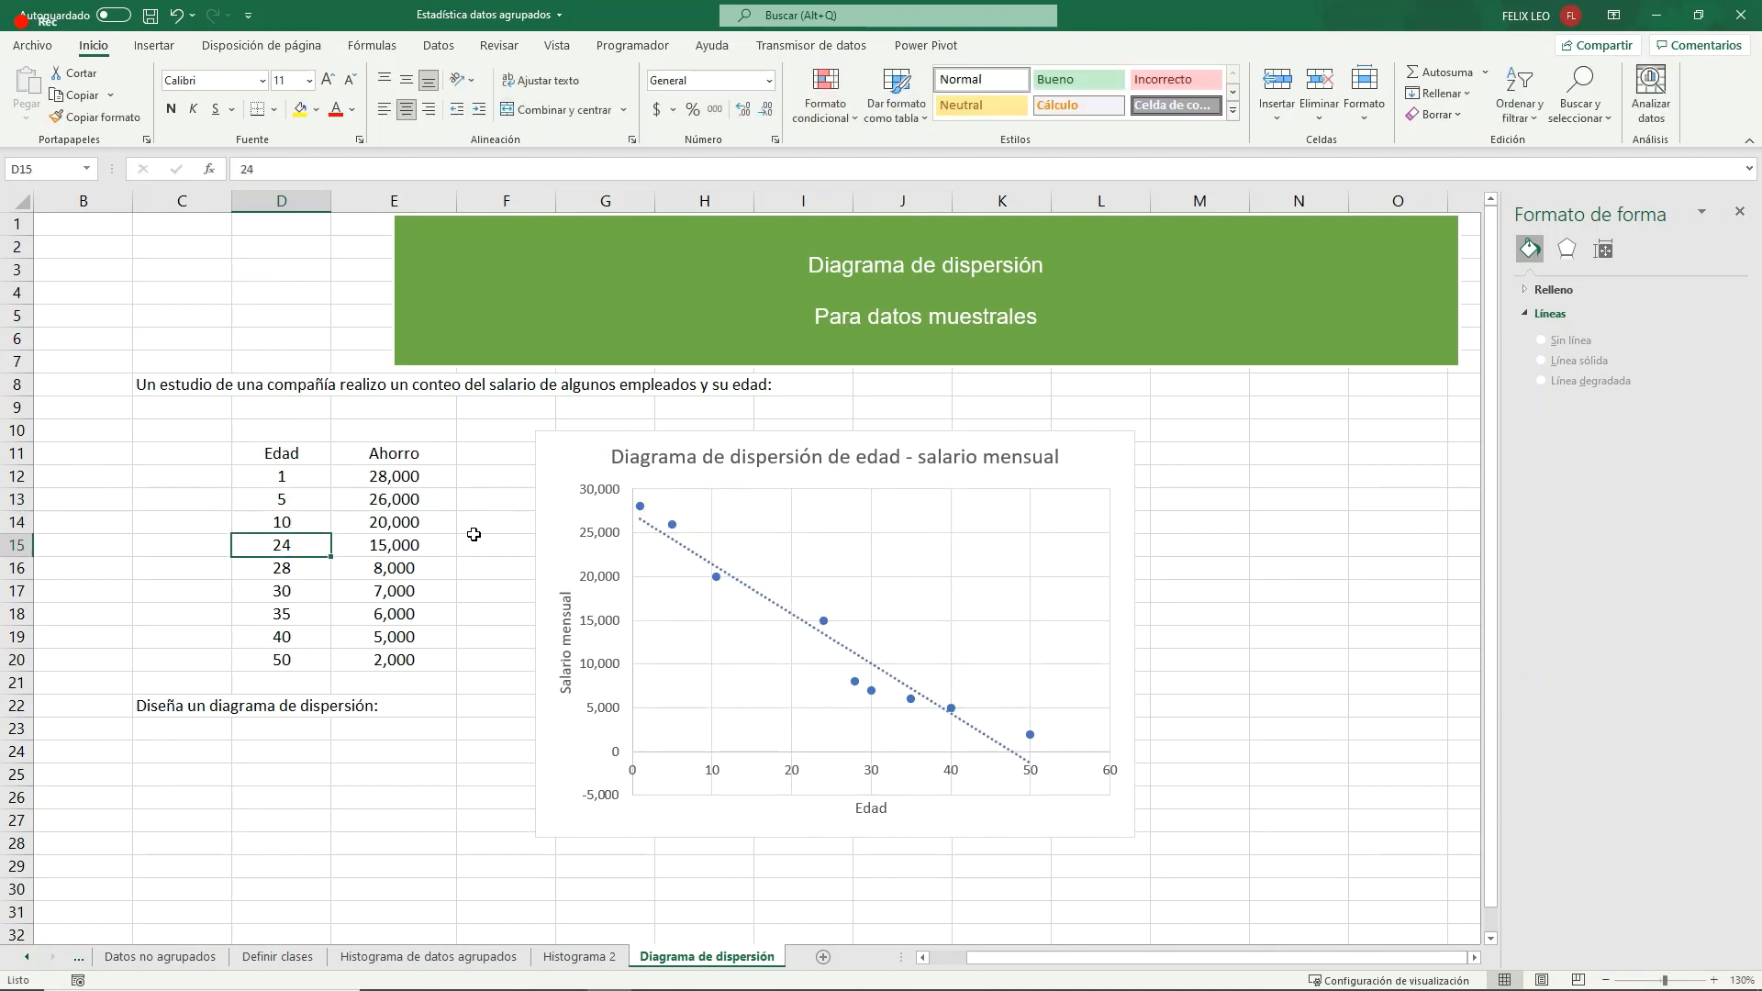
{"action": "type", "text": "15"}
{"action": "key", "text": "Return"}
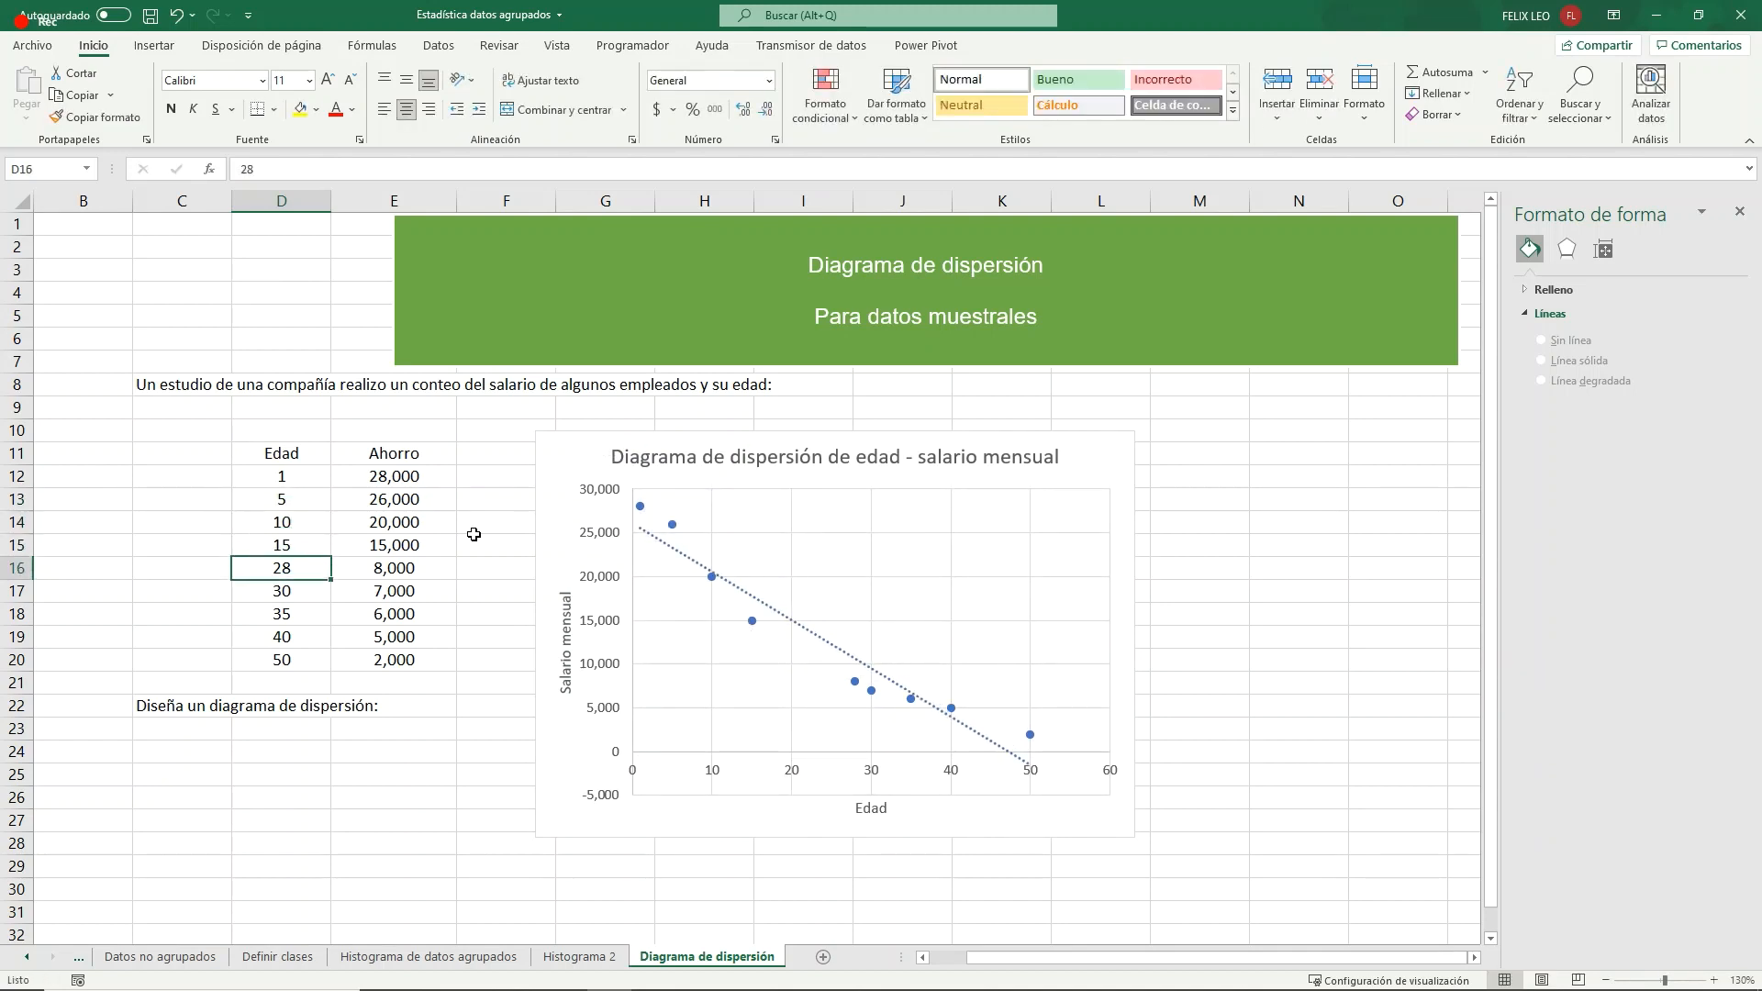
- Set the ages in D16:D18 to 18, 25 and 30
{"action": "type", "text": "18"}
{"action": "key", "text": "Return"}
{"action": "type", "text": "25"}
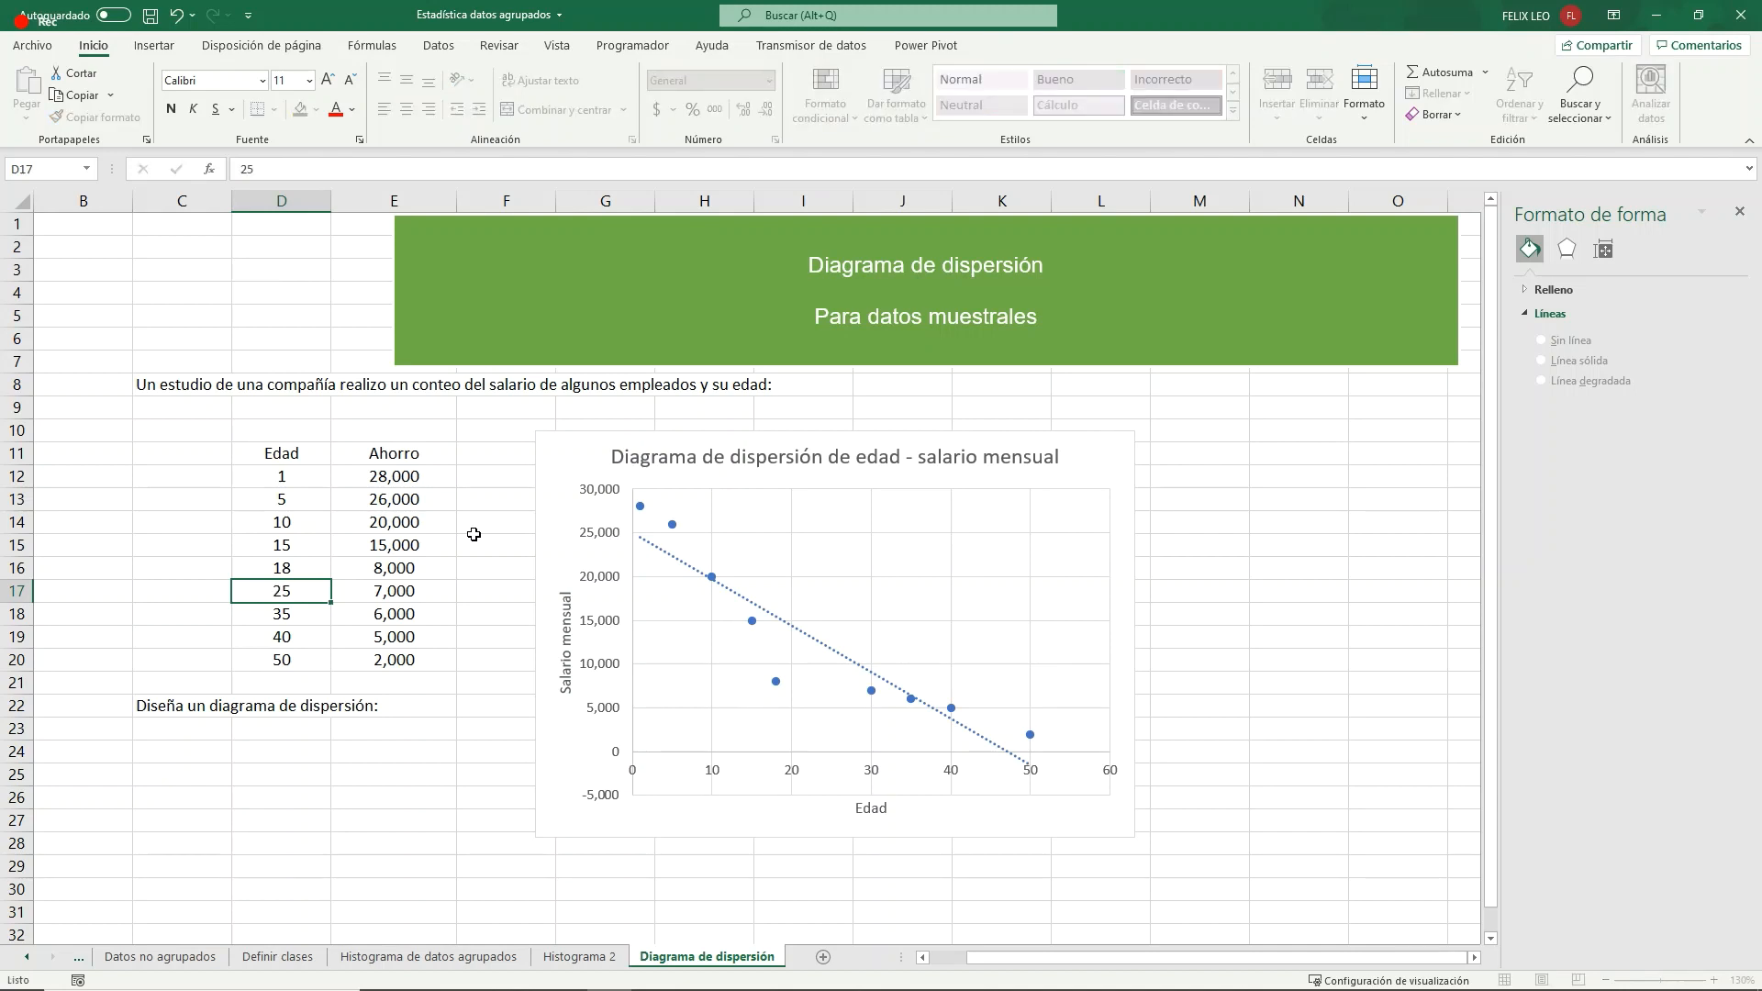
{"action": "key", "text": "Return"}
{"action": "type", "text": "30"}
{"action": "key", "text": "Return"}
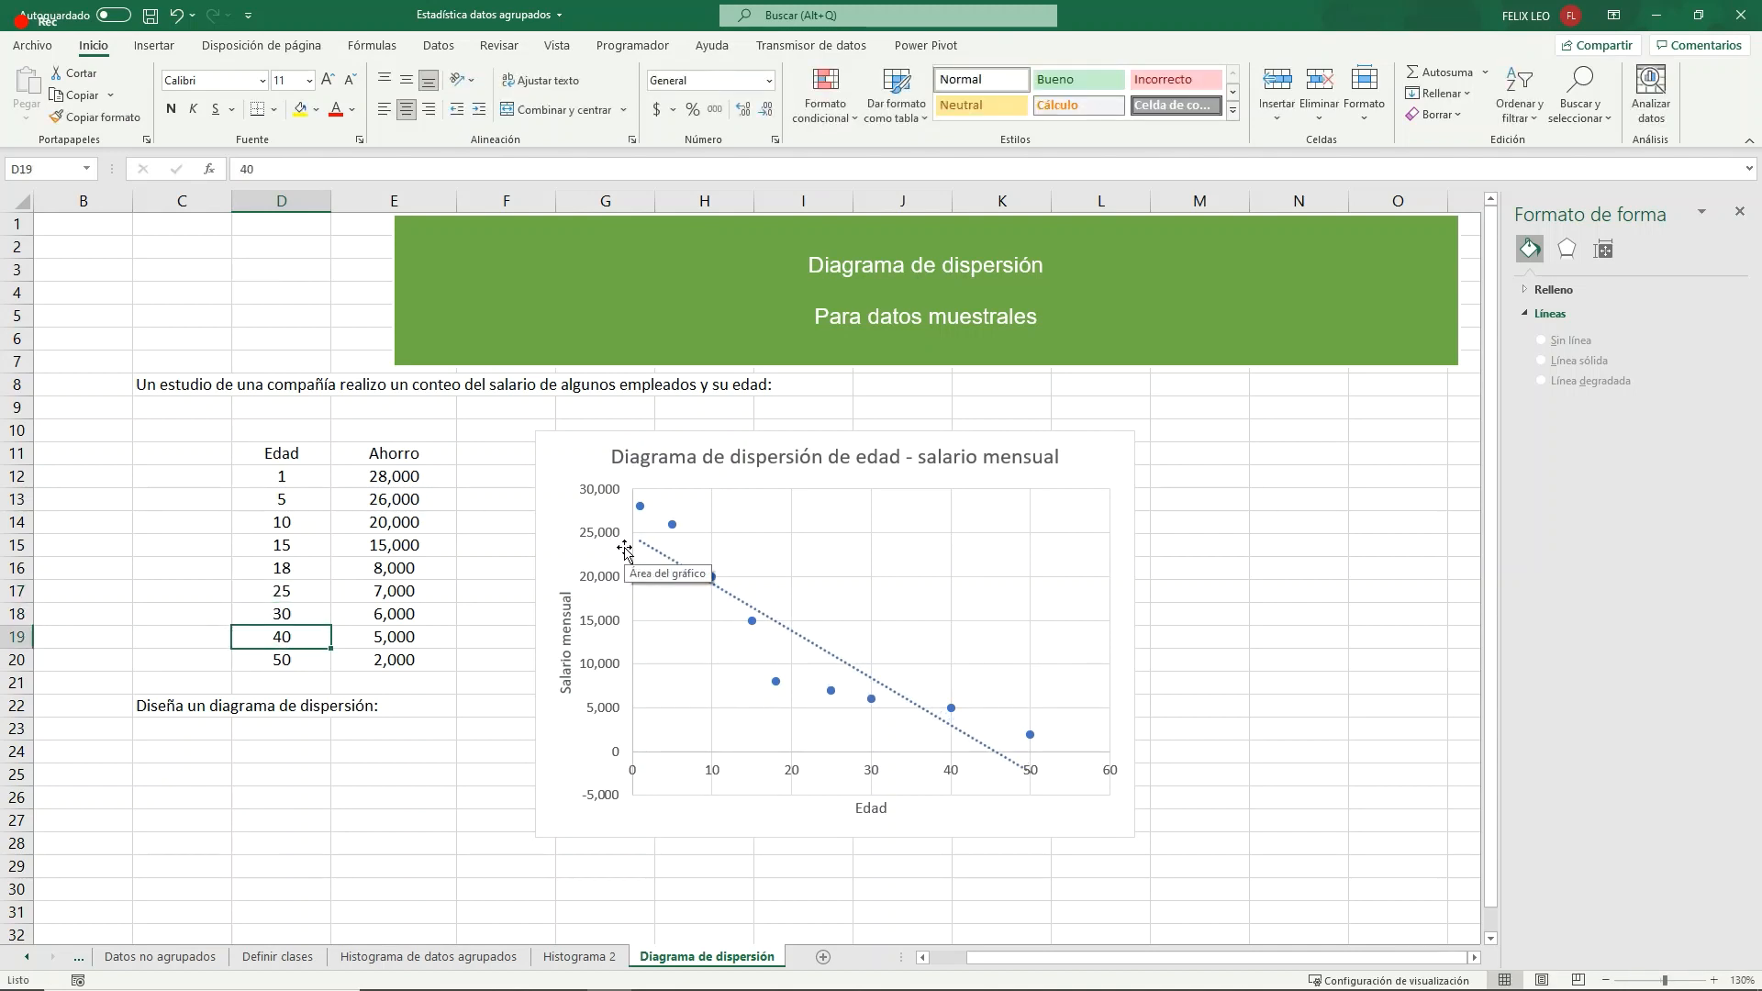
- Set the savings for the first three ages in E12:E14 to -1,000, -500 and -200
{"action": "left_click", "coordinate": [377, 474]}
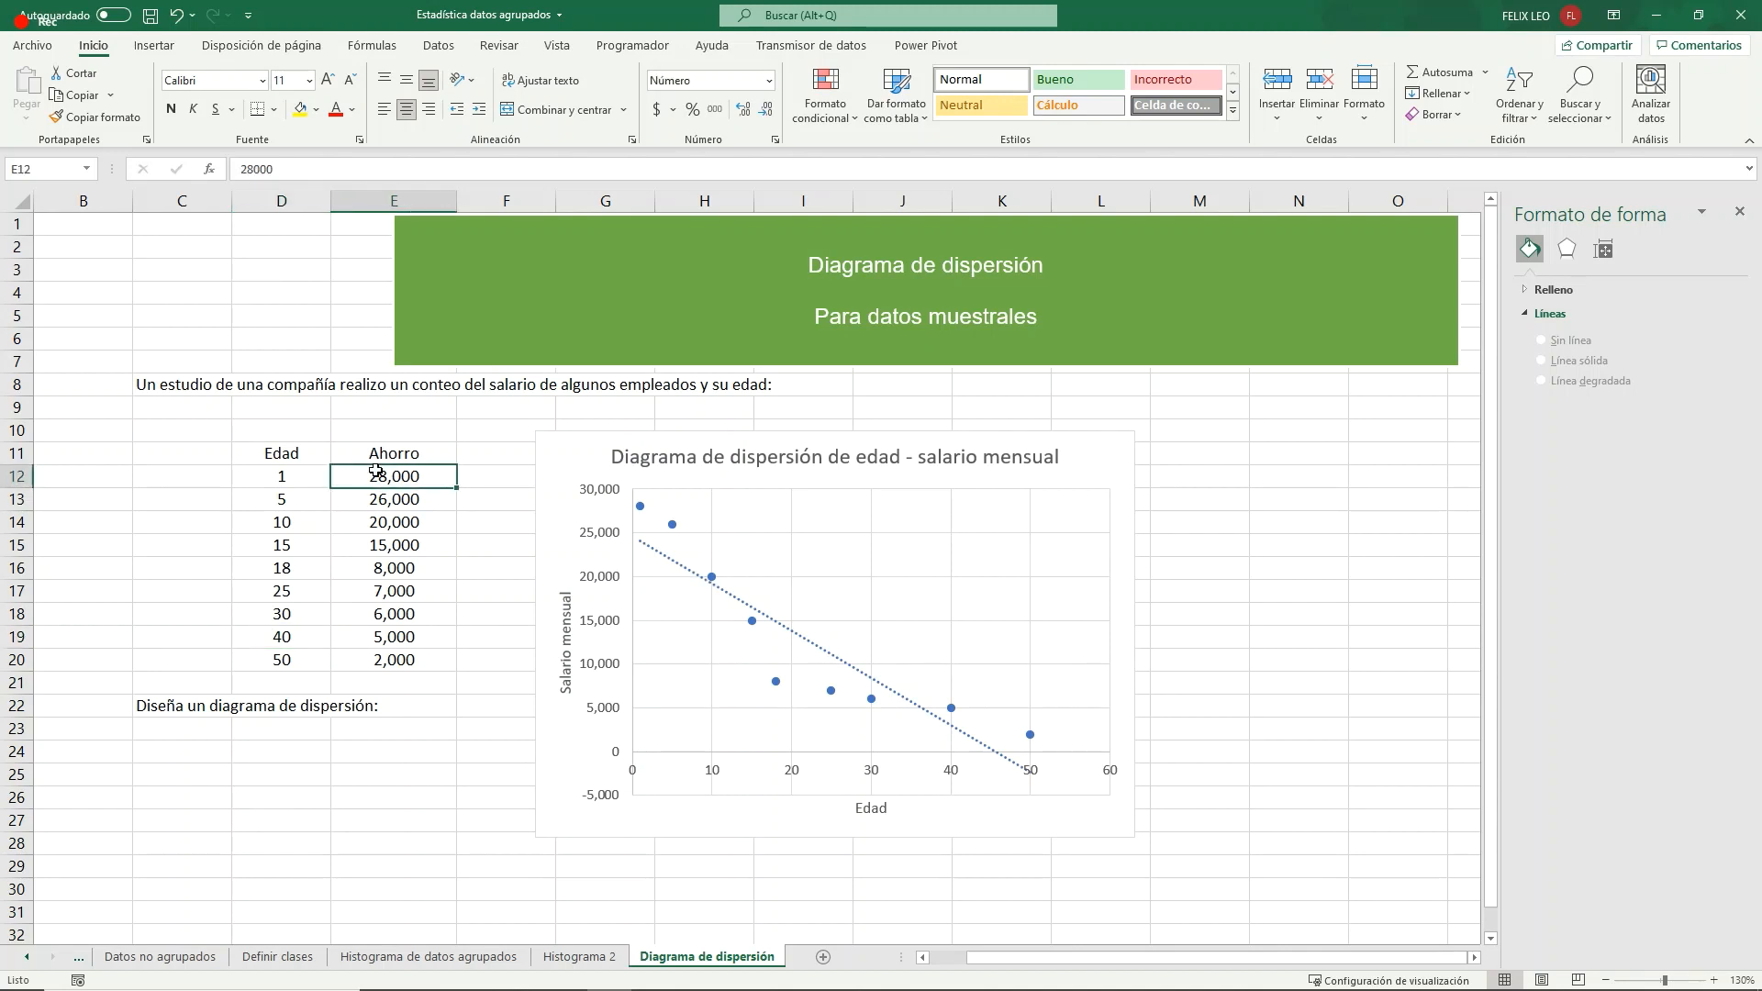
{"action": "double_click", "coordinate": [376, 471]}
{"action": "type", "text": "-"}
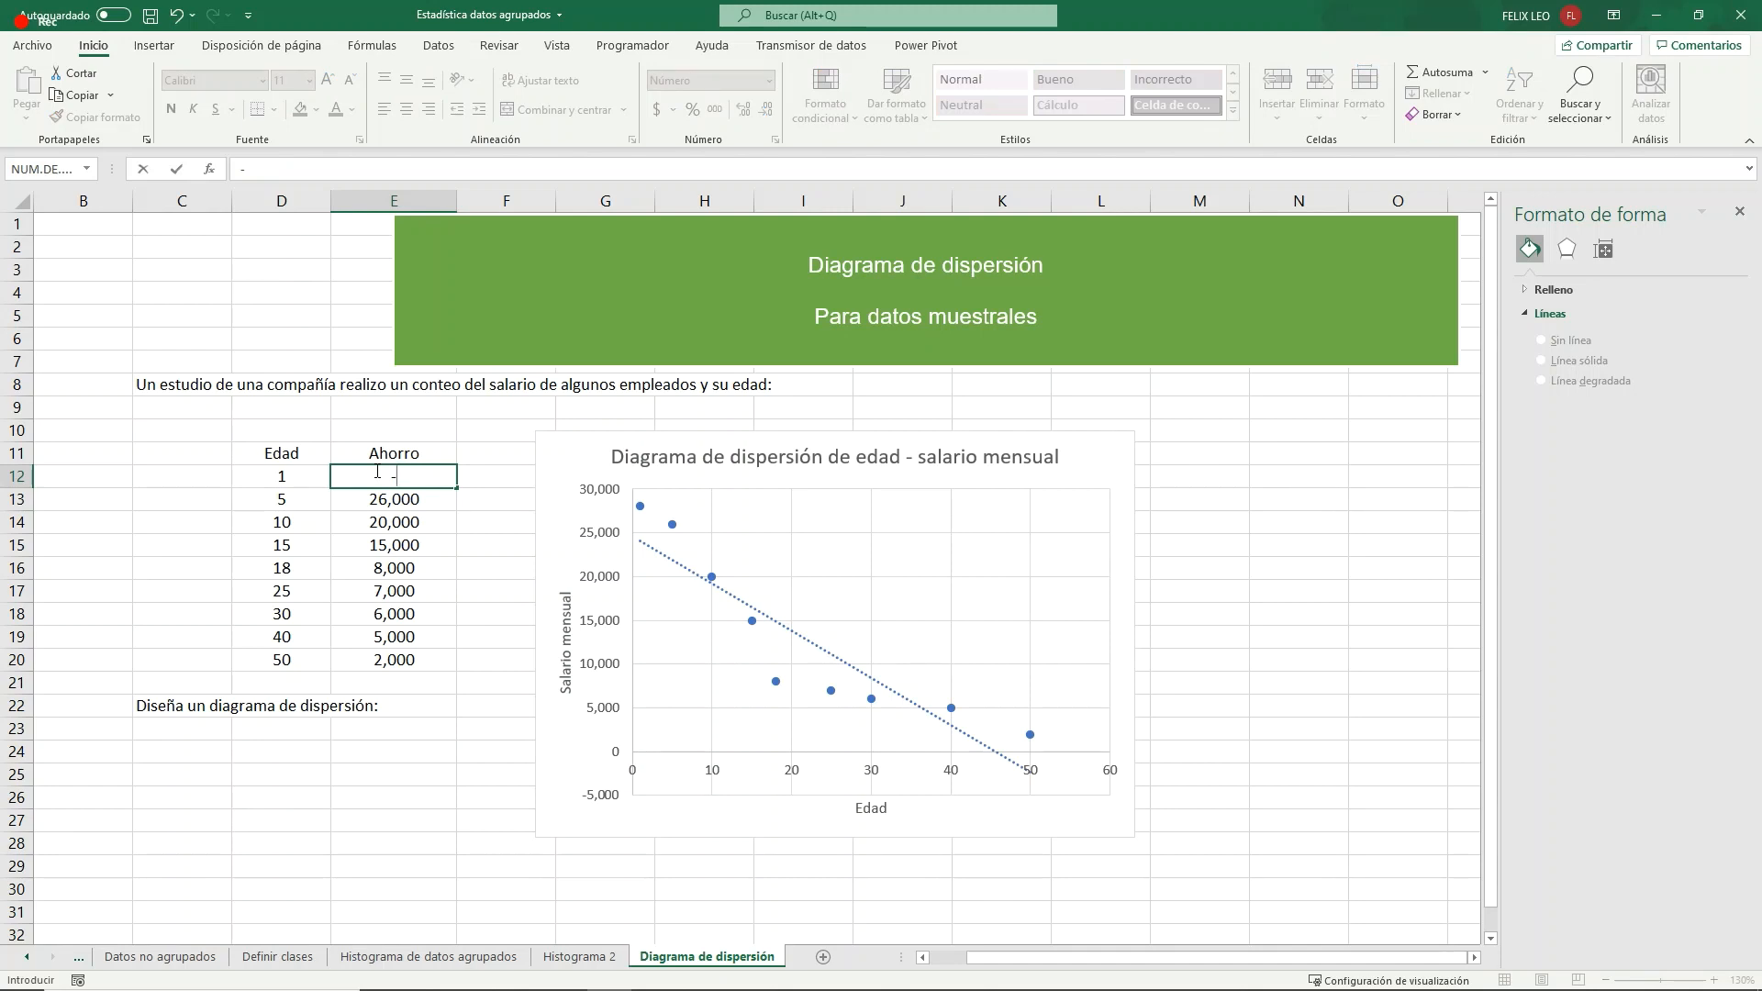
{"action": "type", "text": "1,"}
{"action": "type", "text": "000"}
{"action": "key", "text": "Return"}
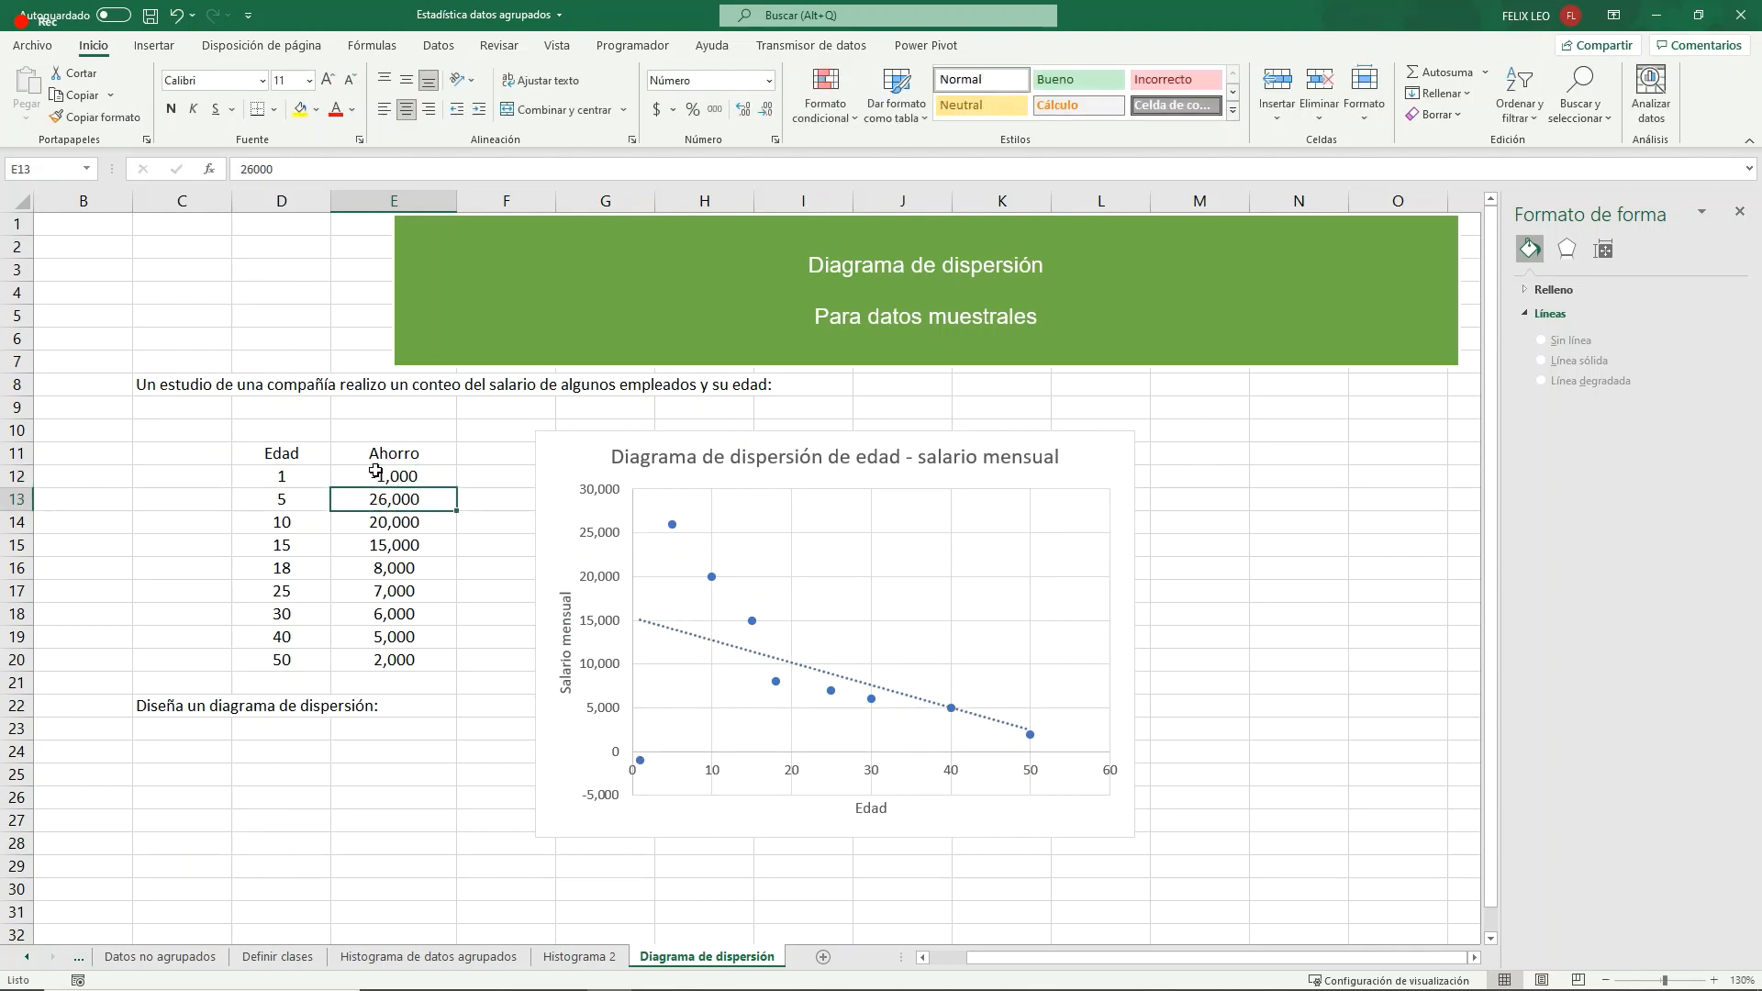
{"action": "type", "text": "-"}
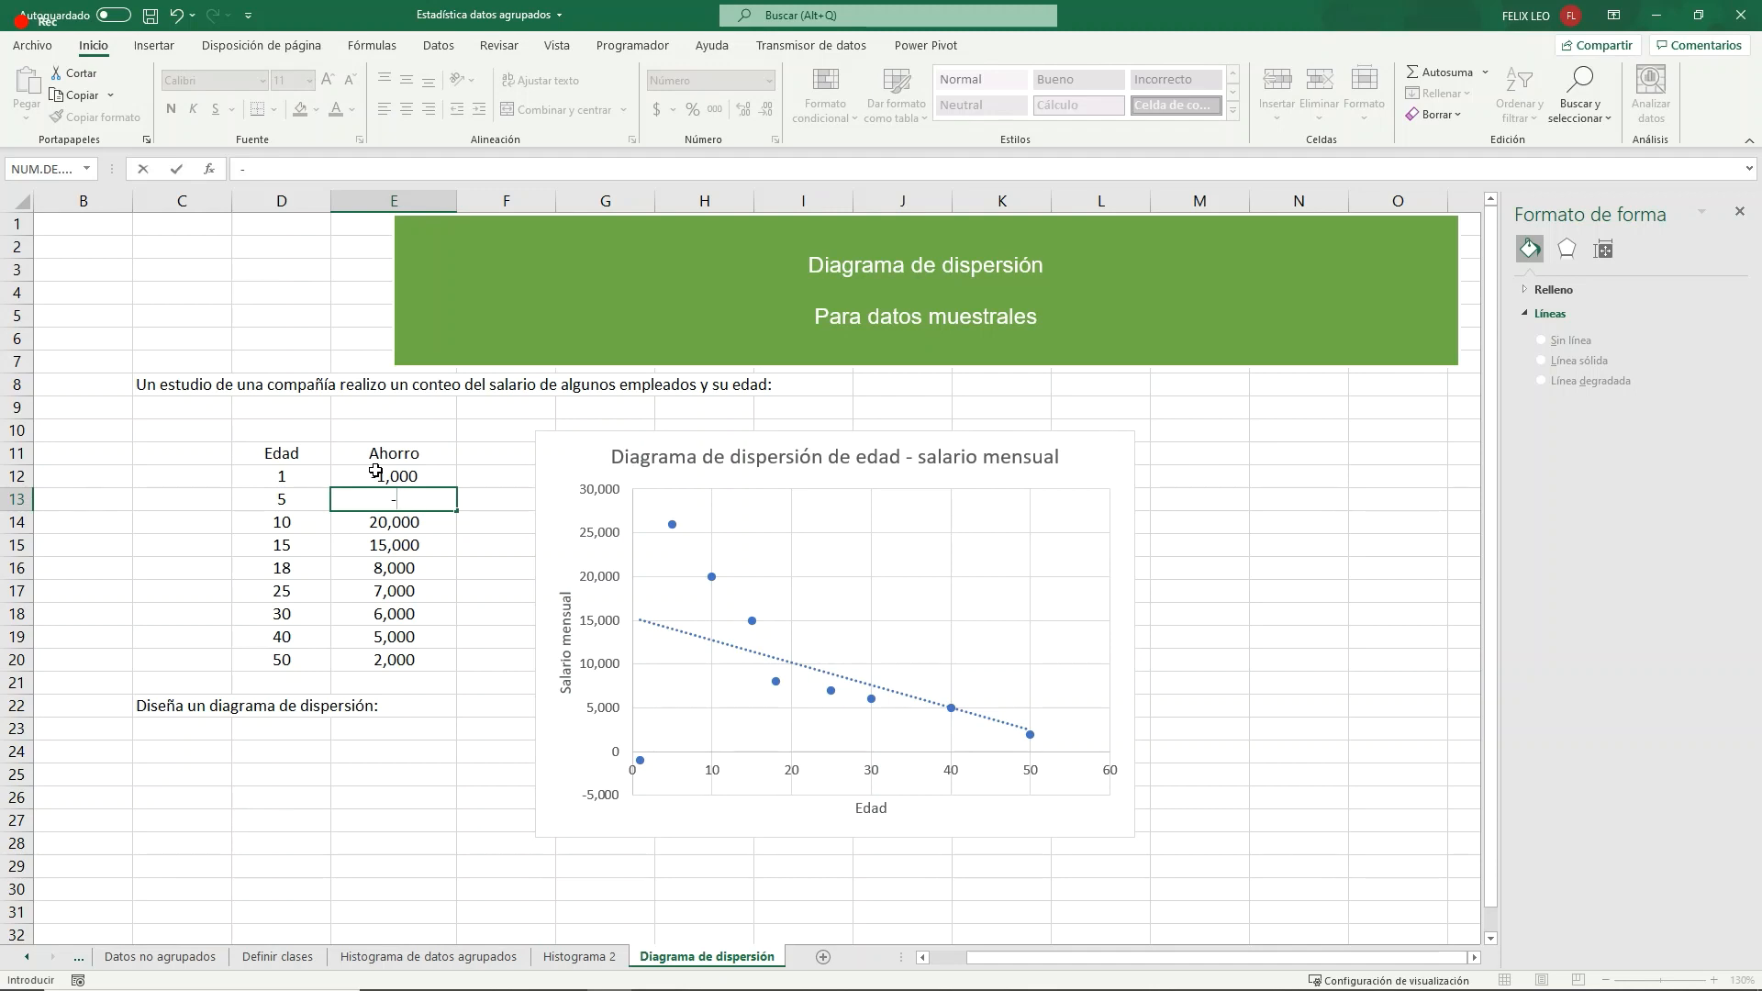
{"action": "type", "text": "500"}
{"action": "key", "text": "Return"}
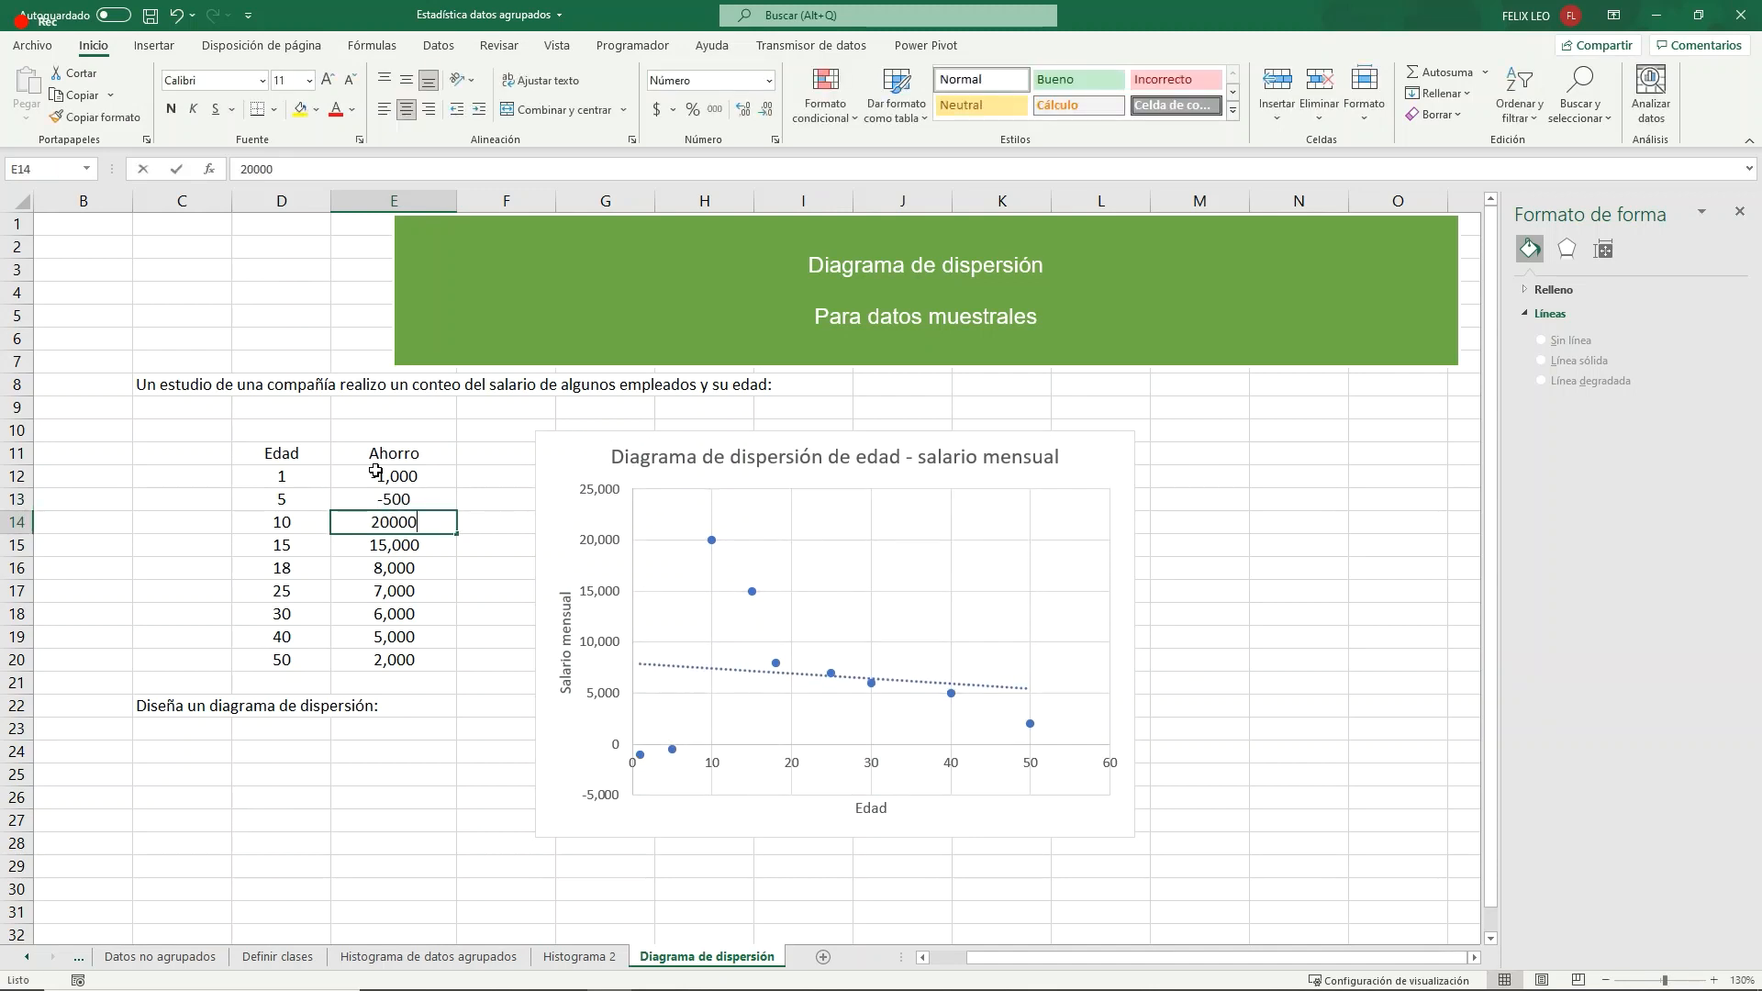
{"action": "type", "text": "-200"}
{"action": "key", "text": "Return"}
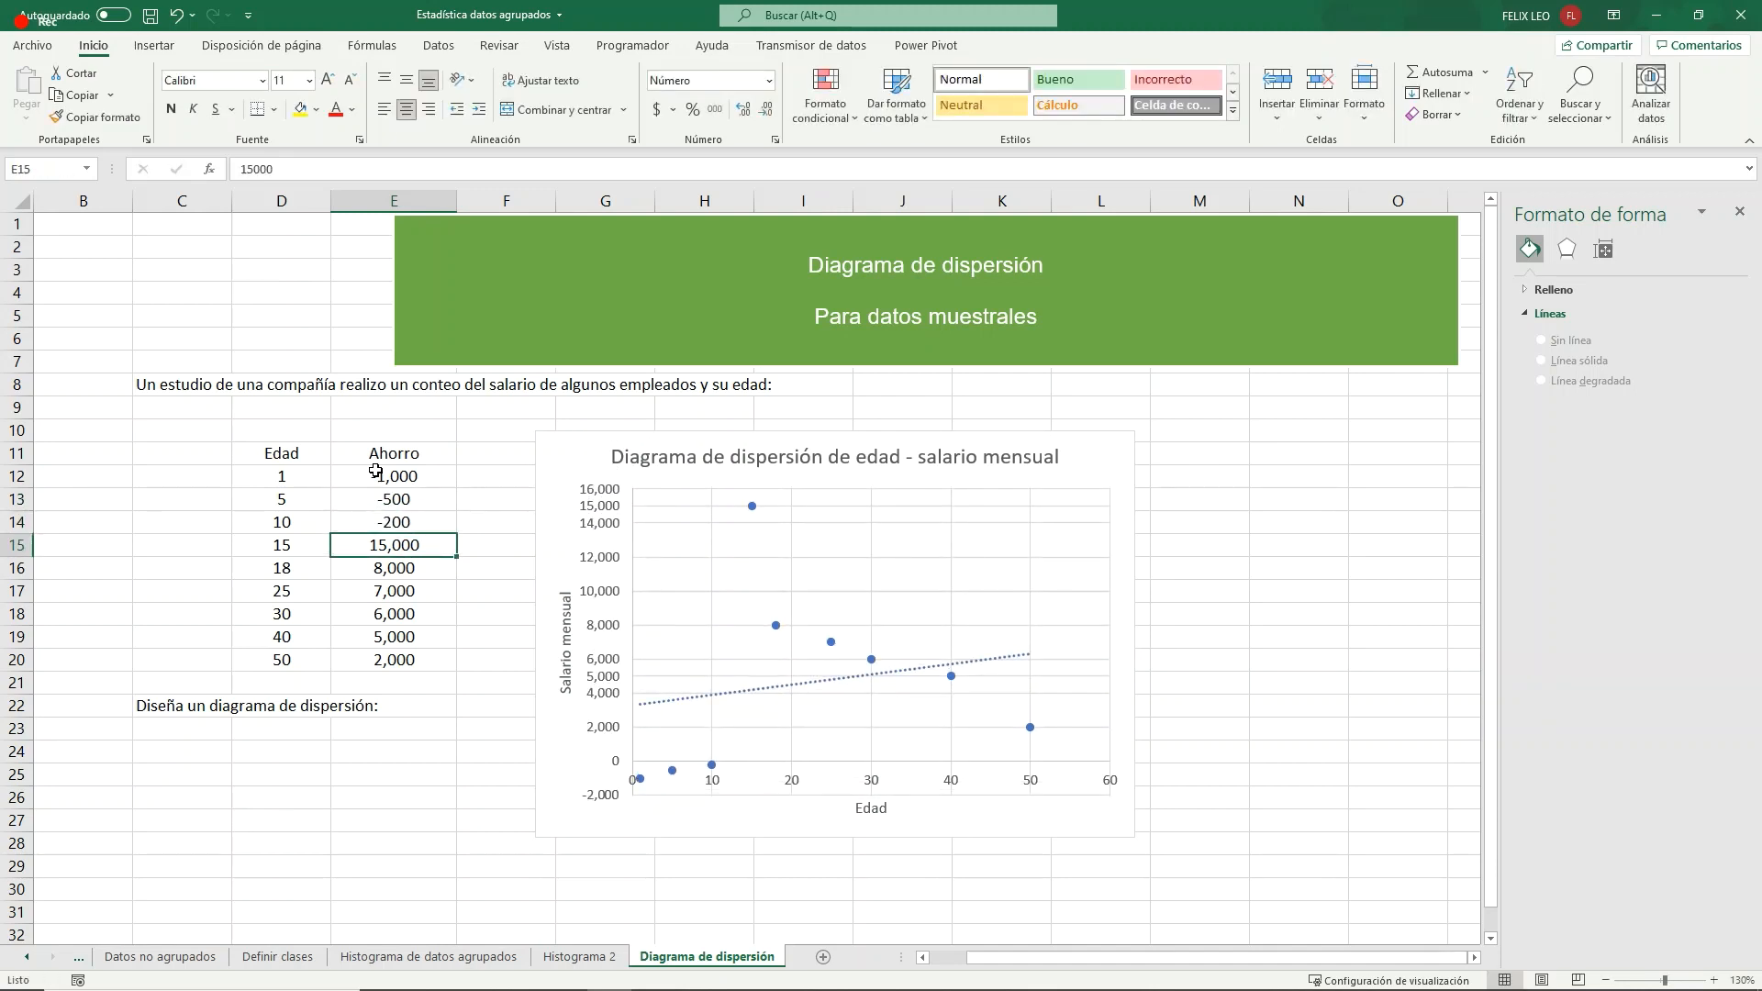
- Set the savings for ages 15, 18 and 25 in E15:E17 to 0, 100 and 500
{"action": "type", "text": "0"}
{"action": "key", "text": "Return"}
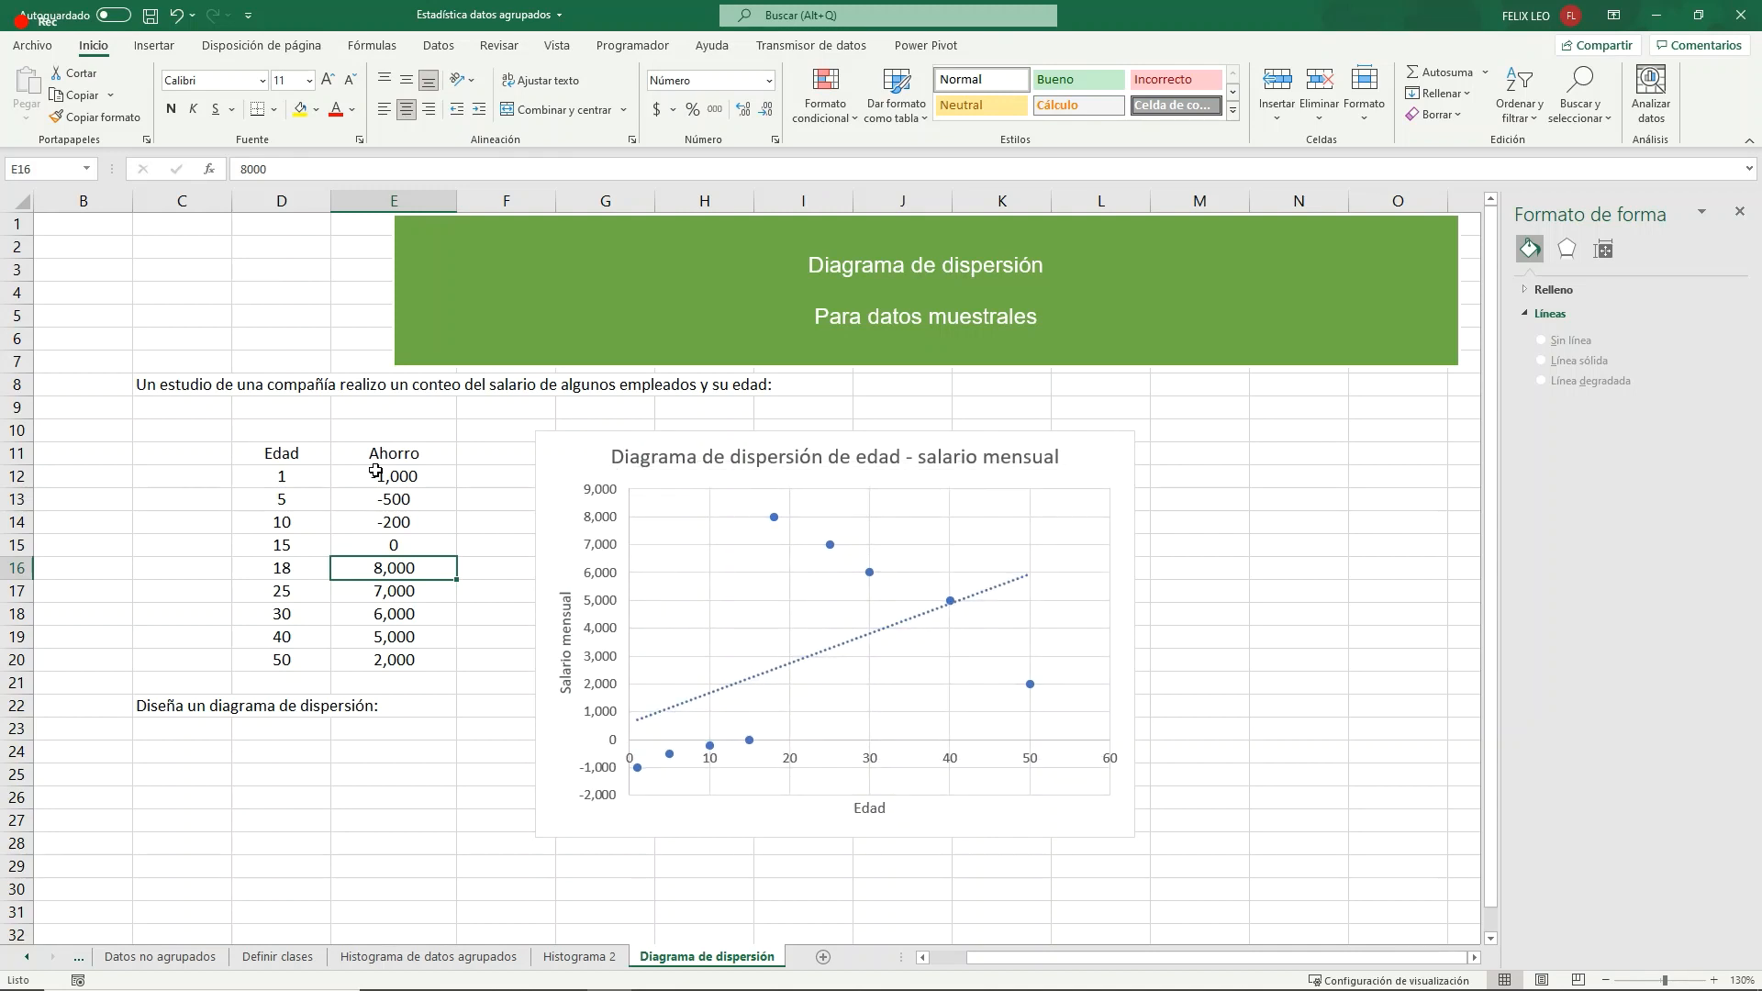
{"action": "type", "text": "100"}
{"action": "key", "text": "Return"}
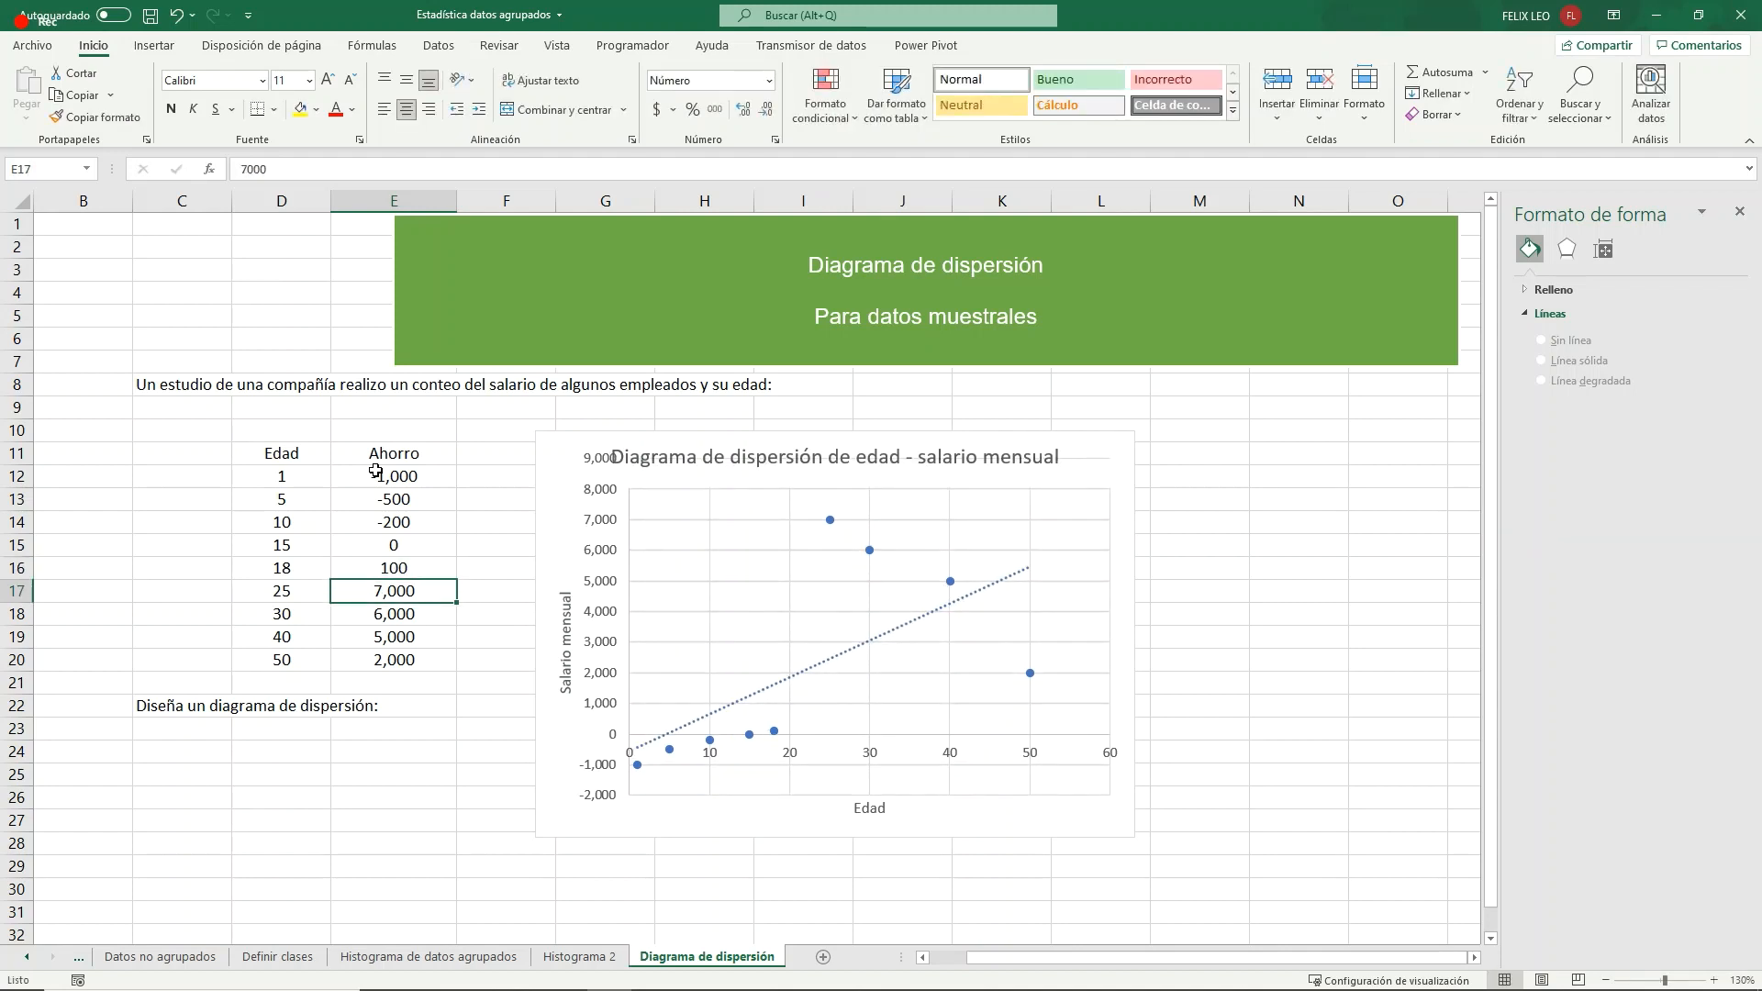
{"action": "type", "text": "500"}
{"action": "key", "text": "Return"}
- Set the savings for ages 30 and 40 in E18:E19 to 1,000 and 2,000
{"action": "key", "text": "F2"}
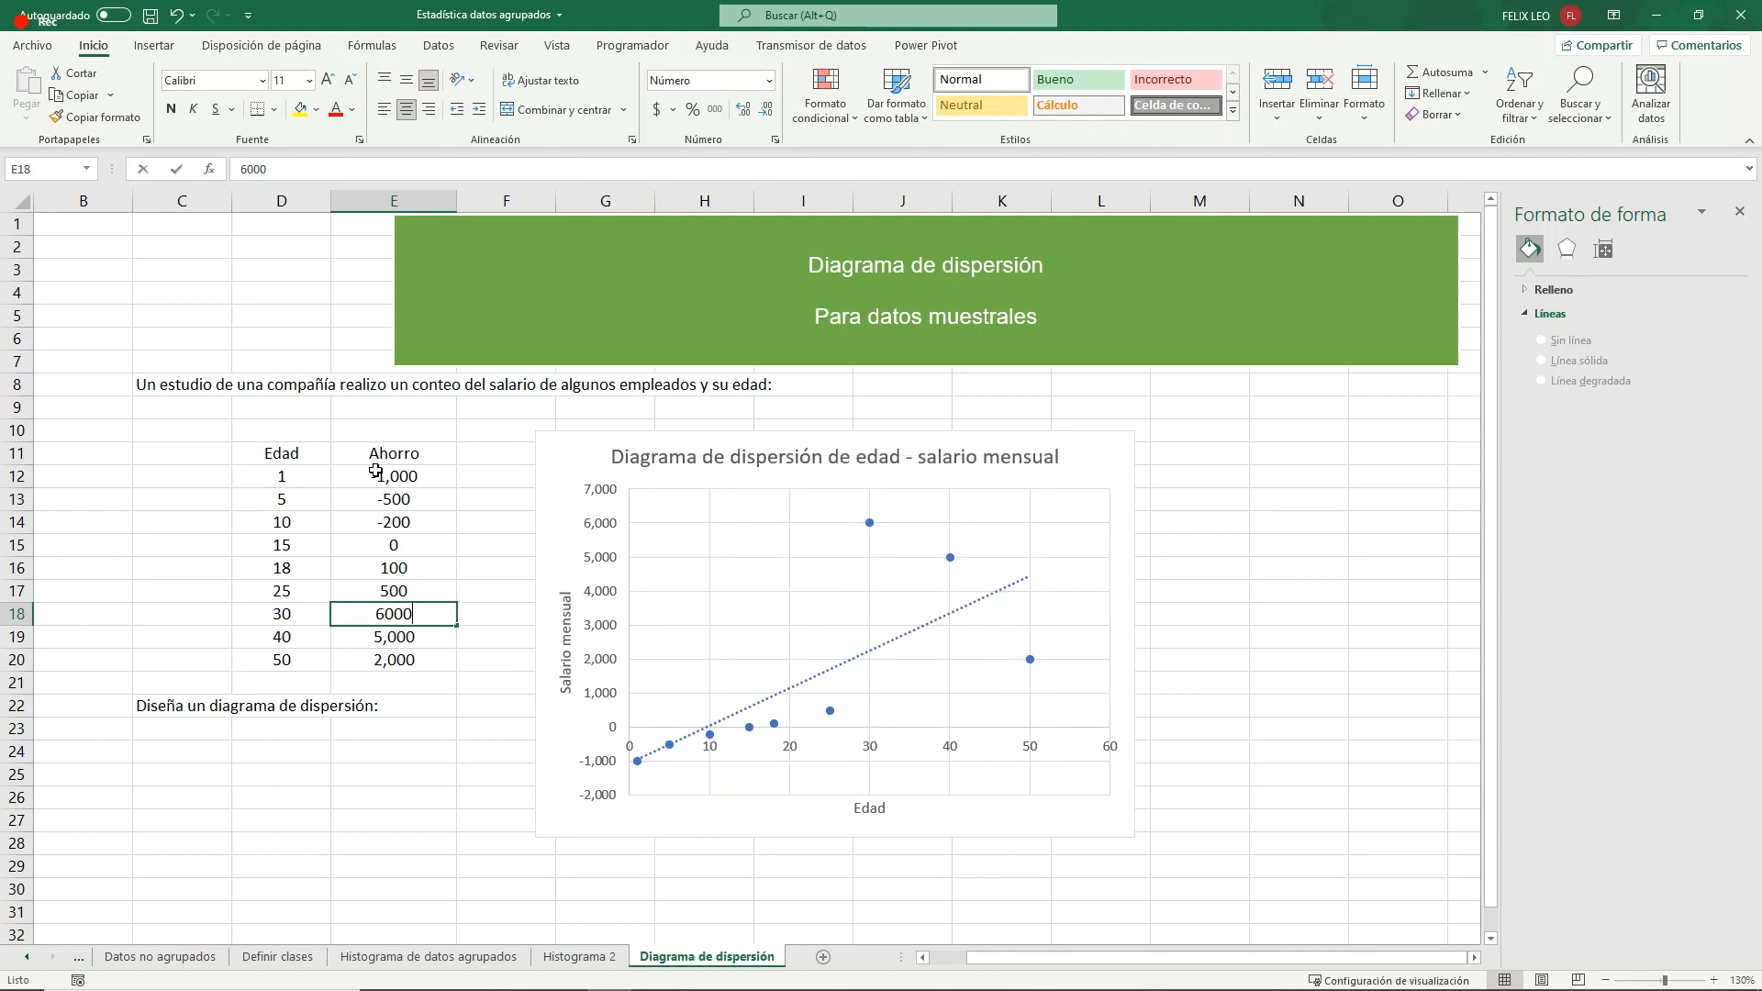
{"action": "key", "text": "BackSpace"}
{"action": "key", "text": "BackSpace"}
{"action": "key", "text": "BackSpace"}
{"action": "key", "text": "BackSpace"}
{"action": "type", "text": "1000"}
{"action": "key", "text": "Return"}
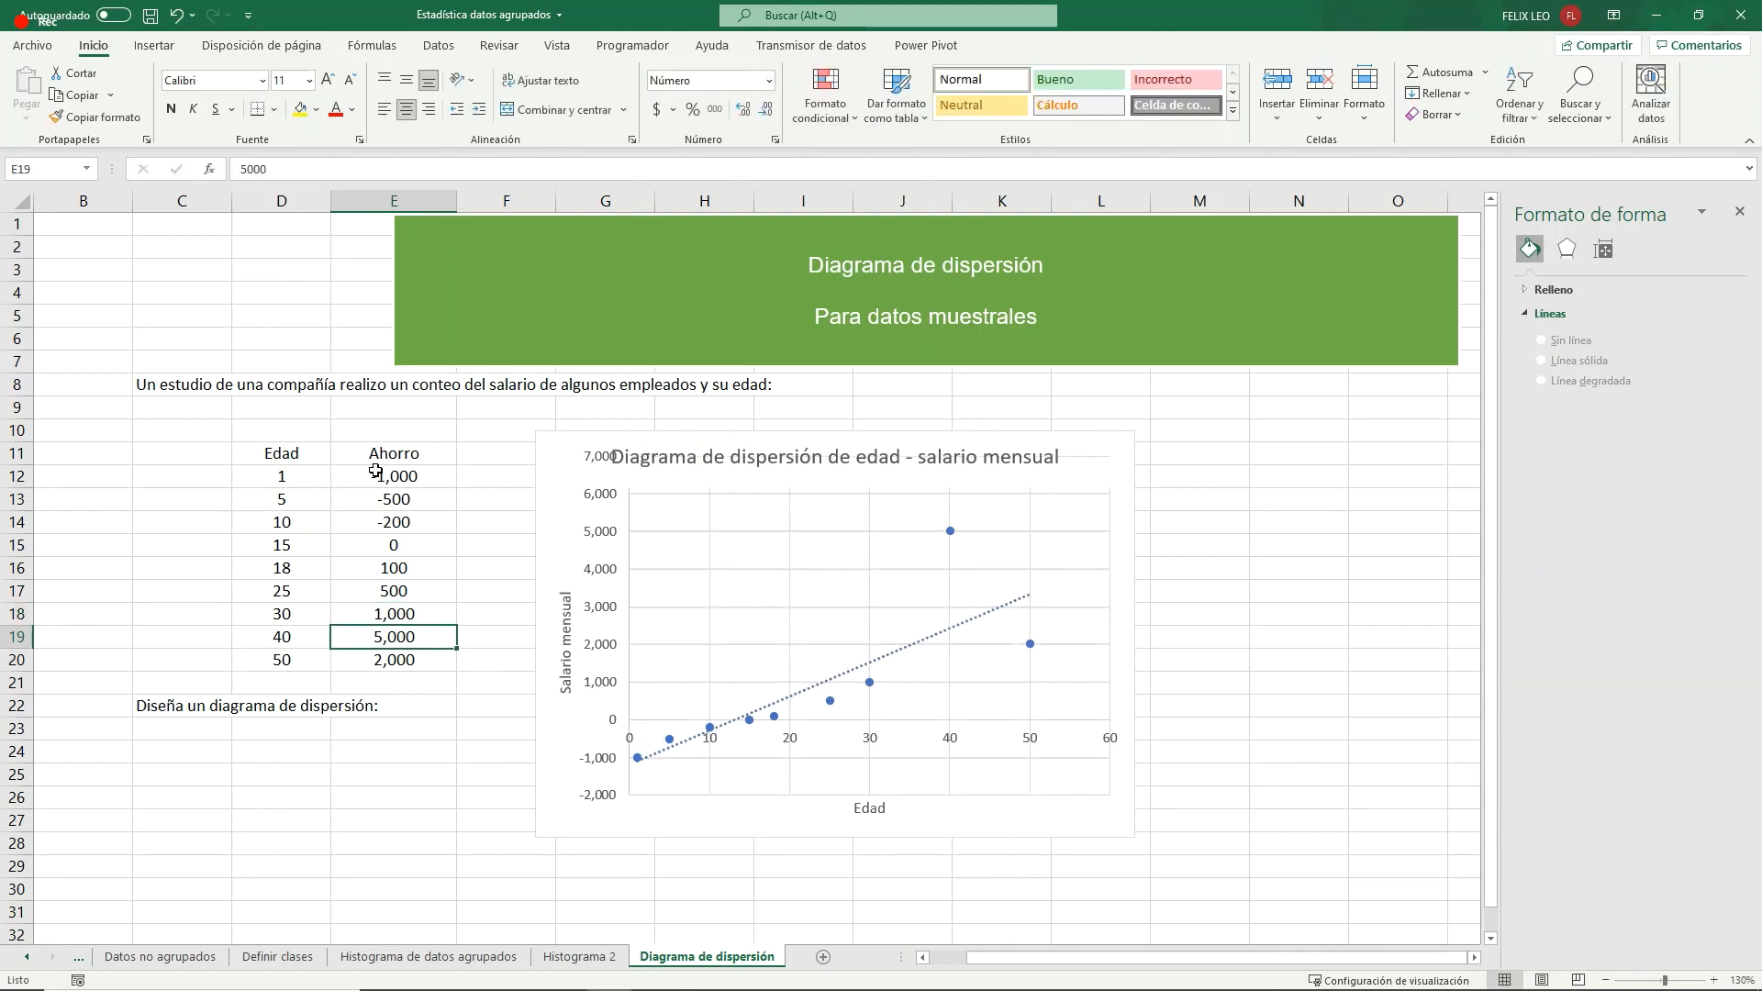
{"action": "type", "text": "2000"}
{"action": "key", "text": "Return"}
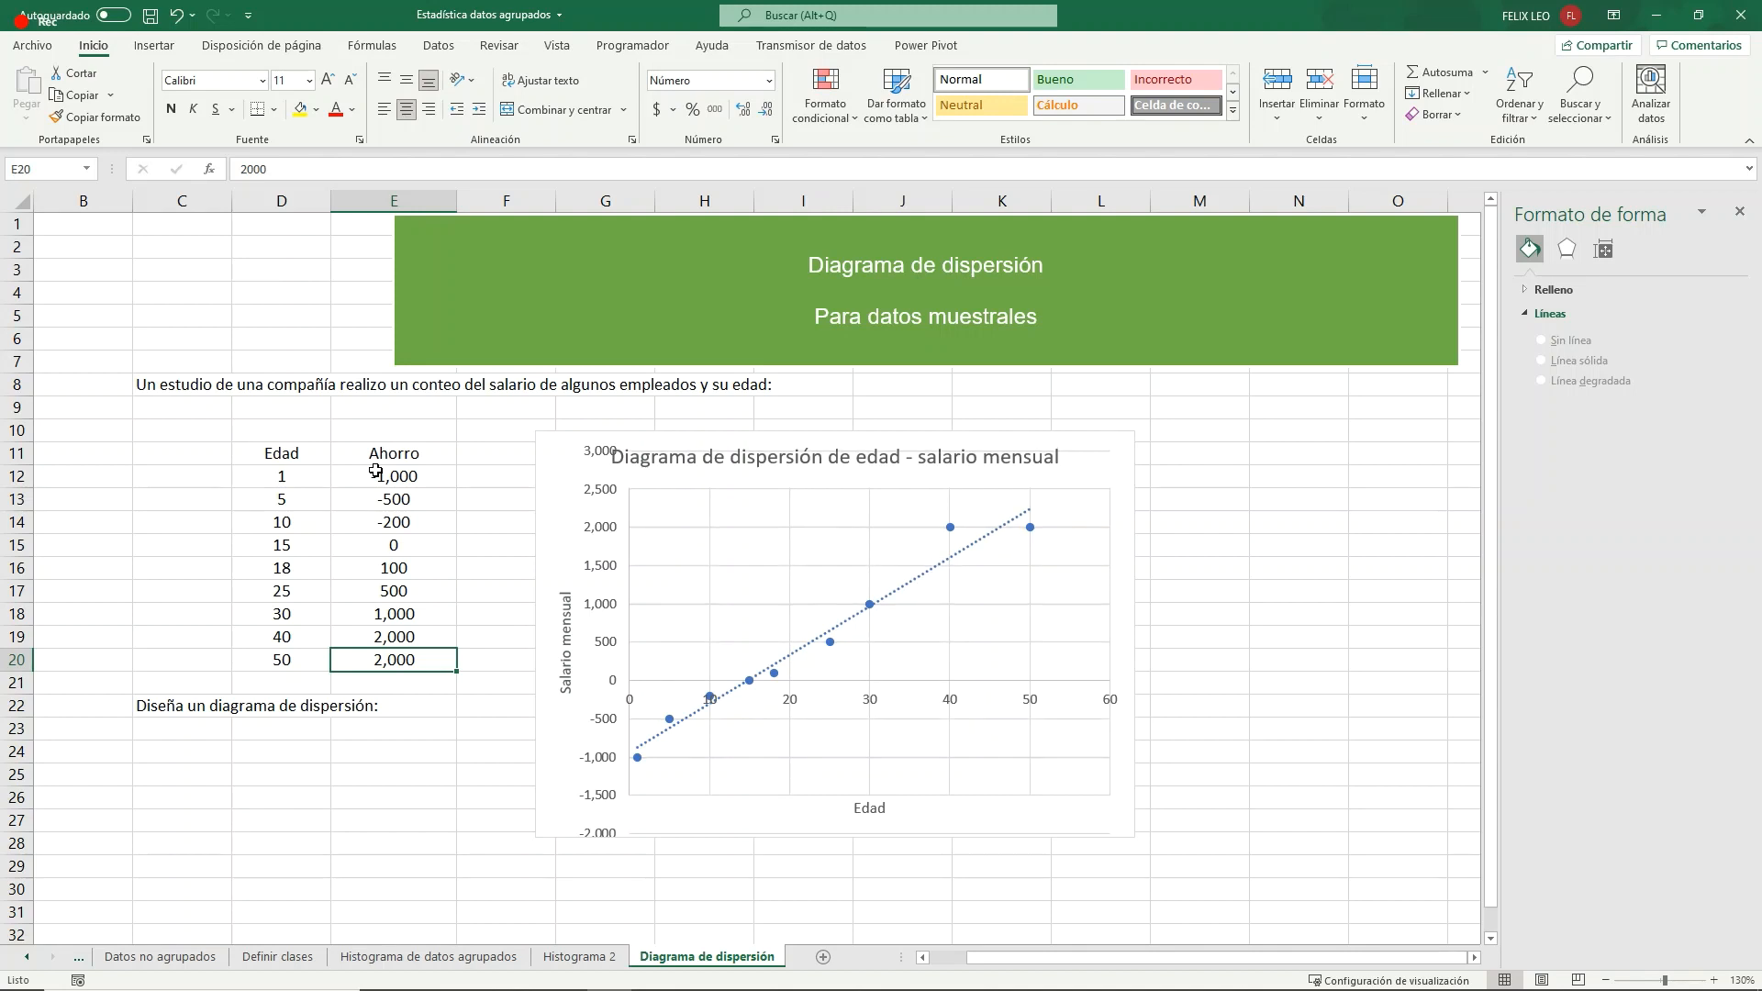
- Set the savings for age 50 in E20 to 3,000
{"action": "key", "text": "F2"}
{"action": "key", "text": "BackSpace"}
{"action": "key", "text": "BackSpace"}
{"action": "key", "text": "BackSpace"}
{"action": "key", "text": "BackSpace"}
{"action": "type", "text": "3000"}
{"action": "key", "text": "Return"}
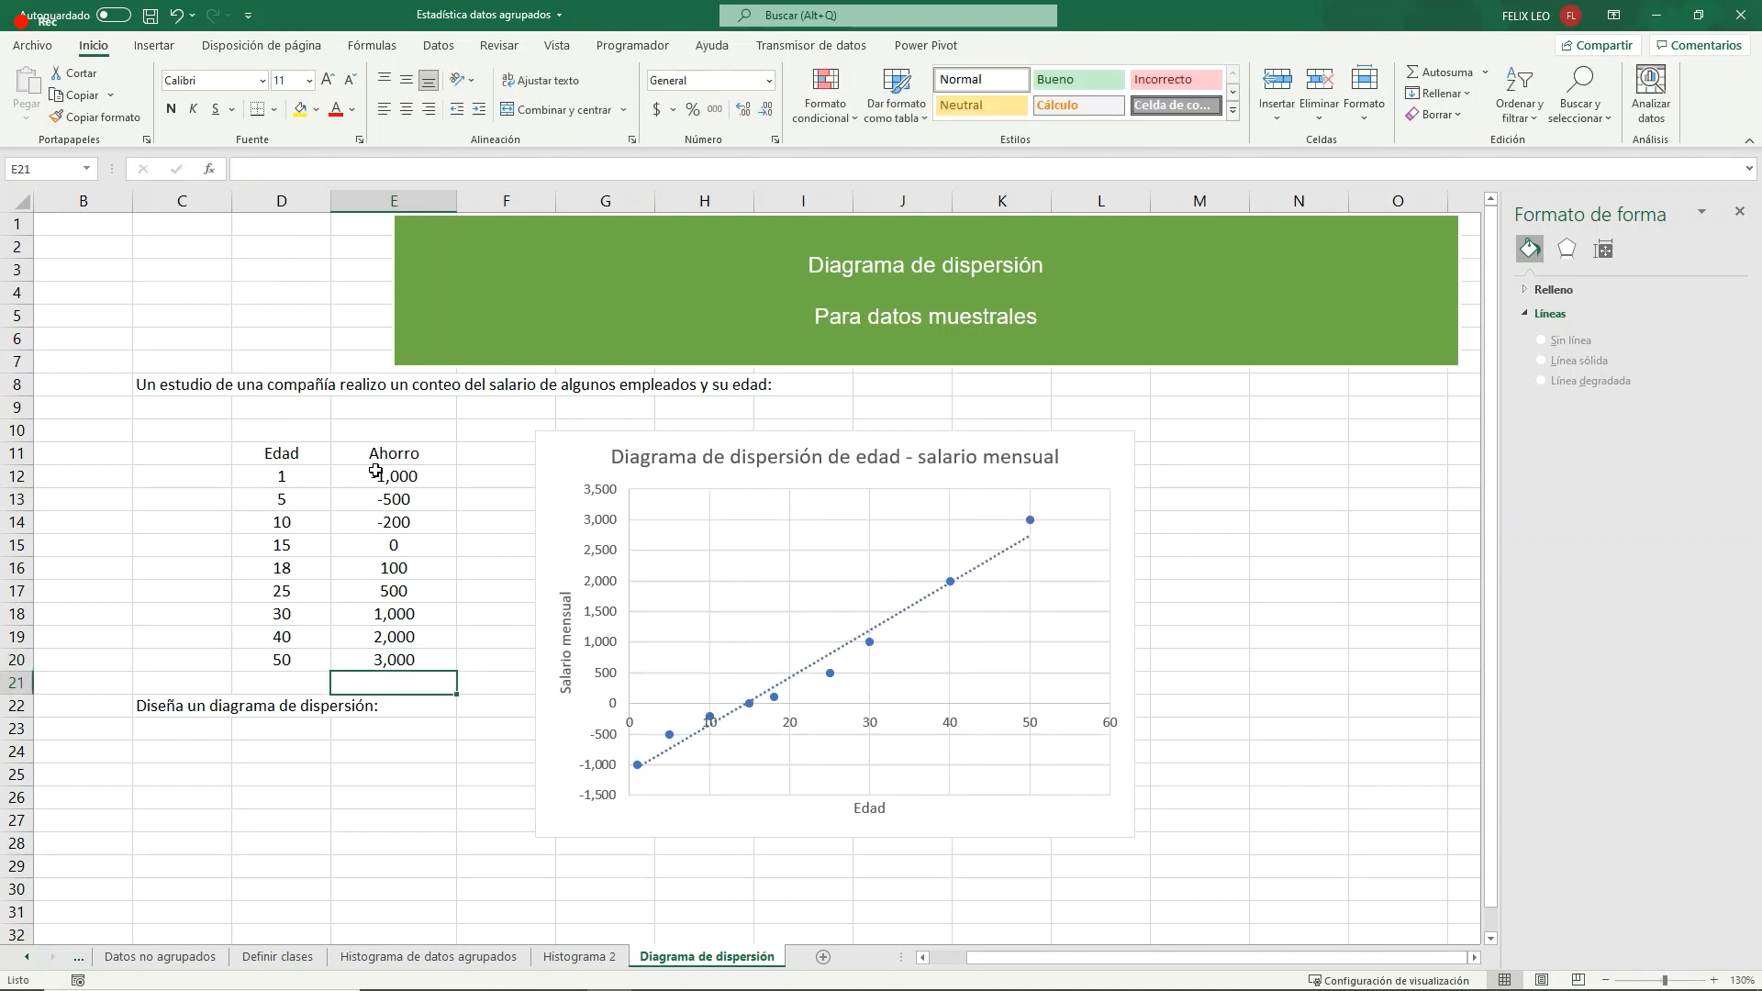
- Apply the third quick layout to the scatter chart and delete the legend it adds
{"action": "left_click", "coordinate": [1113, 460]}
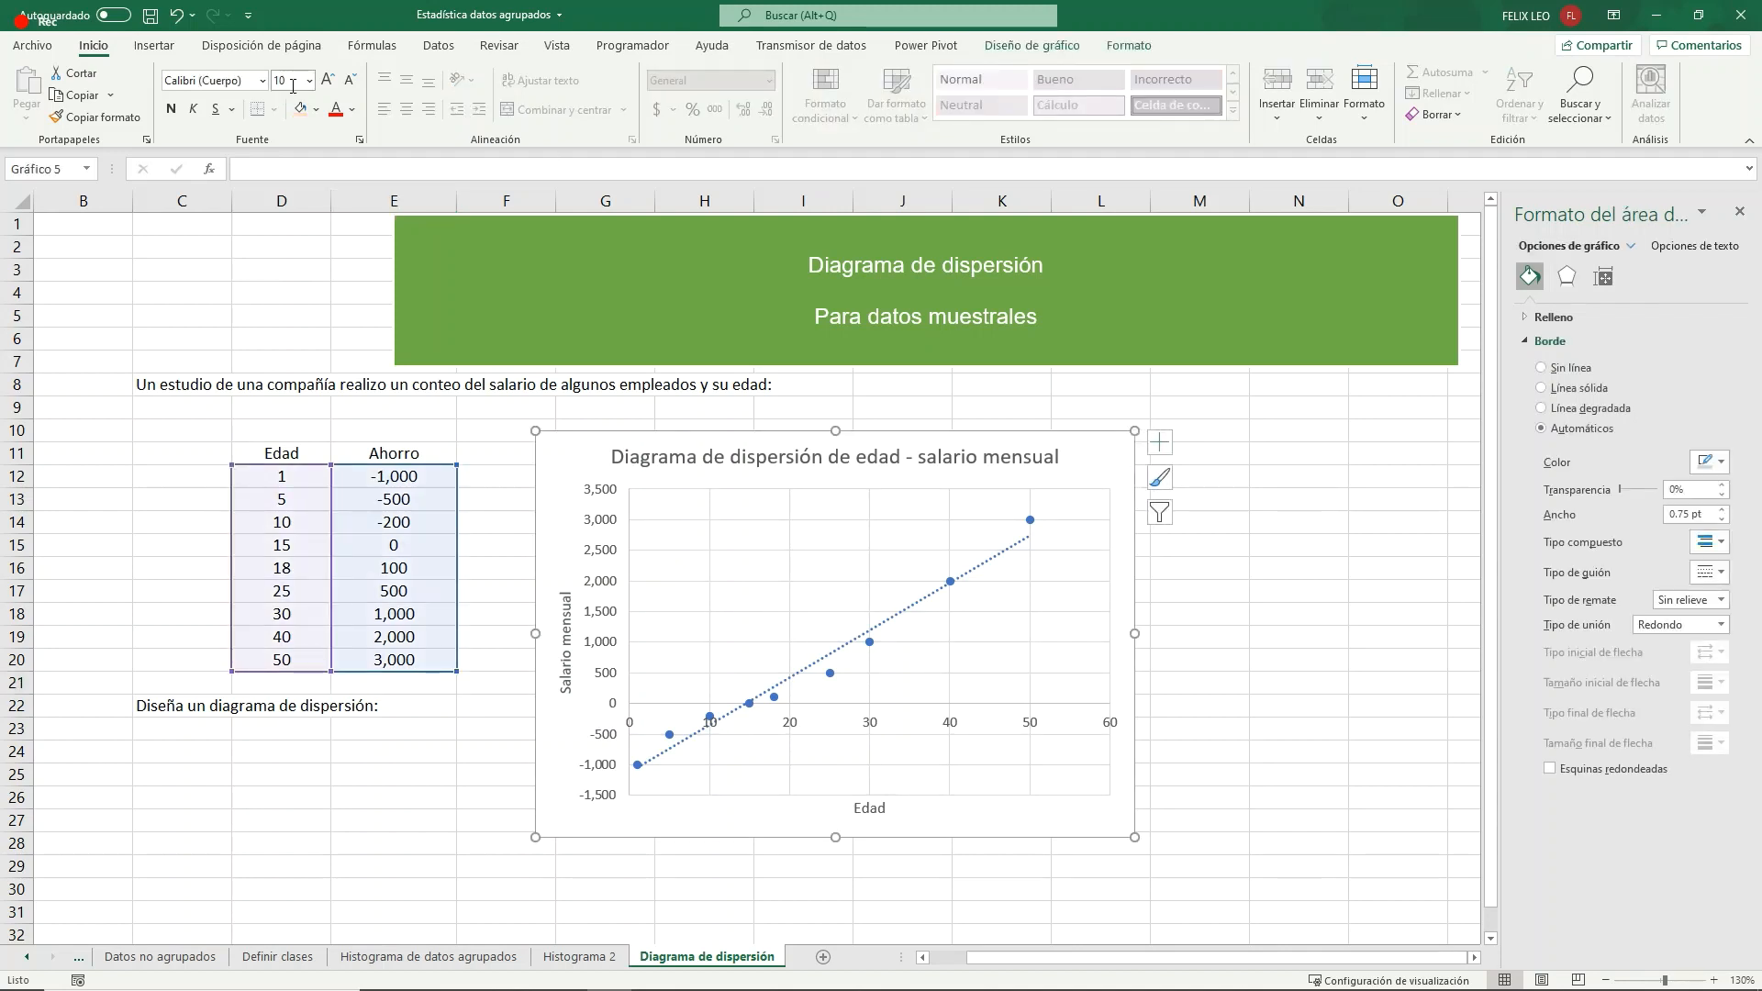
{"action": "left_click", "coordinate": [1058, 46]}
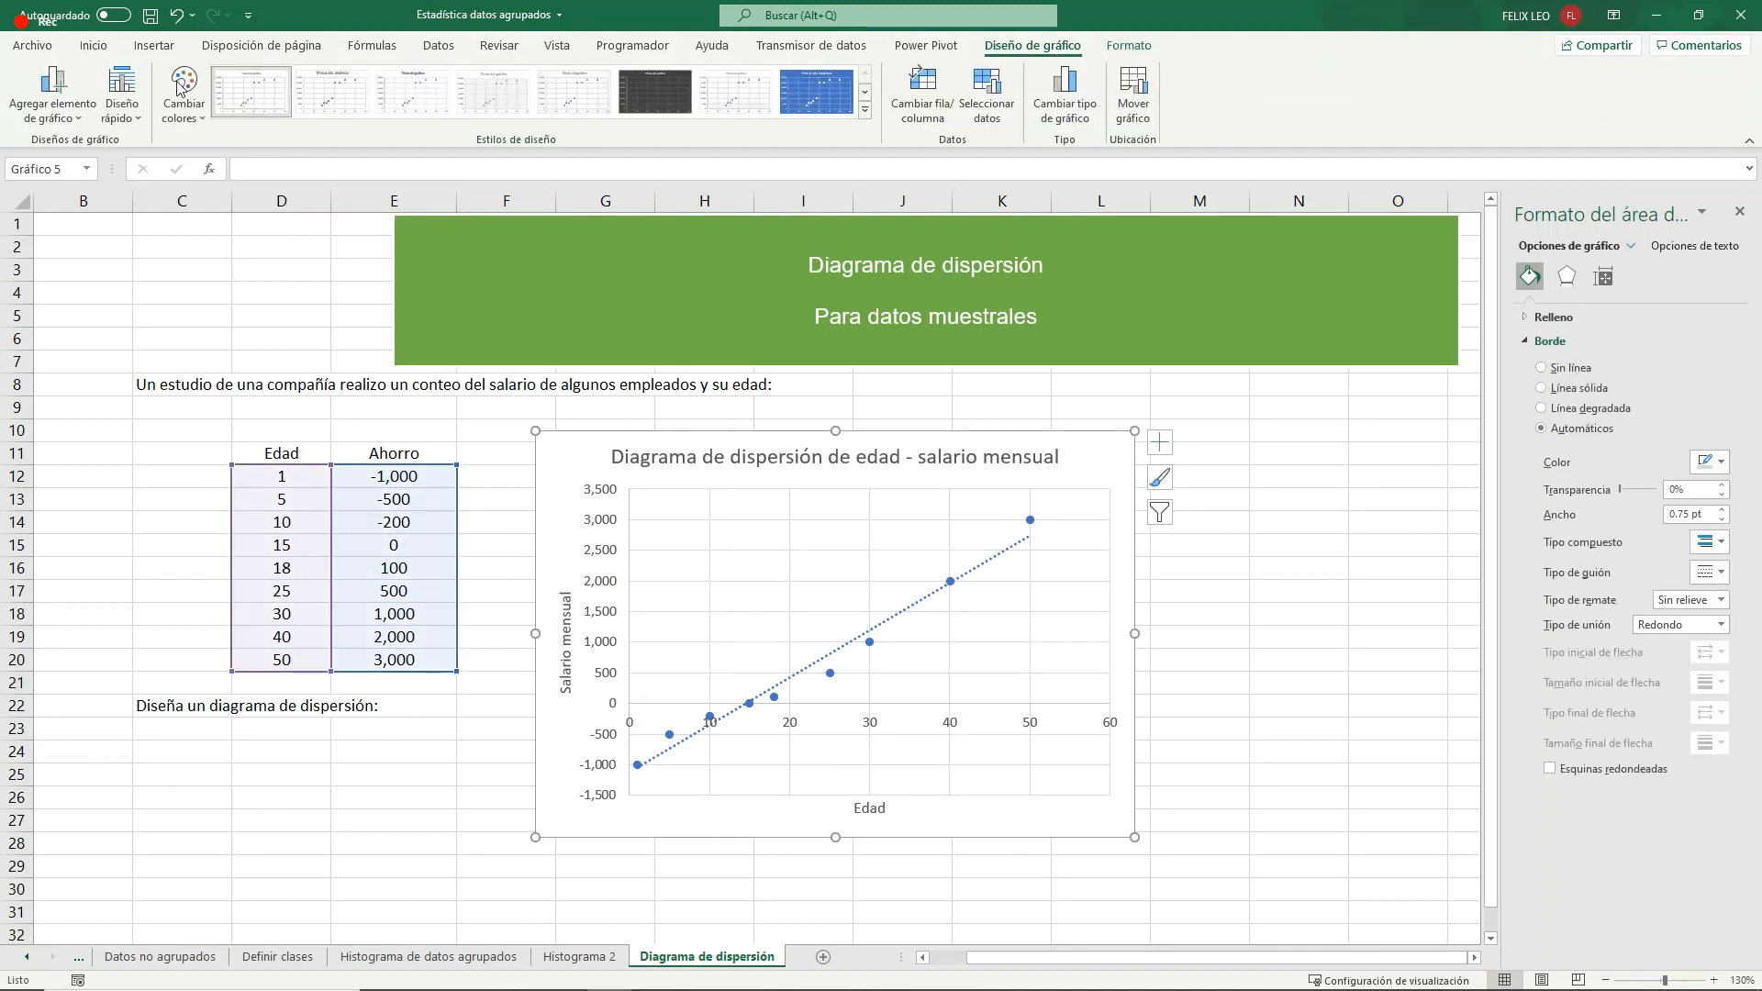
{"action": "left_click", "coordinate": [119, 108]}
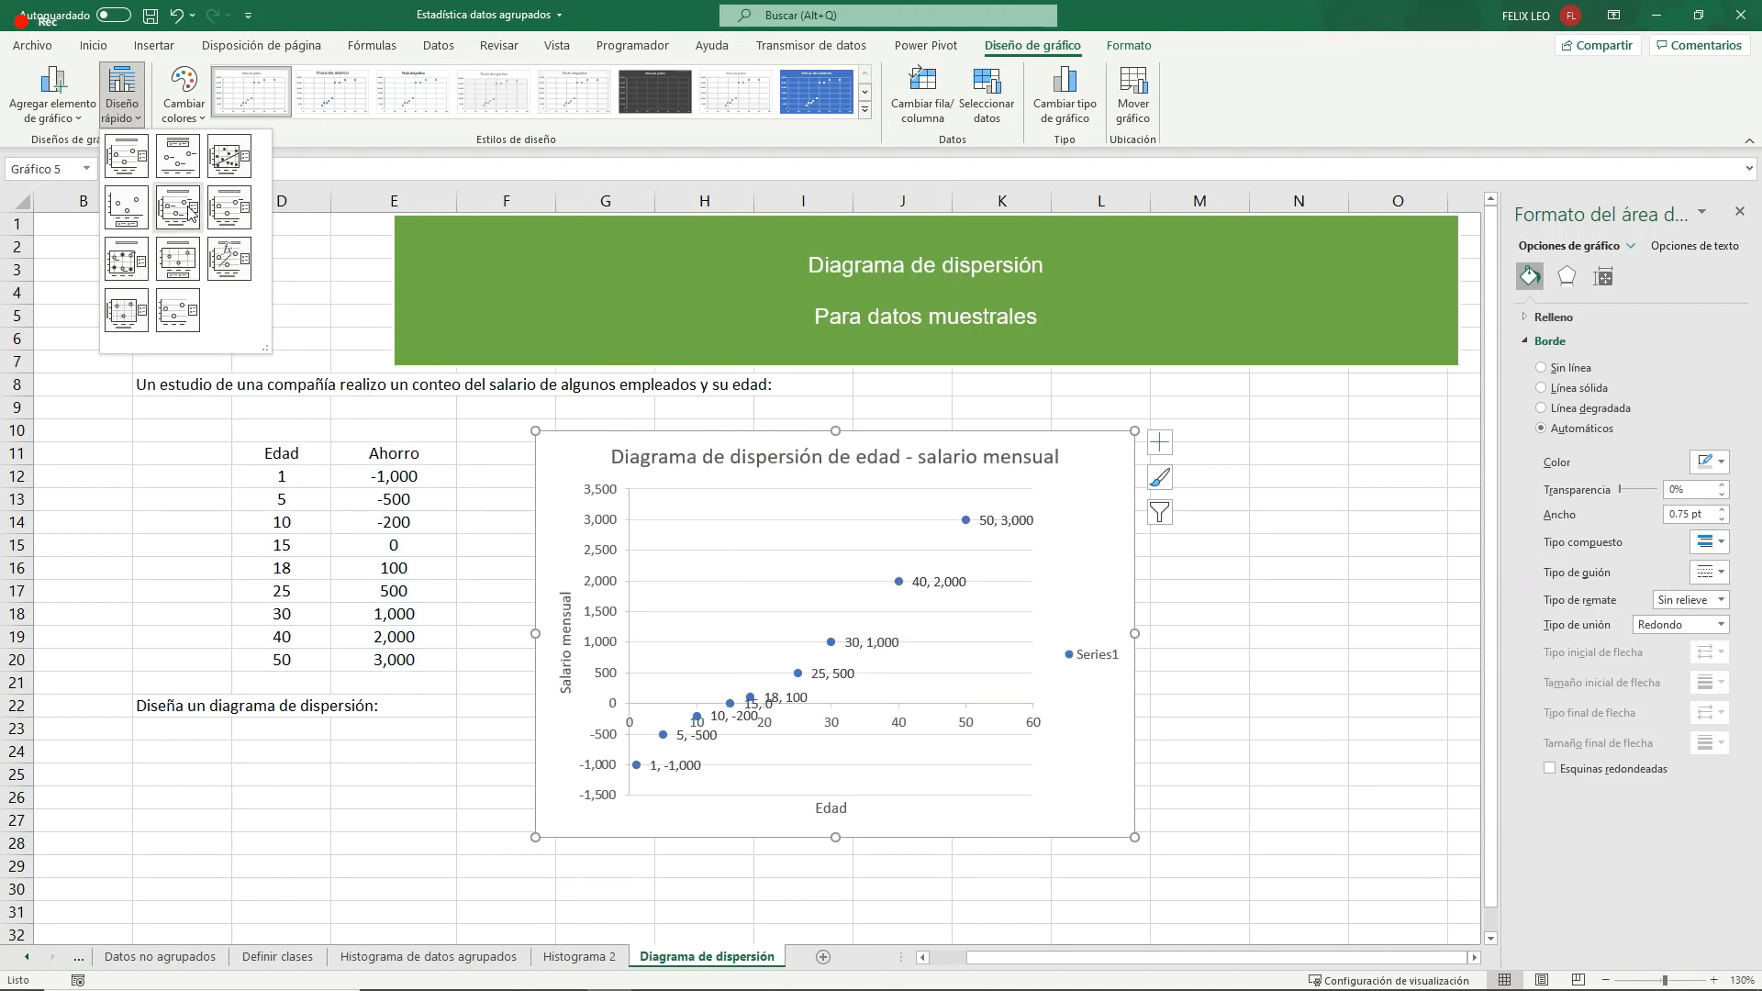
{"action": "left_click", "coordinate": [229, 159]}
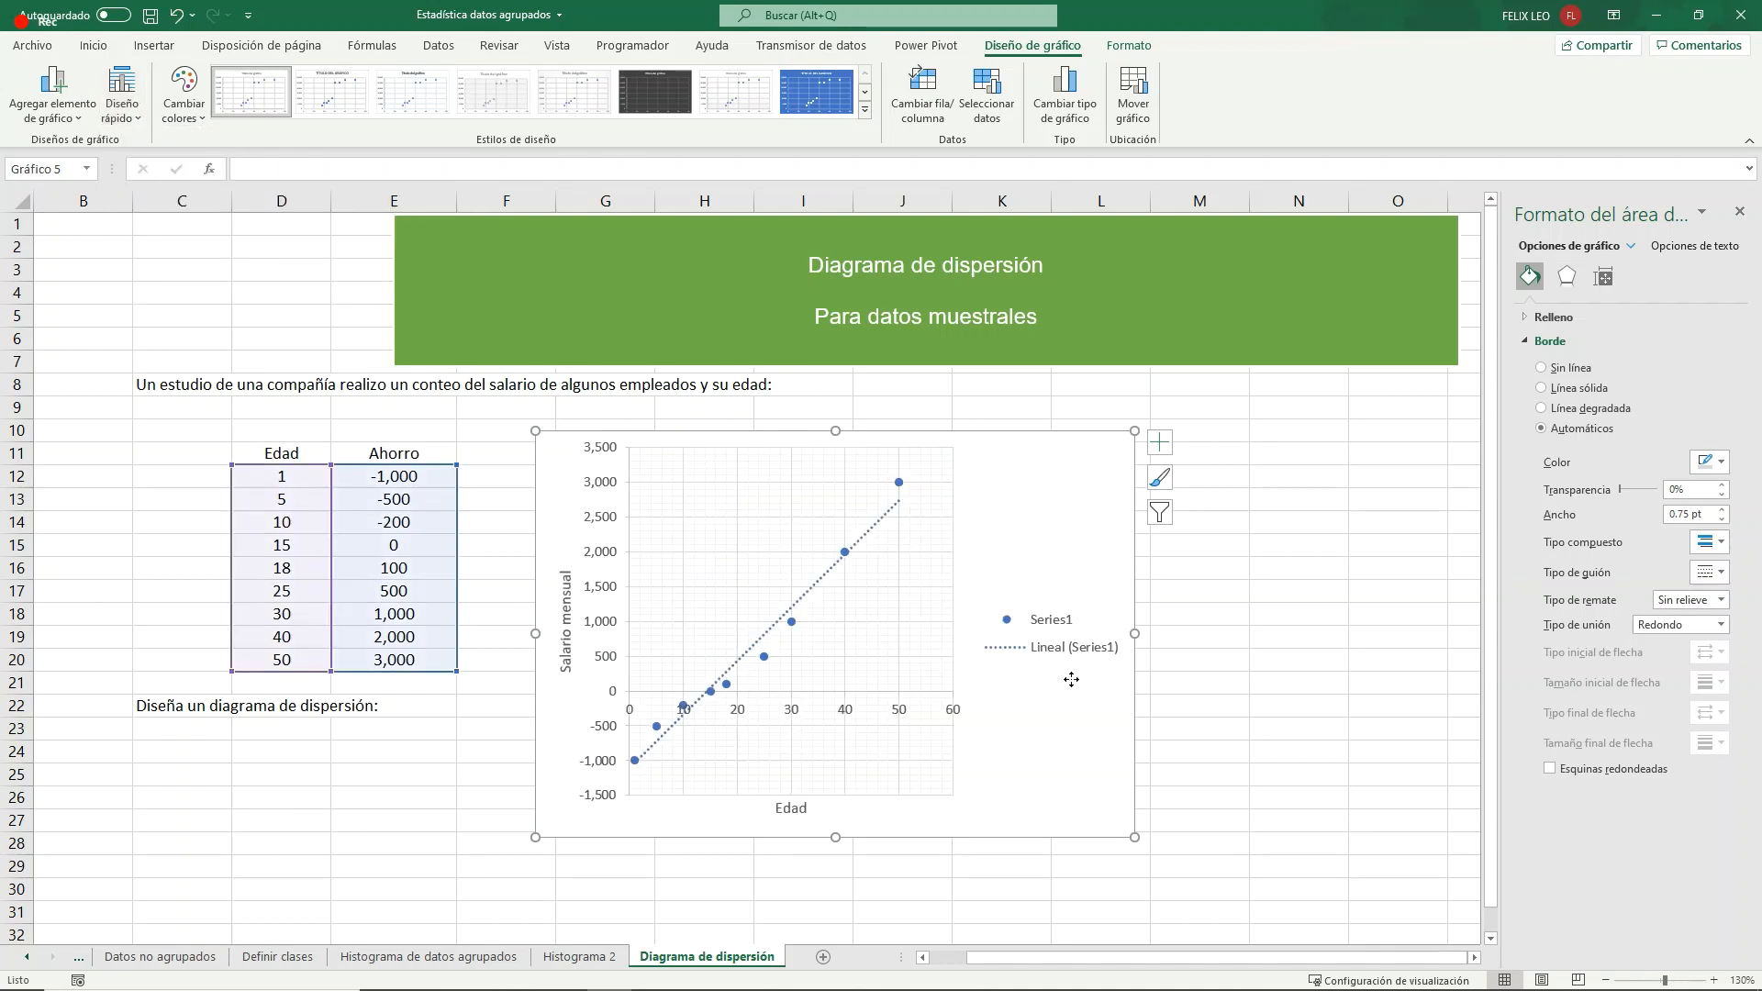
{"action": "left_click", "coordinate": [1085, 652]}
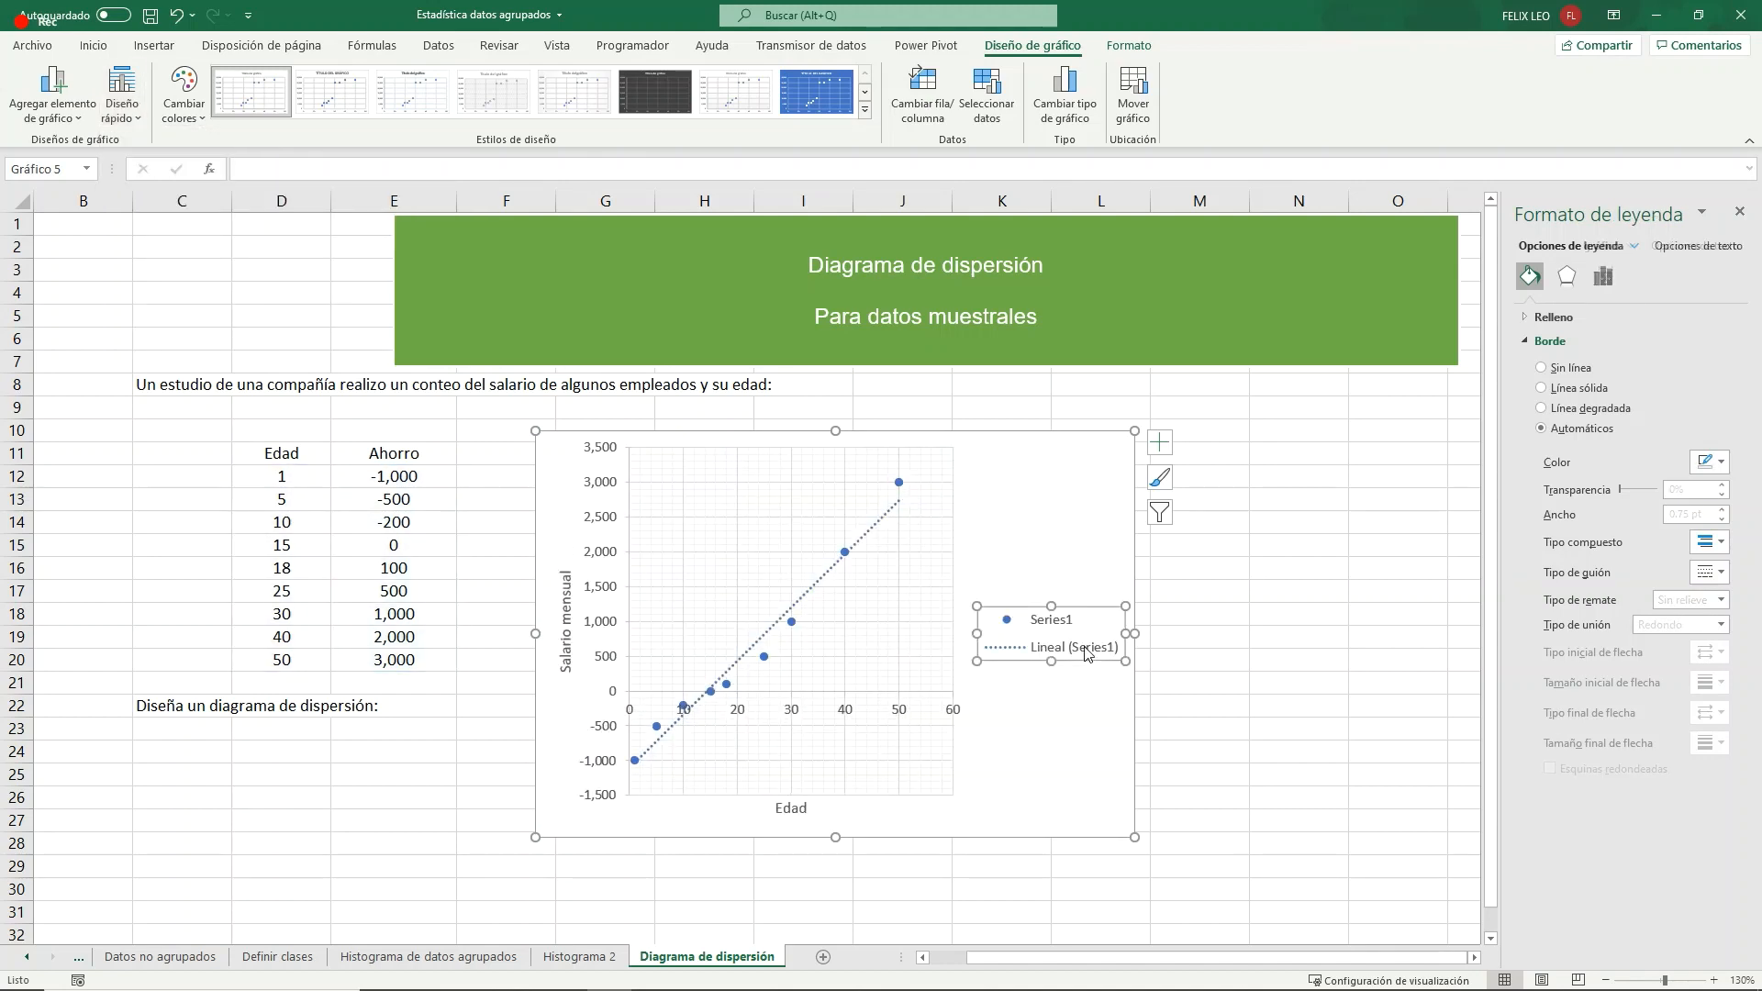
{"action": "key", "text": "Delete"}
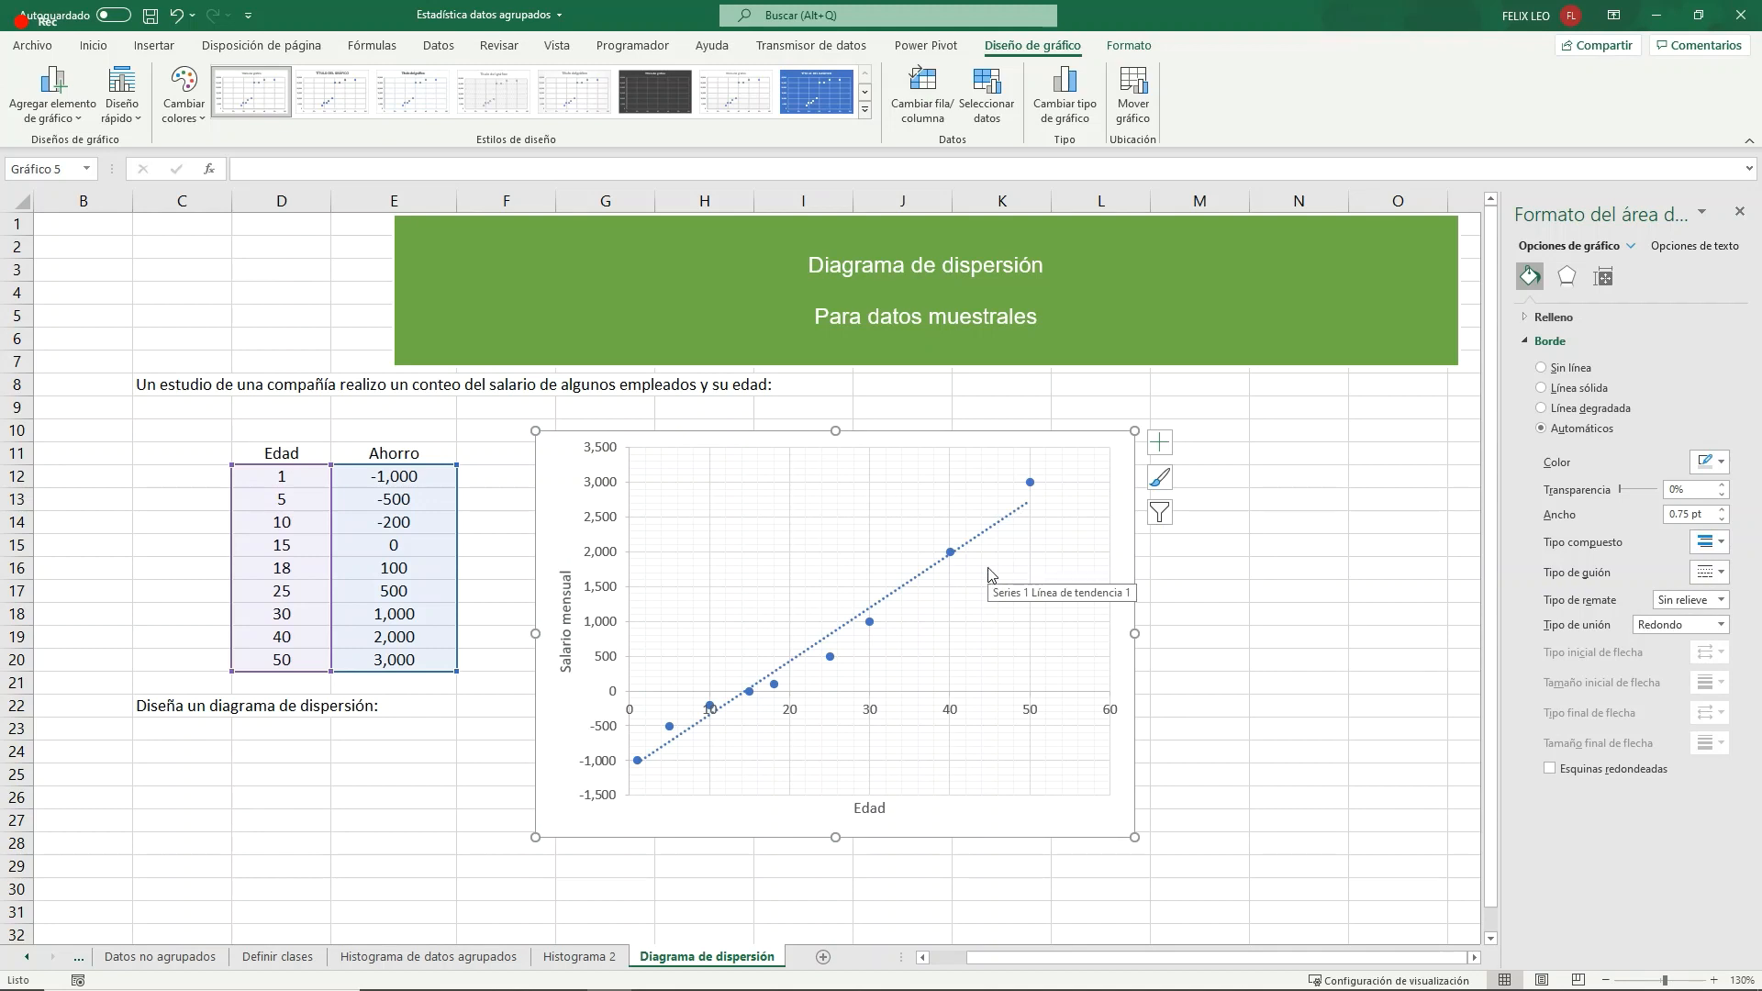
- Change the savings for age 5 in E13 to the outlier value -50,000
{"action": "left_click", "coordinate": [407, 486]}
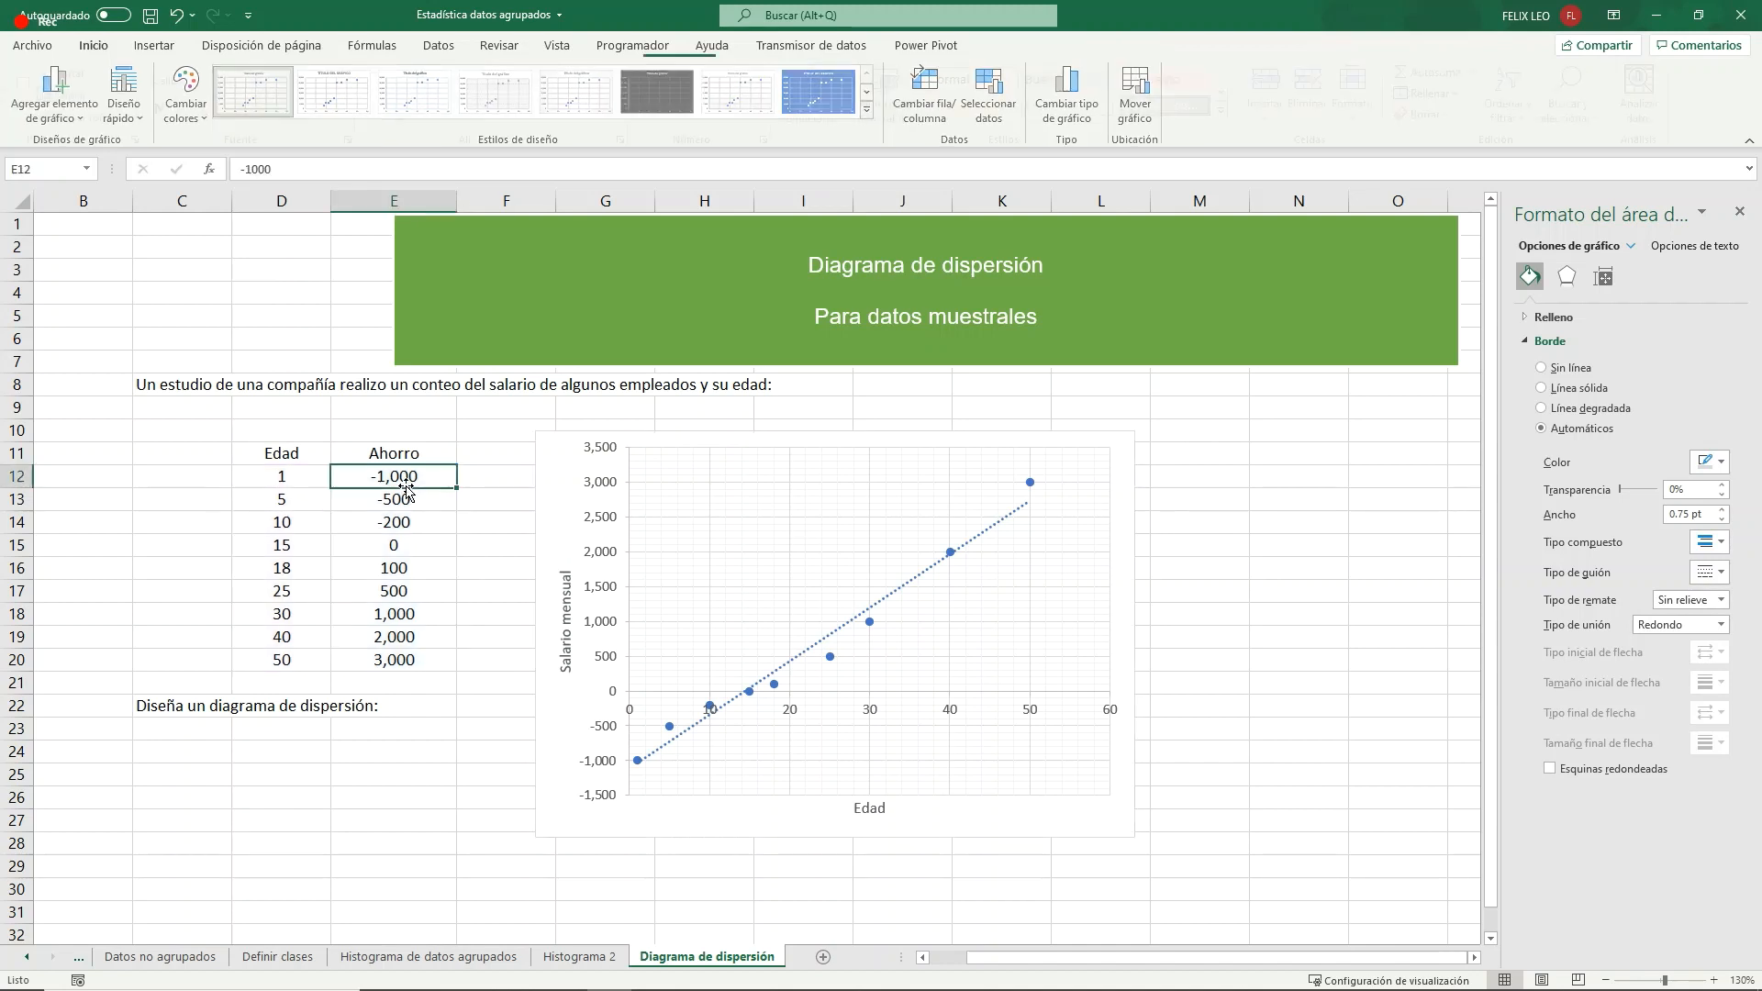
{"action": "left_click", "coordinate": [406, 496]}
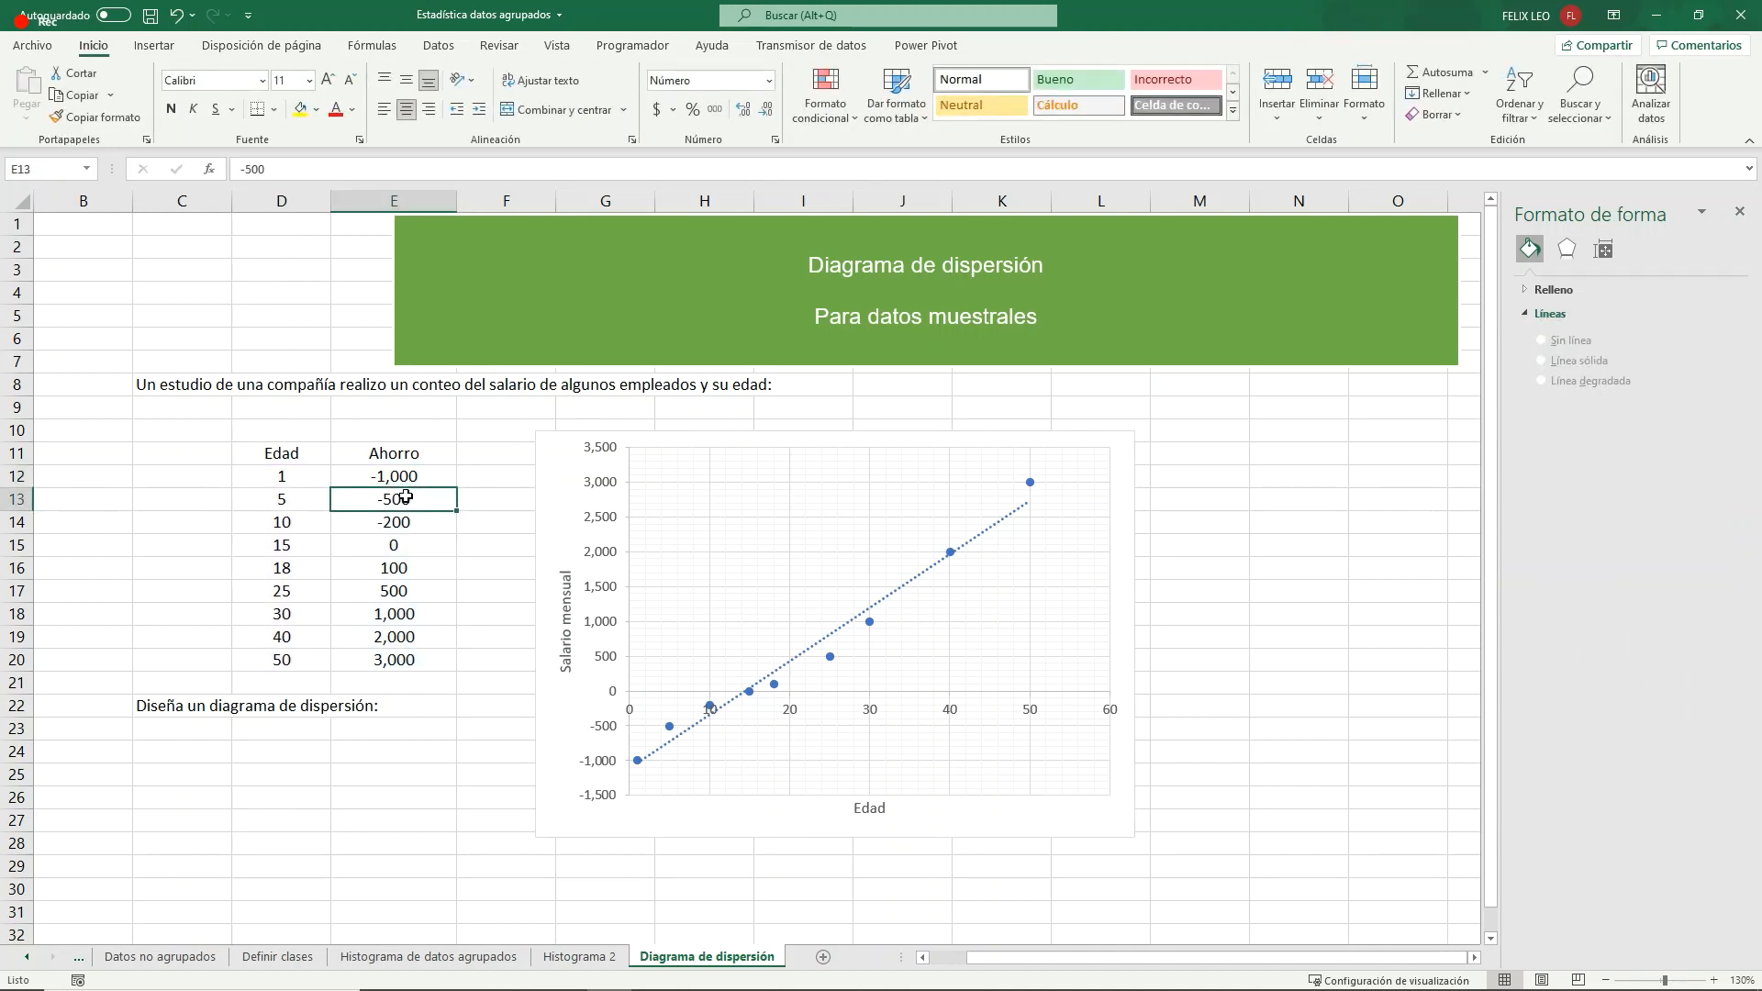
{"action": "type", "text": "-"}
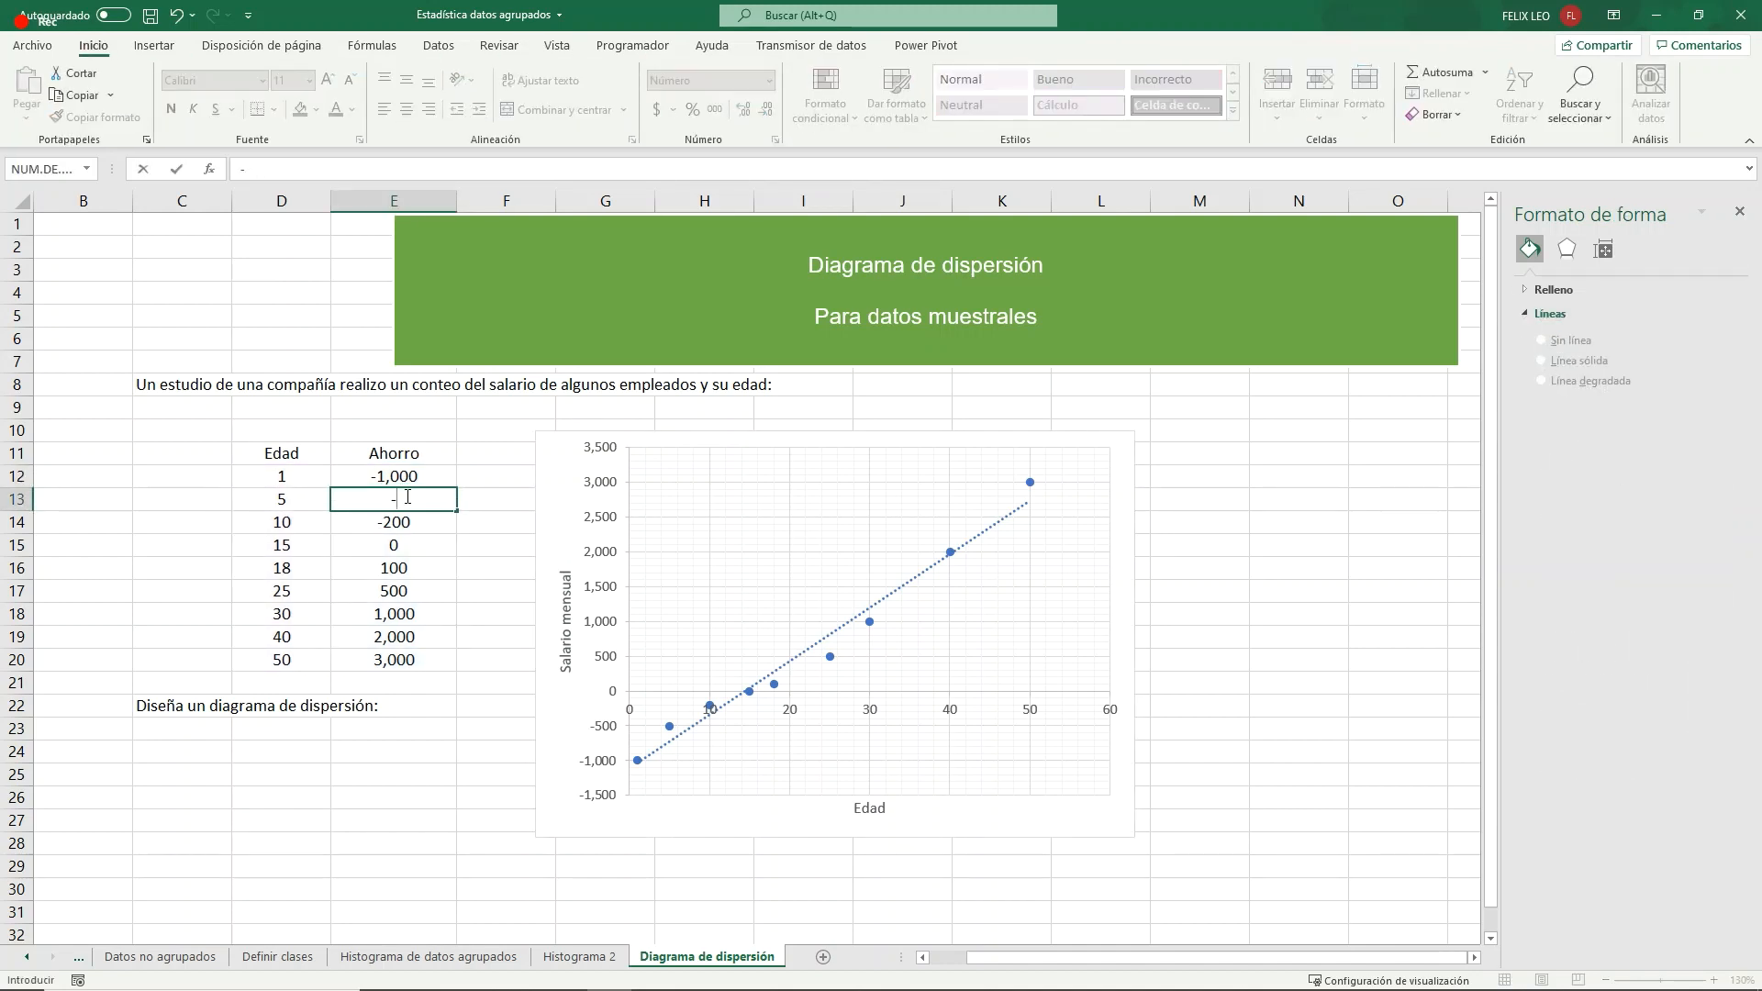
{"action": "type", "text": "50,000"}
{"action": "key", "text": "Return"}
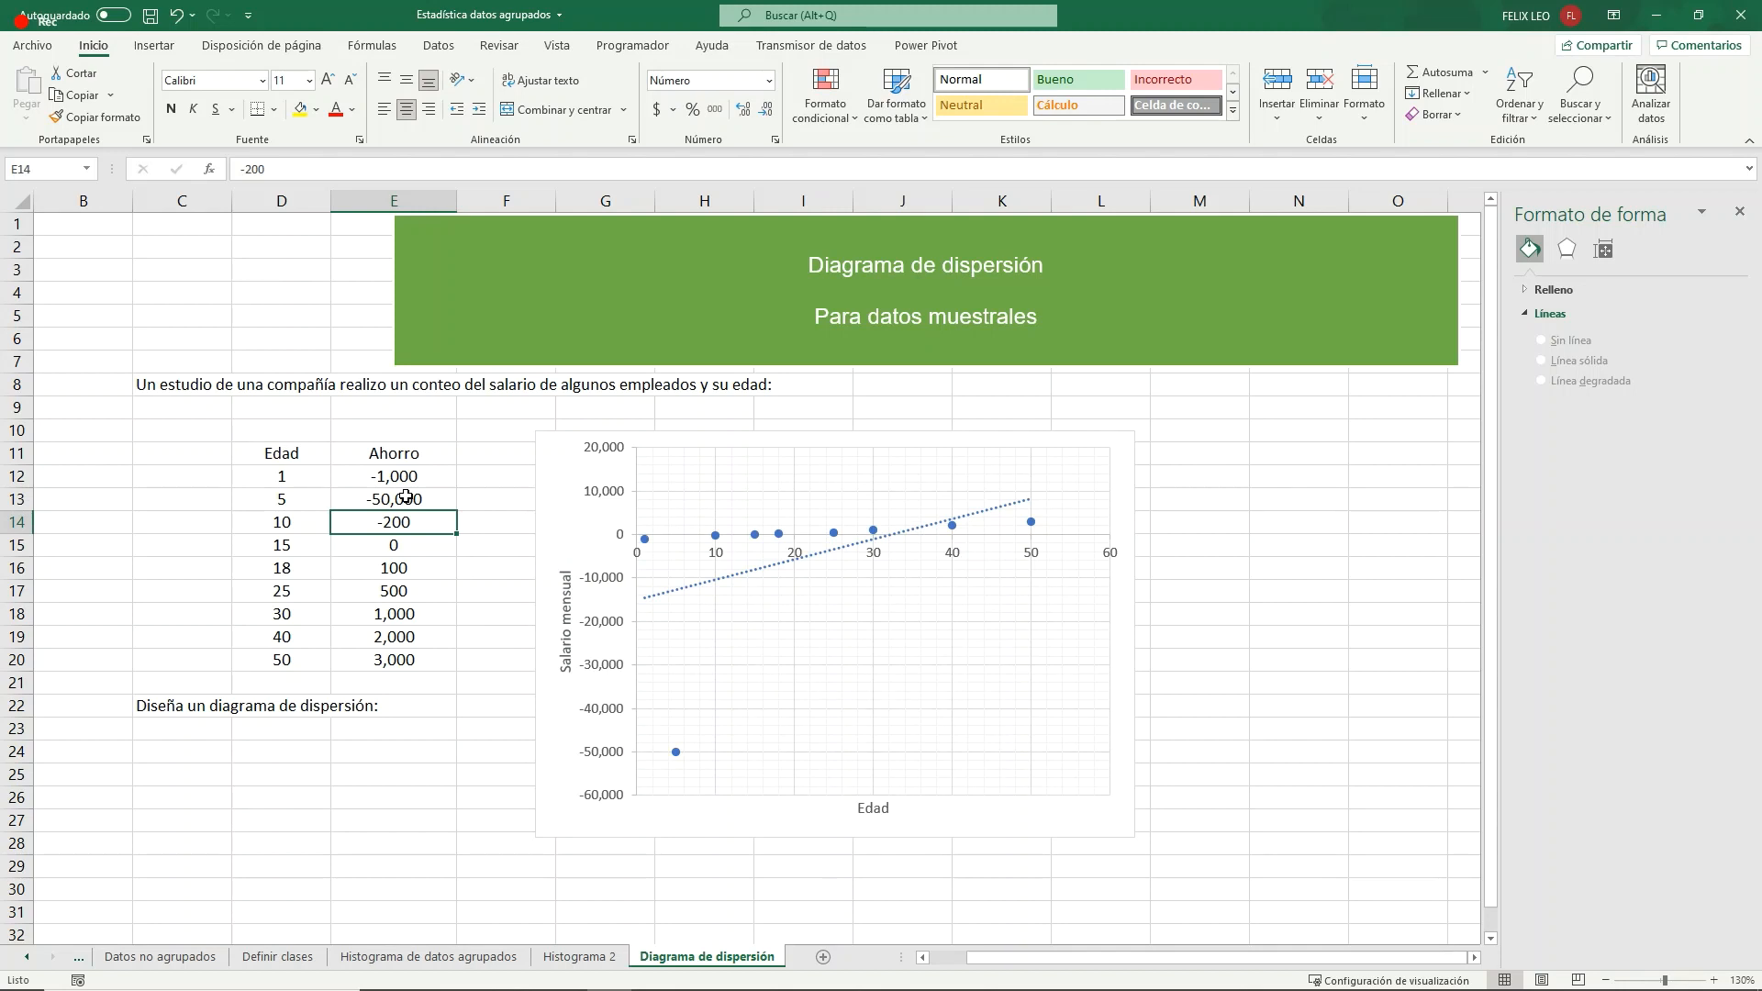
- Set the savings for age 10 in E14 to -1,000
{"action": "type", "text": "1"}
{"action": "key", "text": "BackSpace"}
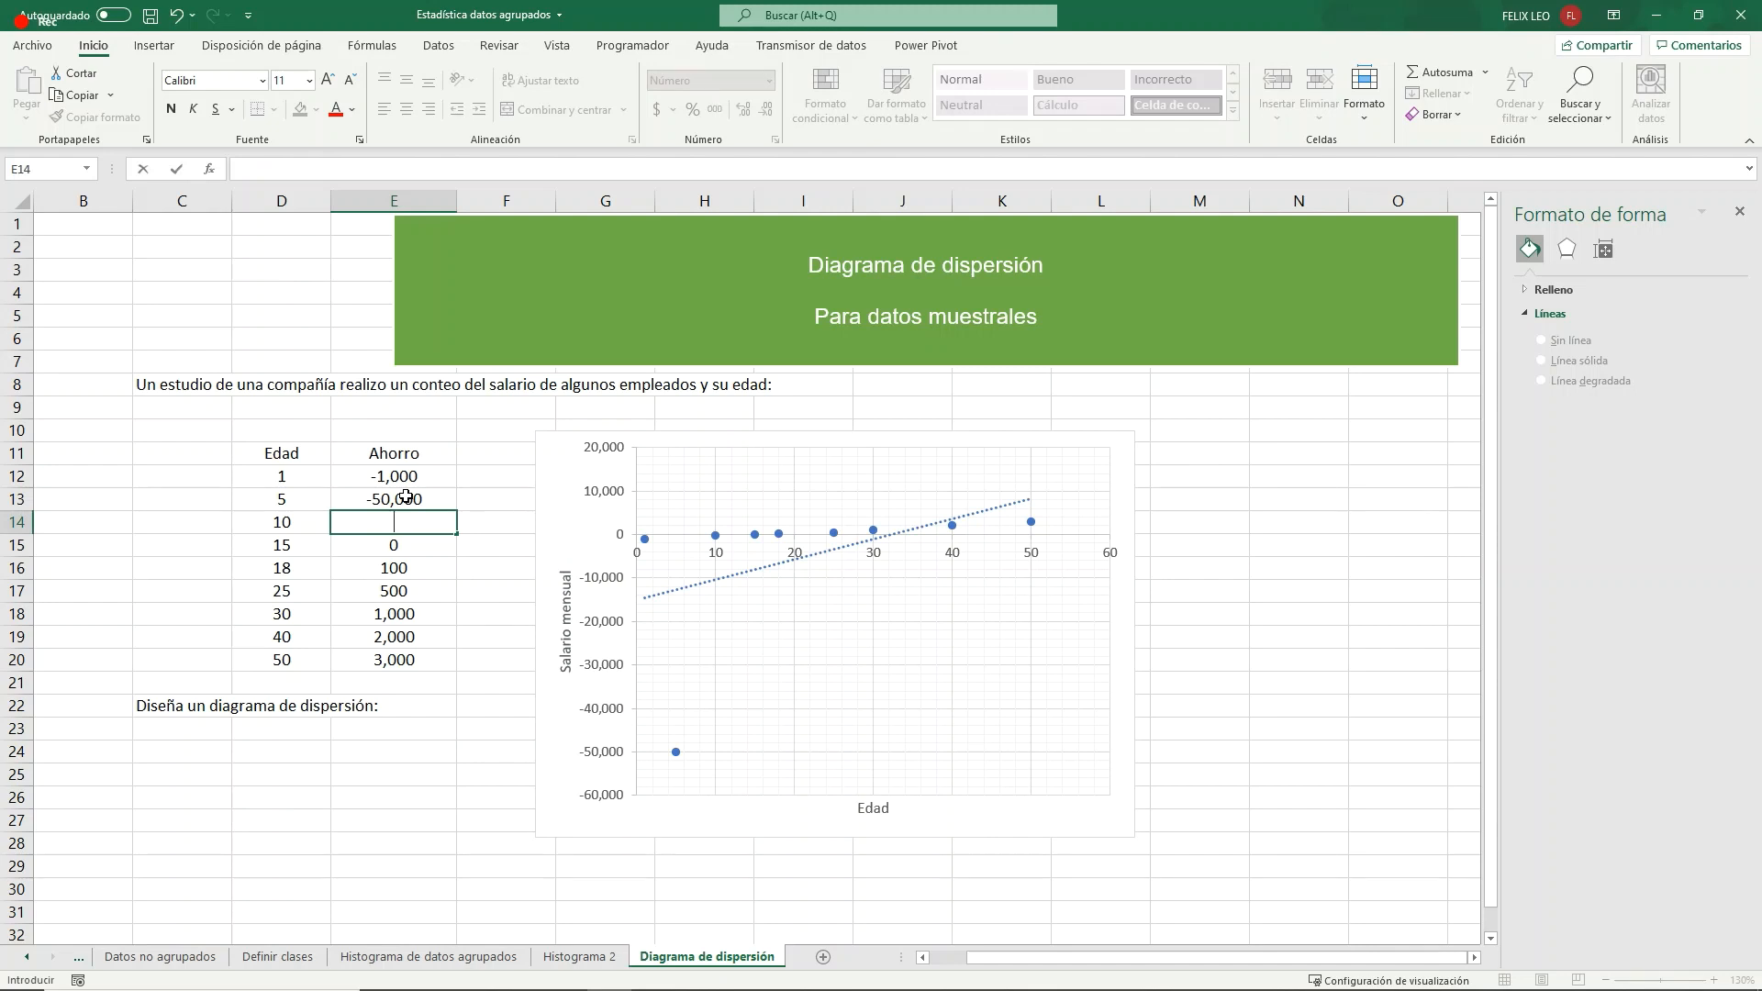
{"action": "type", "text": "-10000"}
{"action": "key", "text": "BackSpace"}
{"action": "key", "text": "Return"}
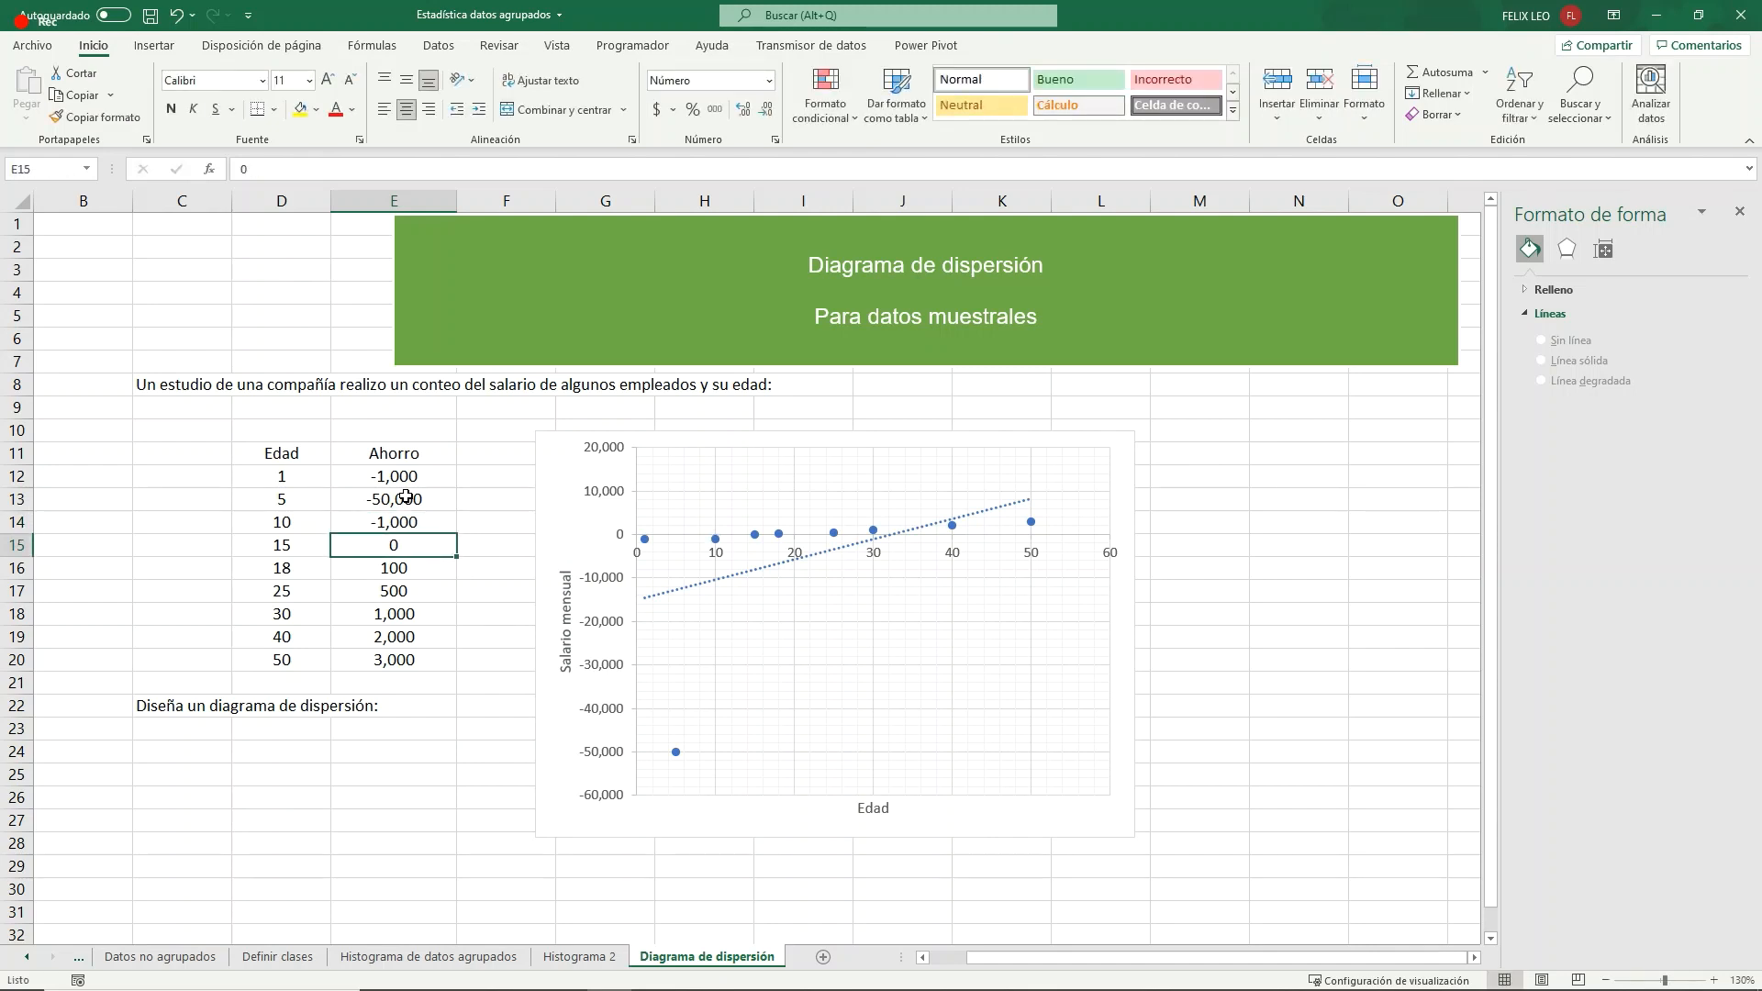
- Try savings values of 1,000 and 1 for age 15 in E15
{"action": "type", "text": "1000"}
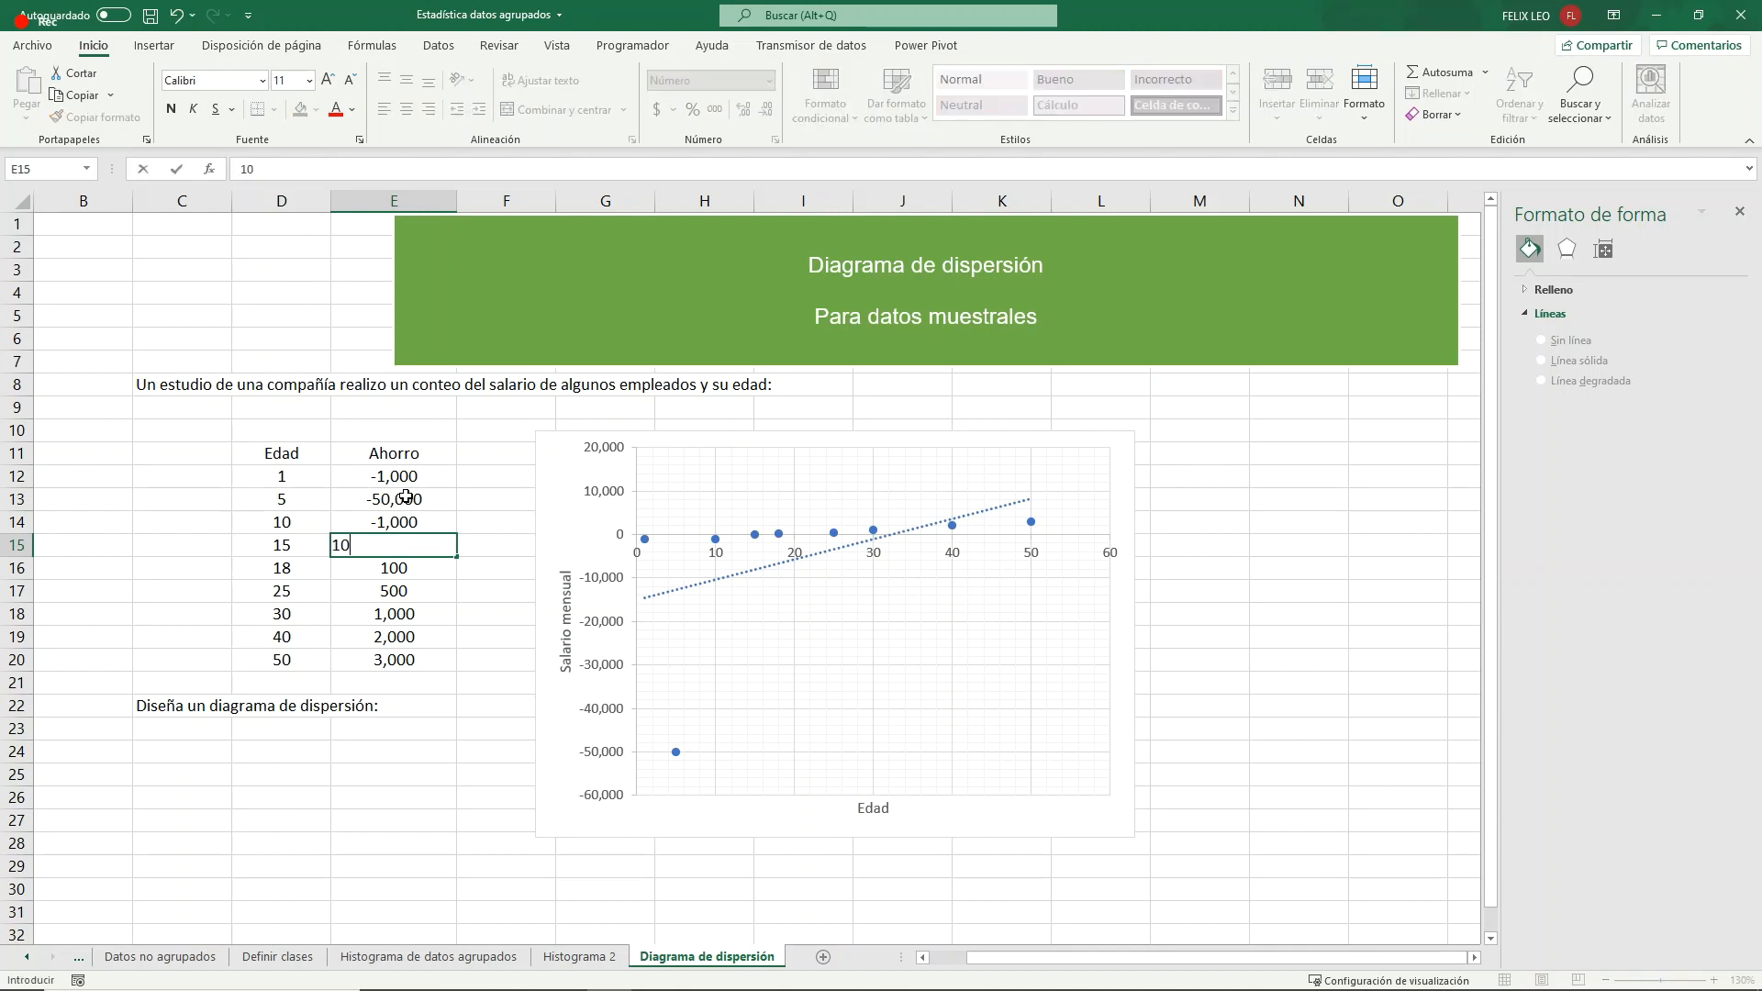
{"action": "key", "text": "Return"}
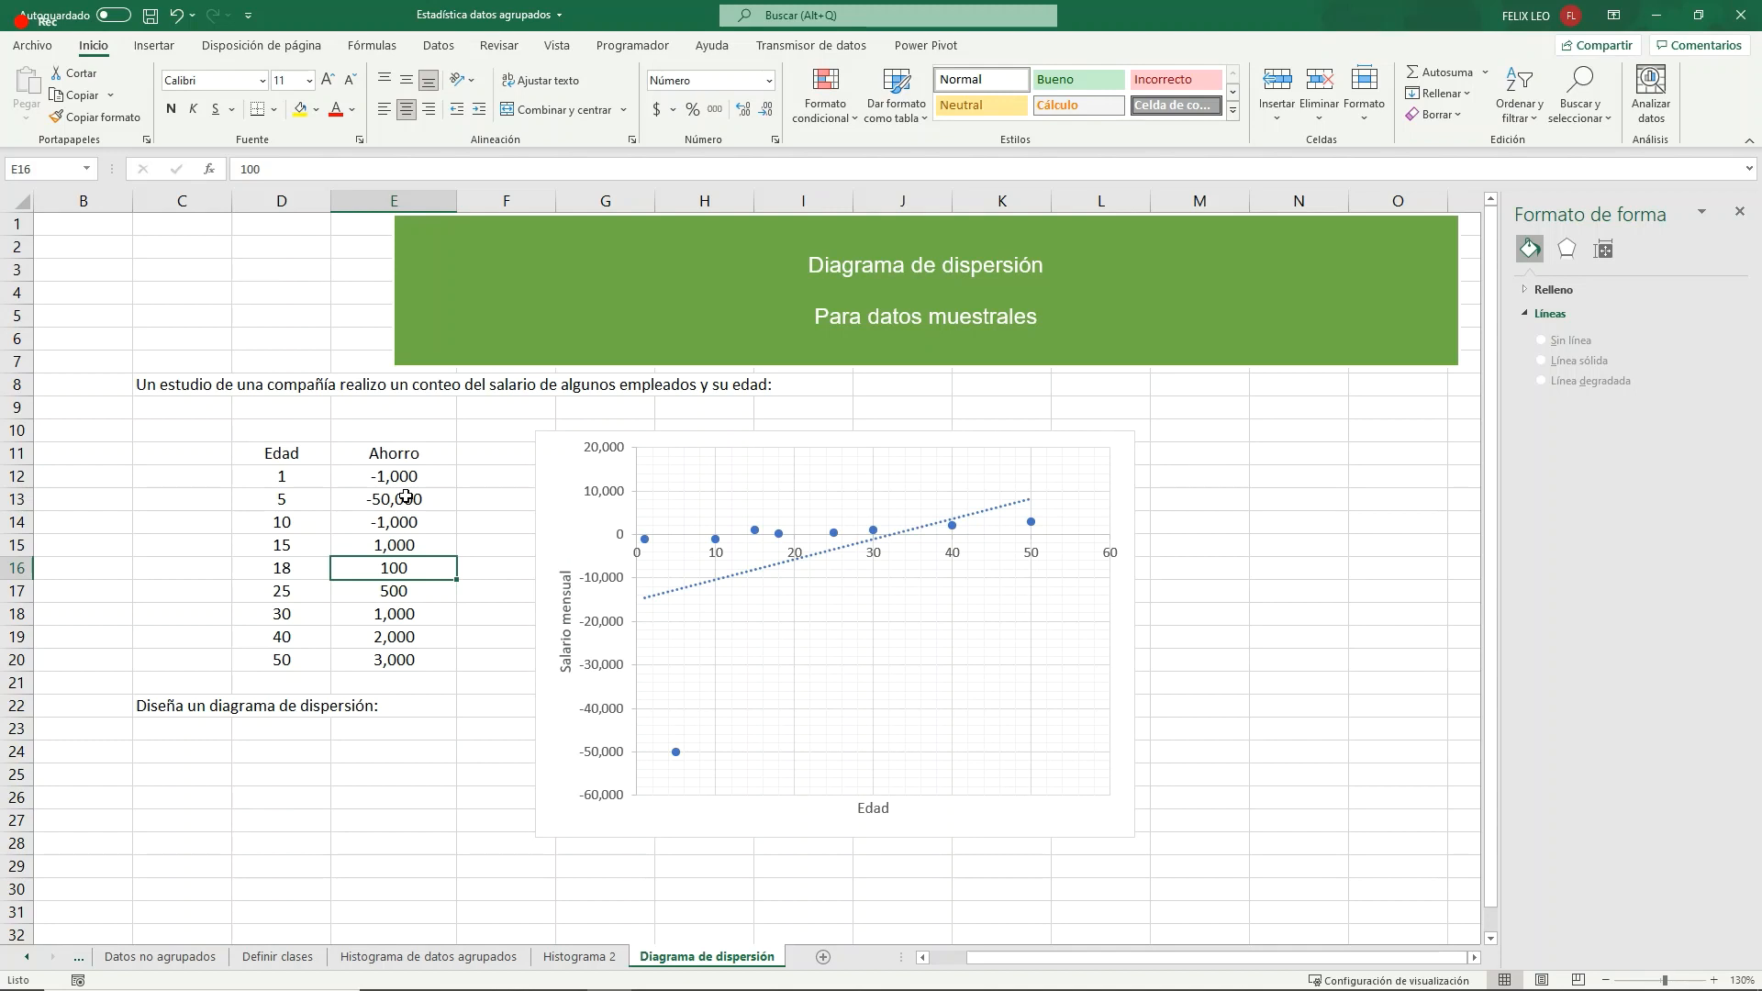
{"action": "key", "text": "Up"}
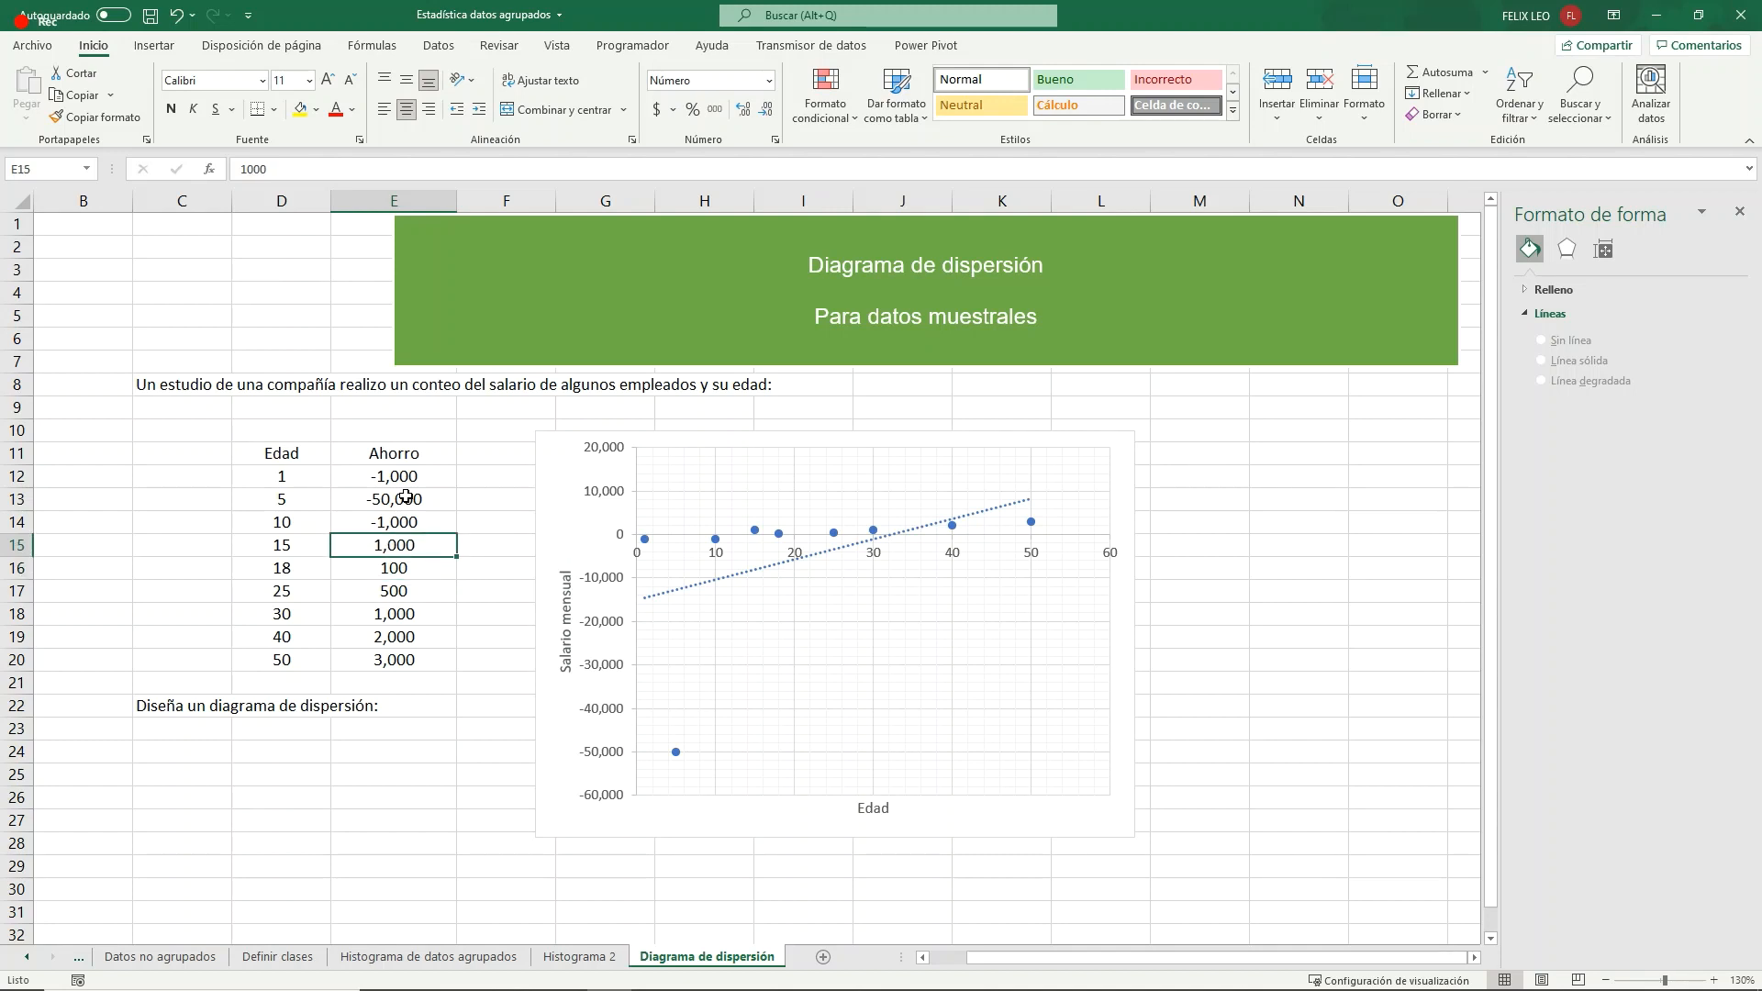
{"action": "type", "text": "1"}
{"action": "key", "text": "Return"}
{"action": "key", "text": "Down"}
{"action": "key", "text": "Down"}
{"action": "key", "text": "Down"}
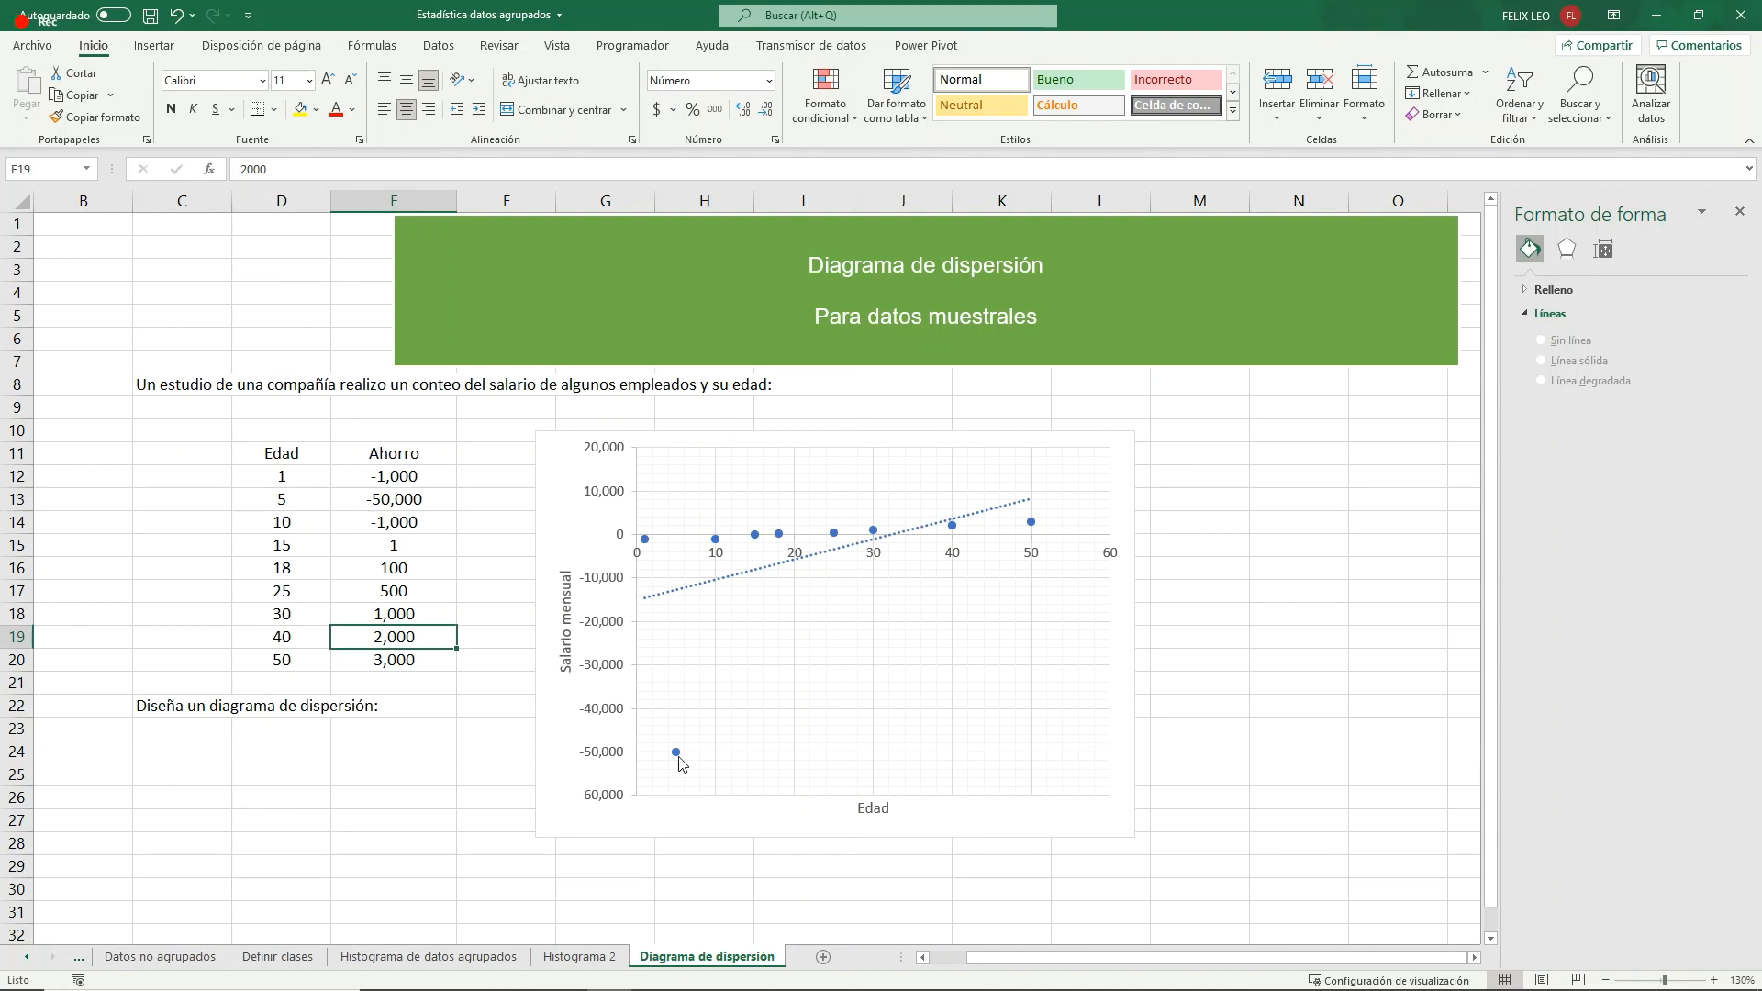
- Set the savings for age 15 in E15 to 50,000
{"action": "mouse_move", "coordinate": [679, 760]}
{"action": "left_click", "coordinate": [401, 543]}
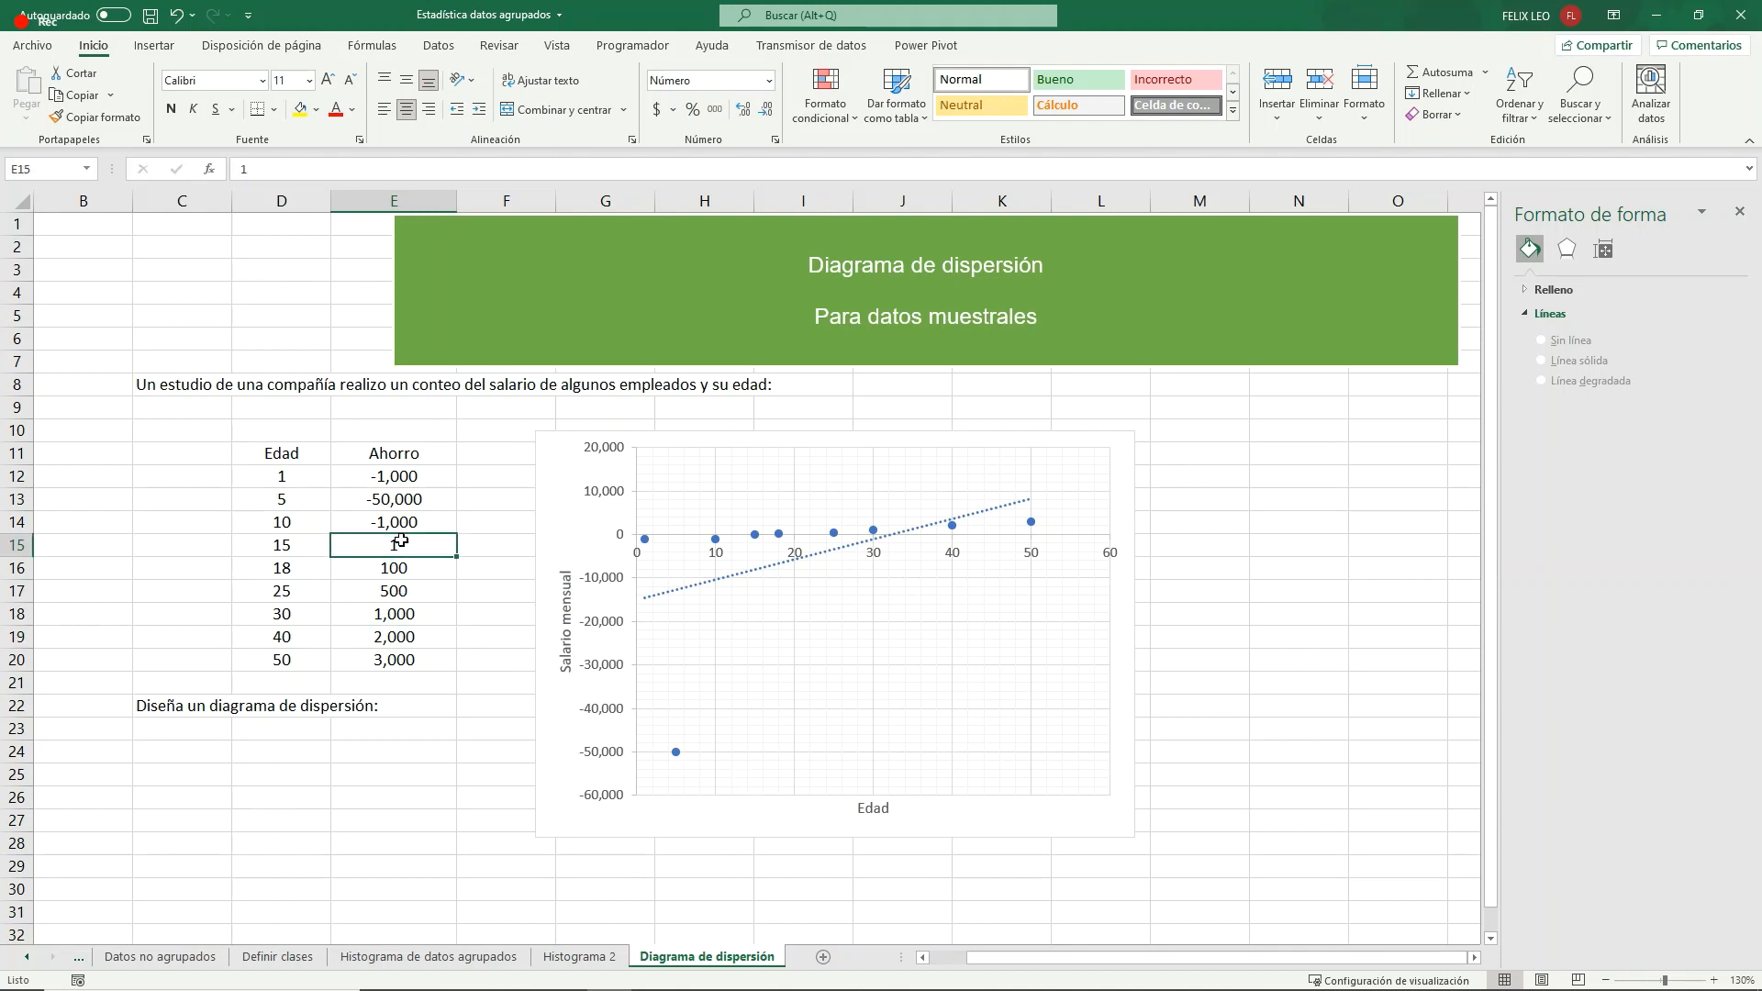
{"action": "type", "text": "5"}
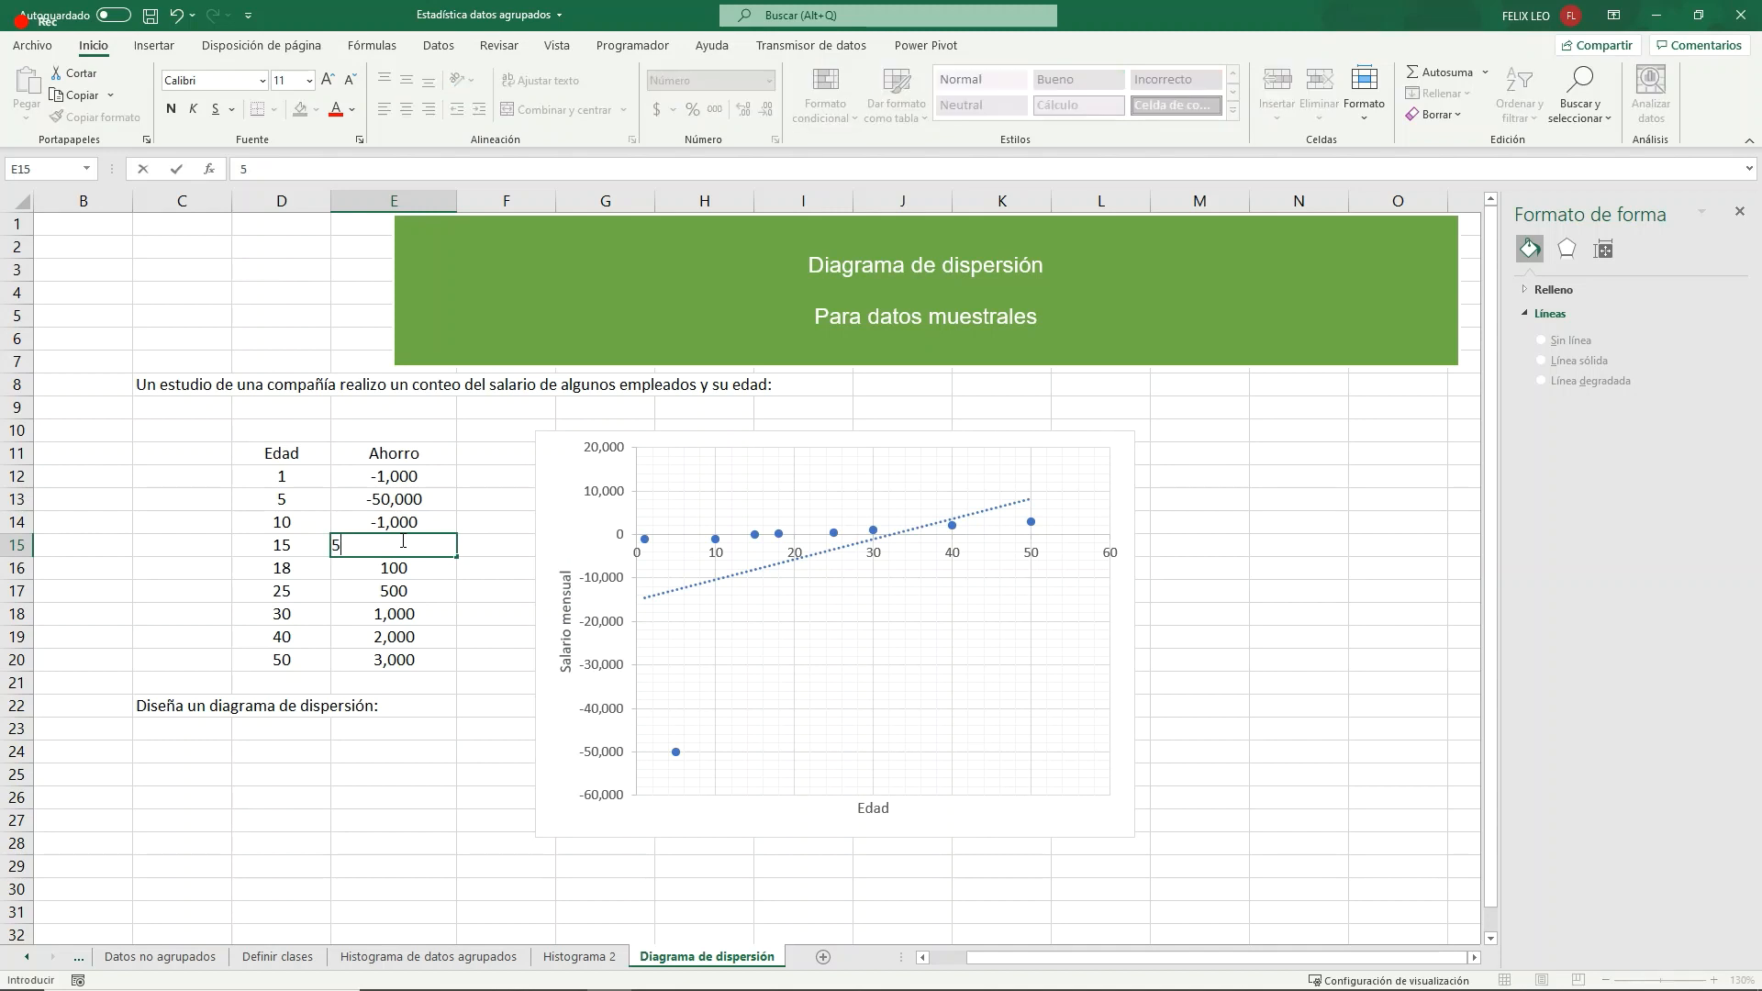
{"action": "type", "text": "0,000"}
{"action": "key", "text": "Return"}
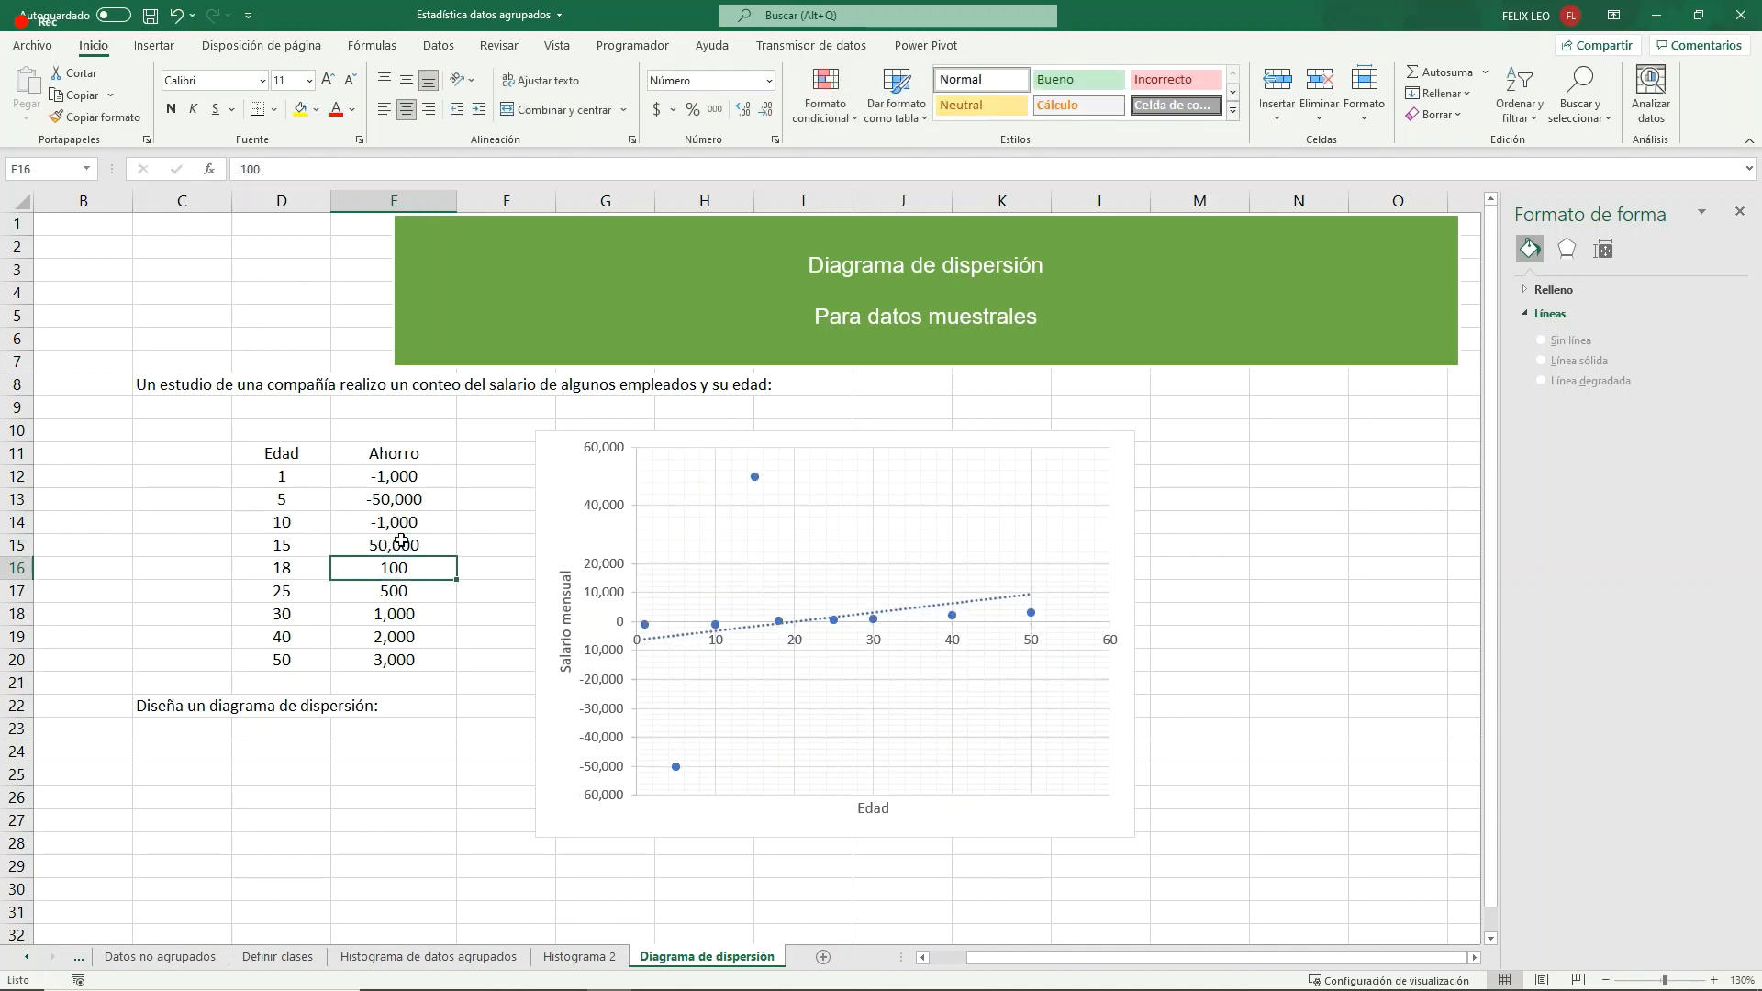
- Set the savings for ages 25 and 30 in E17:E18 to -1,000 and -50,000
{"action": "left_click", "coordinate": [403, 592]}
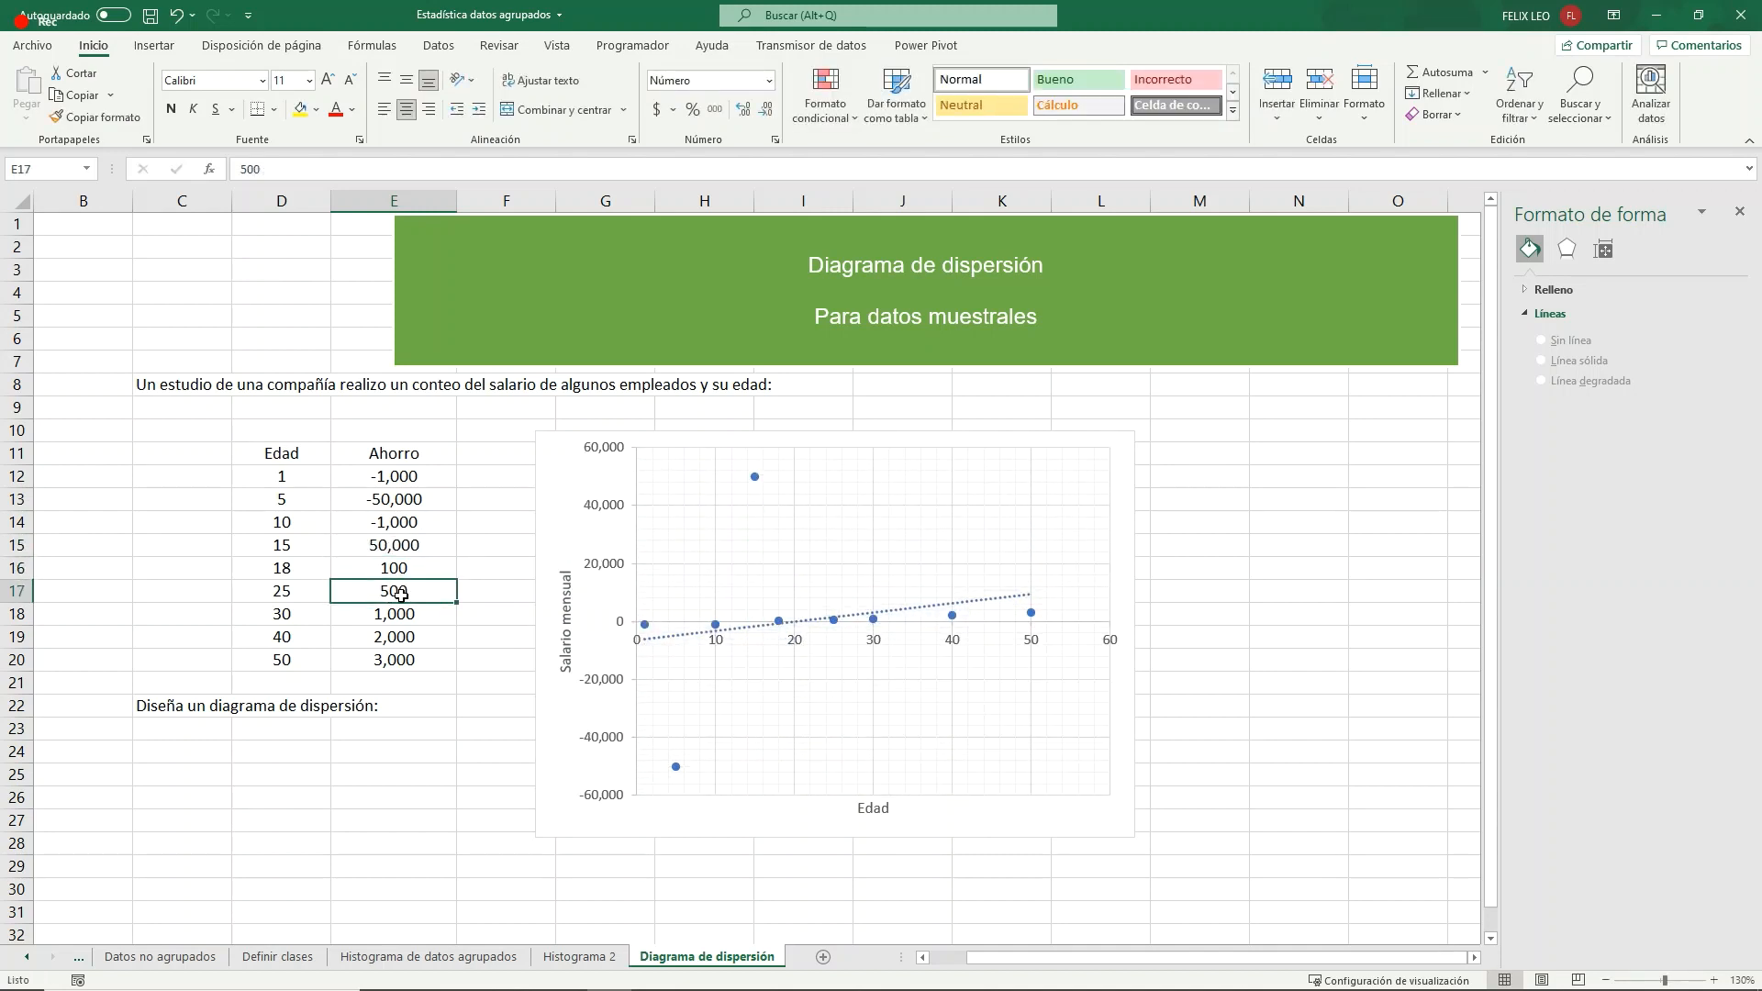
{"action": "type", "text": "-1,000"}
{"action": "key", "text": "Return"}
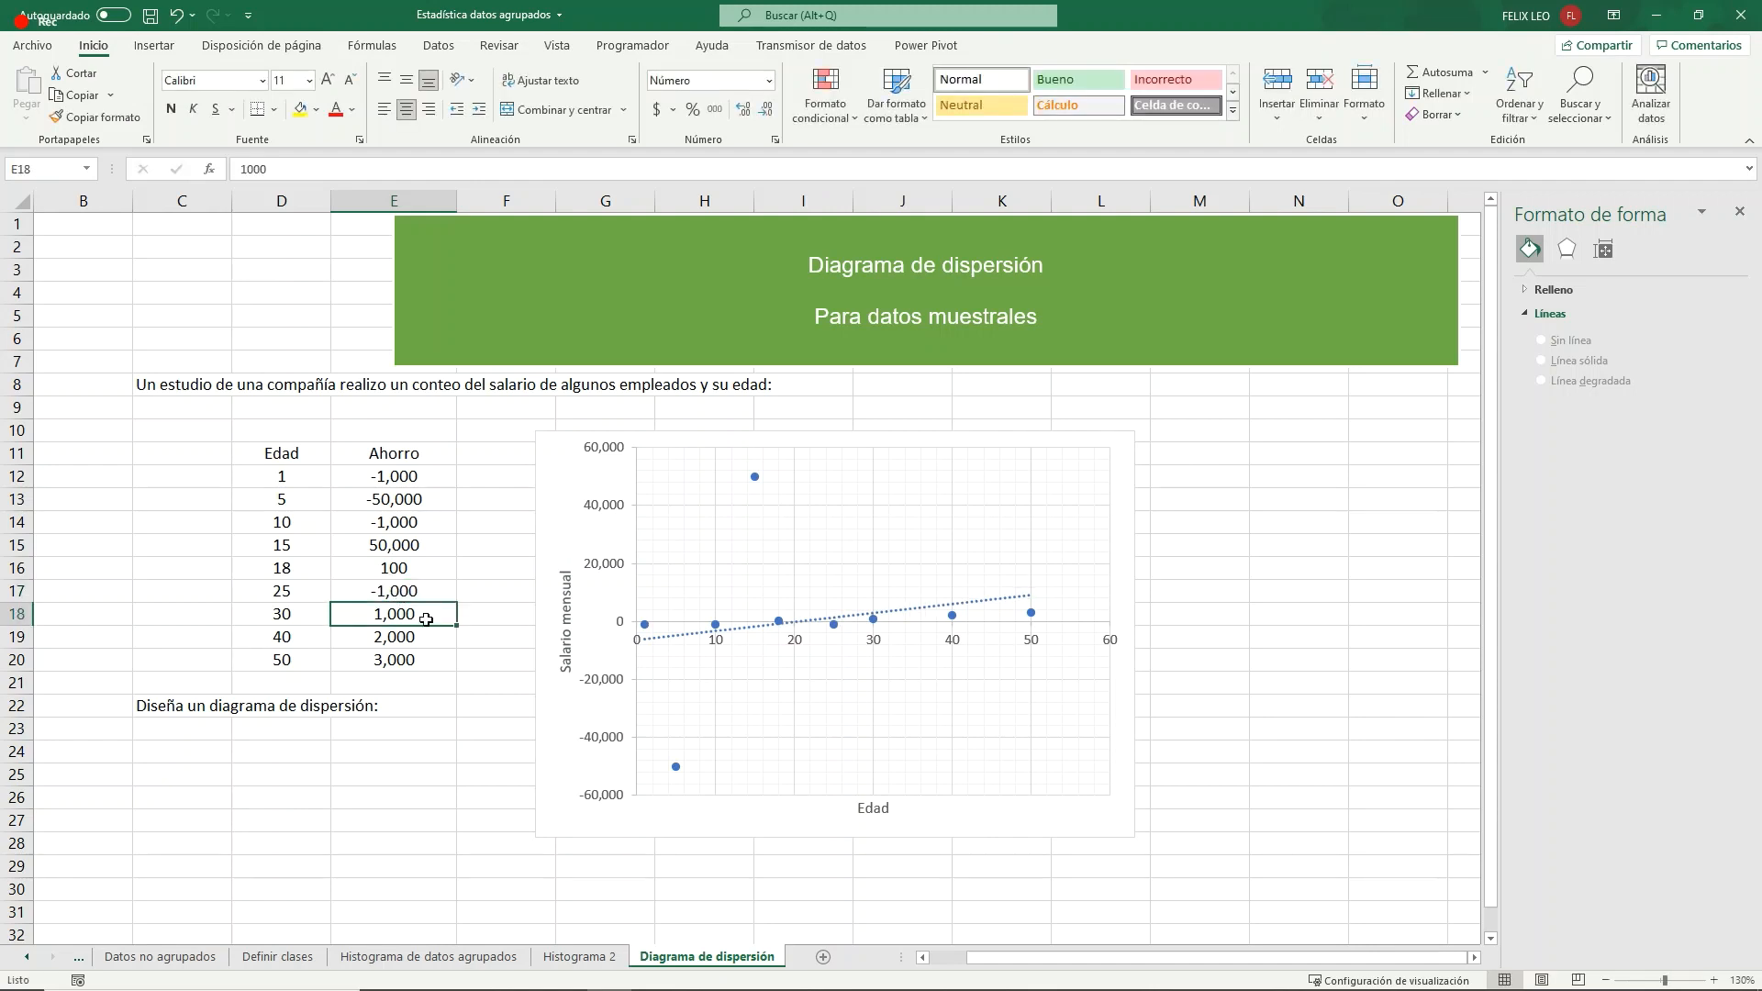
{"action": "type", "text": "-"}
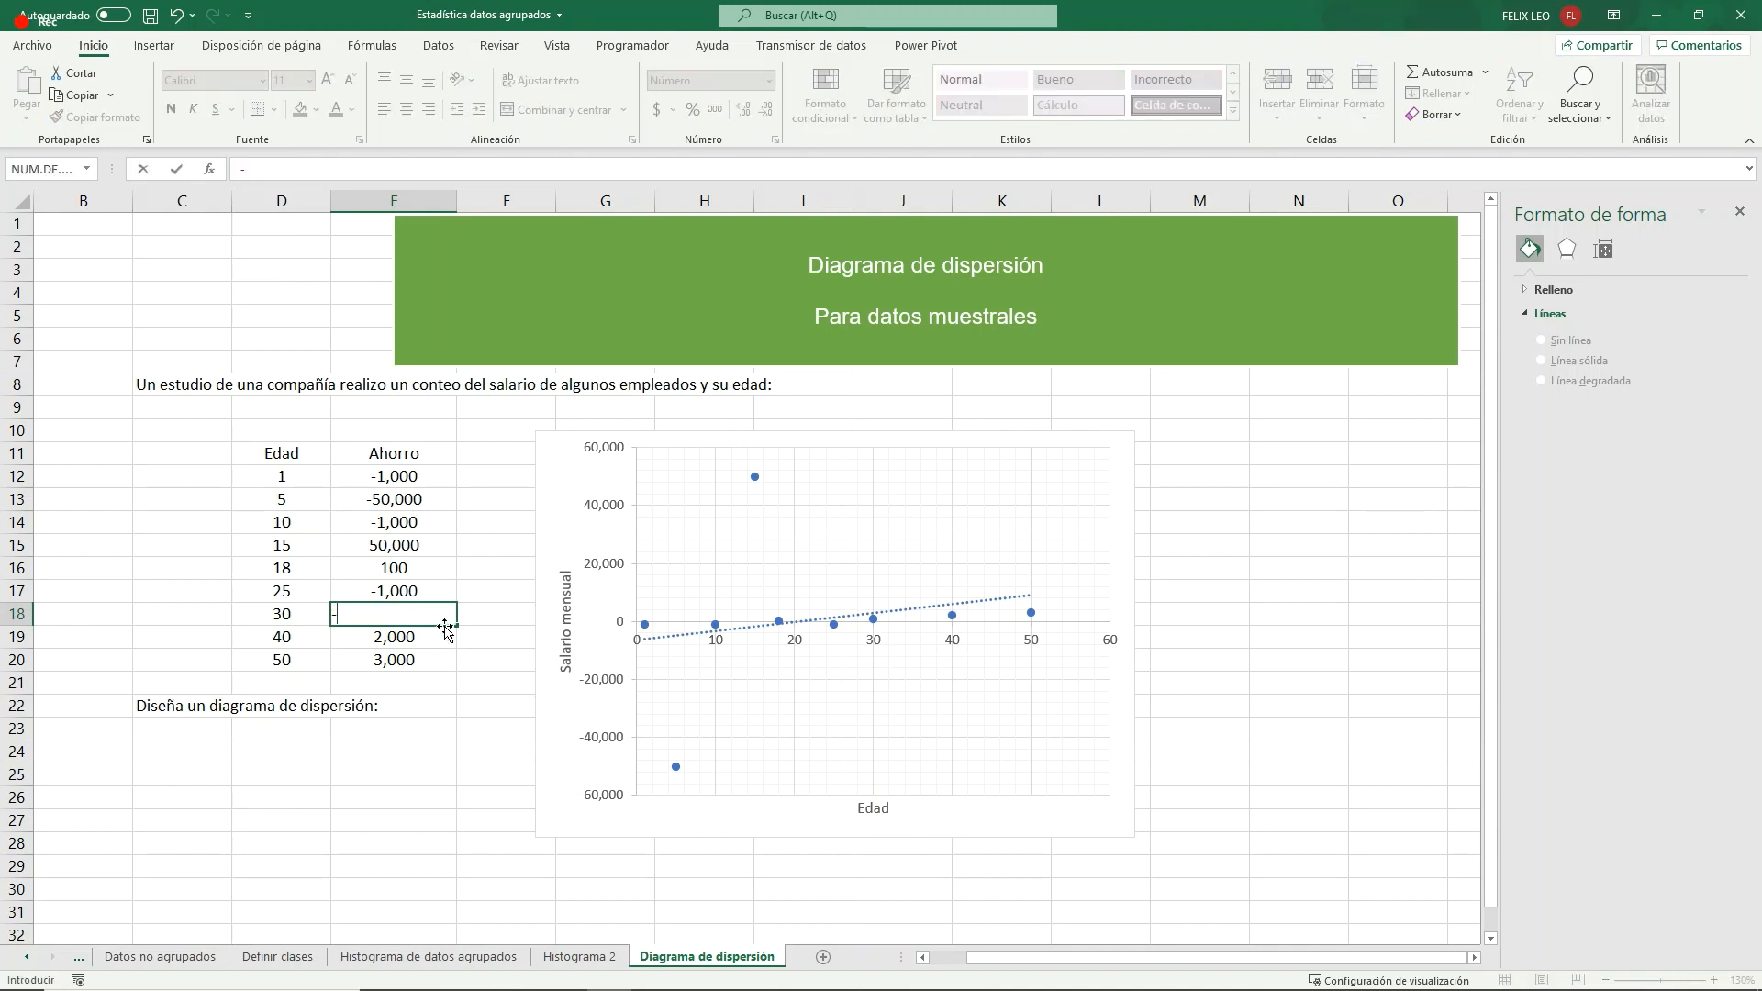
{"action": "type", "text": "50,000"}
{"action": "key", "text": "Return"}
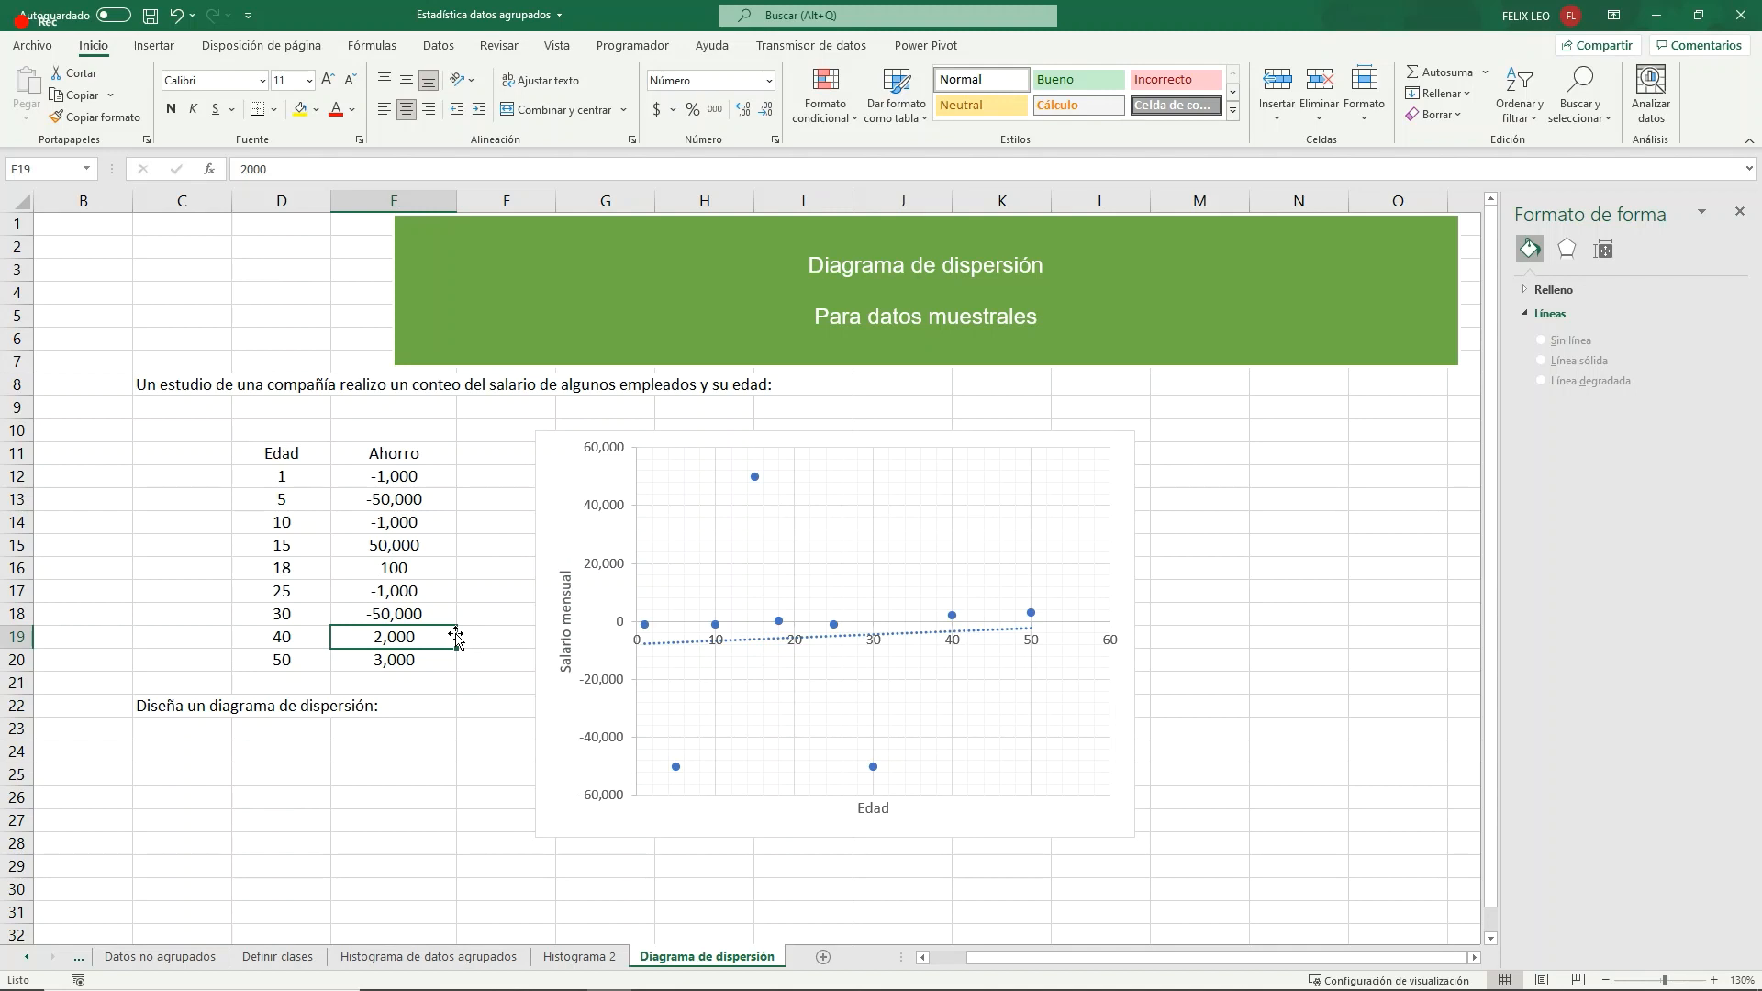
- Set the savings for age 50 in E20 to 100
{"action": "left_click", "coordinate": [413, 659]}
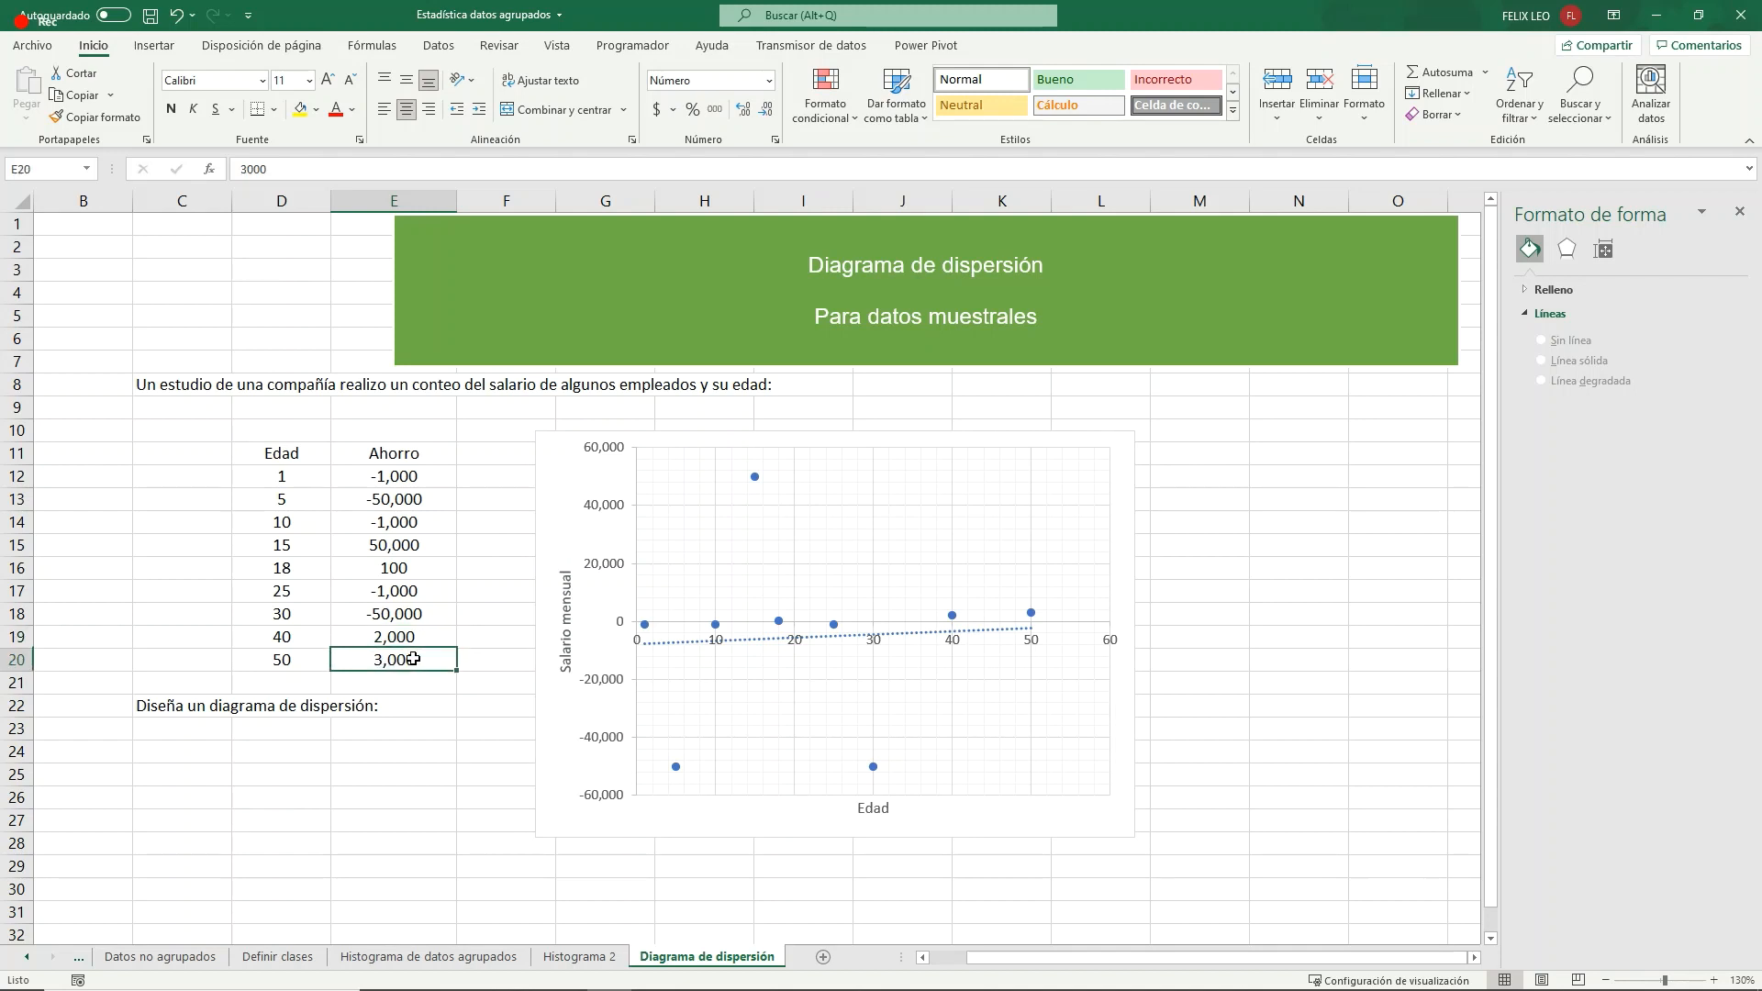
{"action": "type", "text": "100"}
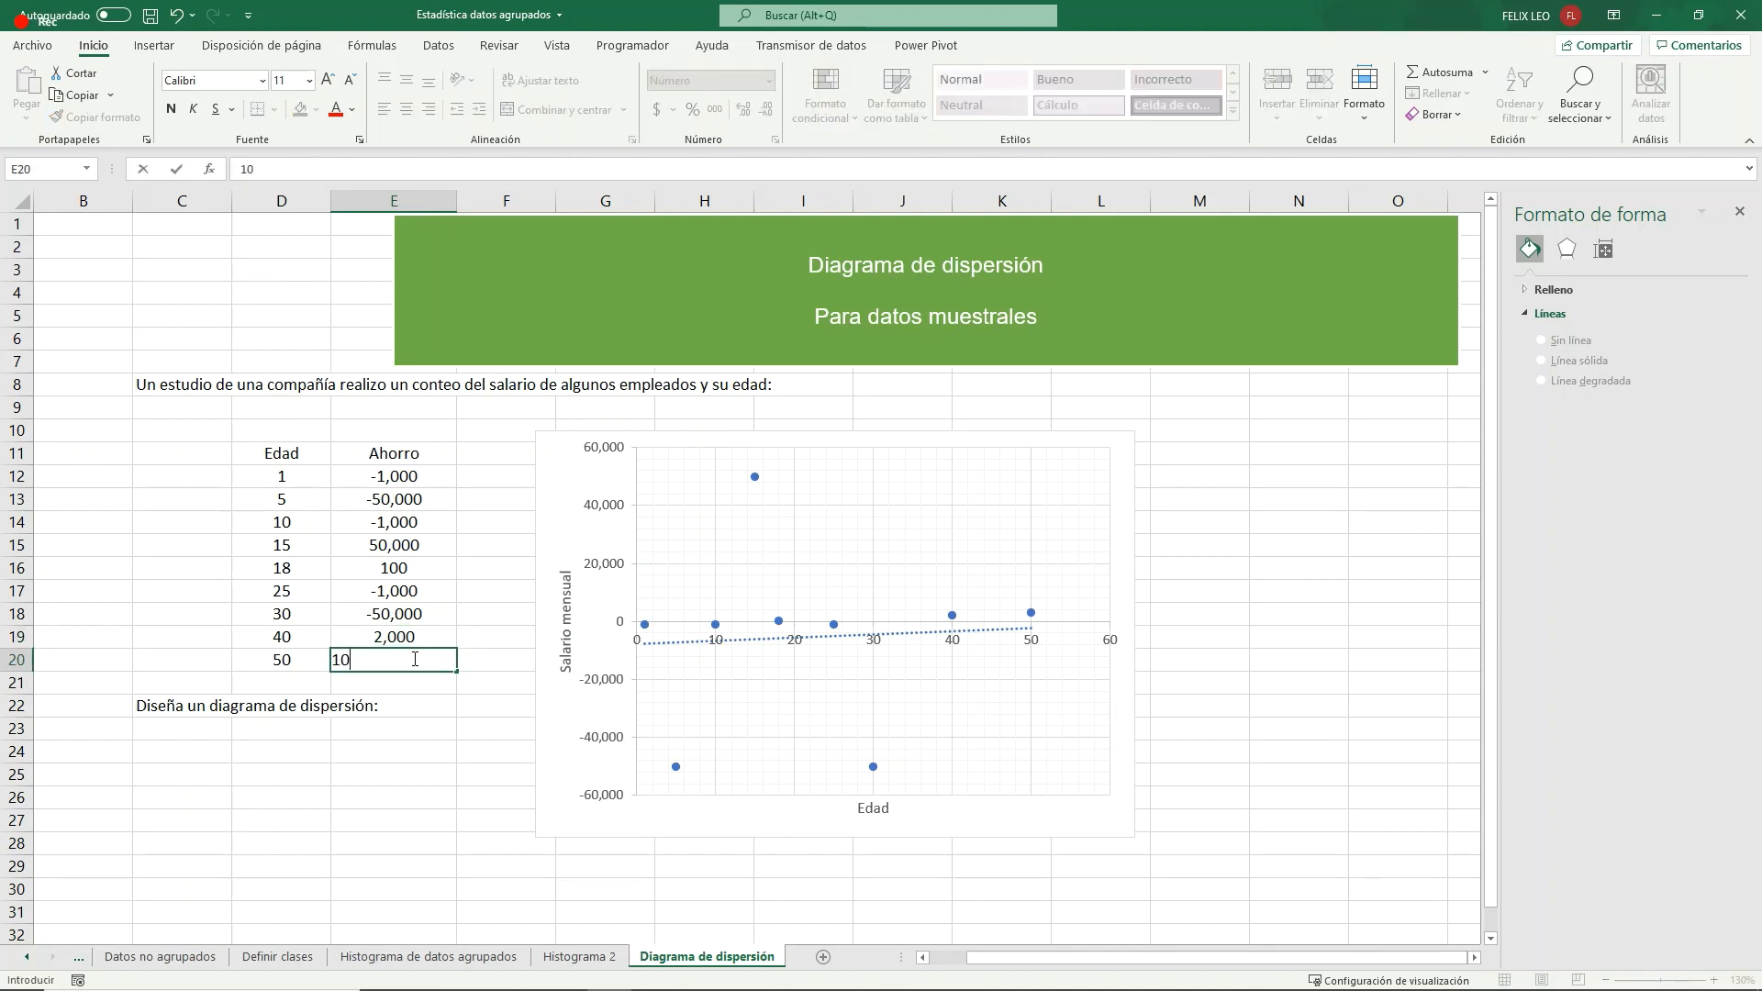
{"action": "key", "text": "Return"}
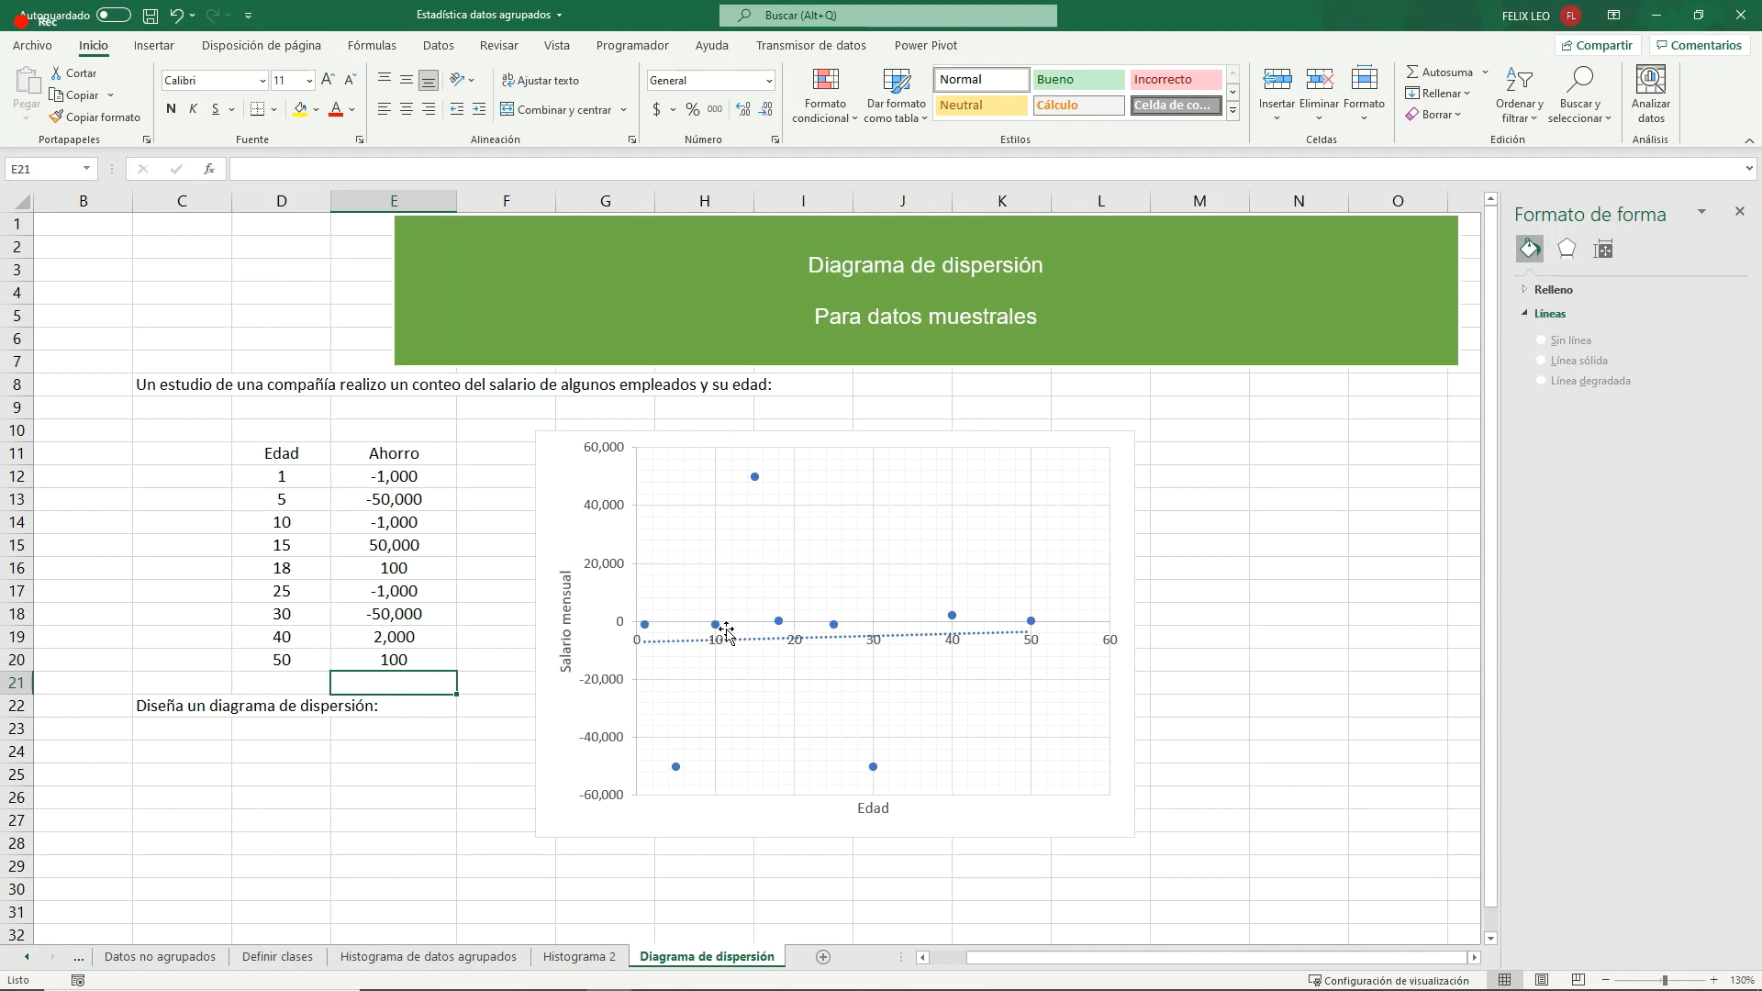
- Label the Edad column x in D10 and the Ahorro column y in E10
{"action": "left_click", "coordinate": [290, 432]}
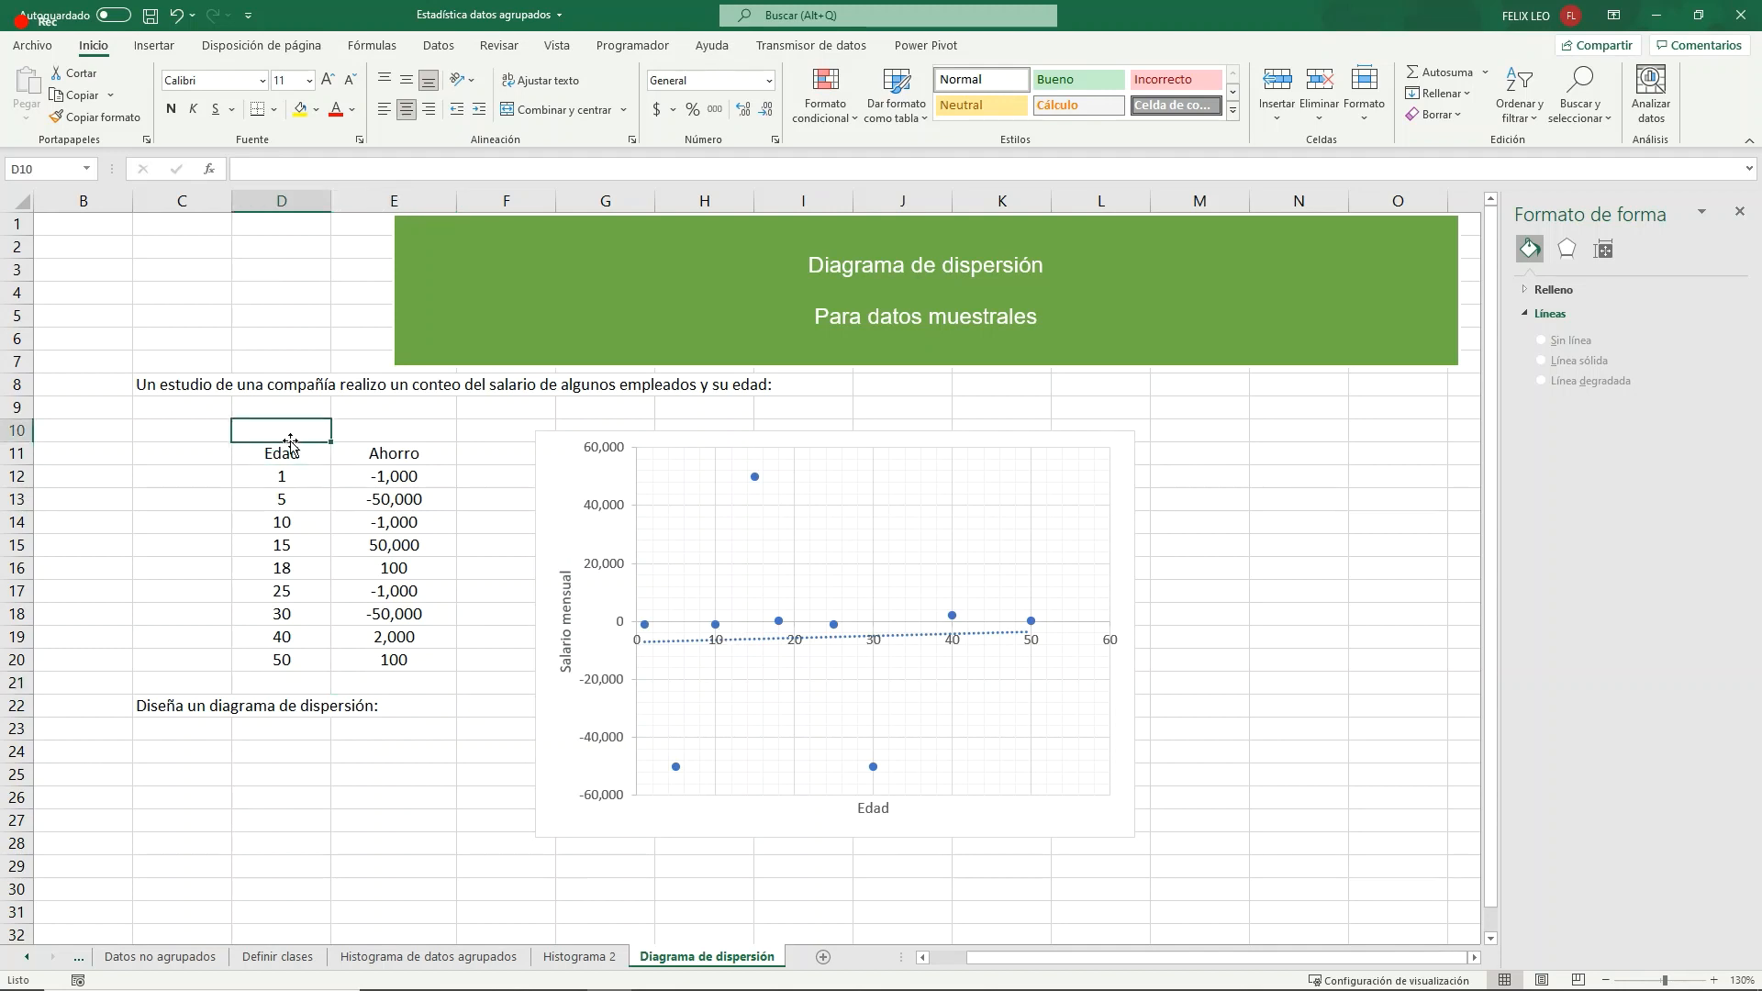
{"action": "type", "text": "x"}
{"action": "key", "text": "Tab"}
{"action": "type", "text": "y"}
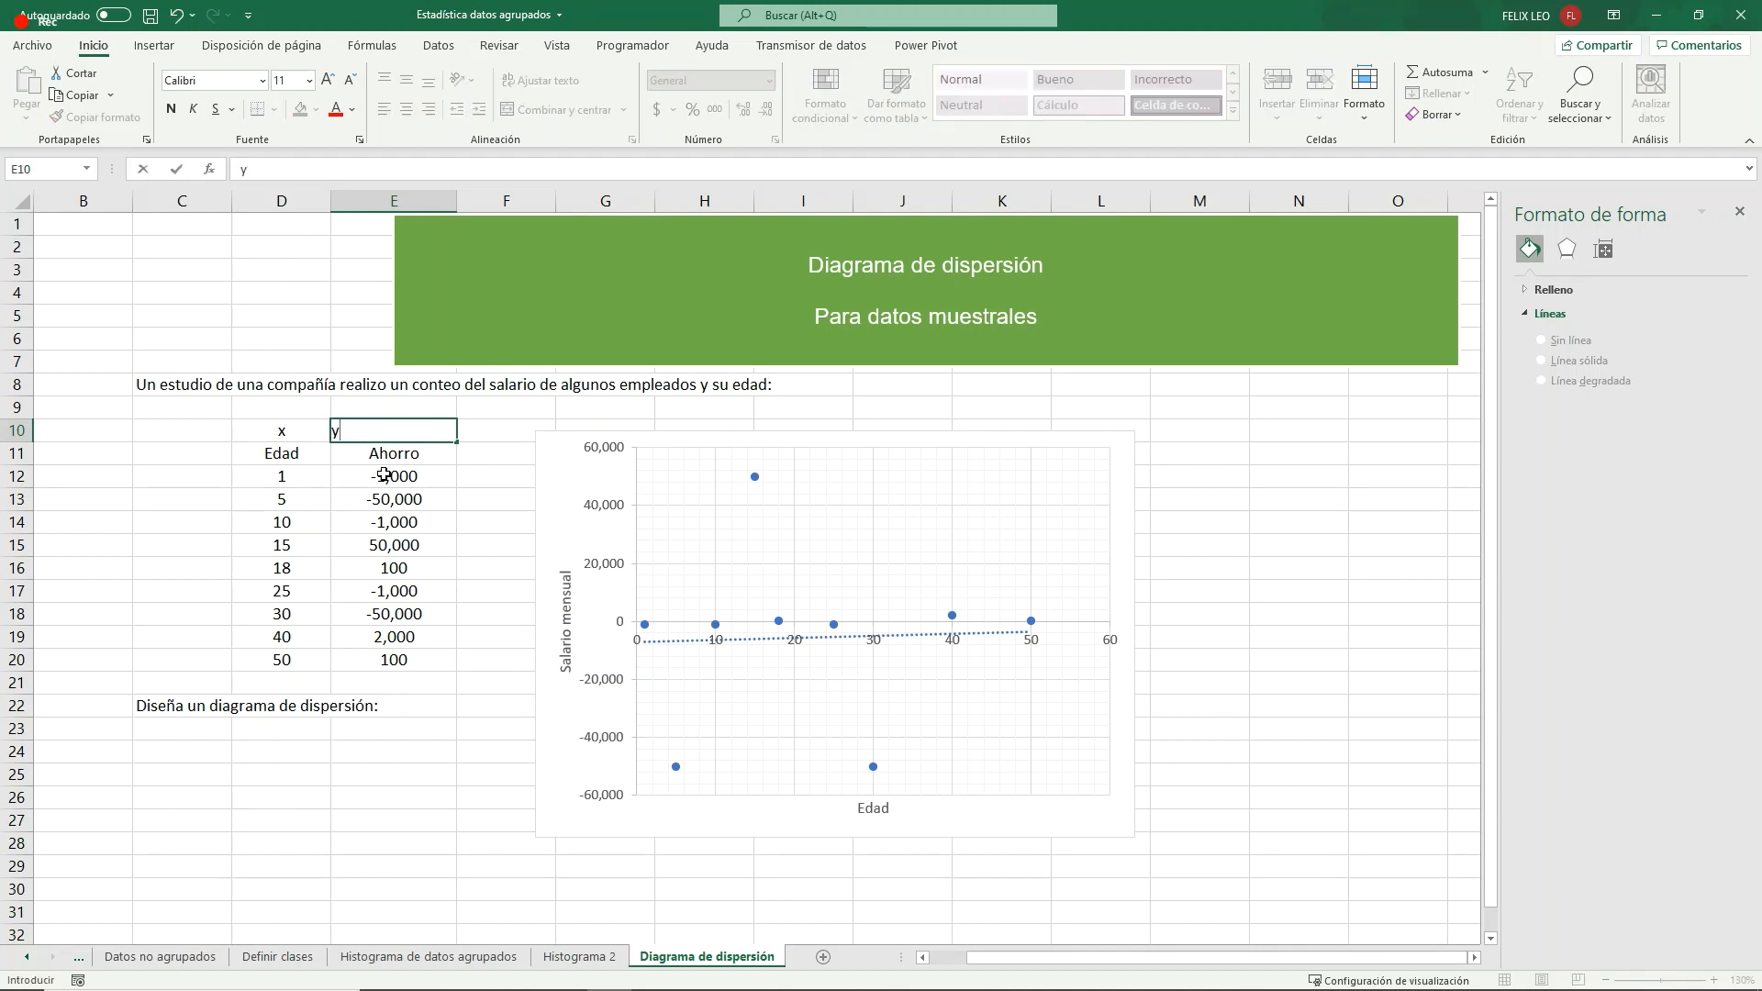
{"action": "key", "text": "Tab"}
{"action": "left_click", "coordinate": [290, 456]}
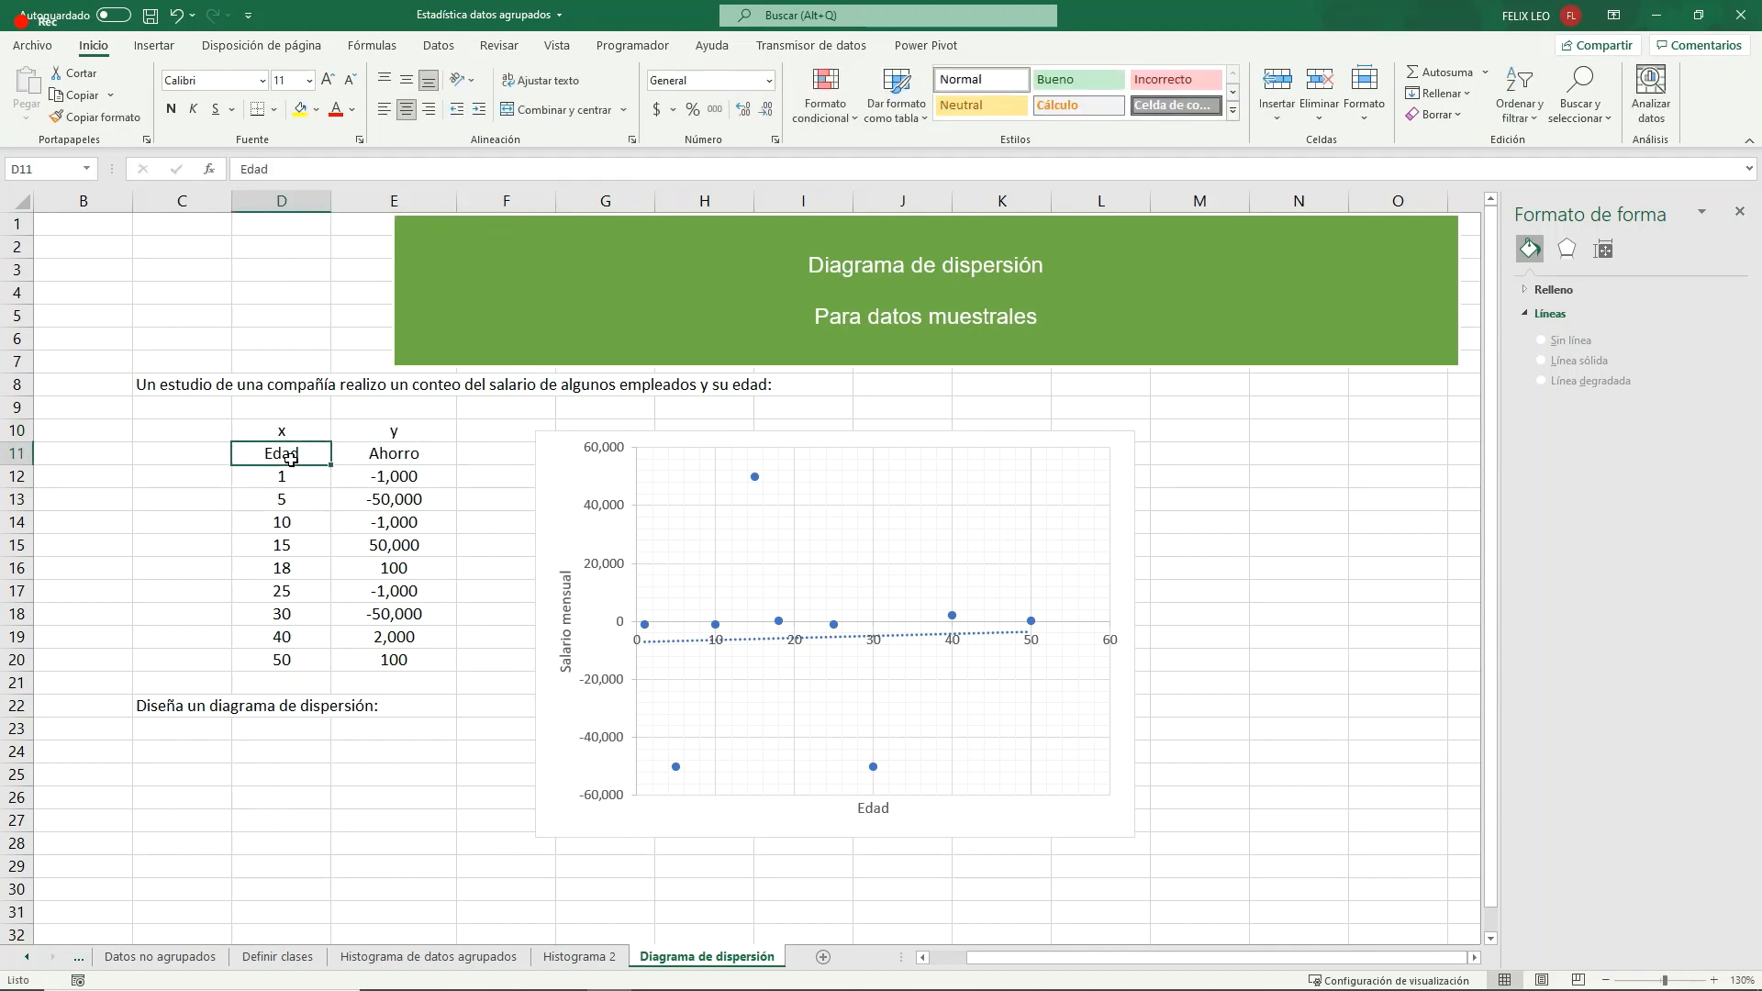